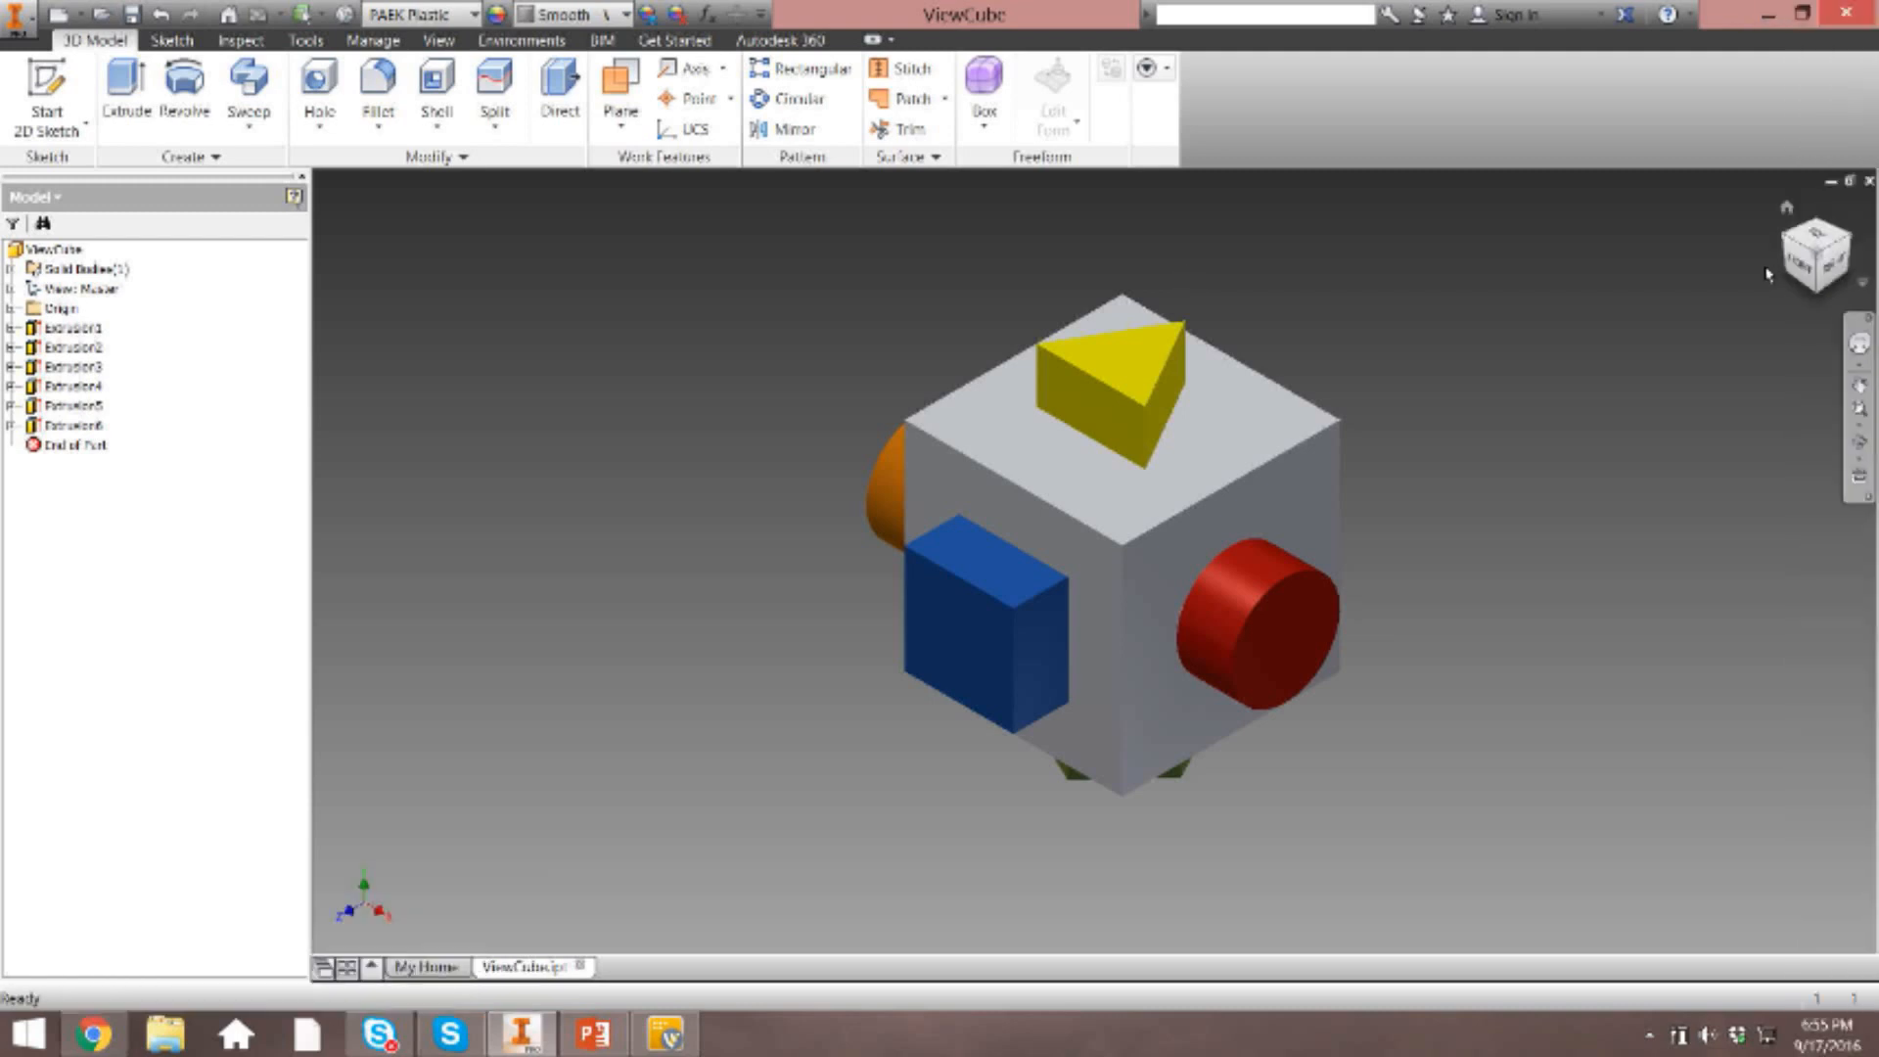
# Examine the model from its front, top and left faces with the ViewCube, returning to the home view.
pyautogui.click(1807, 272)
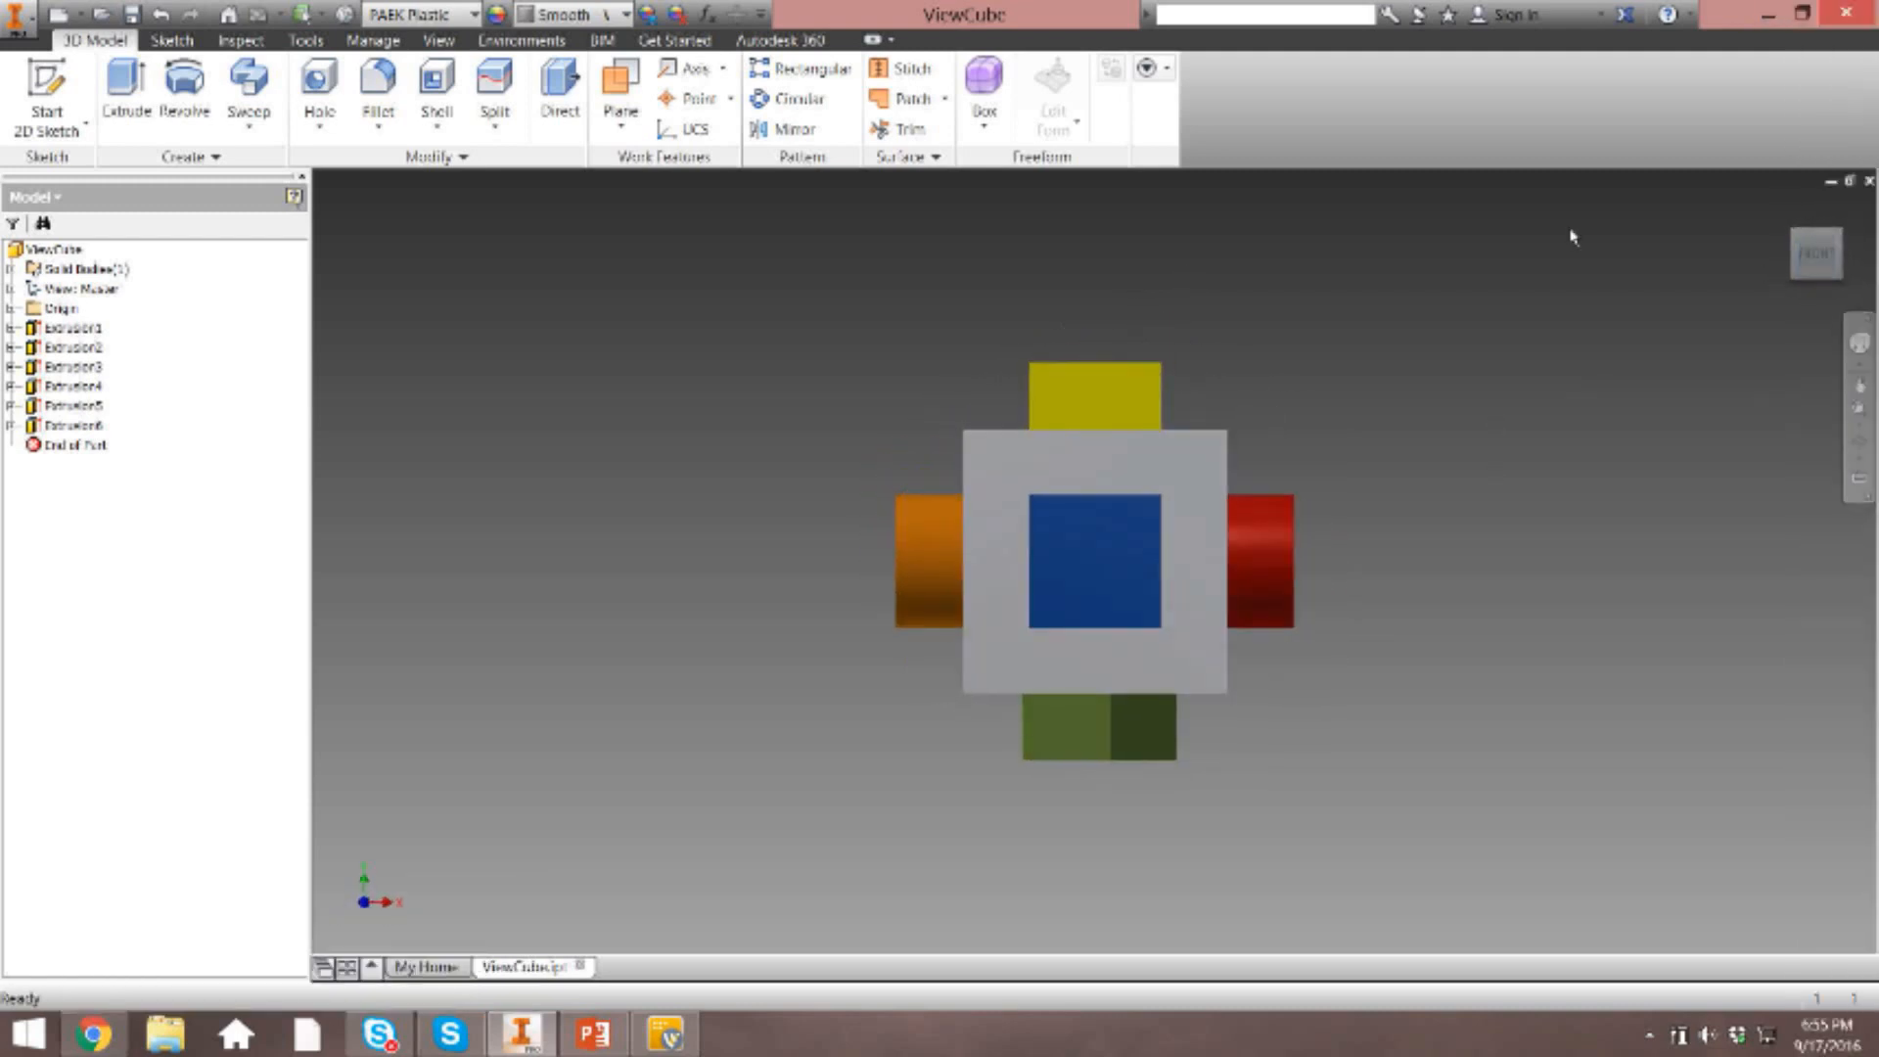
pyautogui.click(1817, 220)
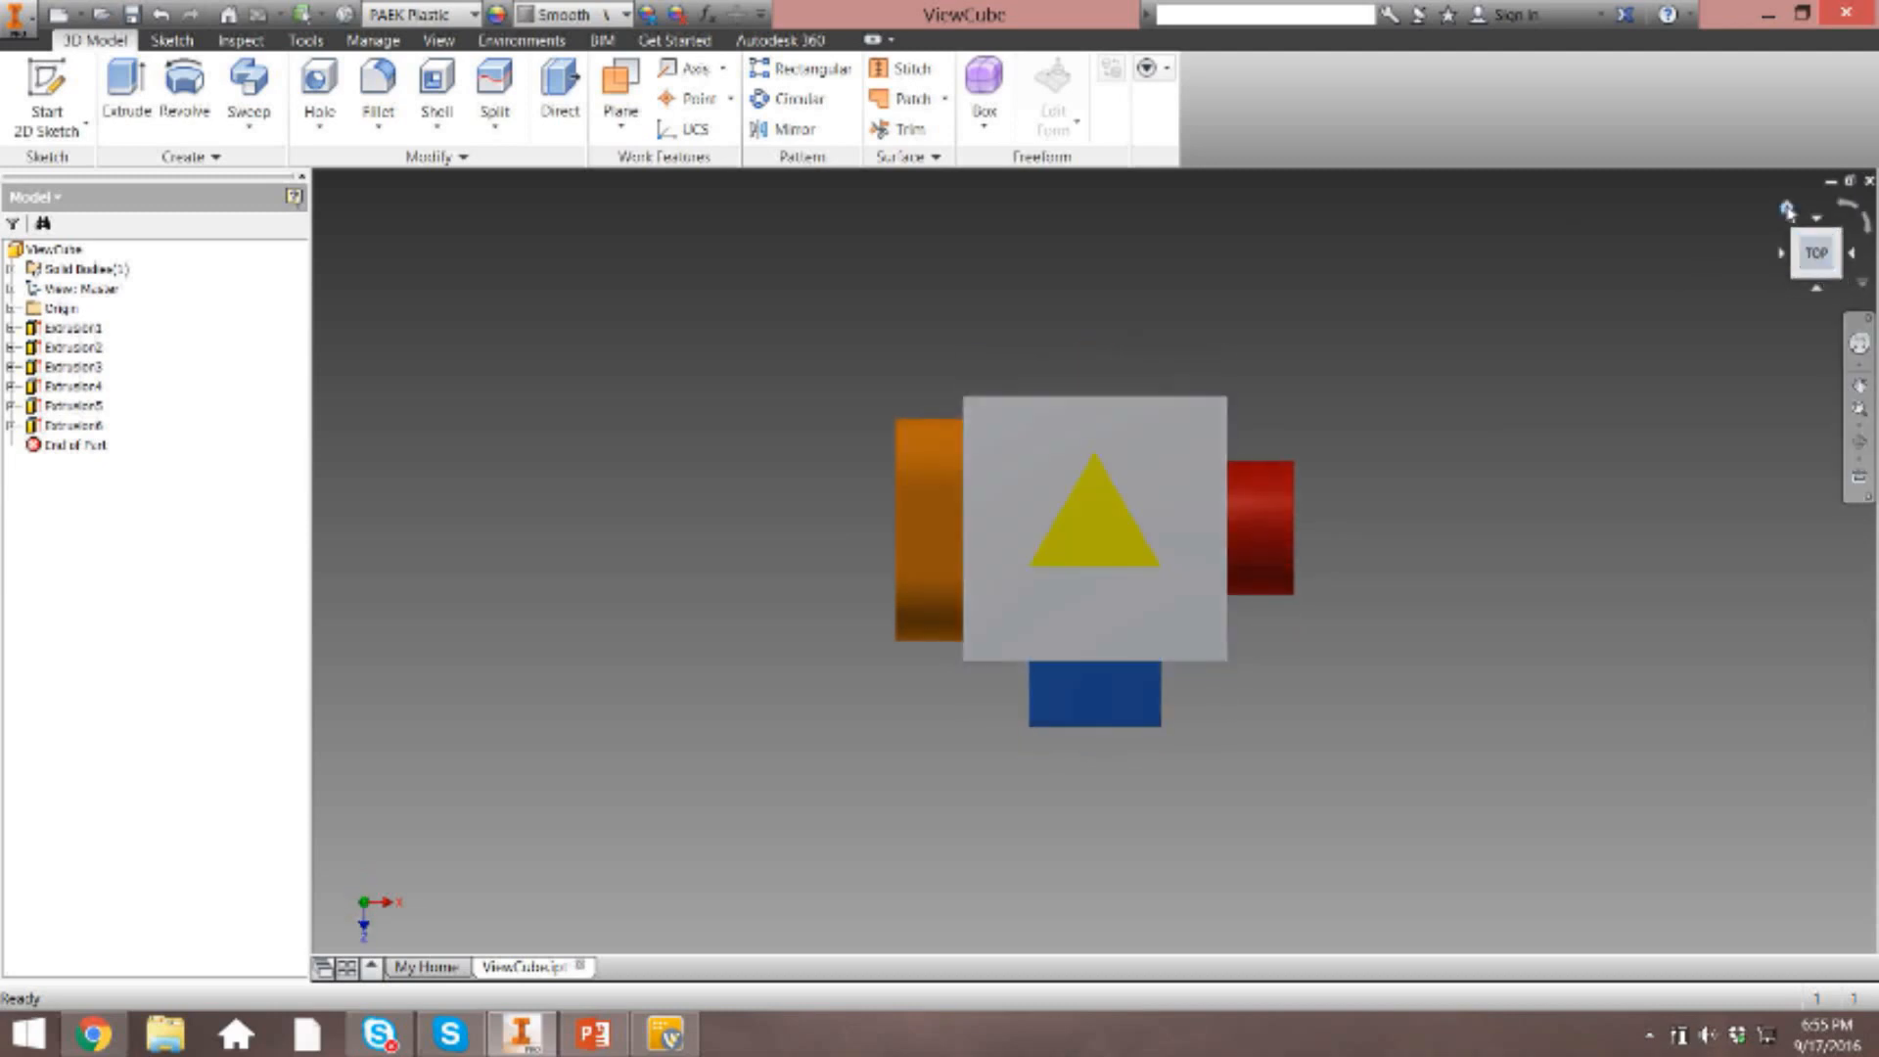
pyautogui.click(1787, 210)
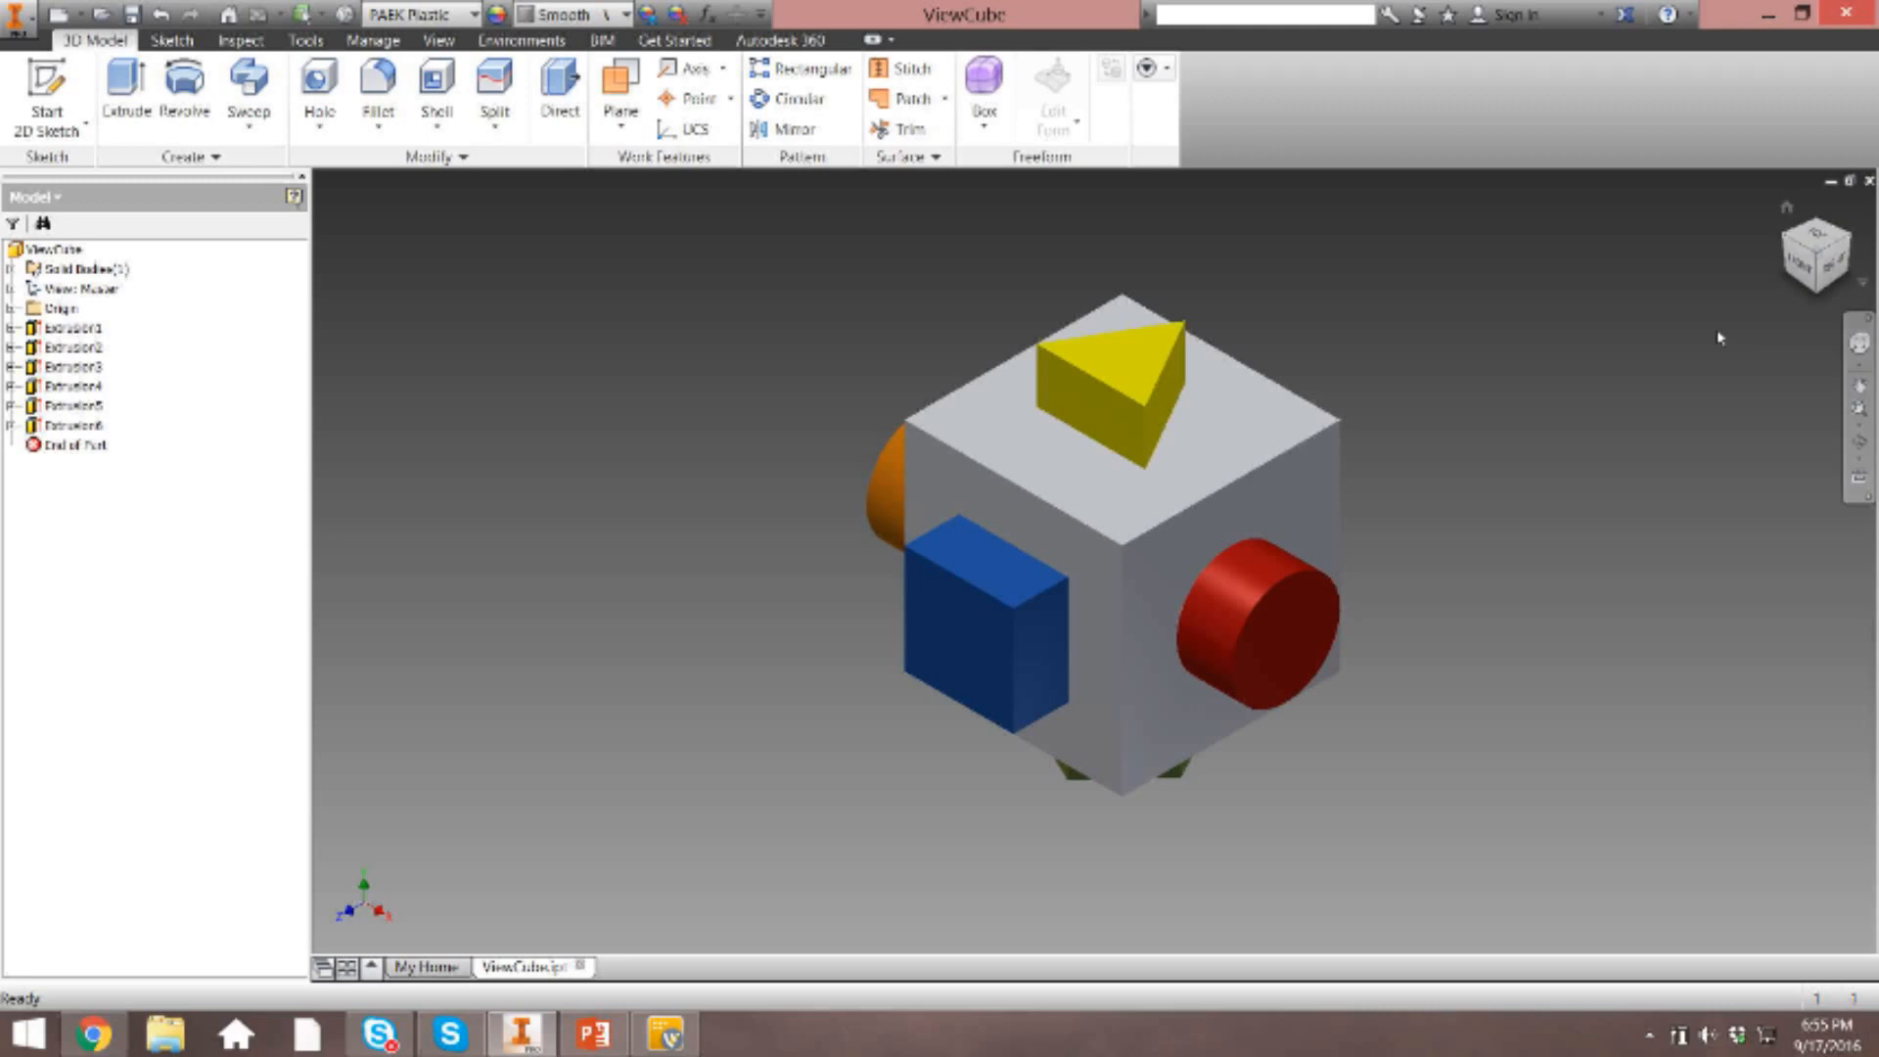
pyautogui.click(1826, 267)
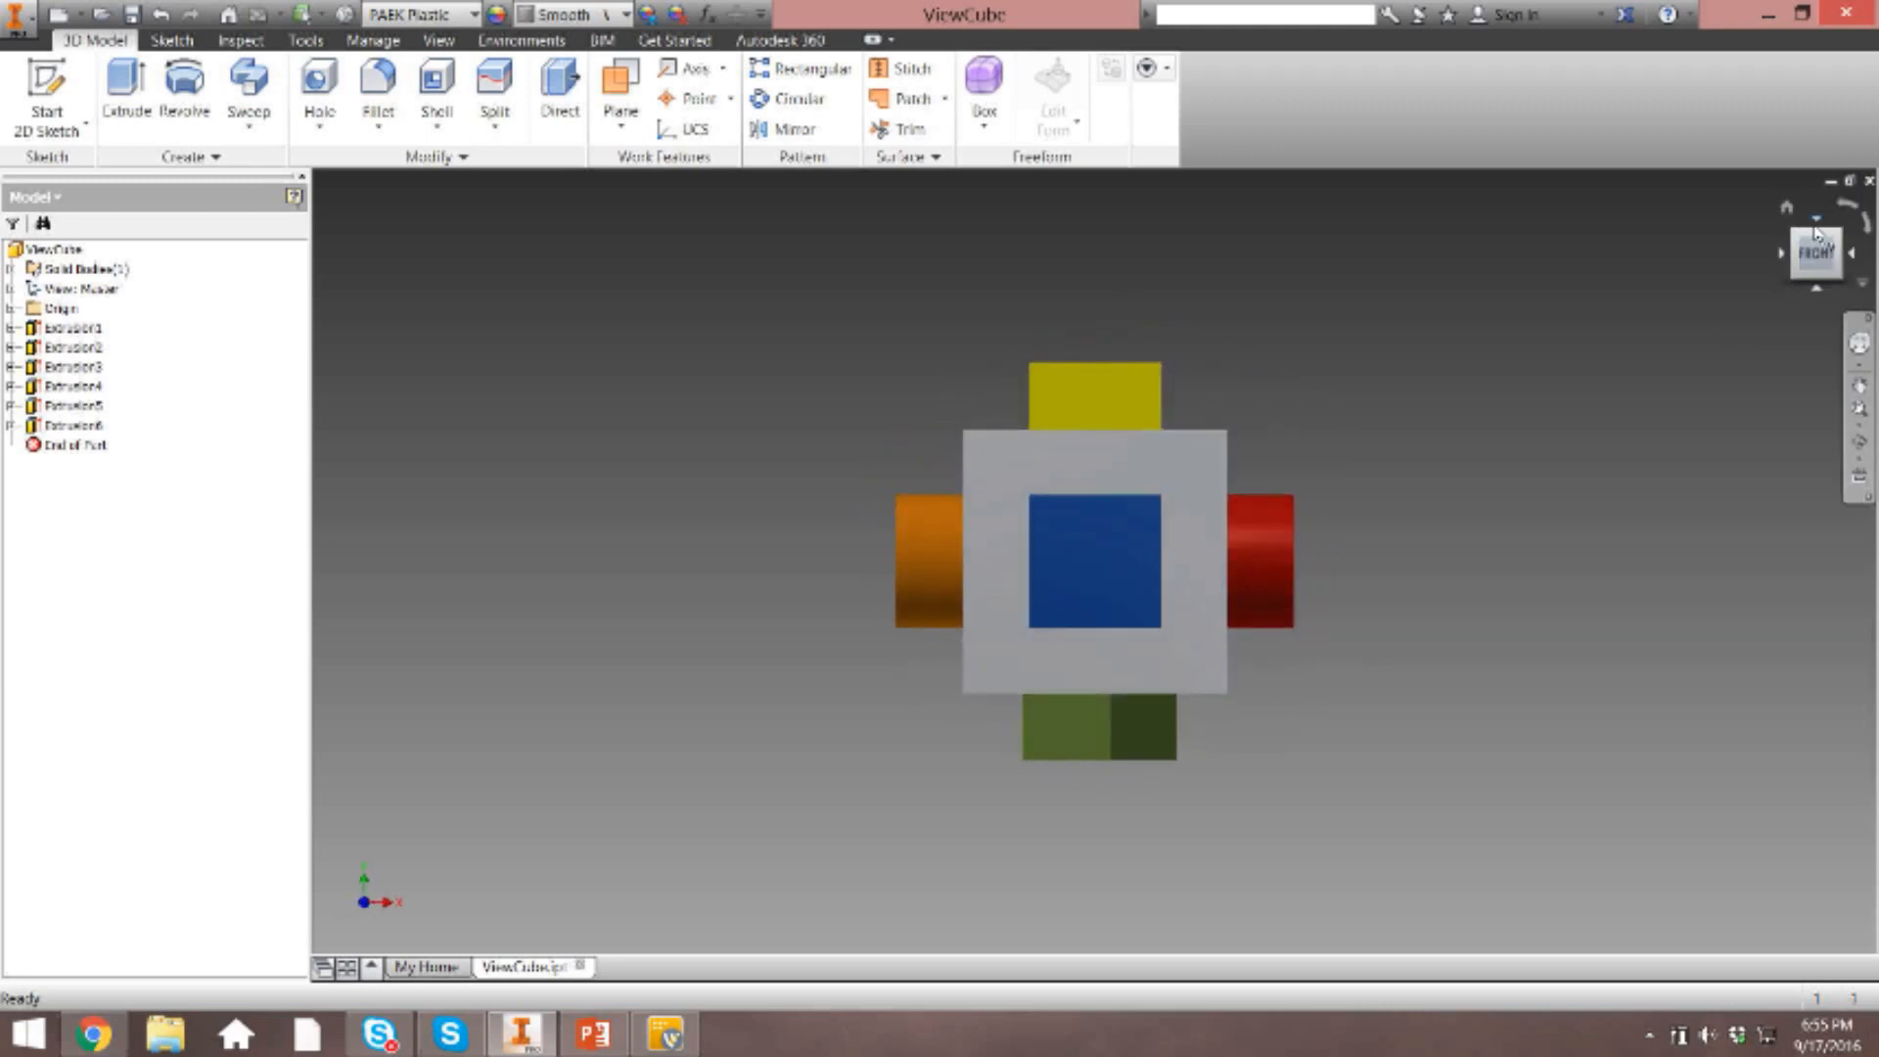
pyautogui.click(1817, 220)
pyautogui.click(1783, 254)
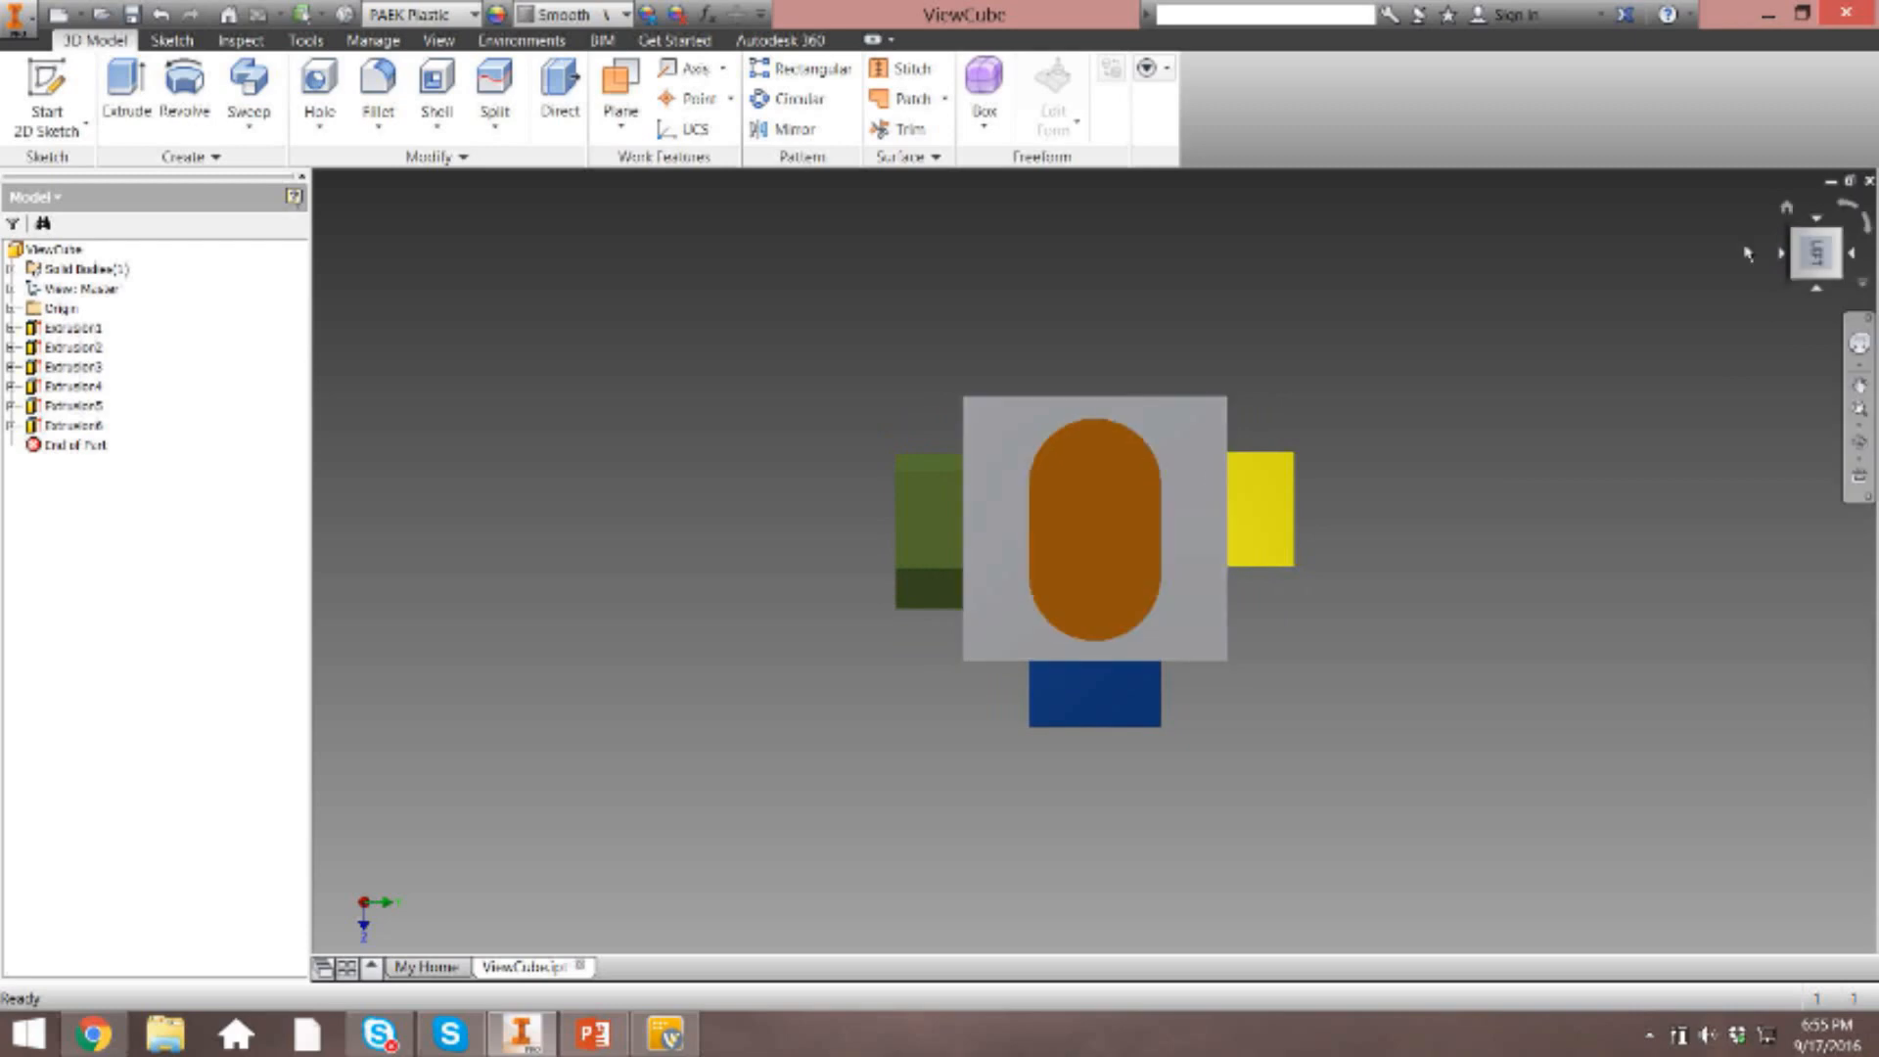
pyautogui.click(1786, 206)
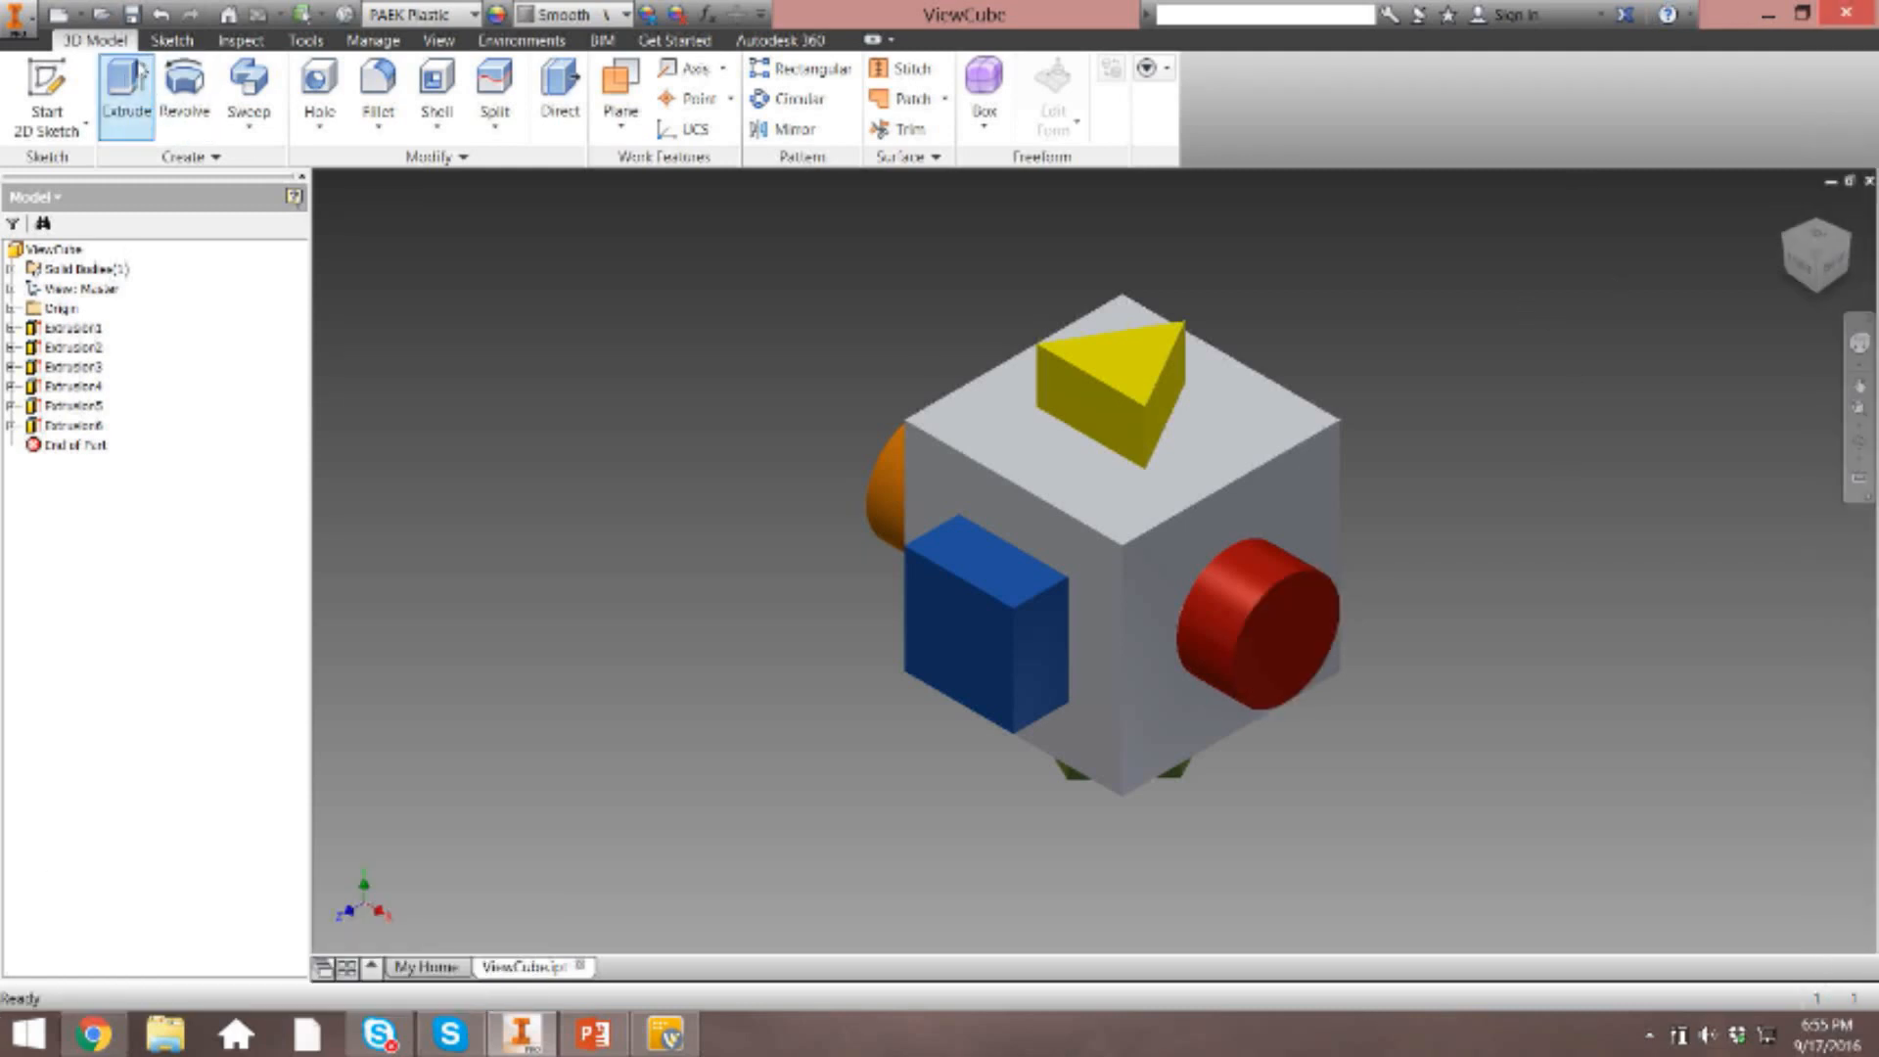
pyautogui.click(165, 41)
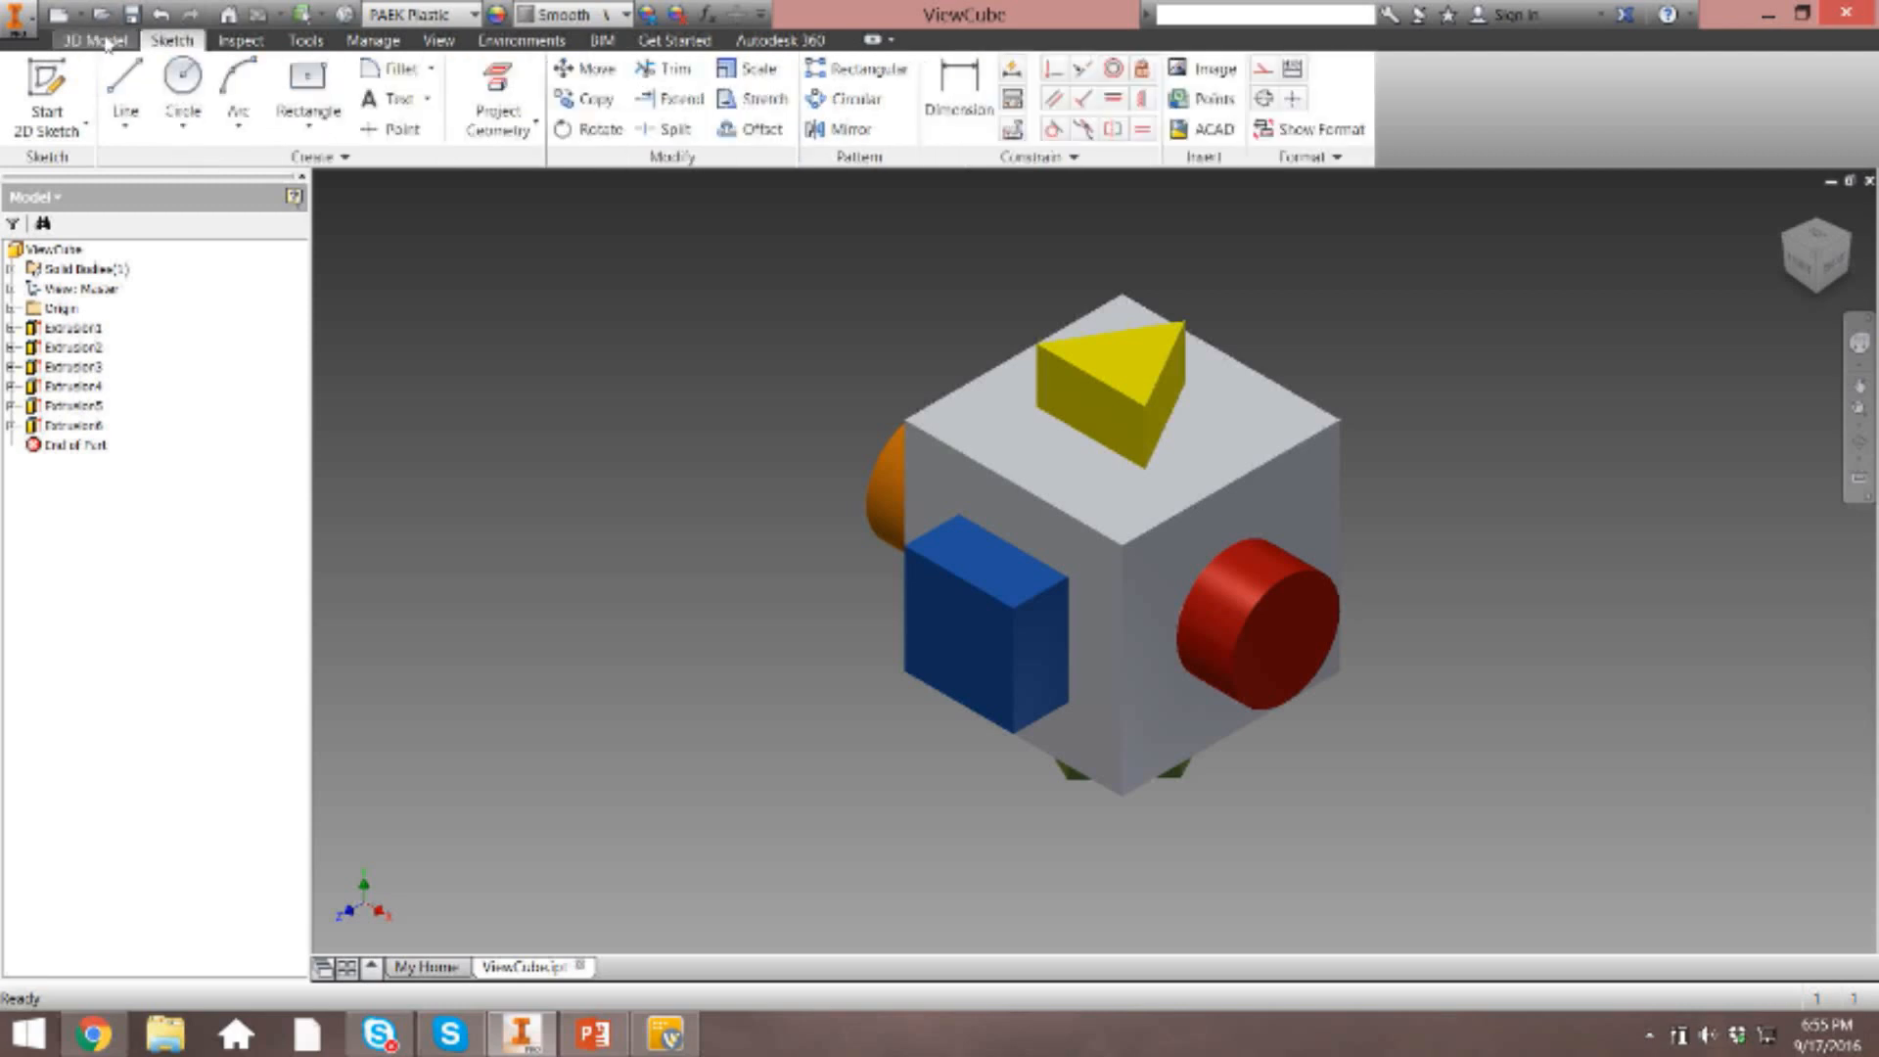
pyautogui.click(106, 41)
pyautogui.scroll(-3, 186, 44)
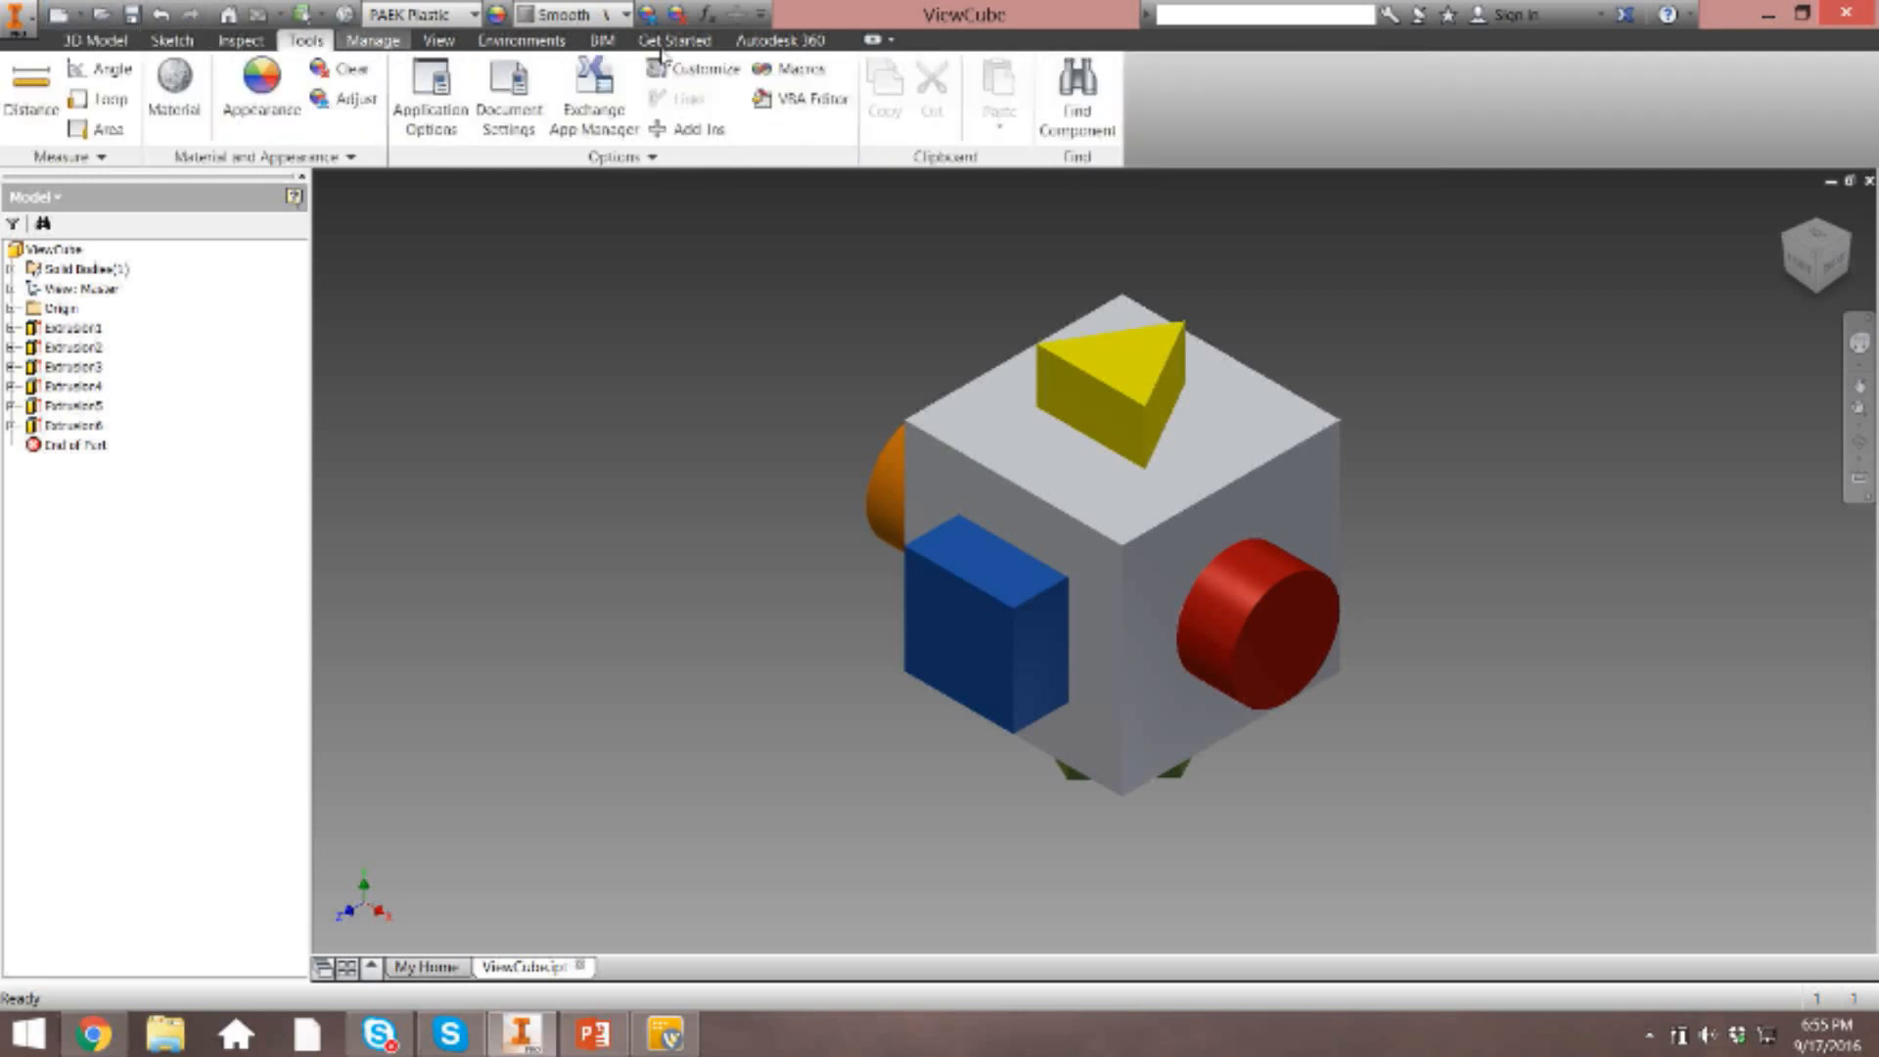
pyautogui.click(120, 44)
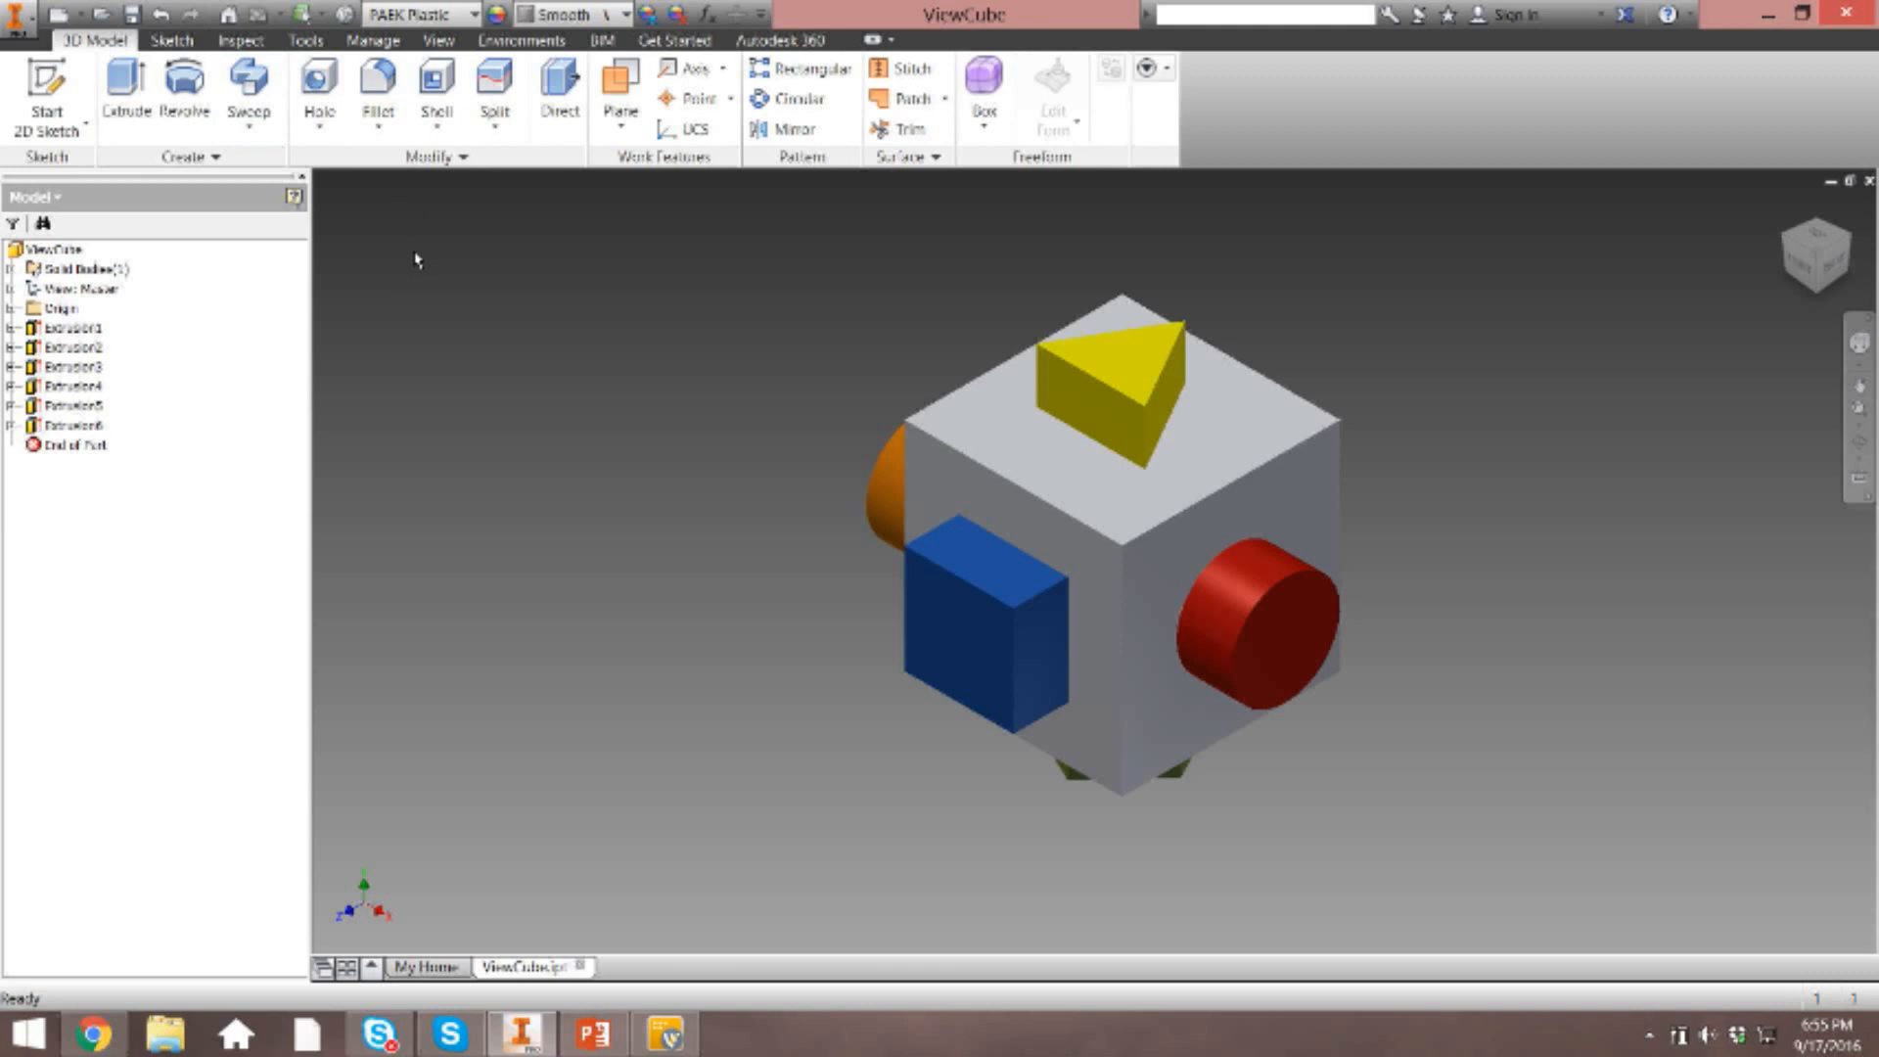
pyautogui.click(249, 117)
# Examine the model from the front and from several ViewCube corners, ending at the home view.
pyautogui.click(1811, 279)
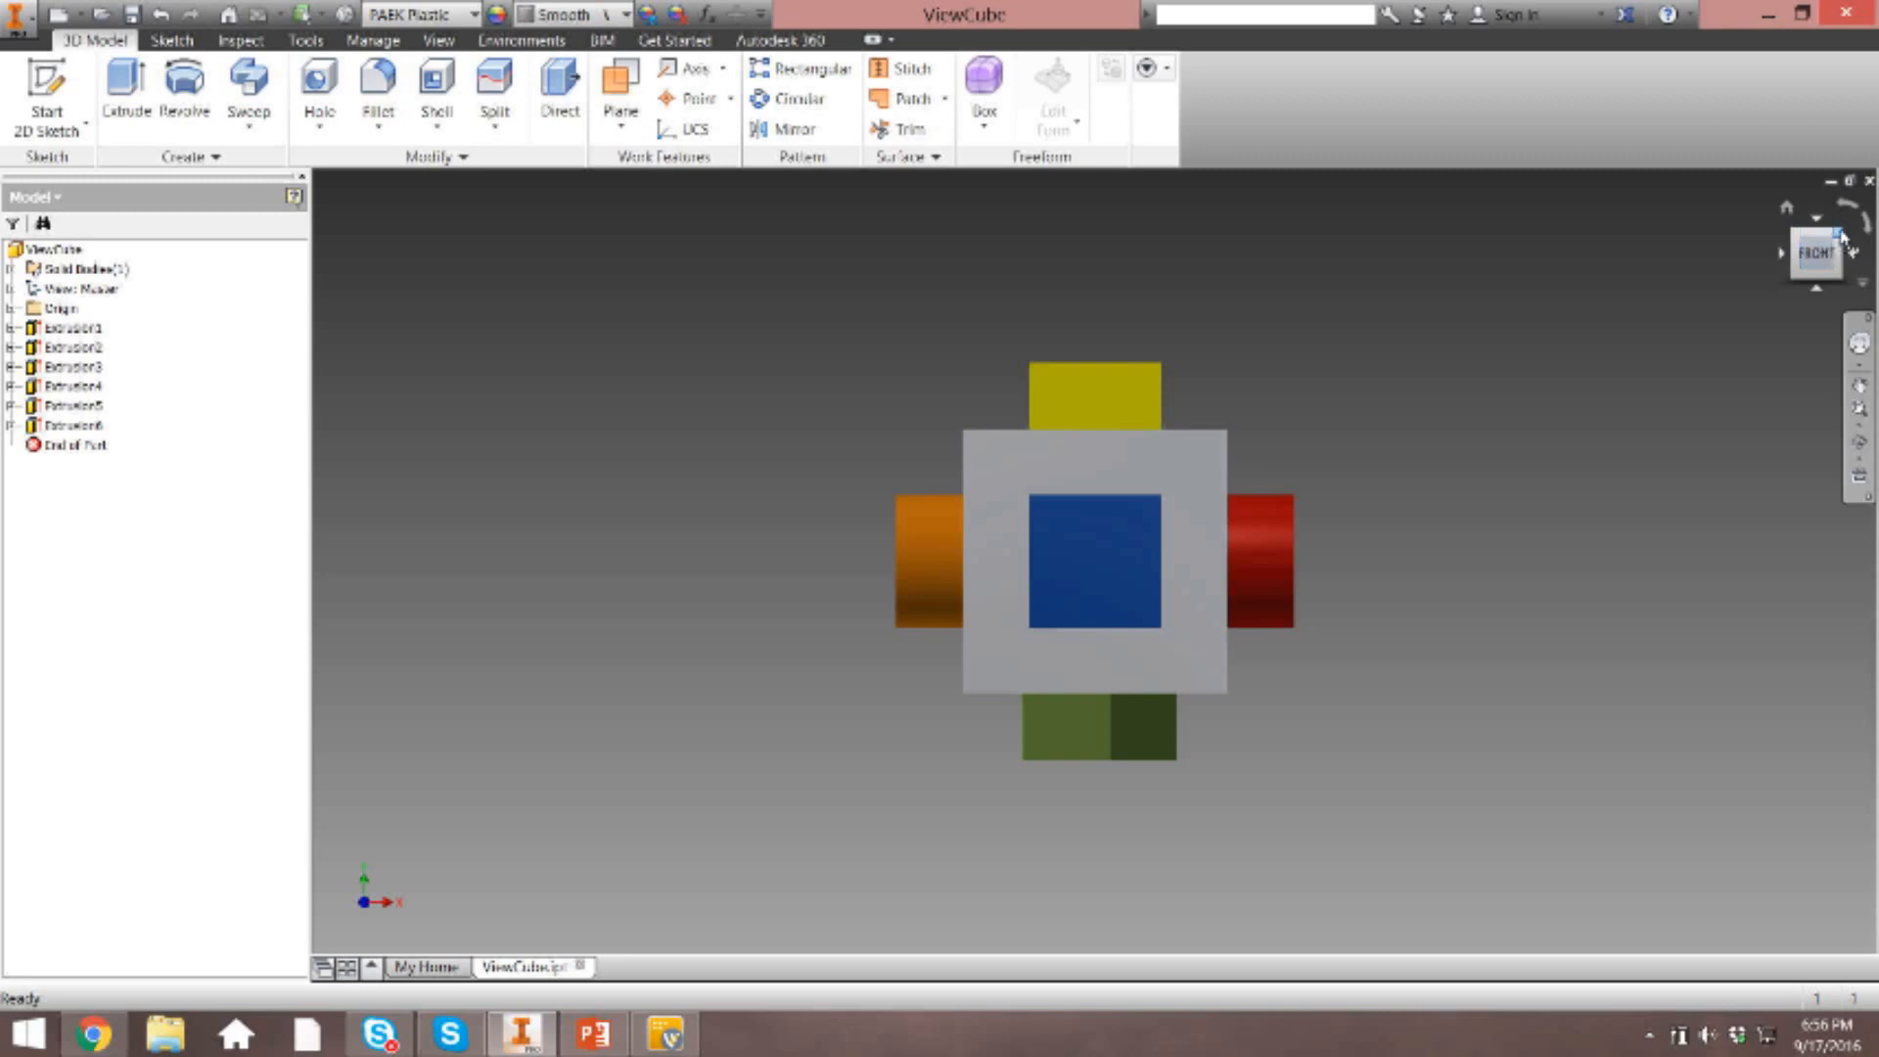
pyautogui.click(1839, 234)
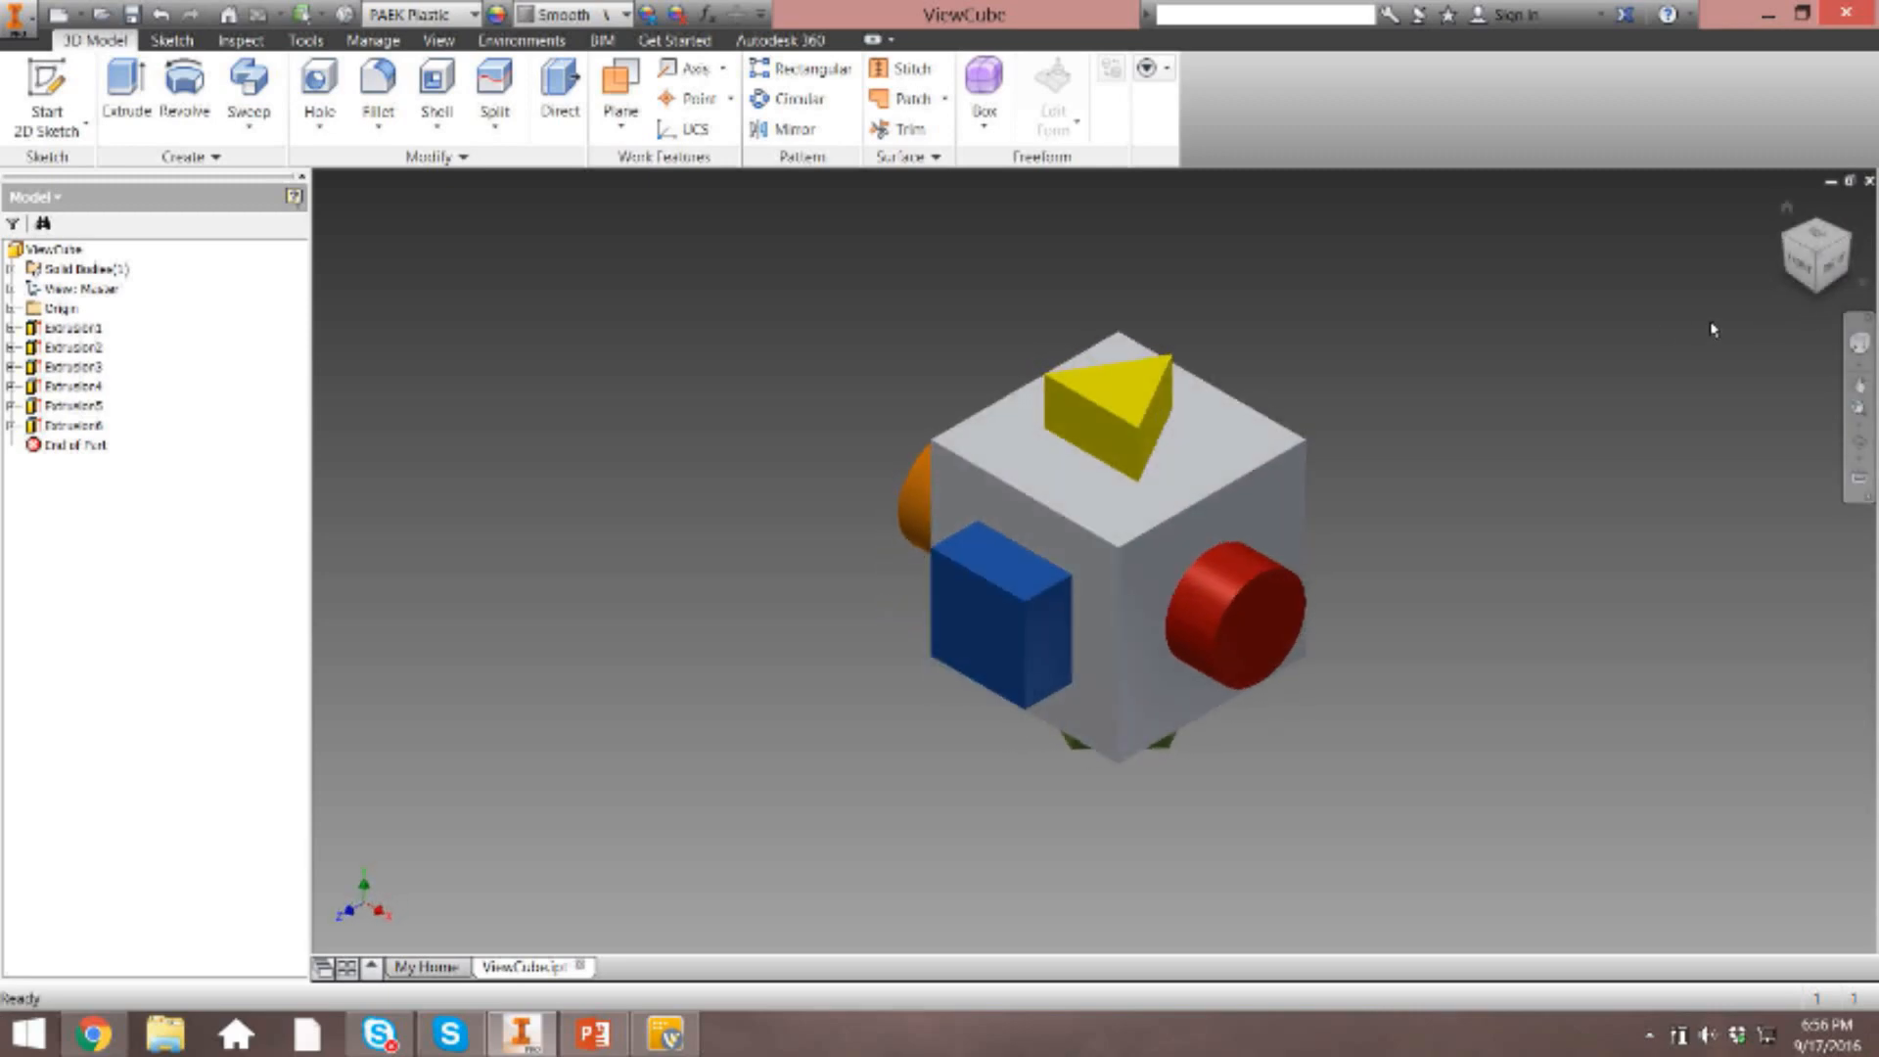
pyautogui.click(1787, 240)
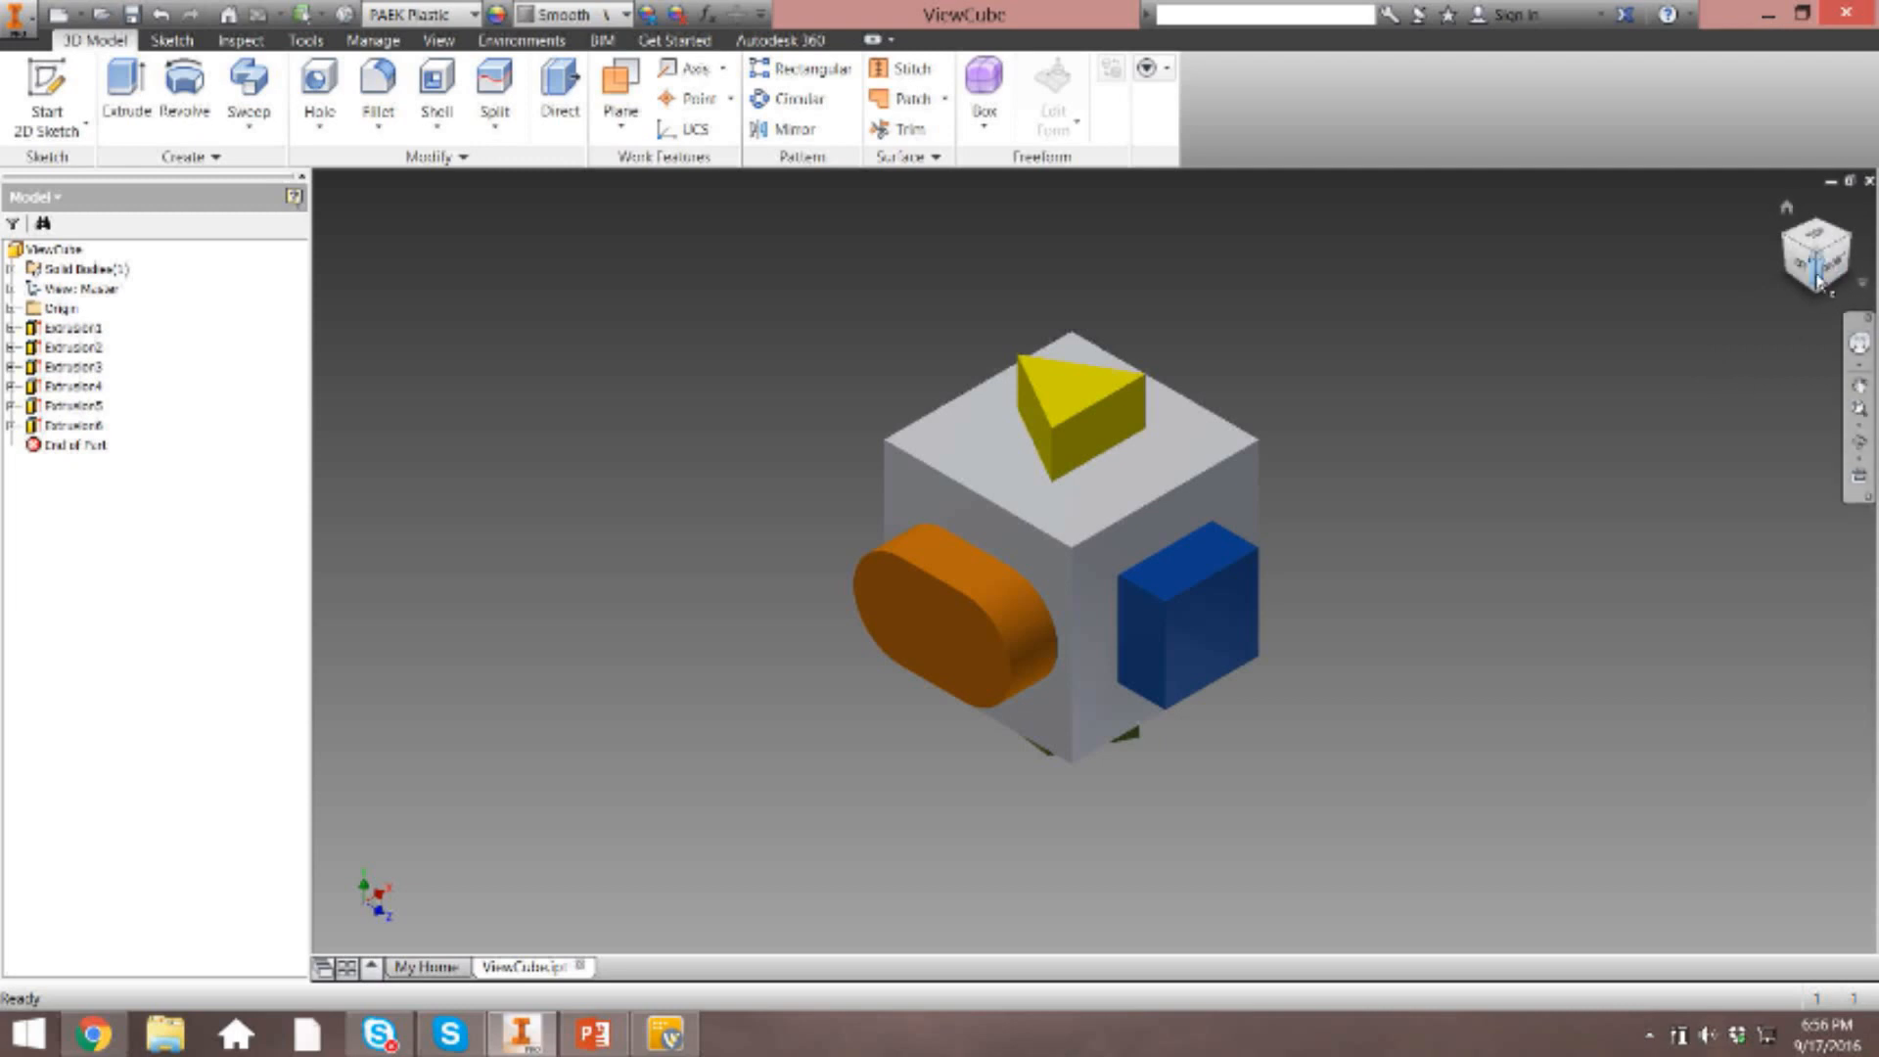
pyautogui.click(1786, 272)
pyautogui.click(1792, 283)
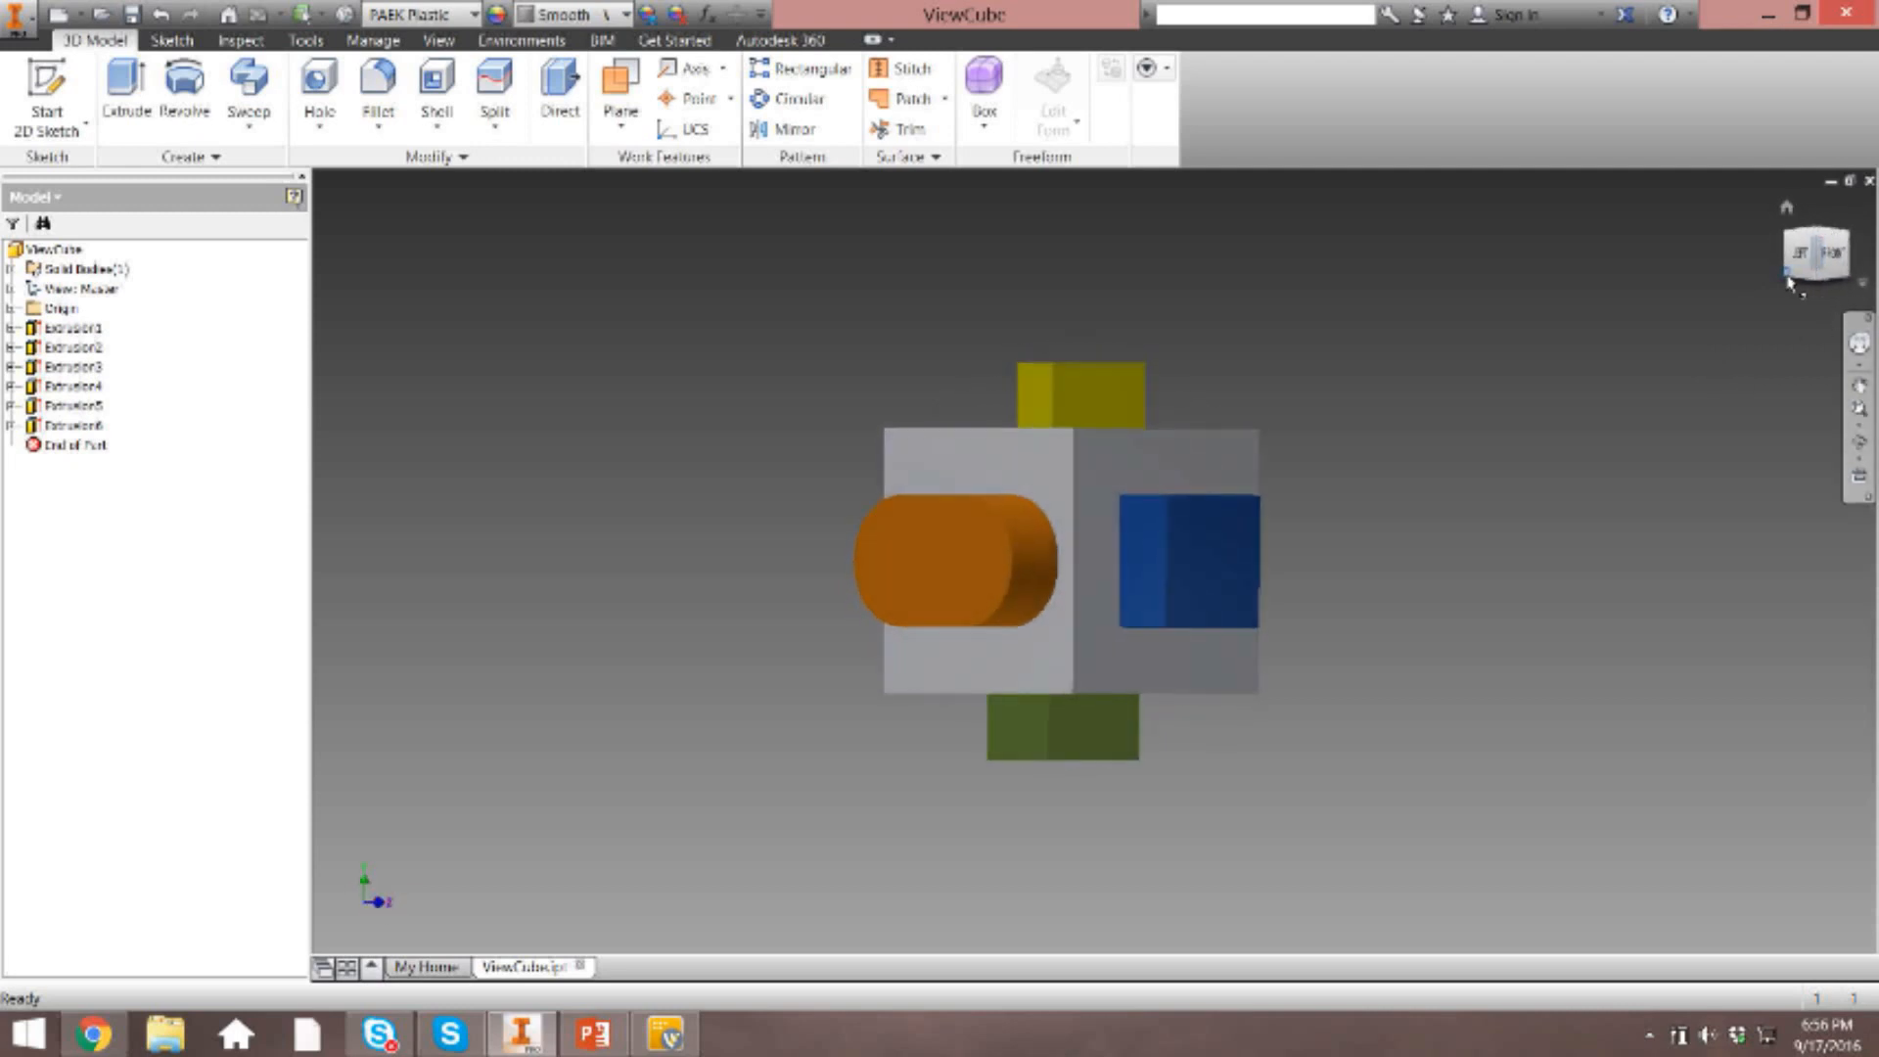
pyautogui.click(1845, 243)
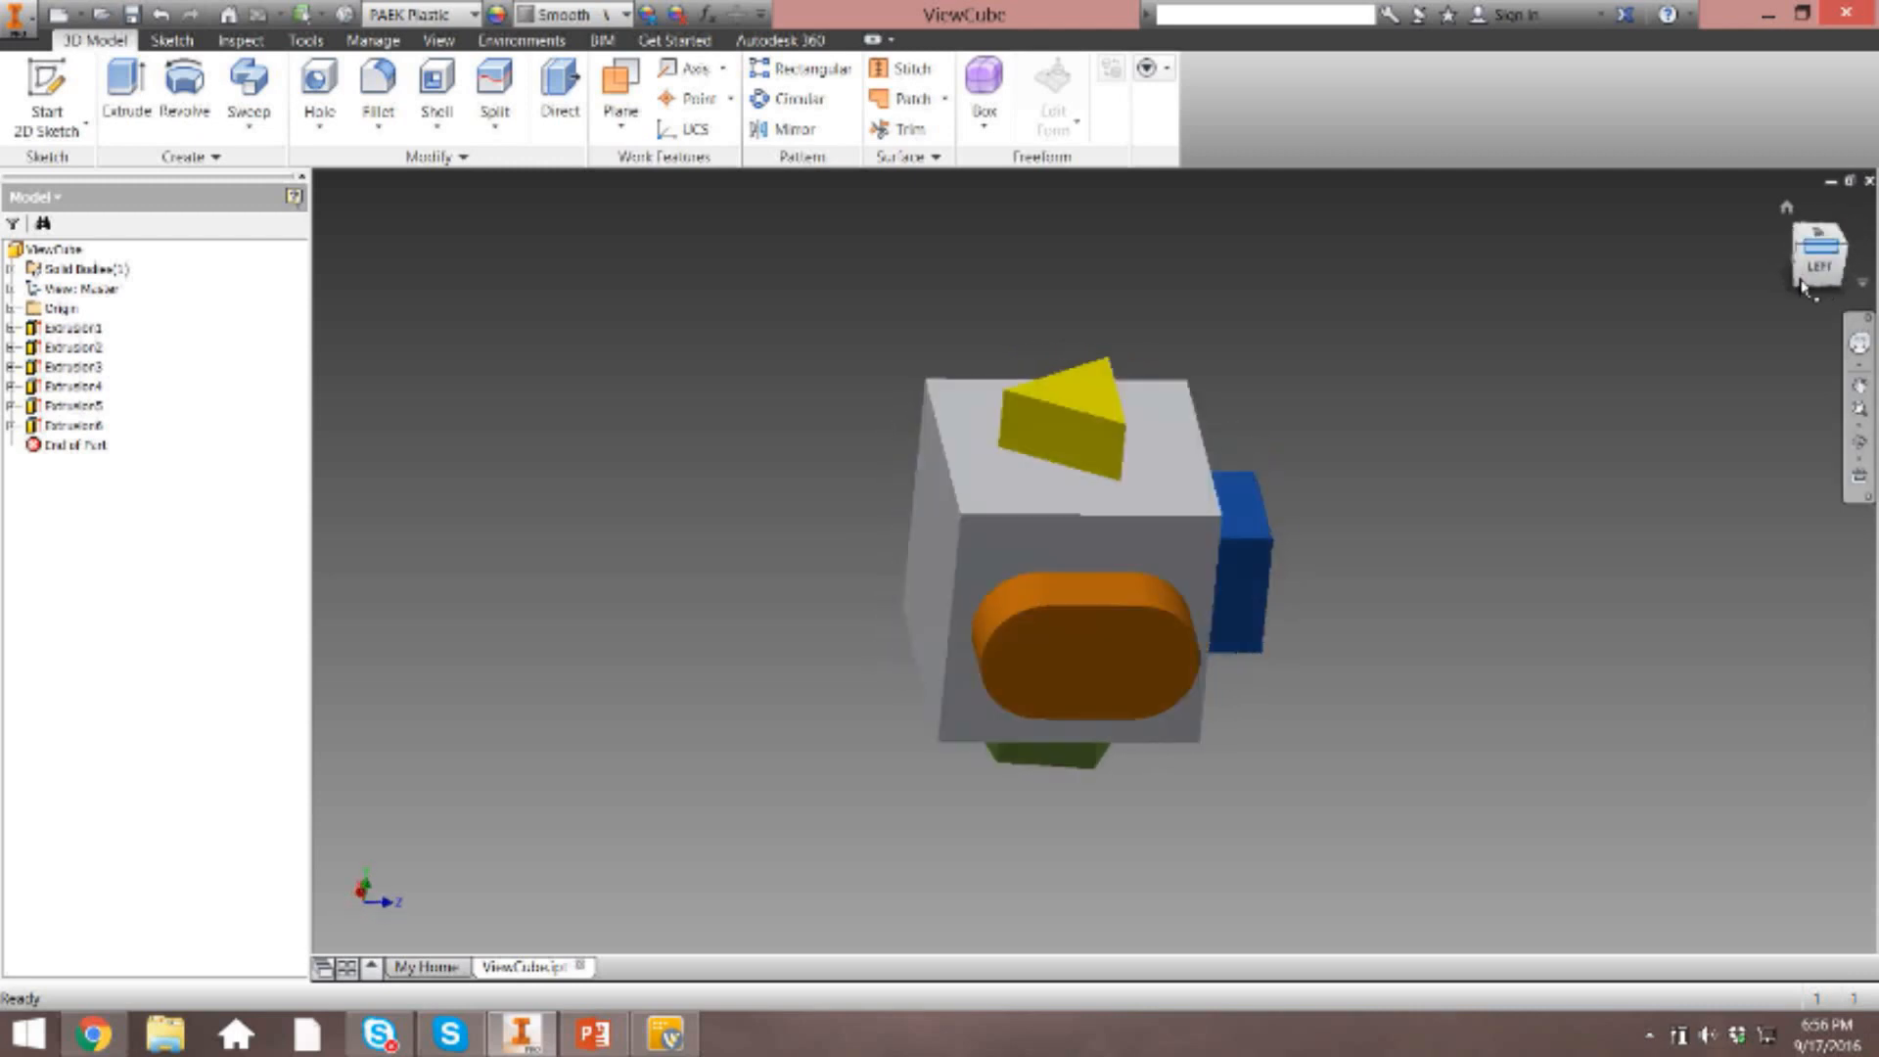
pyautogui.click(1799, 227)
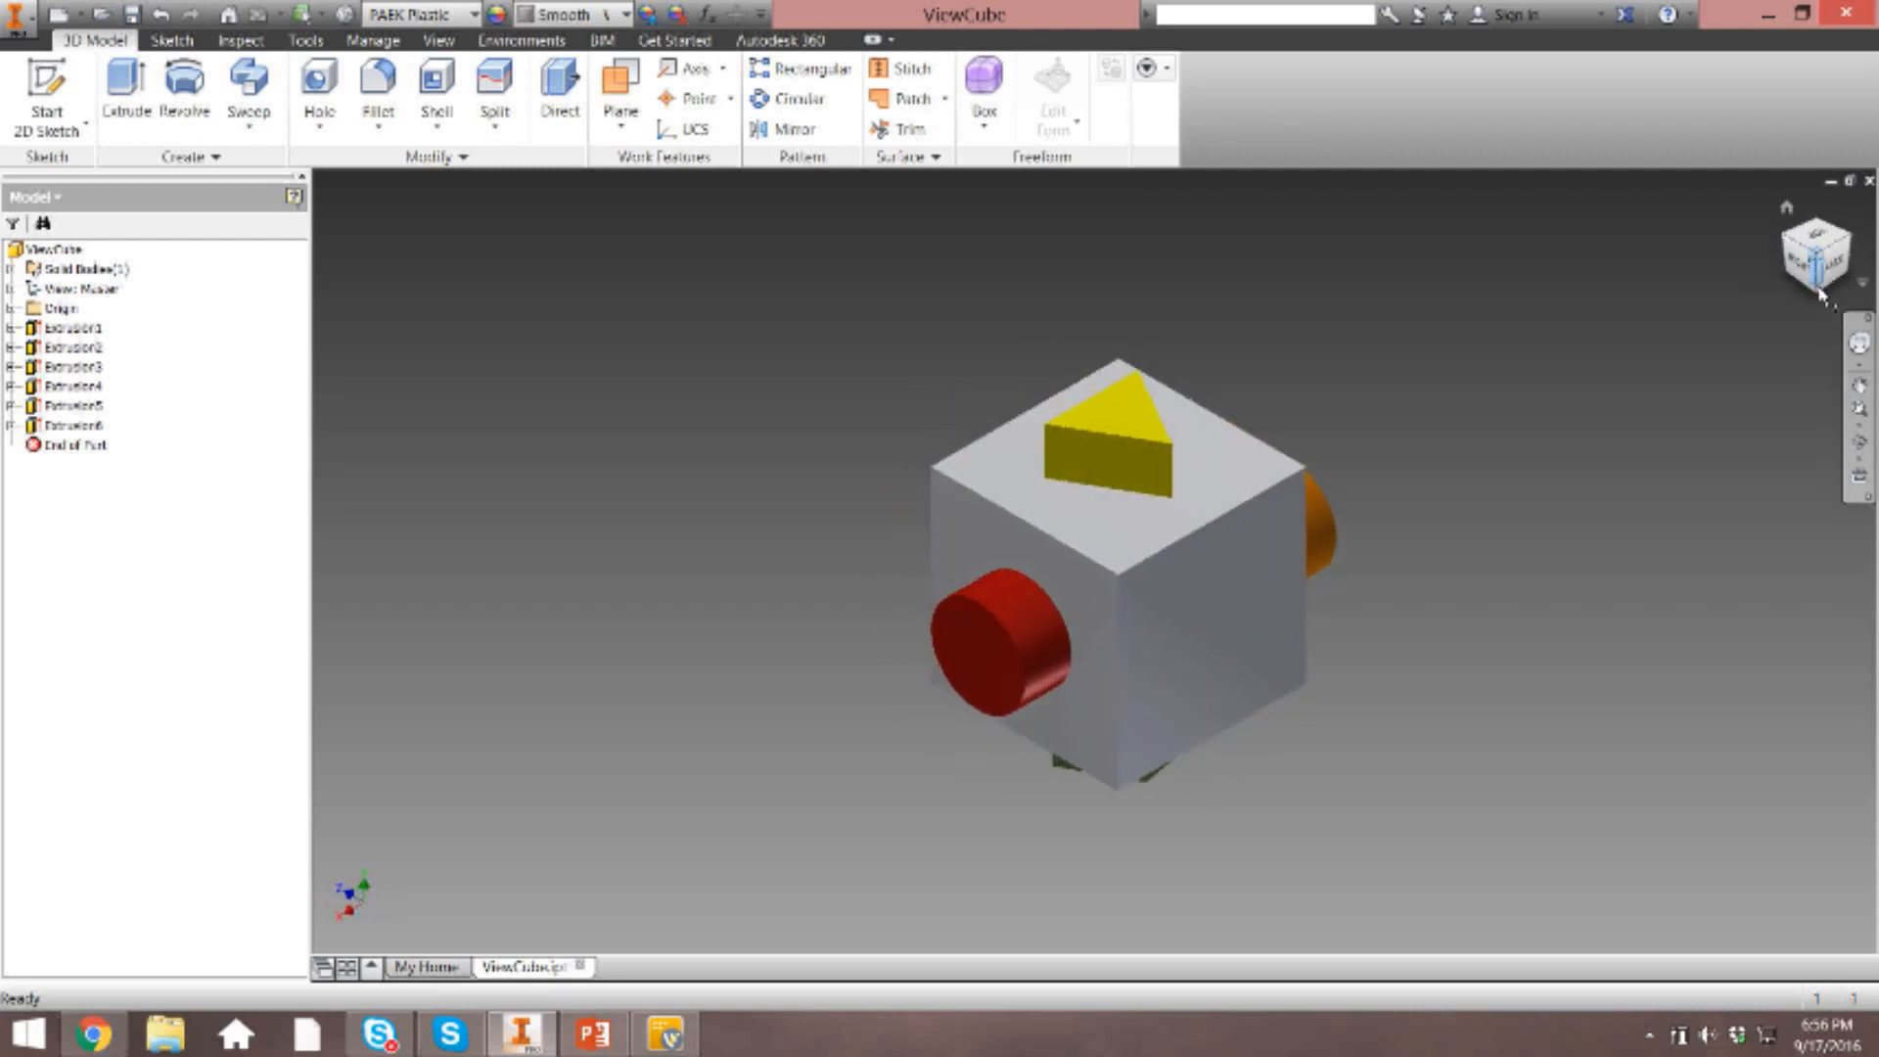
pyautogui.click(1807, 236)
pyautogui.click(1798, 229)
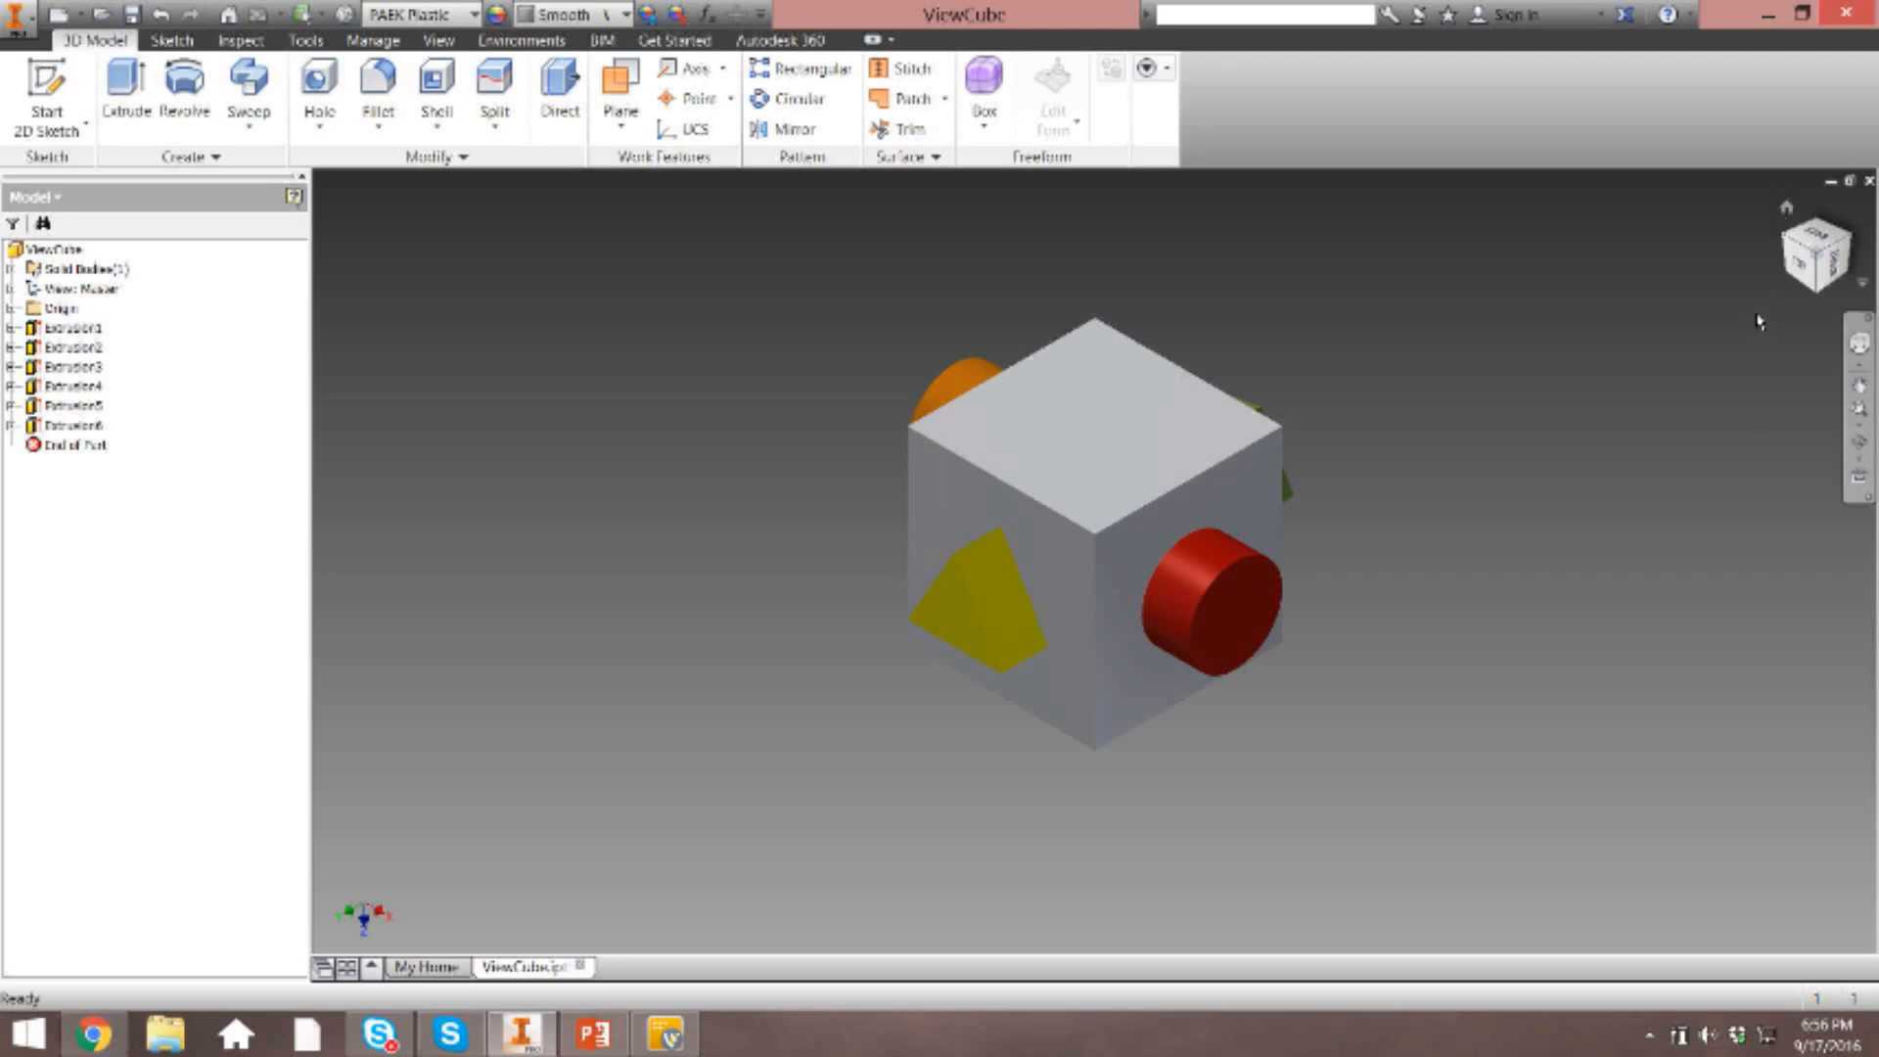
pyautogui.click(1786, 210)
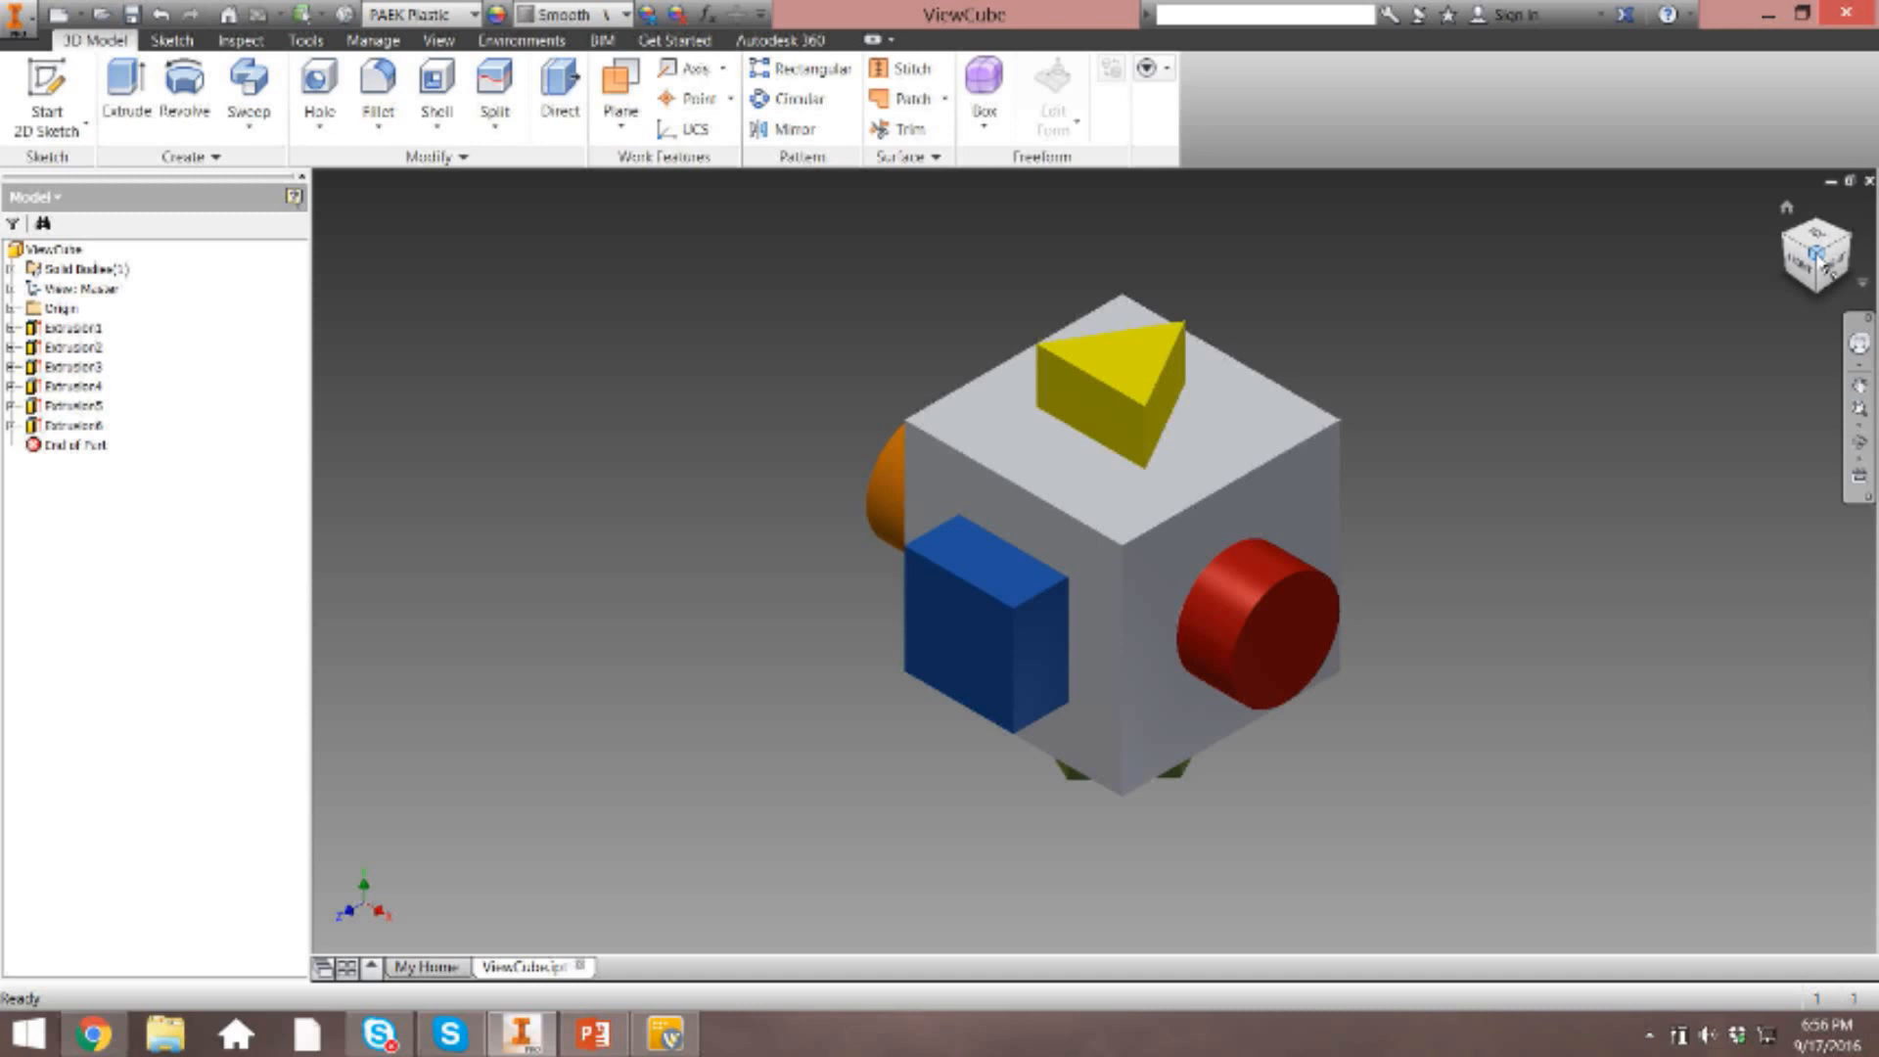
# Orbit the model freely with the ViewCube and square it up to the blue front face, ending at the home view.
pyautogui.moveTo(1819, 262)
pyautogui.mouseDown()
pyautogui.moveTo(1803, 280)
pyautogui.moveTo(1819, 233)
pyautogui.moveTo(1846, 272)
pyautogui.moveTo(1813, 280)
pyautogui.moveTo(1810, 241)
pyautogui.moveTo(1832, 235)
pyautogui.moveTo(1824, 278)
pyautogui.moveTo(1834, 251)
pyautogui.mouseUp()
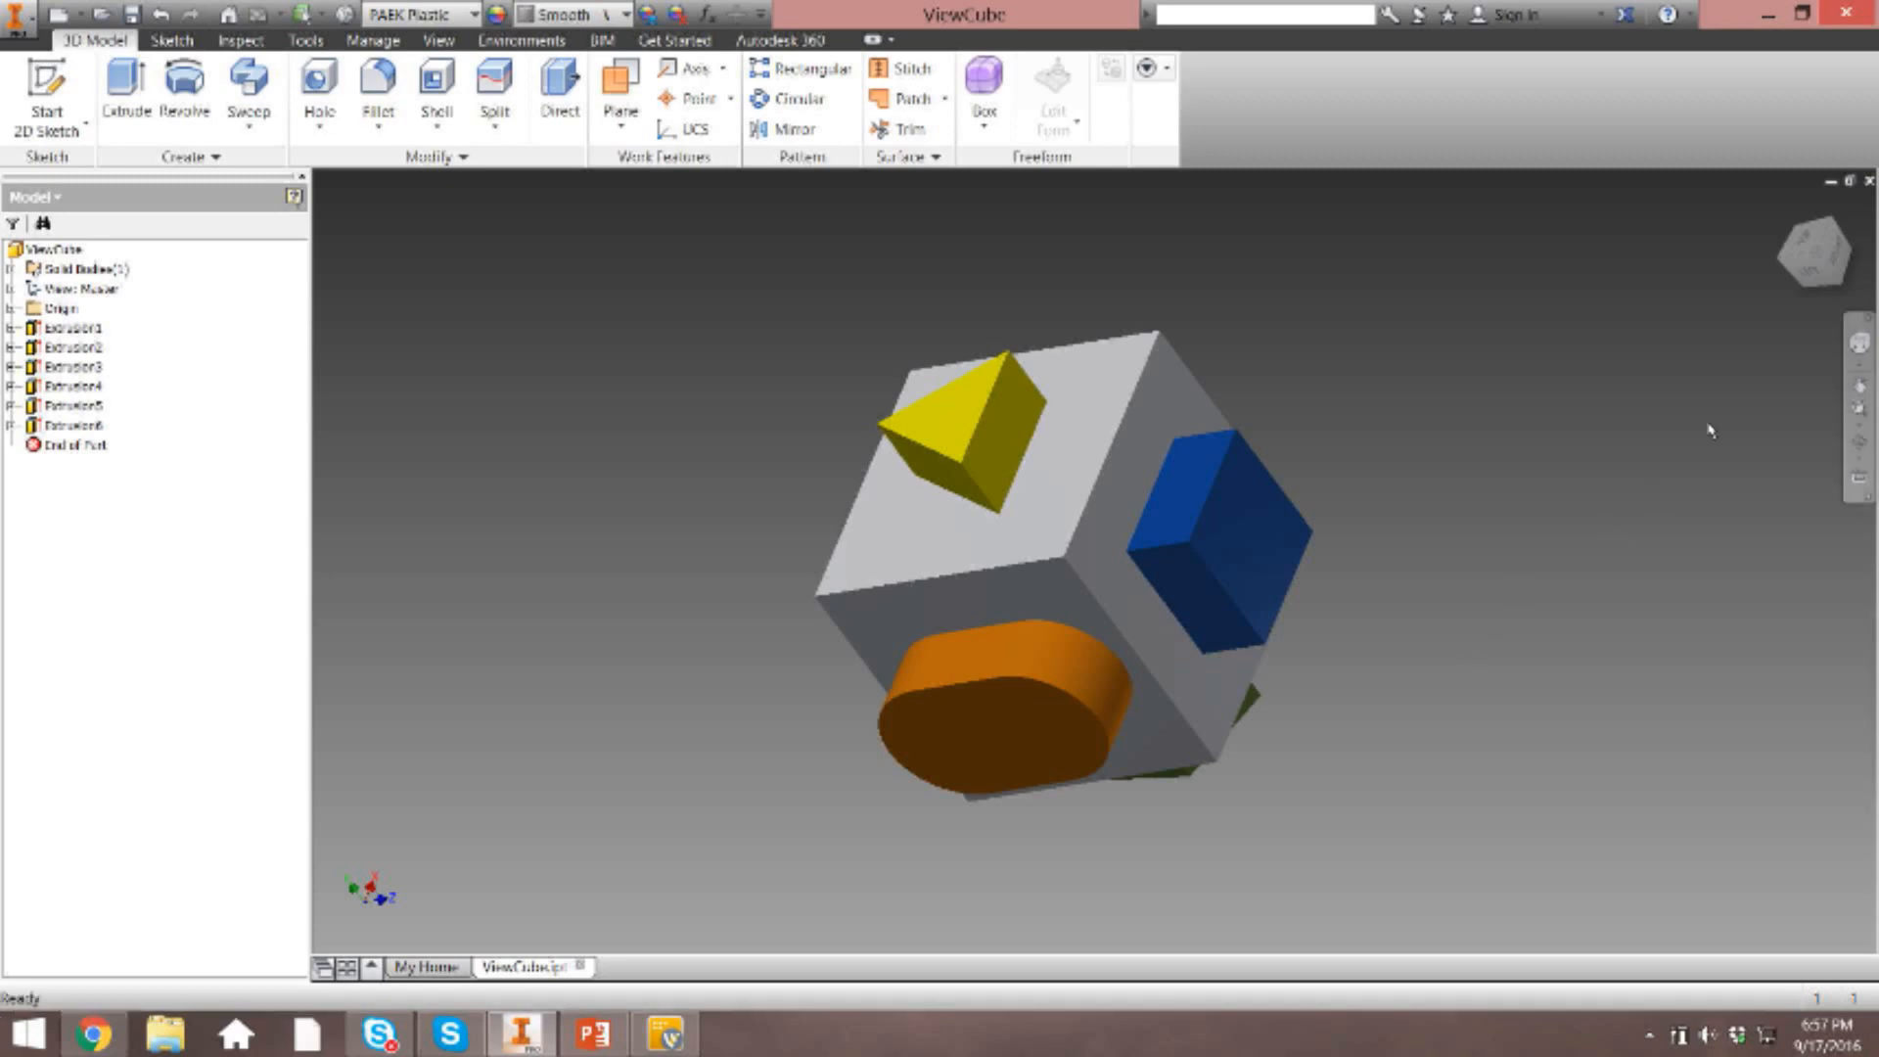
pyautogui.click(1844, 256)
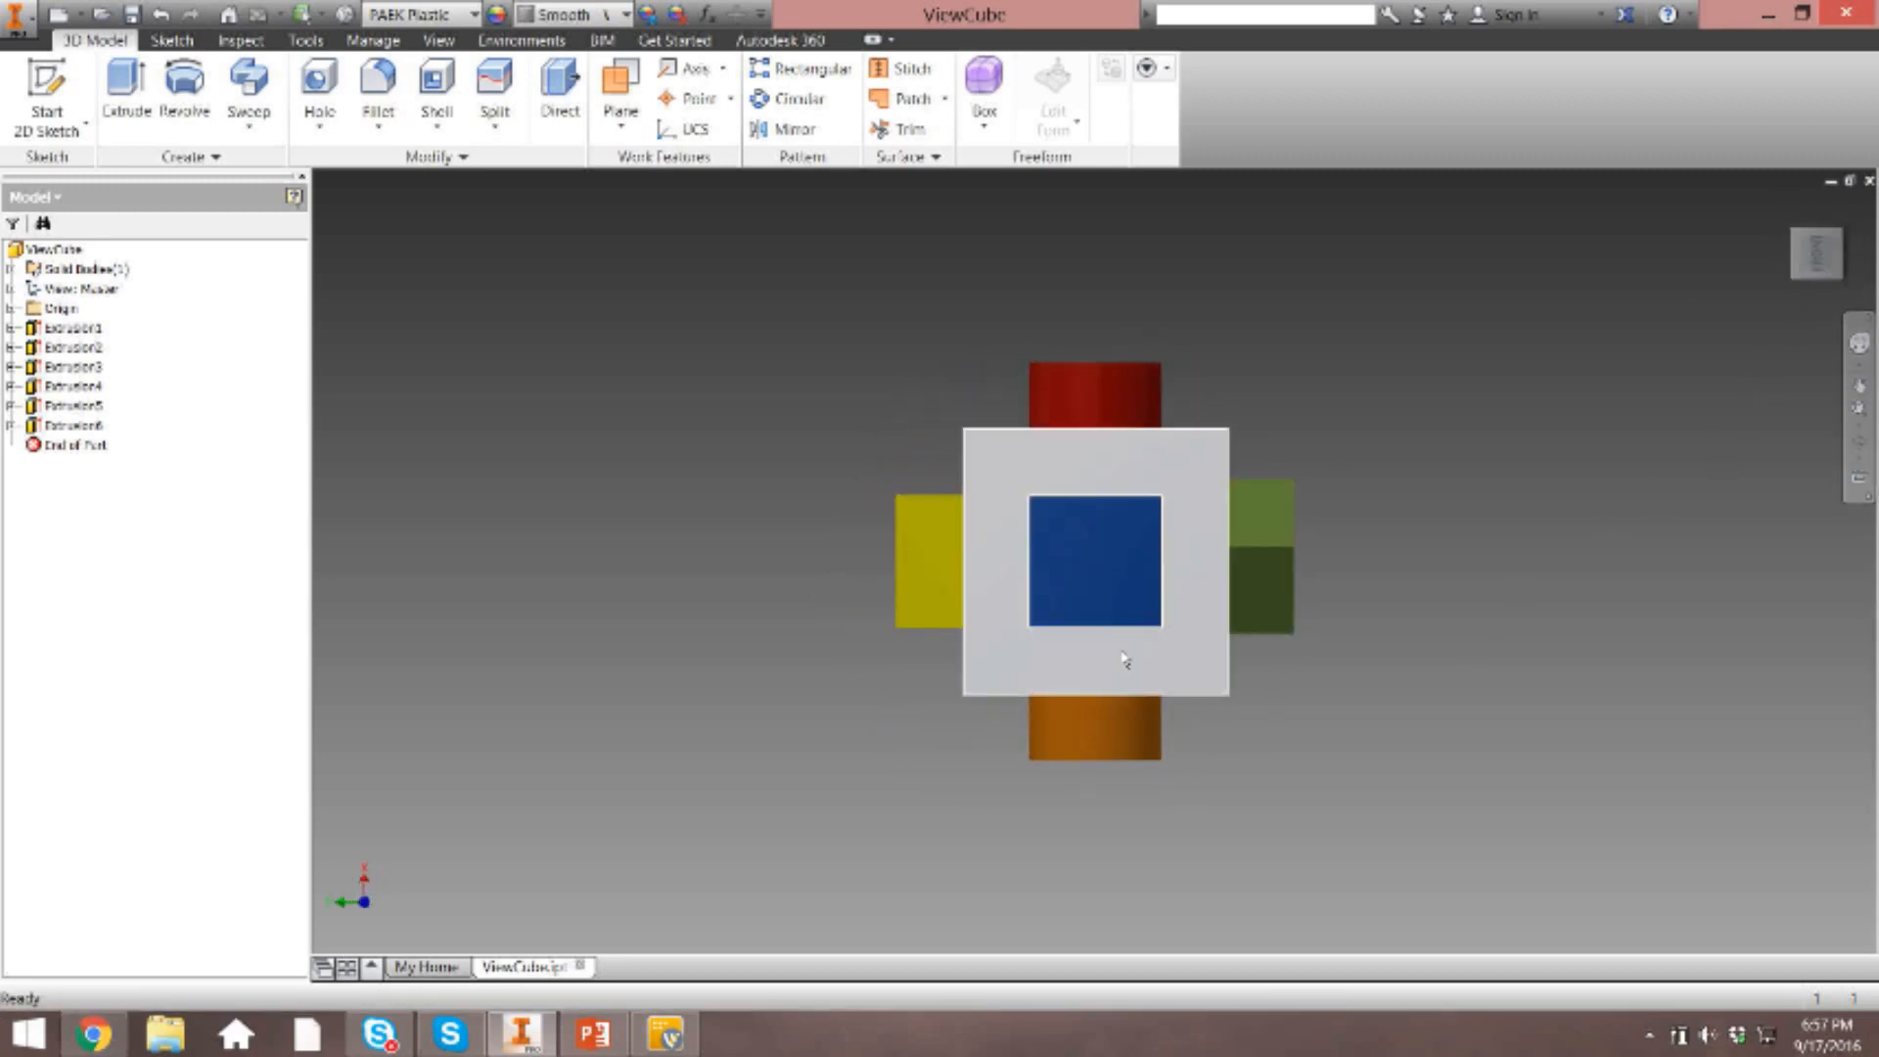
pyautogui.click(1791, 212)
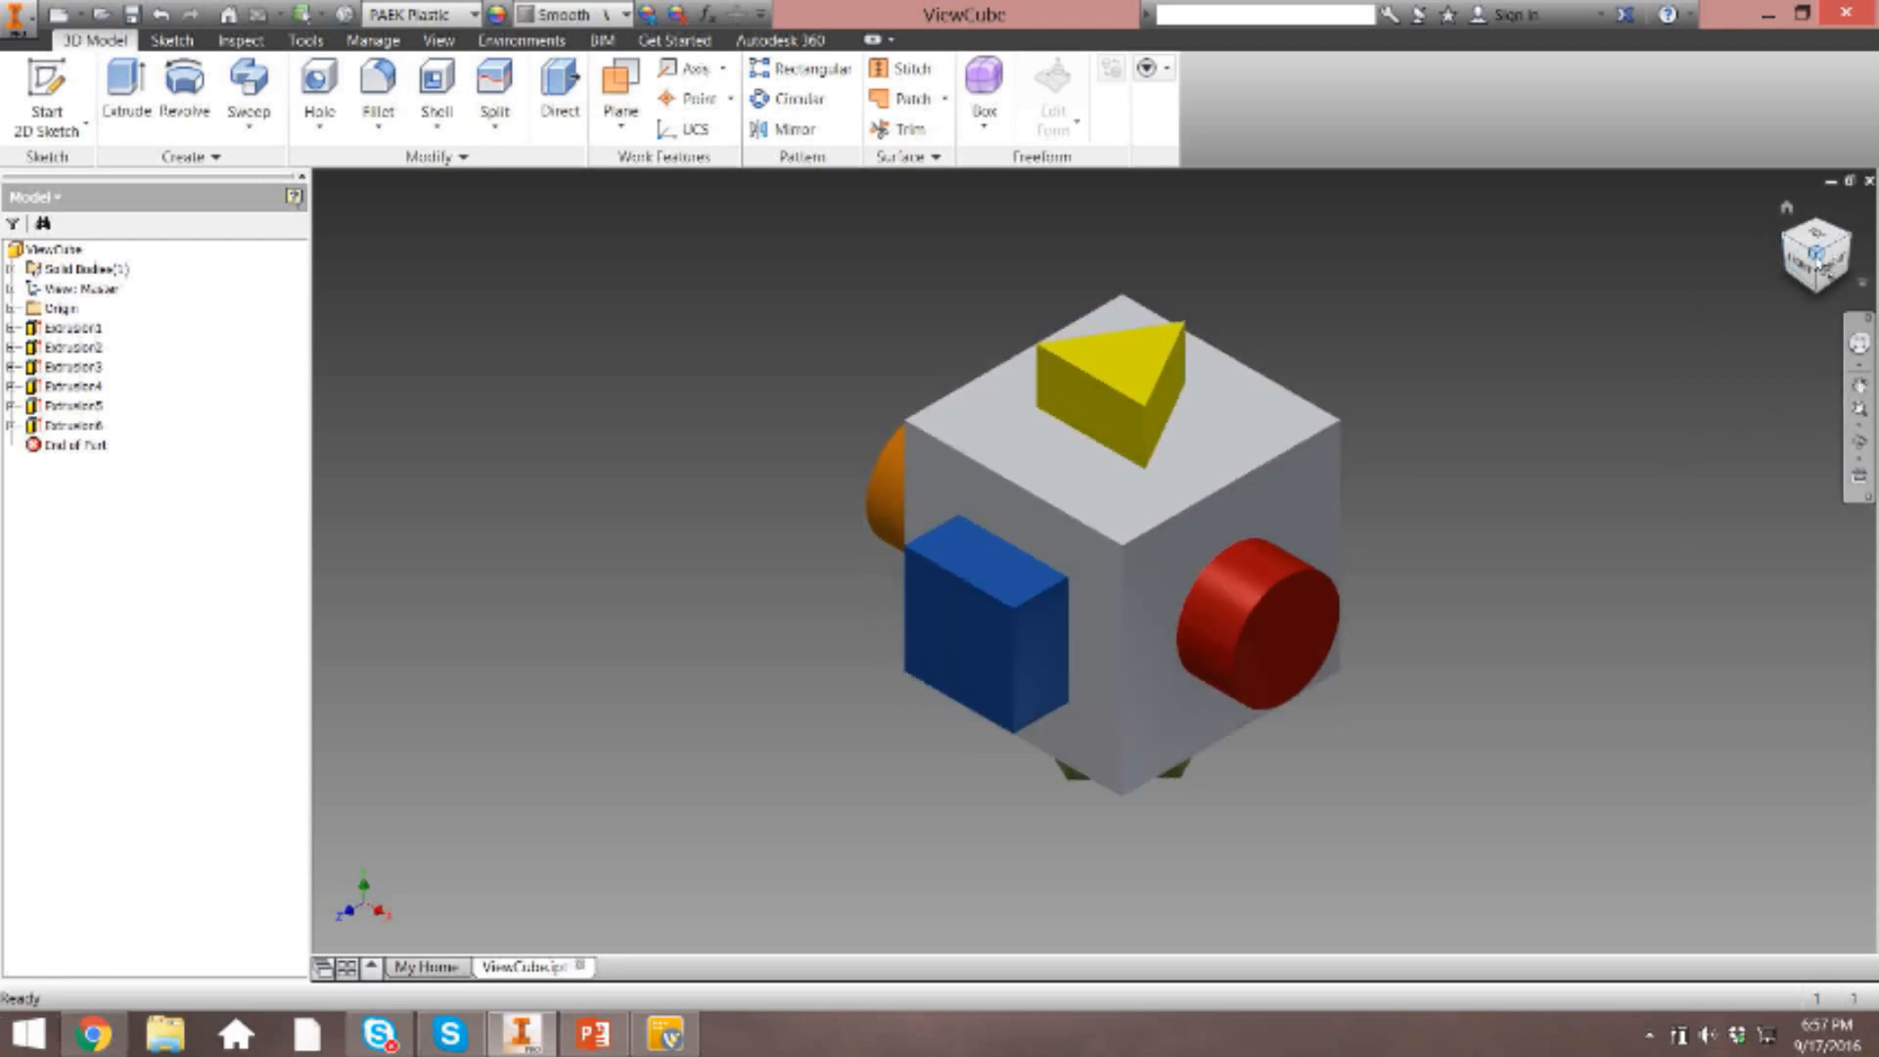
# Try to set the corner view between the top, front and right faces as the Front view.
pyautogui.click(1804, 270)
pyautogui.click(1816, 256)
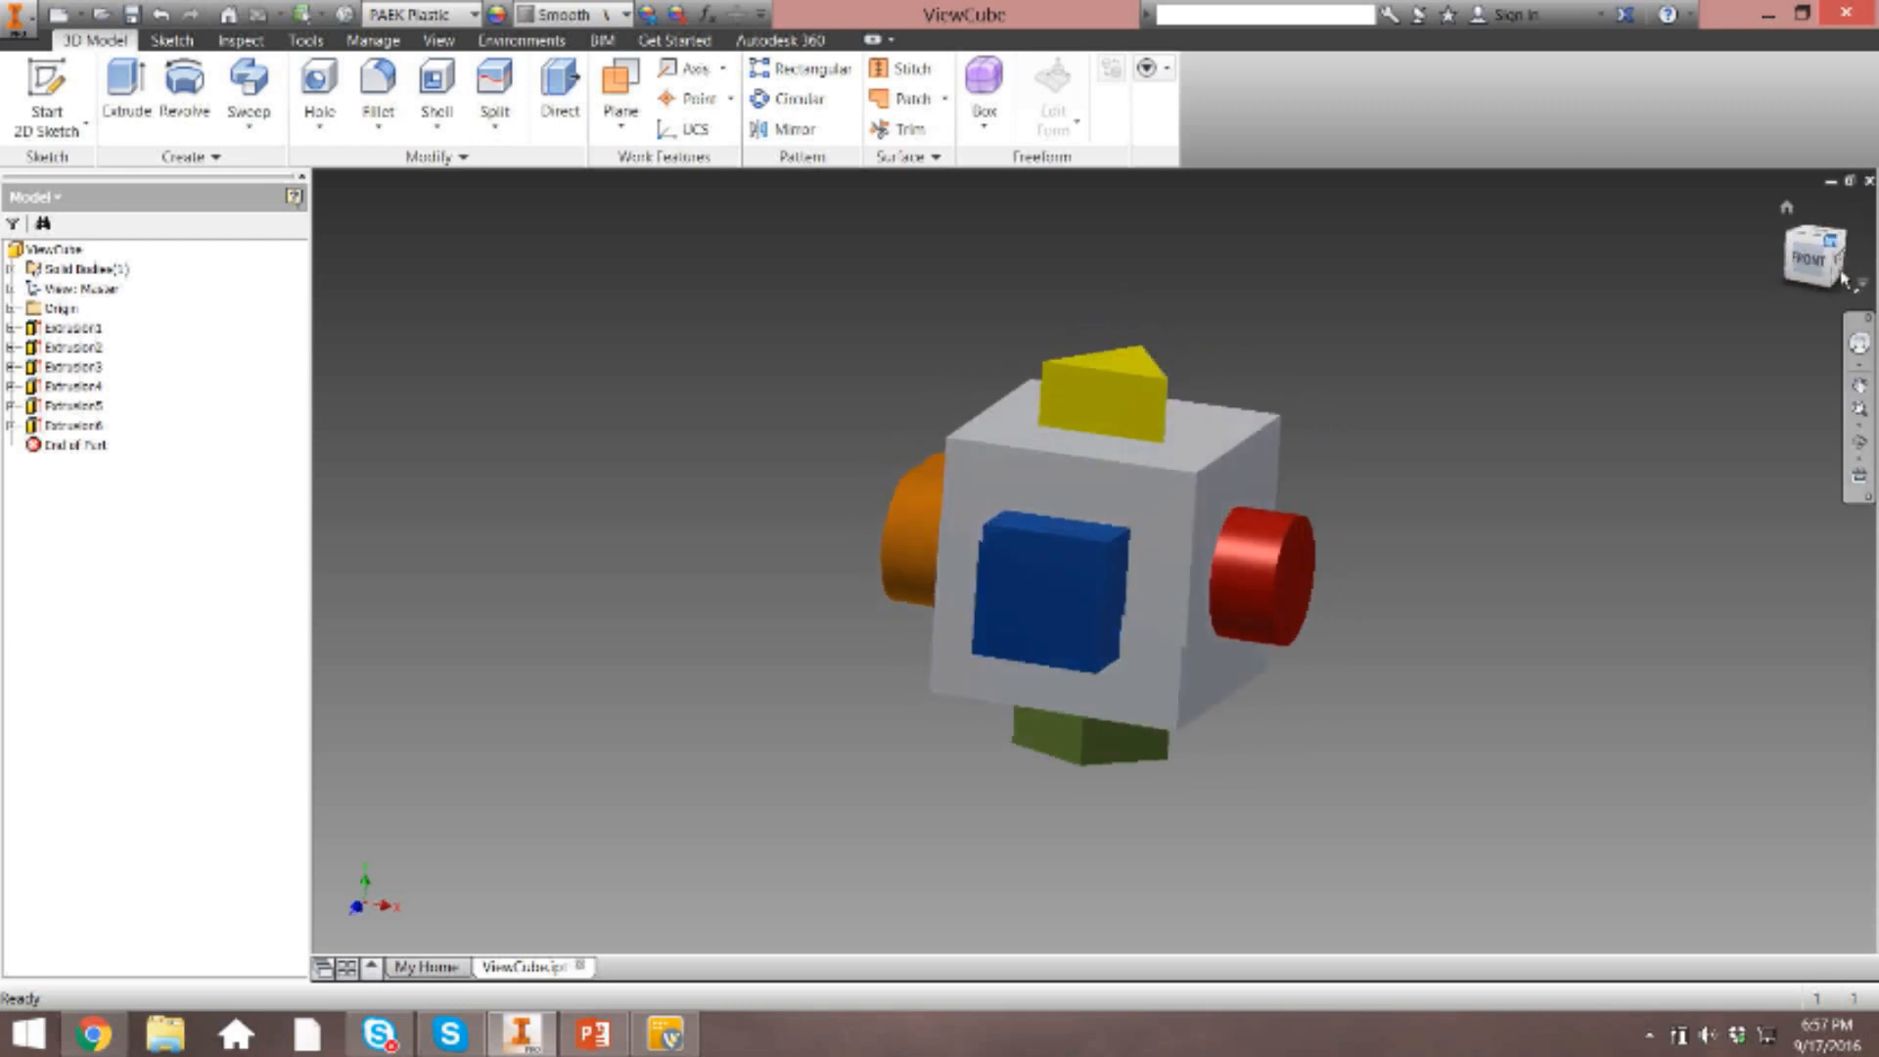
pyautogui.rightClick(1817, 259)
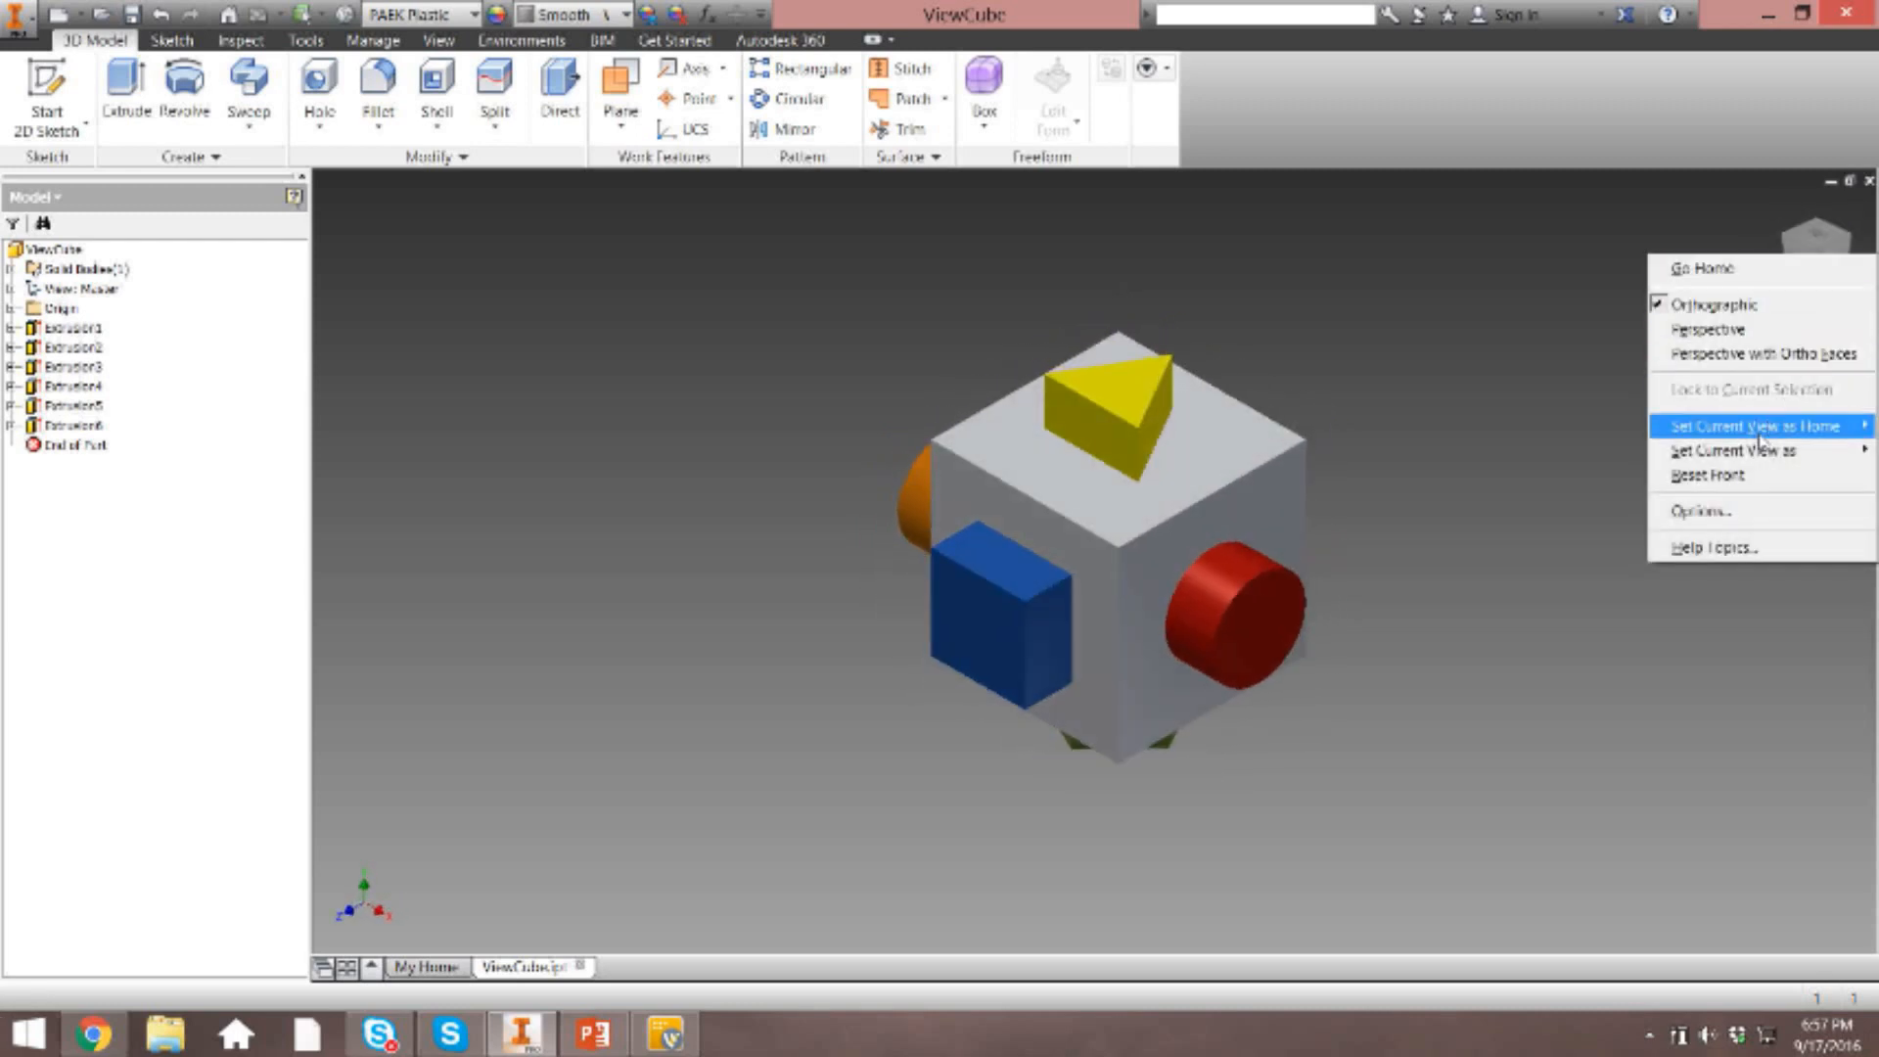
pyautogui.moveTo(1747, 452)
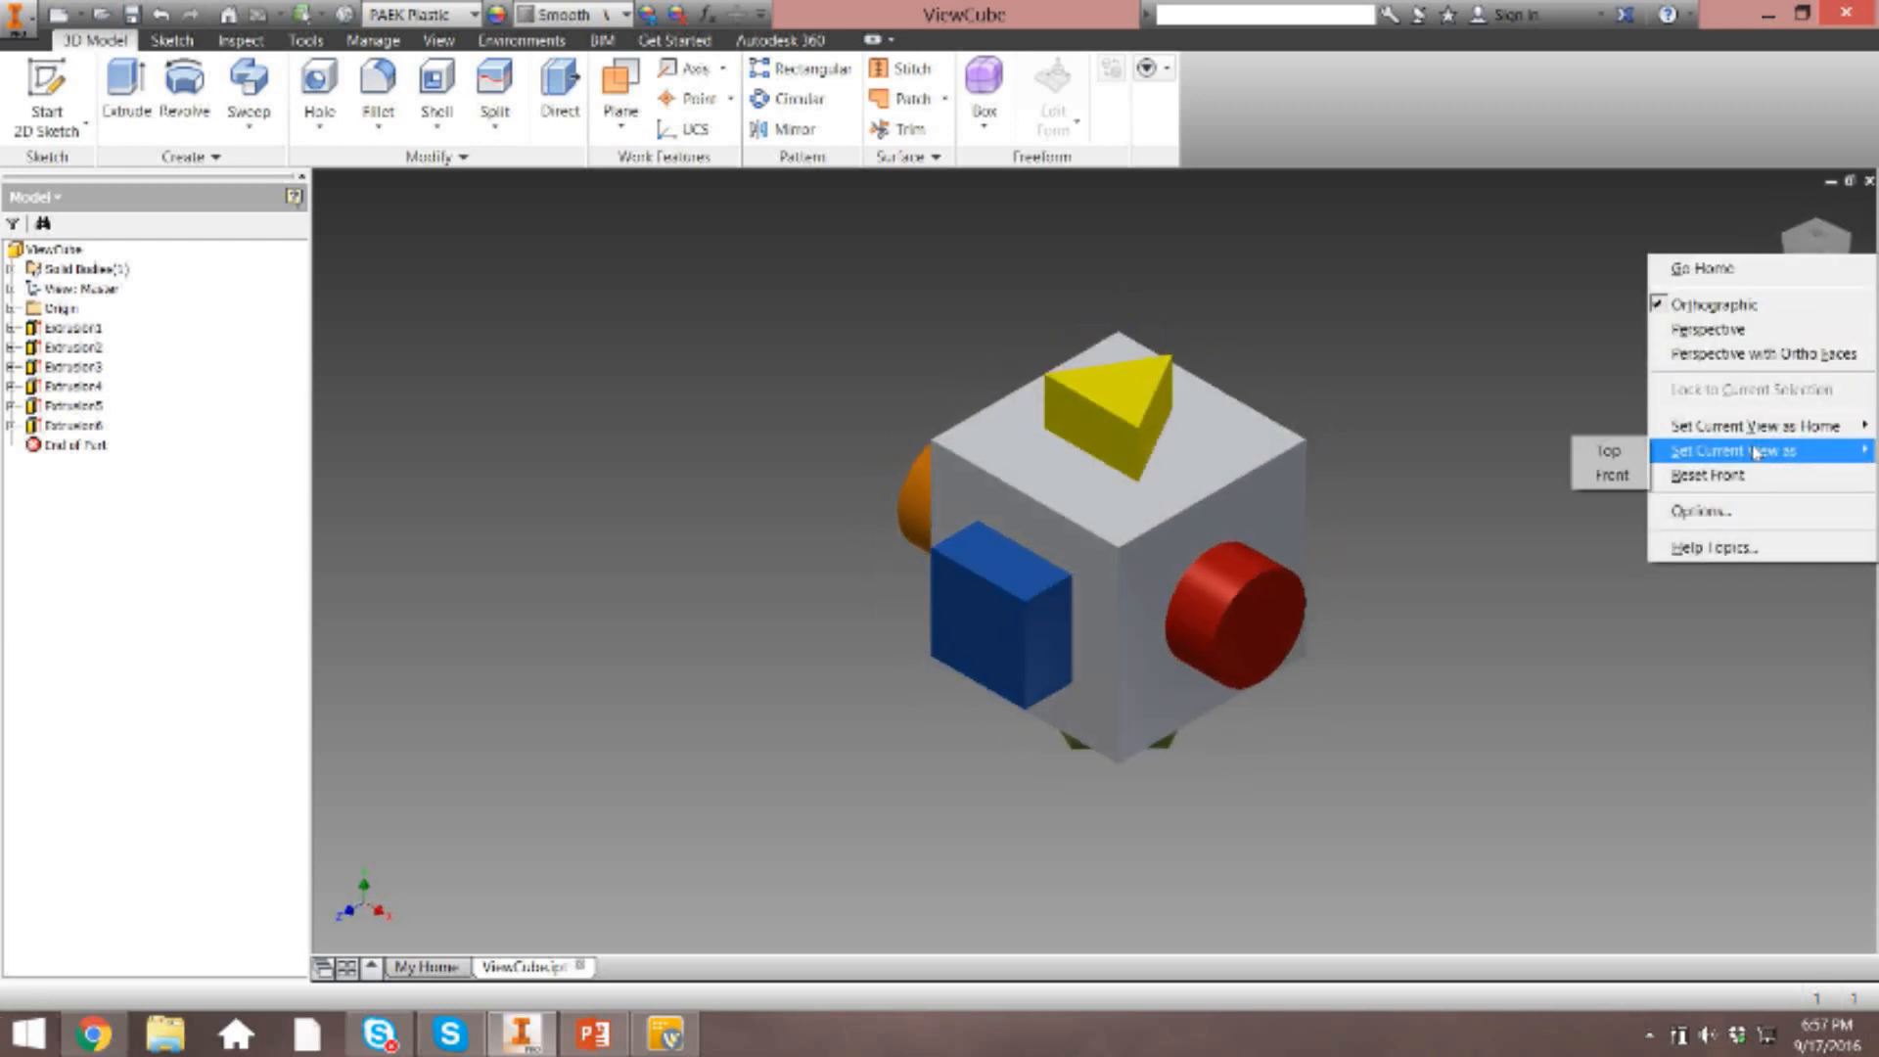
pyautogui.click(1603, 477)
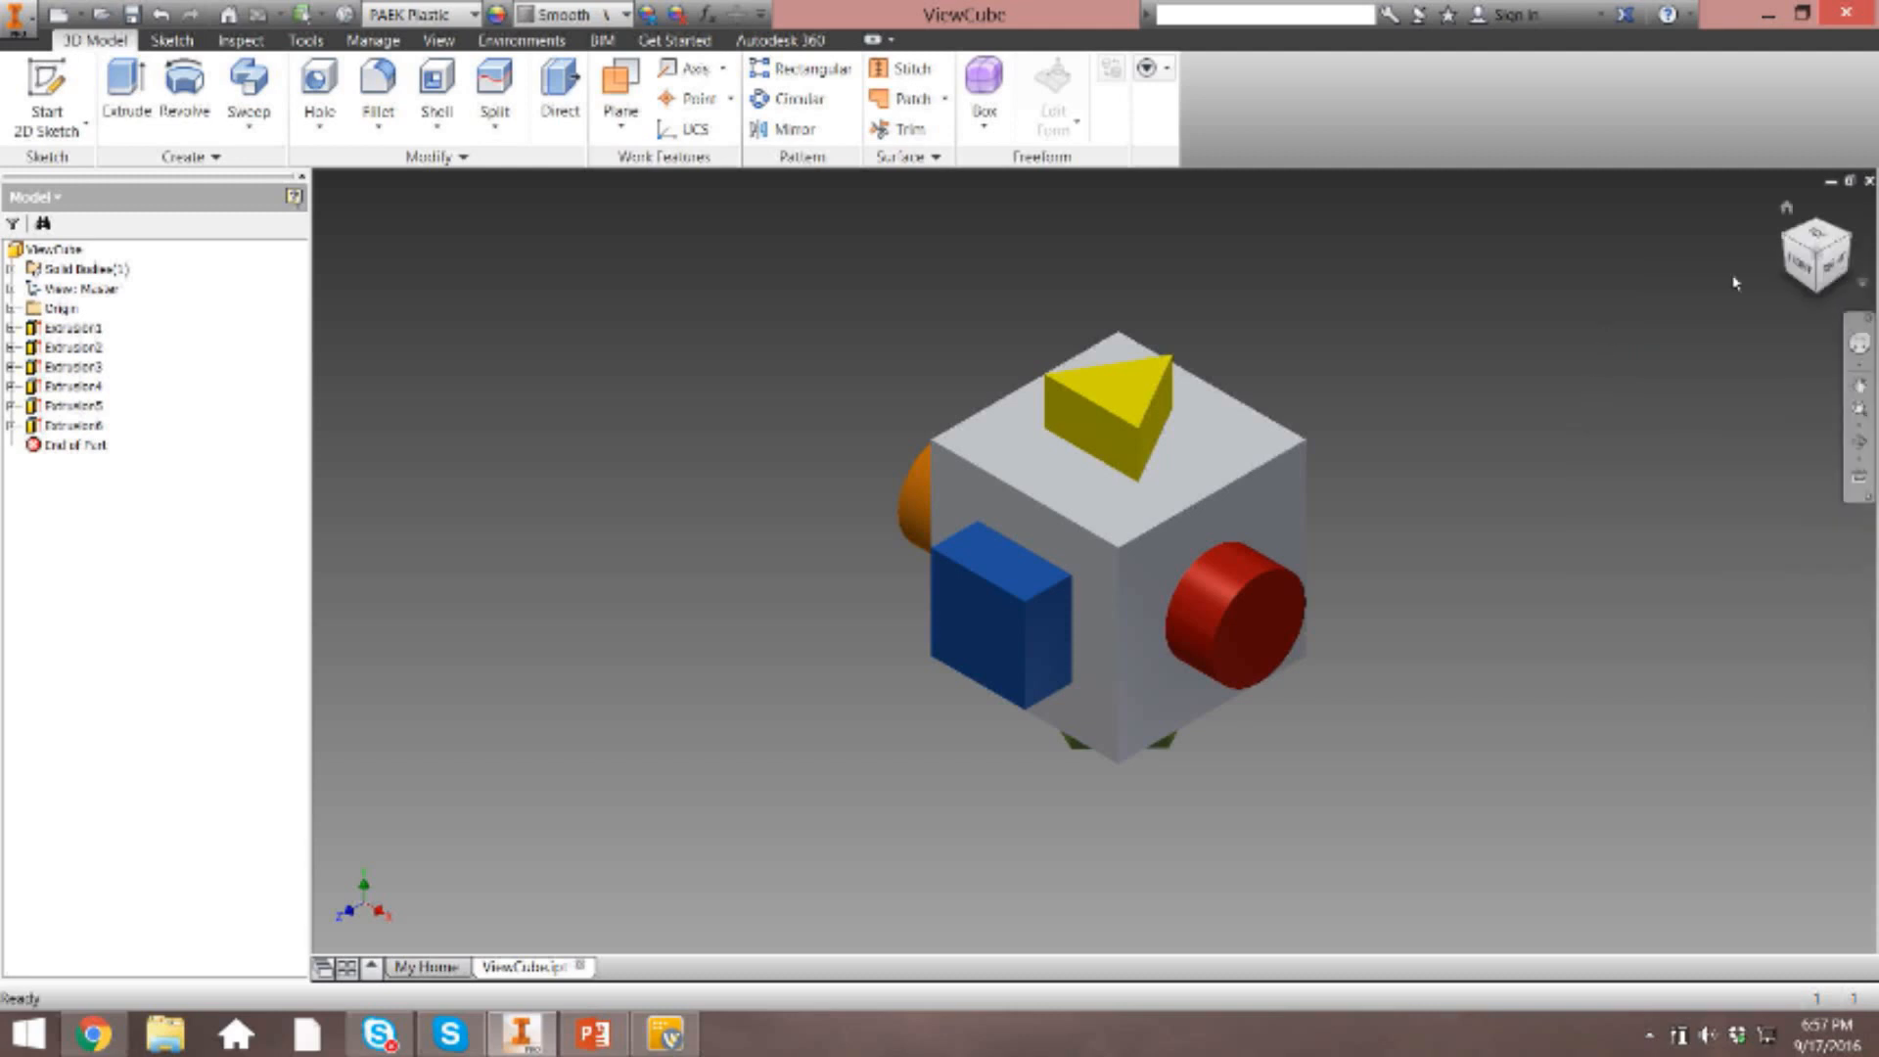
# Orbit the model to a slightly tilted angle with the ViewCube and restore the home view.
pyautogui.moveTo(1809, 267); pyautogui.dragTo(1818, 272)
pyautogui.rightClick(1815, 266)
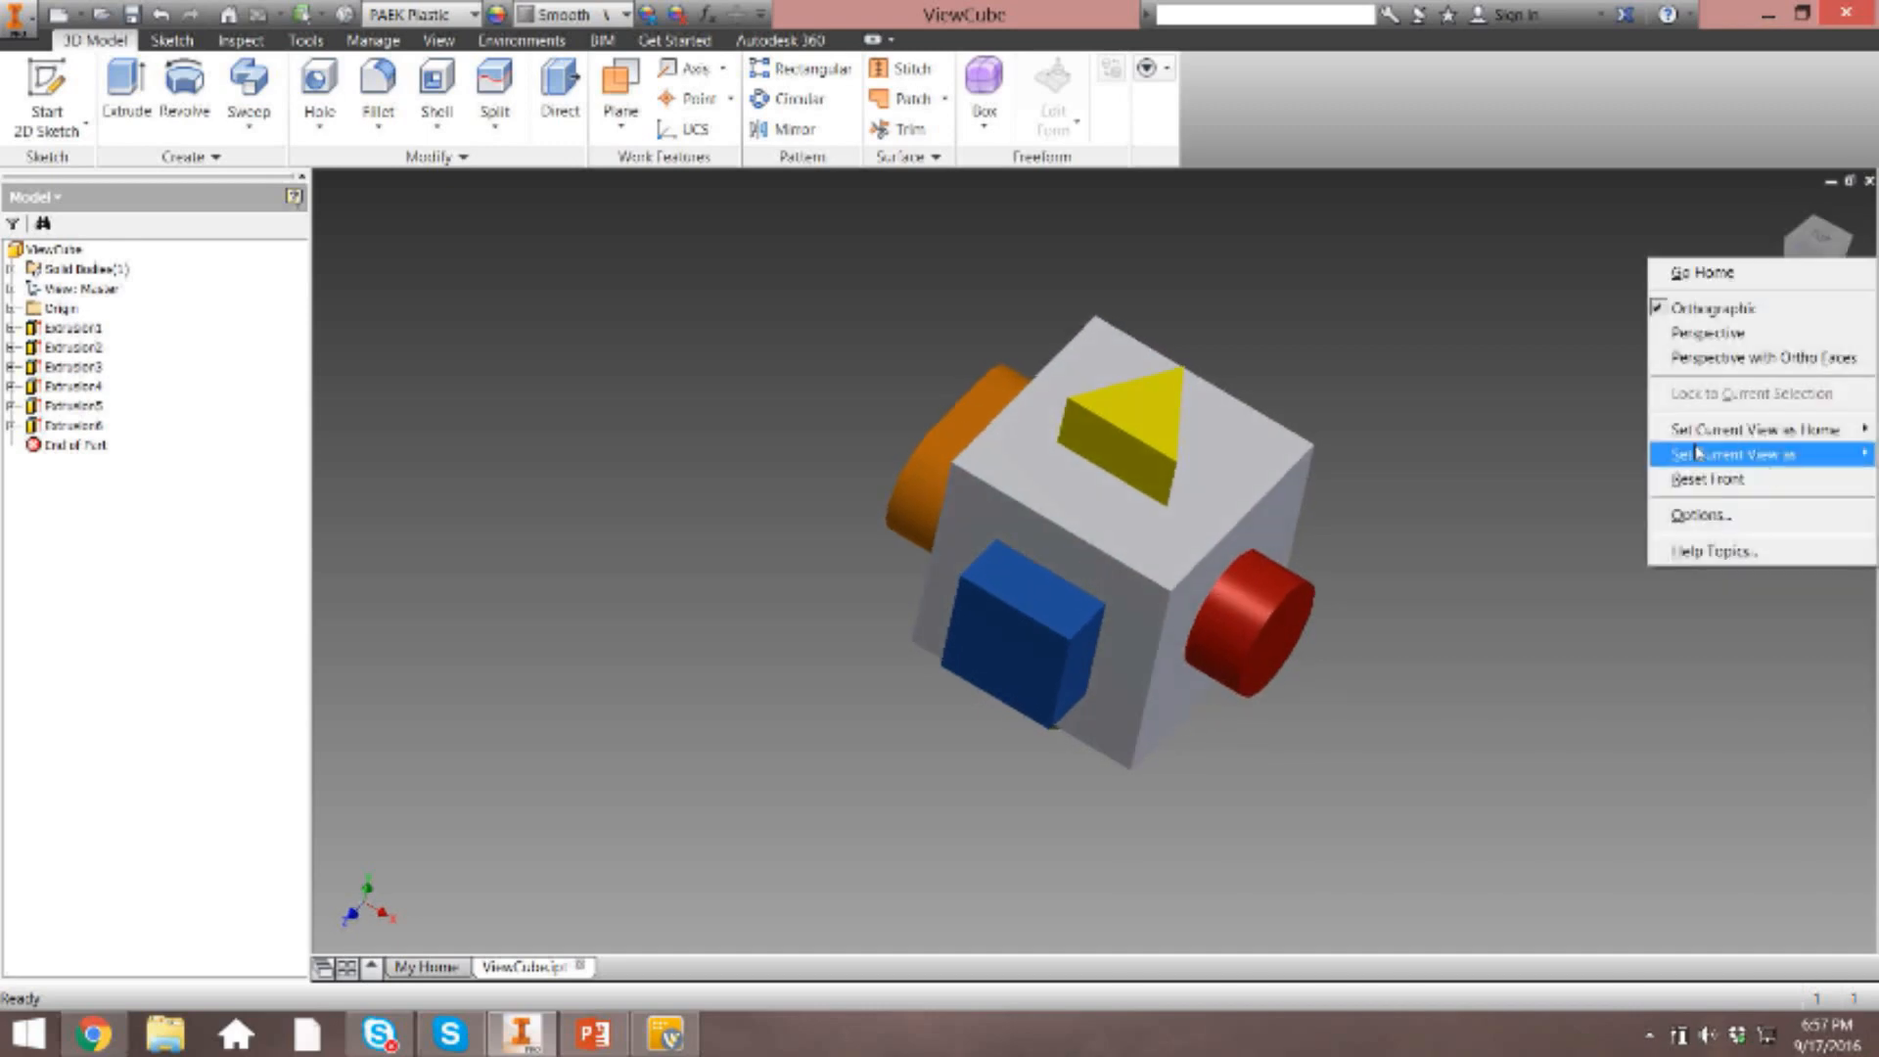
pyautogui.click(1460, 435)
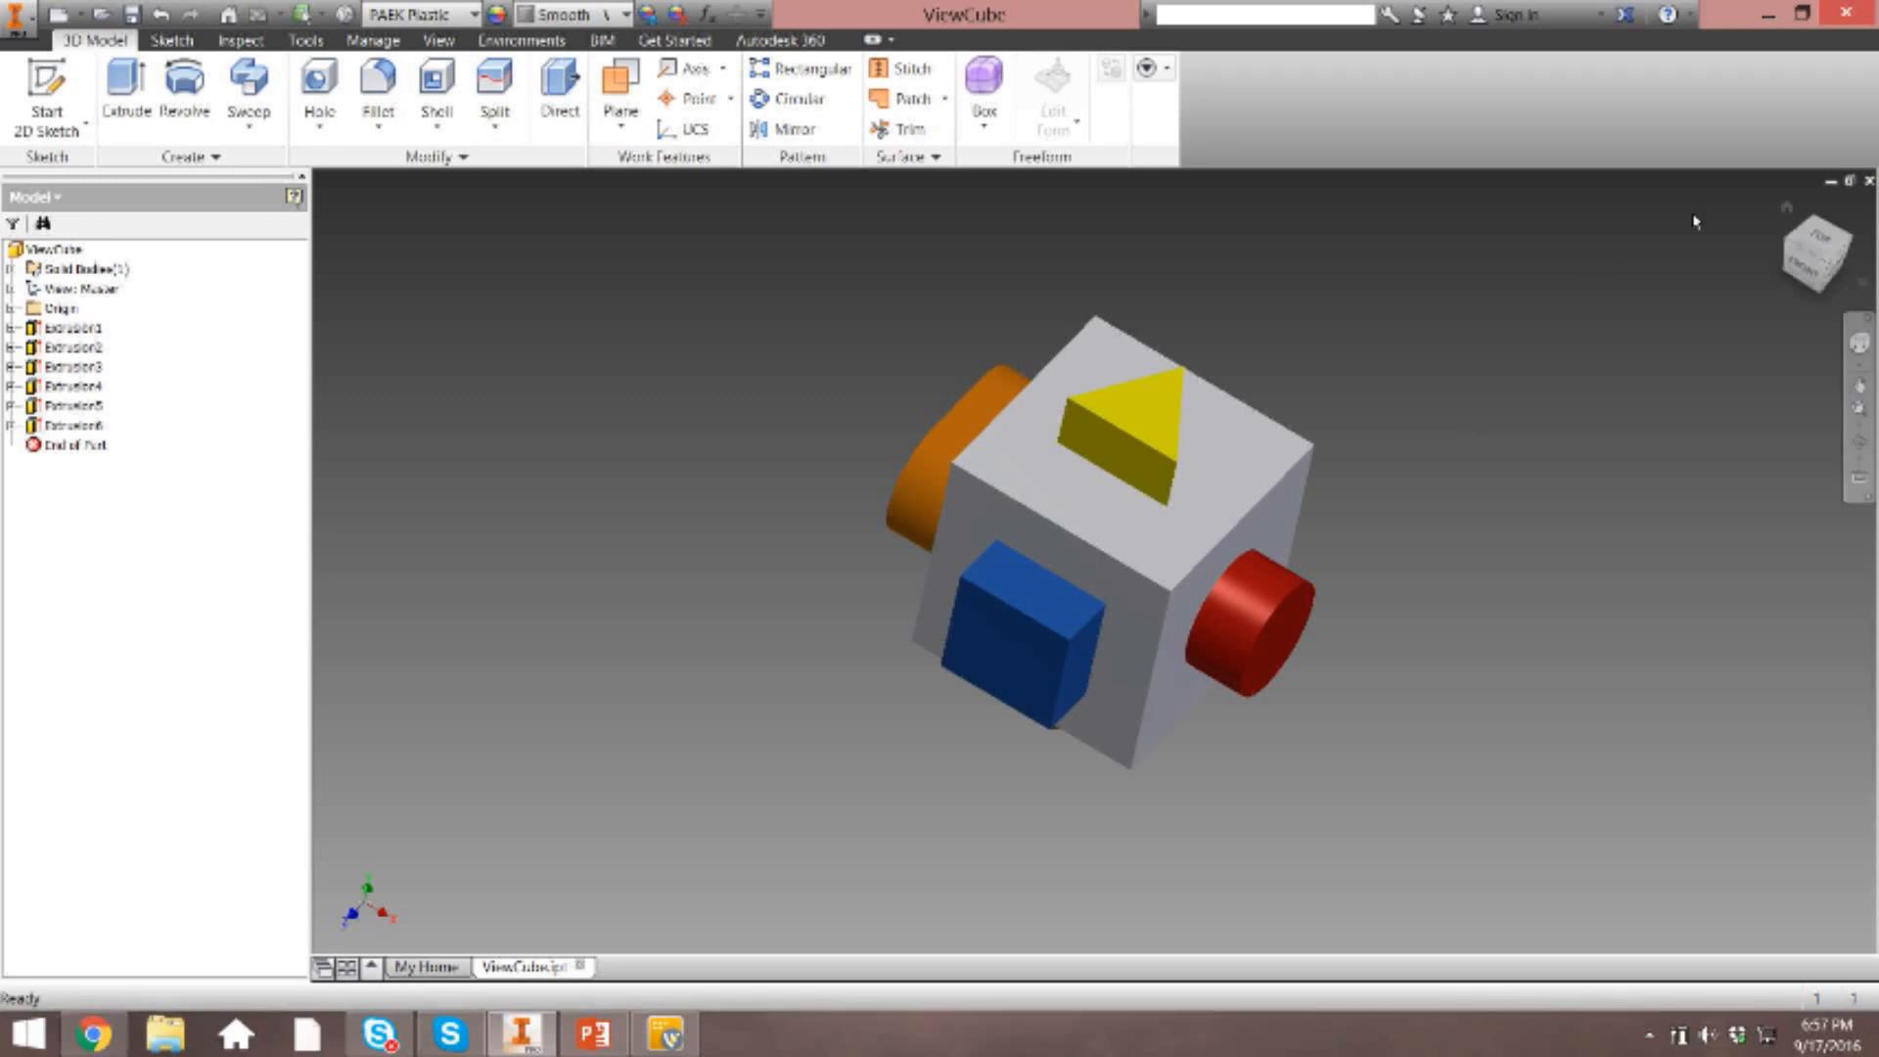
pyautogui.click(1788, 207)
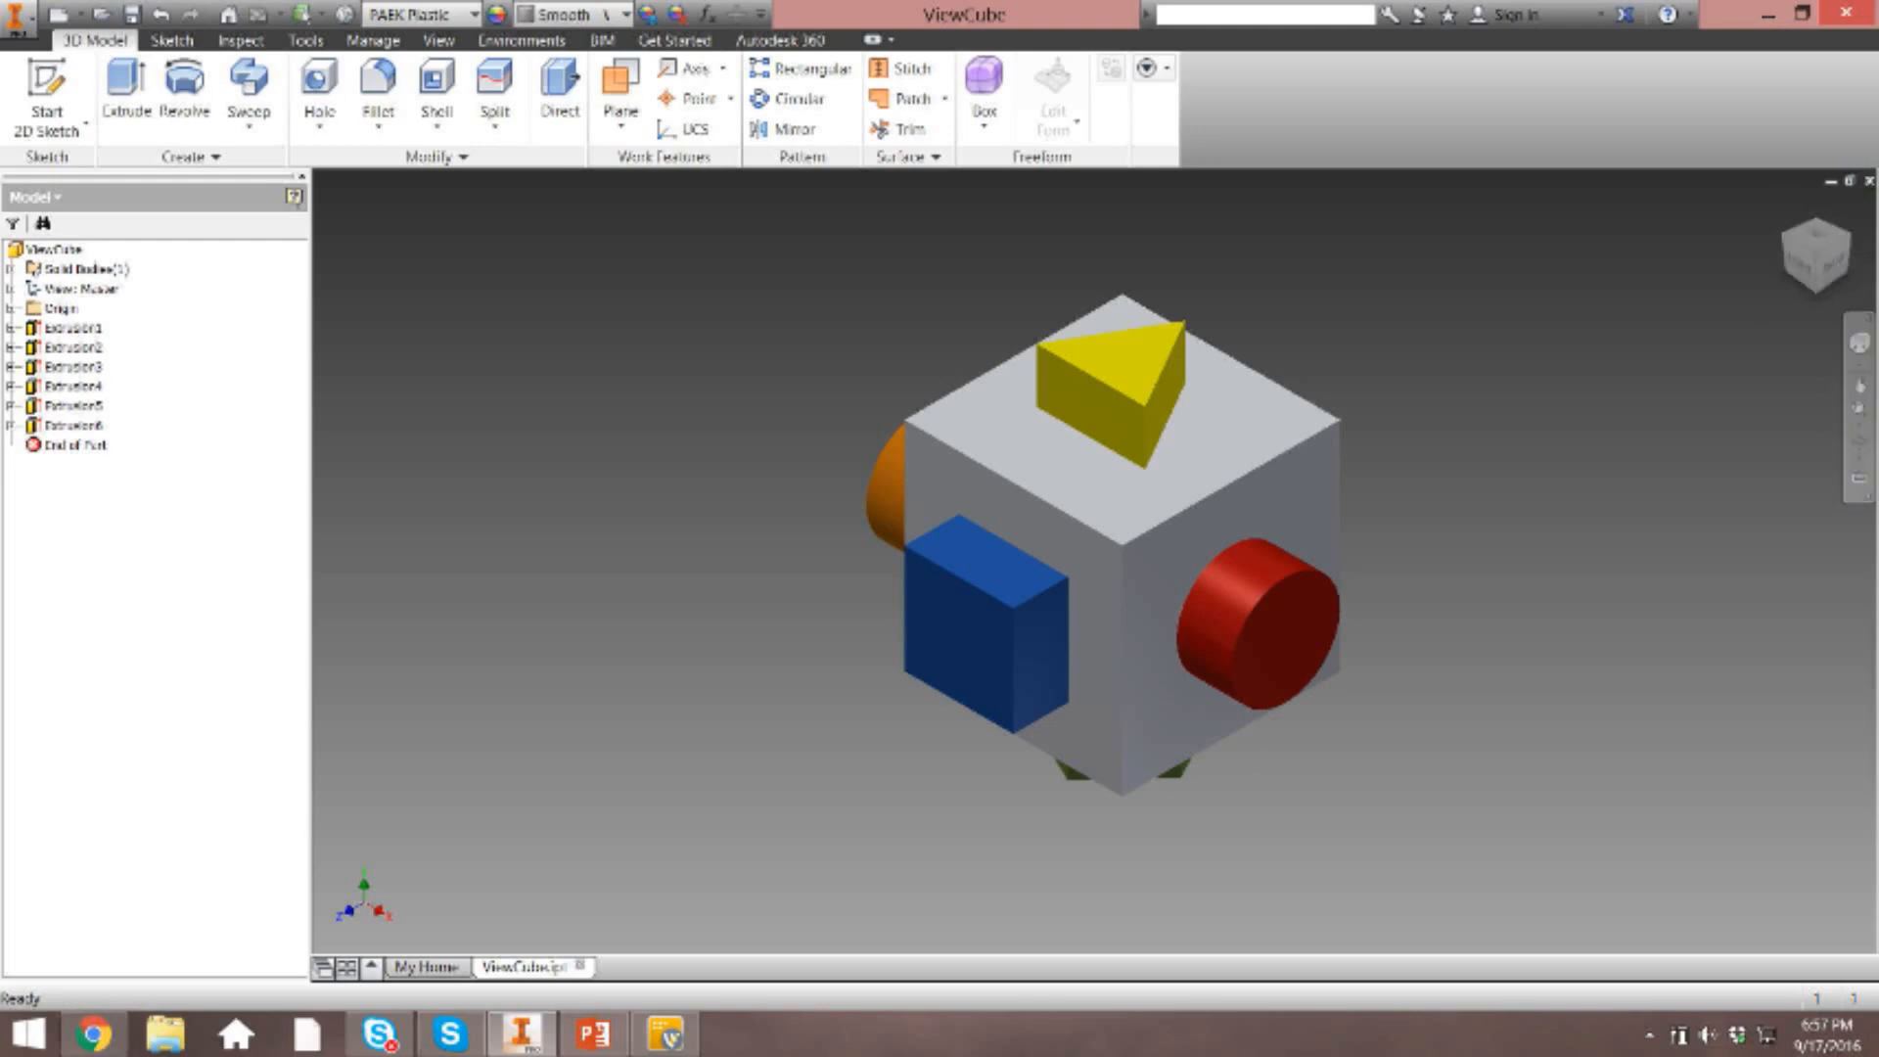
# Look at the model from the front, and display and dismiss the full navigation wheel.
pyautogui.click(1801, 270)
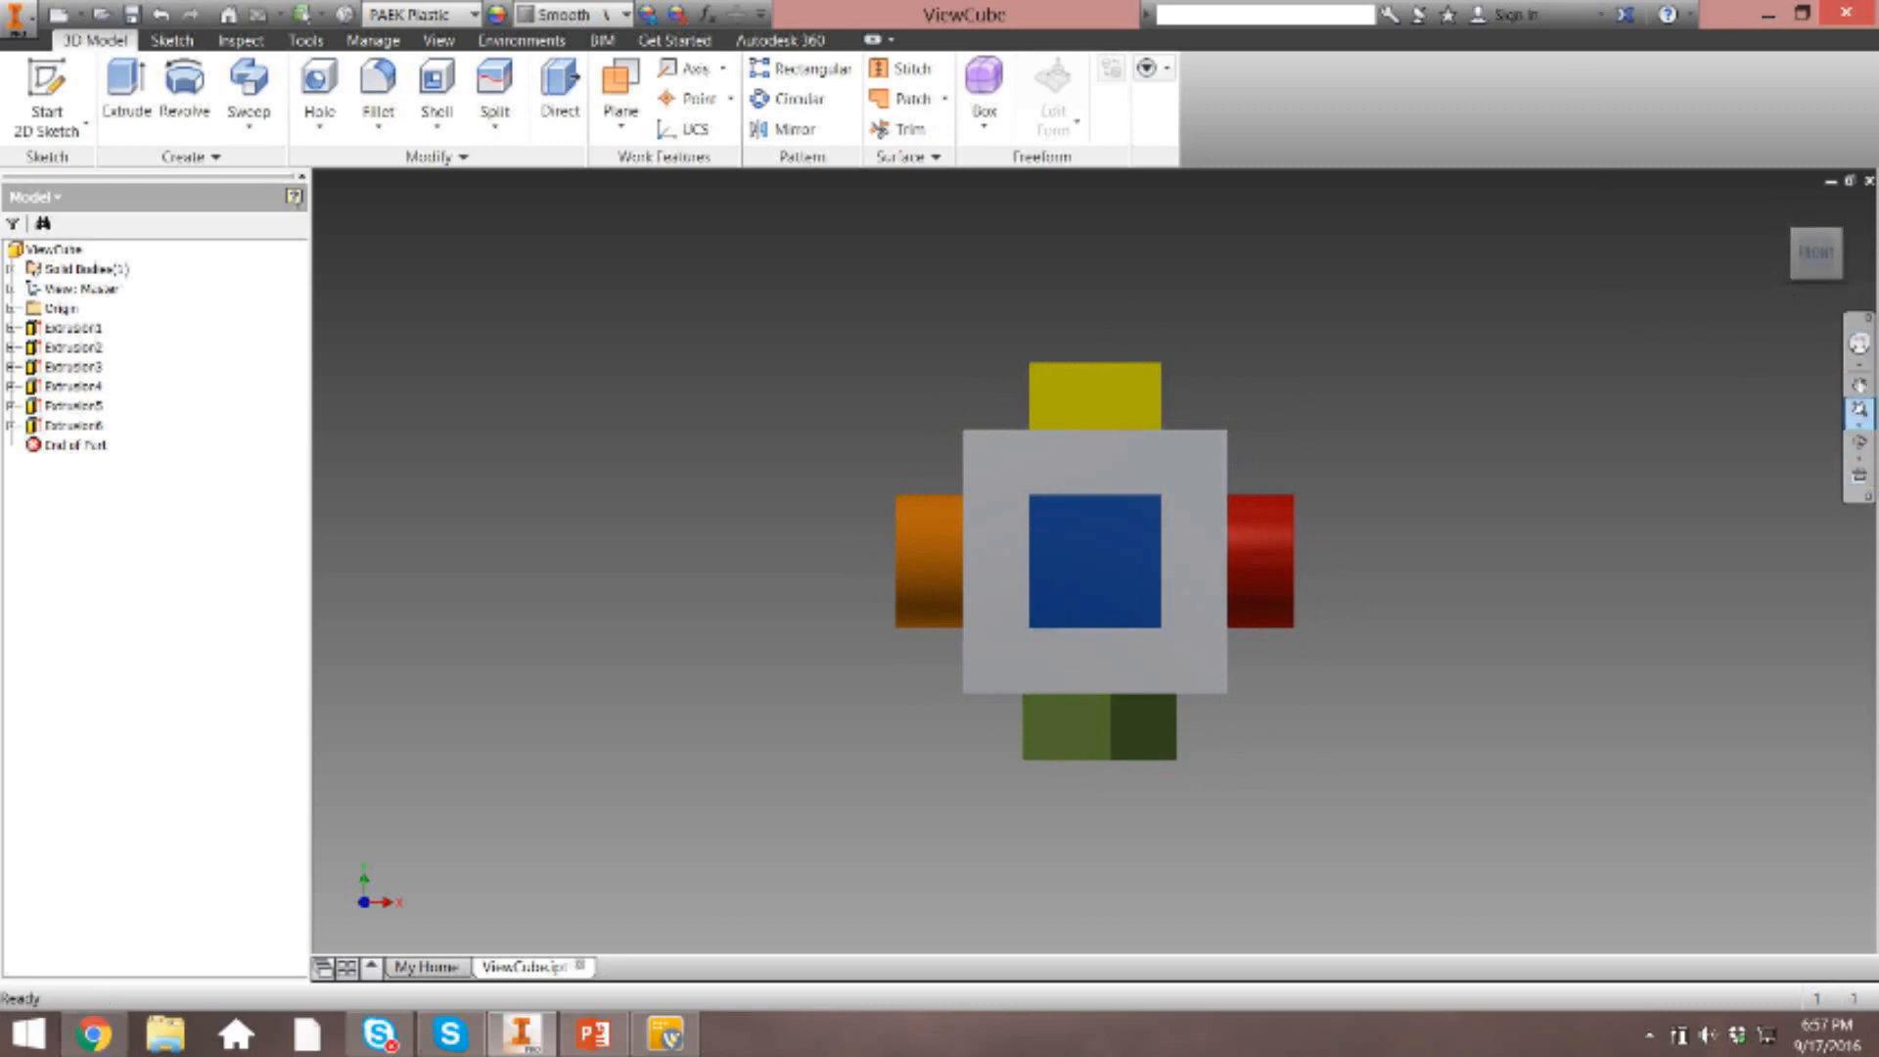
pyautogui.click(1859, 343)
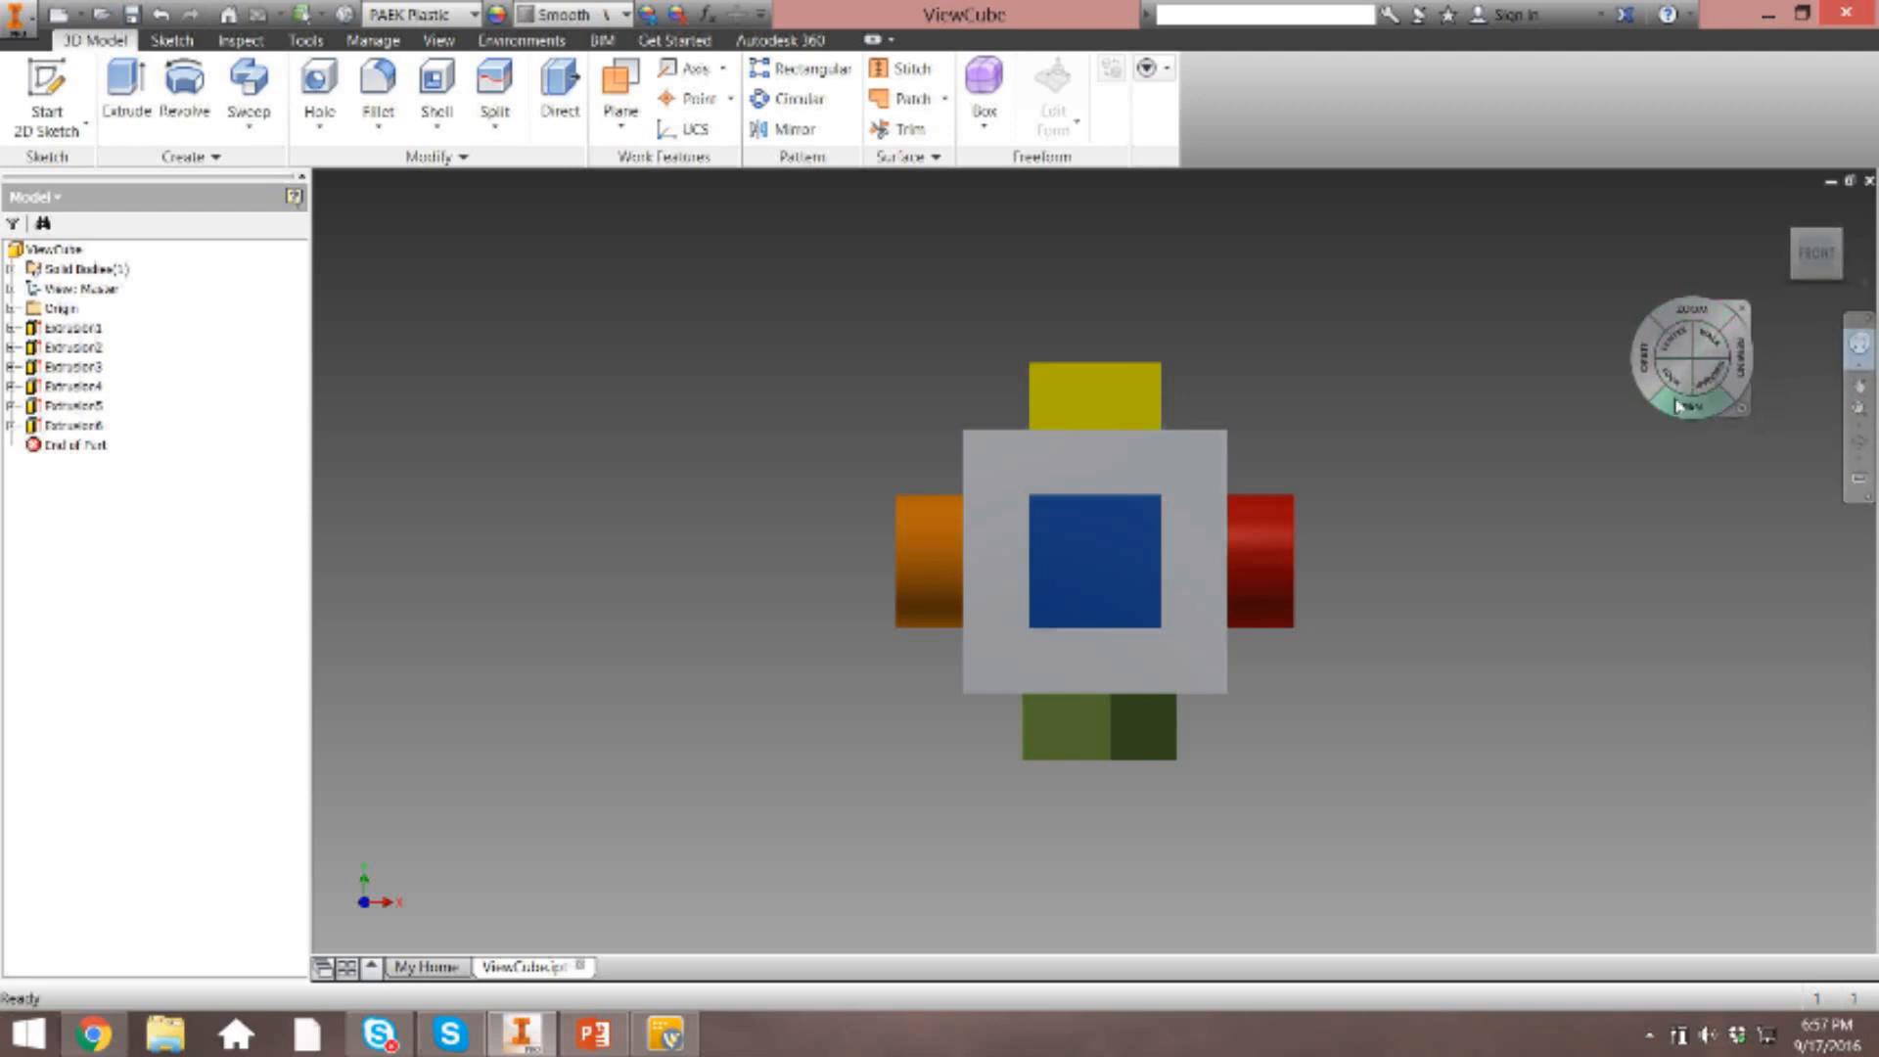
pyautogui.click(1742, 310)
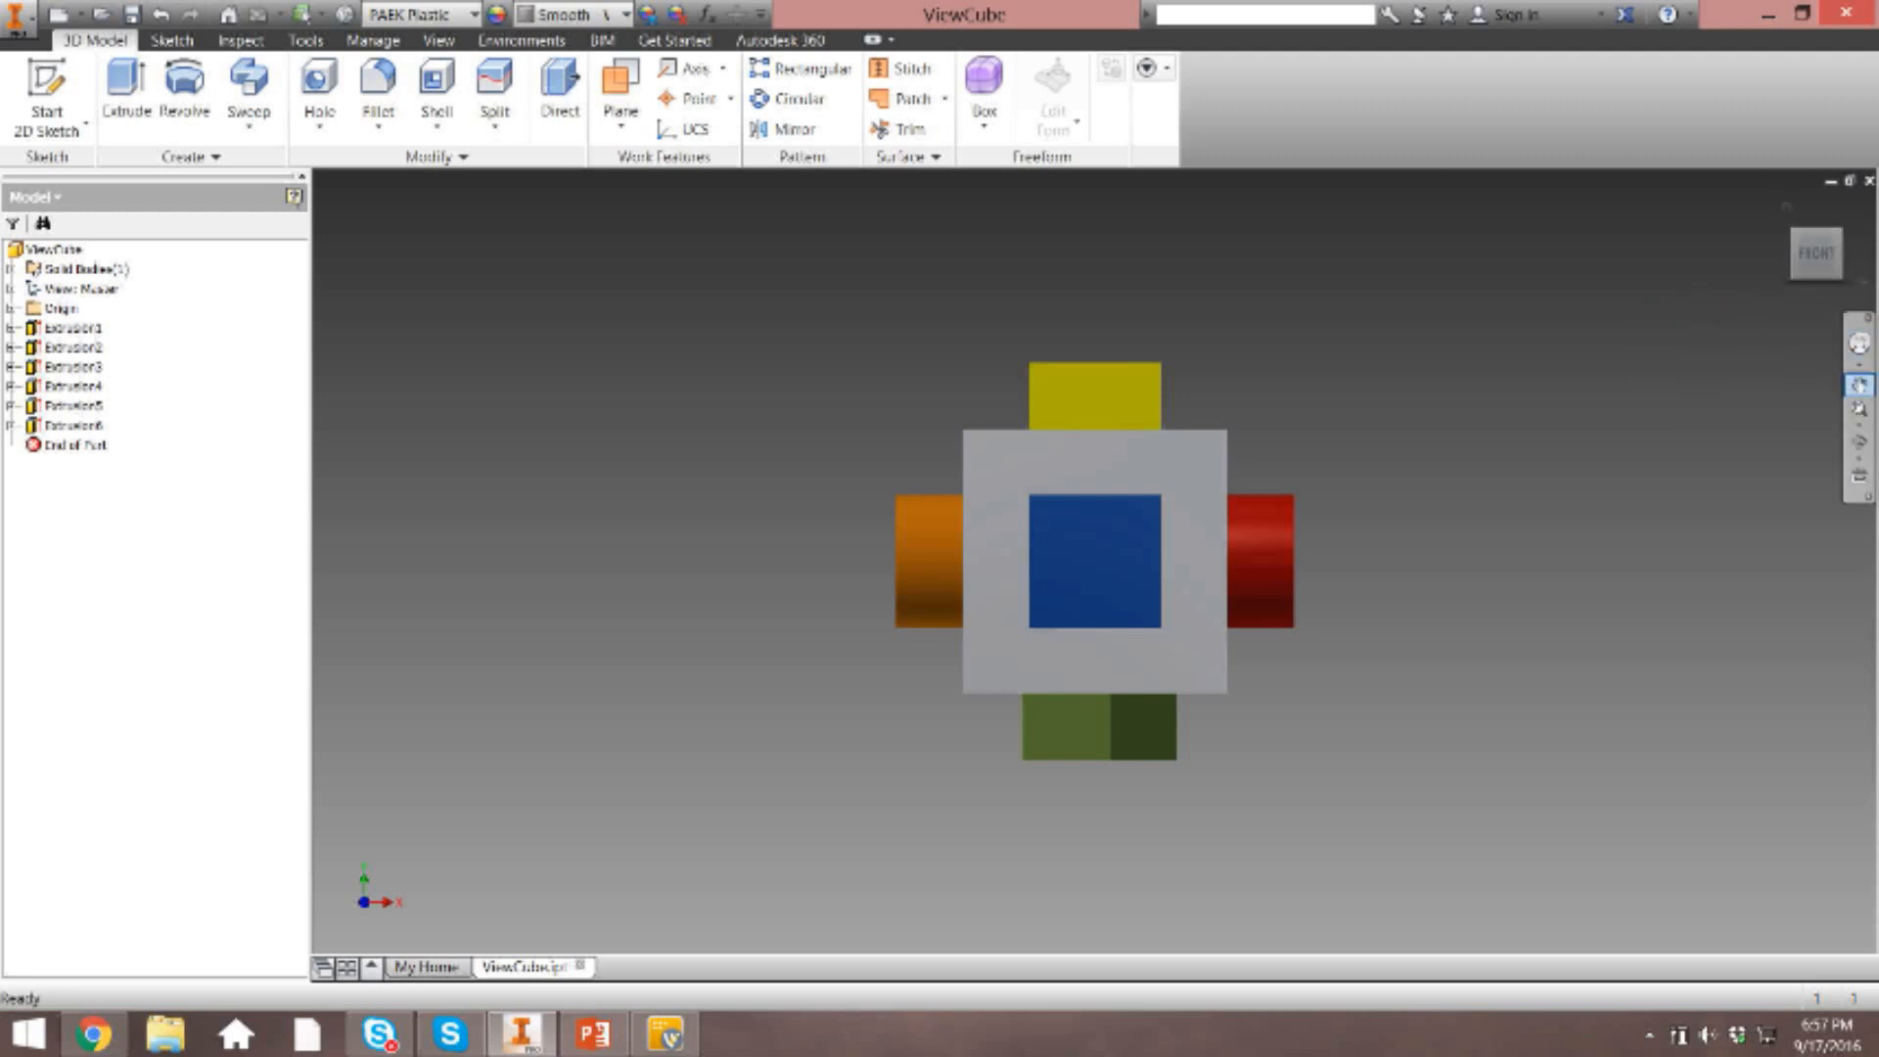
# Pan the front view so the model sits slightly higher in the graphics window.
pyautogui.click(1858, 385)
pyautogui.moveTo(1224, 401); pyautogui.dragTo(1212, 339)
pyautogui.press('Escape')
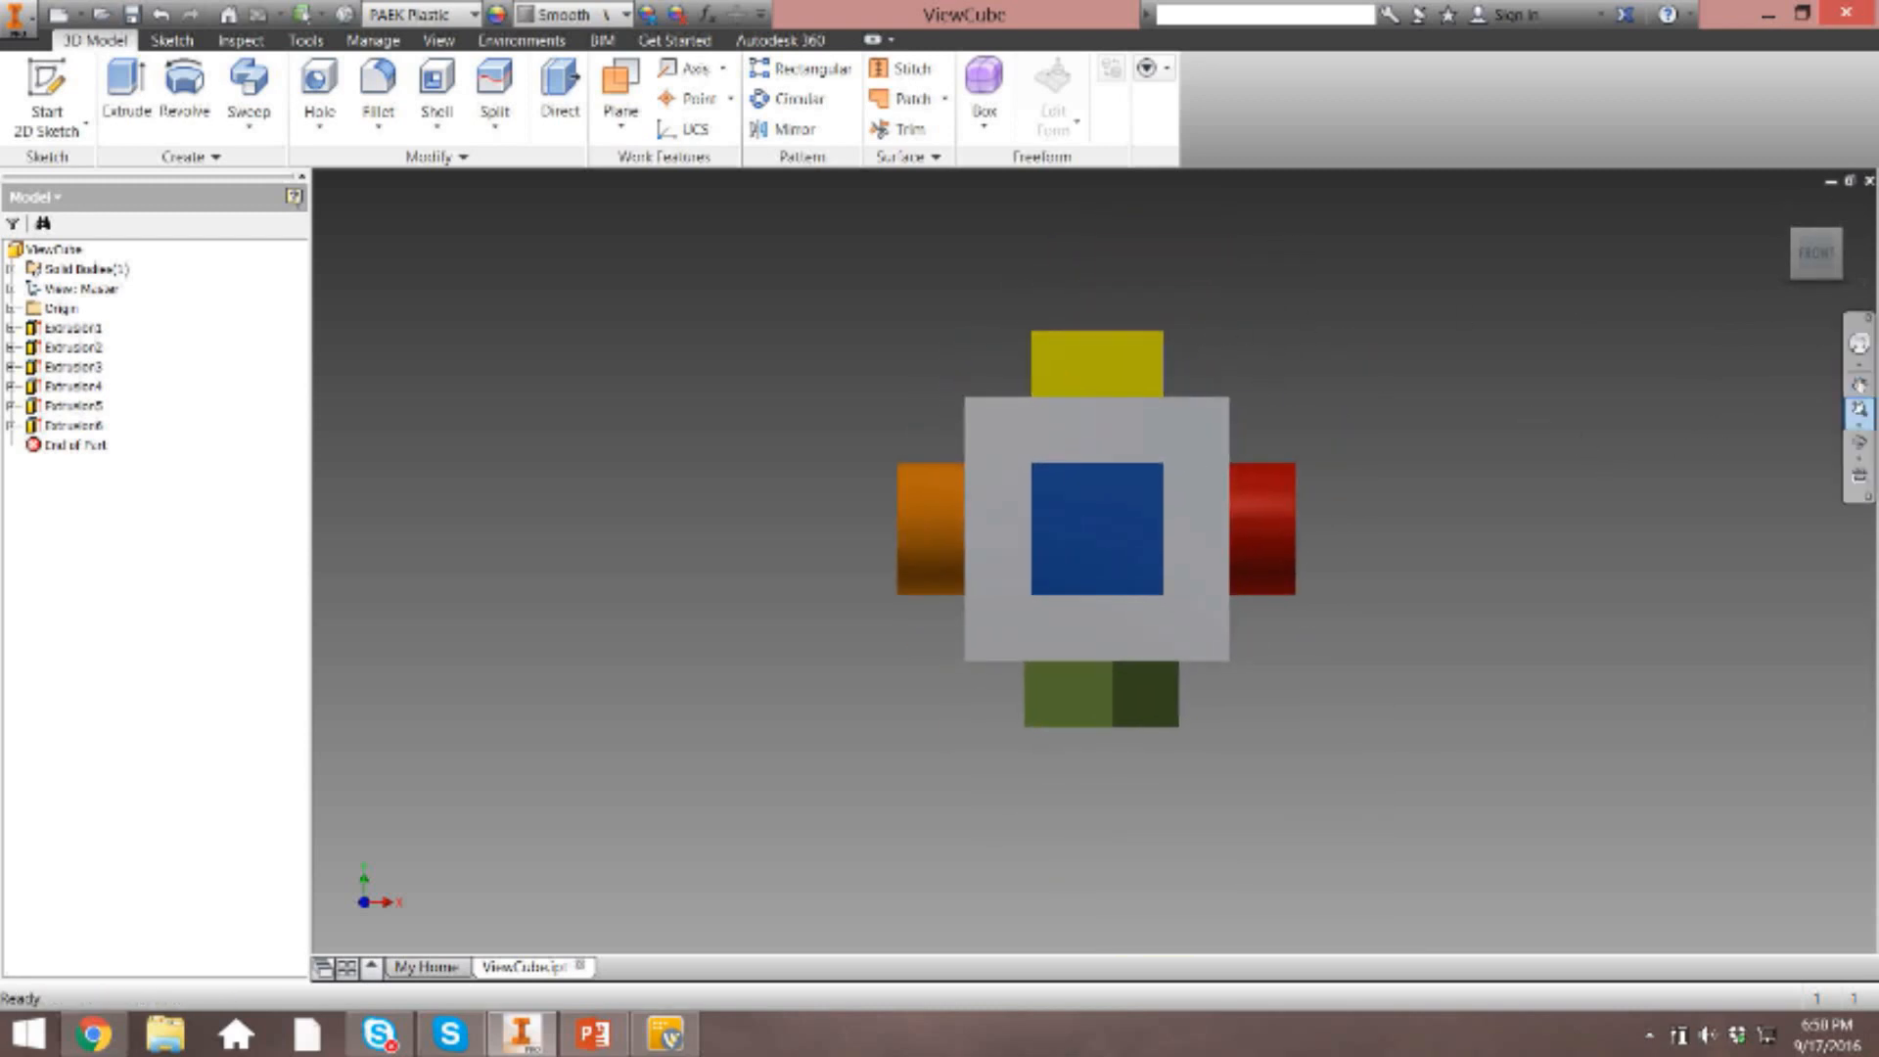
# Fit the whole model in the view with Zoom All and bring up the zoom options again.
pyautogui.click(1859, 422)
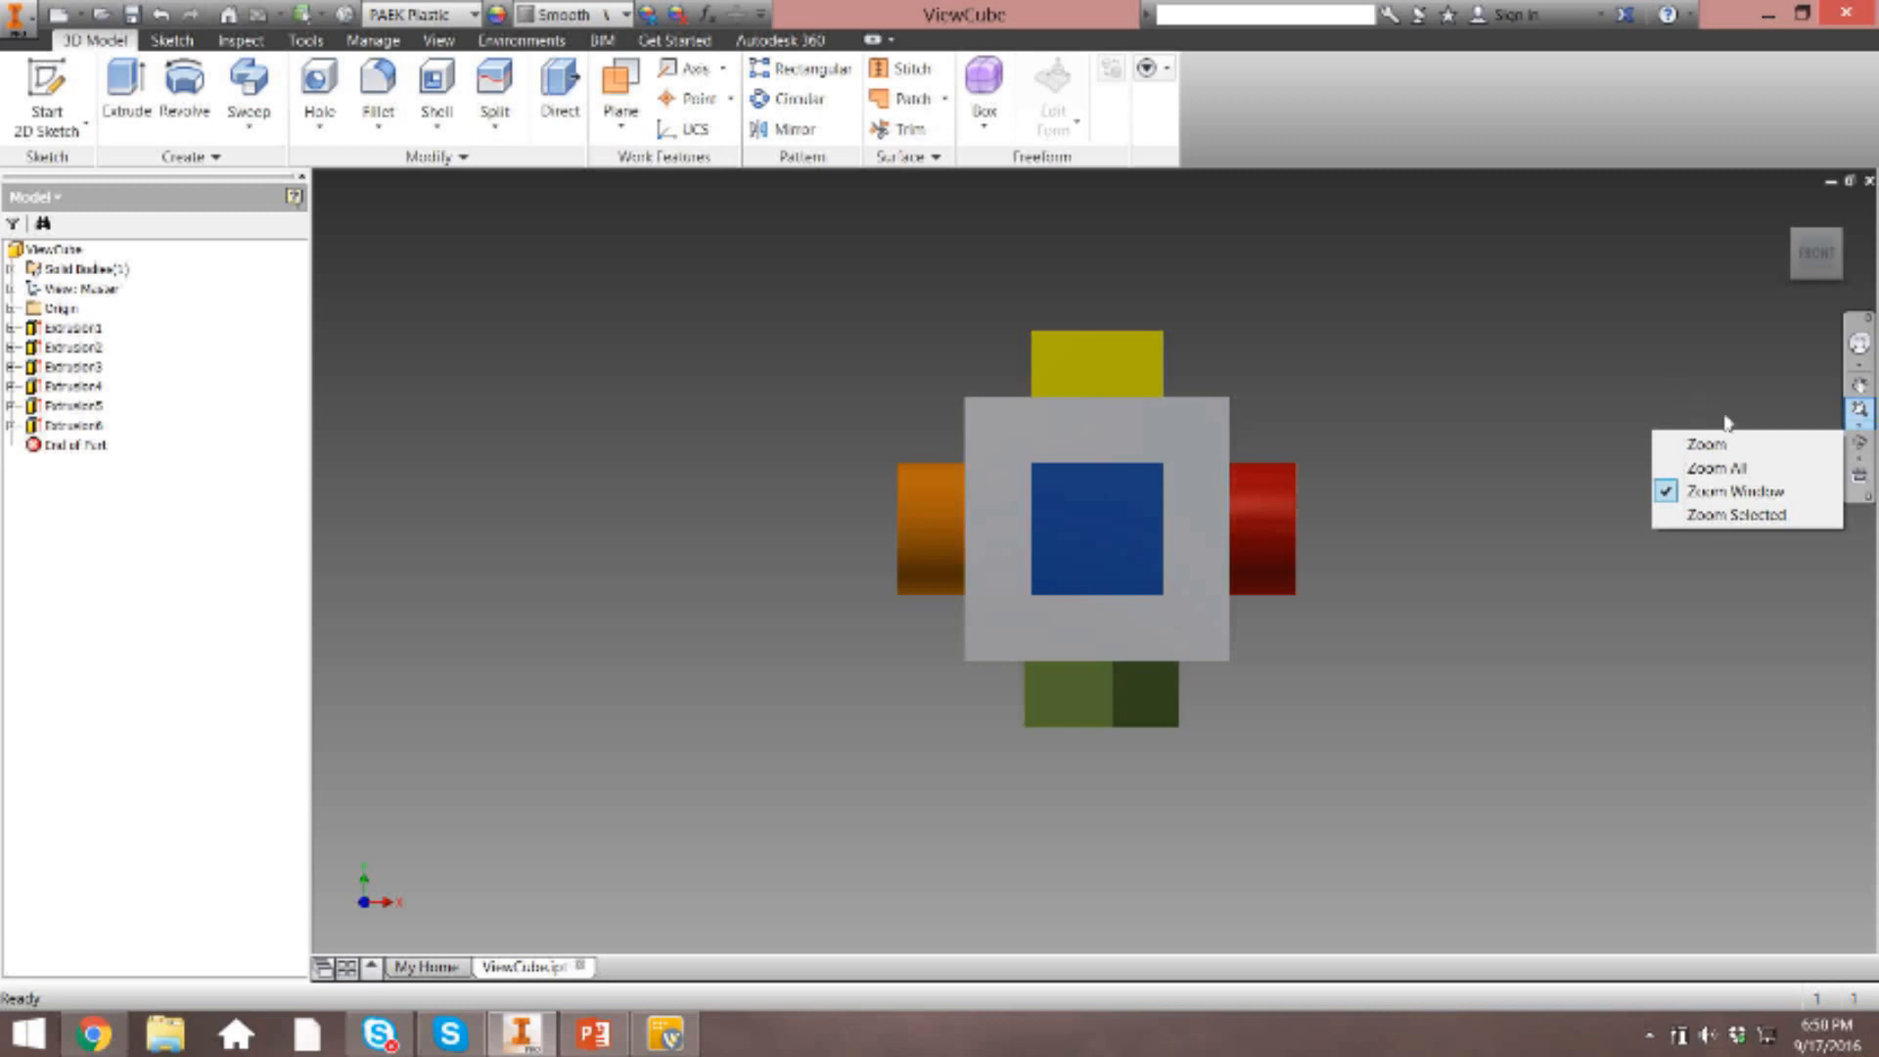
pyautogui.click(1717, 469)
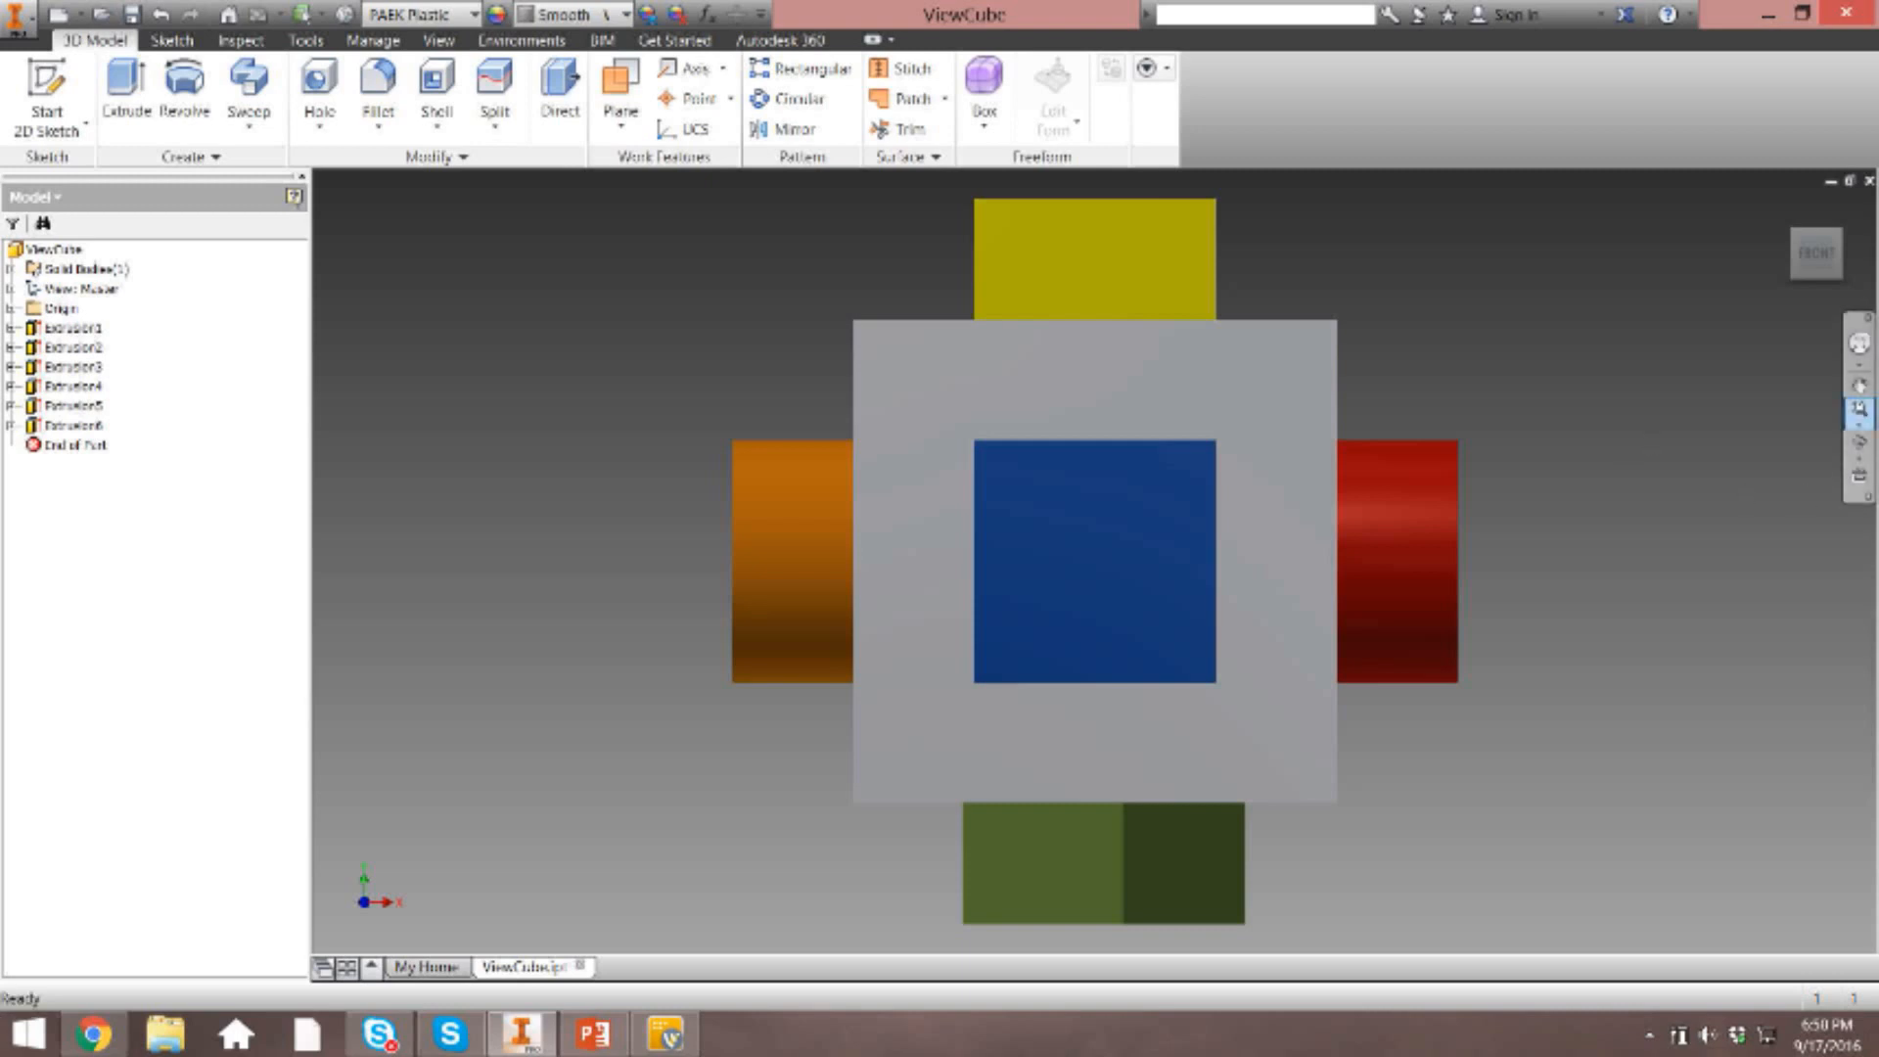
pyautogui.click(1859, 420)
pyautogui.click(1551, 394)
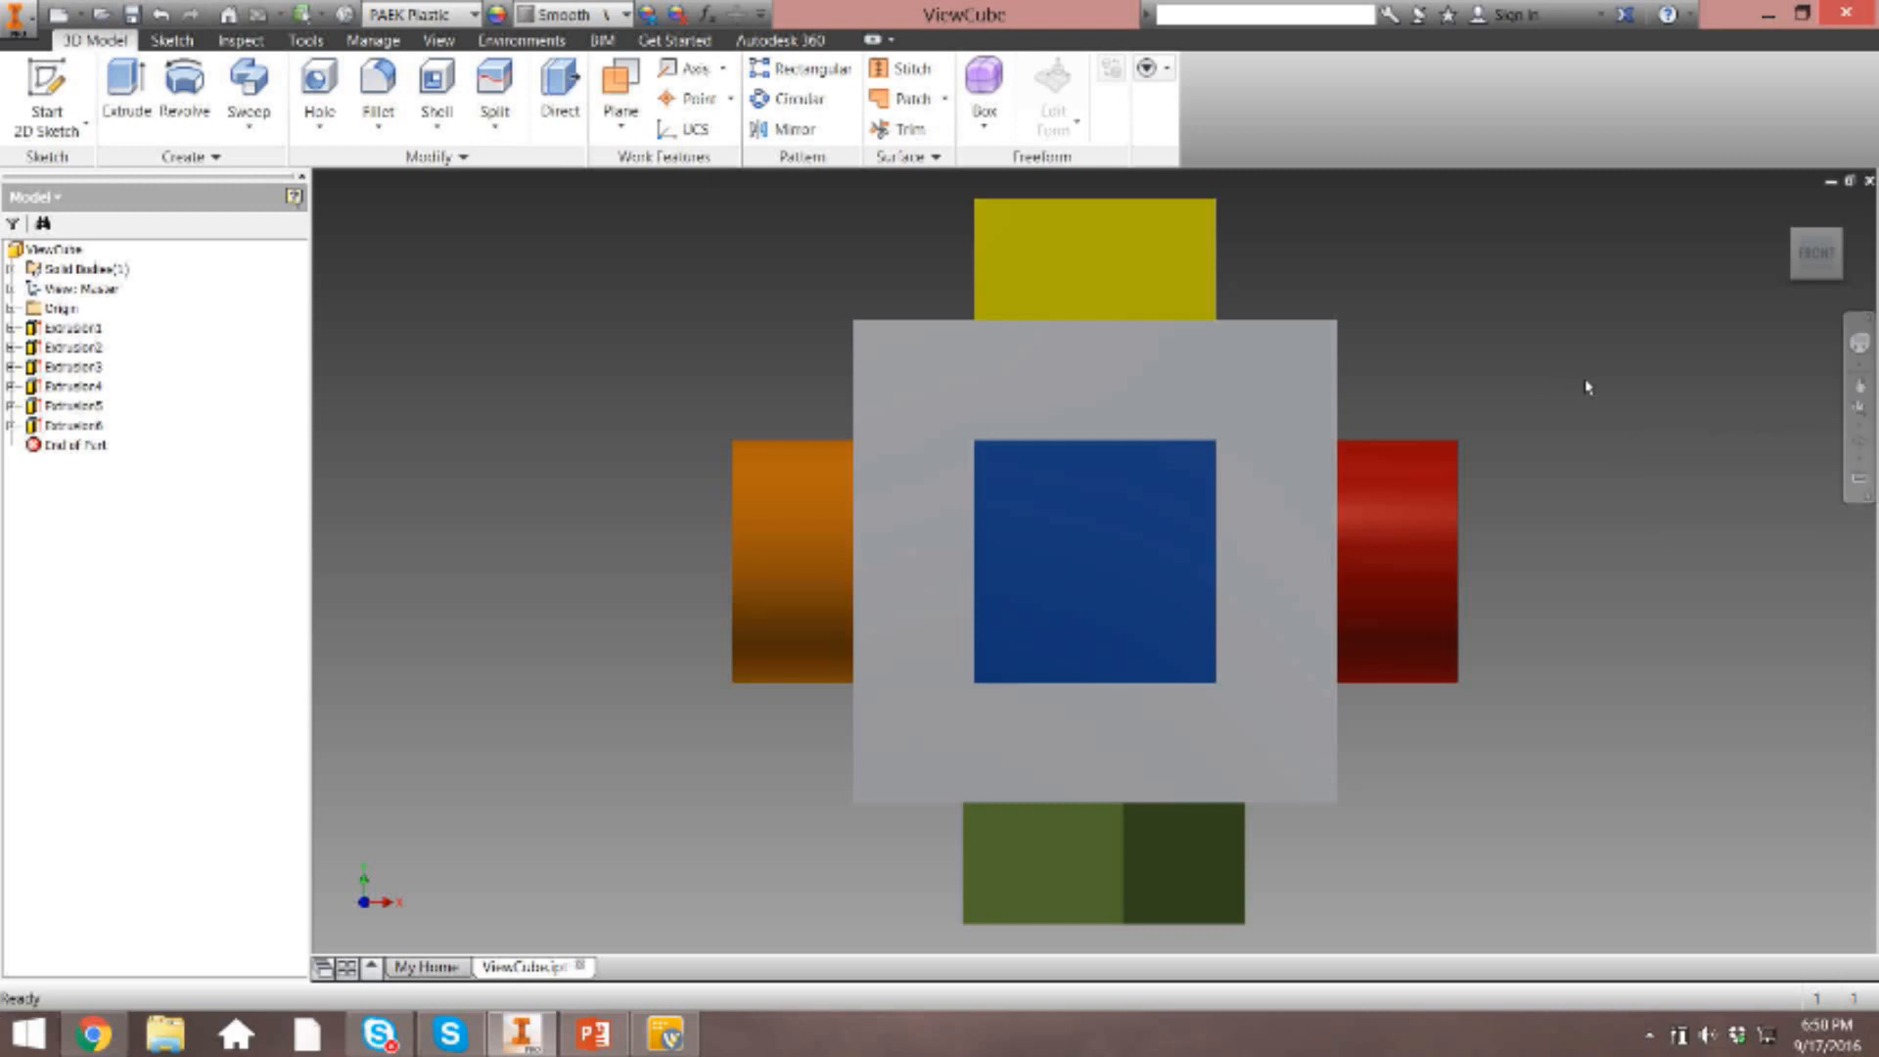
pyautogui.click(1860, 421)
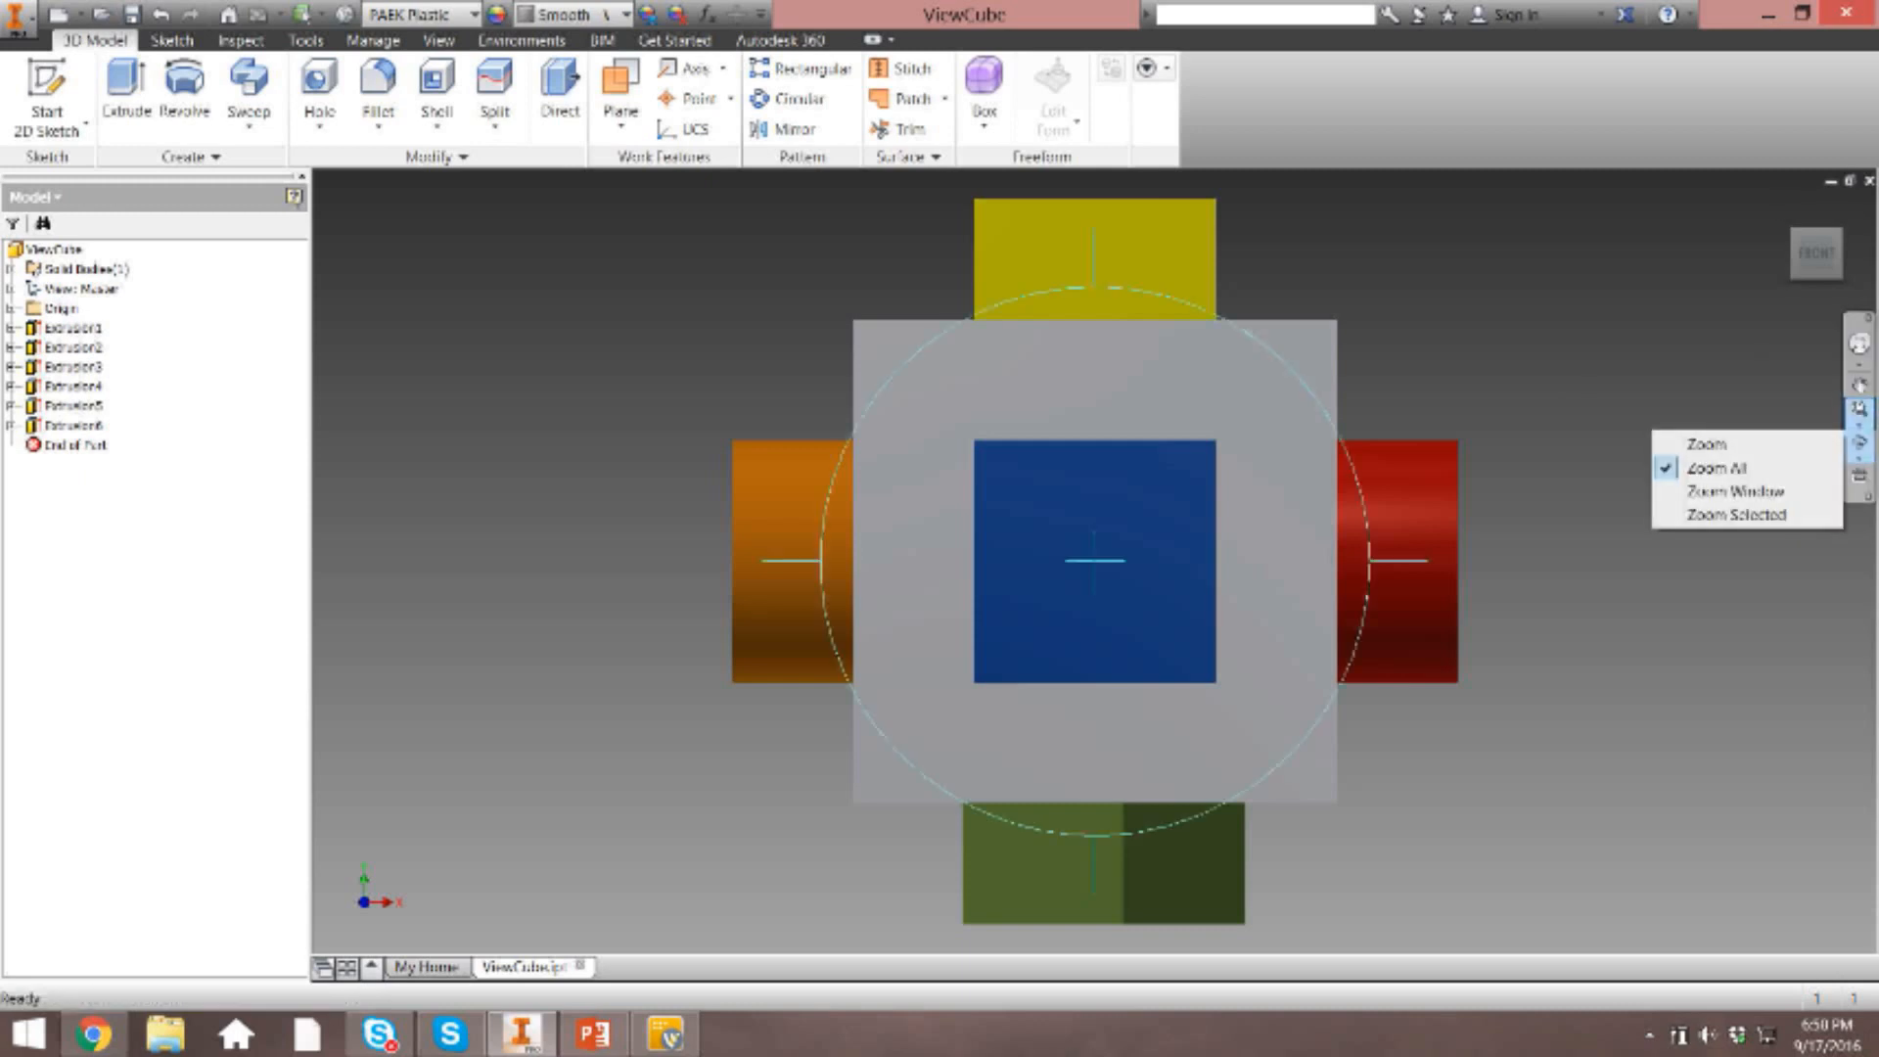
# Magnify the area around the blue square face with Zoom Window and restore the home view.
pyautogui.click(1733, 492)
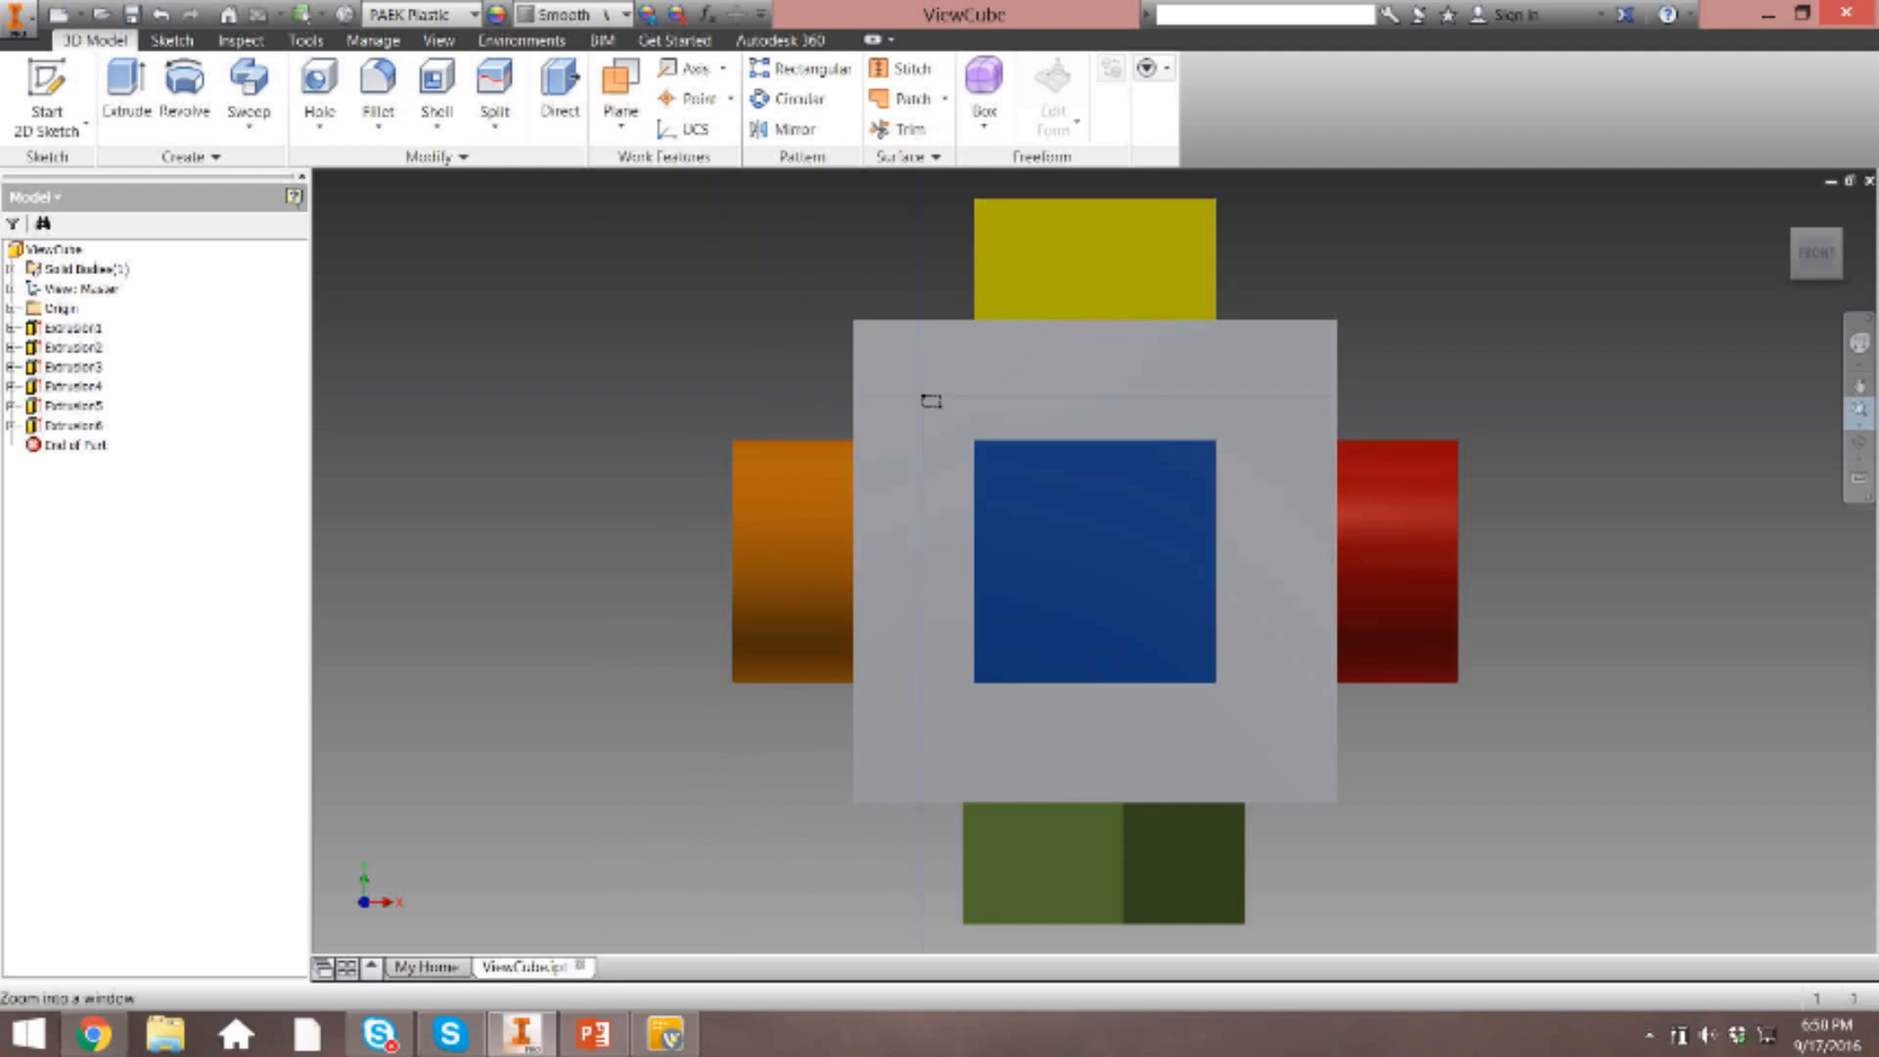
pyautogui.moveTo(922, 395); pyautogui.dragTo(1291, 742)
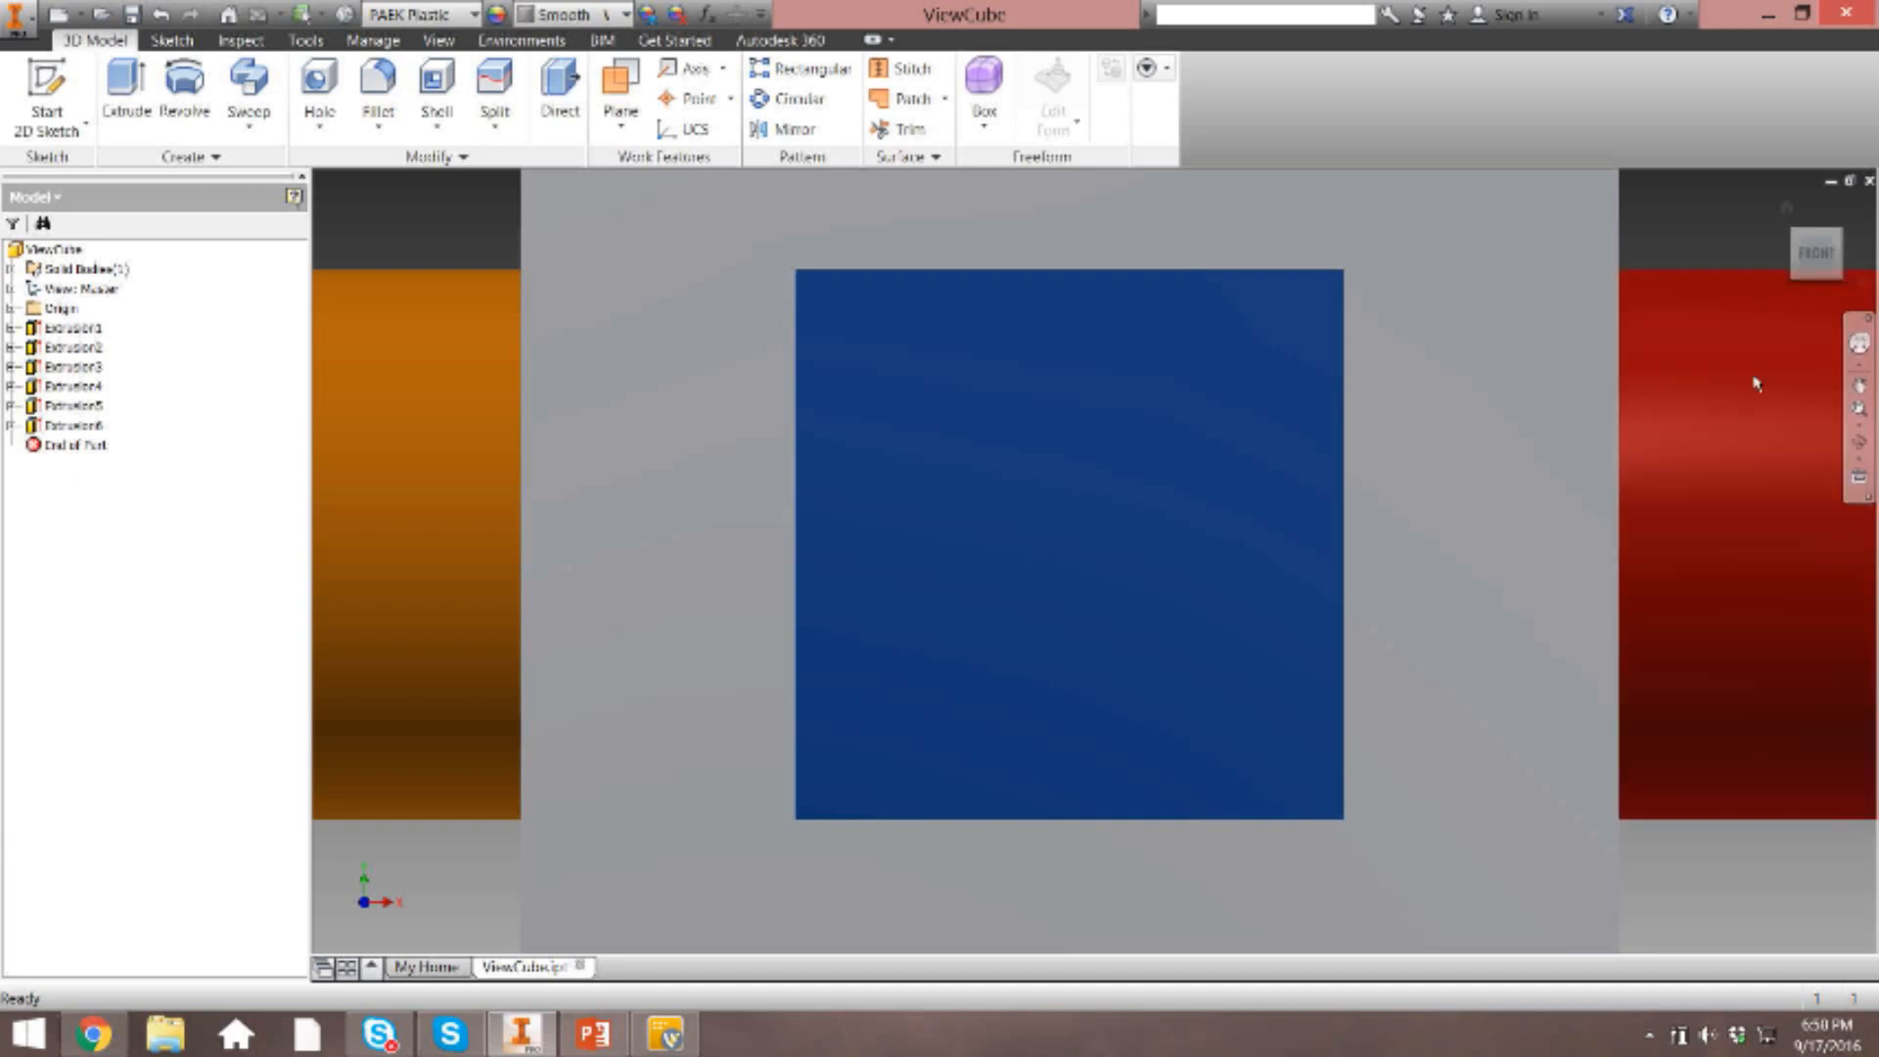
pyautogui.click(1785, 214)
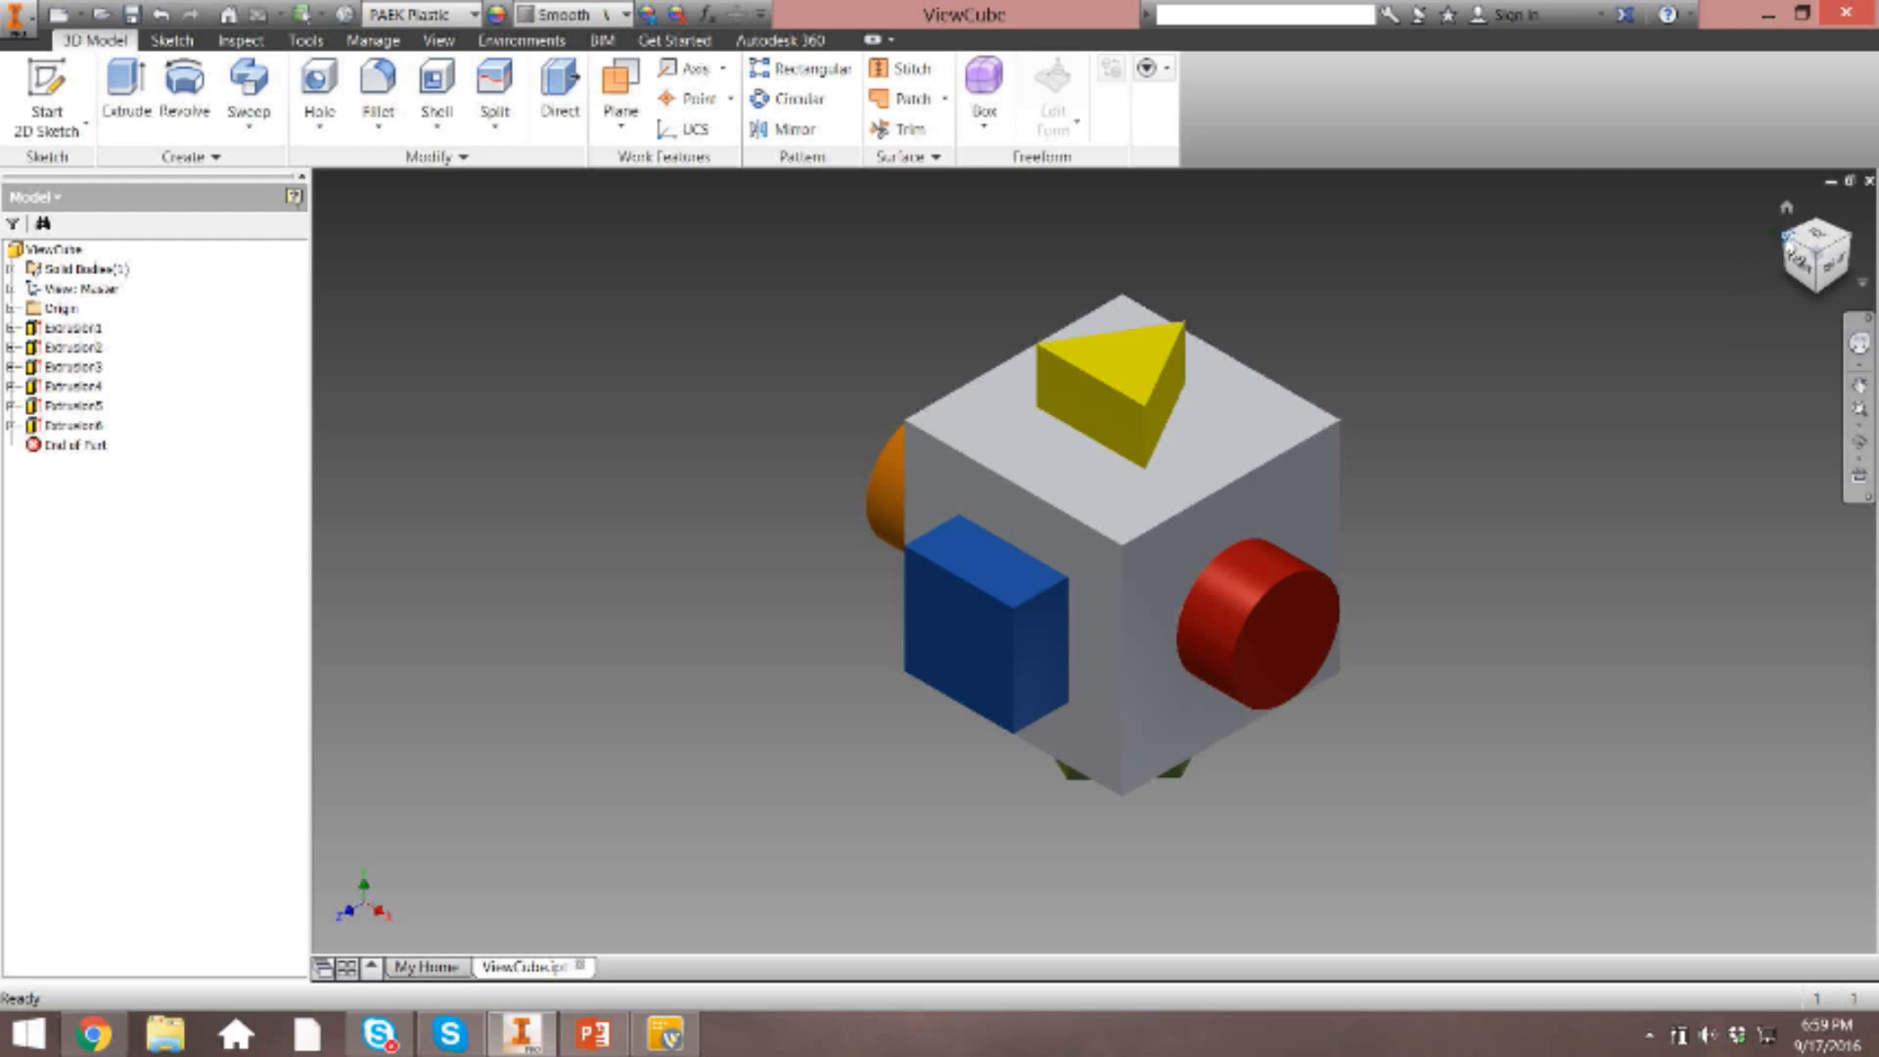
# Orbit the model to the corner showing the orange slot, set that view as home with Fit to View, and go home.
pyautogui.moveTo(1808, 252); pyautogui.dragTo(1824, 315)
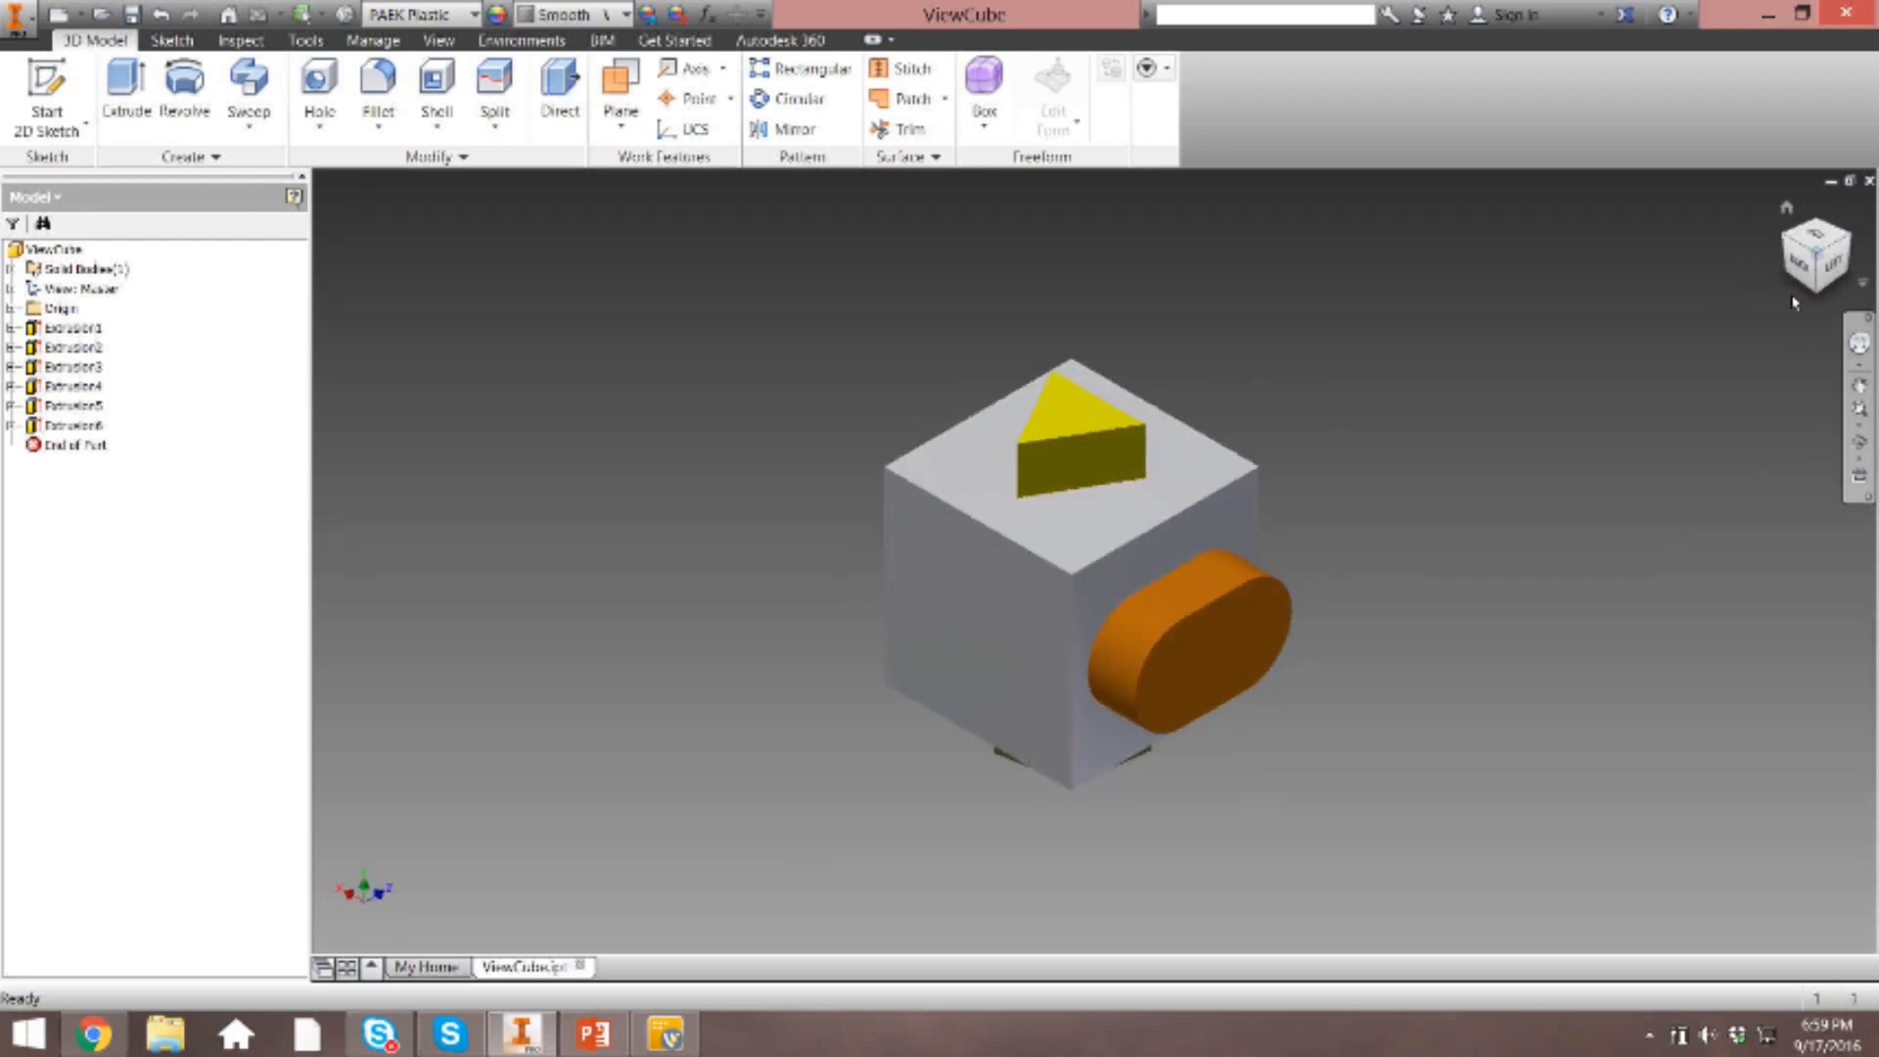
pyautogui.rightClick(1819, 264)
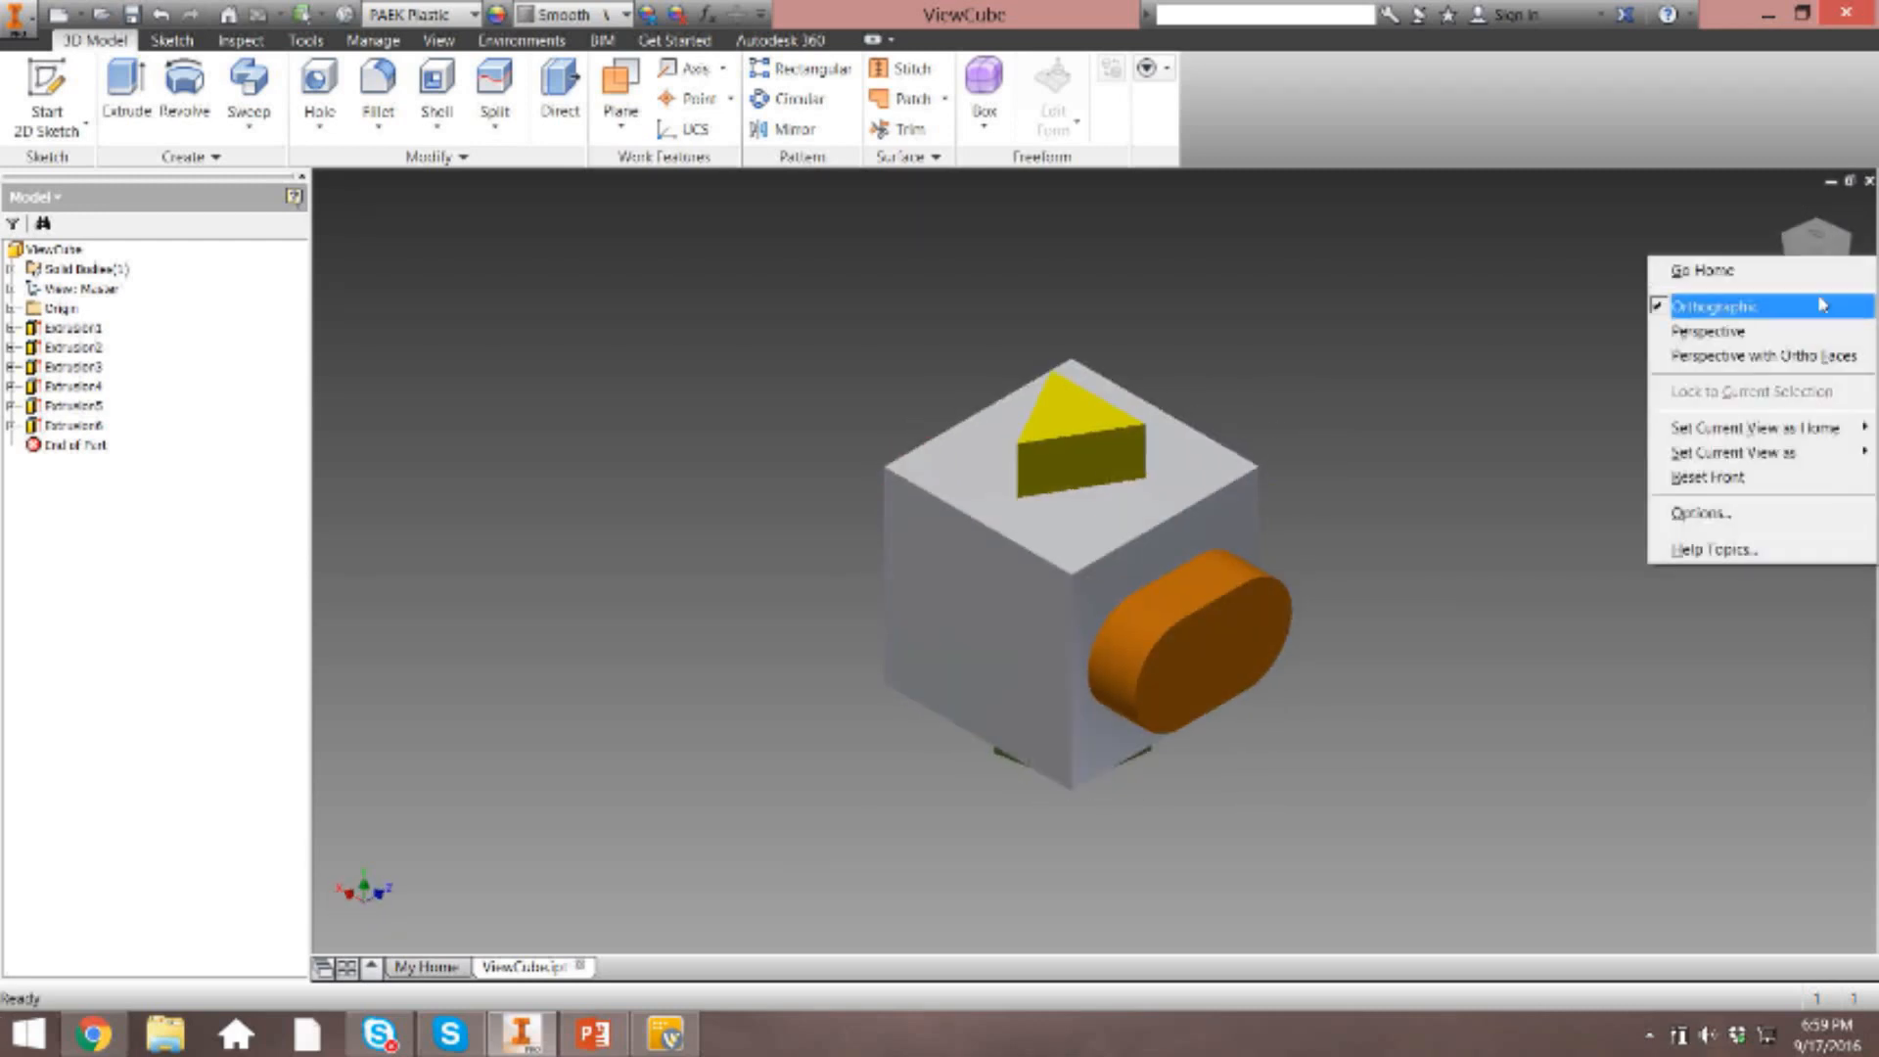
pyautogui.moveTo(1781, 435)
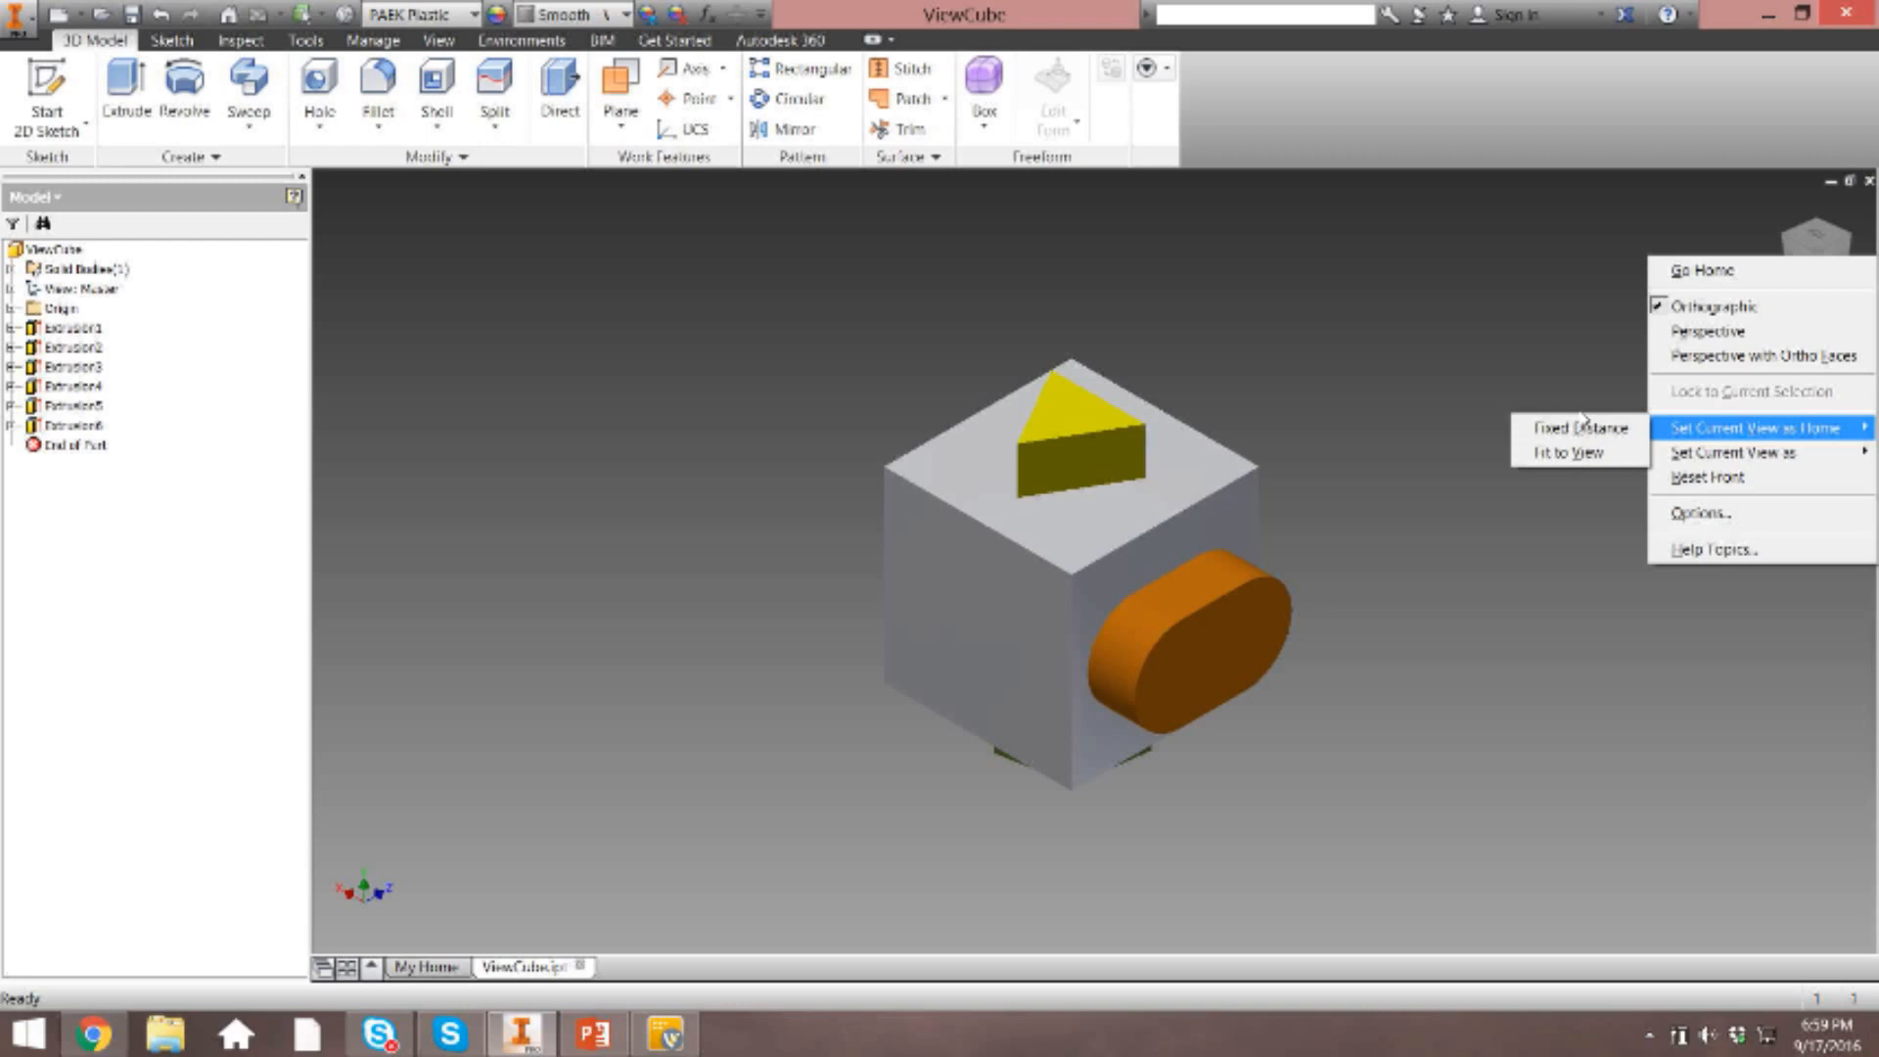
pyautogui.click(1568, 453)
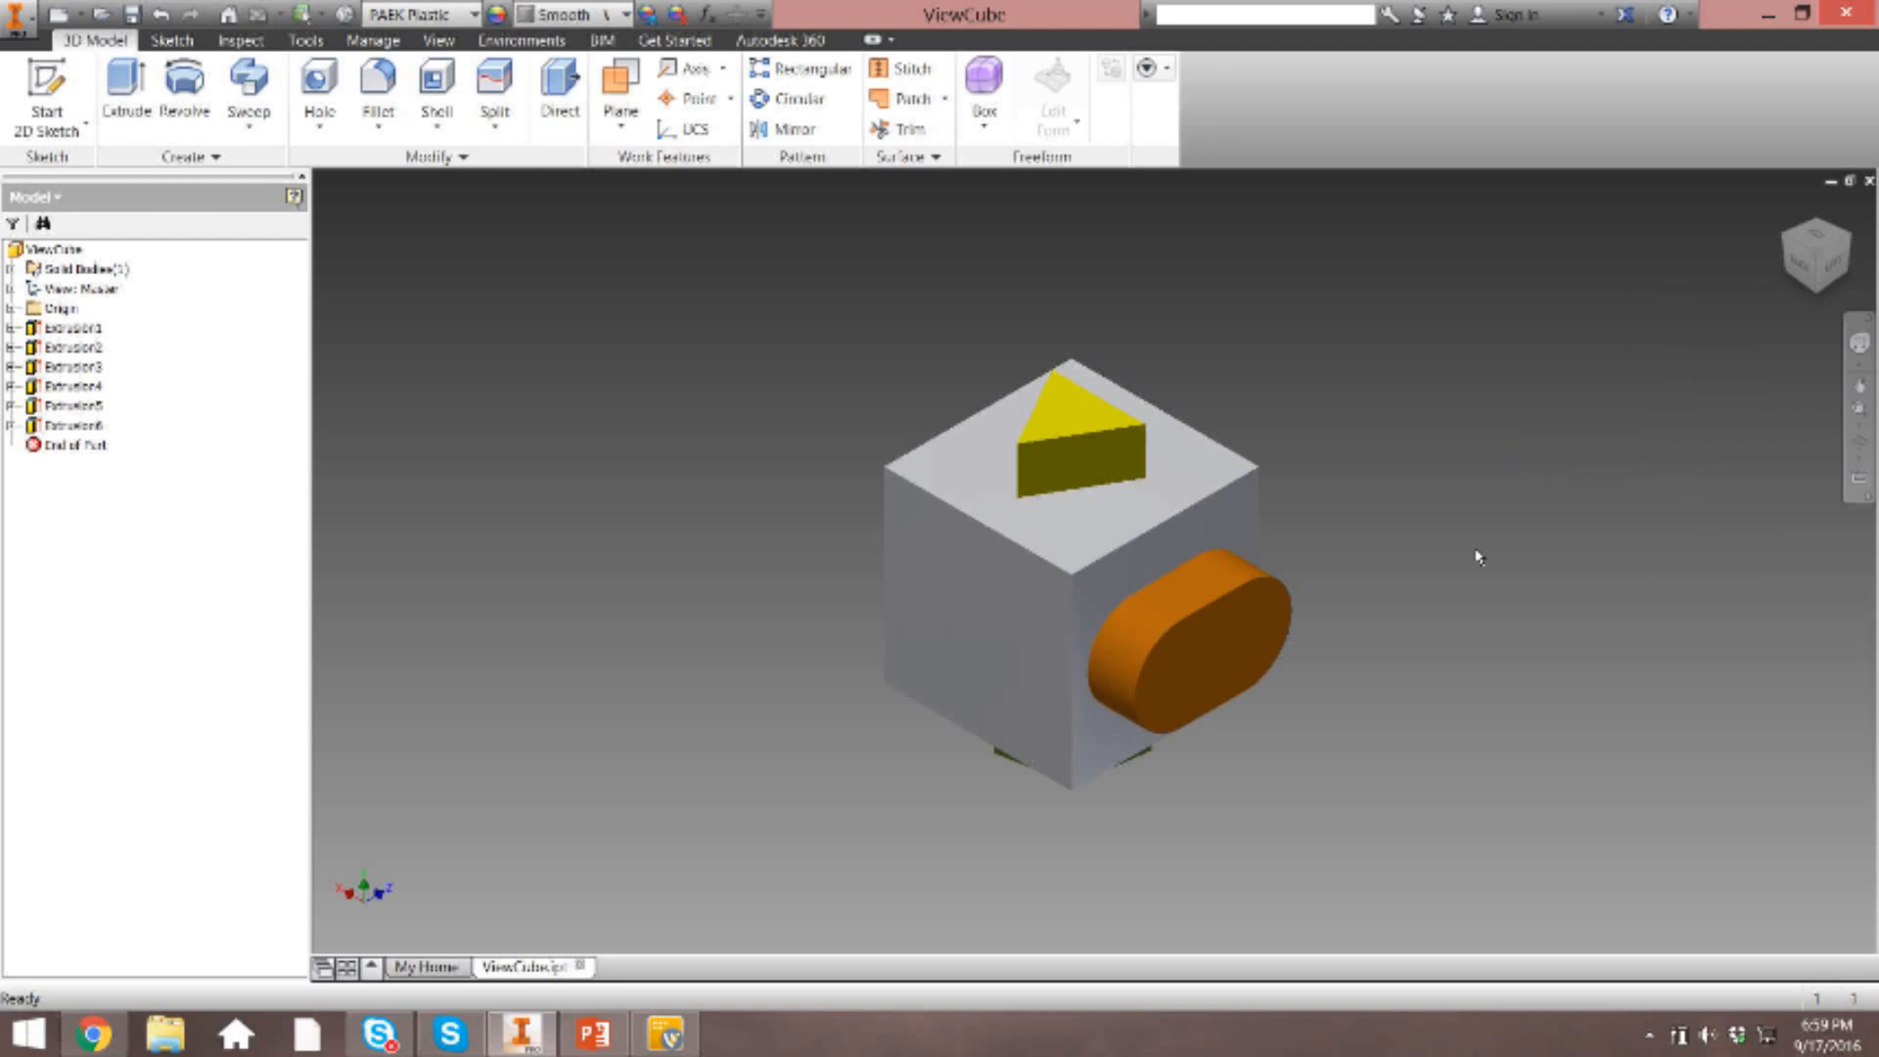
pyautogui.press('F6')
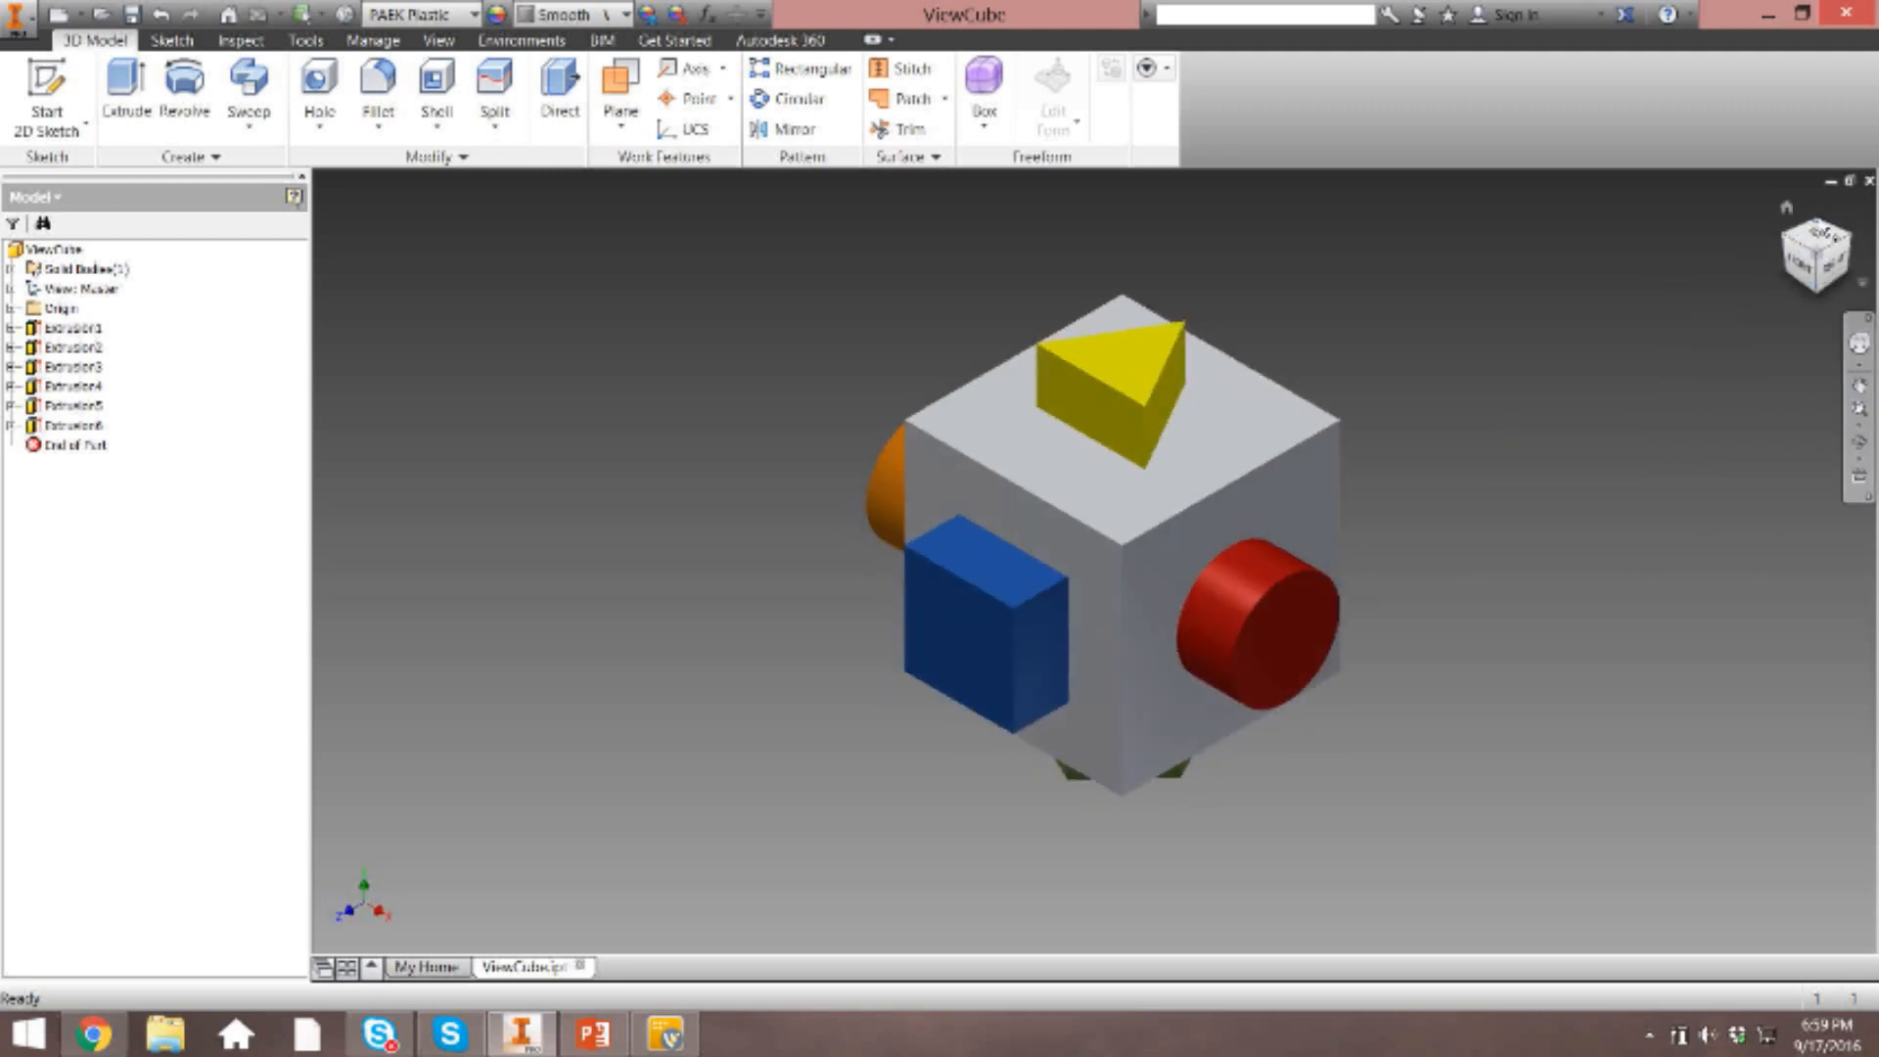
# Return to the orange slot corner view, set it as the fit-to-view home again, and recall the home view.
pyautogui.click(1819, 222)
pyautogui.rightClick(1827, 256)
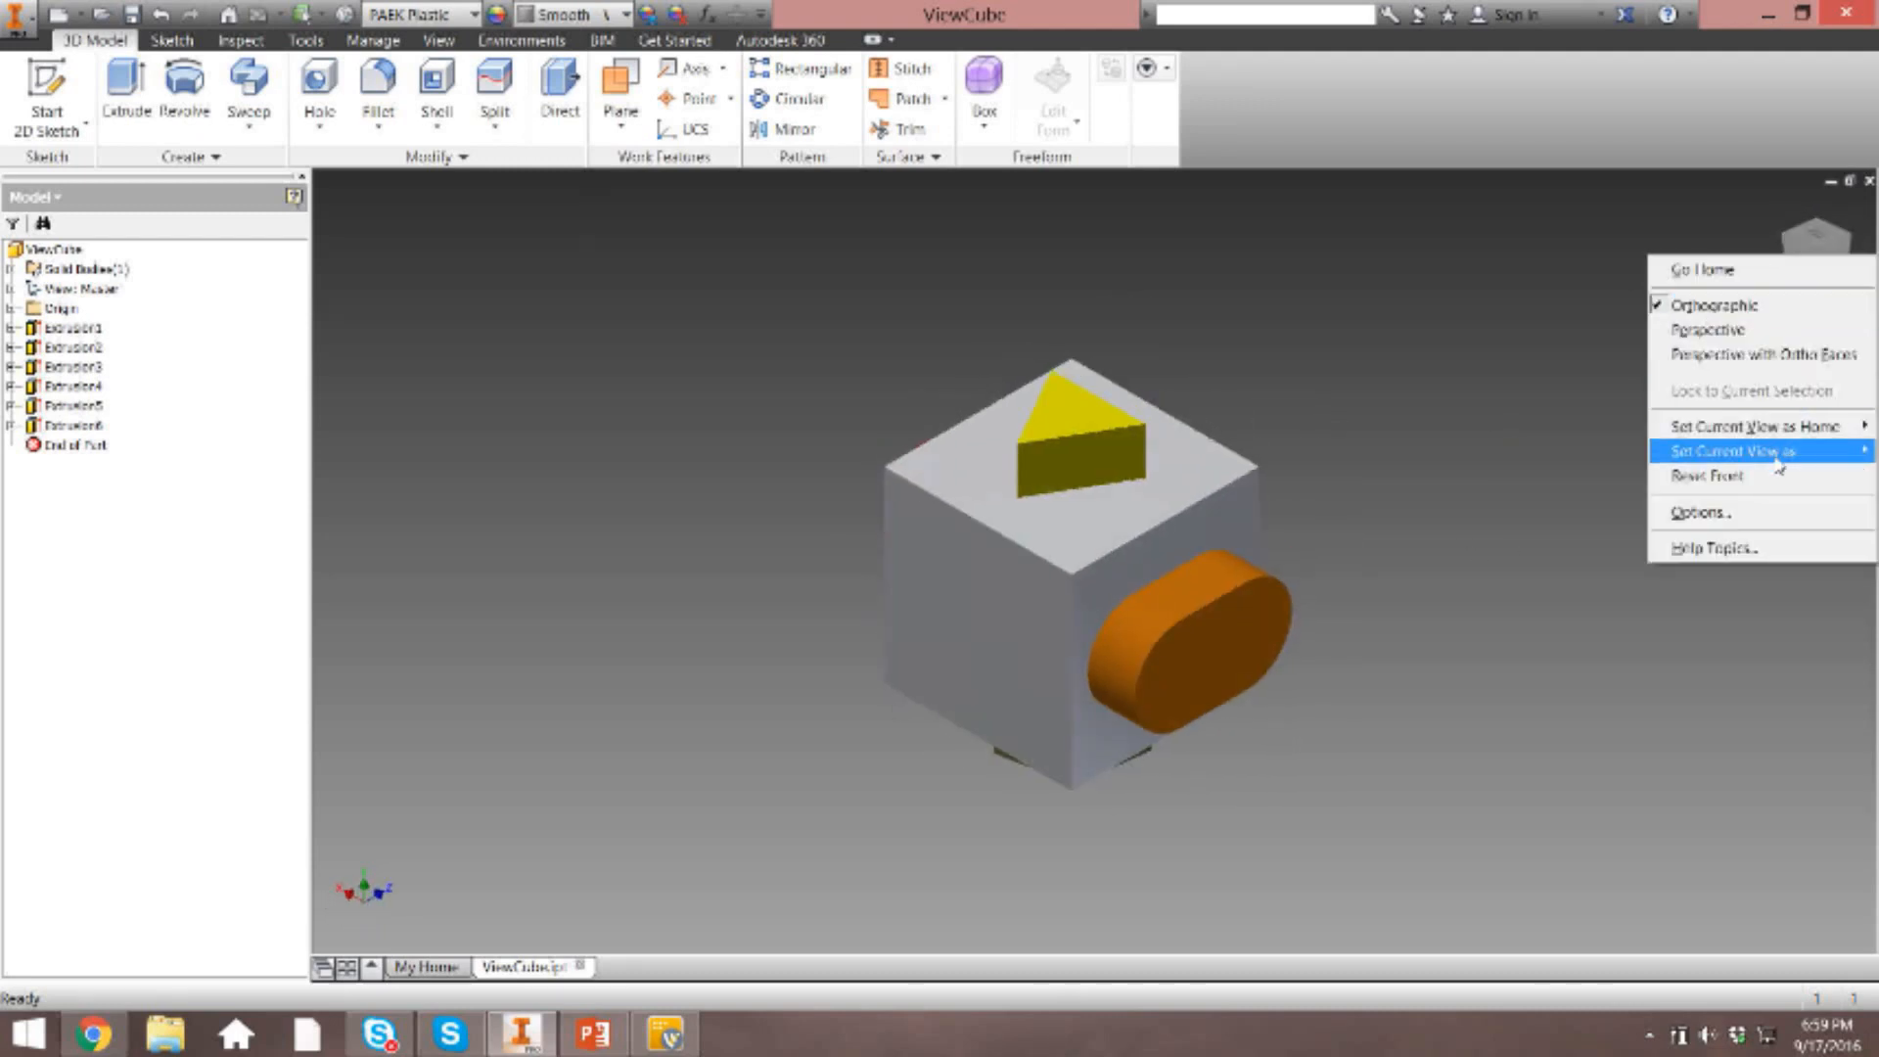
pyautogui.click(1586, 452)
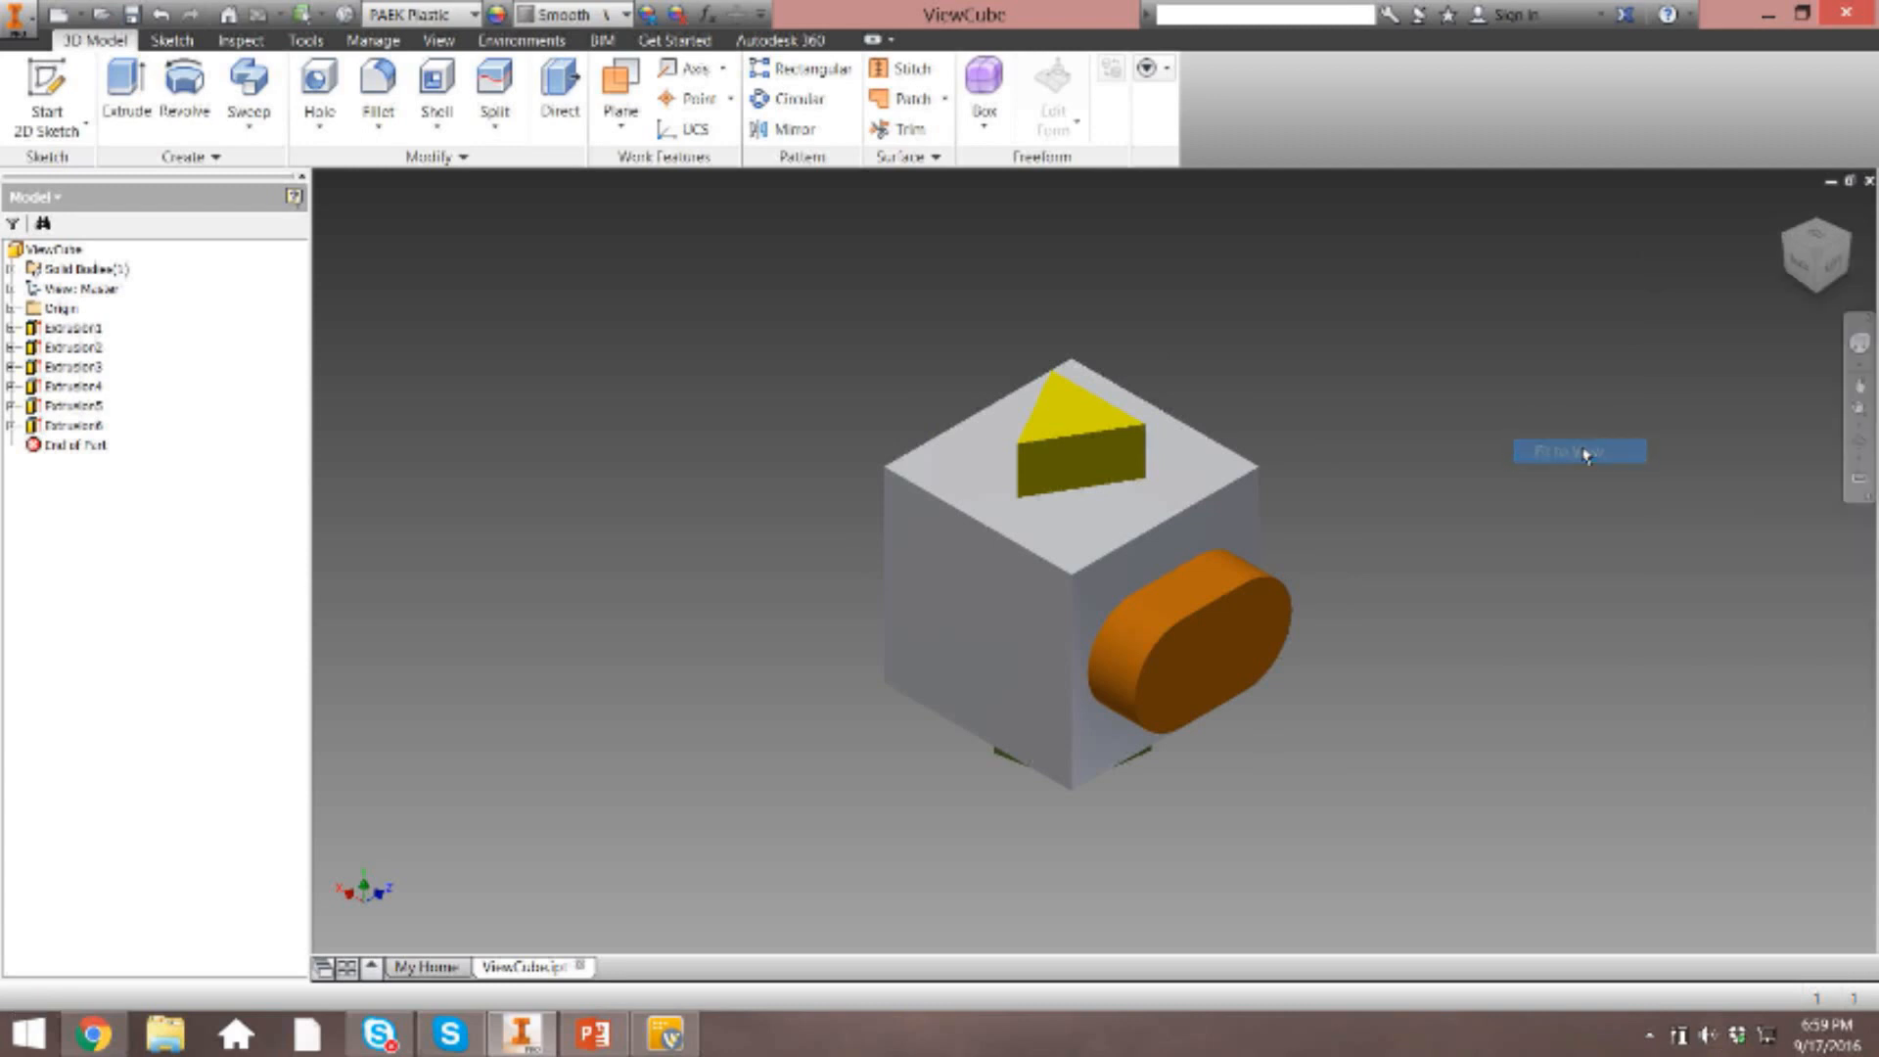
pyautogui.press('F6')
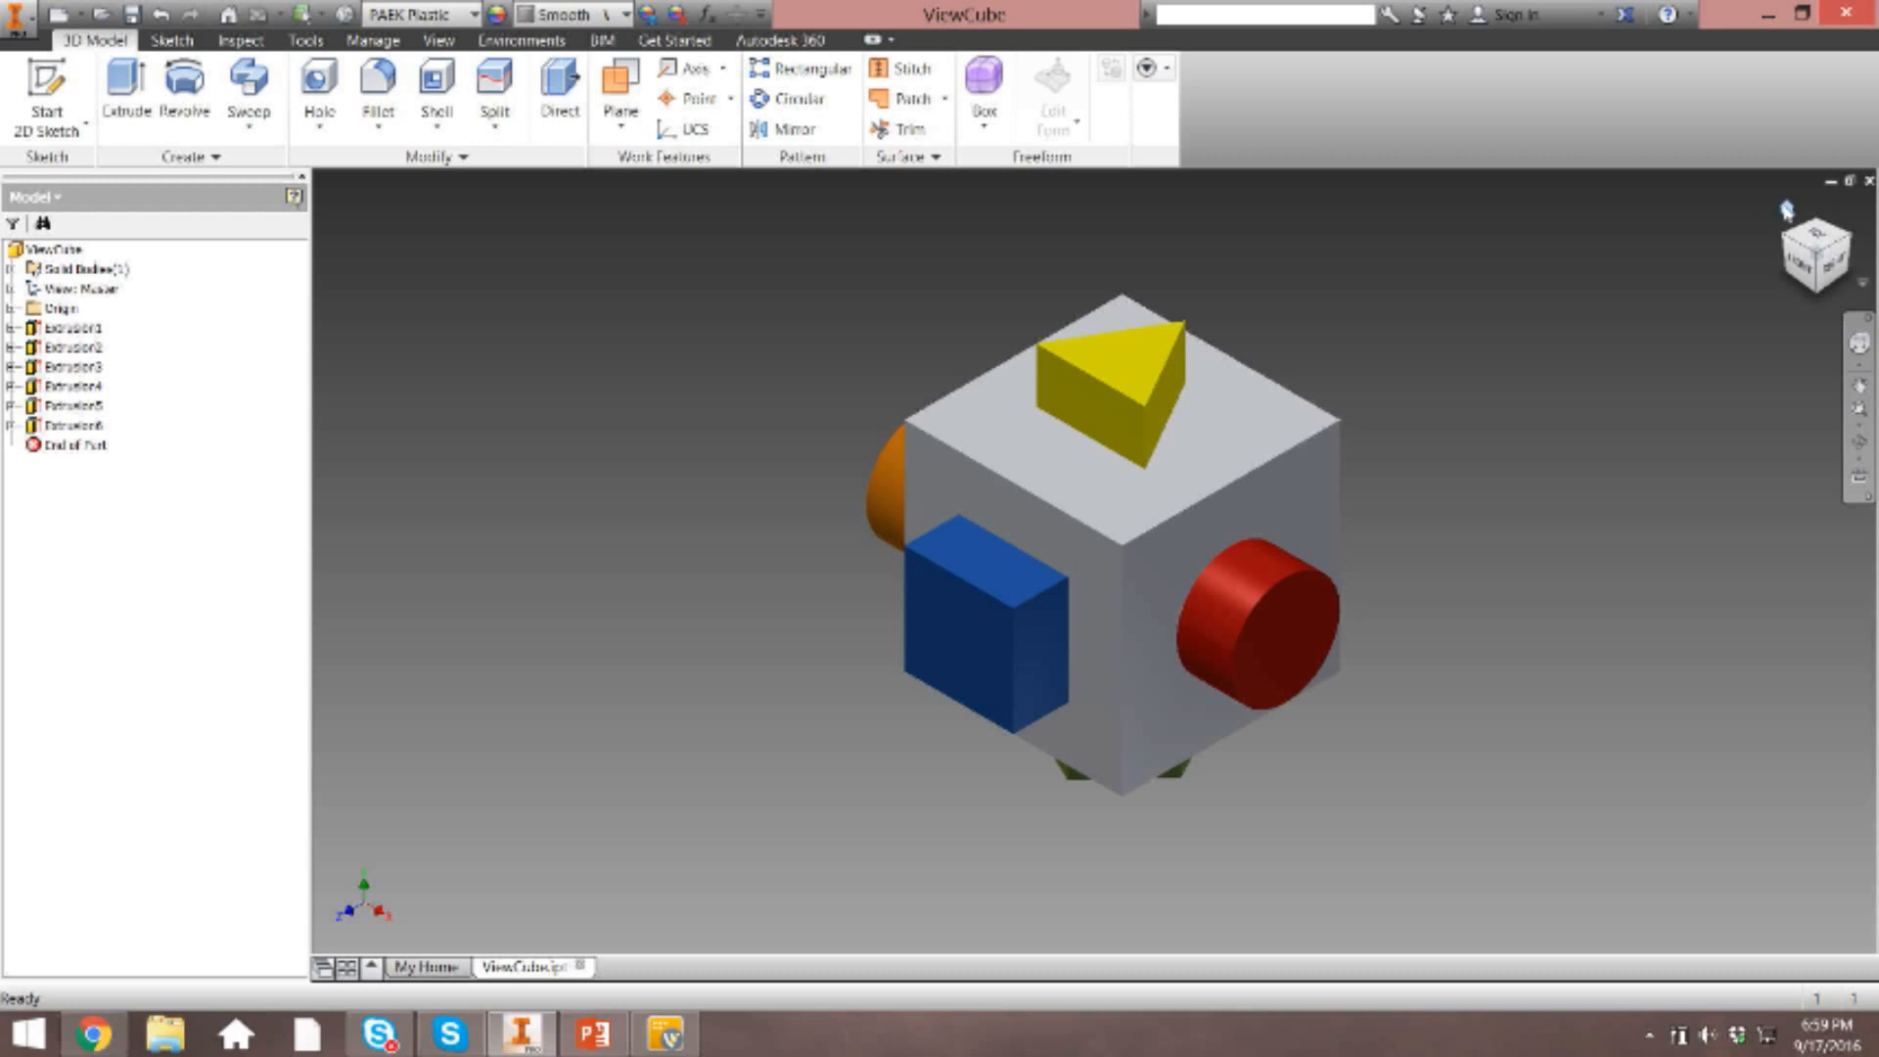
# Set the enlarged orange slot view as the fit-to-view home, recall it, and turn the model back to the blue and red corner.
pyautogui.click(1786, 210)
pyautogui.rightClick(1787, 210)
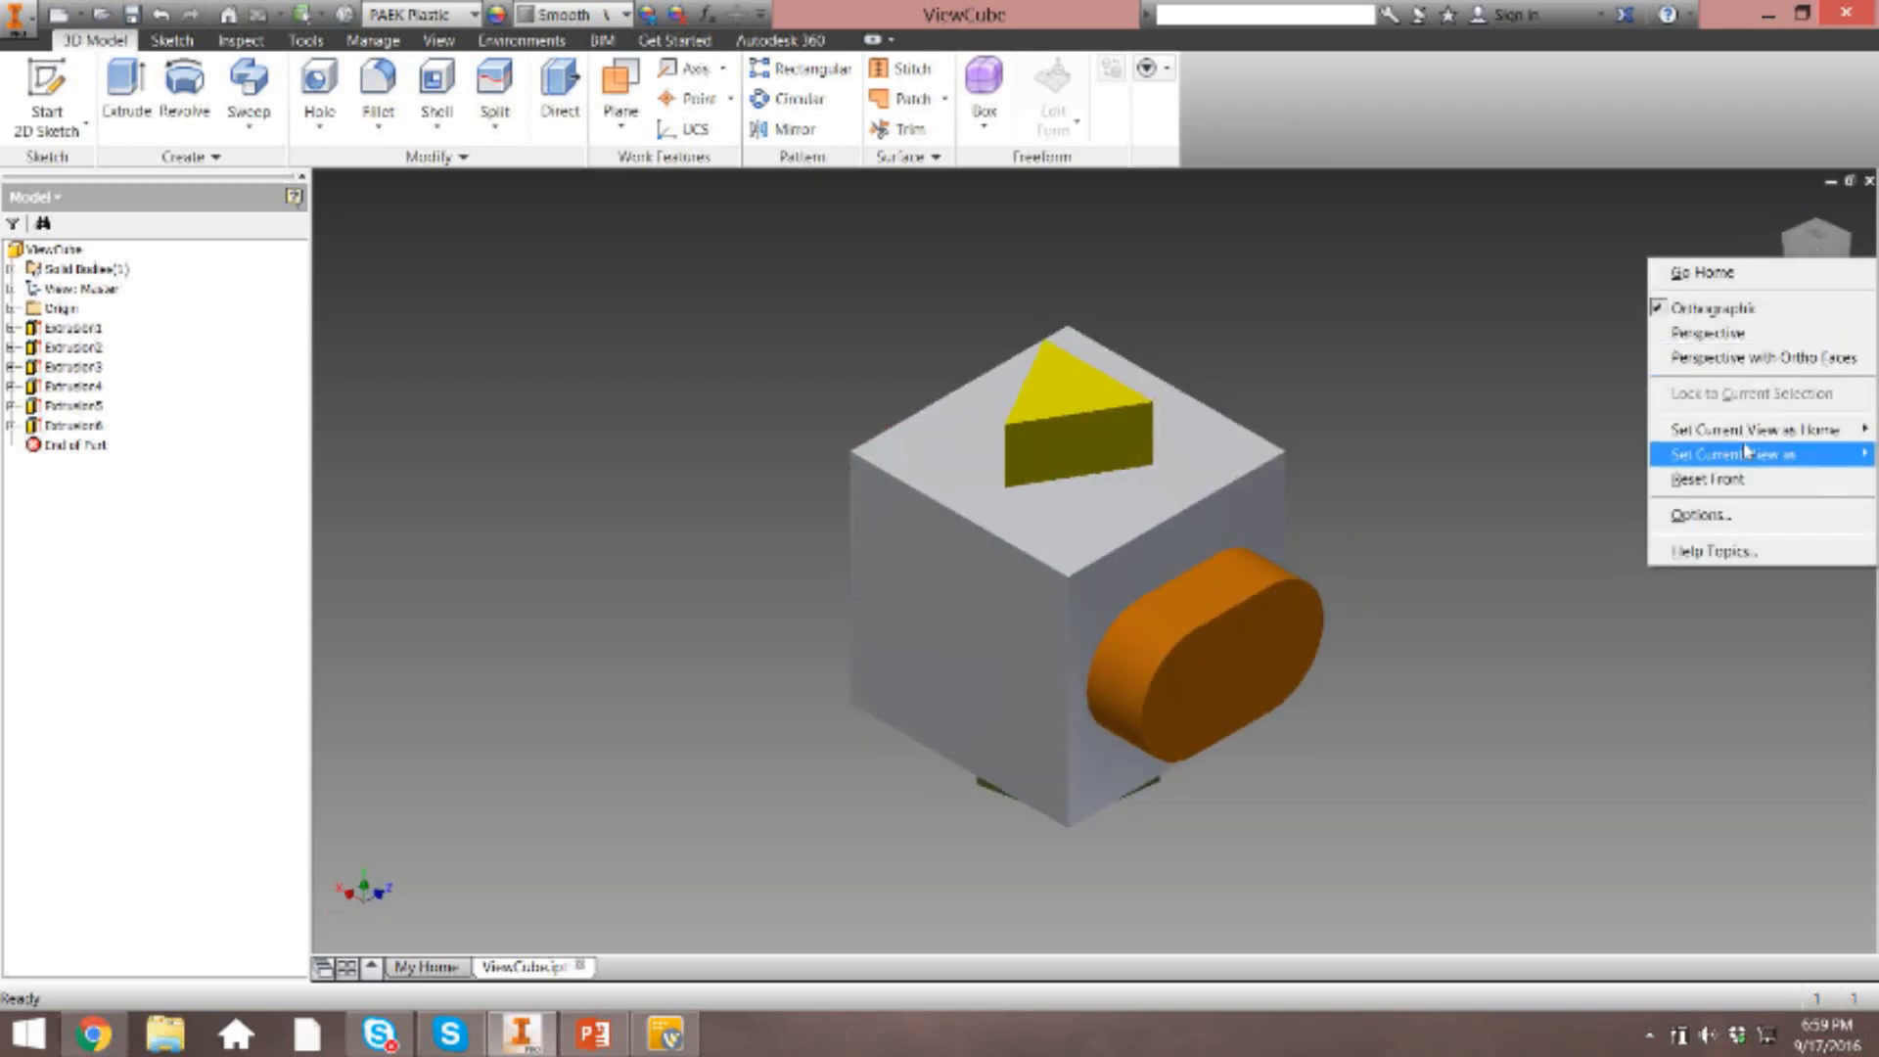
pyautogui.click(1576, 452)
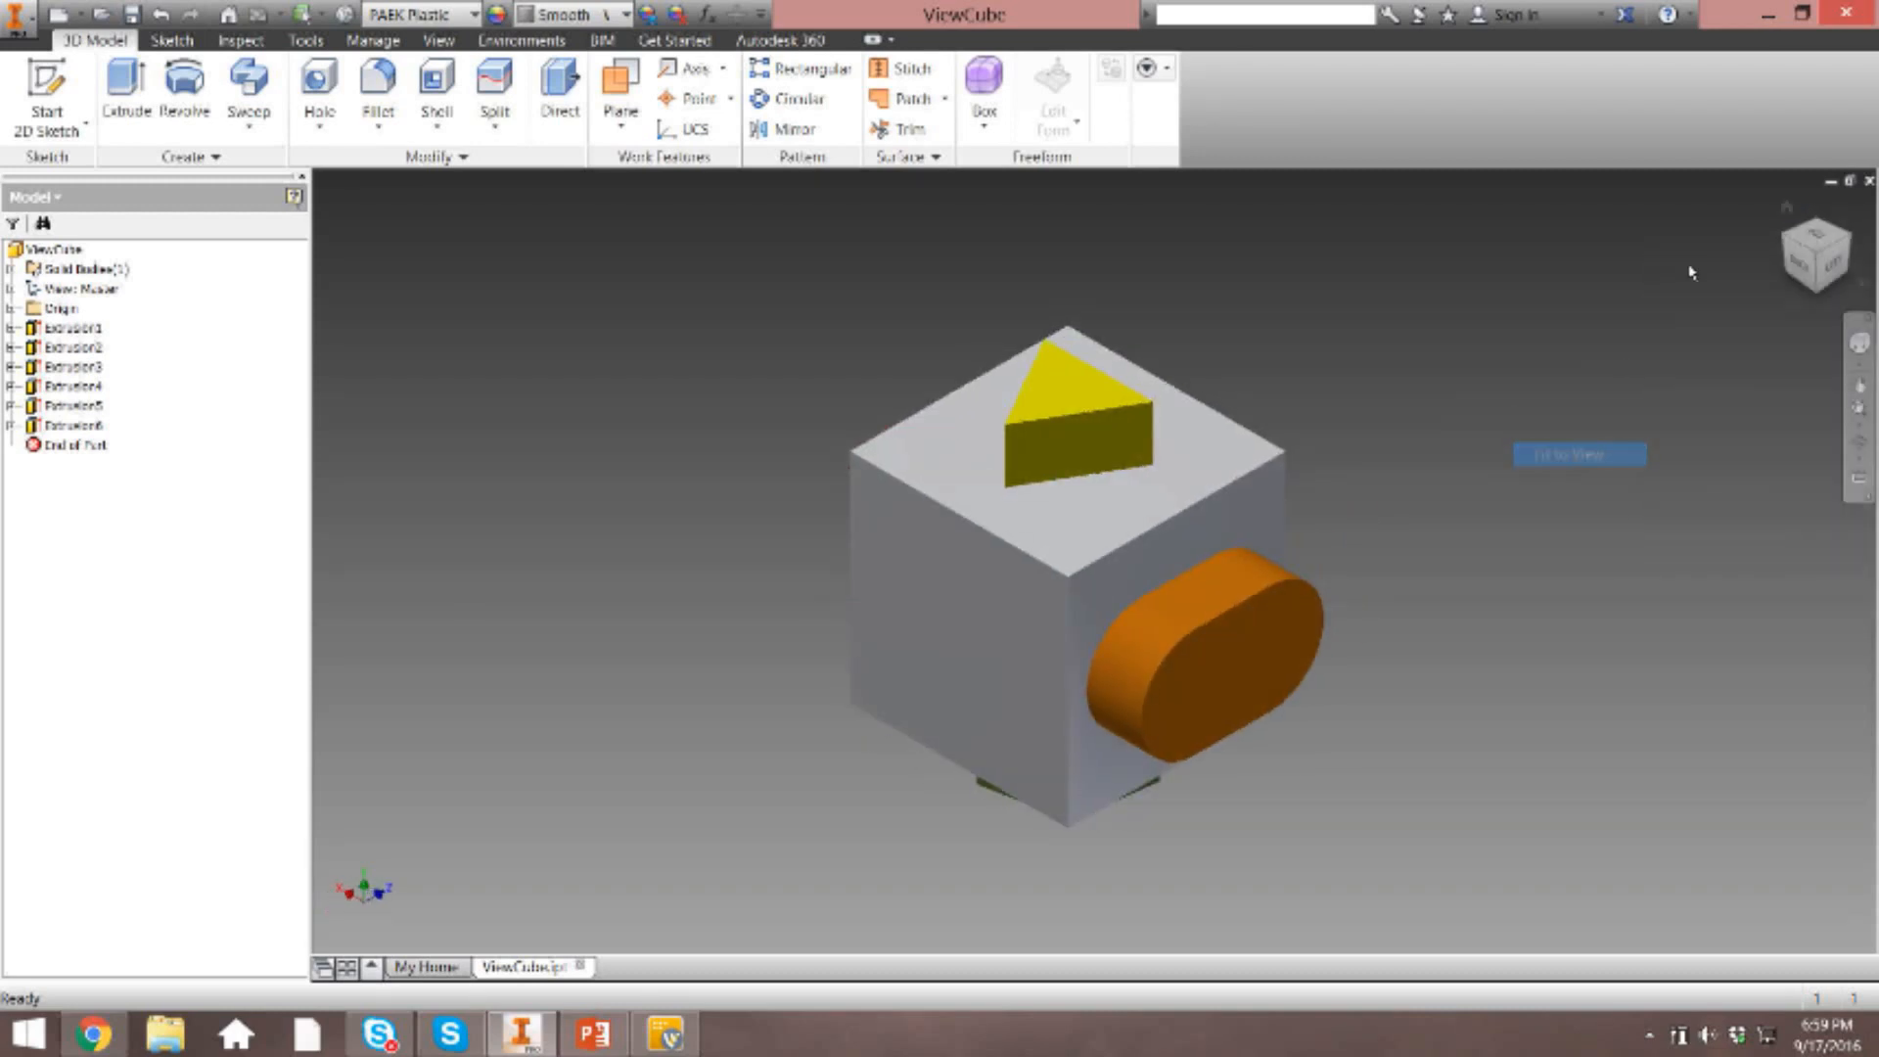
pyautogui.click(1787, 207)
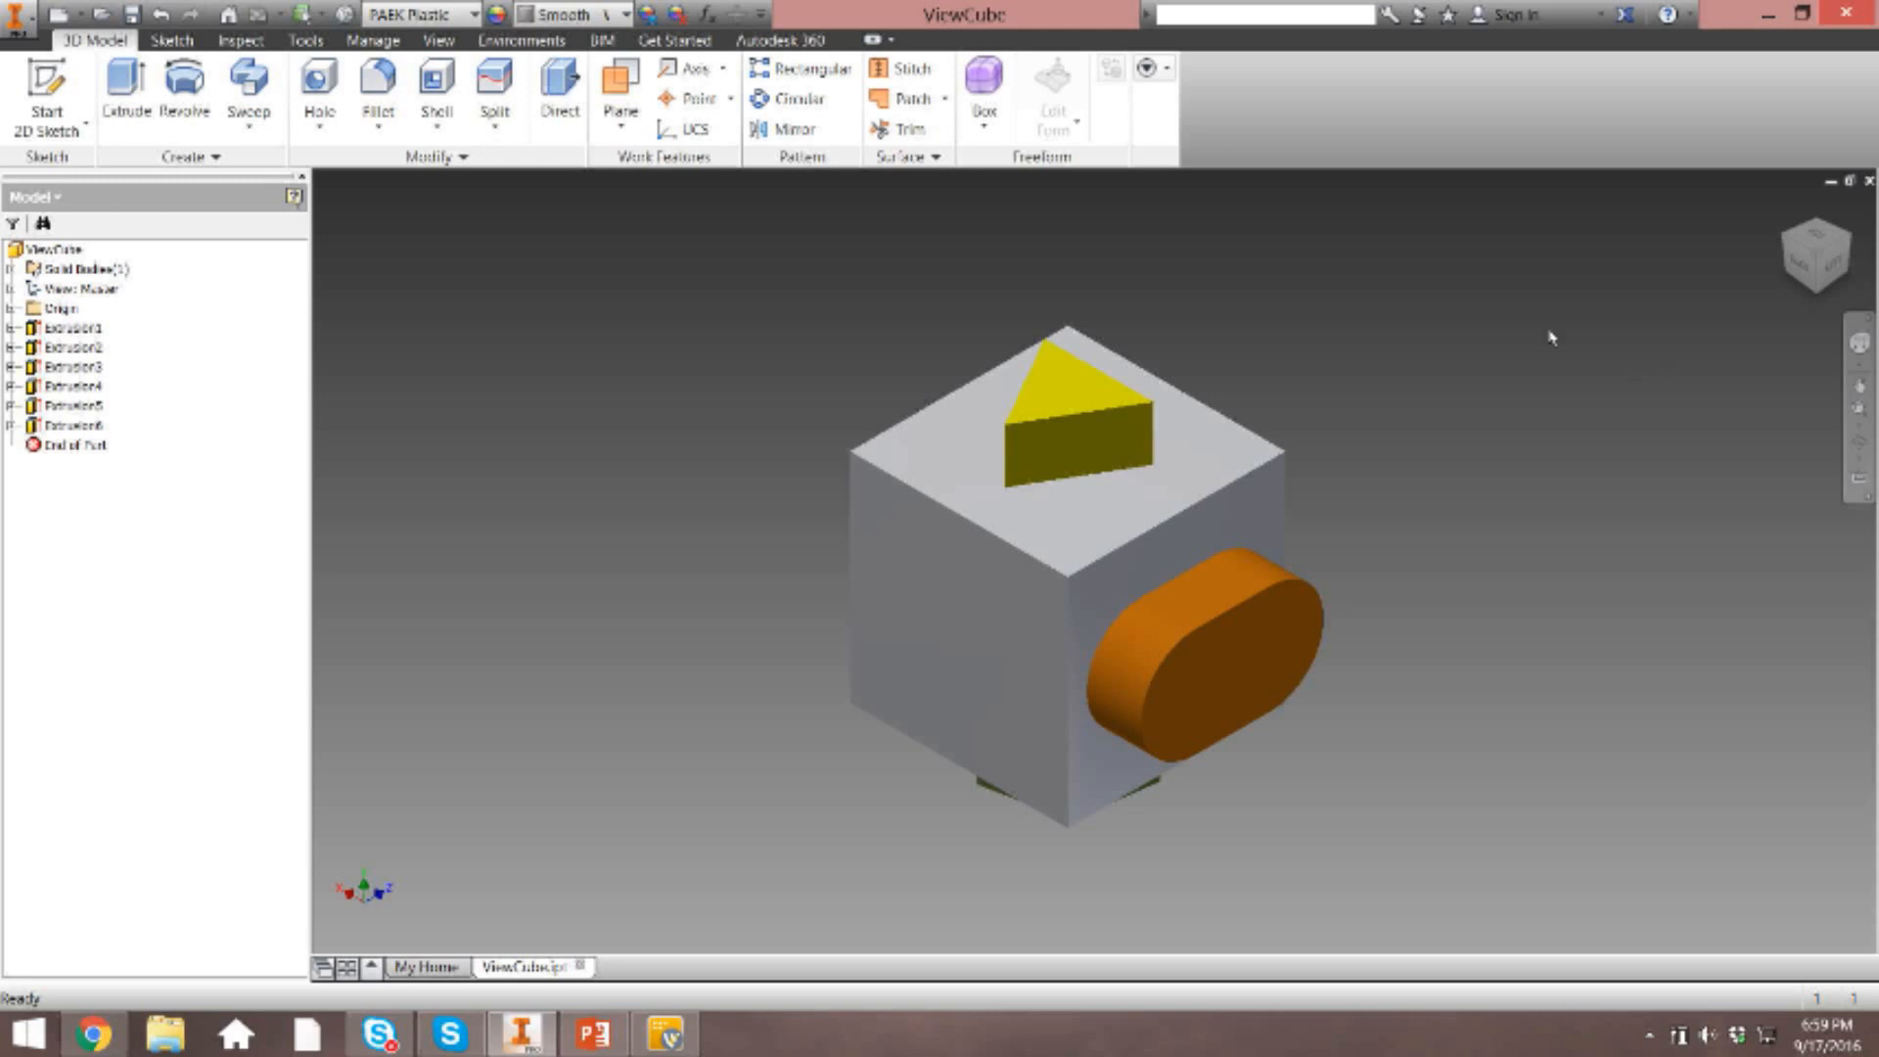
pyautogui.click(1808, 247)
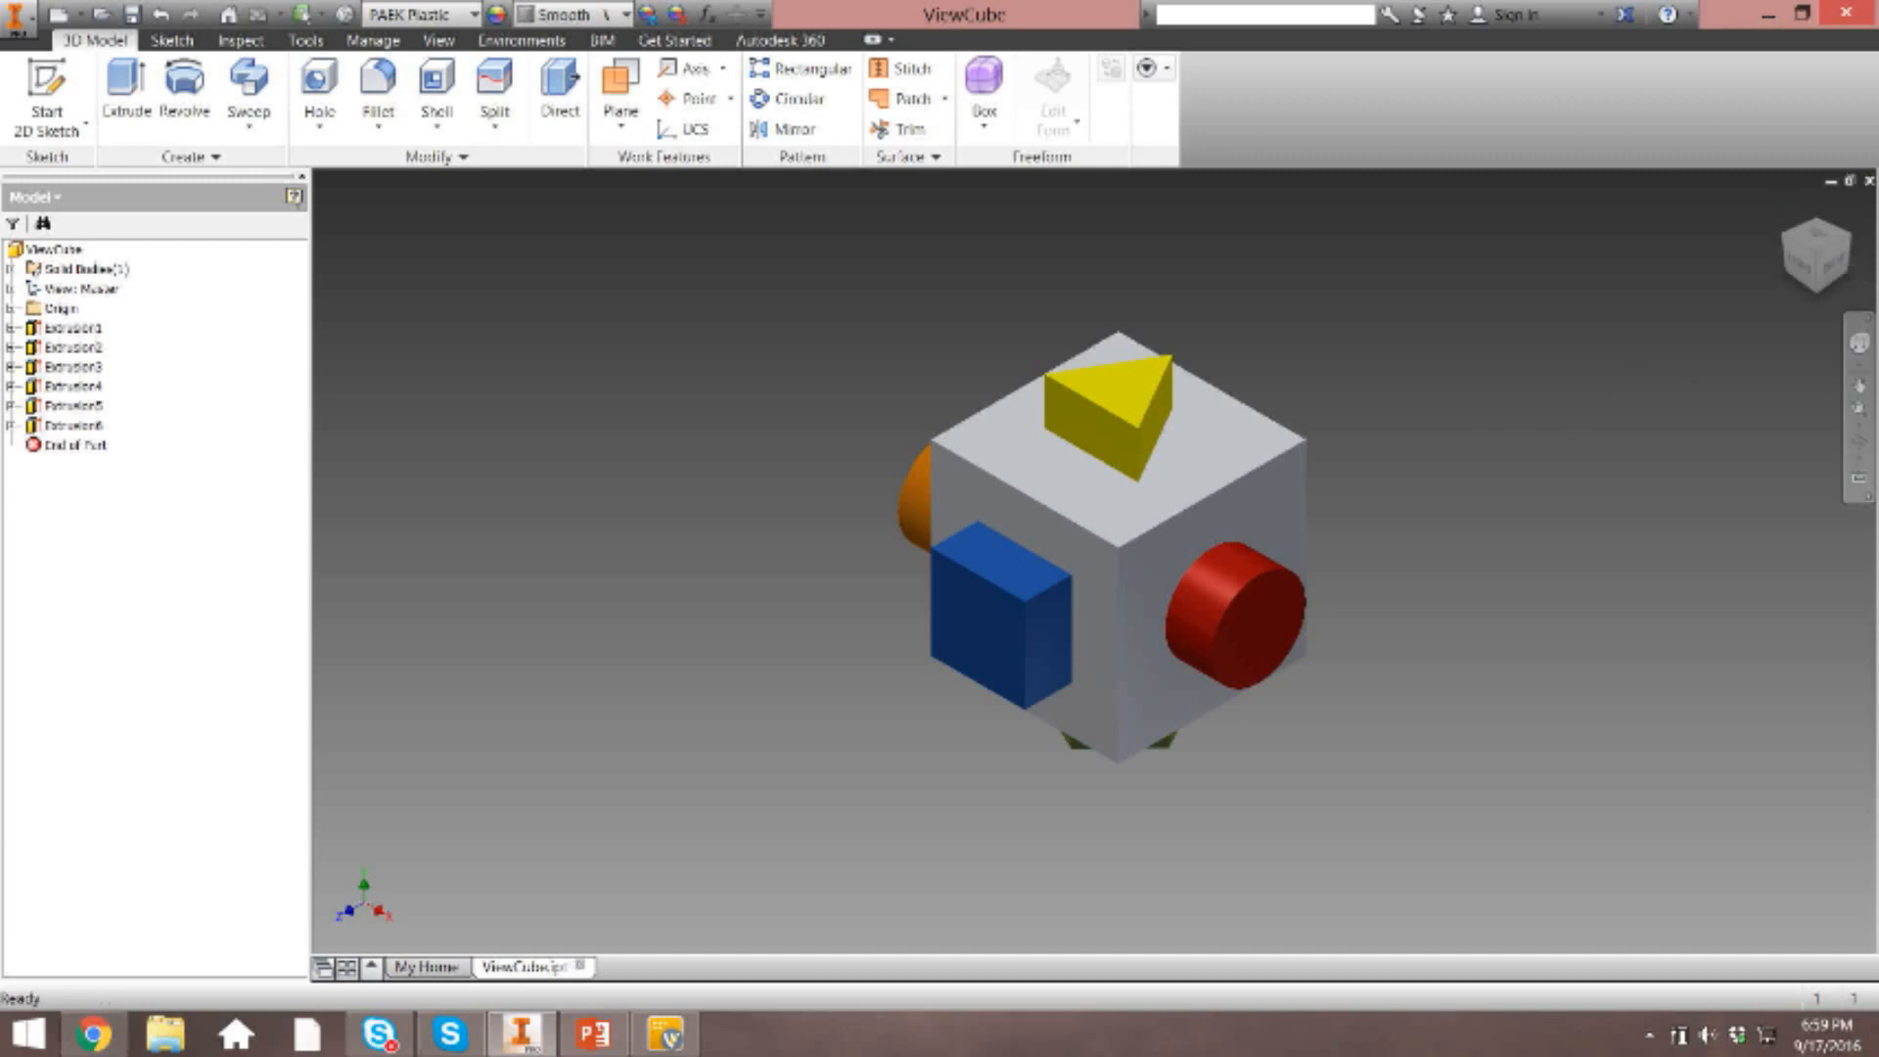
# Close the ViewCube part and answer the closing prompt.
pyautogui.click(1869, 180)
pyautogui.click(837, 577)
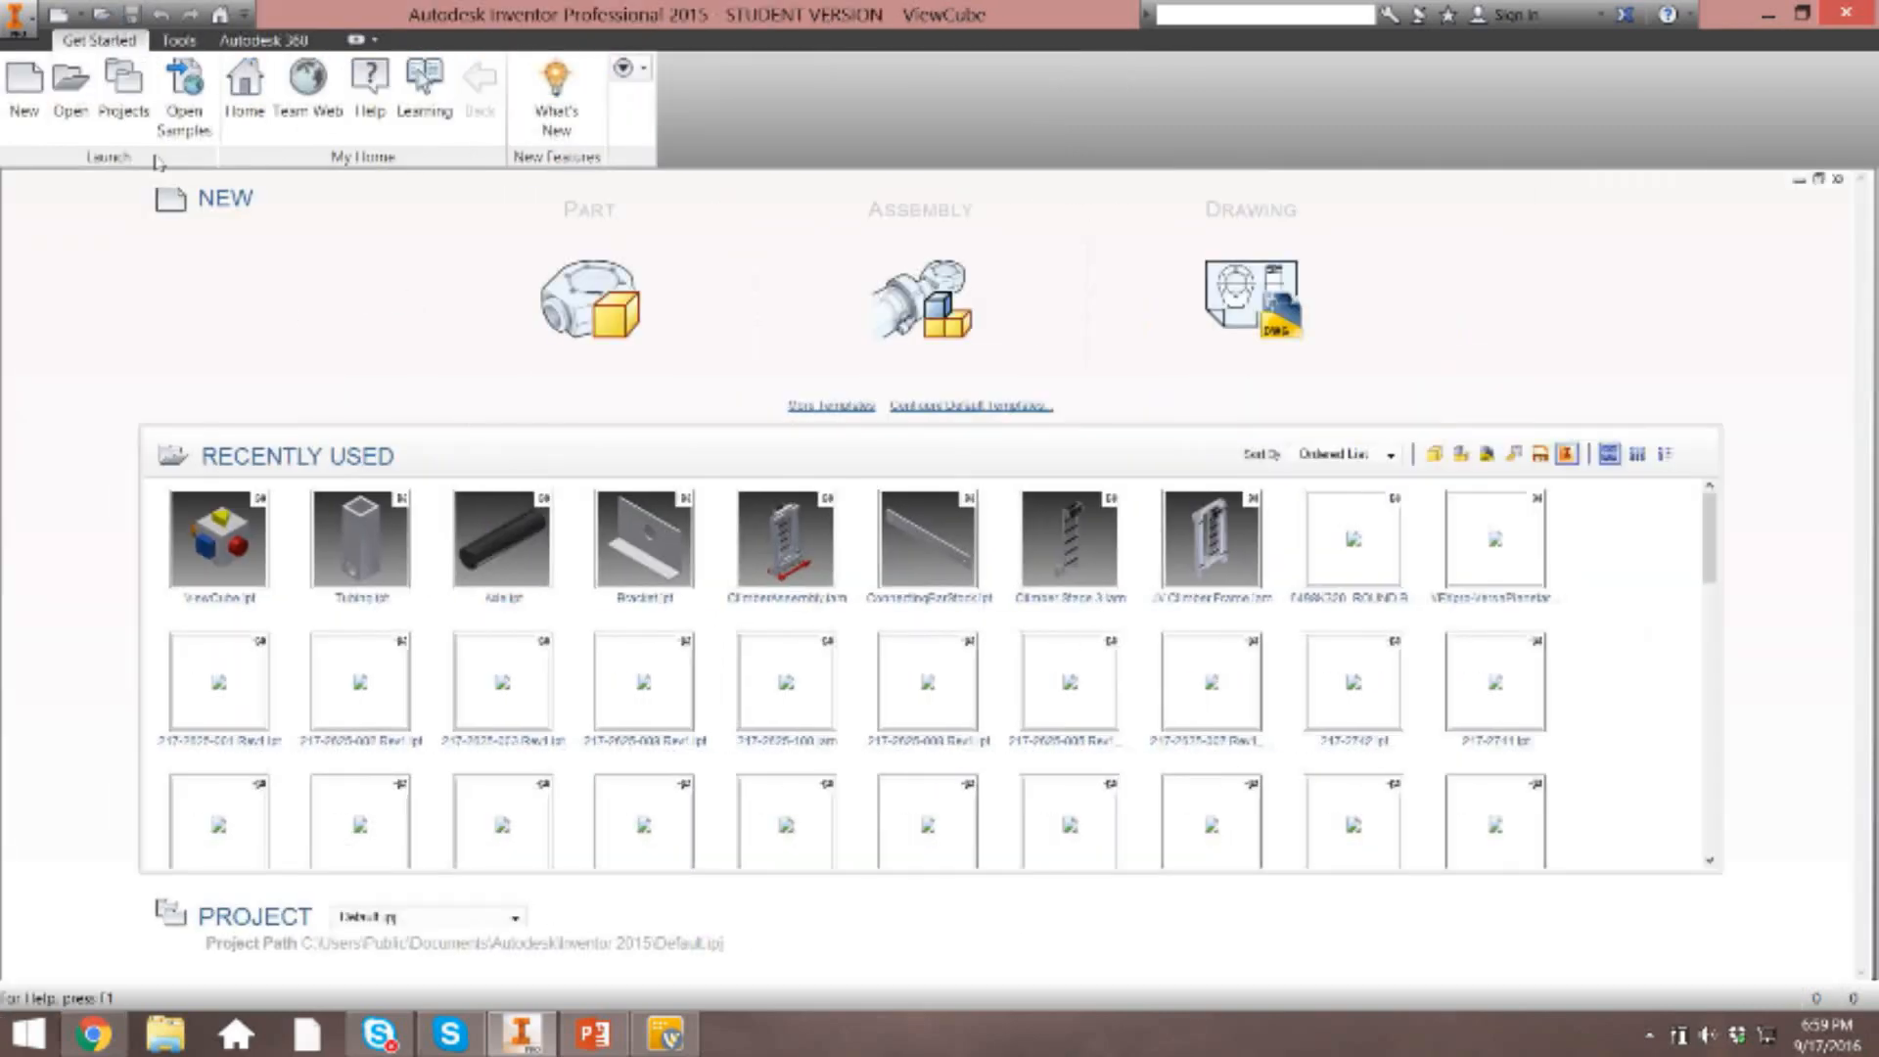
# Create a new part from the Standard.ipt template and start a 2D sketch on the XY plane.
pyautogui.click(24, 83)
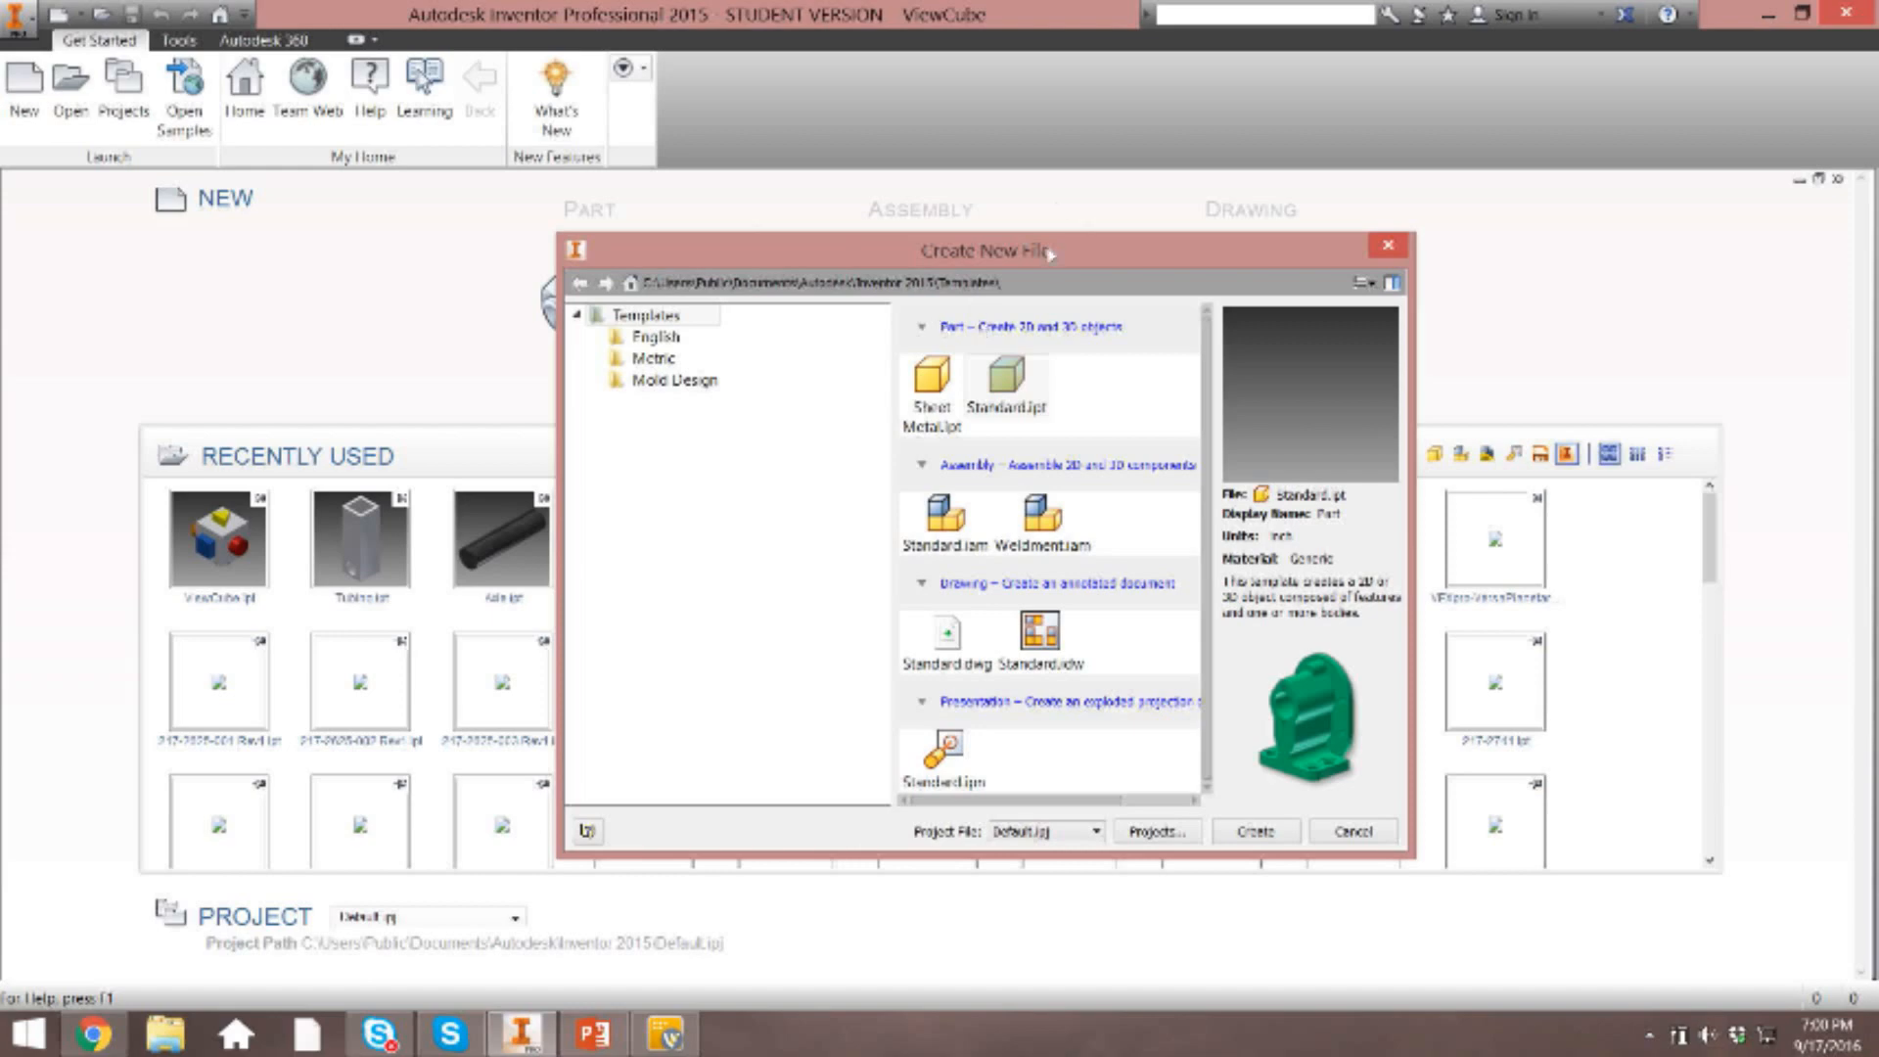
pyautogui.doubleClick(1006, 385)
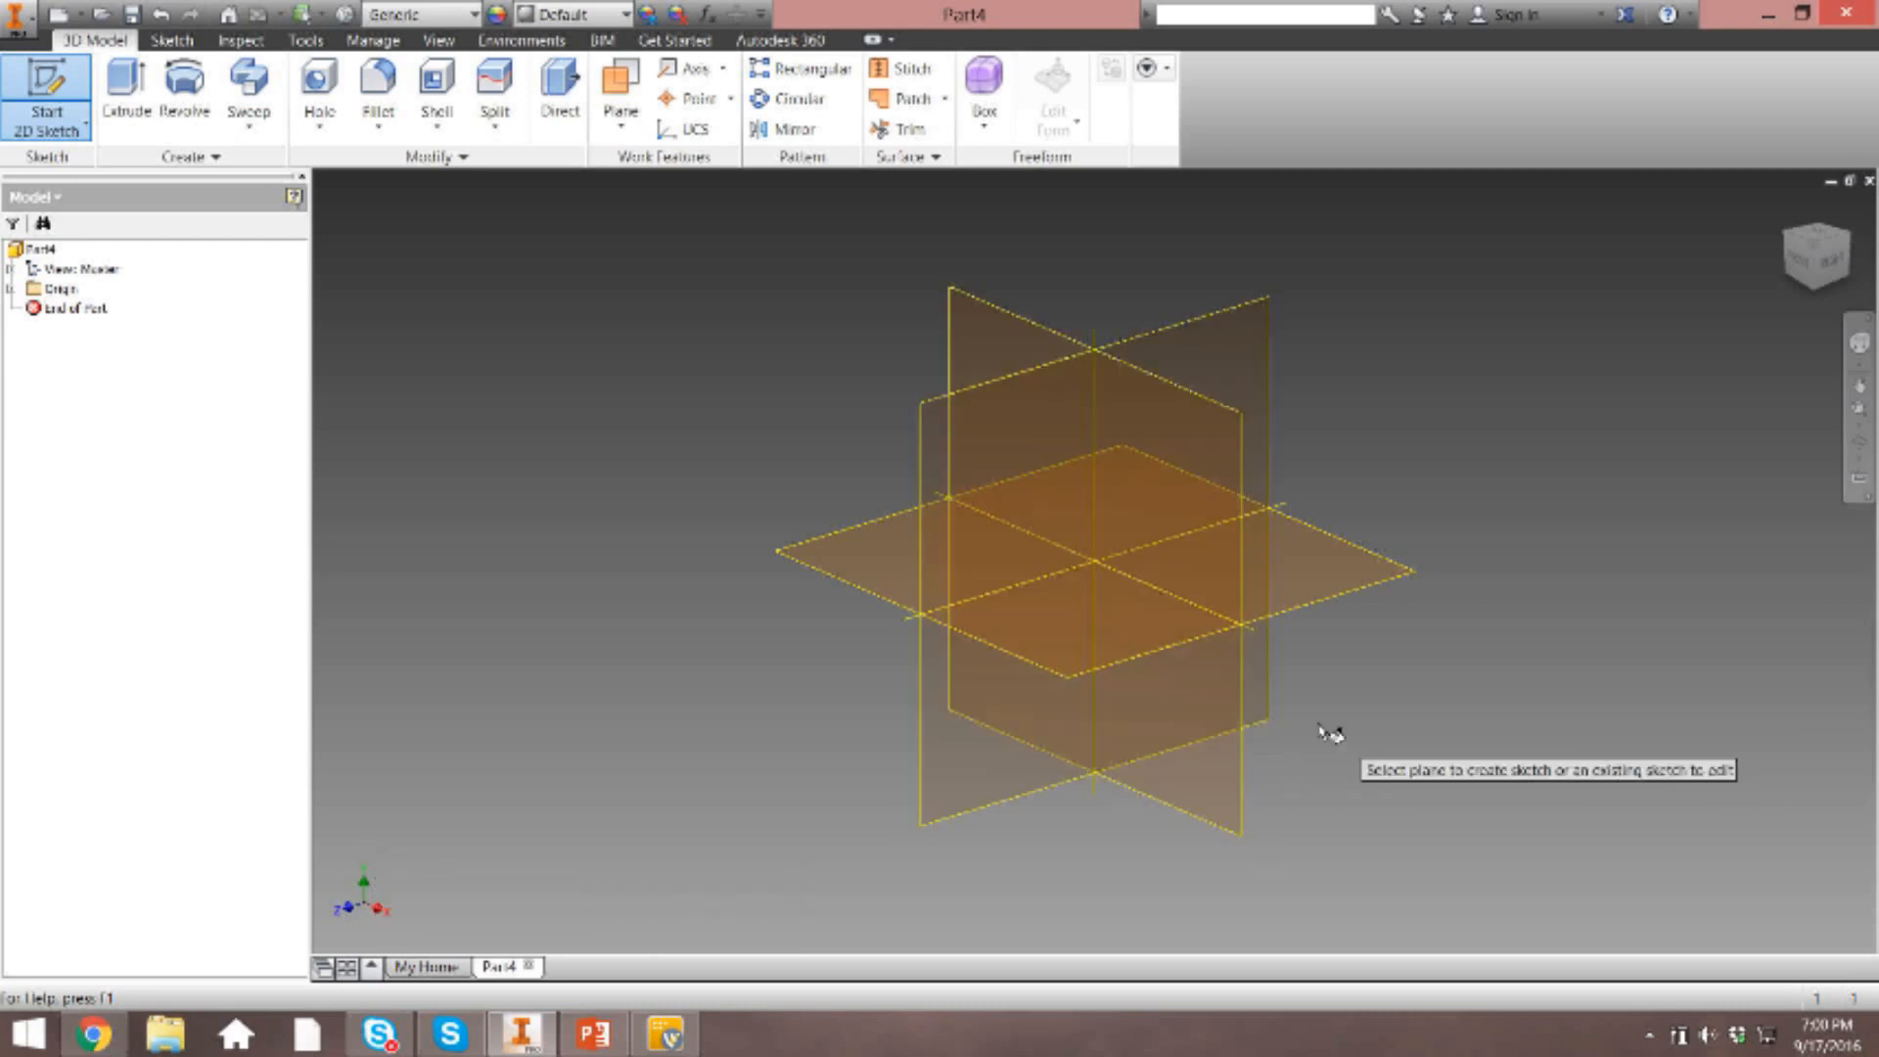
pyautogui.click(1203, 409)
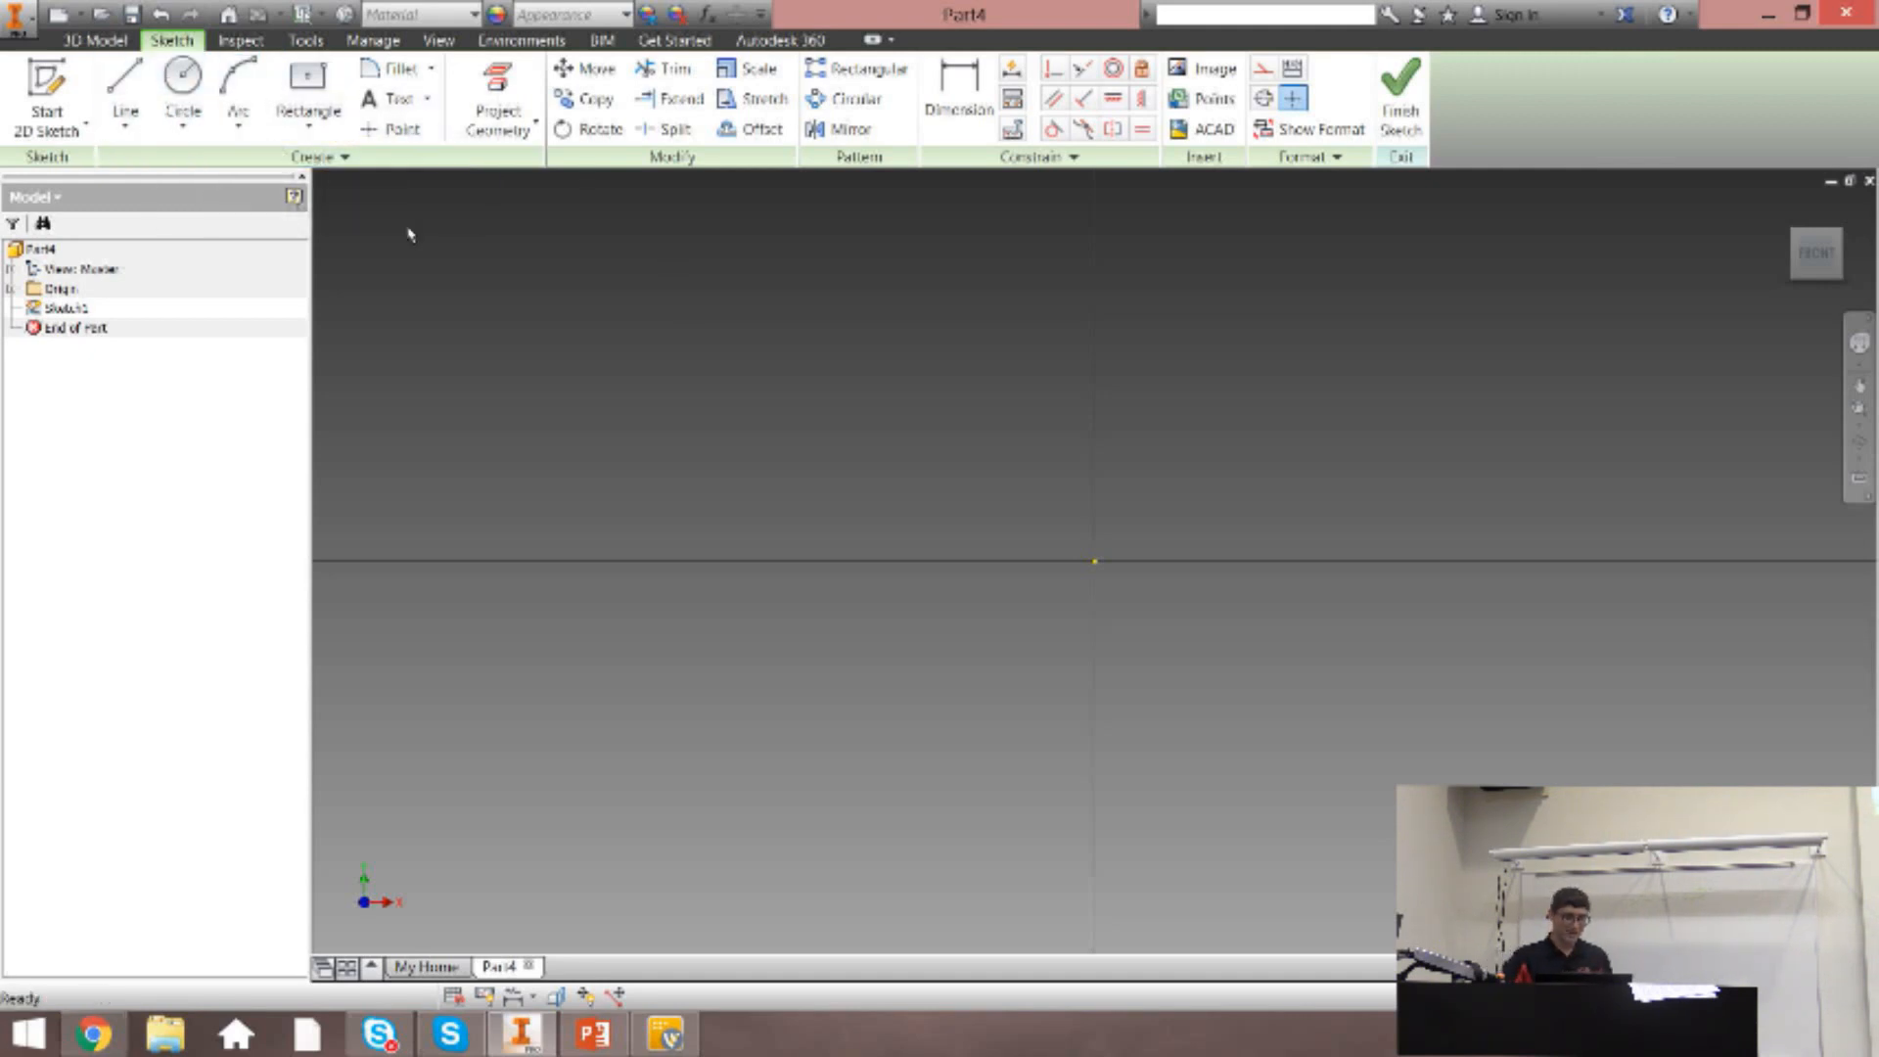
# Sketch a center-point circle with a diameter of .5 in, centered directly above the origin.
pyautogui.click(190, 137)
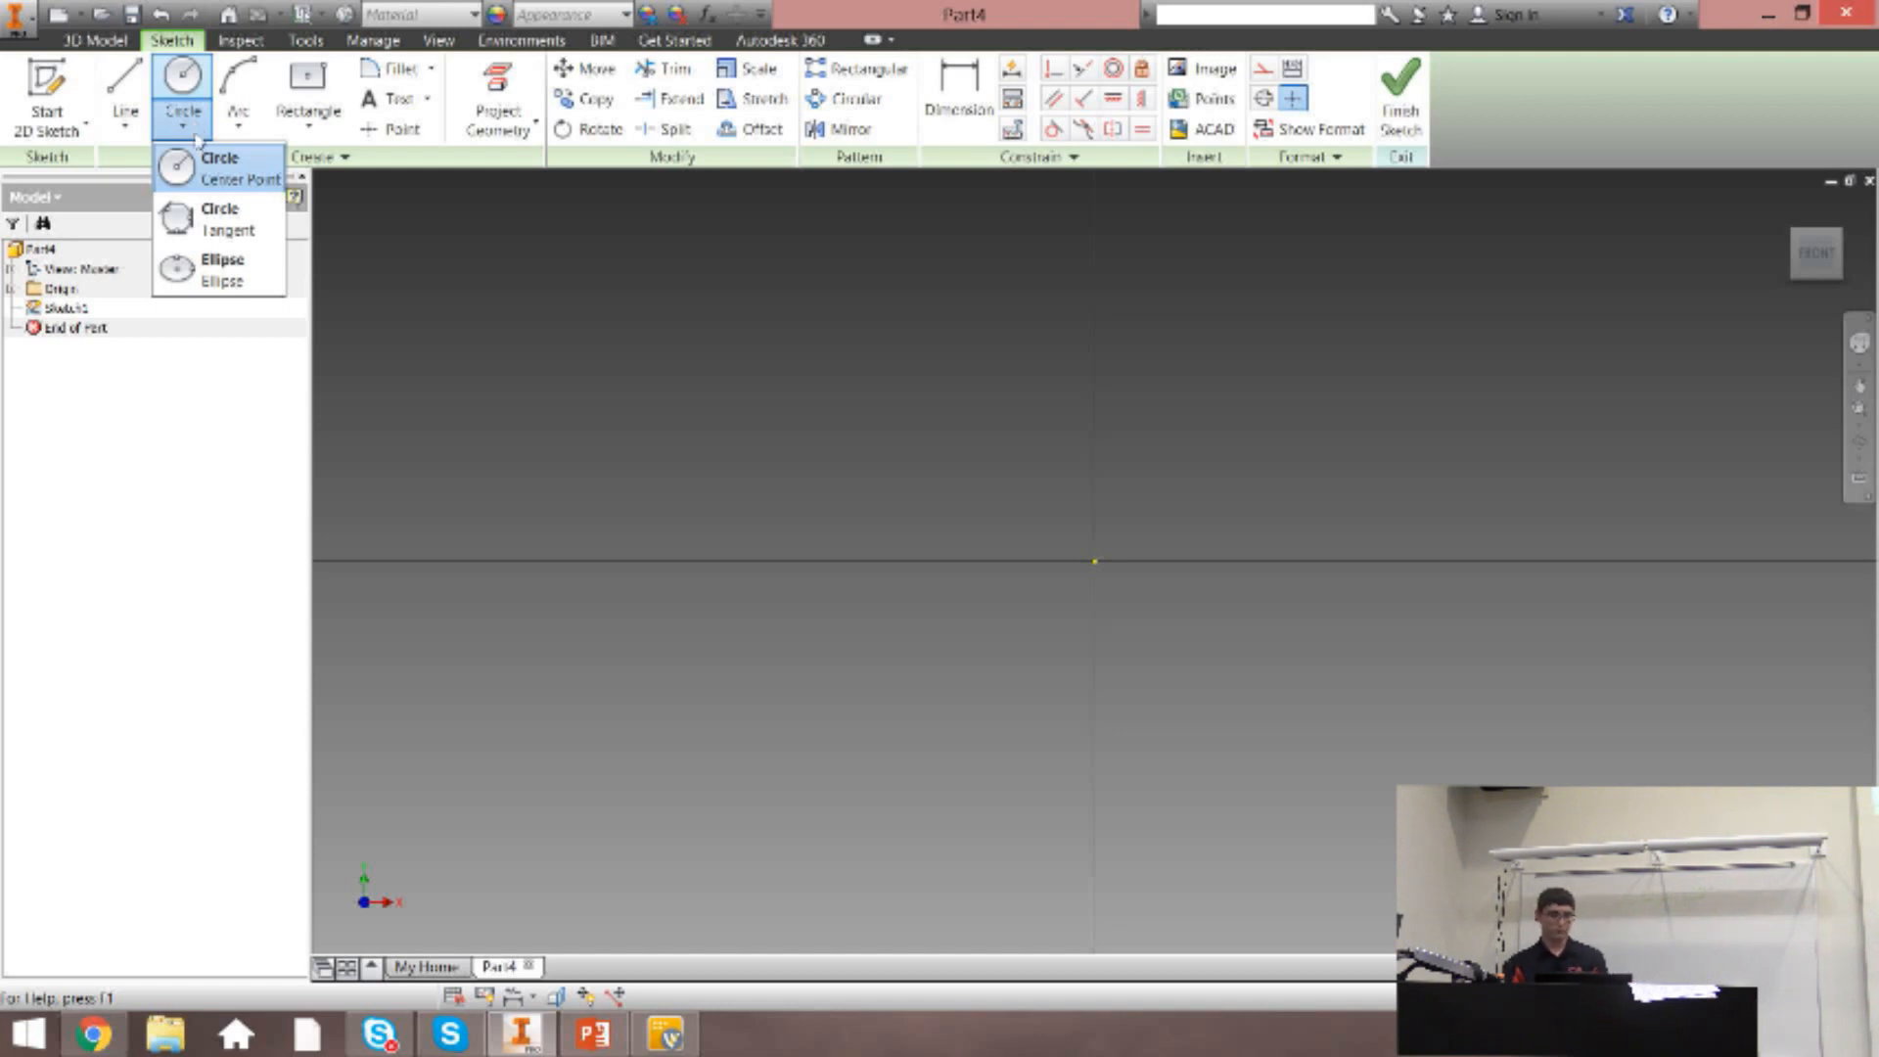
pyautogui.click(207, 167)
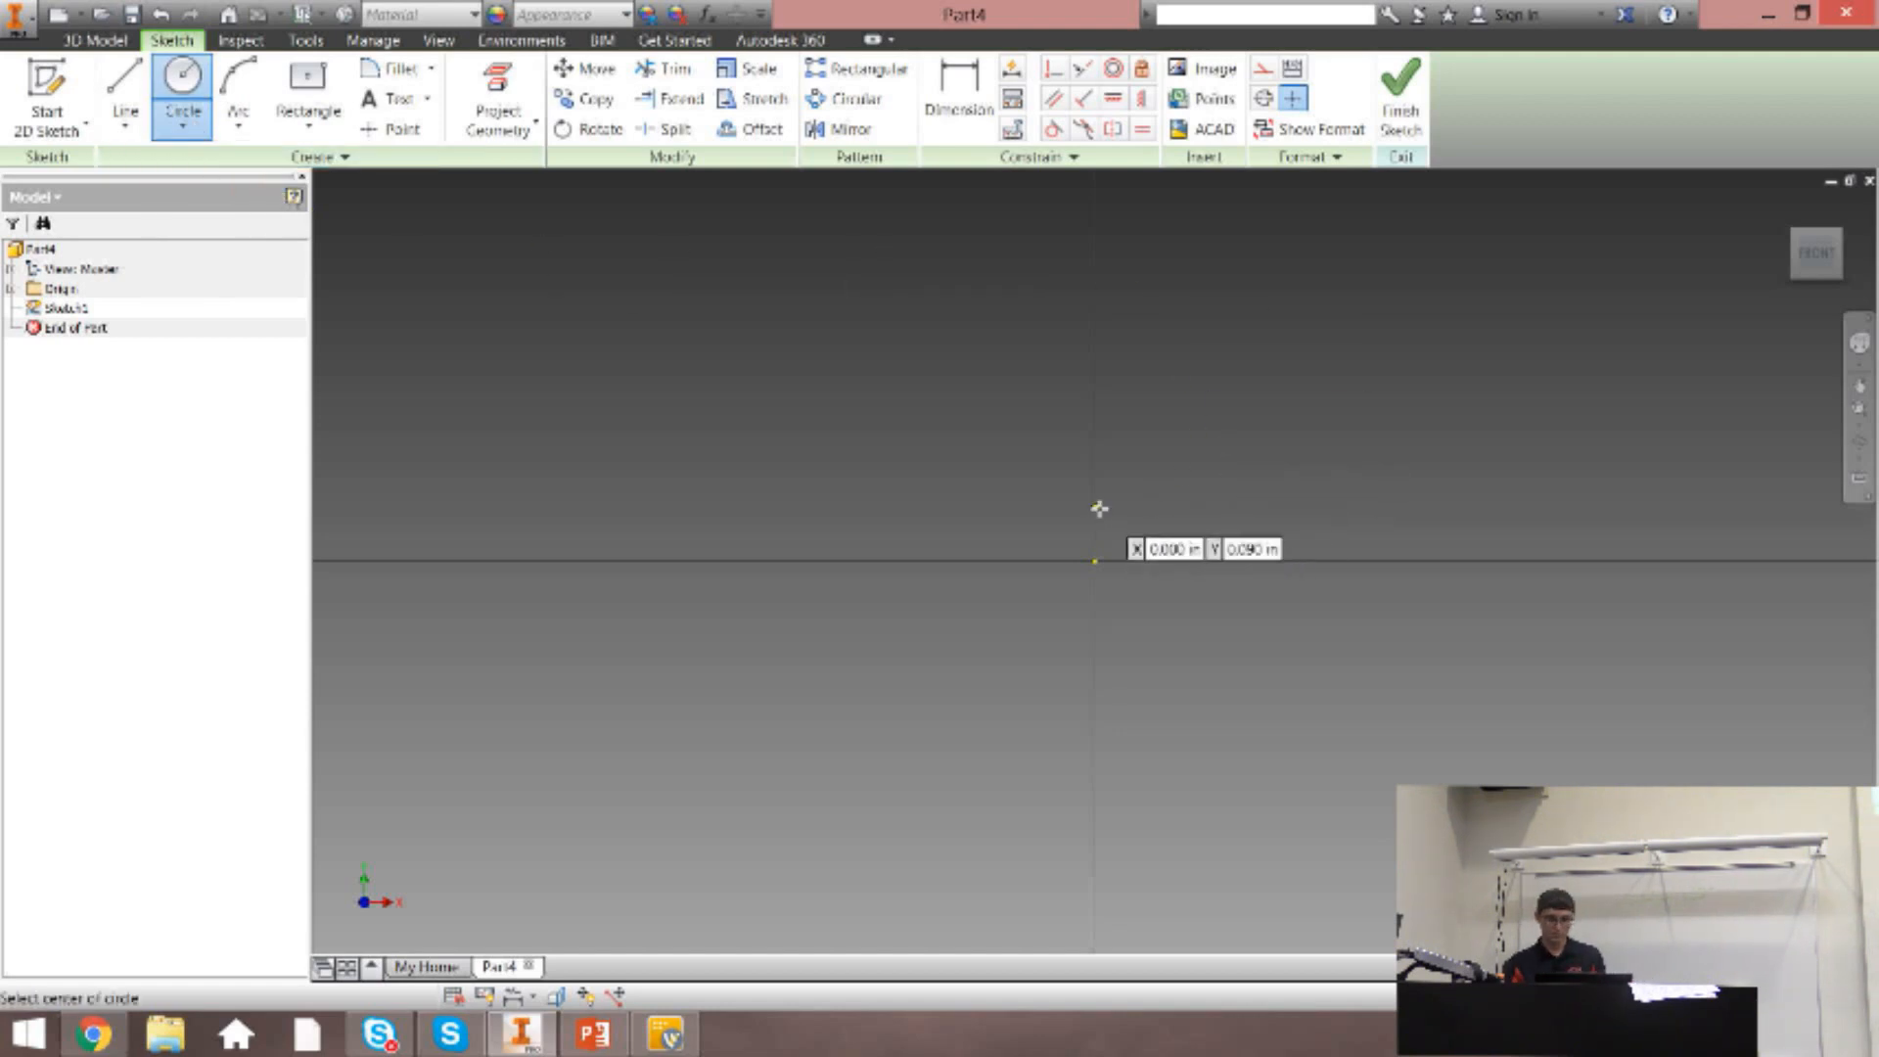
pyautogui.click(1094, 403)
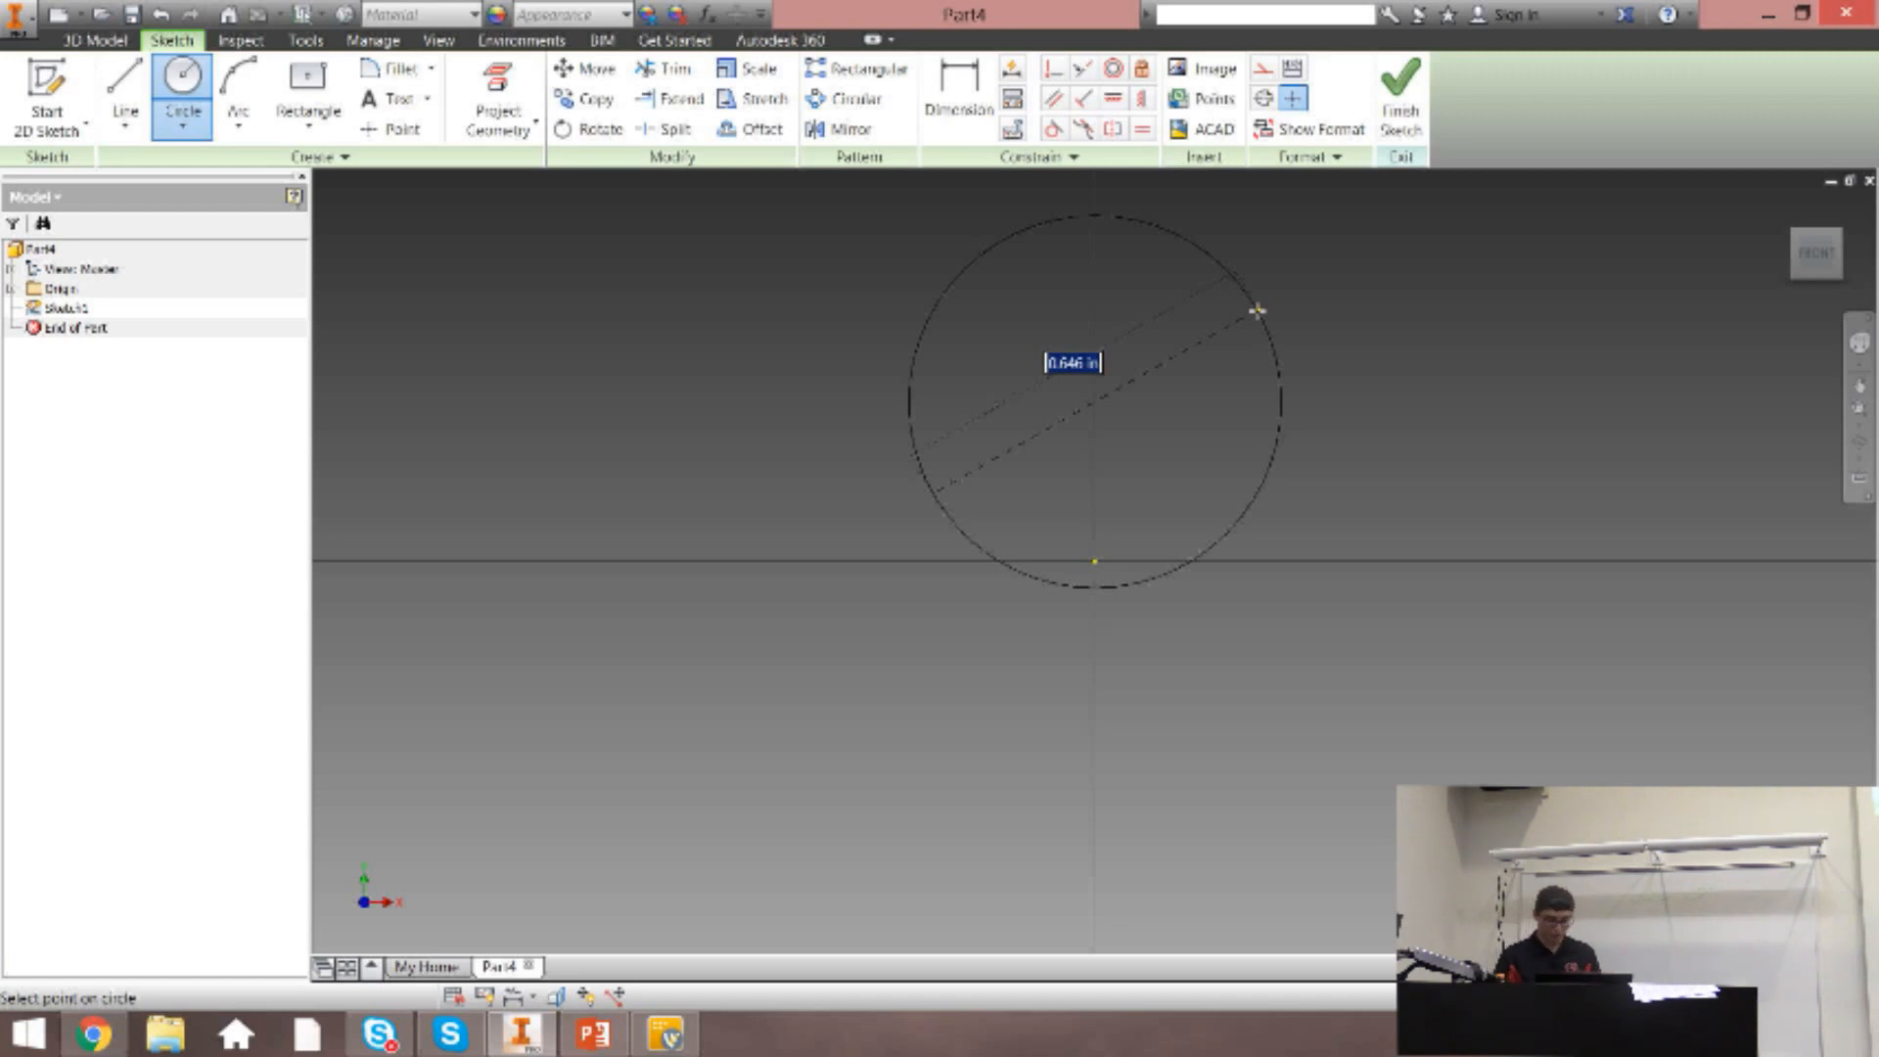
pyautogui.write('5')
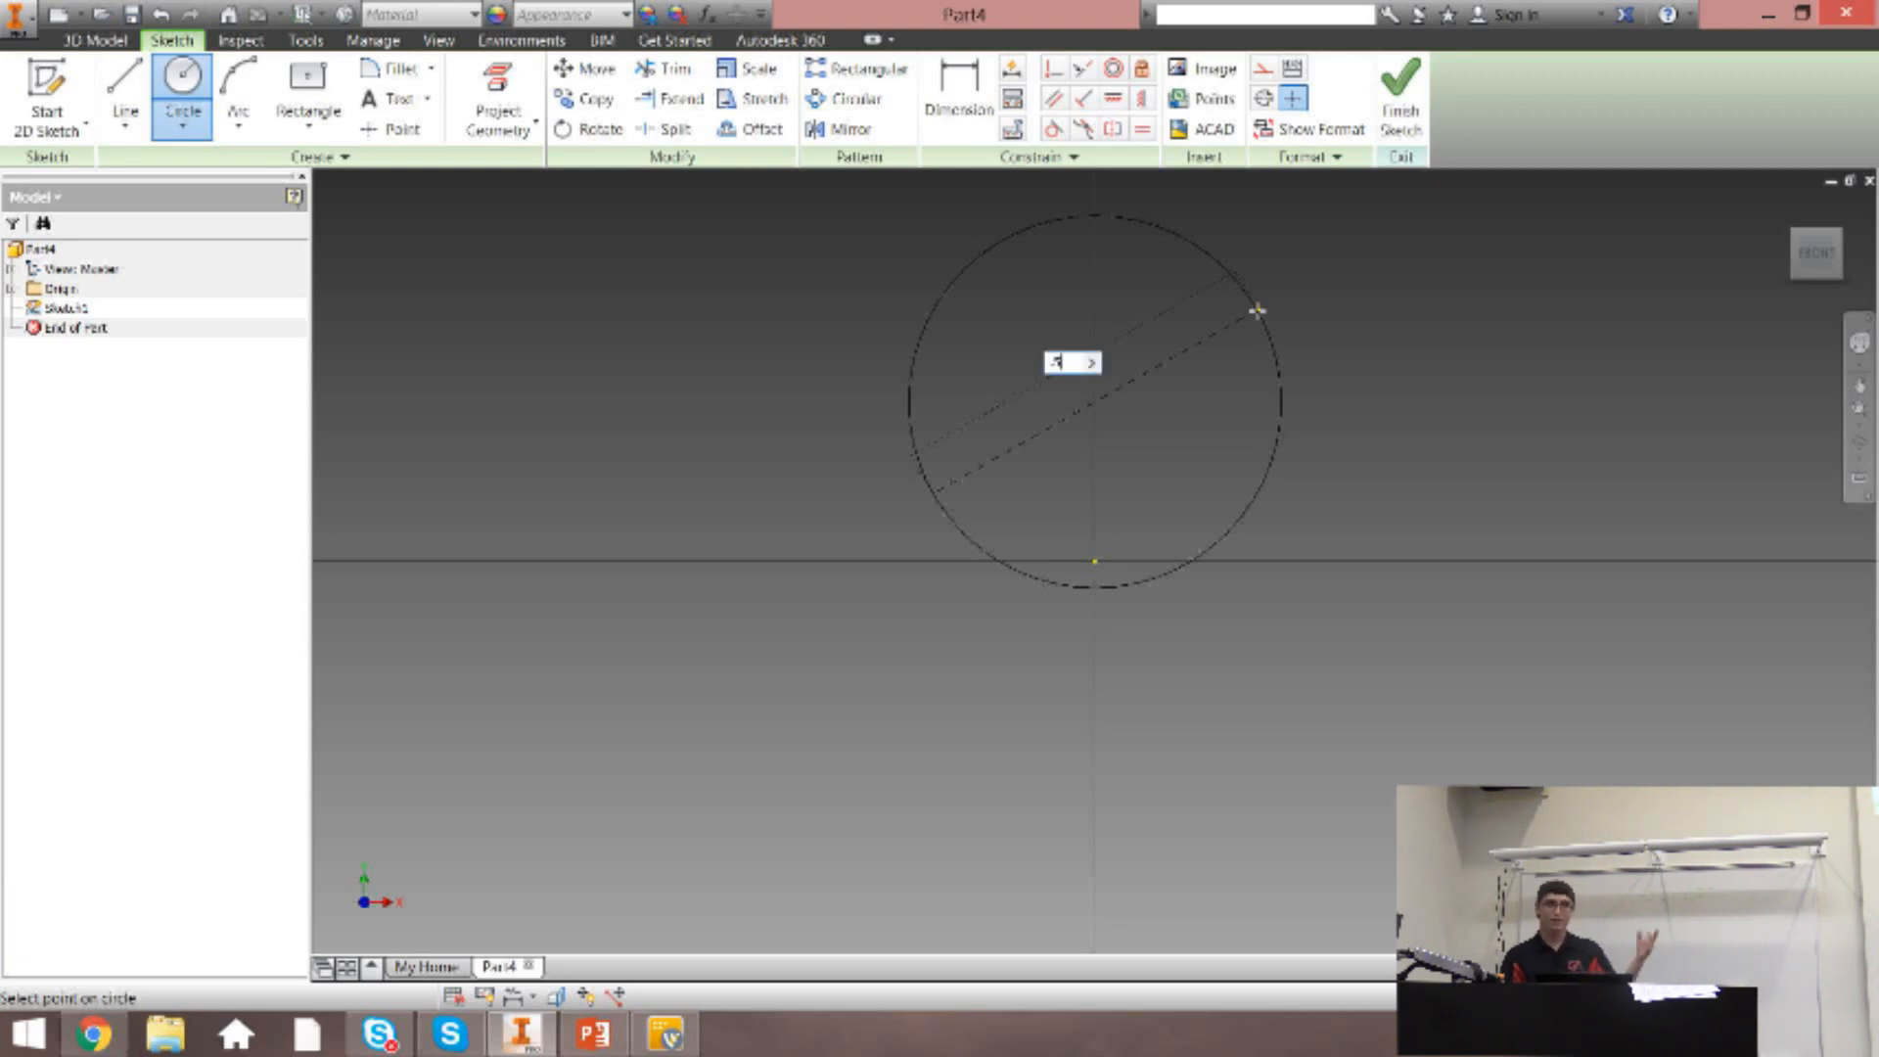
pyautogui.press('Return')
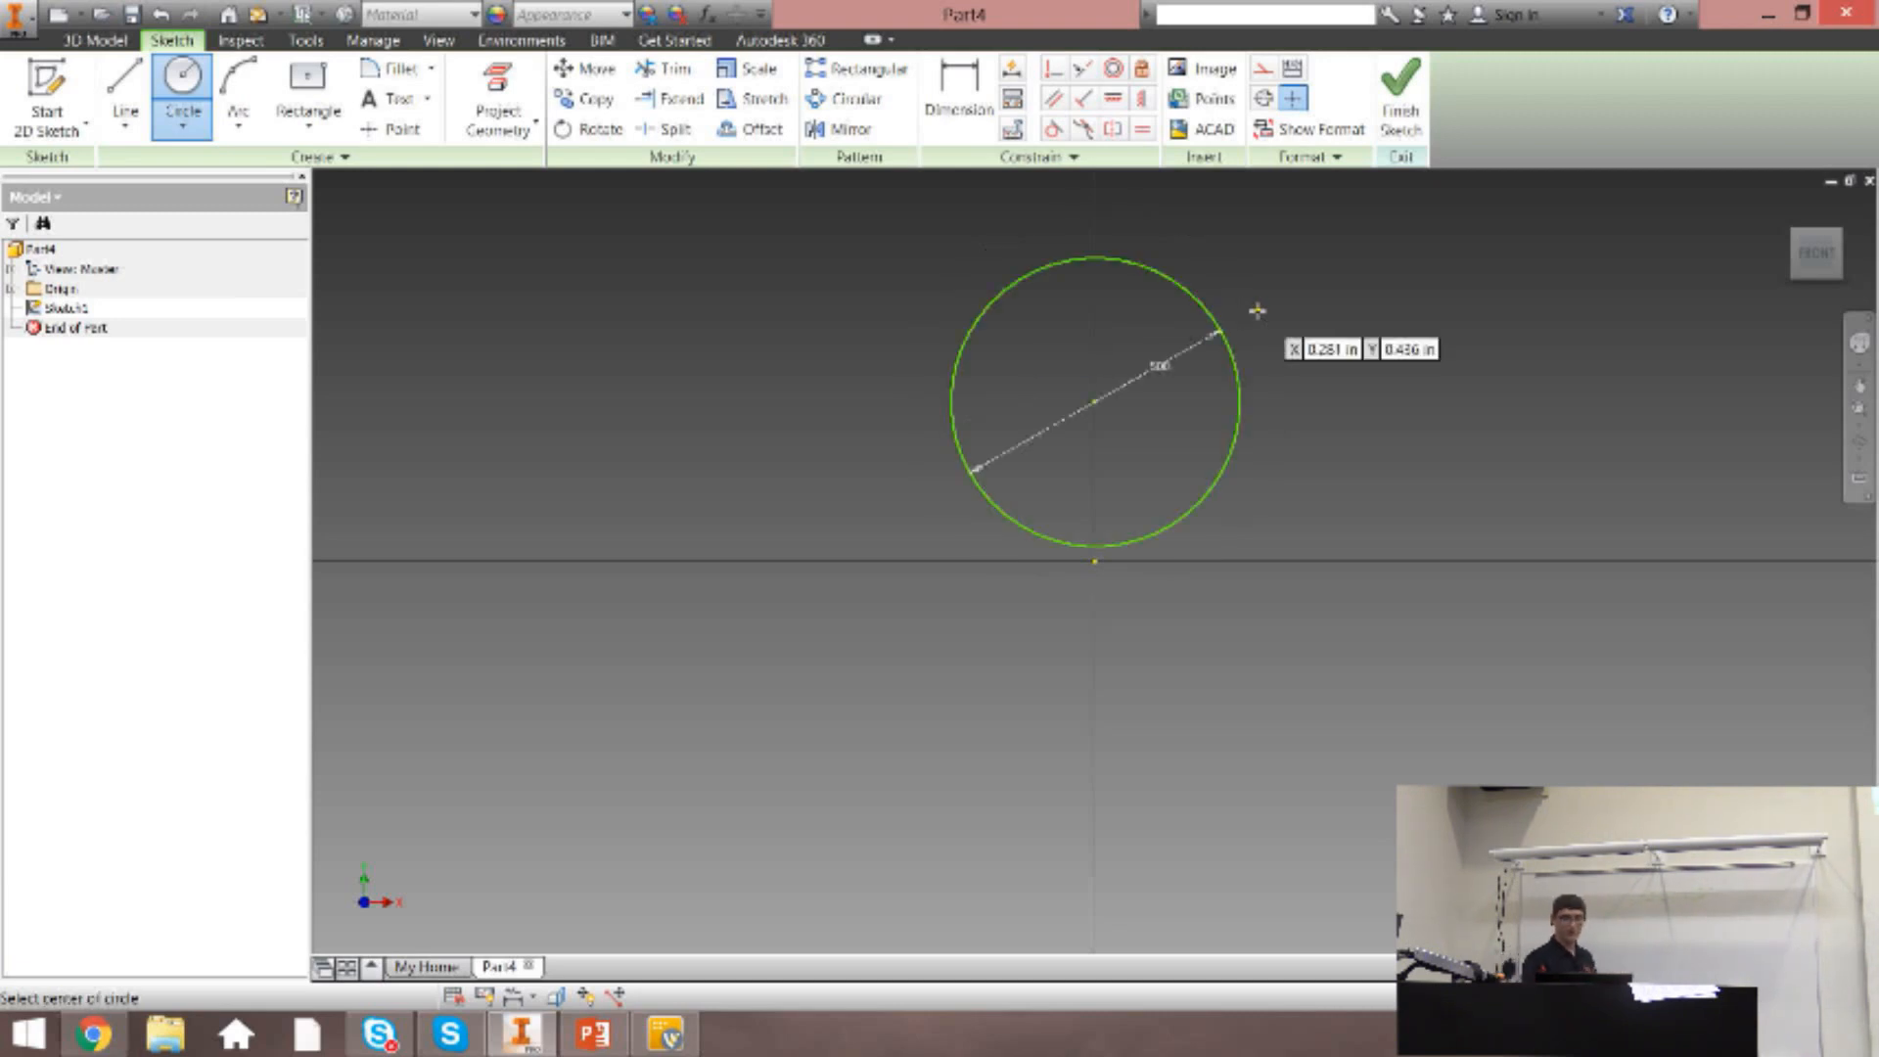
pyautogui.press('Escape')
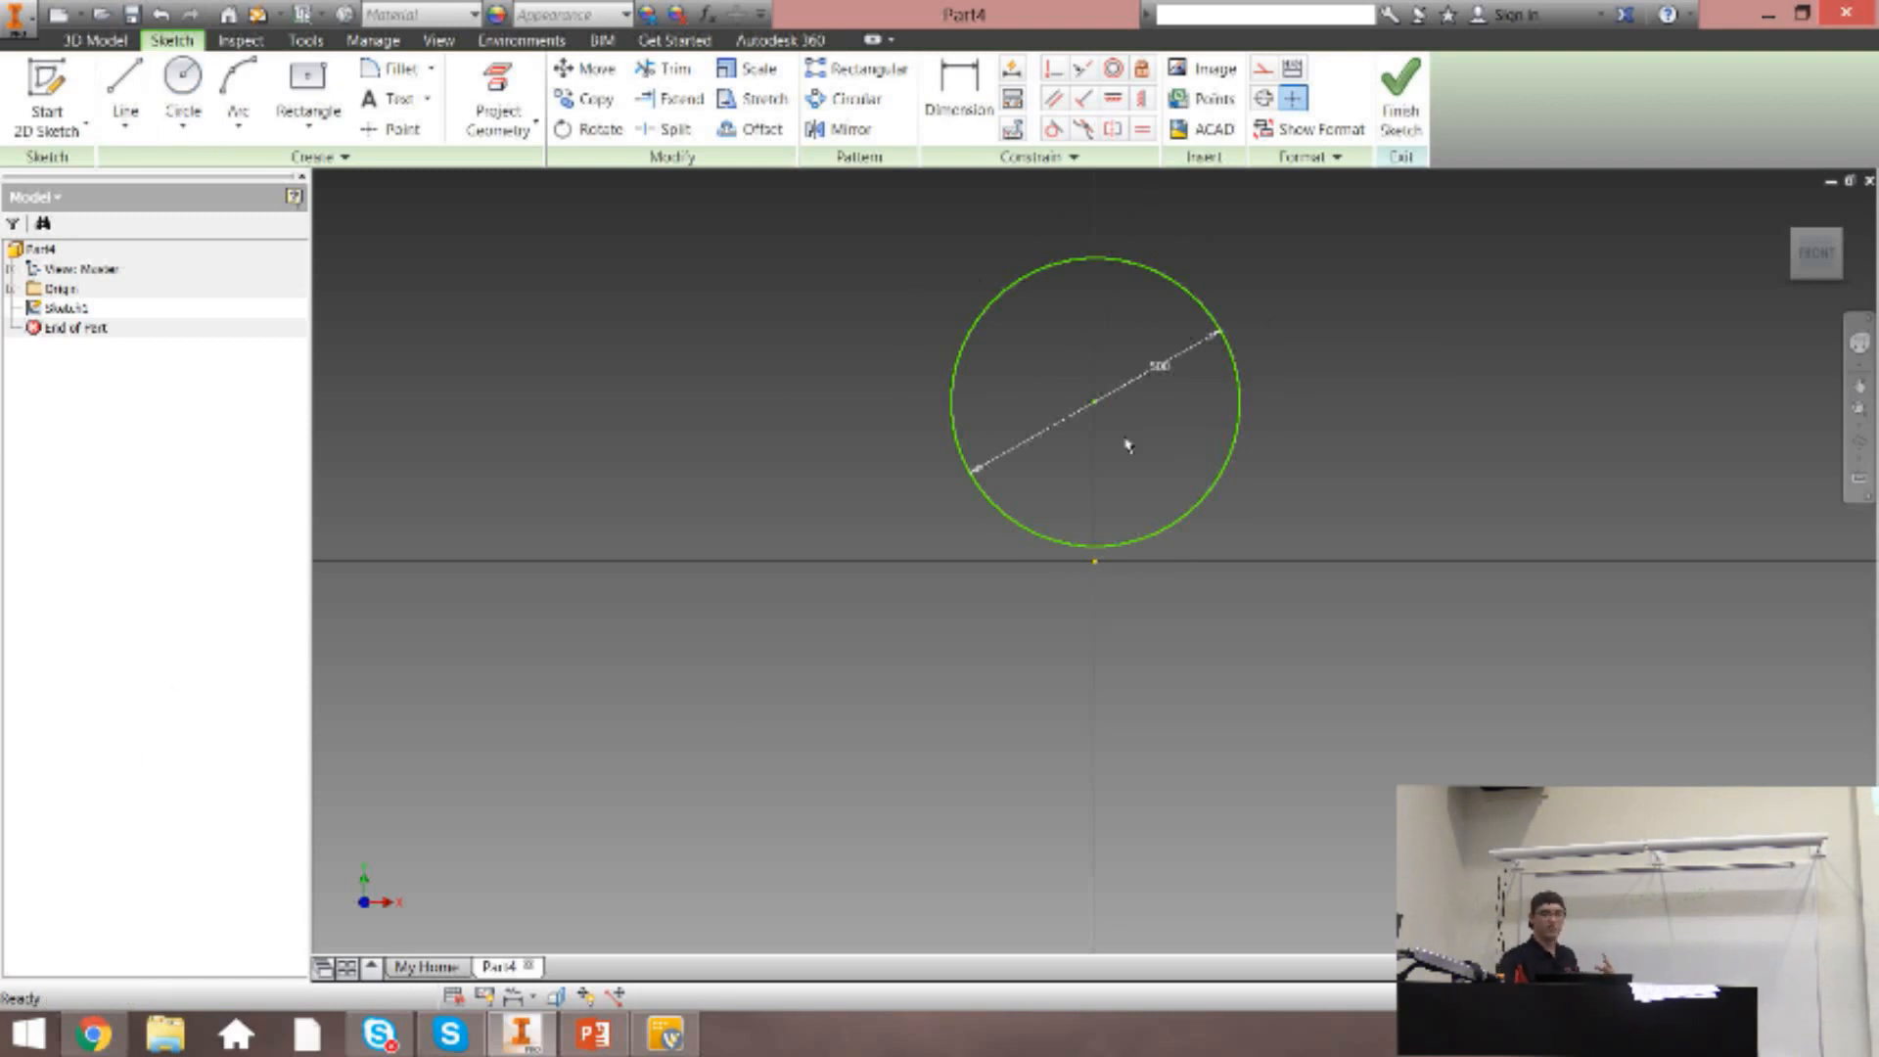
# Try moving the dimensioned circle by its center, and undo the move and the circle itself.
pyautogui.moveTo(1094, 409); pyautogui.dragTo(1105, 337)
pyautogui.hotkey('ctrl', 'z')
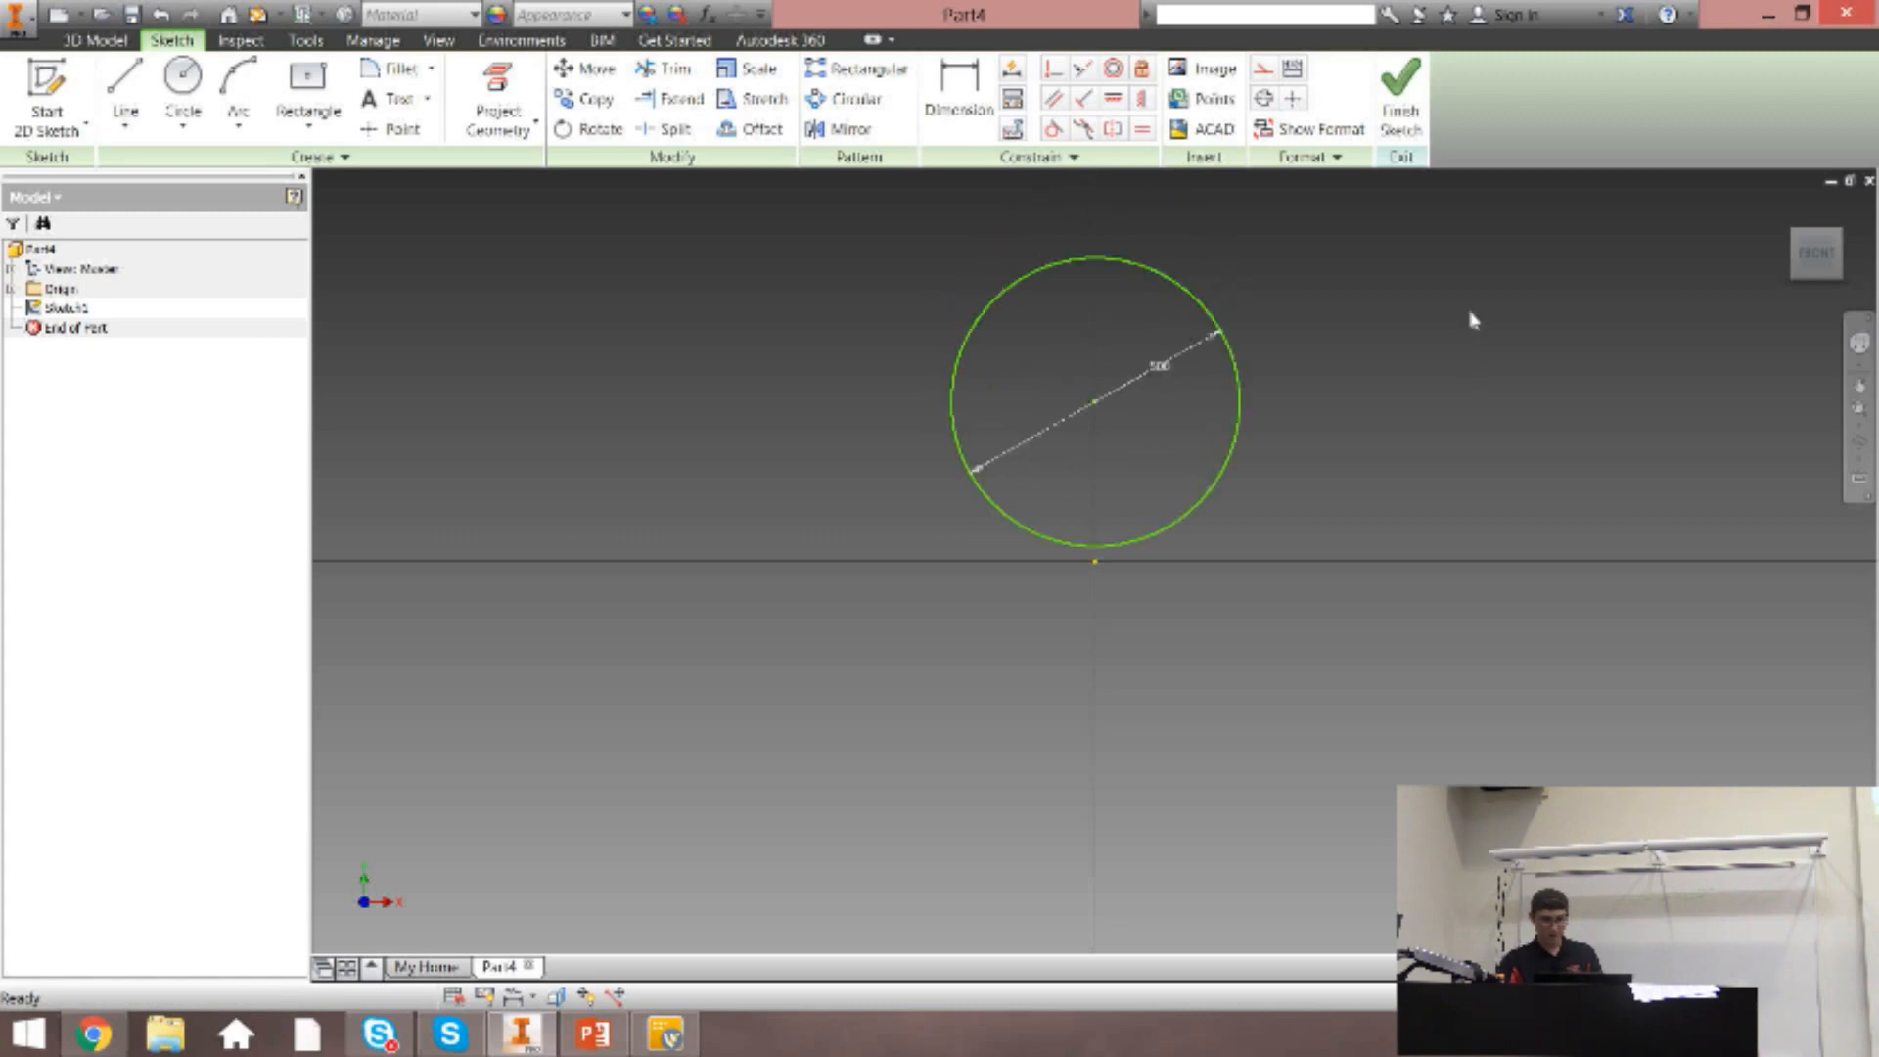
pyautogui.hotkey('ctrl', 'z')
# Sketch a large undimensioned circle centered directly above the origin, and undo it.
pyautogui.press('c')
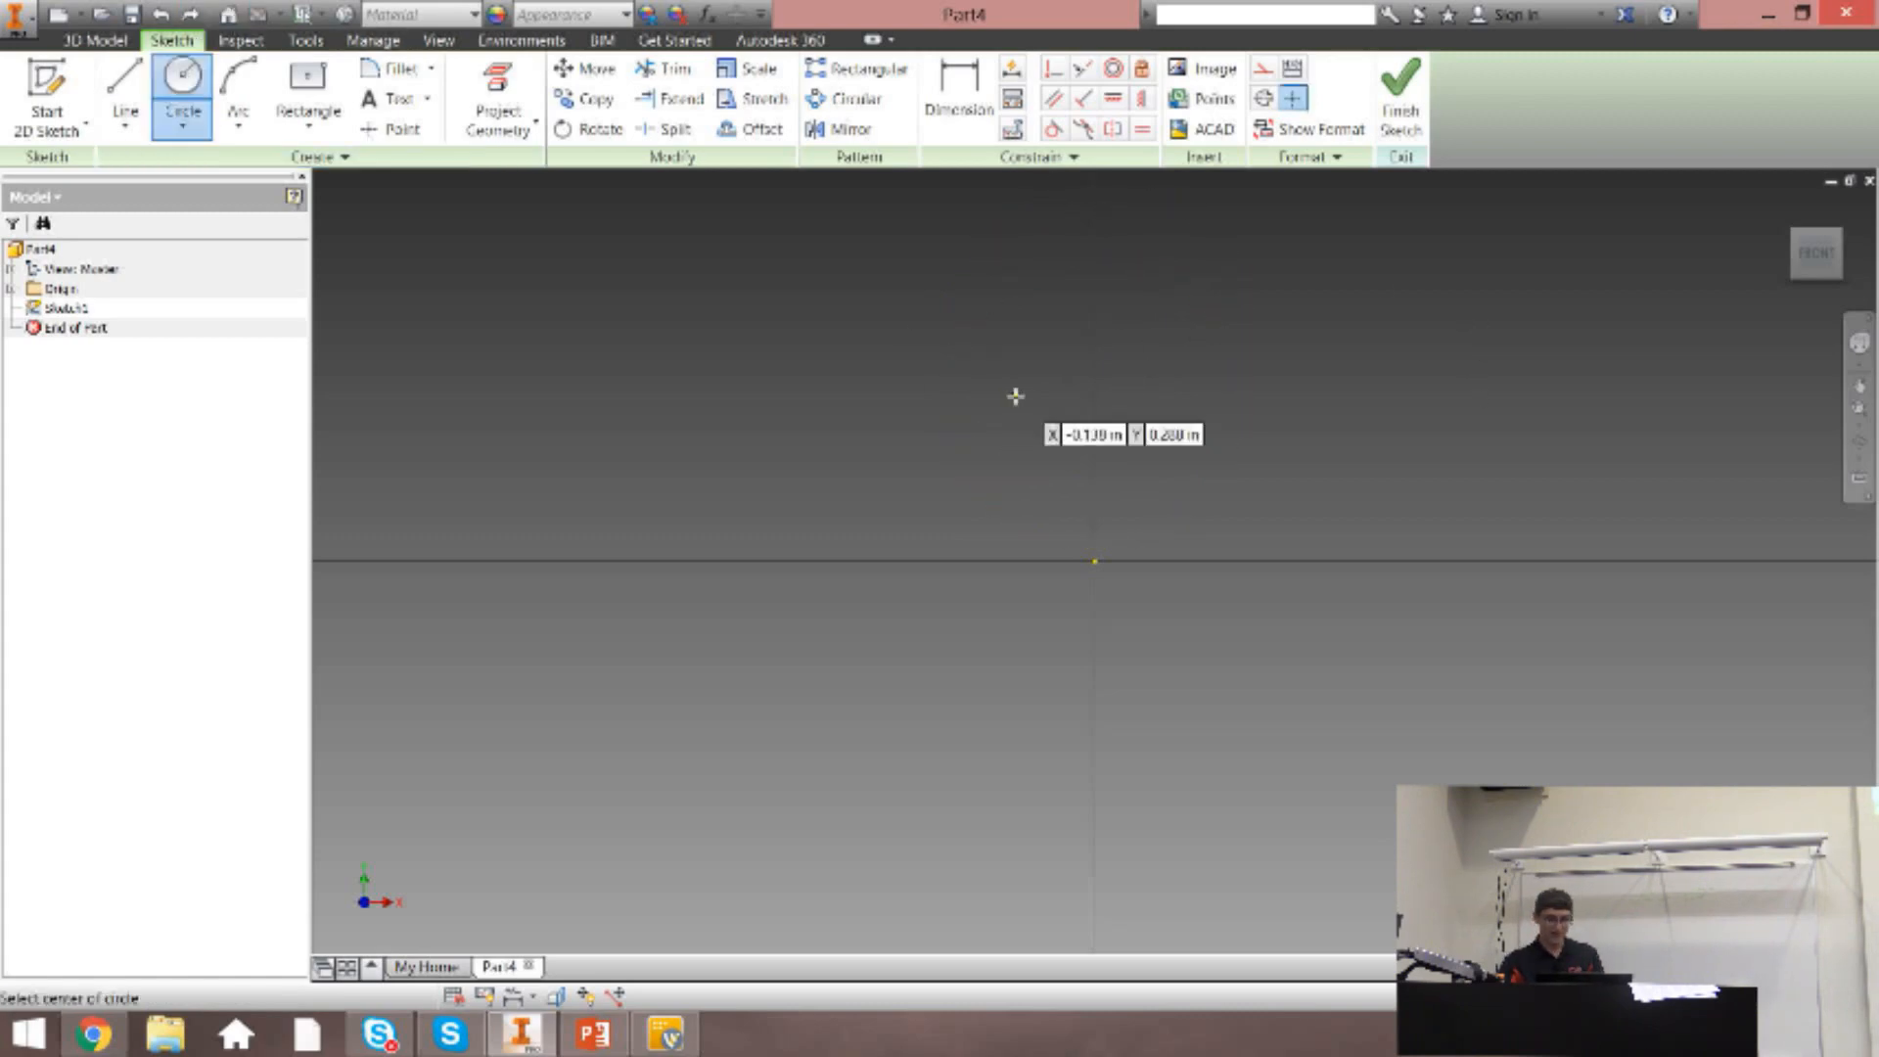
pyautogui.click(1095, 307)
pyautogui.click(914, 358)
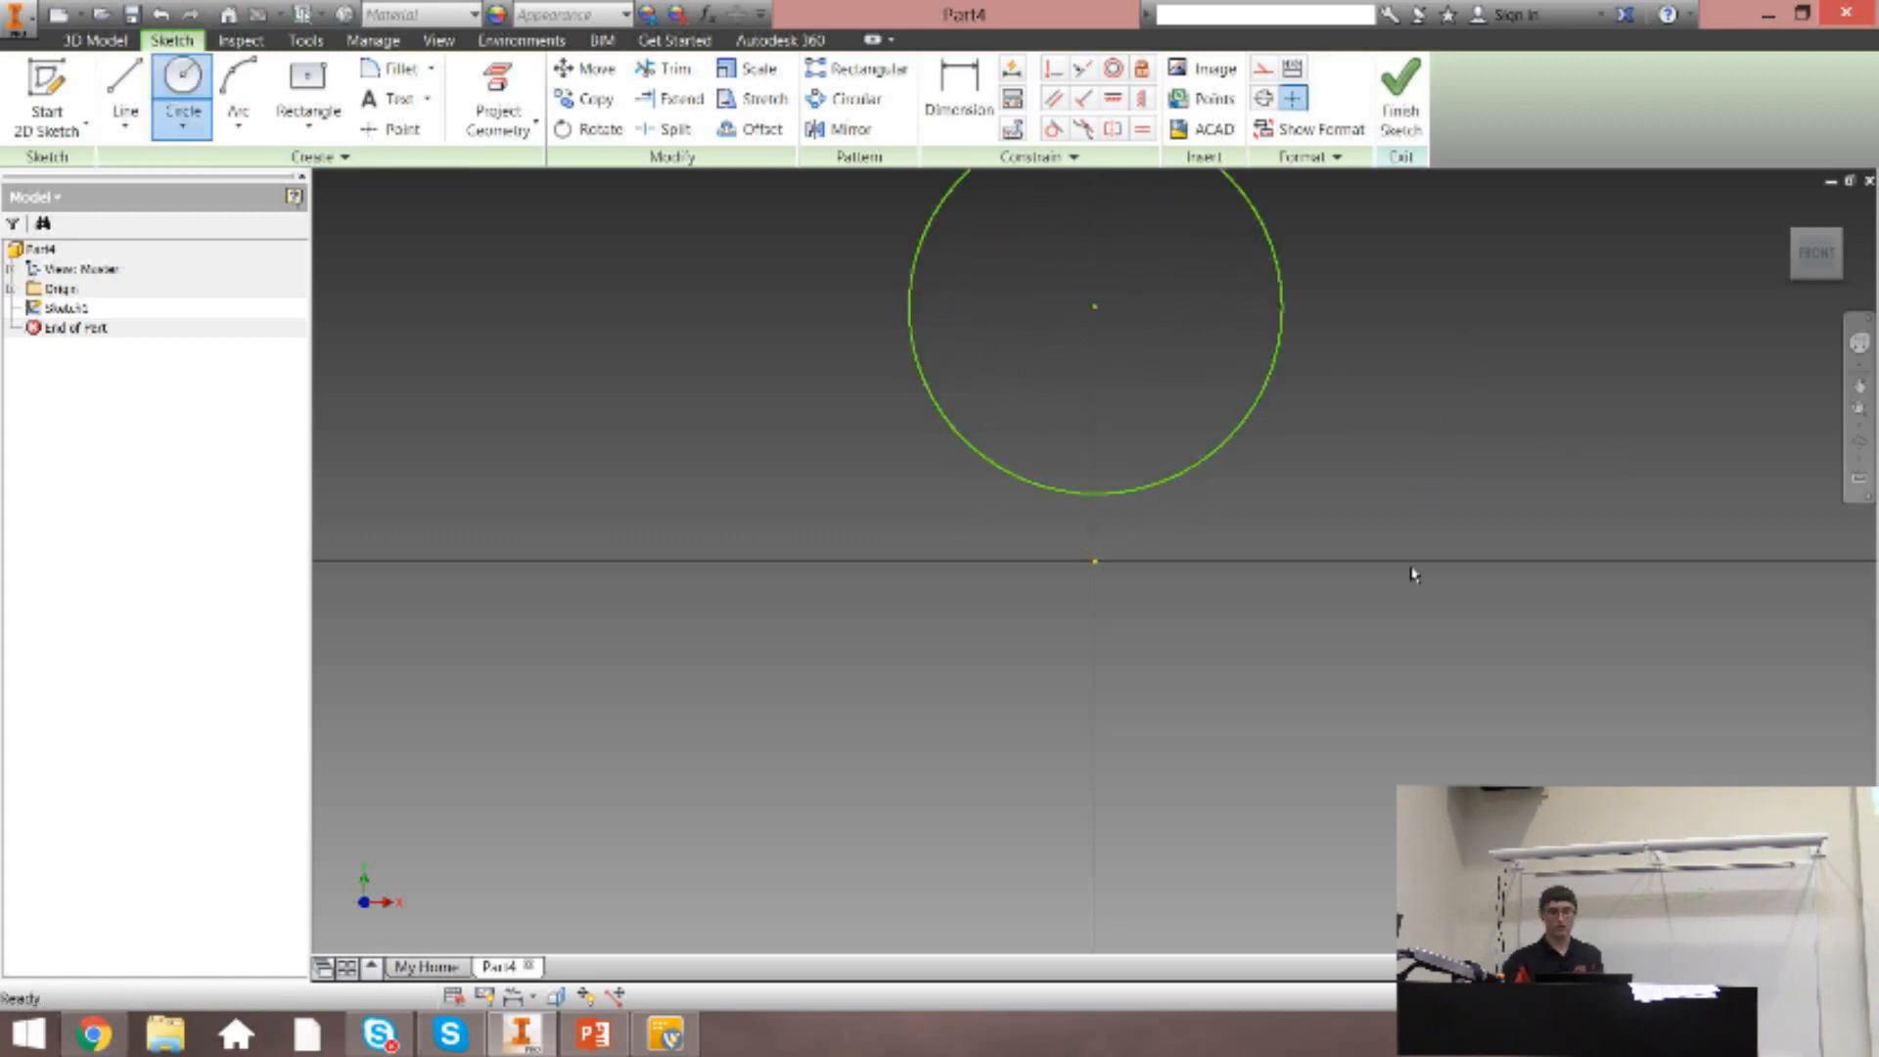
pyautogui.press('Escape')
pyautogui.hotkey('ctrl', 'z')
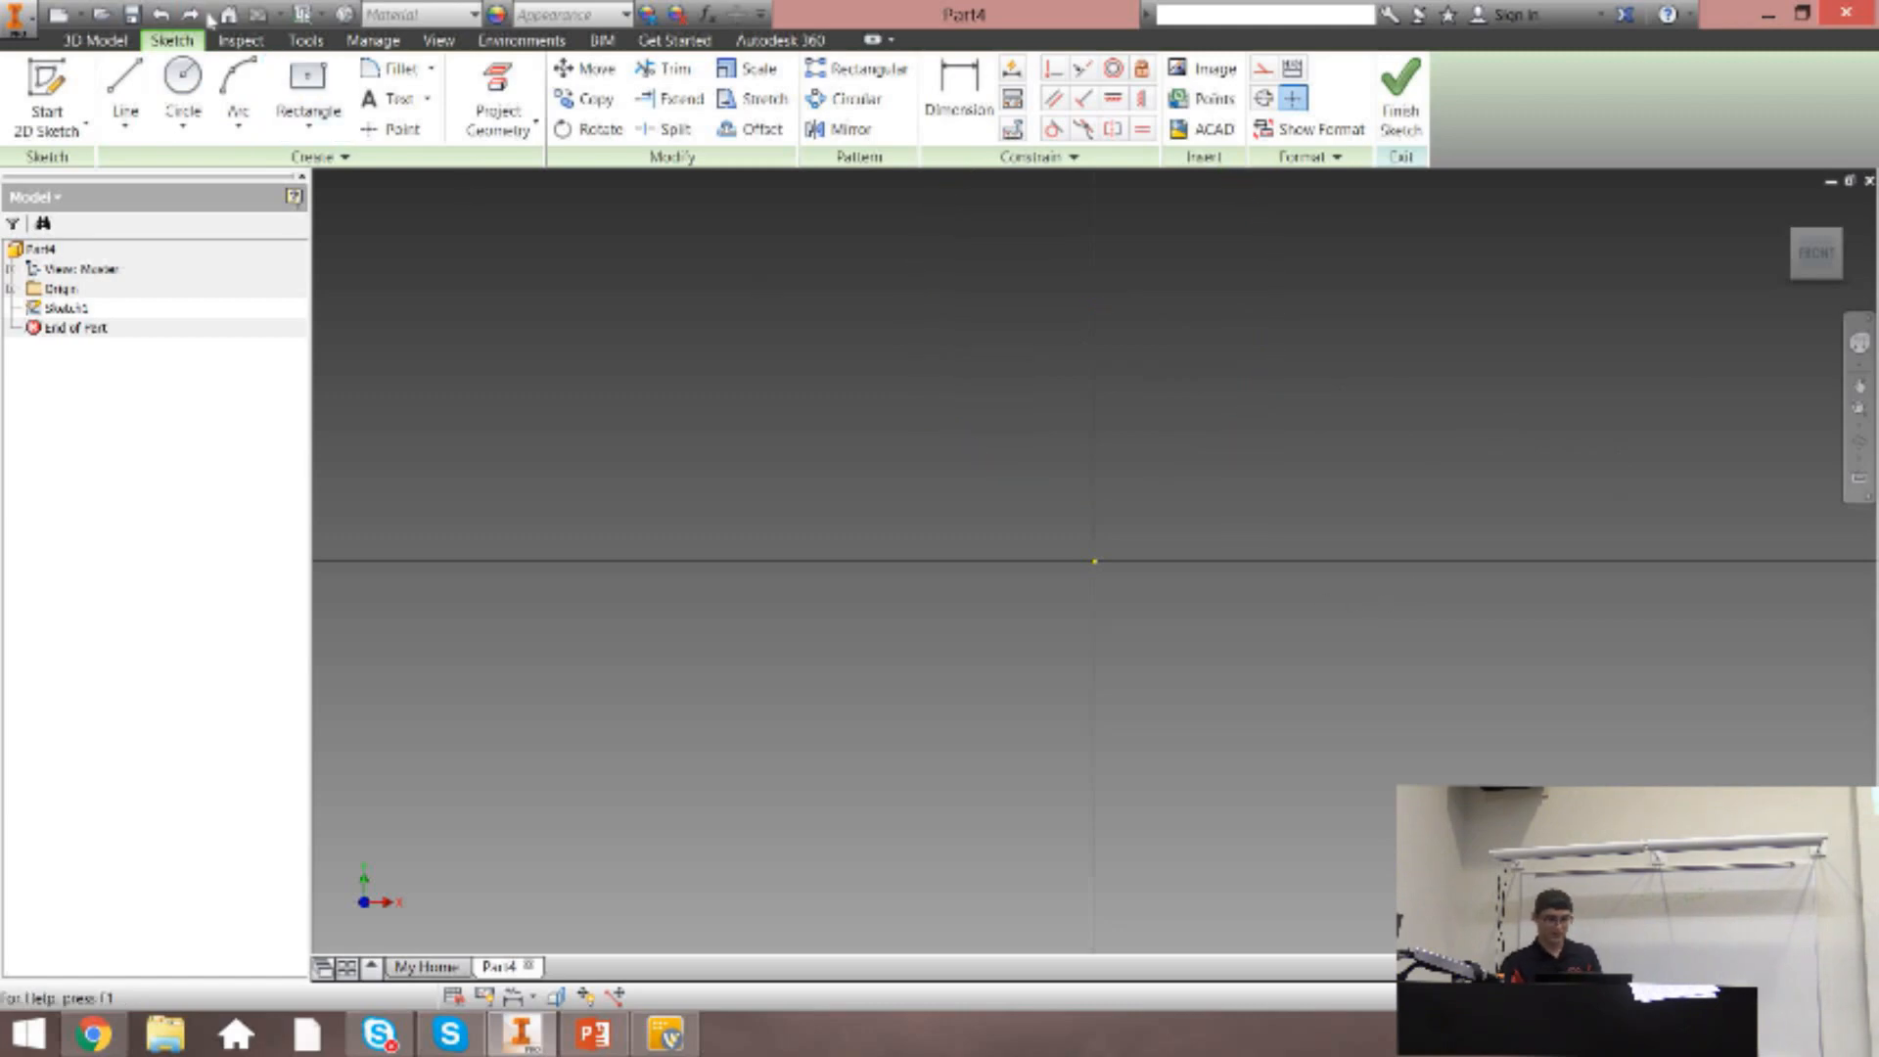
# Sketch a small circle centered on the vertical axis above the origin, keeping it clear of the horizontal axis.
pyautogui.click(182, 86)
pyautogui.click(1095, 320)
pyautogui.click(1094, 403)
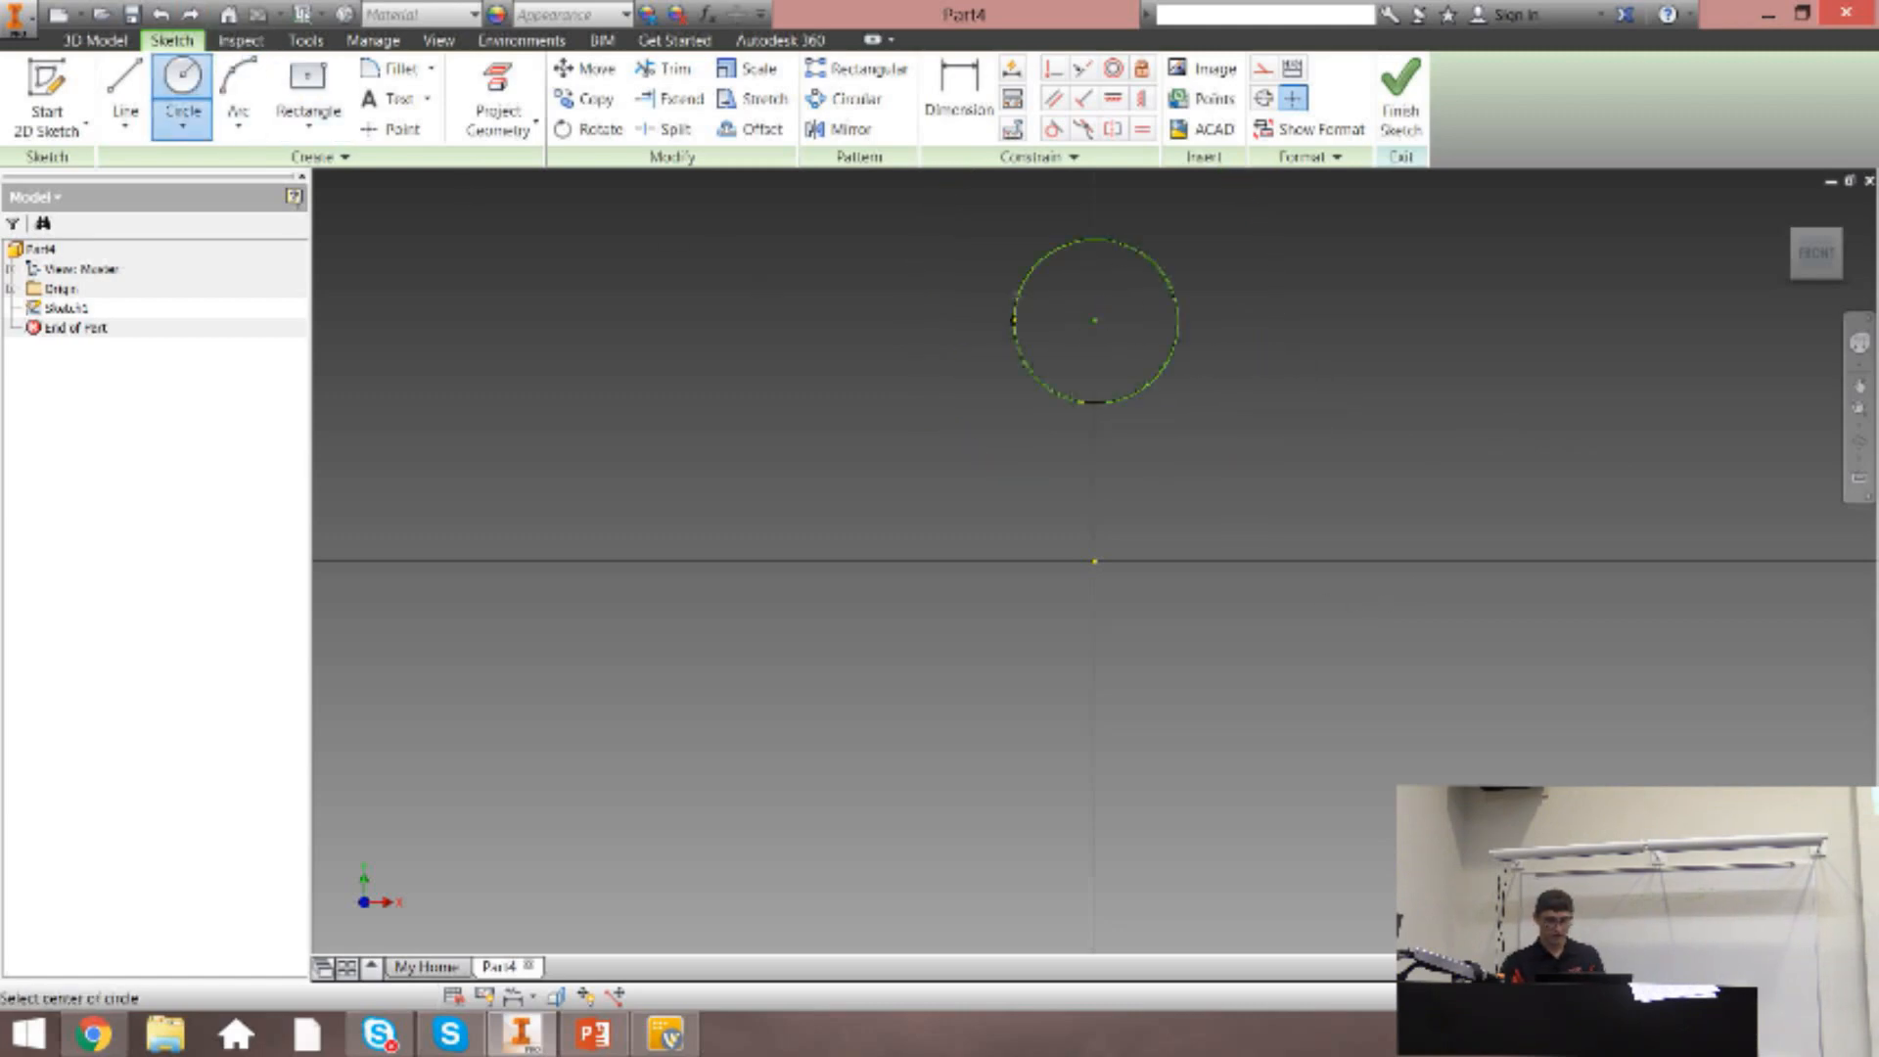
# Draw a vertical line about 0.585 in long down from the circle's bottom, and an arm about 0.366 in long sloping up-left from it.
pyautogui.click(125, 86)
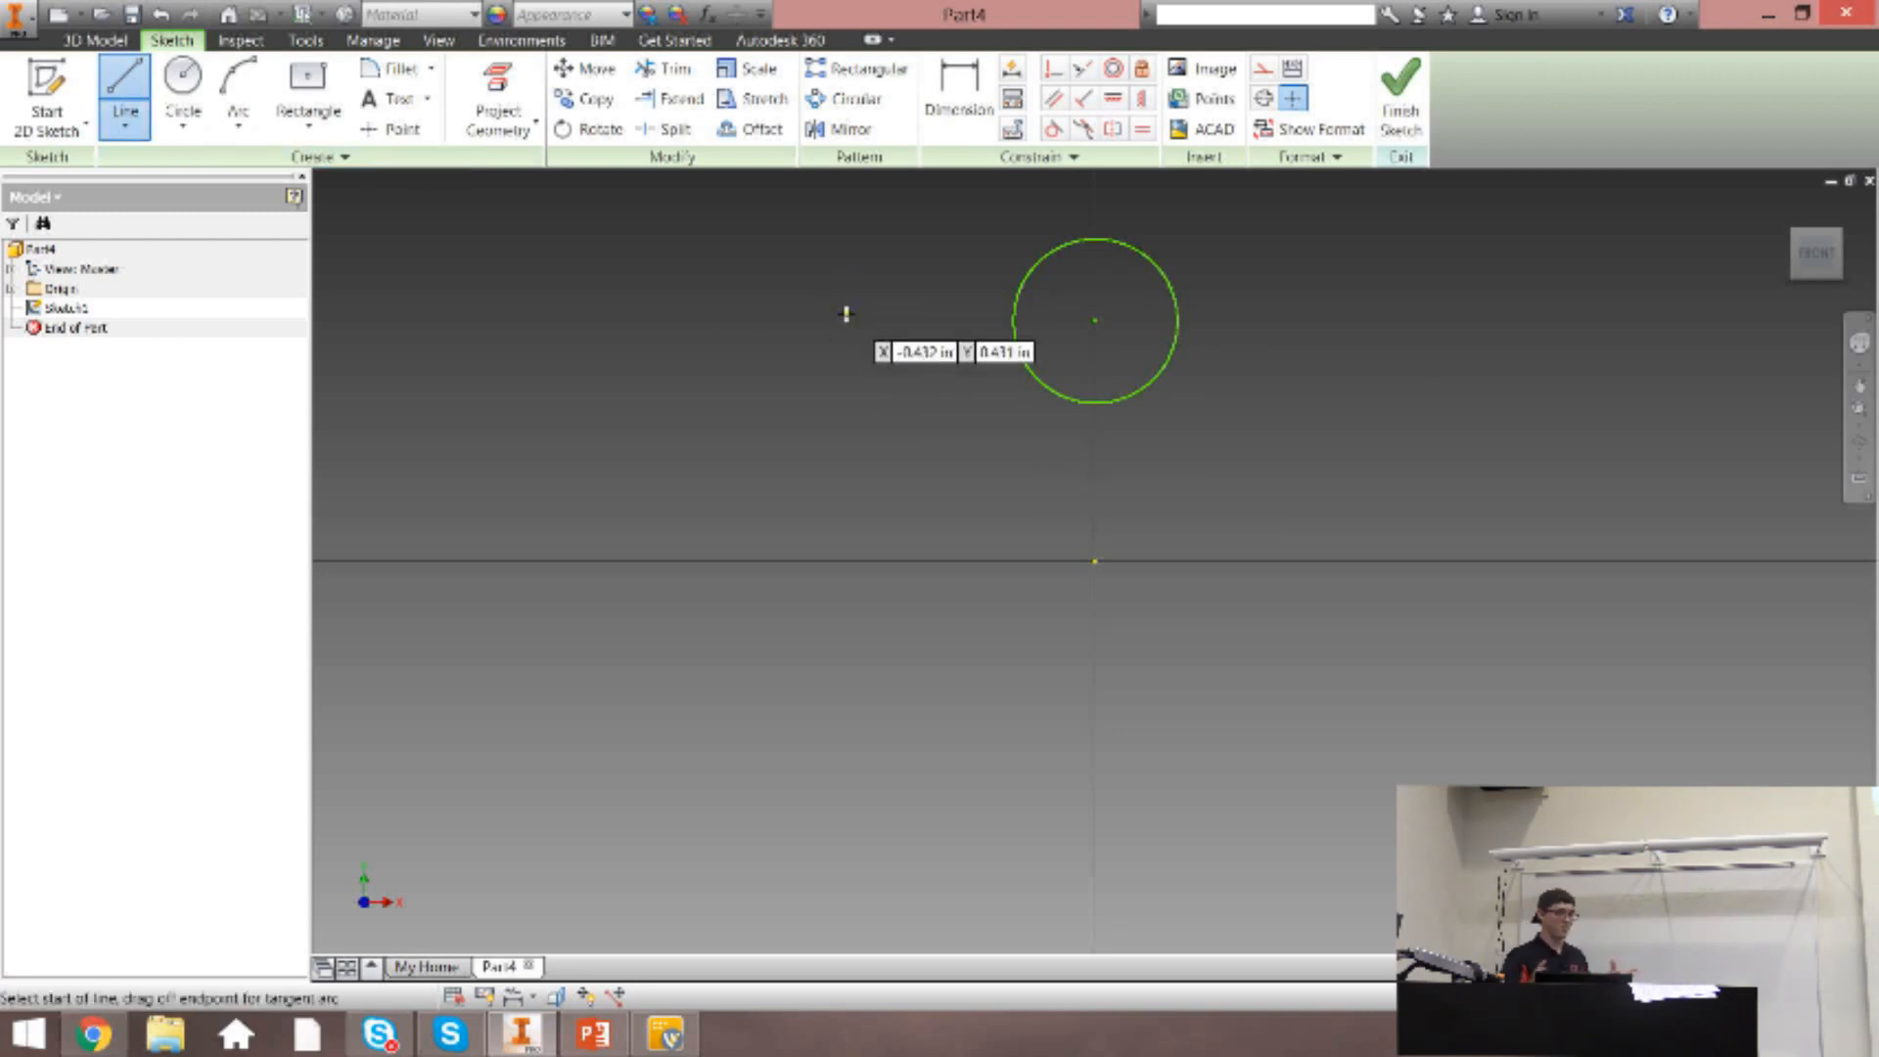
pyautogui.click(1096, 404)
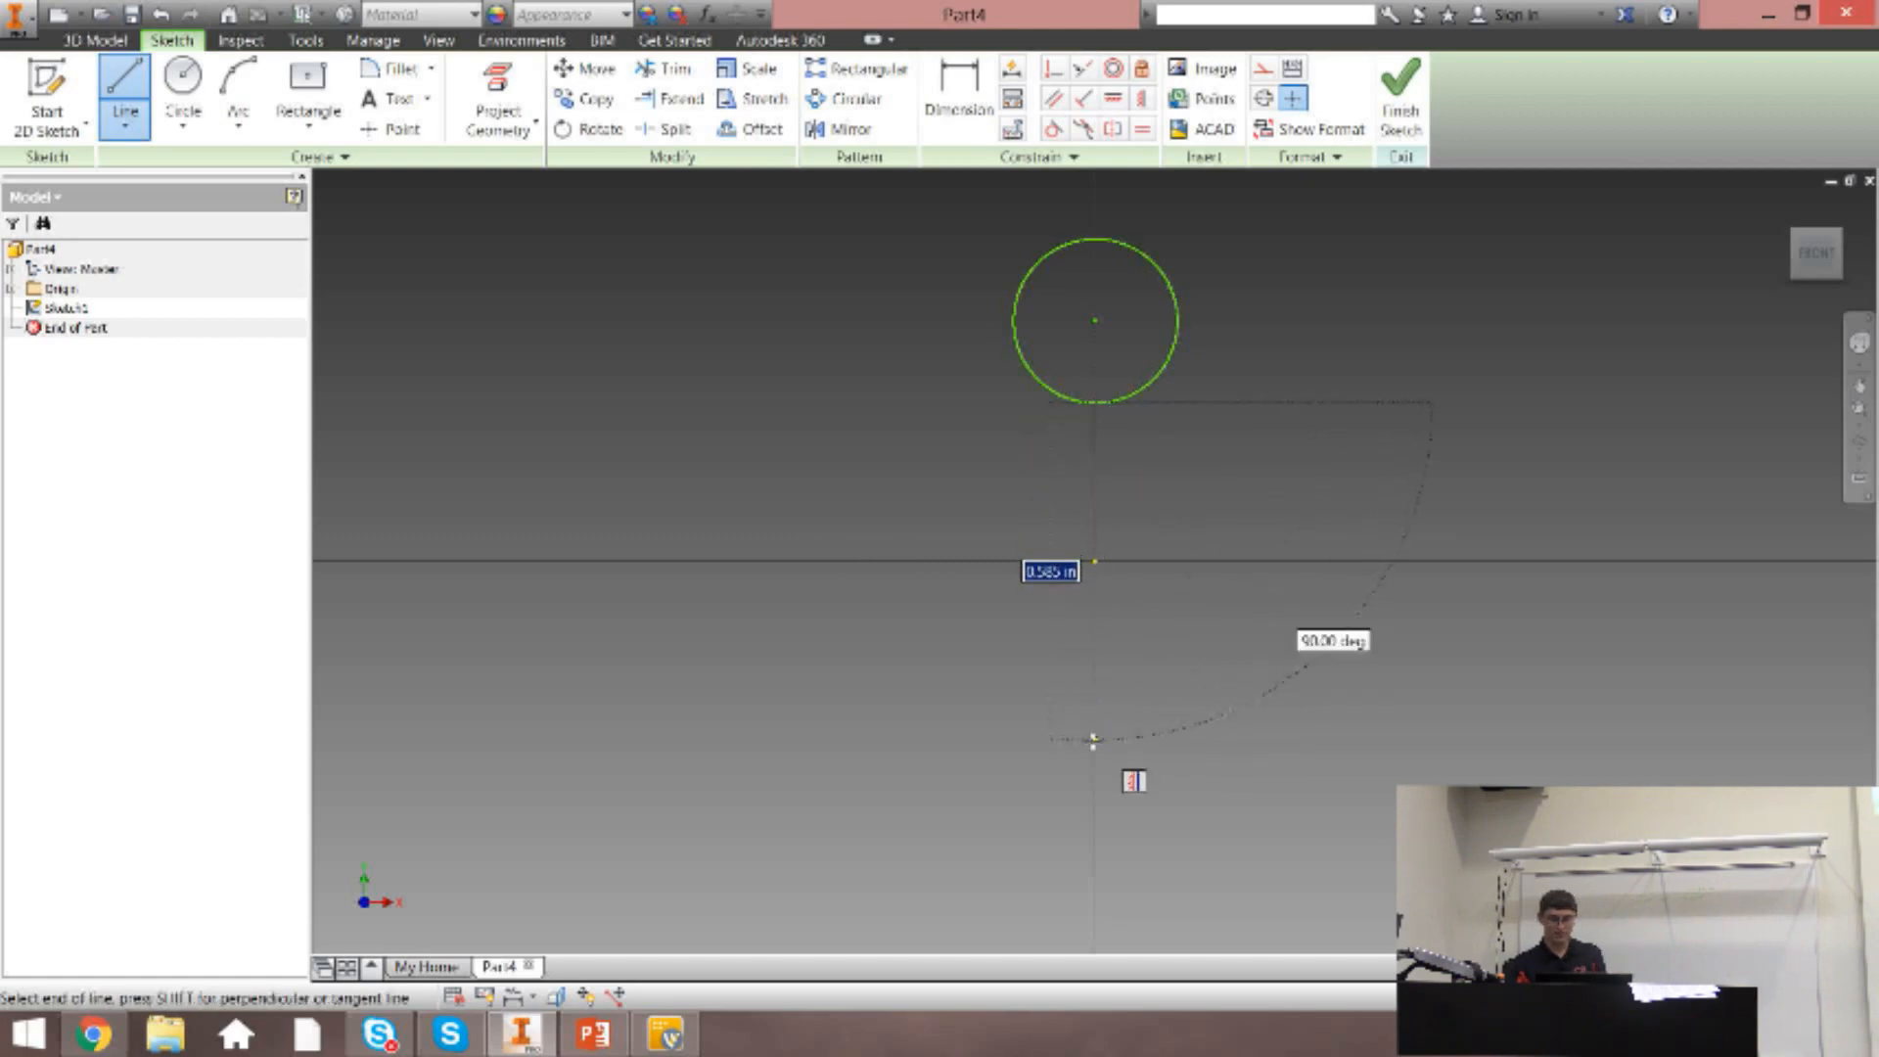
pyautogui.doubleClick(1094, 739)
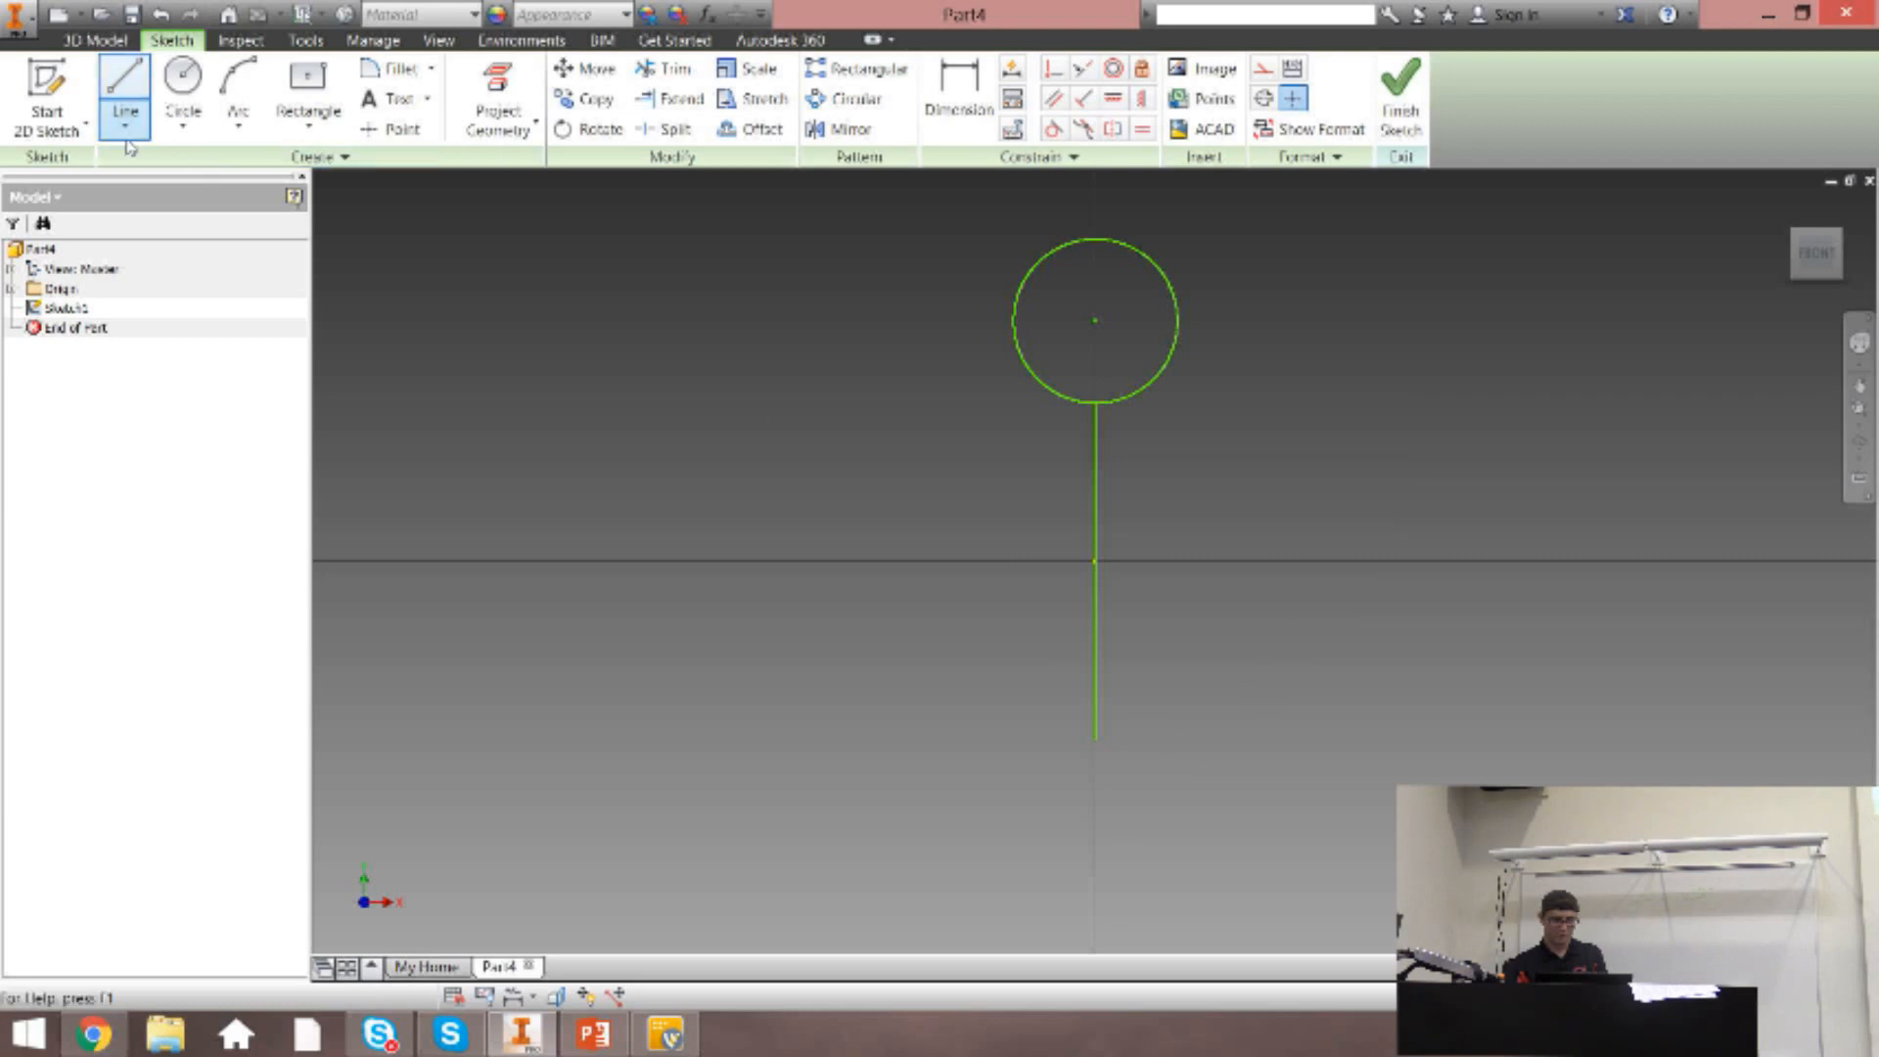
pyautogui.click(1096, 510)
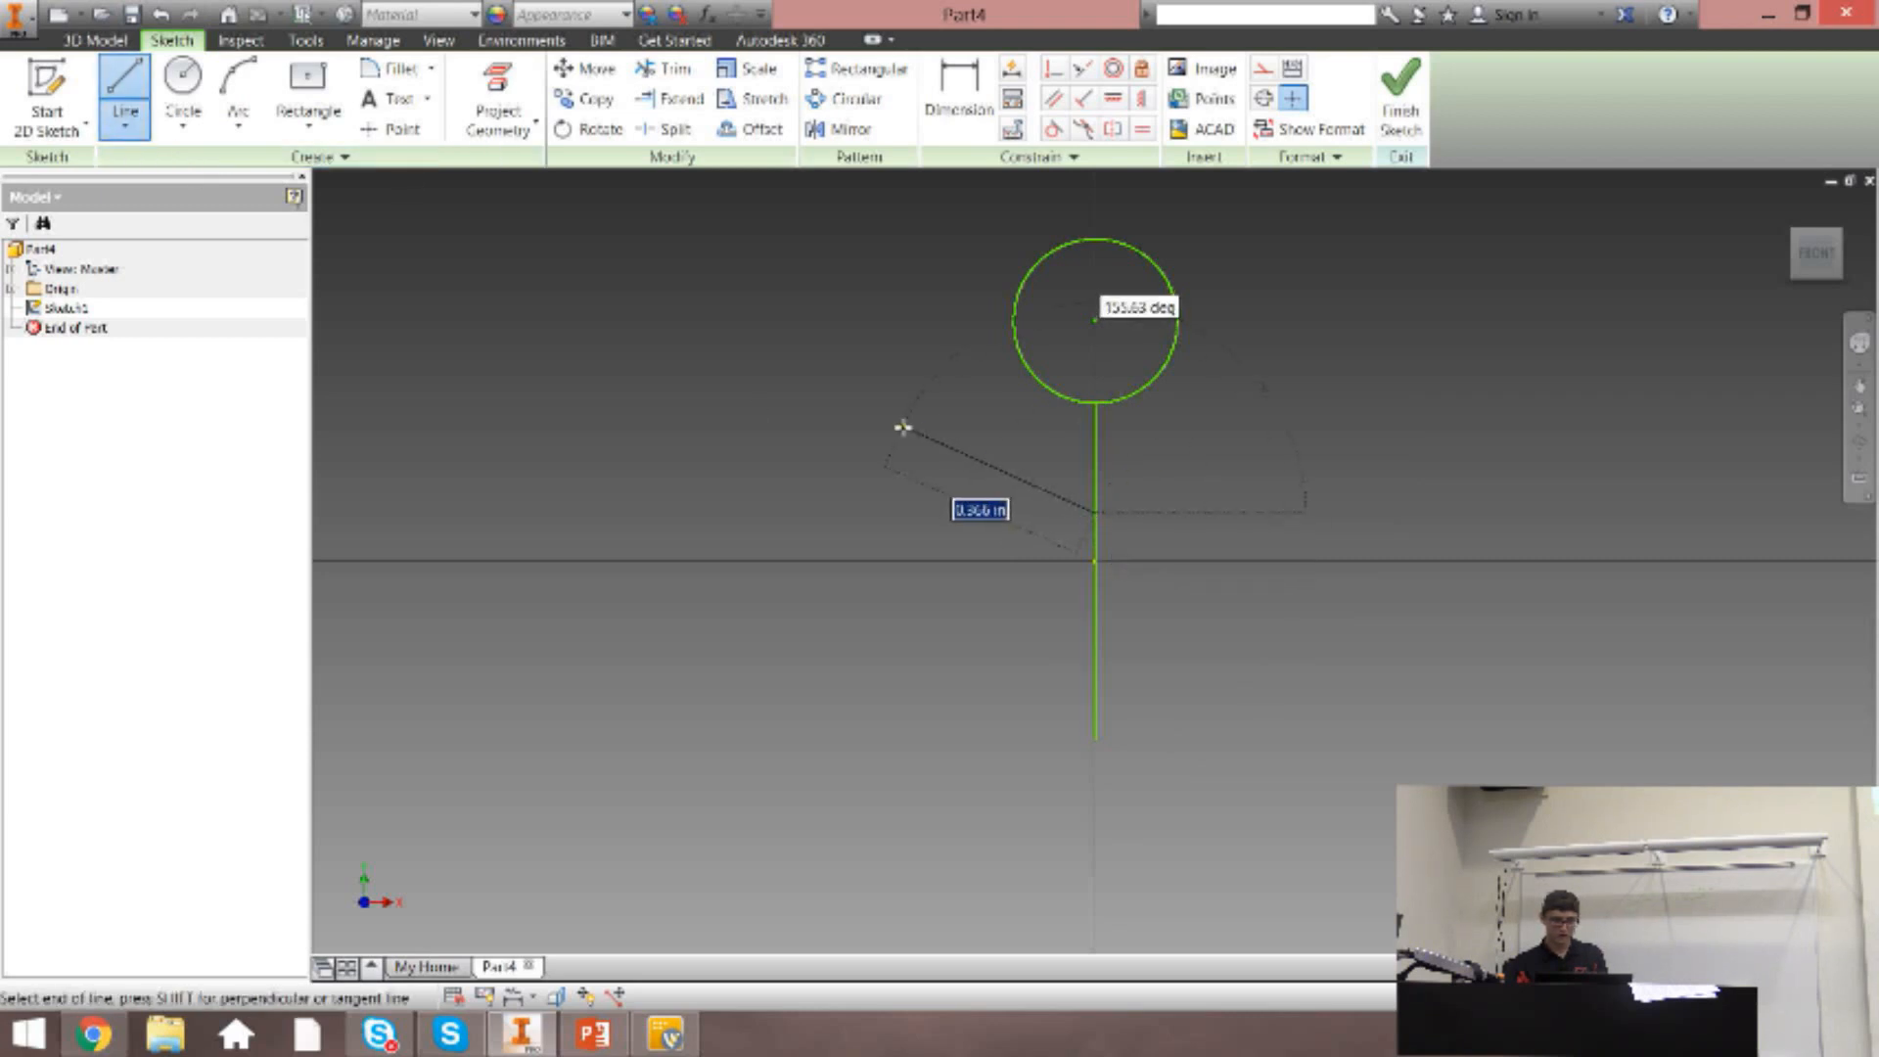
pyautogui.doubleClick(903, 426)
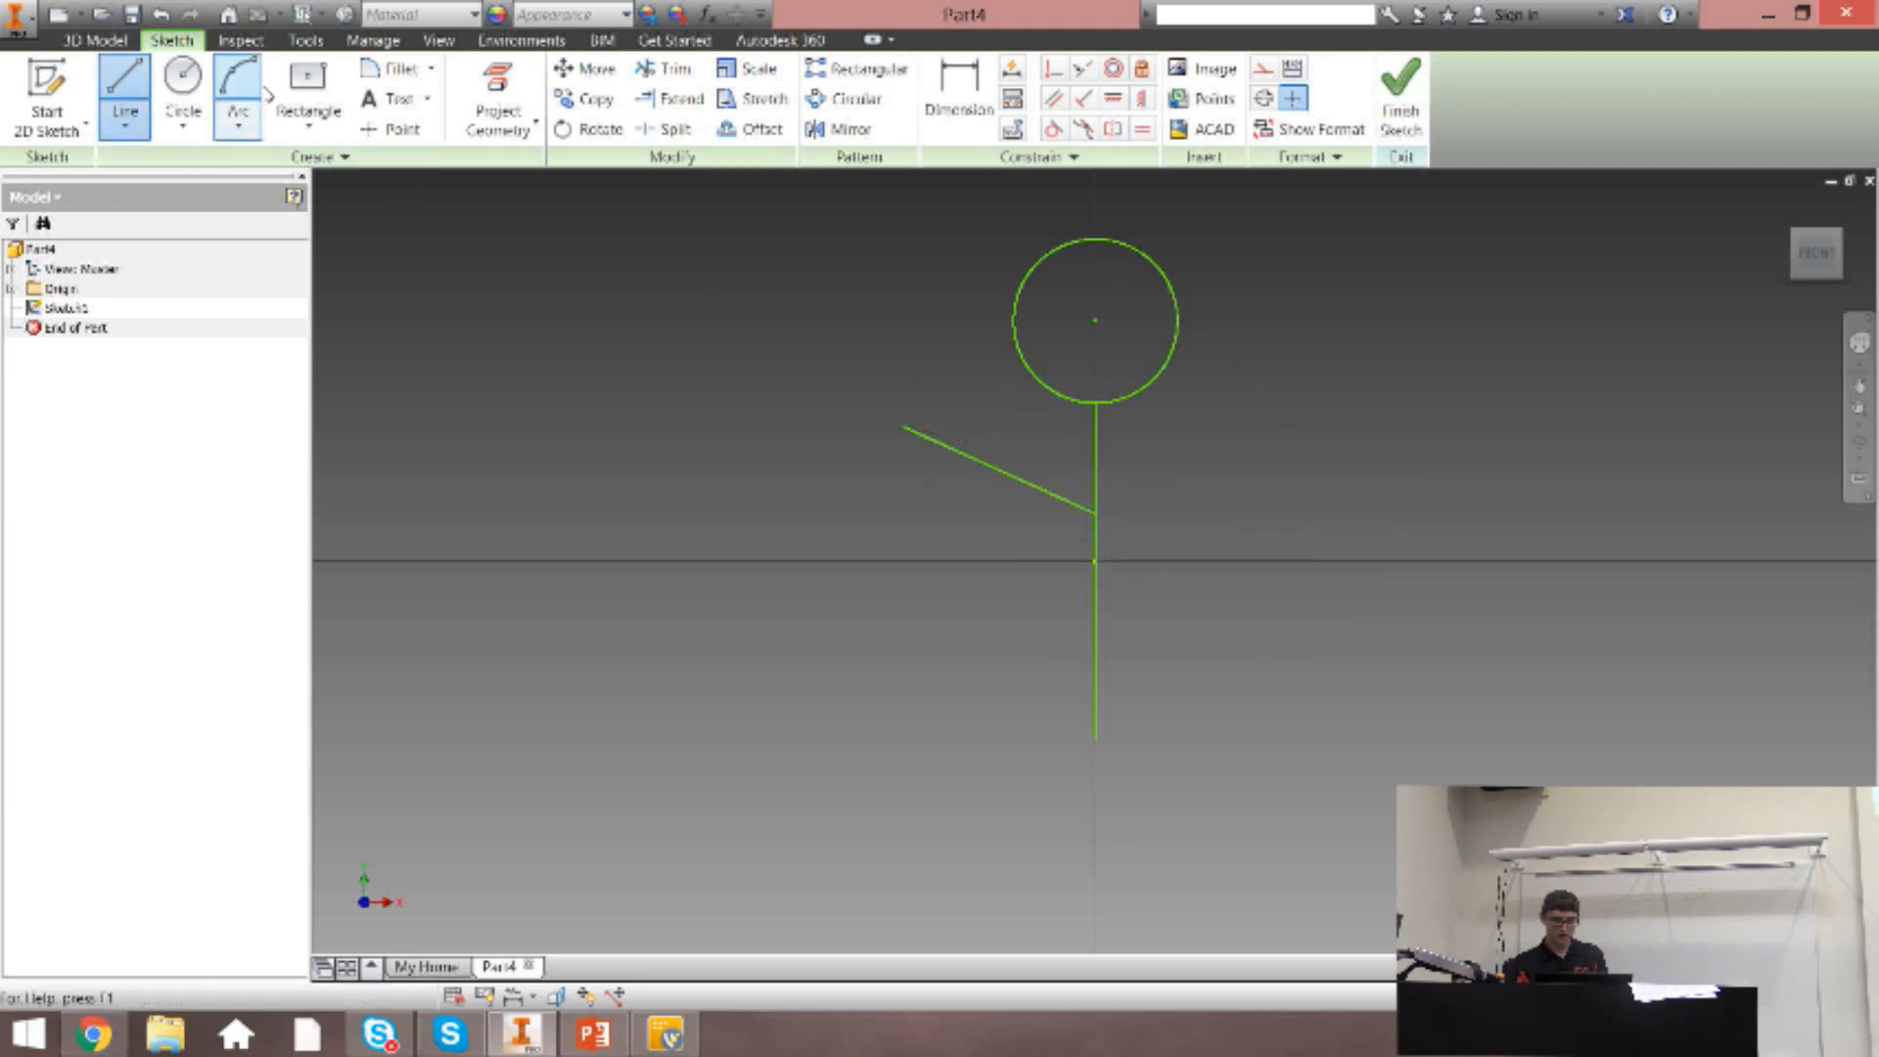
# Draw a second arm sloping up-right from the torso where the first arm joins, spanning about 0.32 in horizontally.
pyautogui.click(1094, 509)
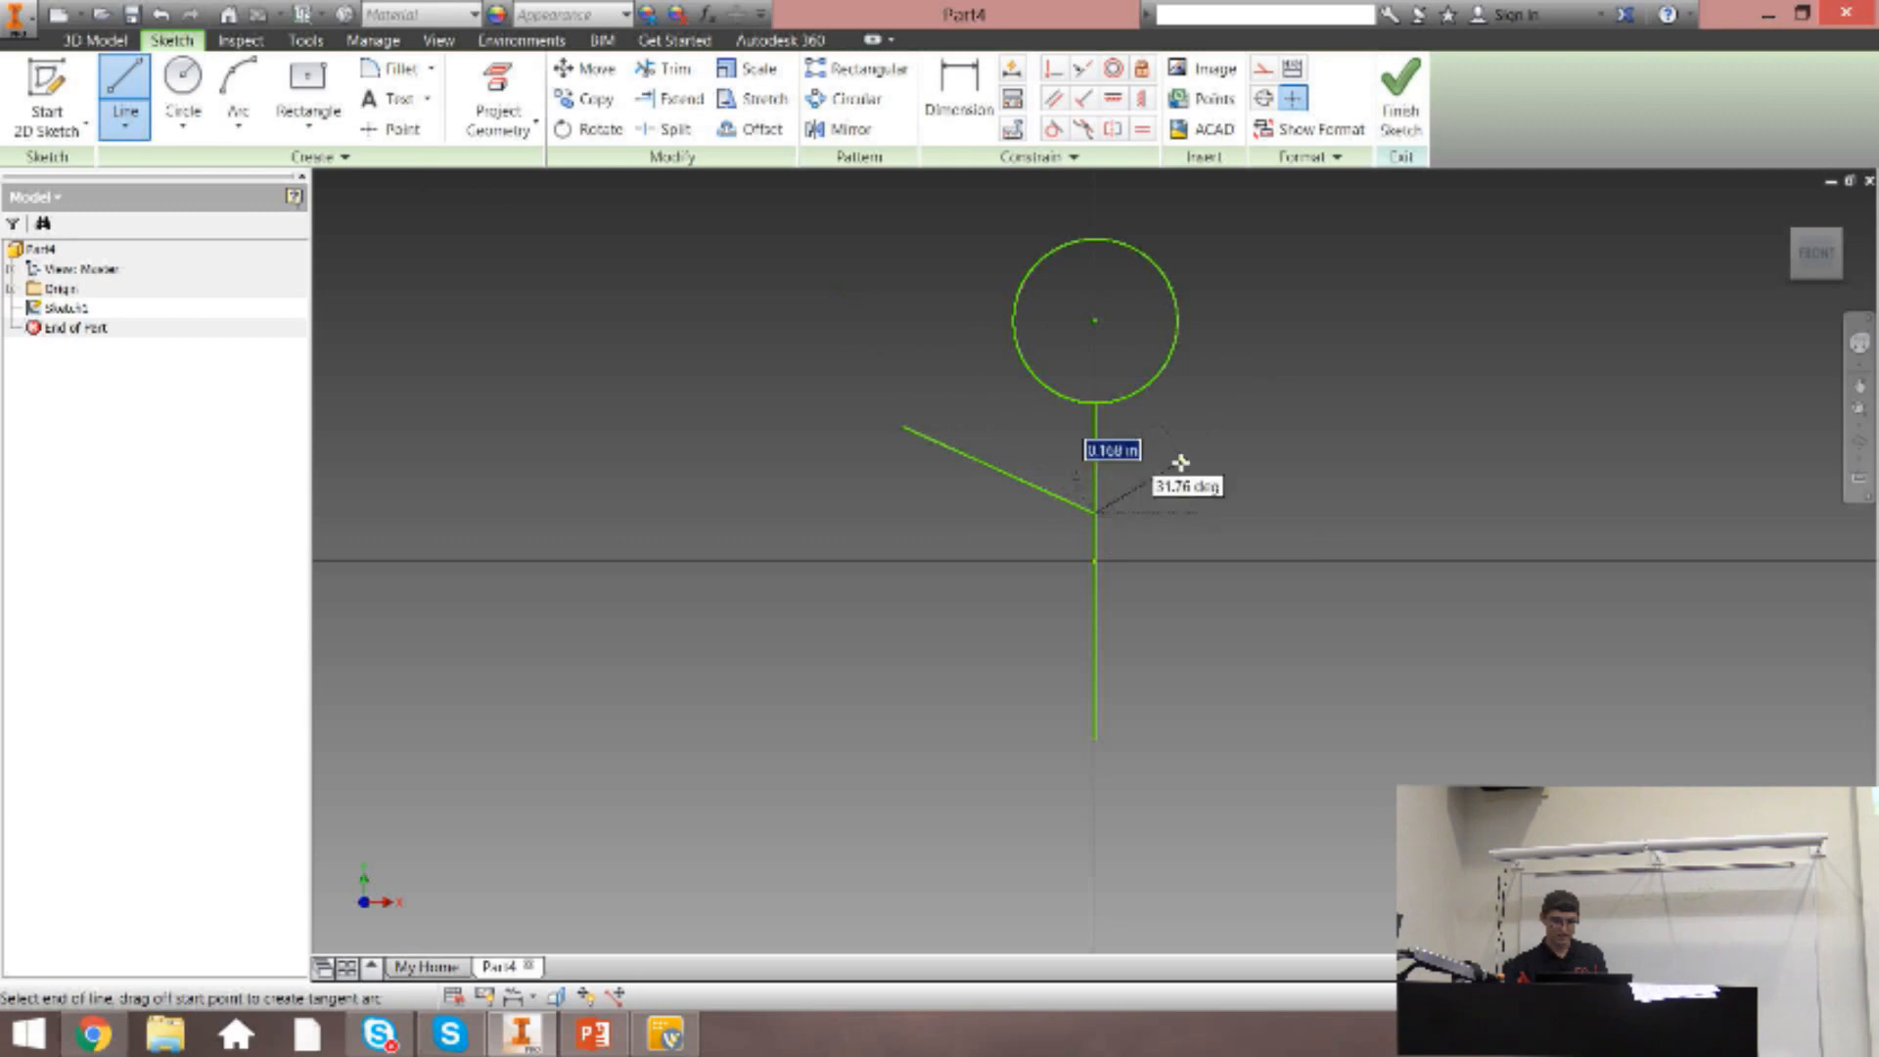
pyautogui.click(1283, 427)
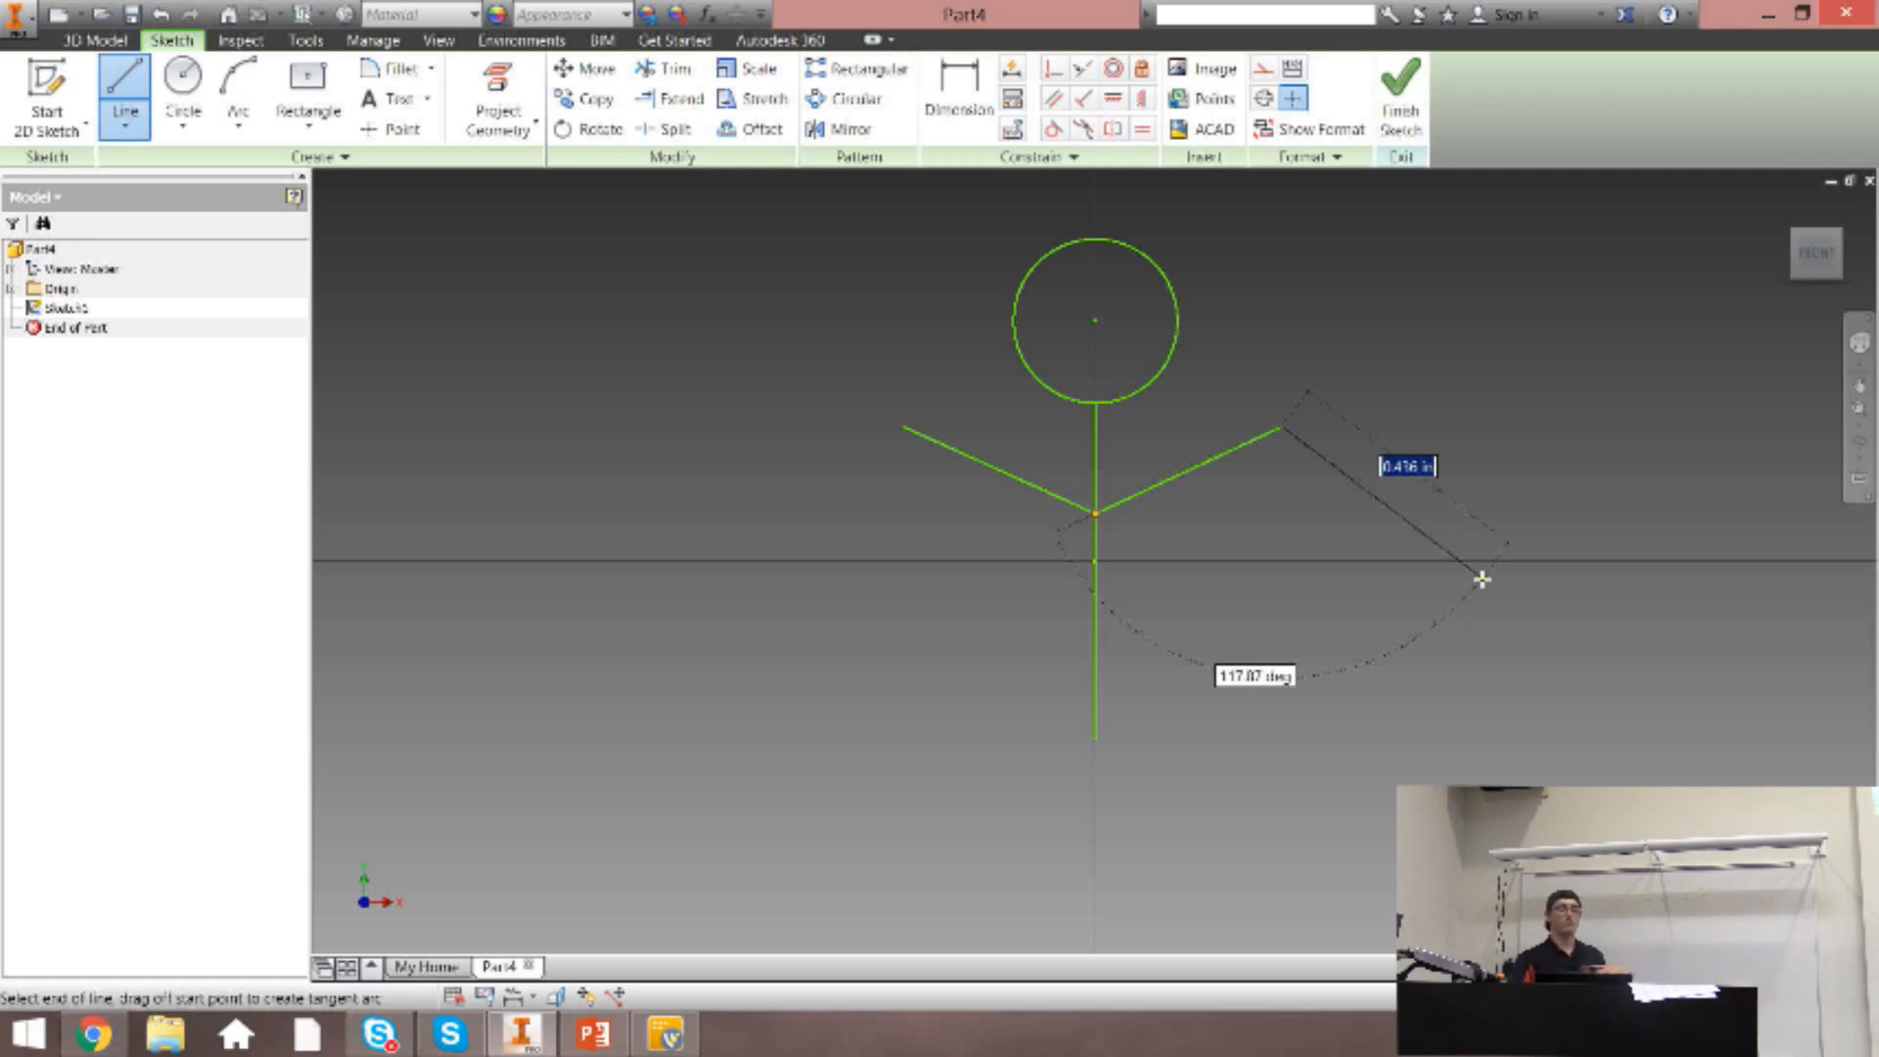
# Continue the line chain from the second arm's end with a segment sloping down-right, and undo that segment.
pyautogui.click(1404, 721)
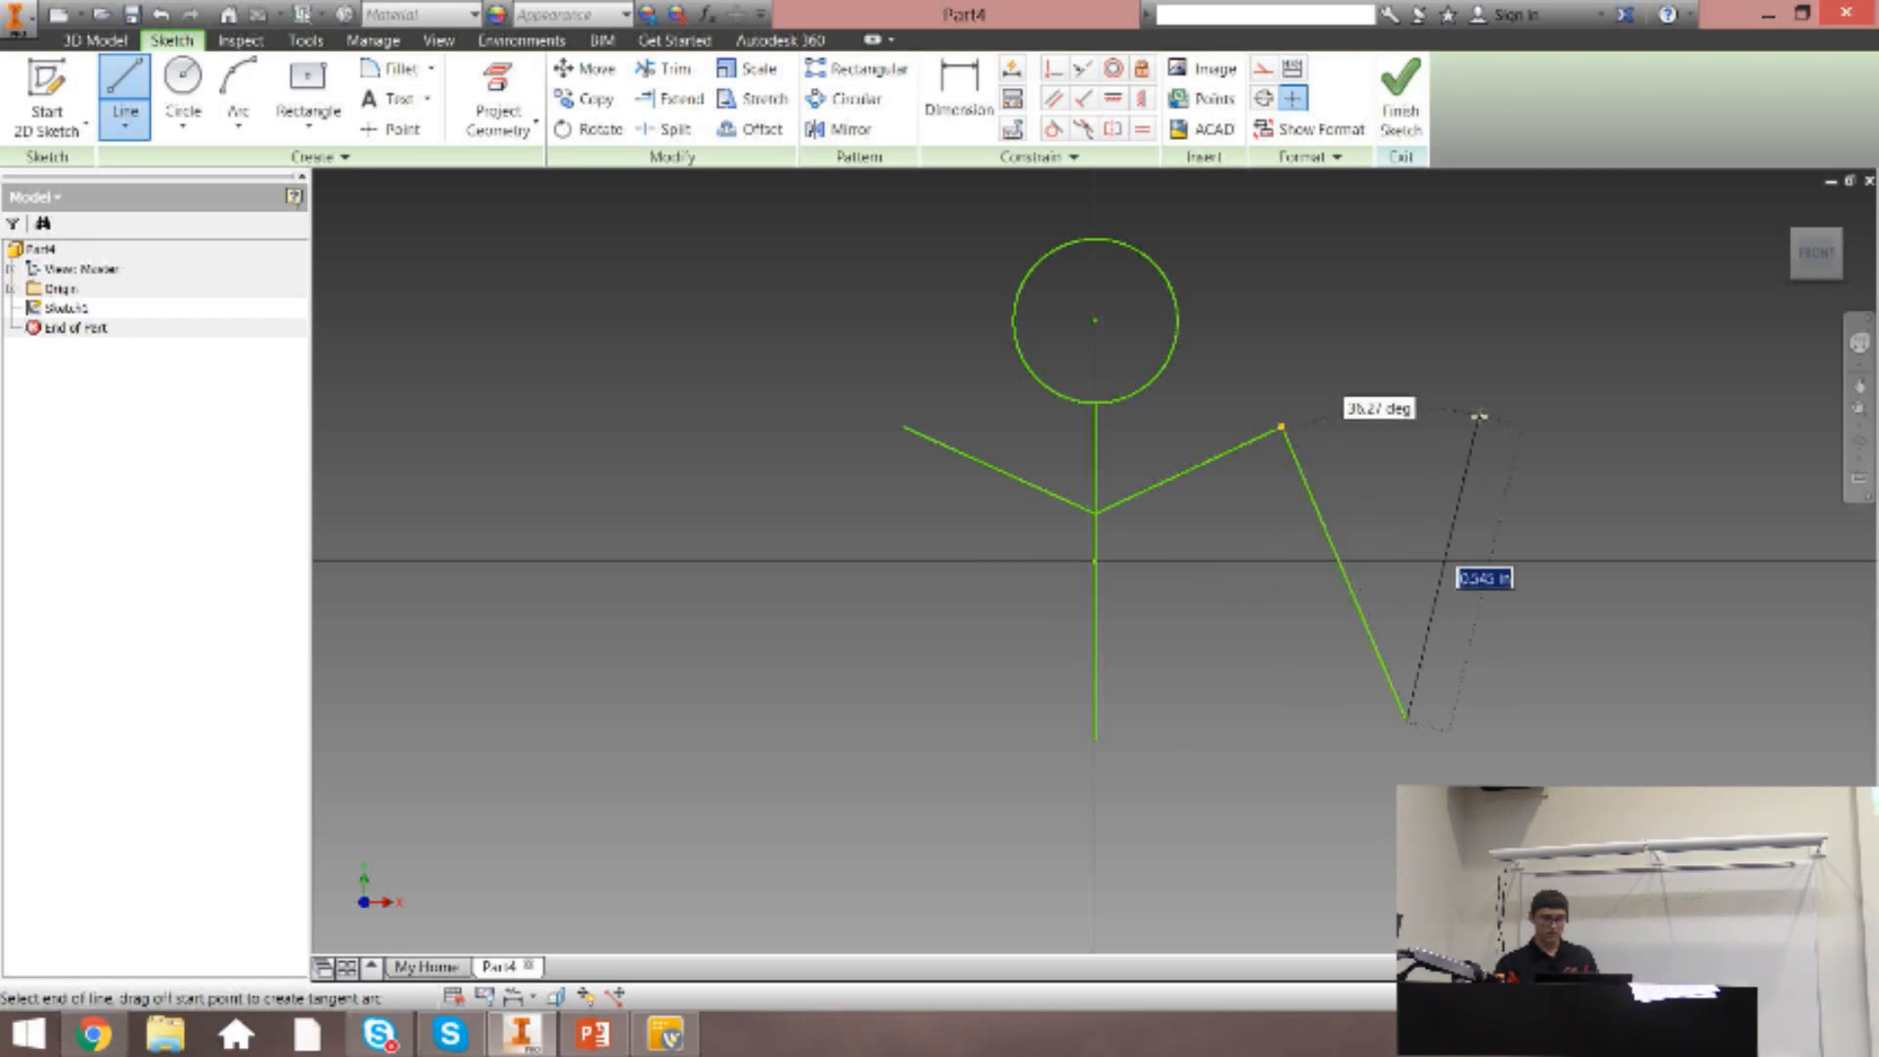
pyautogui.press('Escape')
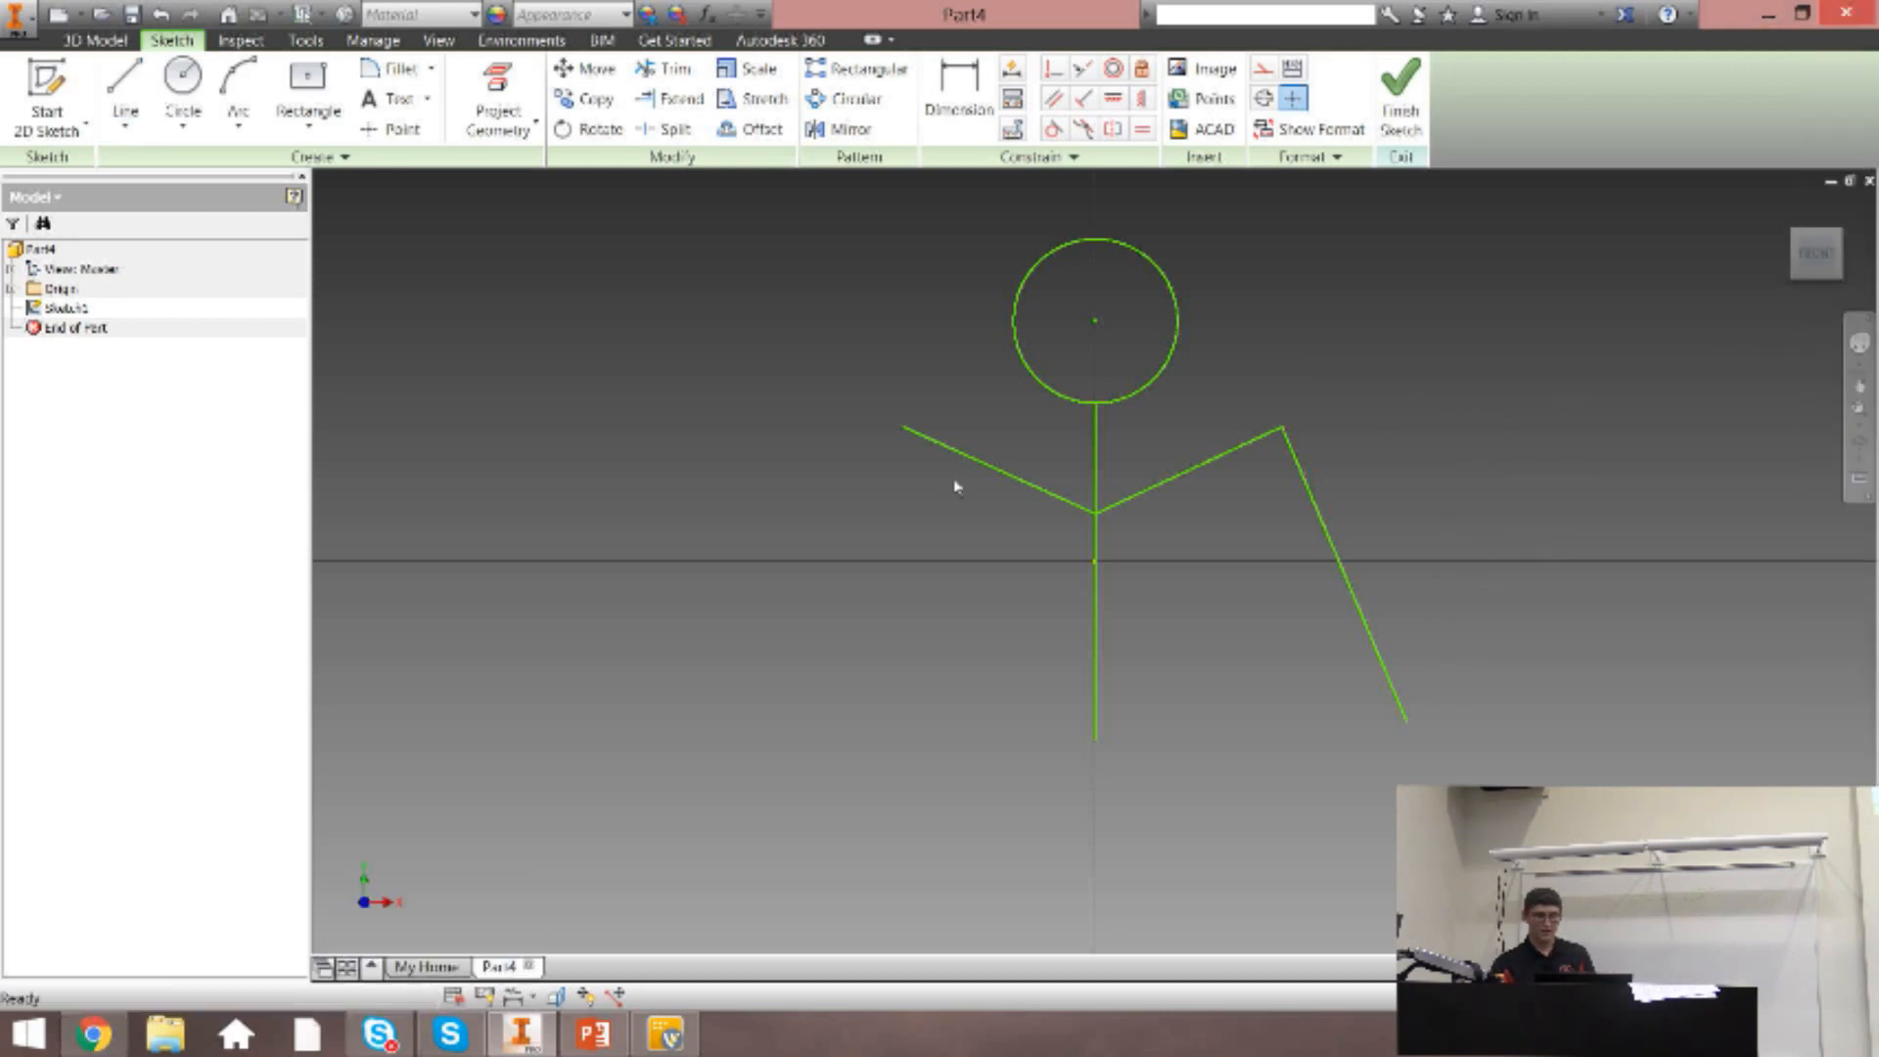
pyautogui.hotkey('ctrl', 'z')
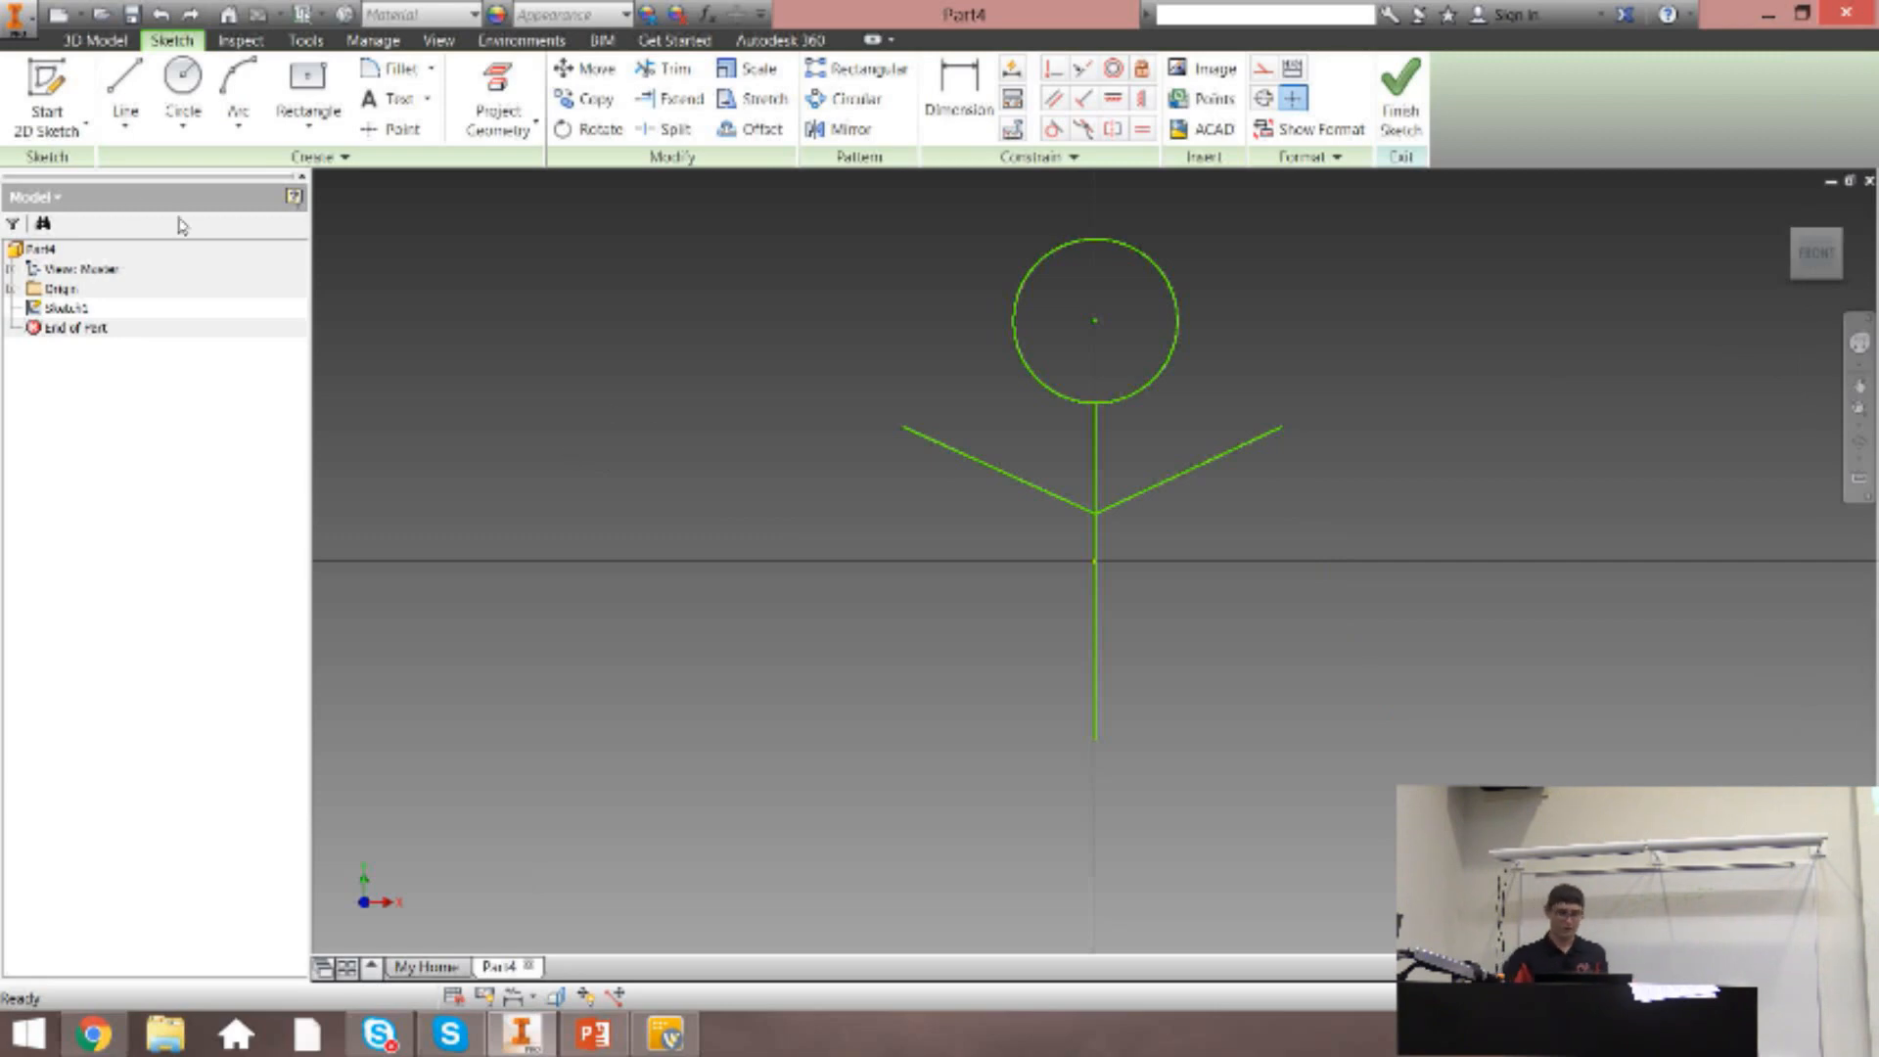
# Draw two leg lines from the torso's lower endpoint, one sloping down-left and the other down-right.
pyautogui.click(125, 93)
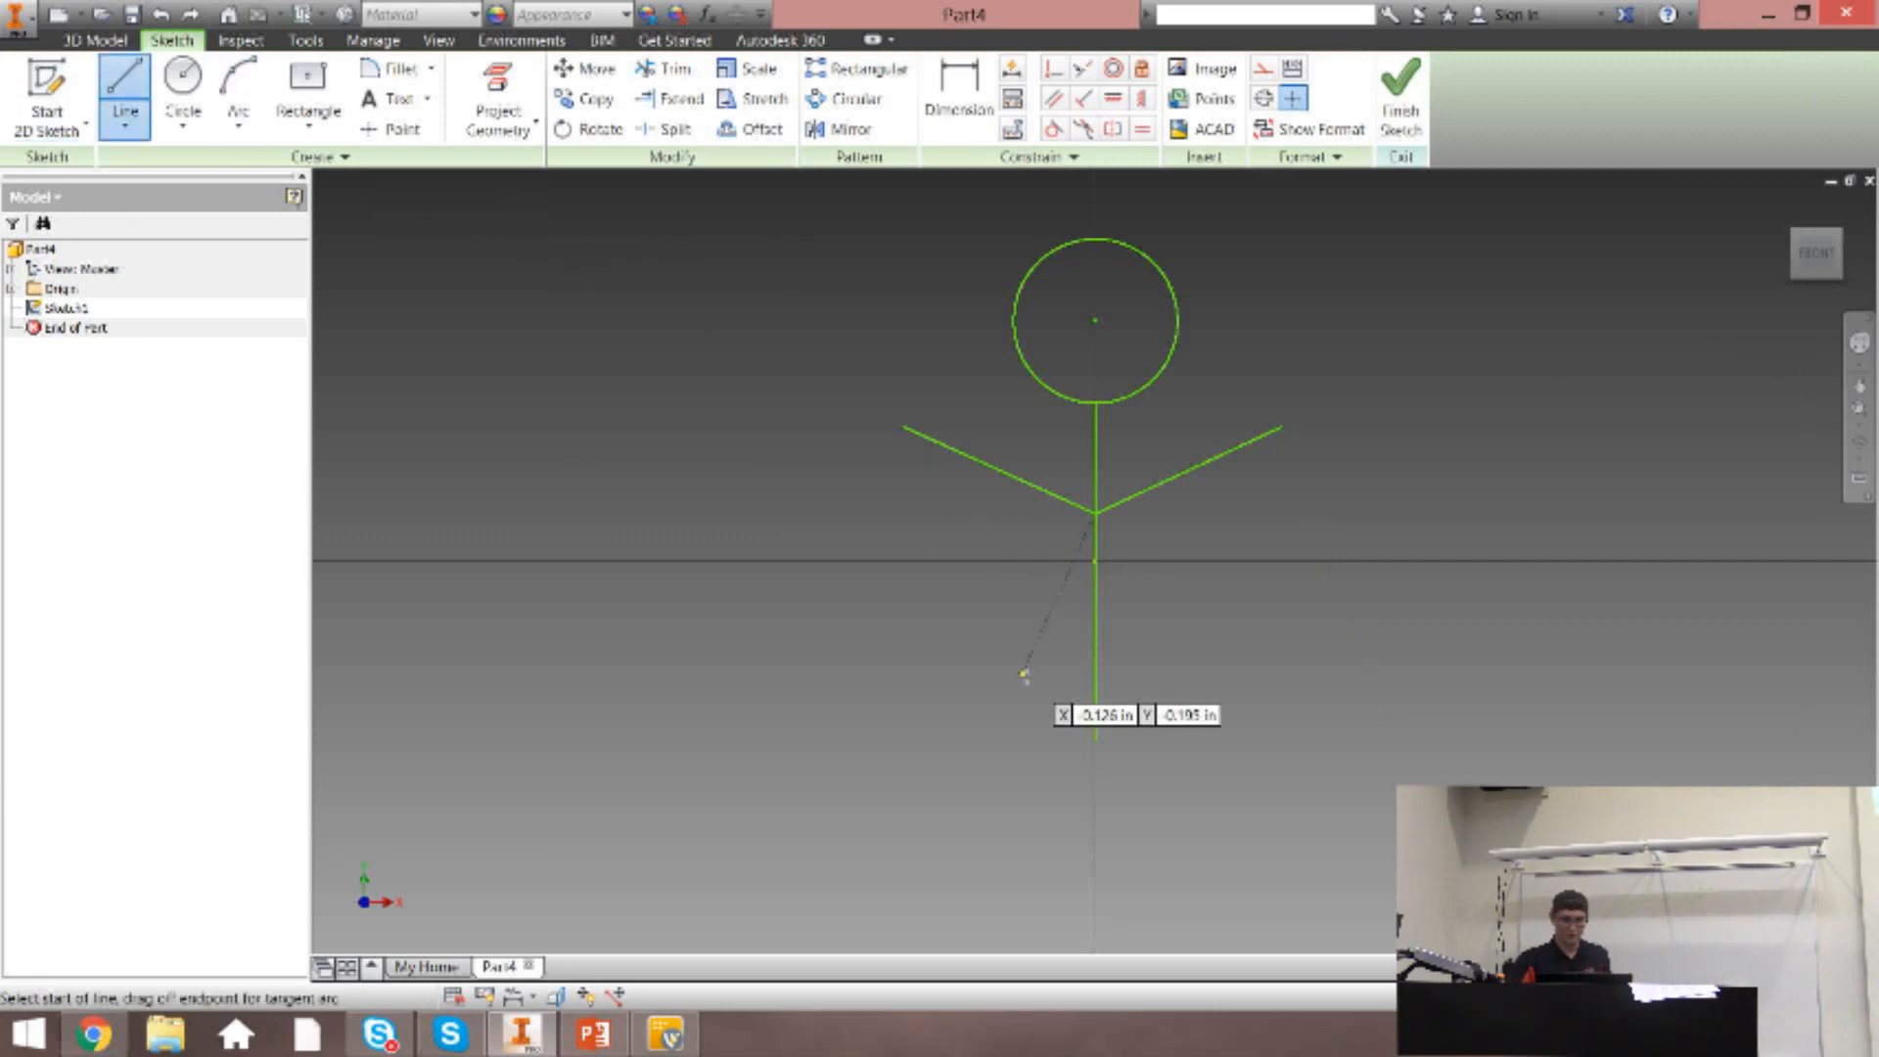
pyautogui.click(1096, 740)
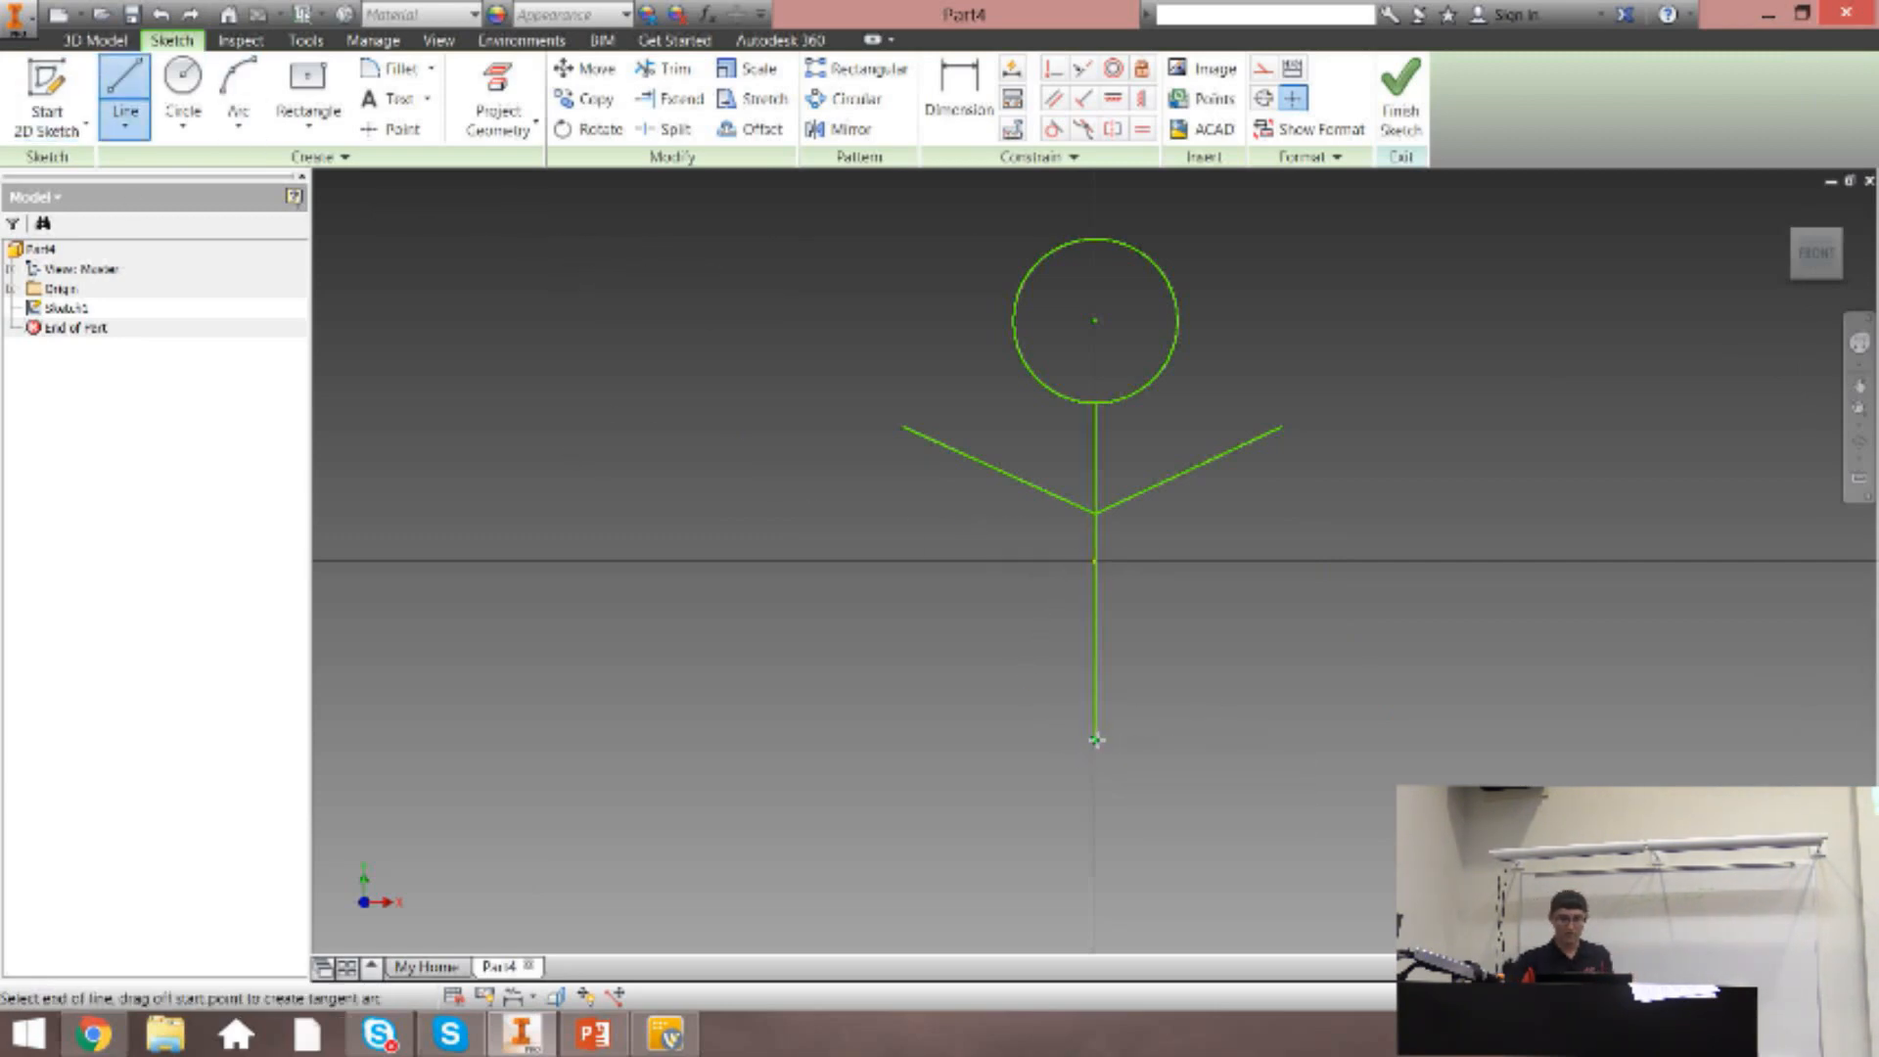
pyautogui.click(893, 865)
pyautogui.press('Escape')
pyautogui.click(134, 93)
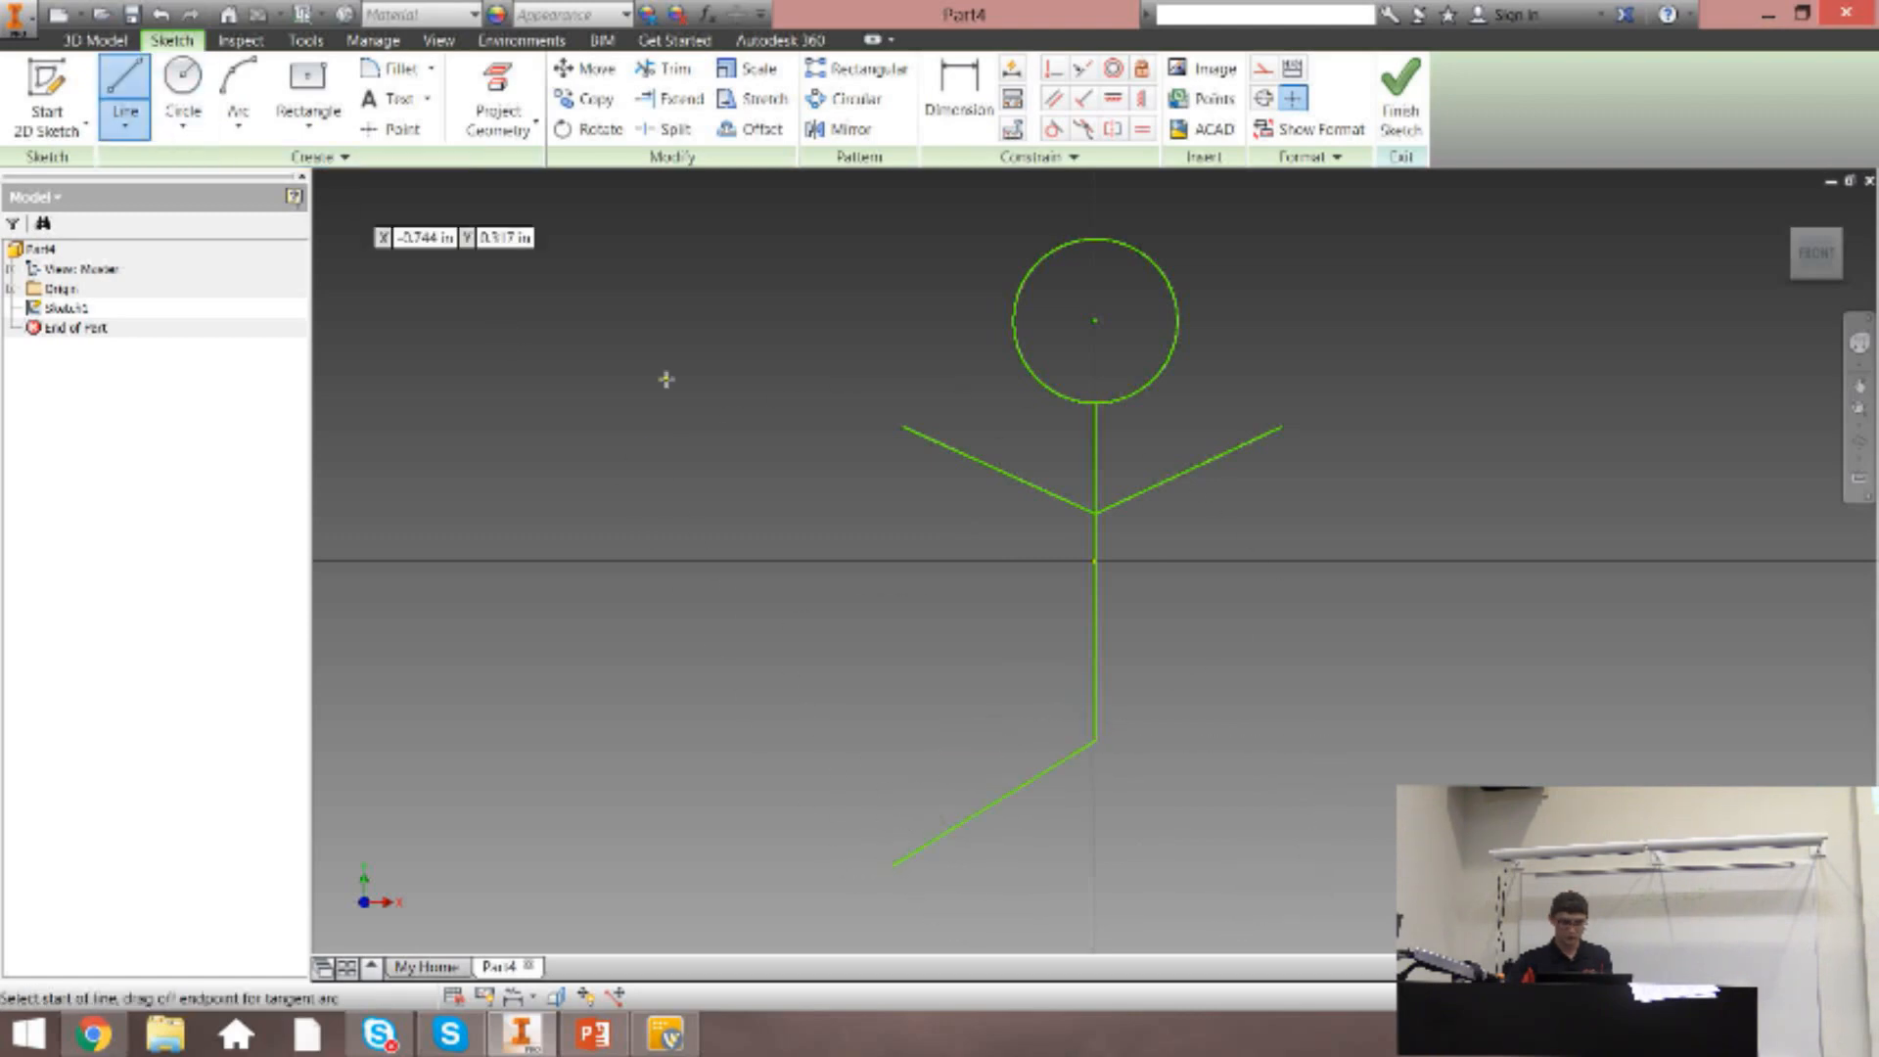
pyautogui.click(1097, 740)
pyautogui.click(1351, 834)
pyautogui.press('Escape')
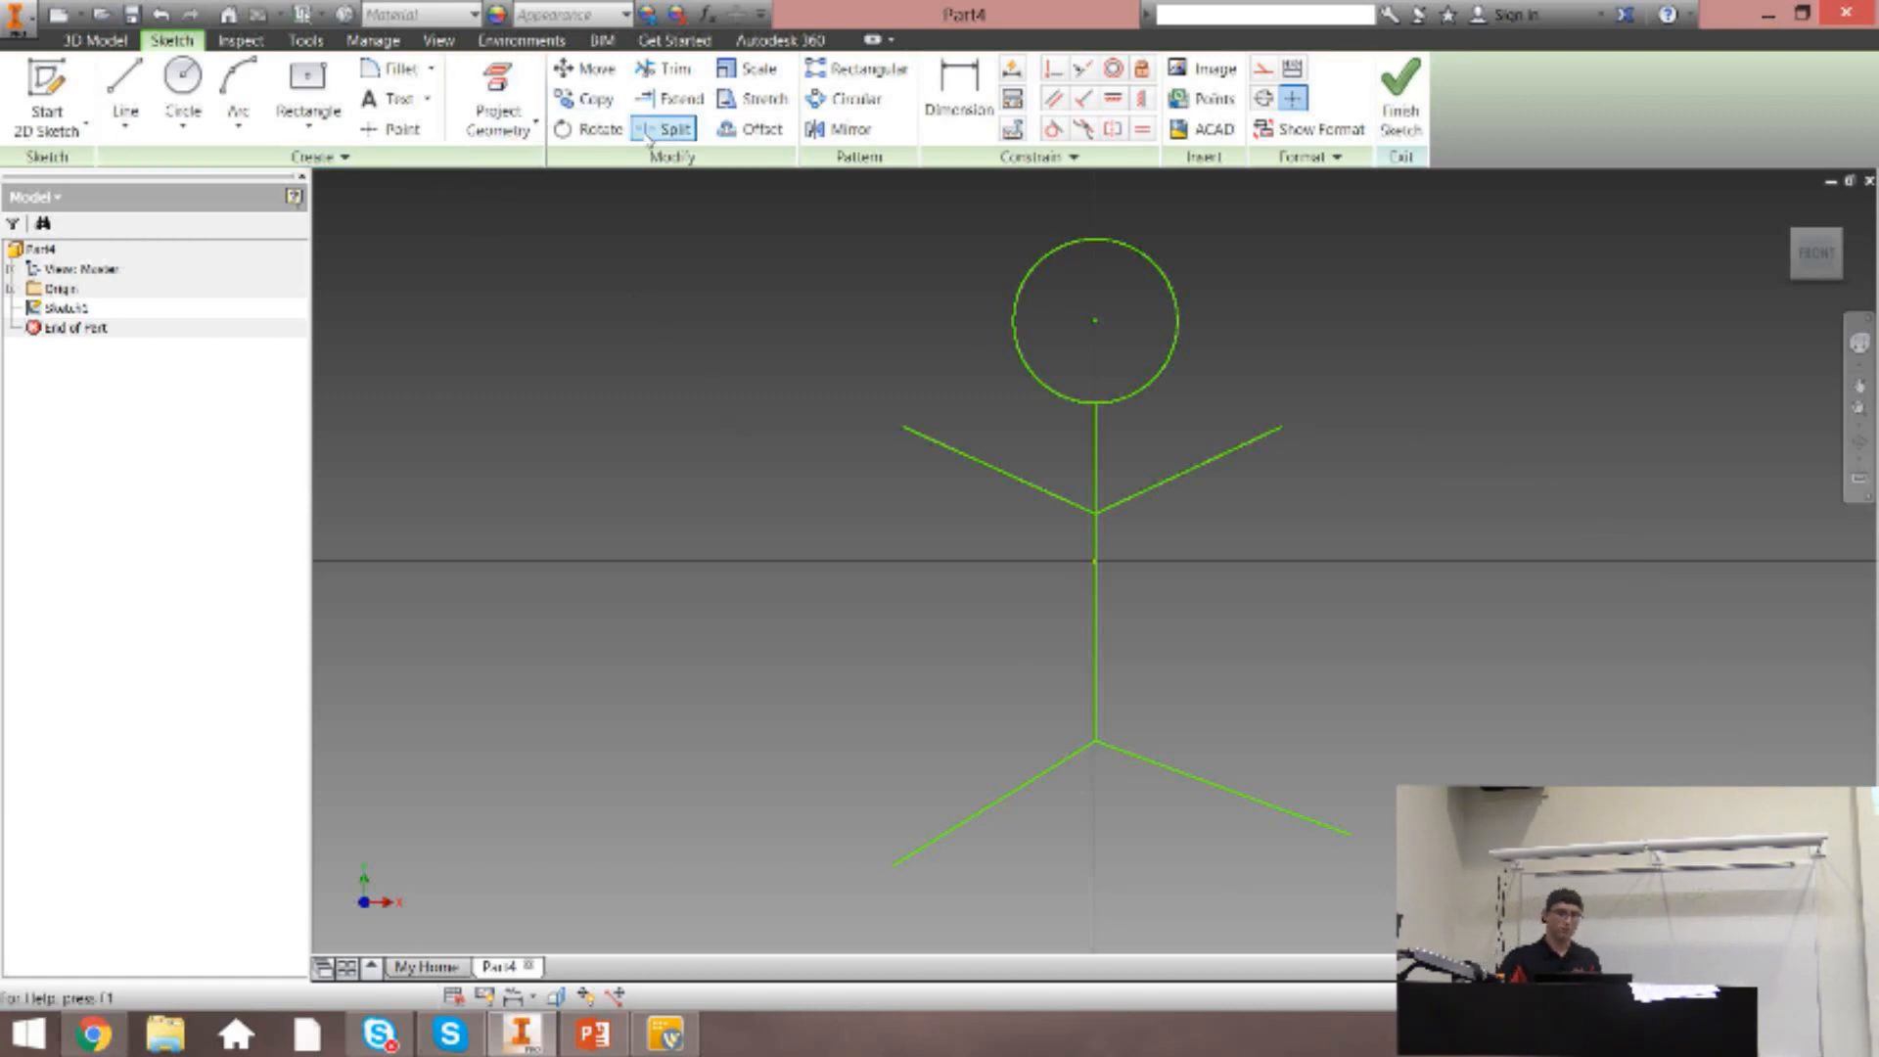
pyautogui.click(135, 127)
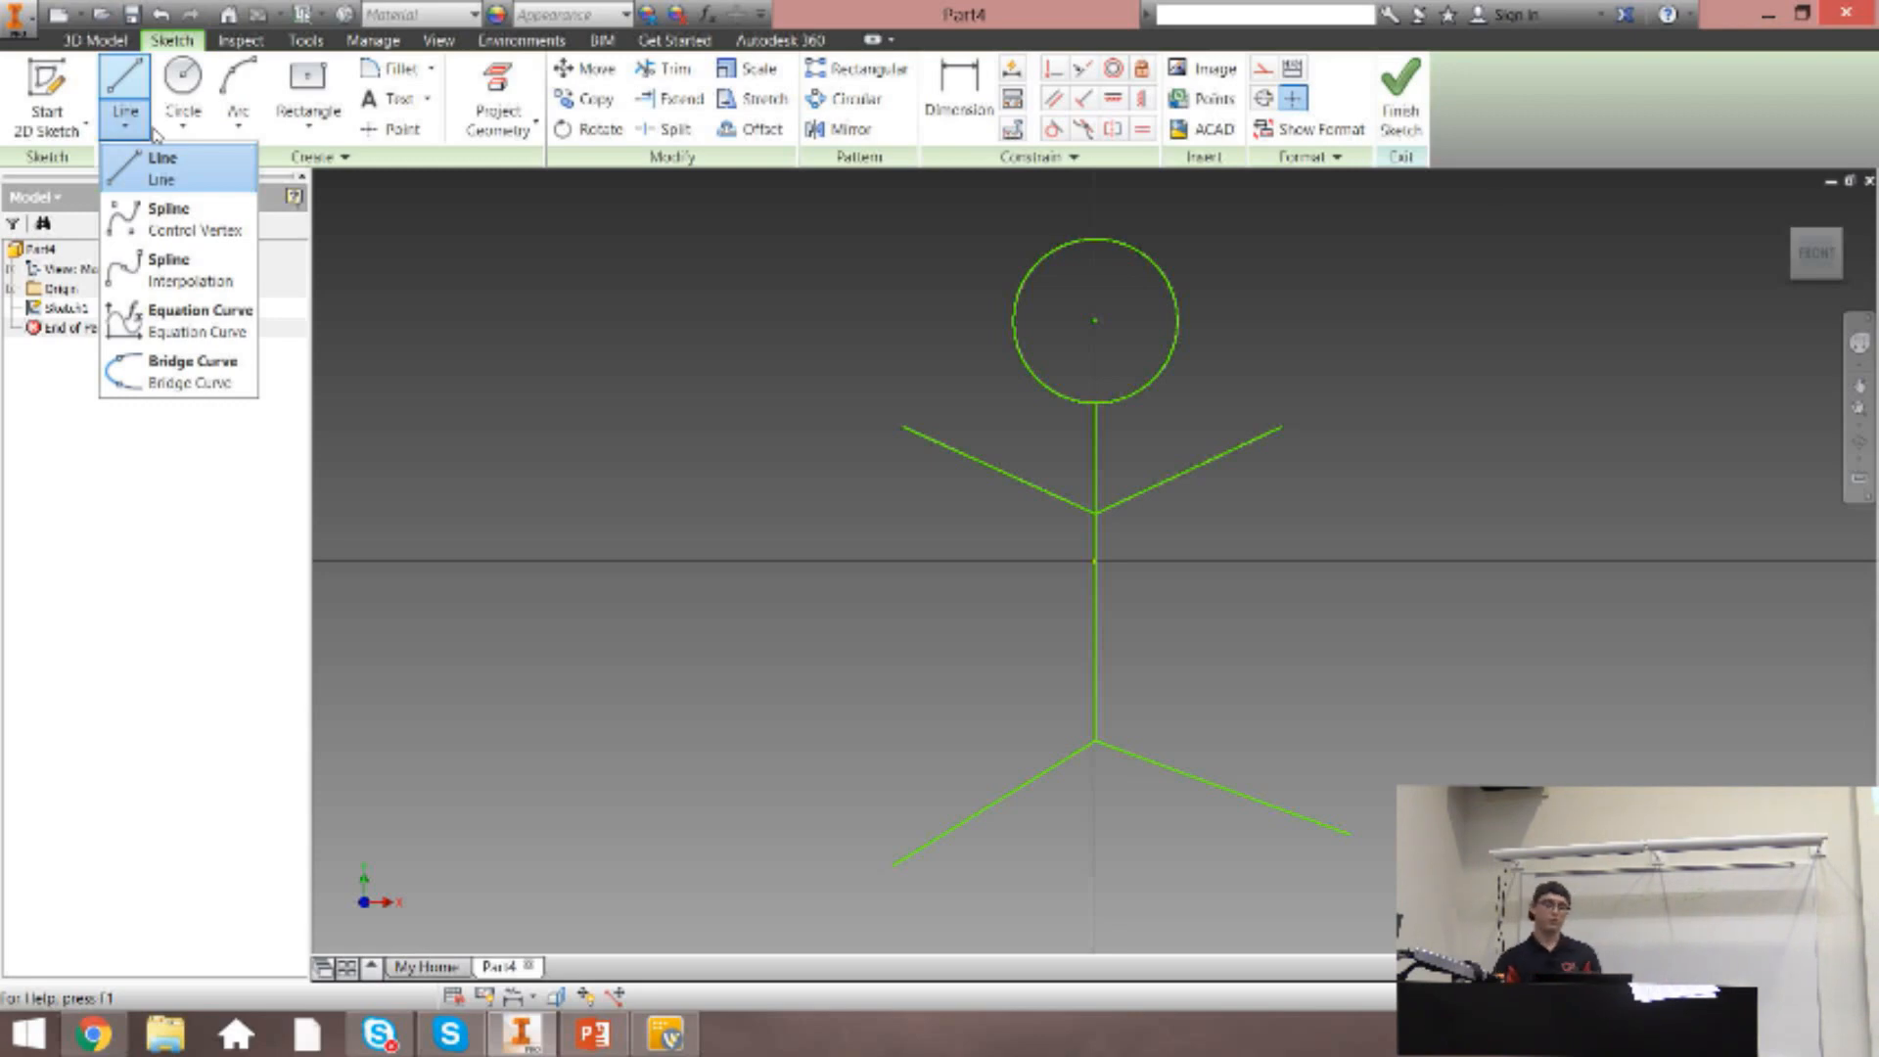
pyautogui.click(136, 126)
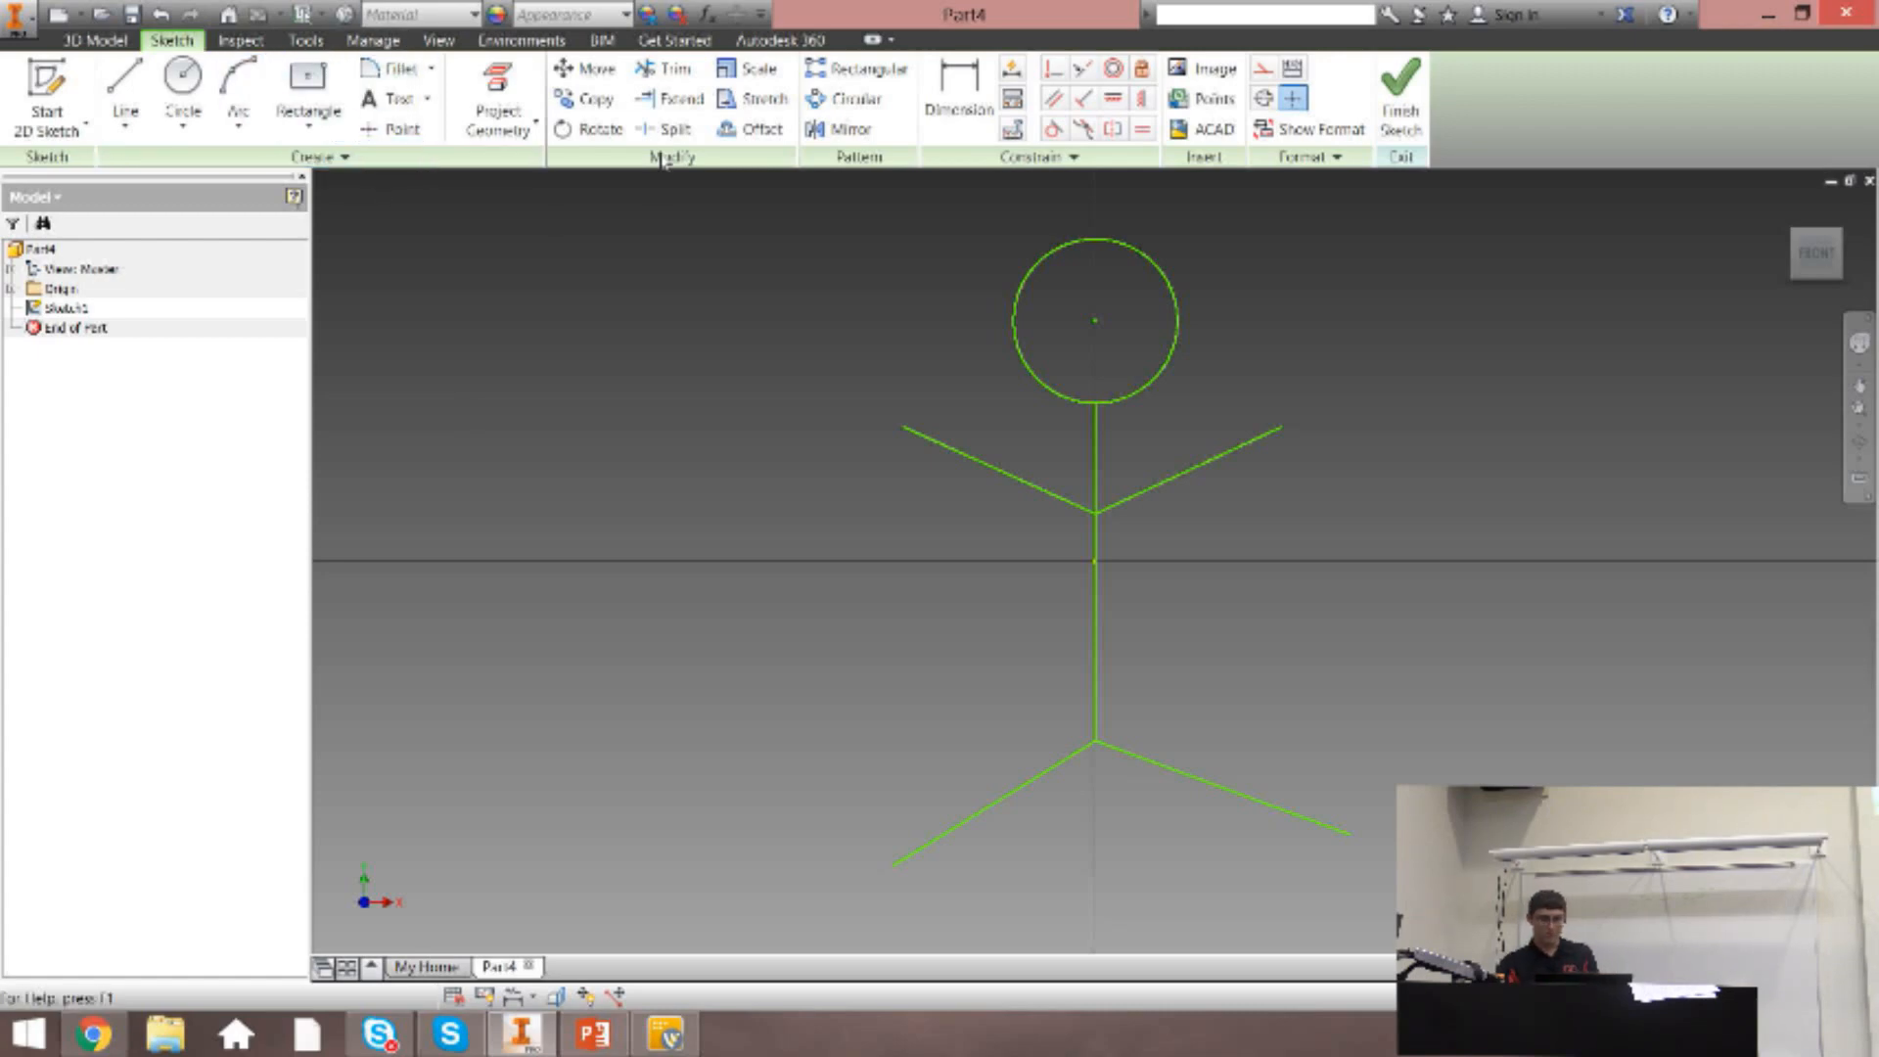
# Sketch a two-point rectangle 0.063 in wide and 0.063 in high in the empty area up-left of the stick figure.
pyautogui.click(311, 107)
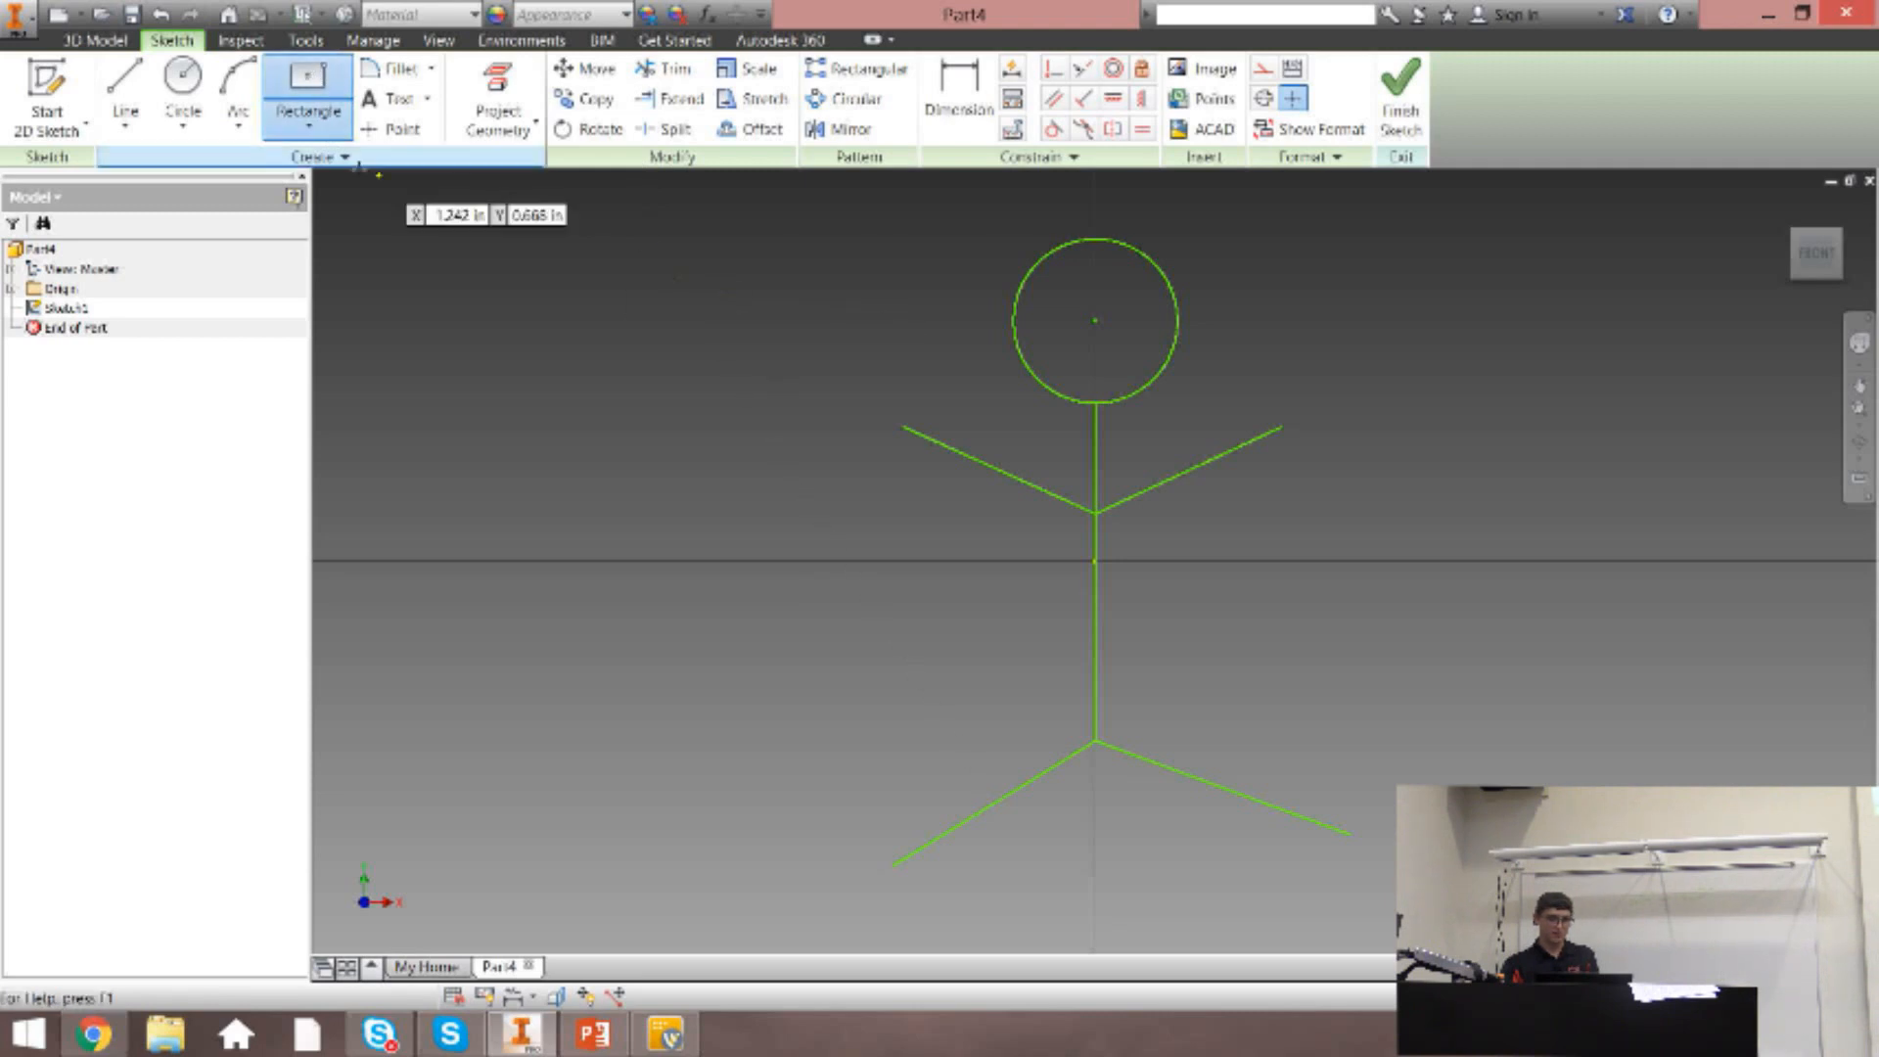
pyautogui.click(307, 129)
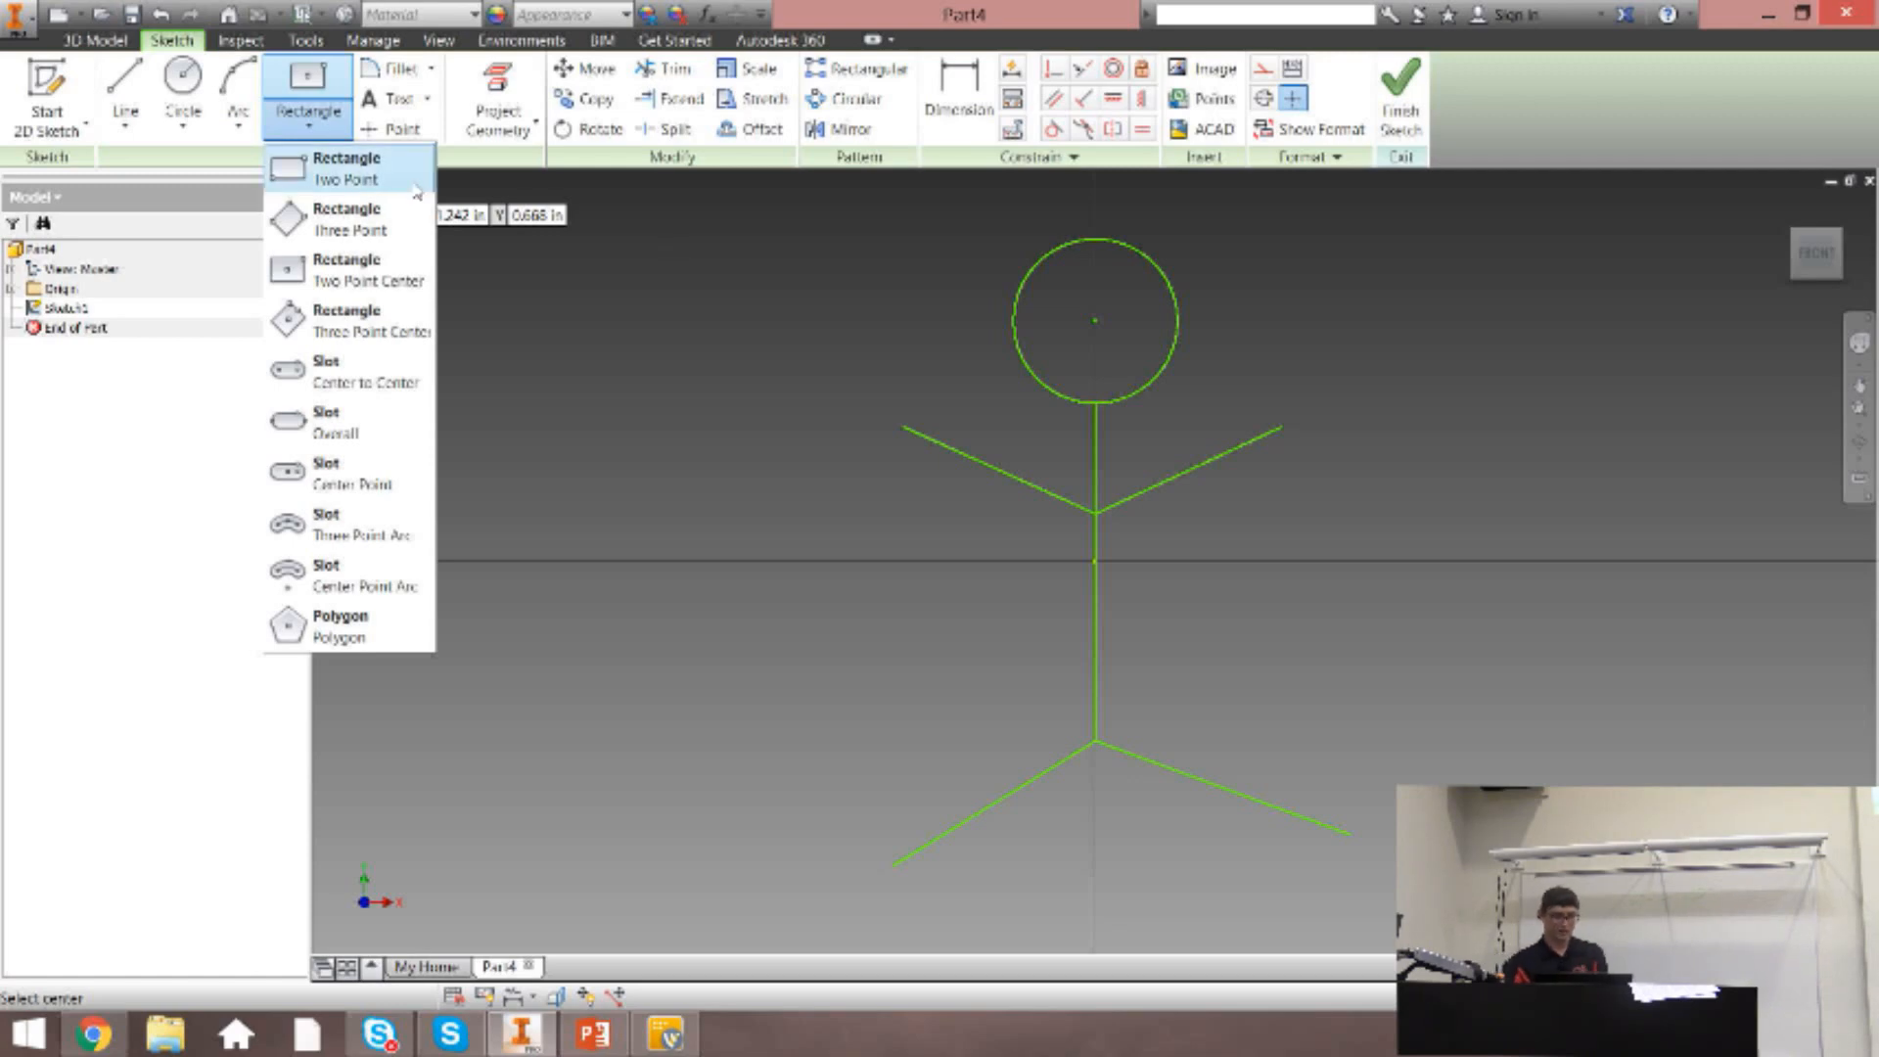
pyautogui.click(350, 172)
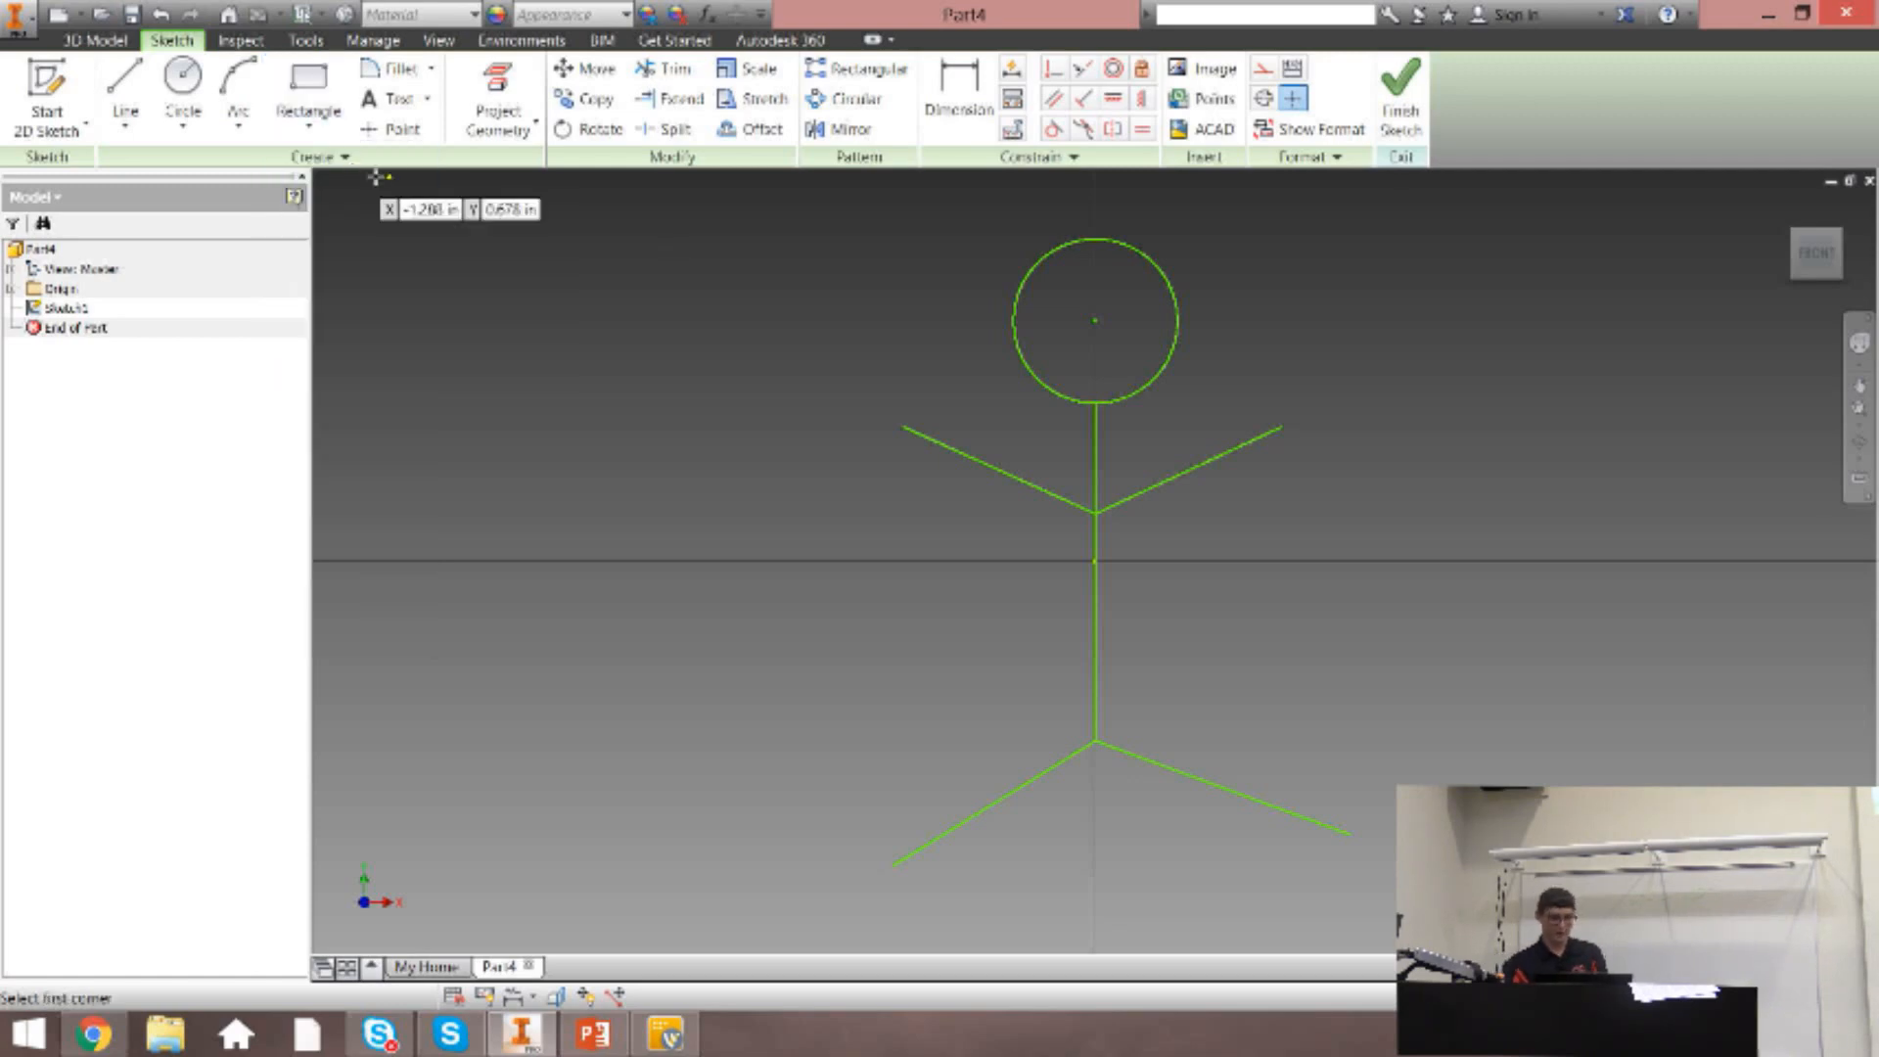
pyautogui.click(582, 273)
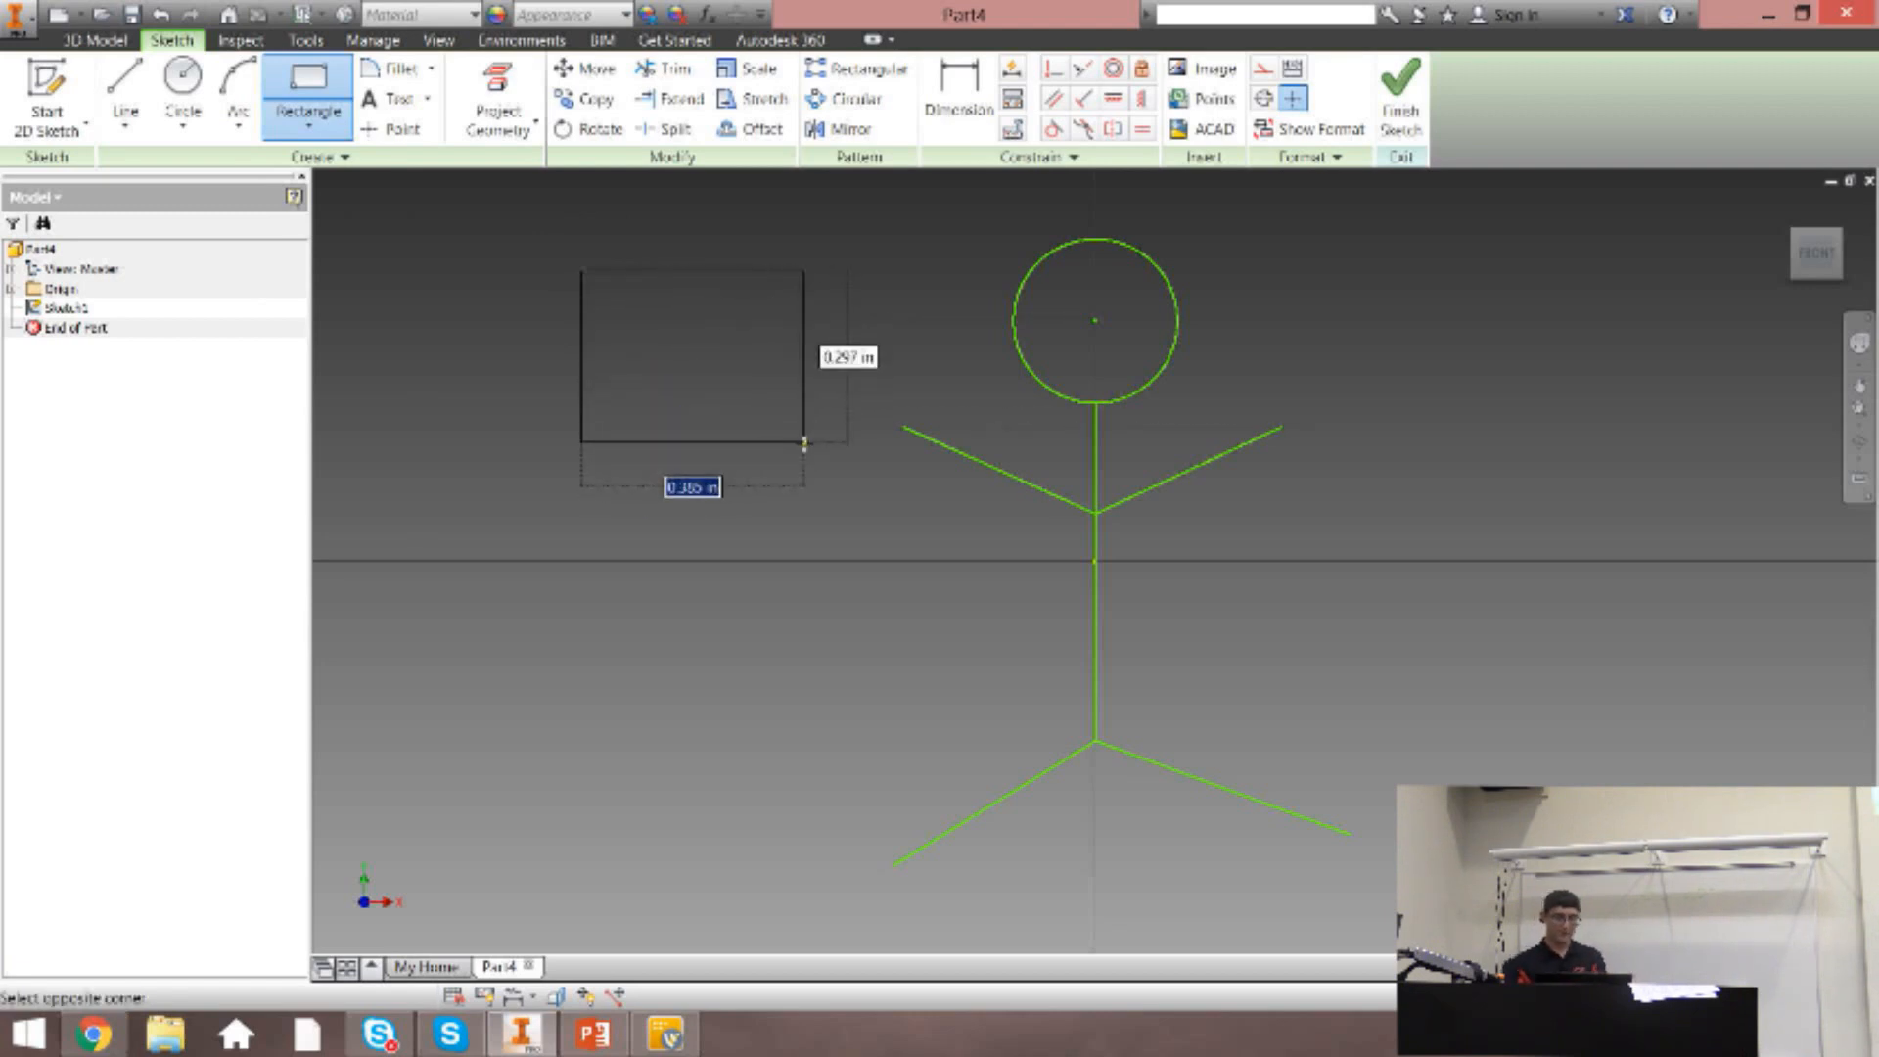
pyautogui.press('Tab')
pyautogui.press('Tab')
pyautogui.press('Tab')
pyautogui.press('Tab')
pyautogui.press('Tab')
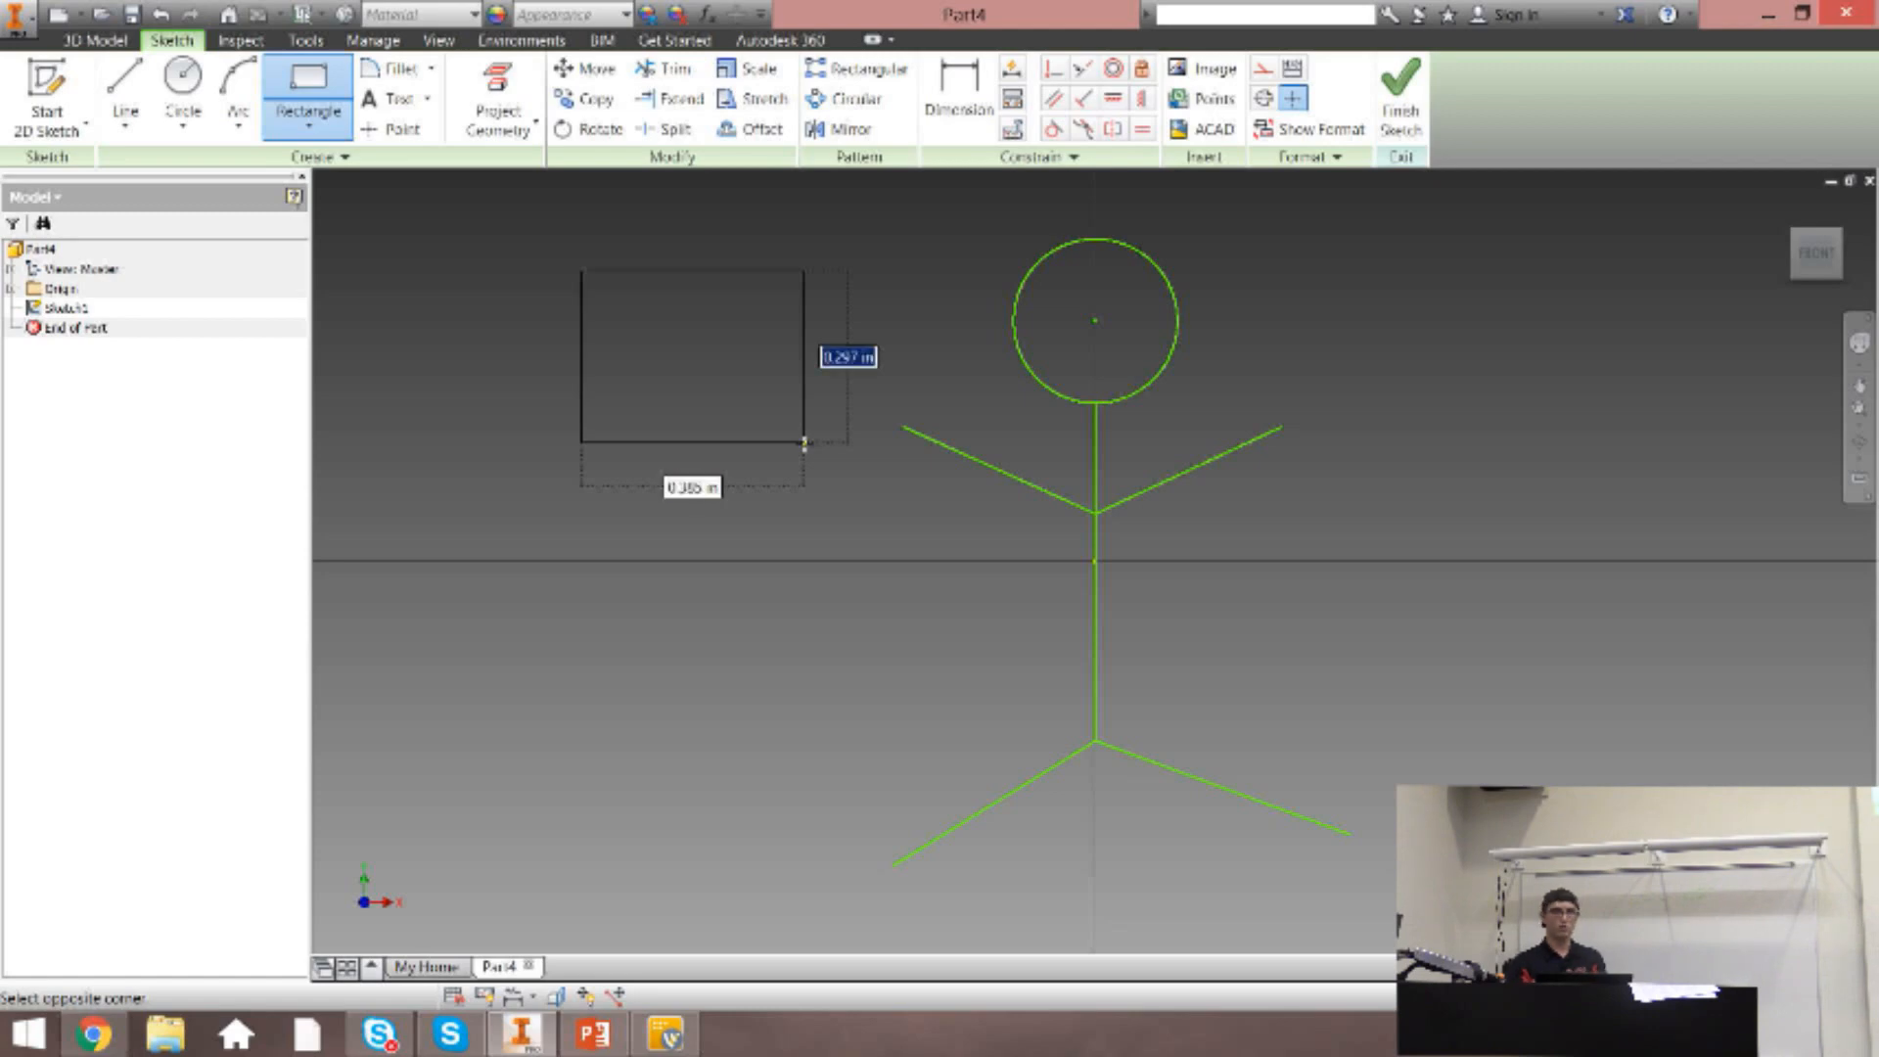
pyautogui.press('Tab')
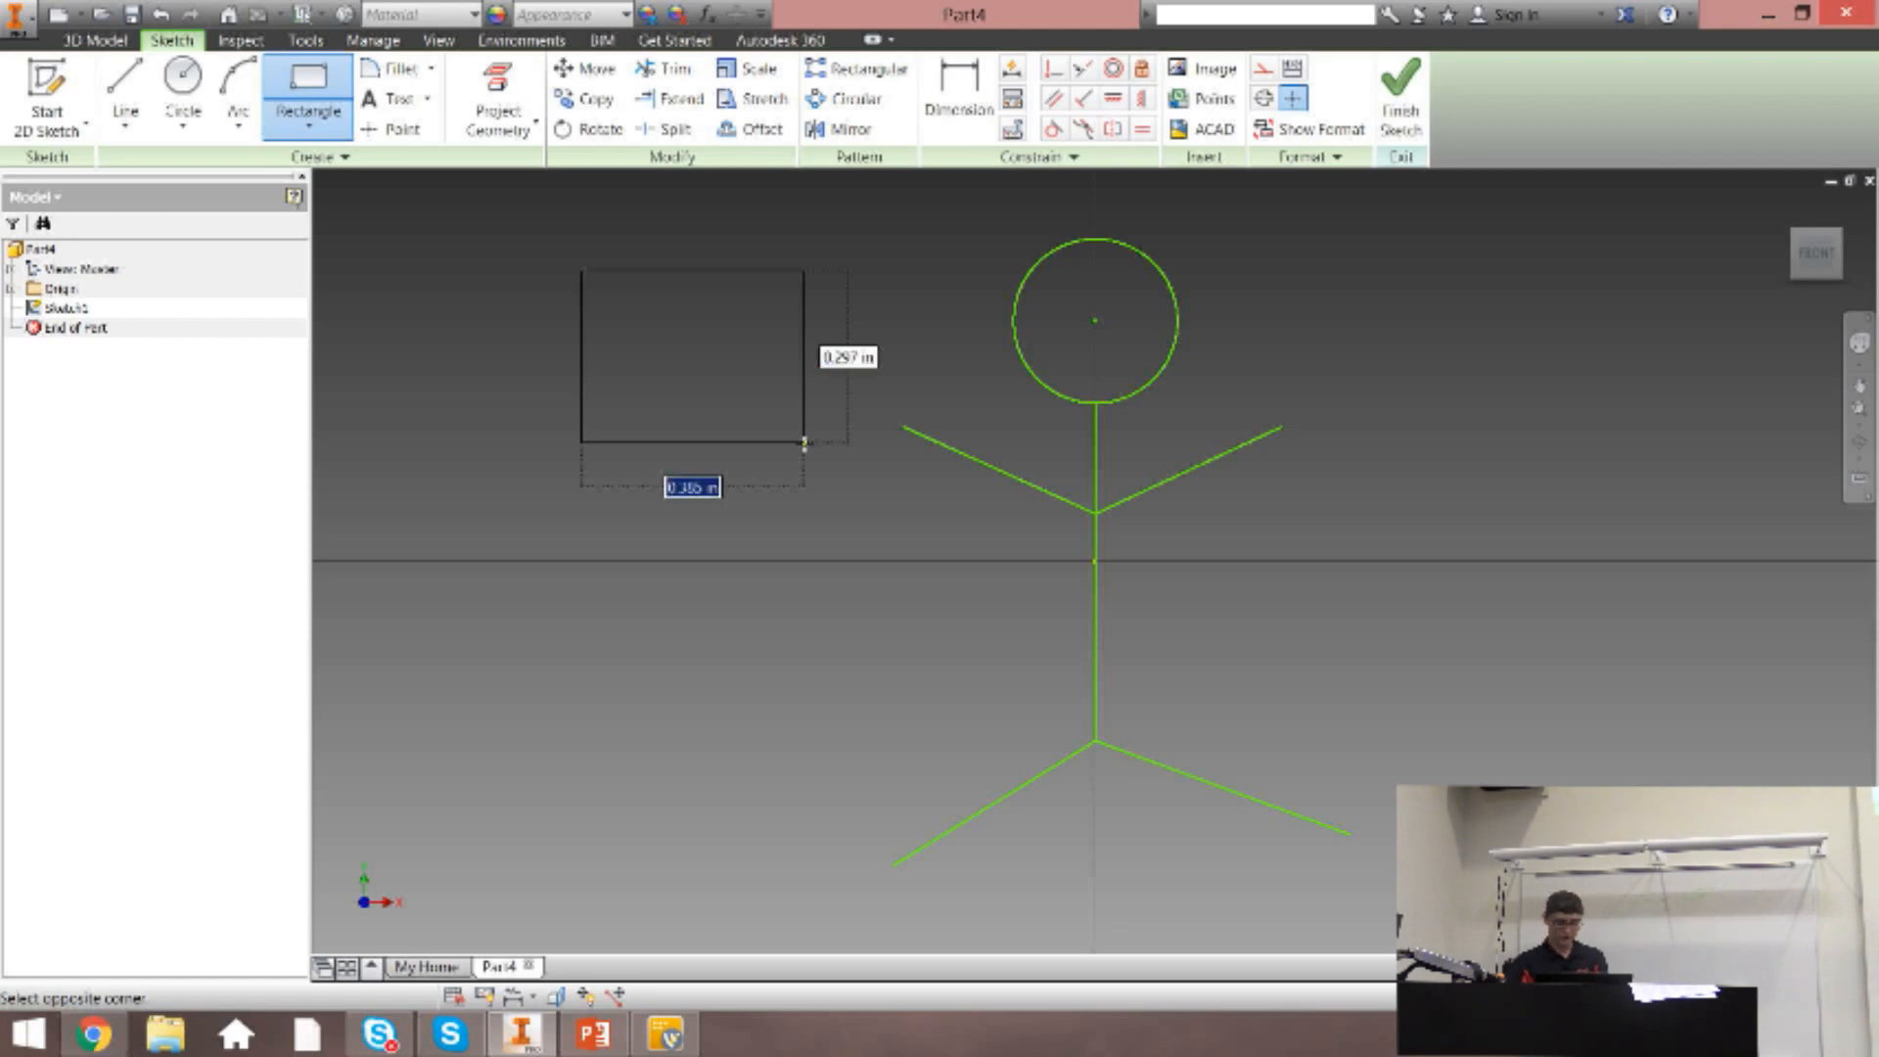
pyautogui.write('0.063')
pyautogui.press('Tab')
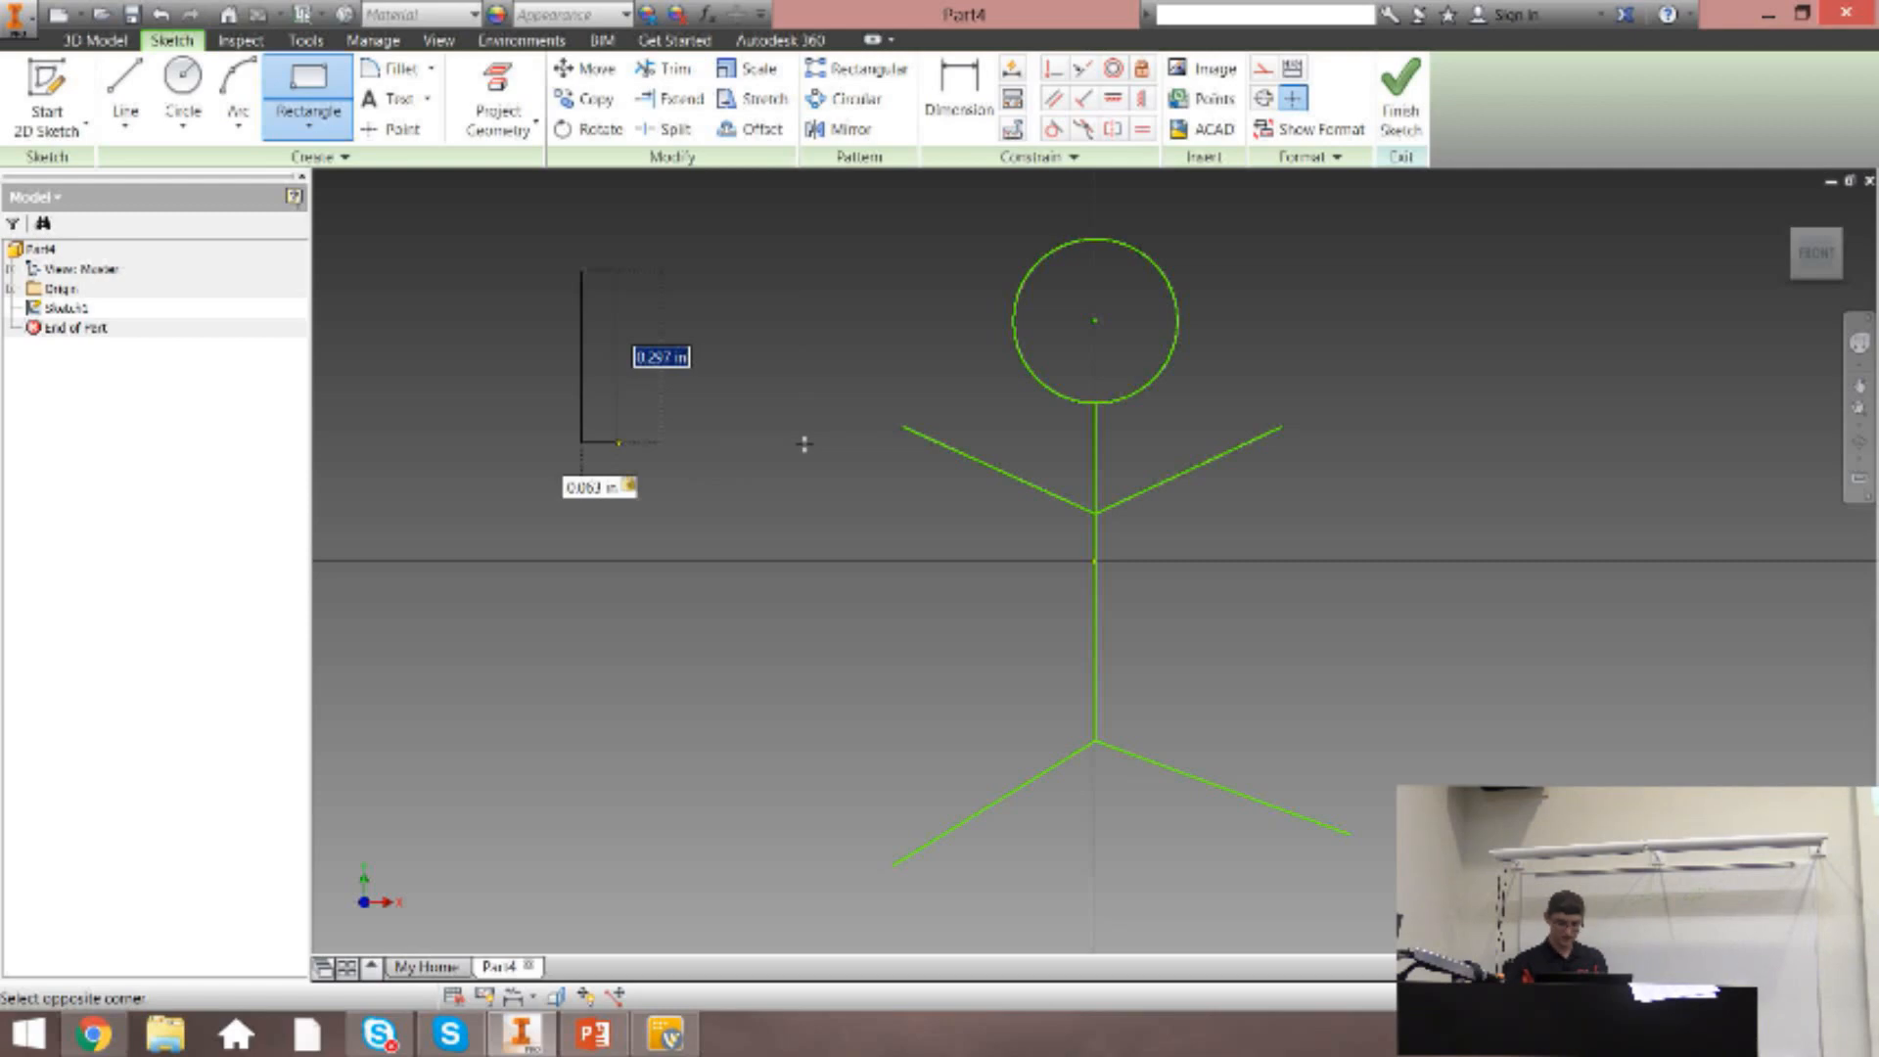
pyautogui.write('0.063')
pyautogui.press('Tab')
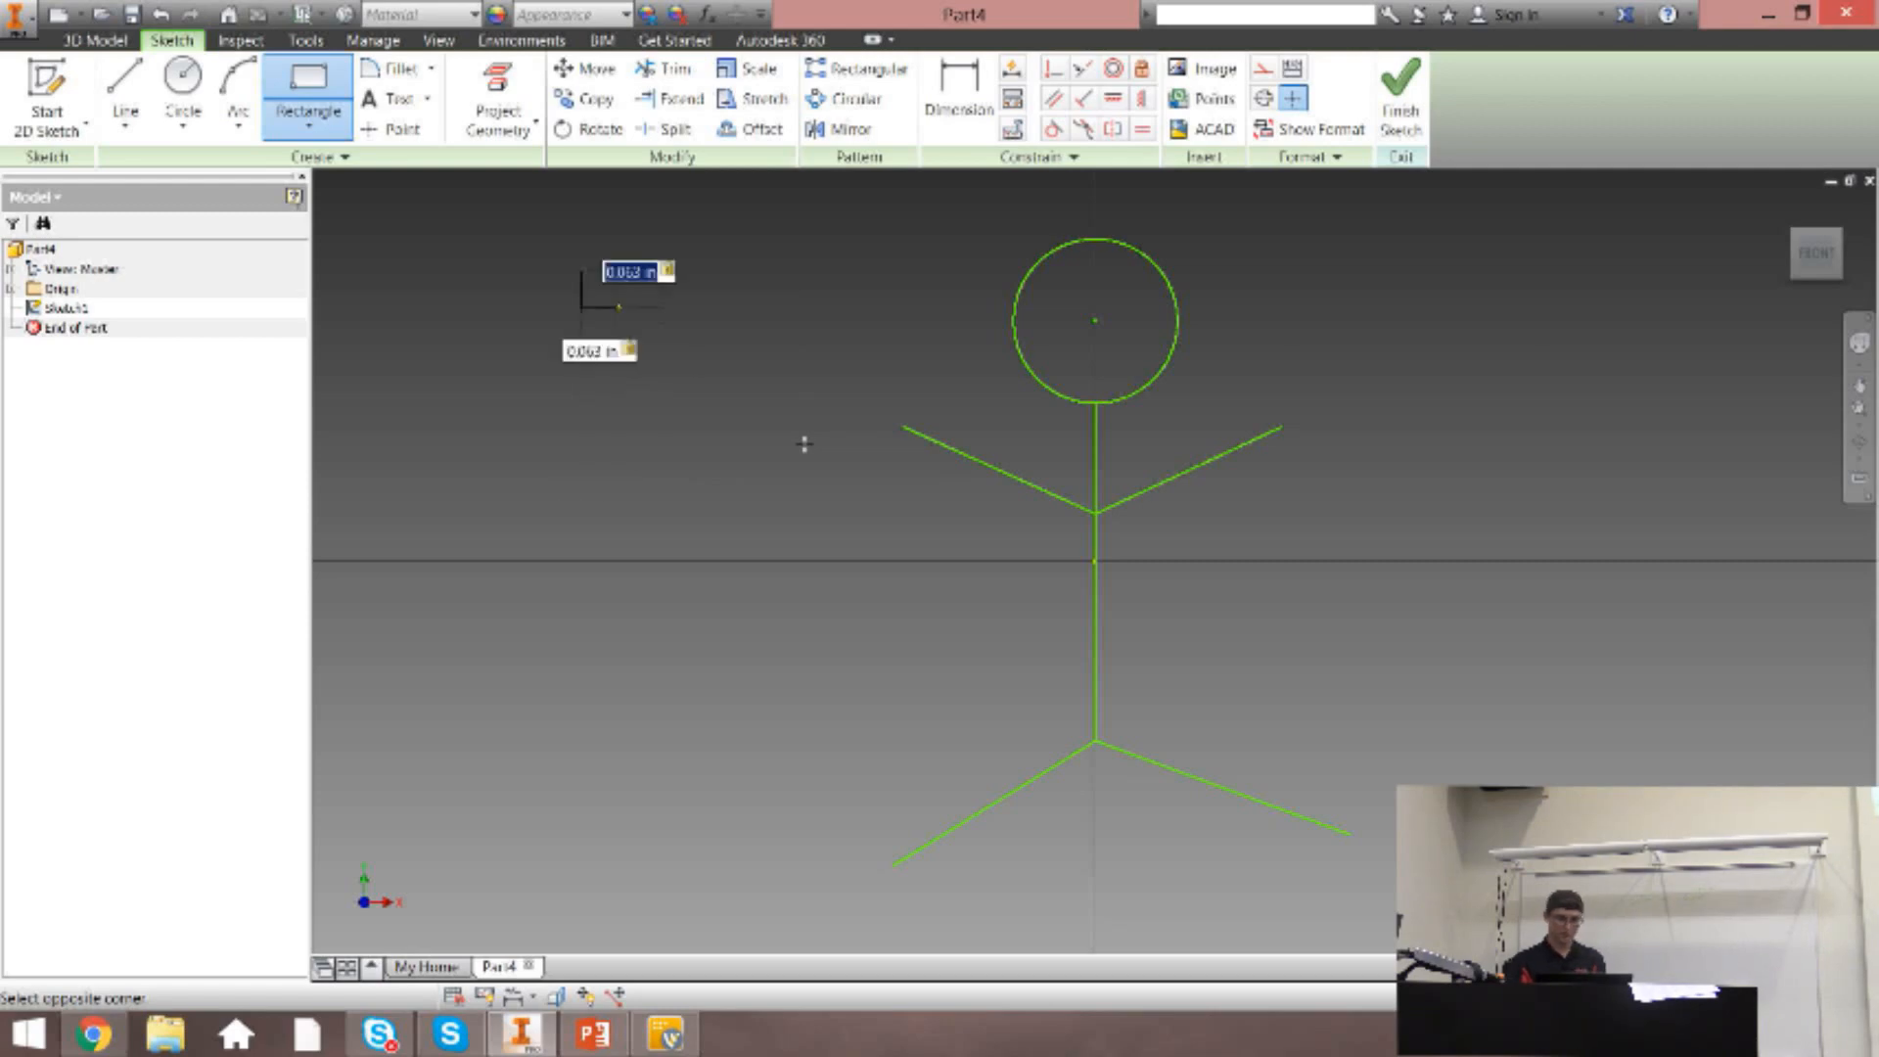
pyautogui.press('Return')
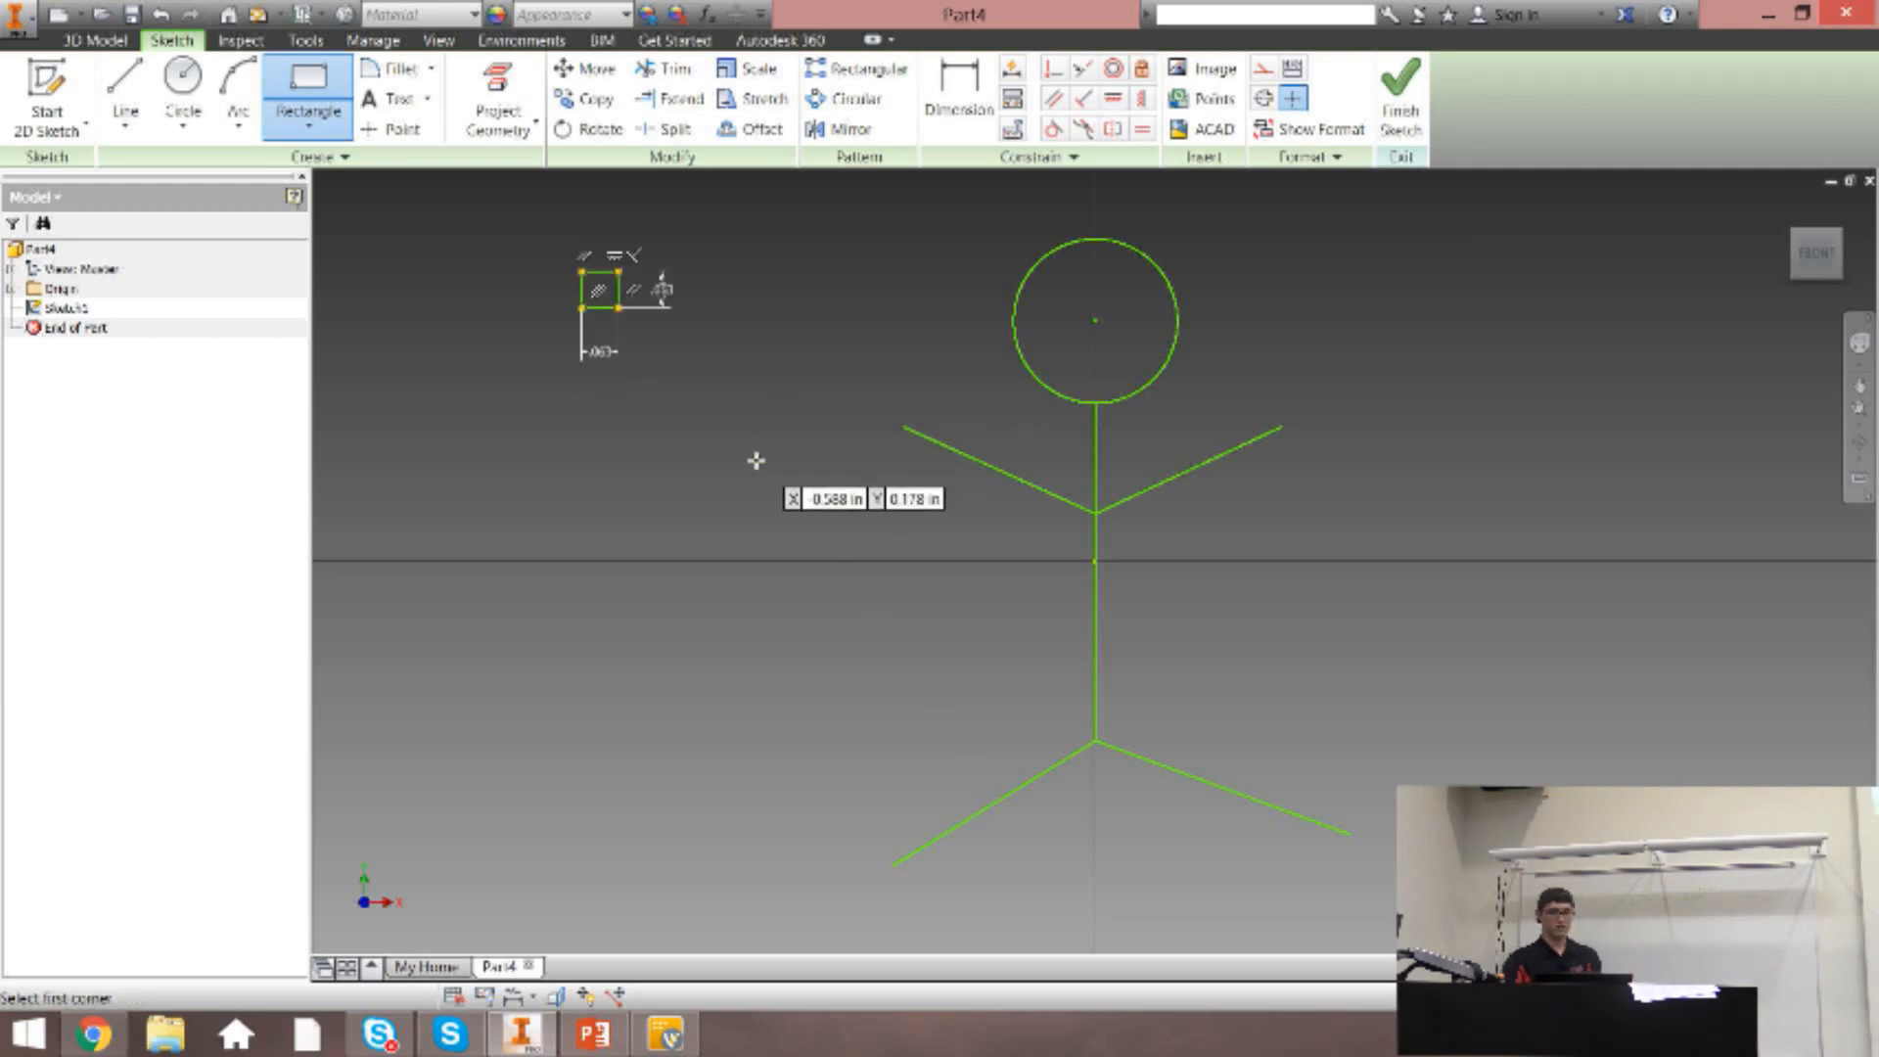
pyautogui.press('Escape')
# Sketch a tilted three-point rectangle with sides of about 0.4 in beside the figure, below the small square, and undo it.
pyautogui.click(309, 125)
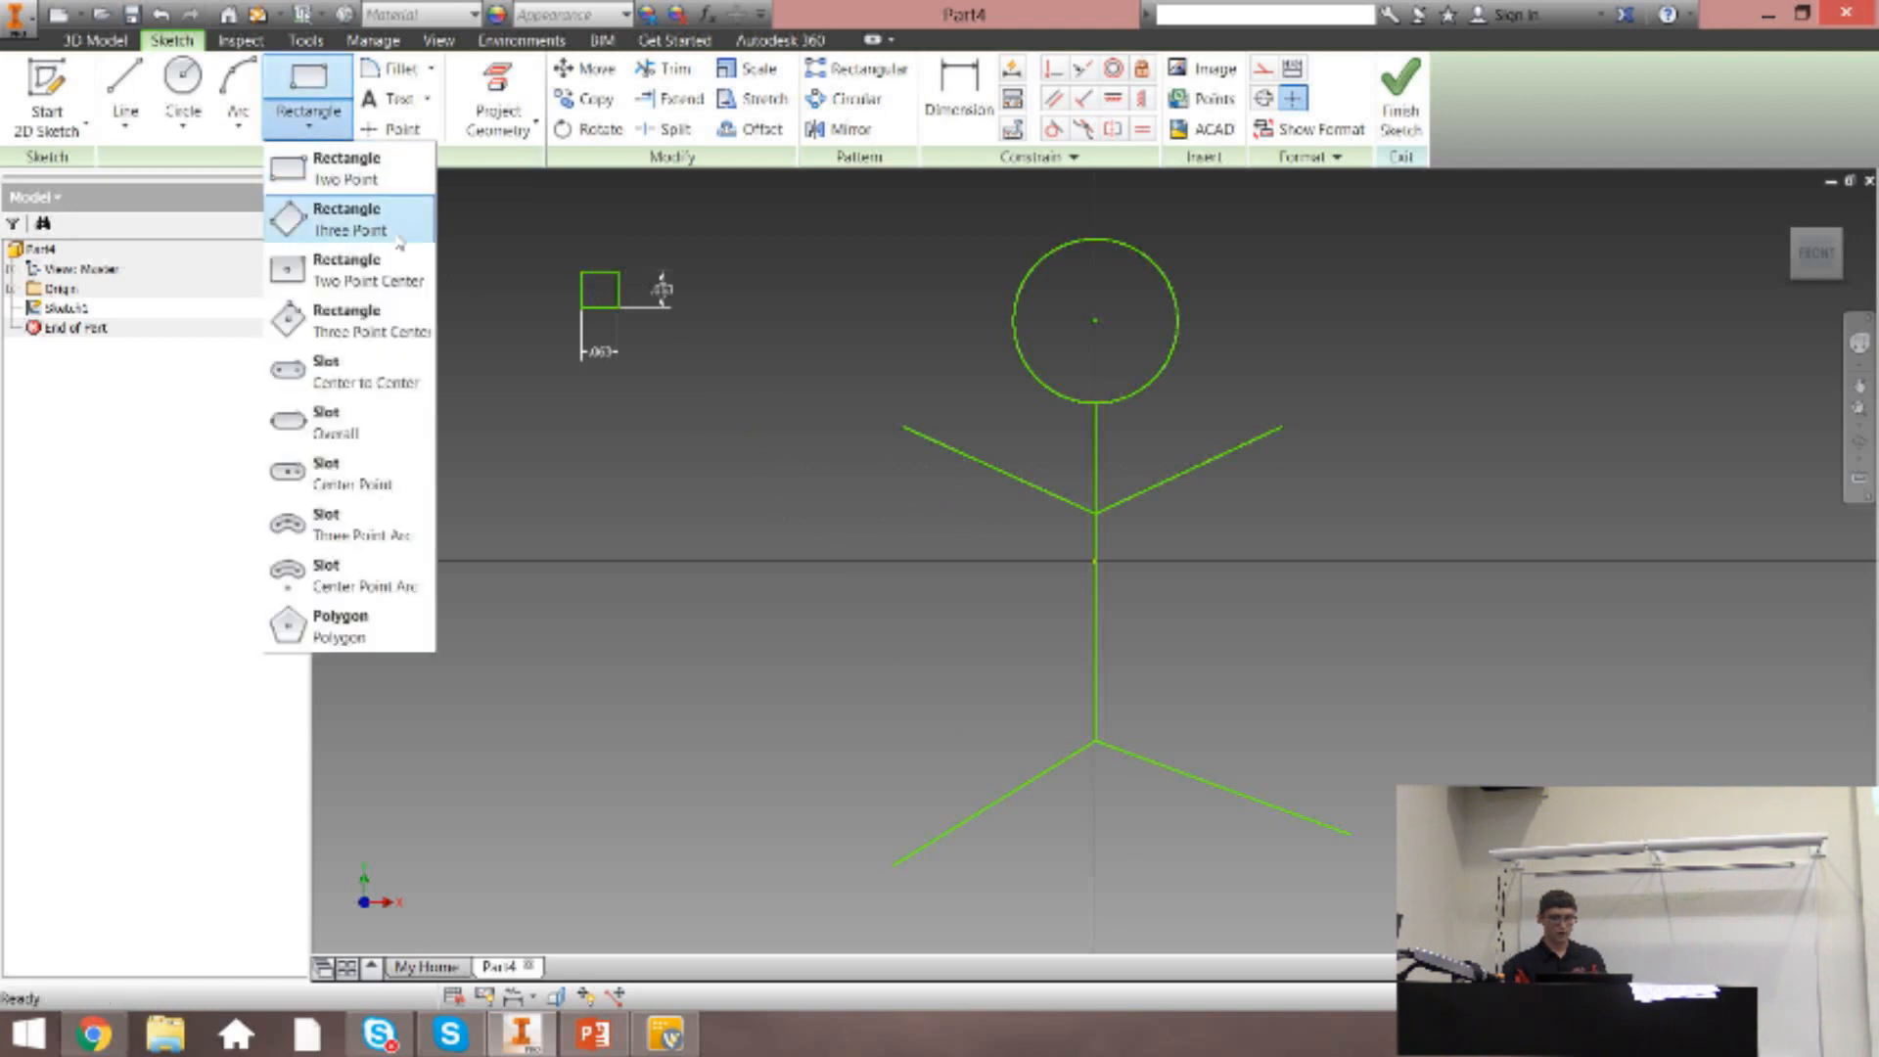
pyautogui.click(355, 224)
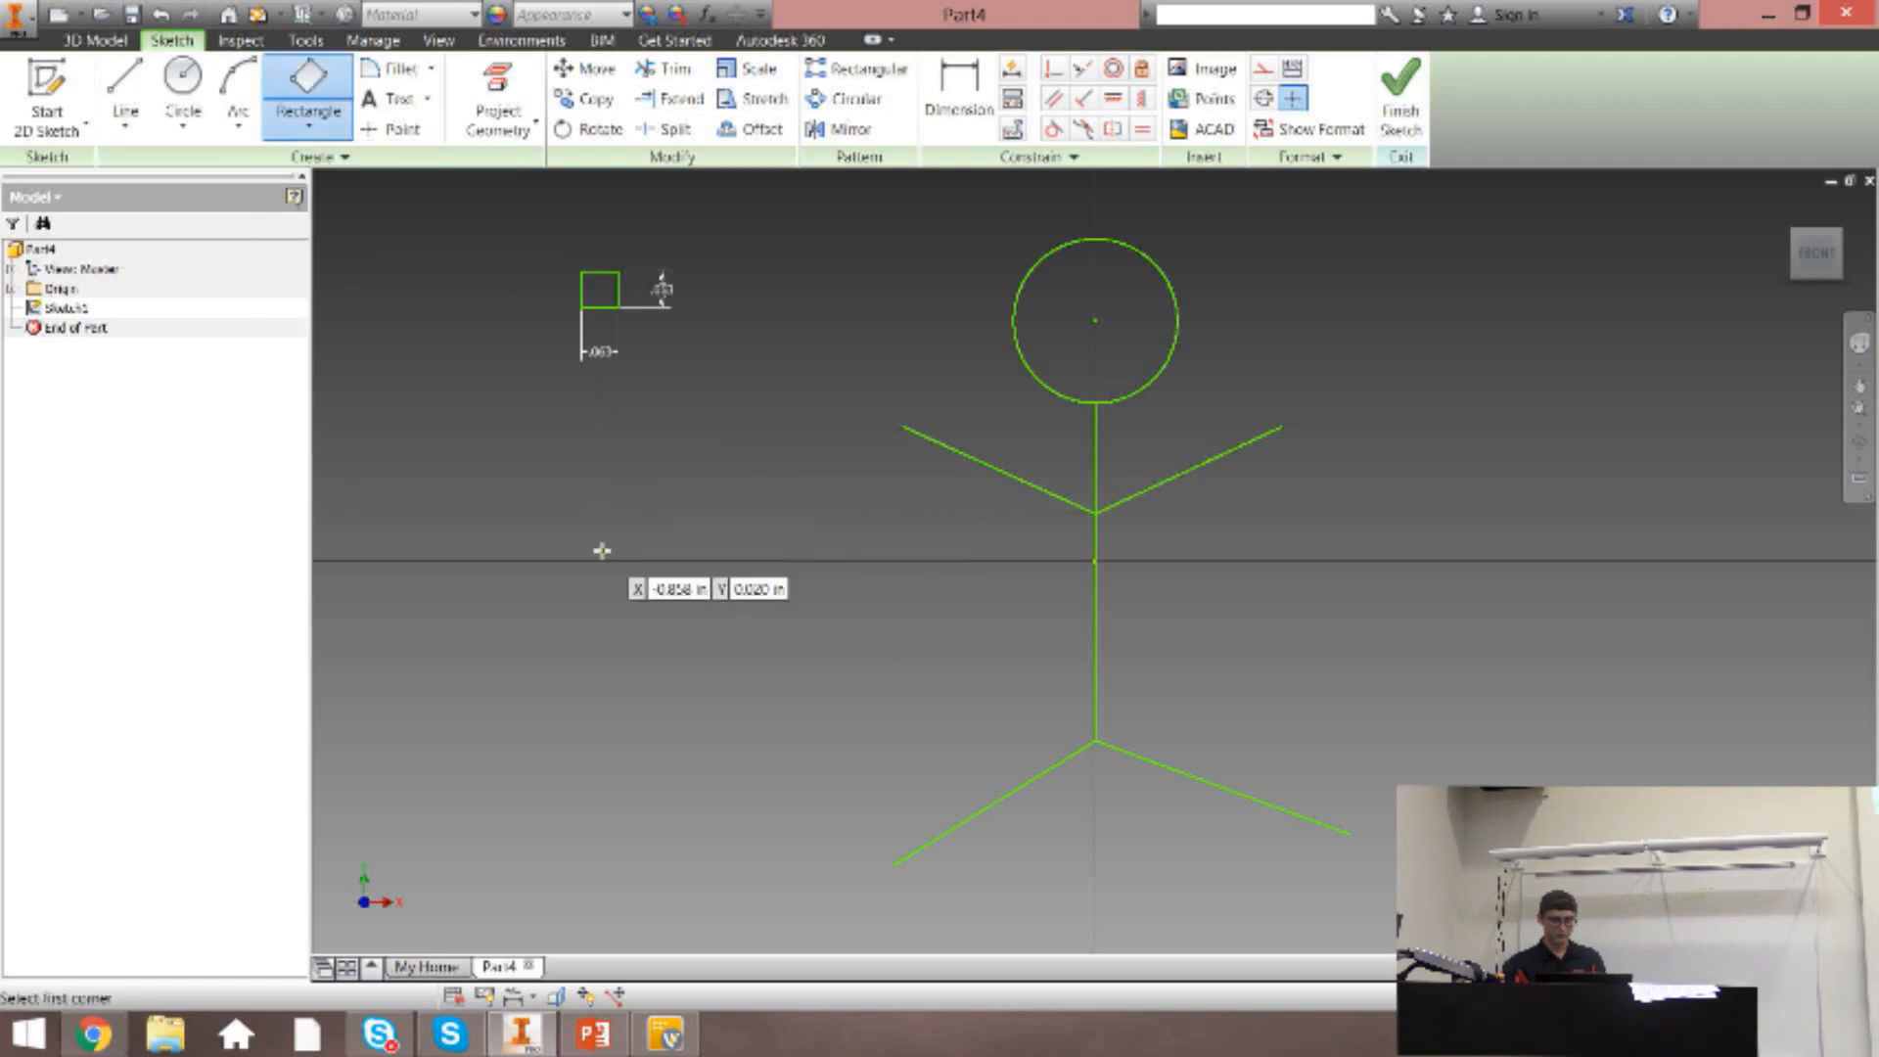
pyautogui.click(553, 620)
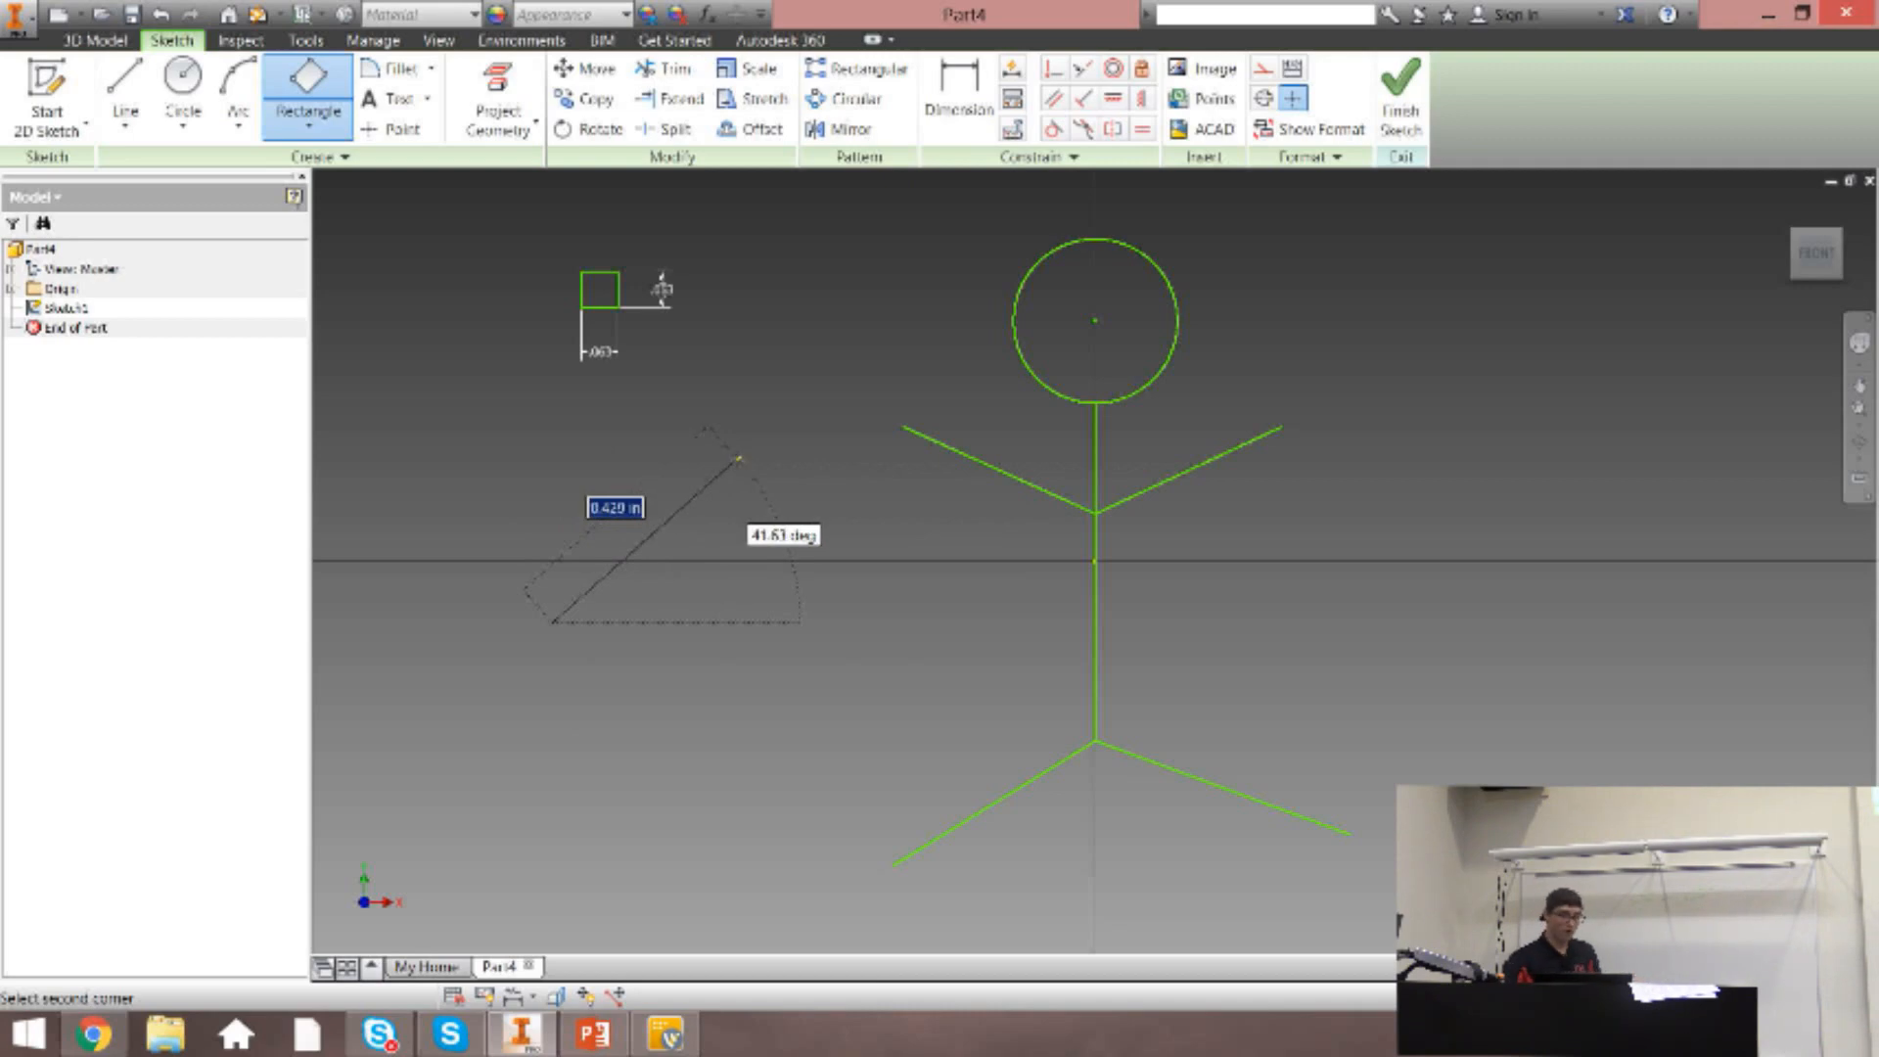
pyautogui.click(734, 472)
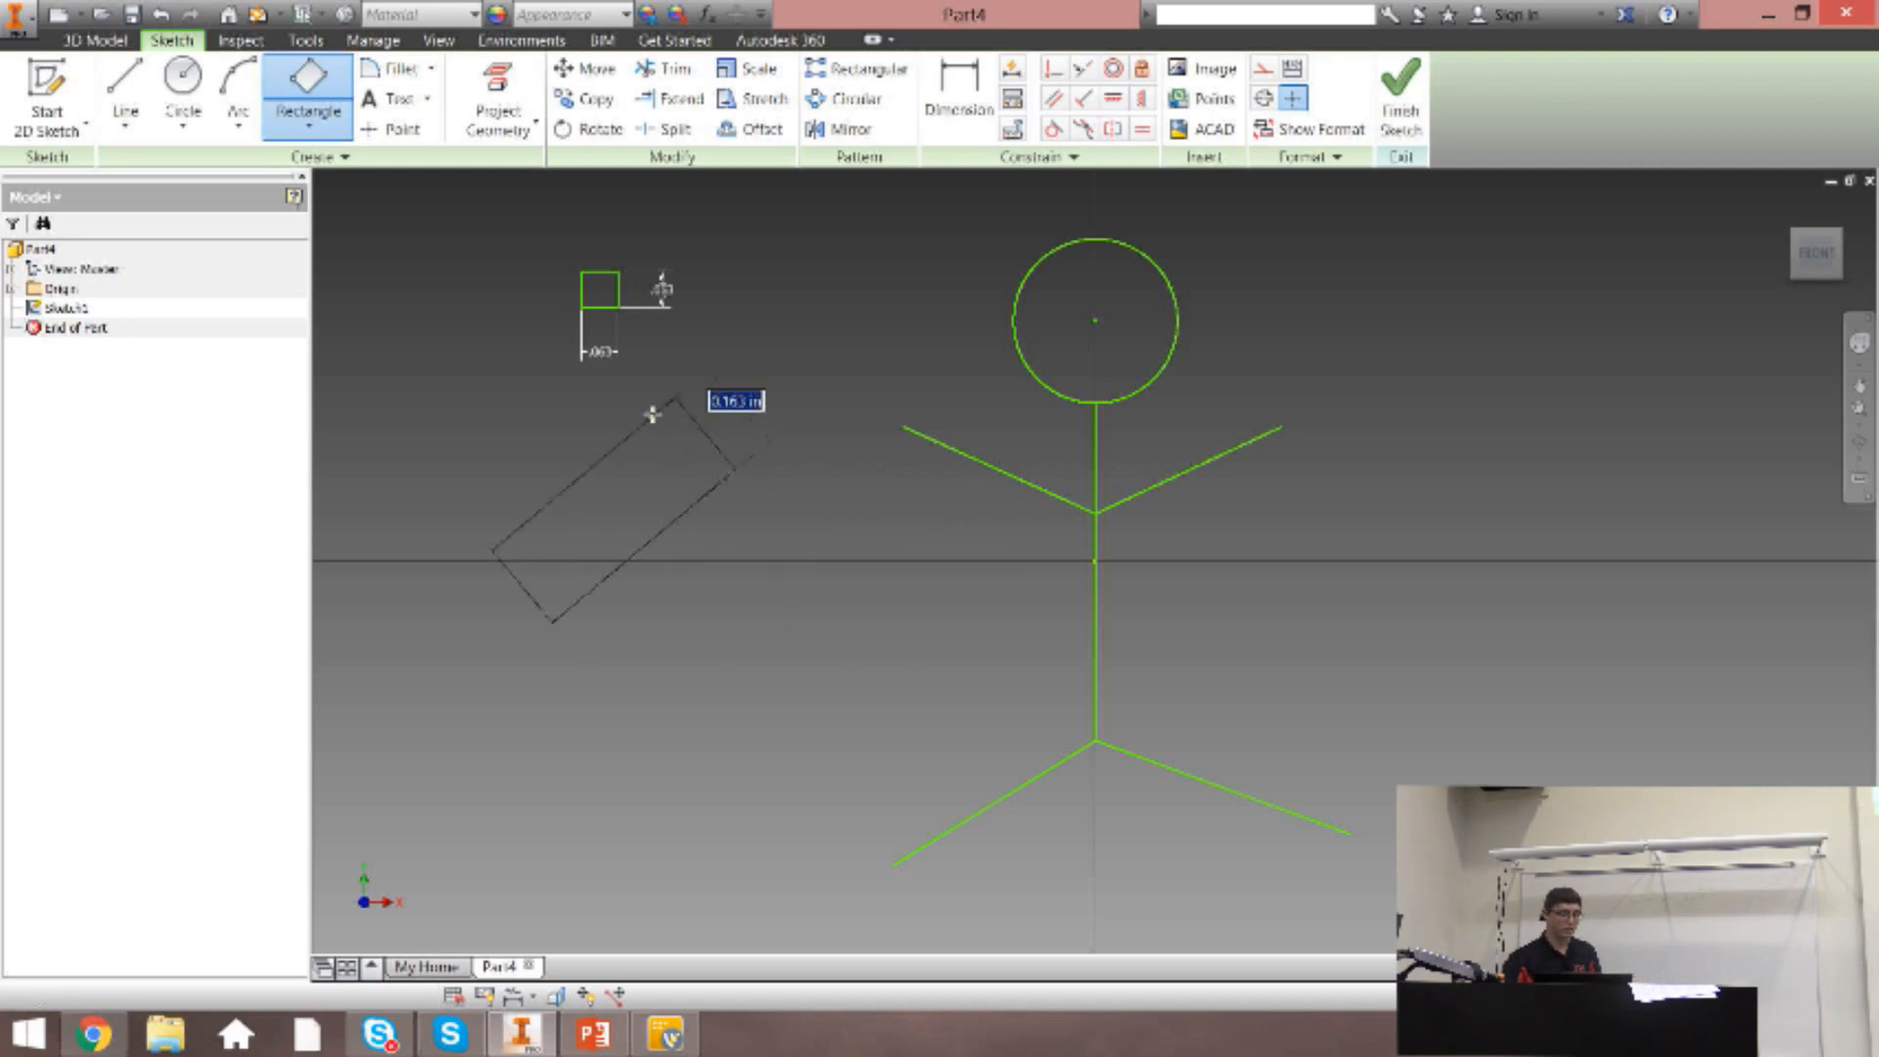
pyautogui.click(878, 648)
pyautogui.press('Escape')
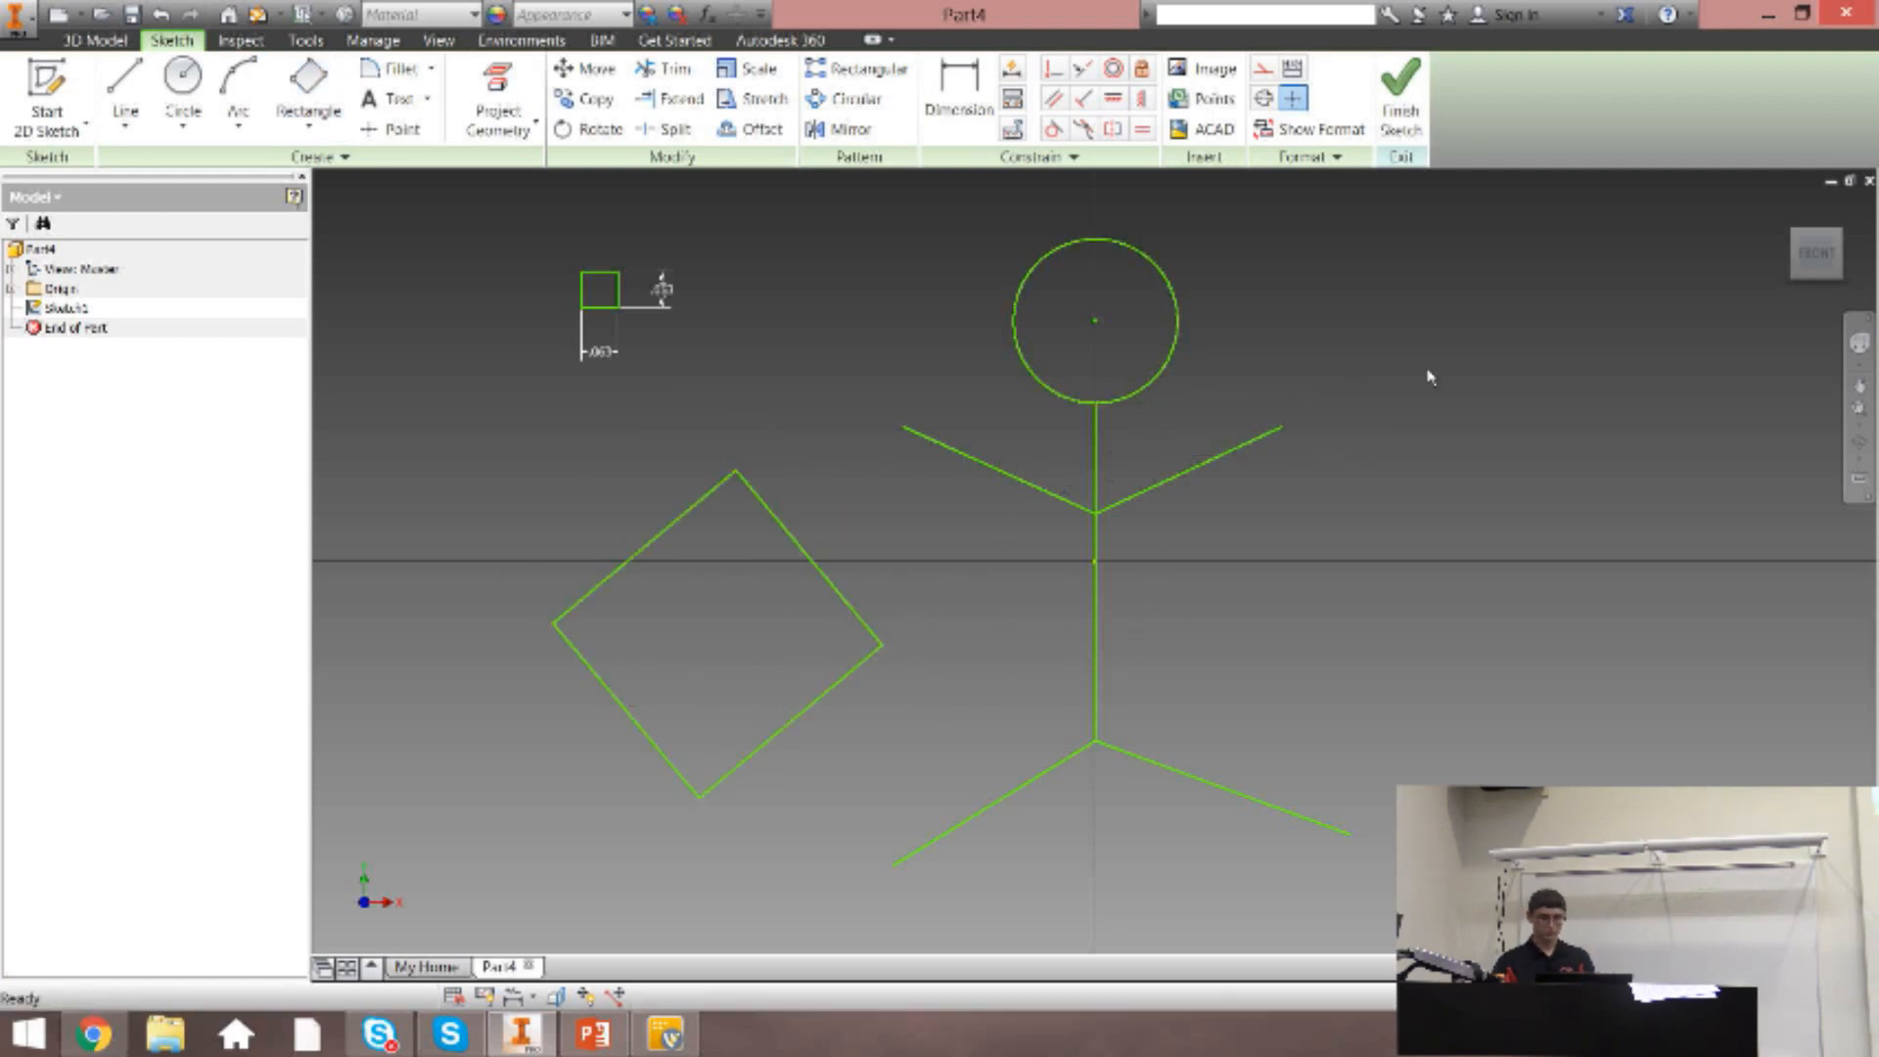
pyautogui.click(308, 123)
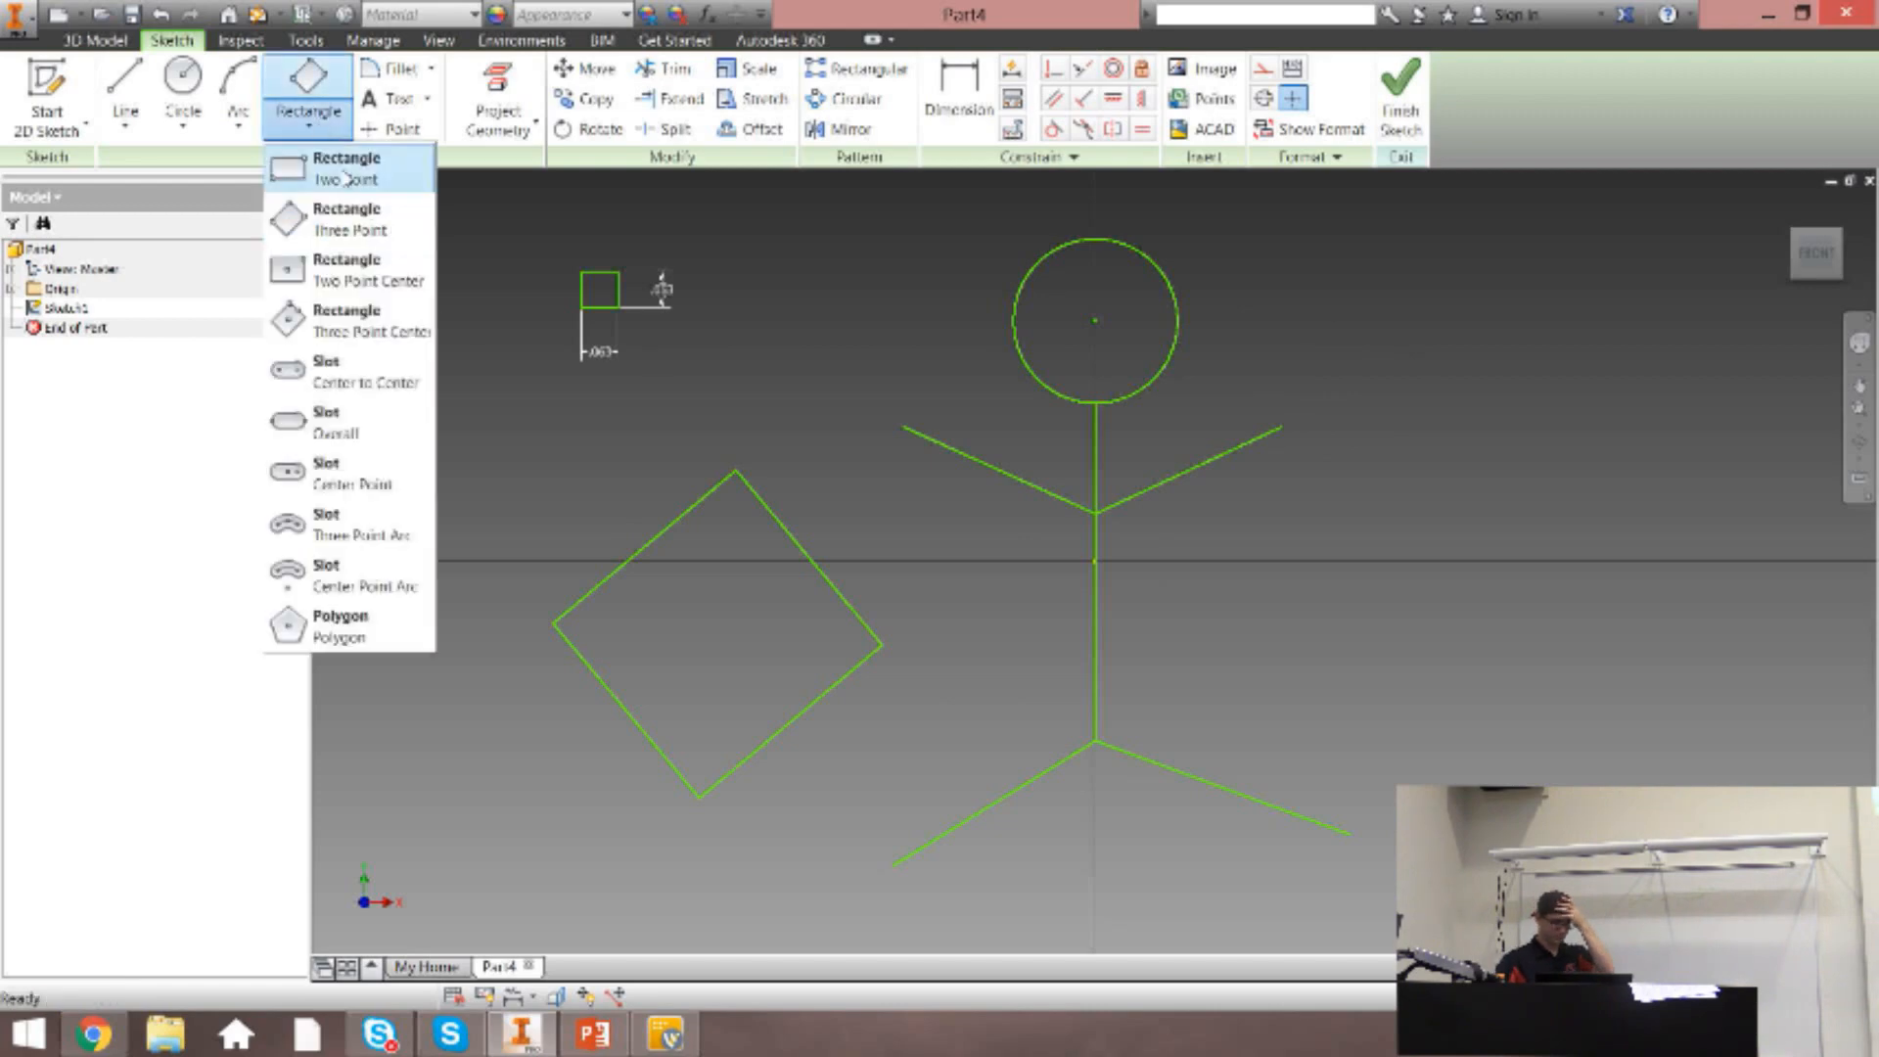
pyautogui.click(474, 260)
pyautogui.hotkey('ctrl', 'z')
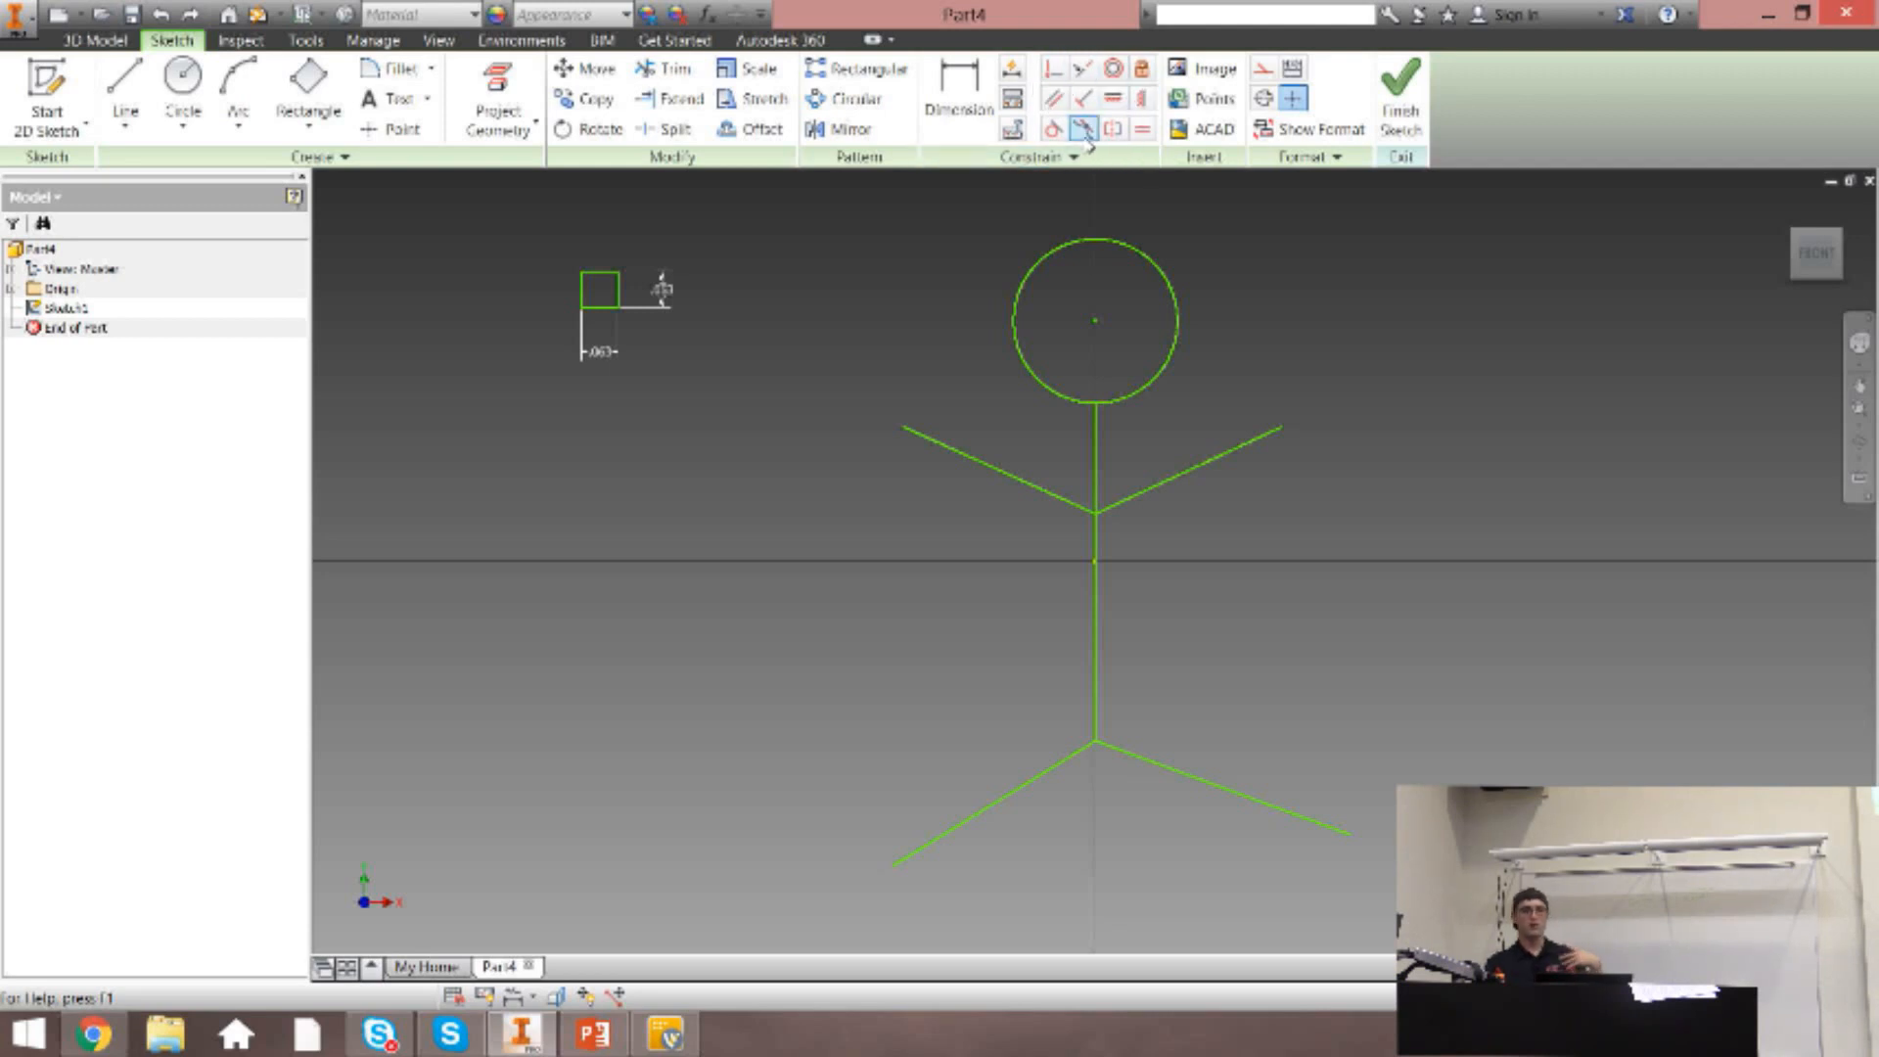
# Preview a diameter dimension on the head circle and a distance dimension from its center to the origin, and cancel both.
pyautogui.click(947, 122)
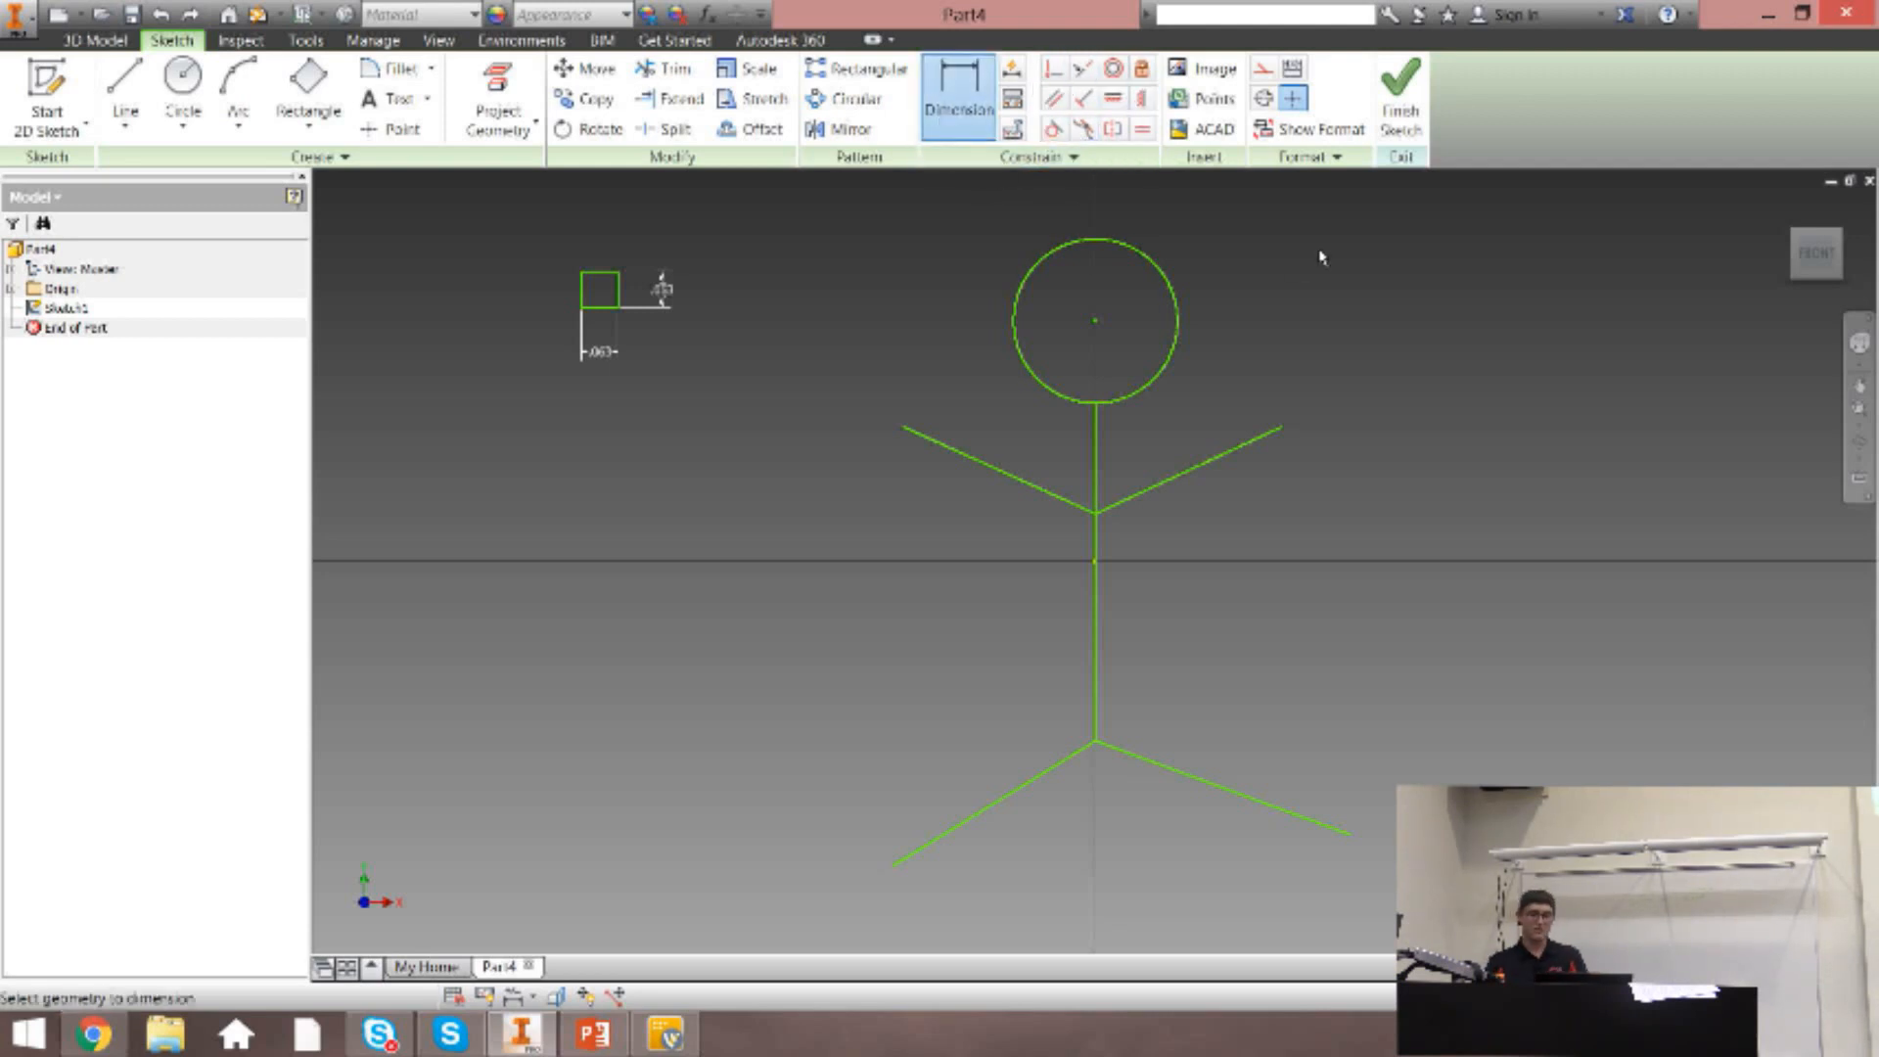
pyautogui.click(1176, 343)
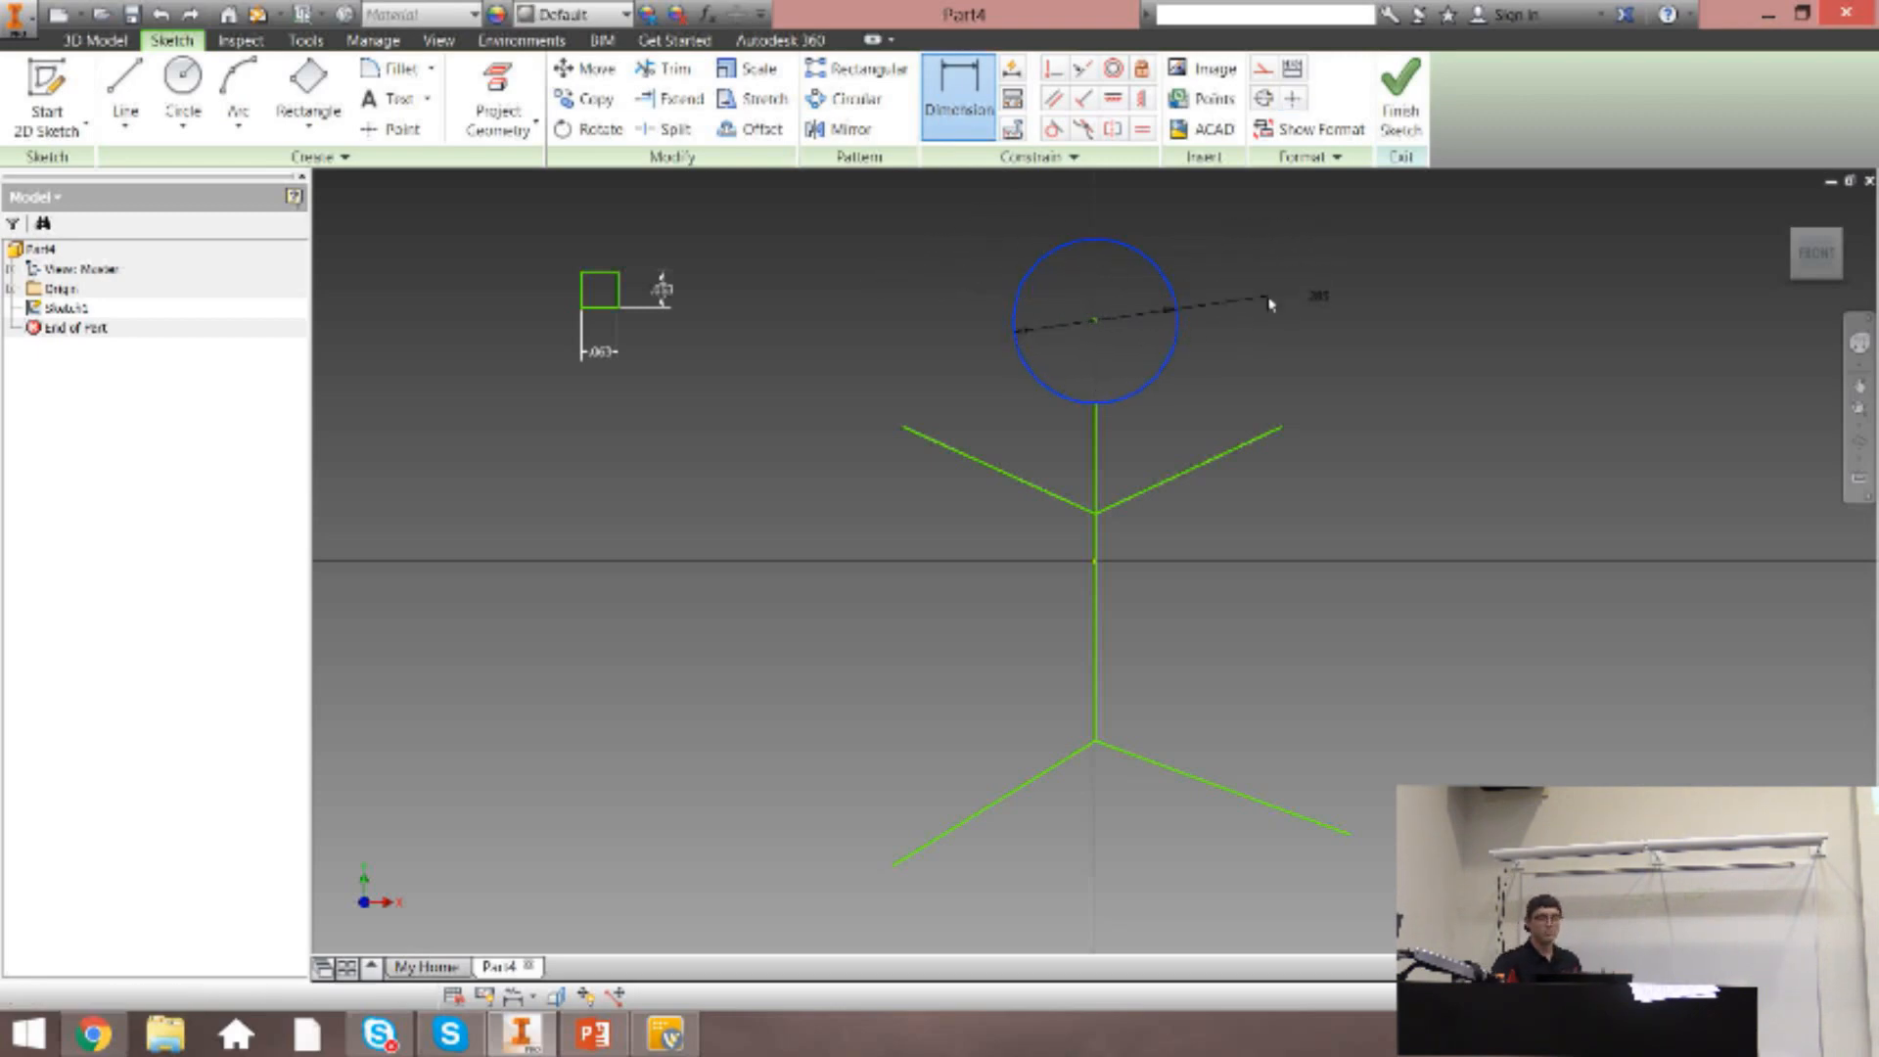
pyautogui.press('Escape')
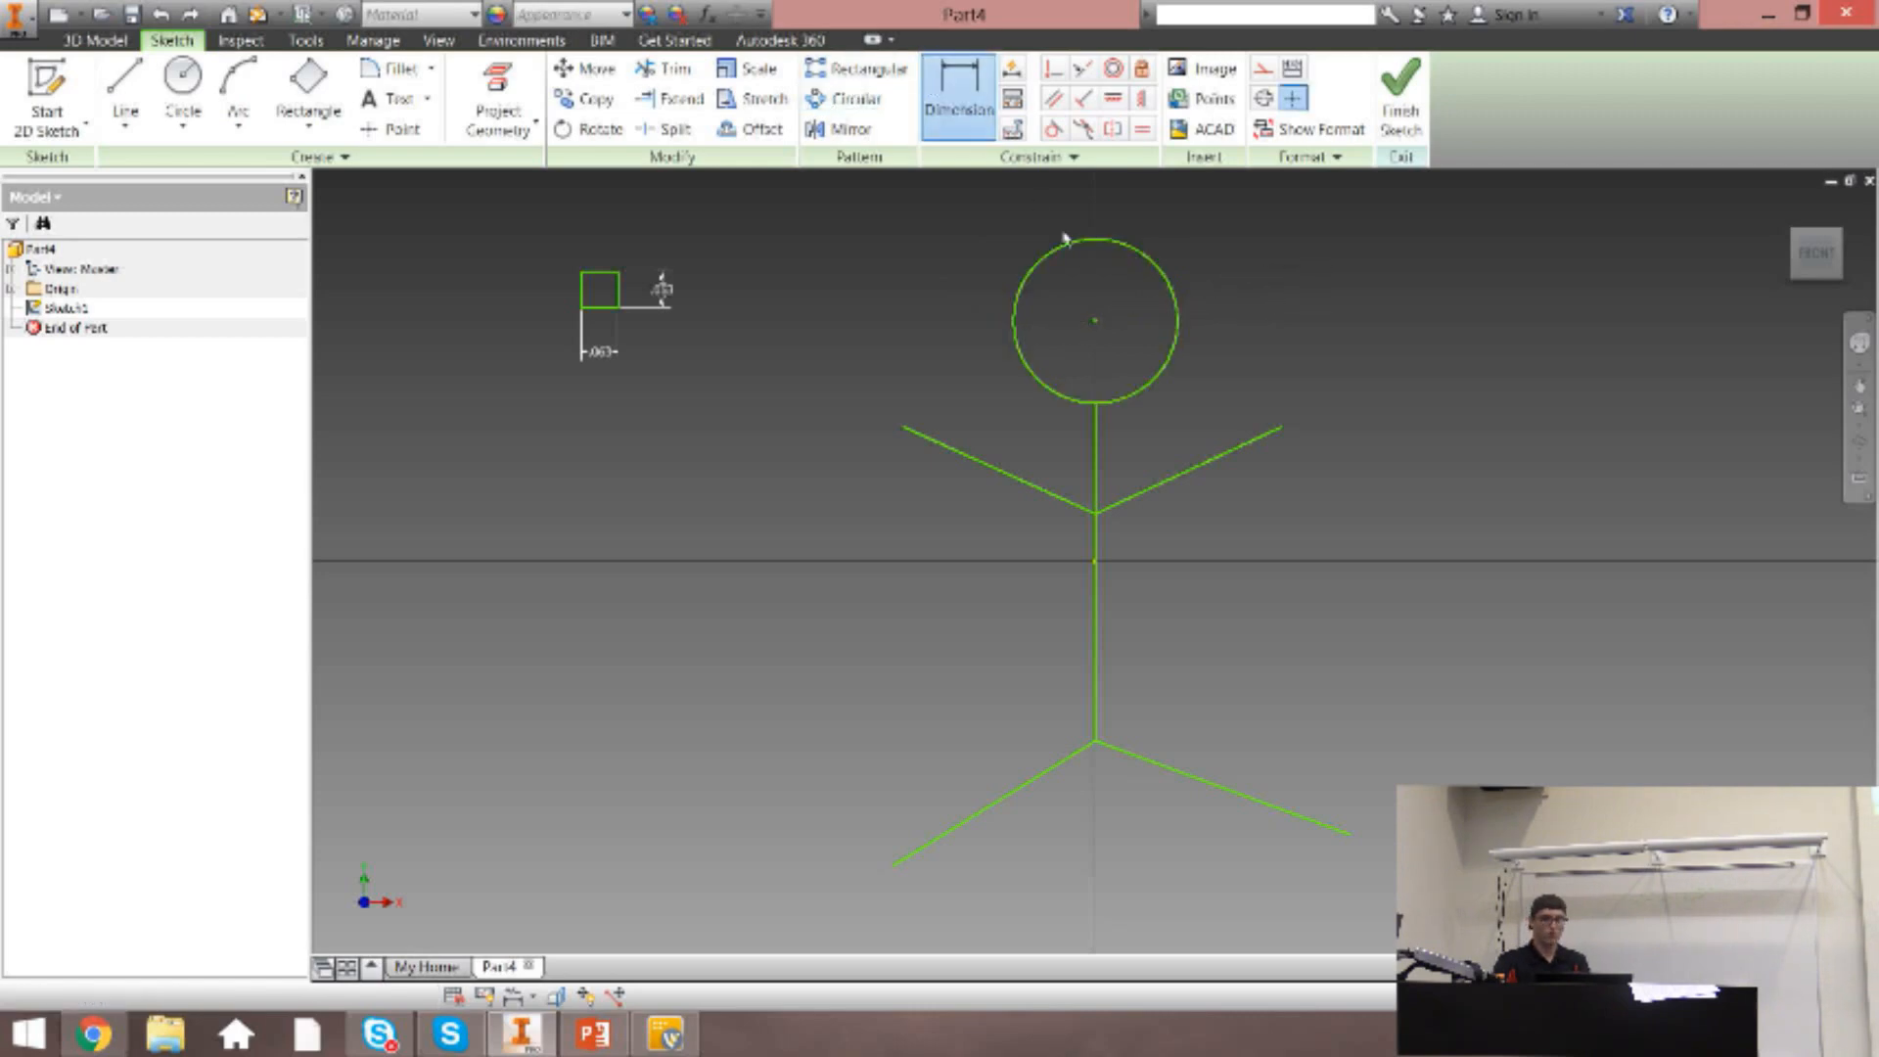
pyautogui.click(1096, 323)
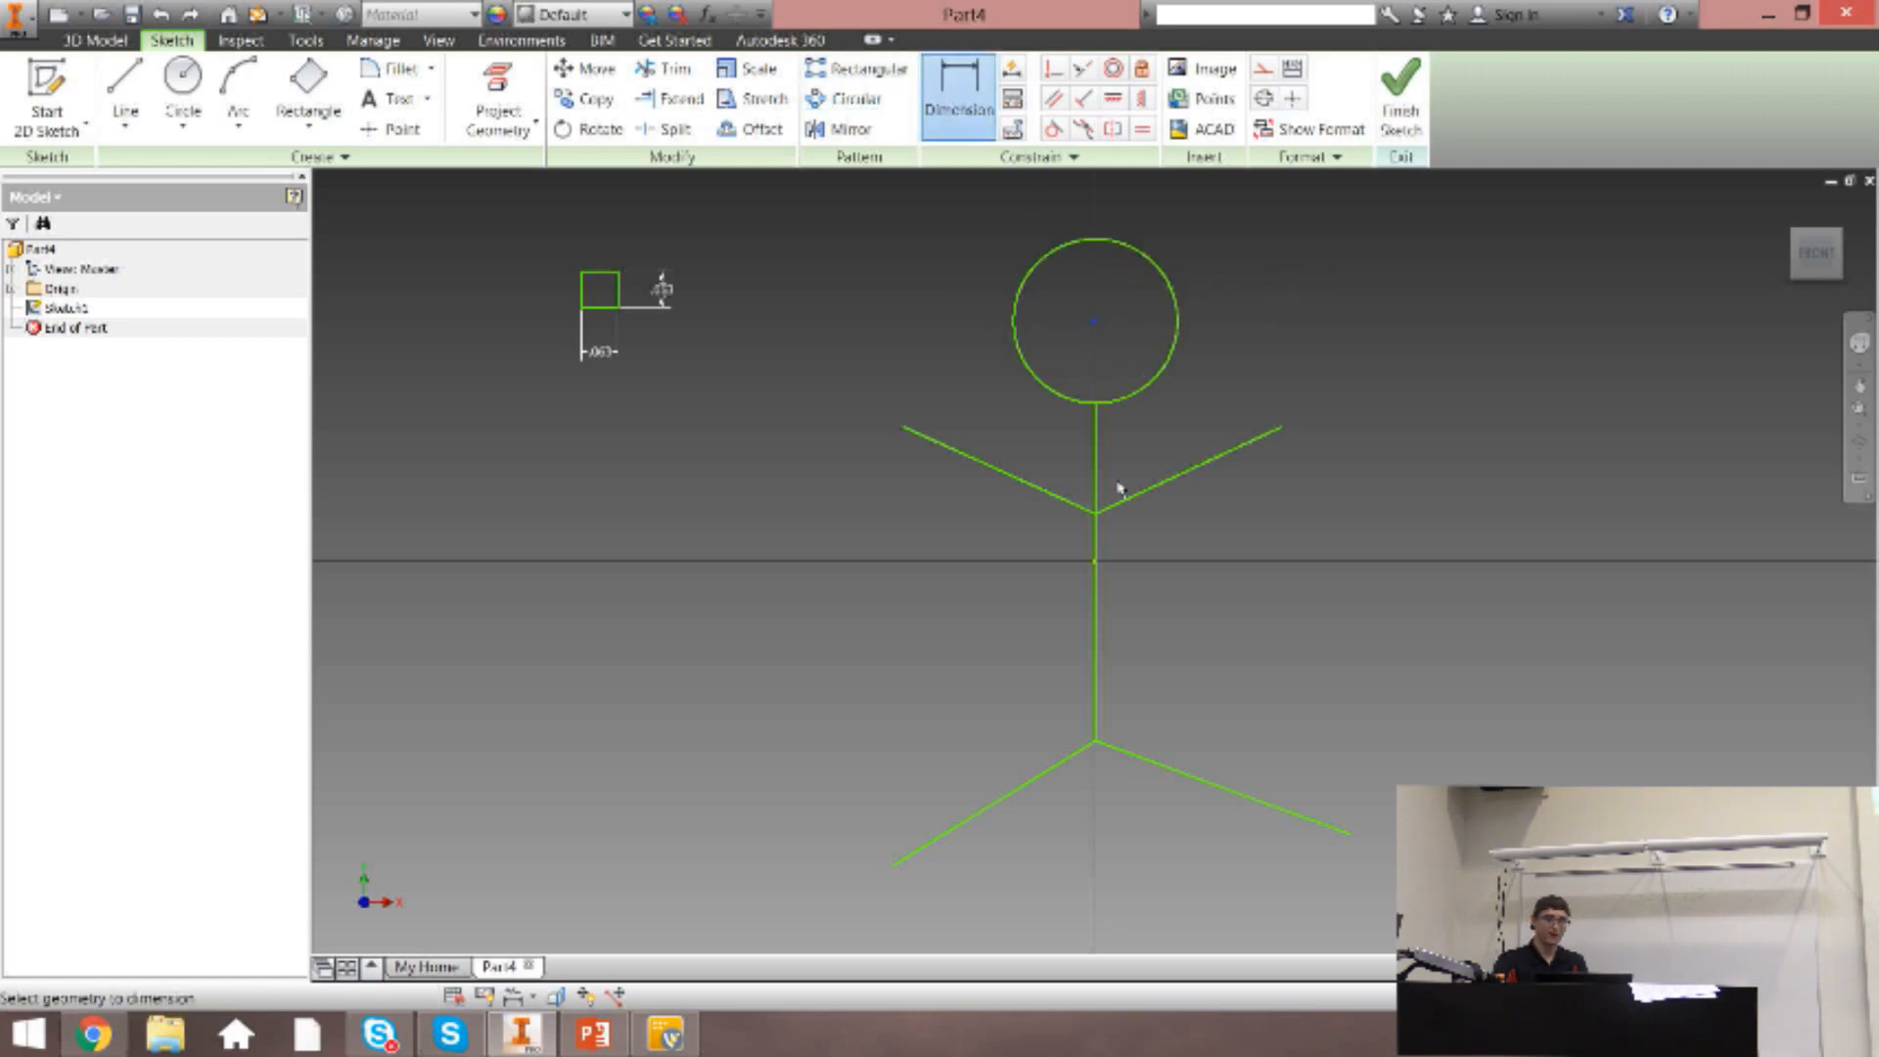
pyautogui.click(1097, 564)
pyautogui.press('Escape')
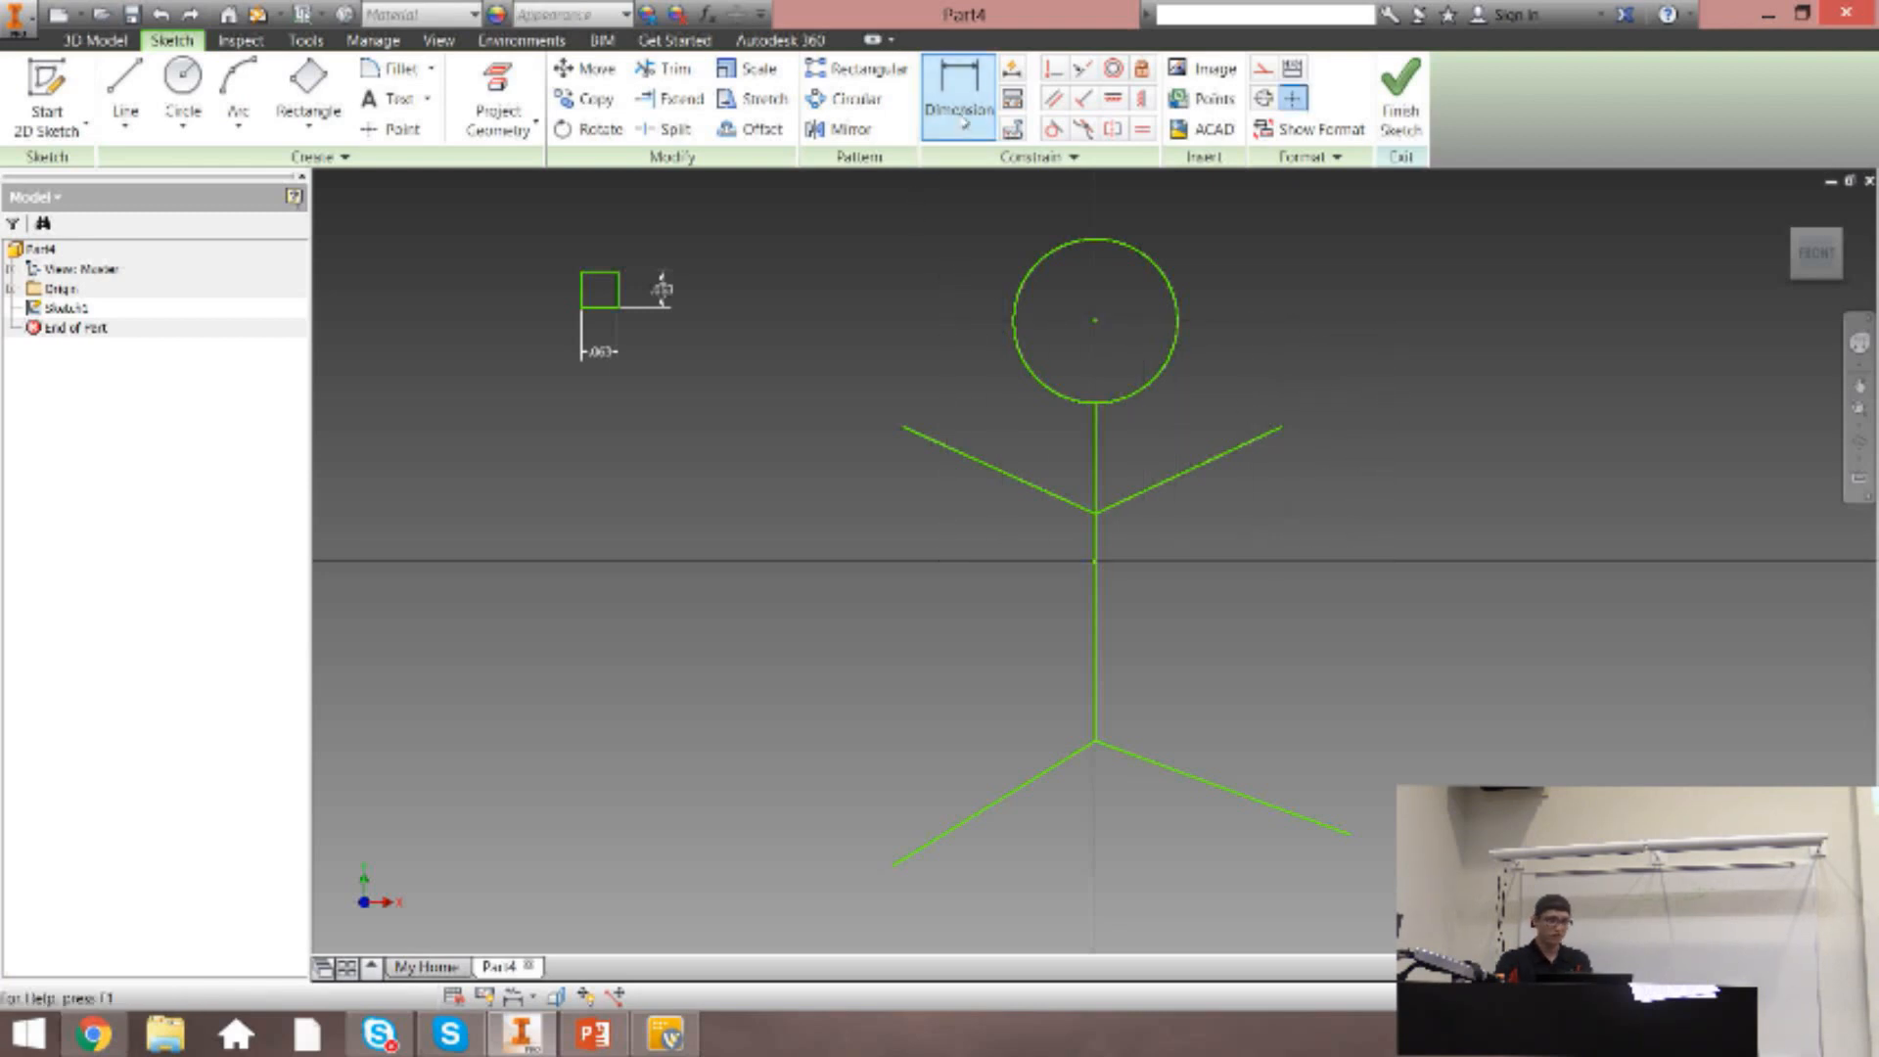
# Start a dimension on the stick figure's right arm line and compare its aligned, vertical and horizontal orientations.
pyautogui.click(965, 118)
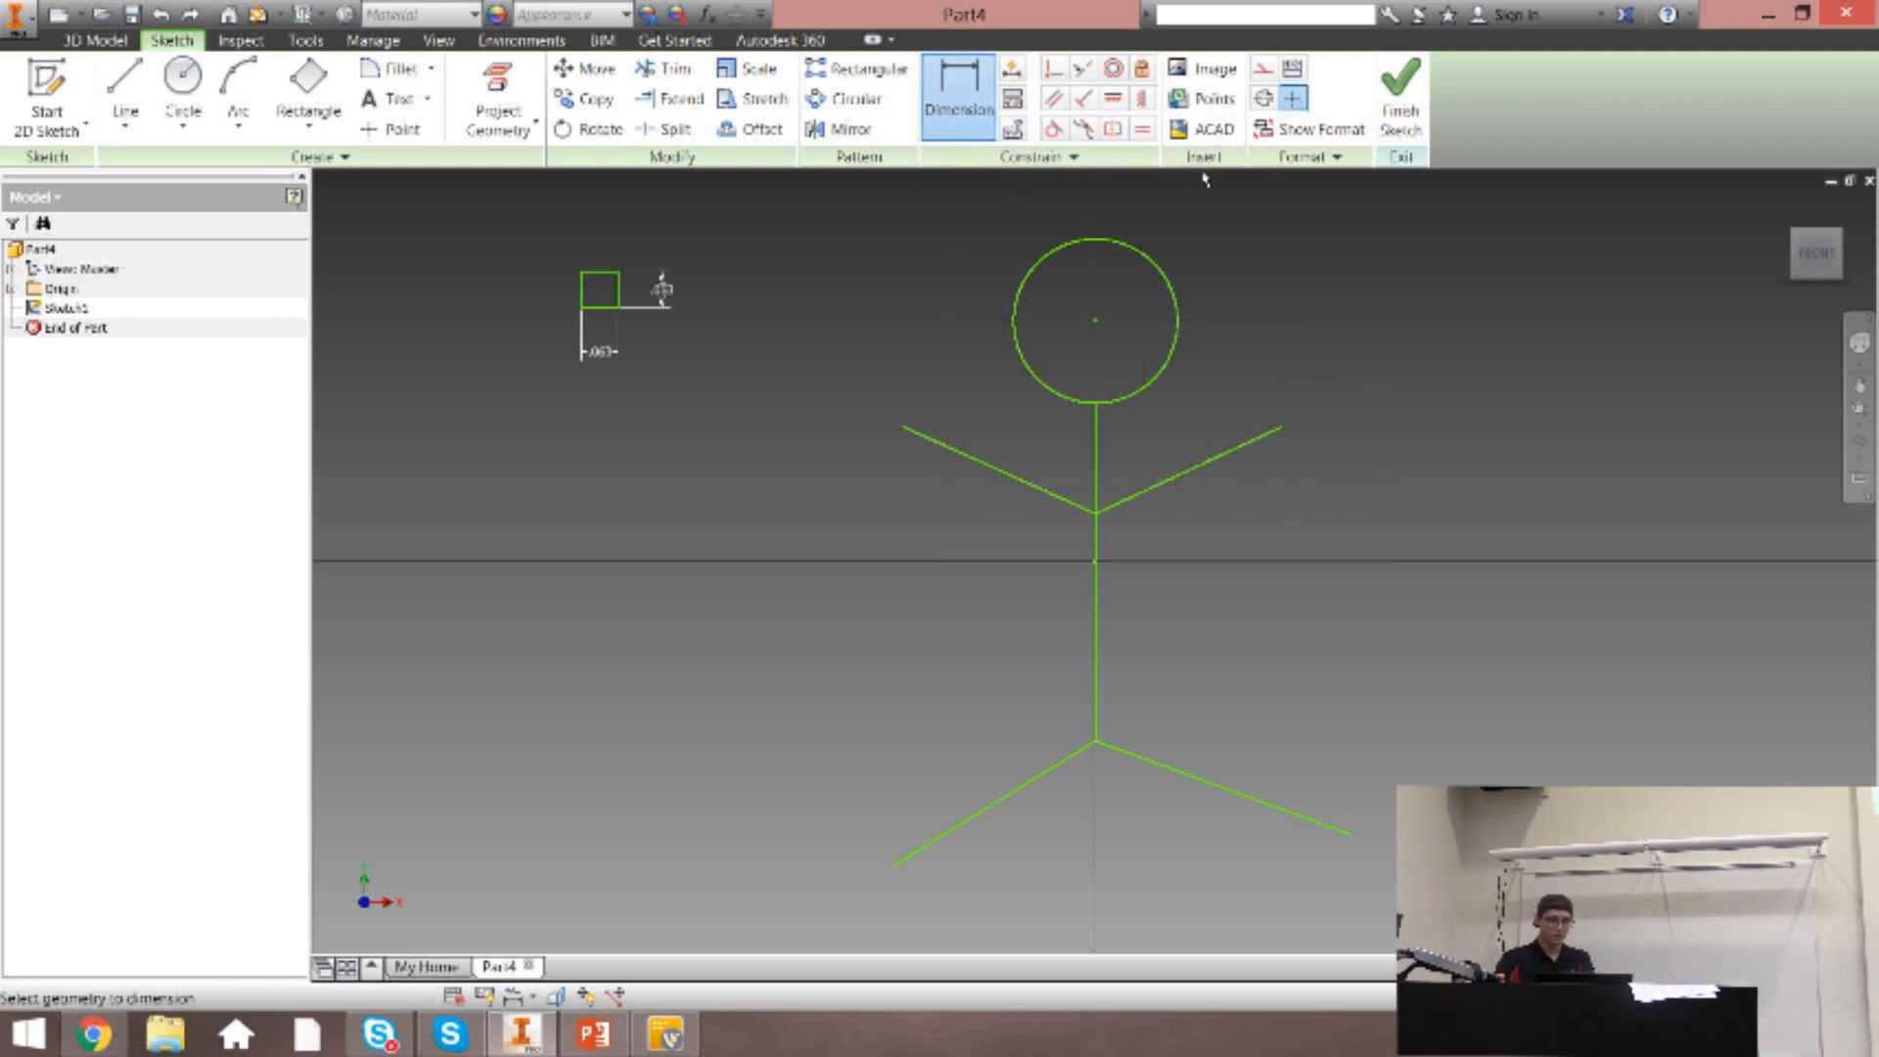
pyautogui.click(1248, 453)
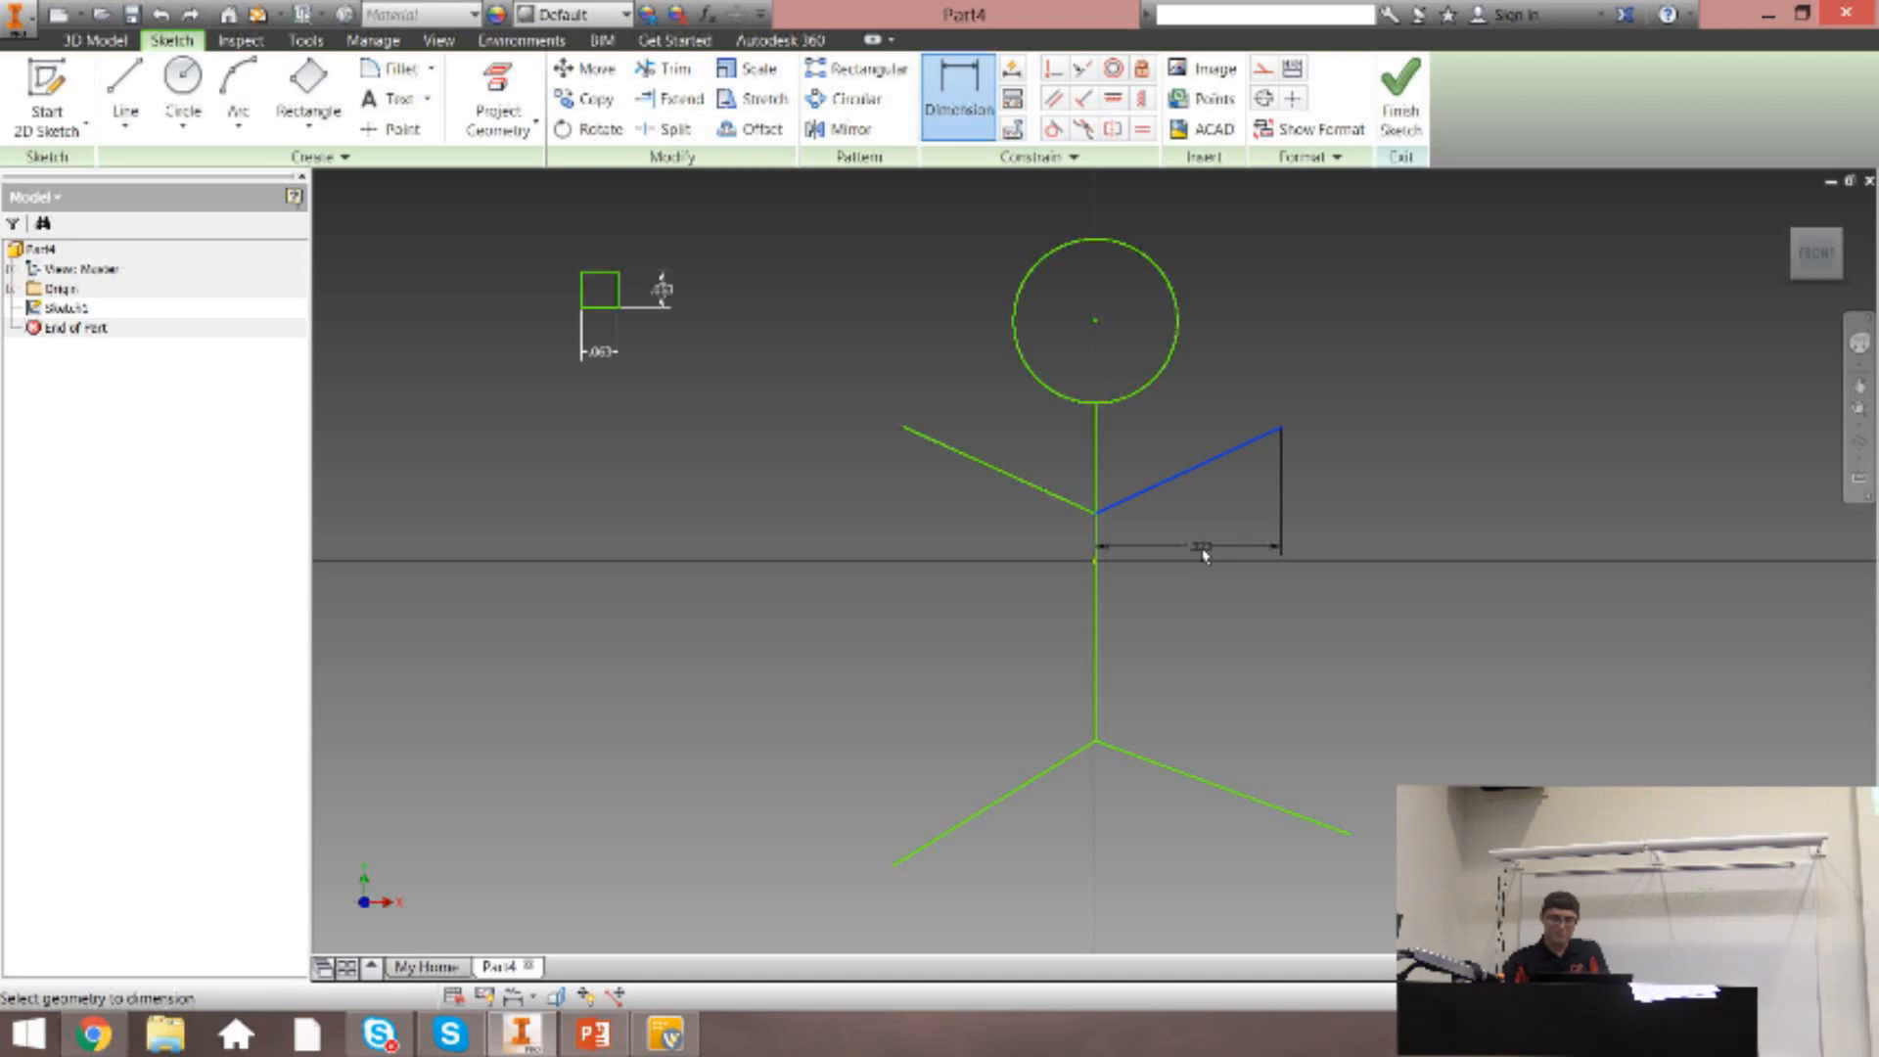
pyautogui.rightClick(1185, 516)
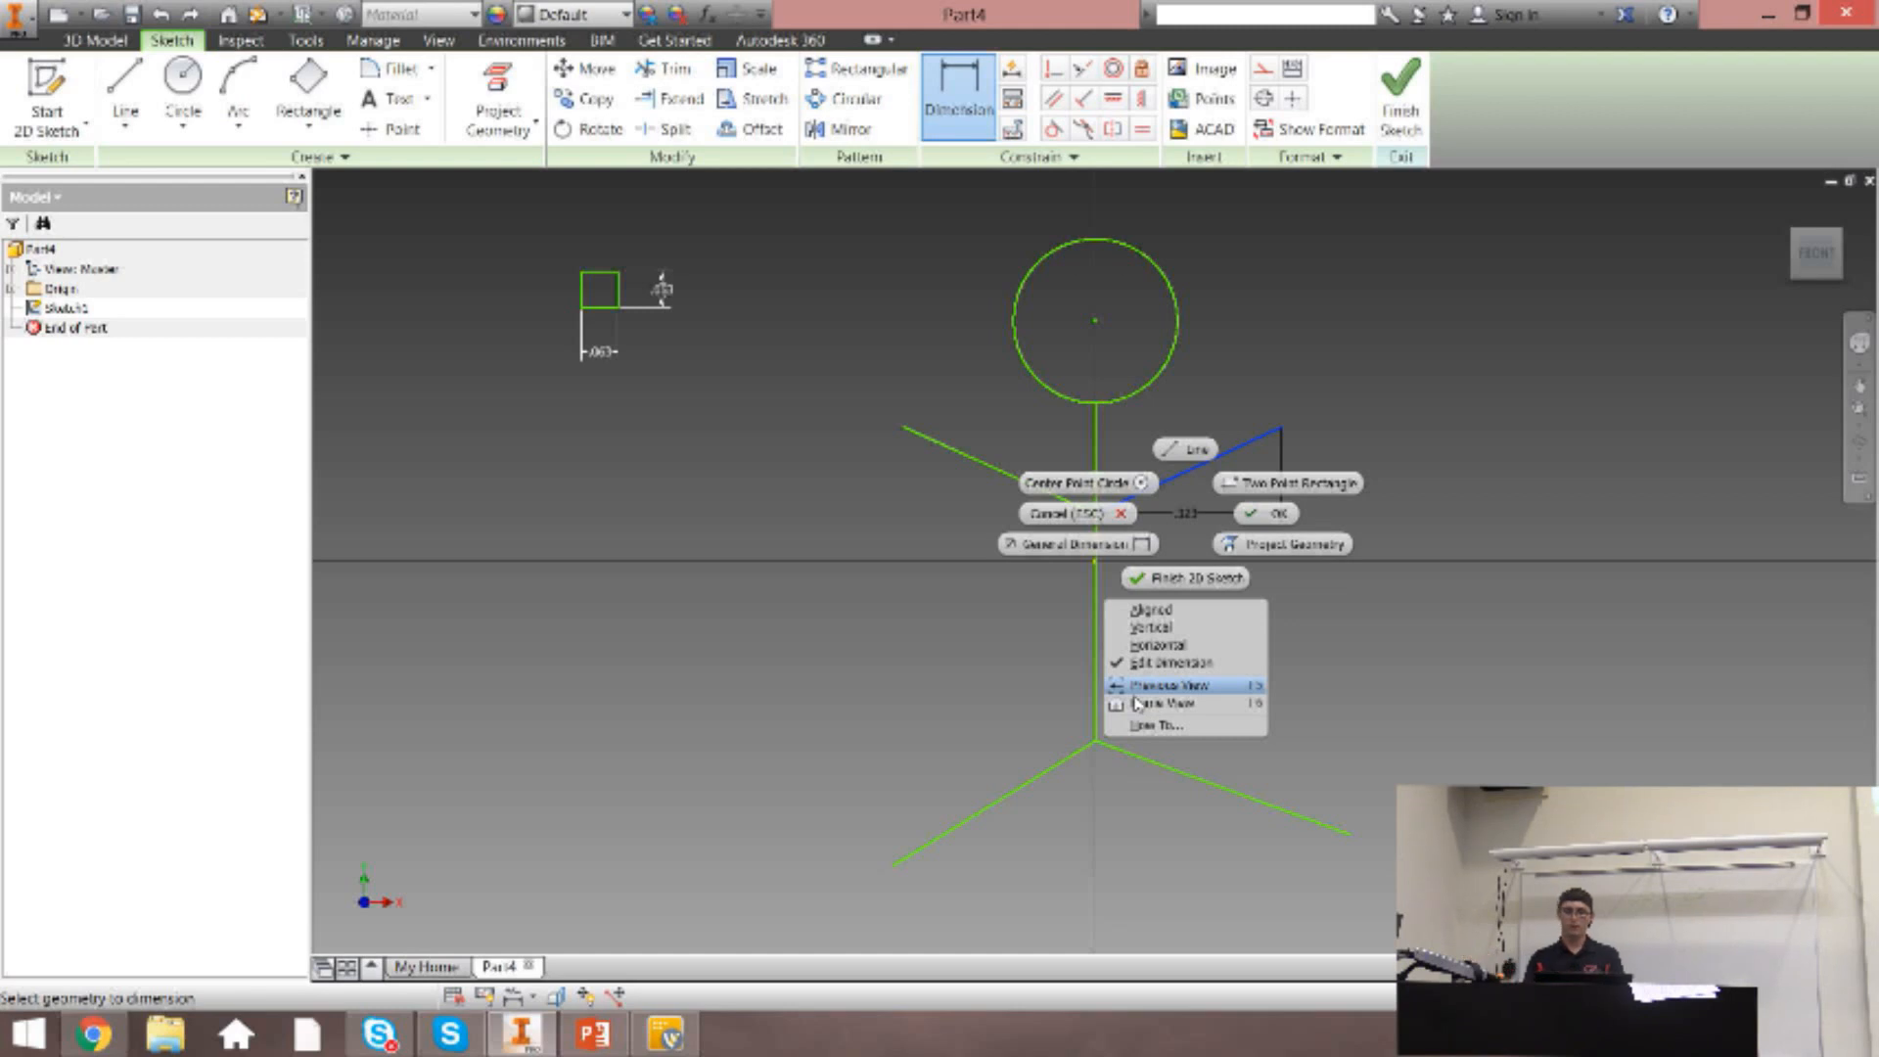
pyautogui.click(1151, 610)
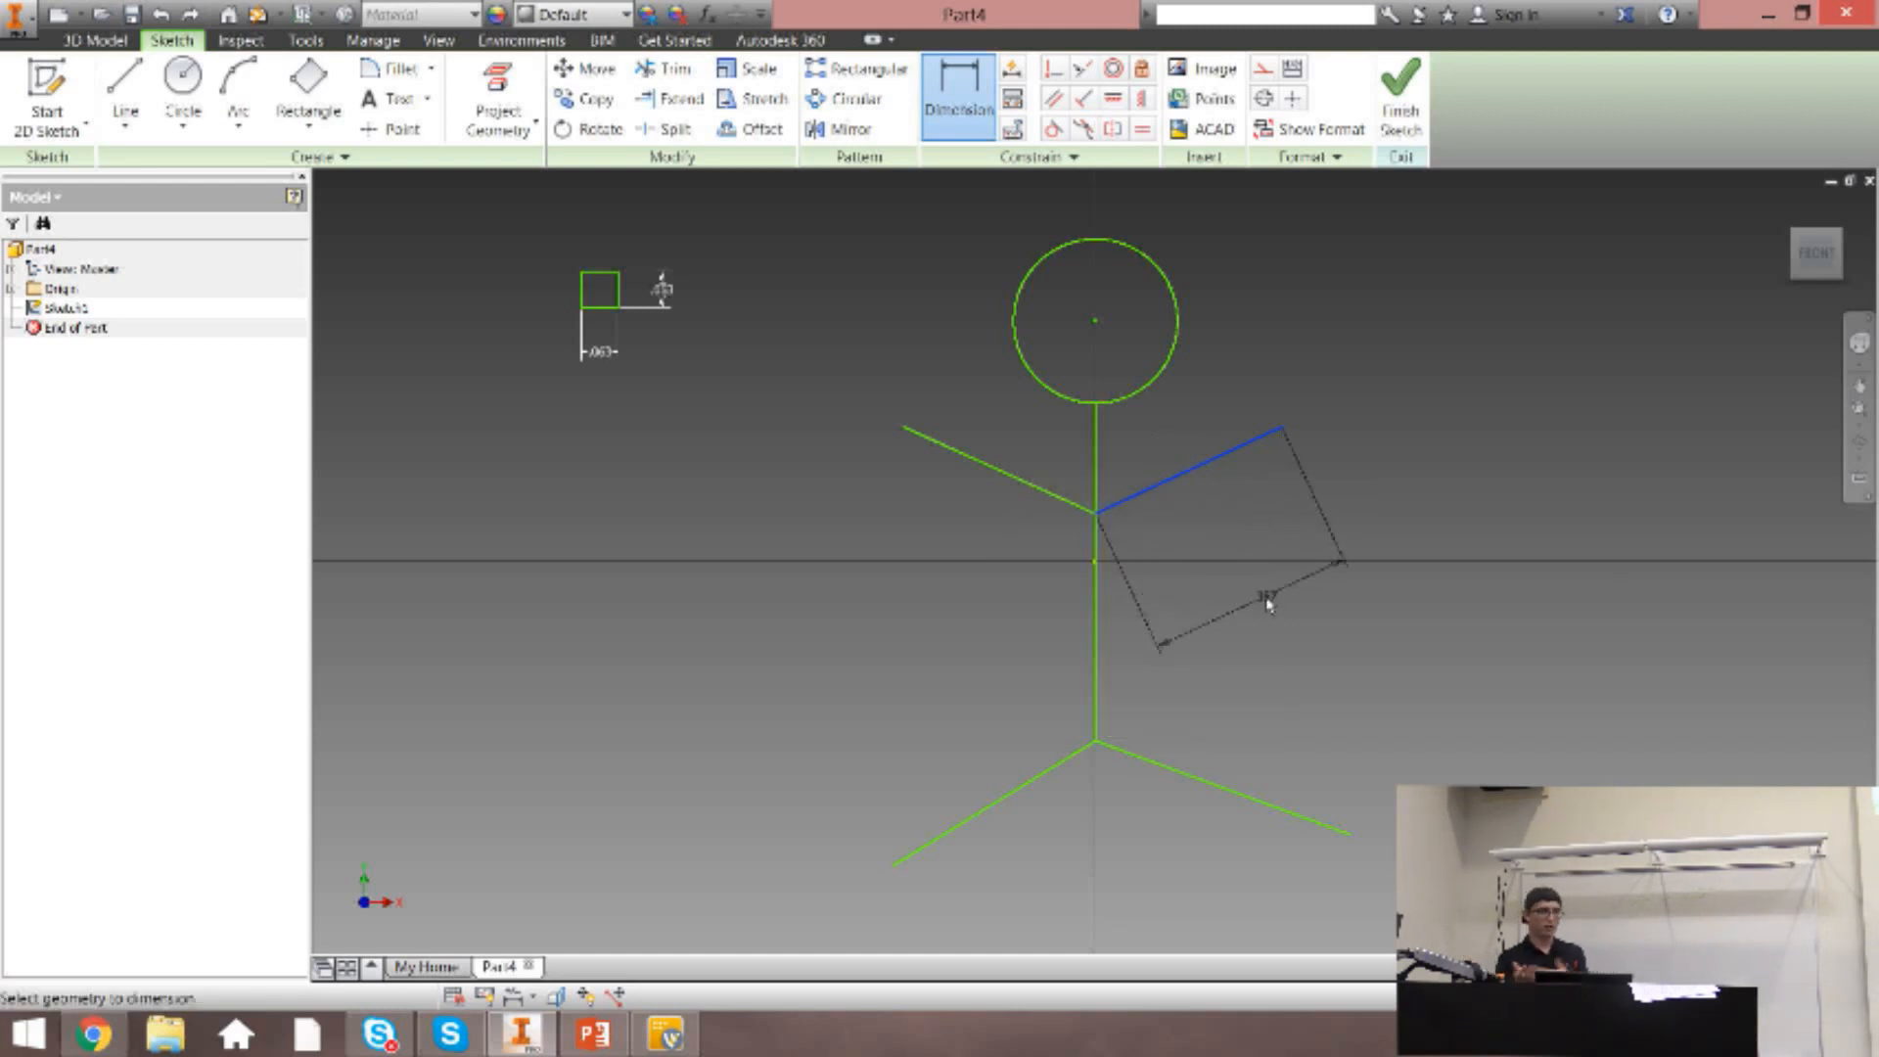
pyautogui.rightClick(1268, 604)
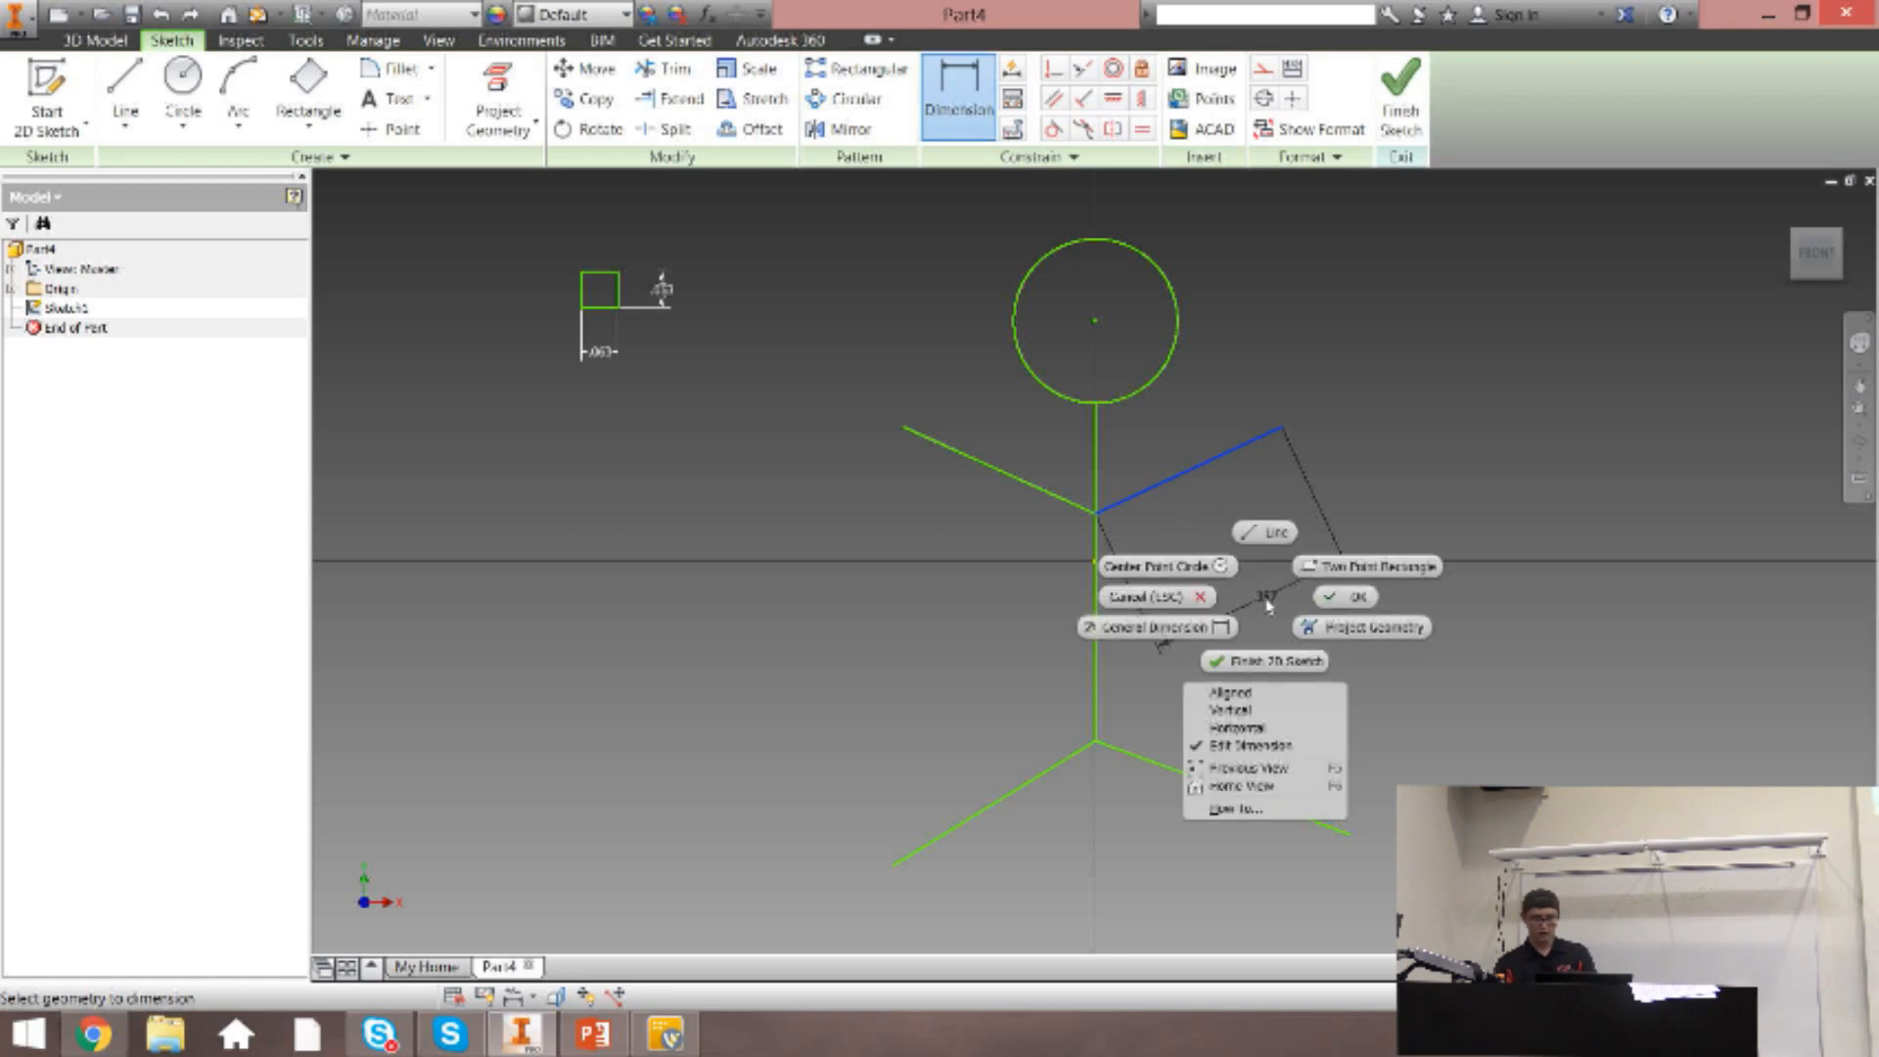
pyautogui.click(1263, 688)
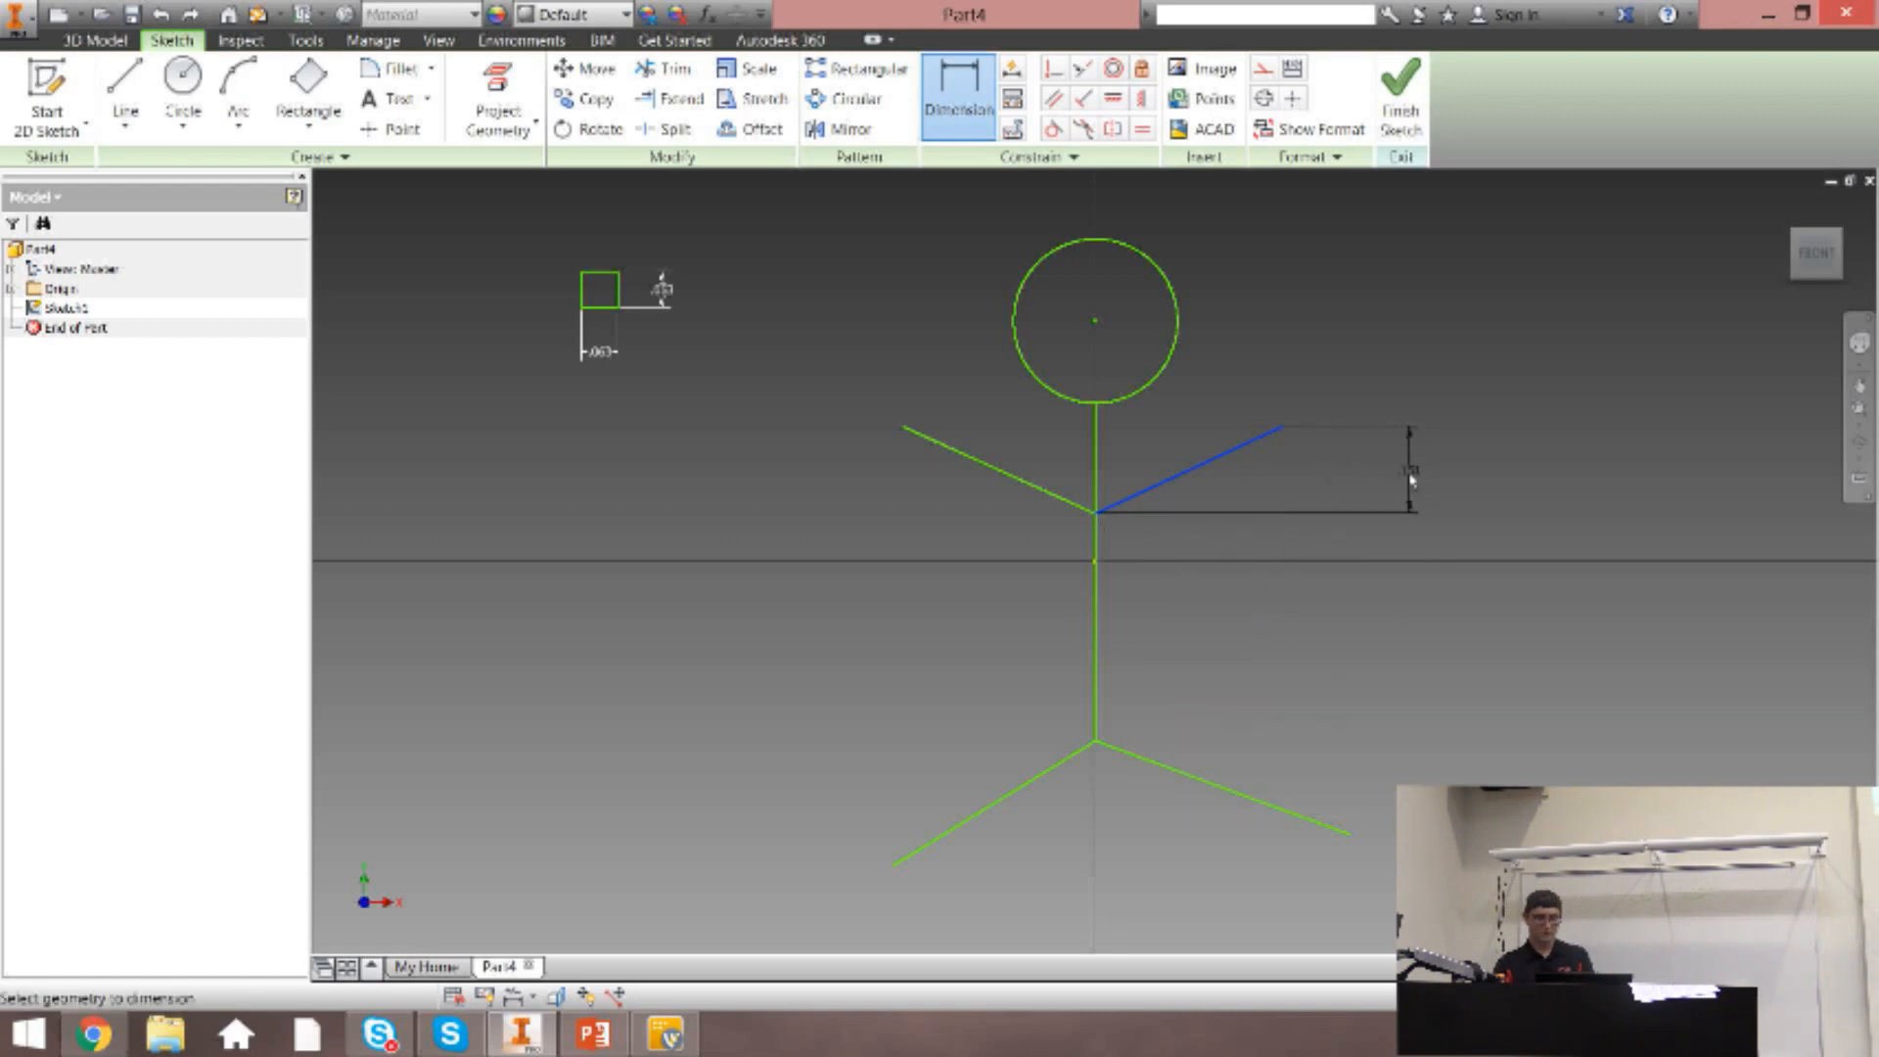
pyautogui.rightClick(1366, 471)
pyautogui.click(1338, 601)
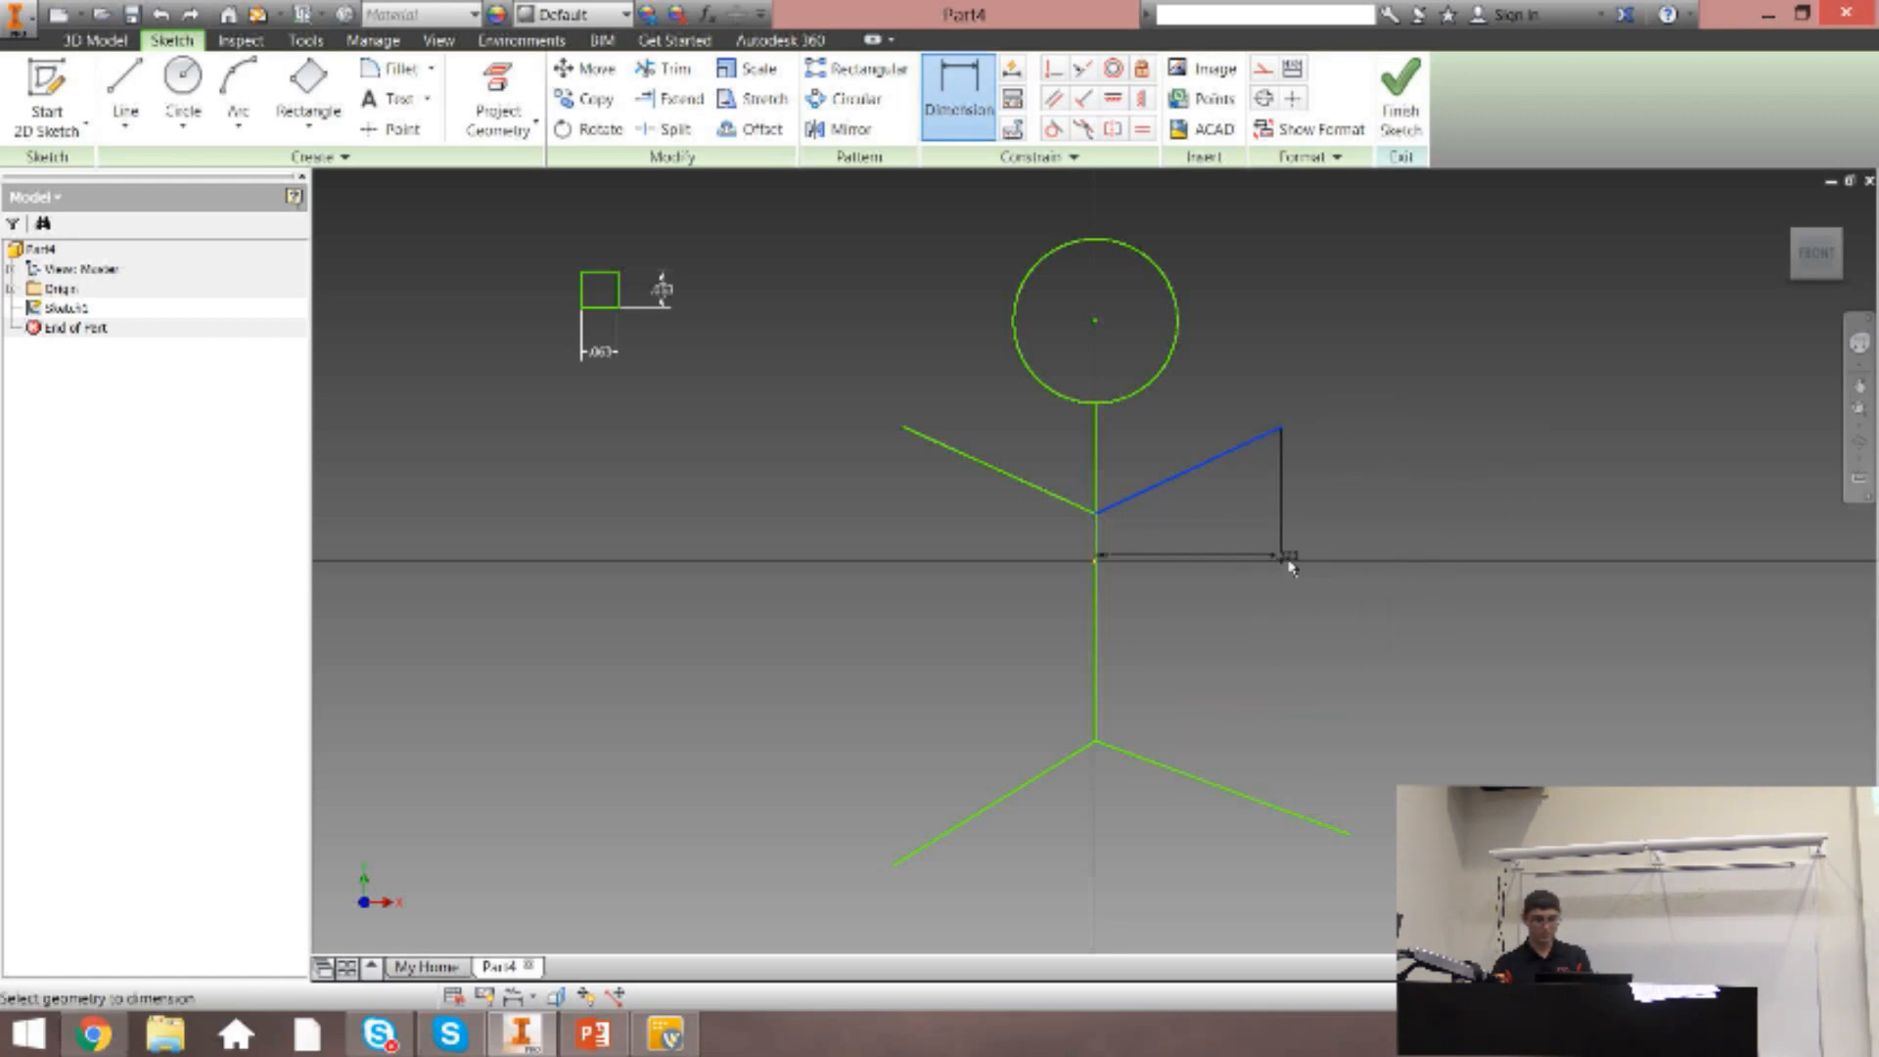
# Place the right arm's dimension as an aligned dimension below the line and set it to 0.5 in.
pyautogui.rightClick(1295, 535)
pyautogui.click(1286, 637)
pyautogui.click(1264, 566)
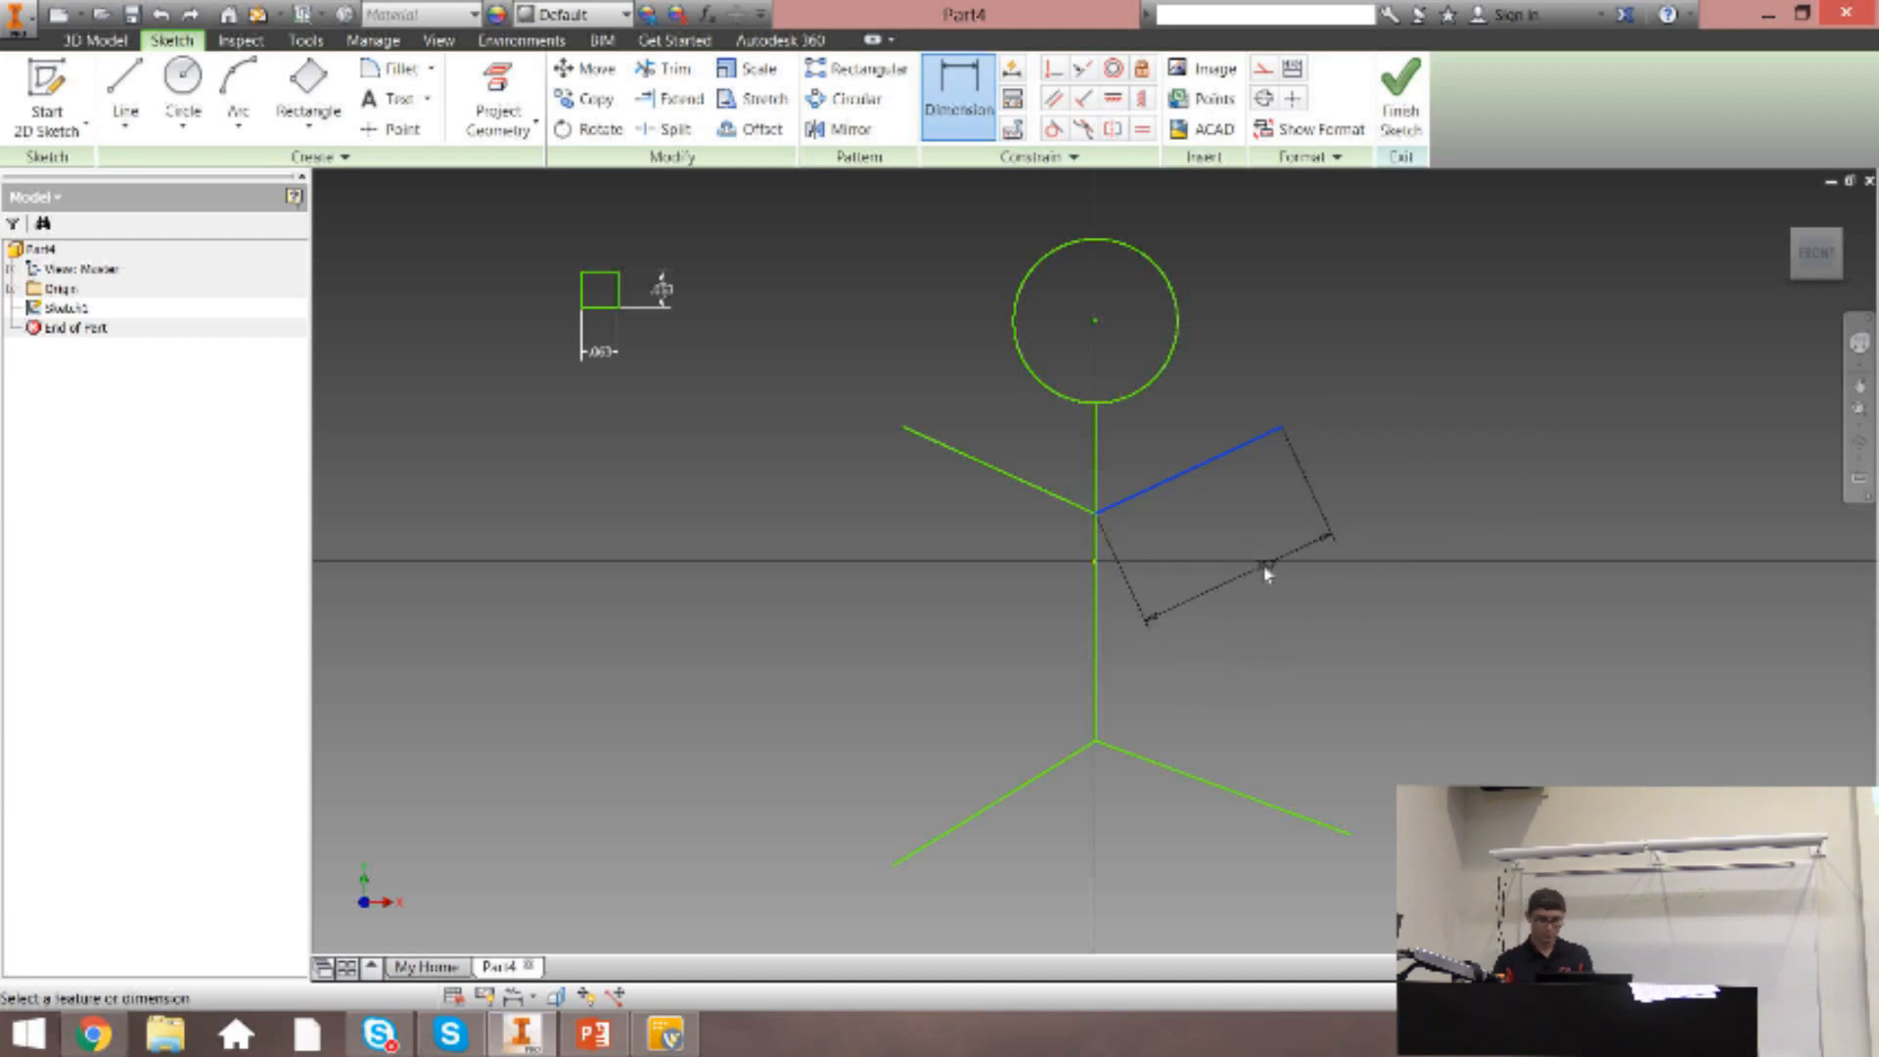
pyautogui.write('.5')
pyautogui.press('Return')
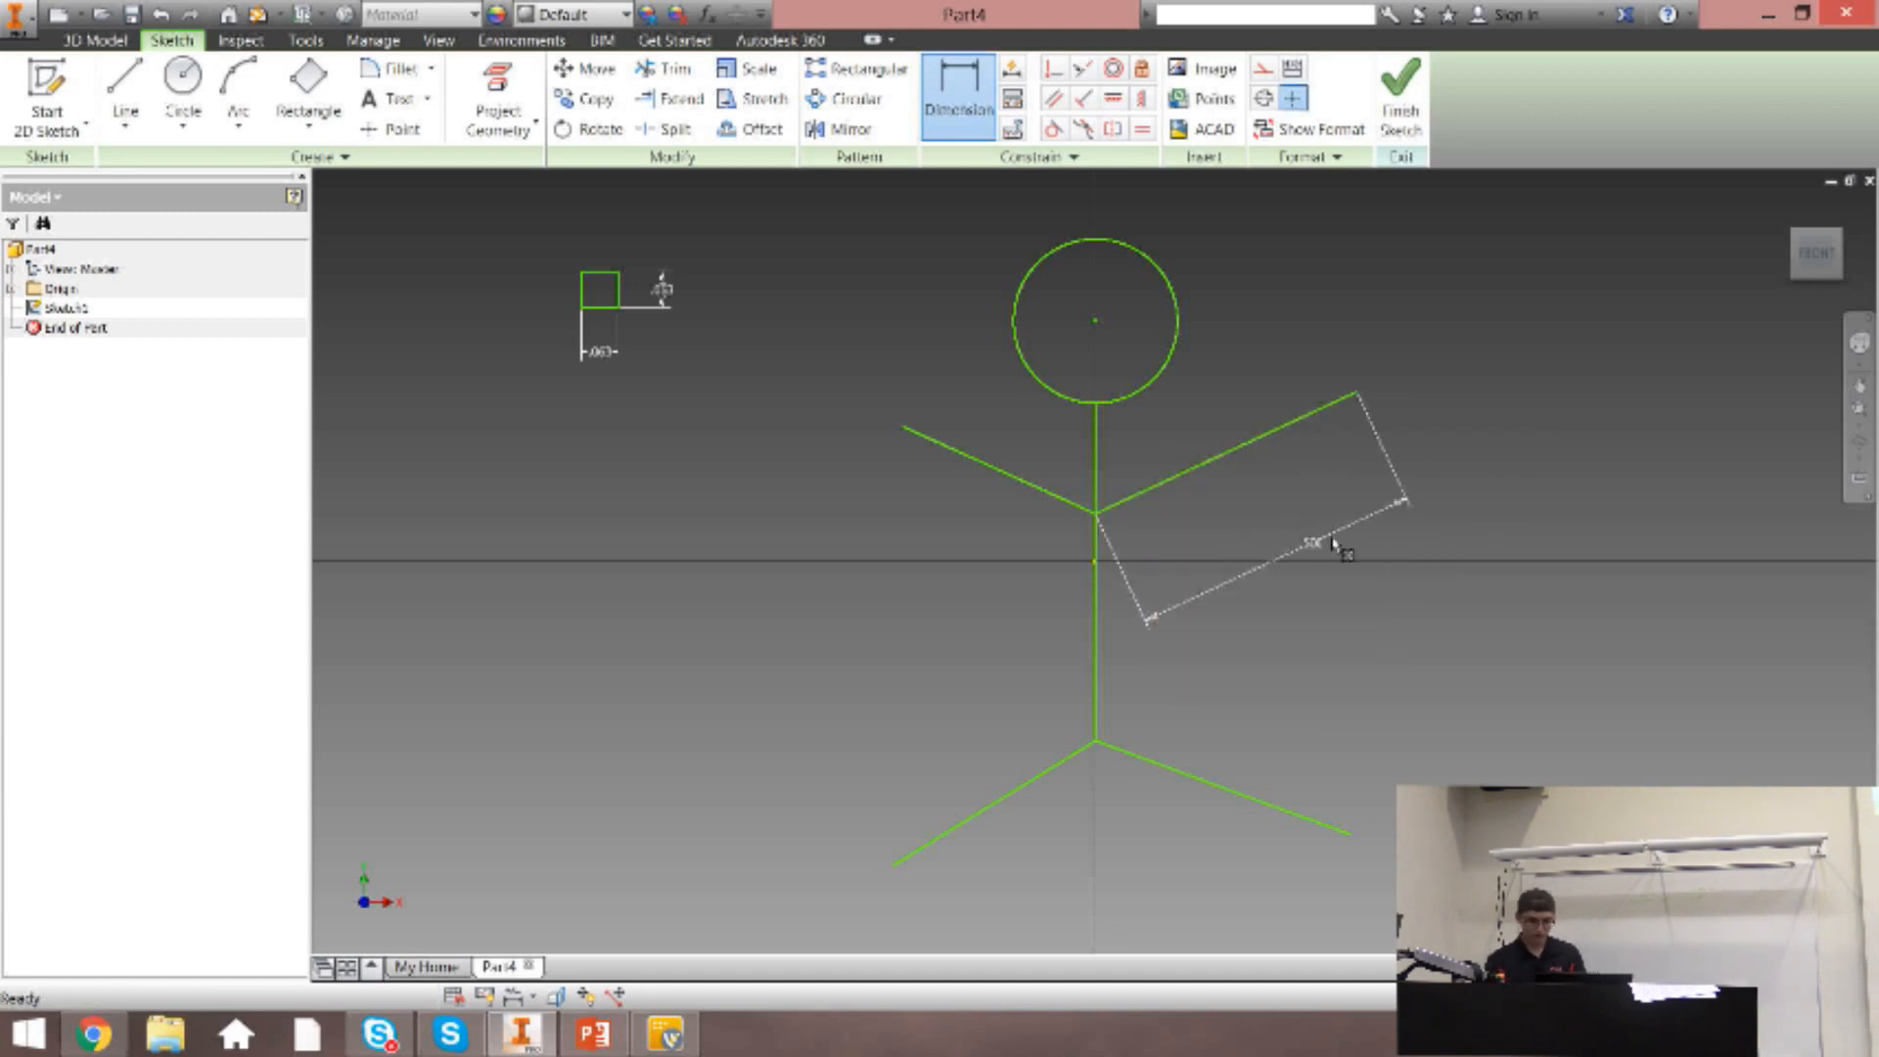
pyautogui.press('Escape')
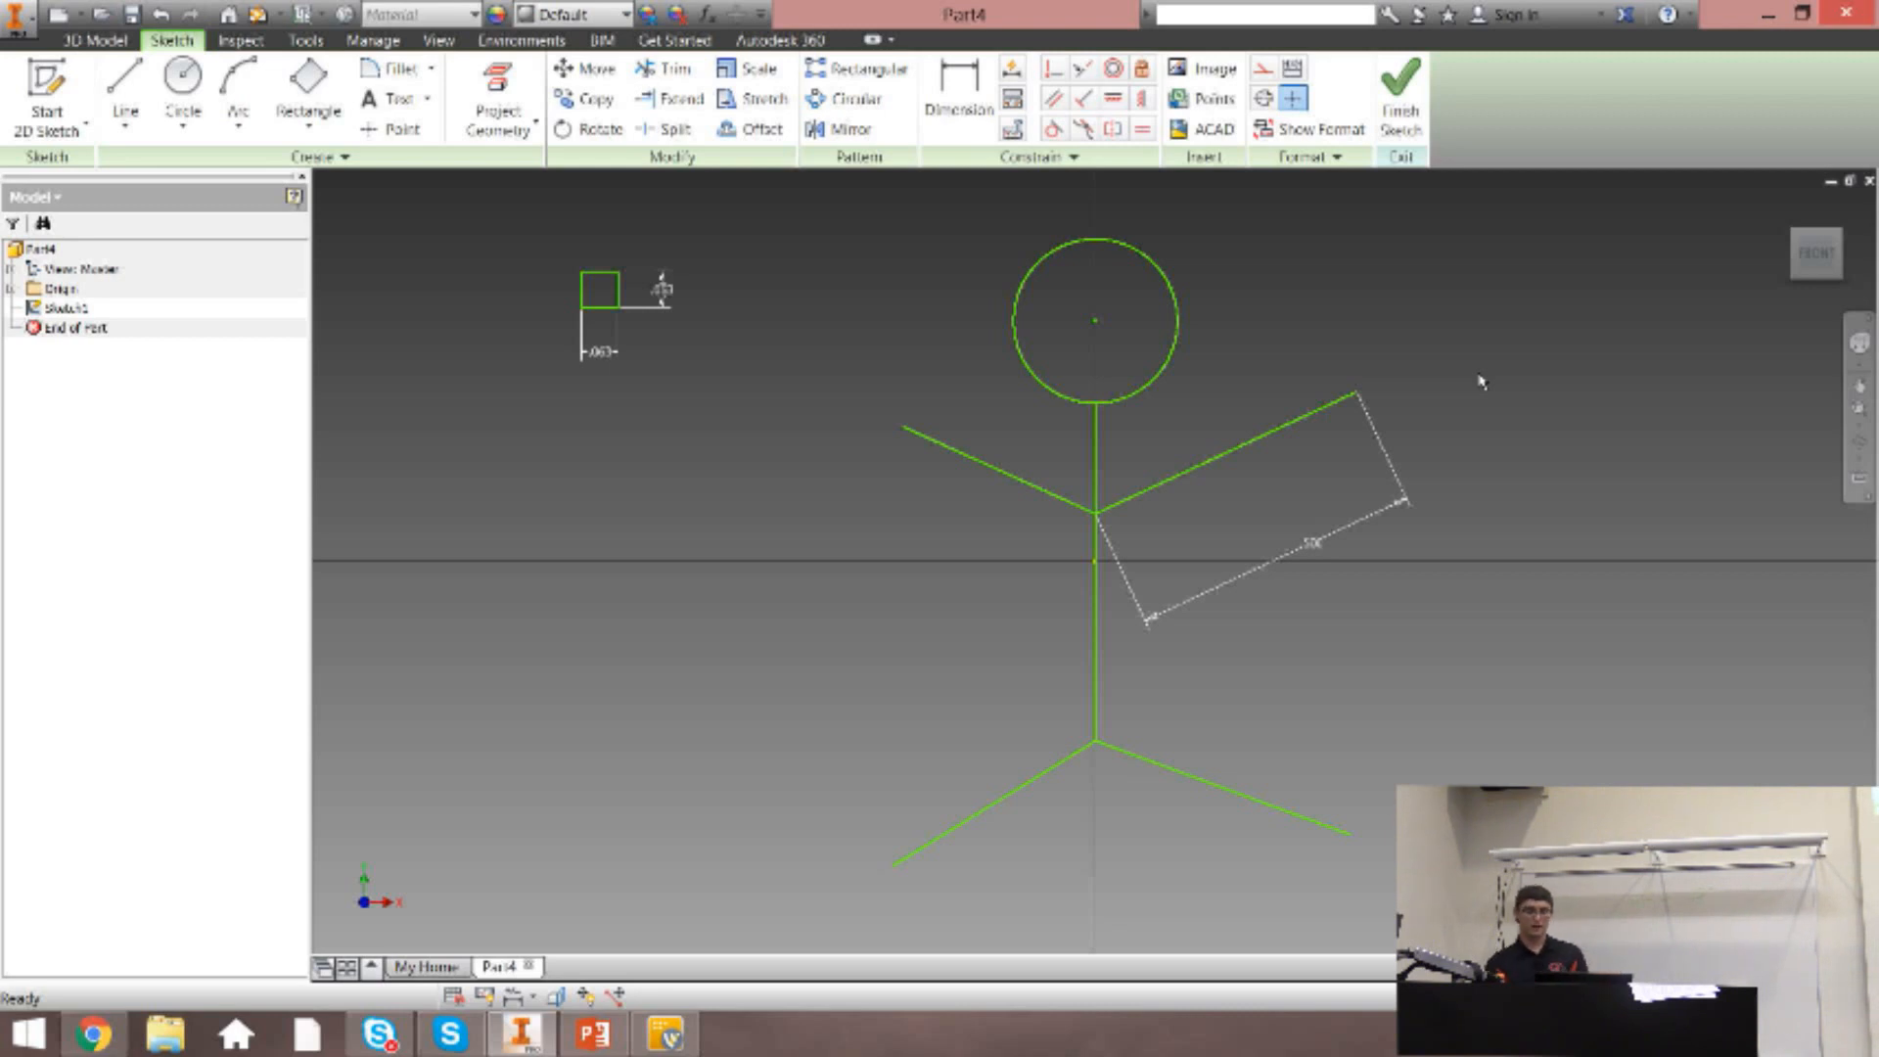
# Apply a coincident constraint between the torso line and the sketch origin.
pyautogui.click(1055, 69)
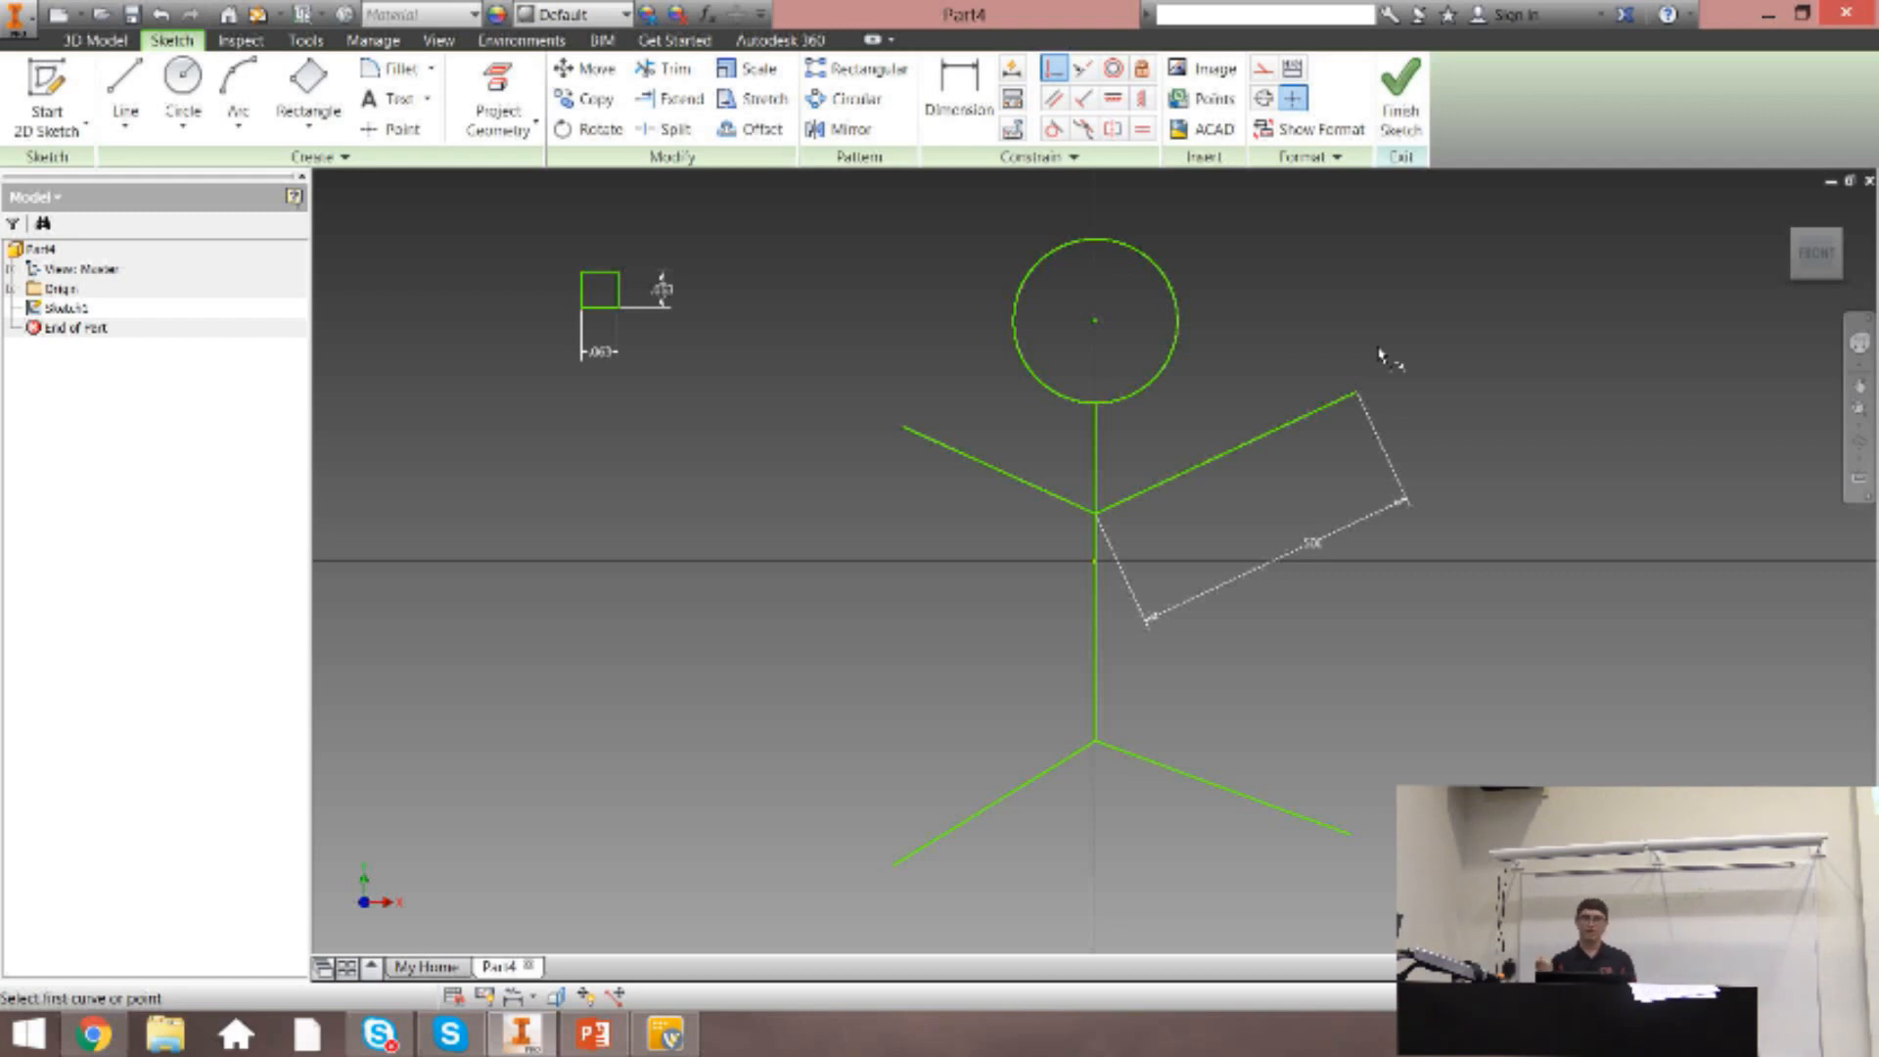
pyautogui.click(1097, 578)
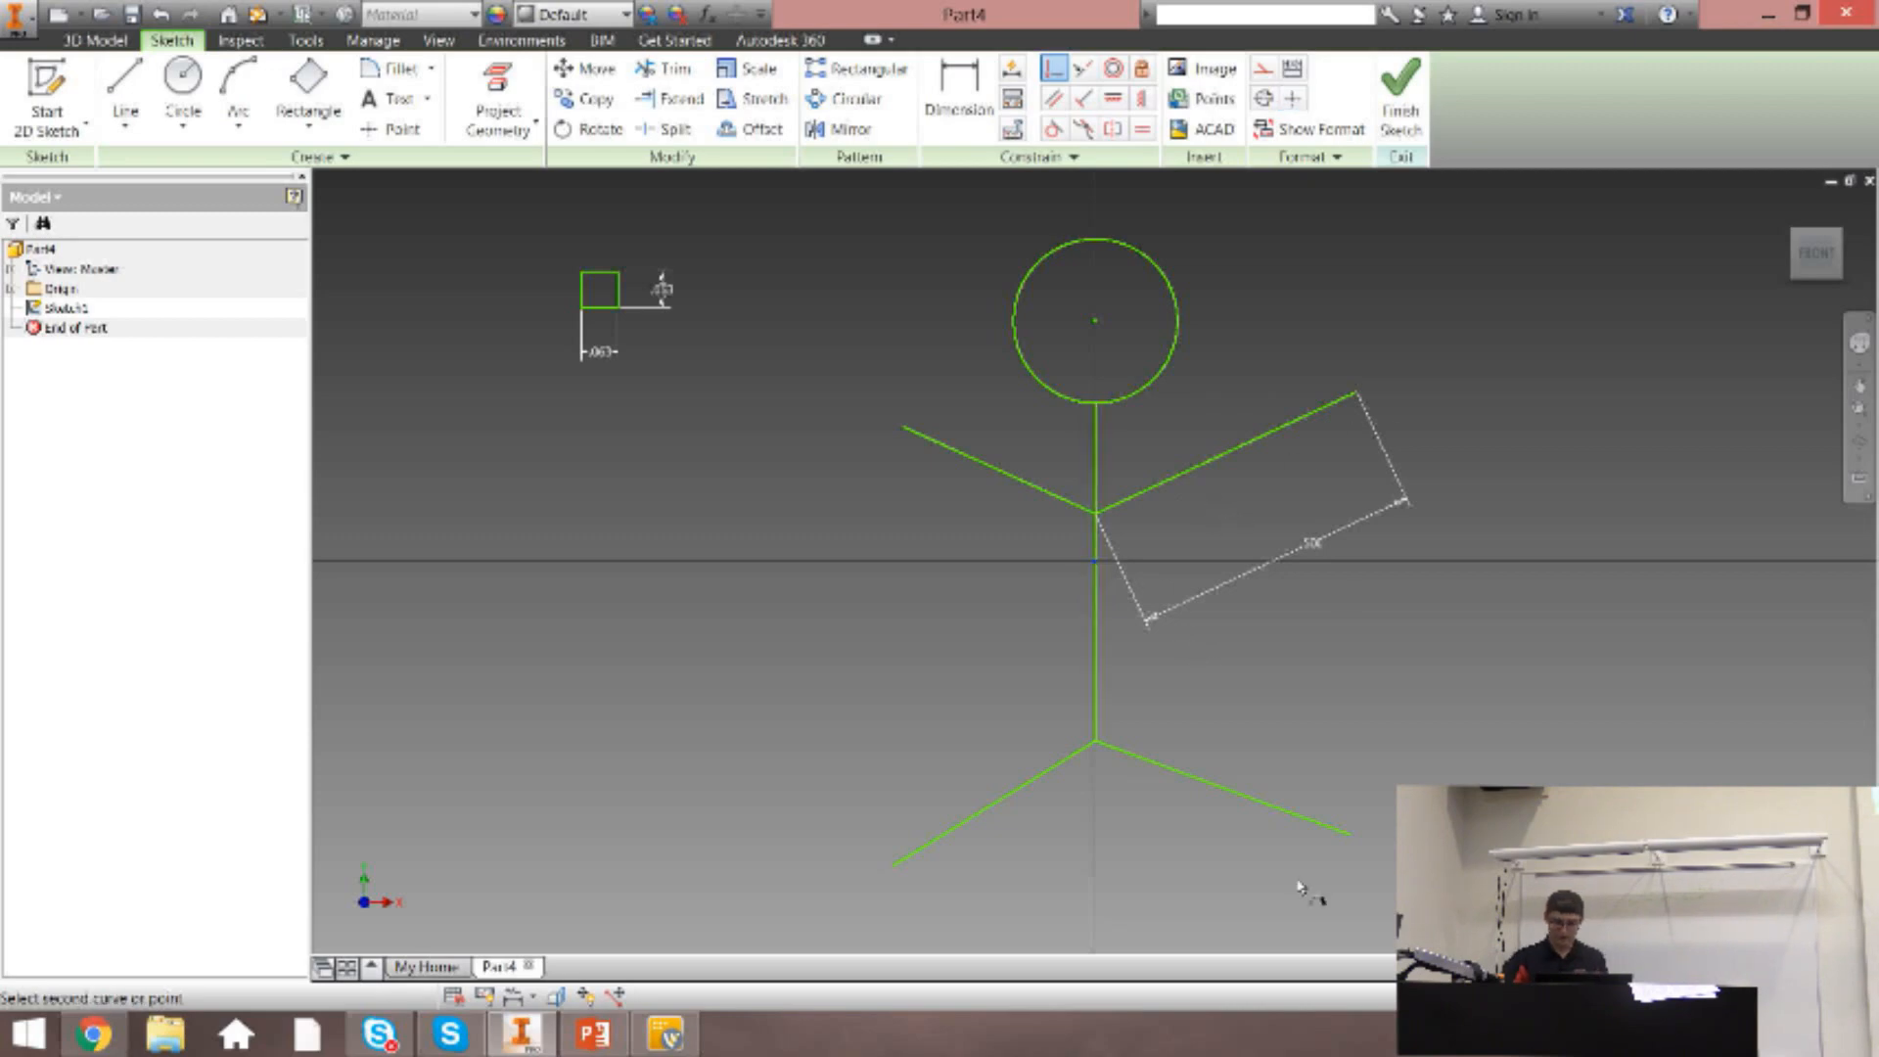
pyautogui.click(1100, 585)
pyautogui.press('Escape')
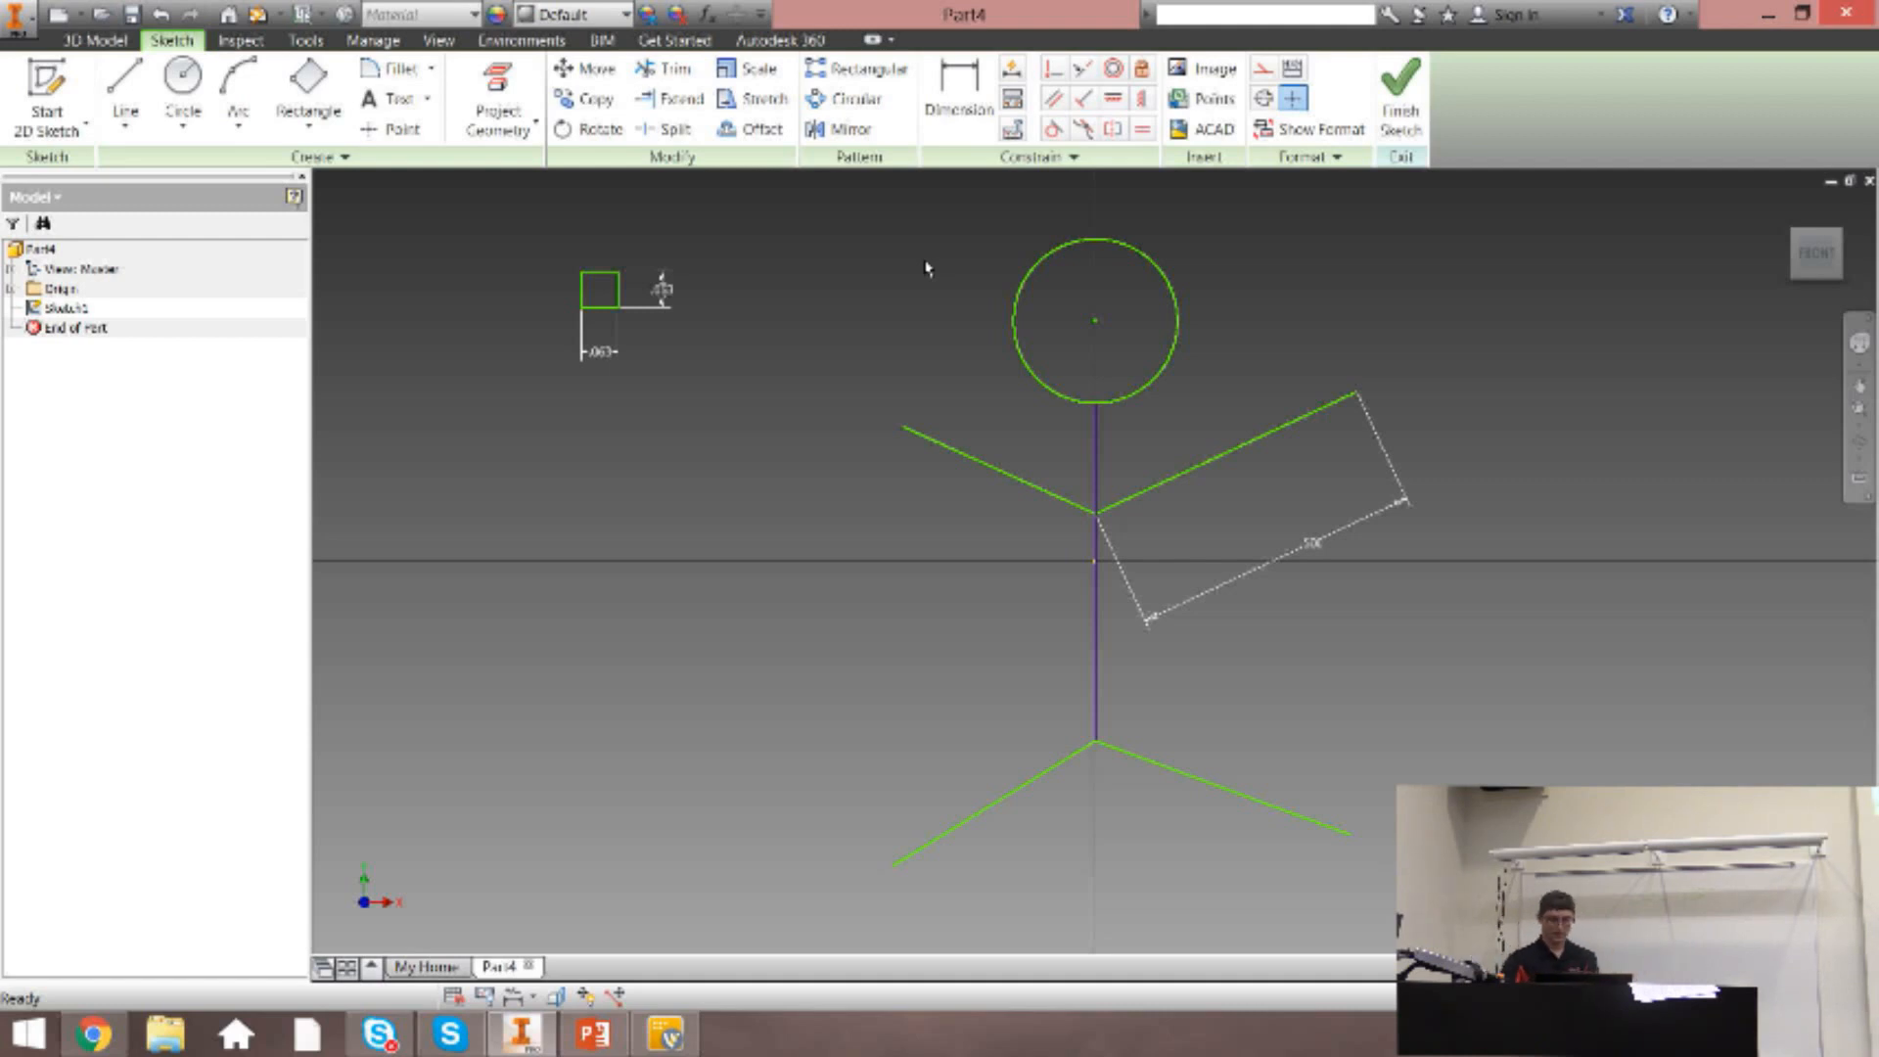
# Make the head circle's center coincident with the sketch origin, and undo that constraint.
pyautogui.click(1054, 68)
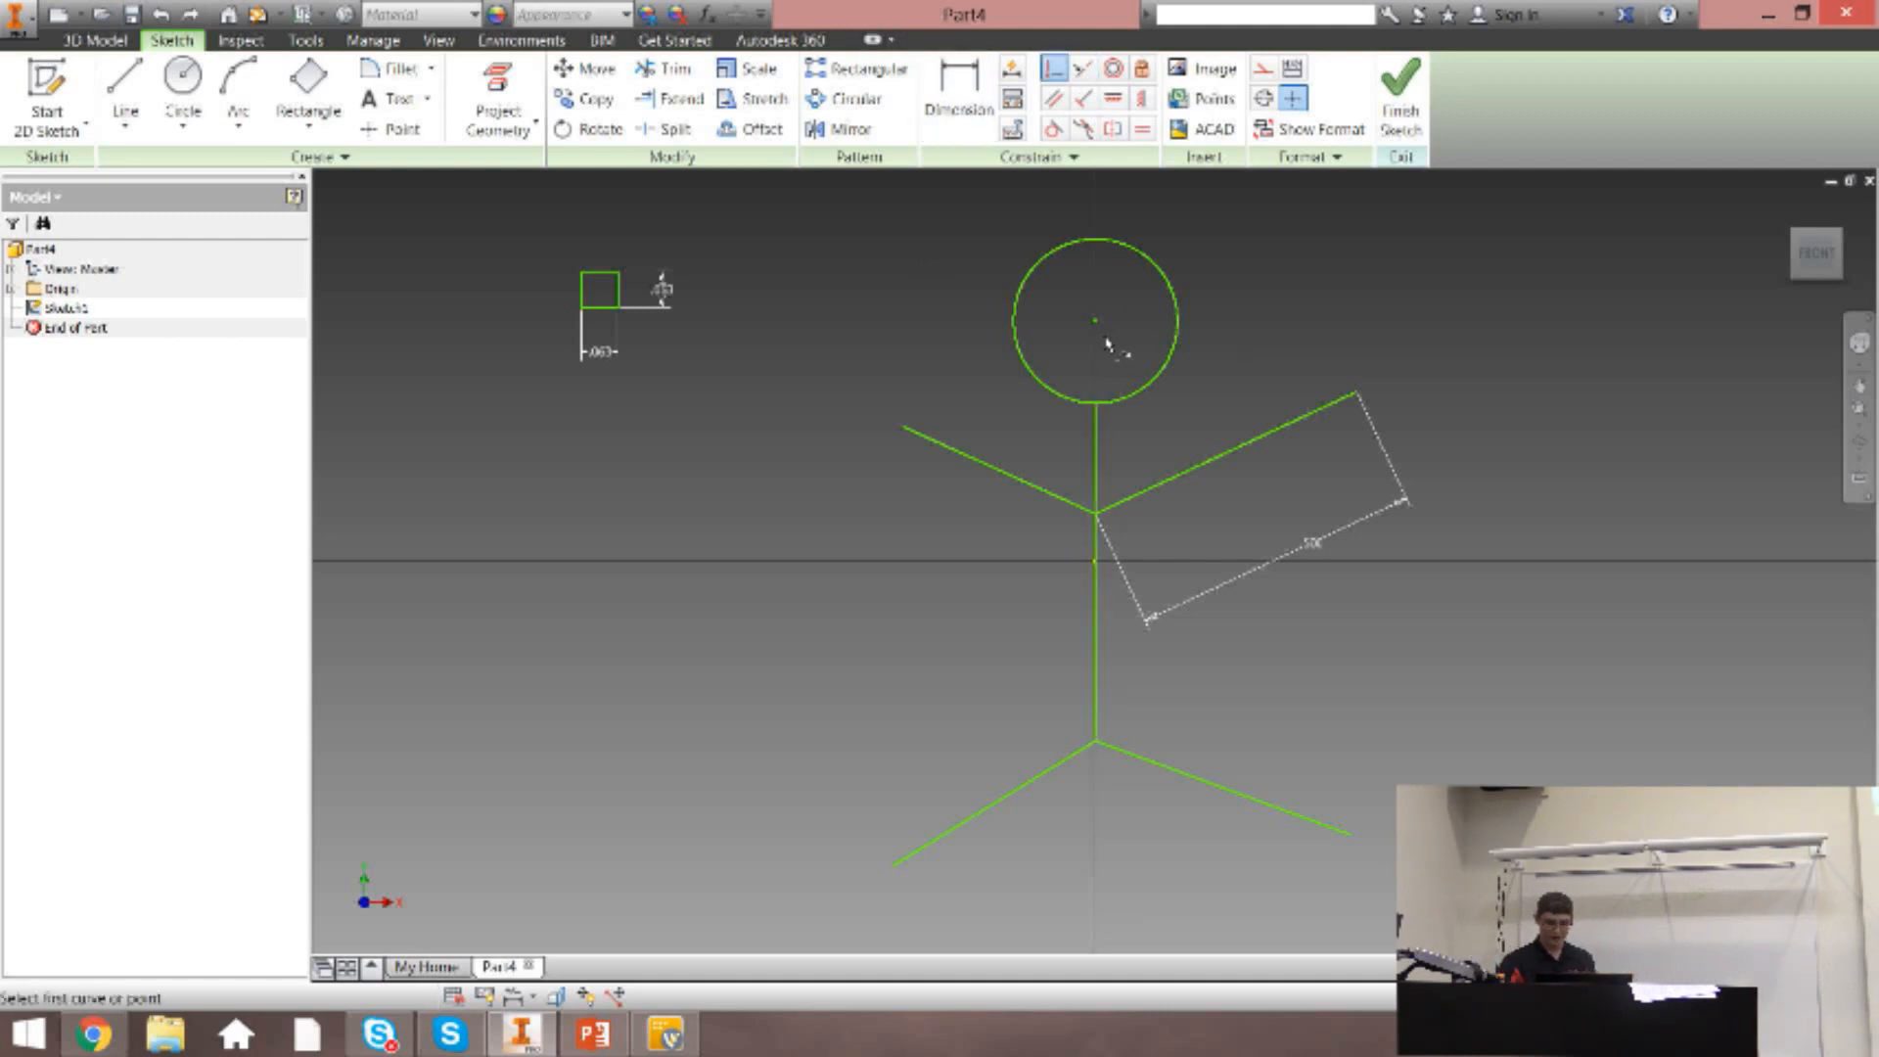
pyautogui.click(1096, 322)
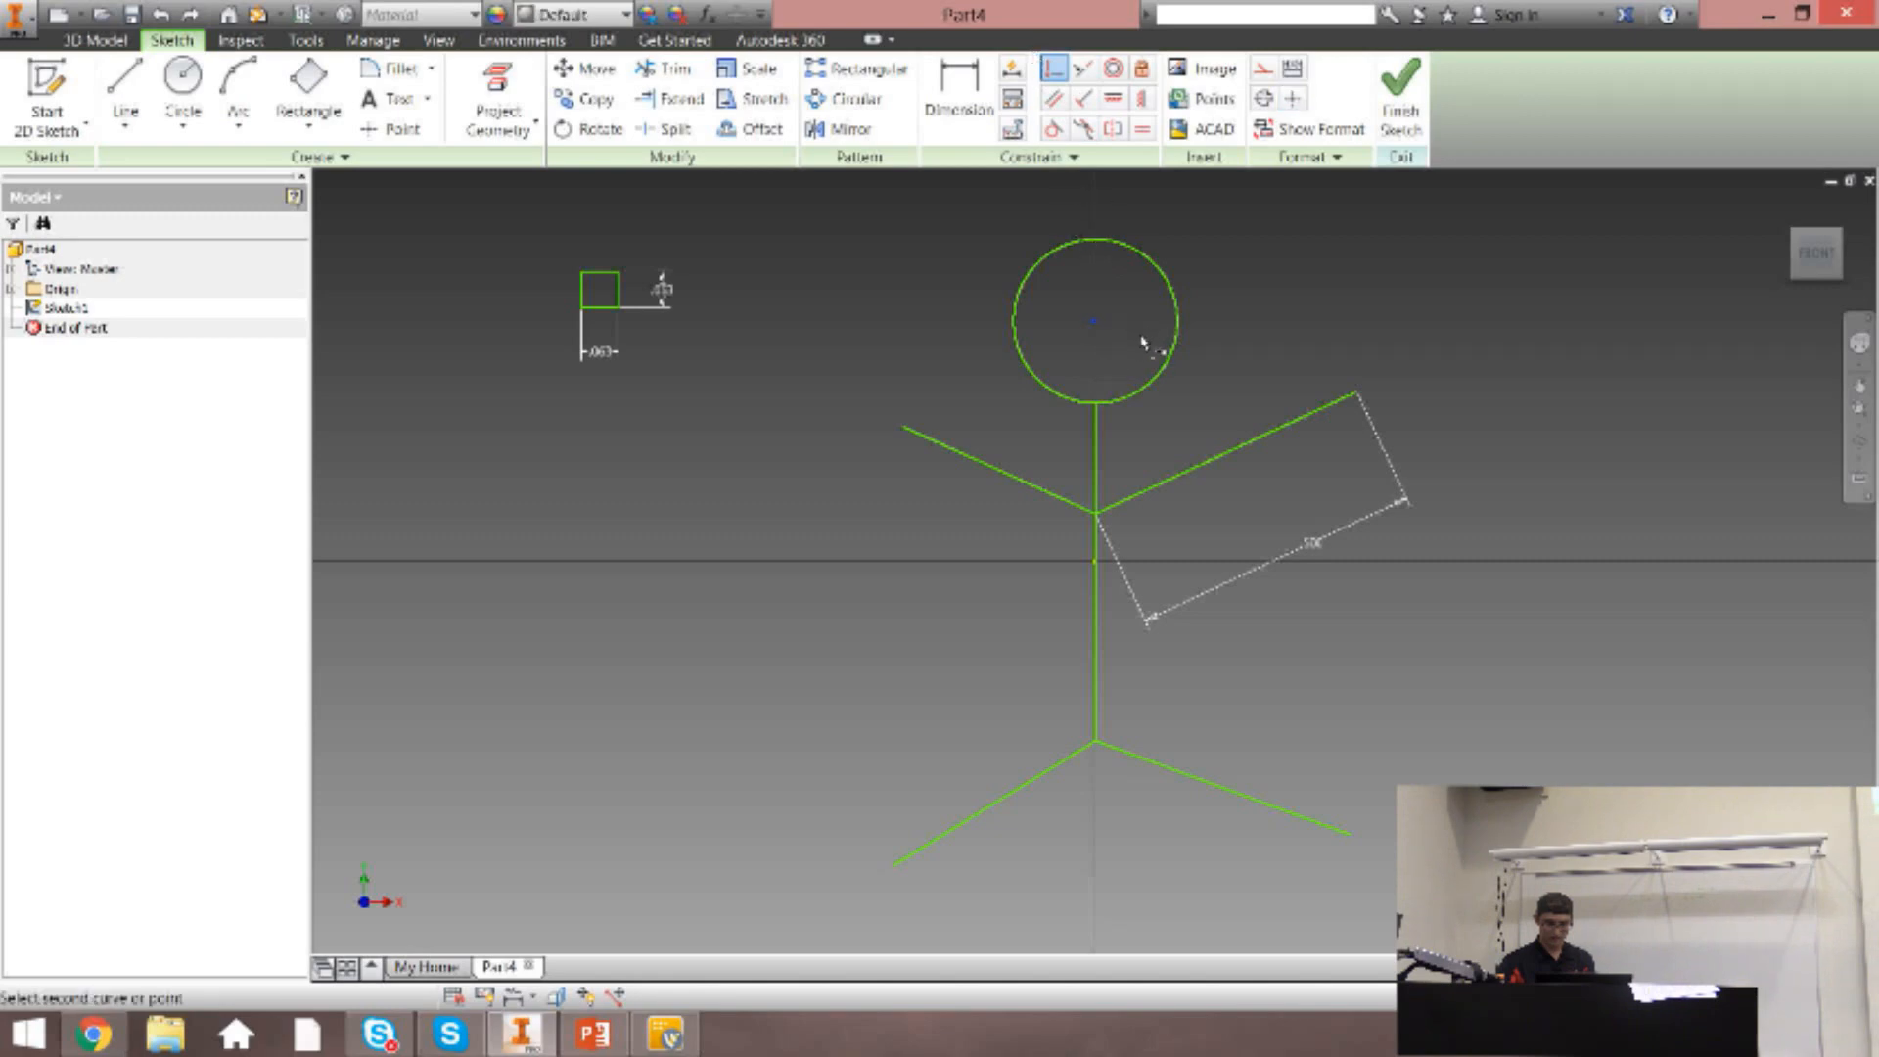
pyautogui.click(1095, 565)
pyautogui.press('Escape')
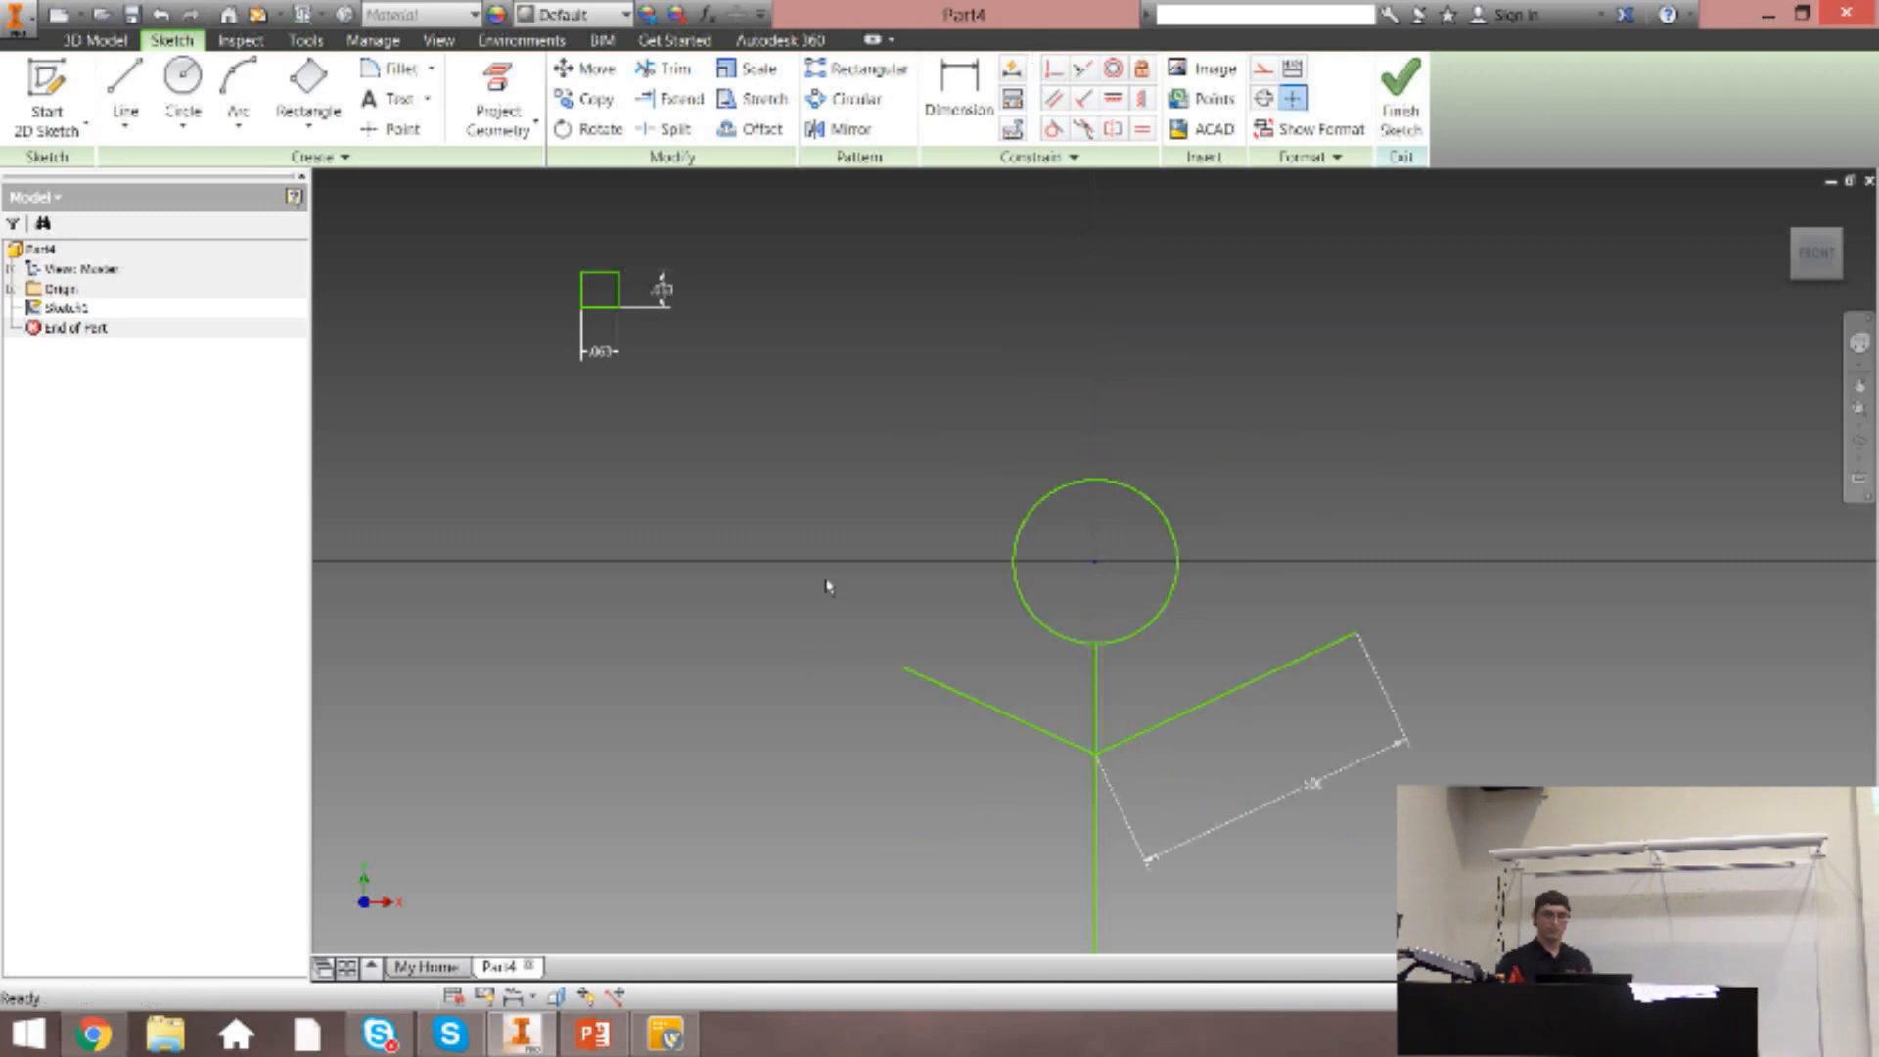
pyautogui.hotkey('ctrl', 'z')
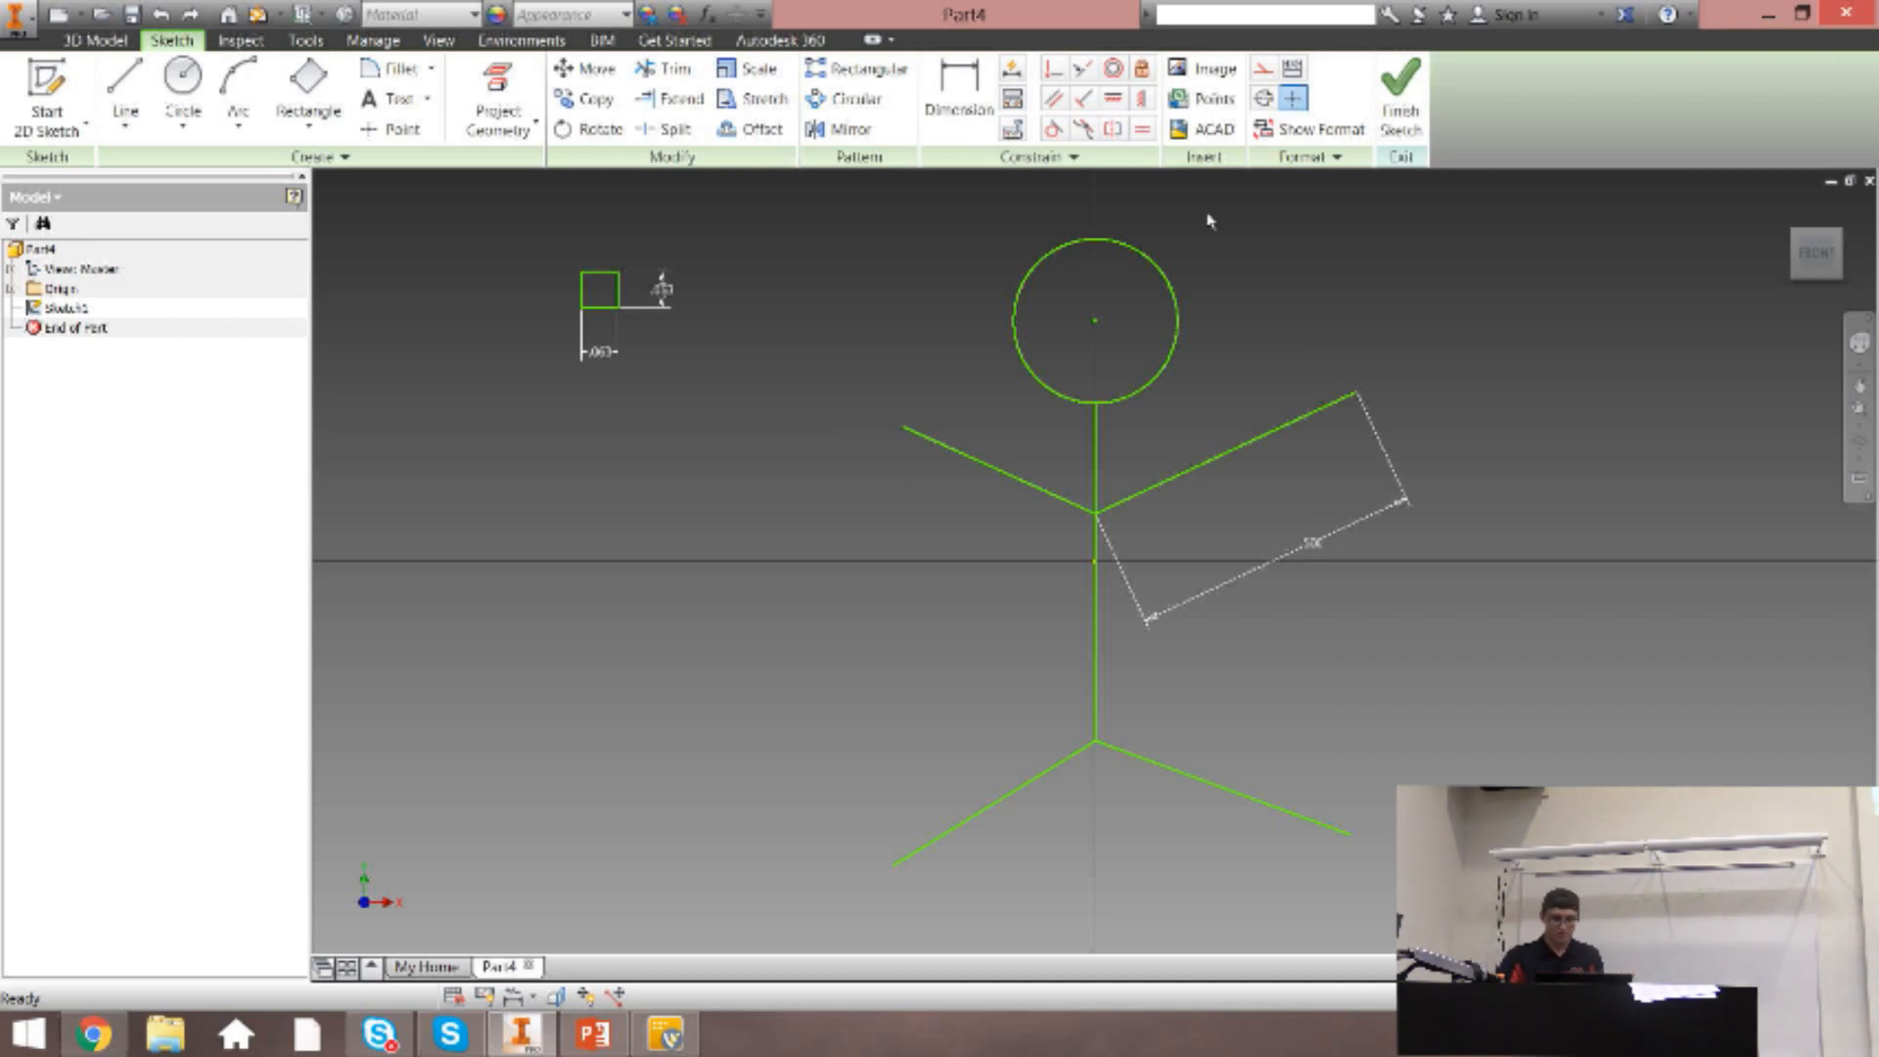
# Constrain the stick figure's vertical torso line to pass through the origin with a coincident constraint.
pyautogui.click(1055, 70)
pyautogui.click(1096, 492)
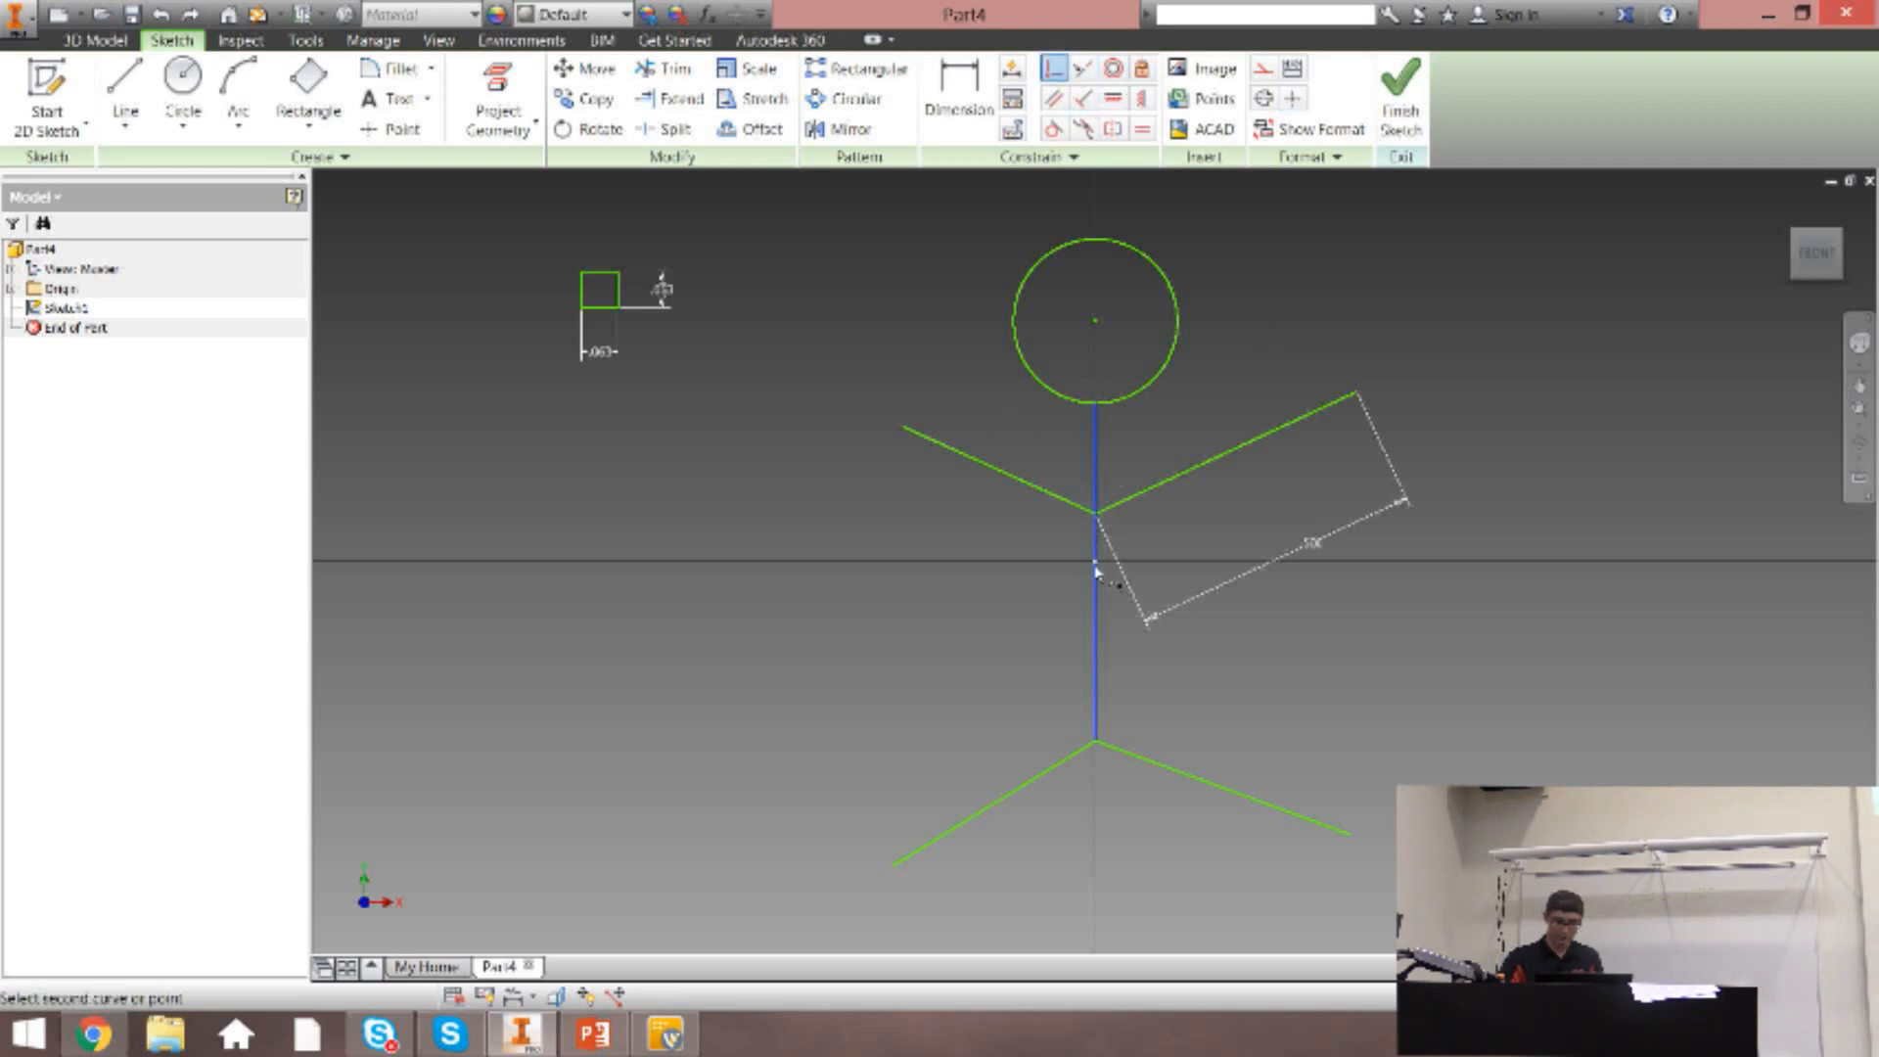
pyautogui.press('Escape')
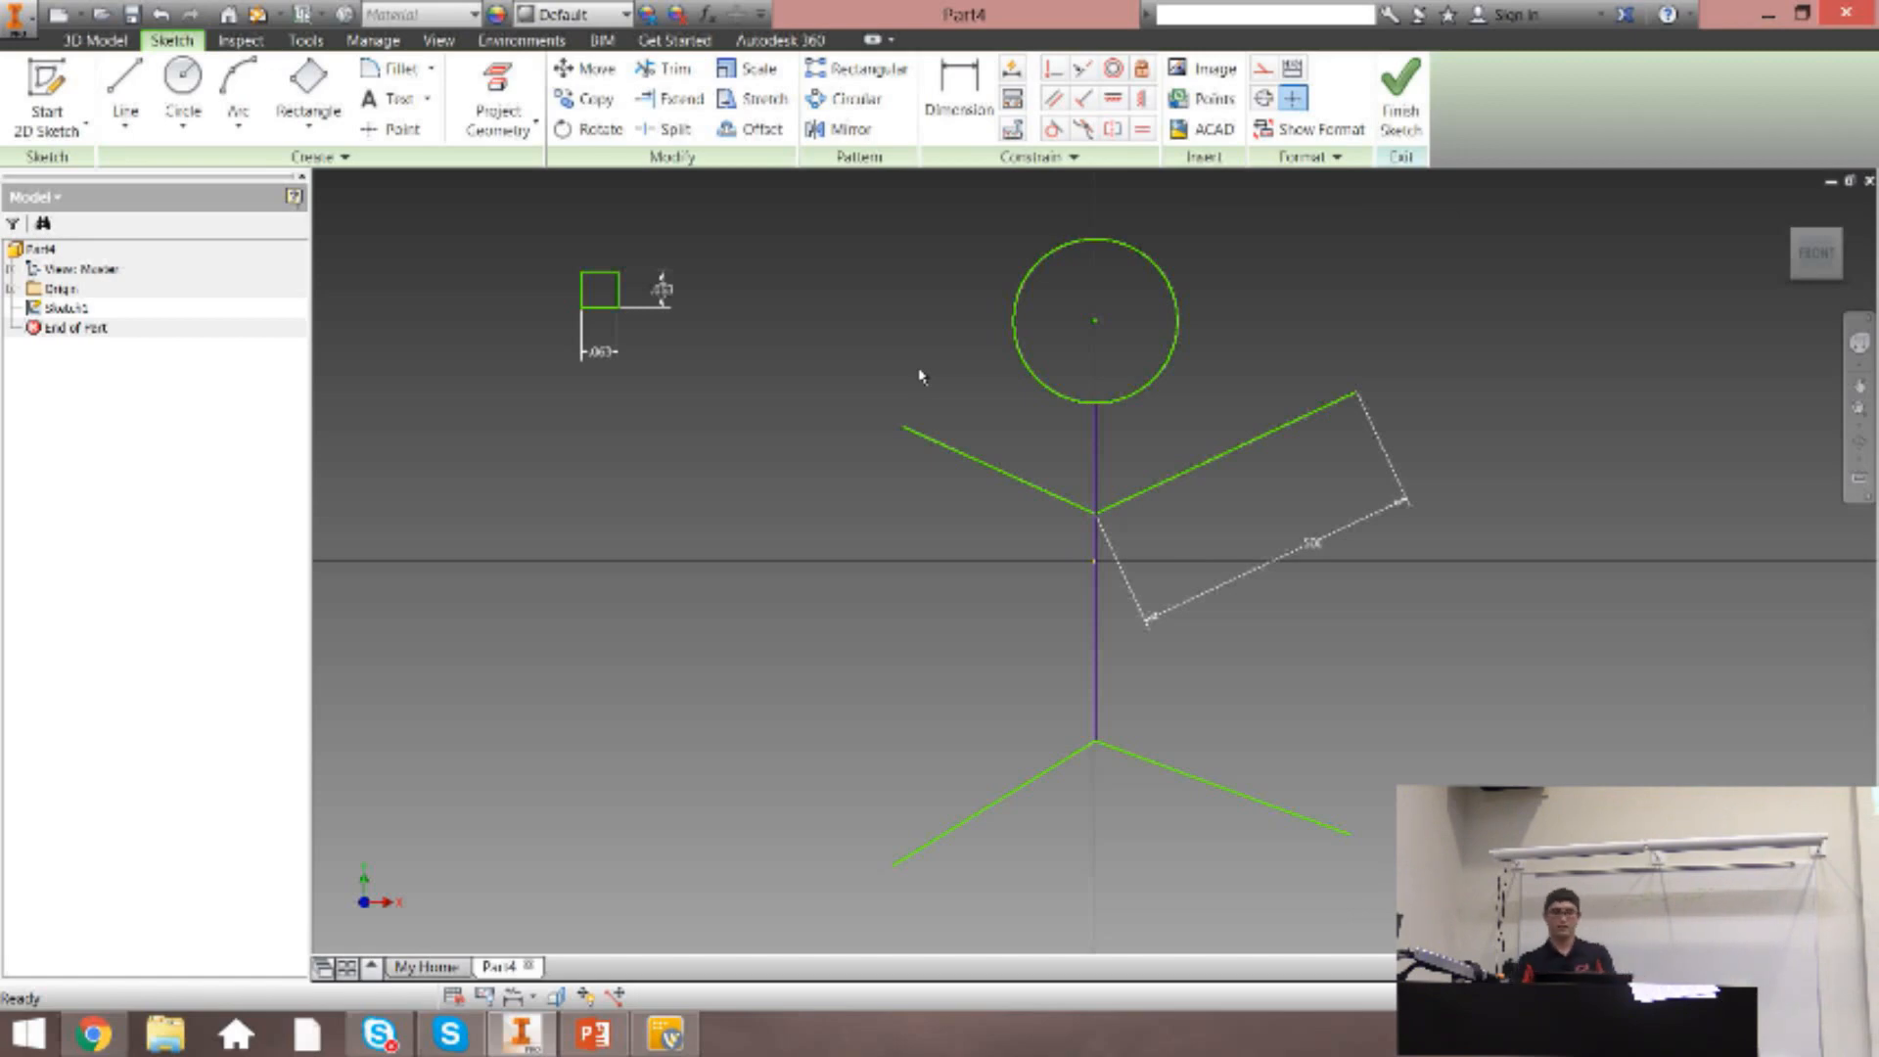
# Make the left arm line perpendicular to the torso line, and undo that constraint.
pyautogui.click(1083, 98)
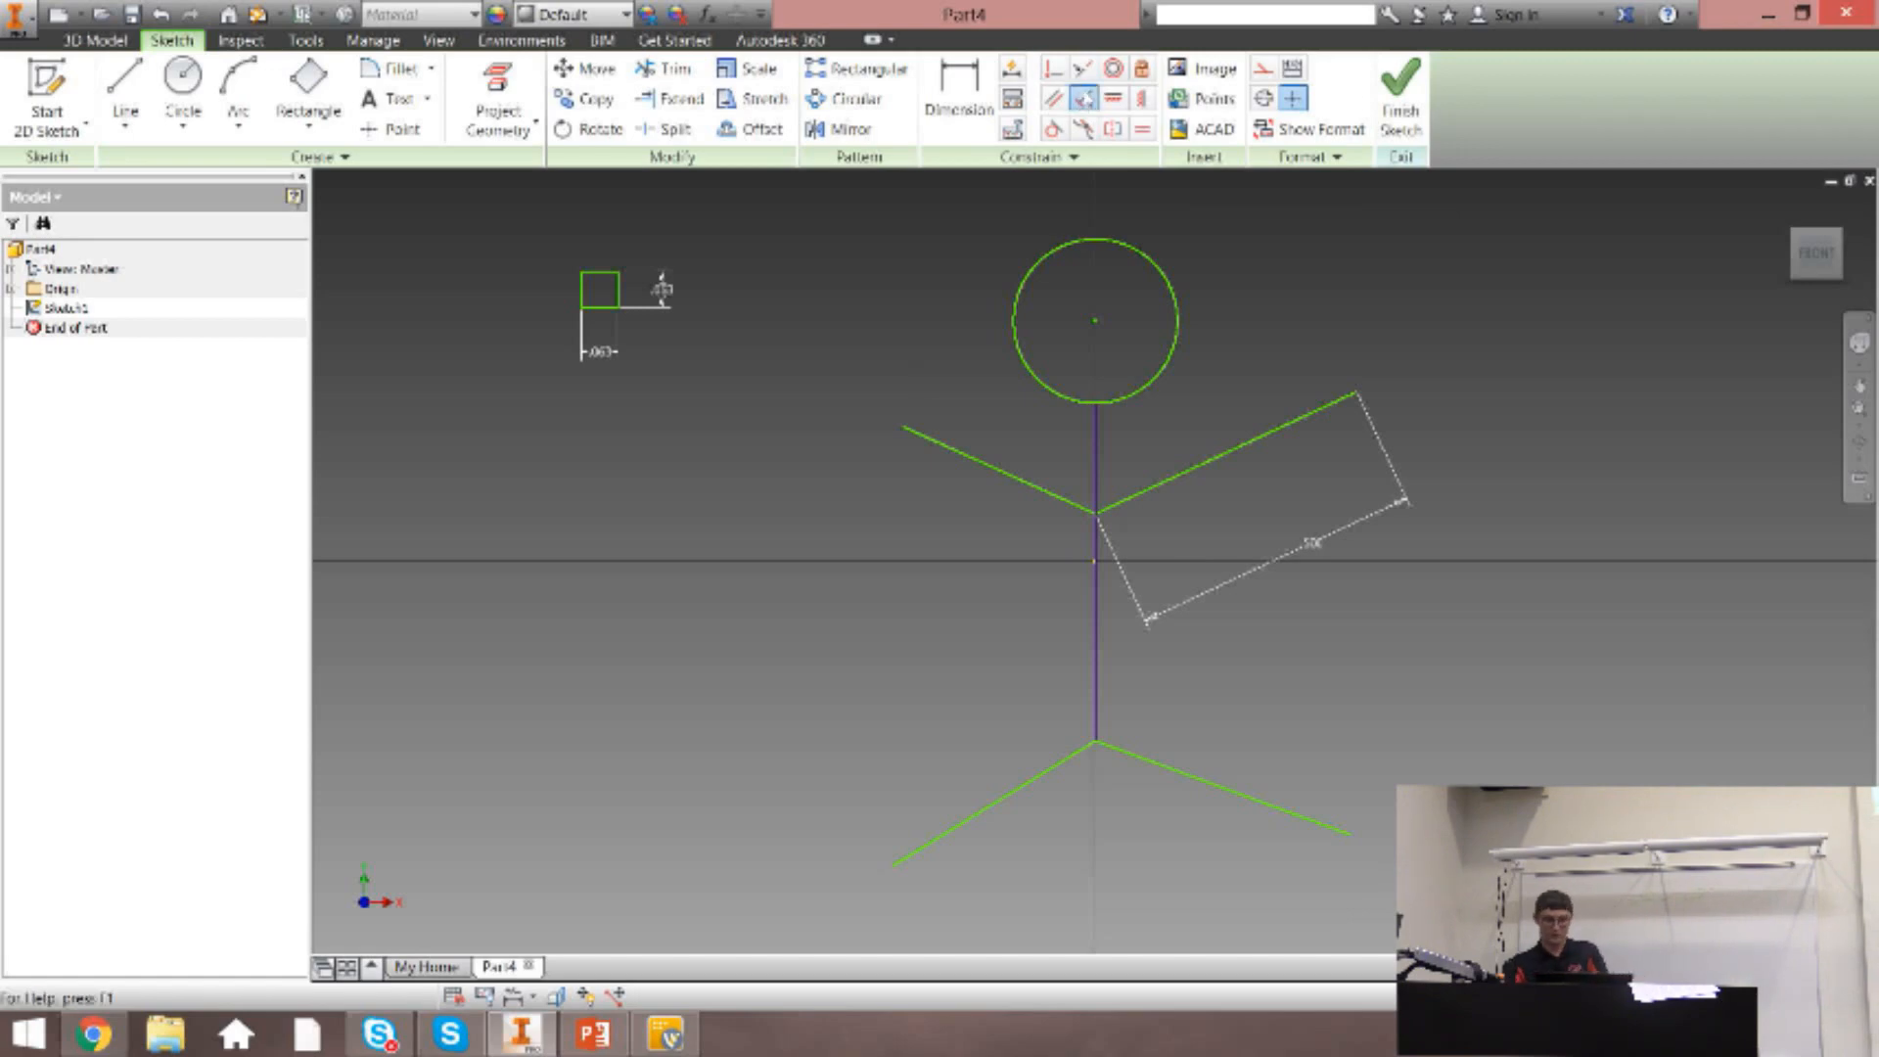
pyautogui.click(1036, 489)
pyautogui.click(1097, 476)
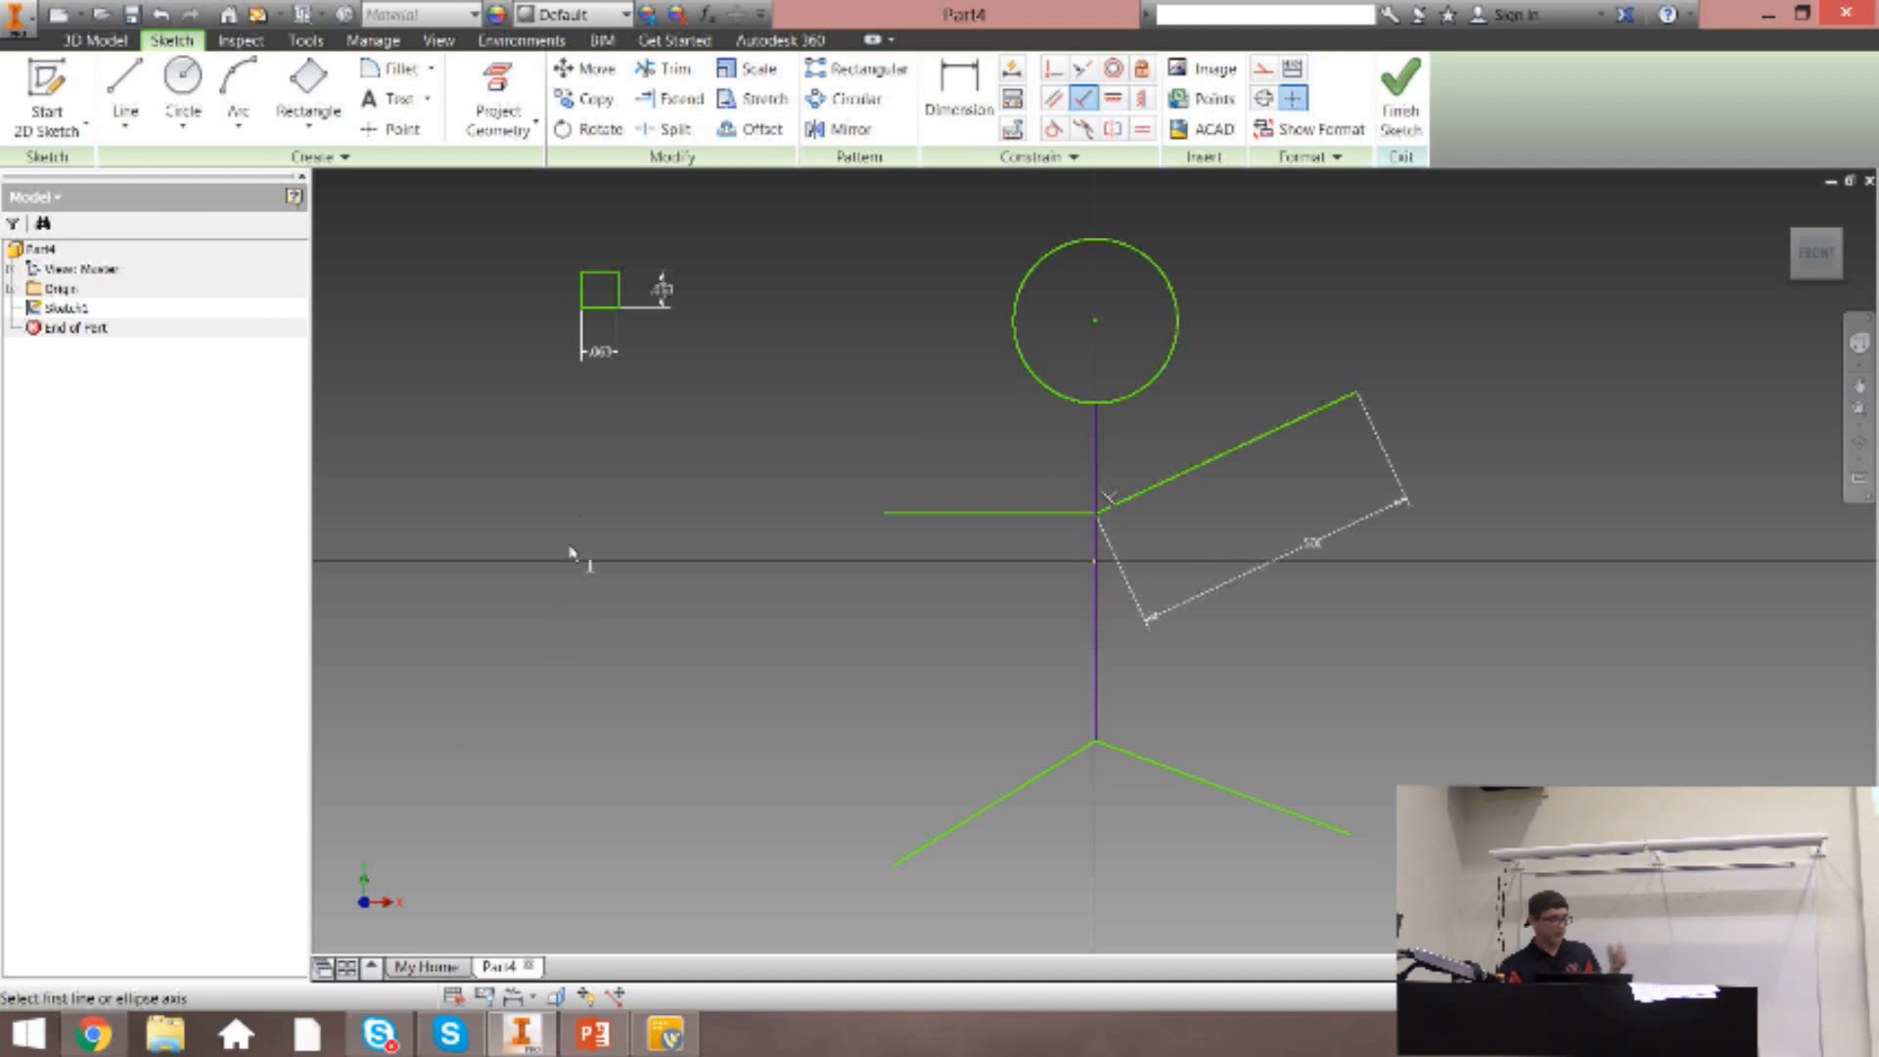
pyautogui.hotkey('ctrl', 'z')
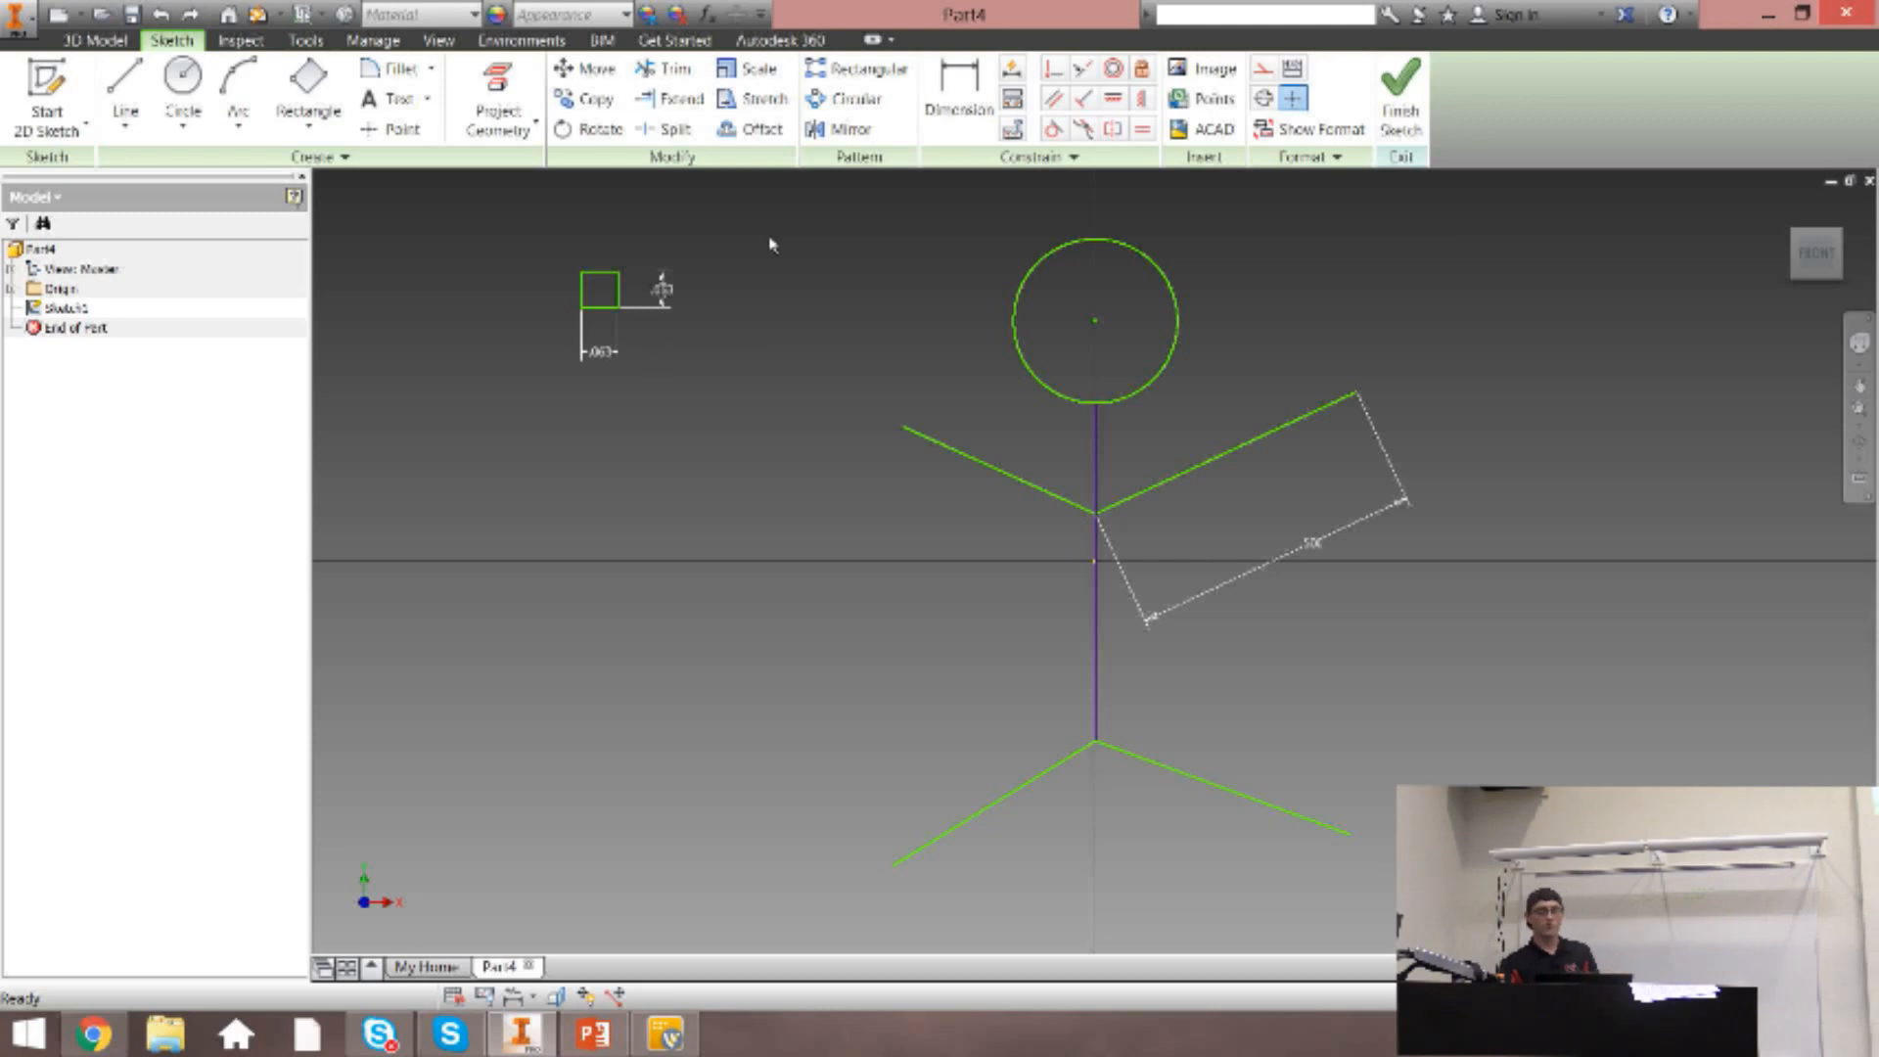
# Align the outer endpoints of both arms with a horizontal constraint, and test it by moving the right arm's end upward.
pyautogui.click(1112, 98)
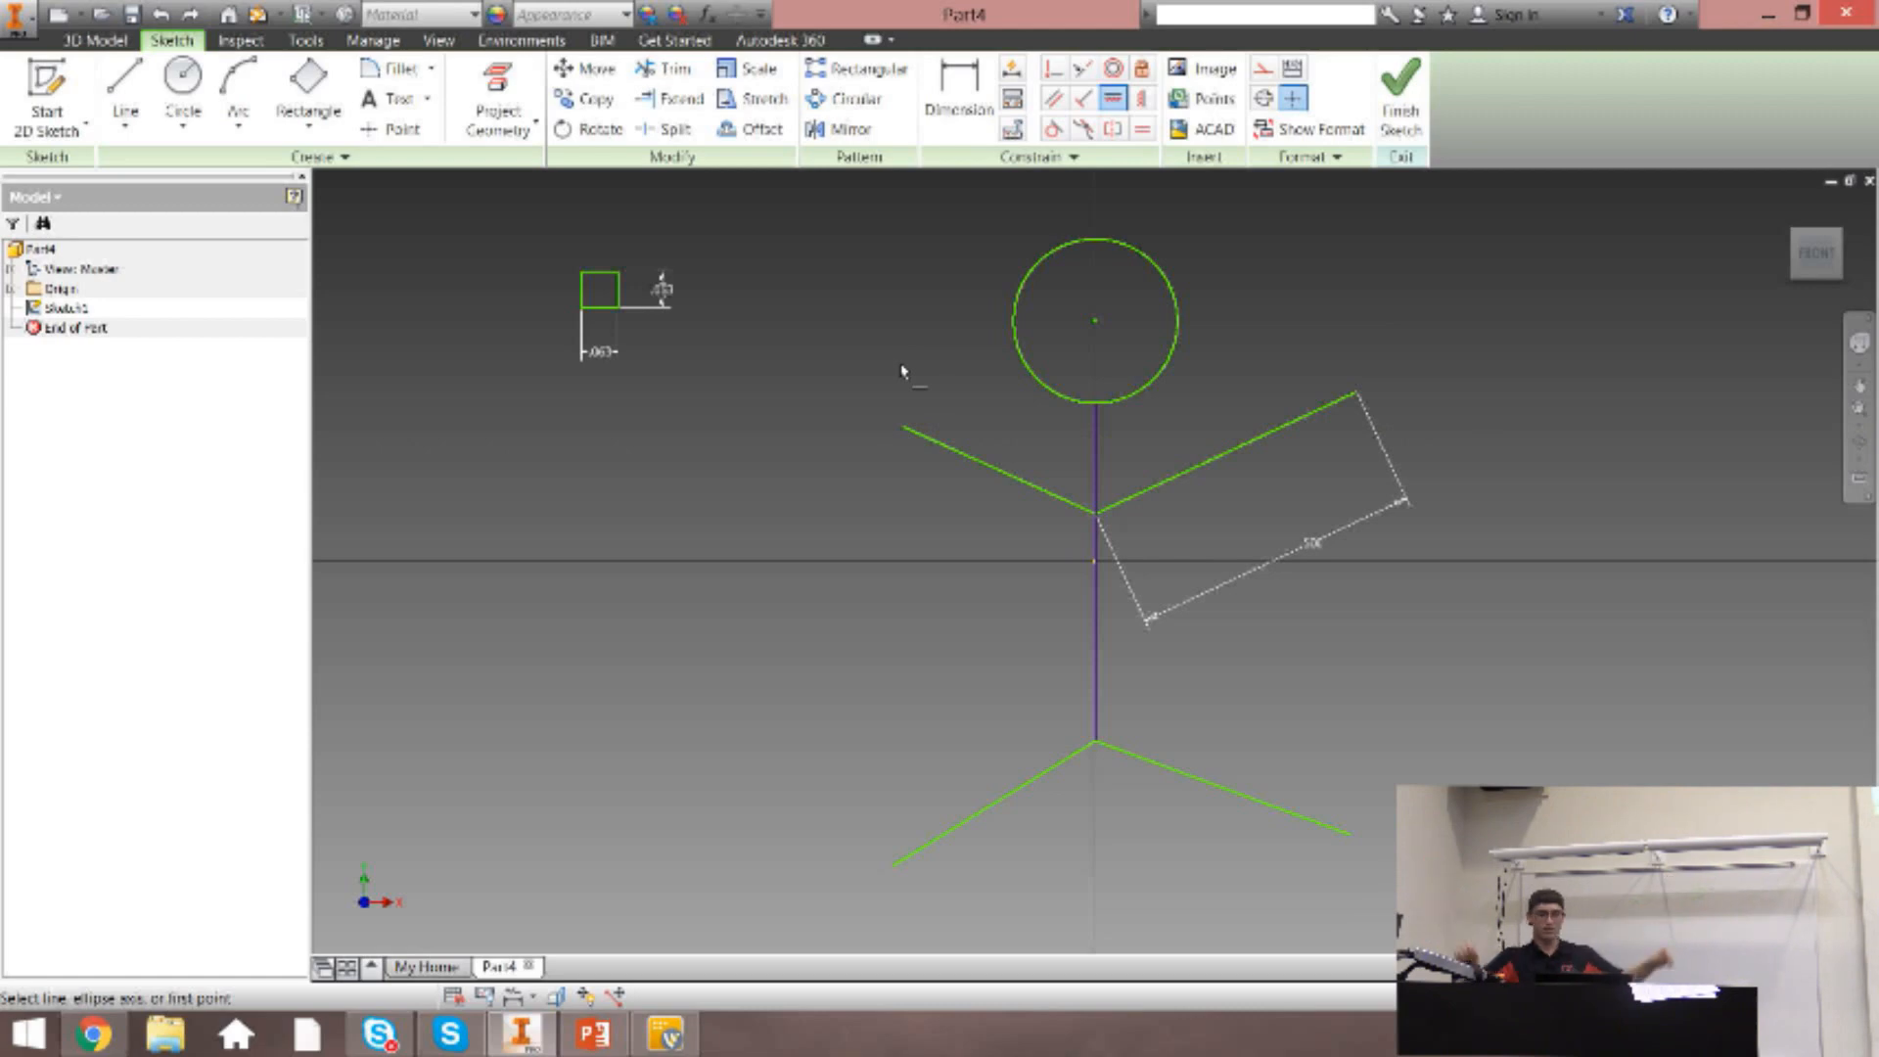
pyautogui.click(904, 430)
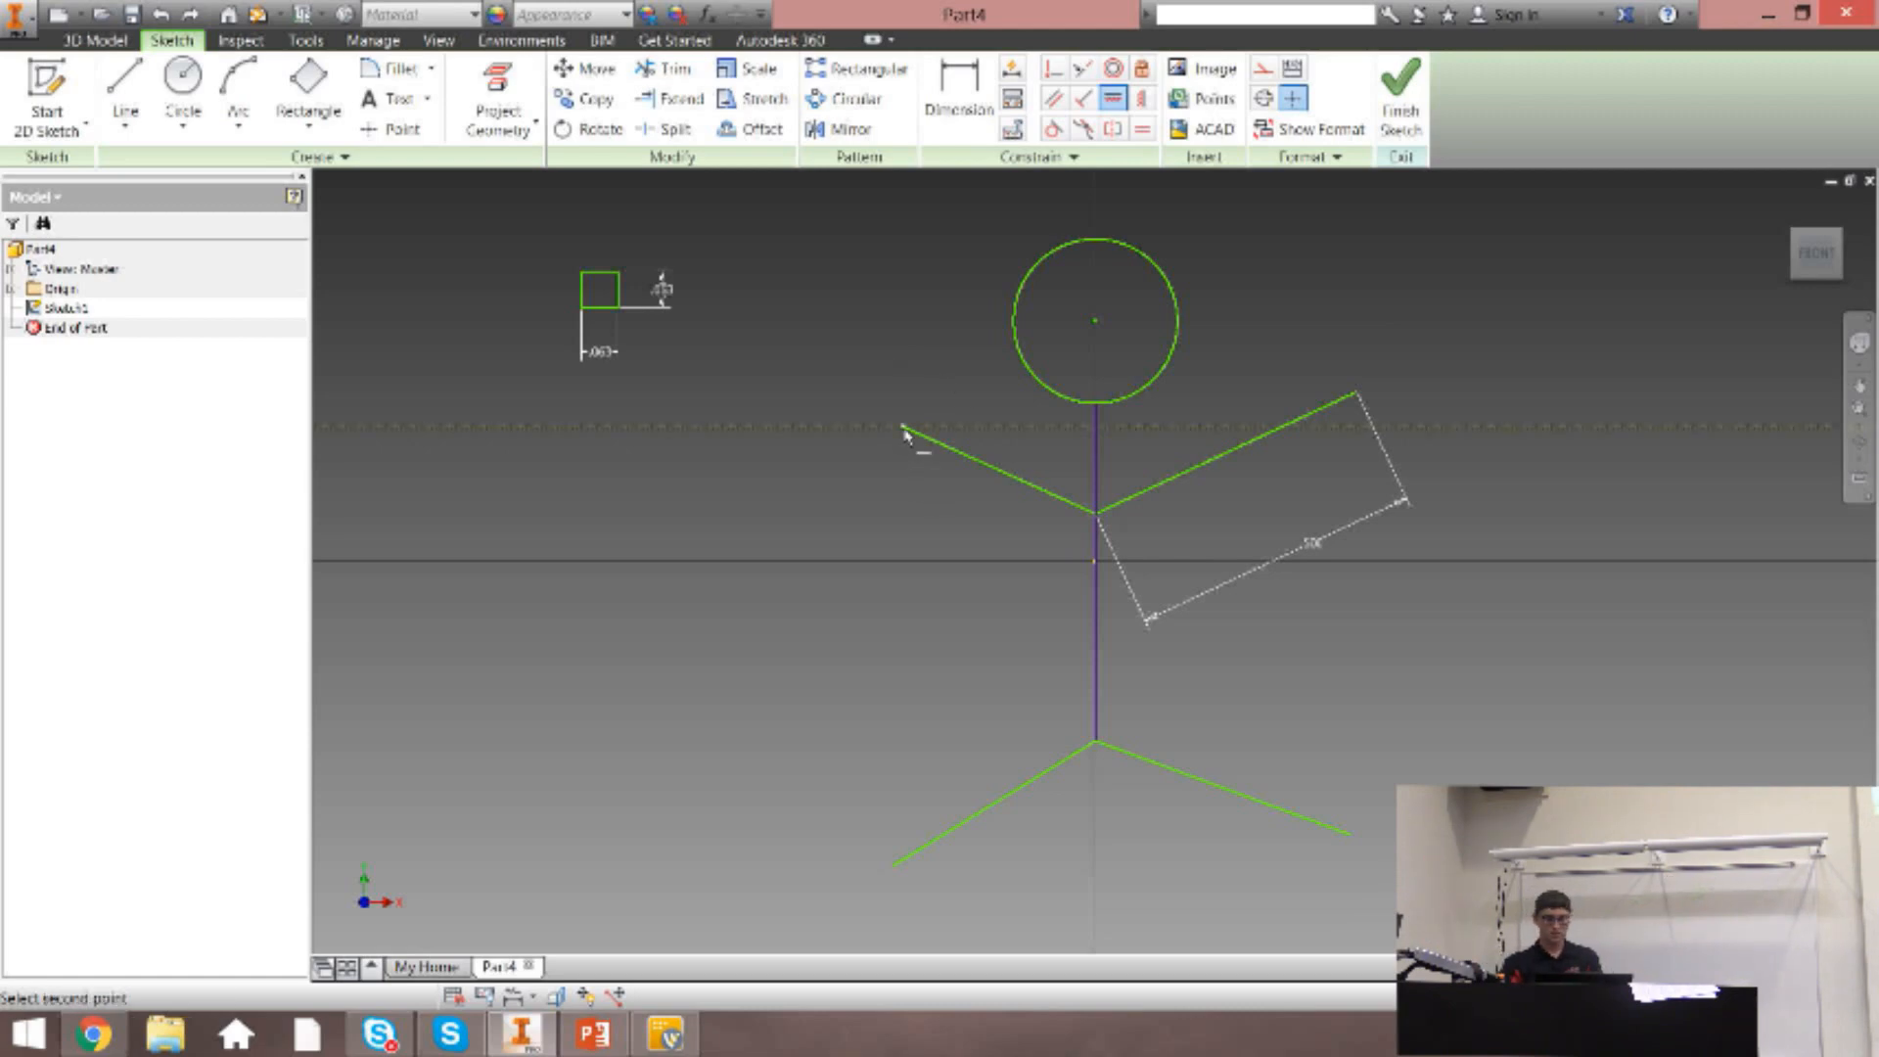
pyautogui.click(1358, 394)
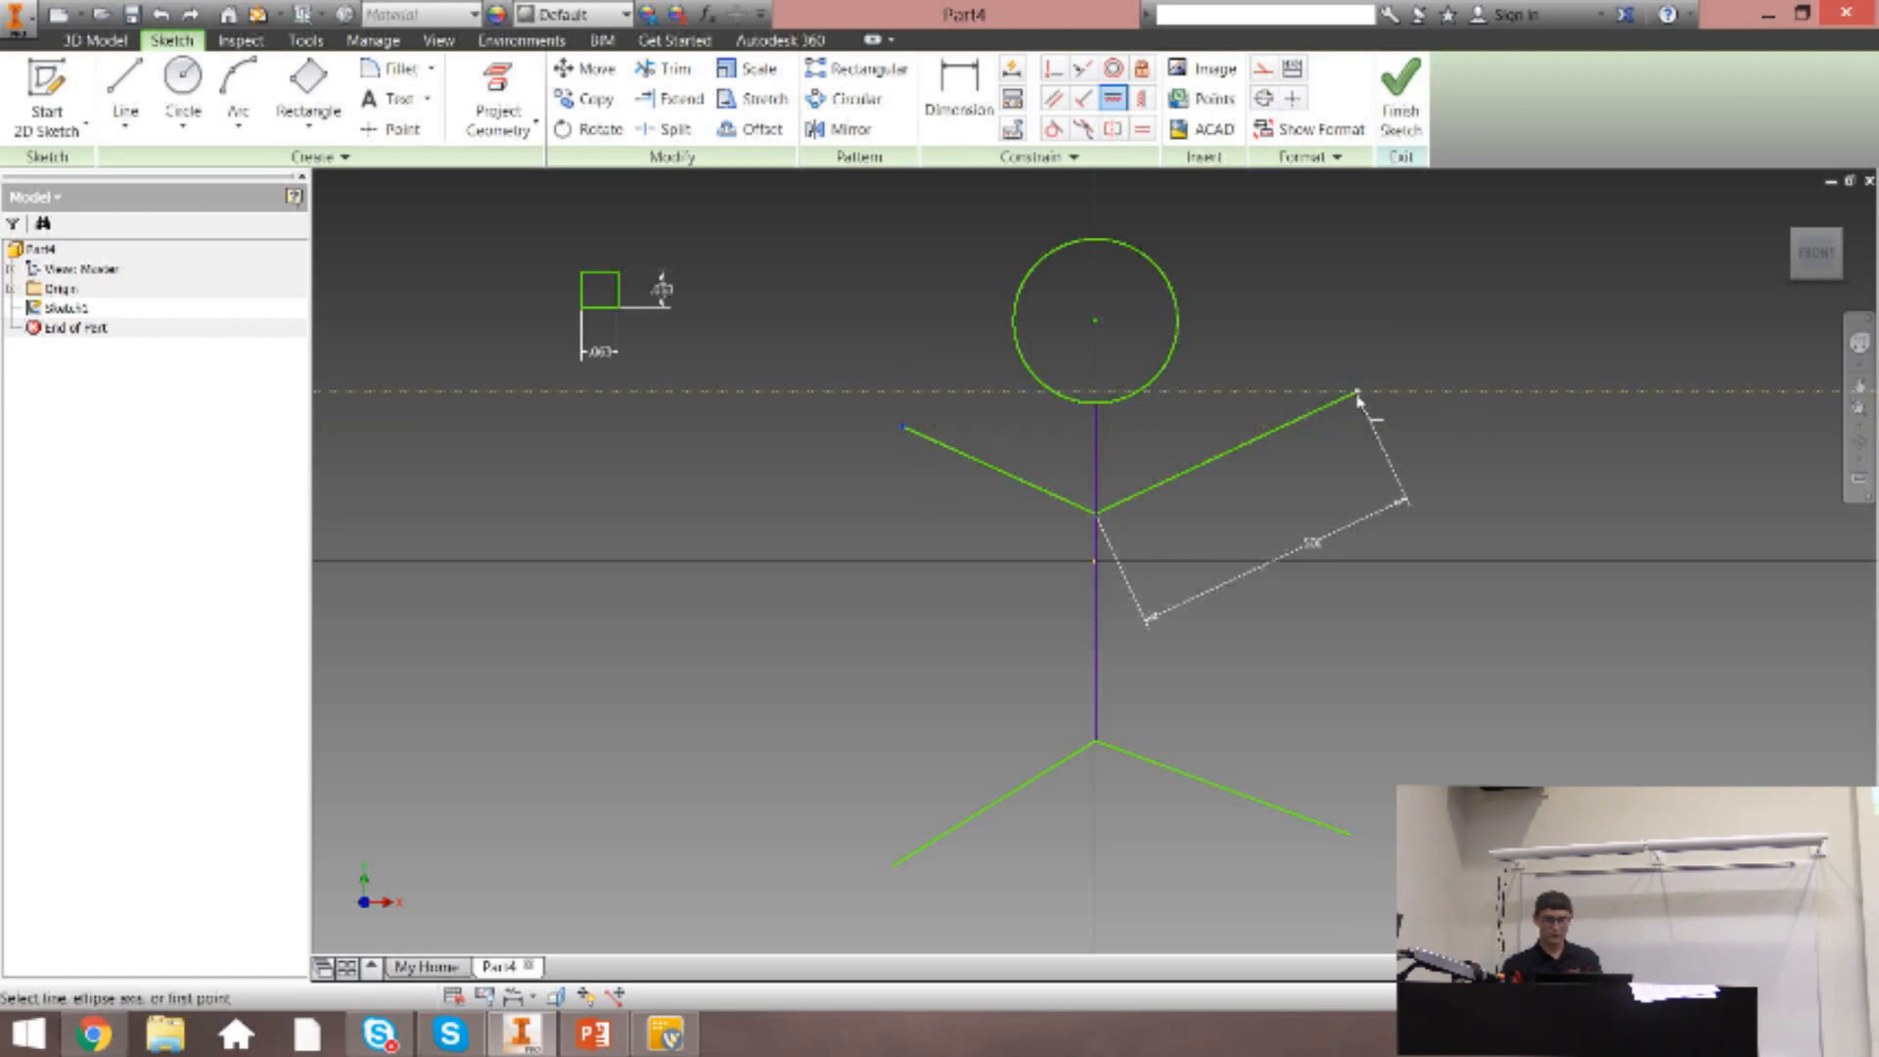
pyautogui.press('Escape')
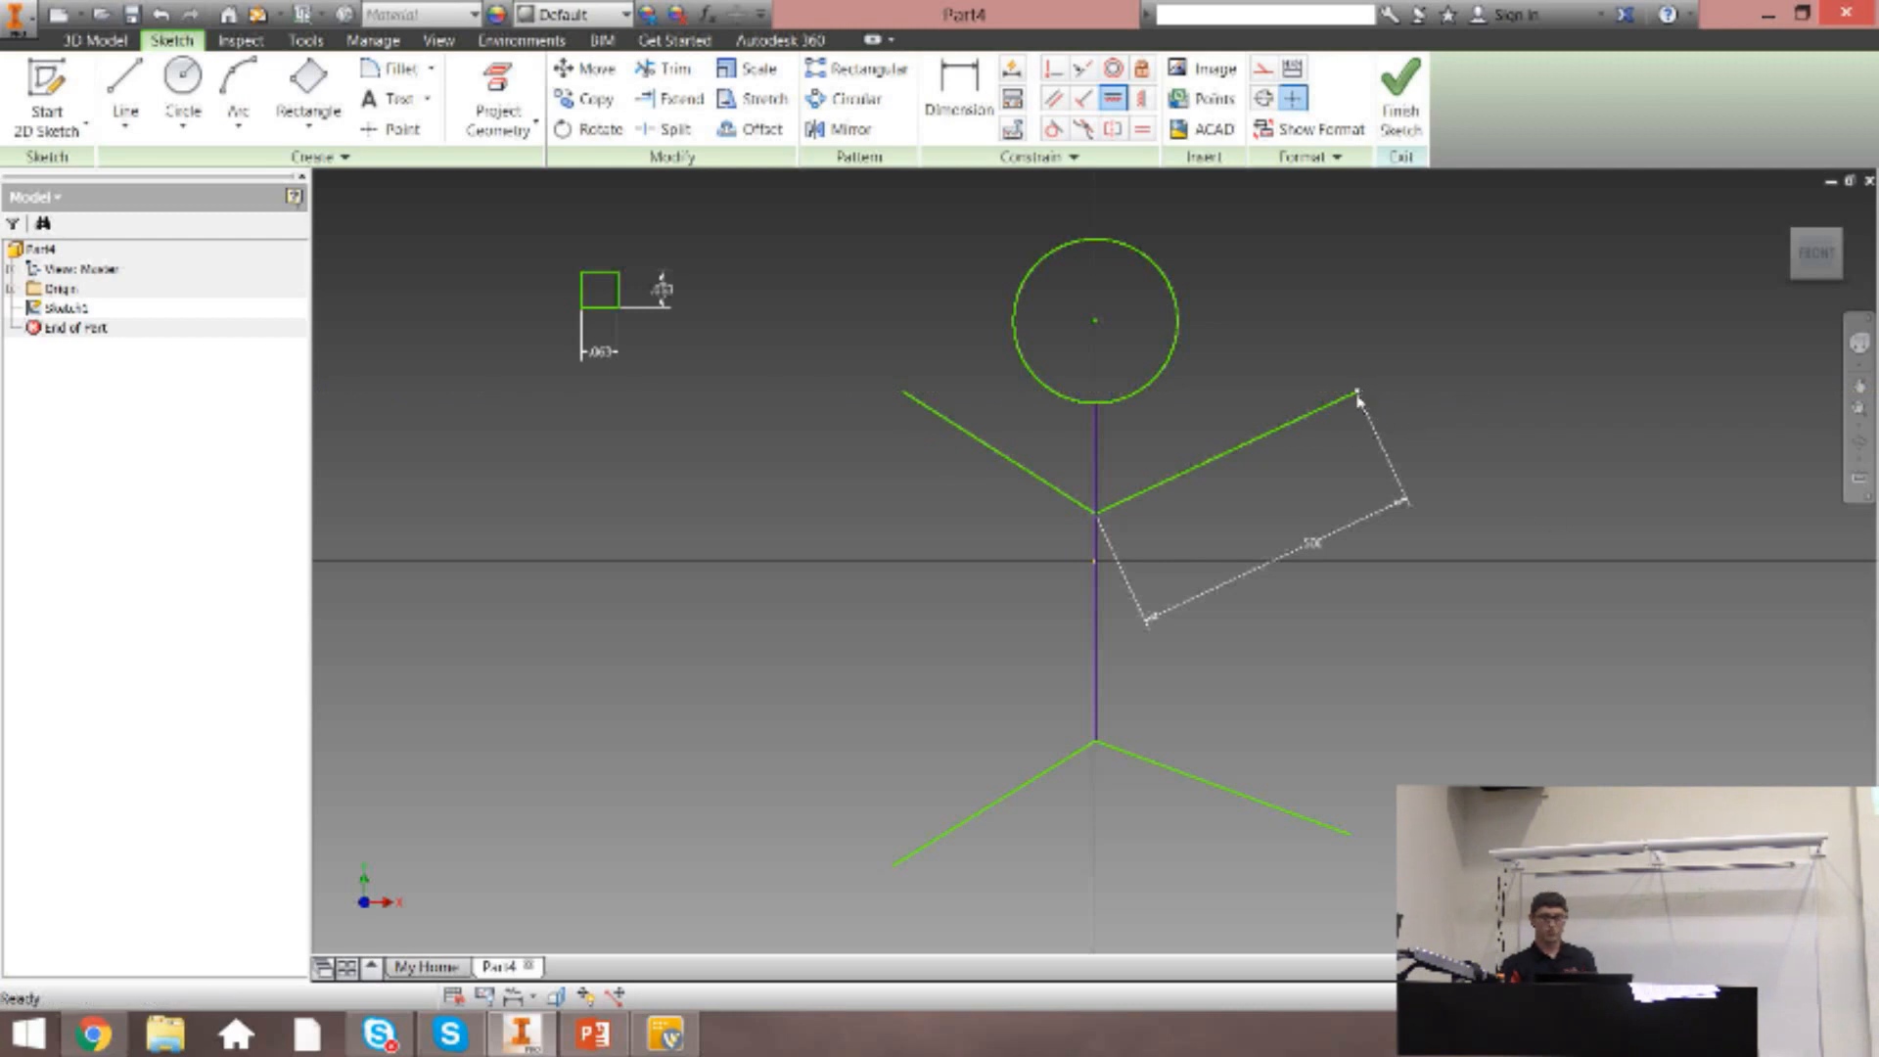
pyautogui.moveTo(1358, 393); pyautogui.dragTo(1341, 350)
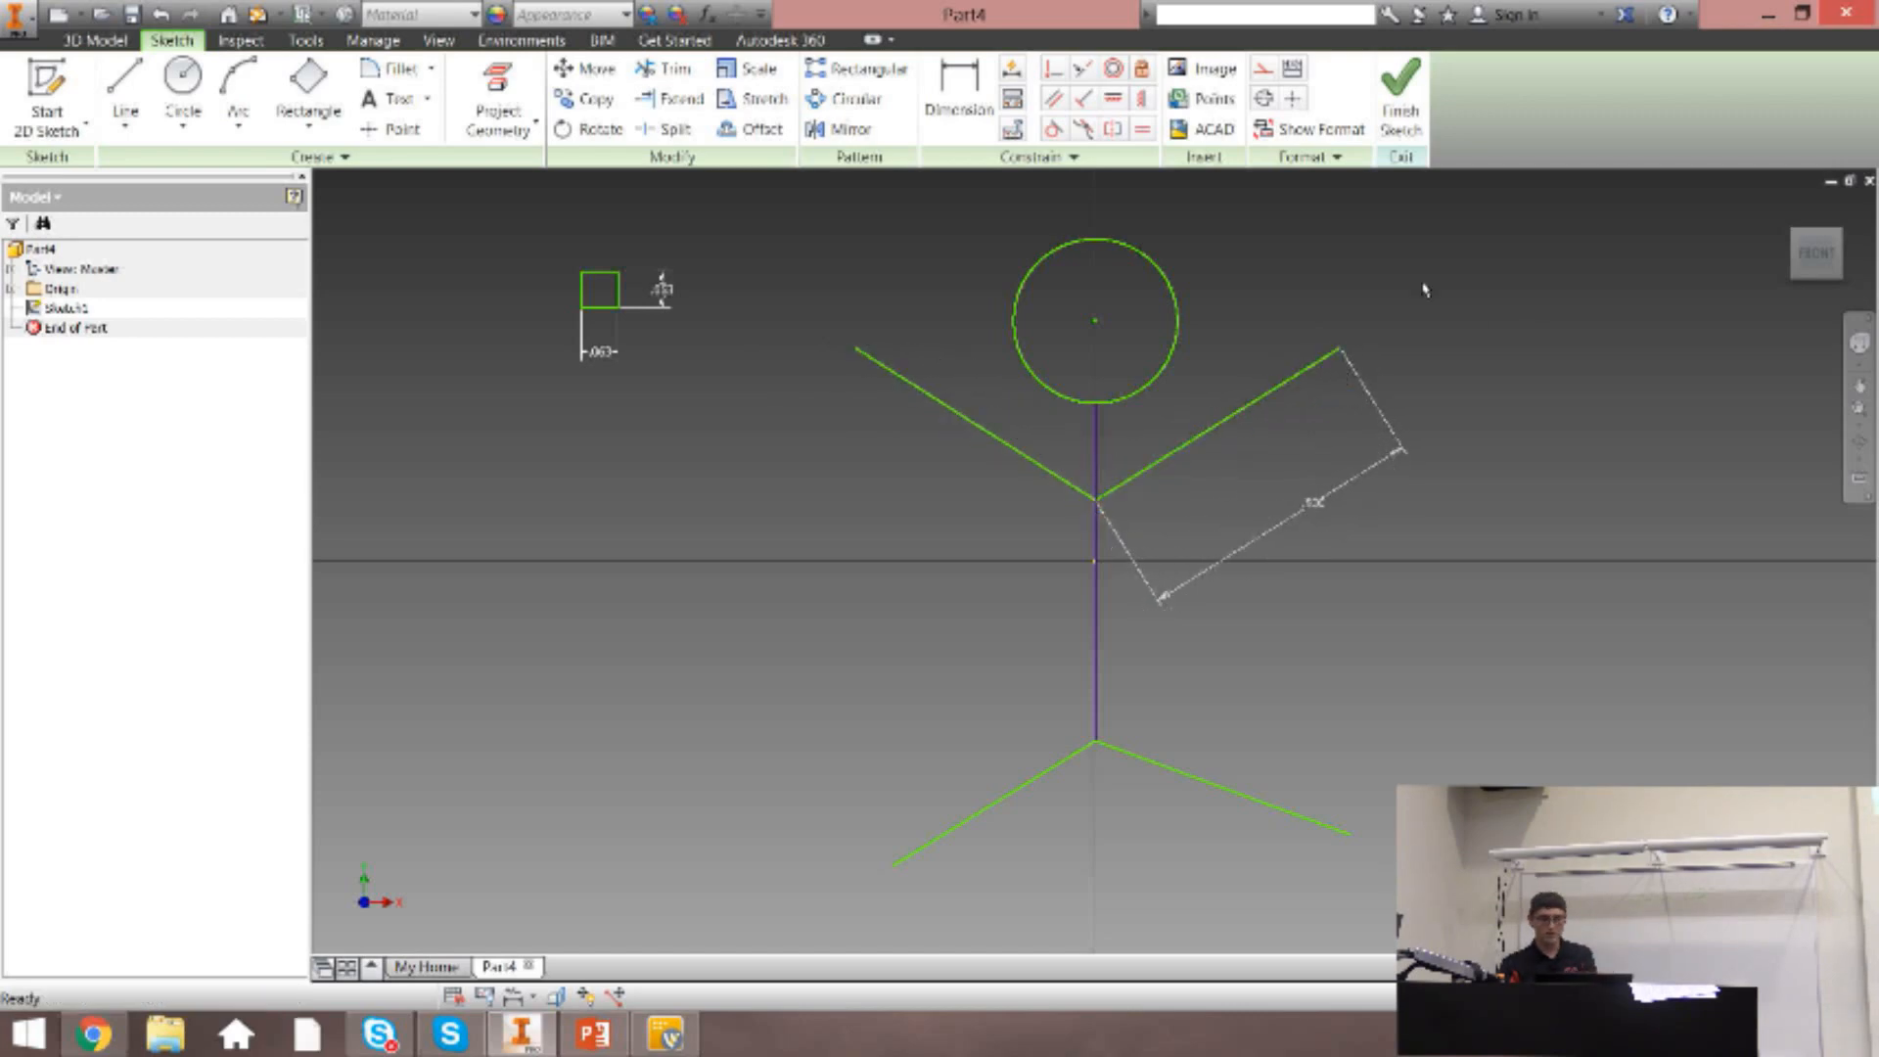
# Align the right leg's outer endpoint with the right arm's outer endpoint using a vertical constraint, and test it by moving the arm's end.
pyautogui.click(1142, 100)
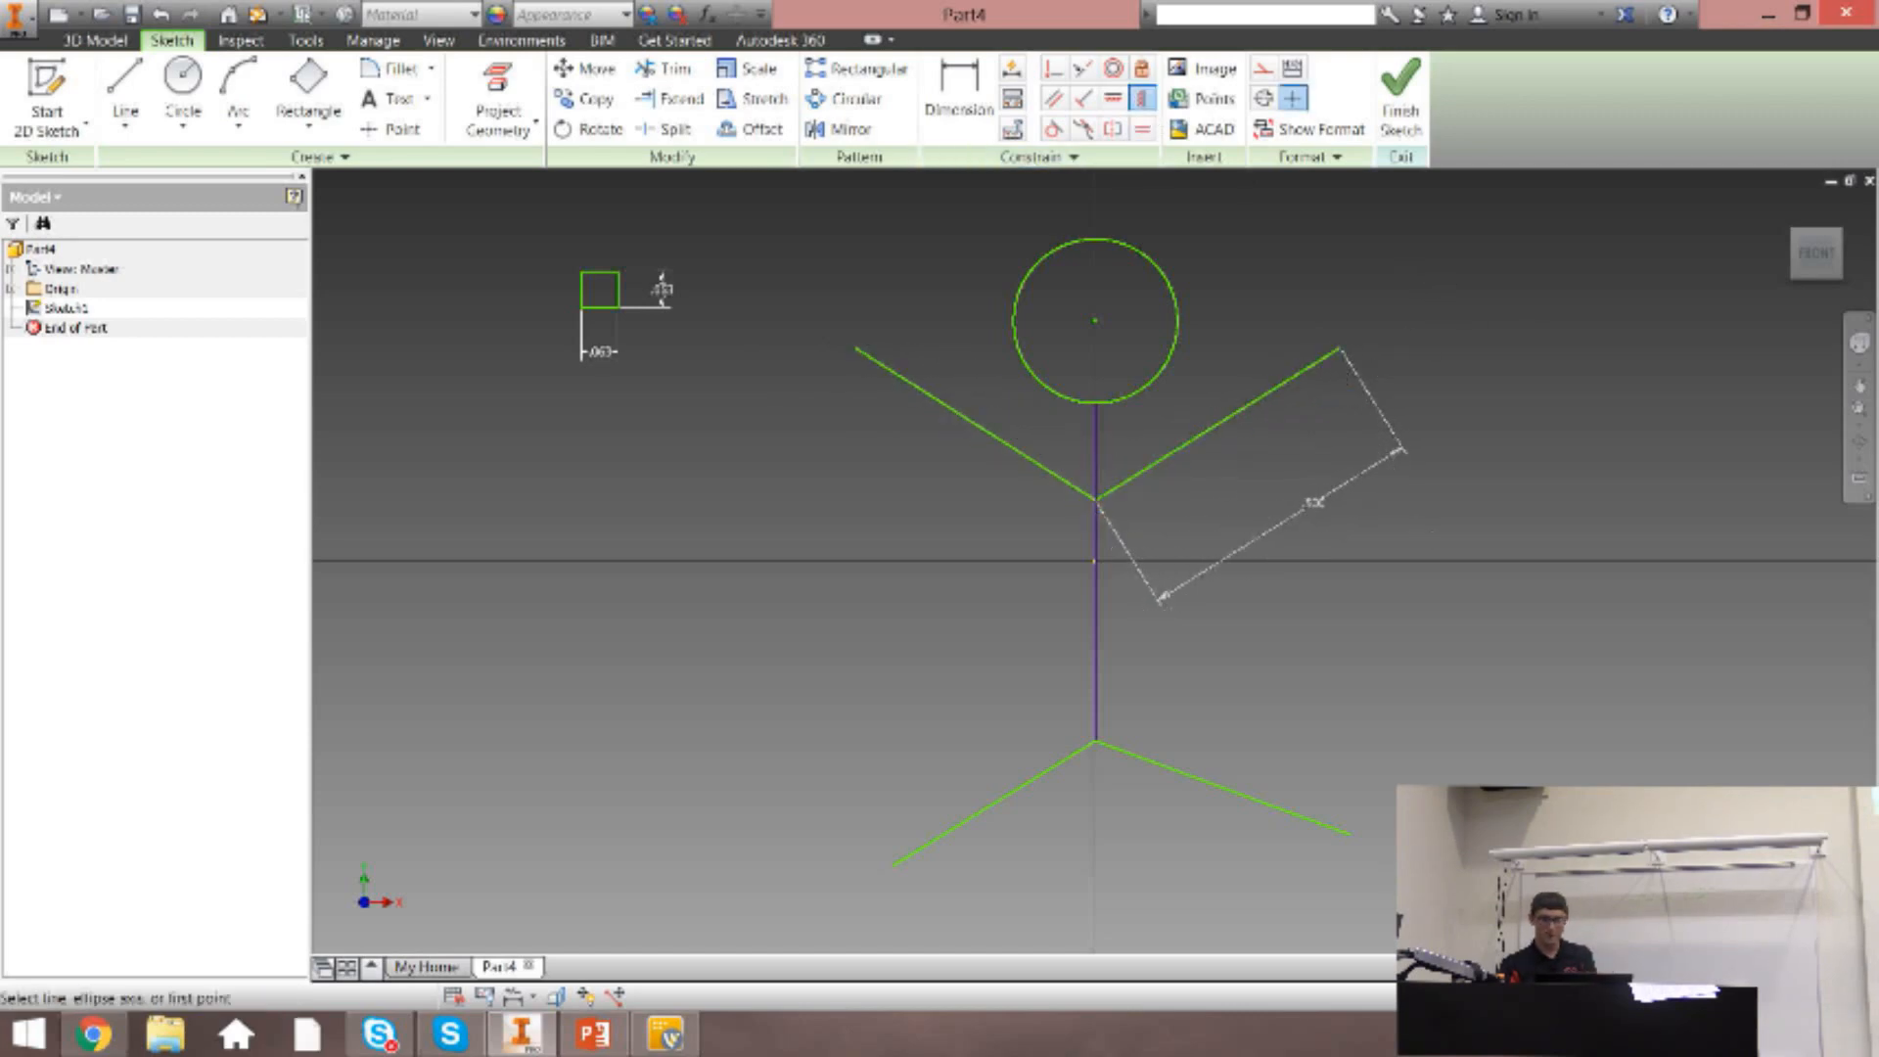
pyautogui.click(1353, 839)
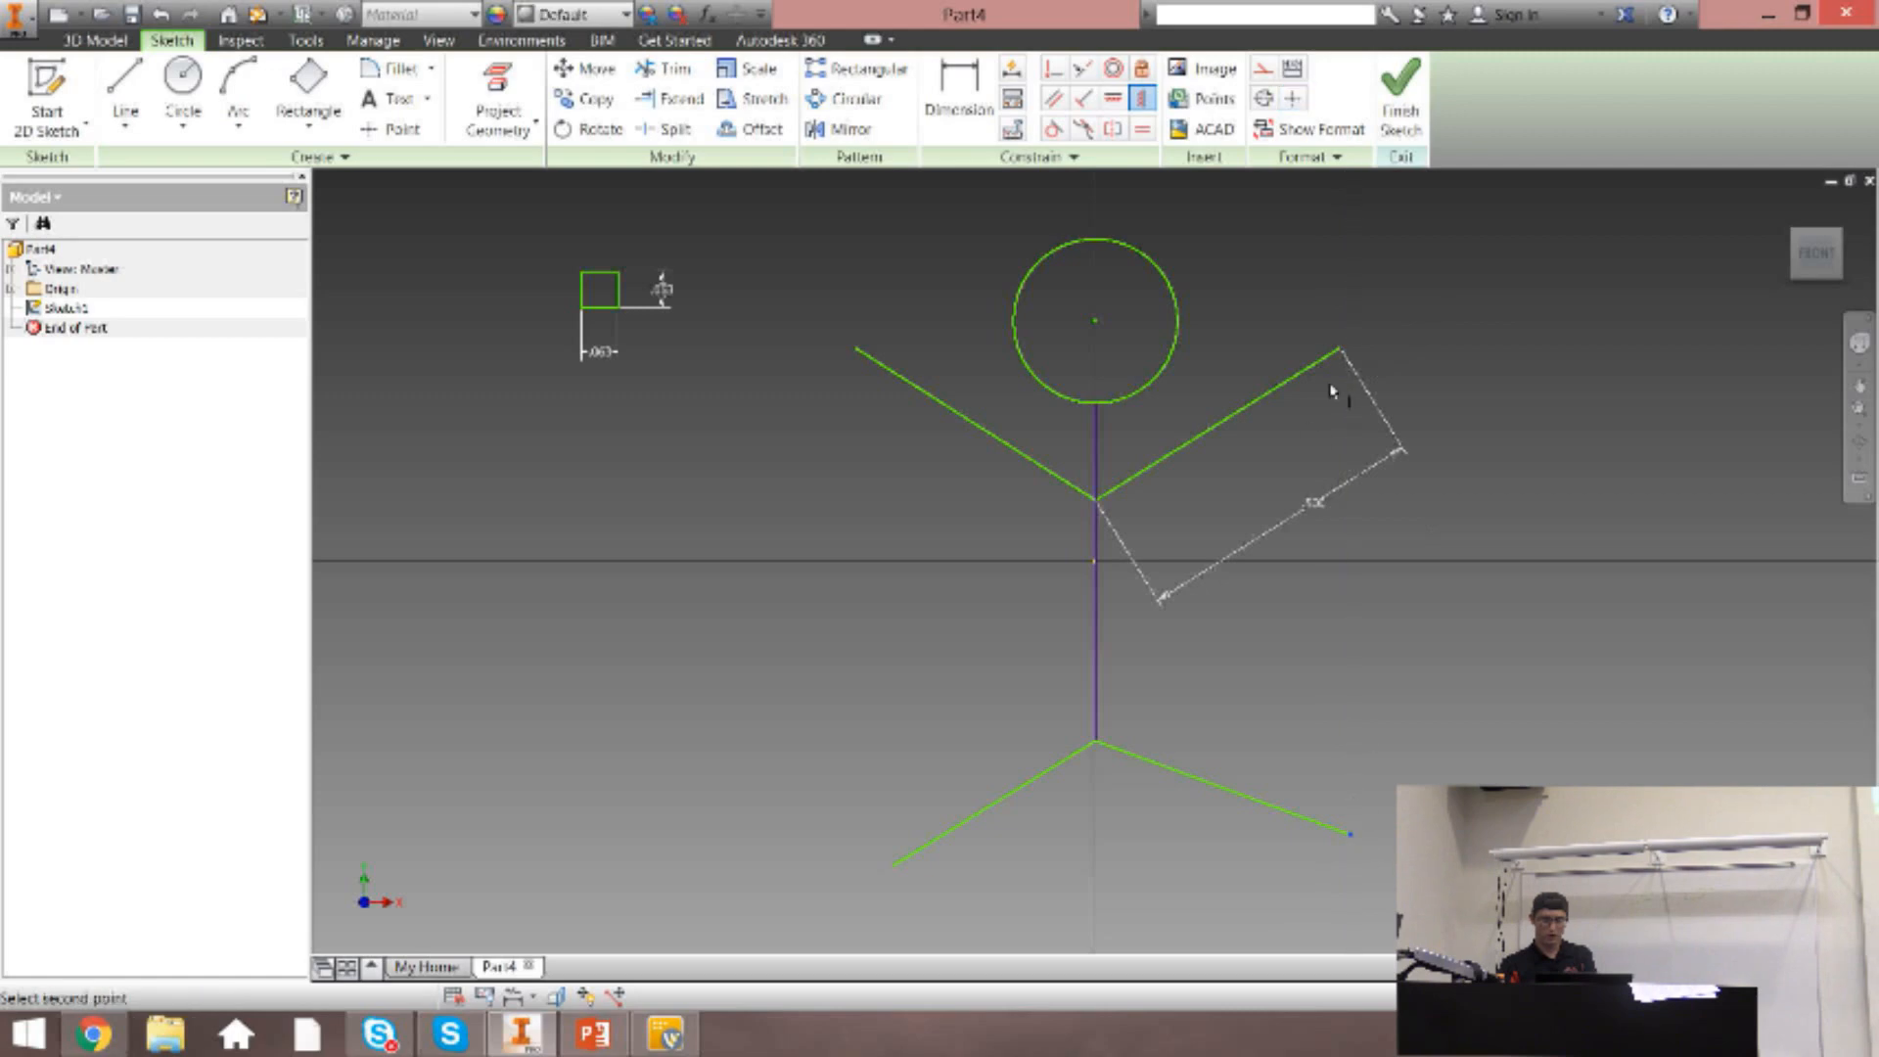
pyautogui.click(1341, 350)
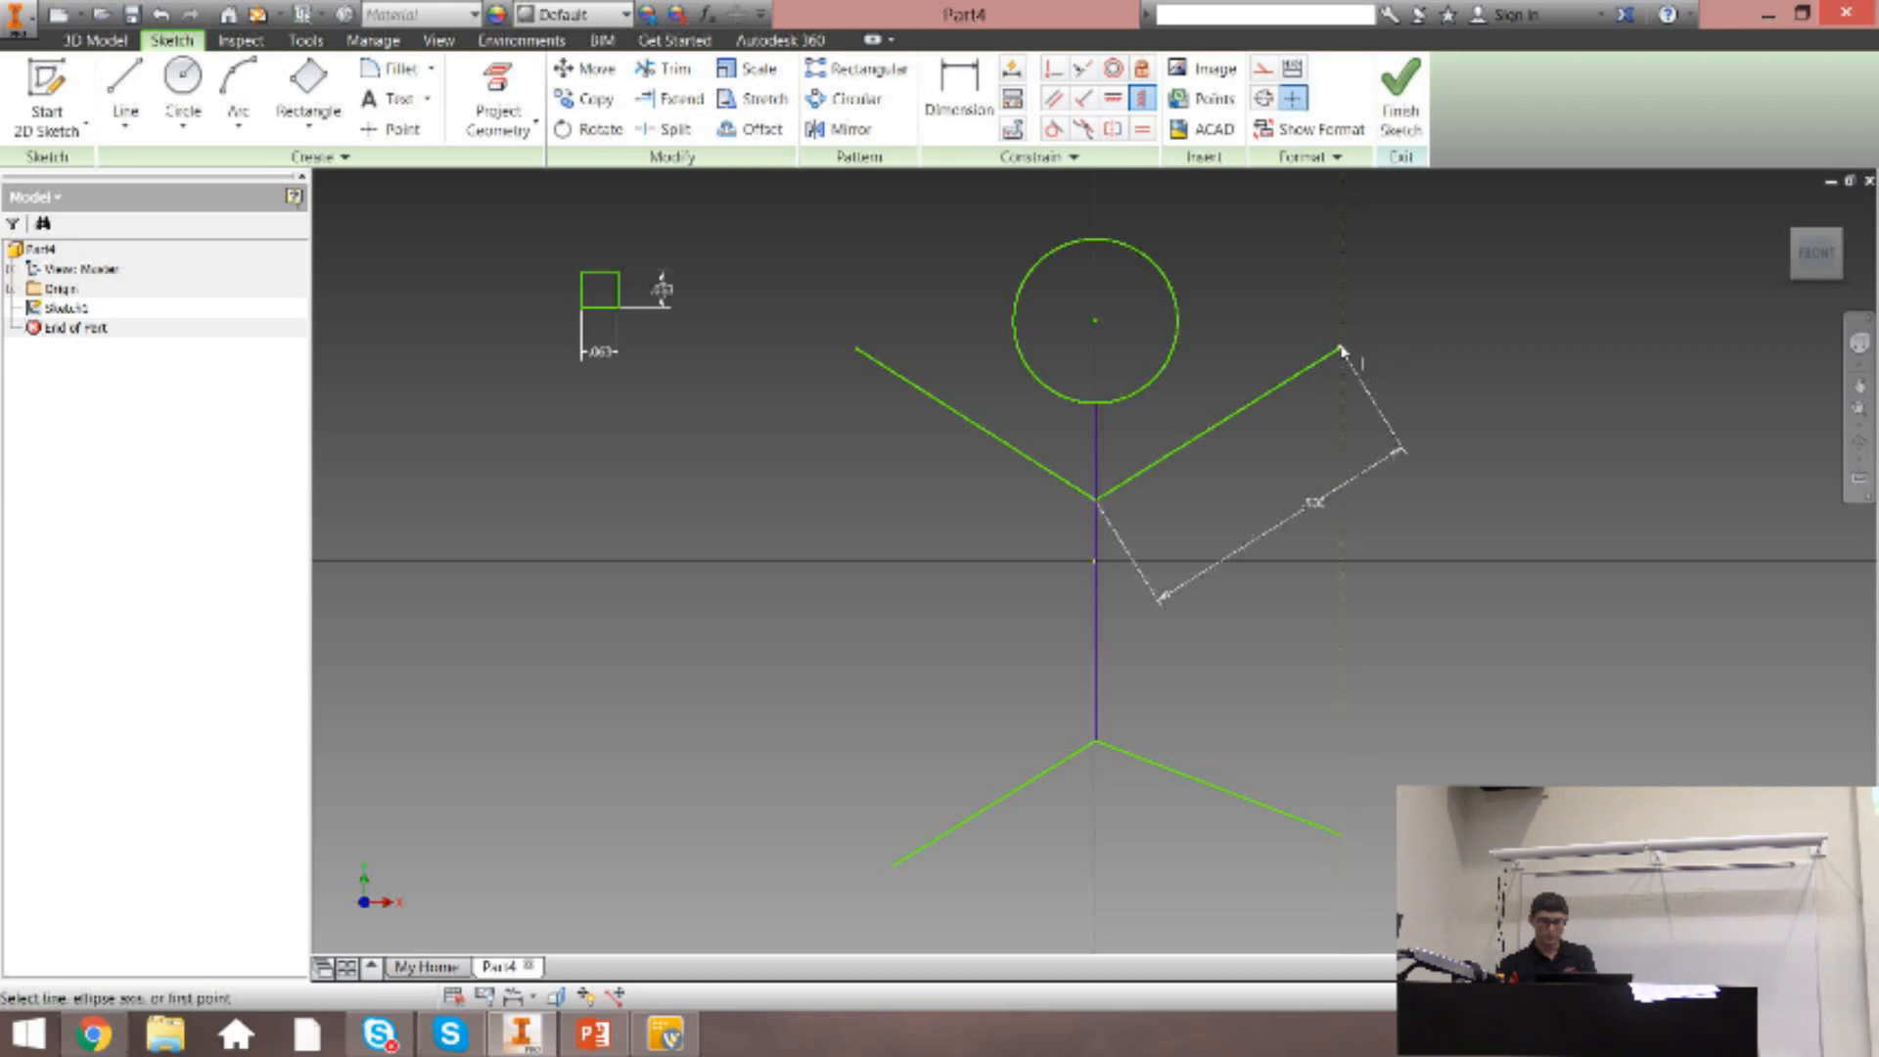
pyautogui.press('Escape')
pyautogui.moveTo(1338, 354)
pyautogui.mouseDown()
pyautogui.moveTo(1357, 451)
pyautogui.moveTo(1253, 301)
pyautogui.moveTo(1407, 418)
pyautogui.moveTo(1351, 386)
pyautogui.moveTo(1322, 412)
pyautogui.moveTo(1410, 431)
pyautogui.moveTo(1366, 382)
pyautogui.moveTo(1331, 390)
pyautogui.moveTo(1390, 411)
pyautogui.mouseUp()
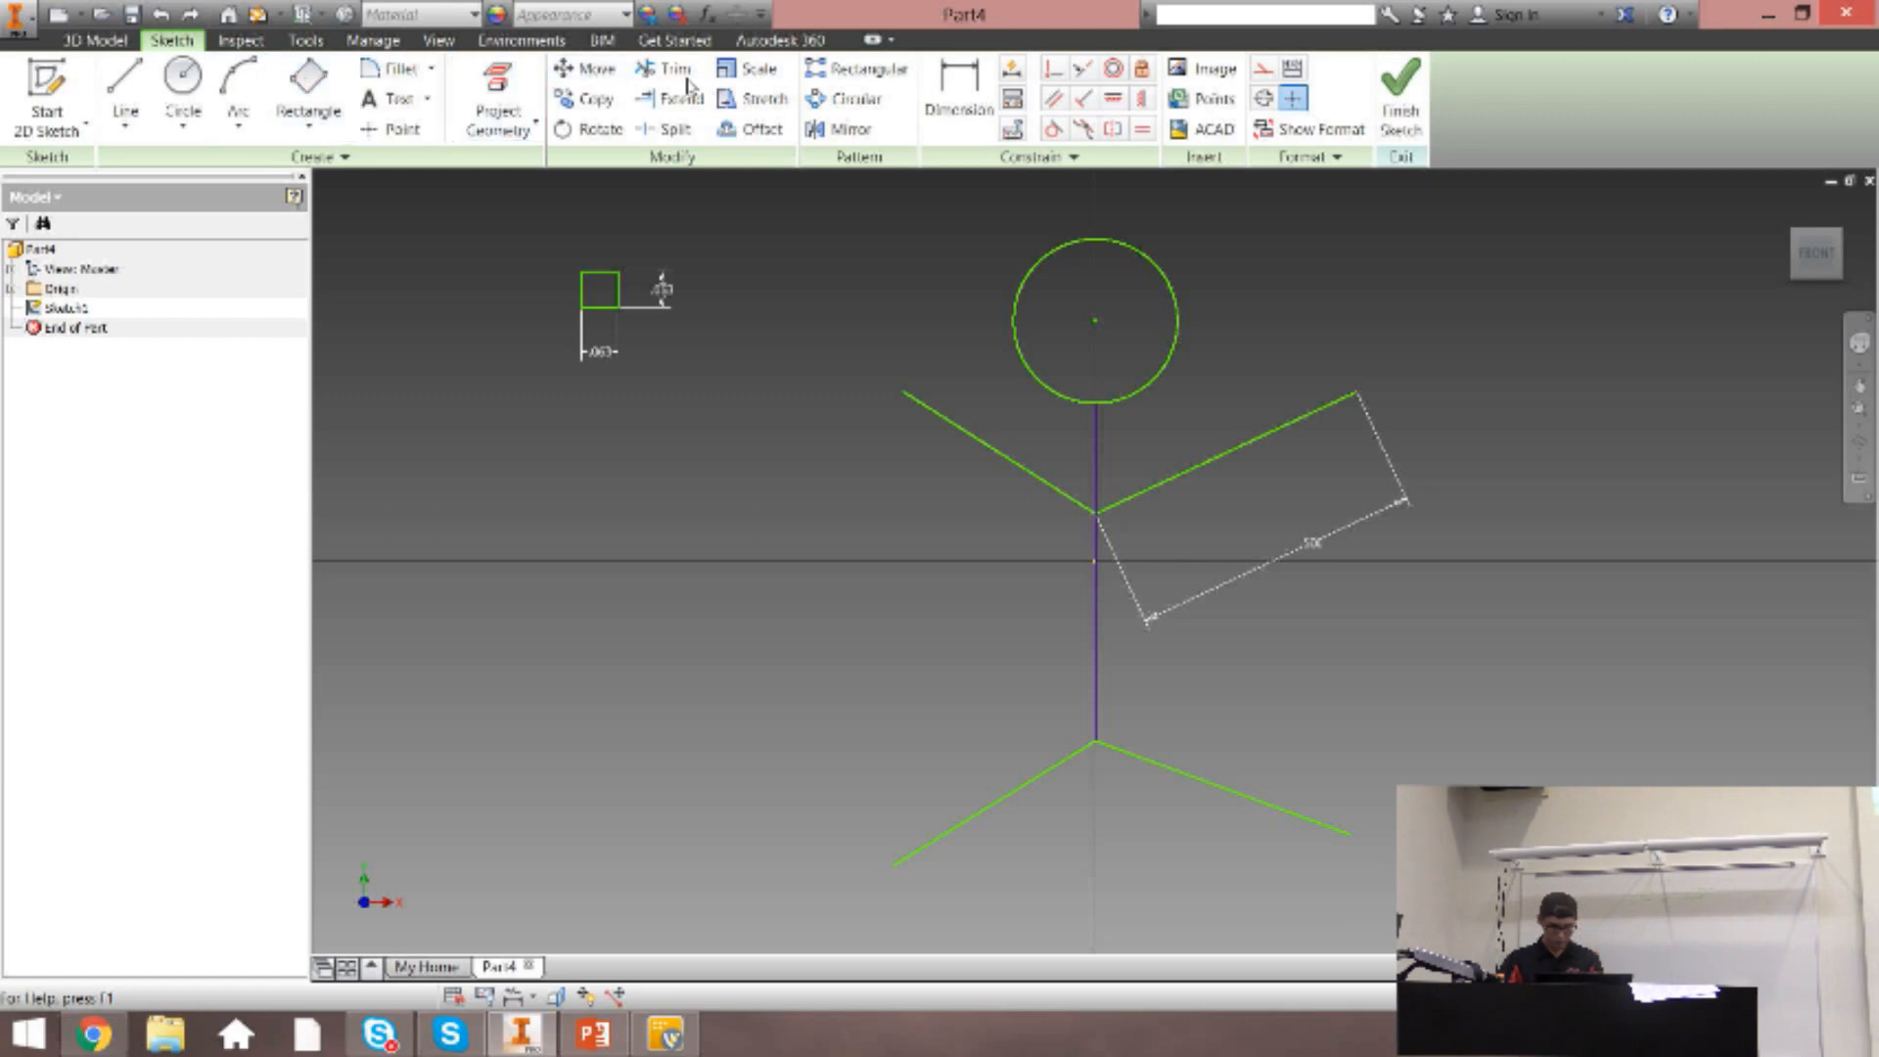
# Make the right and left arm lines symmetric about the torso line, and test the constraint by moving the geometry.
pyautogui.click(1110, 130)
pyautogui.click(1253, 442)
pyautogui.click(1041, 477)
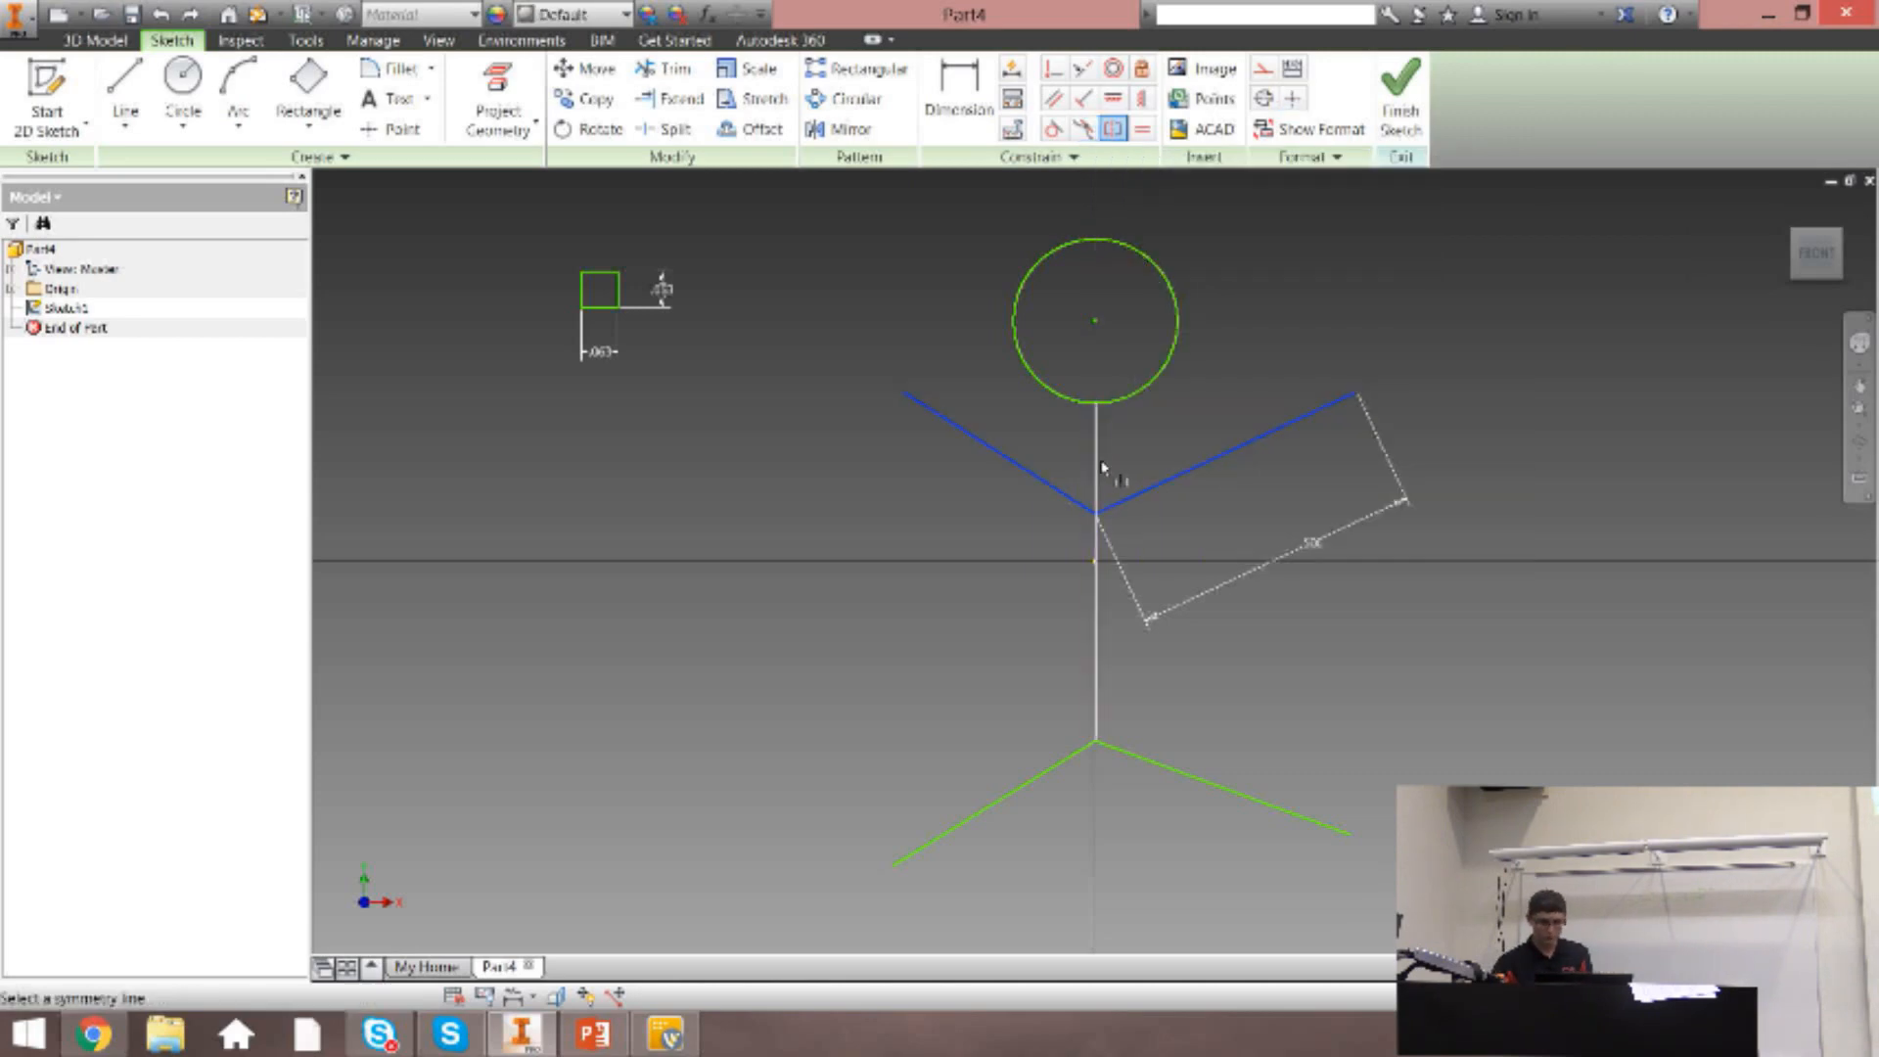
pyautogui.click(1097, 467)
pyautogui.press('Escape')
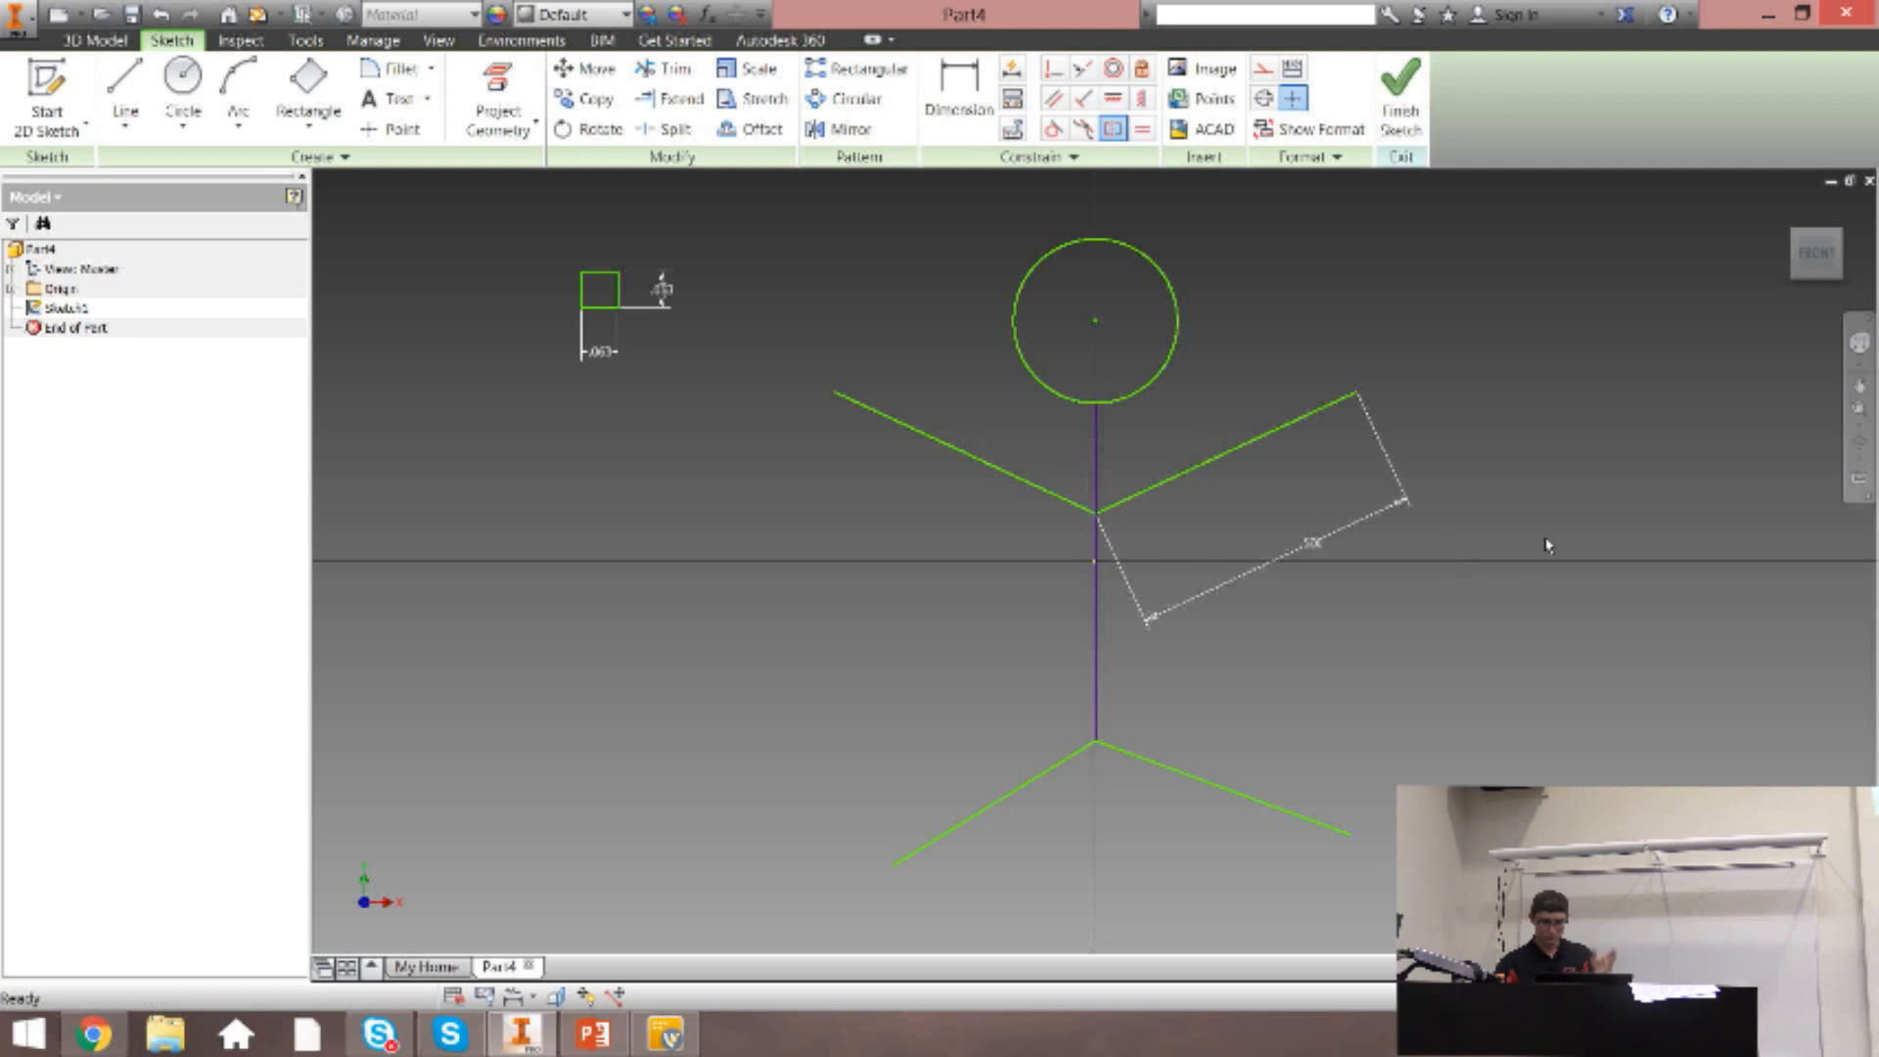
pyautogui.moveTo(1244, 473); pyautogui.dragTo(1419, 529)
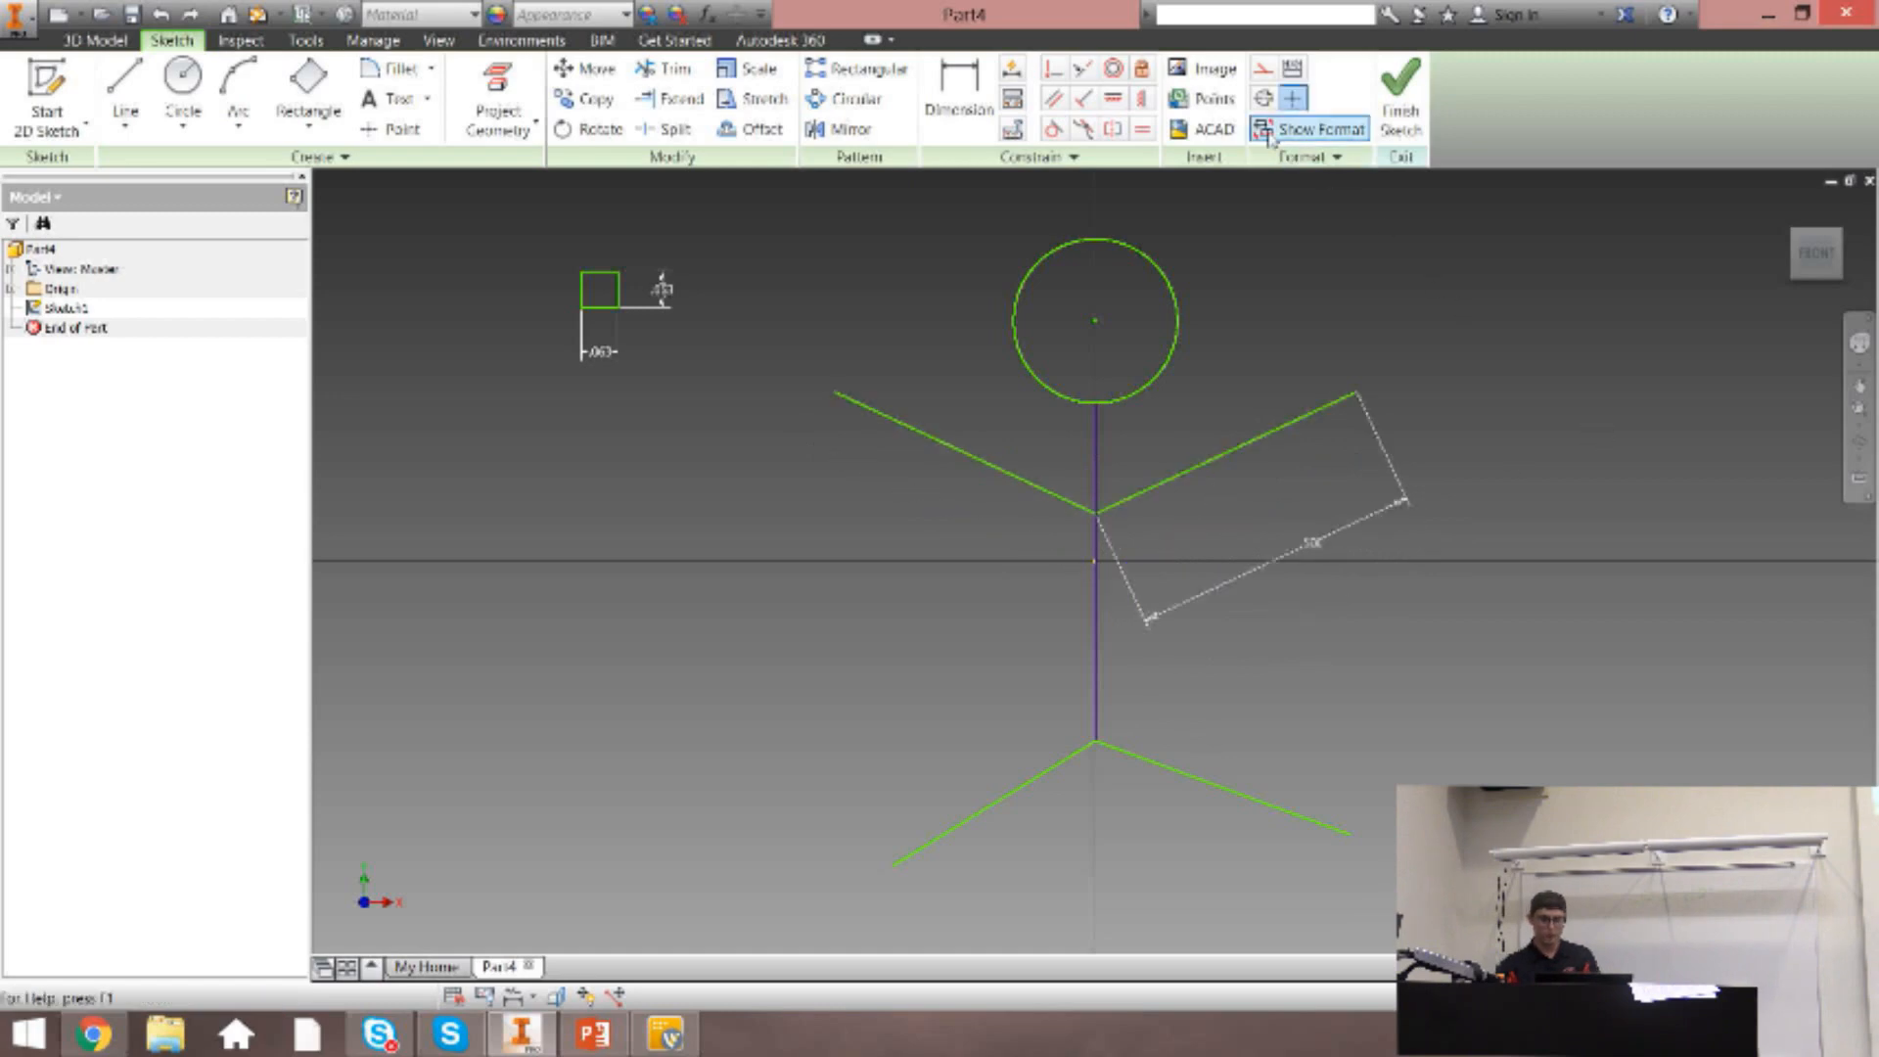
# Try to make the left and right arm lines equal, and undo the last arm constraint.
pyautogui.click(1143, 128)
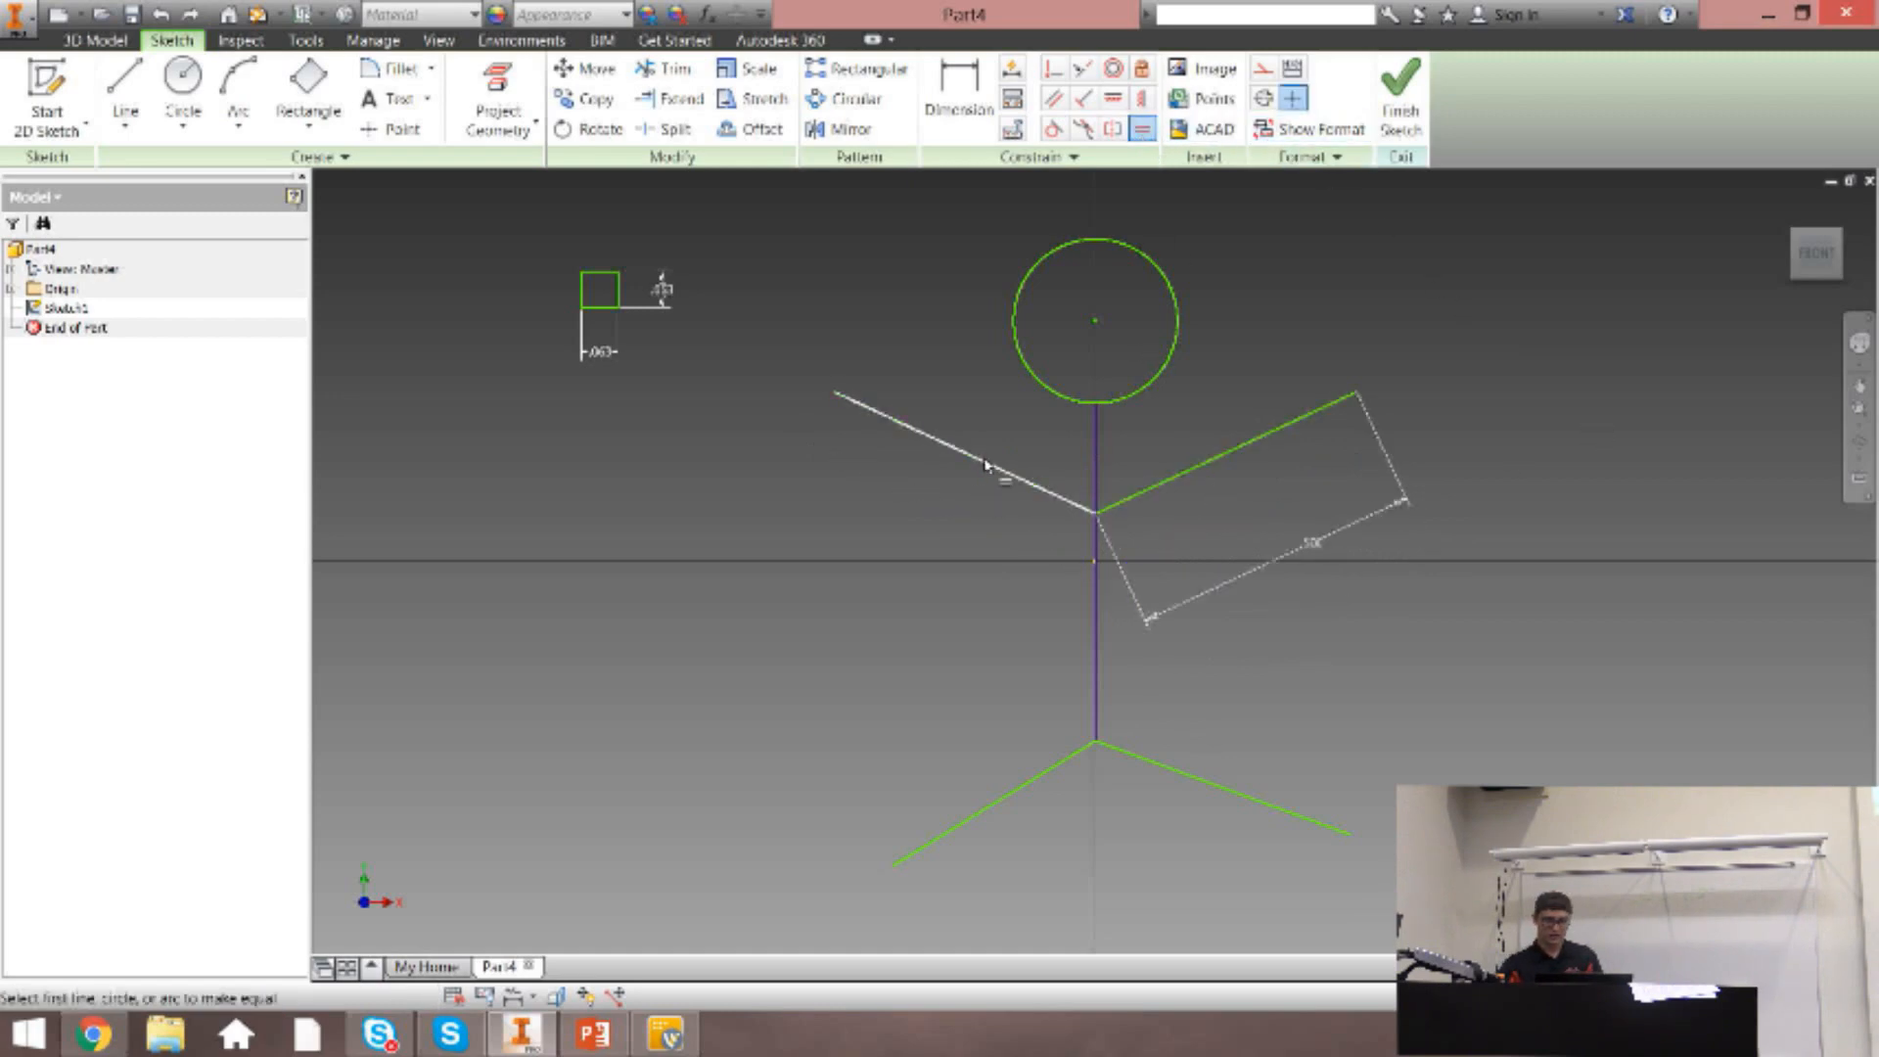
pyautogui.click(989, 466)
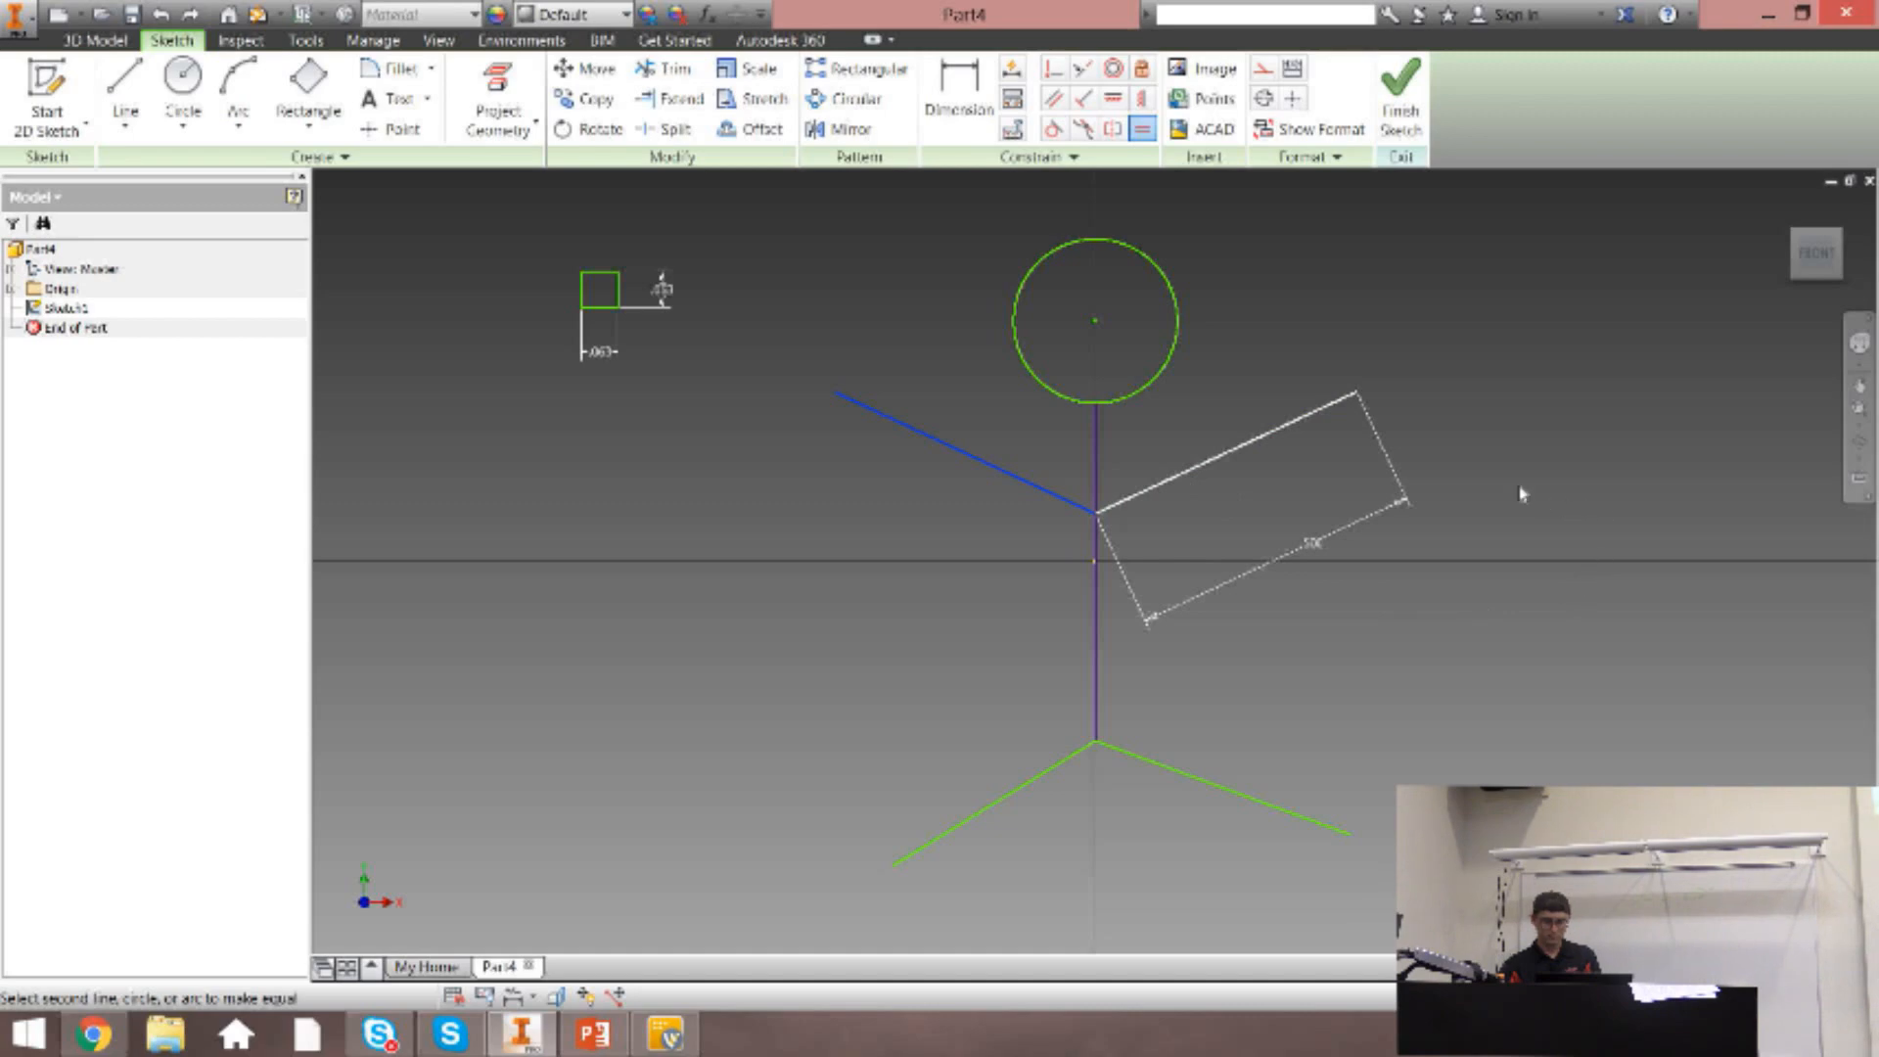
pyautogui.press('Escape')
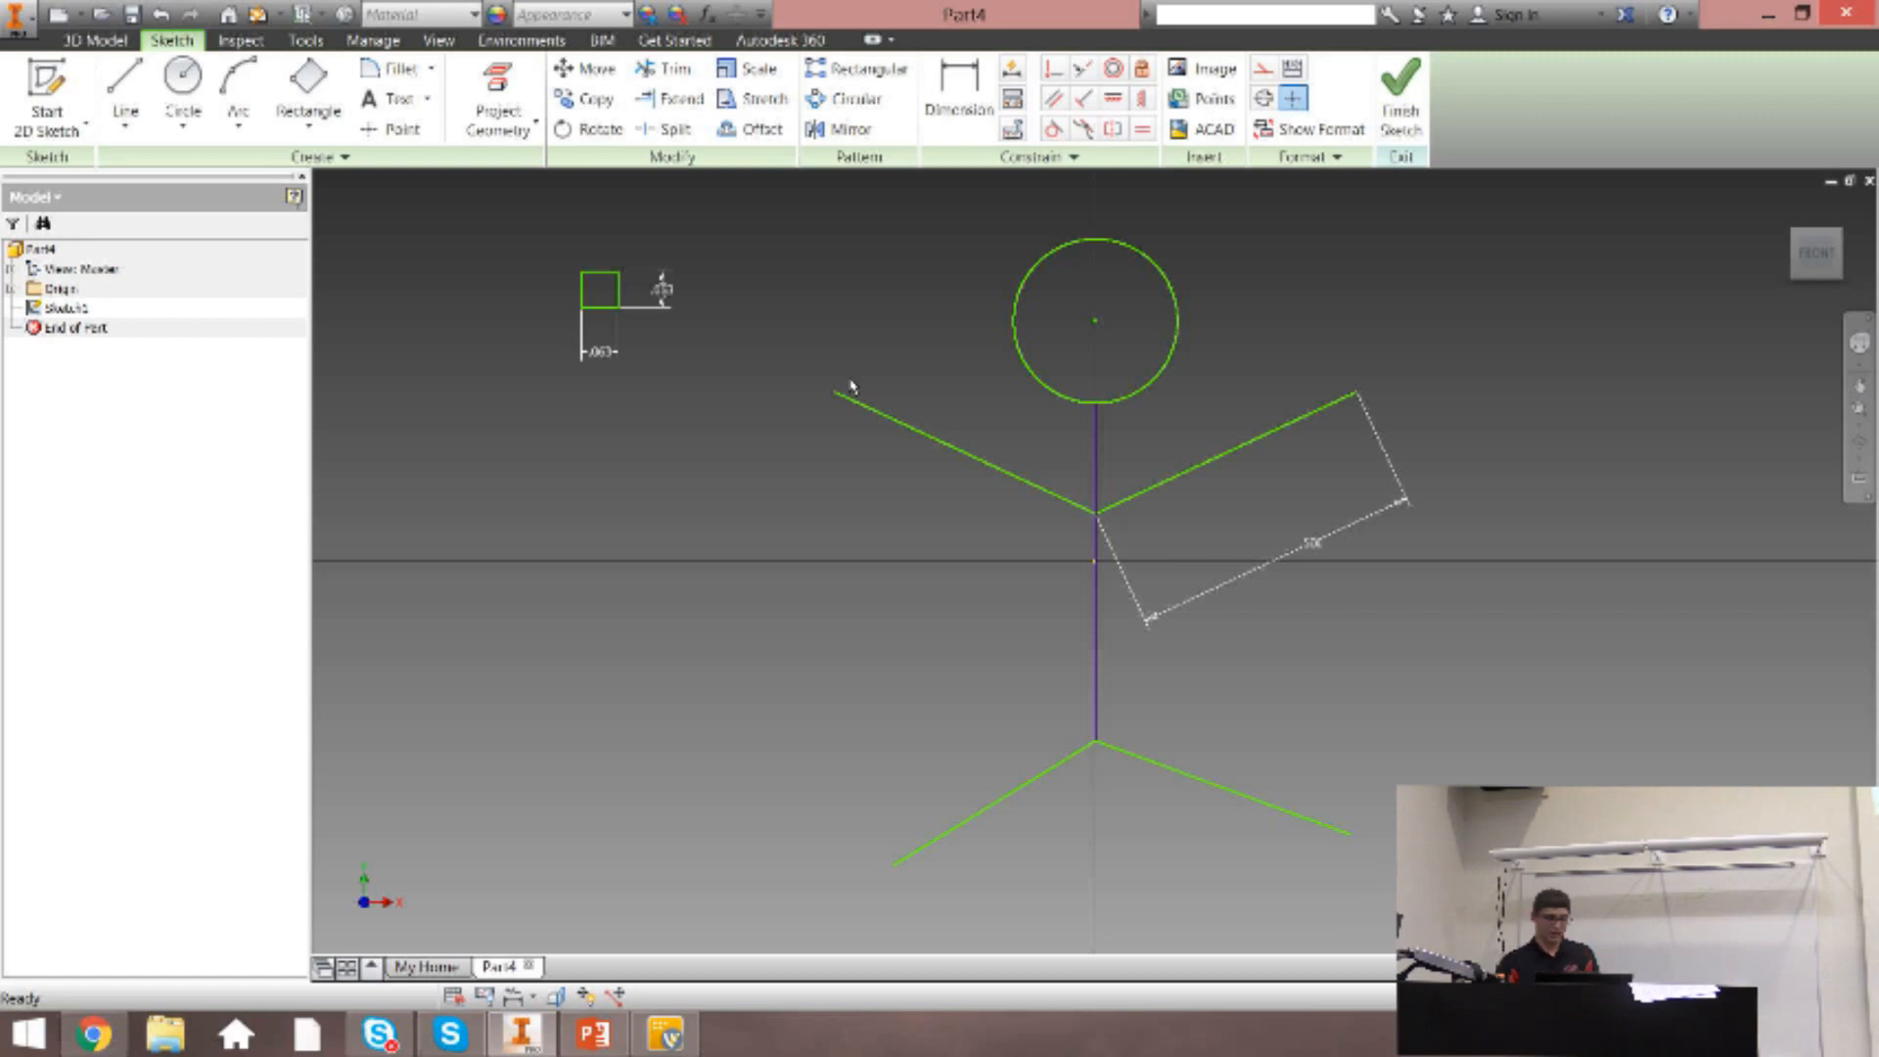
pyautogui.hotkey('ctrl', 'z')
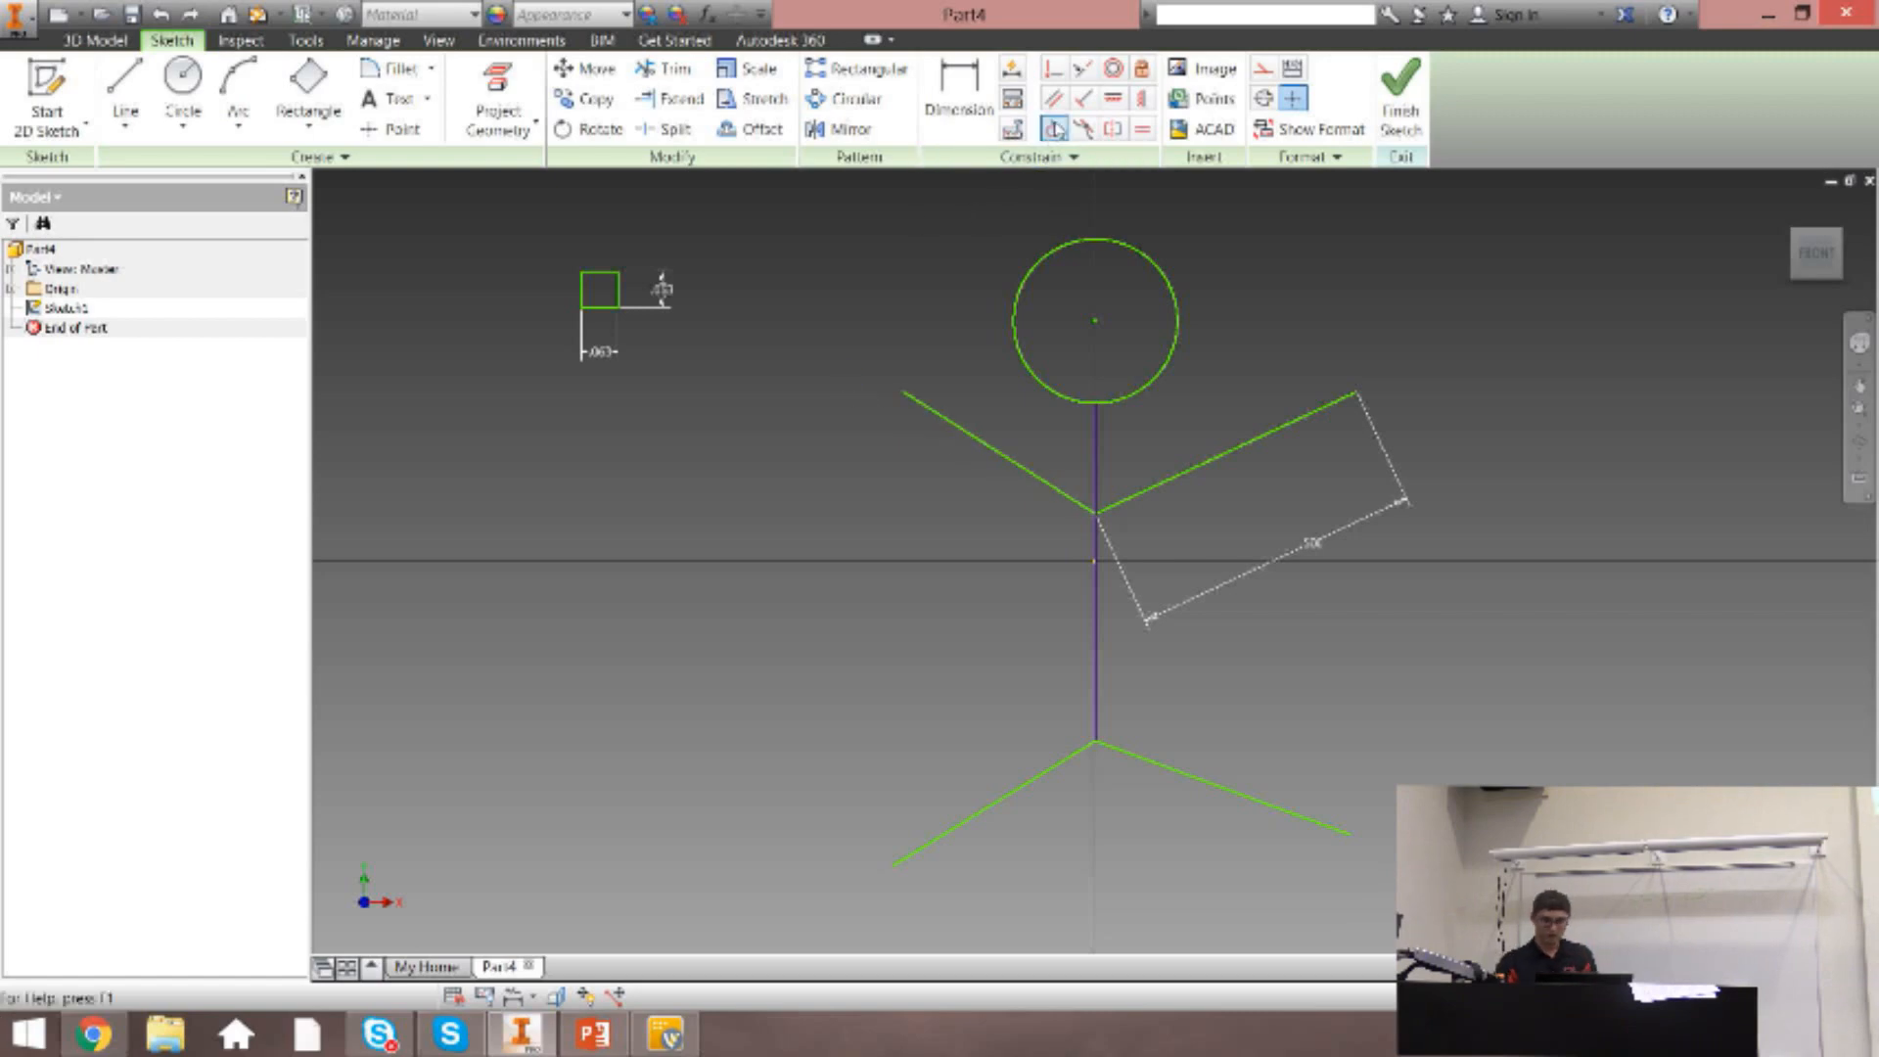
# Make the head circle tangent to the torso line, and undo that constraint.
pyautogui.click(1055, 130)
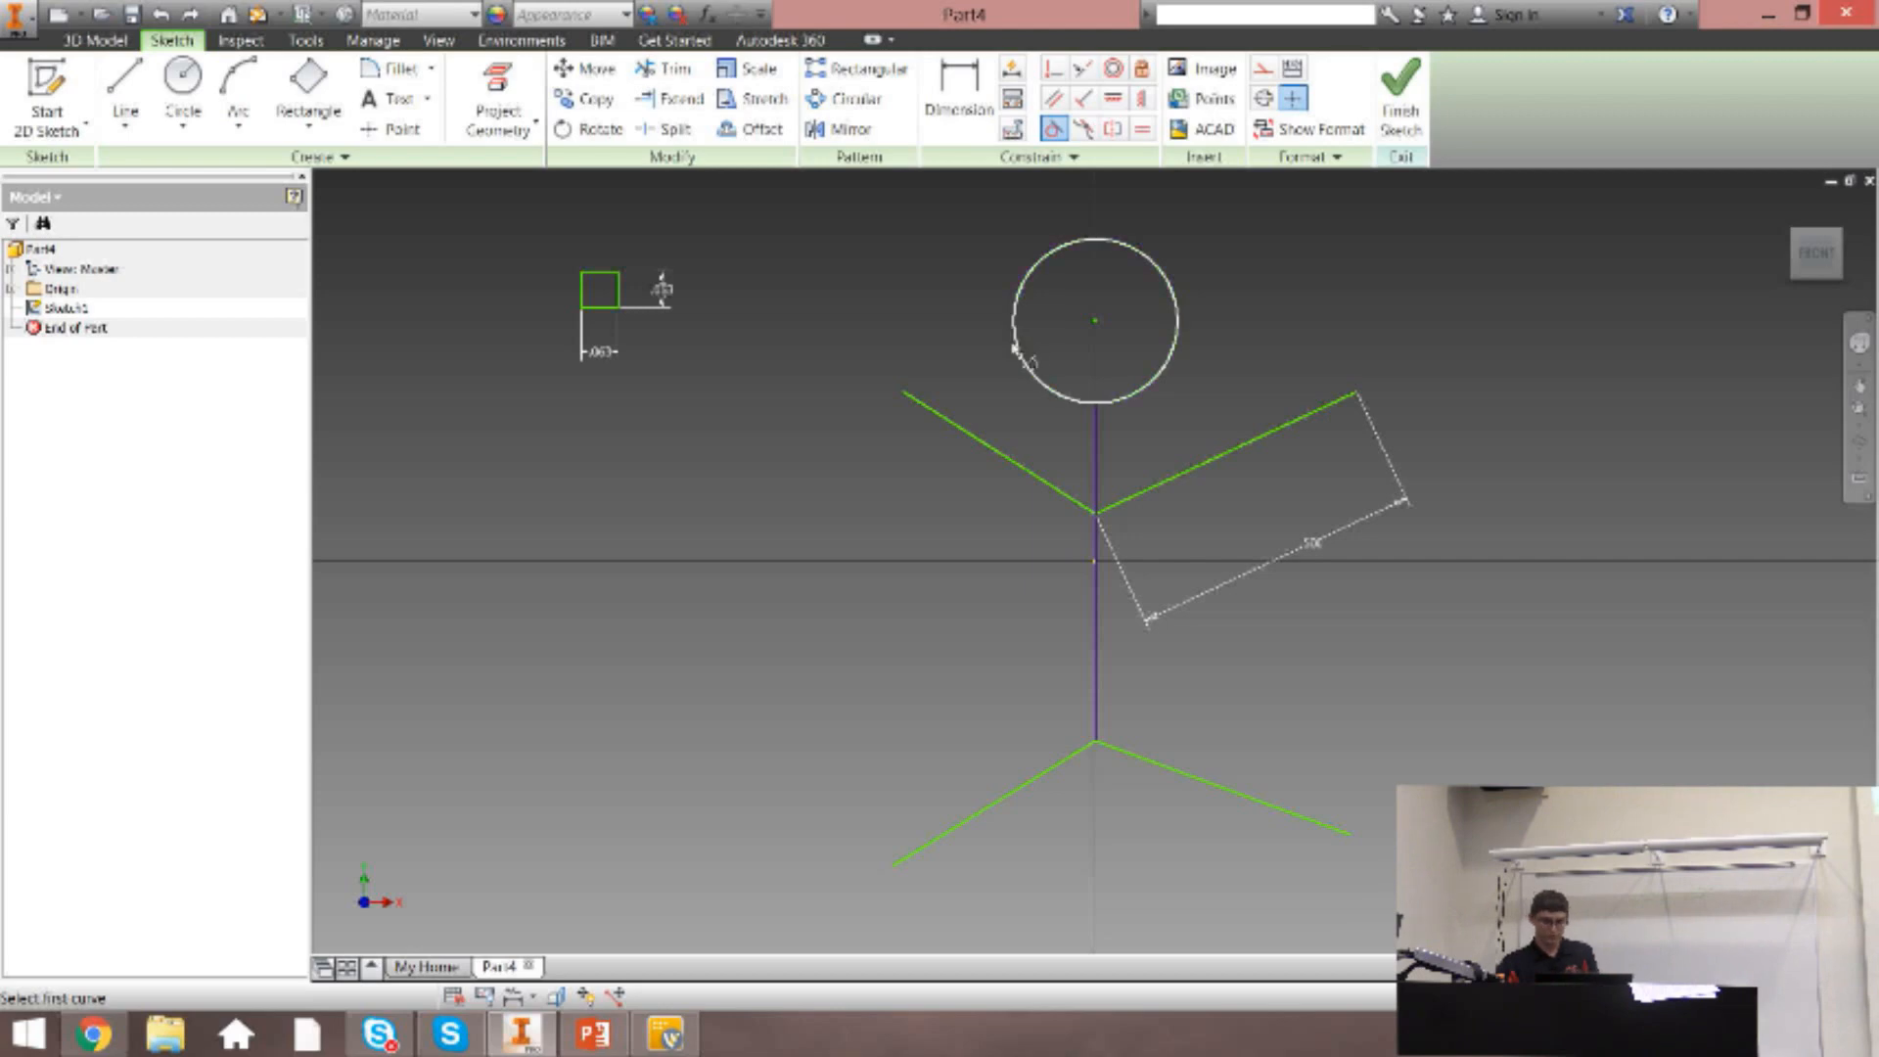
pyautogui.click(1018, 346)
pyautogui.click(1105, 466)
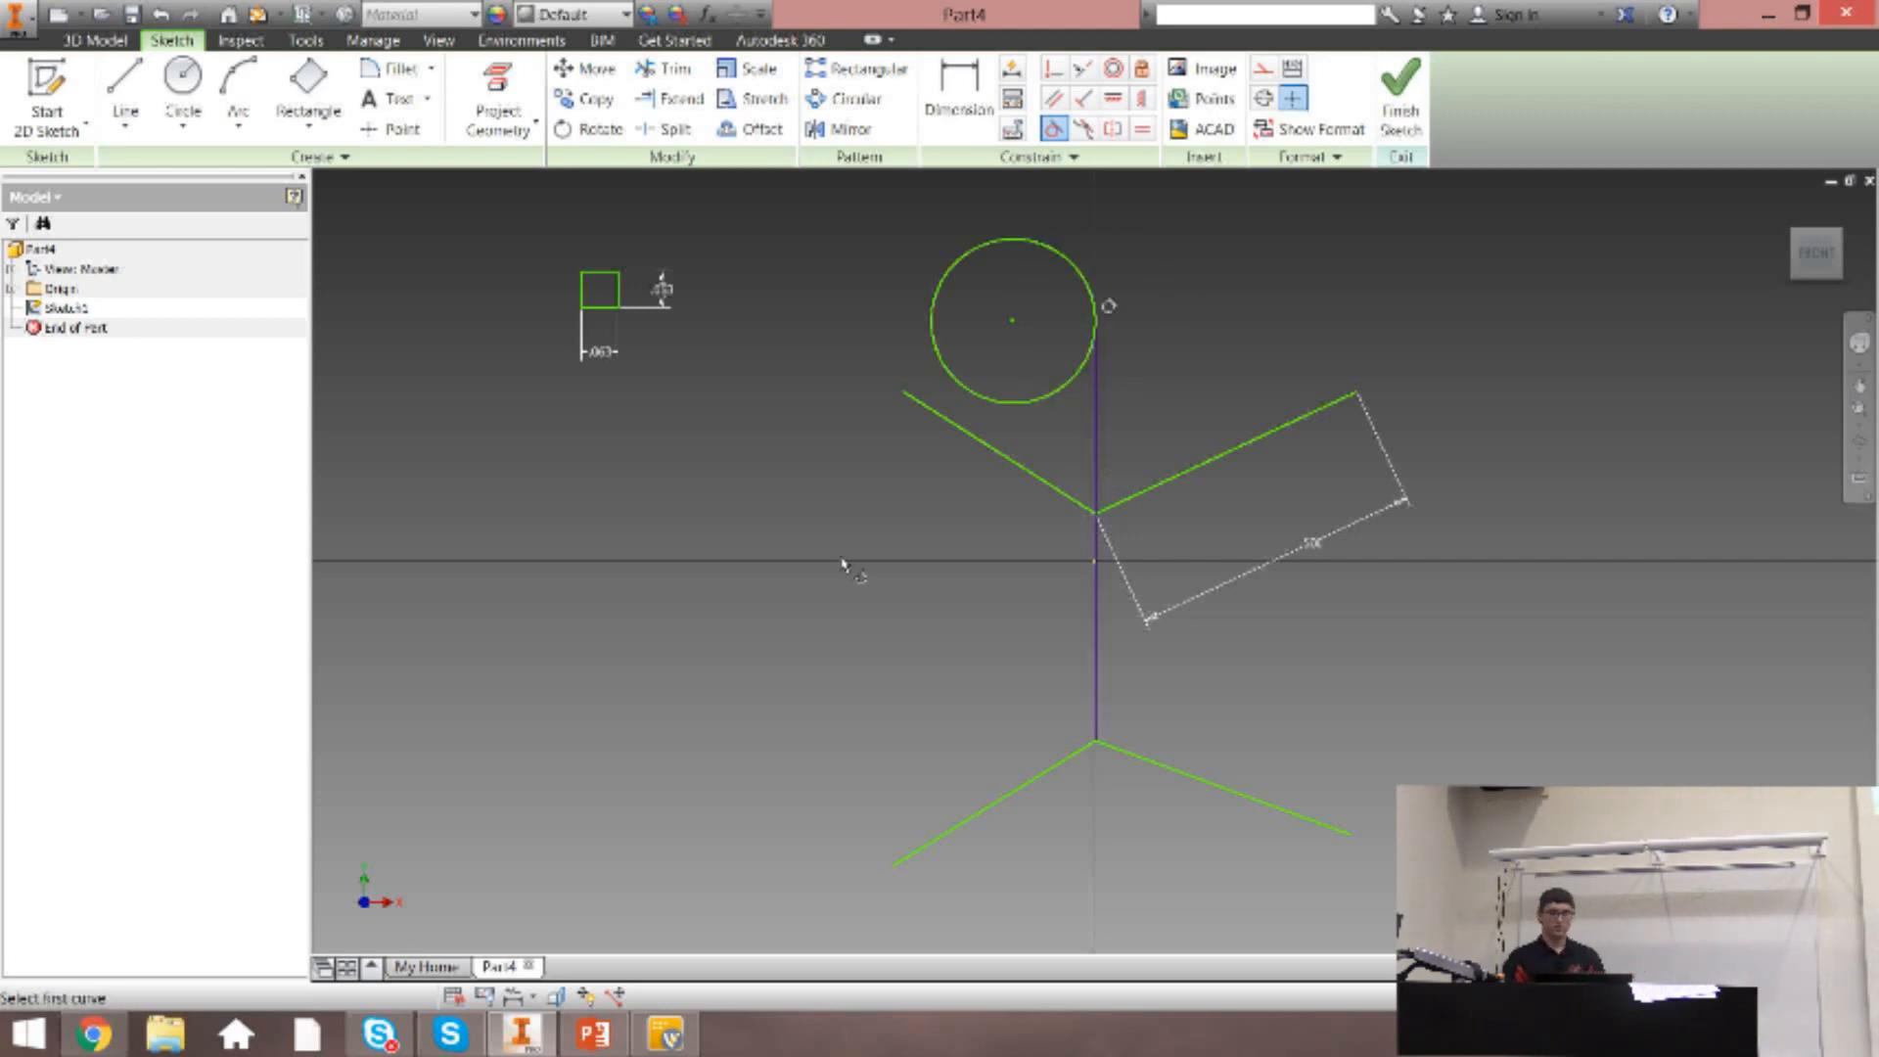
pyautogui.hotkey('ctrl', 'z')
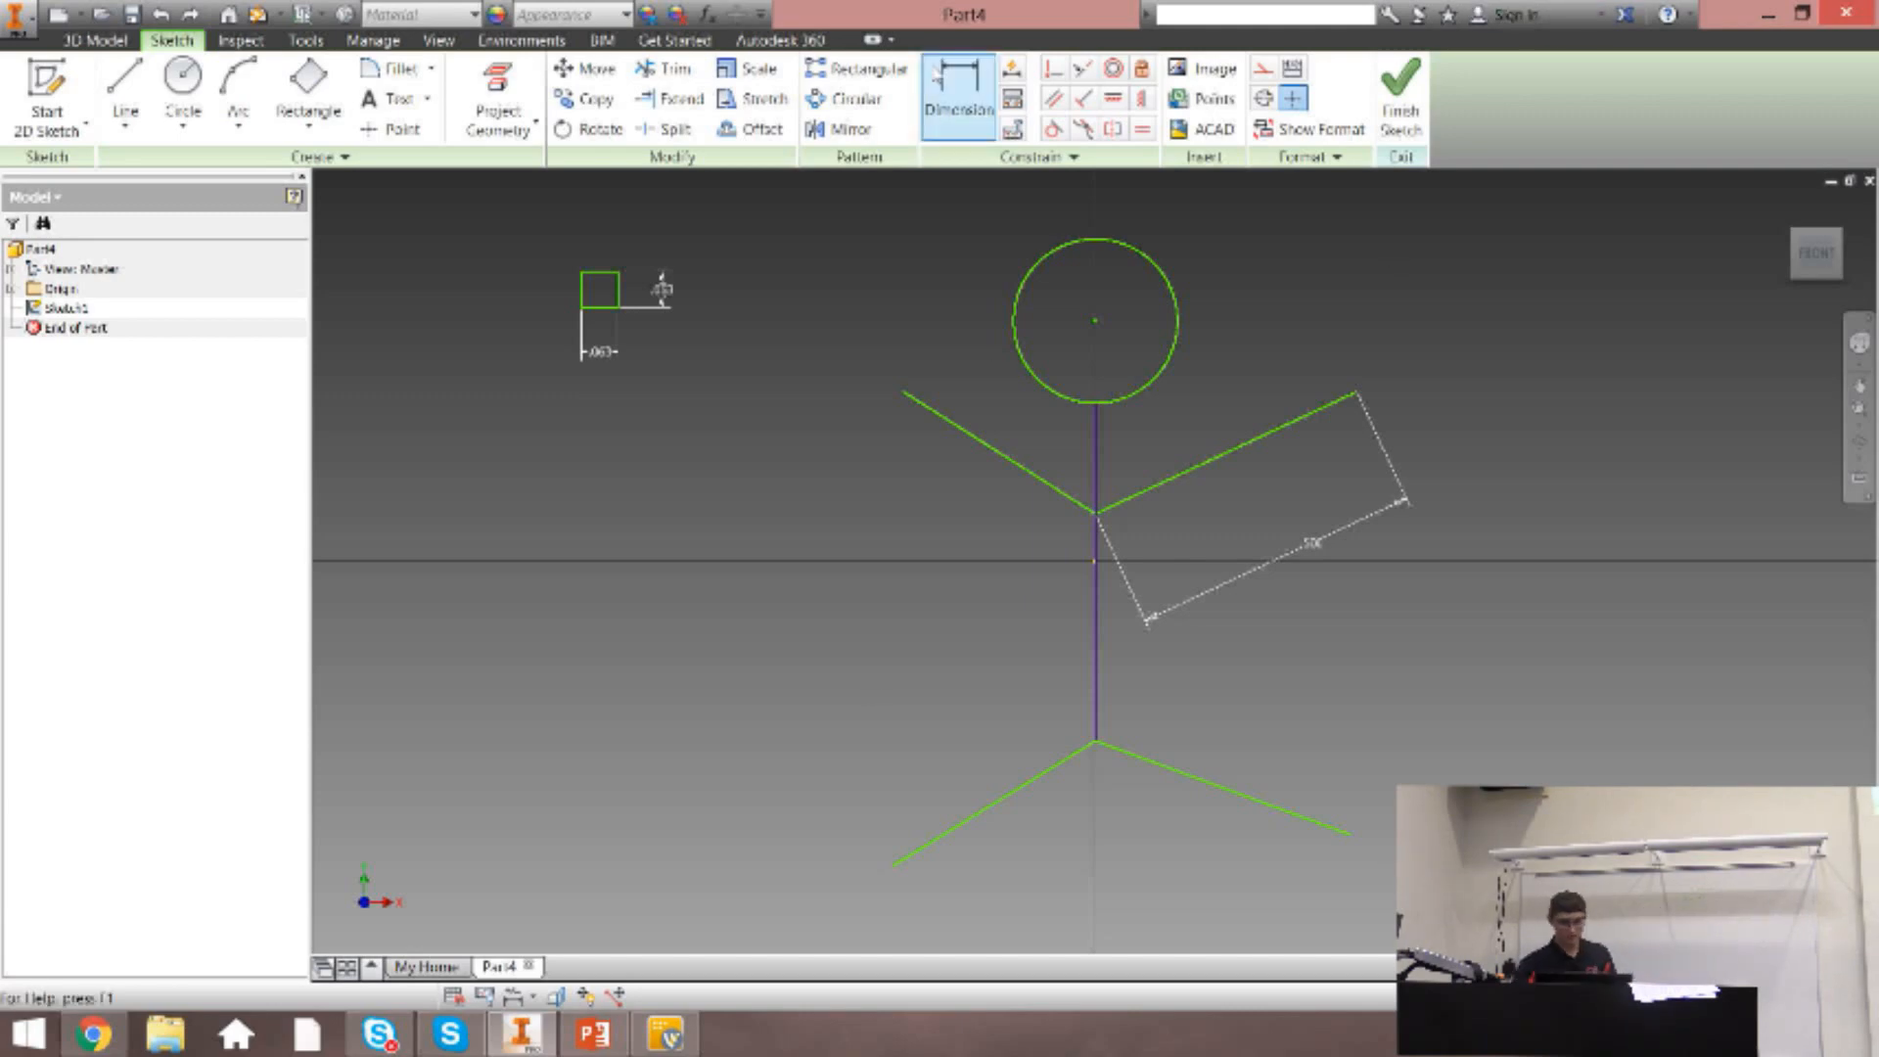
# Dimension the left arm line's horizontal extent from its outer end to the torso, accepting the existing value.
pyautogui.click(937, 80)
pyautogui.click(996, 451)
pyautogui.click(1038, 527)
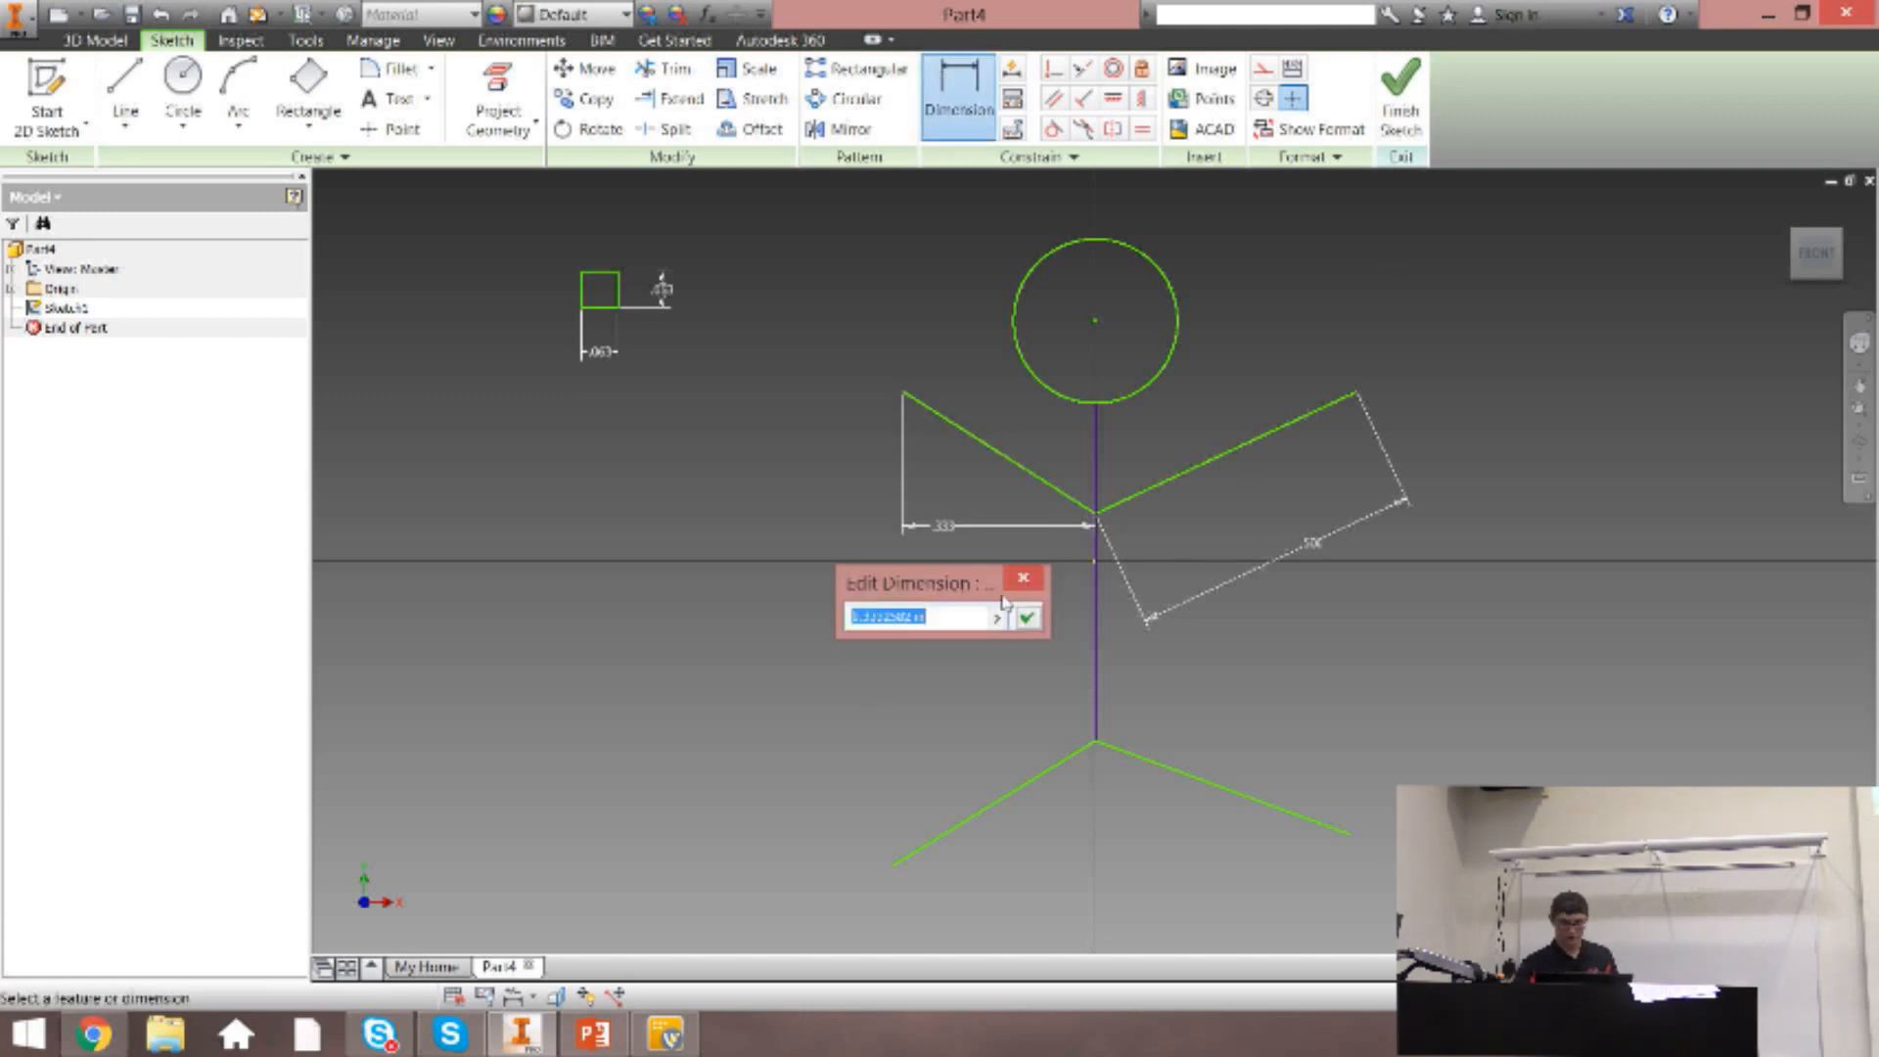
pyautogui.click(1026, 617)
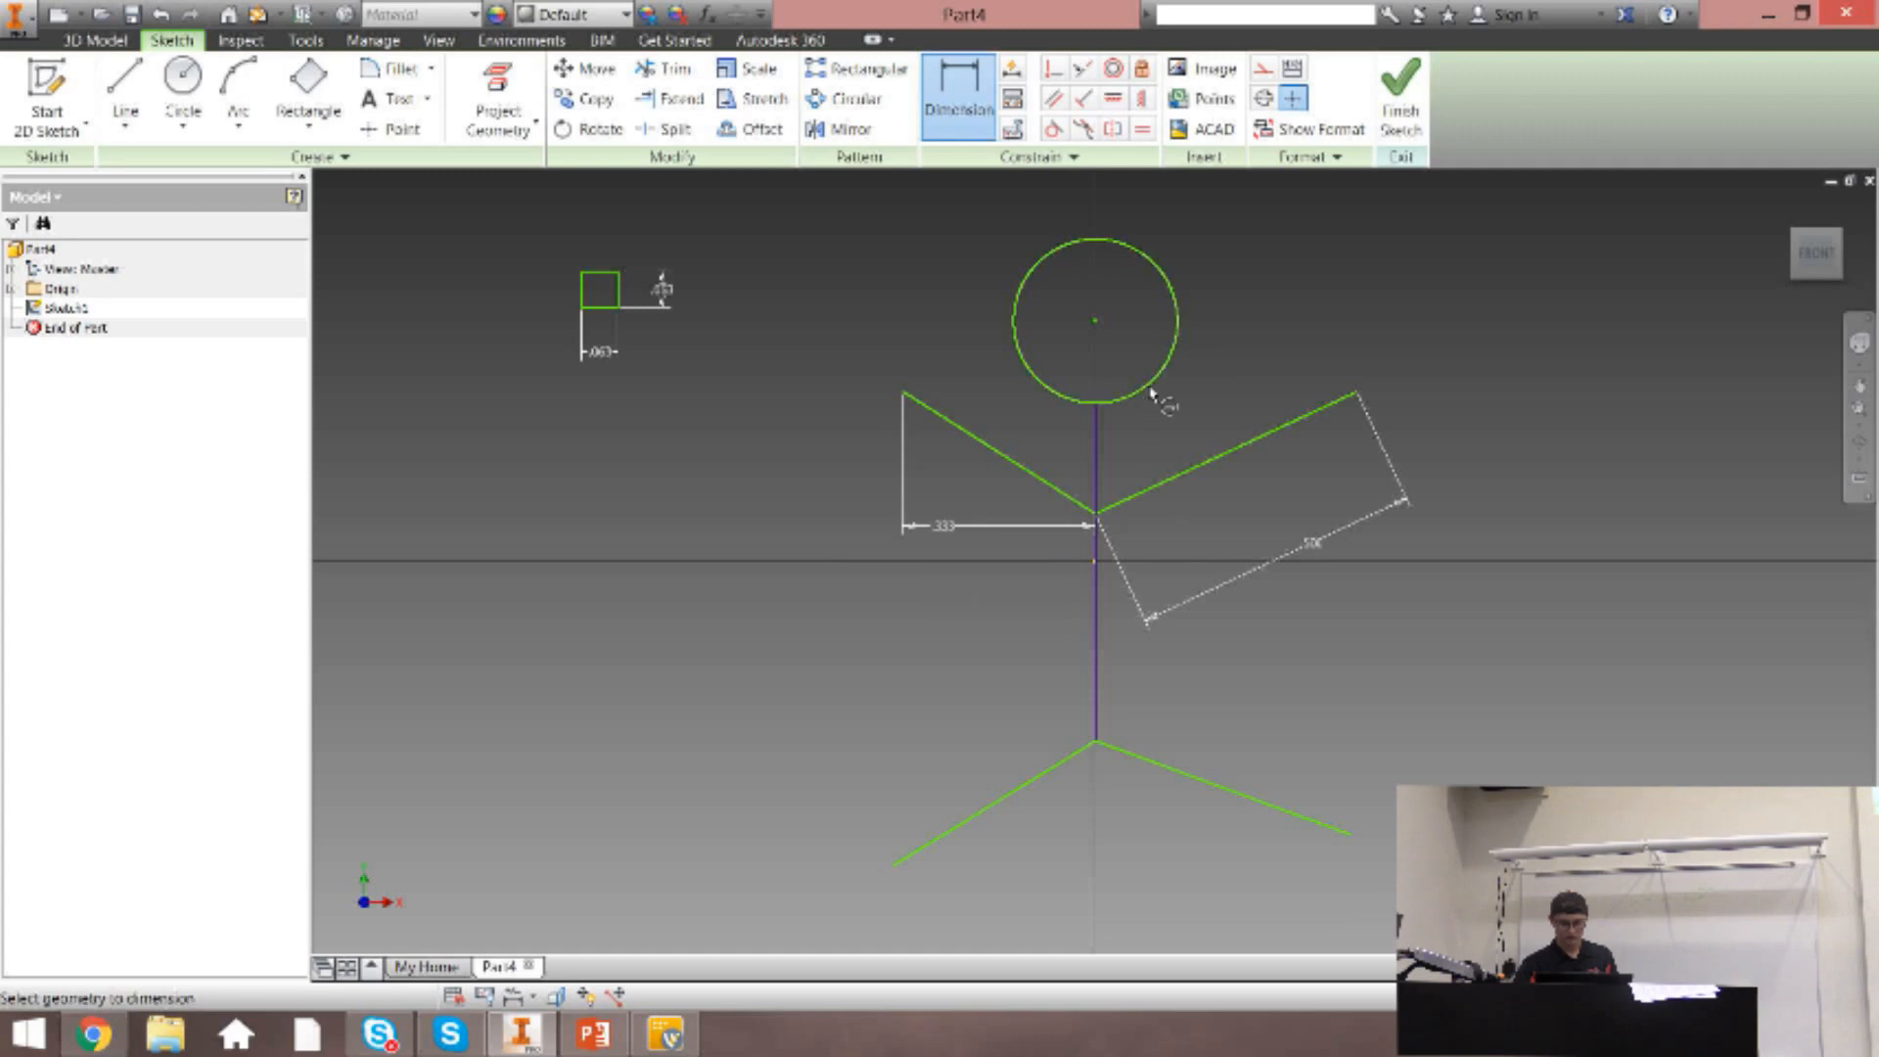
# Dimension the head circle's diameter and the left leg's horizontal extent, placing the leg dimension above the left arm.
pyautogui.click(1178, 360)
pyautogui.click(1133, 342)
pyautogui.click(1209, 429)
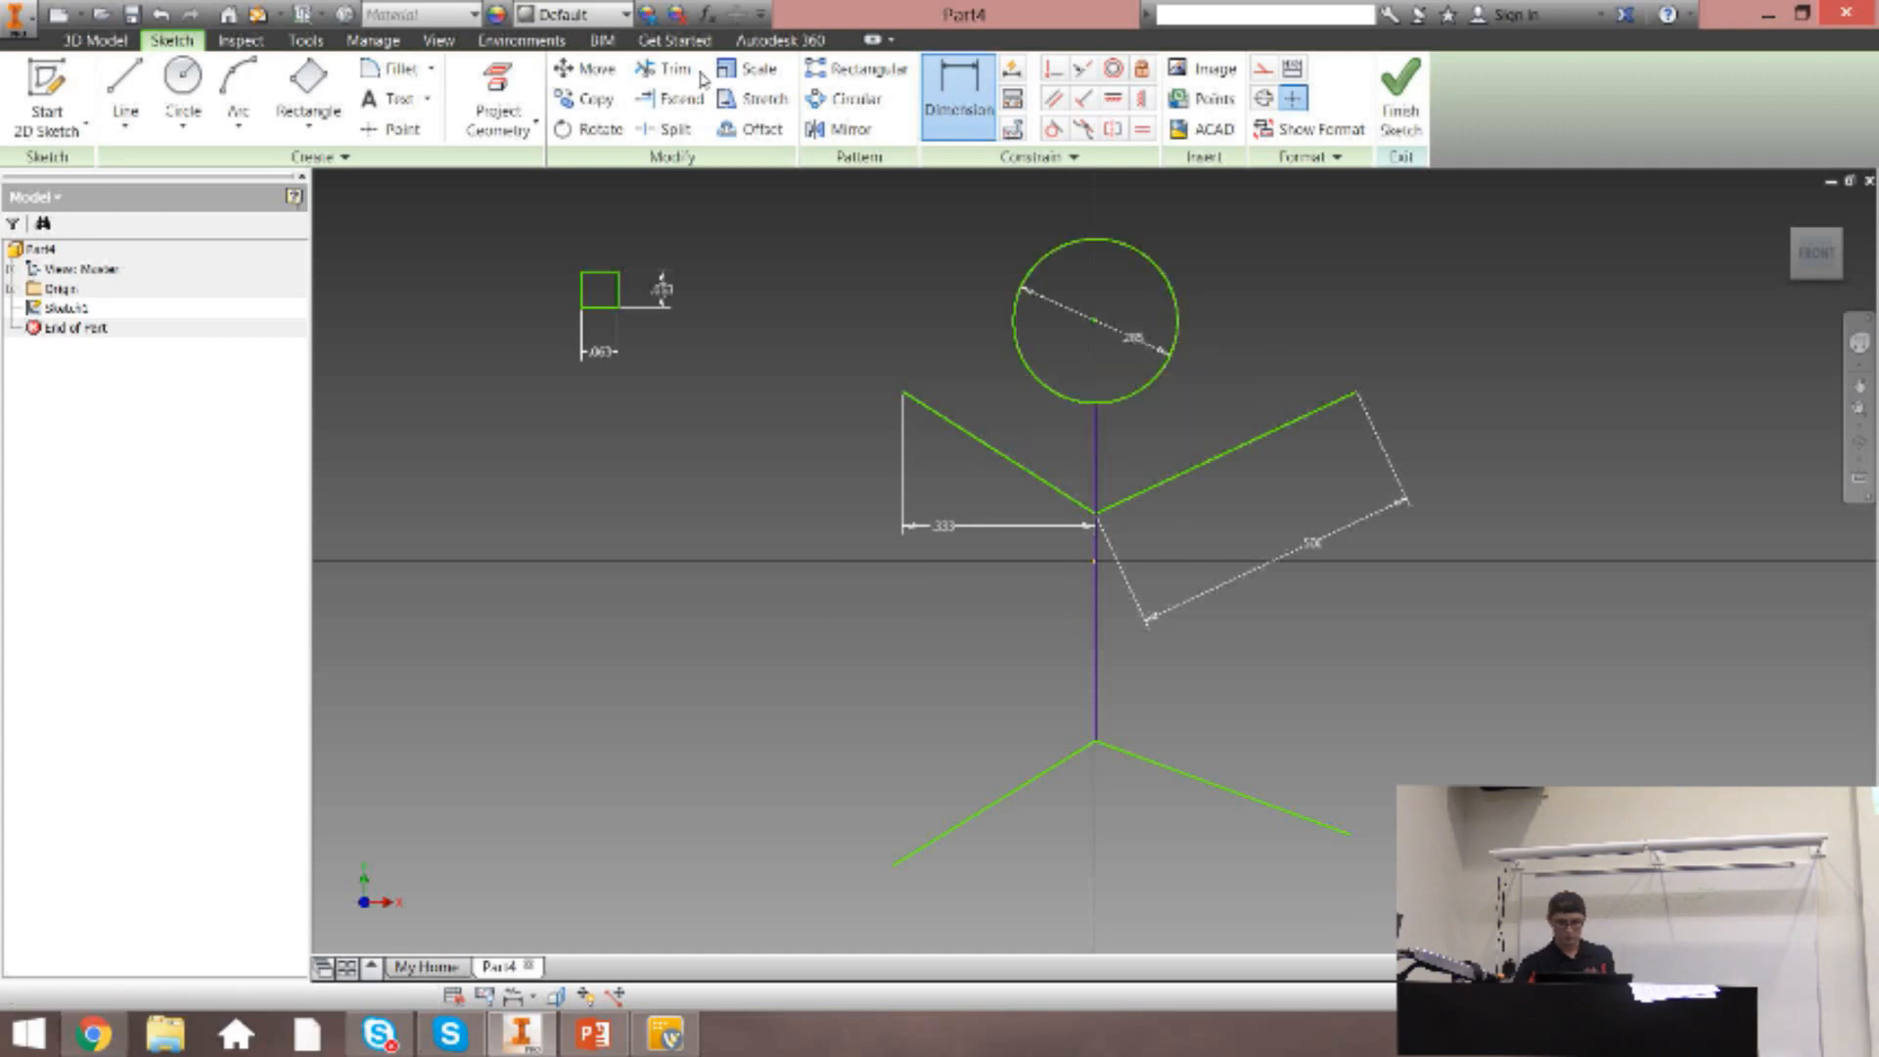
pyautogui.click(1050, 770)
pyautogui.click(984, 380)
pyautogui.press('Escape')
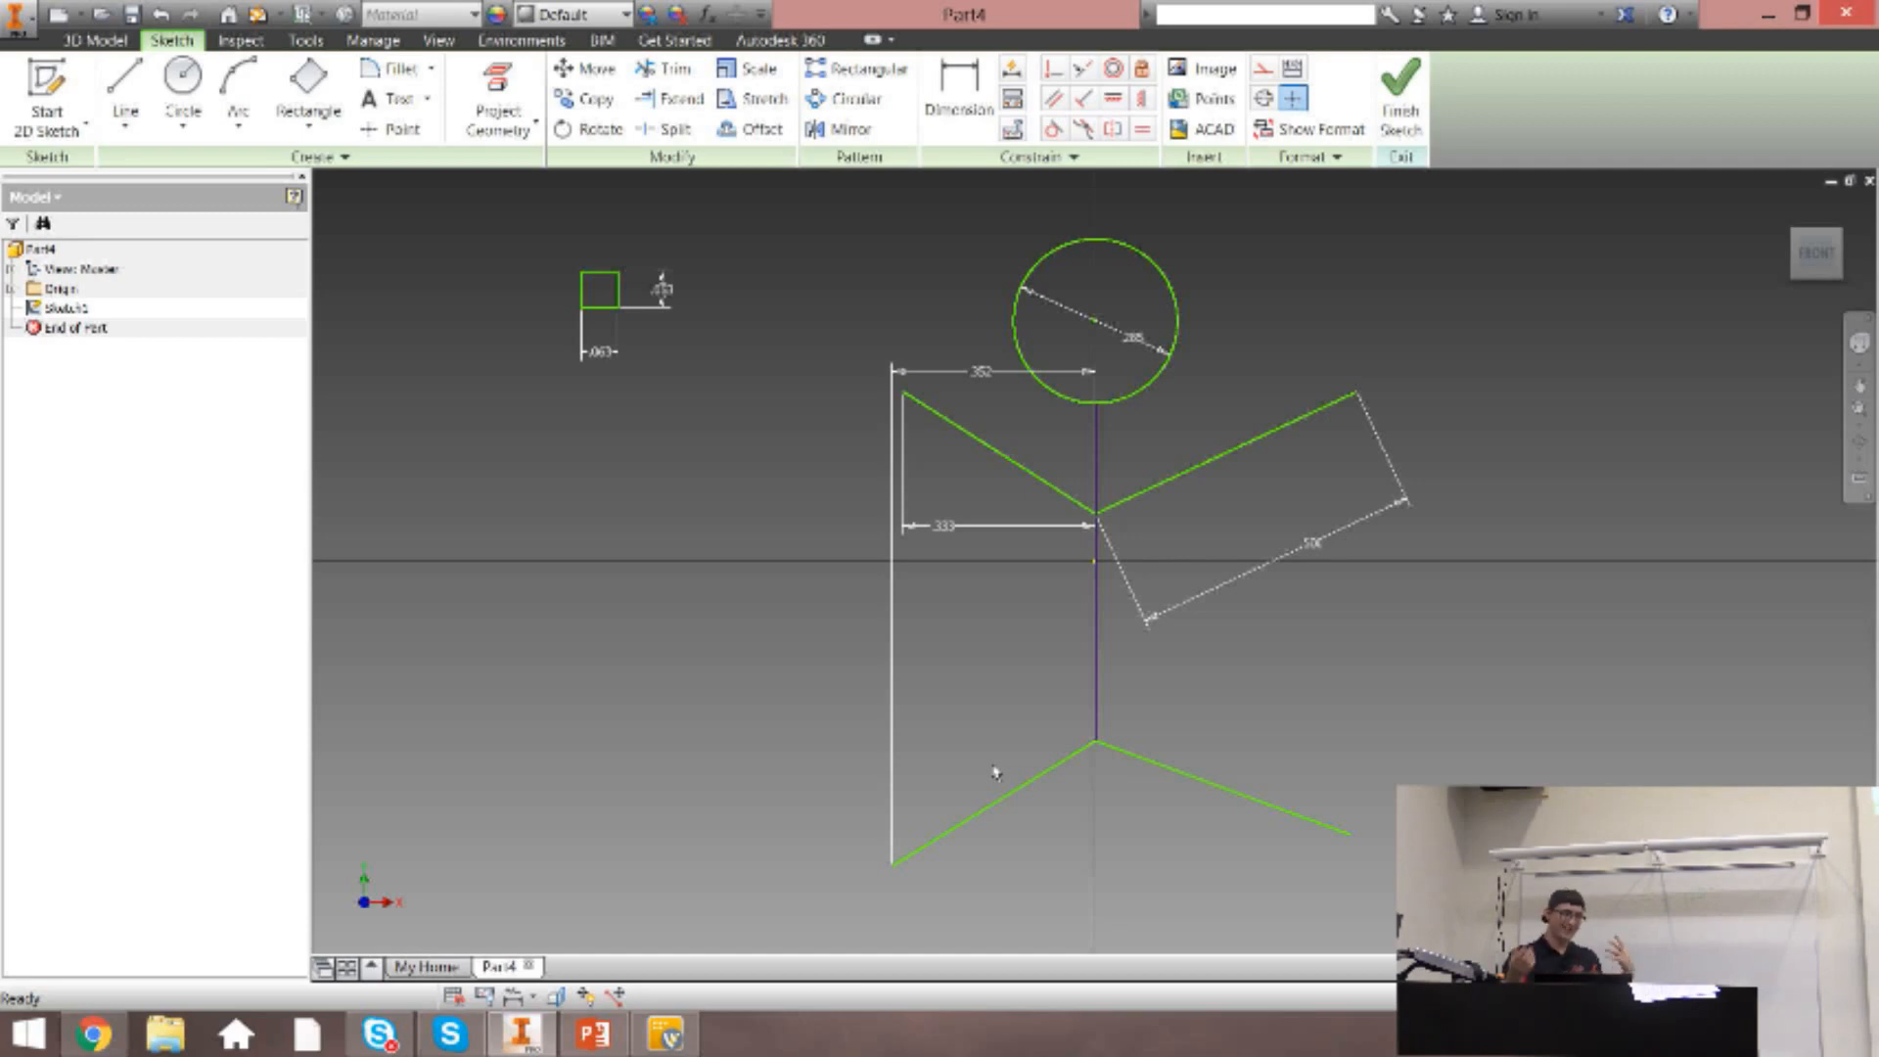
# Undo the head, leg and arm dimensions and the earlier arm and torso constraints, back to the undimensioned stick figure.
pyautogui.hotkey('ctrl', 'z')
pyautogui.hotkey('ctrl', 'z')
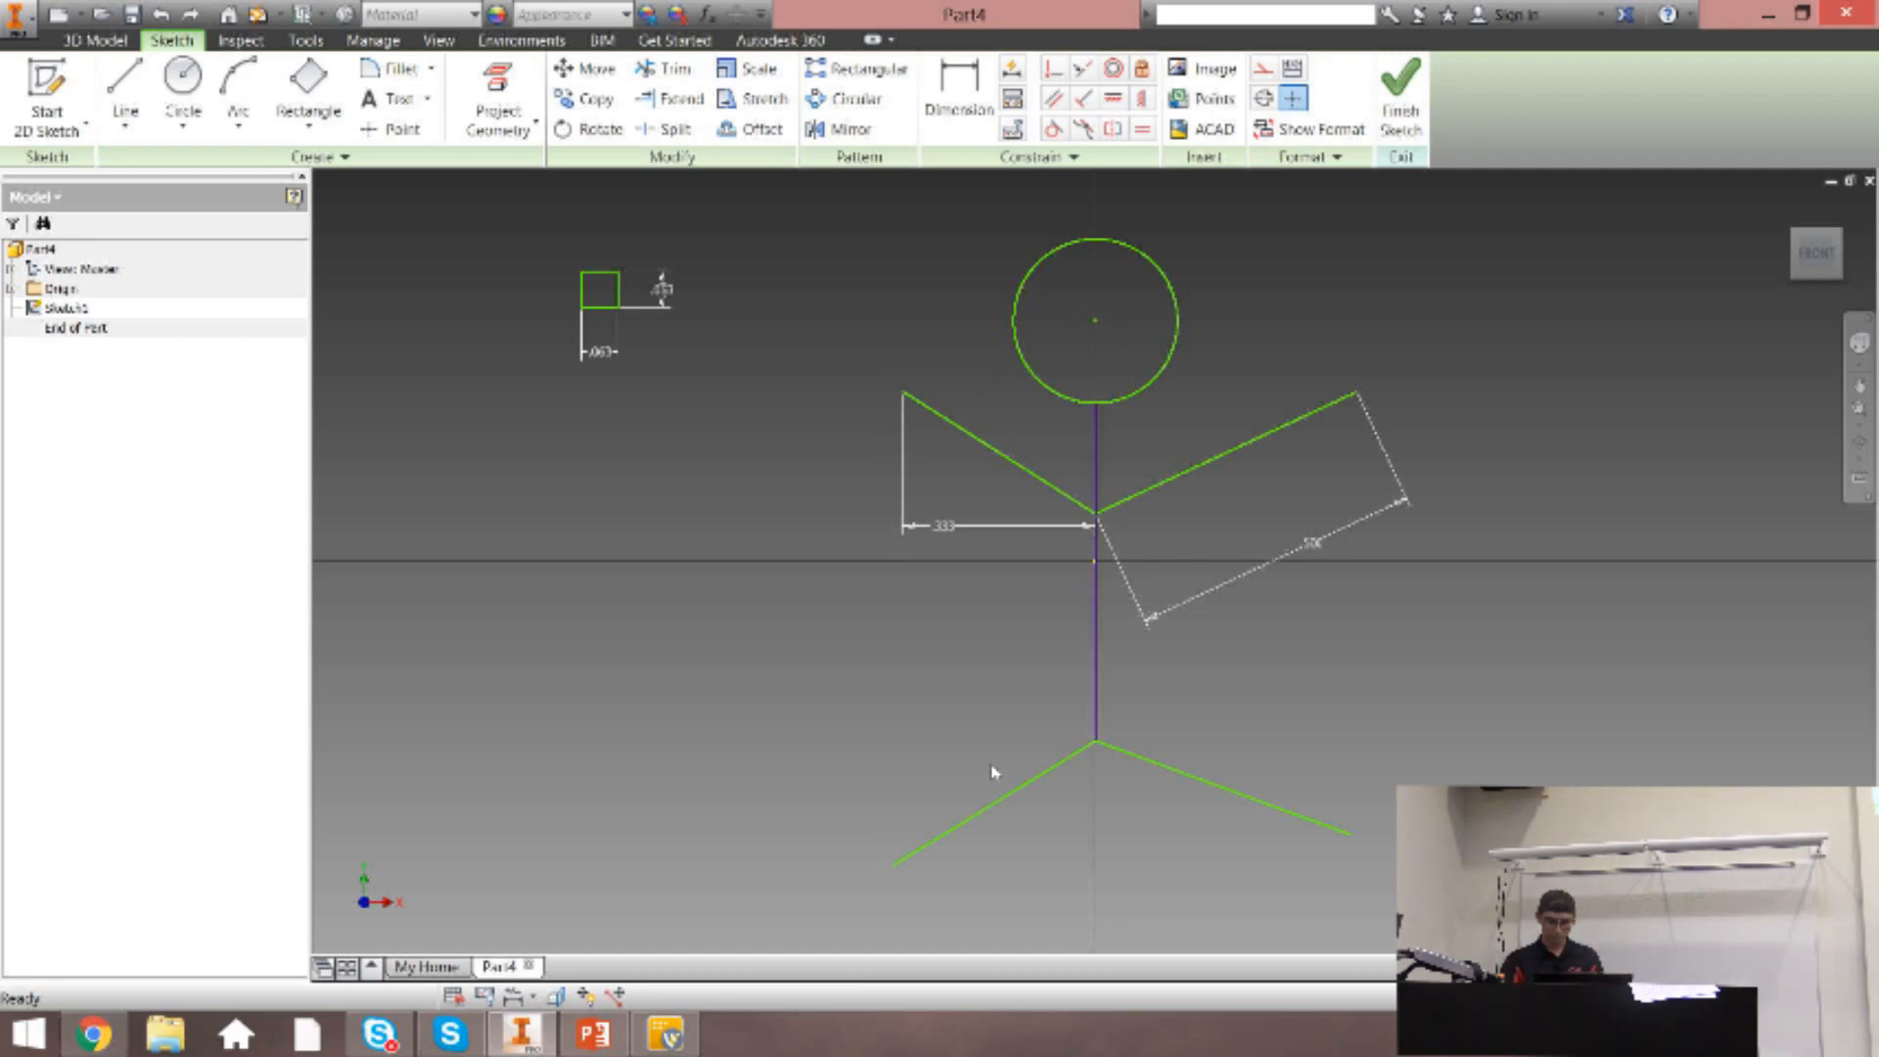
pyautogui.hotkey('ctrl', 'z')
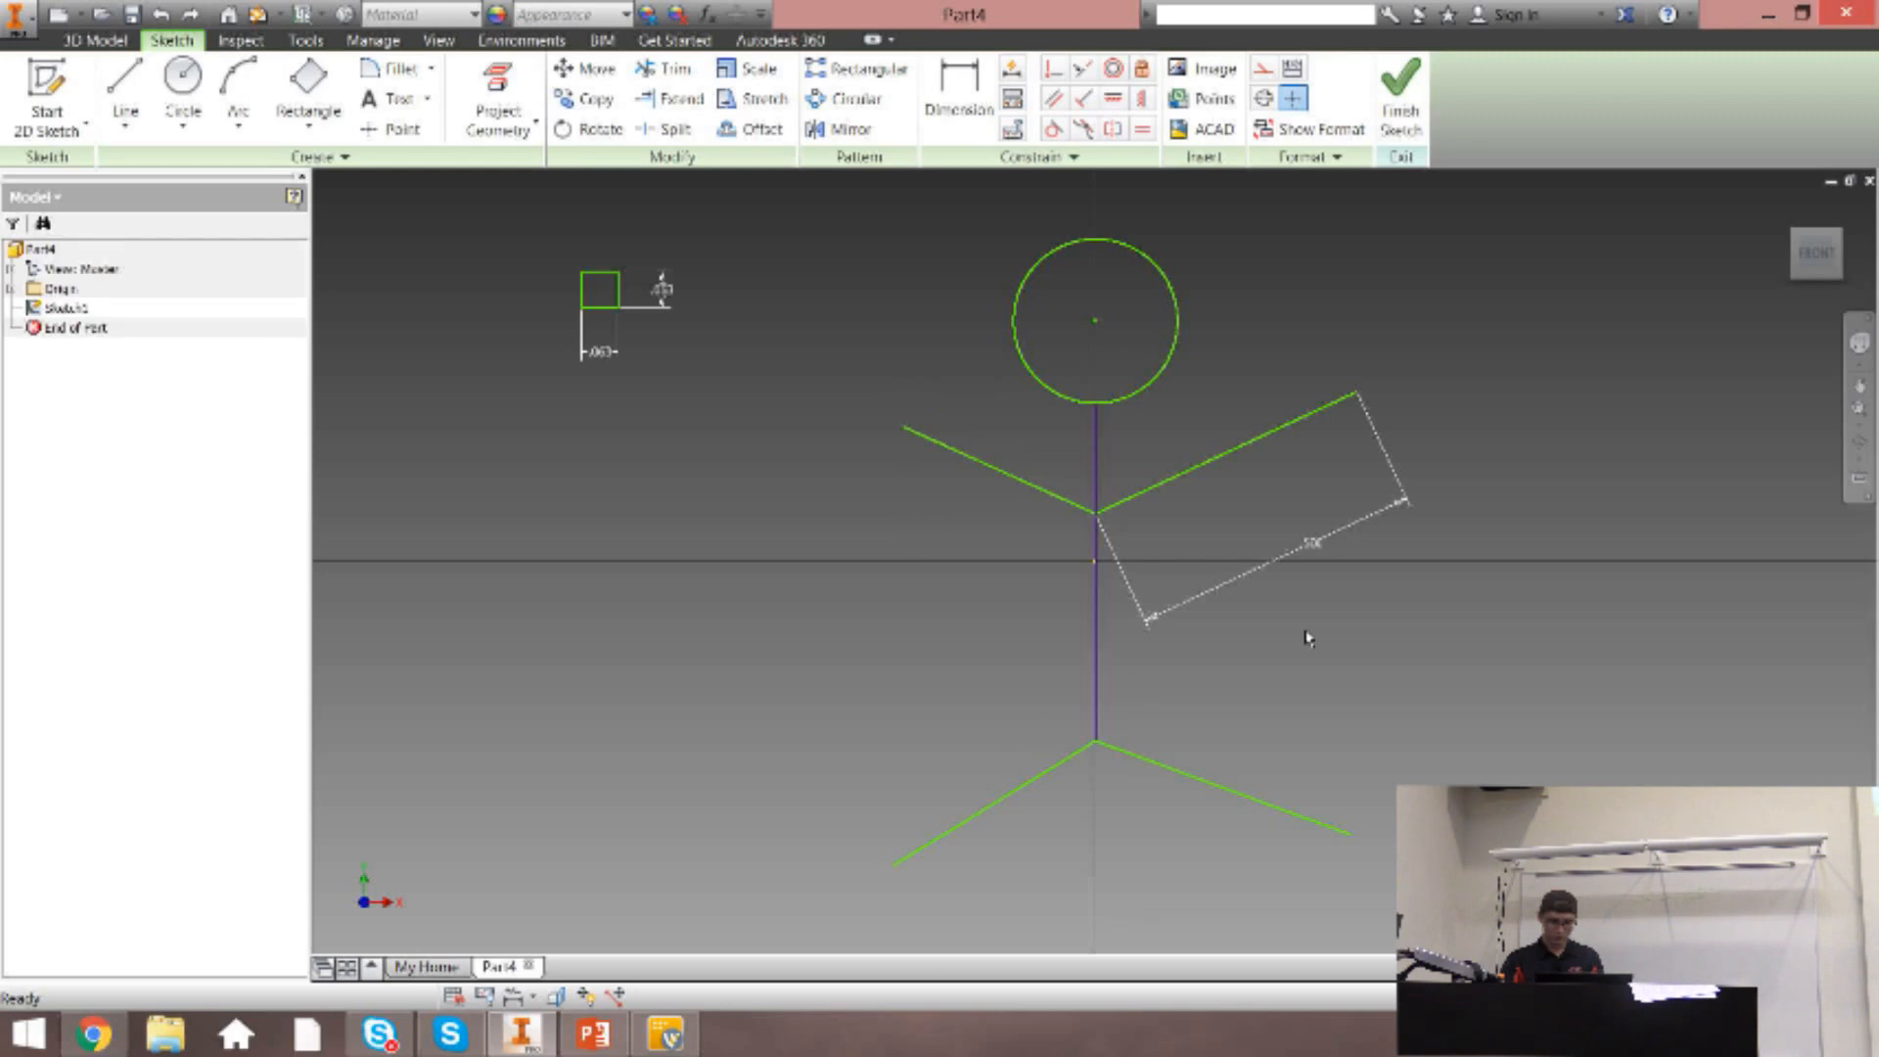
pyautogui.hotkey('ctrl', 'z')
pyautogui.hotkey('ctrl', 'z')
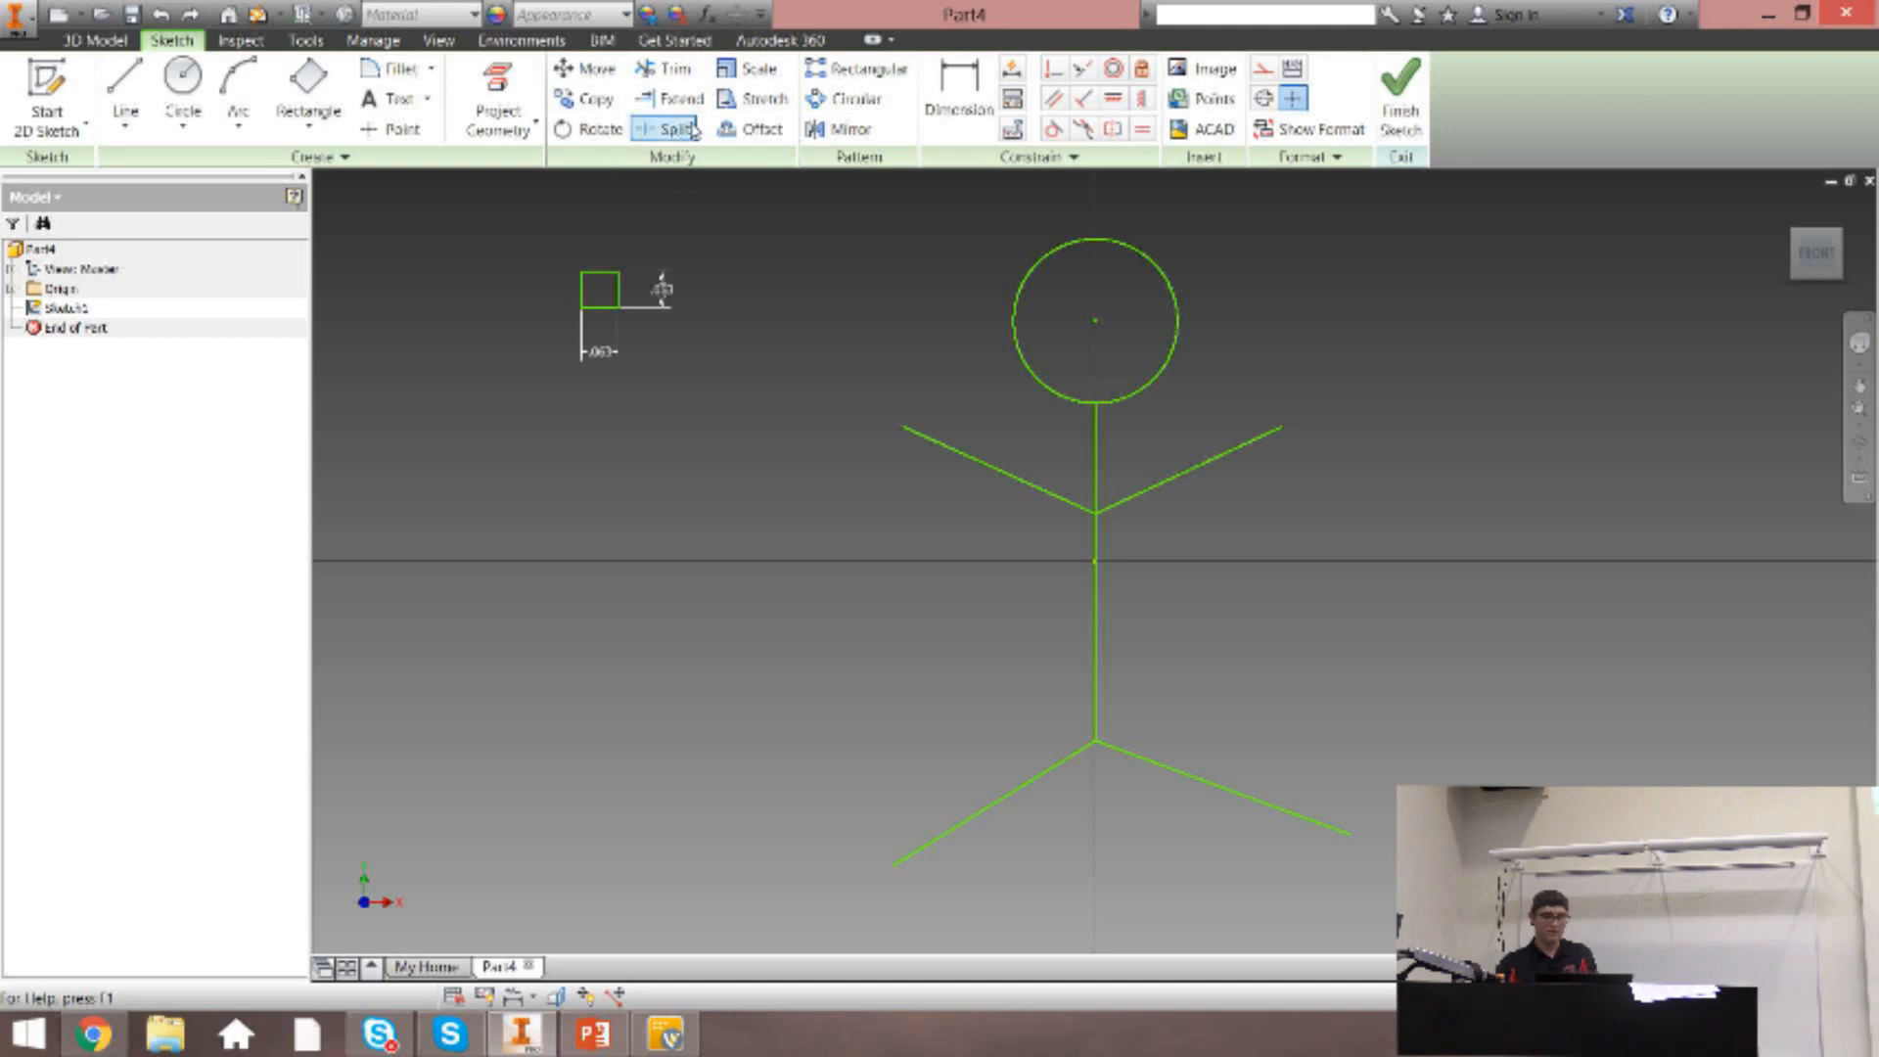
# Offset the head circle inward by about 0.04 in to form a smaller concentric circle.
pyautogui.click(751, 128)
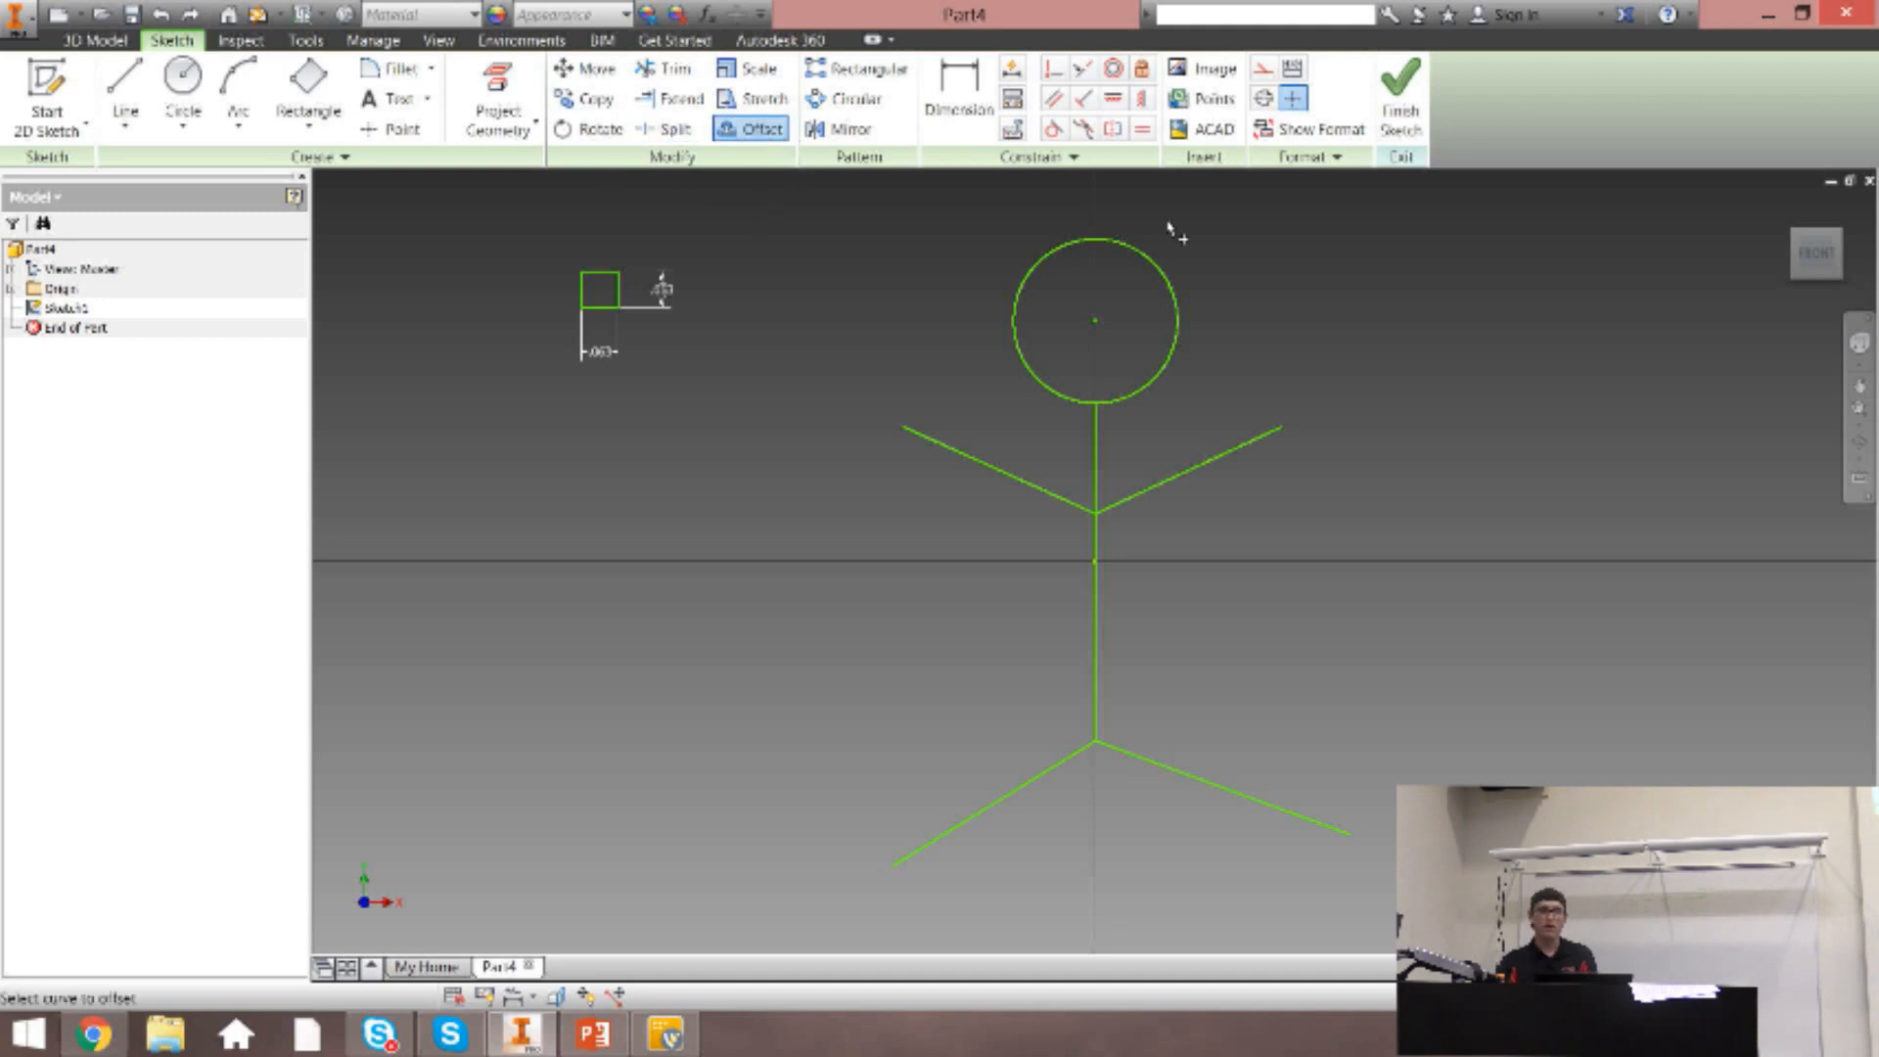
pyautogui.press('Escape')
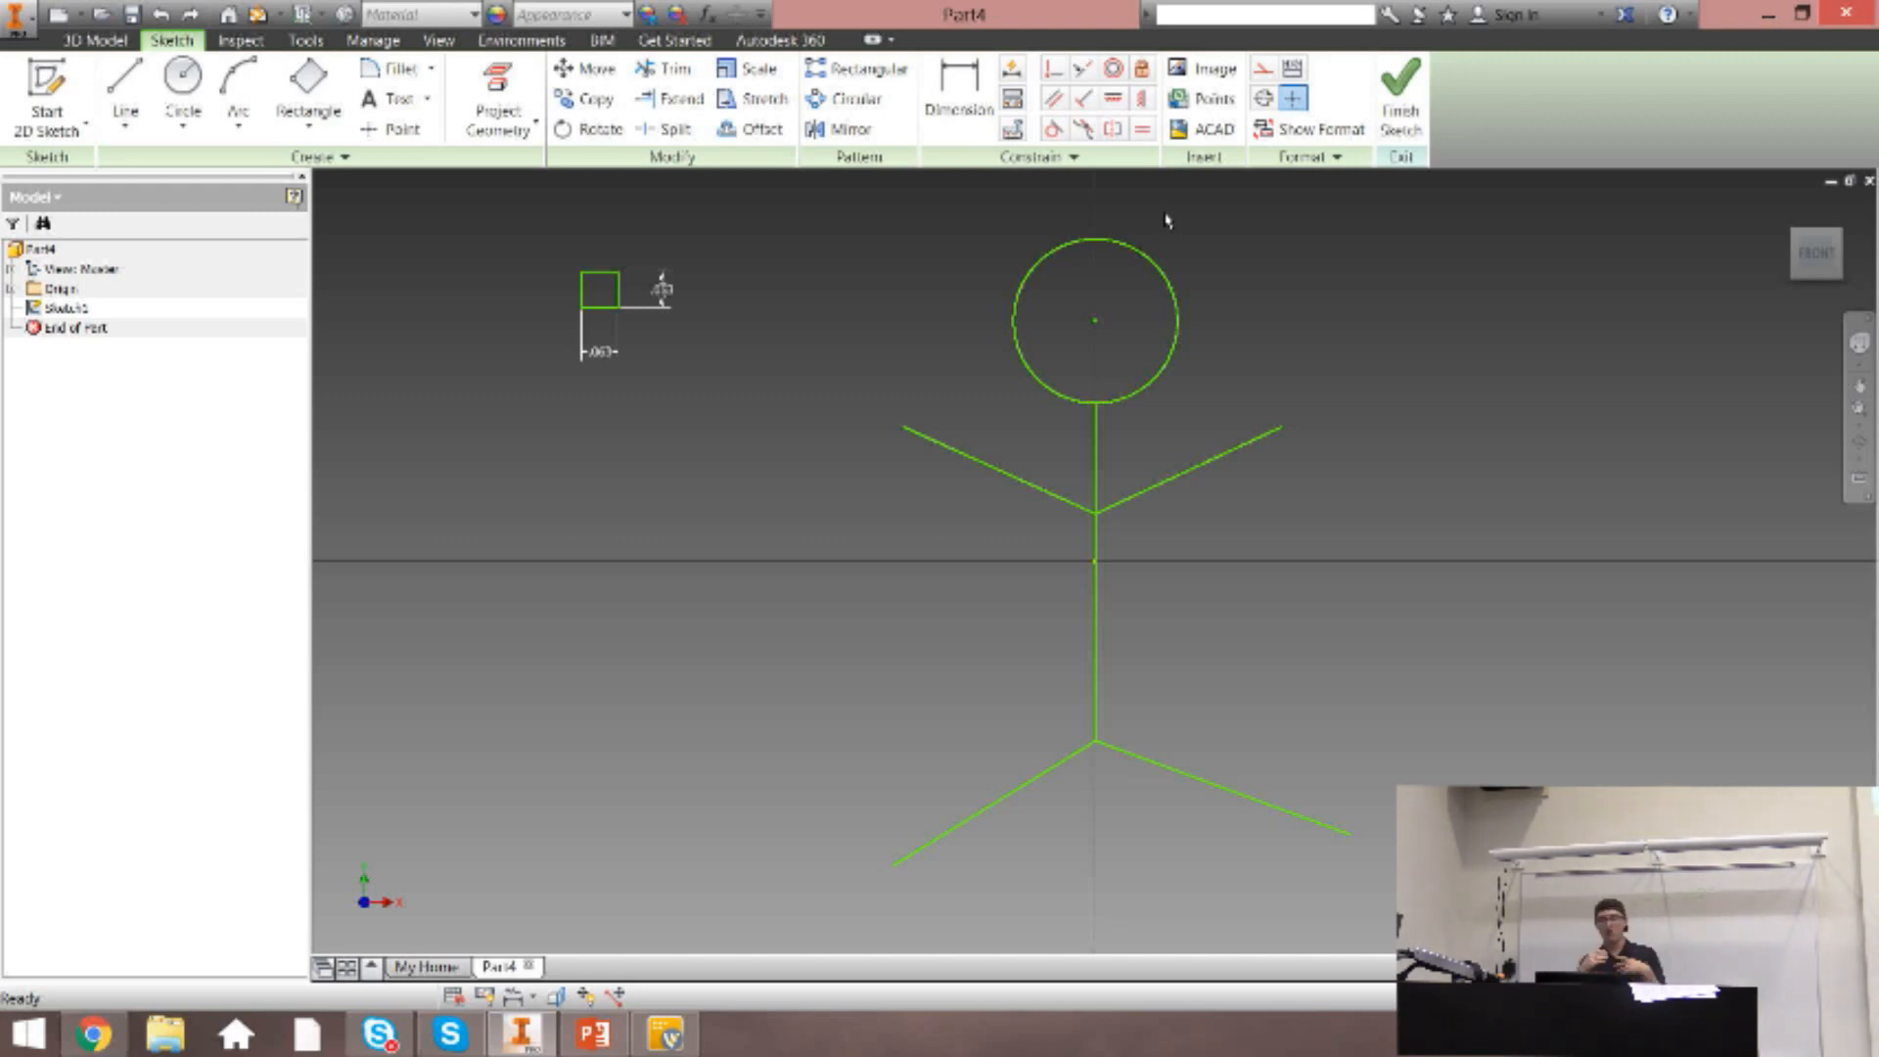
pyautogui.click(752, 128)
pyautogui.click(1108, 238)
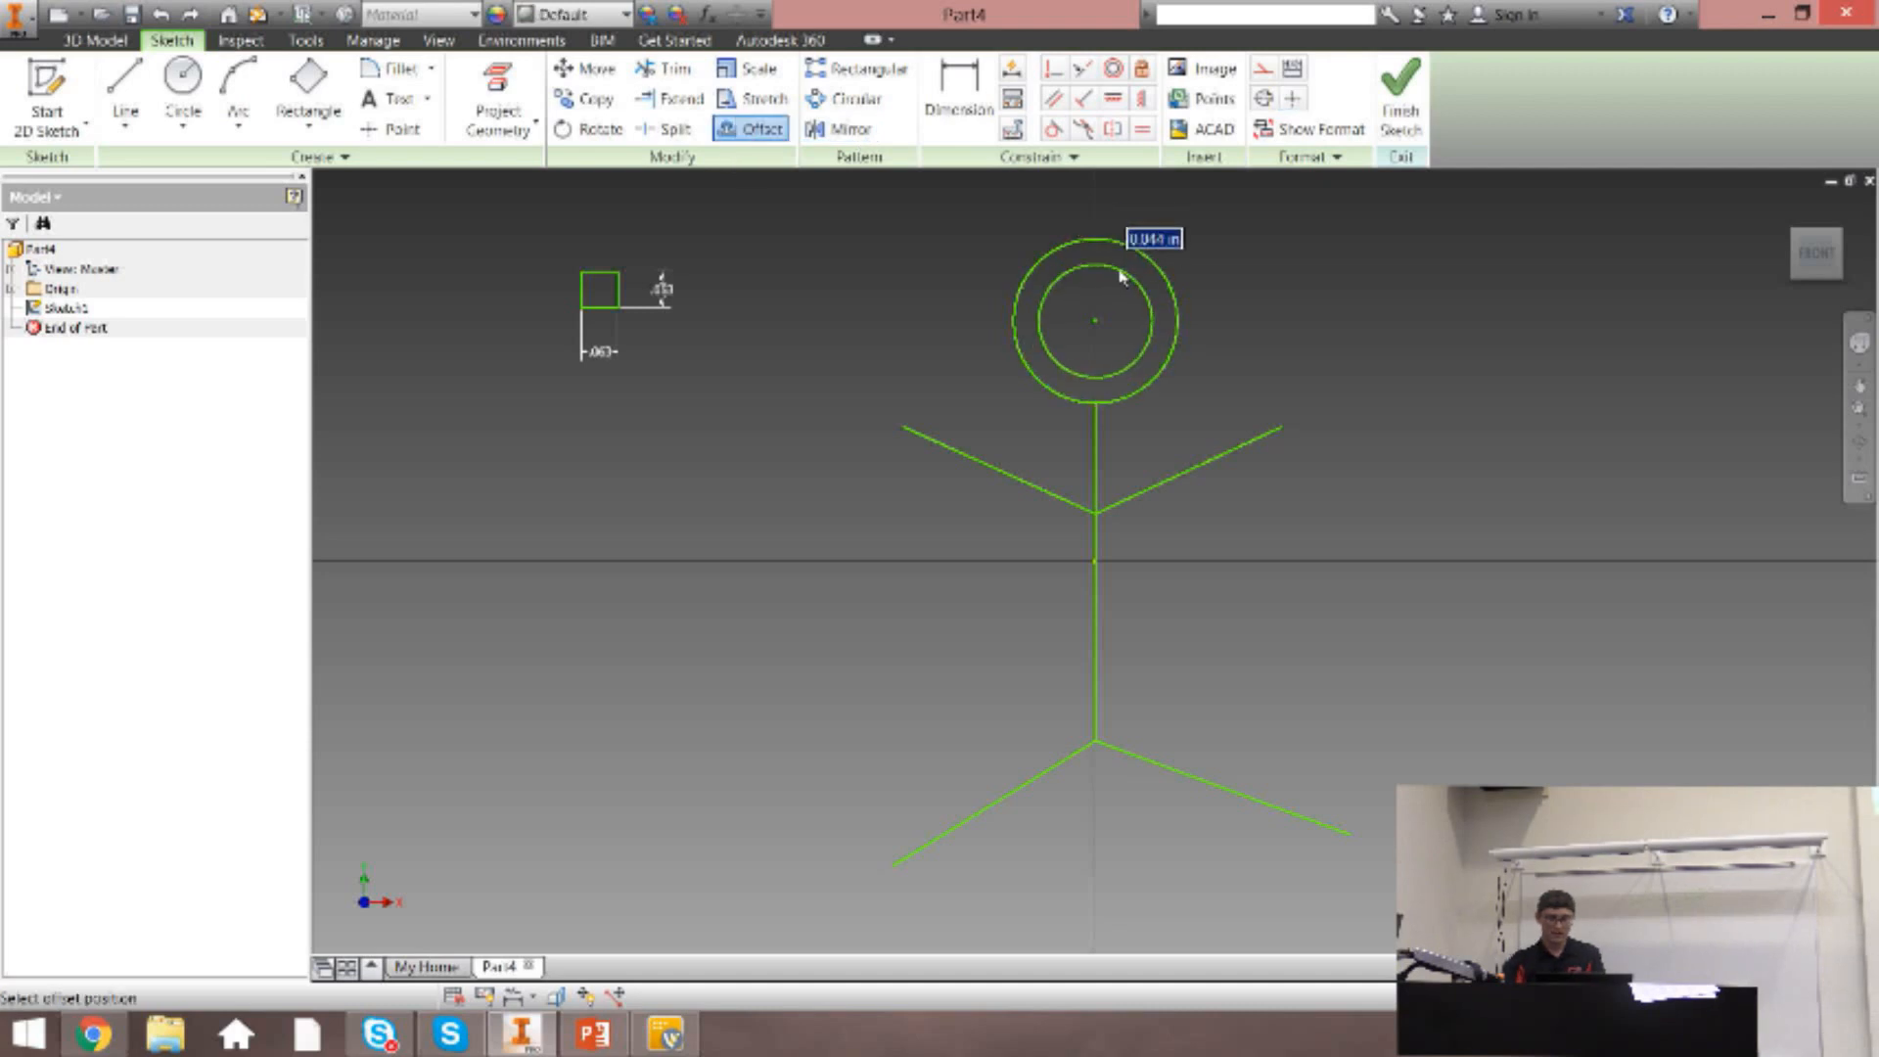
pyautogui.click(1112, 268)
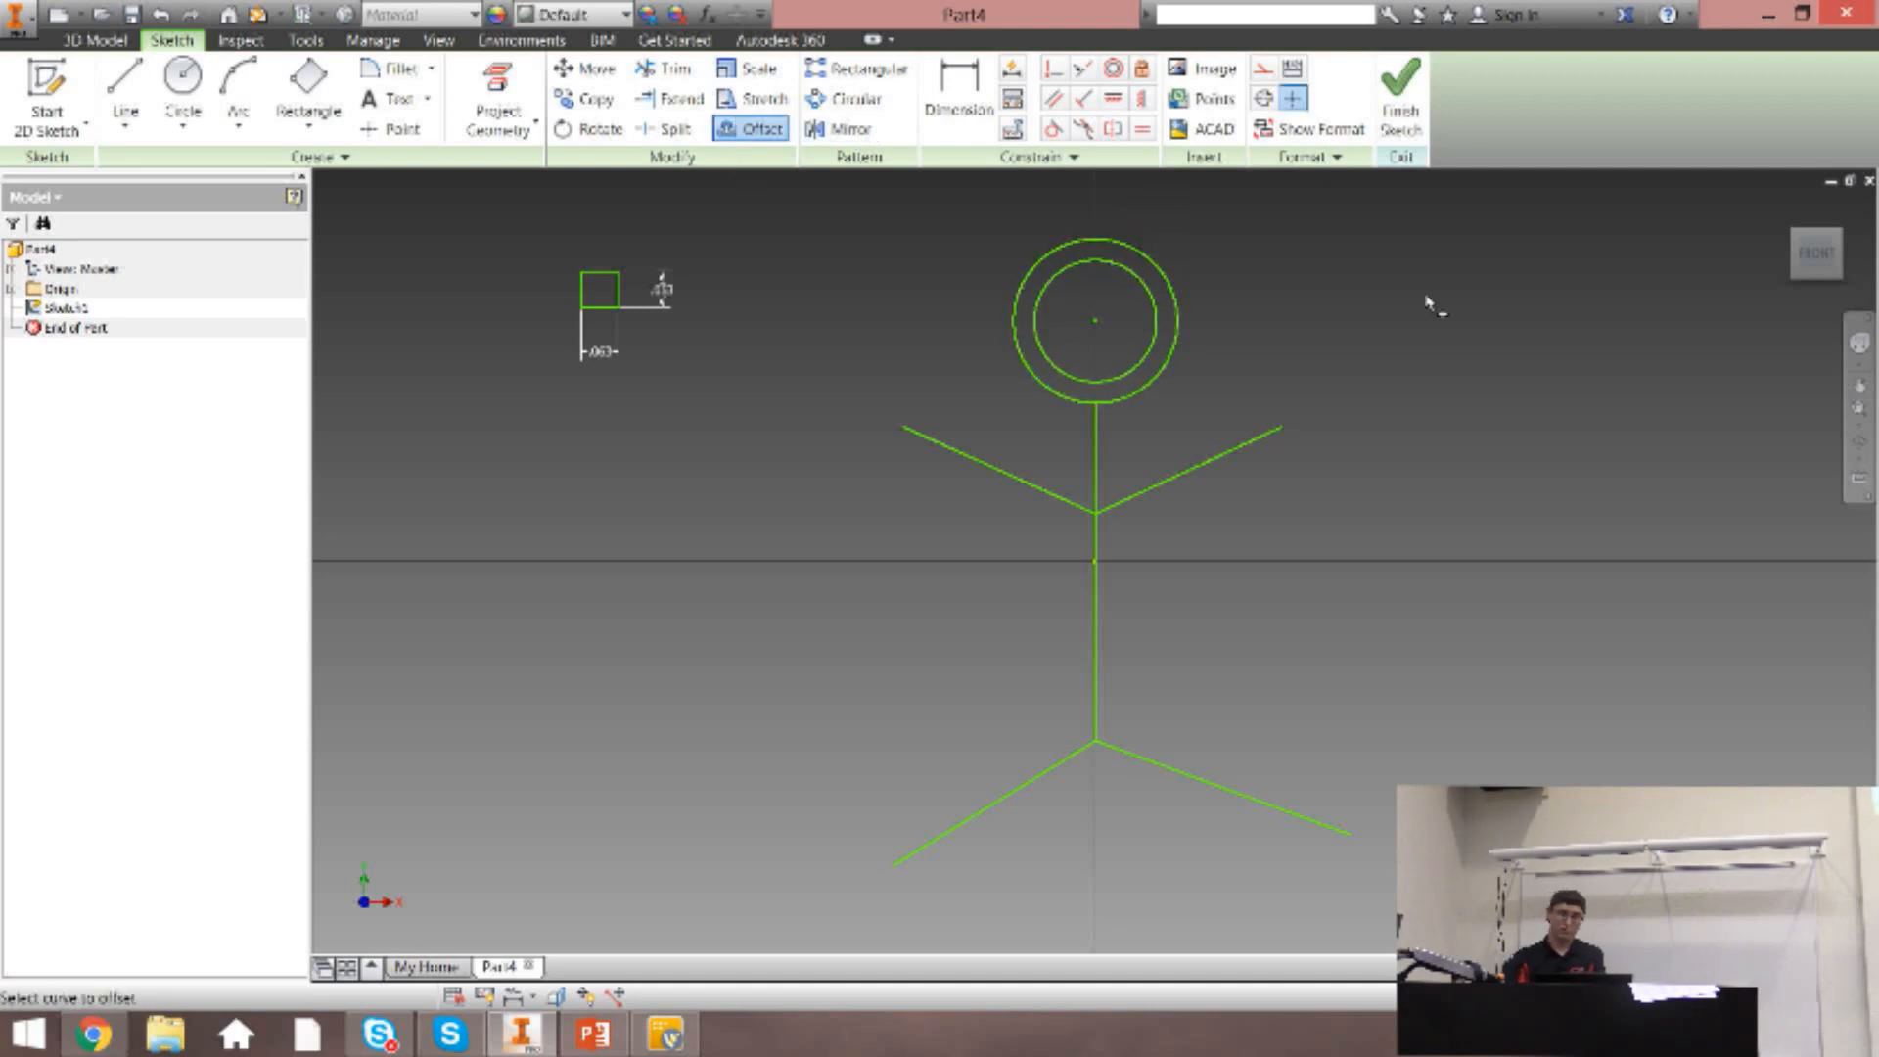
pyautogui.press('Escape')
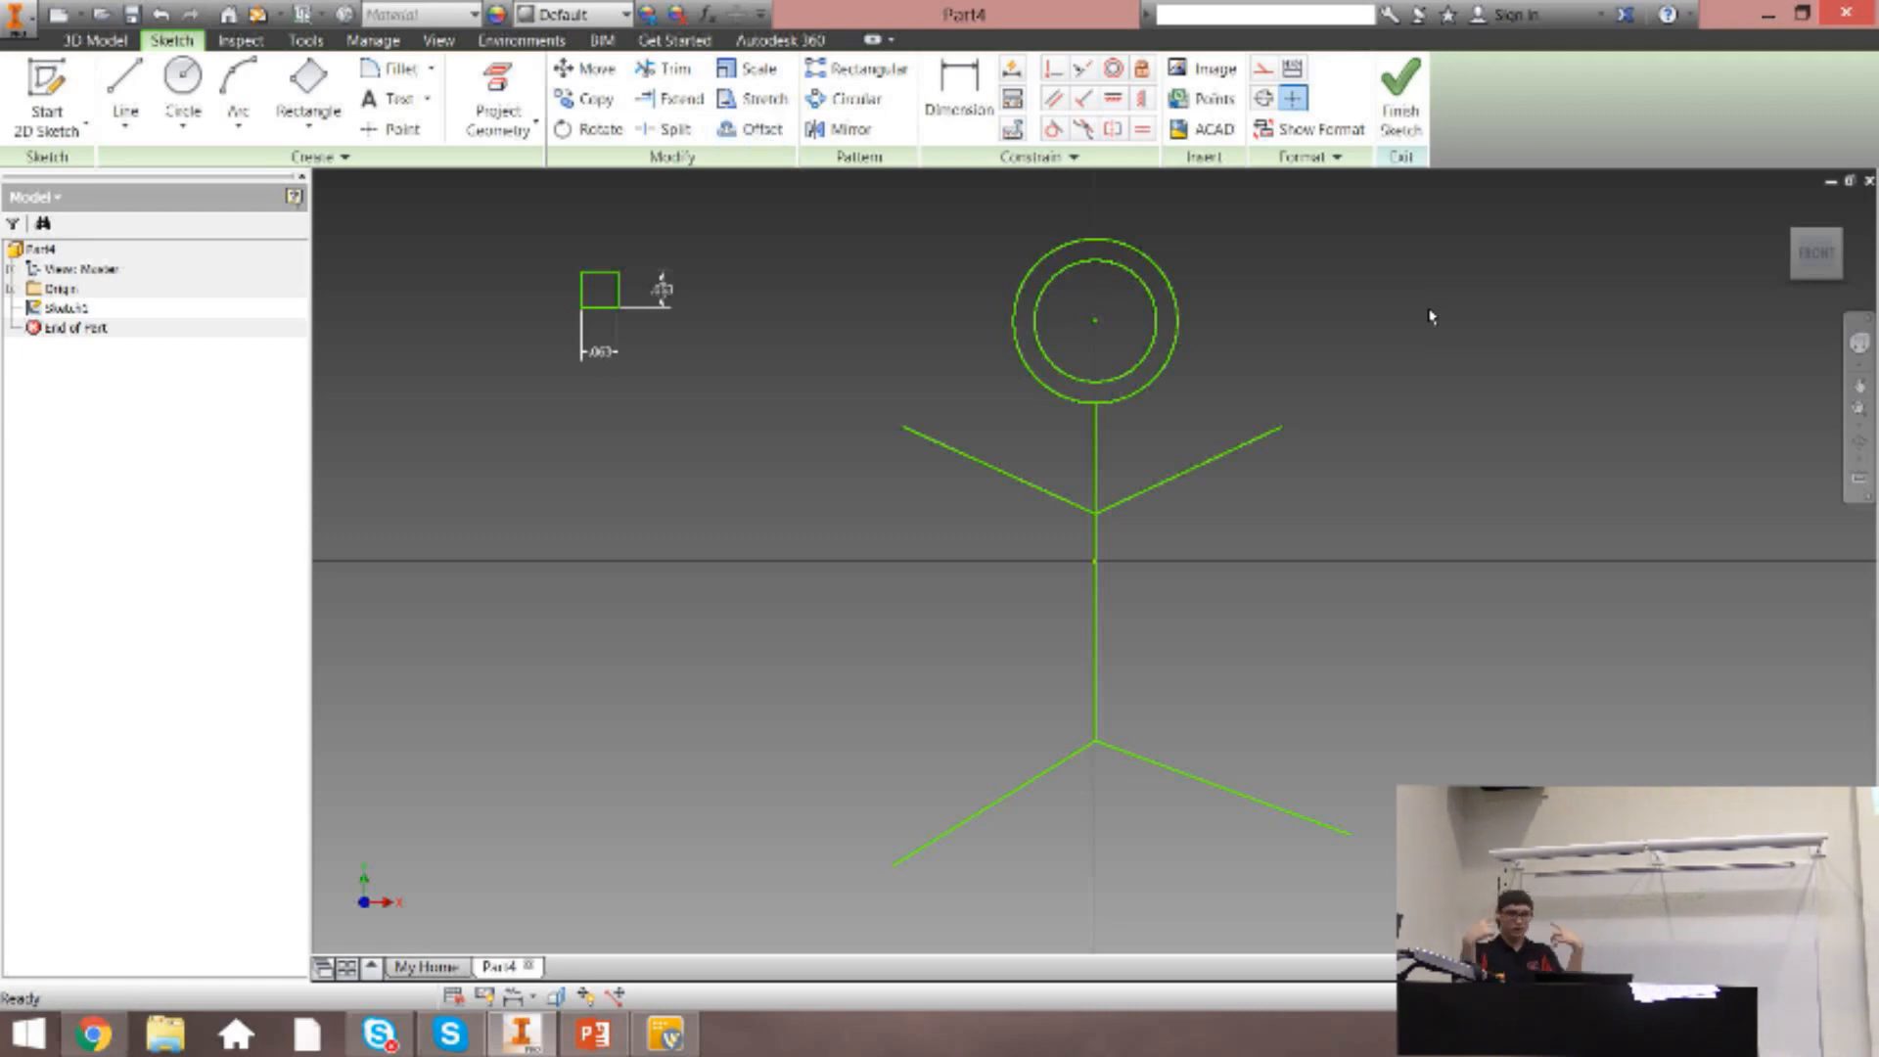
# Offset the head circle outward by .1 in, and undo both head circle offsets.
pyautogui.click(960, 98)
pyautogui.click(767, 131)
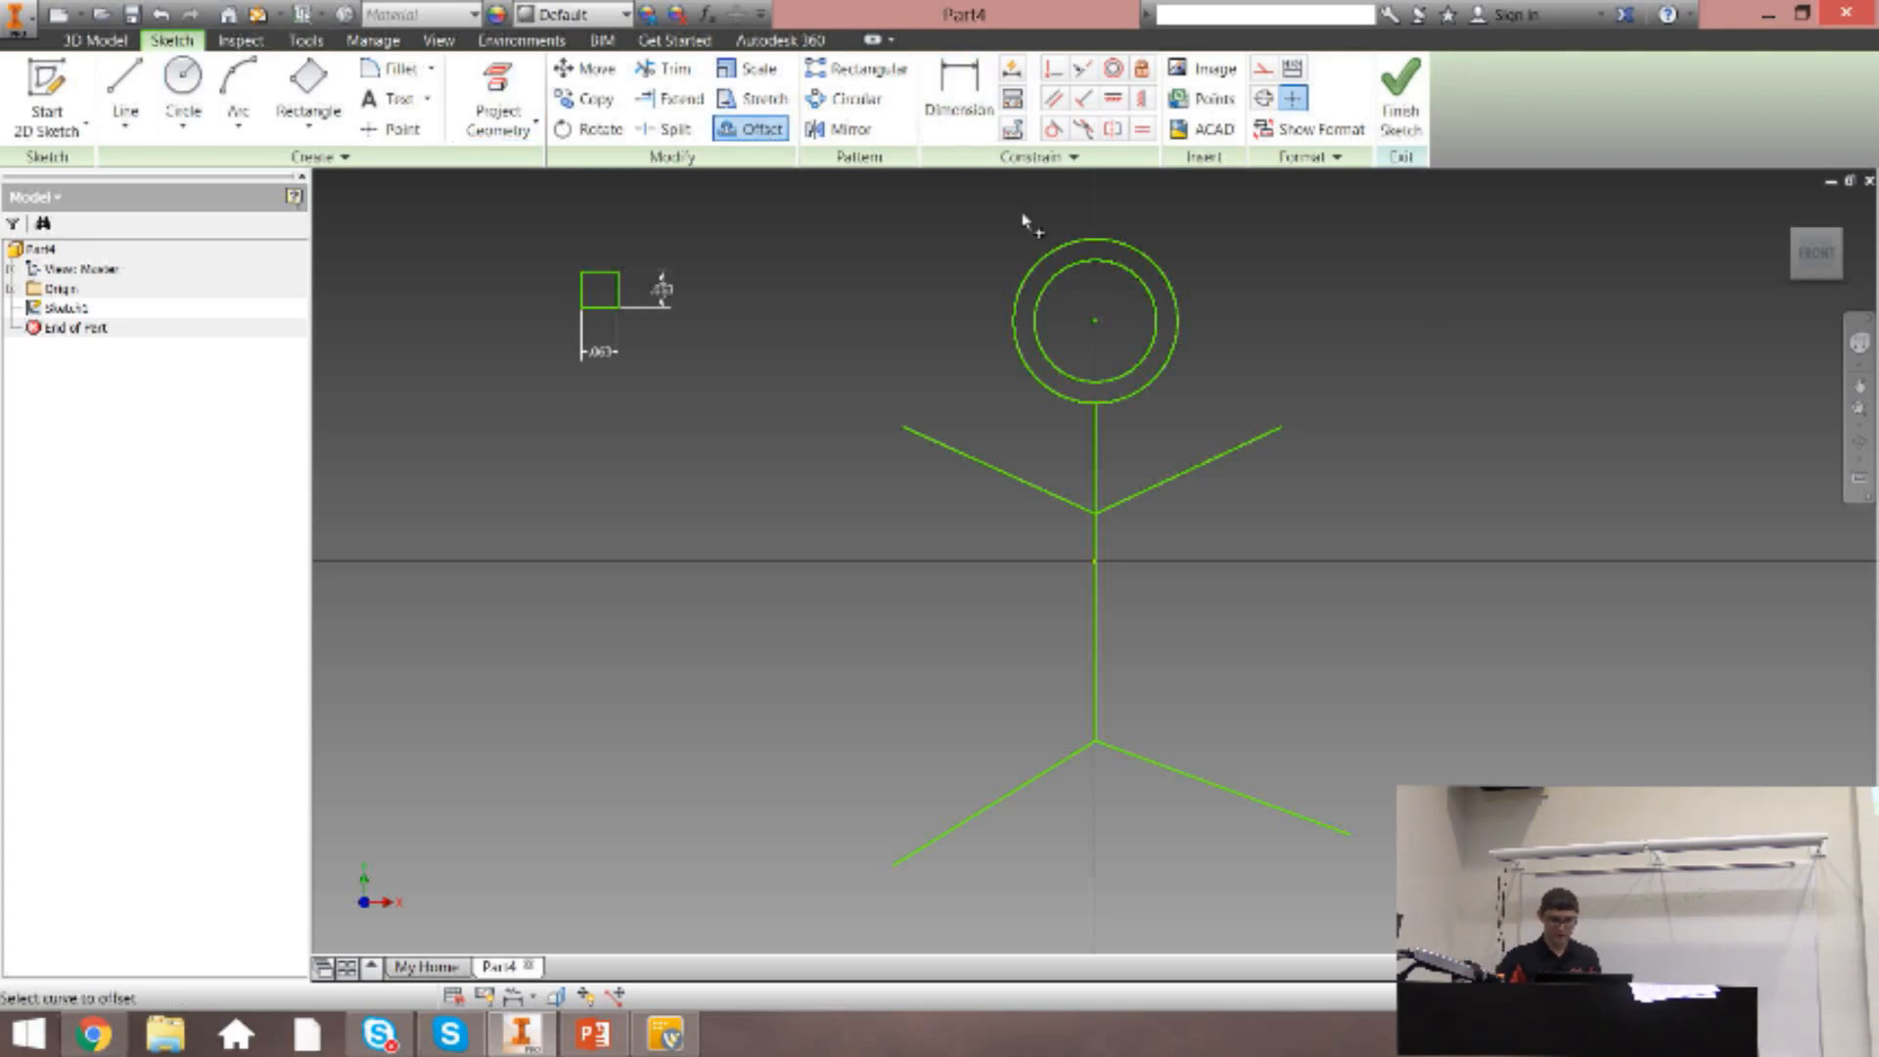
pyautogui.click(1067, 245)
pyautogui.write('.1')
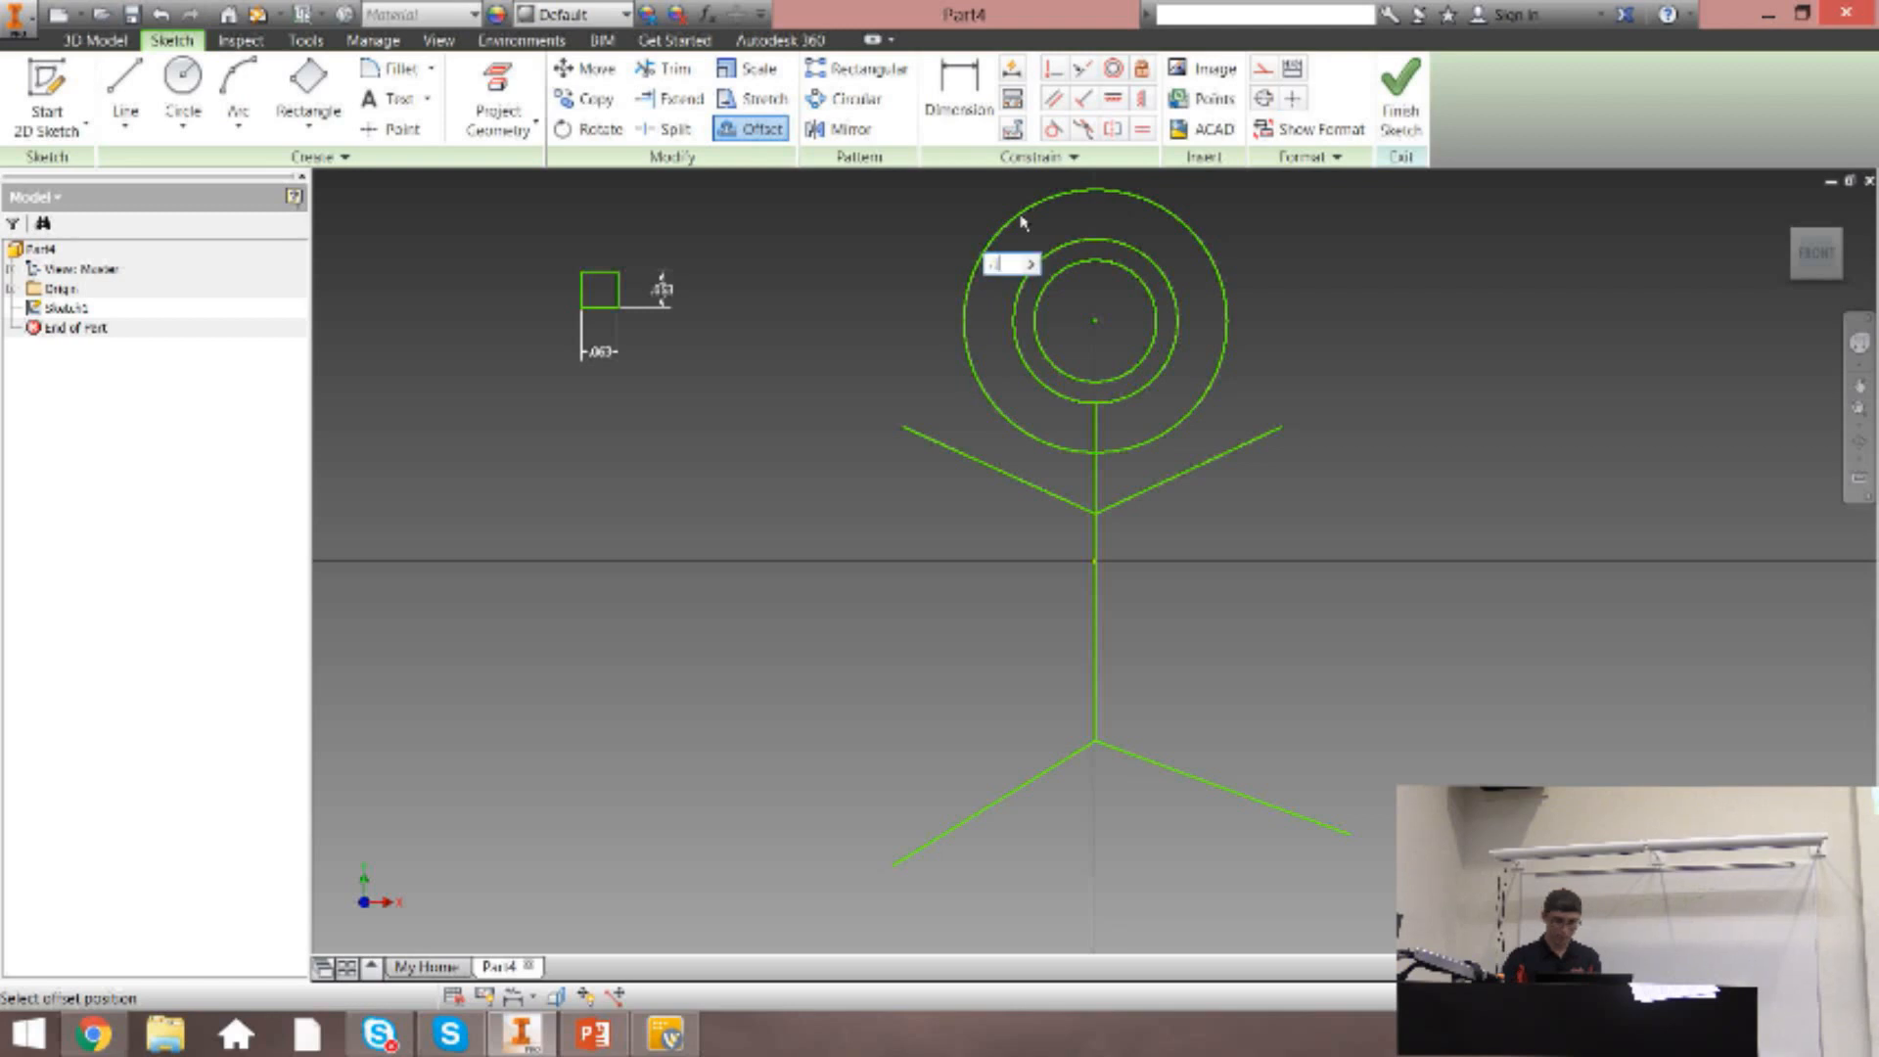
pyautogui.press('Return')
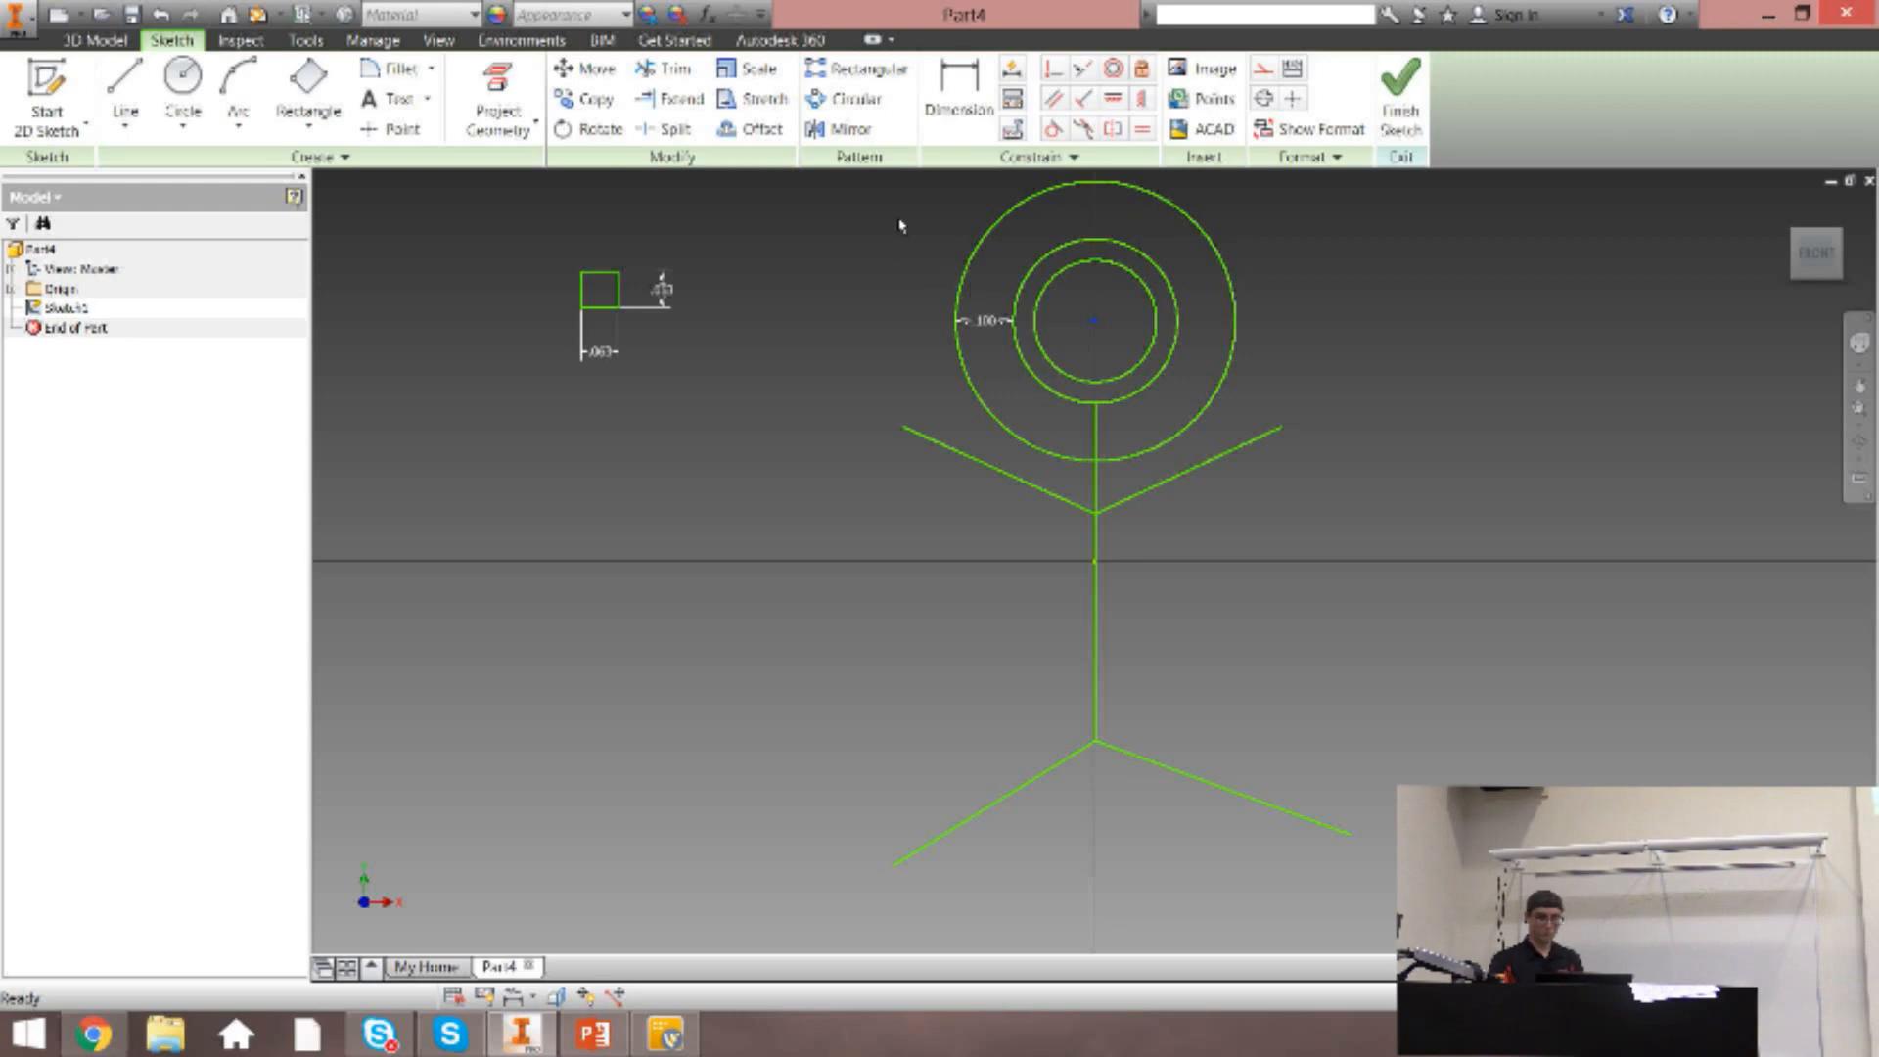
pyautogui.hotkey('ctrl', 'z')
pyautogui.hotkey('ctrl', 'z')
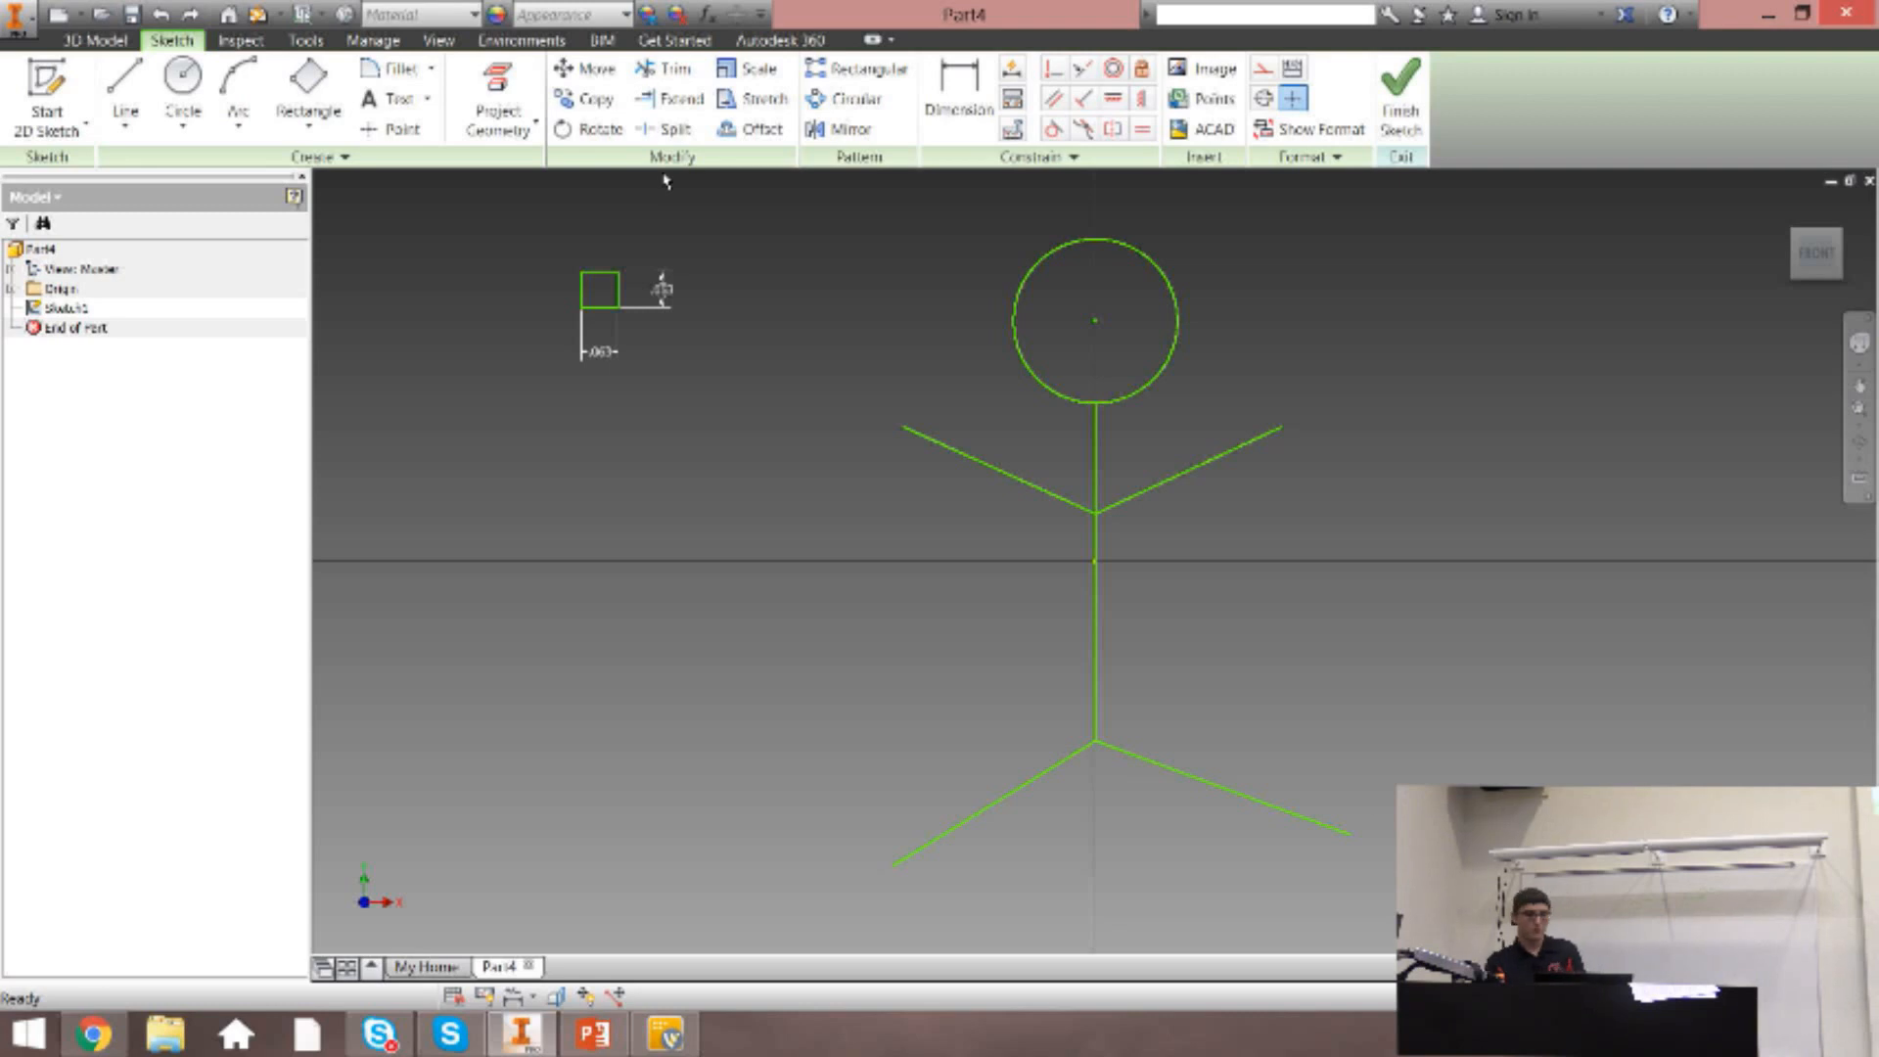
# Move the whole small square closer to the left arm with the Move tool, using its upper-right corner as base point.
pyautogui.click(586, 68)
pyautogui.click(590, 102)
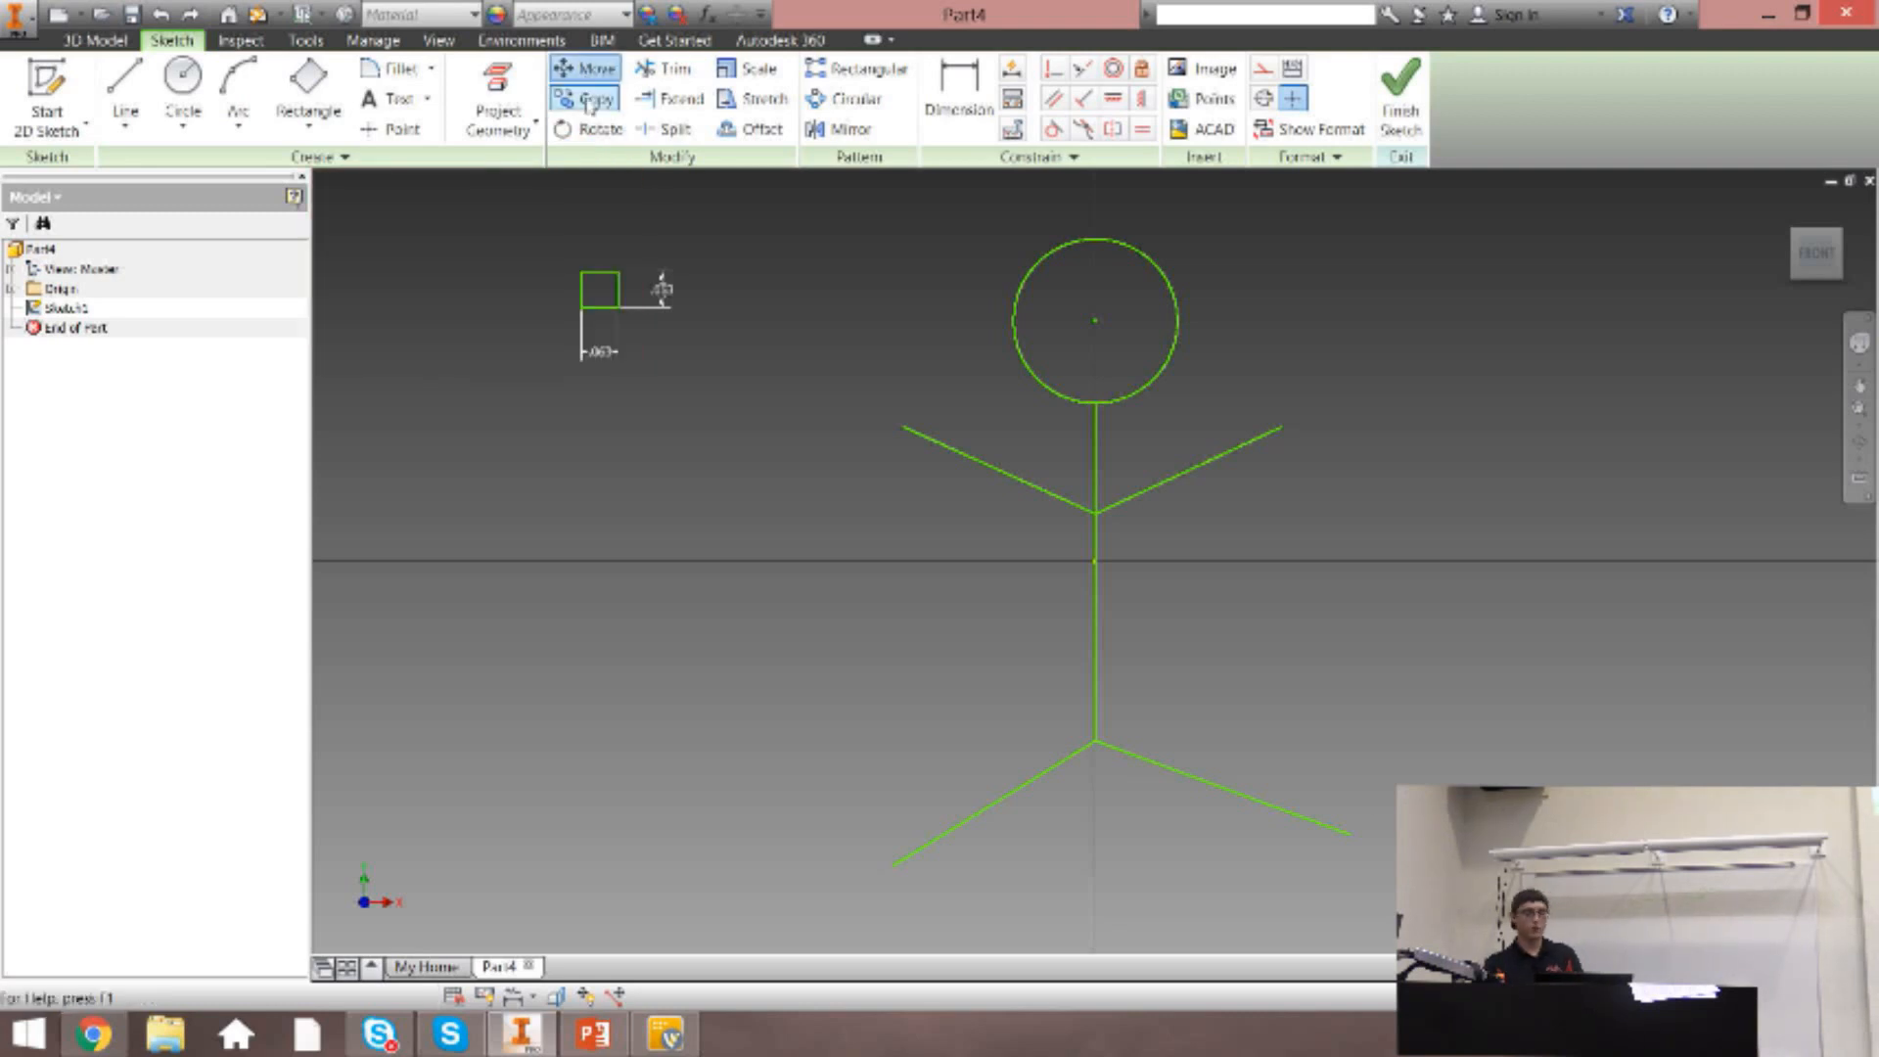
pyautogui.click(585, 69)
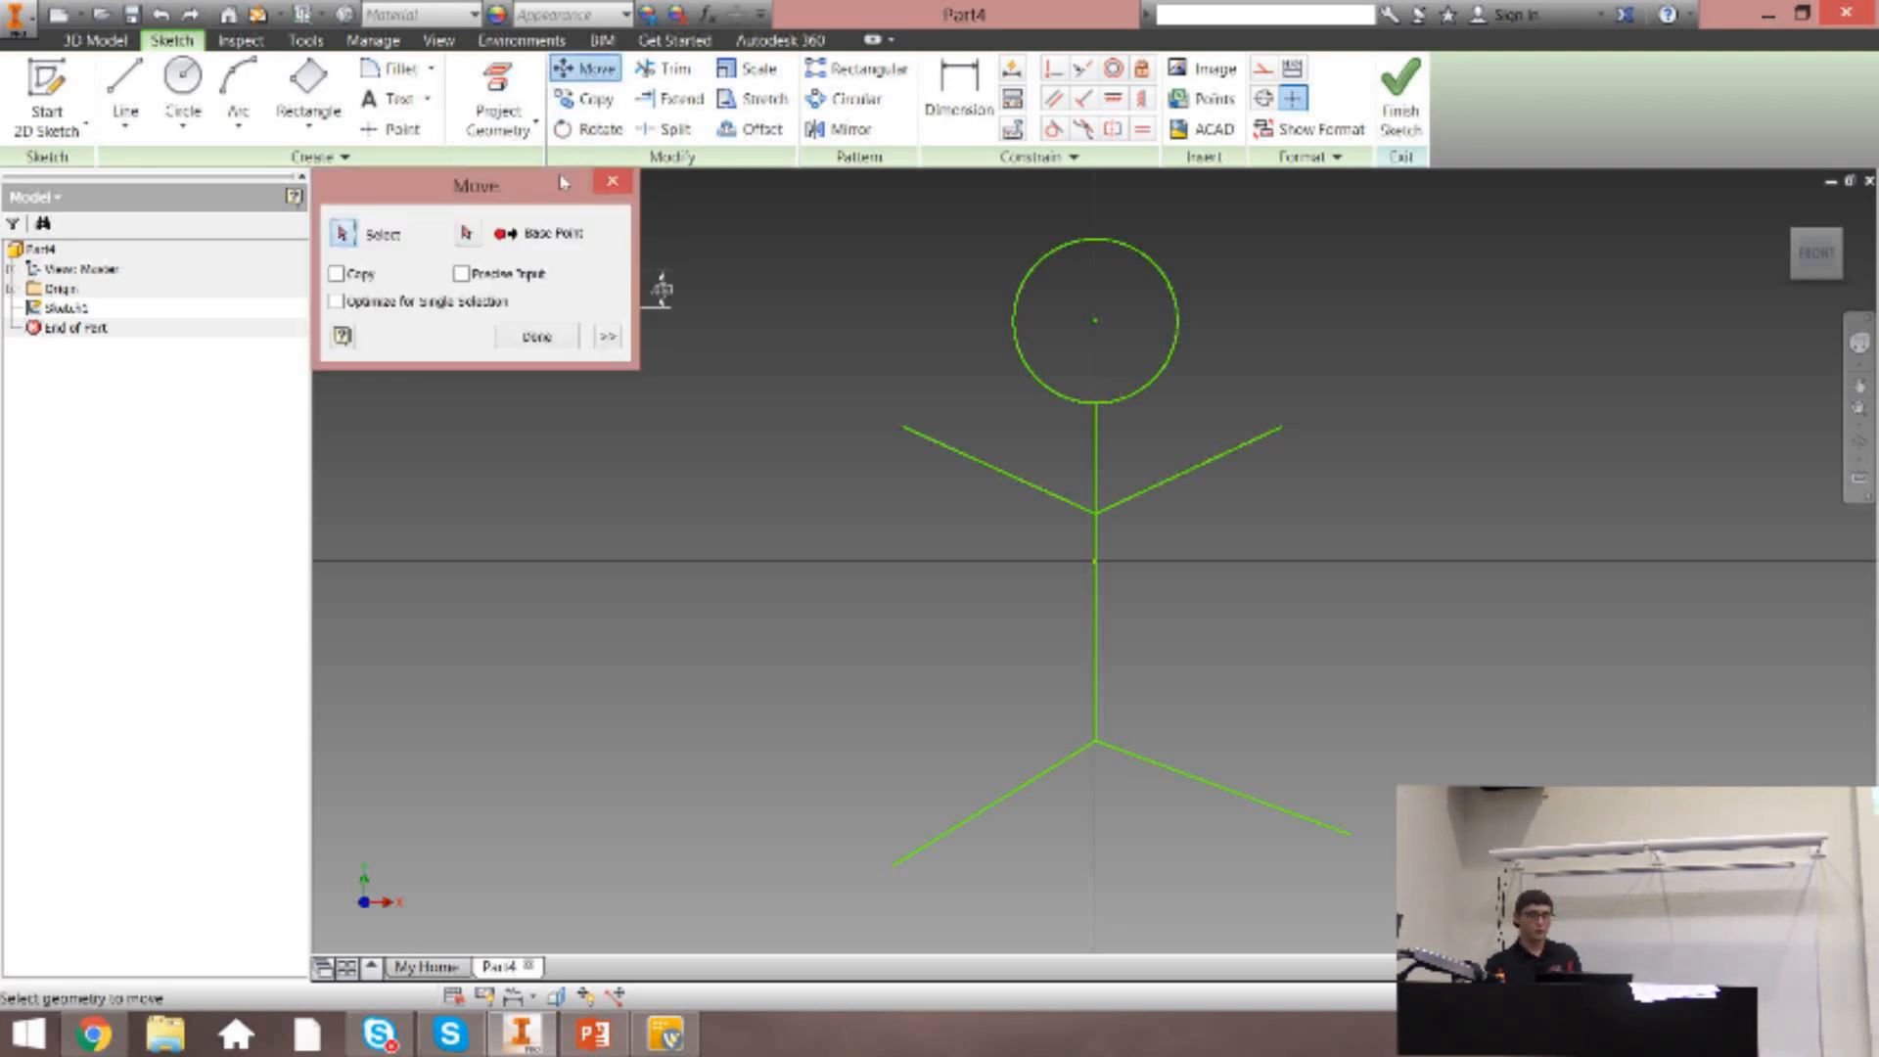
pyautogui.moveTo(452, 188)
pyautogui.mouseDown()
pyautogui.moveTo(410, 487)
pyautogui.moveTo(731, 406)
pyautogui.moveTo(539, 204)
pyautogui.moveTo(1486, 88)
pyautogui.mouseUp()
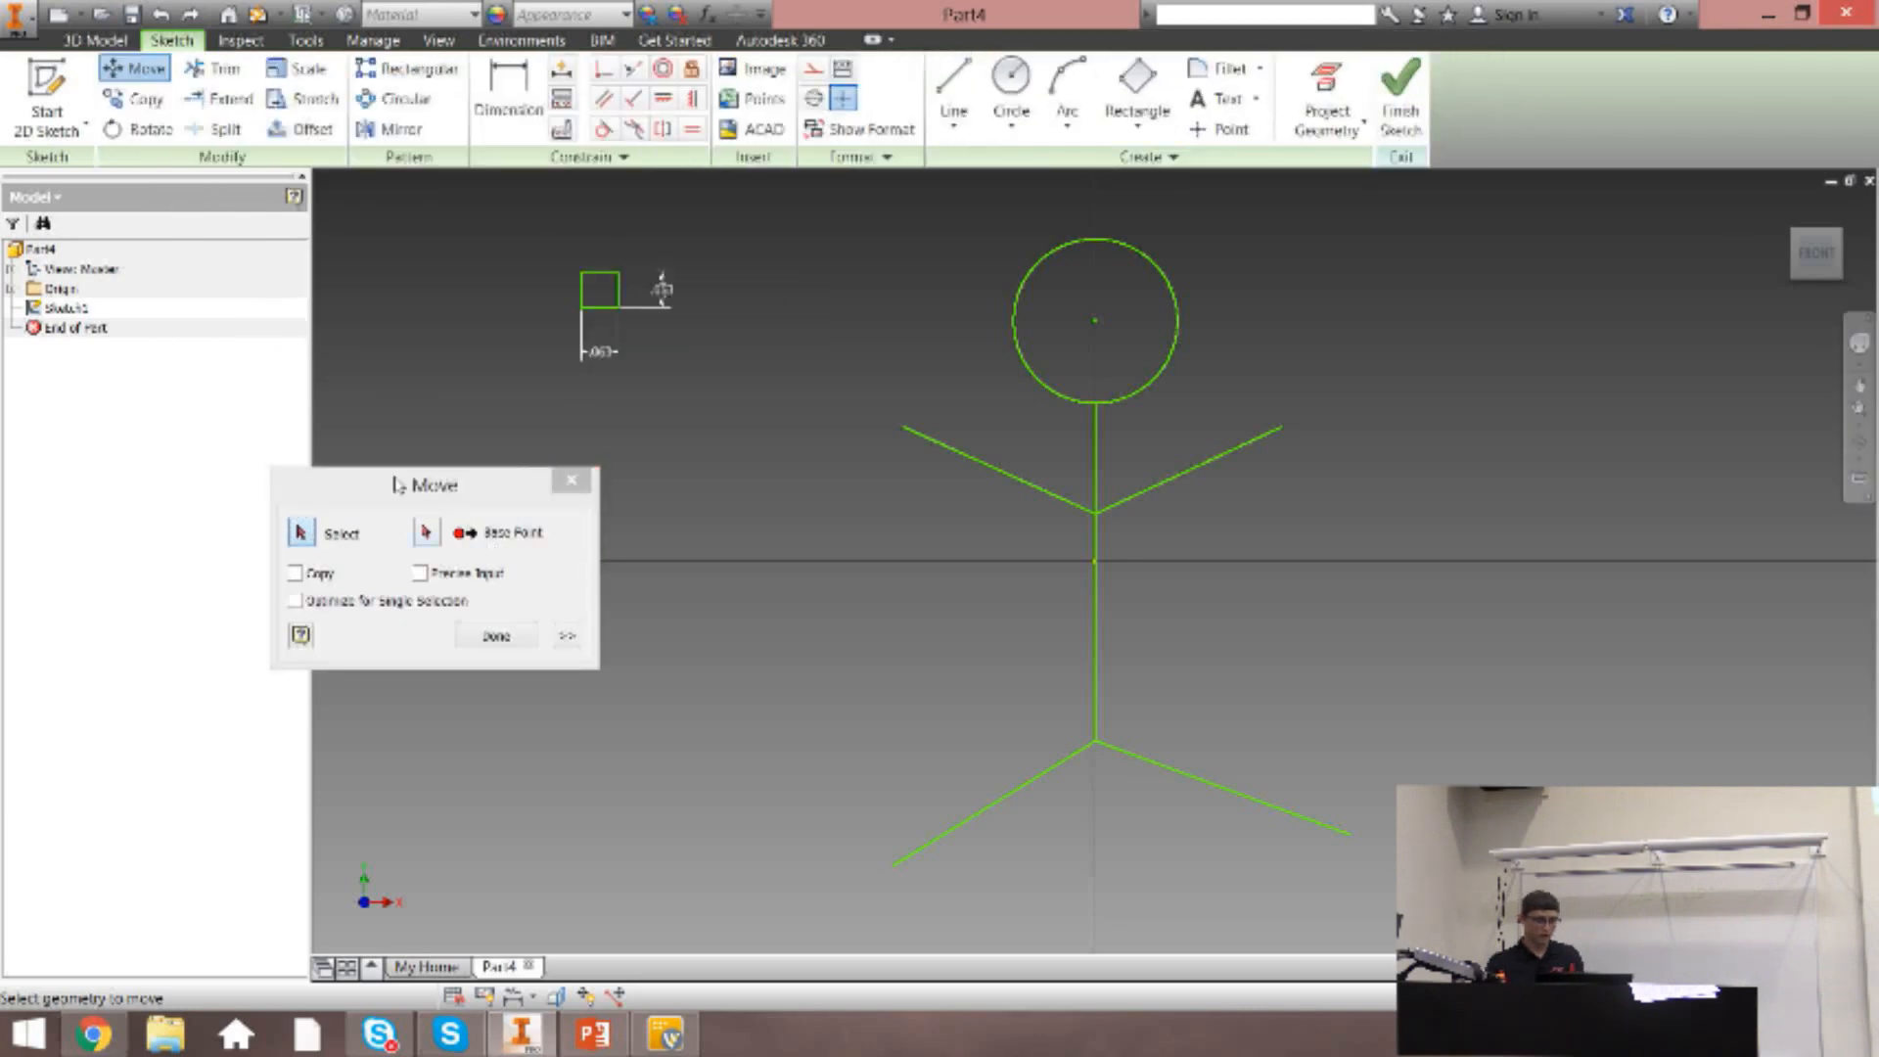
pyautogui.moveTo(397, 485); pyautogui.dragTo(494, 464)
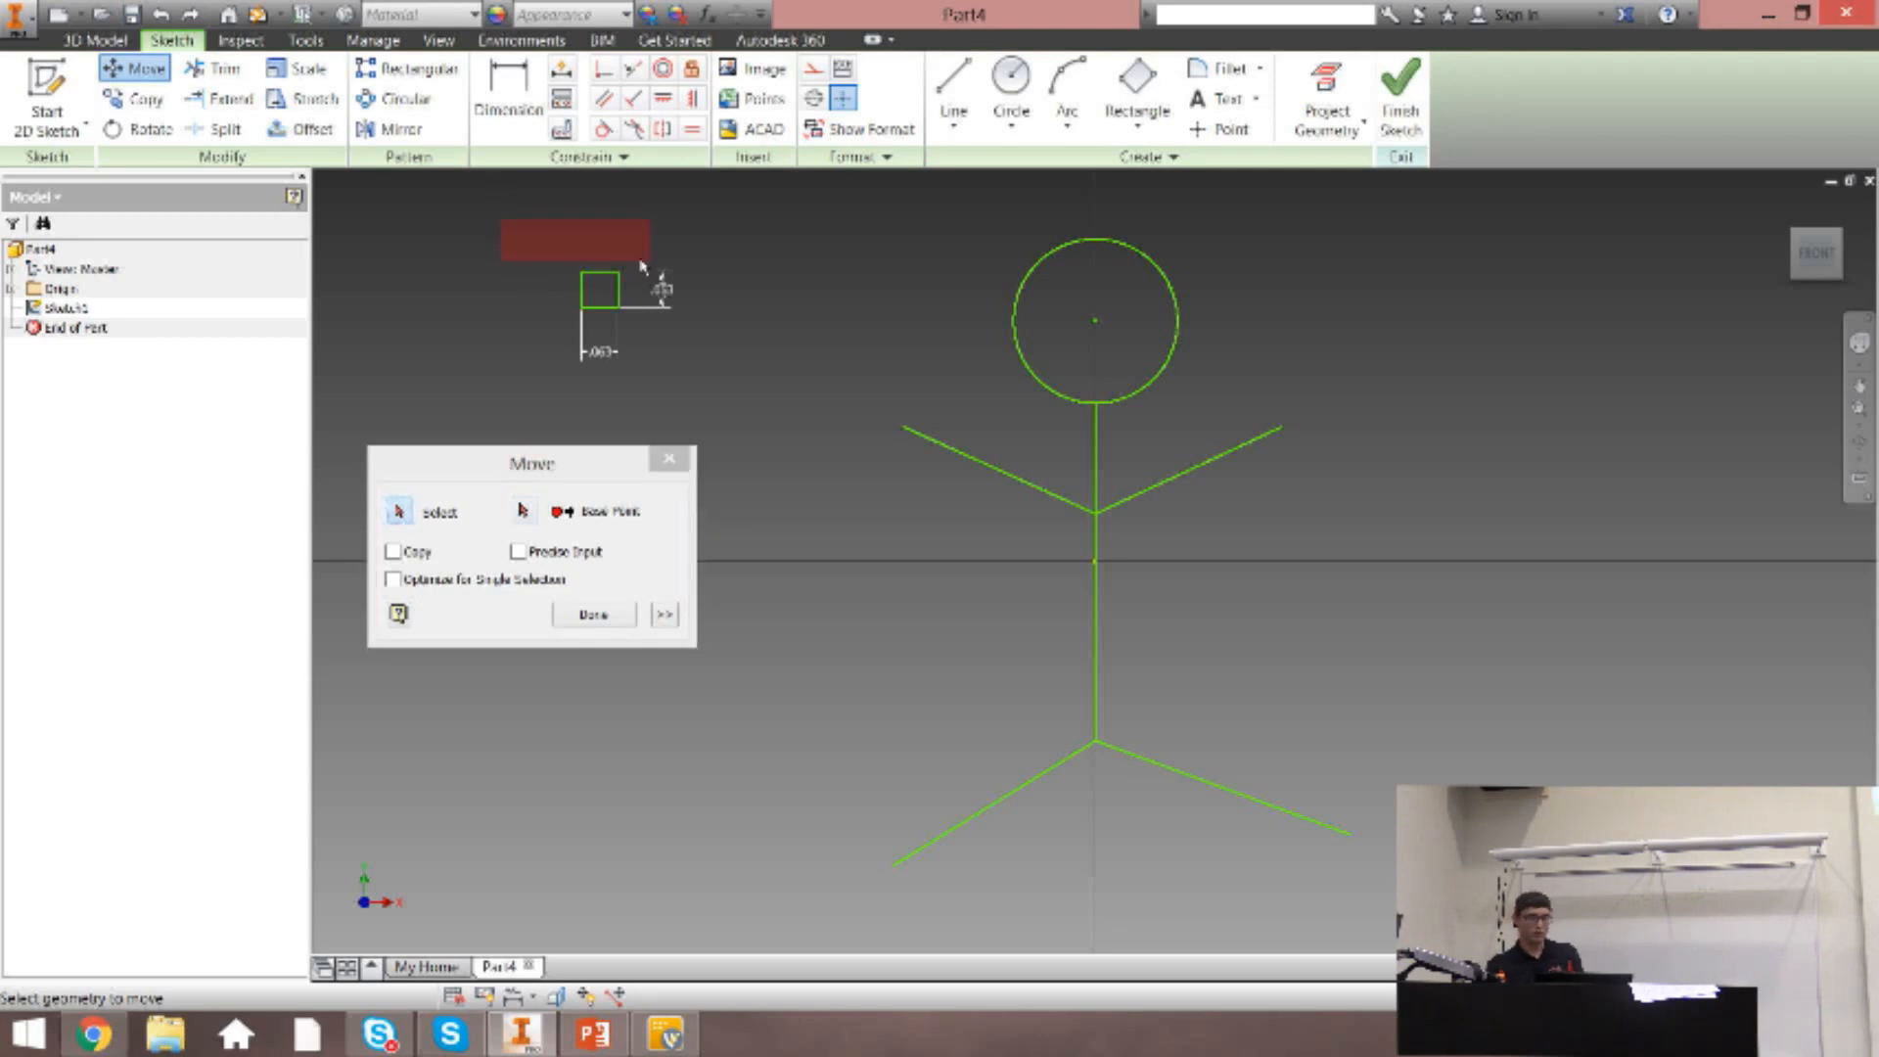
pyautogui.click(618, 273)
pyautogui.click(524, 511)
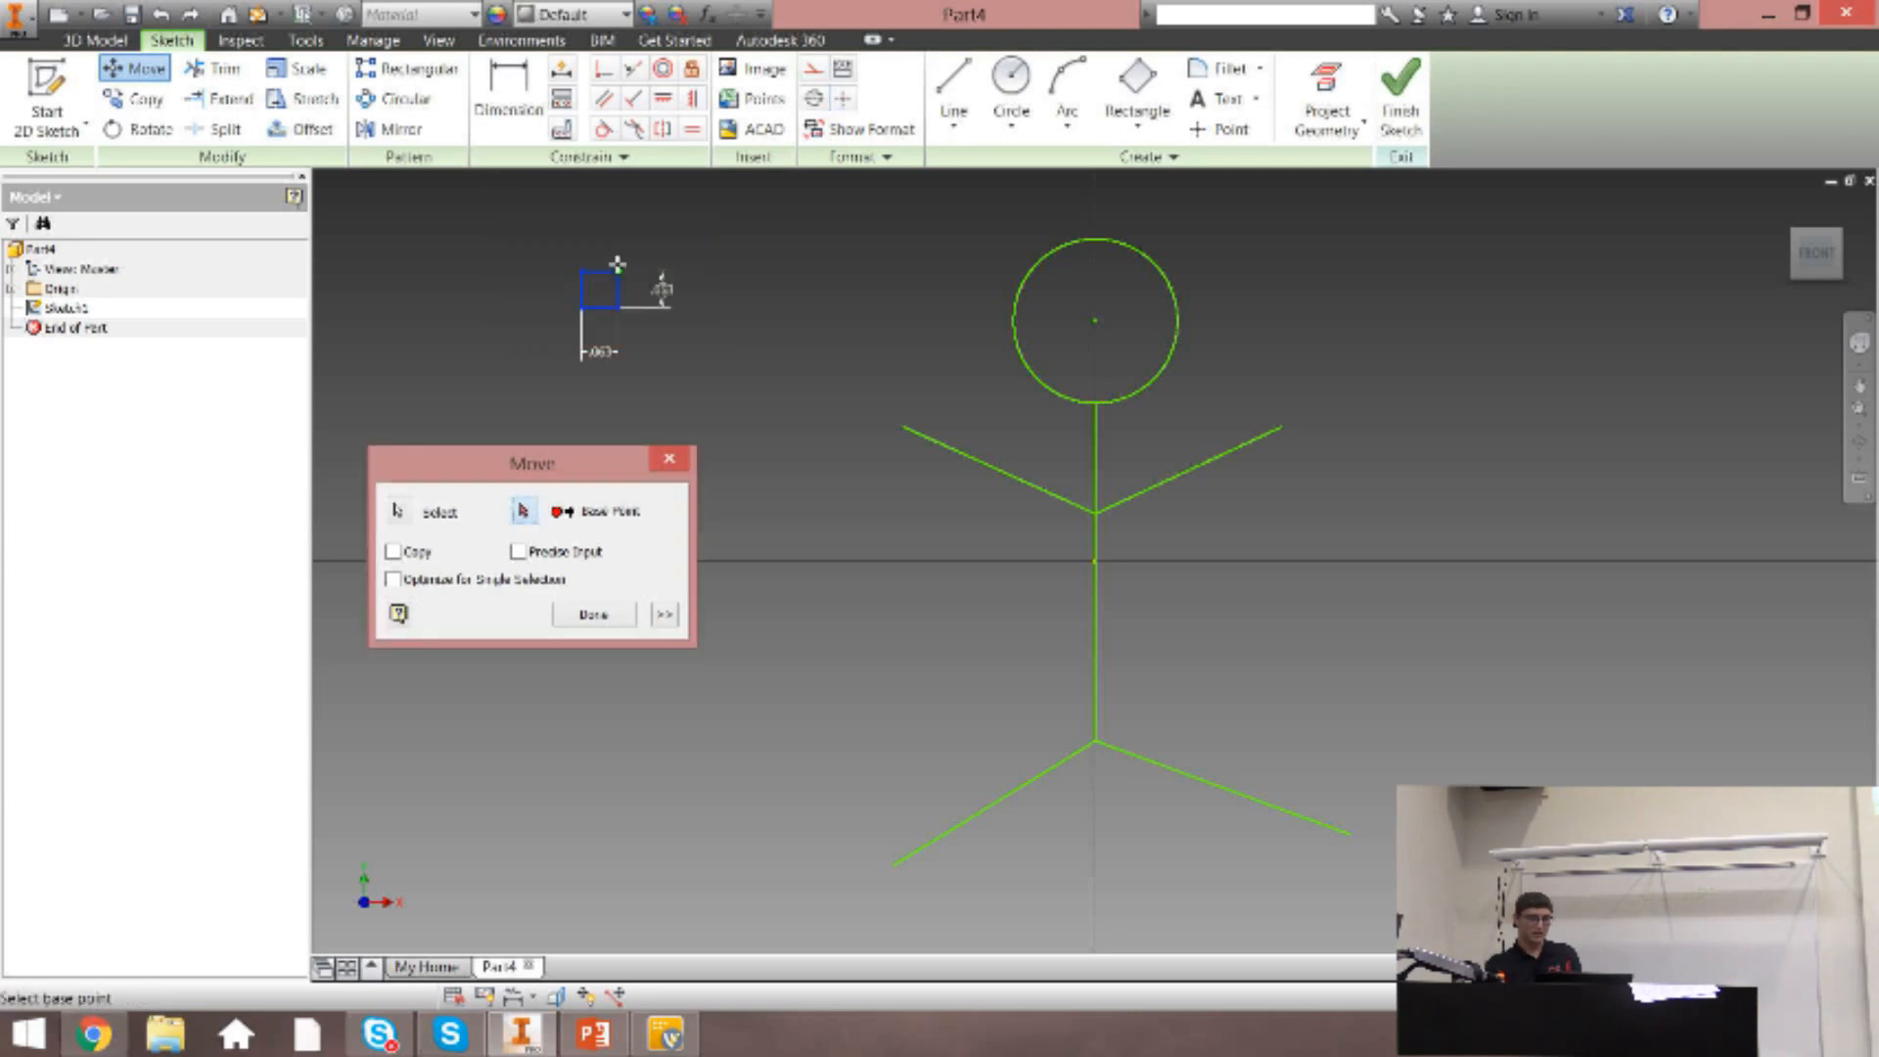
pyautogui.click(618, 271)
pyautogui.click(747, 341)
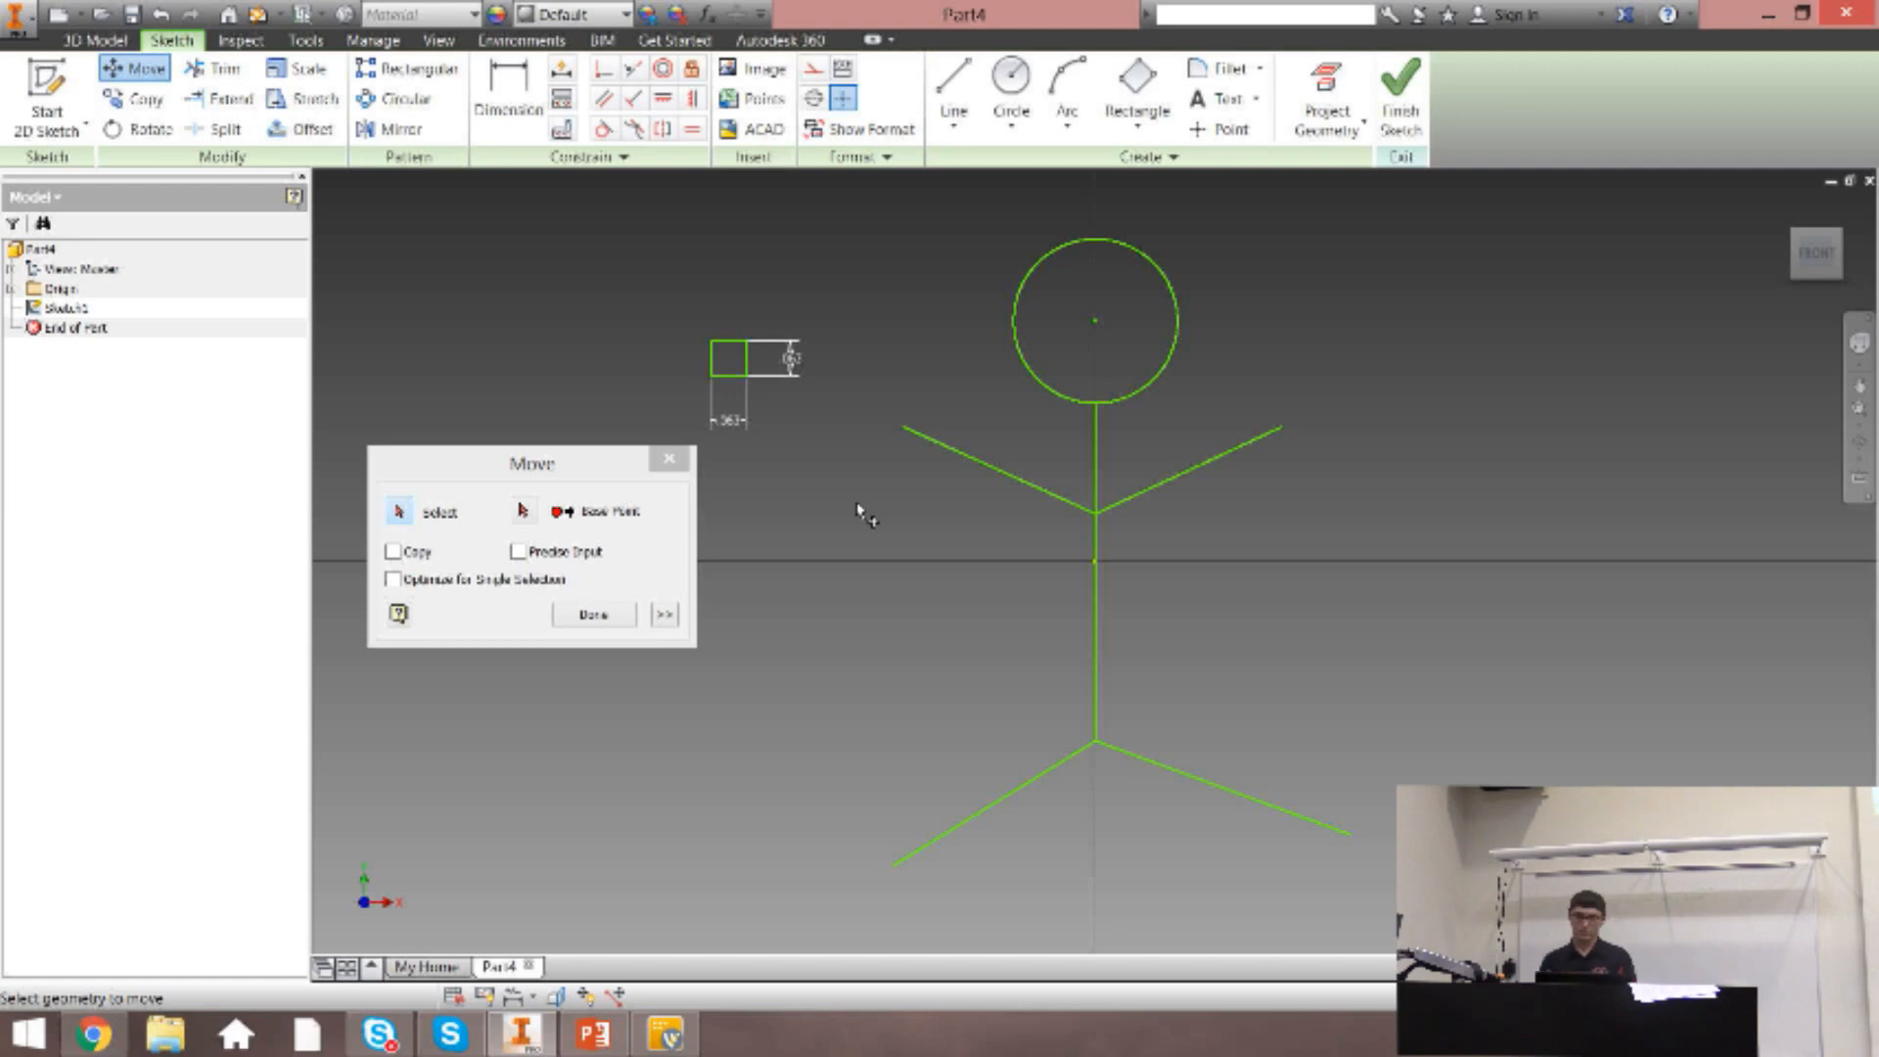
pyautogui.click(627, 616)
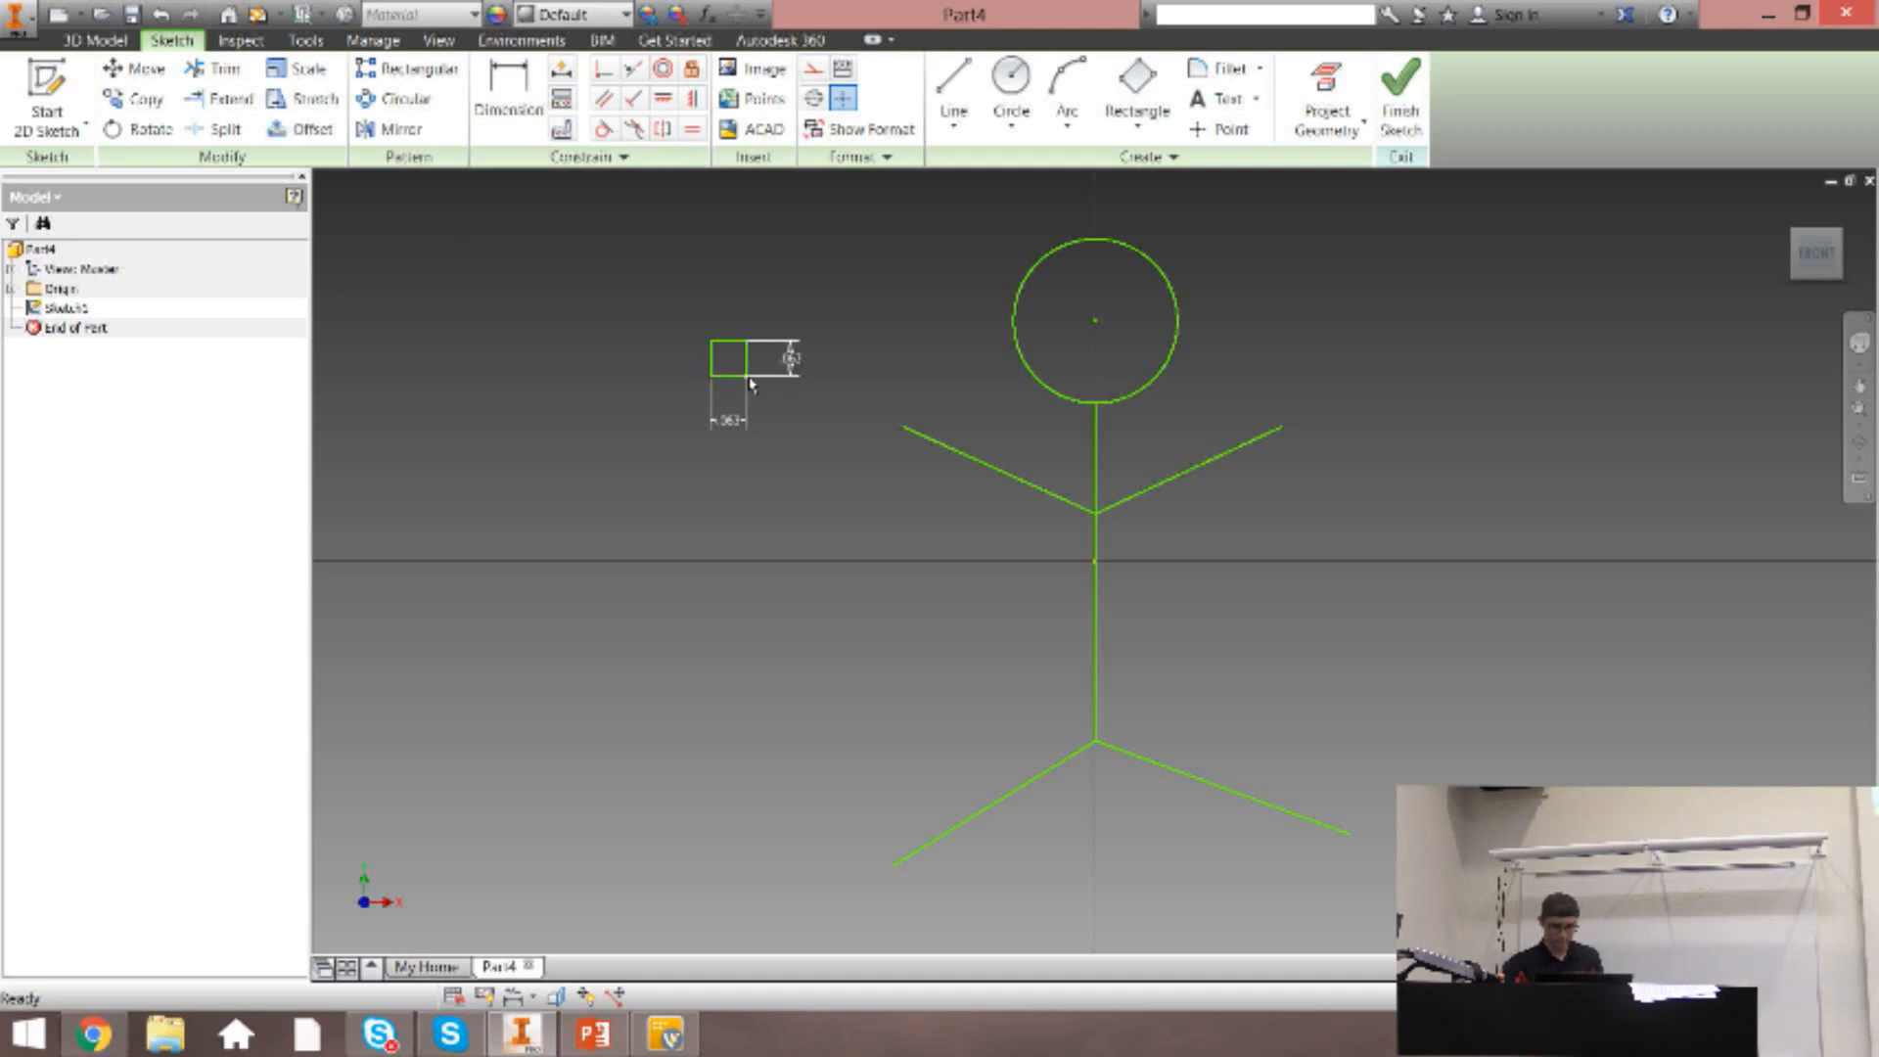
# Place the small square over the left arm's outer end, and trim the part of the arm line inside the square.
pyautogui.moveTo(751, 383); pyautogui.dragTo(926, 453)
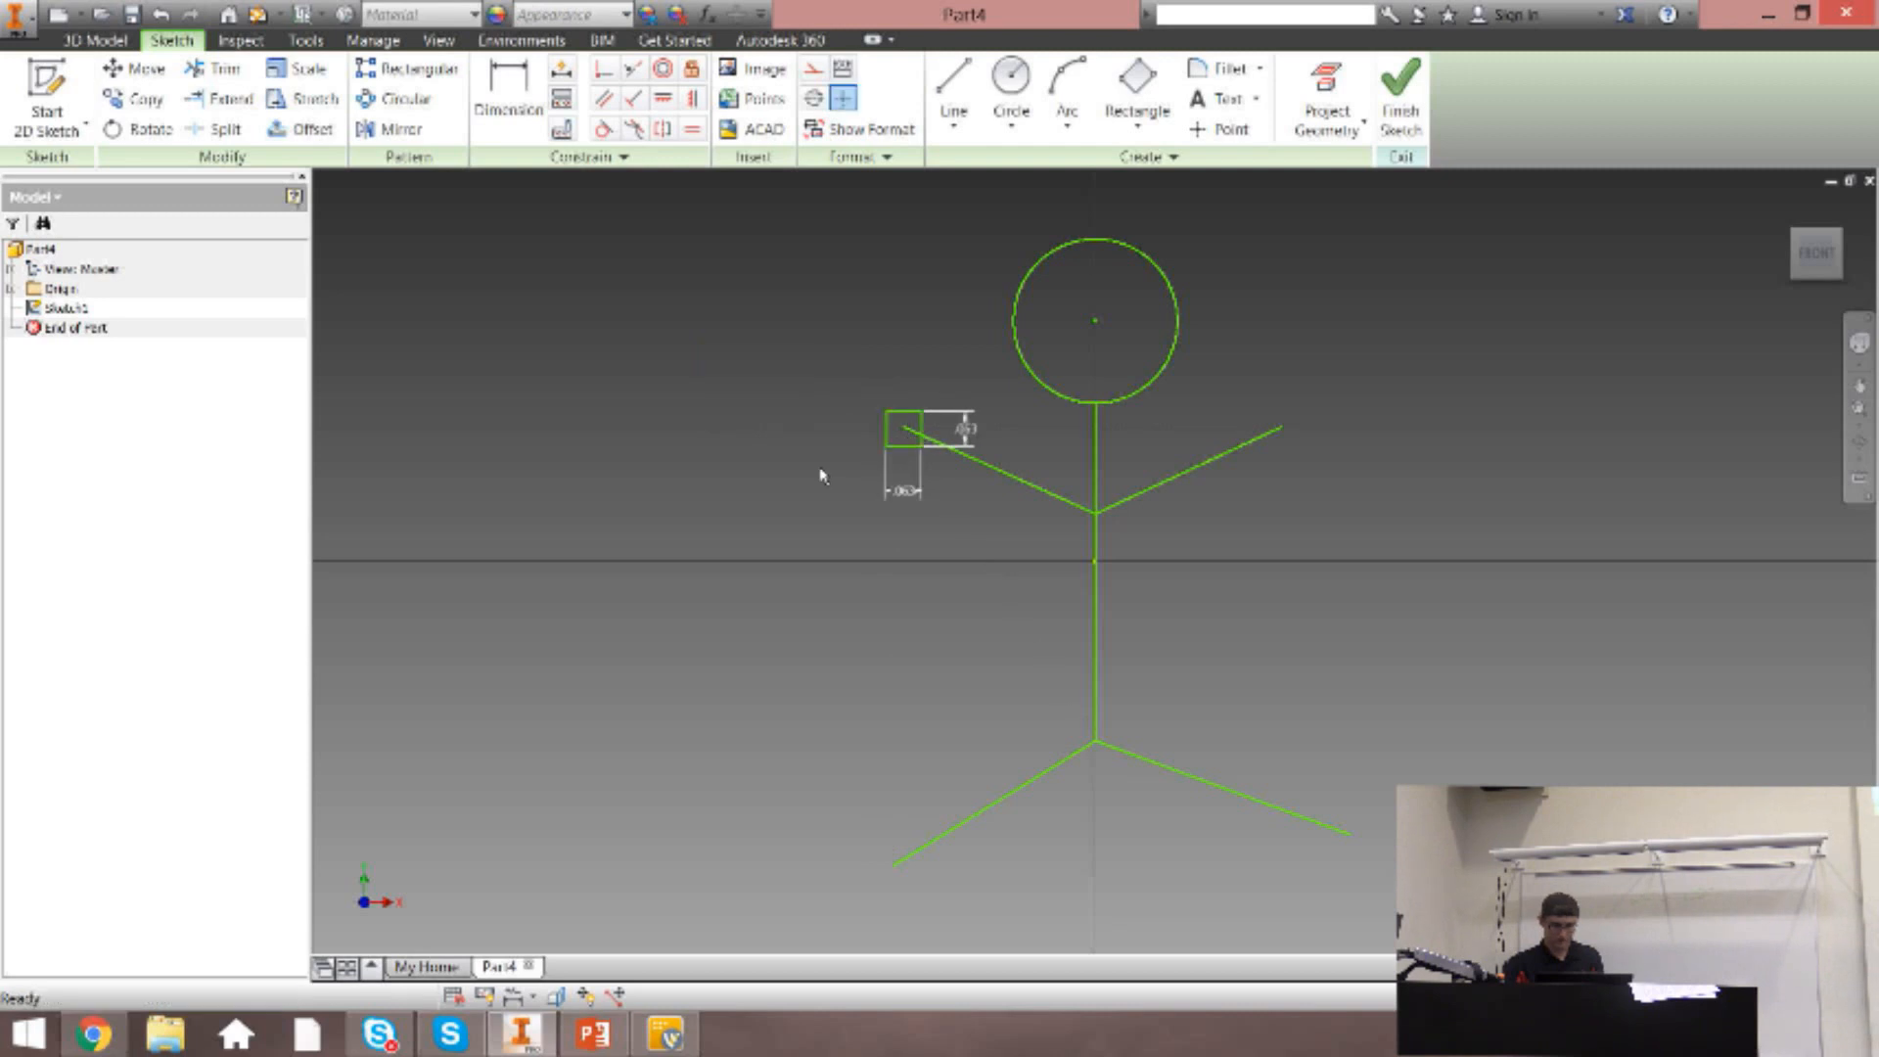
pyautogui.click(216, 68)
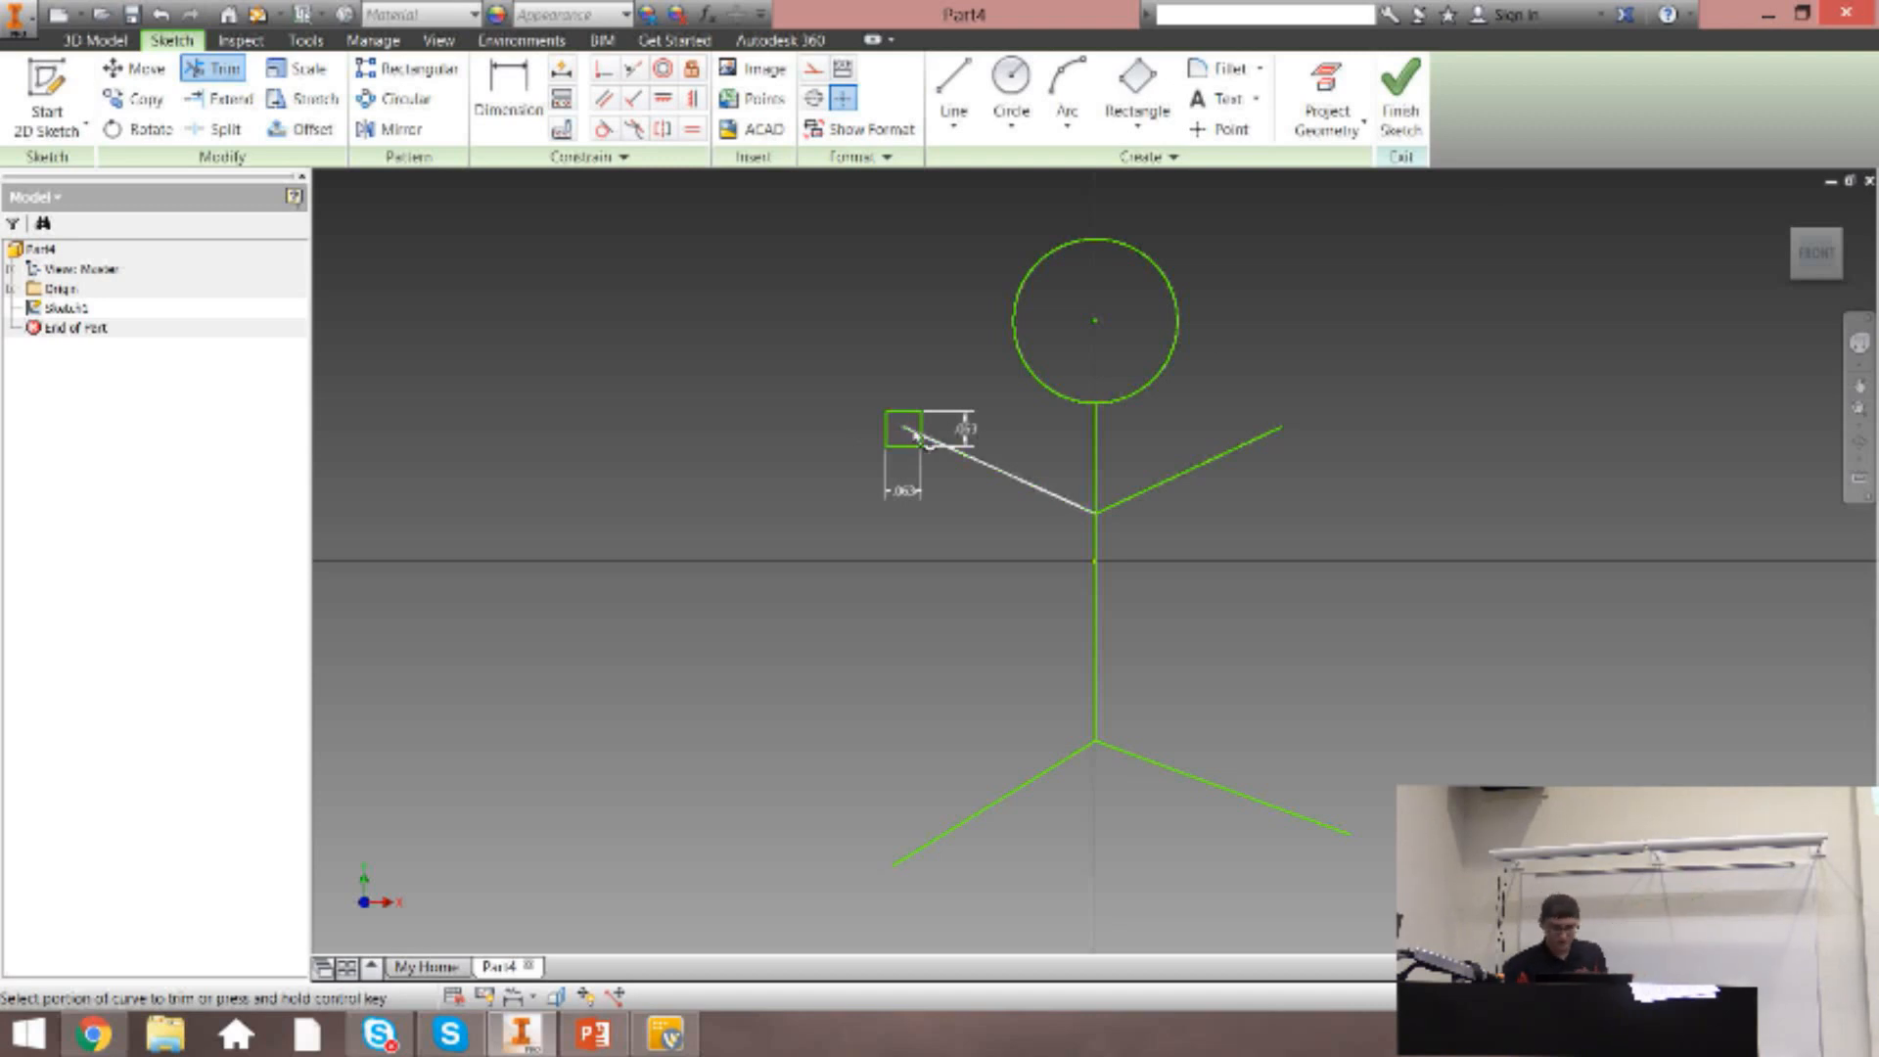
pyautogui.scroll(5, 916, 433)
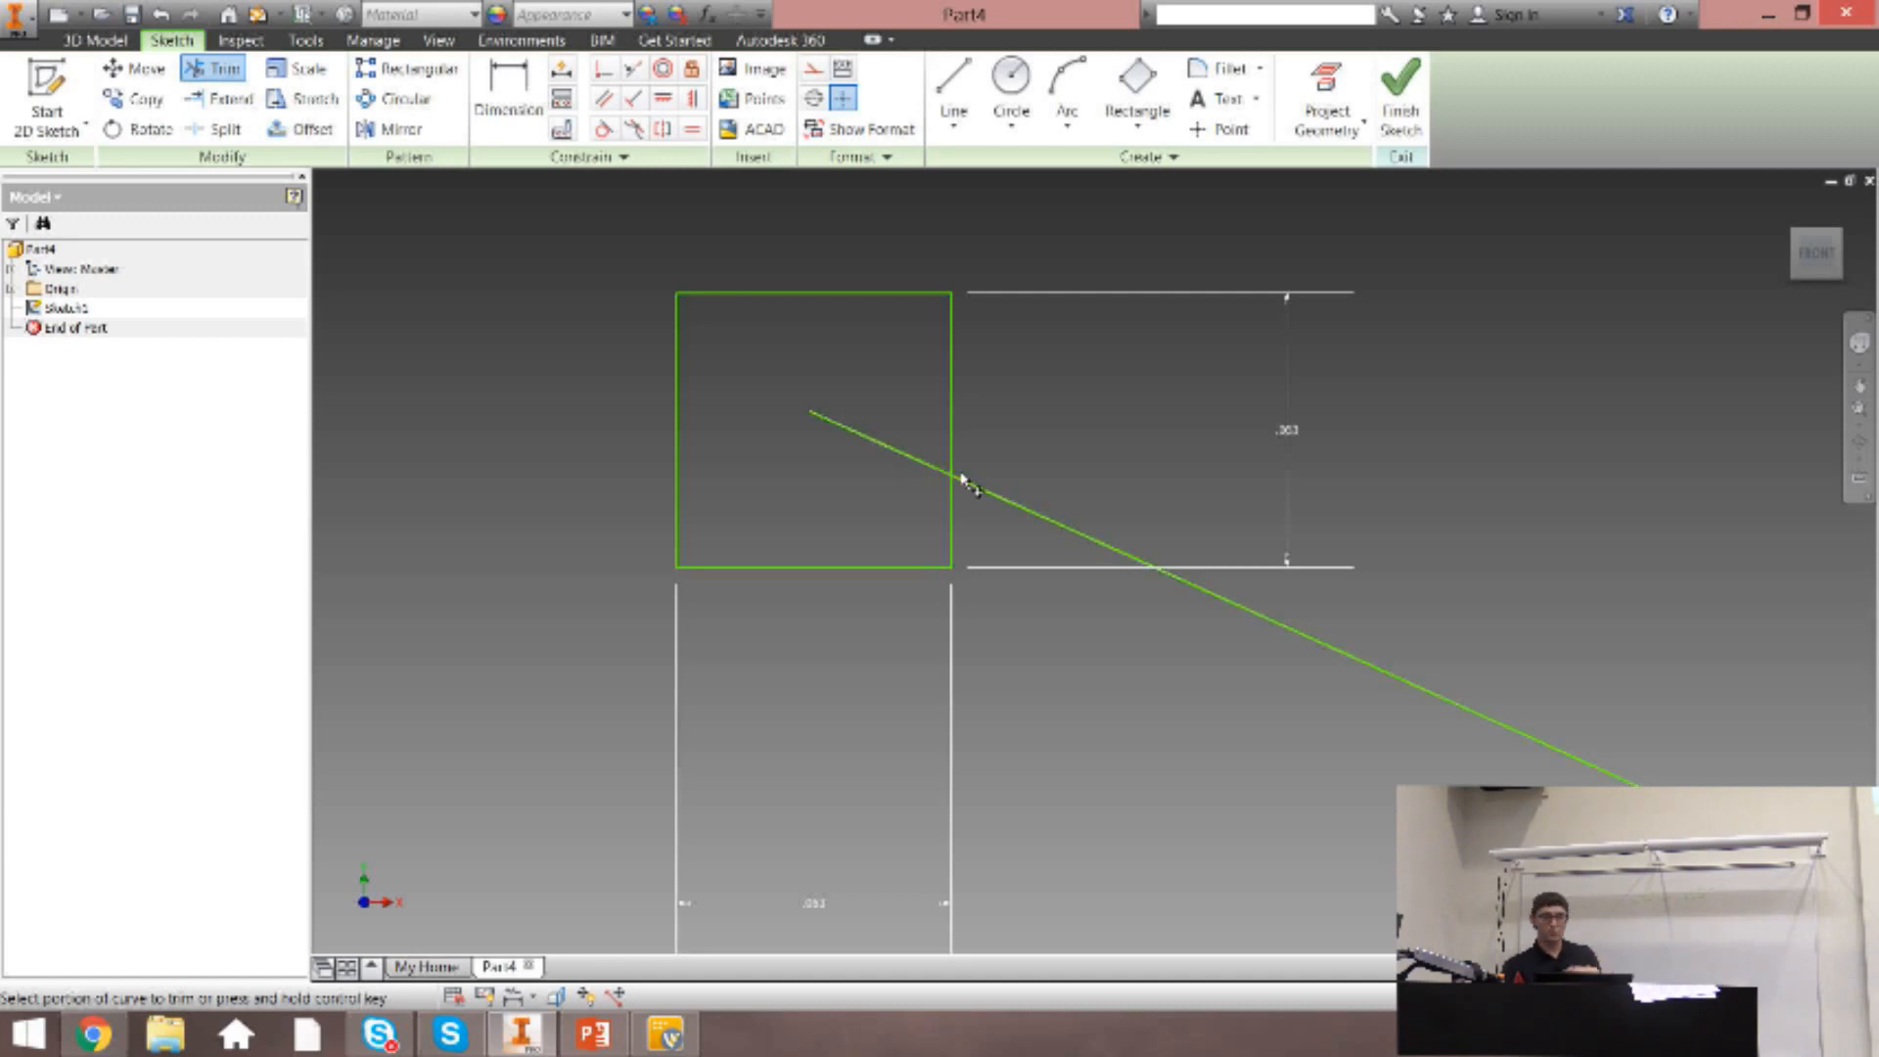
pyautogui.scroll(-4, 1005, 510)
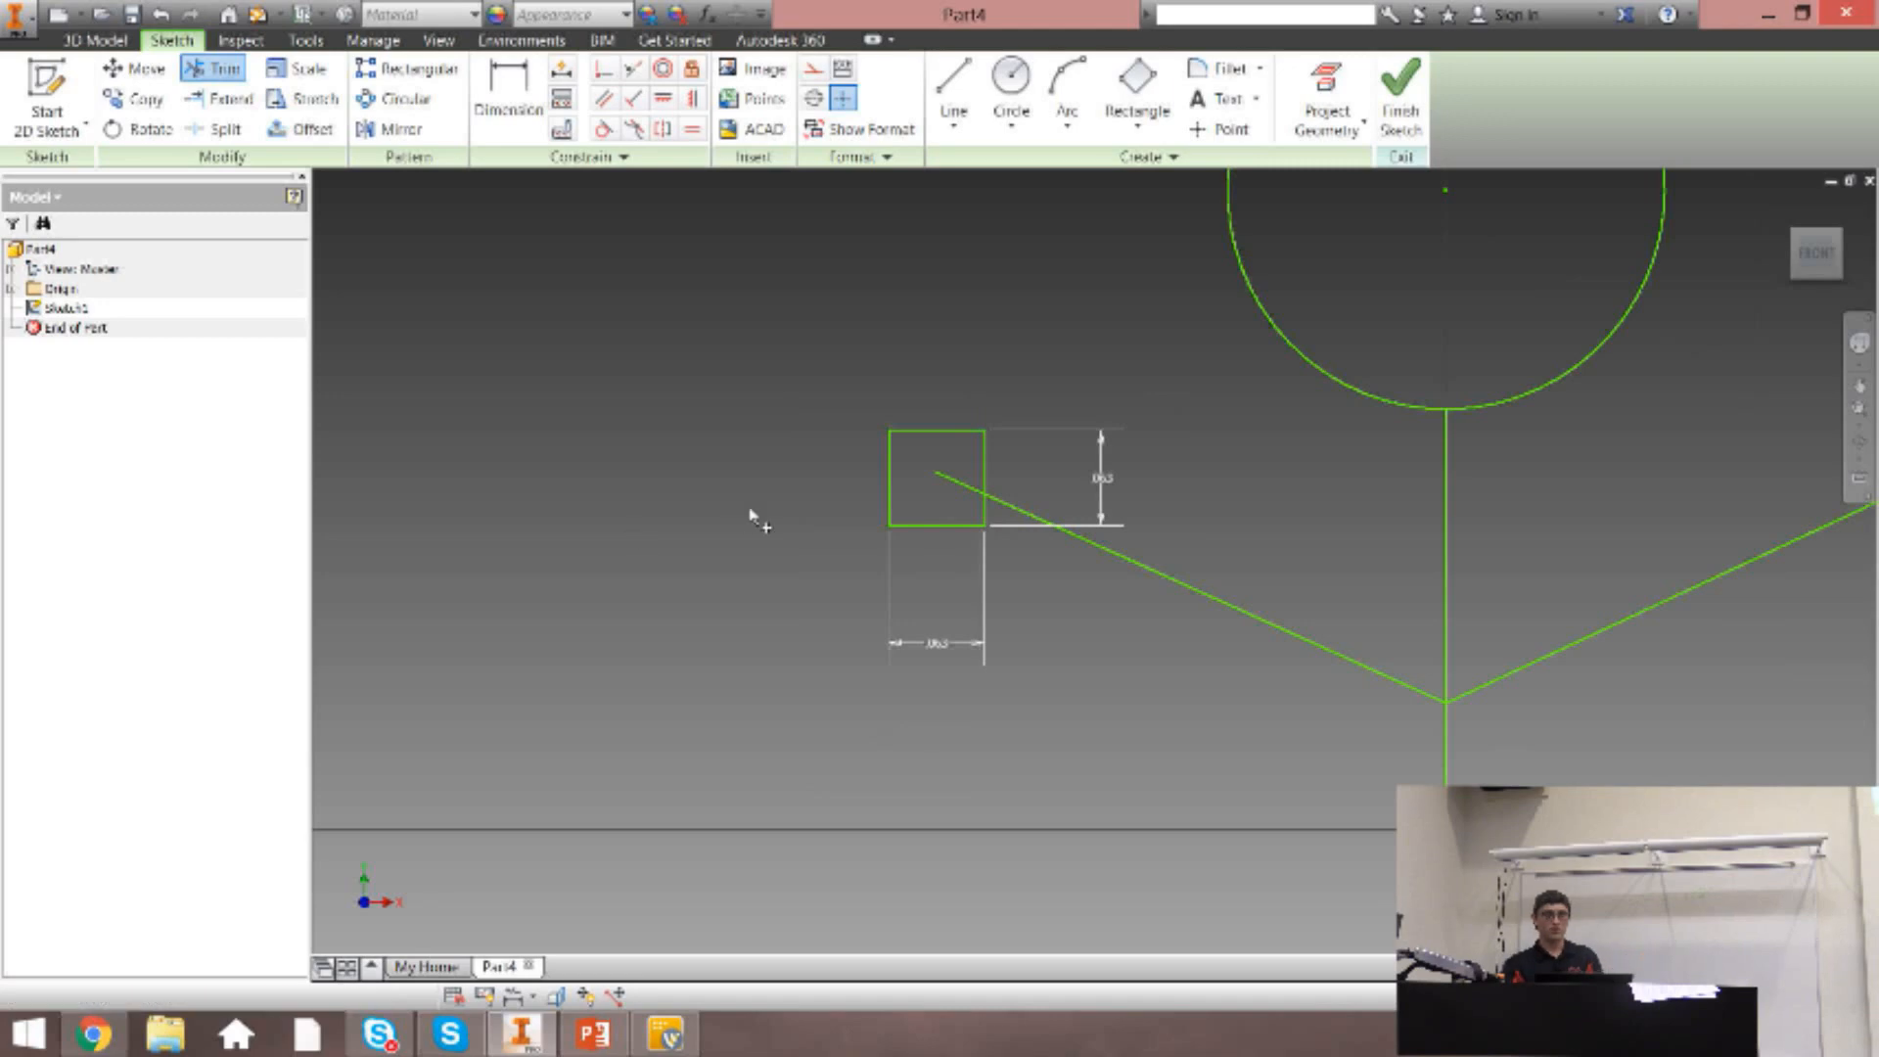
pyautogui.click(959, 493)
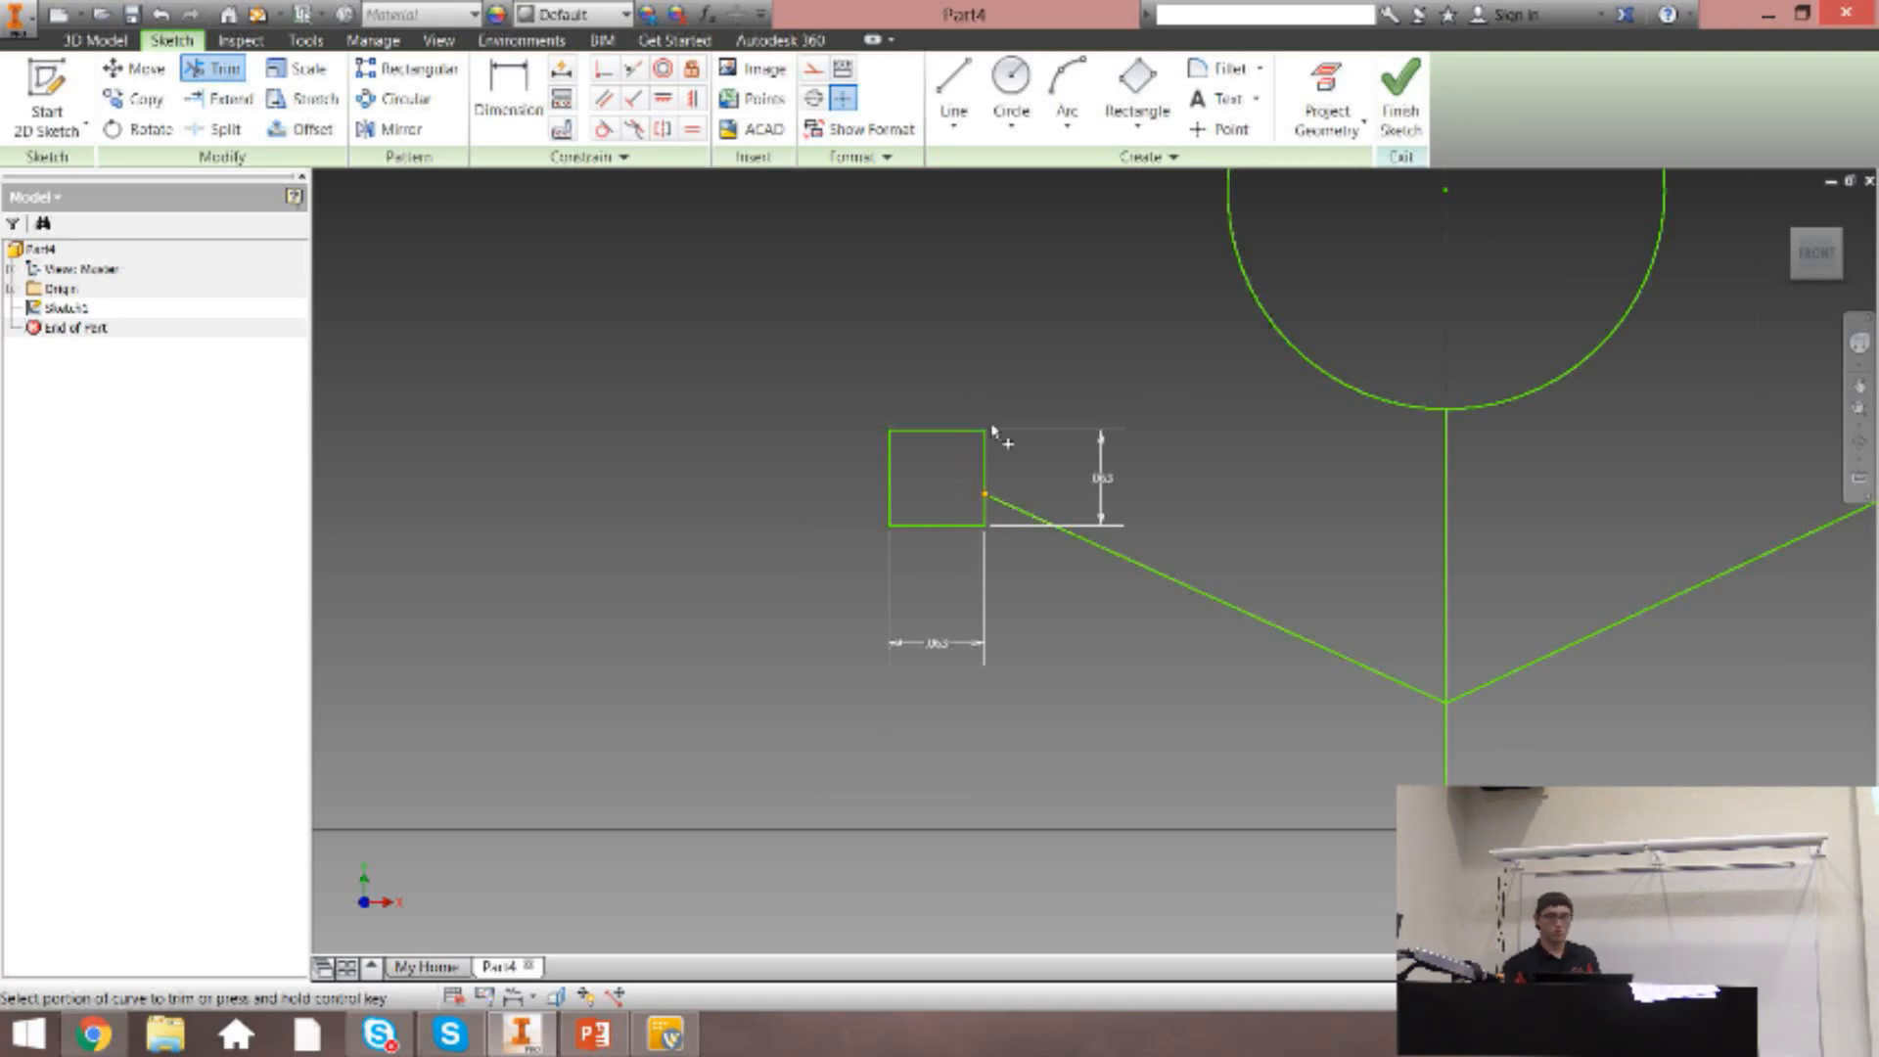
# Extend the left arm line across the small square to its far edge, and undo the extension.
pyautogui.scroll(-3, 995, 504)
pyautogui.scroll(5, 1013, 480)
pyautogui.scroll(4, 1015, 392)
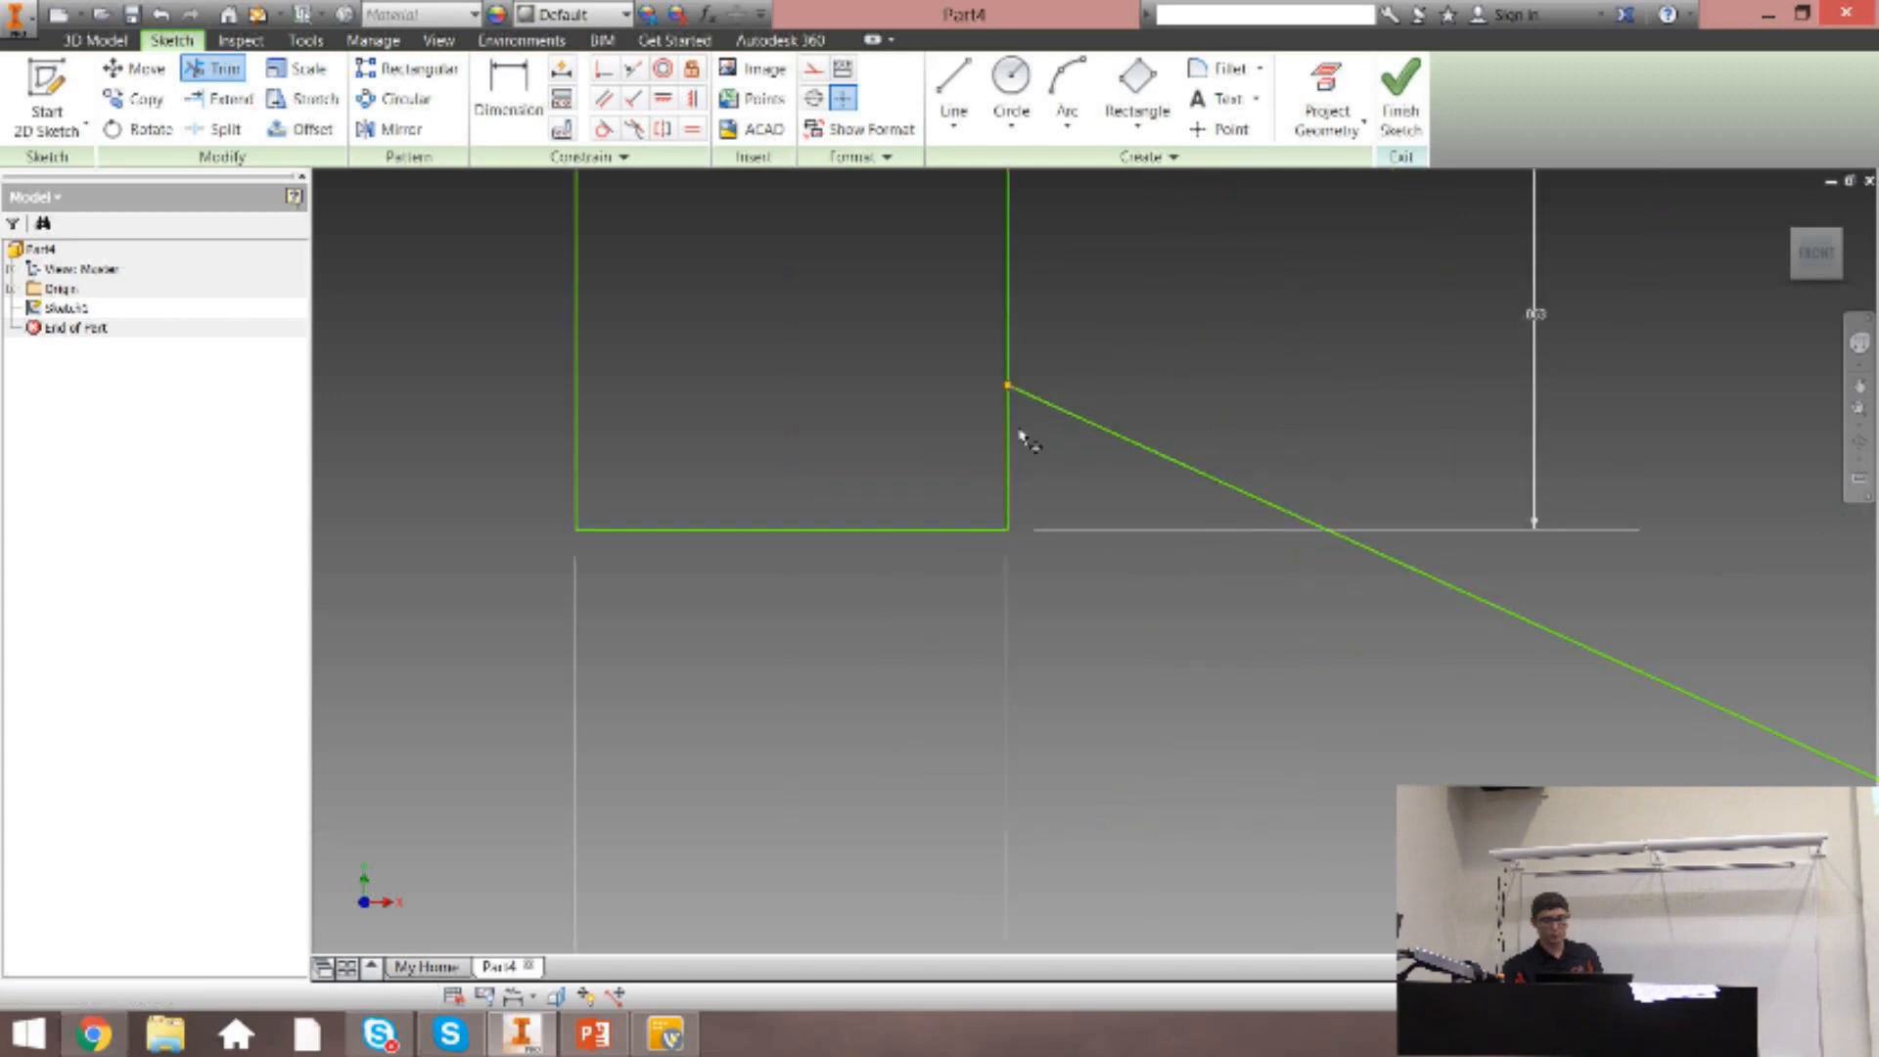
pyautogui.scroll(-1, 1030, 421)
pyautogui.scroll(-5, 1032, 427)
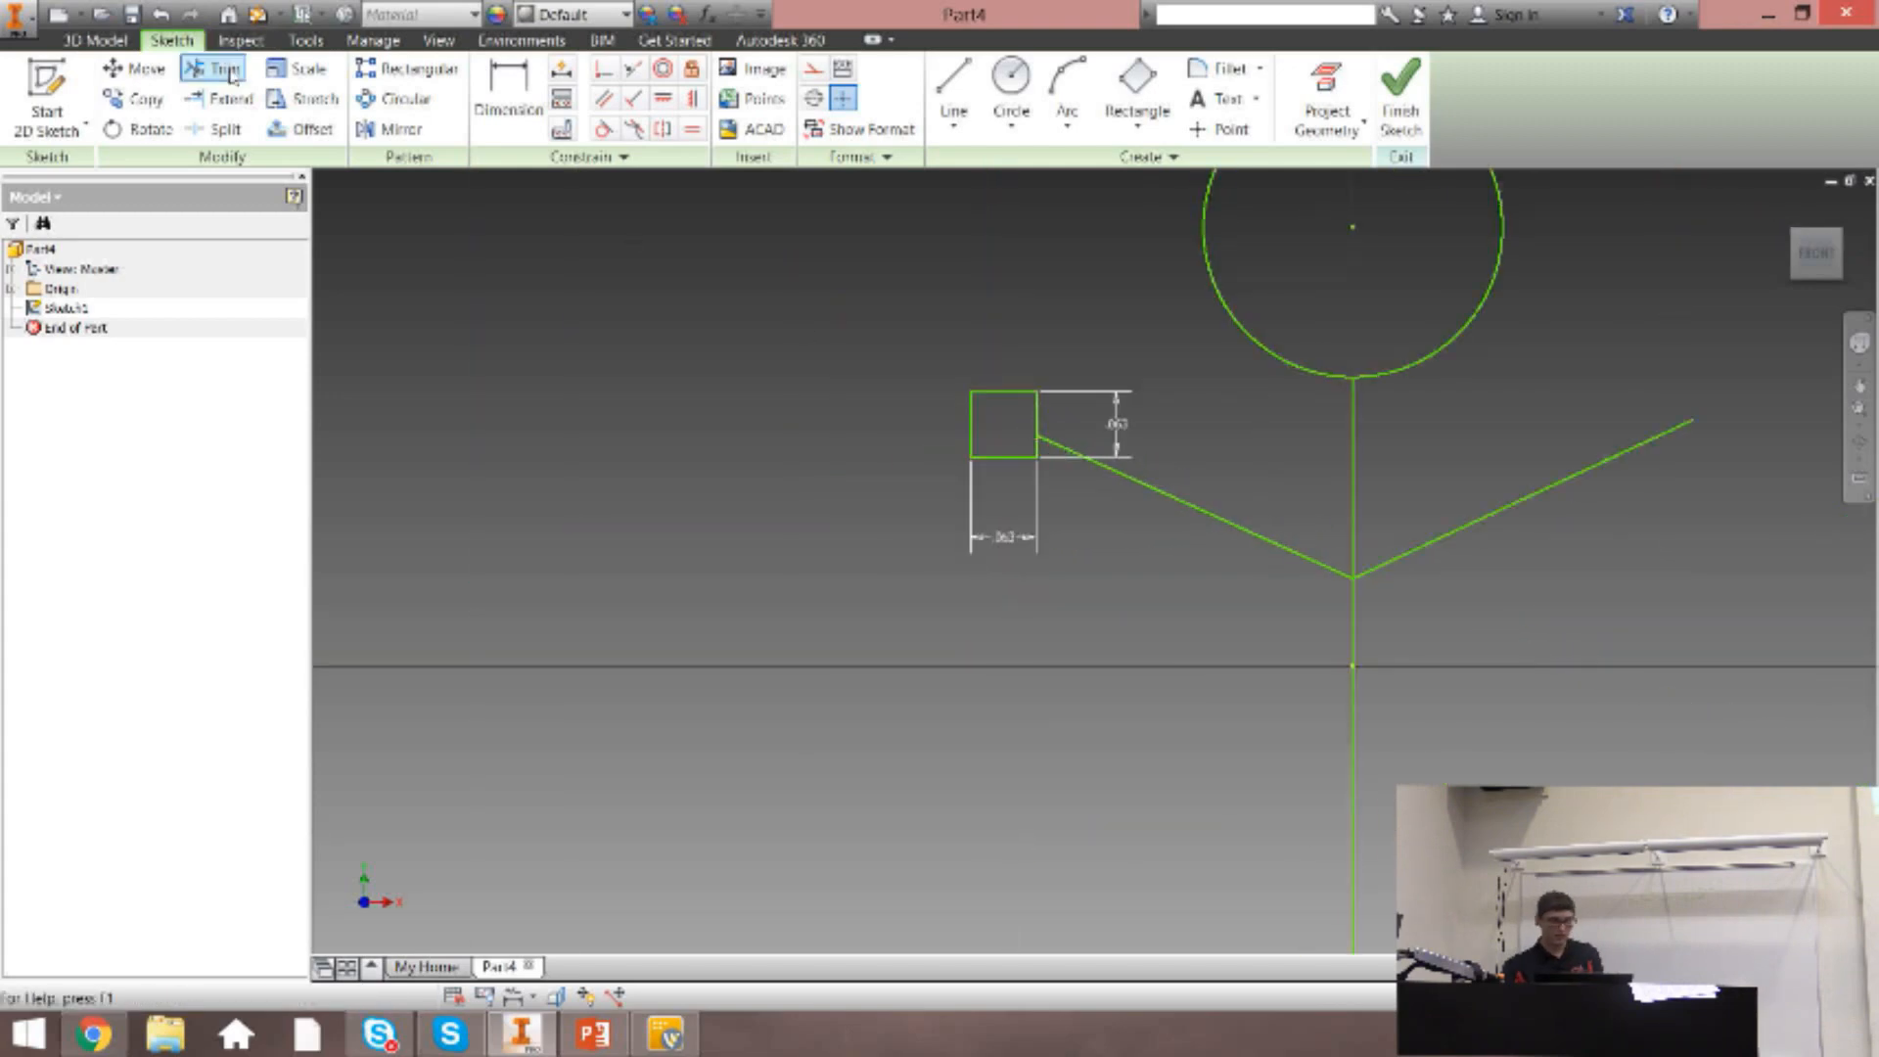
pyautogui.click(220, 98)
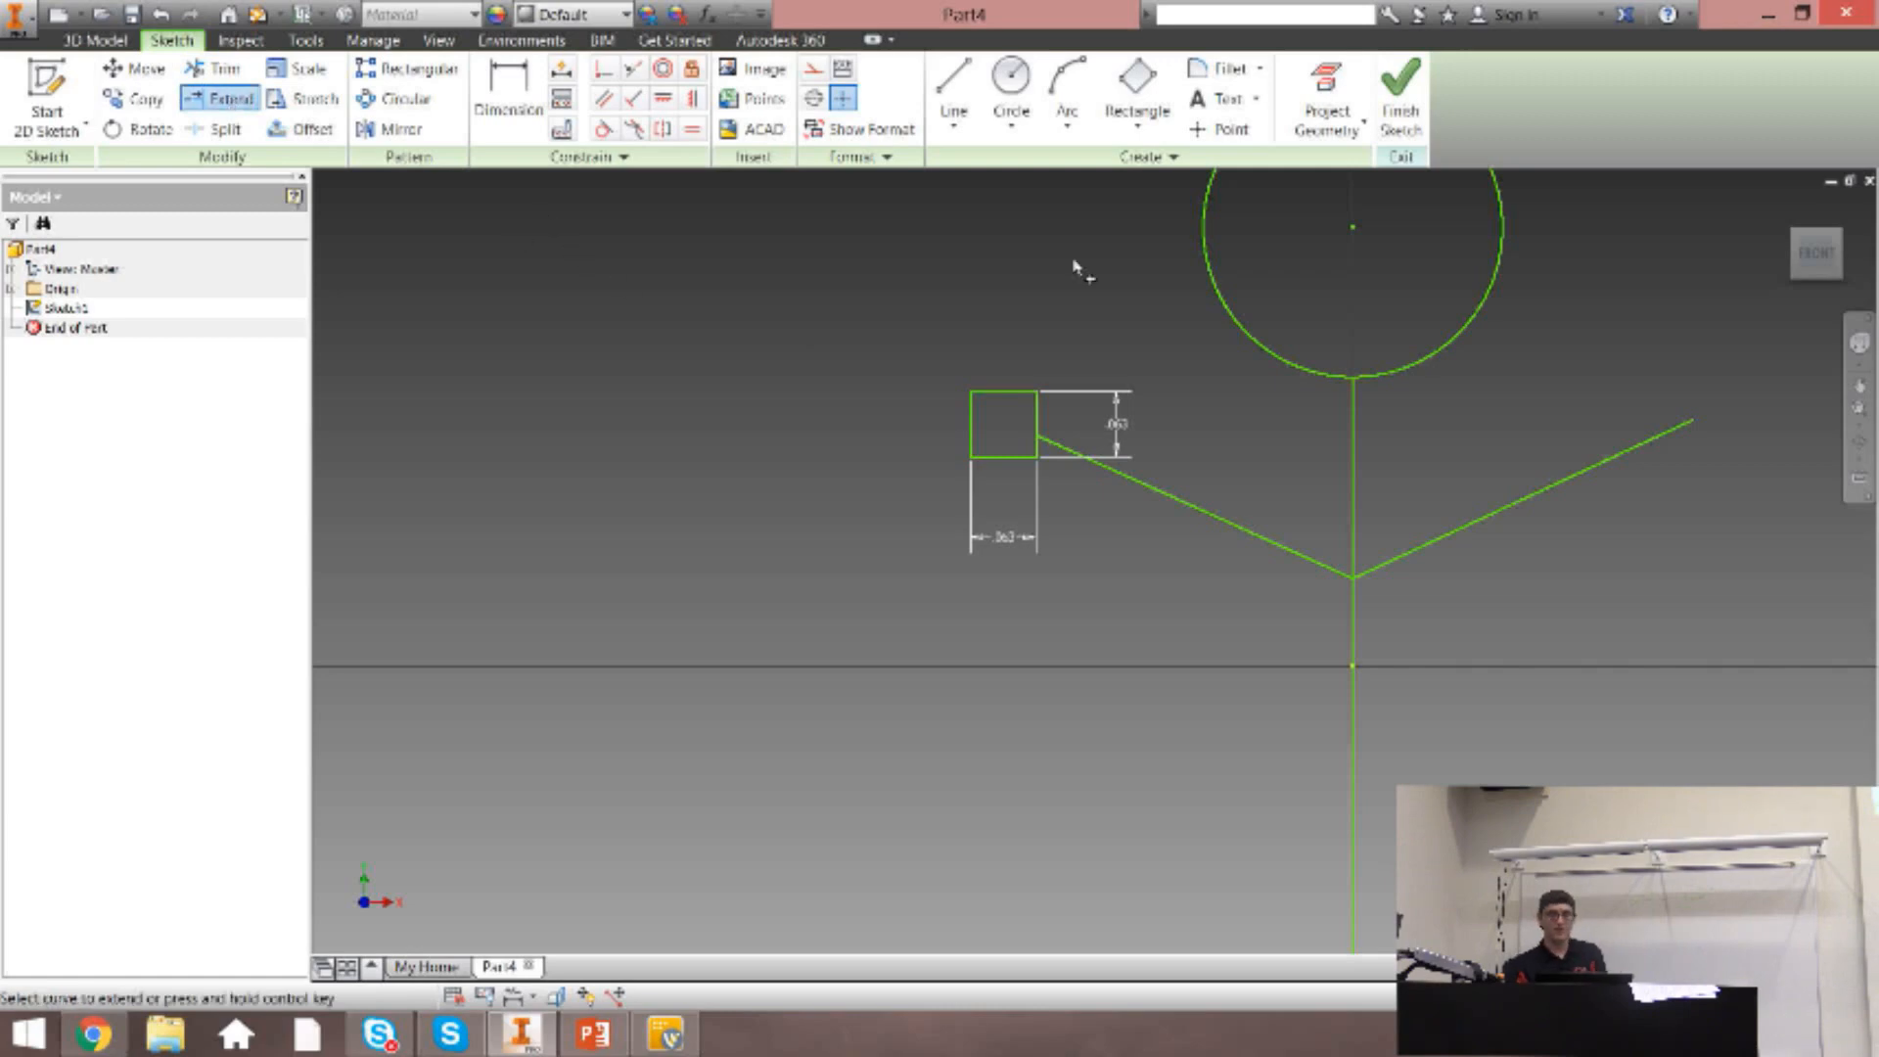
pyautogui.click(1067, 460)
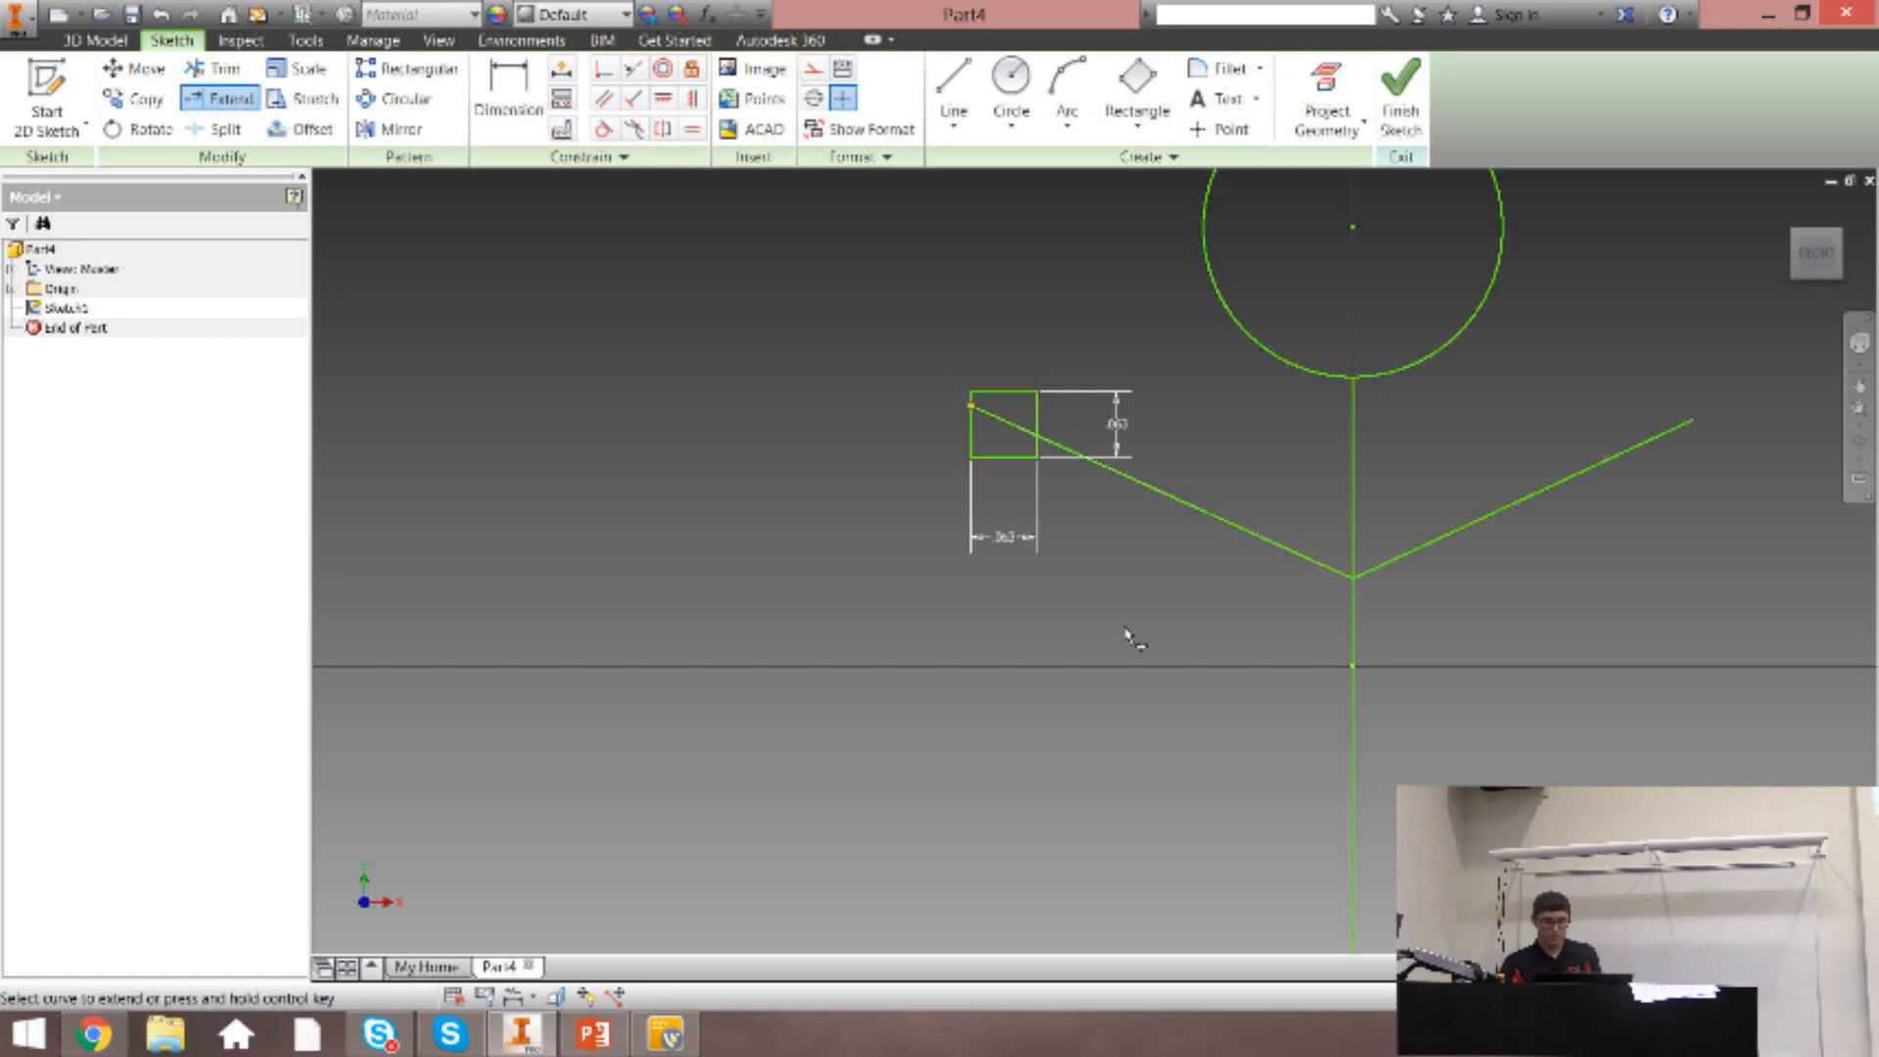
pyautogui.press('Escape')
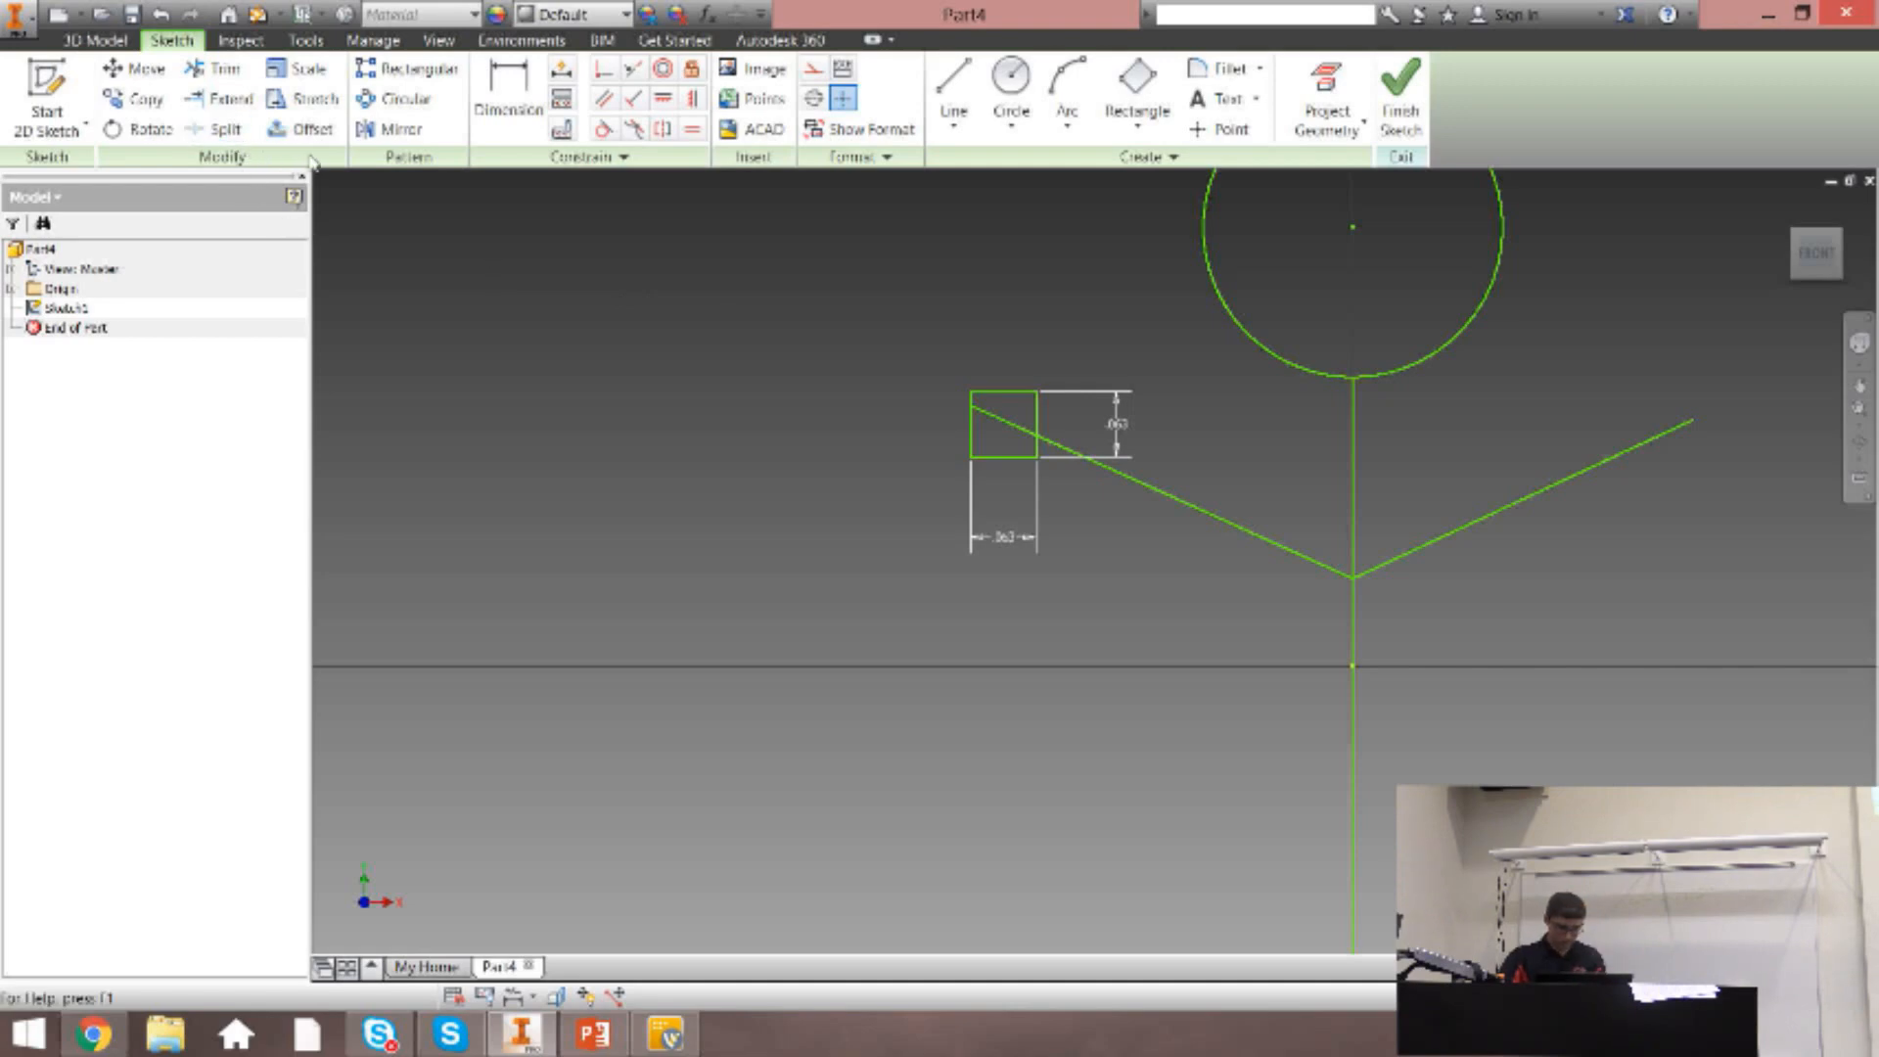
pyautogui.hotkey('ctrl', 'z')
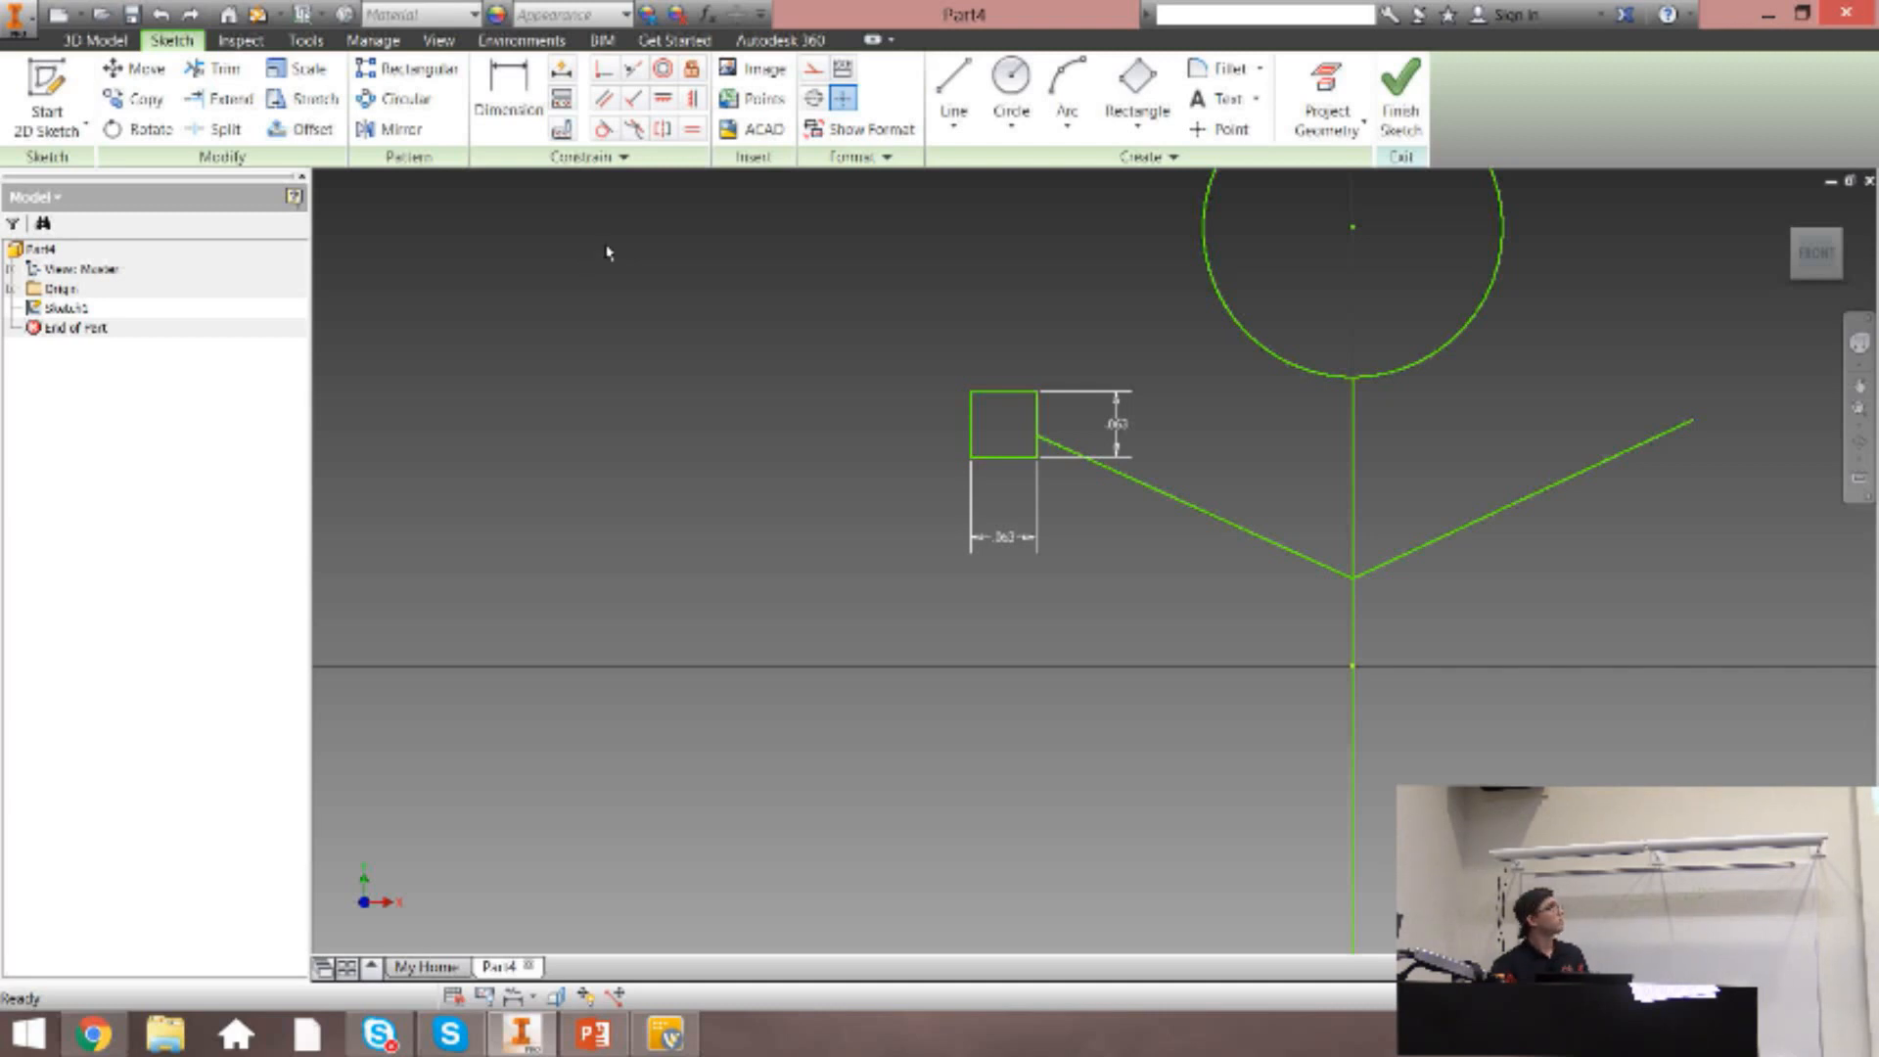
pyautogui.scroll(4, 1037, 428)
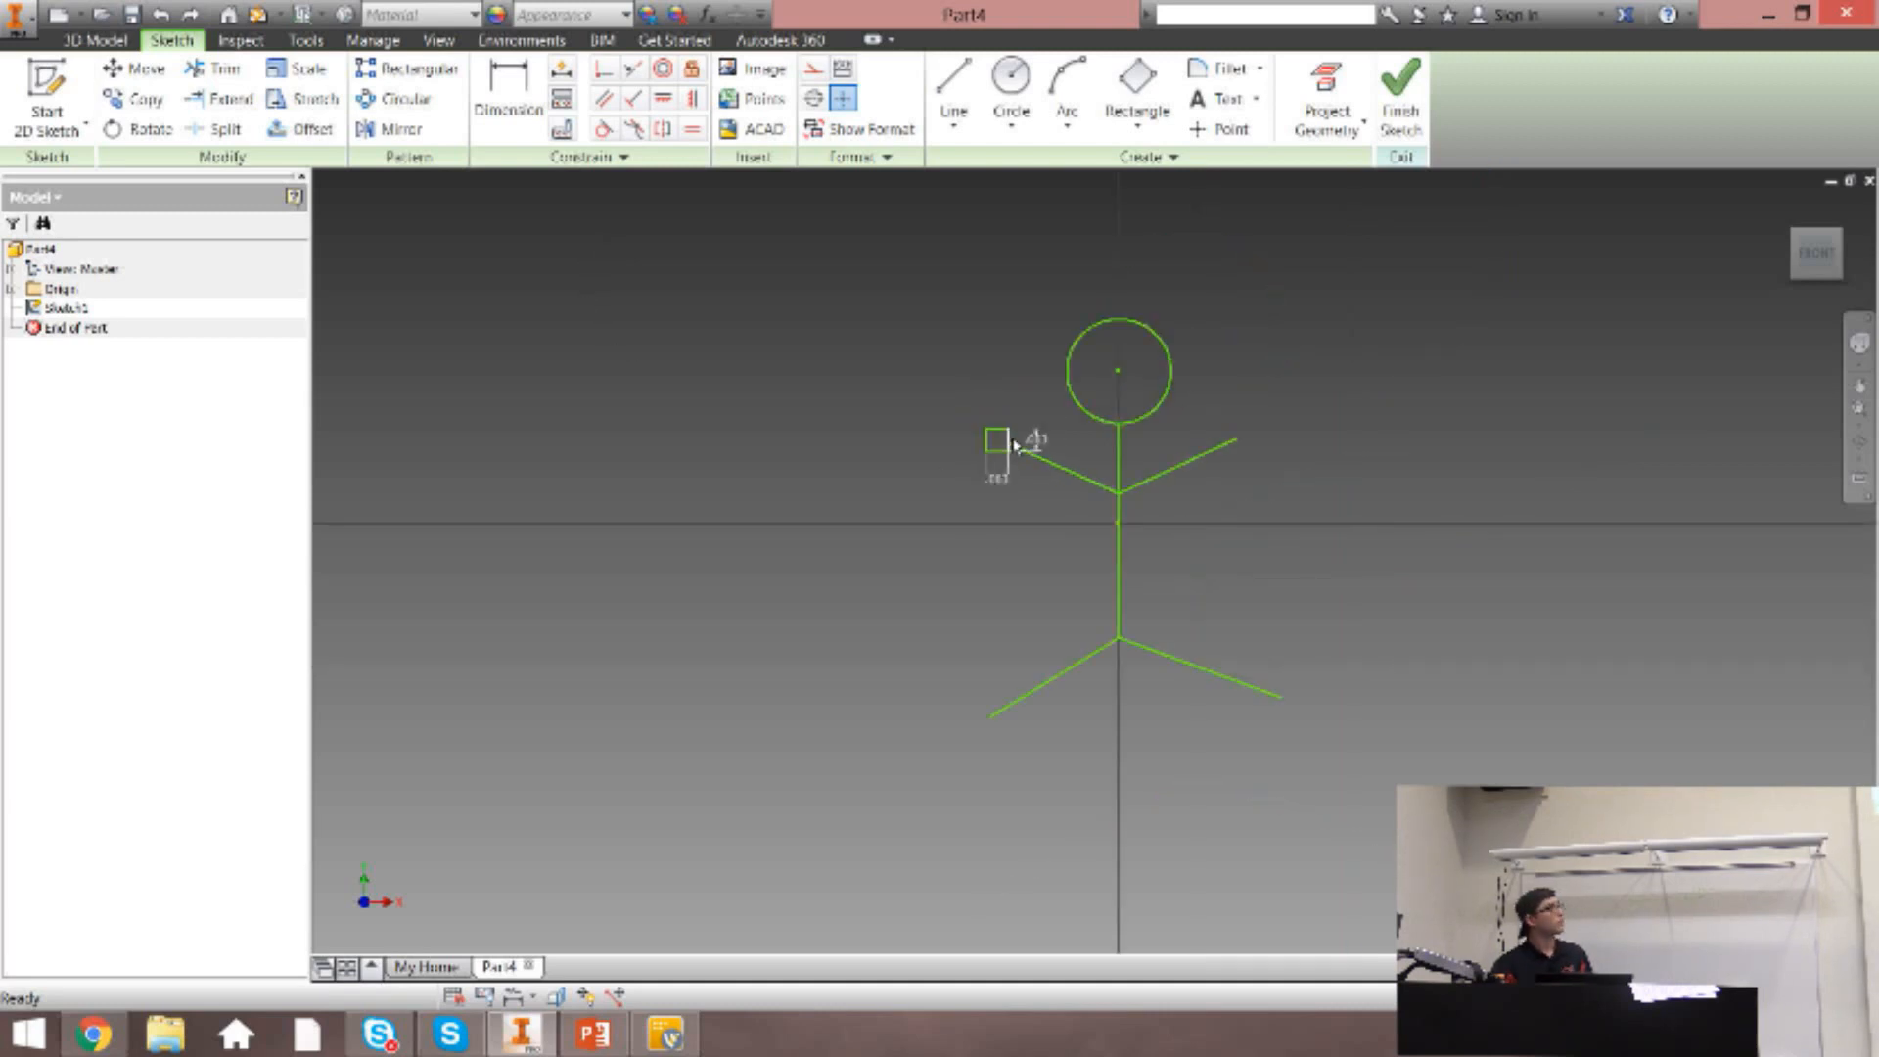
pyautogui.scroll(-3, 1036, 428)
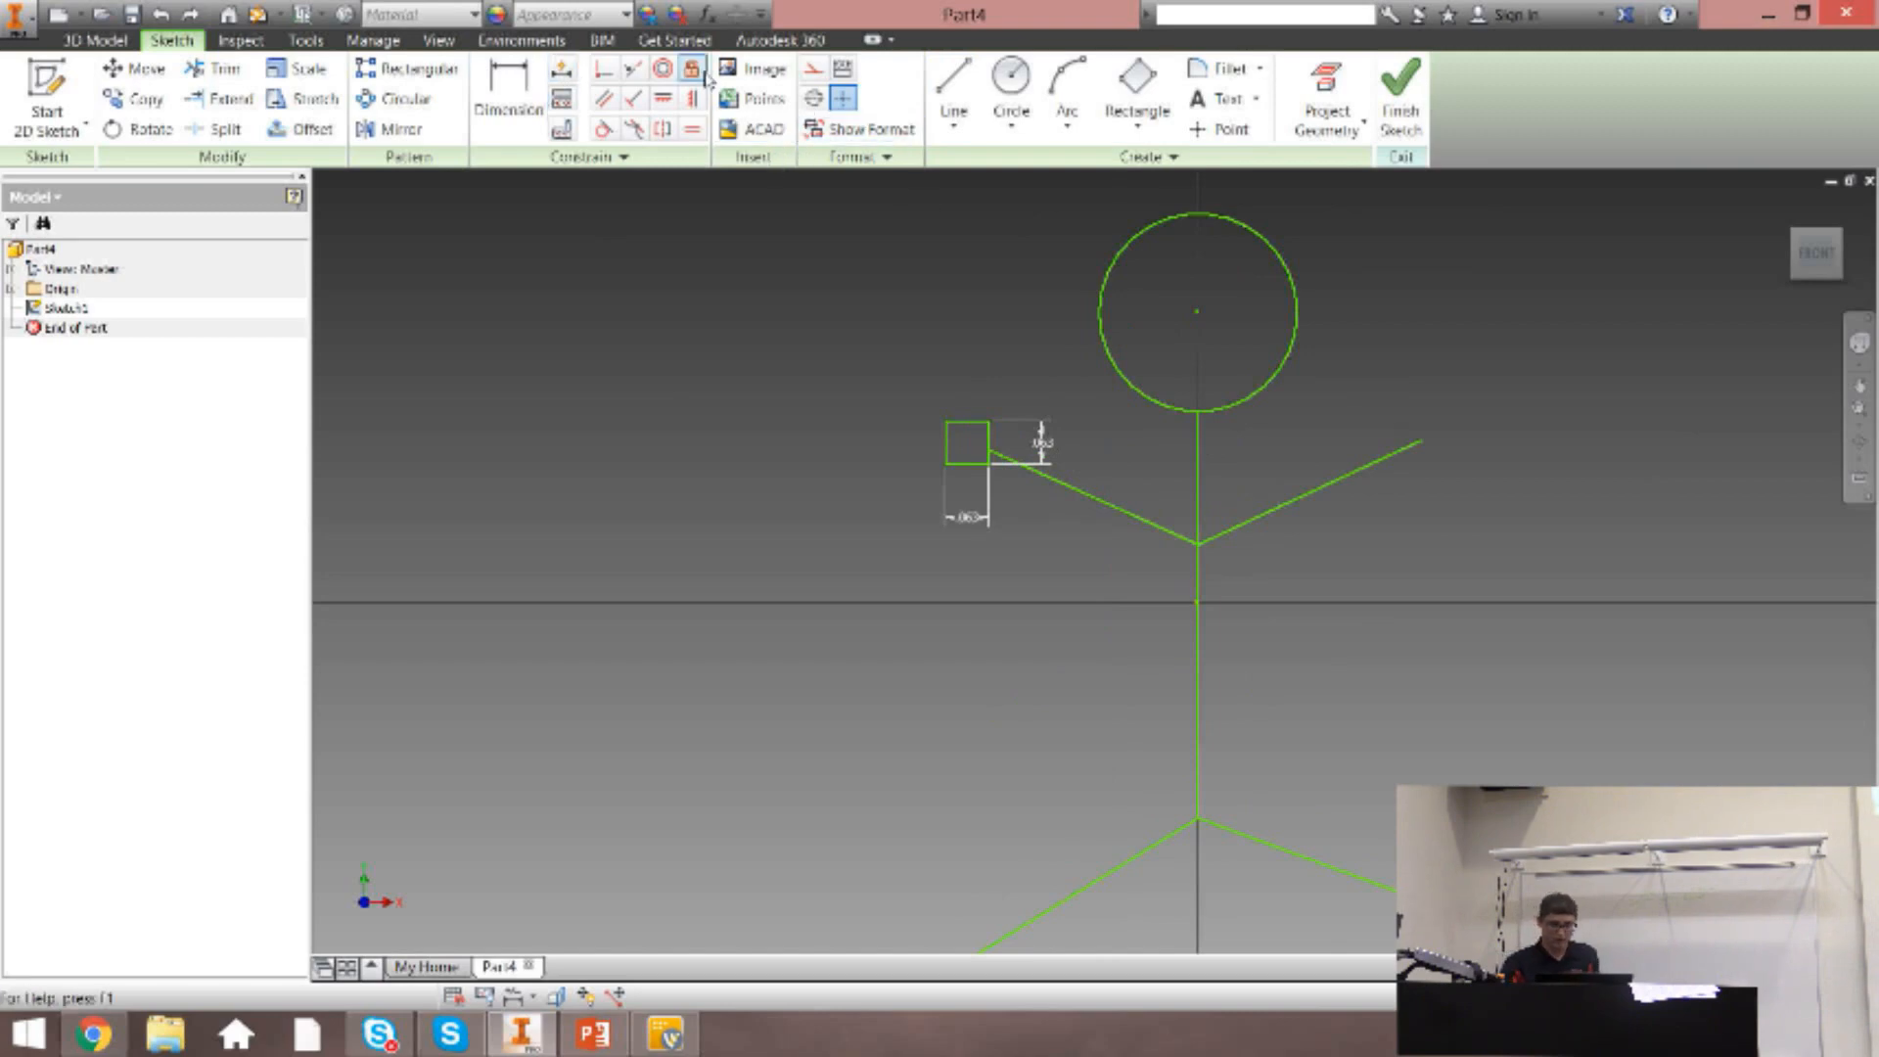
pyautogui.click(662, 98)
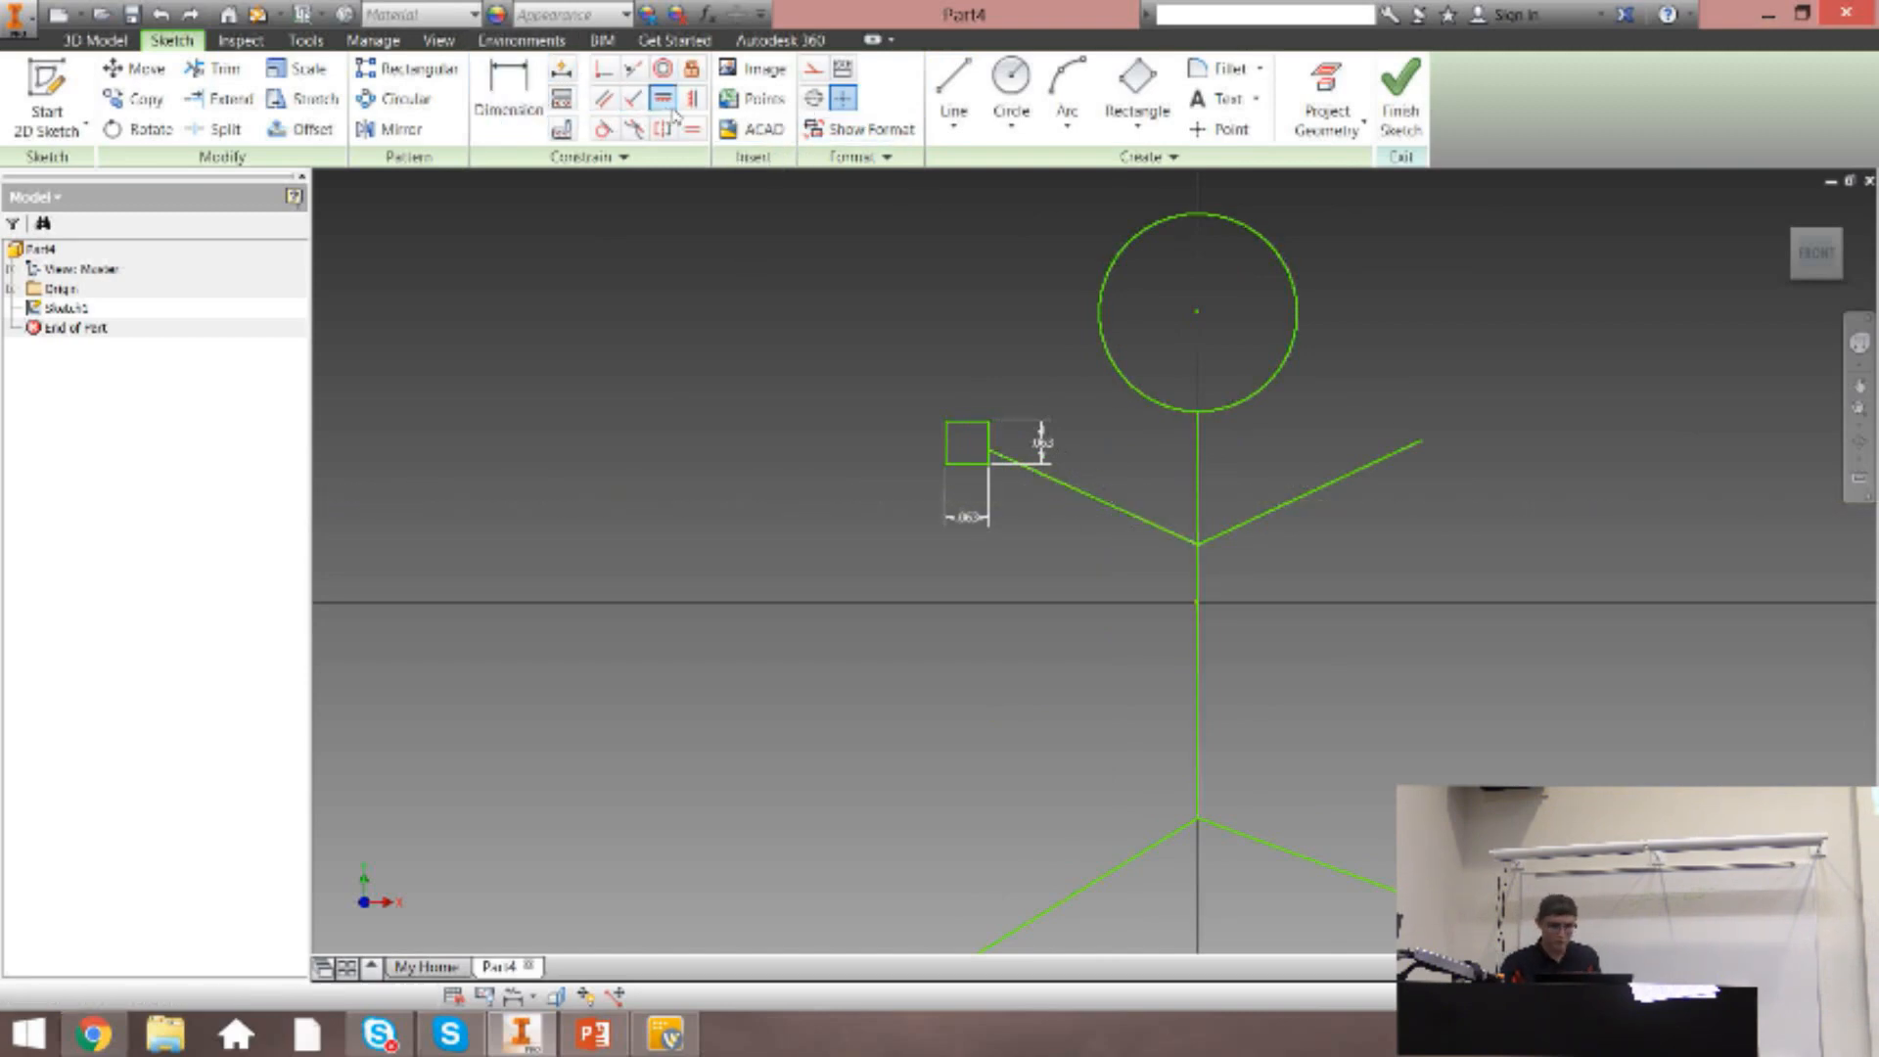
pyautogui.press('Escape')
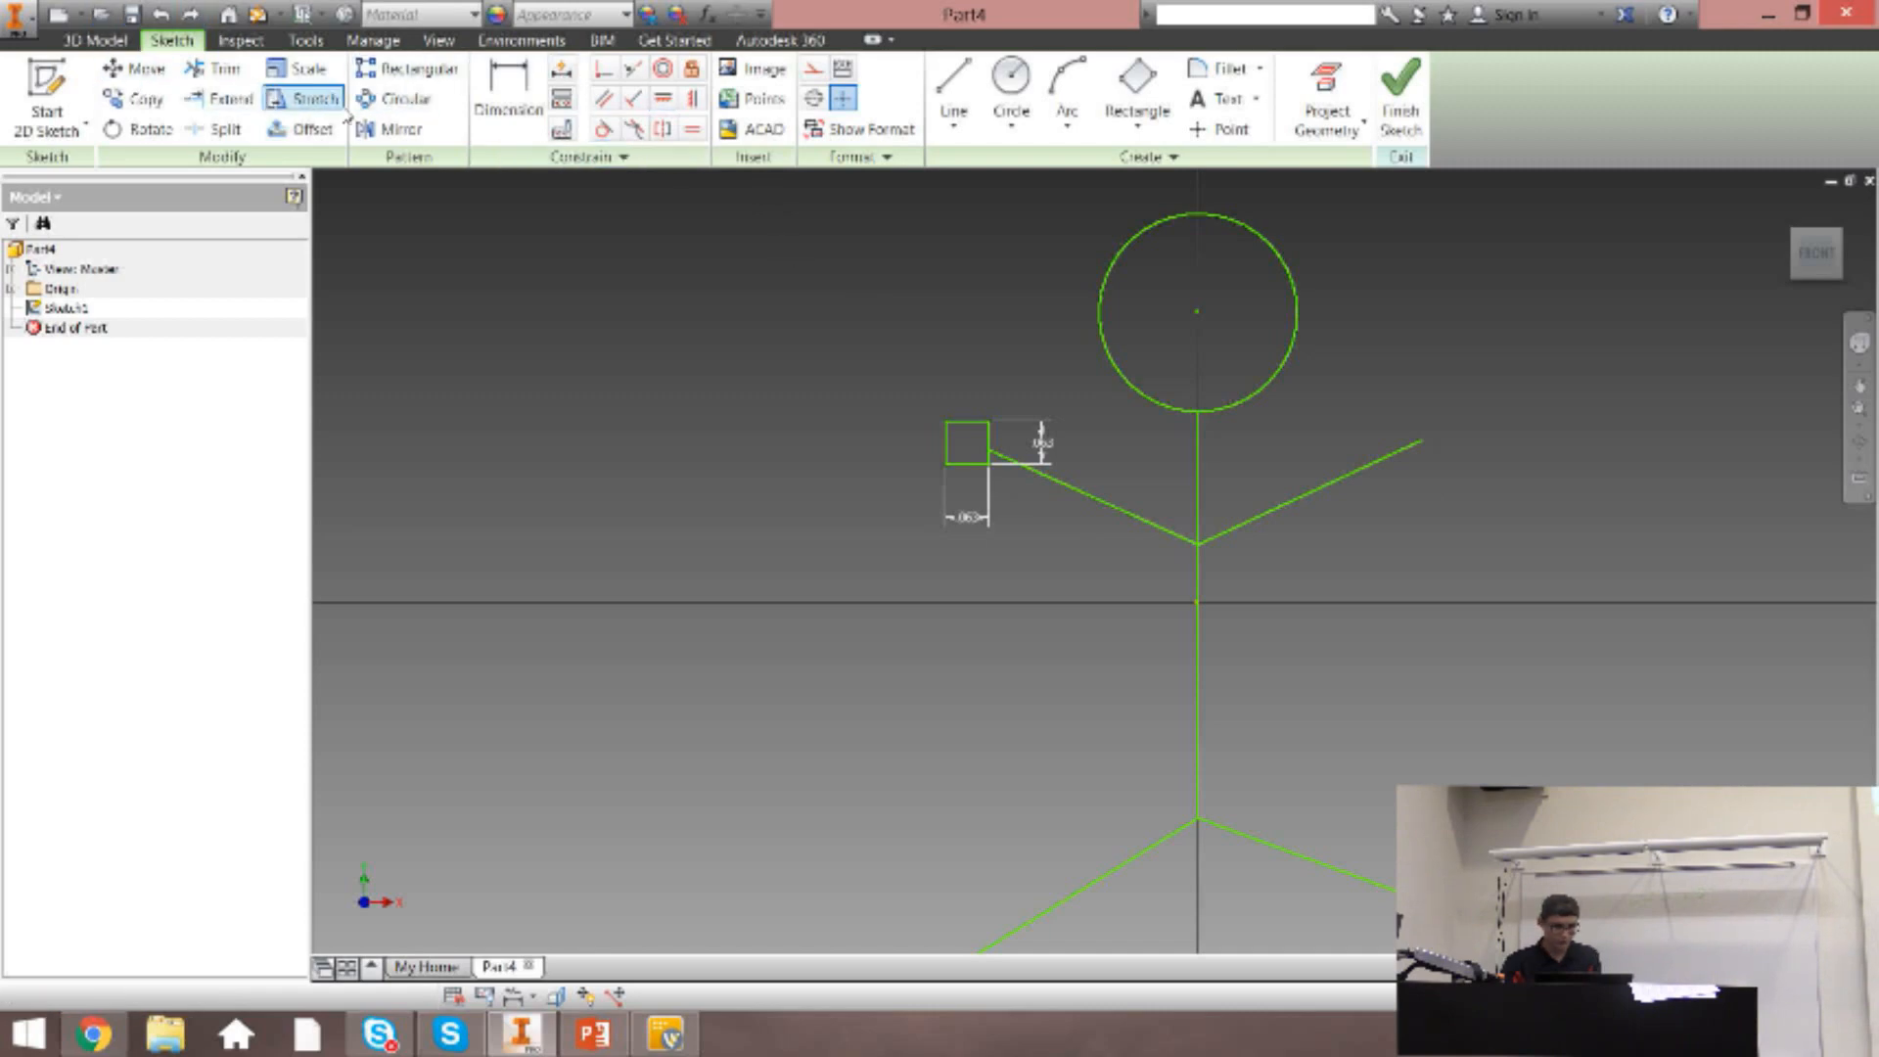
pyautogui.click(953, 93)
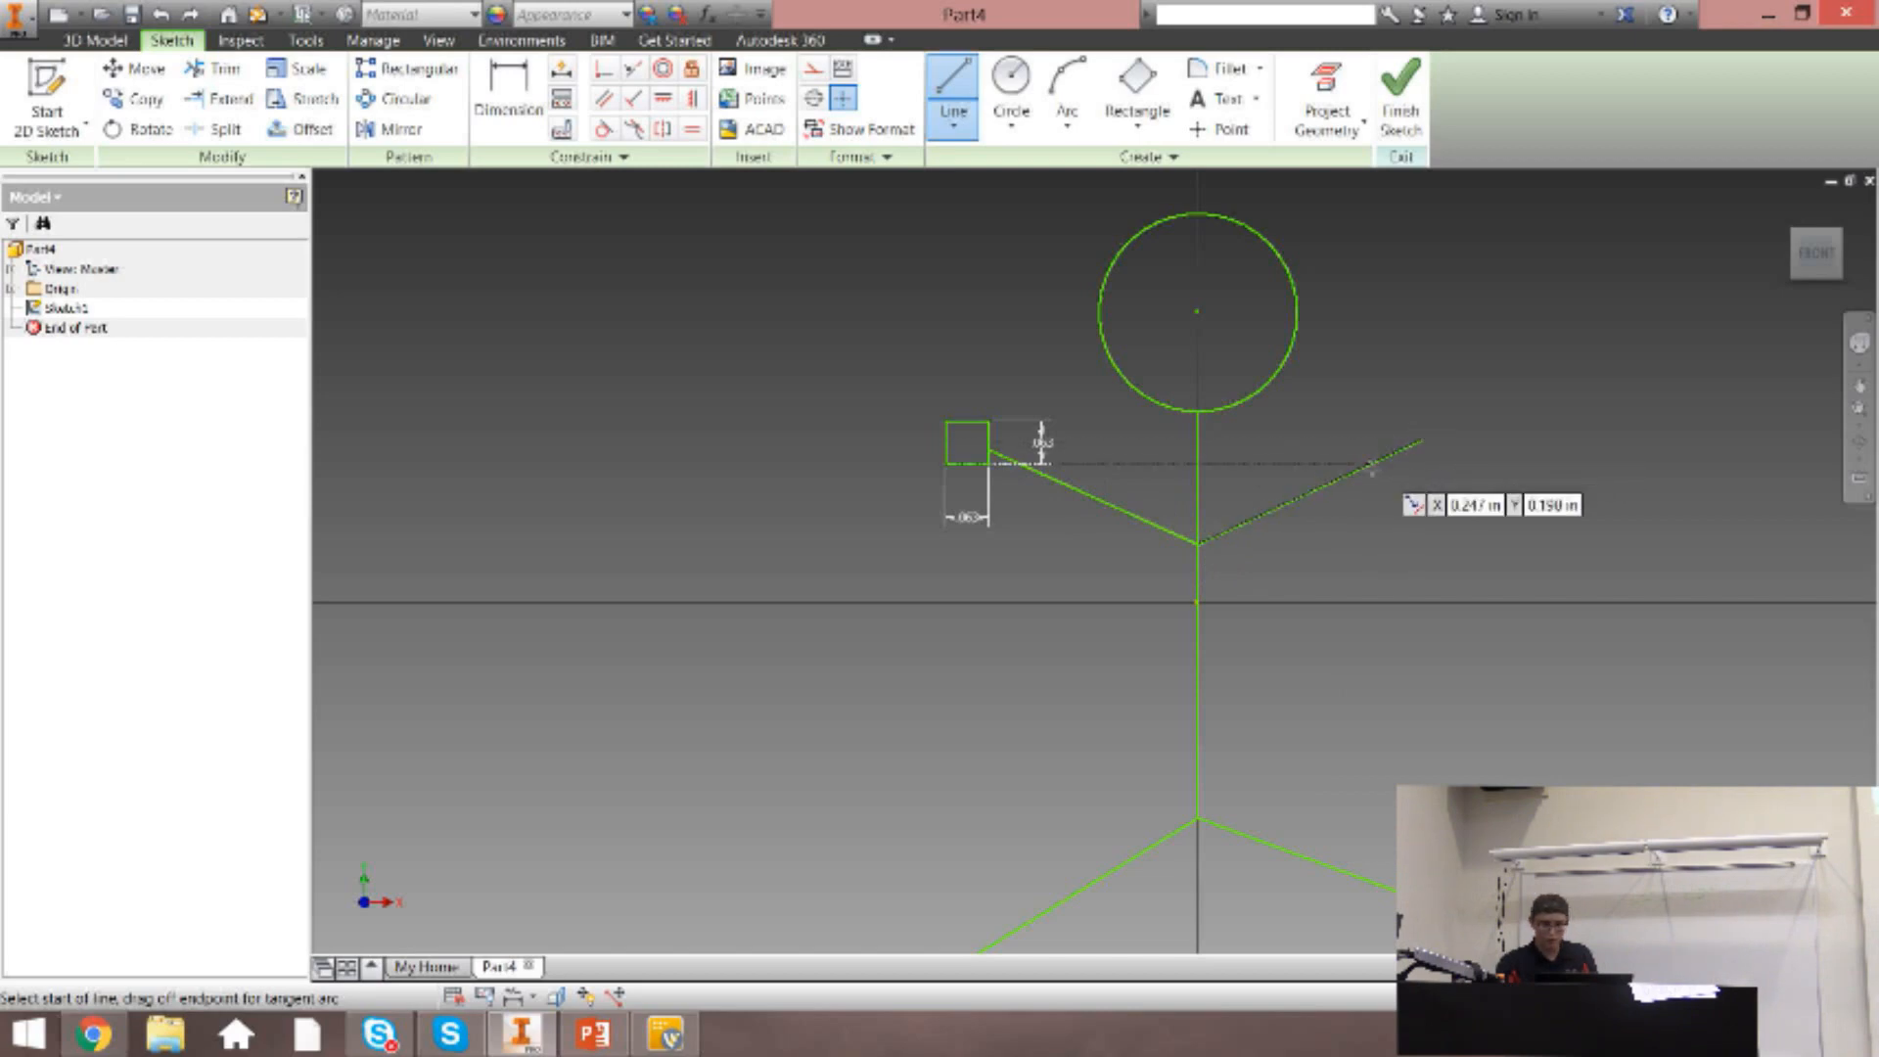
pyautogui.press('Escape')
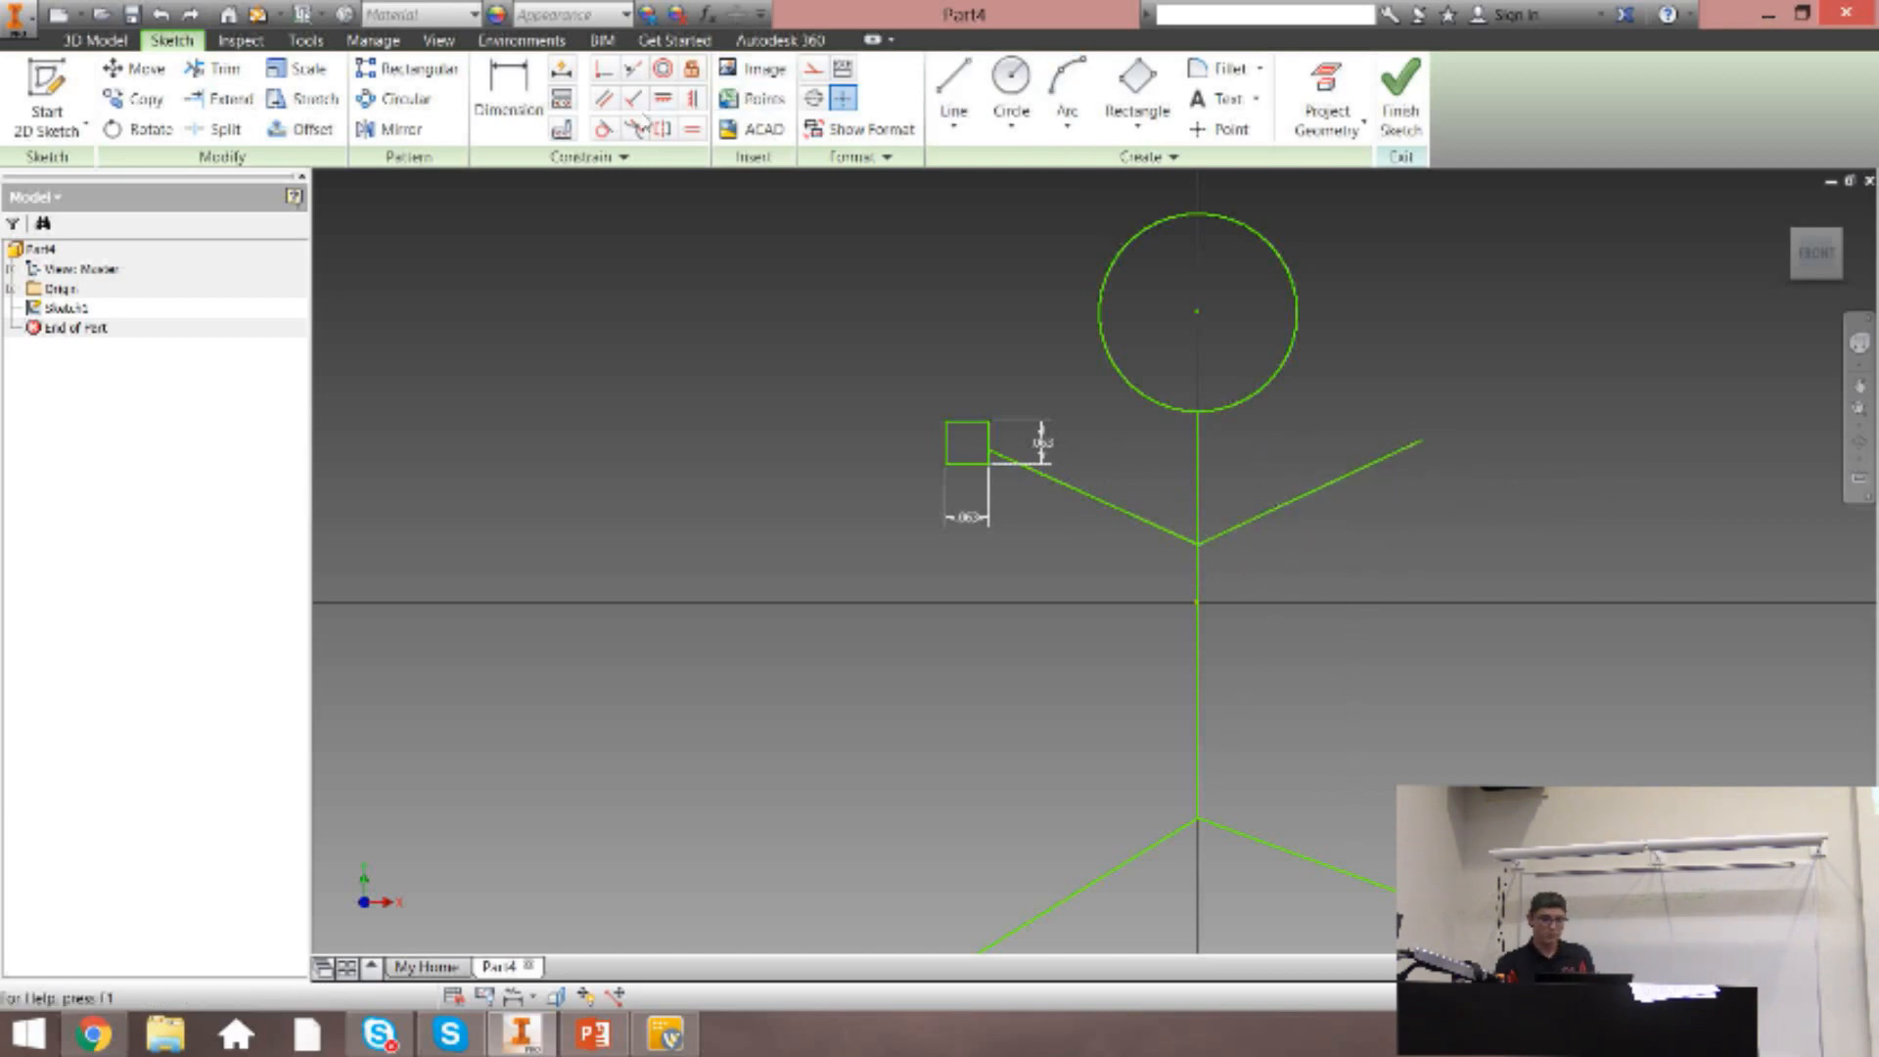
# Apply a horizontal constraint between the midpoint of the small square's left edge and the head circle's center, and undo it.
pyautogui.click(664, 99)
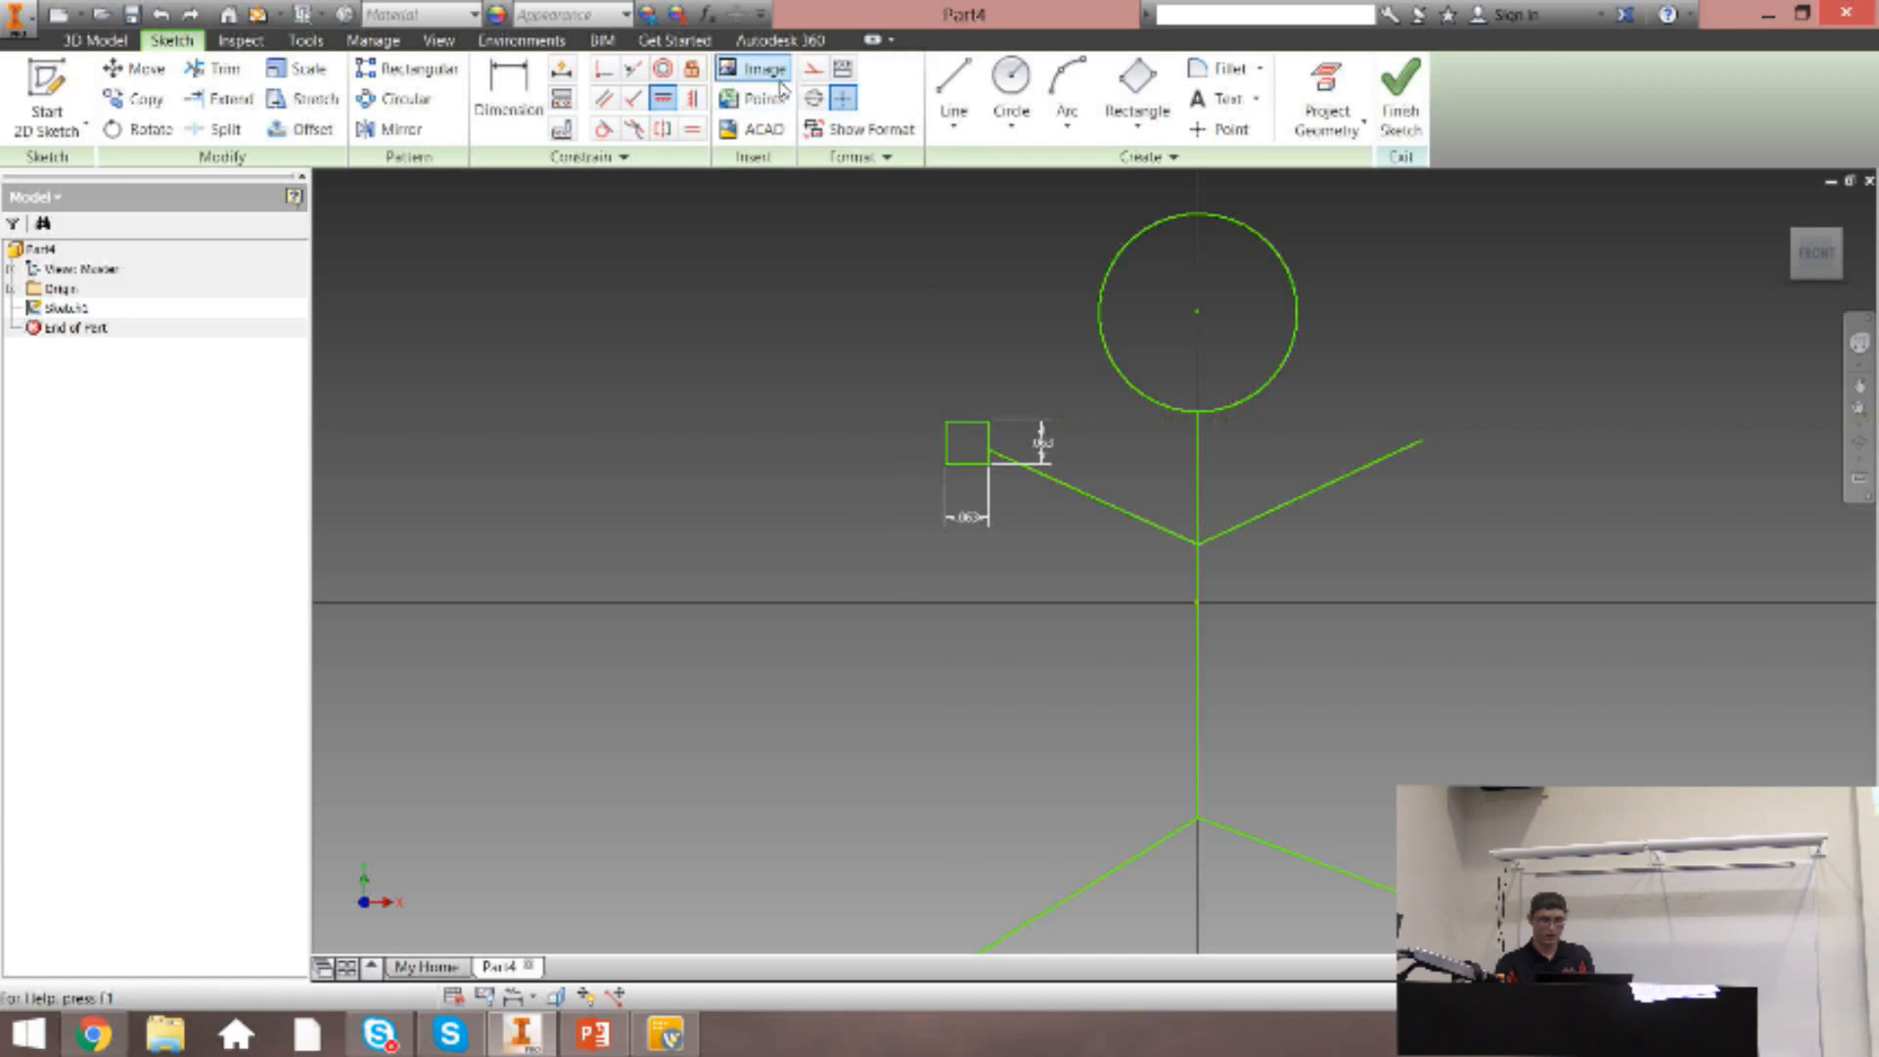
pyautogui.click(692, 99)
pyautogui.click(970, 423)
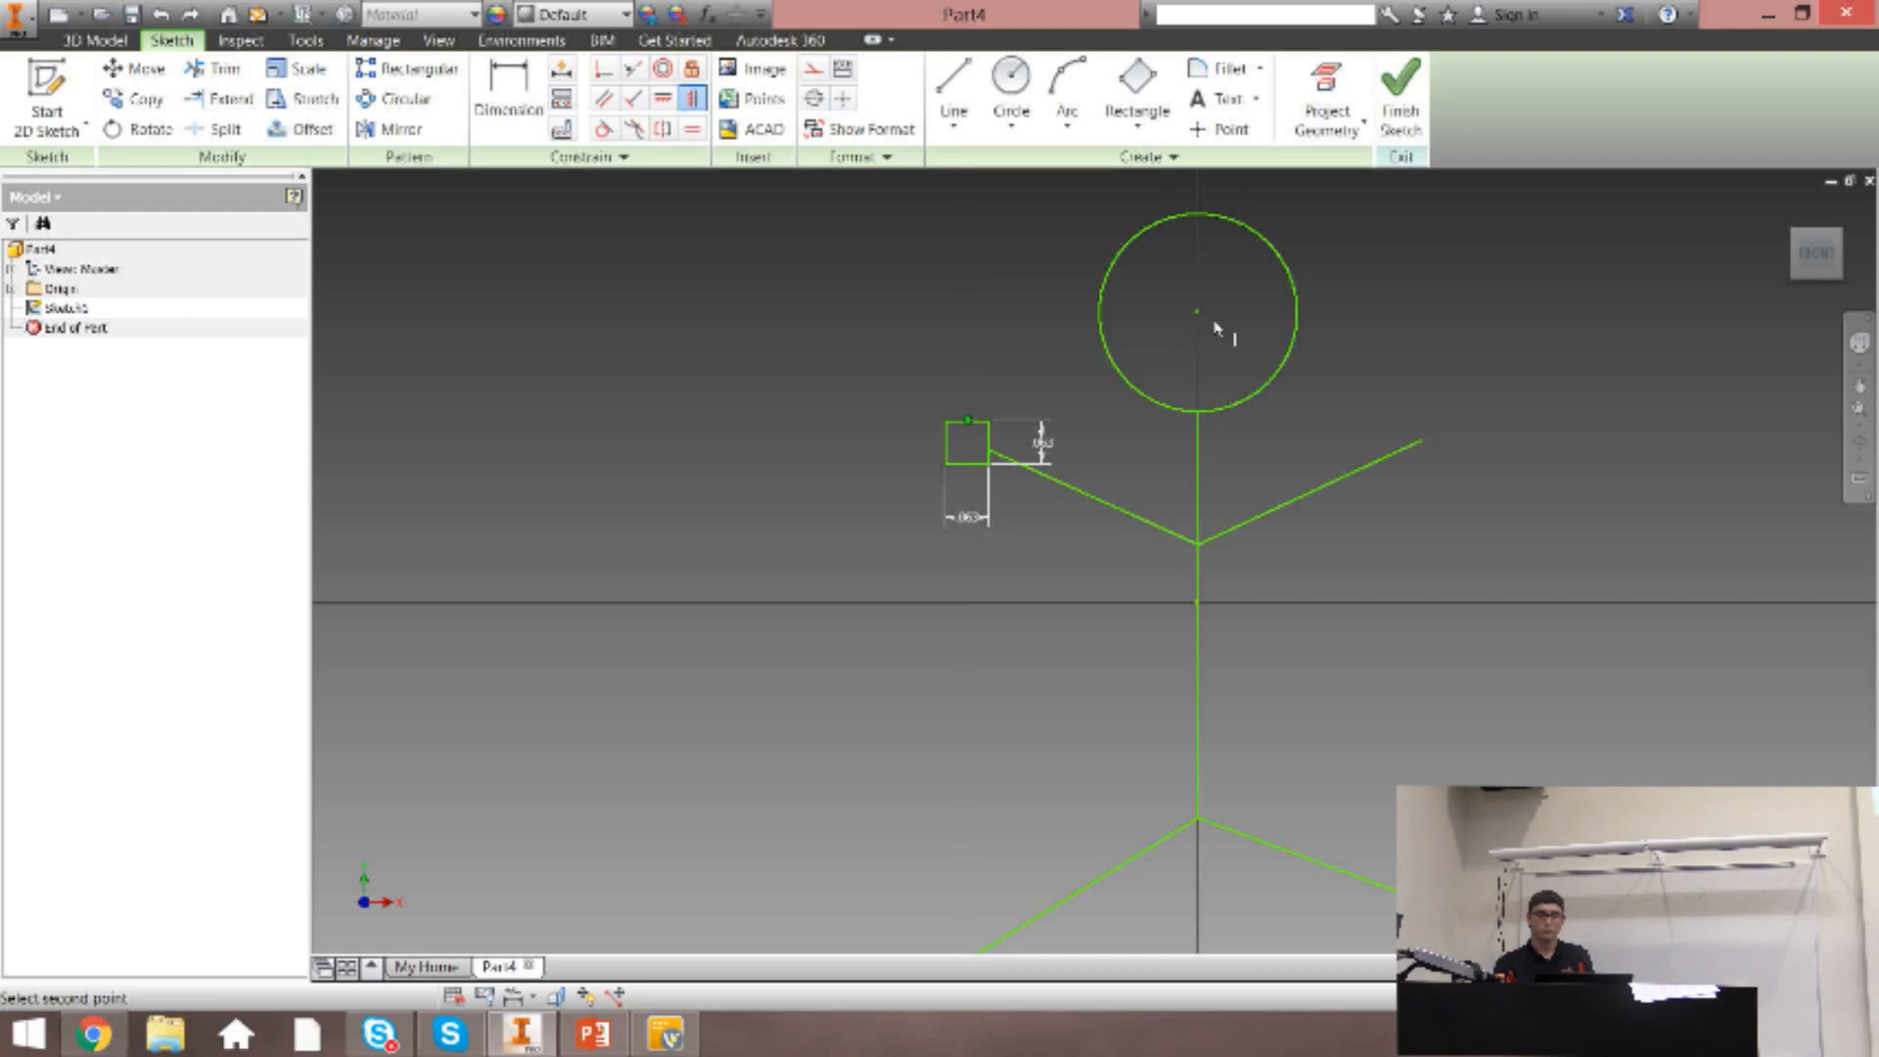
pyautogui.click(663, 99)
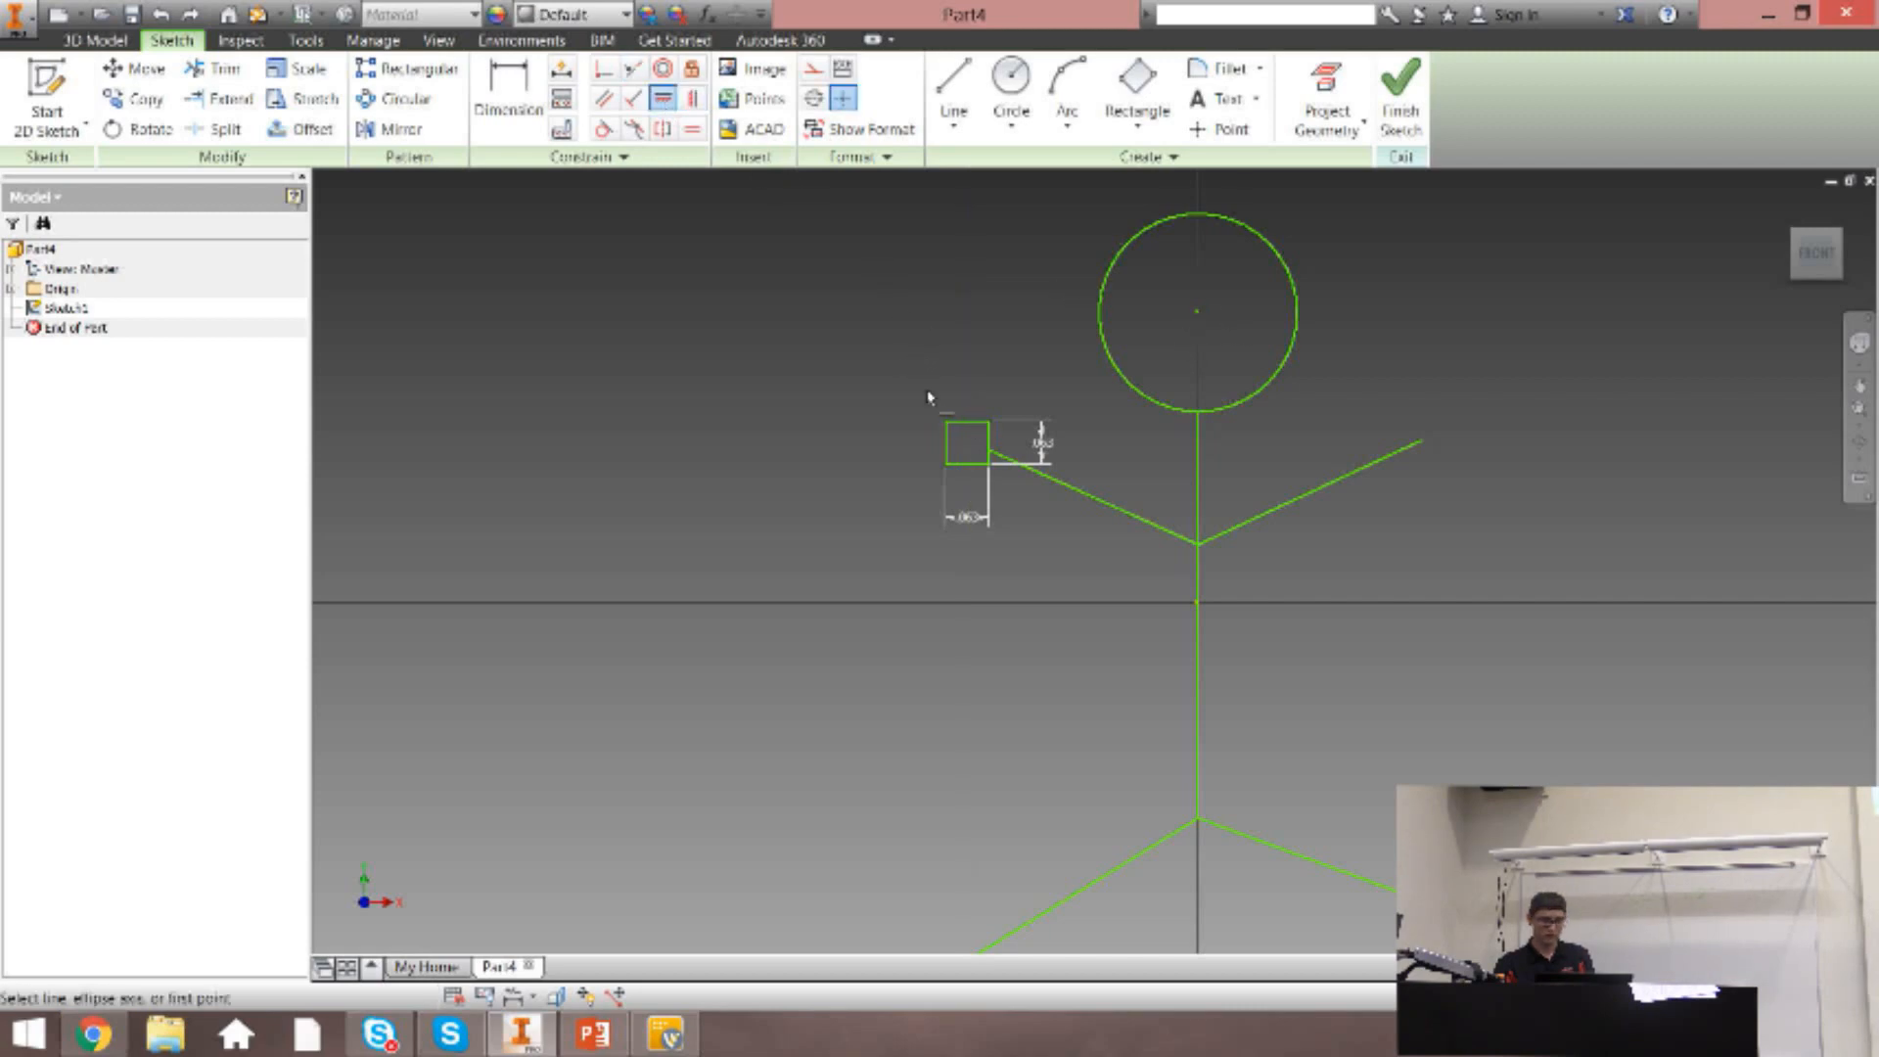
pyautogui.click(947, 445)
pyautogui.click(1198, 315)
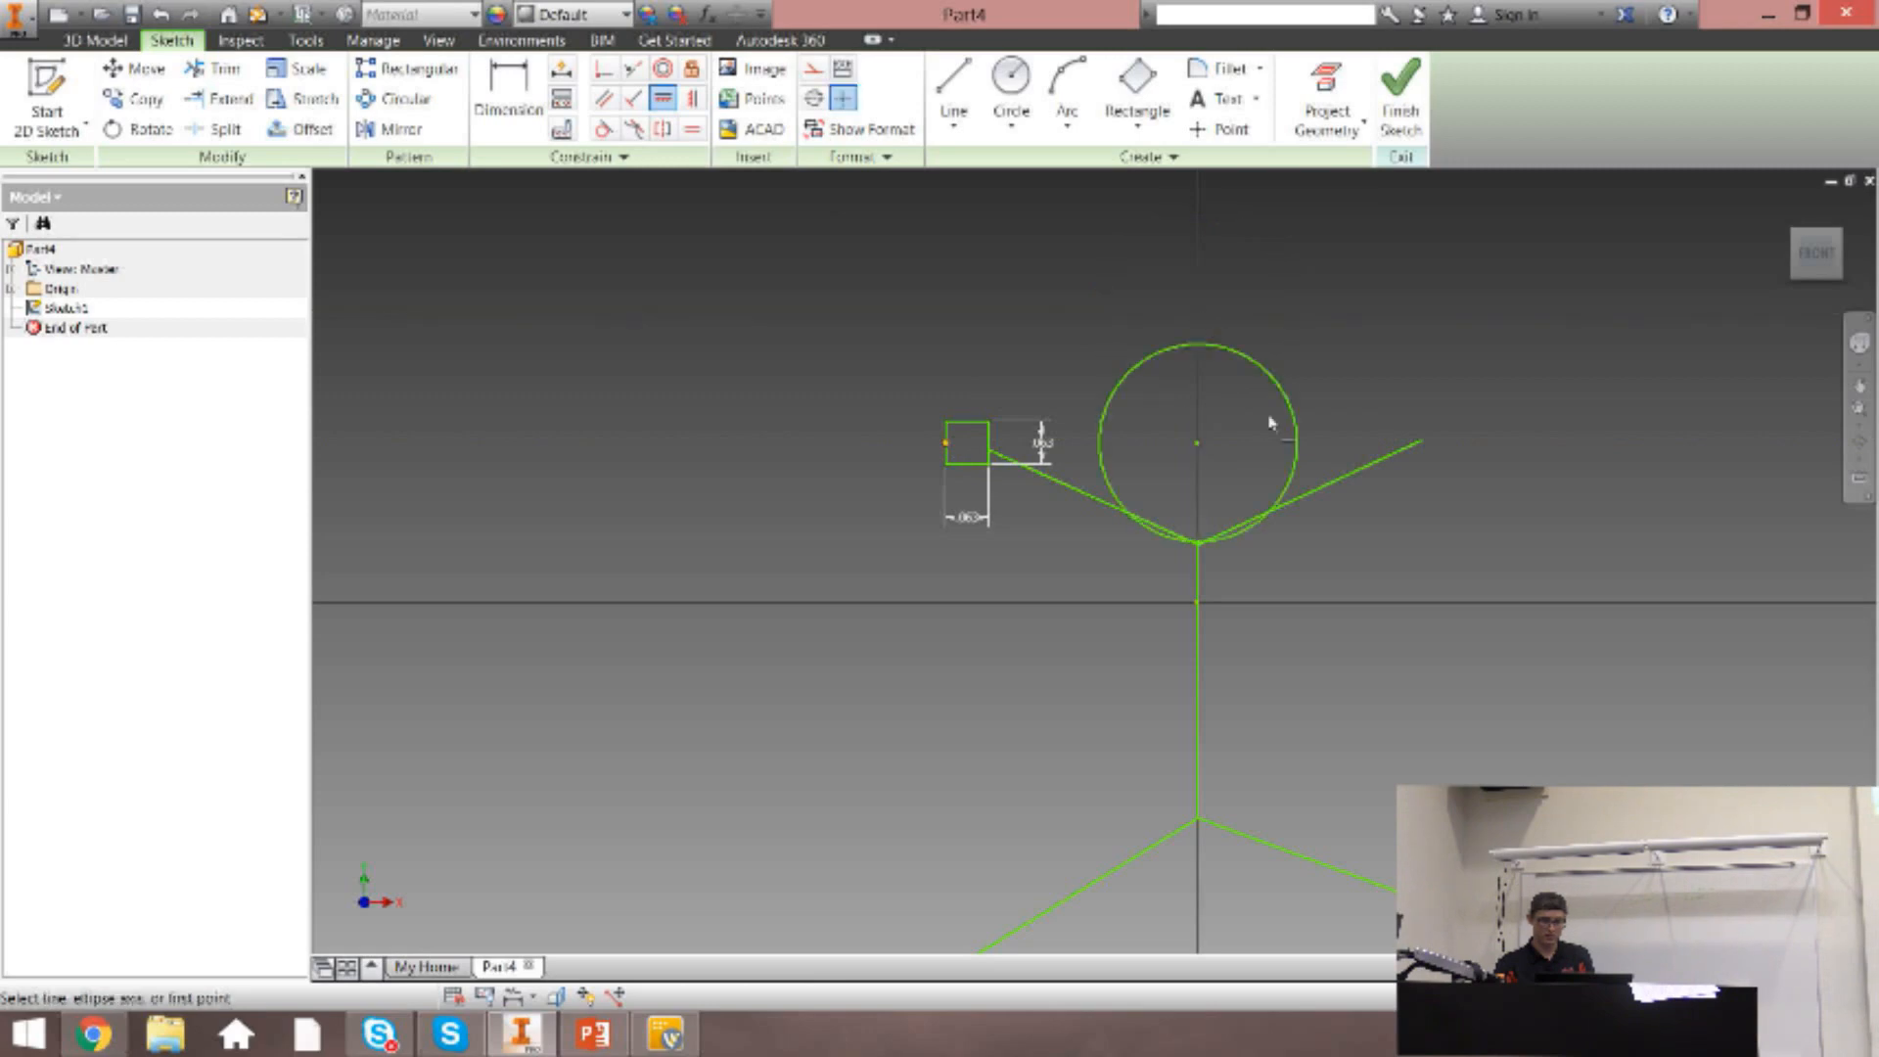
pyautogui.press('Escape')
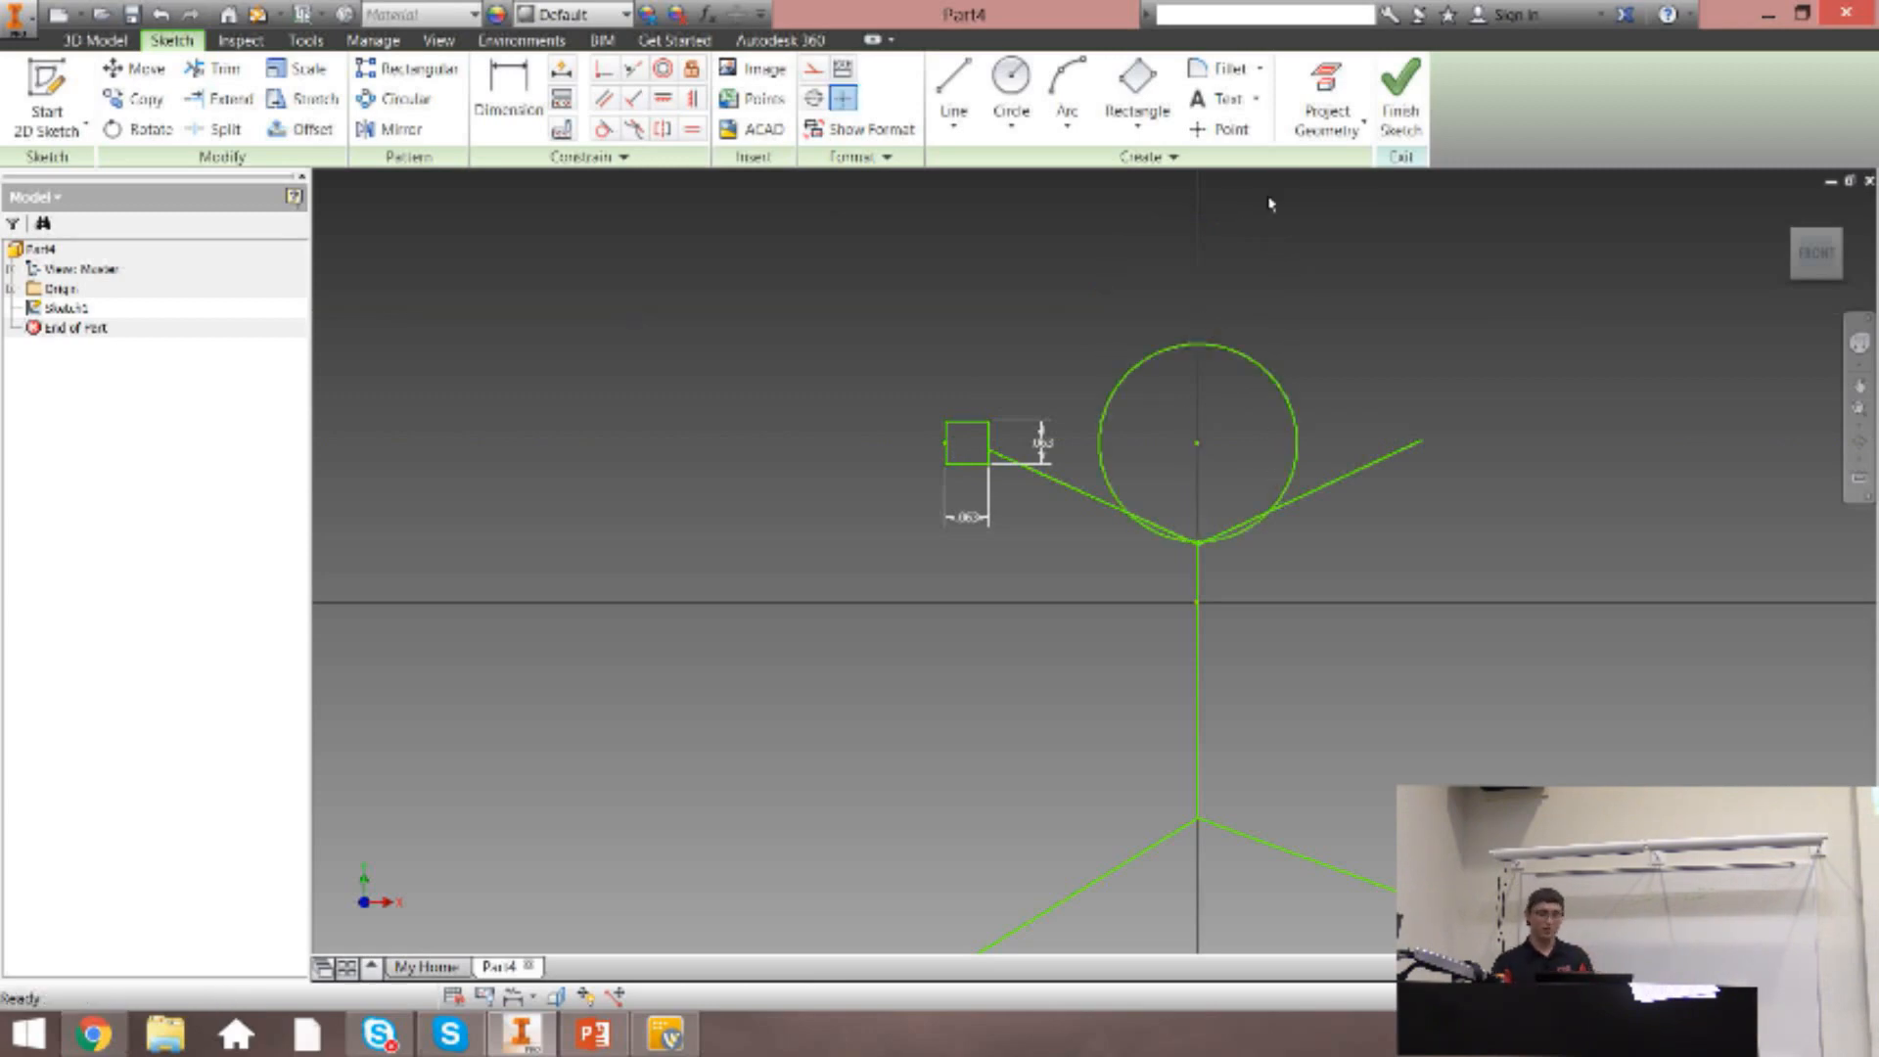
pyautogui.hotkey('ctrl', 'z')
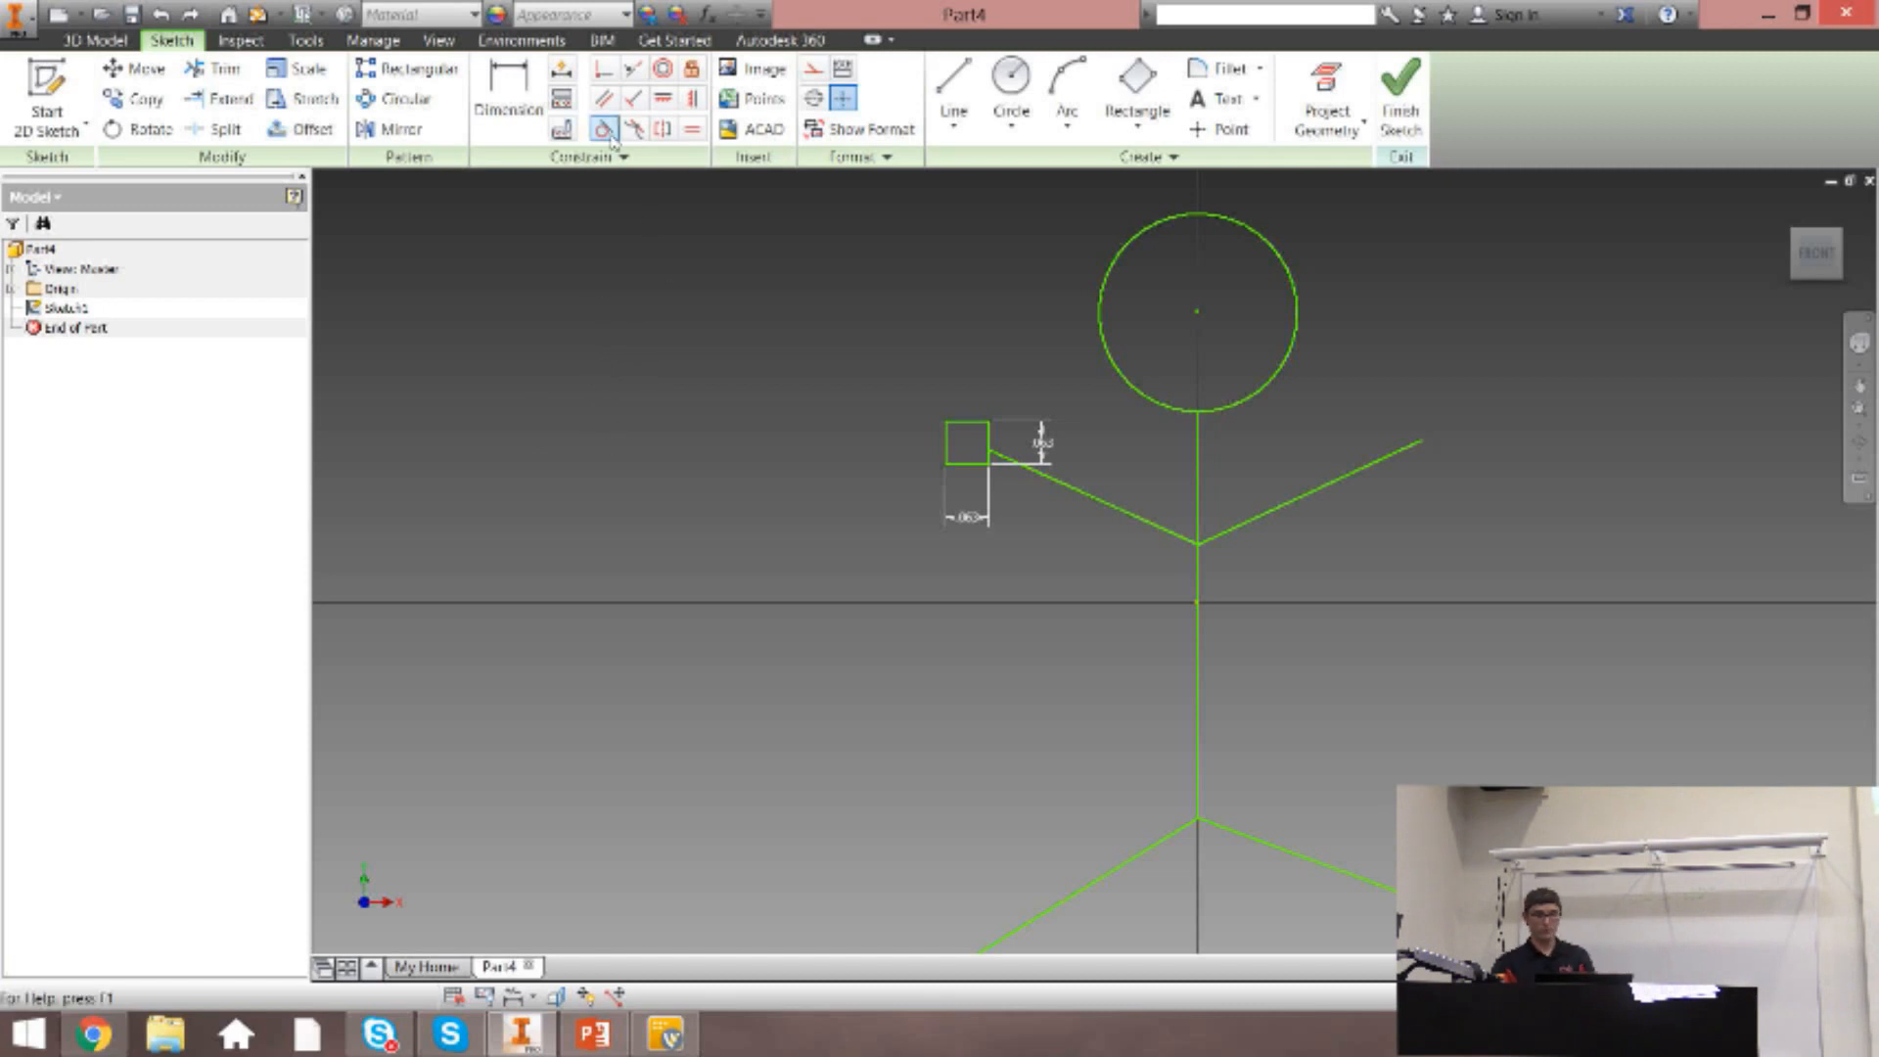
# Start a rectangular sketch pattern with only the small square and the left arm line as its geometry.
pyautogui.click(411, 79)
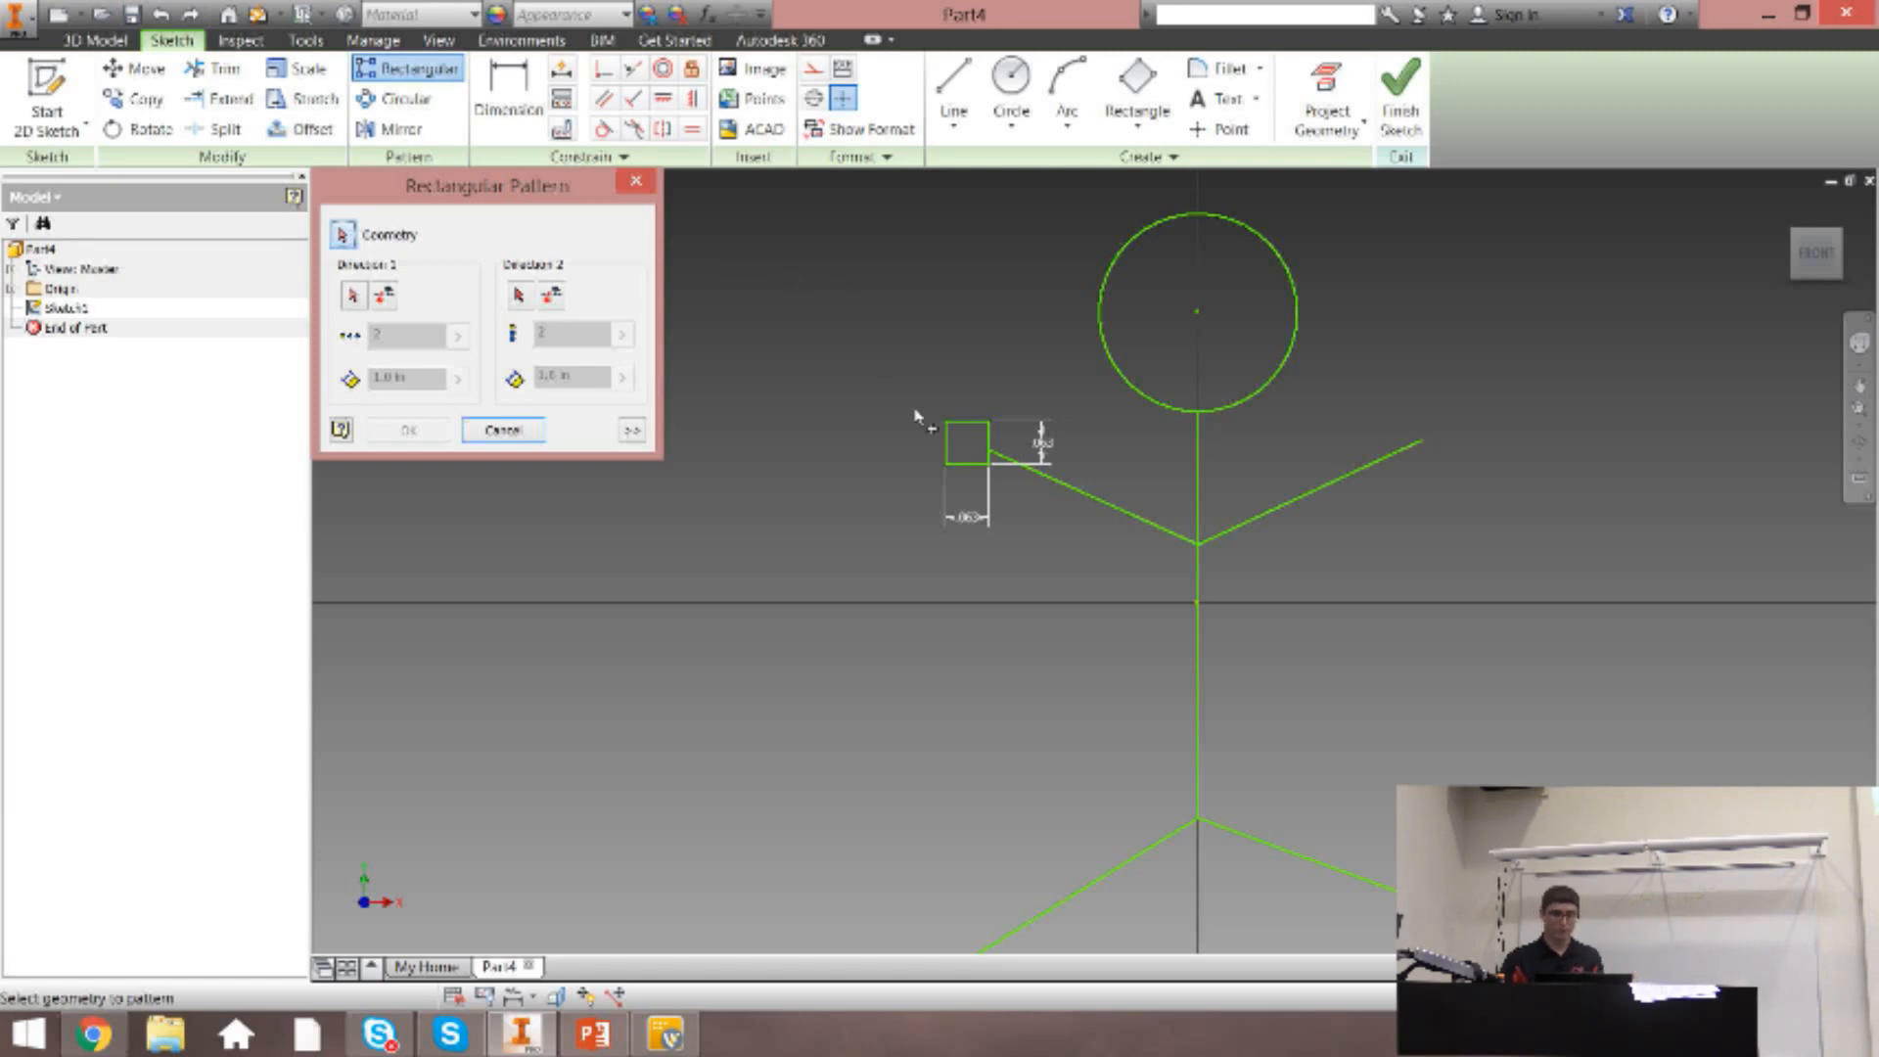
pyautogui.click(1008, 489)
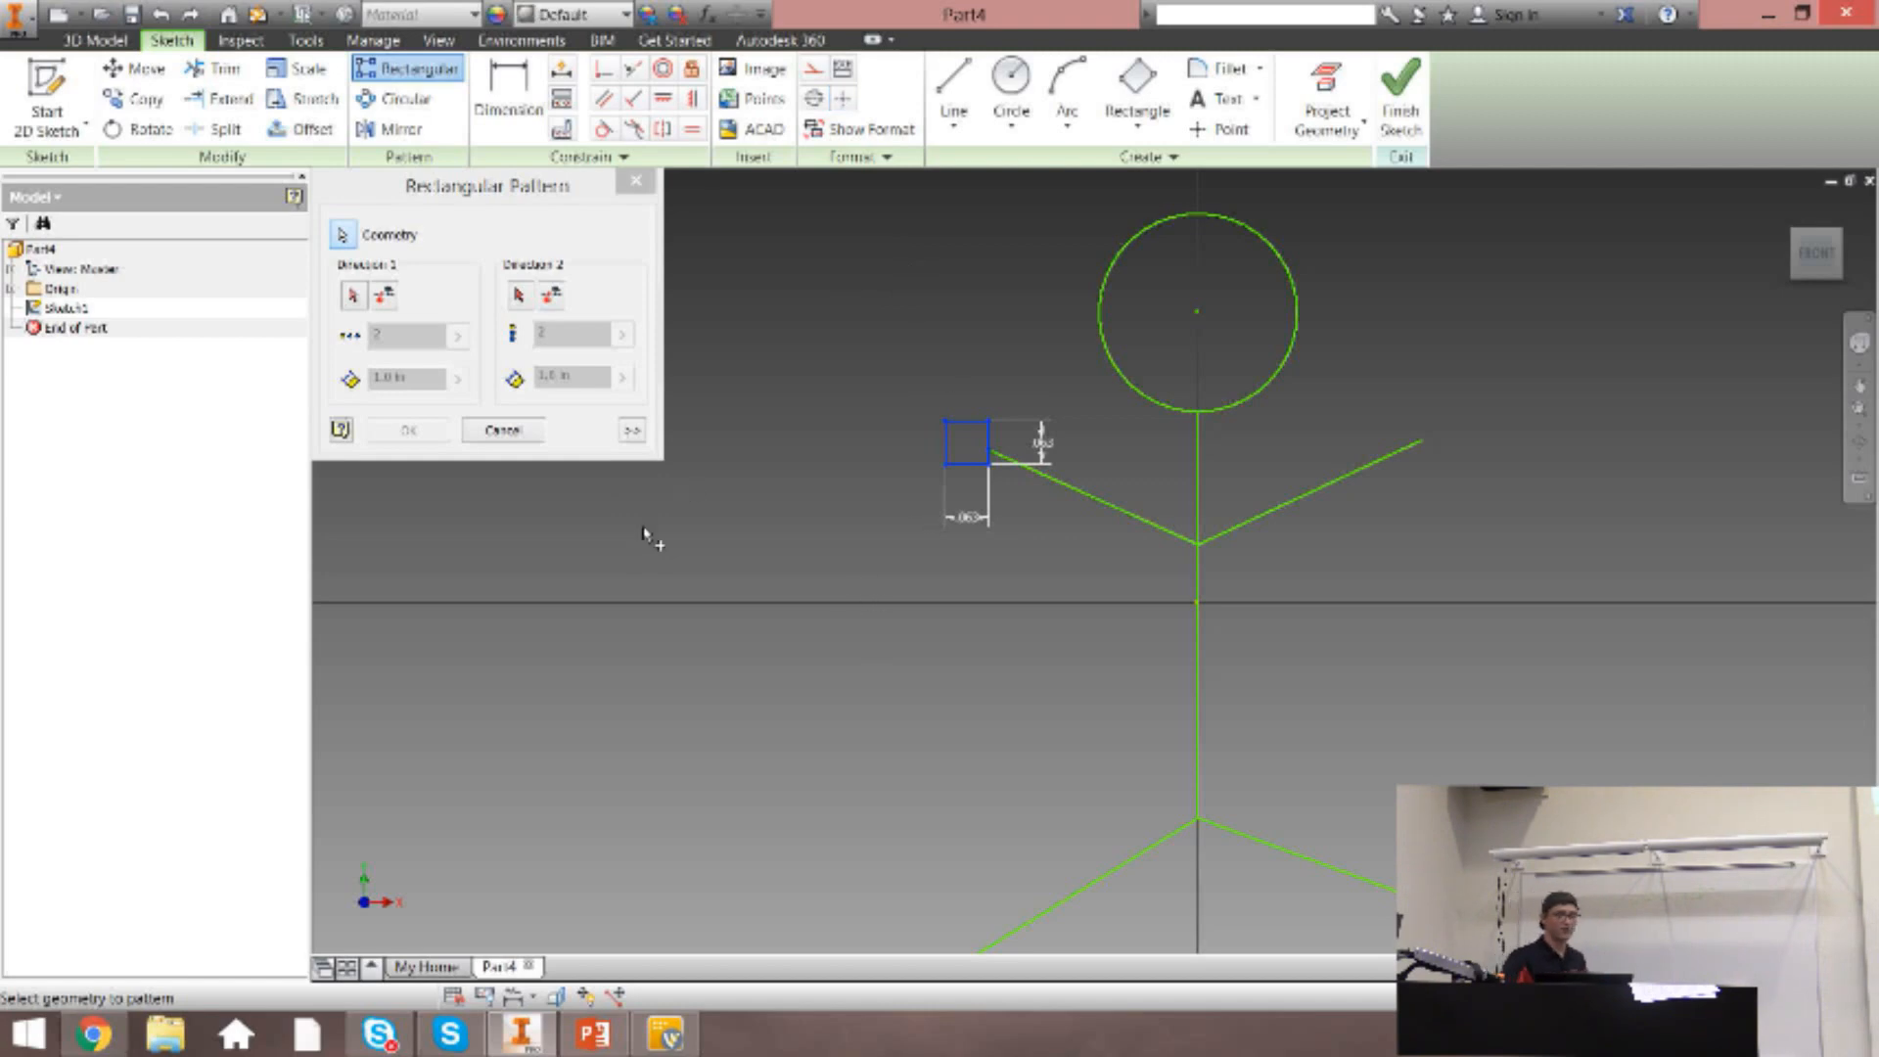
pyautogui.click(1114, 509)
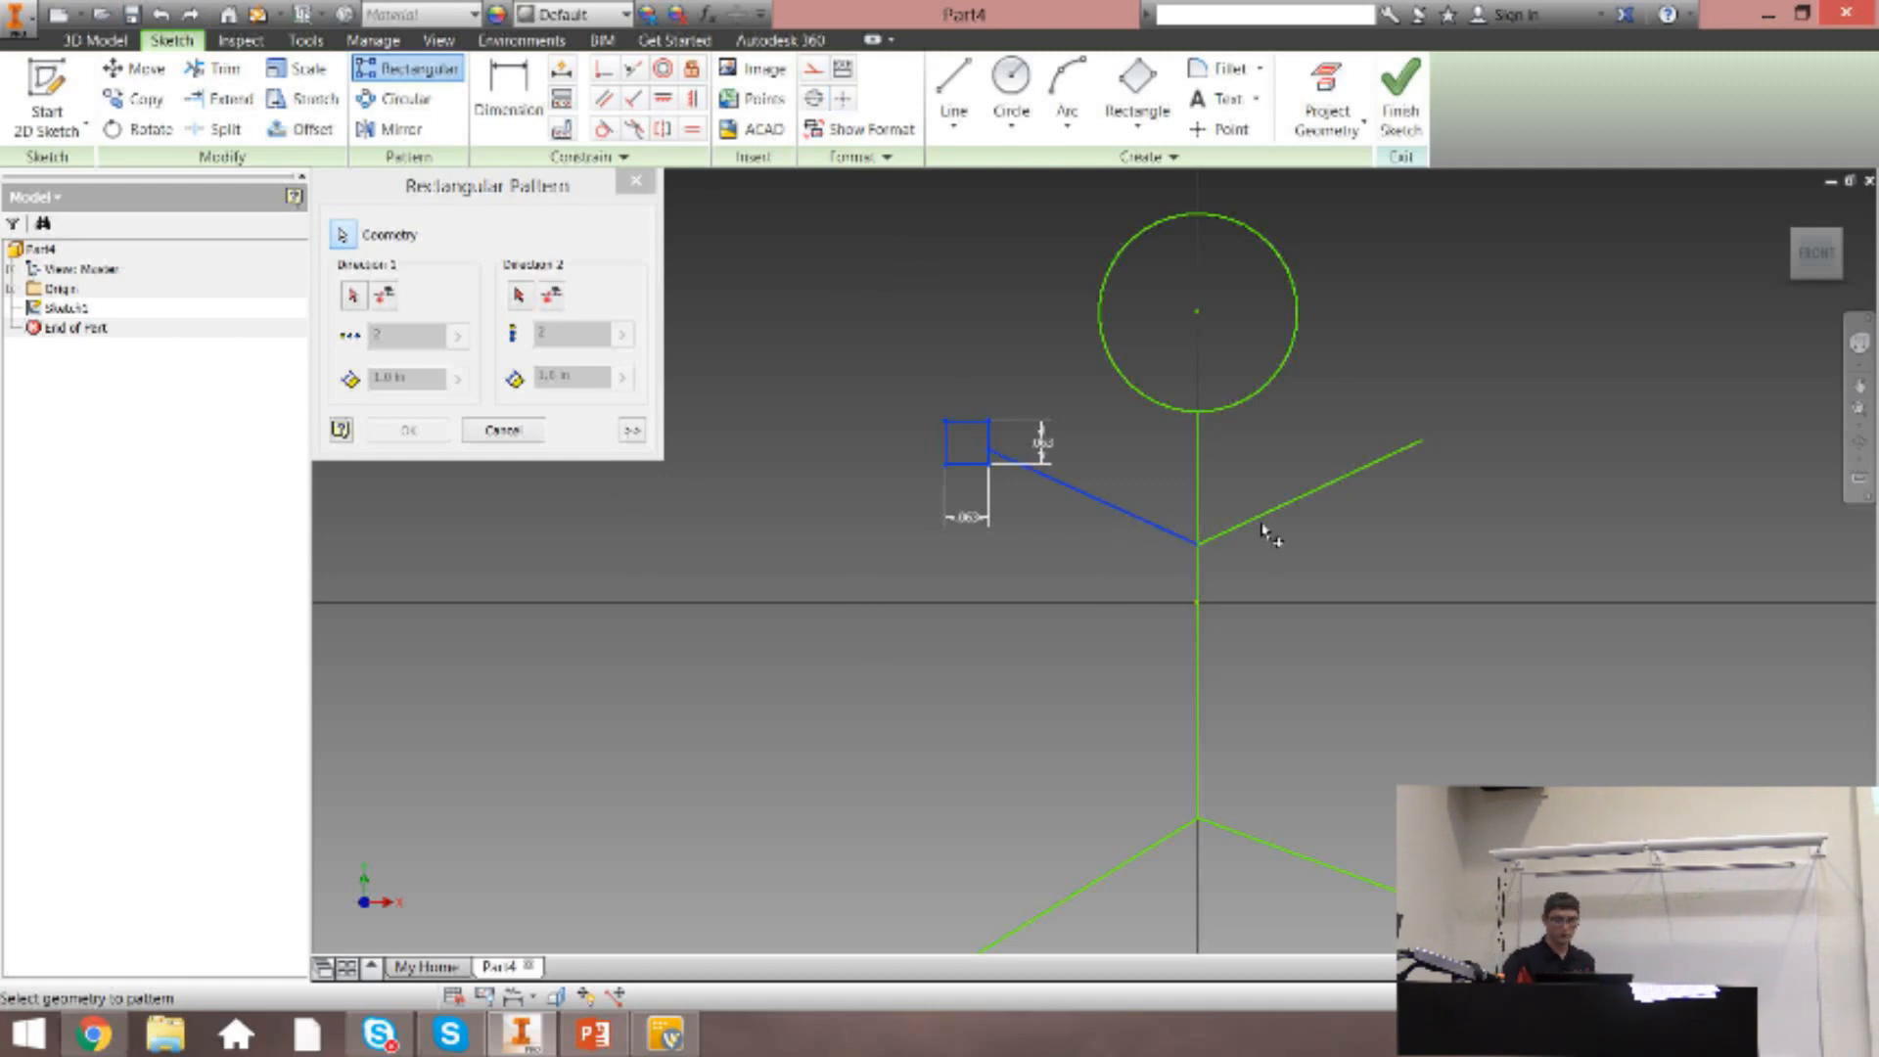
pyautogui.click(1235, 526)
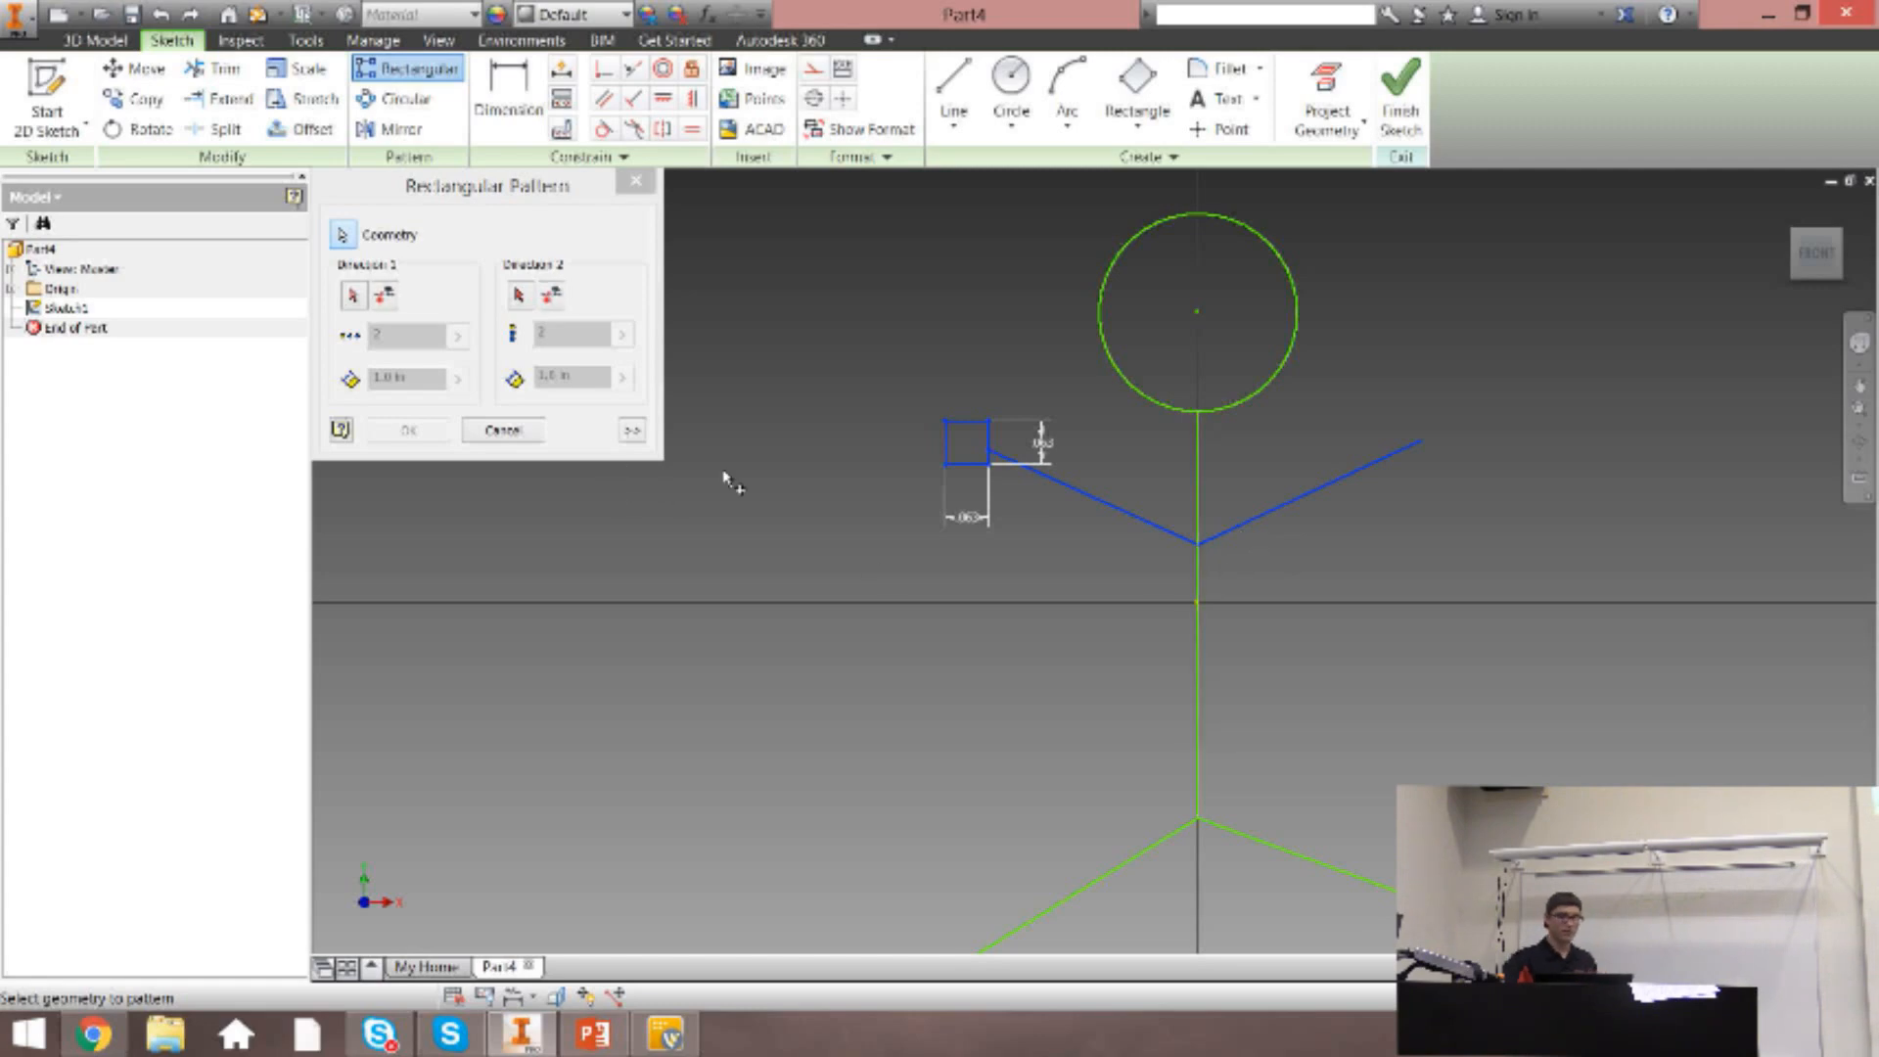
pyautogui.keyDown('ctrl'); pyautogui.click(1317, 497); pyautogui.keyUp('ctrl')
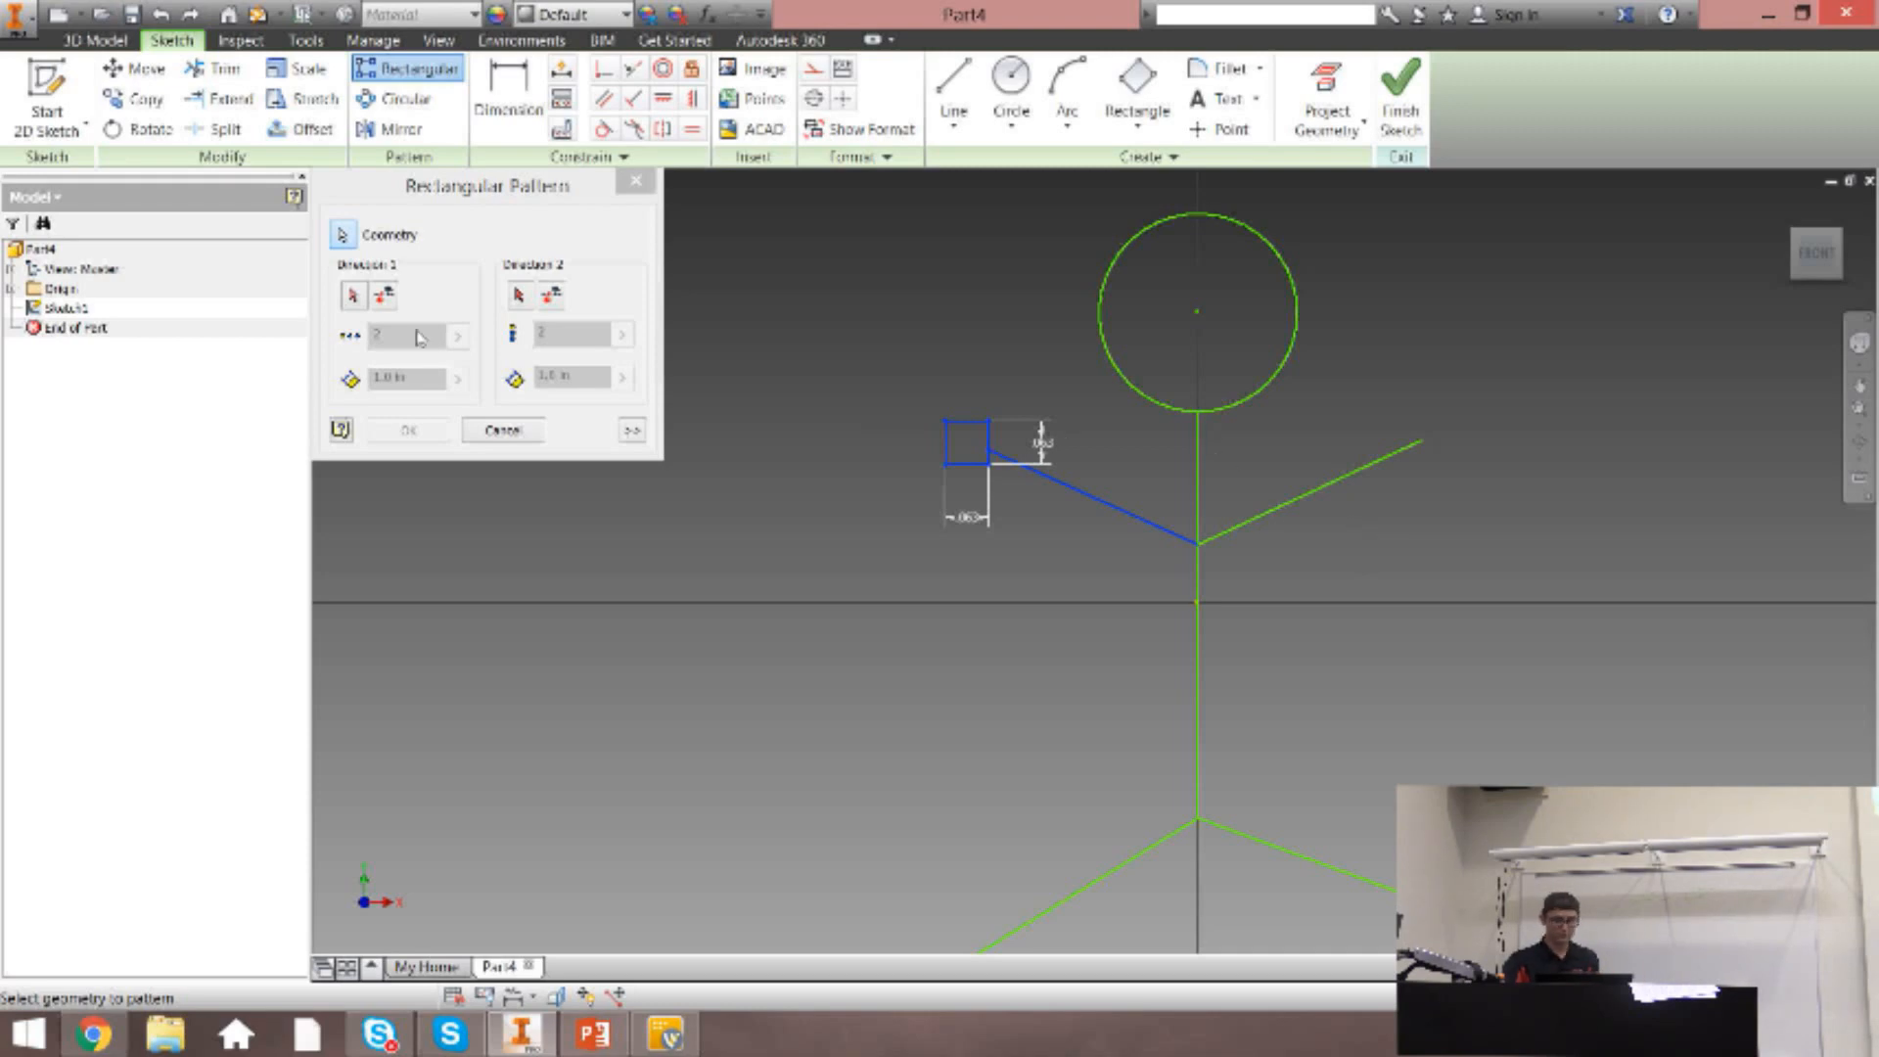
# Use the vertical body line as the pattern's first direction, and flip the direction to point upward.
pyautogui.click(356, 296)
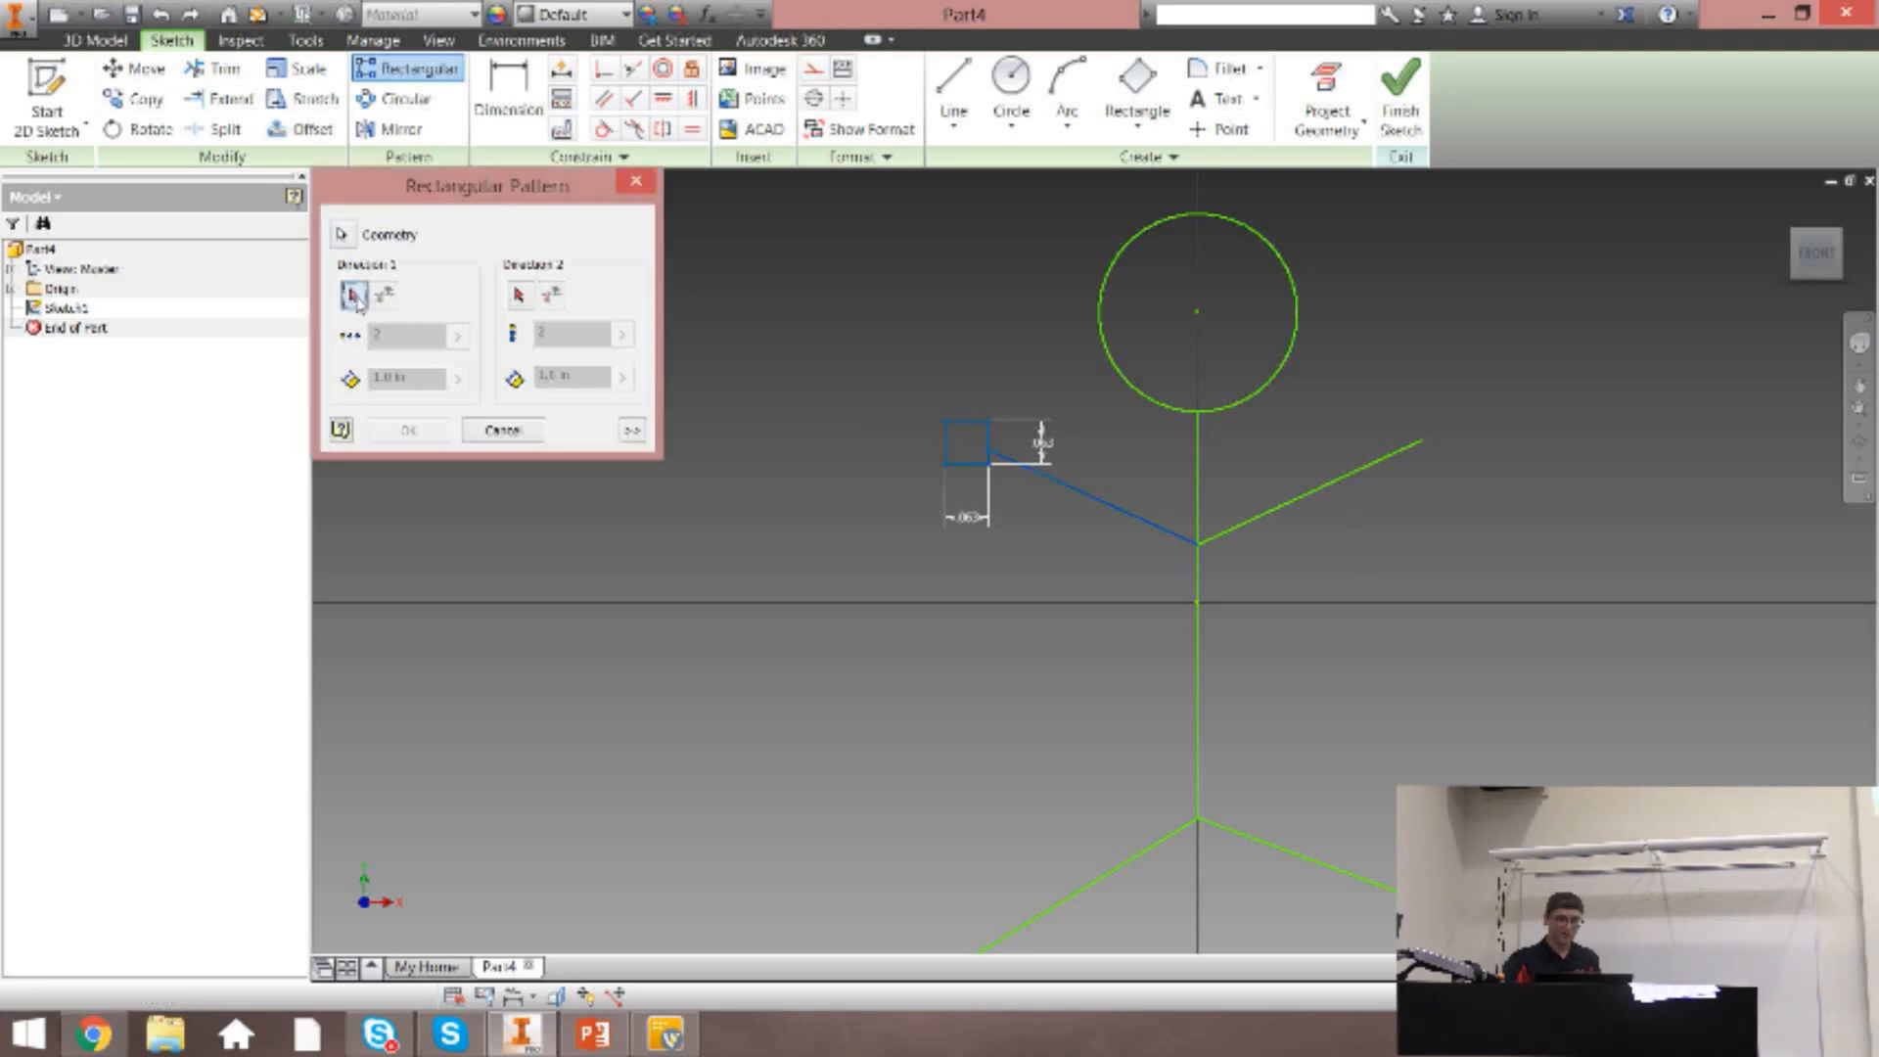
pyautogui.click(1200, 638)
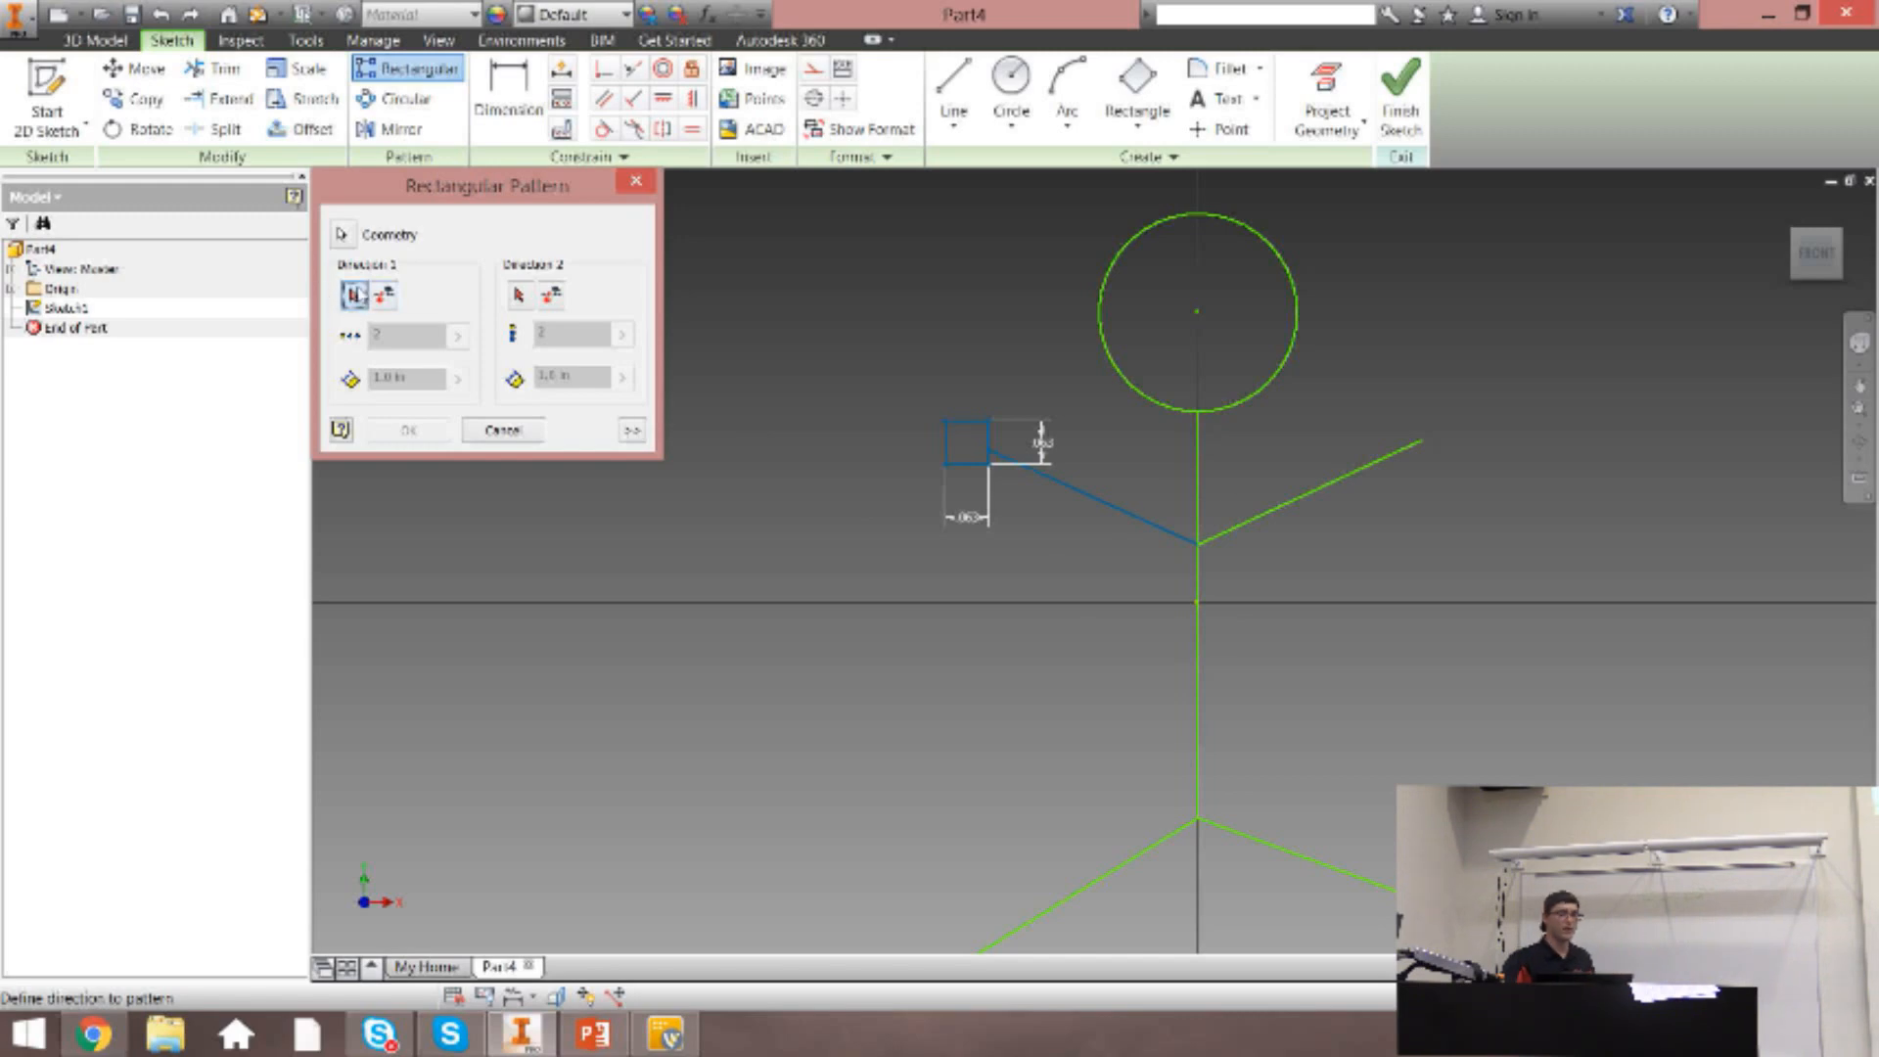
pyautogui.click(1200, 673)
pyautogui.scroll(-3, 1210, 713)
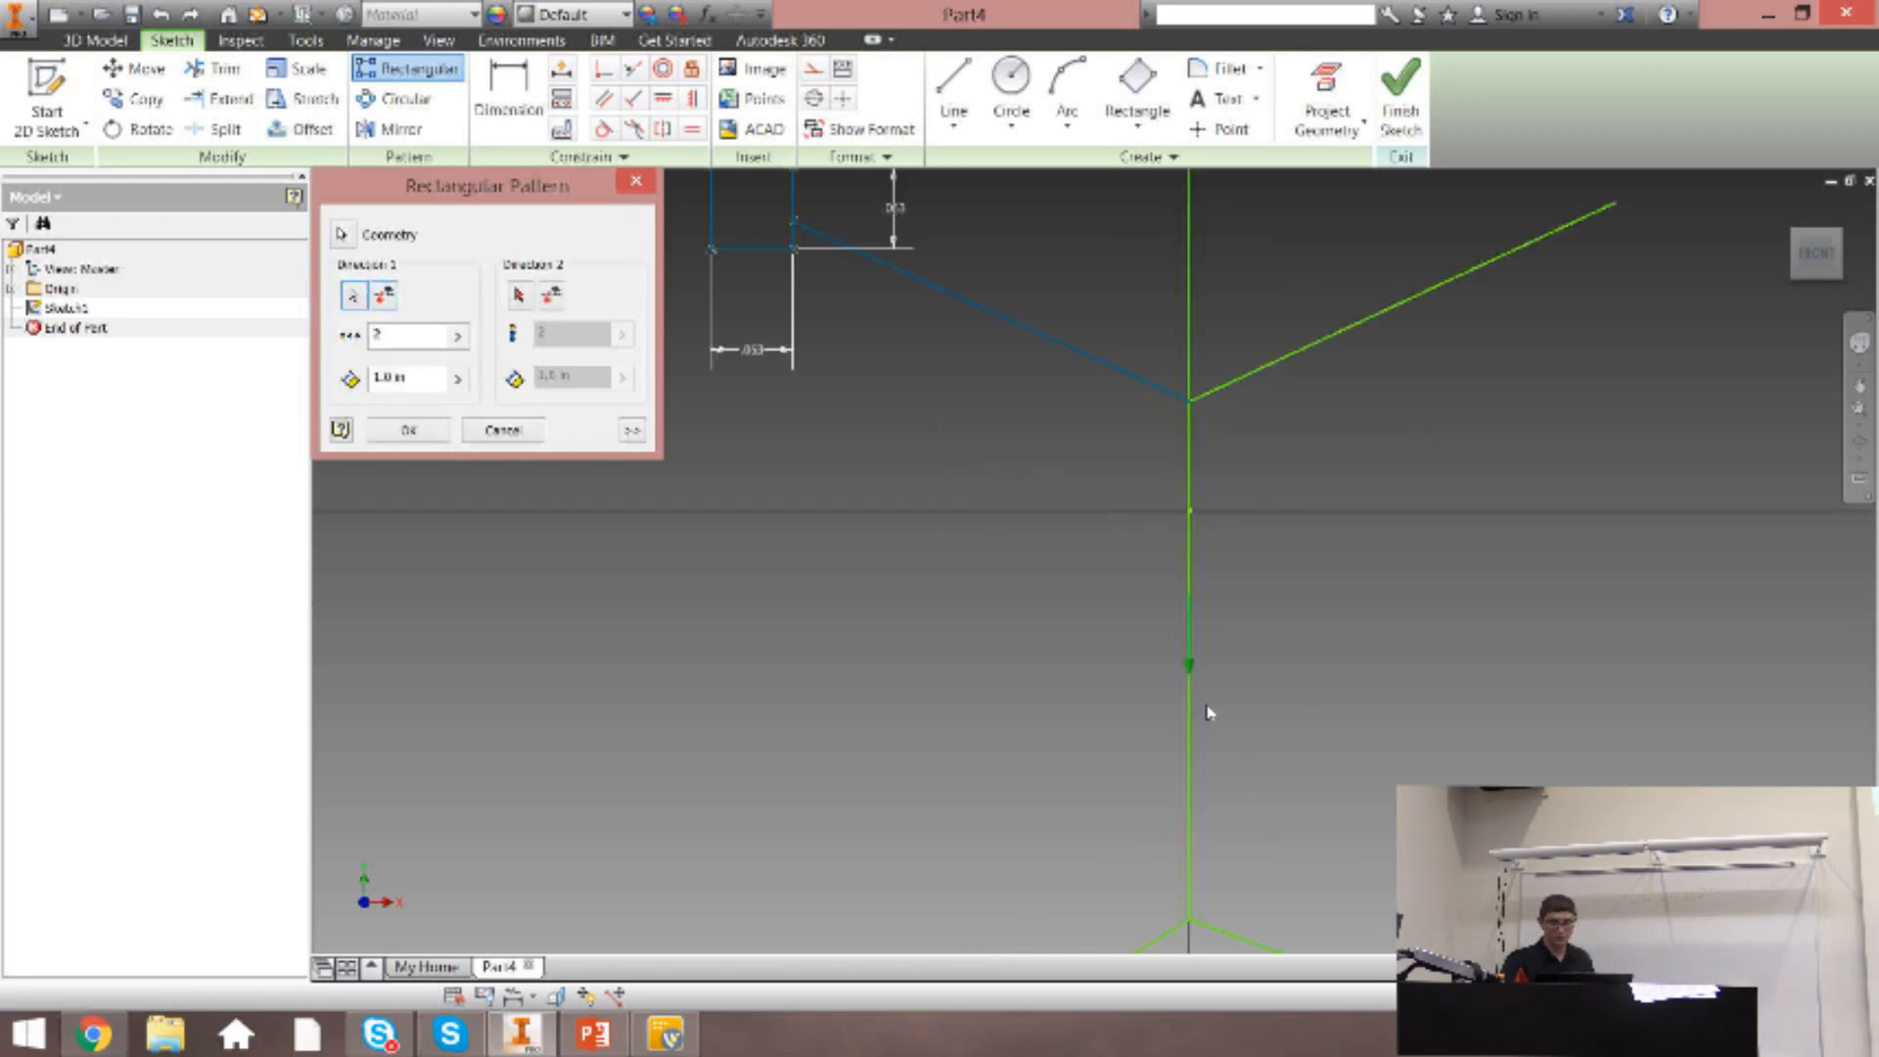
pyautogui.scroll(-3, 1179, 626)
pyautogui.scroll(4, 1185, 621)
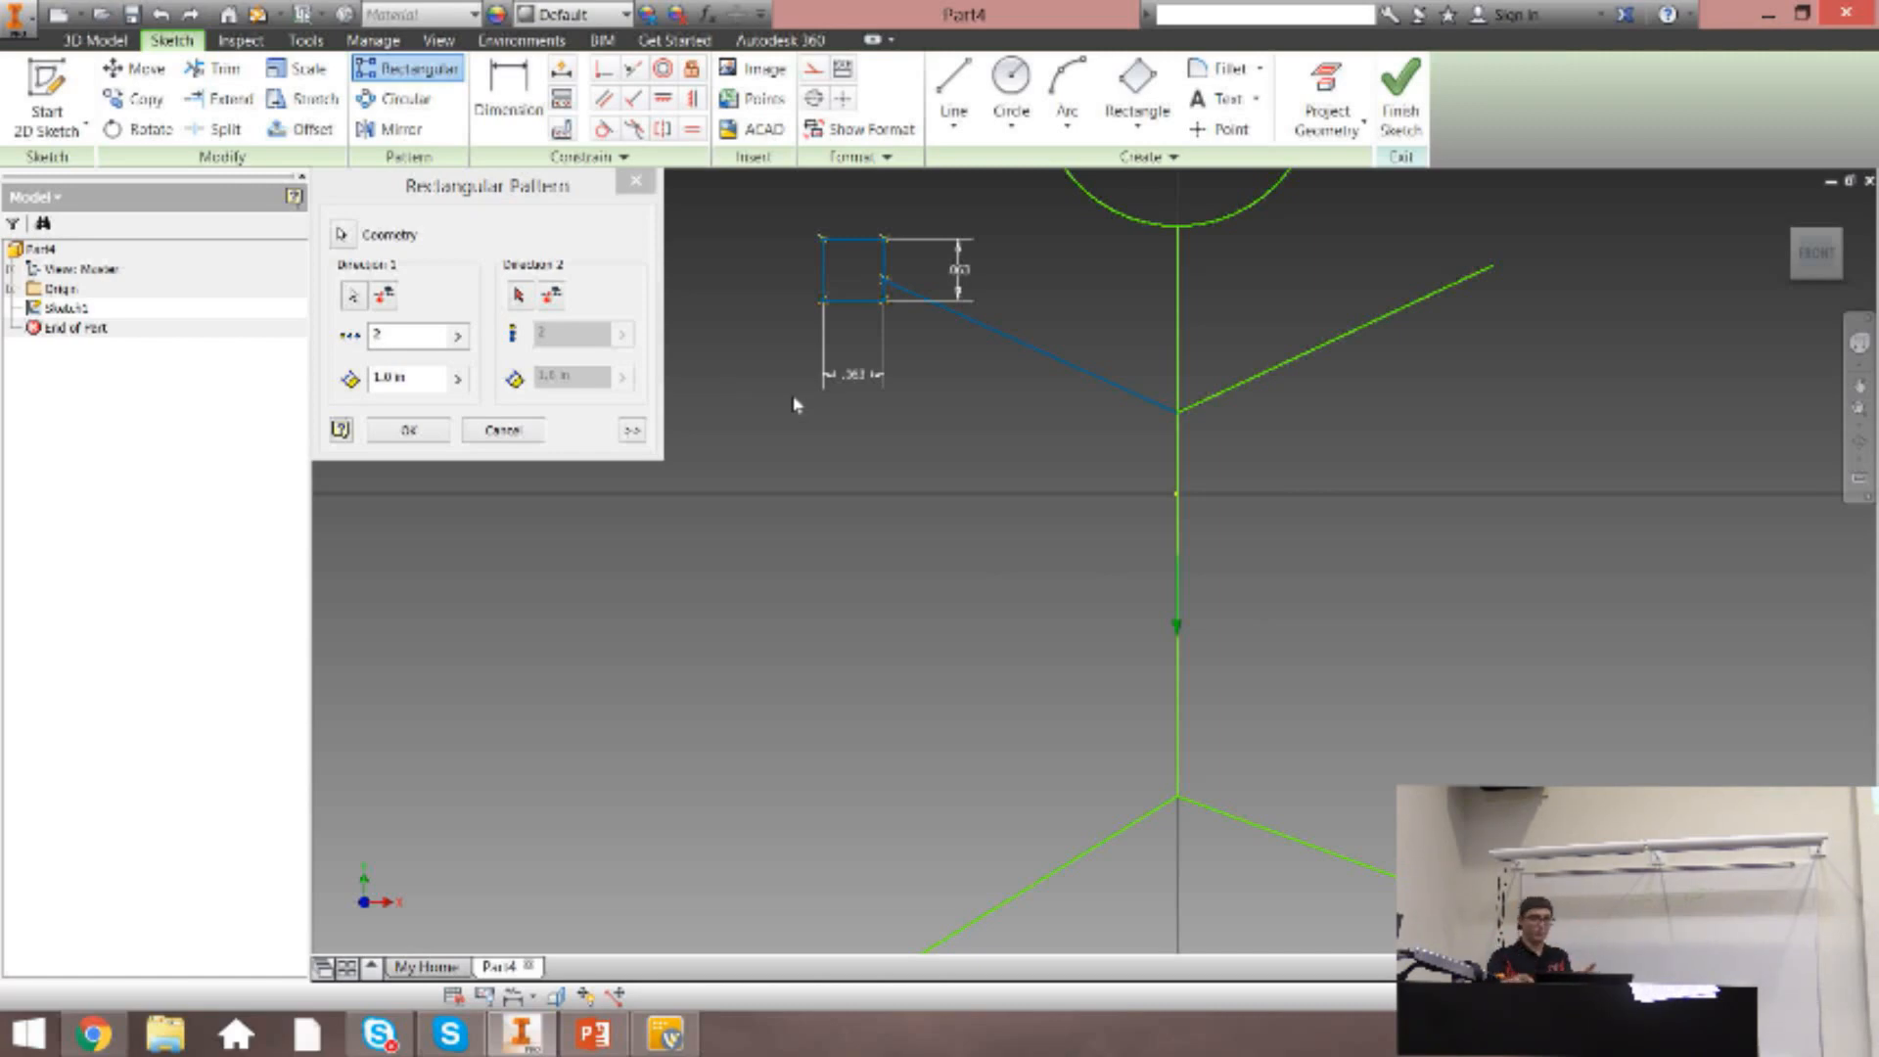
pyautogui.click(386, 297)
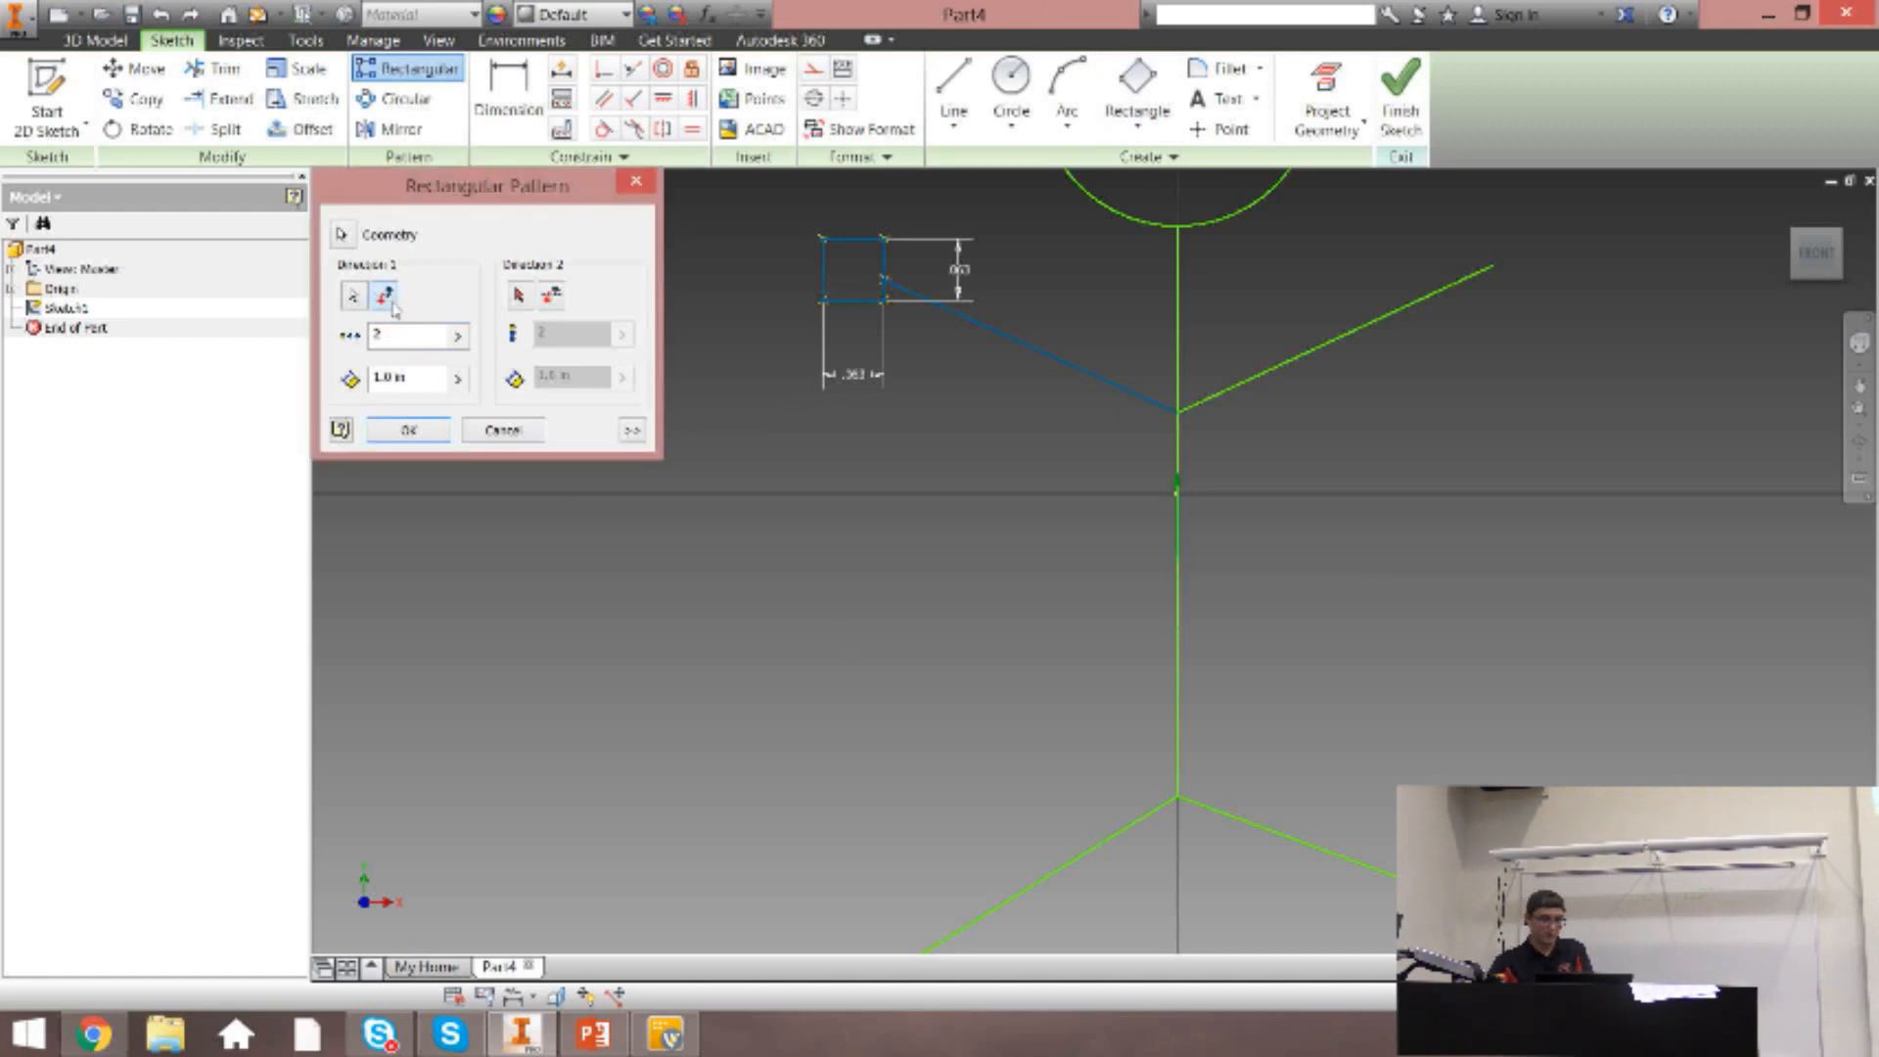
# Set the rectangular pattern's spacing in the first direction to .5 in.
pyautogui.scroll(5, 726, 505)
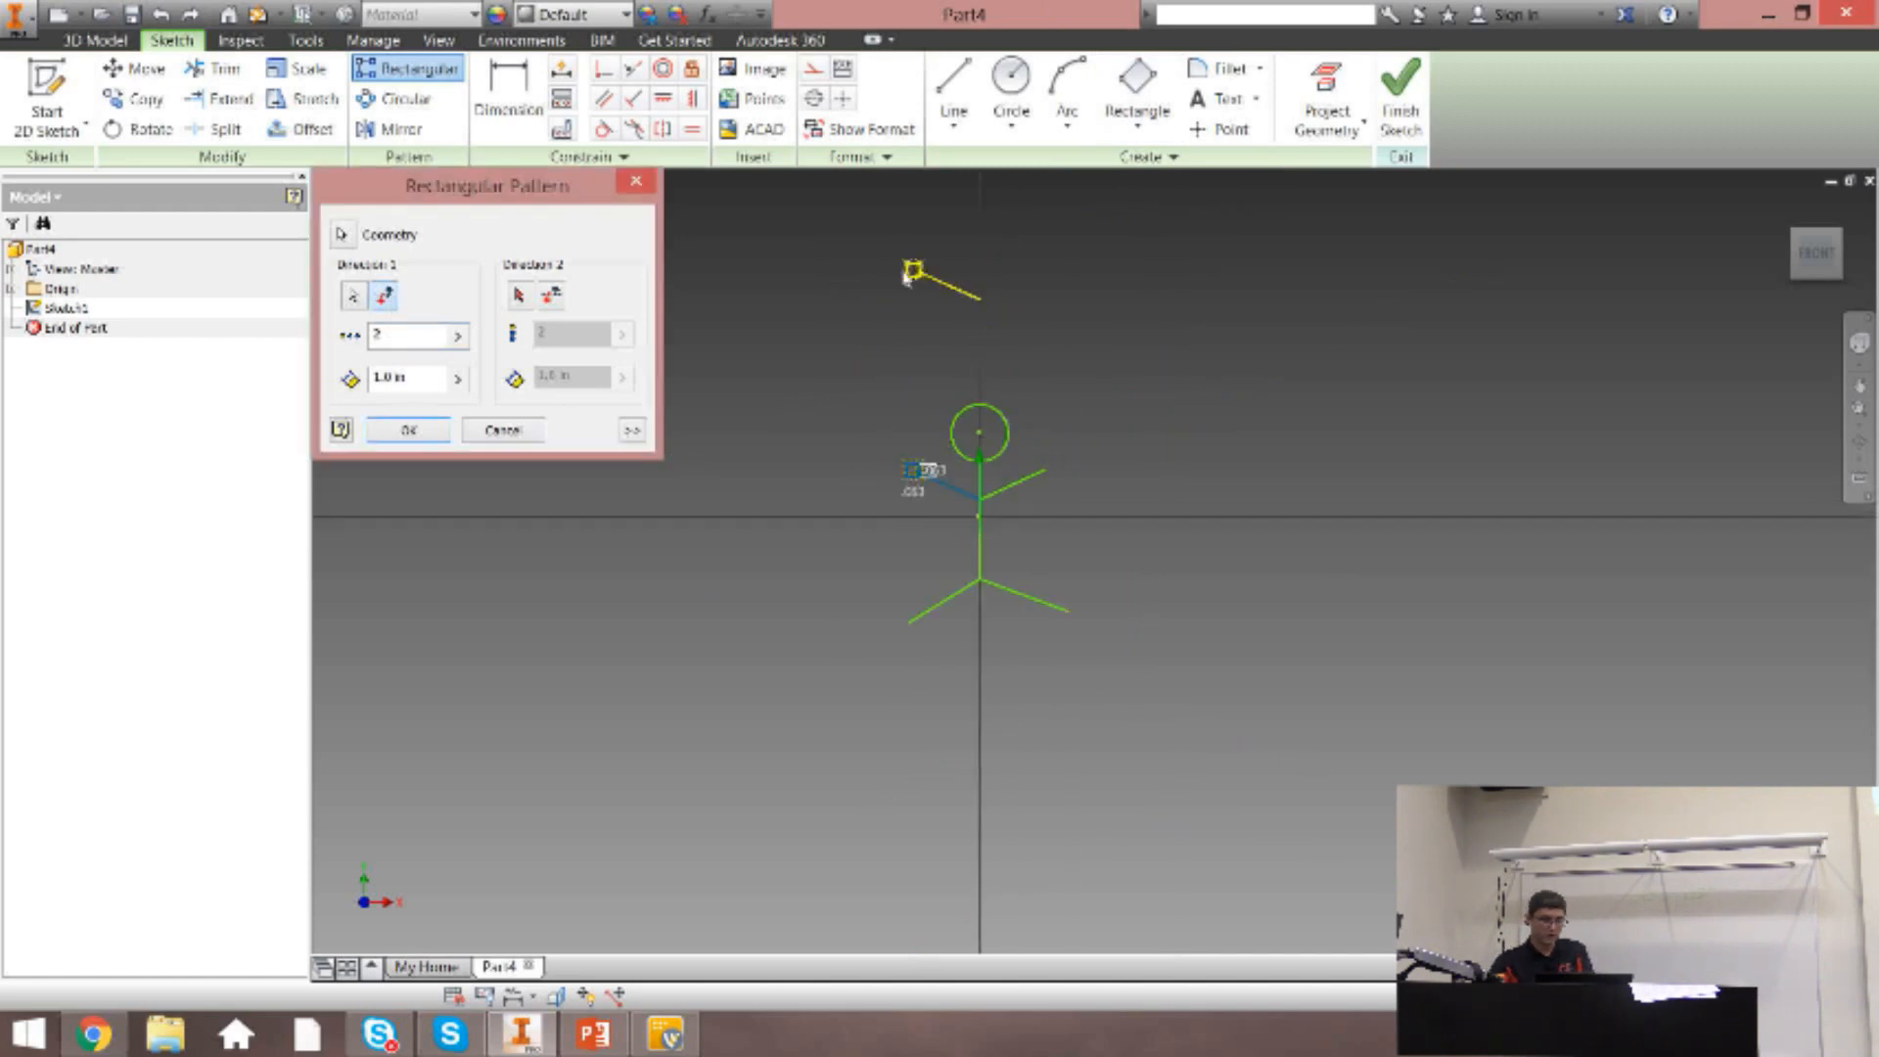
pyautogui.click(1008, 299)
pyautogui.scroll(2, 906, 362)
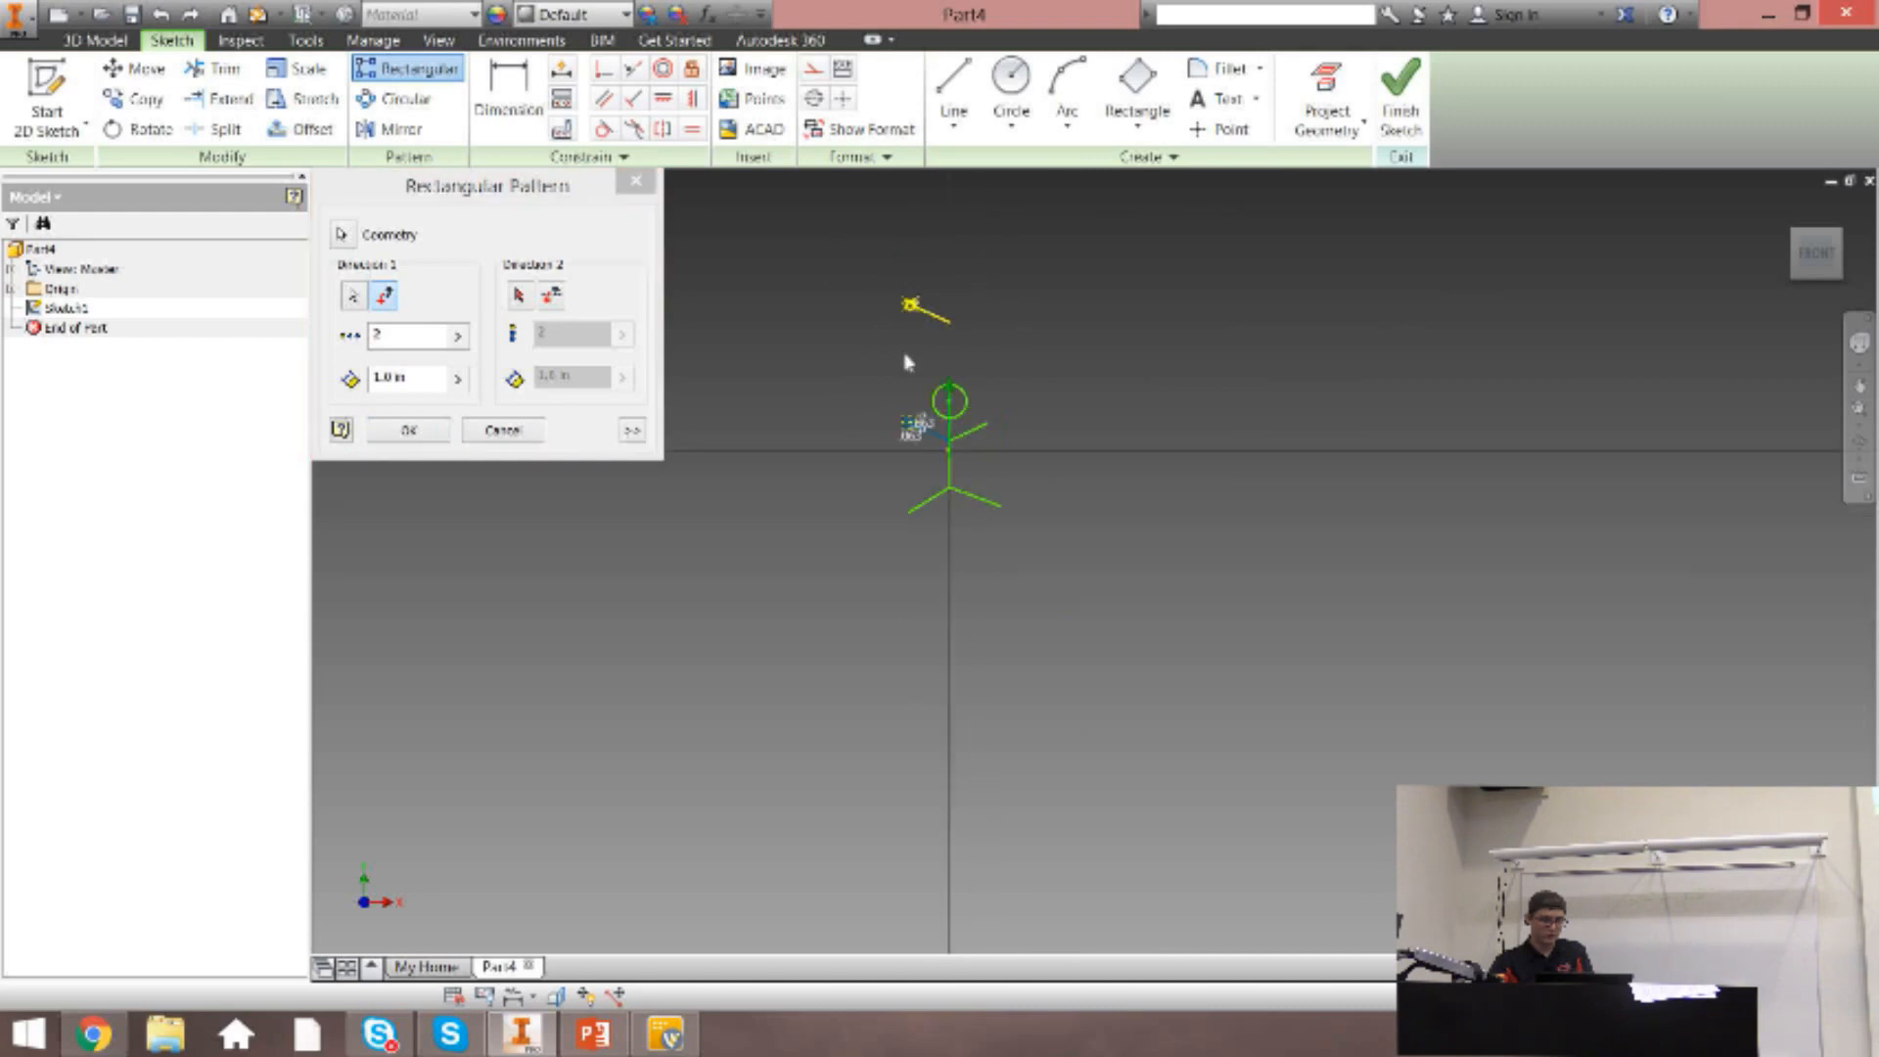
pyautogui.click(427, 378)
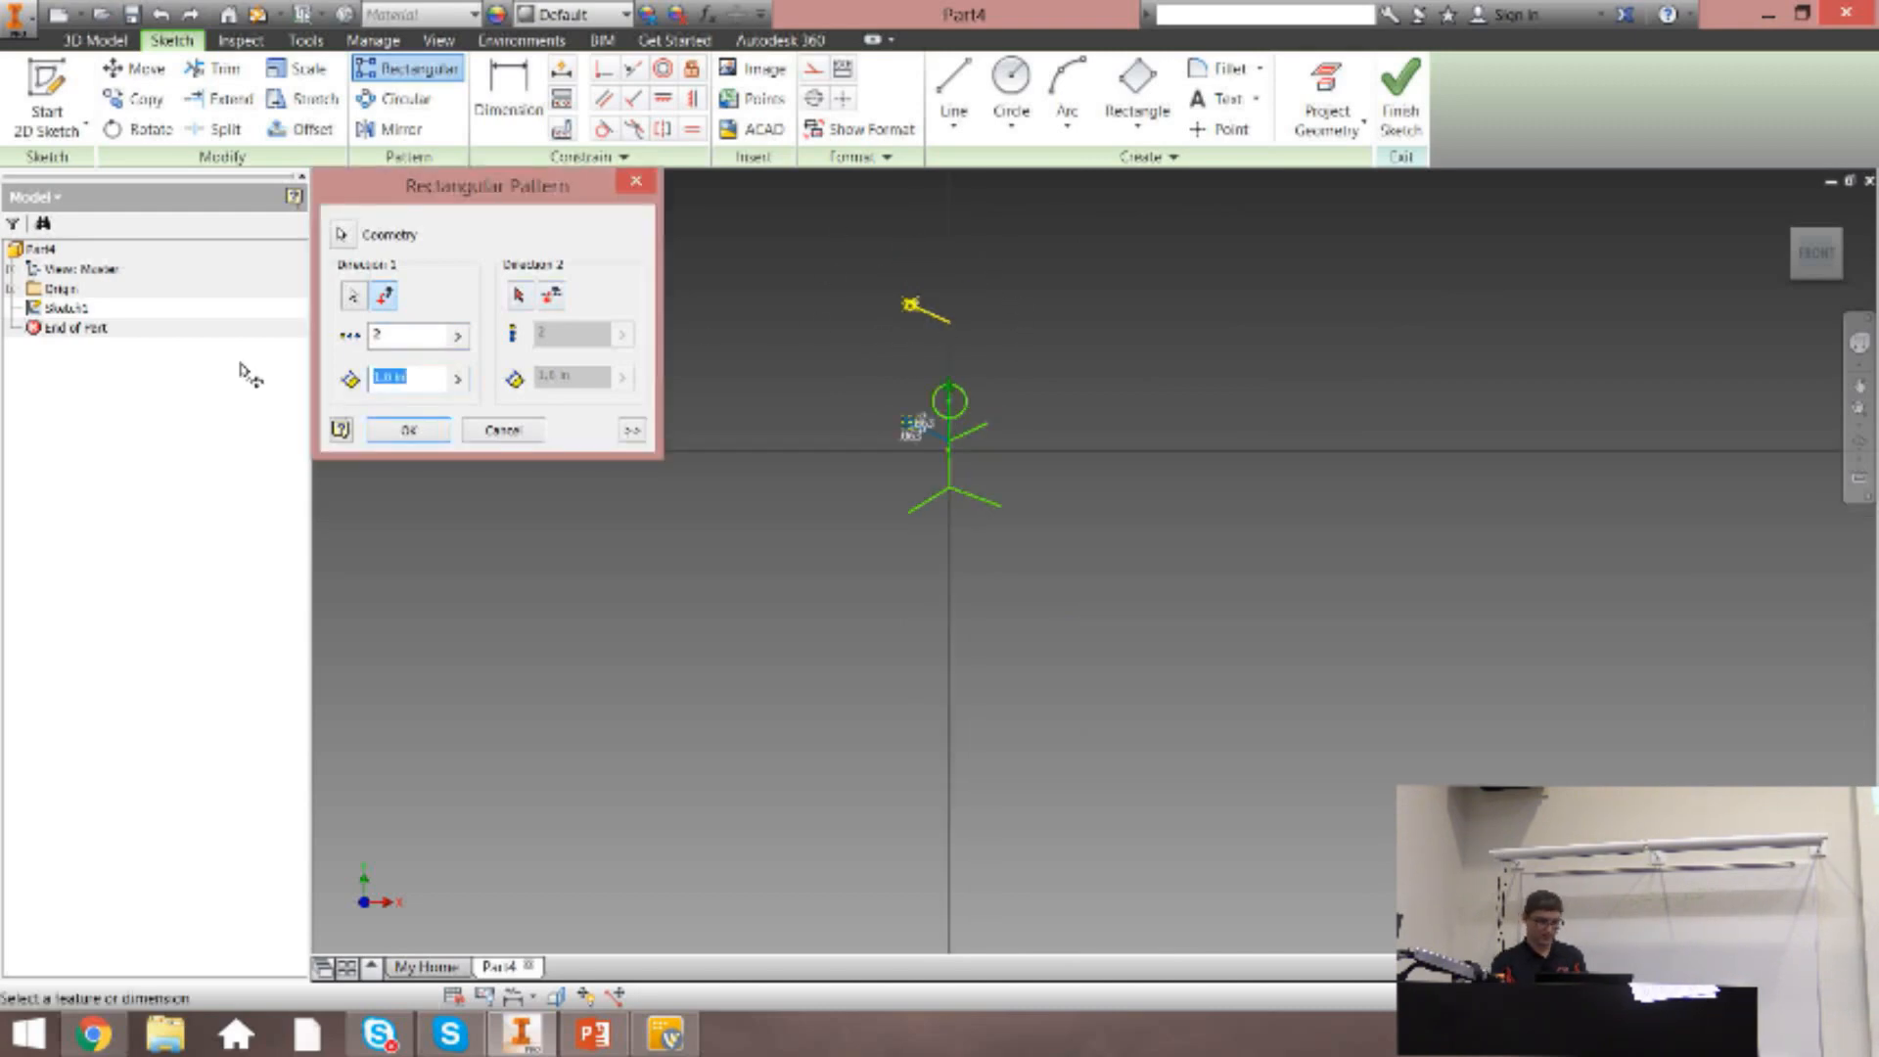
pyautogui.write('-')
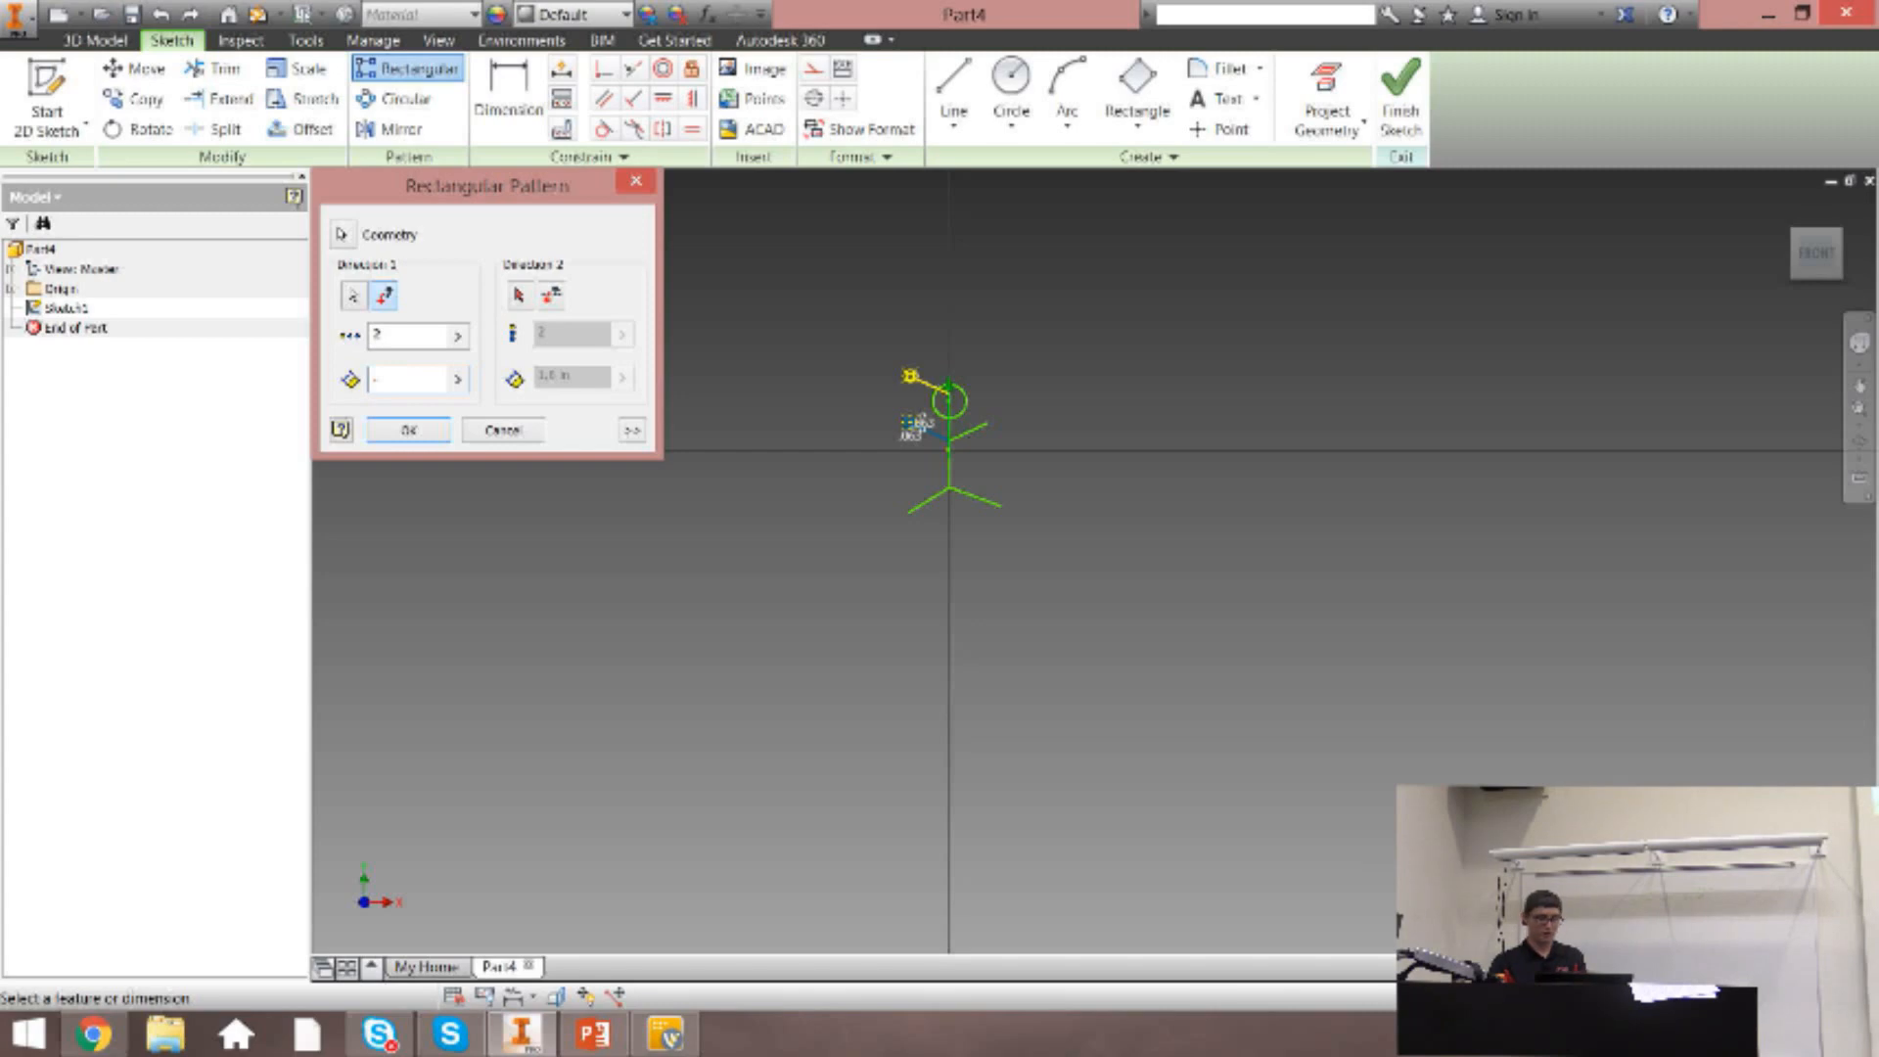
pyautogui.write('5')
pyautogui.click(998, 248)
pyautogui.scroll(4, 915, 382)
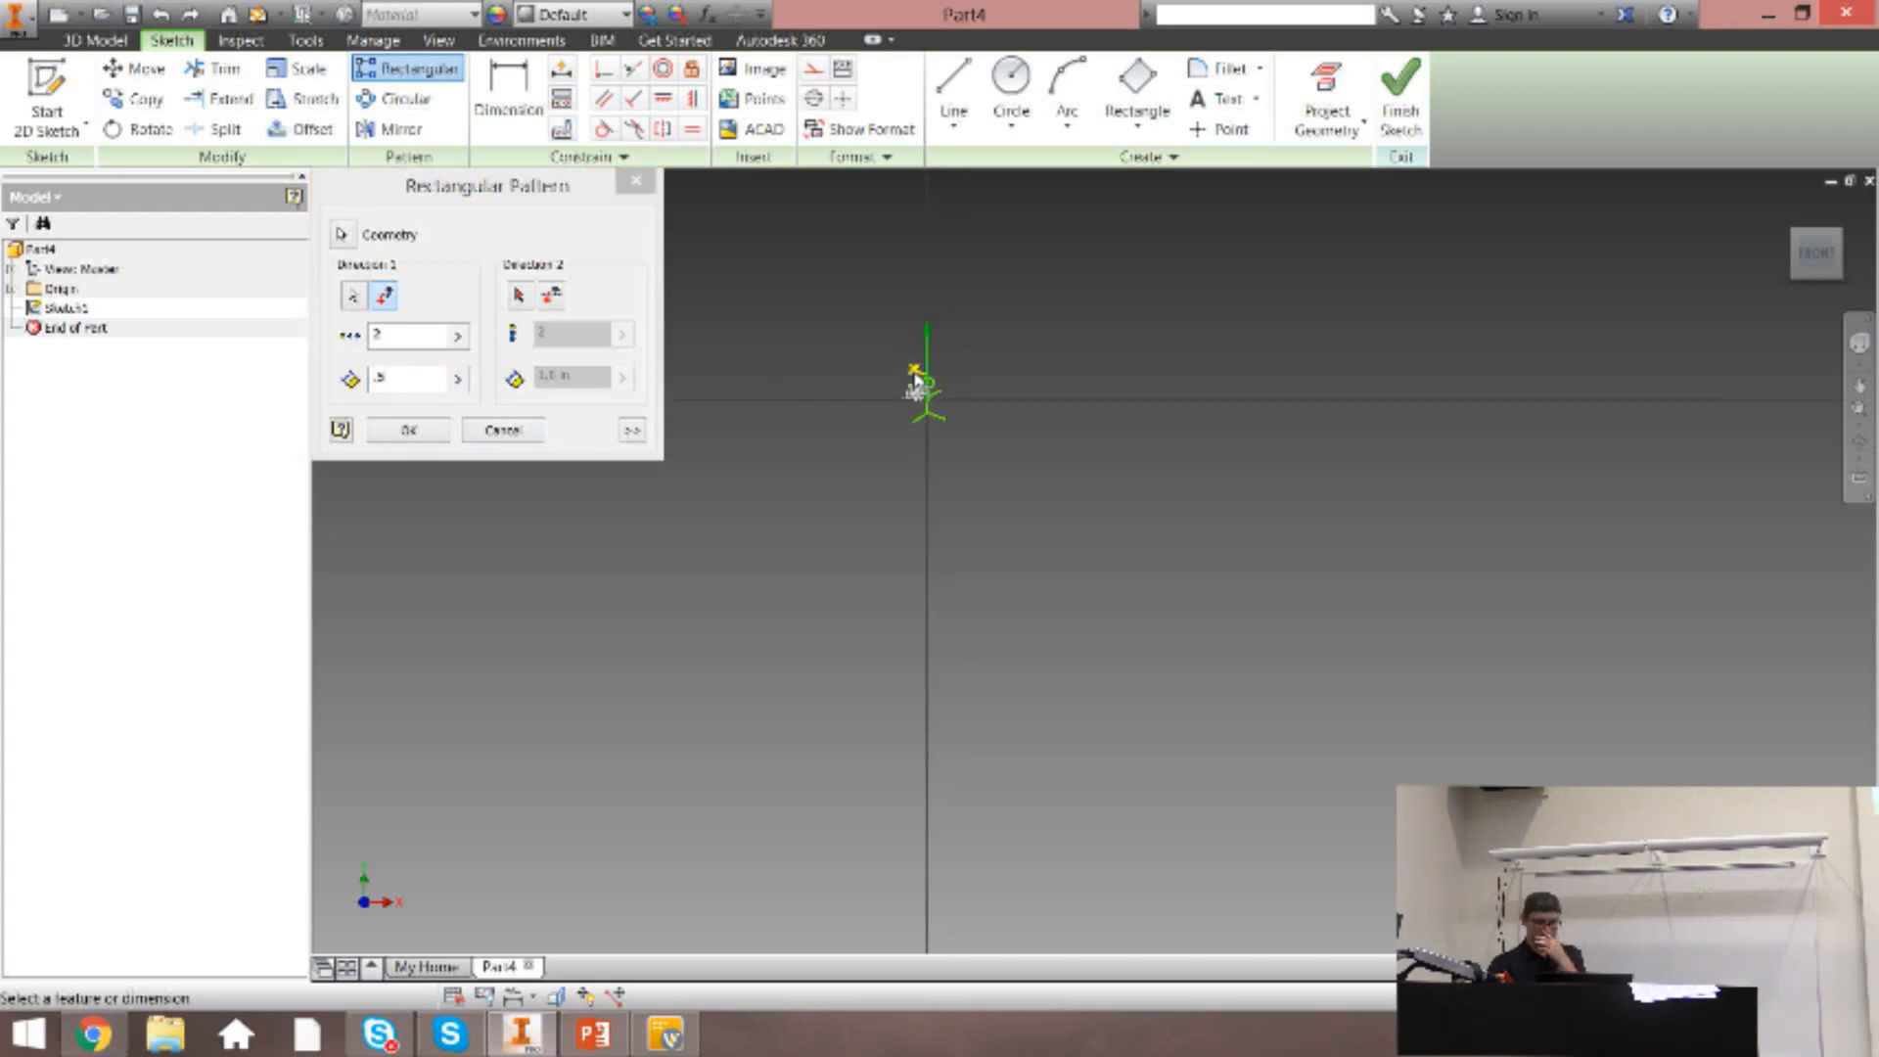
pyautogui.scroll(-5, 918, 387)
pyautogui.scroll(-2, 918, 388)
# Set the number of pattern instances in the first direction to 3.
pyautogui.click(431, 334)
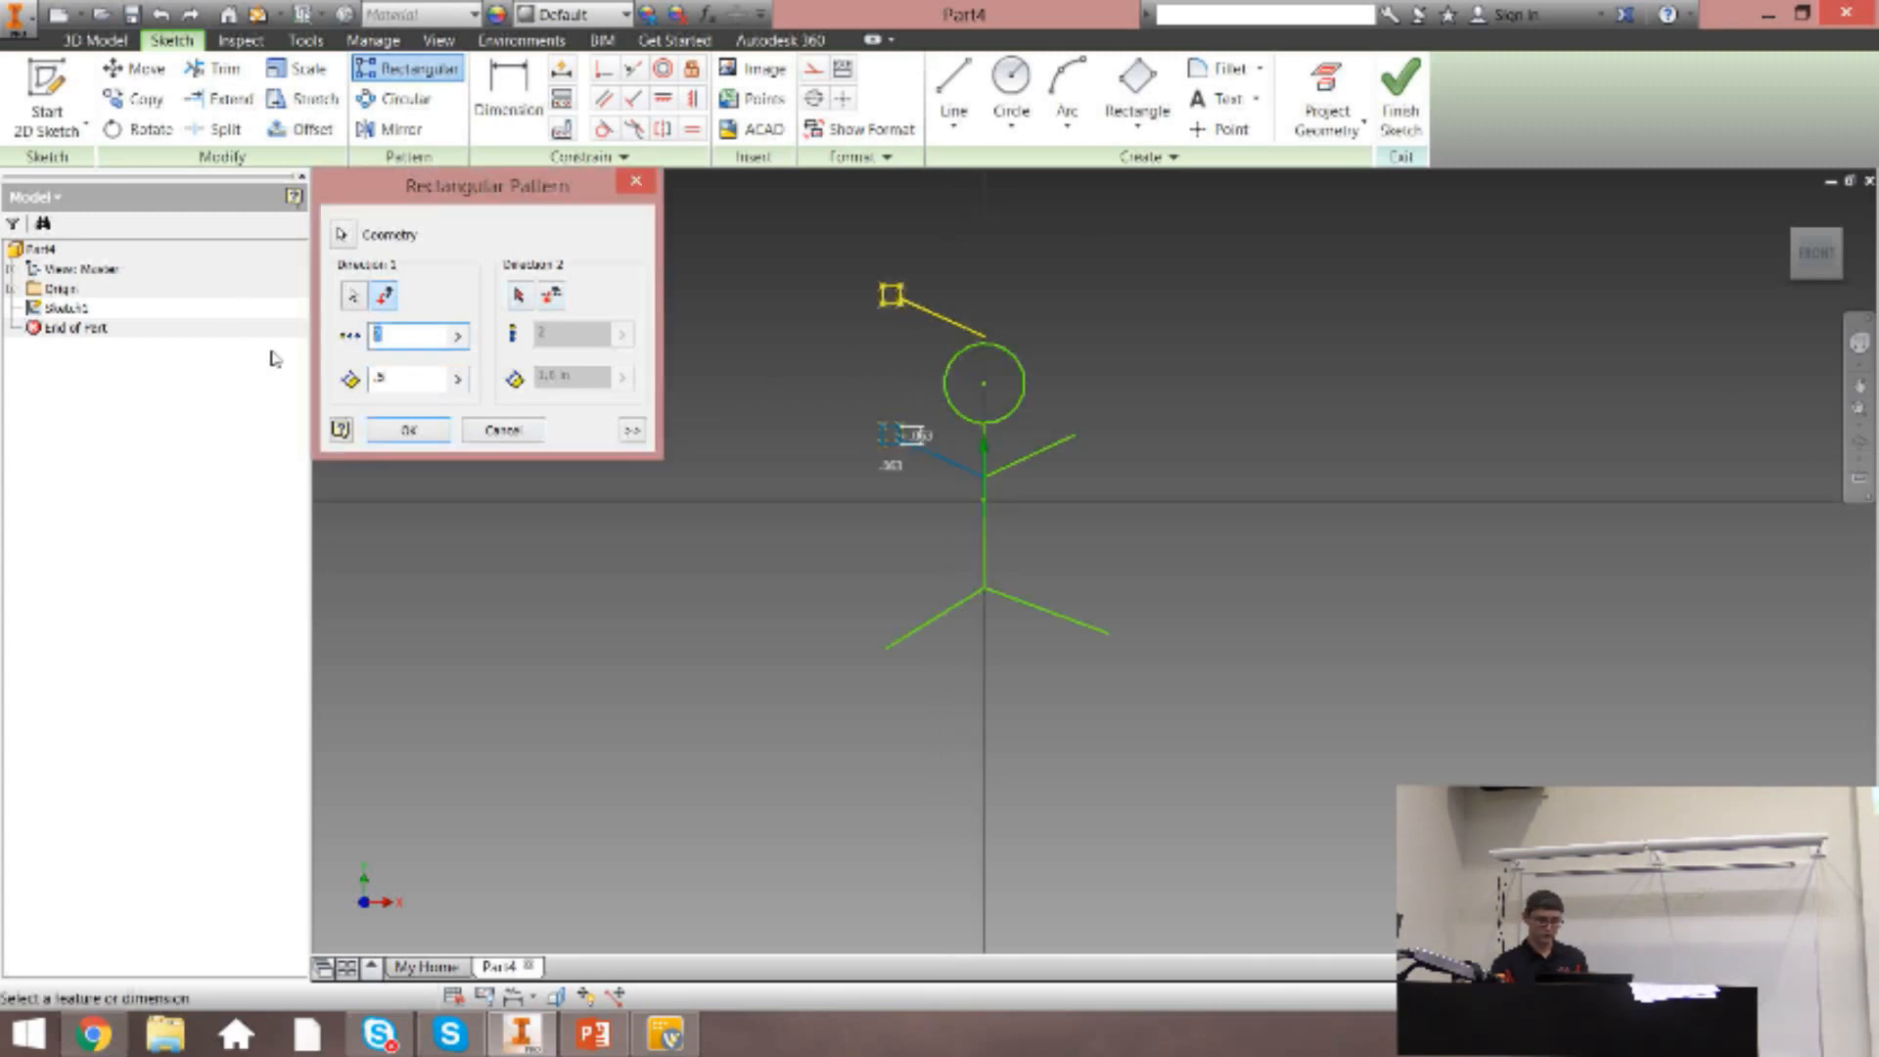
pyautogui.press('BackSpace')
pyautogui.write('3')
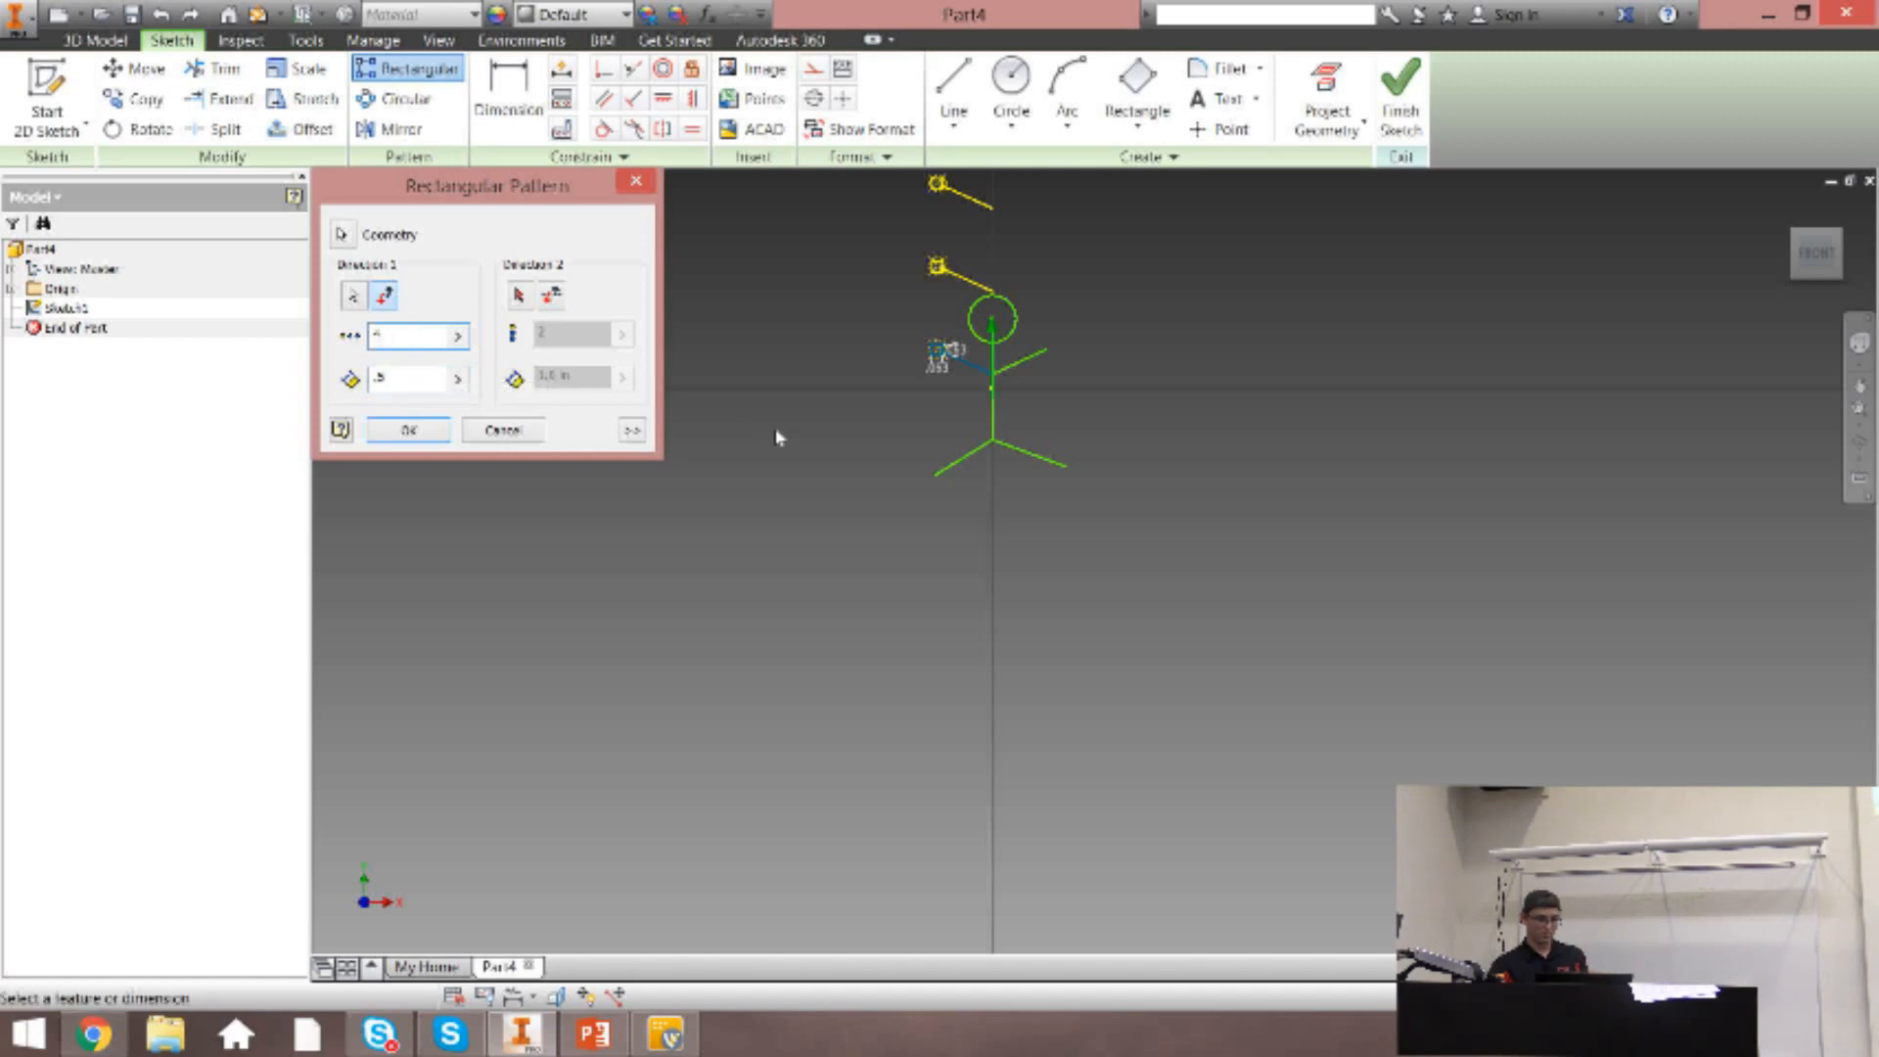
# Try the right arm line as the rectangular pattern's second direction, and cancel the pattern.
pyautogui.click(524, 295)
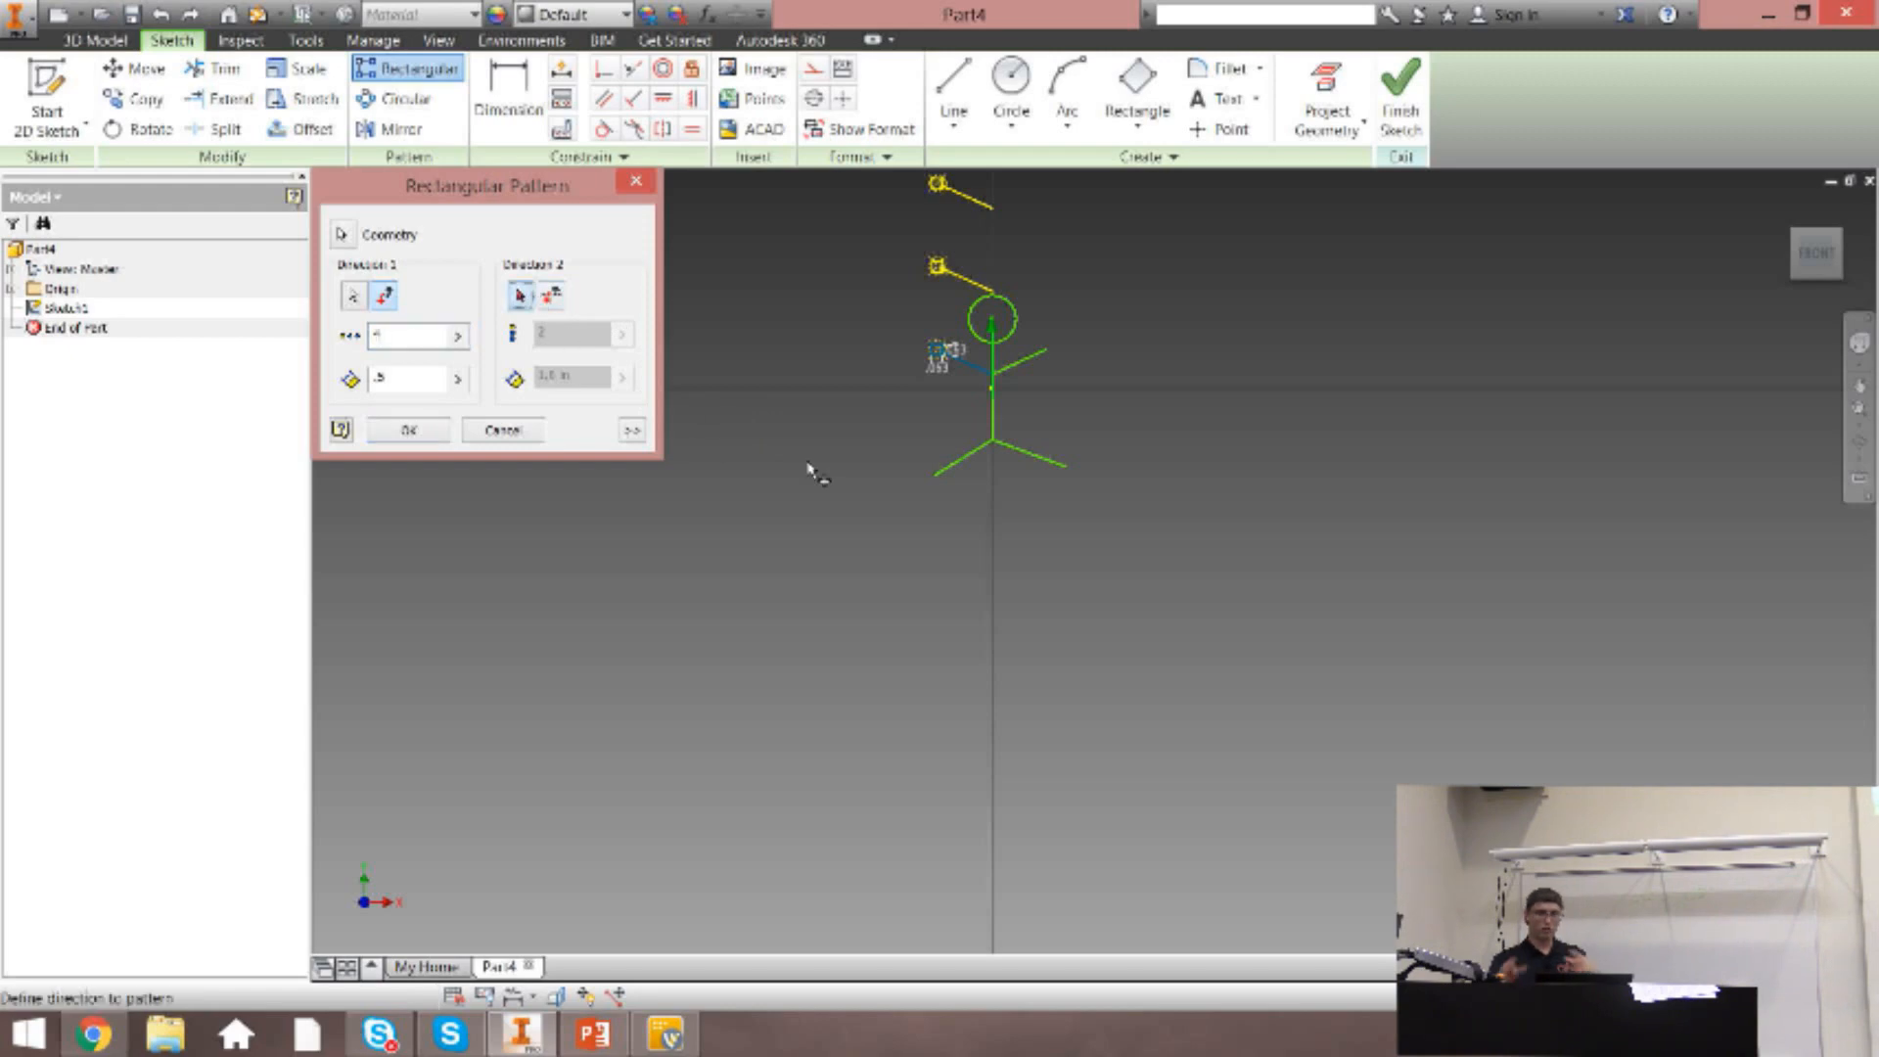
pyautogui.scroll(-2, 918, 326)
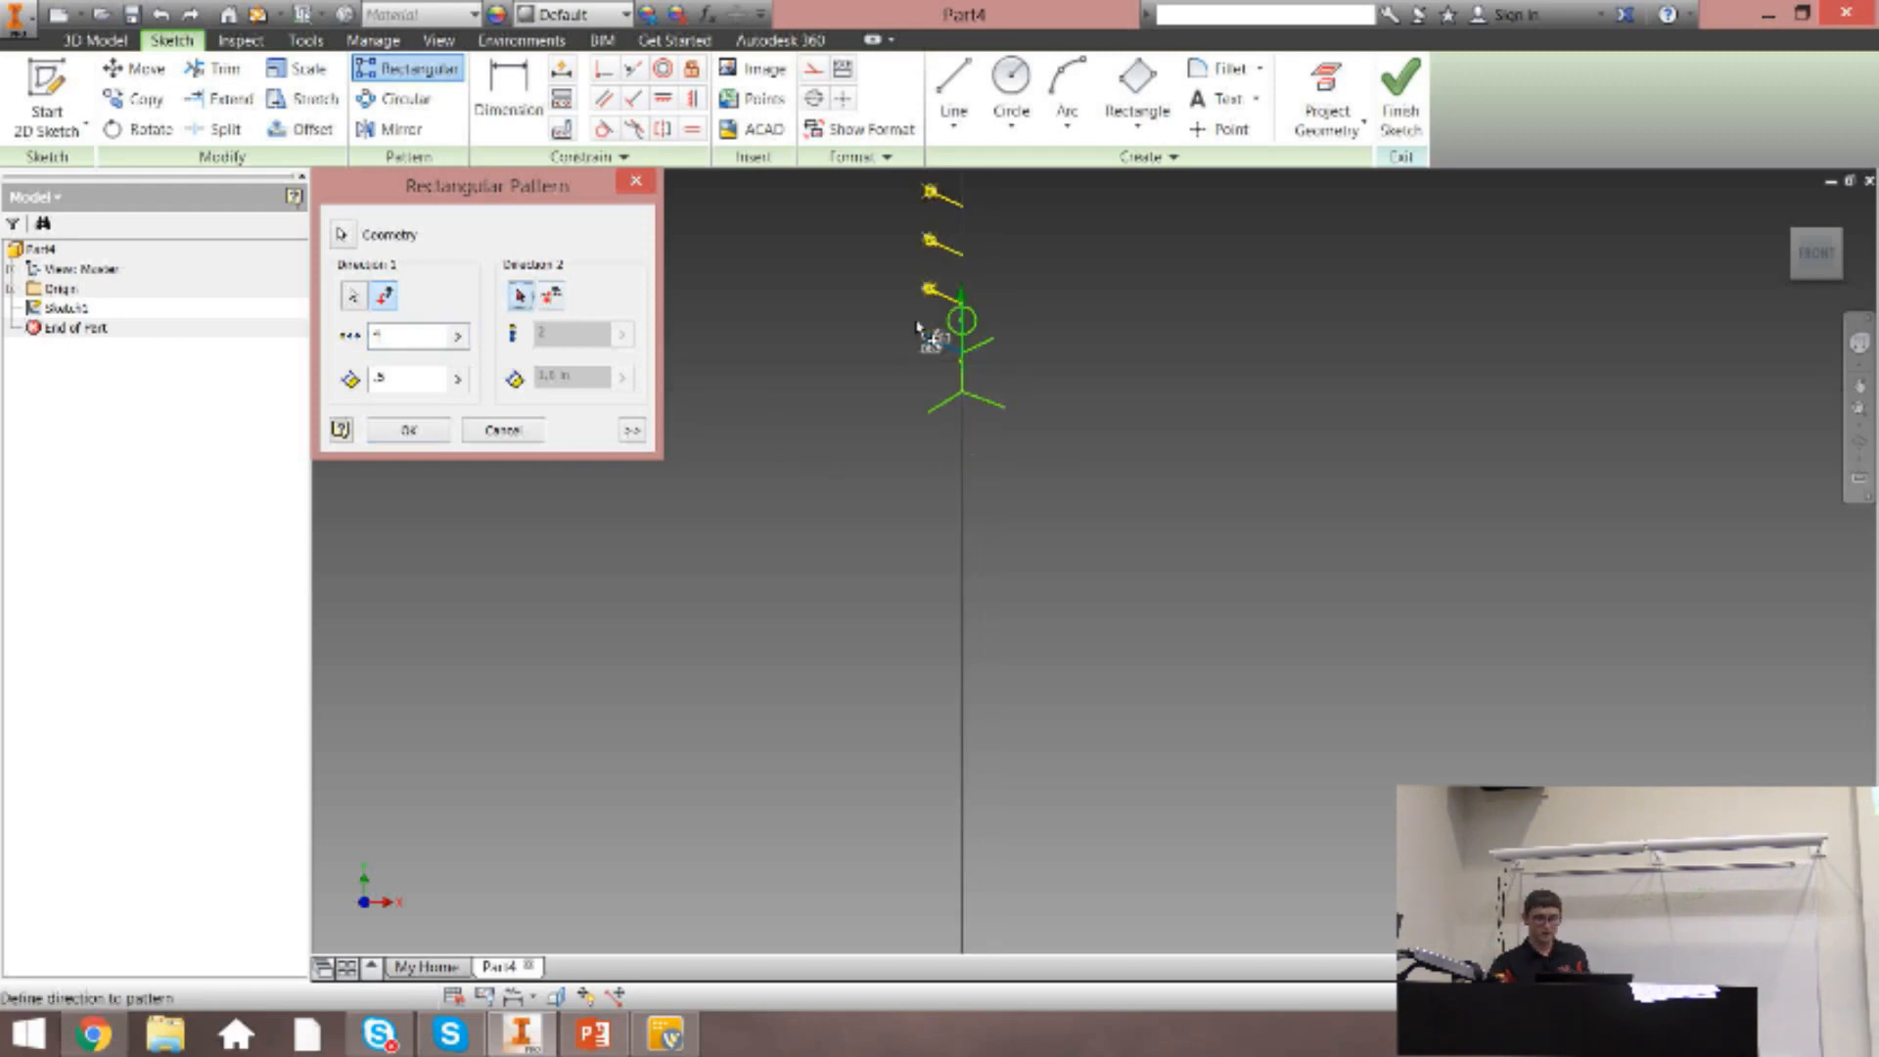
pyautogui.scroll(5, 925, 333)
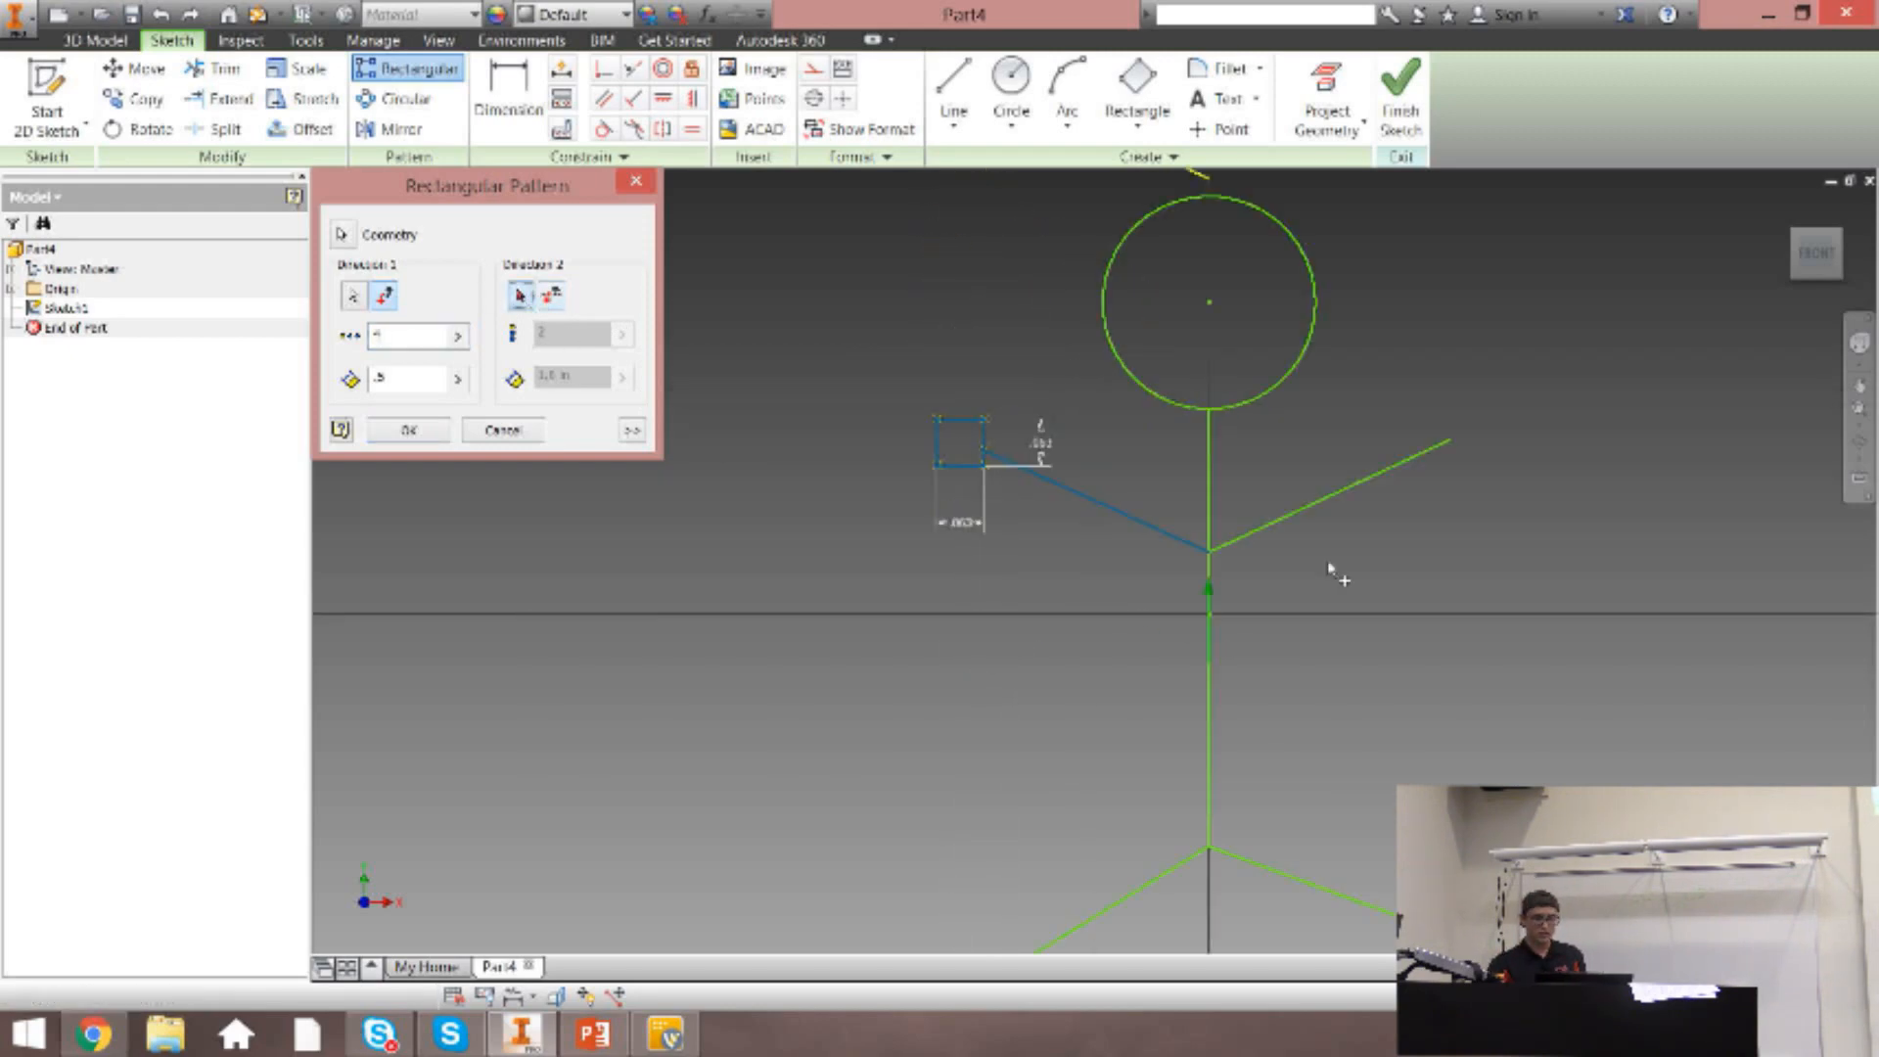
pyautogui.click(1331, 509)
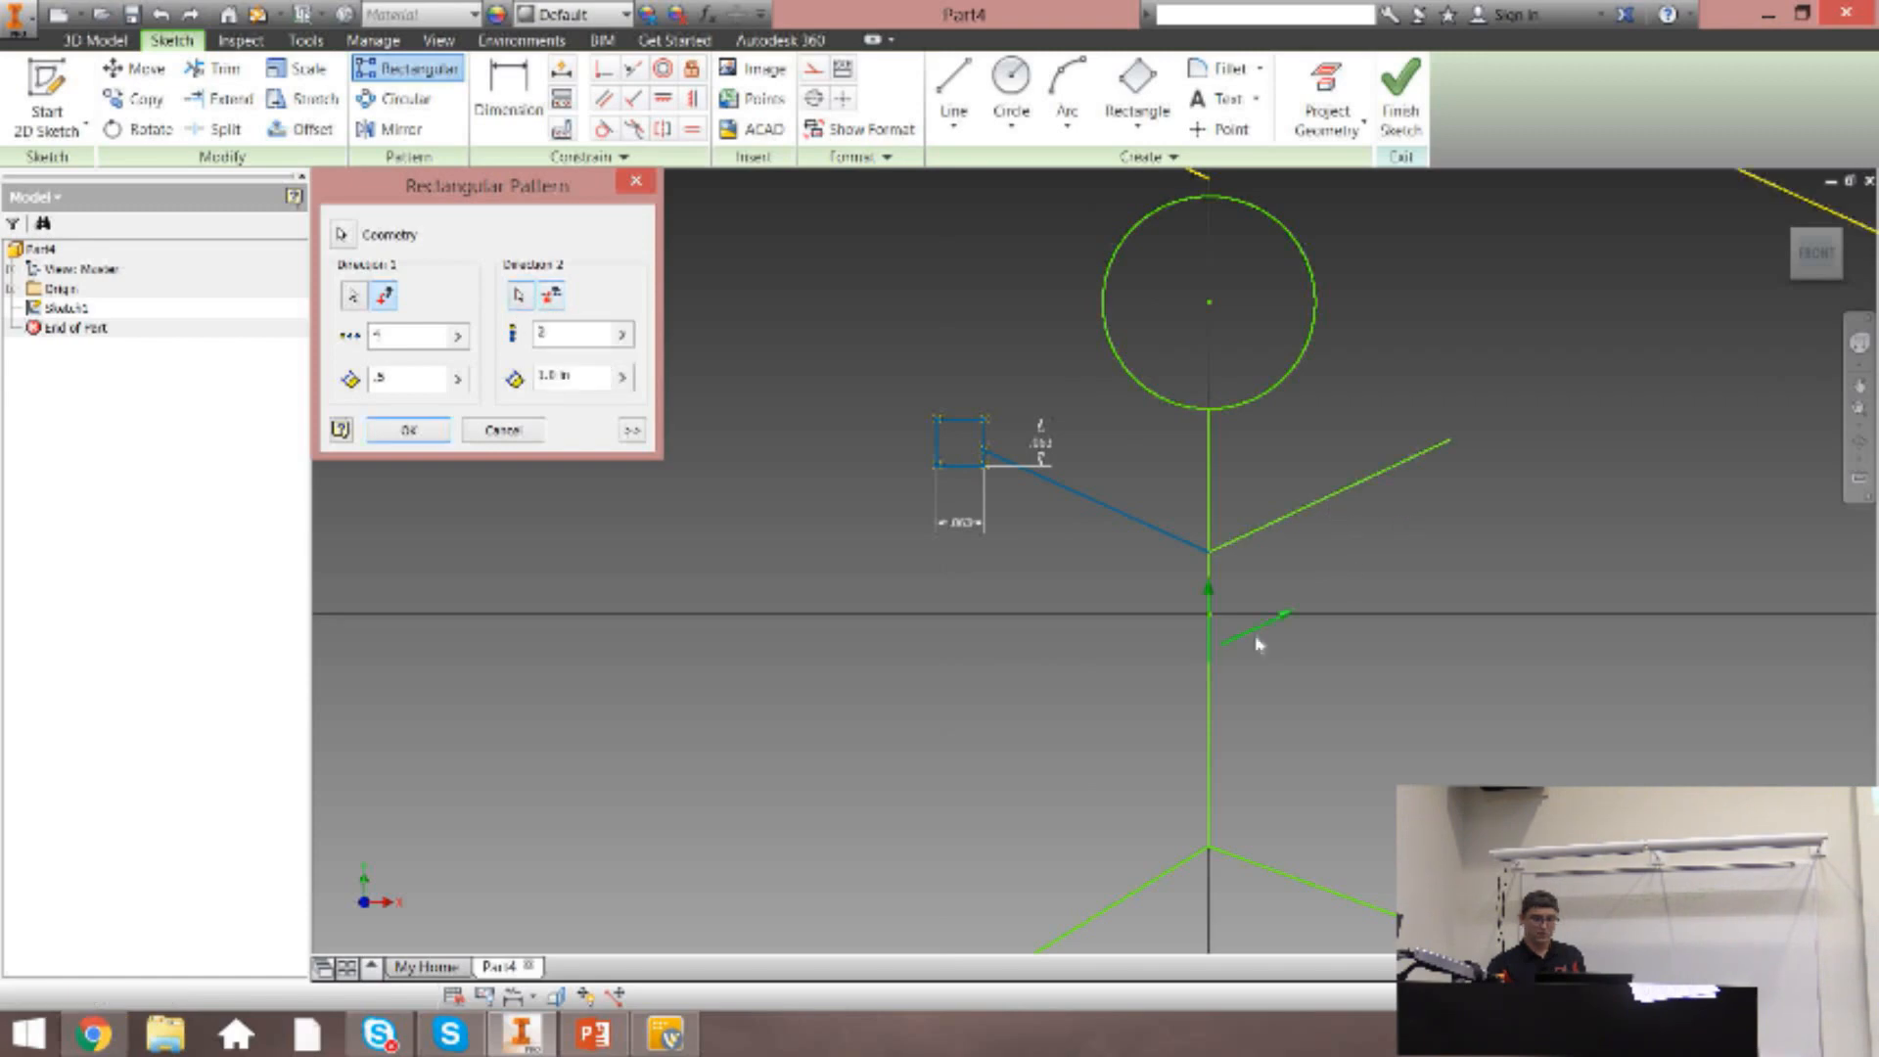
pyautogui.scroll(-4, 1262, 632)
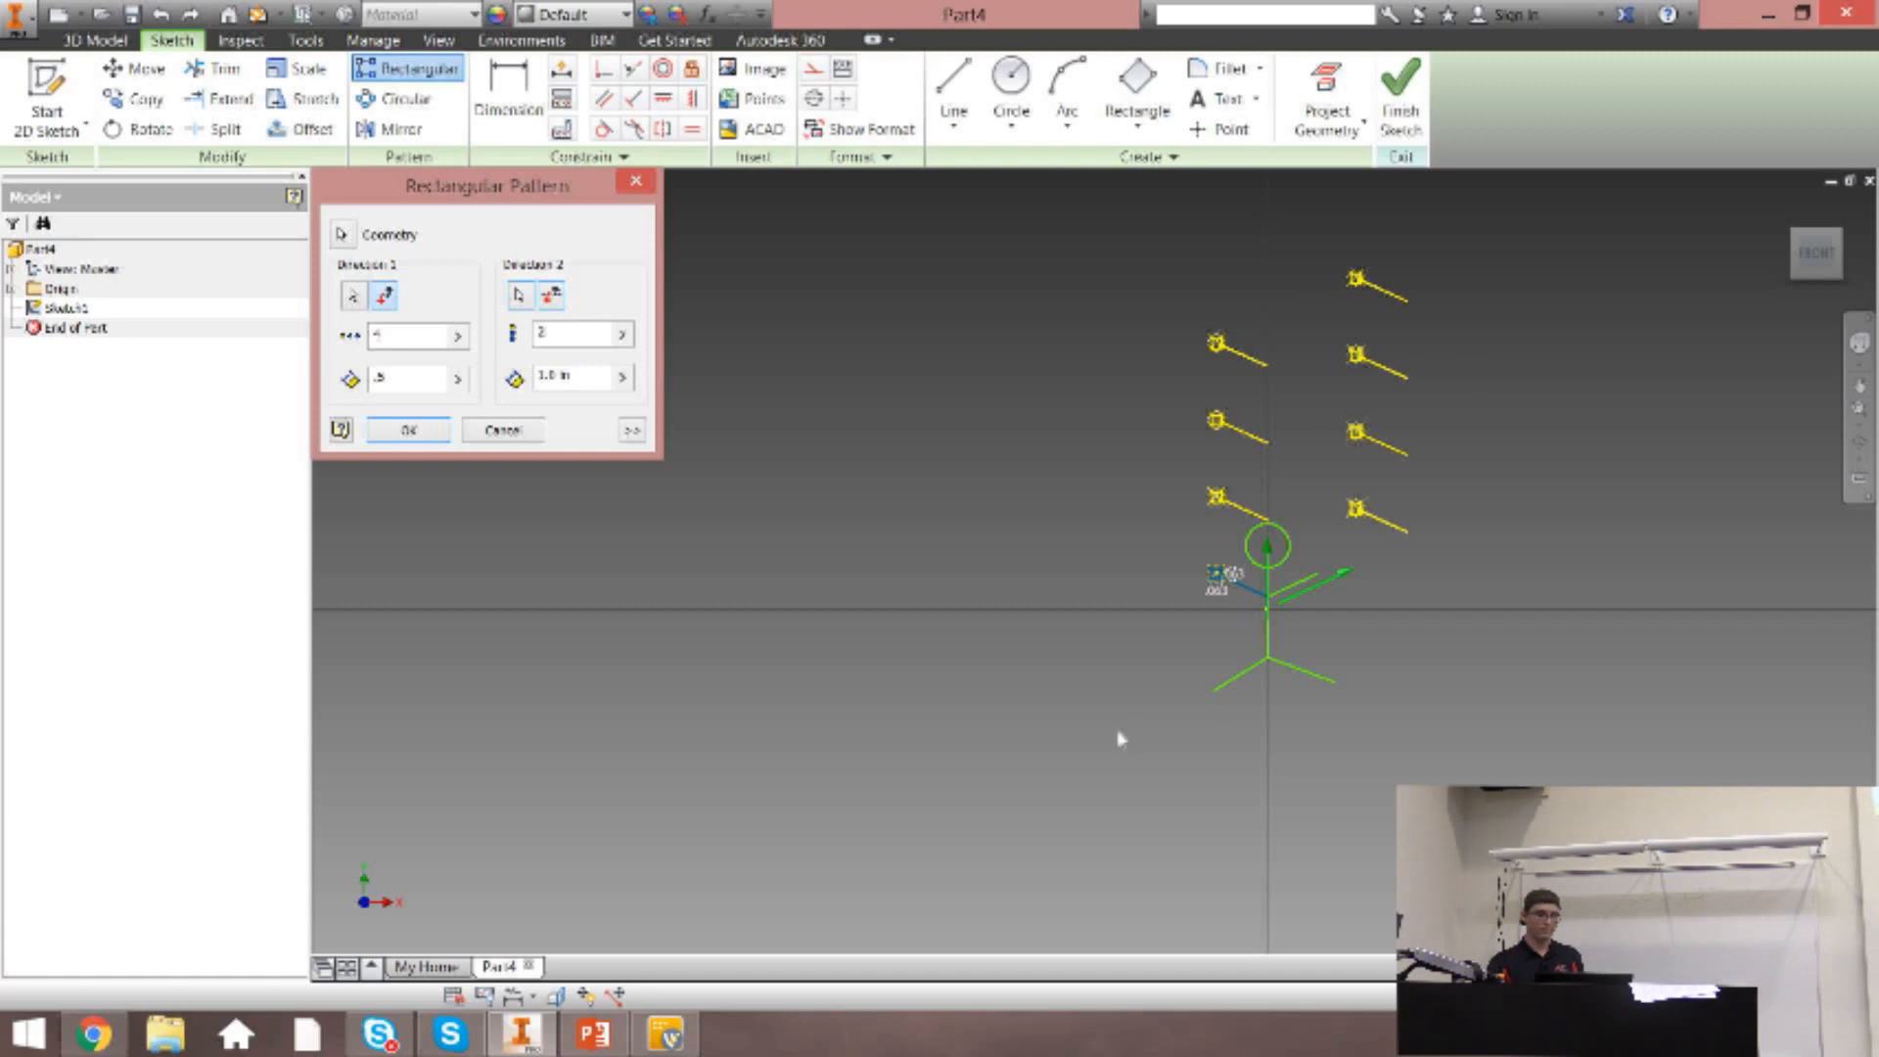
pyautogui.click(503, 430)
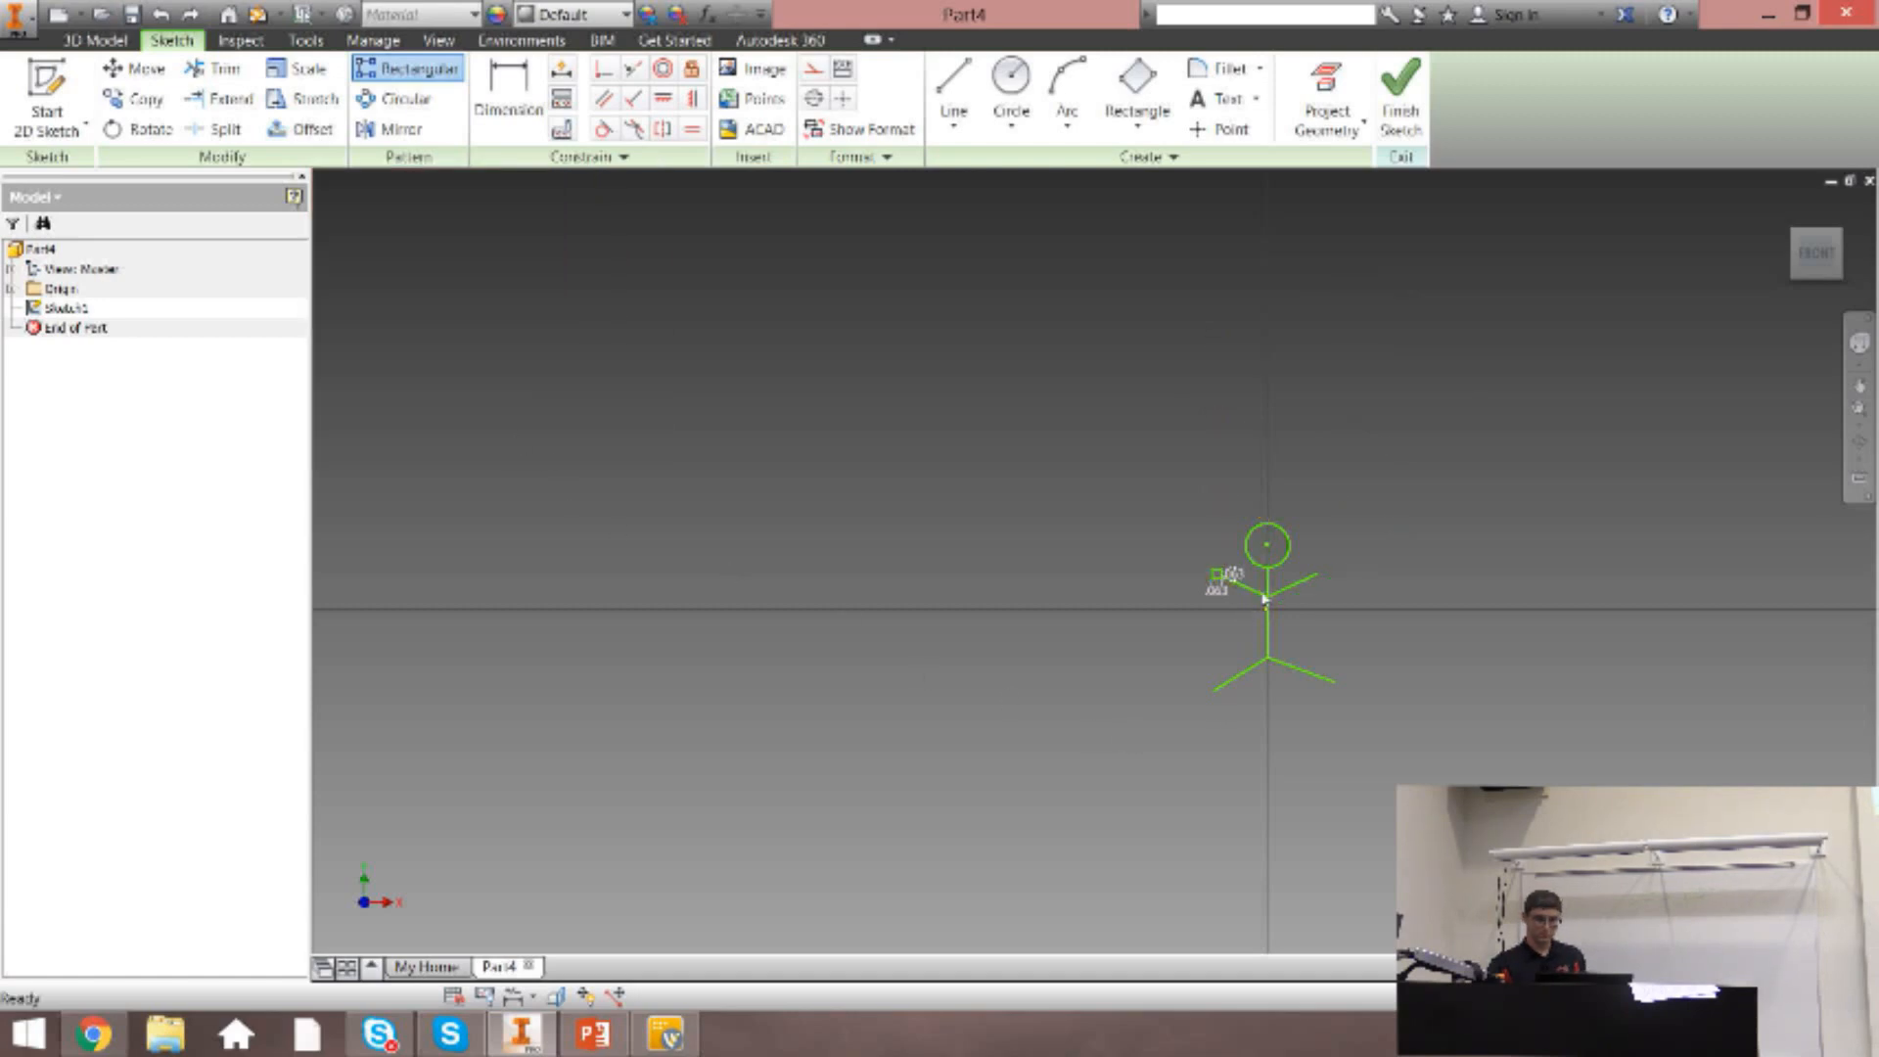
# Mirror the small square at the left hand across the vertical body line onto the right arm.
pyautogui.scroll(4, 1263, 611)
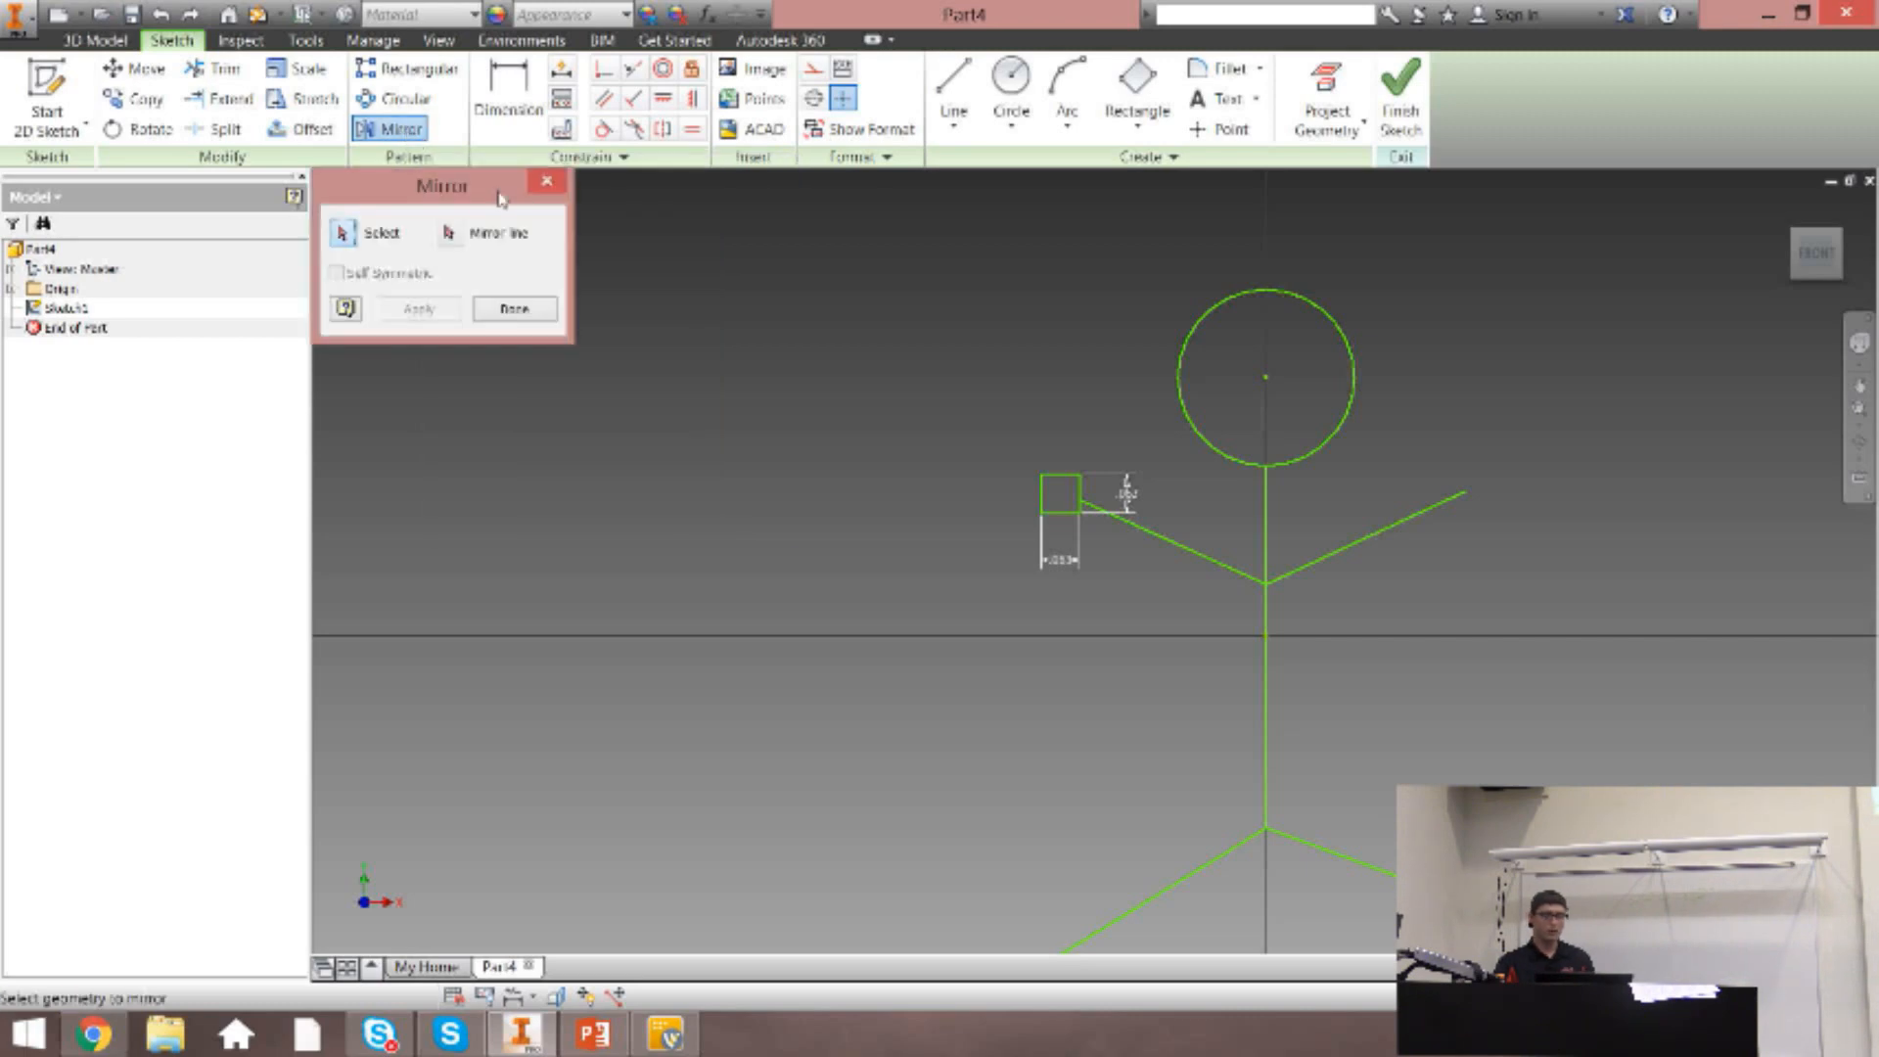
pyautogui.click(427, 145)
pyautogui.moveTo(993, 444); pyautogui.dragTo(1123, 558)
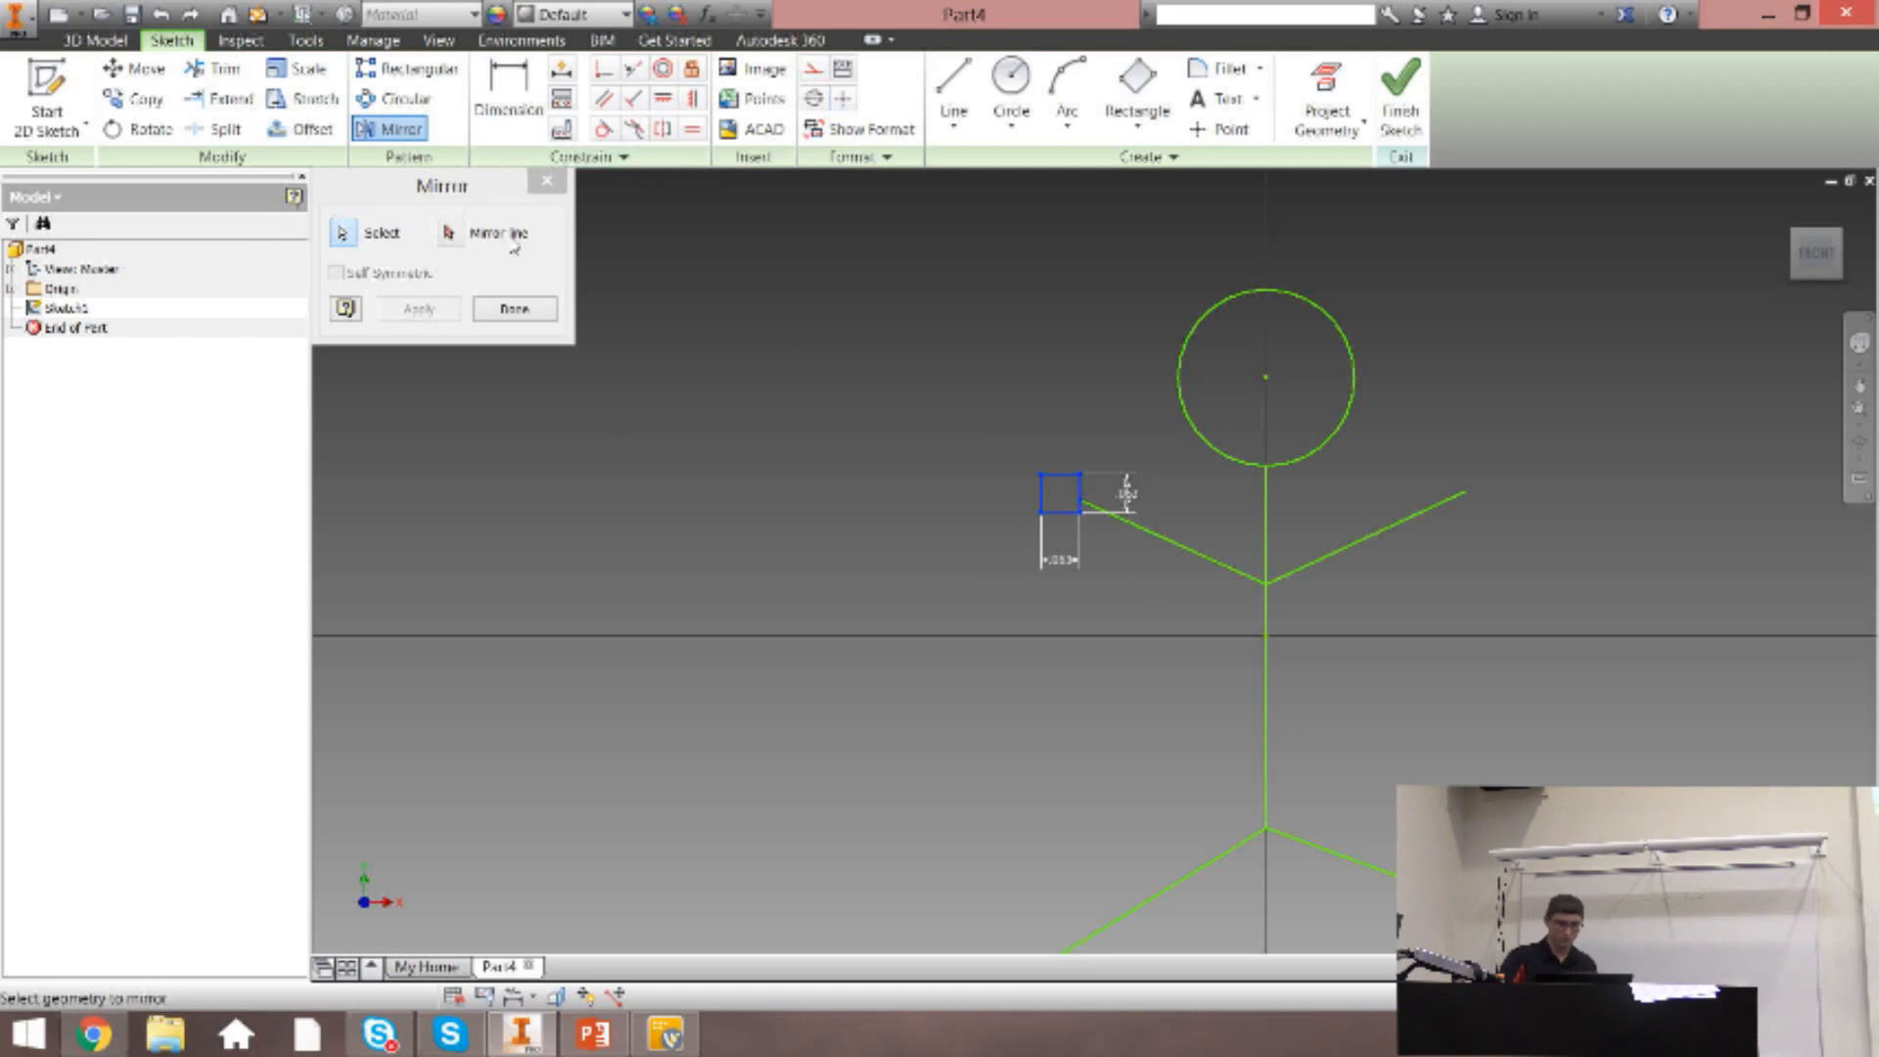
pyautogui.click(450, 233)
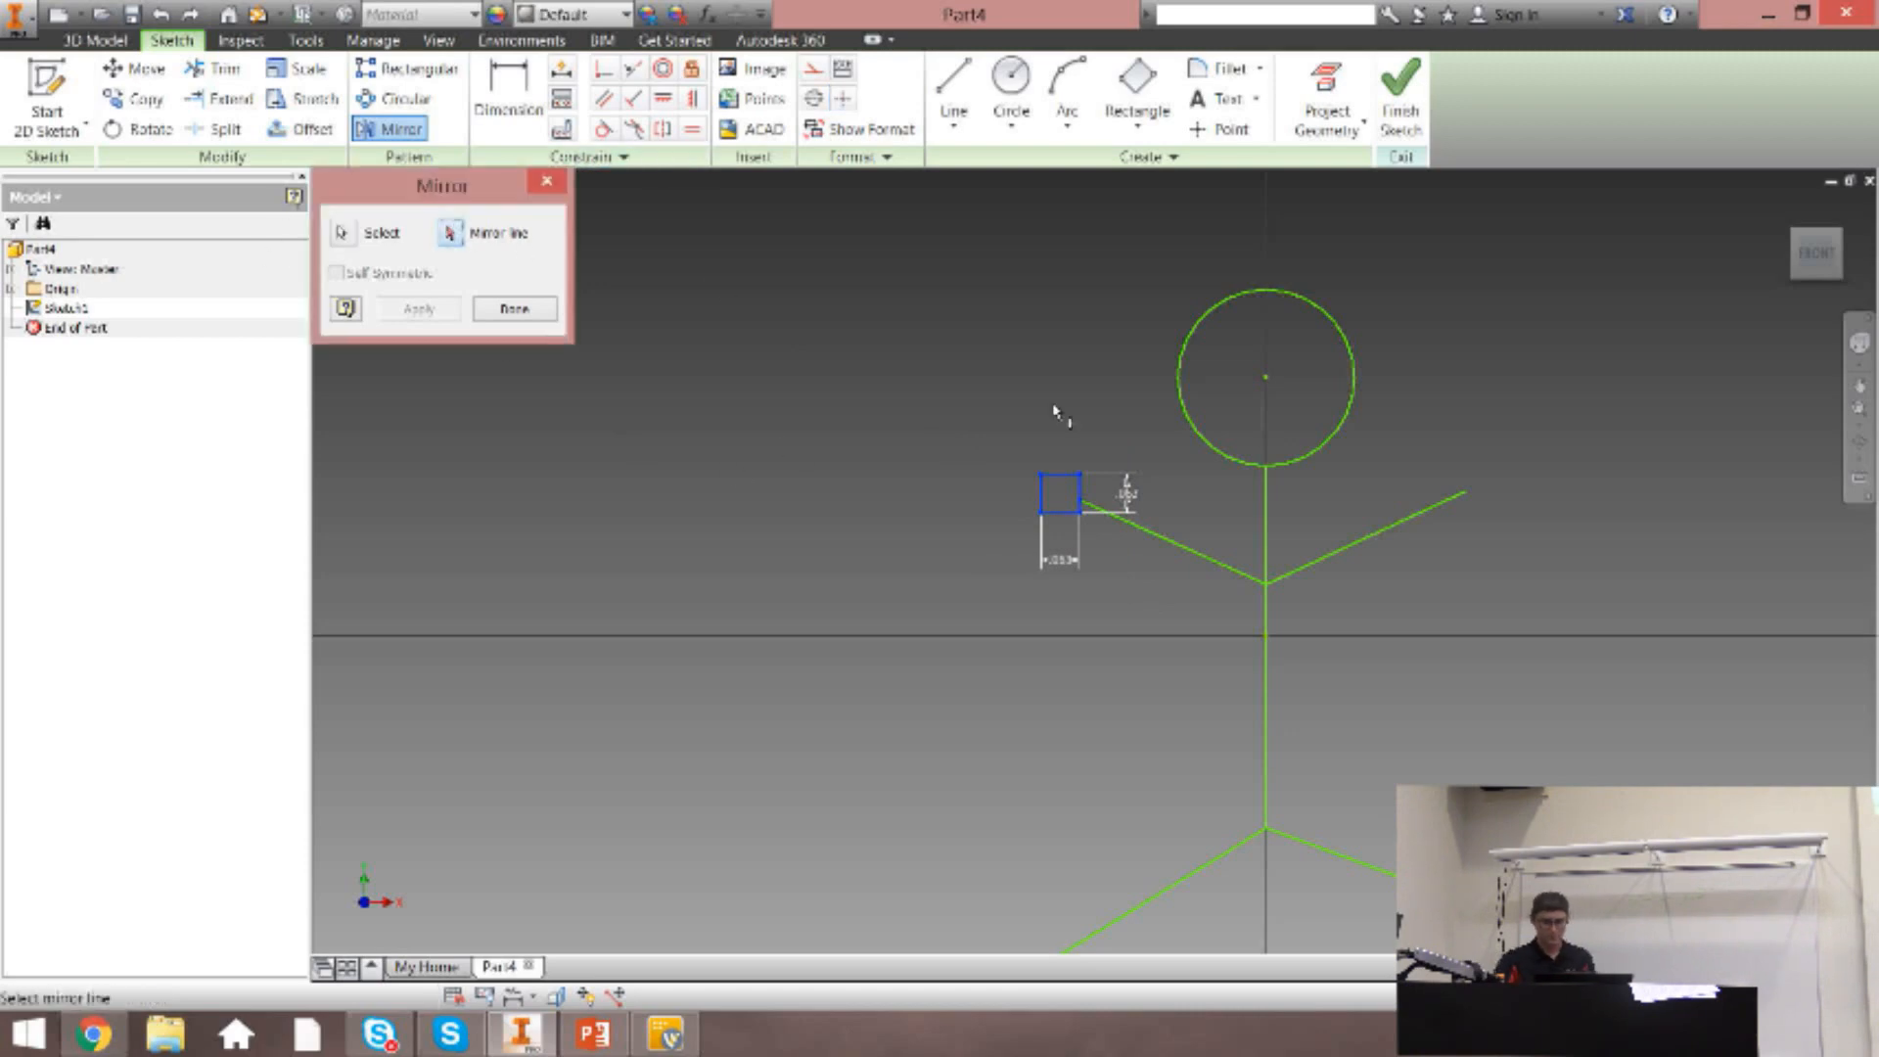
pyautogui.click(1267, 548)
pyautogui.click(419, 308)
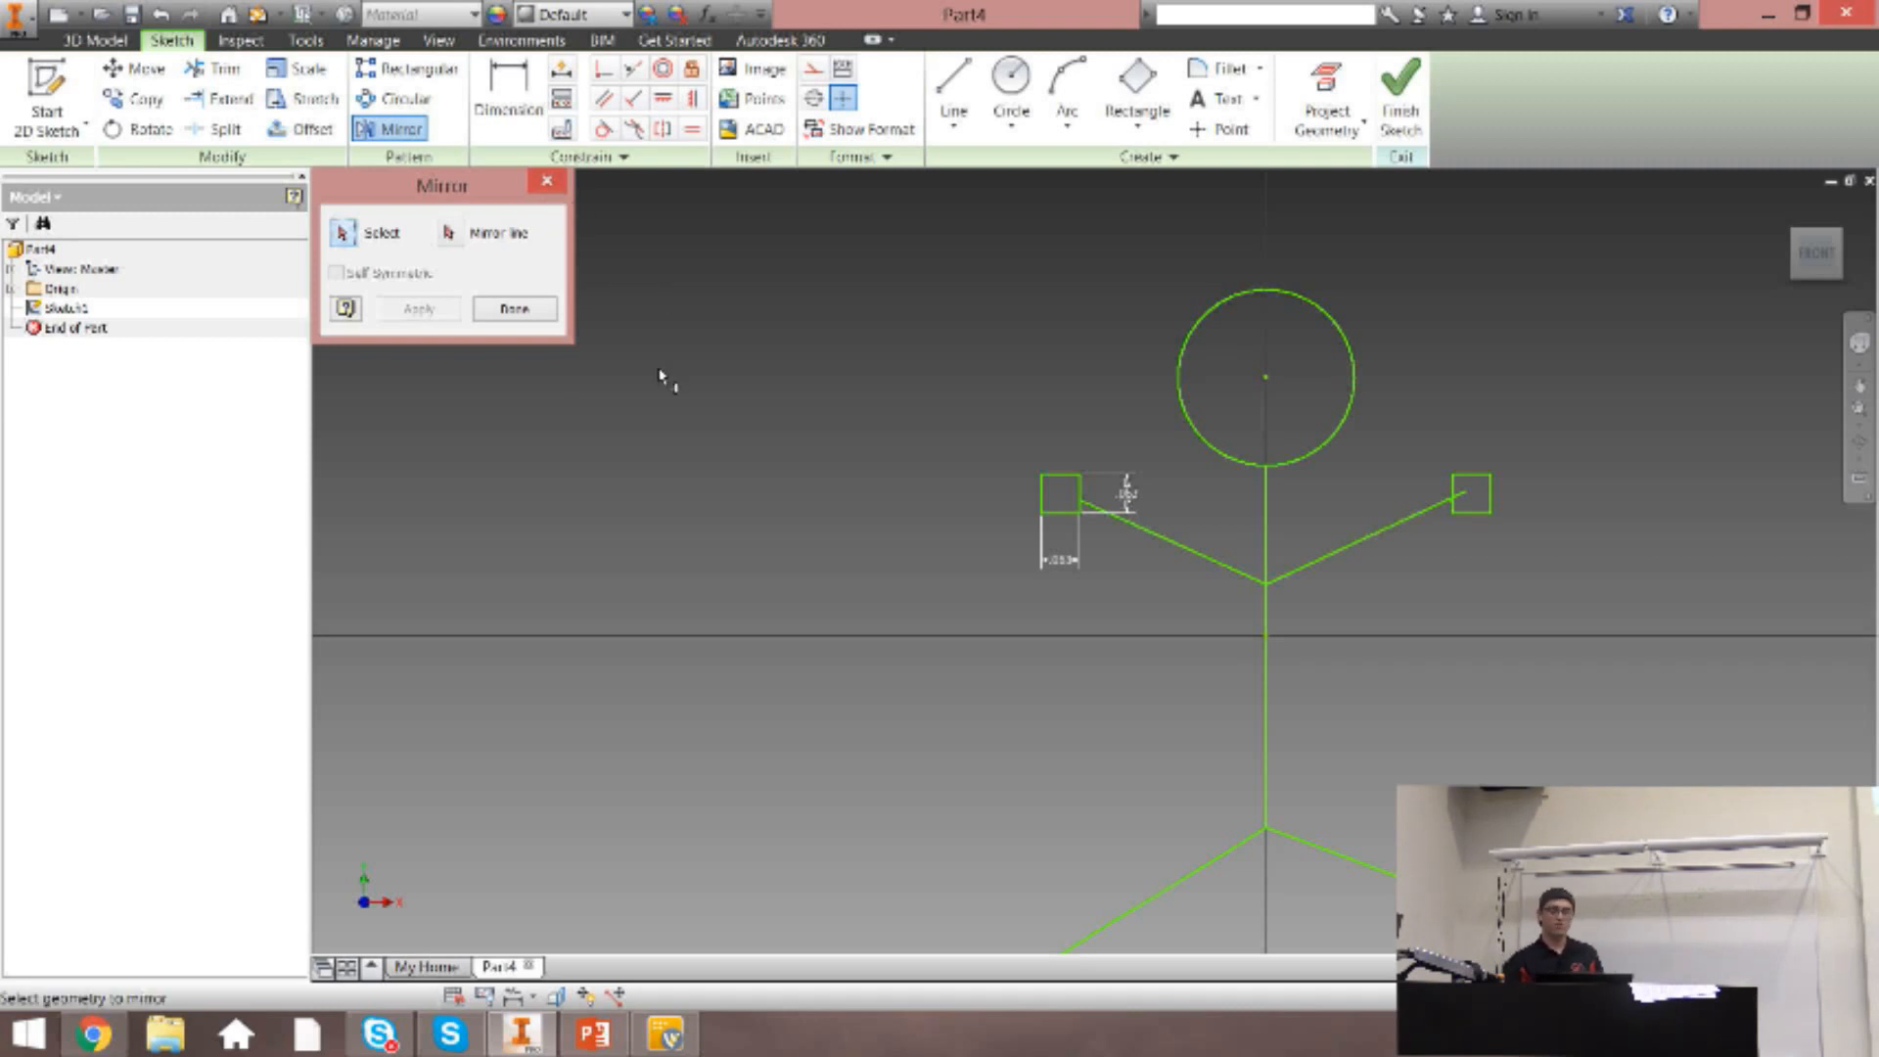
pyautogui.press('Escape')
# Pull the vertical body line away from the origin, and constrain it coincident with the origin point.
pyautogui.moveTo(1266, 621); pyautogui.dragTo(1356, 637)
pyautogui.click(1142, 629)
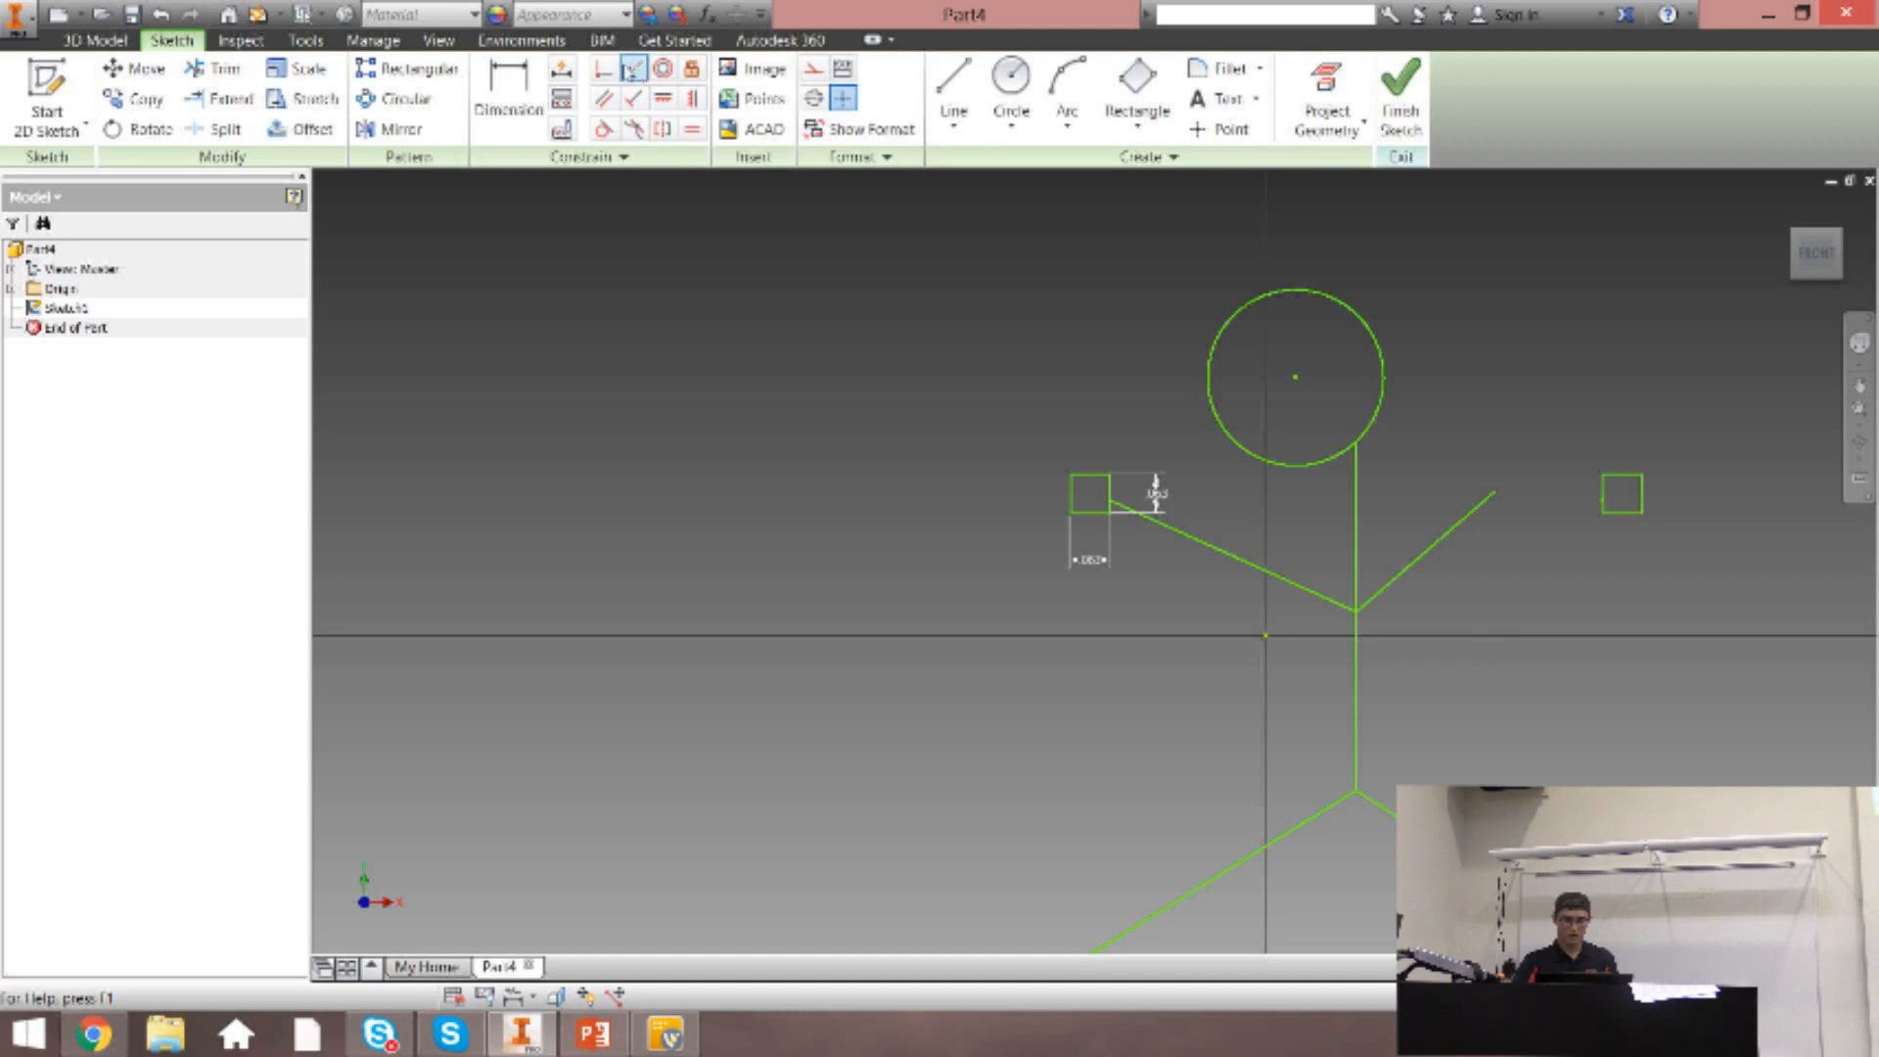
pyautogui.click(604, 68)
pyautogui.click(1354, 656)
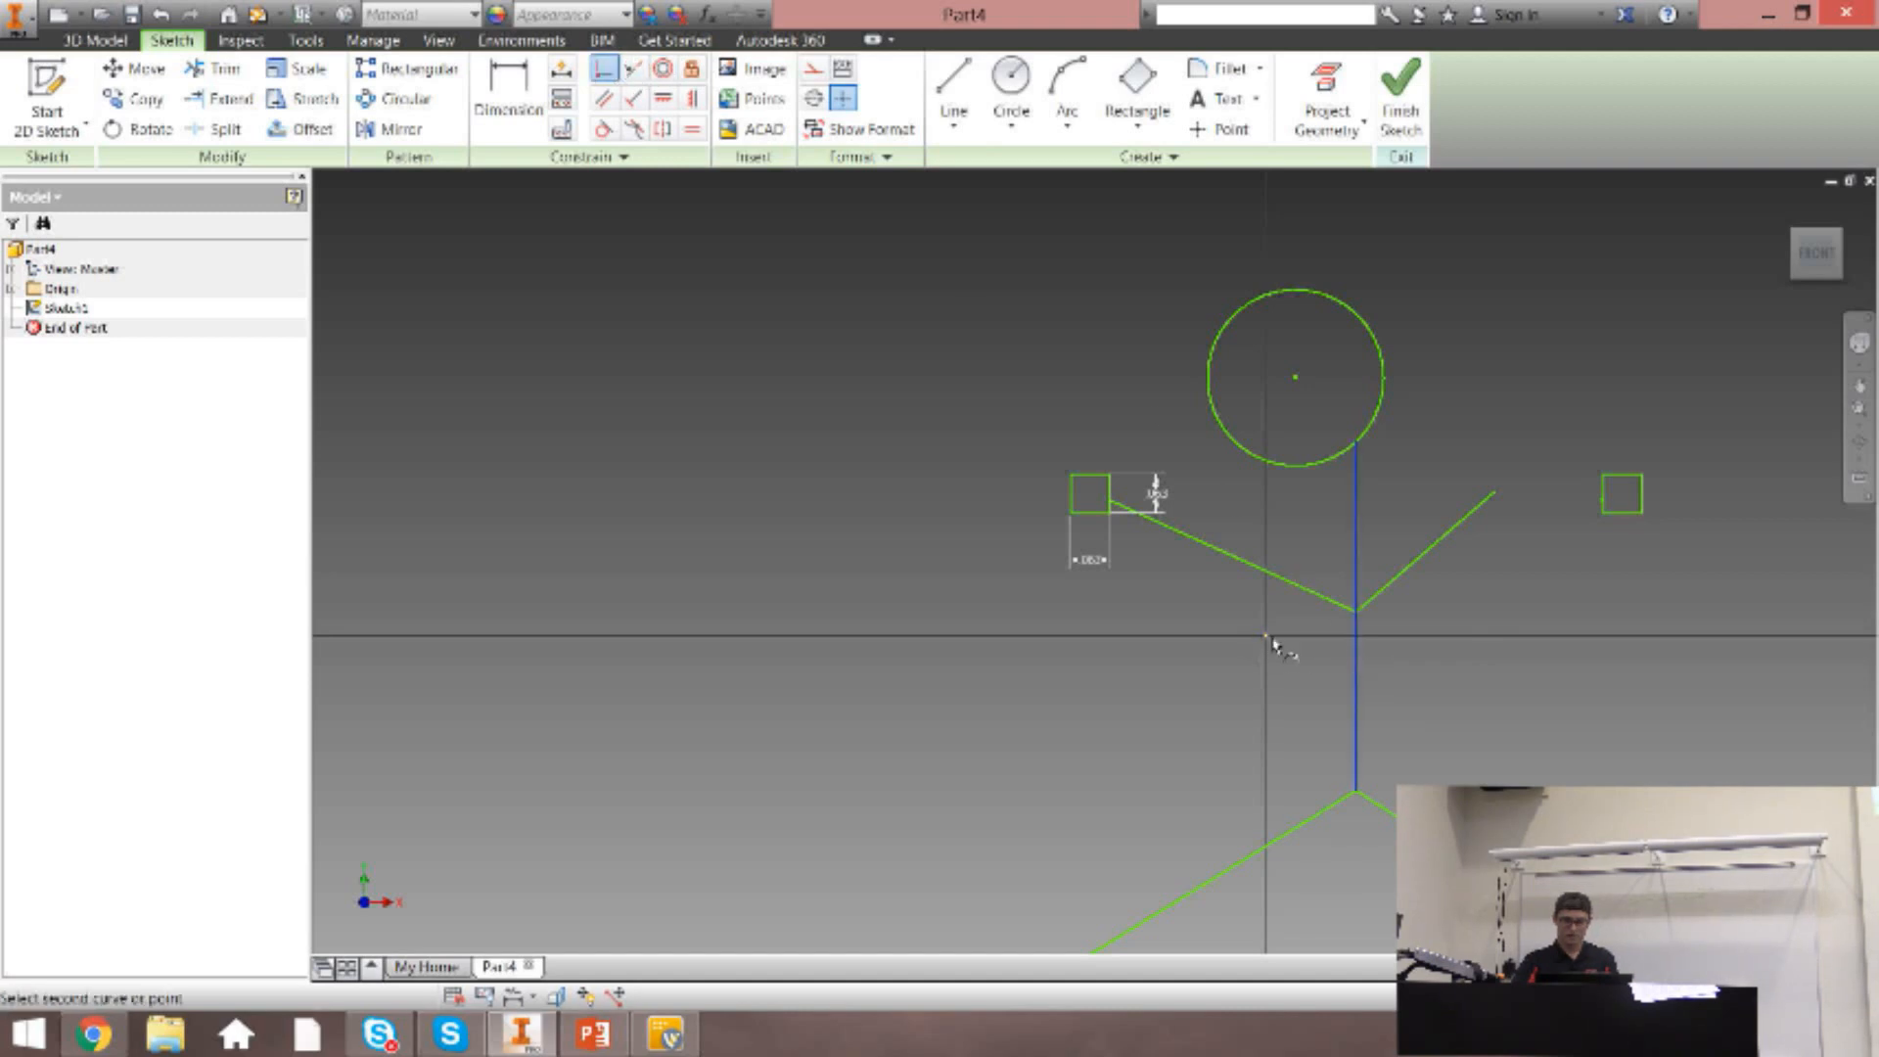
pyautogui.click(1266, 637)
pyautogui.hotkey('ctrl', 'z')
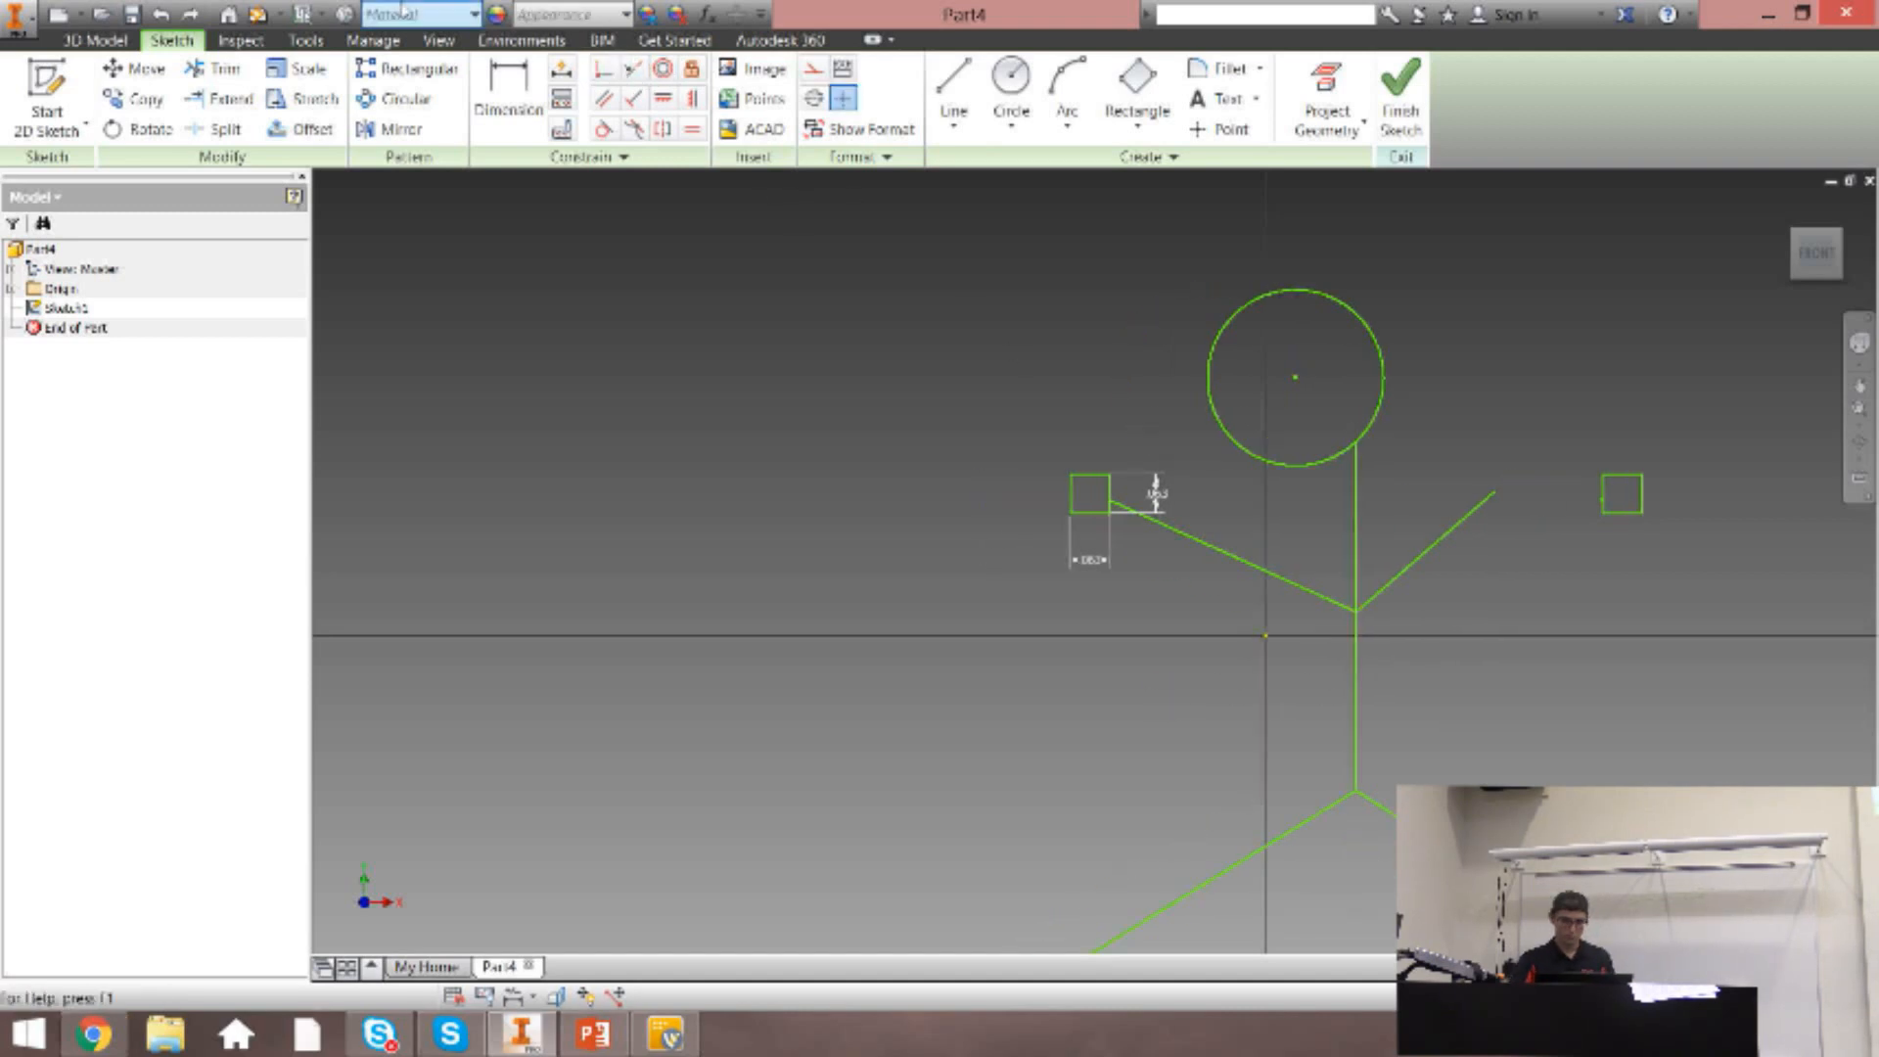
pyautogui.click(191, 15)
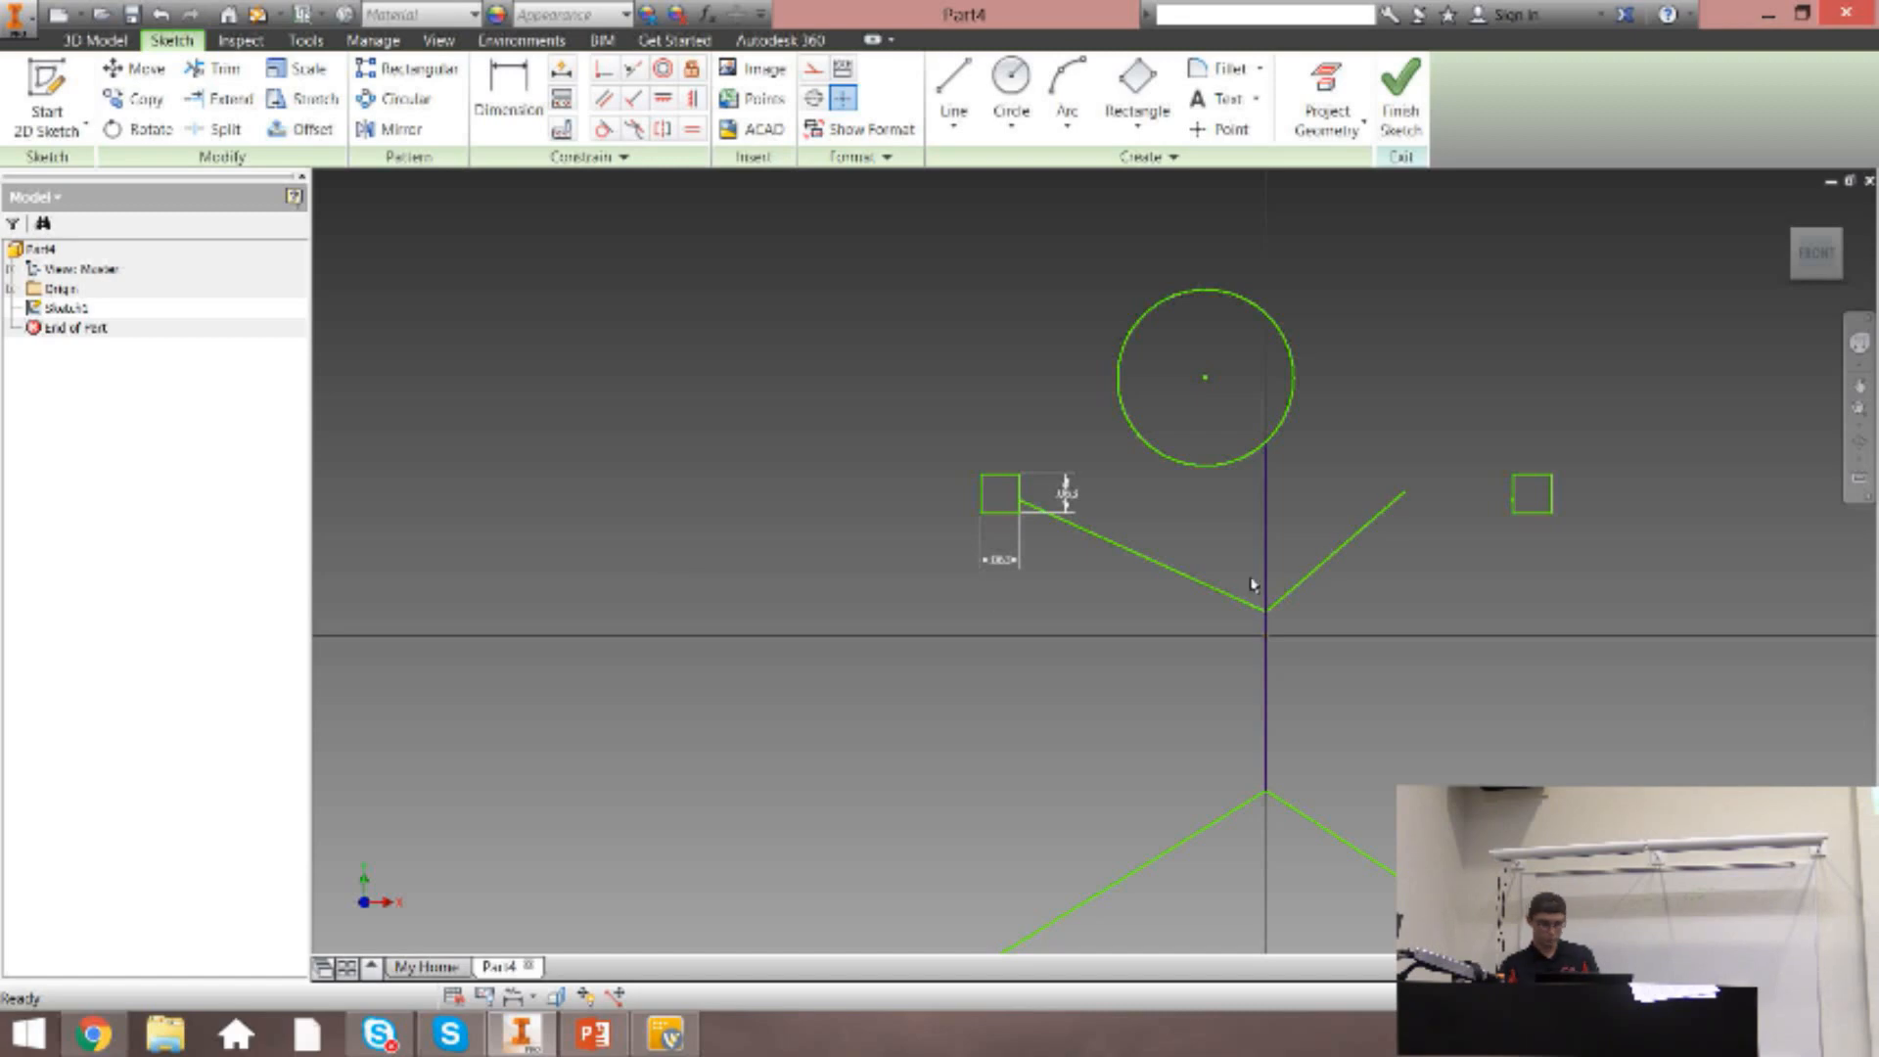
# Close Part4 without saving its changes, and create a new part from the Standard.ipt template.
pyautogui.click(529, 967)
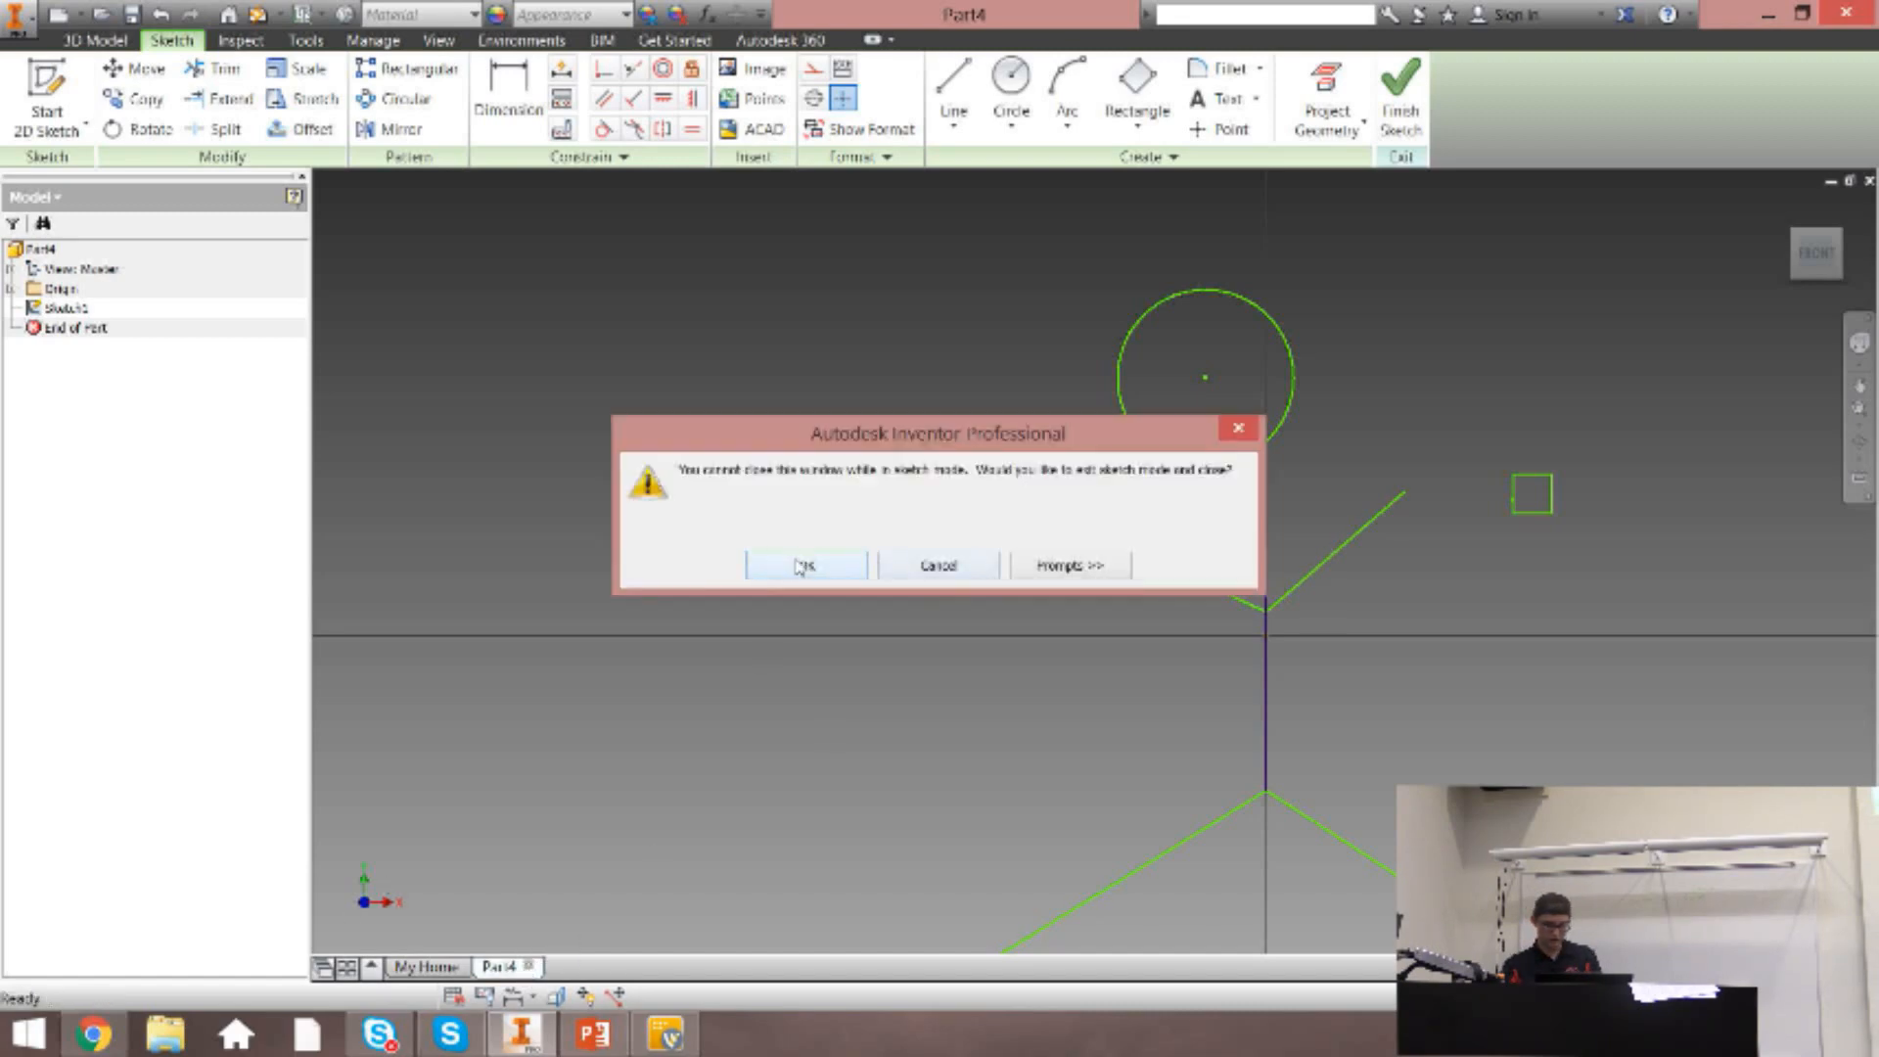
pyautogui.click(800, 568)
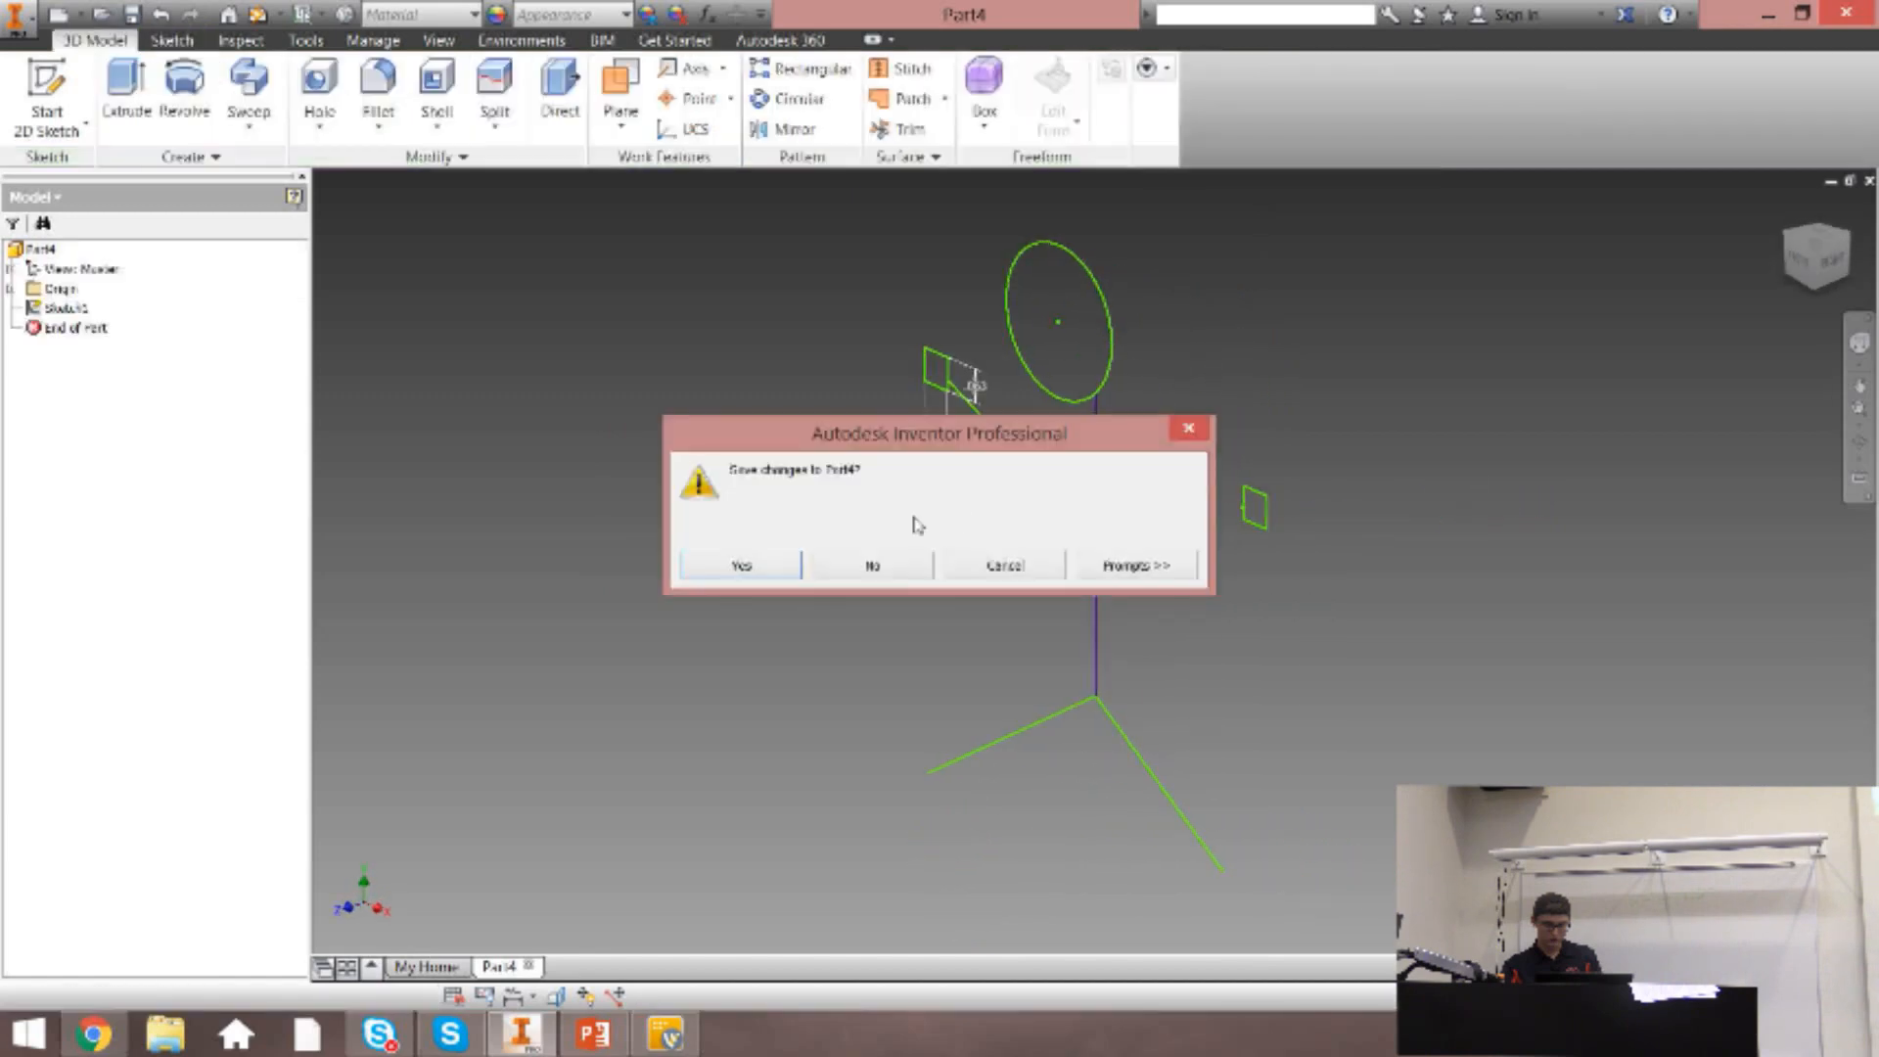
pyautogui.click(866, 567)
pyautogui.click(24, 88)
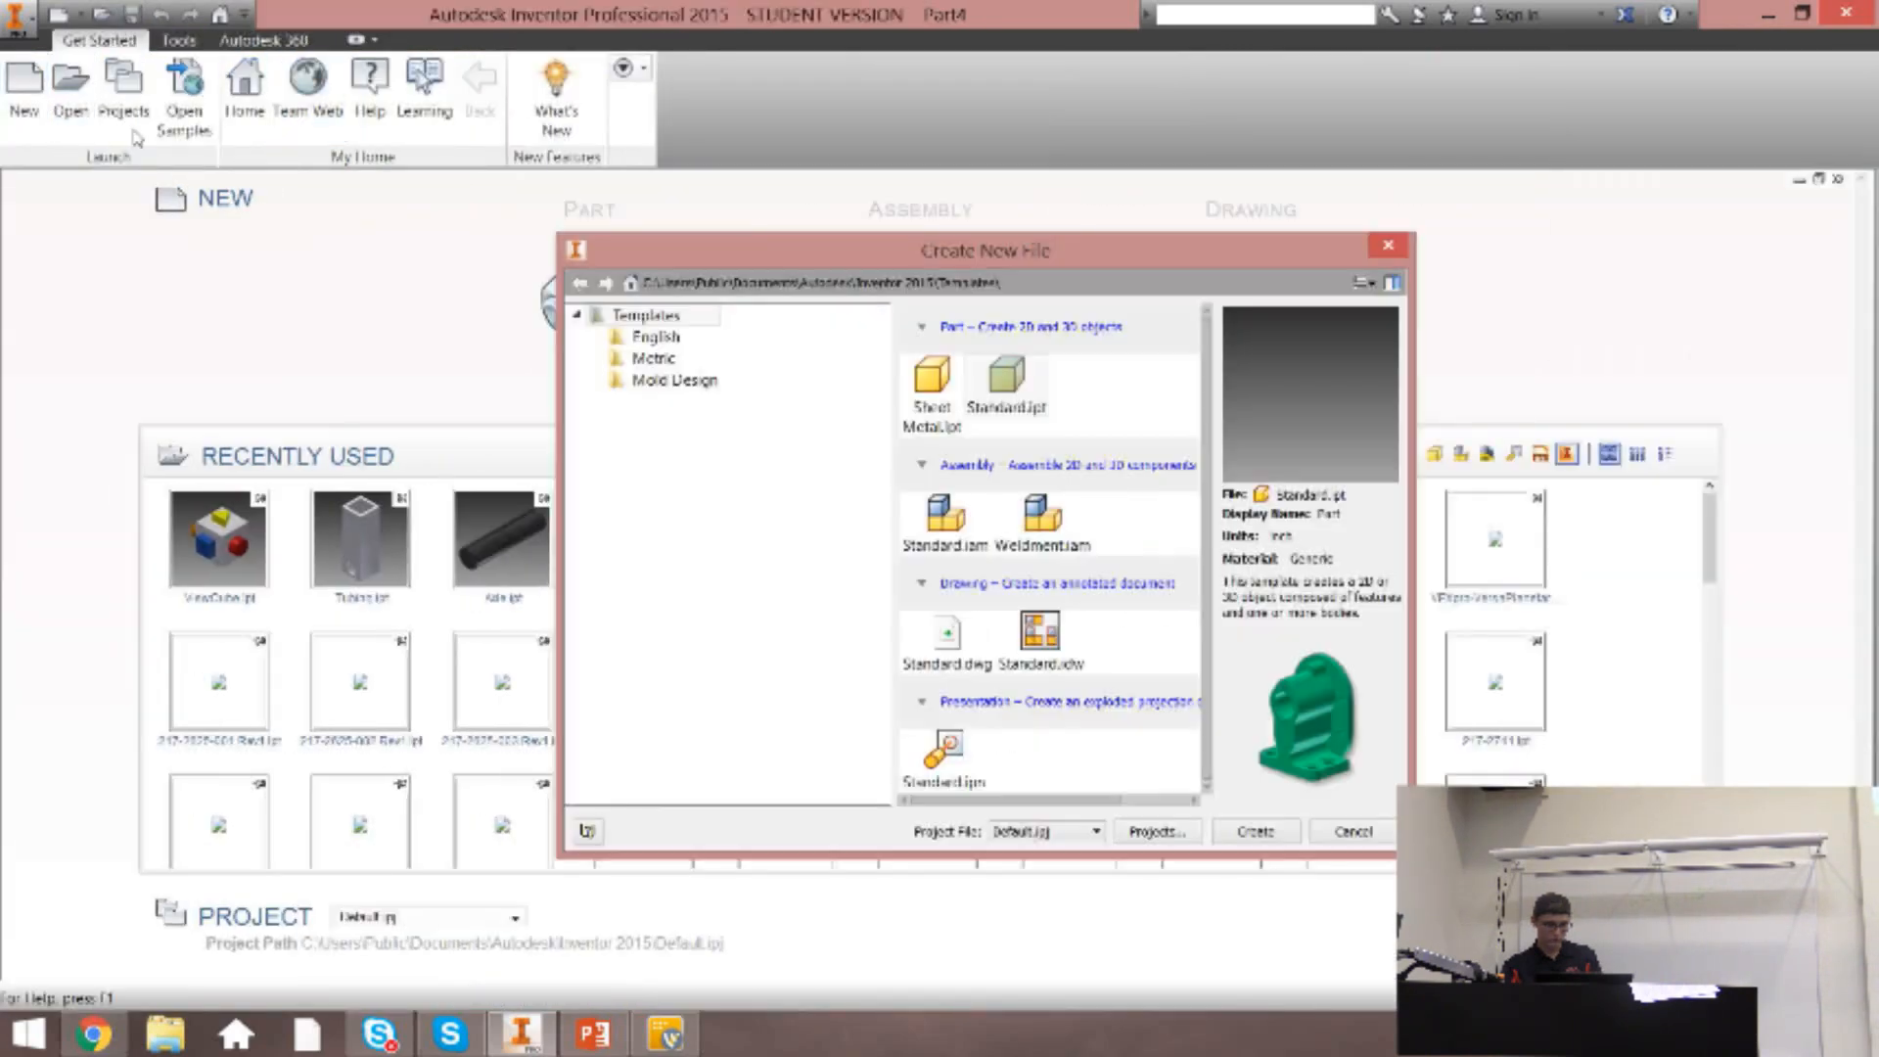
pyautogui.doubleClick(1006, 387)
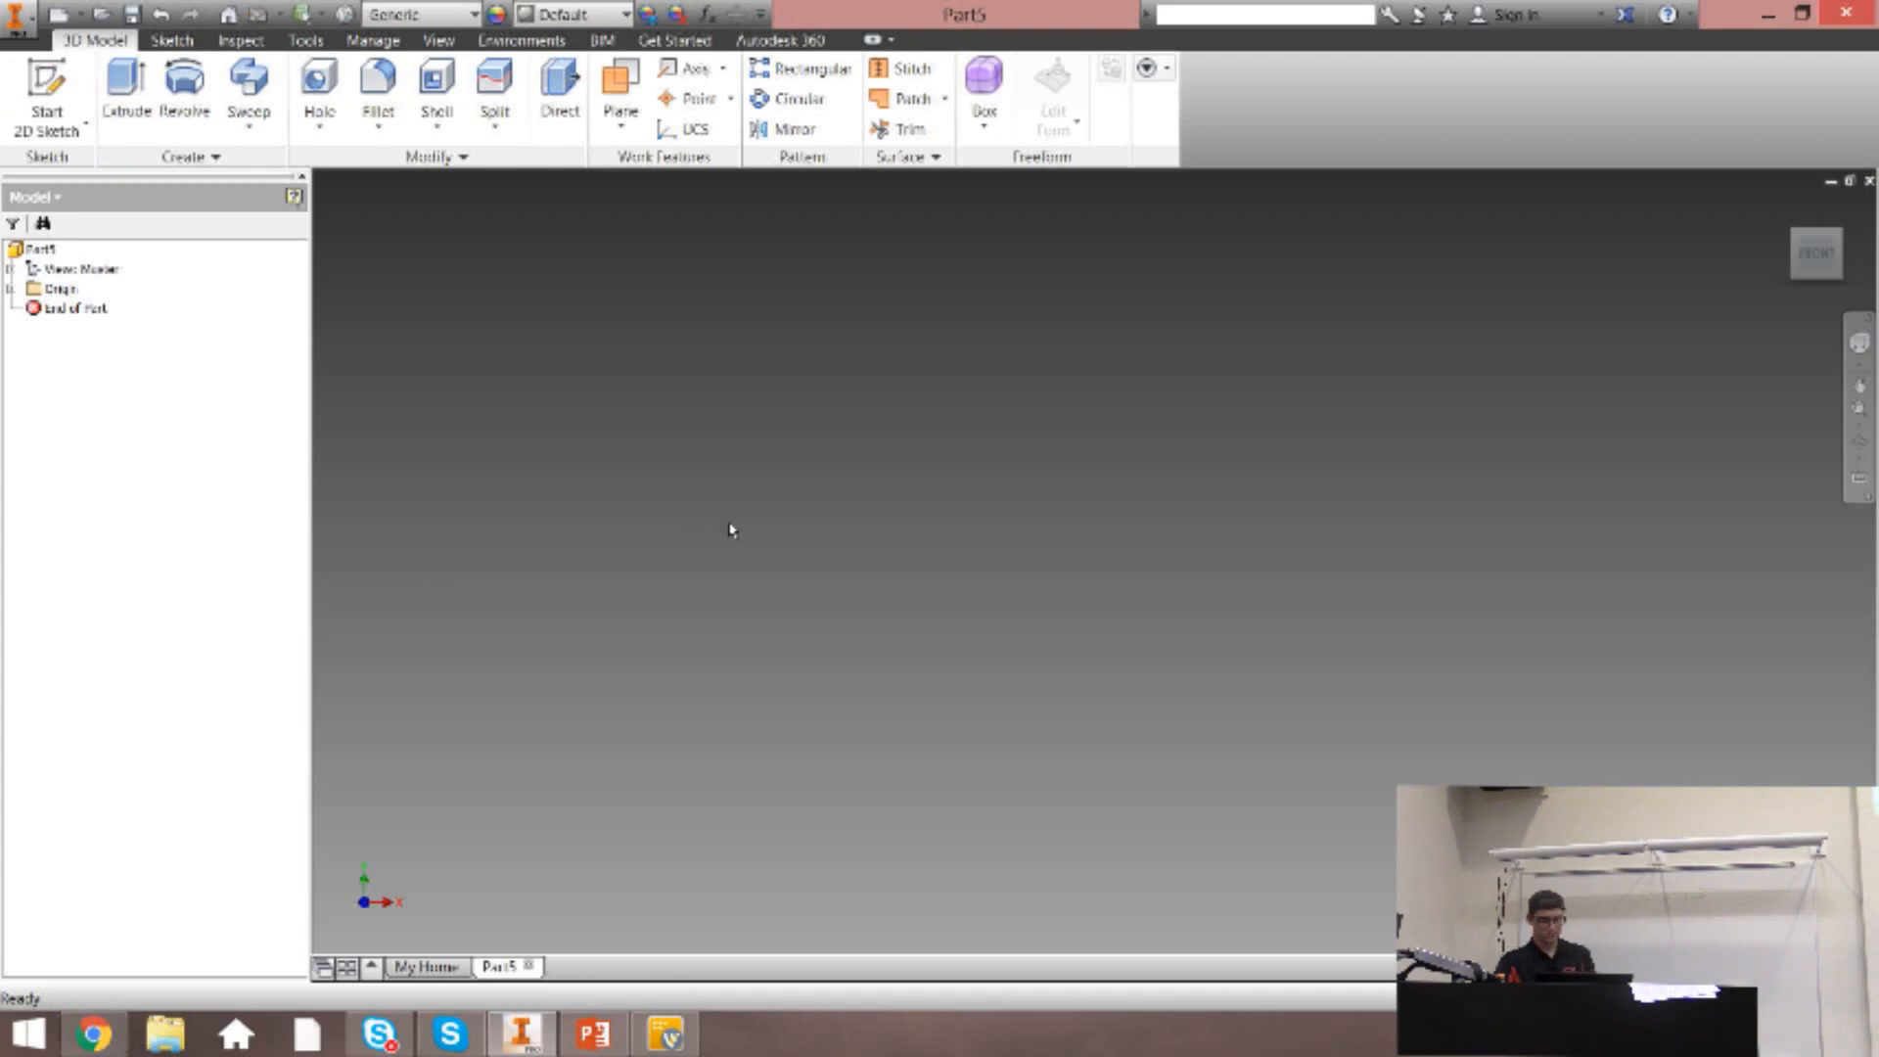
# Start a 2D sketch on the horizontal XZ plane, and turn the top view so that X points right.
pyautogui.press('s')
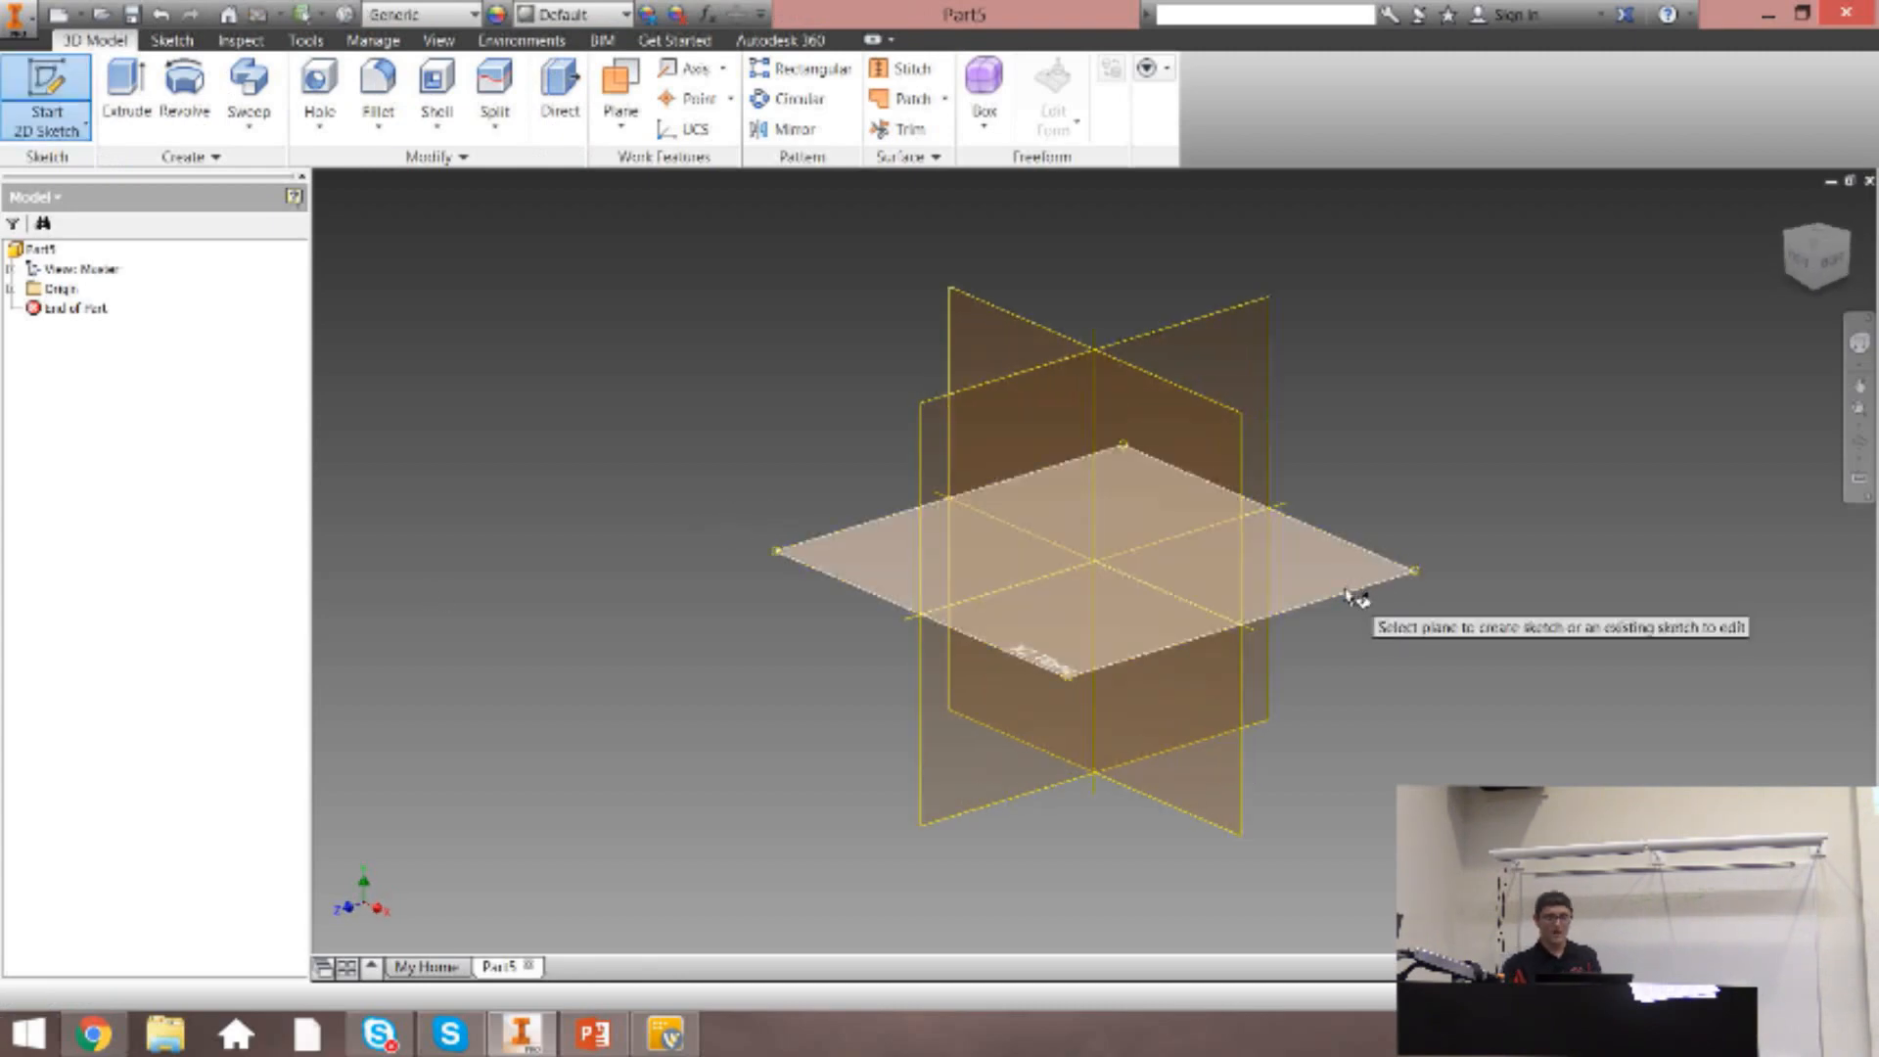
pyautogui.click(1345, 596)
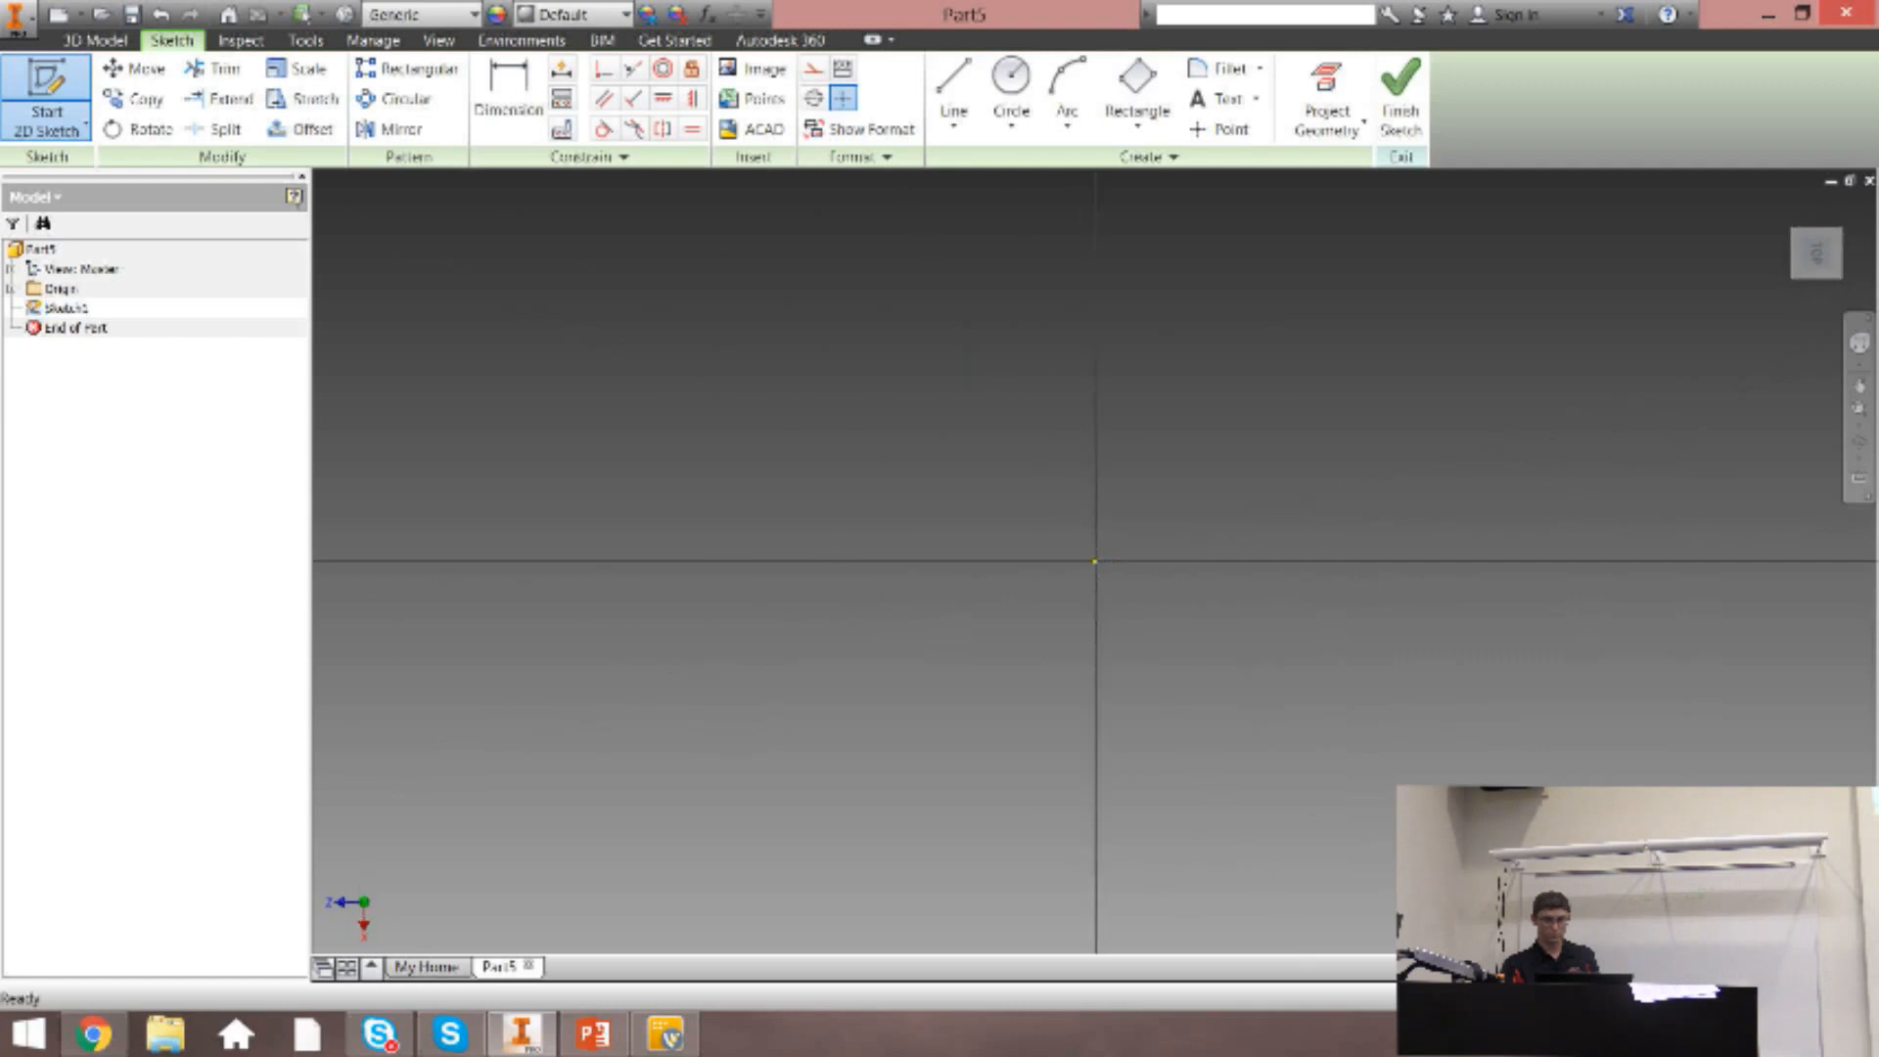
pyautogui.click(1804, 255)
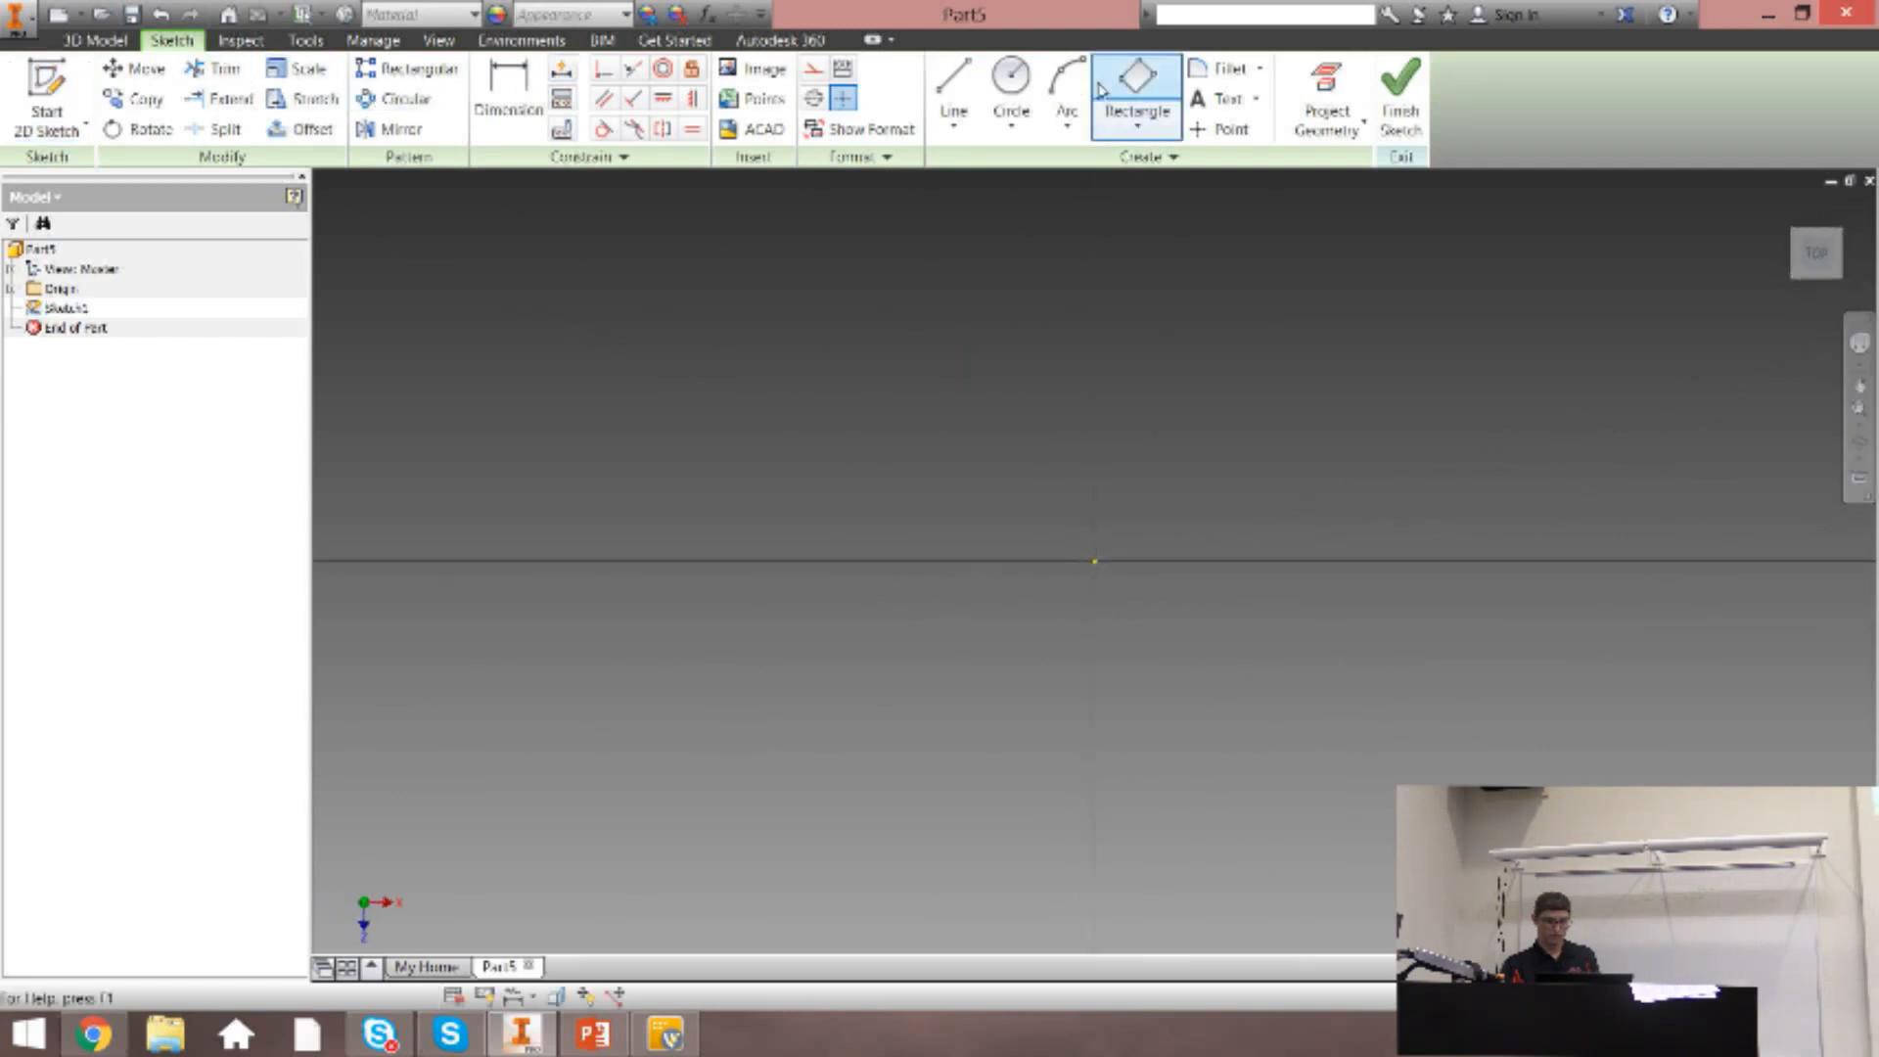
# Relocate the Create tool group ahead of Modify, and sketch an 8 in diameter circle centered on the origin, finishing the sketch.
pyautogui.moveTo(1150, 156)
pyautogui.mouseDown()
pyautogui.moveTo(563, 156)
pyautogui.moveTo(186, 118)
pyautogui.mouseUp()
pyautogui.click(186, 117)
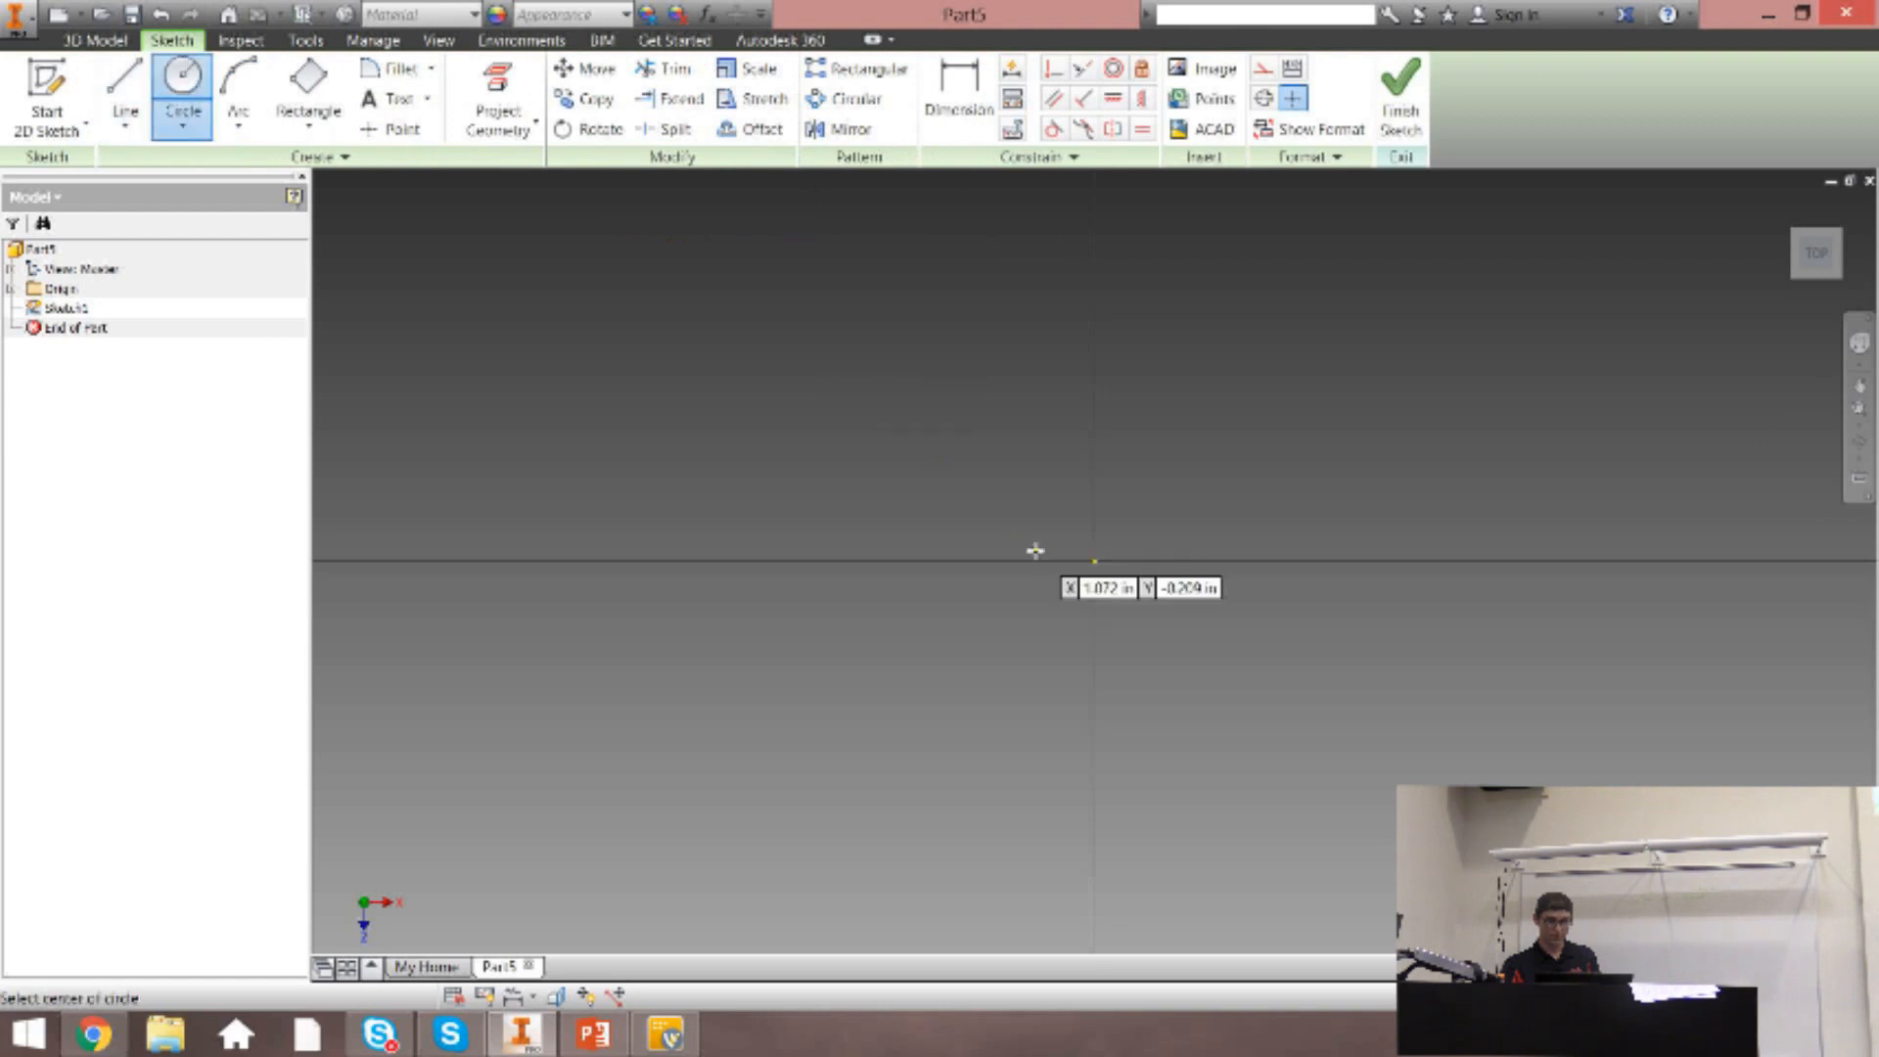
pyautogui.click(1095, 561)
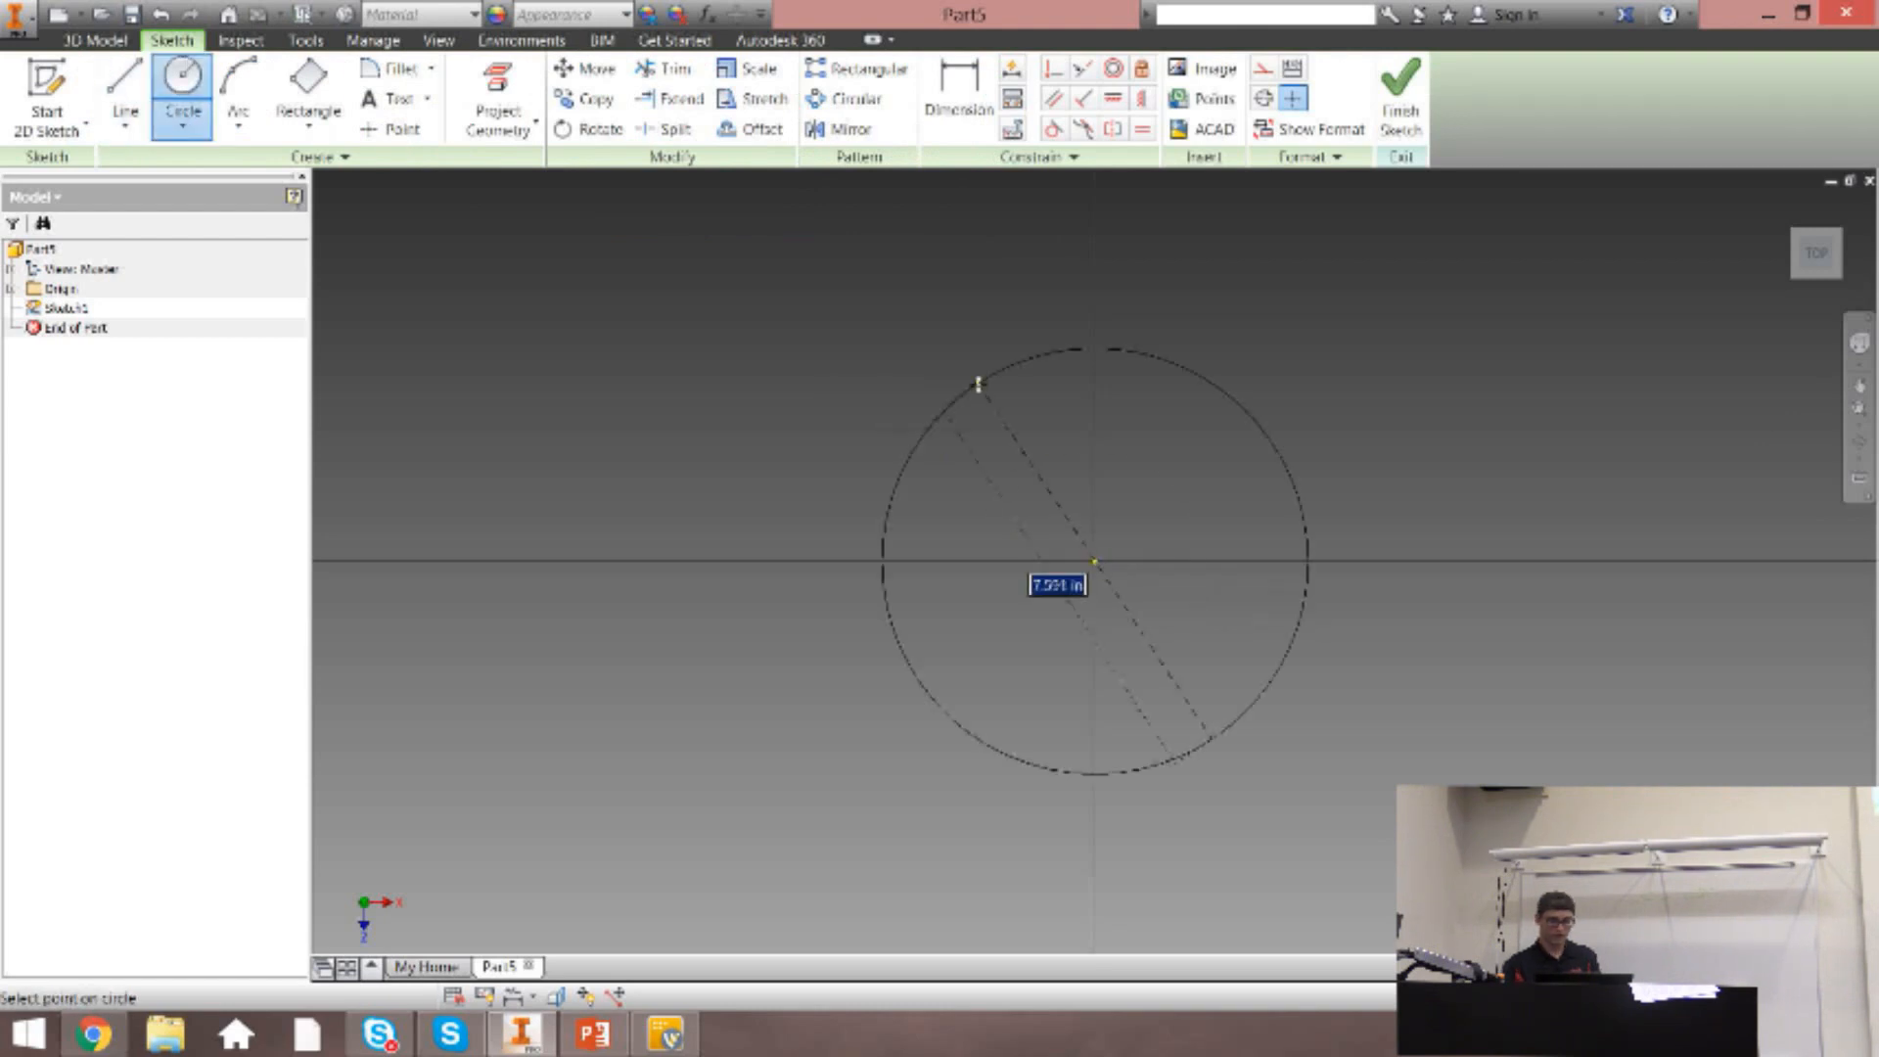
pyautogui.write('8')
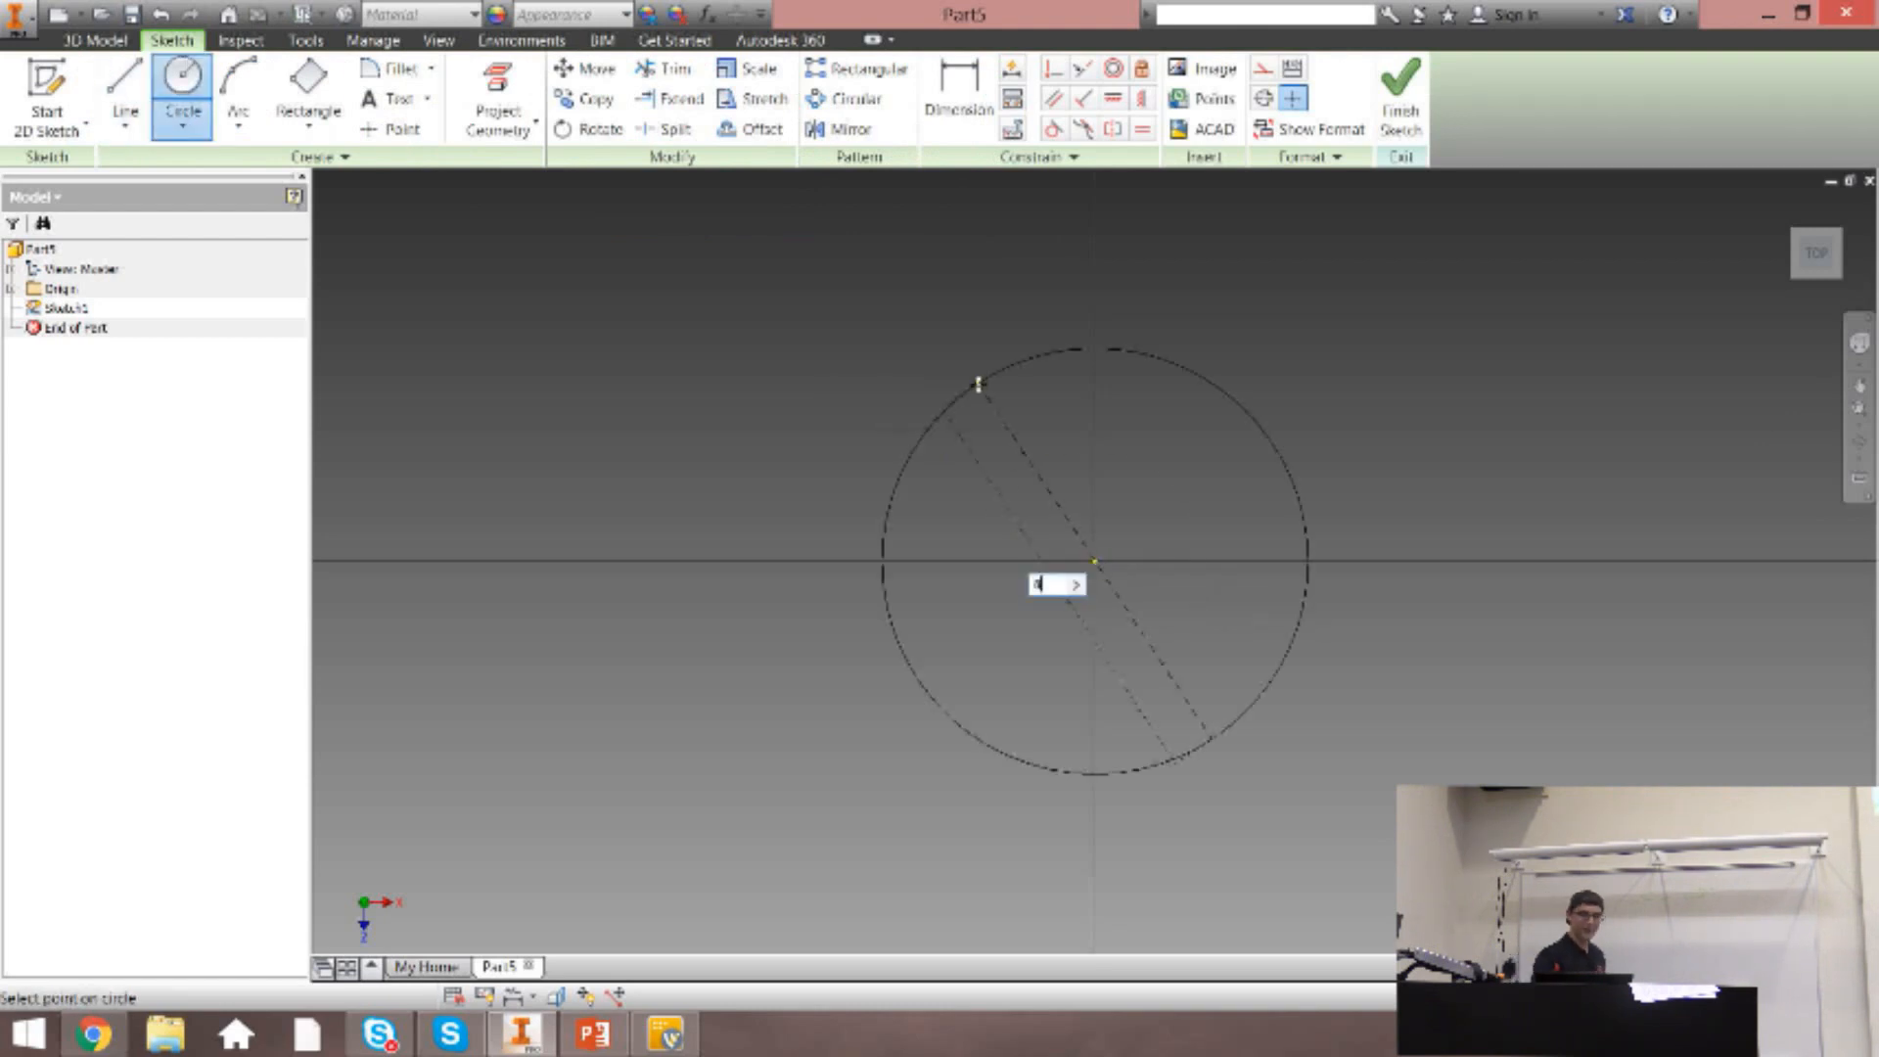
pyautogui.press('Return')
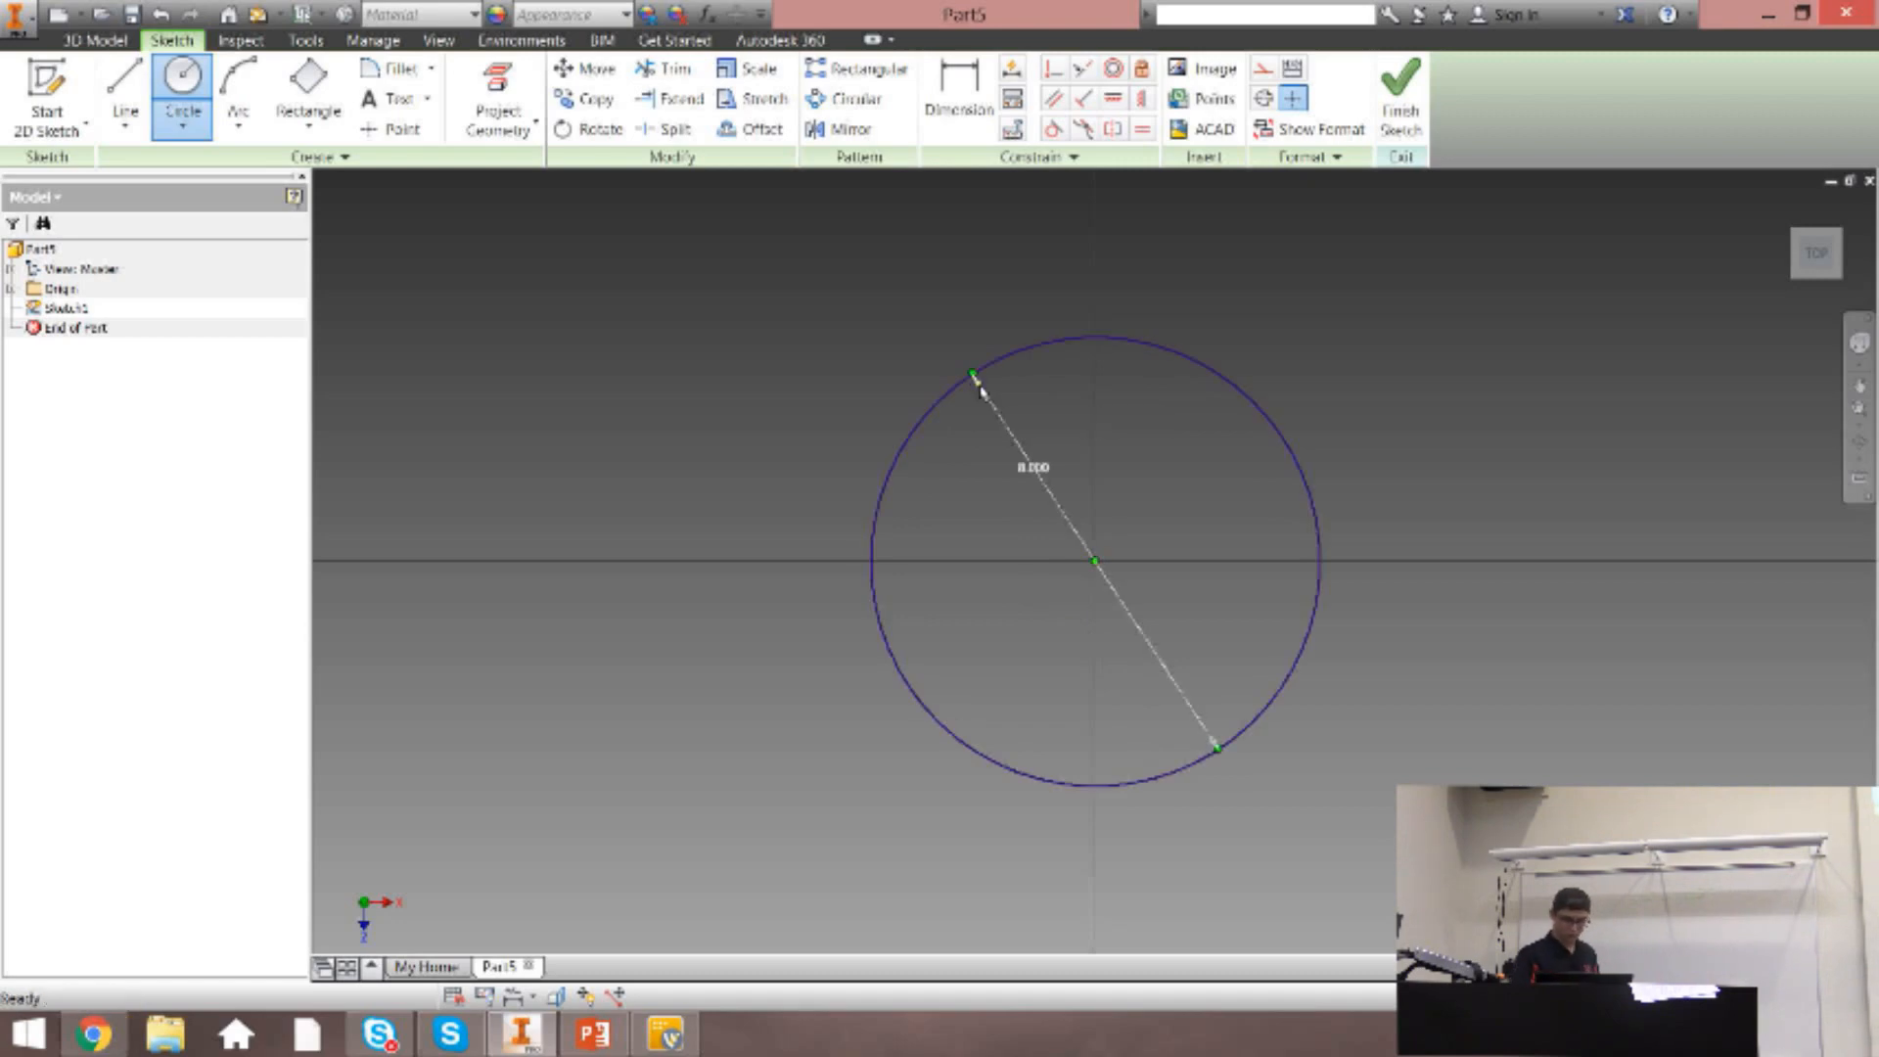
pyautogui.press('Escape')
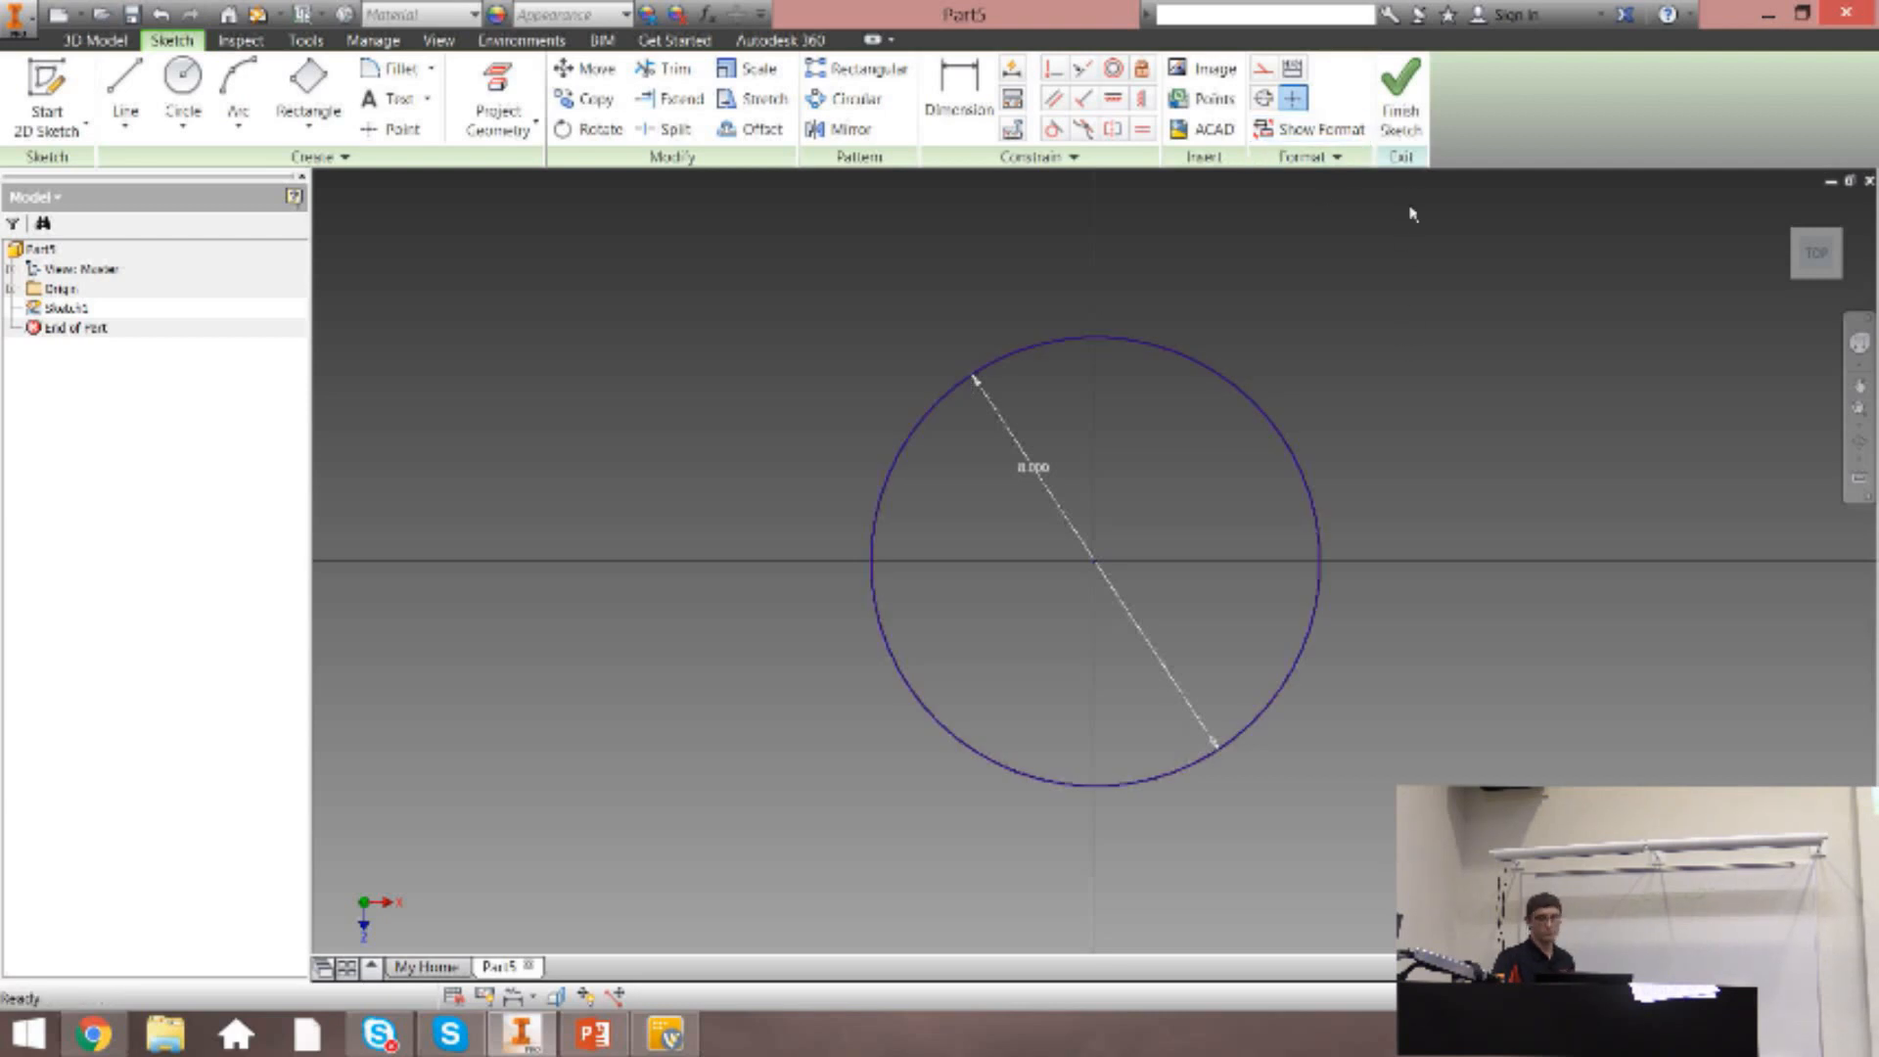
pyautogui.click(1400, 98)
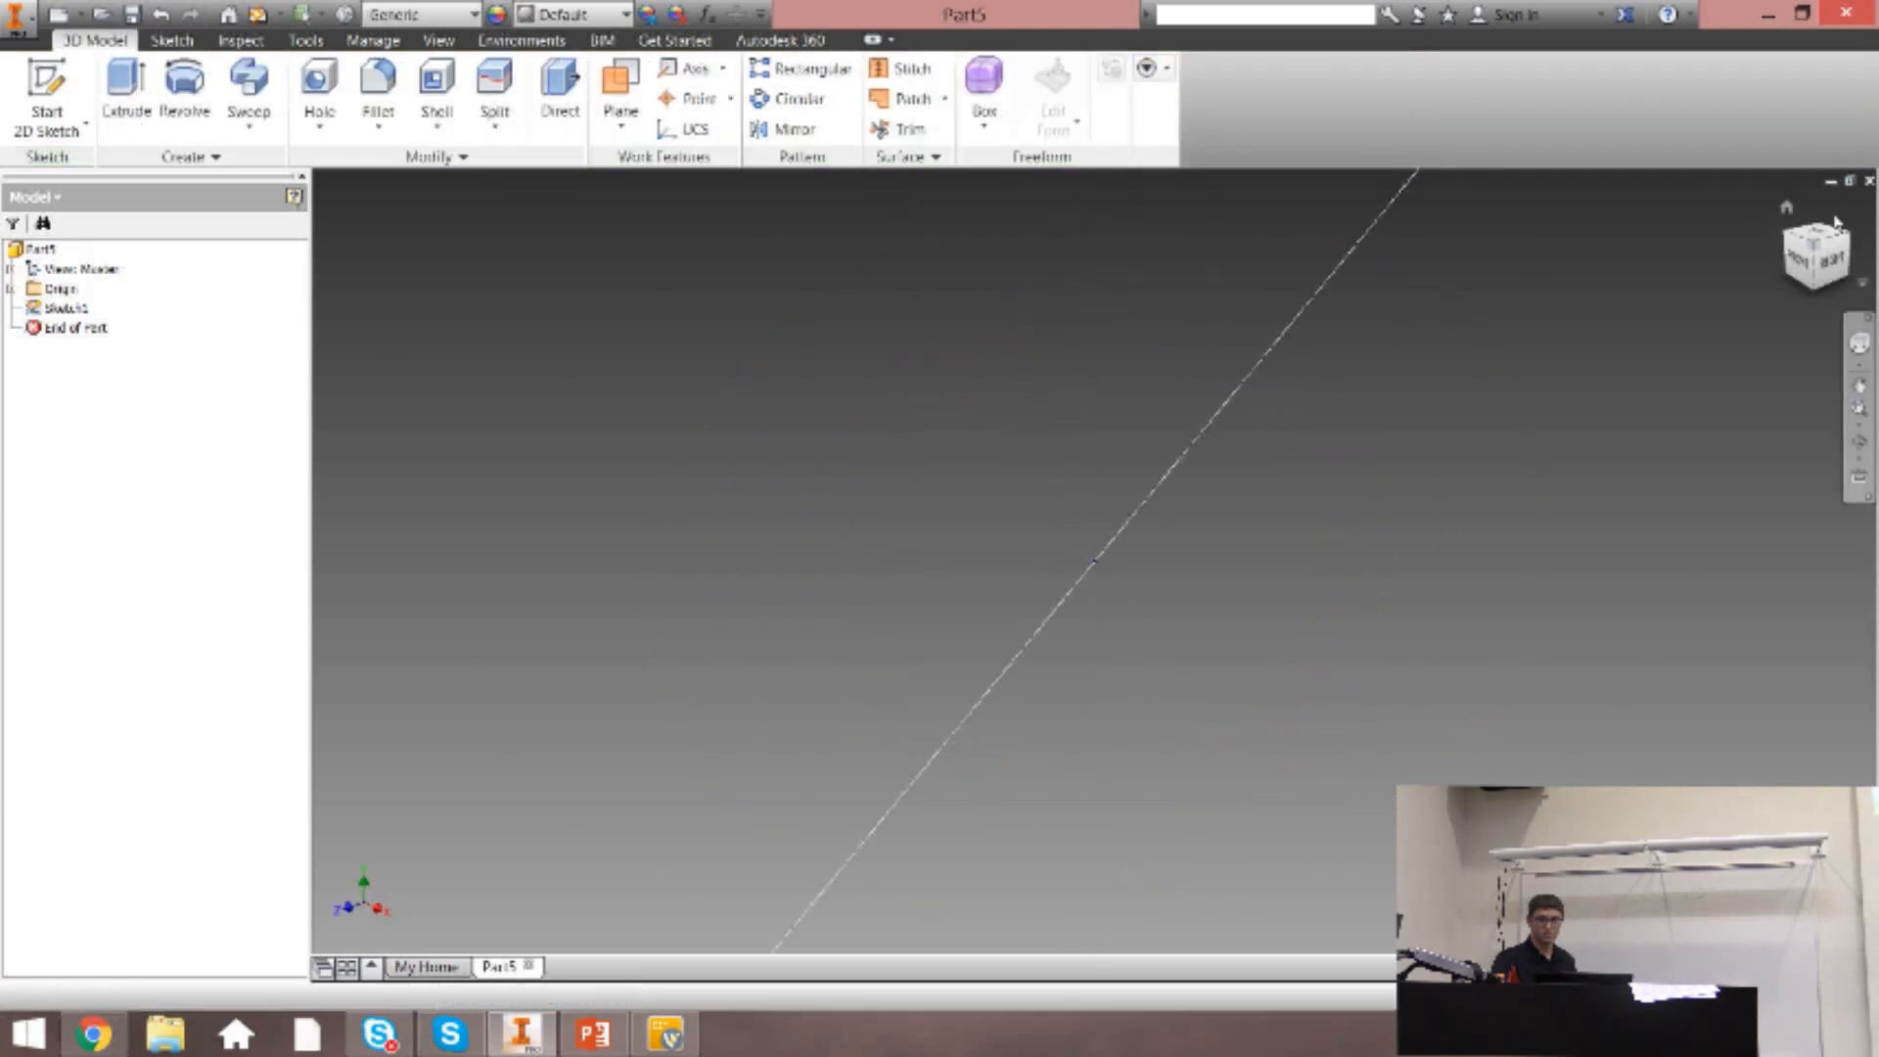
pyautogui.click(1787, 209)
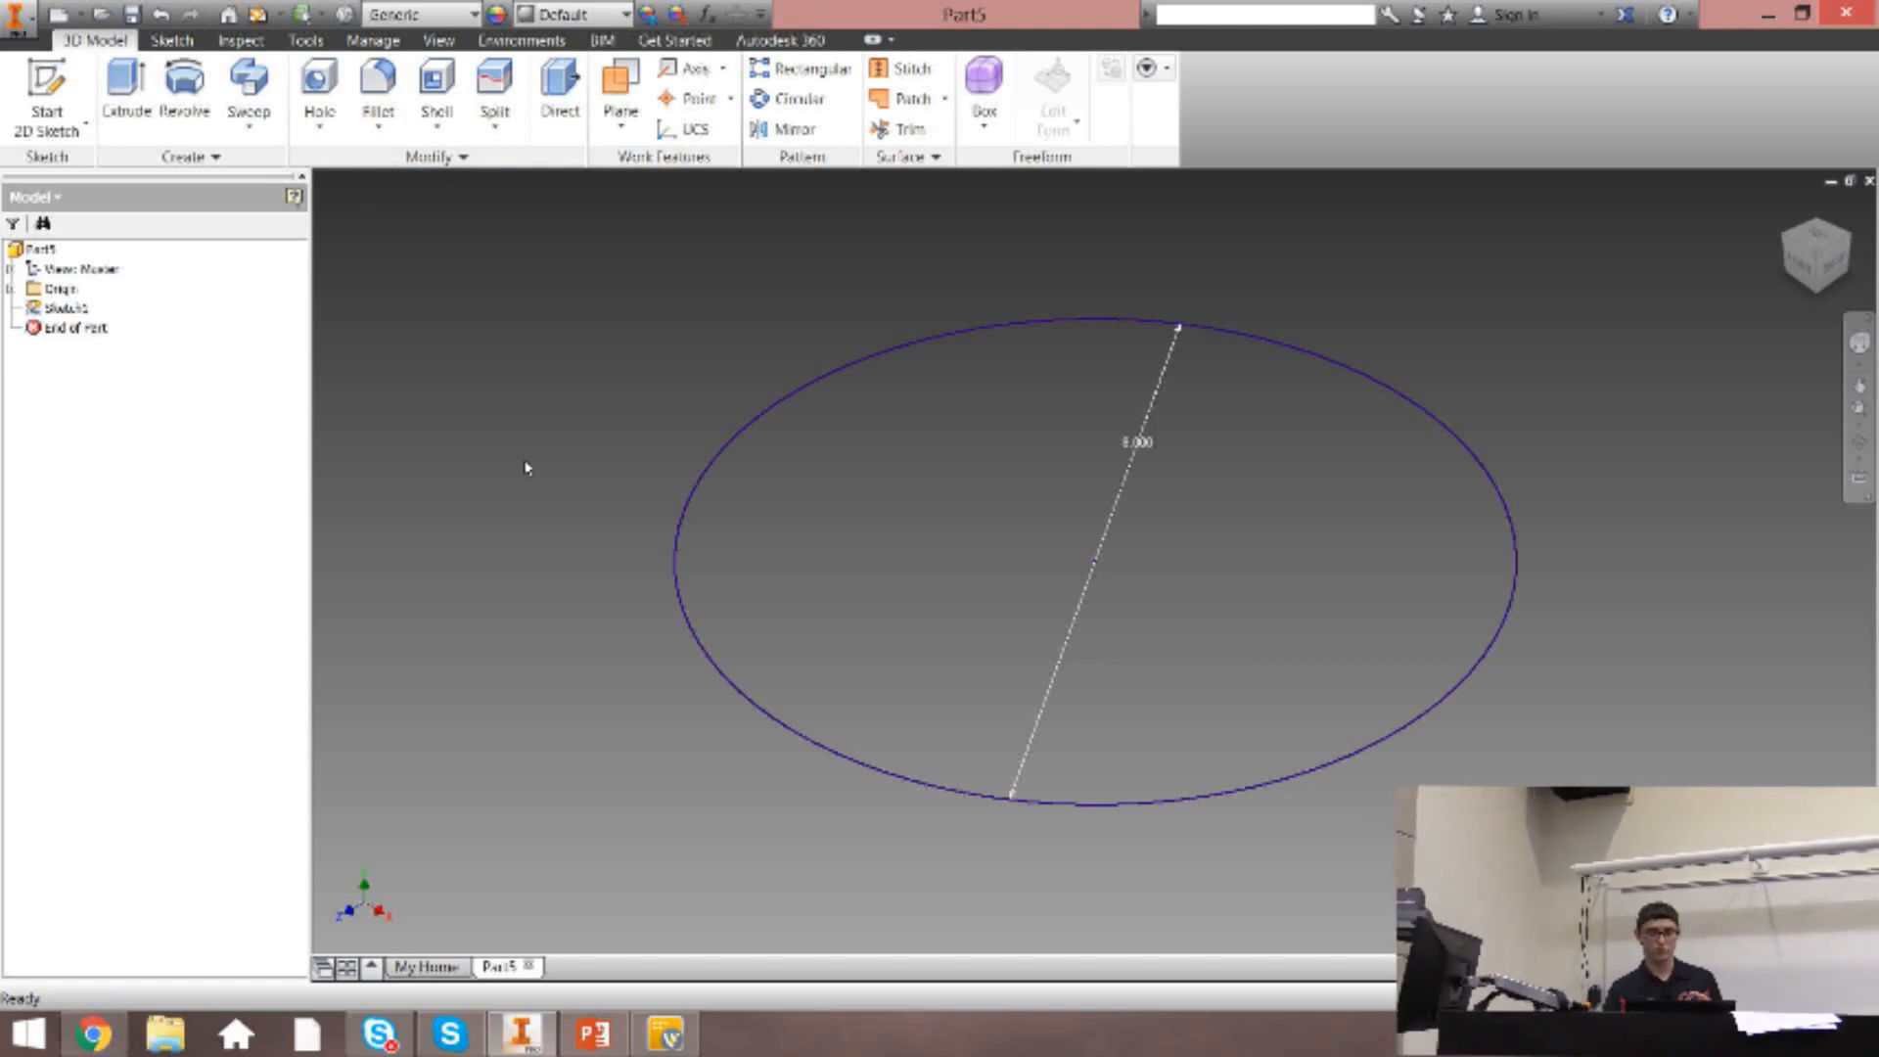
# Start an Extrude of the circle, and activate its profile selection.
pyautogui.press('e')
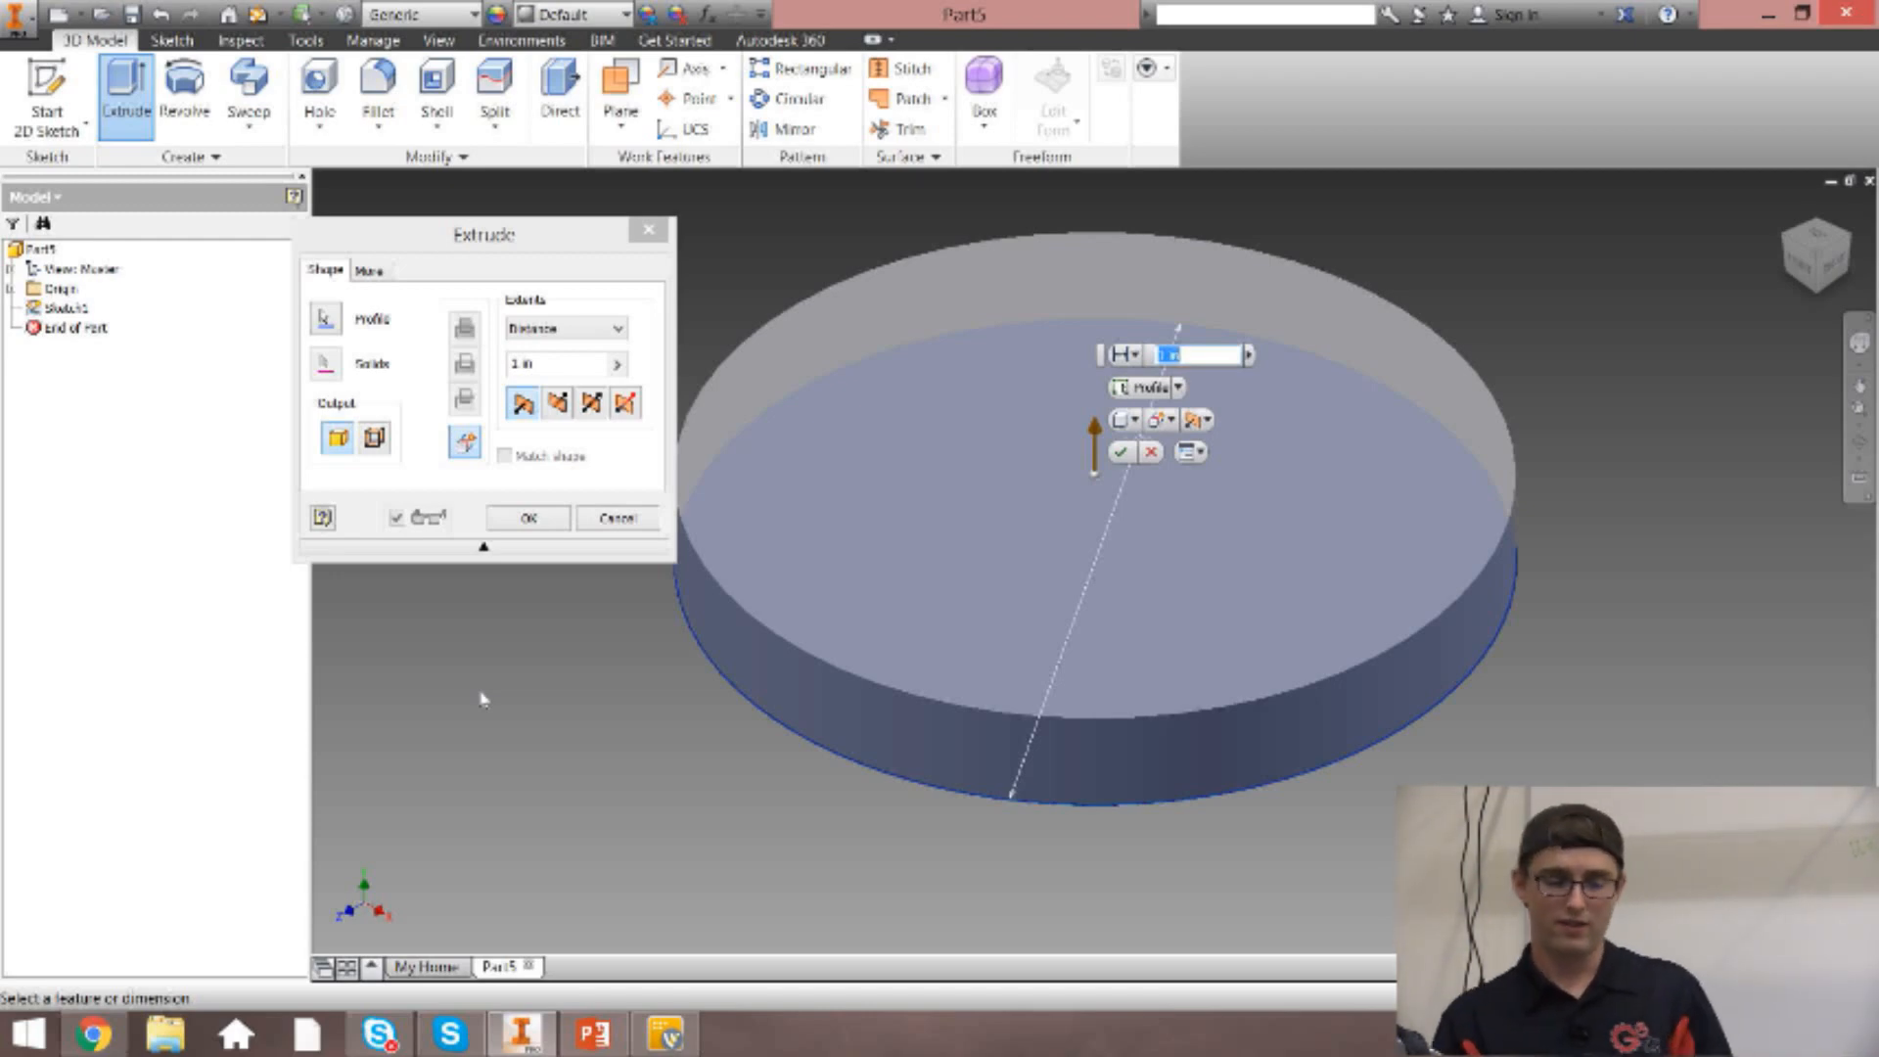
pyautogui.click(338, 318)
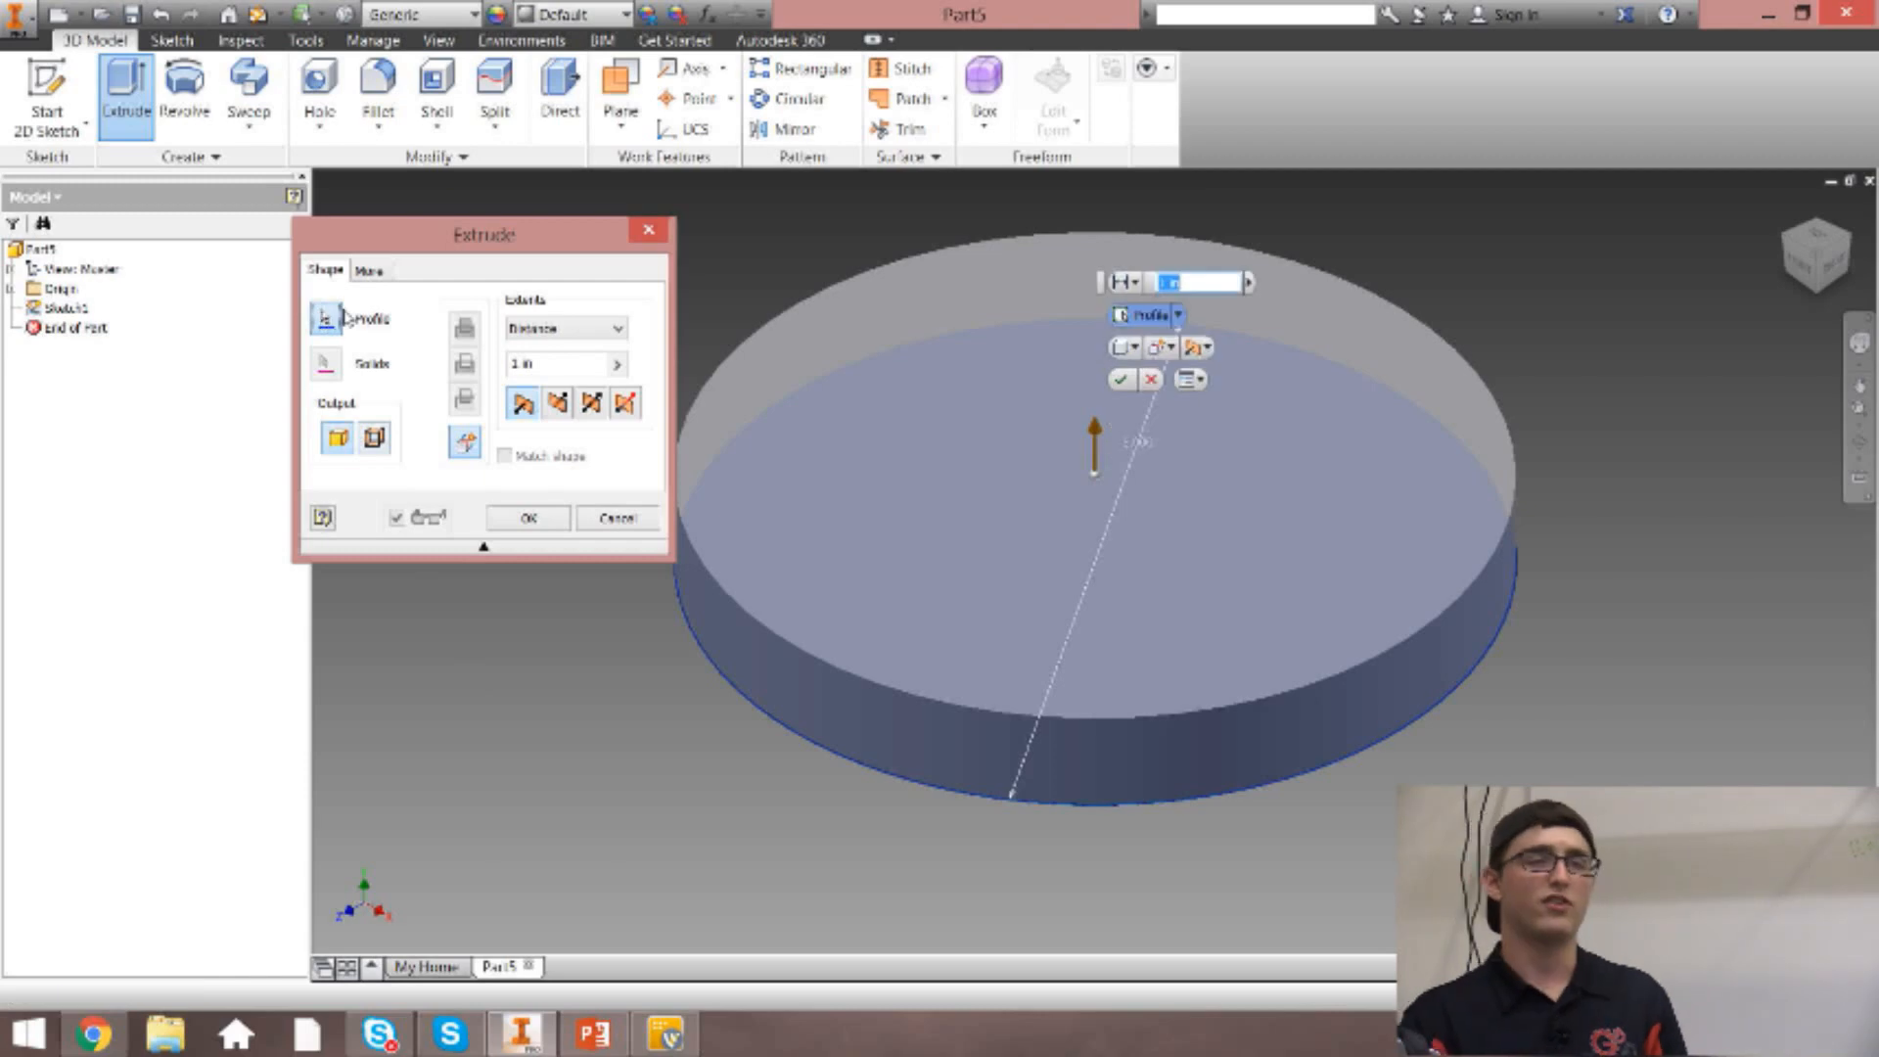
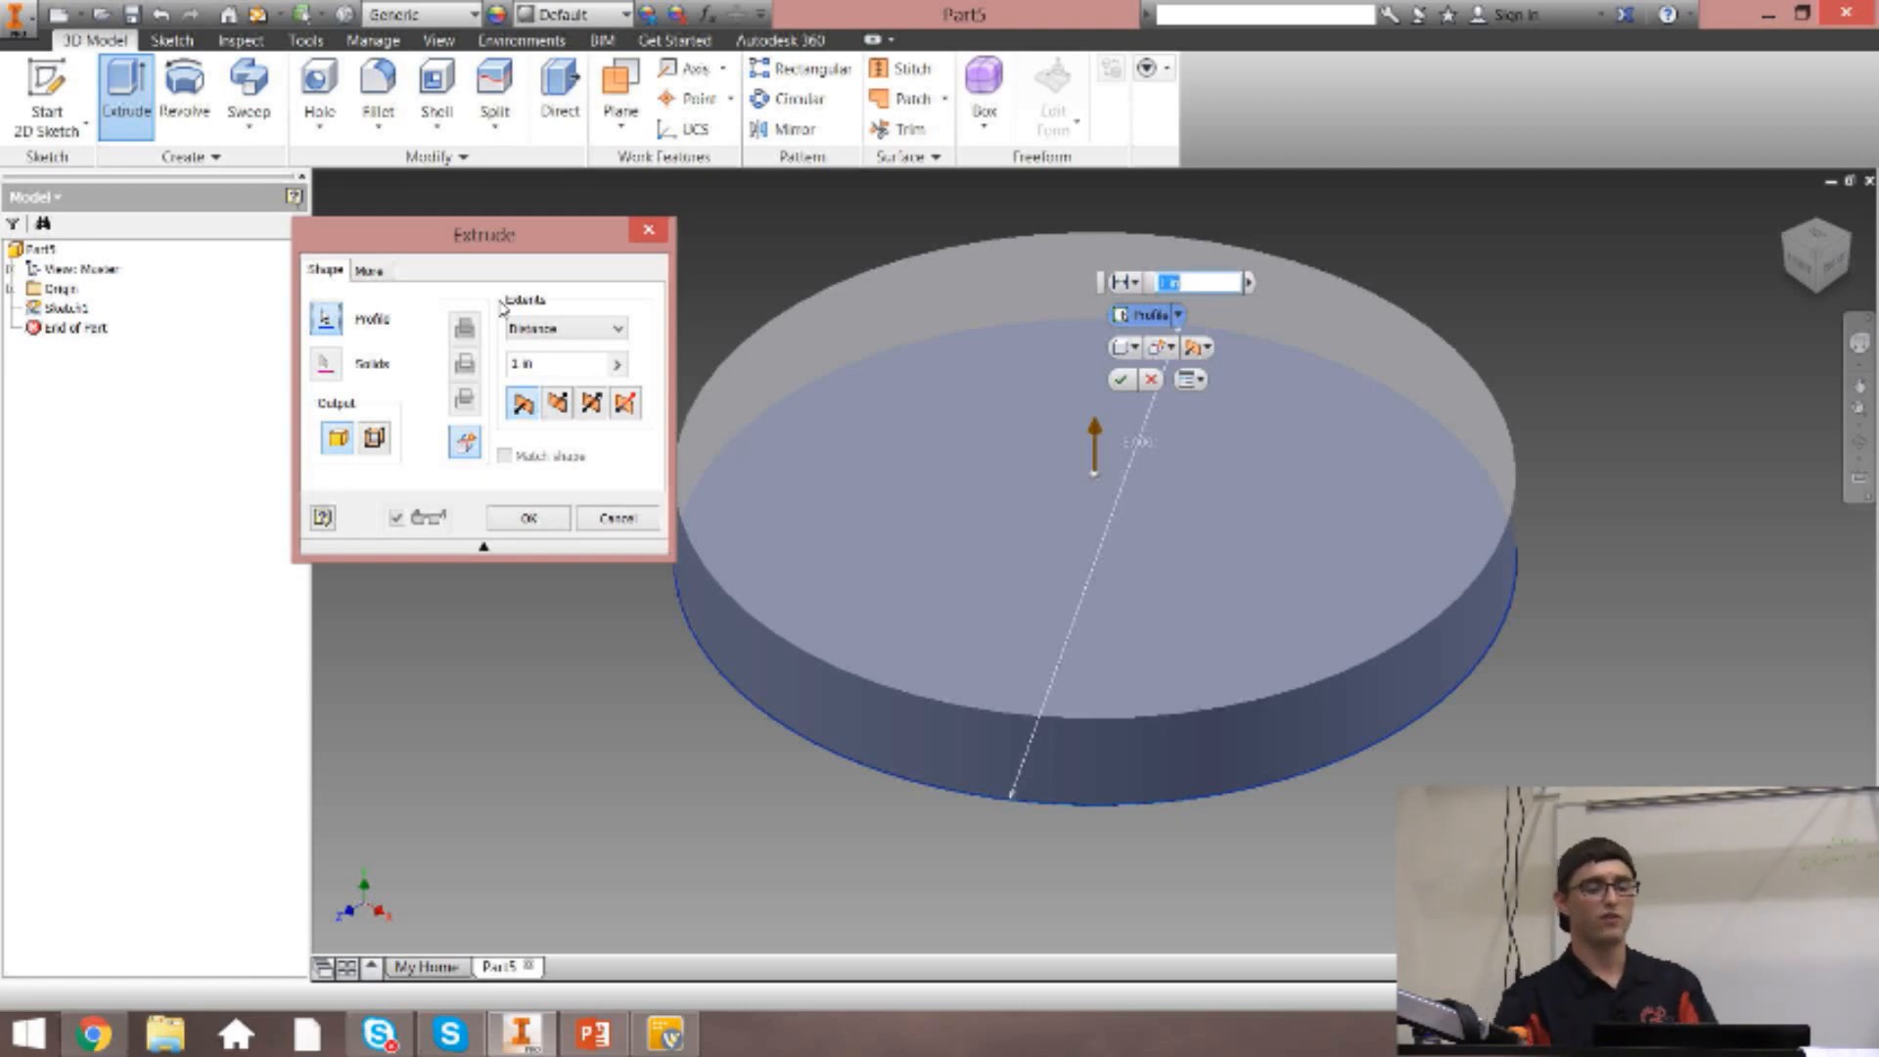
# Keep the extrusion's extents as Distance, set it to 1 1/2 in, and preview the reversed and symmetric directions.
pyautogui.click(551, 331)
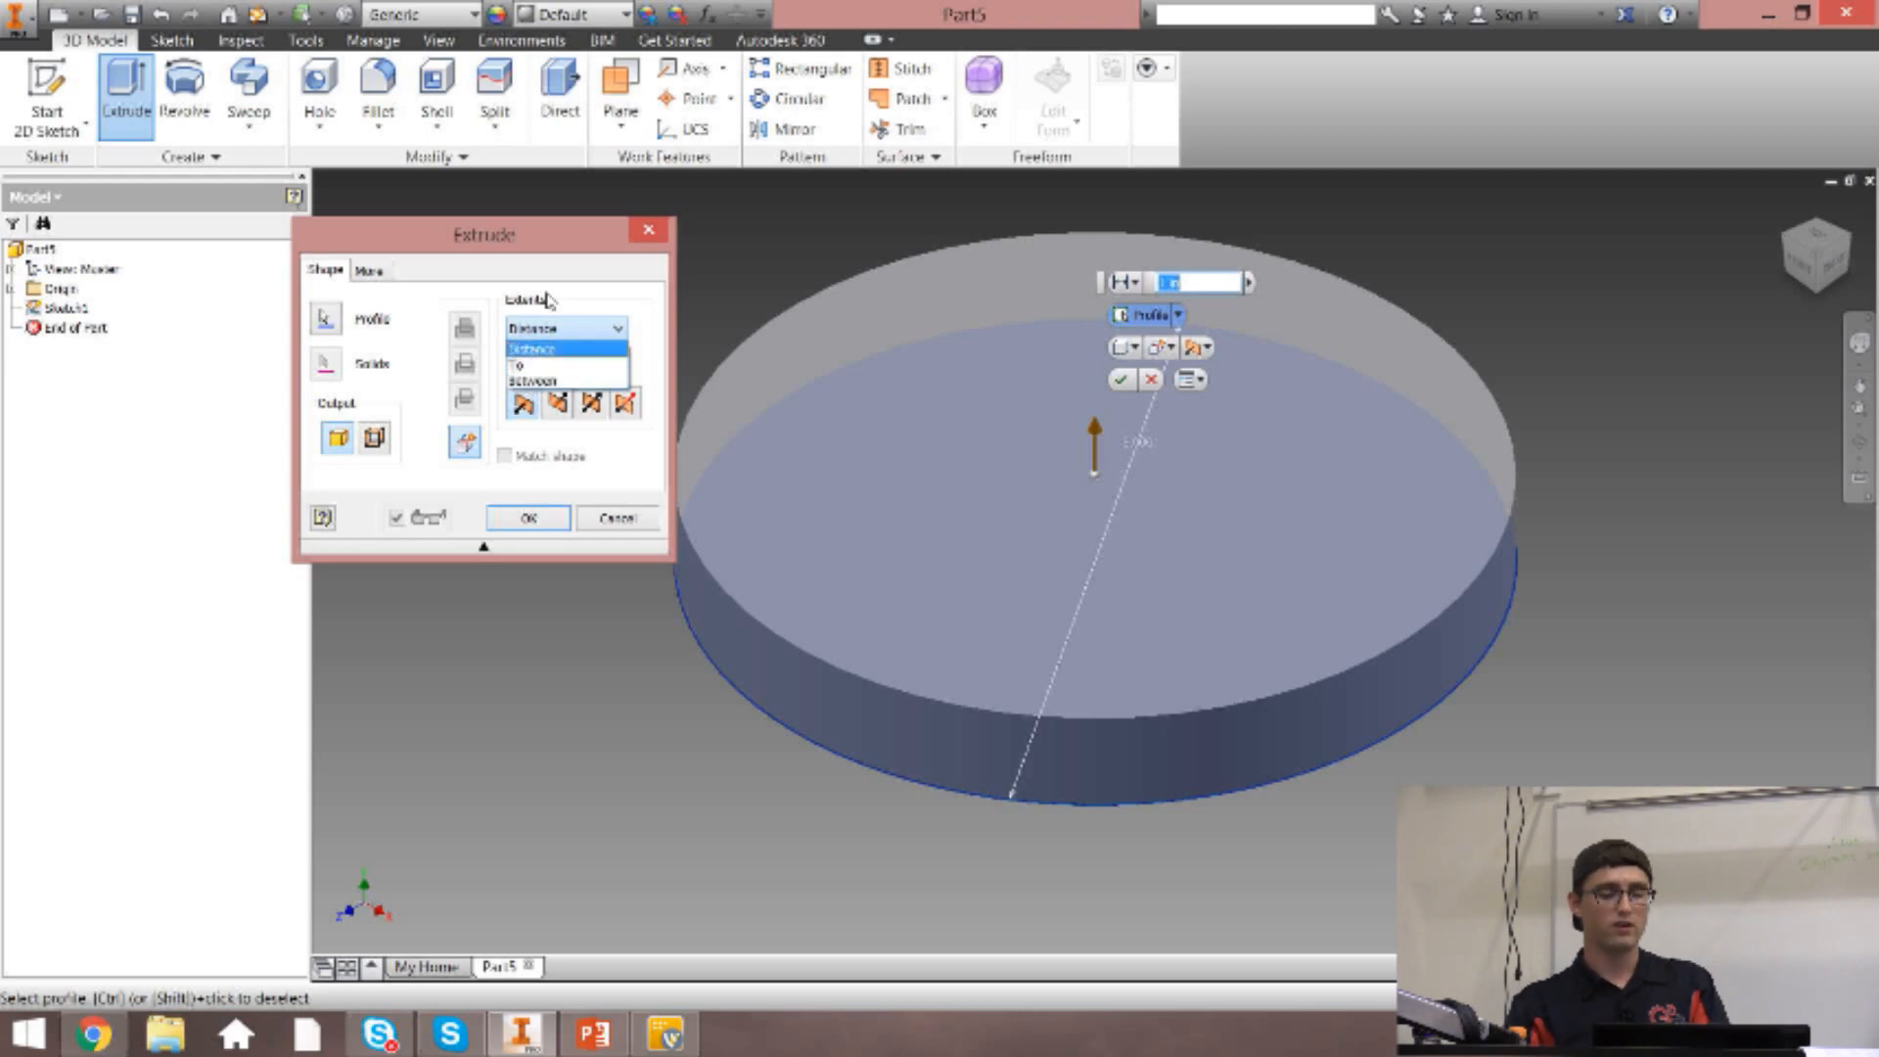
pyautogui.click(588, 327)
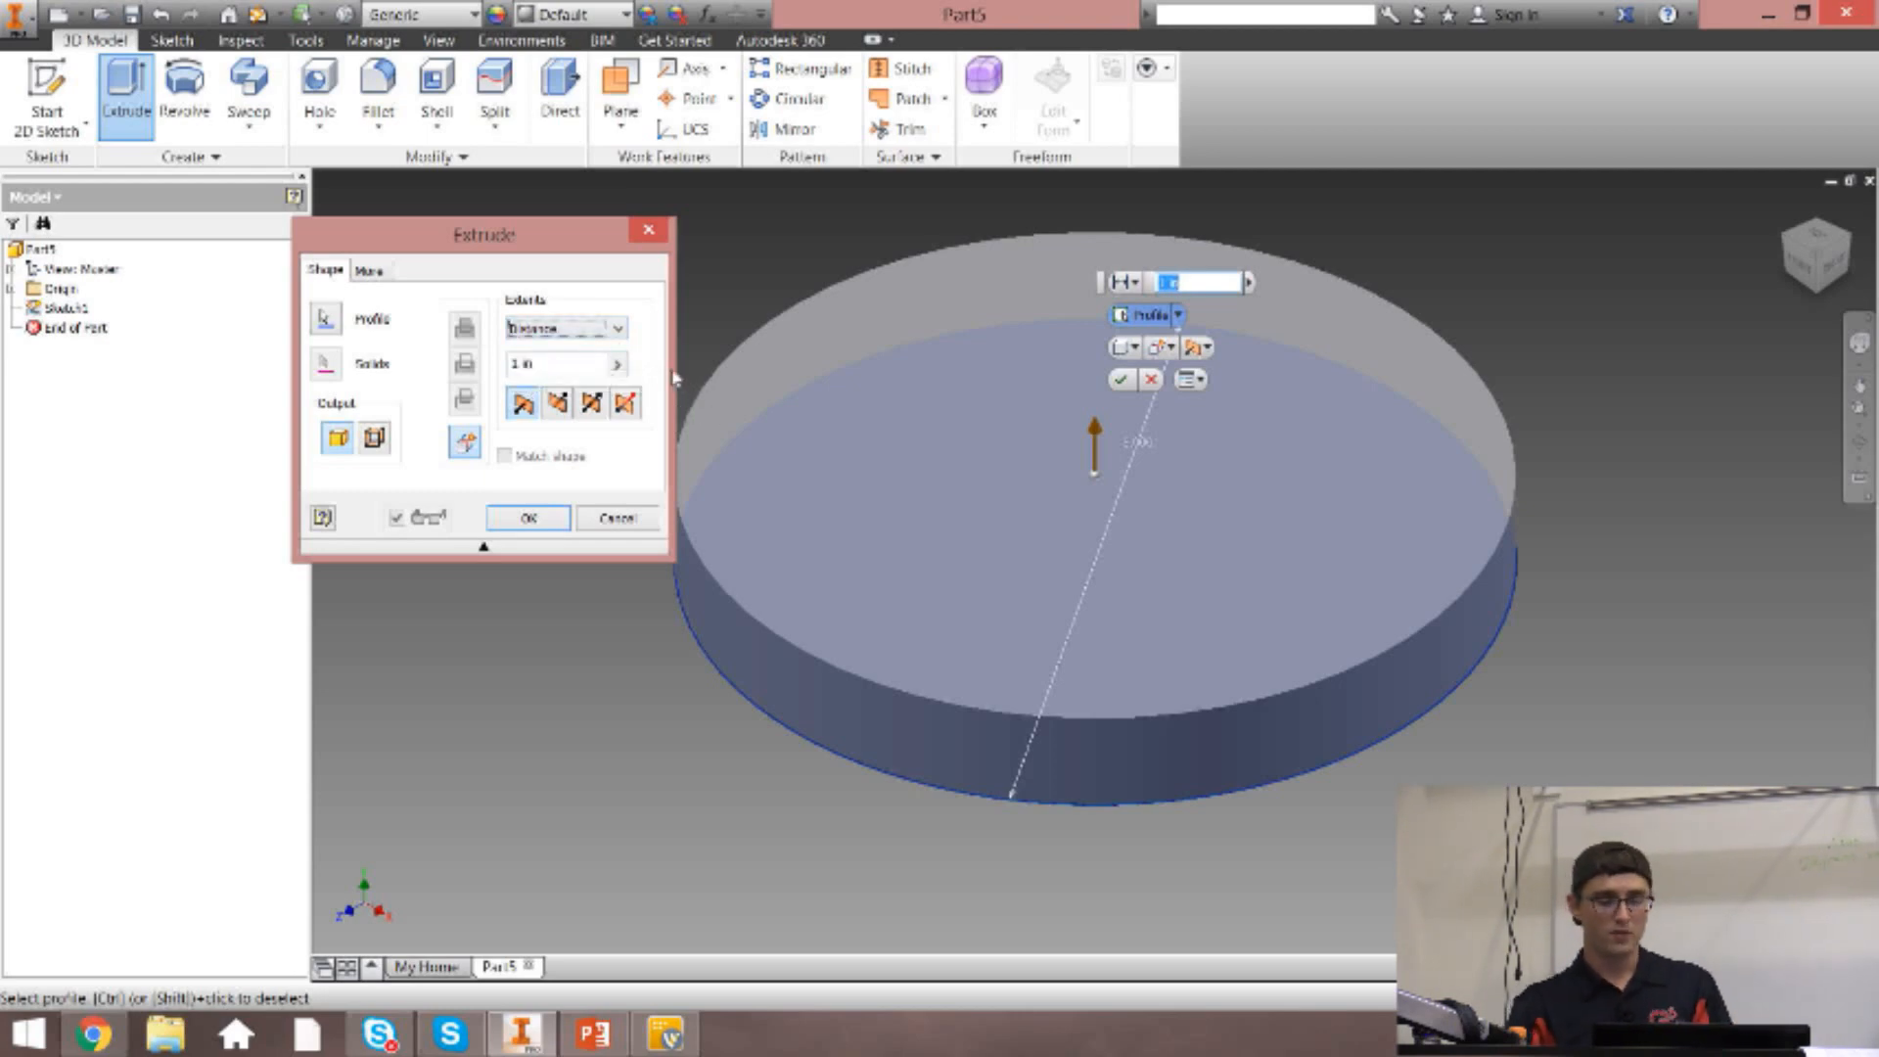
pyautogui.click(545, 362)
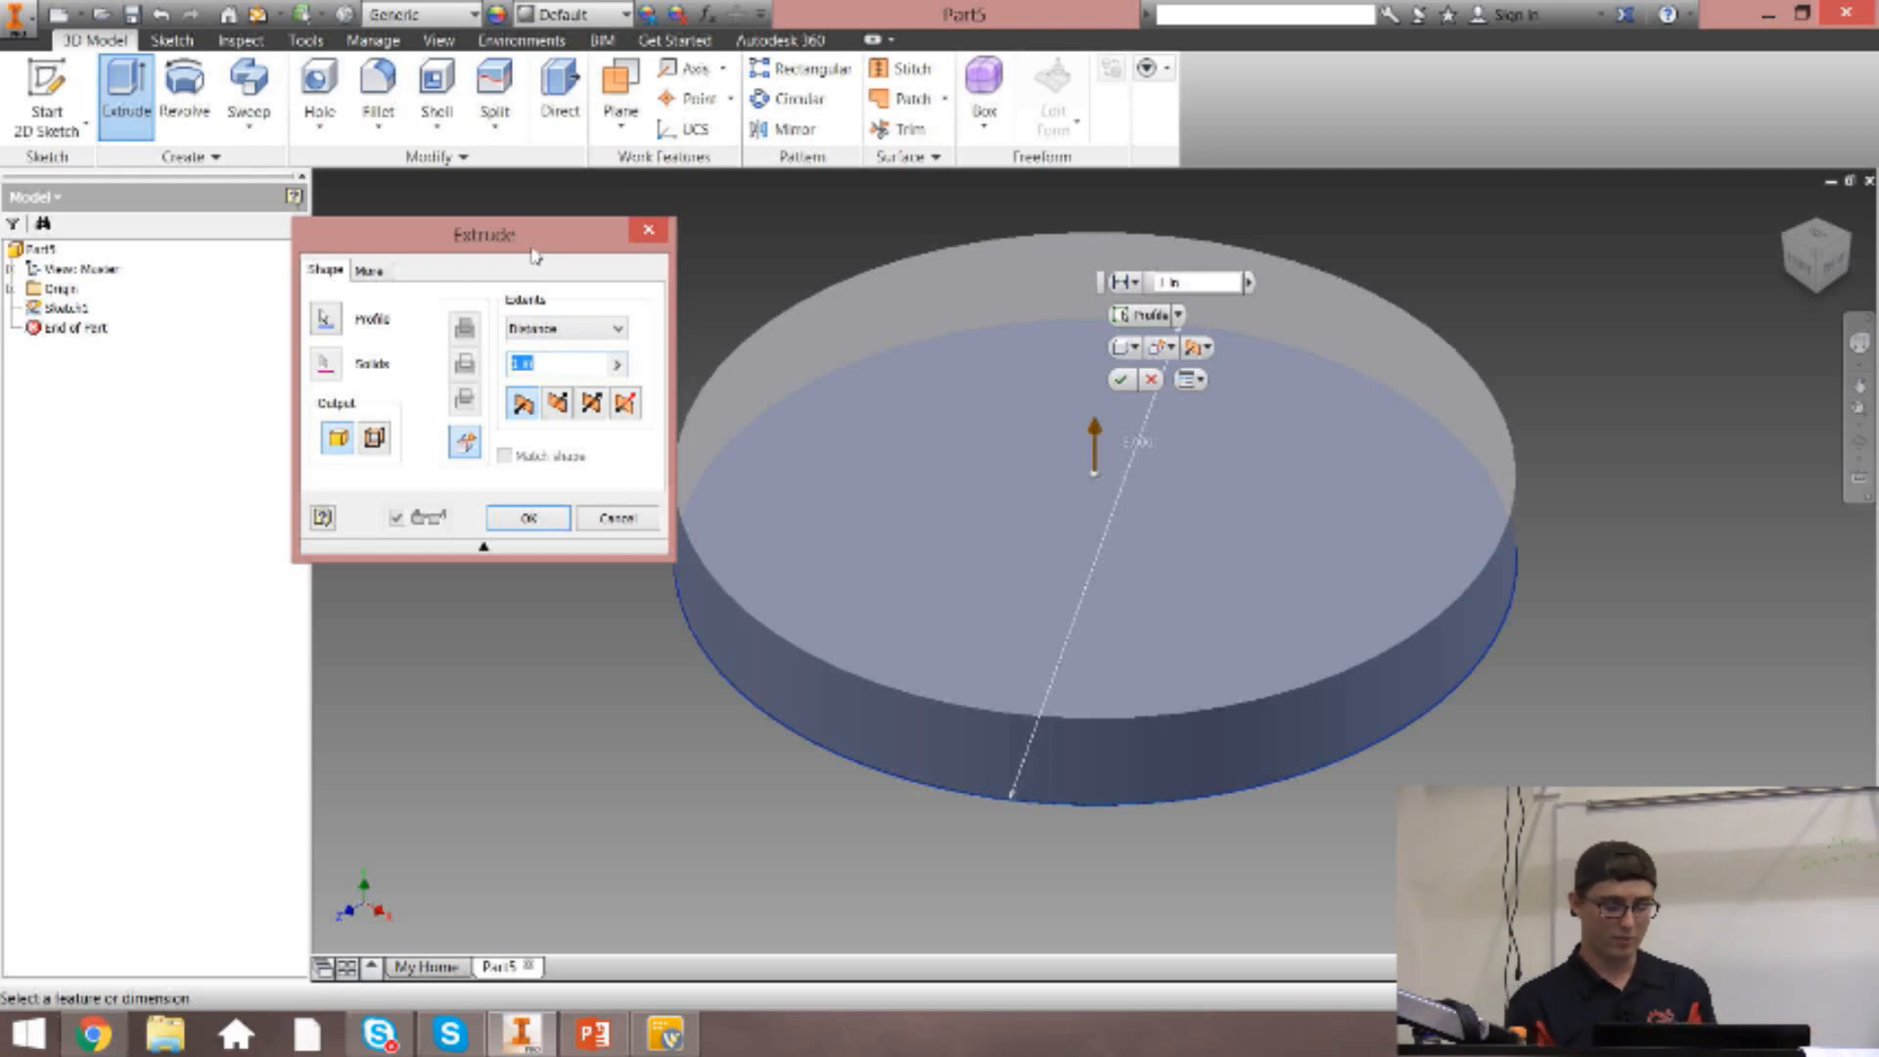
pyautogui.write('1')
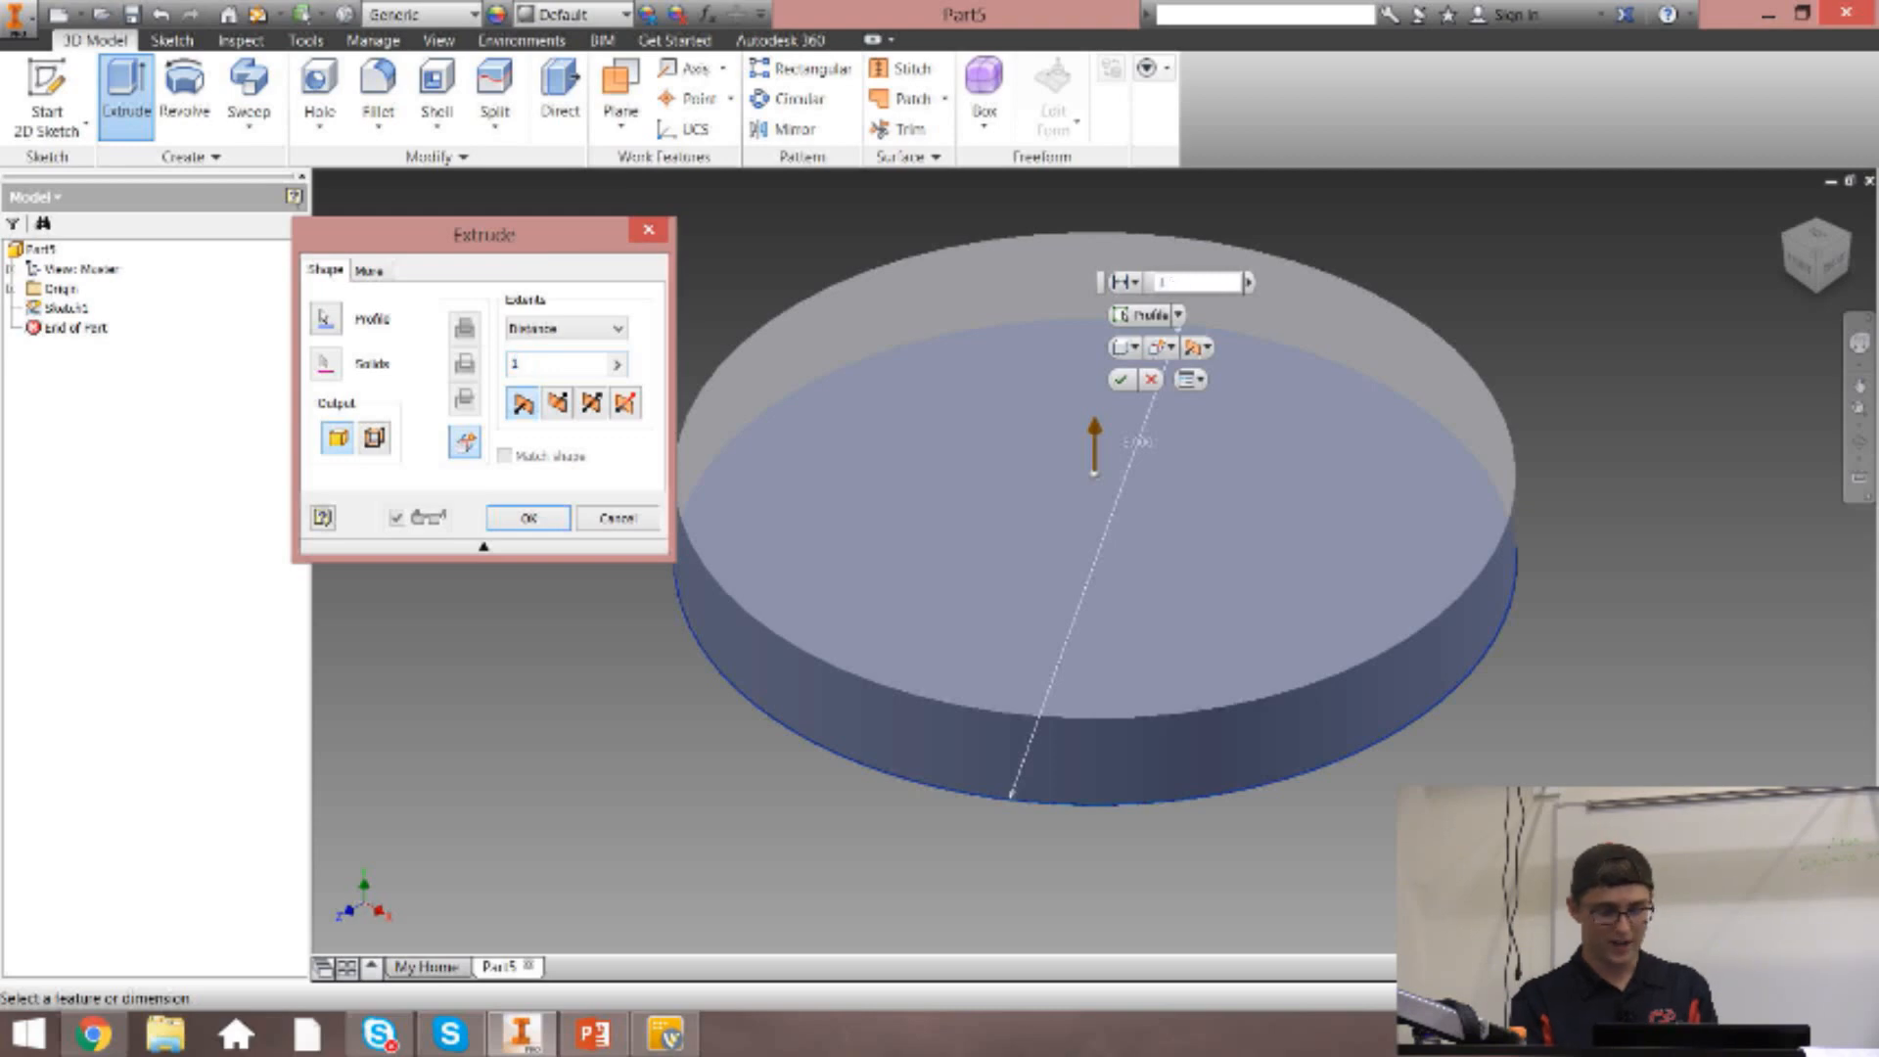
pyautogui.write(' 1')
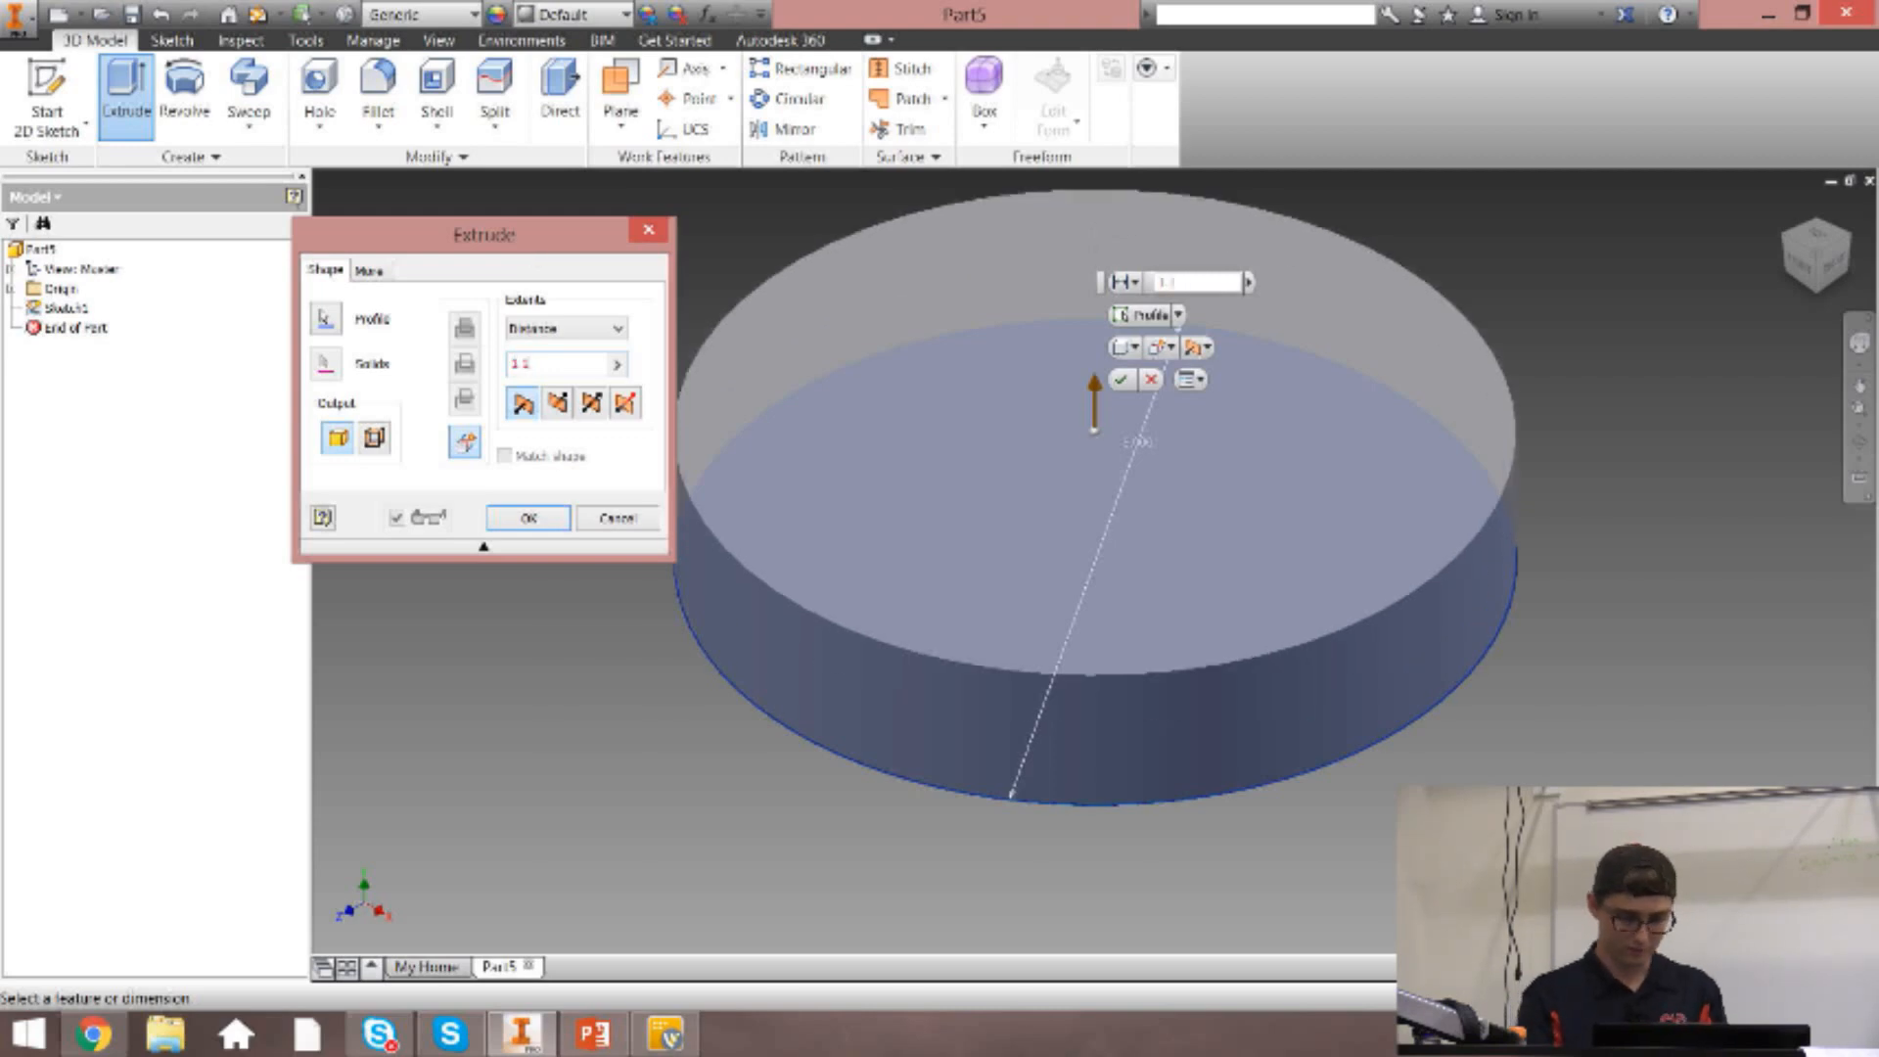
pyautogui.write('/2')
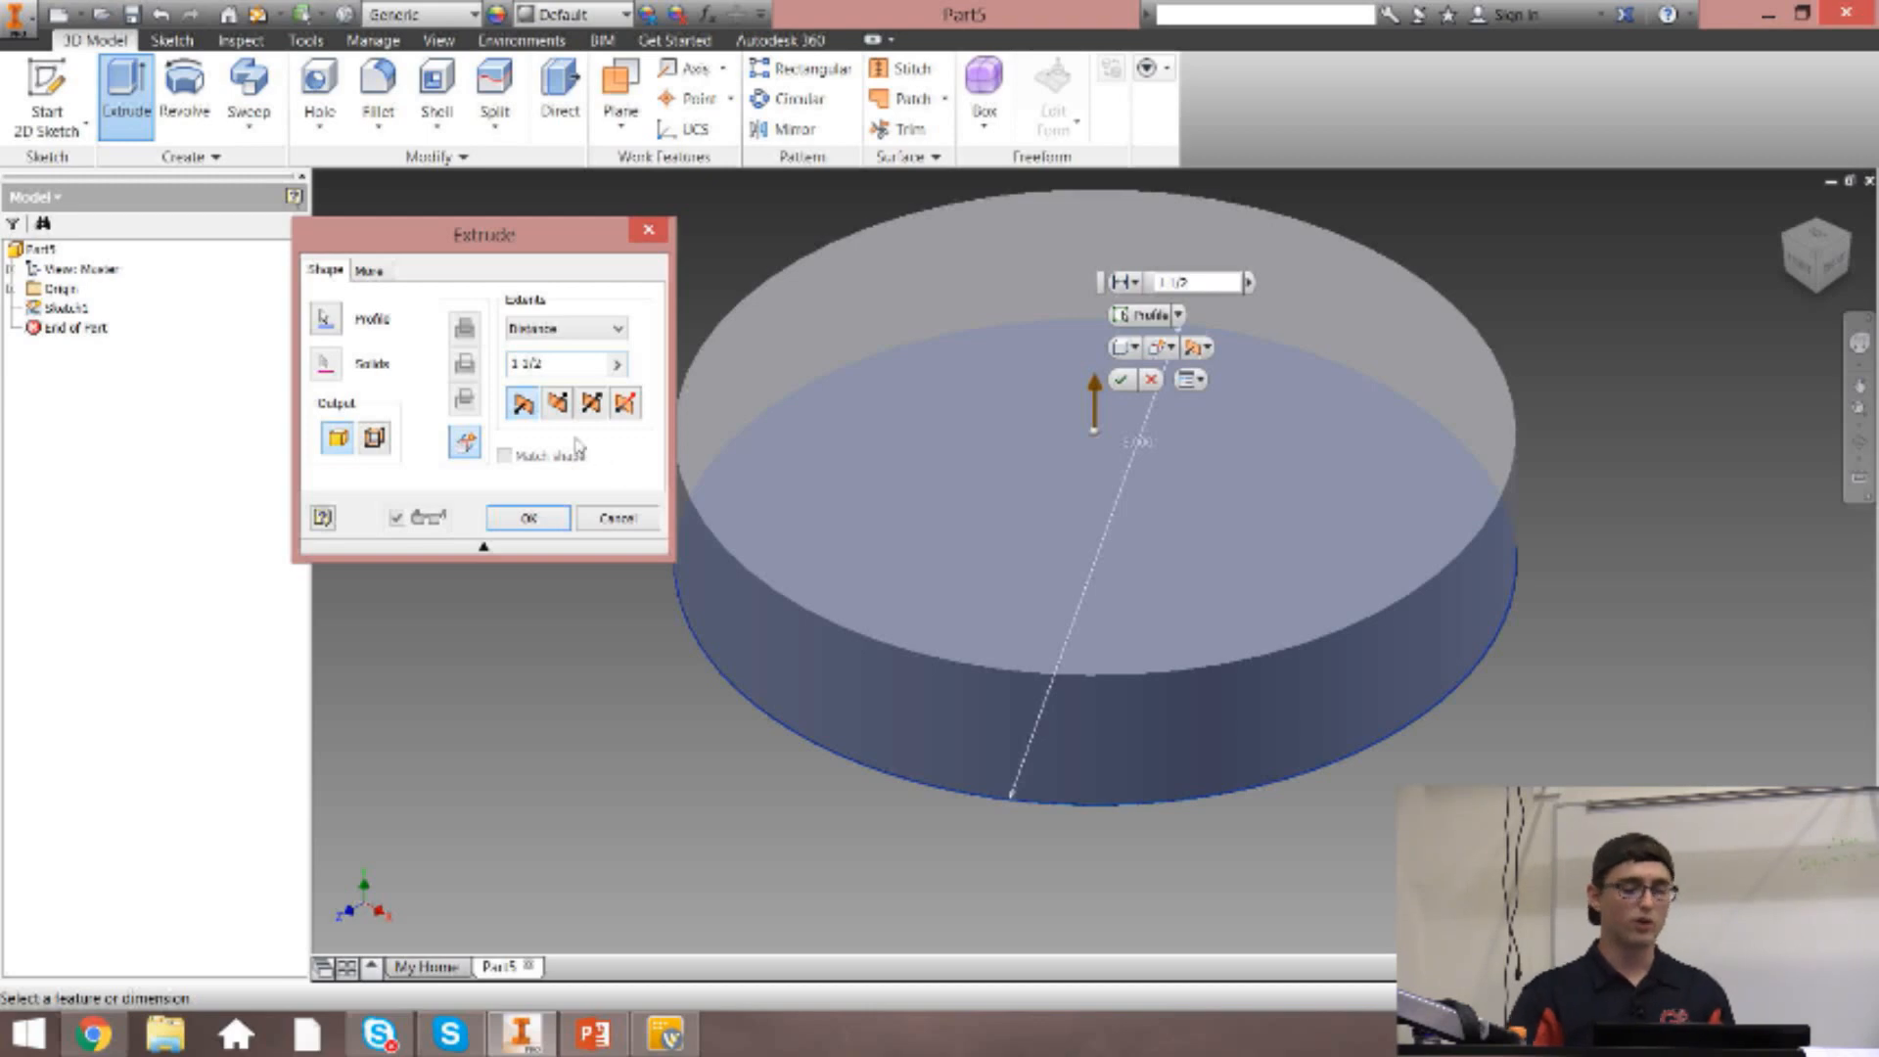
pyautogui.click(559, 405)
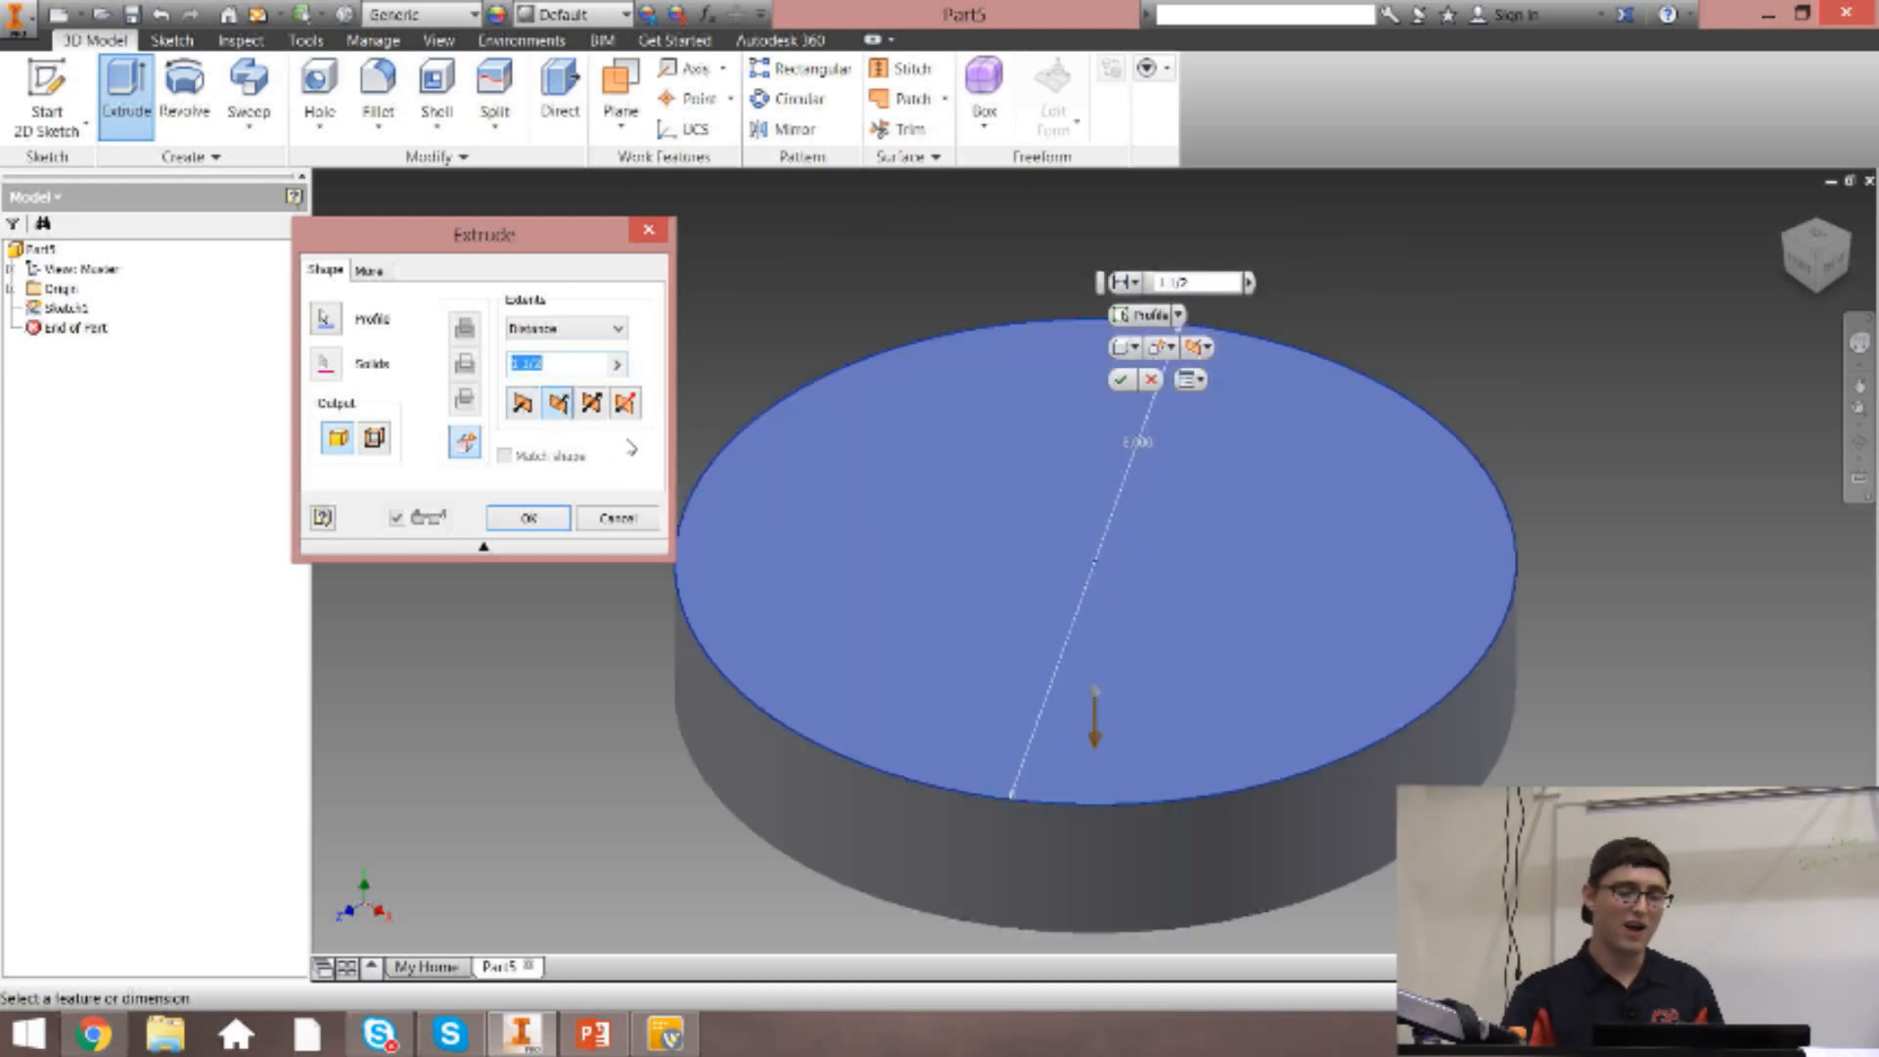
pyautogui.click(593, 406)
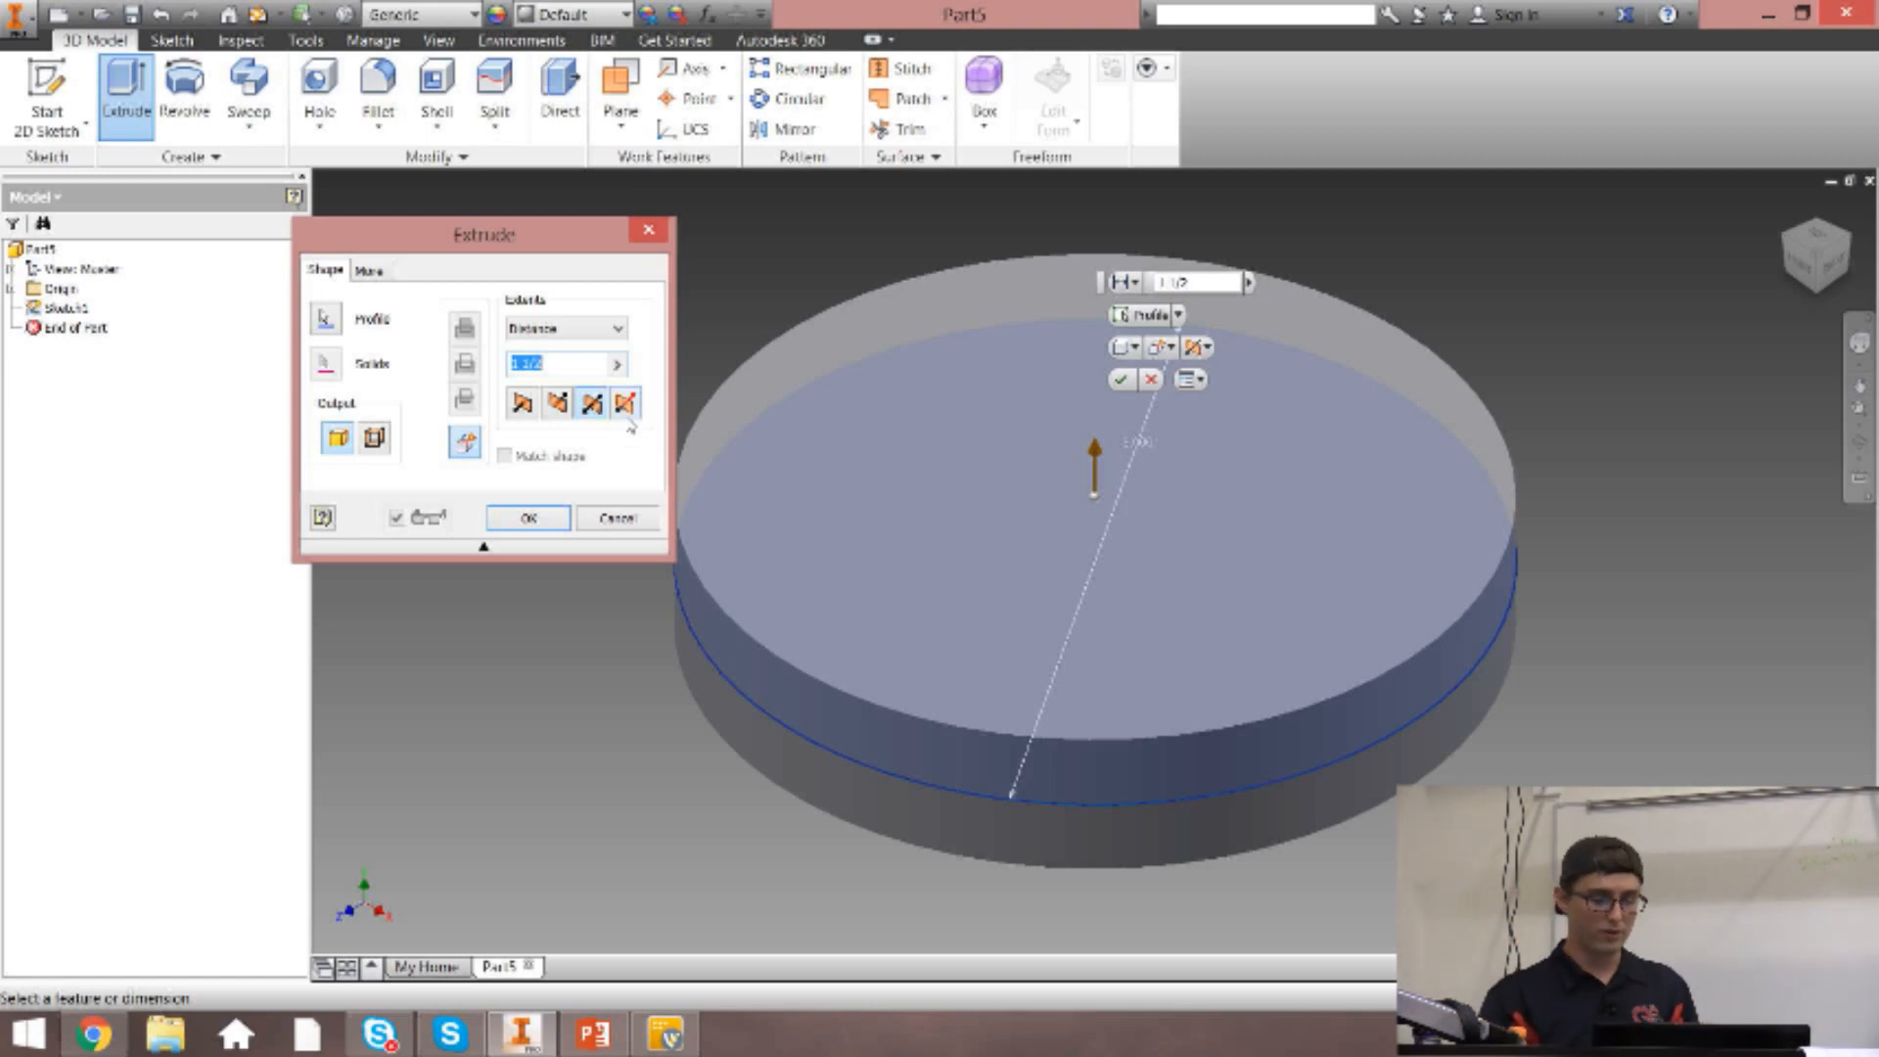
# Make the extrusion asymmetric with distances of 2 in and 0.5 in, and swap its two sides in the front view.
pyautogui.click(626, 403)
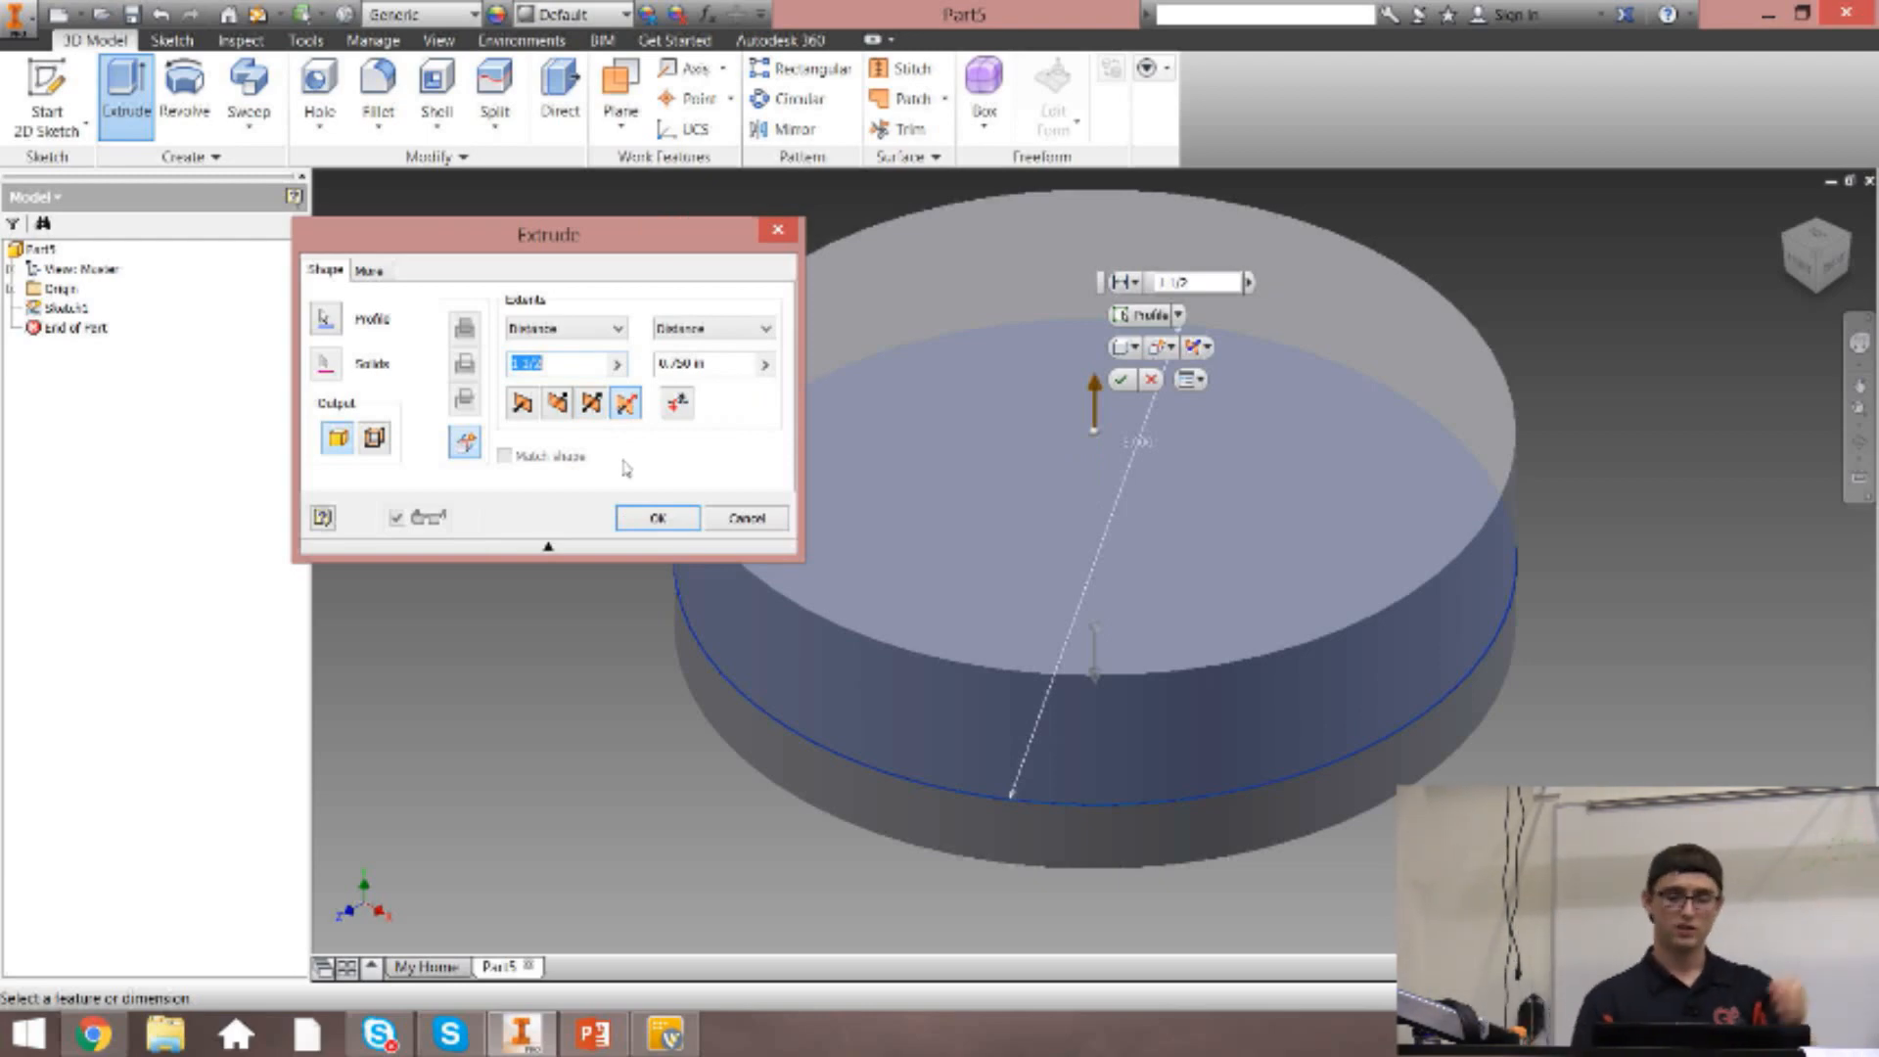
pyautogui.write('2')
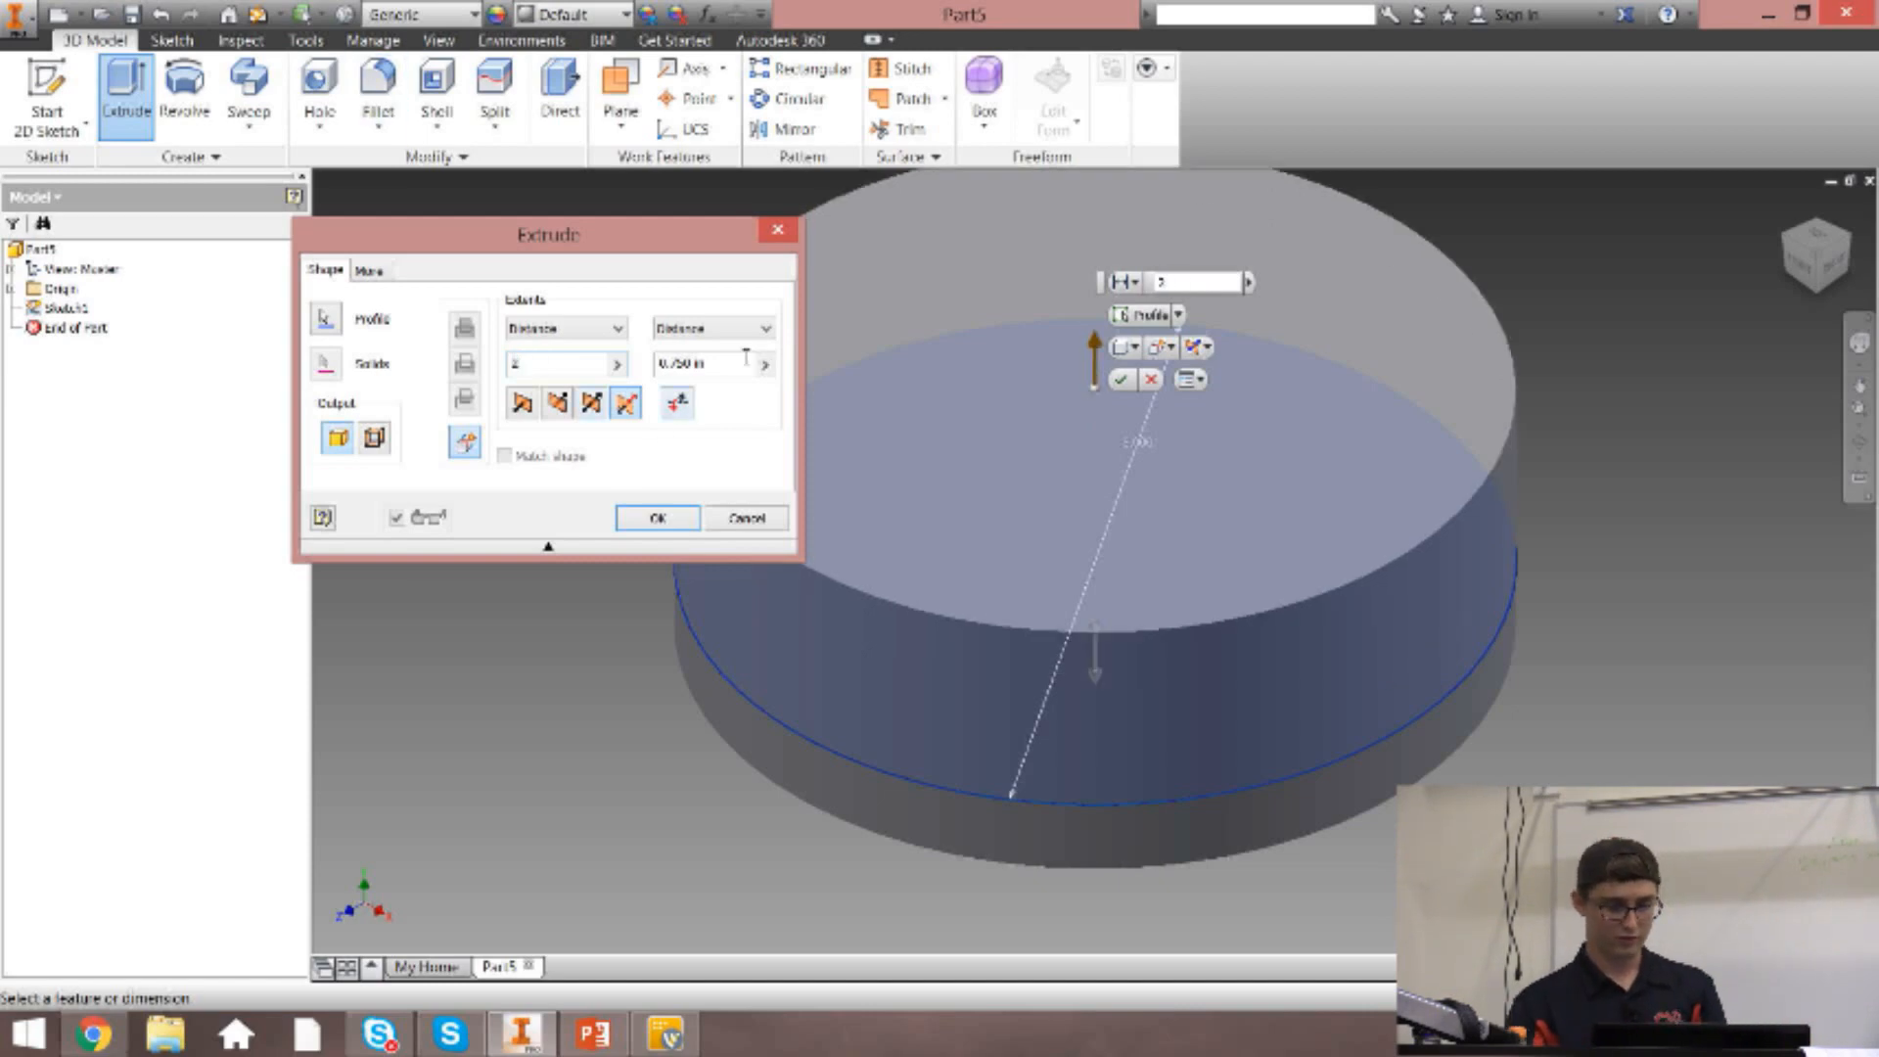
pyautogui.press('Tab')
pyautogui.write('.5')
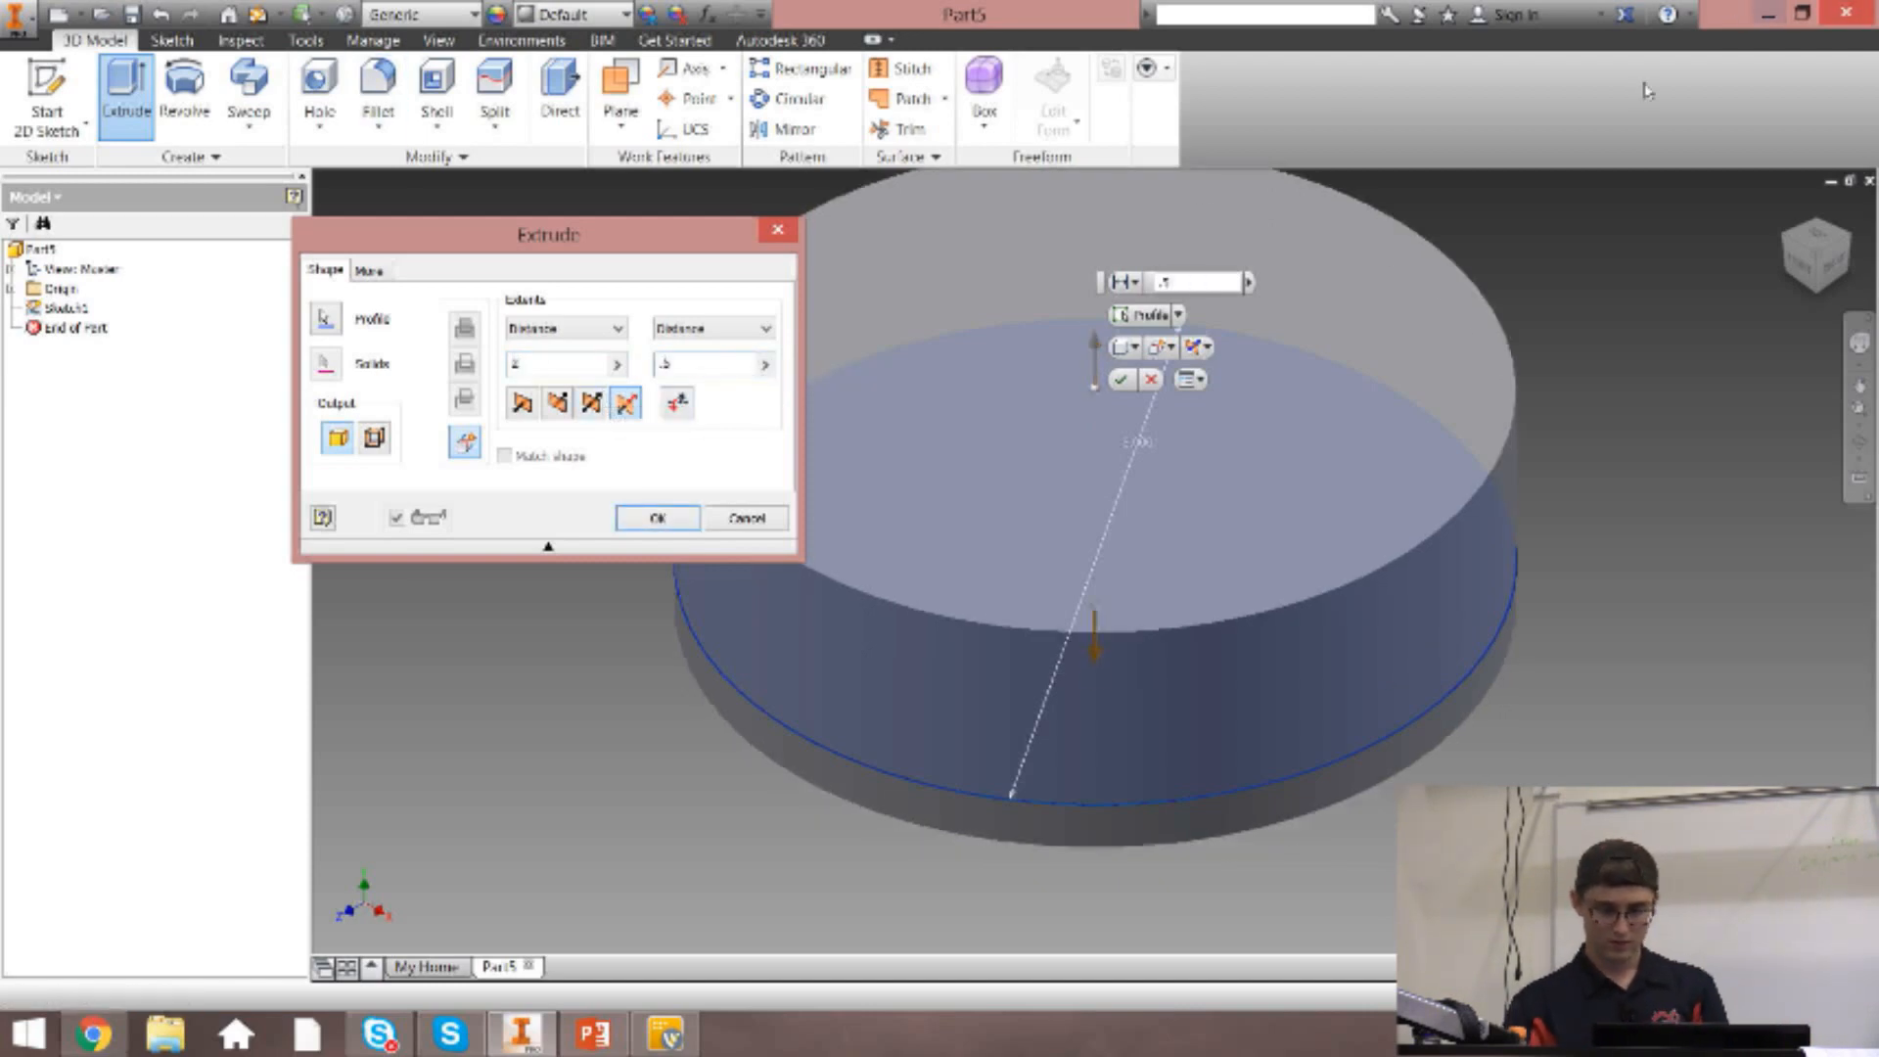
pyautogui.click(1806, 282)
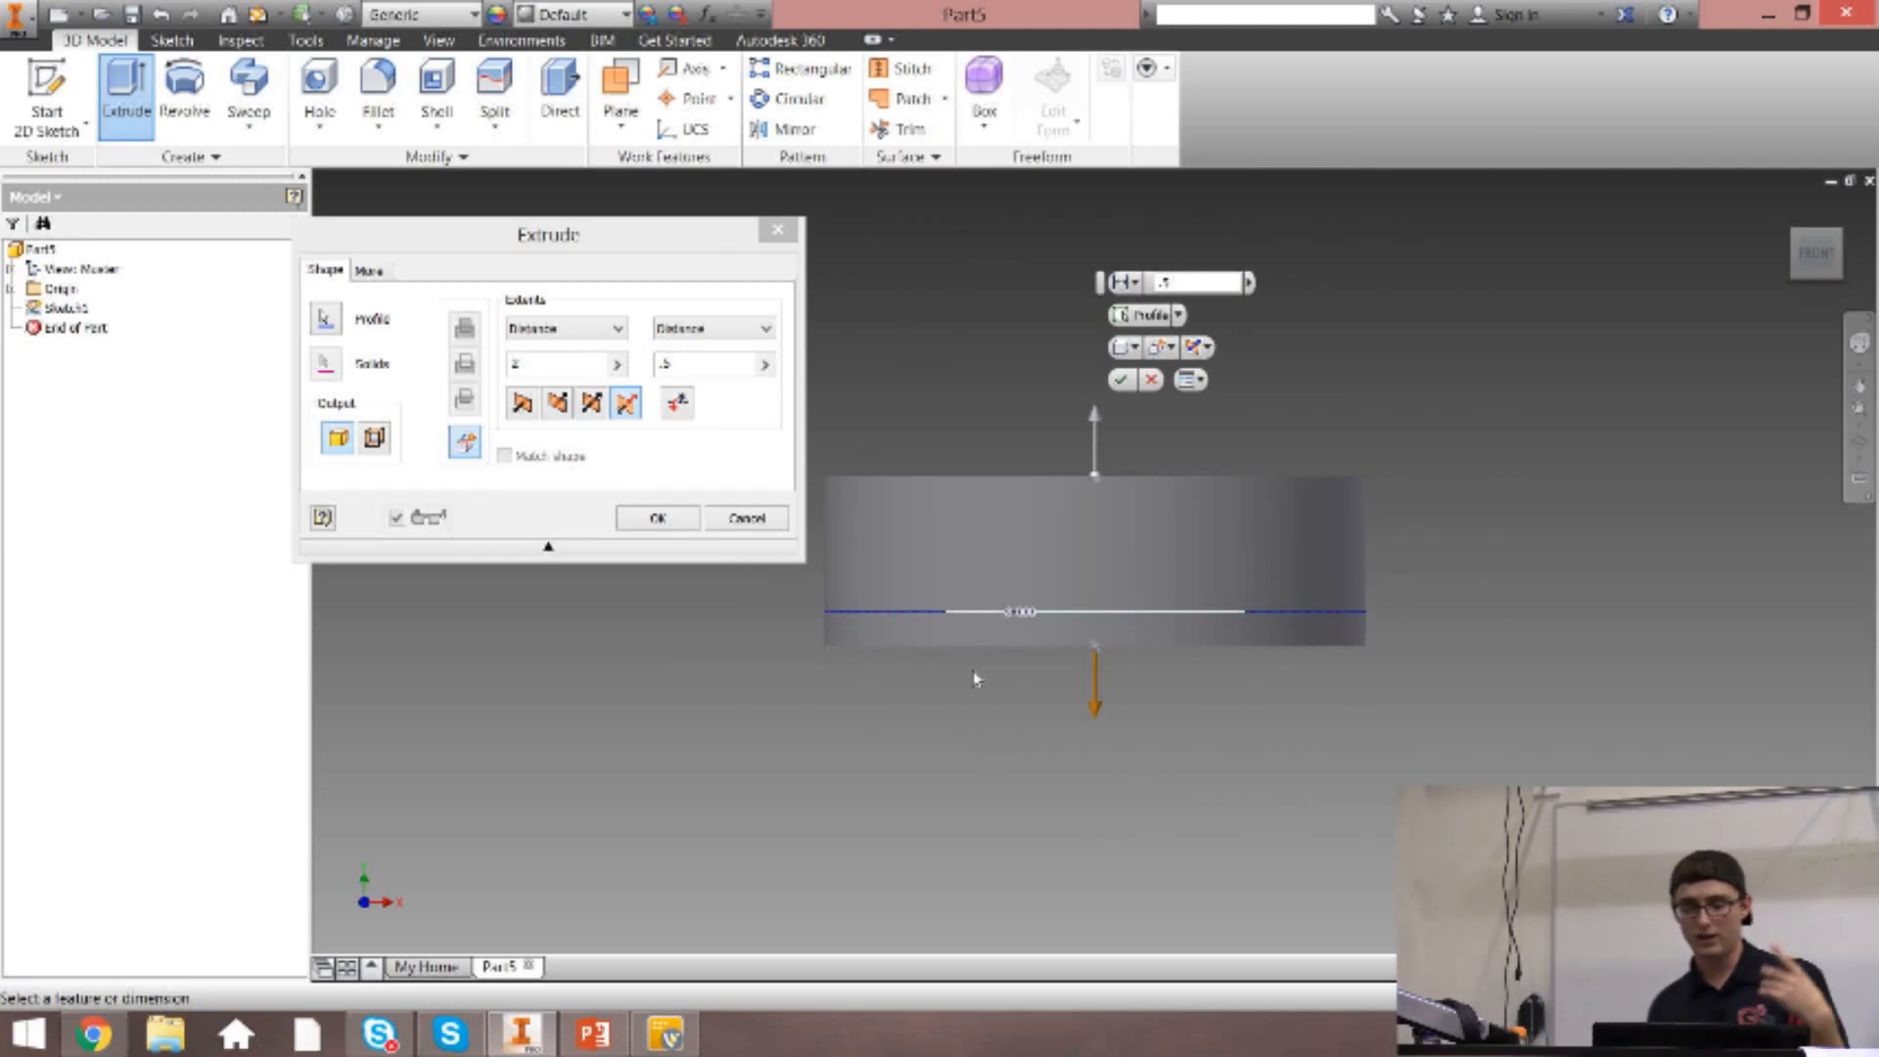
pyautogui.click(678, 402)
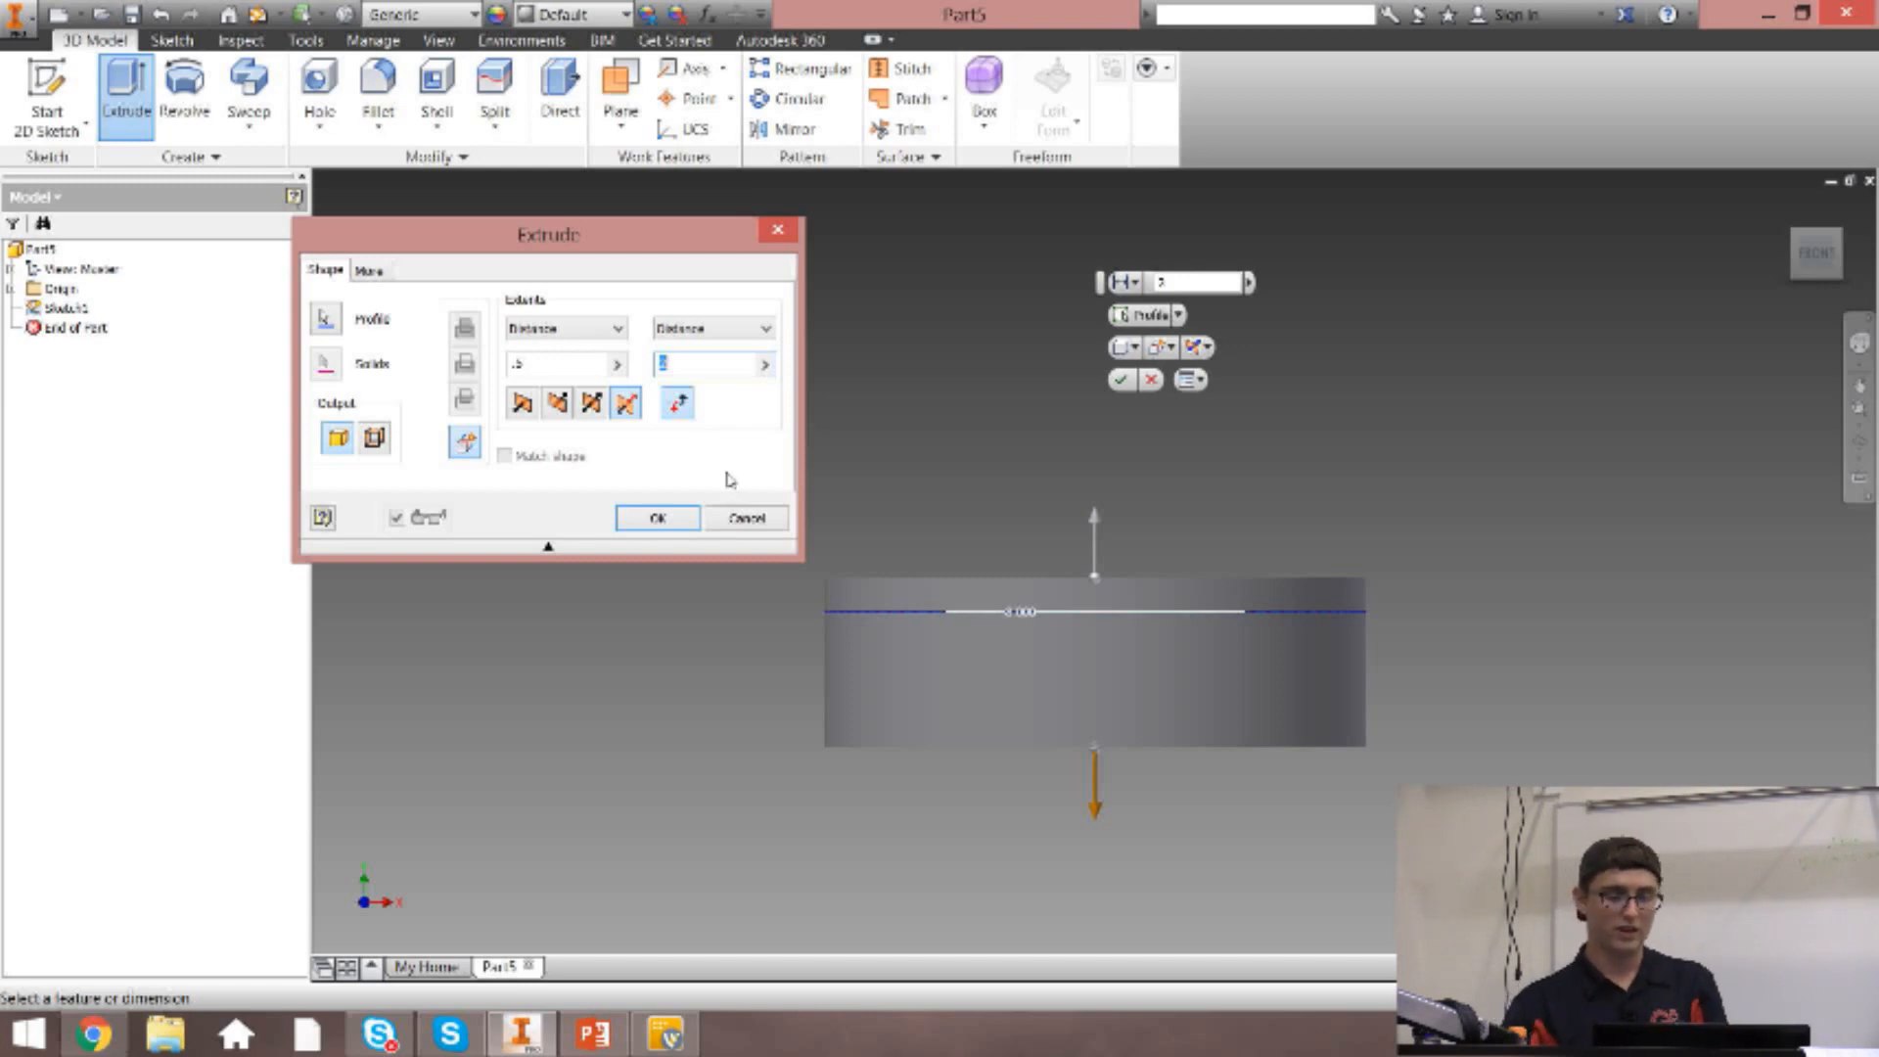
# Extrude the circle symmetrically about the sketch plane with a distance of 1 in, and return to the home view.
pyautogui.click(524, 402)
pyautogui.click(592, 402)
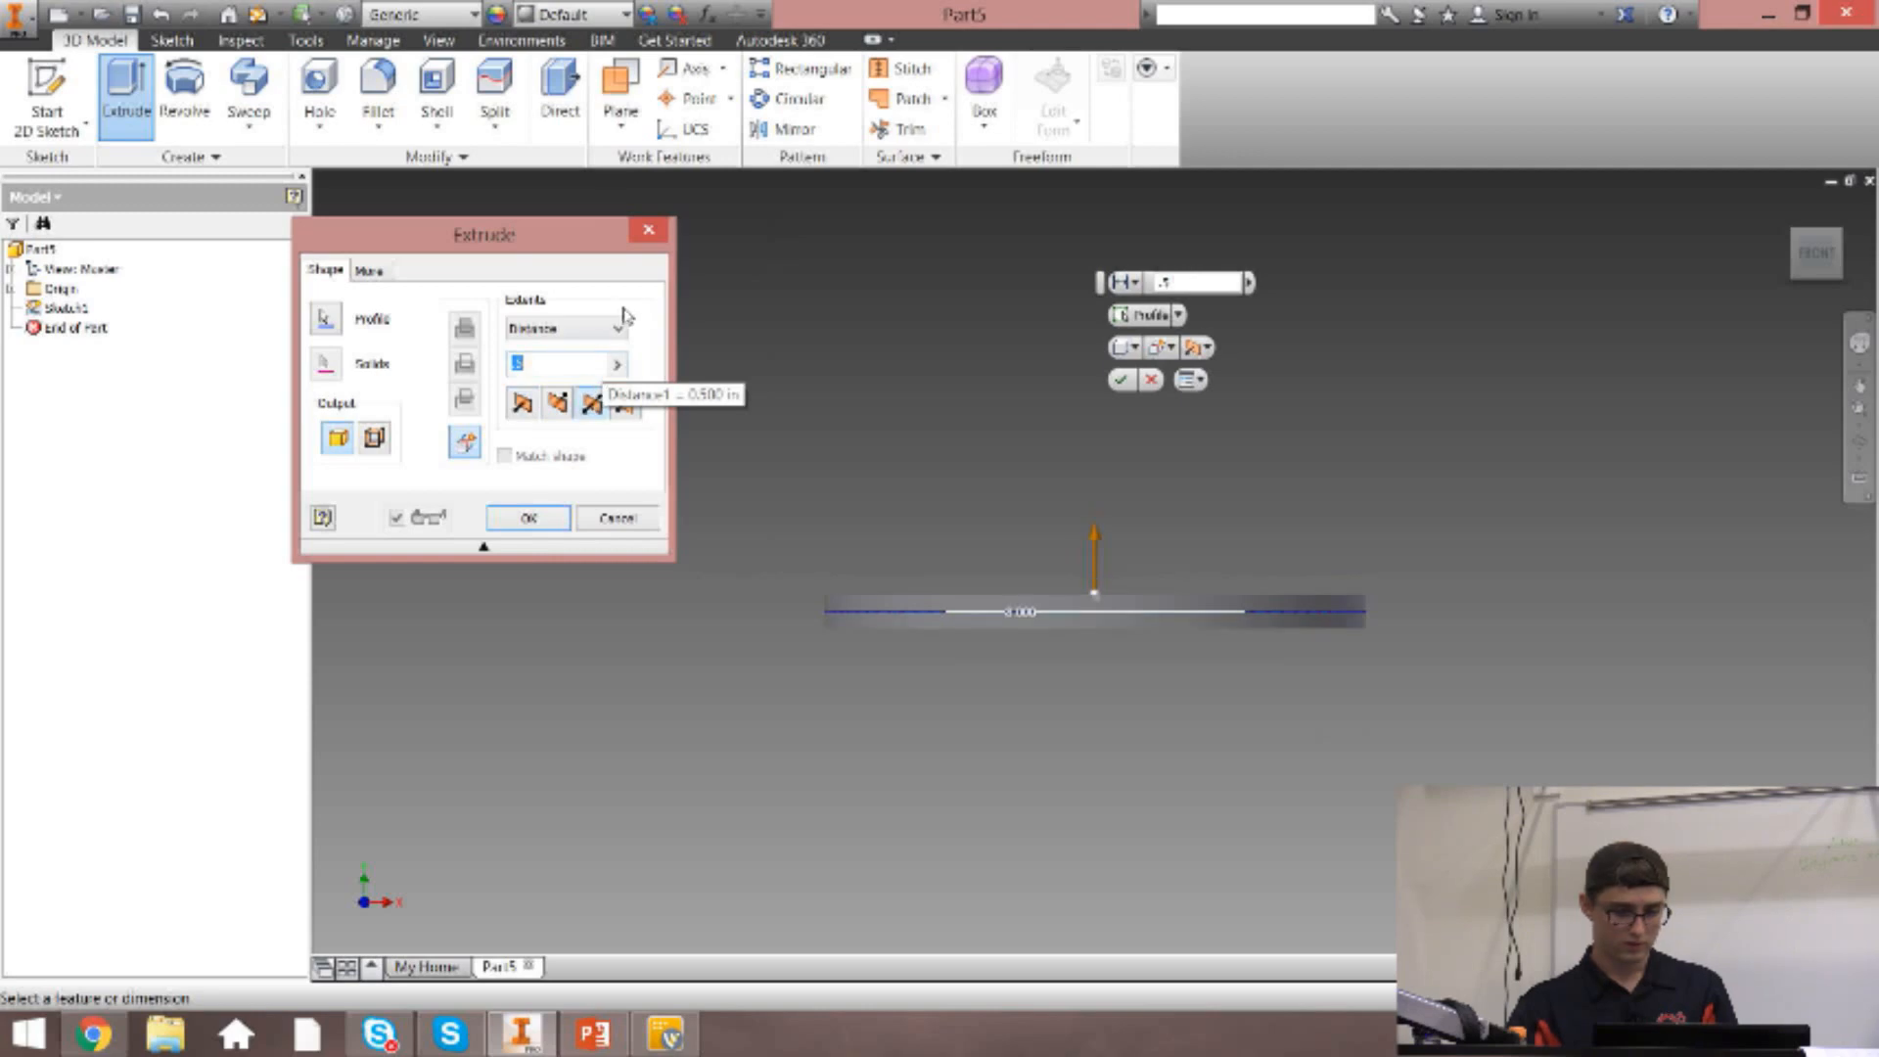
pyautogui.write('1')
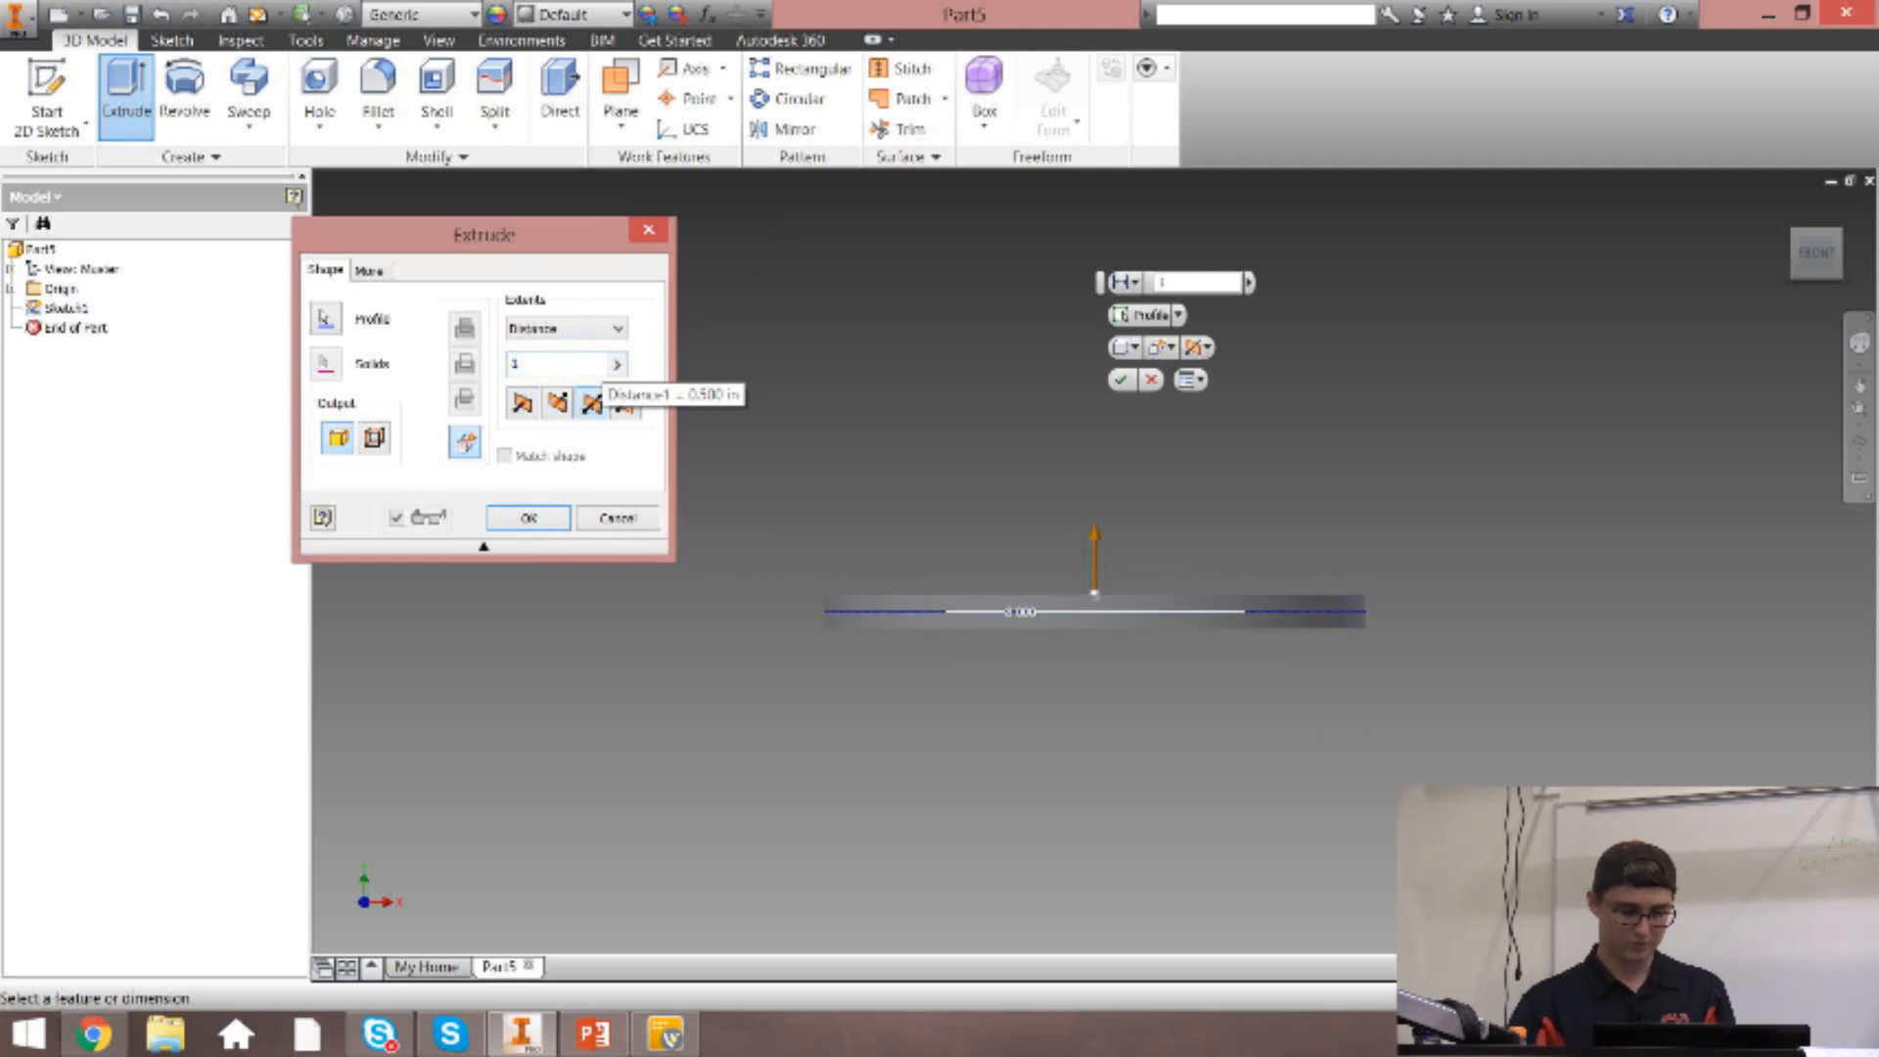
pyautogui.click(529, 517)
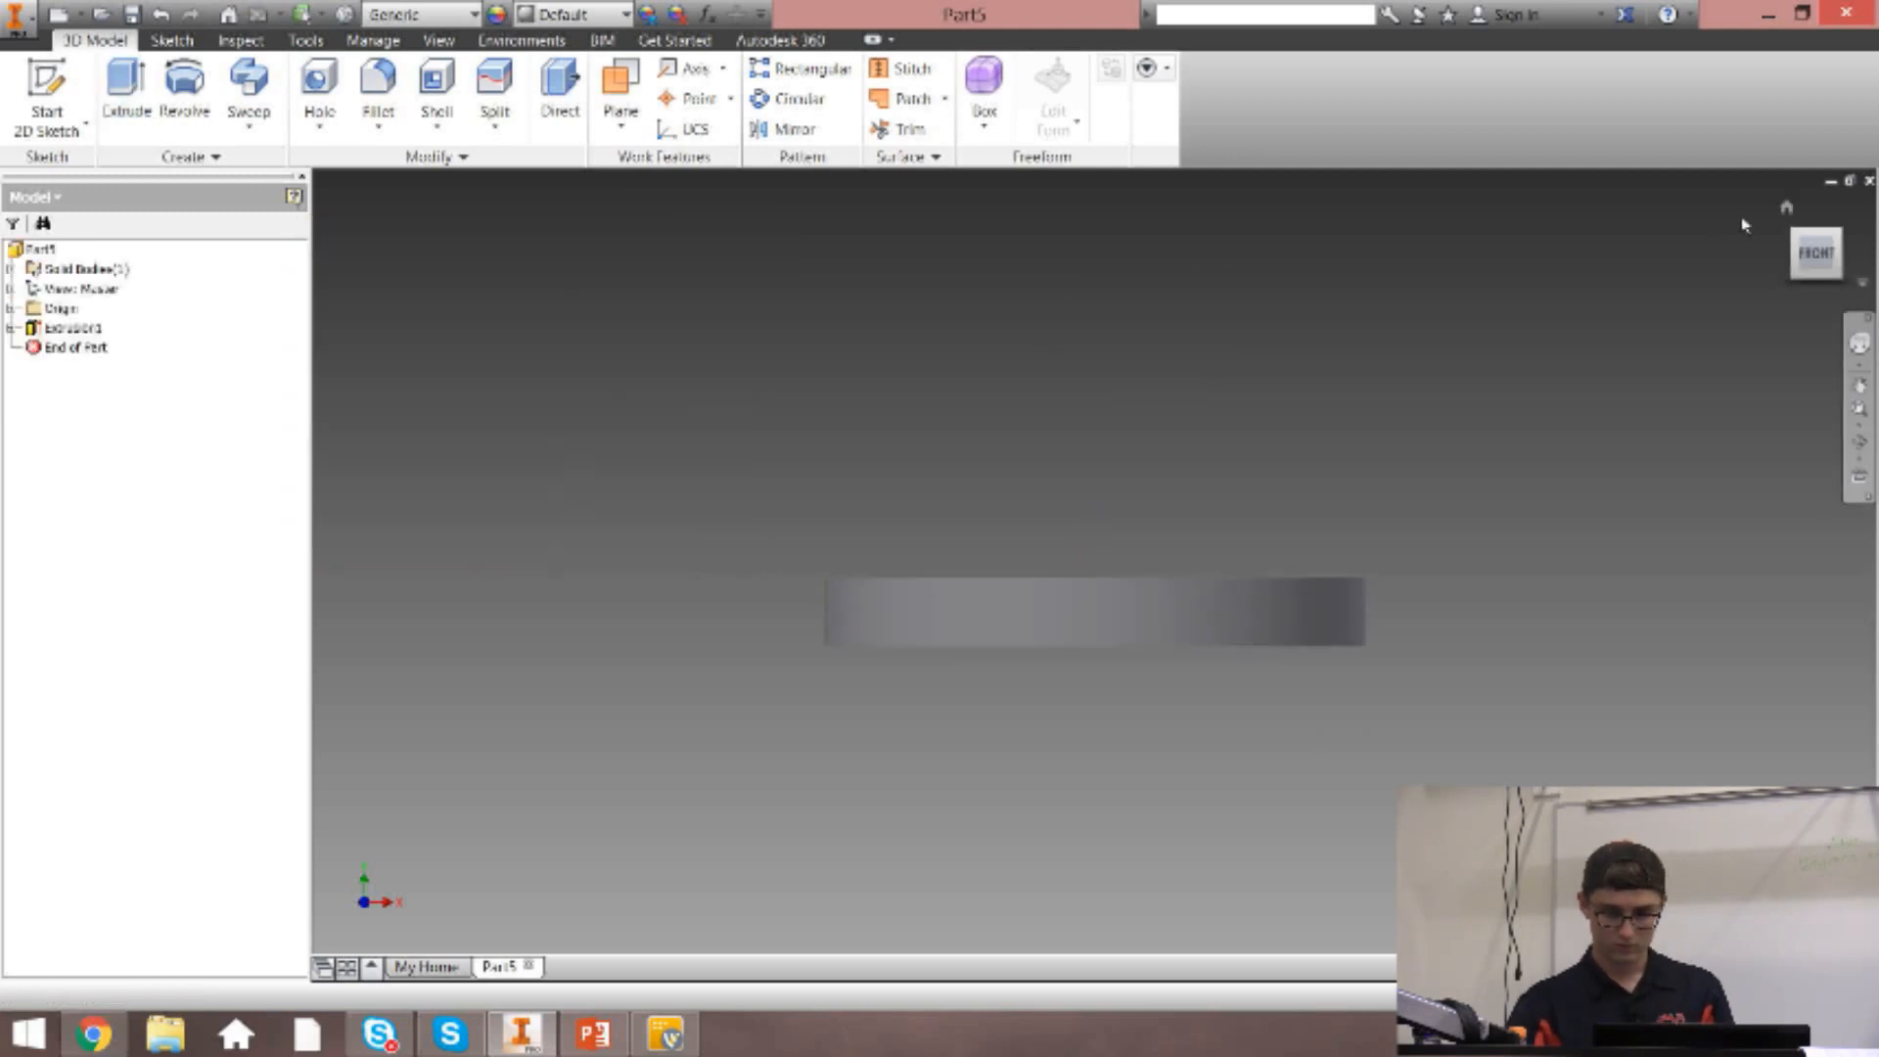
pyautogui.click(1786, 207)
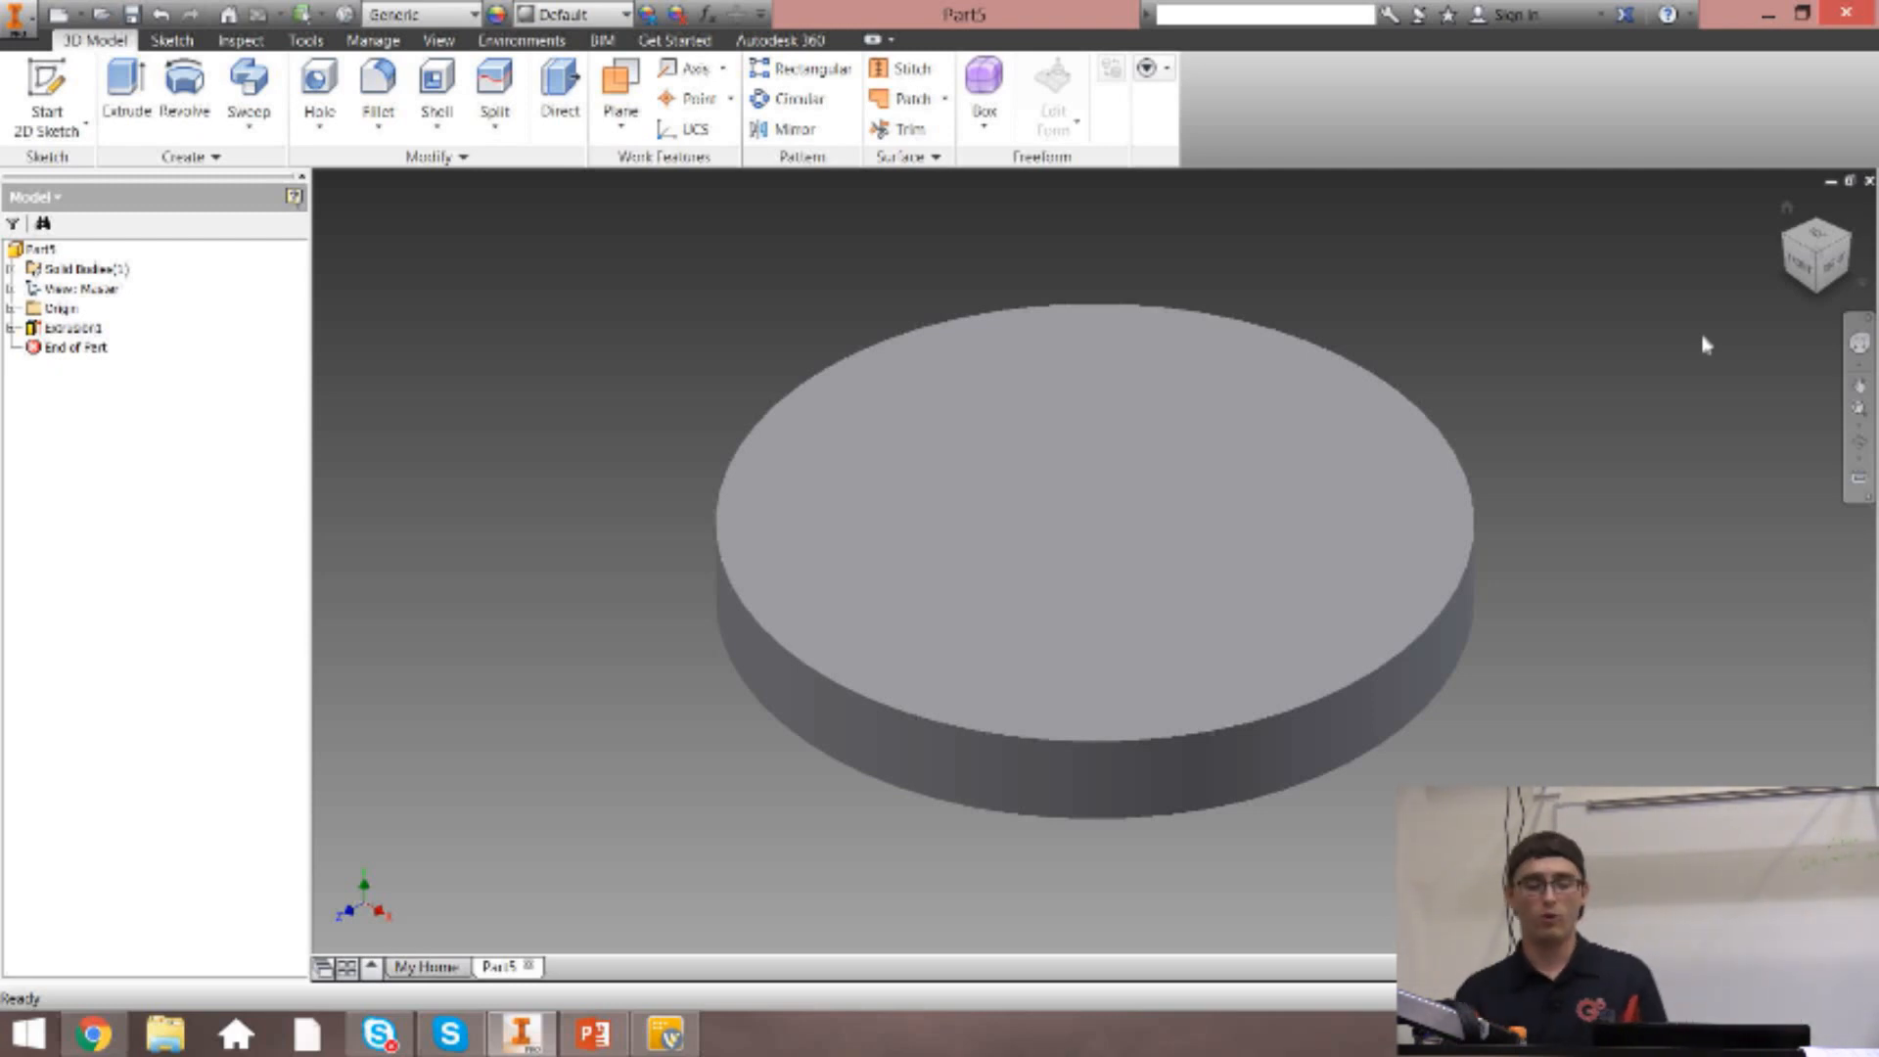
# Start a 2D sketch on the top face of the disc.
pyautogui.press('s')
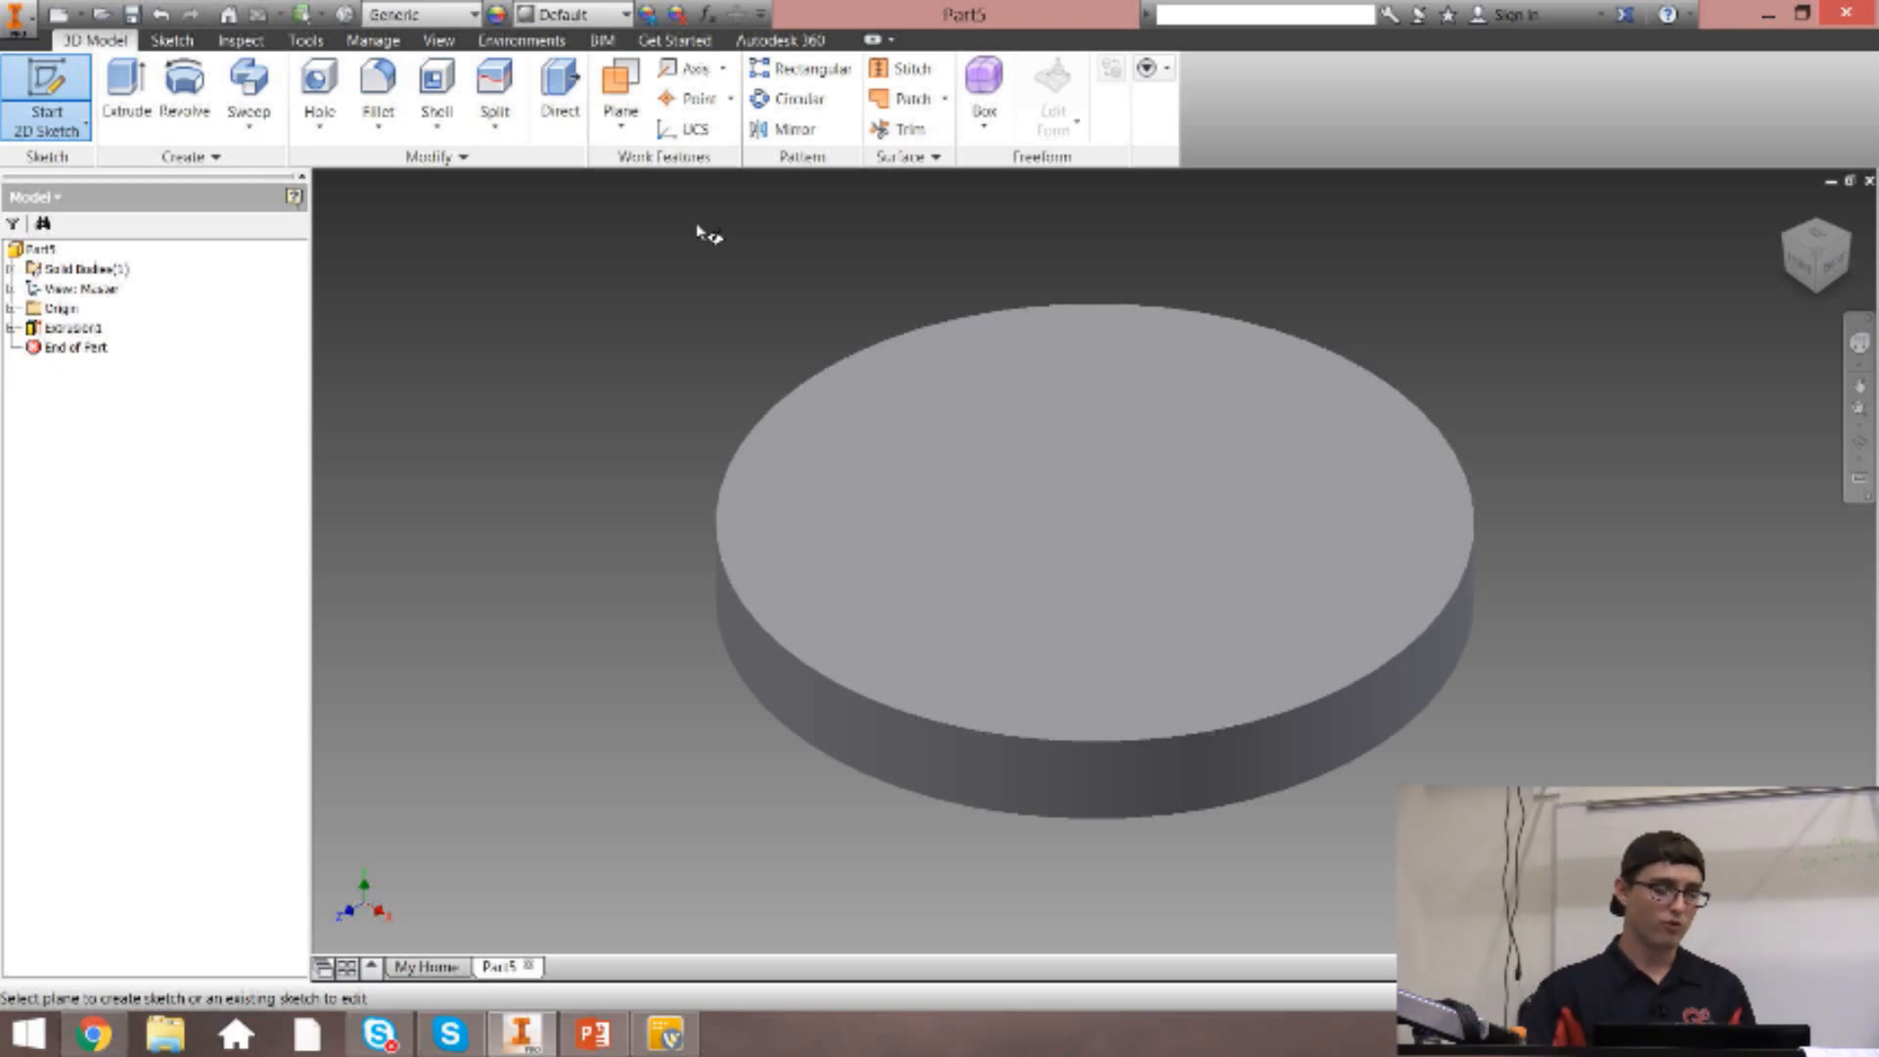
pyautogui.click(12, 310)
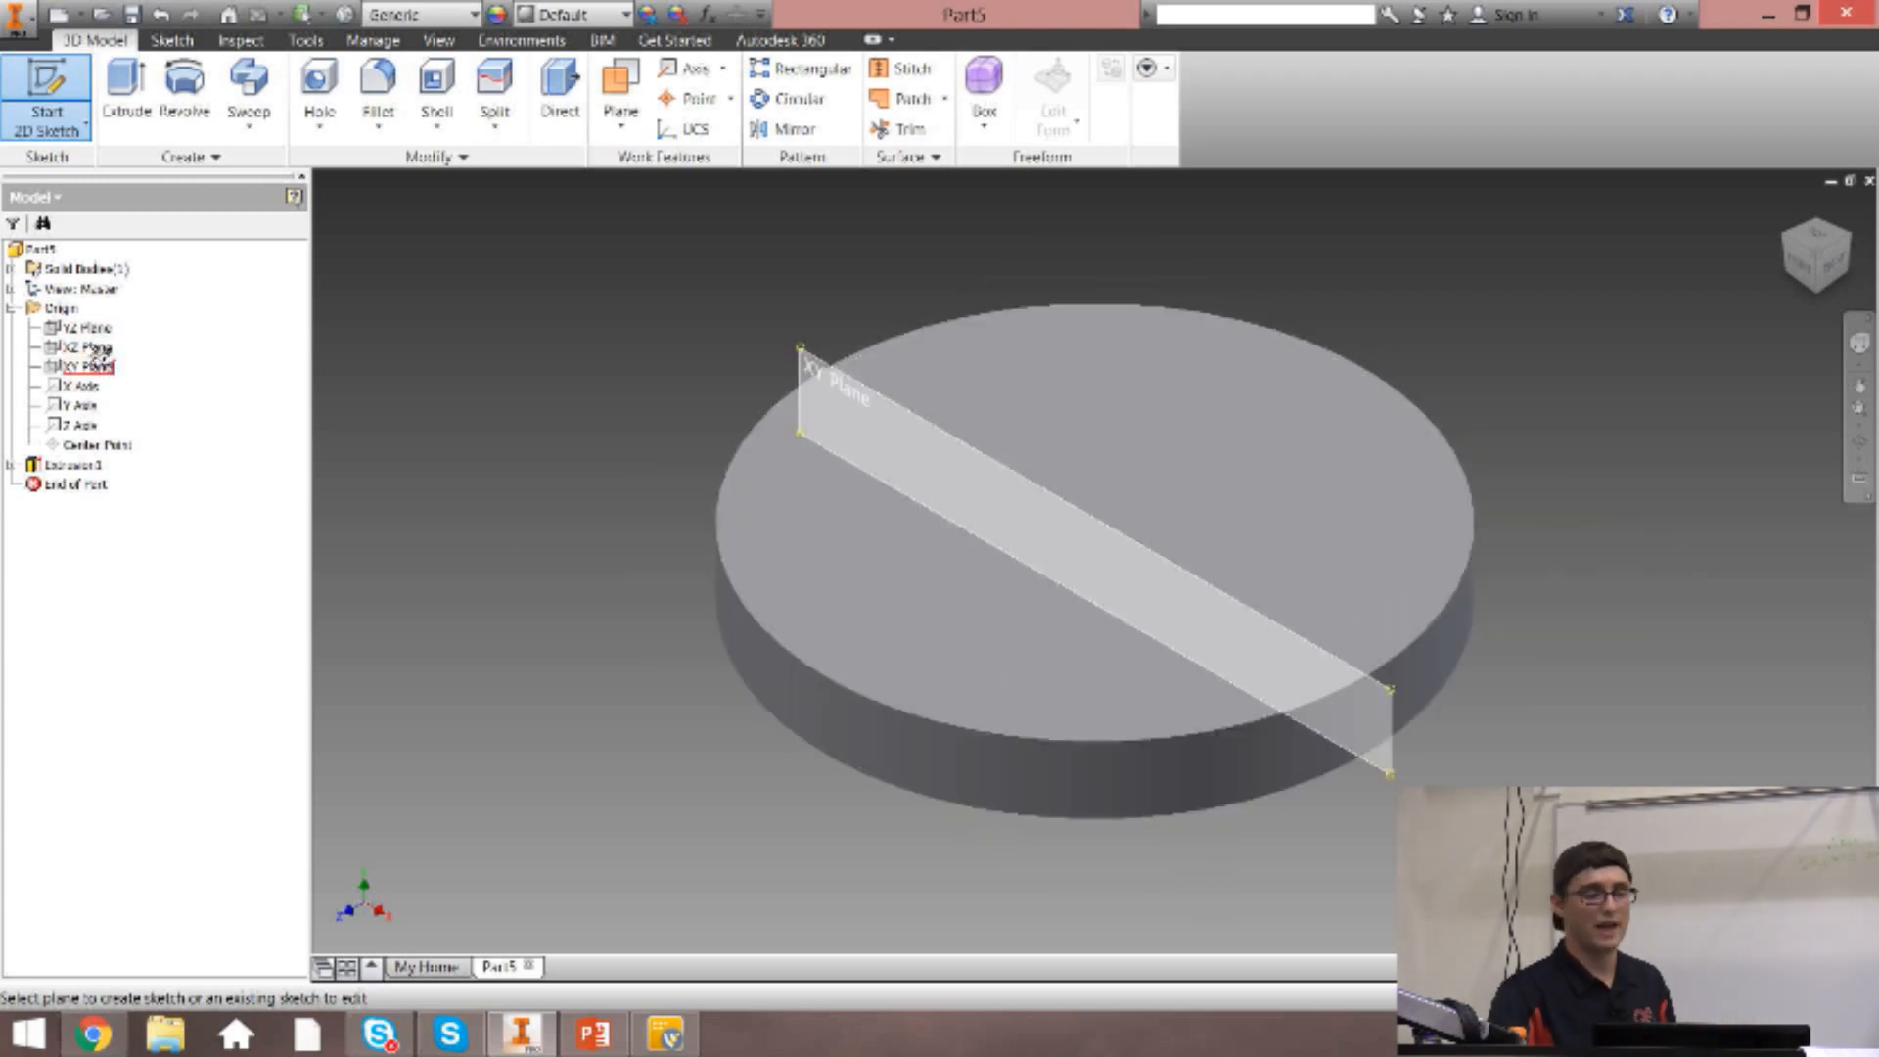
pyautogui.click(10, 309)
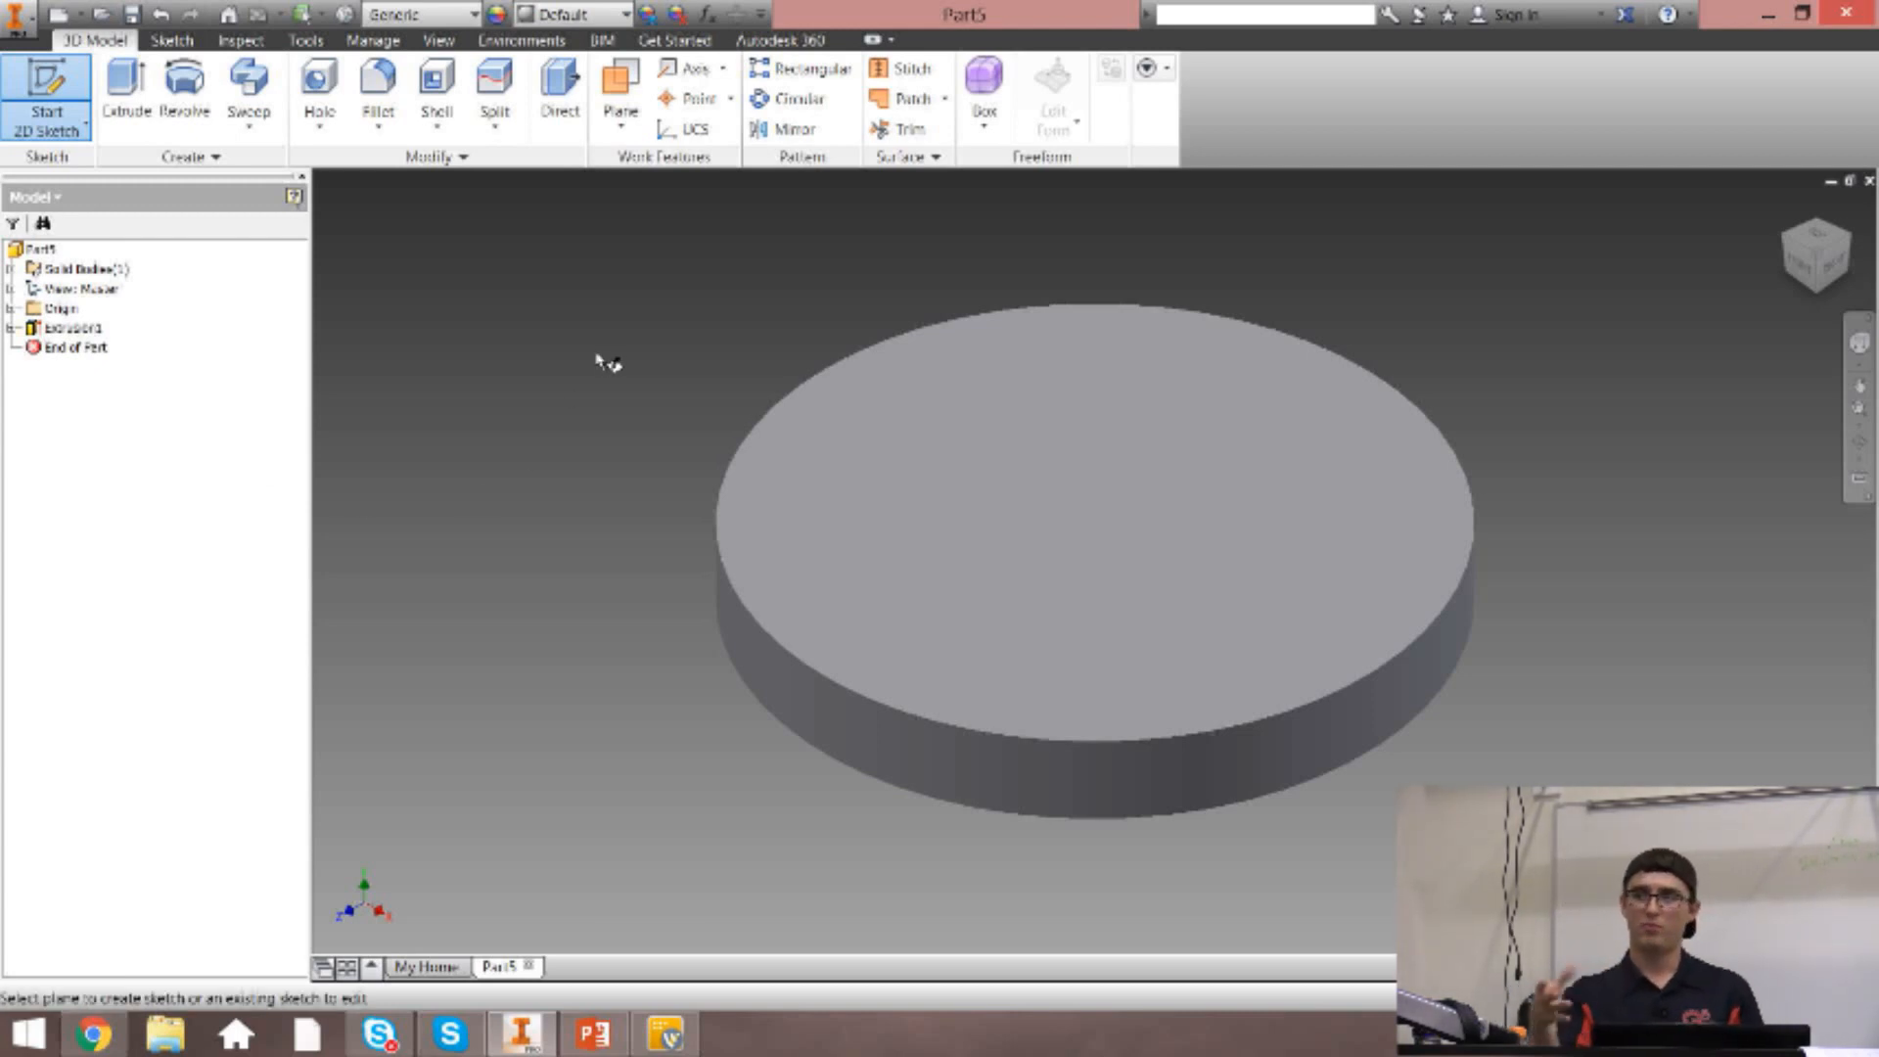
pyautogui.click(1226, 570)
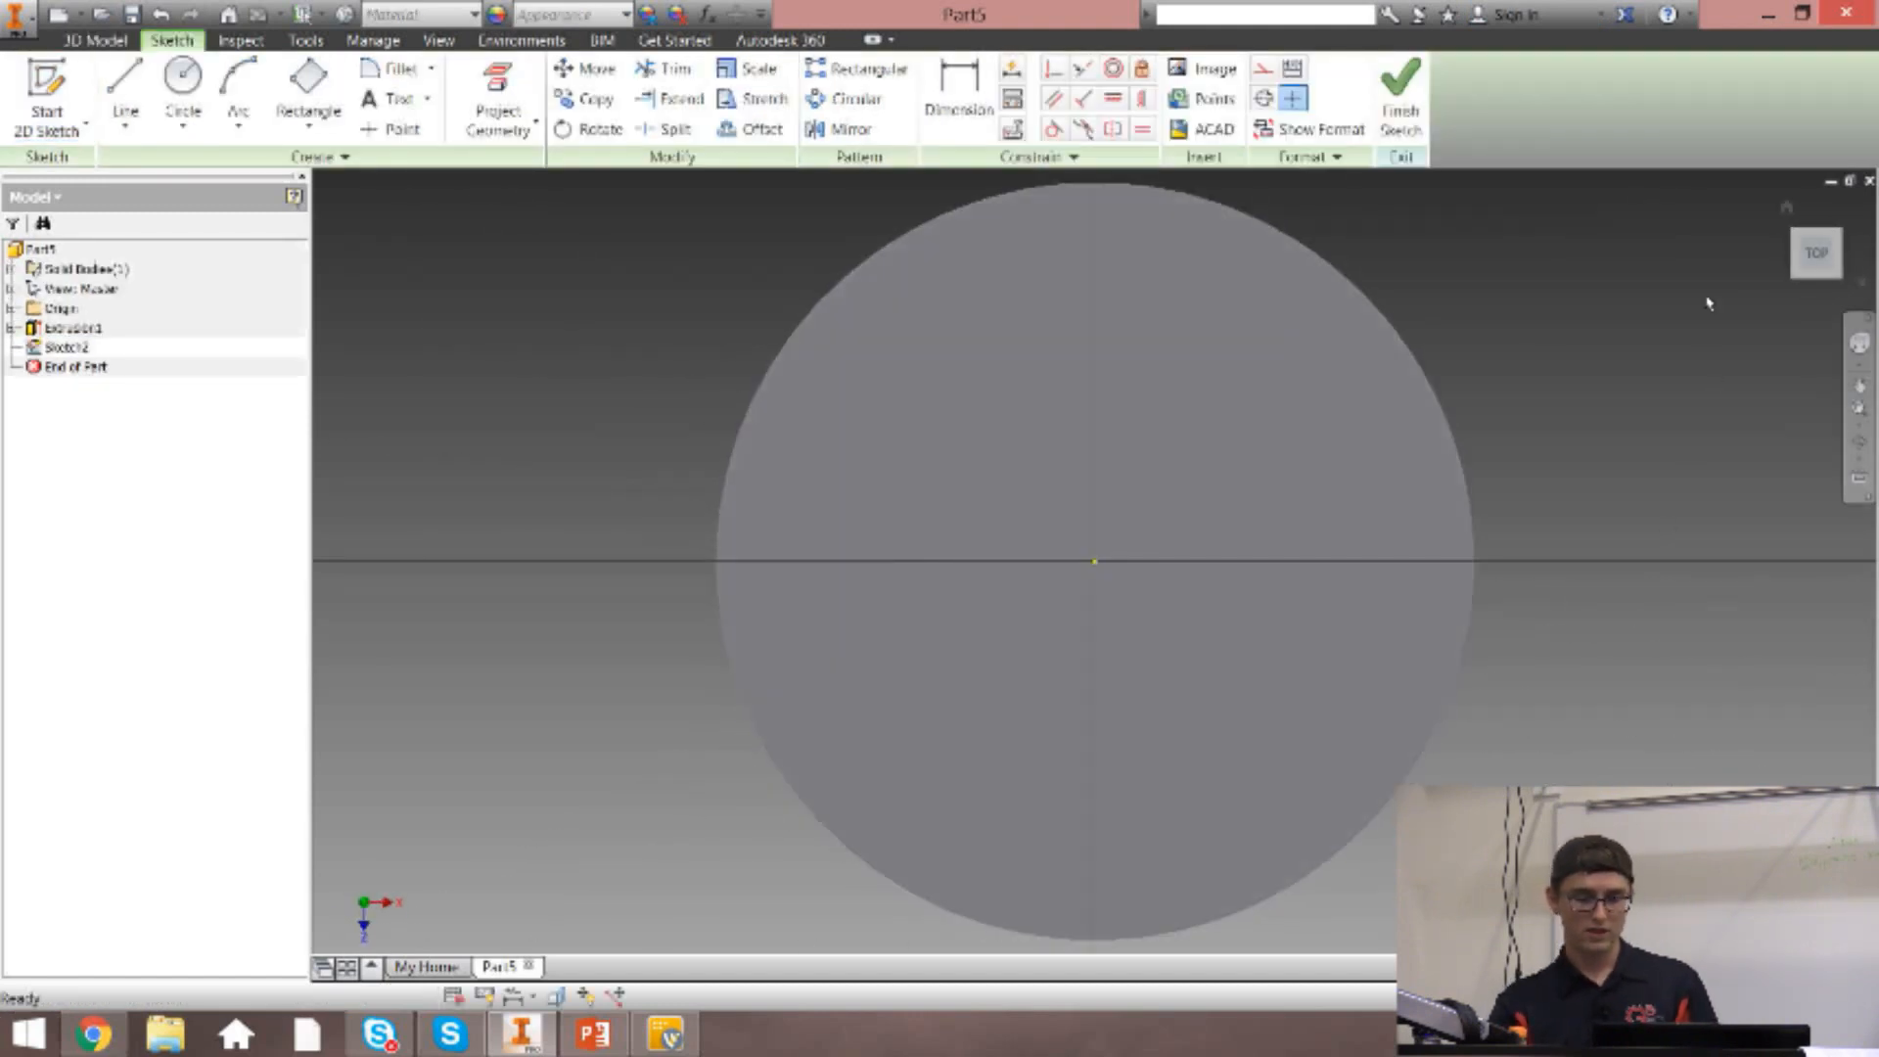
# In the top view, sketch a 0.5 in diameter circle on the disc face, directly above the origin.
pyautogui.click(1797, 204)
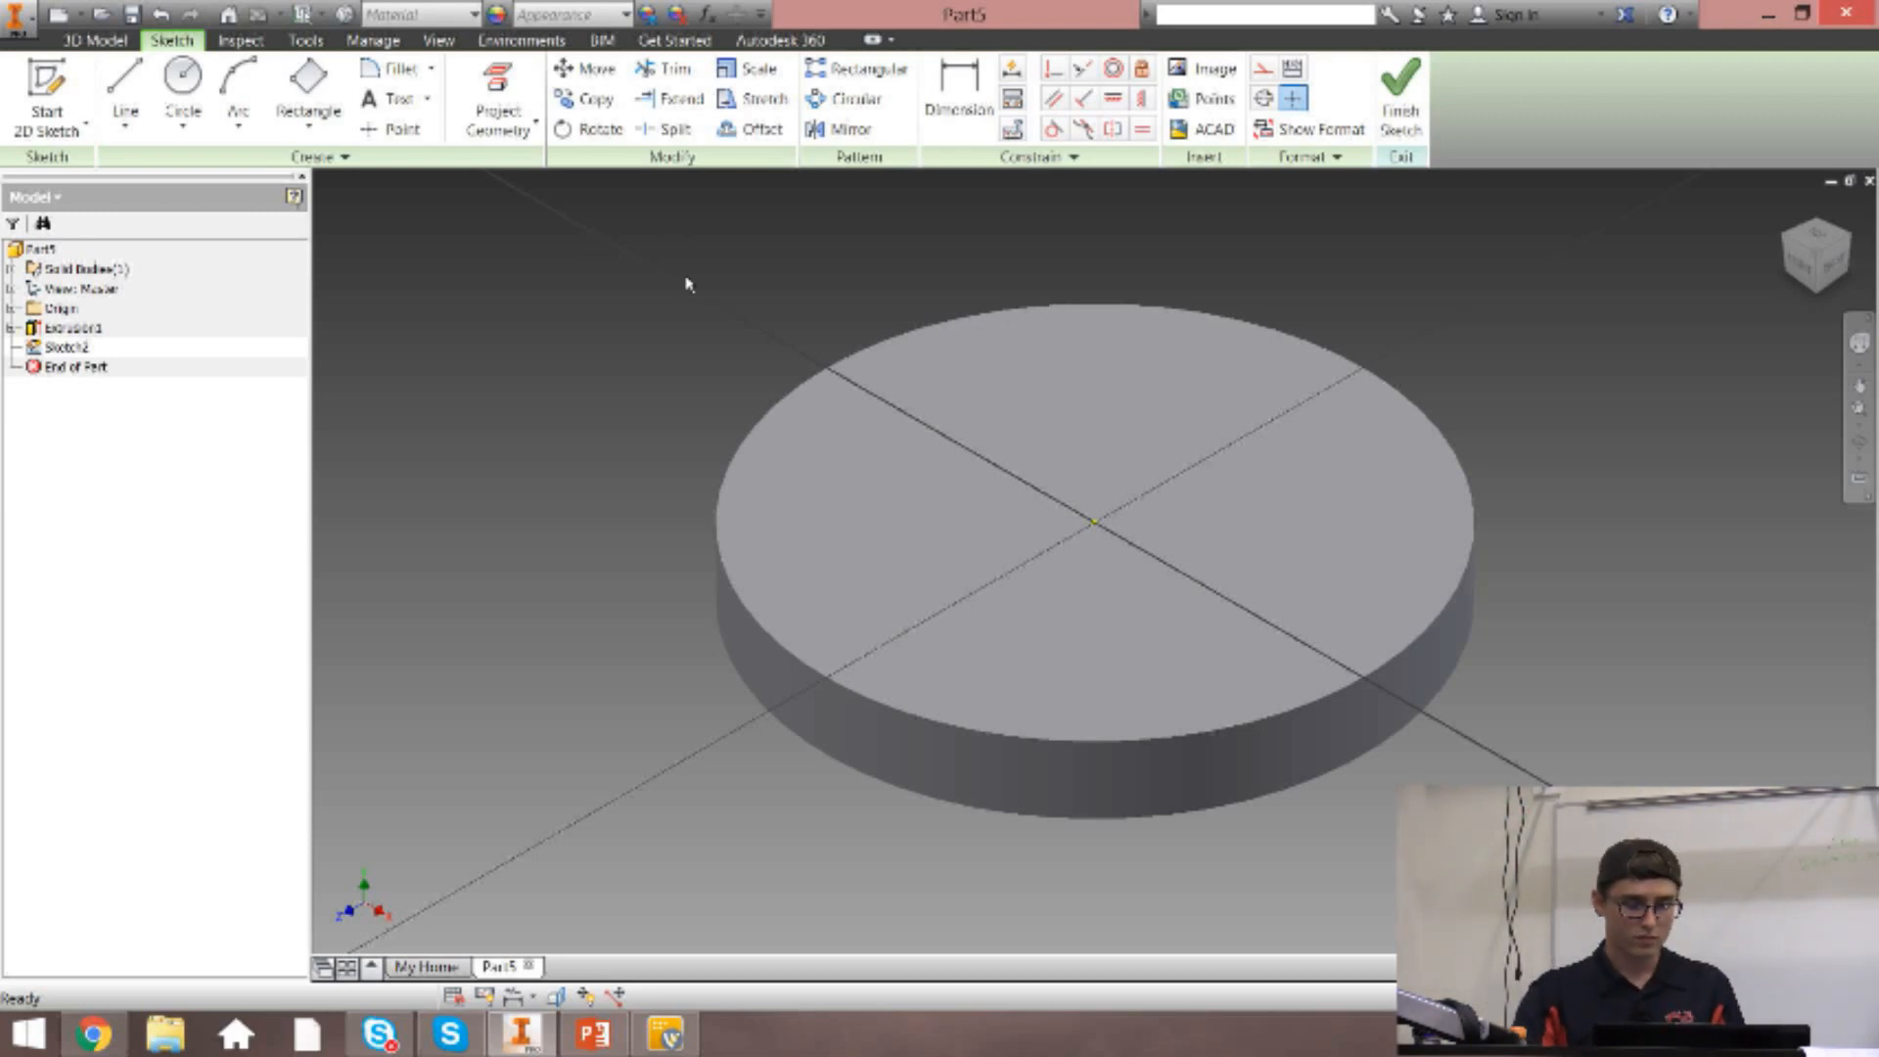
pyautogui.click(182, 78)
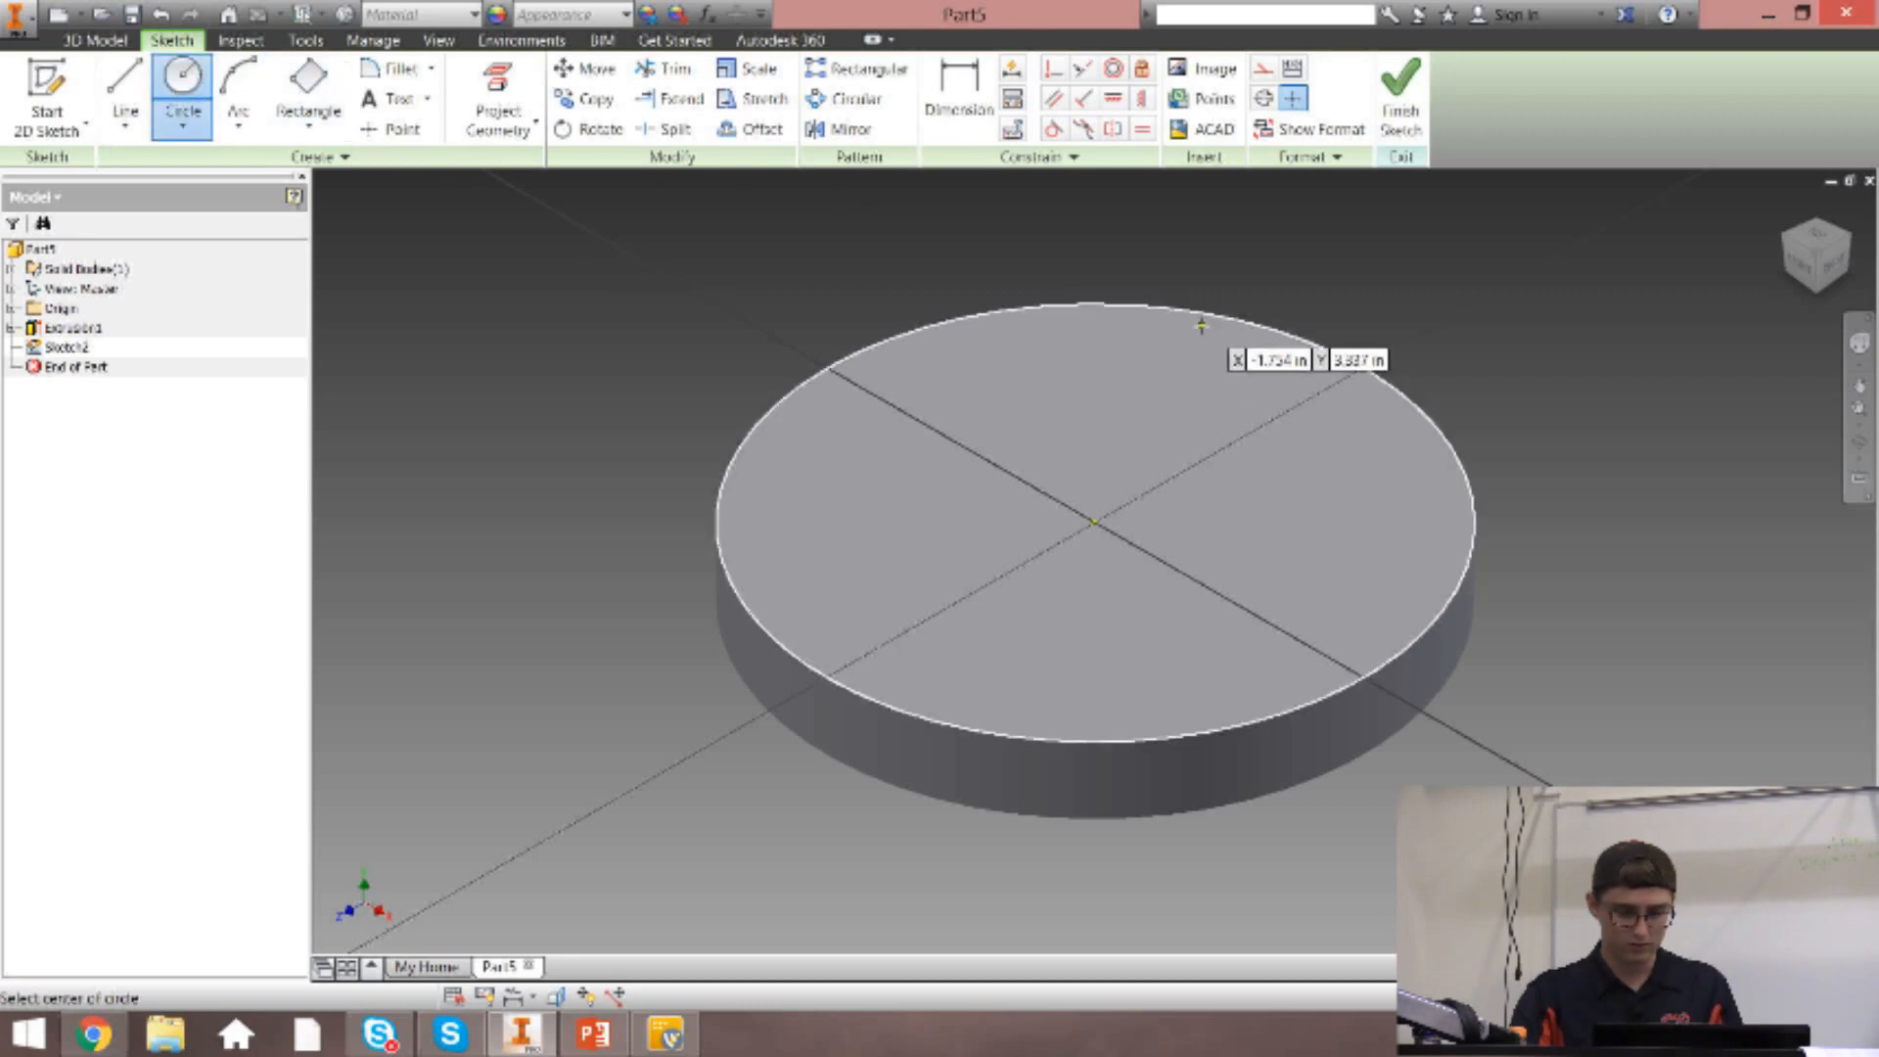
pyautogui.click(1817, 238)
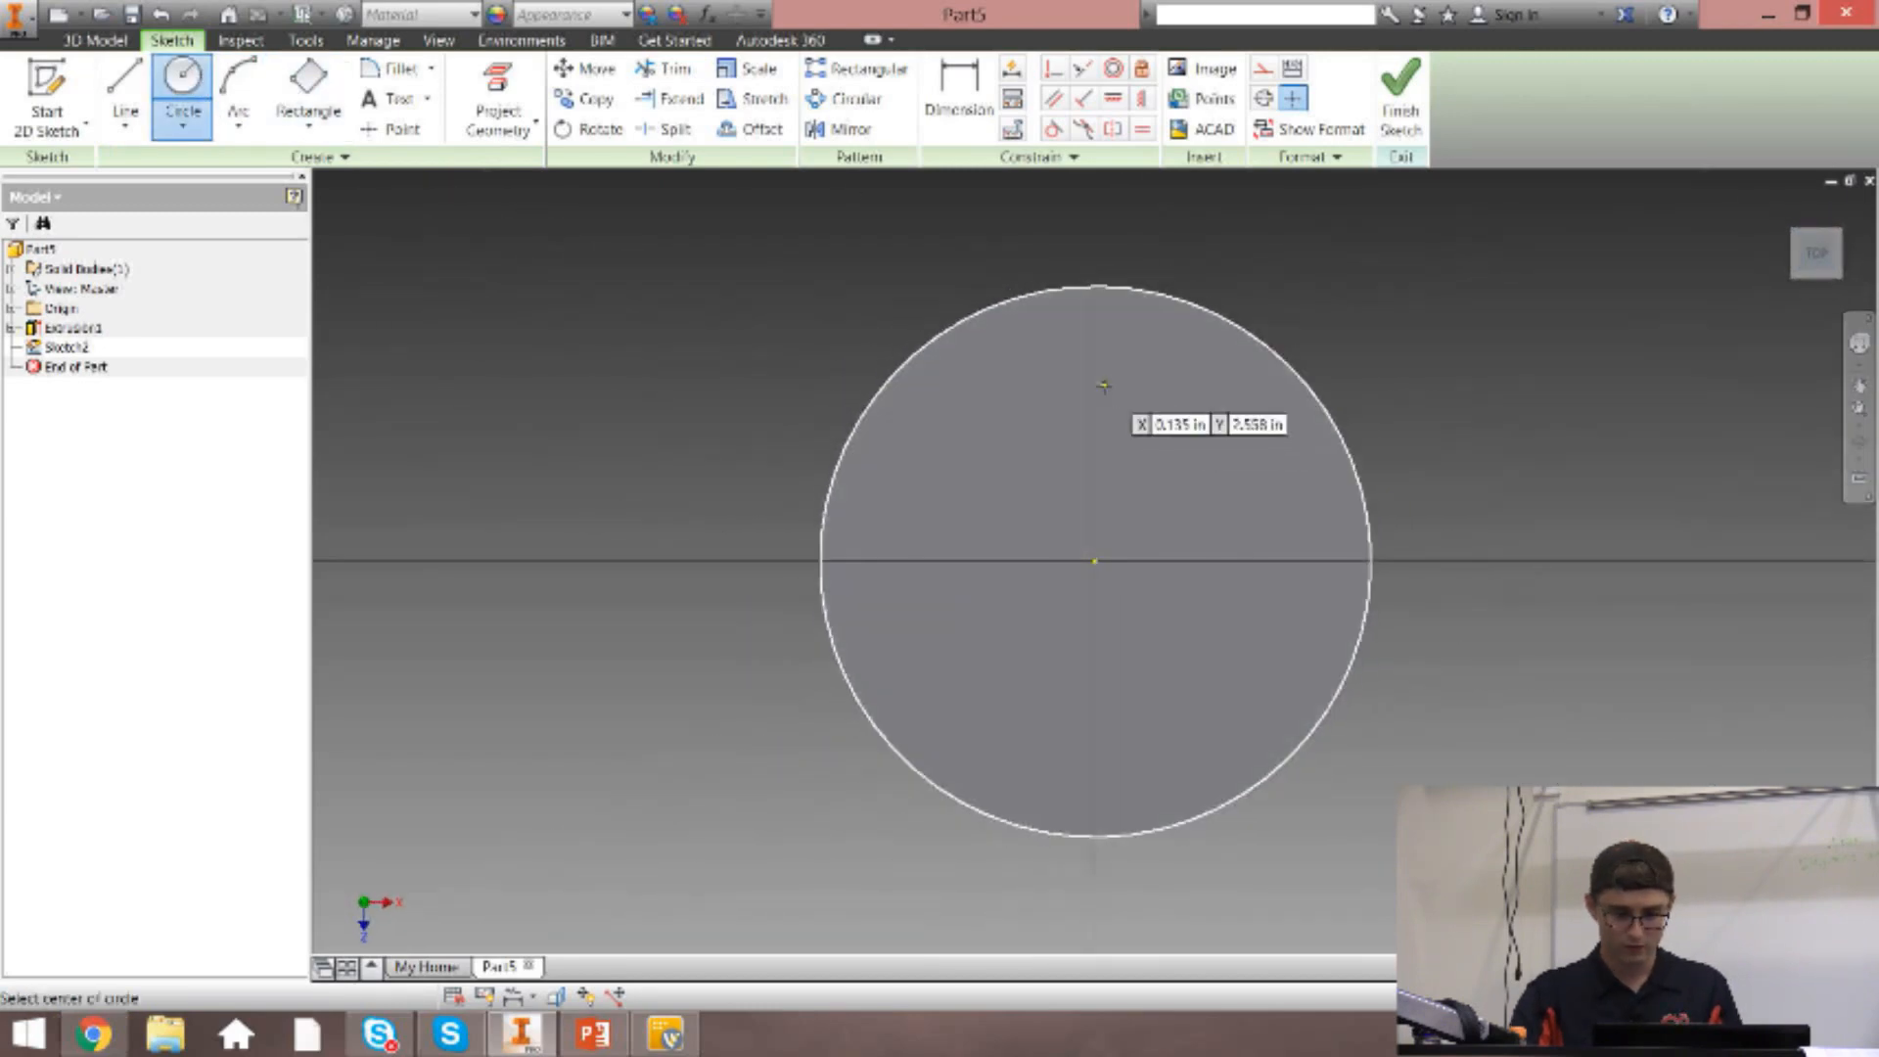
pyautogui.click(1095, 380)
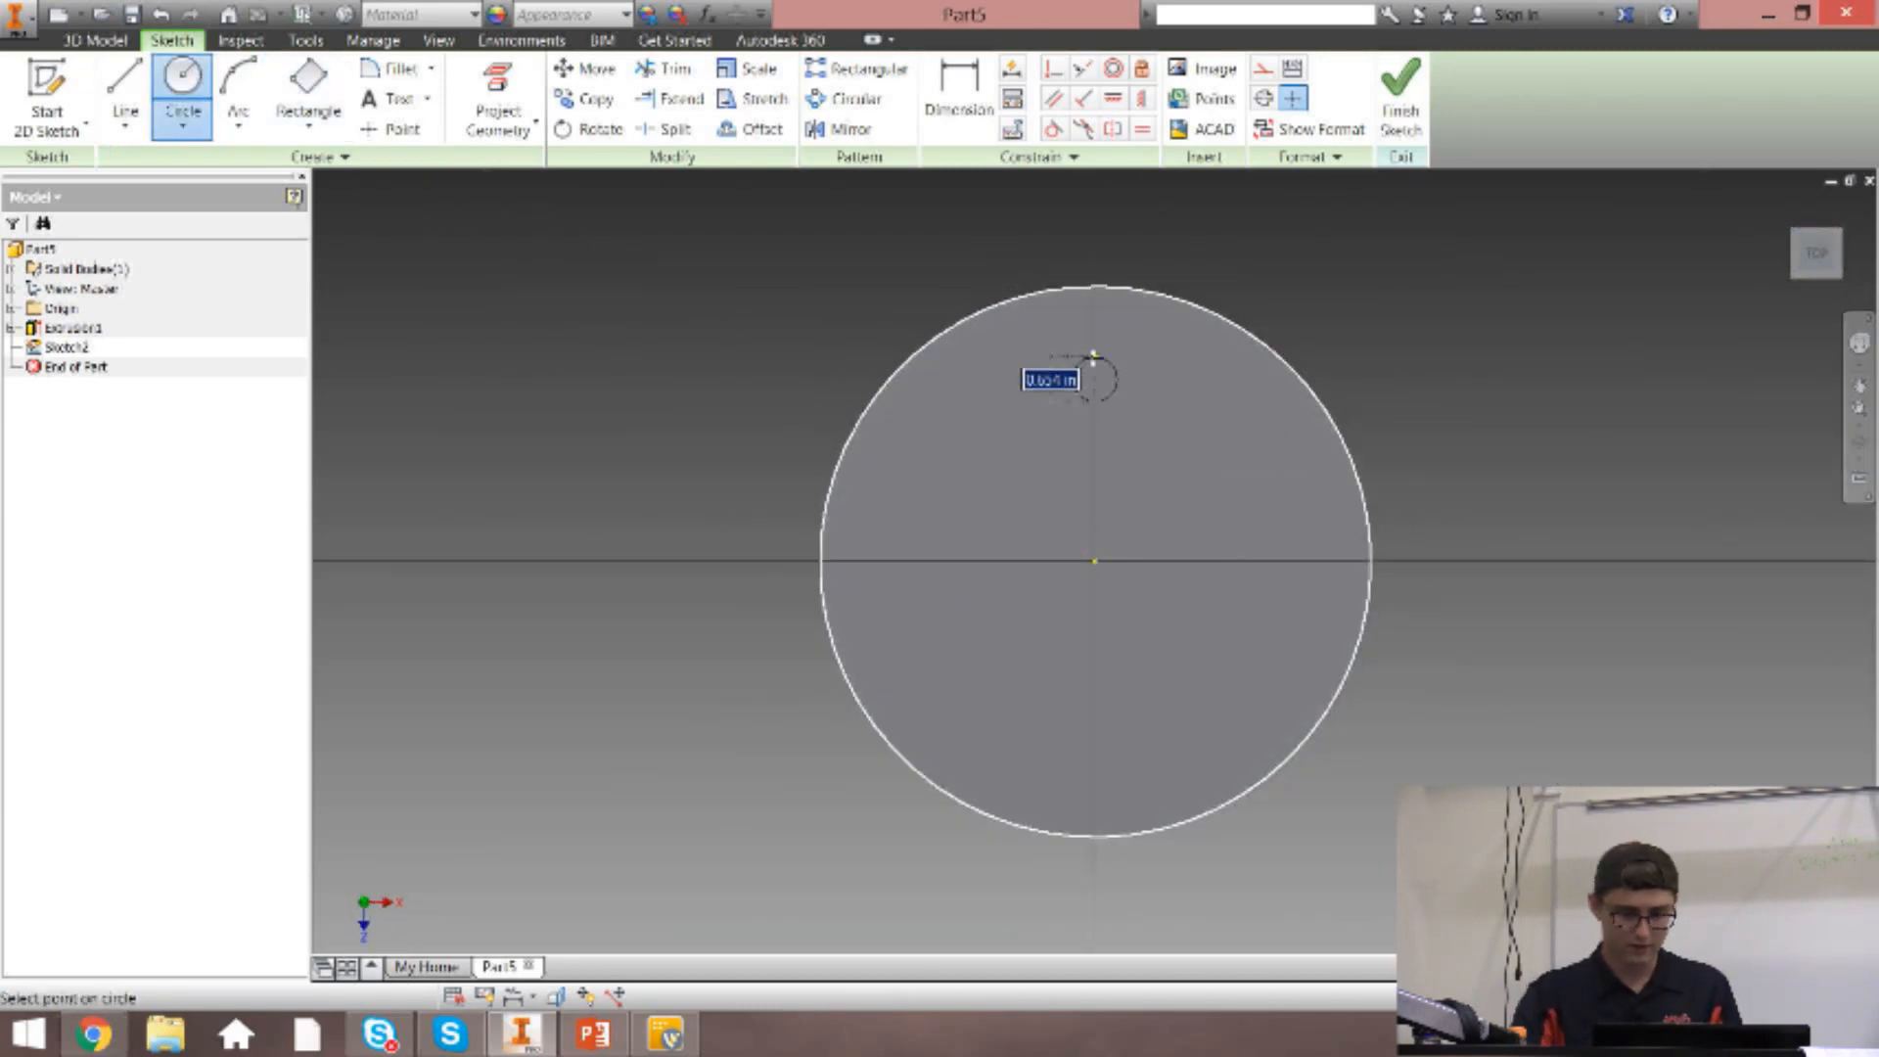
pyautogui.write('.5')
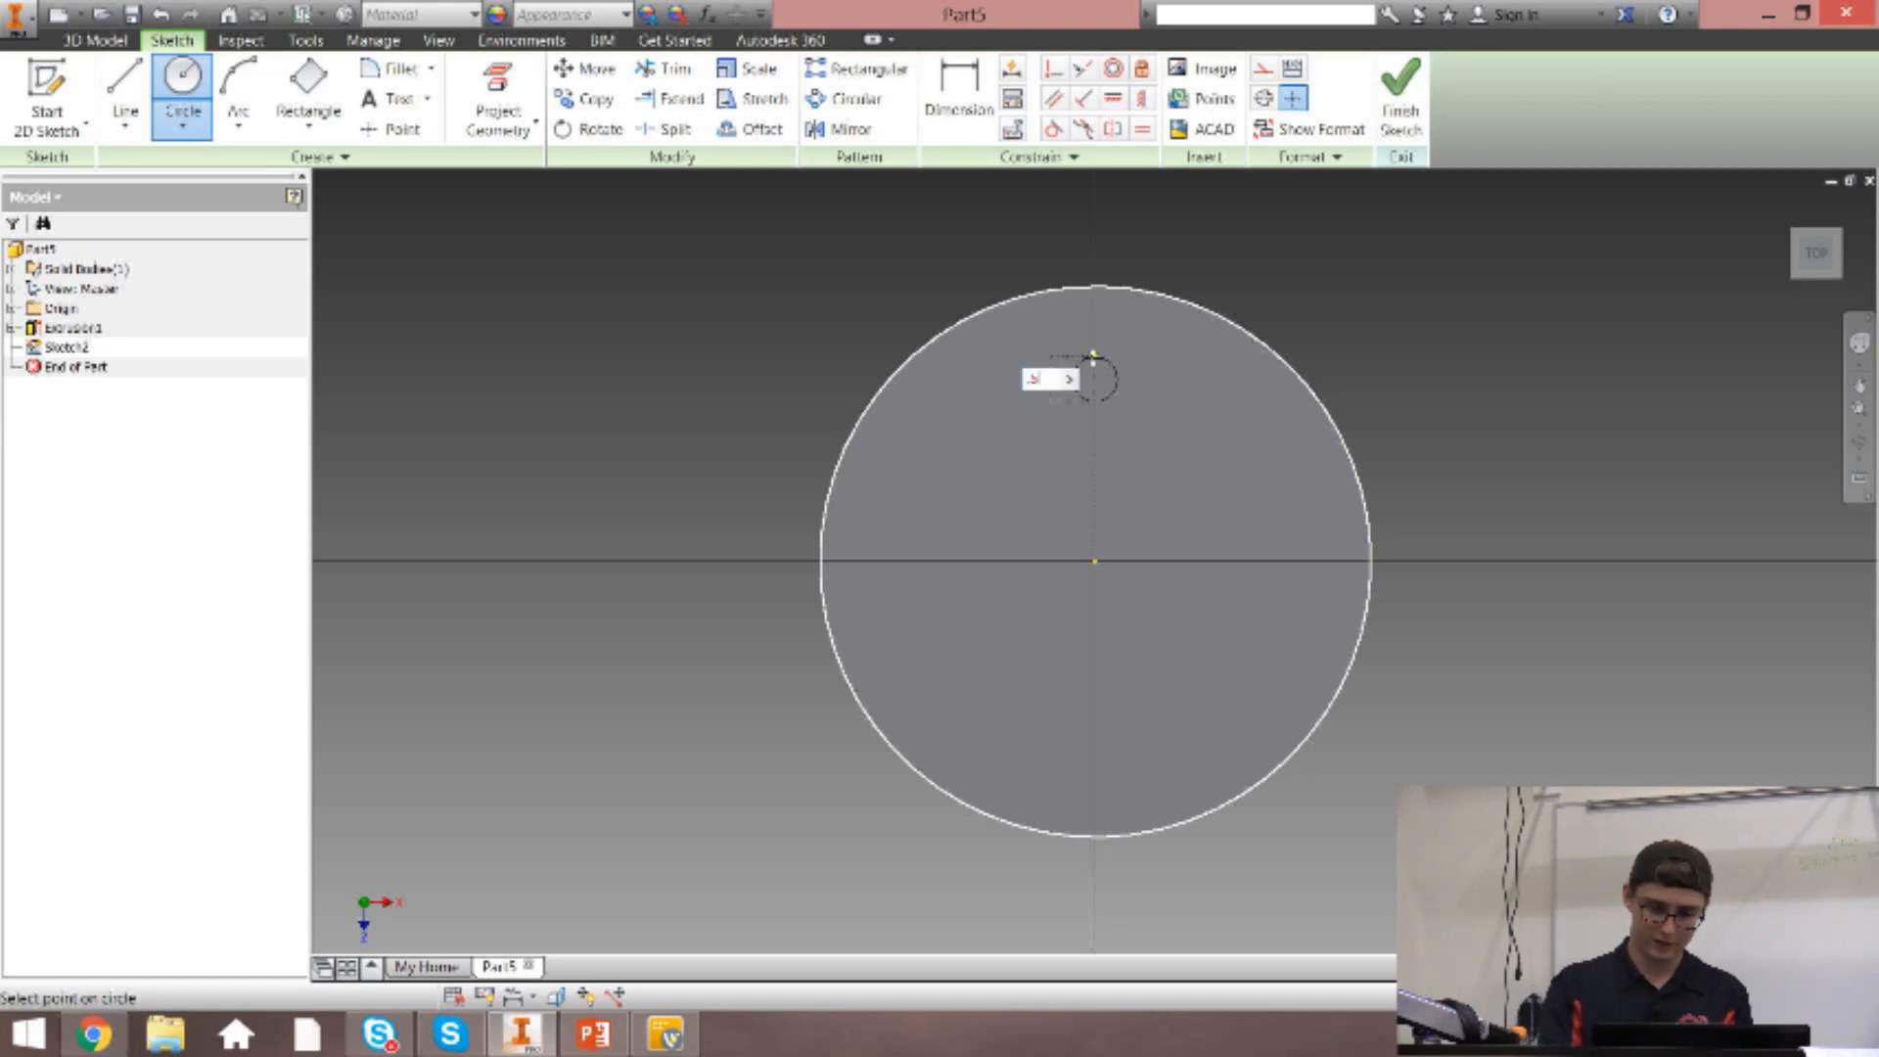
pyautogui.press('Return')
pyautogui.press('Escape')
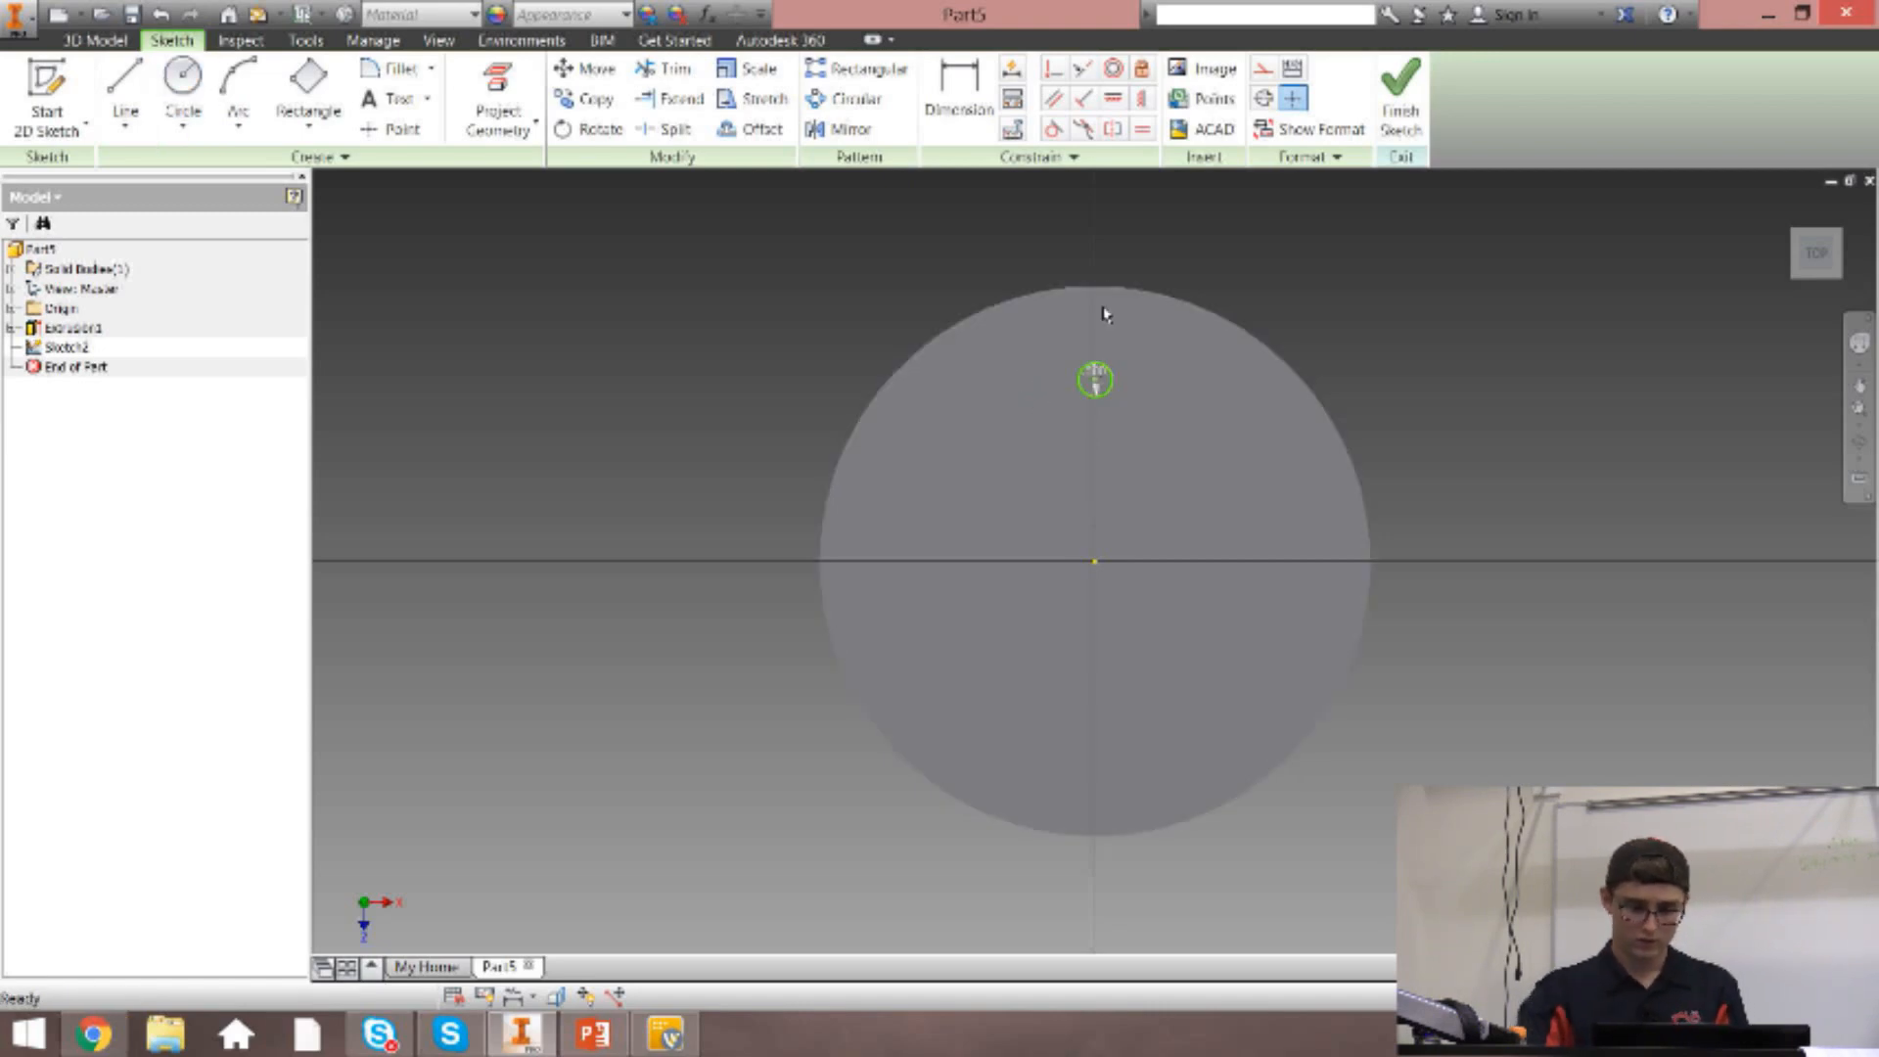
# Align the small circle's center vertically with the origin, and slide the circle slightly outward toward the disc's edge.
pyautogui.click(1145, 97)
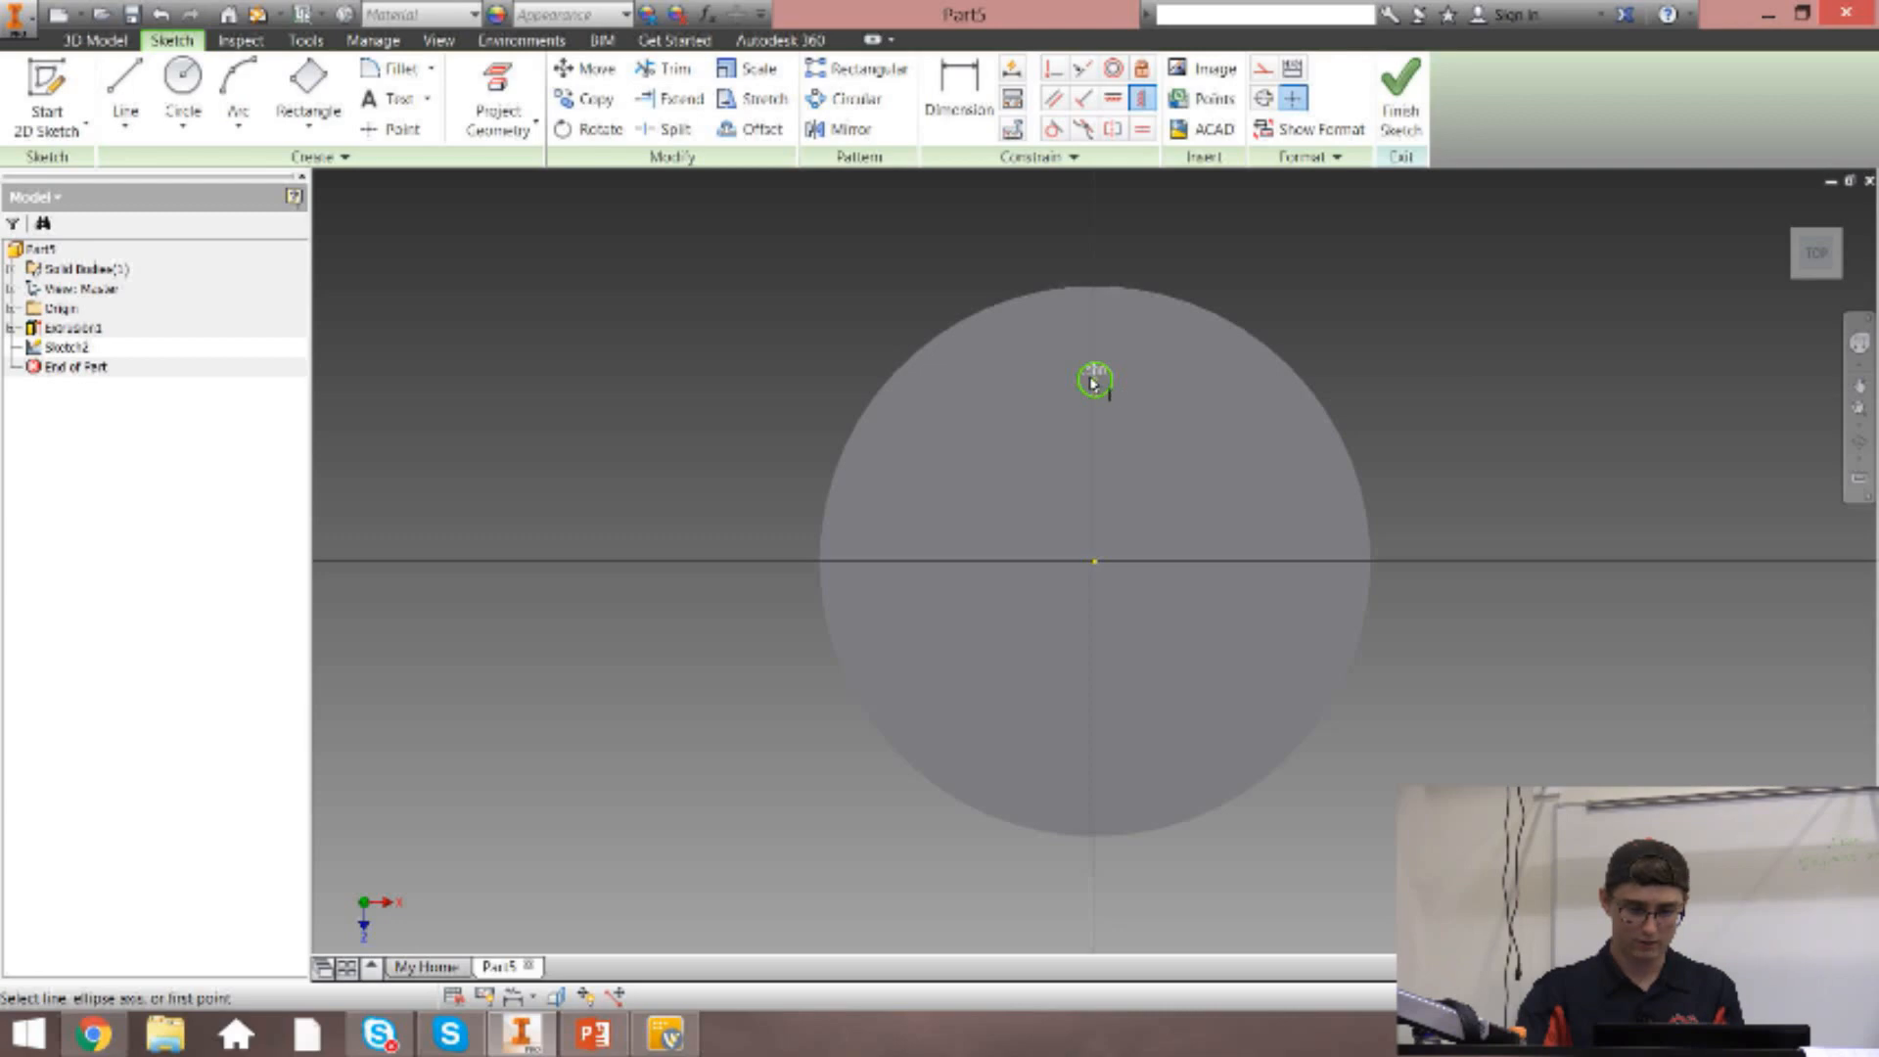
pyautogui.click(1096, 382)
pyautogui.click(1095, 560)
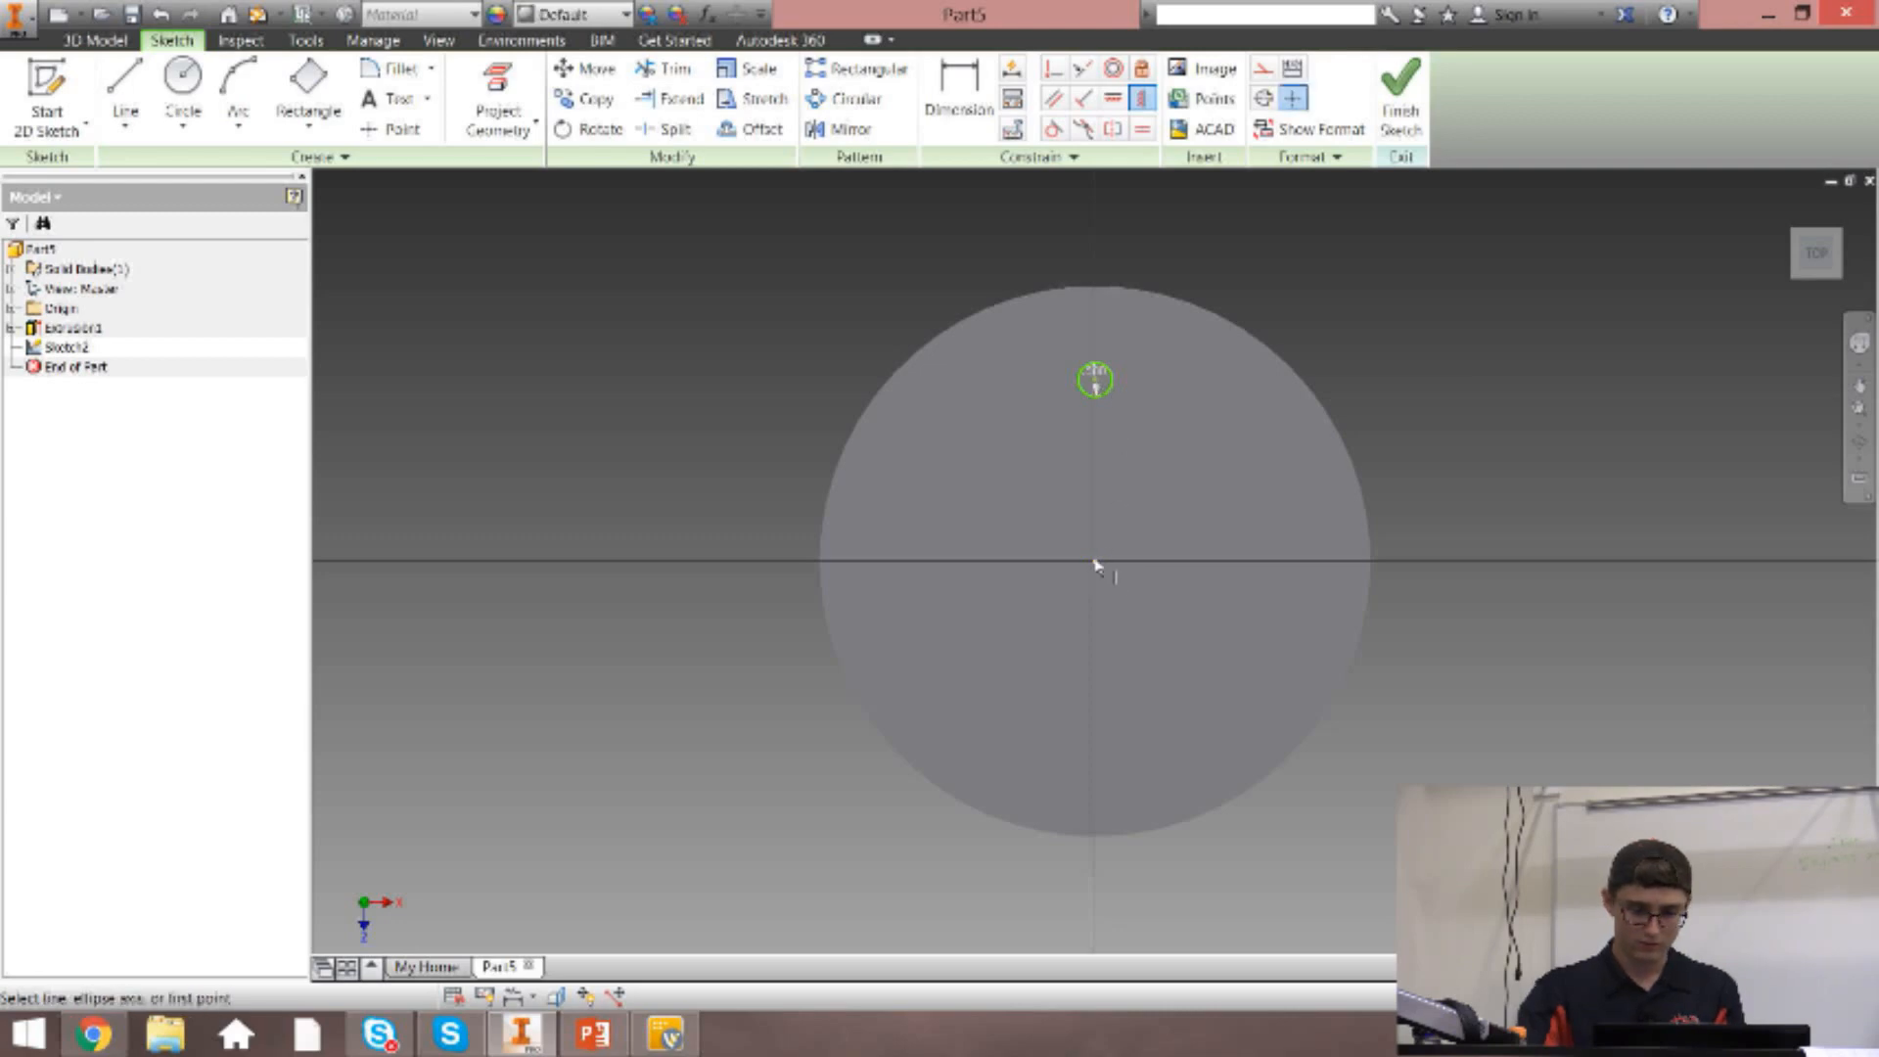
pyautogui.press('Escape')
pyautogui.moveTo(1098, 387)
pyautogui.mouseDown()
pyautogui.moveTo(1095, 457)
pyautogui.moveTo(1097, 368)
pyautogui.mouseUp()
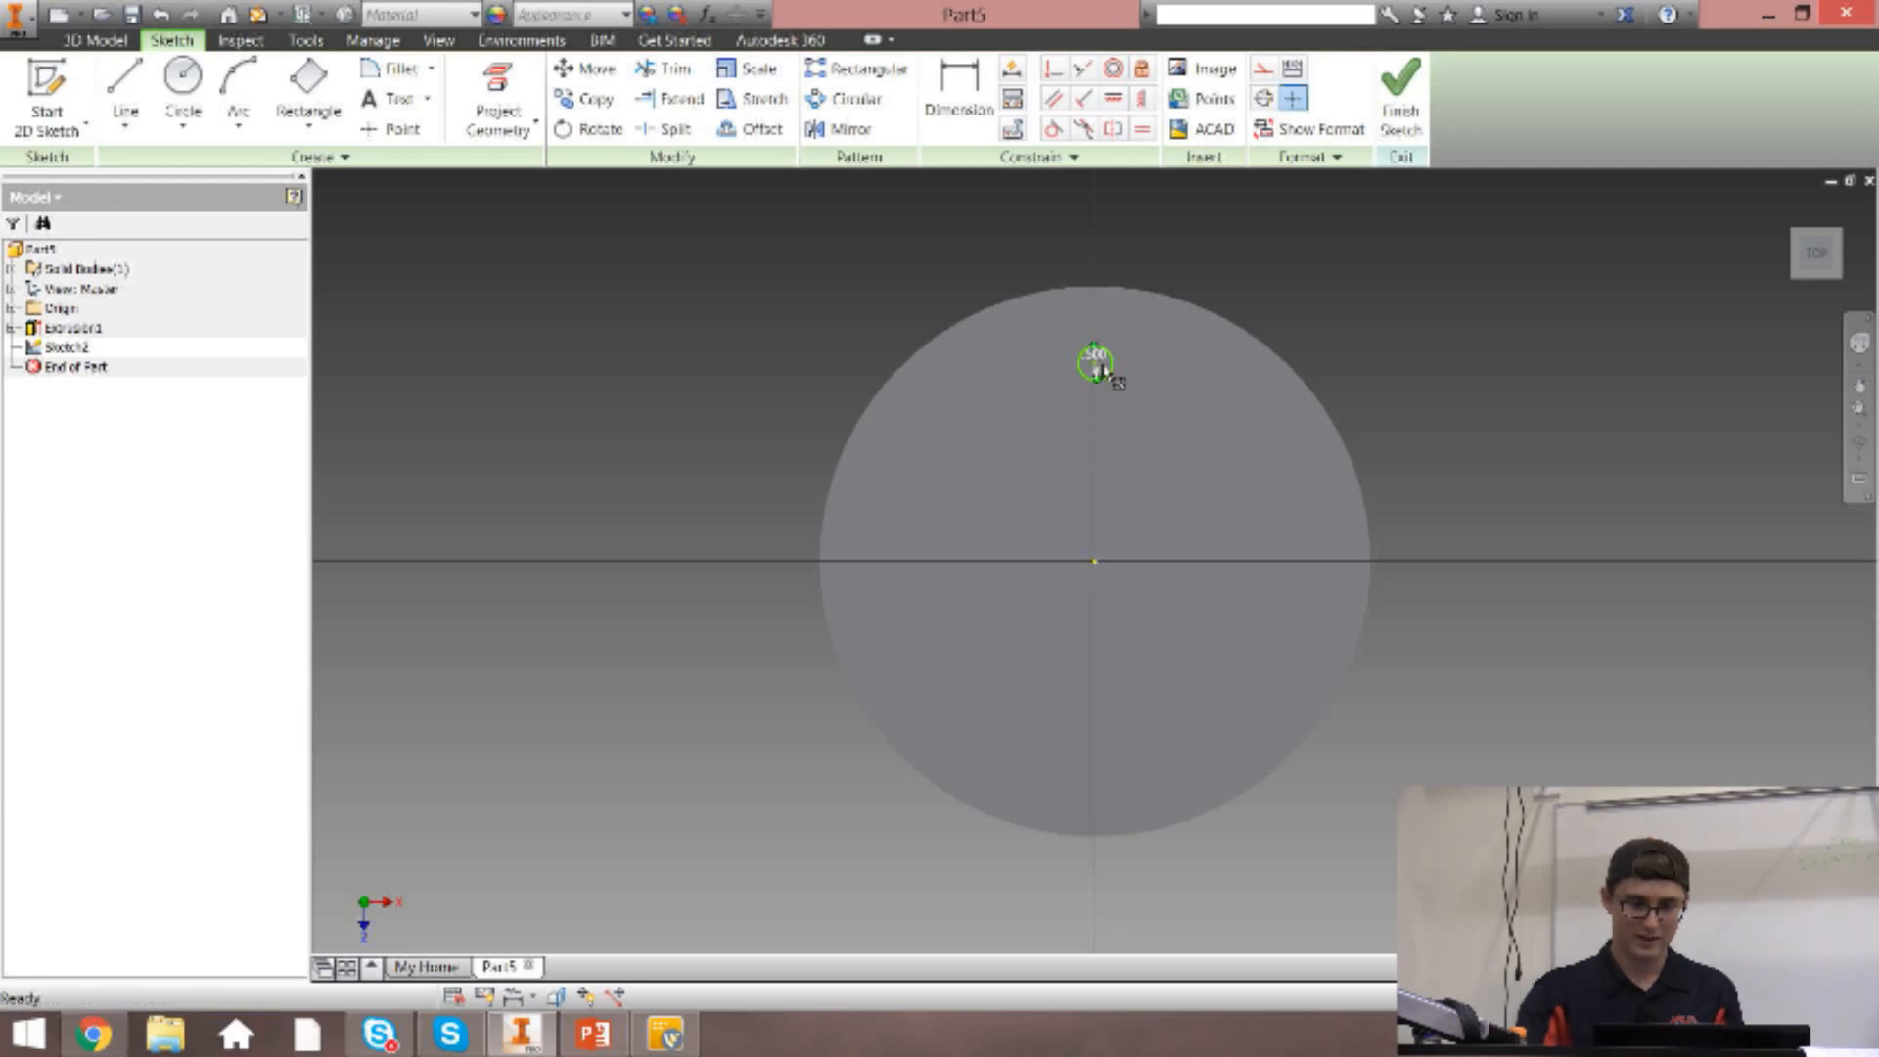
# Dimension the small circle's center 3 in from the origin, and finish the sketch.
pyautogui.press('d')
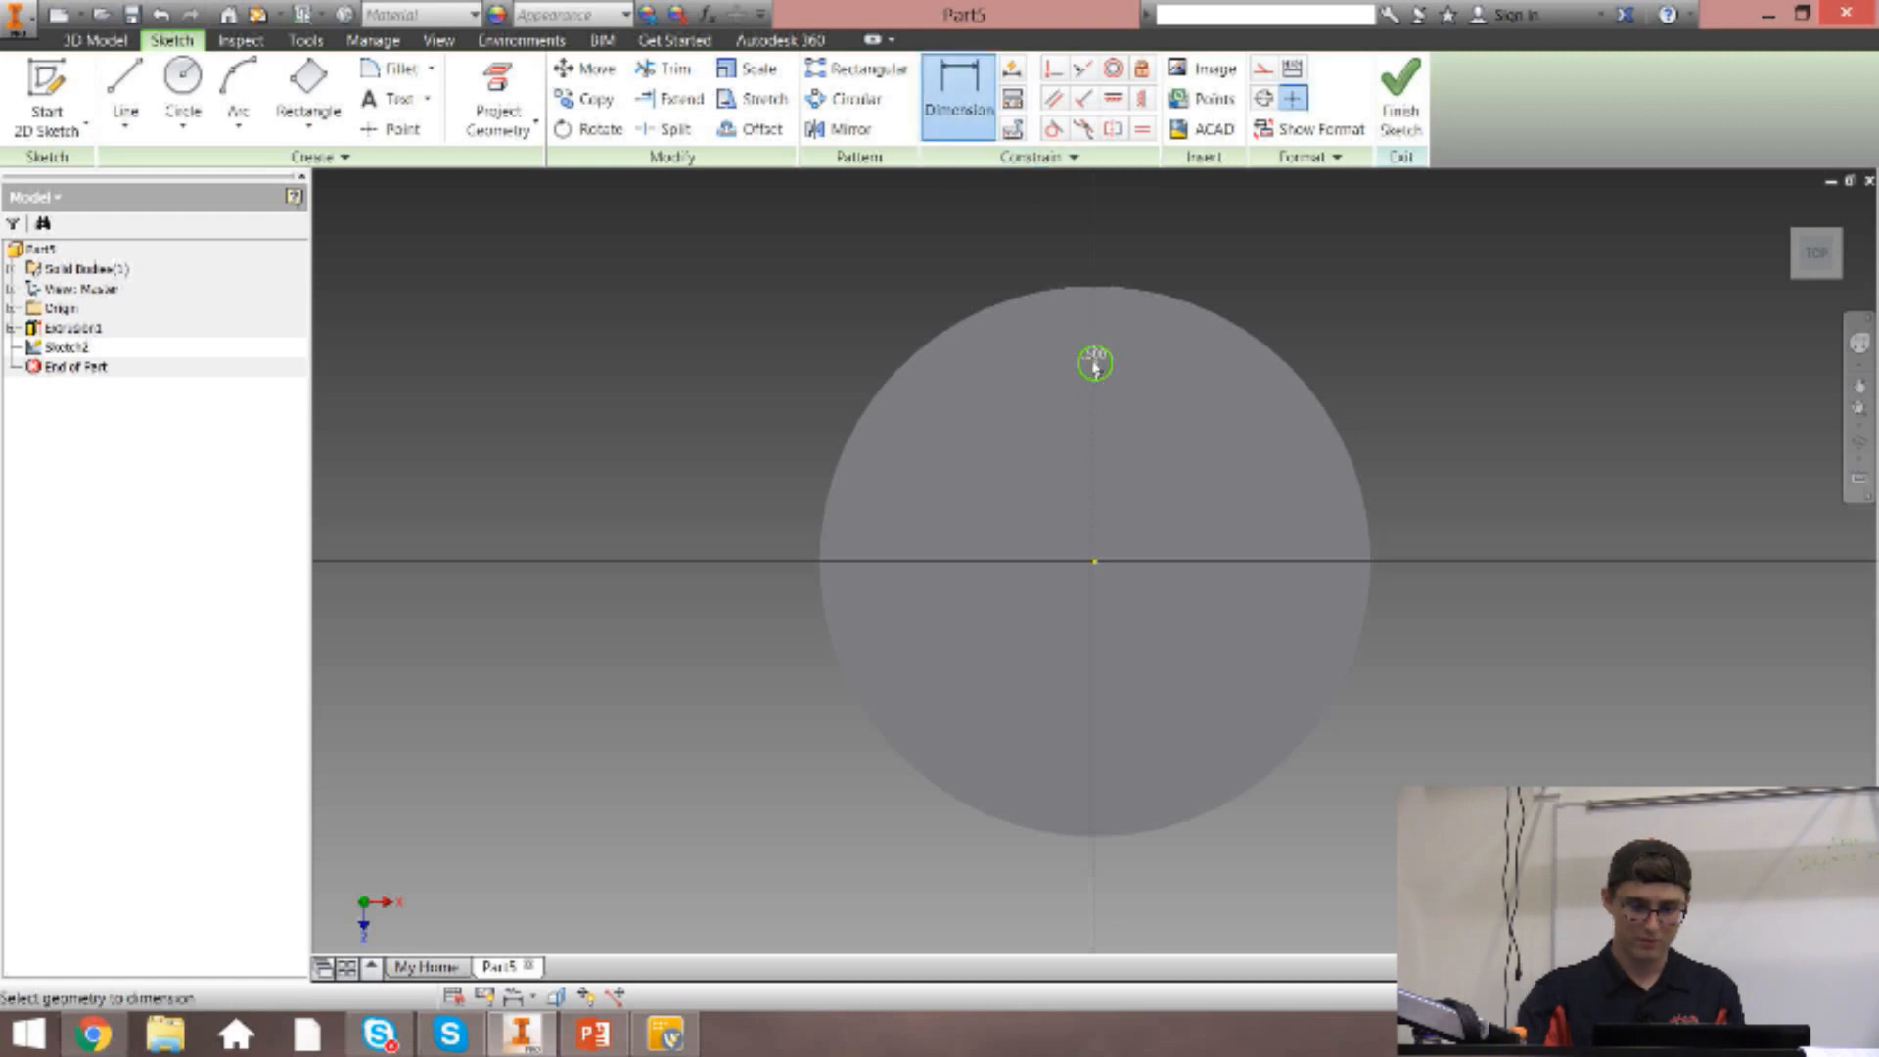
pyautogui.click(1095, 562)
pyautogui.click(1141, 449)
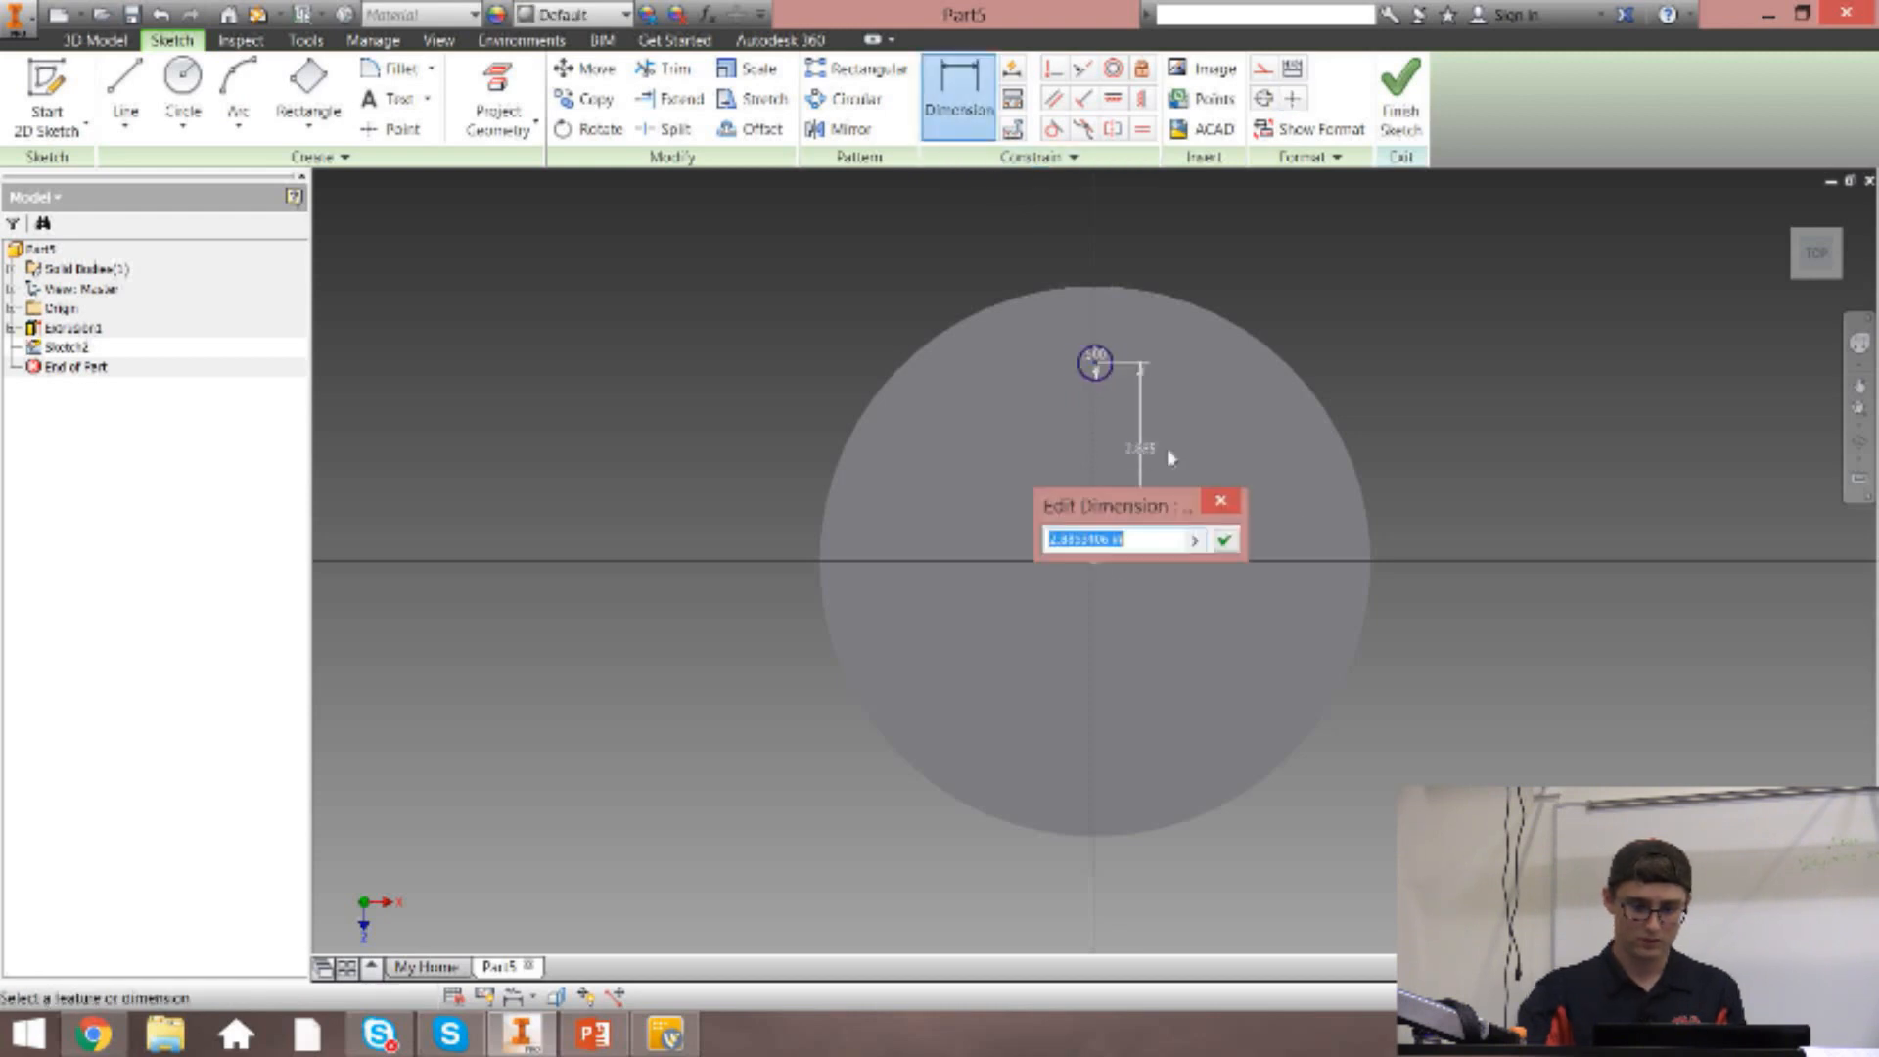
pyautogui.write('3')
pyautogui.press('Return')
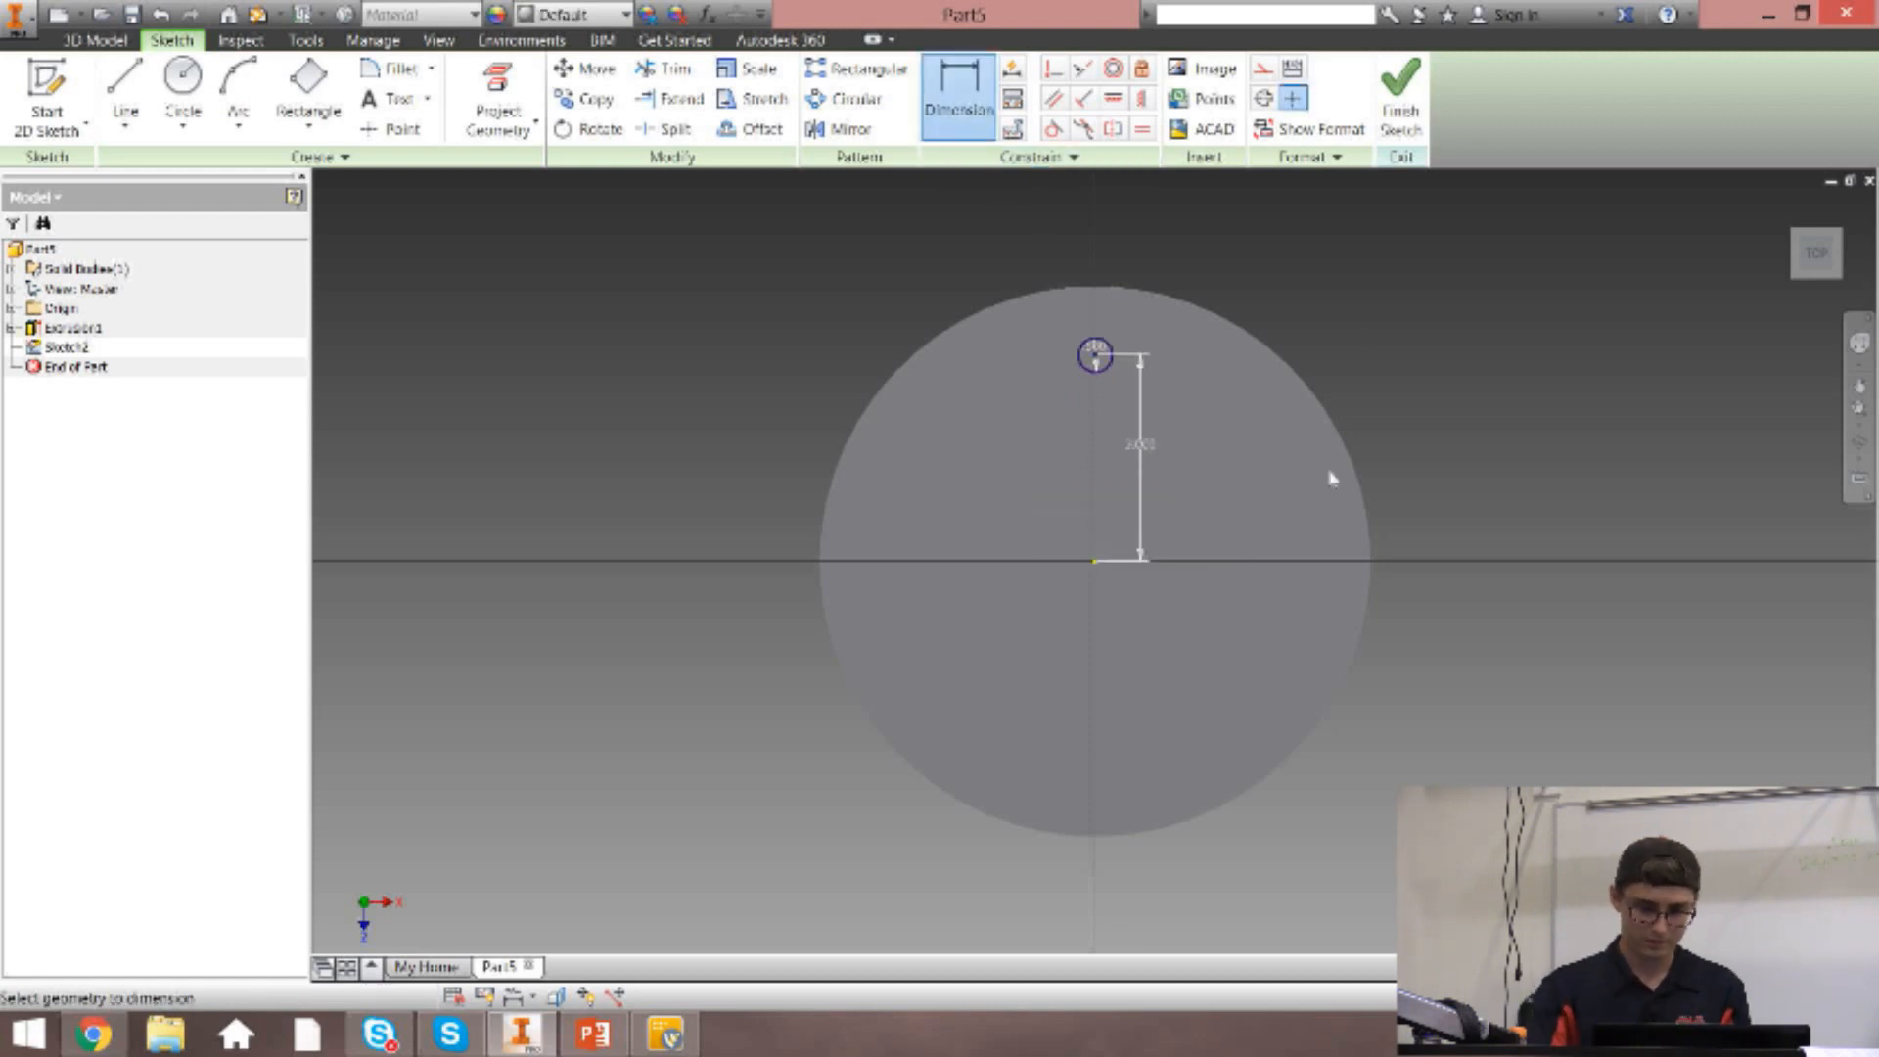
pyautogui.click(1400, 98)
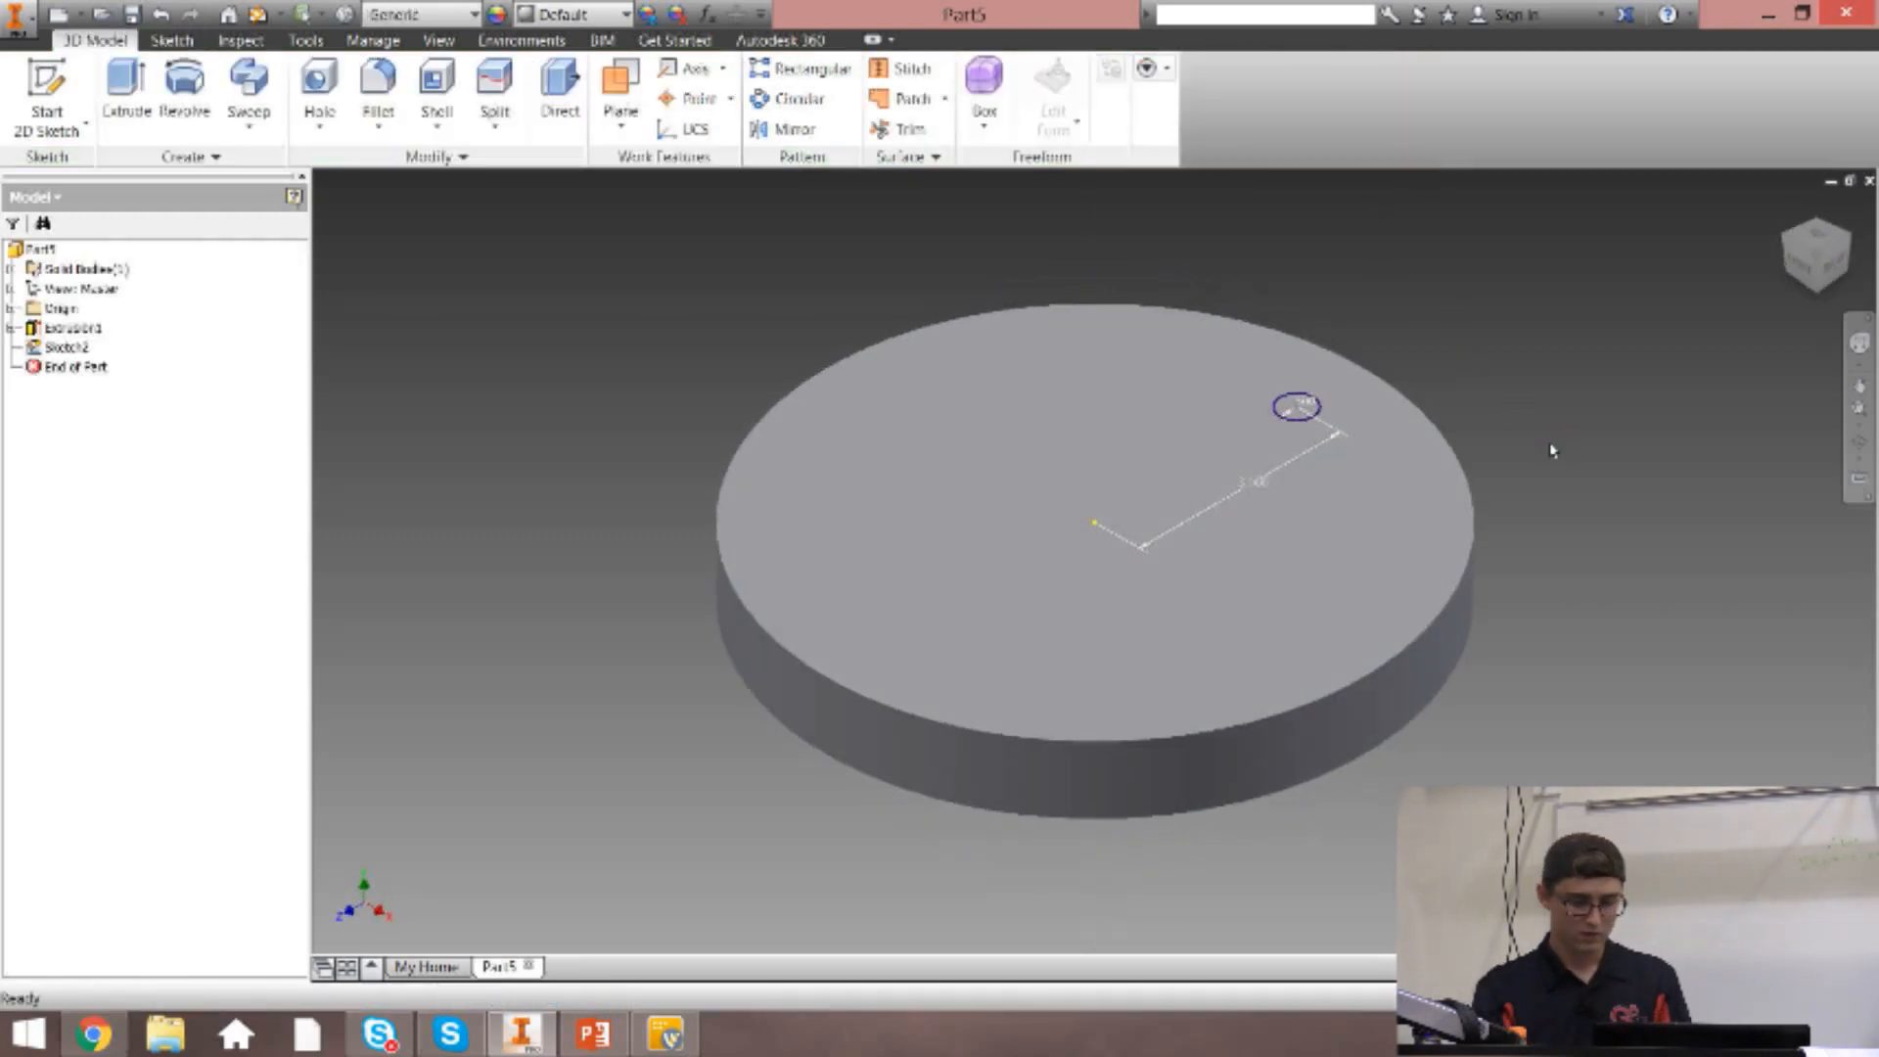
# Cut the small circle through the disc with an Extrude using the Cut operation and the All extent.
pyautogui.press('e')
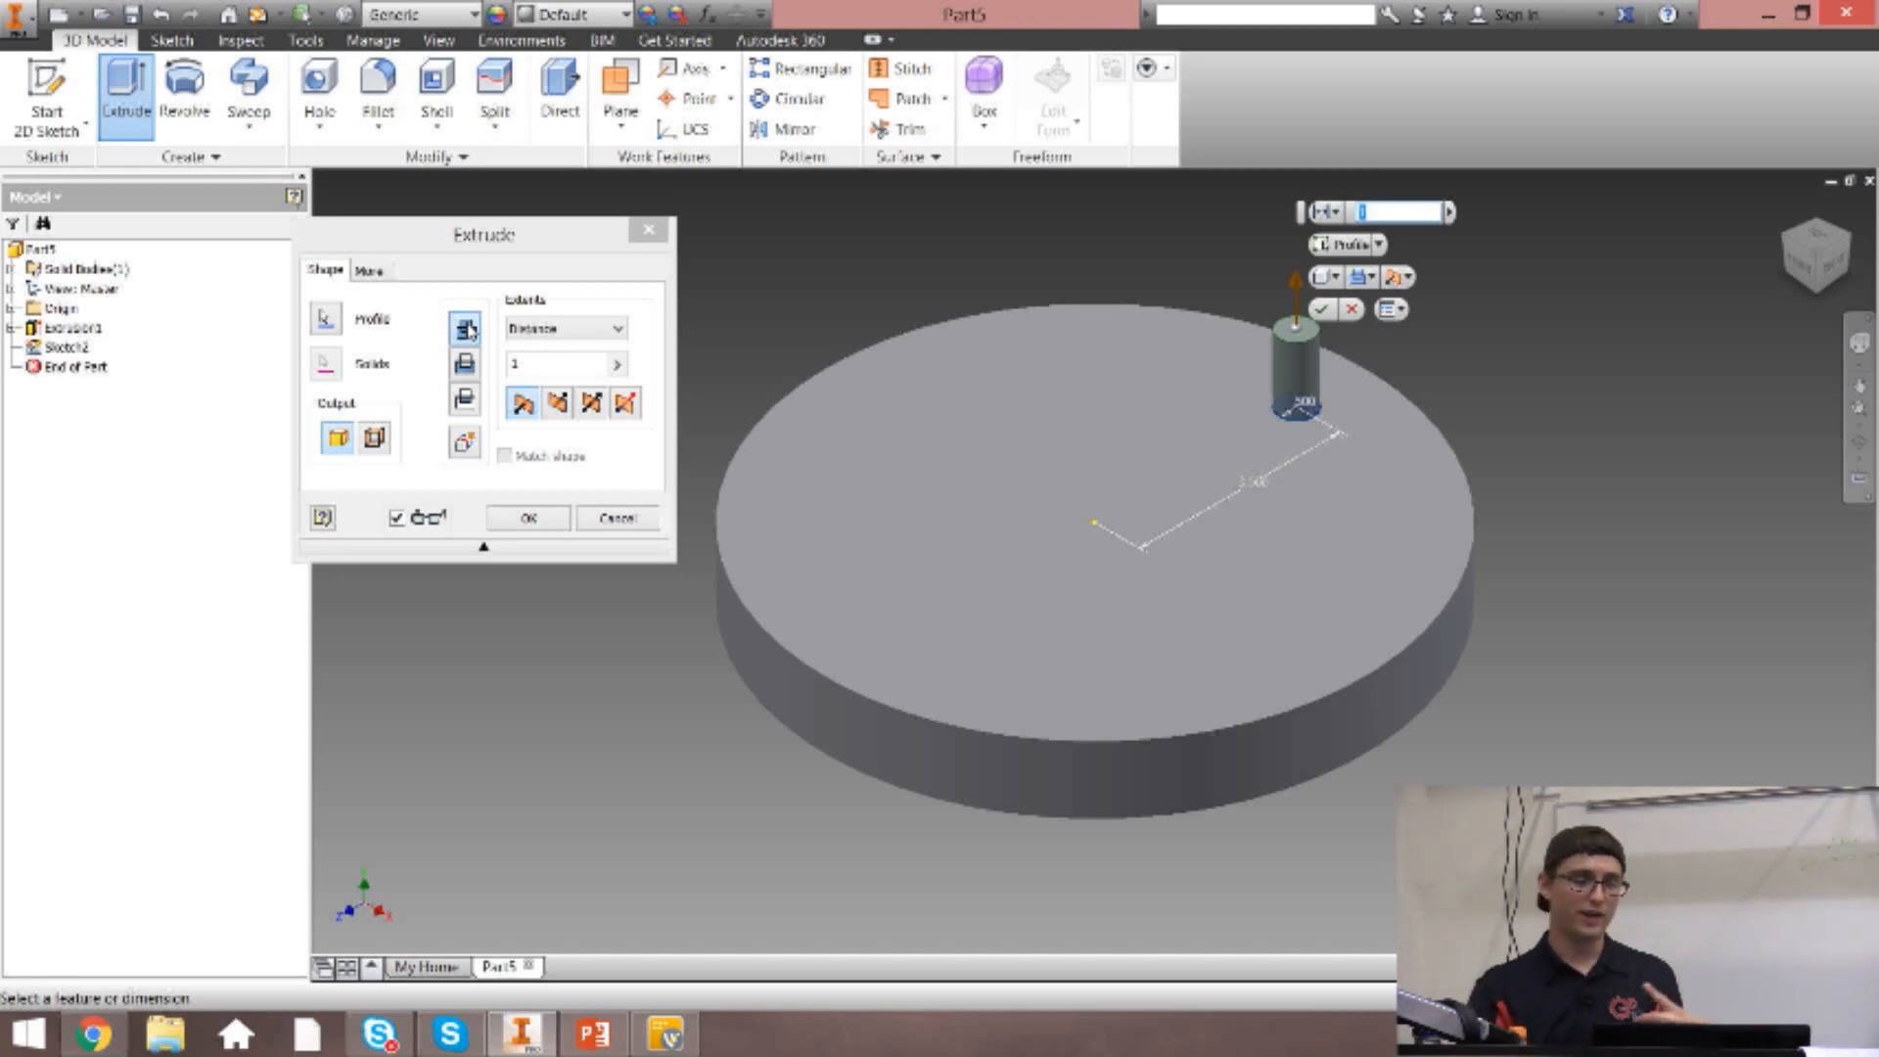
pyautogui.click(464, 365)
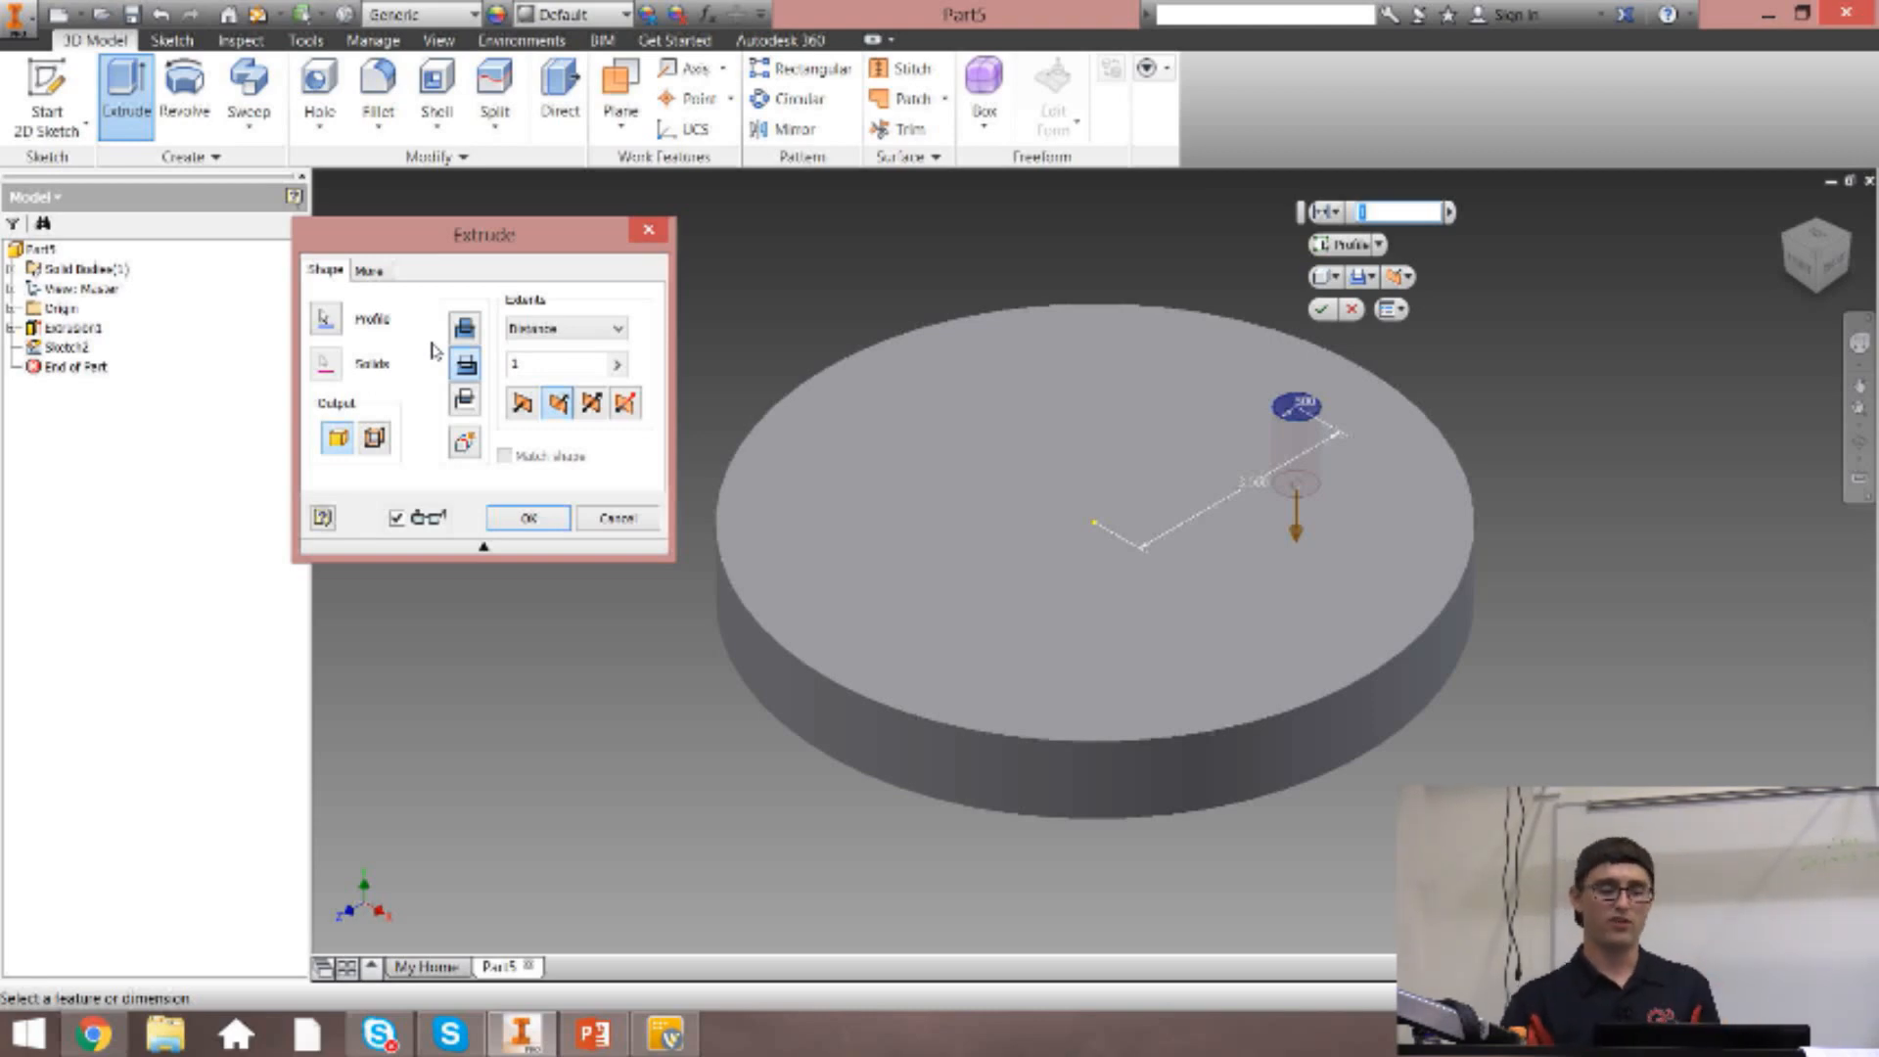
pyautogui.click(465, 329)
pyautogui.click(535, 333)
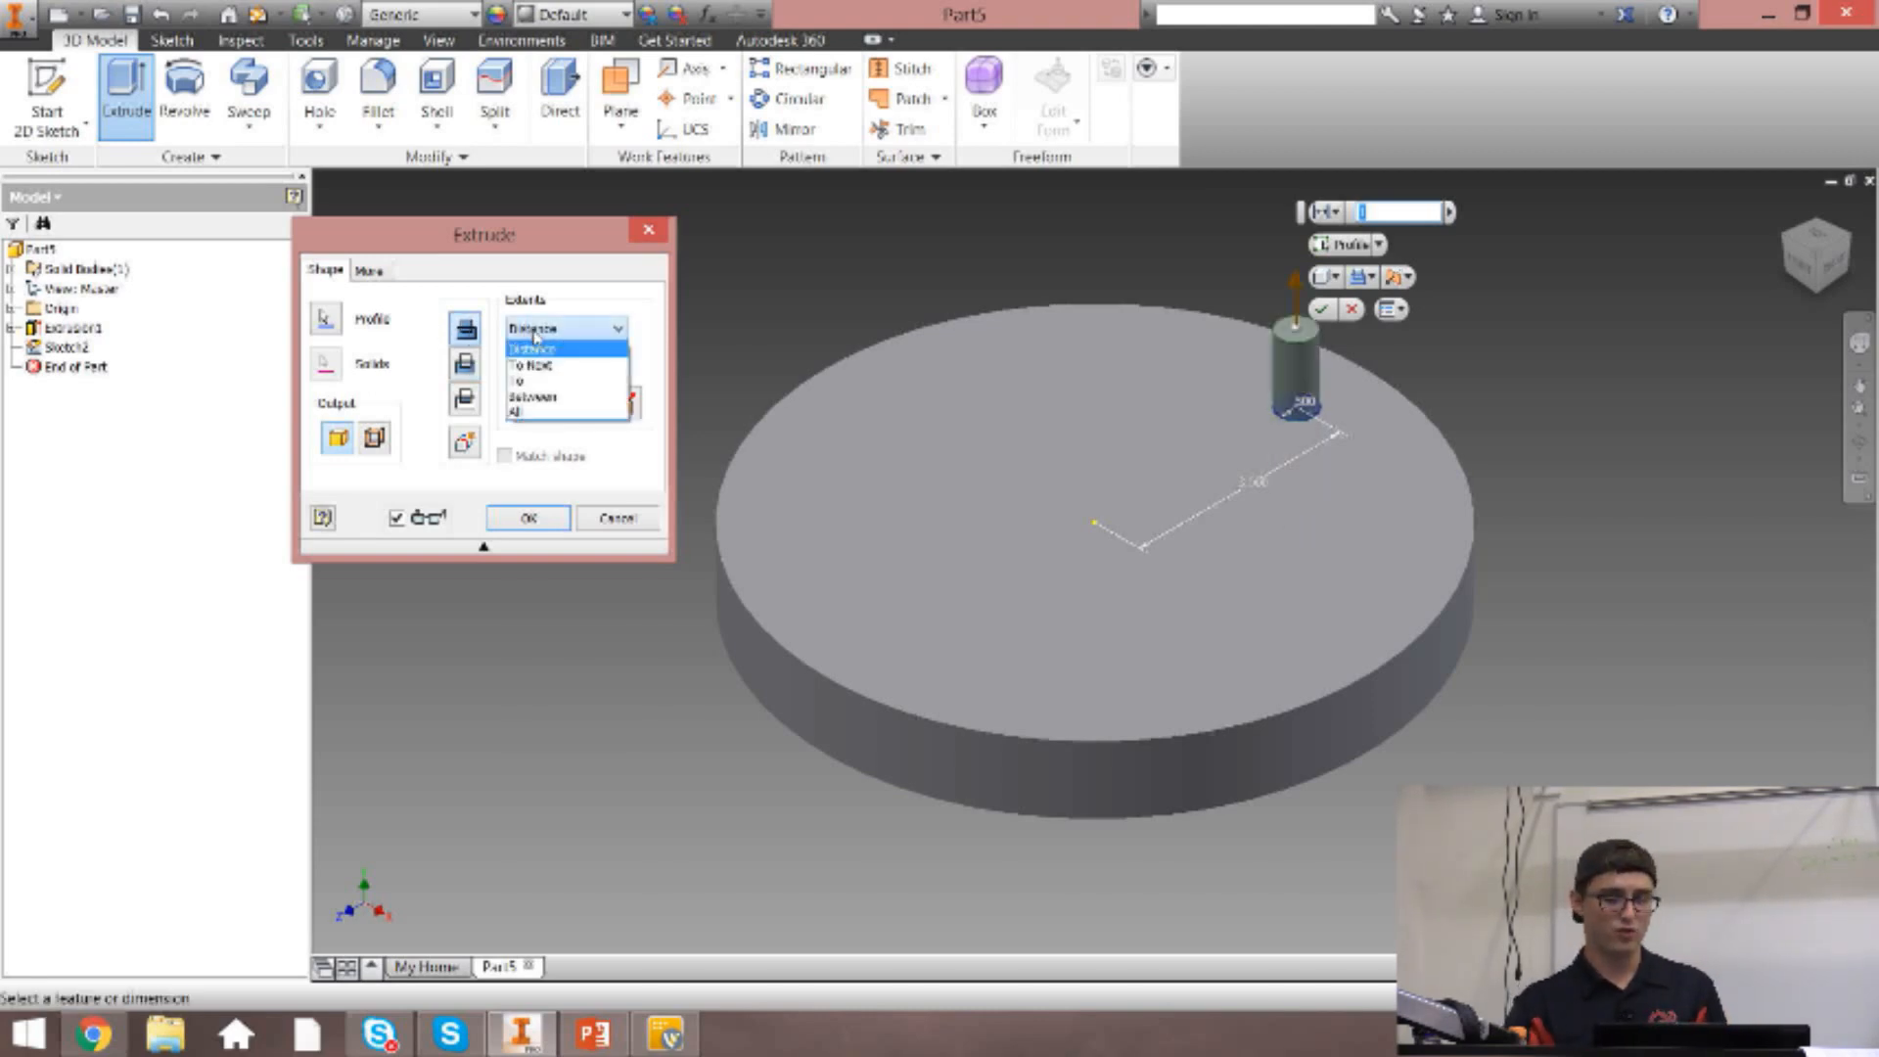
pyautogui.click(529, 415)
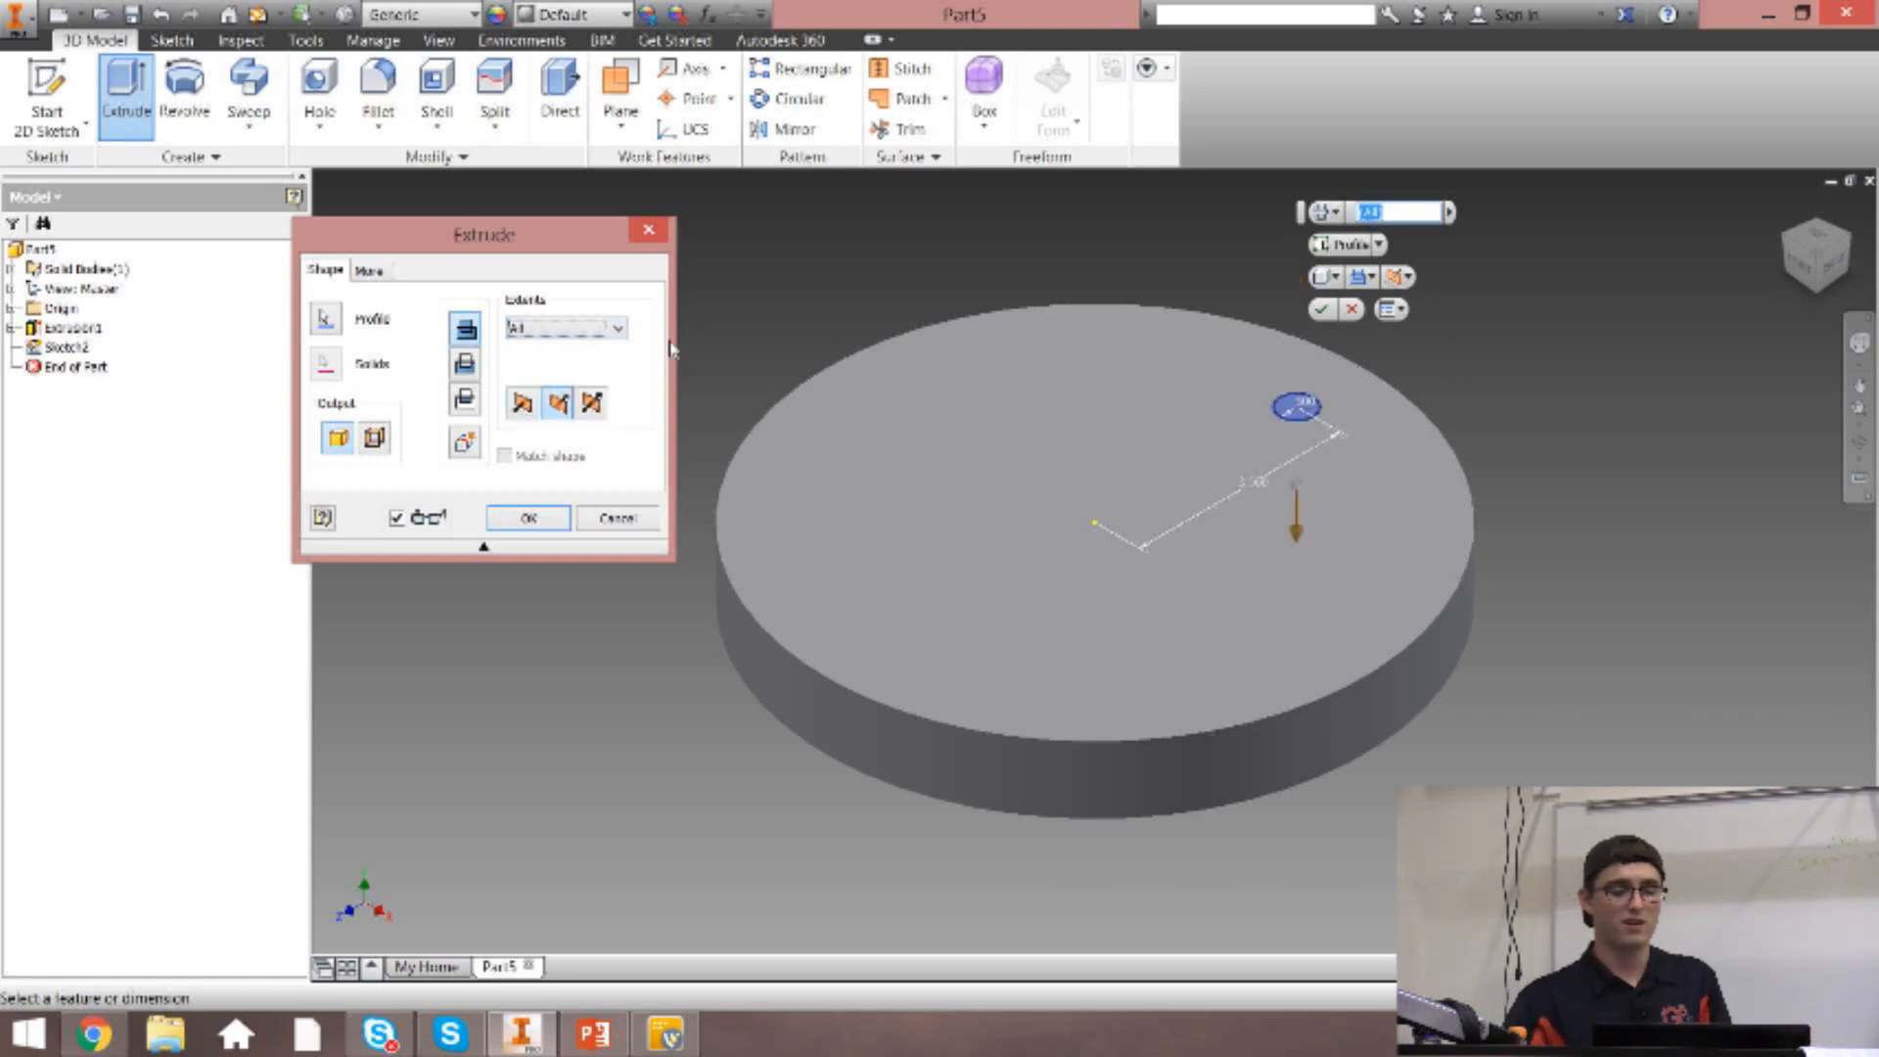
pyautogui.click(476, 367)
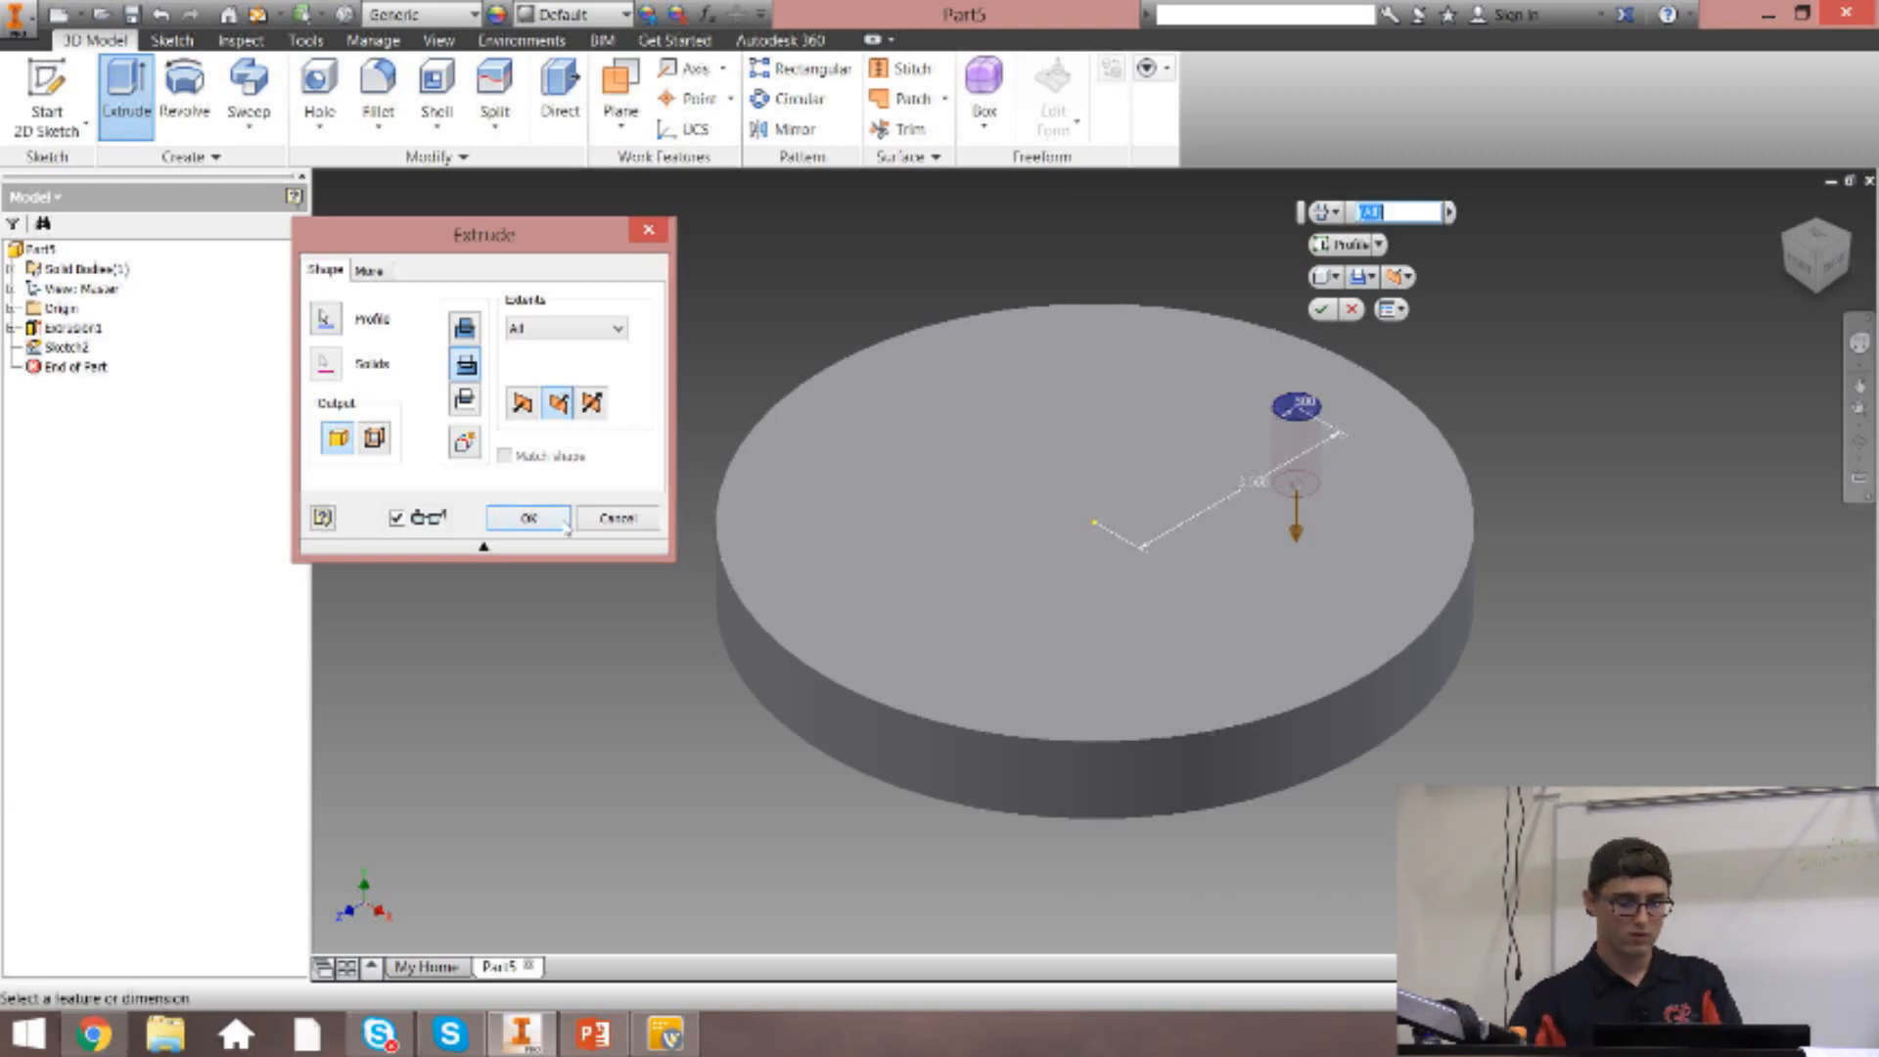
pyautogui.click(528, 518)
# Inspect the cut hole, undo the extruded cut, and restore the home view of the disc.
pyautogui.click(1813, 238)
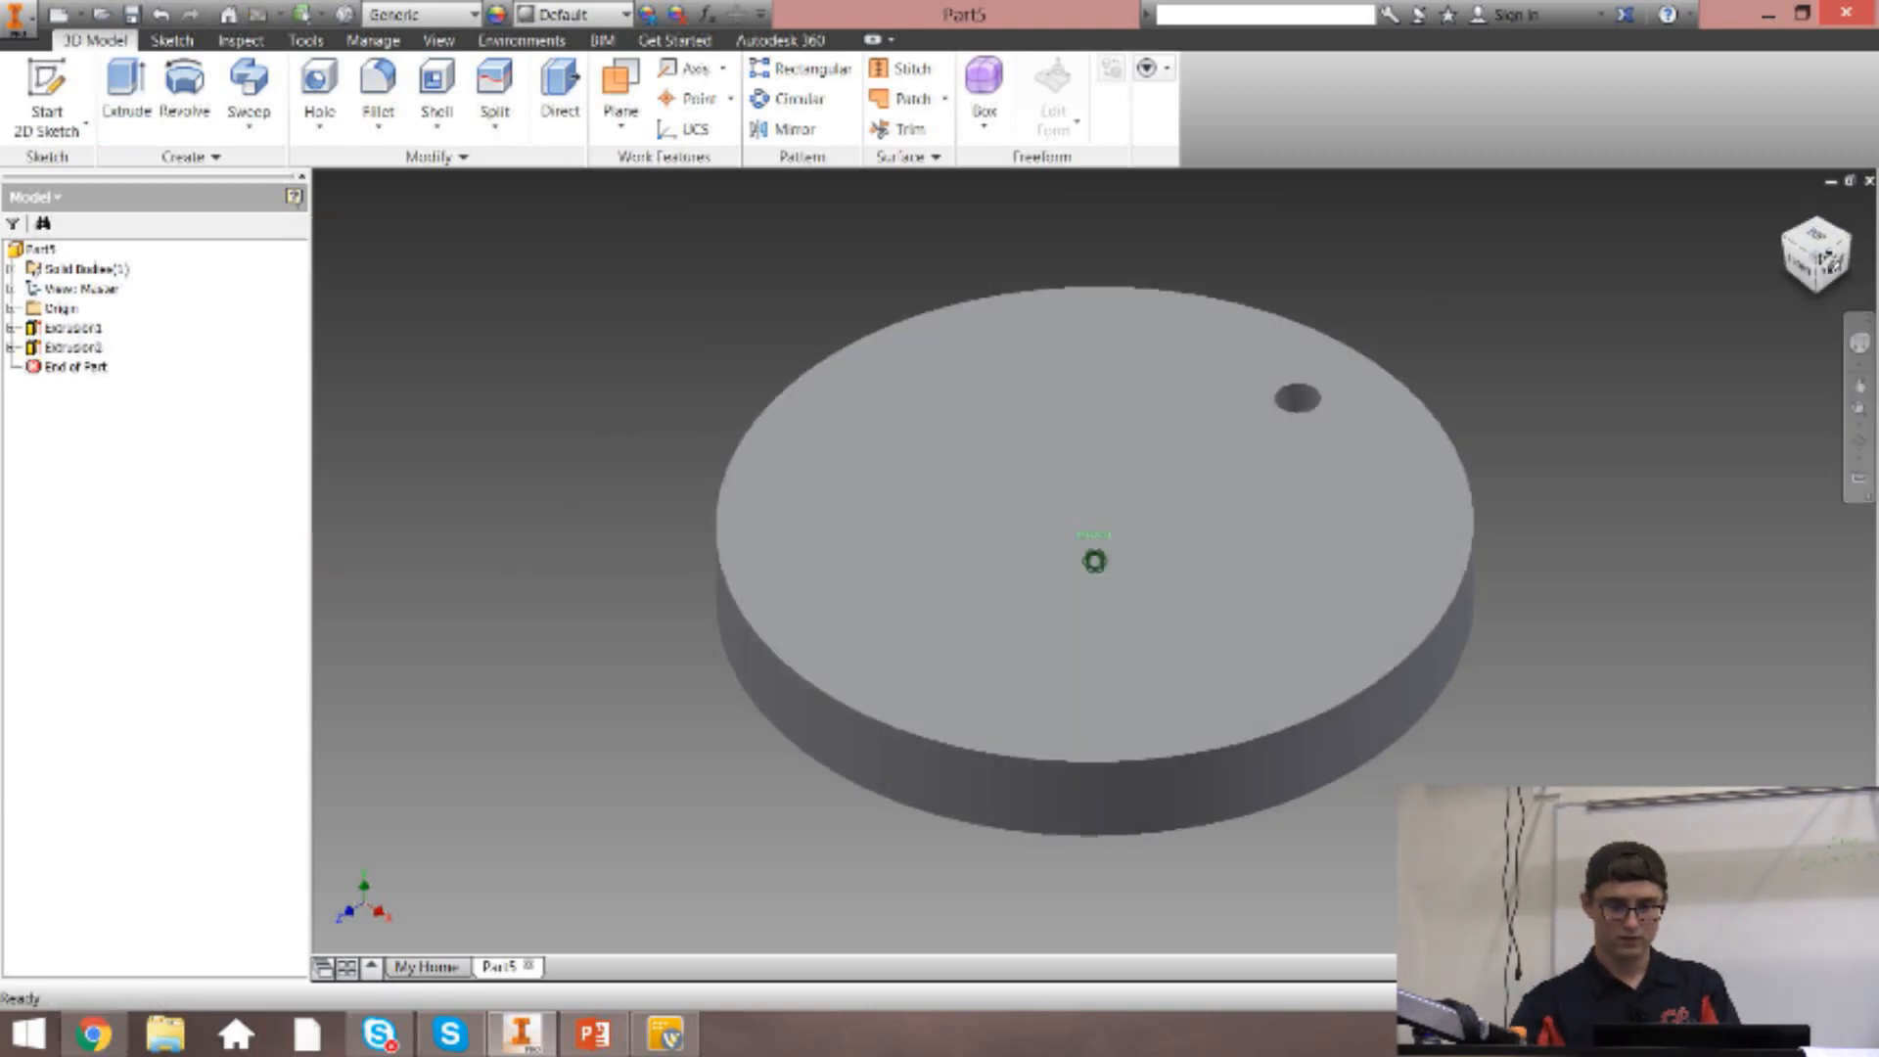
pyautogui.moveTo(1817, 294); pyautogui.dragTo(1820, 239)
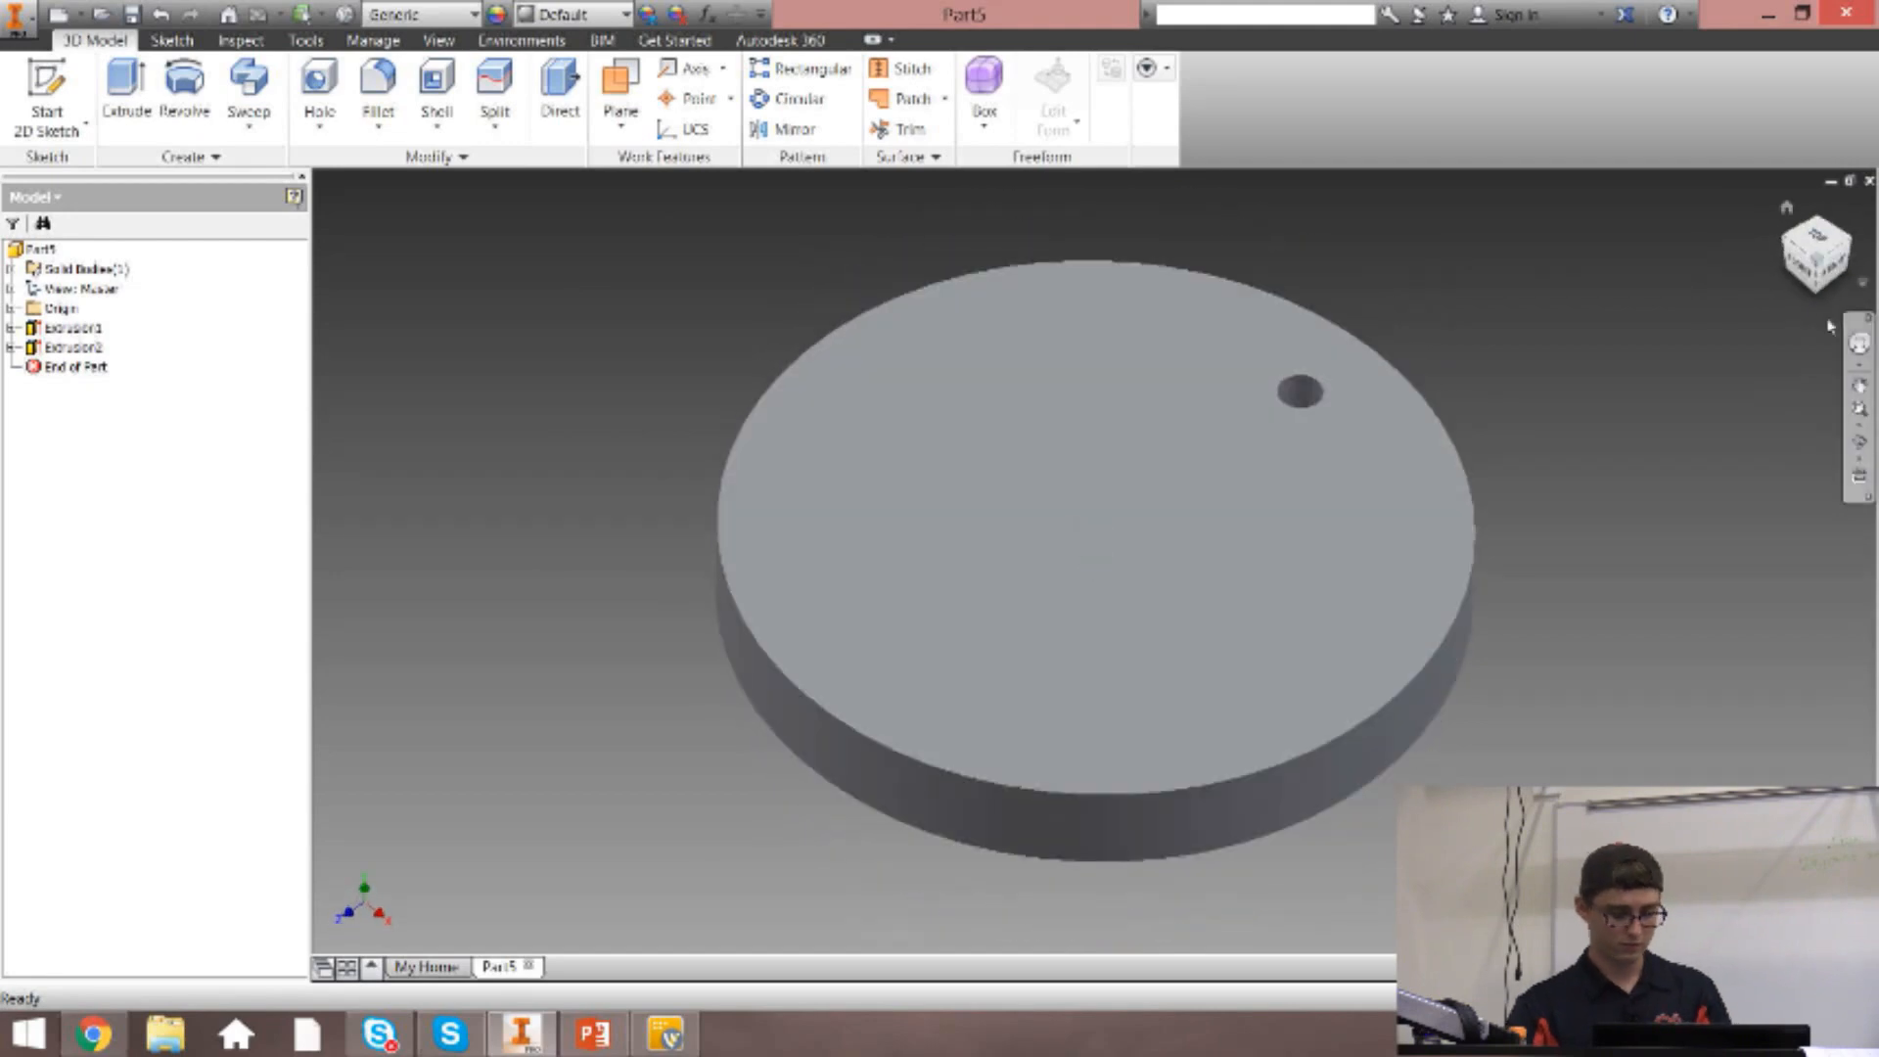
pyautogui.click(1787, 210)
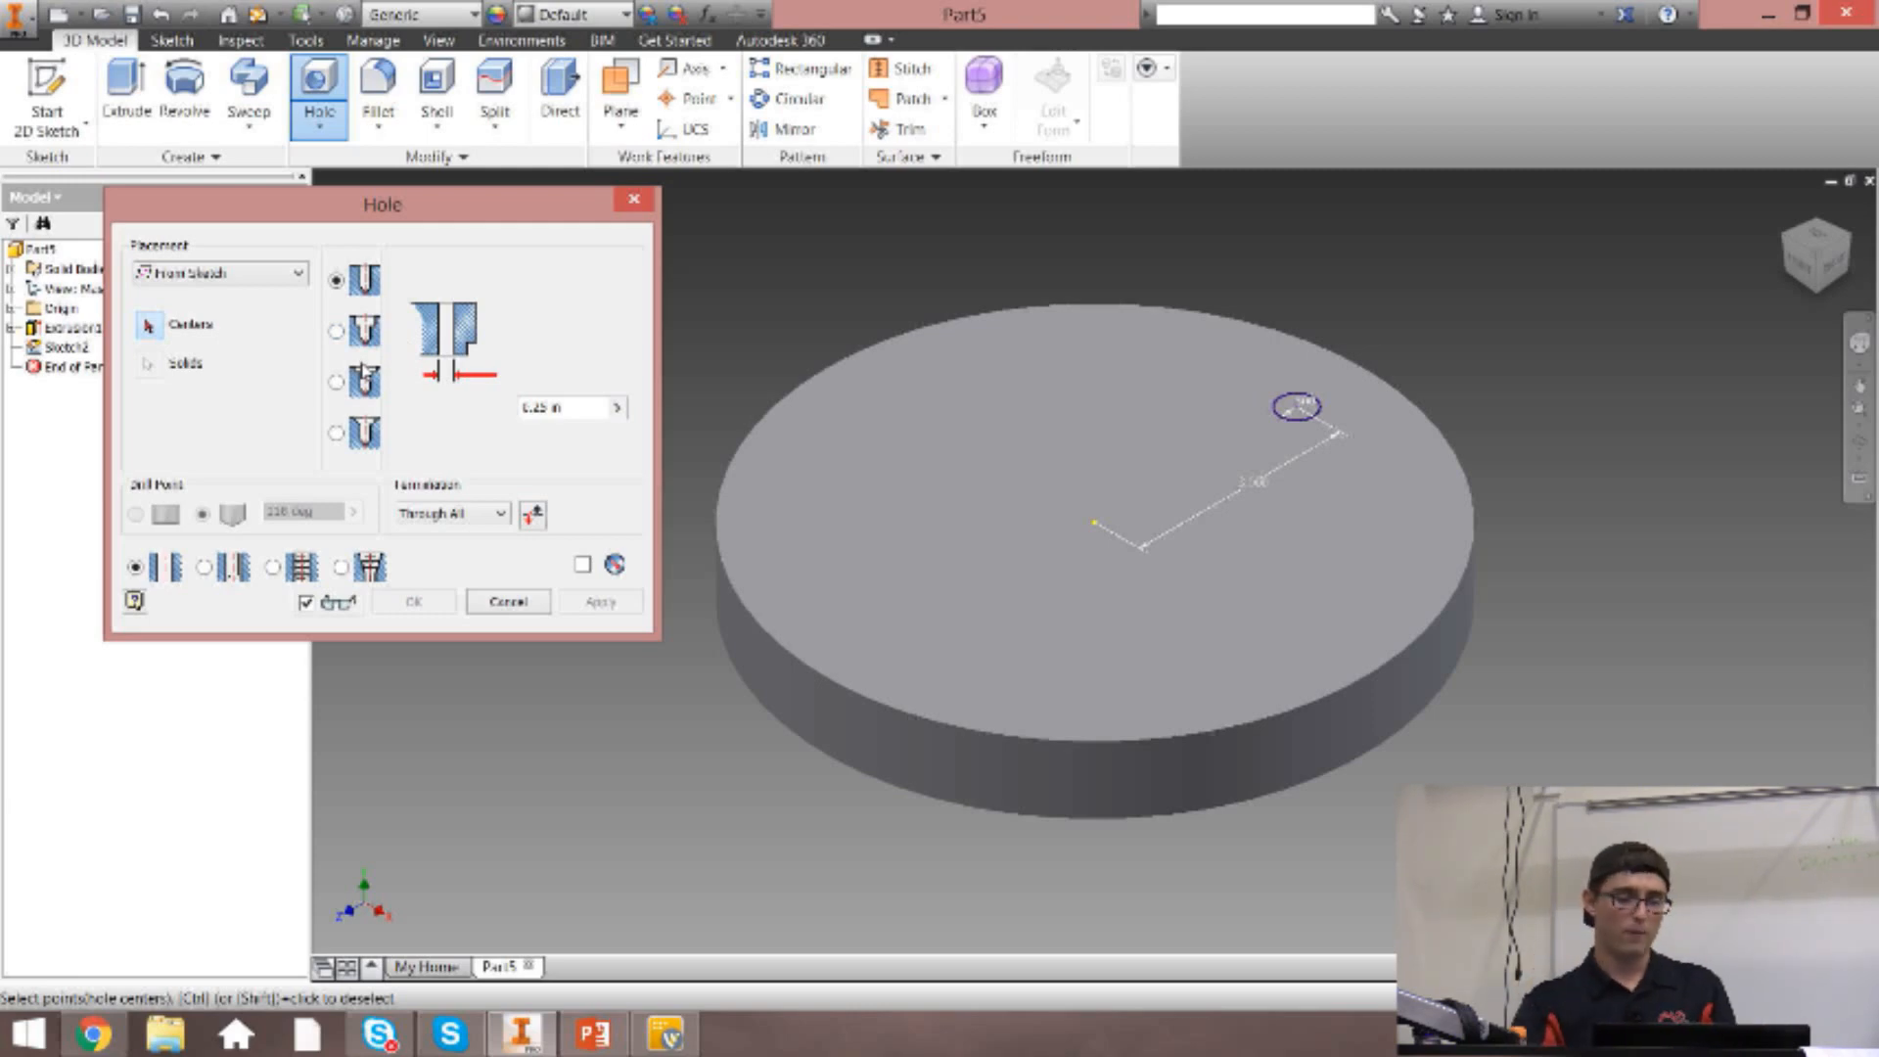
# Place a counterbored hole with Through All termination at the small circle's center, and inspect its shape up close.
pyautogui.click(364, 333)
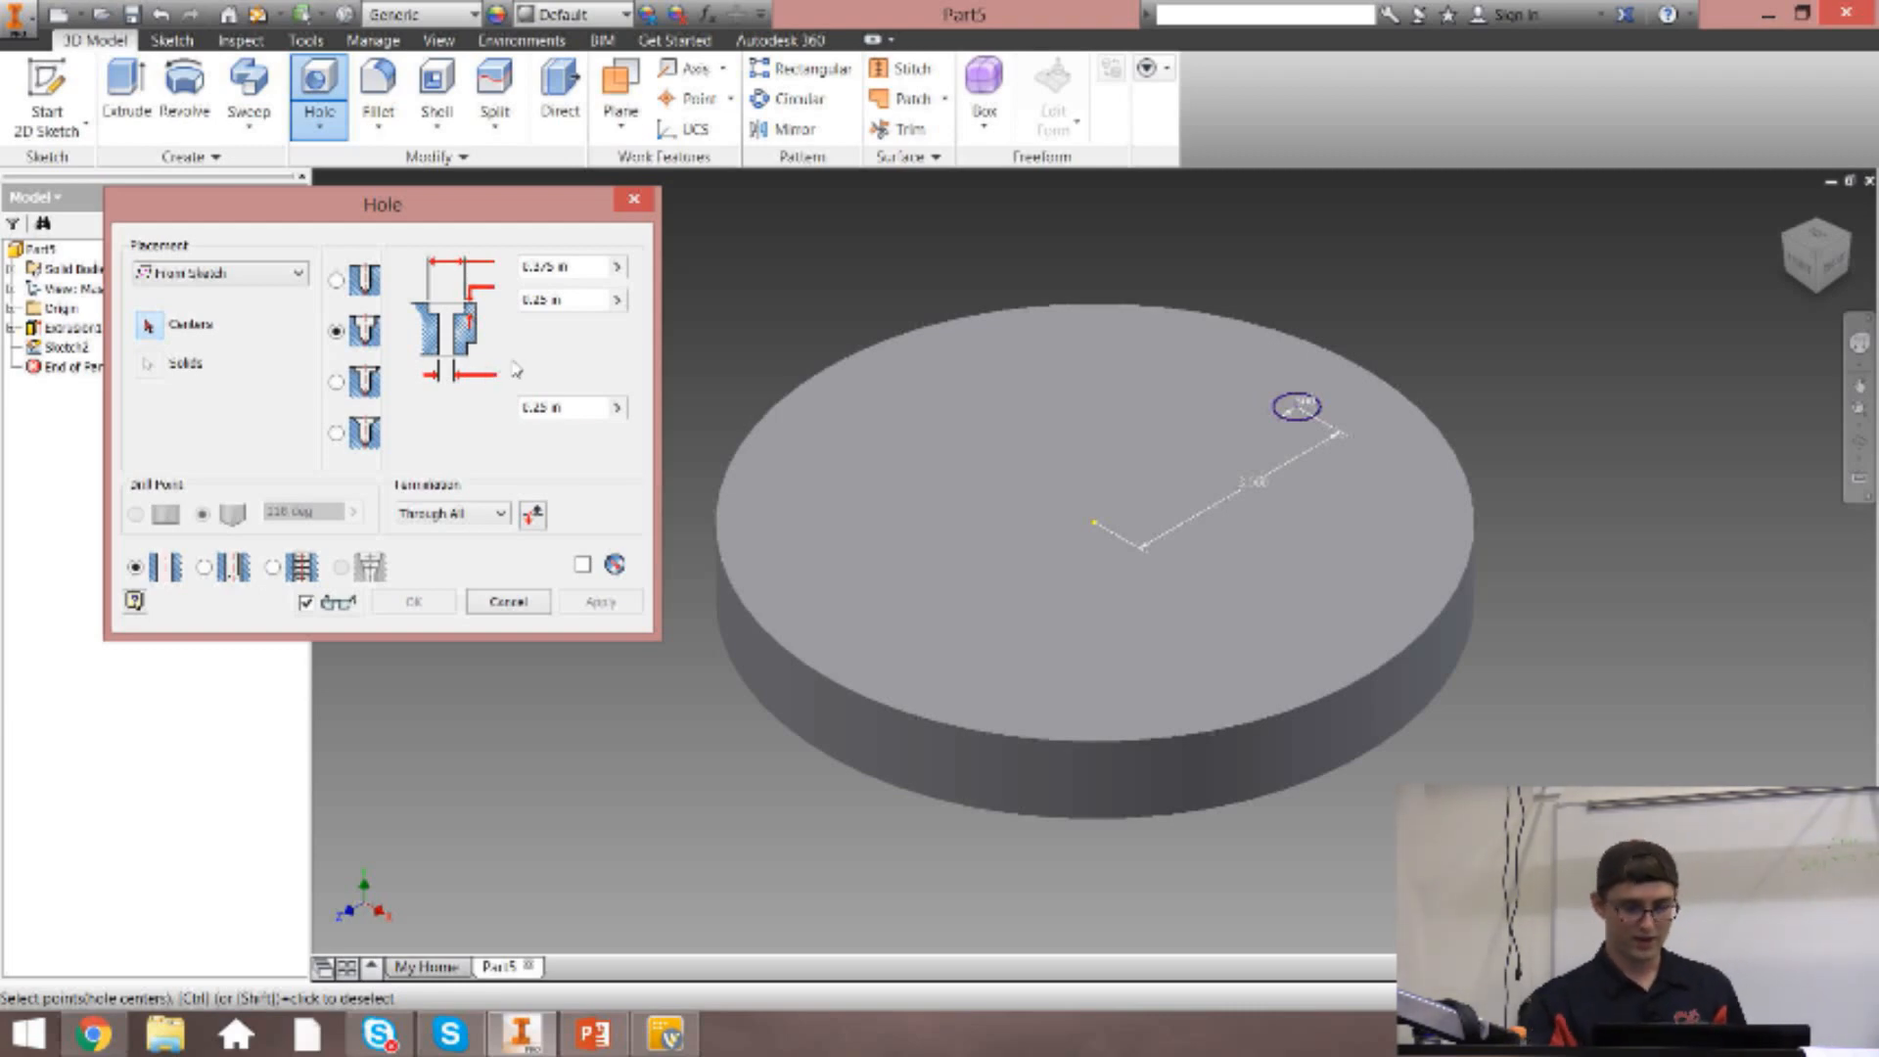
pyautogui.moveTo(569, 266); pyautogui.dragTo(521, 267)
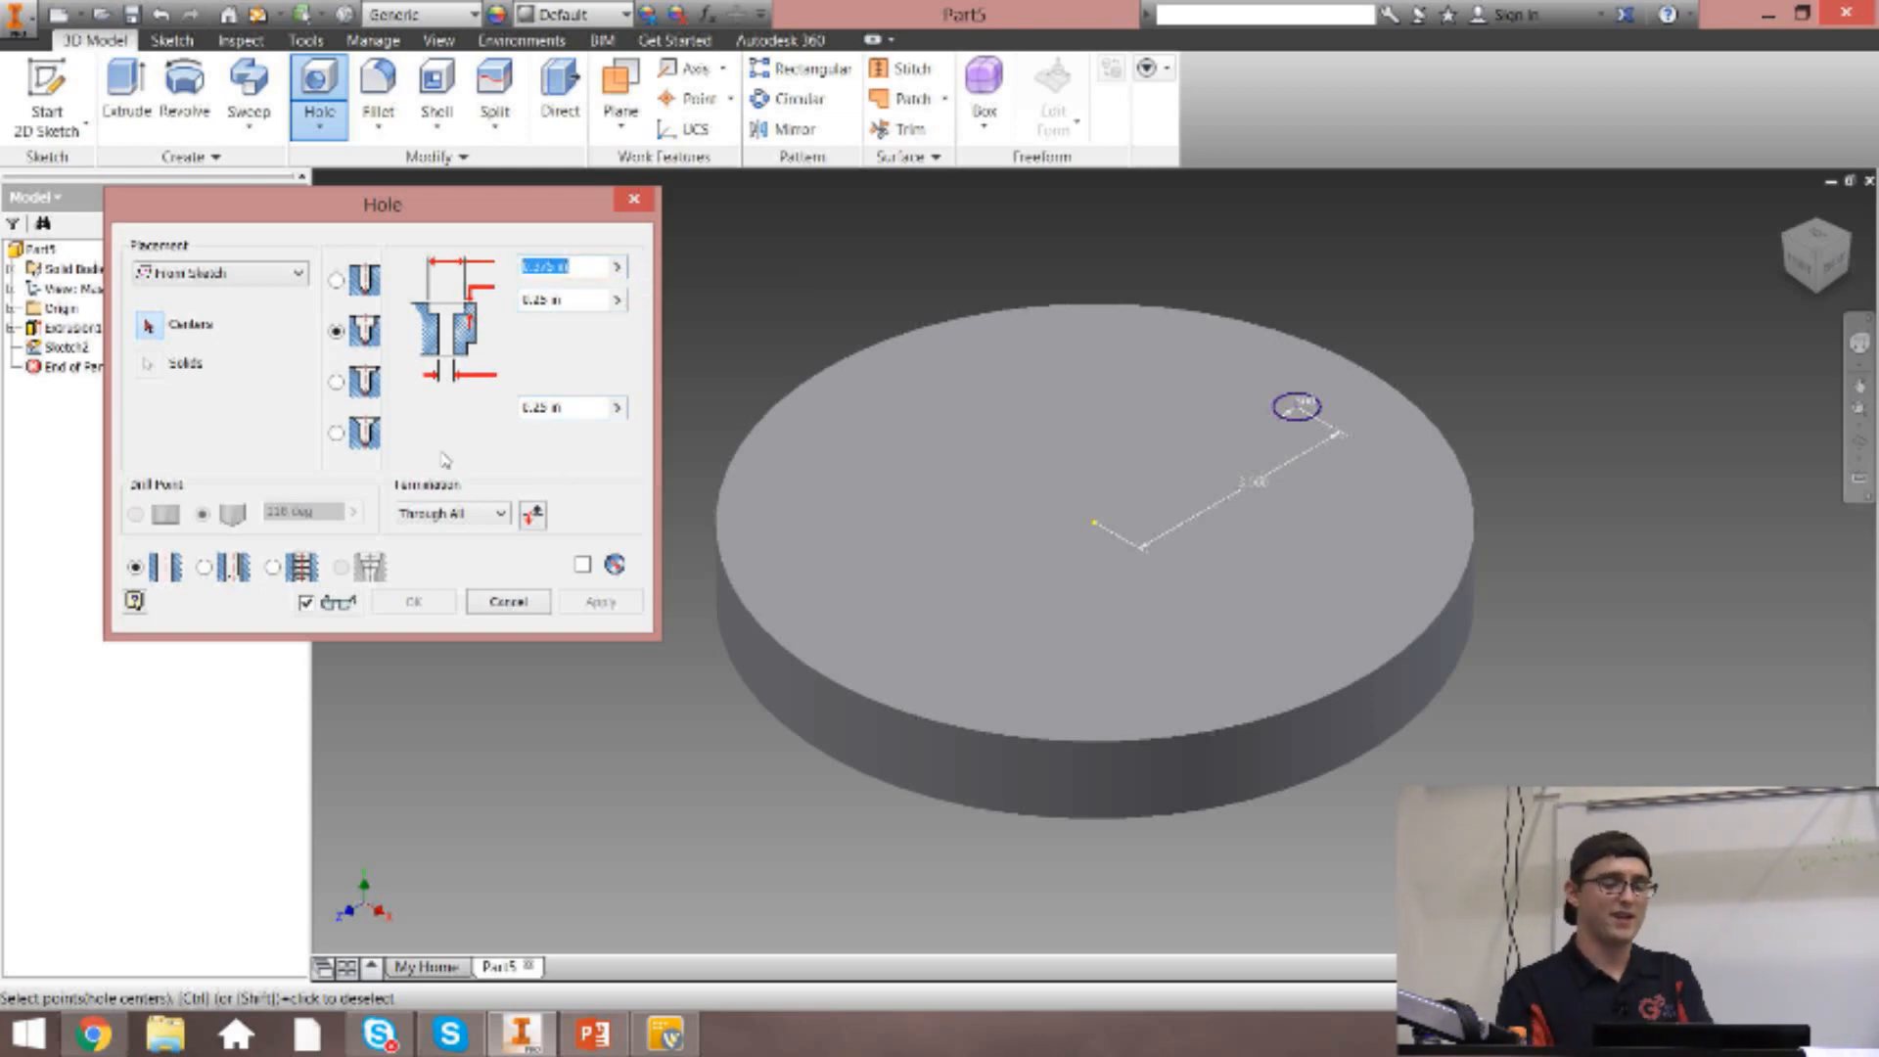
pyautogui.click(566, 308)
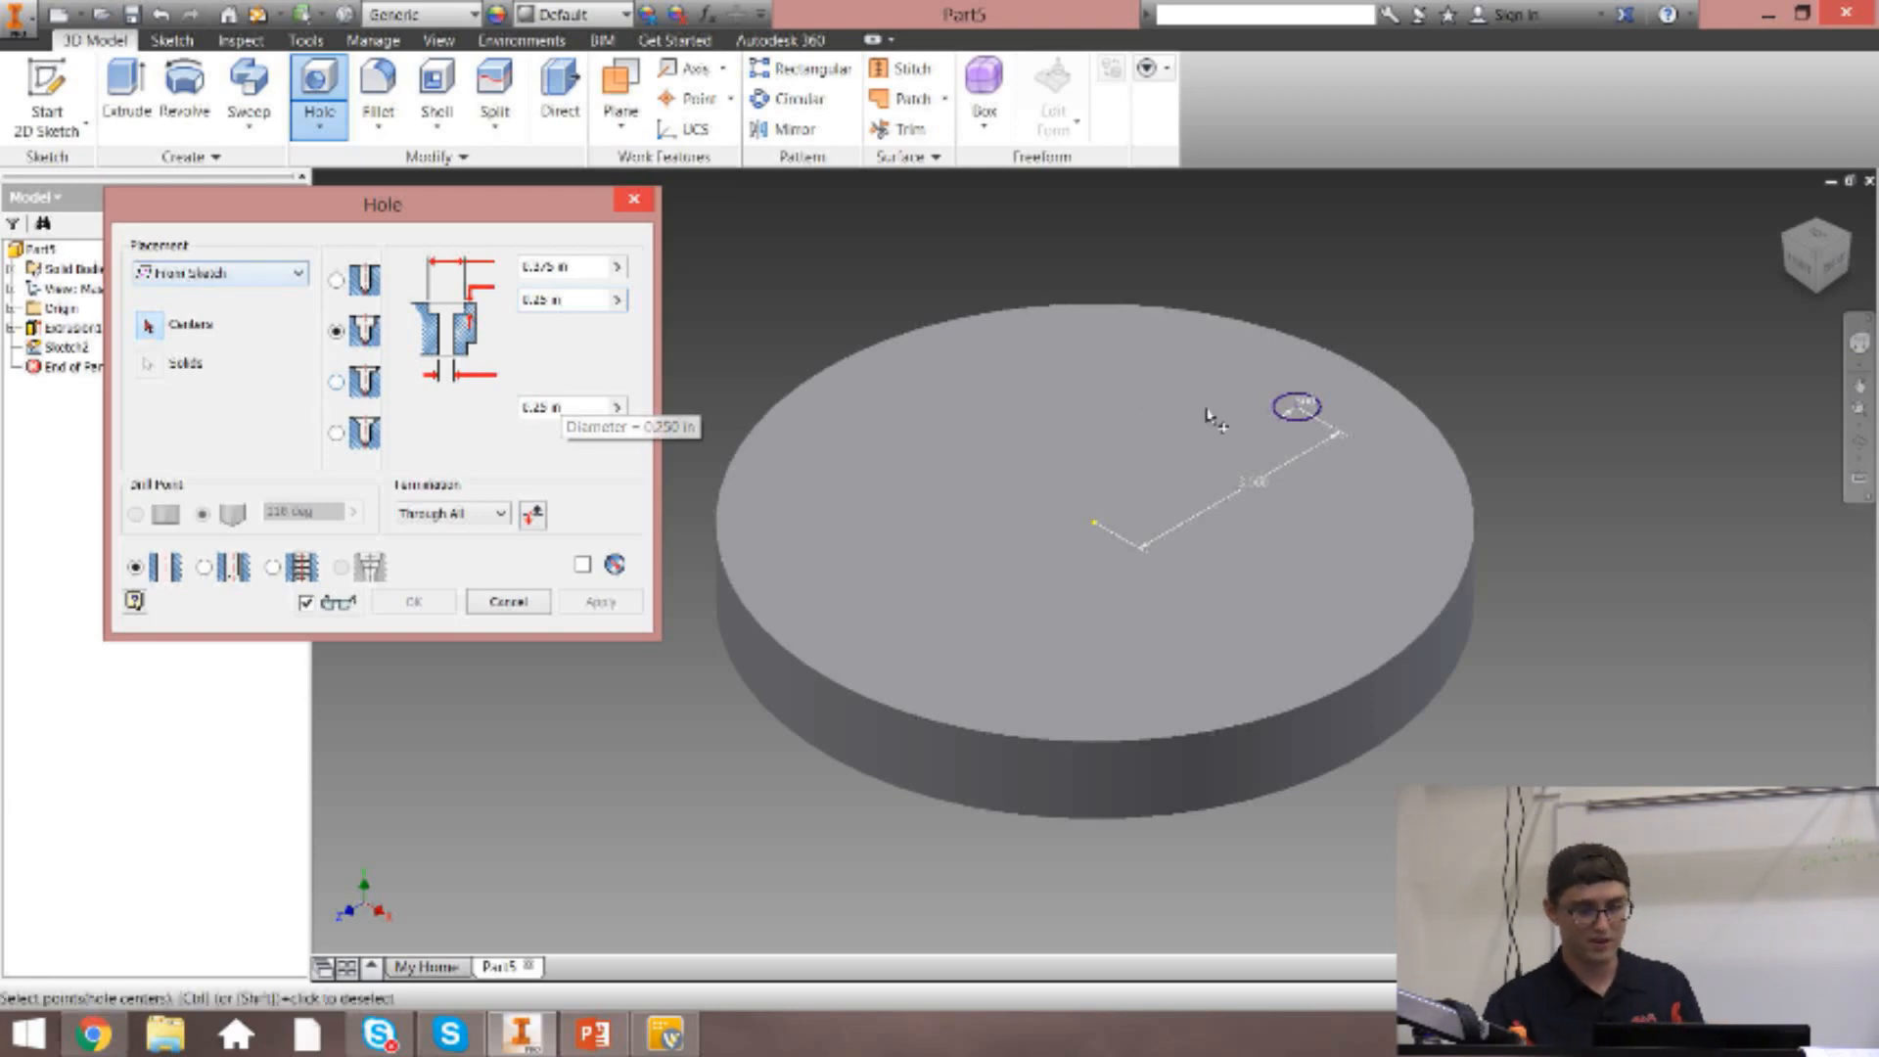
pyautogui.click(1299, 409)
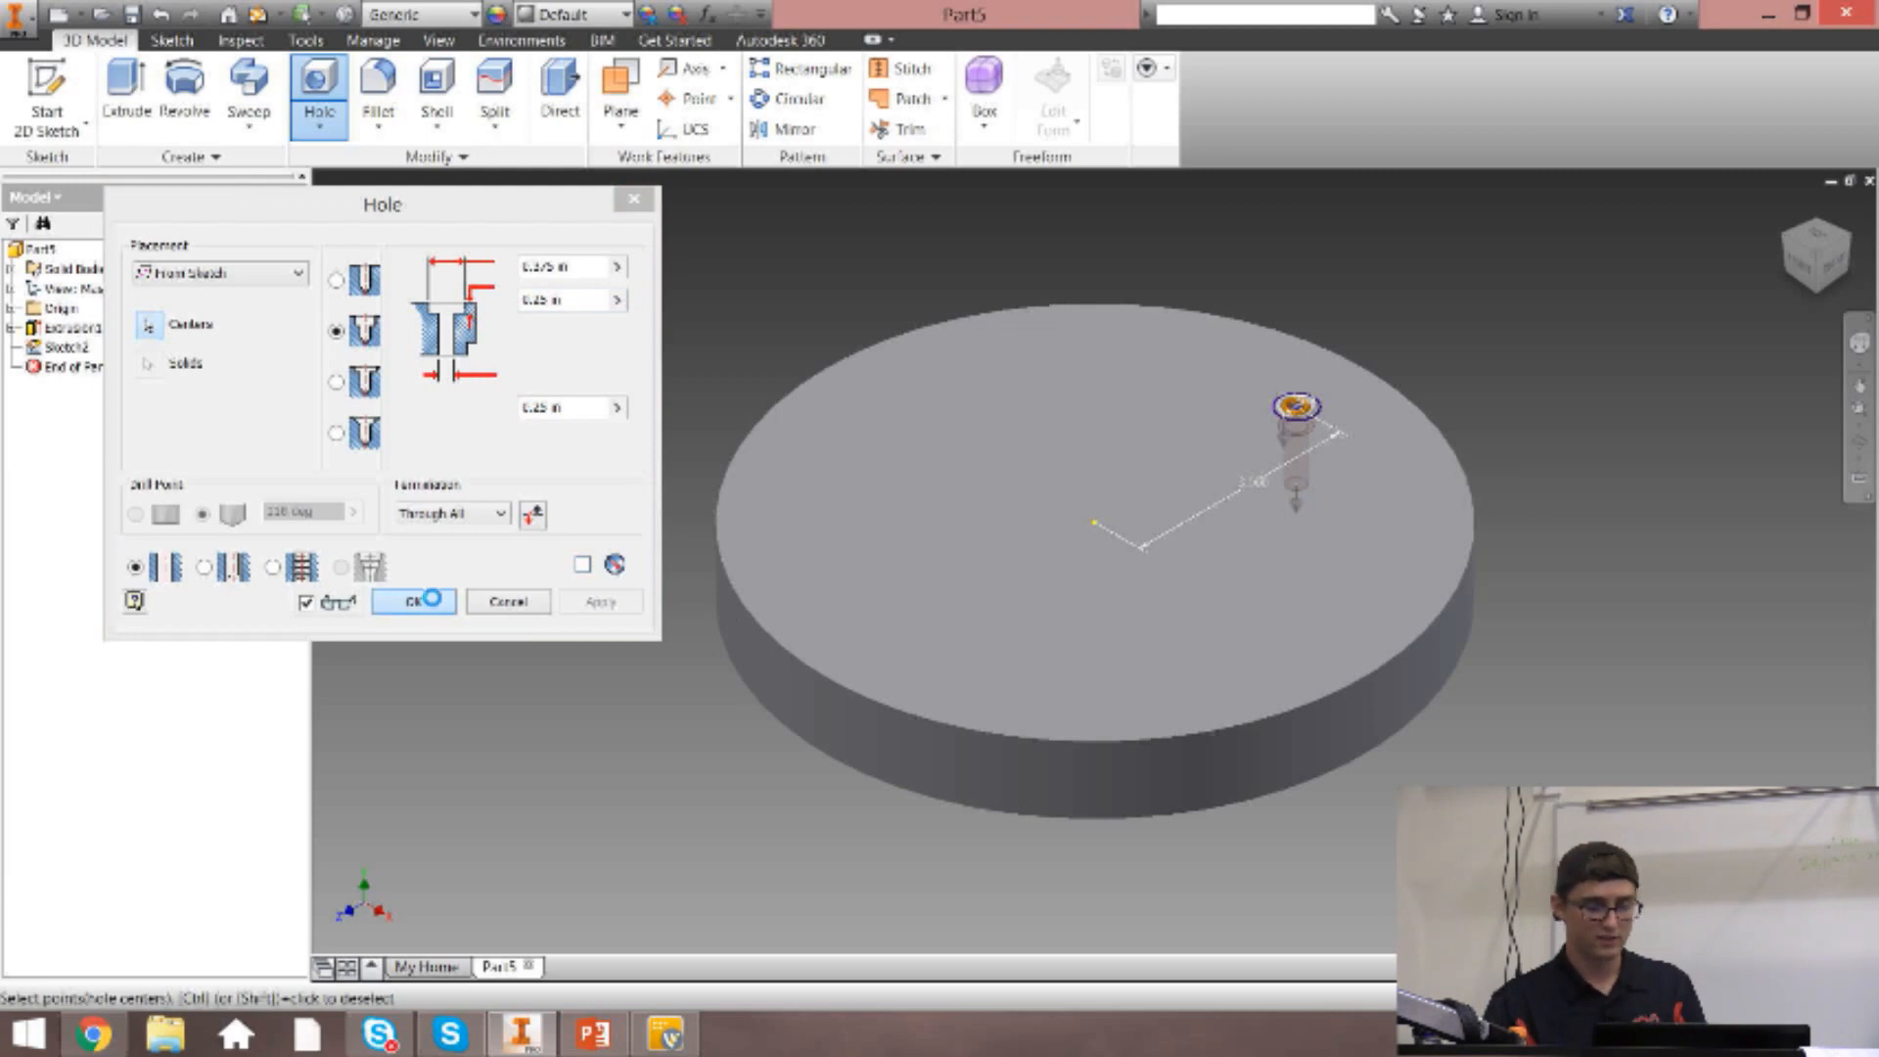
pyautogui.click(413, 601)
pyautogui.scroll(5, 1303, 409)
pyautogui.moveTo(1822, 268)
pyautogui.mouseDown()
pyautogui.moveTo(1820, 328)
pyautogui.moveTo(1818, 269)
pyautogui.mouseUp()
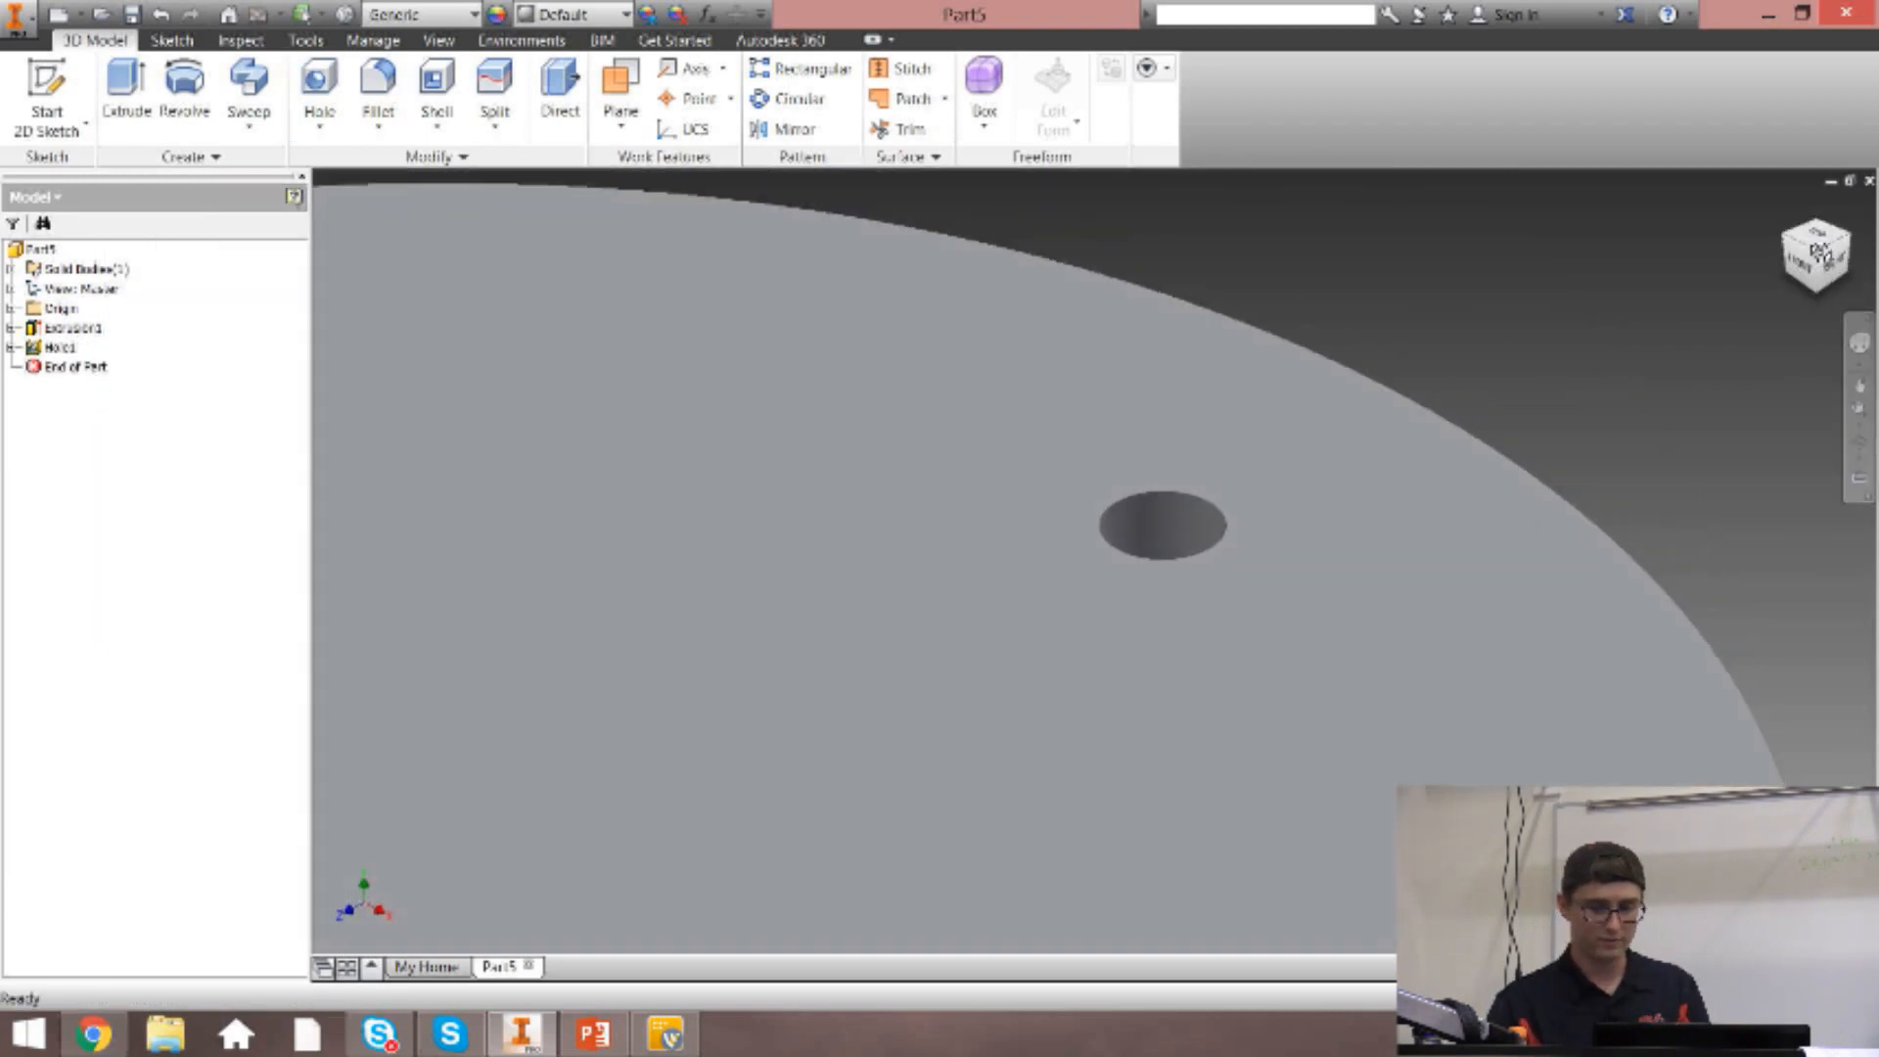
pyautogui.click(1818, 259)
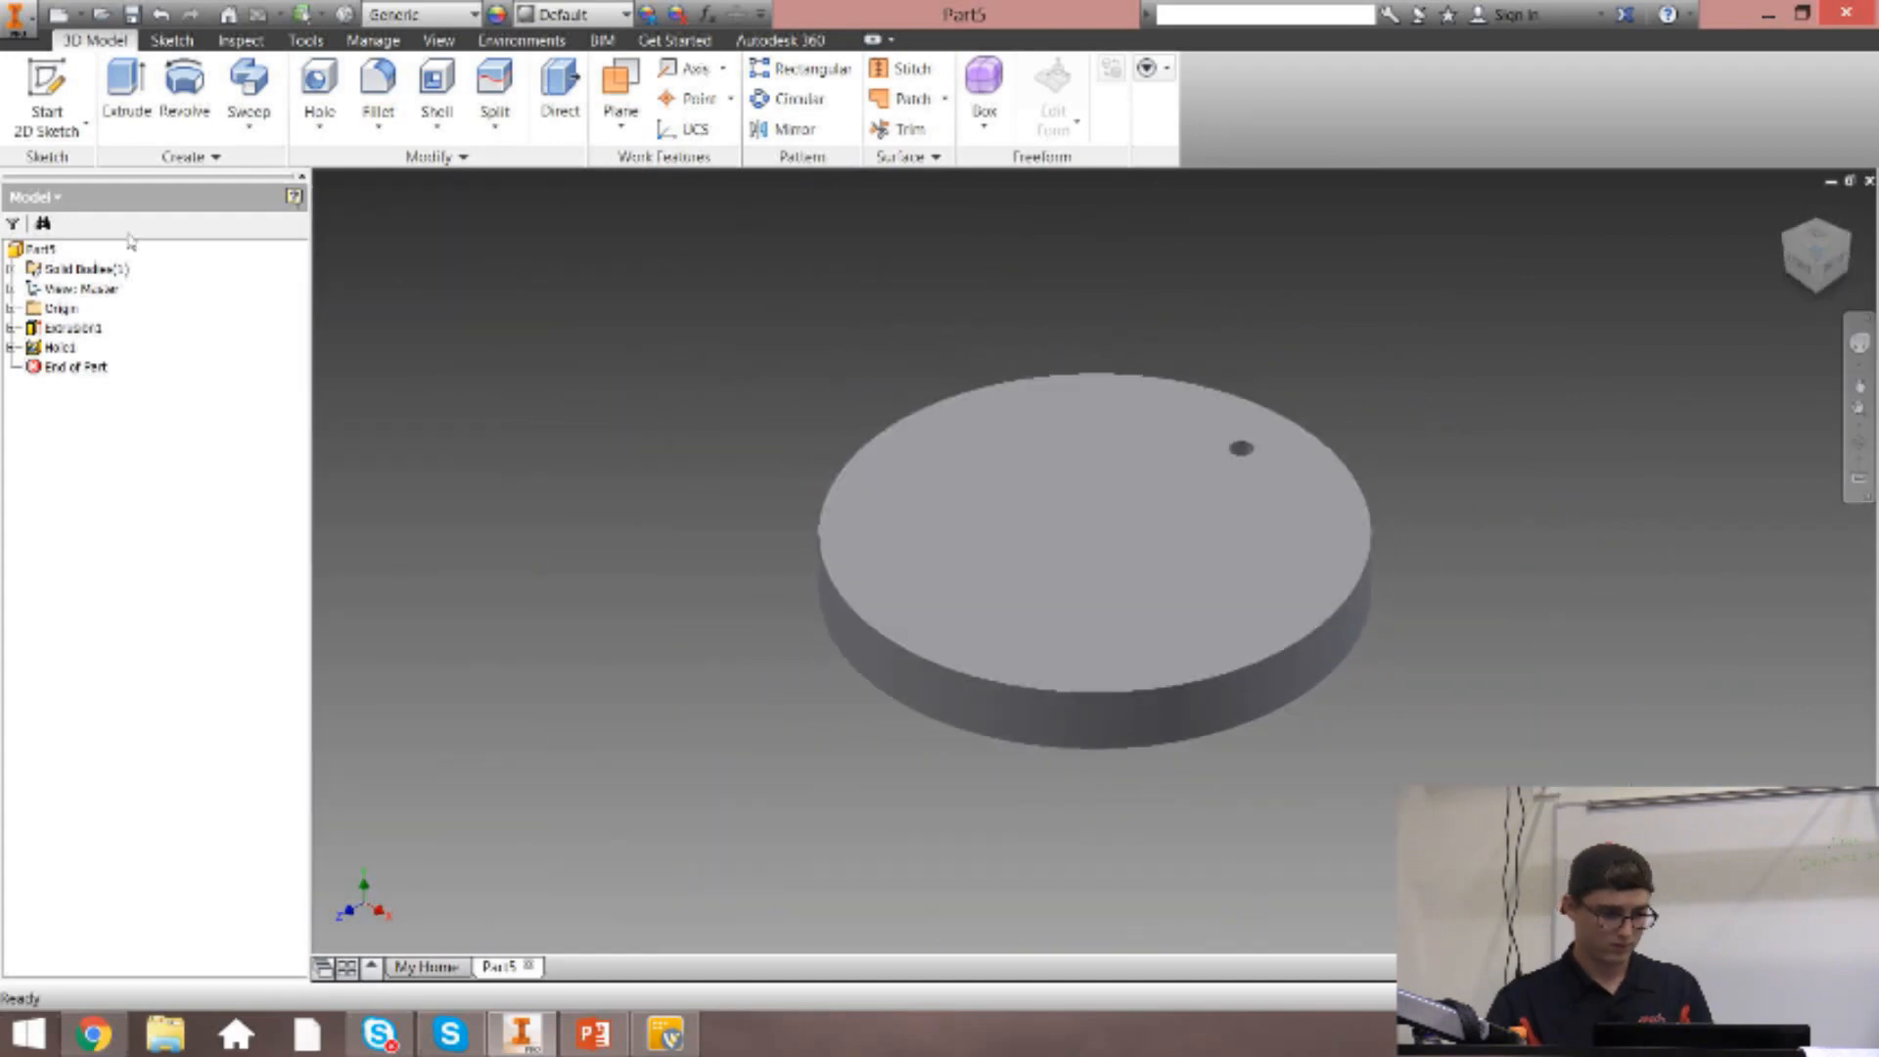
# Replace the counterbored hole with a countersunk Through All hole at the small circle's center, and inspect it.
pyautogui.hotkey('ctrl', 'z')
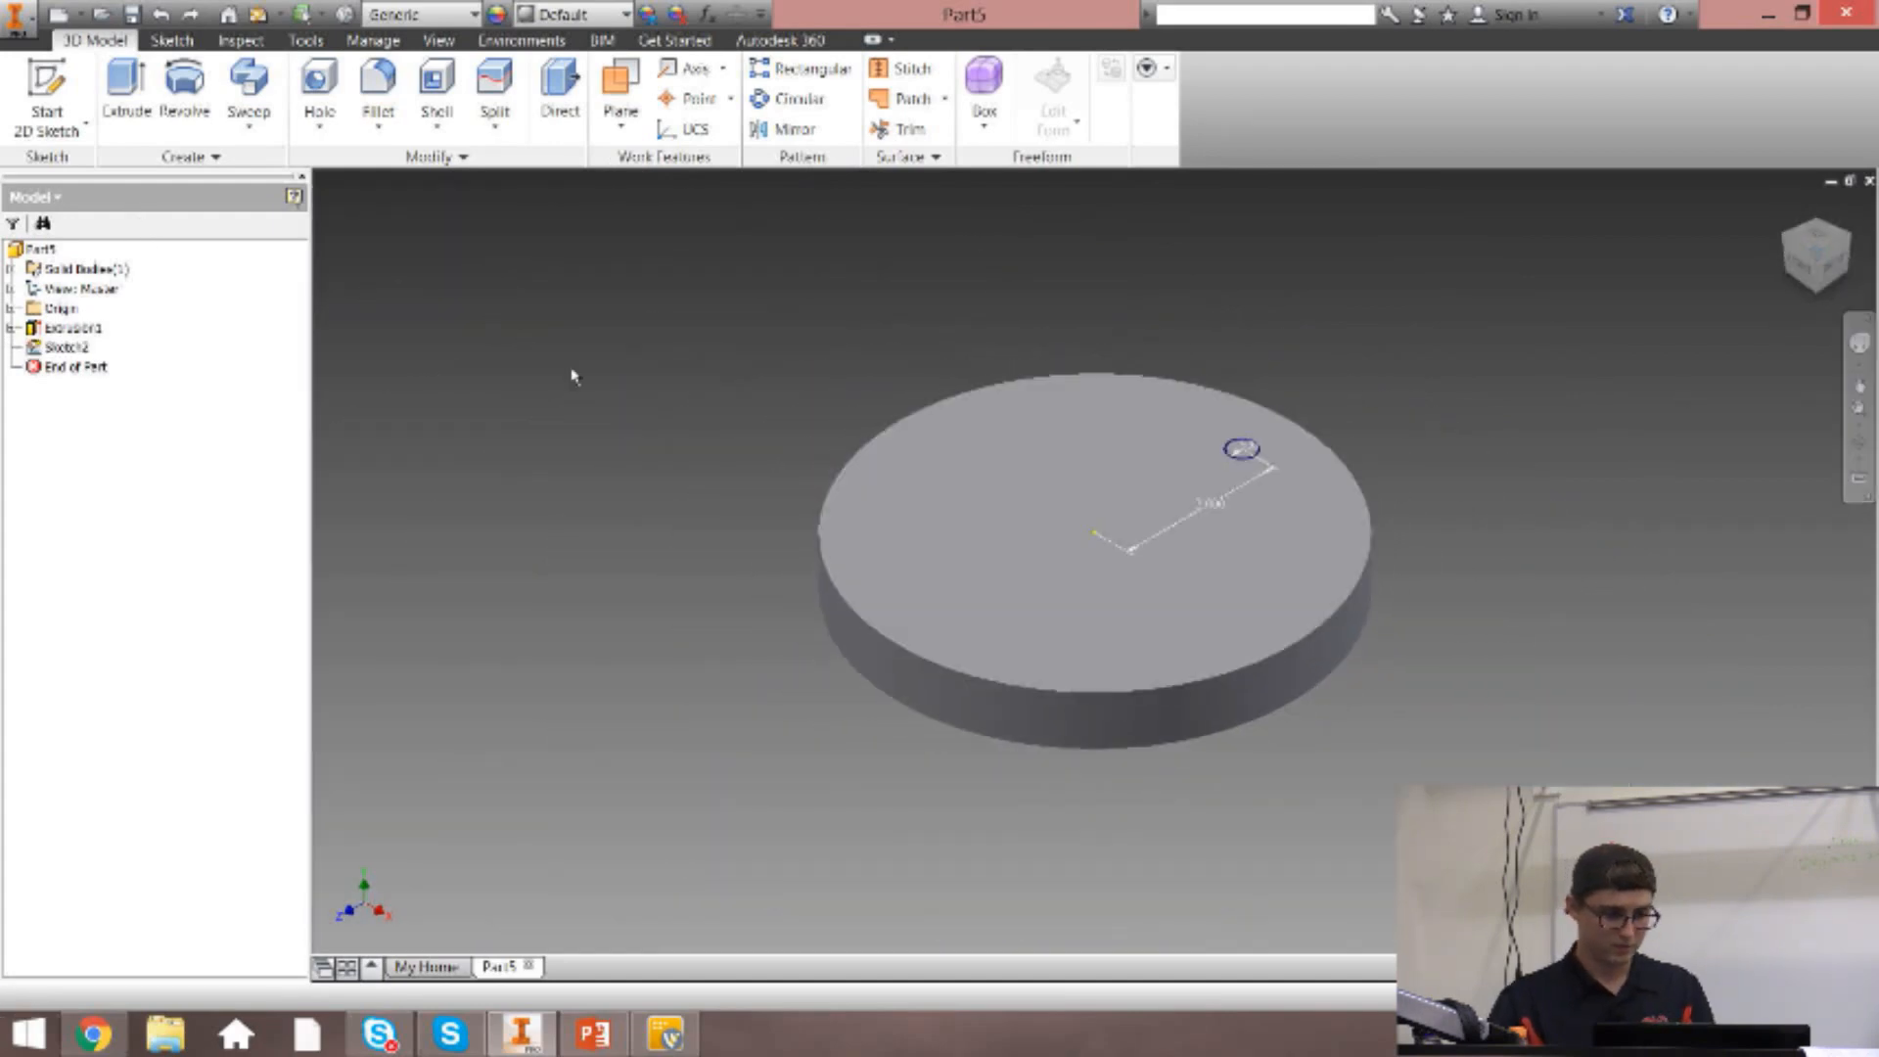
pyautogui.click(319, 86)
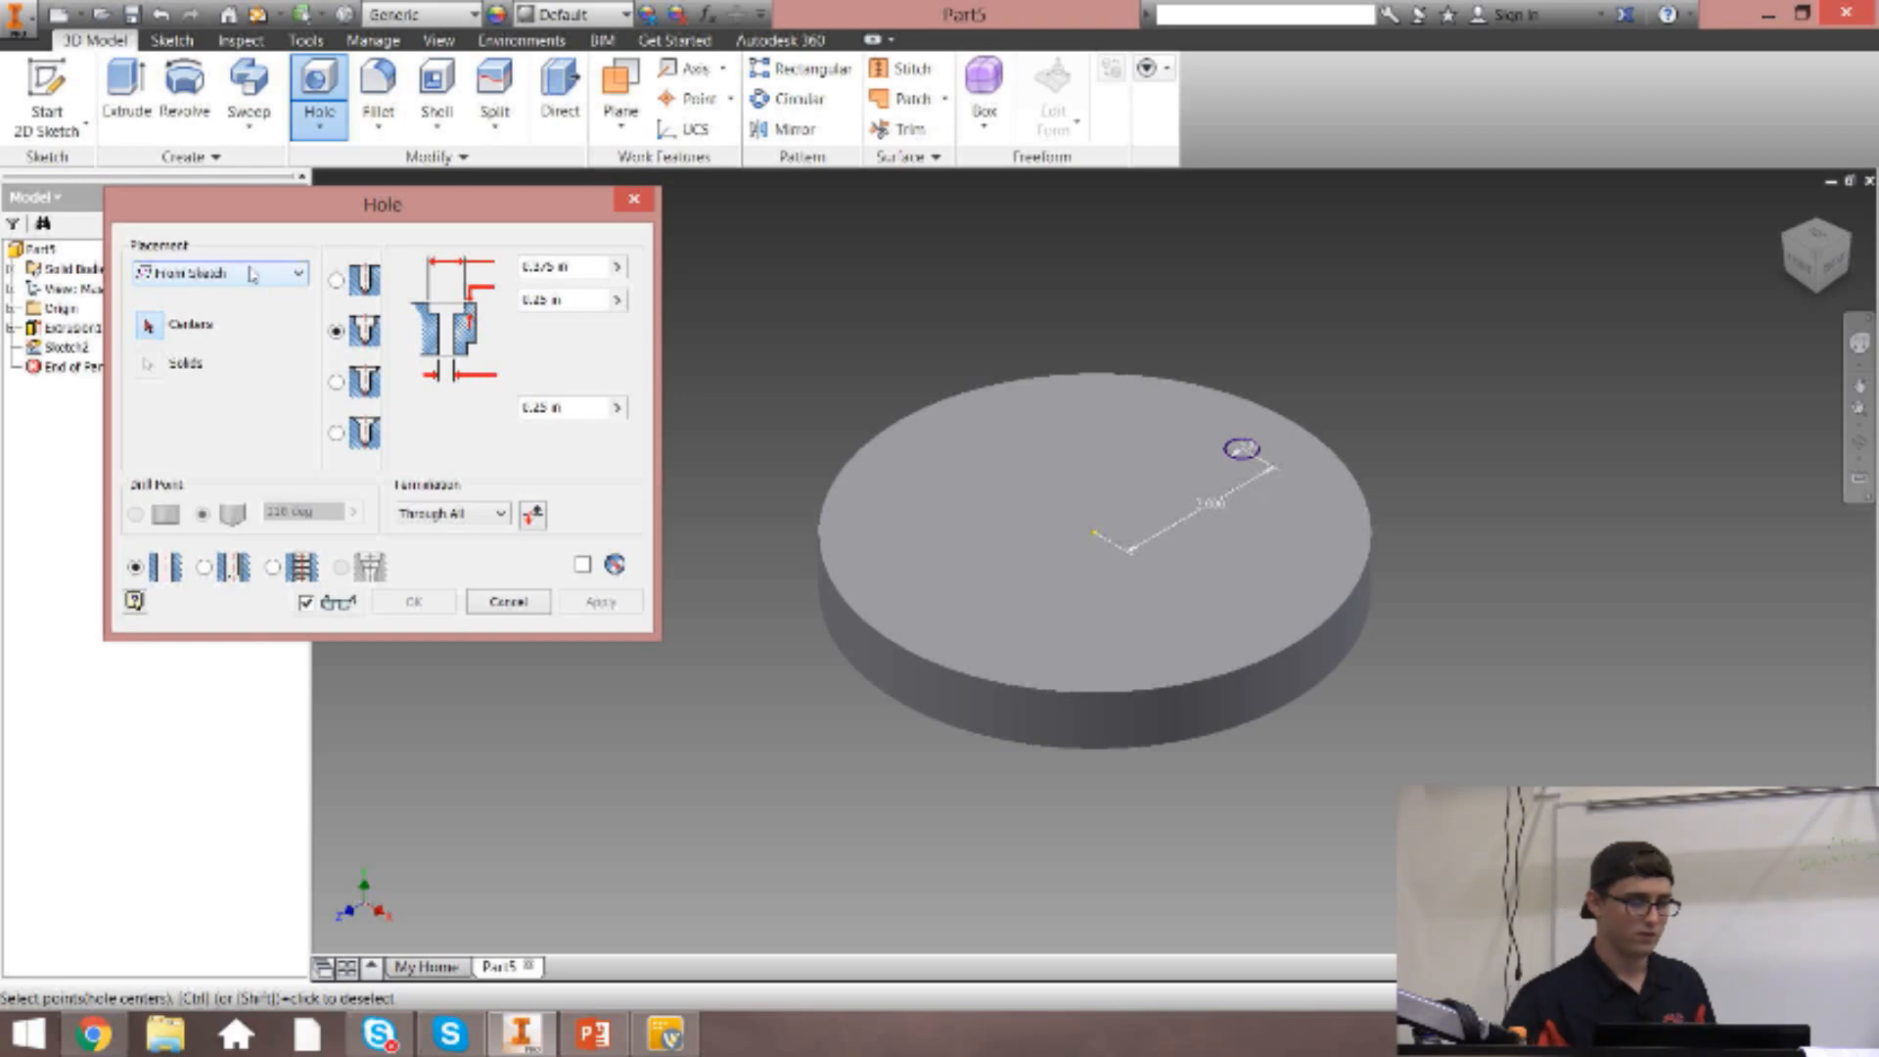
pyautogui.click(360, 433)
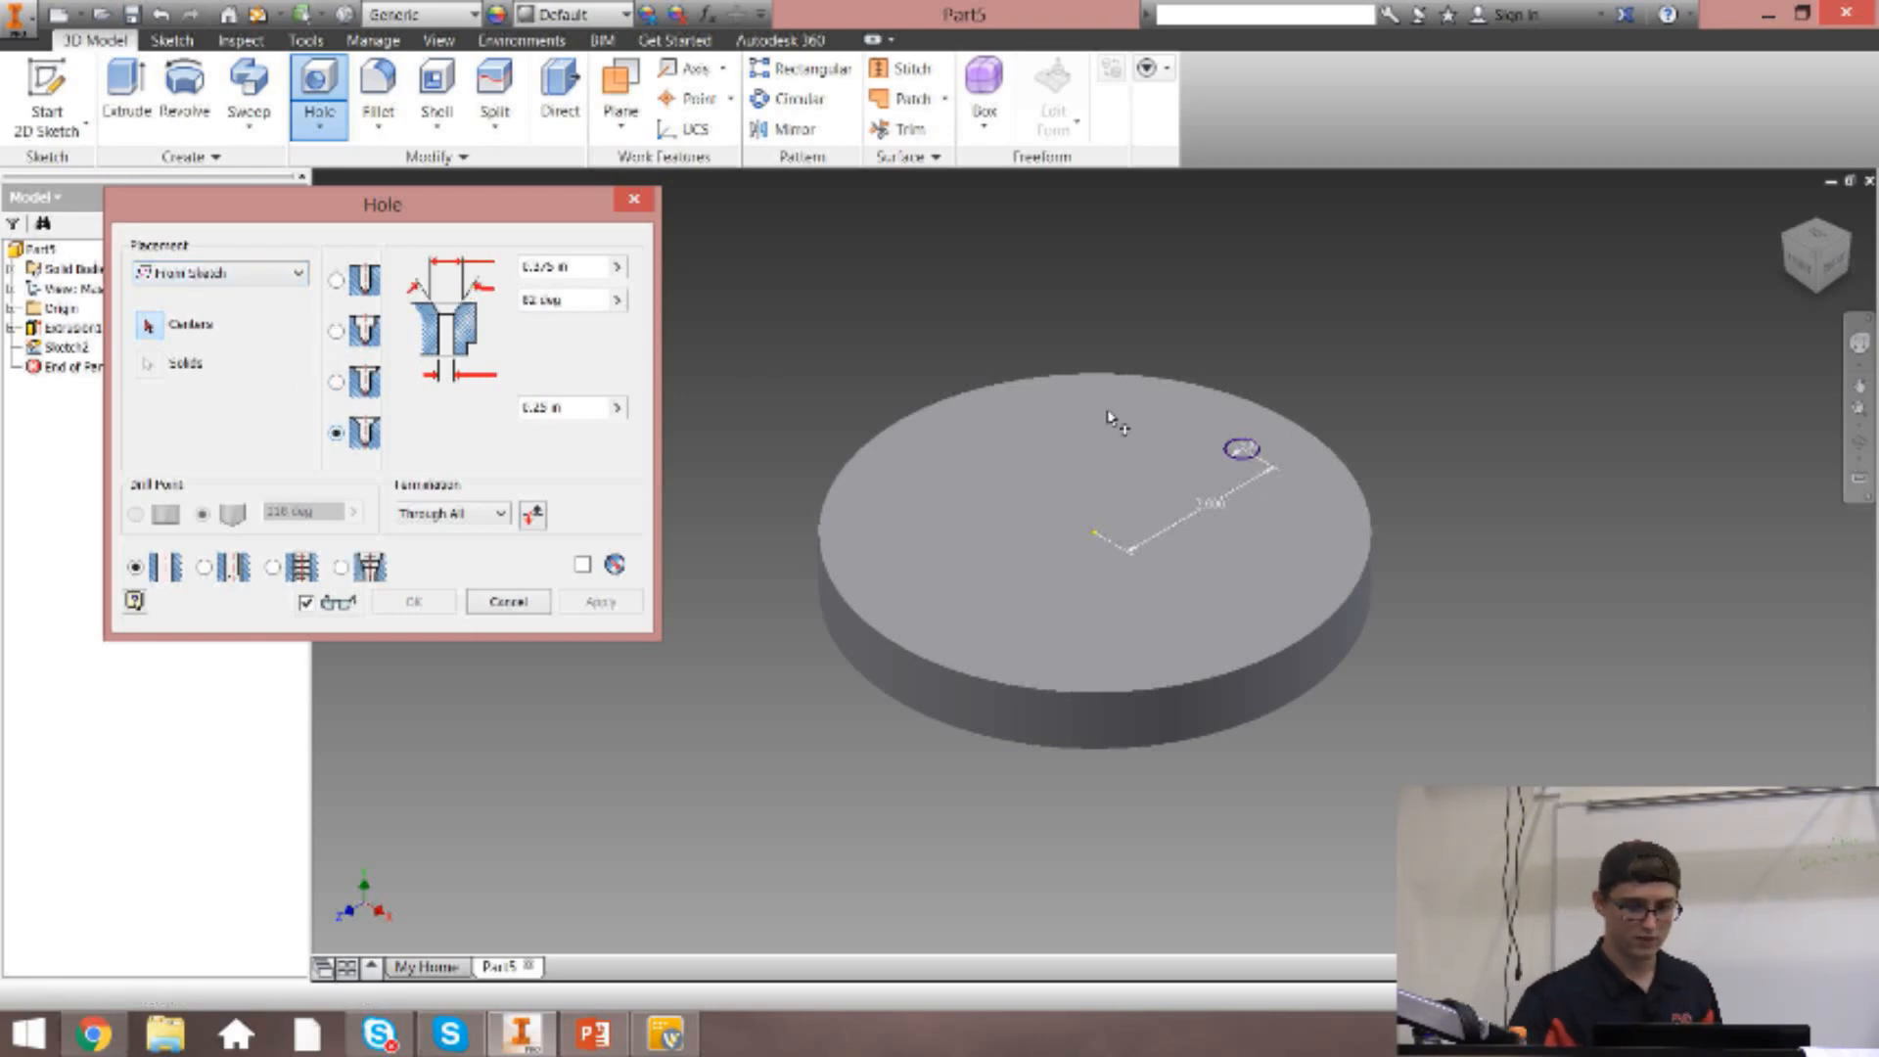
pyautogui.click(1240, 449)
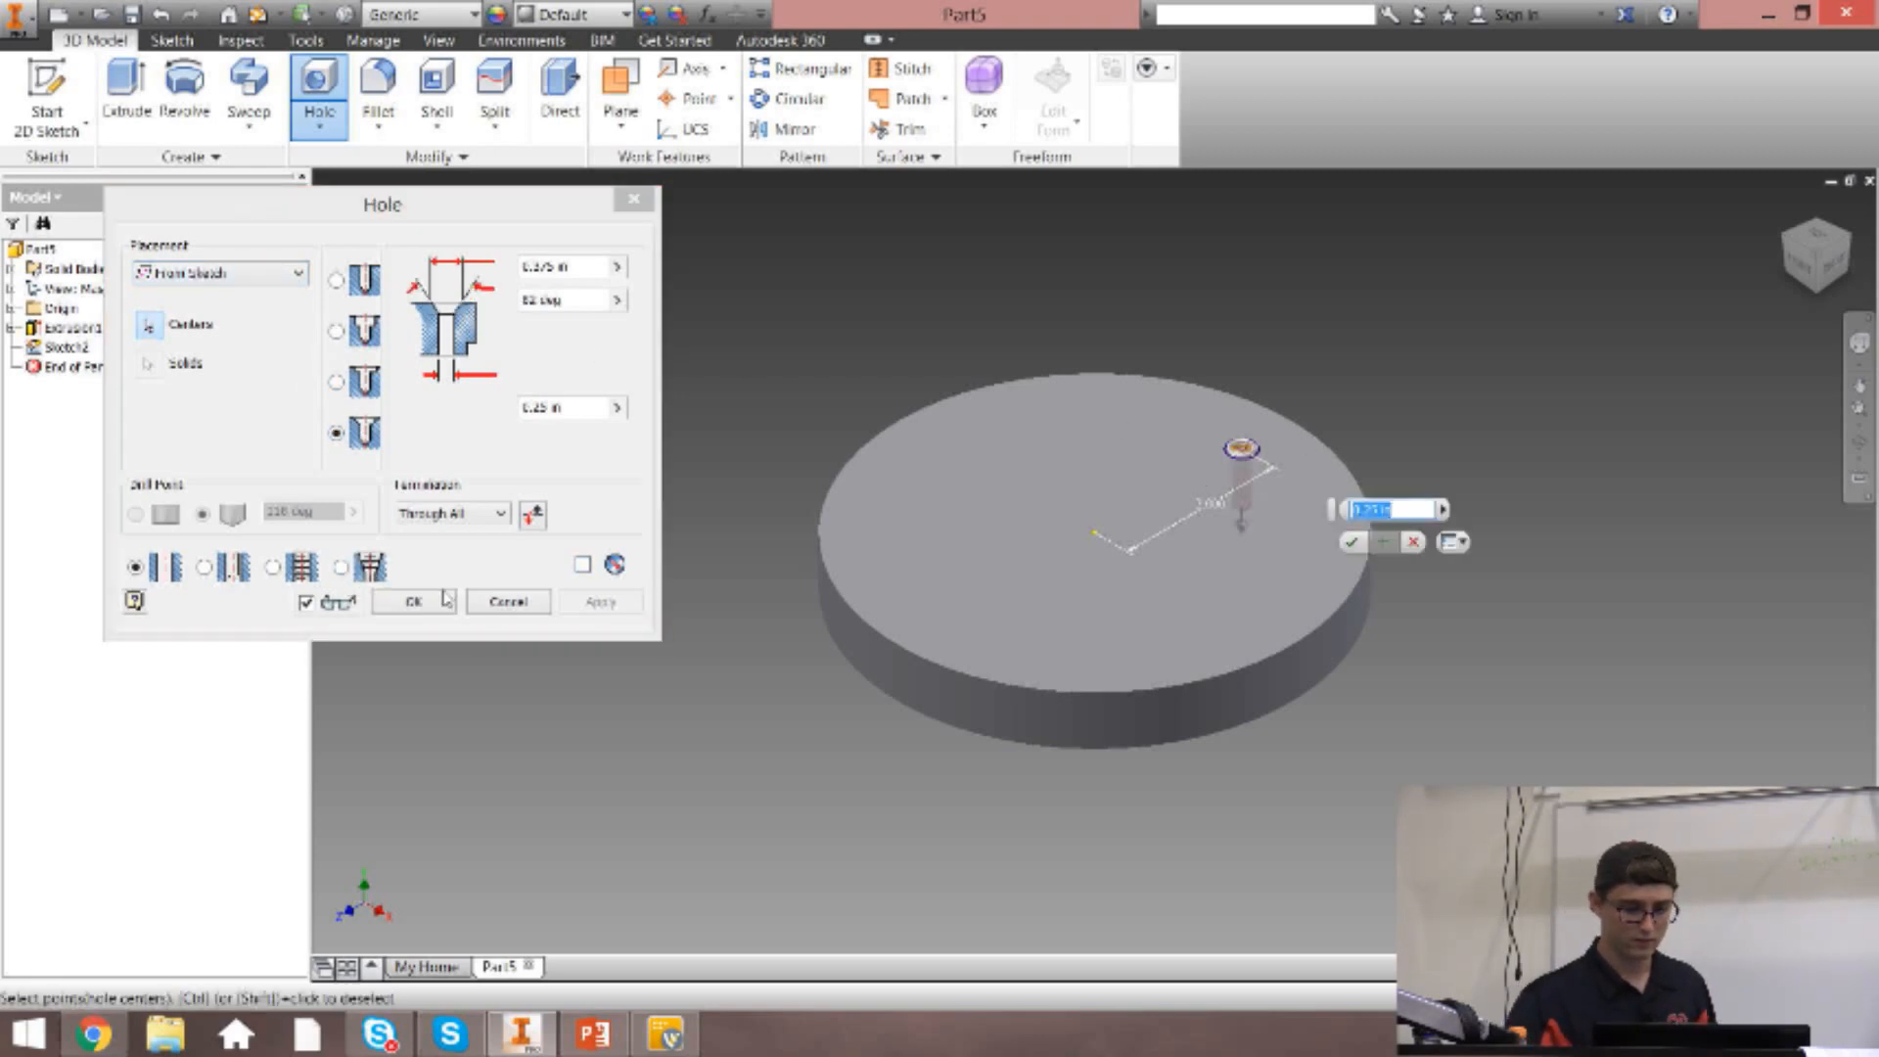
pyautogui.click(414, 601)
pyautogui.scroll(5, 1242, 438)
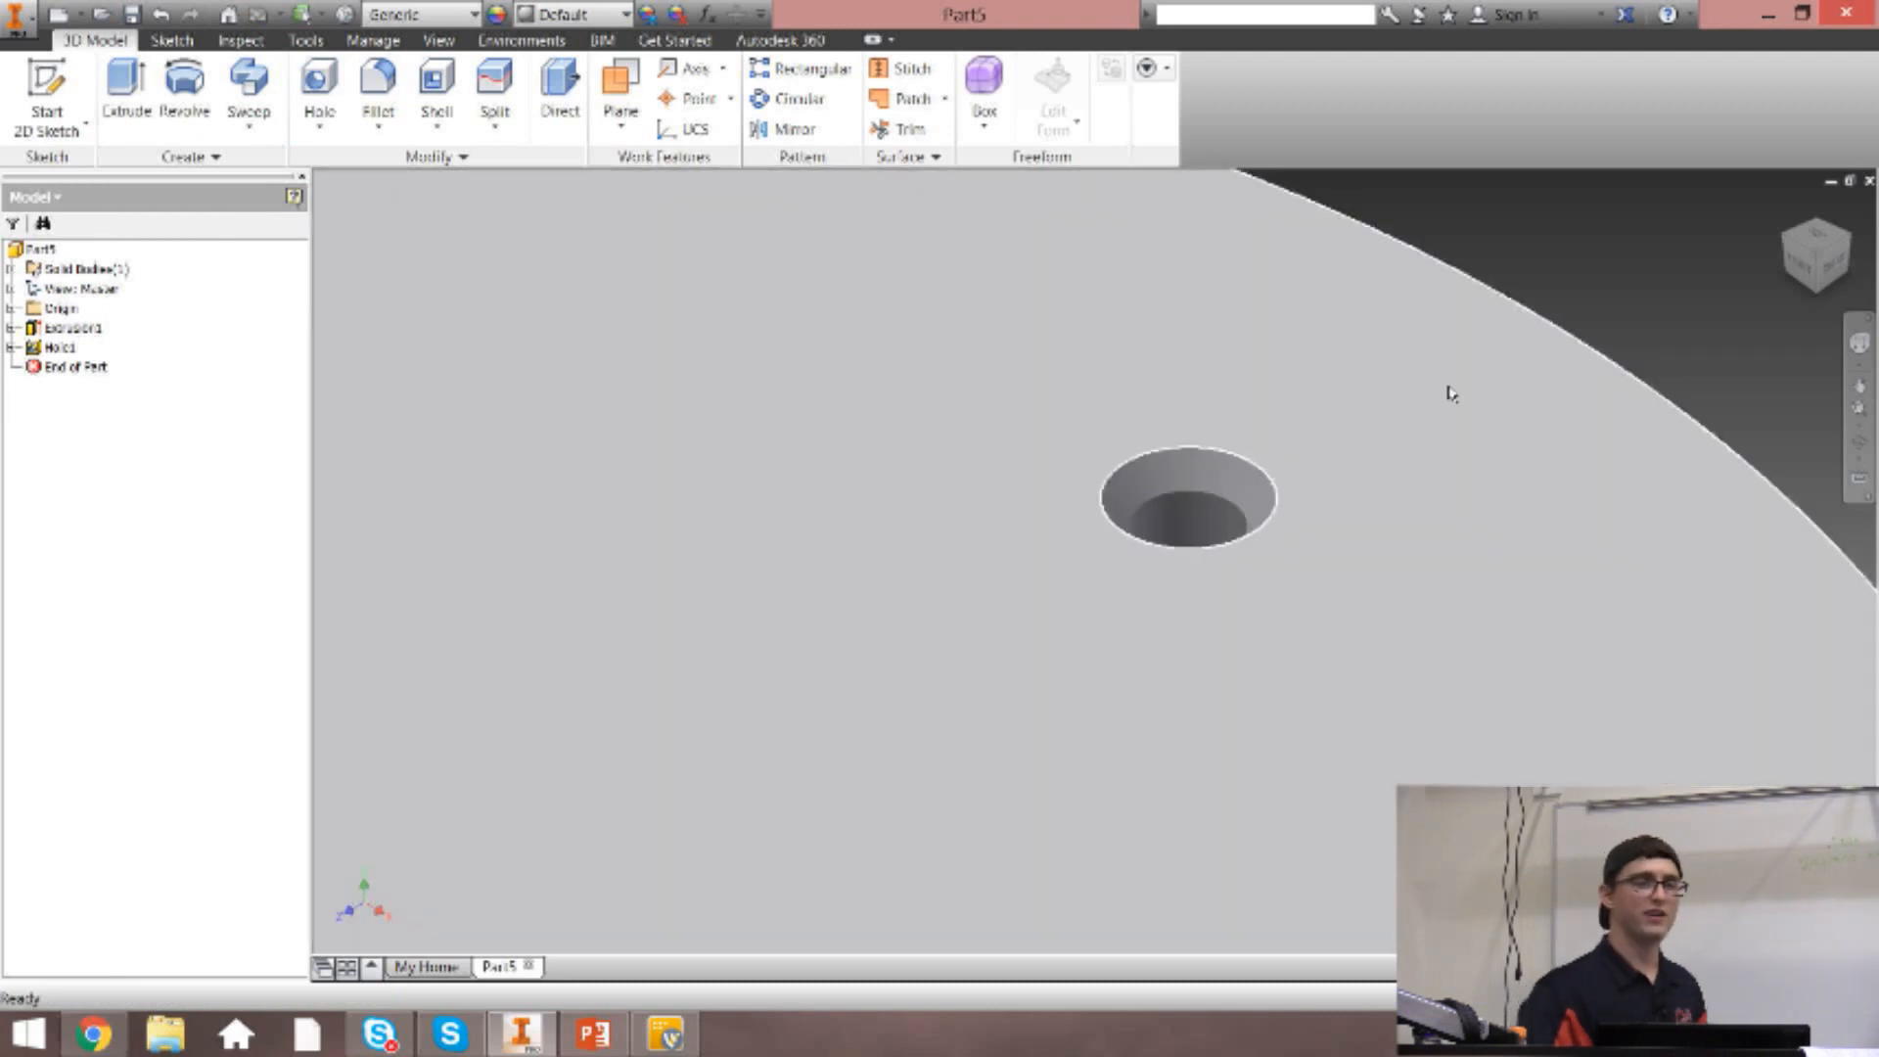
pyautogui.moveTo(1451, 392)
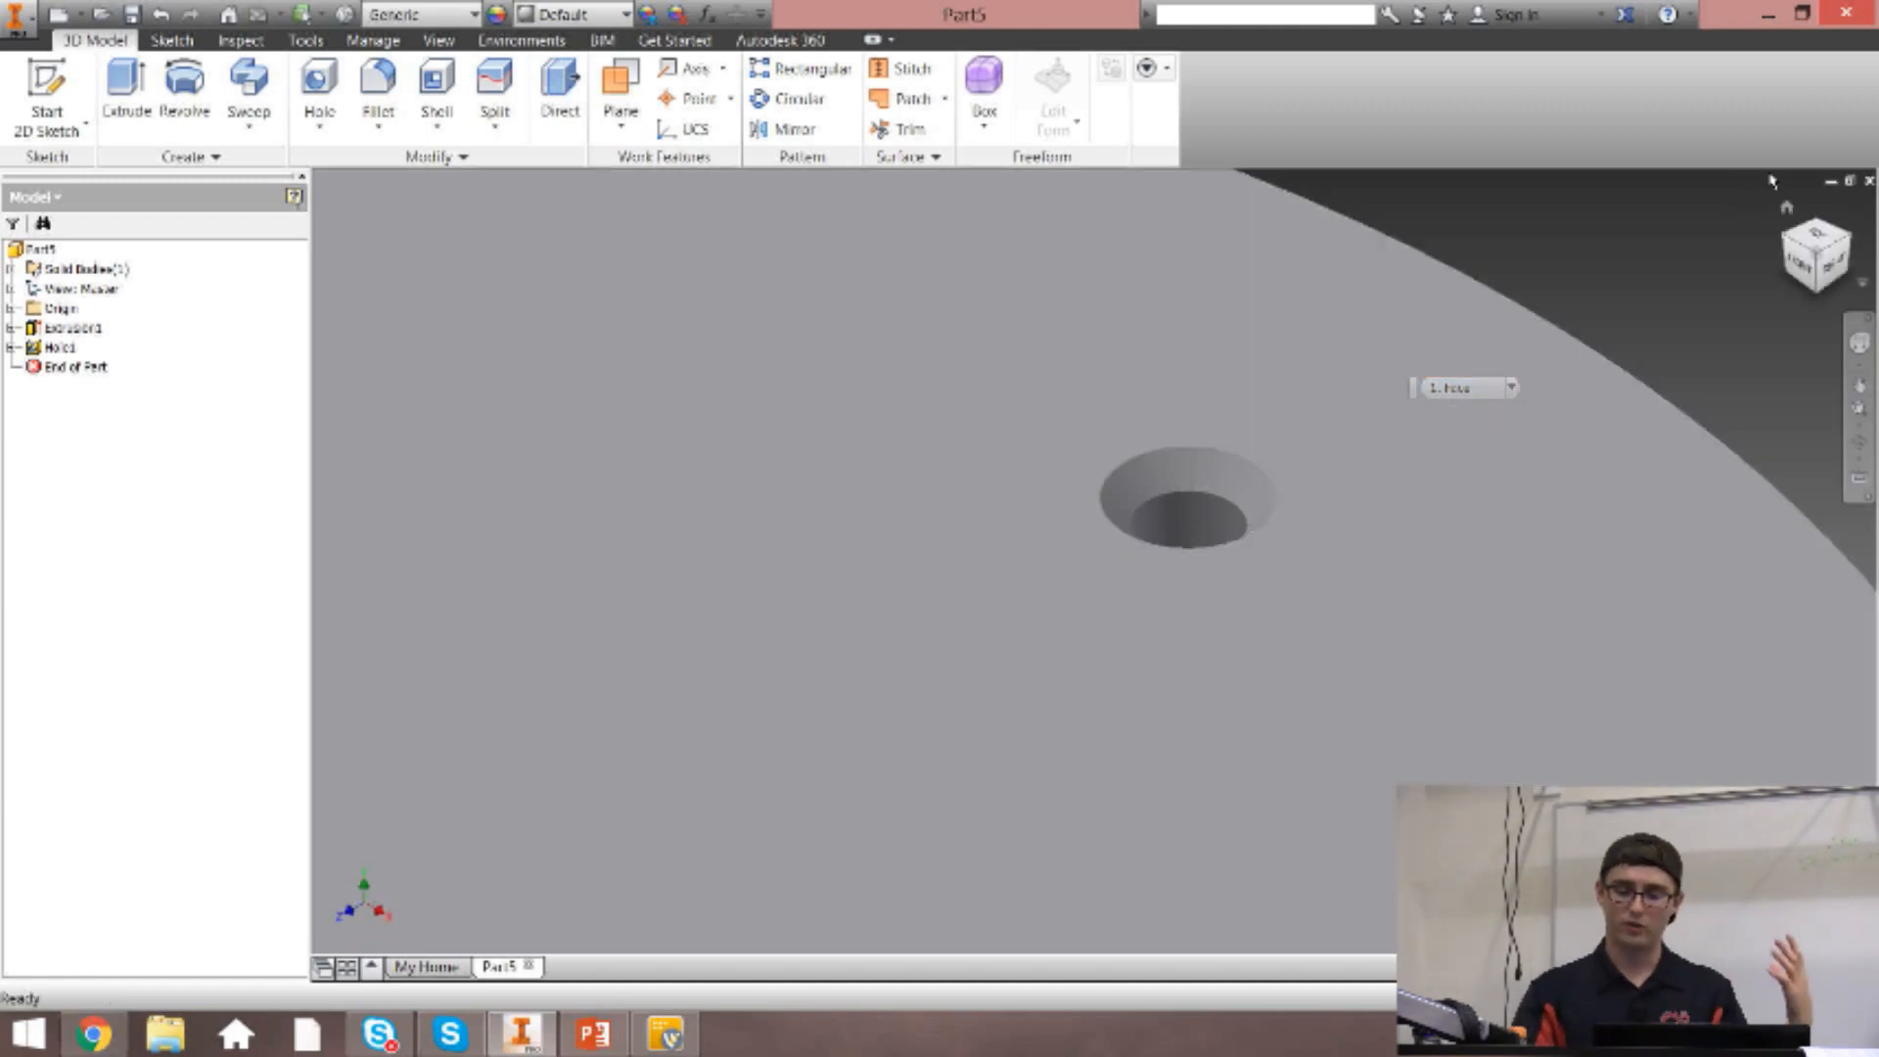
pyautogui.scroll(3, 1684, 257)
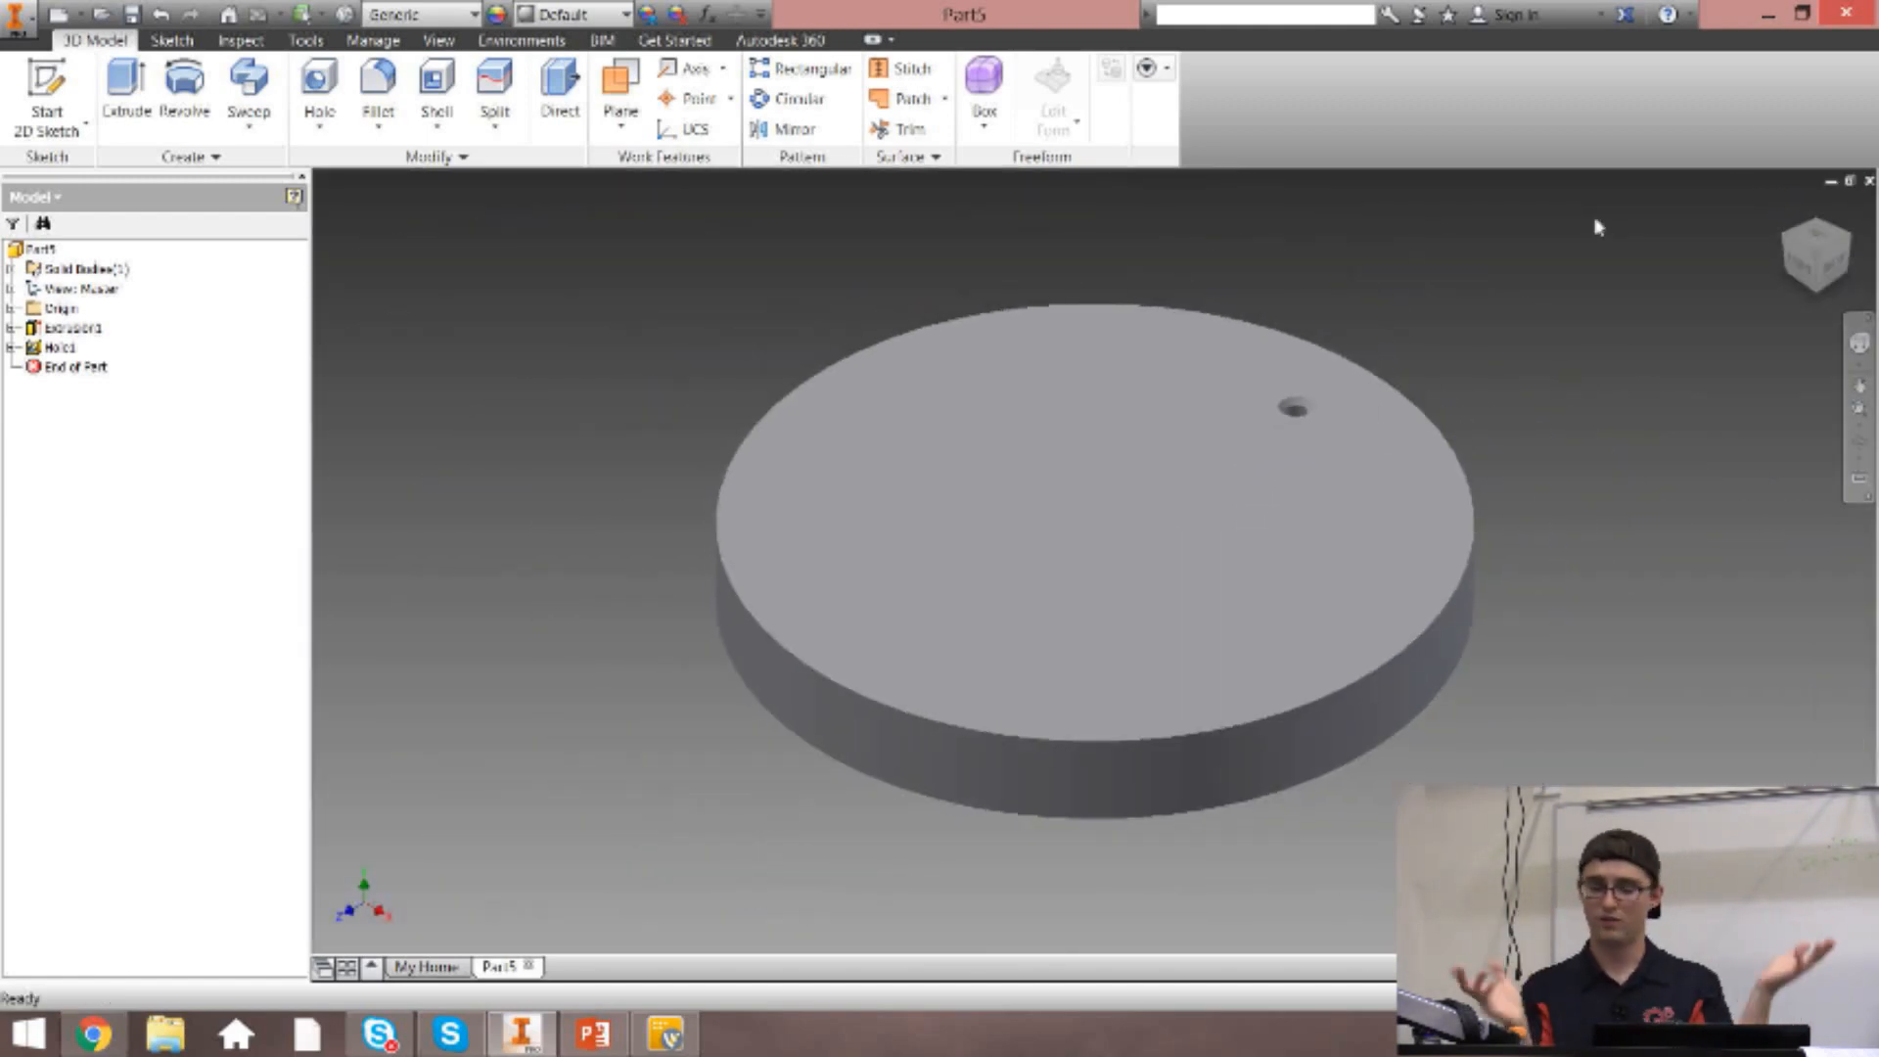
# Undo the countersunk hole, try the Distance and Through All terminations in the Hole settings, and cancel the command.
pyautogui.hotkey('ctrl', 'z')
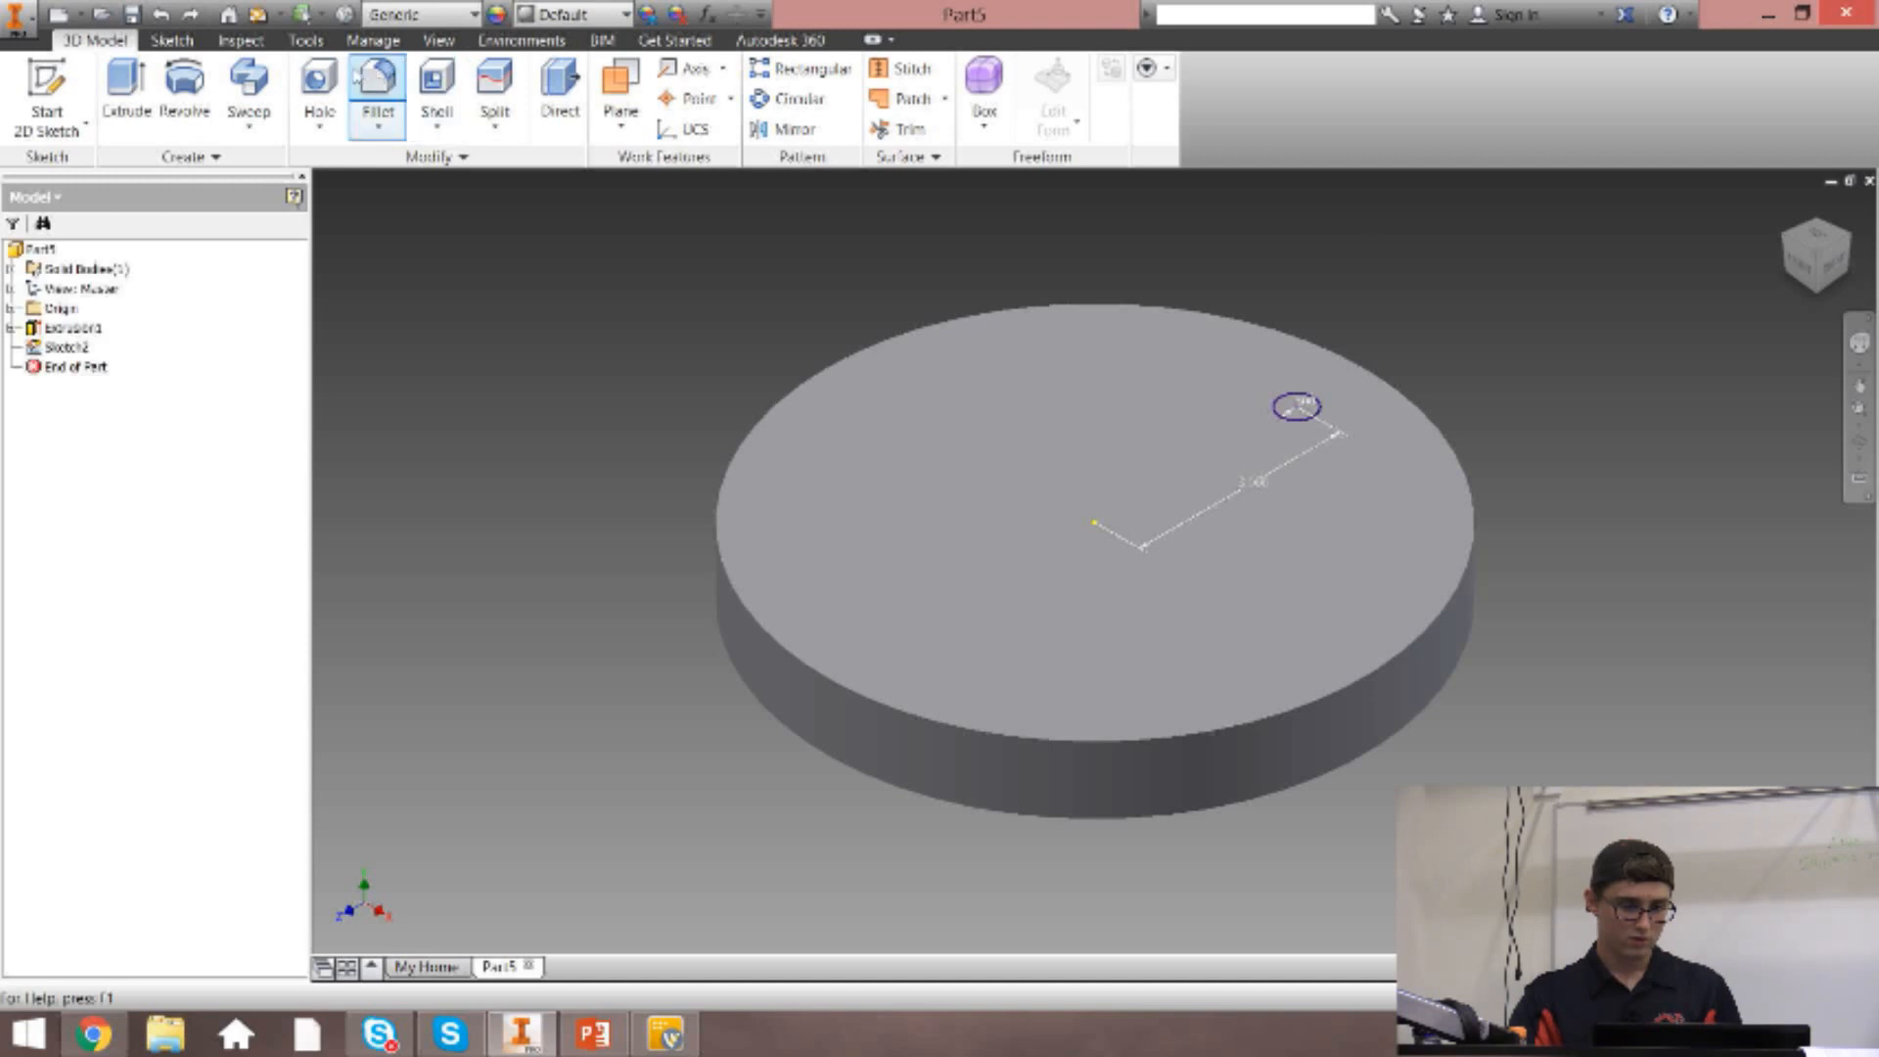
pyautogui.click(319, 90)
pyautogui.click(294, 273)
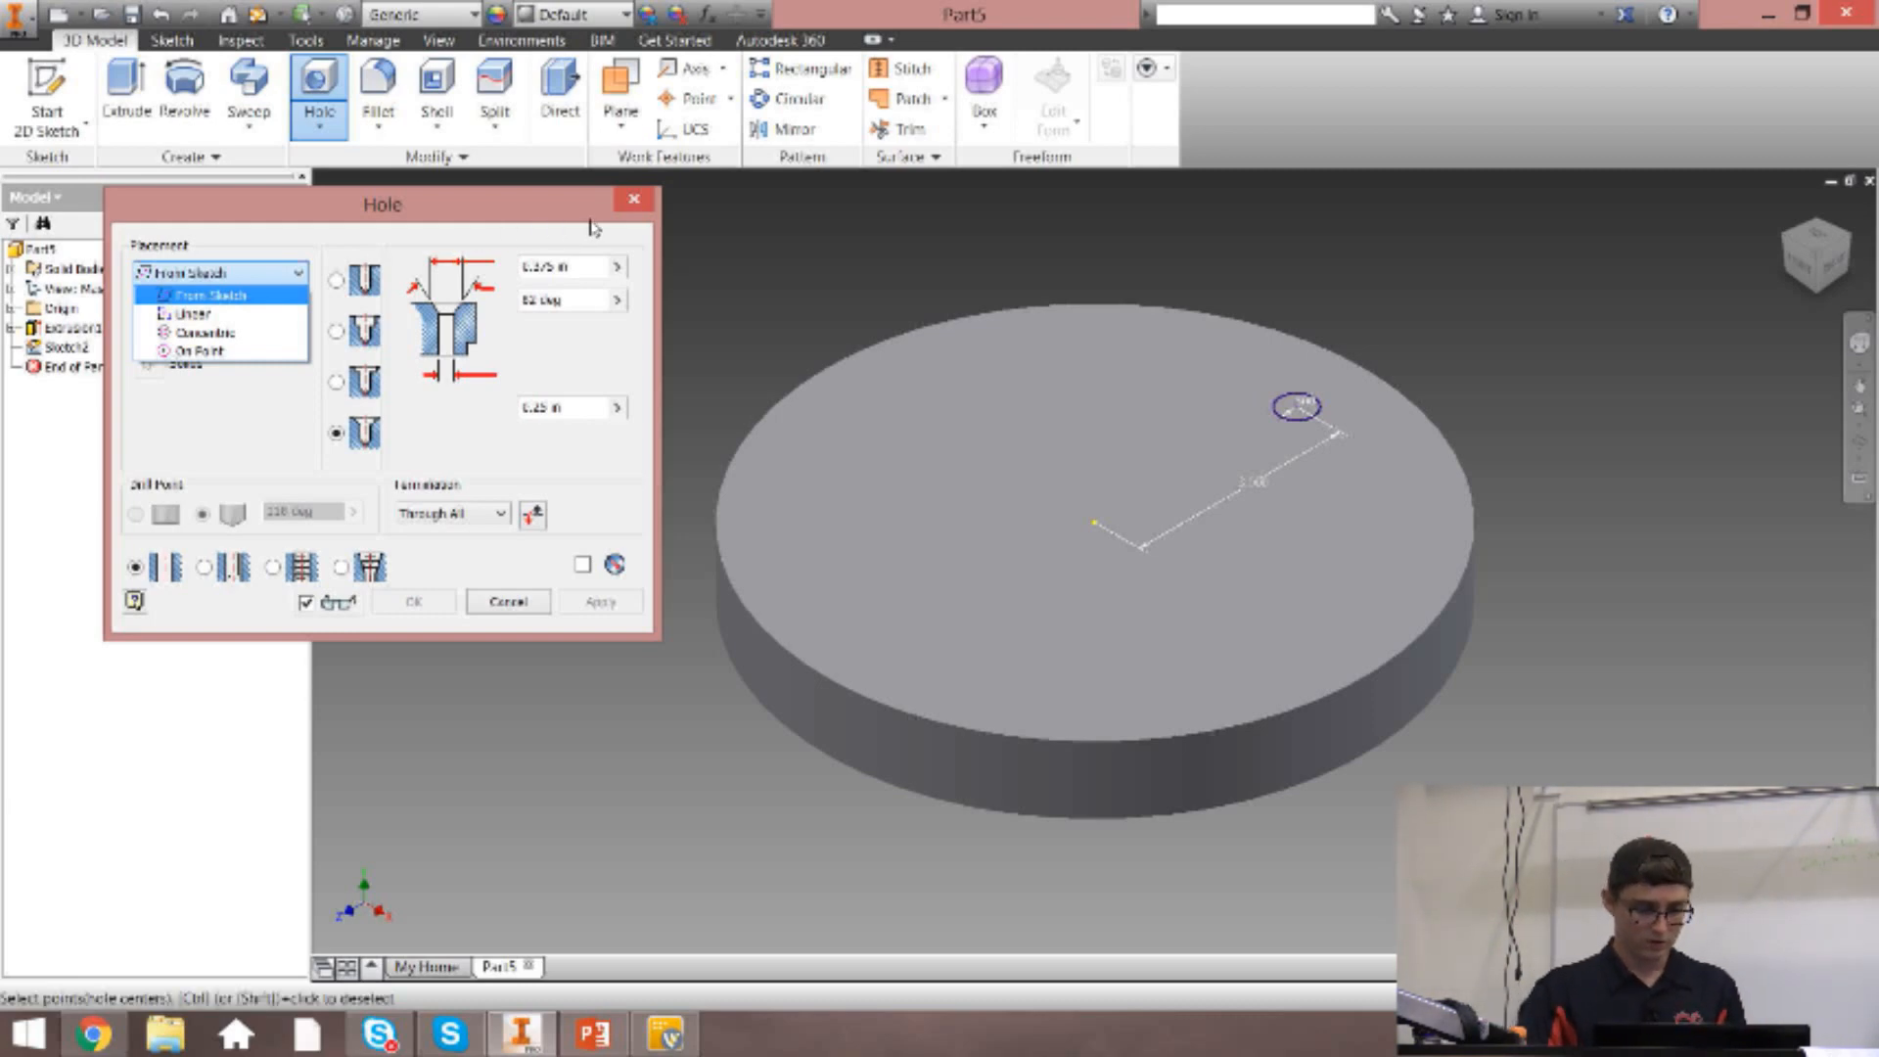
pyautogui.click(438, 516)
pyautogui.click(437, 511)
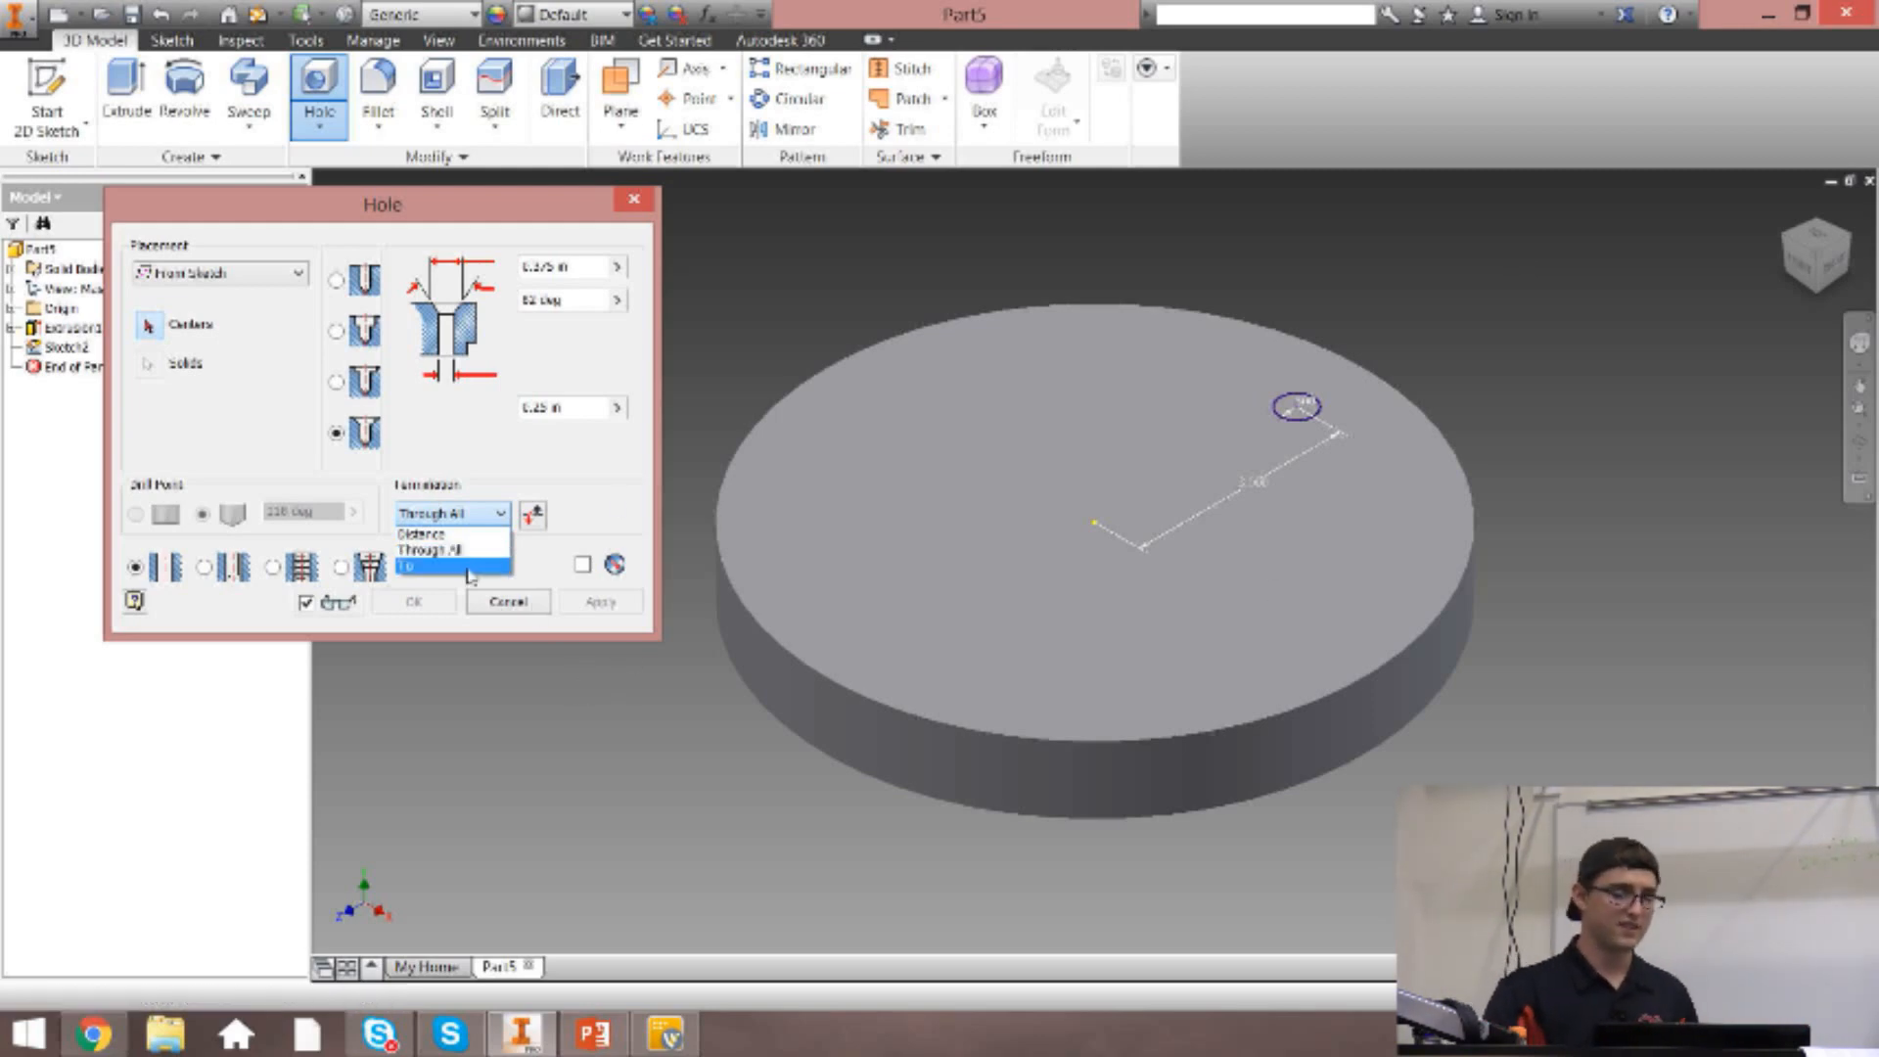
pyautogui.click(456, 534)
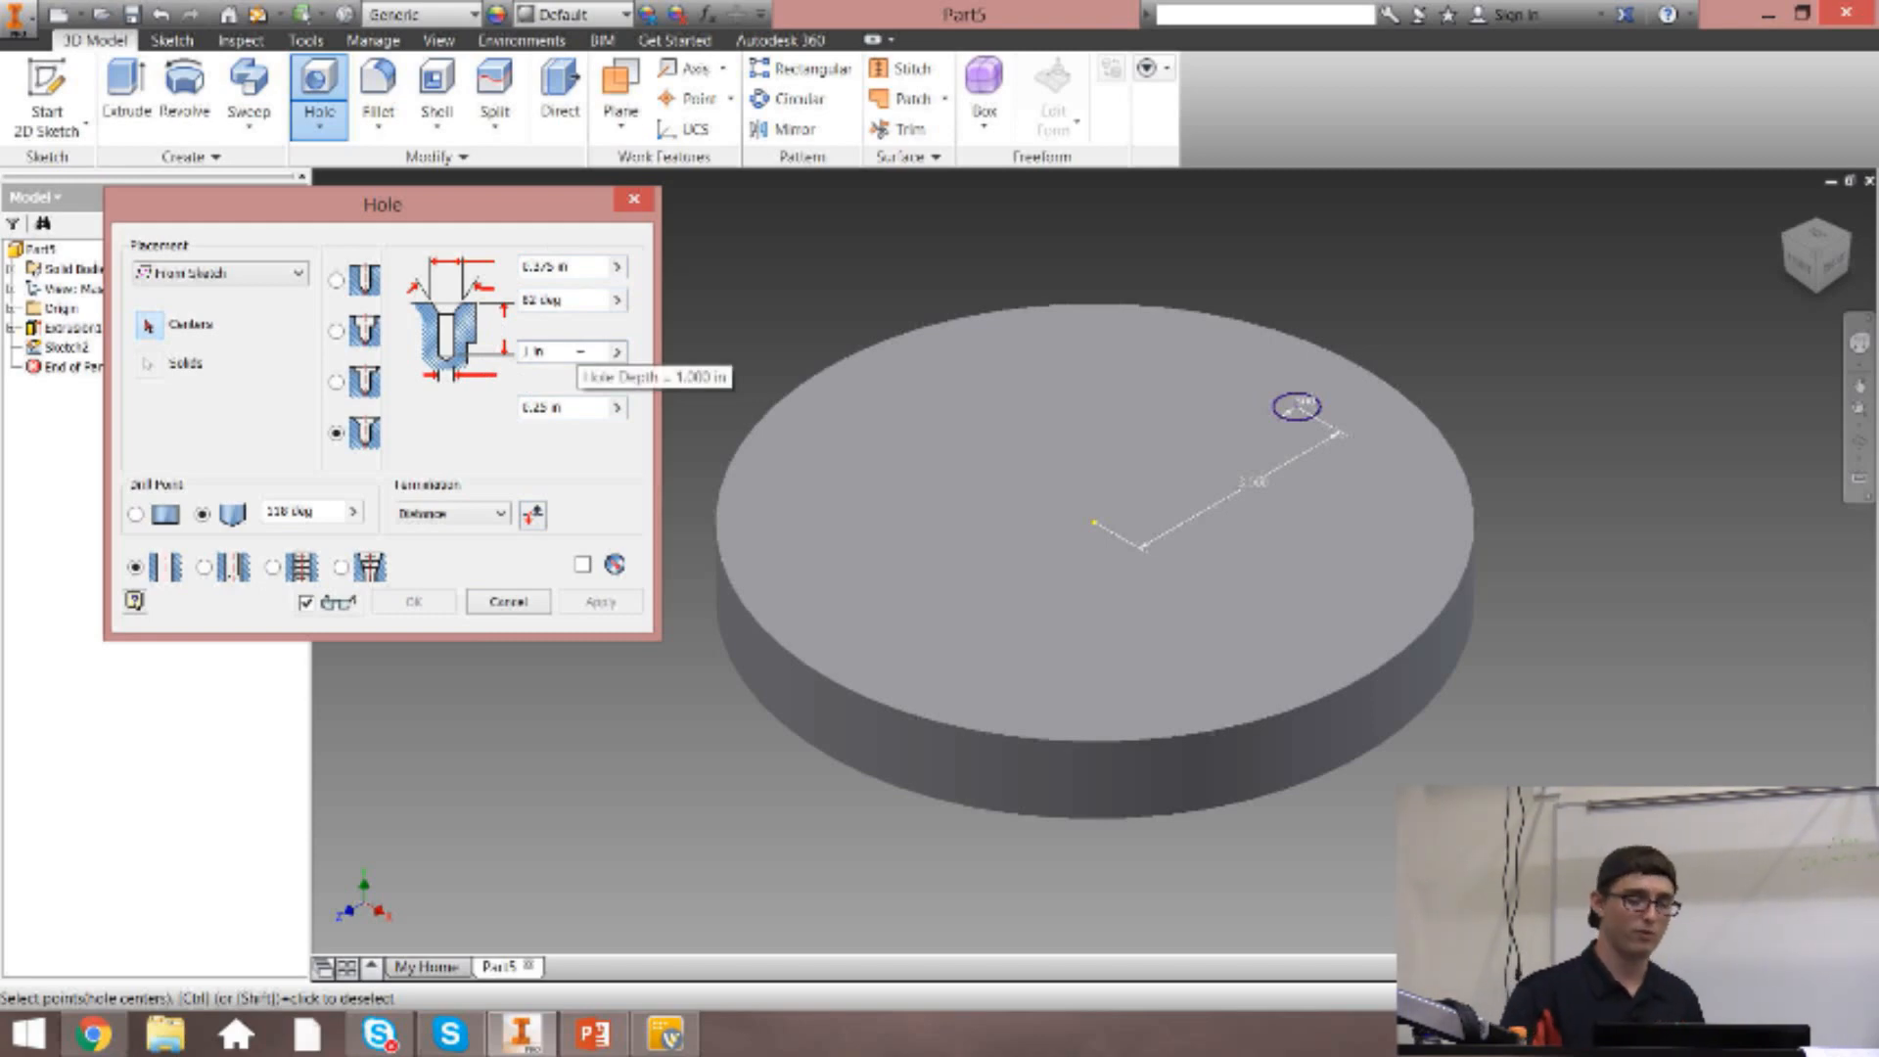
pyautogui.click(562, 357)
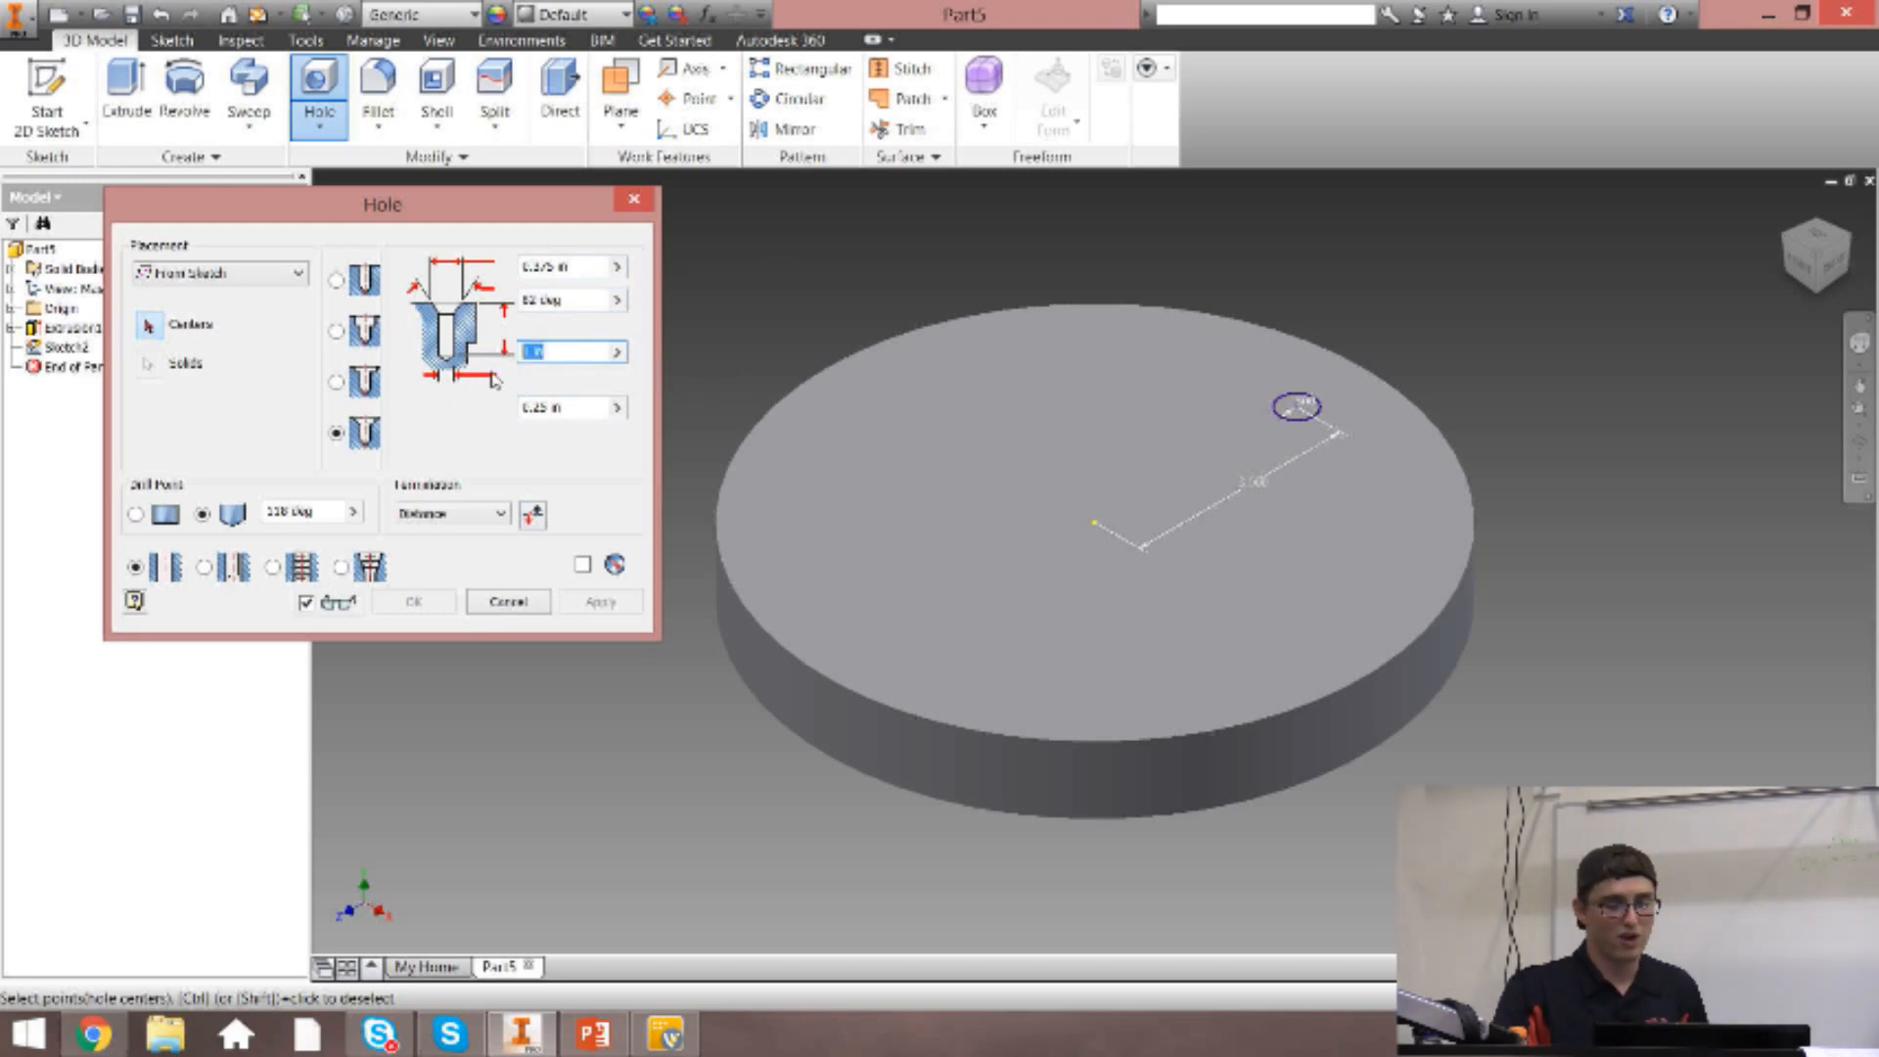
pyautogui.click(493, 514)
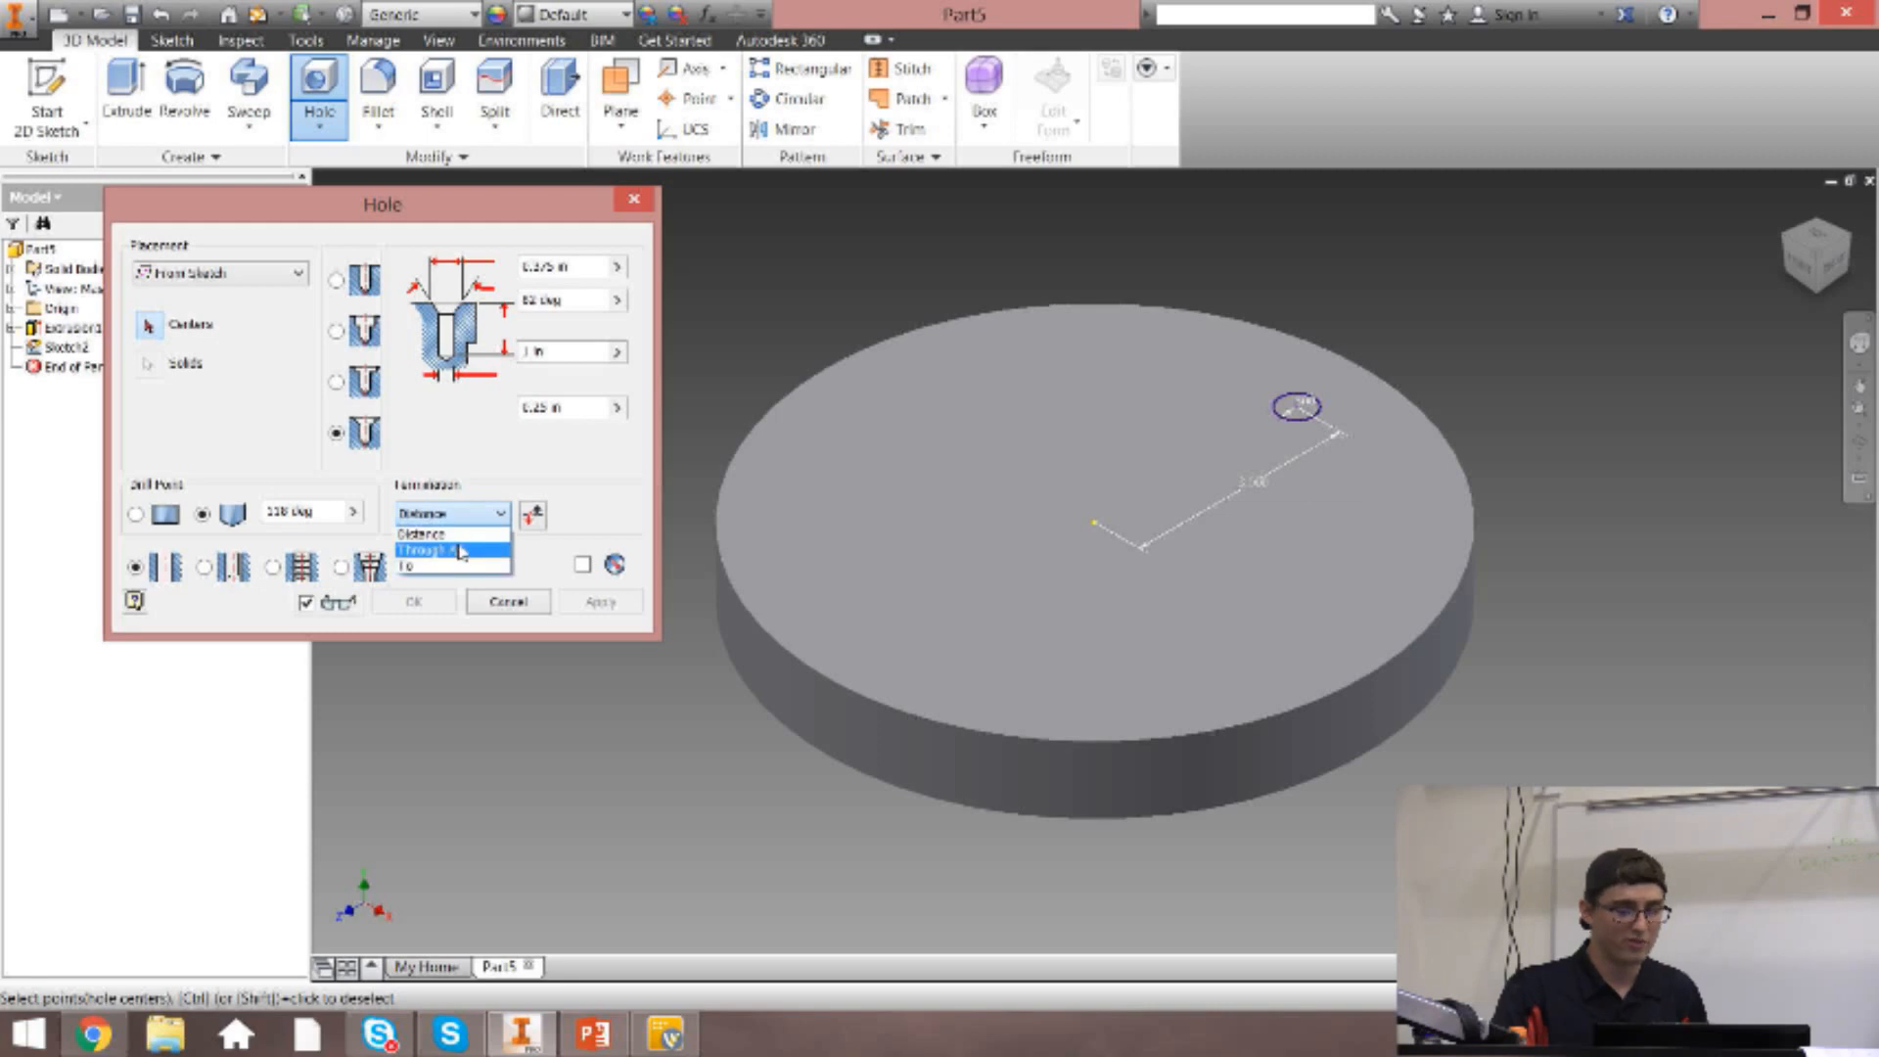
pyautogui.click(468, 534)
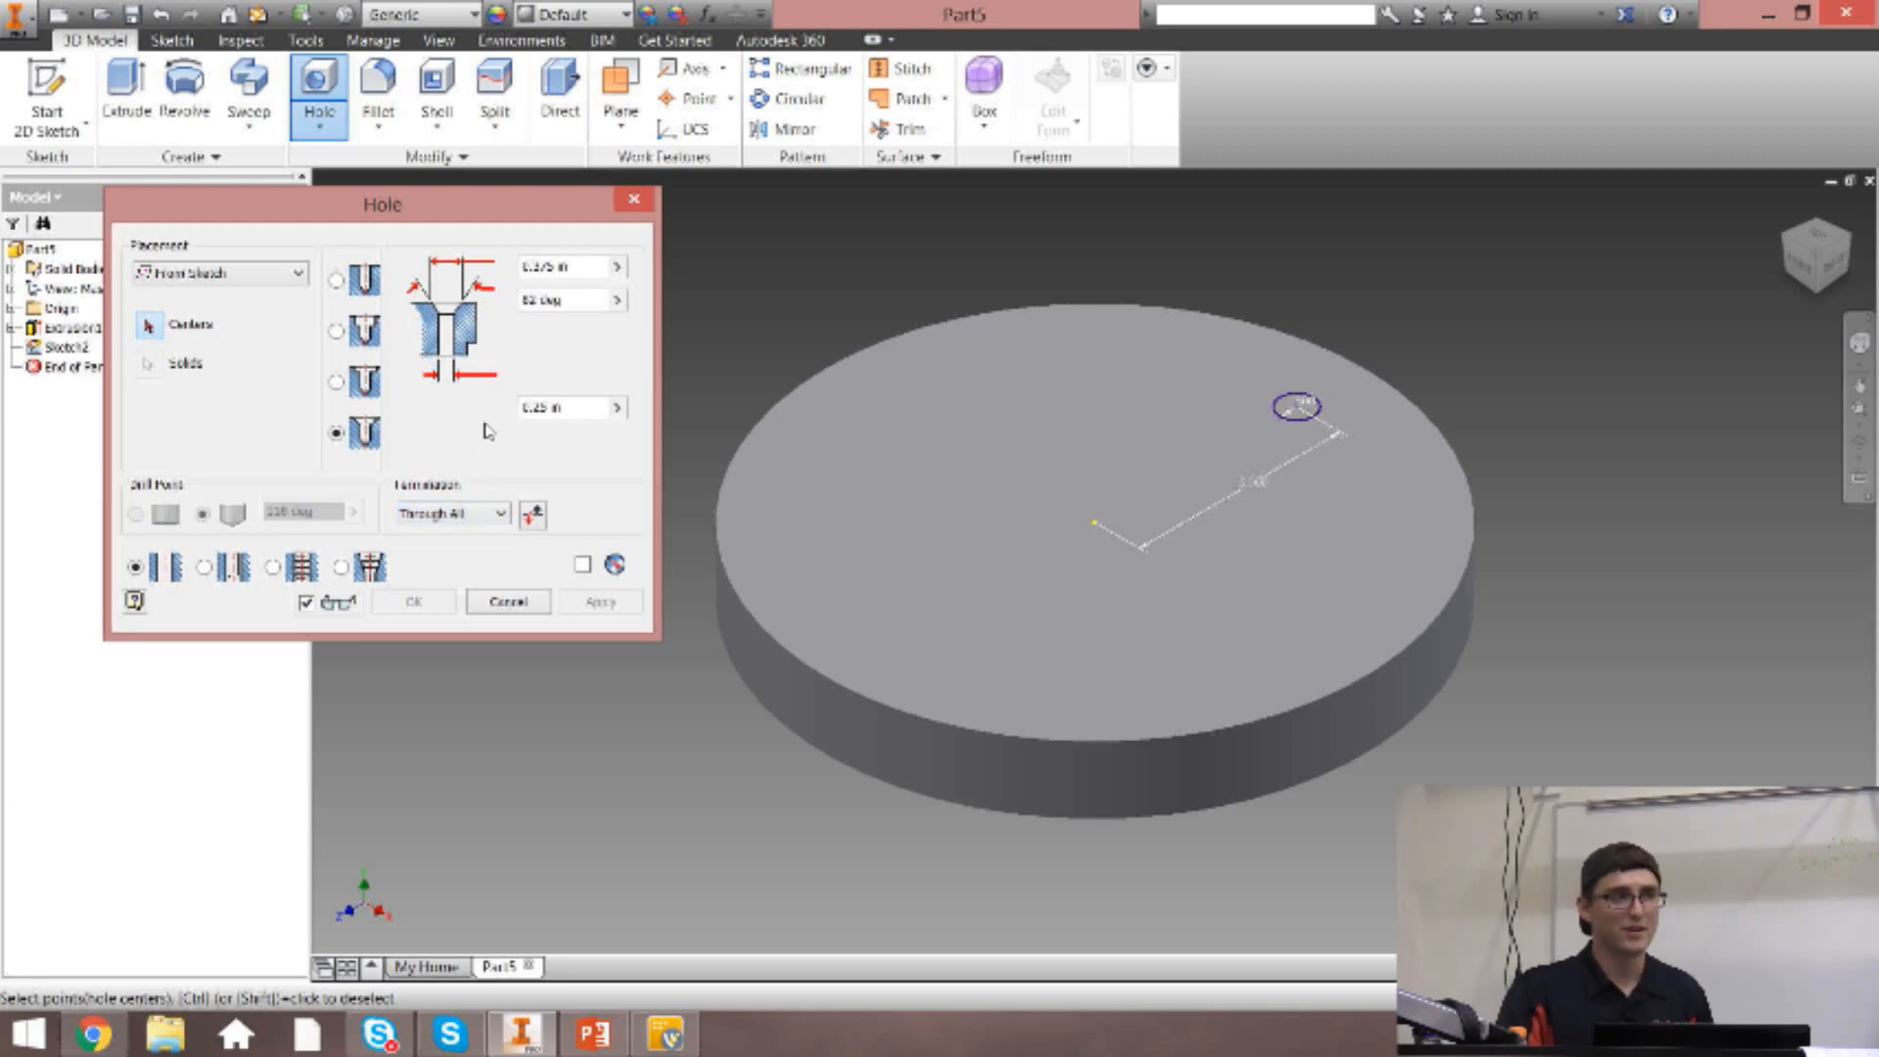
pyautogui.click(505, 604)
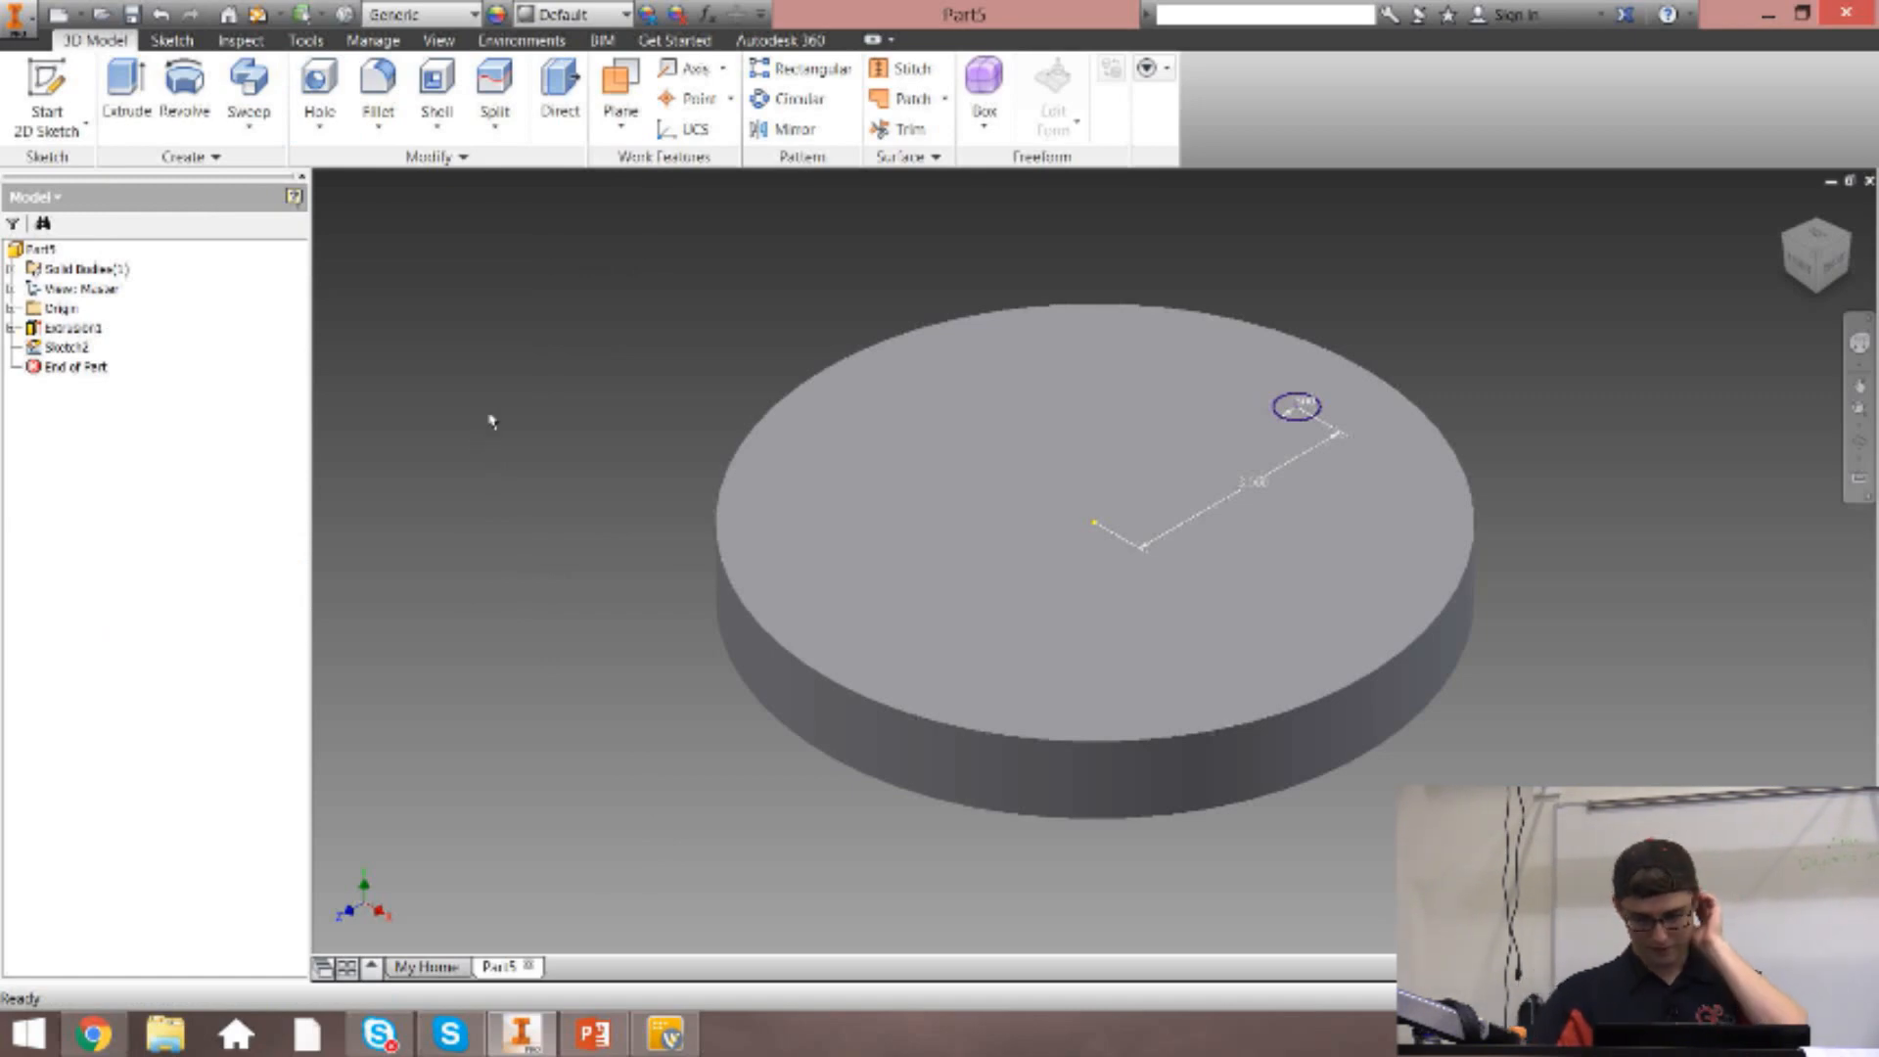
# Create a Through All countersunk hole at the small circle's center, 0.25 in diameter with a 0.375 in, 82 deg countersink.
pyautogui.click(321, 90)
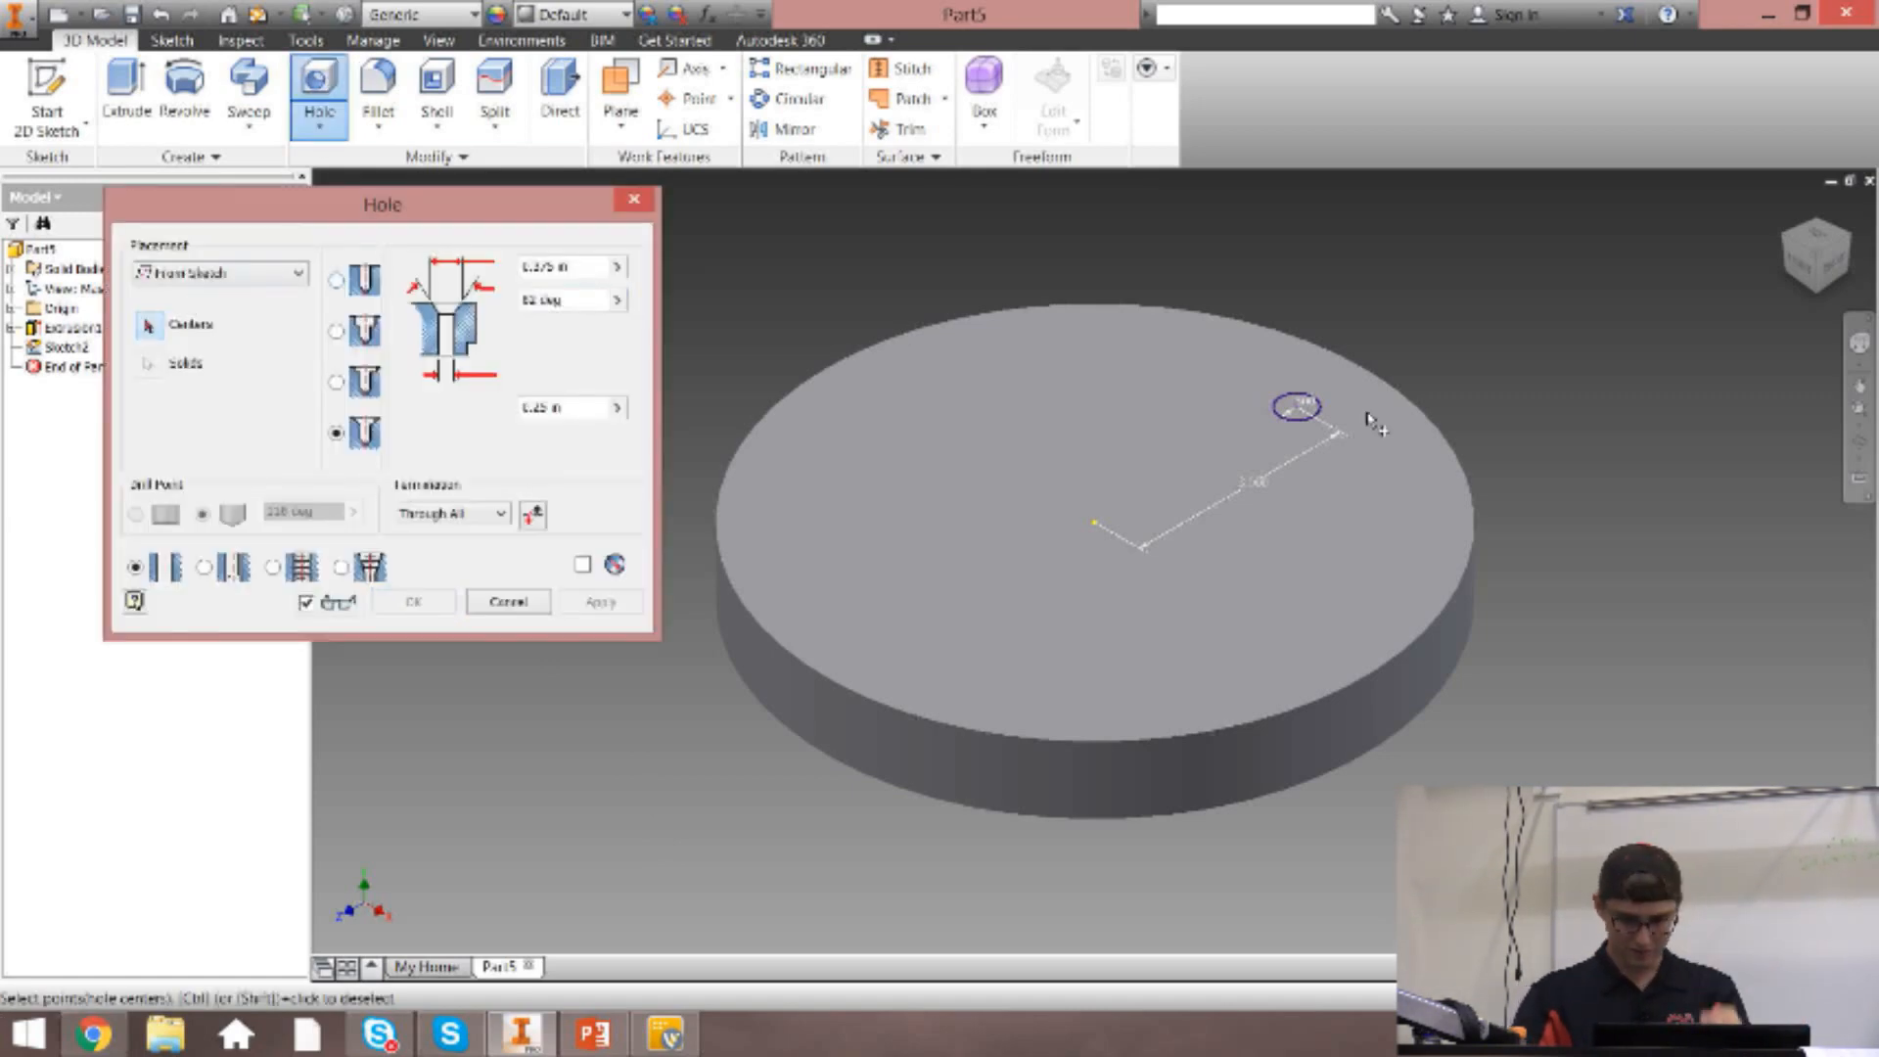
pyautogui.click(1297, 406)
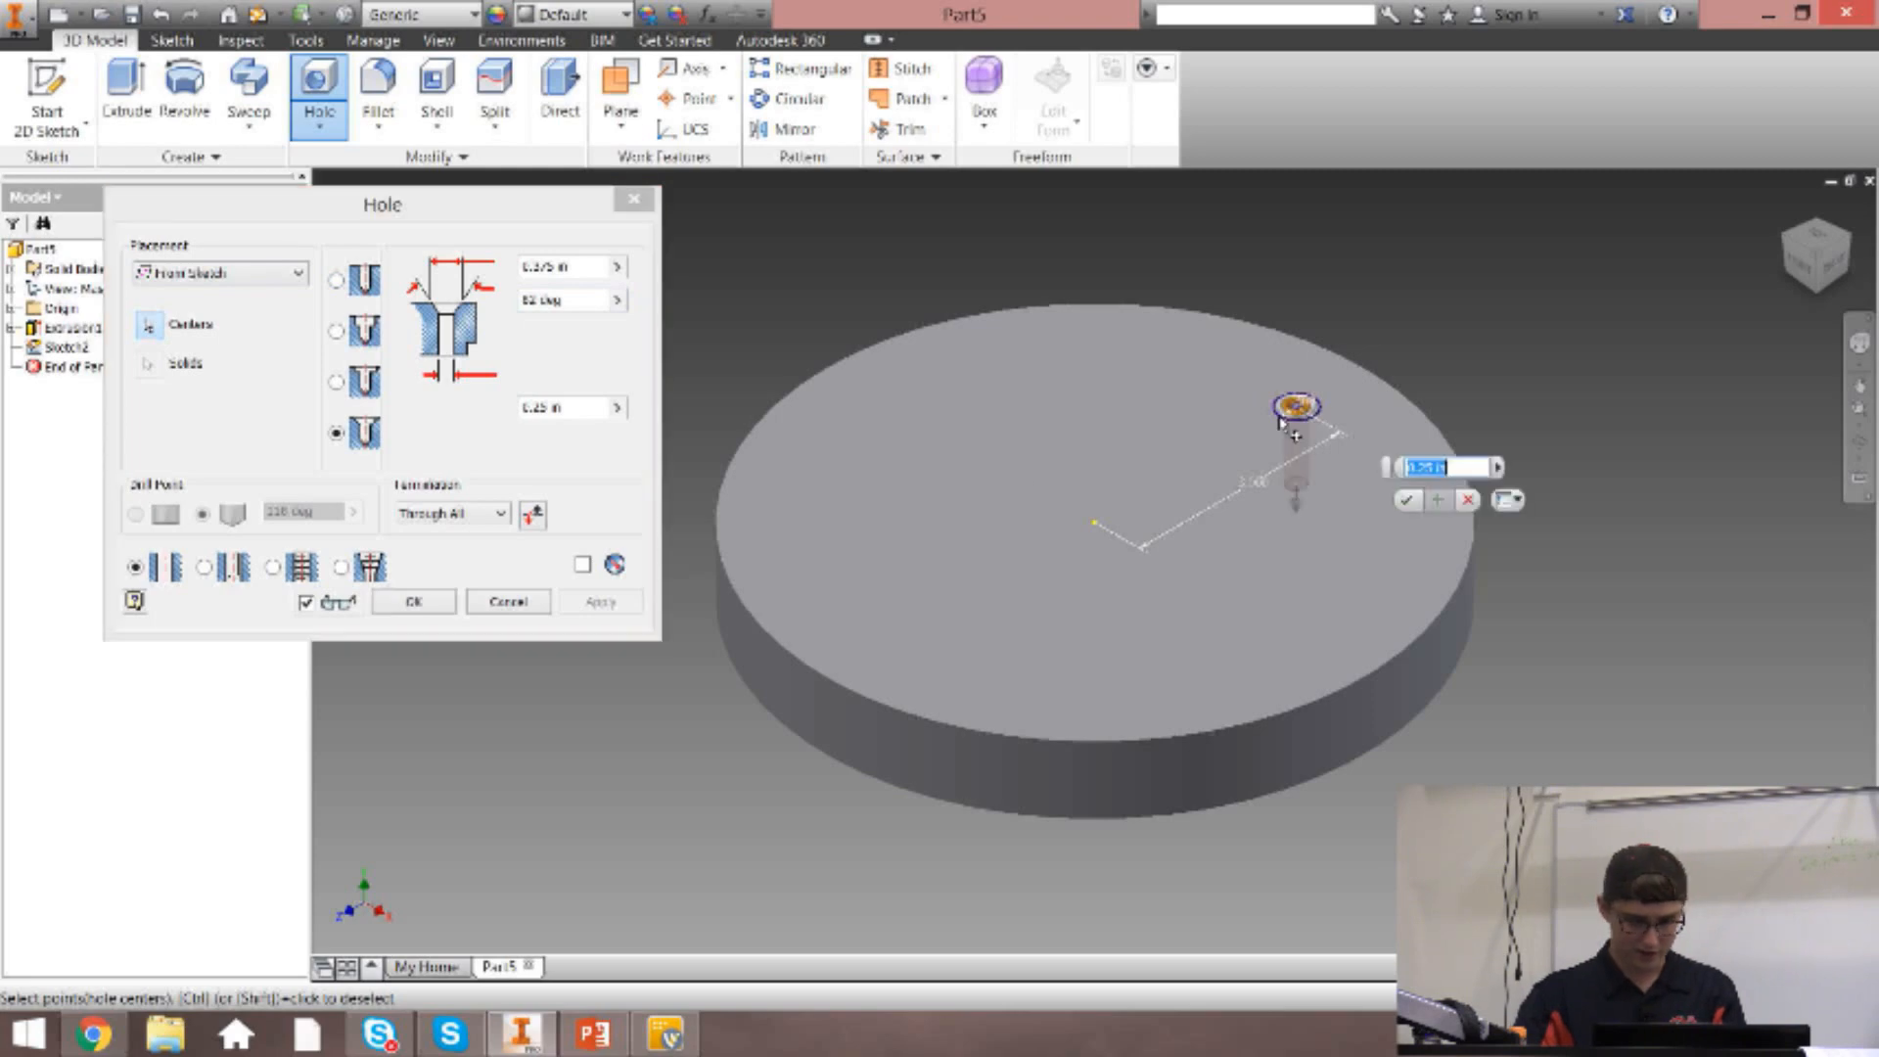
pyautogui.click(414, 601)
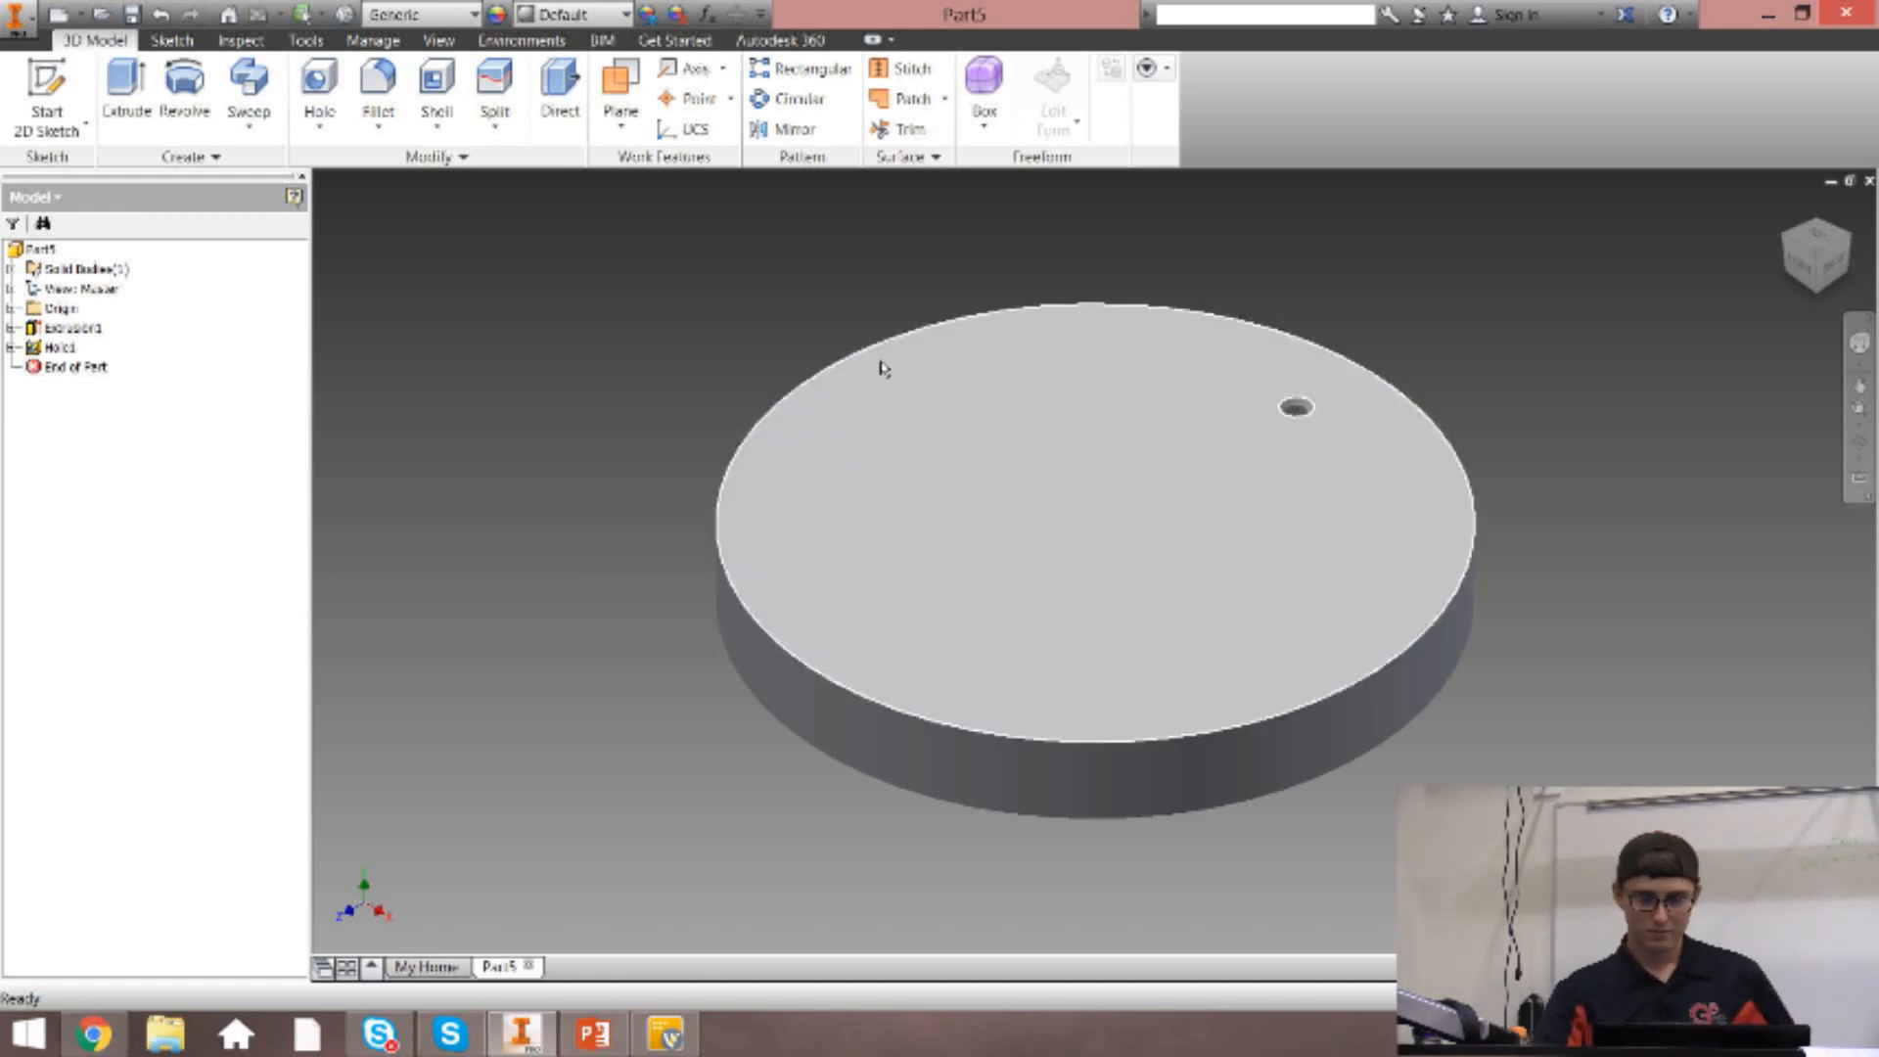
# Start a circular pattern of the countersunk hole, using the disc's cylindrical side face as the rotation axis.
pyautogui.click(820, 100)
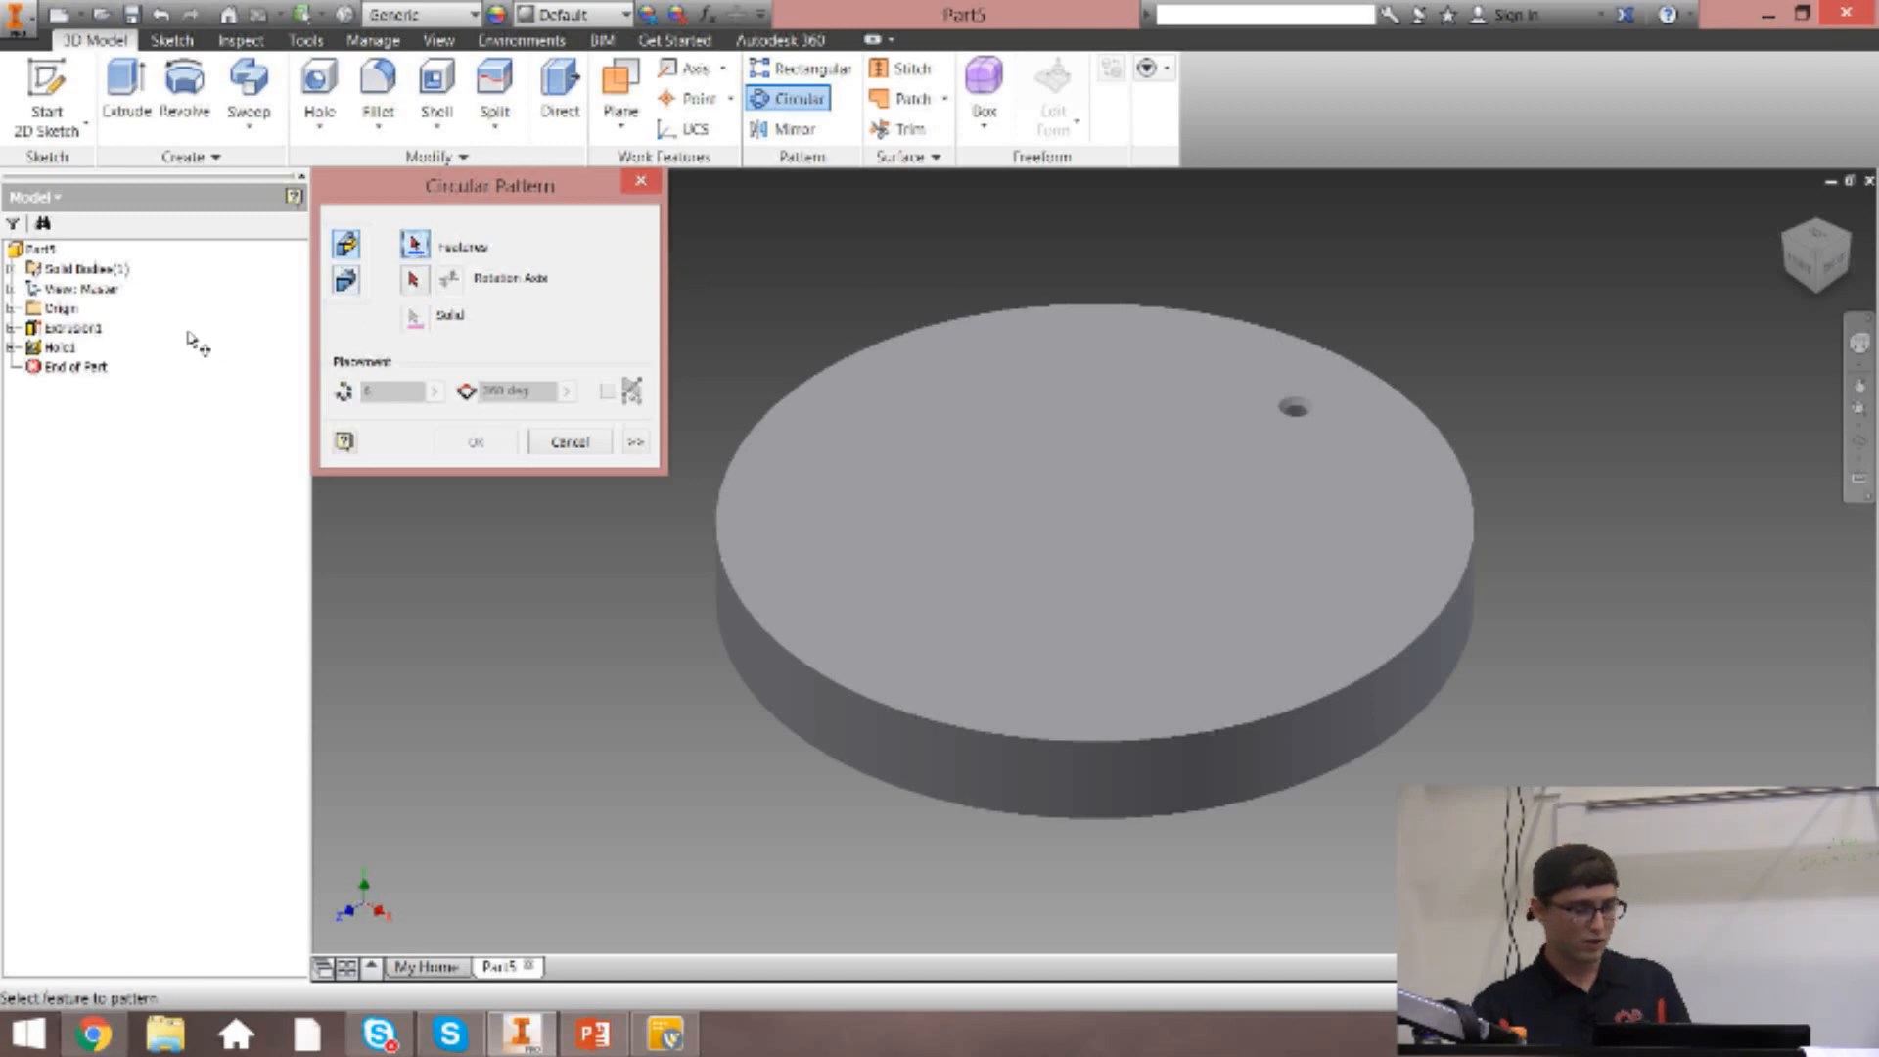
pyautogui.click(58, 350)
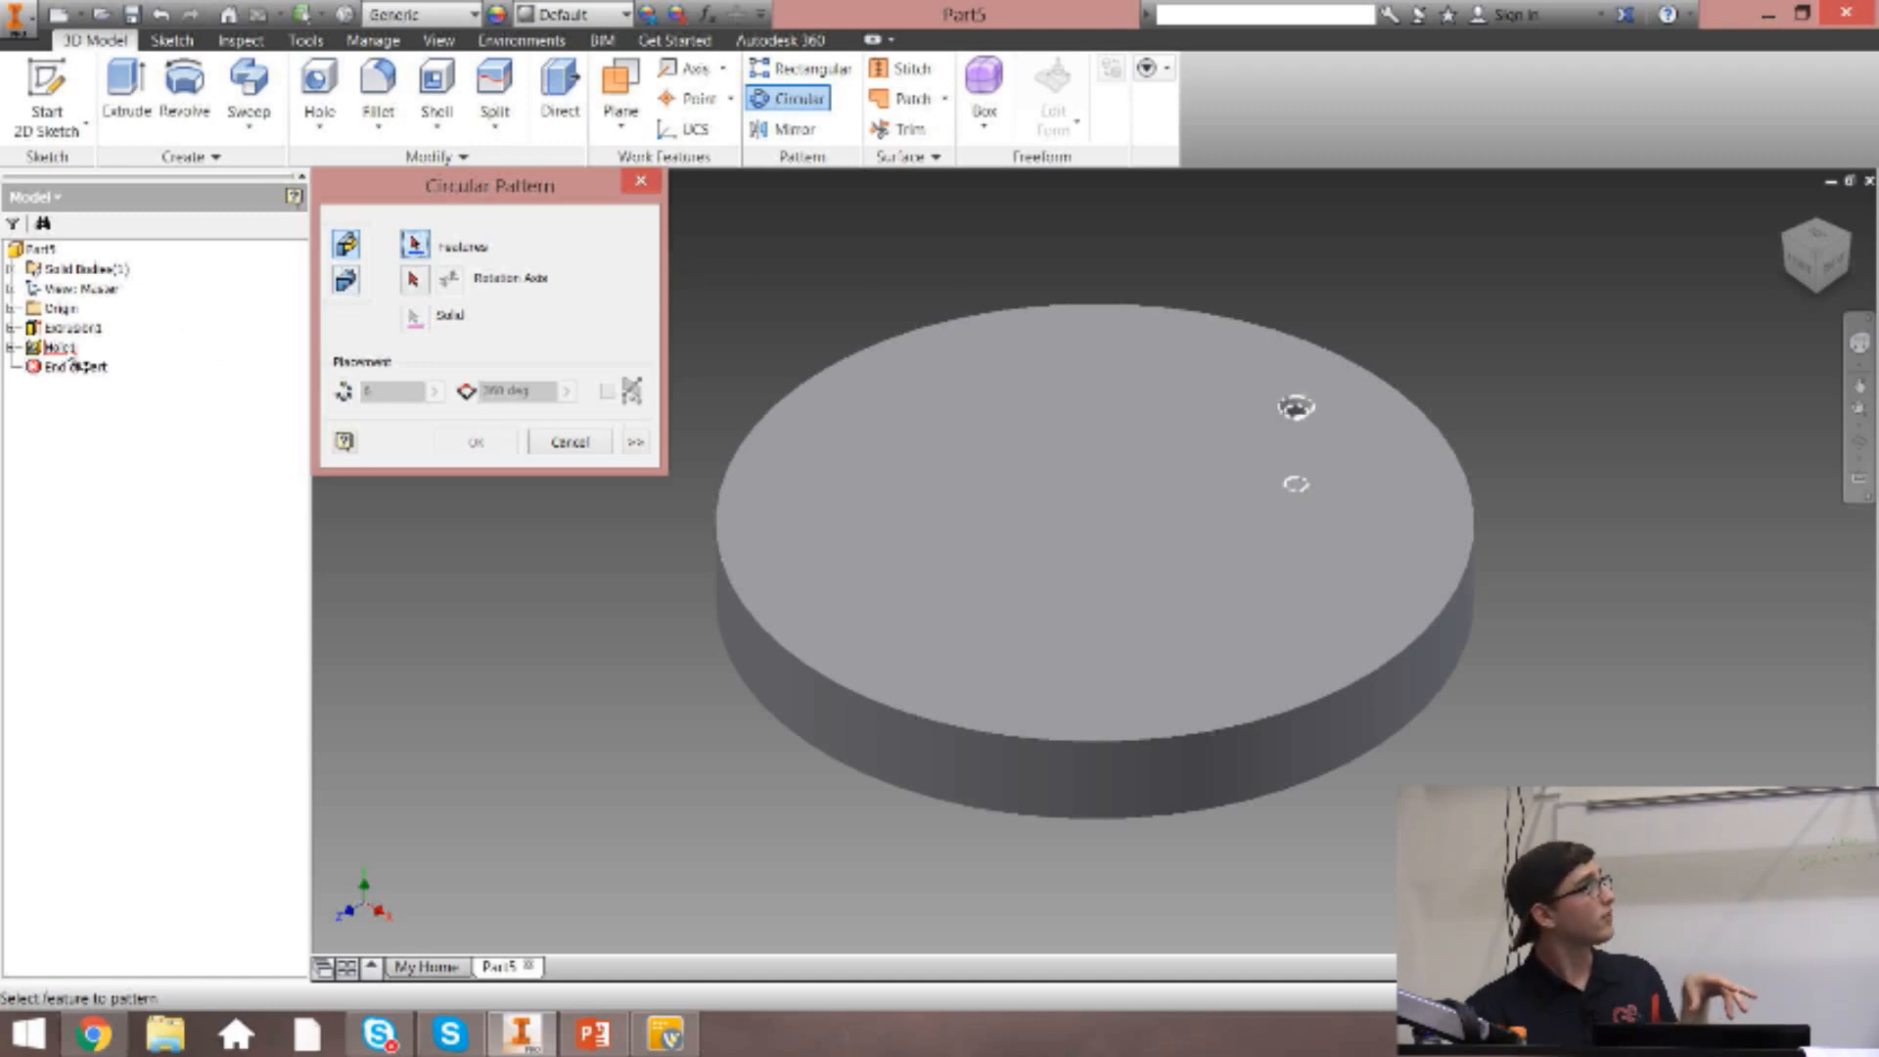
pyautogui.click(69, 355)
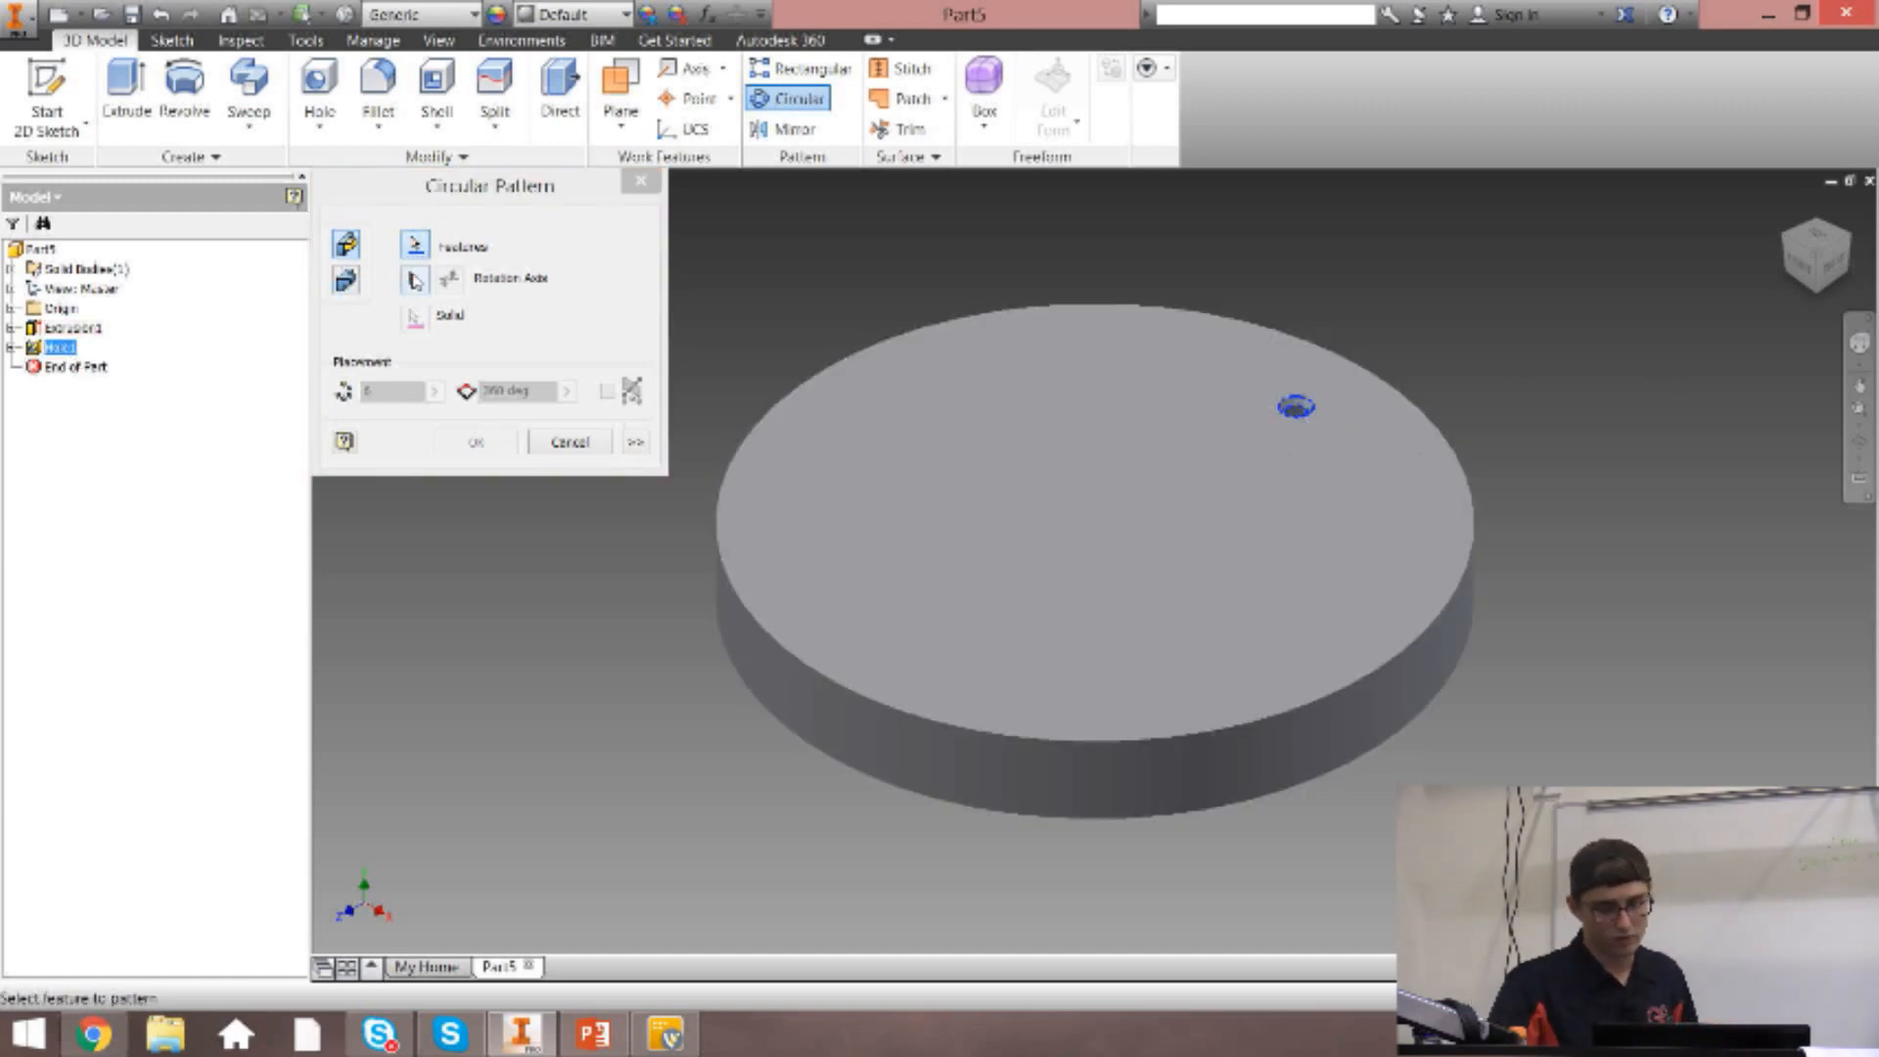
pyautogui.click(413, 281)
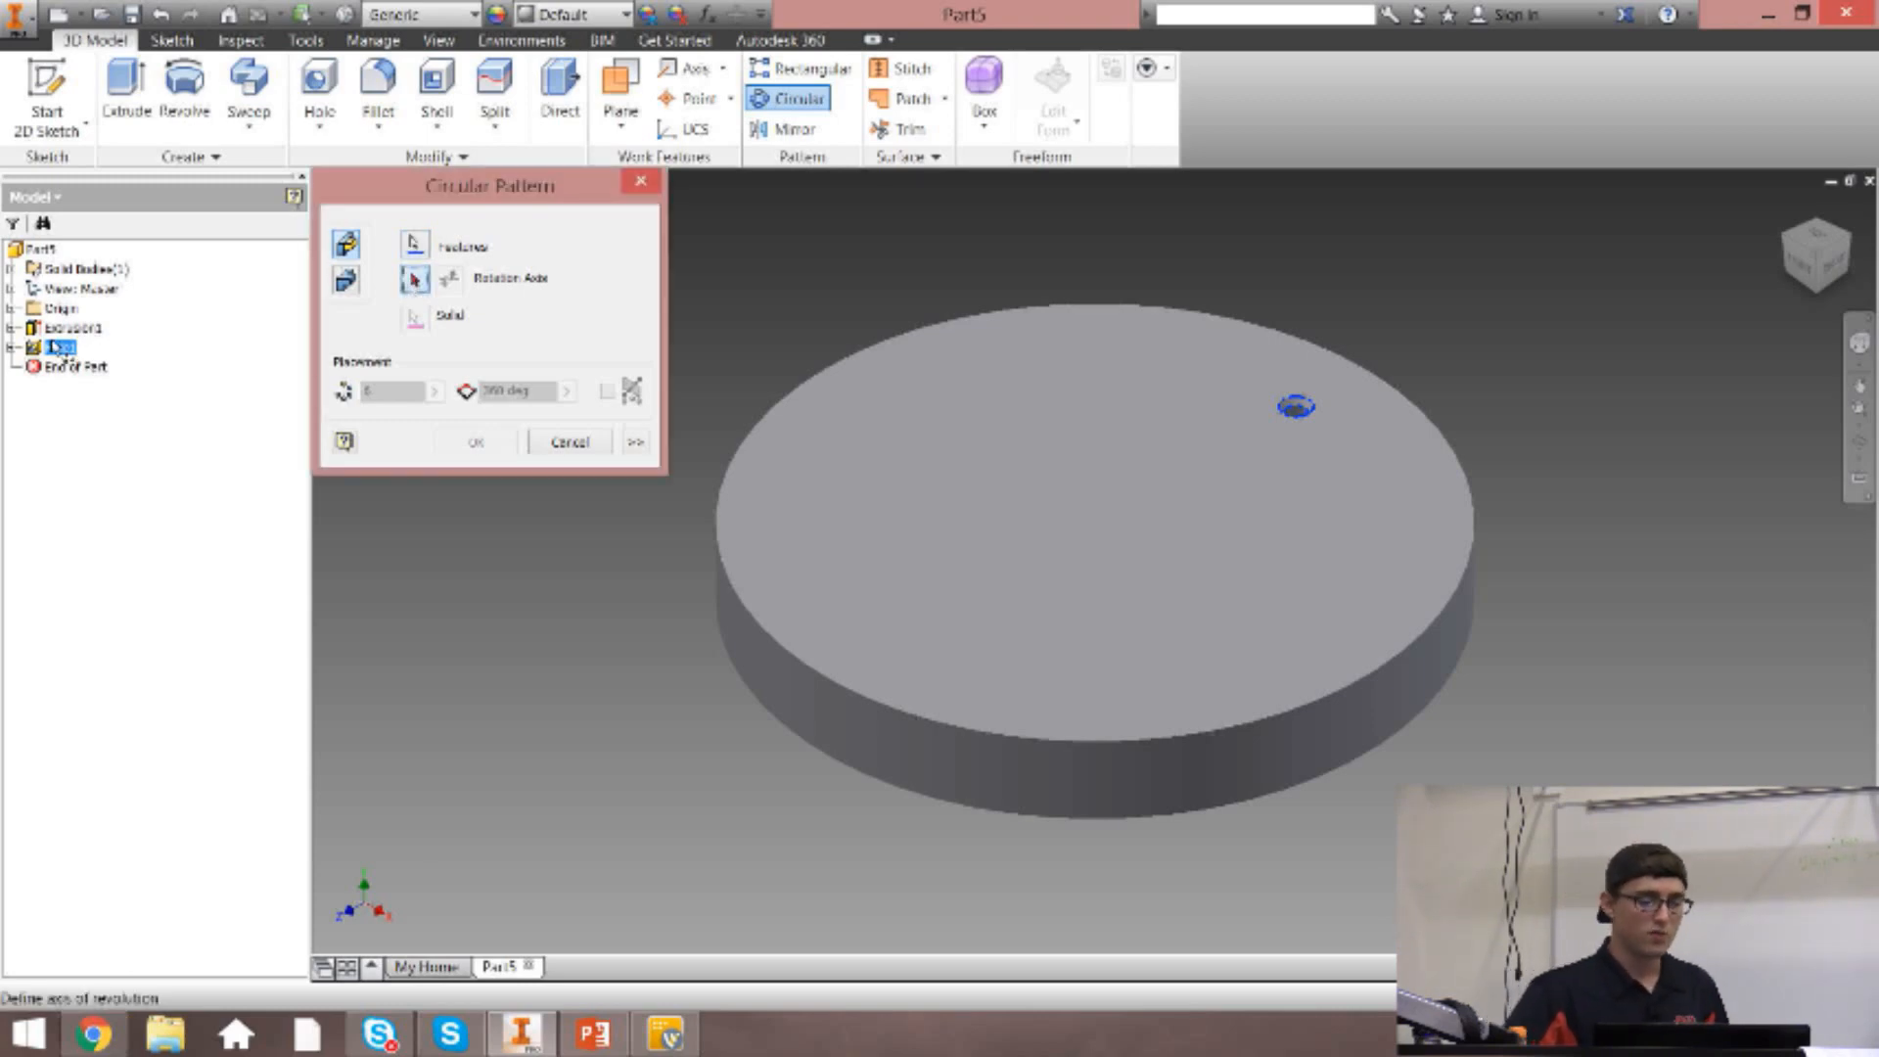
pyautogui.click(1818, 237)
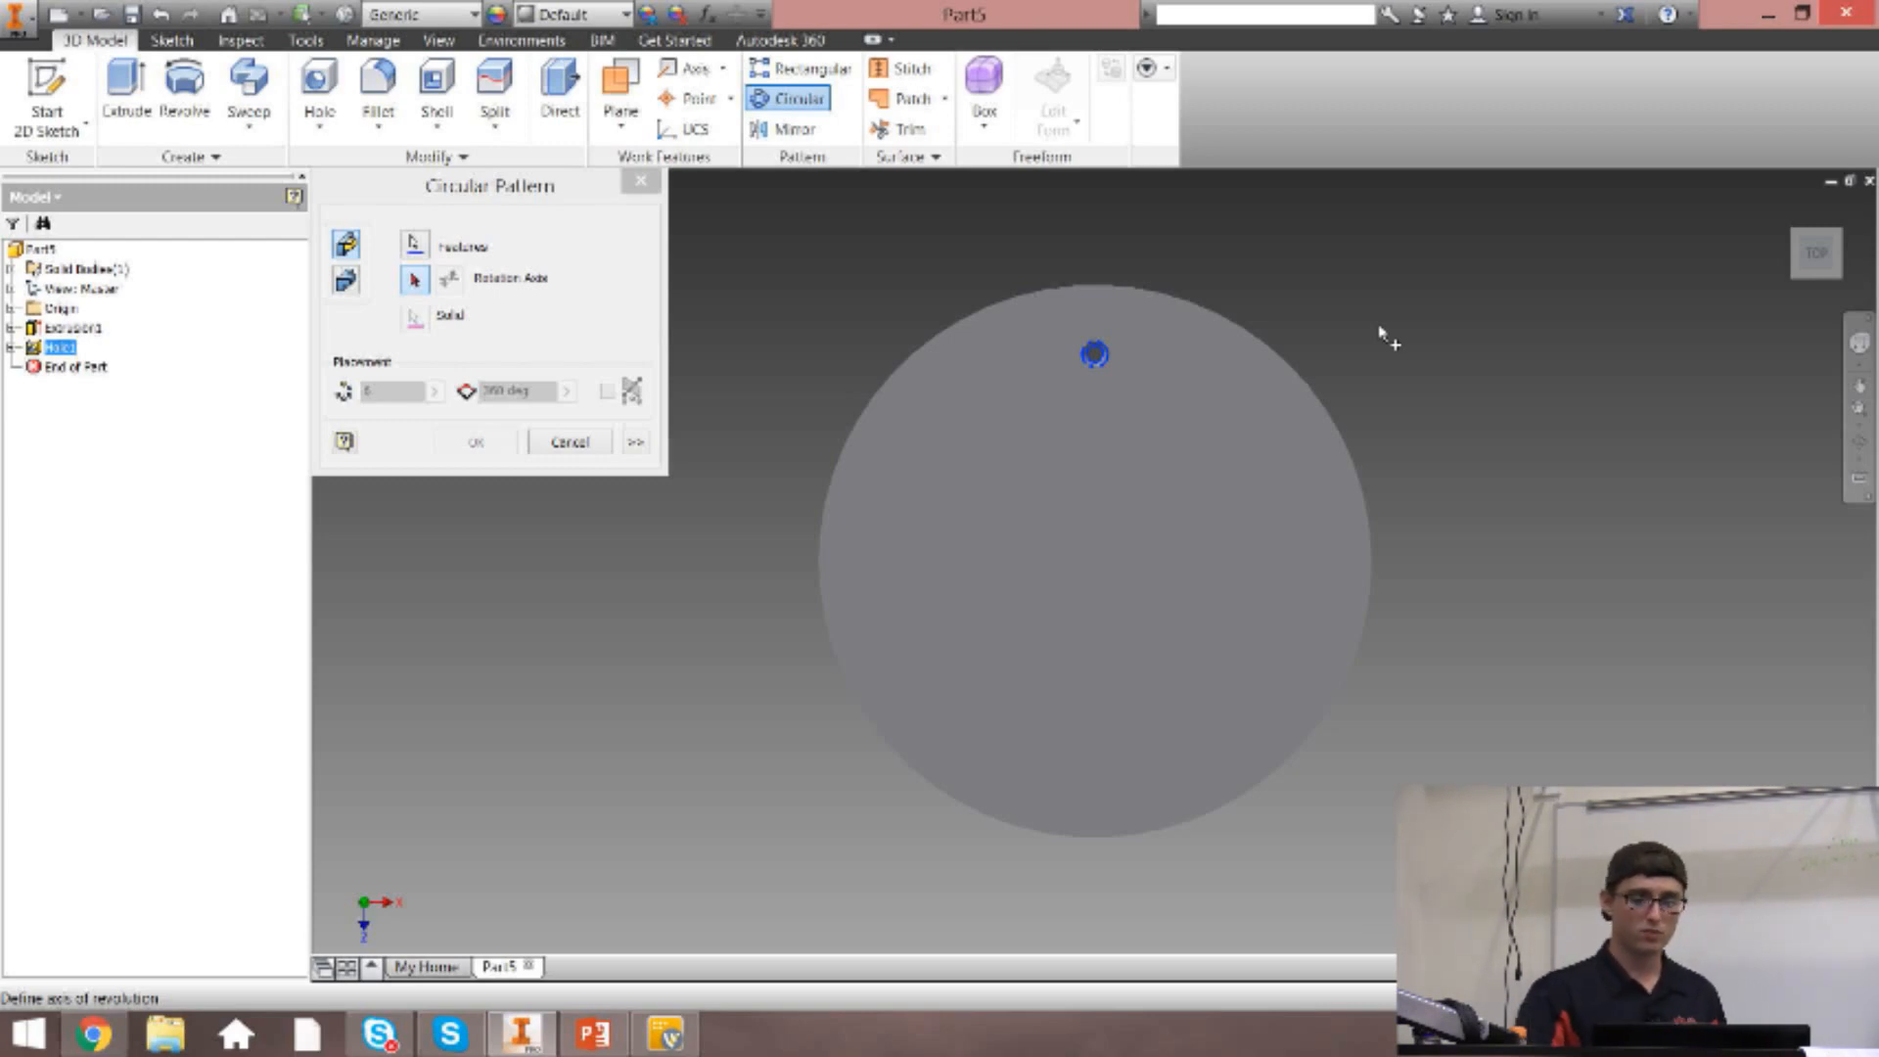
pyautogui.moveTo(1808, 217)
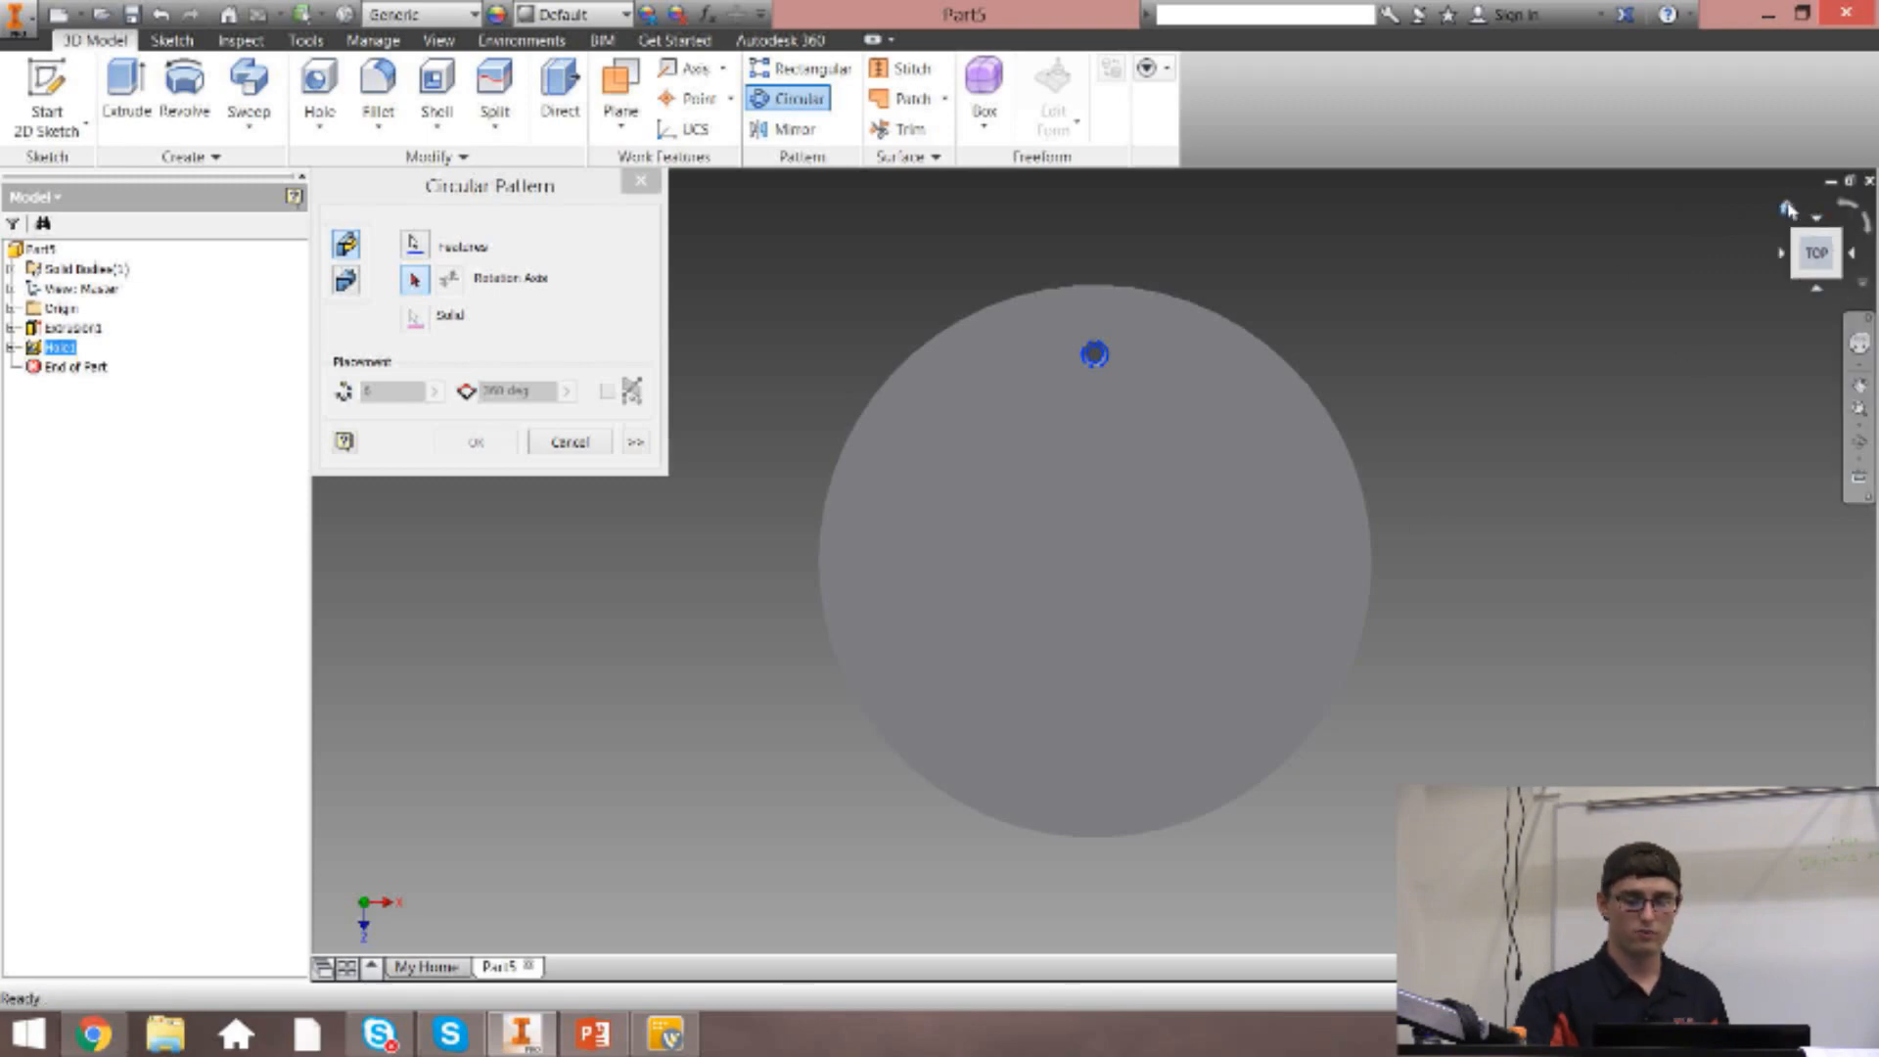
pyautogui.click(1787, 208)
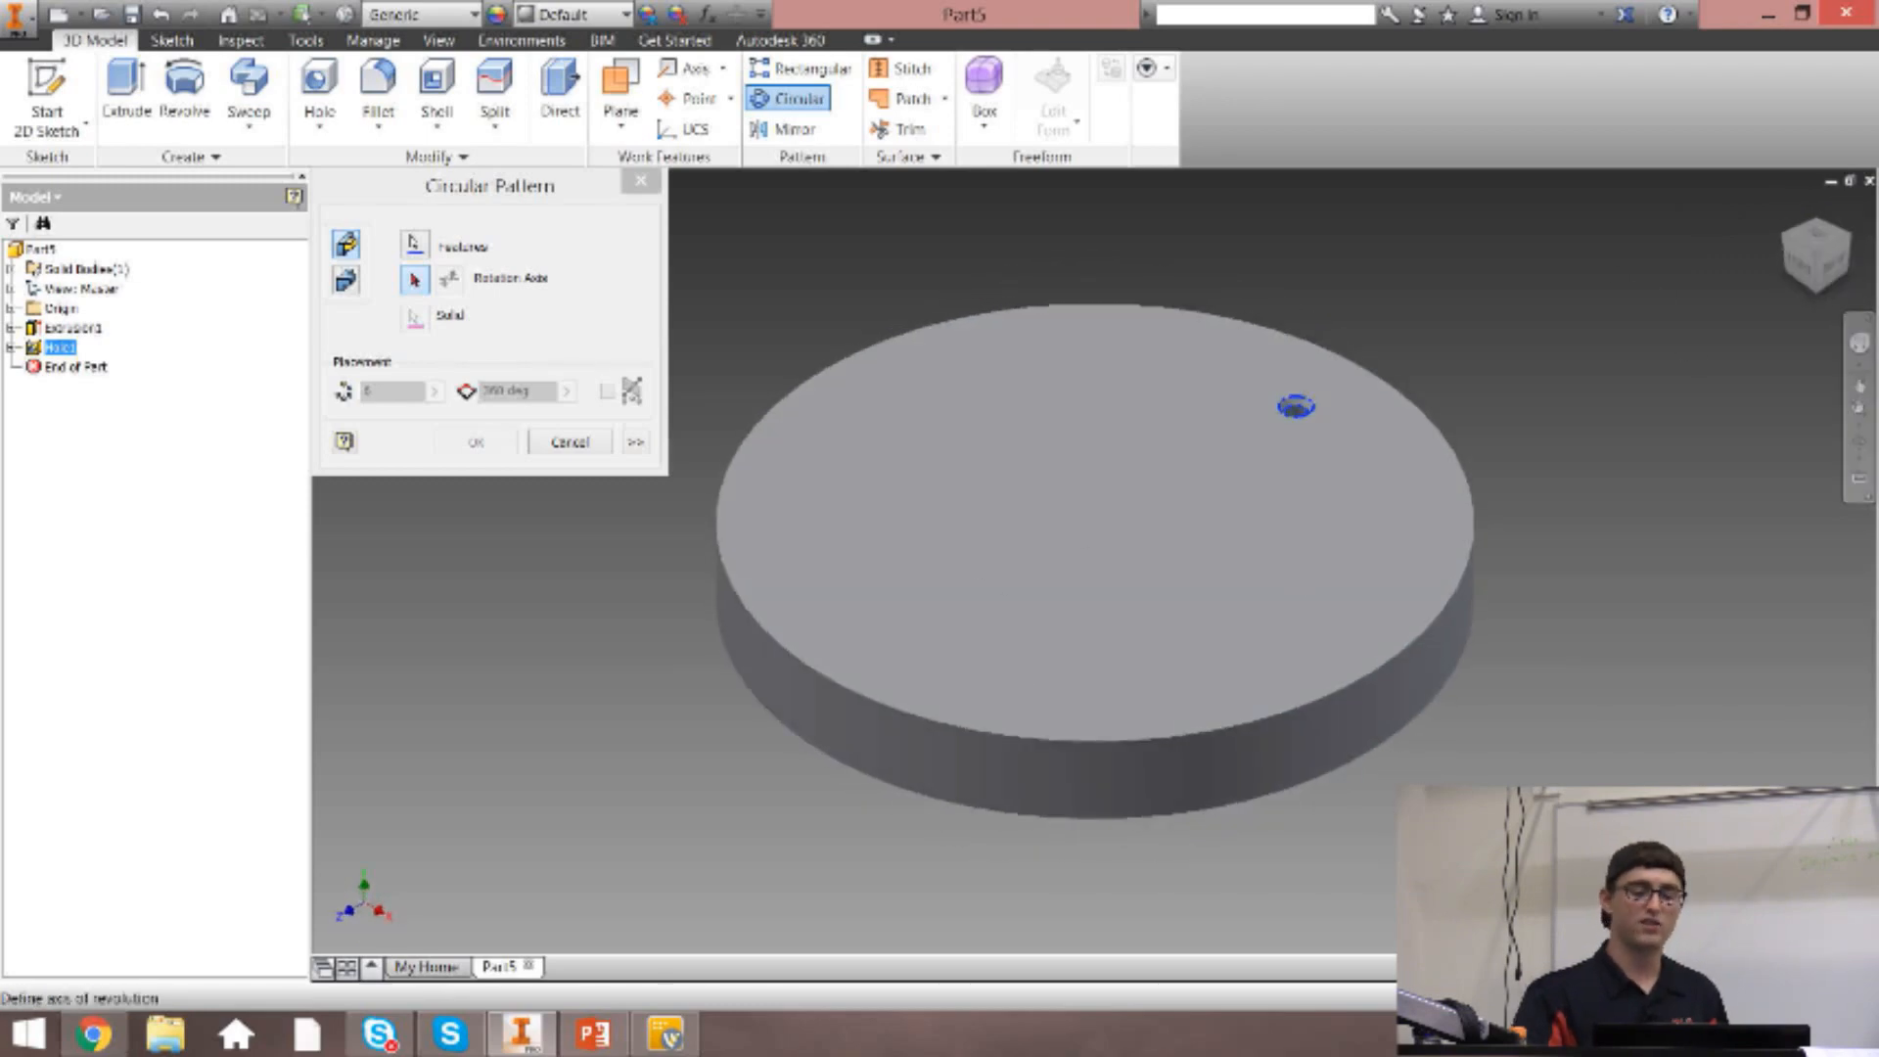
pyautogui.click(1324, 724)
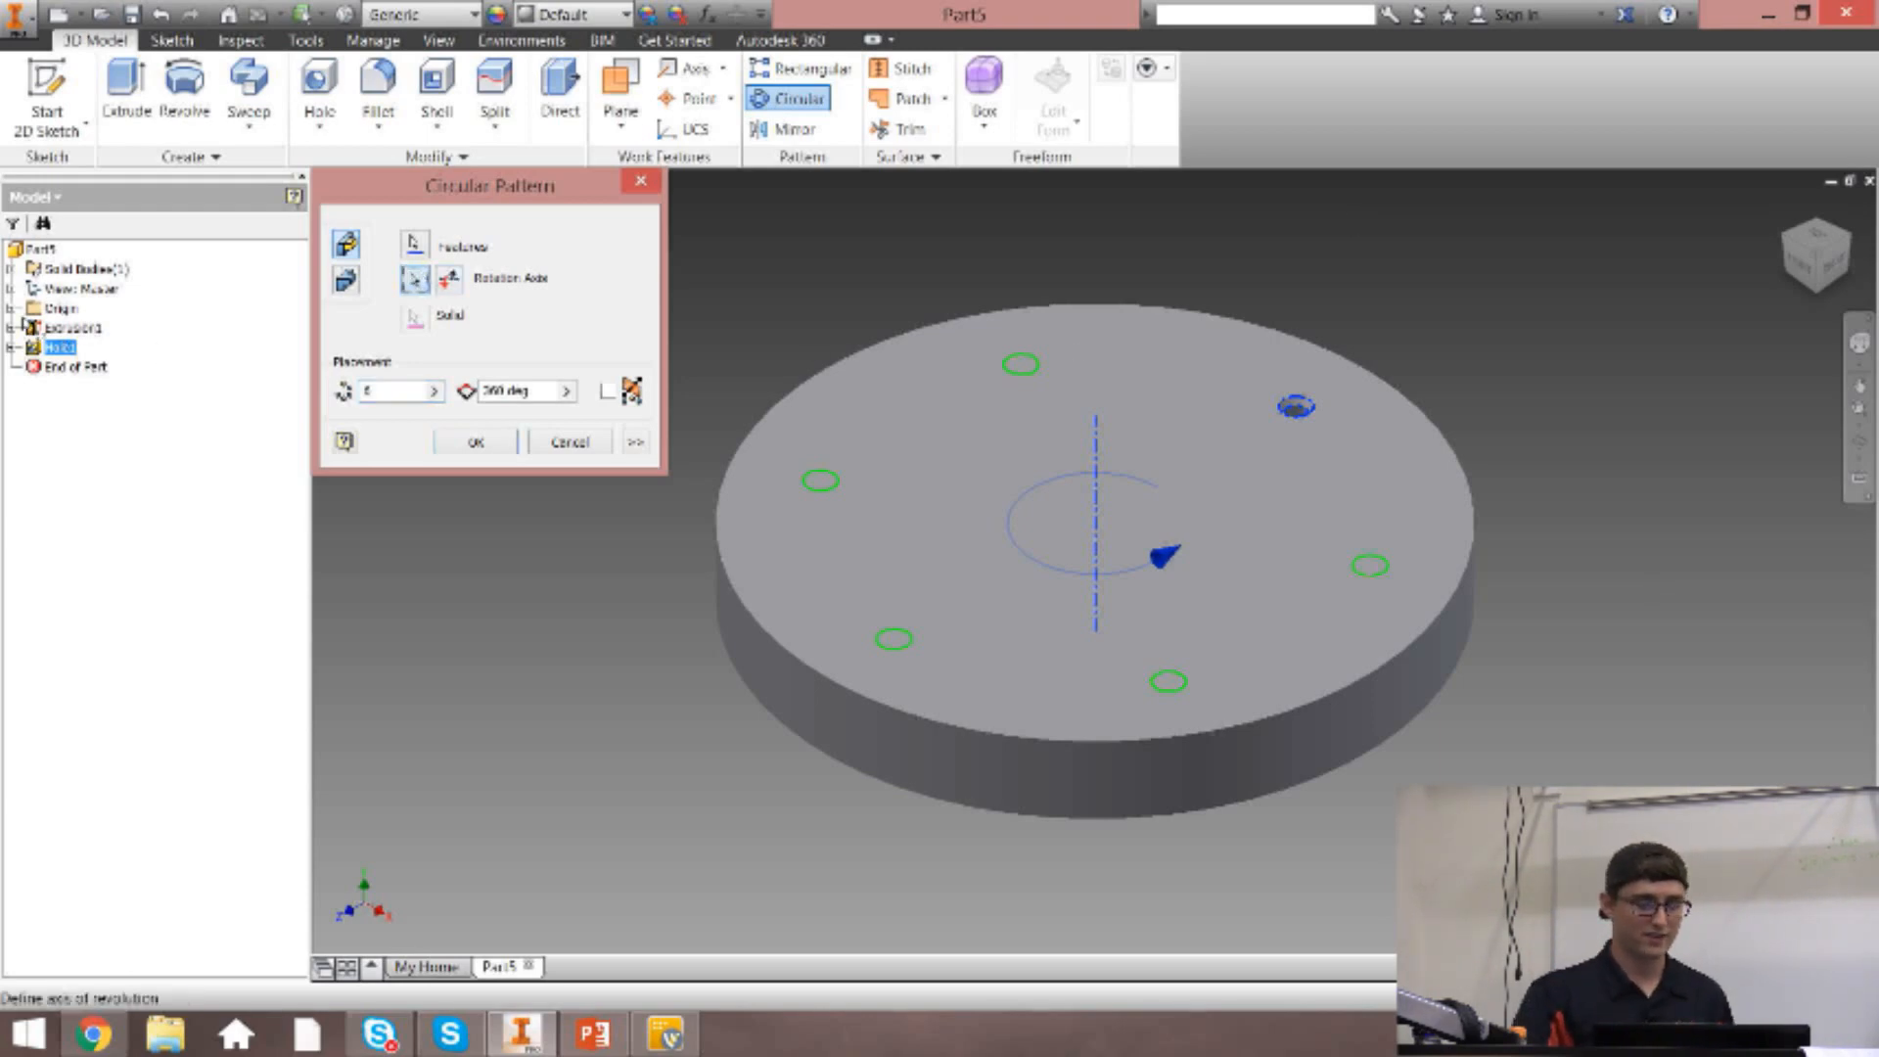
# Choose the origin's Y Axis as the pattern's rotation axis and specify 4 occurrences over 270 deg.
pyautogui.click(10, 310)
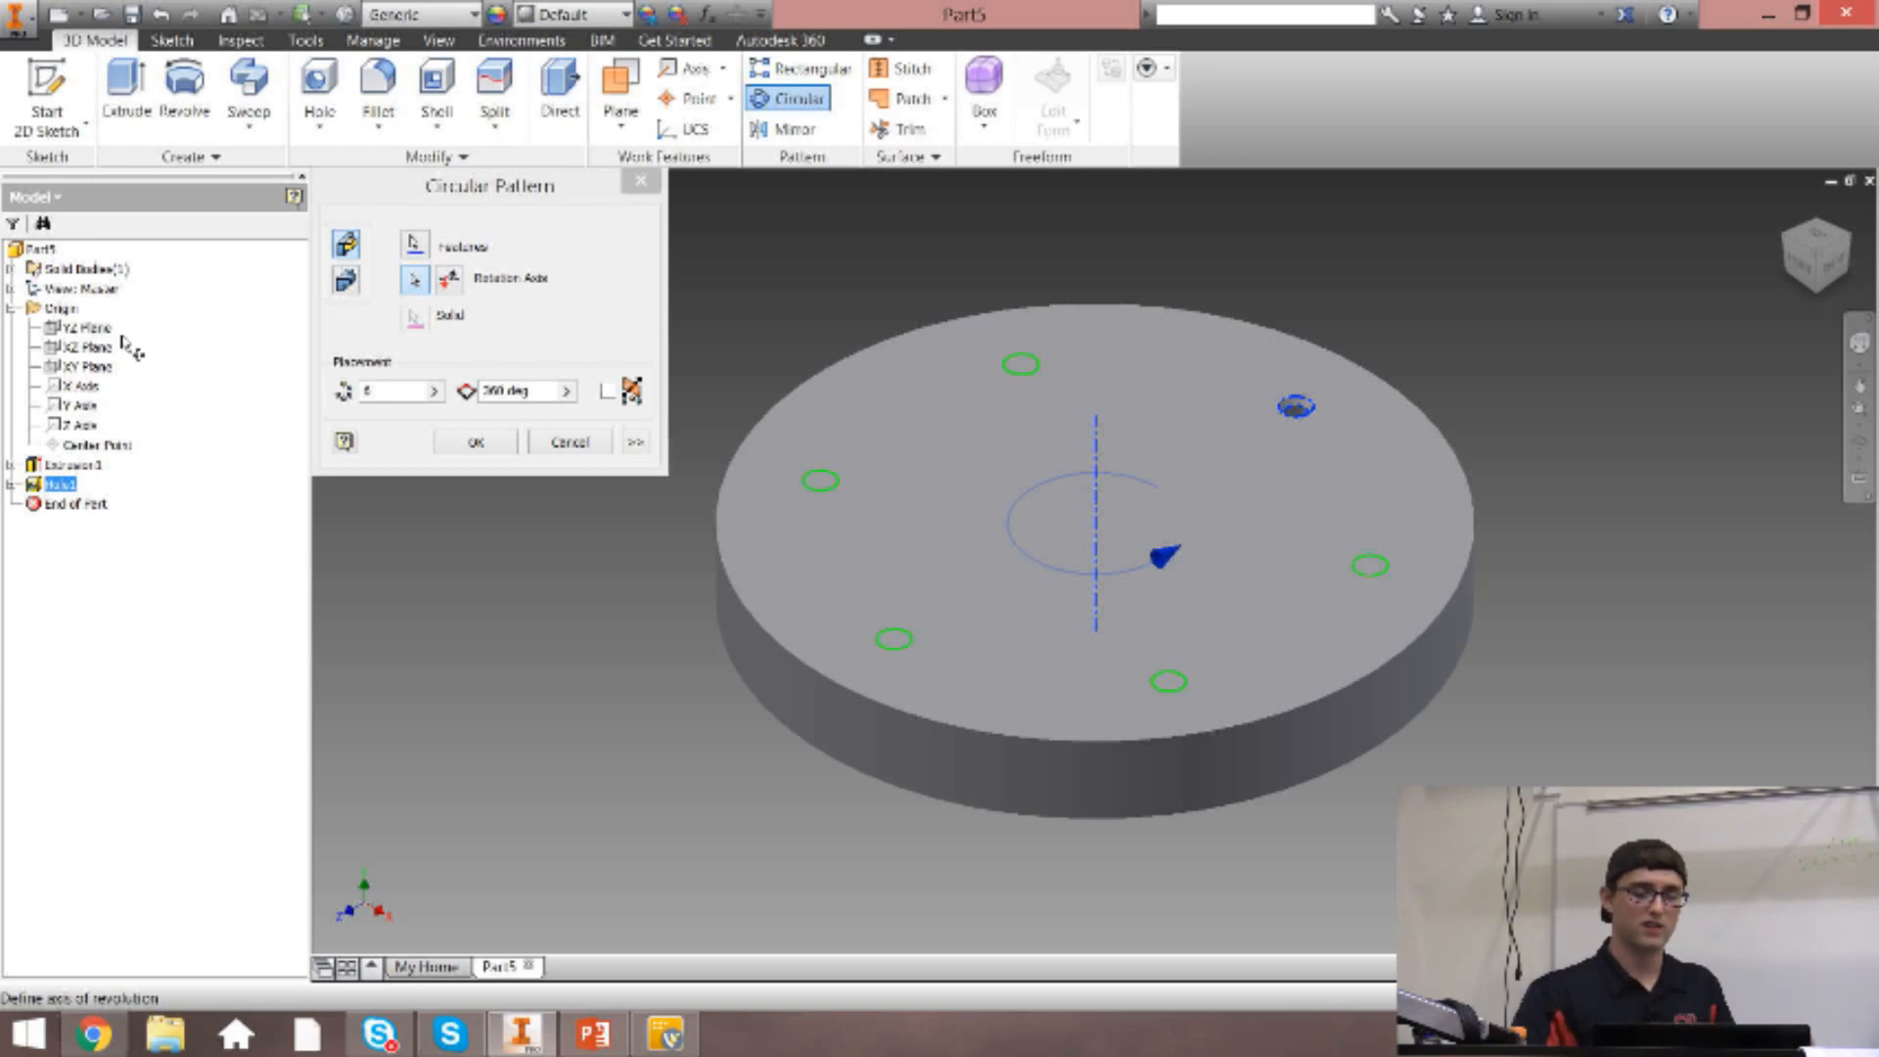
pyautogui.click(93, 415)
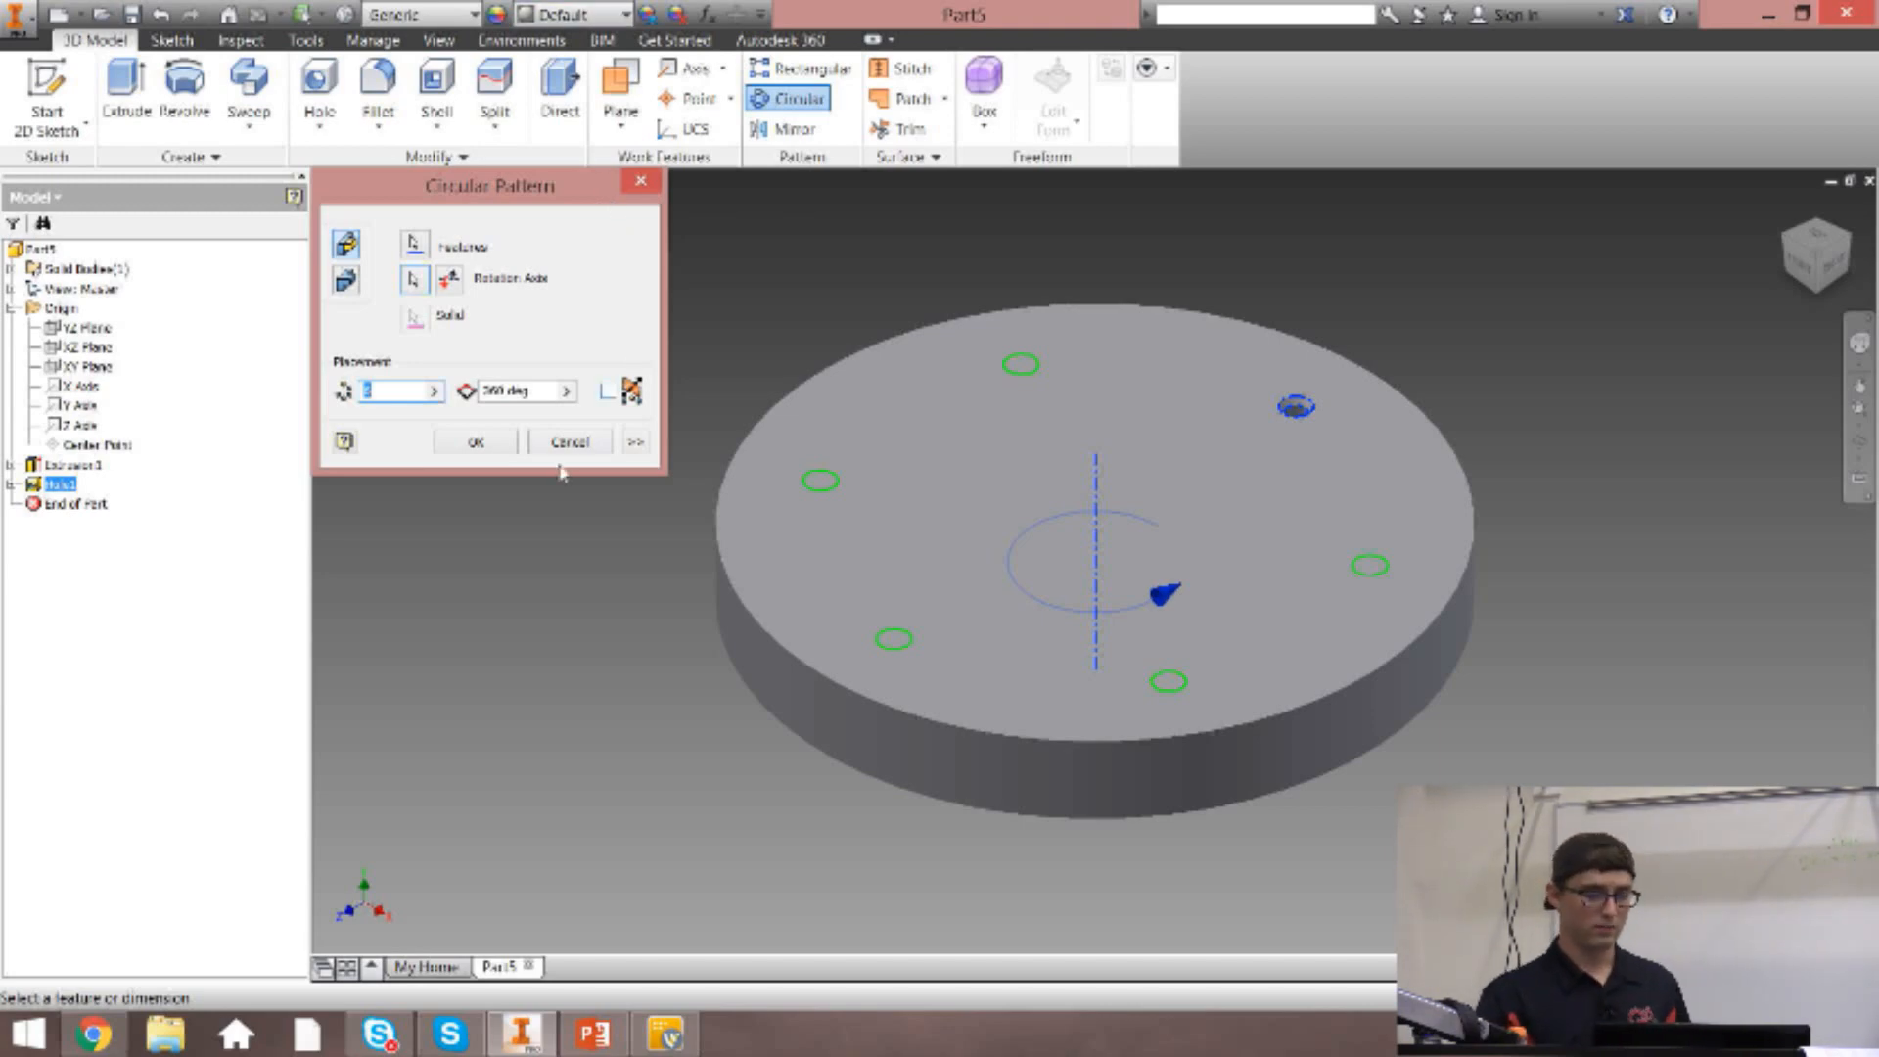
pyautogui.write('4')
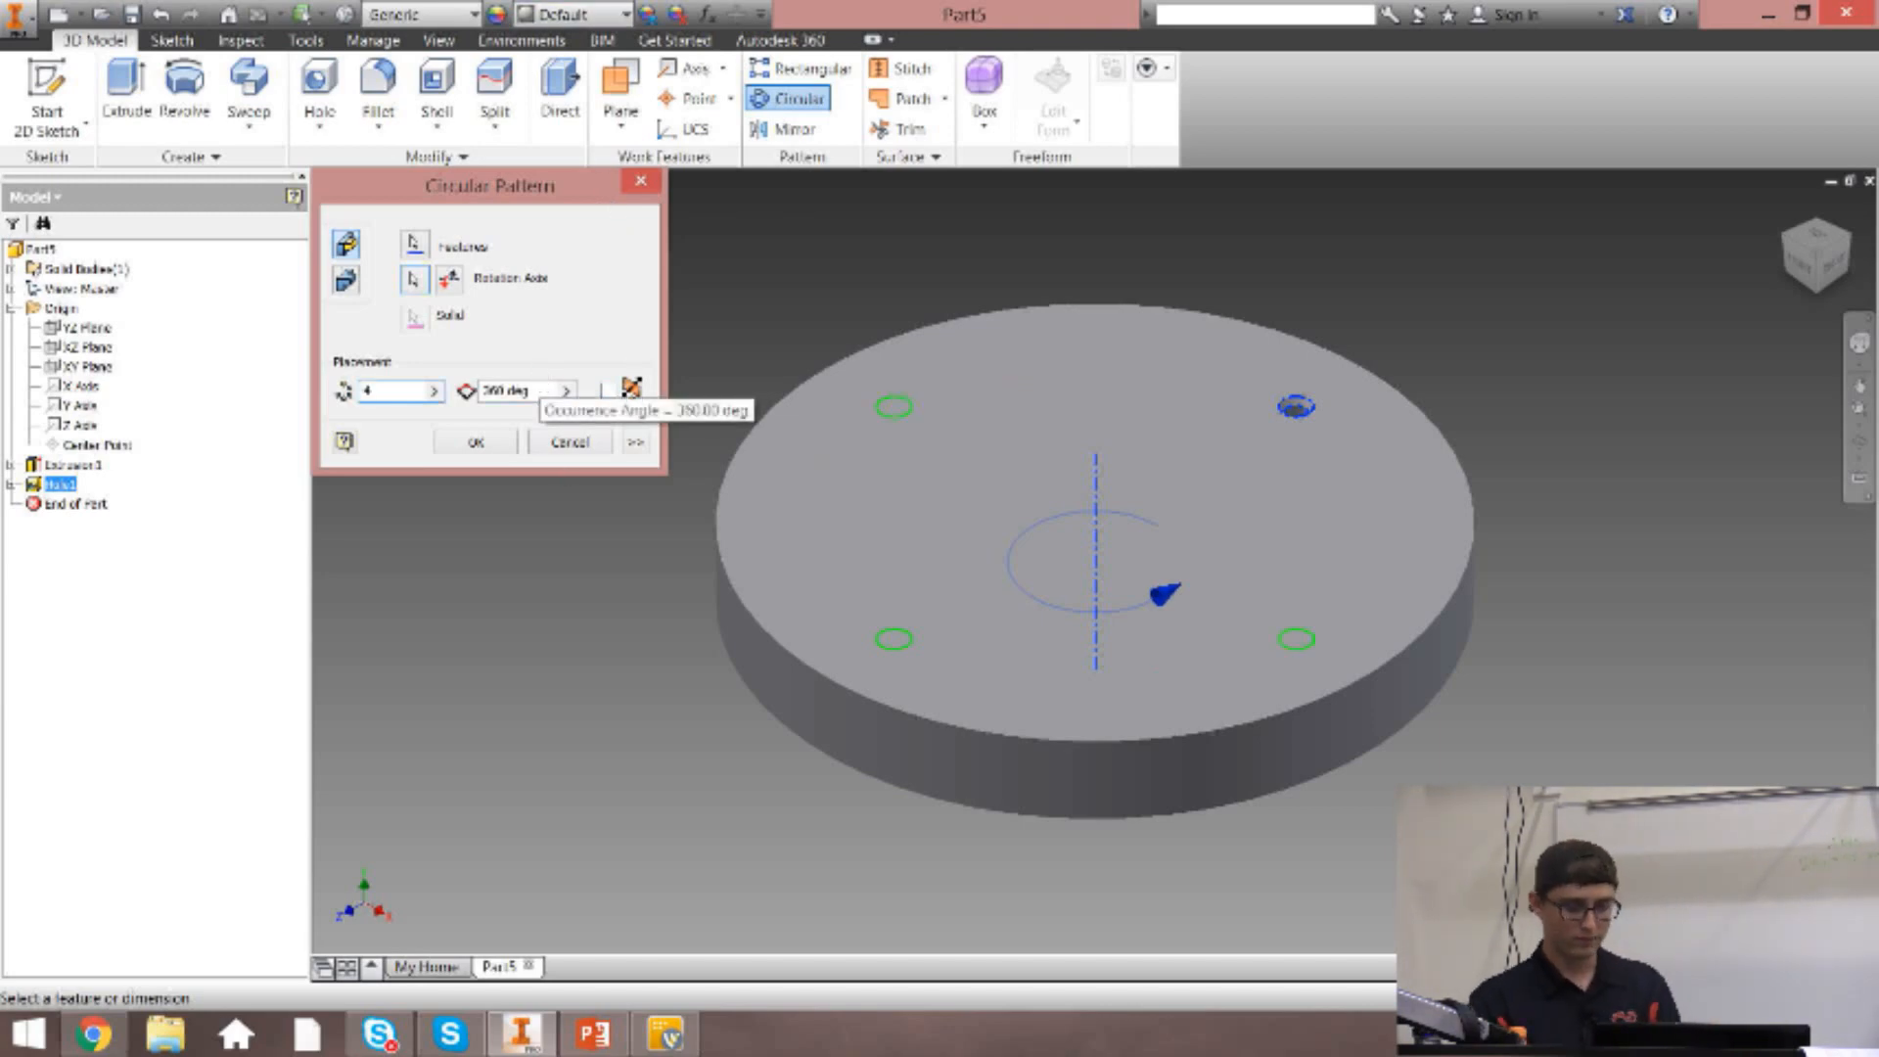
pyautogui.press('Tab')
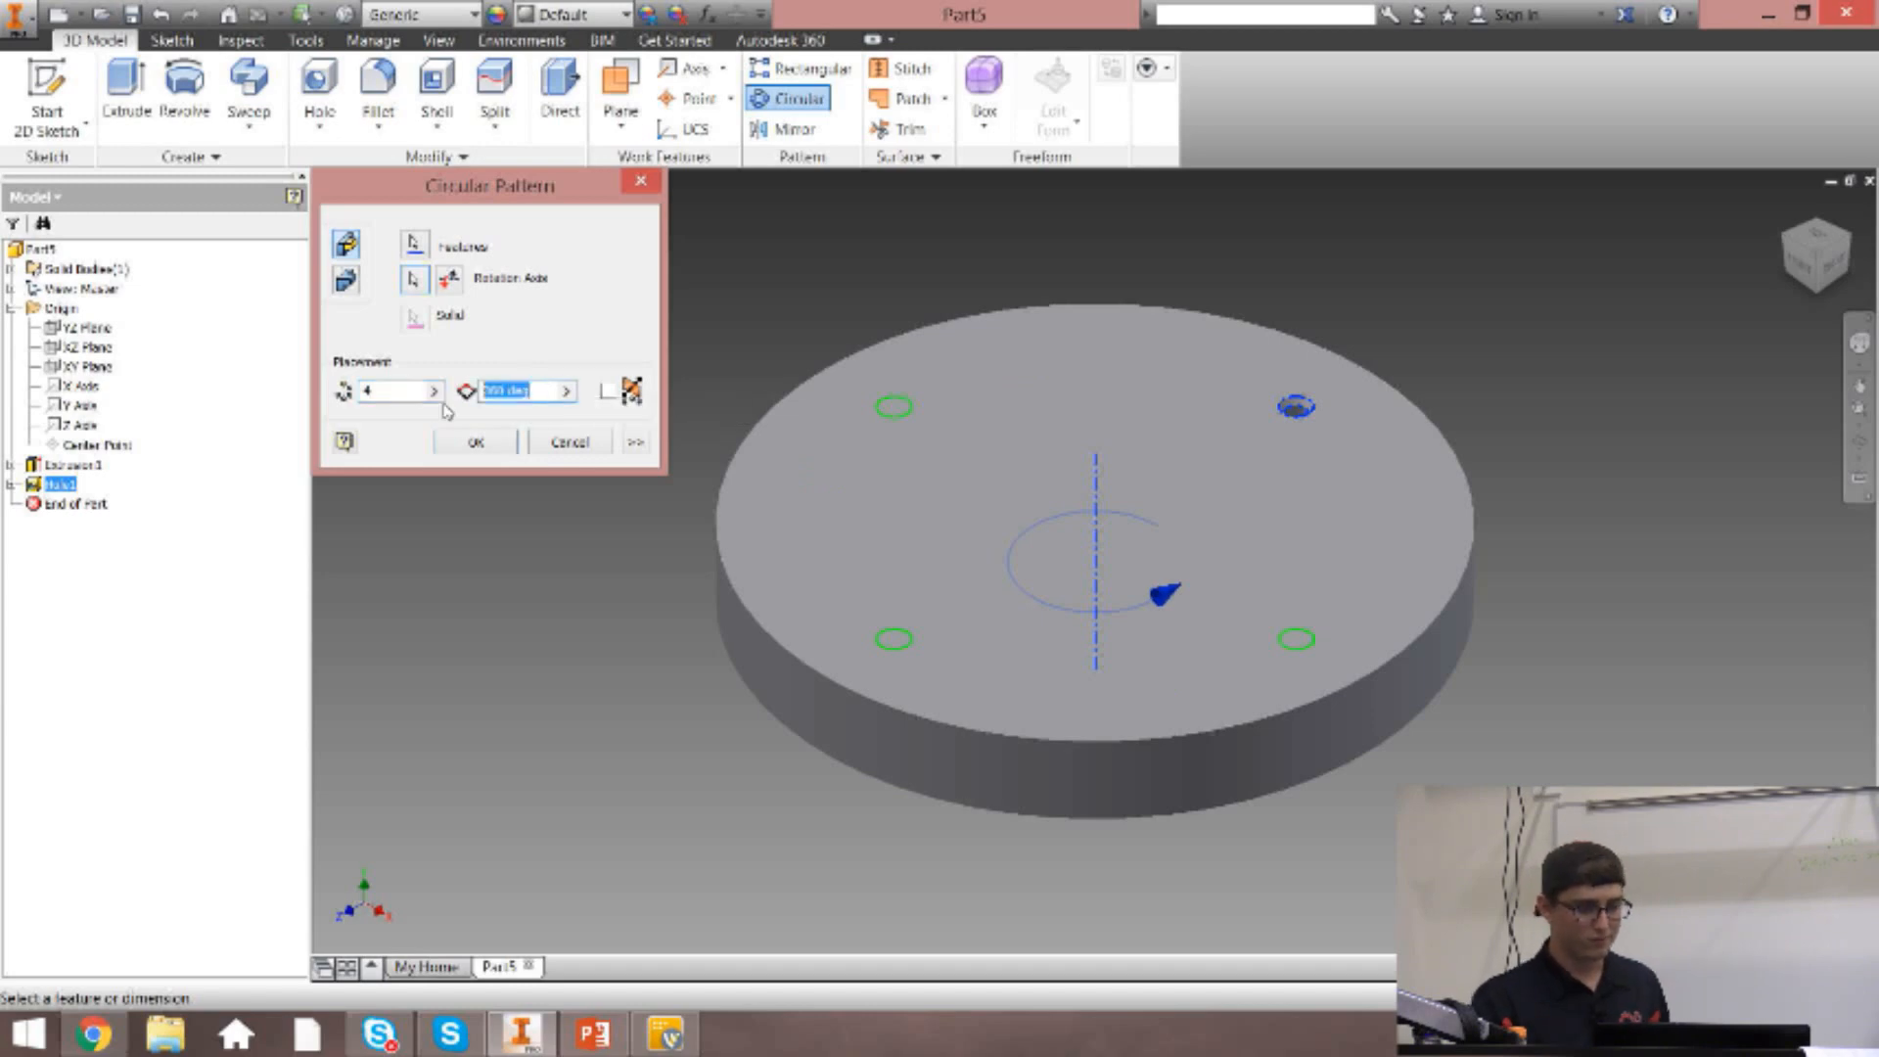
pyautogui.write('270')
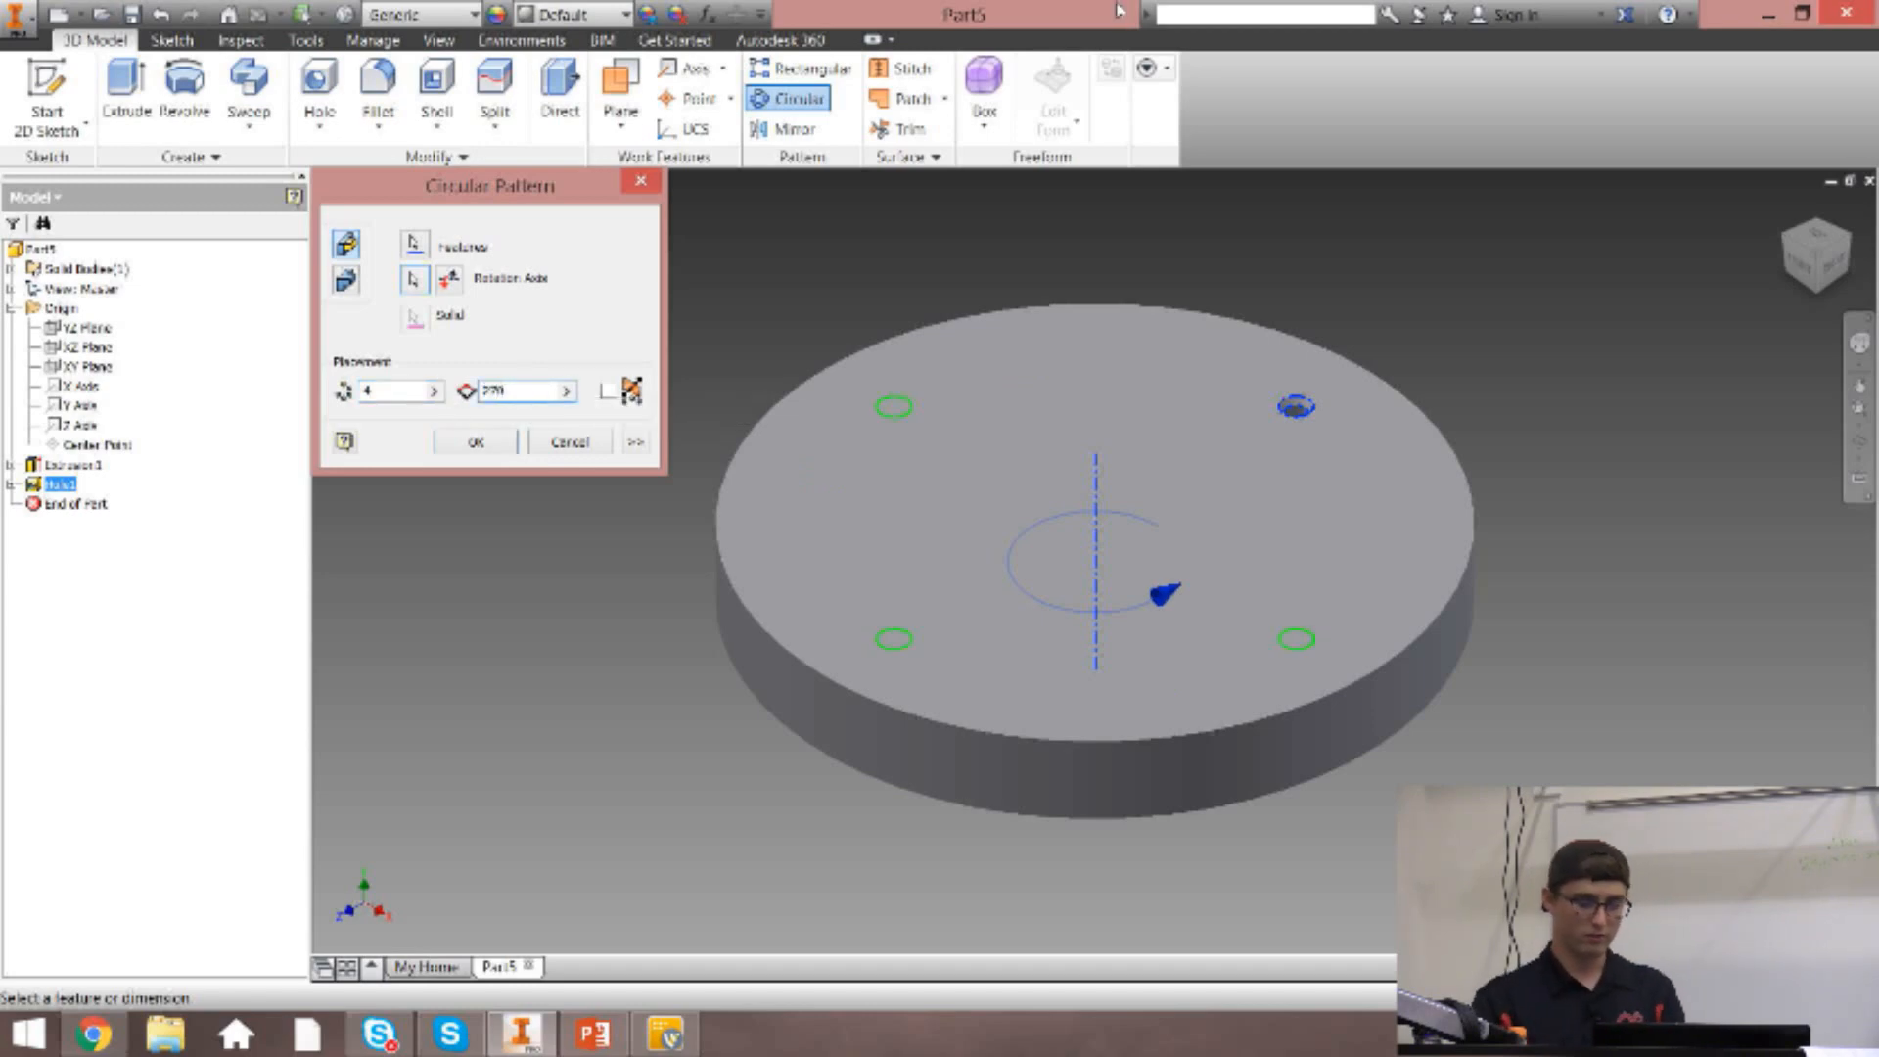
# Set the pattern angle to 200 deg, try the reversed rotation direction, and create the pattern in the original direction.
pyautogui.click(1816, 237)
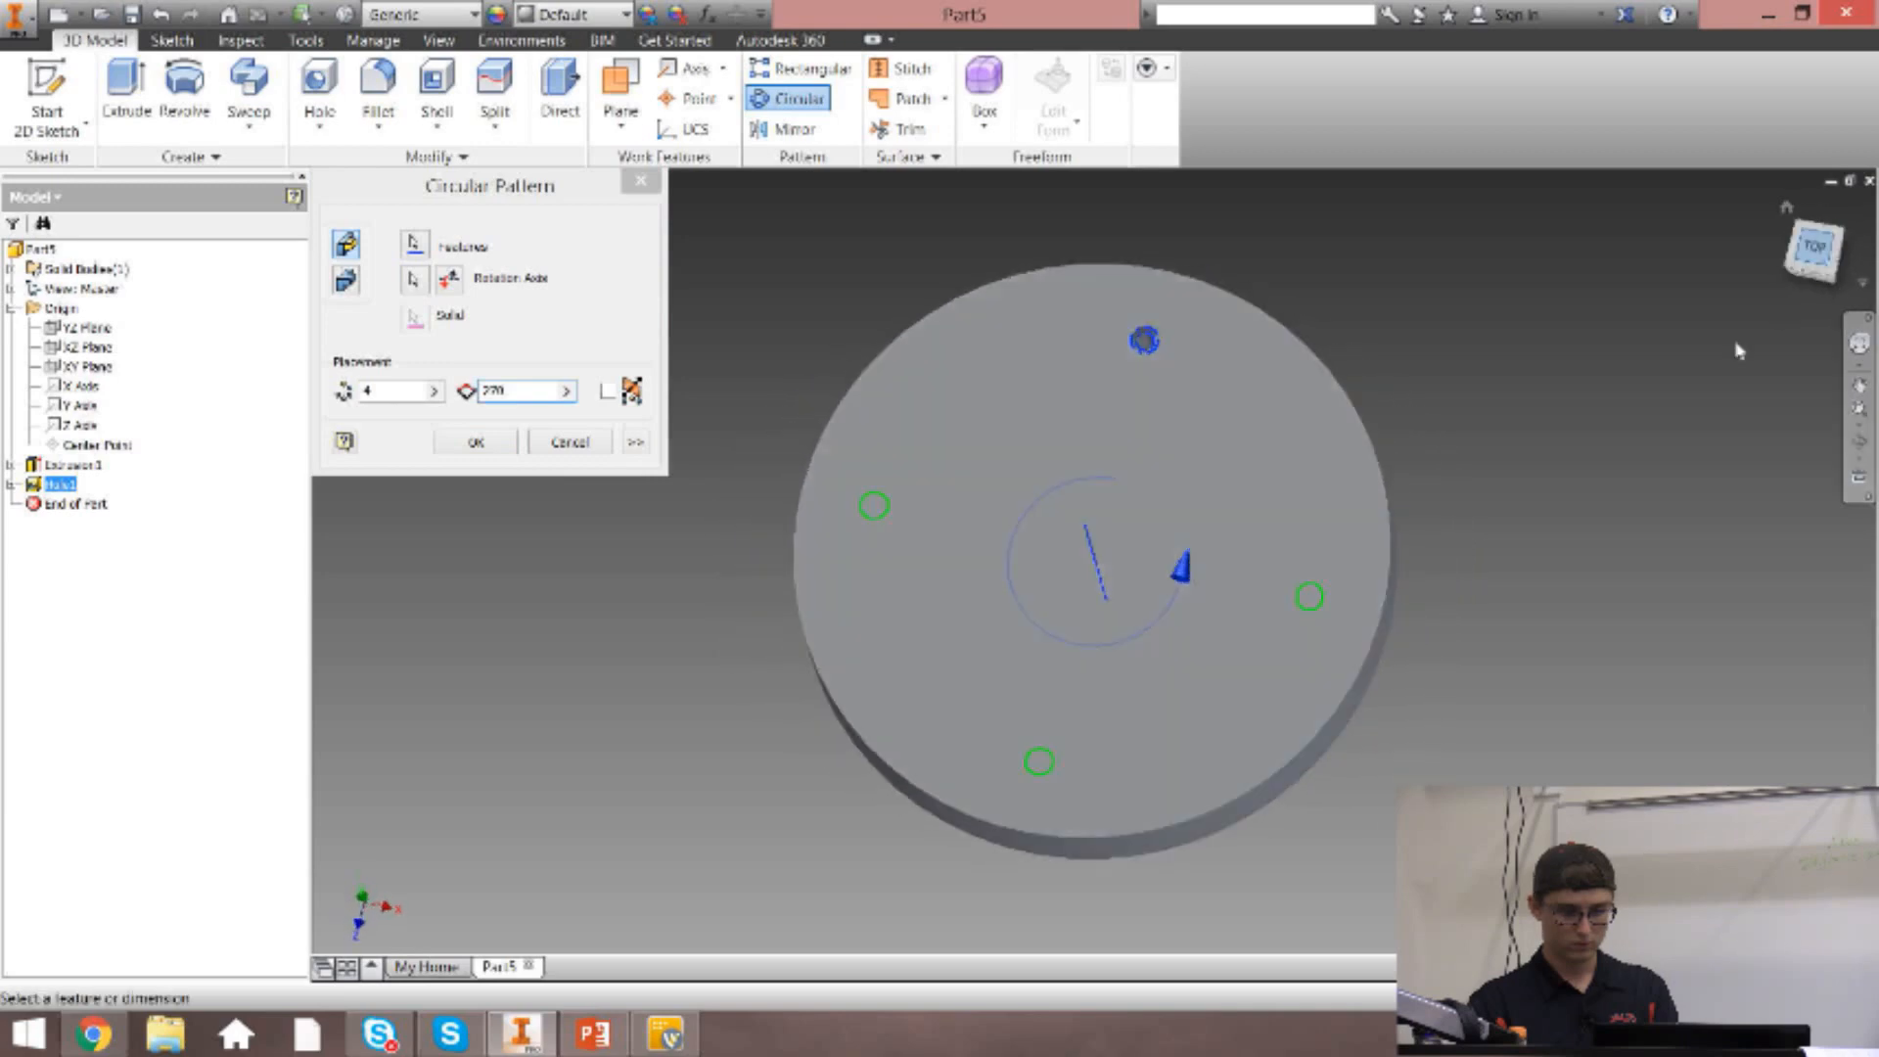
pyautogui.click(437, 407)
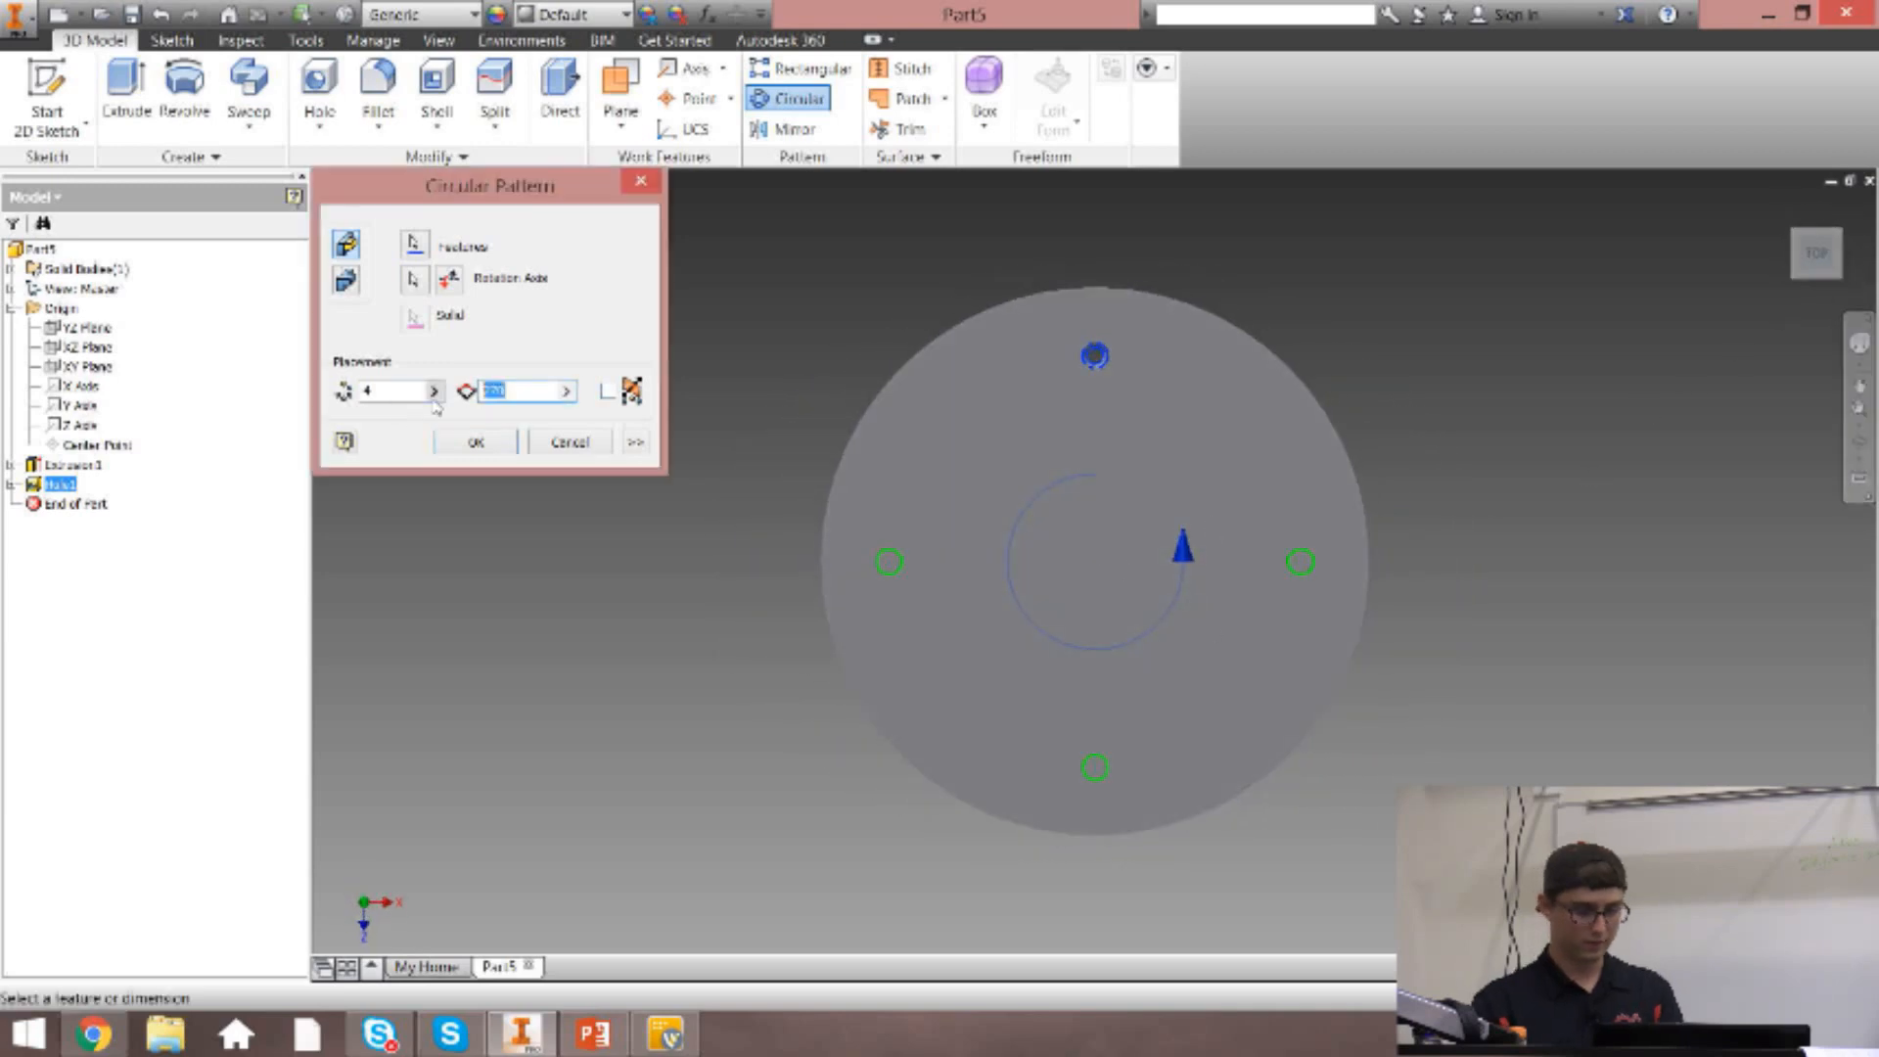
pyautogui.write('200')
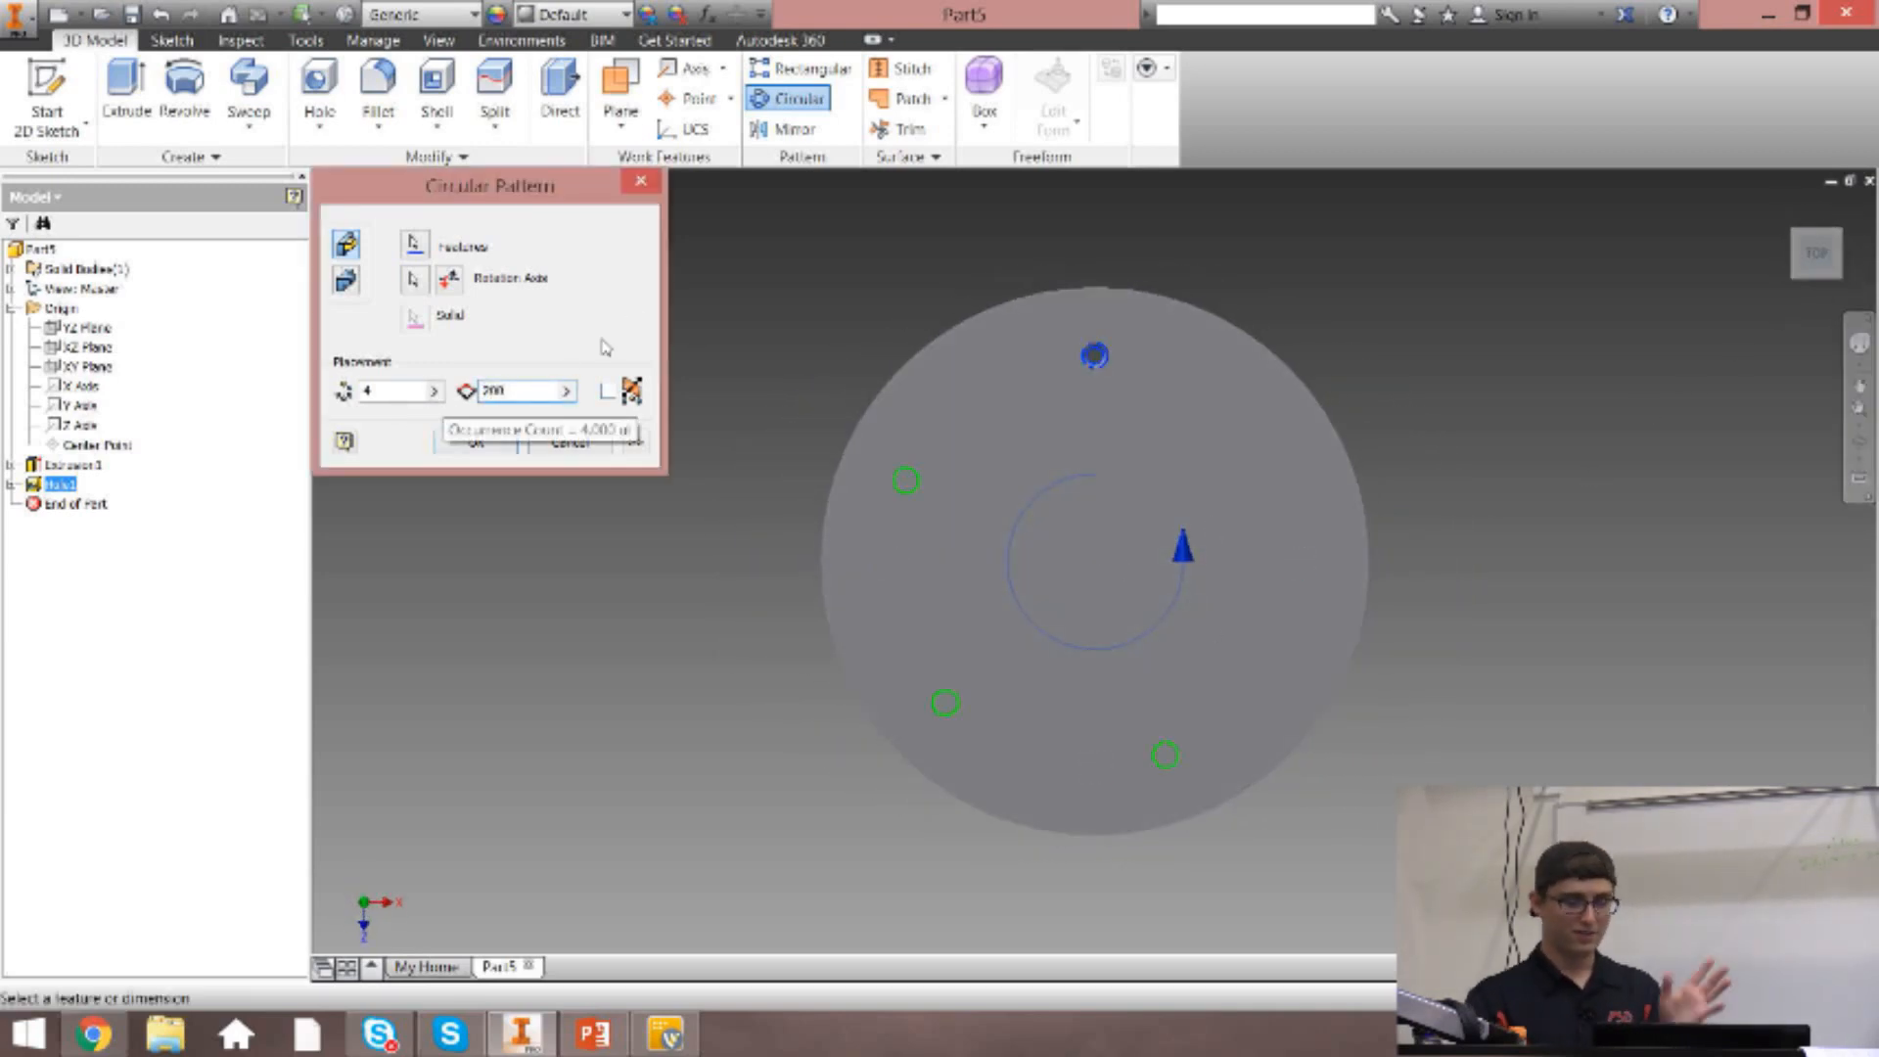
pyautogui.click(447, 282)
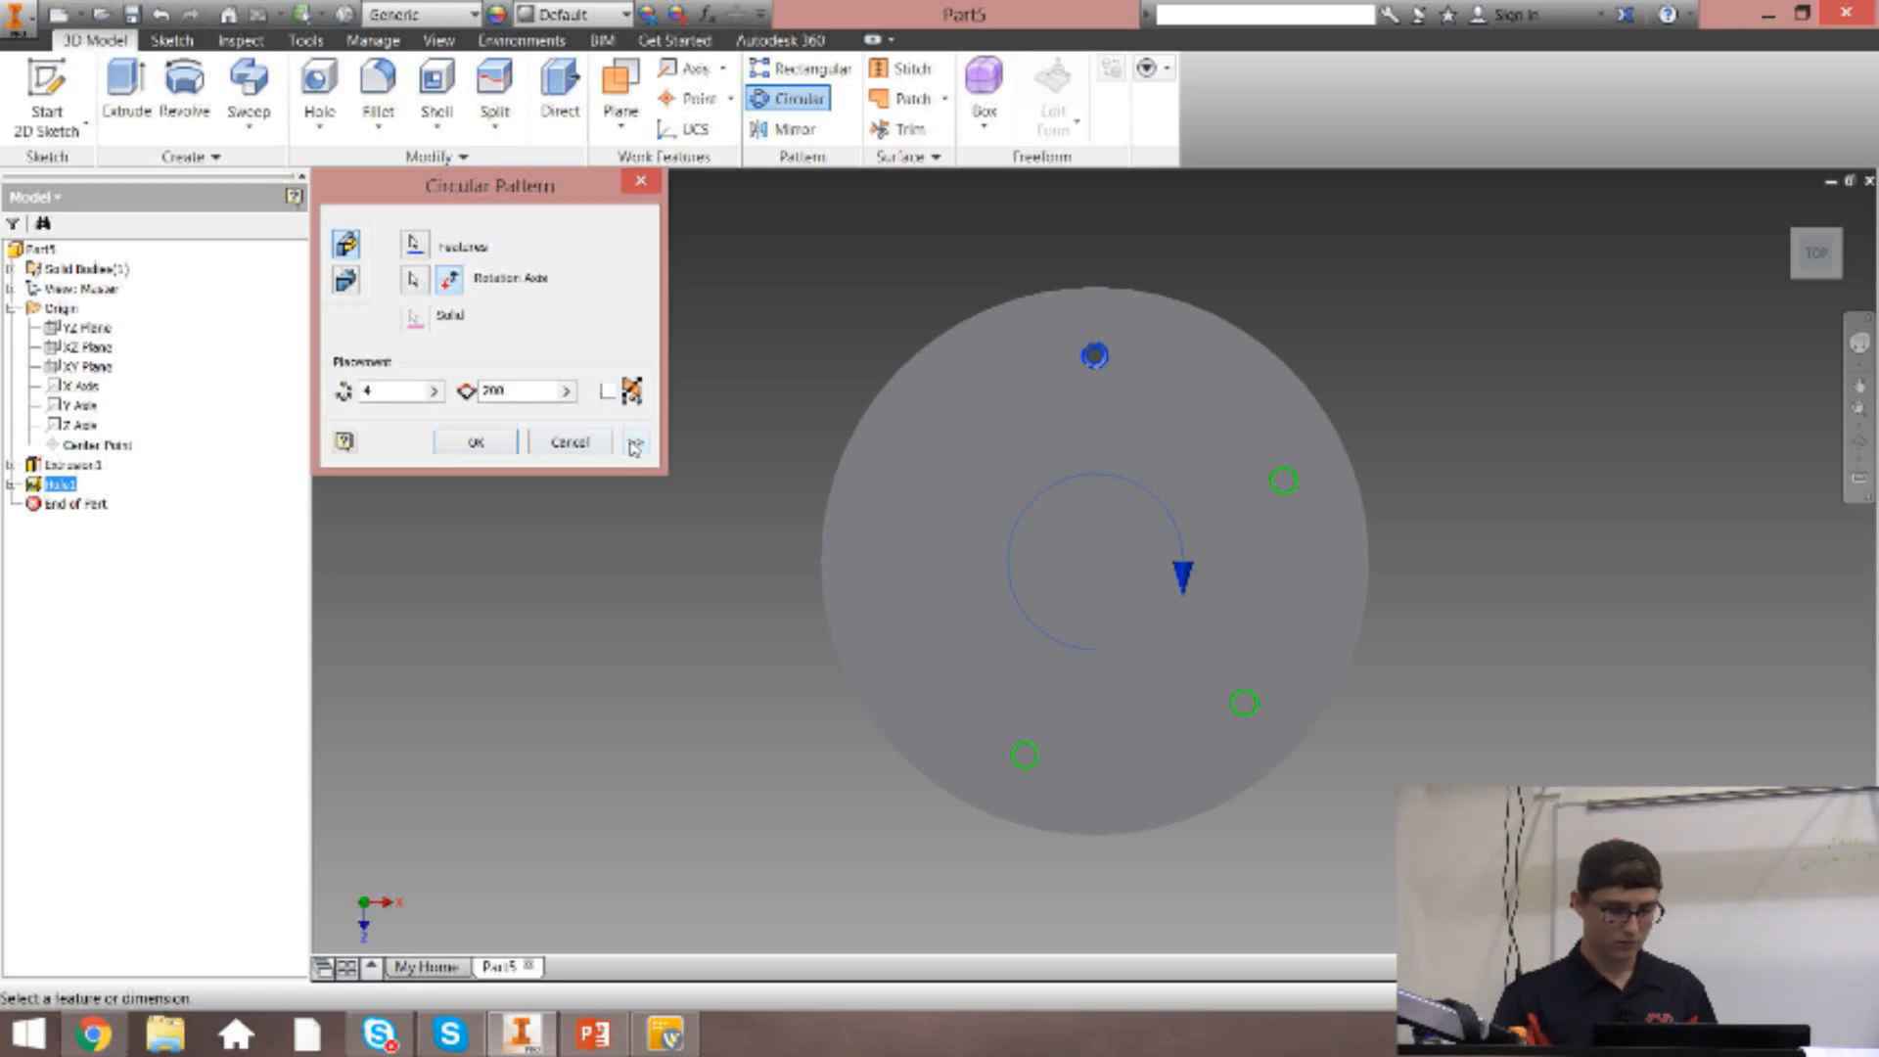
pyautogui.click(447, 283)
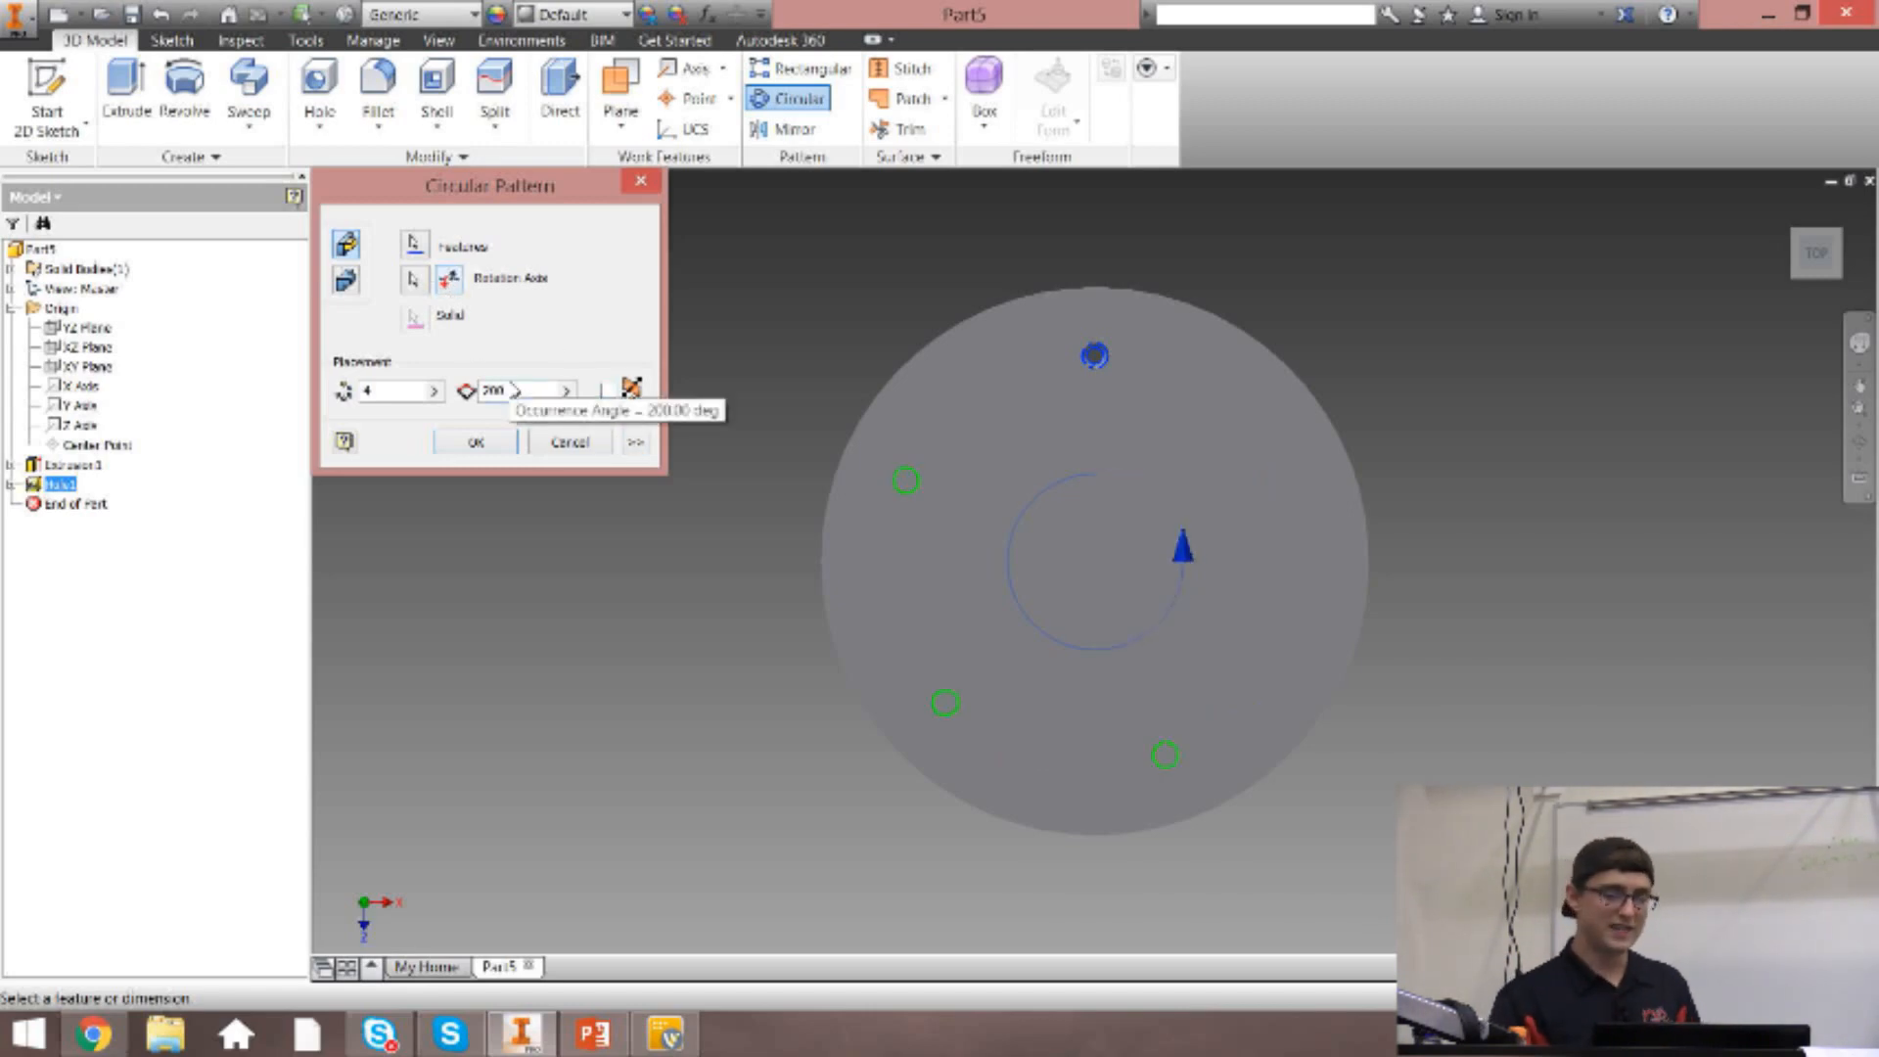
pyautogui.click(479, 443)
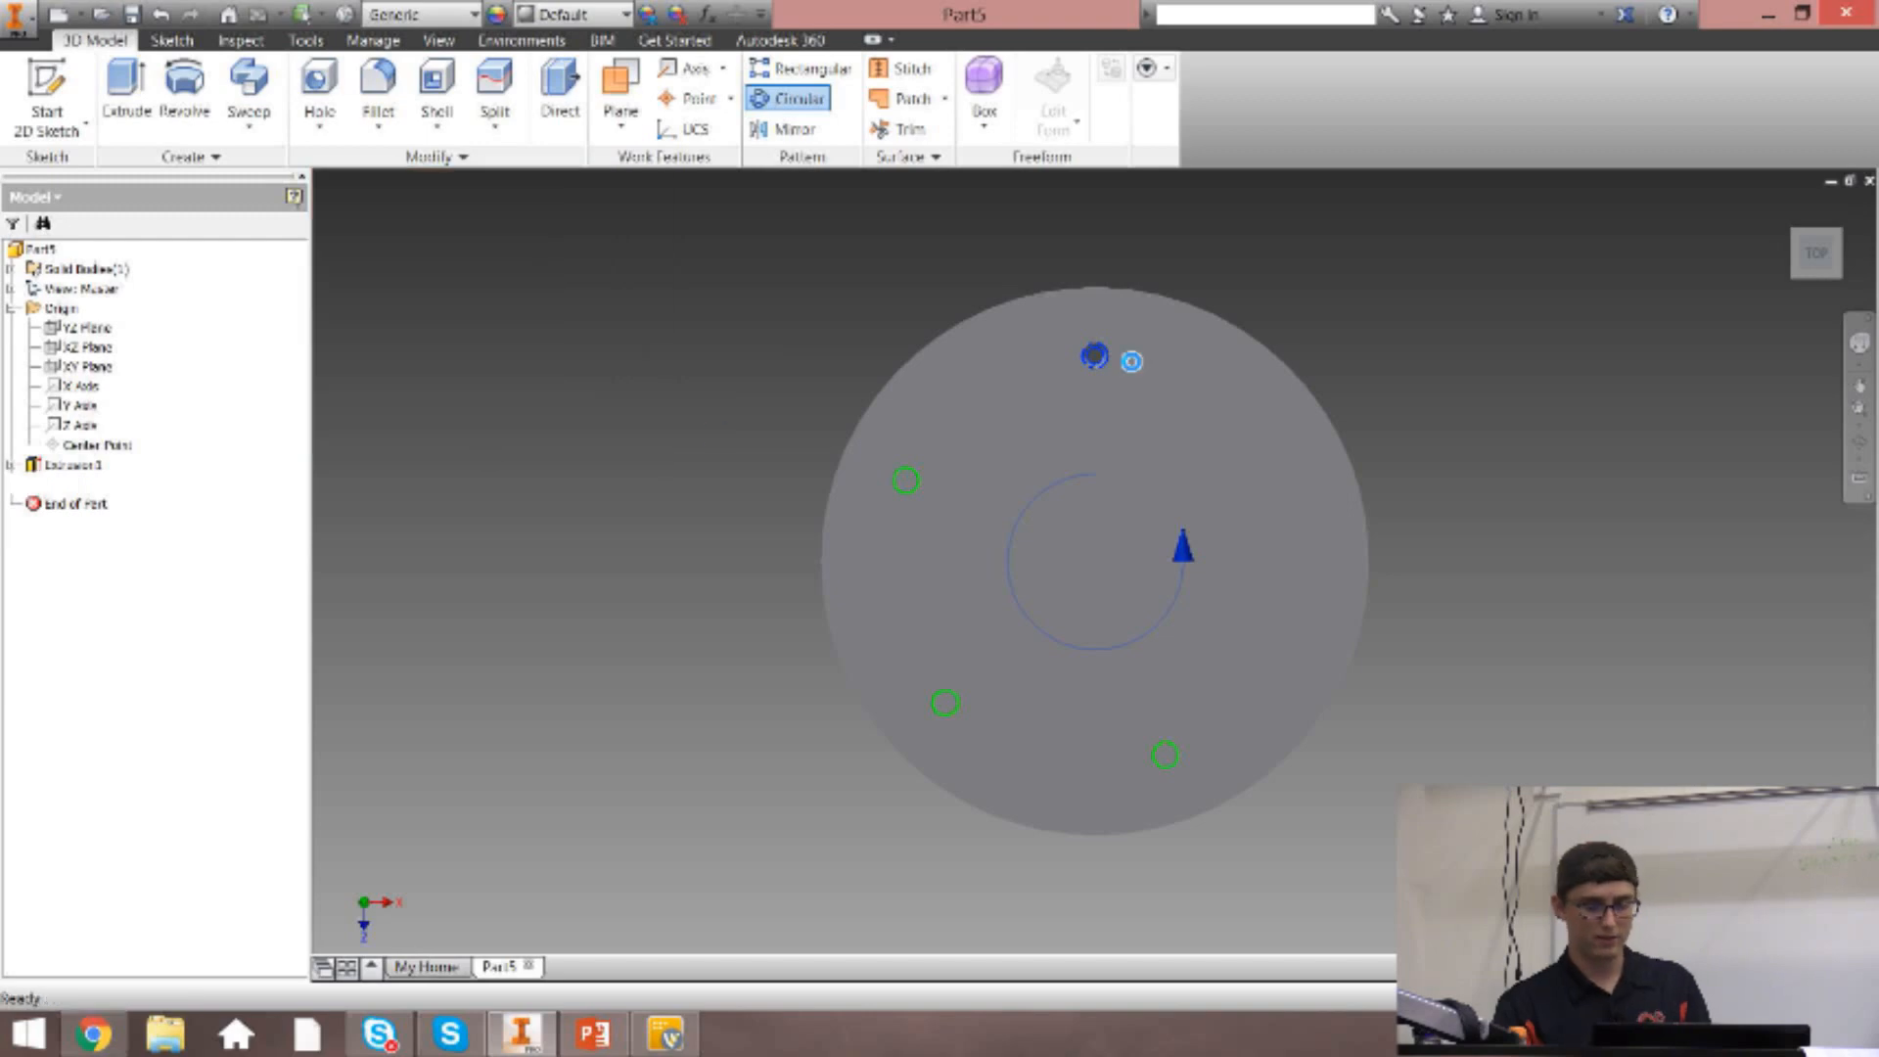
pyautogui.click(1787, 211)
pyautogui.moveTo(1811, 276)
pyautogui.mouseDown()
pyautogui.moveTo(1811, 186)
pyautogui.moveTo(1811, 233)
pyautogui.mouseUp()
pyautogui.click(1786, 209)
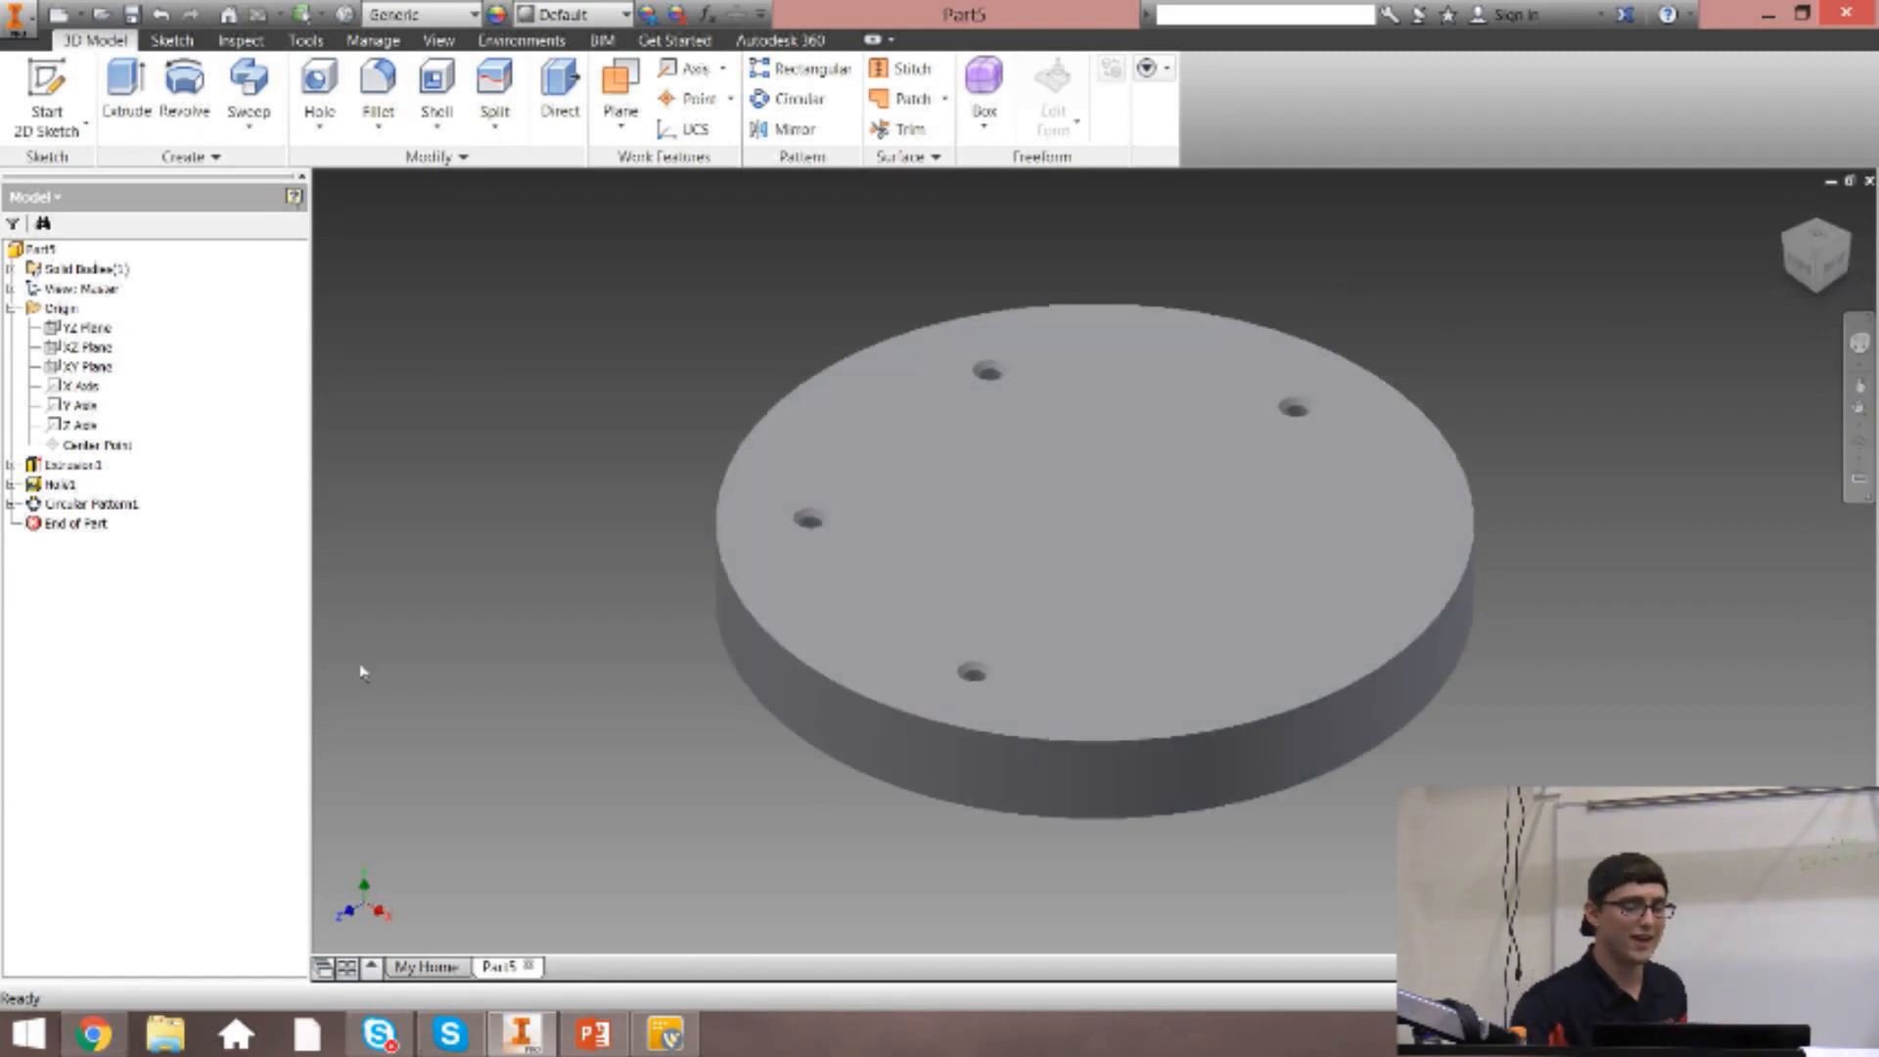
# Try the circular pattern with 3 occurrences instead, and undo the change.
pyautogui.click(90, 505)
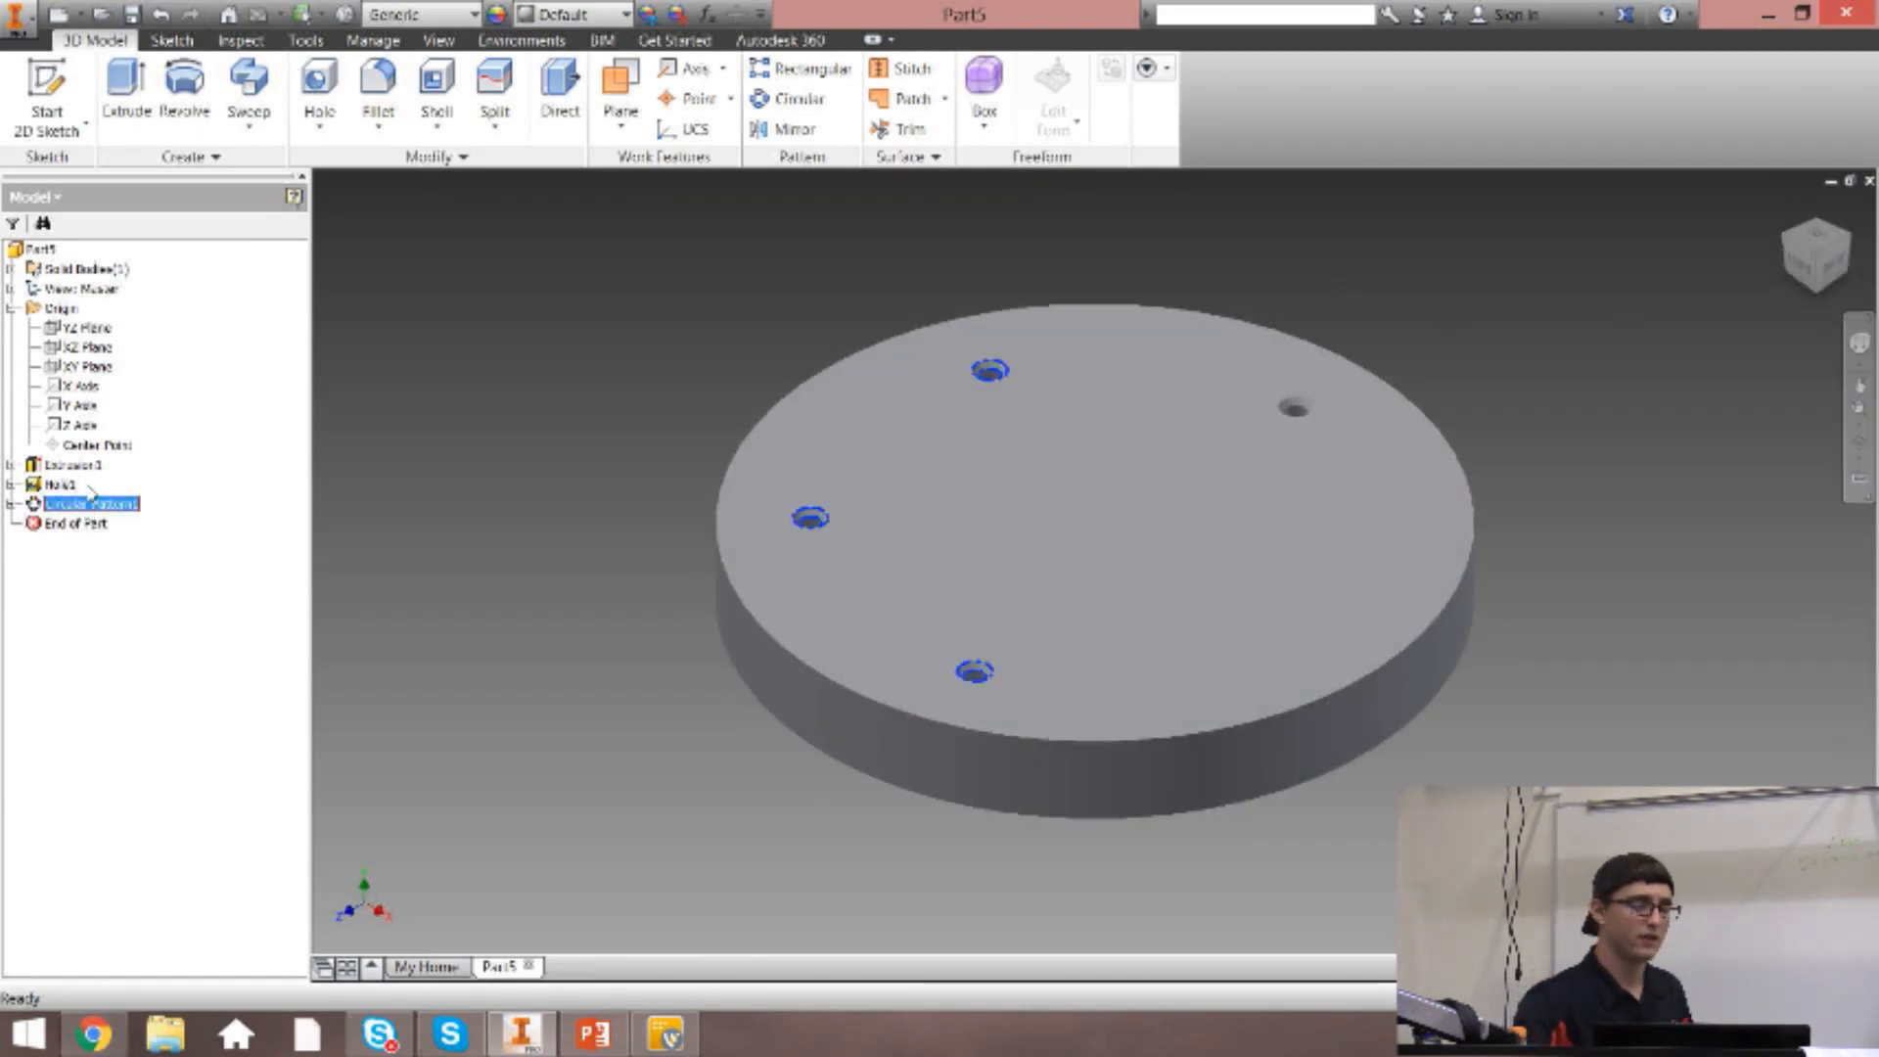
pyautogui.rightClick(90, 505)
pyautogui.click(142, 573)
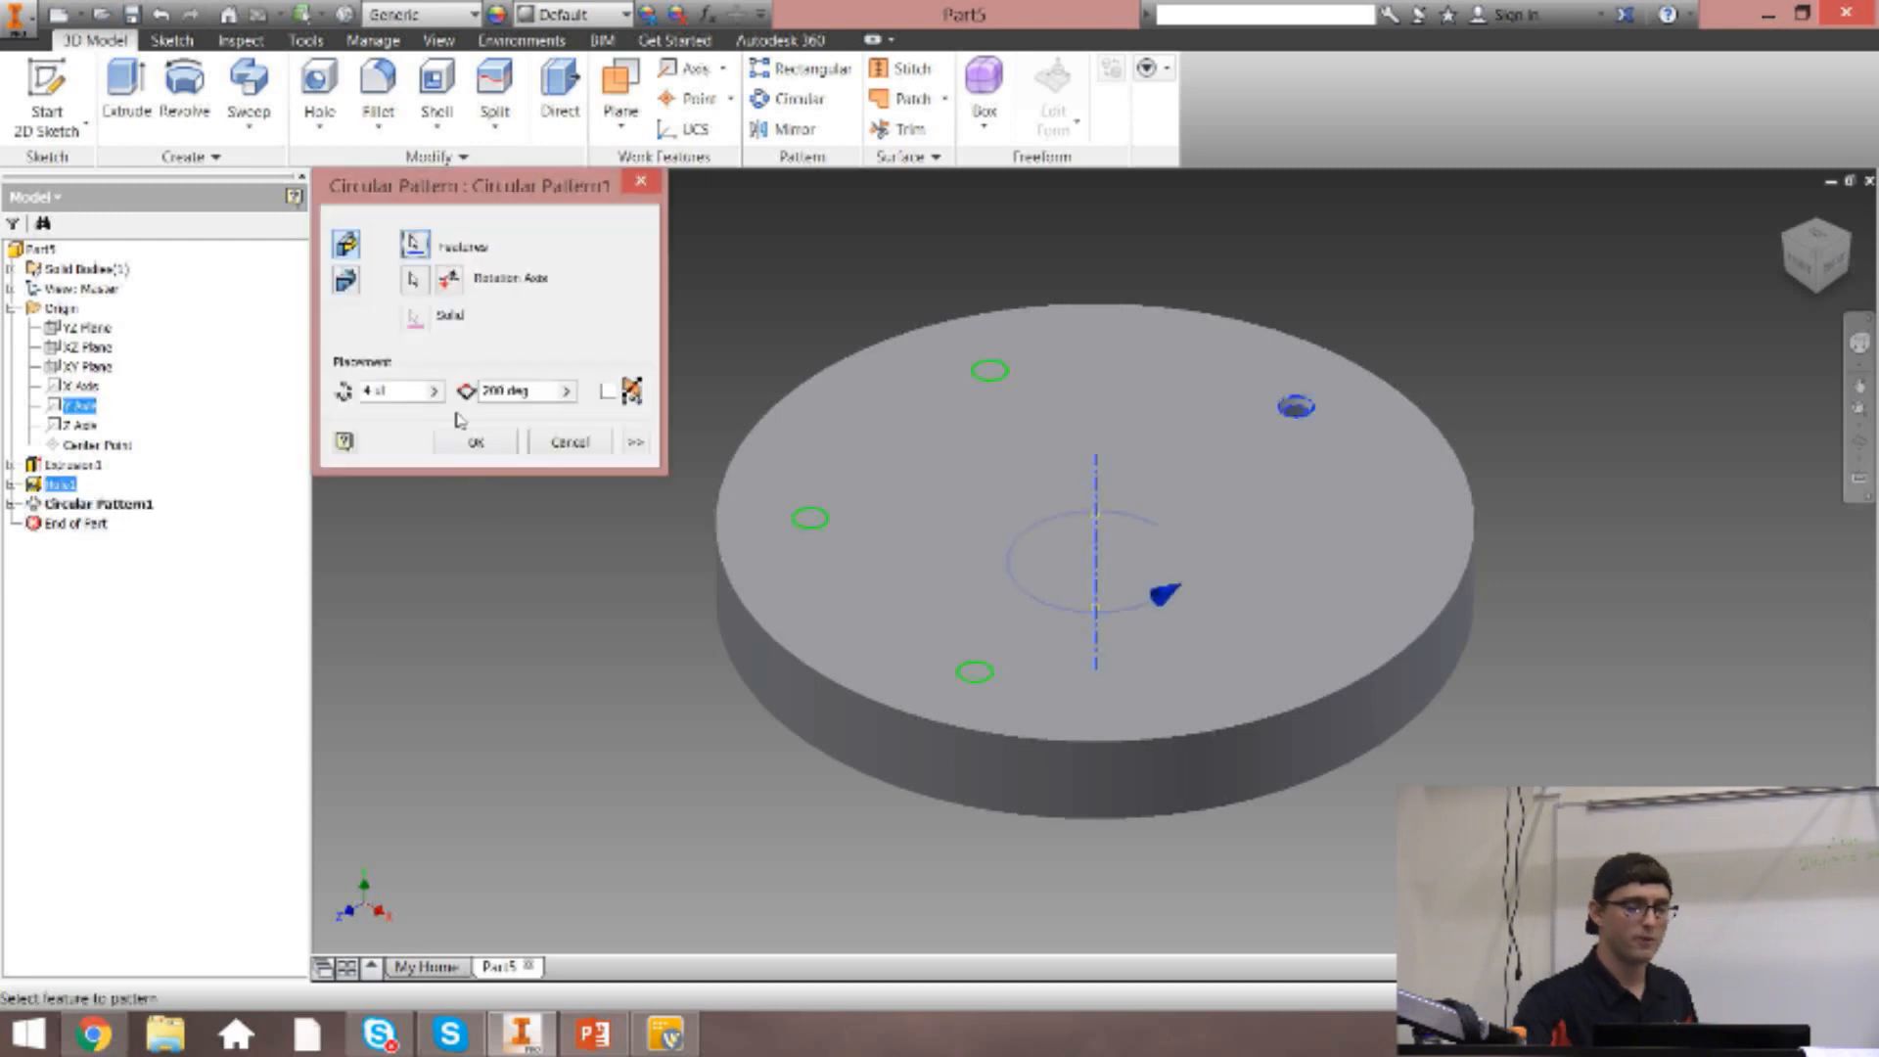
pyautogui.doubleClick(390, 389)
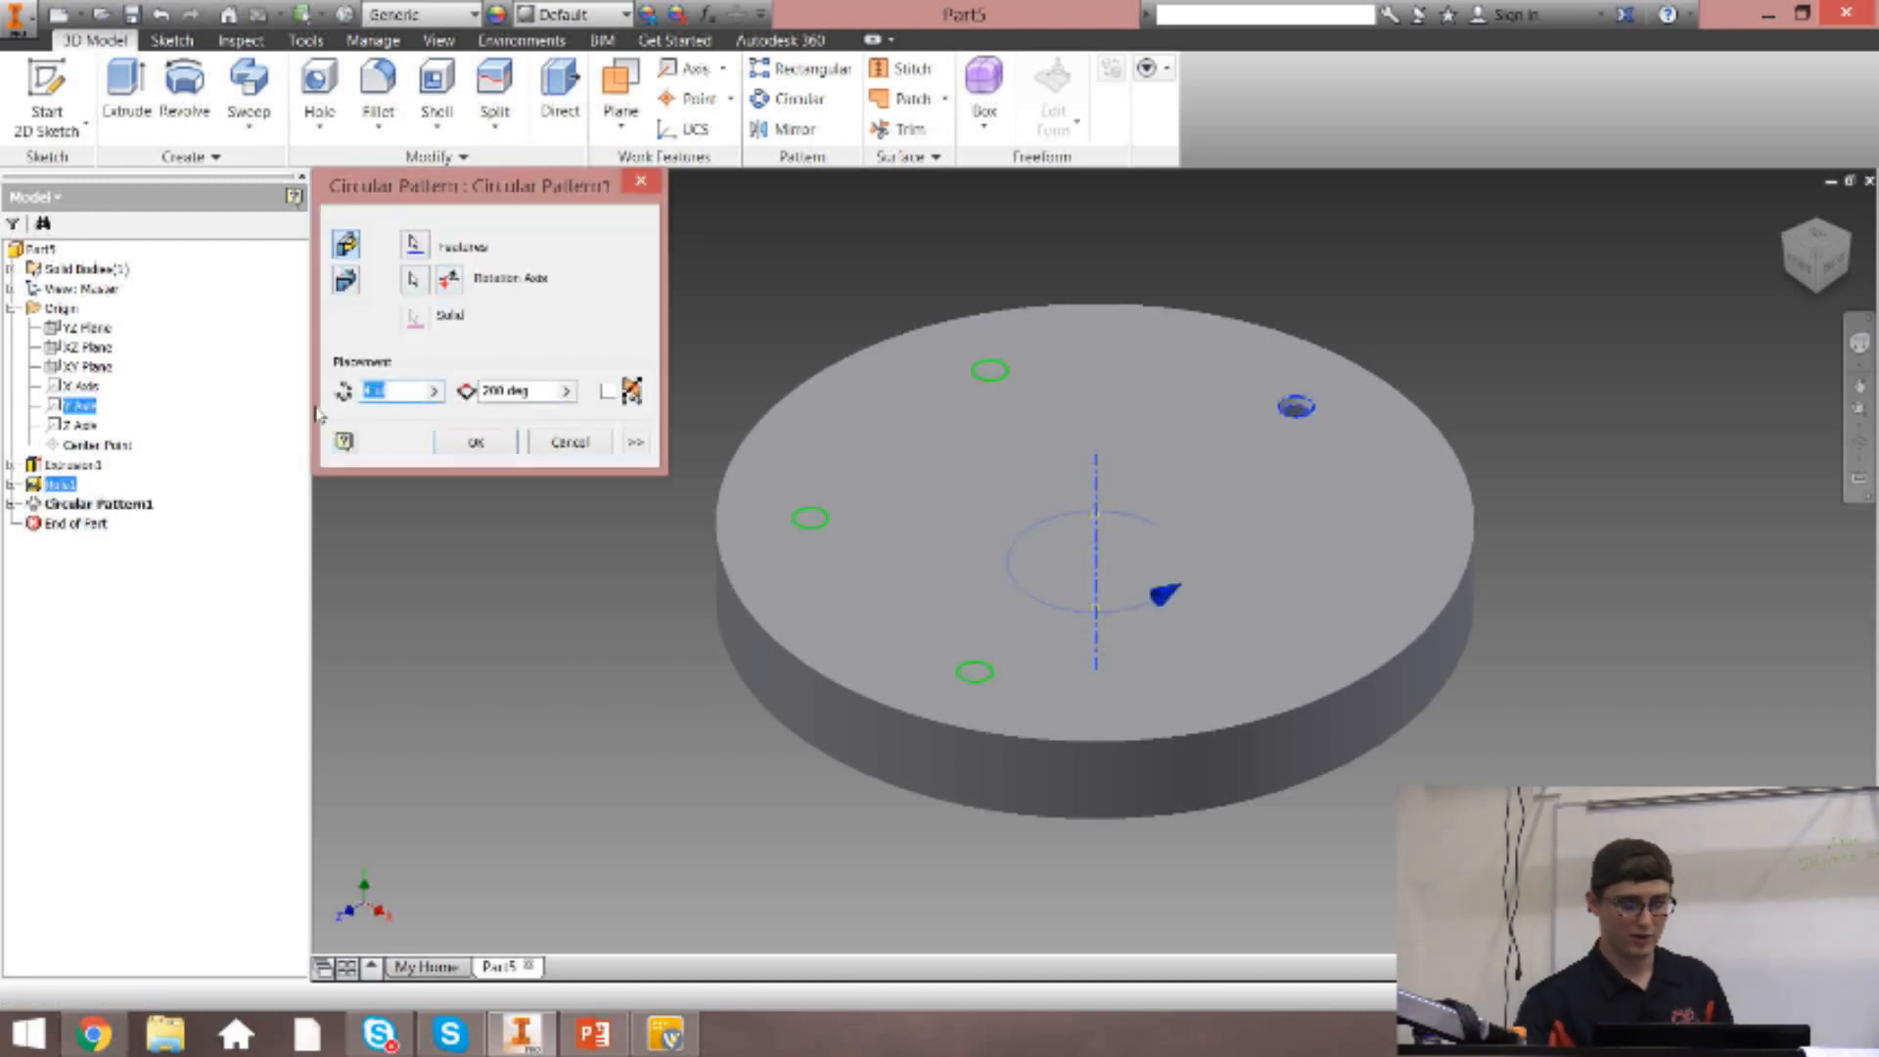
pyautogui.write('3')
pyautogui.click(452, 442)
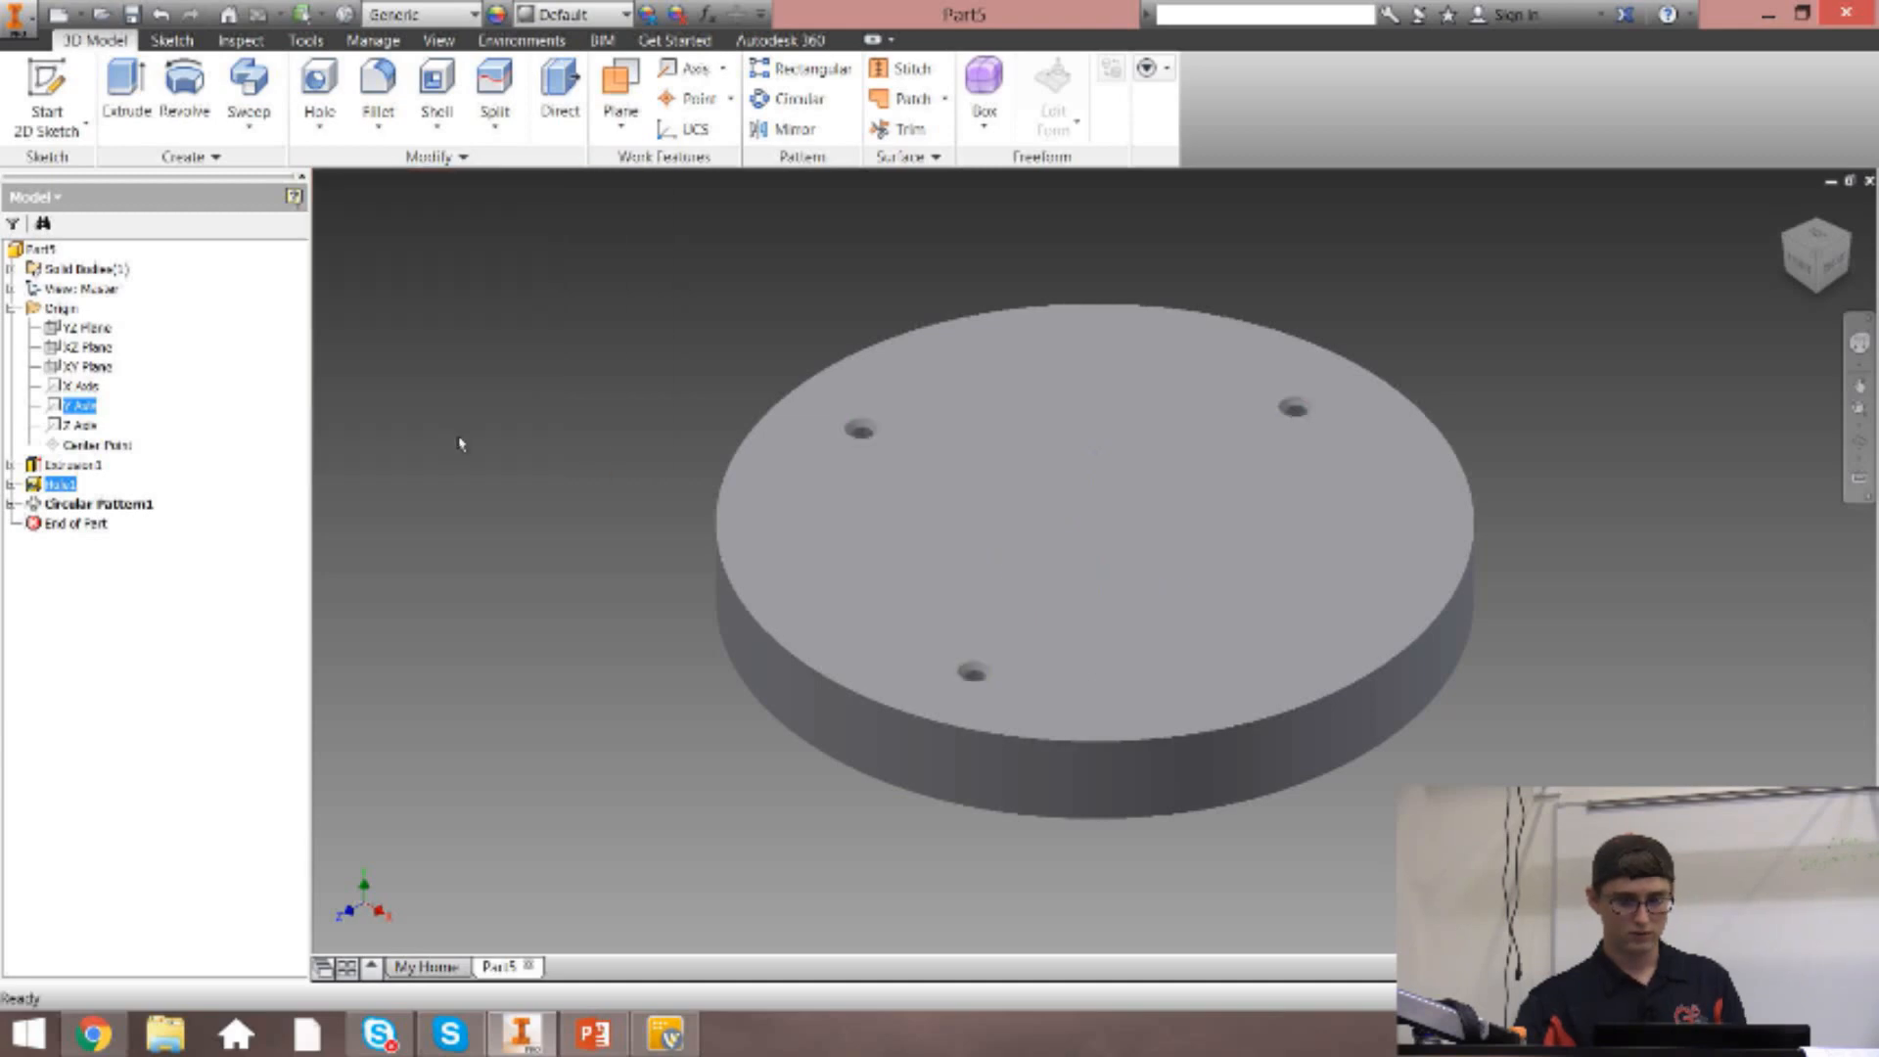
pyautogui.hotkey('ctrl', 'z')
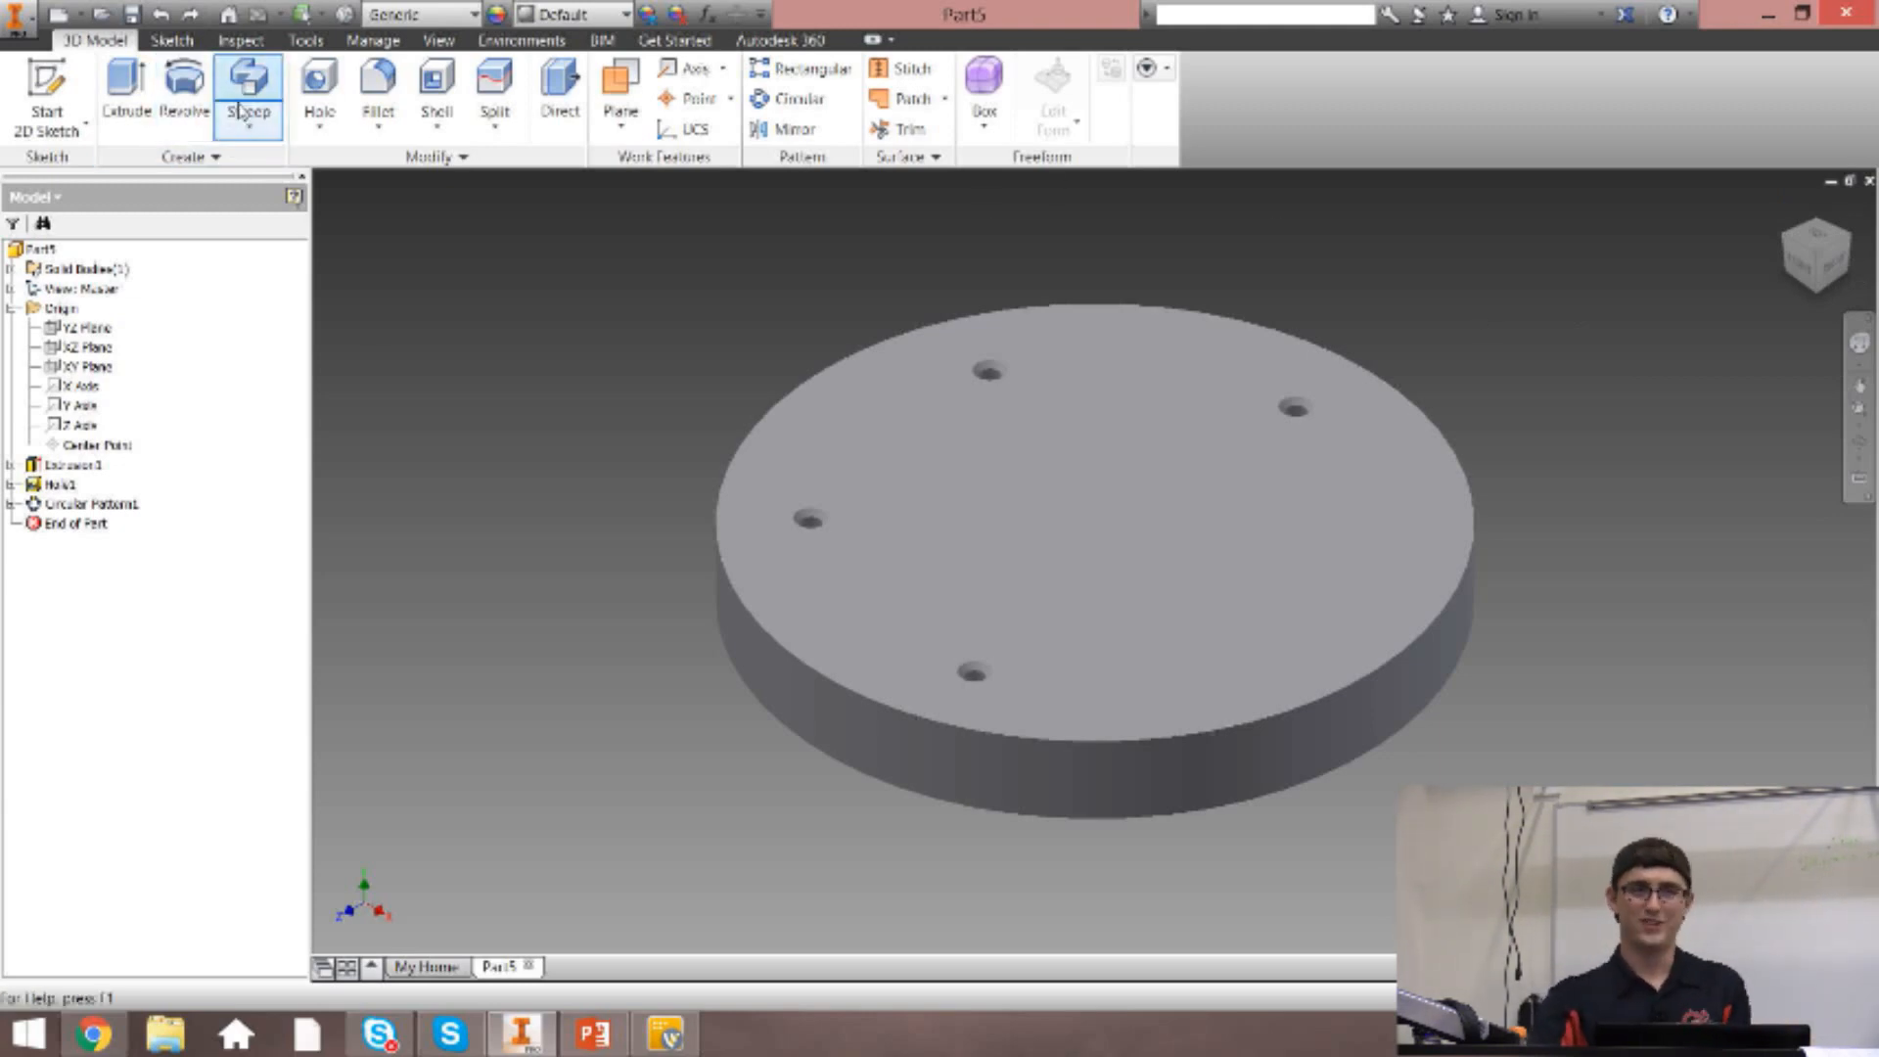
# Start a sketch on the origin's XY Plane and project the disc's side face into it.
pyautogui.click(1799, 268)
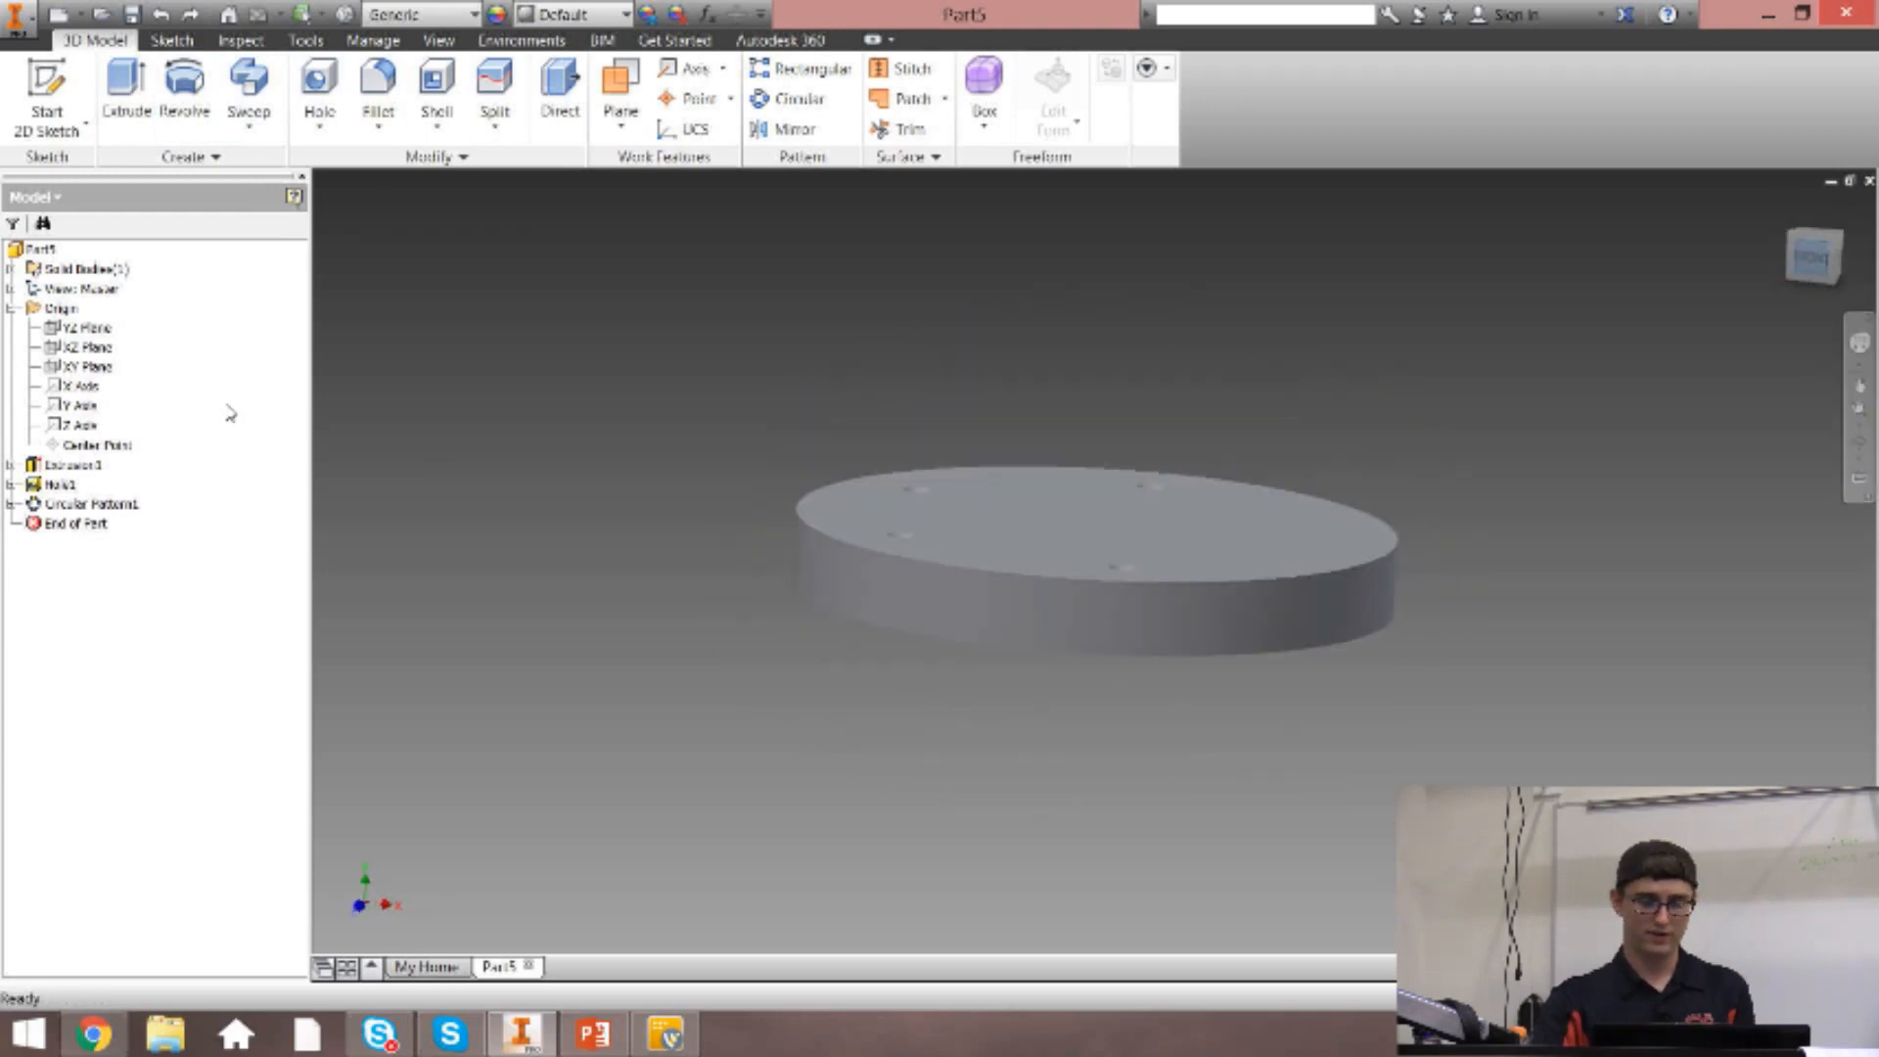
pyautogui.press('s')
pyautogui.click(88, 367)
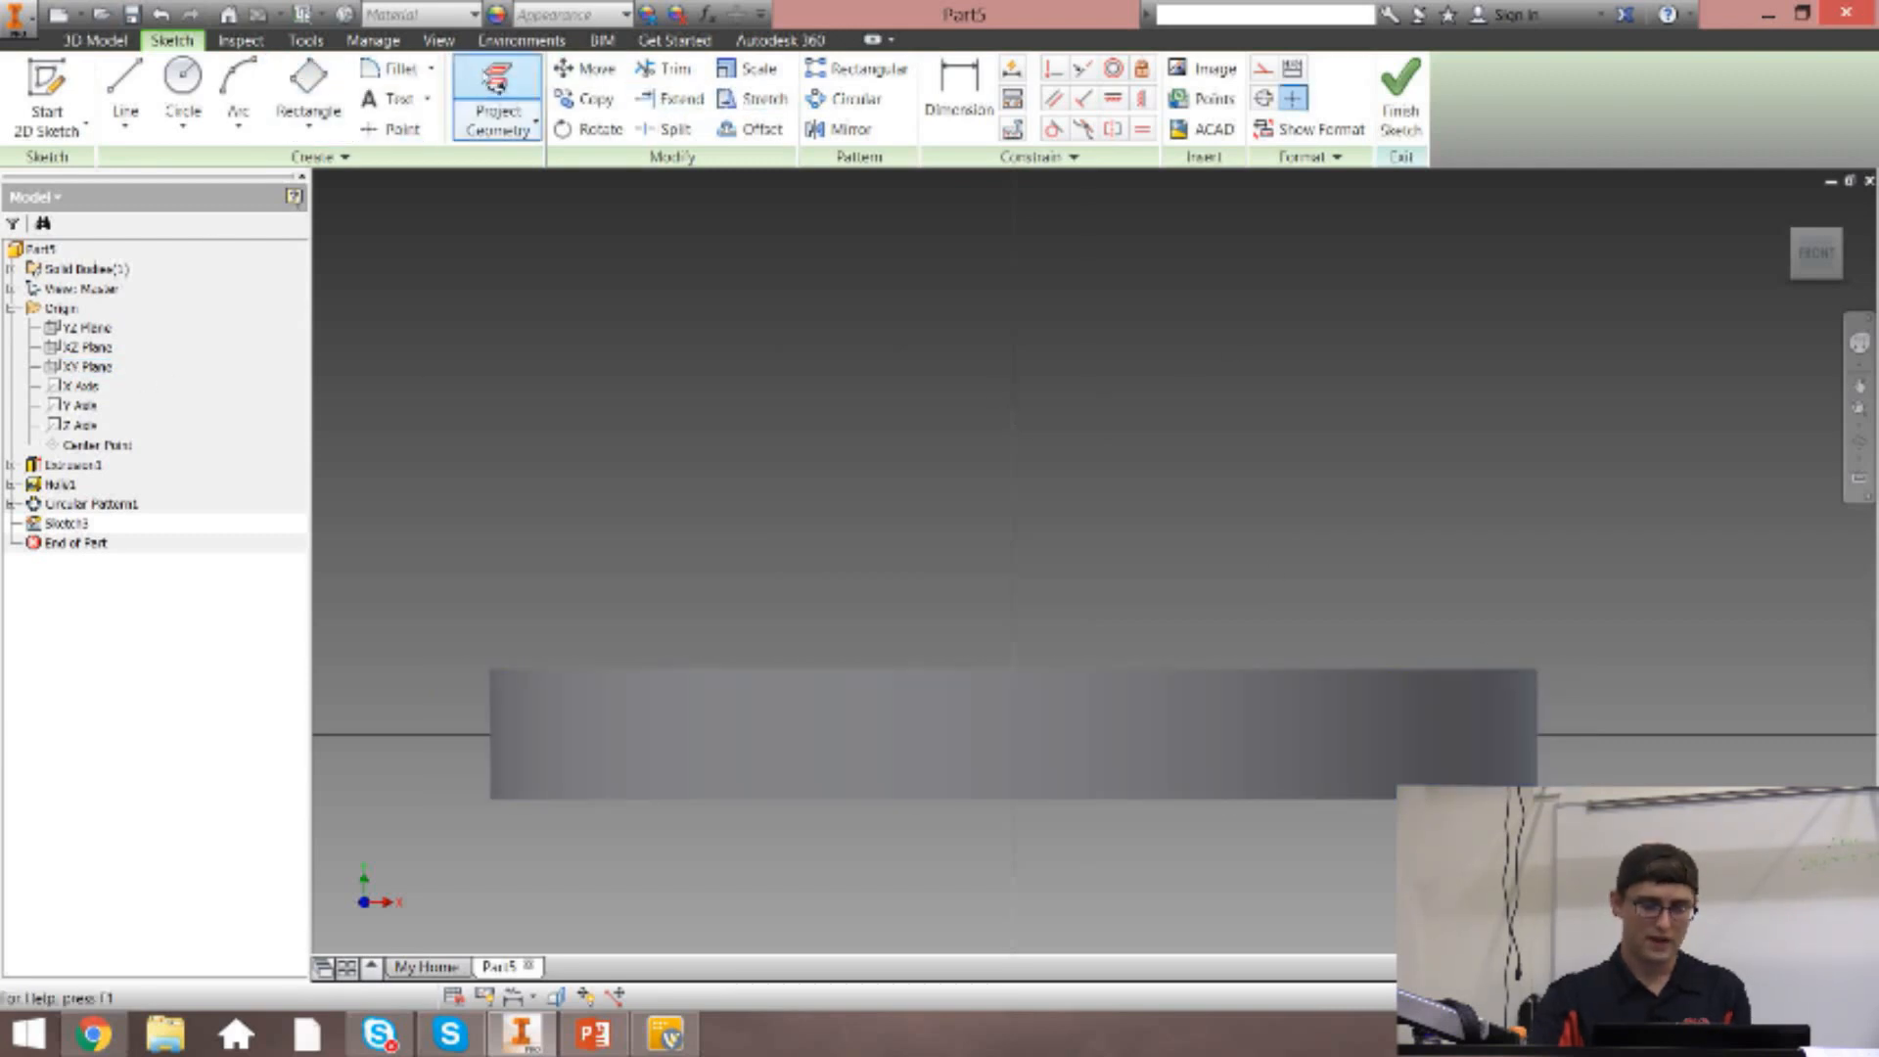
pyautogui.click(526, 92)
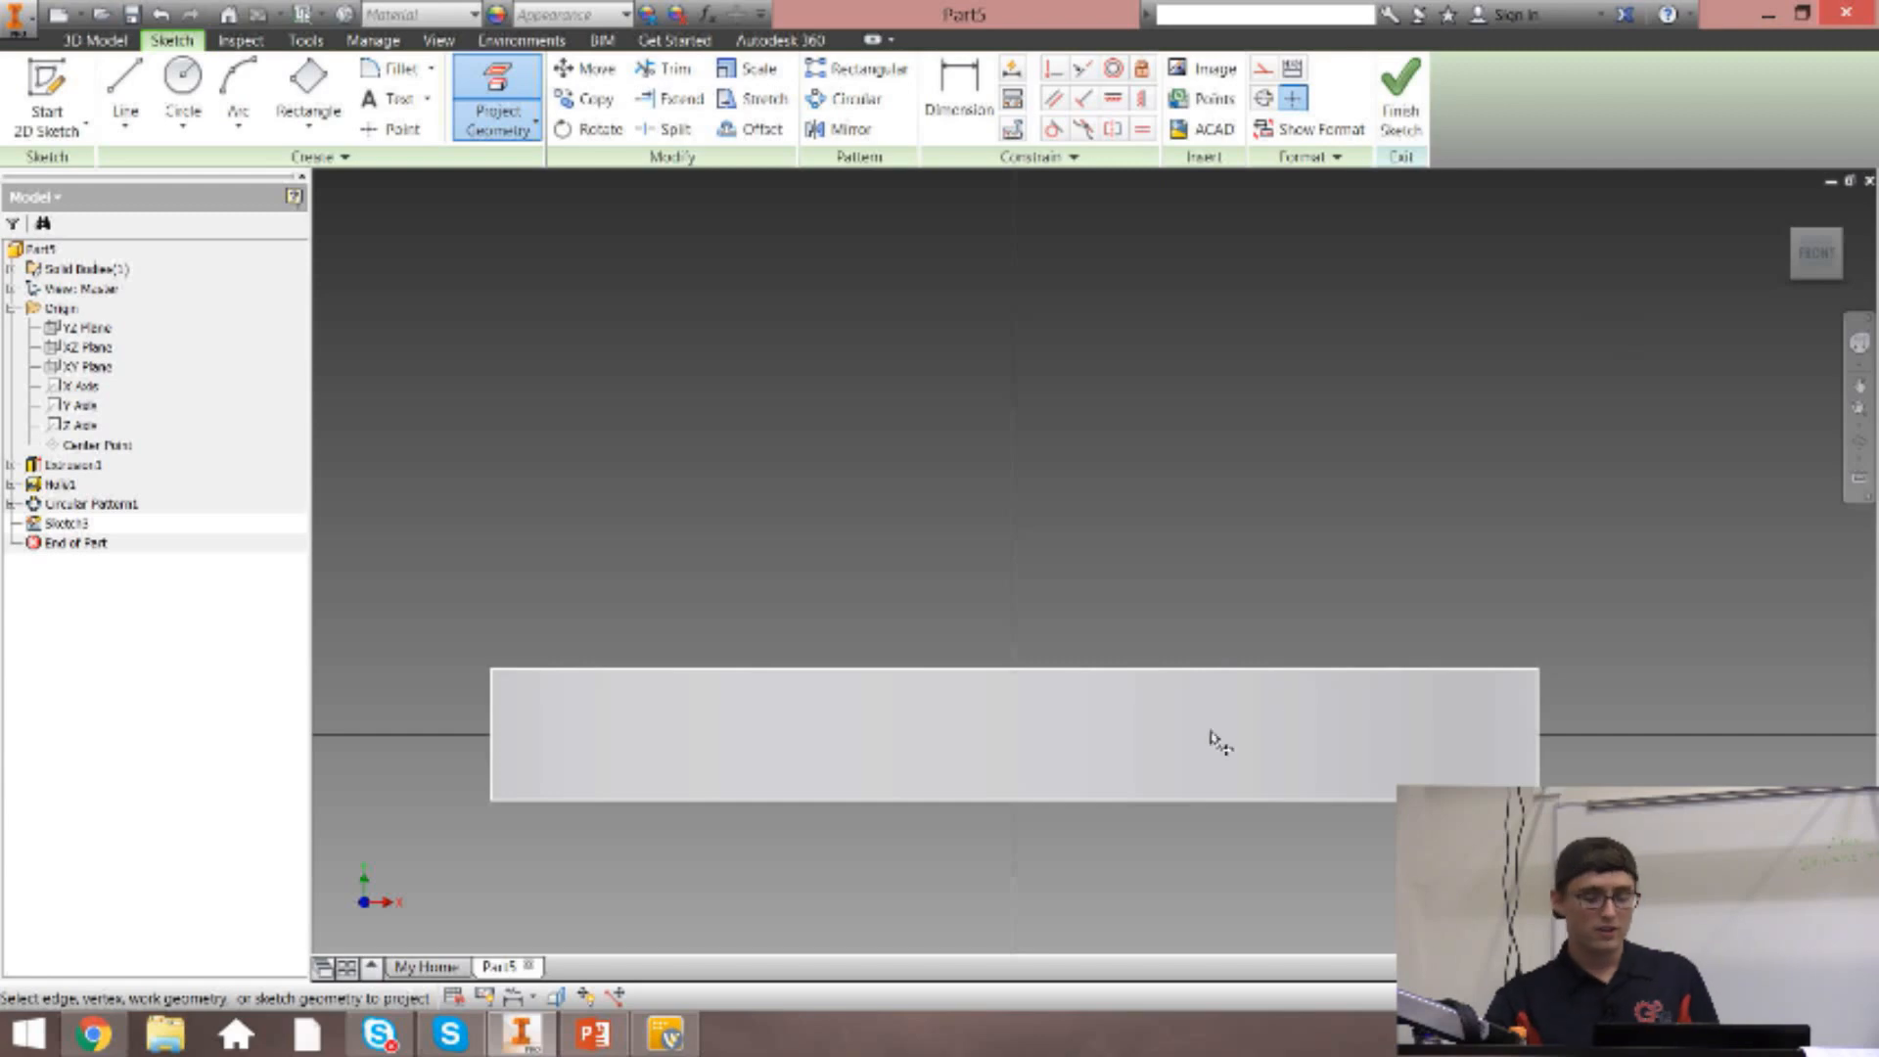
pyautogui.click(1085, 730)
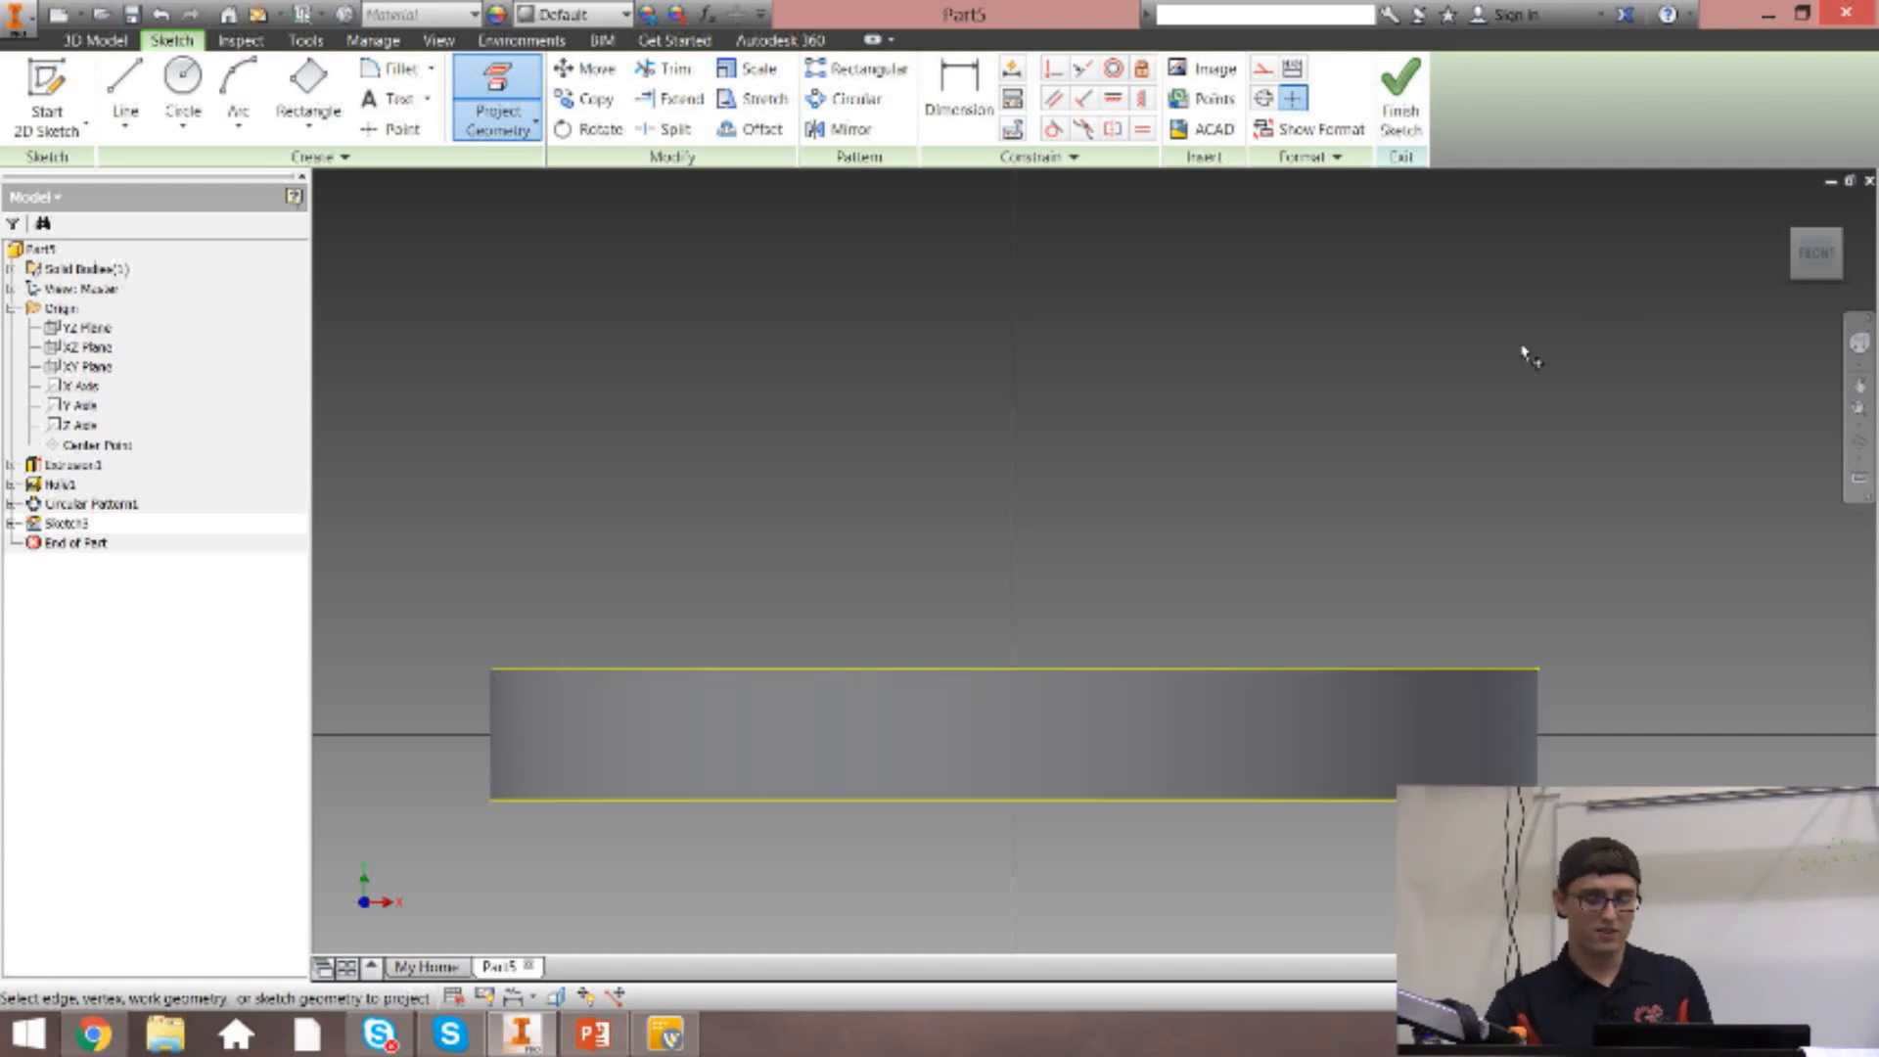
pyautogui.moveTo(1810, 257); pyautogui.dragTo(1779, 281)
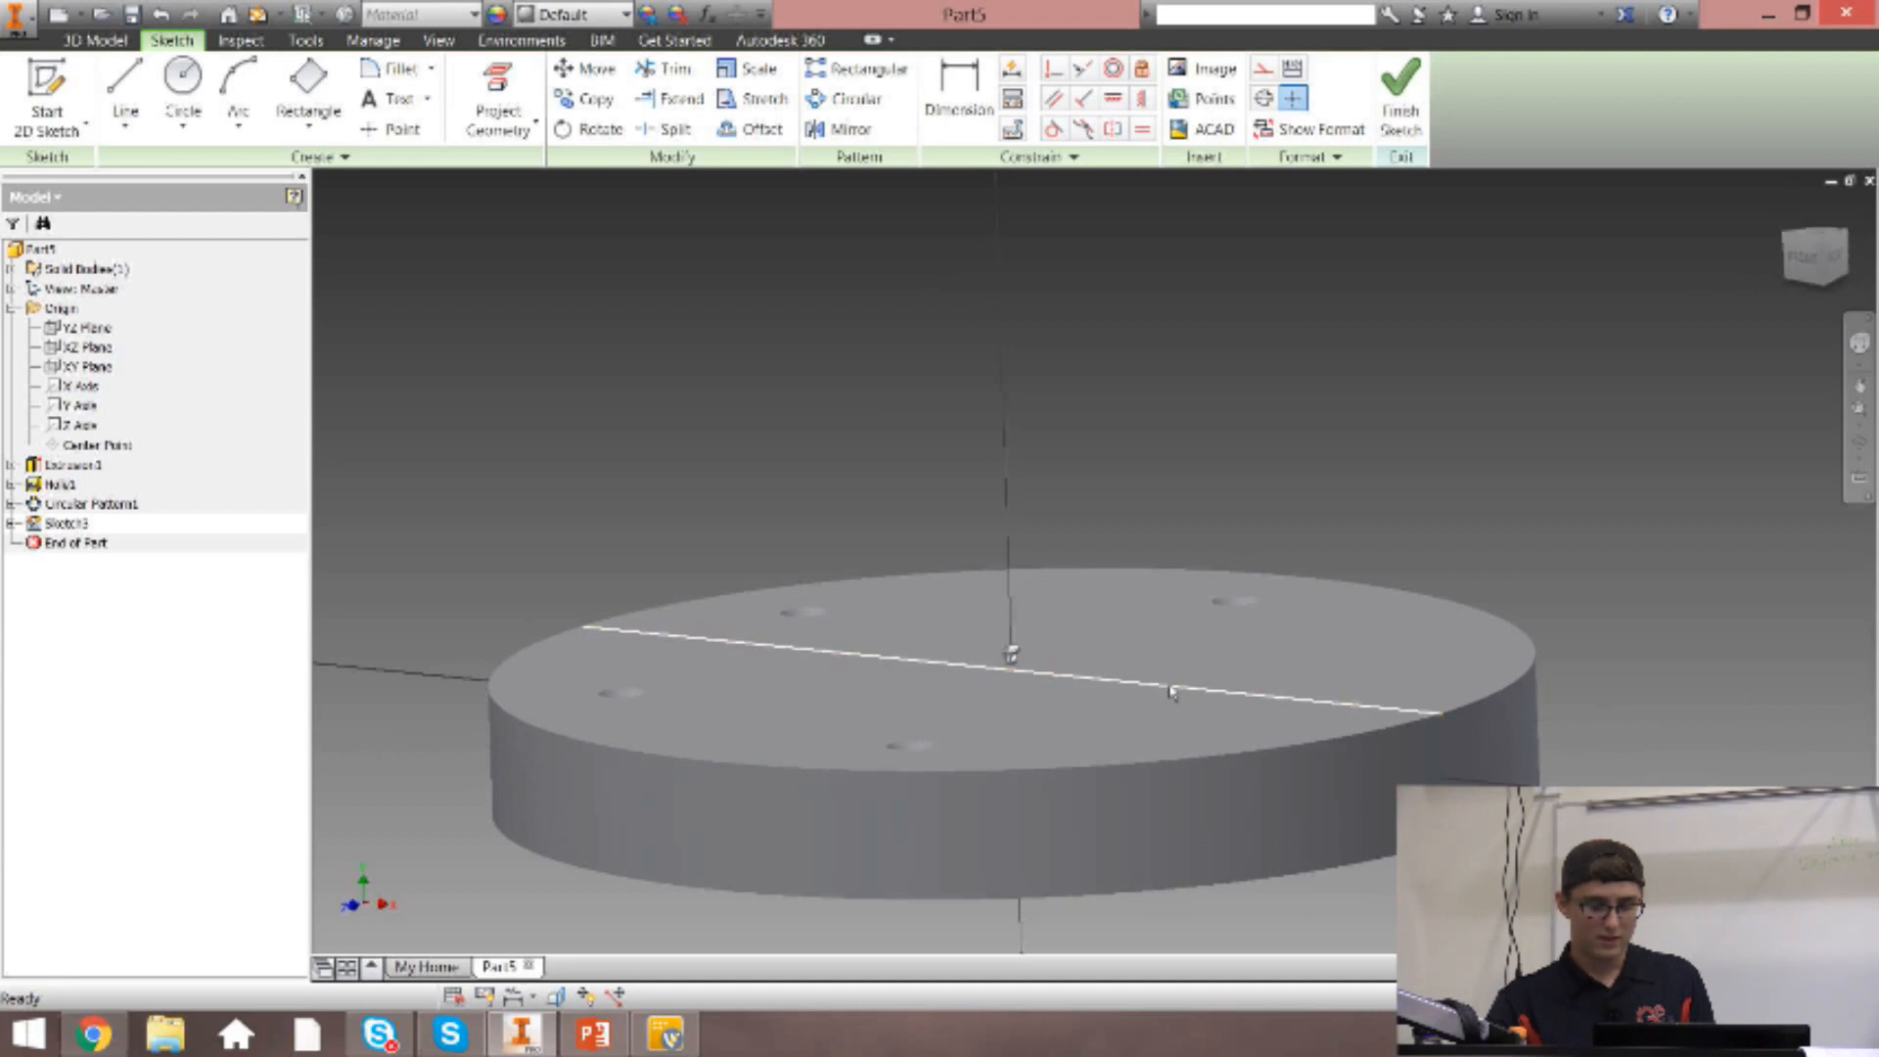
pyautogui.click(1805, 258)
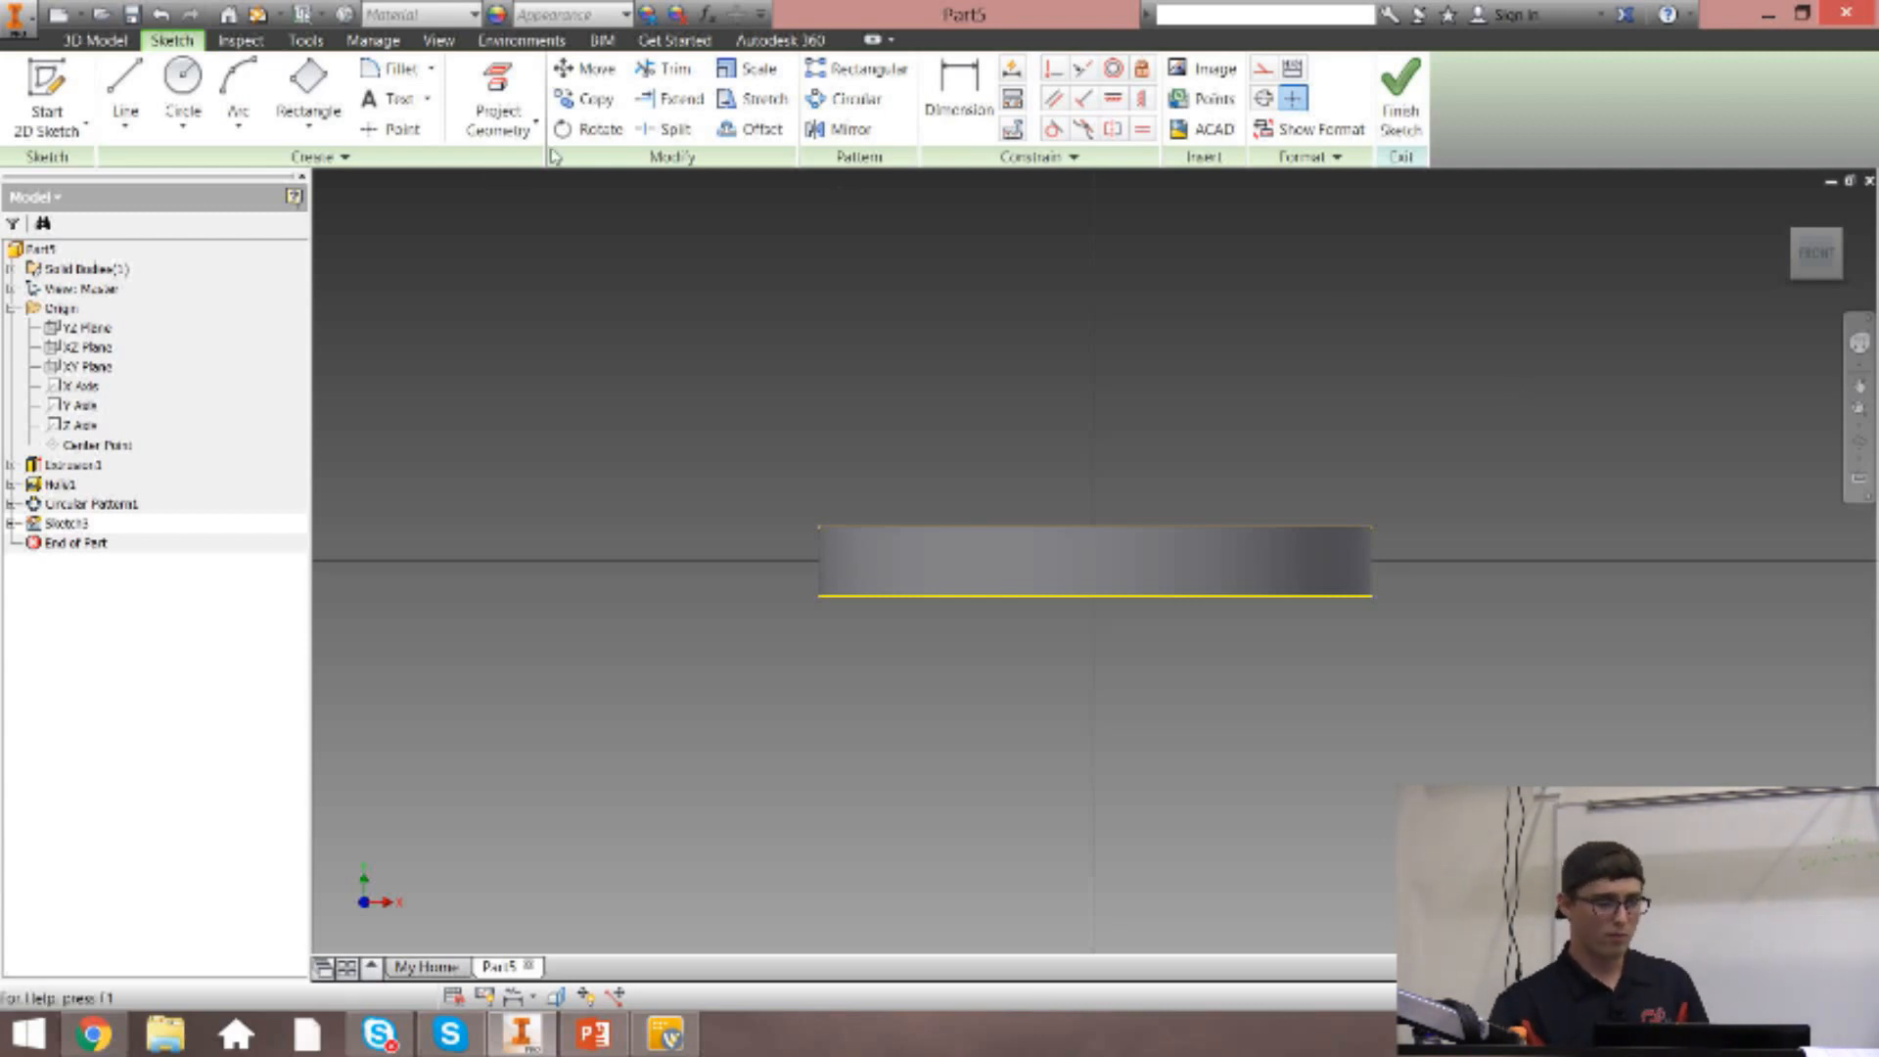
# Draw a slanted line upward from the disc's projected upper edge, try to pull its lower endpoint away, and undo the line.
pyautogui.click(126, 93)
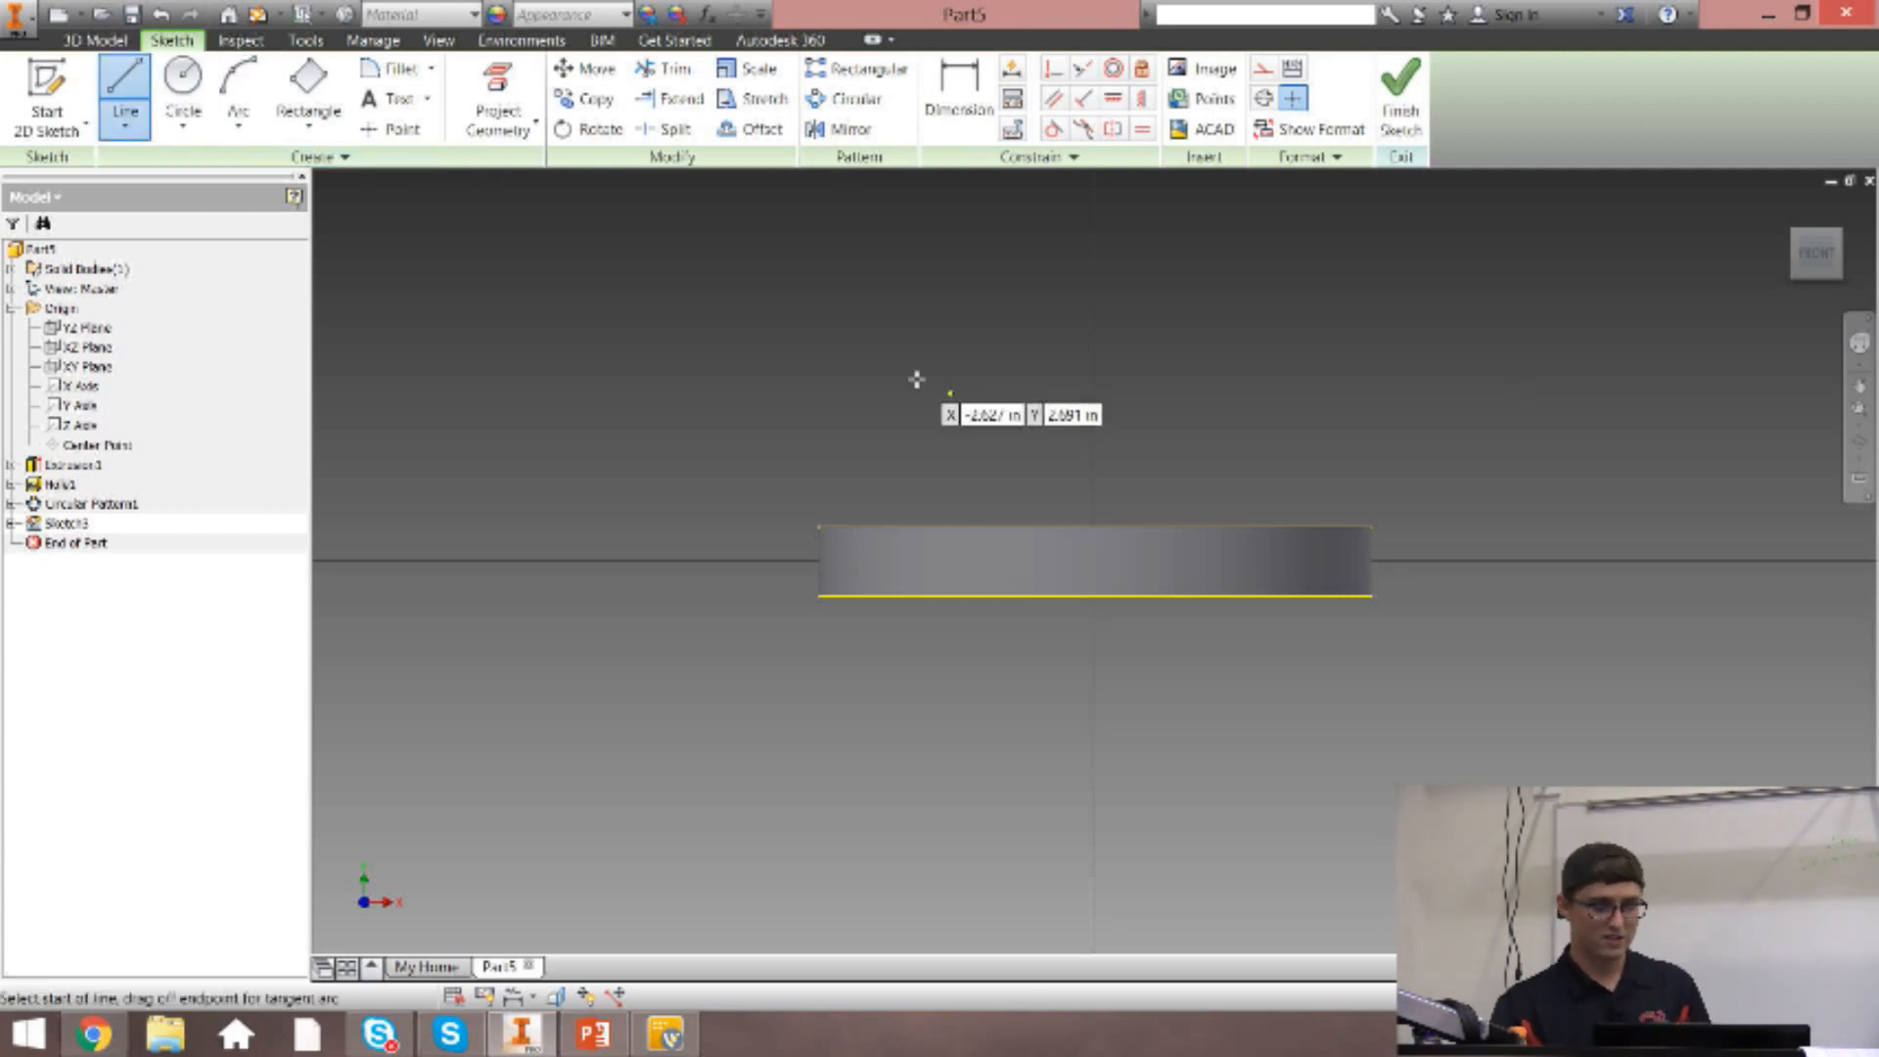
pyautogui.click(998, 527)
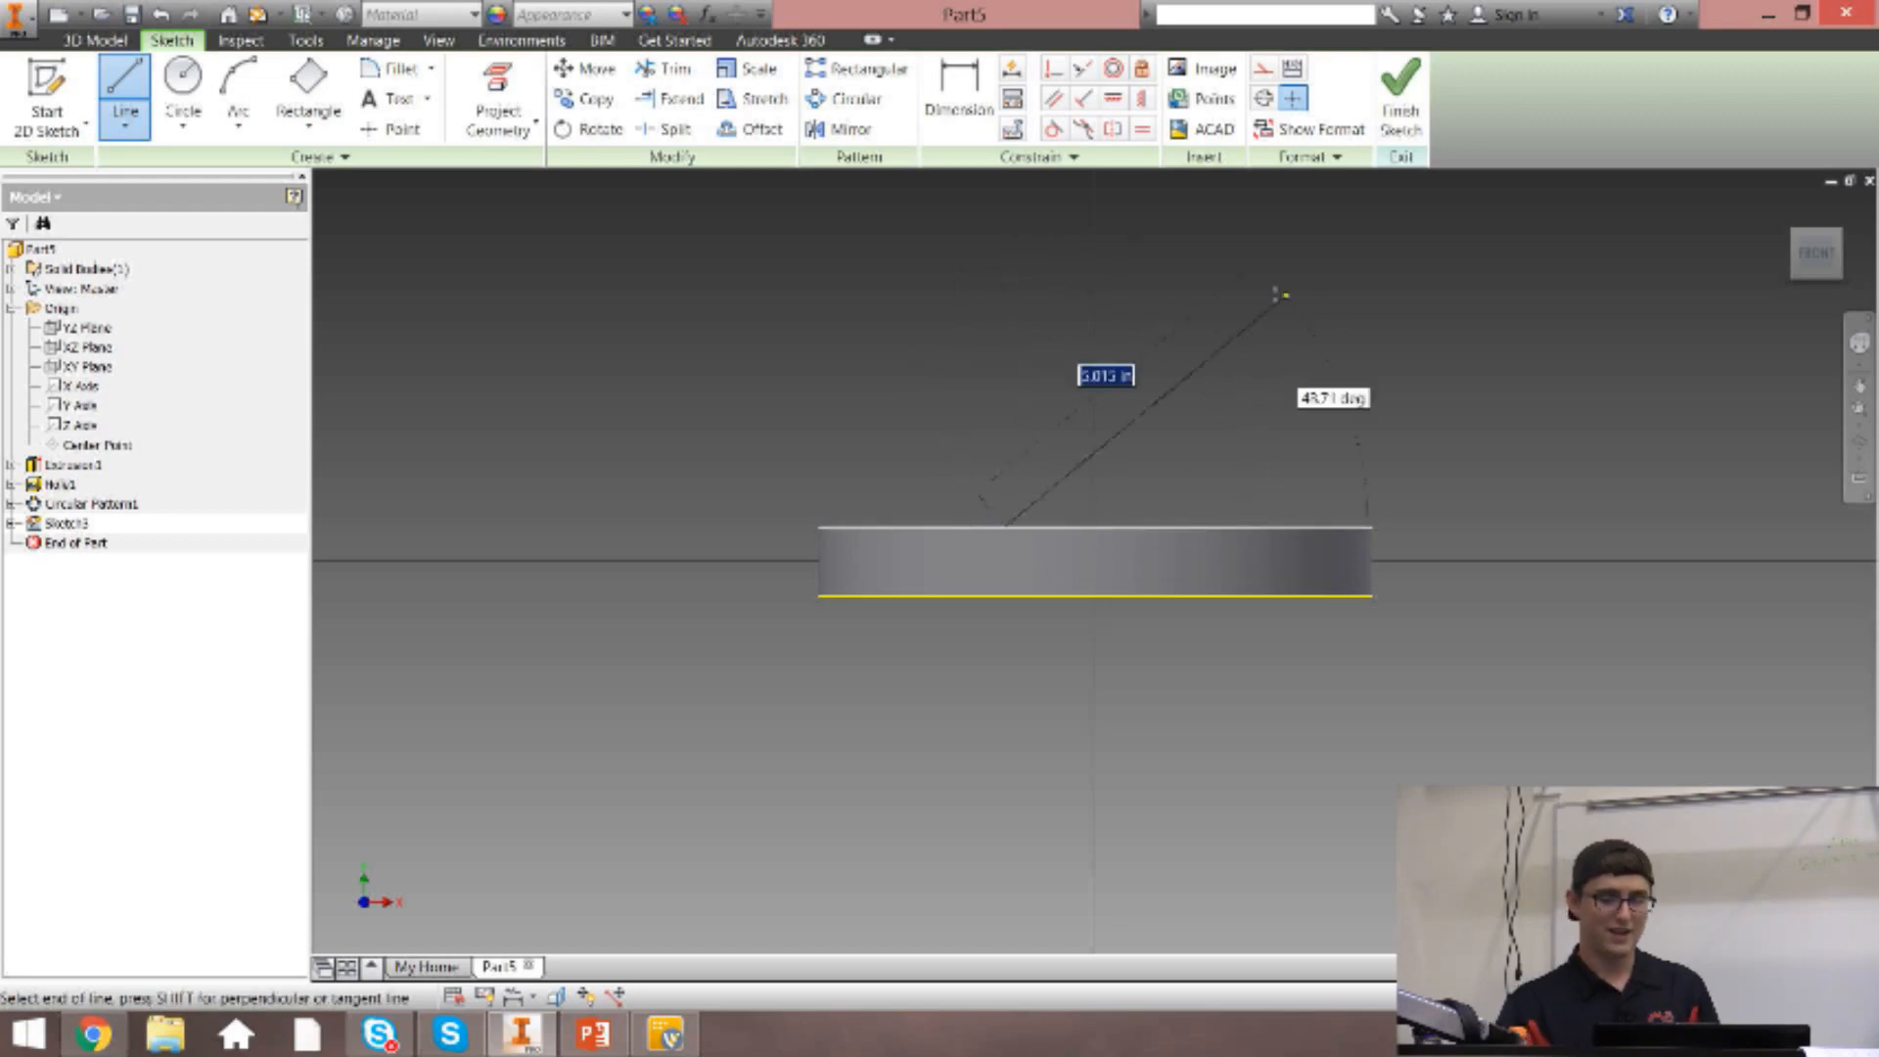
pyautogui.click(967, 284)
pyautogui.press('Escape')
pyautogui.scroll(3, 1015, 528)
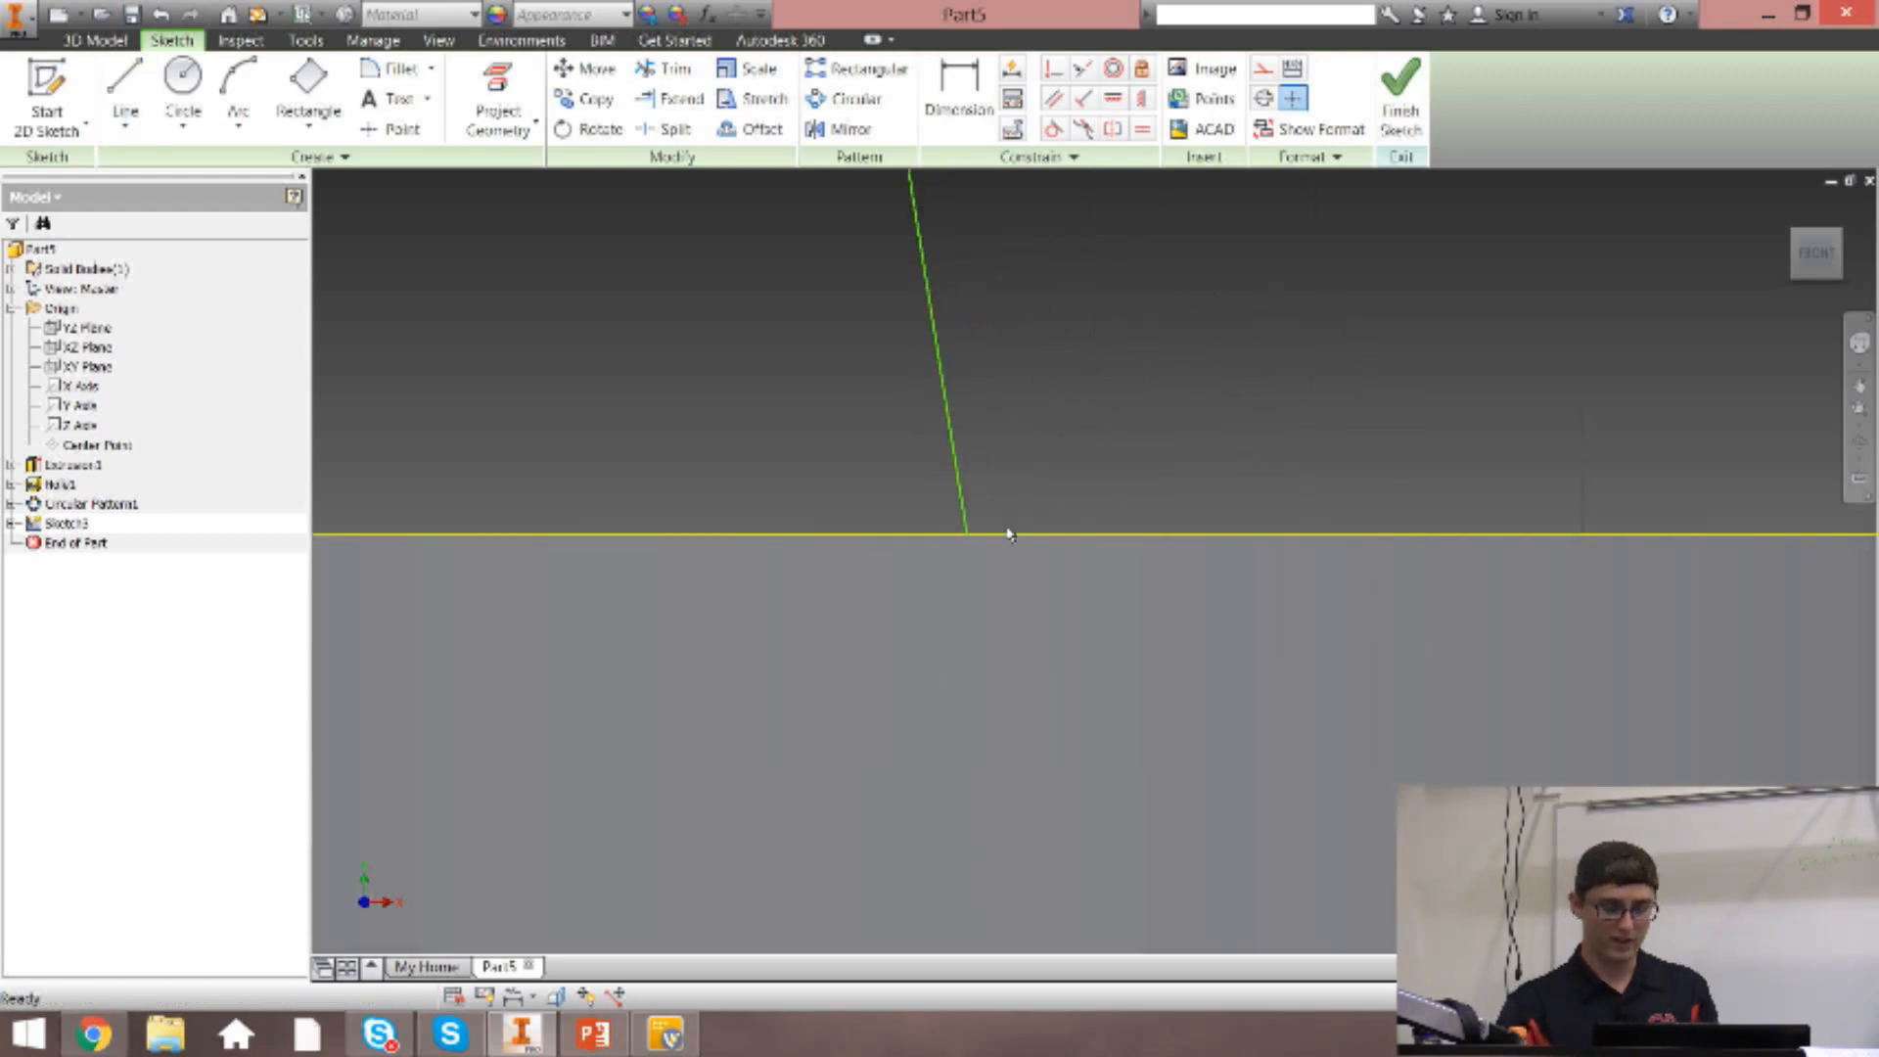
pyautogui.moveTo(969, 540)
pyautogui.mouseDown()
pyautogui.moveTo(1062, 554)
pyautogui.moveTo(911, 509)
pyautogui.moveTo(1189, 511)
pyautogui.moveTo(1371, 310)
pyautogui.moveTo(1262, 265)
pyautogui.moveTo(1305, 368)
pyautogui.moveTo(1399, 313)
pyautogui.mouseUp()
pyautogui.press('Escape')
pyautogui.hotkey('ctrl', 'z')
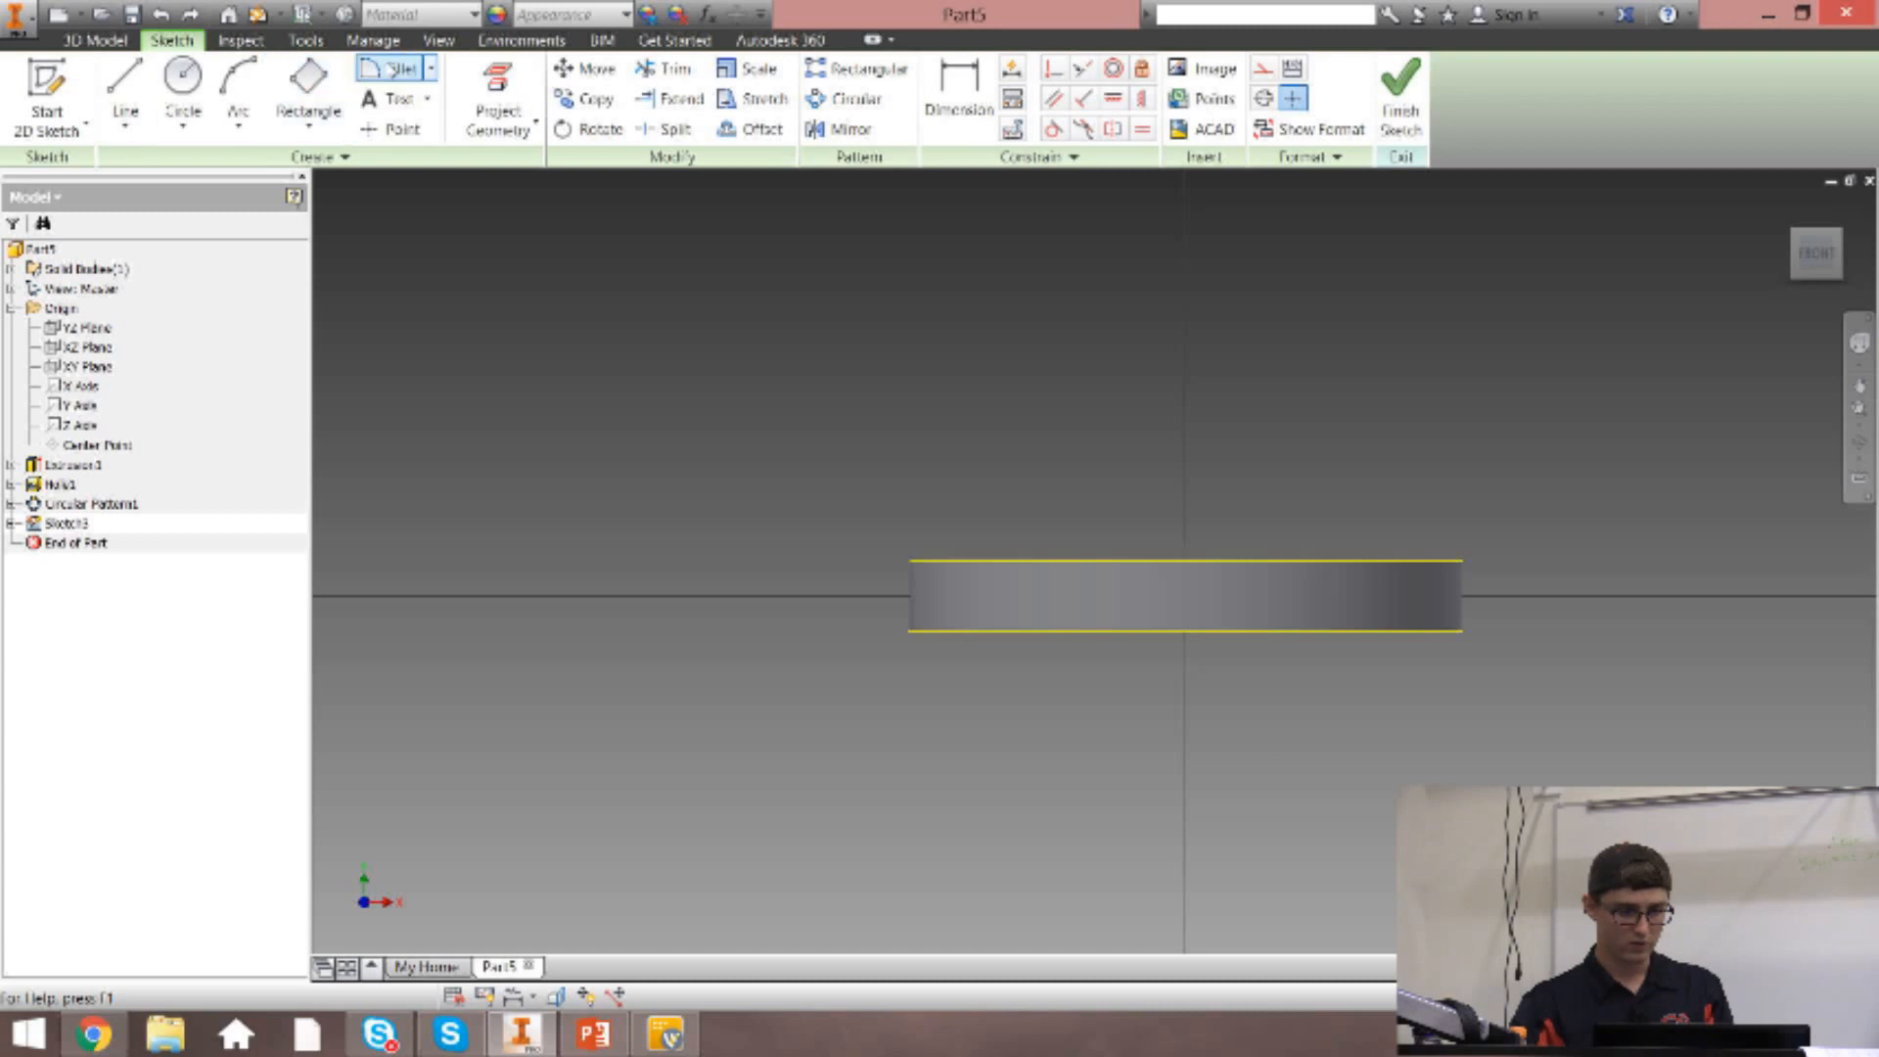
# Draw a two-point rectangle 1 in wide and 10 in tall, rising from the center of the disc's projected upper edge.
pyautogui.click(312, 110)
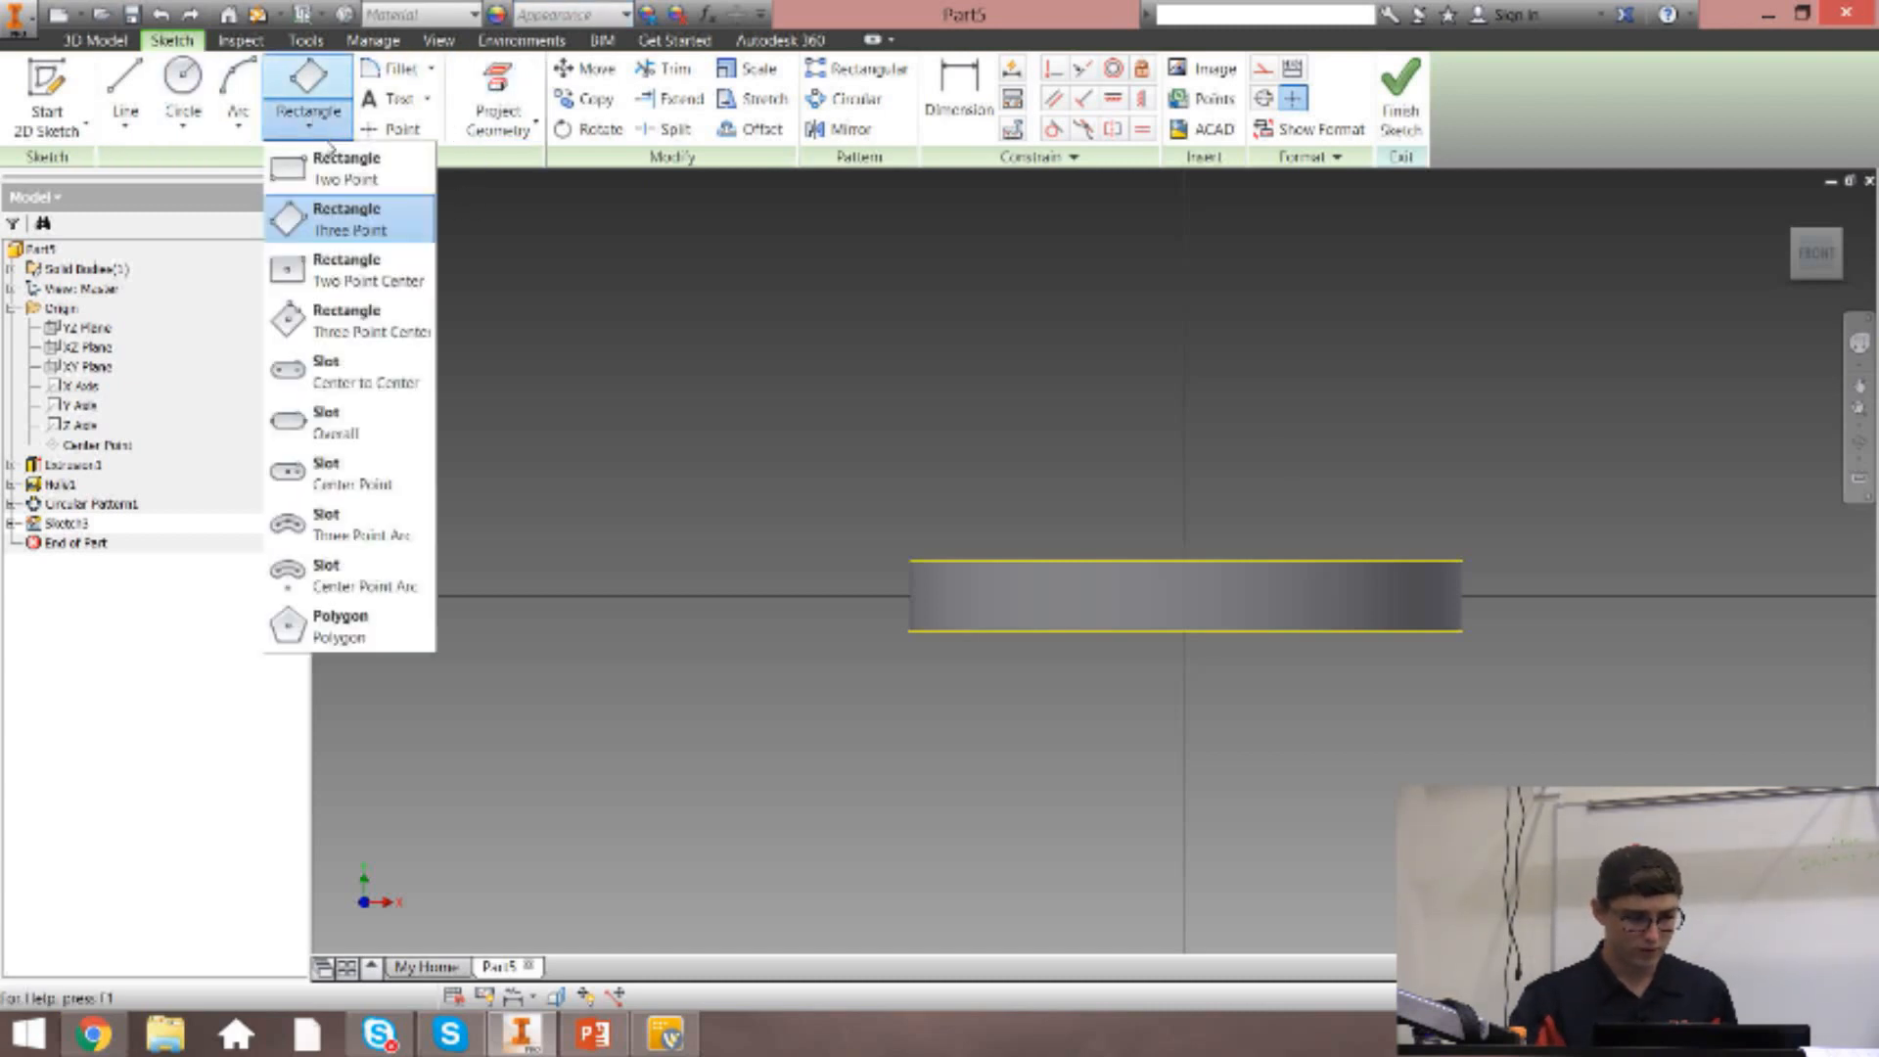
pyautogui.click(303, 184)
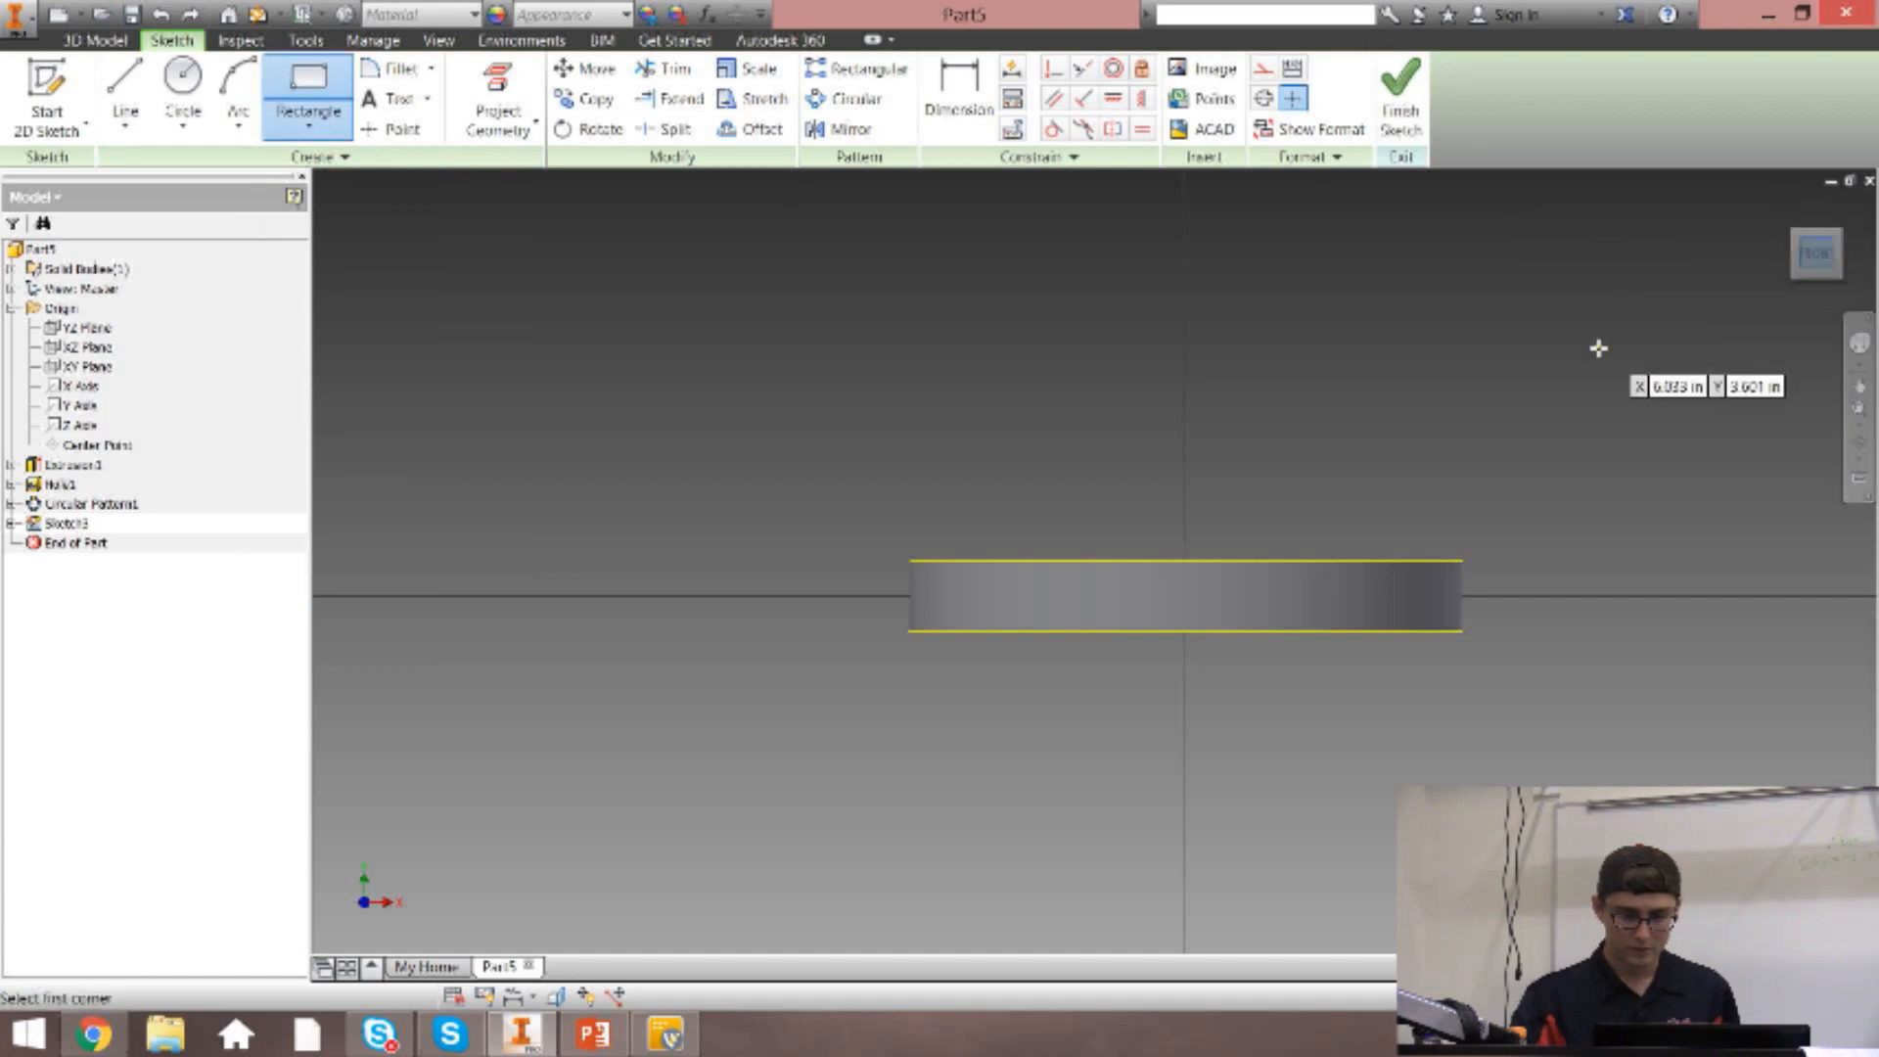
pyautogui.click(1859, 385)
pyautogui.moveTo(1568, 453); pyautogui.dragTo(1439, 718)
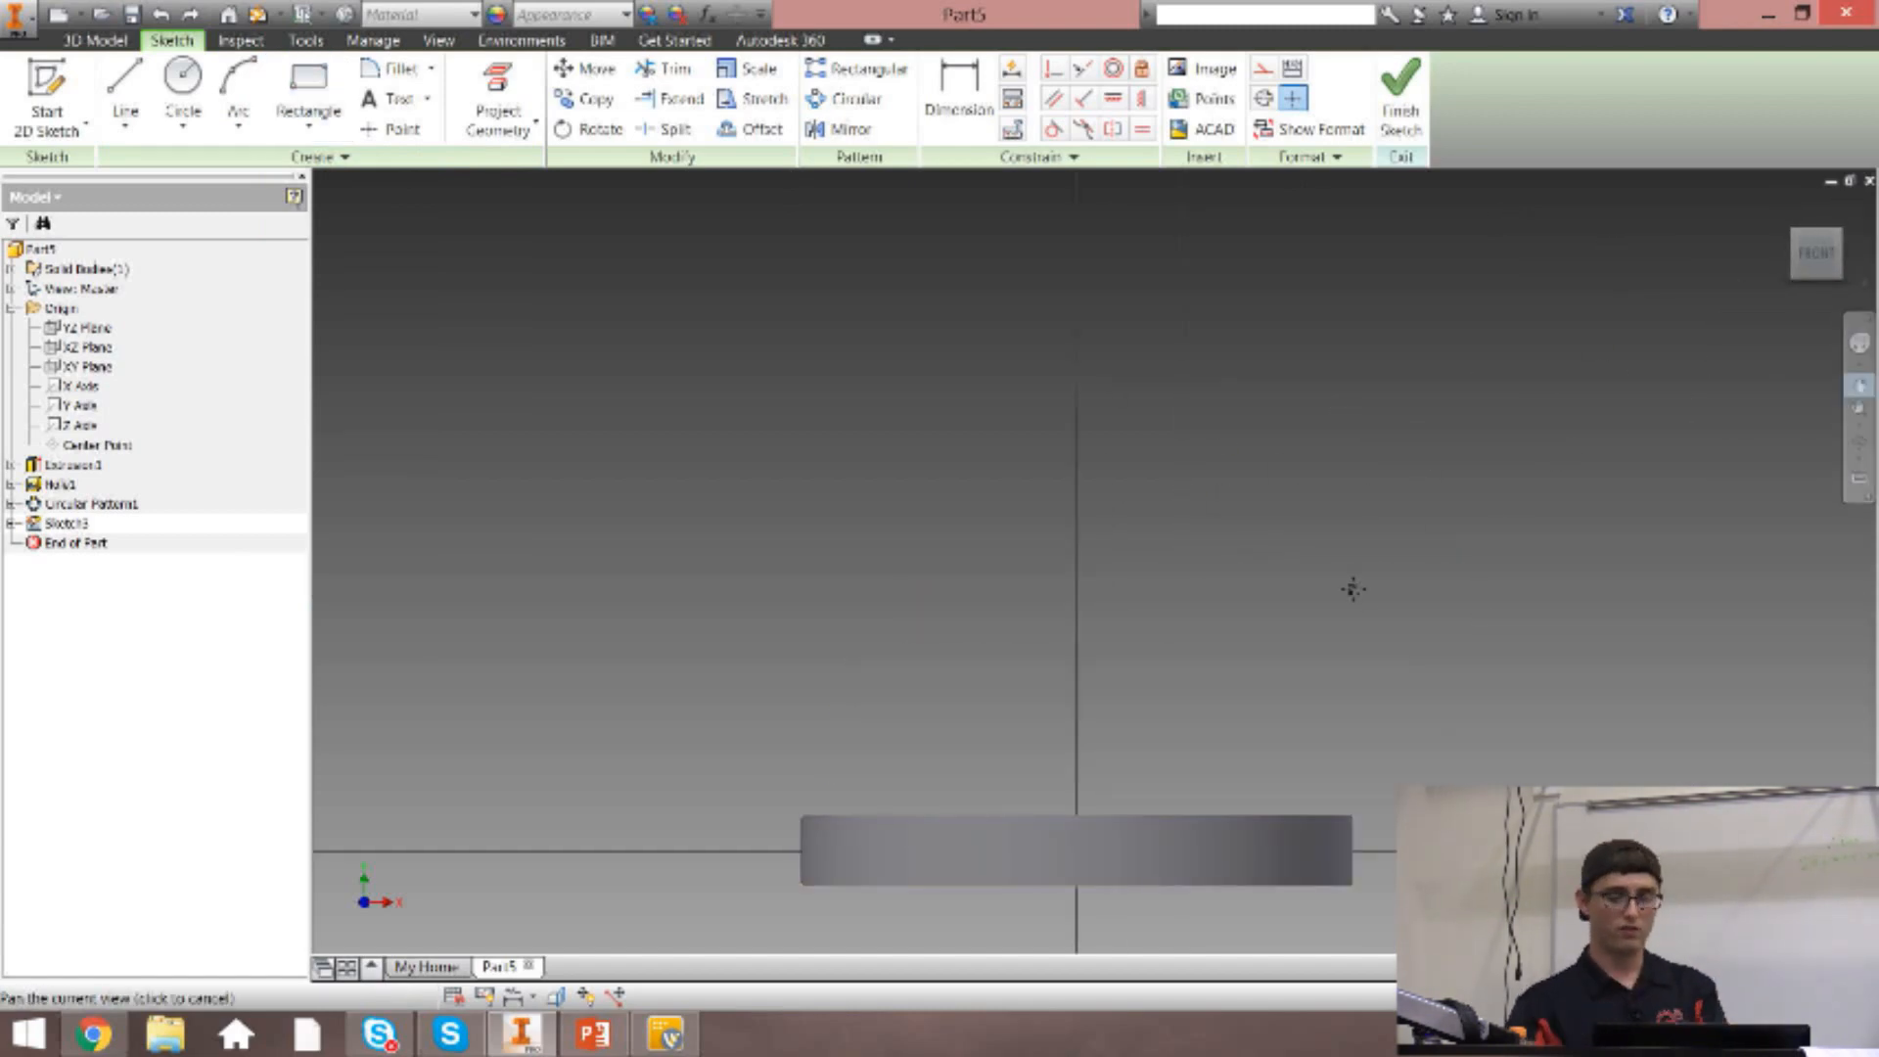
pyautogui.press('Escape')
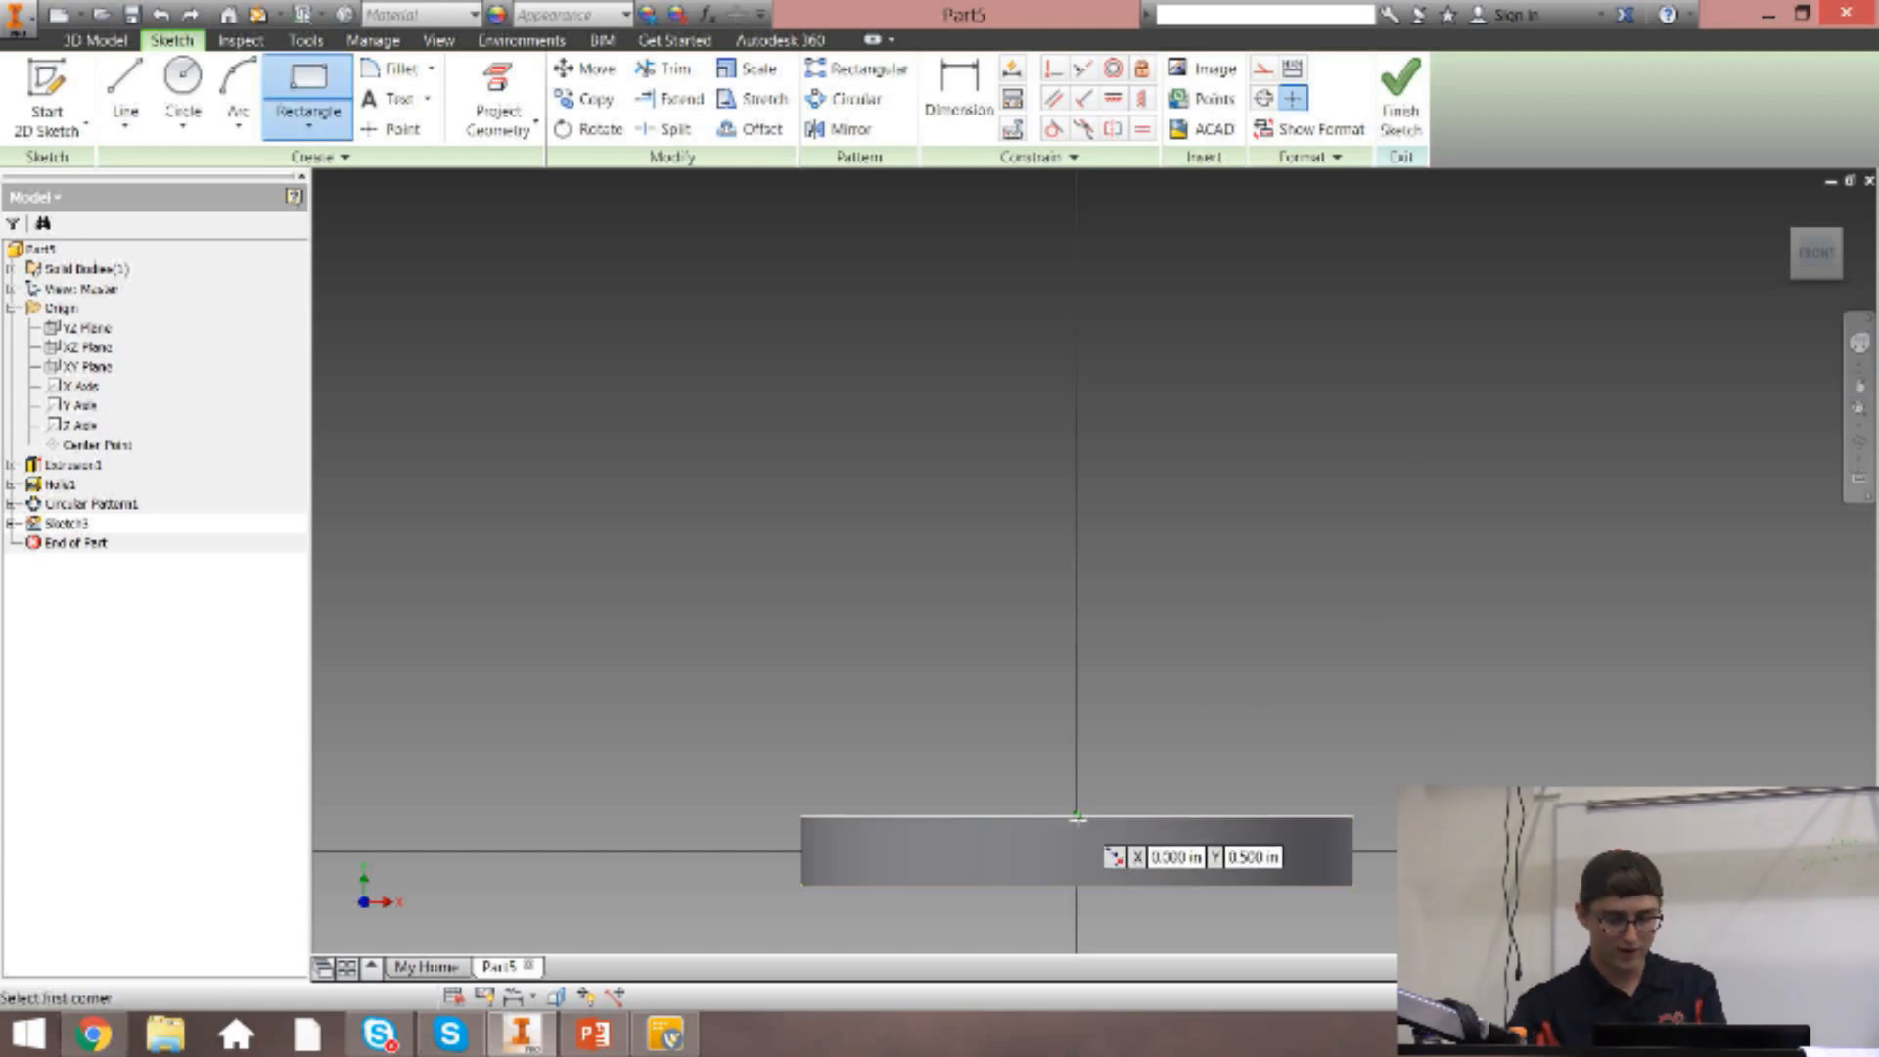
pyautogui.scroll(3, 1077, 815)
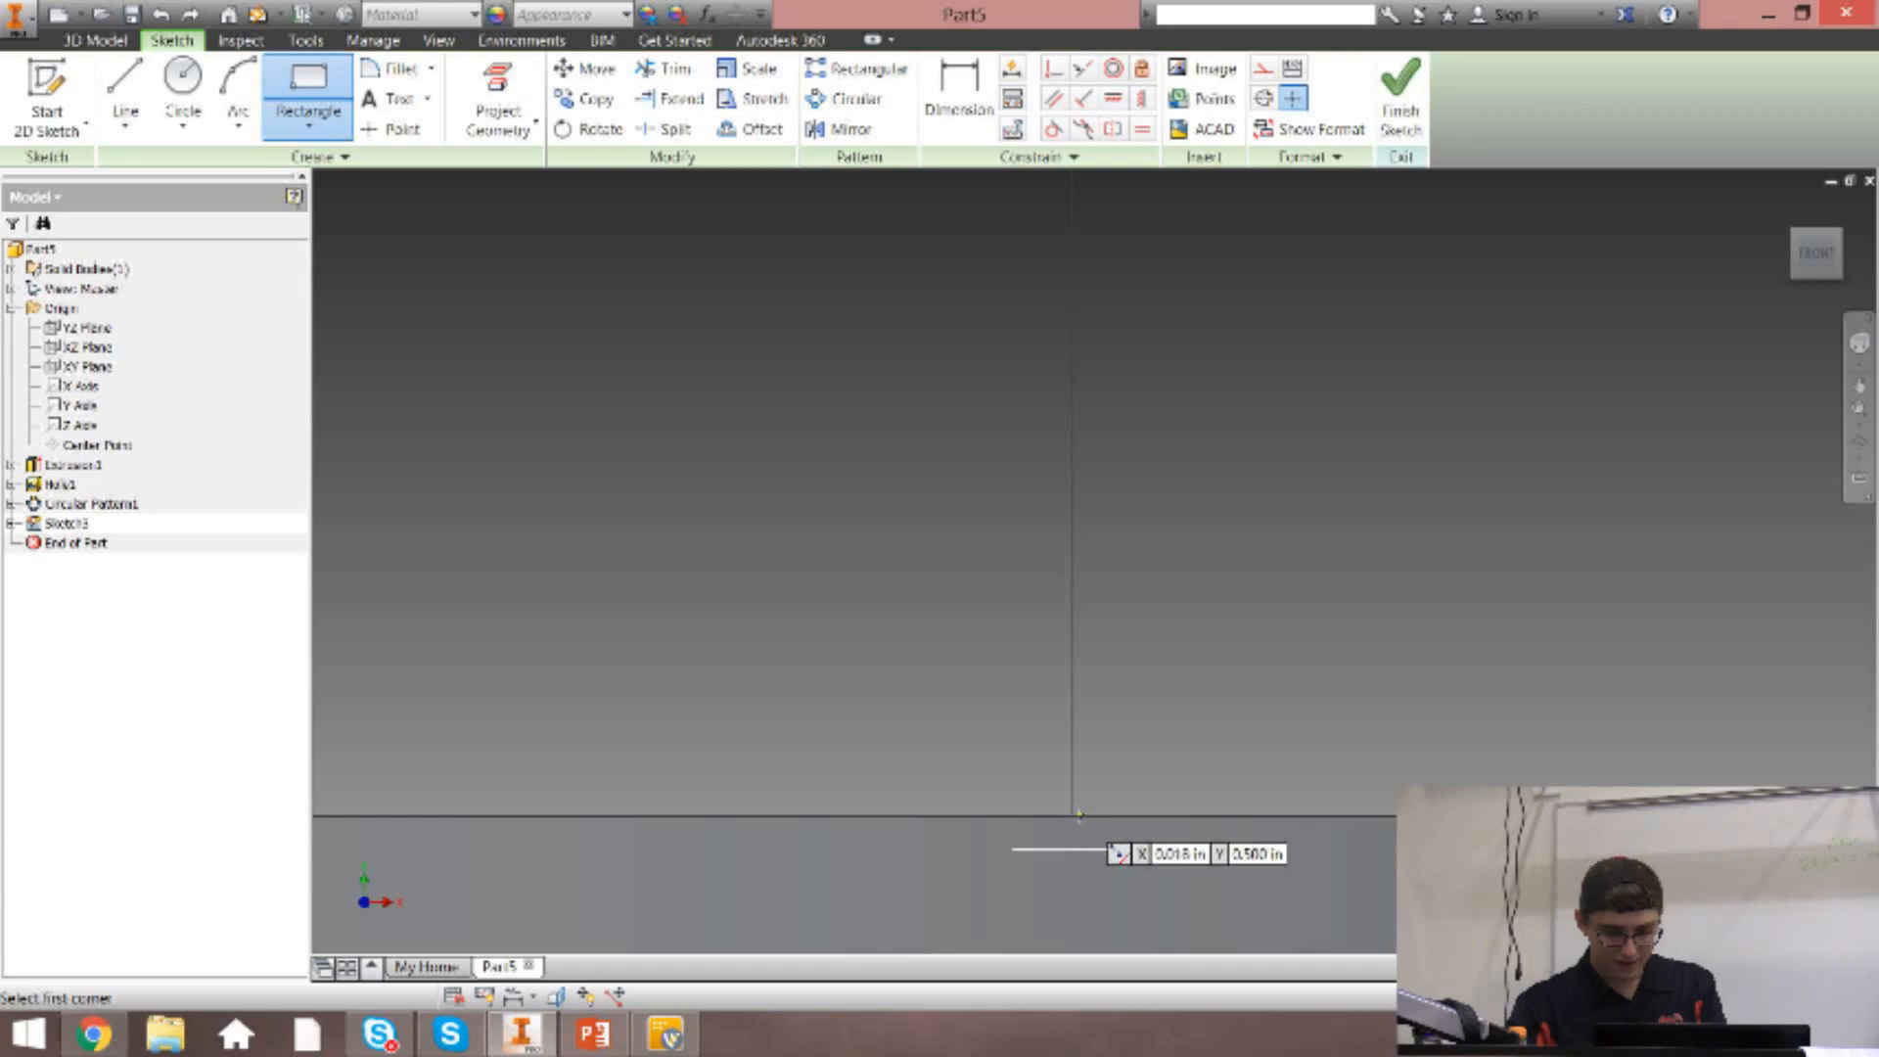
pyautogui.click(1071, 814)
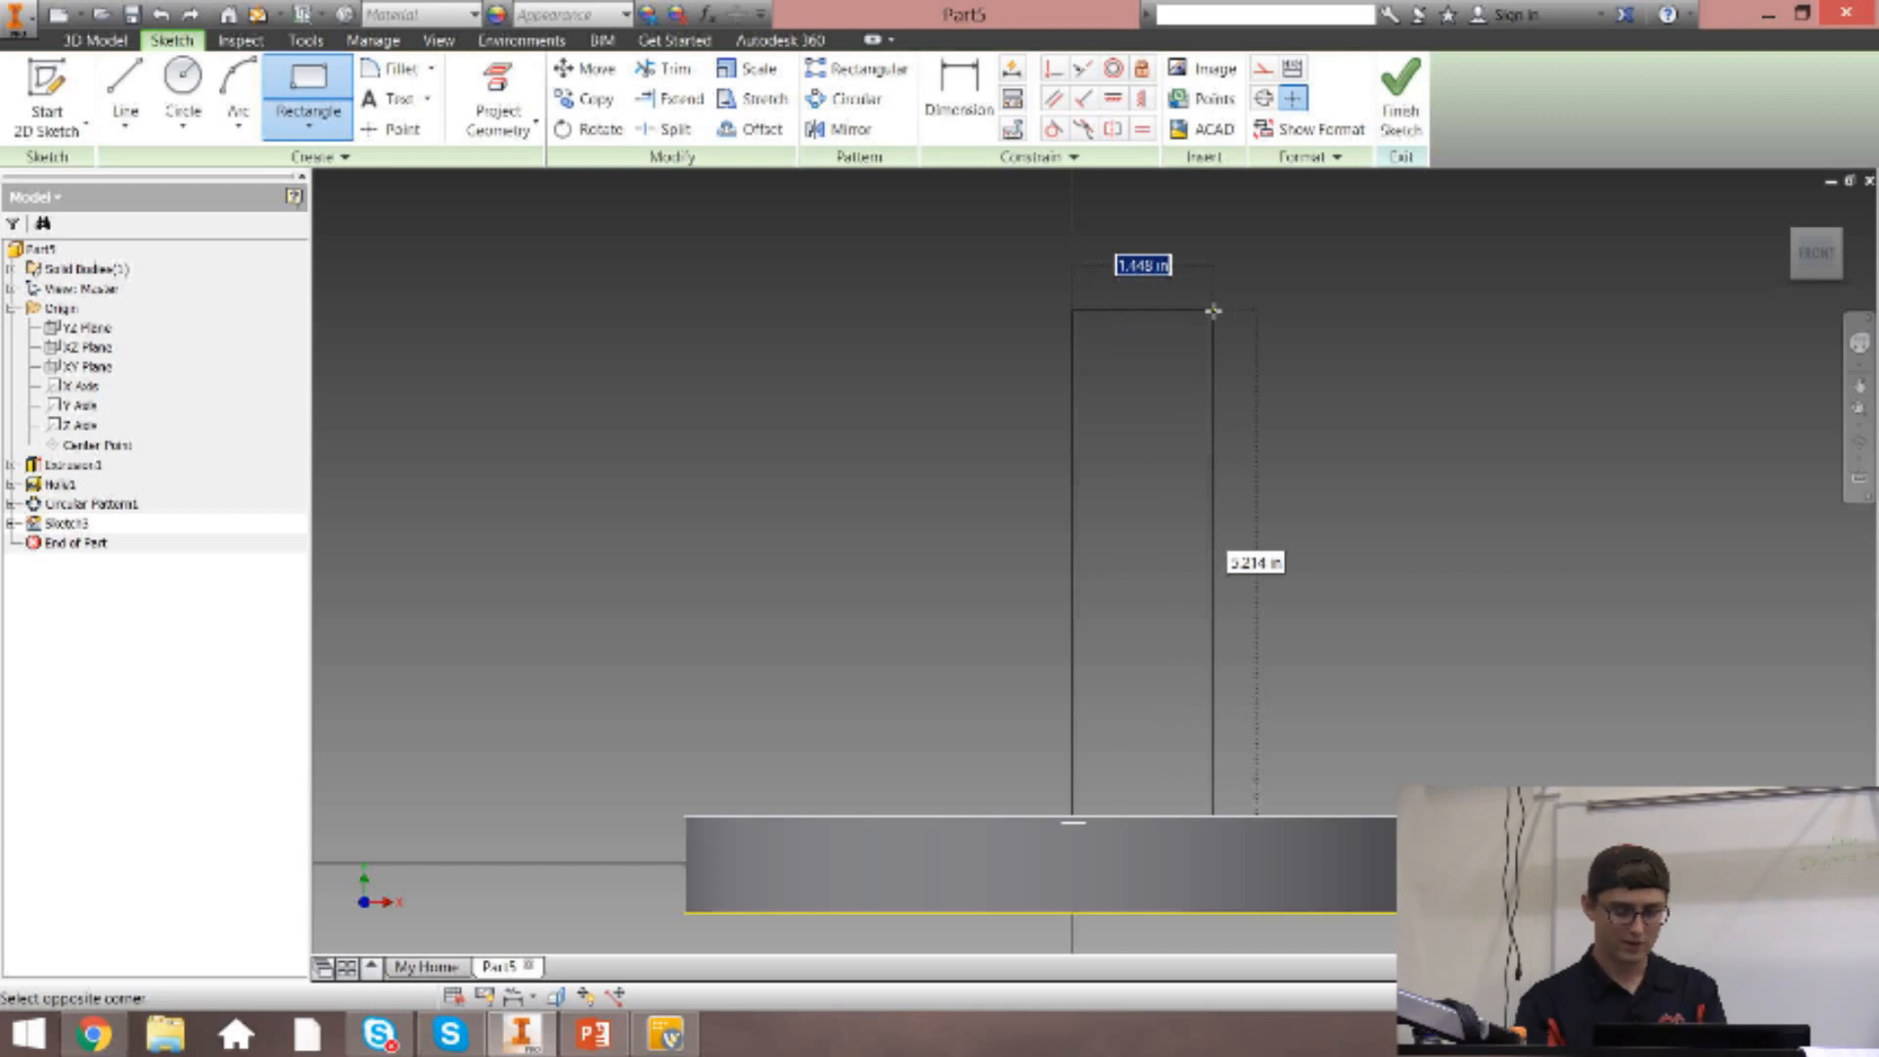
pyautogui.write('1')
pyautogui.press('Tab')
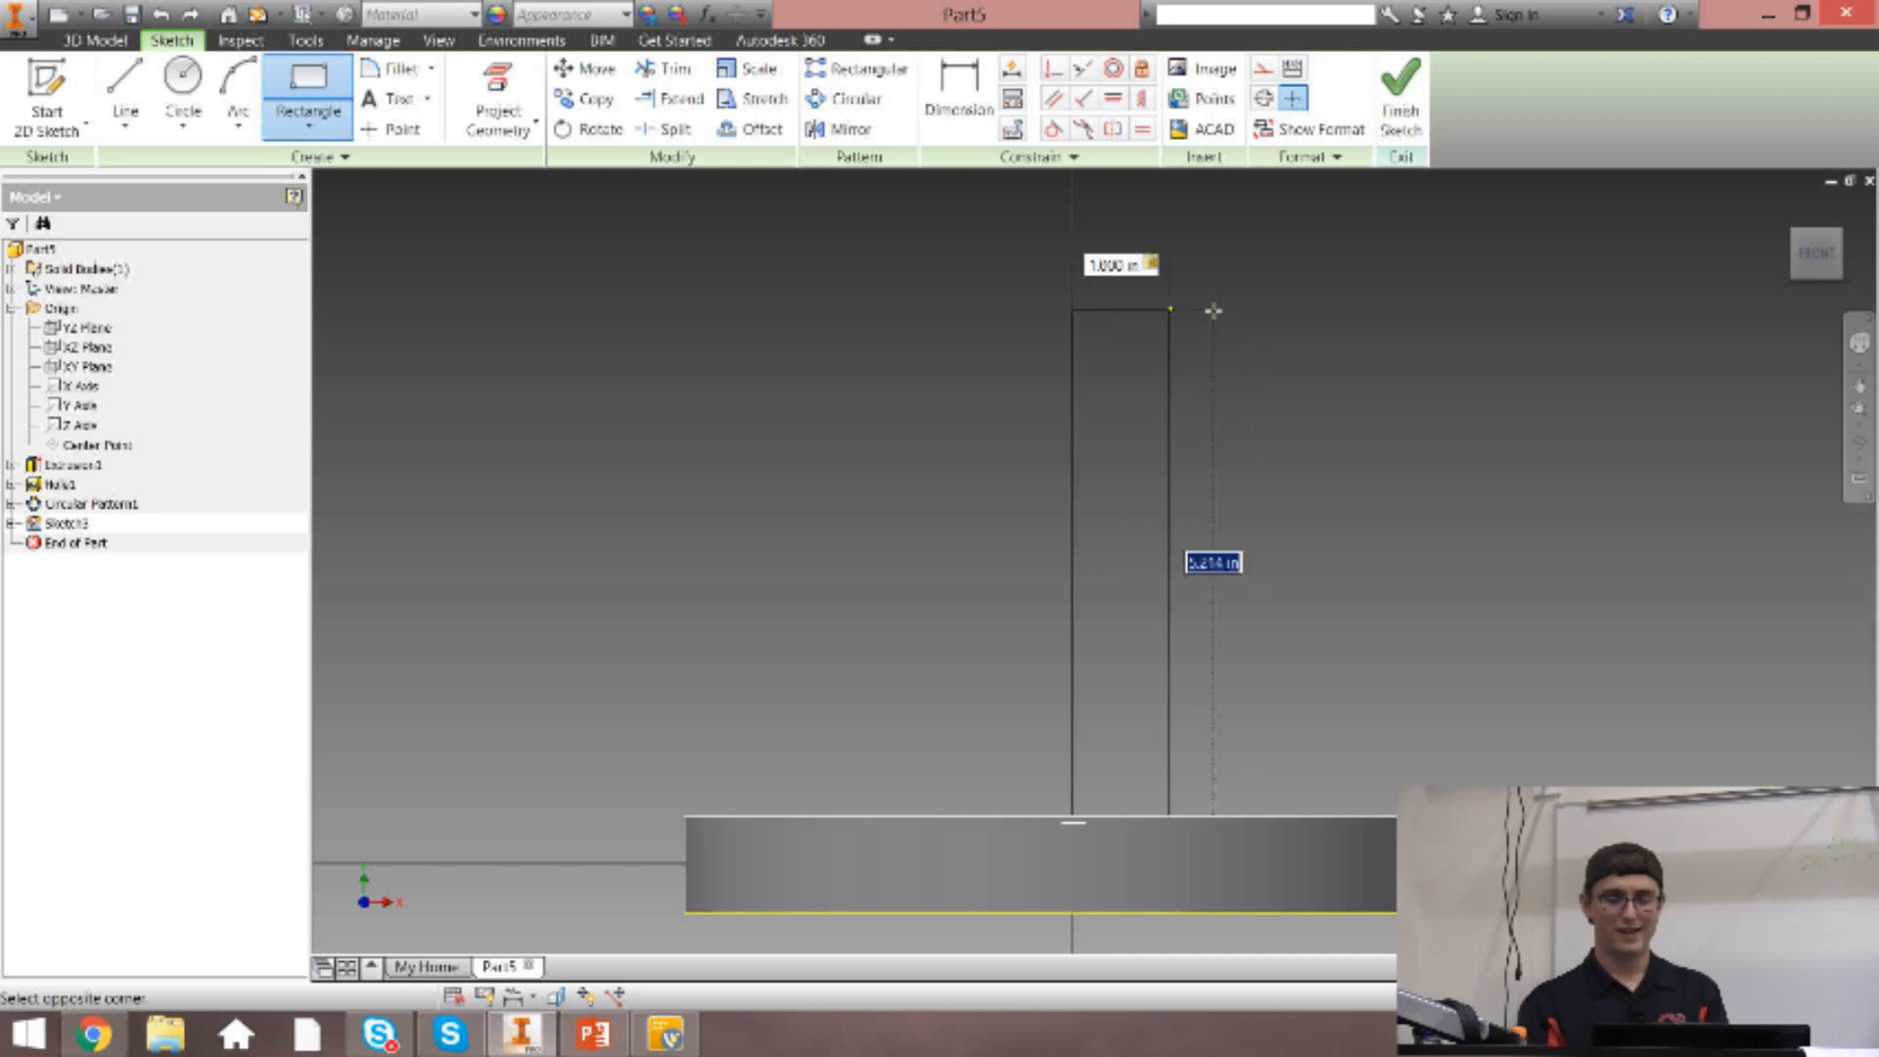
pyautogui.write('10')
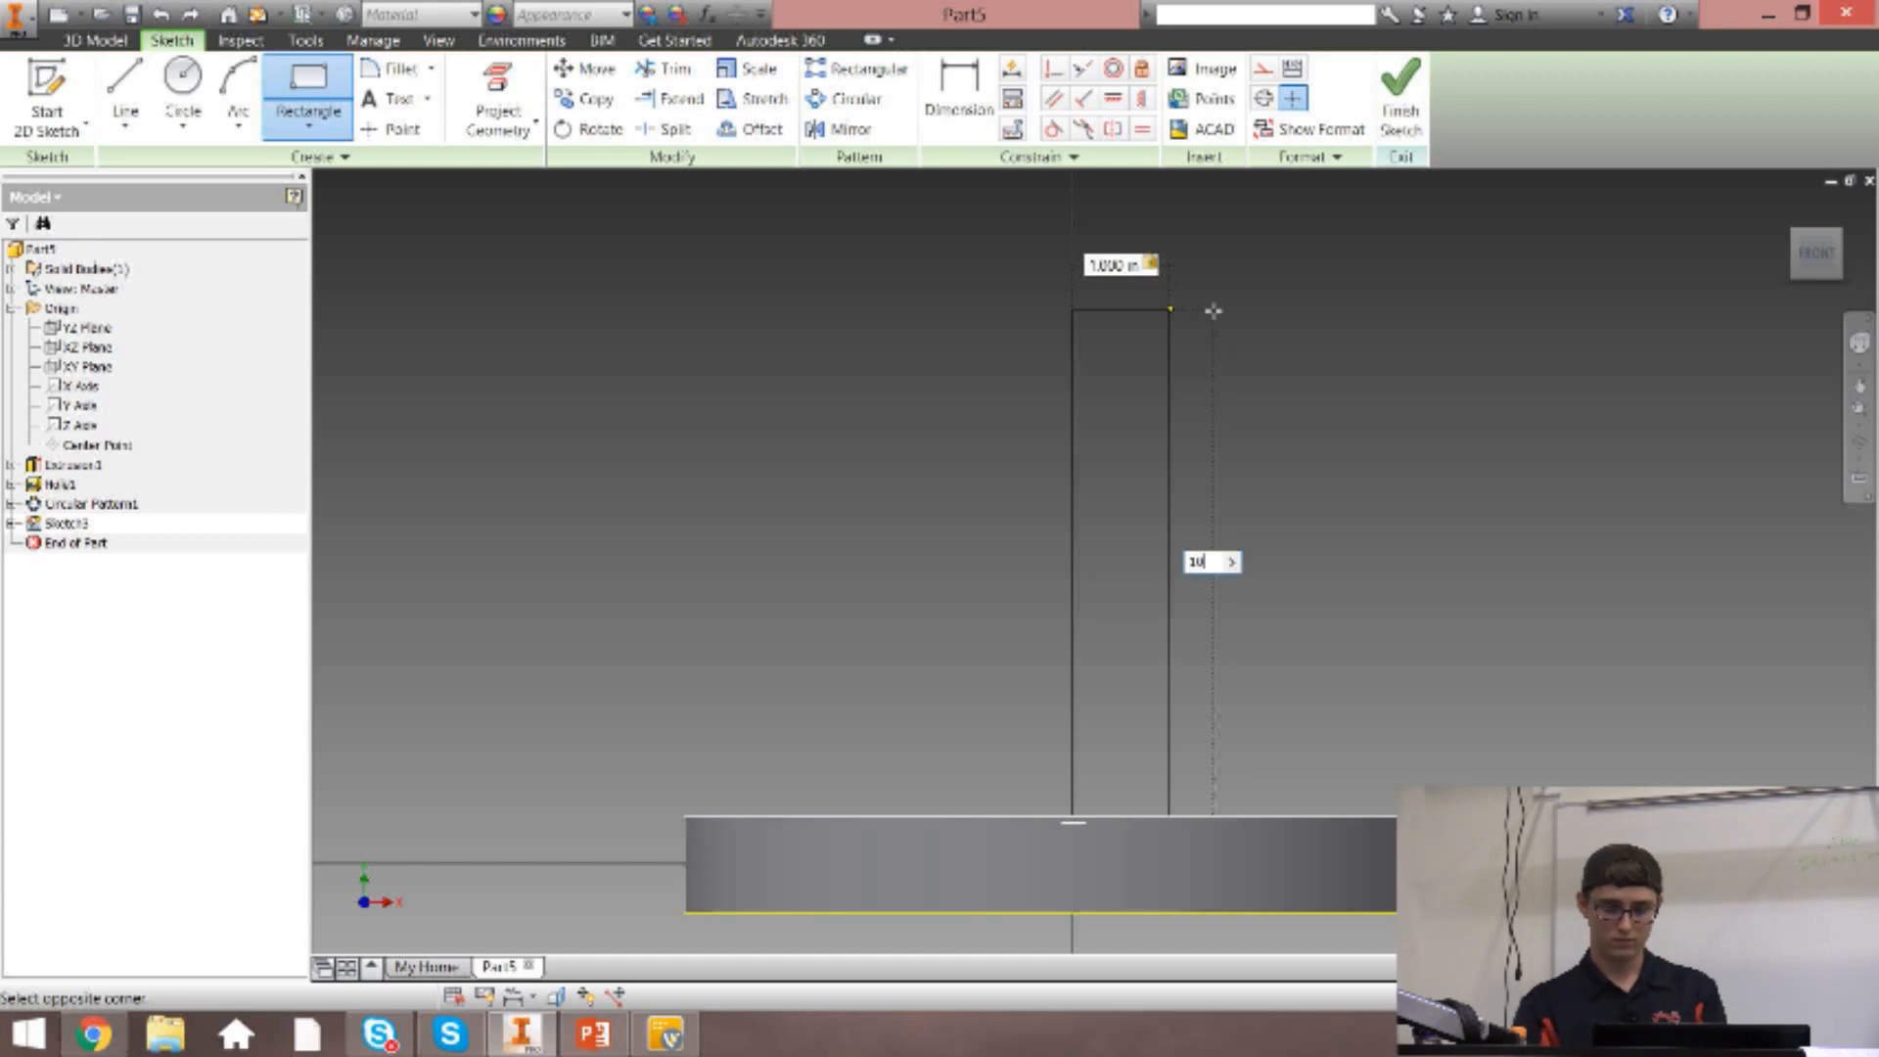
pyautogui.press('Return')
pyautogui.press('Escape')
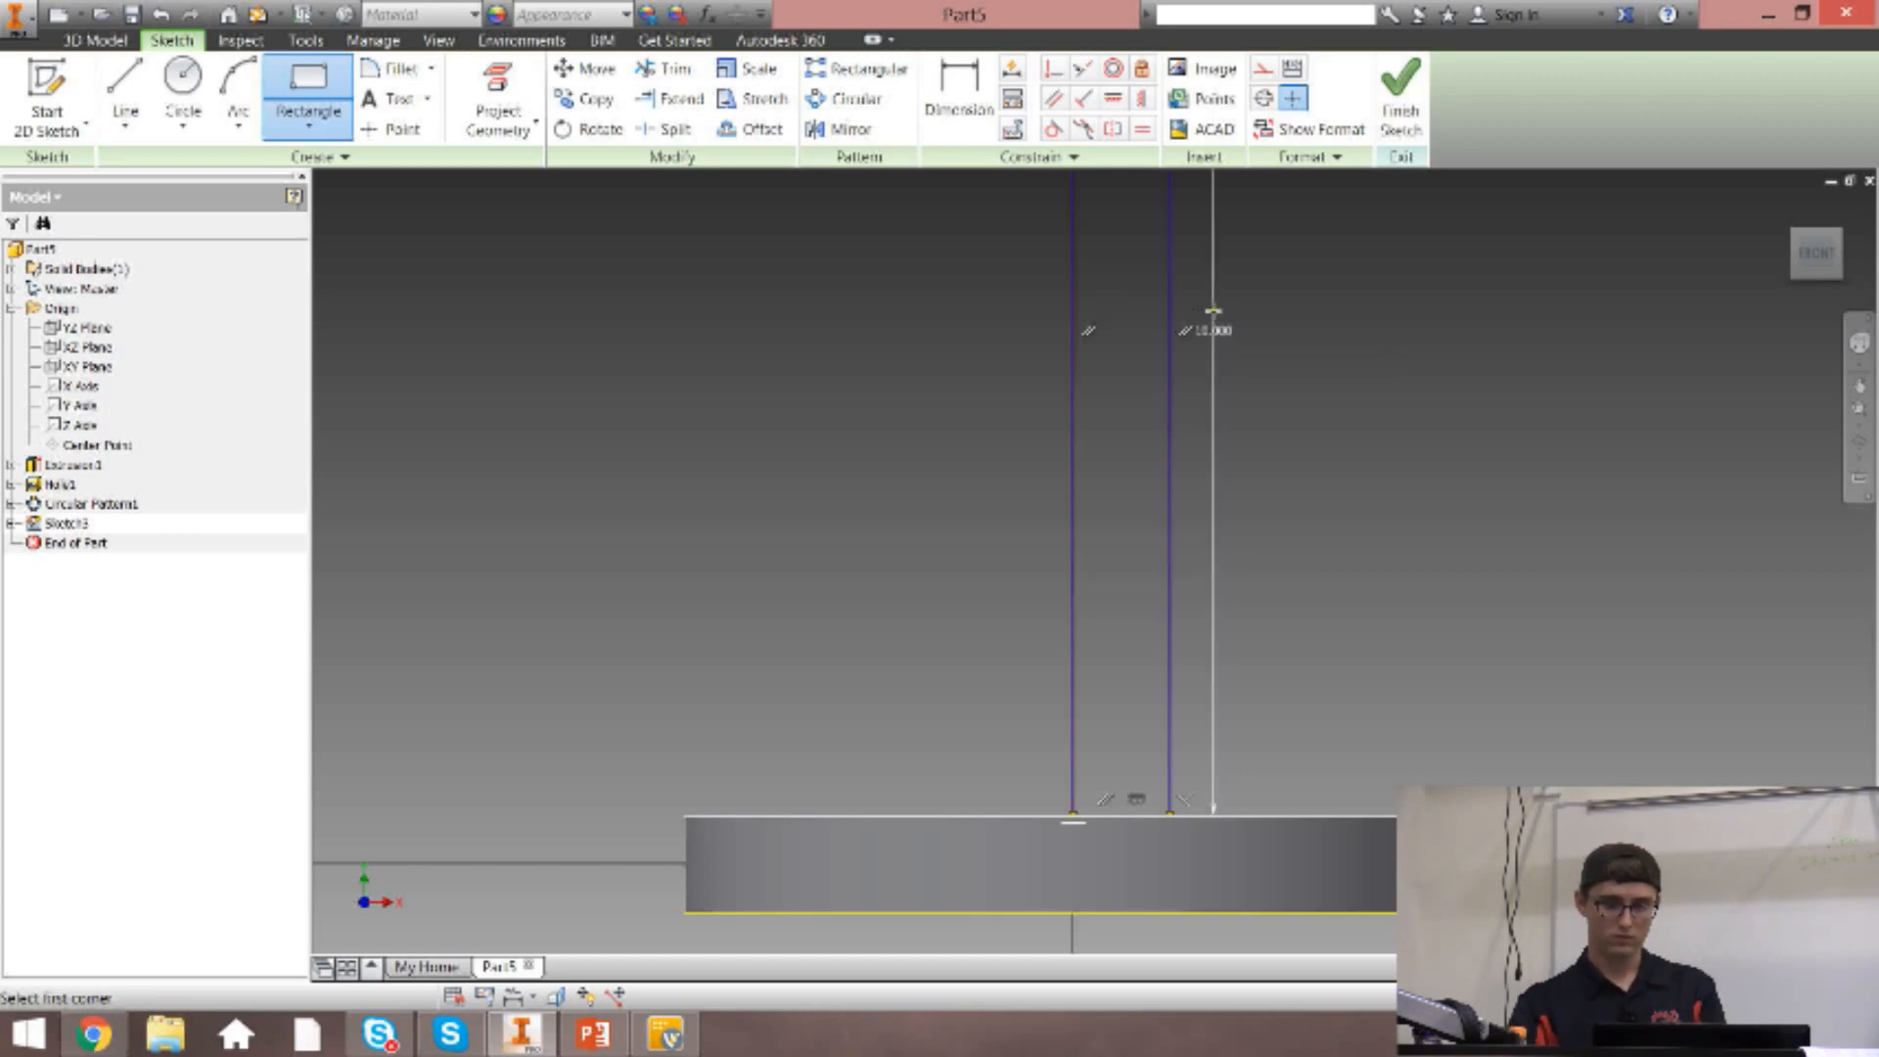
# Try to pull the rectangle's upper outer corner sideways to test whether the sketch is fully constrained.
pyautogui.scroll(6, 1214, 311)
pyautogui.scroll(-5, 1124, 431)
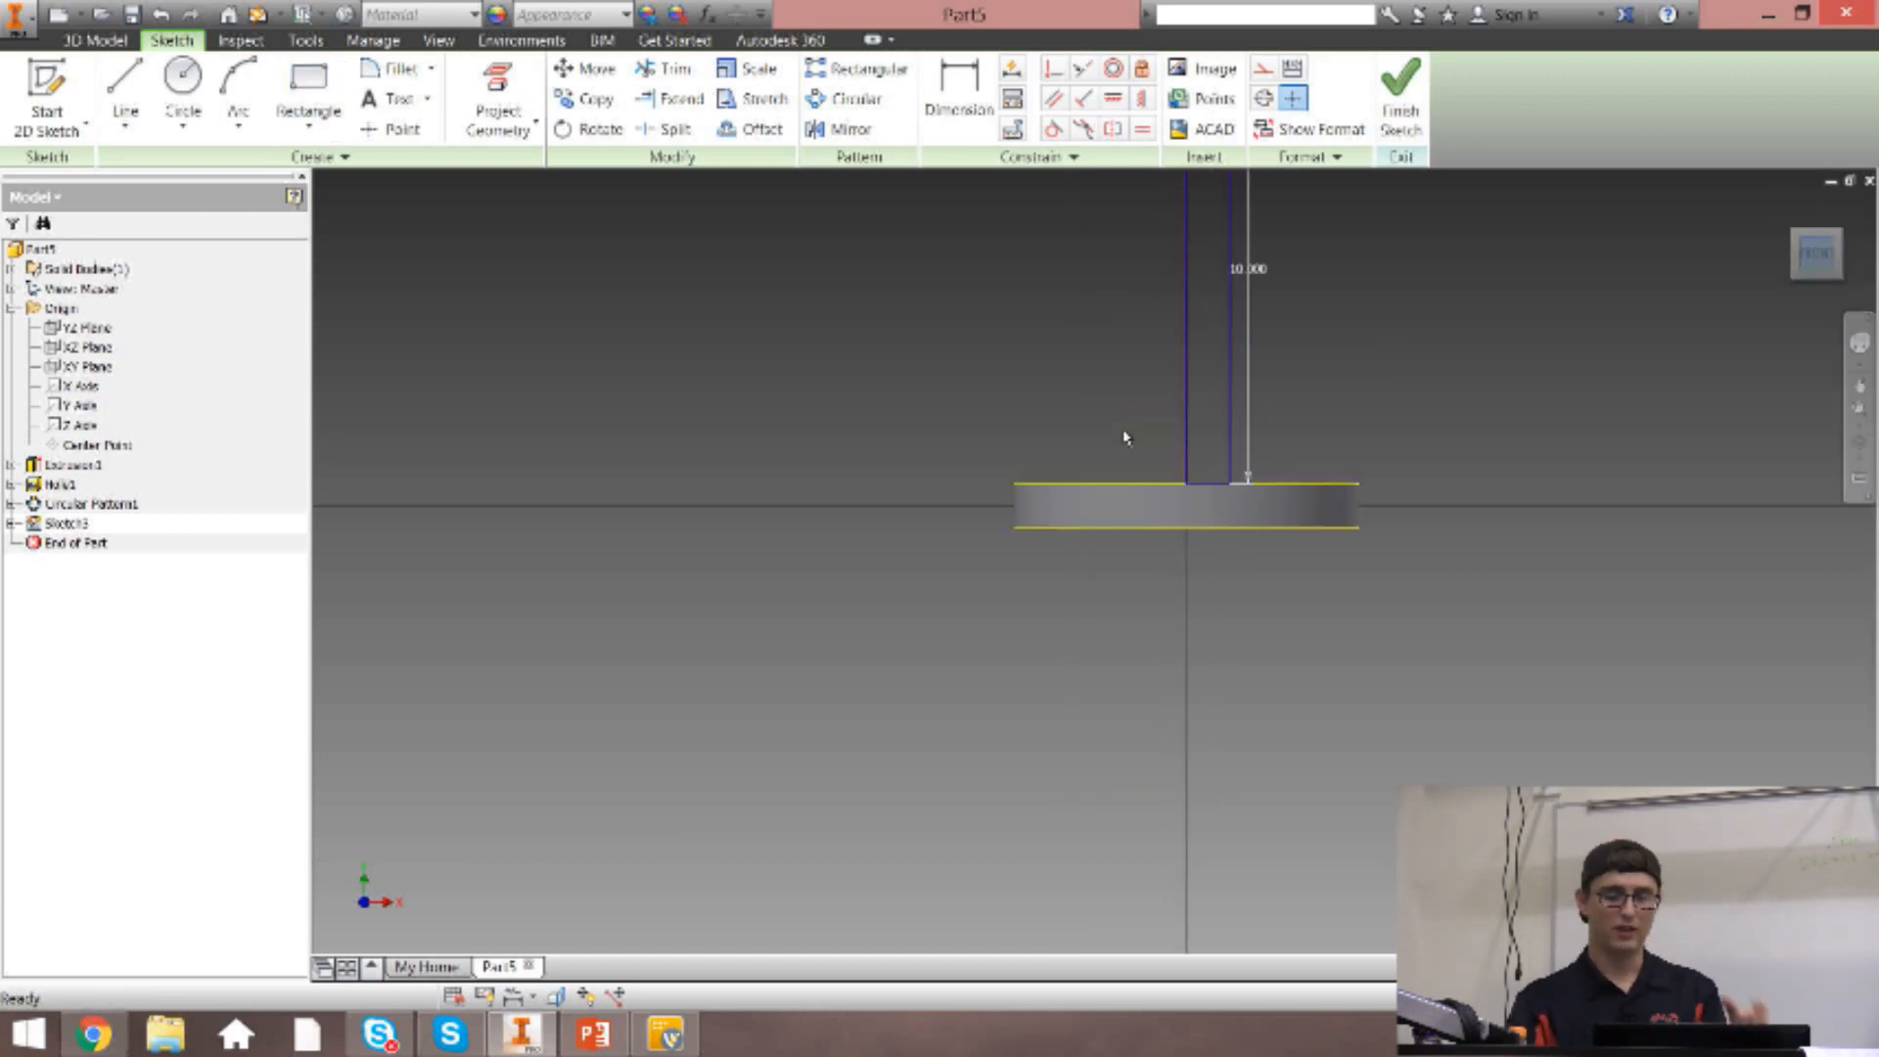
pyautogui.click(1859, 386)
pyautogui.moveTo(1453, 438)
pyautogui.mouseDown()
pyautogui.moveTo(1439, 524)
pyautogui.moveTo(1347, 709)
pyautogui.moveTo(1341, 877)
pyautogui.mouseUp()
pyautogui.press('Escape')
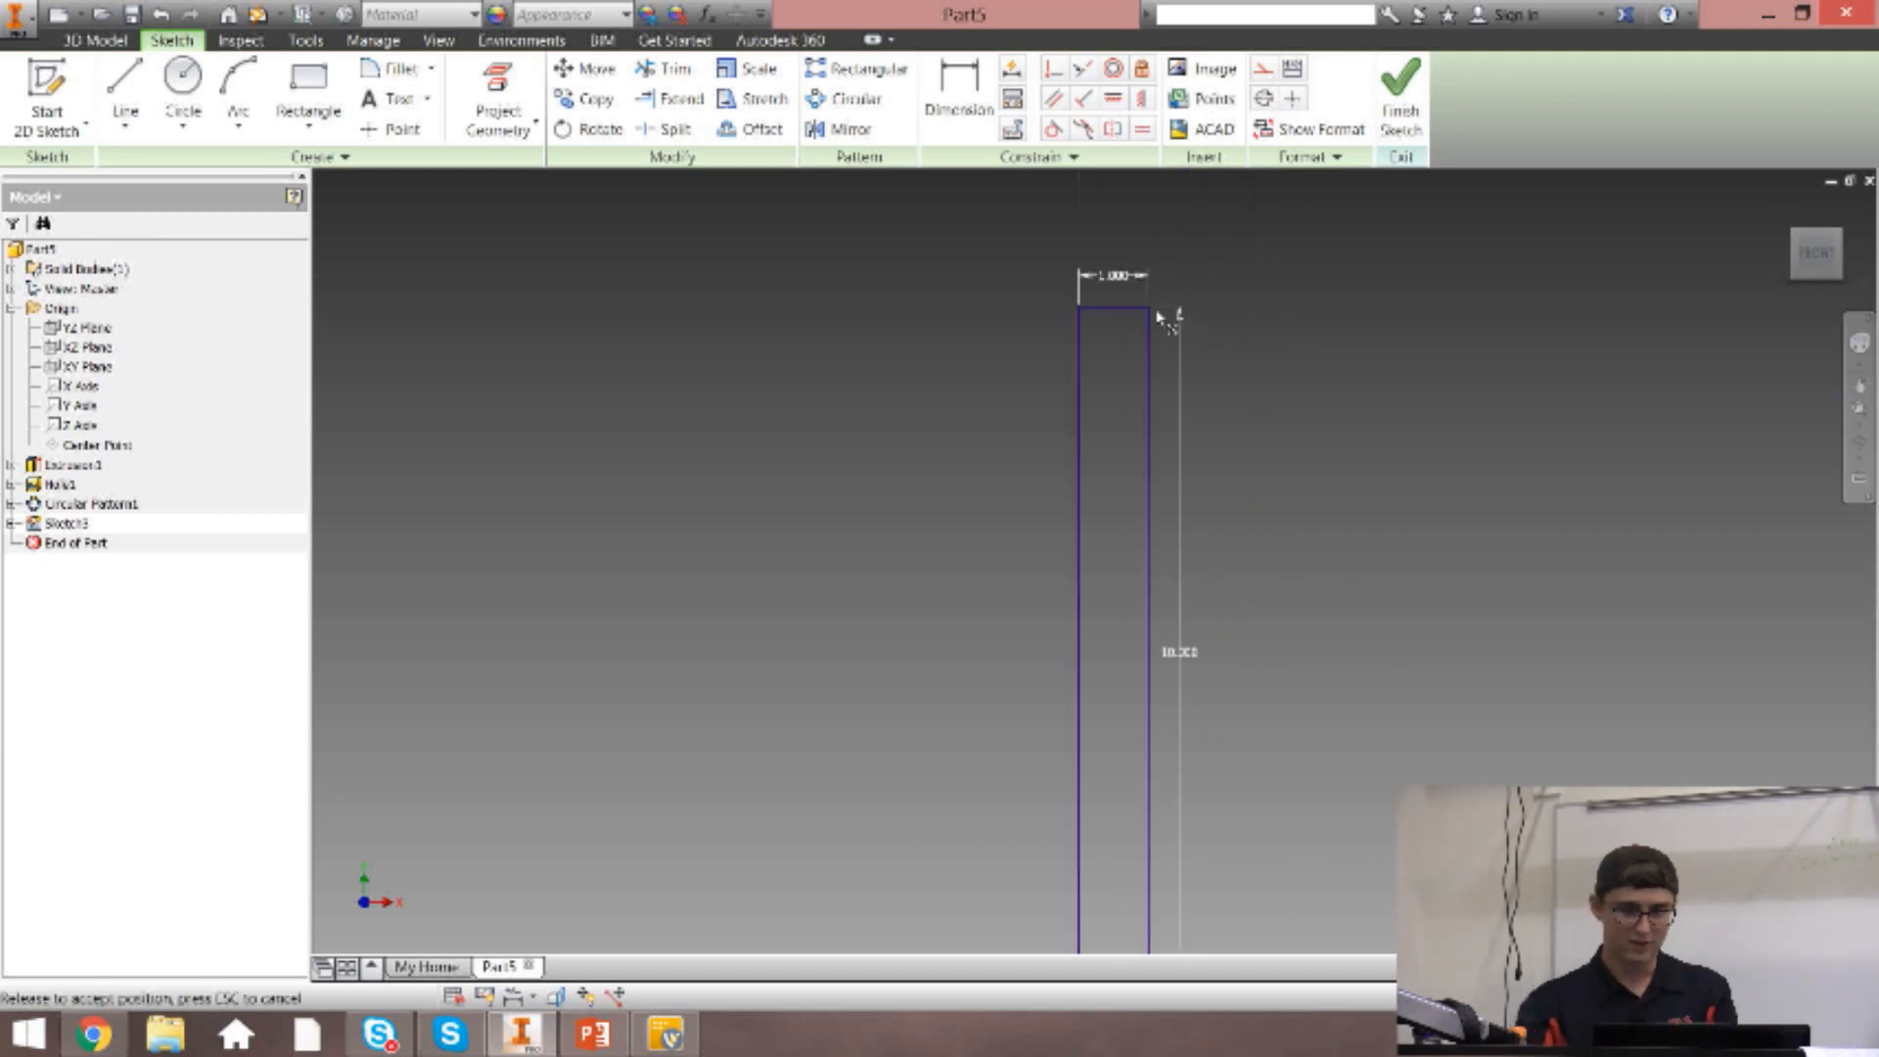
pyautogui.moveTo(1151, 308)
pyautogui.mouseDown()
pyautogui.moveTo(1217, 202)
pyautogui.moveTo(1271, 464)
pyautogui.moveTo(1318, 297)
pyautogui.mouseUp()
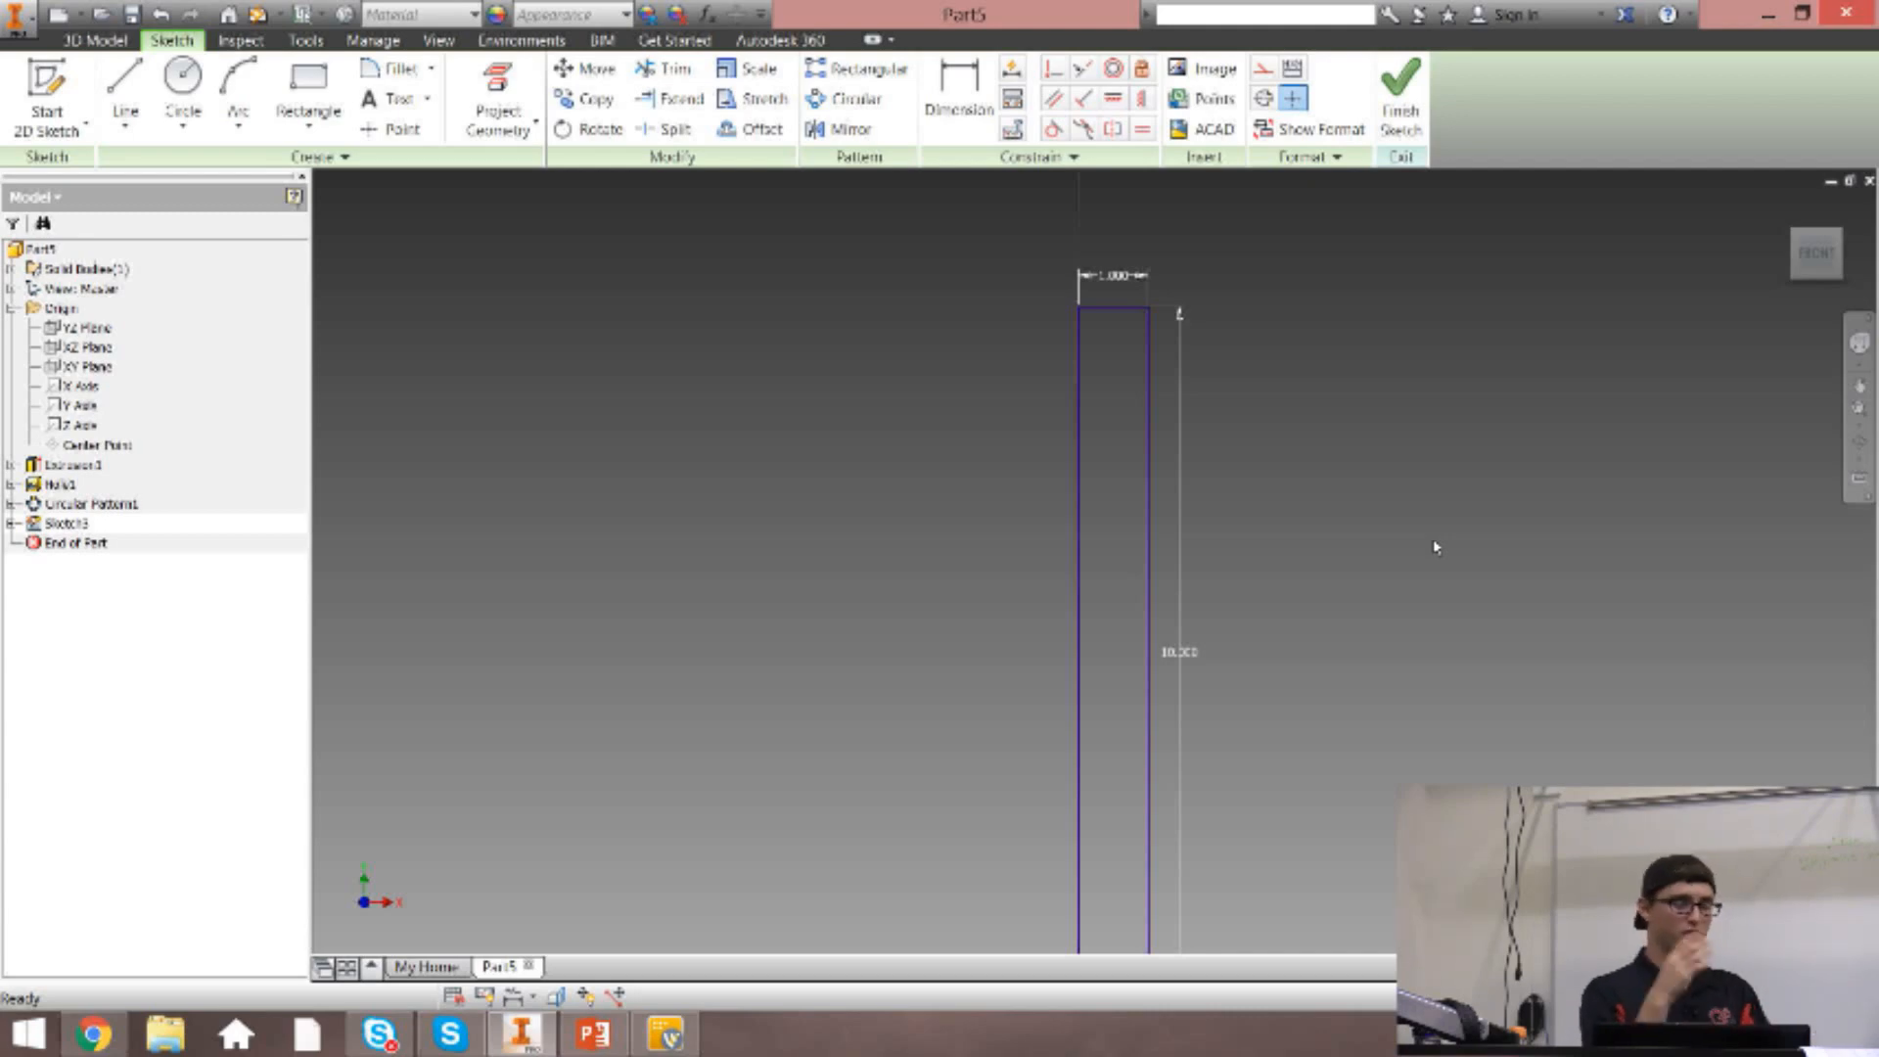
pyautogui.click(1808, 266)
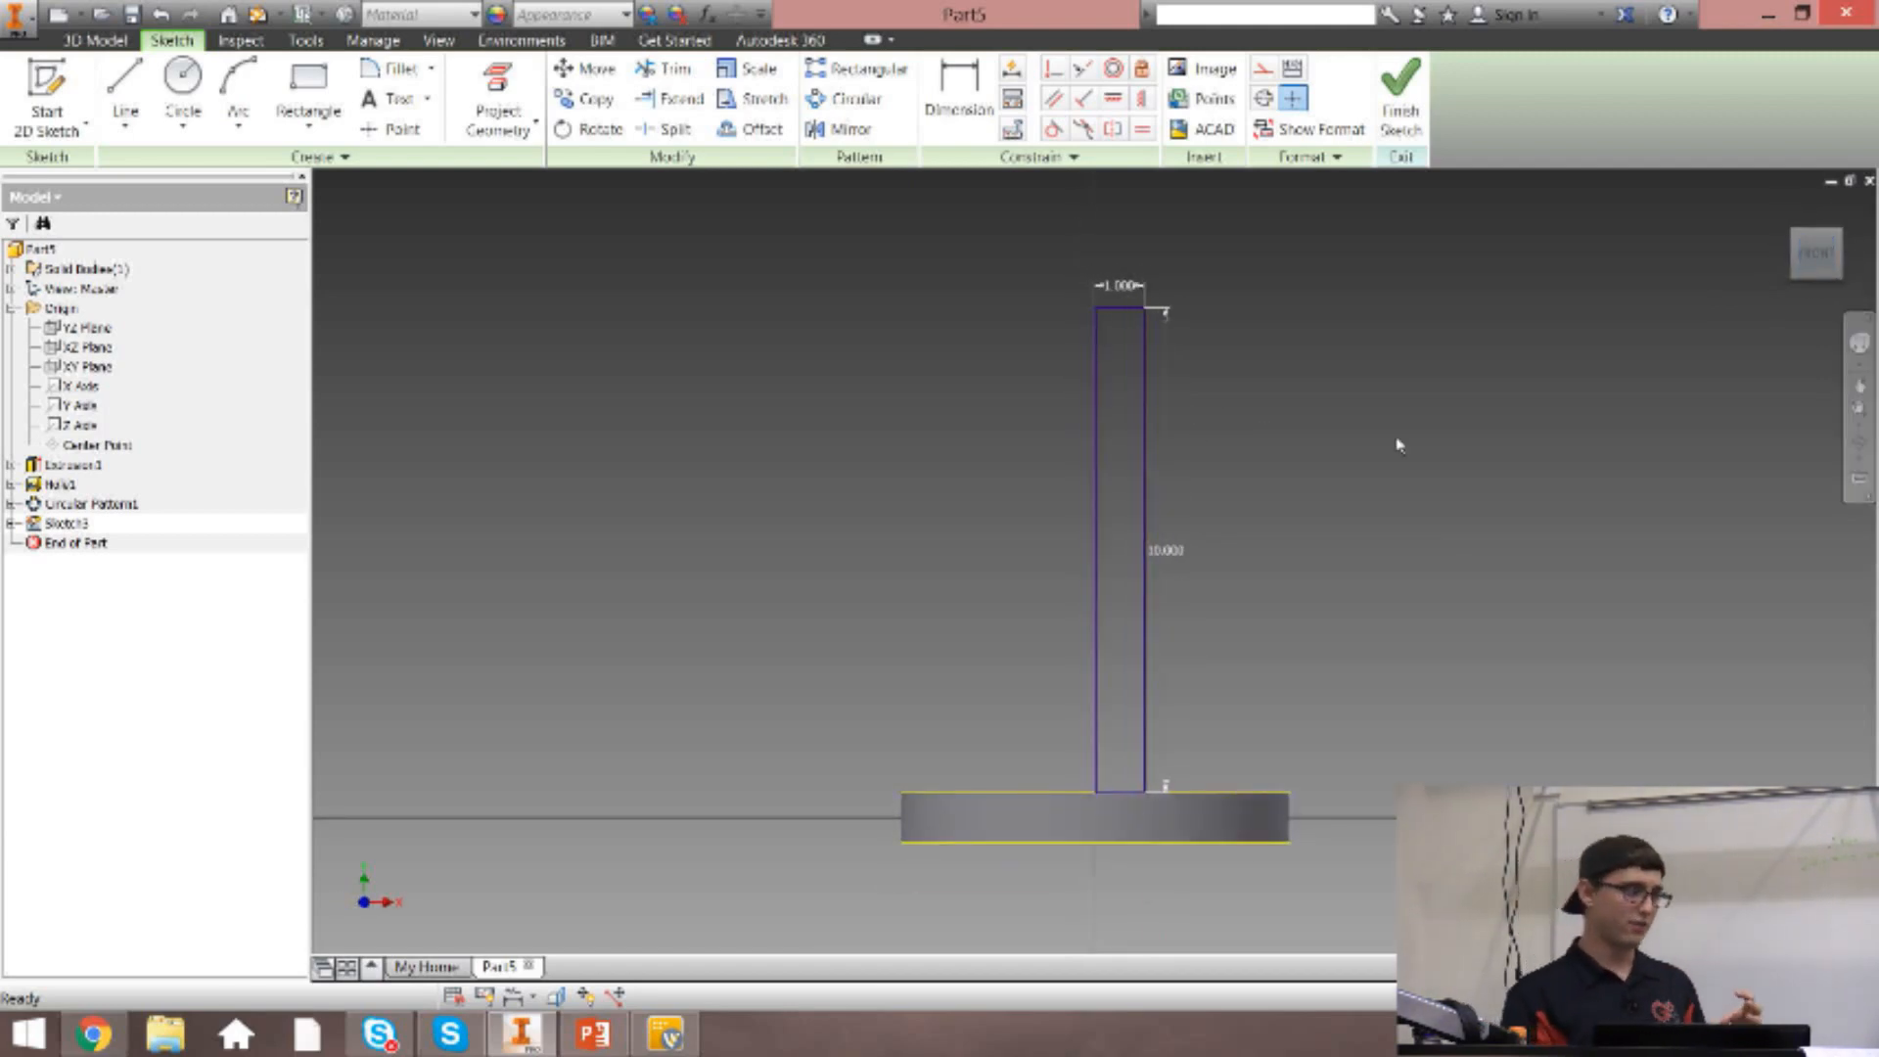
# Preview a full revolve of the rectangle about its long edge on the disc's central axis.
pyautogui.press('r')
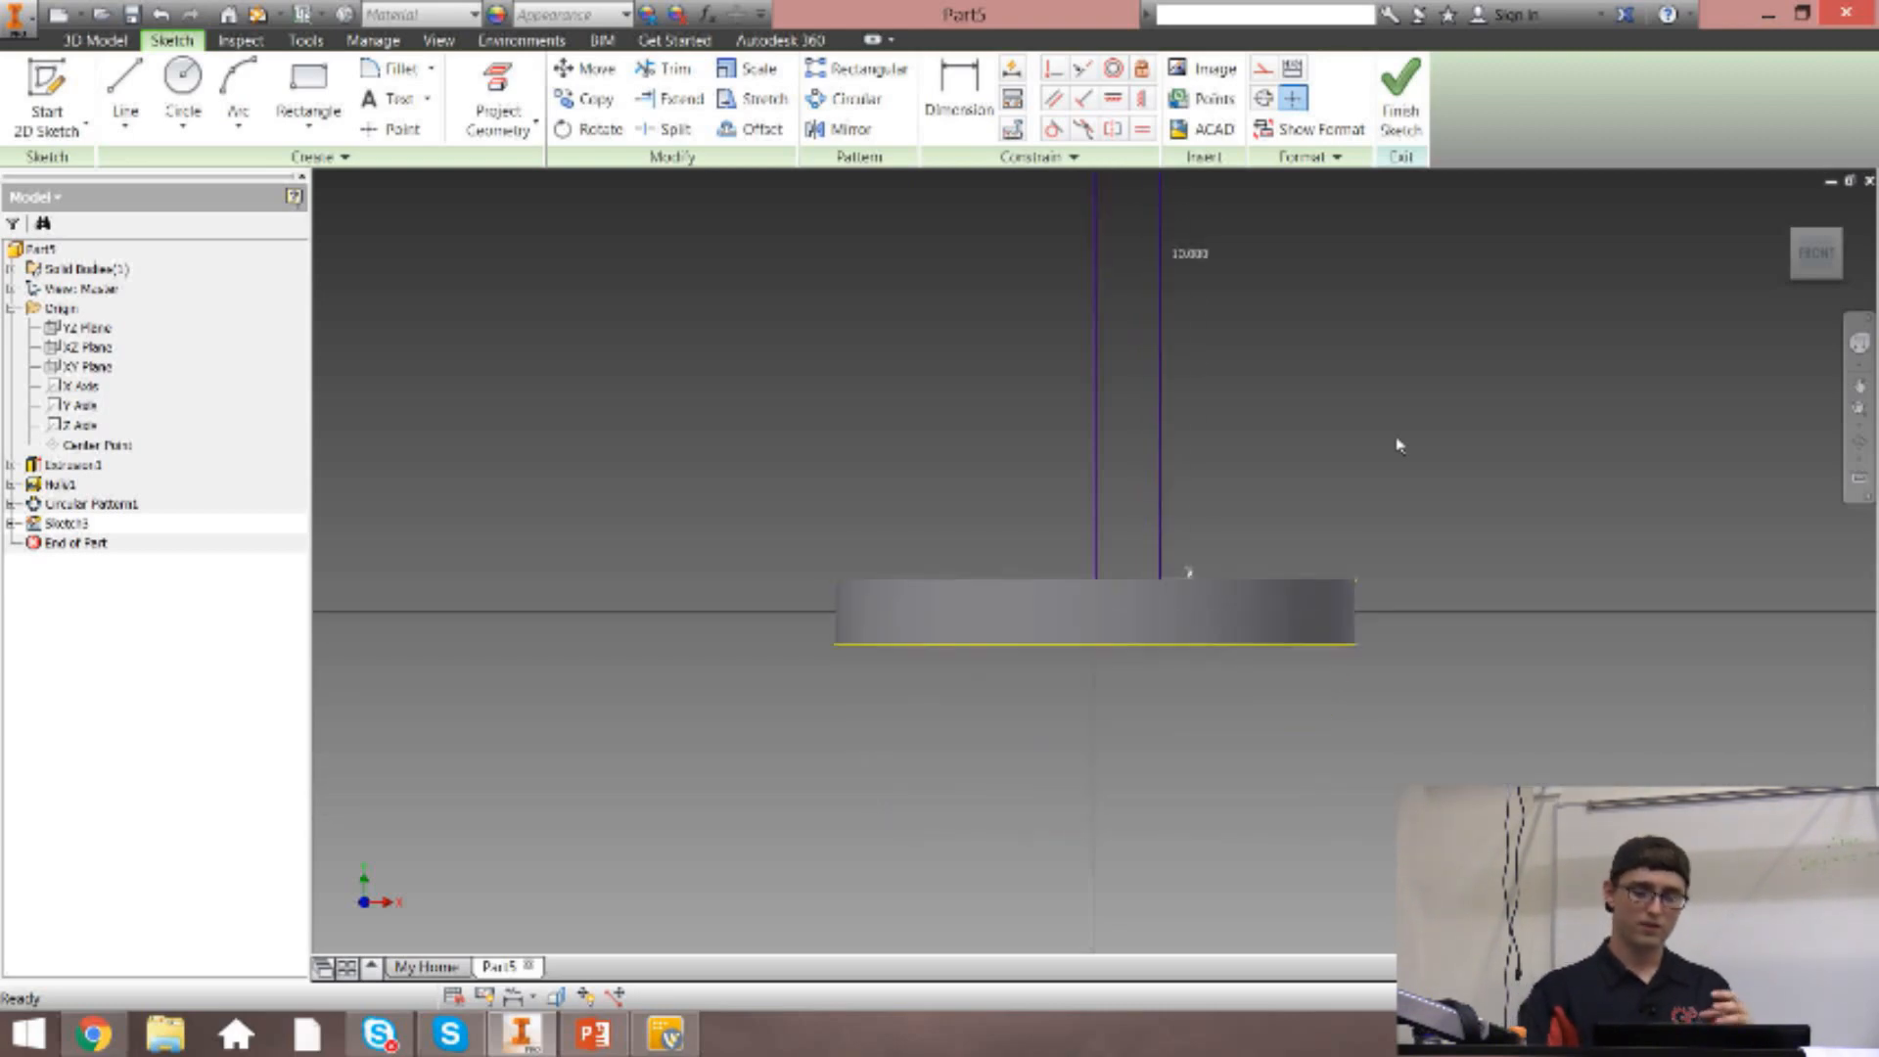
pyautogui.click(1817, 257)
pyautogui.moveTo(1102, 211); pyautogui.dragTo(1437, 296)
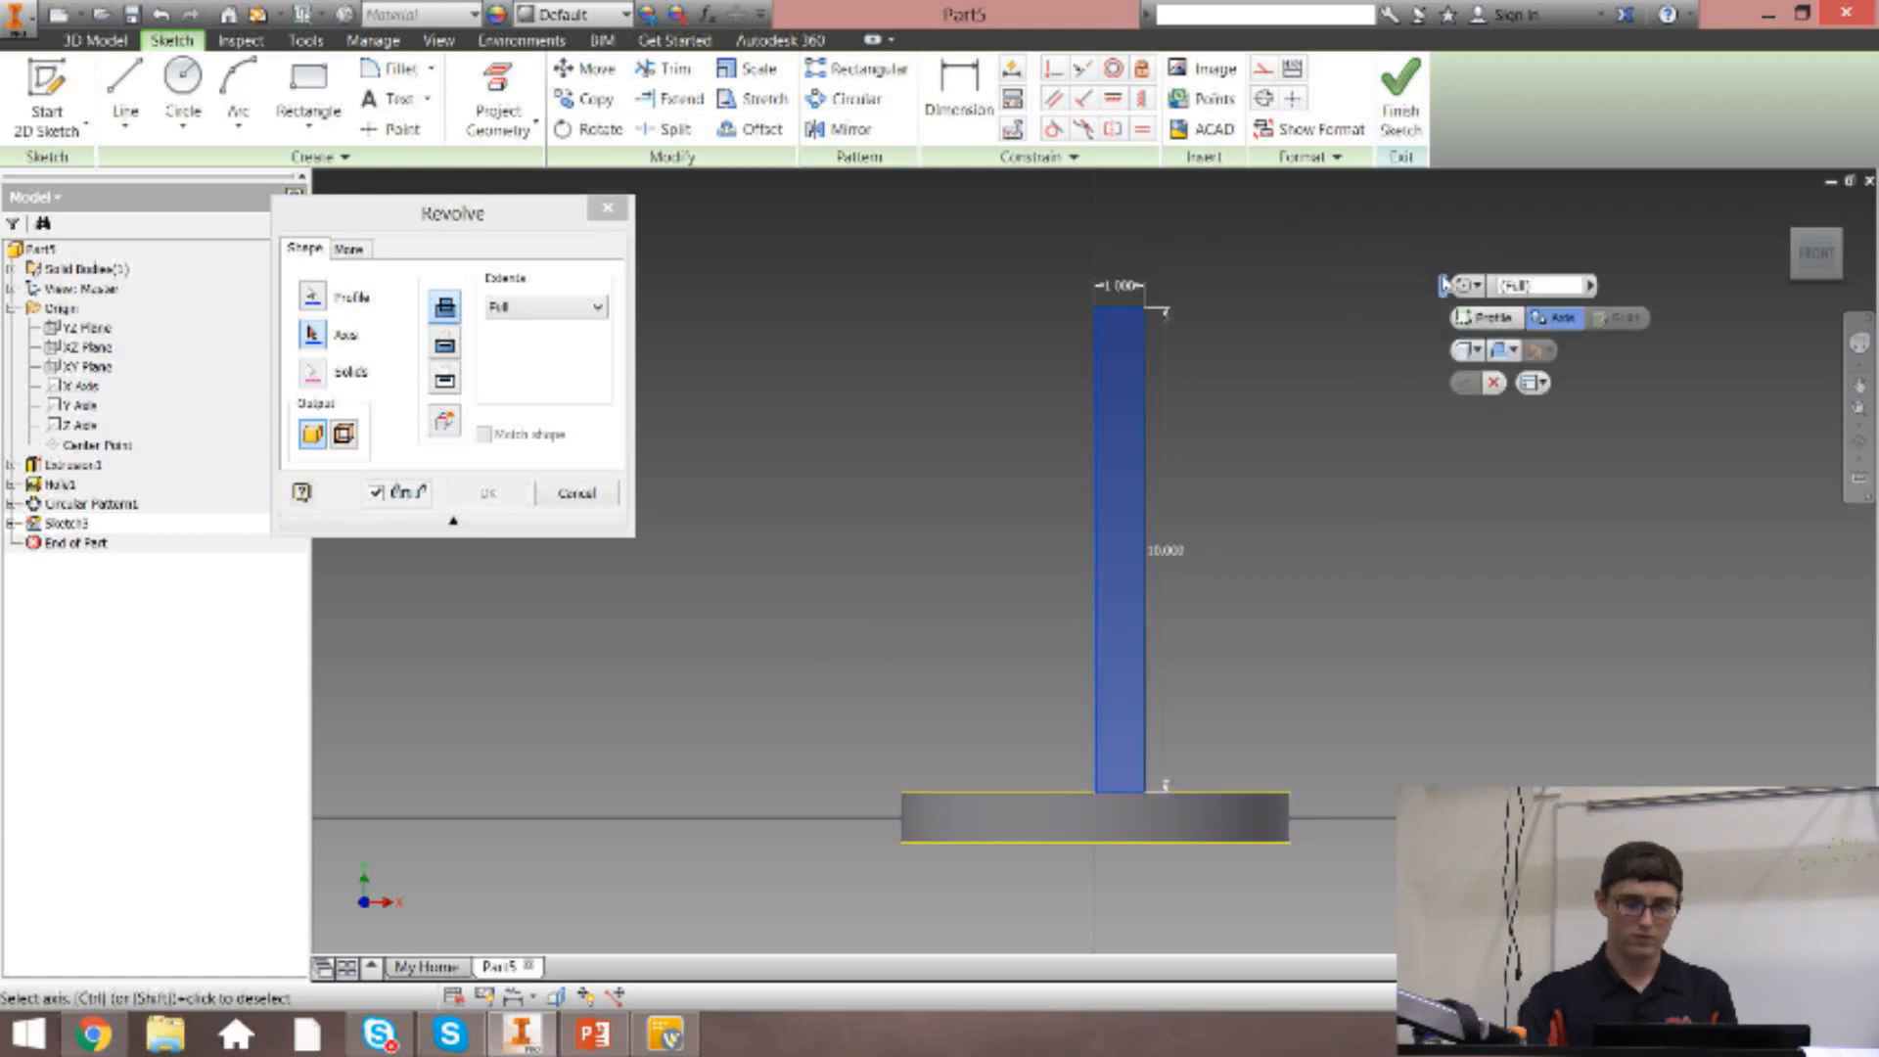
pyautogui.click(323, 293)
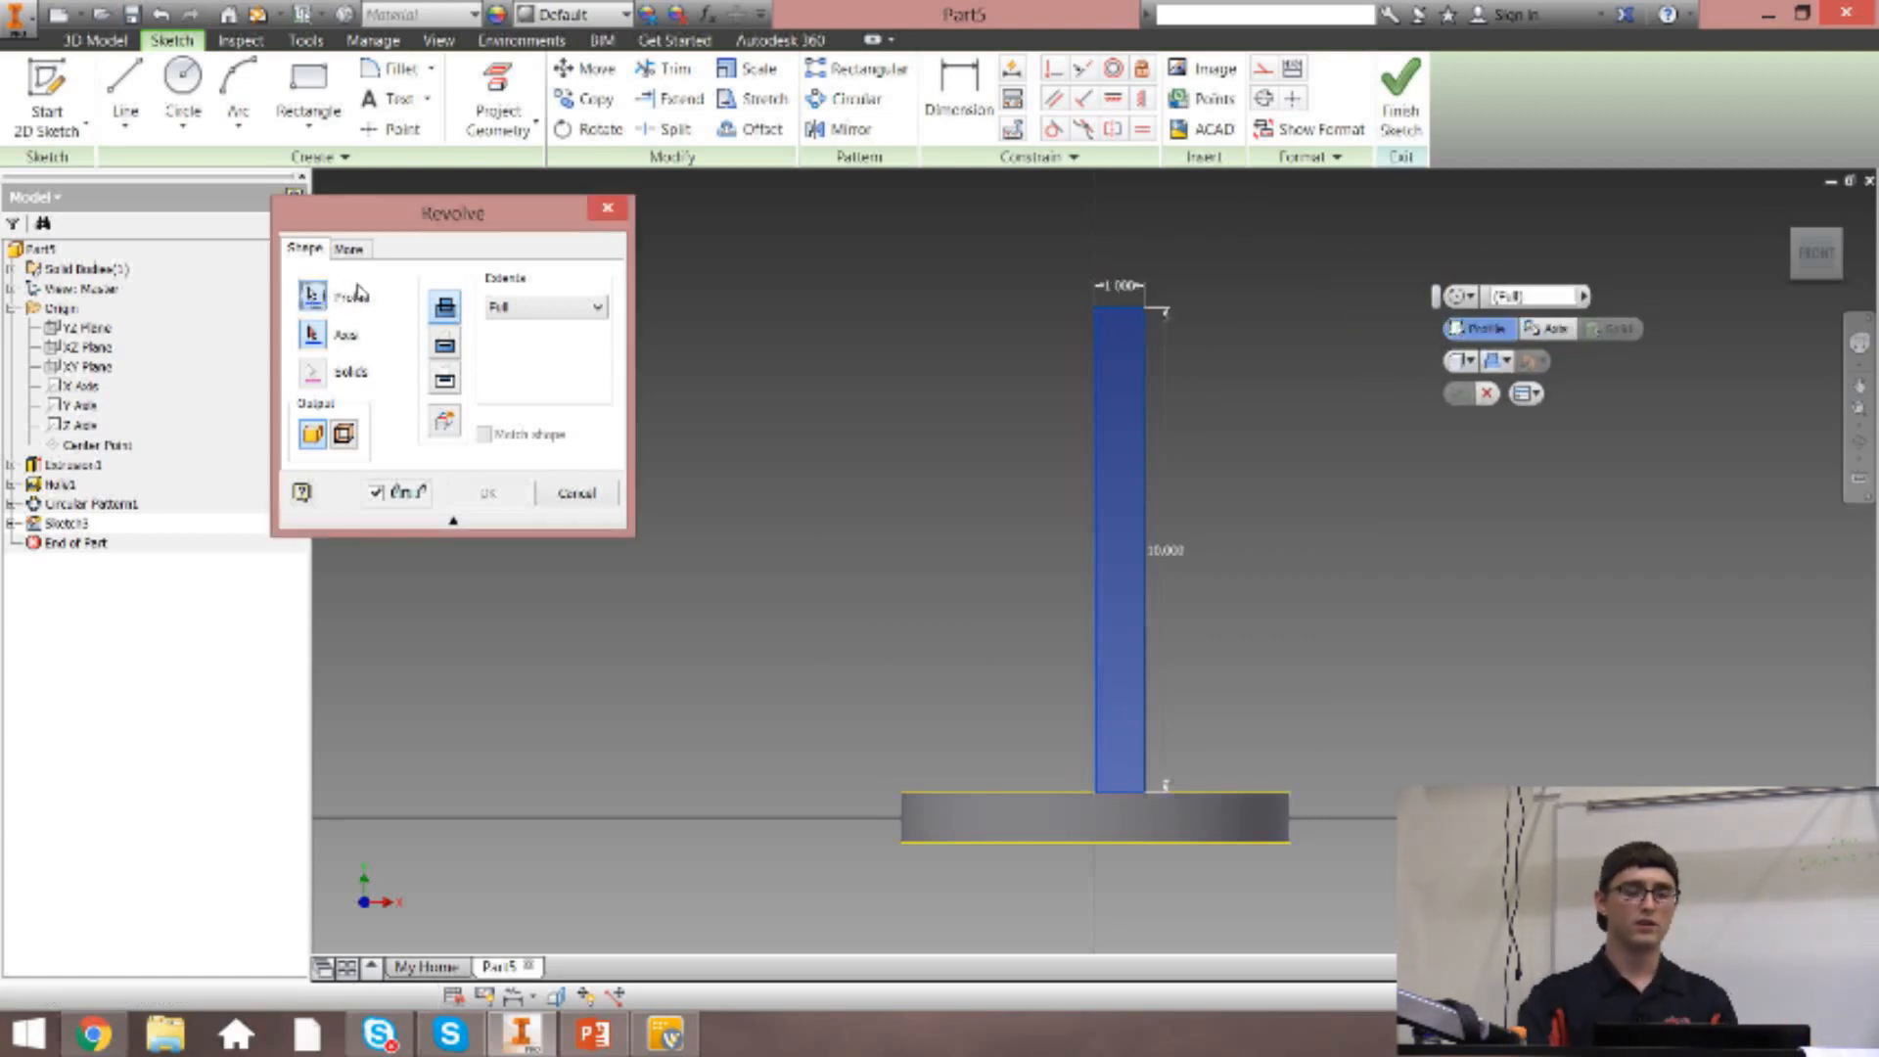
pyautogui.click(1135, 384)
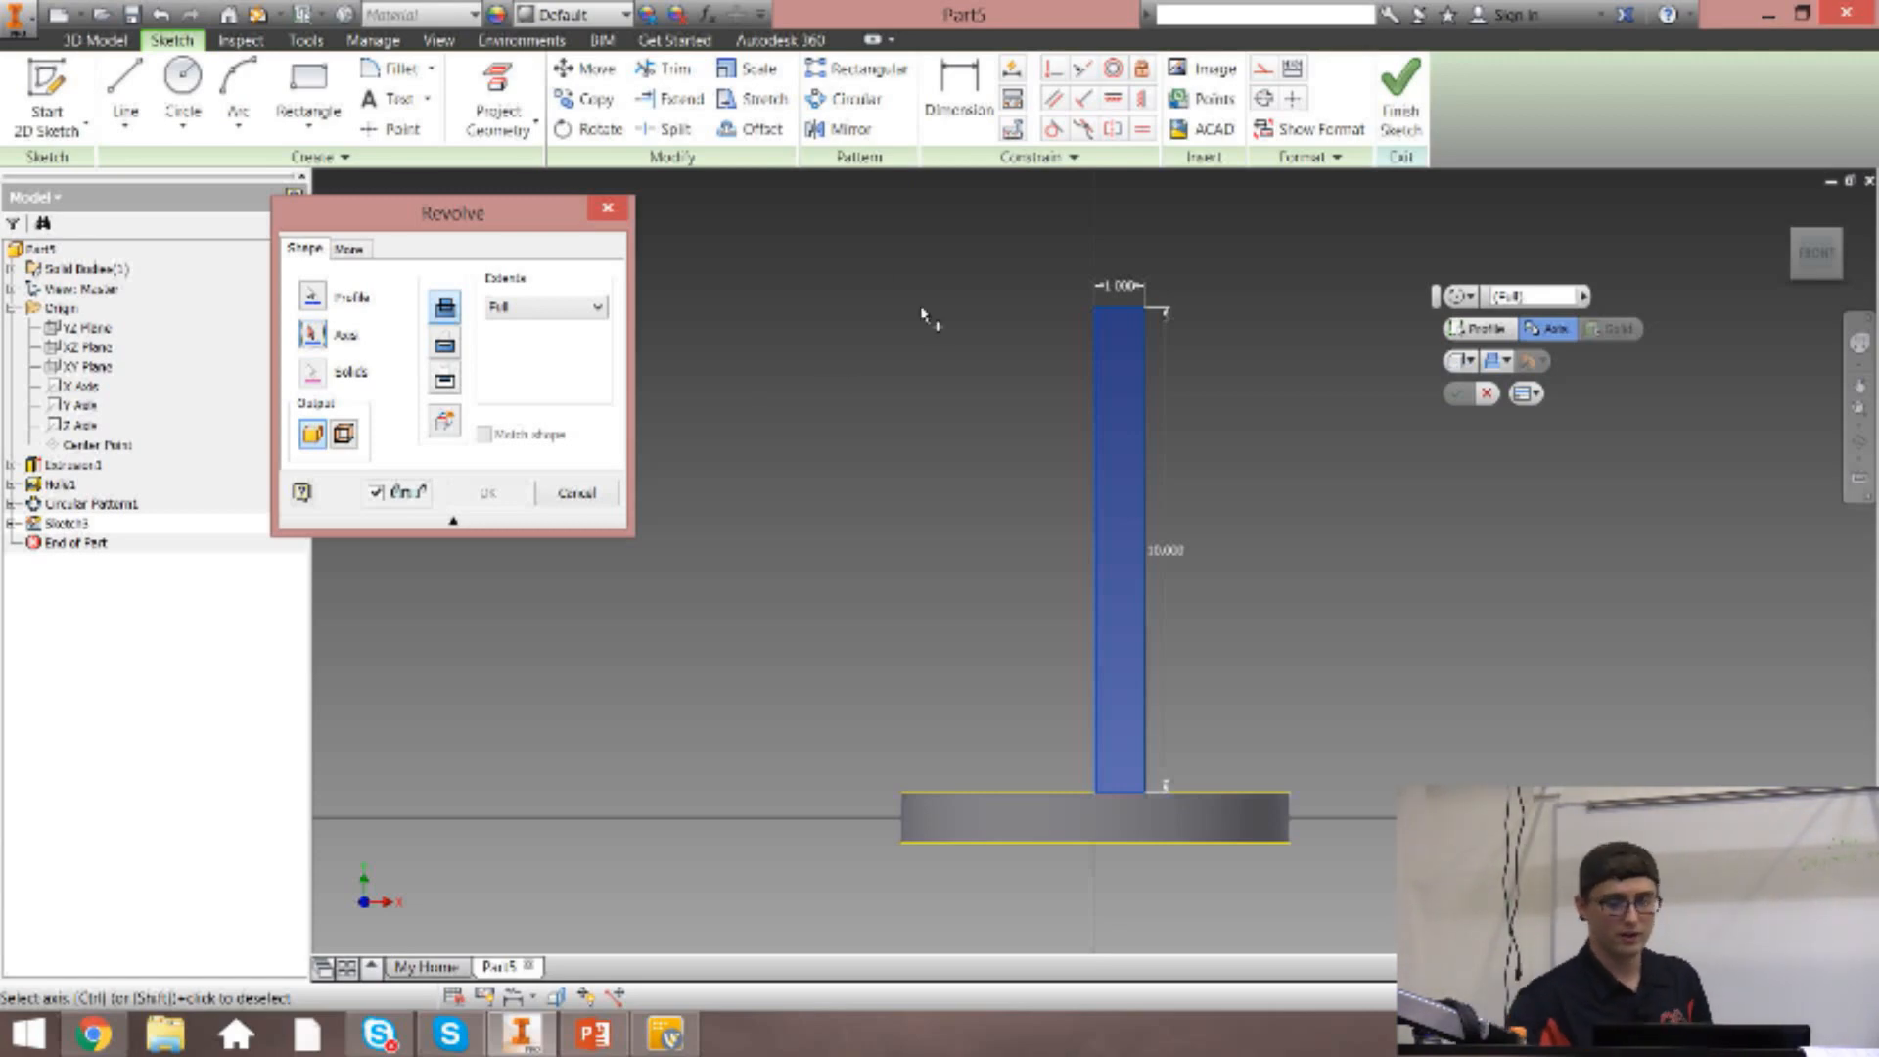
pyautogui.click(1096, 416)
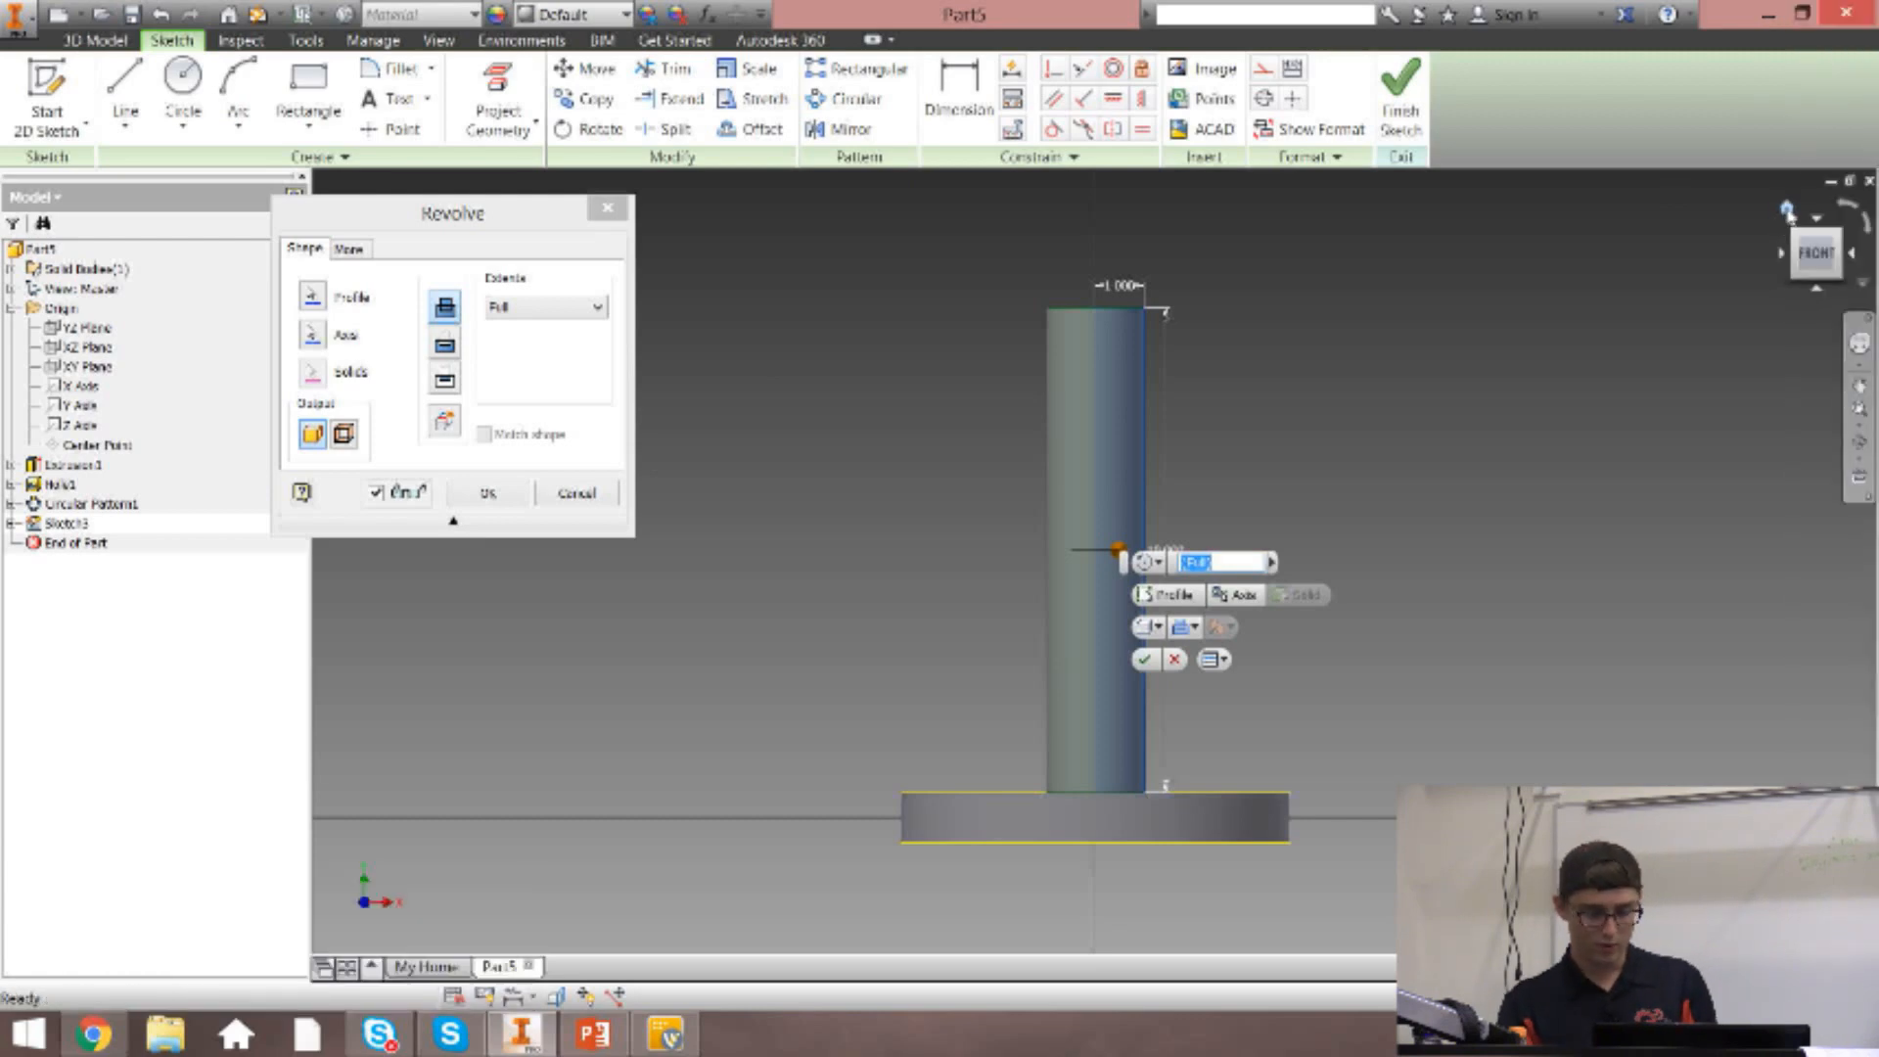
pyautogui.click(1787, 209)
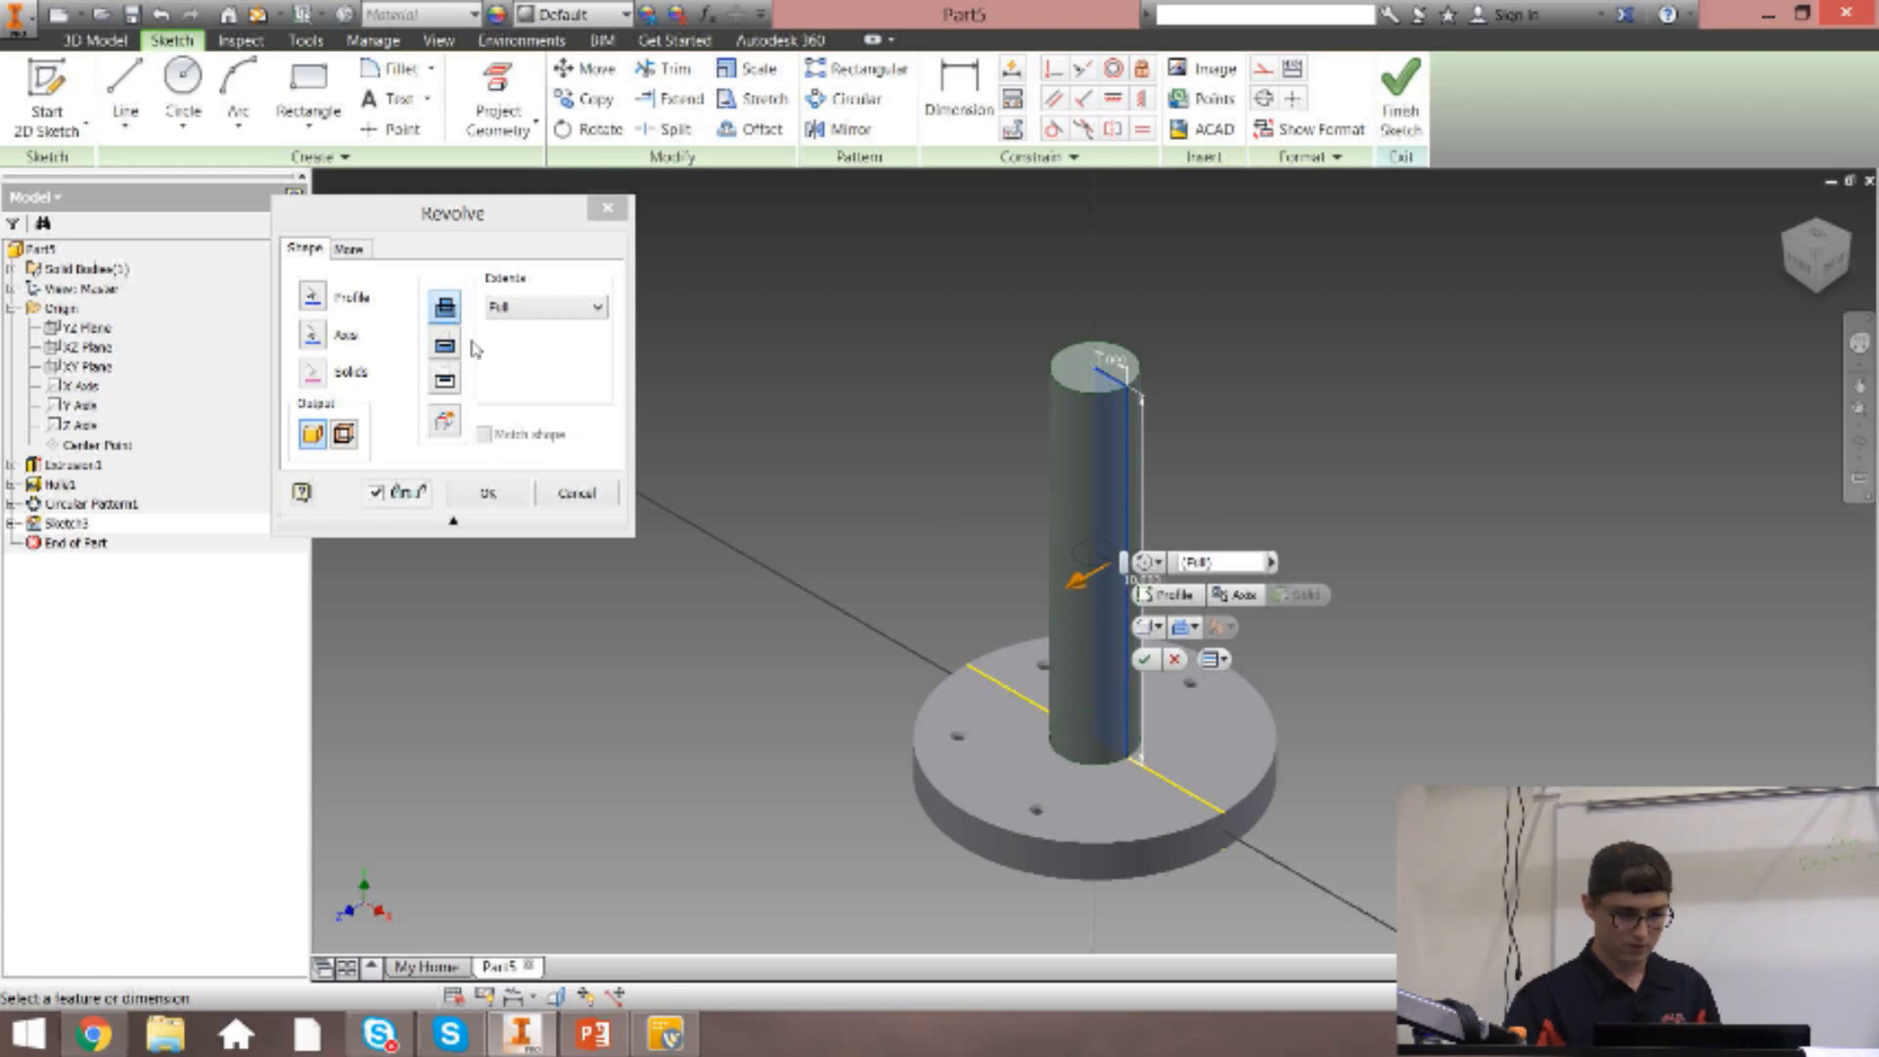
# Switch the revolve extents to Angle at 90 deg and try the reversed, symmetric and asymmetric directions before restoring the first direction.
pyautogui.click(528, 307)
pyautogui.click(537, 323)
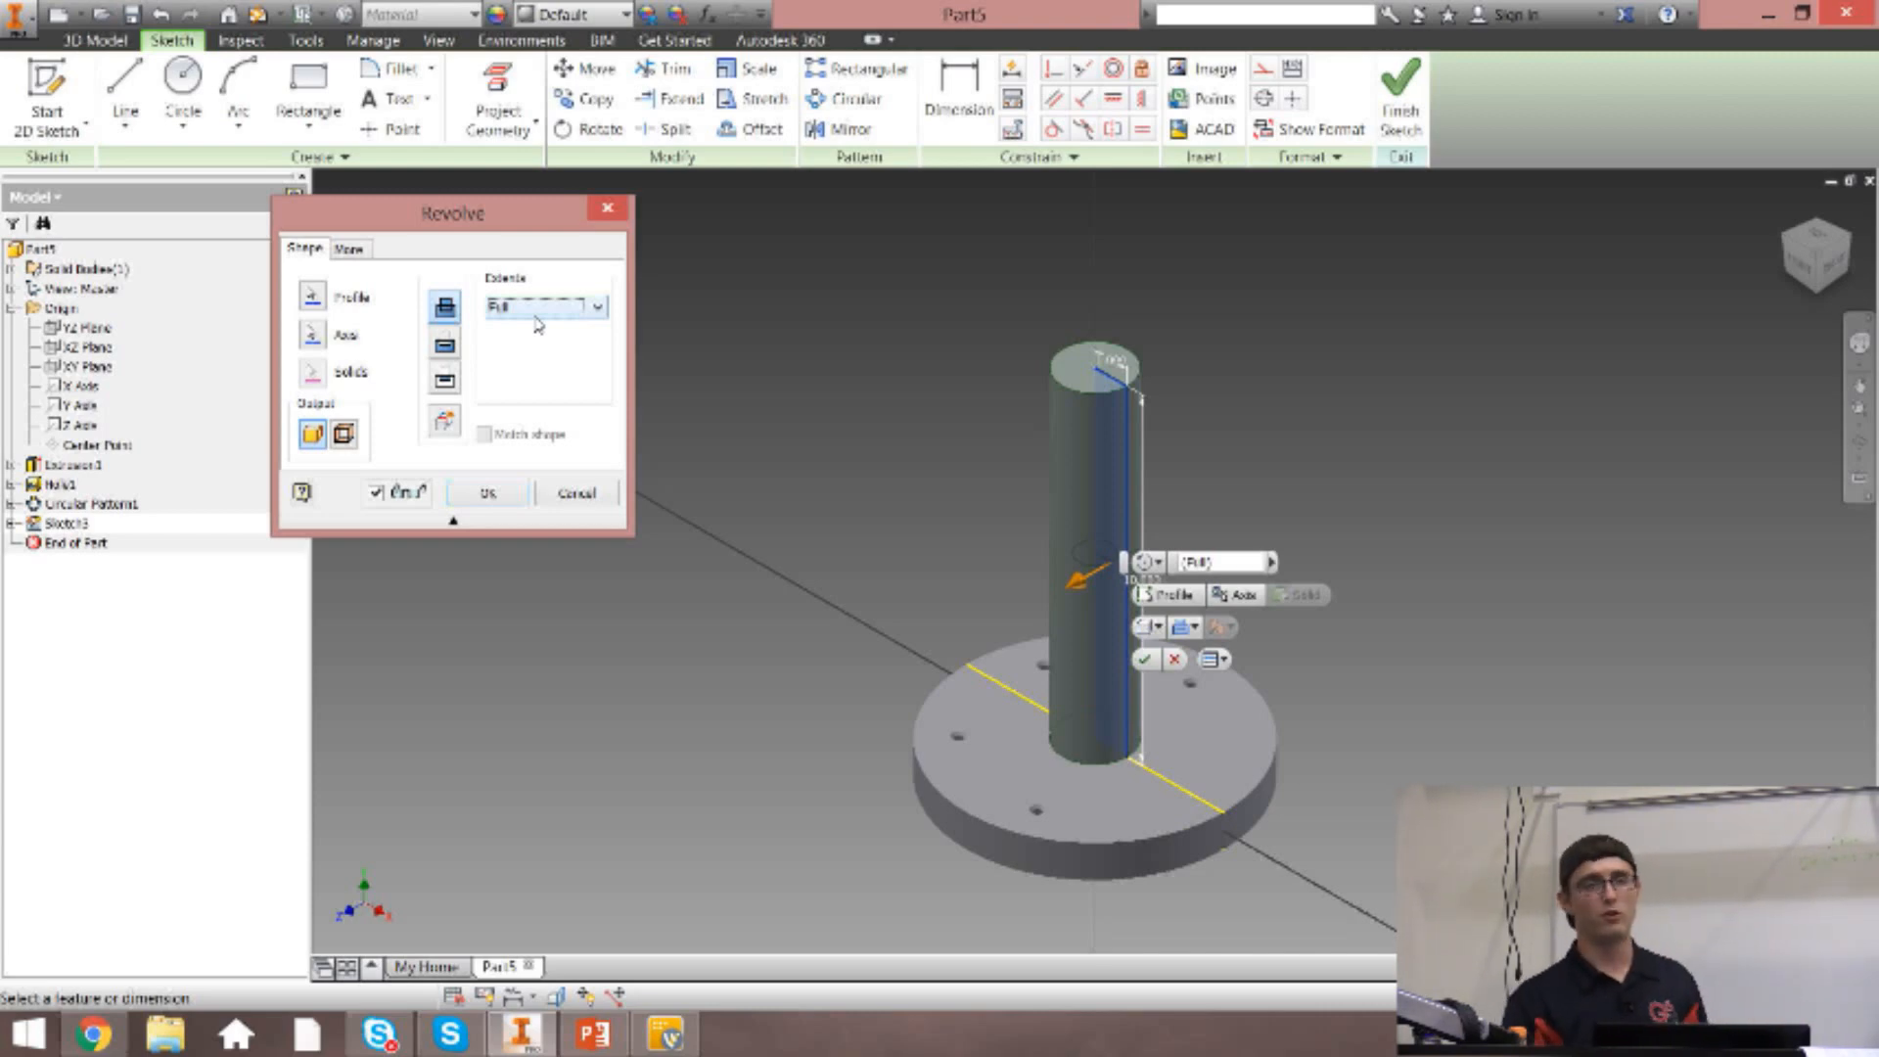
pyautogui.click(537, 307)
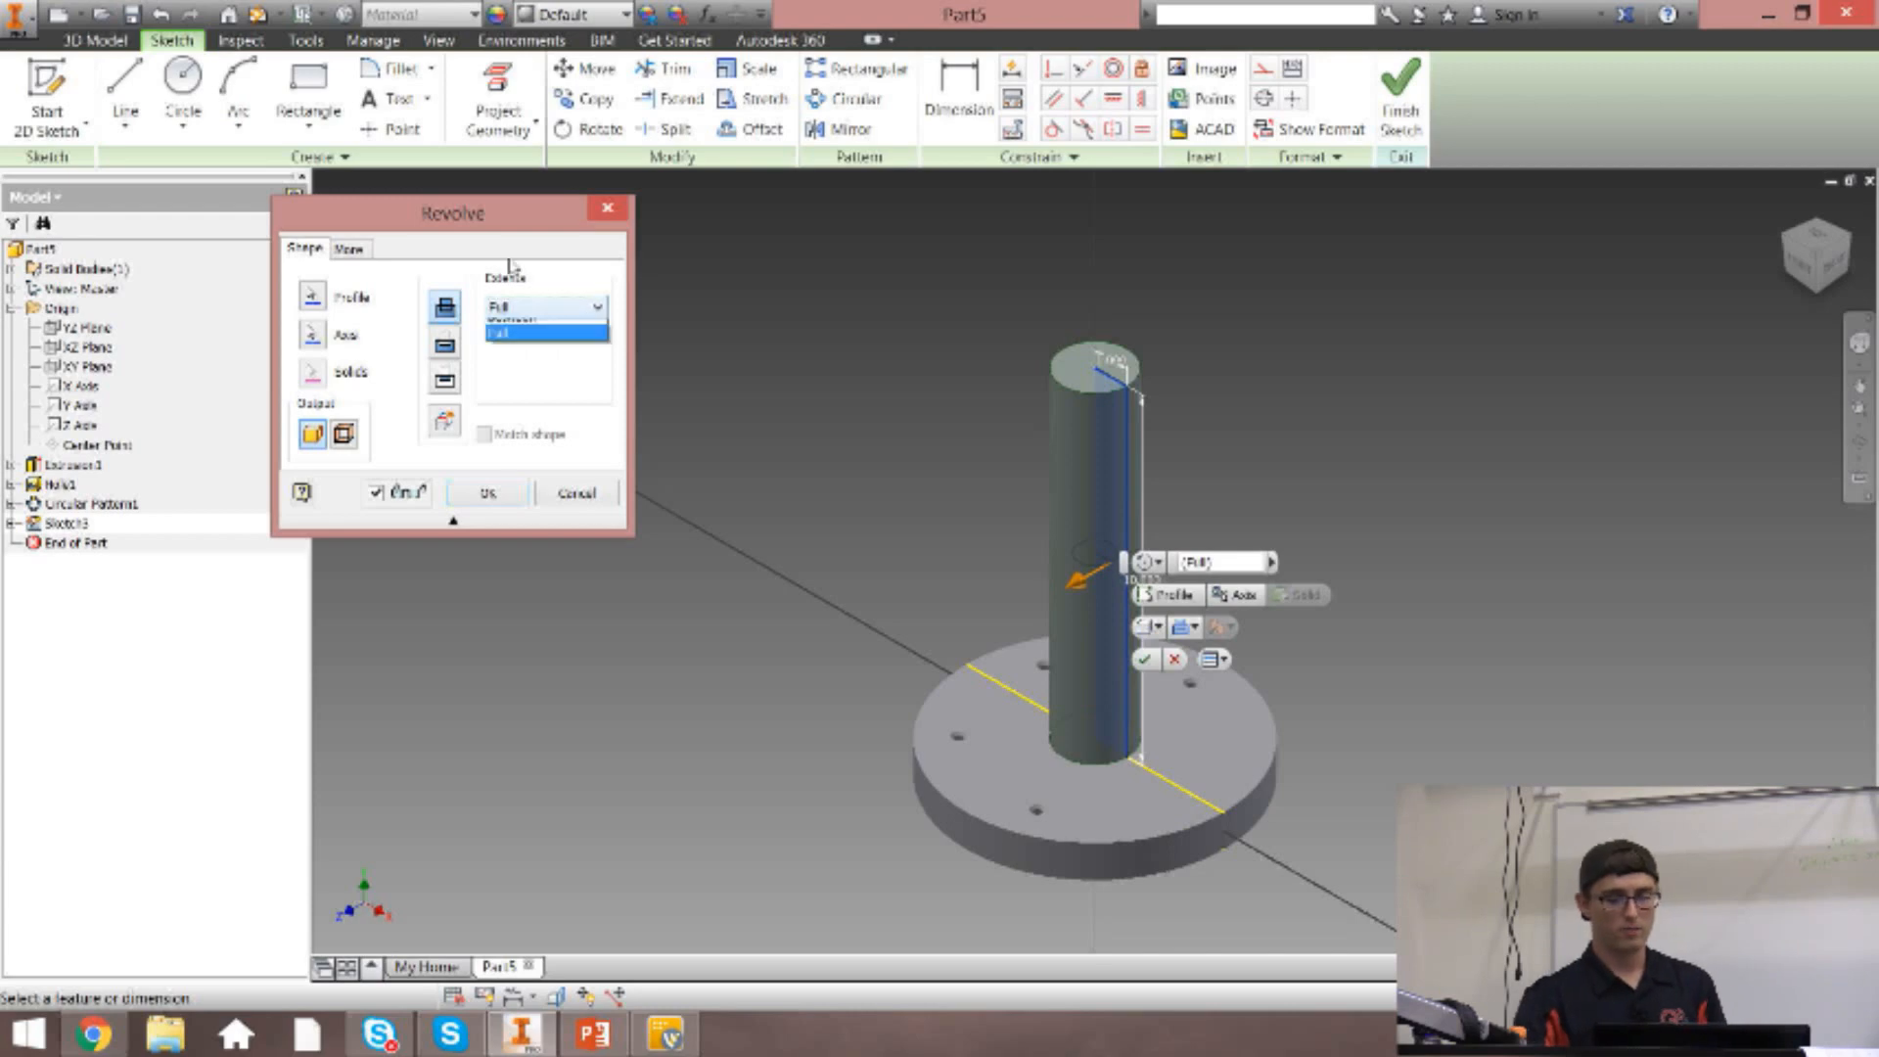
pyautogui.click(539, 334)
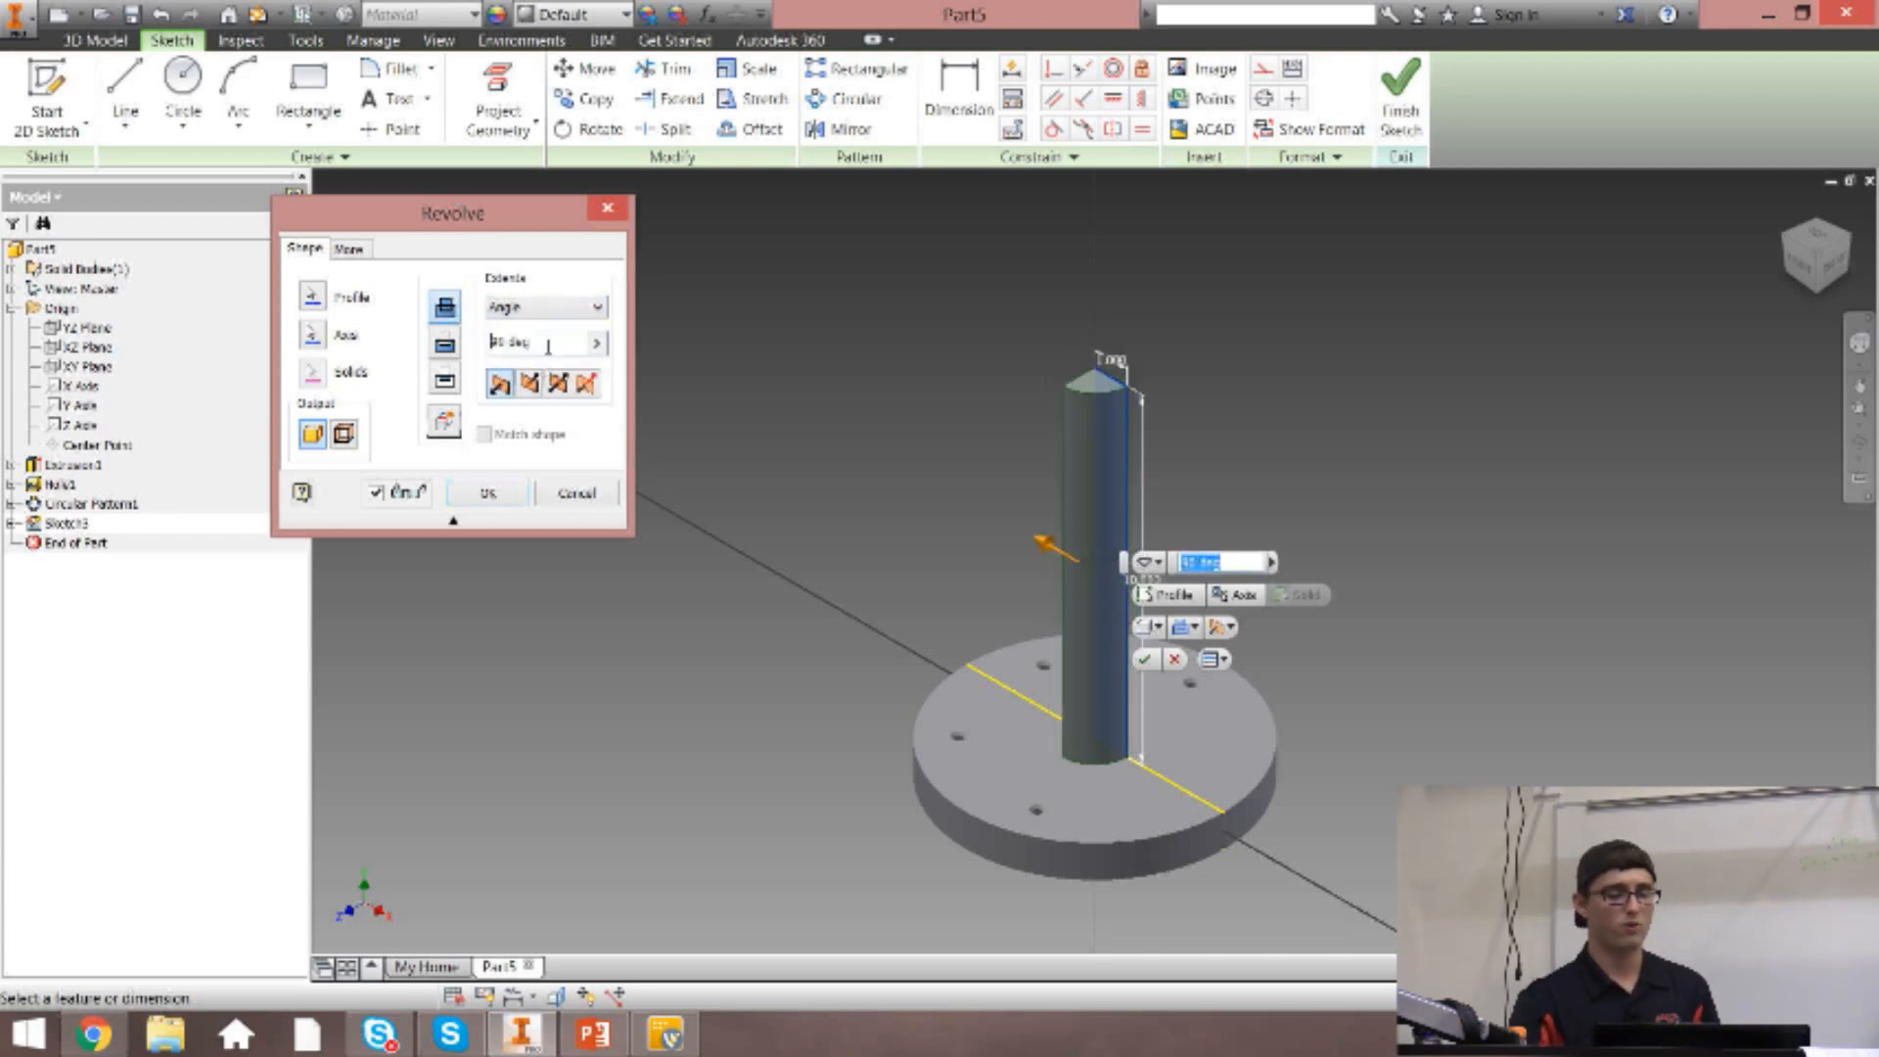
pyautogui.click(1811, 252)
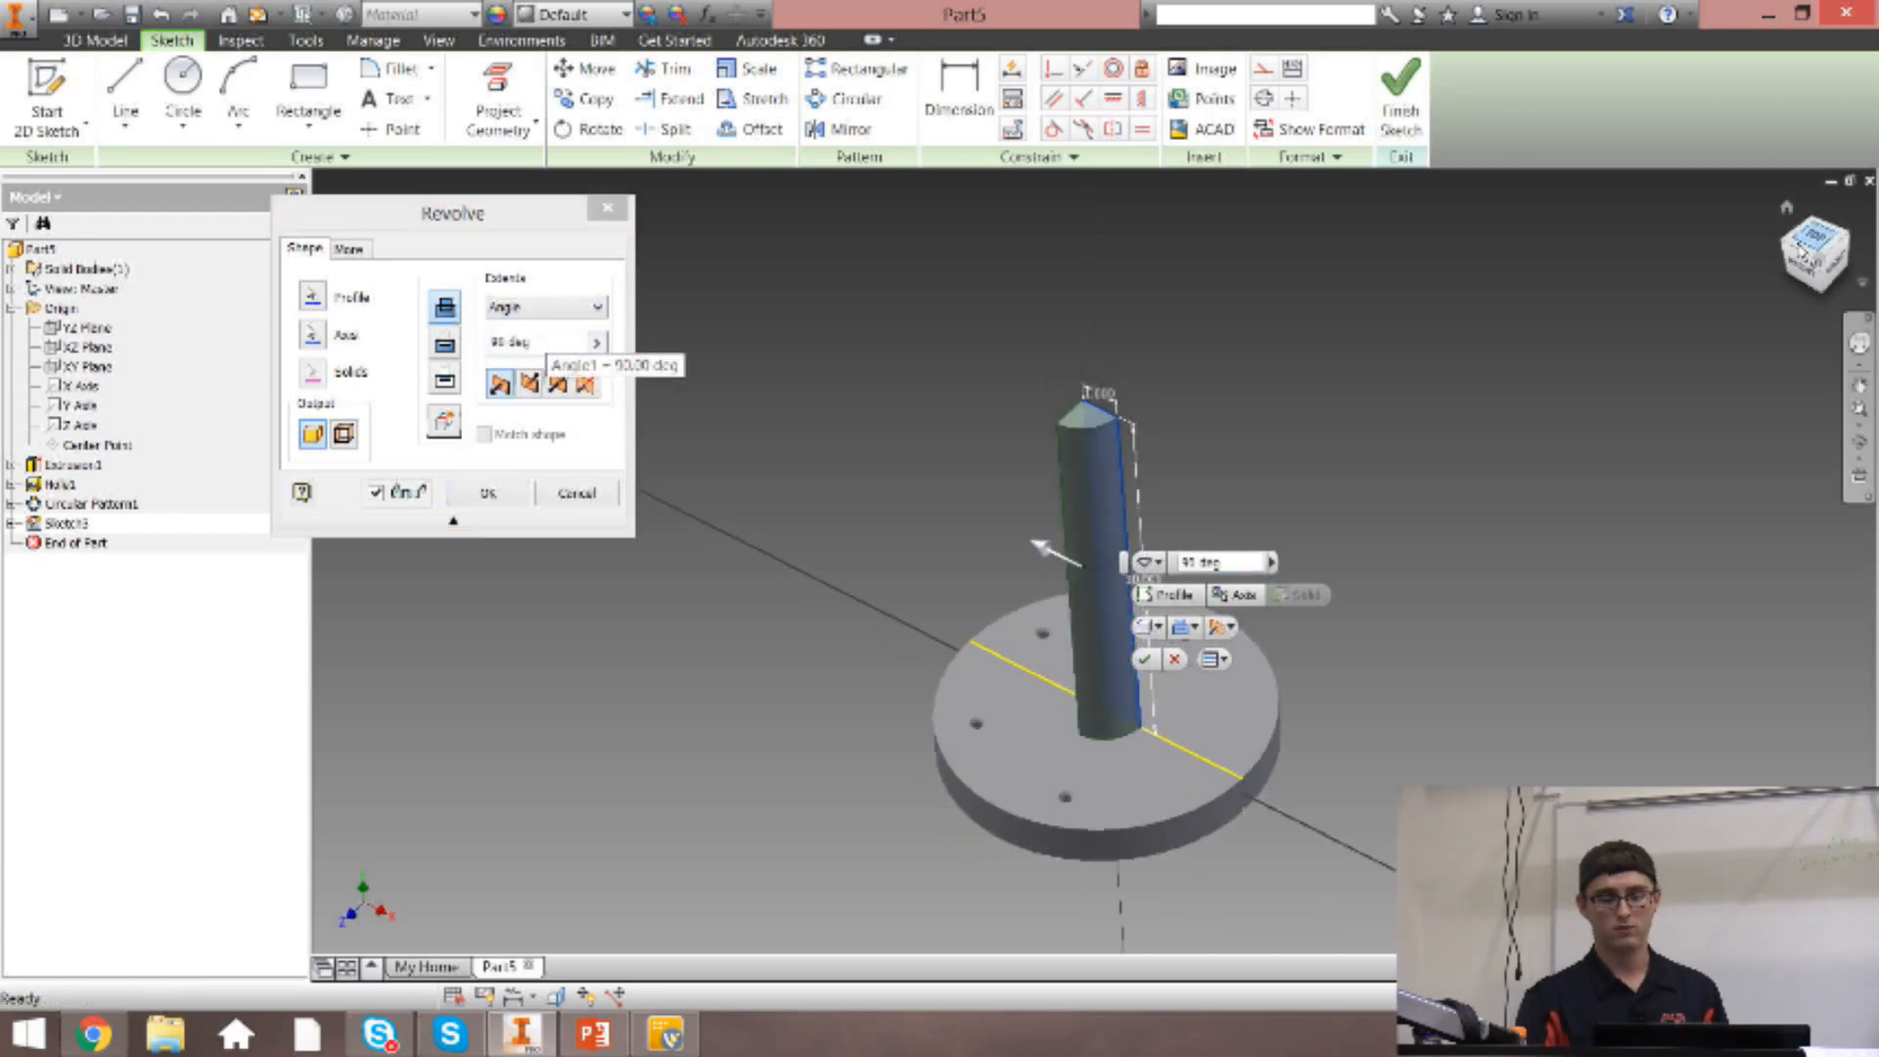
pyautogui.click(526, 387)
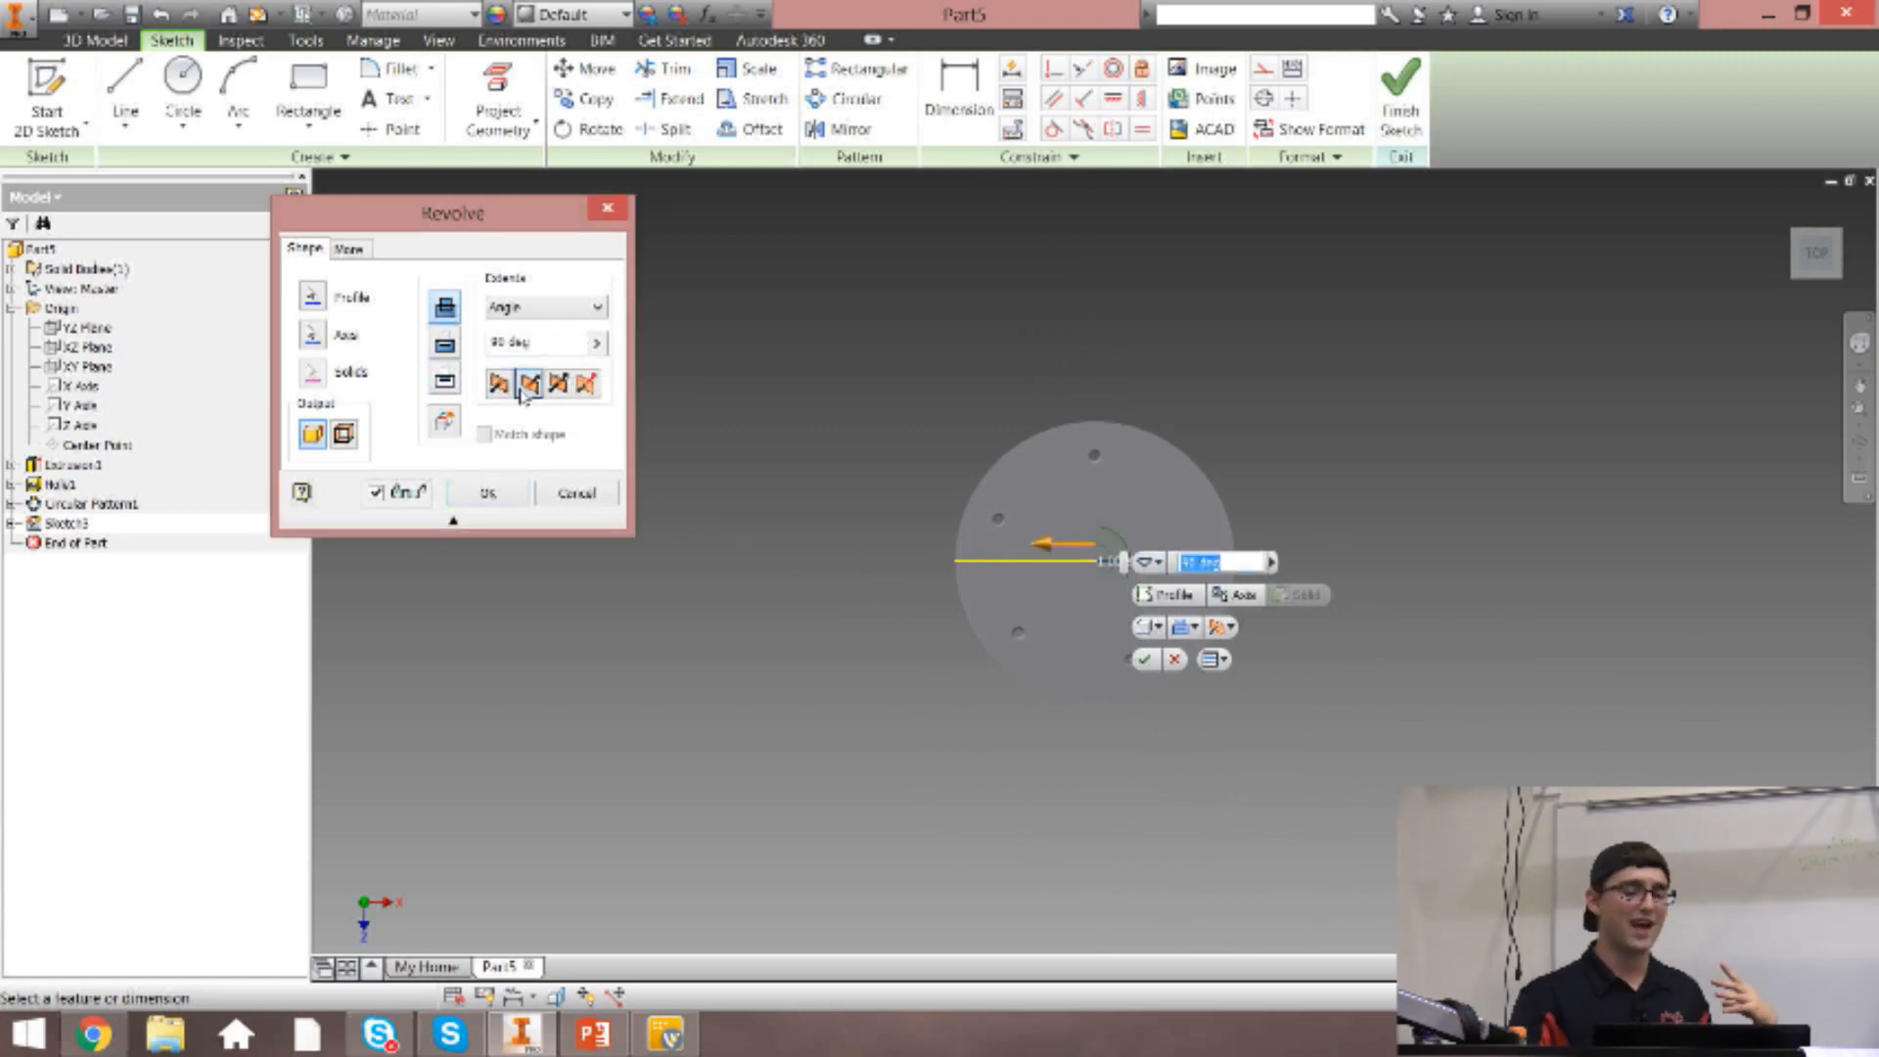
pyautogui.click(500, 384)
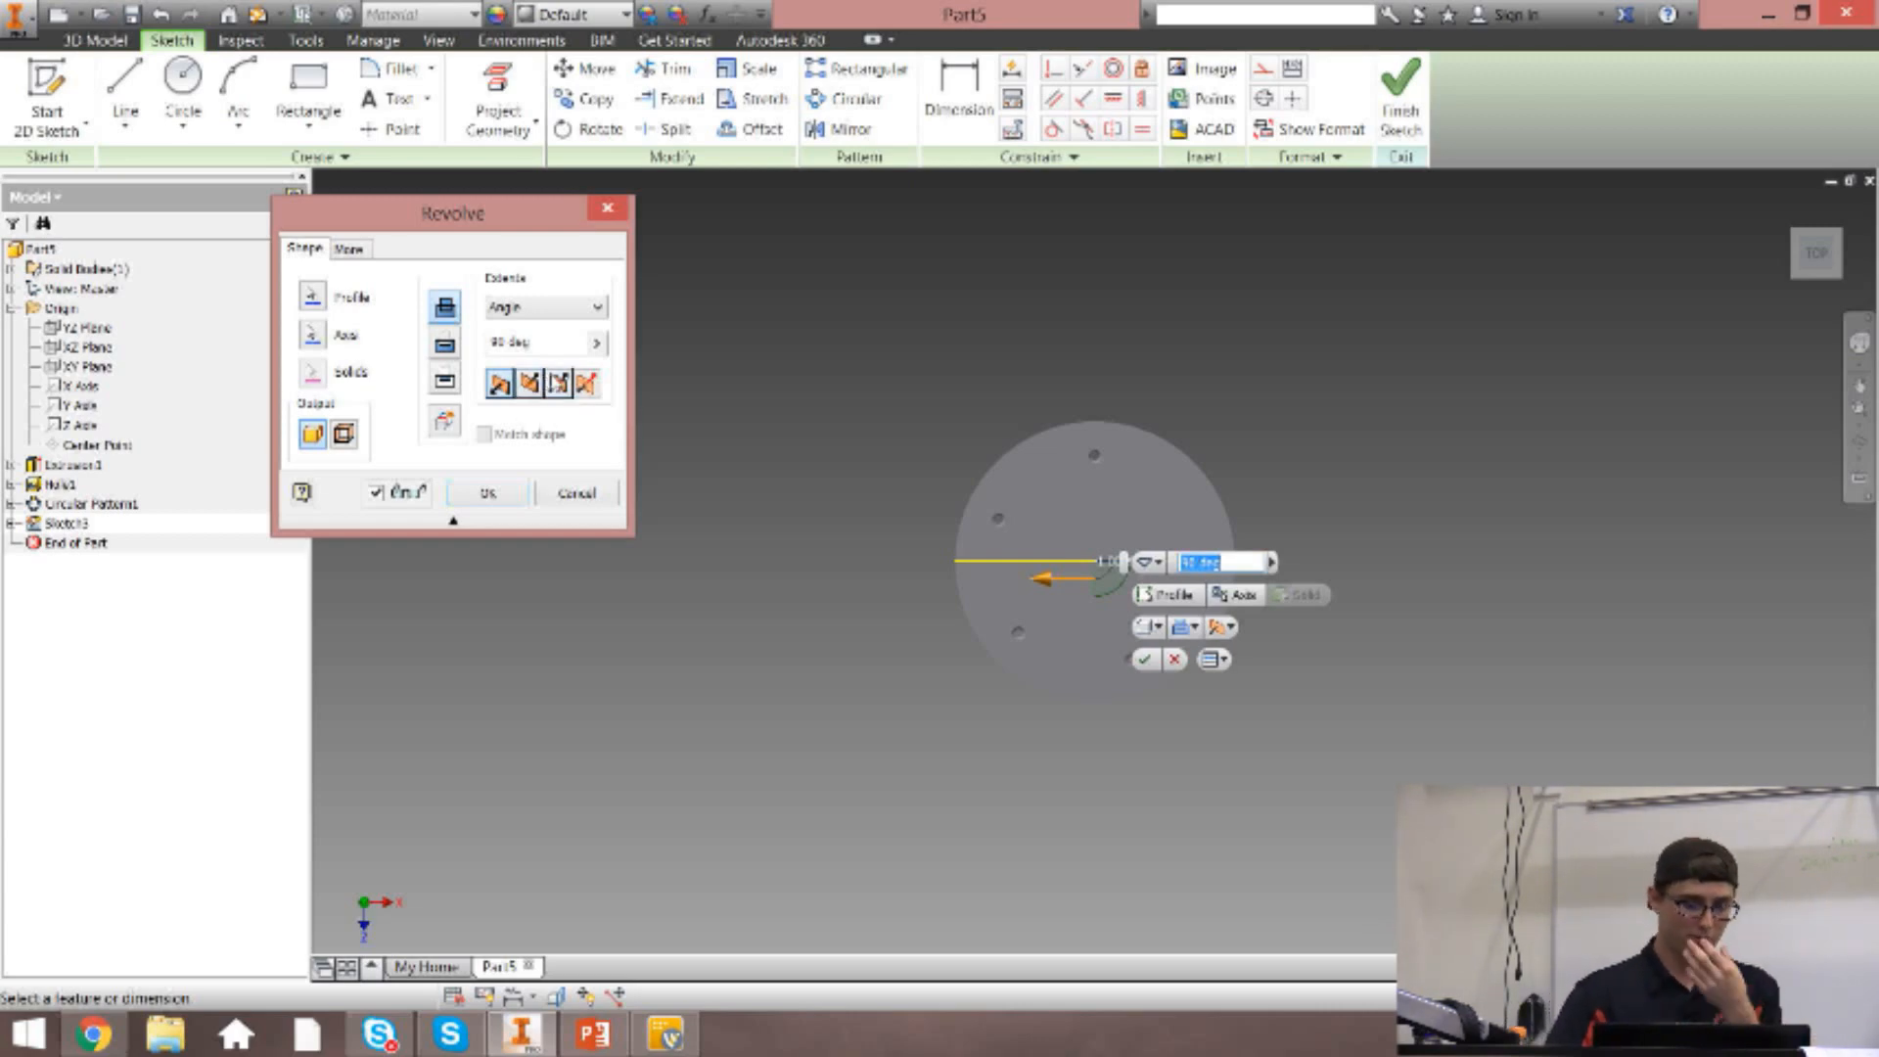
pyautogui.click(558, 384)
pyautogui.click(587, 384)
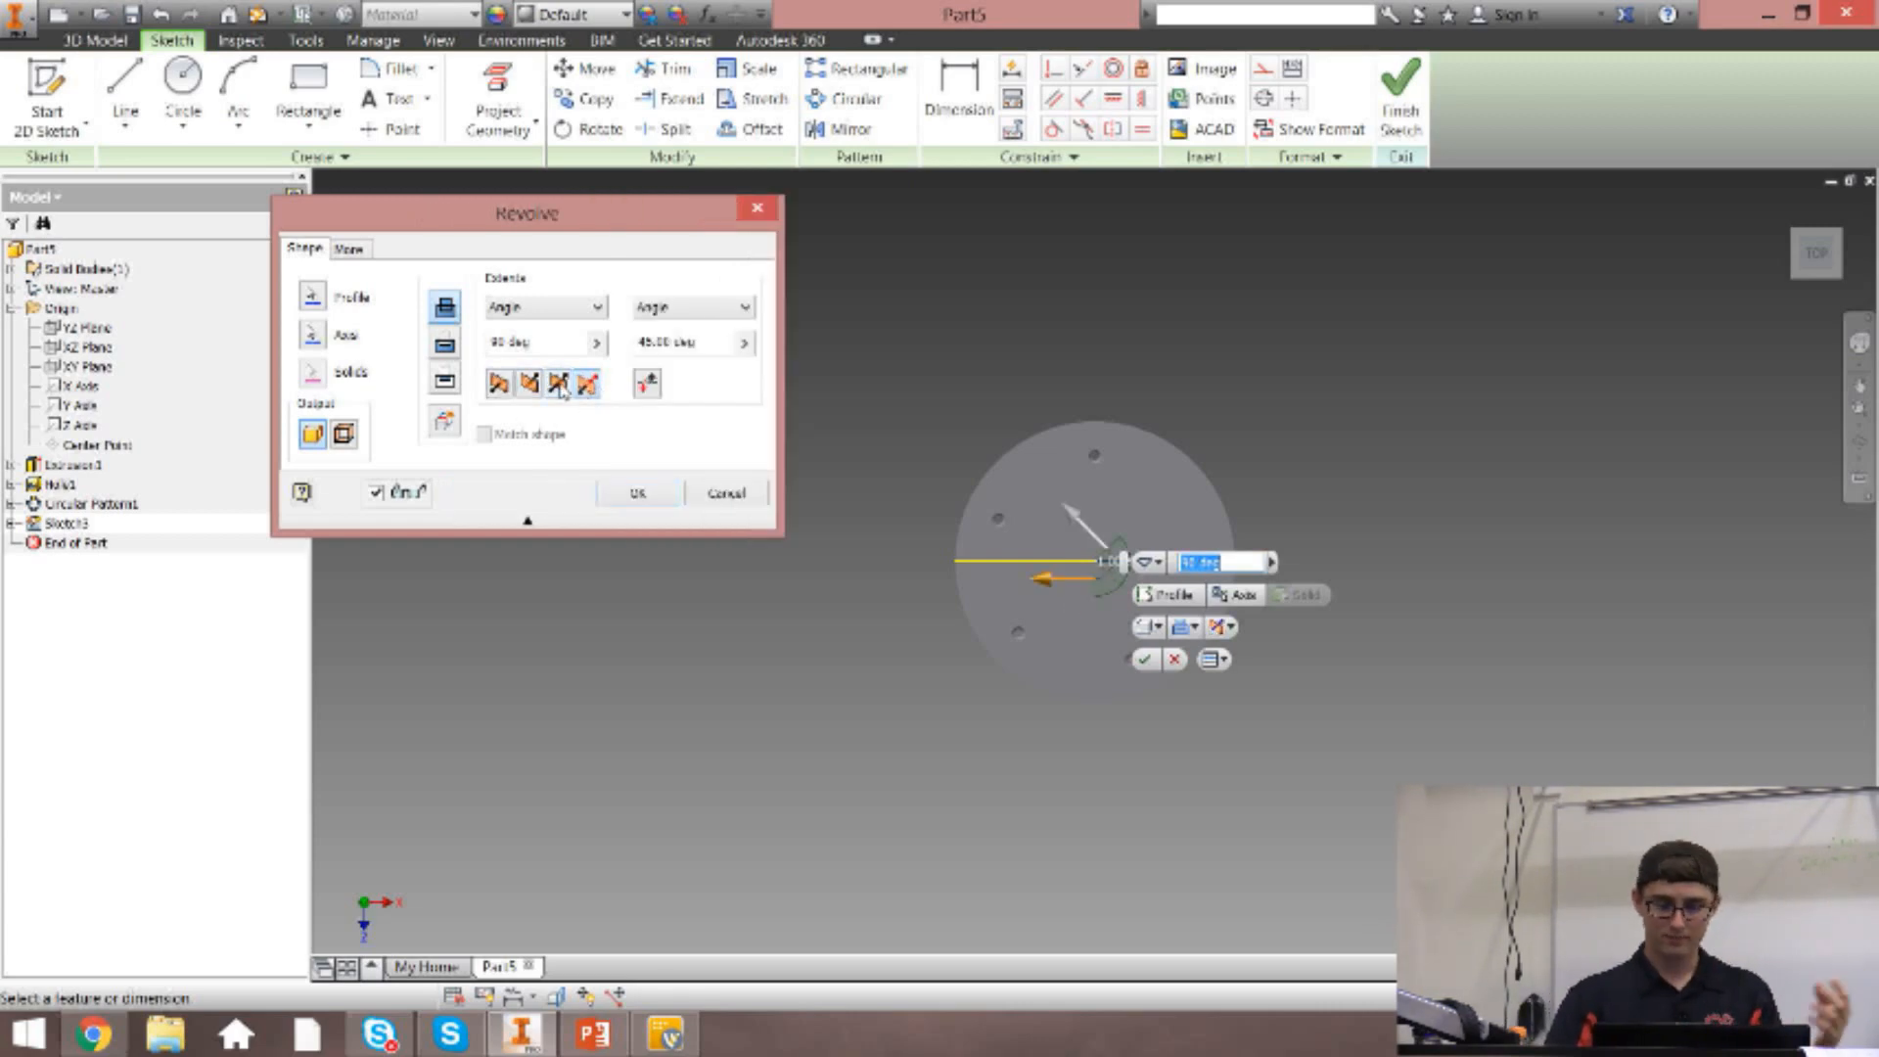
pyautogui.click(499, 385)
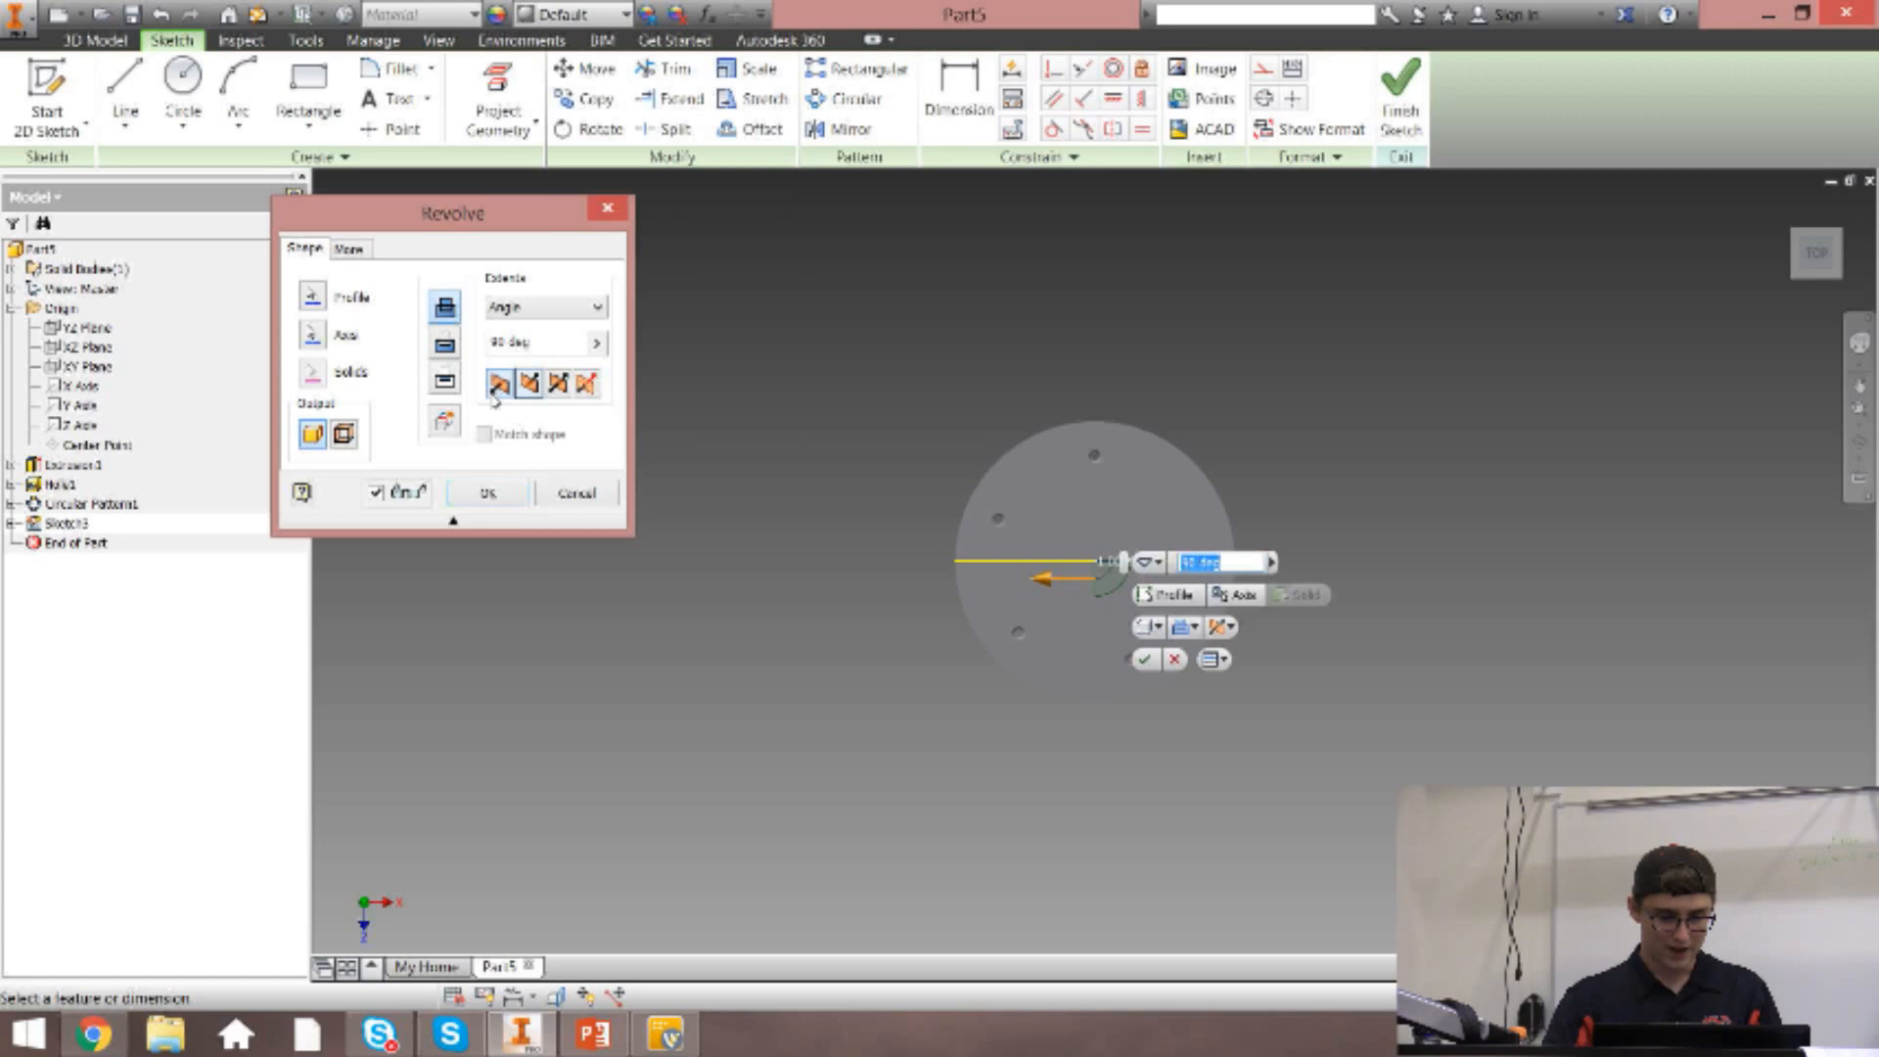
# Try the Between and To extents for the revolve, and cancel the feature.
pyautogui.click(521, 306)
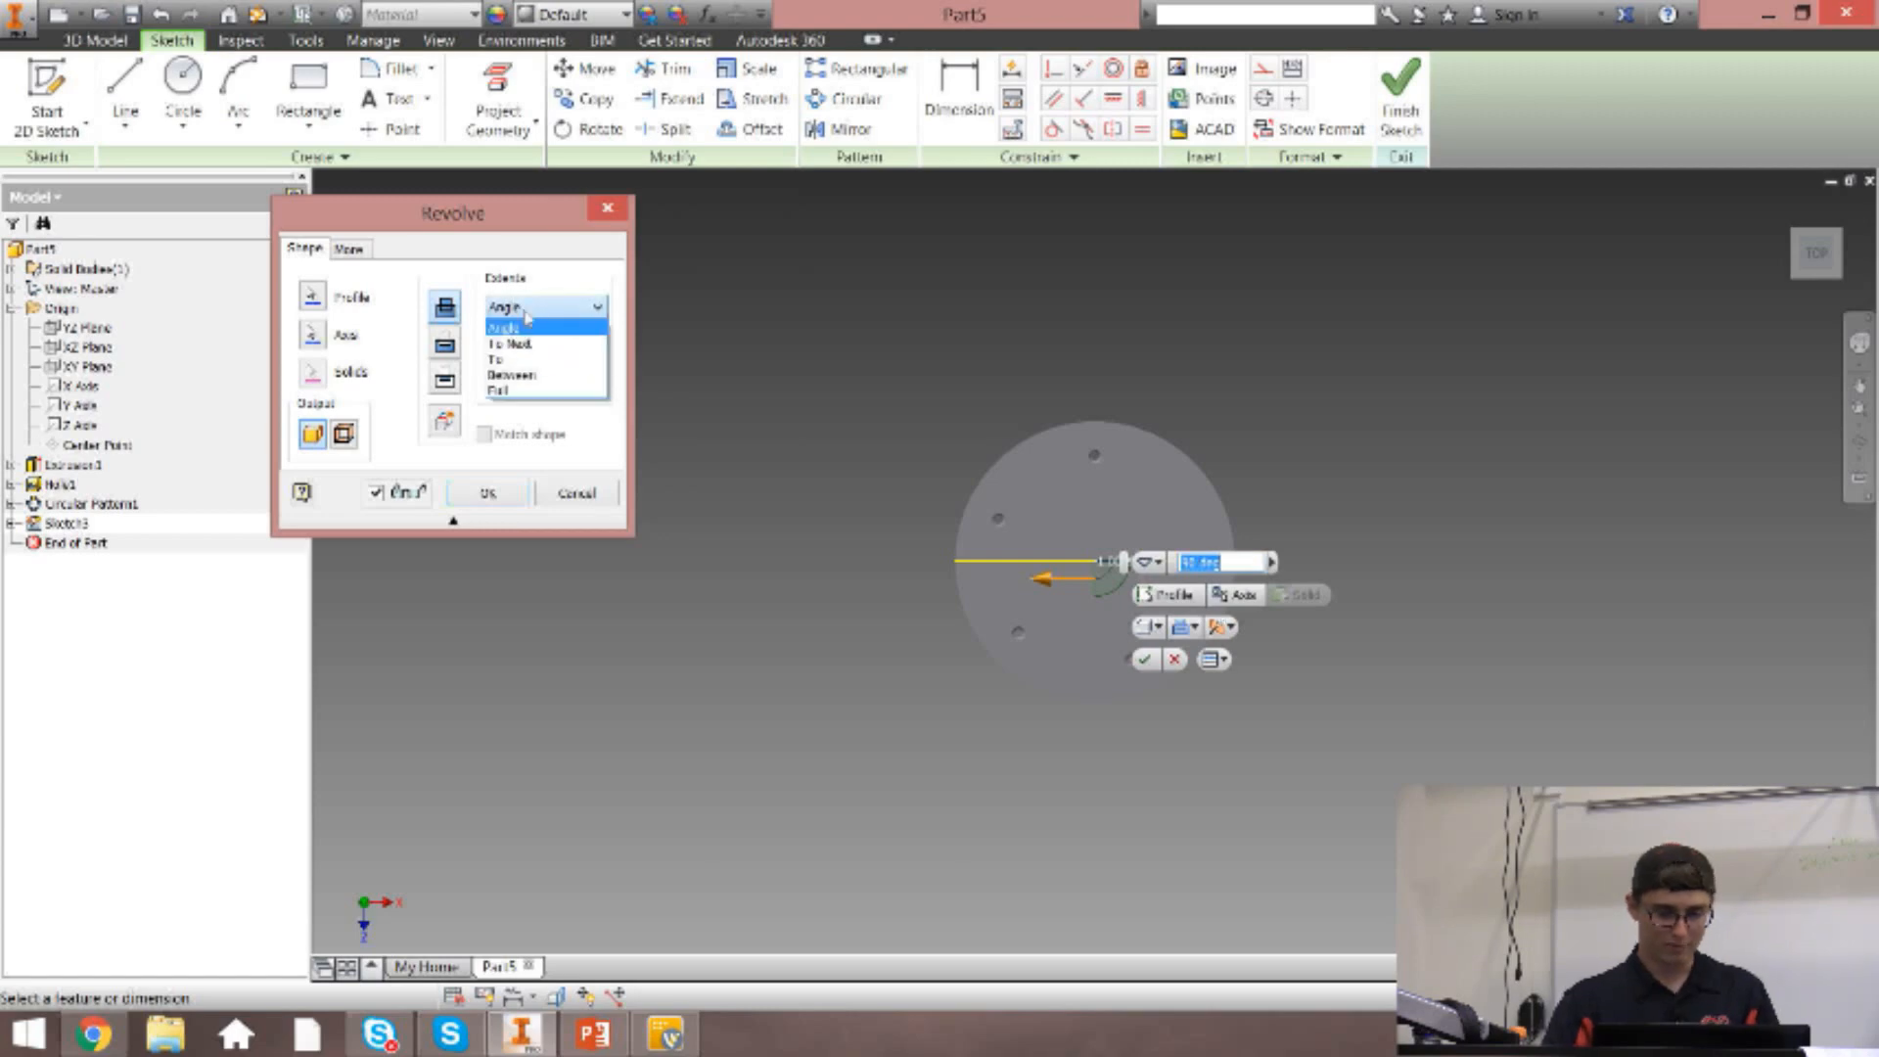
pyautogui.click(513, 374)
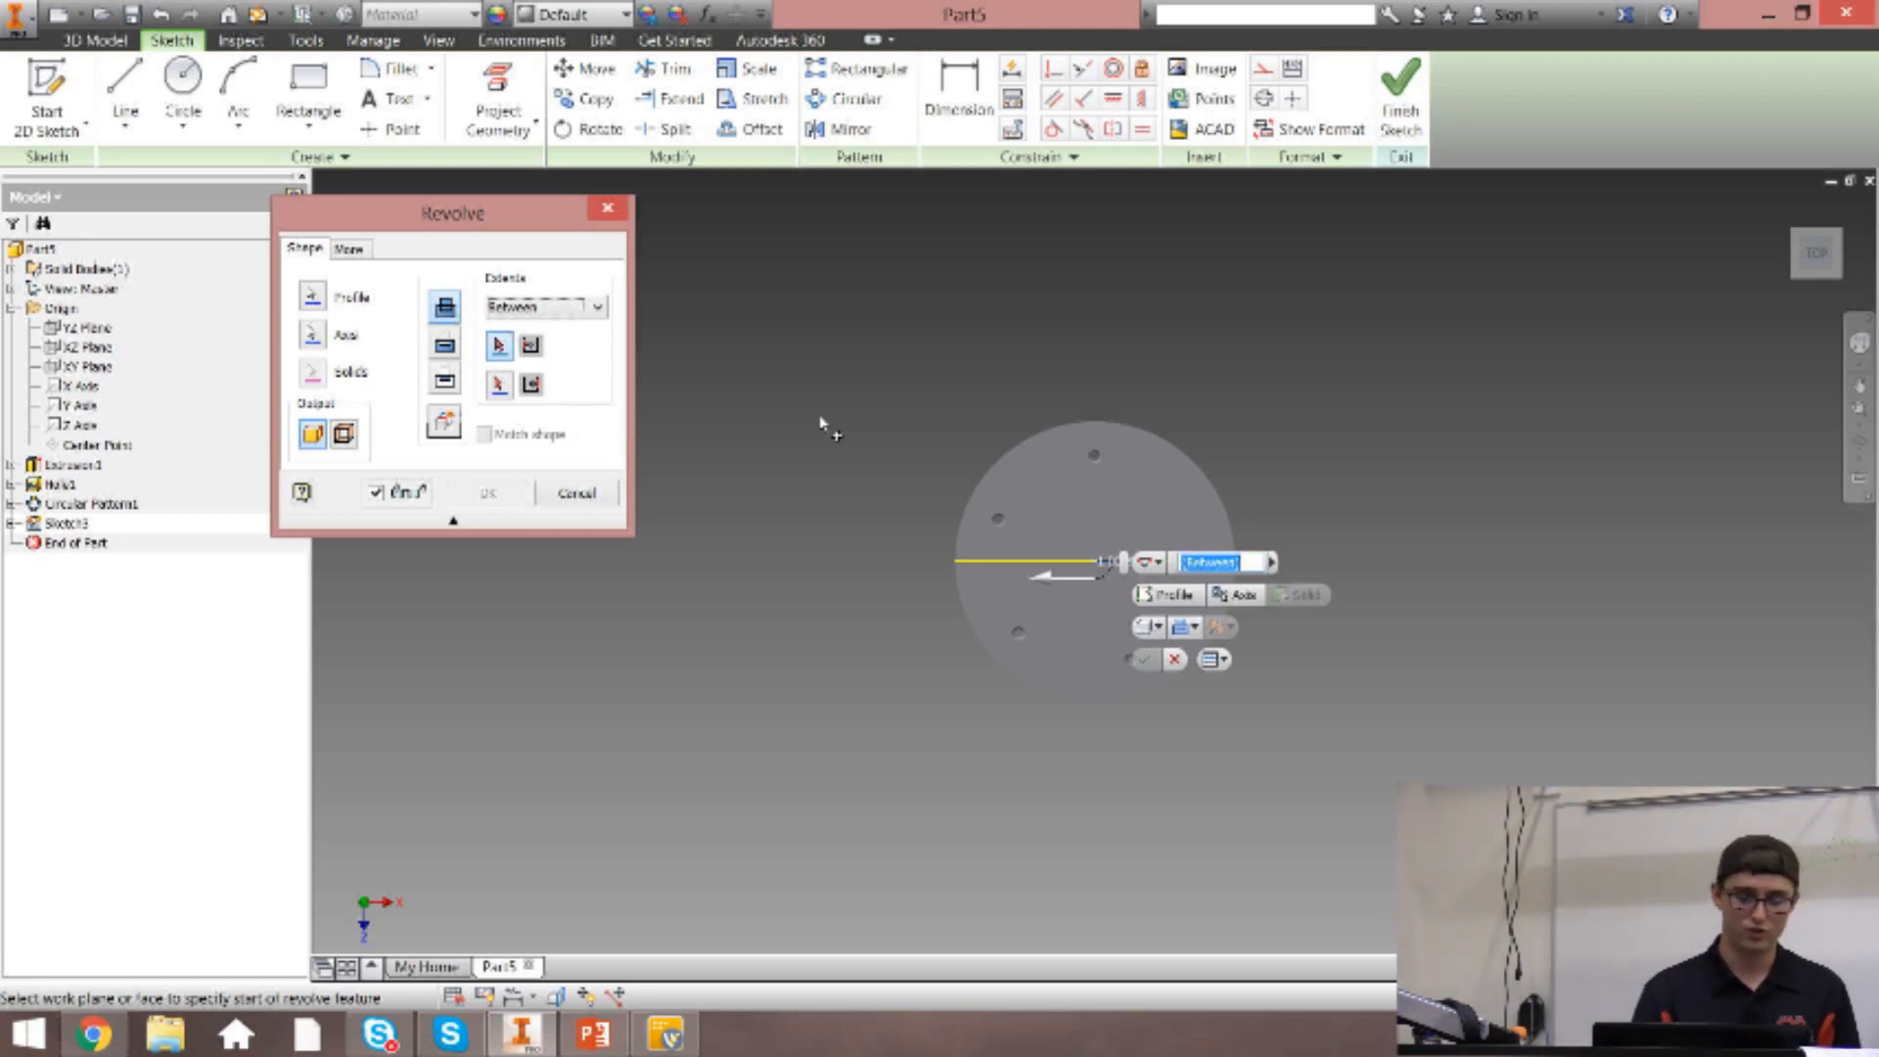
pyautogui.click(543, 306)
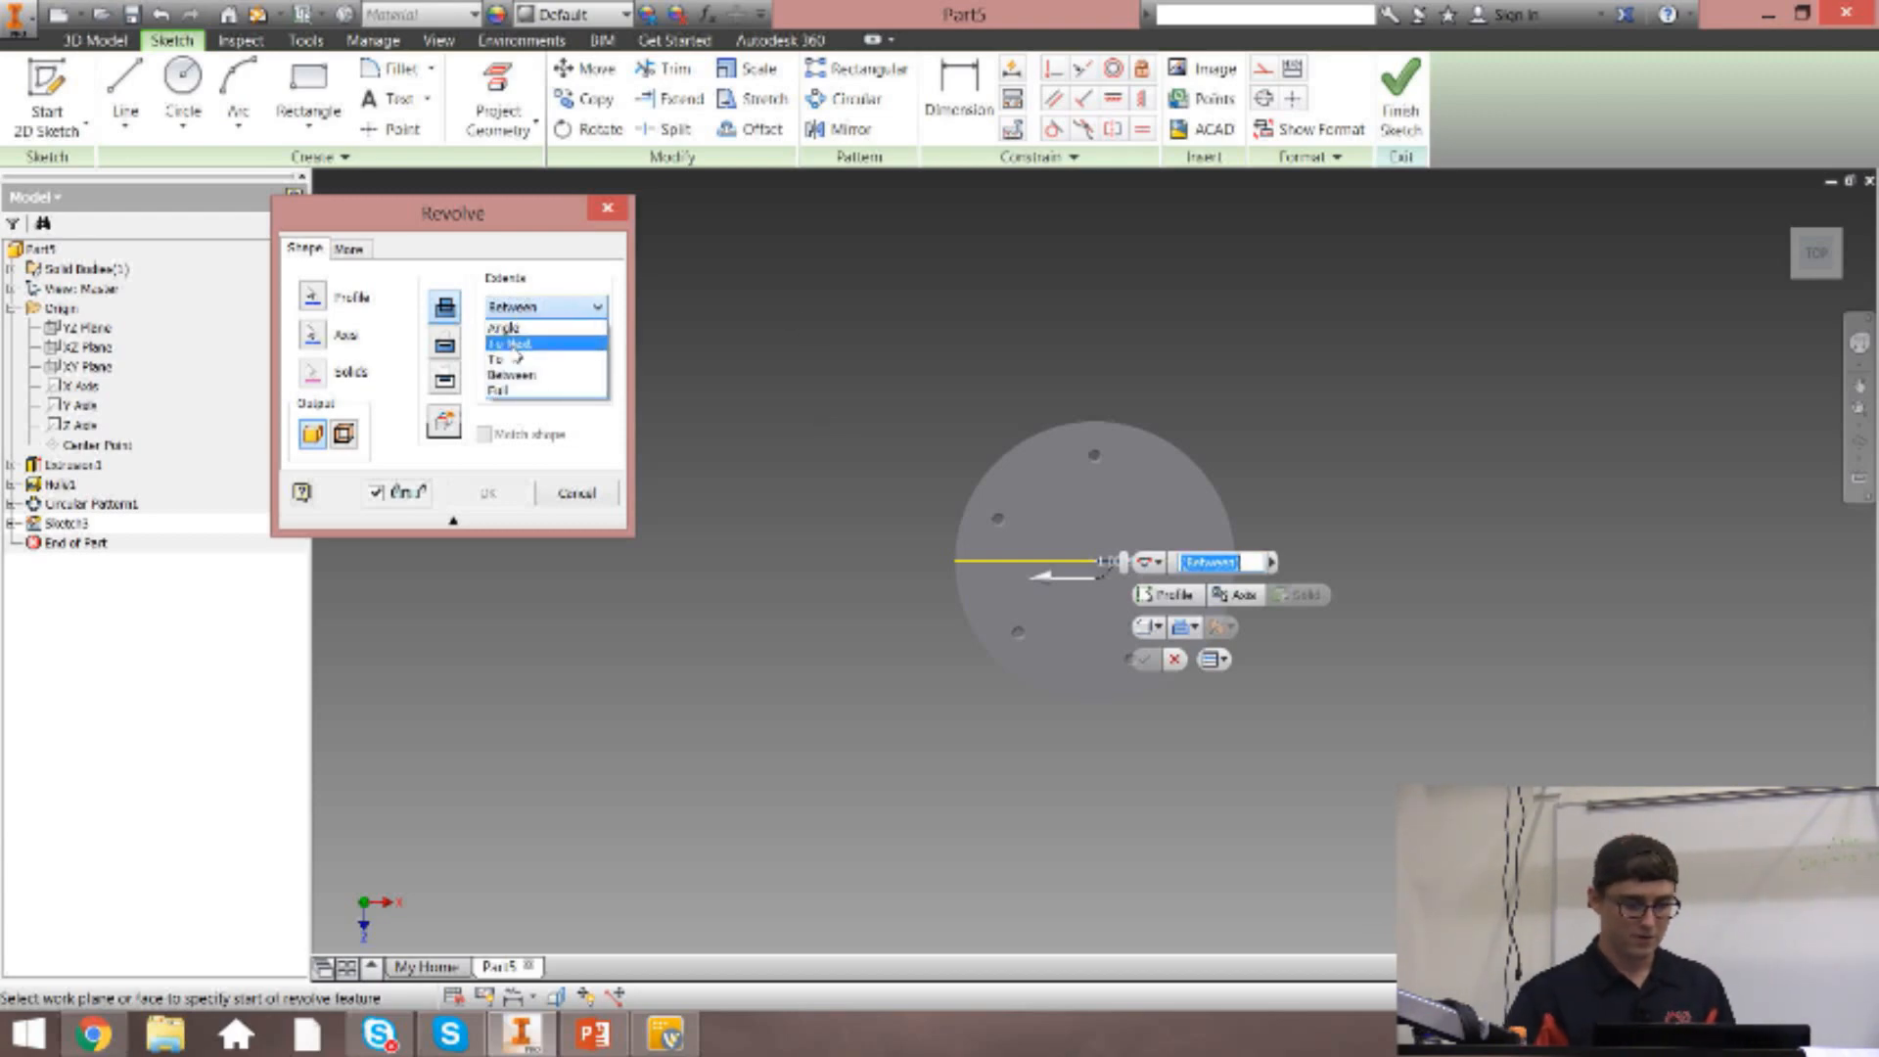
pyautogui.click(524, 349)
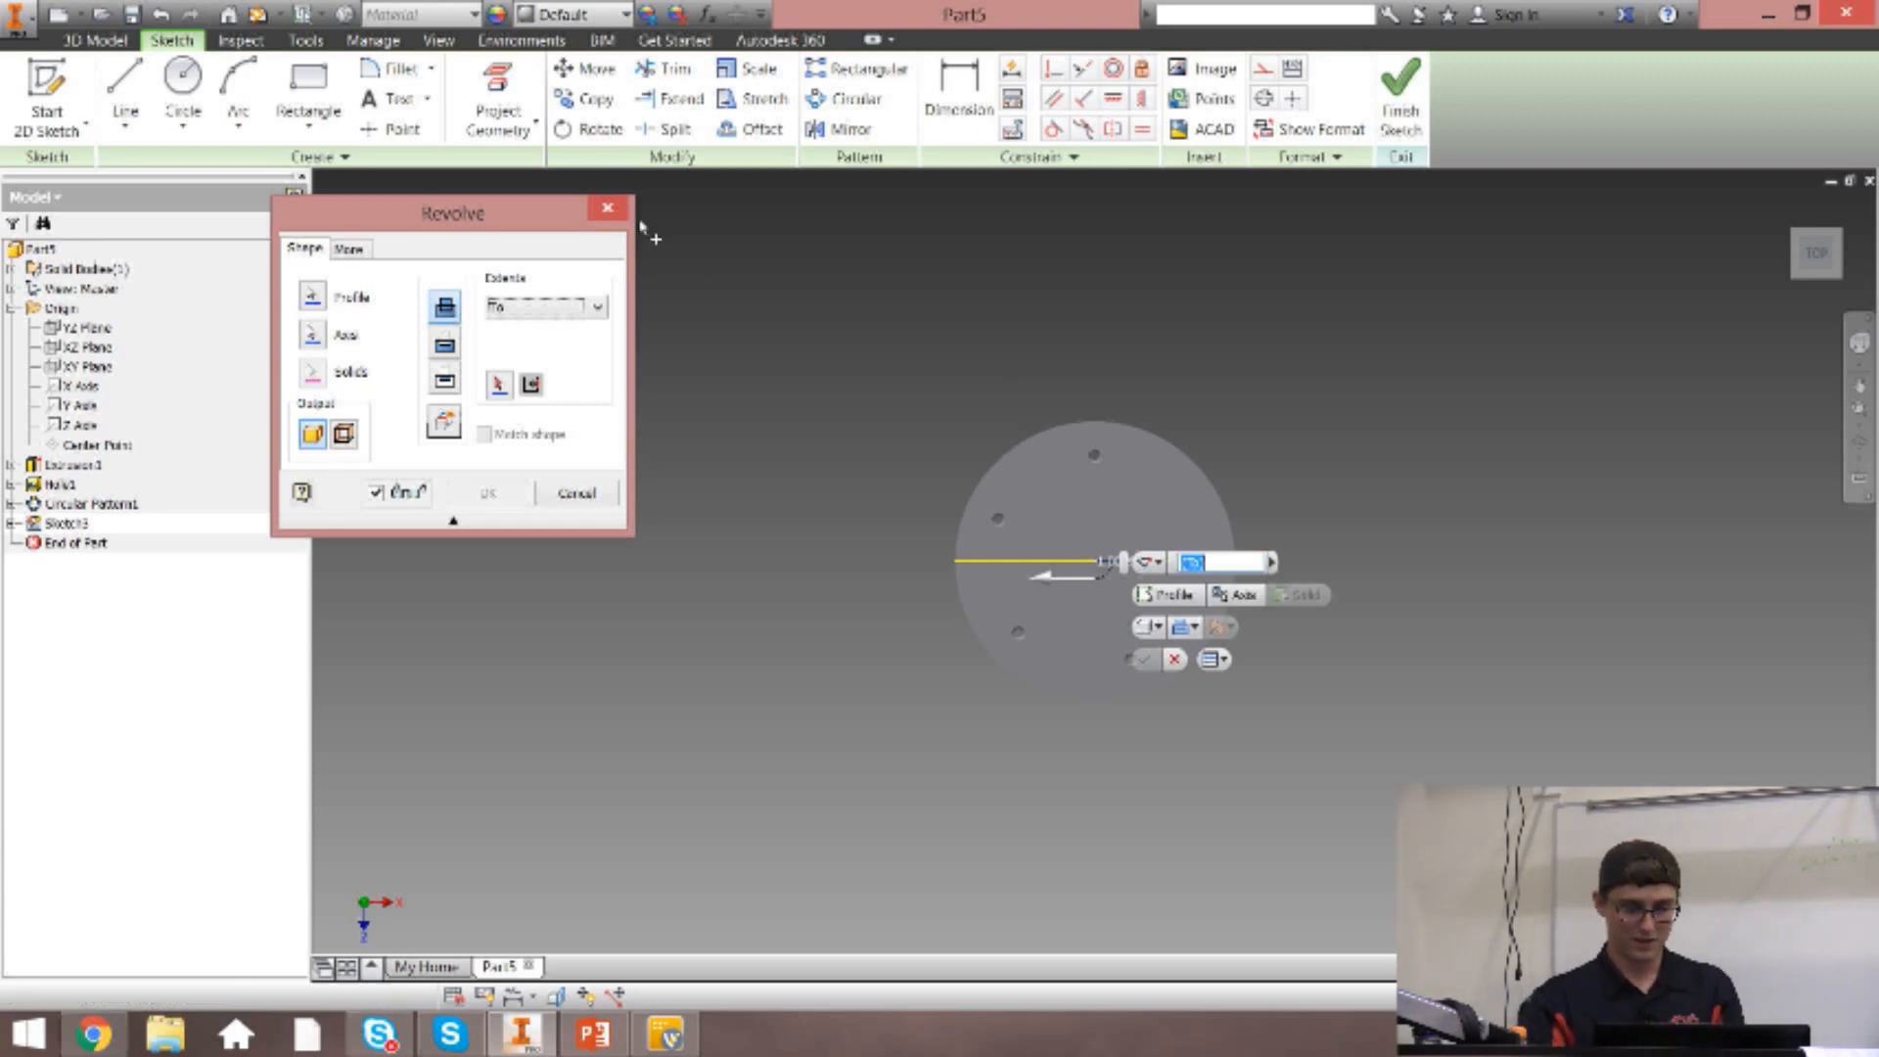
pyautogui.press('Escape')
# Revolve the 1 by 10 in rectangle a full turn about its long edge on the disc's central axis, joined to the disc.
pyautogui.click(1787, 208)
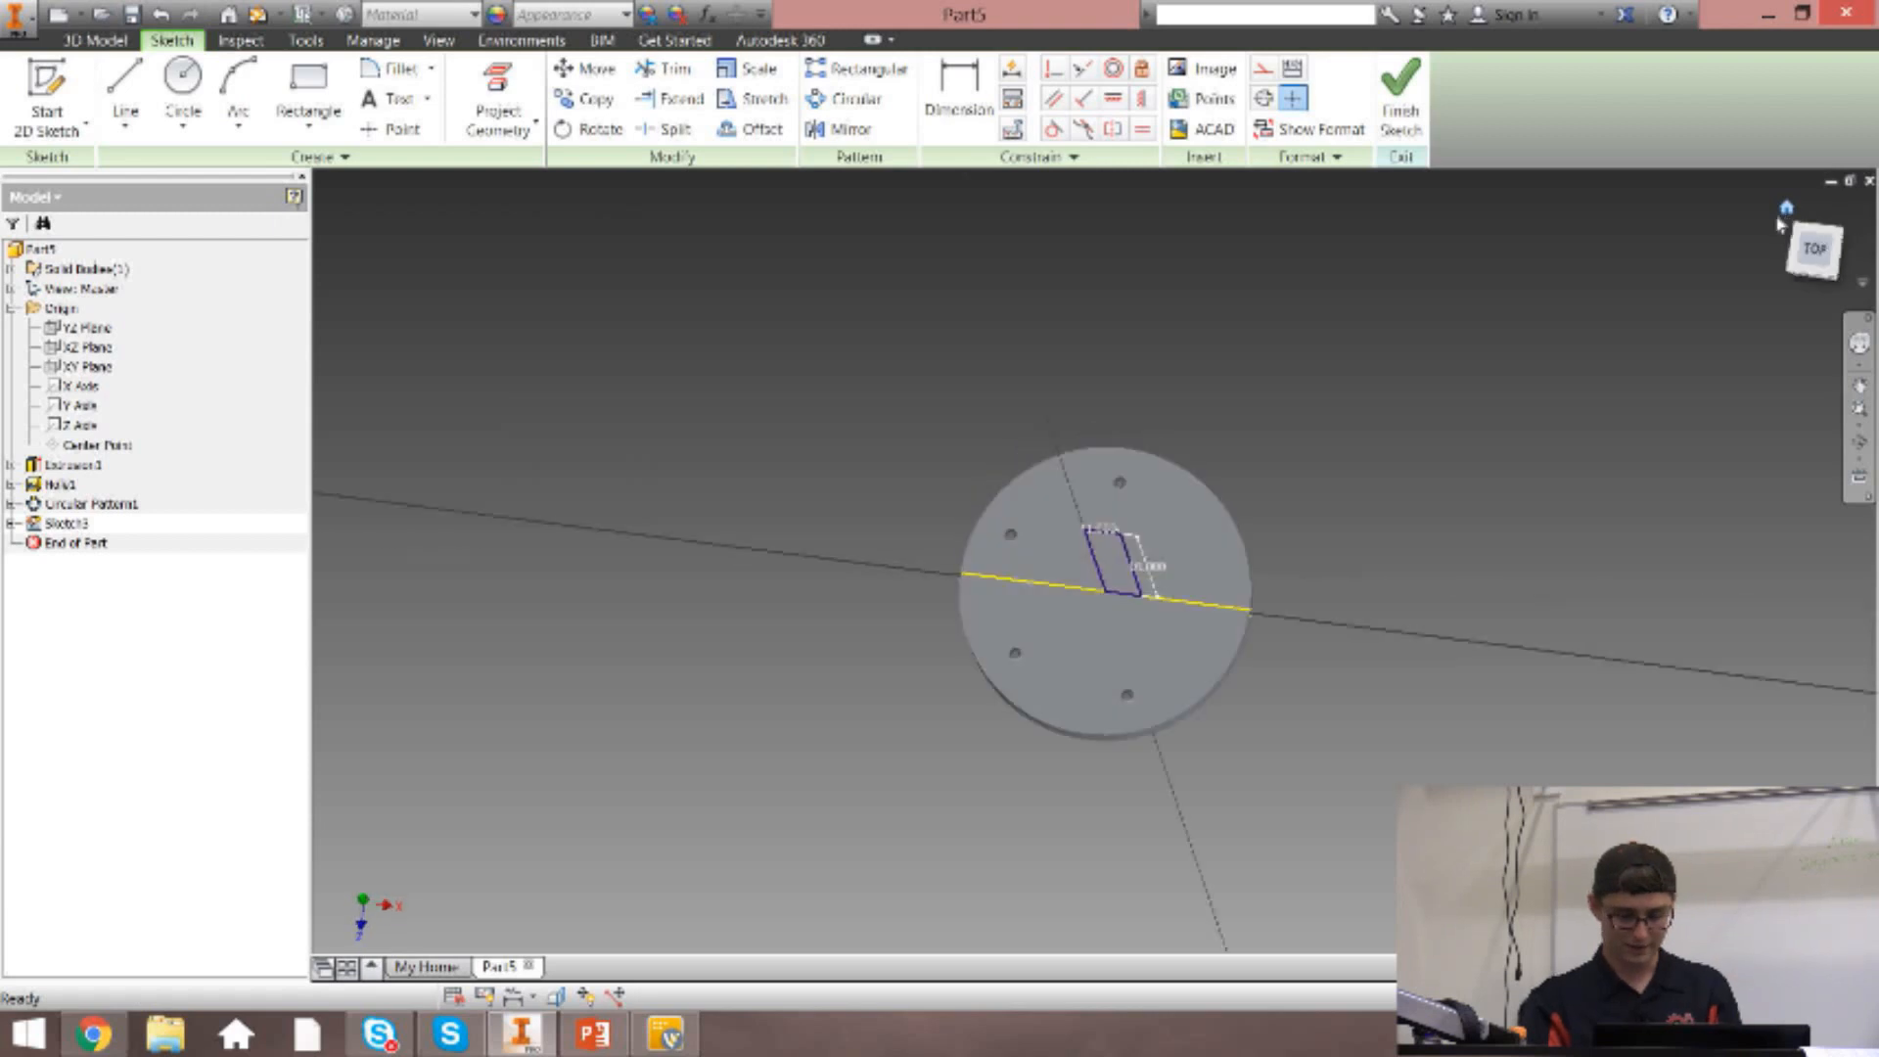
pyautogui.press('r')
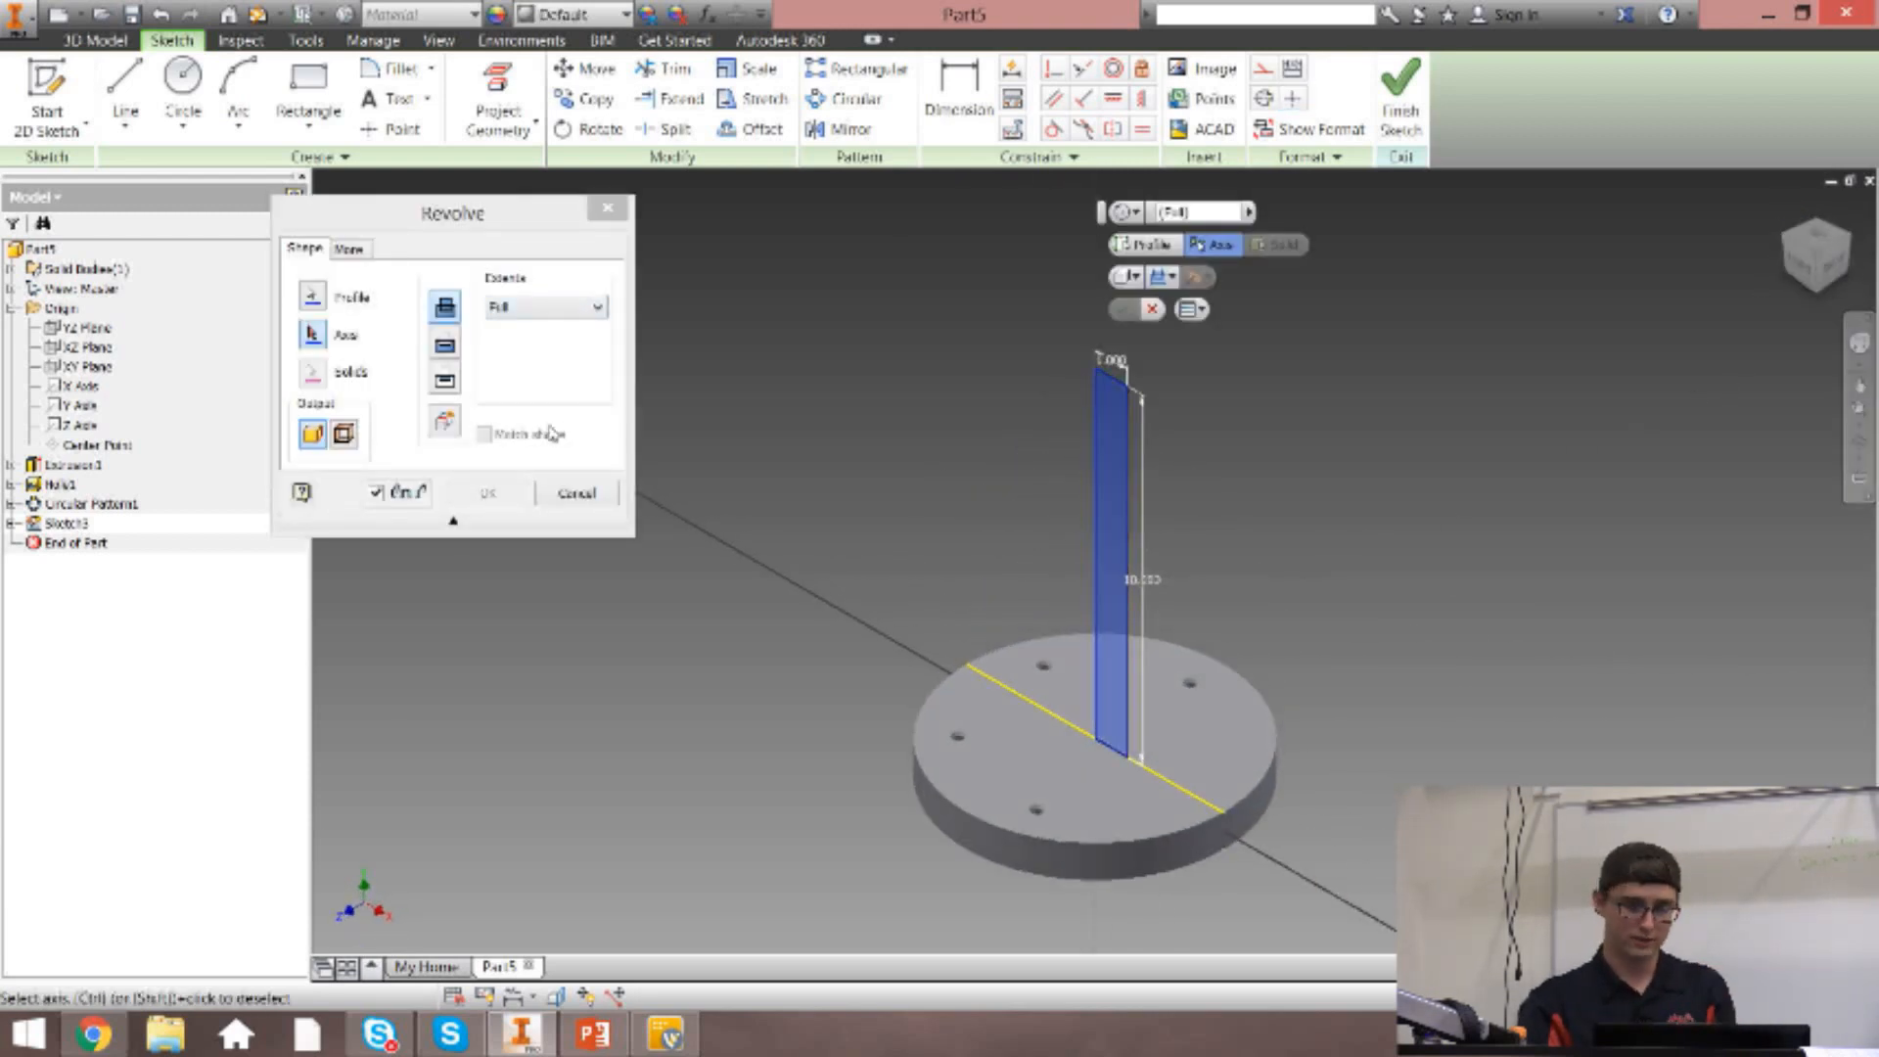
pyautogui.click(446, 311)
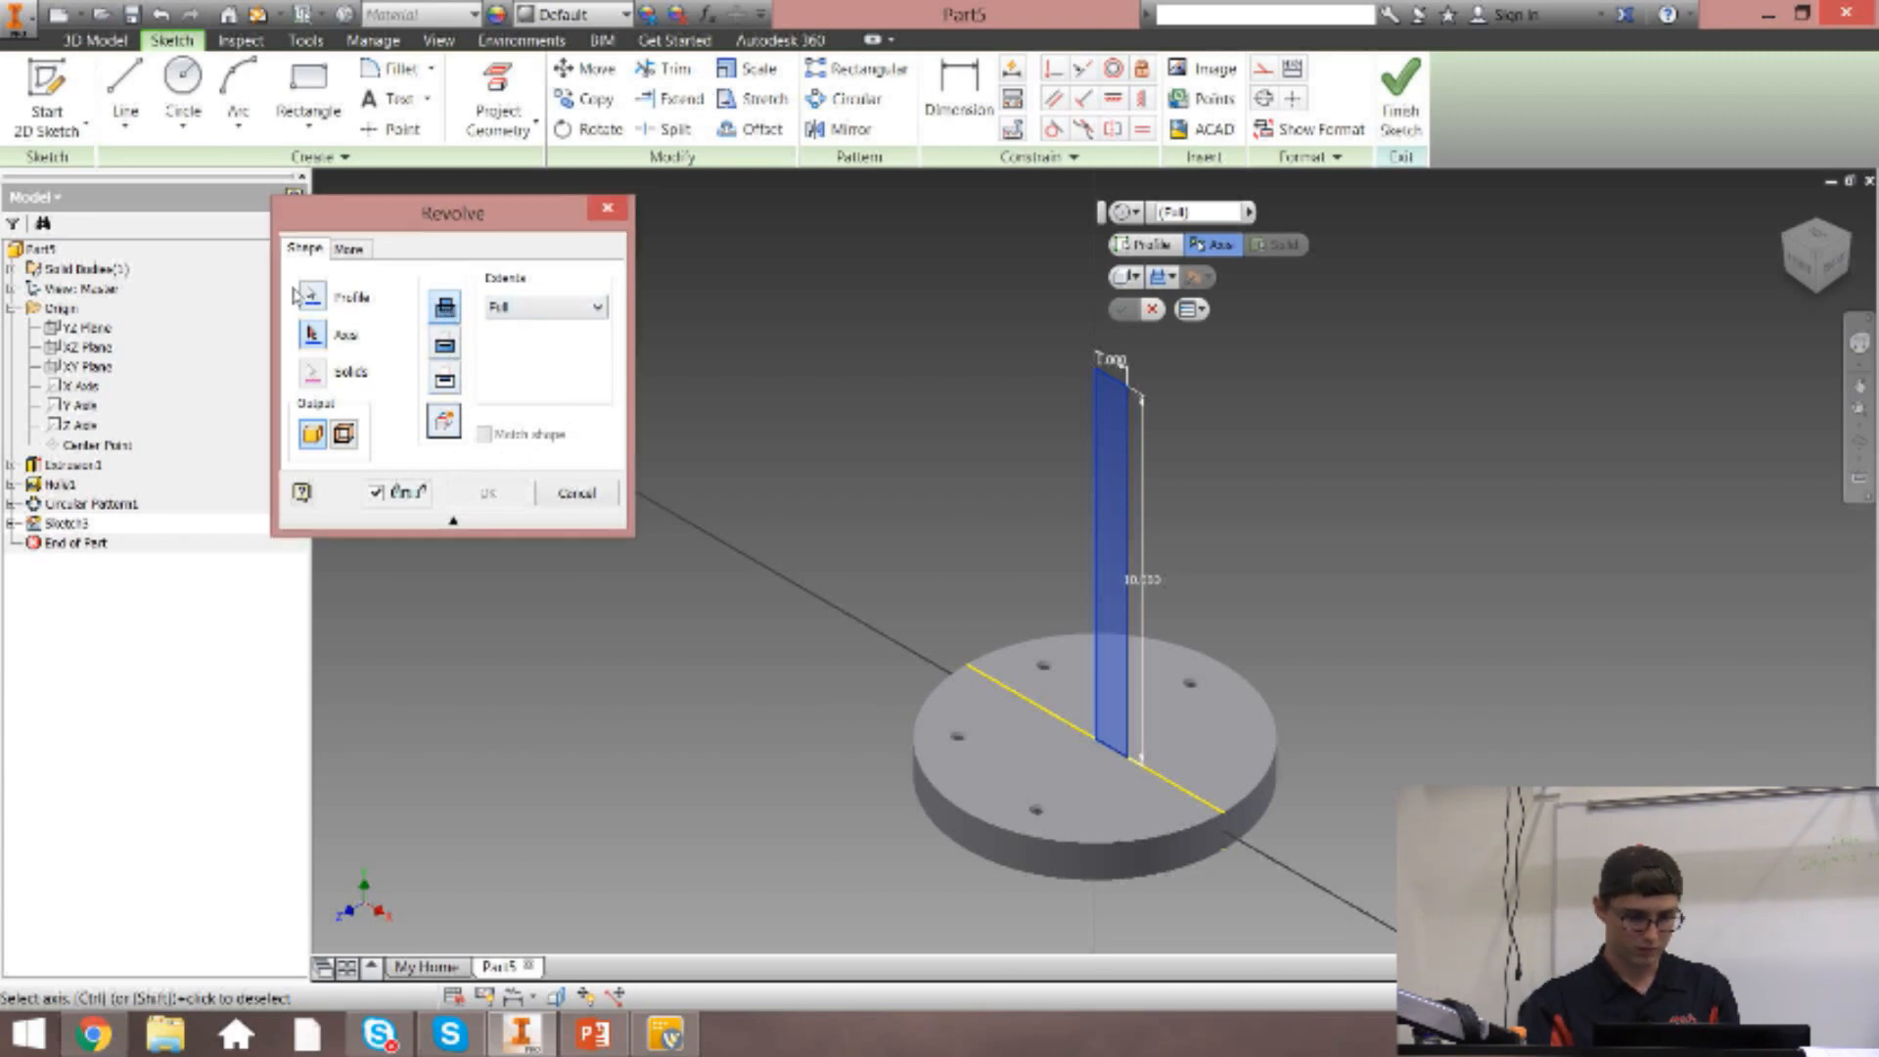
pyautogui.click(1103, 520)
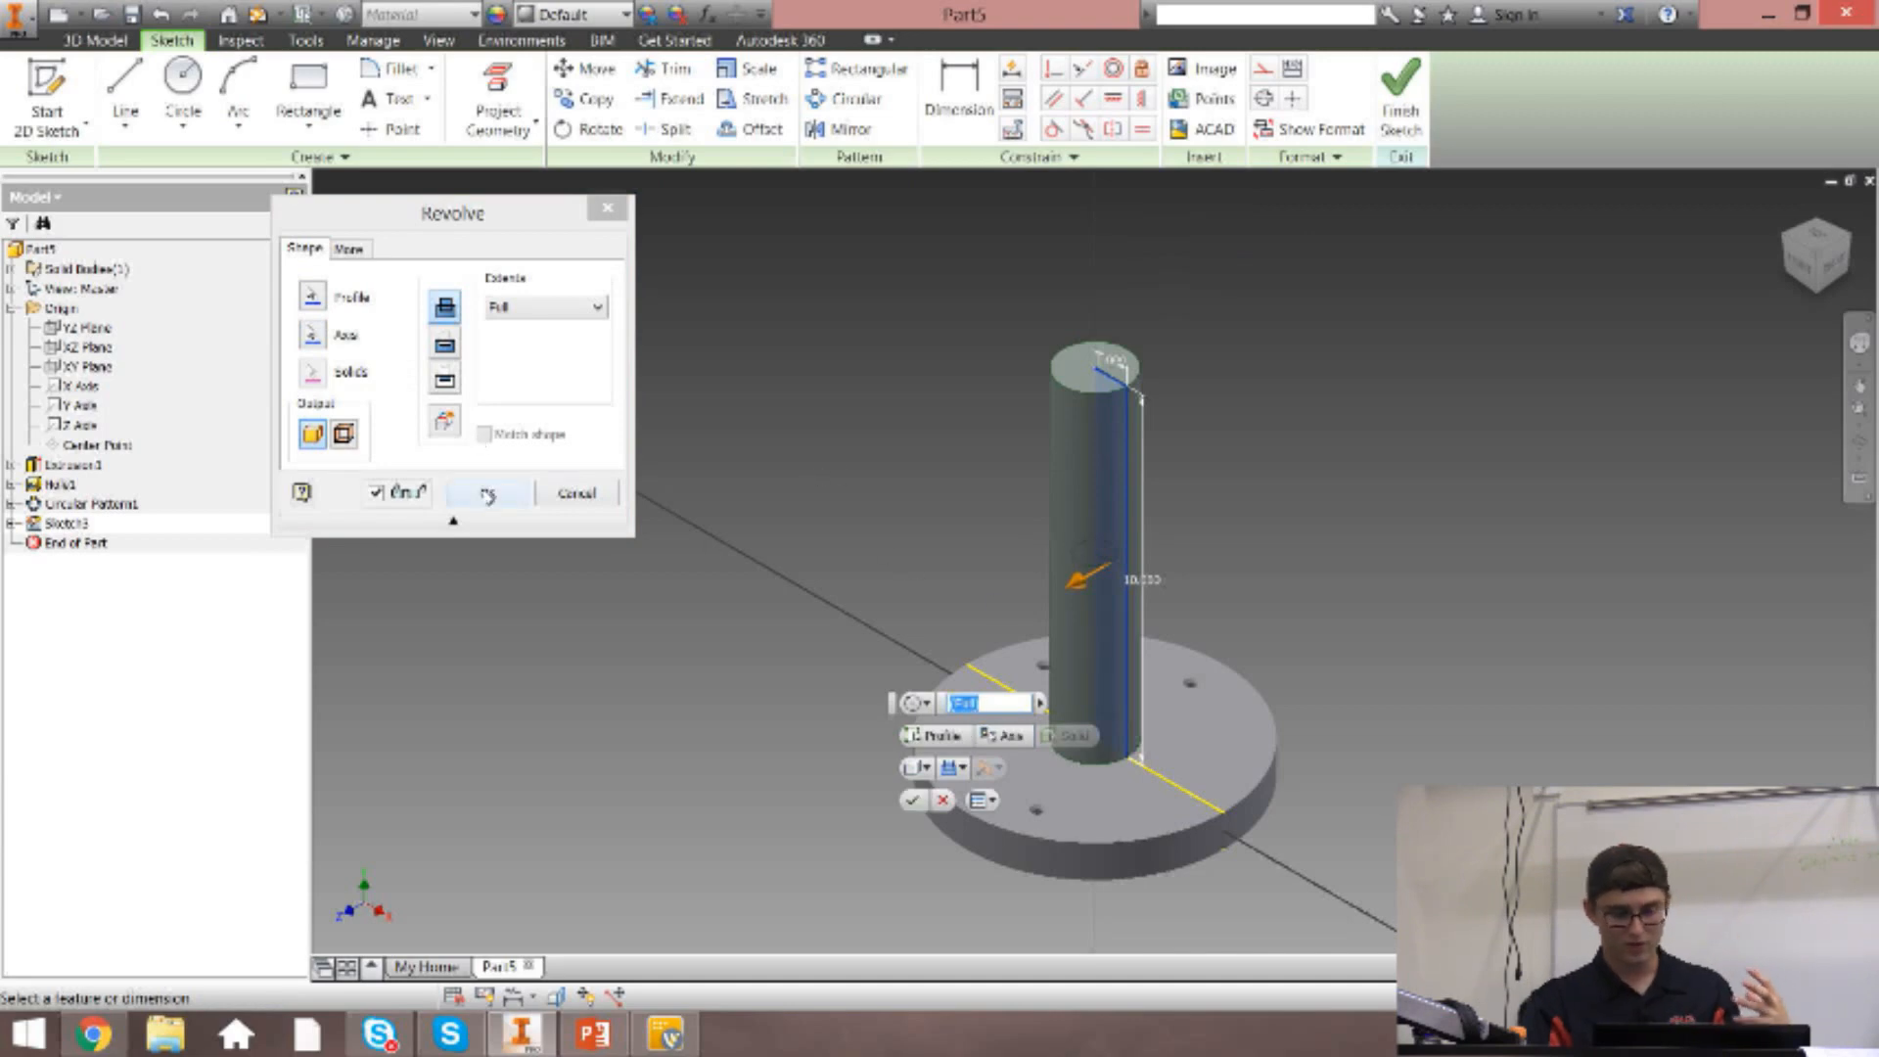
pyautogui.click(485, 496)
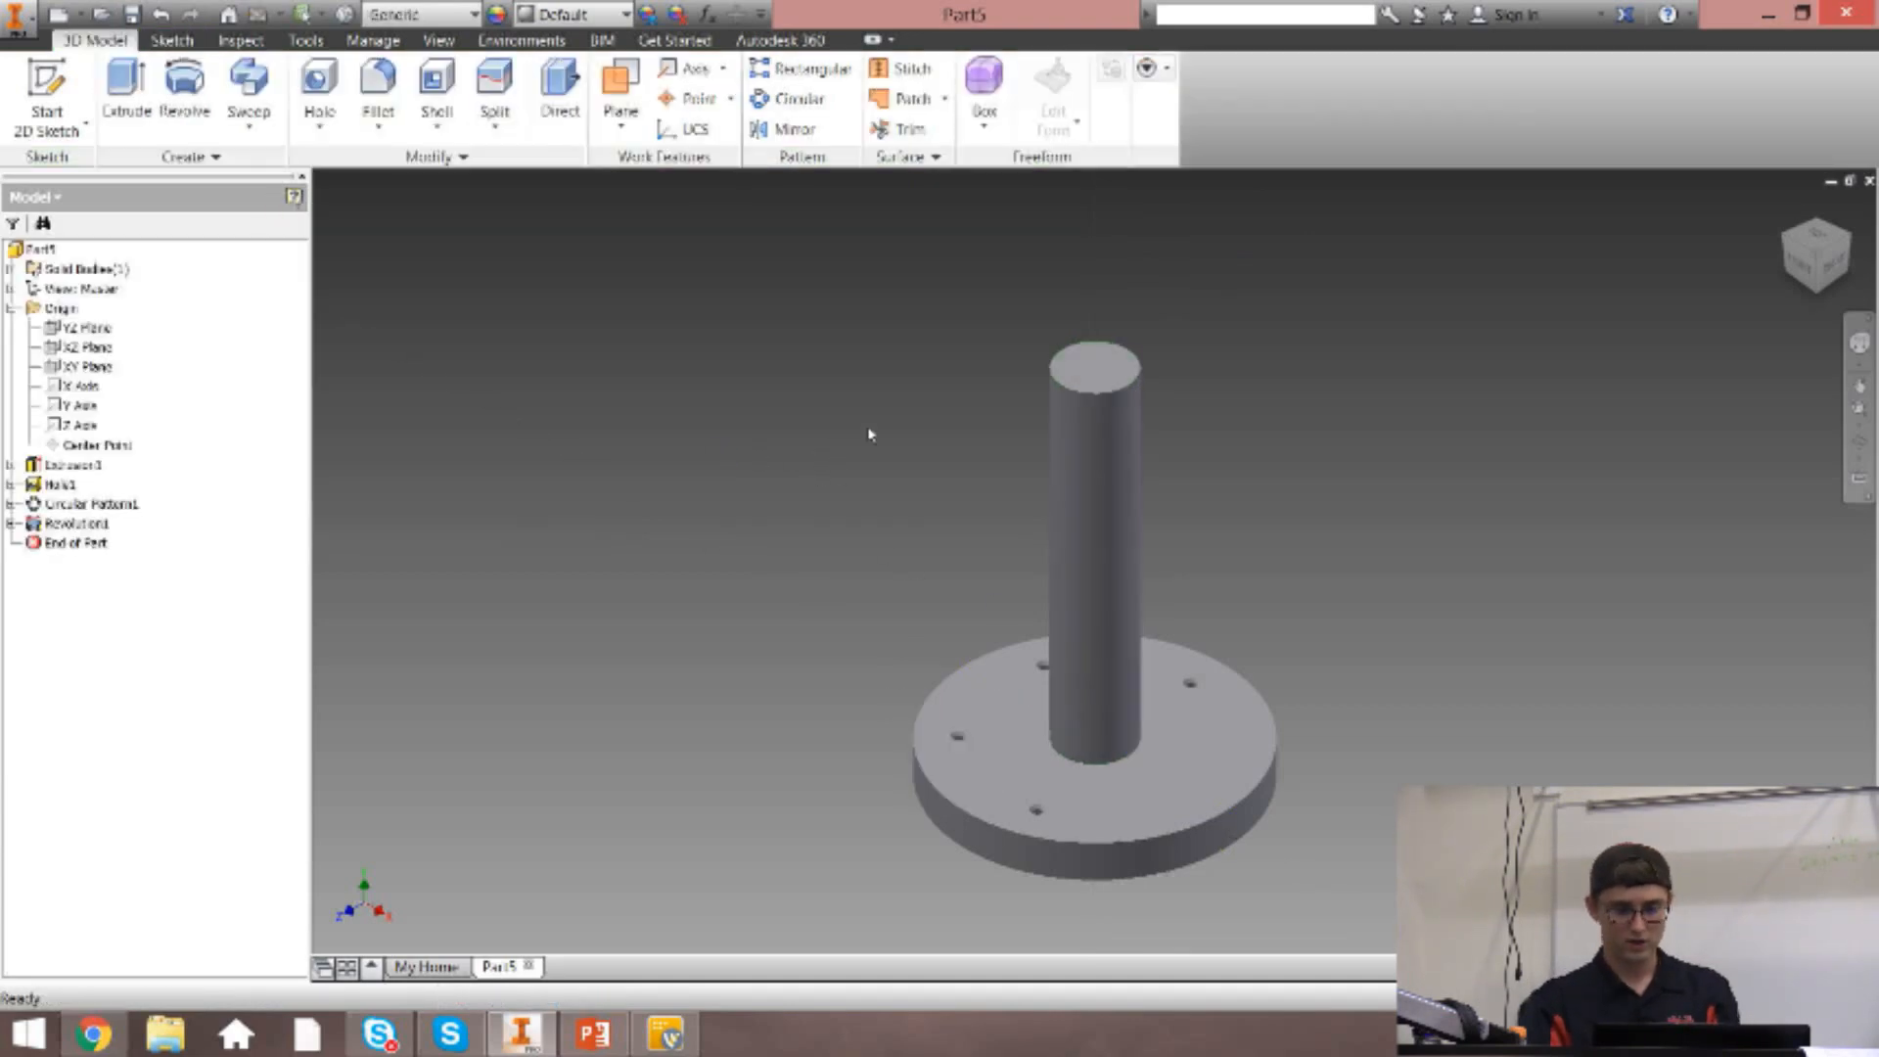
pyautogui.click(1788, 209)
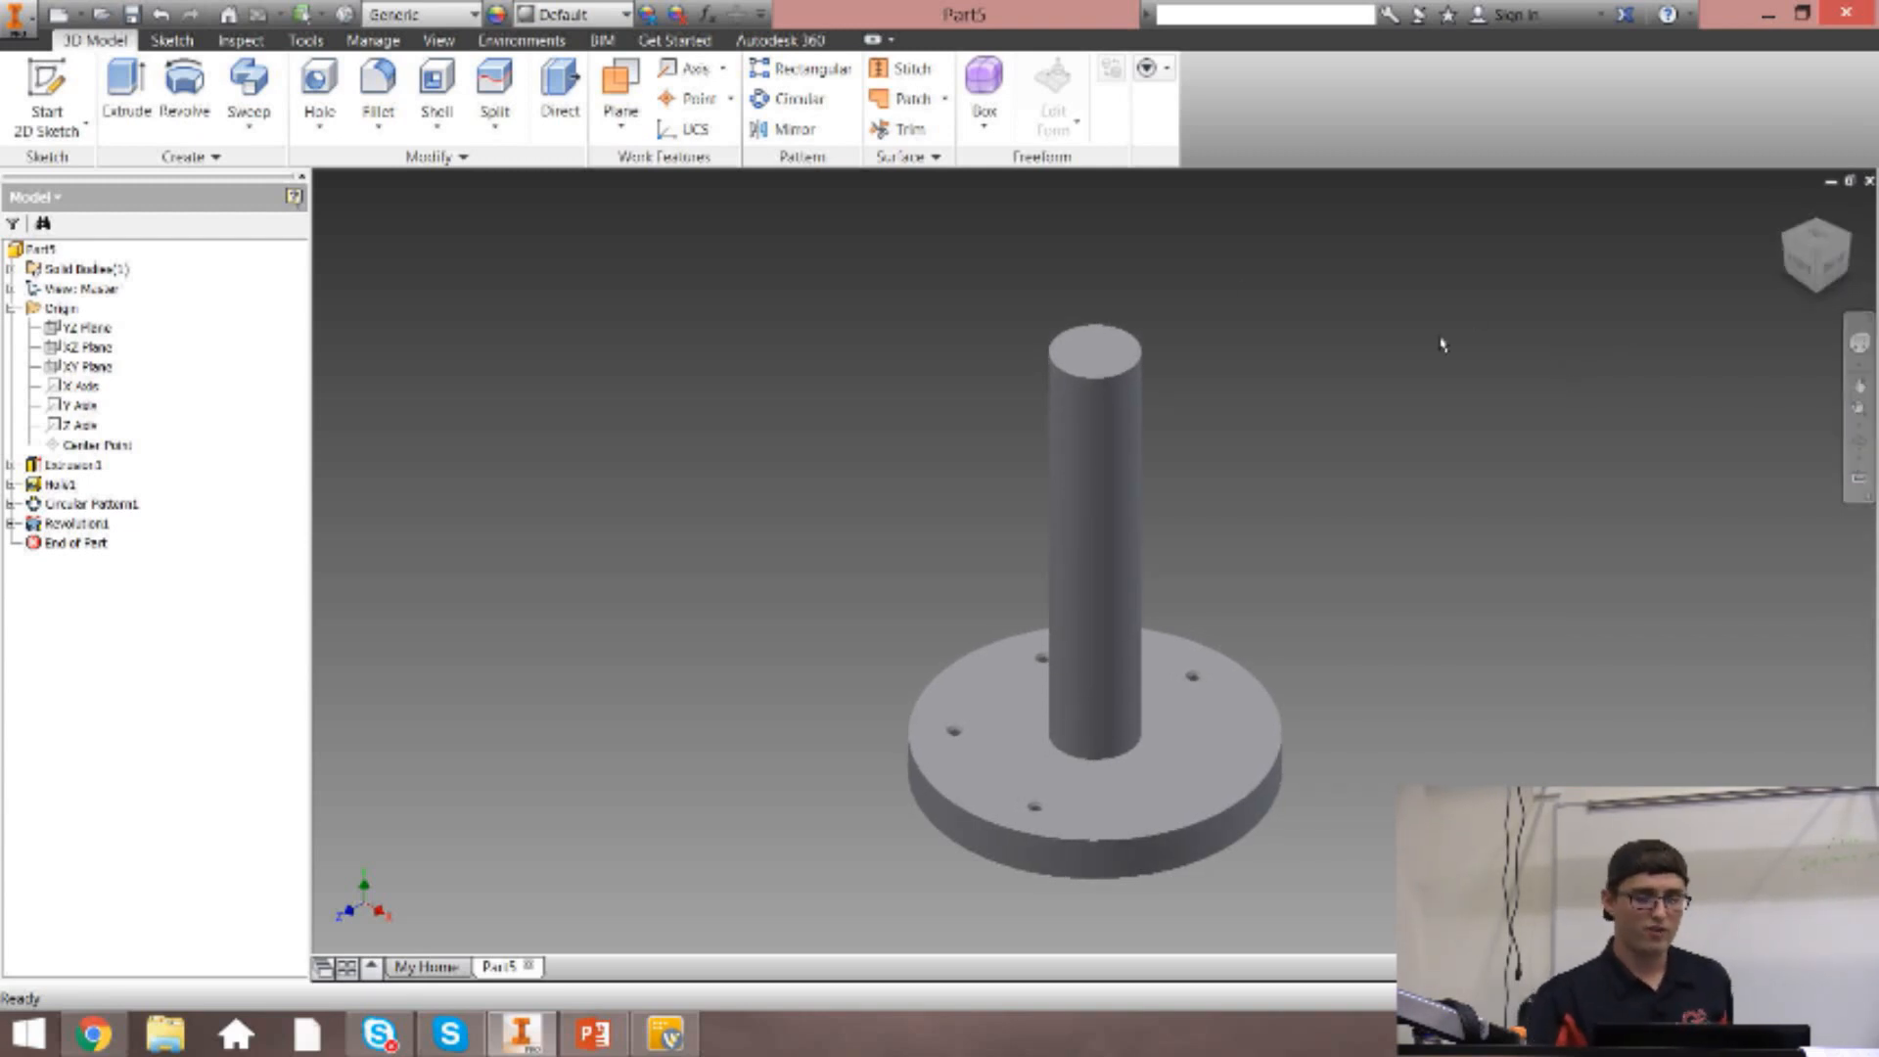
pyautogui.click(1803, 272)
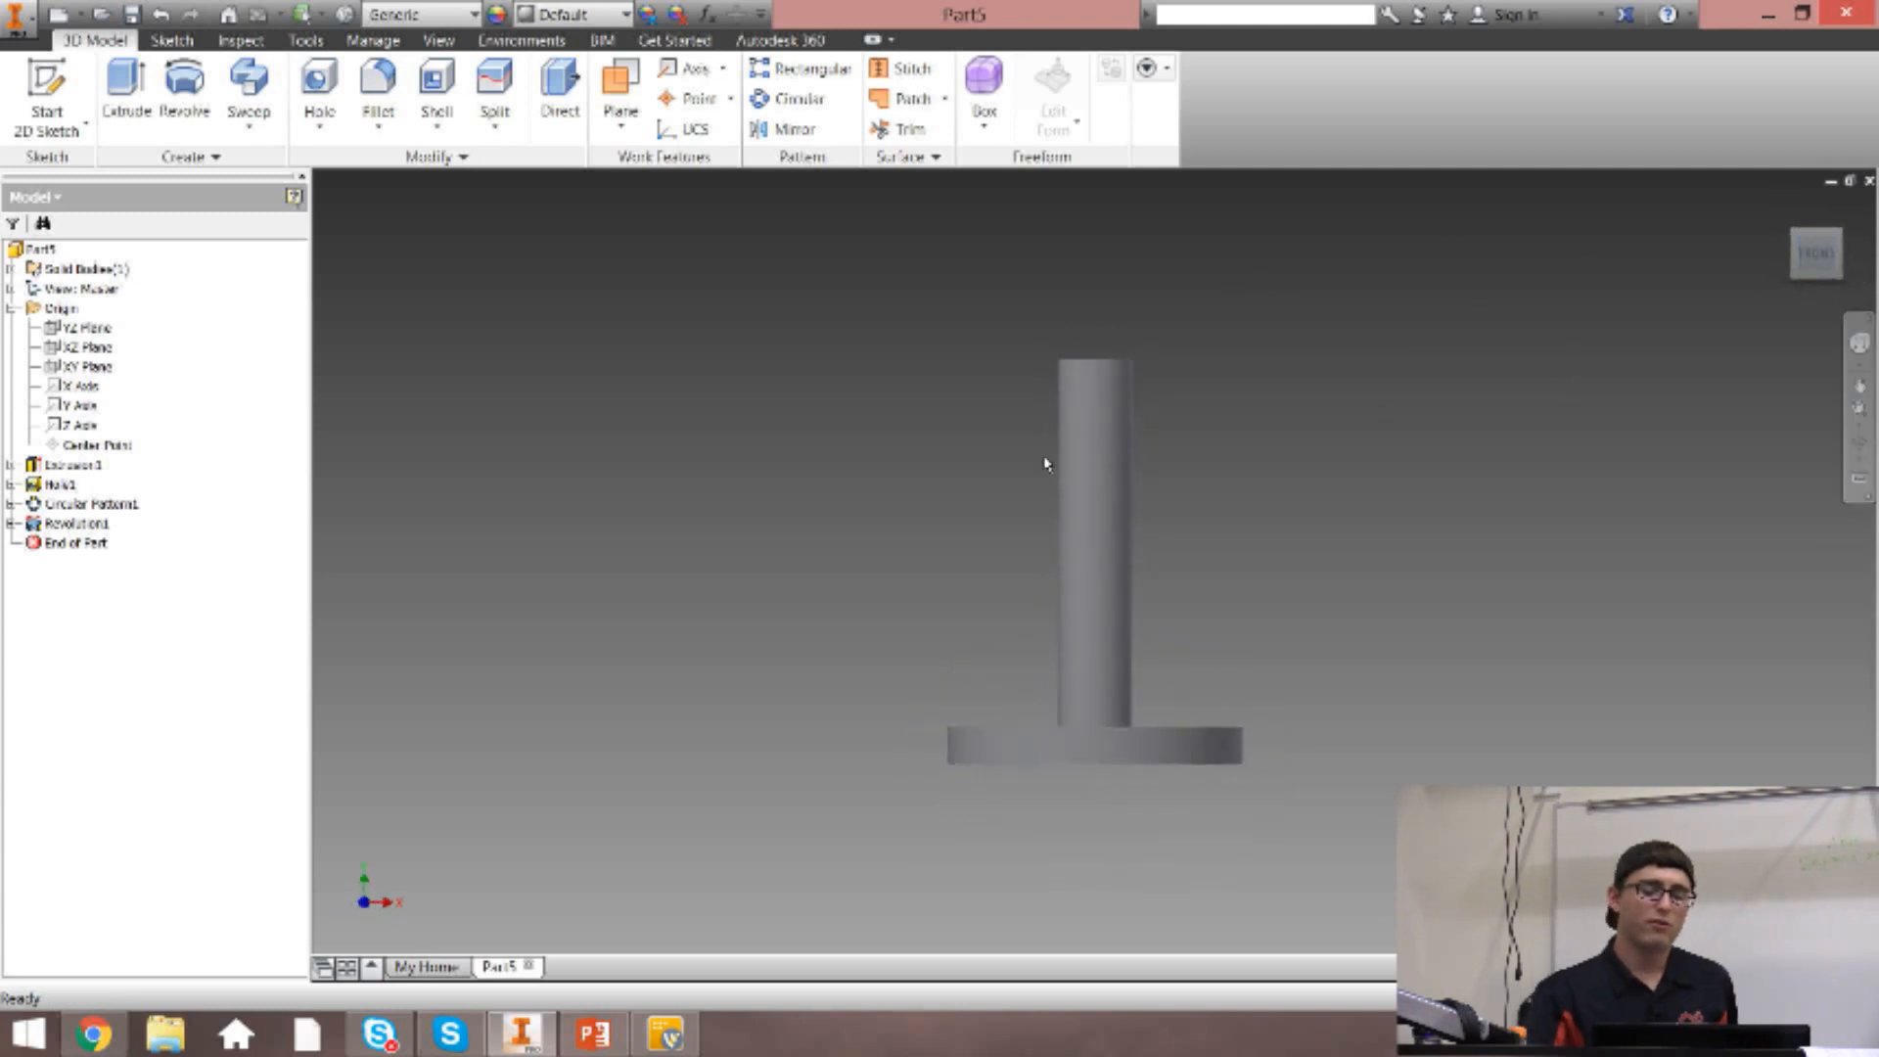
pyautogui.scroll(-5, 951, 439)
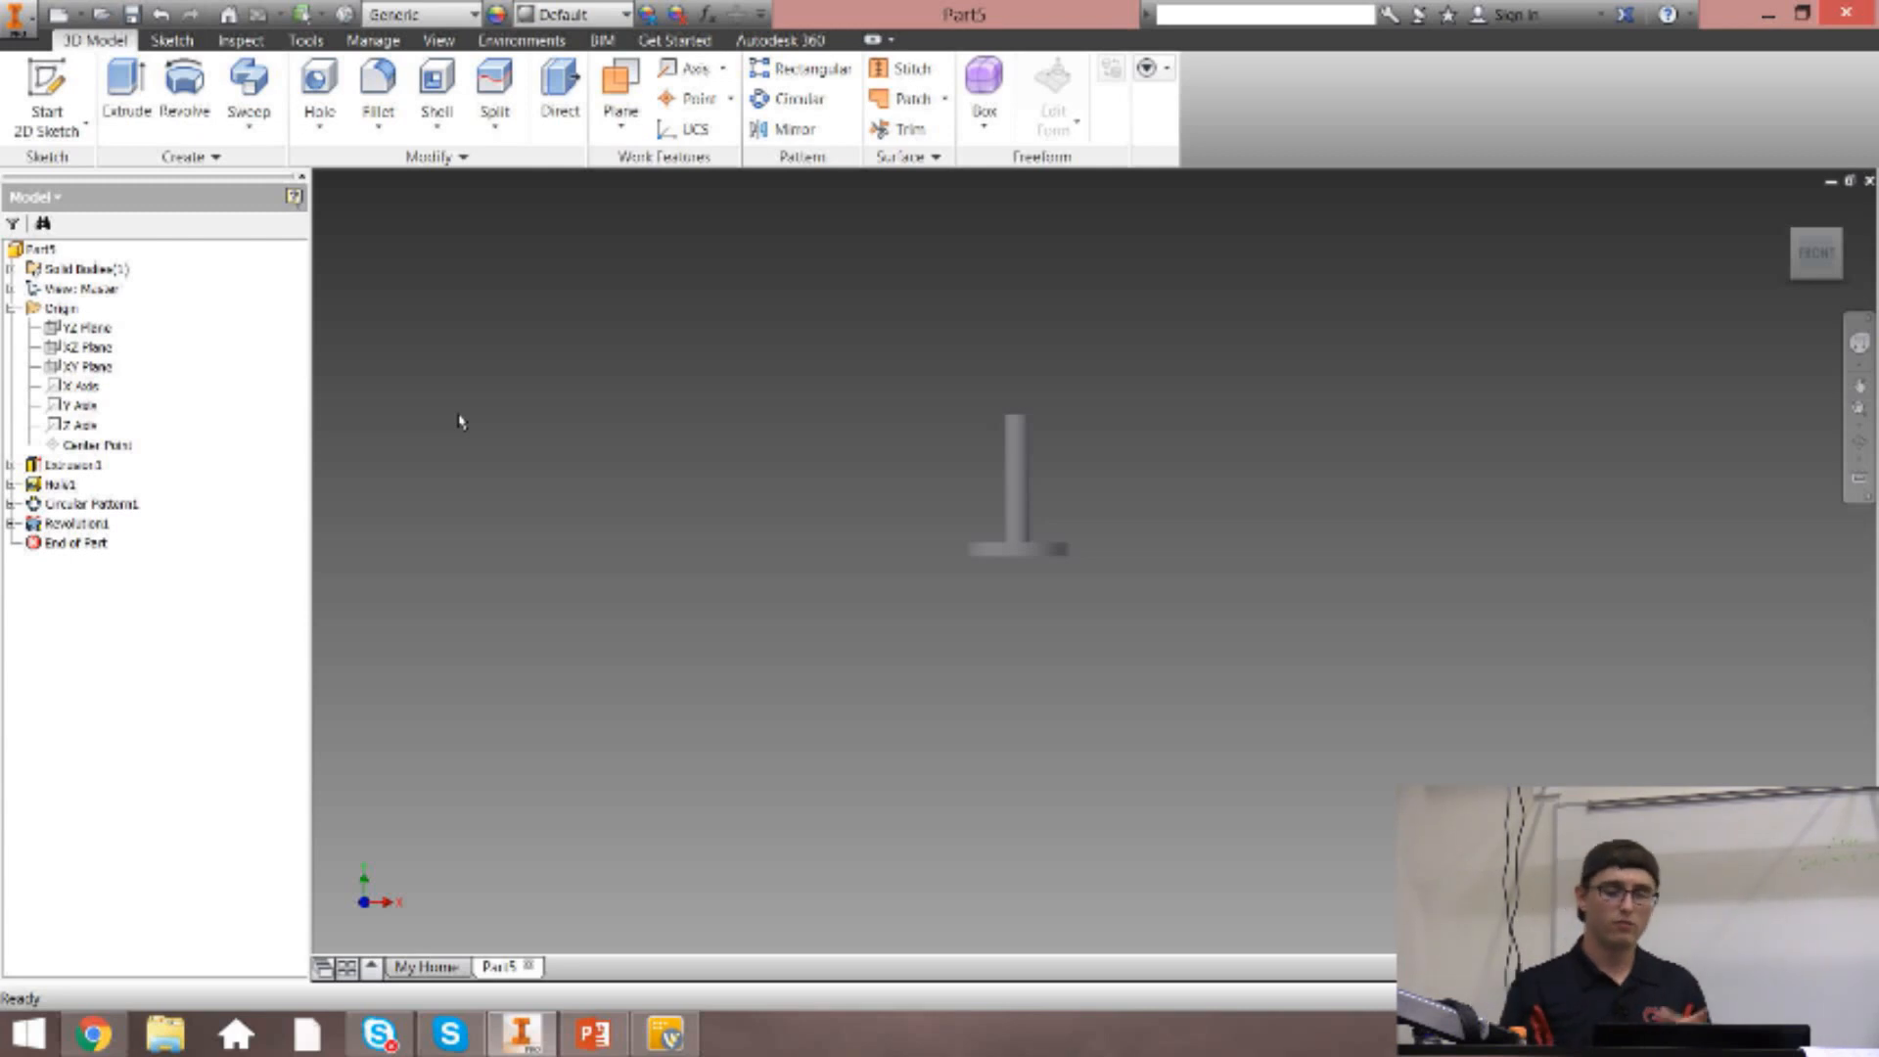
pyautogui.scroll(5, 903, 411)
pyautogui.scroll(-6, 766, 412)
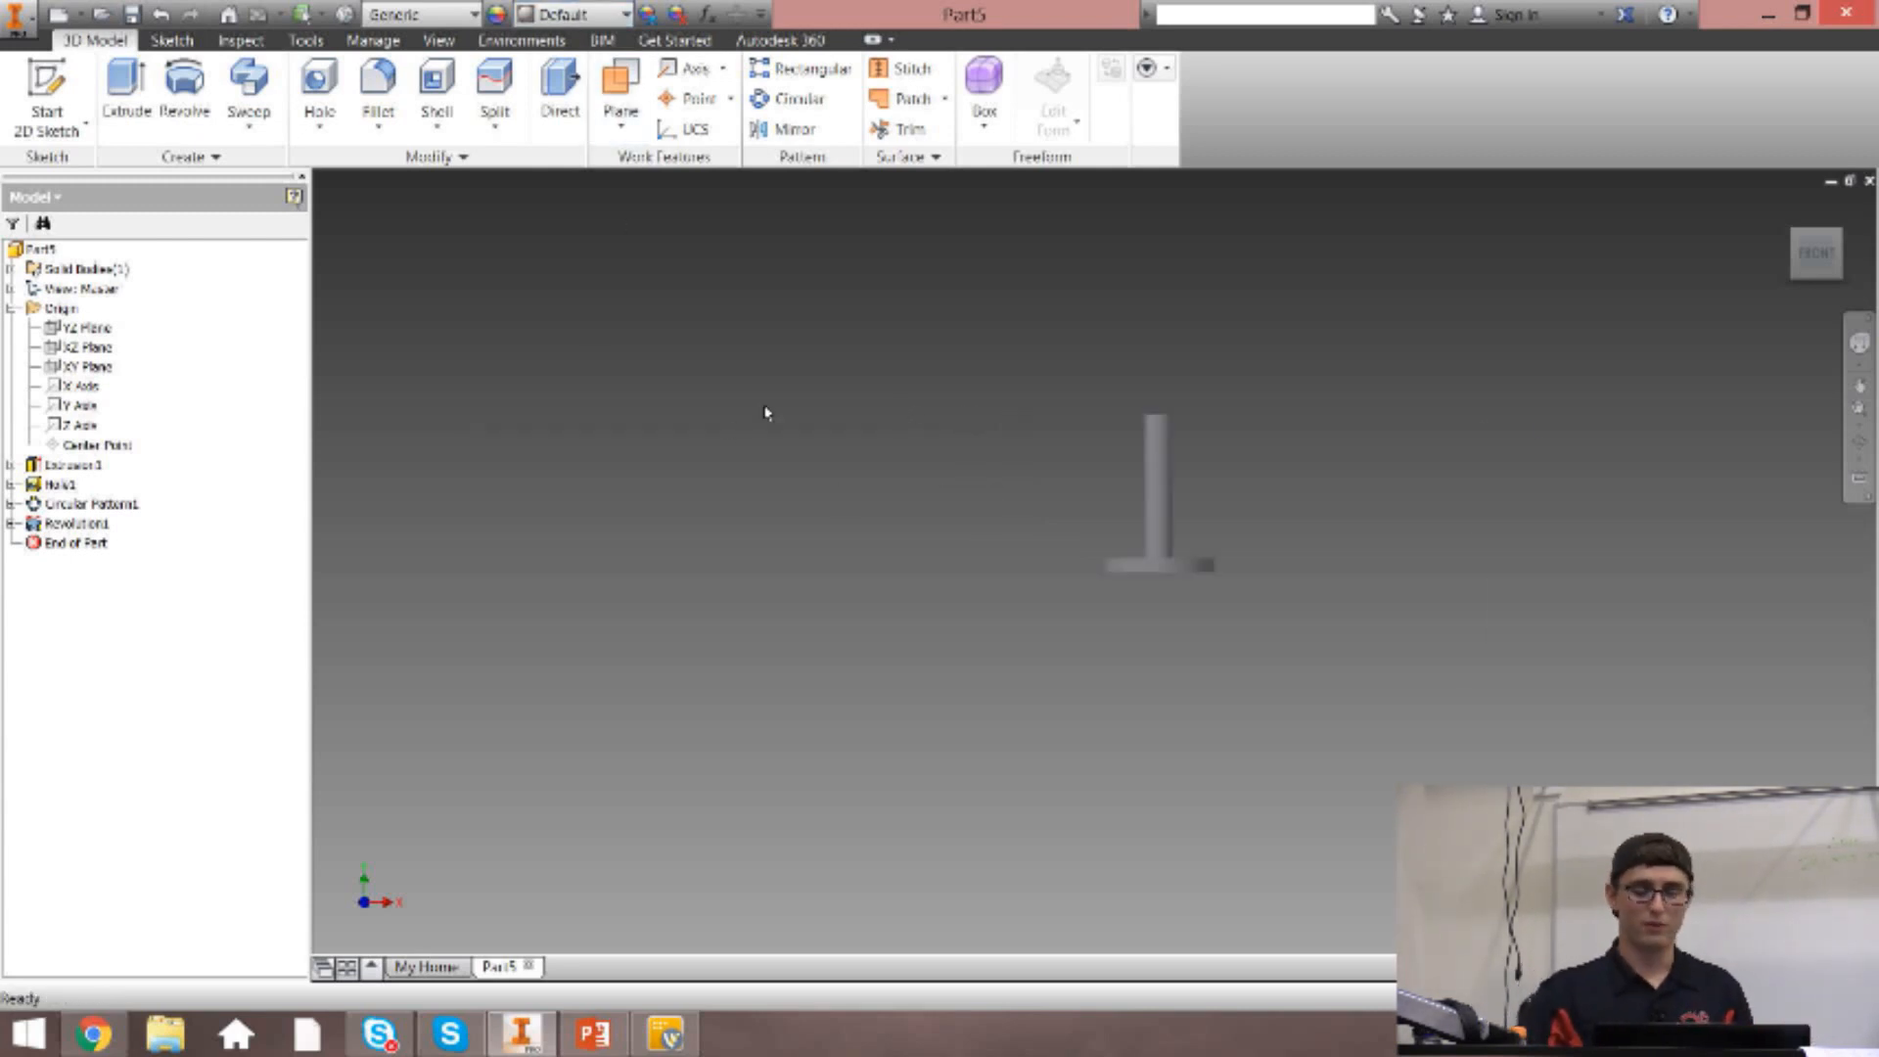
pyautogui.scroll(-3, 766, 412)
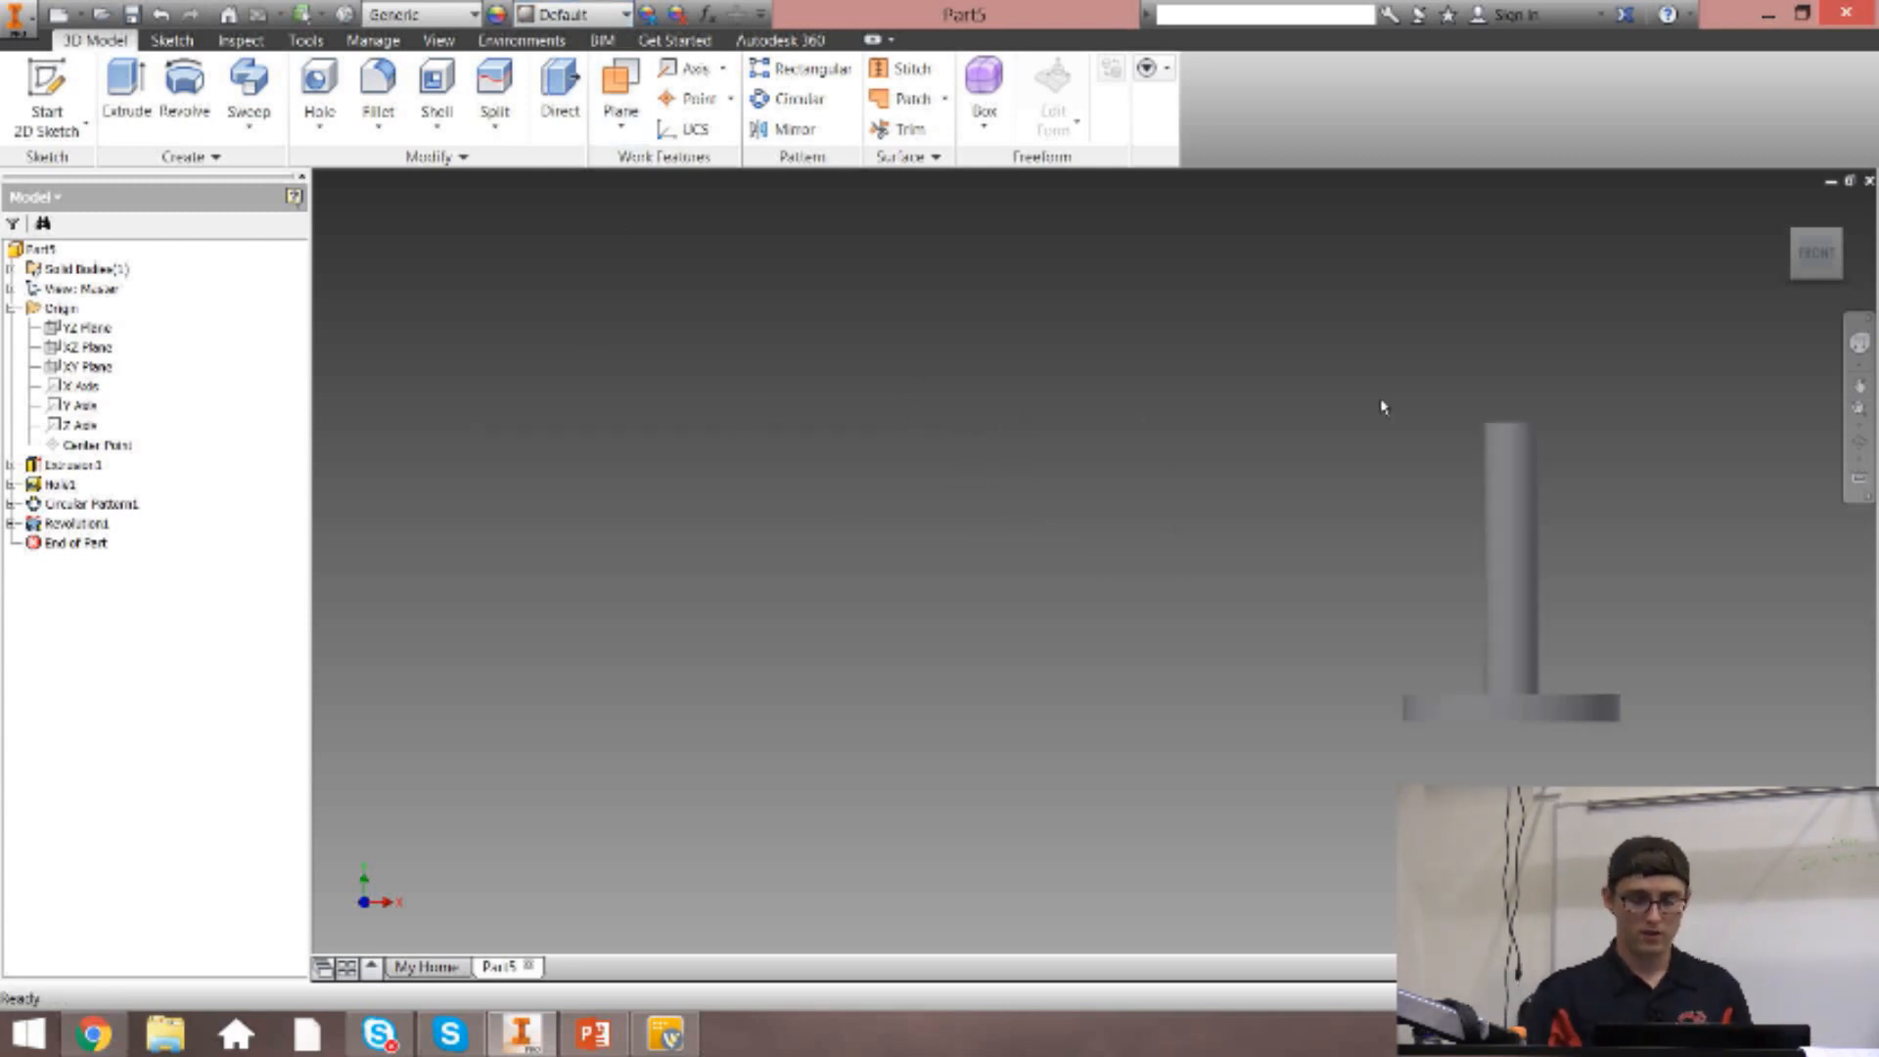
# Start a sketch on the post's top face and draw a circle about 2.02 in in diameter centred on the origin.
pyautogui.click(172, 41)
pyautogui.click(46, 98)
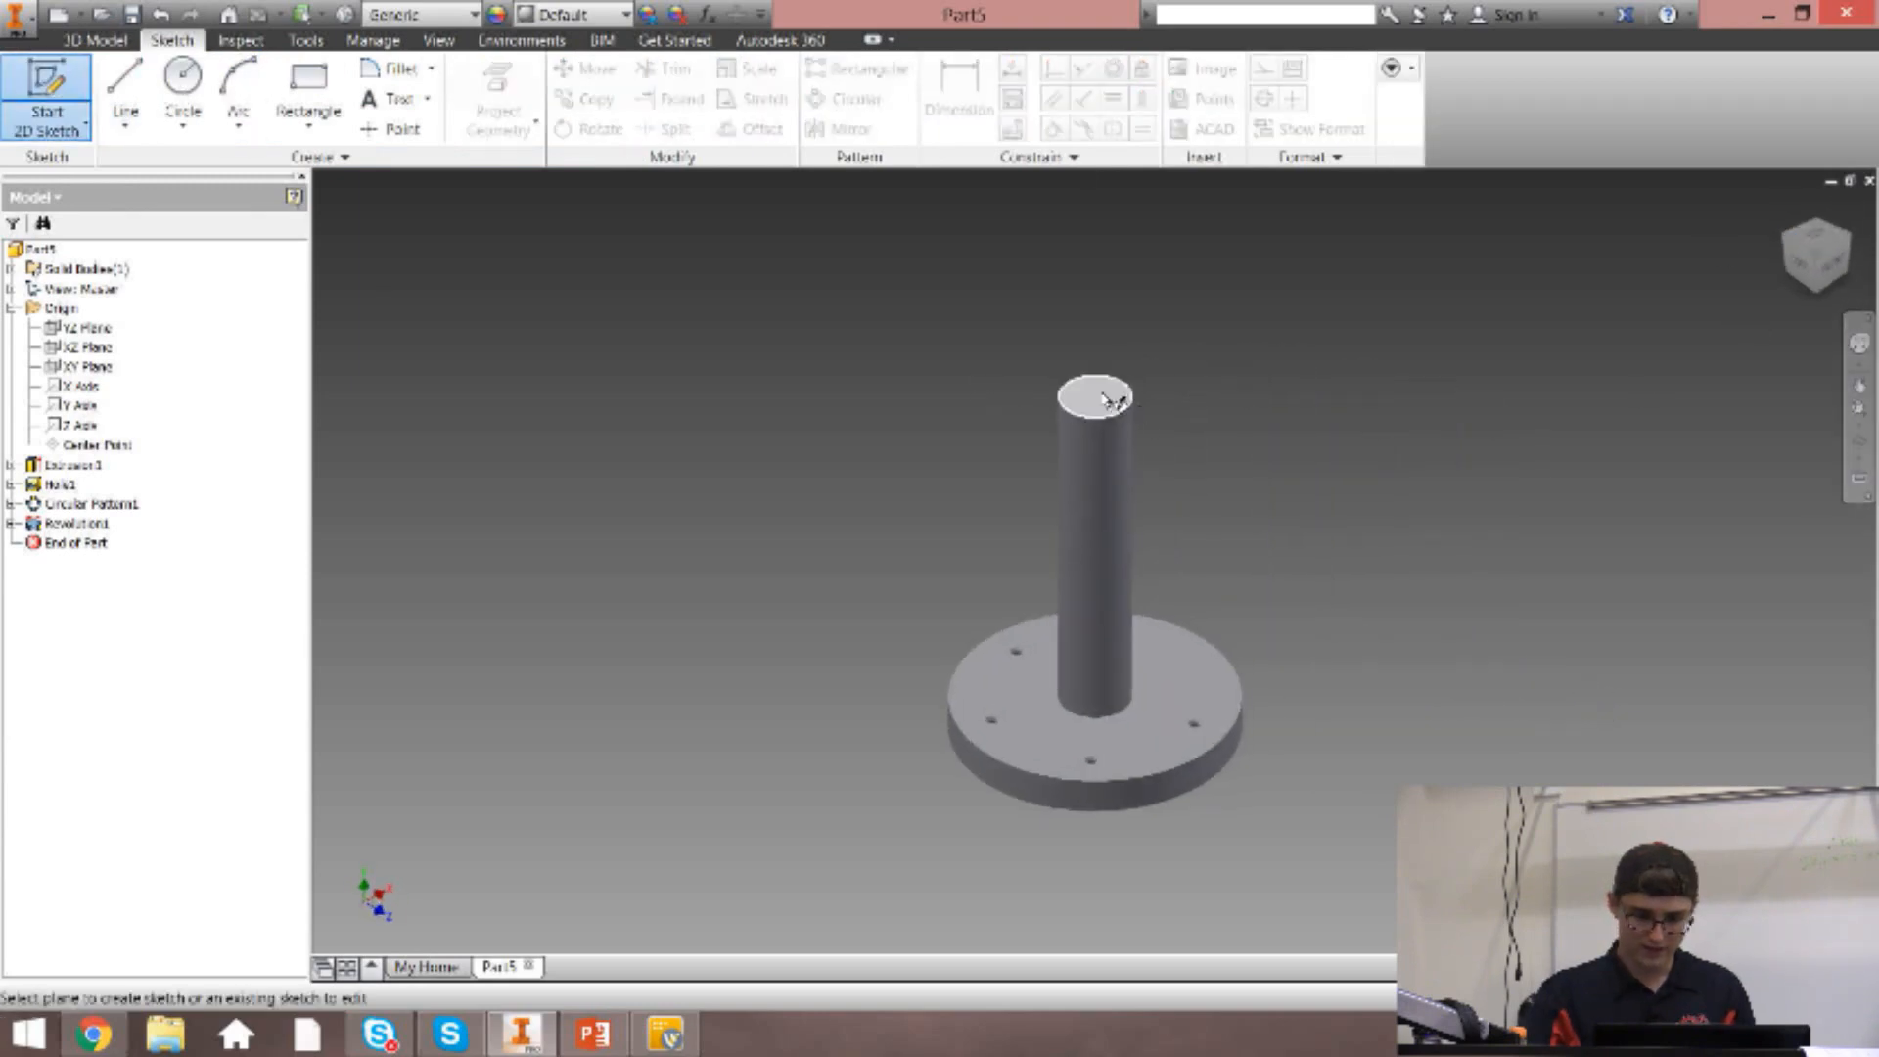
pyautogui.click(1098, 396)
pyautogui.click(182, 88)
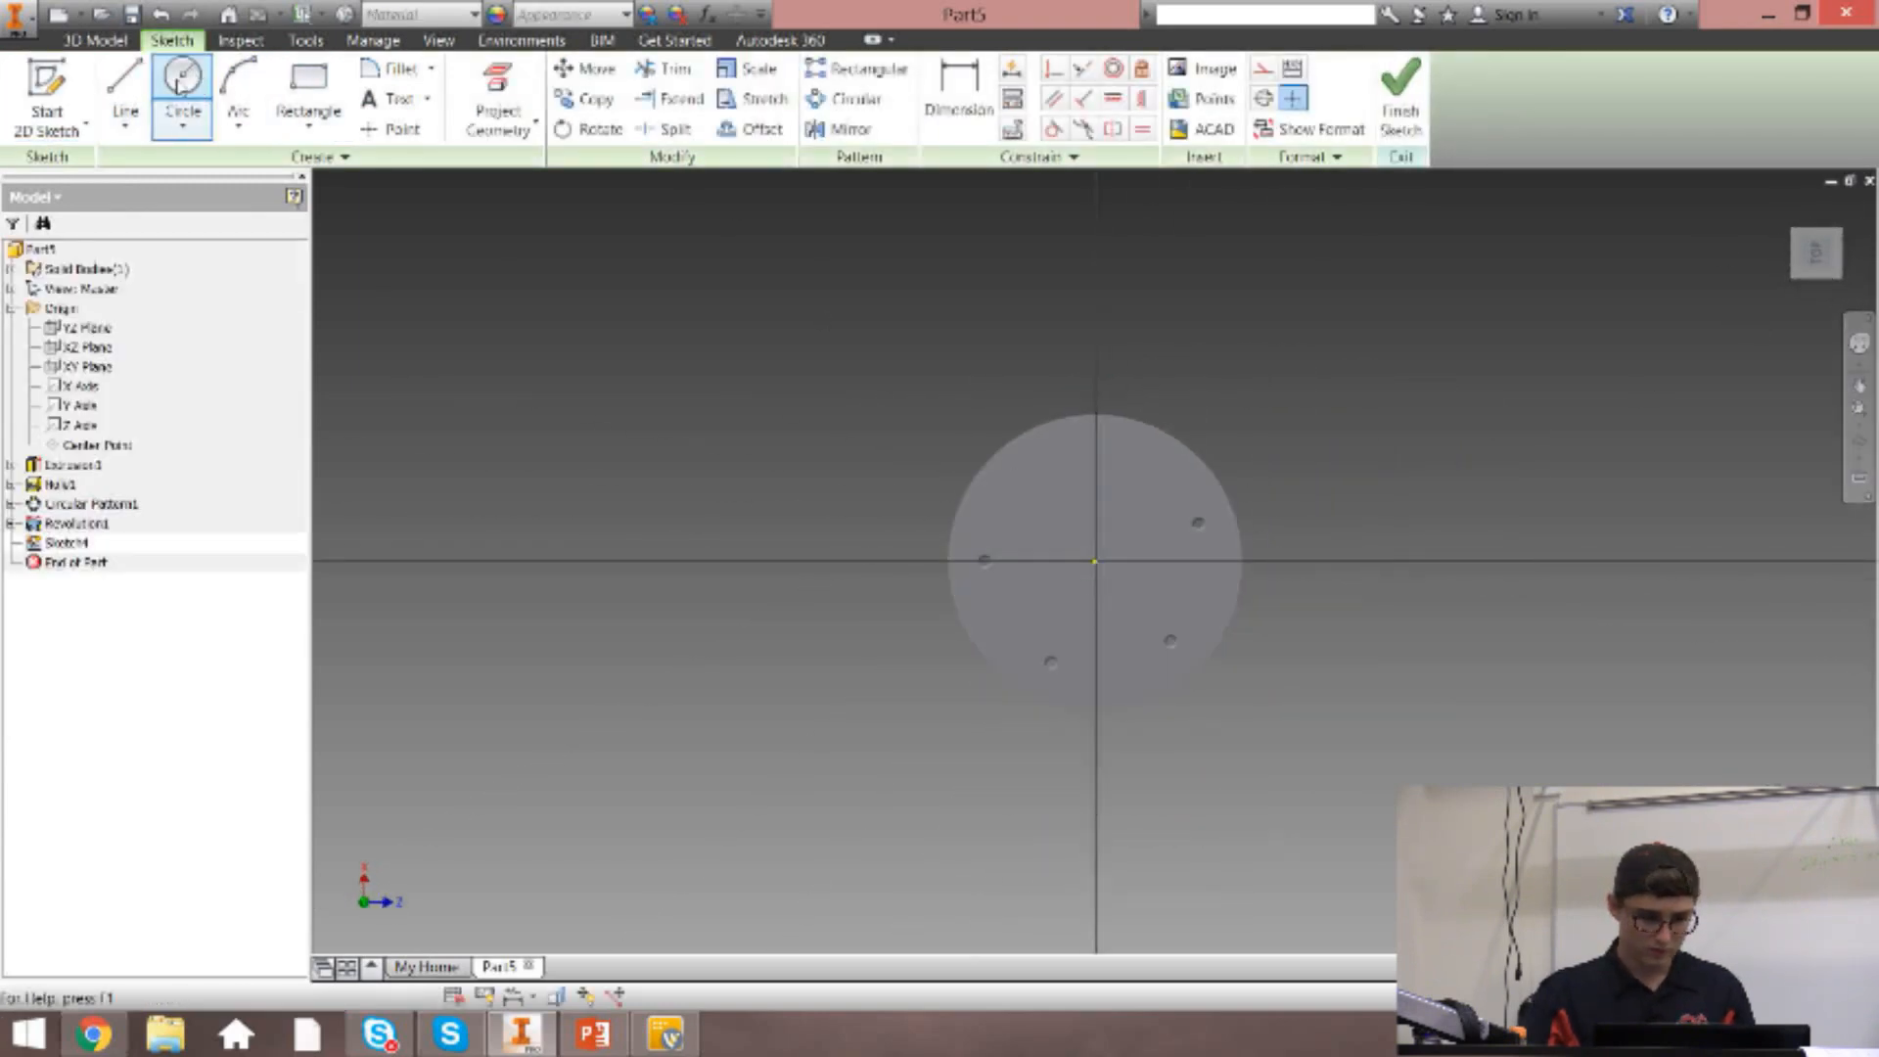
pyautogui.click(1094, 564)
pyautogui.click(1123, 588)
pyautogui.press('Escape')
# Dimension the circle's diameter to 1 in and finish the sketch.
pyautogui.press('d')
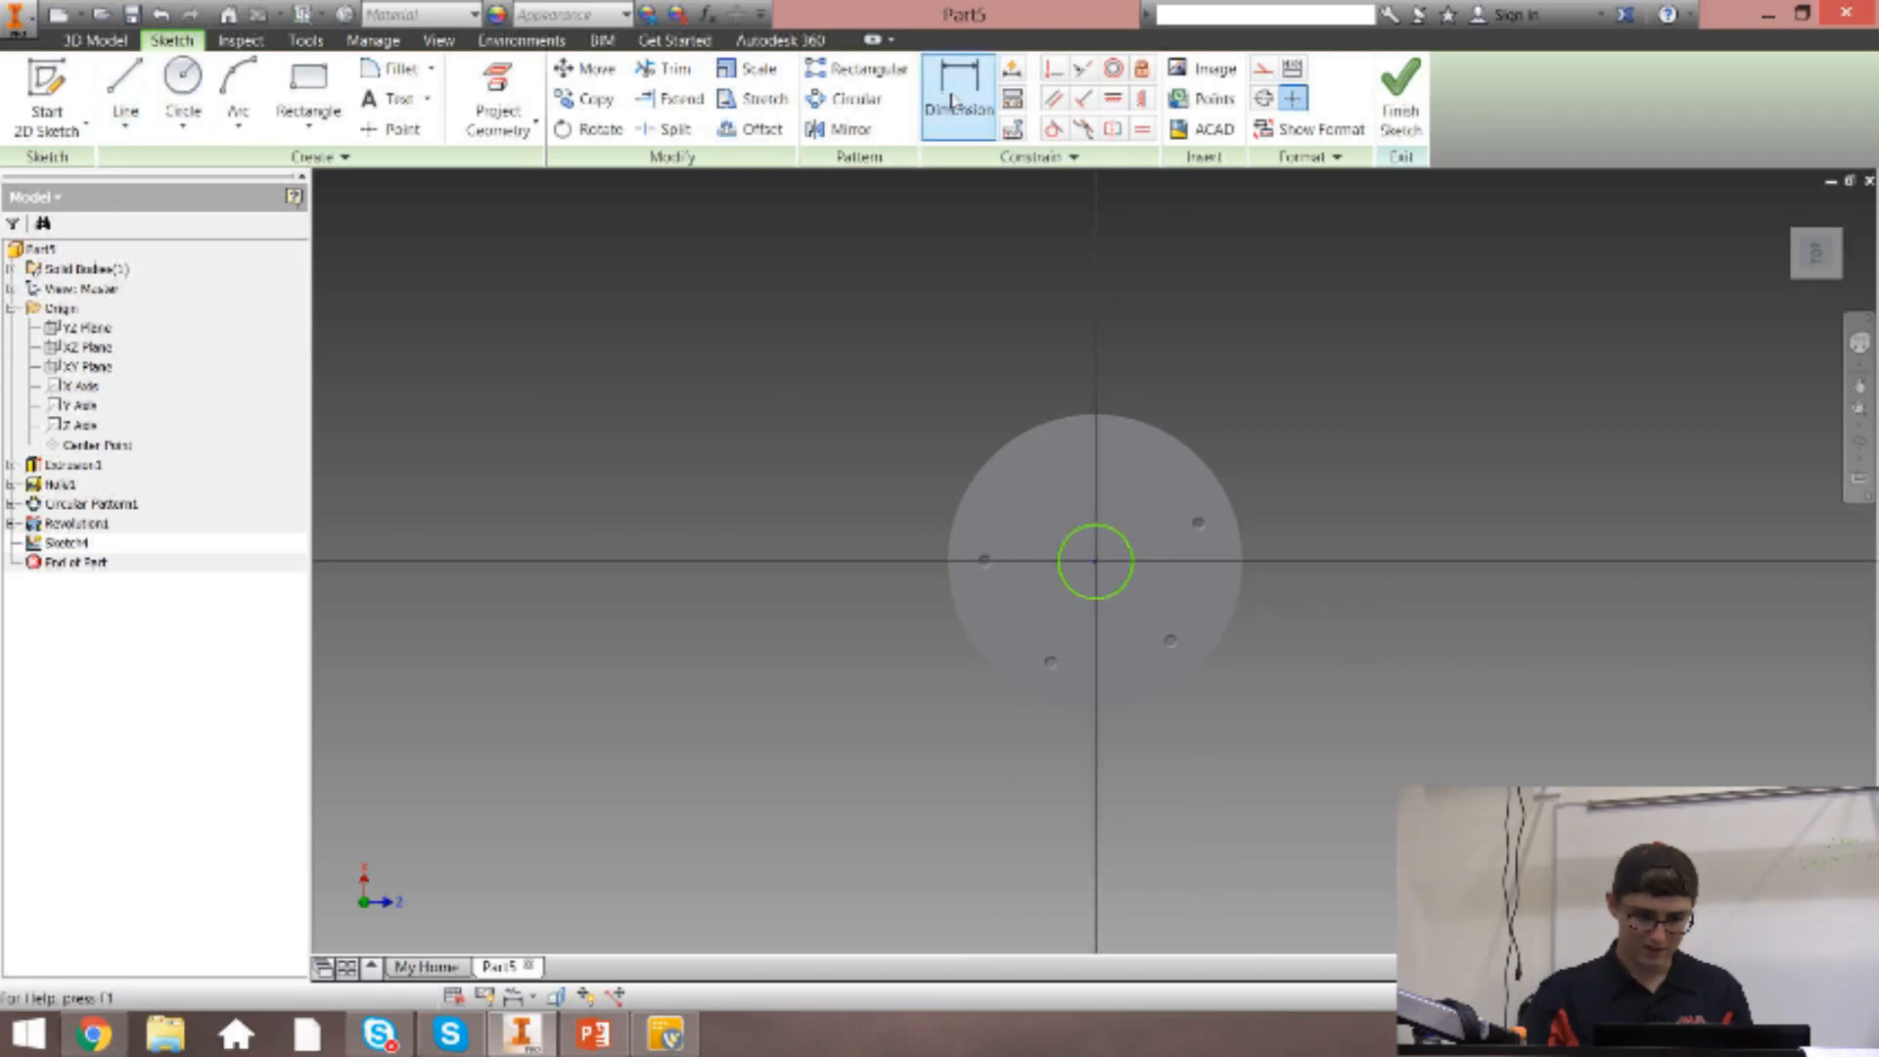
pyautogui.click(1133, 566)
pyautogui.click(1127, 505)
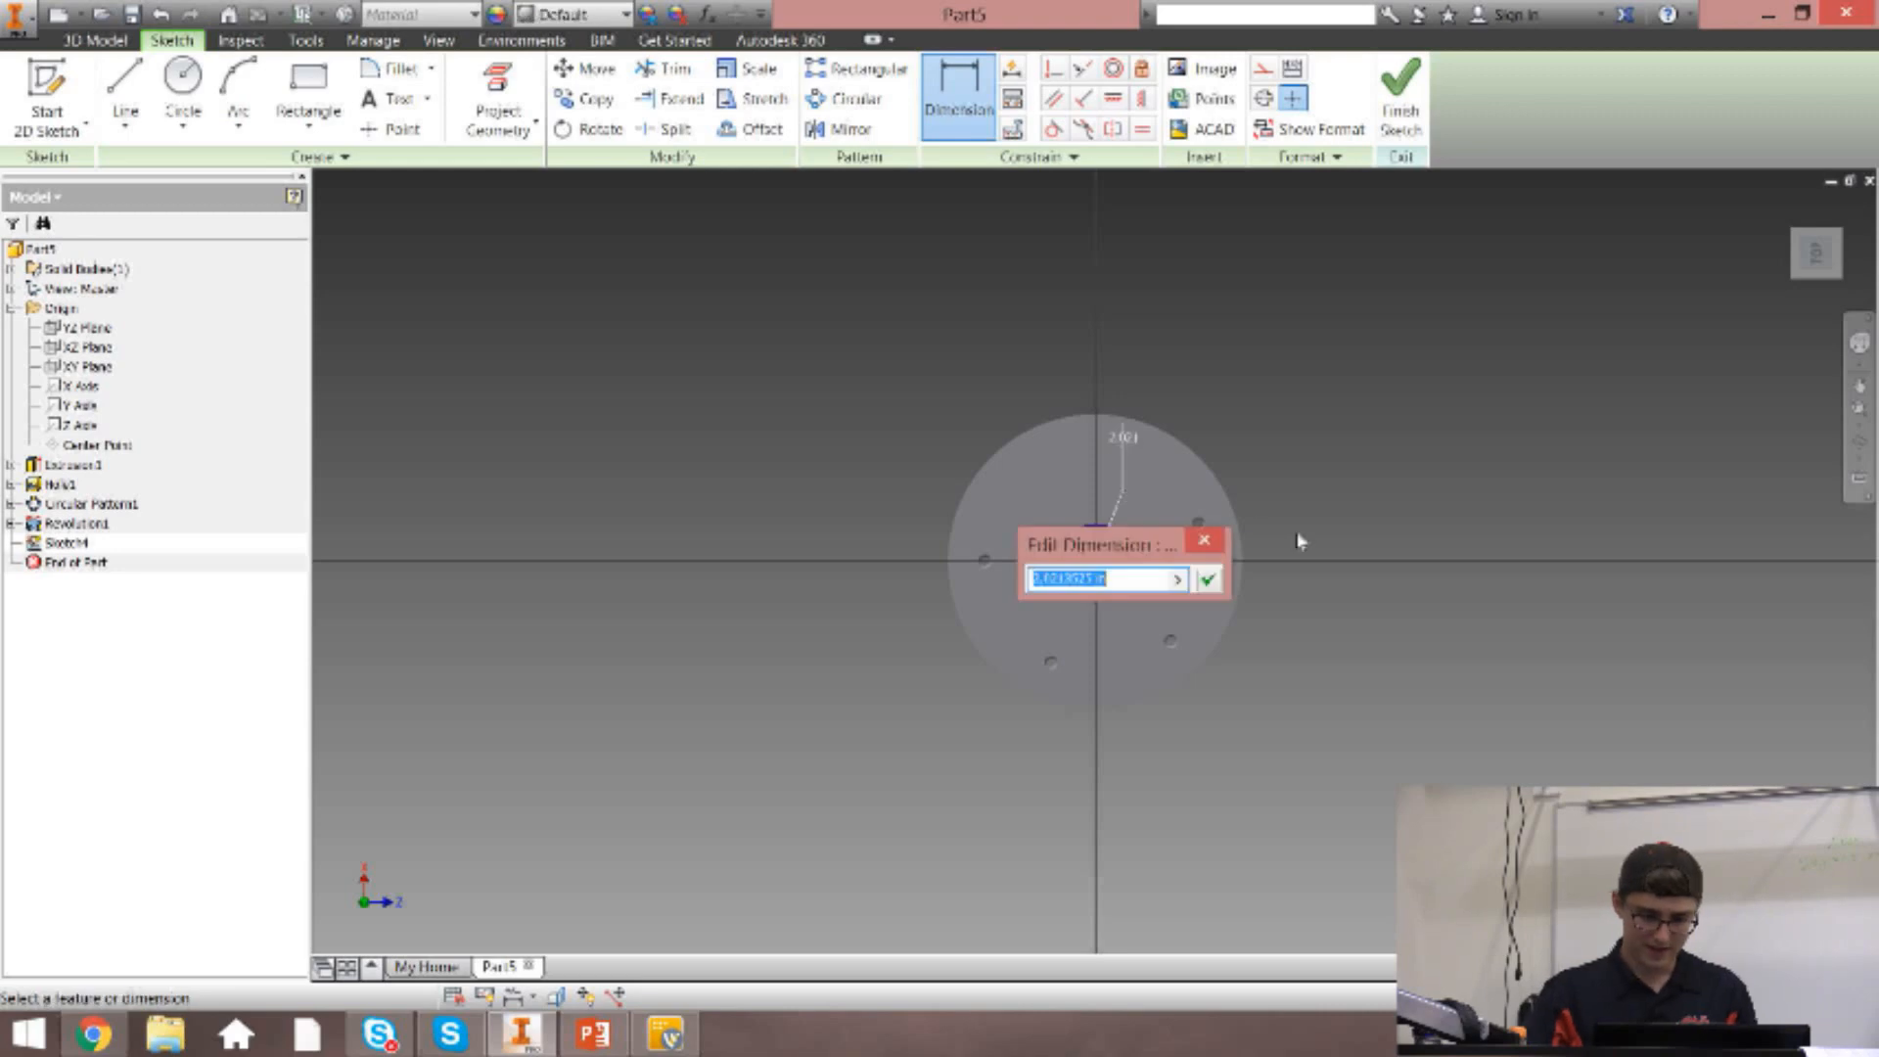
pyautogui.write('1')
pyautogui.press('Return')
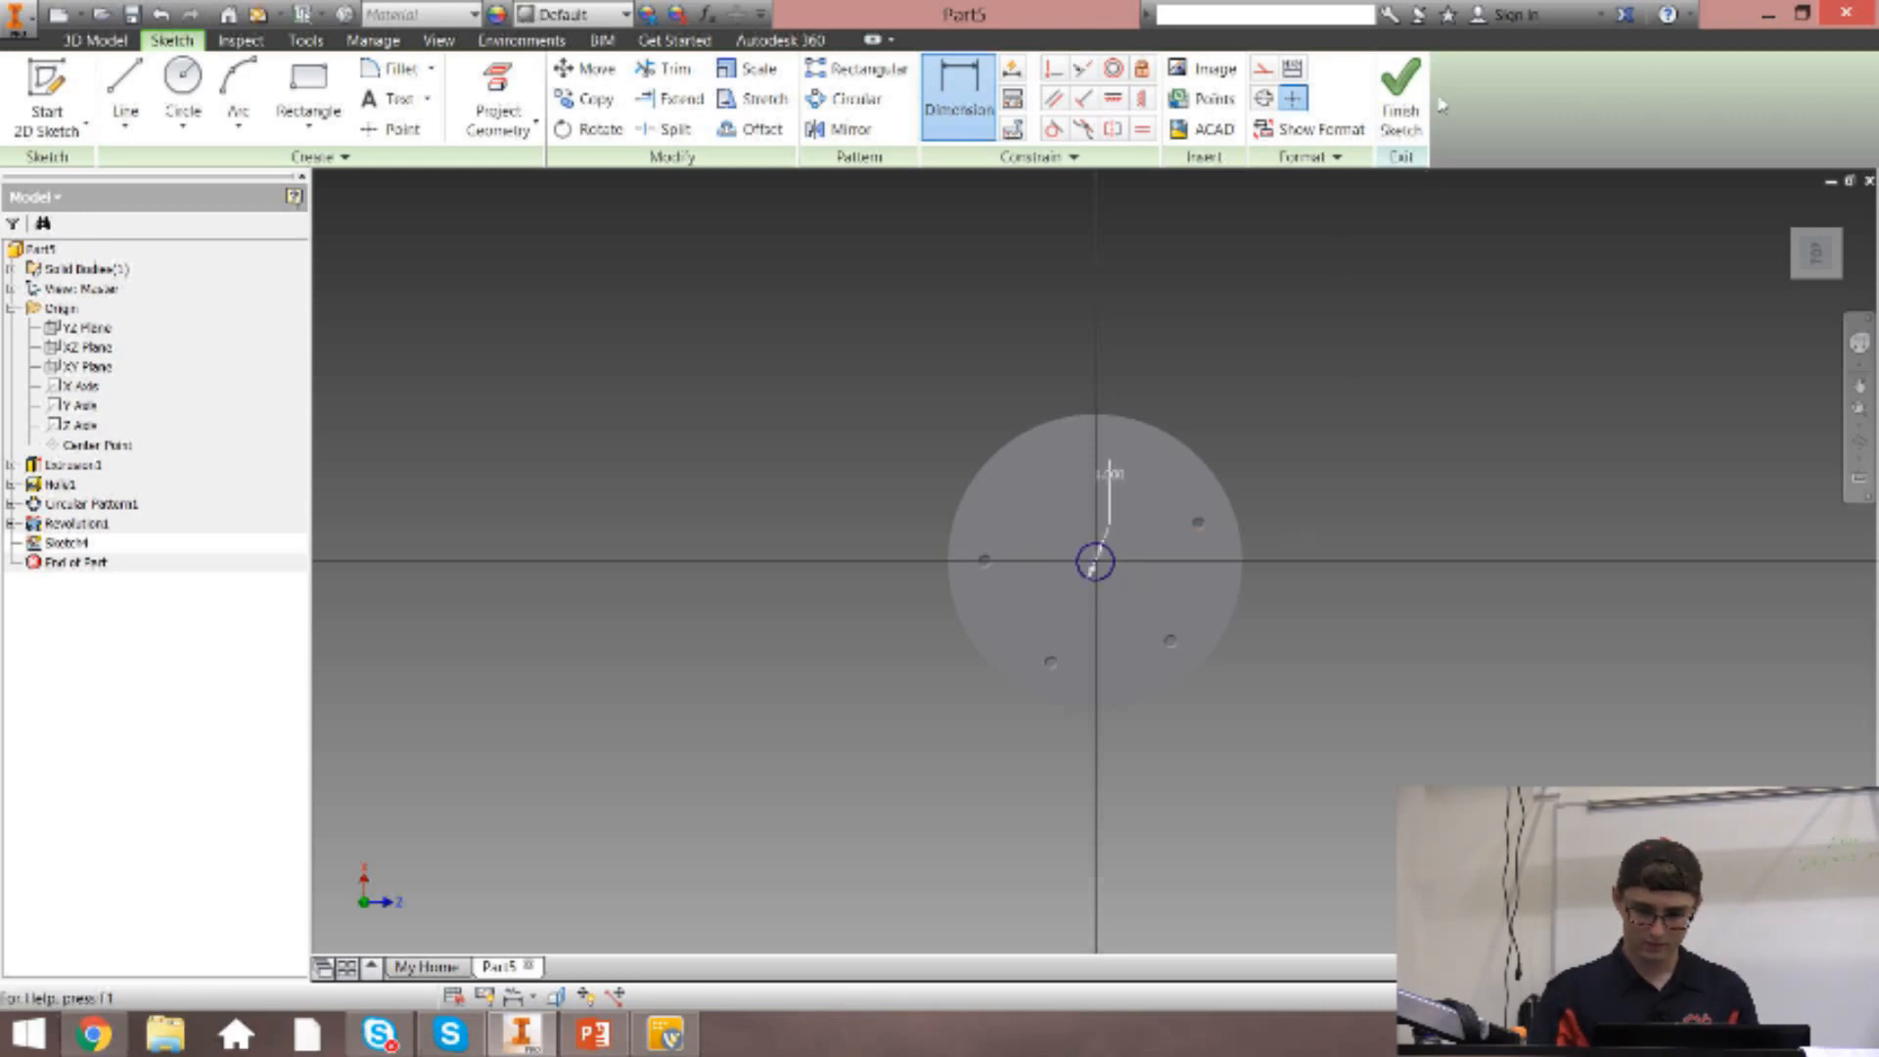
pyautogui.click(1401, 98)
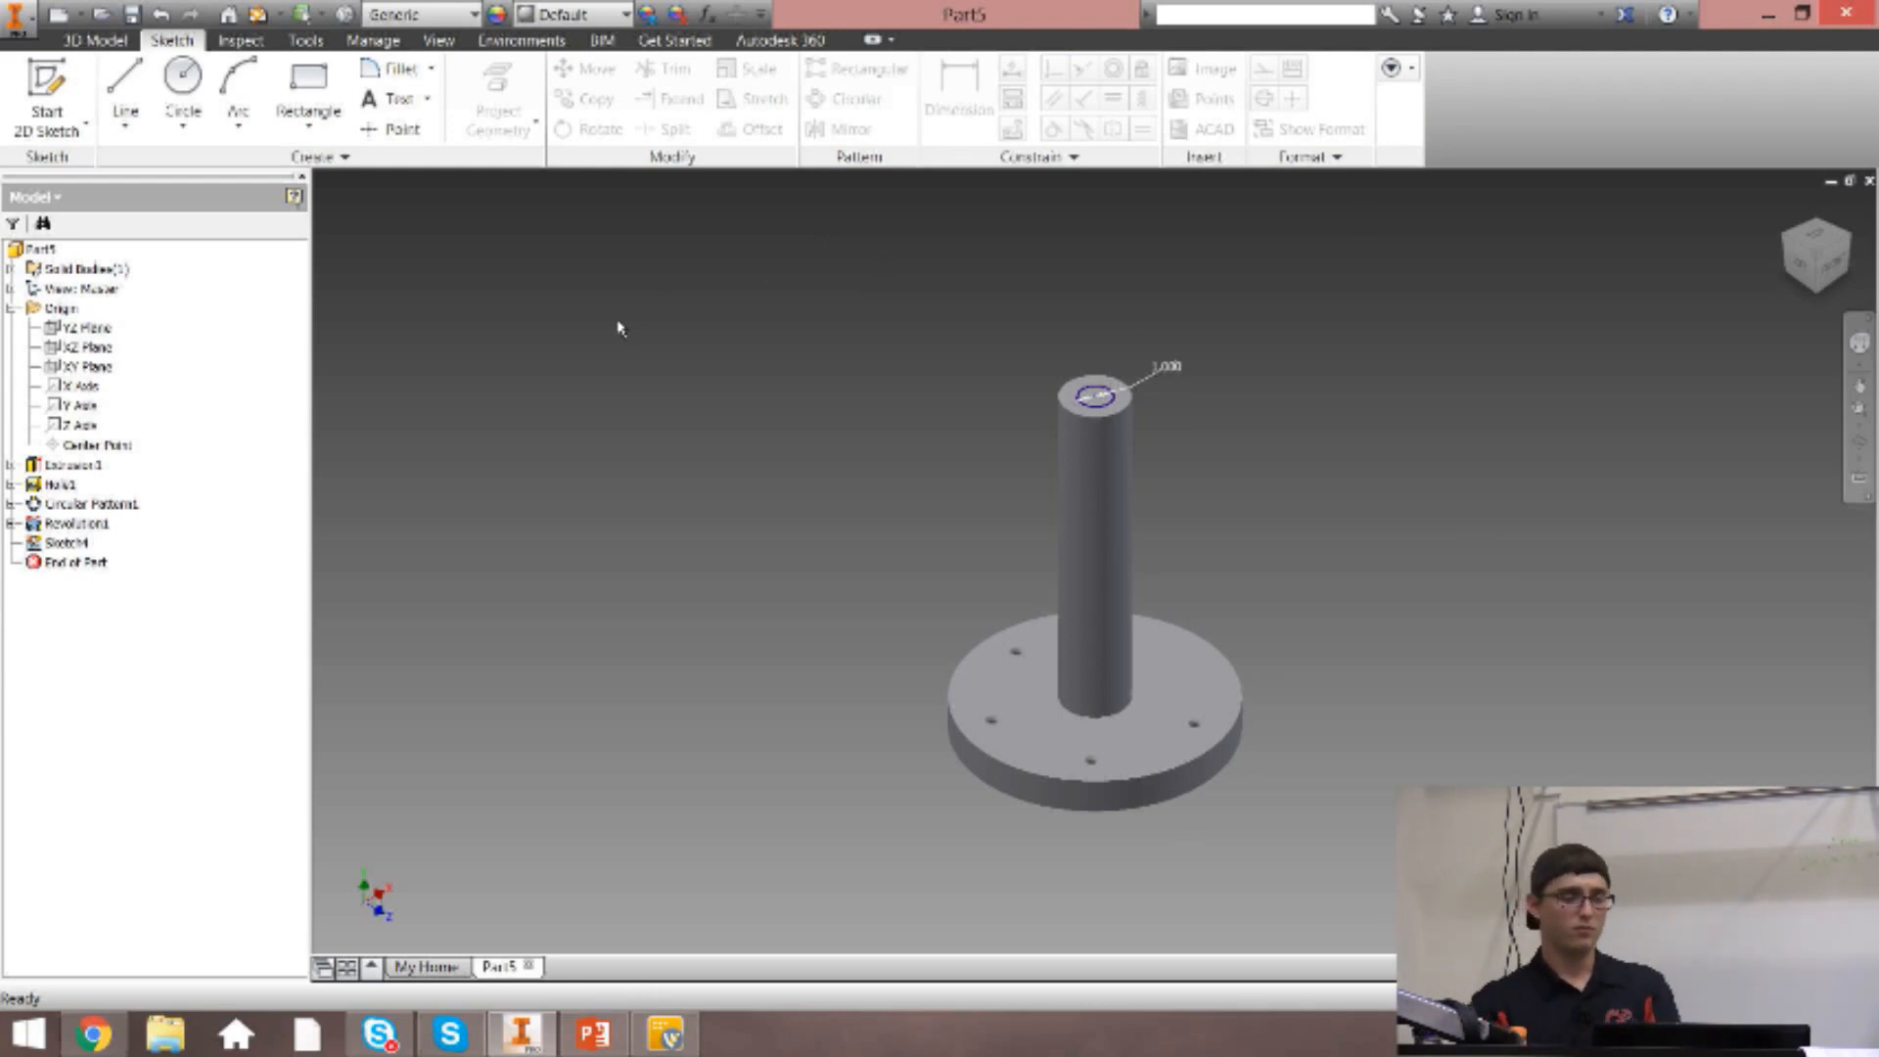
pyautogui.click(95, 40)
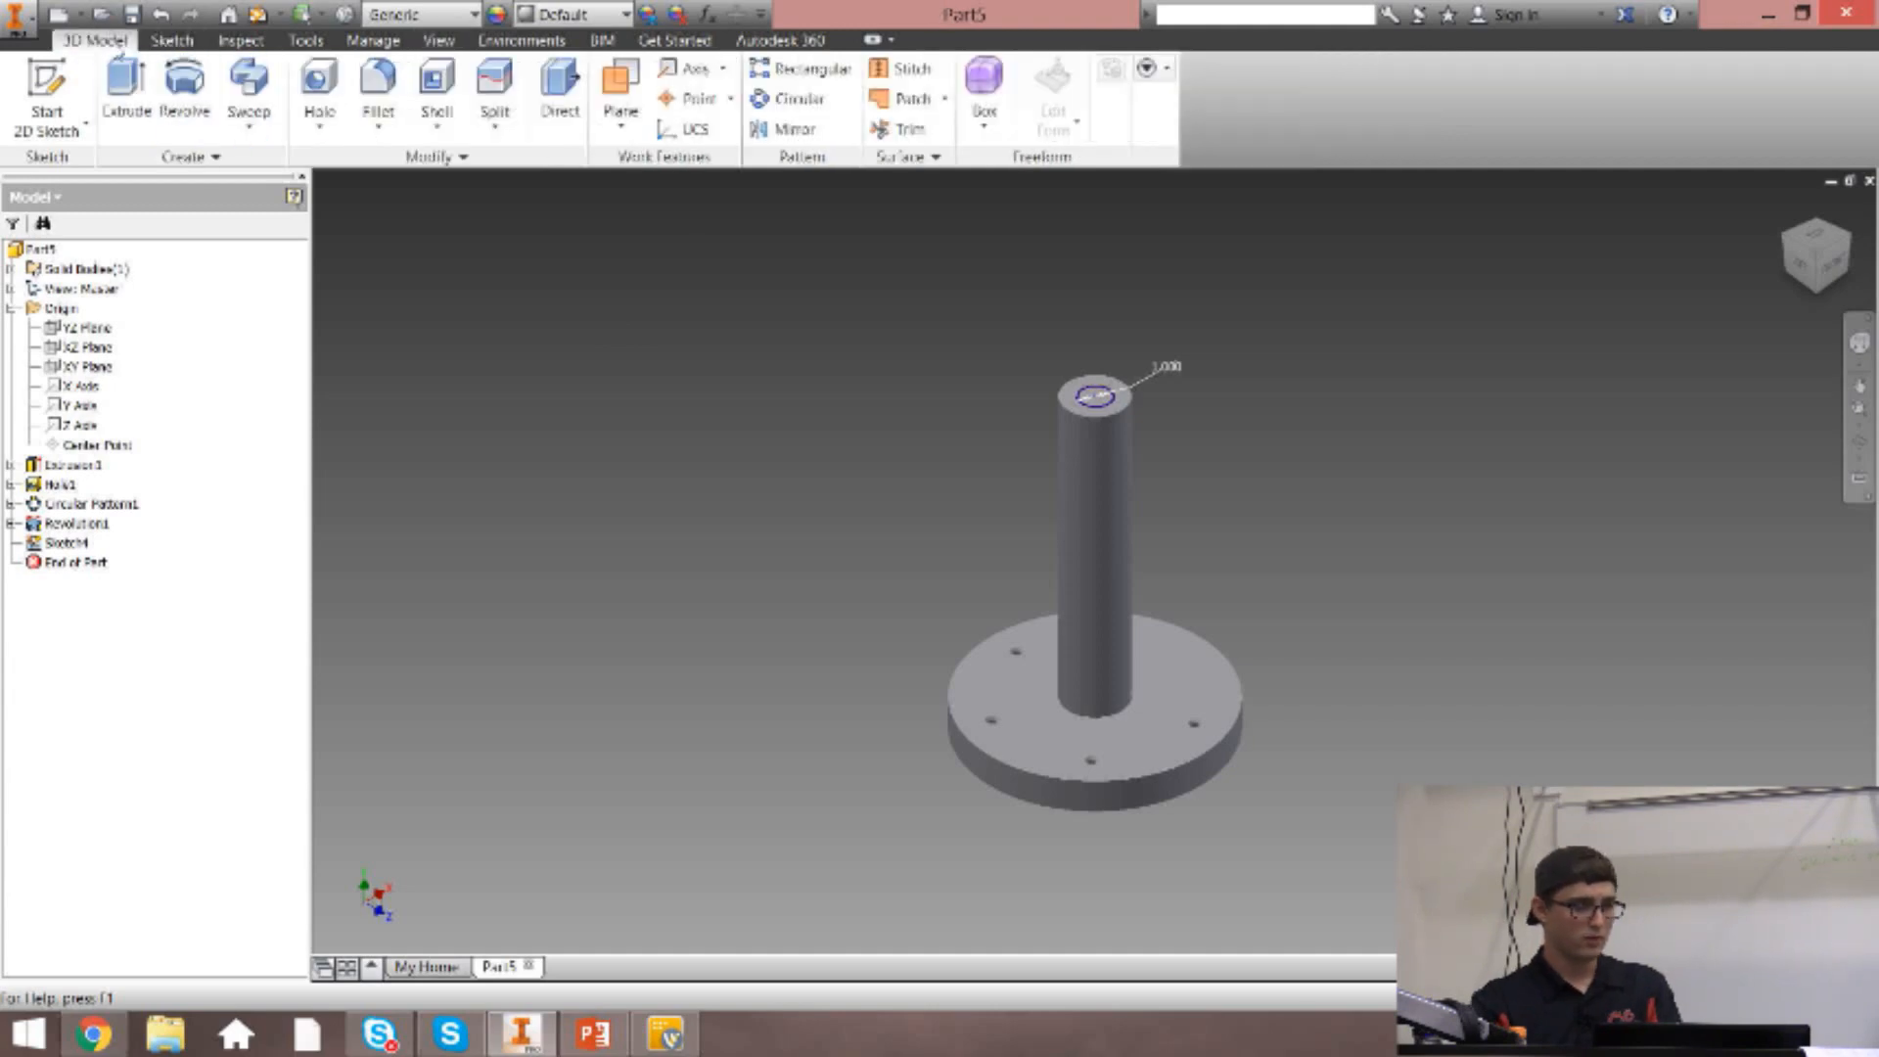
pyautogui.click(237, 106)
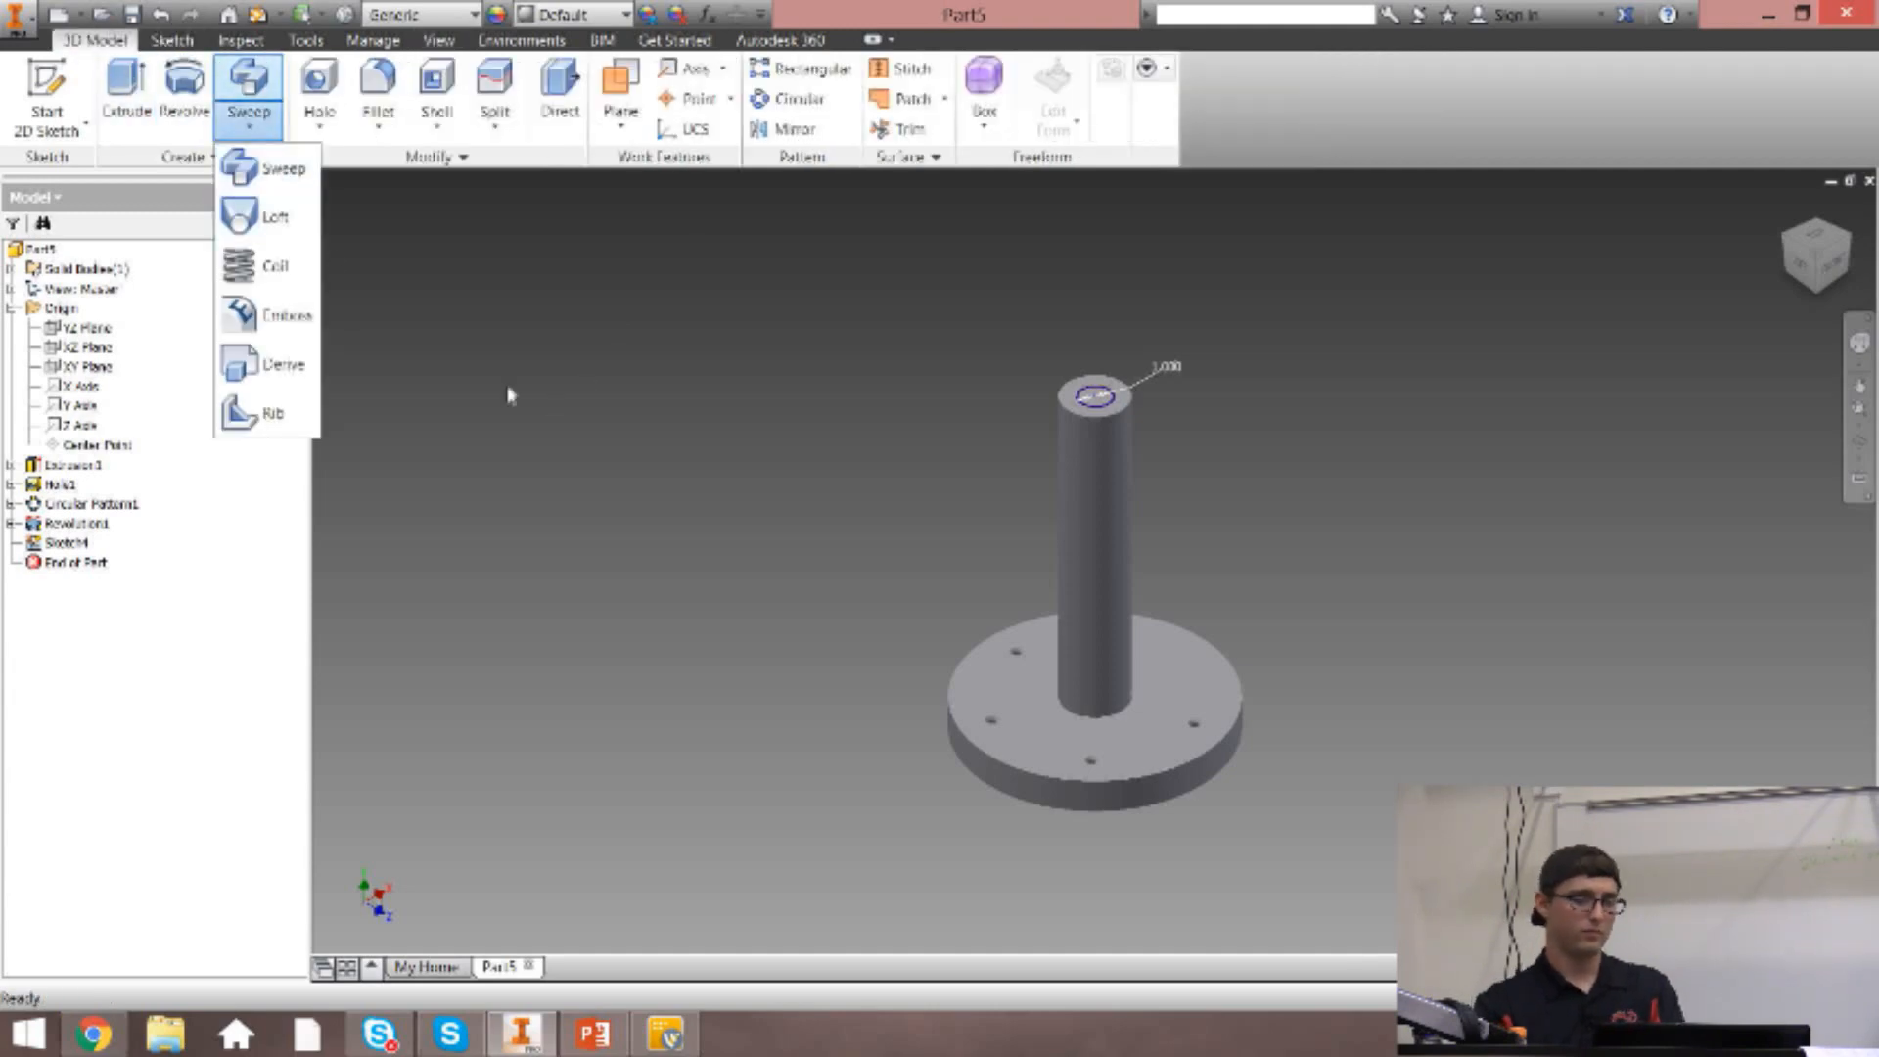
pyautogui.click(628, 245)
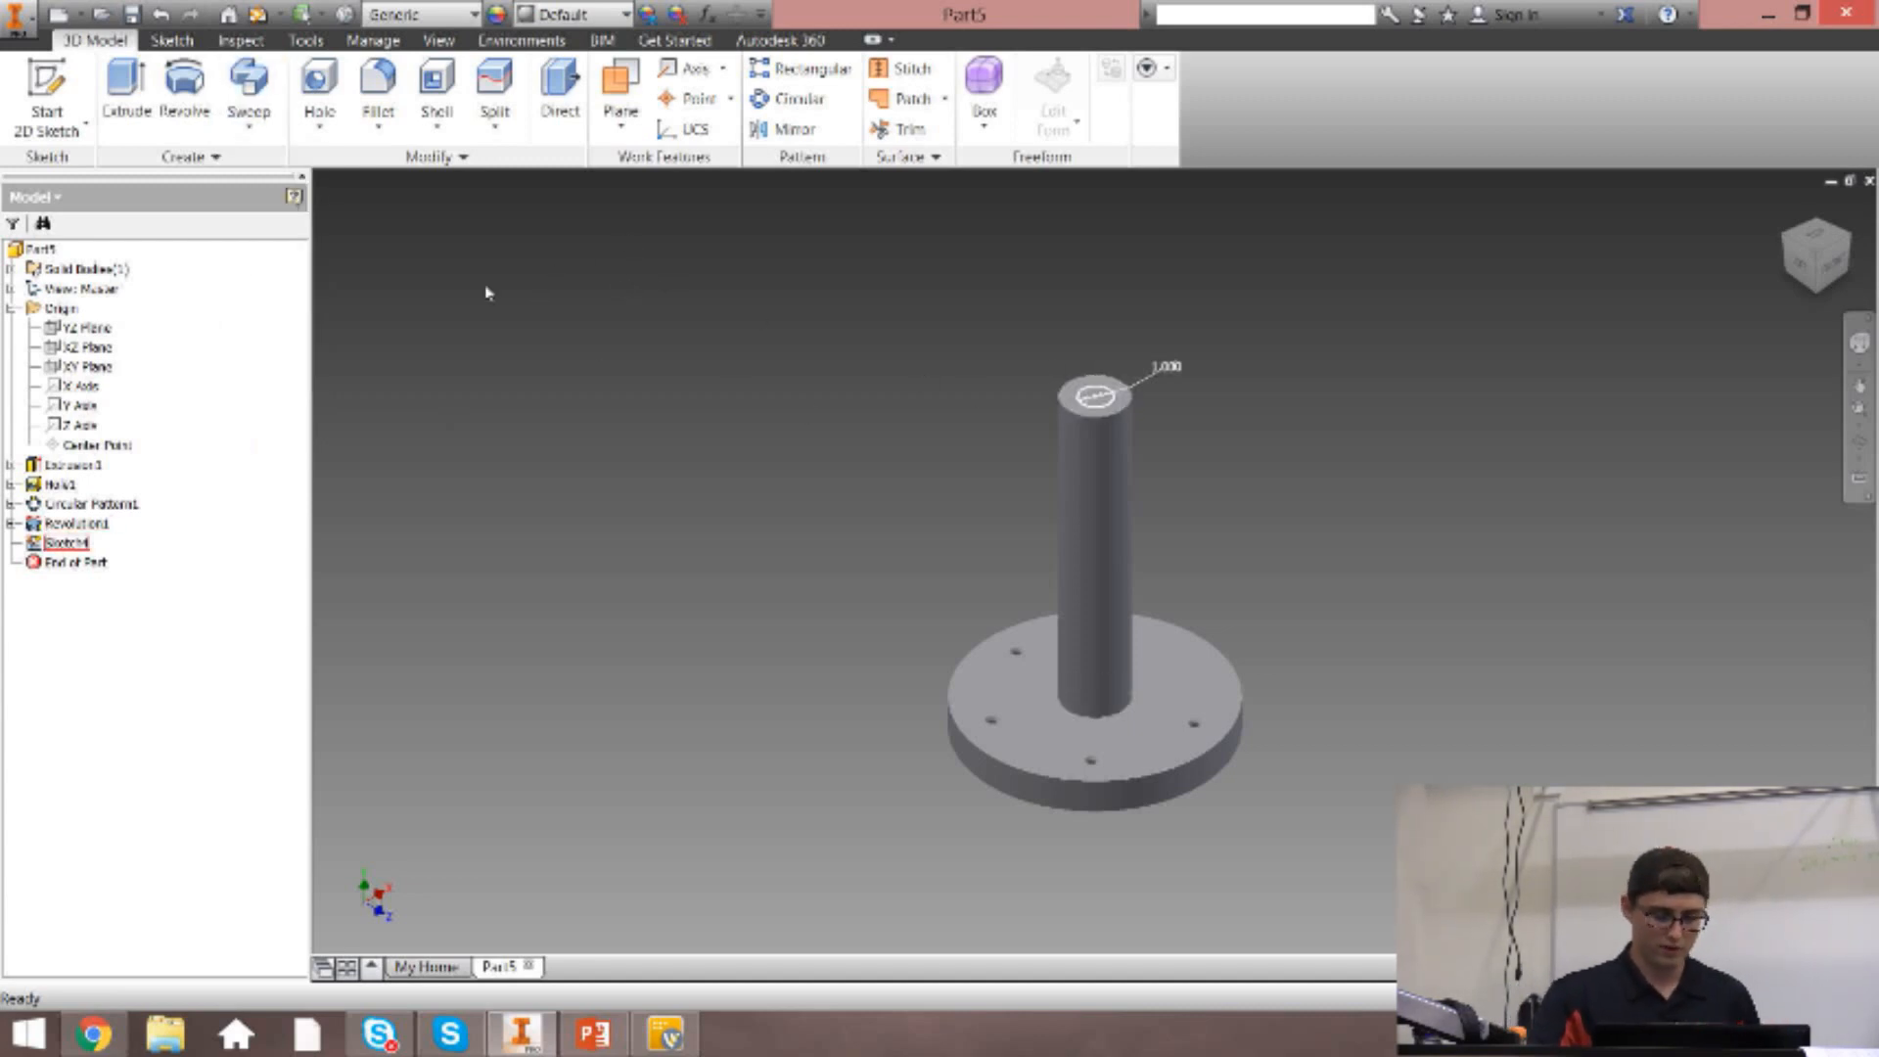
# Start a sketch on the YZ plane and project the post's top edge into it.
pyautogui.press('s')
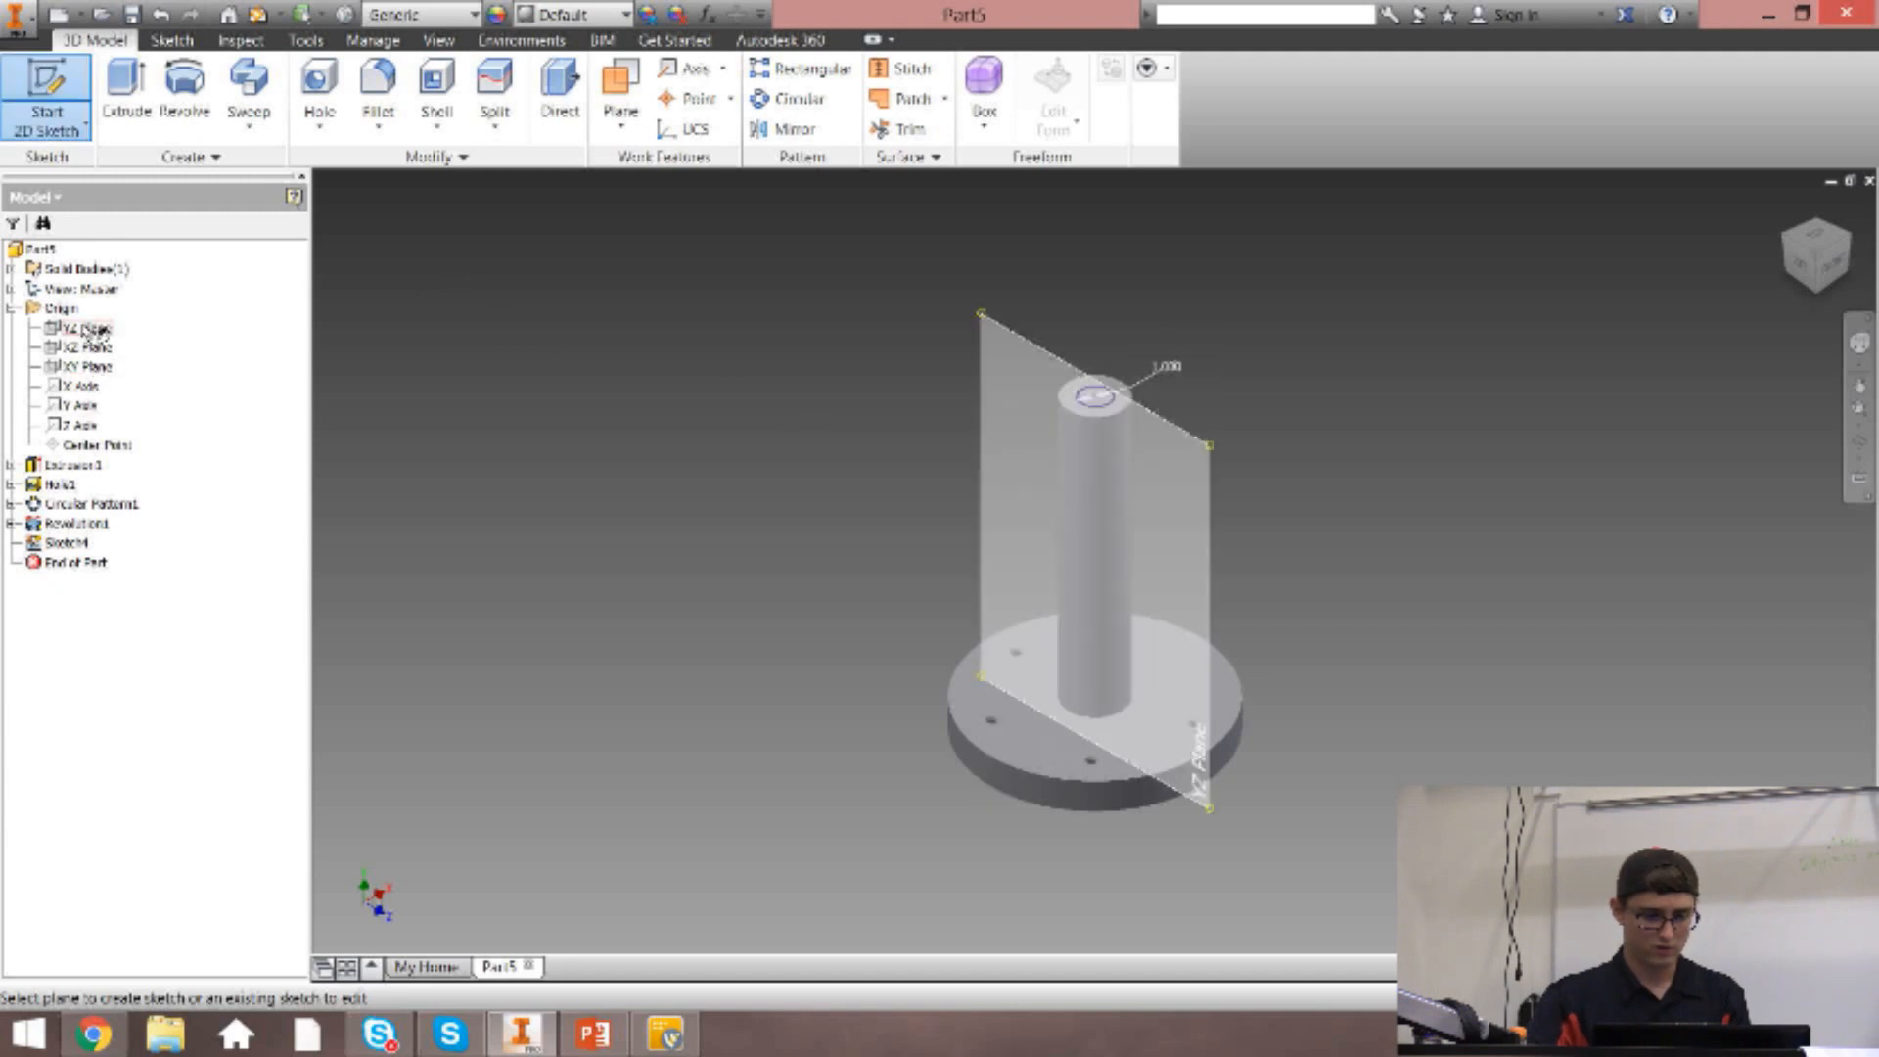
pyautogui.click(78, 326)
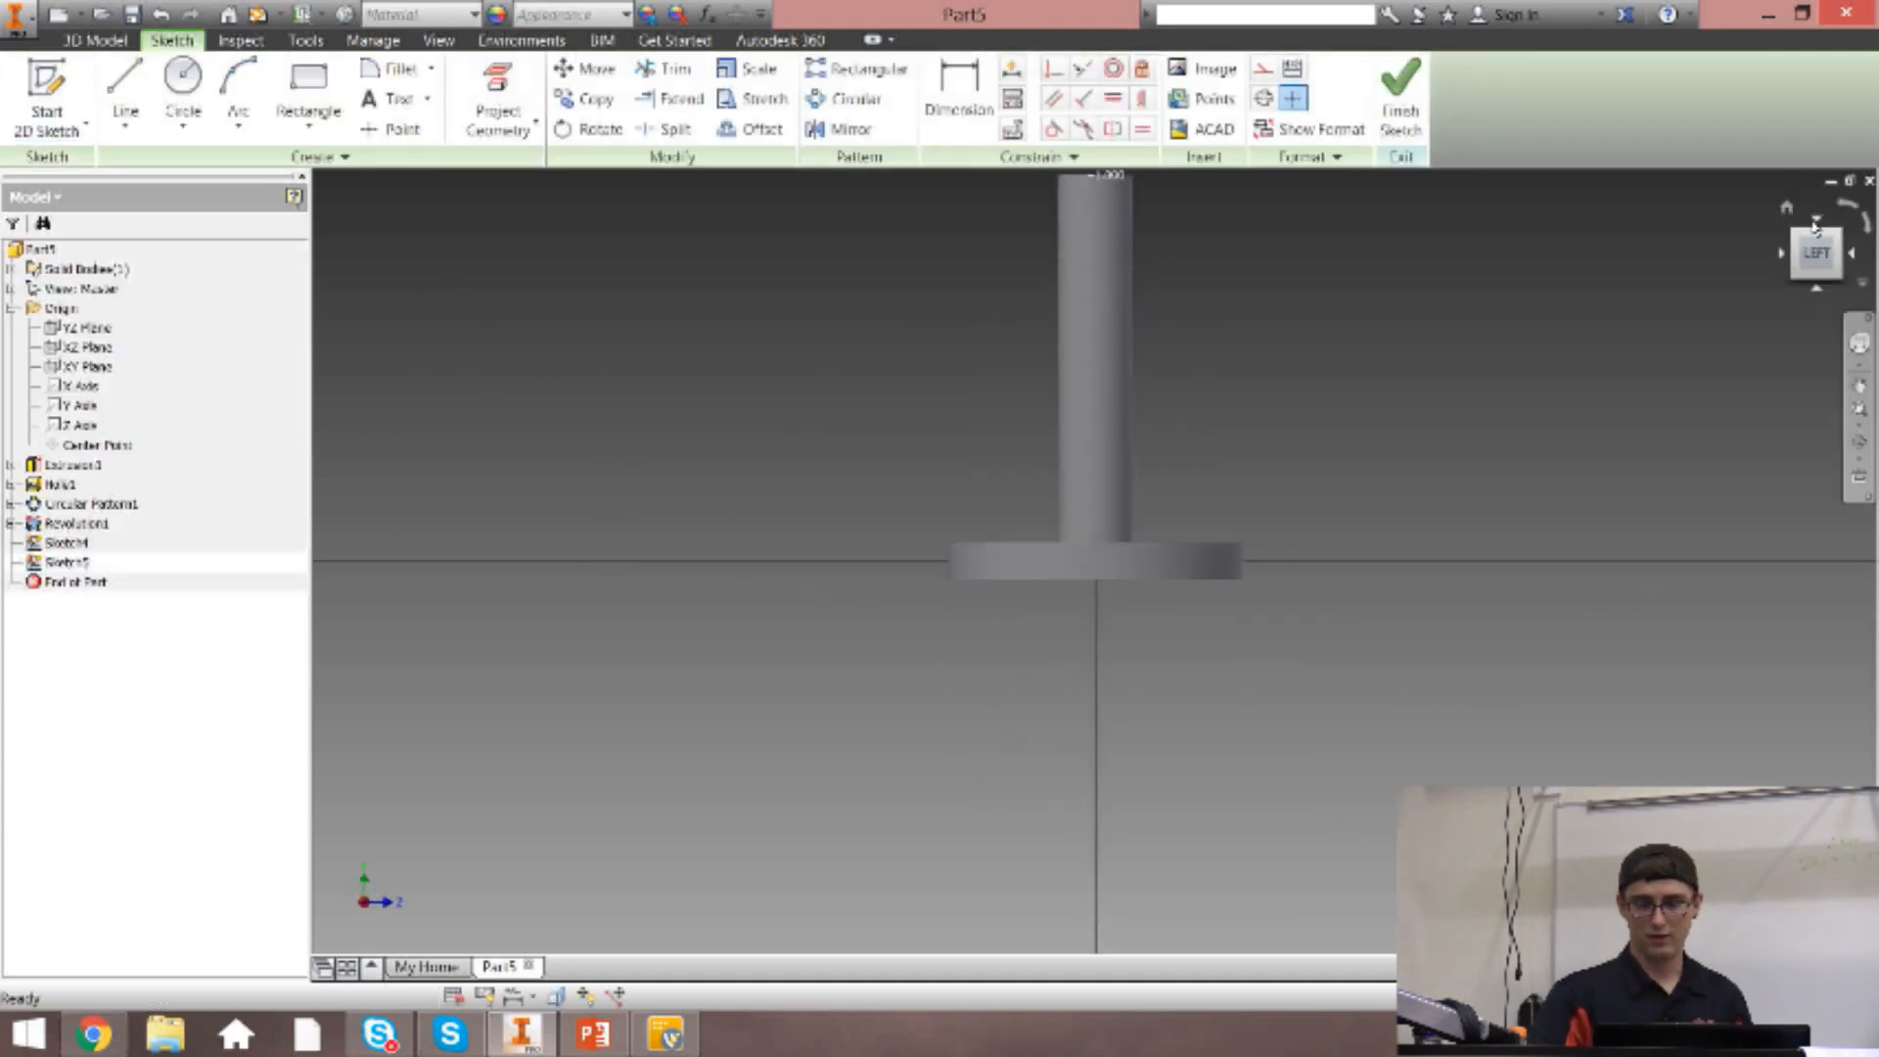
pyautogui.click(1820, 251)
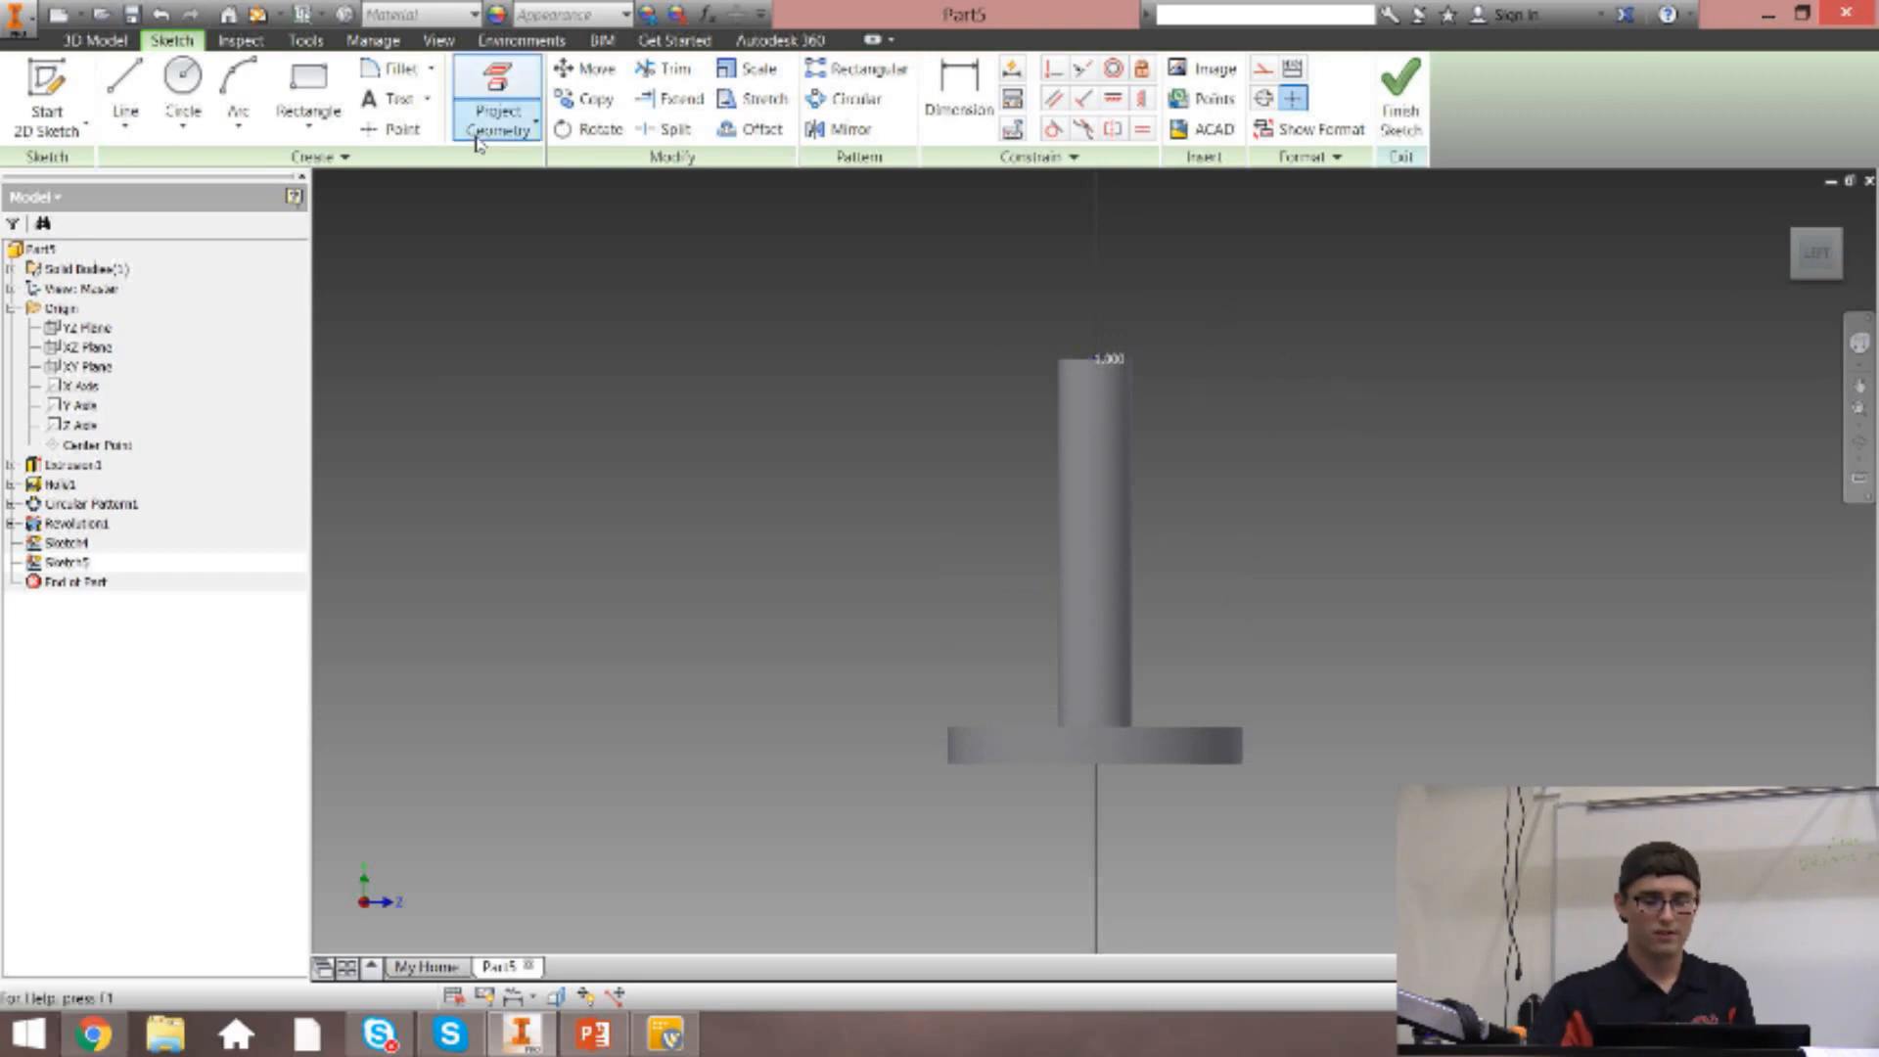
pyautogui.click(493, 95)
pyautogui.scroll(-5, 1055, 331)
pyautogui.scroll(-3, 1101, 382)
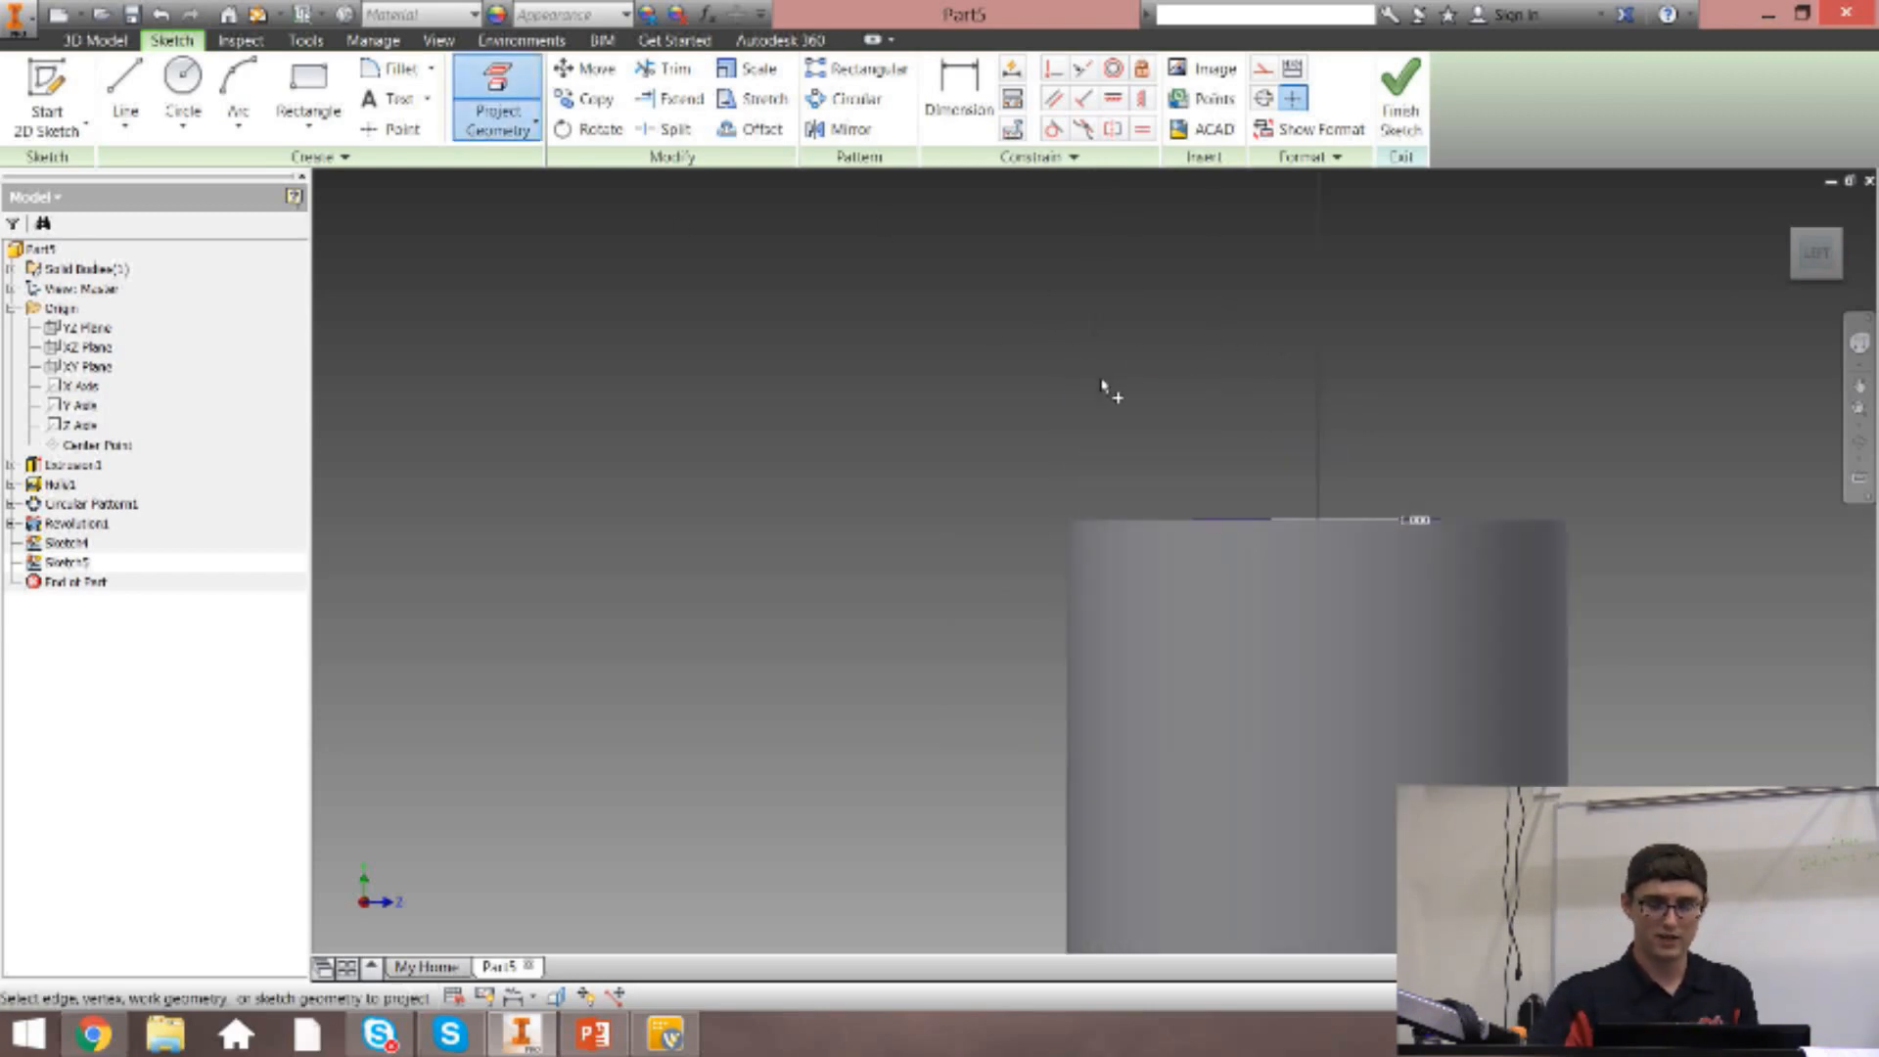
pyautogui.click(1135, 522)
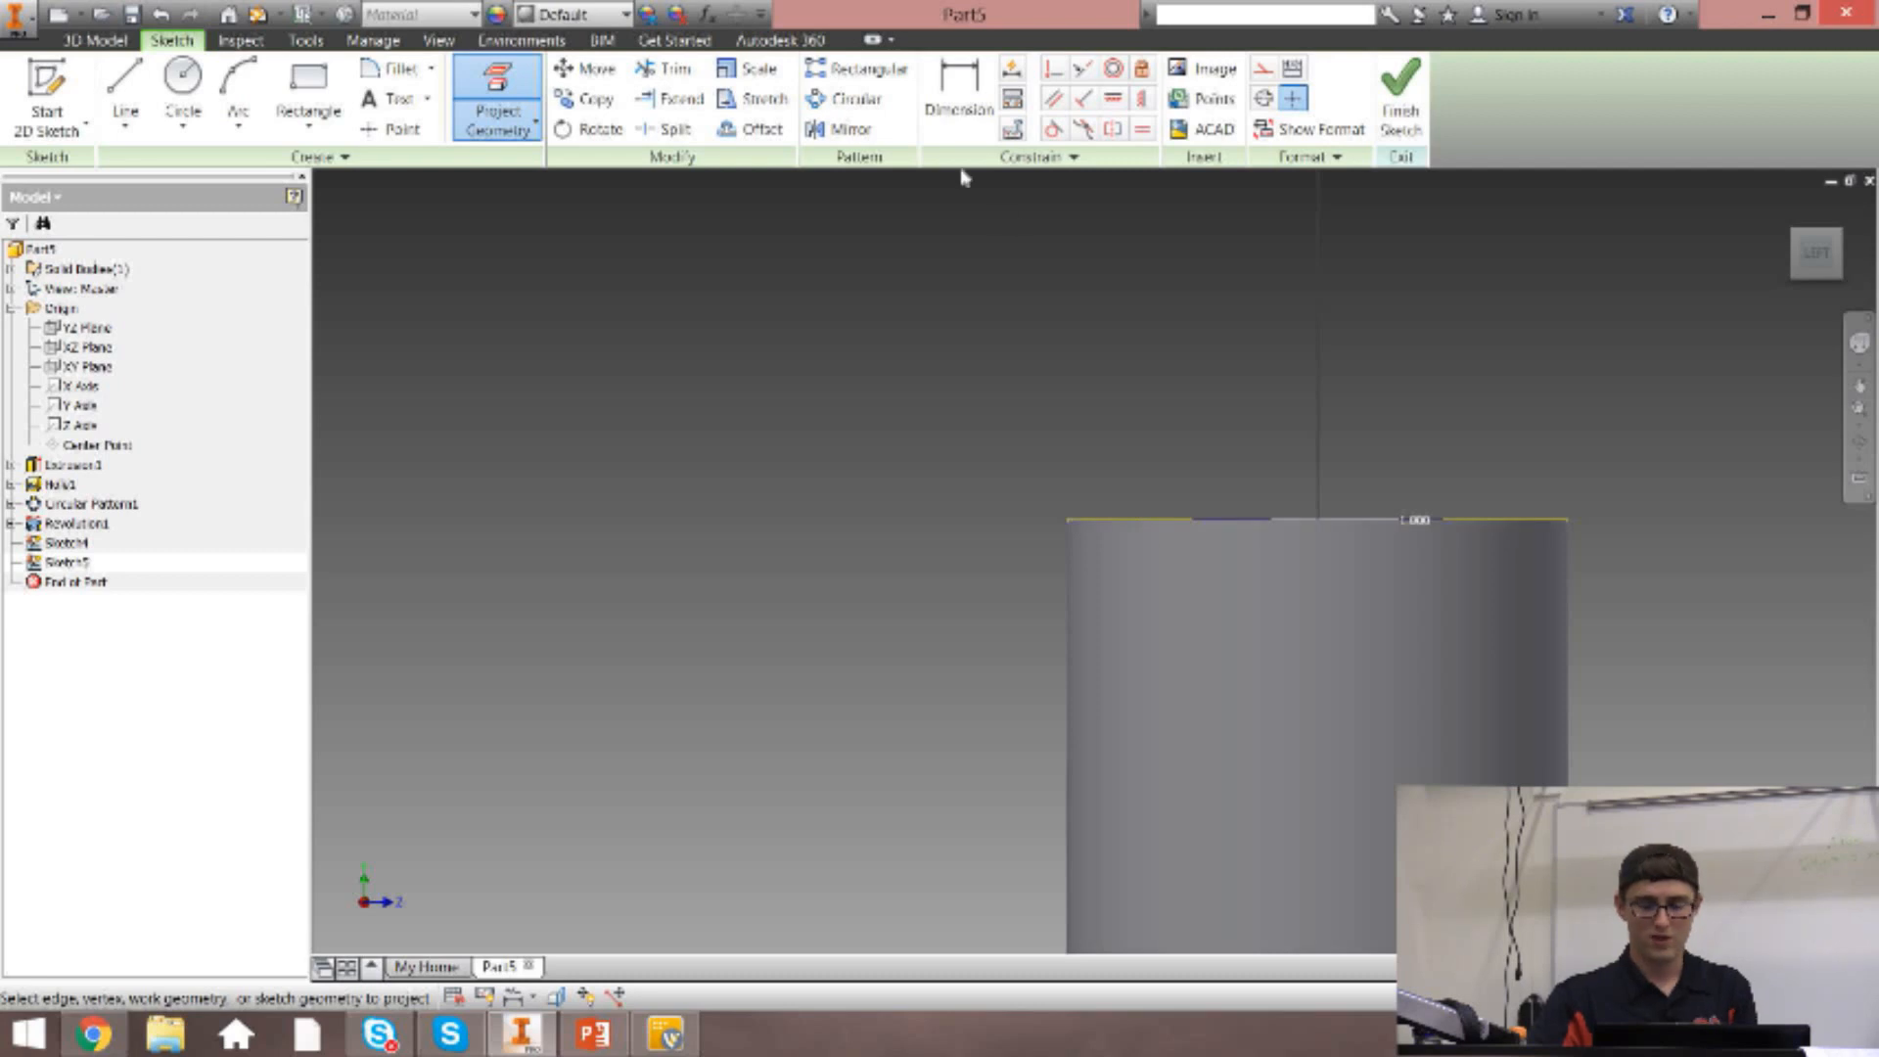
pyautogui.click(961, 118)
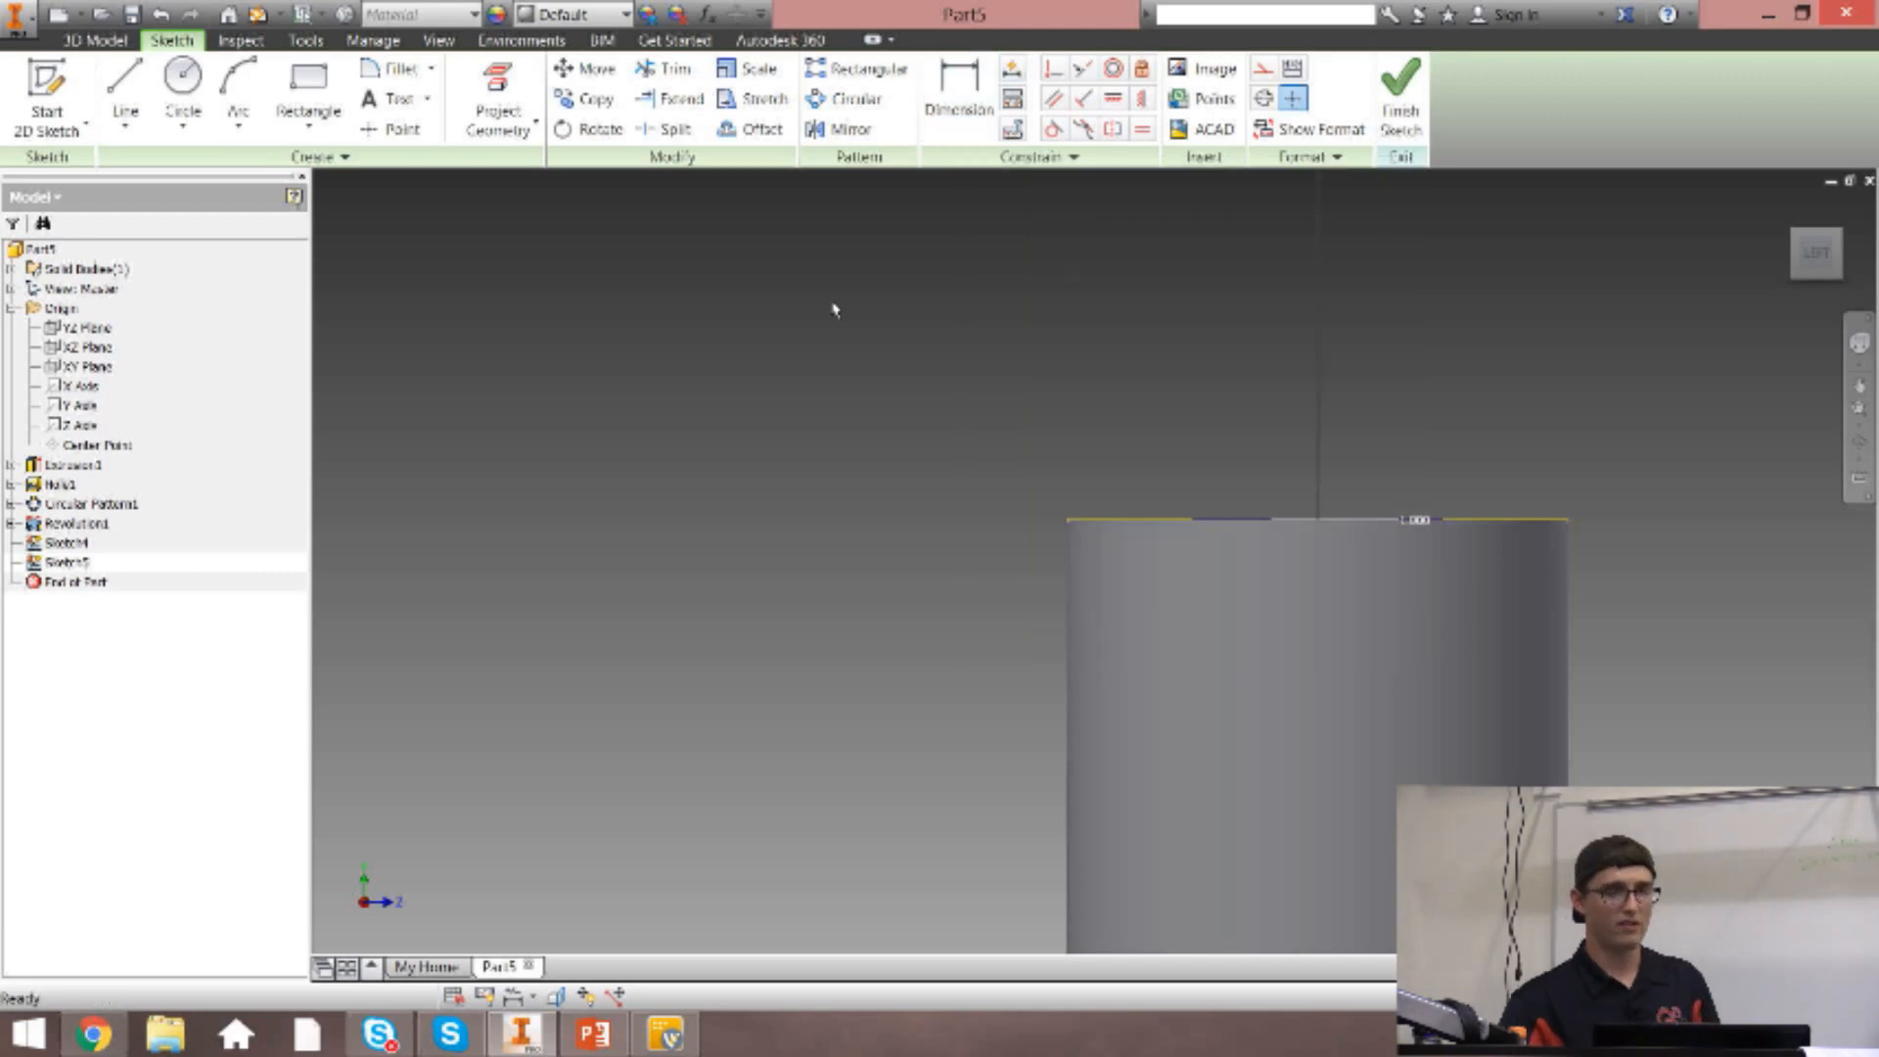
# Draw a 1.5 in line from the centre of the post's top edge, angled 30 deg from the vertical axis.
pyautogui.click(125, 93)
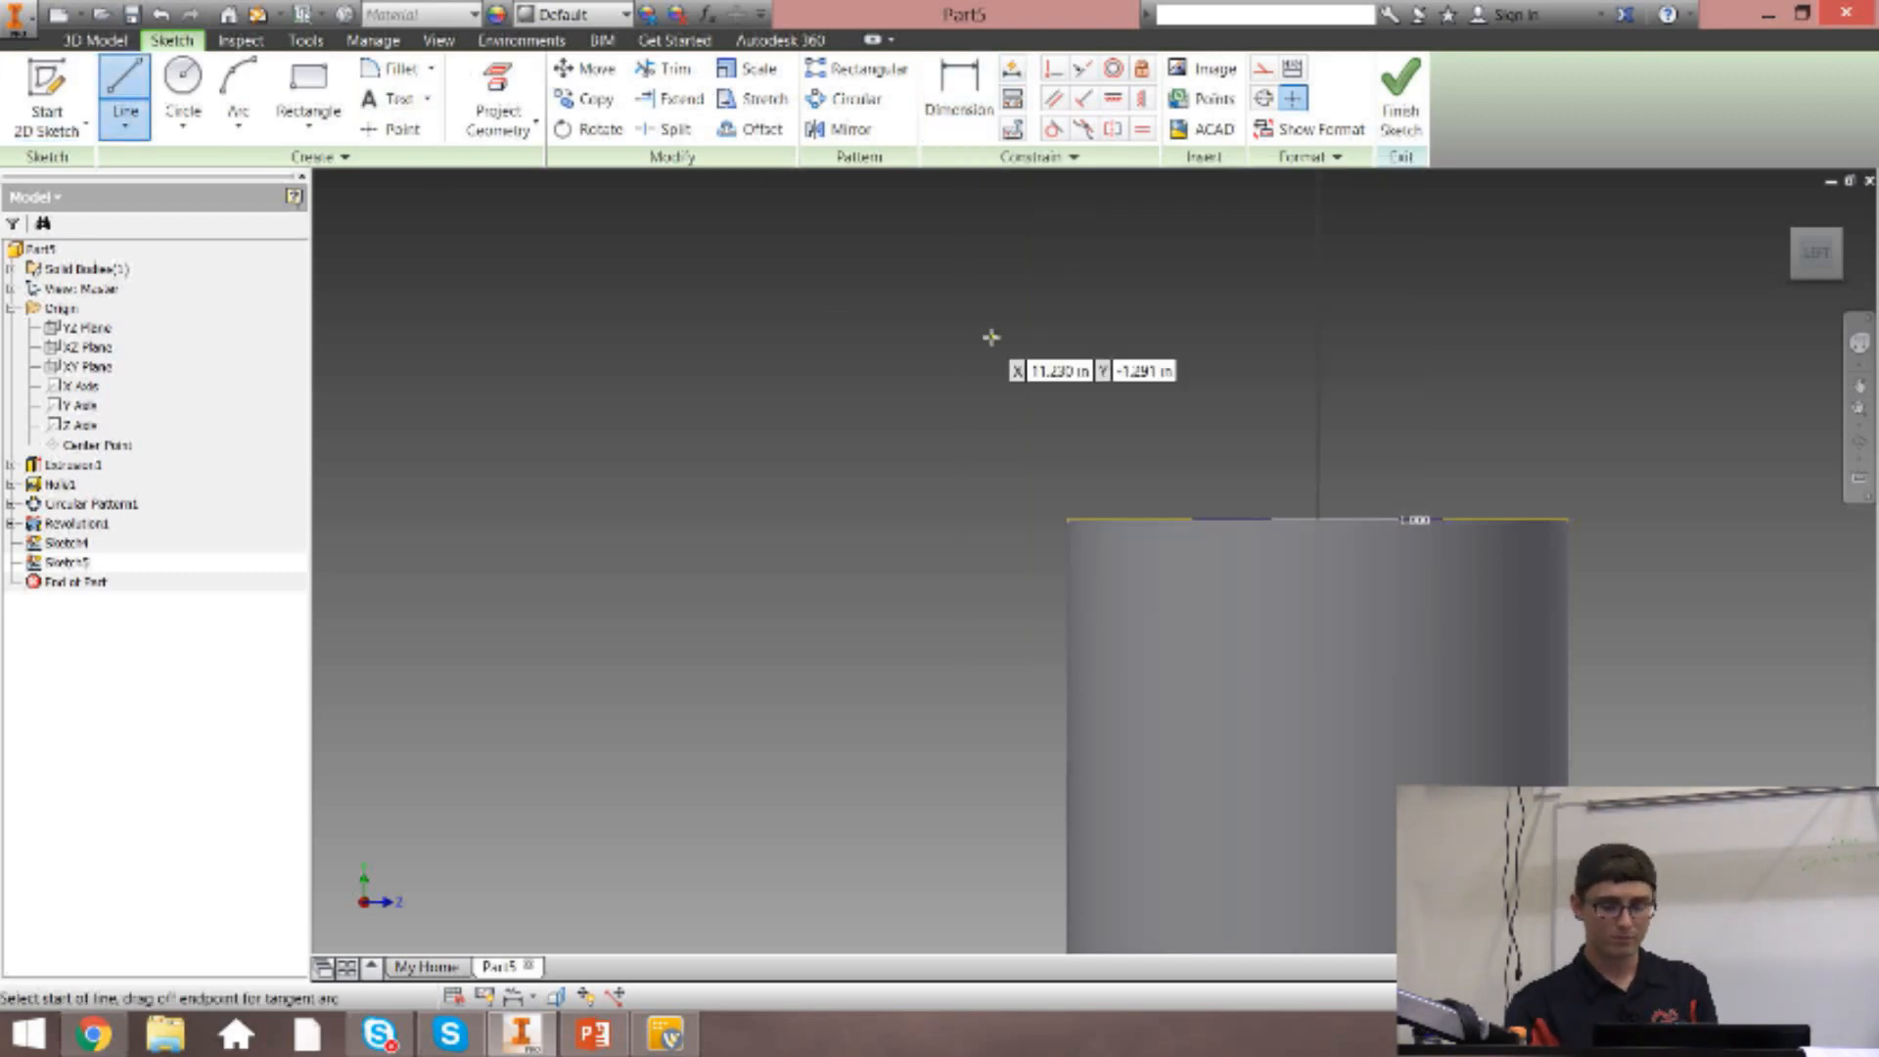
pyautogui.click(1316, 520)
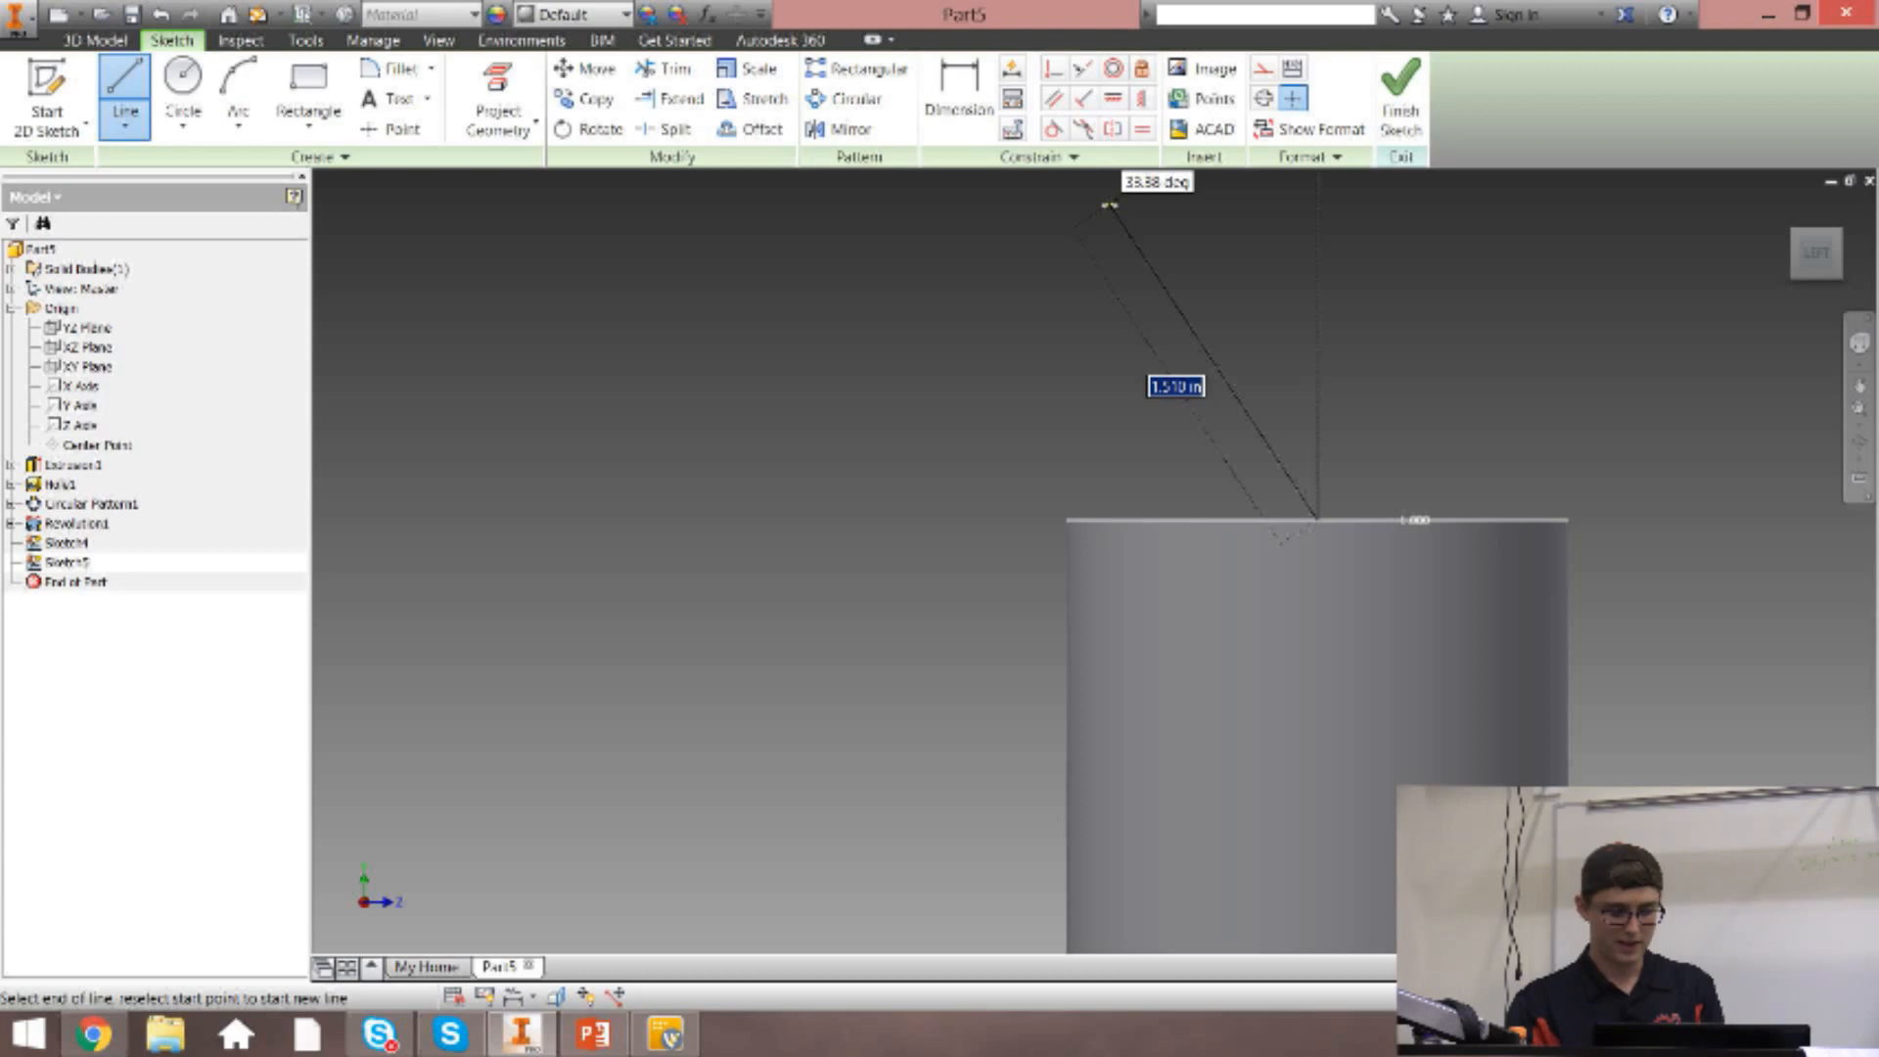
pyautogui.write('1.5')
pyautogui.press('Tab')
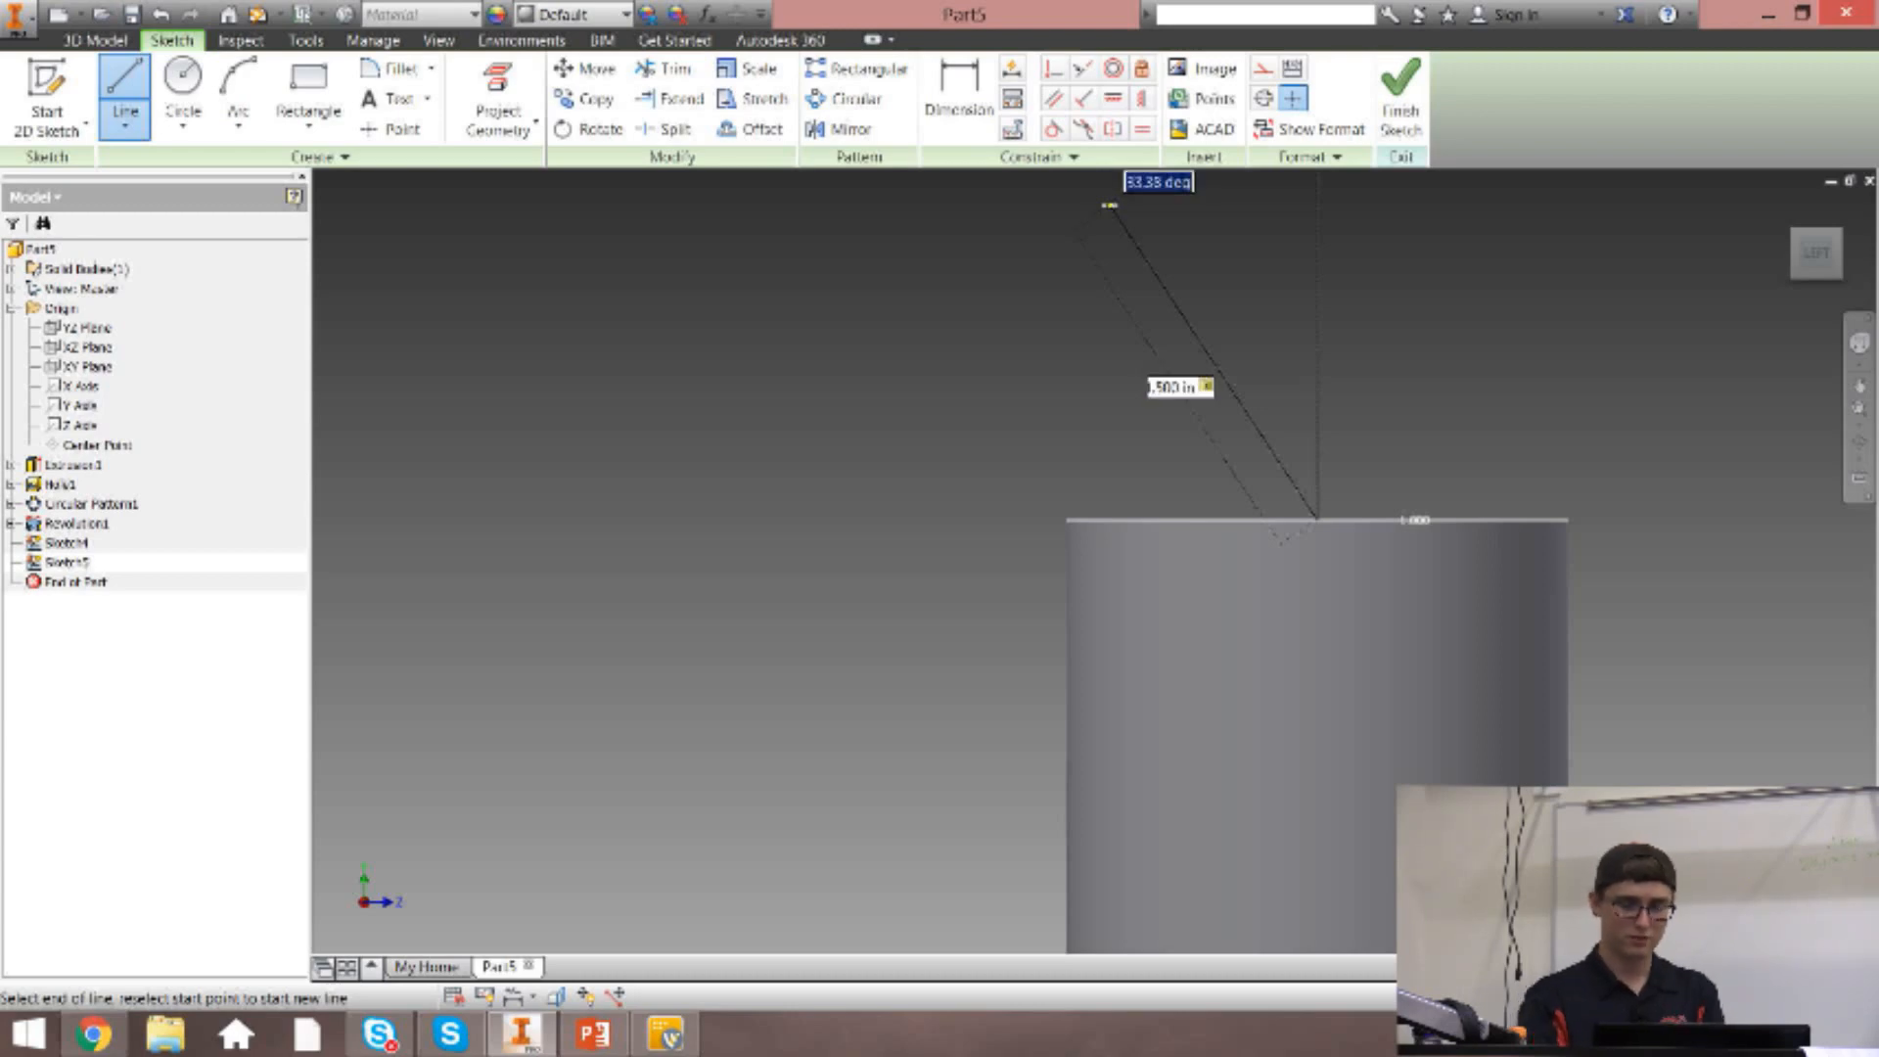
pyautogui.write('30')
pyautogui.press('Return')
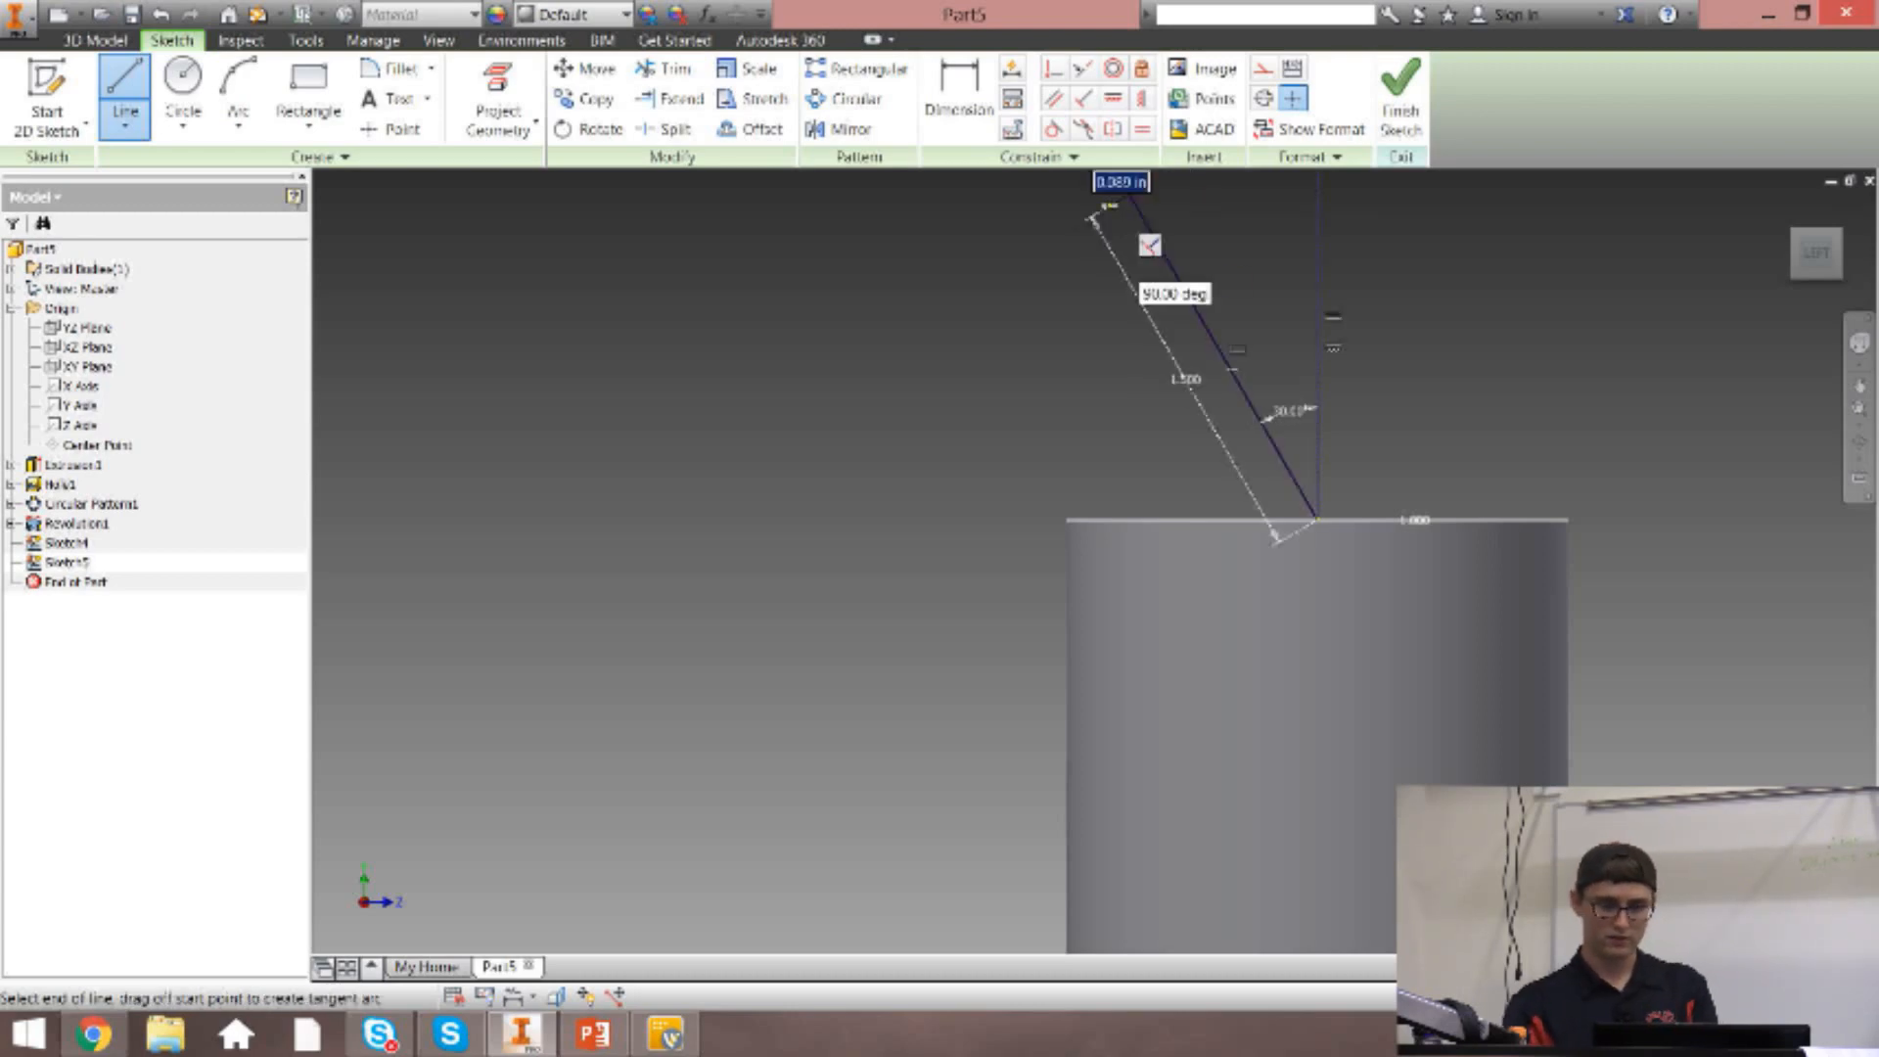
pyautogui.press('Escape')
# Draw an upward-bulging three-point arc of about 1.72 in radius from the angled line's upper end, extending away from the post.
pyautogui.scroll(-3, 1290, 245)
pyautogui.scroll(-5, 1090, 369)
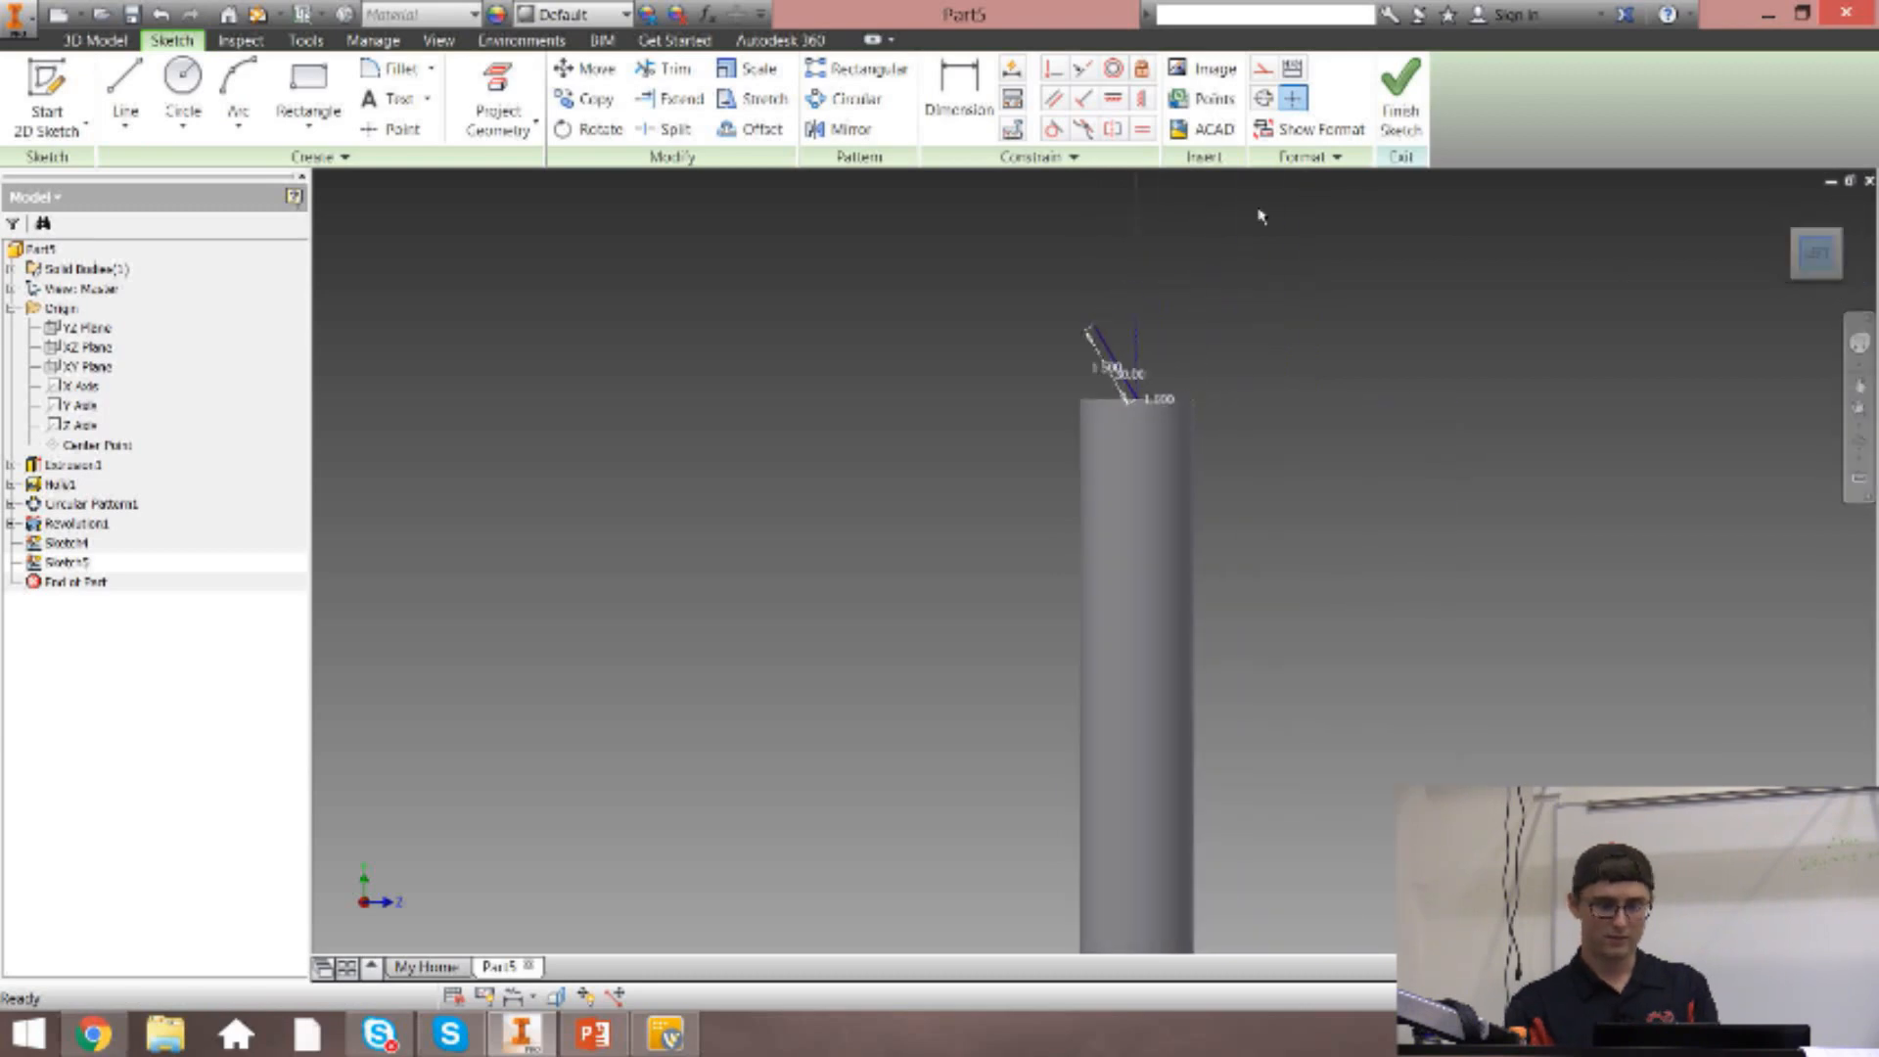
pyautogui.scroll(4, 1064, 371)
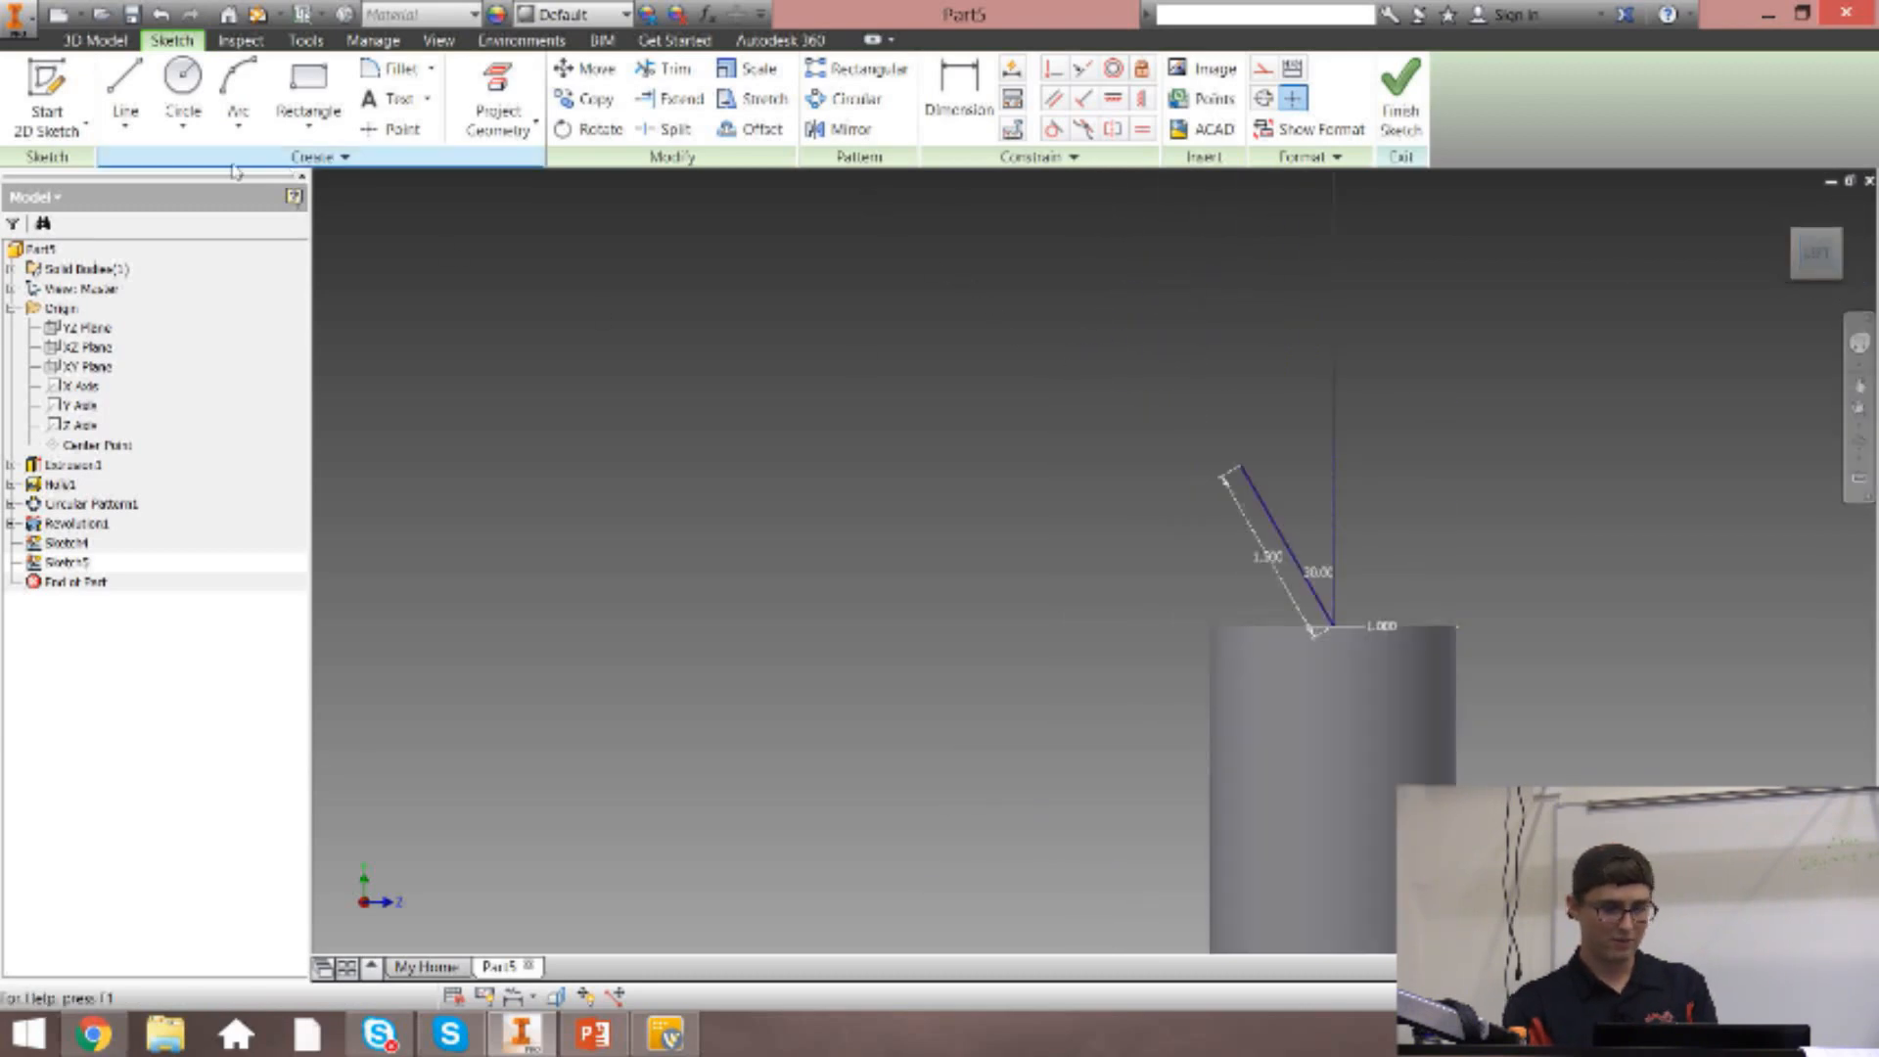
pyautogui.click(238, 124)
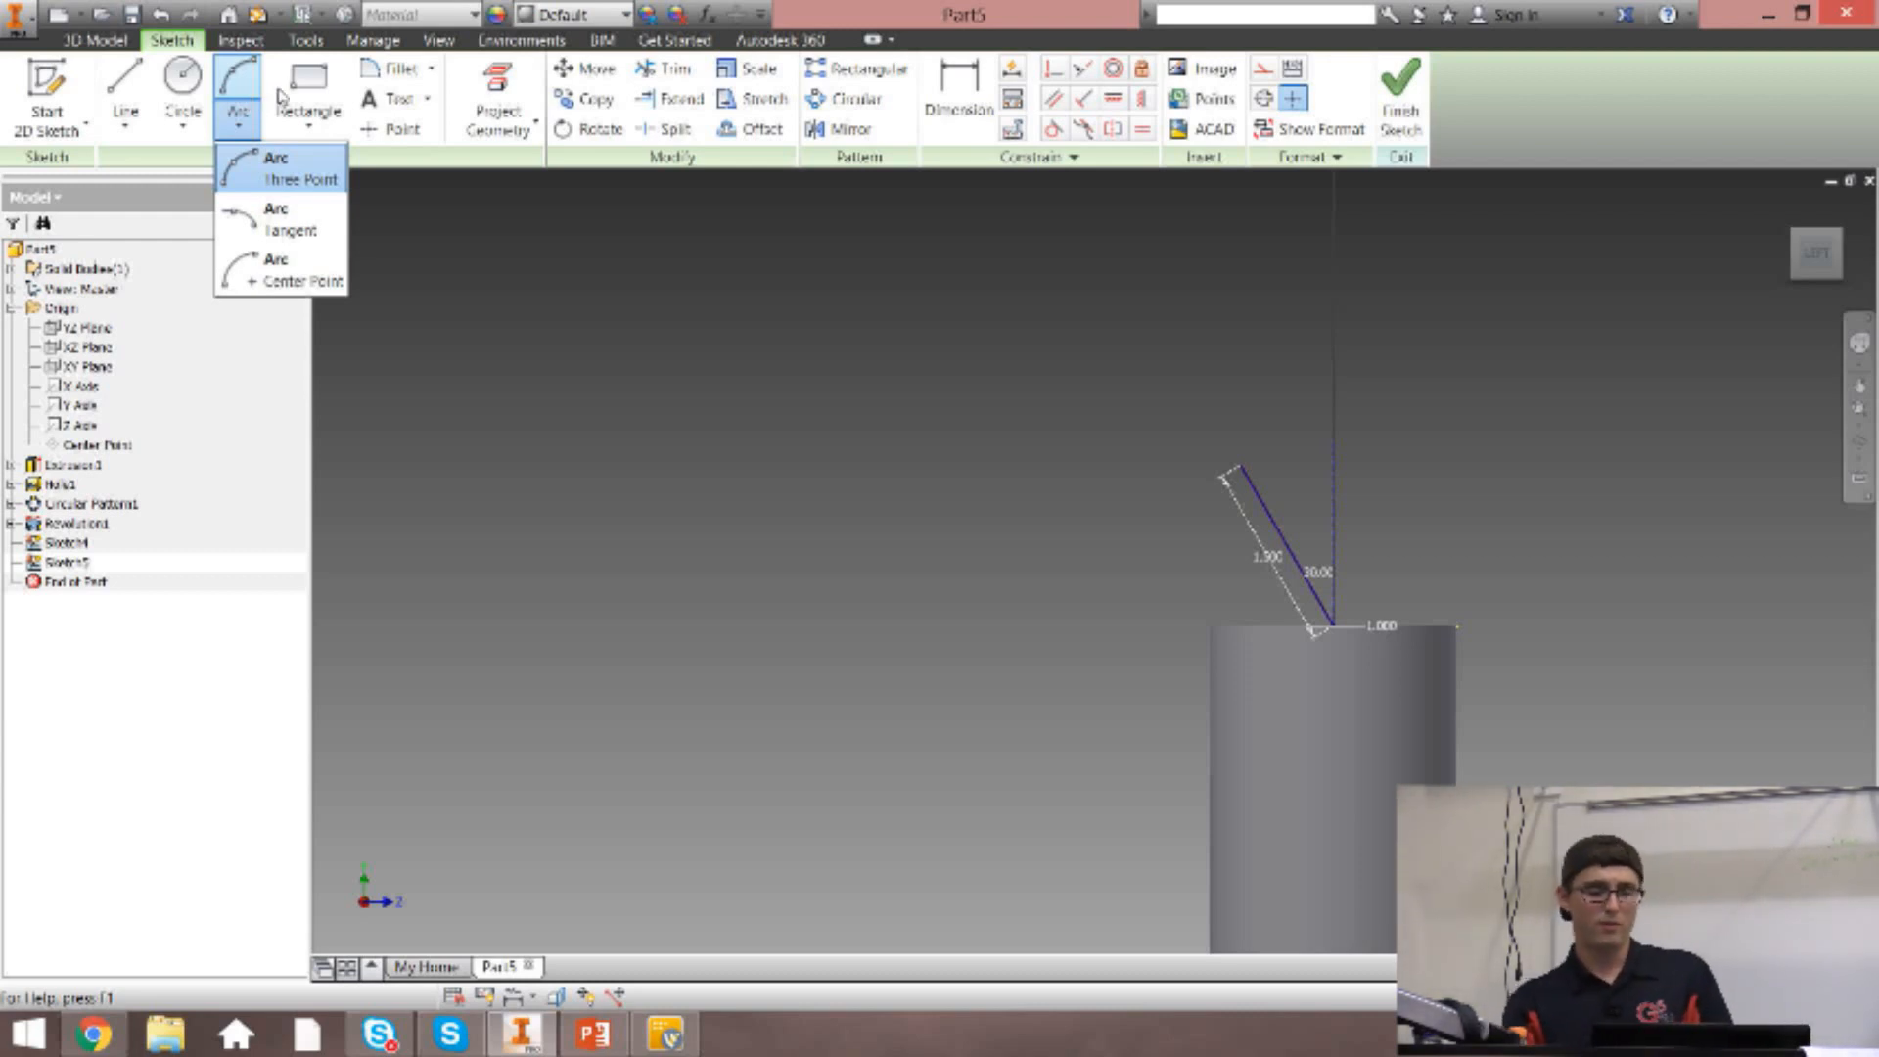
pyautogui.click(286, 165)
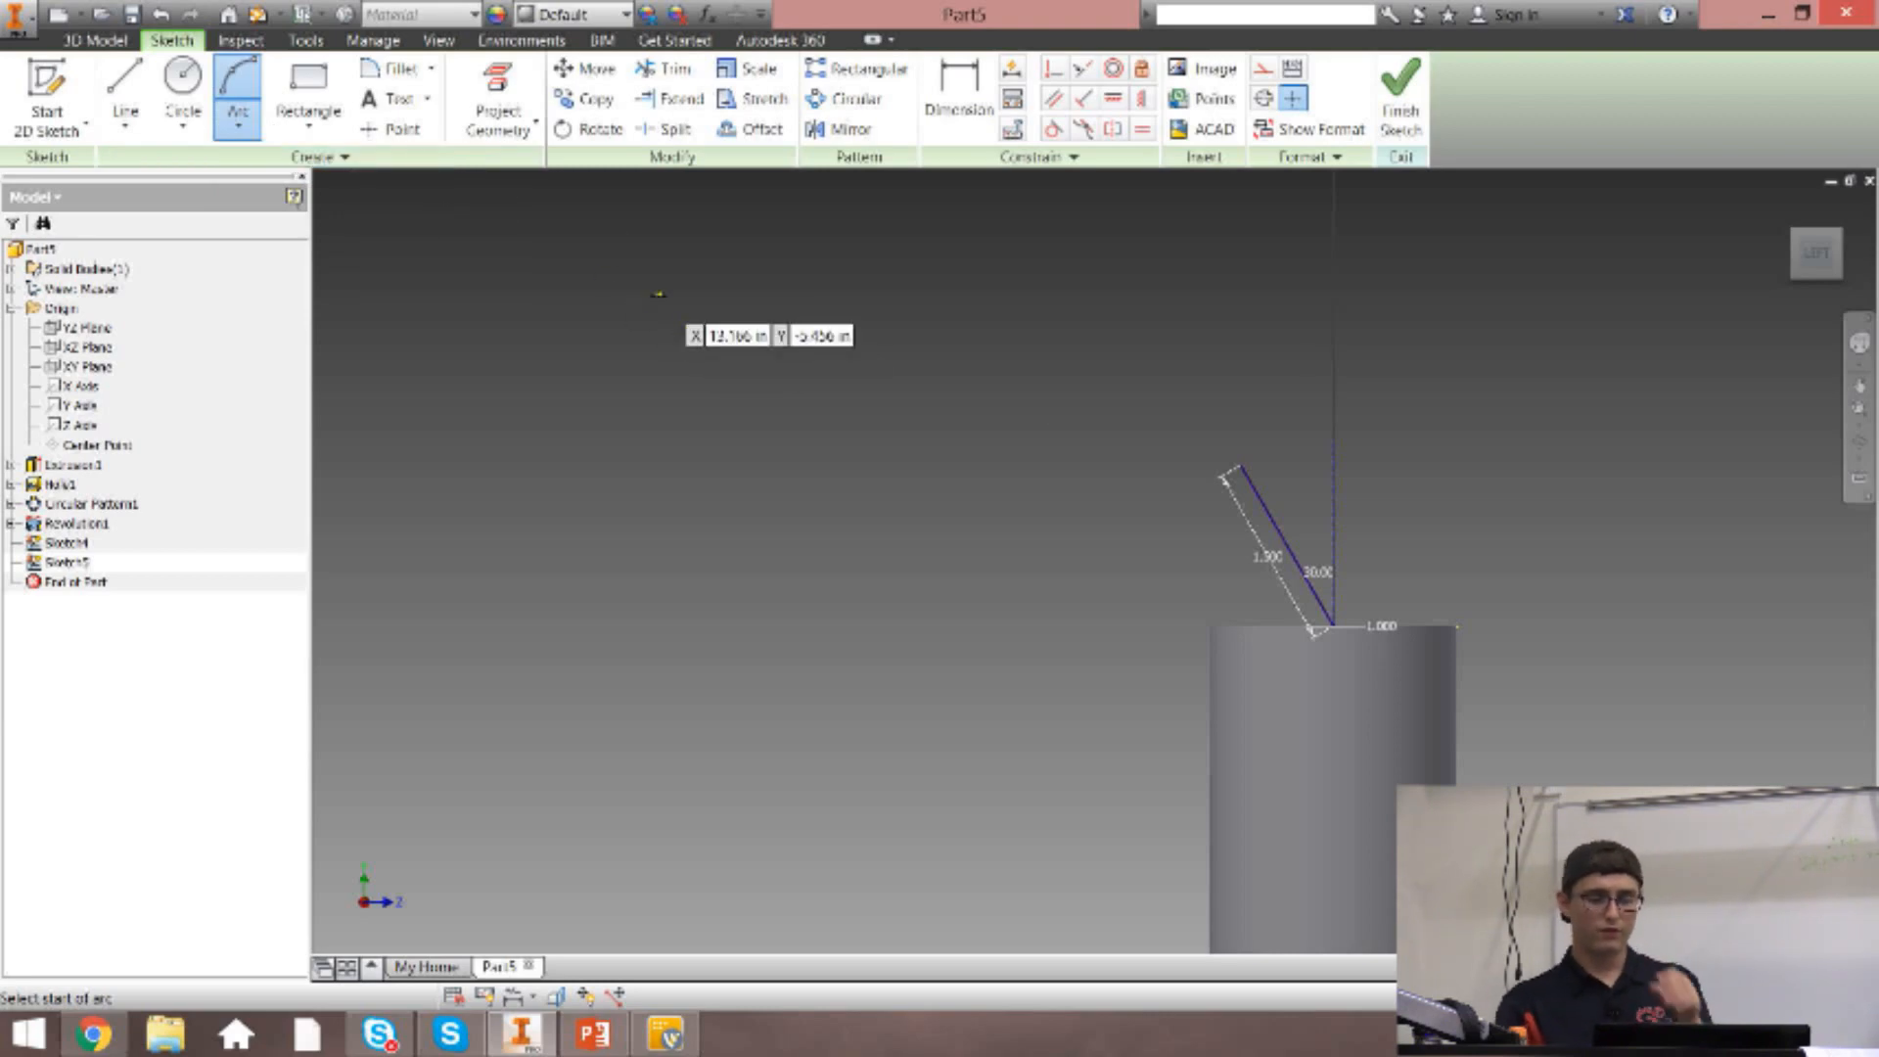
pyautogui.click(1226, 477)
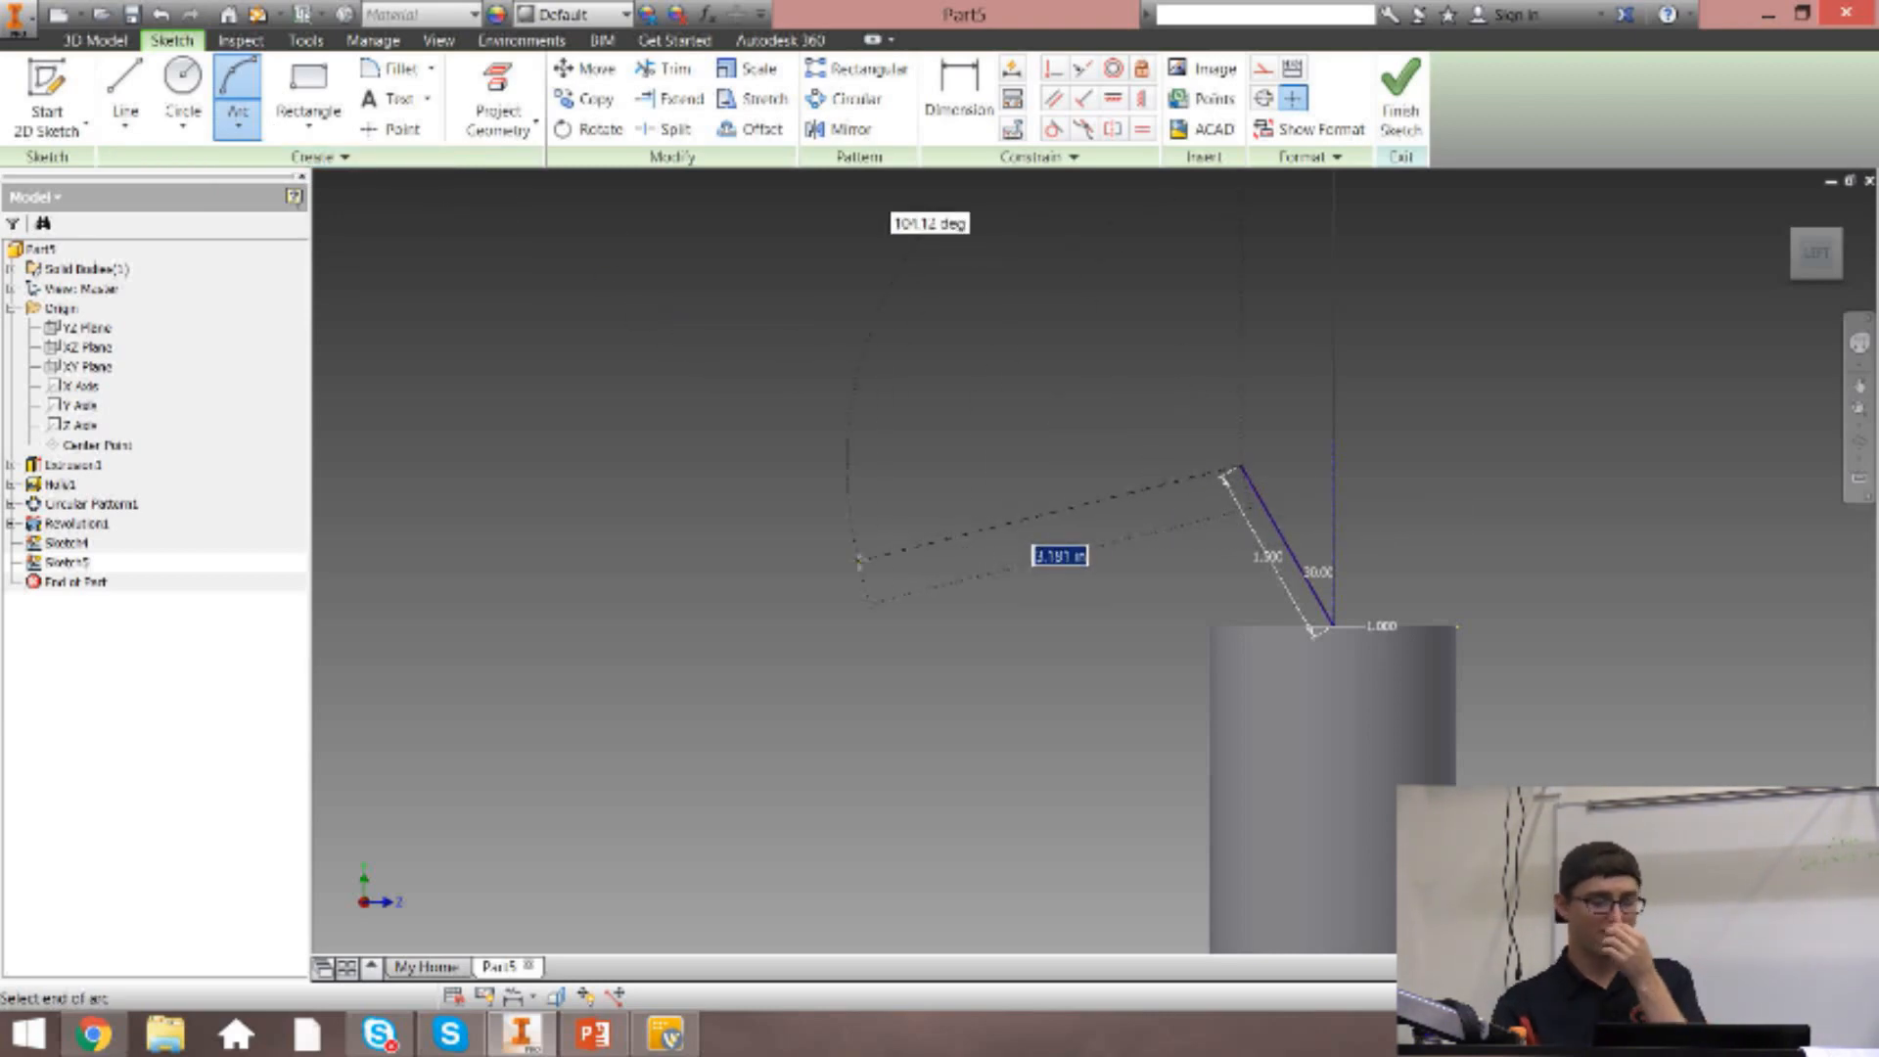
pyautogui.click(844, 554)
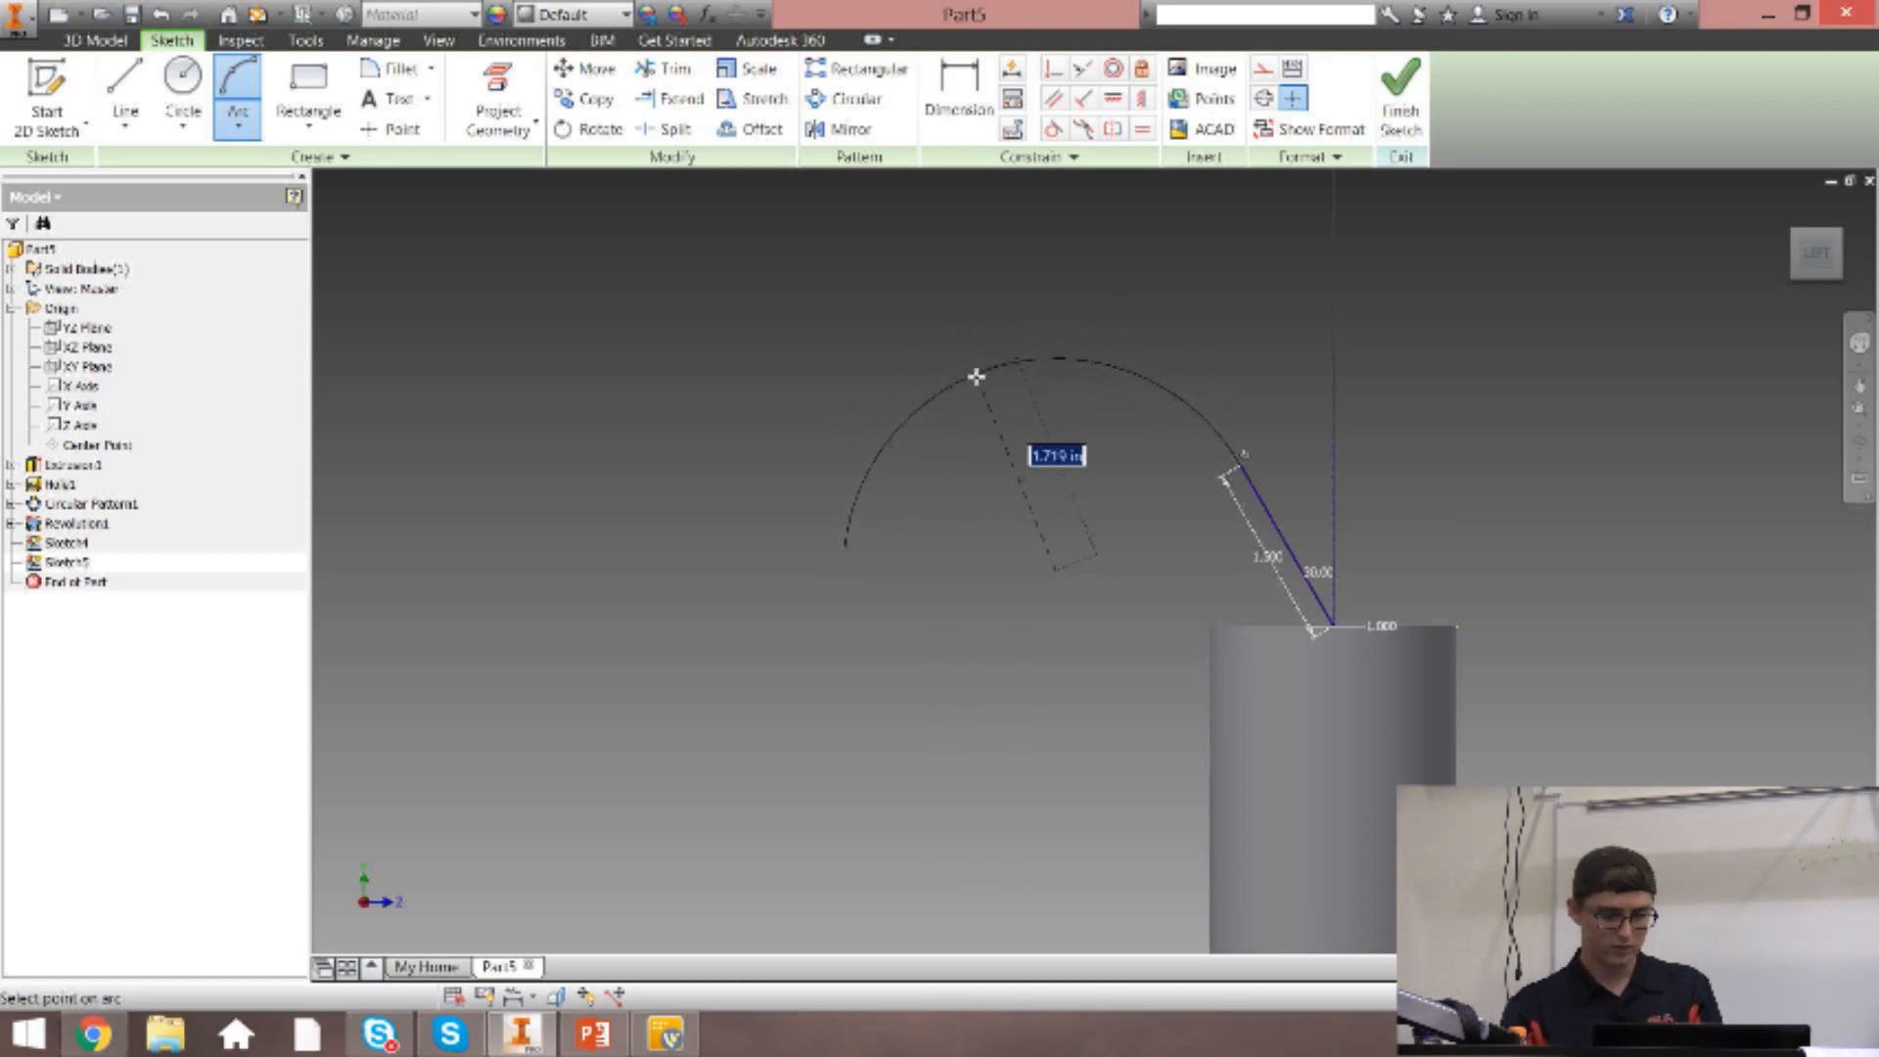
pyautogui.click(976, 377)
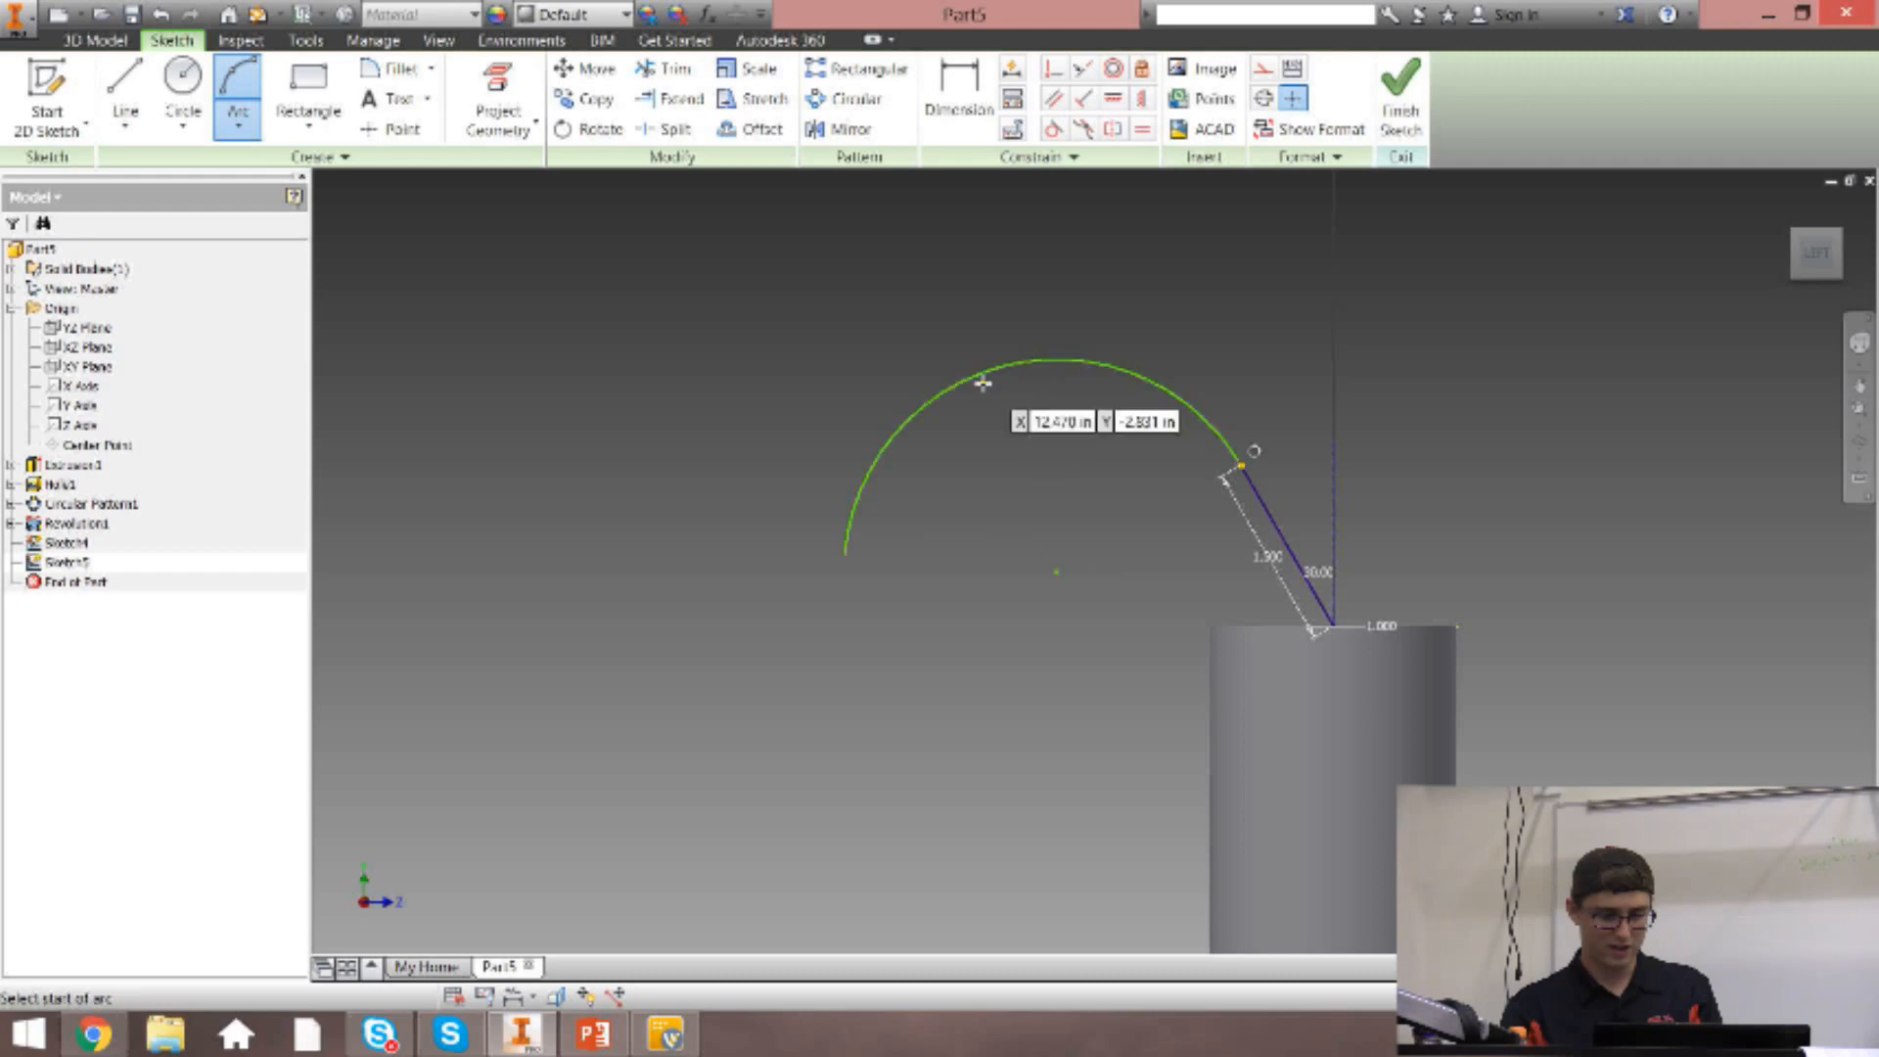
pyautogui.press('Escape')
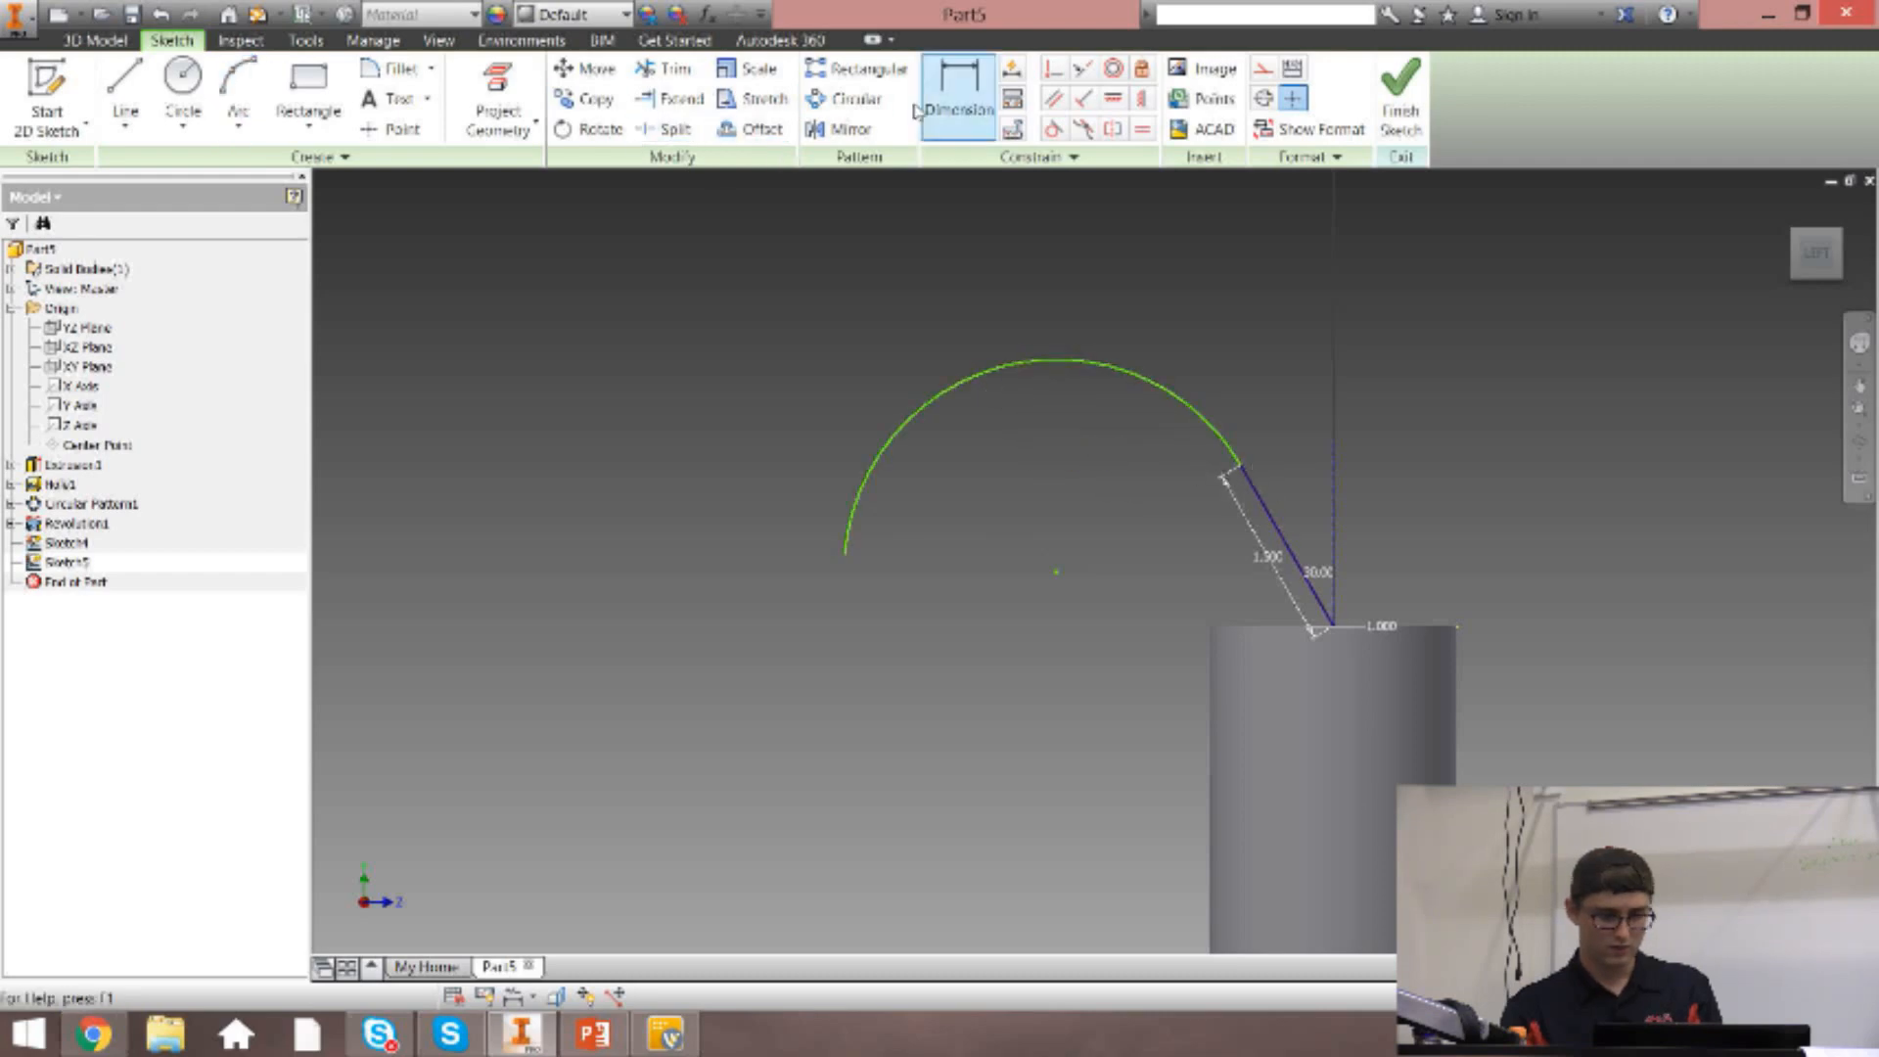
# Try to add a tangent constraint between the arc and the angled line.
pyautogui.click(1054, 128)
pyautogui.click(1196, 401)
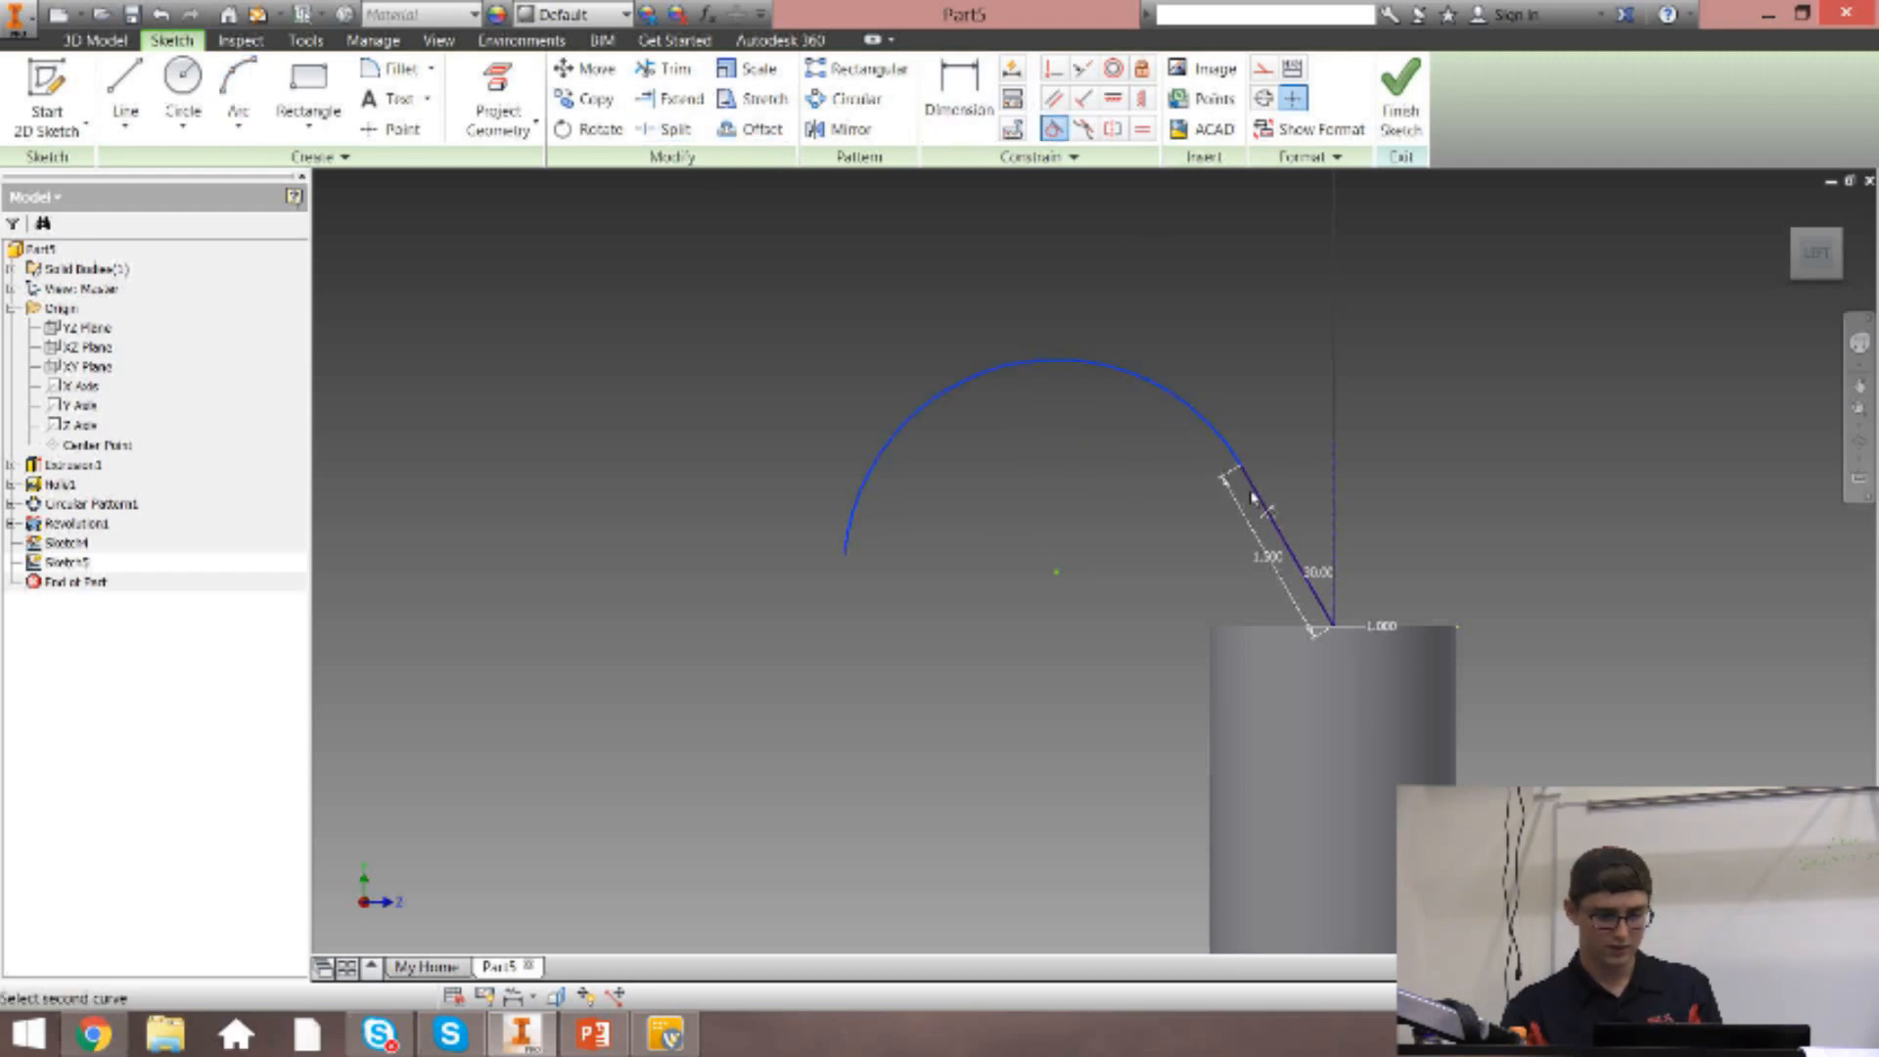
pyautogui.click(1268, 509)
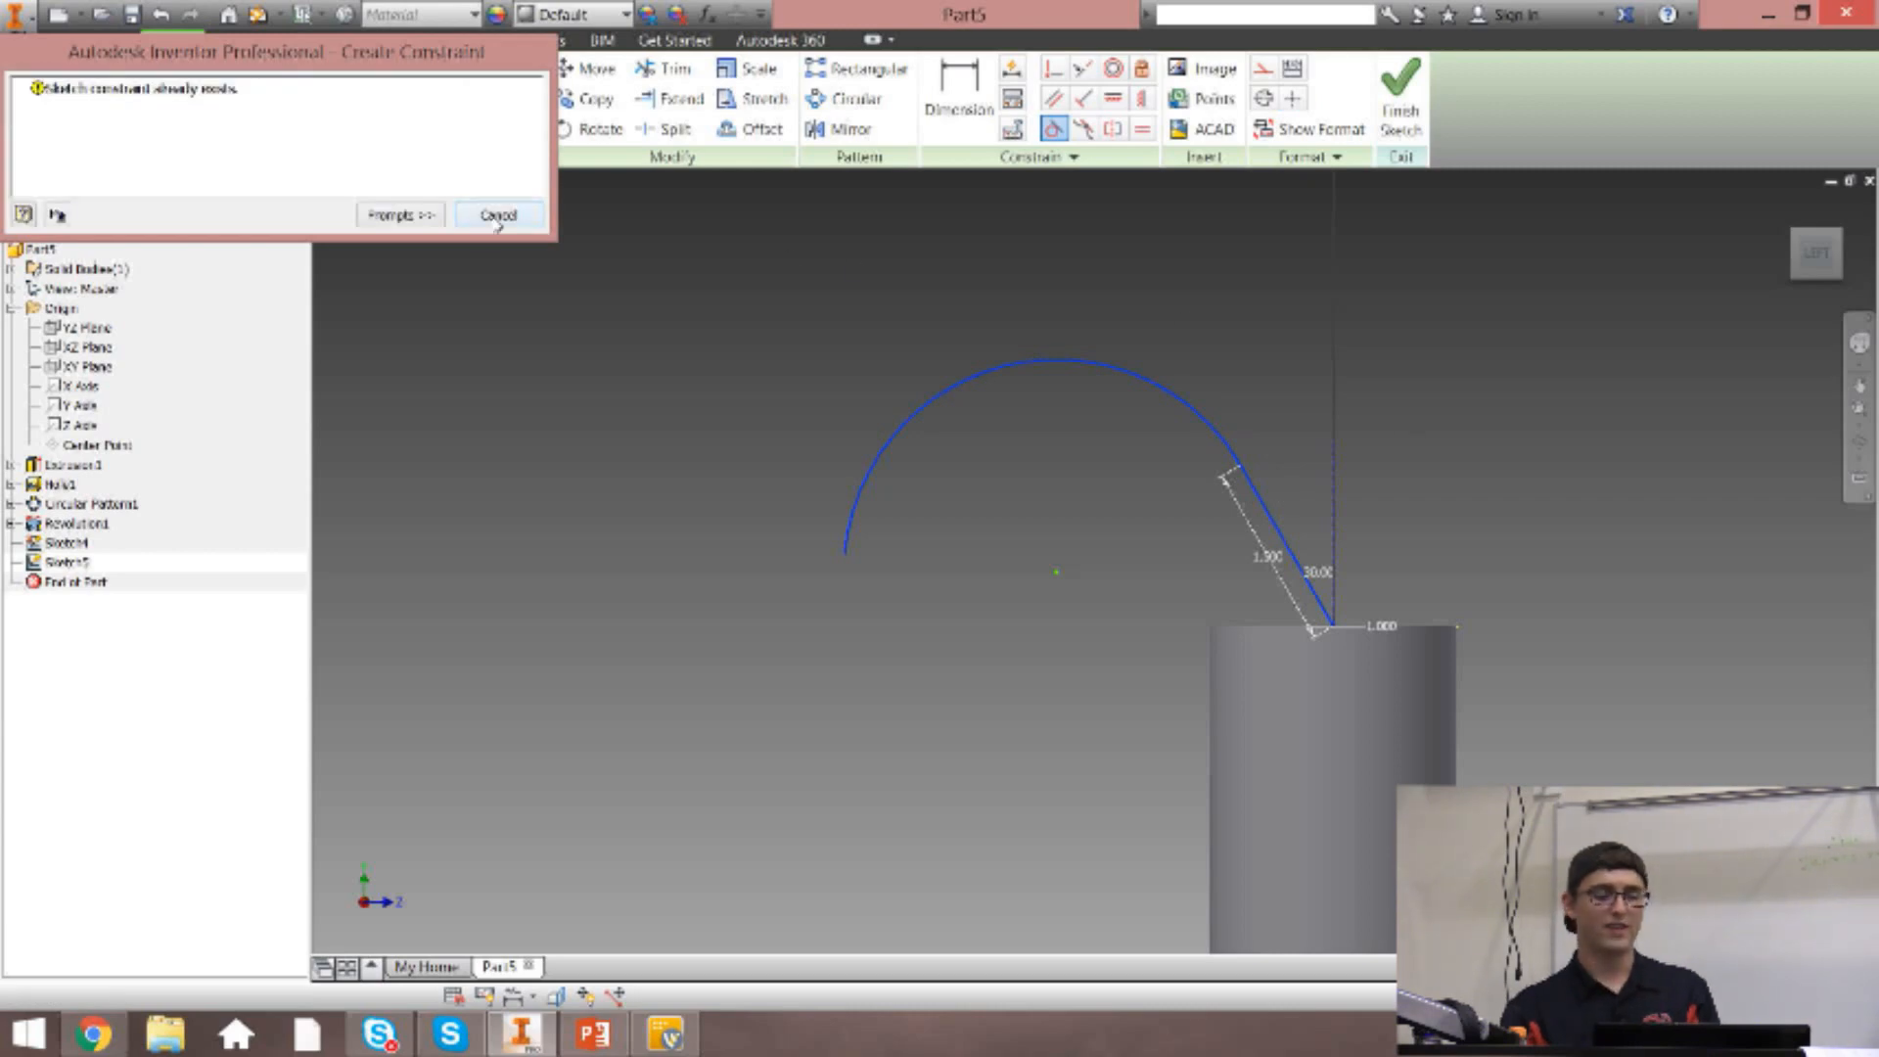
pyautogui.click(497, 216)
# Dimension the arc's radius to 2 in.
pyautogui.click(959, 95)
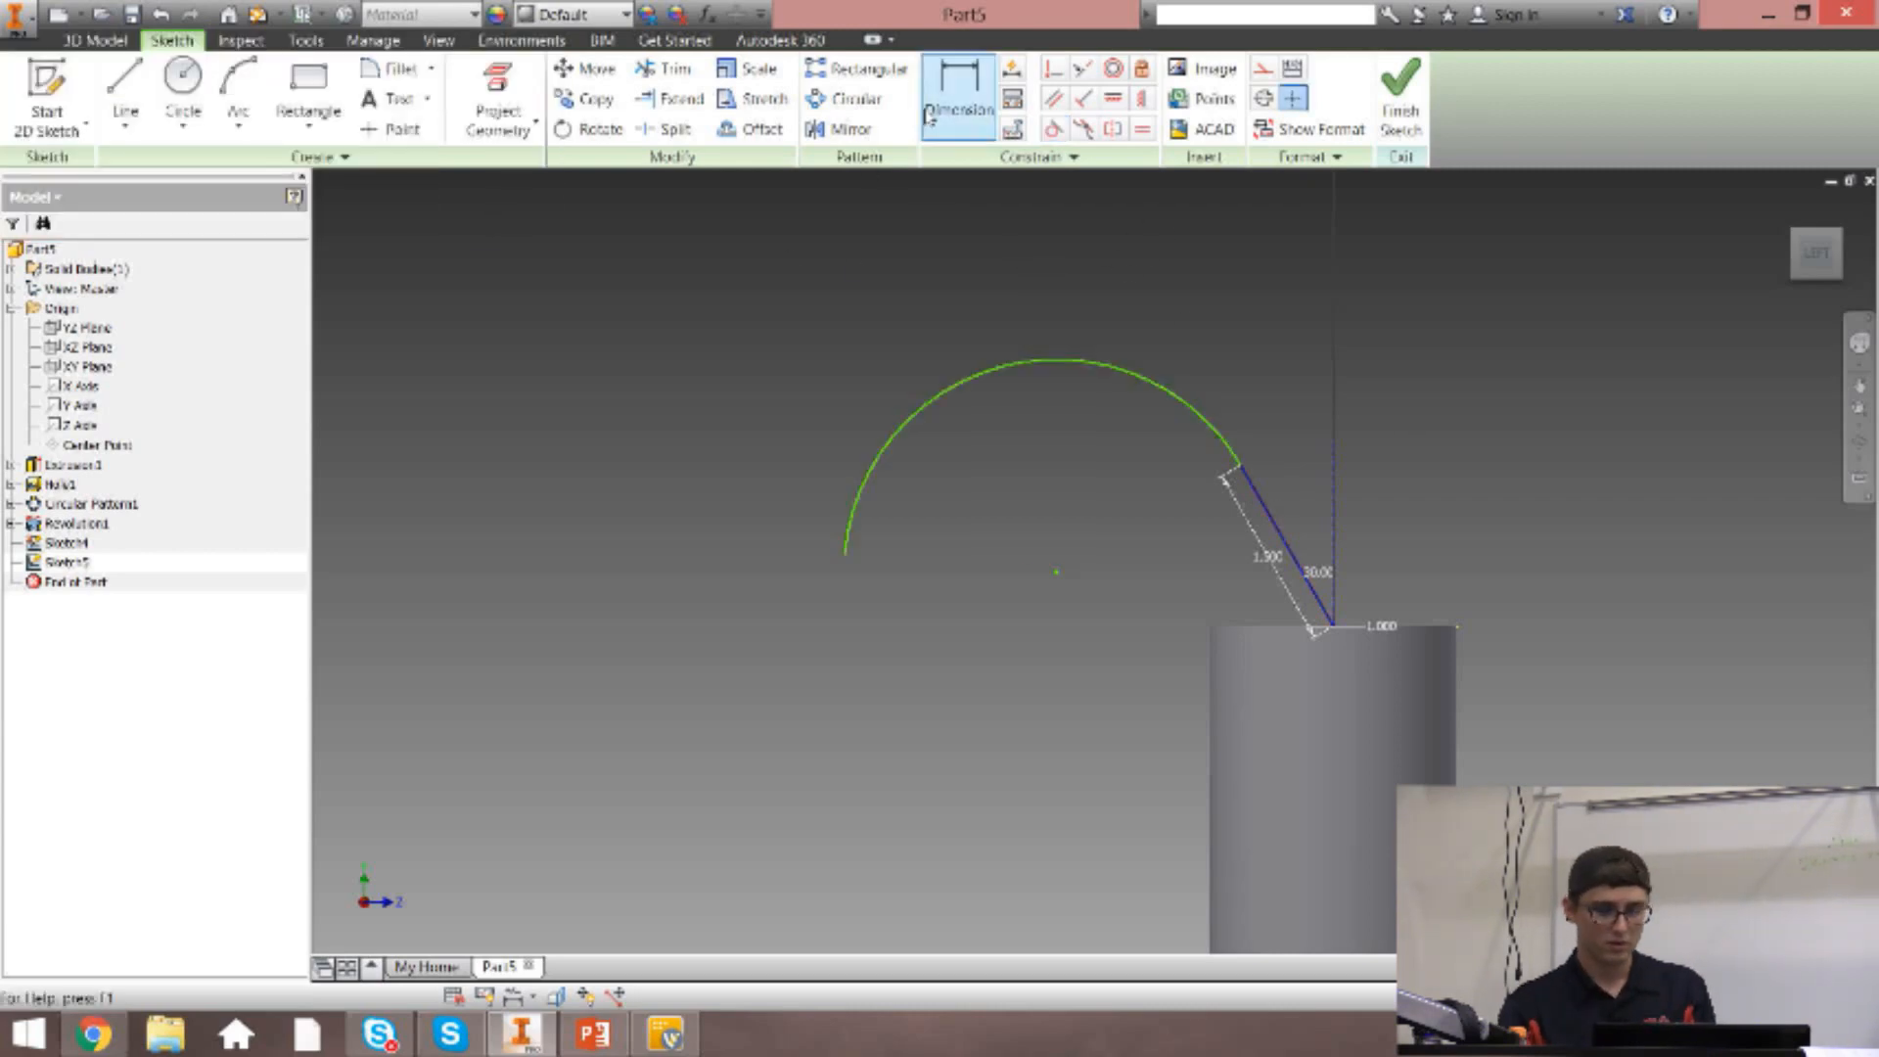
pyautogui.click(1046, 365)
pyautogui.click(848, 244)
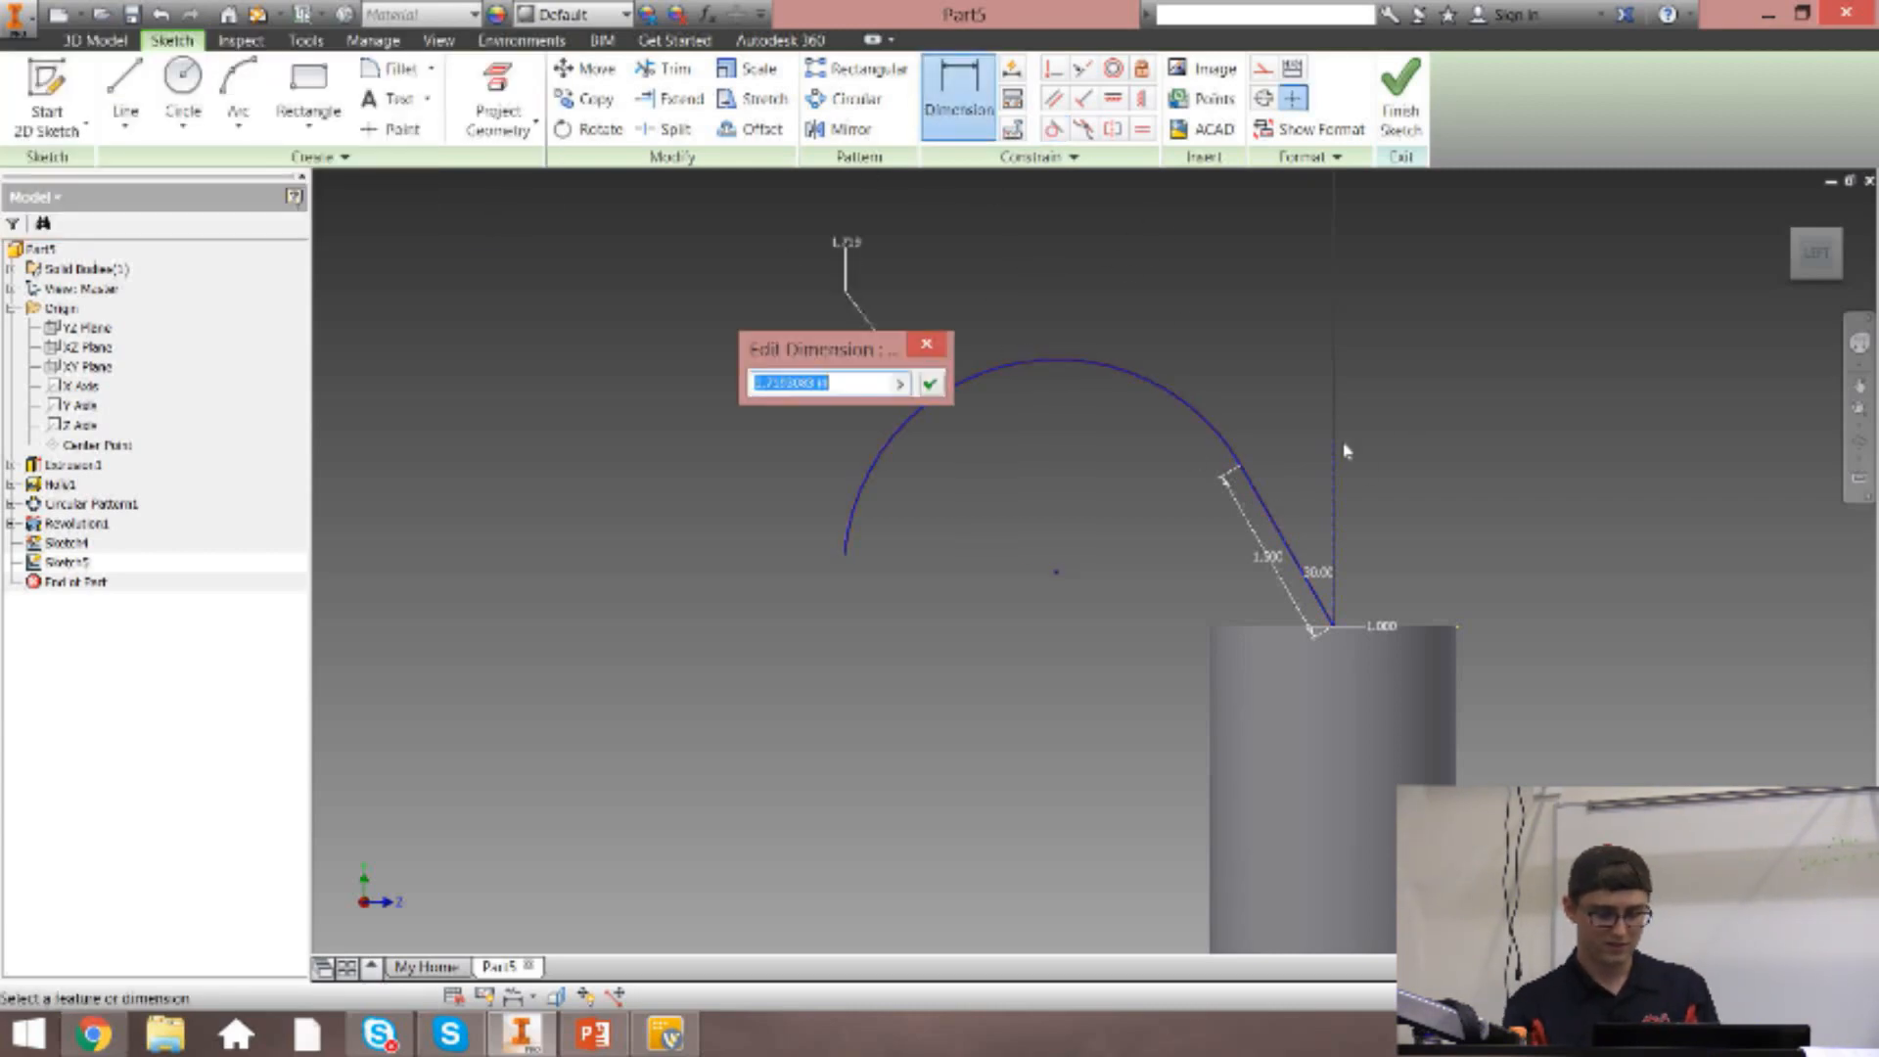
pyautogui.write('2')
pyautogui.press('Return')
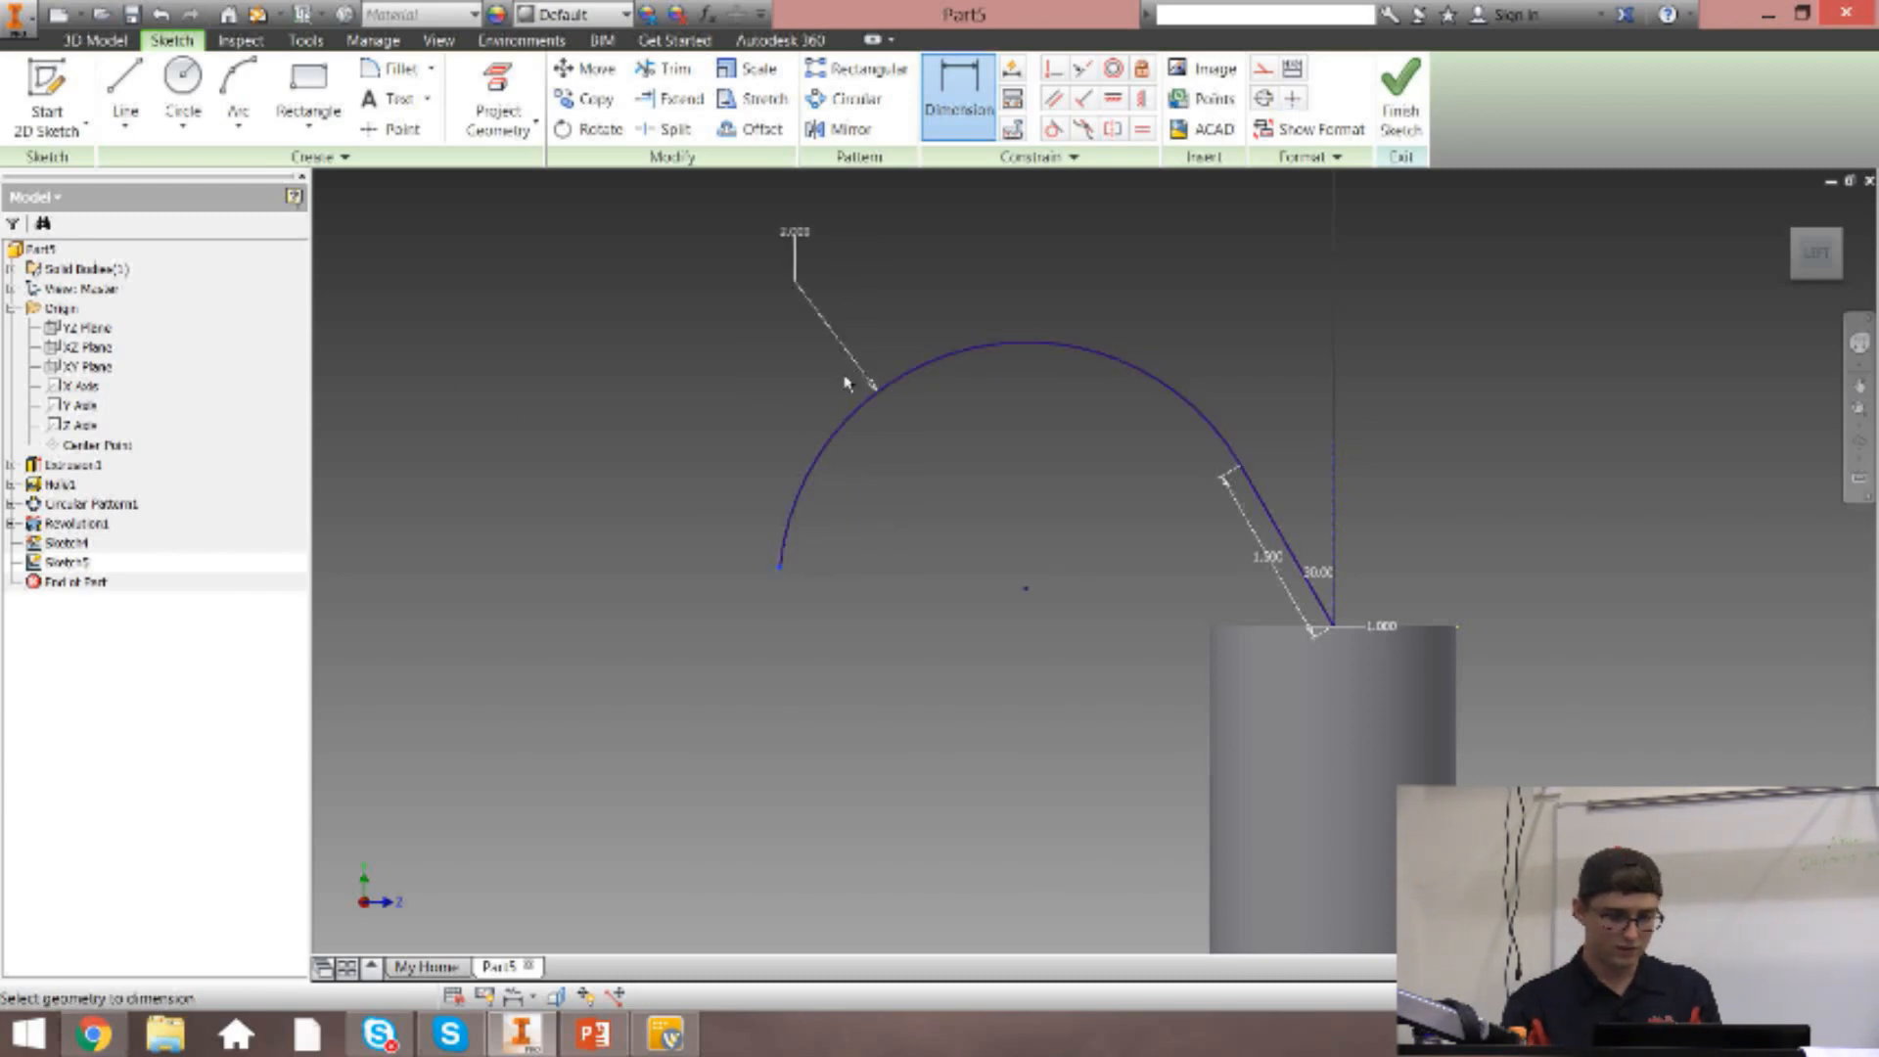
pyautogui.press('Escape')
# Shorten the 2 in arc by moving its free end back up along the curve.
pyautogui.scroll(-5, 793, 583)
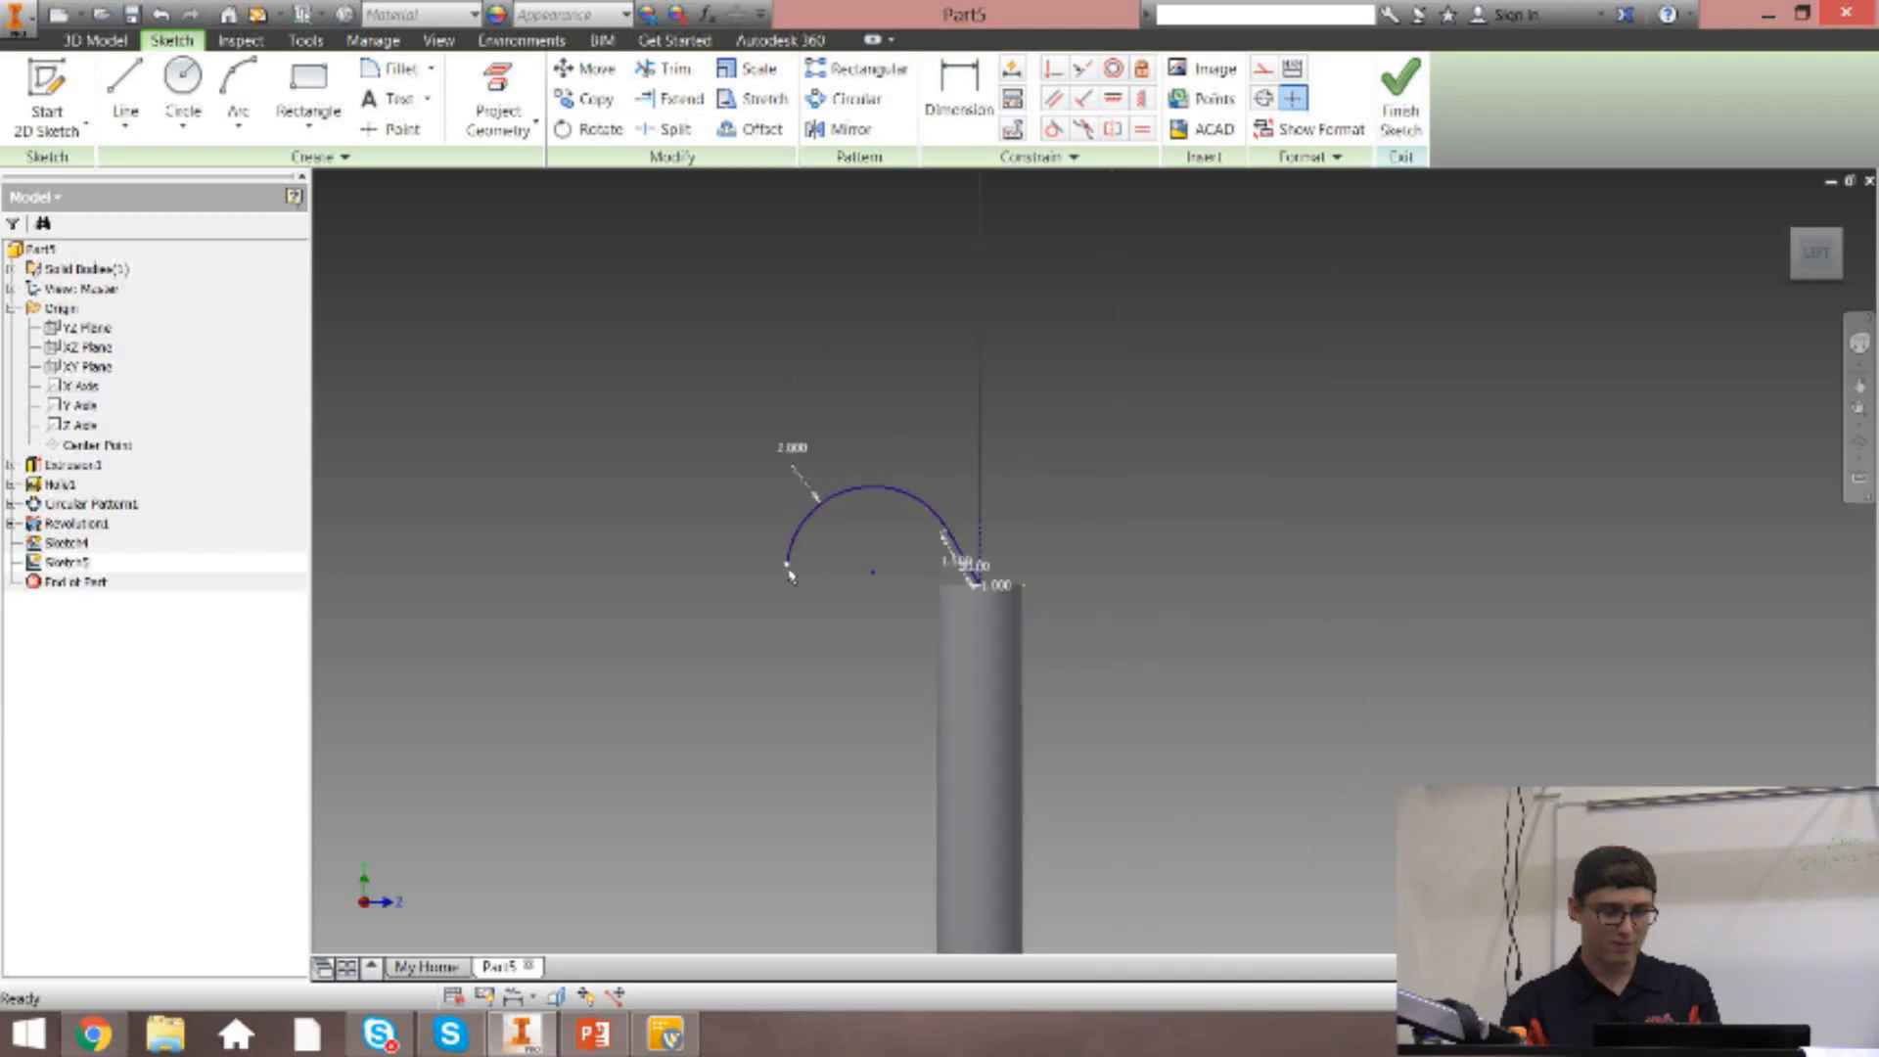
pyautogui.scroll(5, 765, 554)
pyautogui.moveTo(810, 580)
pyautogui.mouseDown()
pyautogui.moveTo(764, 613)
pyautogui.moveTo(722, 565)
pyautogui.mouseUp()
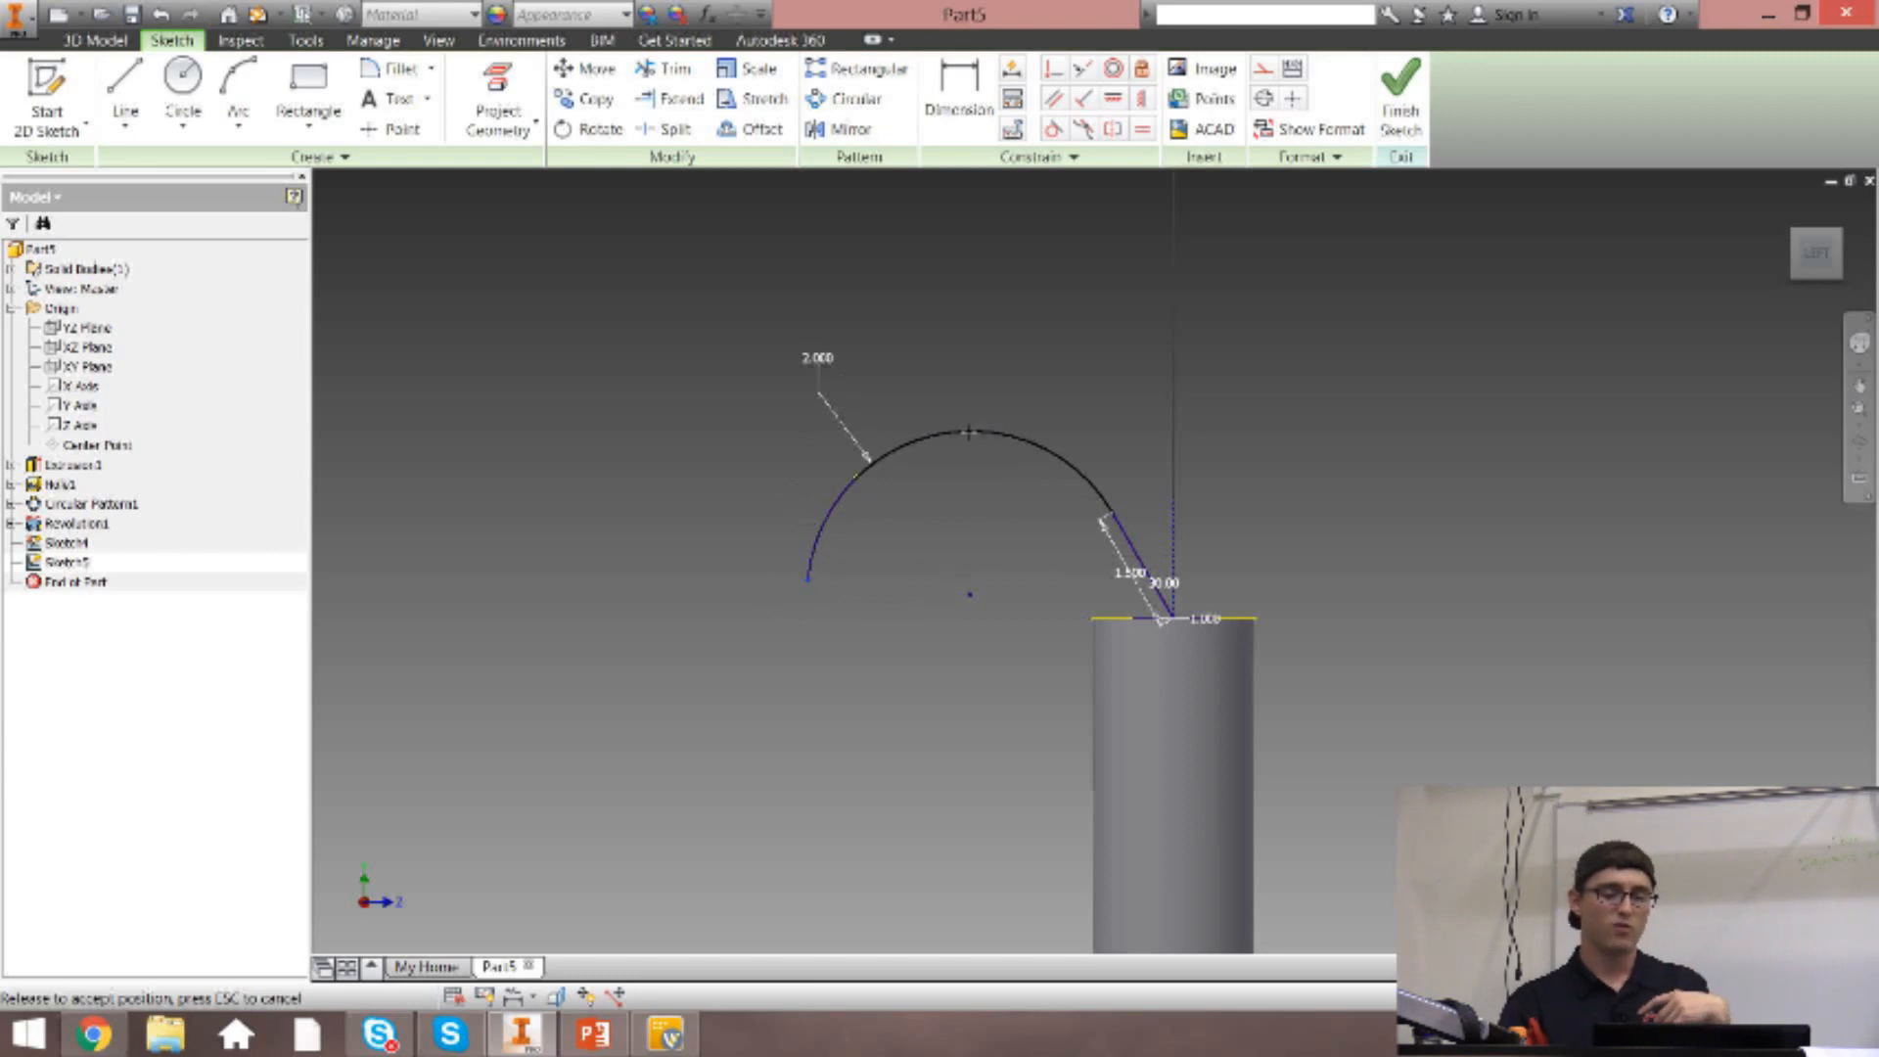
pyautogui.moveTo(939, 474); pyautogui.dragTo(942, 479)
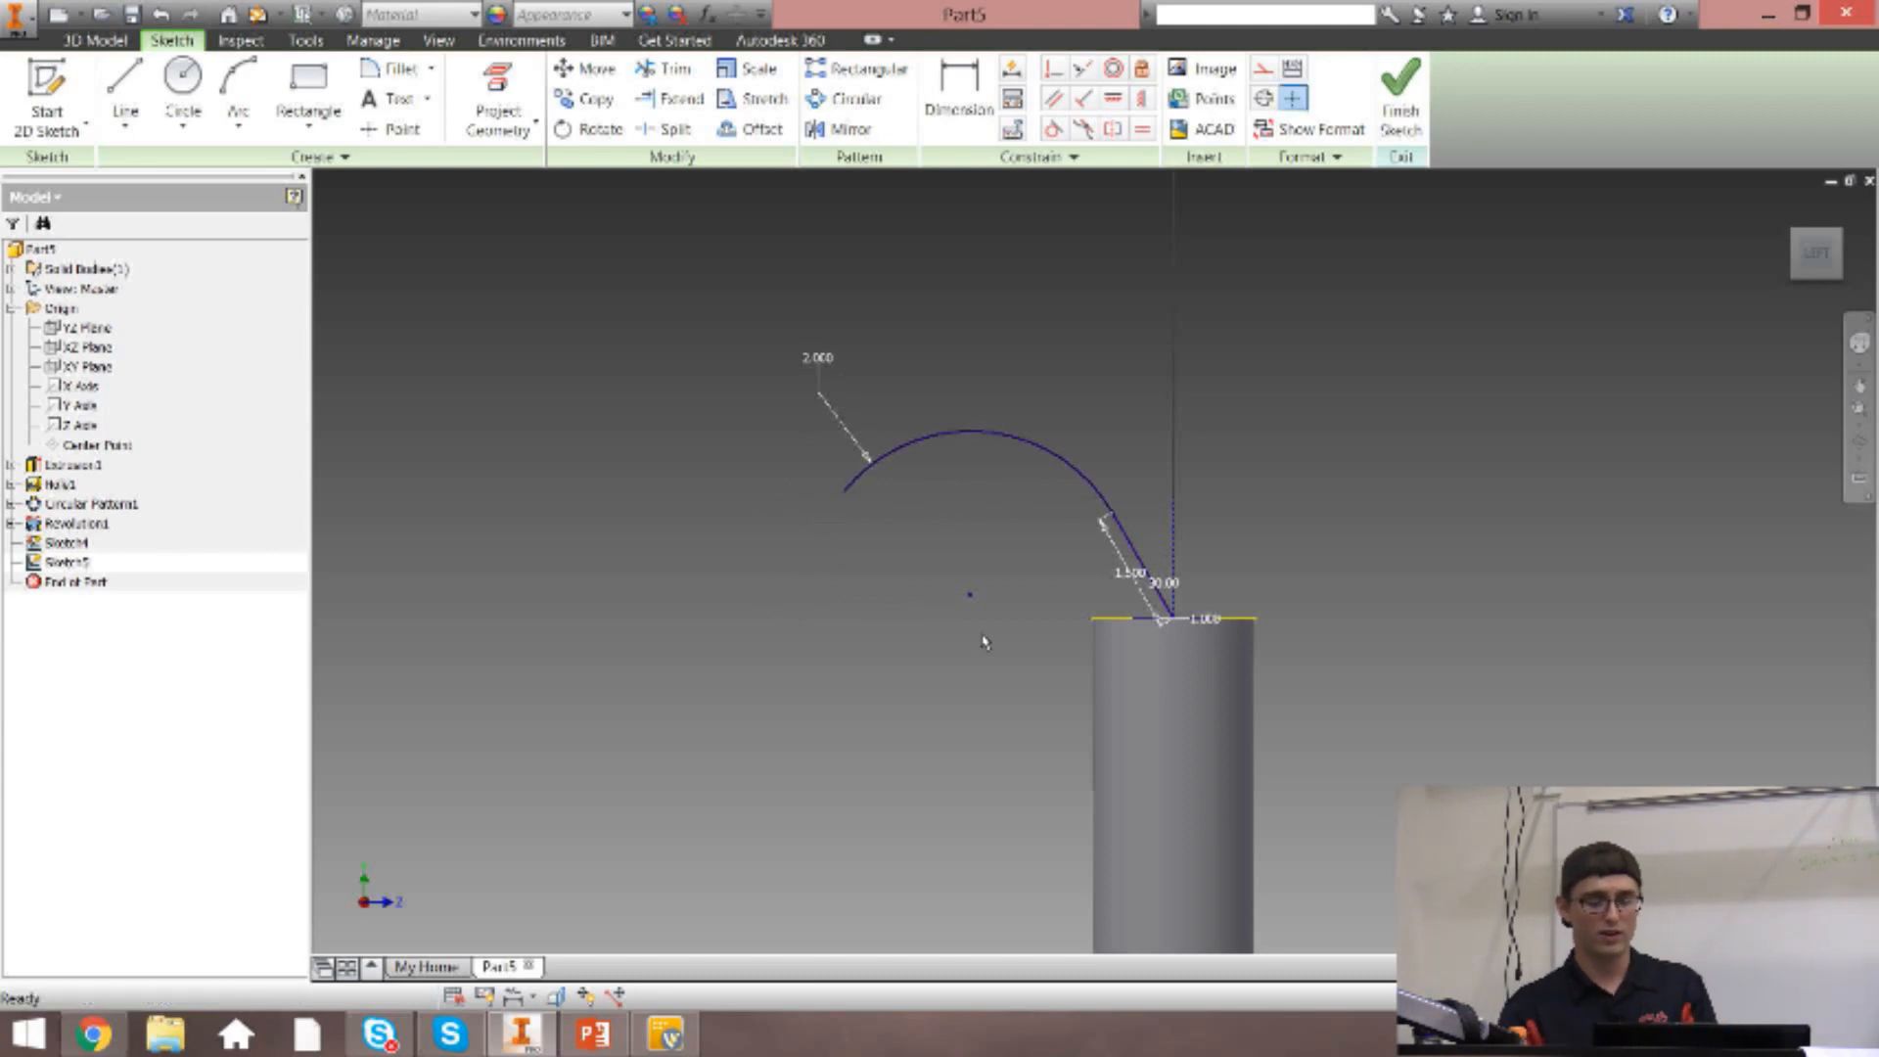
pyautogui.moveTo(971, 595); pyautogui.dragTo(727, 507)
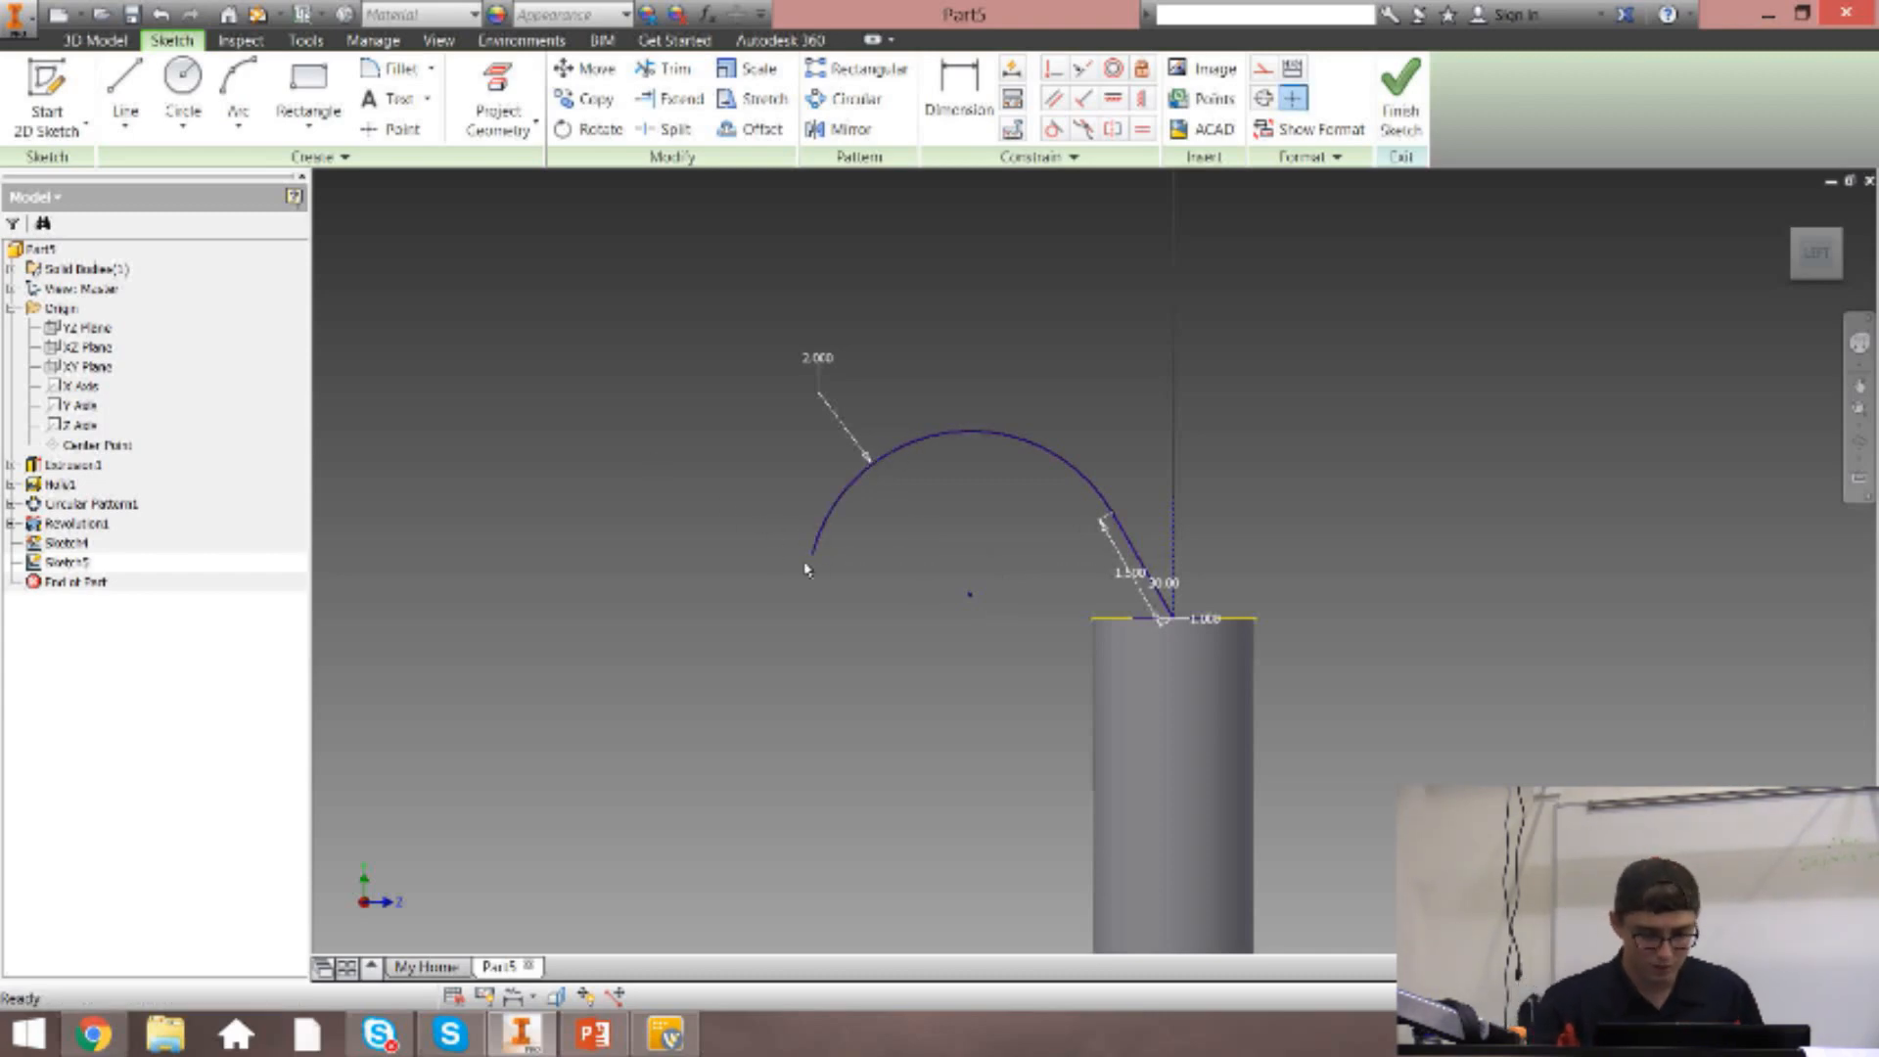
pyautogui.moveTo(811, 563); pyautogui.dragTo(747, 504)
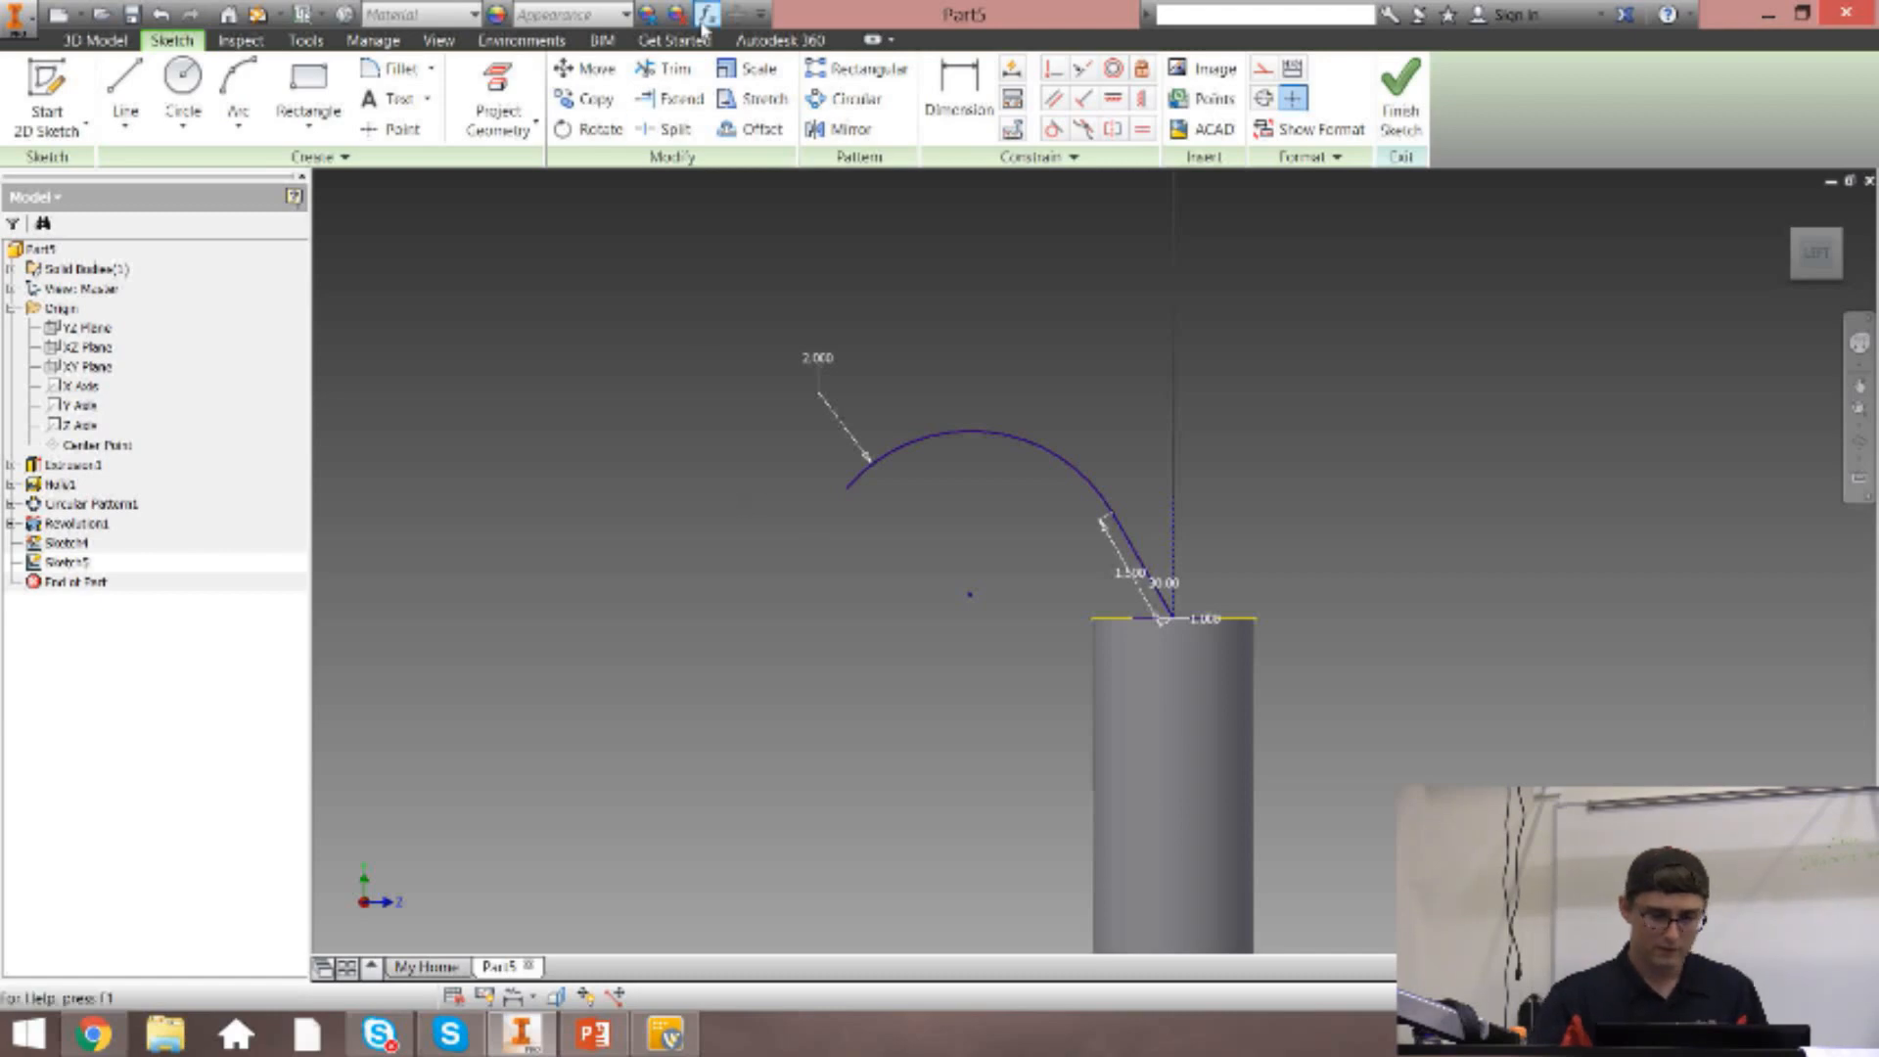
# Draw a downward-bulging three-point arc of about 2.74 in radius from the first arc's free end and make the two arcs tangent.
pyautogui.click(238, 93)
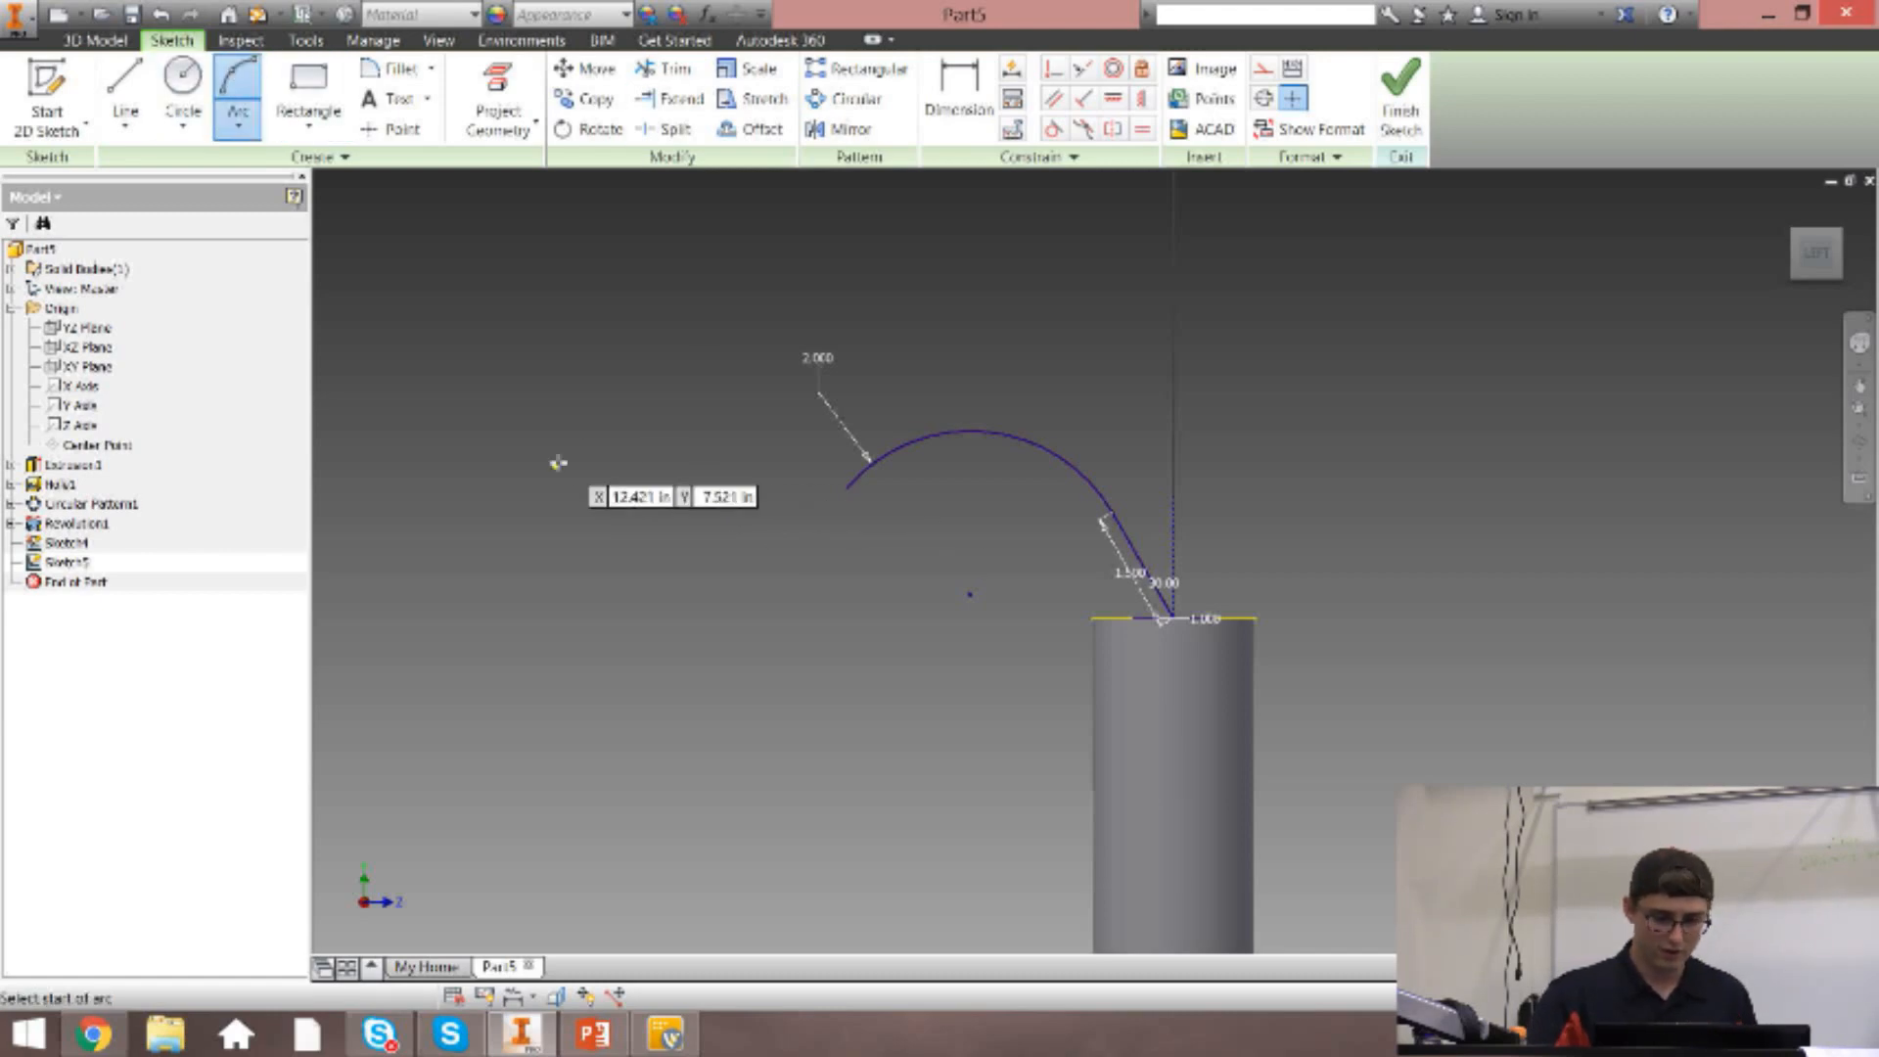
pyautogui.click(850, 487)
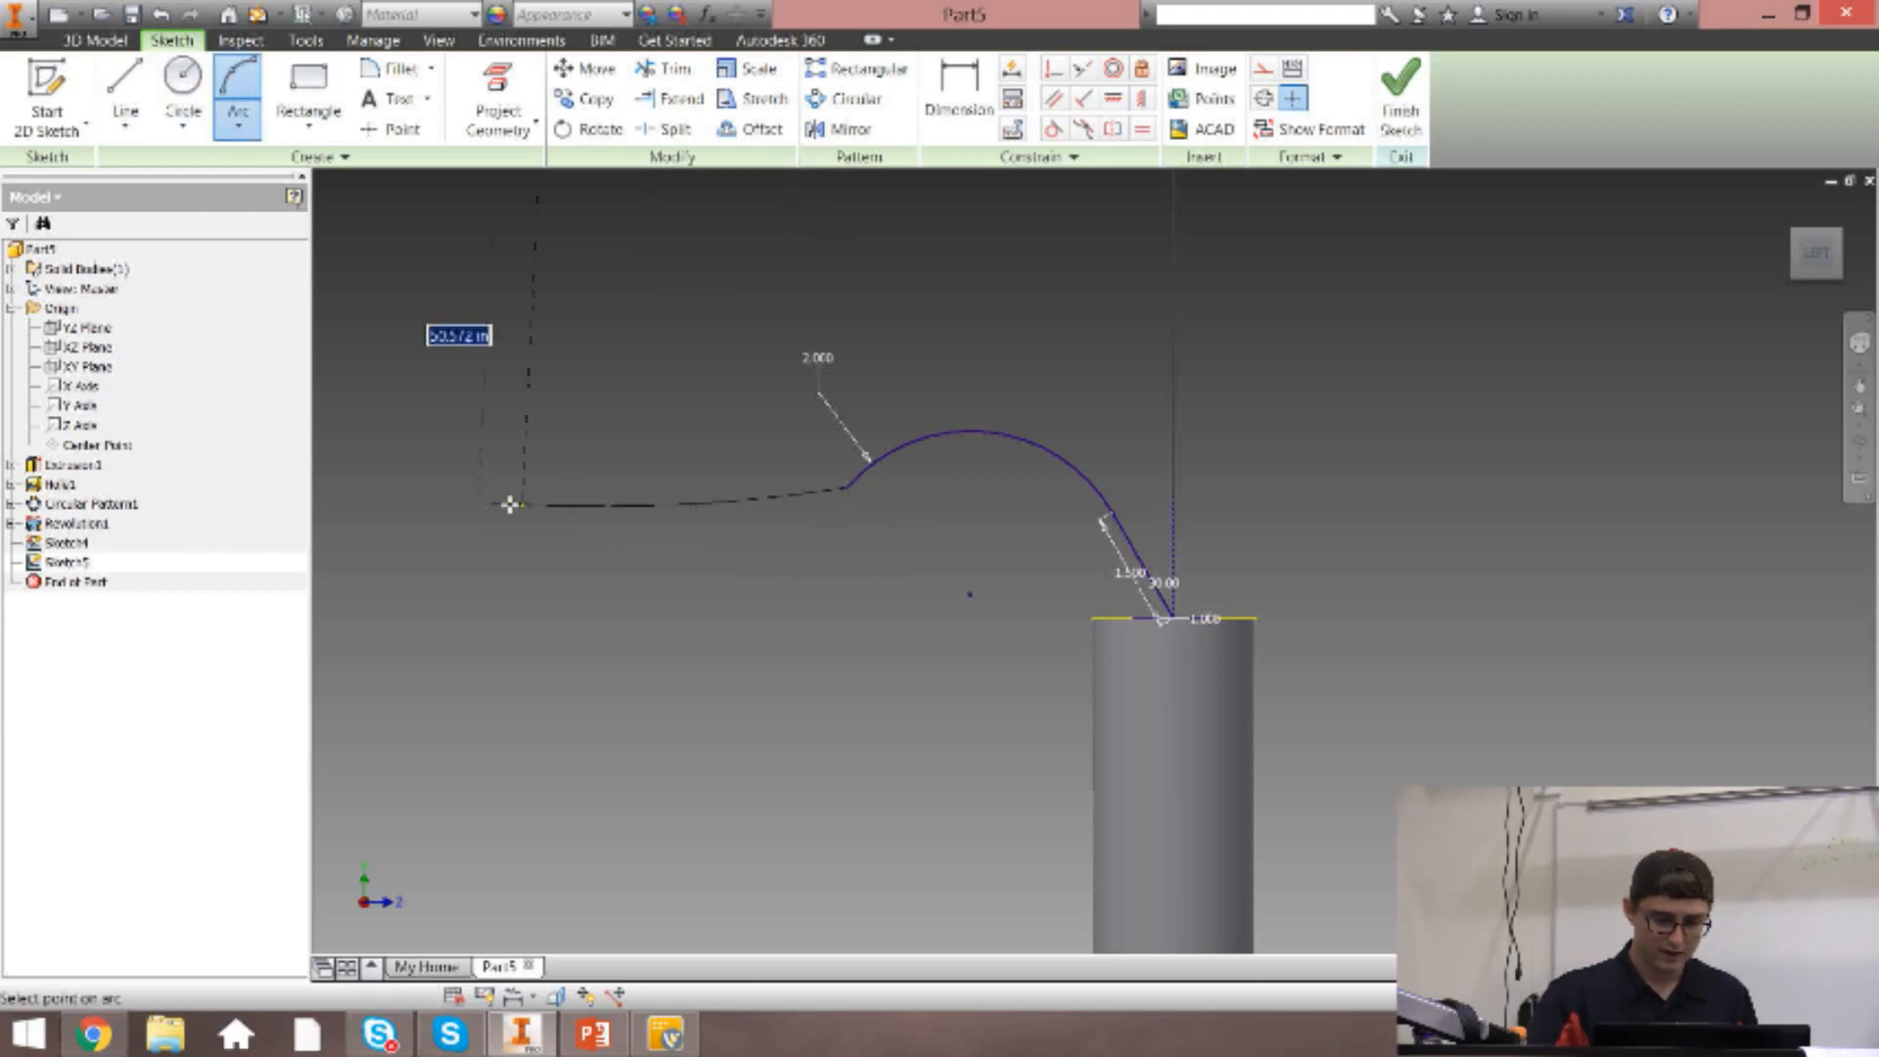
pyautogui.click(492, 505)
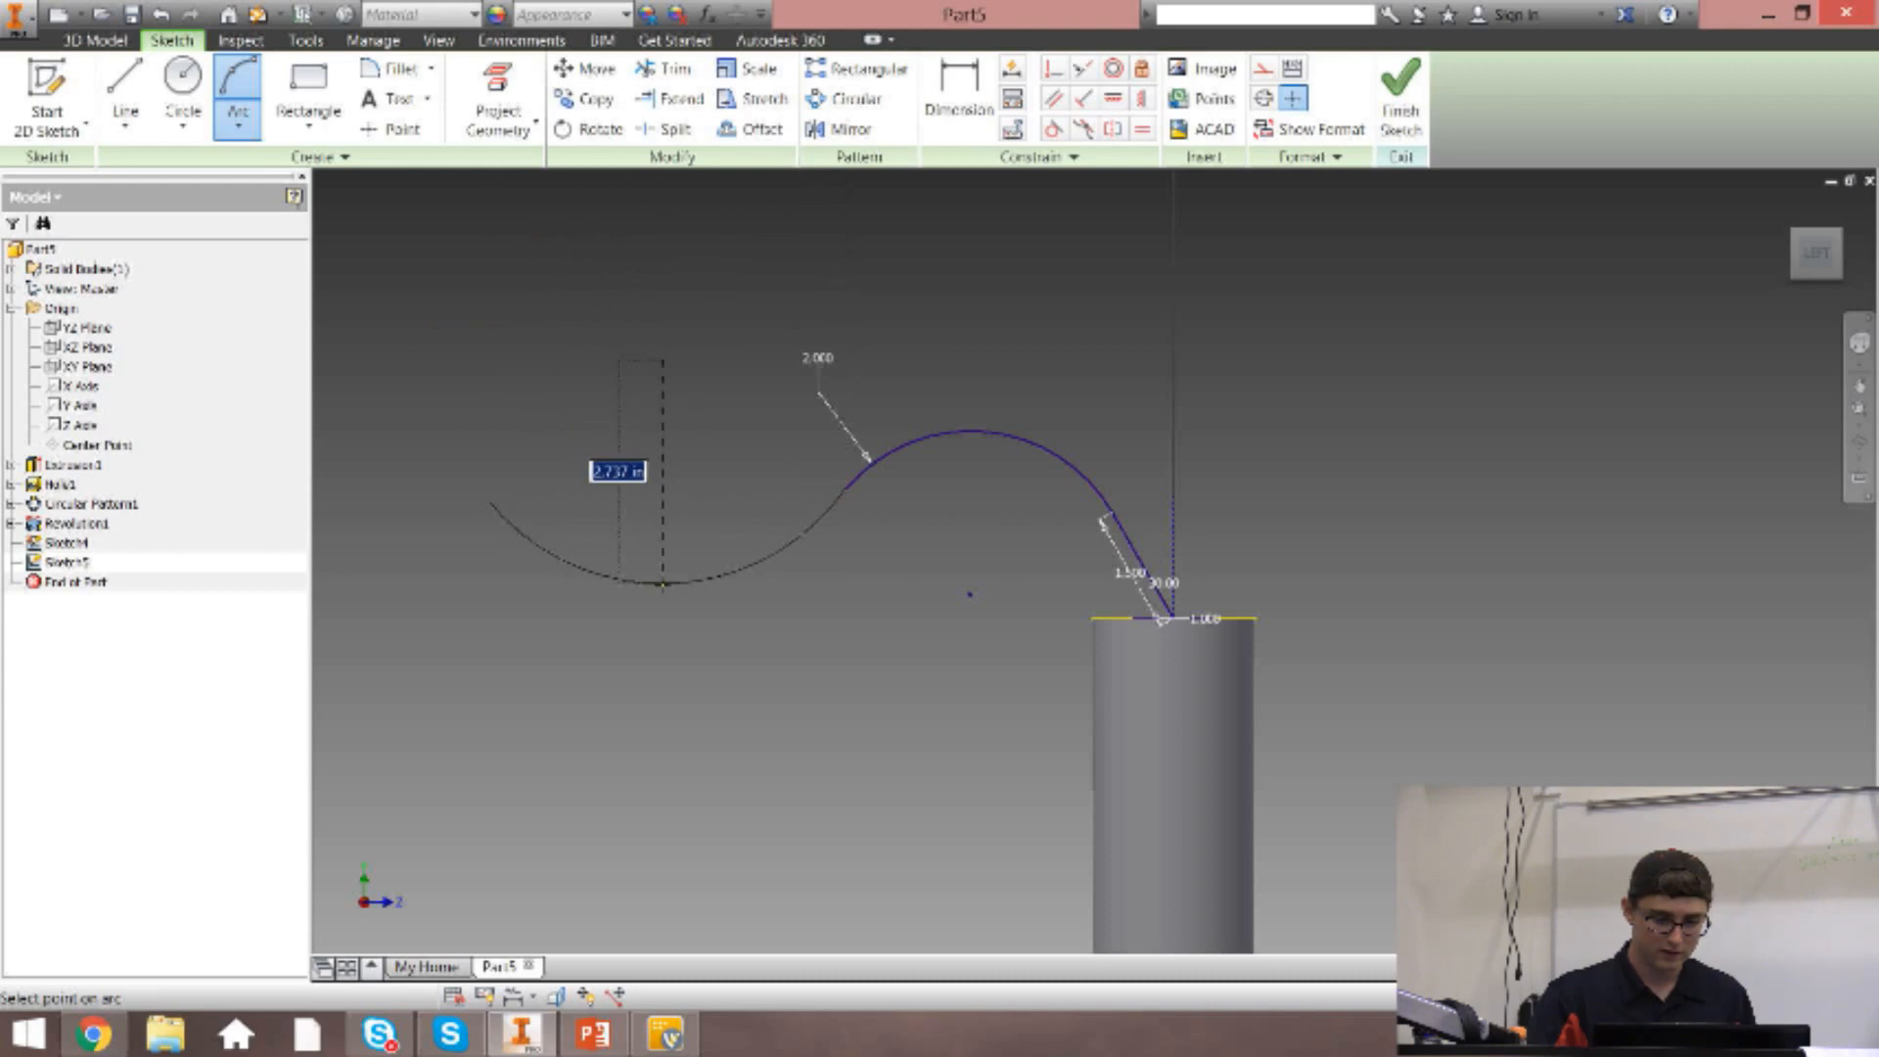
pyautogui.click(663, 585)
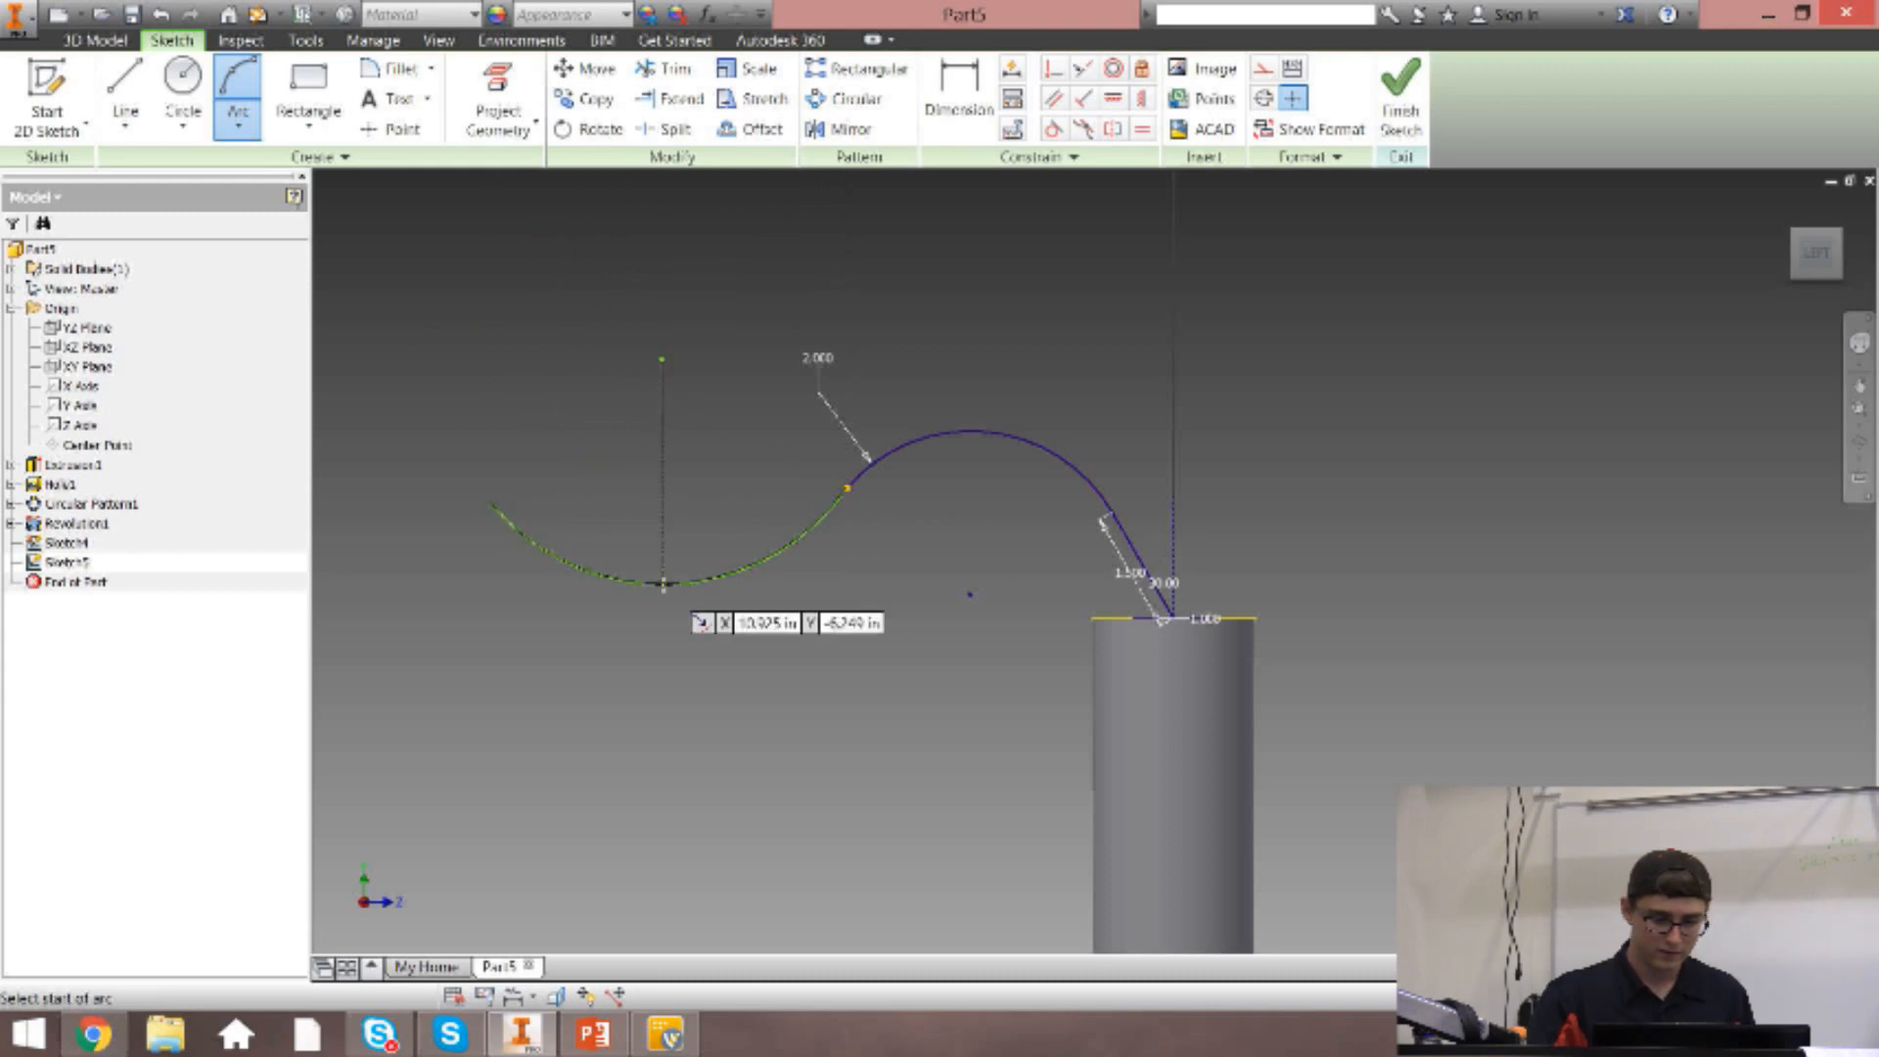
pyautogui.click(1052, 128)
pyautogui.click(837, 504)
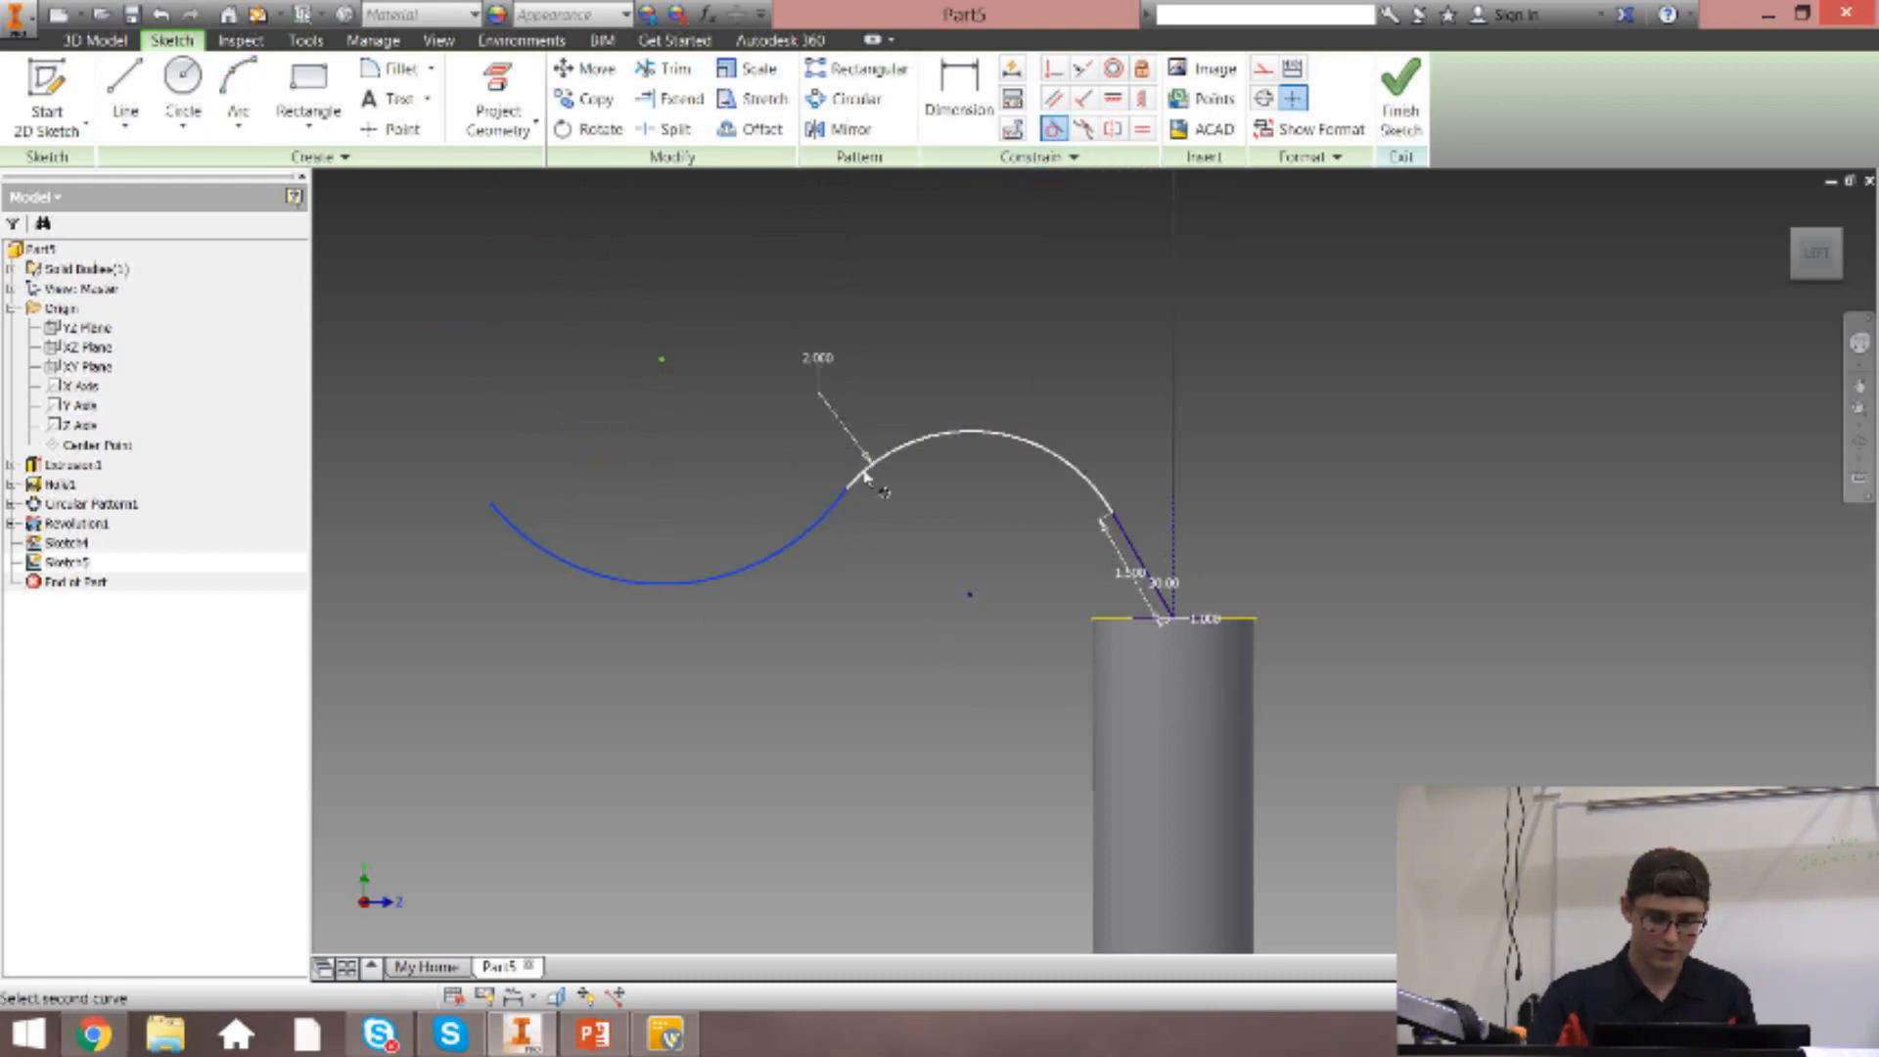
pyautogui.click(865, 474)
pyautogui.press('Escape')
# Dimension the second arc's radius to 5 in.
pyautogui.press('d')
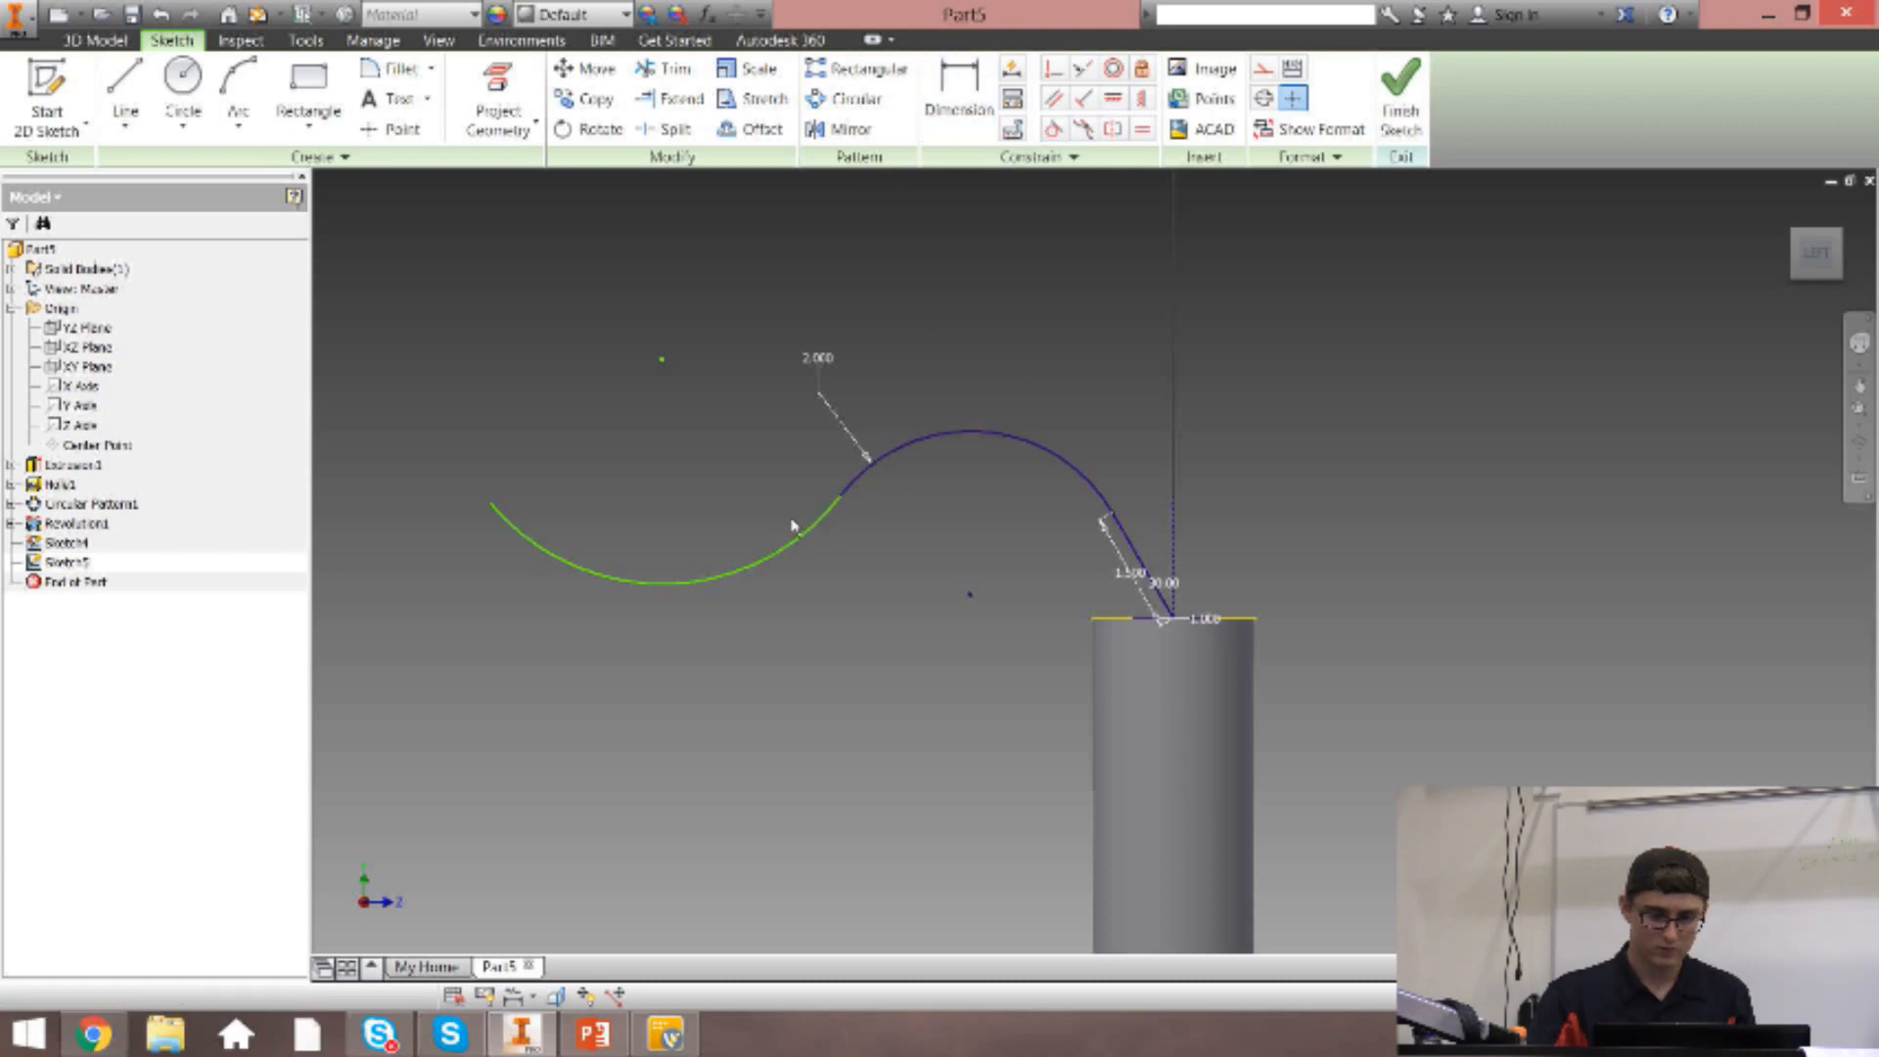
pyautogui.click(721, 584)
pyautogui.click(758, 499)
pyautogui.write('5')
pyautogui.press('Return')
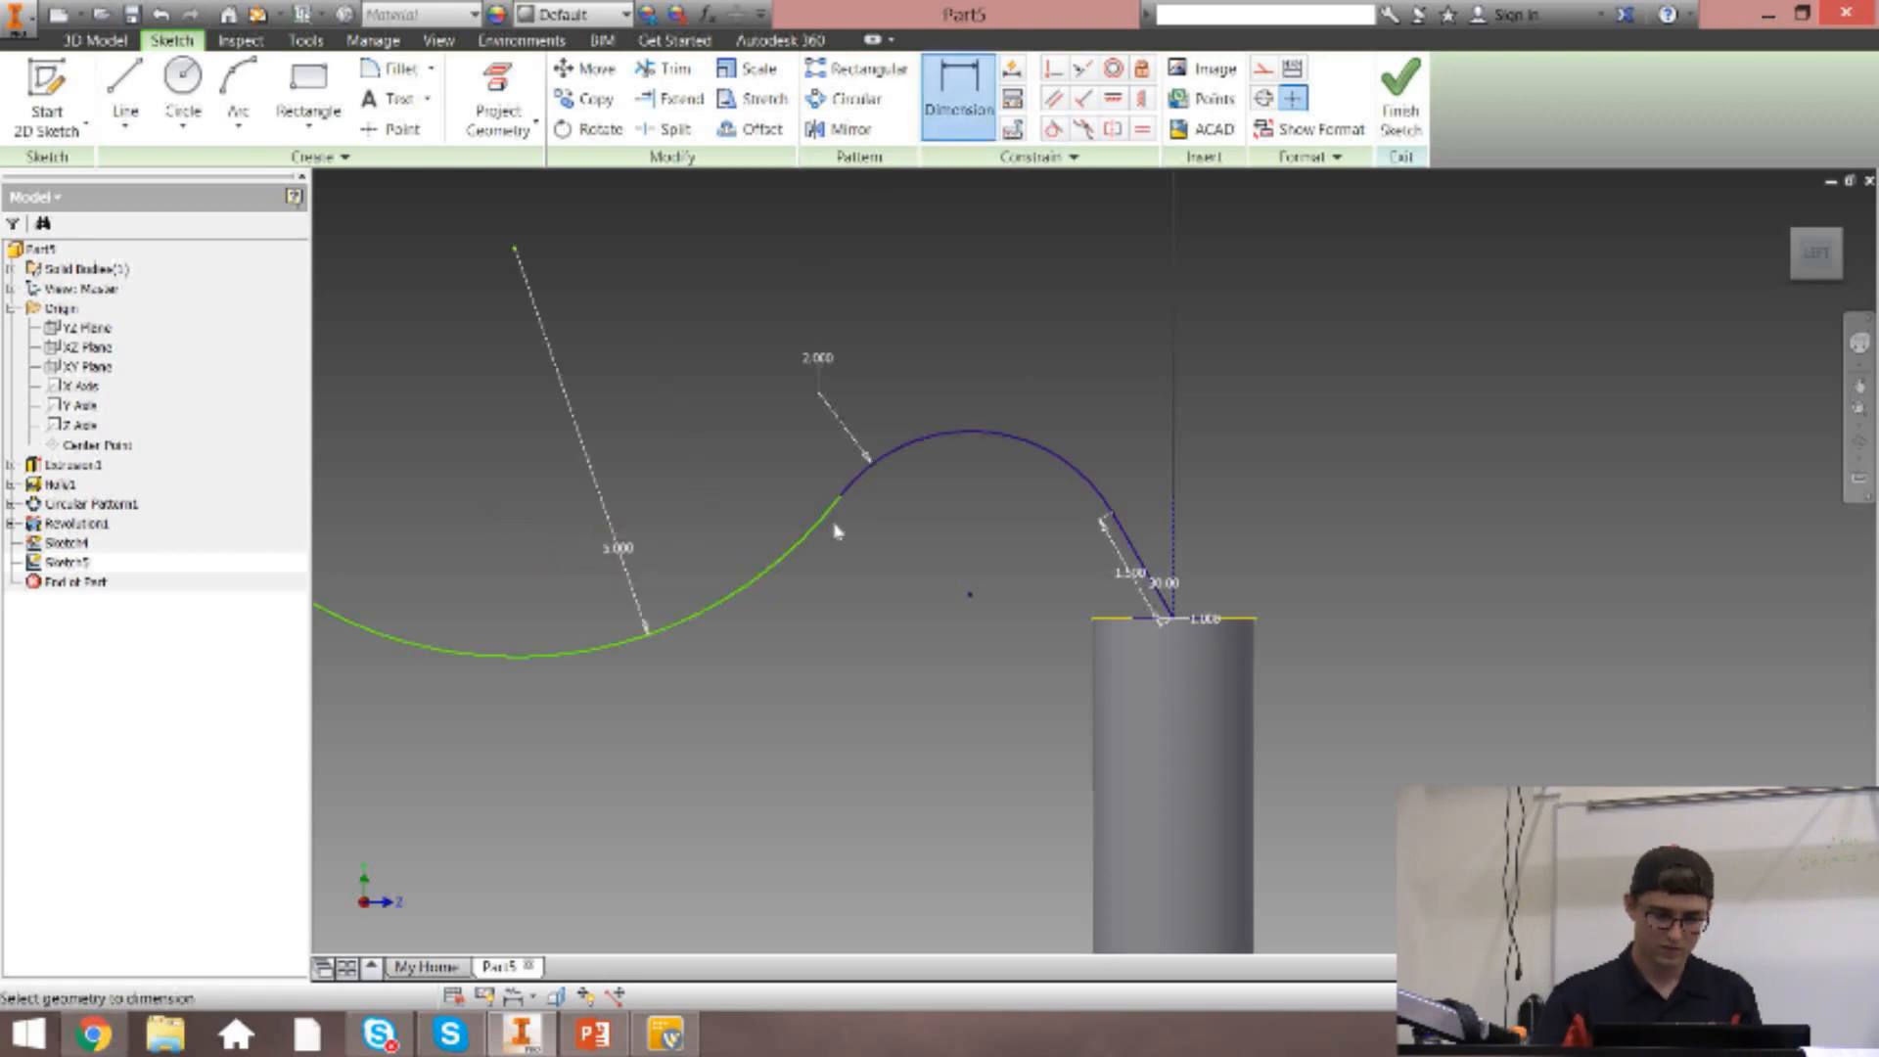
# Apply a Vertical constraint between the centre points of the two arcs and finish the sketch.
pyautogui.scroll(-5, 704, 532)
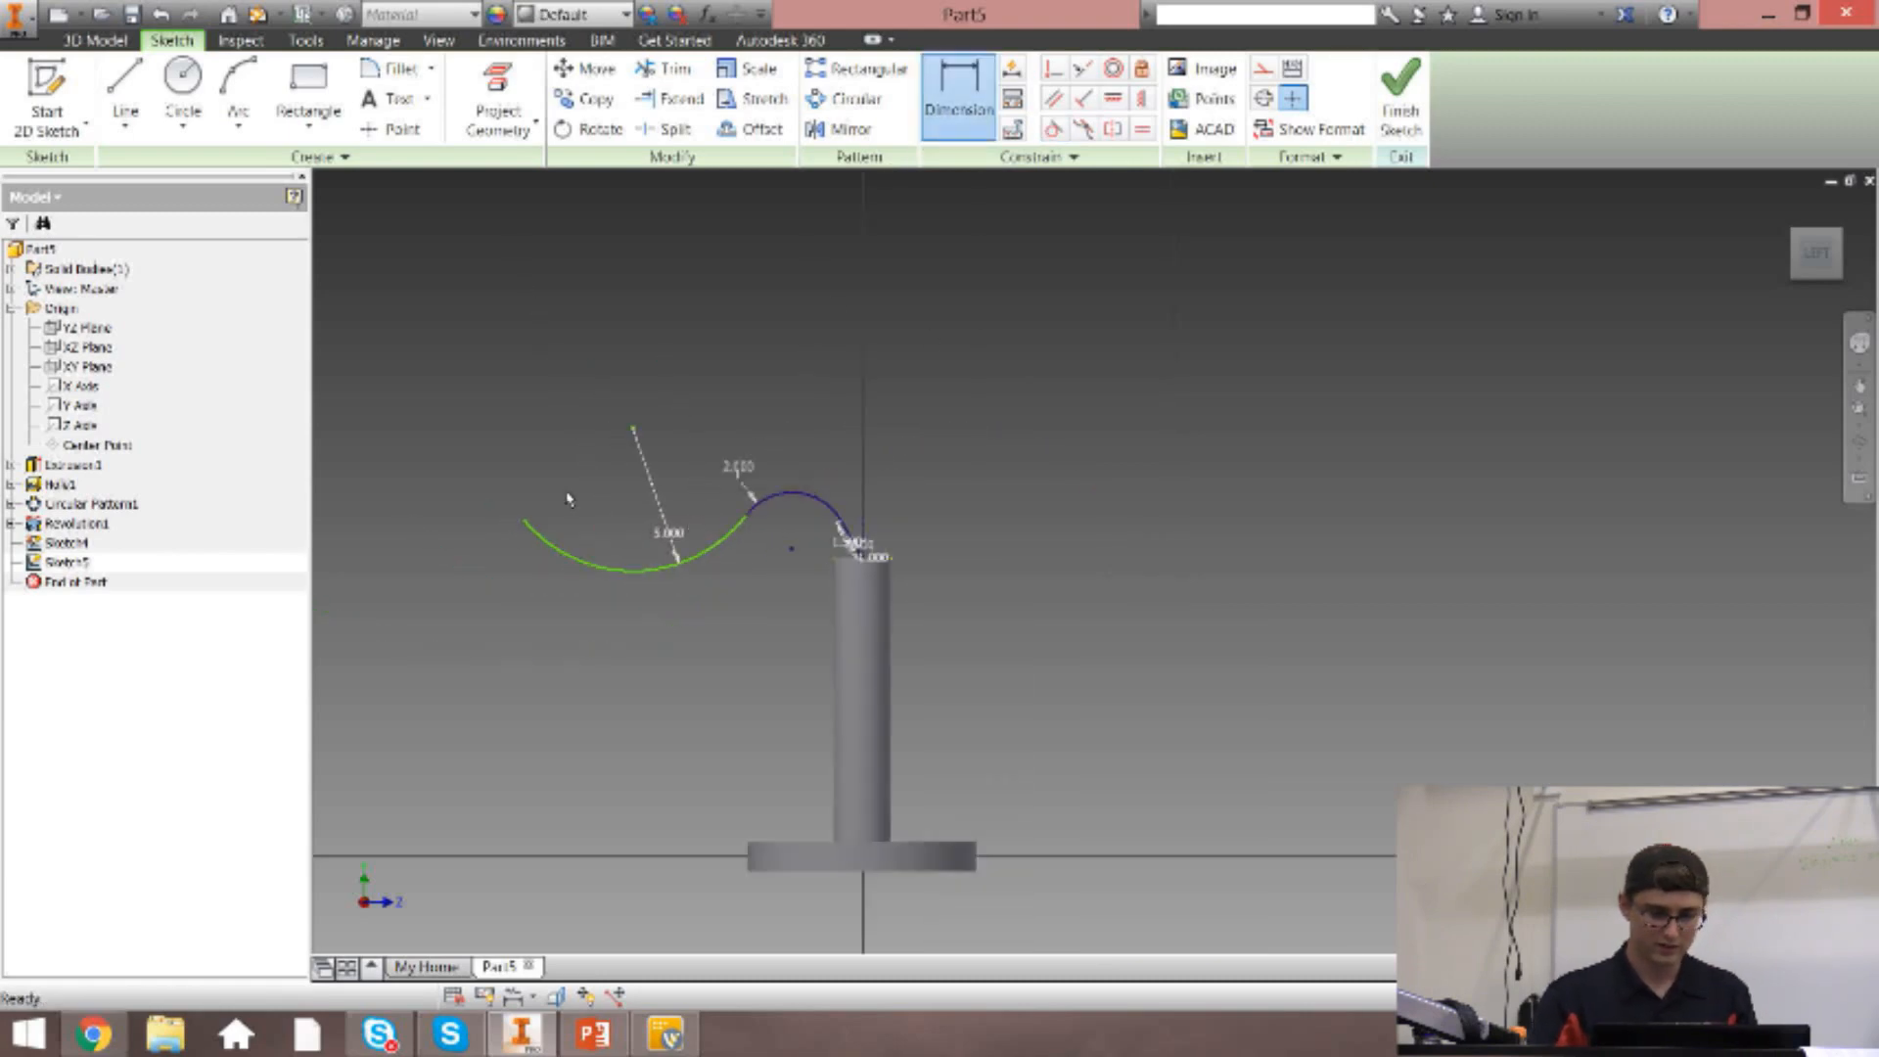
pyautogui.click(1113, 104)
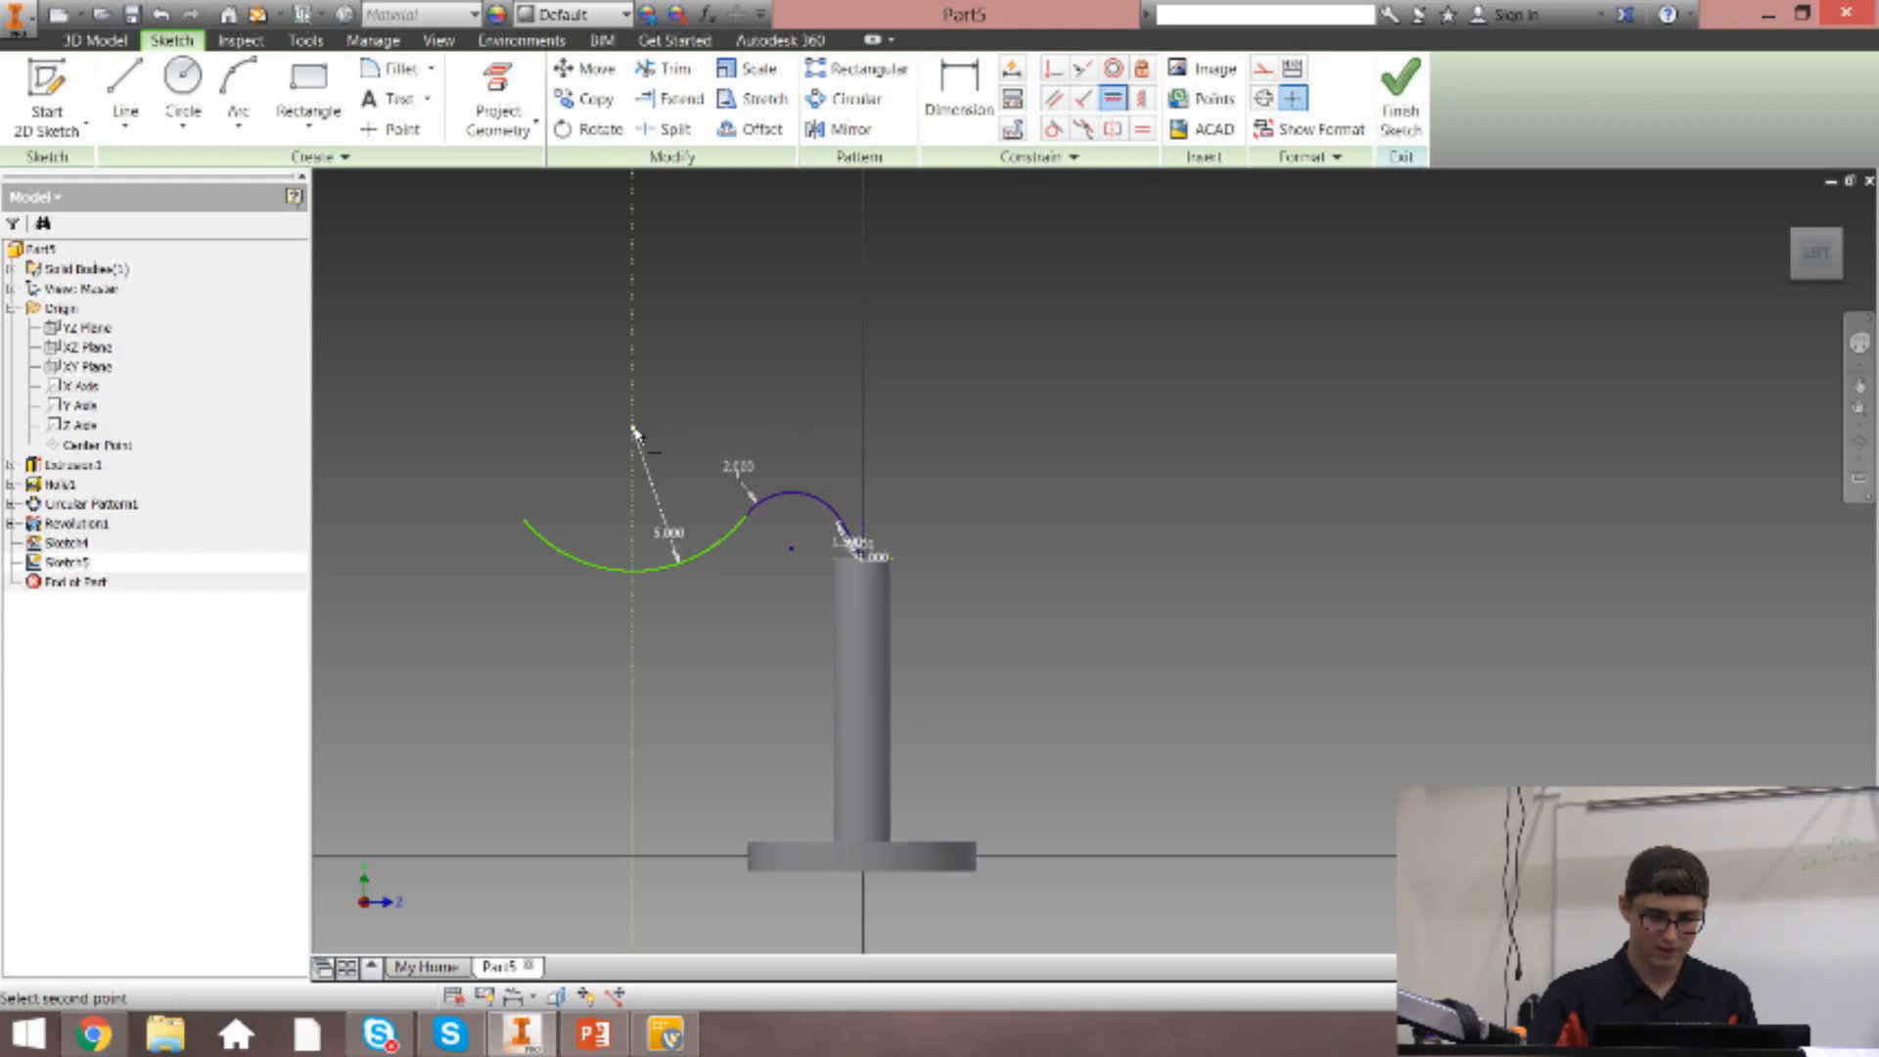
pyautogui.click(1142, 98)
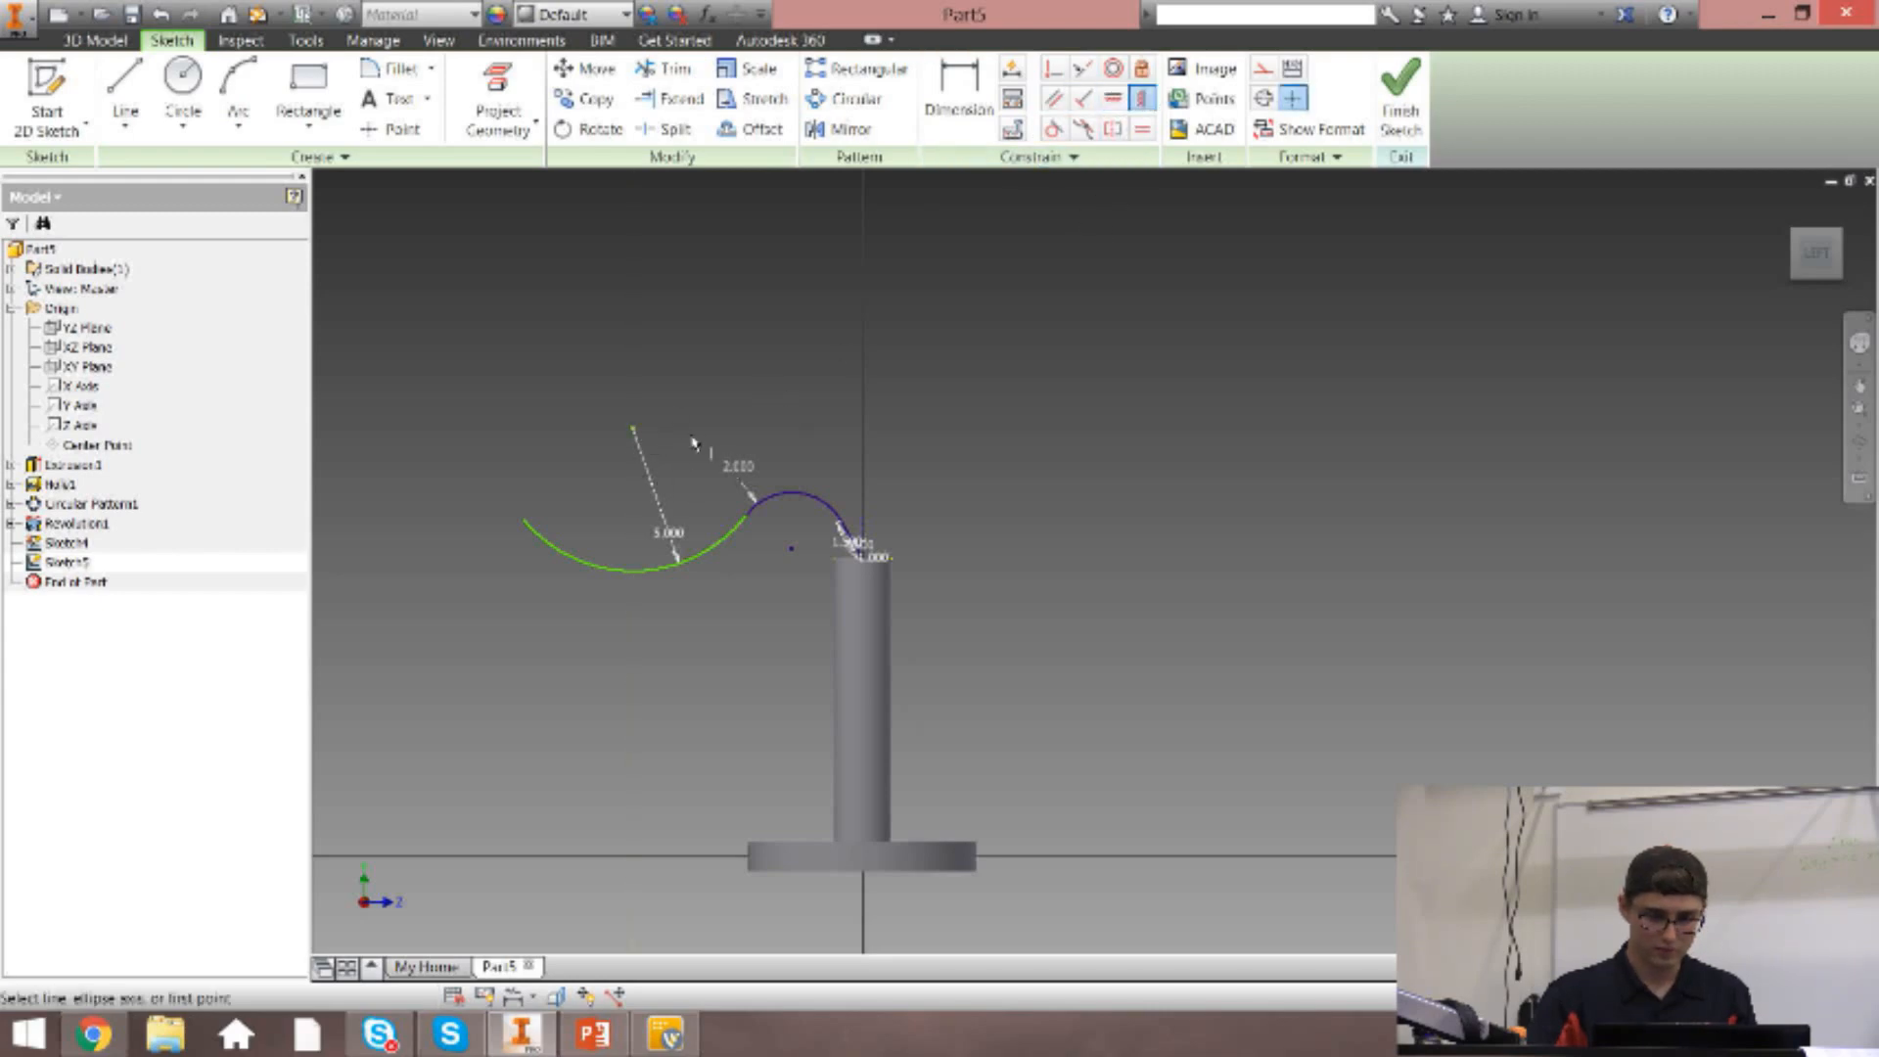
pyautogui.click(633, 430)
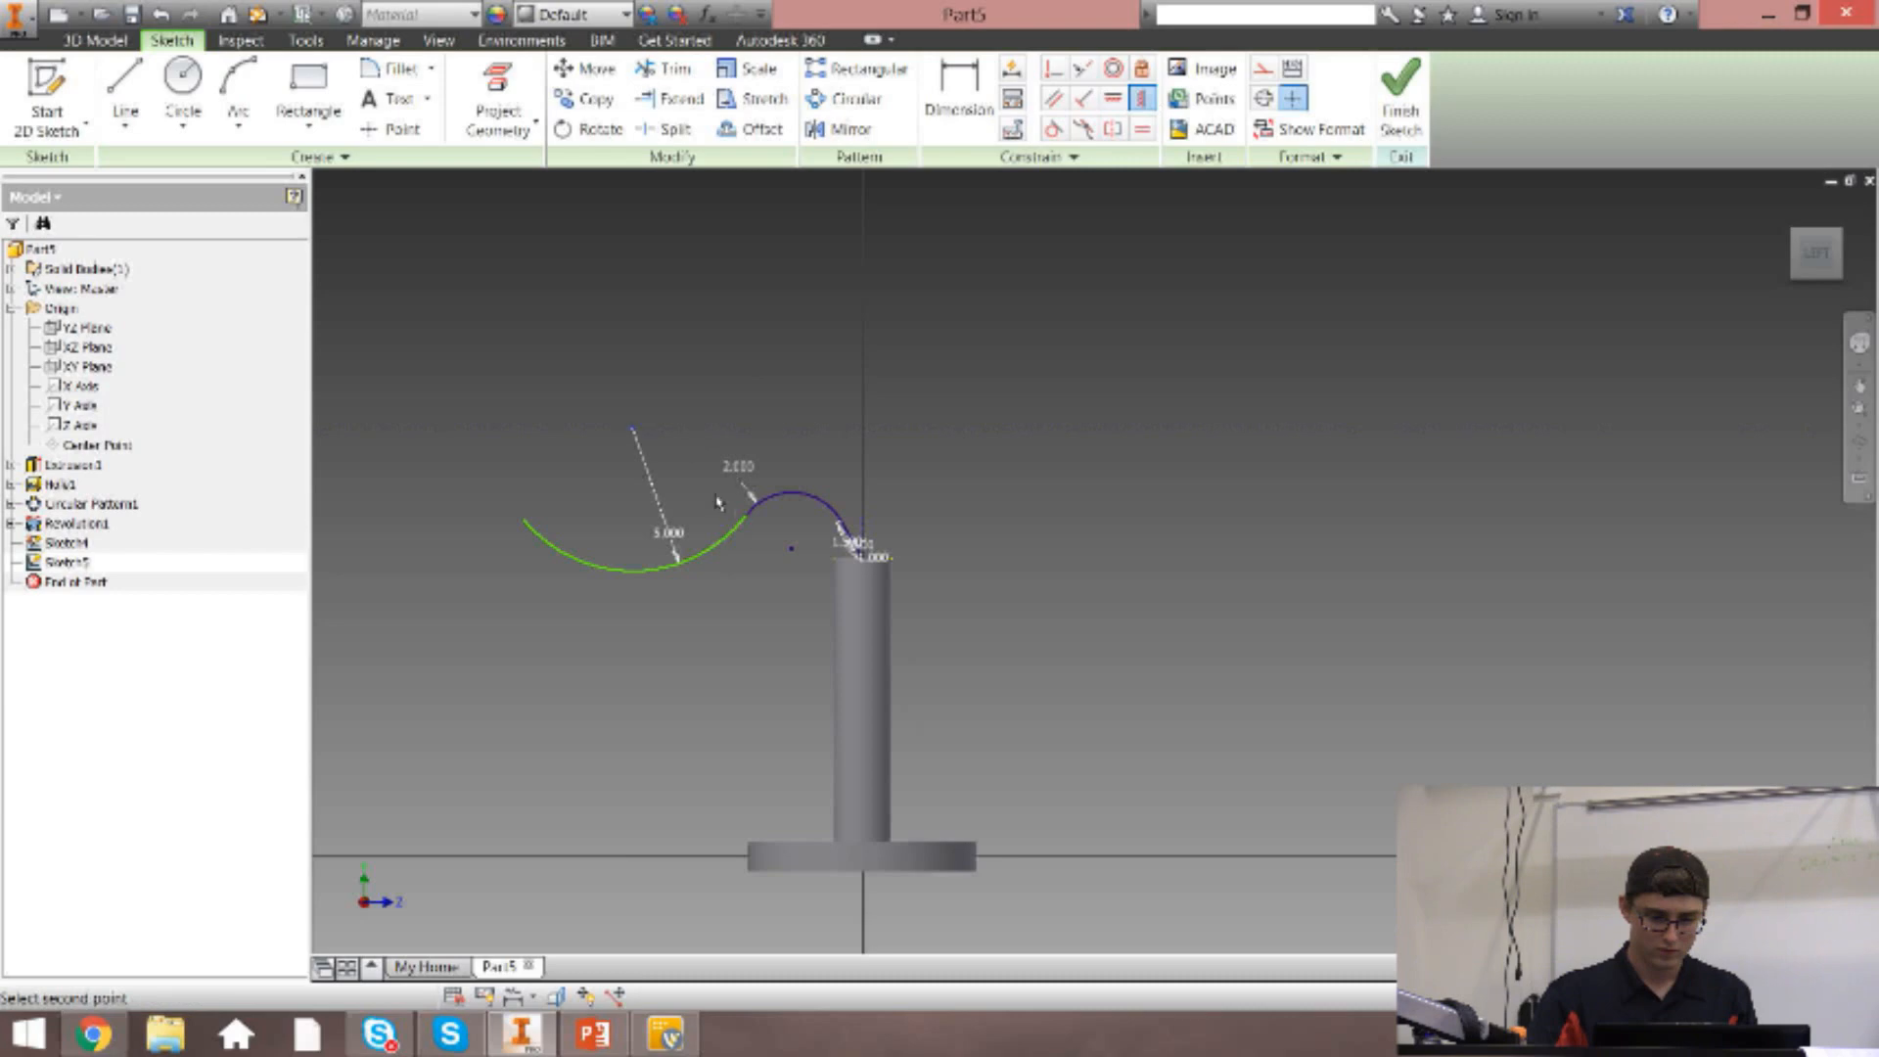
pyautogui.click(791, 551)
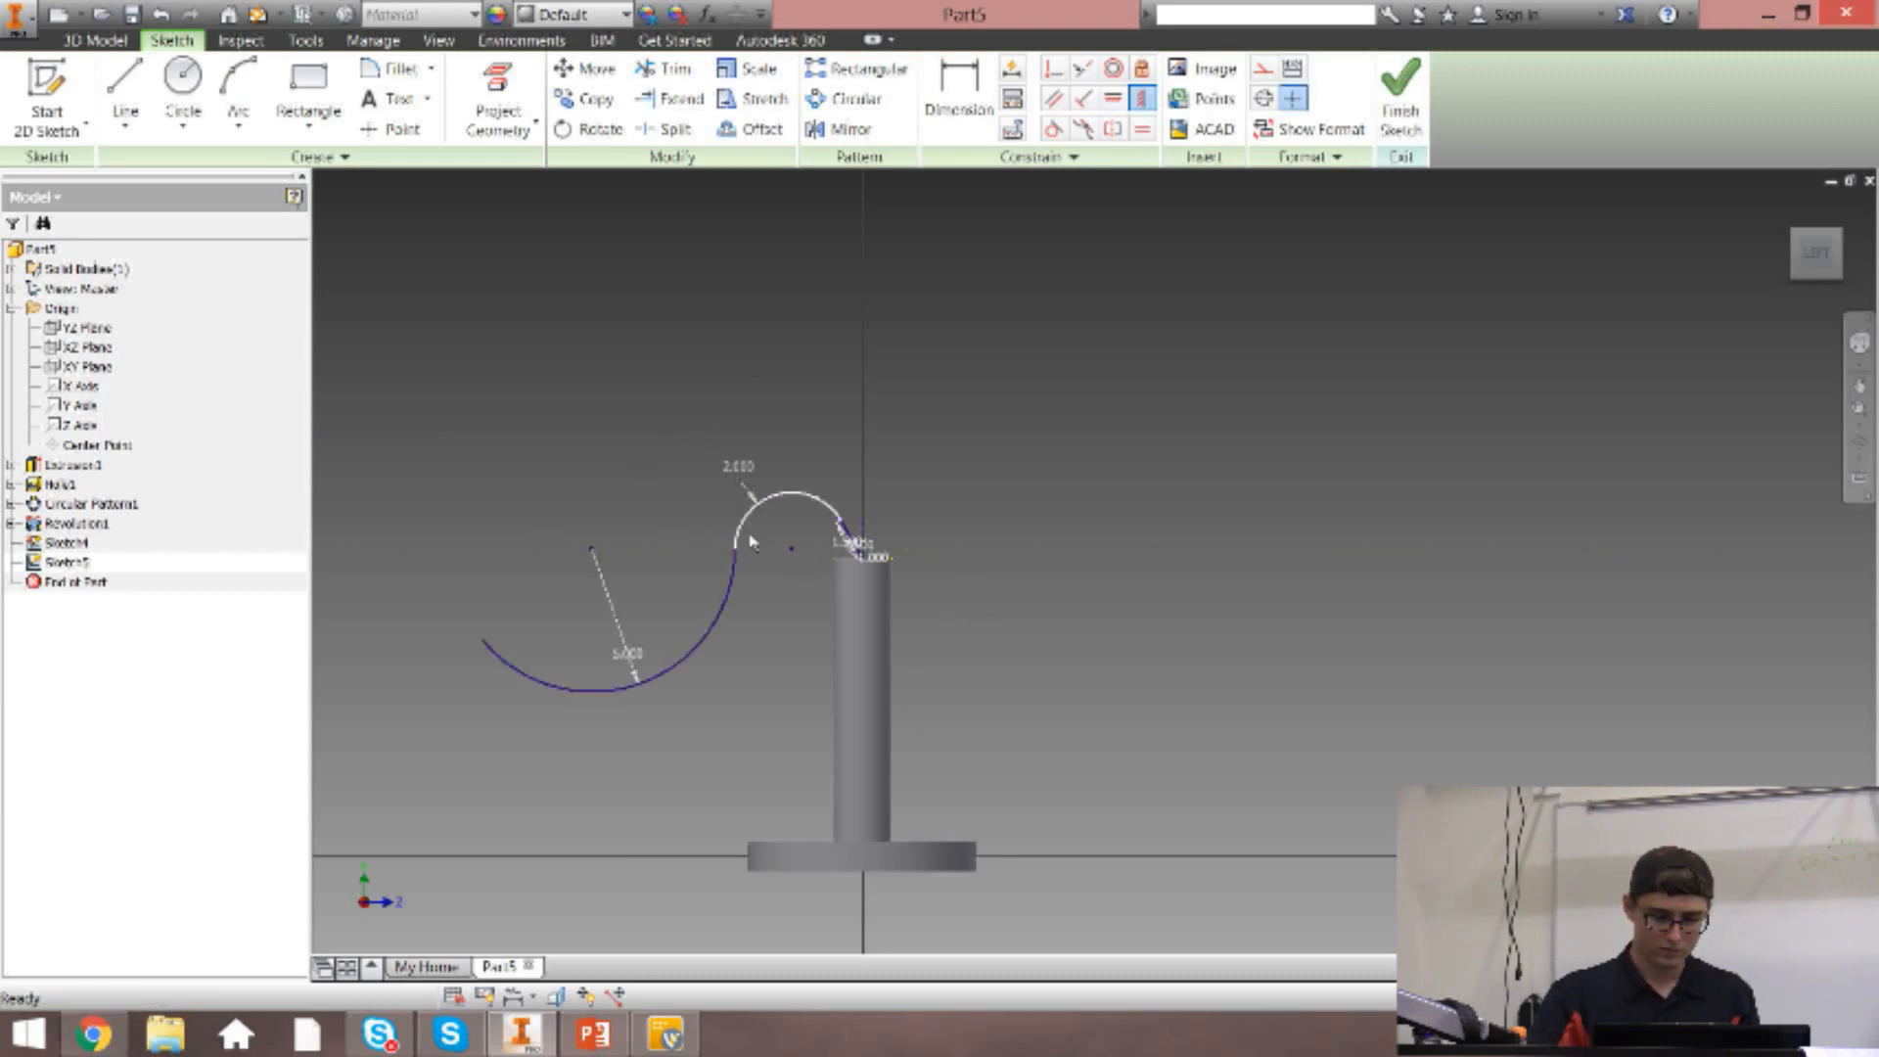
pyautogui.scroll(3, 584, 553)
pyautogui.scroll(-3, 628, 458)
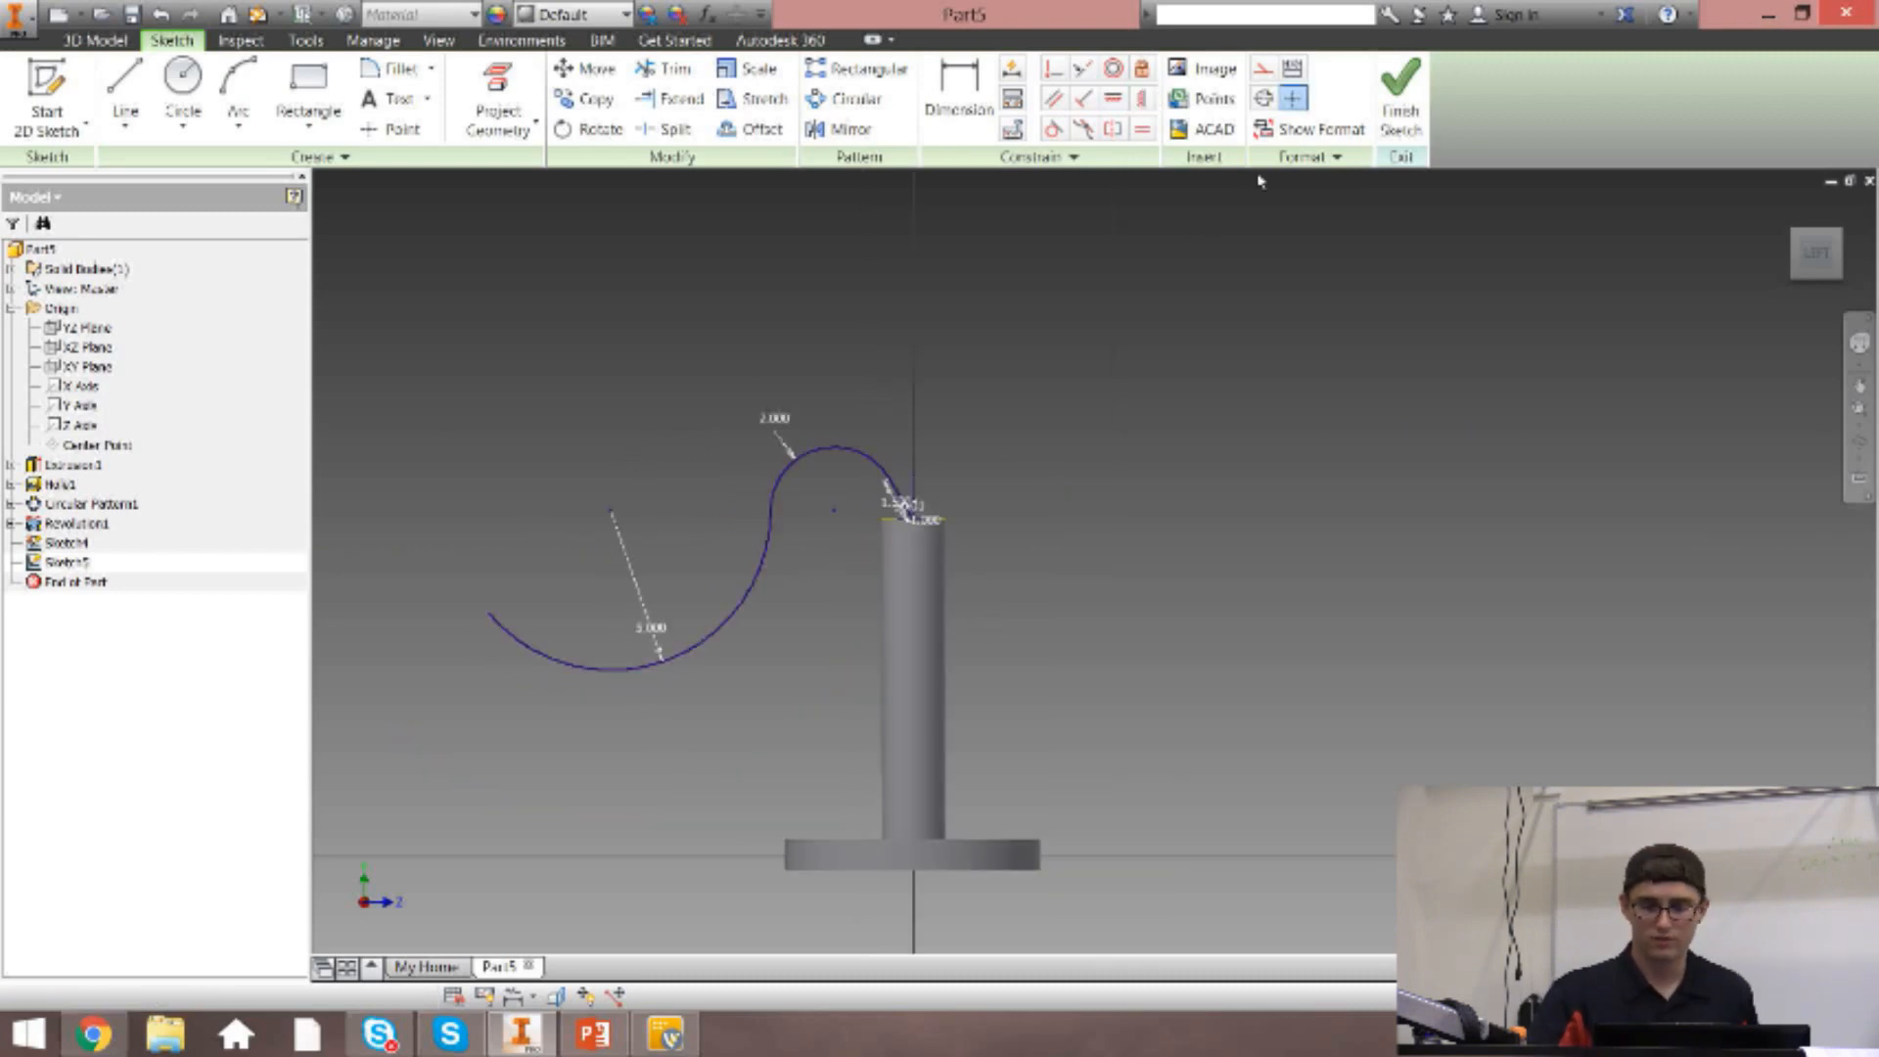
pyautogui.click(1399, 98)
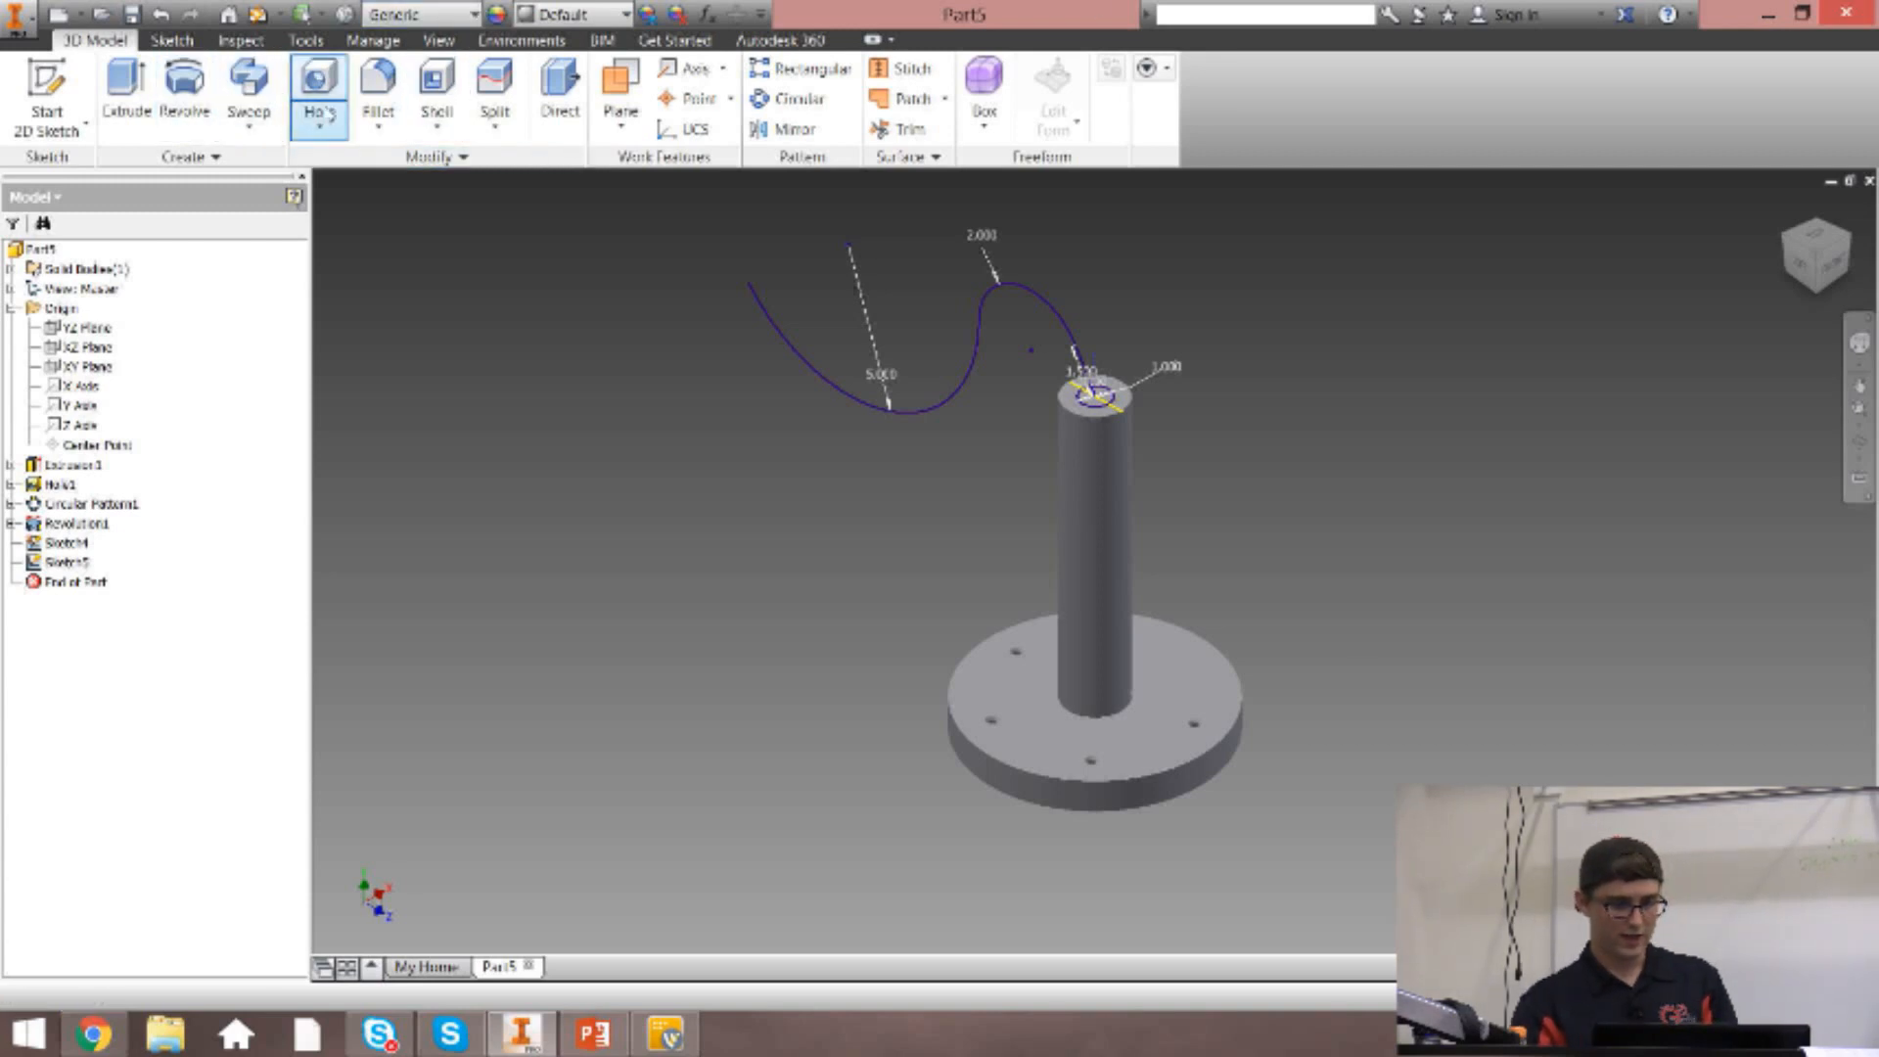
# Set up a Sweep of the 1 in circle on top of the post along the curved two-arc path.
pyautogui.press('s')
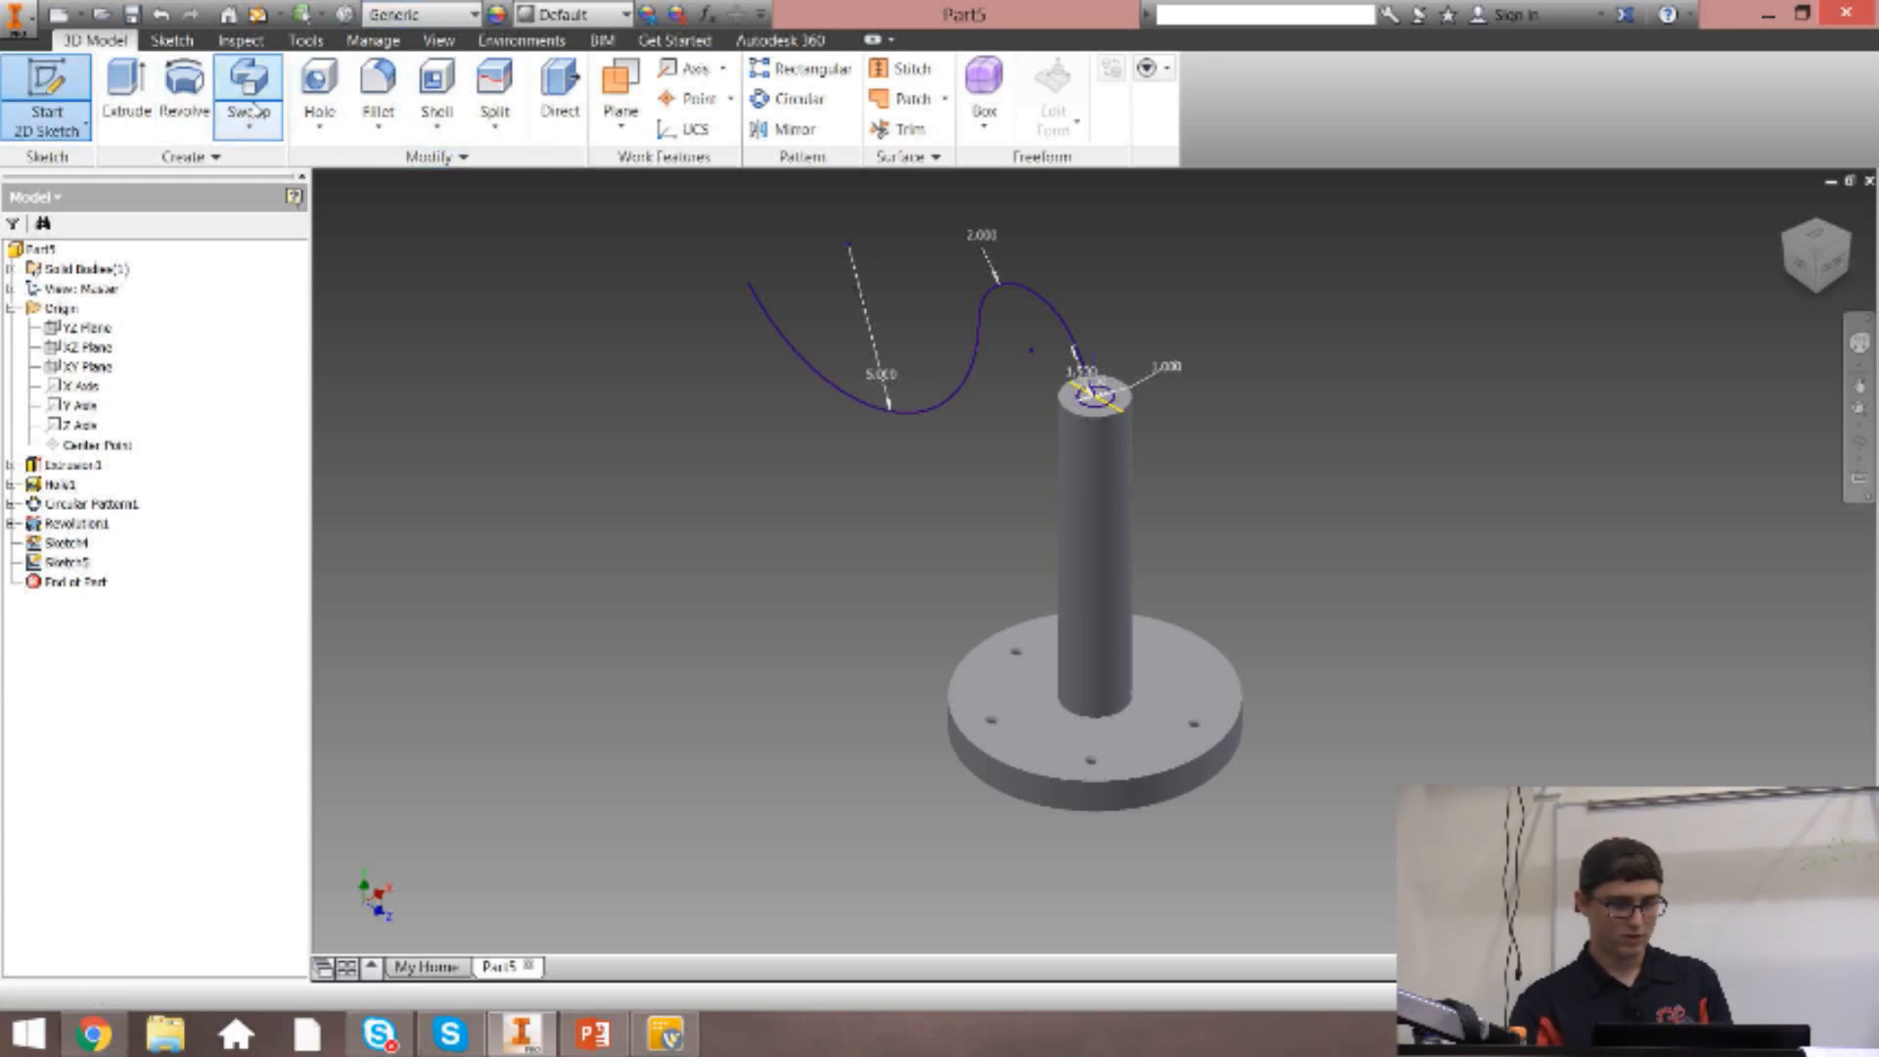
pyautogui.press('Escape')
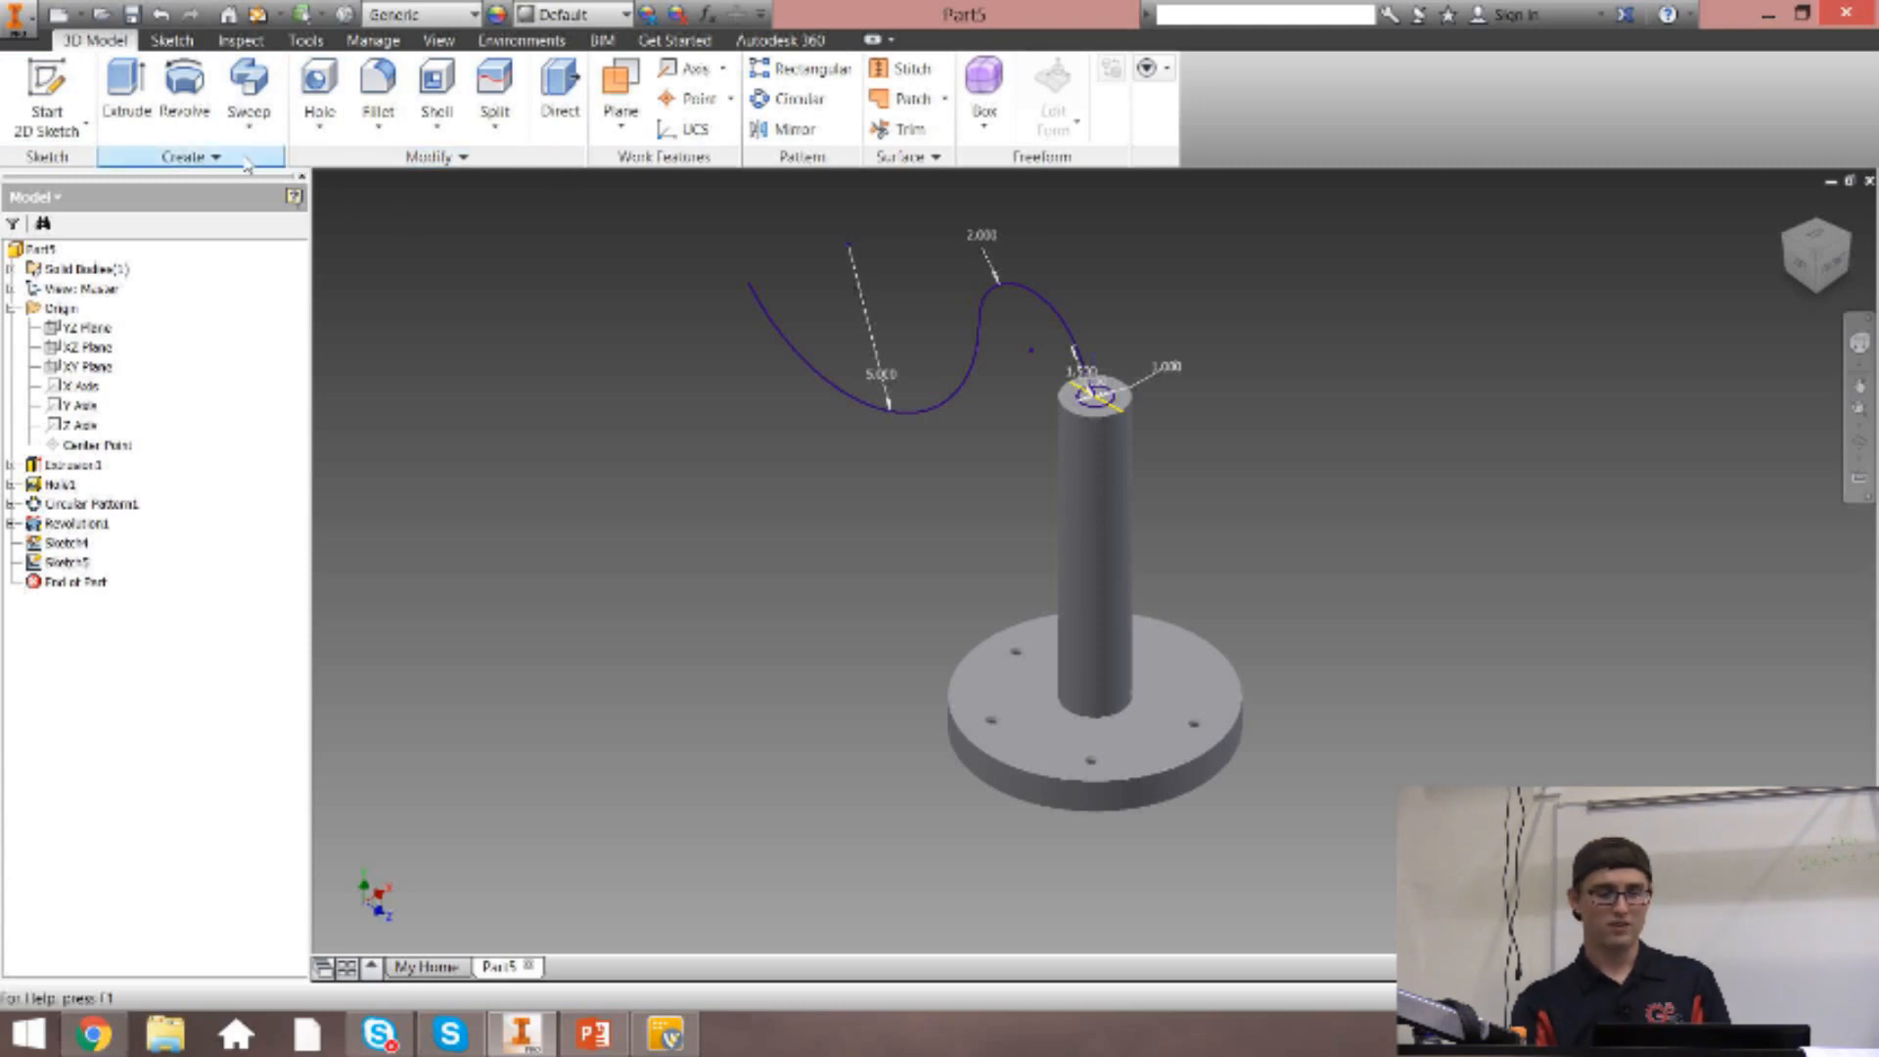
pyautogui.click(251, 88)
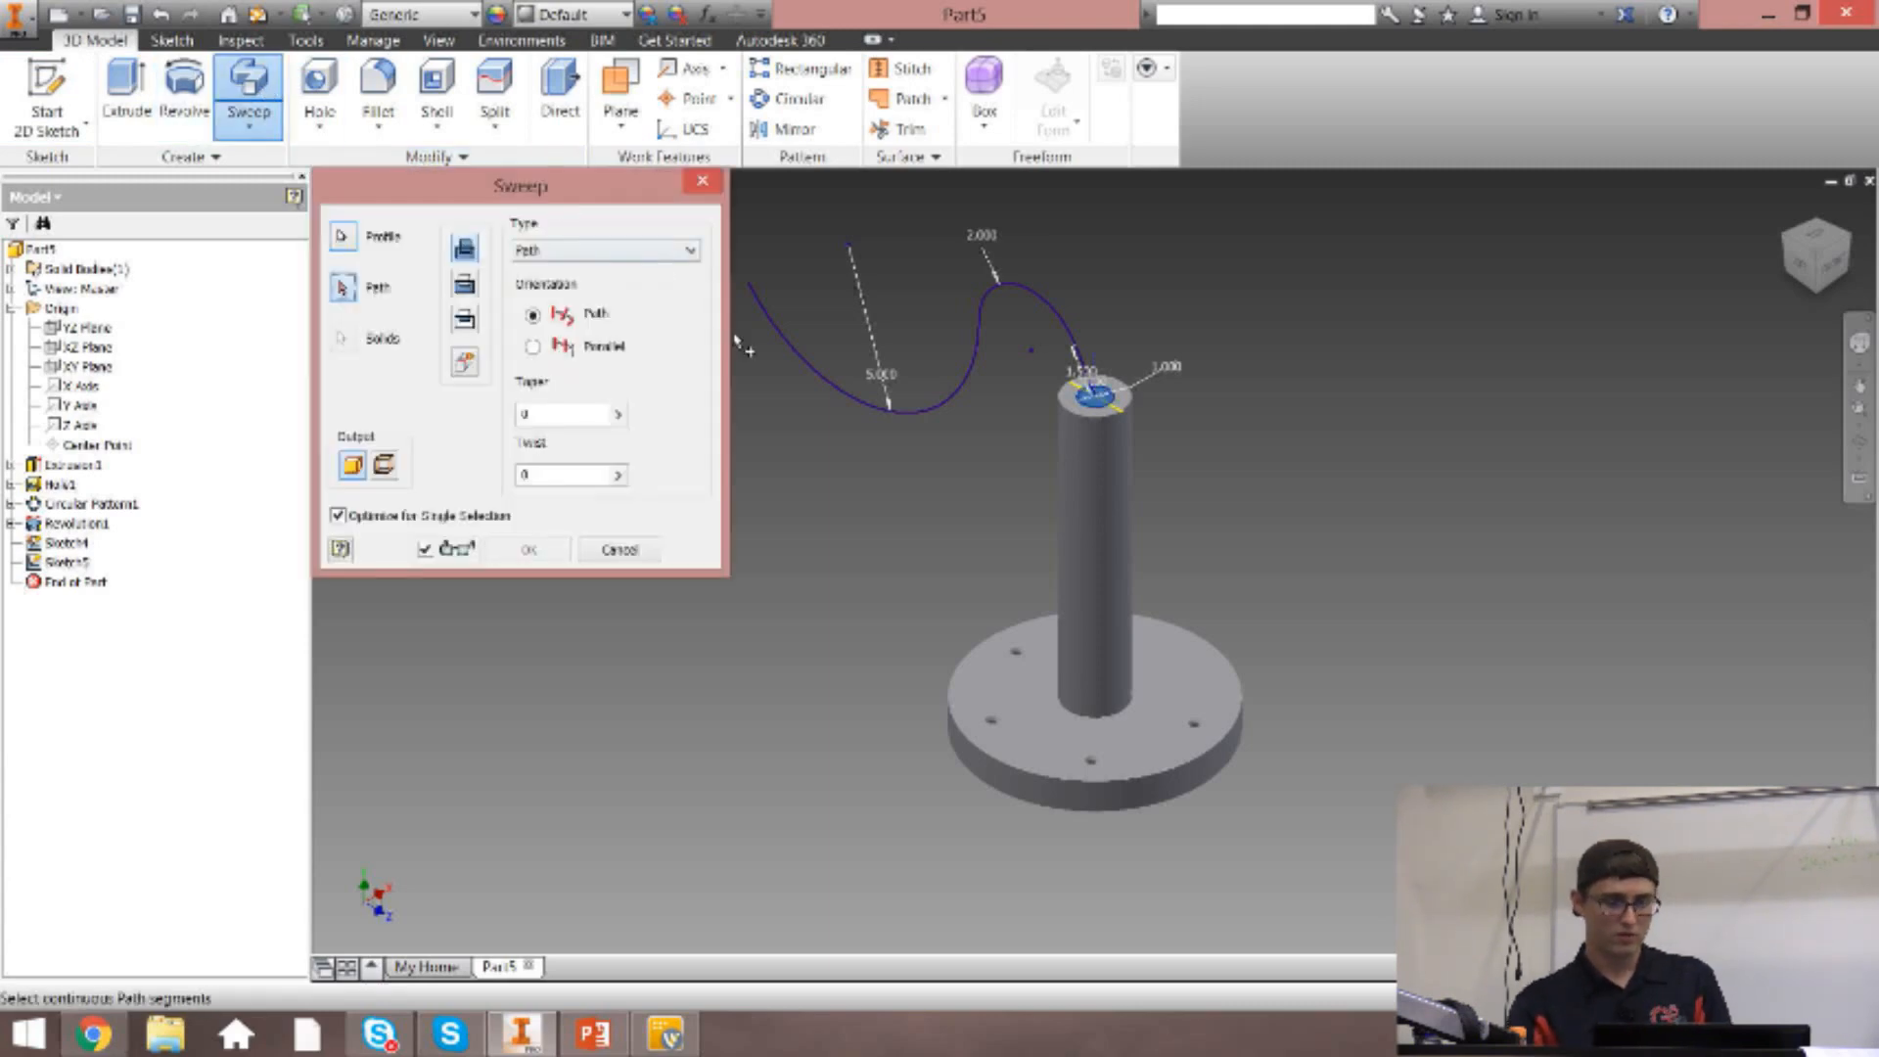
pyautogui.moveTo(544, 187); pyautogui.dragTo(379, 168)
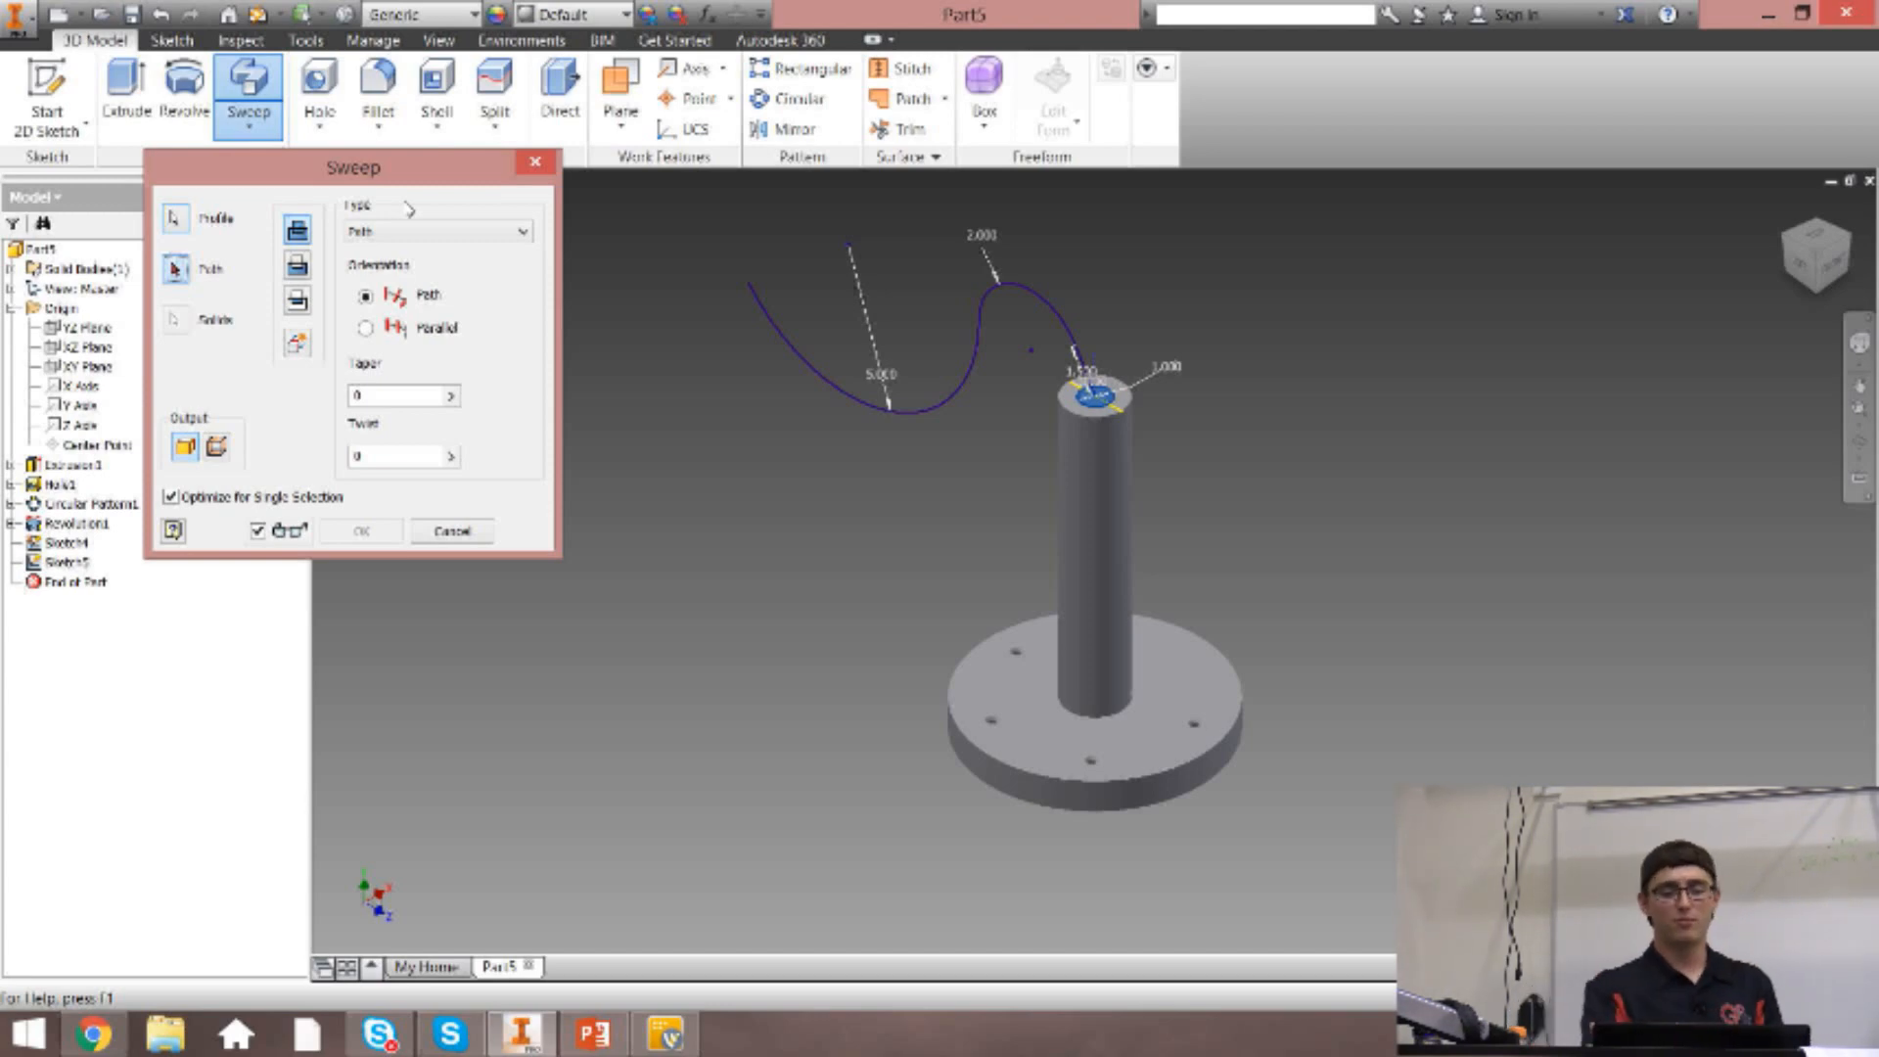
pyautogui.click(175, 218)
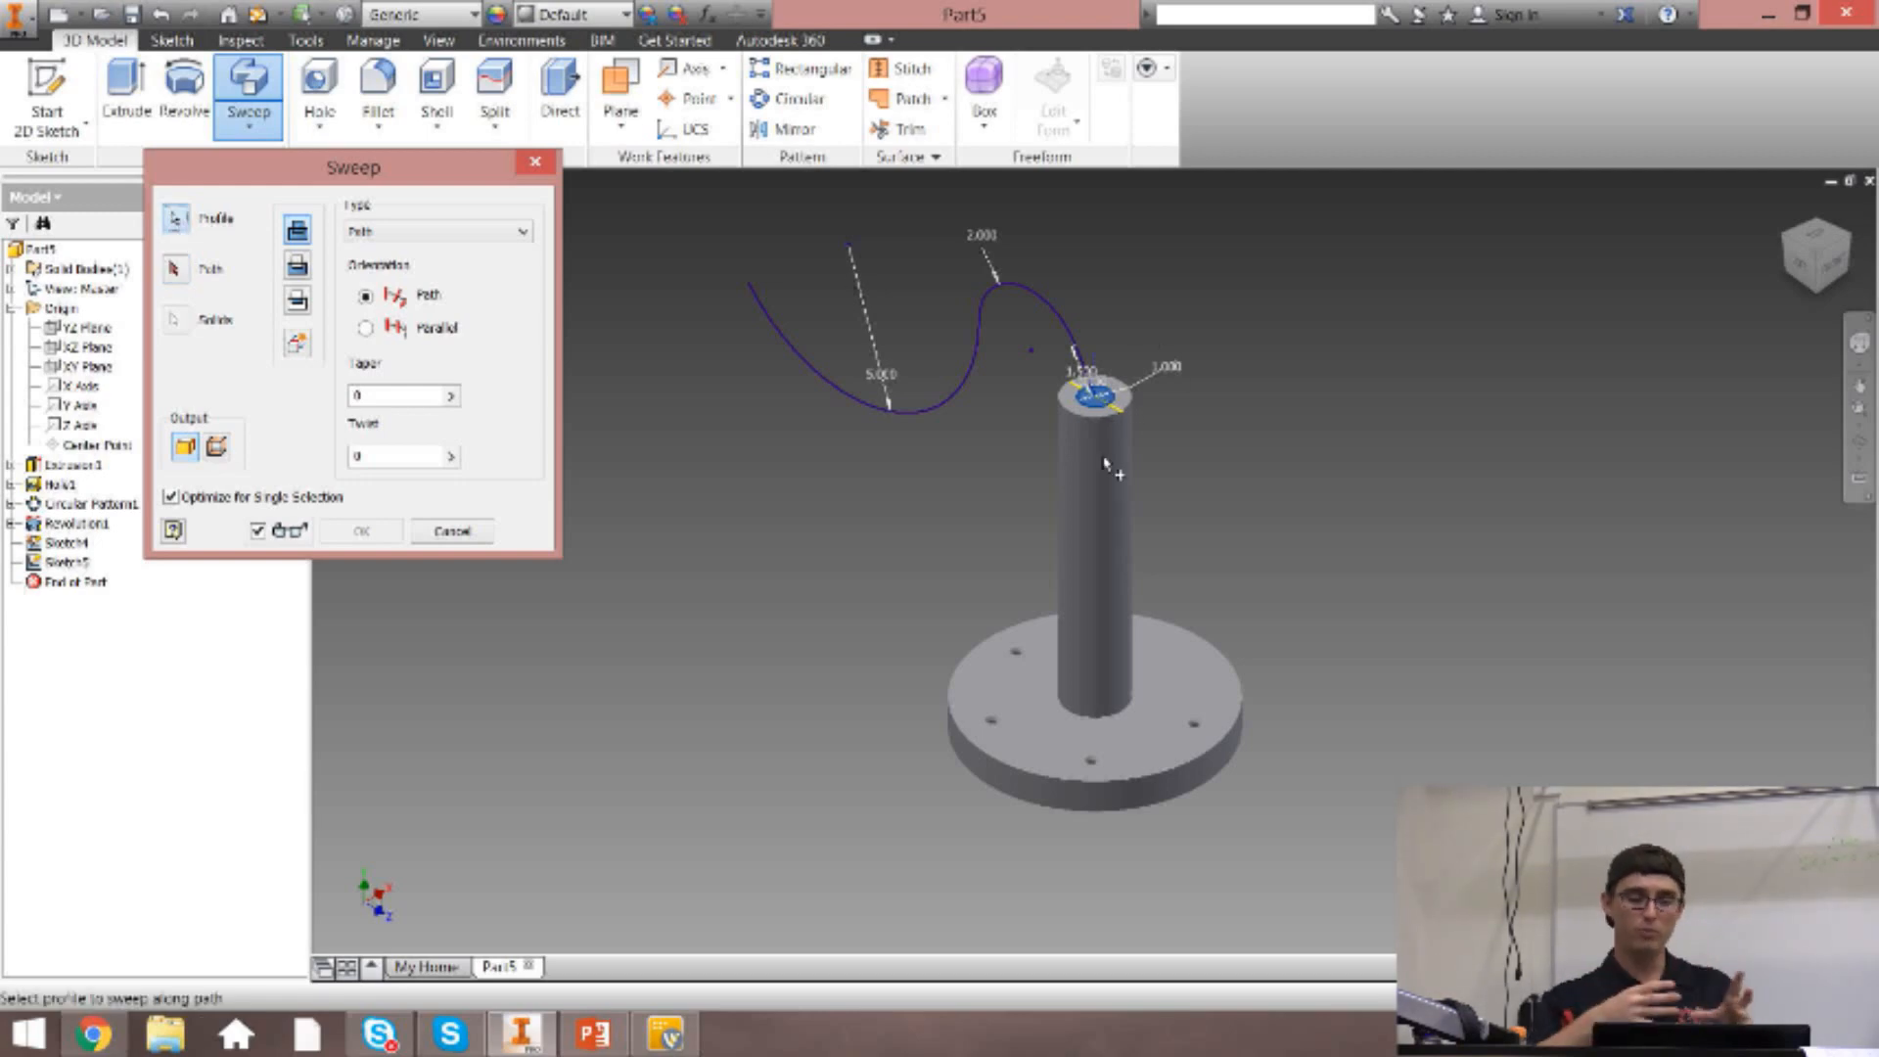
pyautogui.click(177, 269)
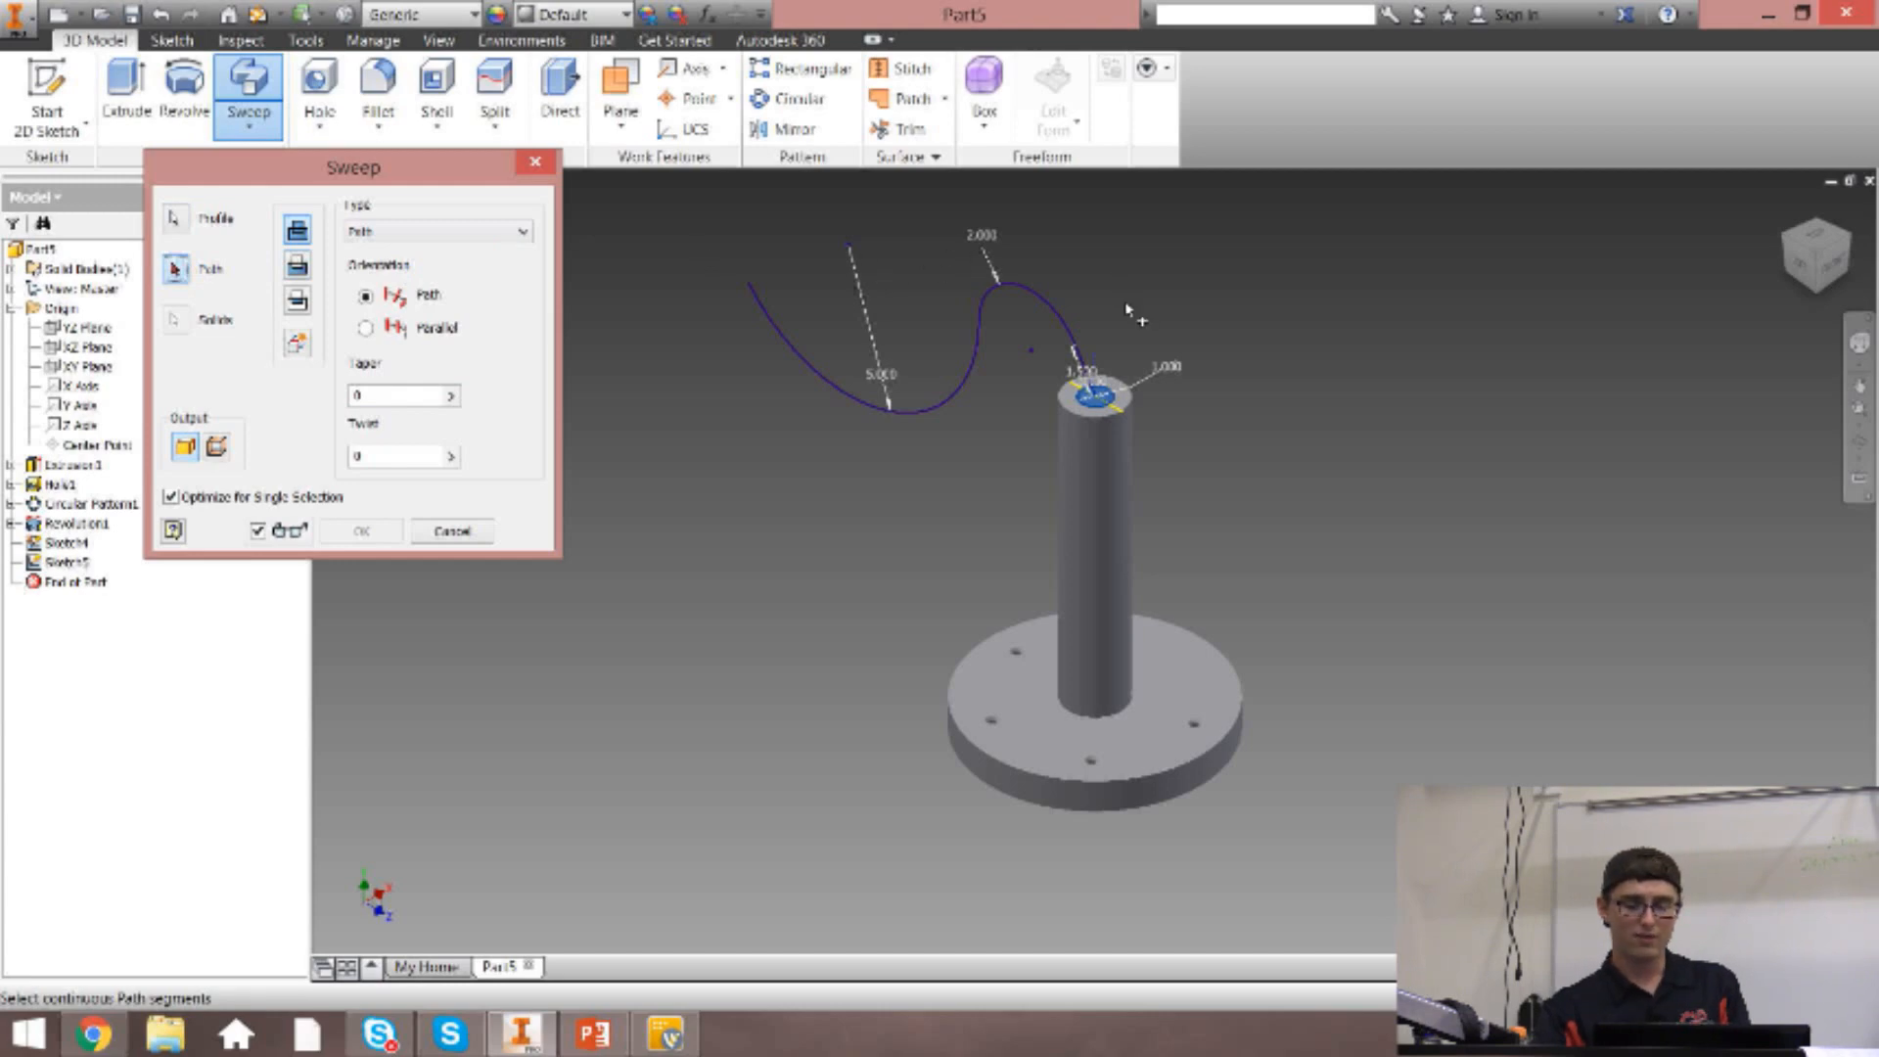
pyautogui.click(1040, 304)
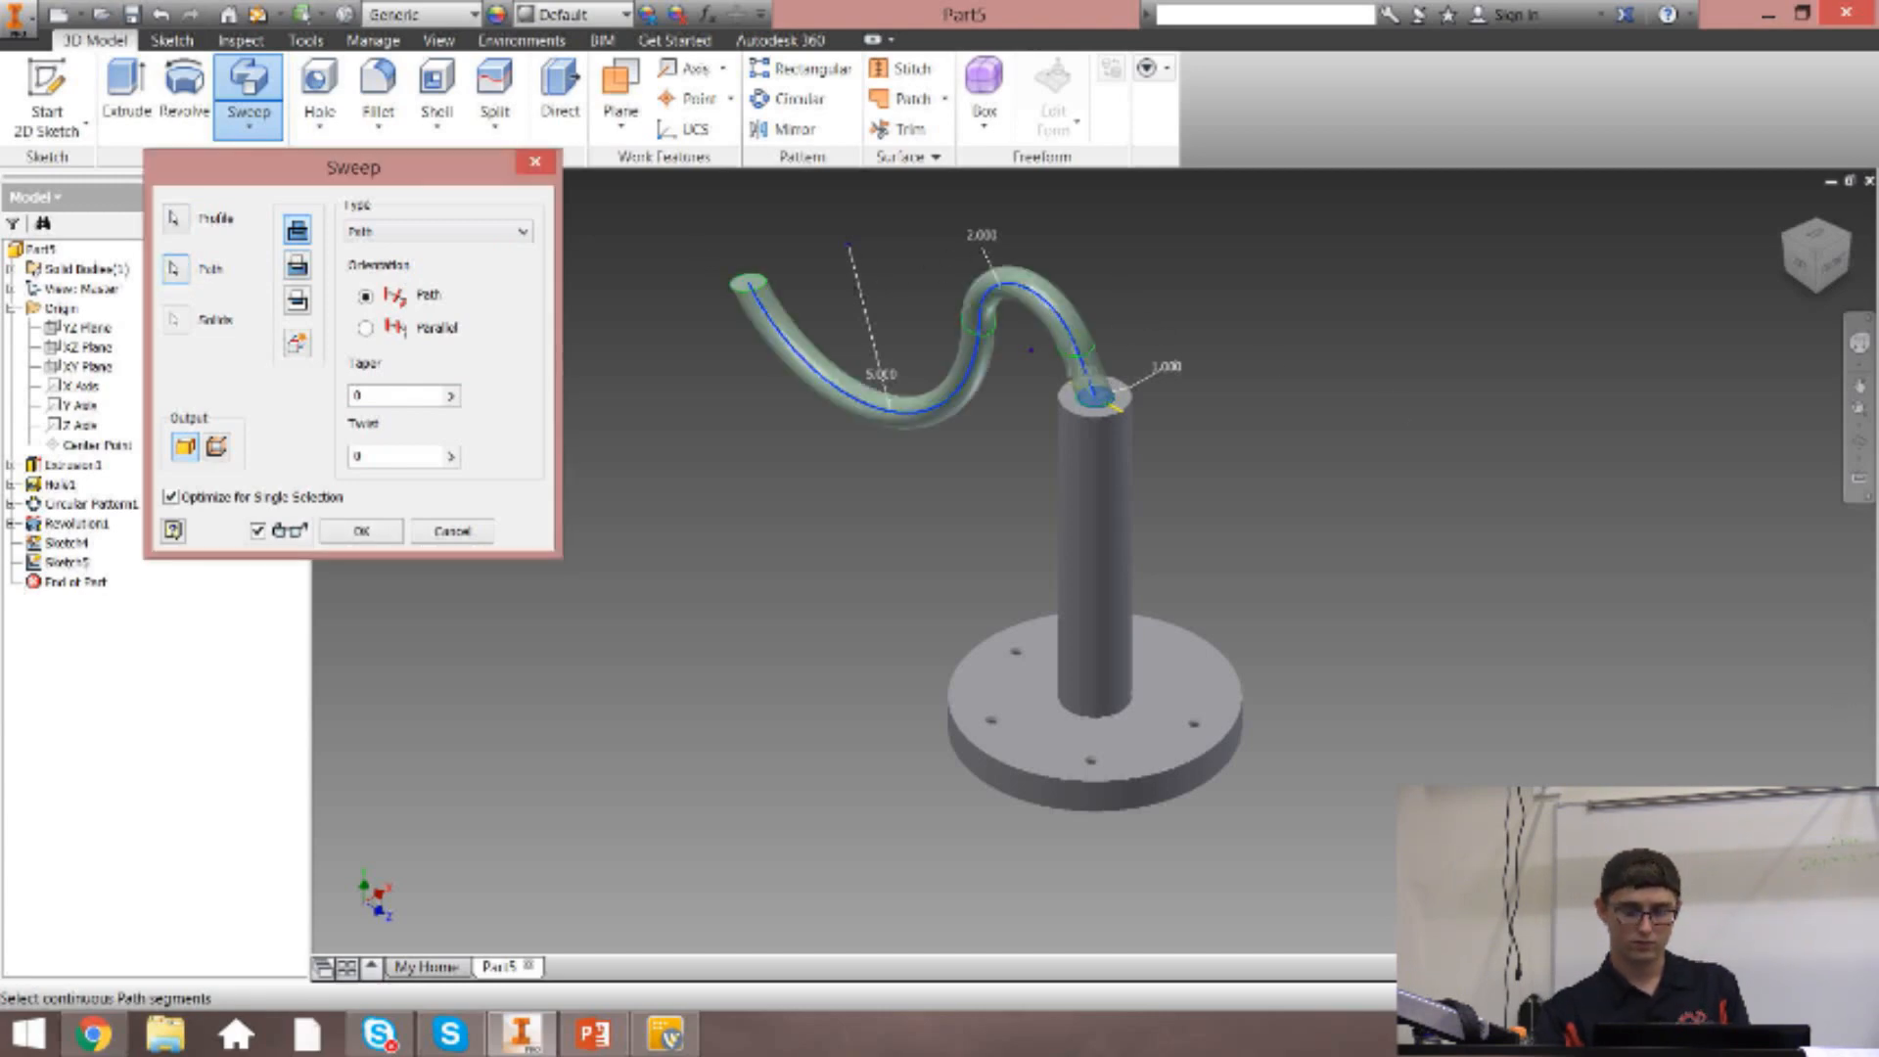
# Examine the sweep preview from several angles, checking the joint at the post, the junction of the arcs and the free end.
pyautogui.moveTo(1809, 269)
pyautogui.mouseDown()
pyautogui.moveTo(1836, 245)
pyautogui.moveTo(1844, 278)
pyautogui.mouseUp()
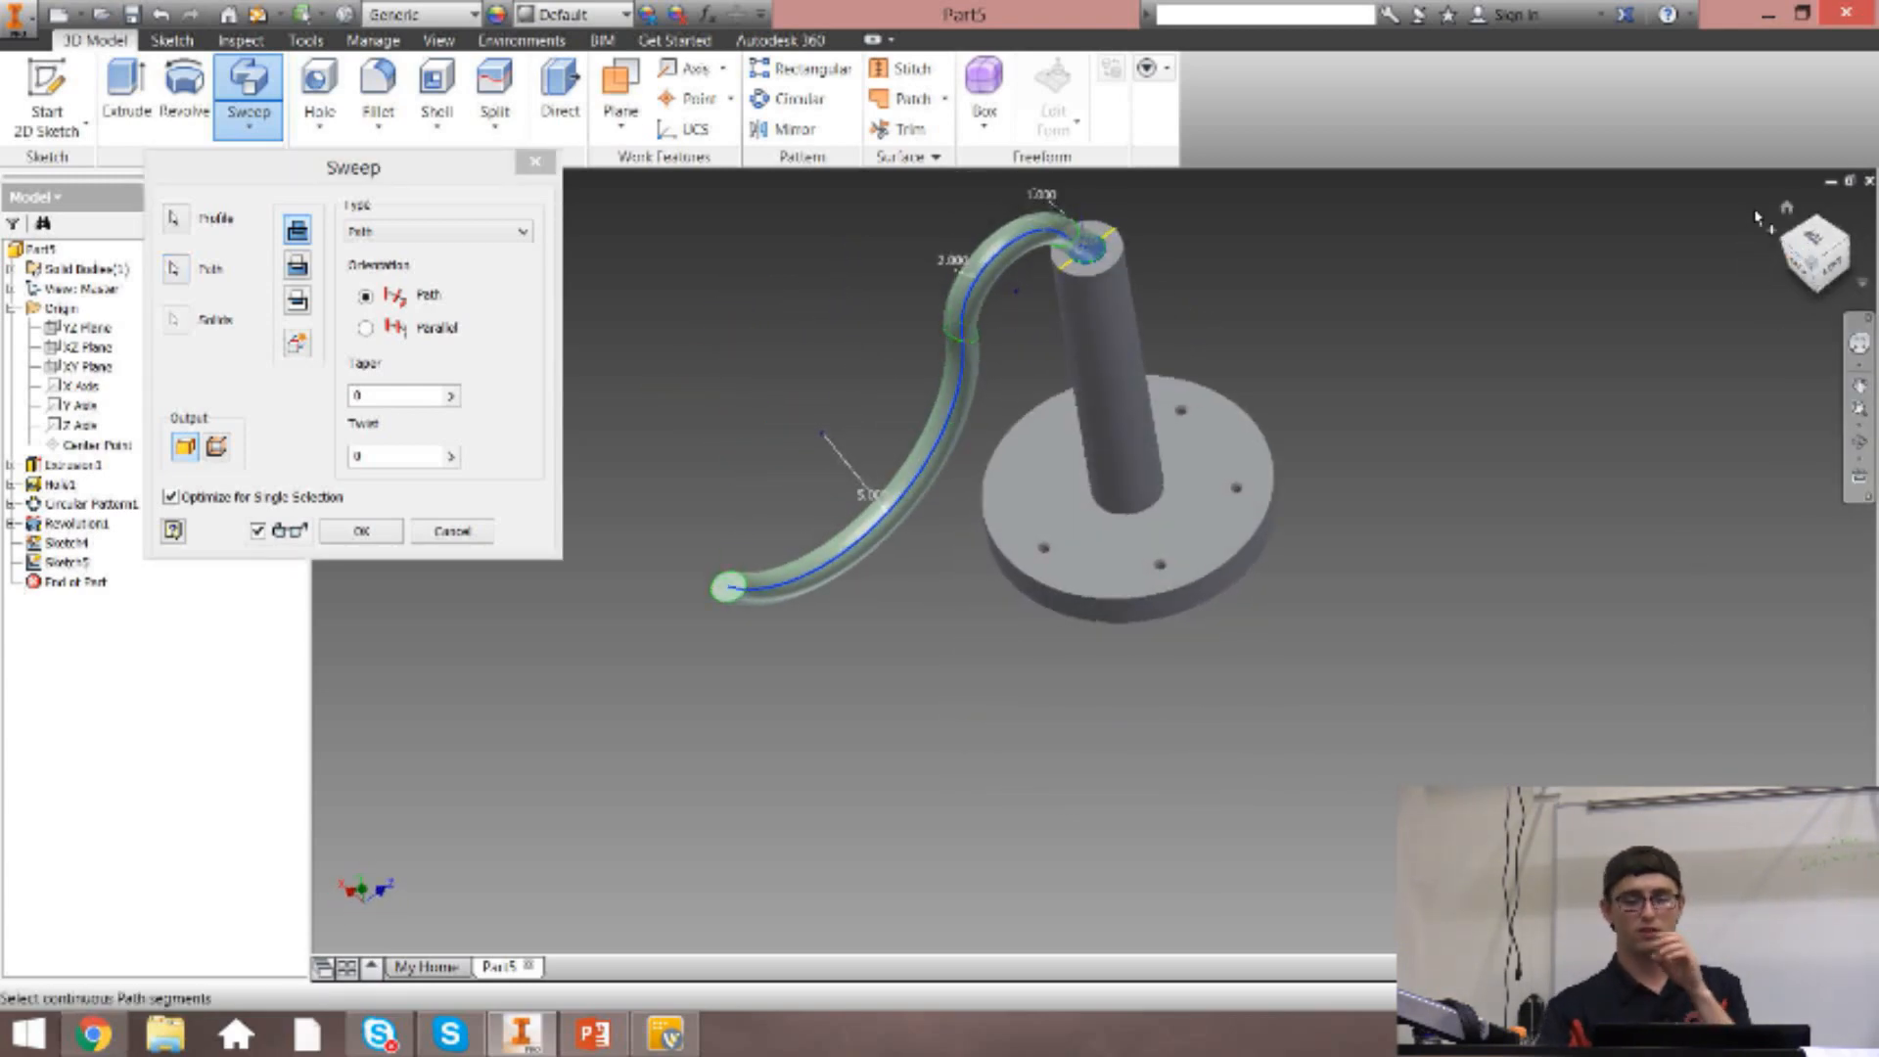
pyautogui.click(1787, 207)
pyautogui.scroll(-5, 1017, 558)
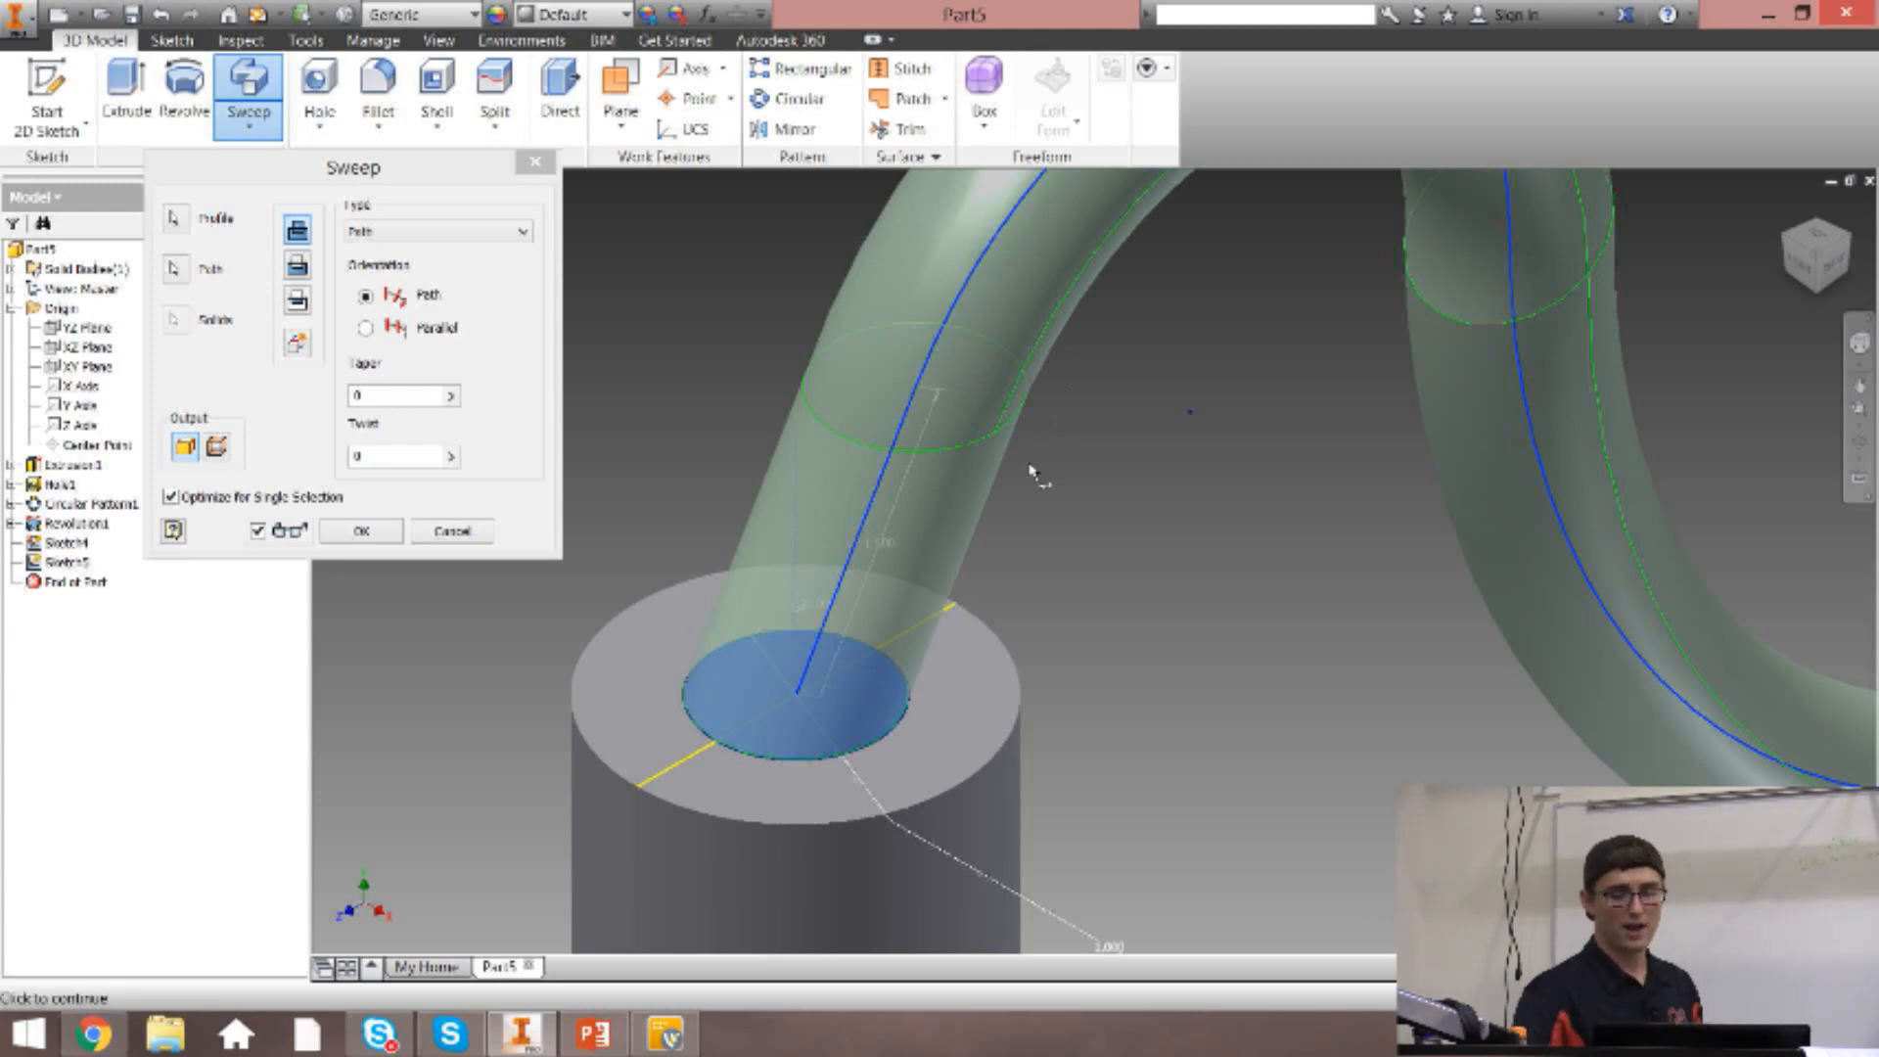
pyautogui.click(1801, 262)
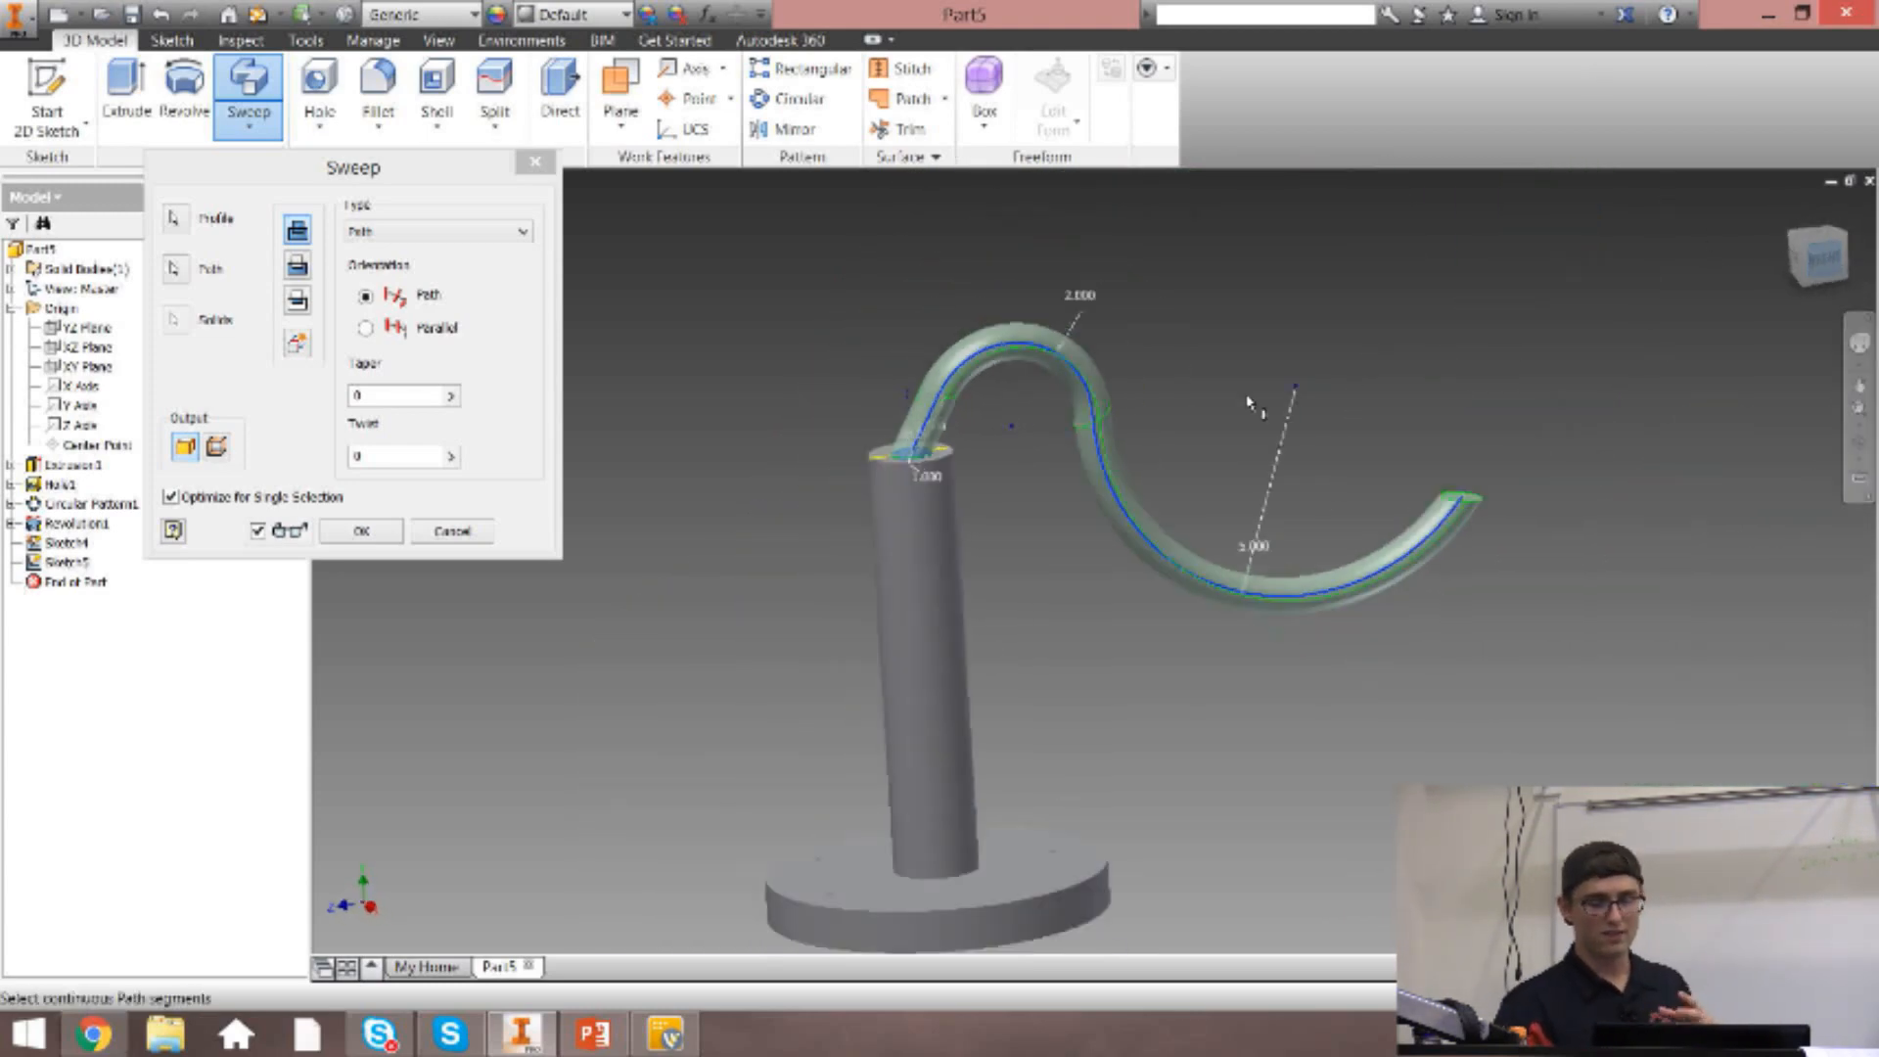
pyautogui.scroll(3, 979, 423)
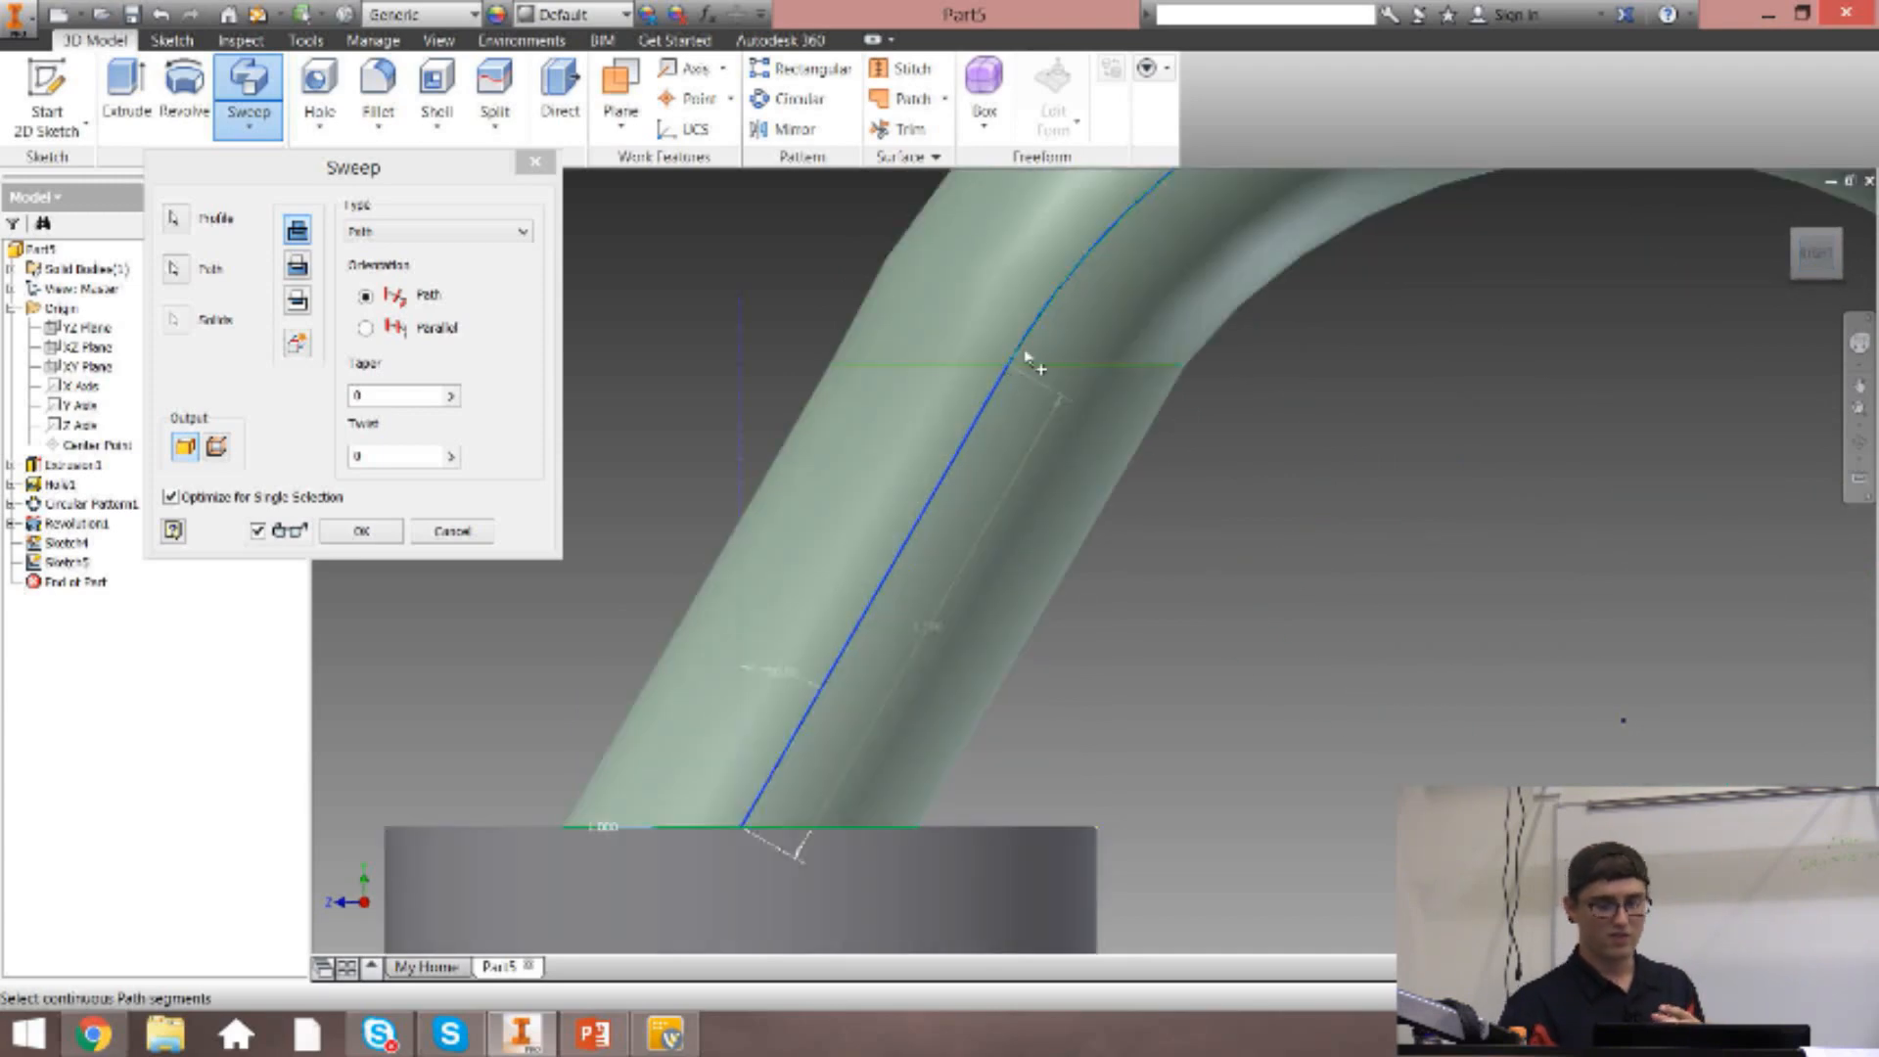
pyautogui.scroll(-3, 1072, 372)
pyautogui.scroll(2, 1602, 441)
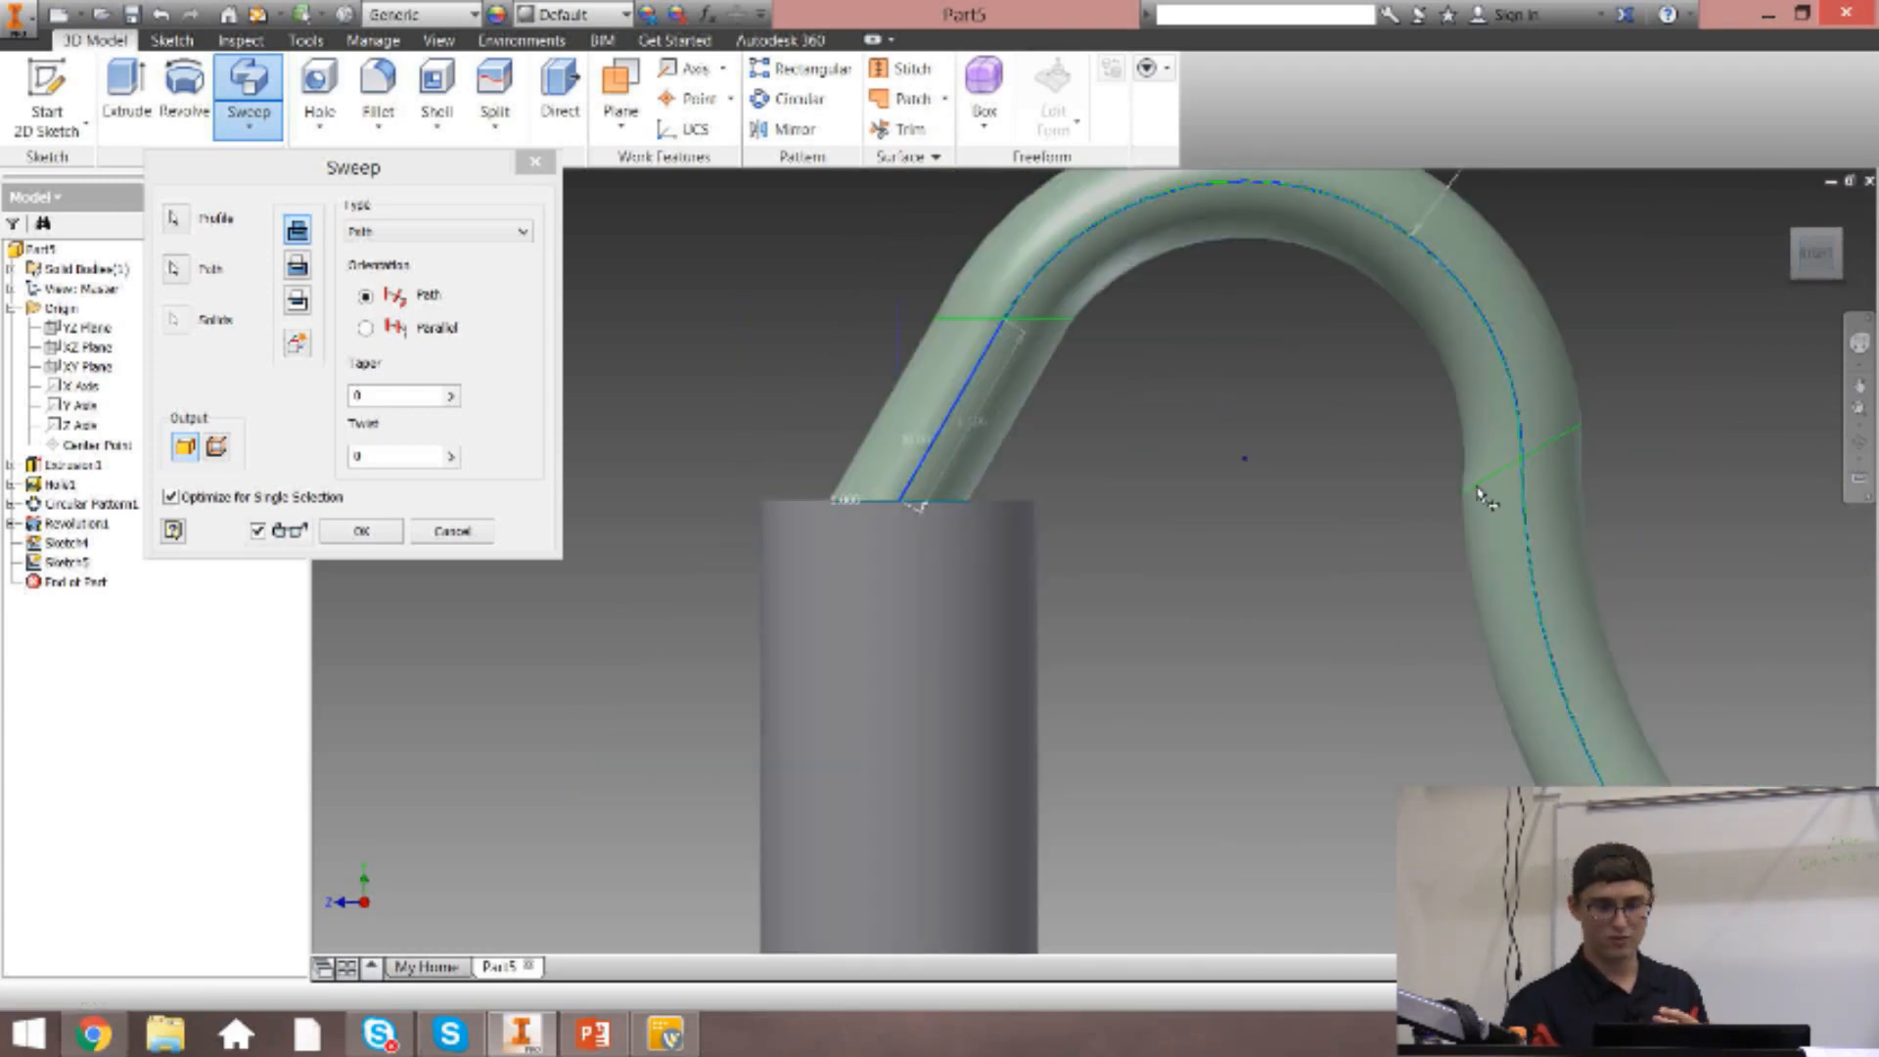
pyautogui.scroll(-5, 1531, 461)
pyautogui.scroll(5, 1777, 538)
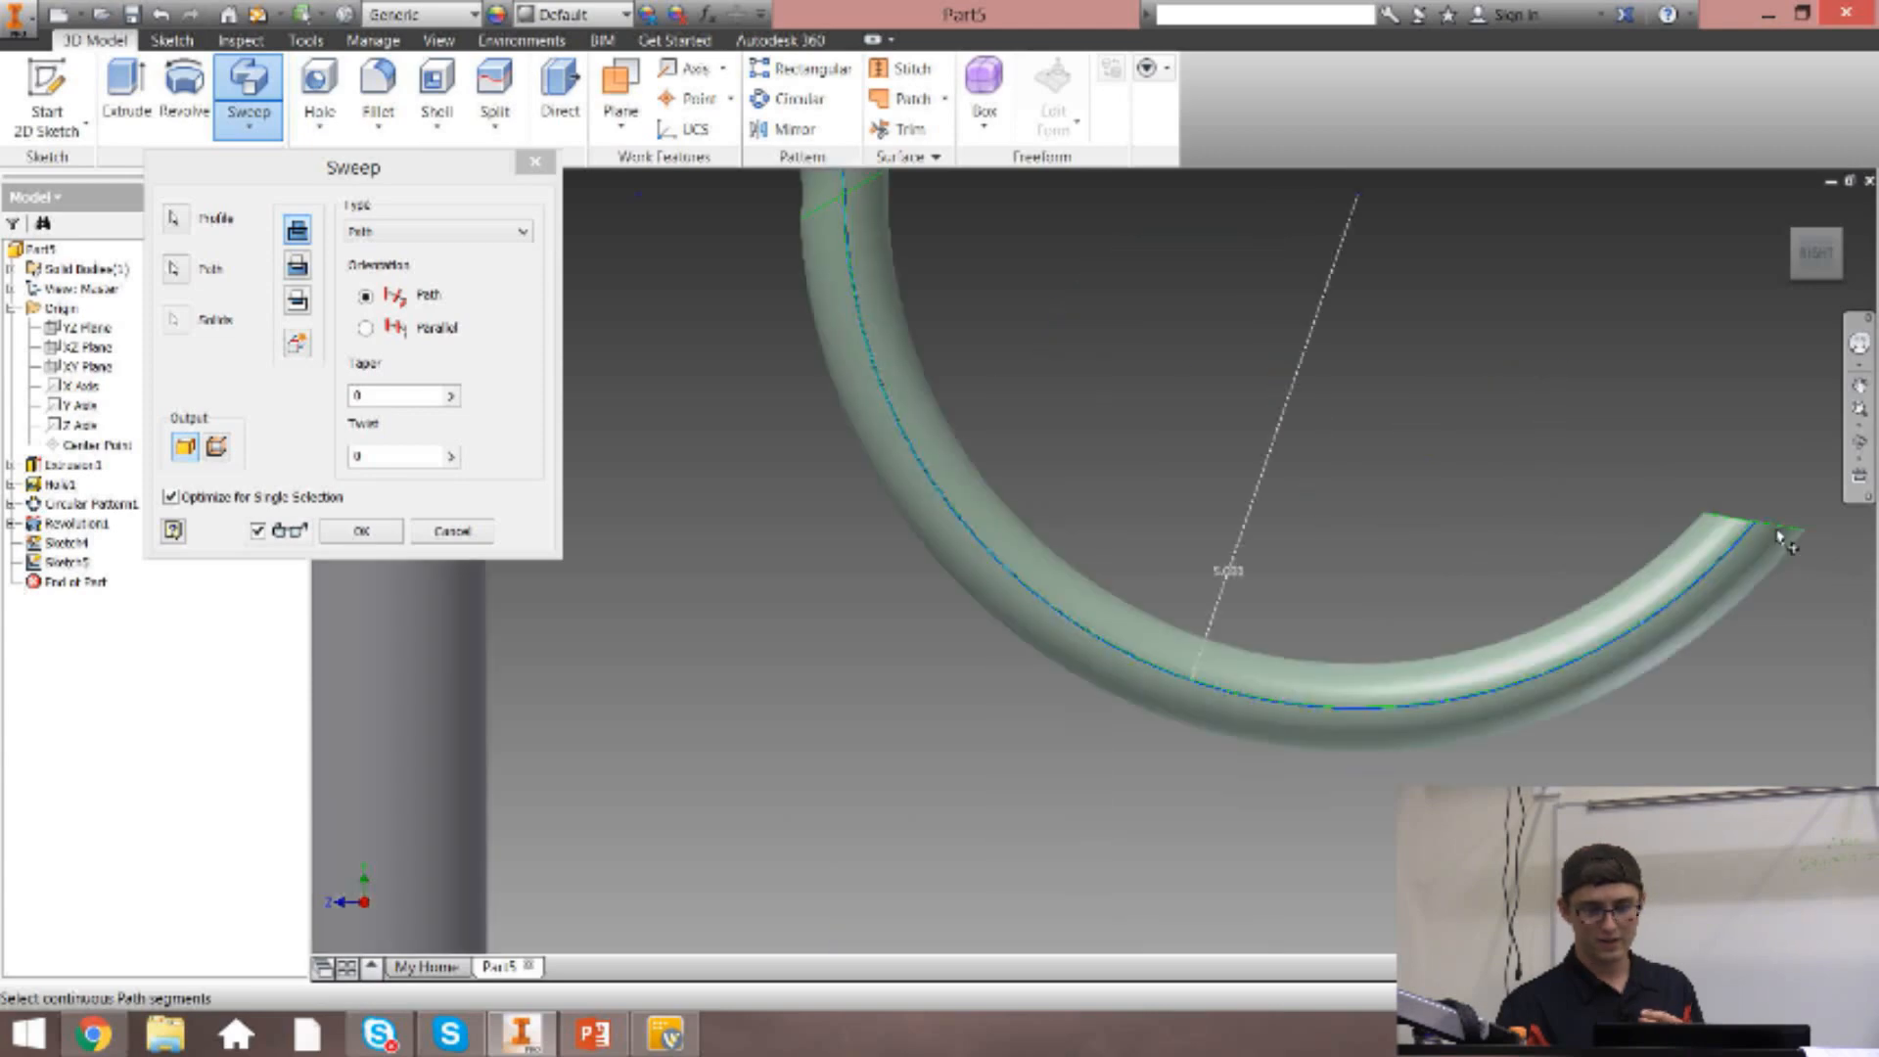
pyautogui.scroll(2, 1782, 538)
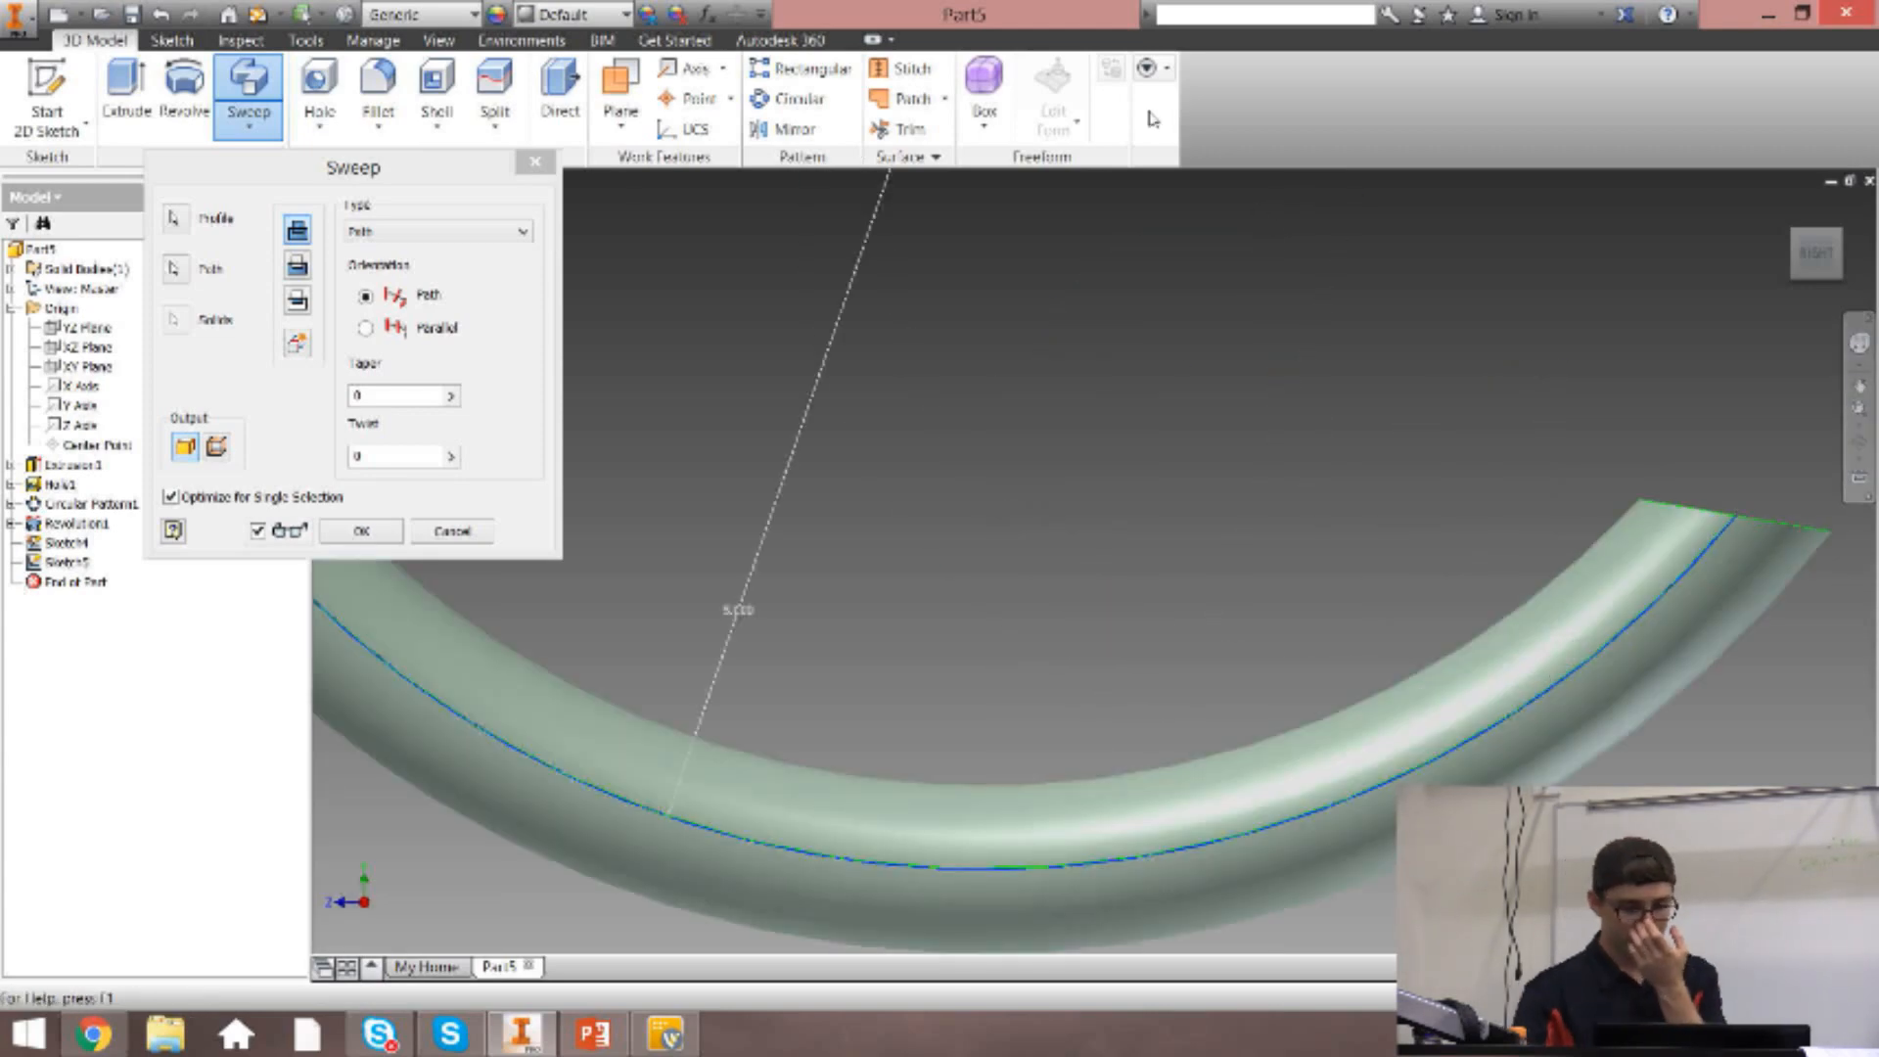
pyautogui.scroll(-3, 1225, 436)
pyautogui.click(1786, 207)
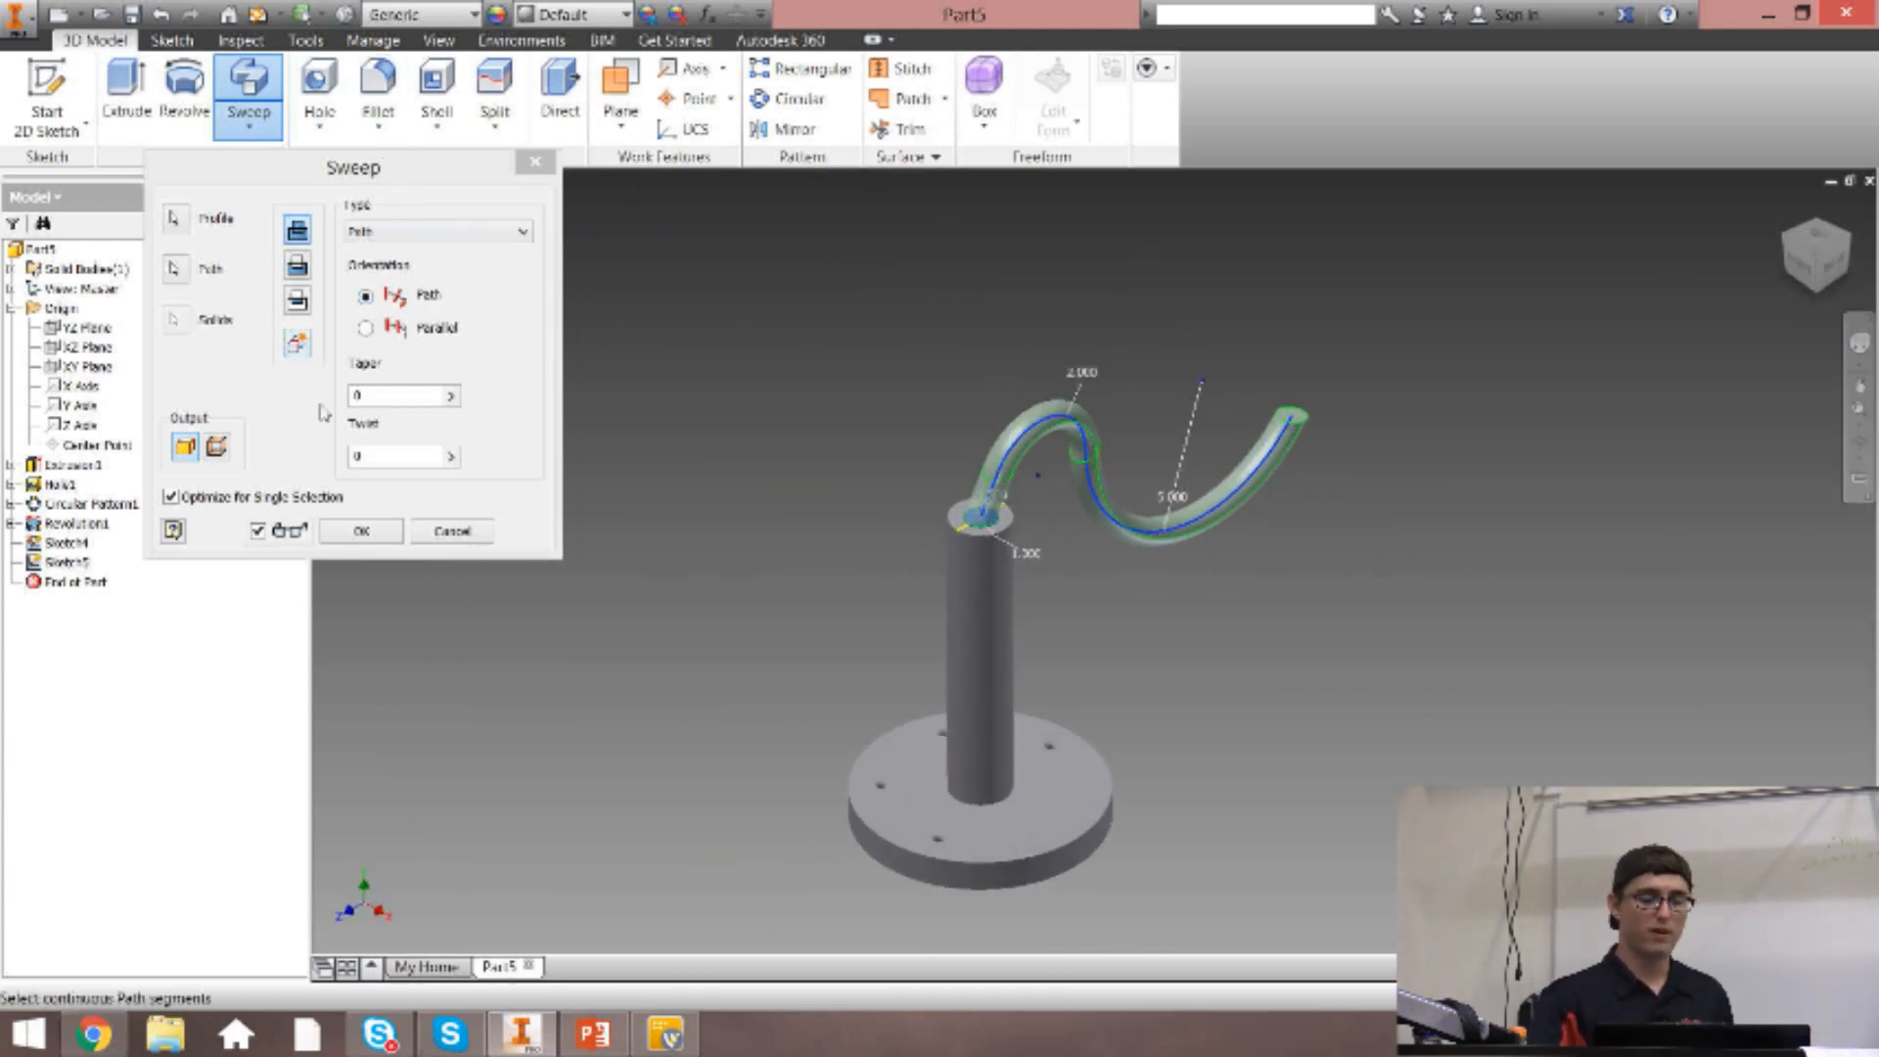
# Try a sweep taper of .25 and settle on a taper of 1.
pyautogui.click(405, 395)
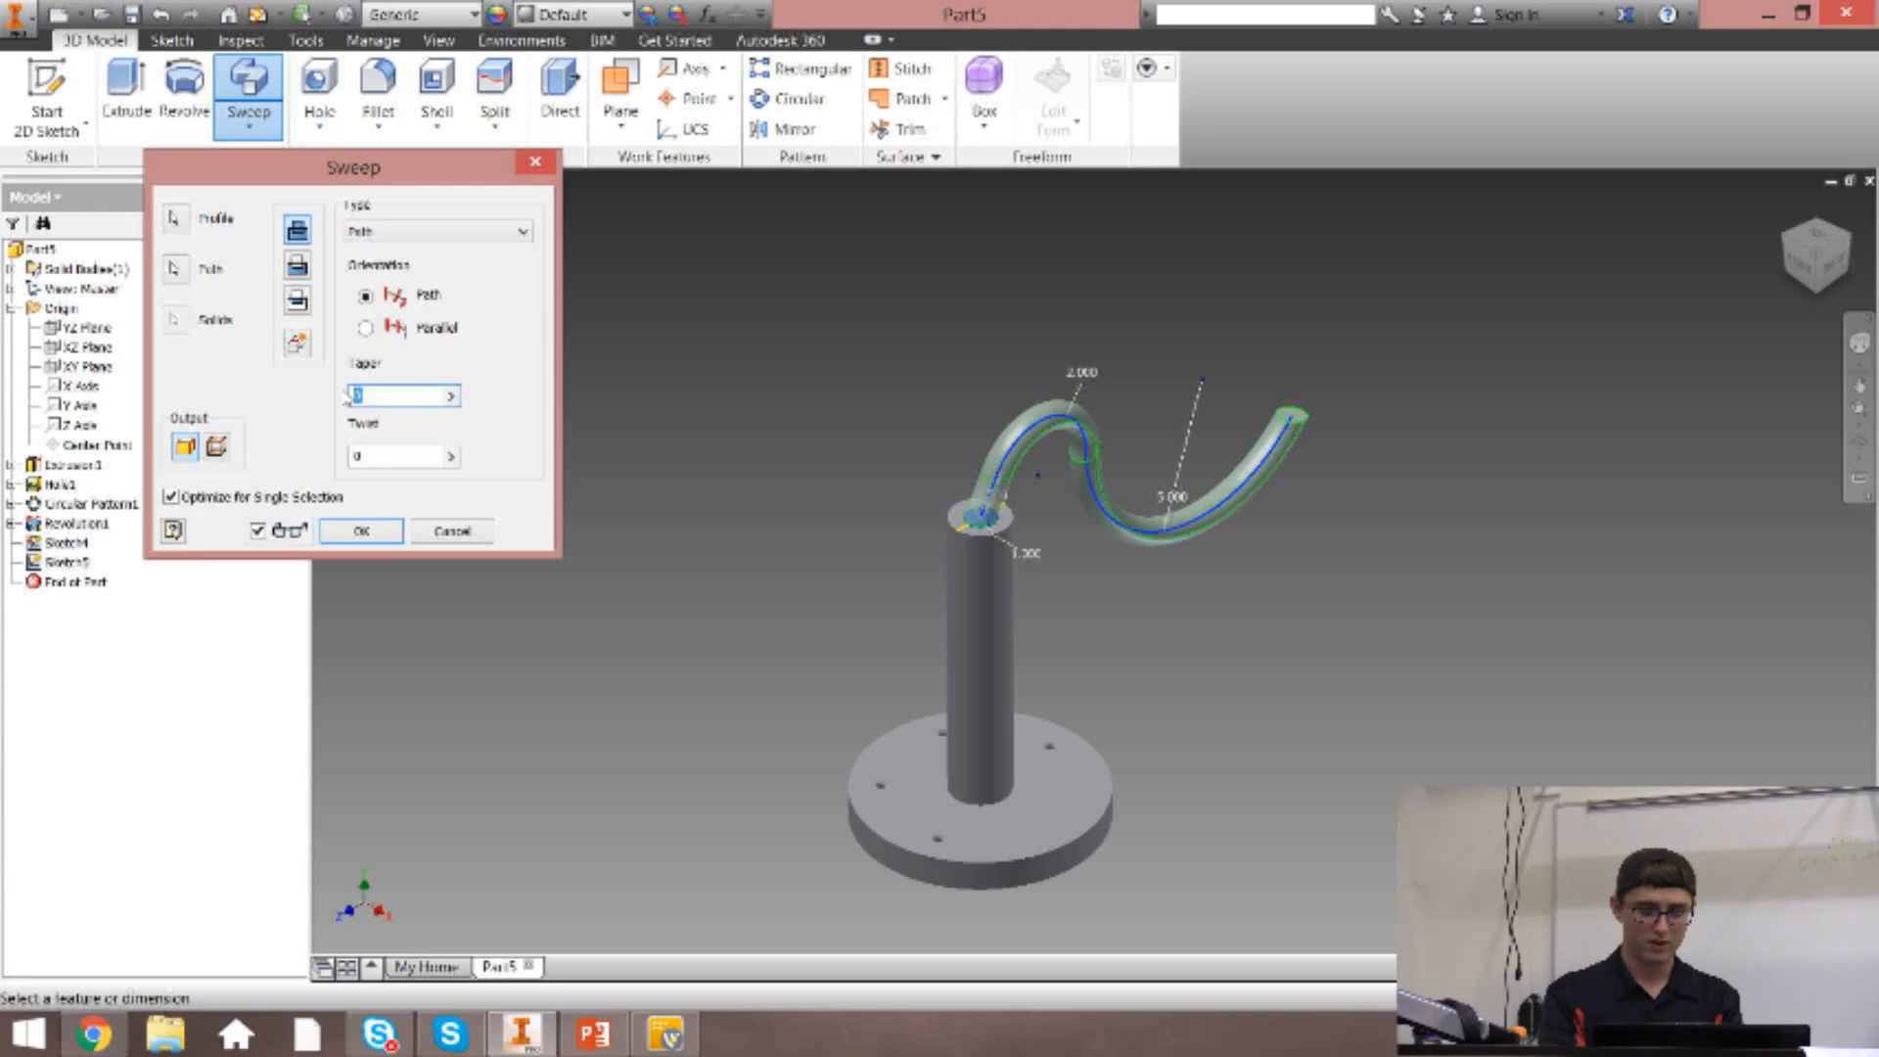
pyautogui.write('.25')
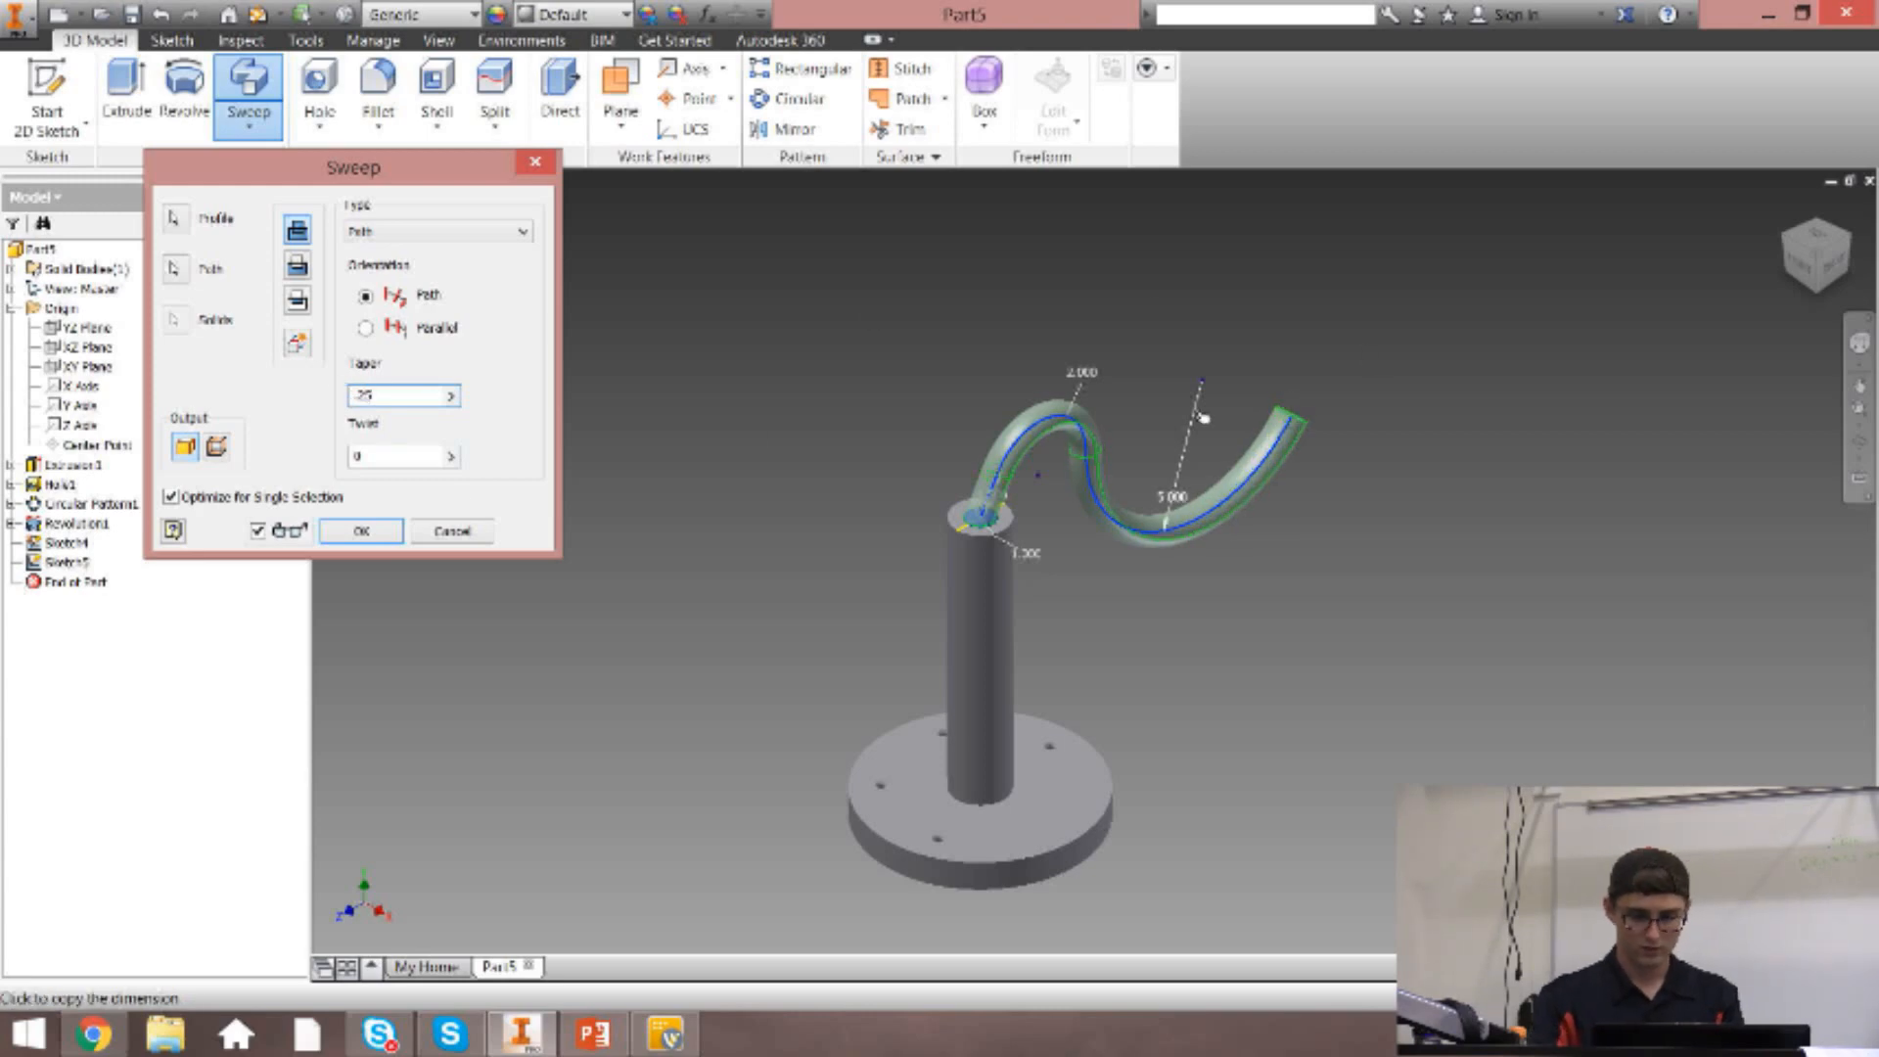
pyautogui.scroll(-3, 1200, 409)
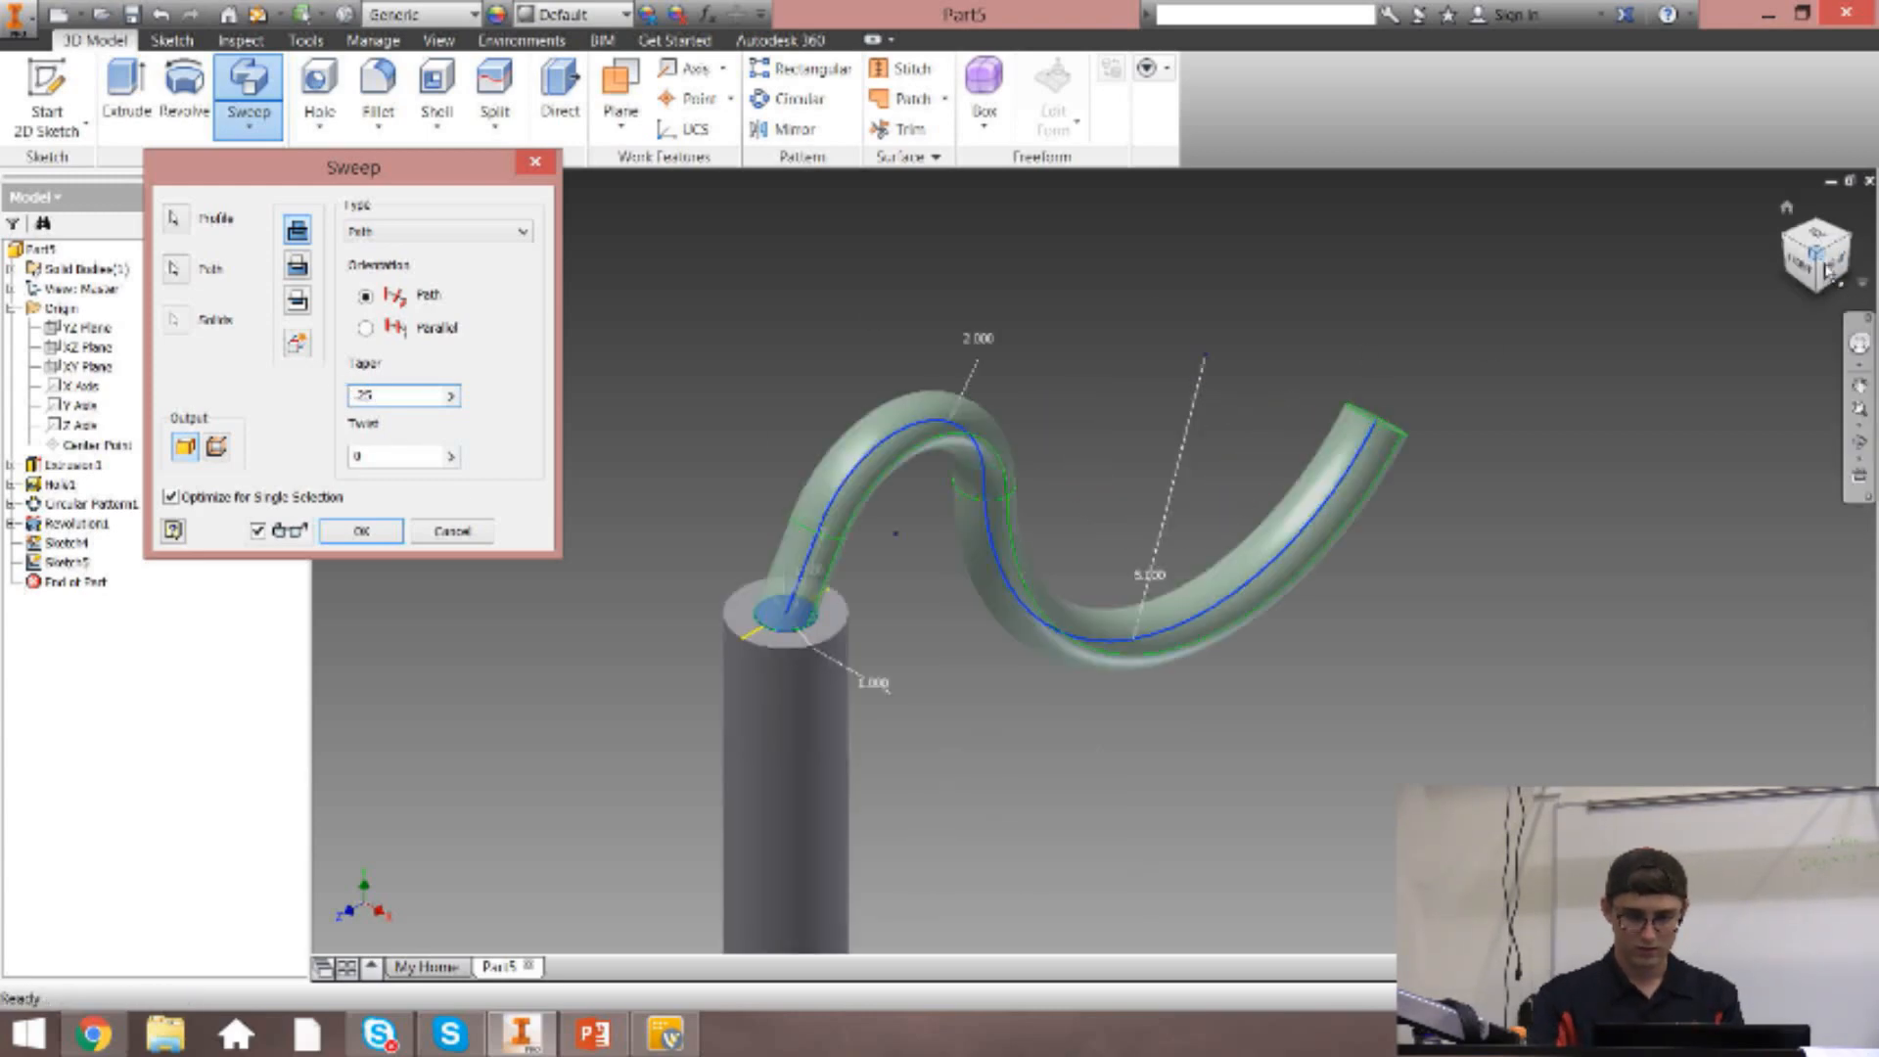
pyautogui.moveTo(1821, 258)
pyautogui.mouseDown()
pyautogui.moveTo(1761, 302)
pyautogui.moveTo(1765, 376)
pyautogui.moveTo(1747, 370)
pyautogui.moveTo(1773, 278)
pyautogui.moveTo(1797, 301)
pyautogui.moveTo(1791, 372)
pyautogui.moveTo(1781, 402)
pyautogui.moveTo(1748, 404)
pyautogui.moveTo(1742, 311)
pyautogui.moveTo(1759, 292)
pyautogui.mouseUp()
pyautogui.write('0')
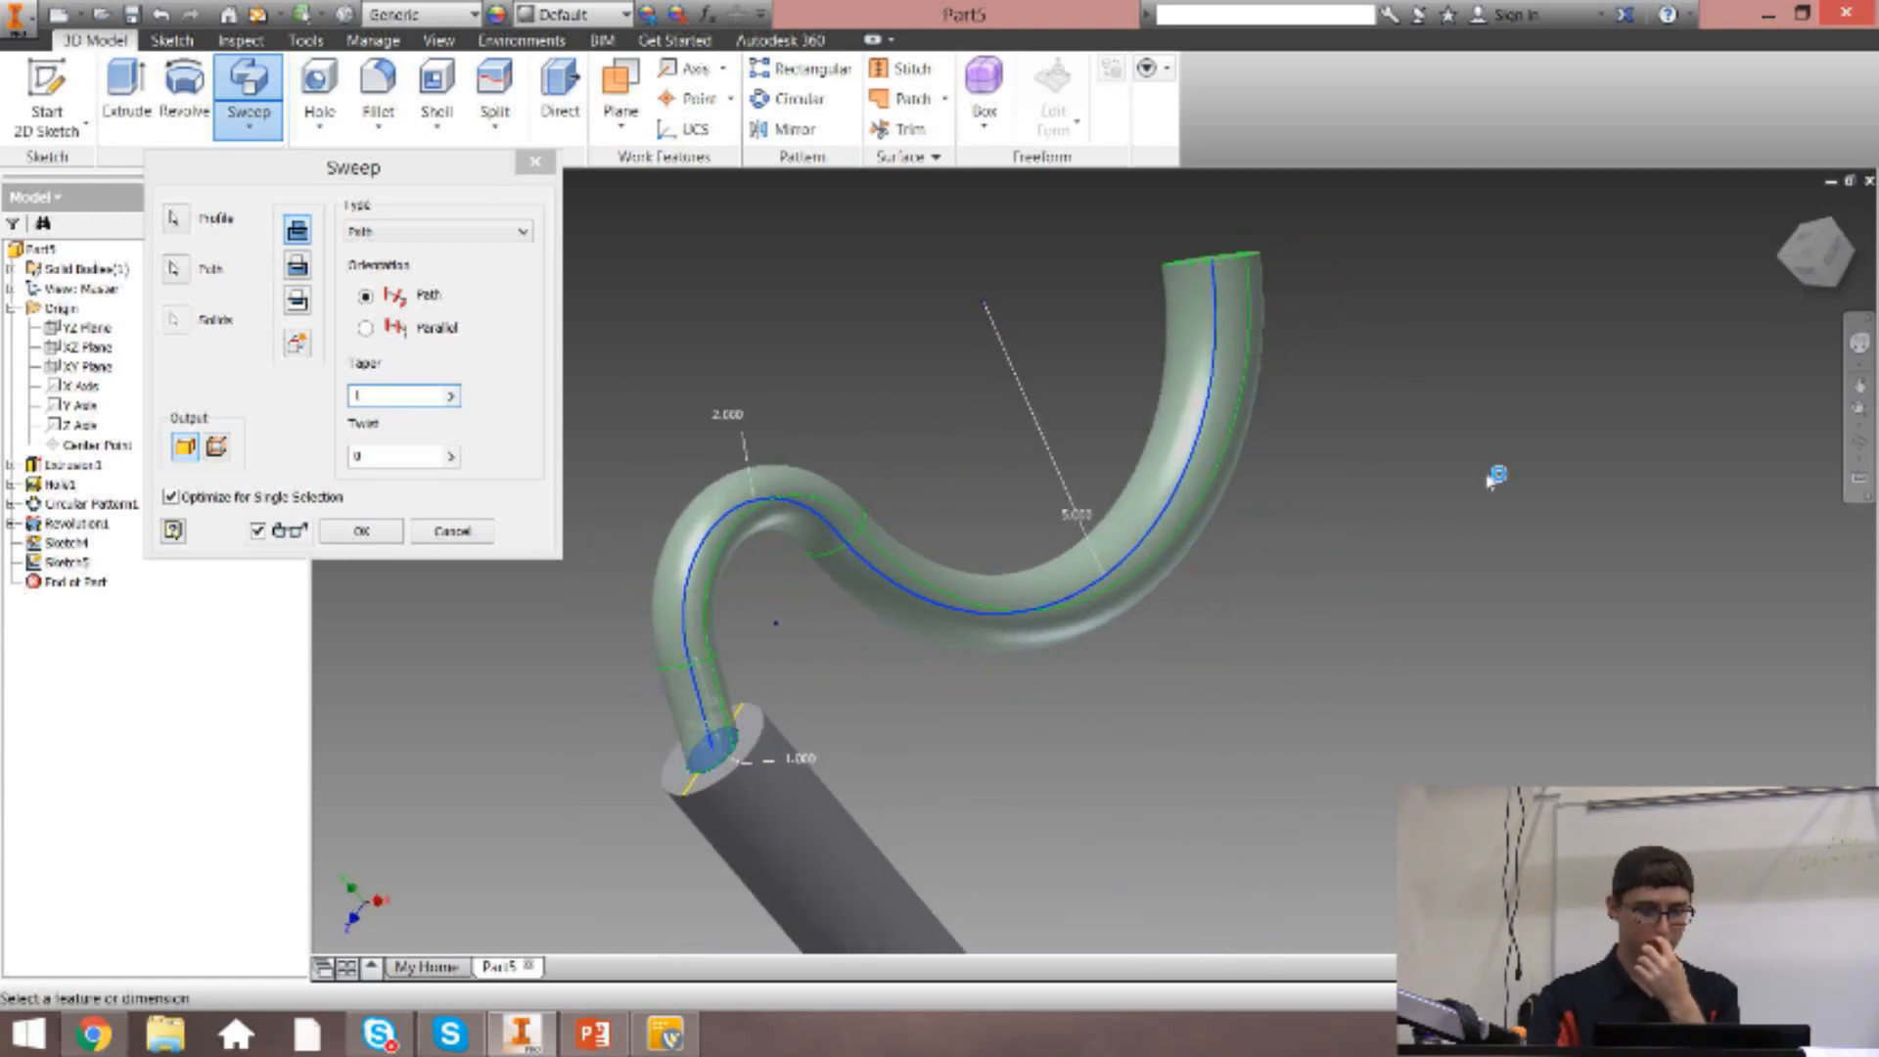
# Try sweep twist values of 30, .25 and 45 and compare the preview.
pyautogui.click(389, 395)
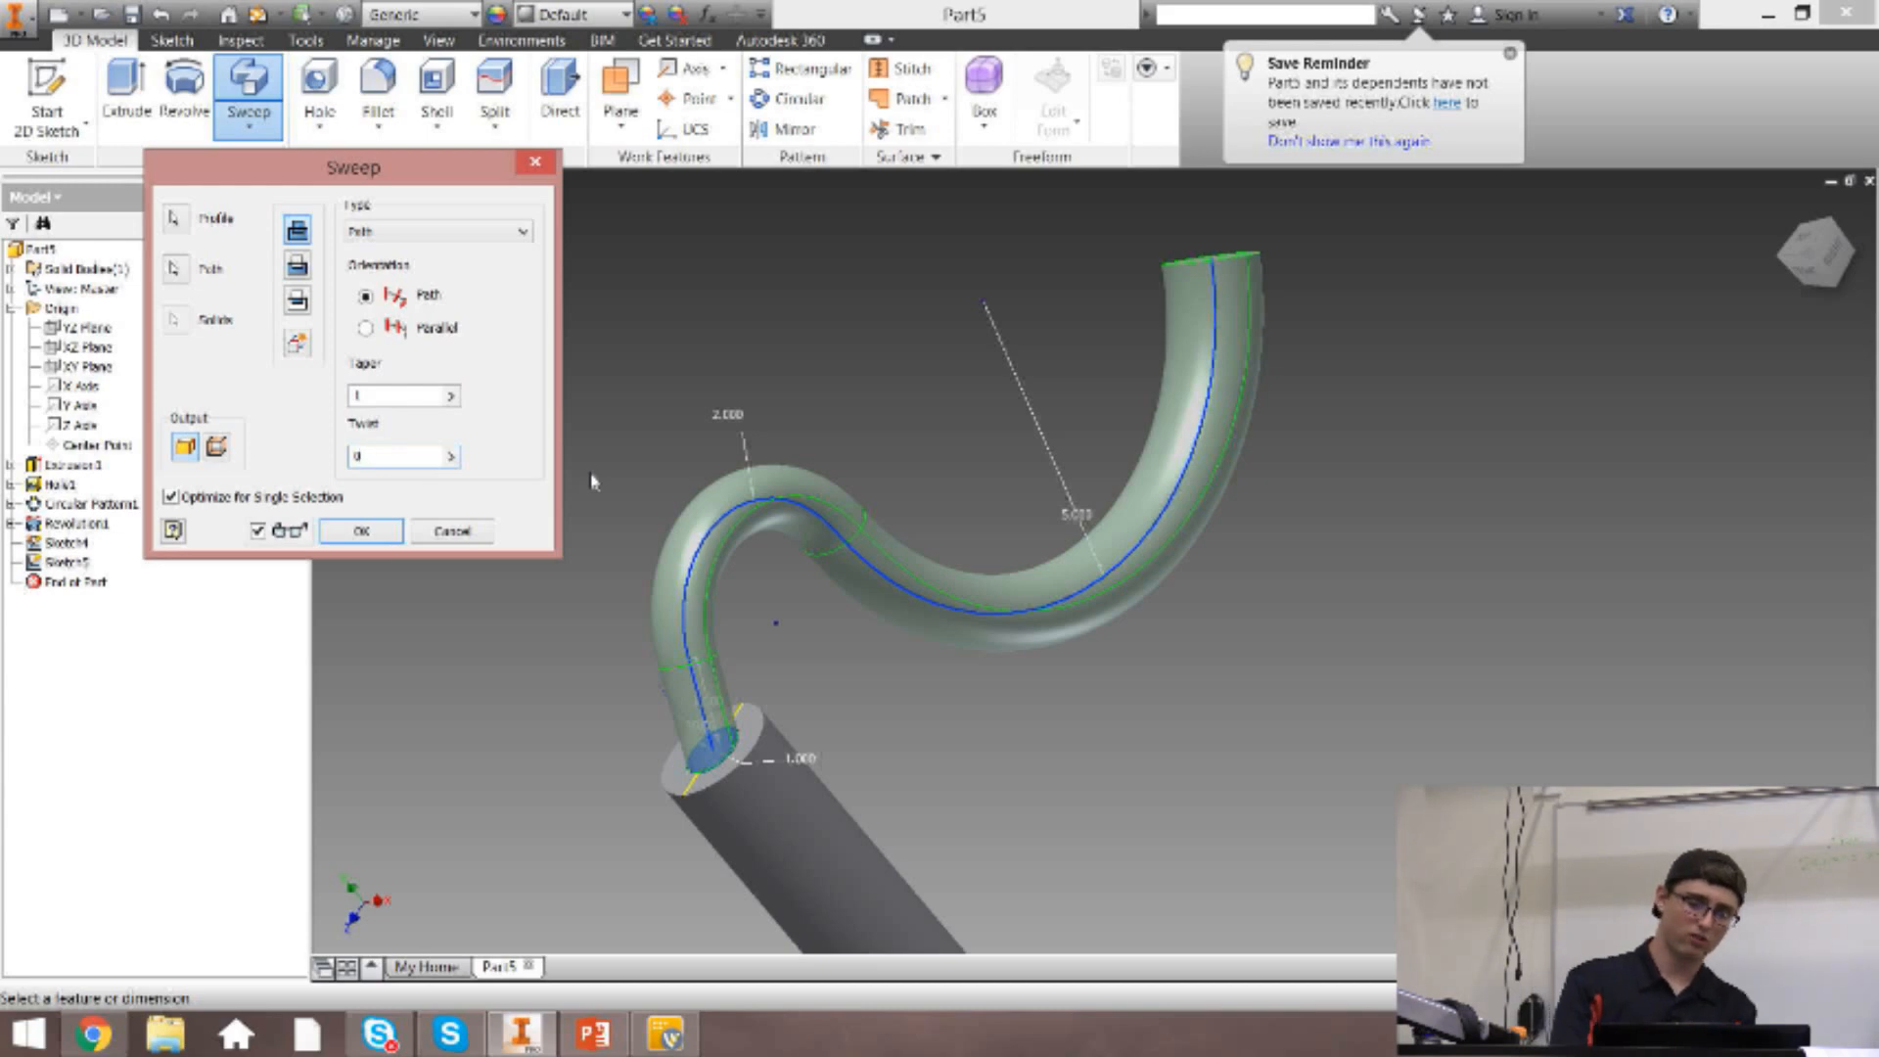
pyautogui.write('30')
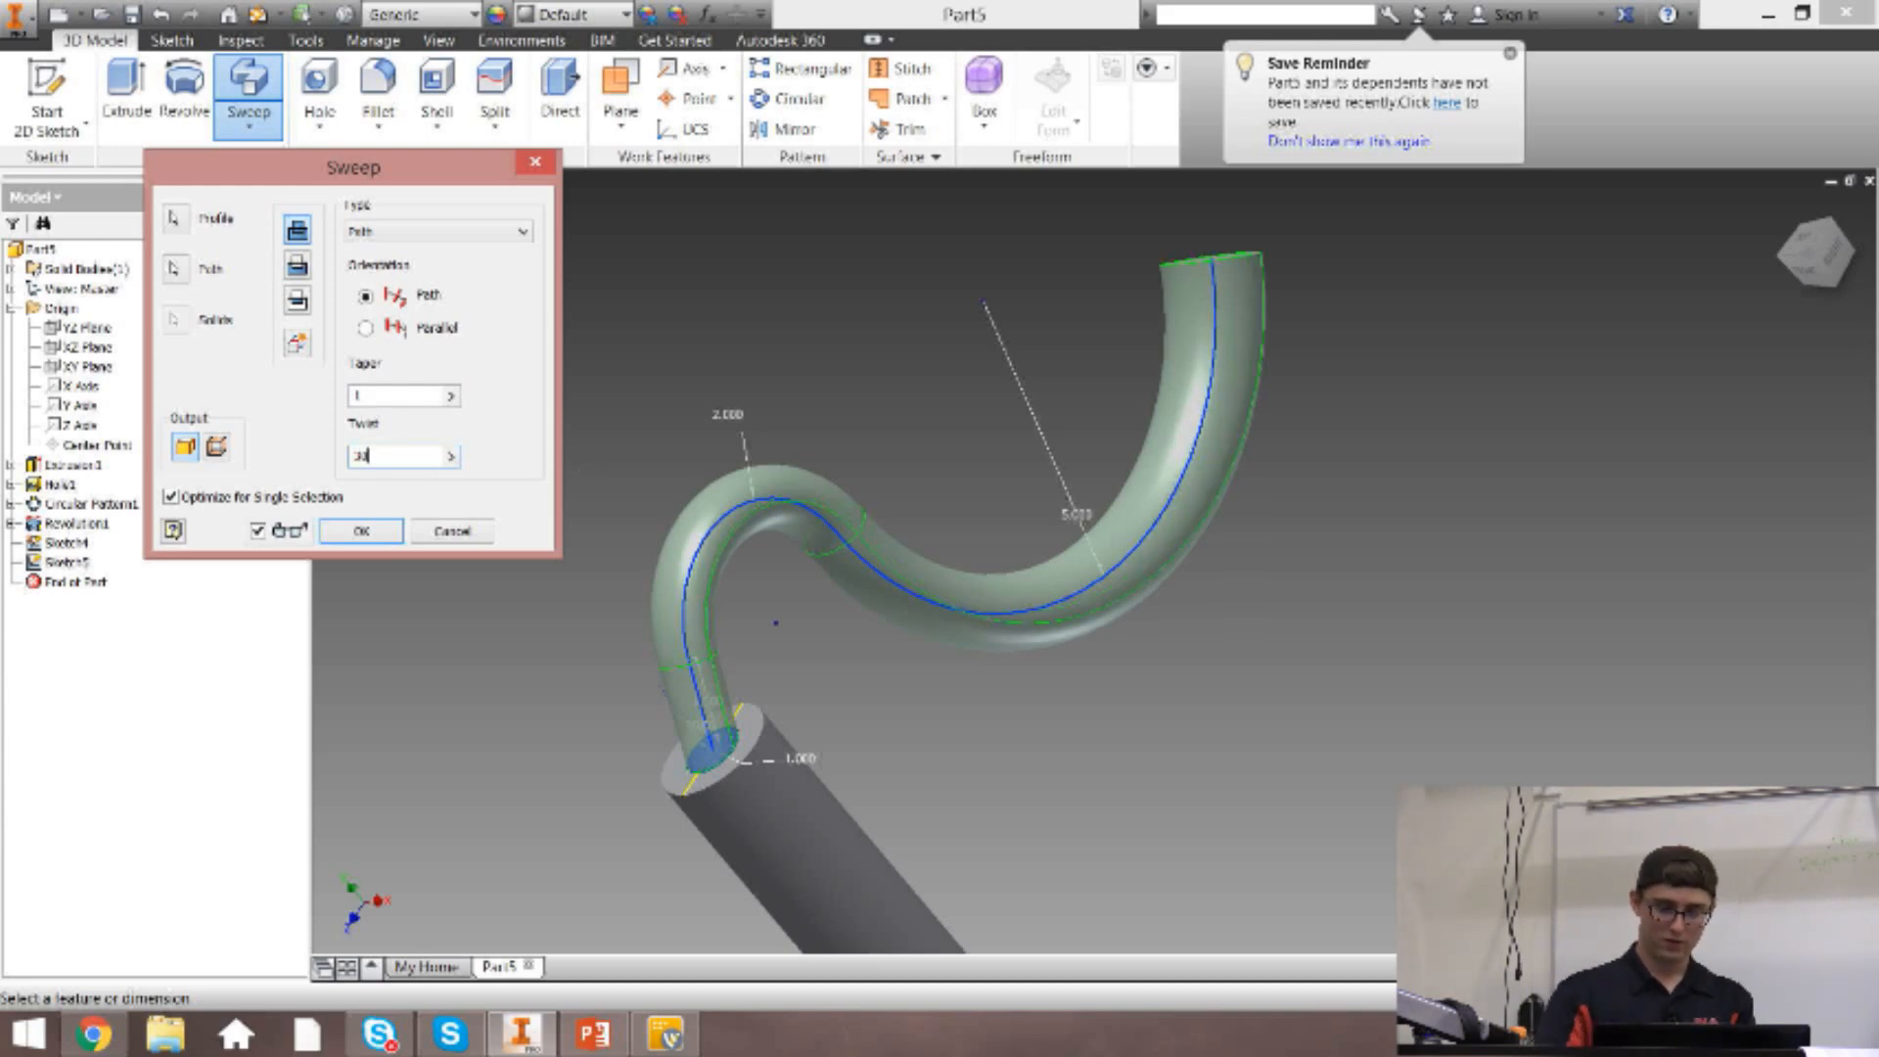
pyautogui.moveTo(382, 450); pyautogui.dragTo(238, 456)
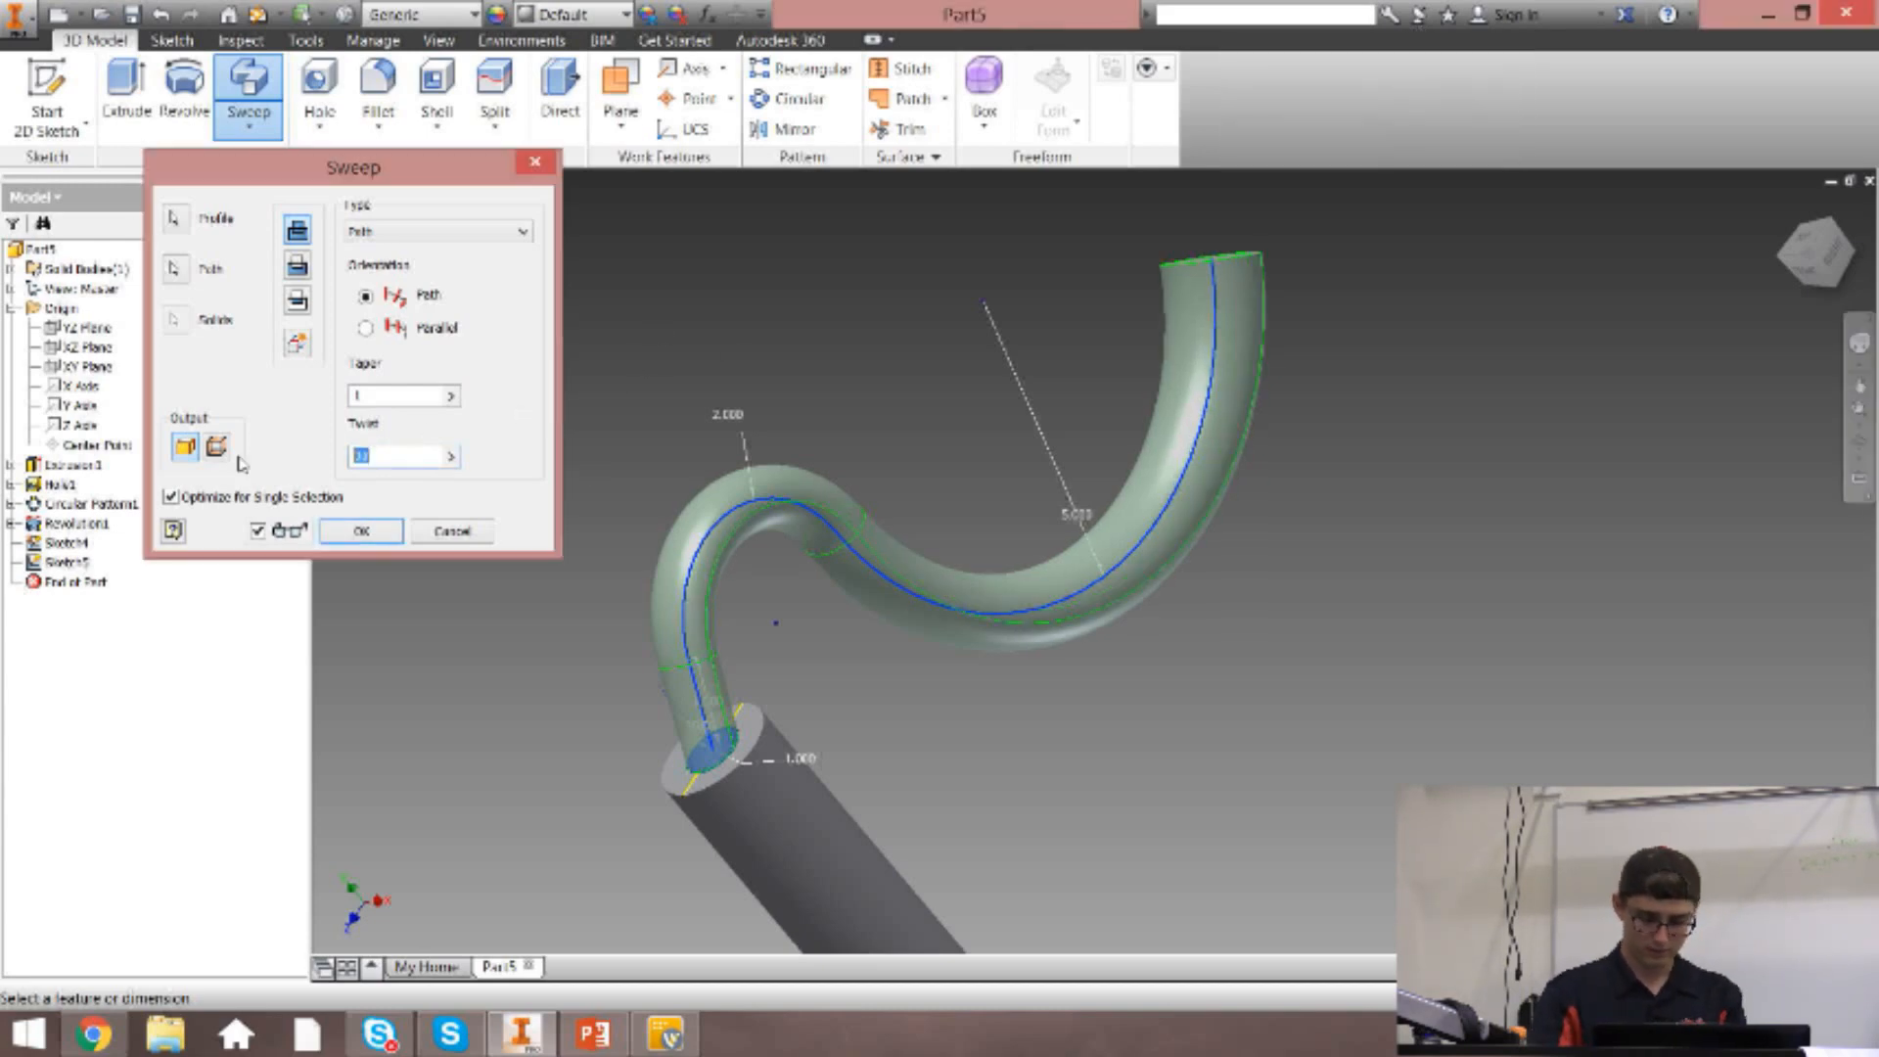
pyautogui.write('.25')
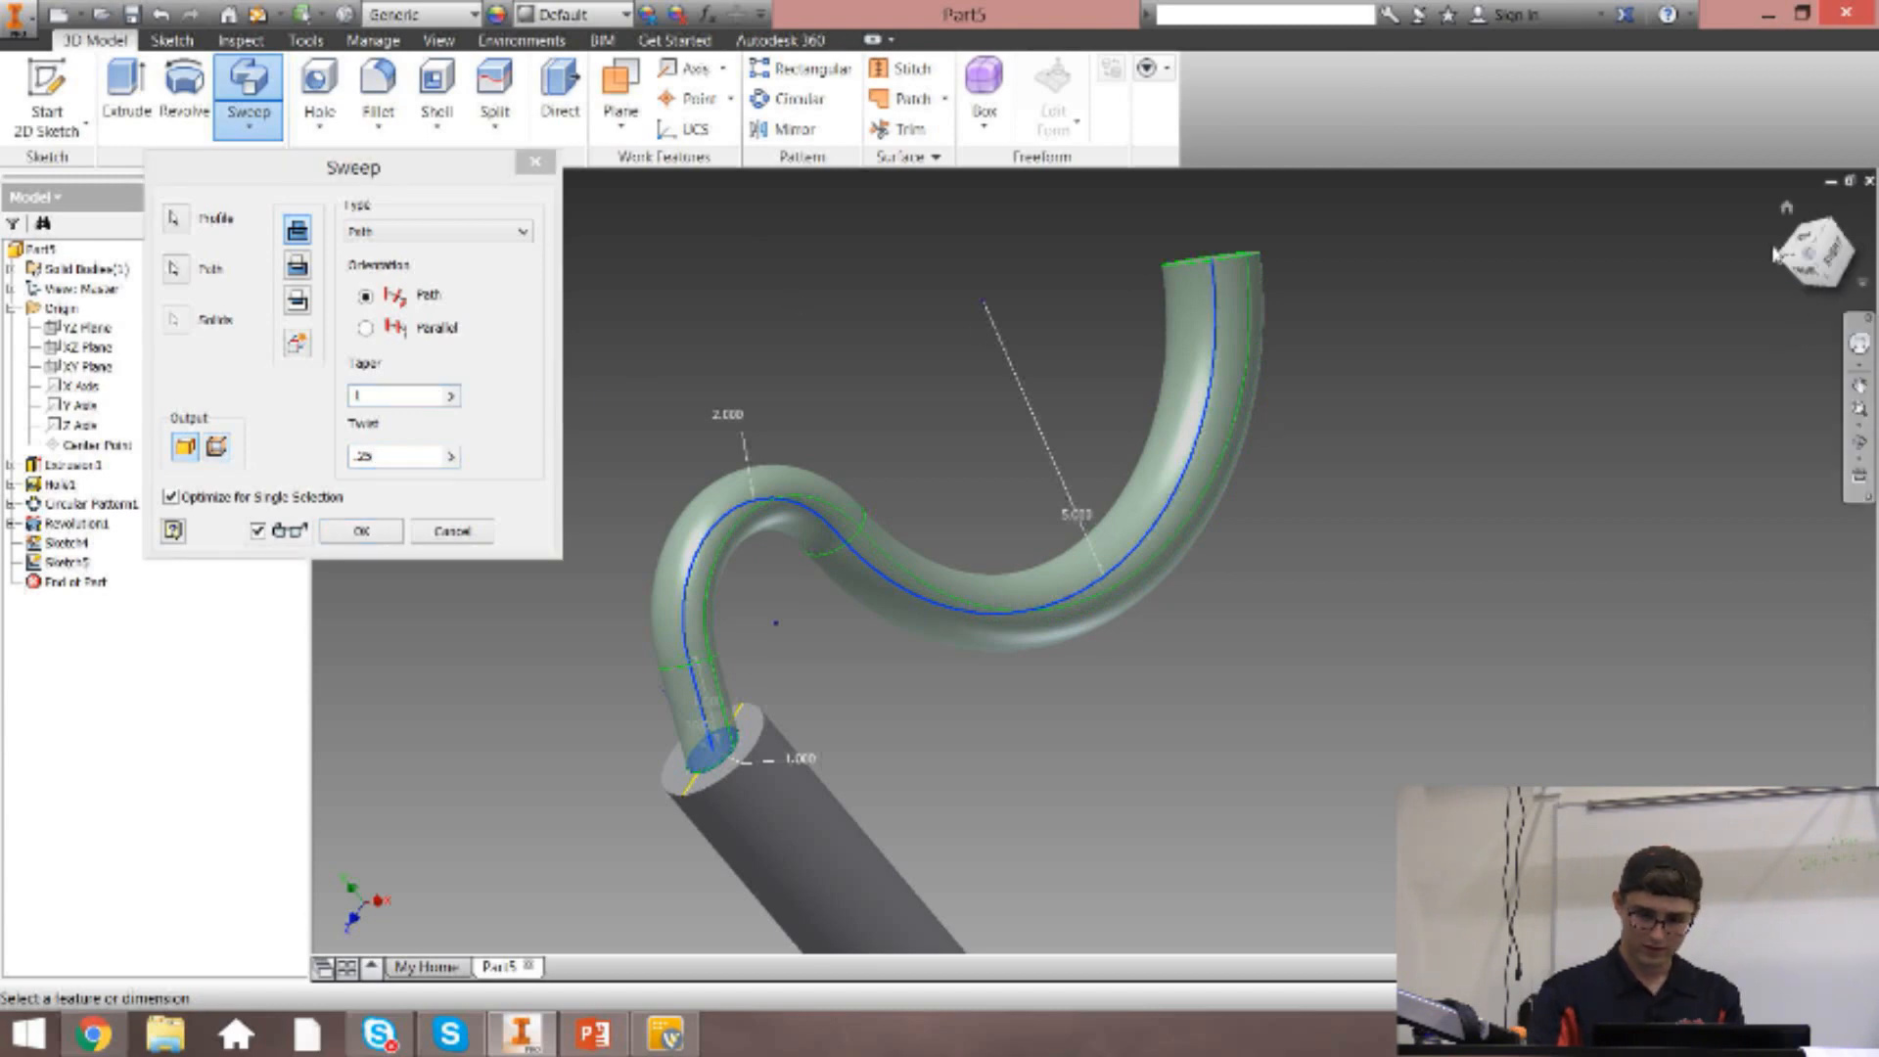
pyautogui.moveTo(430, 456); pyautogui.dragTo(211, 440)
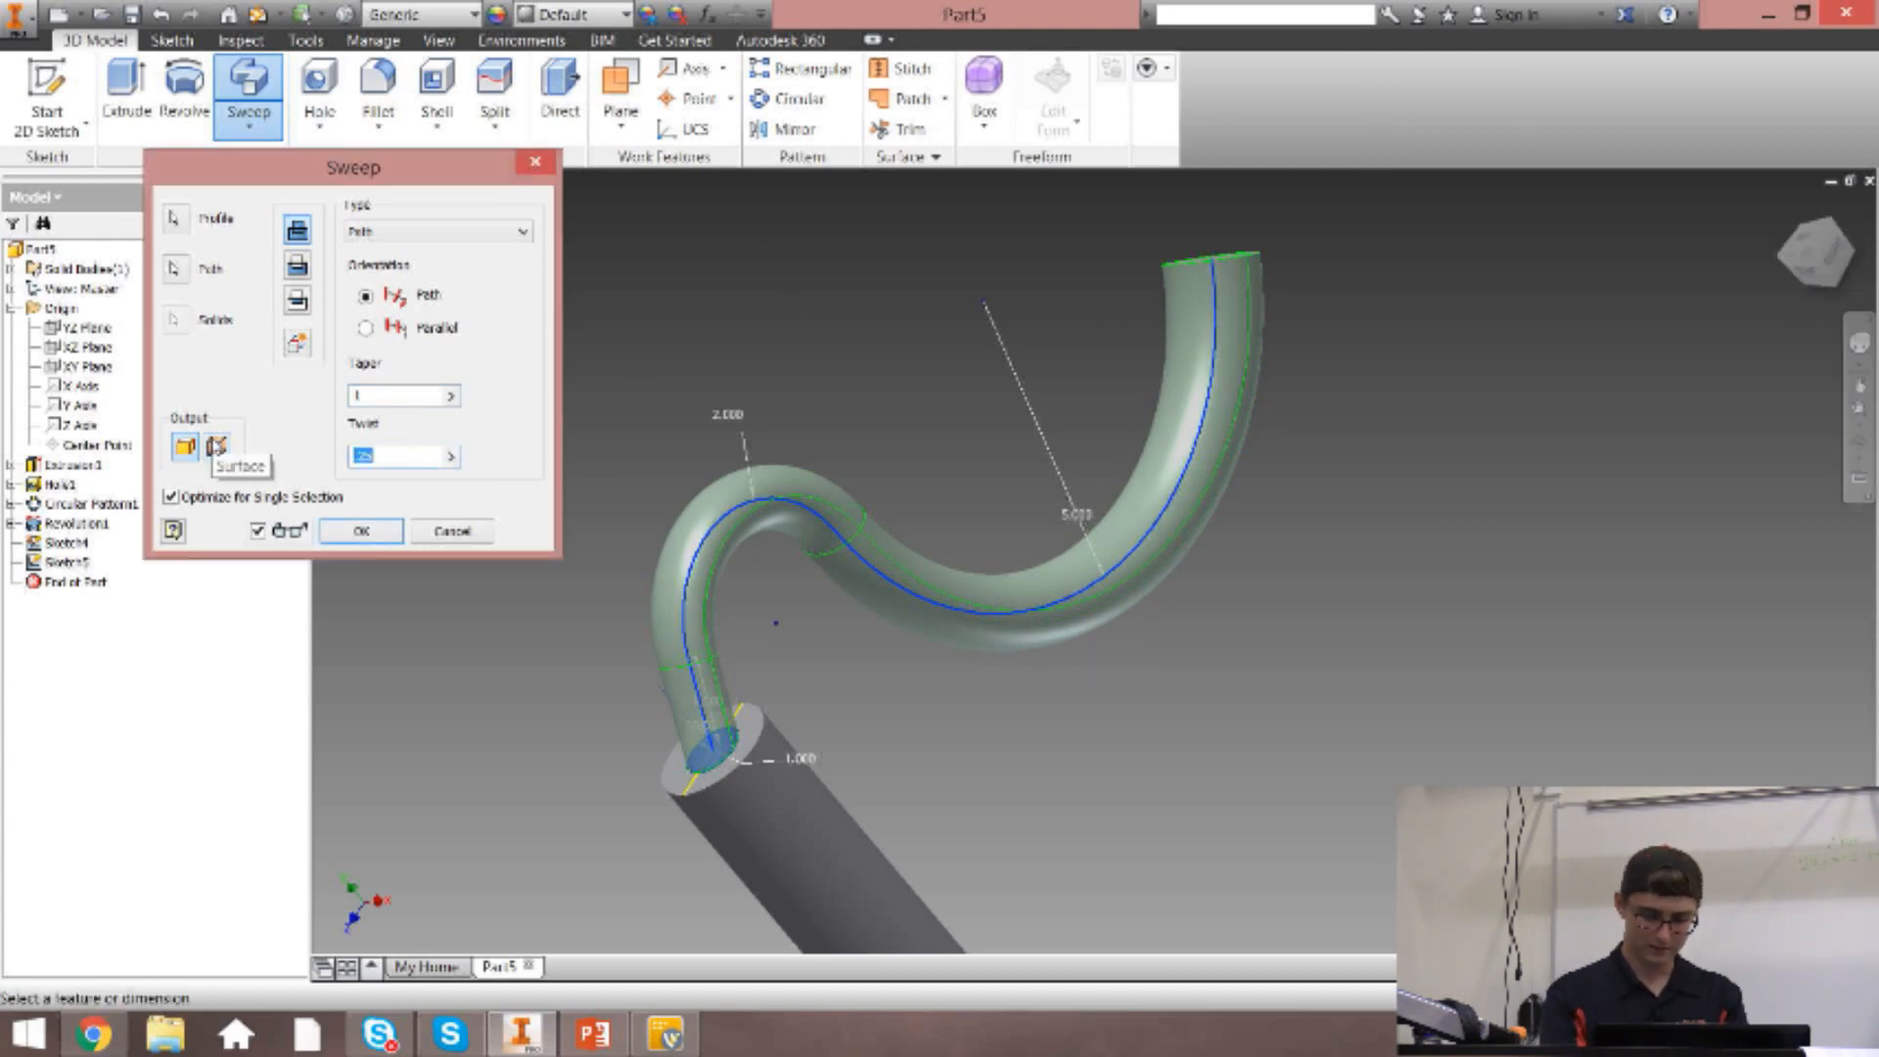
pyautogui.write('45')
pyautogui.moveTo(1826, 256)
pyautogui.mouseDown()
pyautogui.moveTo(1821, 318)
pyautogui.moveTo(1799, 196)
pyautogui.moveTo(1817, 308)
pyautogui.moveTo(1840, 257)
pyautogui.mouseUp()
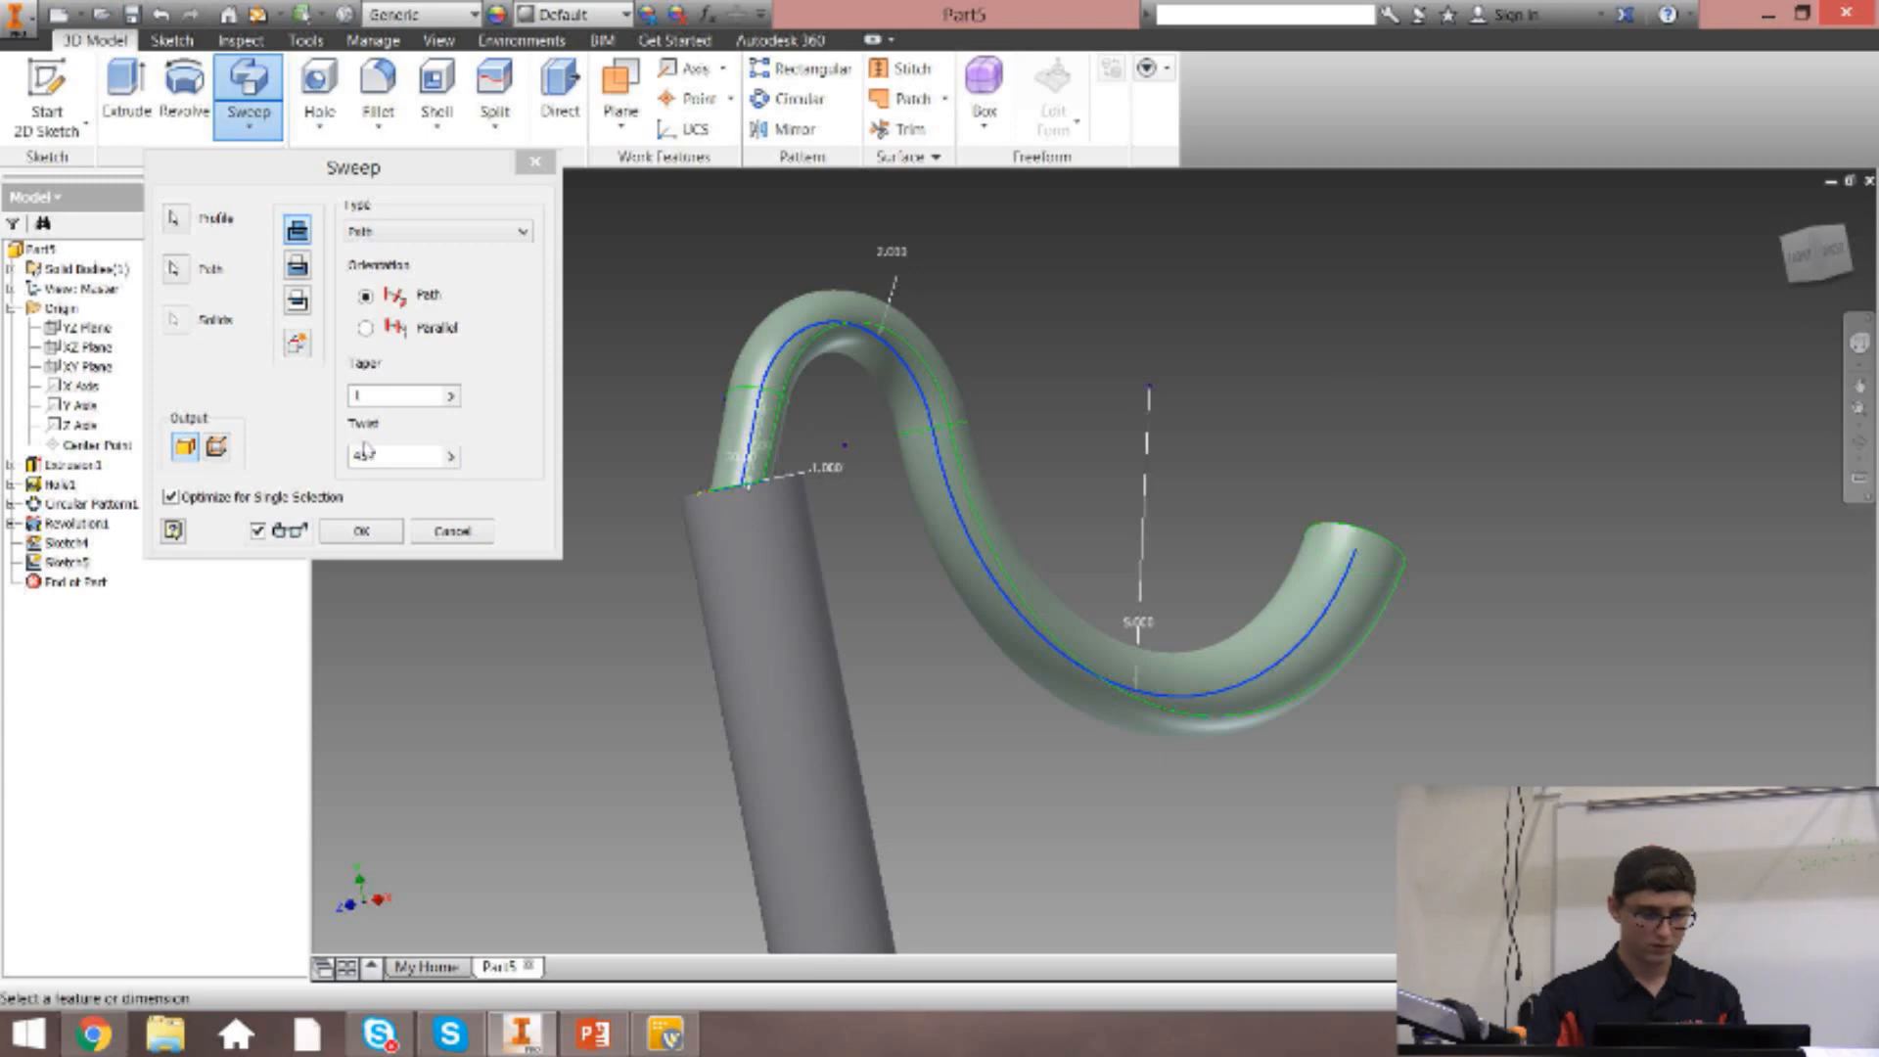
# Set the sweep's twist to 0 and create the tapered sweep.
pyautogui.click(293, 462)
pyautogui.write('0')
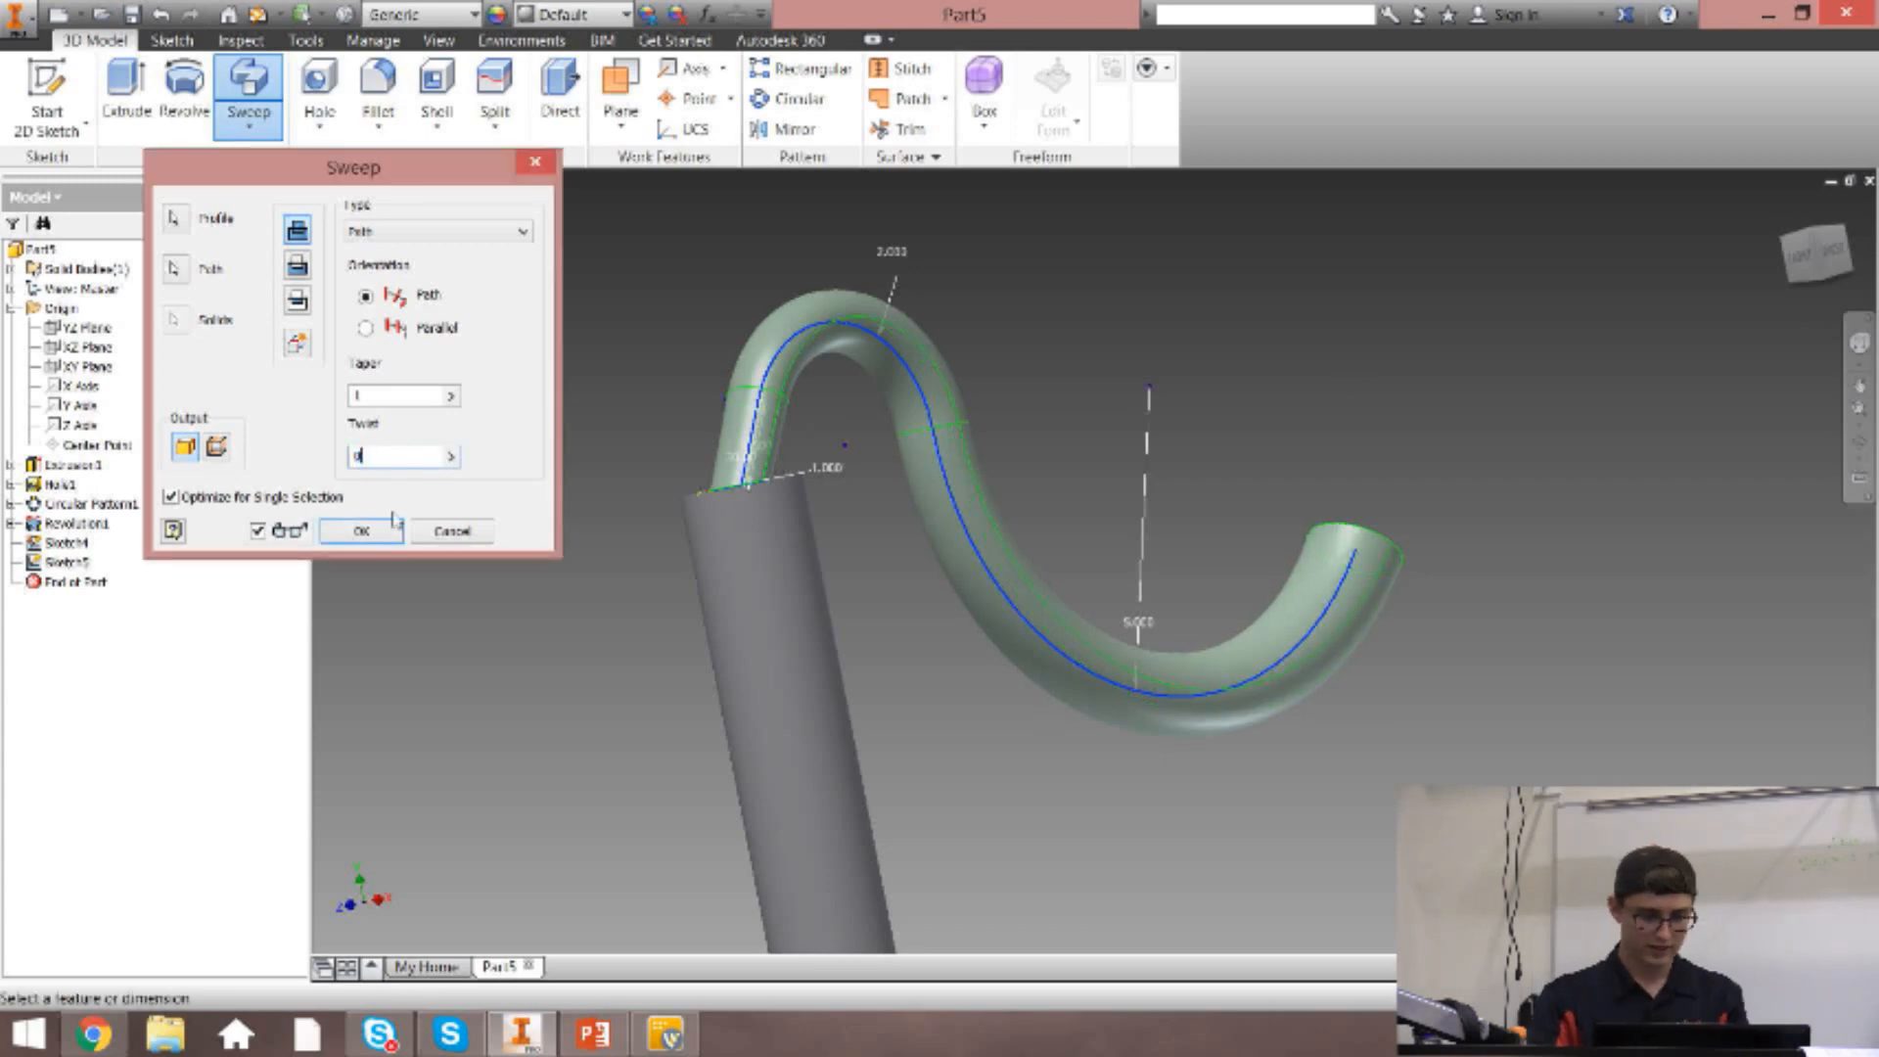
pyautogui.click(364, 530)
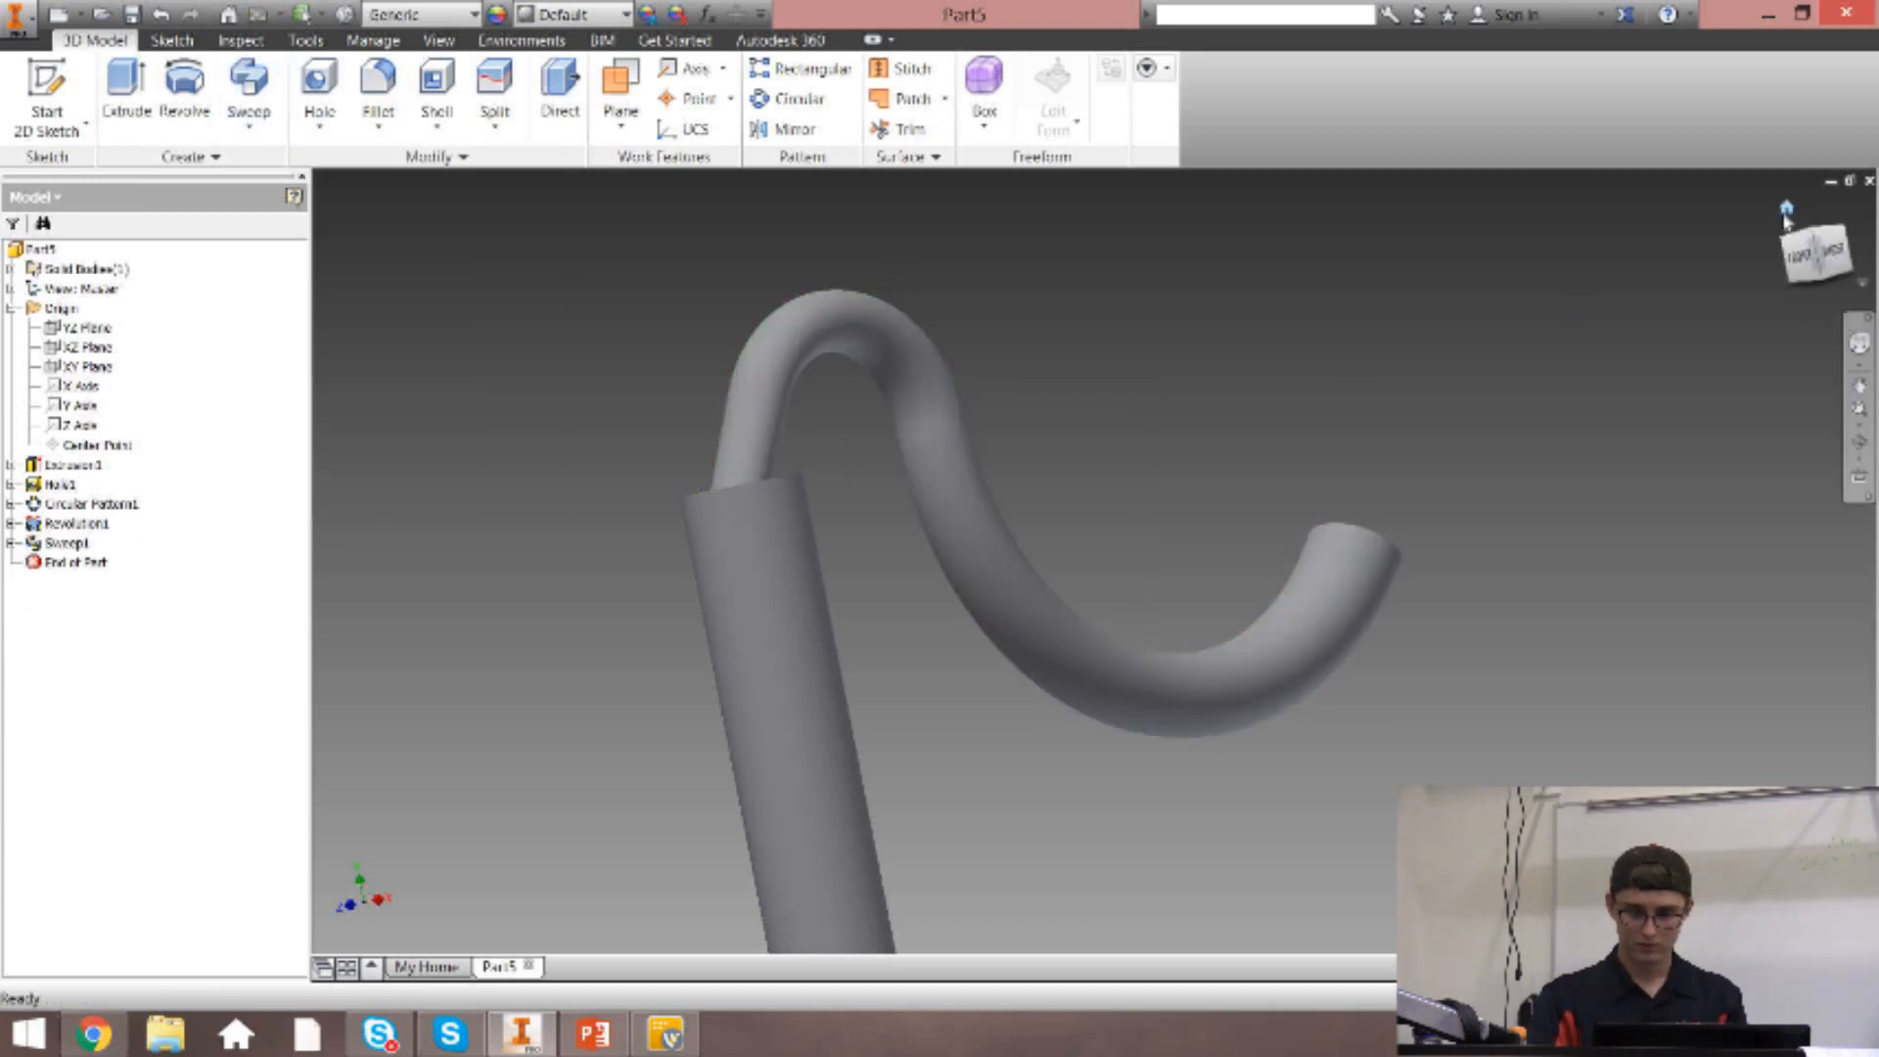
pyautogui.click(1787, 210)
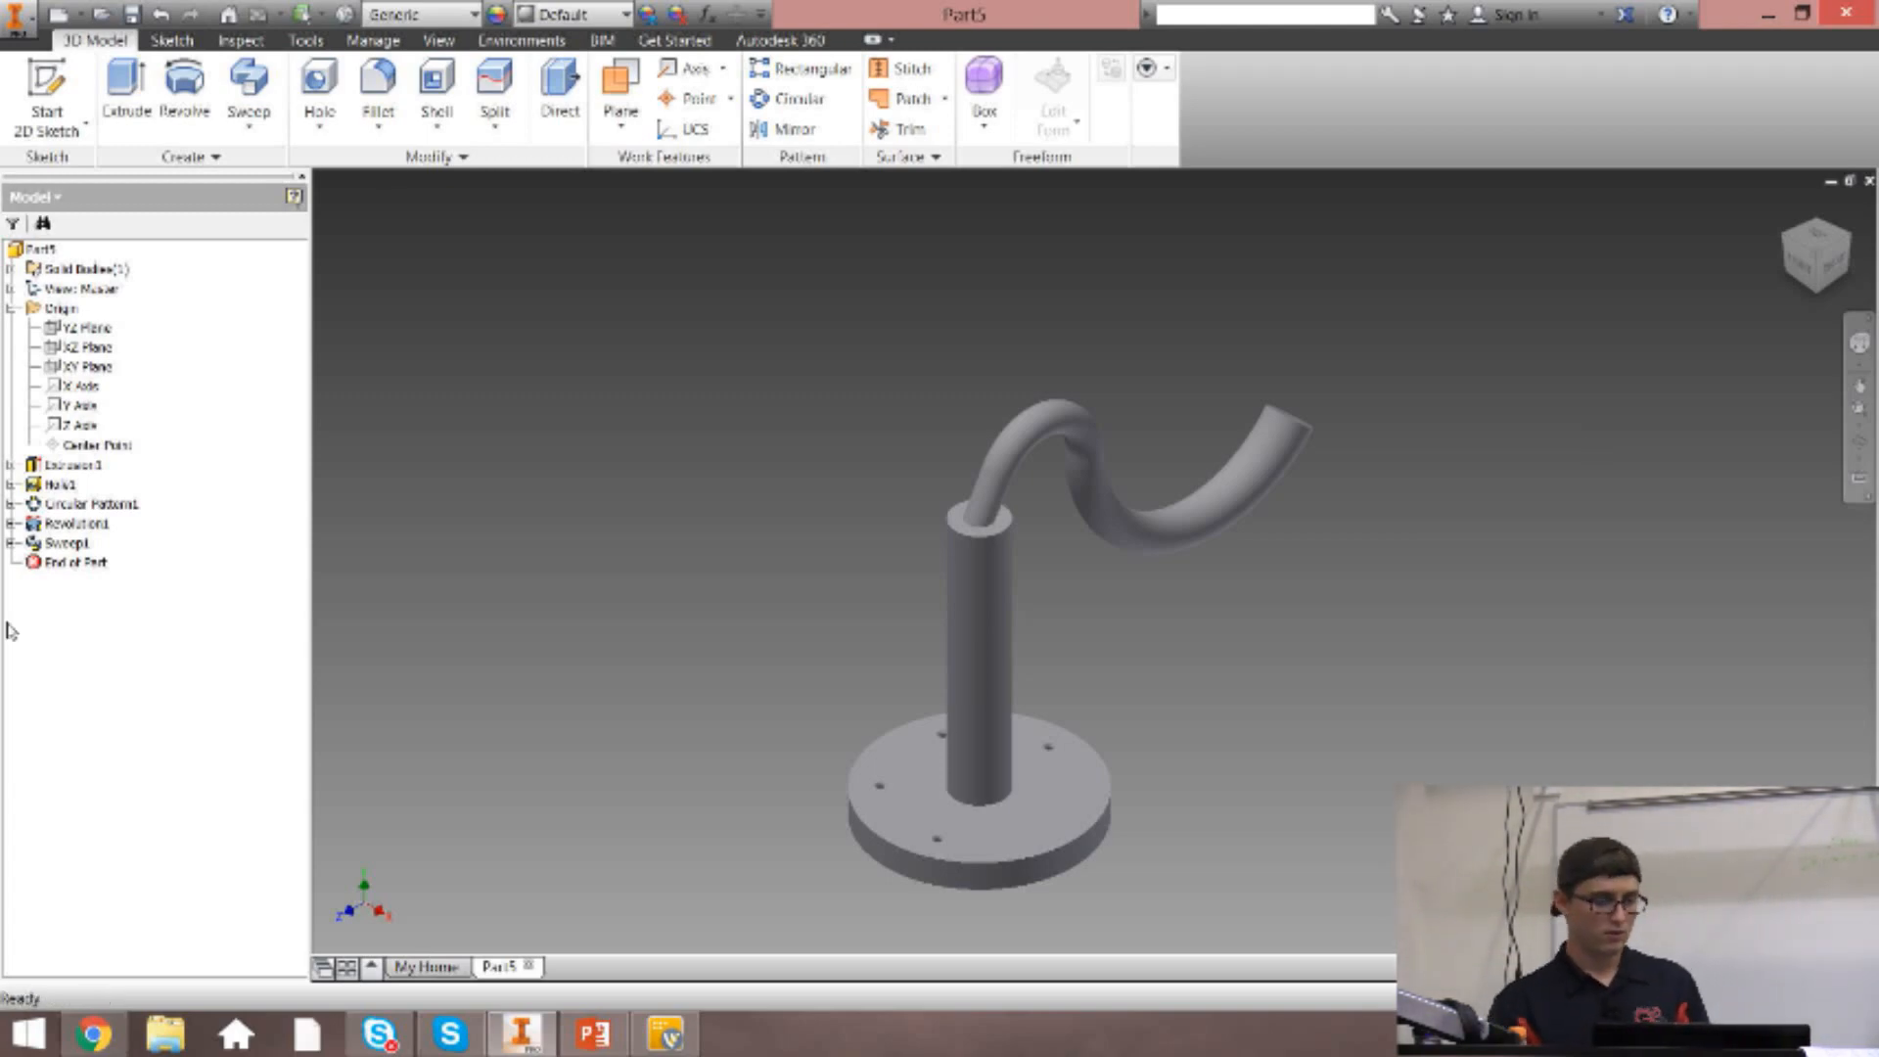
pyautogui.click(249, 121)
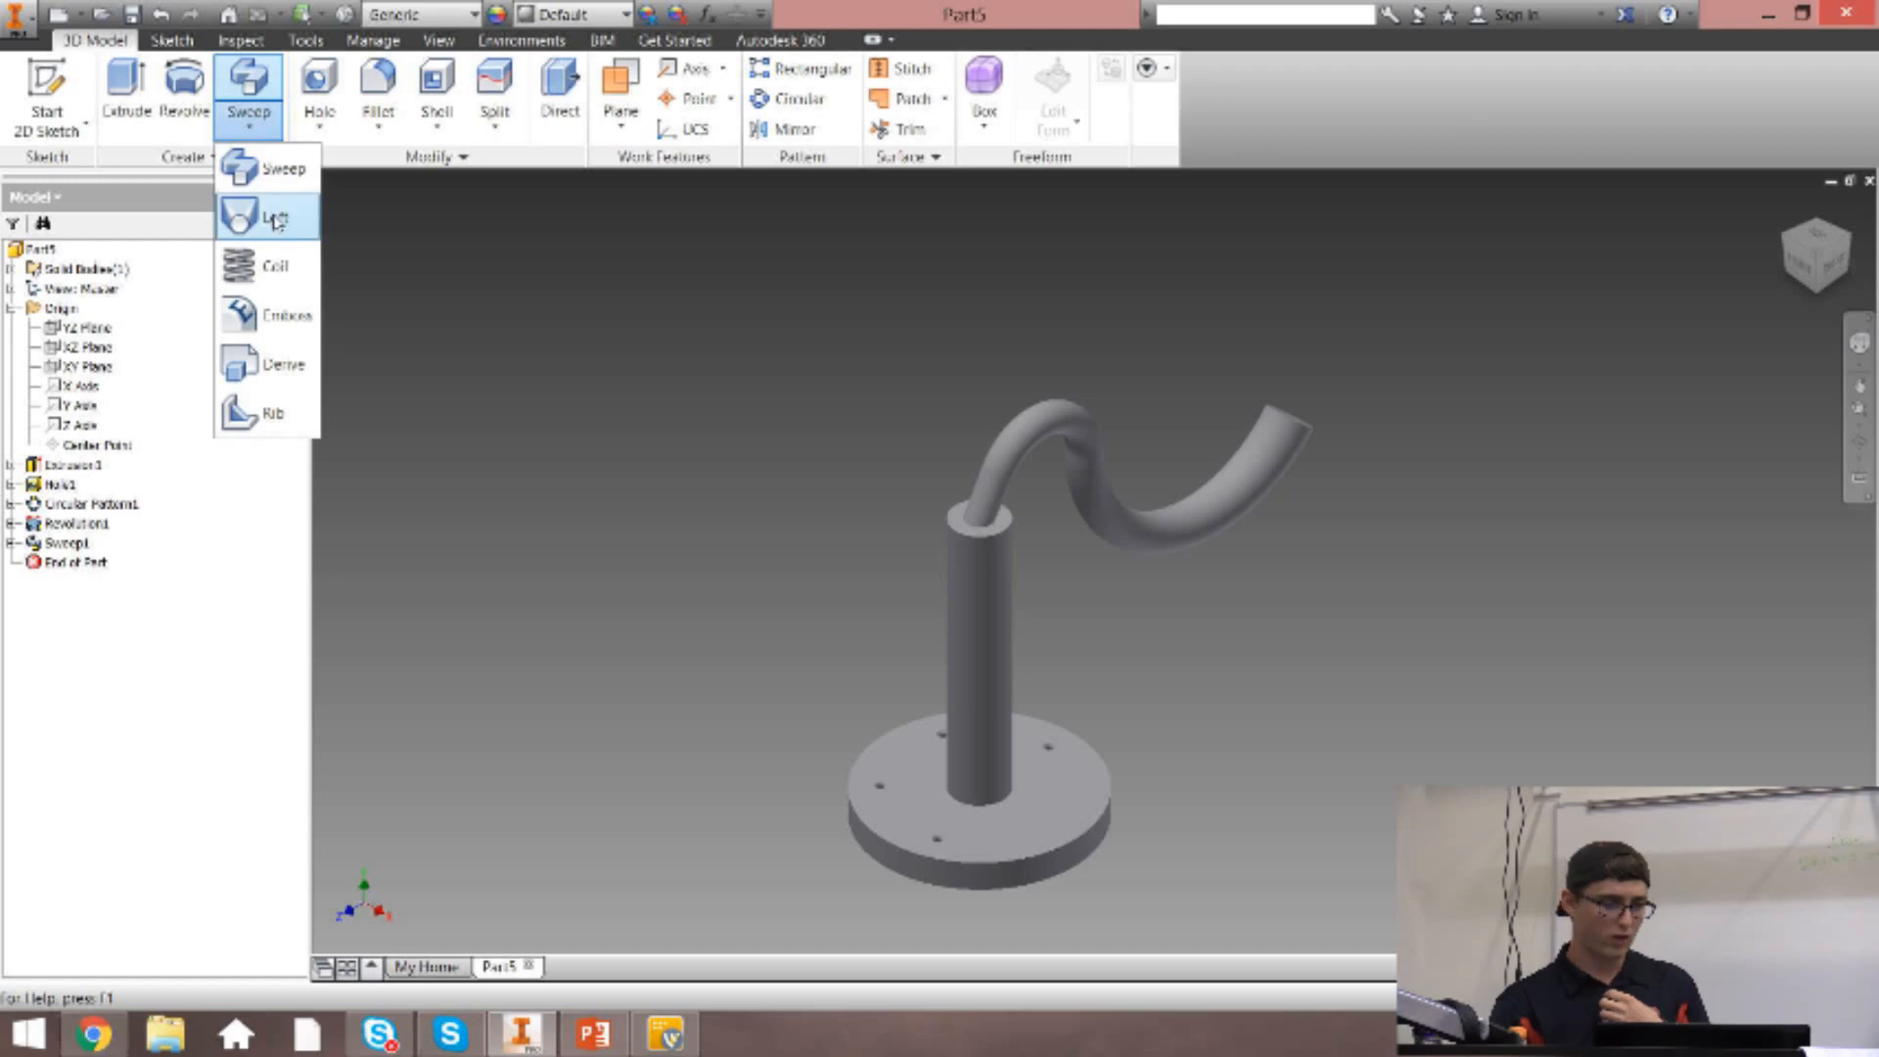
pyautogui.click(275, 218)
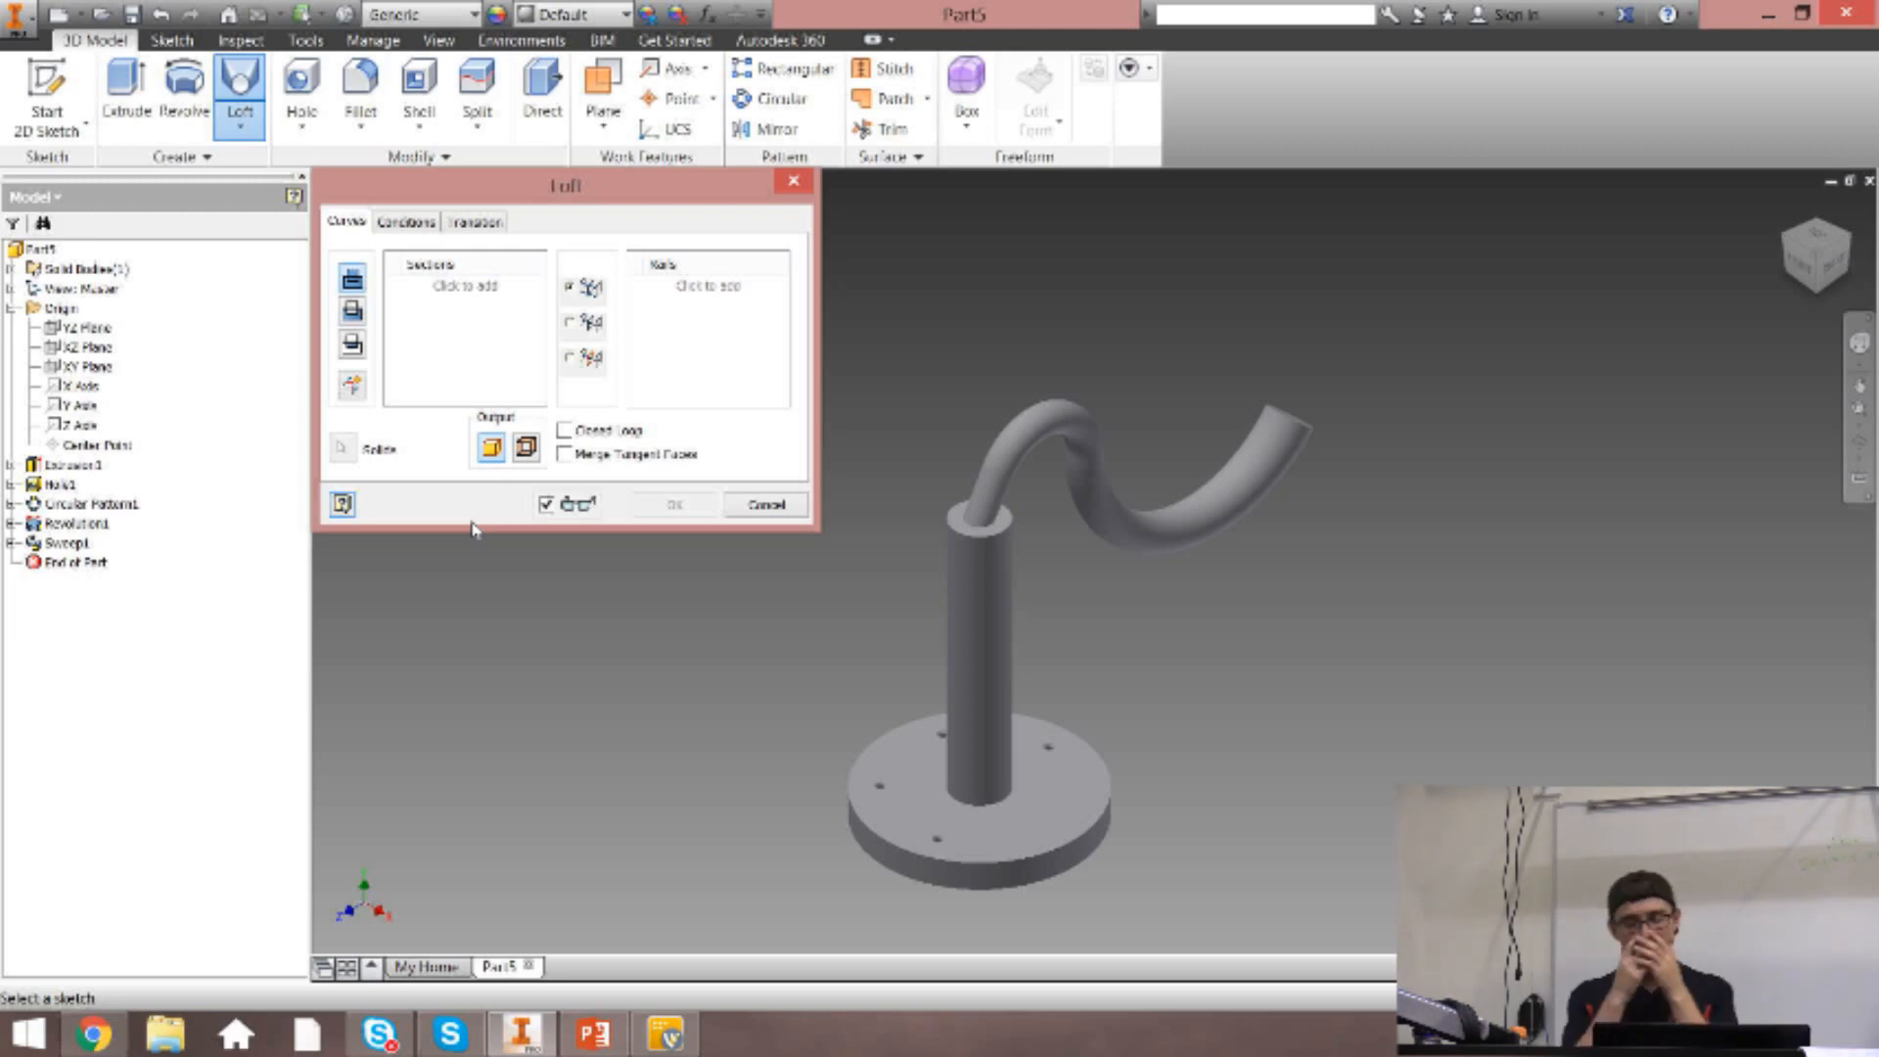
pyautogui.press('Escape')
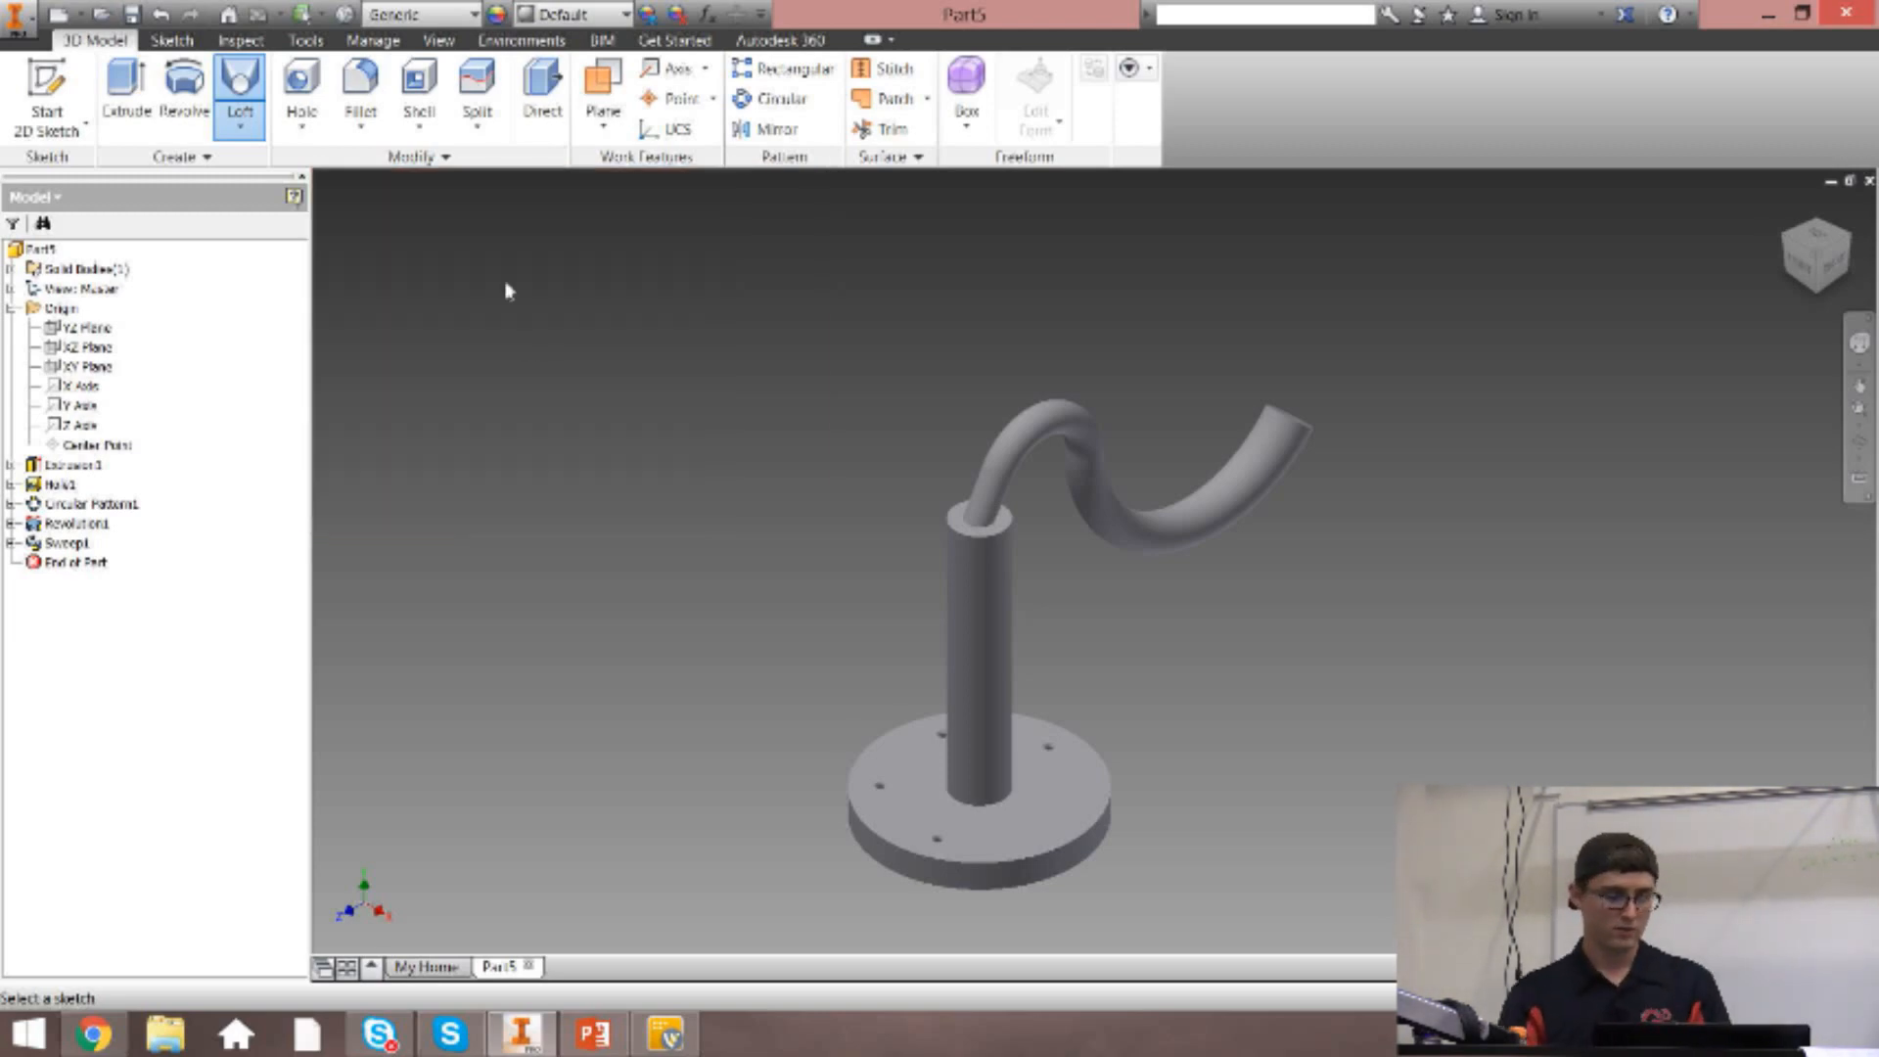
# Start a 2D sketch on the end face at the free end of the swept arm.
pyautogui.click(171, 40)
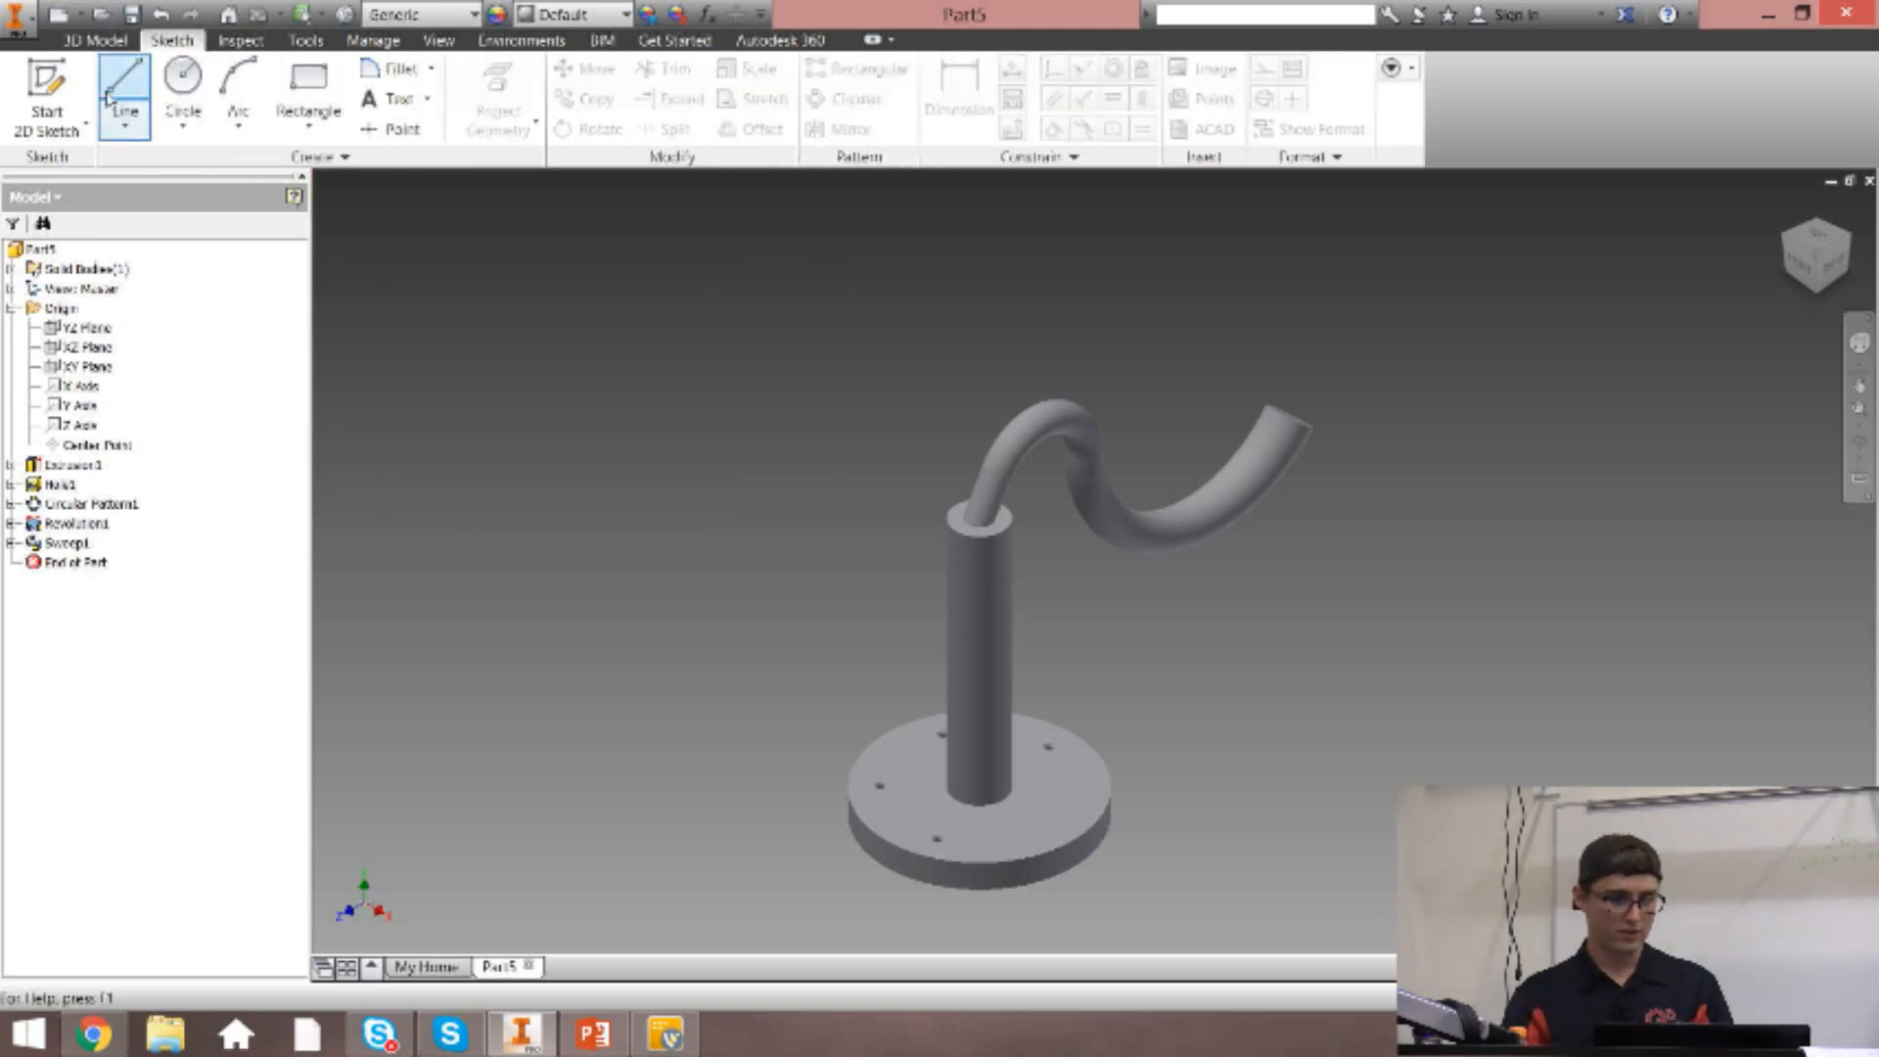
pyautogui.click(1851, 239)
pyautogui.click(1277, 631)
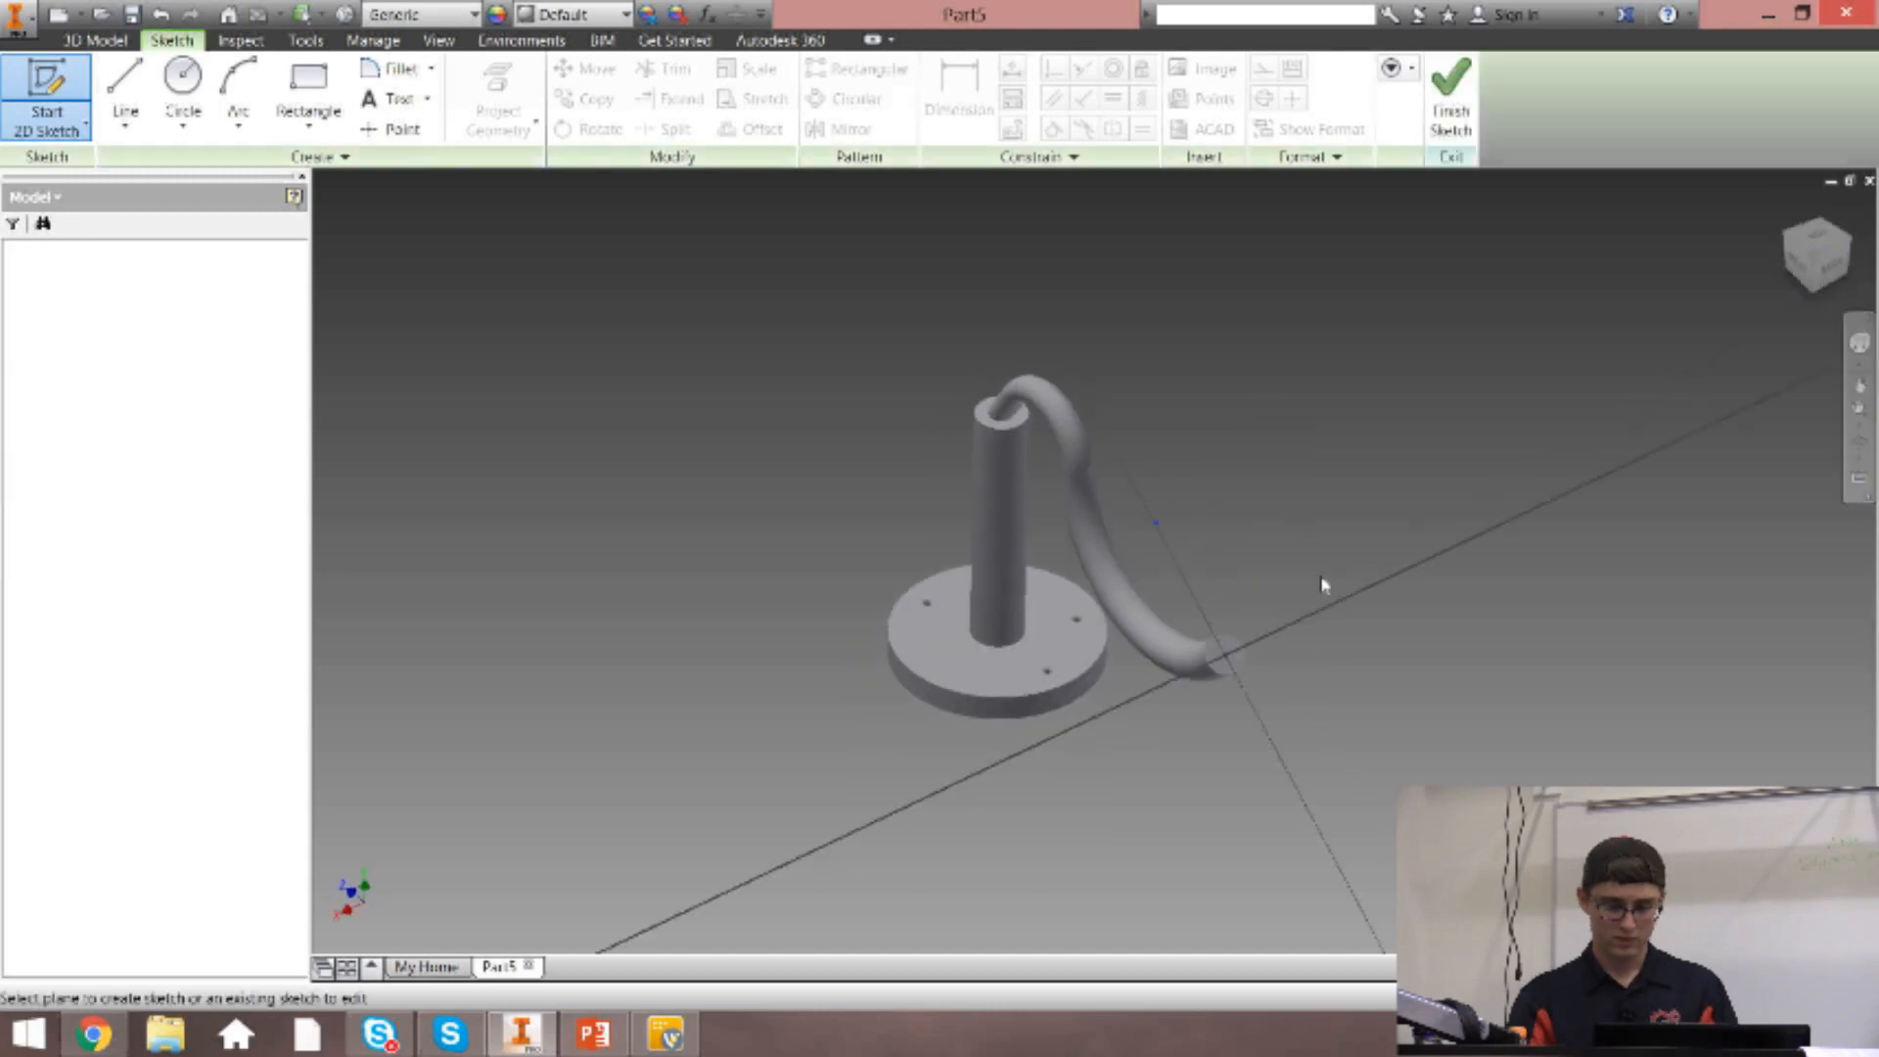
pyautogui.press('p')
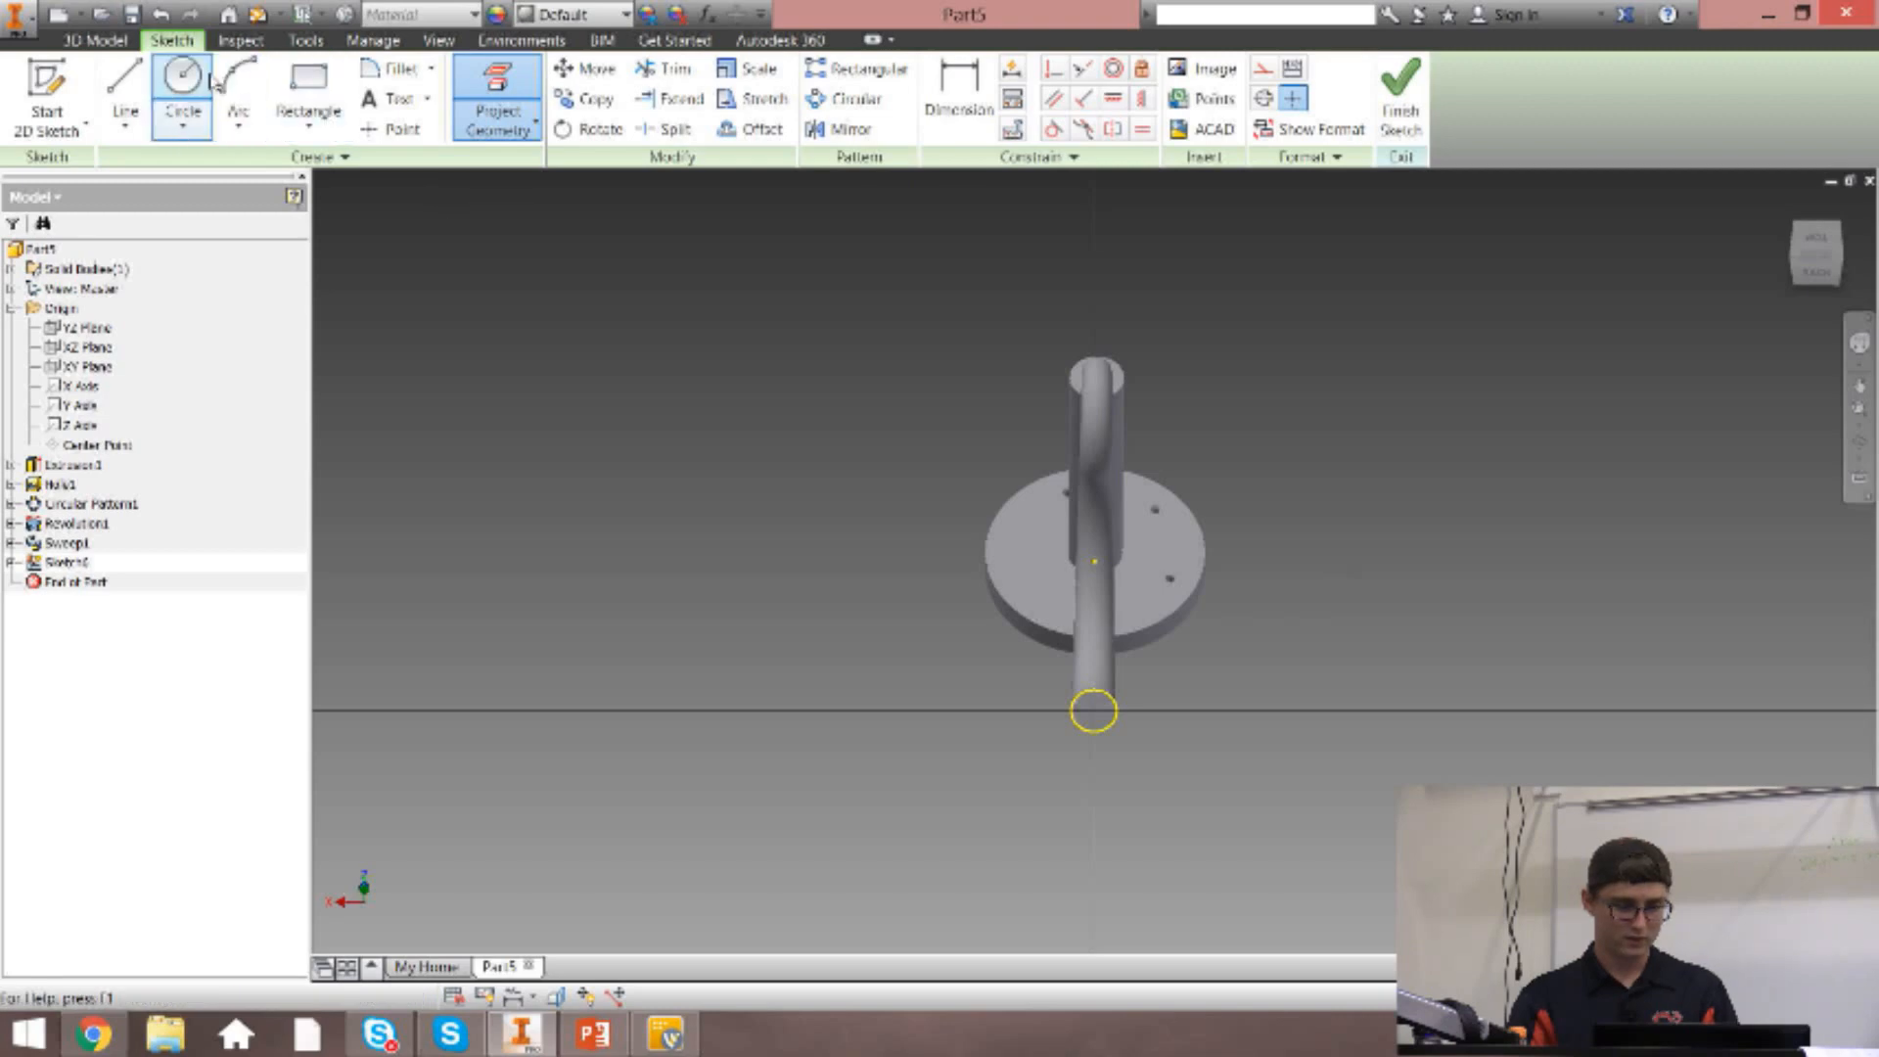
# Draw a circle about 1.52 in in diameter, centred on the swept arm's end face.
pyautogui.click(182, 78)
pyautogui.click(1093, 712)
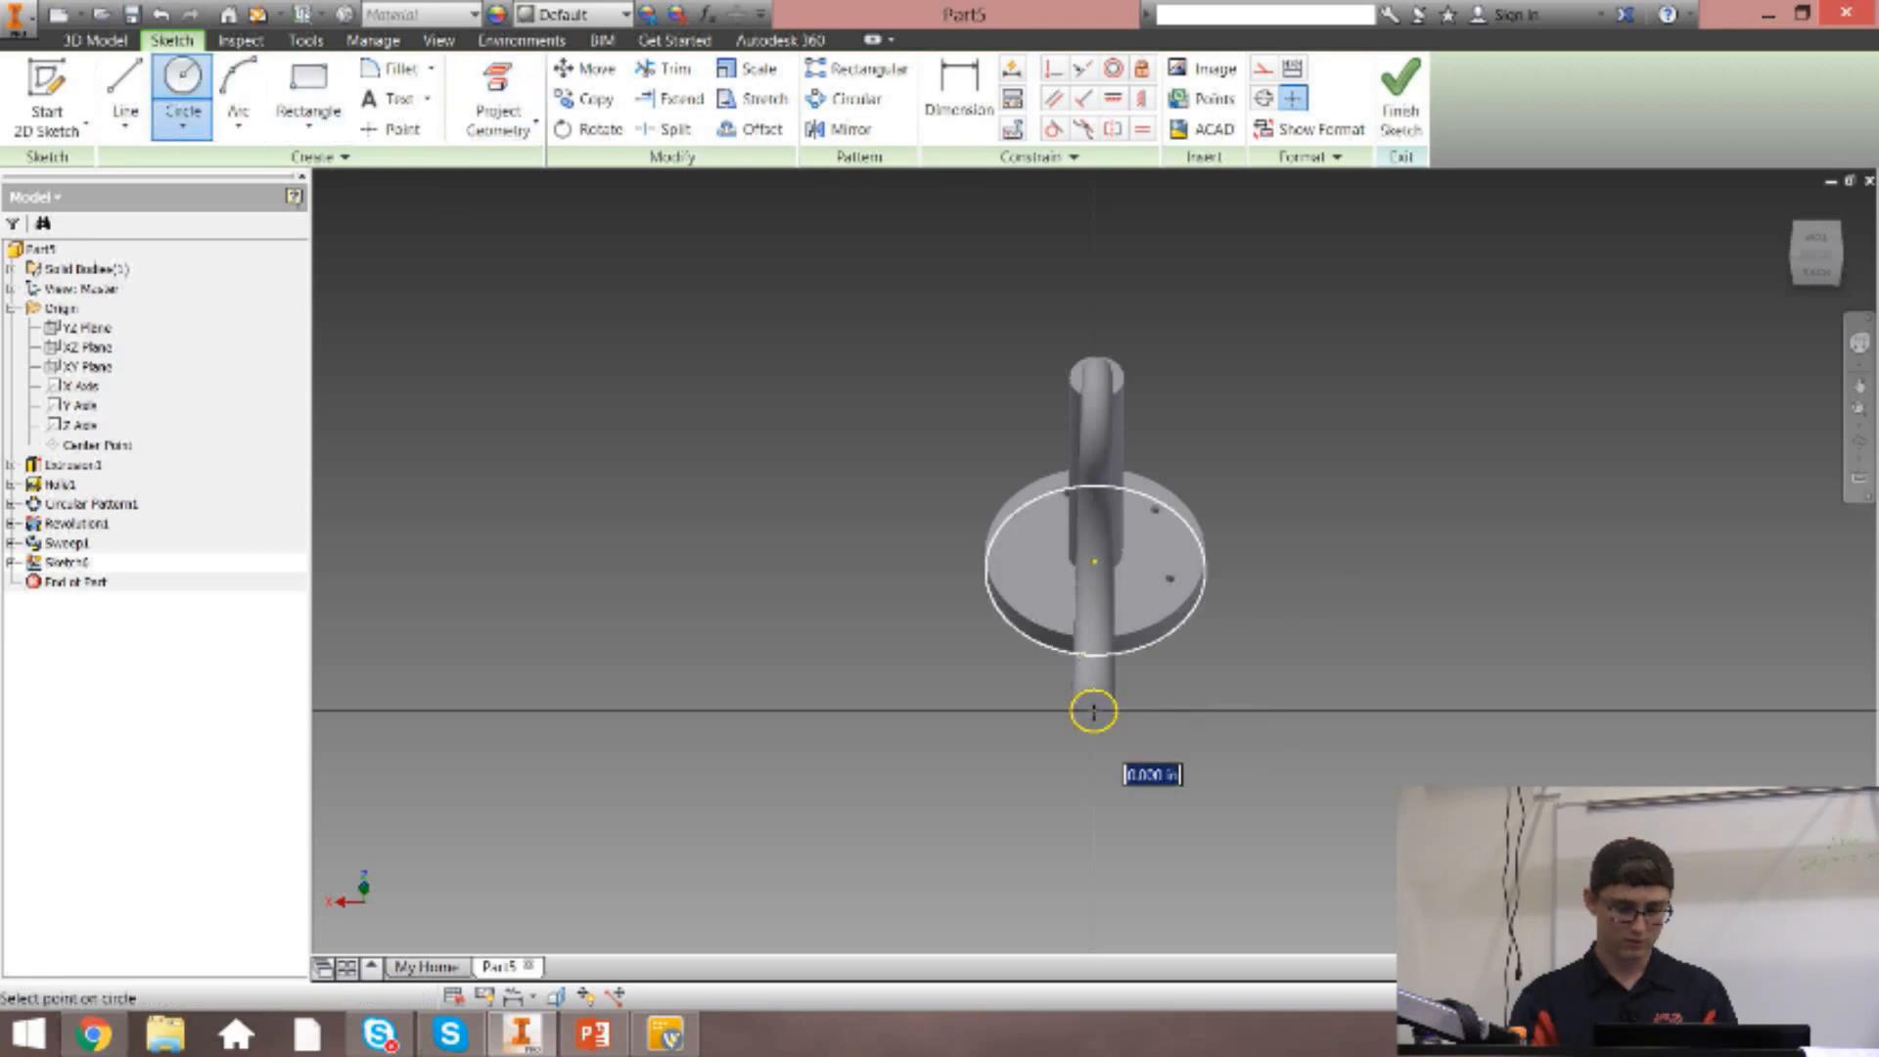
pyautogui.press('Escape')
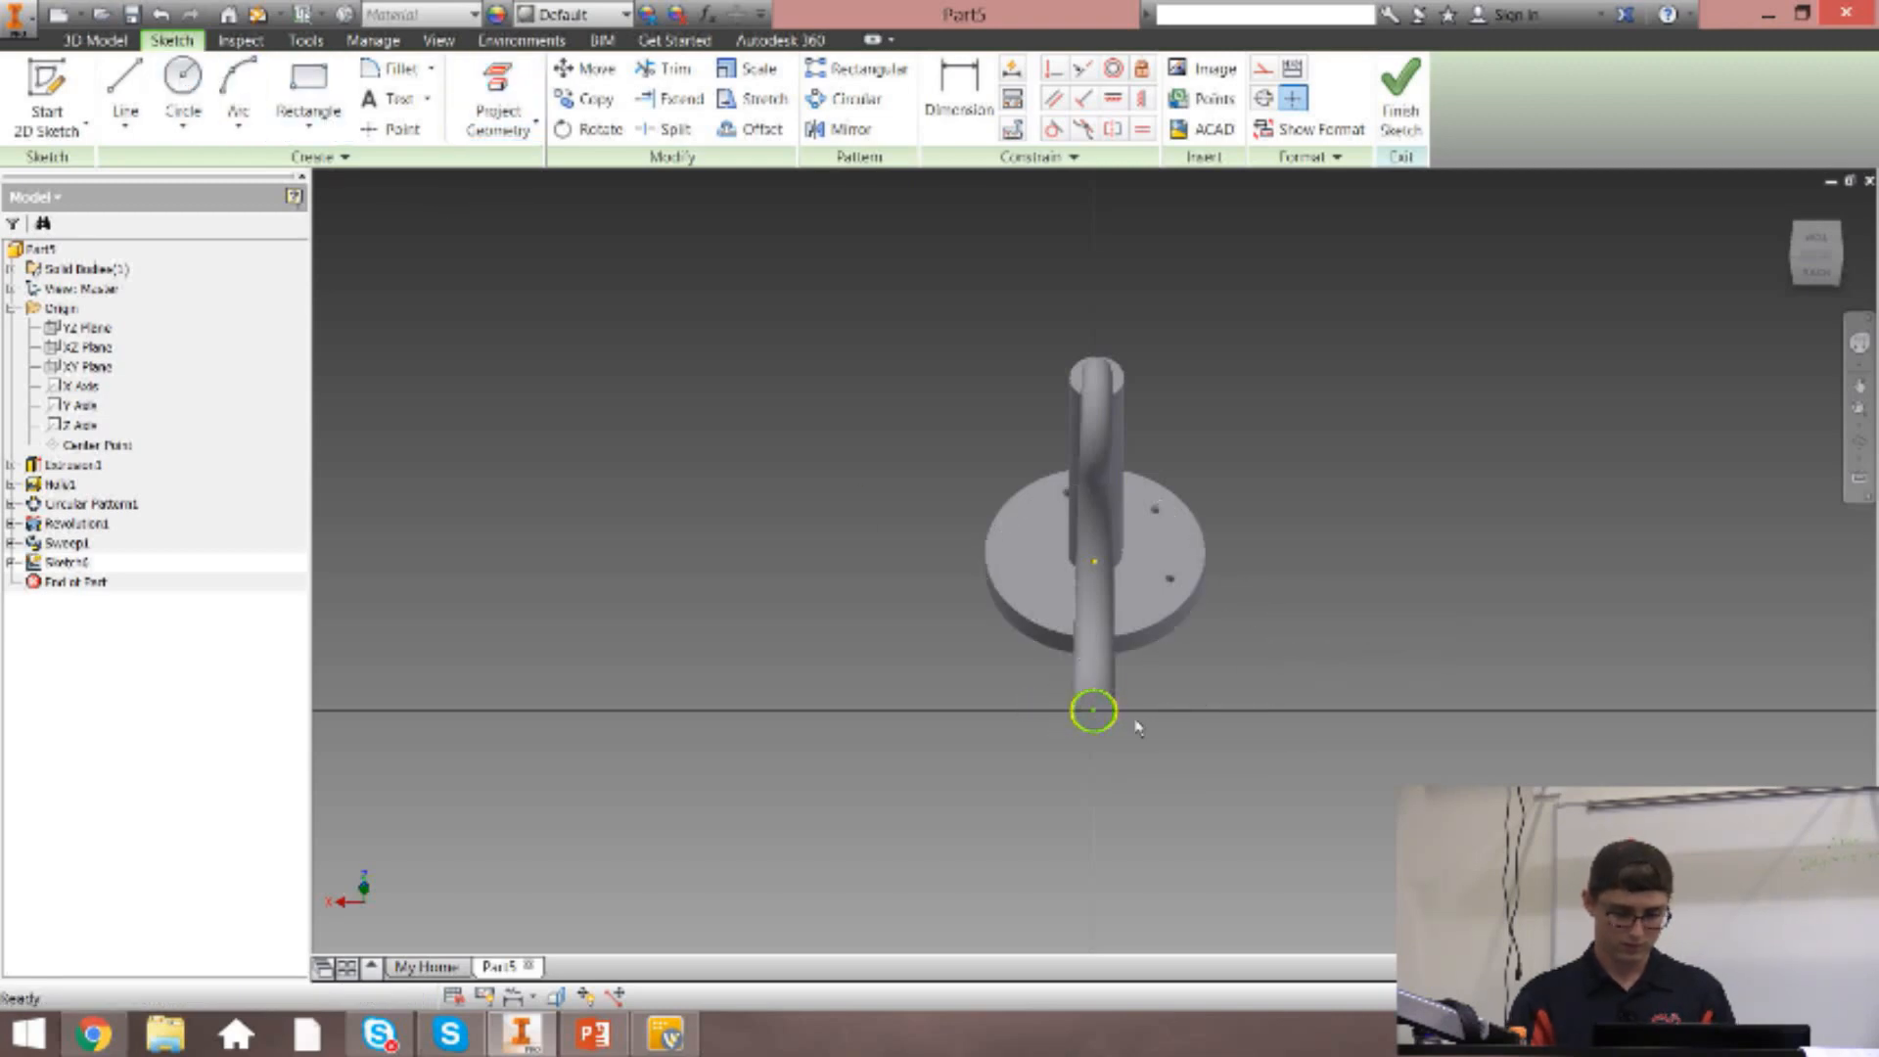
# Try a tangent constraint between the new circle and the projected edge of the arm's end face.
pyautogui.scroll(-3, 1100, 725)
pyautogui.scroll(-4, 1100, 726)
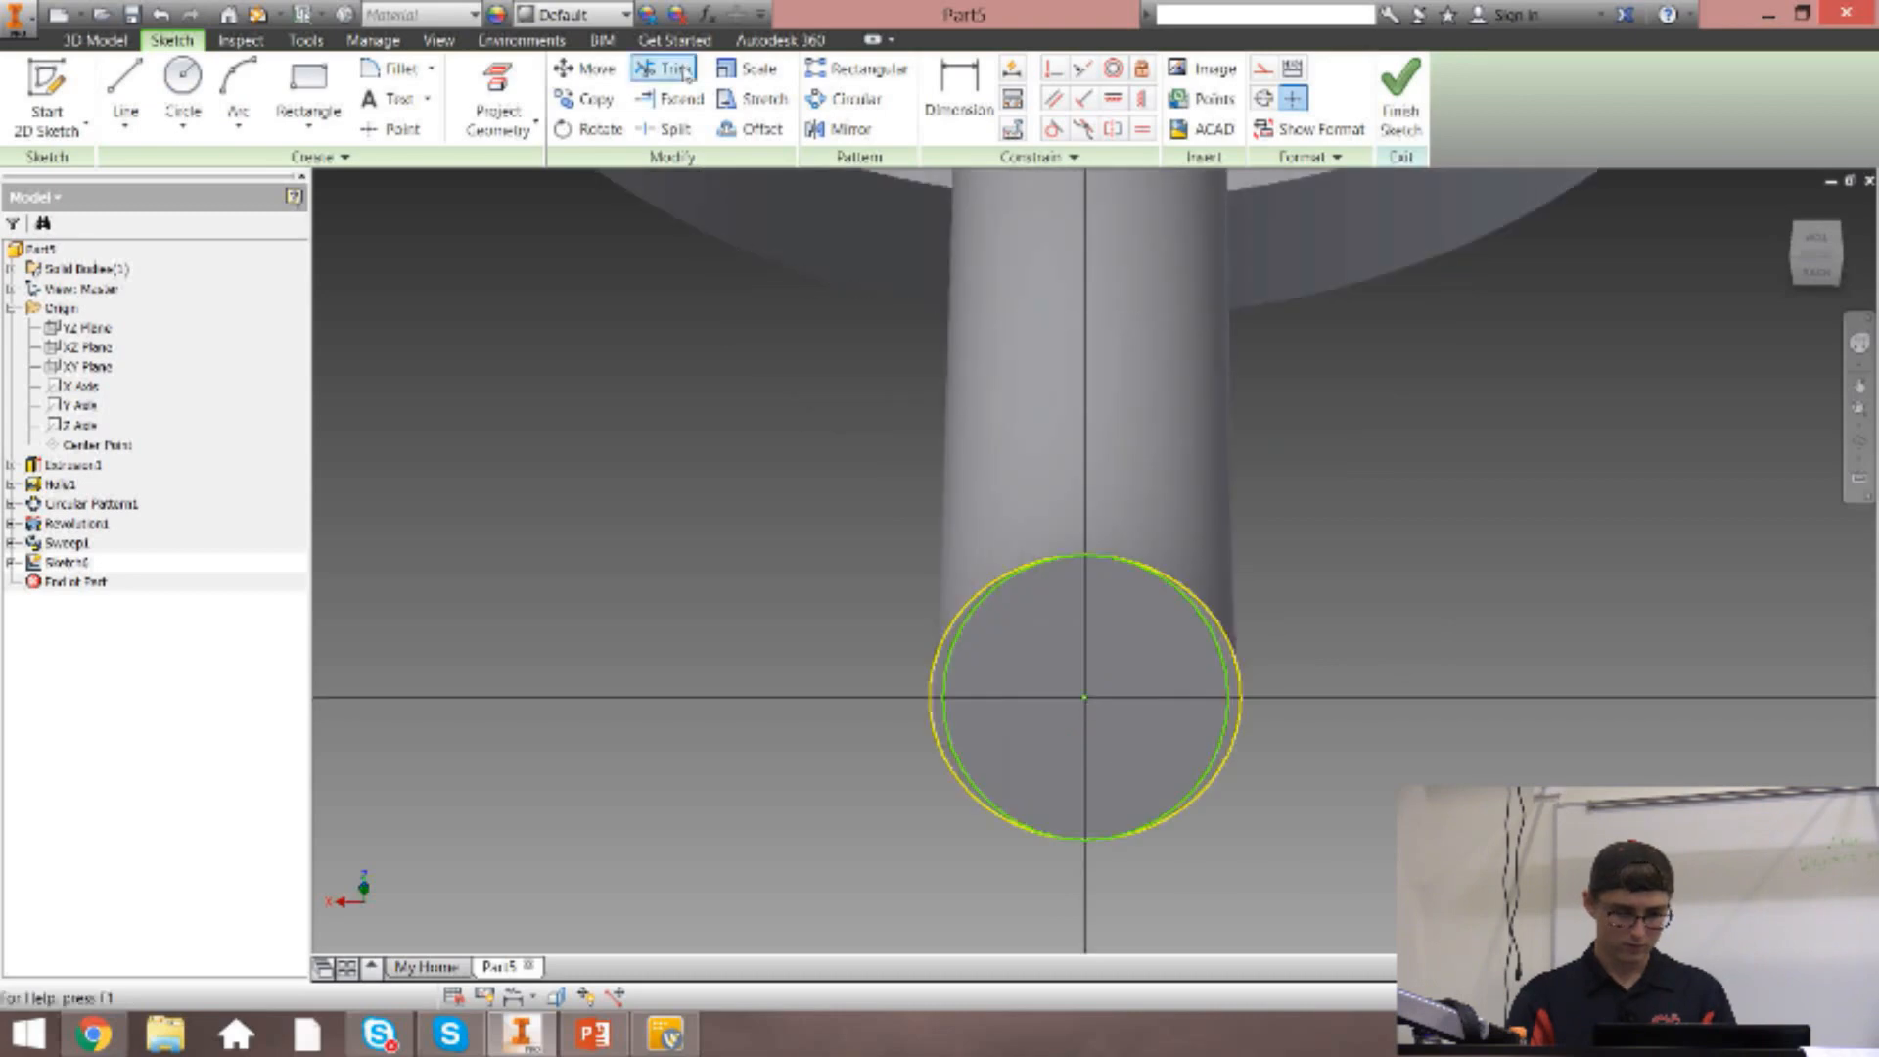
pyautogui.click(1053, 128)
pyautogui.click(947, 674)
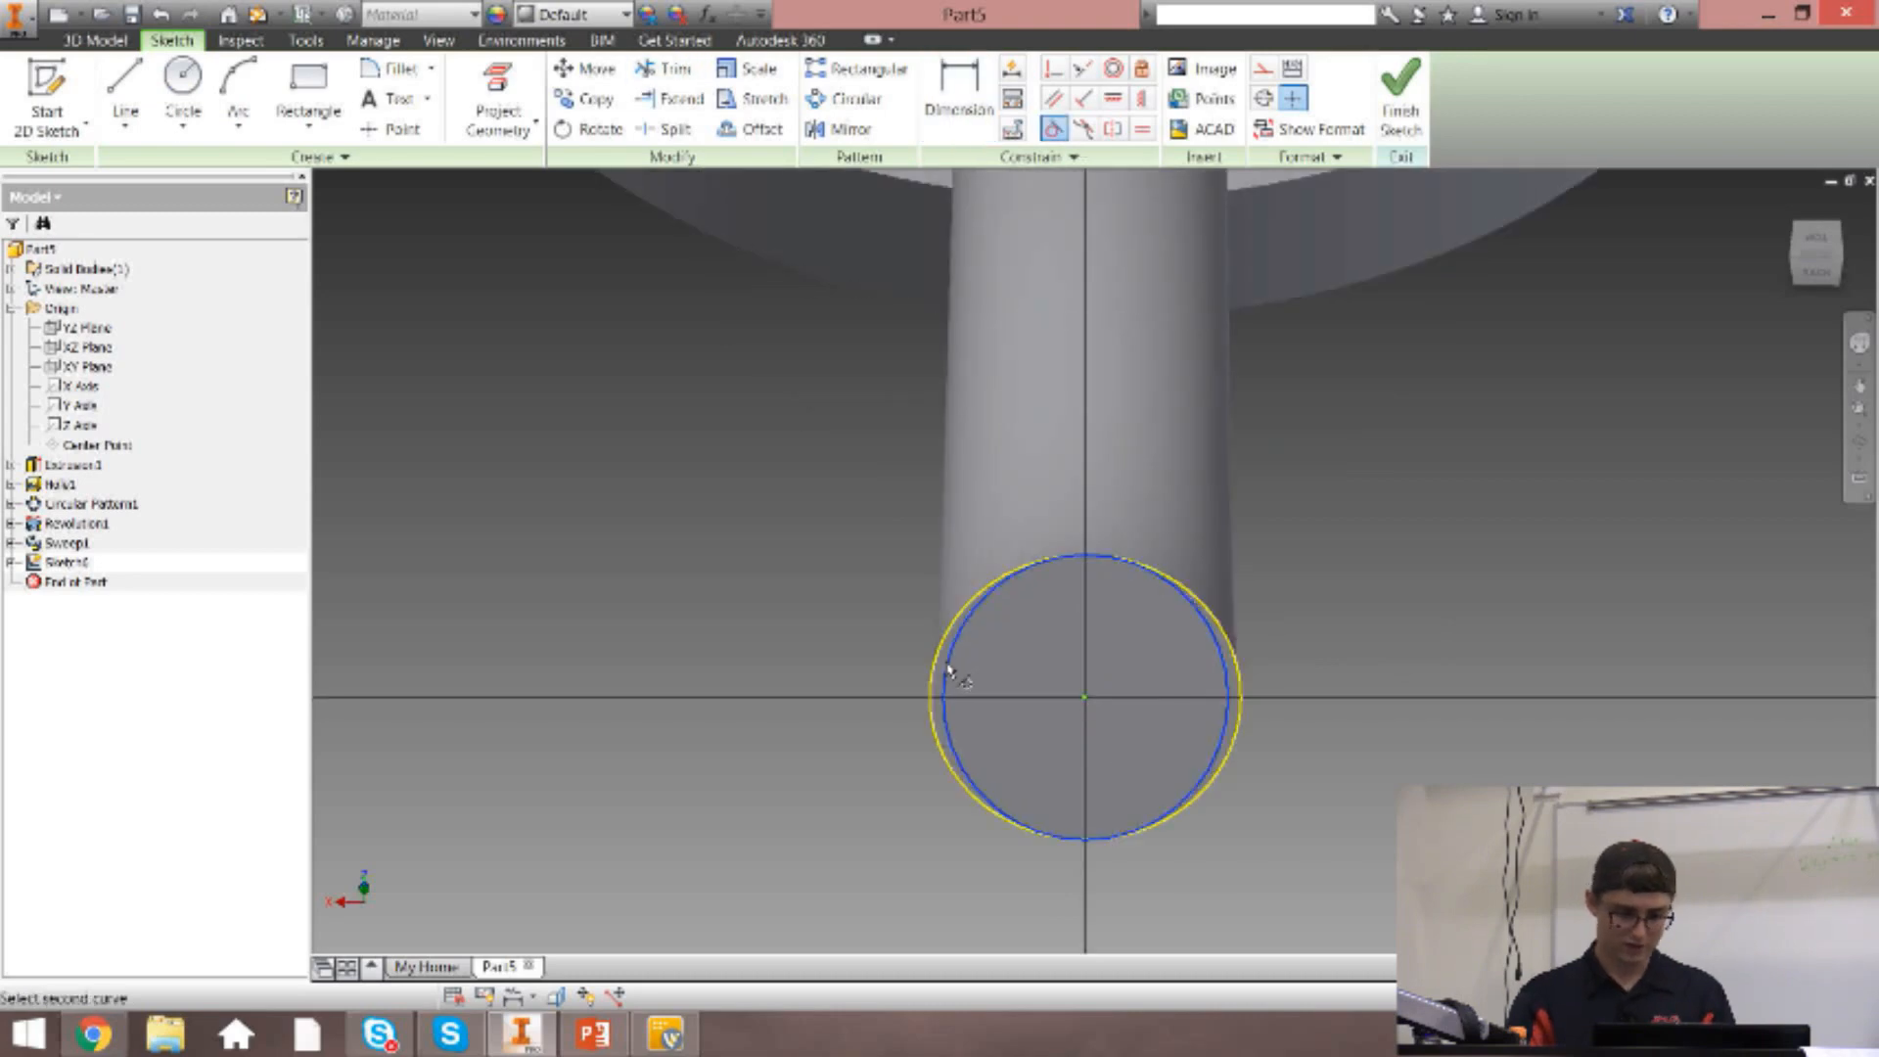
pyautogui.click(938, 652)
# Dimension the circle on the arm's end face with a diameter of 1.5 in.
pyautogui.press('d')
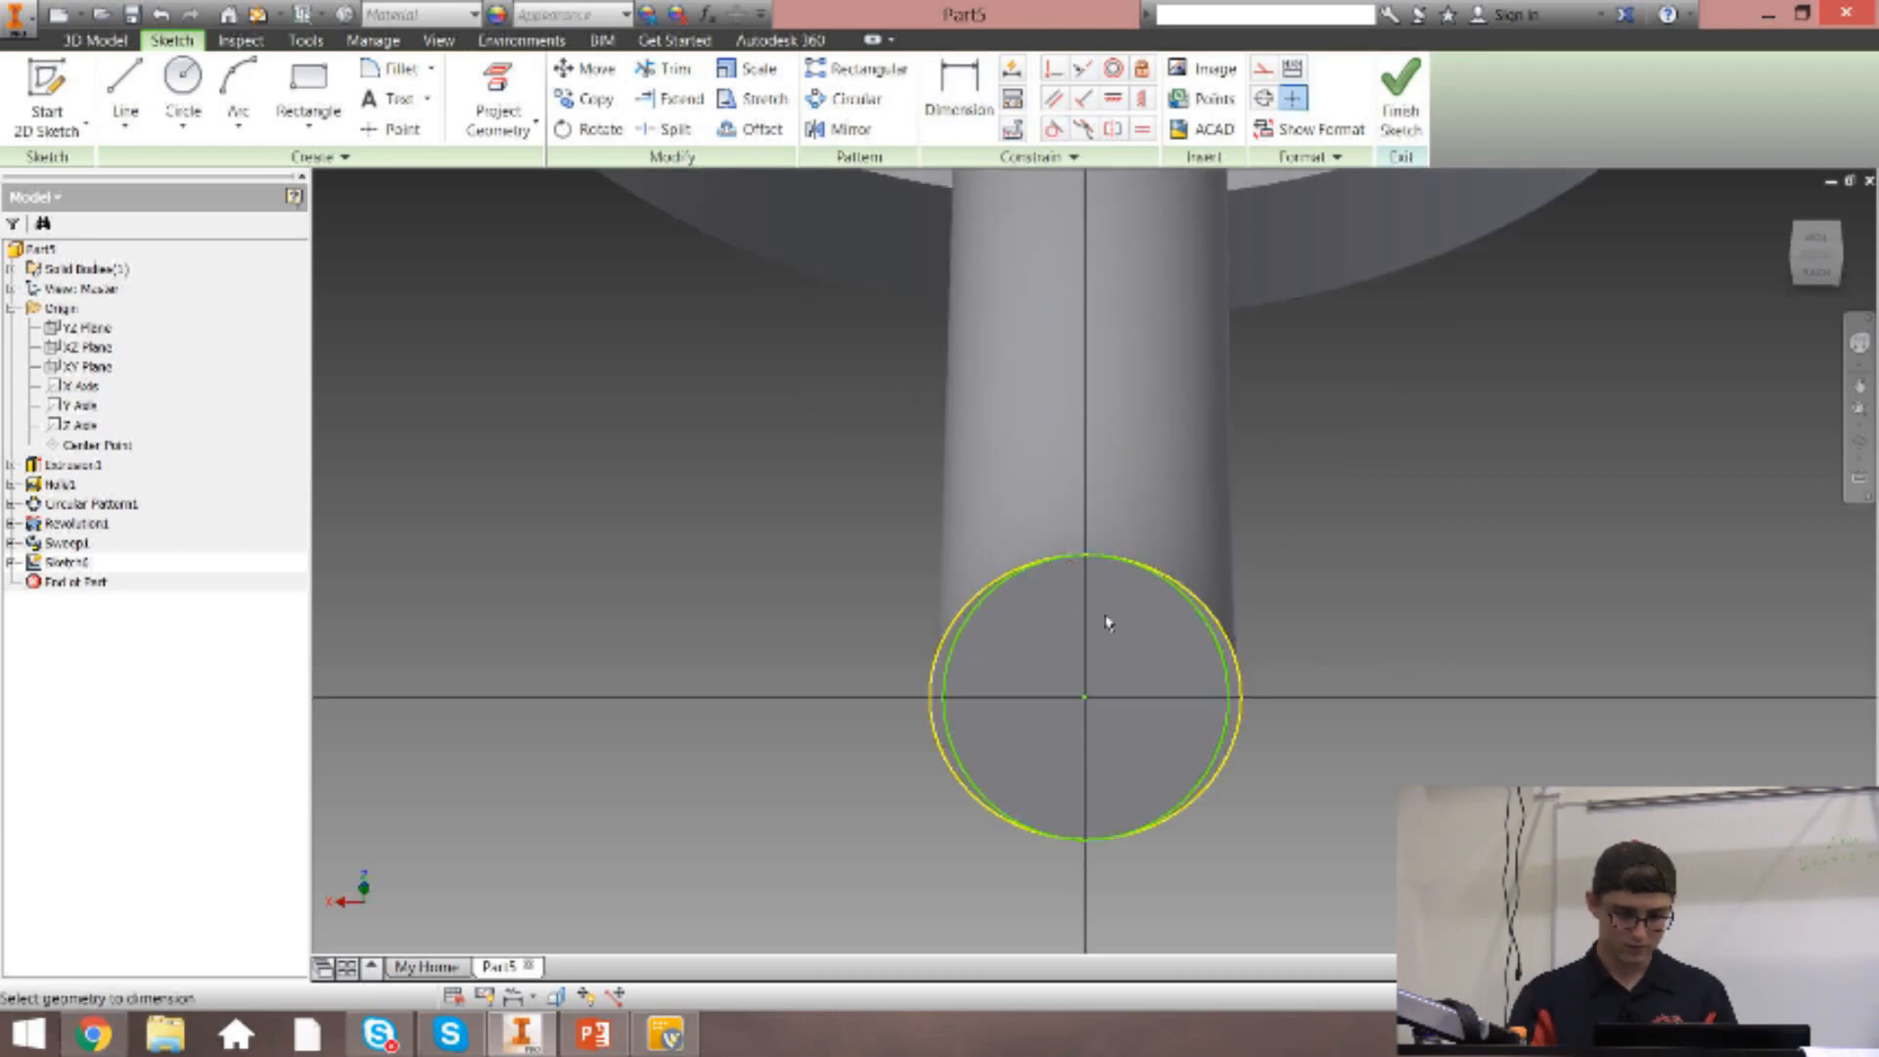
pyautogui.click(1227, 677)
pyautogui.click(1296, 677)
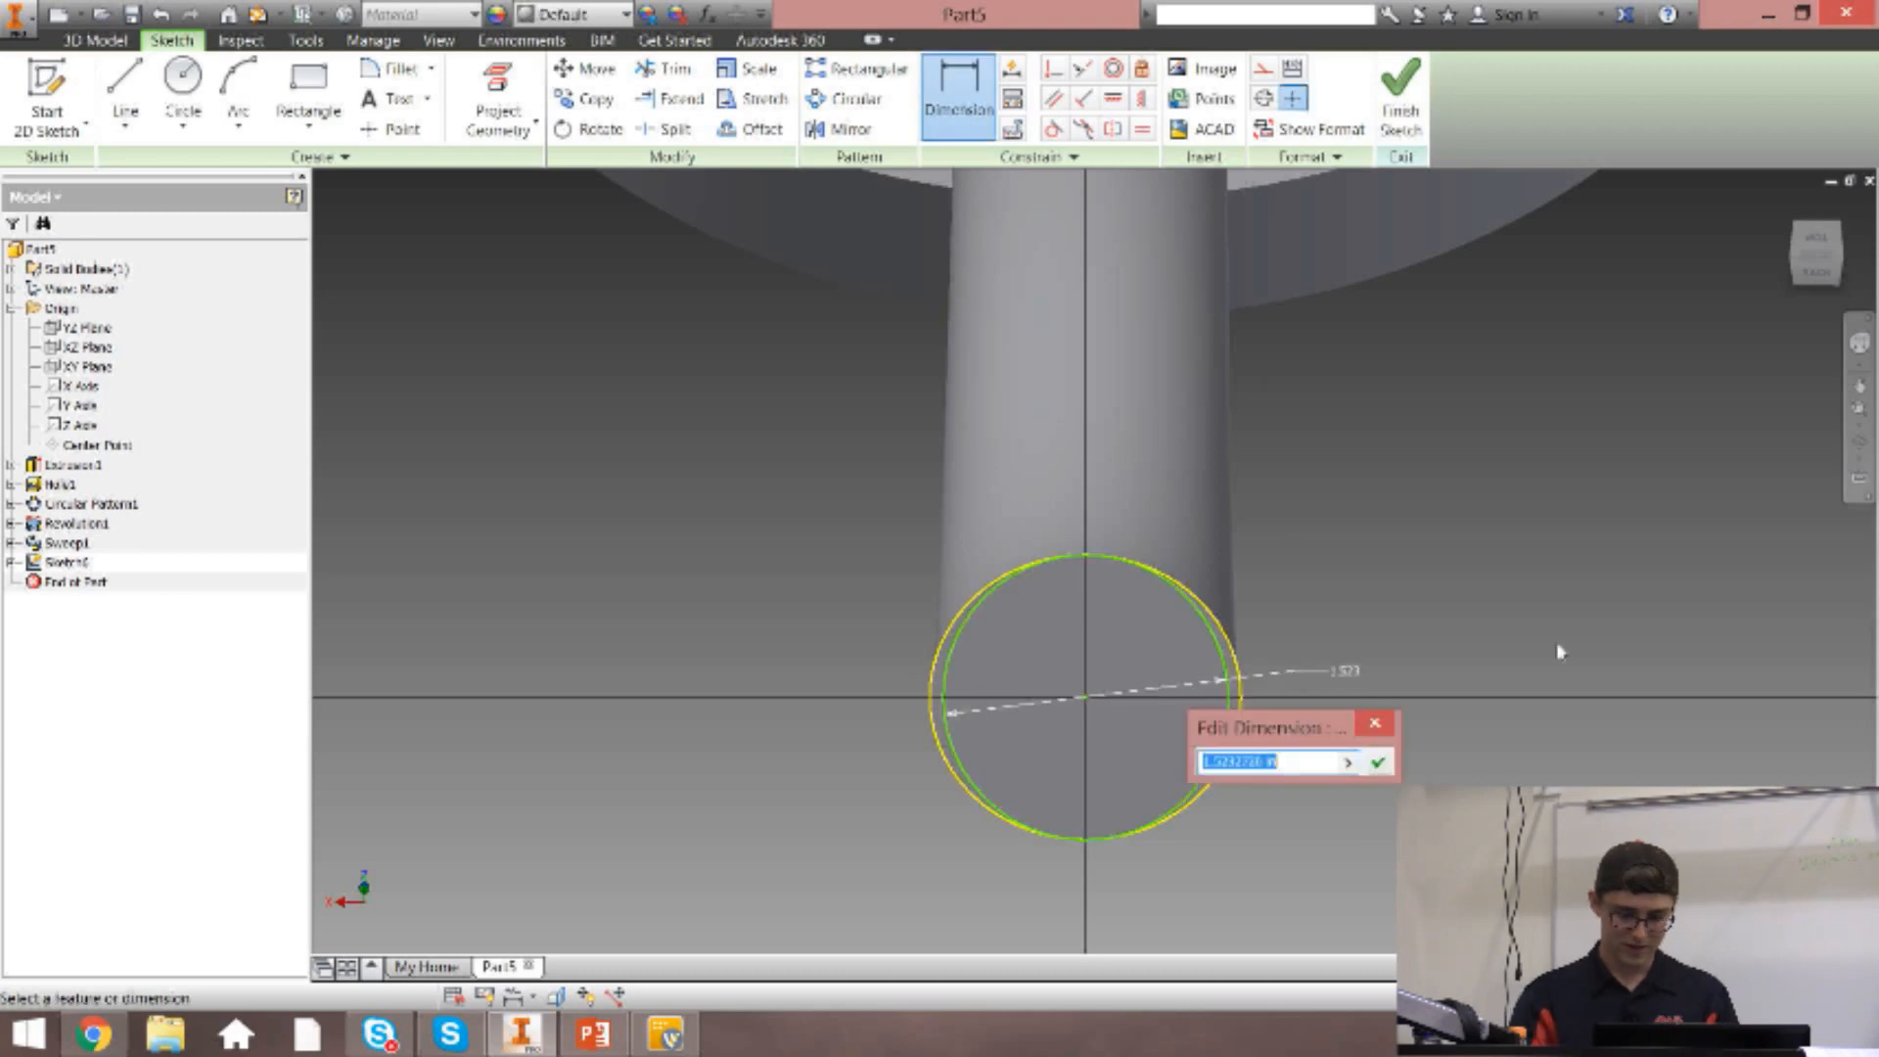
pyautogui.write('1.5')
pyautogui.press('Return')
pyautogui.press('Escape')
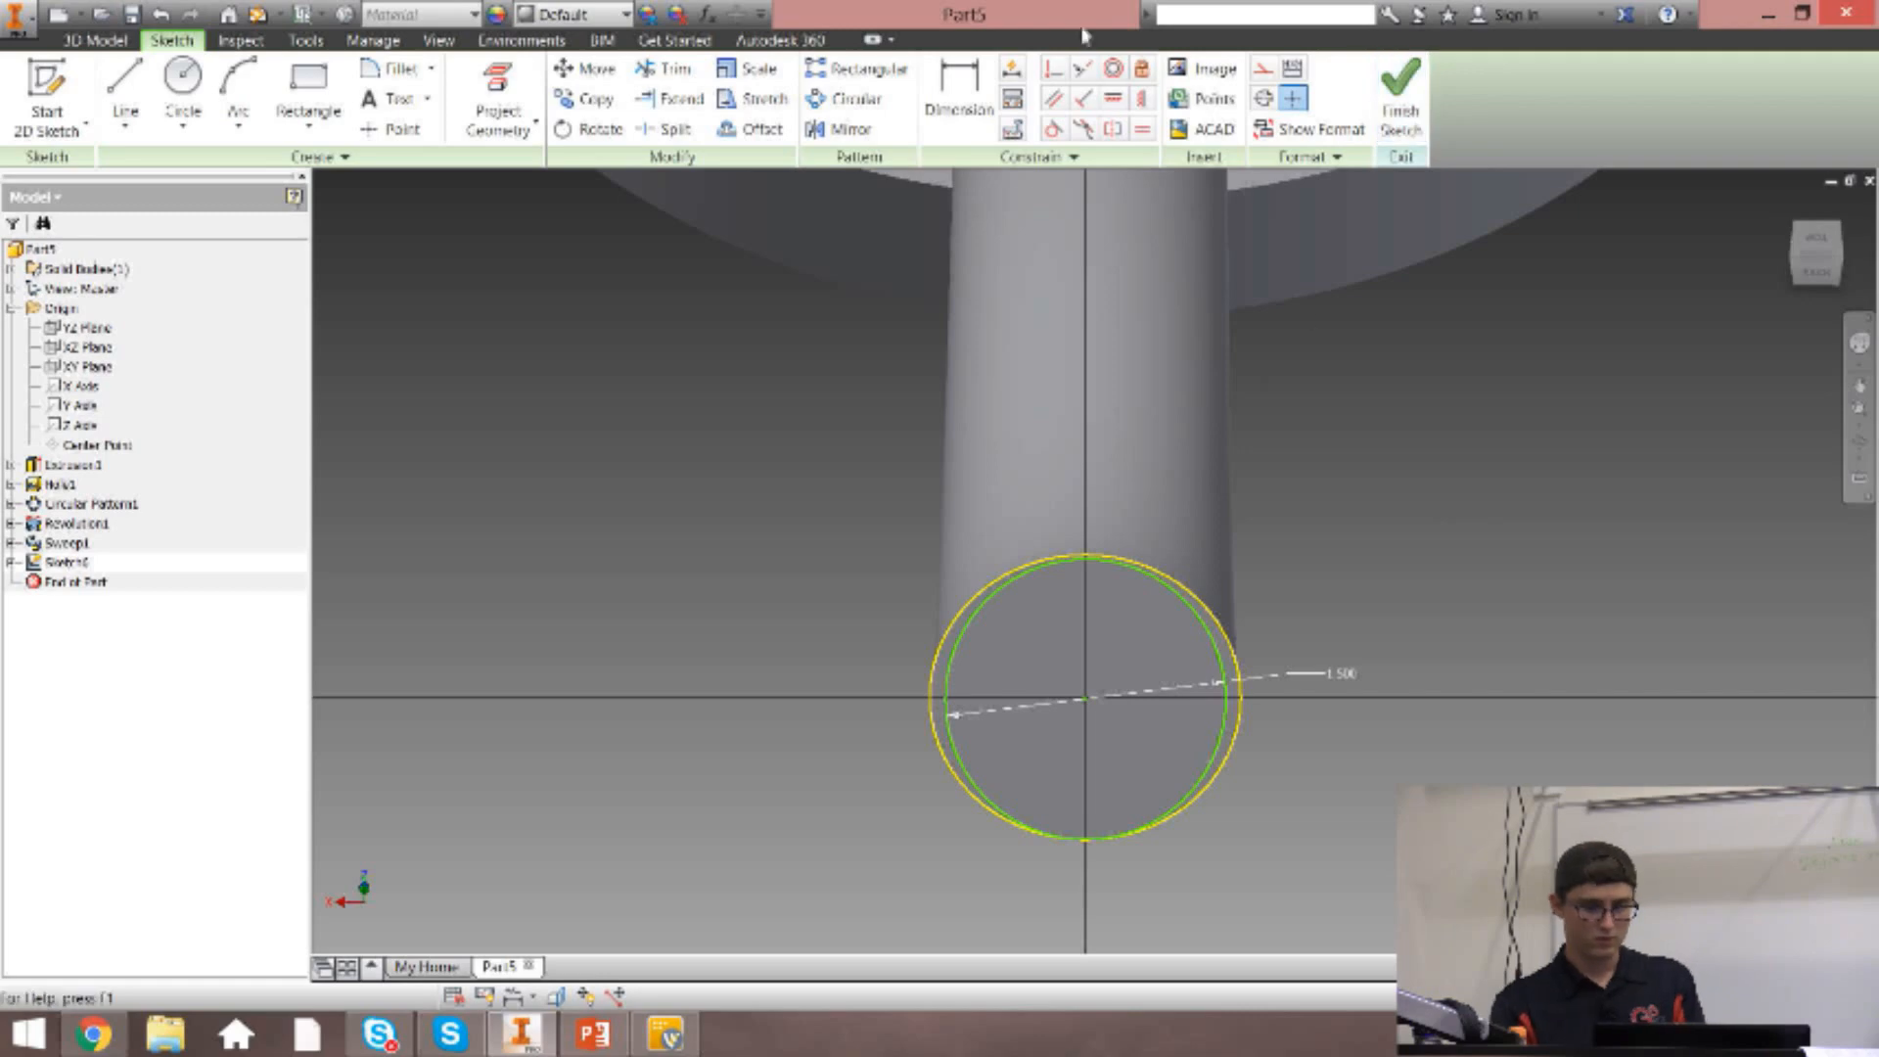
# Try a coincident constraint between the circle's centre and the projected edge of the end face.
pyautogui.click(1057, 72)
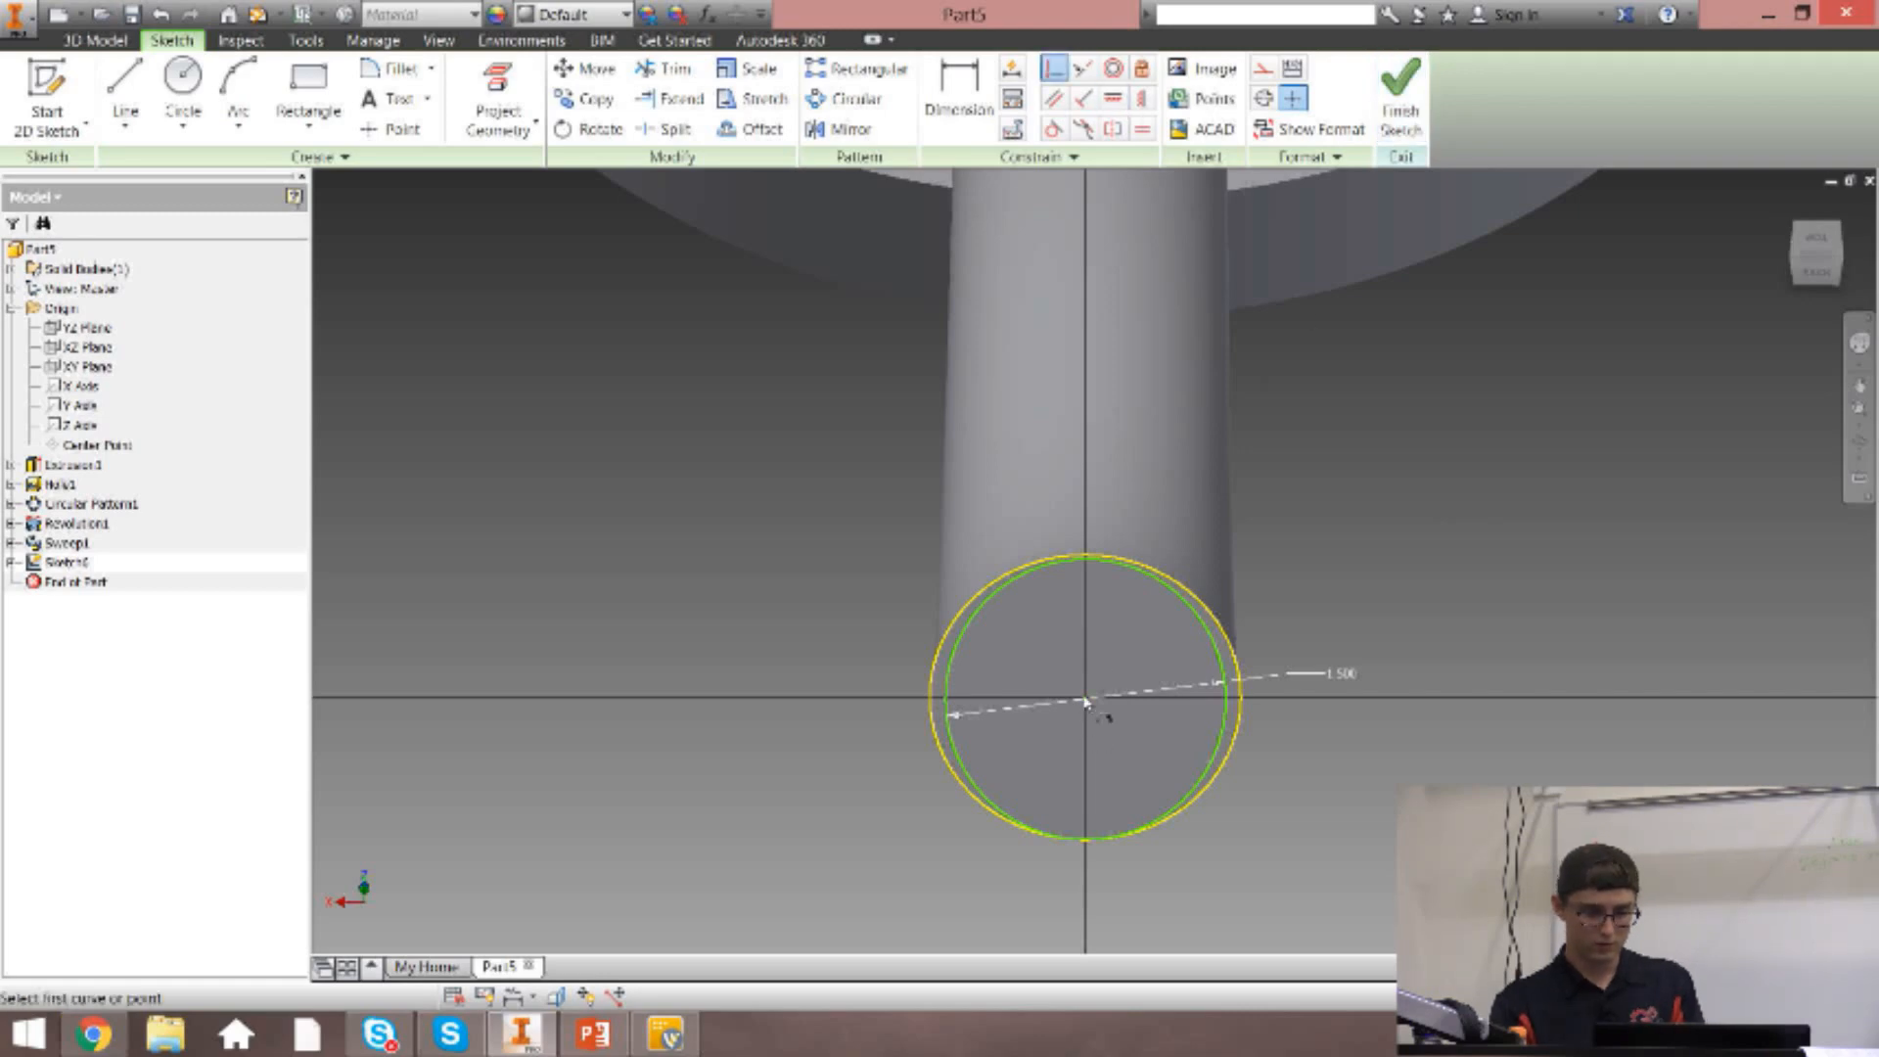
pyautogui.click(1226, 641)
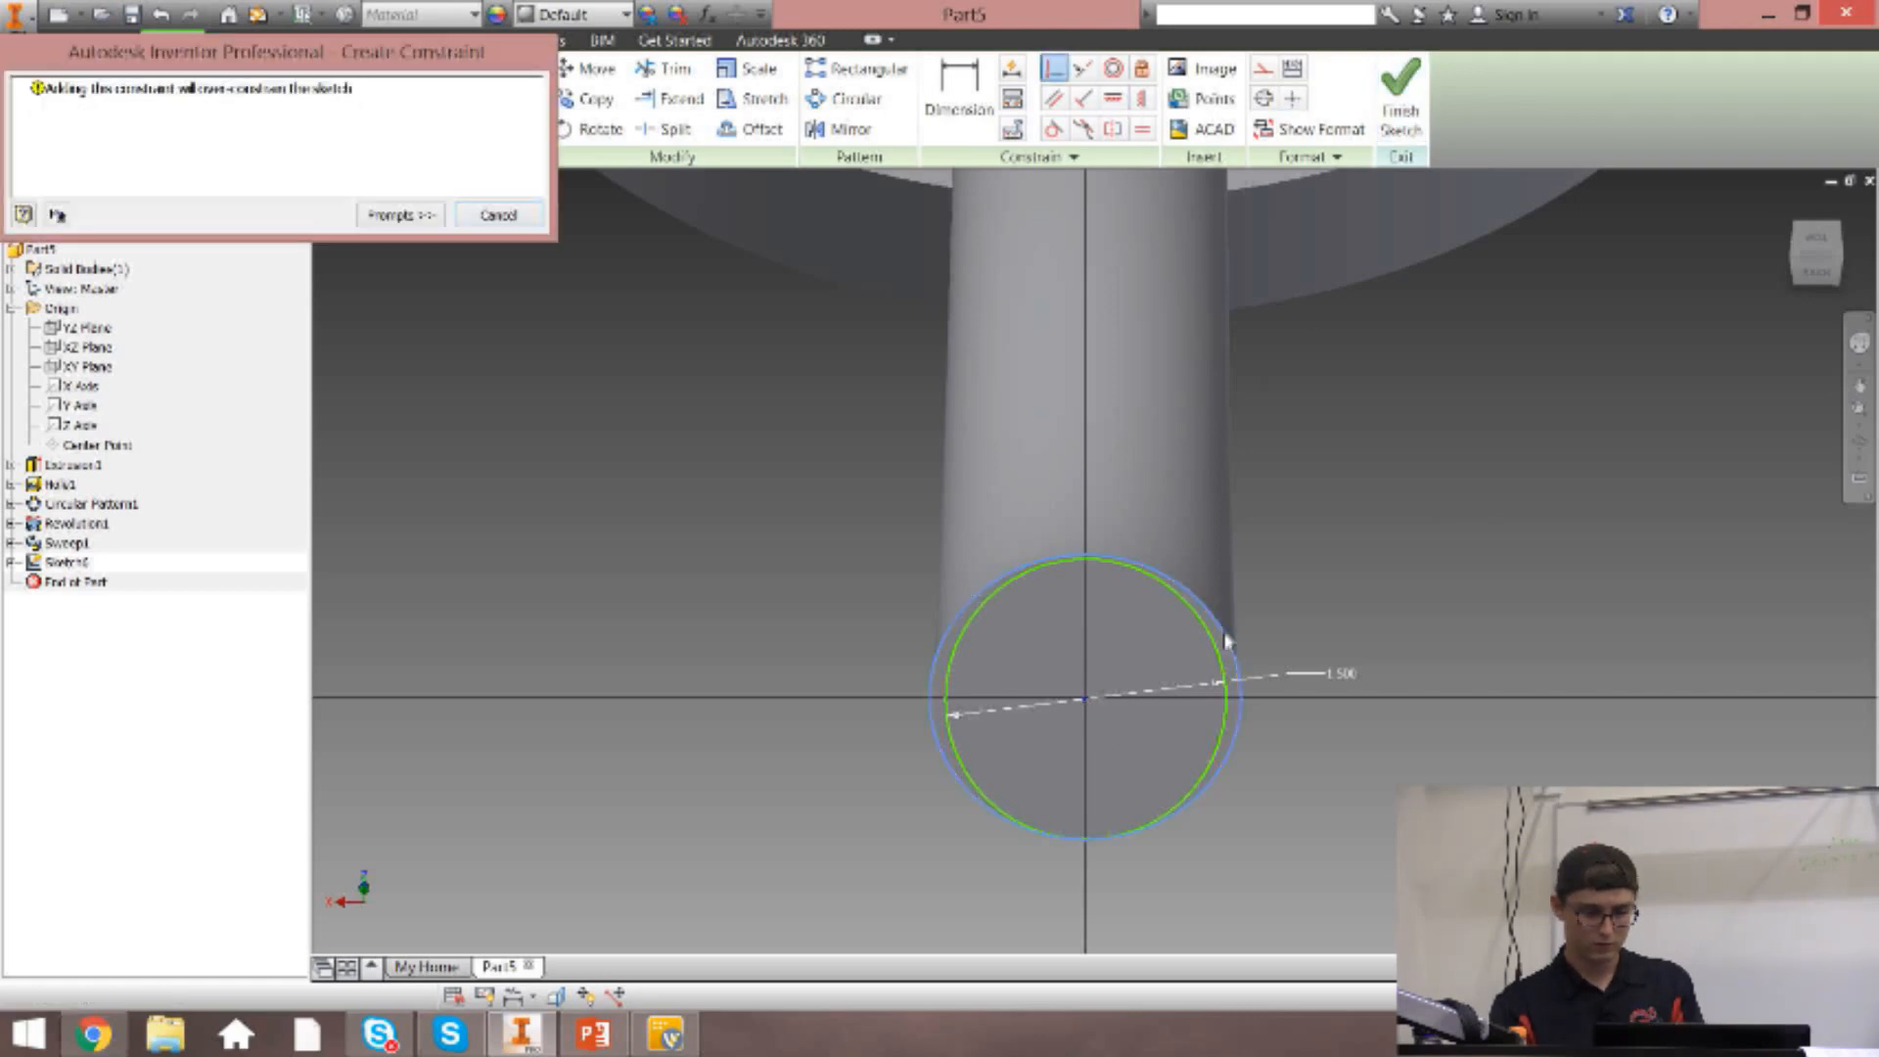
pyautogui.click(499, 215)
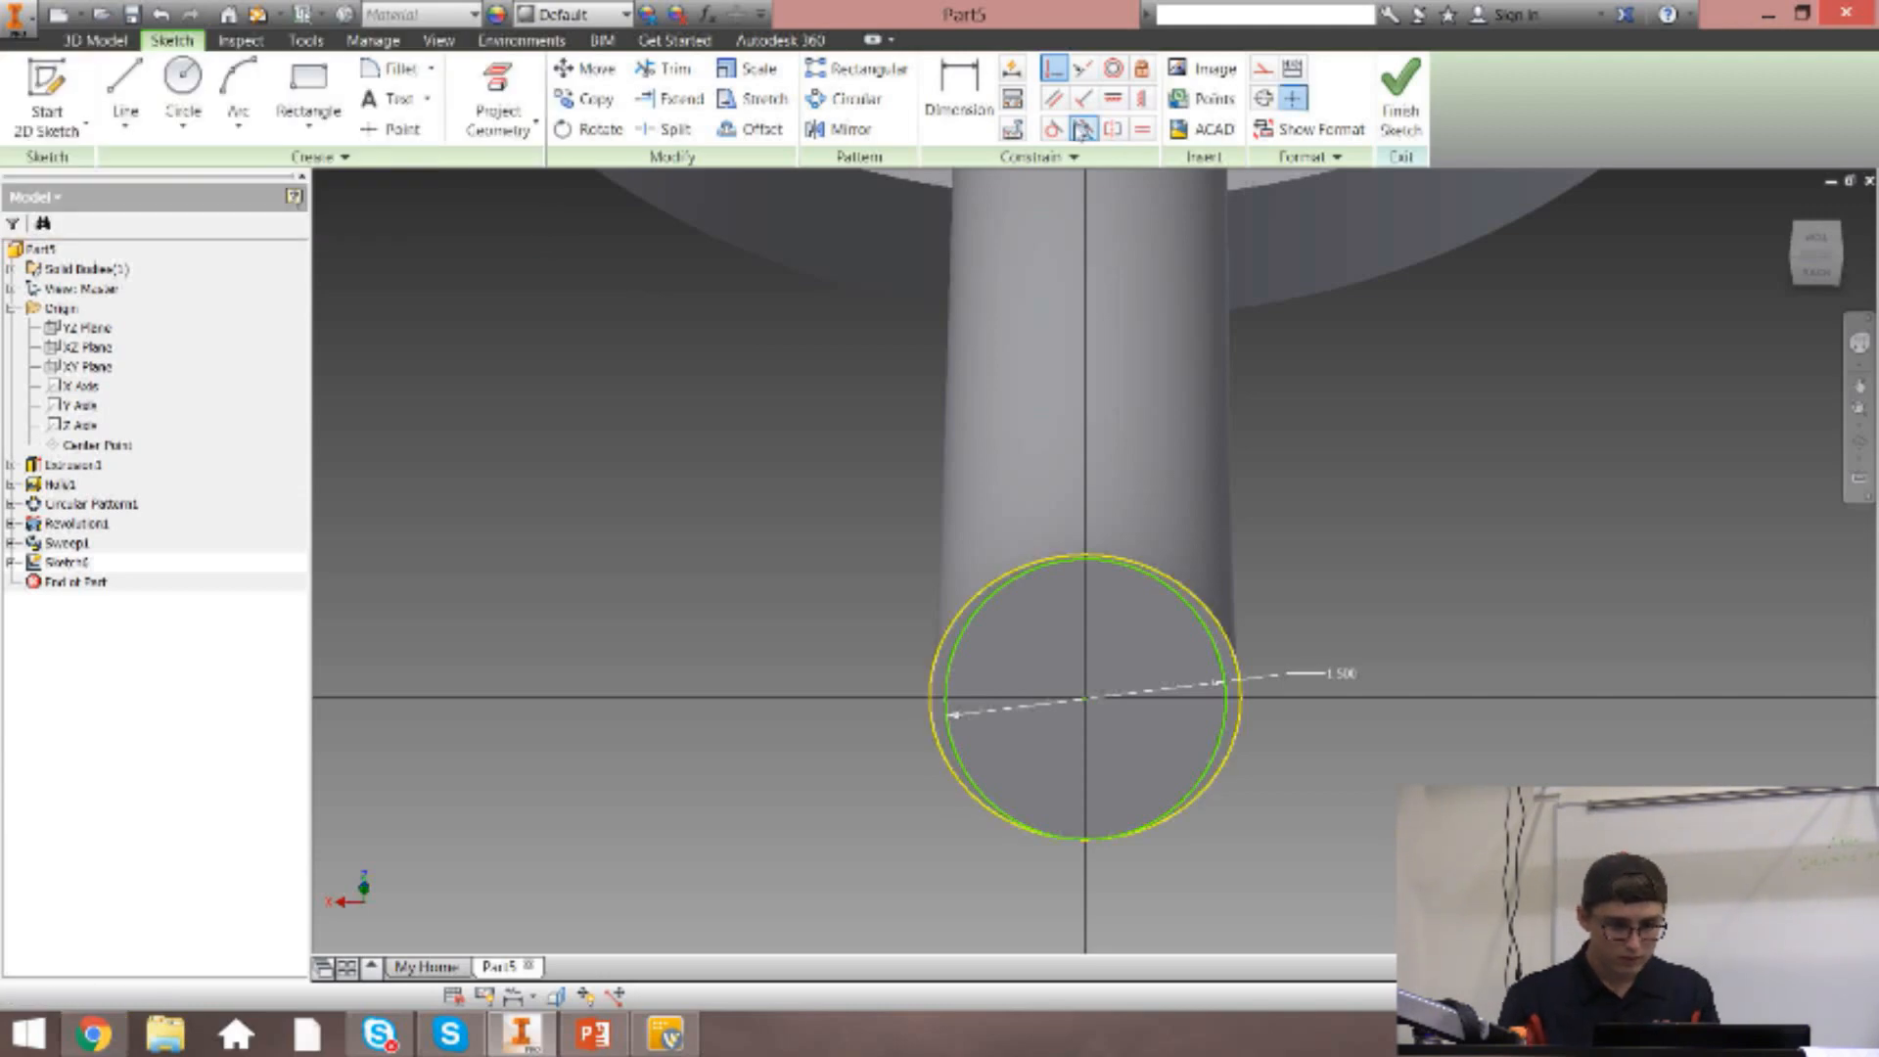
# Replace the circle's diameter dimension with a tangent constraint to the projected end-face edge, and finish the sketch.
pyautogui.rightClick(1343, 681)
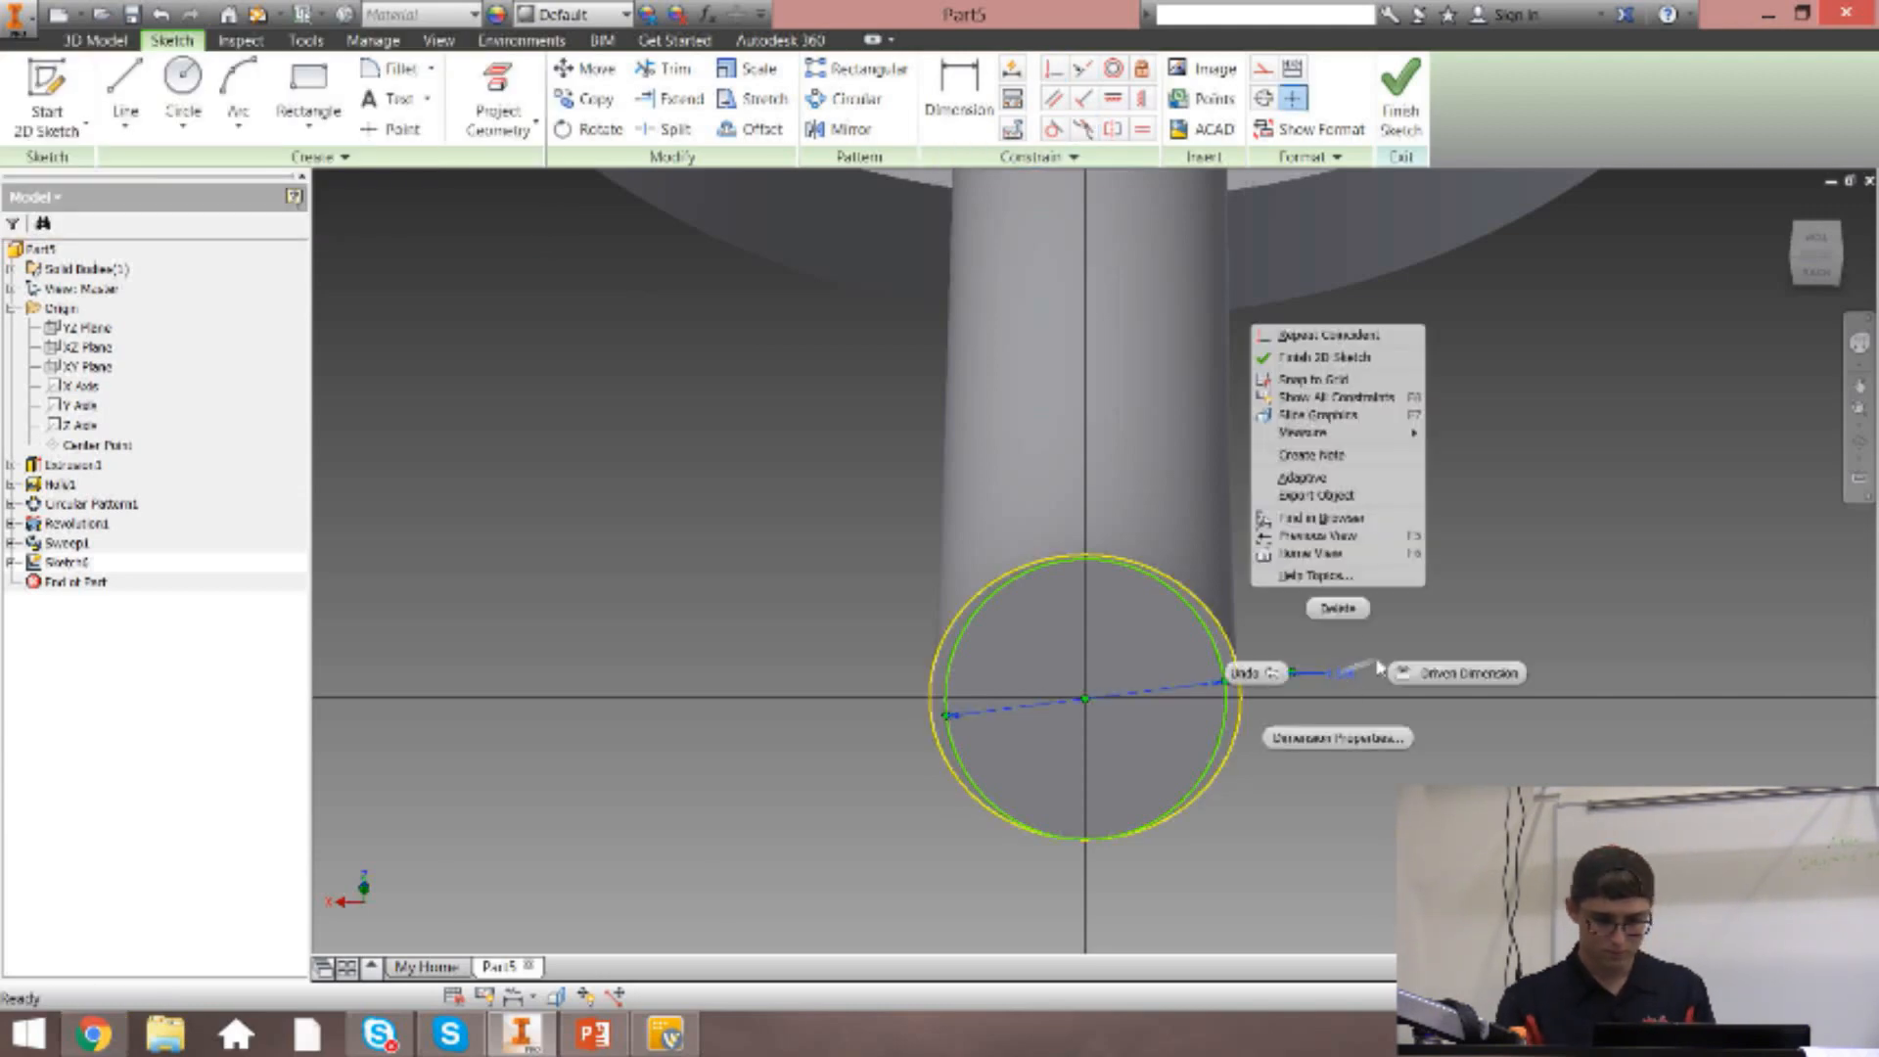
pyautogui.click(1334, 608)
pyautogui.click(1055, 129)
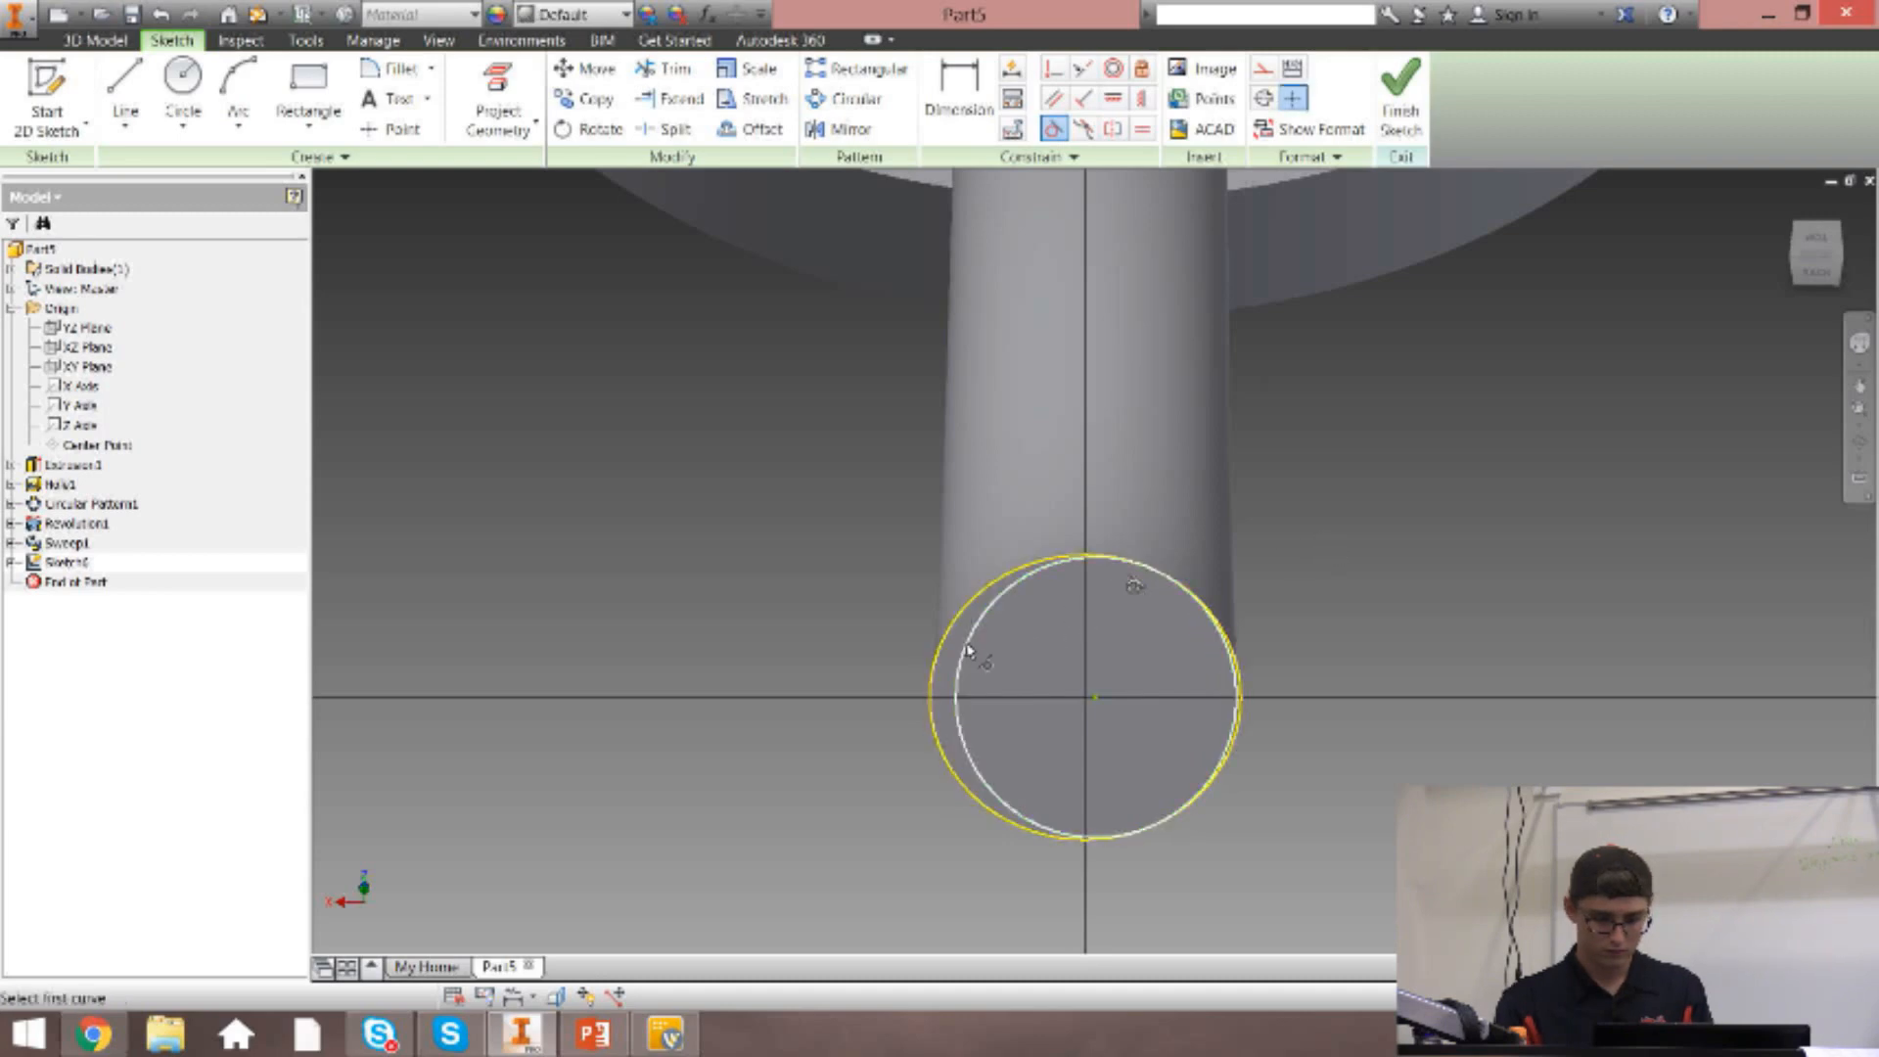
pyautogui.click(965, 647)
pyautogui.click(957, 617)
pyautogui.press('Escape')
pyautogui.press('Escape')
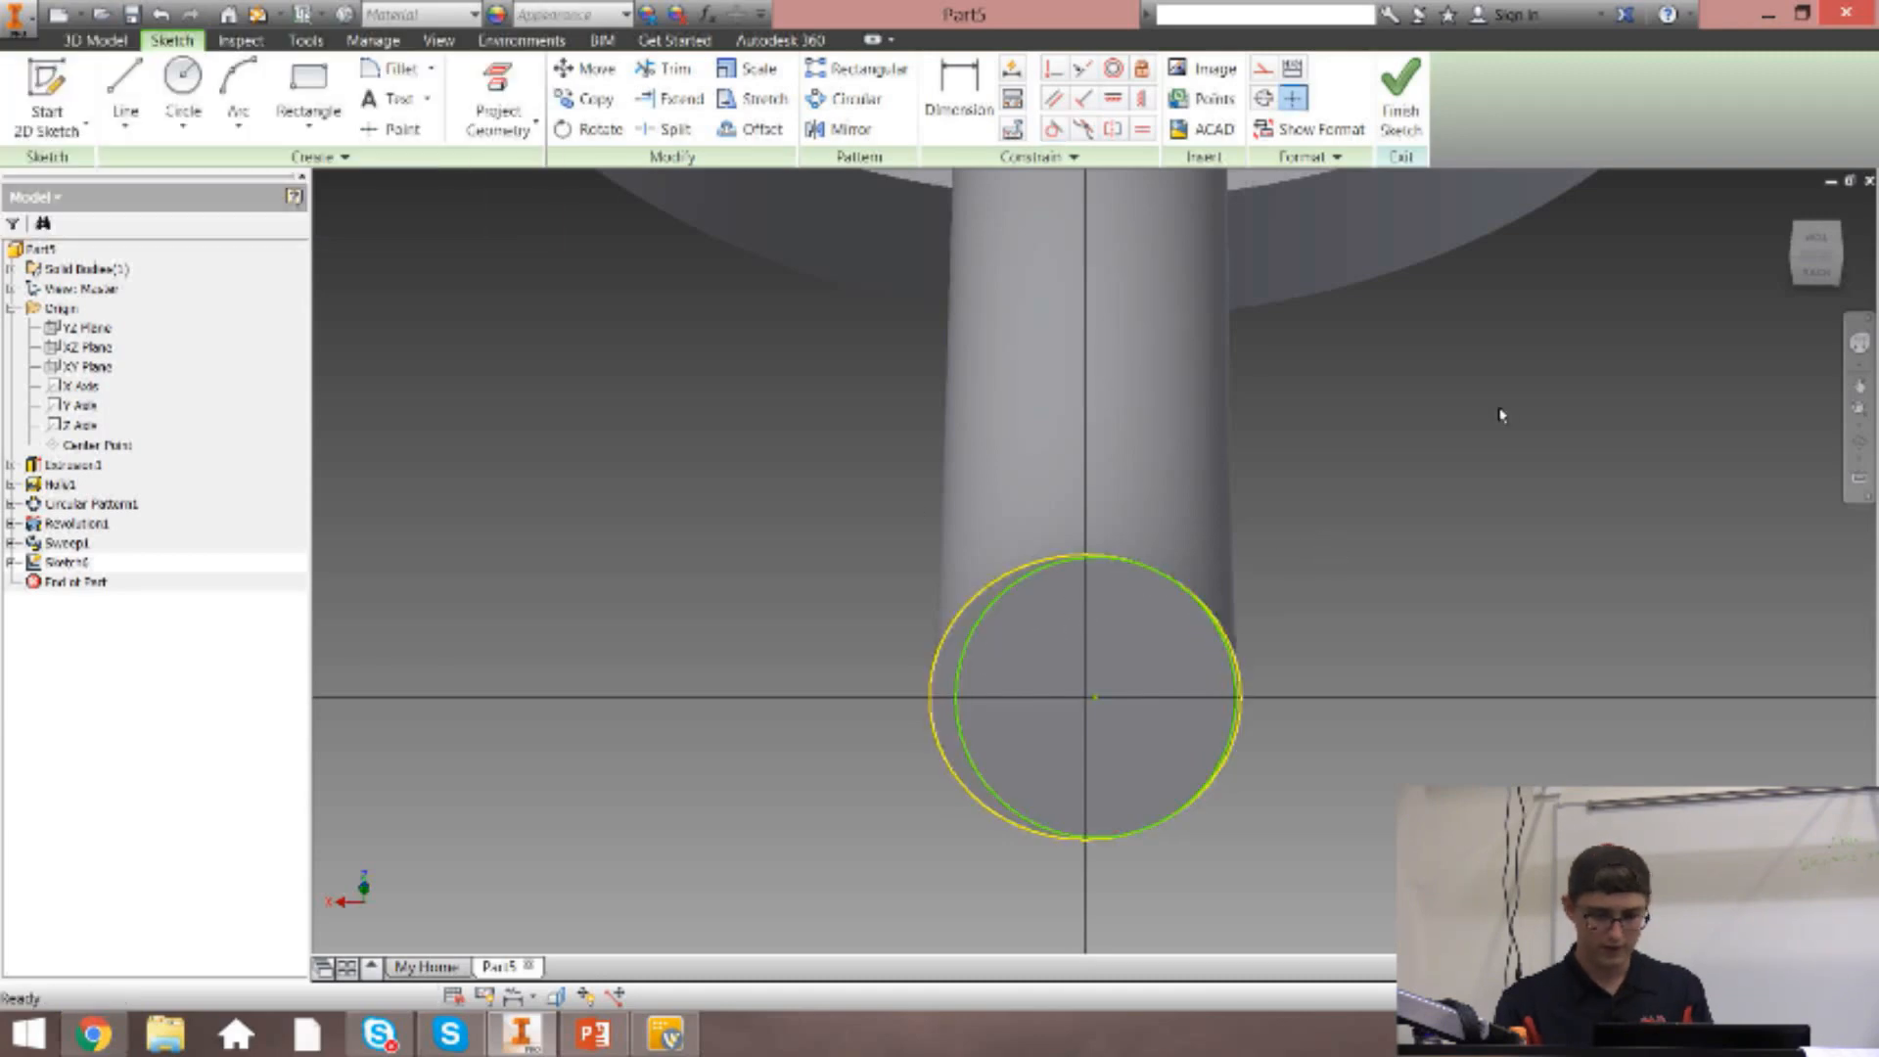
pyautogui.click(1401, 103)
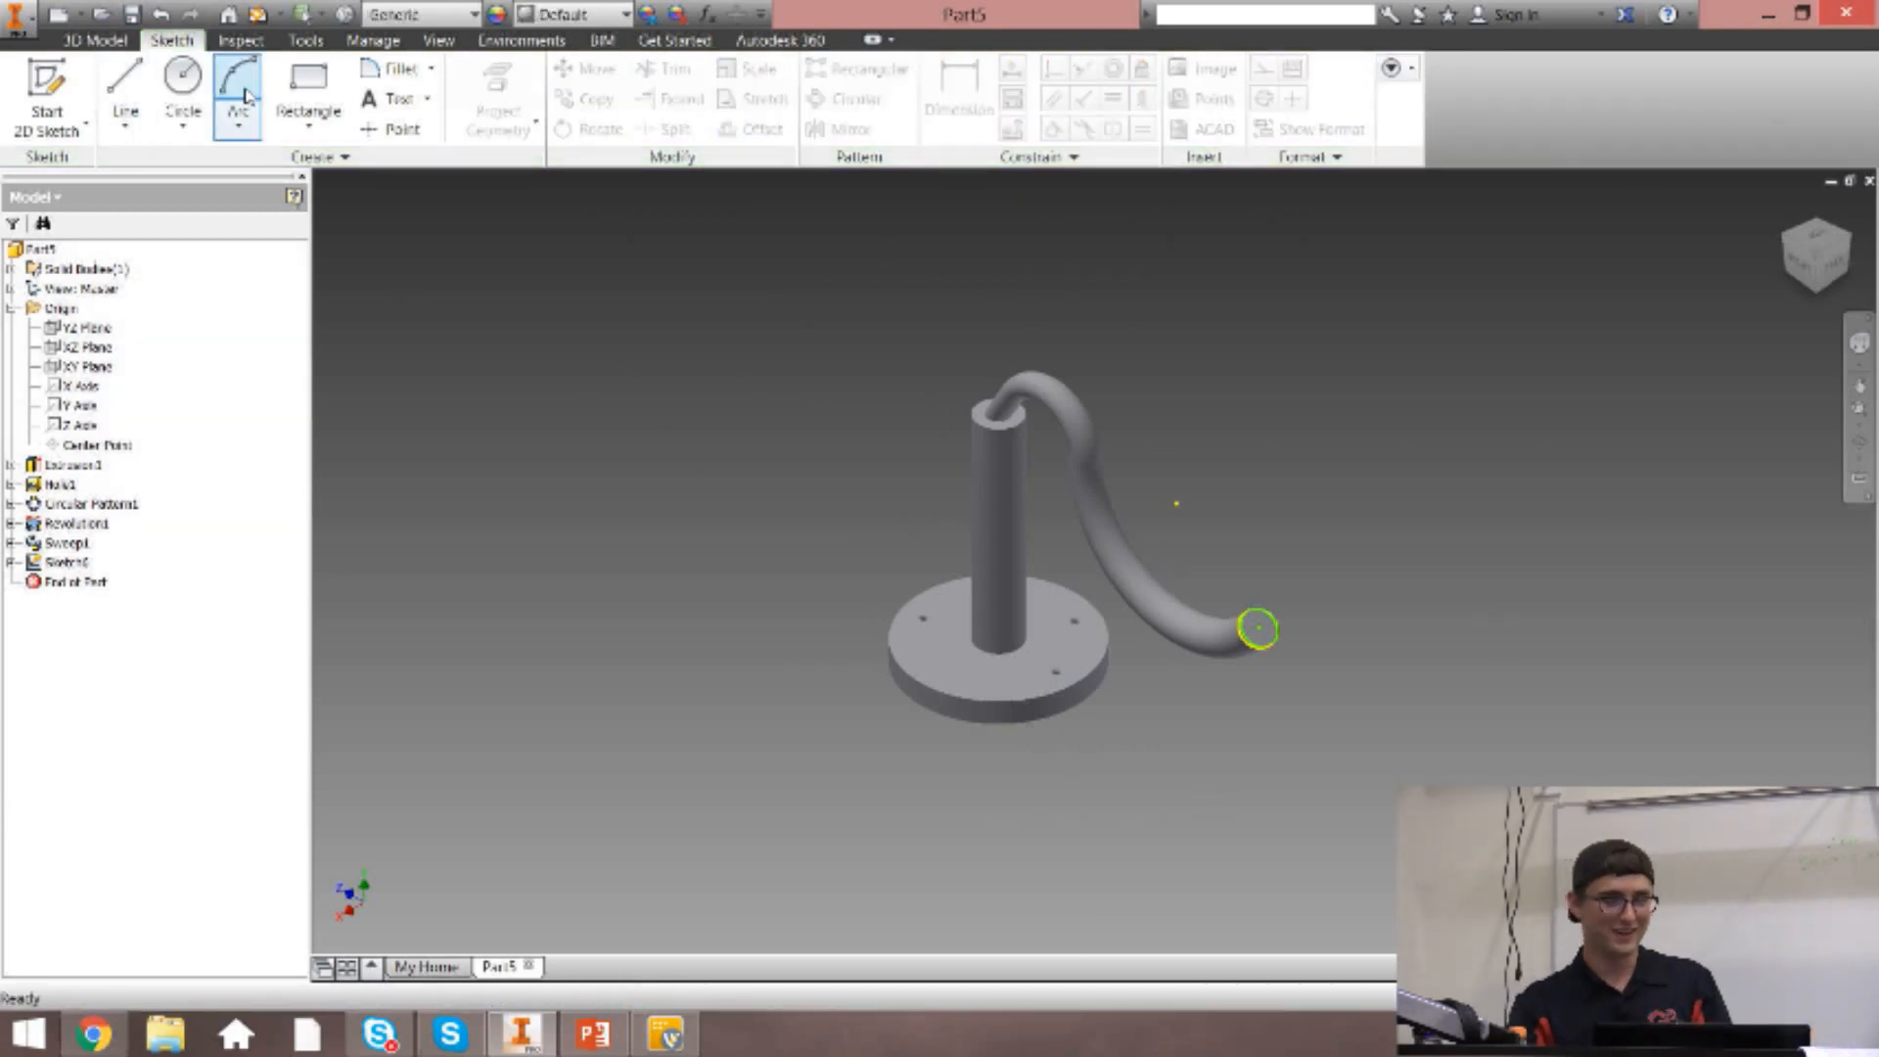
# Start a 2D sketch on the top face of the base disc.
pyautogui.click(225, 45)
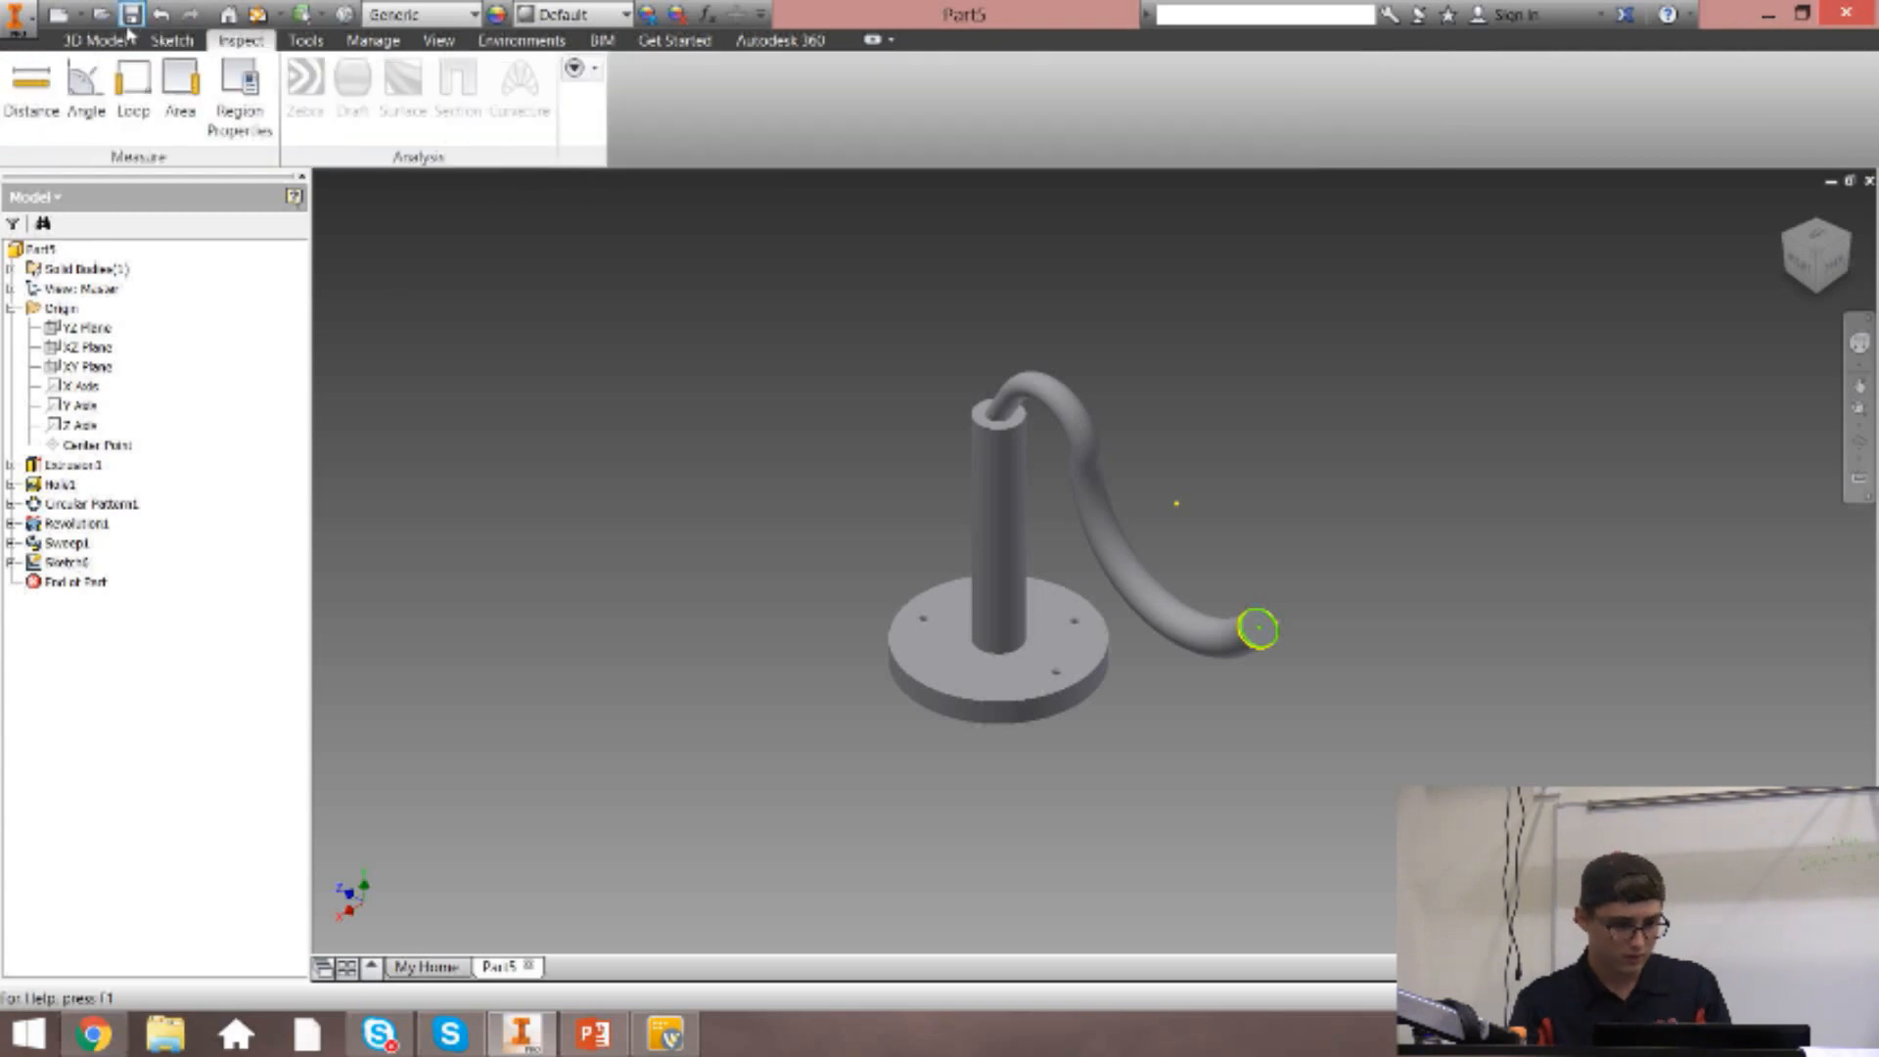
pyautogui.click(116, 43)
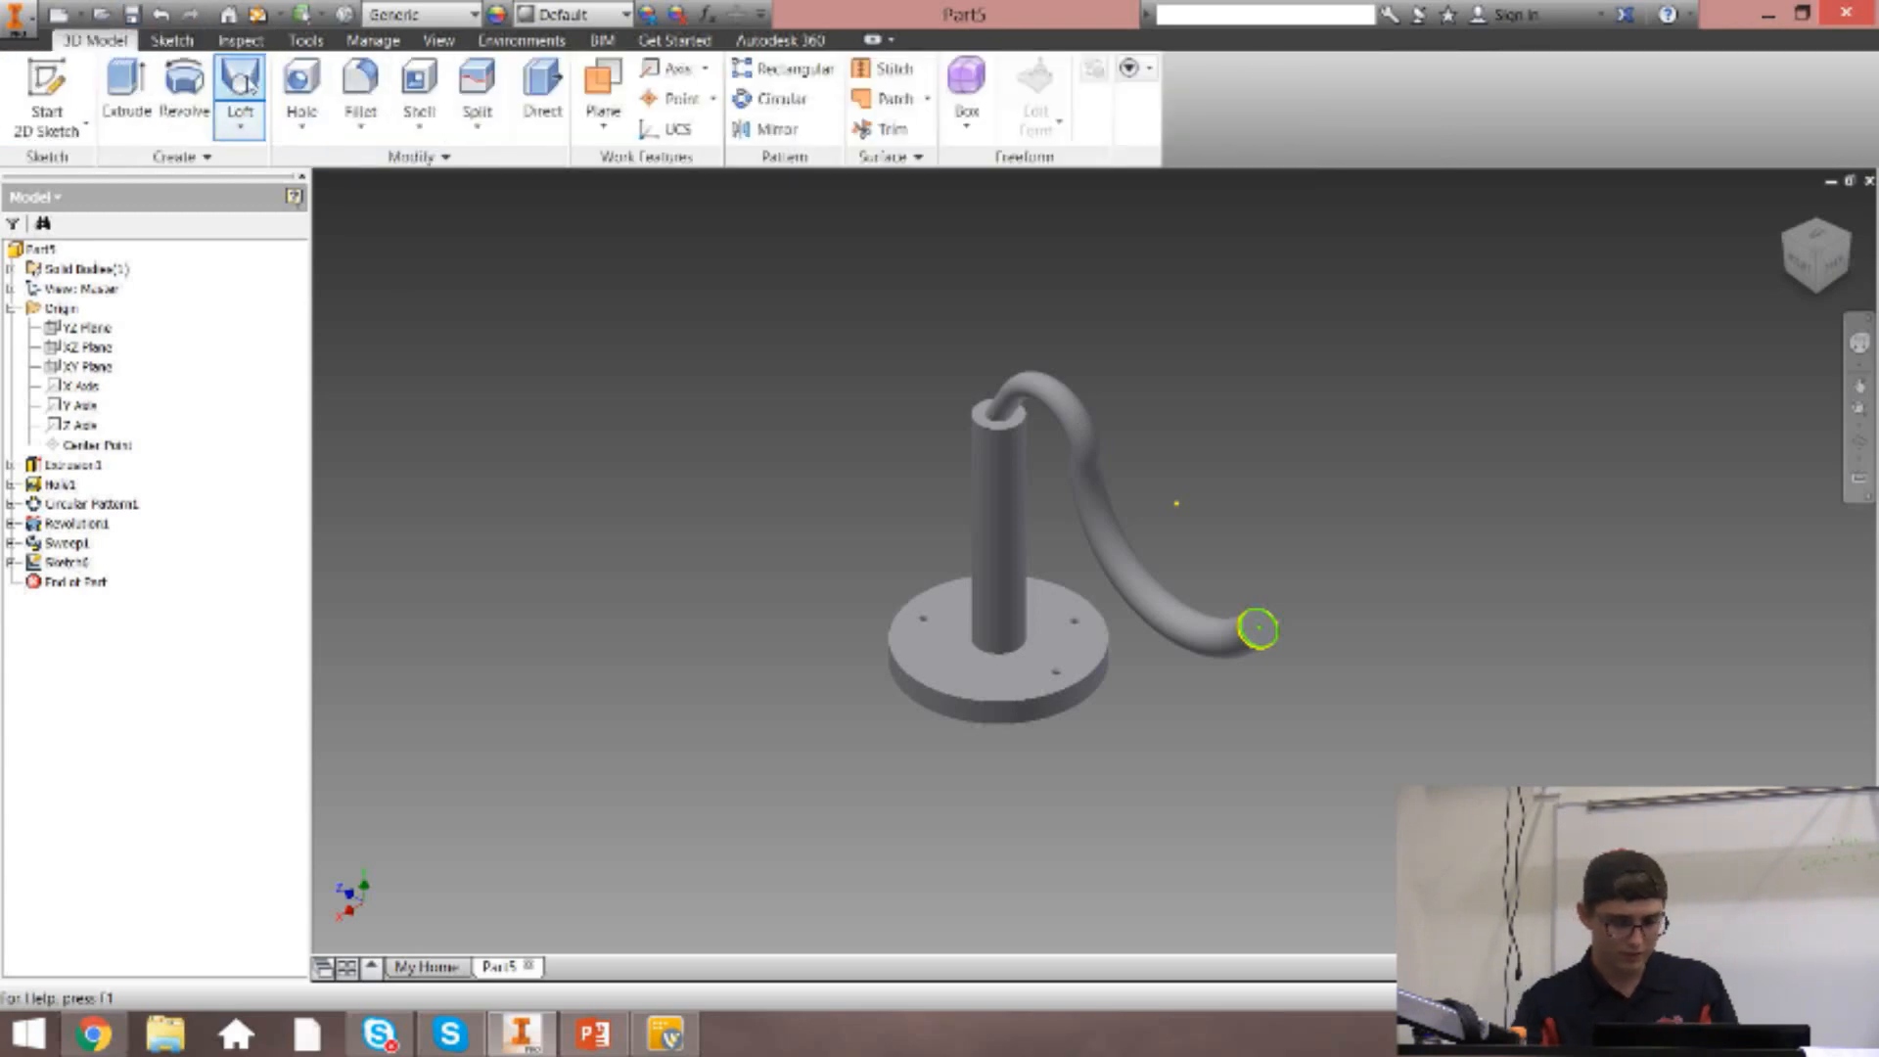
pyautogui.click(172, 40)
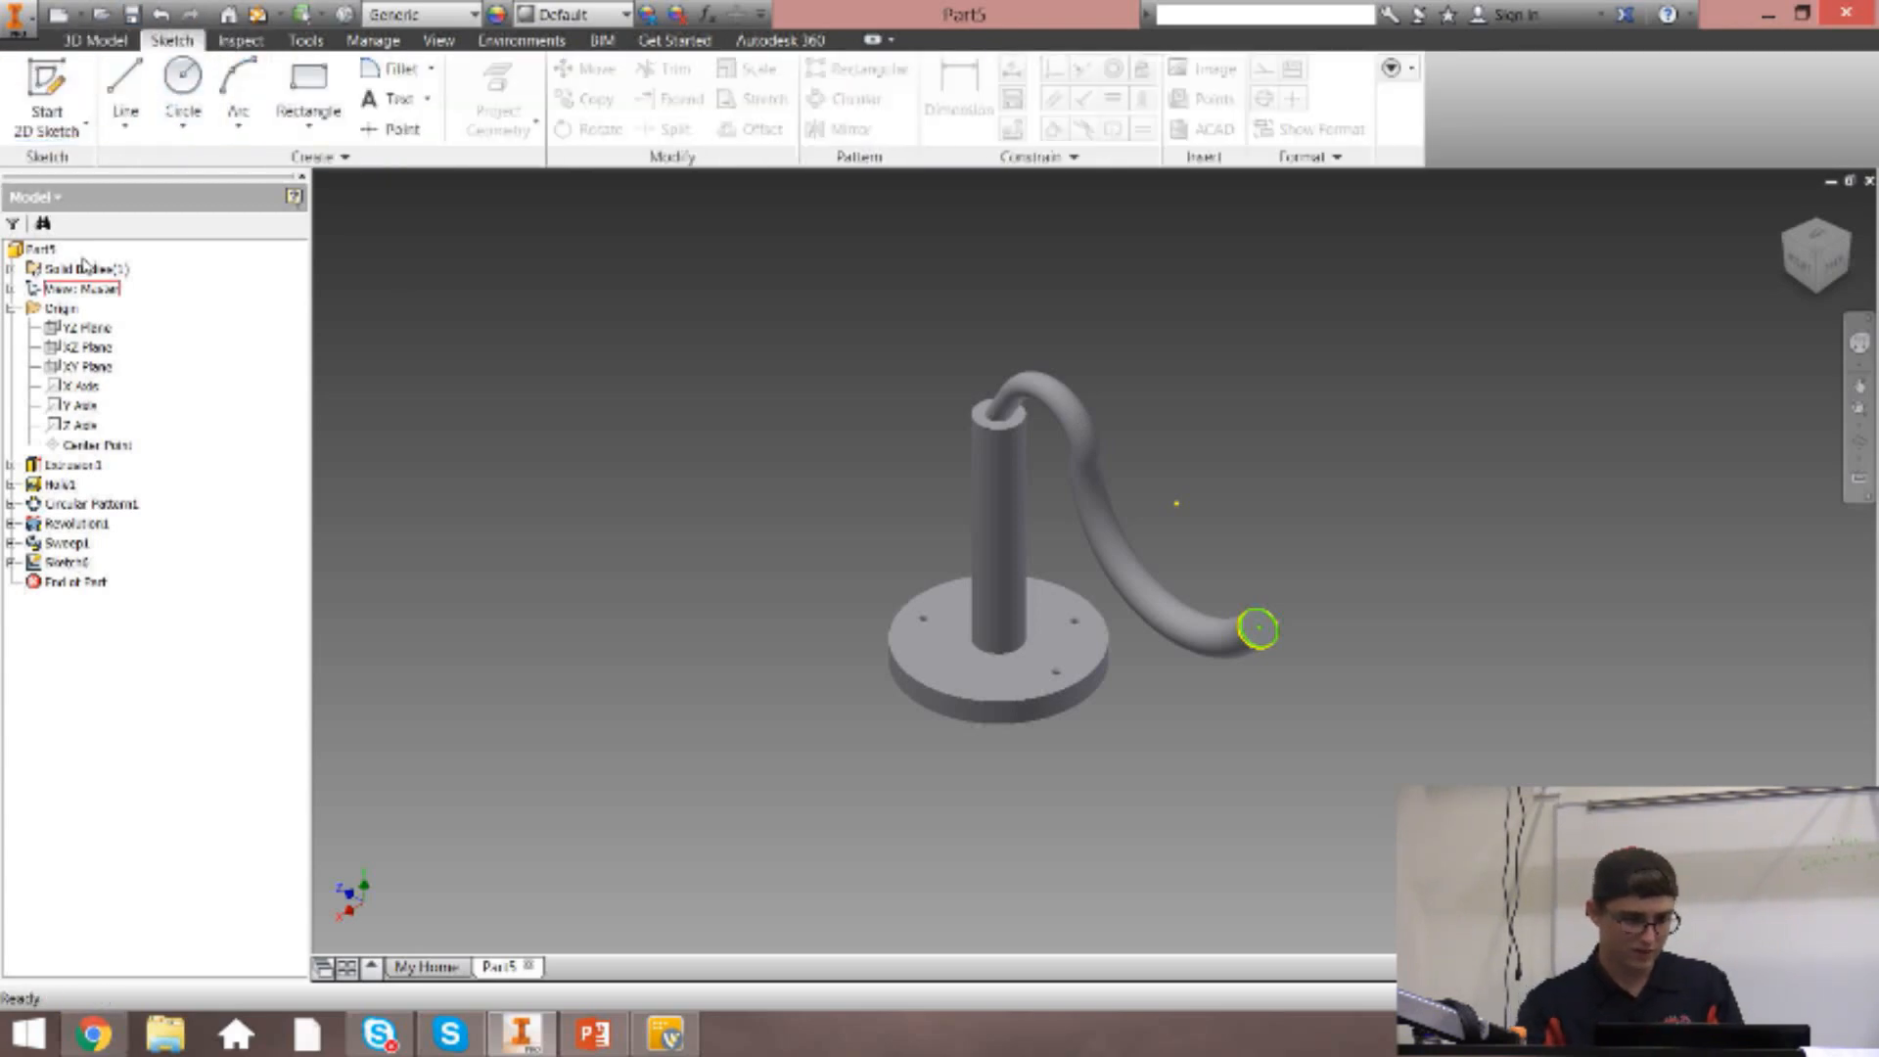
pyautogui.click(47, 93)
pyautogui.click(1049, 672)
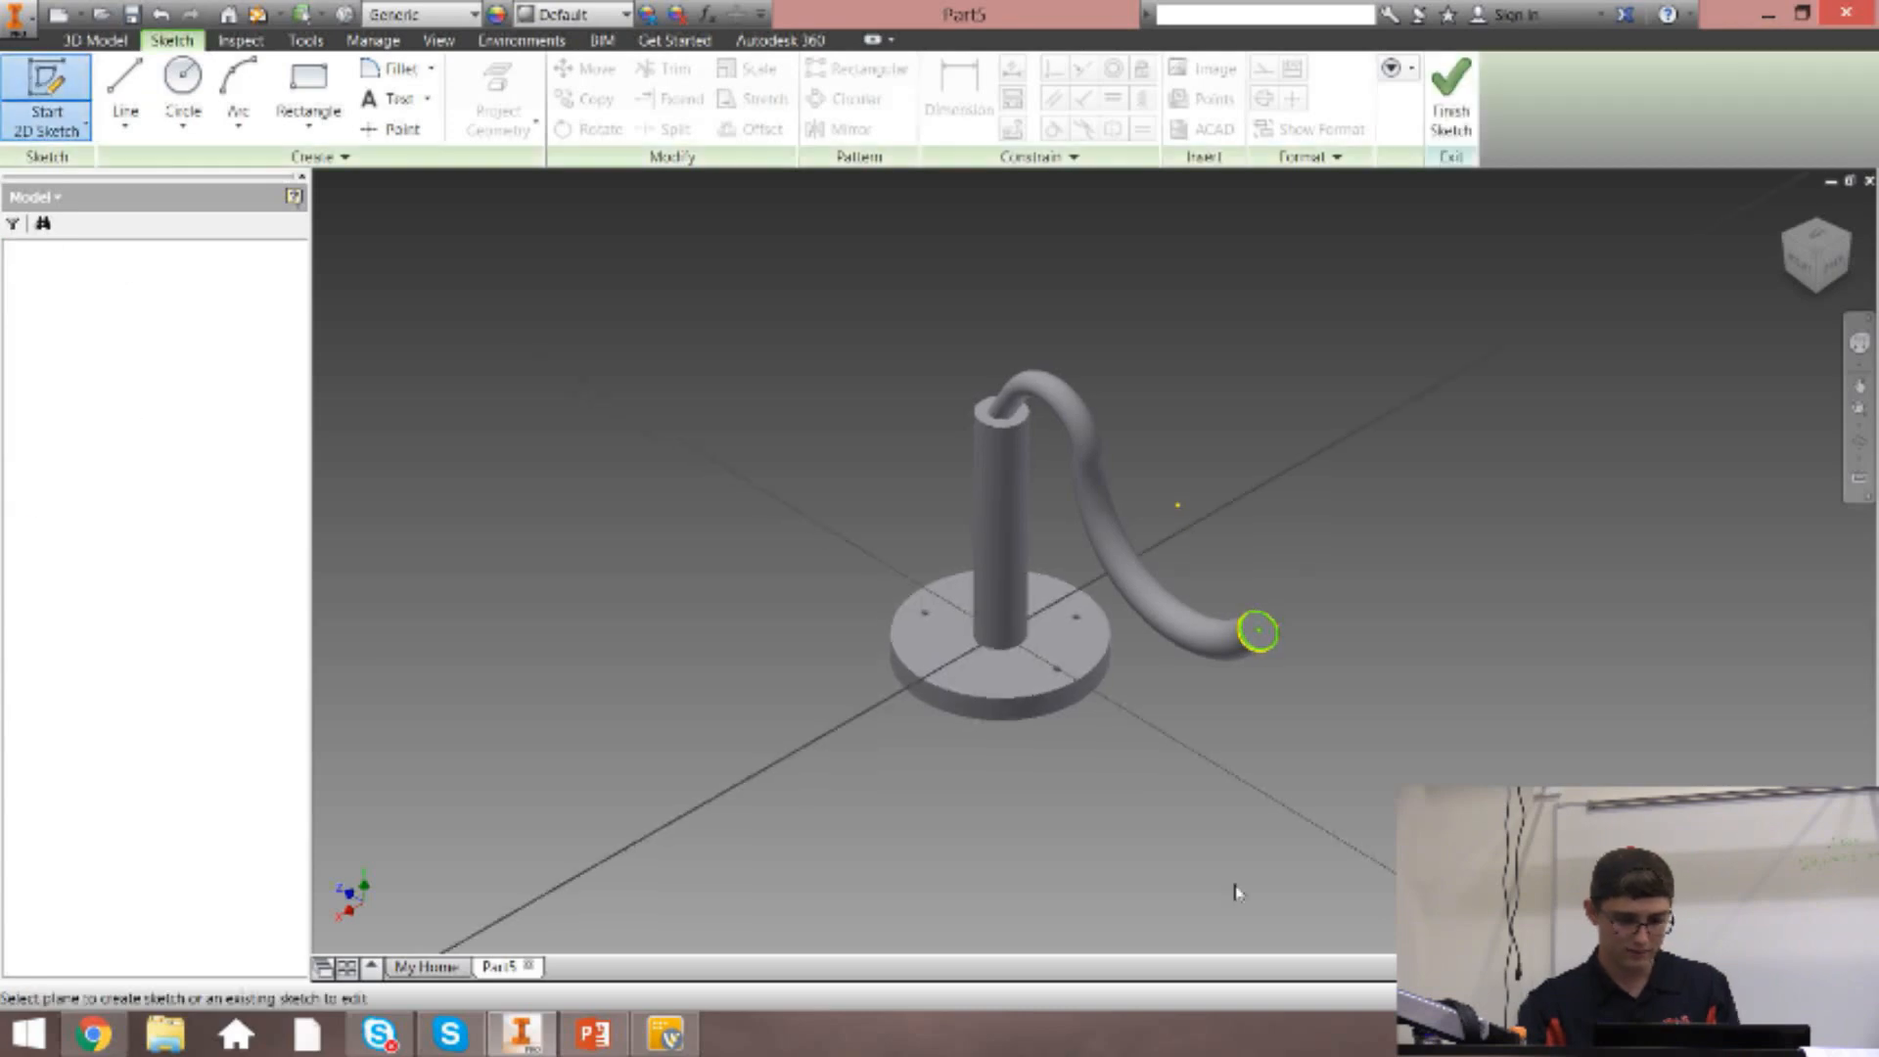
# Draw a large circle centred about 21 in from the disc's centre, beyond the arm's free end, and finish the sketch.
pyautogui.click(182, 88)
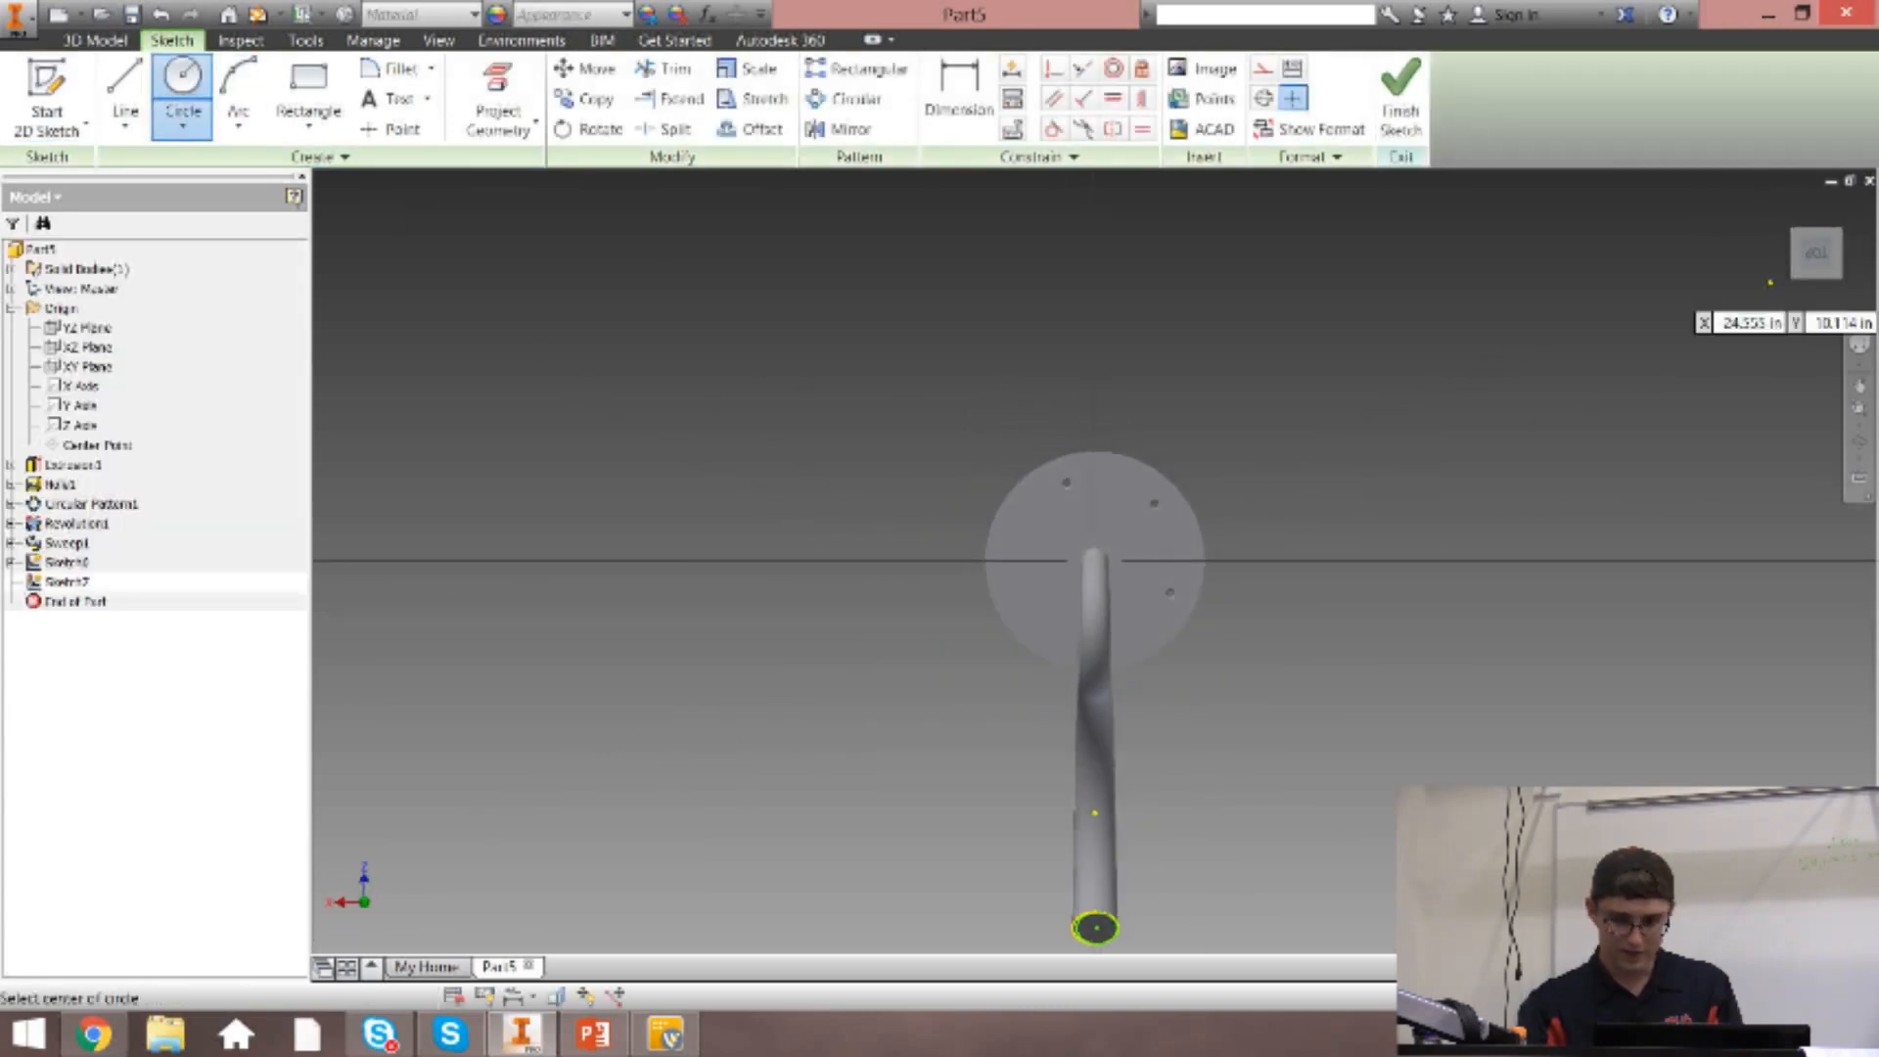
pyautogui.scroll(-5, 1692, 447)
pyautogui.scroll(-2, 1692, 447)
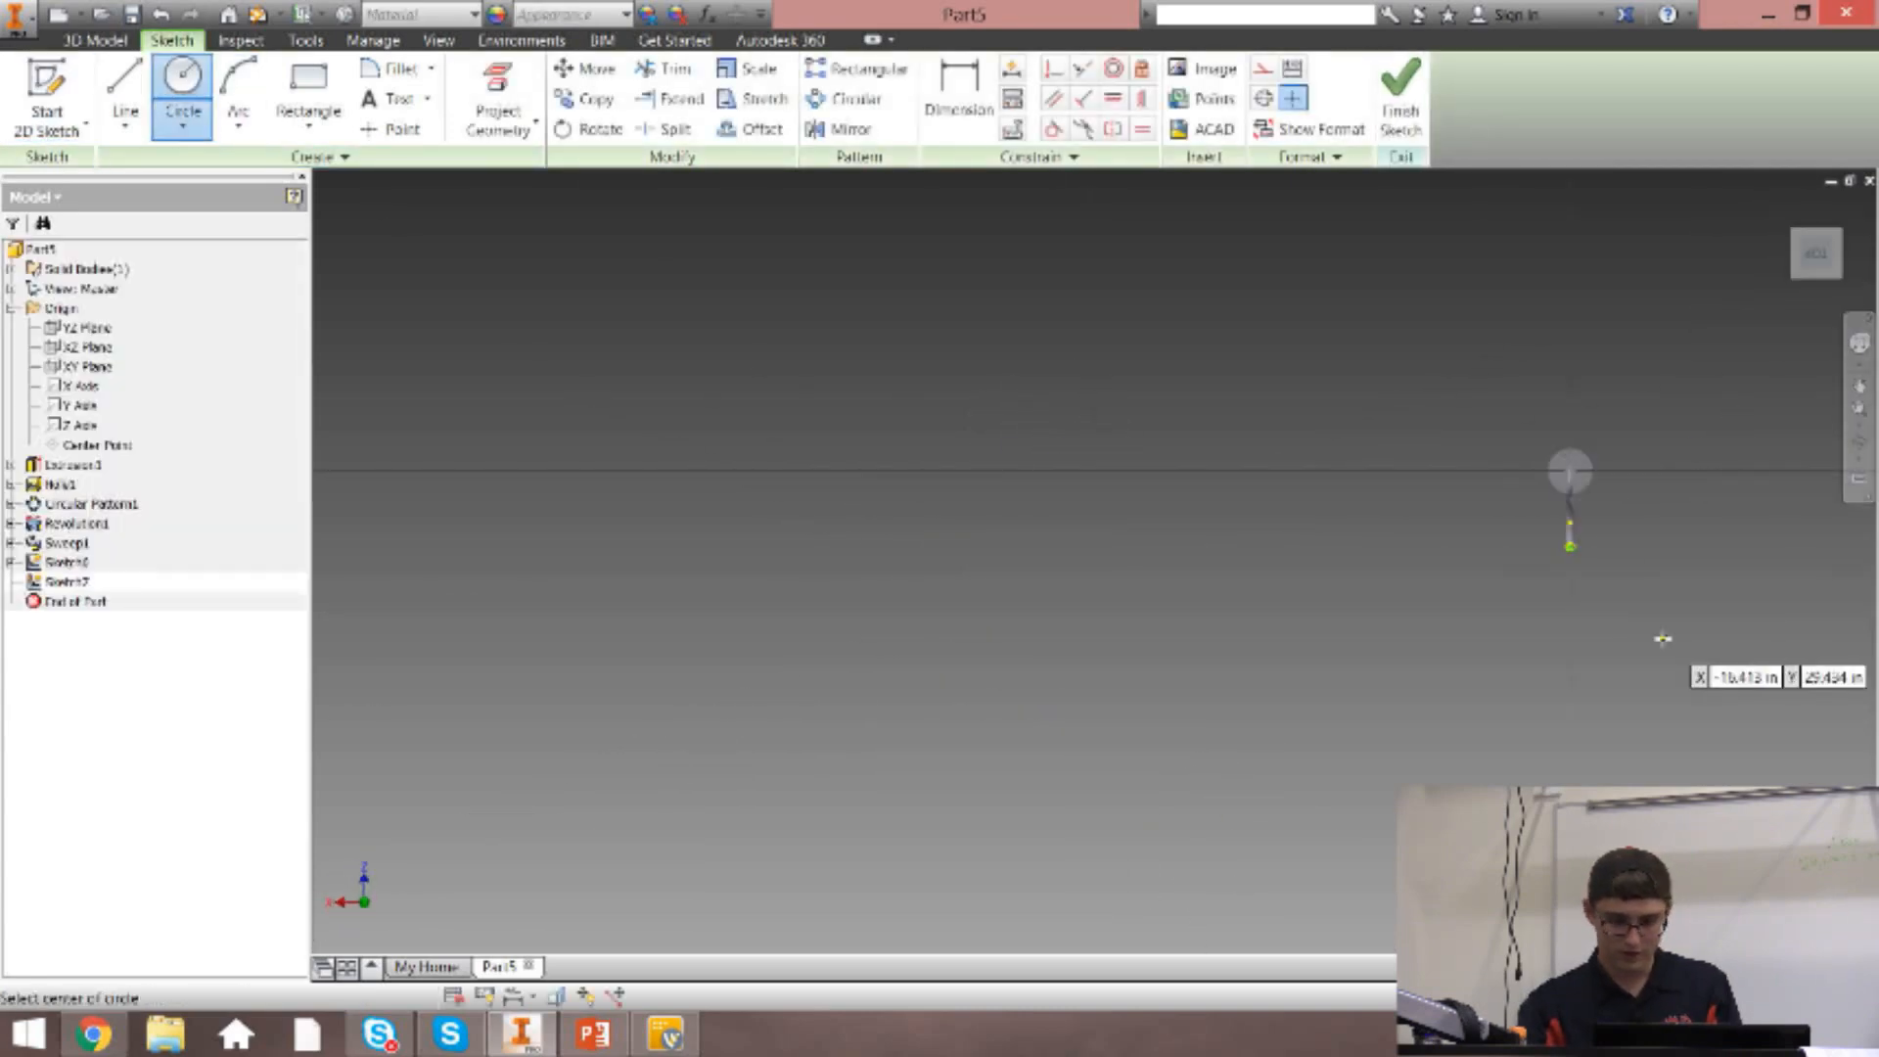
pyautogui.click(1566, 594)
pyautogui.click(1551, 623)
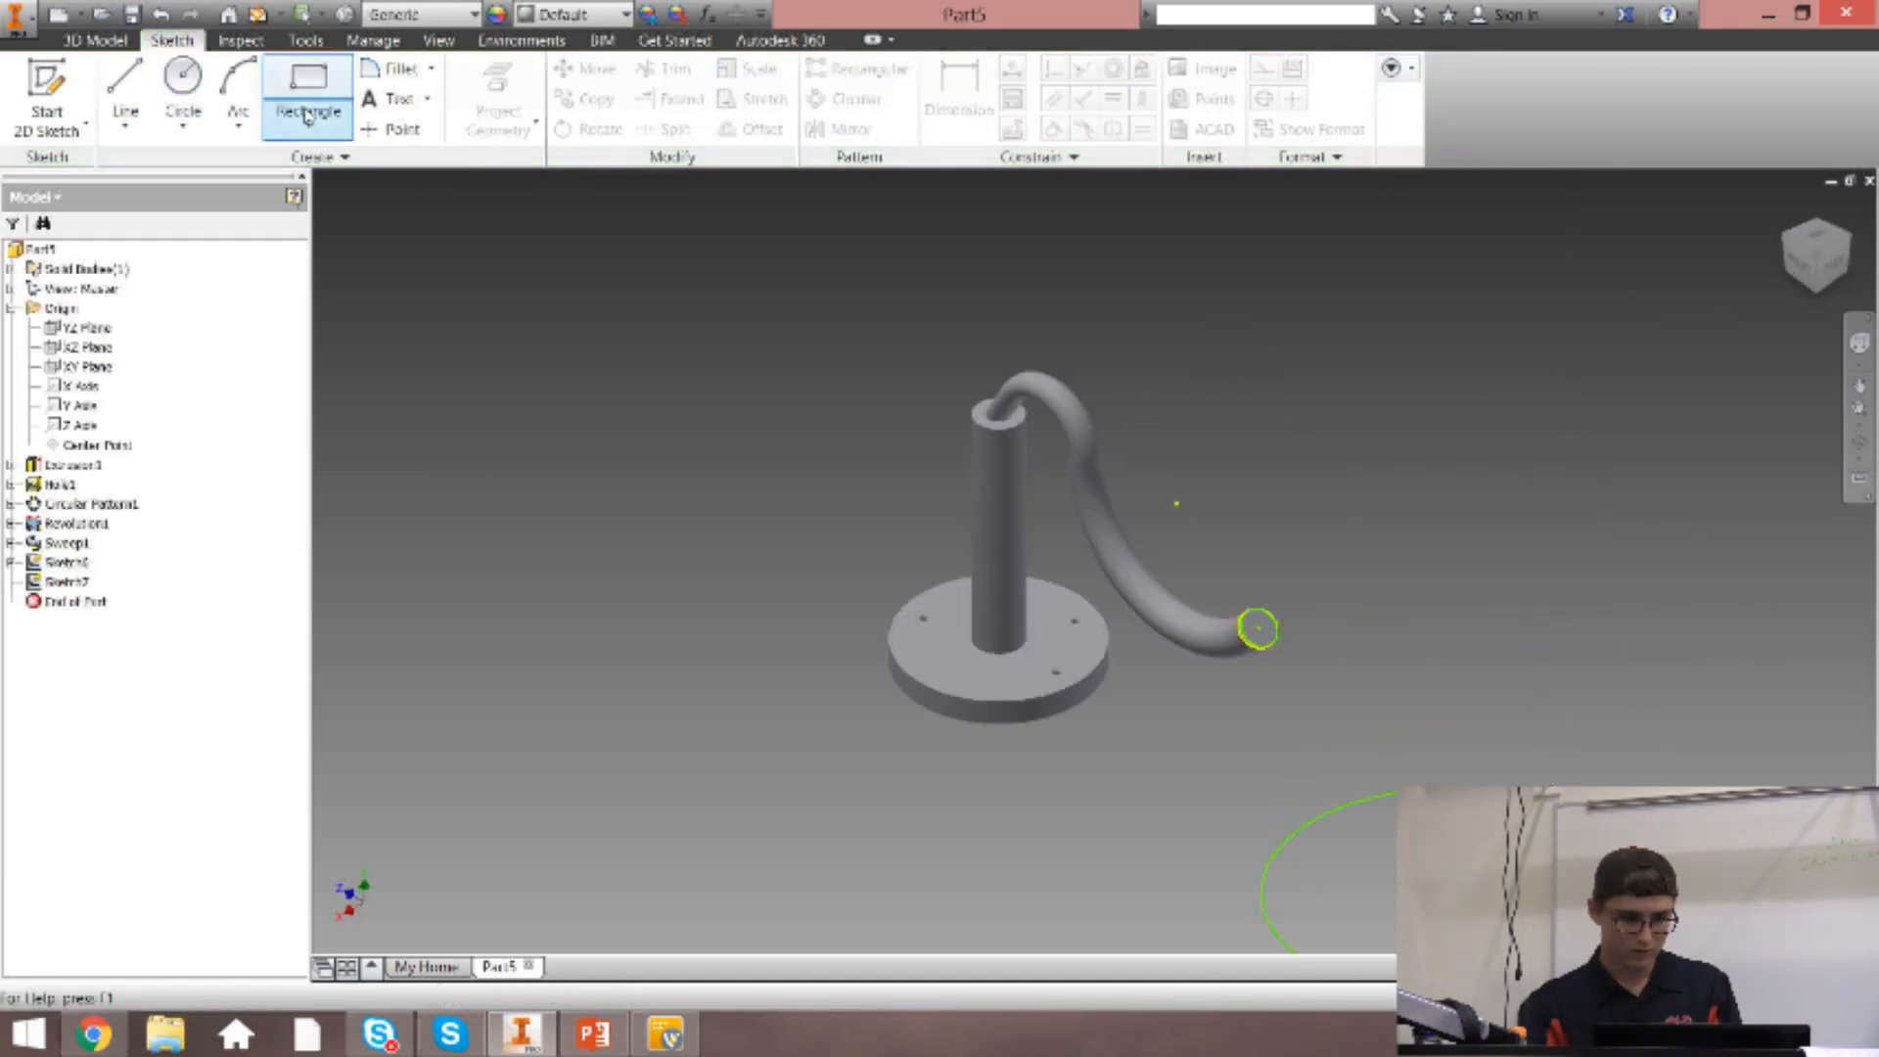
# Start a Loft and try the sketch on the arm's end face as its first section.
pyautogui.click(116, 41)
pyautogui.click(239, 86)
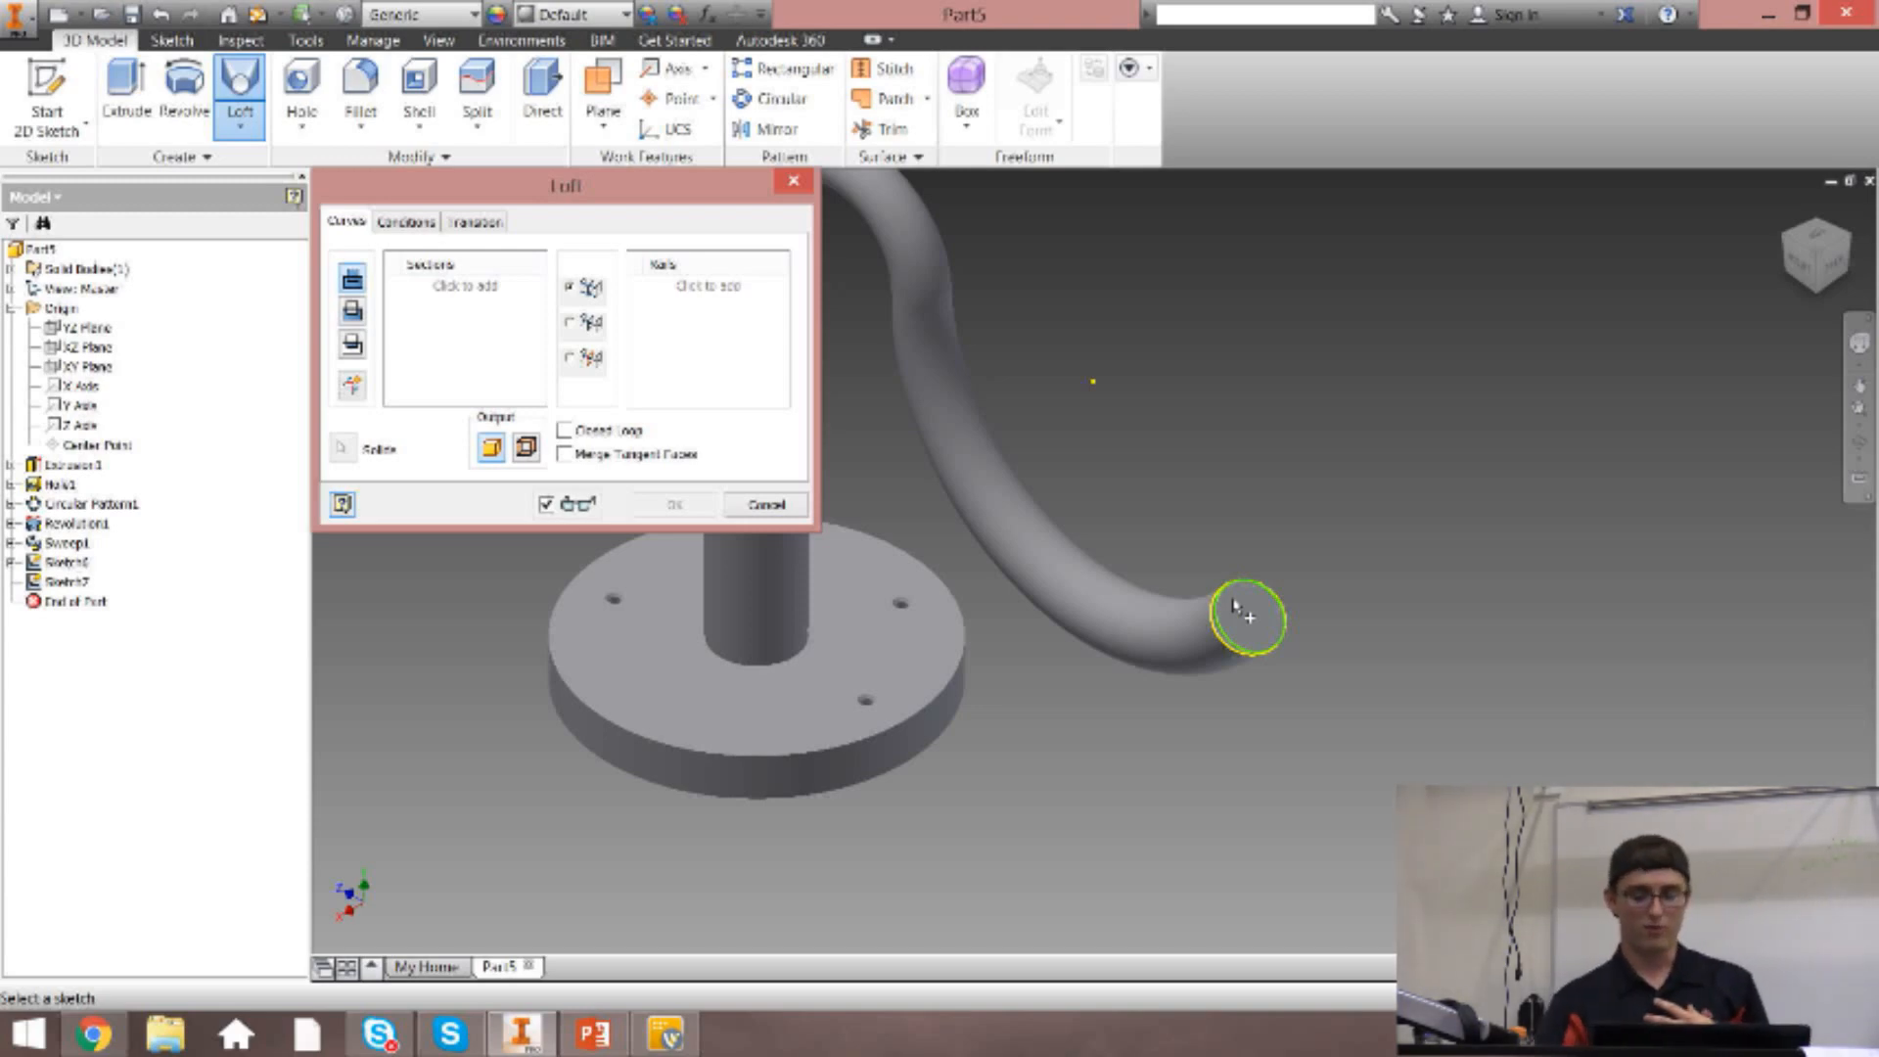
pyautogui.click(1223, 632)
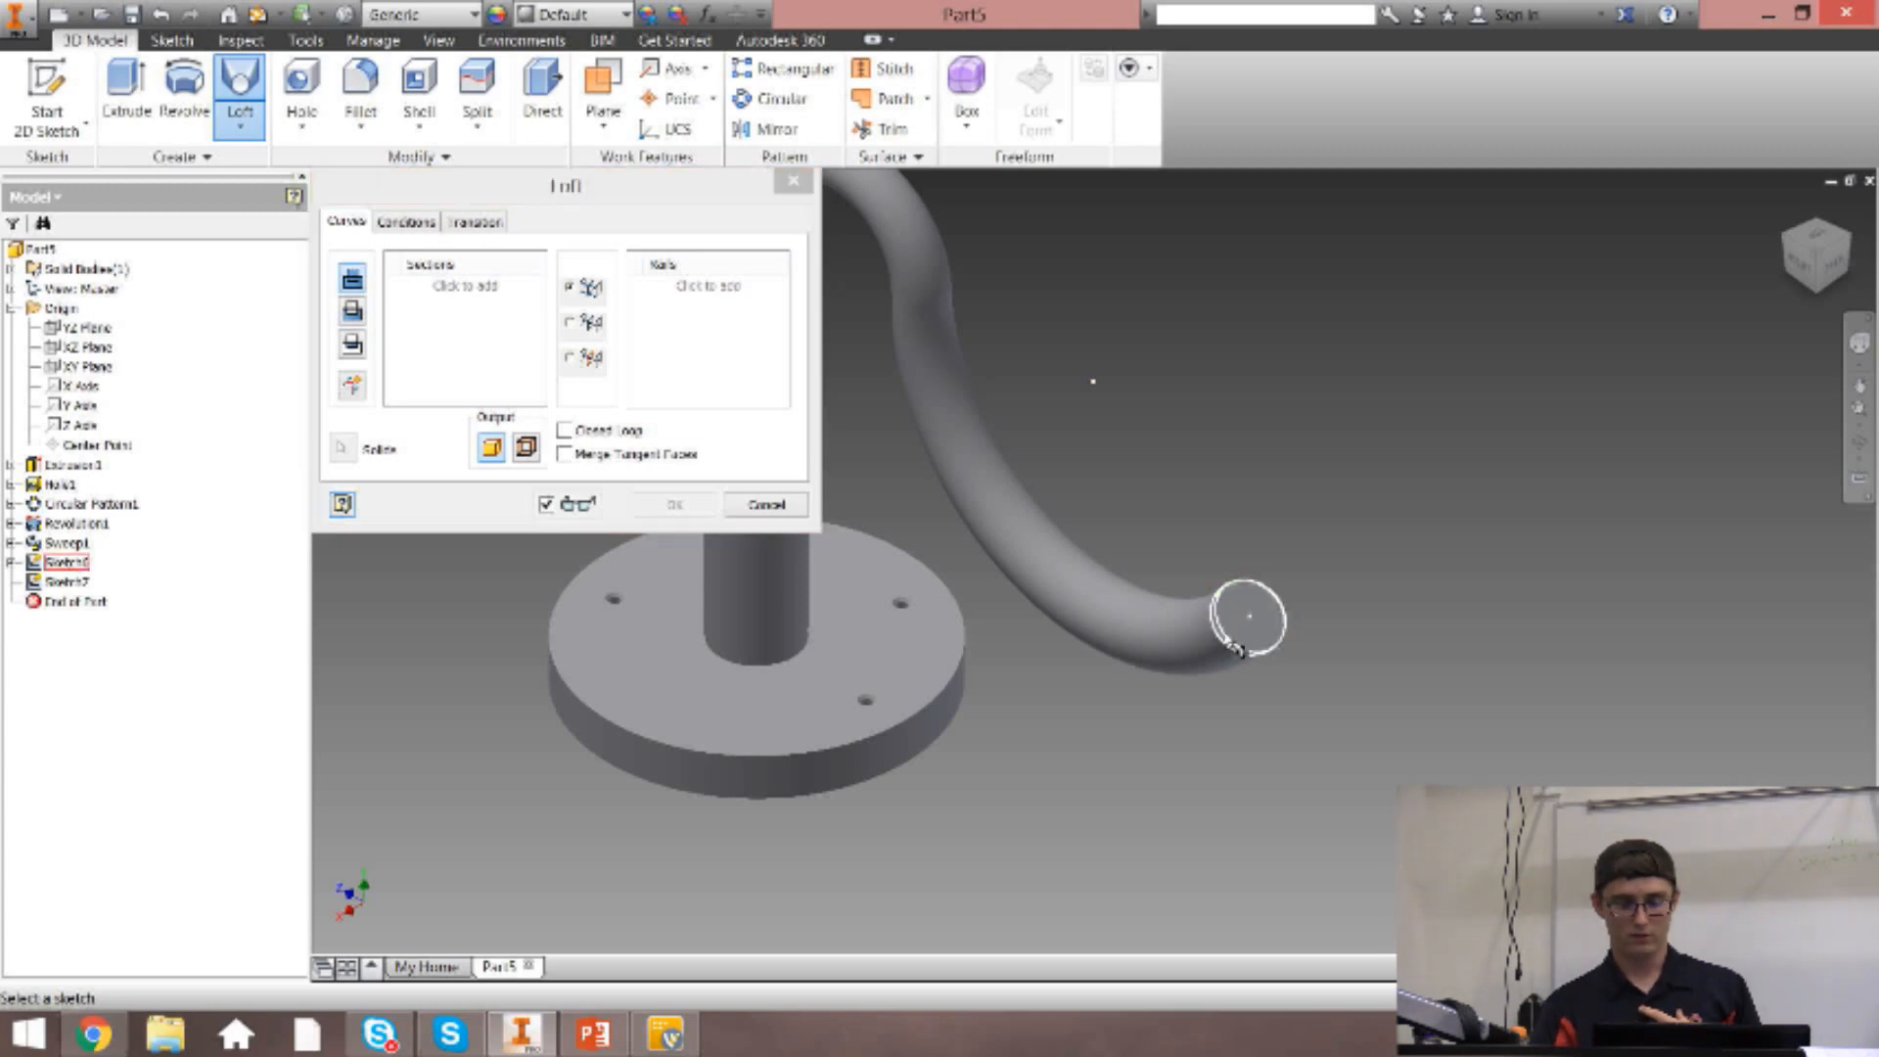
pyautogui.scroll(-5, 1331, 666)
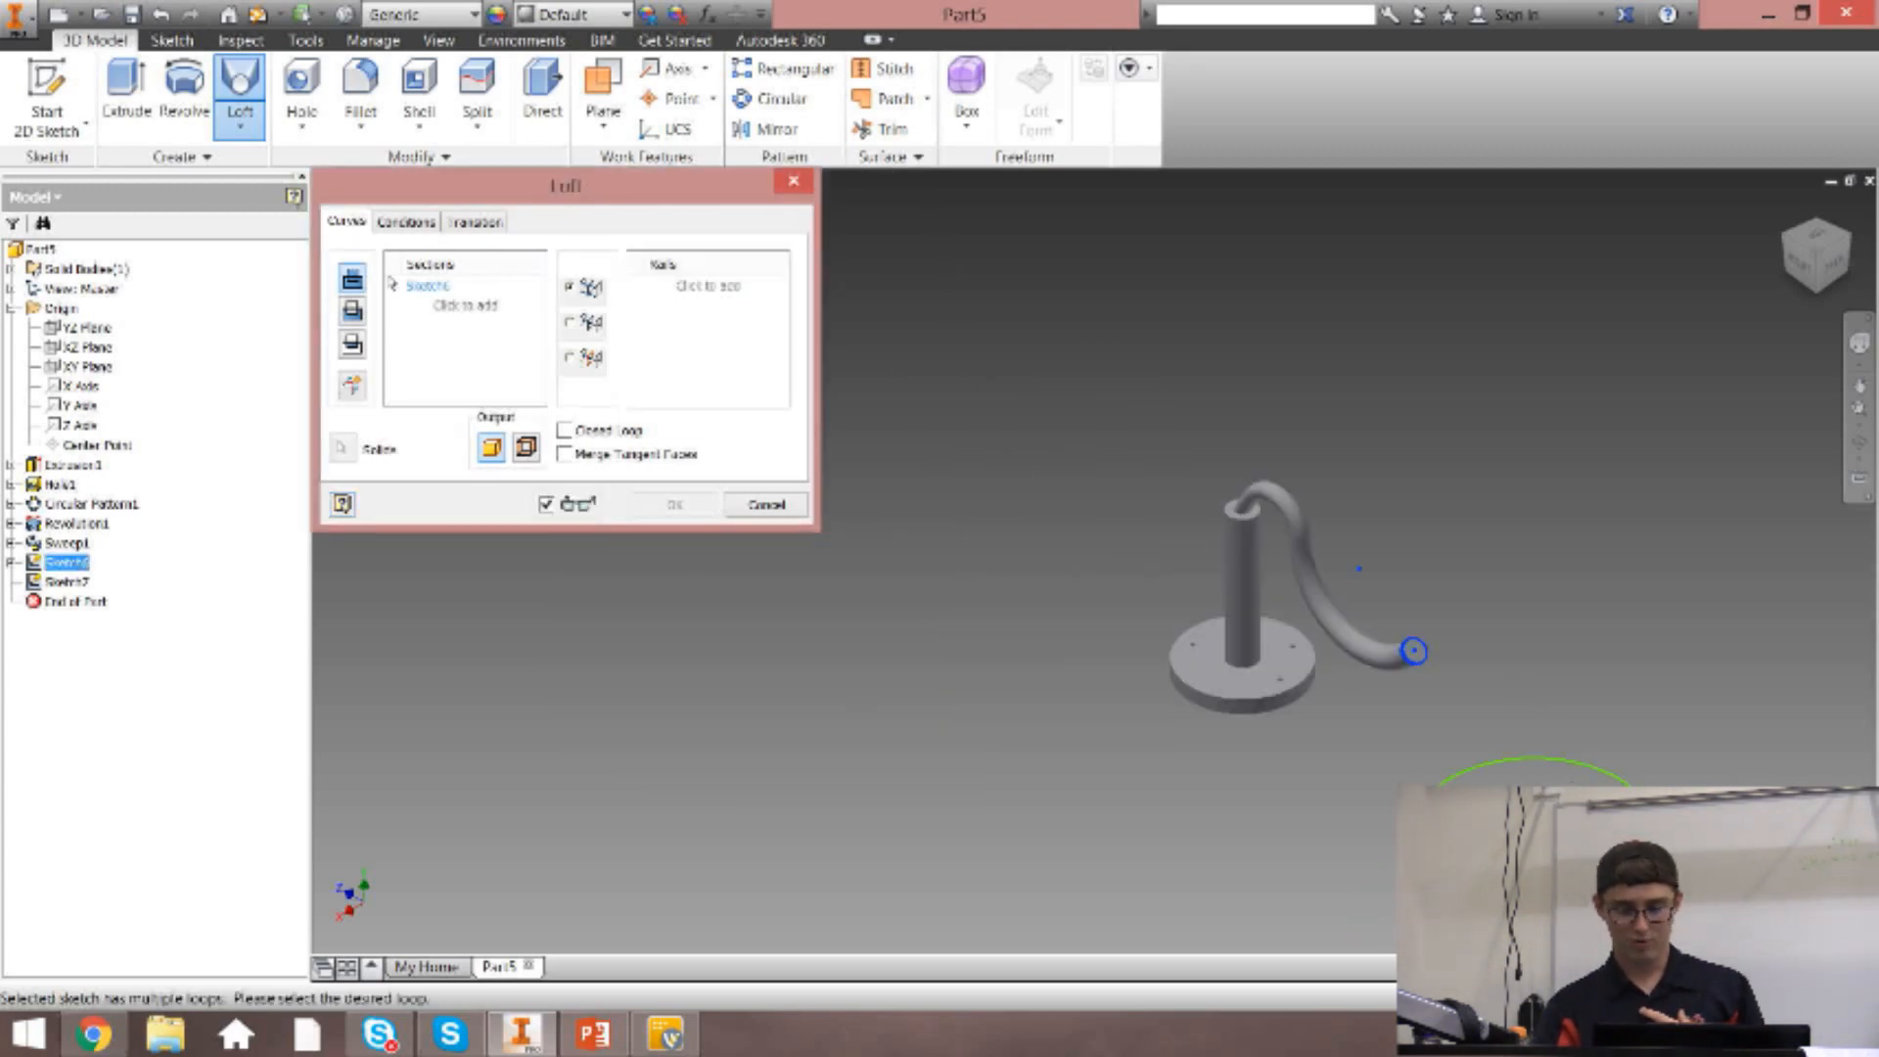
pyautogui.click(488, 316)
pyautogui.click(489, 291)
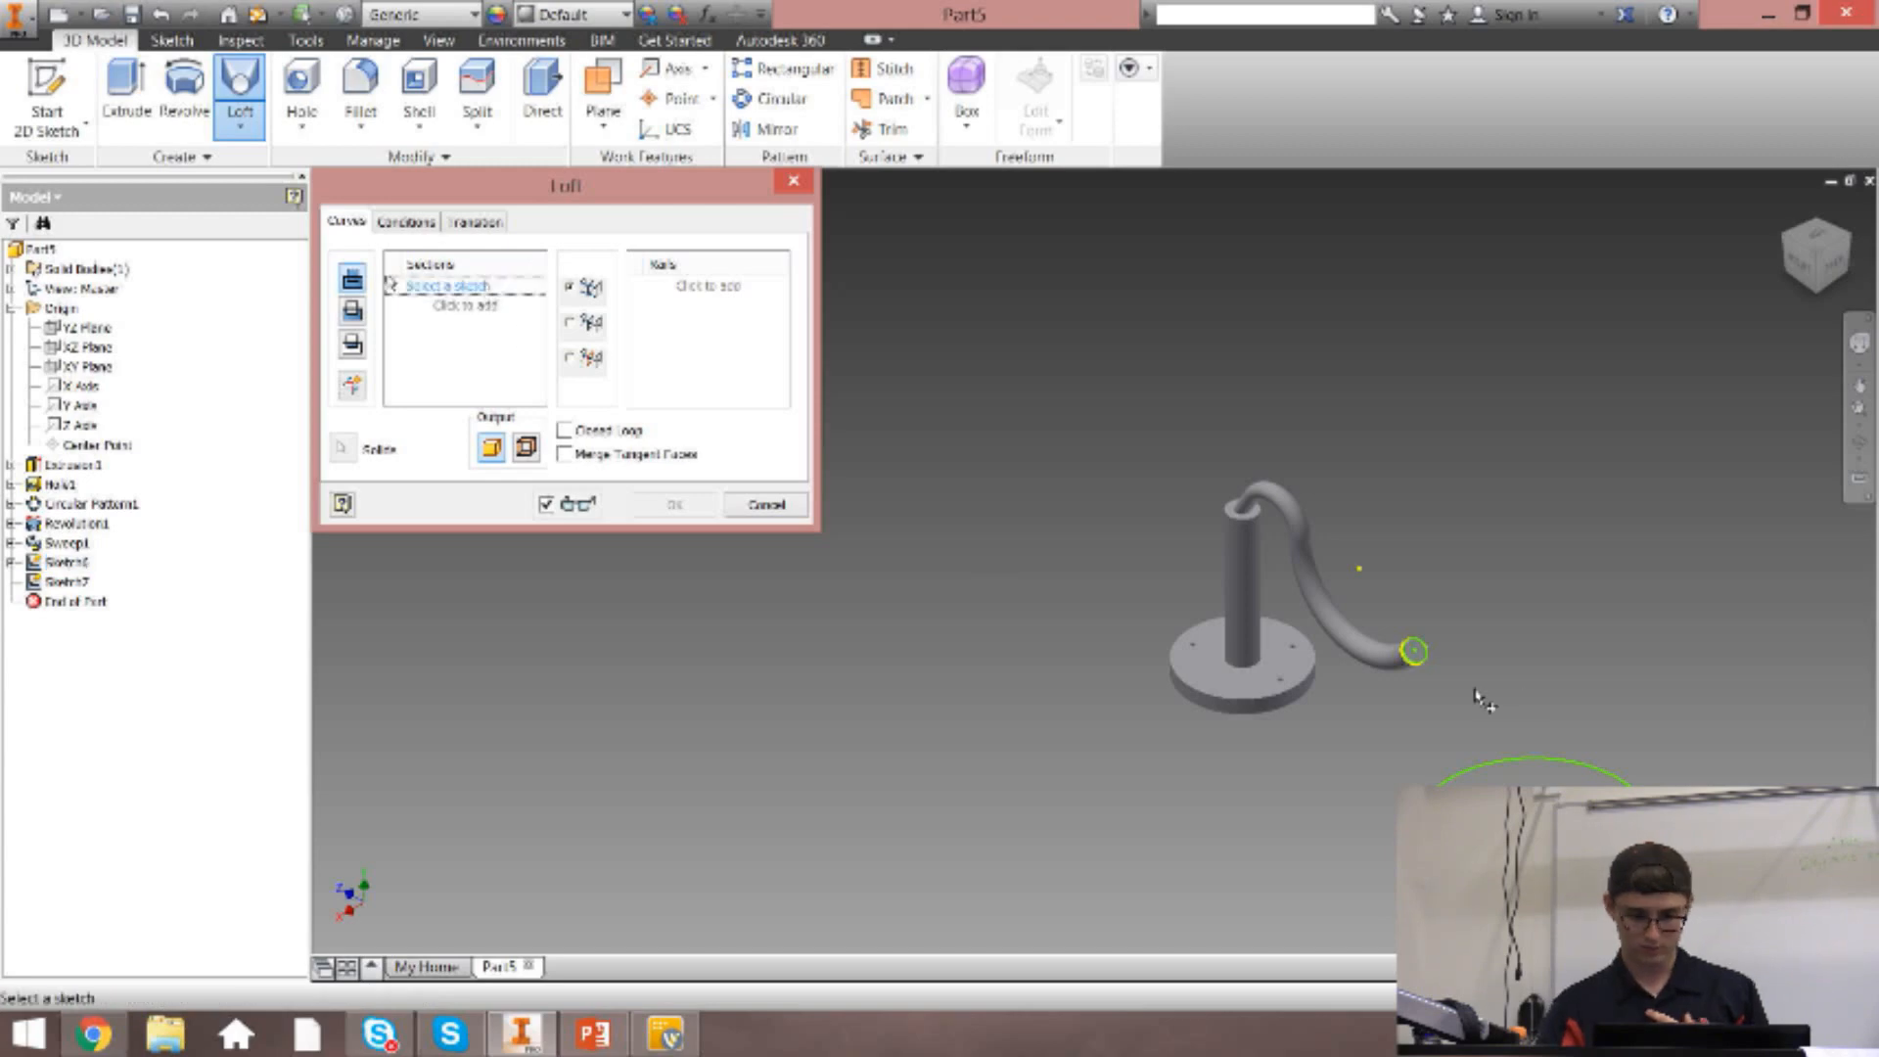
pyautogui.scroll(5, 1453, 680)
pyautogui.click(1256, 673)
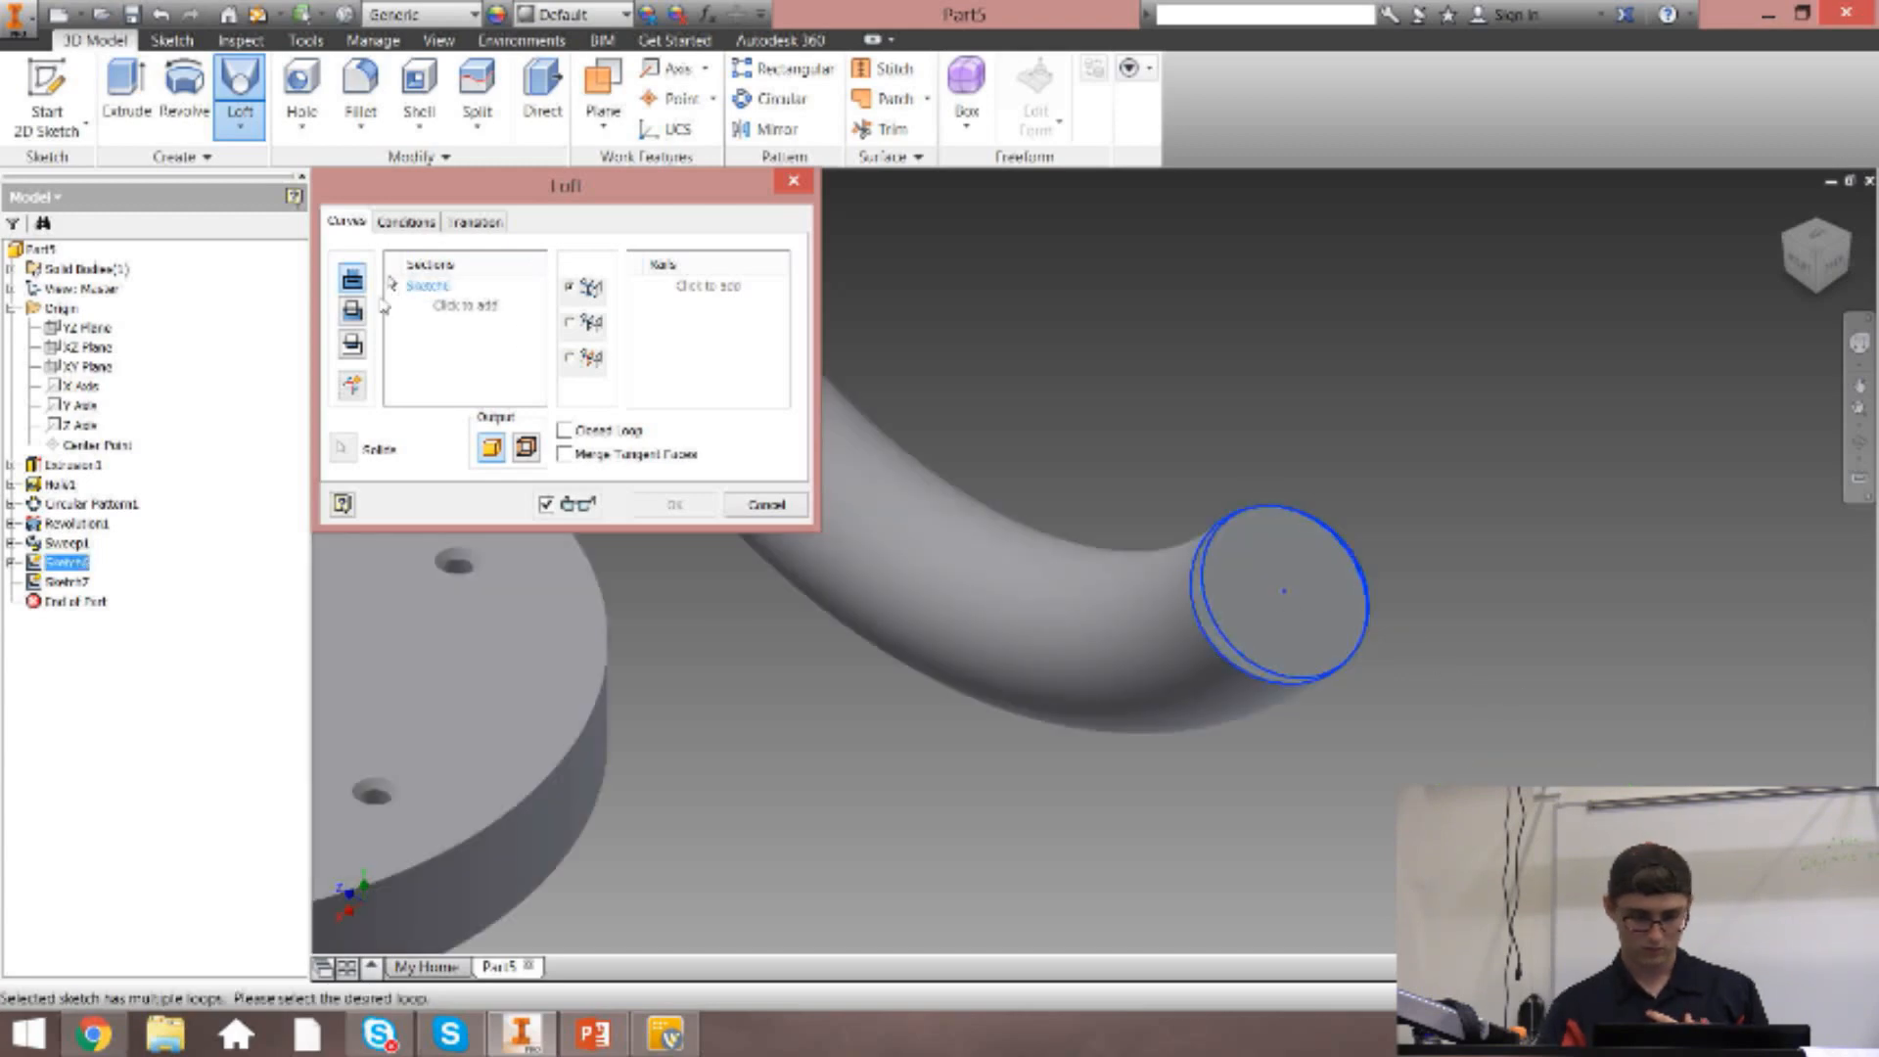
pyautogui.click(489, 305)
pyautogui.scroll(-5, 1037, 537)
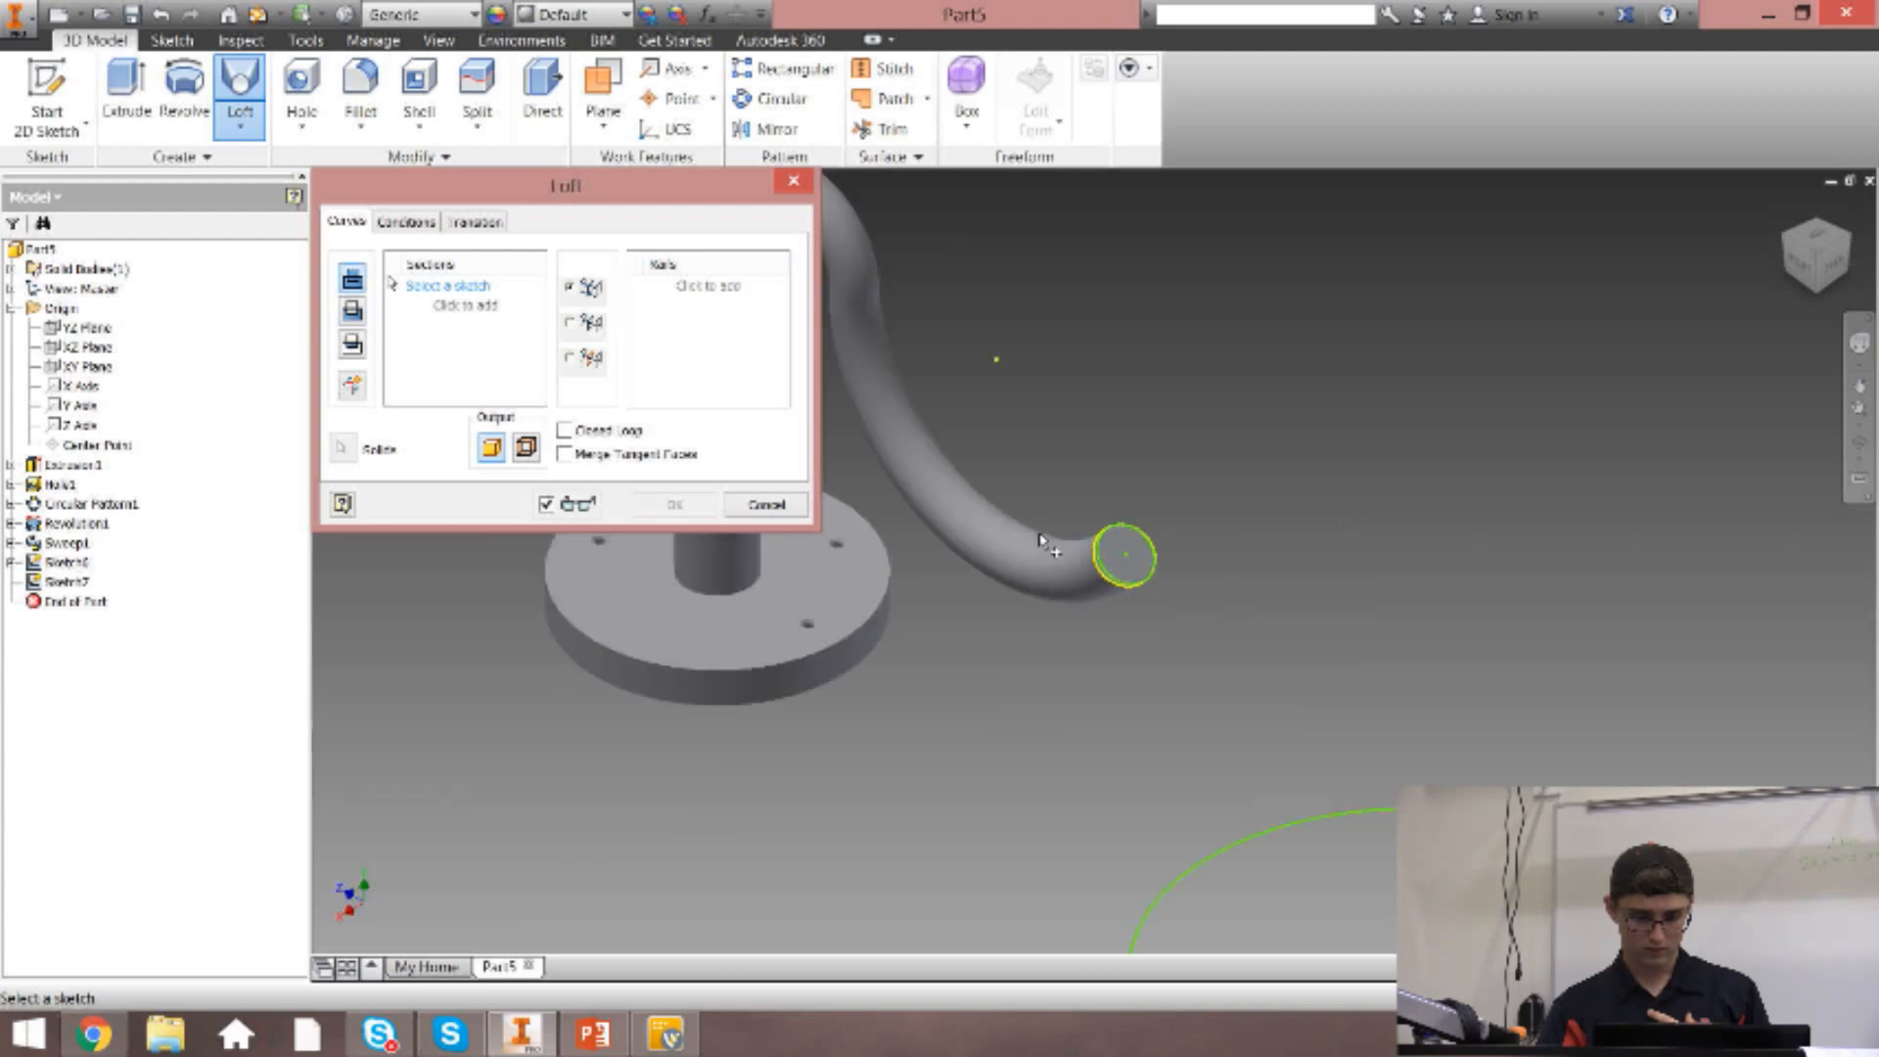
# Create a solid loft from the large circle to the edge of the arm's end face.
pyautogui.click(1370, 815)
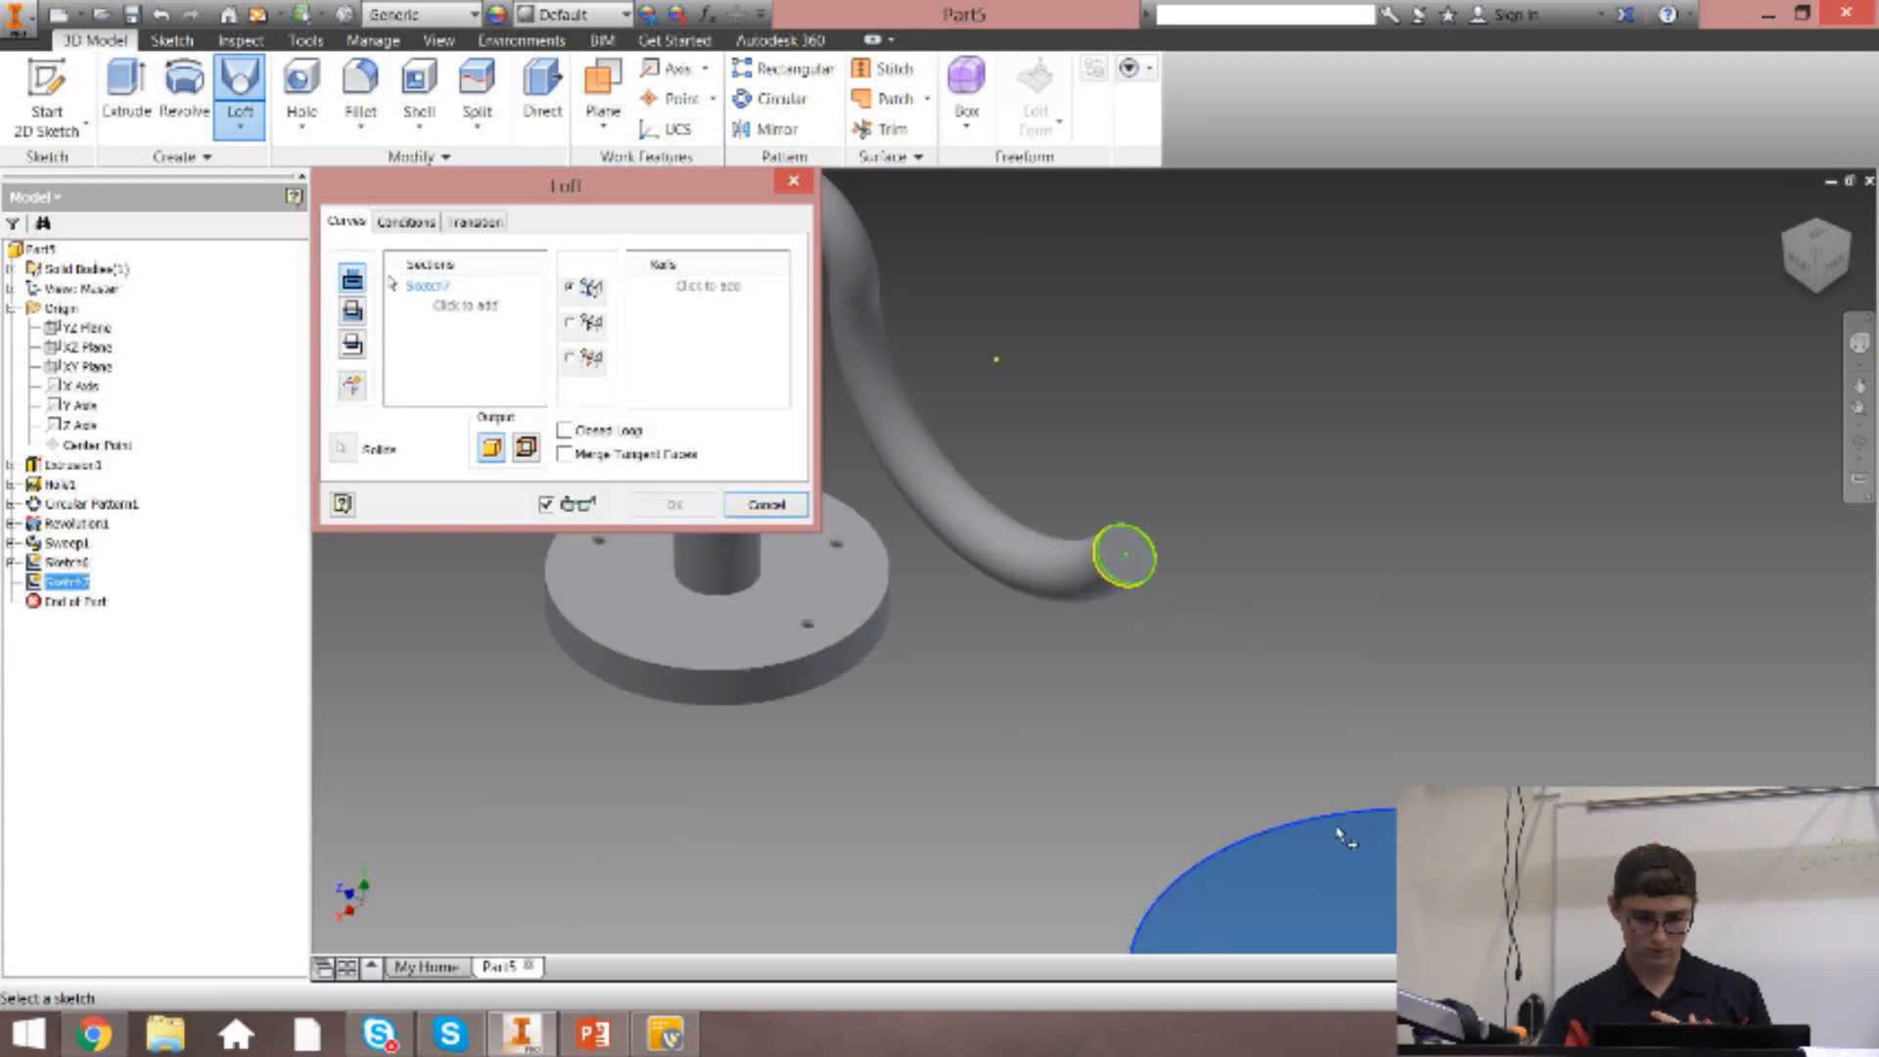
pyautogui.click(1127, 578)
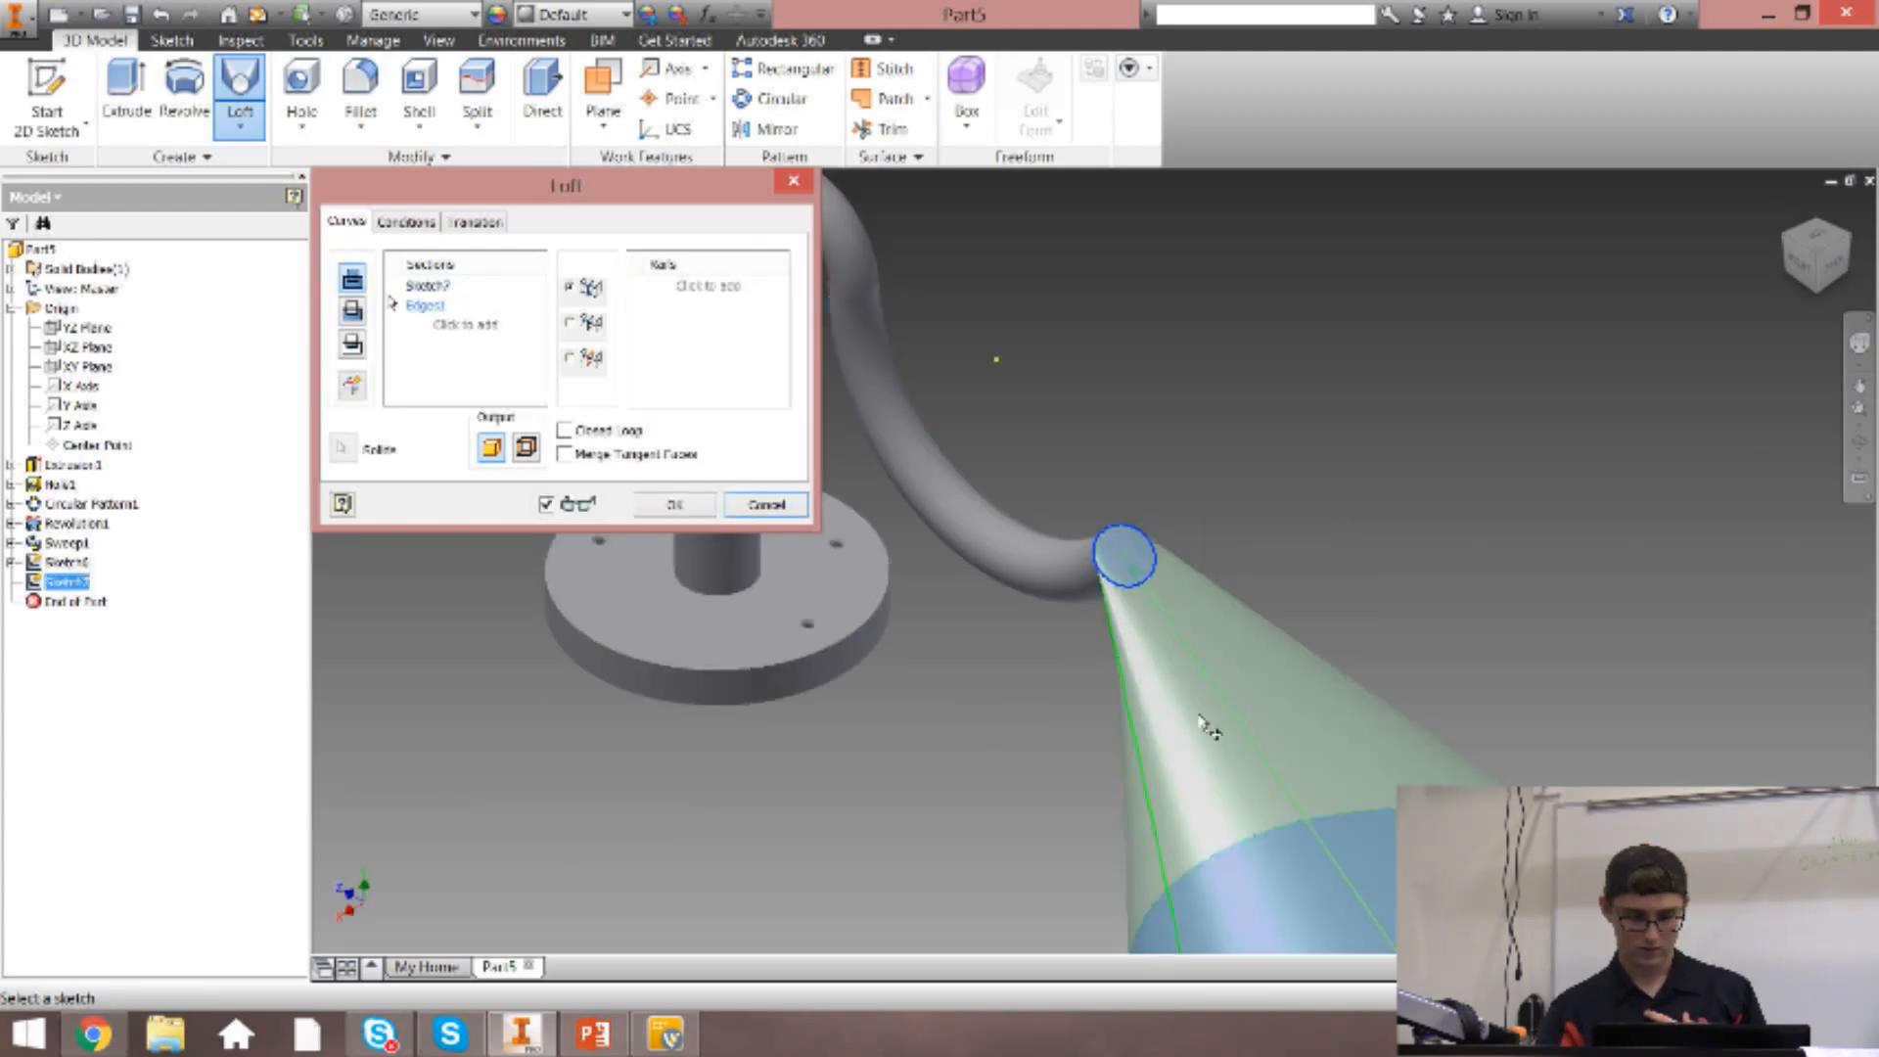
pyautogui.scroll(-3, 1491, 657)
pyautogui.moveTo(1812, 285)
pyautogui.mouseDown()
pyautogui.moveTo(1850, 245)
pyautogui.moveTo(1846, 201)
pyautogui.moveTo(1827, 285)
pyautogui.mouseUp()
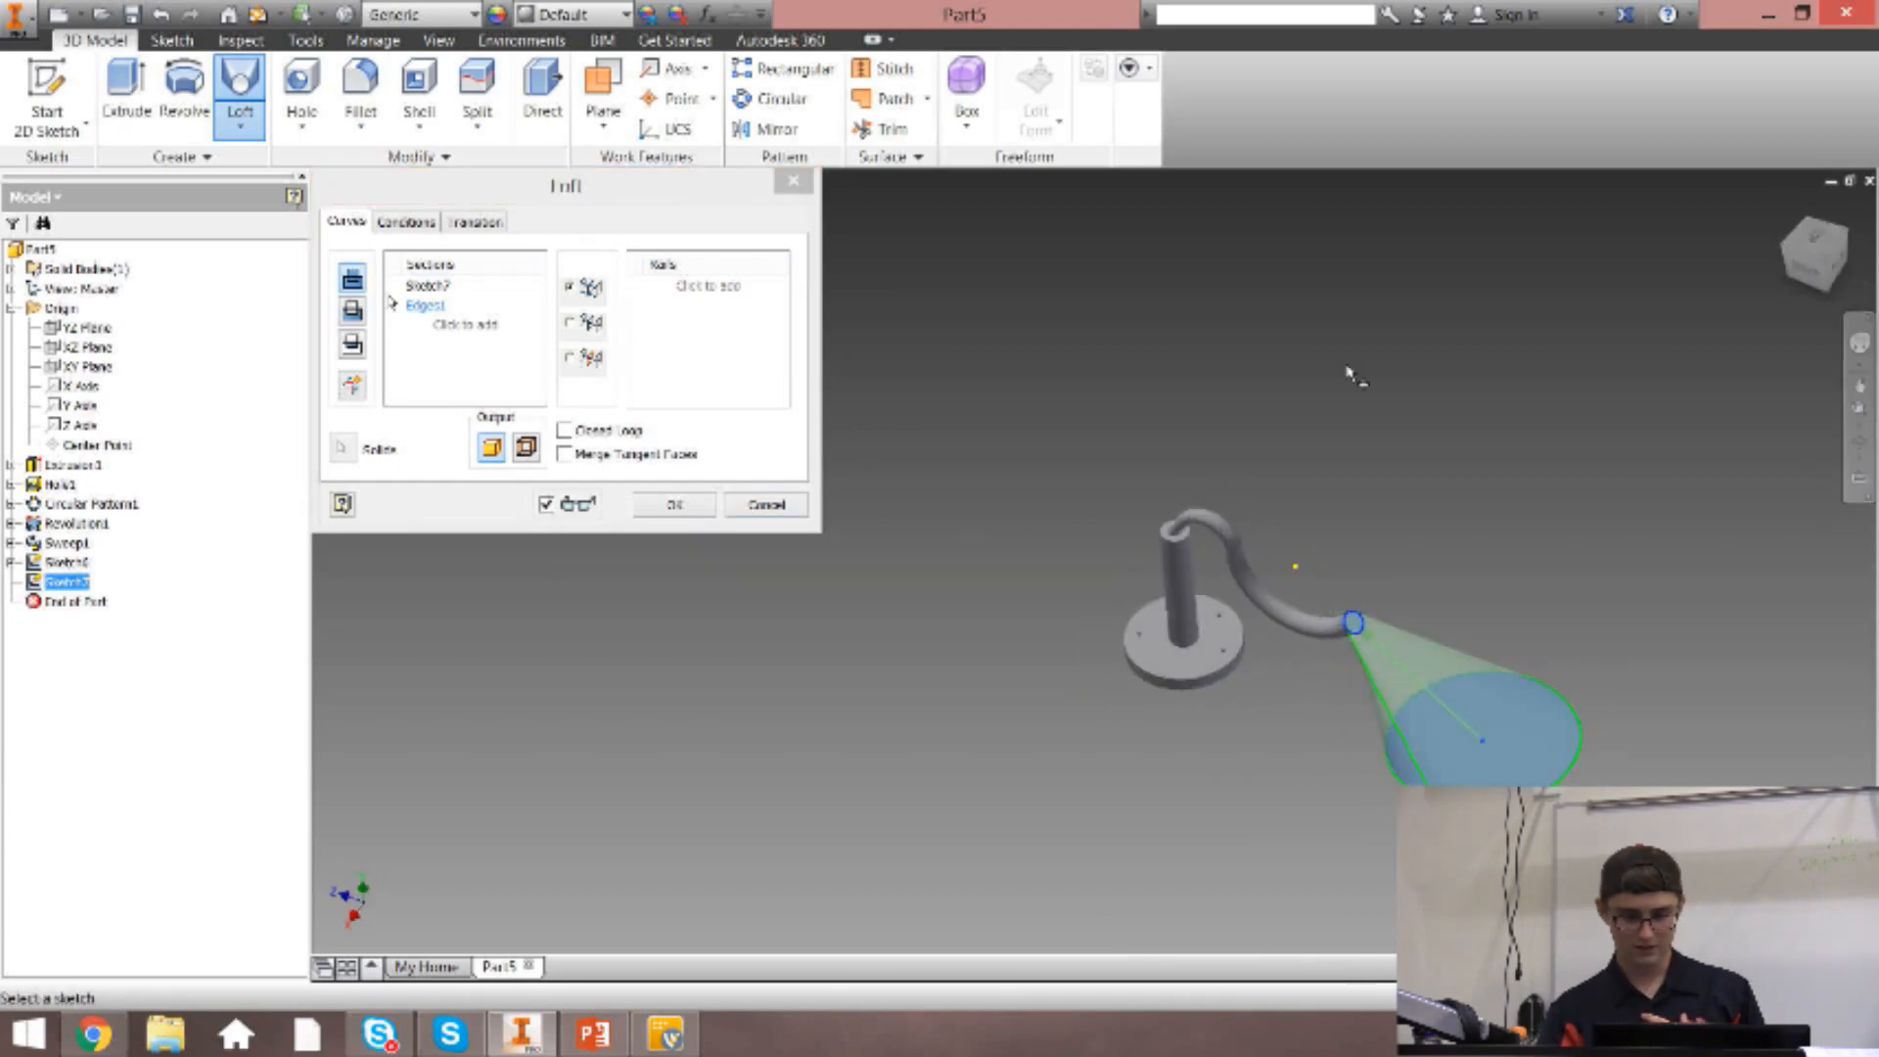
pyautogui.click(687, 511)
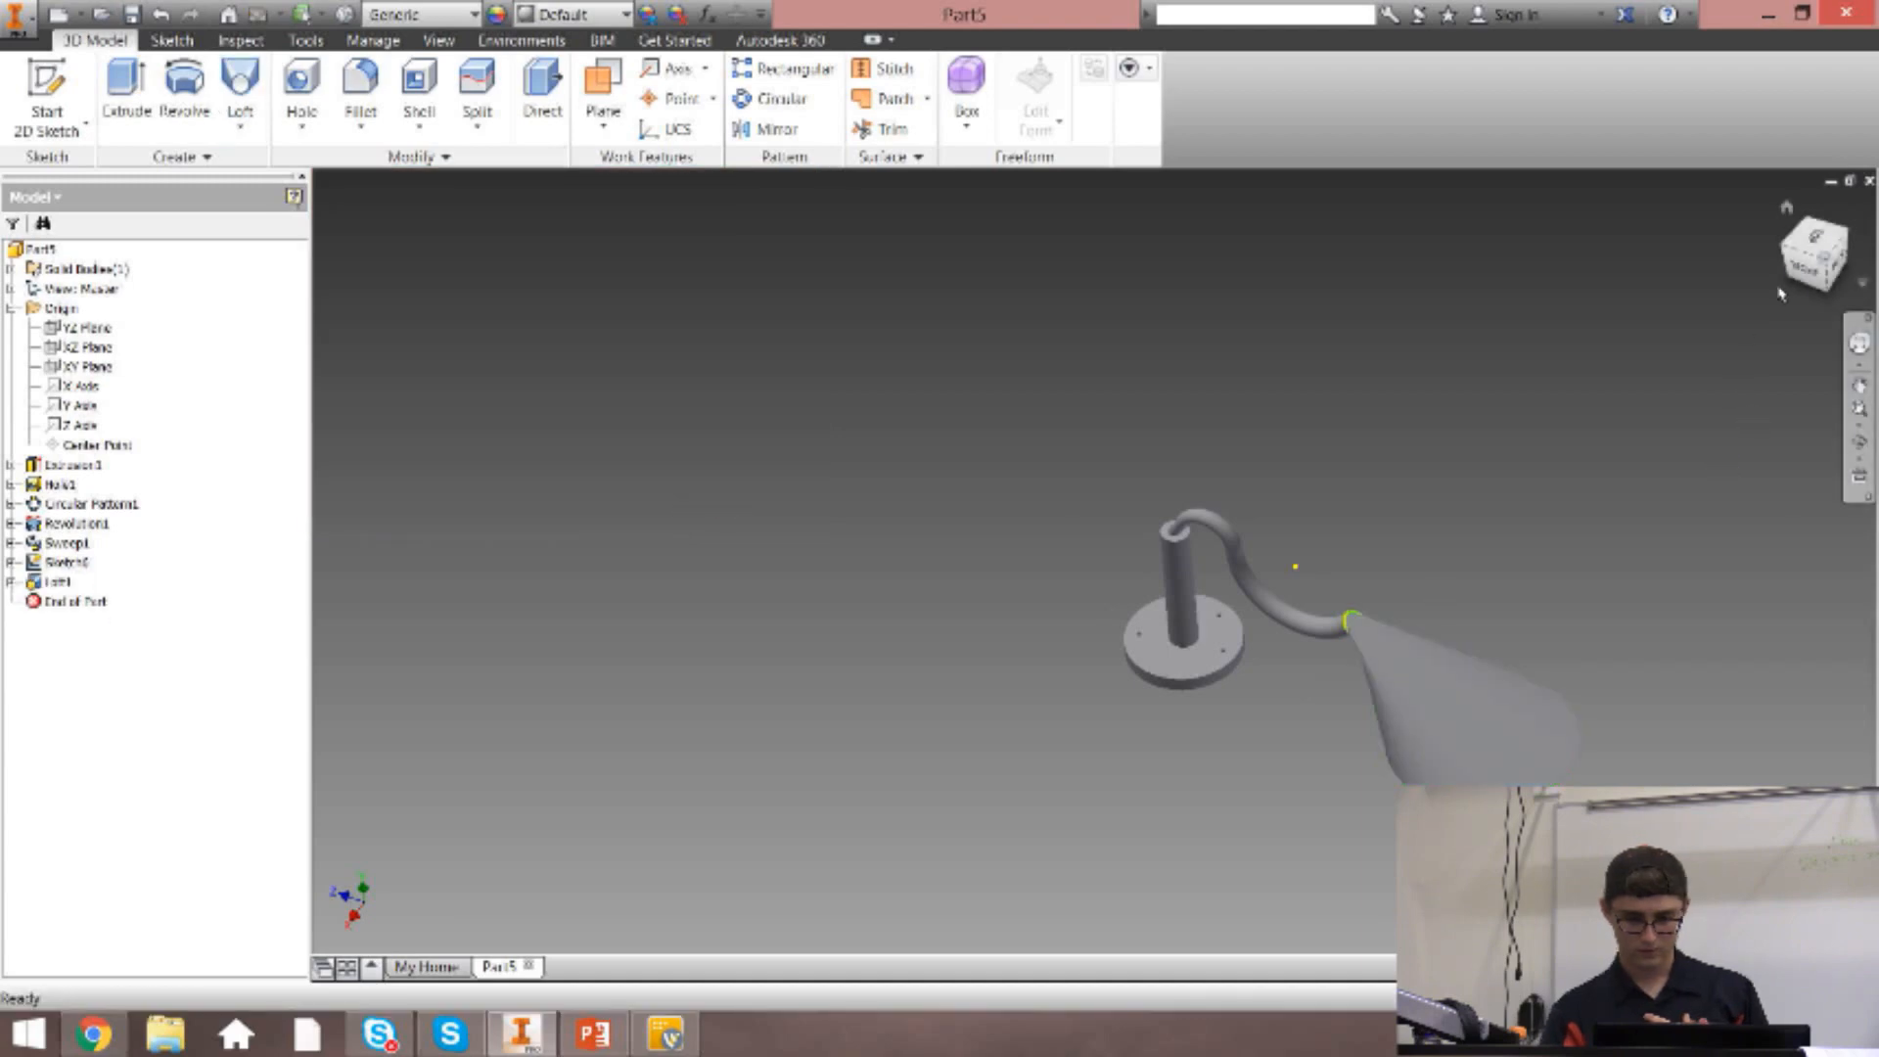
pyautogui.moveTo(1805, 281)
pyautogui.mouseDown()
pyautogui.moveTo(1814, 206)
pyautogui.moveTo(1816, 249)
pyautogui.mouseUp()
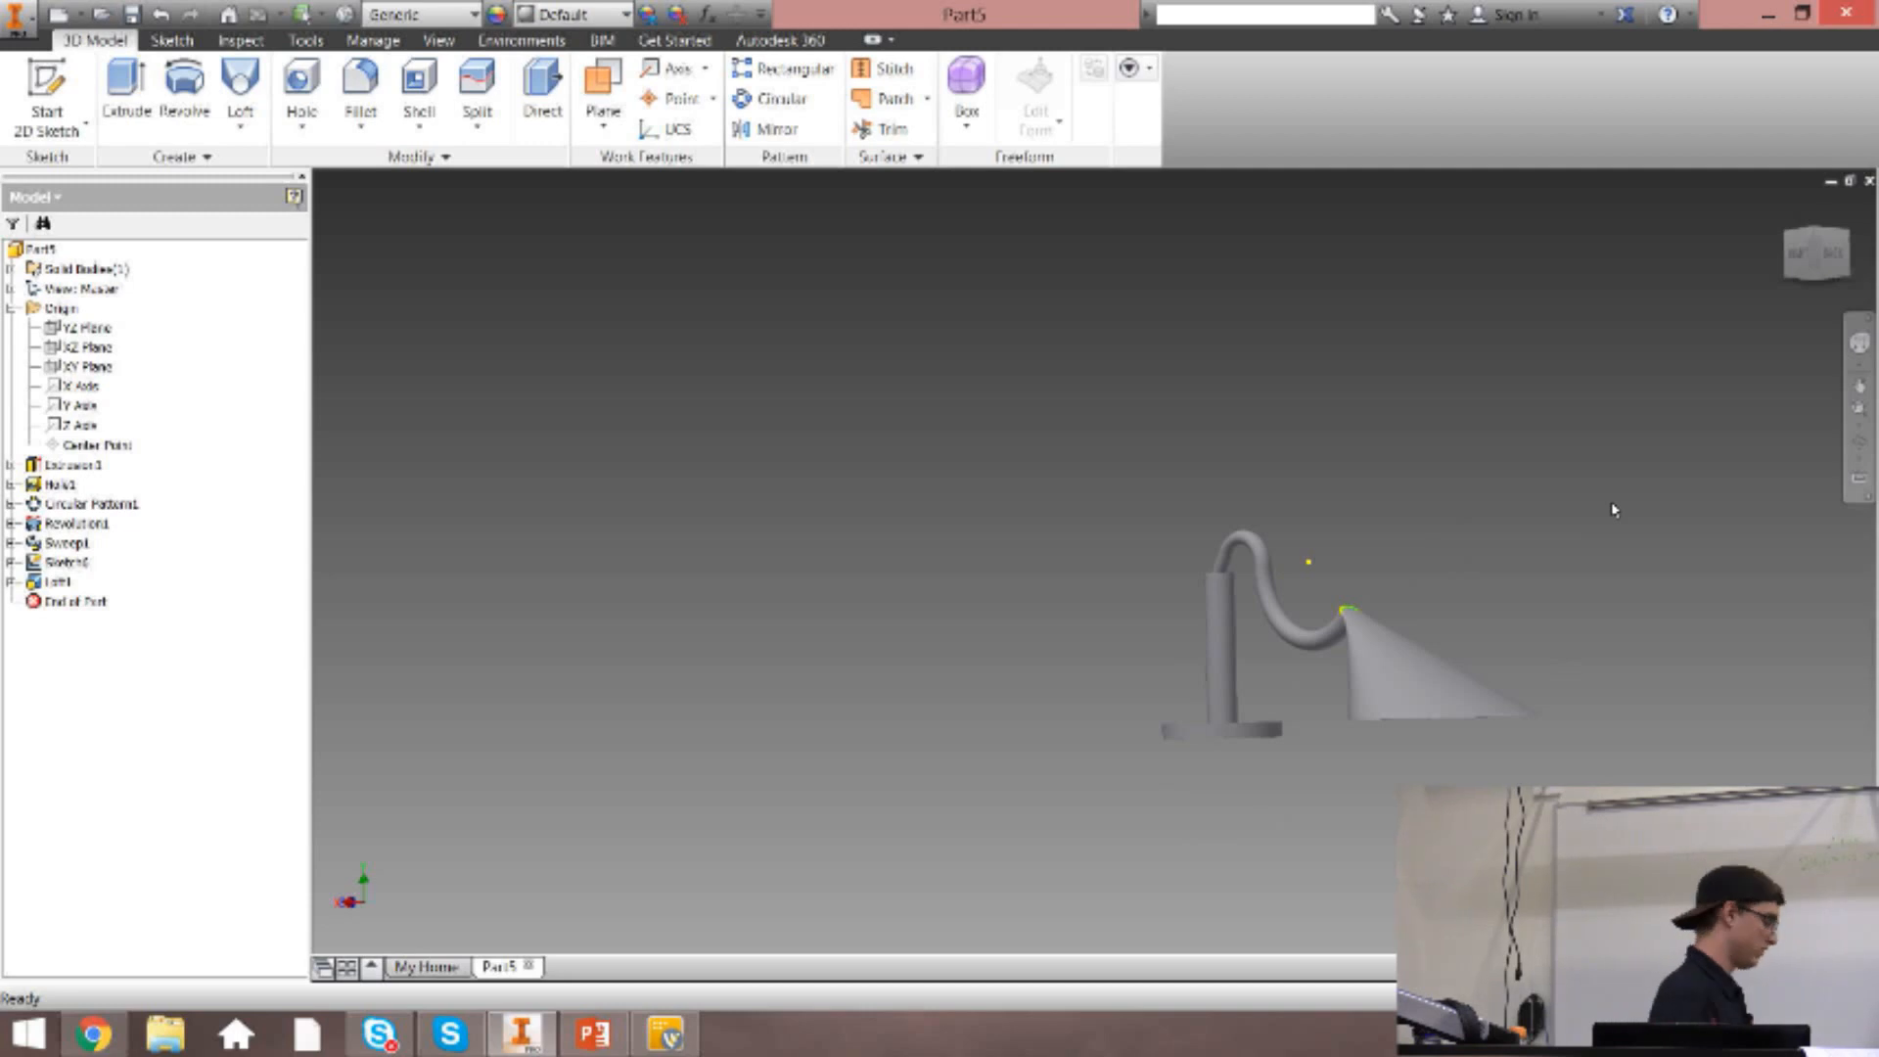
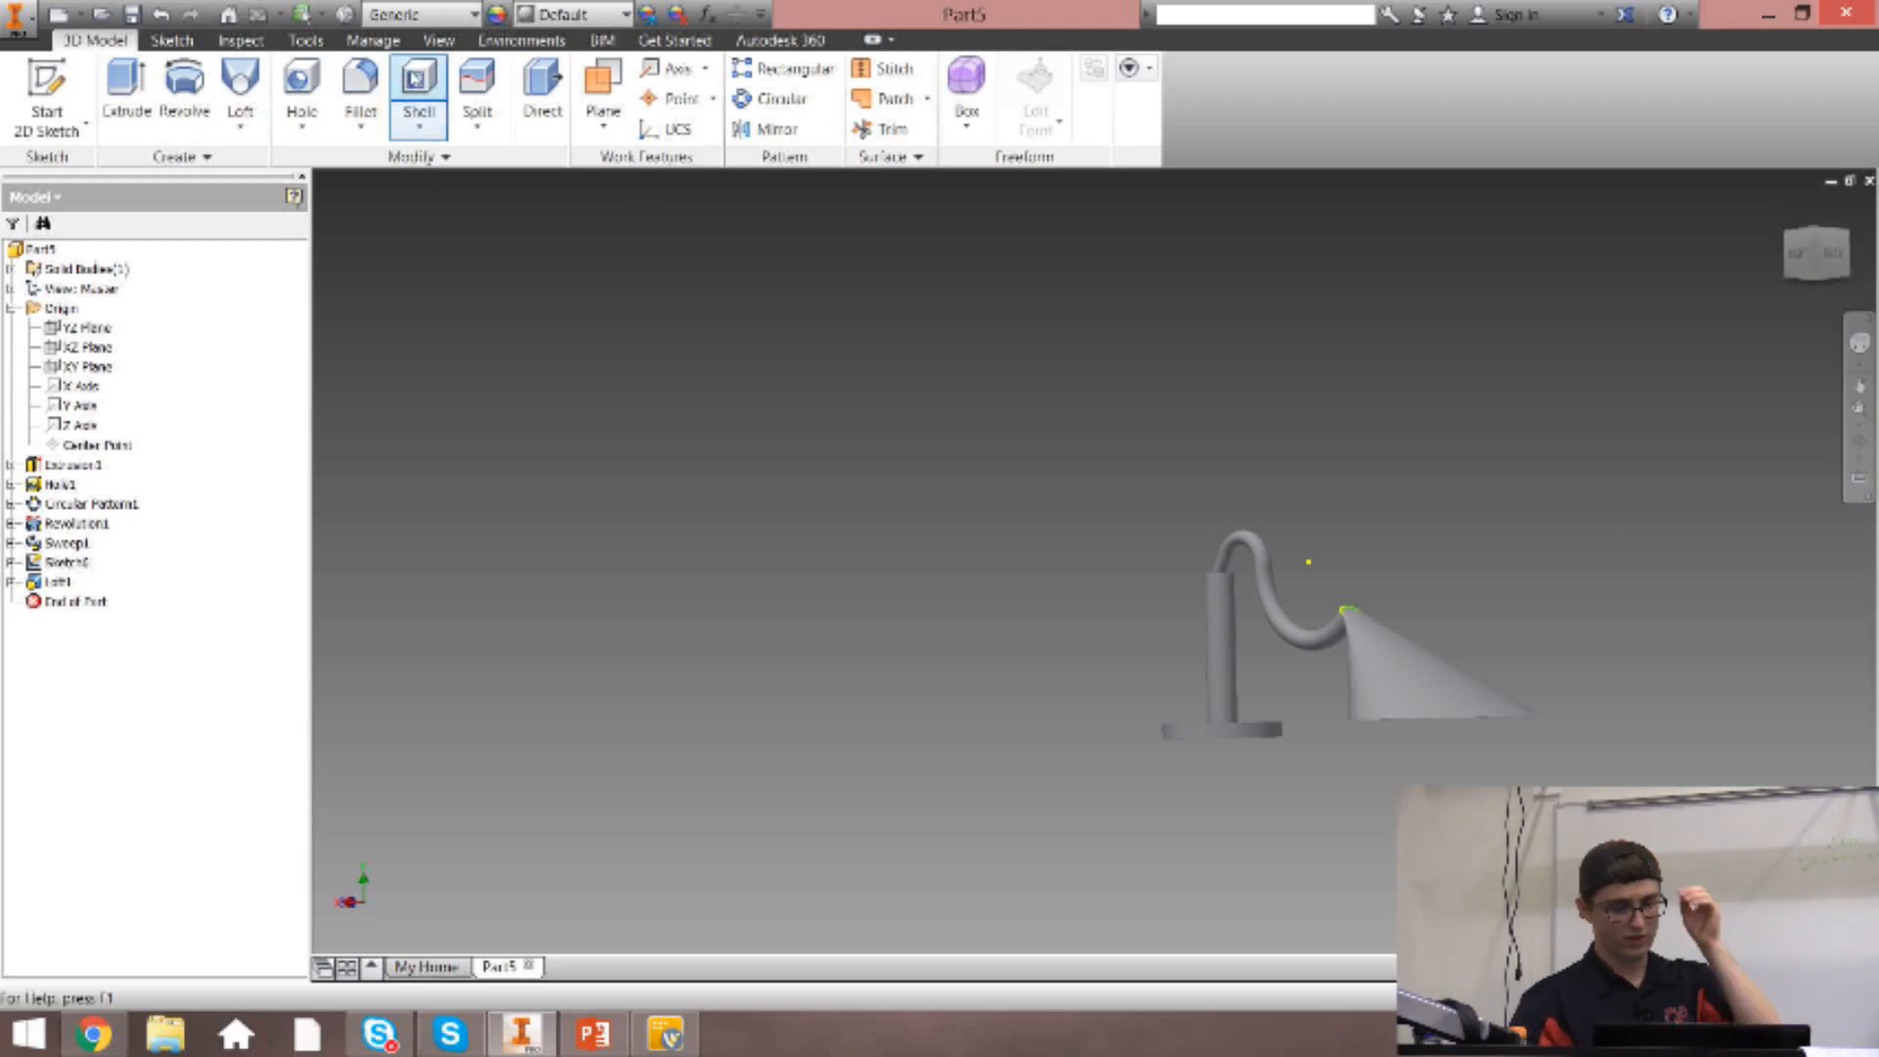
# Start a Fillet with a 0.125 in radius and pick the top outer edge of the base disc.
pyautogui.click(360, 96)
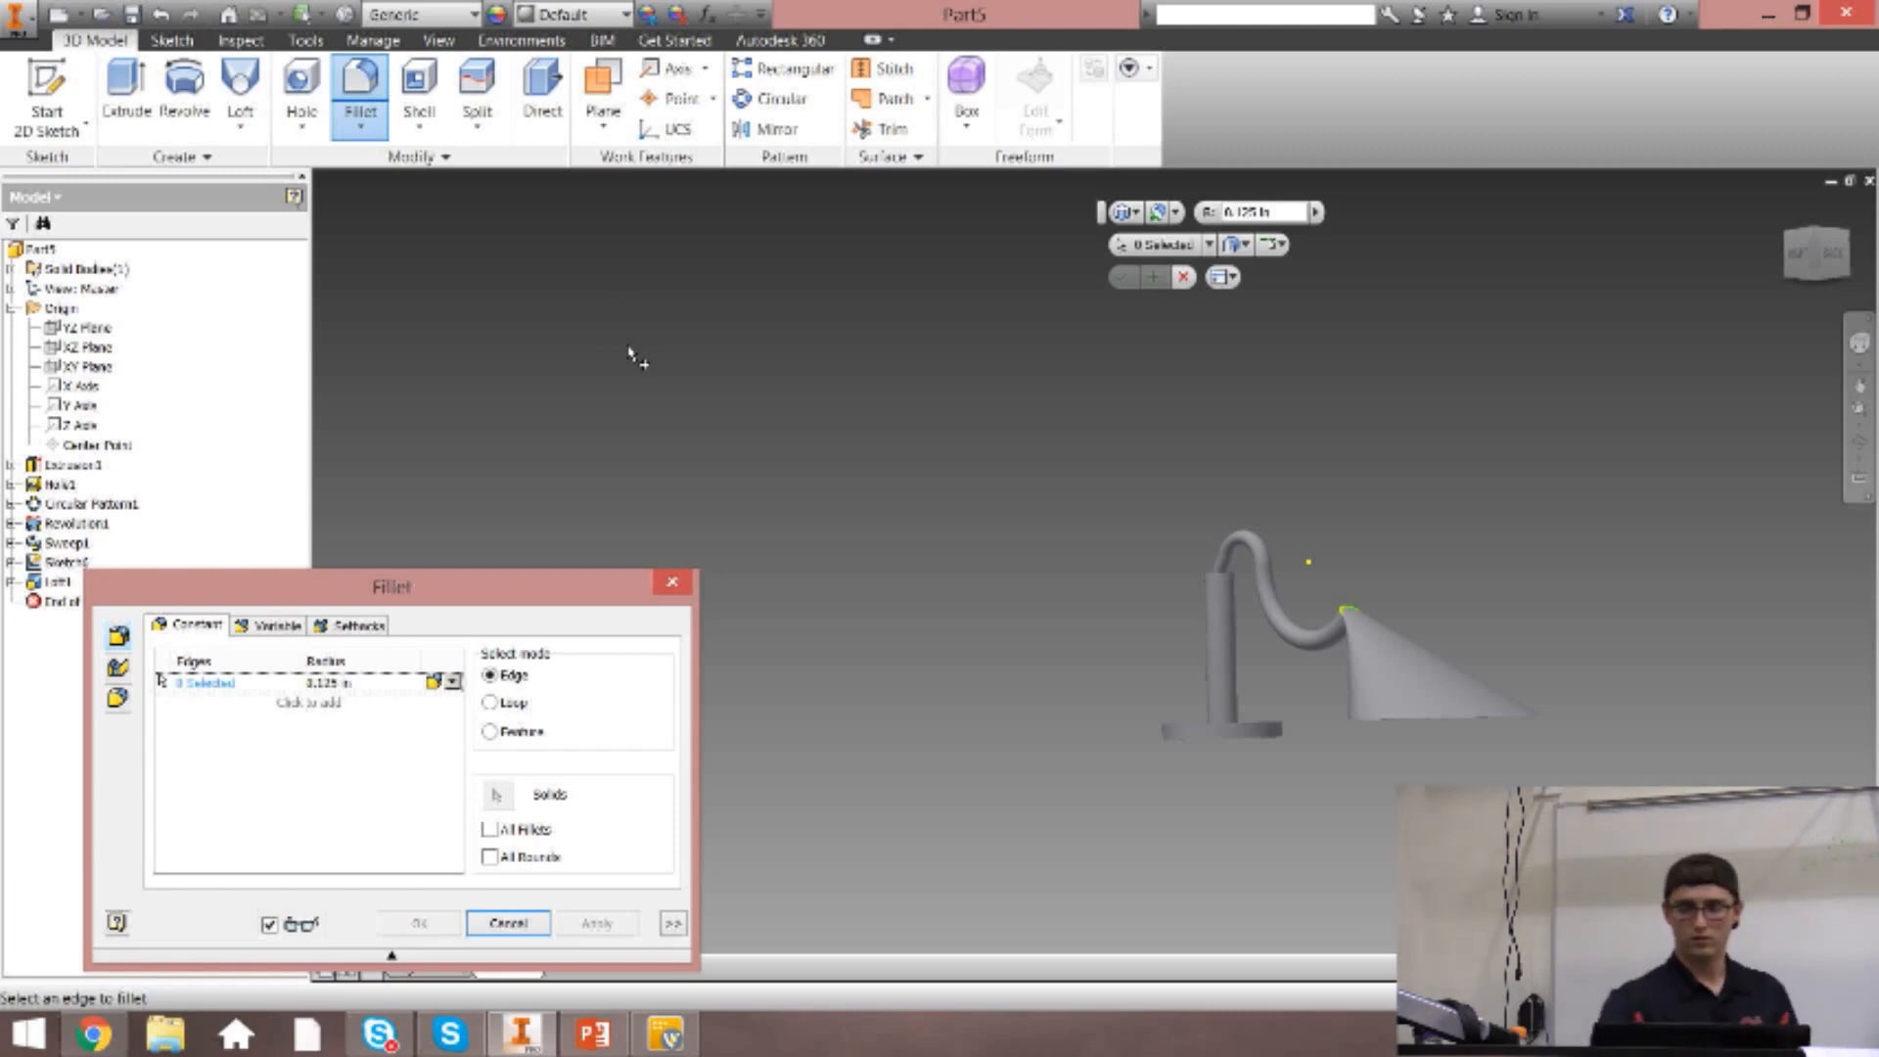
pyautogui.click(1814, 231)
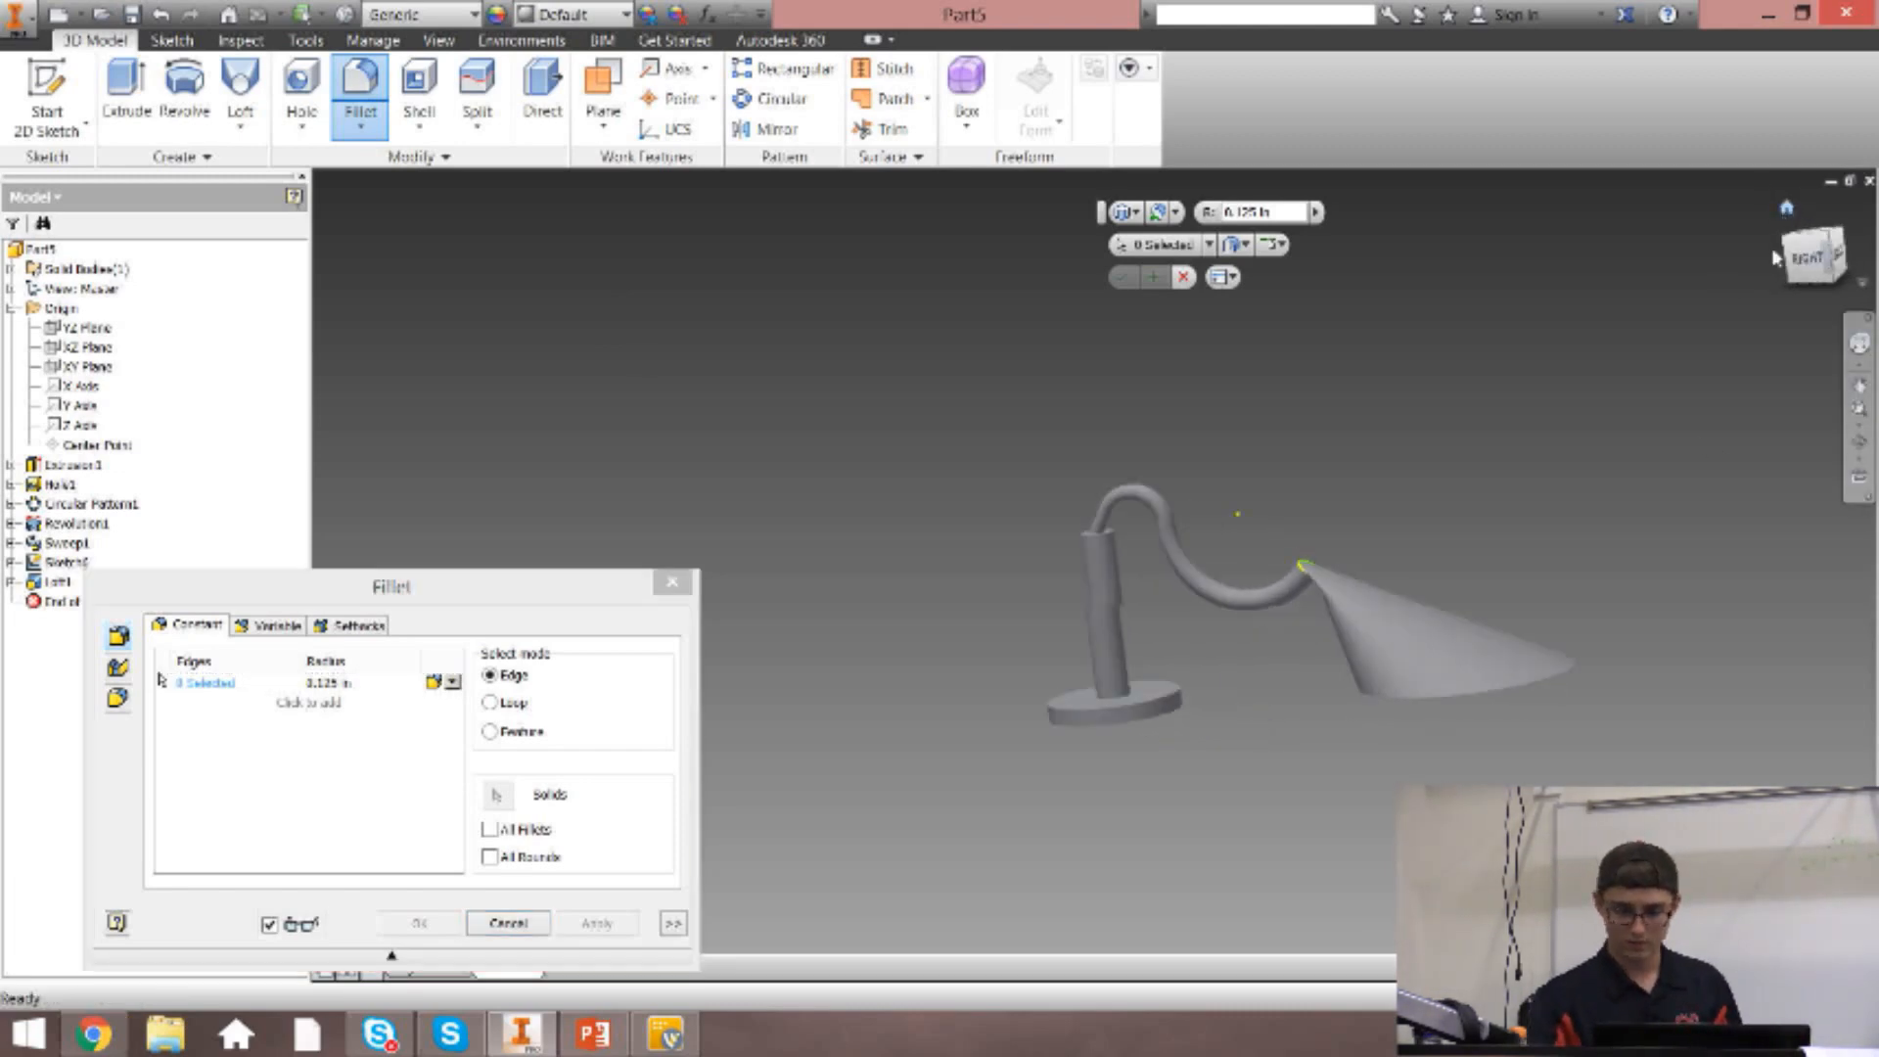
pyautogui.scroll(5, 920, 840)
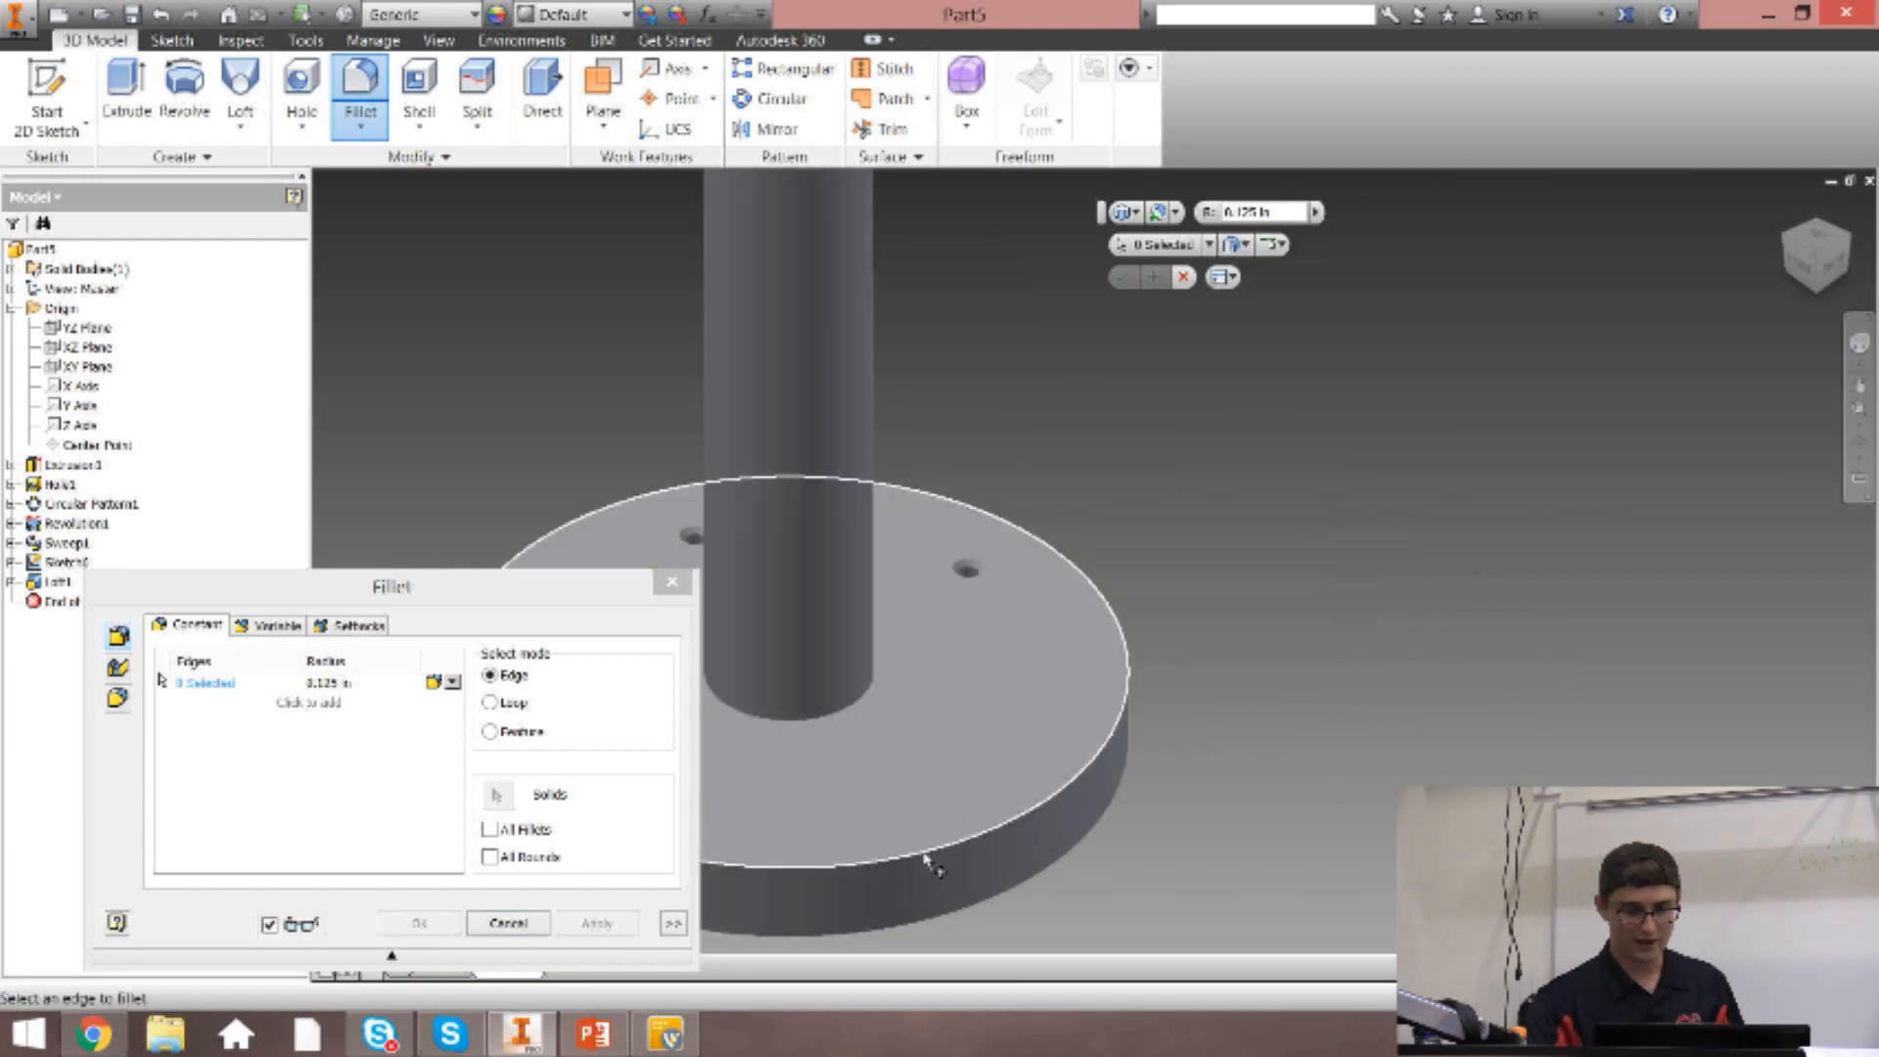
pyautogui.click(927, 861)
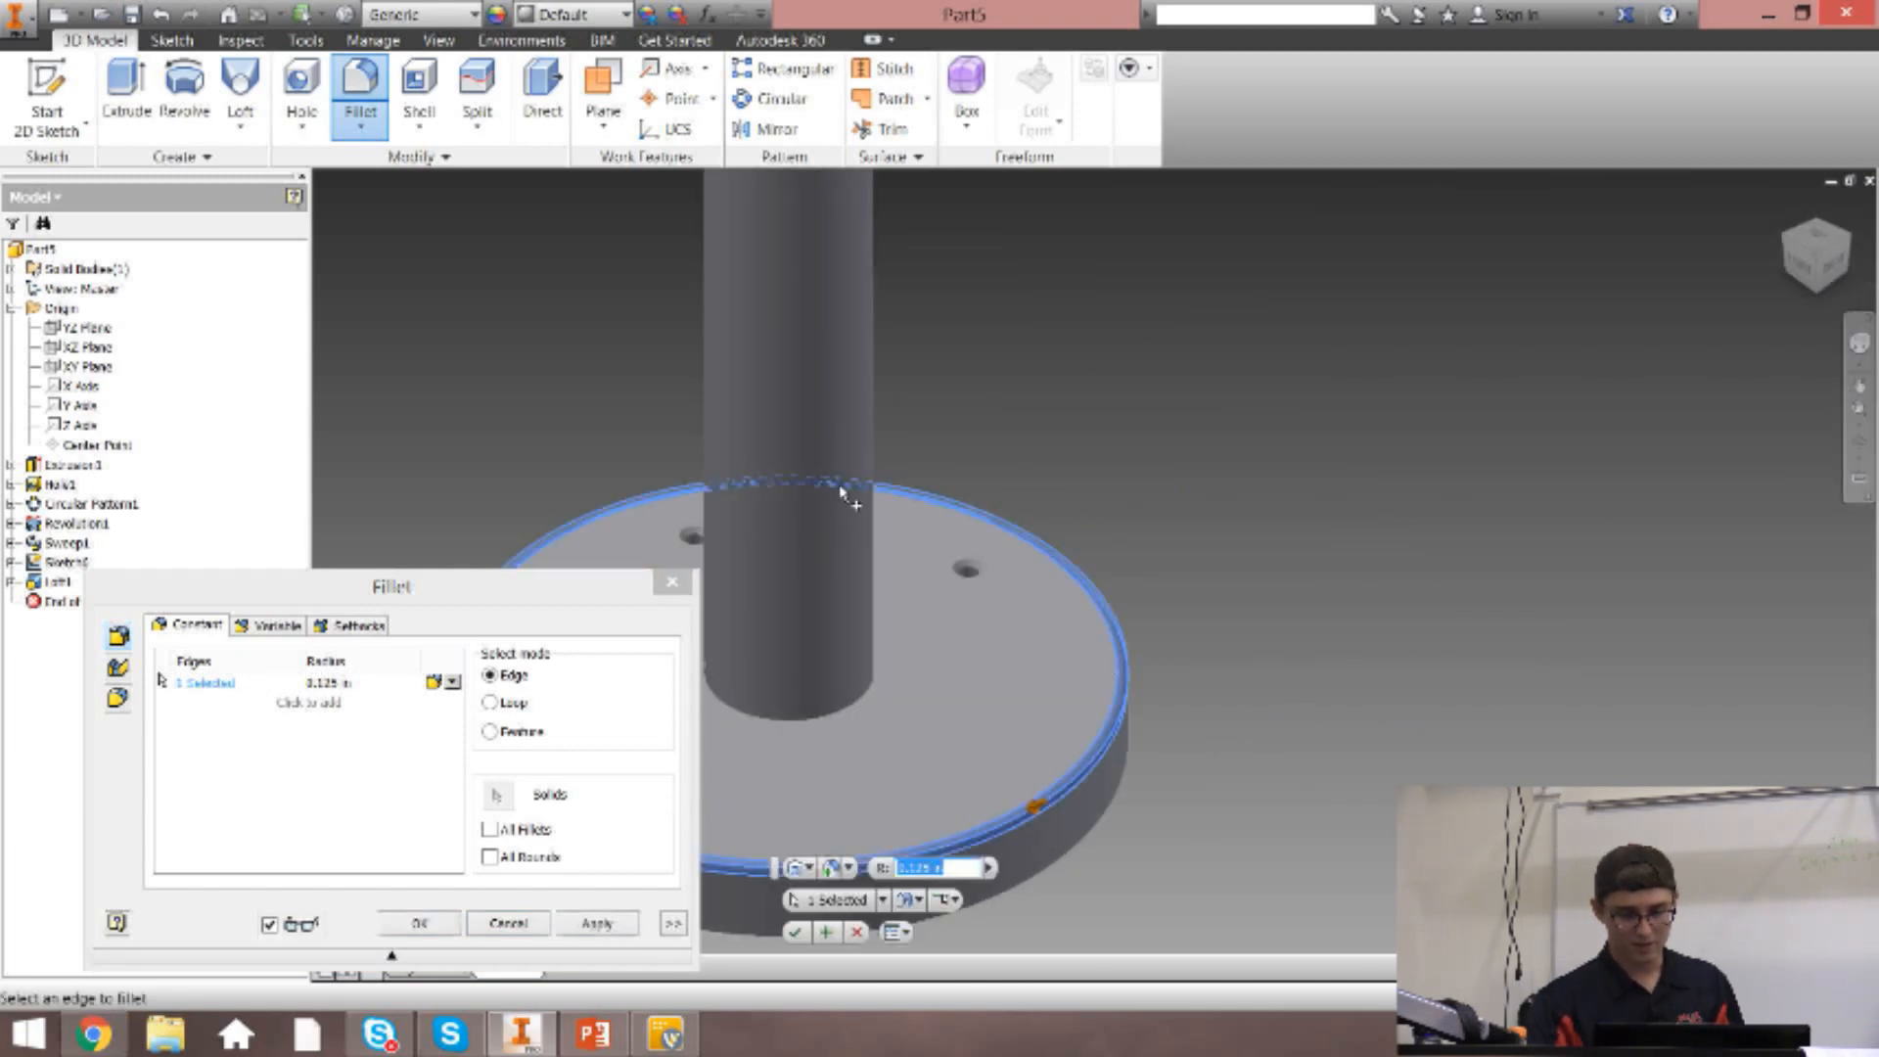
pyautogui.click(1801, 266)
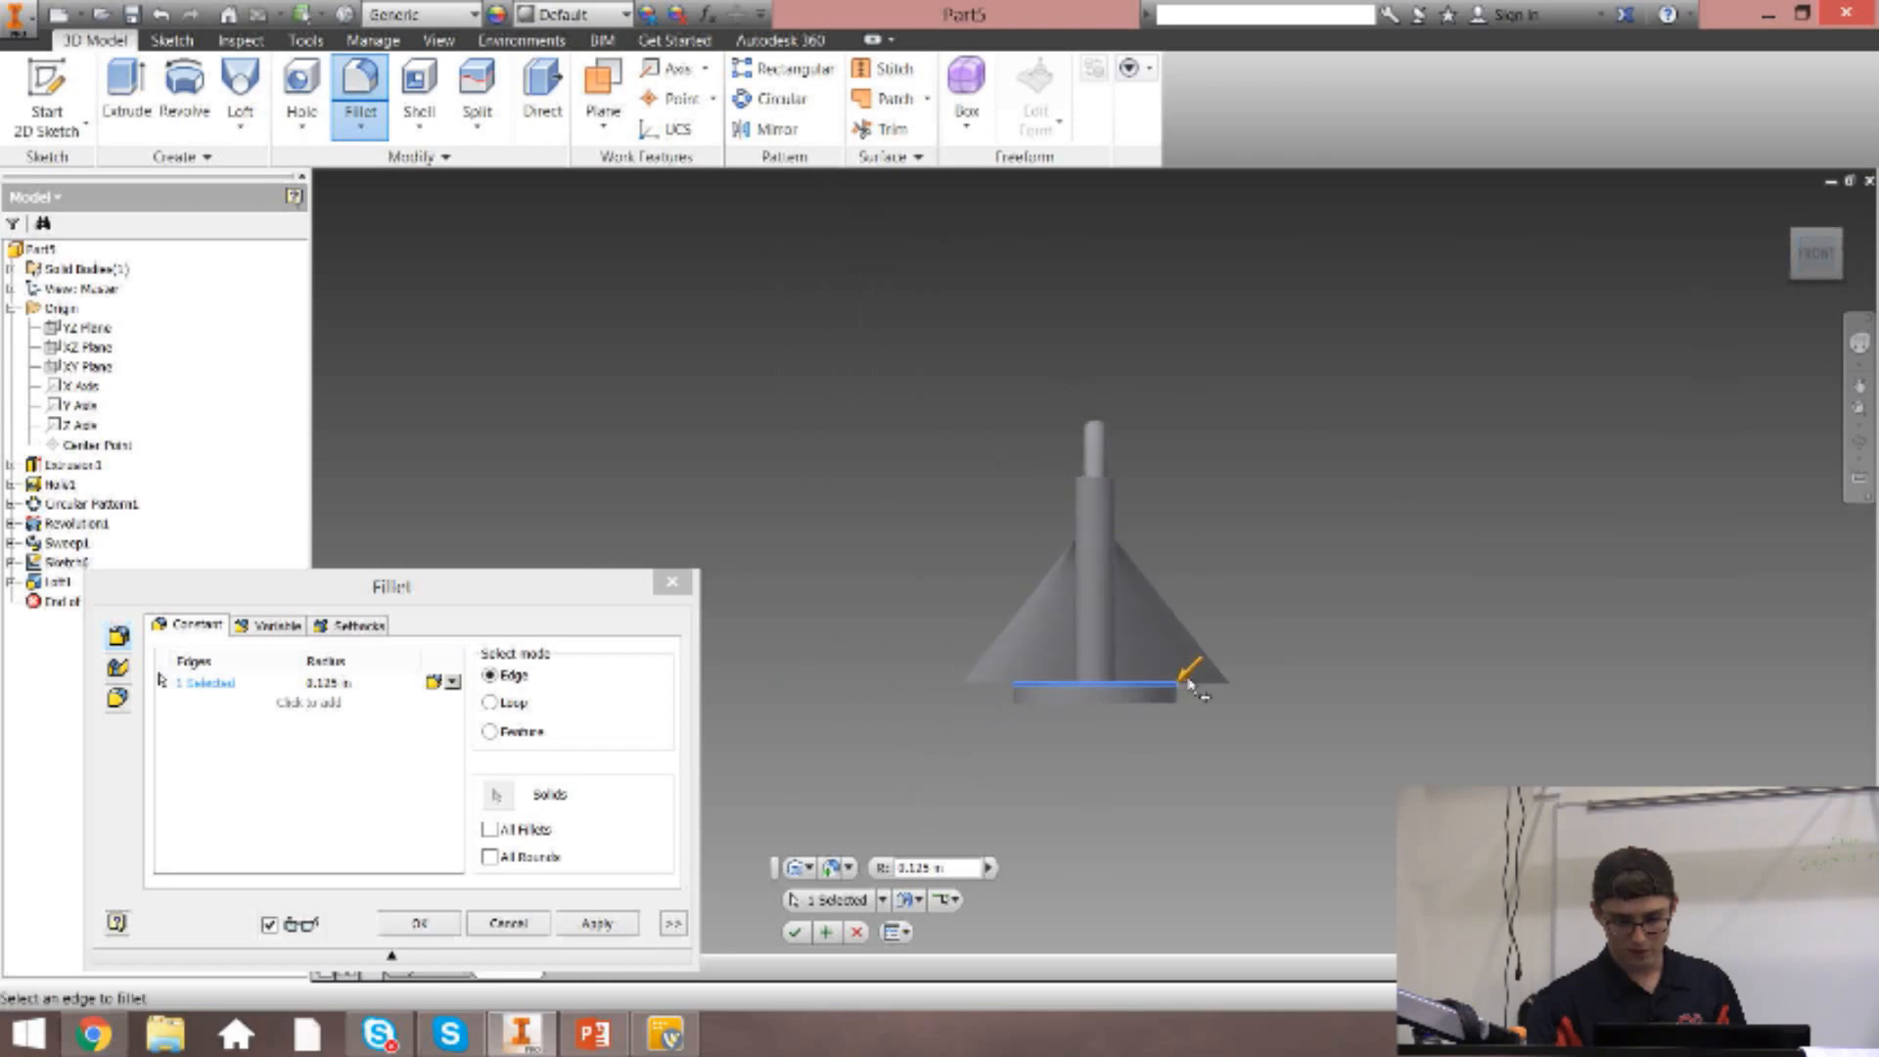
pyautogui.scroll(5, 1191, 685)
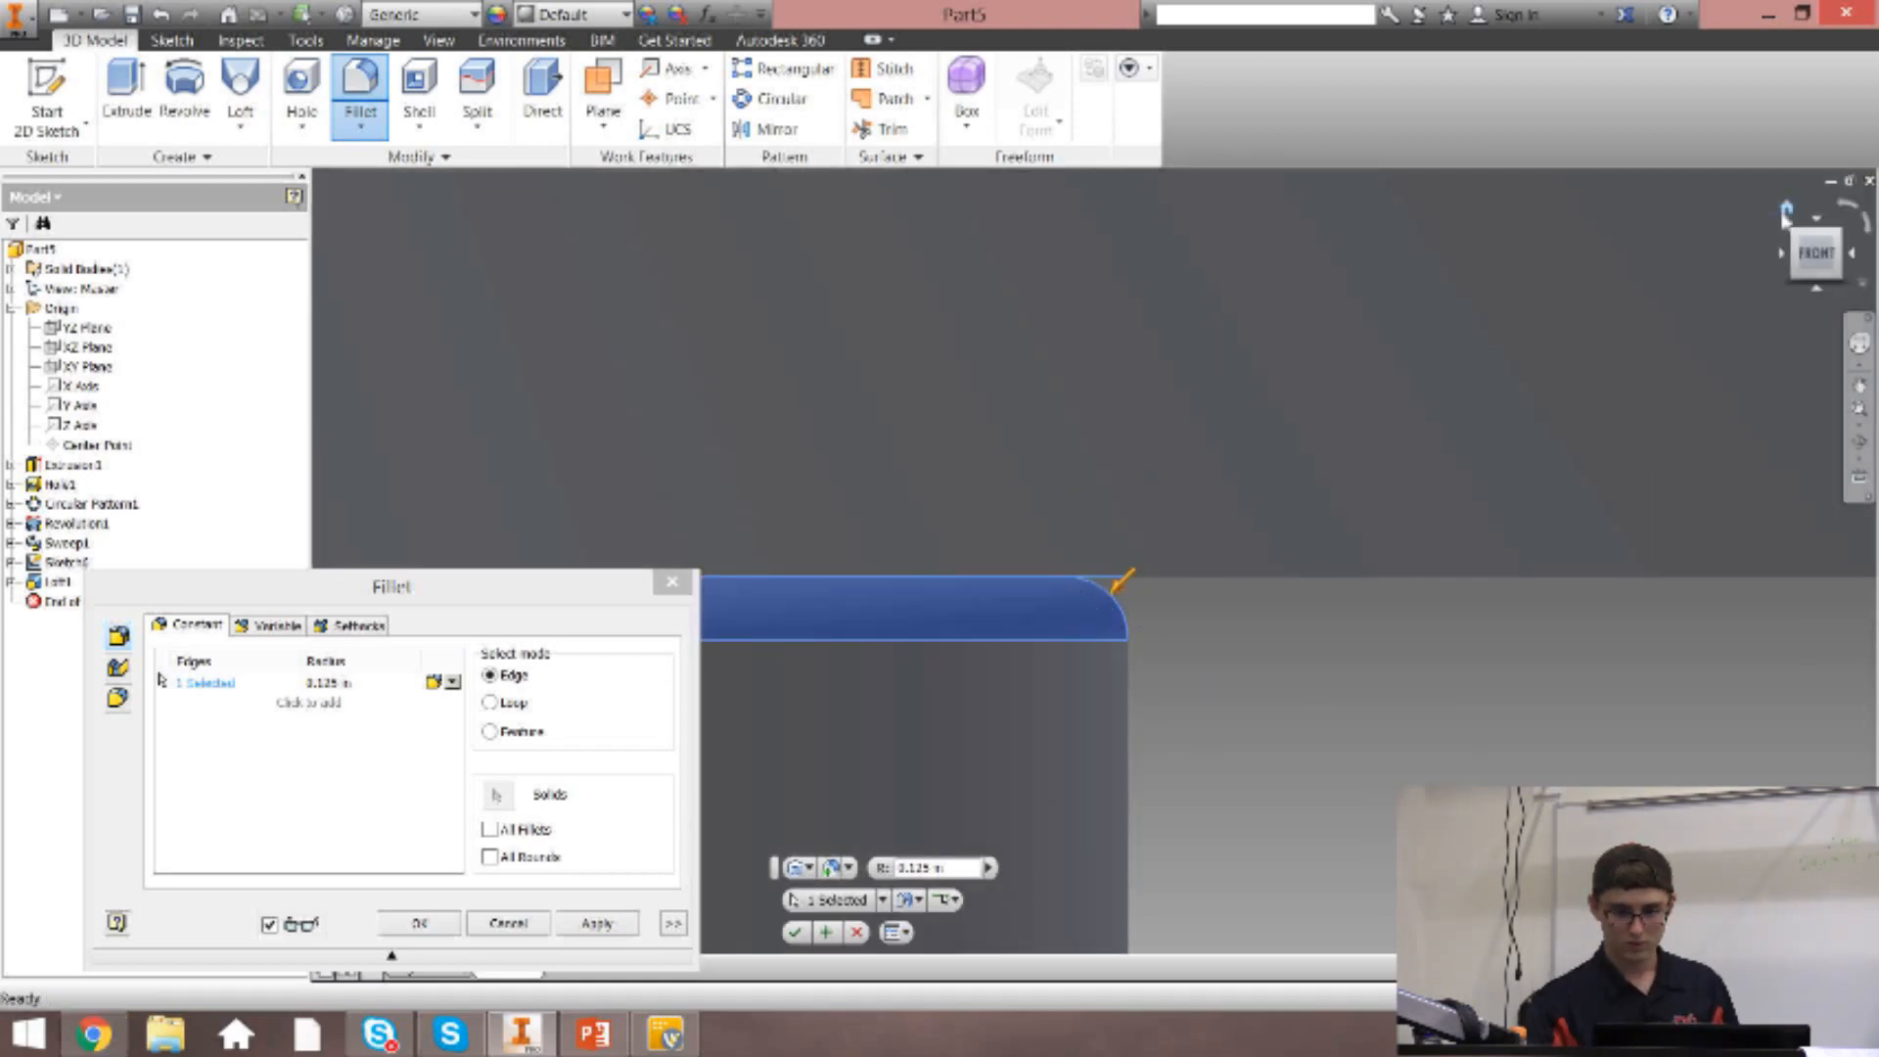
pyautogui.click(1778, 212)
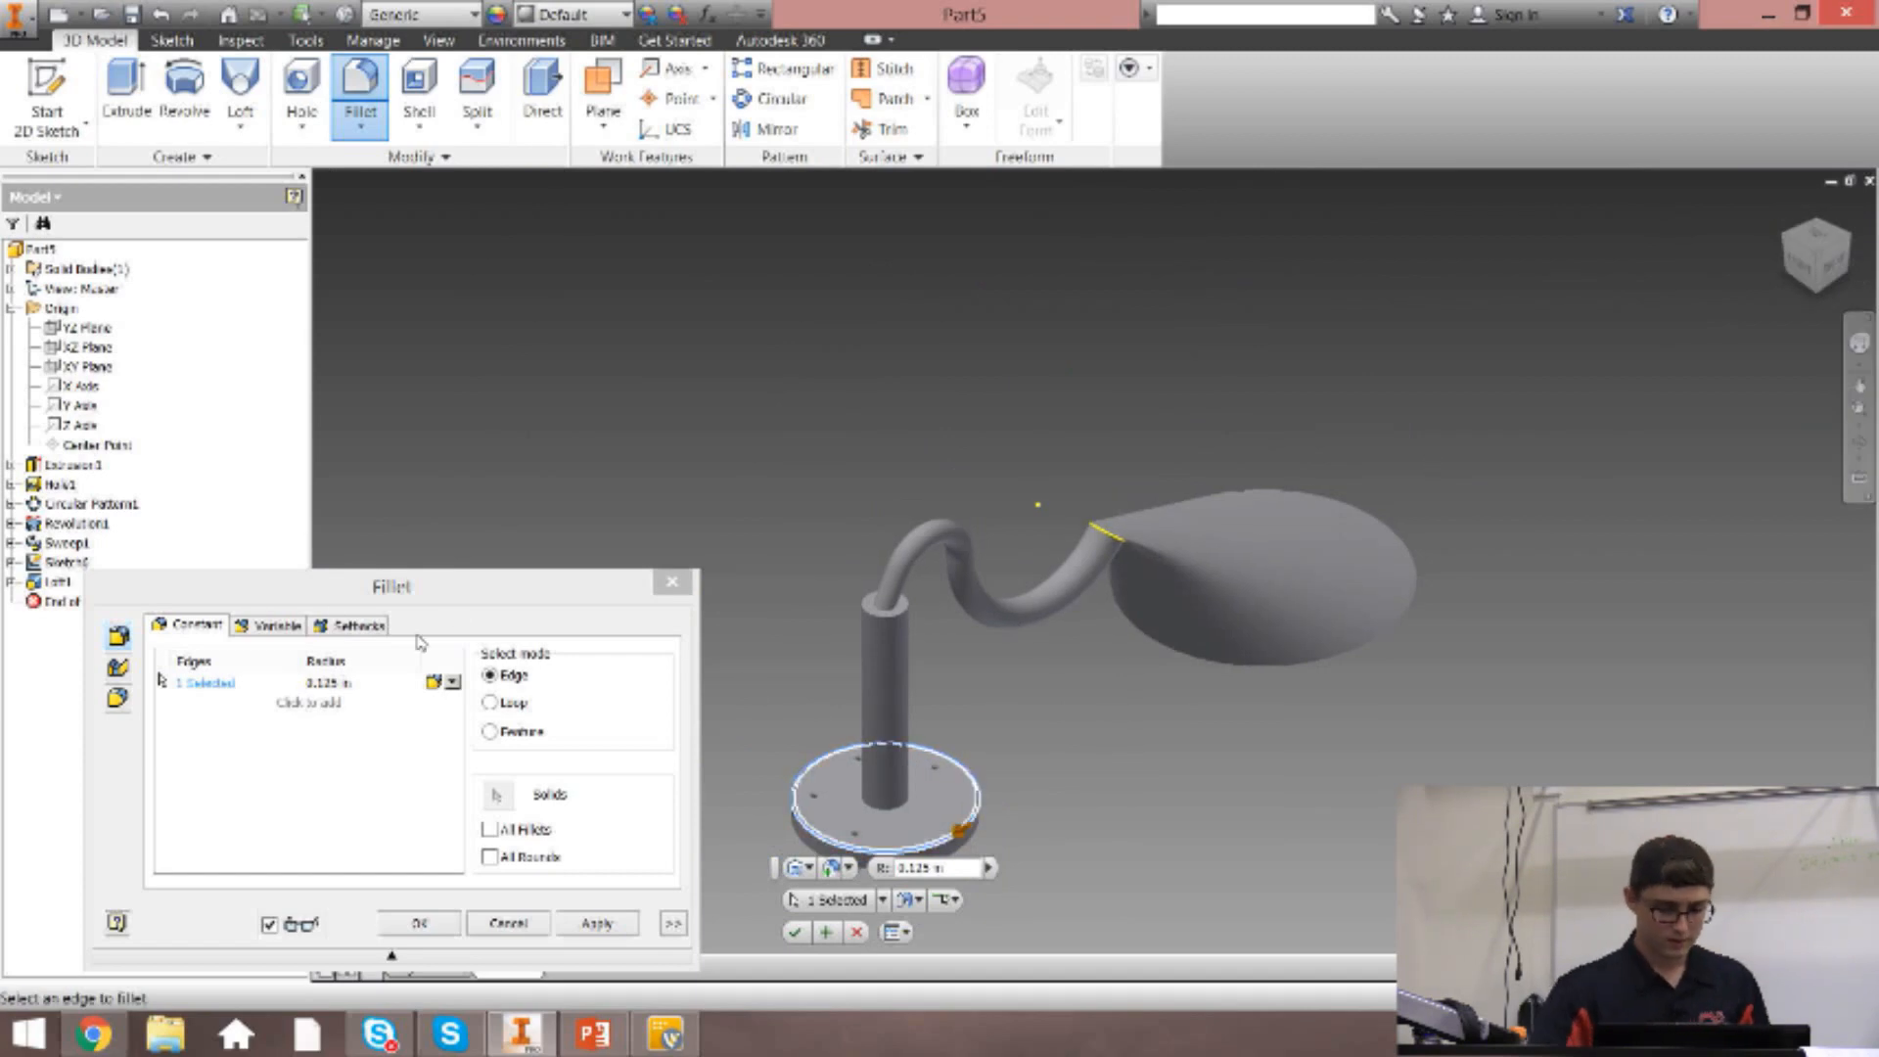
# Add the edges at the post's top and the arm-to-cone edge to the 0.125 in fillet, and apply it accepting successful blends.
pyautogui.moveTo(423, 594); pyautogui.dragTo(467, 419)
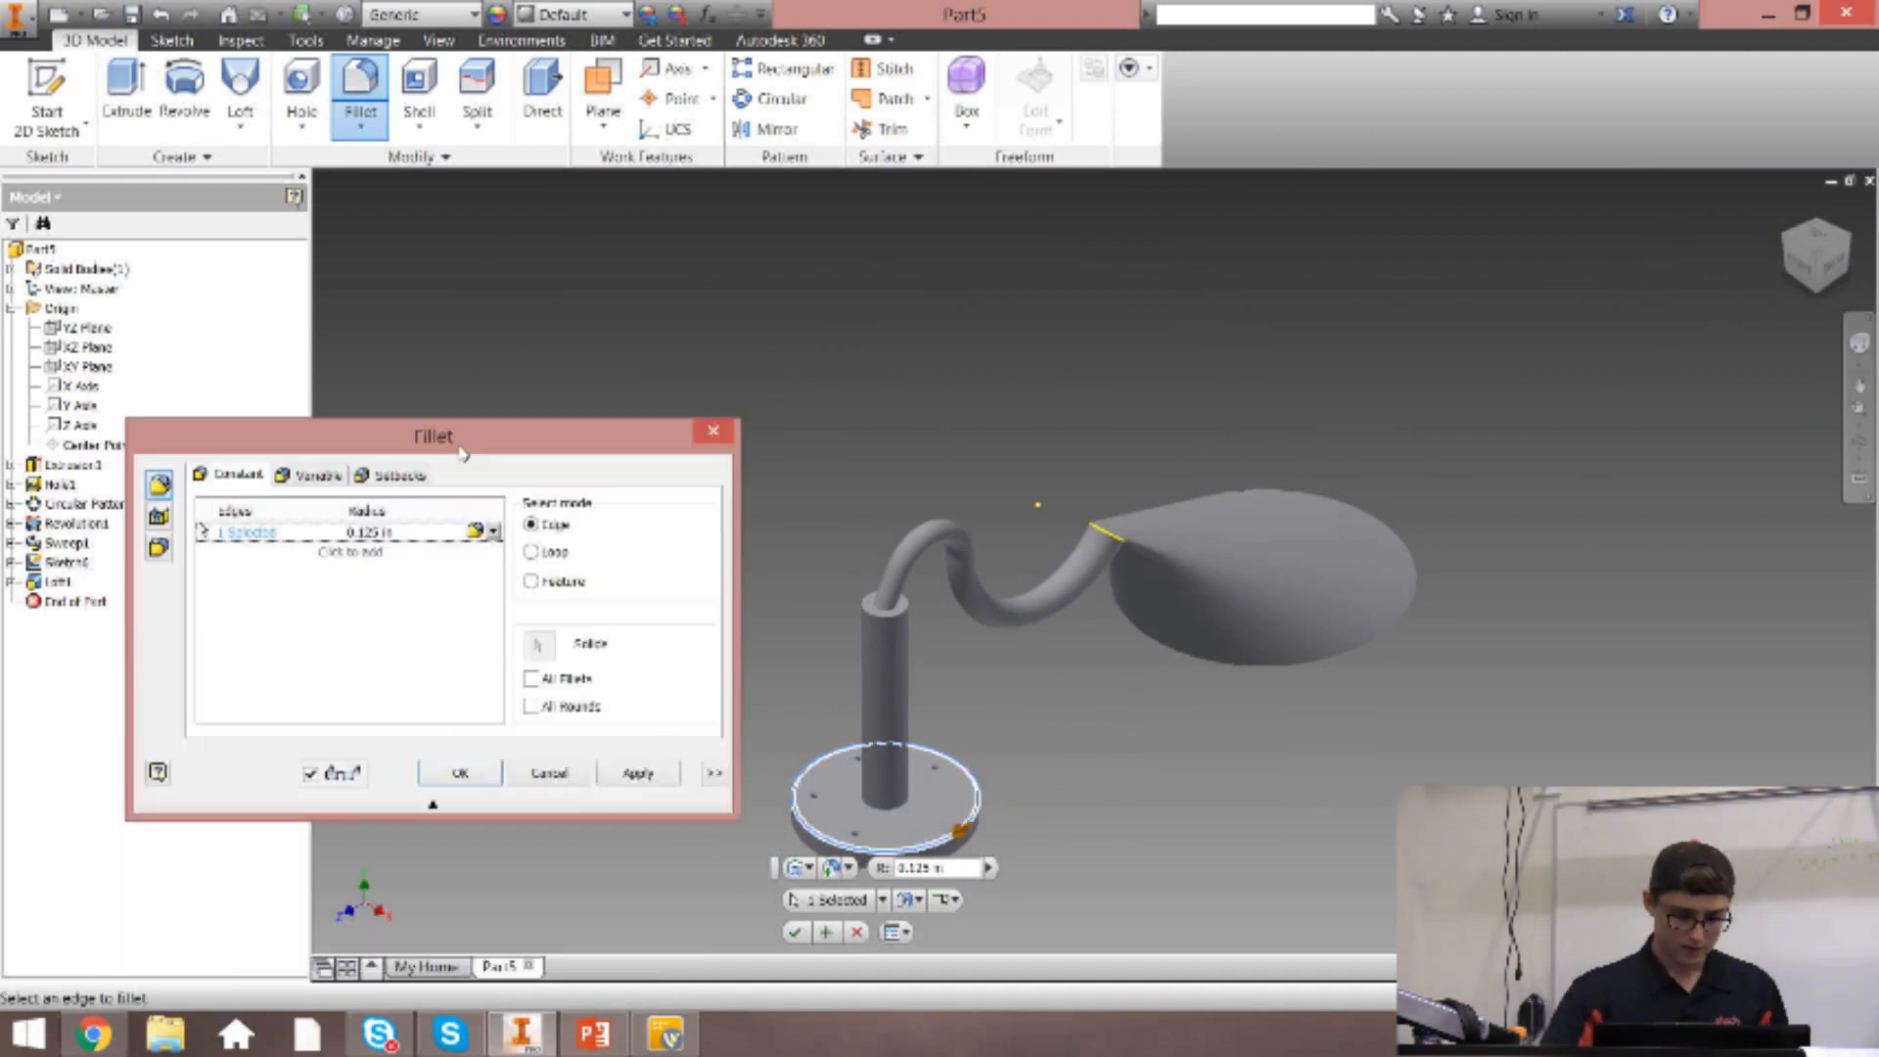
pyautogui.click(874, 612)
pyautogui.click(889, 614)
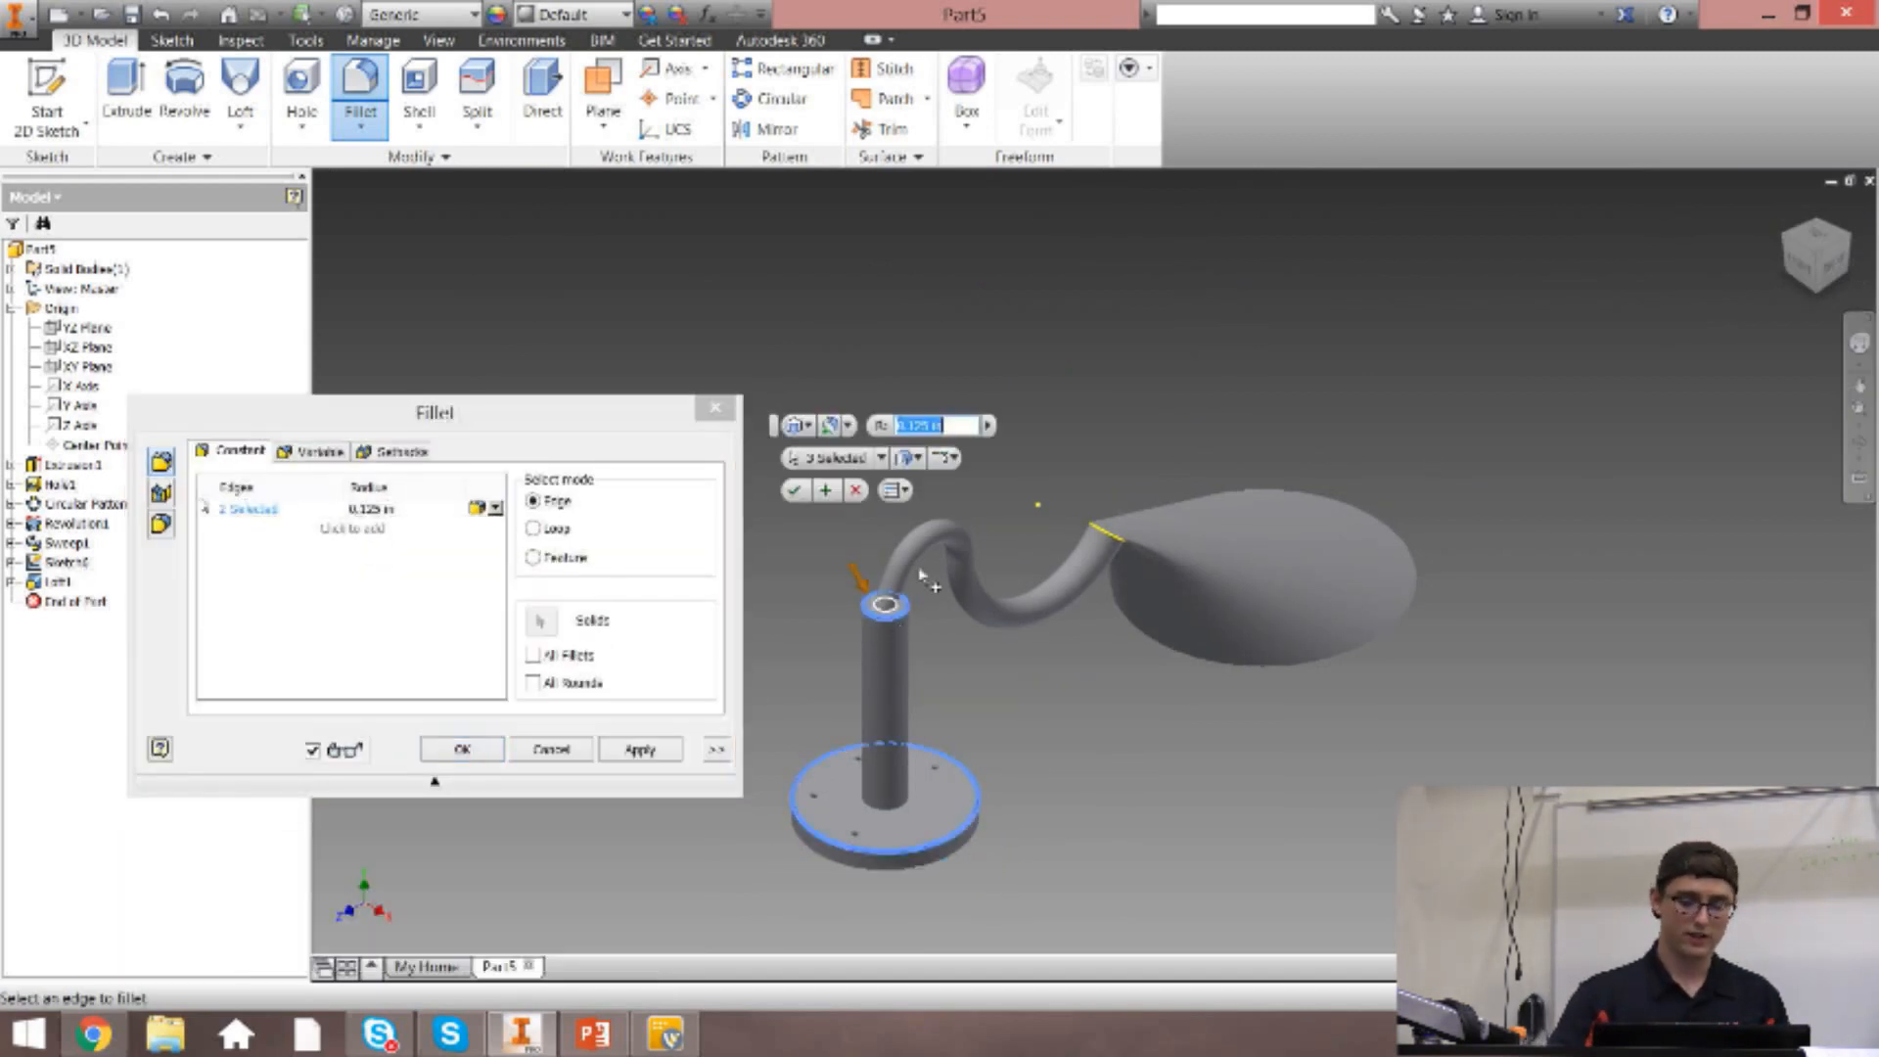
pyautogui.click(1112, 537)
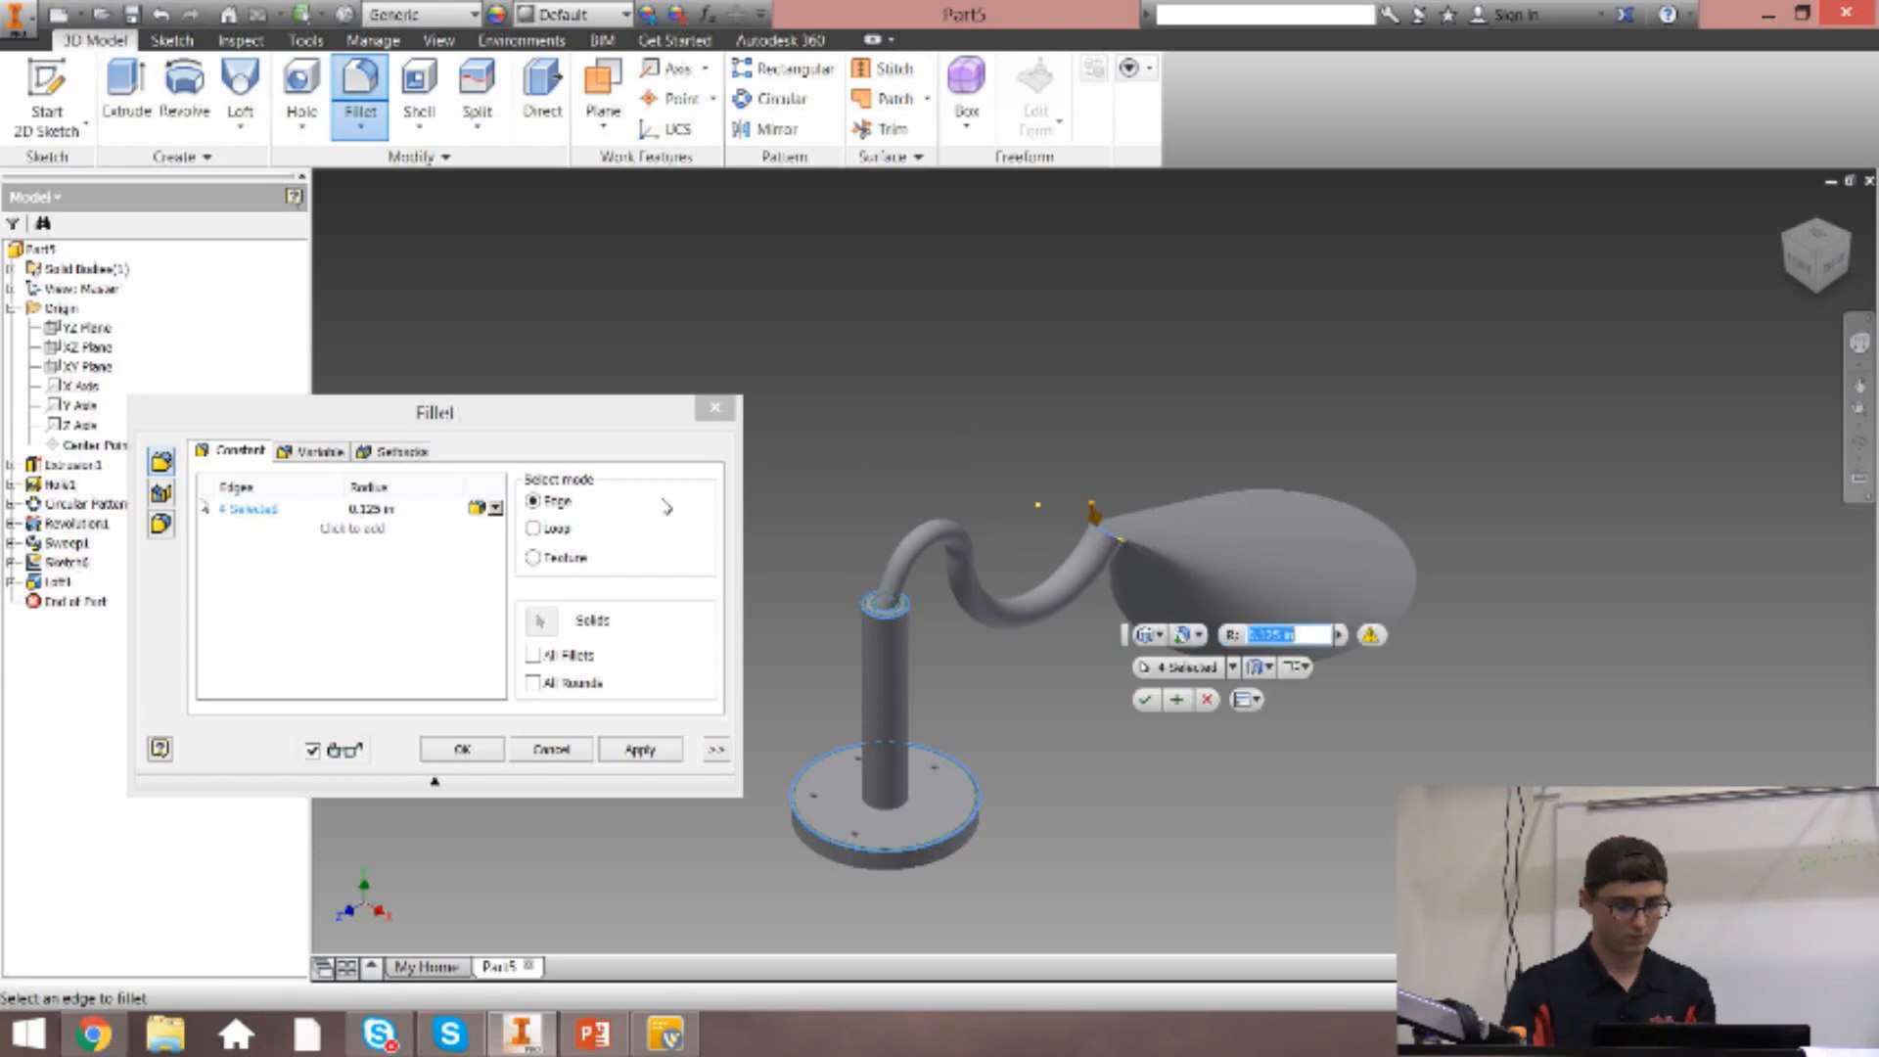
pyautogui.click(639, 750)
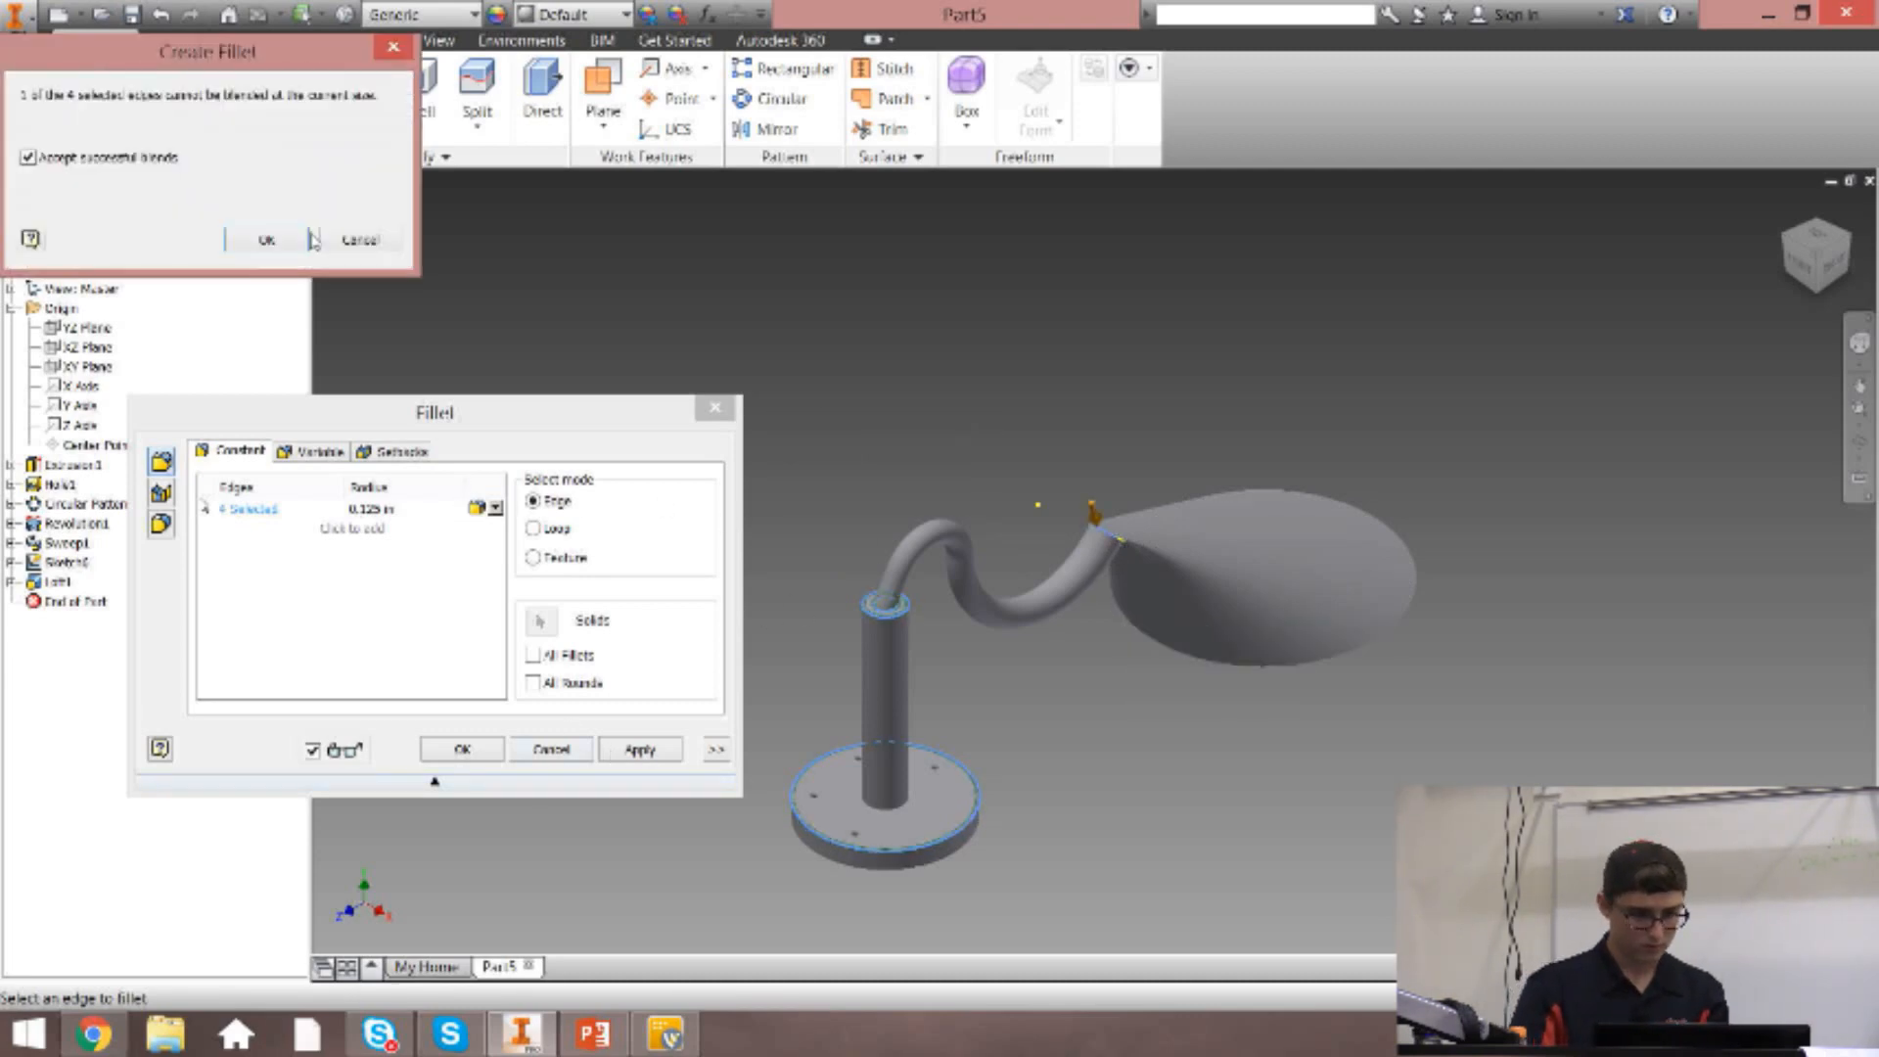
pyautogui.click(303, 246)
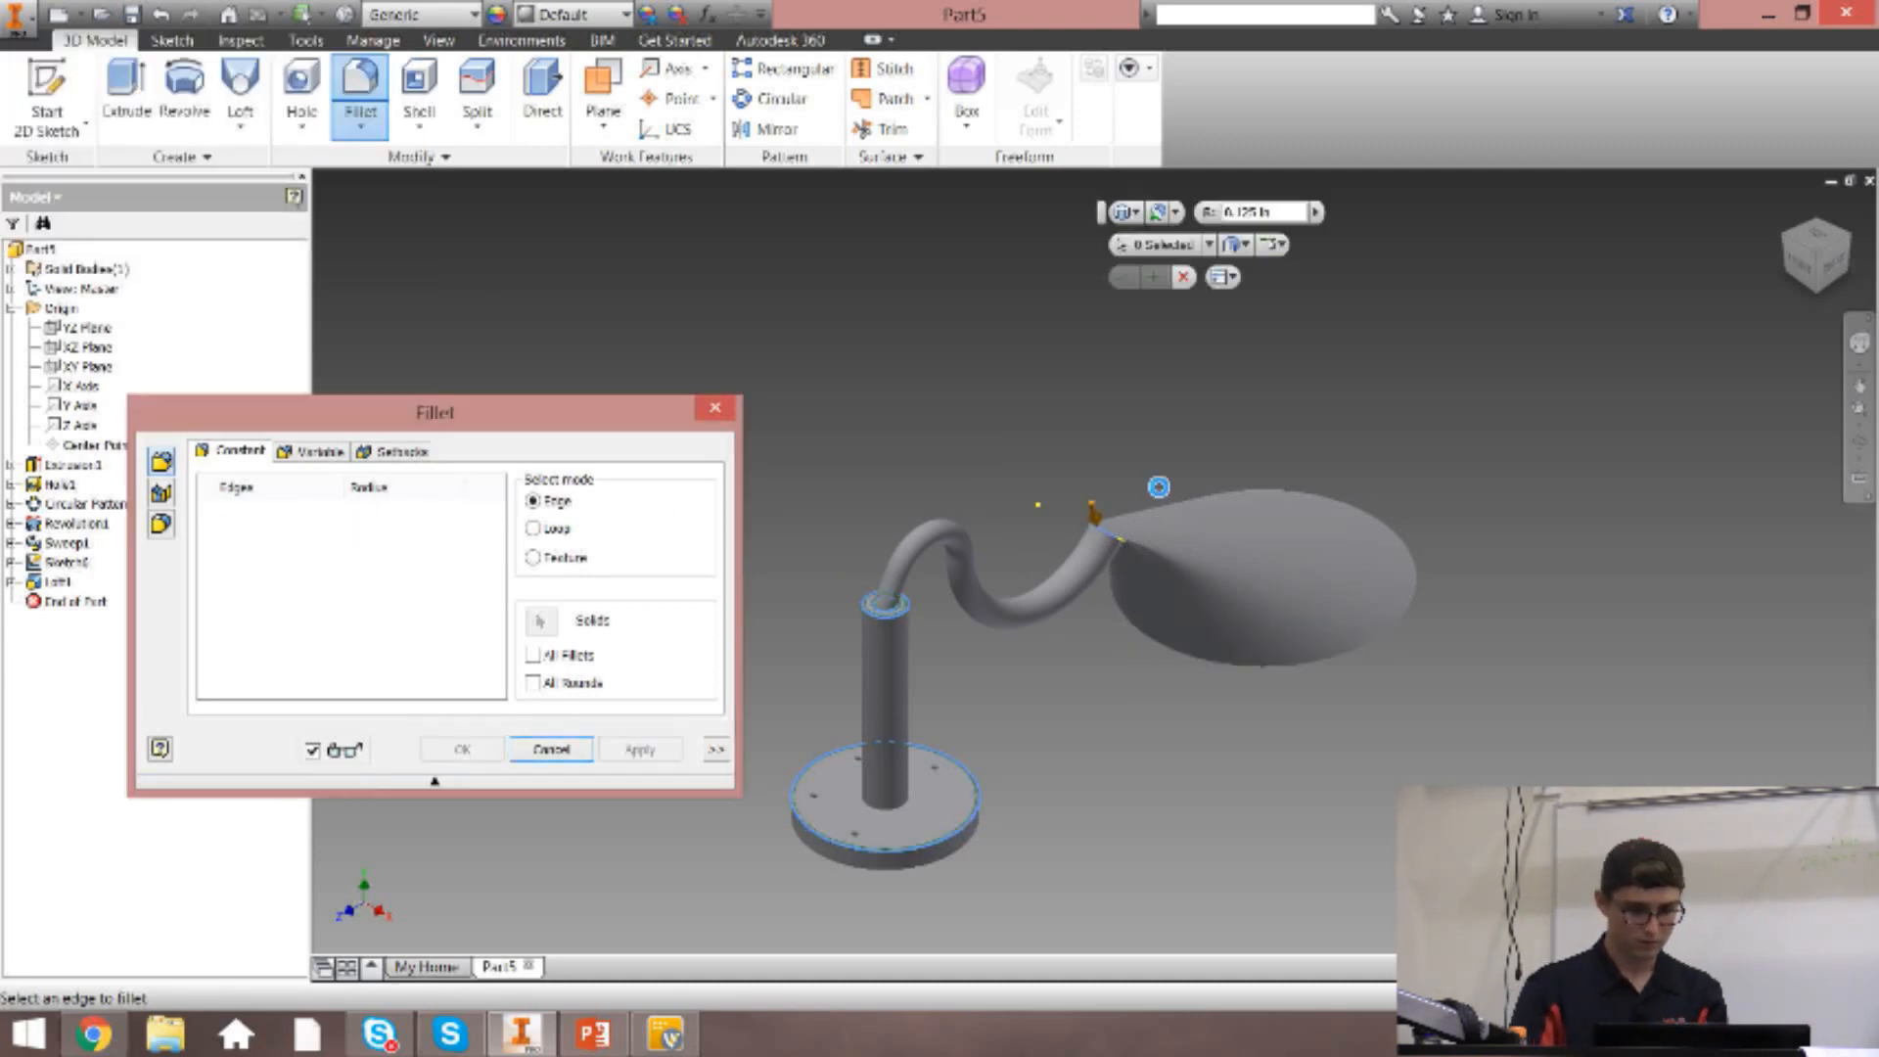
pyautogui.click(716, 408)
# Chamfer the bottom outer edge of the base disc with an equal distance of 0.125 in.
pyautogui.scroll(8, 979, 855)
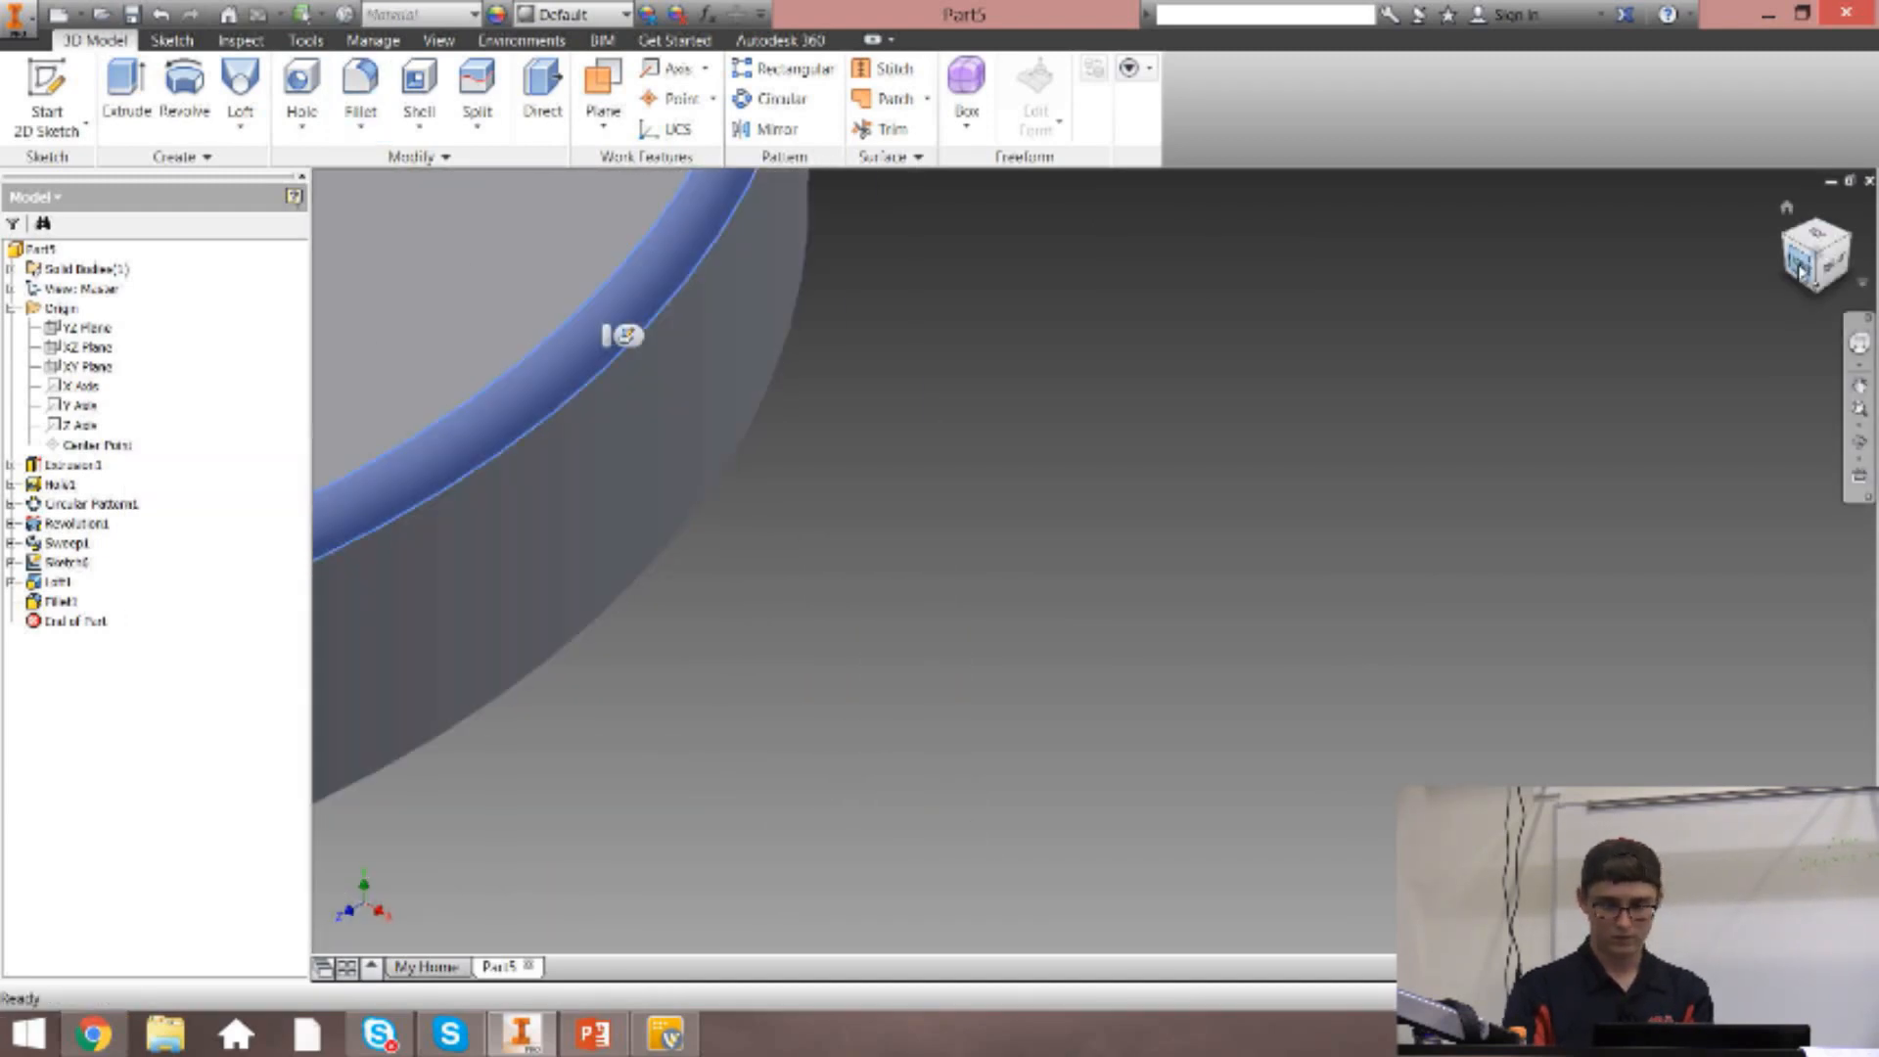
pyautogui.scroll(-5, 1327, 537)
pyautogui.scroll(-3, 1341, 543)
pyautogui.scroll(3, 1354, 552)
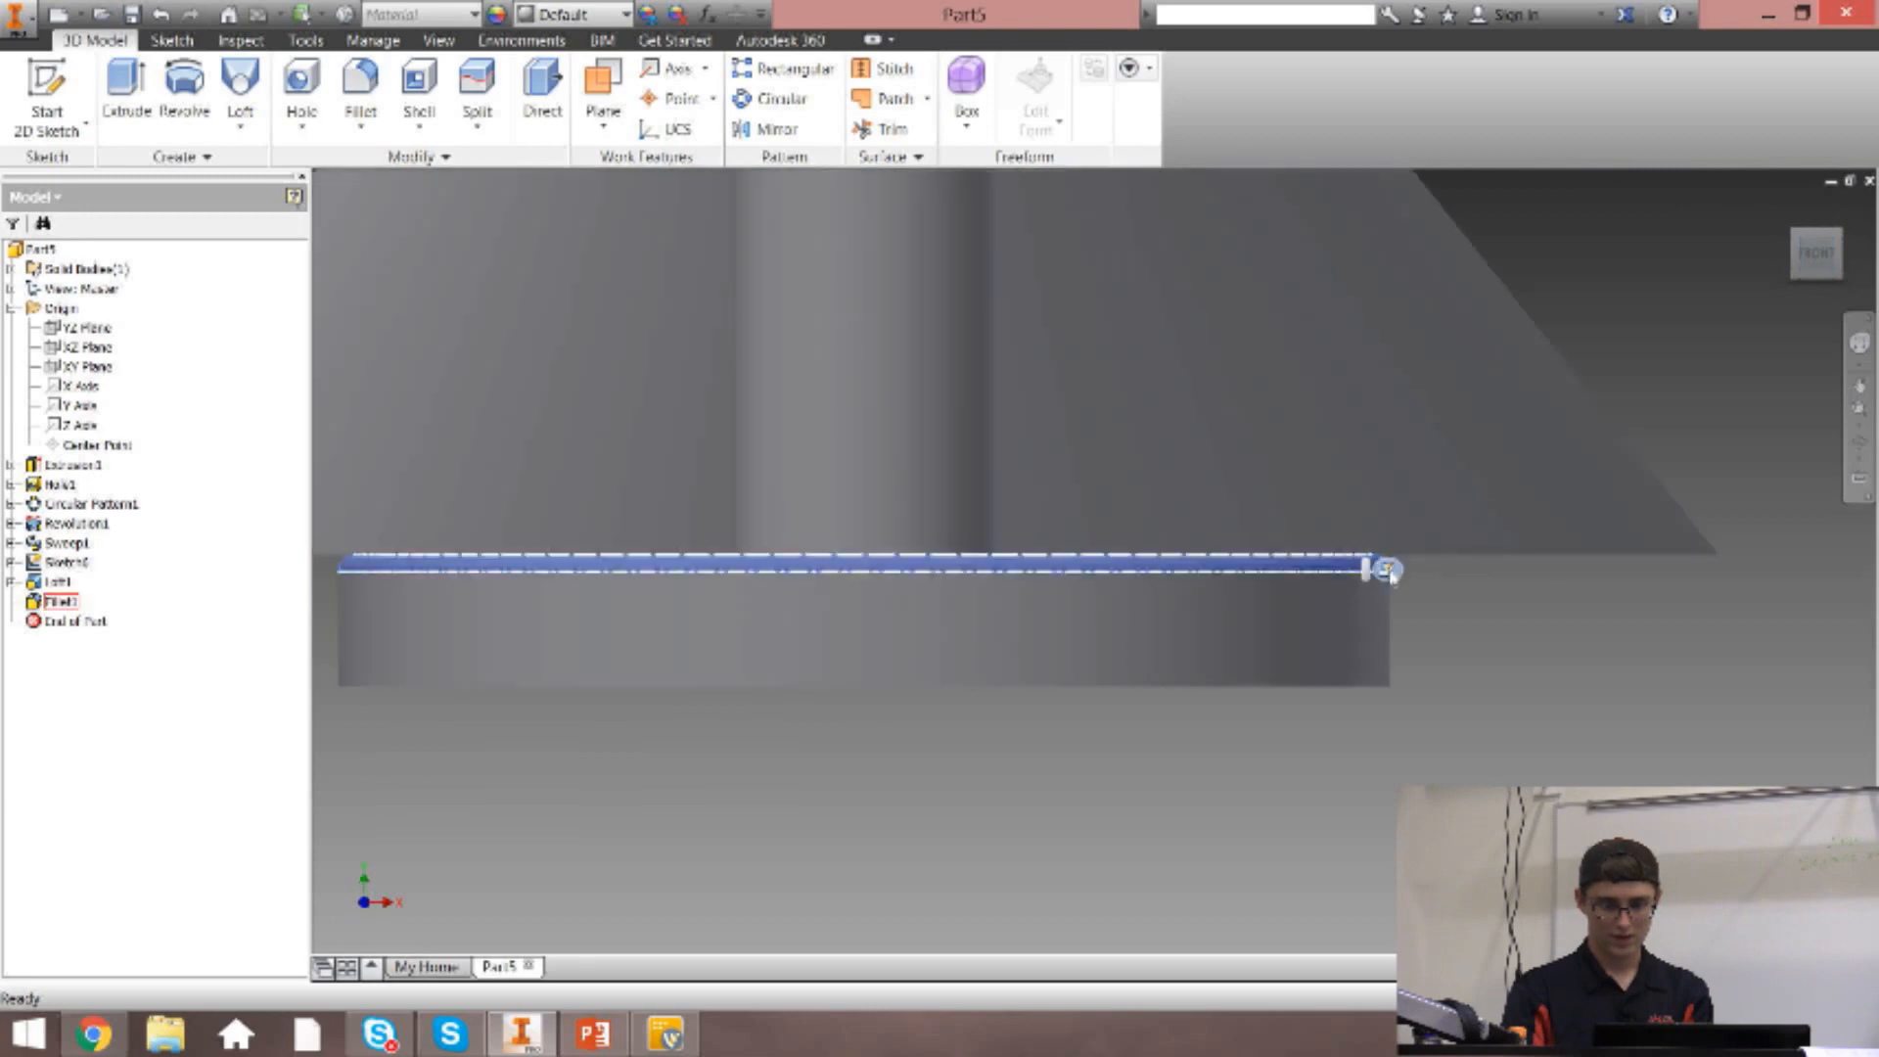
pyautogui.click(1472, 600)
pyautogui.click(361, 125)
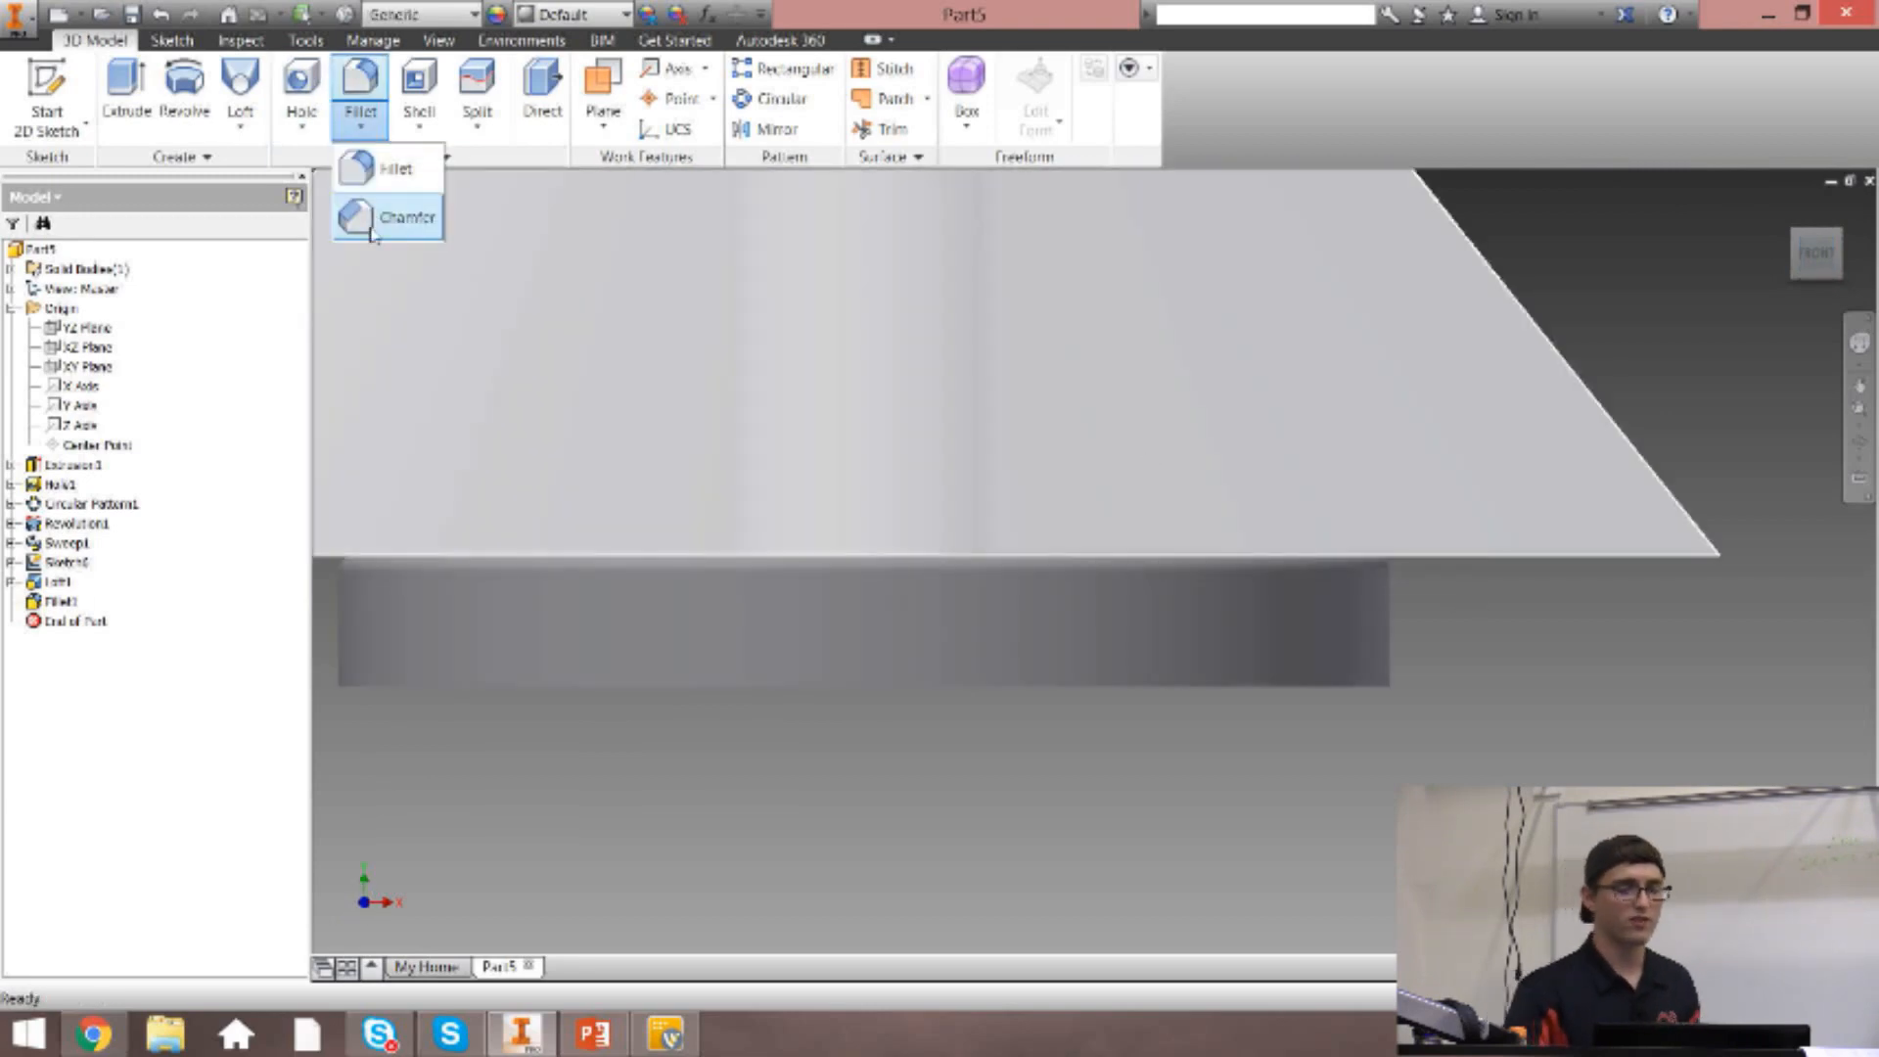
pyautogui.click(372, 218)
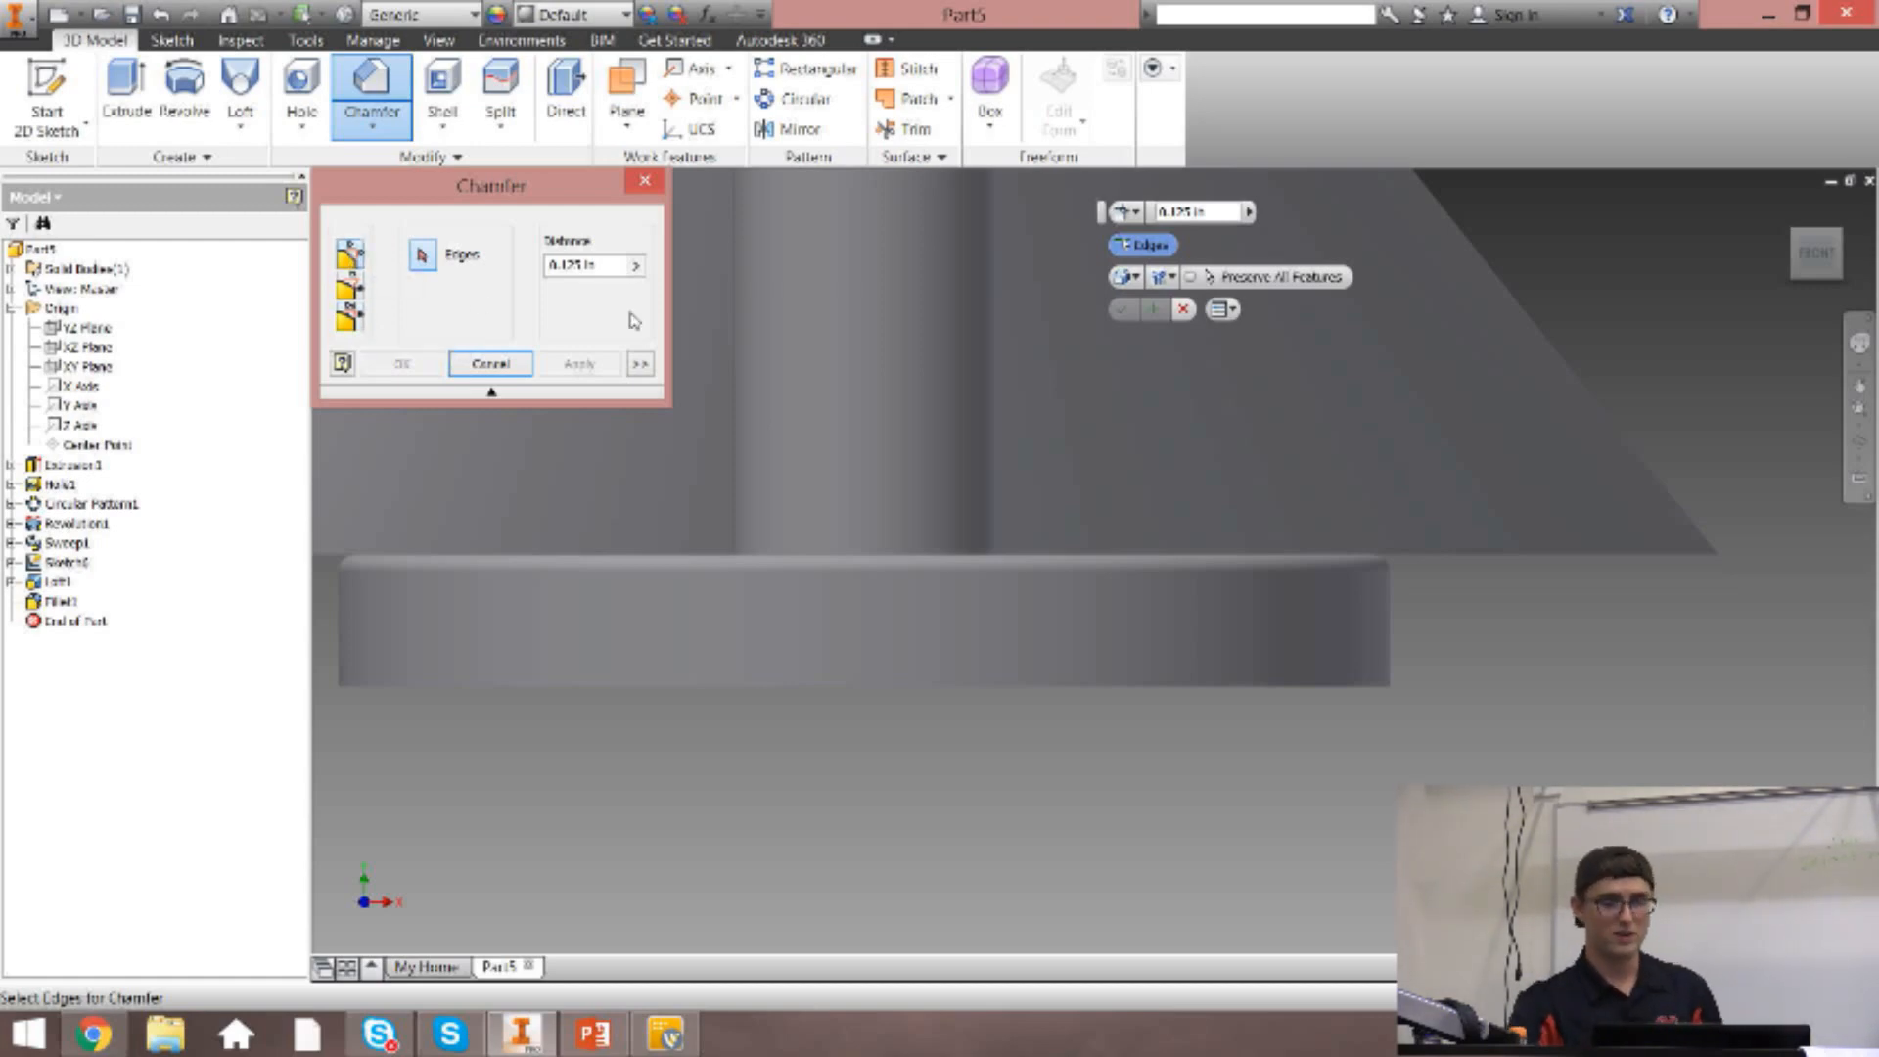
pyautogui.moveTo(590, 266); pyautogui.dragTo(534, 270)
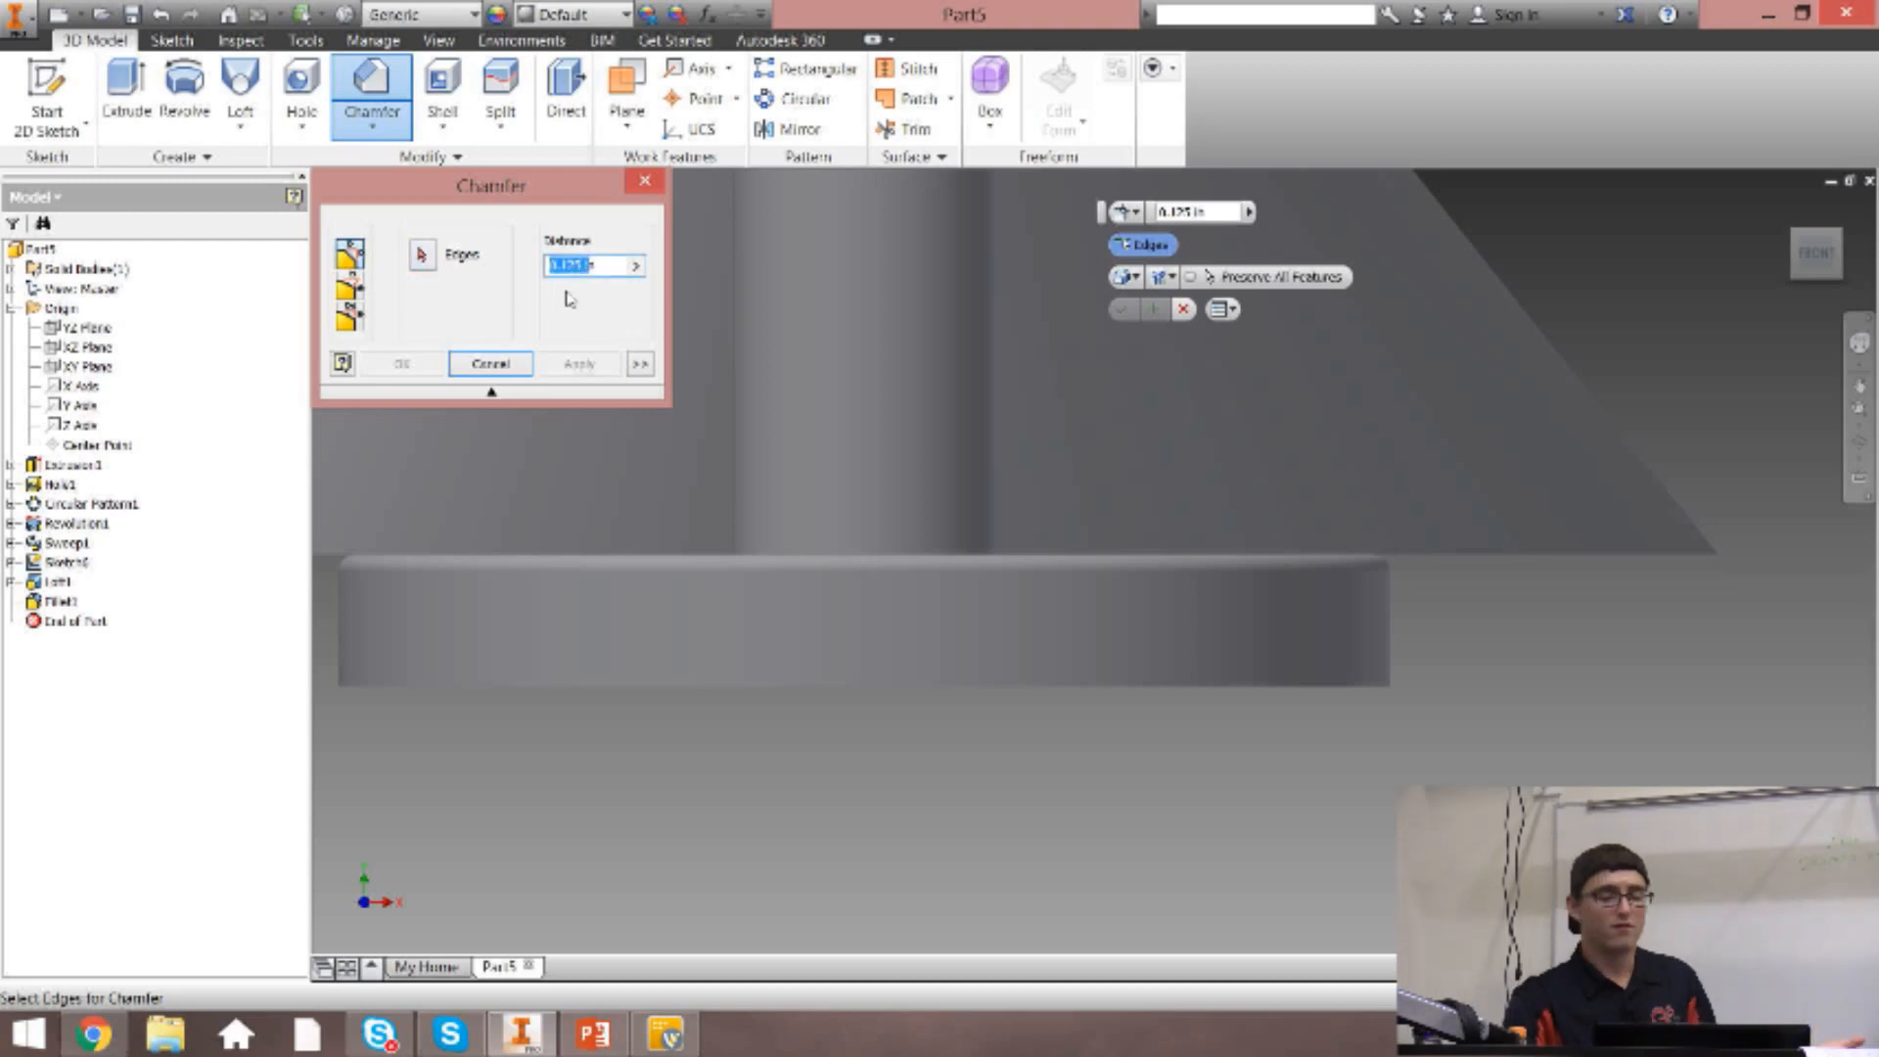
pyautogui.click(917, 687)
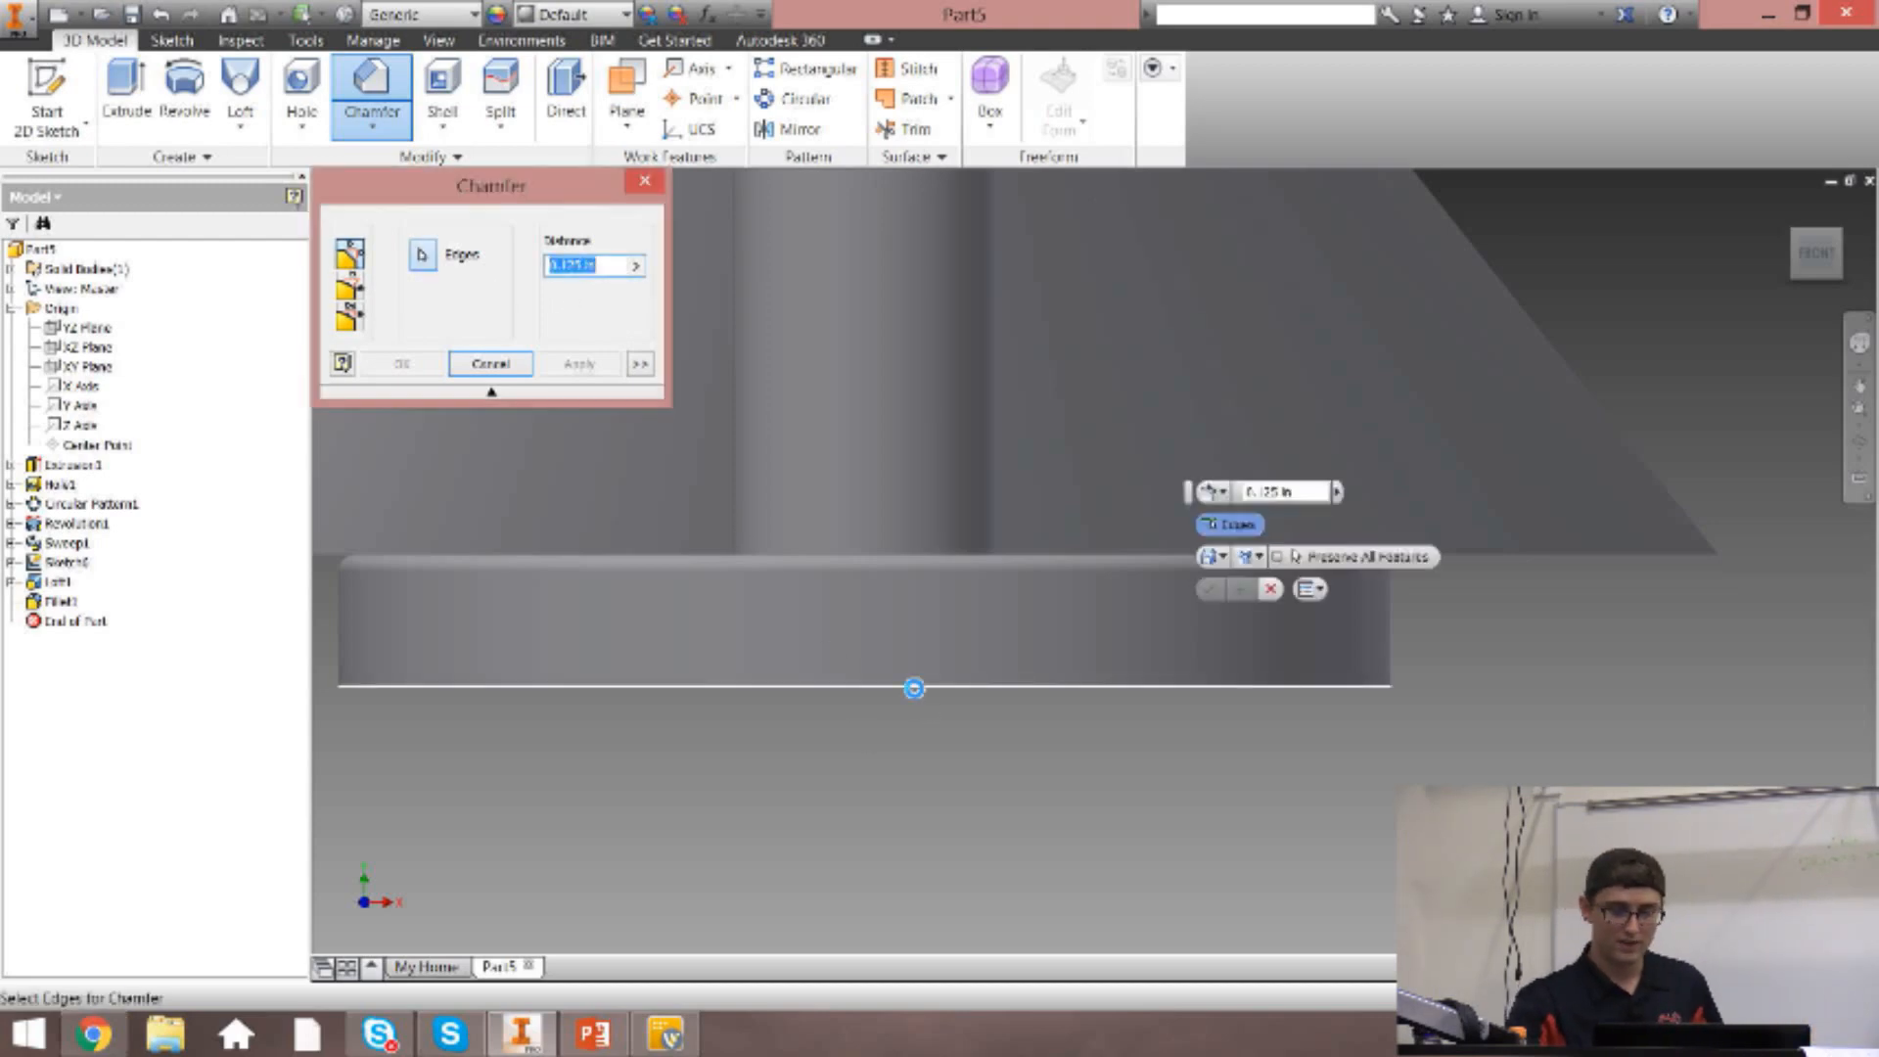
pyautogui.scroll(-3, 1351, 693)
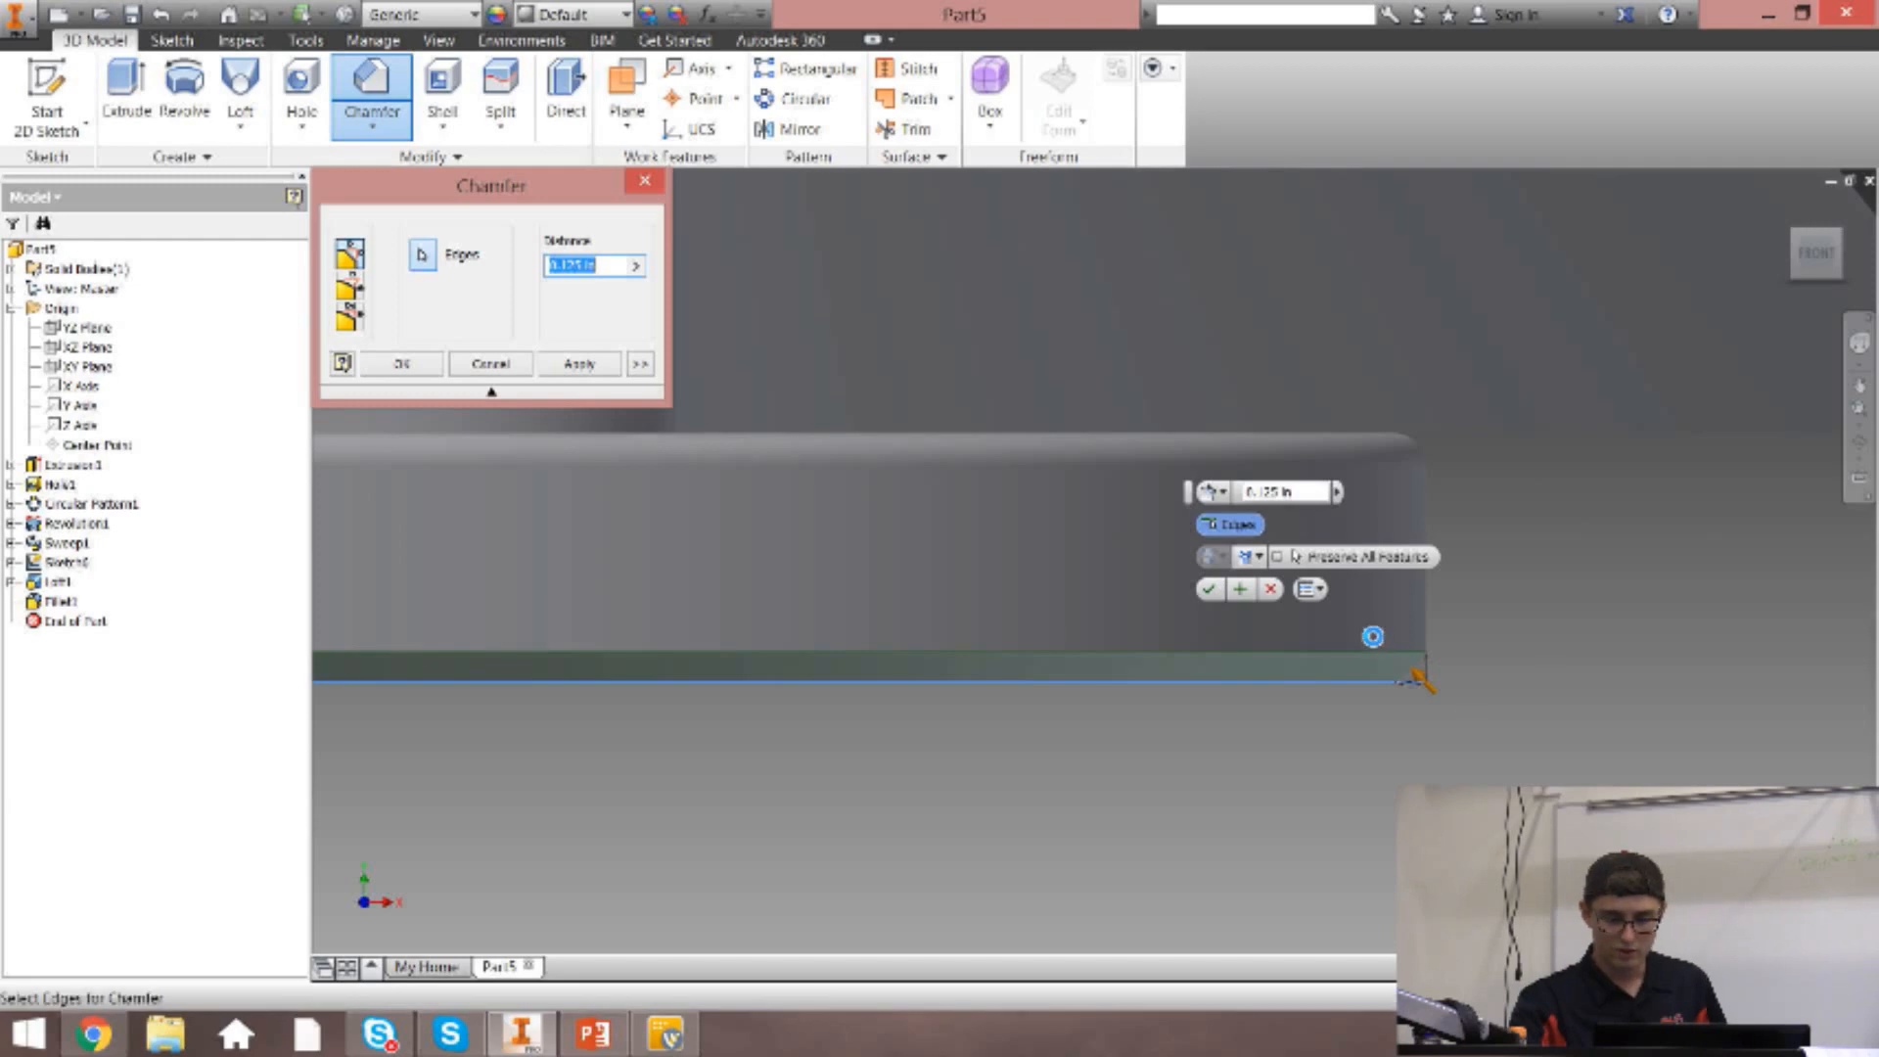
pyautogui.scroll(-8, 1390, 665)
pyautogui.scroll(5, 1374, 587)
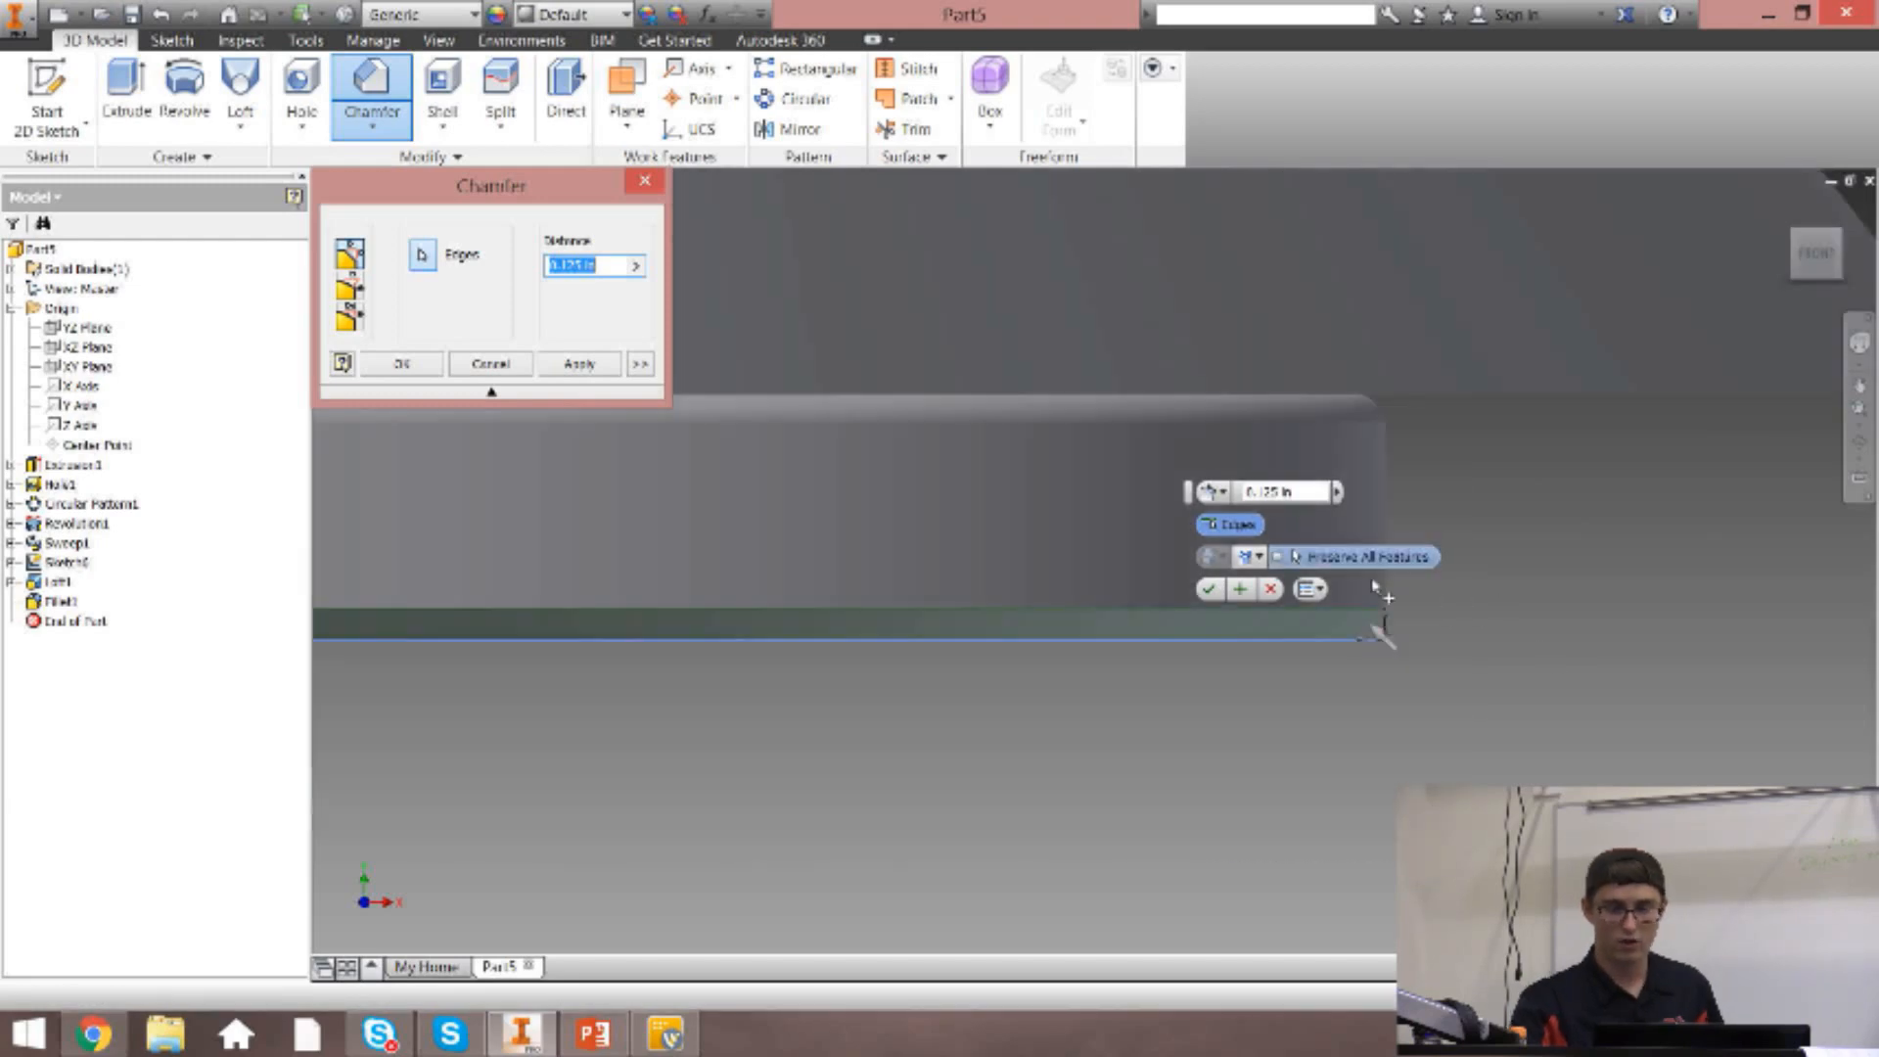
pyautogui.scroll(2, 1389, 412)
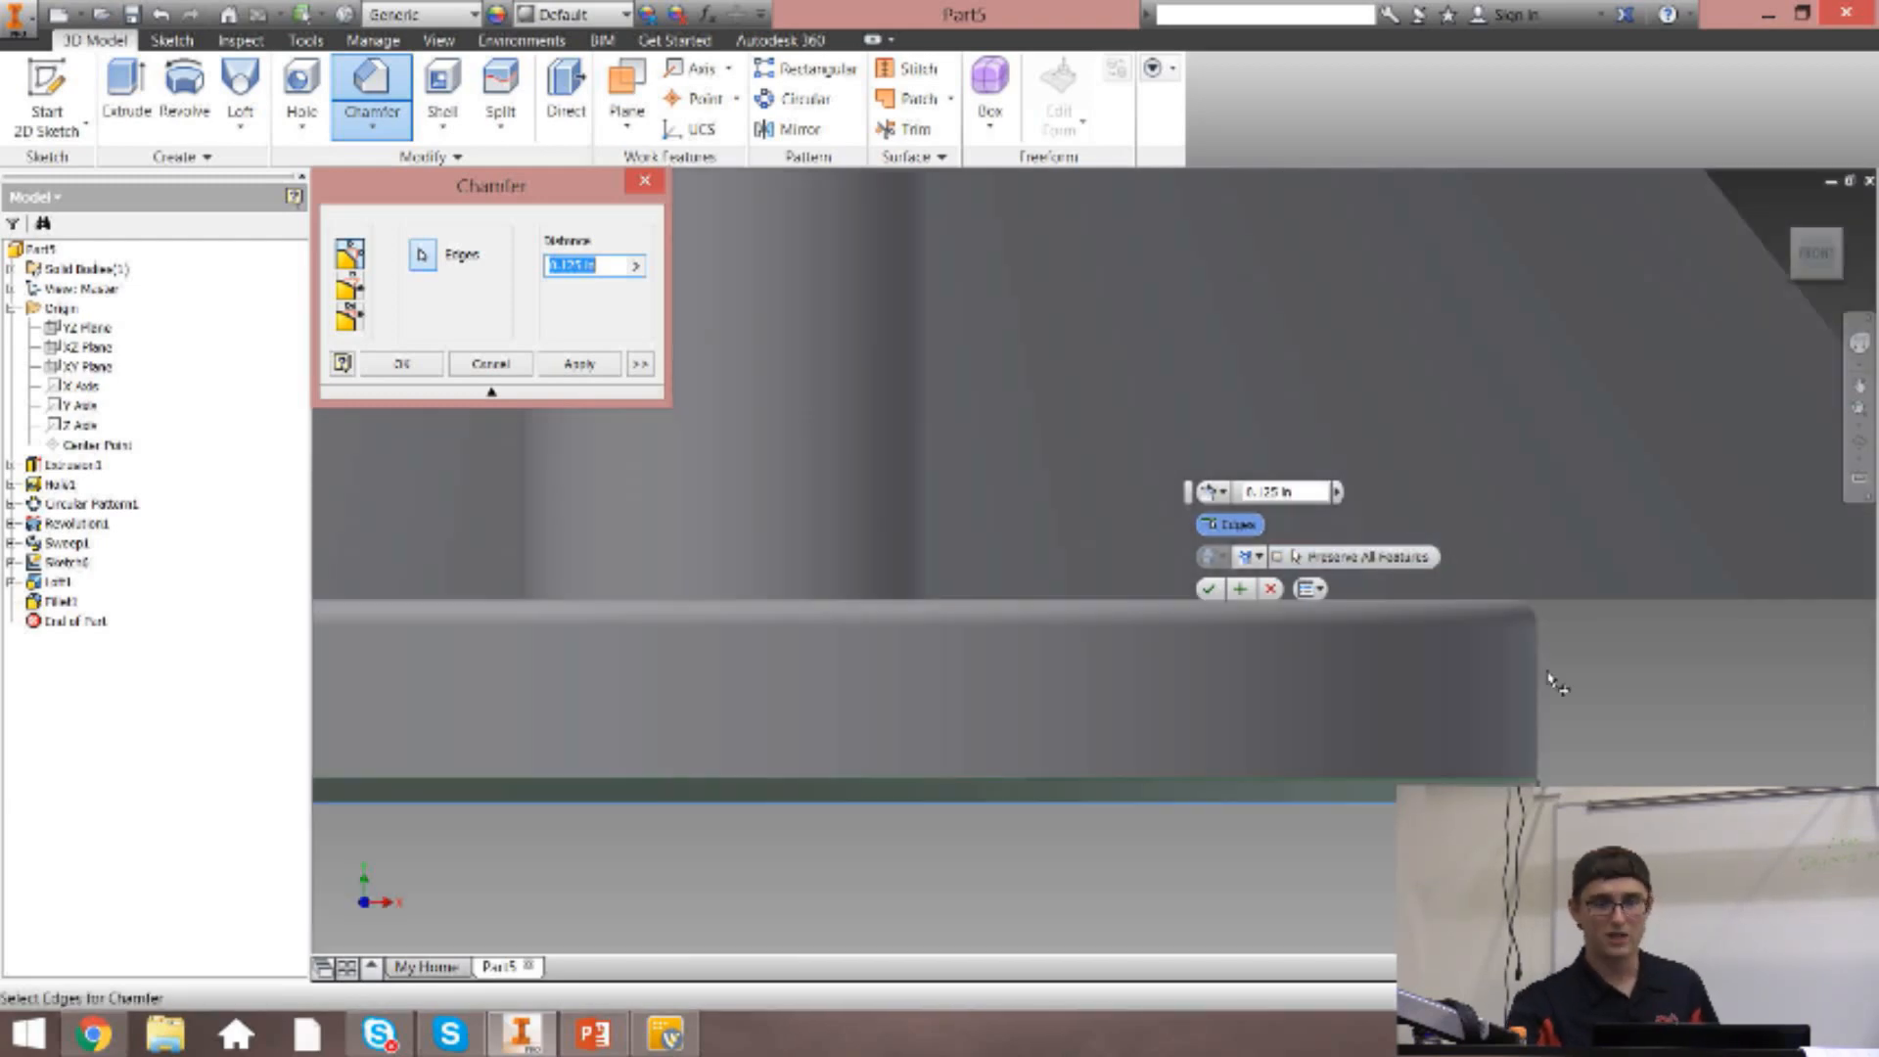
pyautogui.scroll(4, 1557, 648)
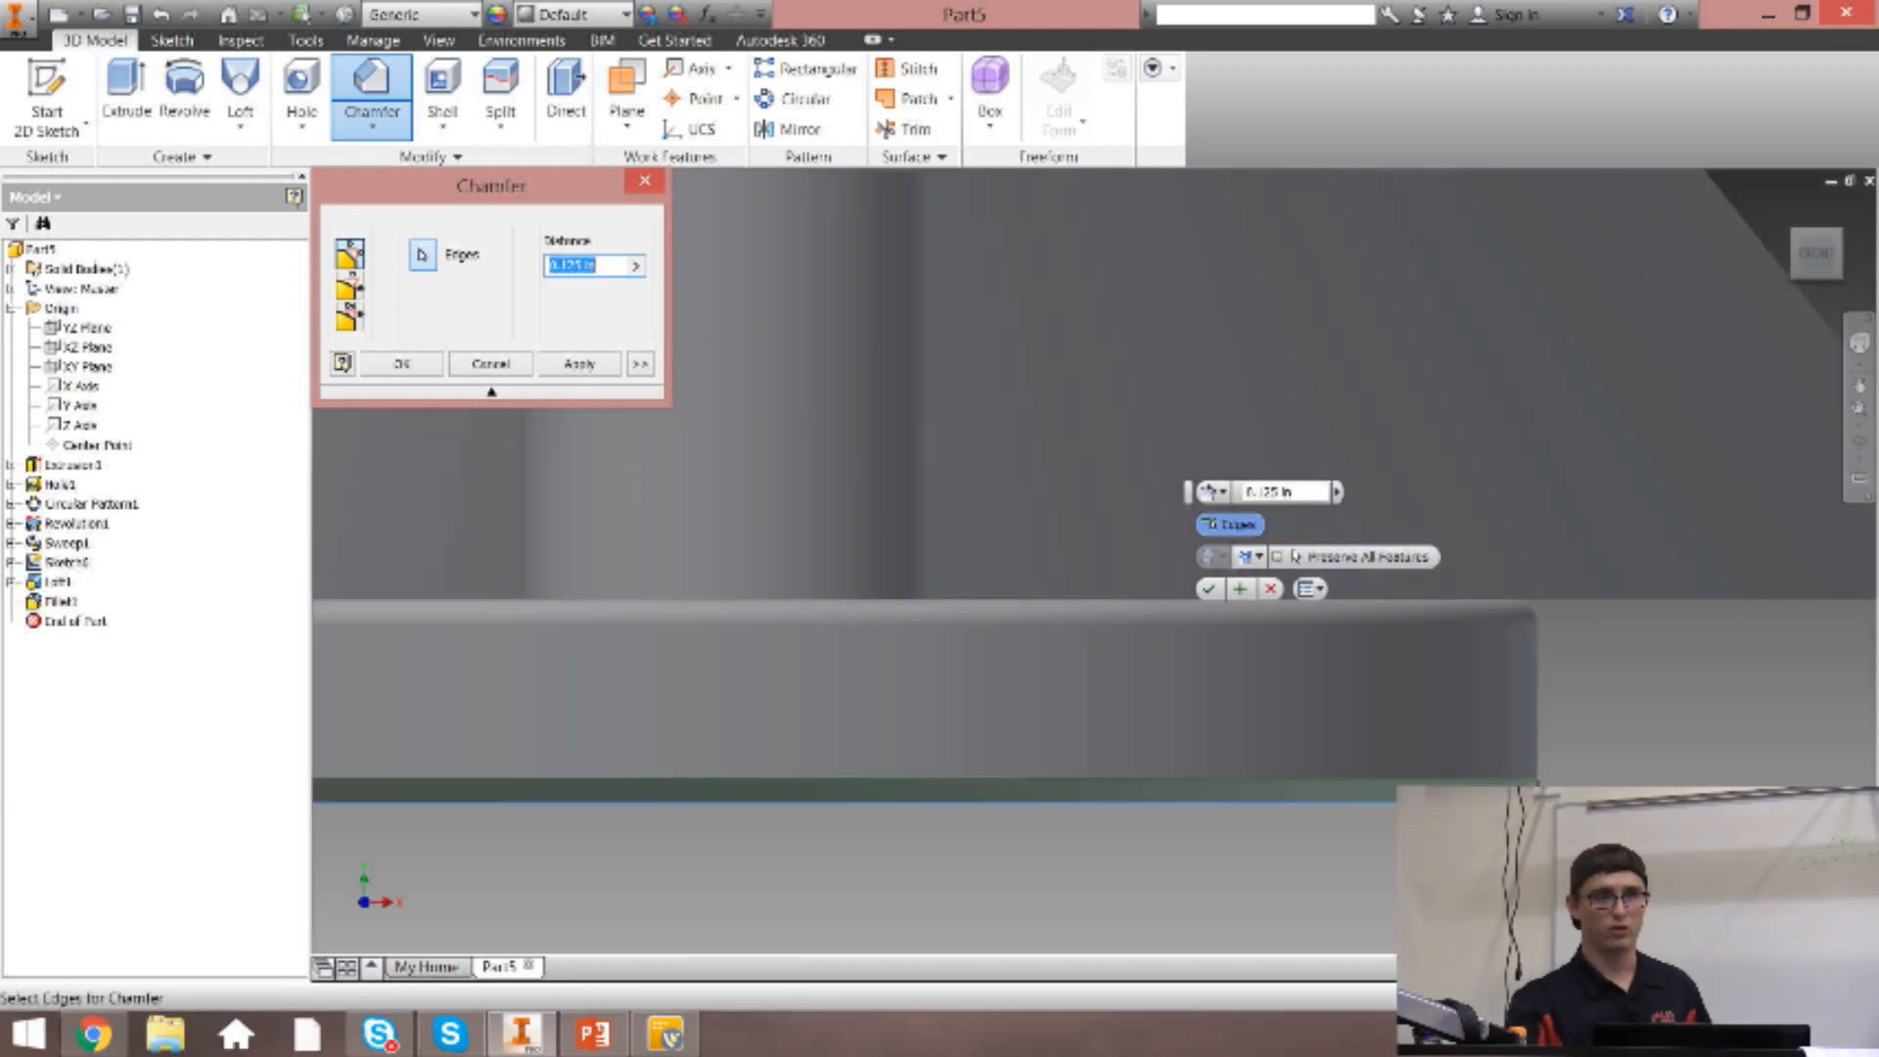
pyautogui.click(580, 364)
pyautogui.click(645, 181)
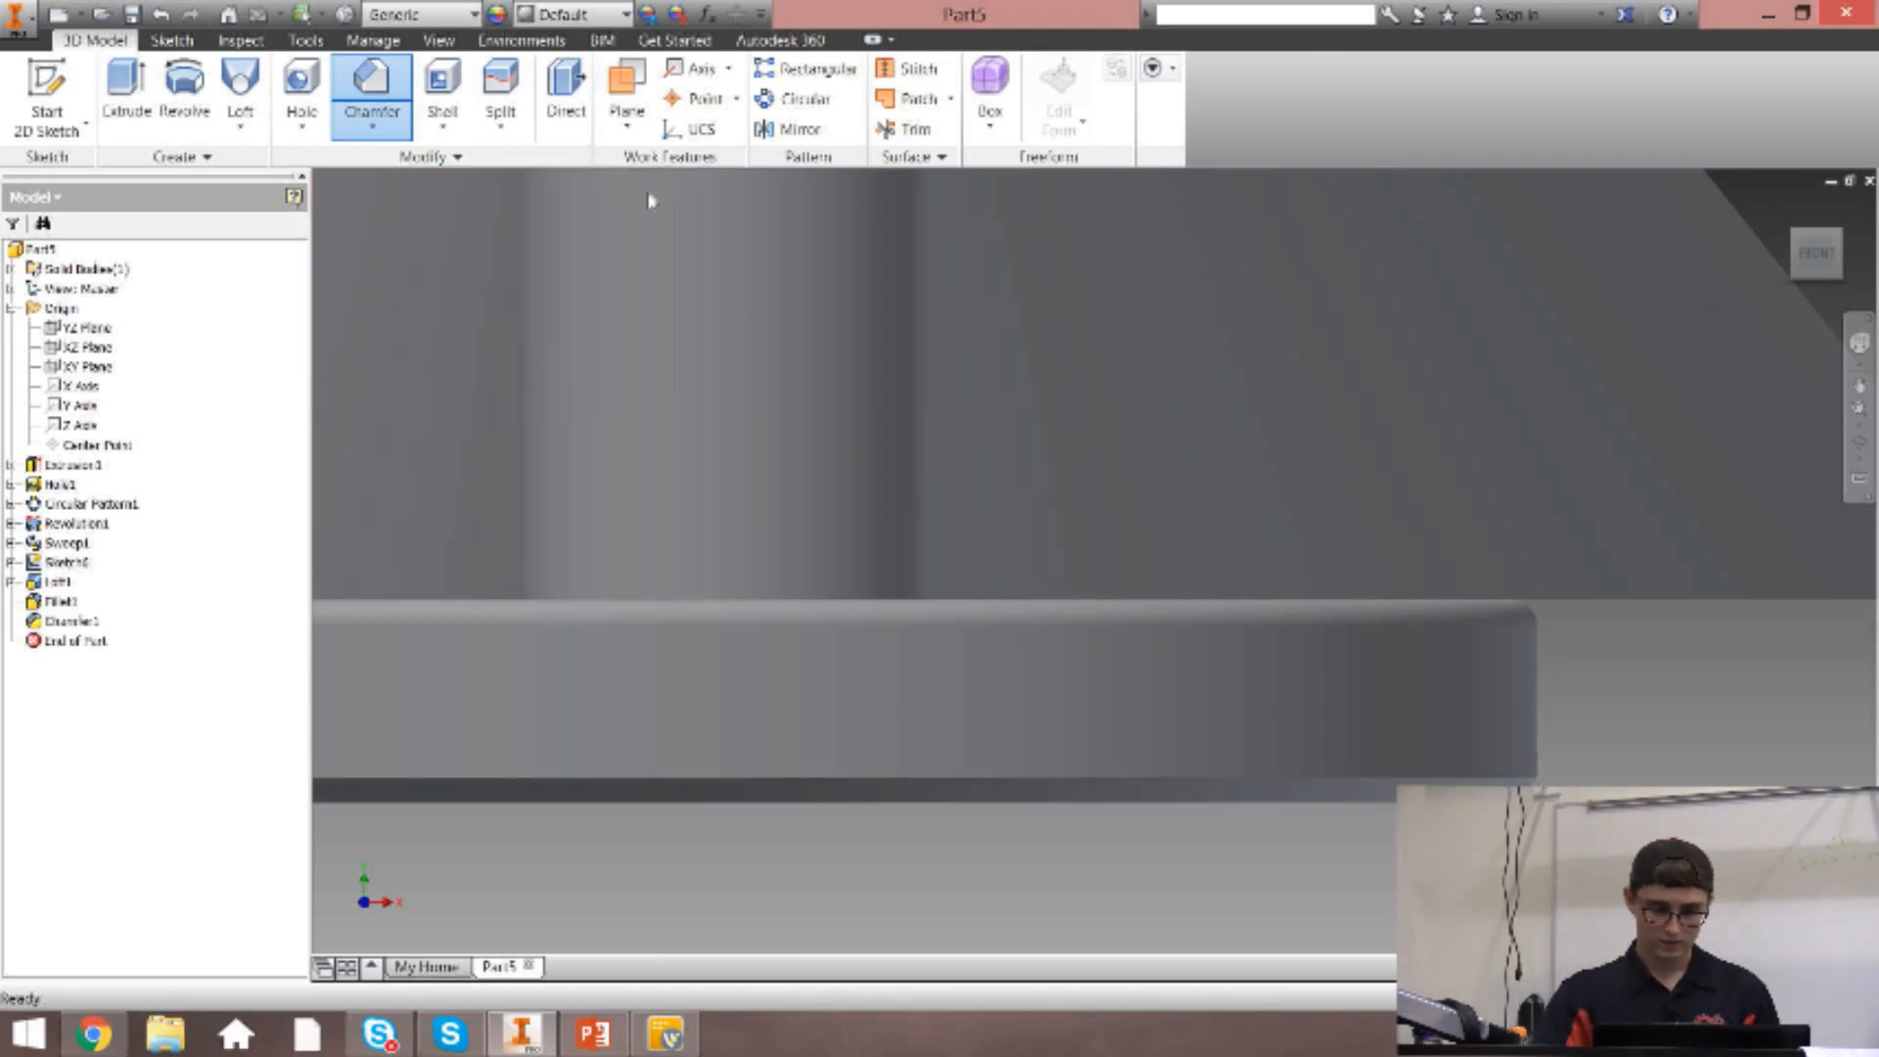
# Start a Shell and pick the cone's wide circular face and the base disc's underside as faces to remove.
pyautogui.click(1786, 207)
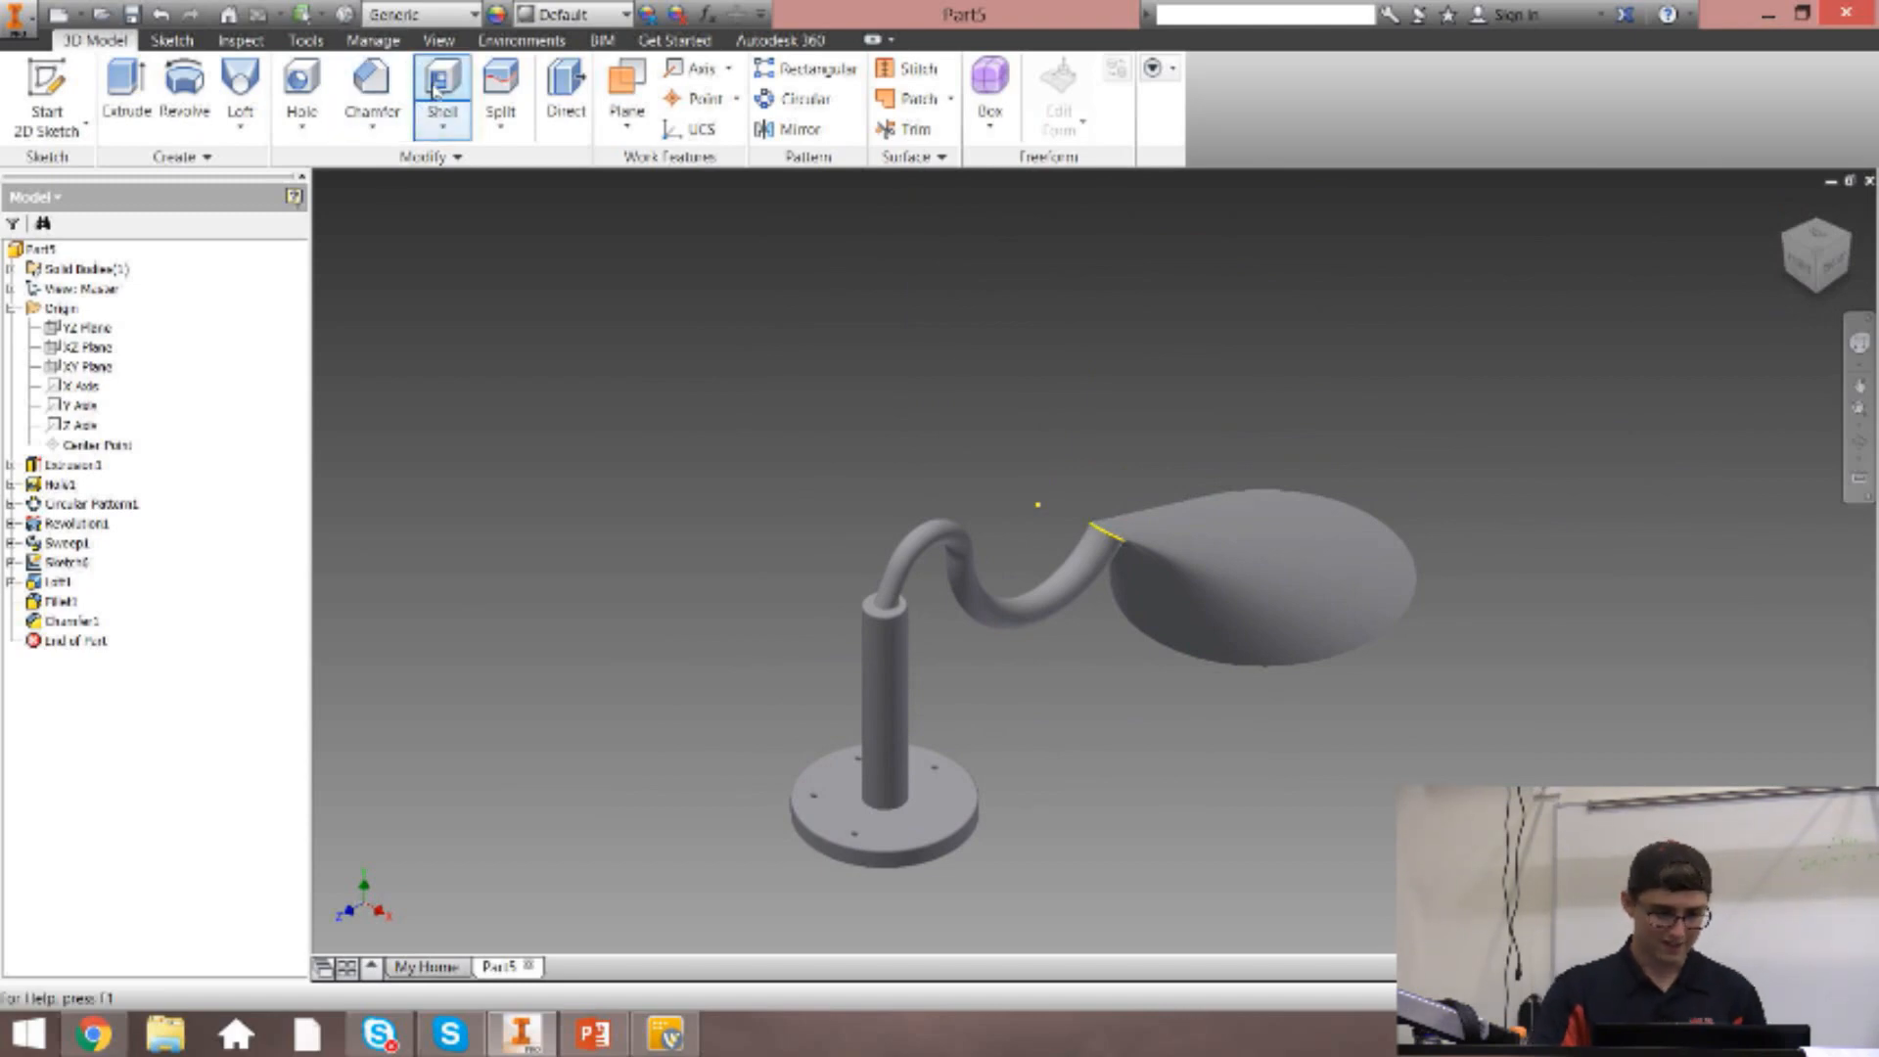
pyautogui.click(454, 128)
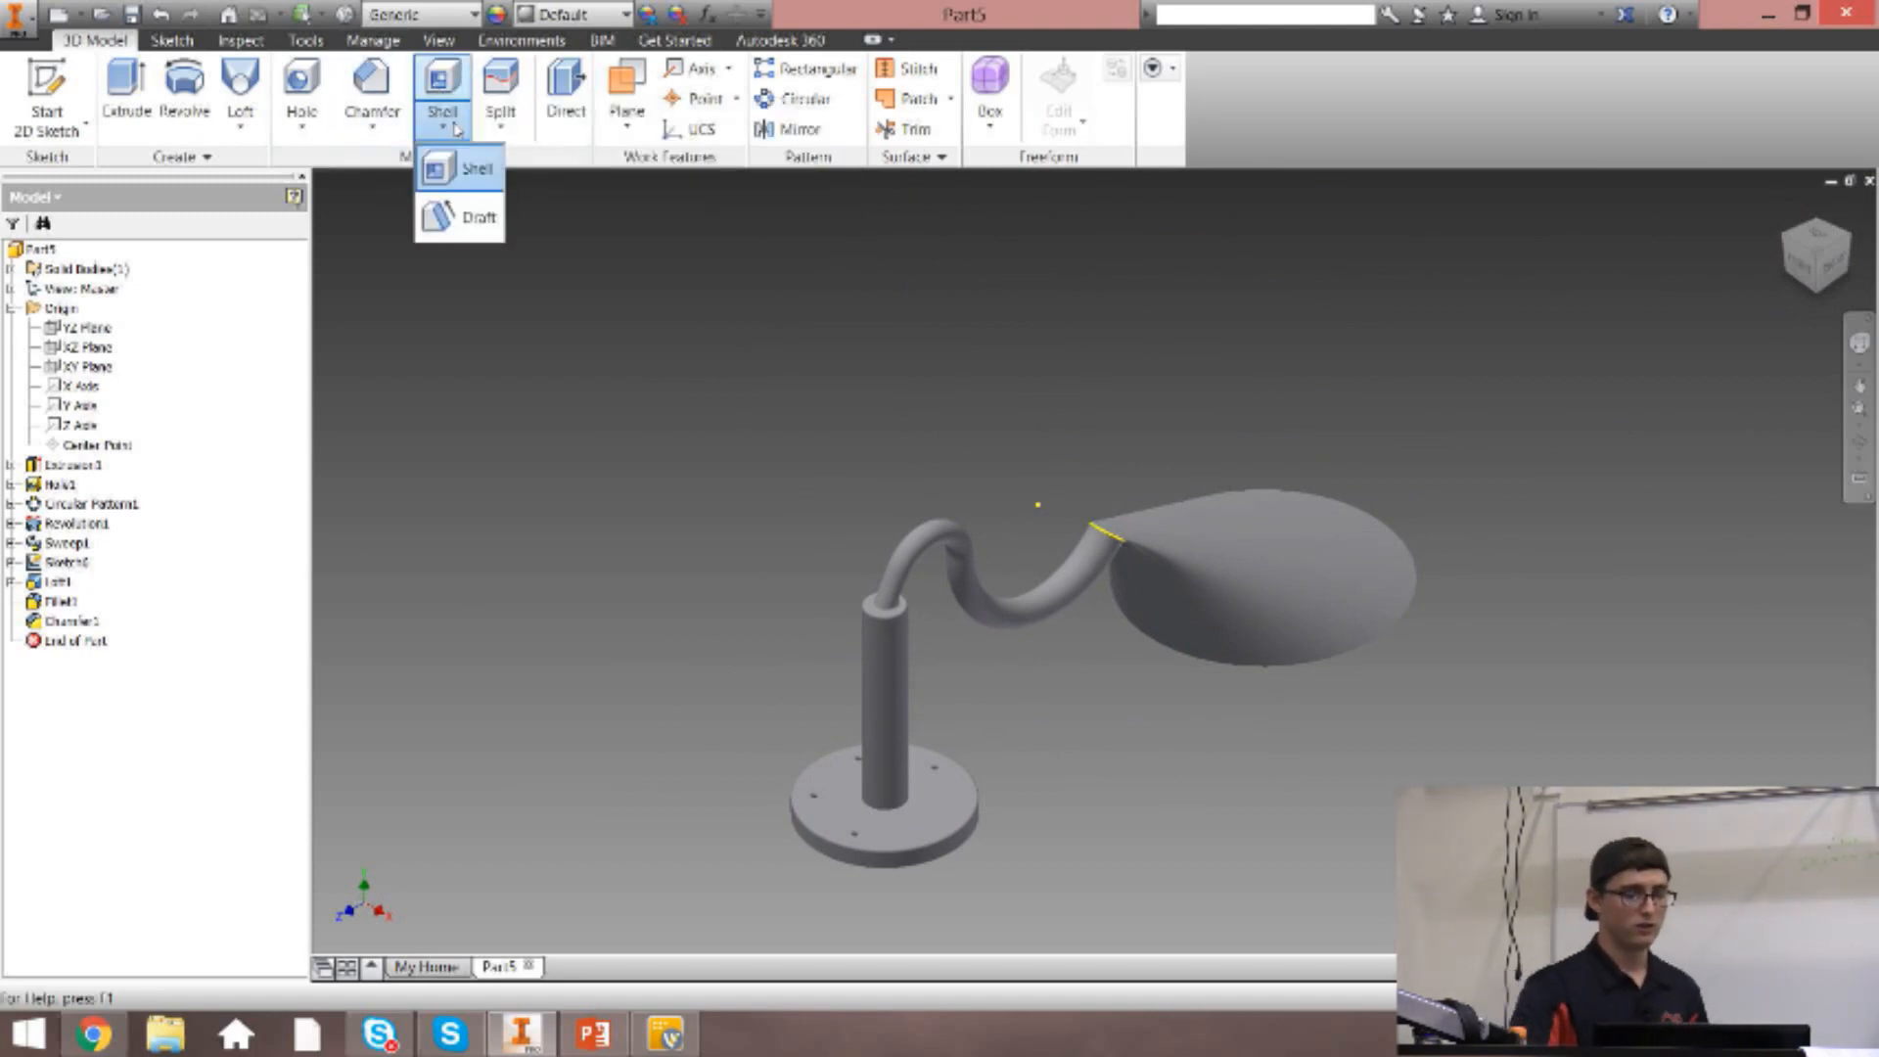
pyautogui.click(462, 162)
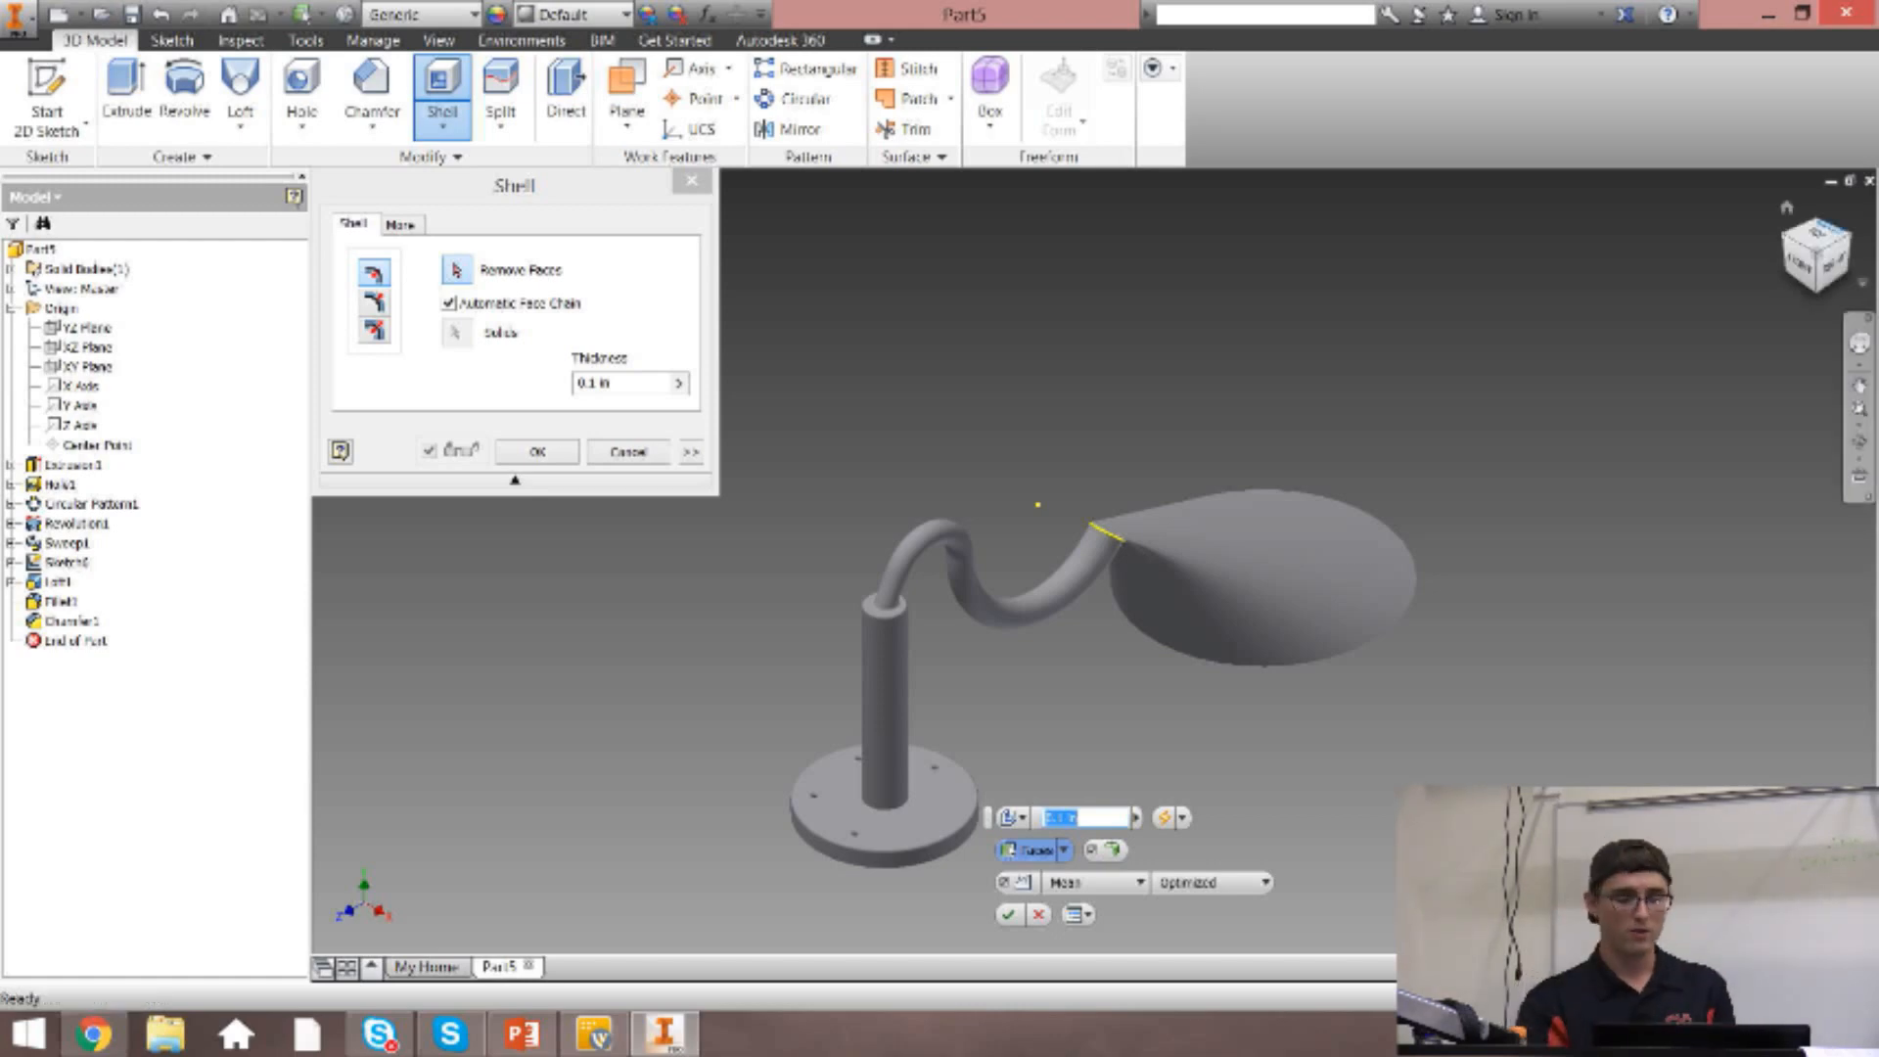
pyautogui.click(1786, 207)
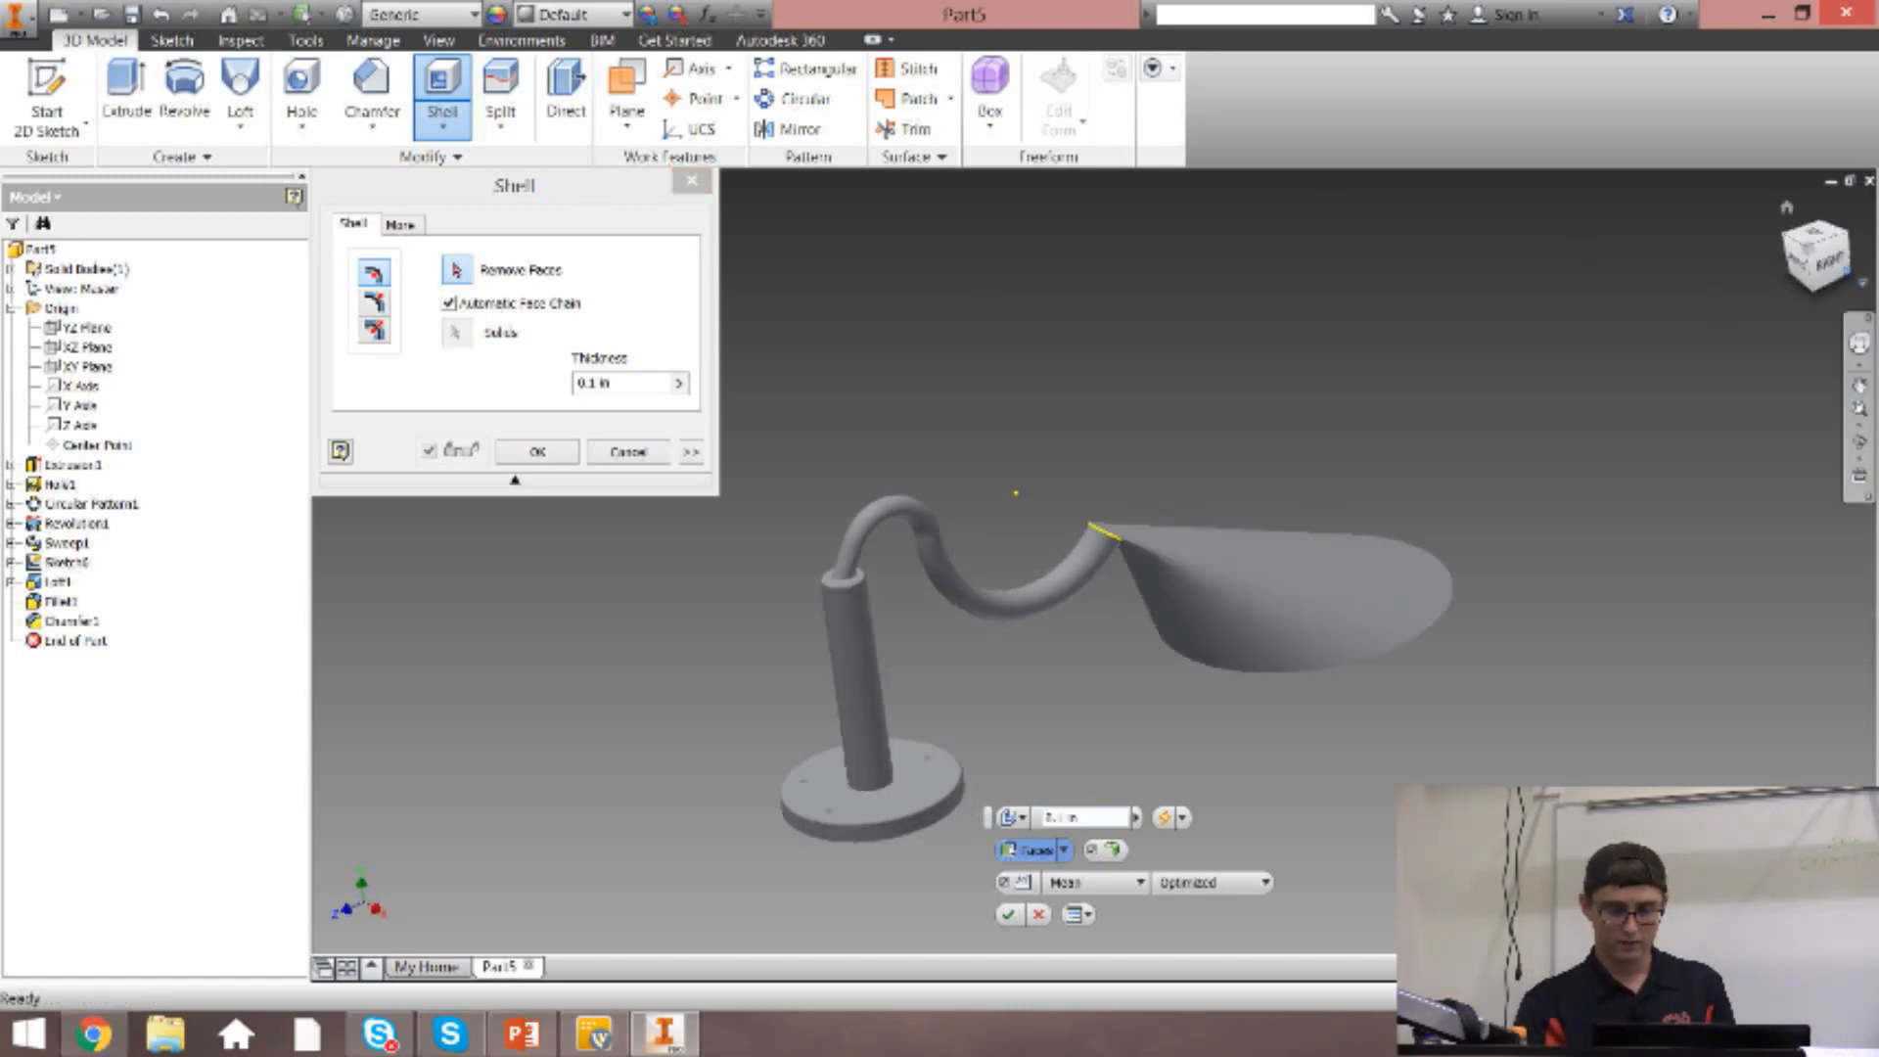
pyautogui.click(1266, 578)
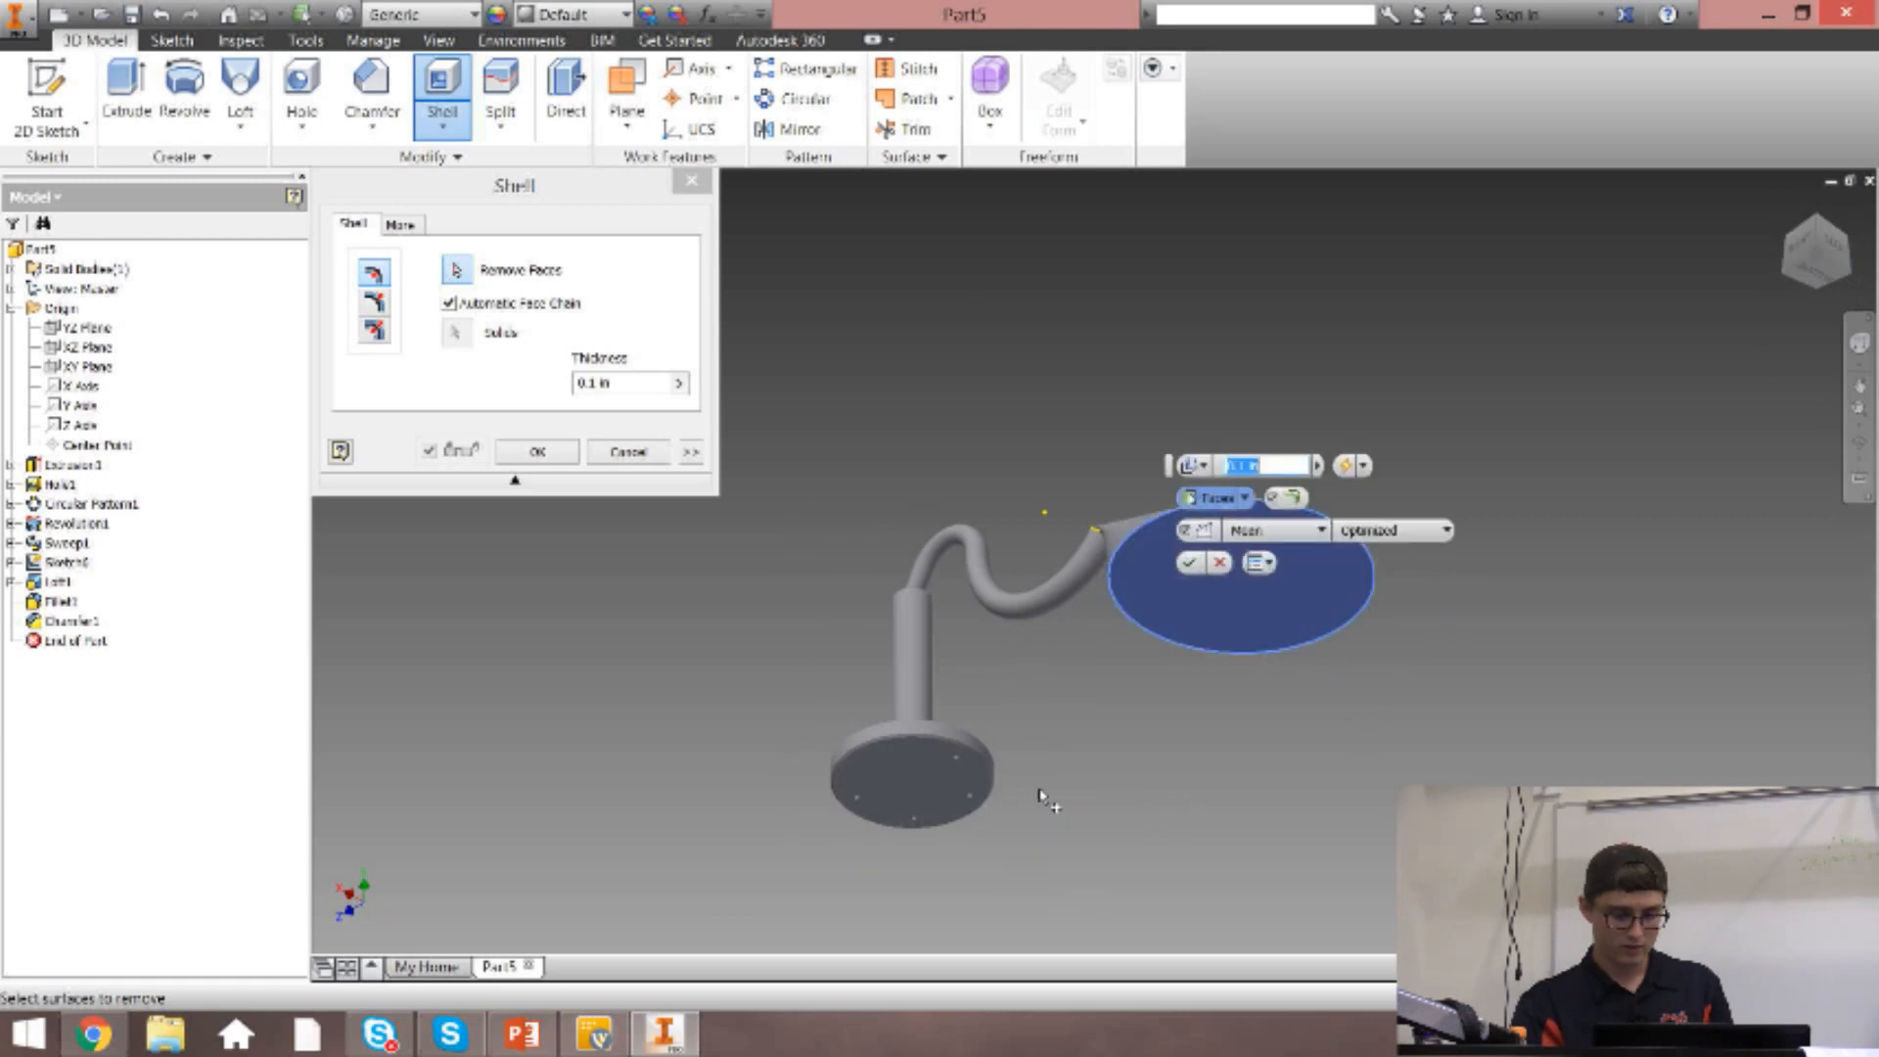
pyautogui.click(898, 791)
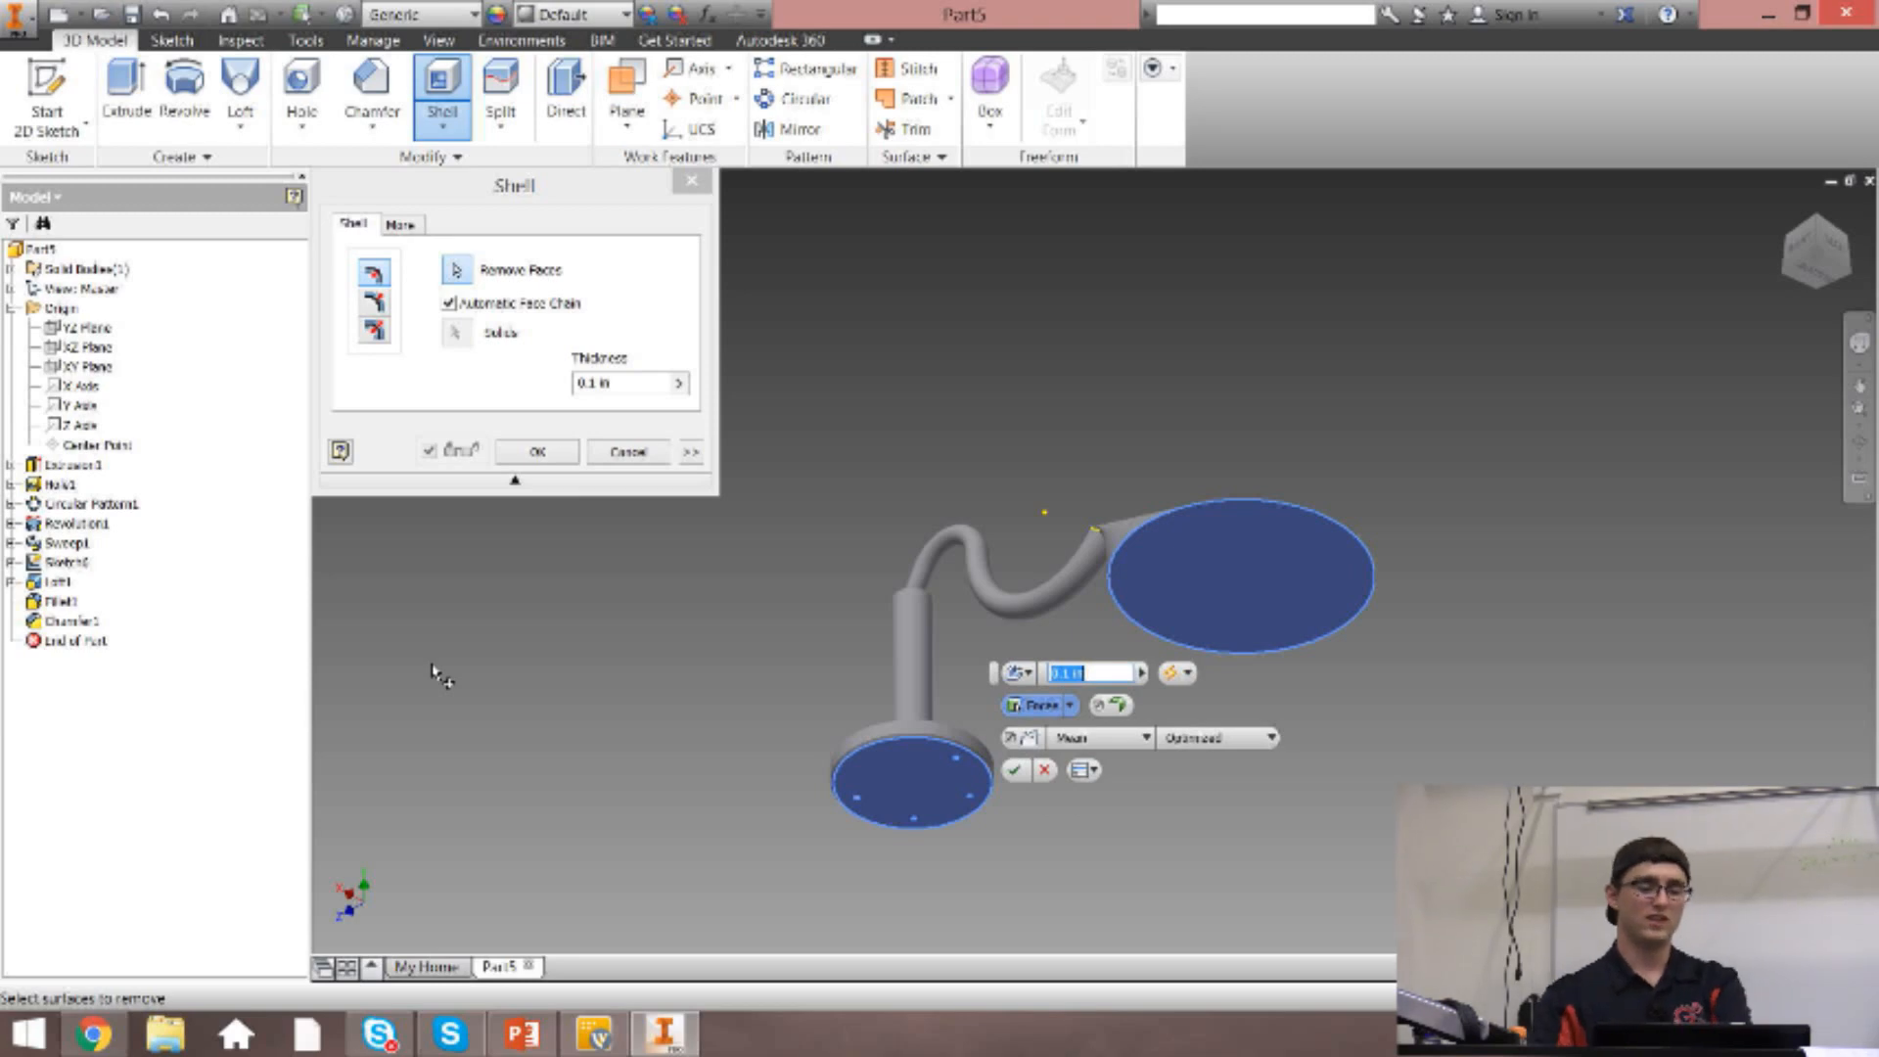
# Set the shell thickness to .0625 in, turn off Automatic Face Chain, and try to create the shell with both faces removed.
pyautogui.click(623, 383)
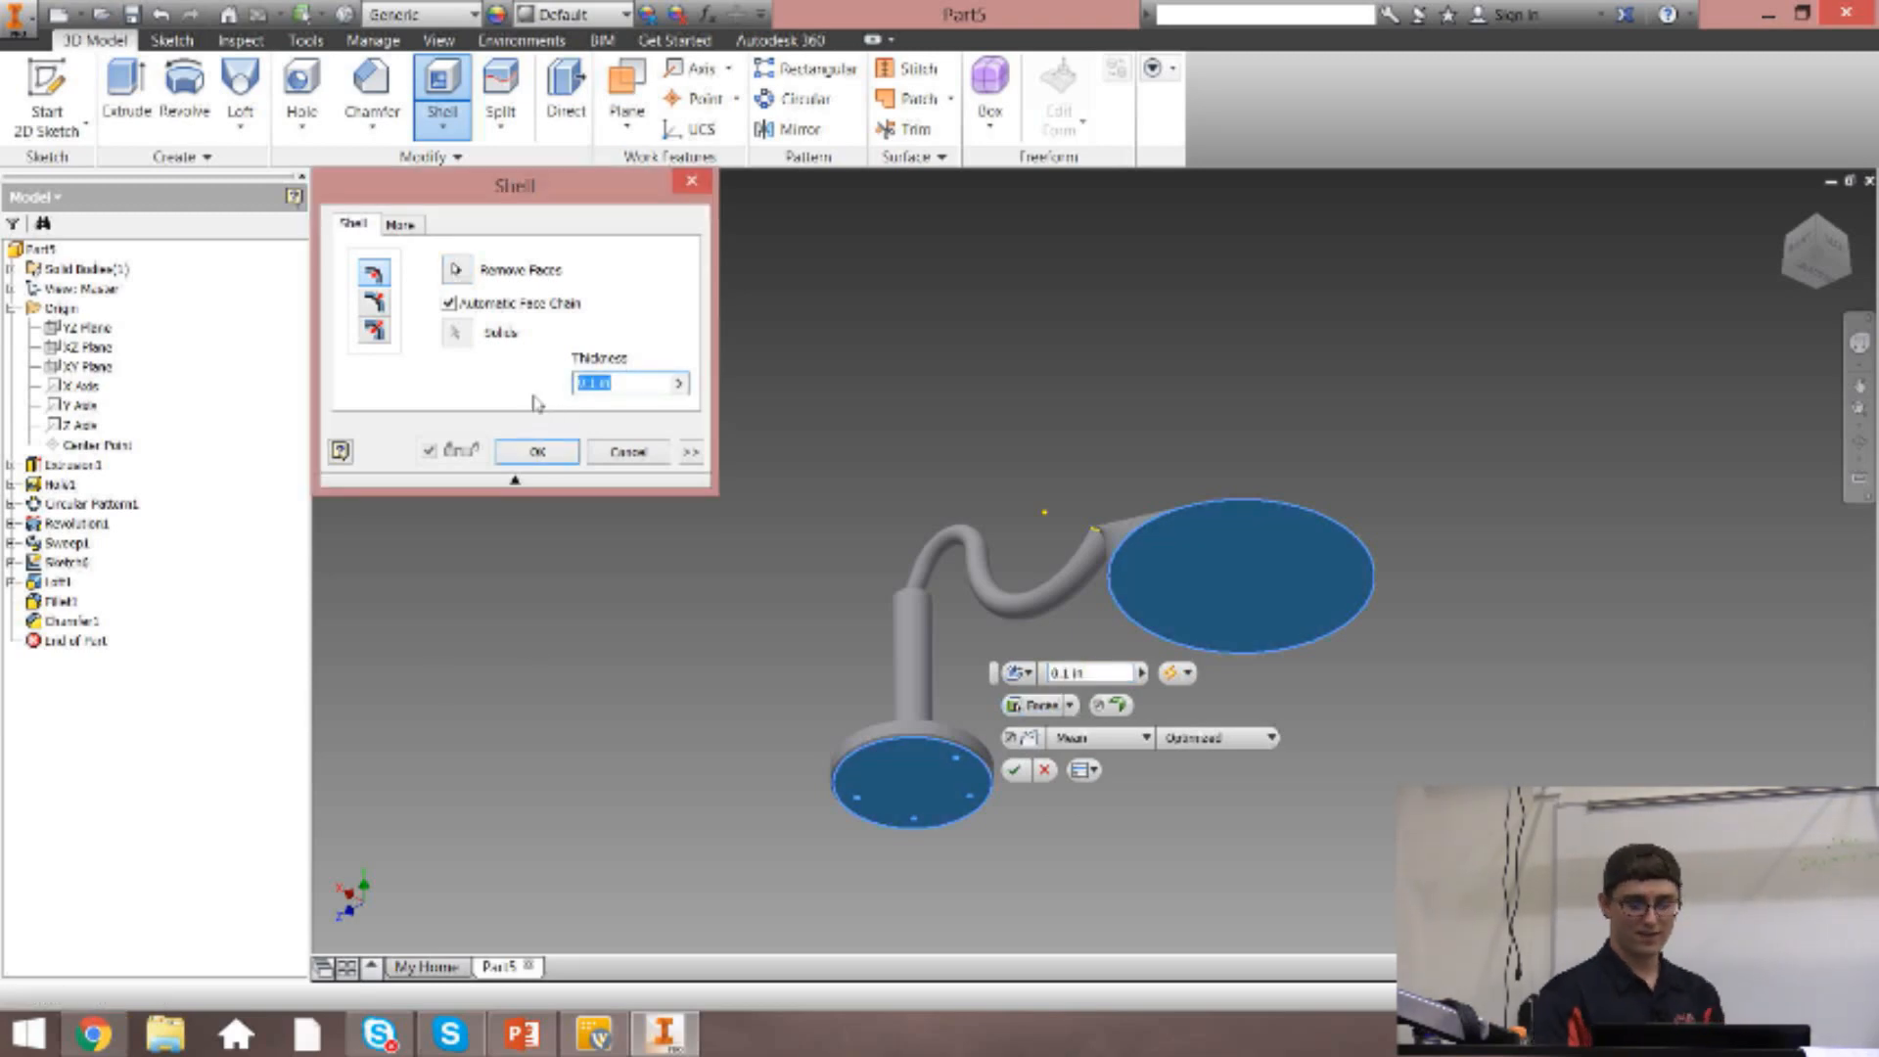
pyautogui.write('.0625')
pyautogui.click(517, 306)
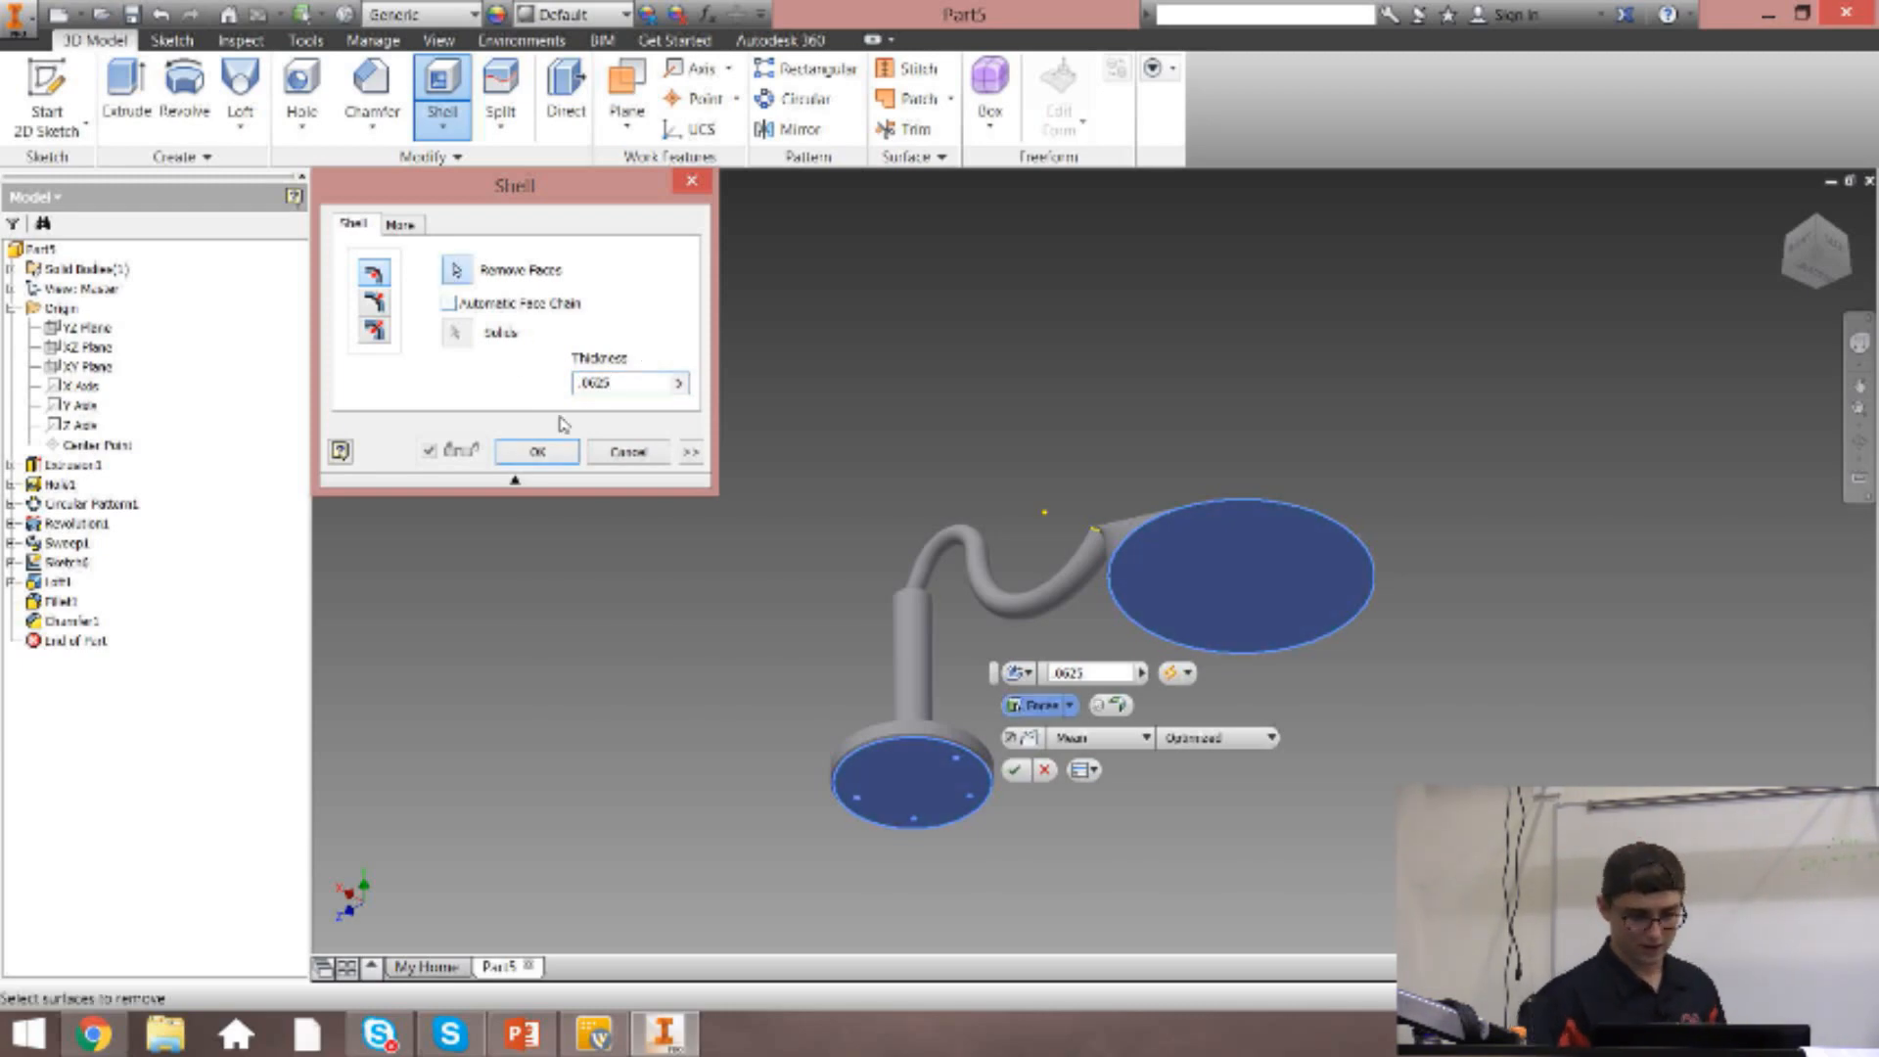
pyautogui.click(519, 453)
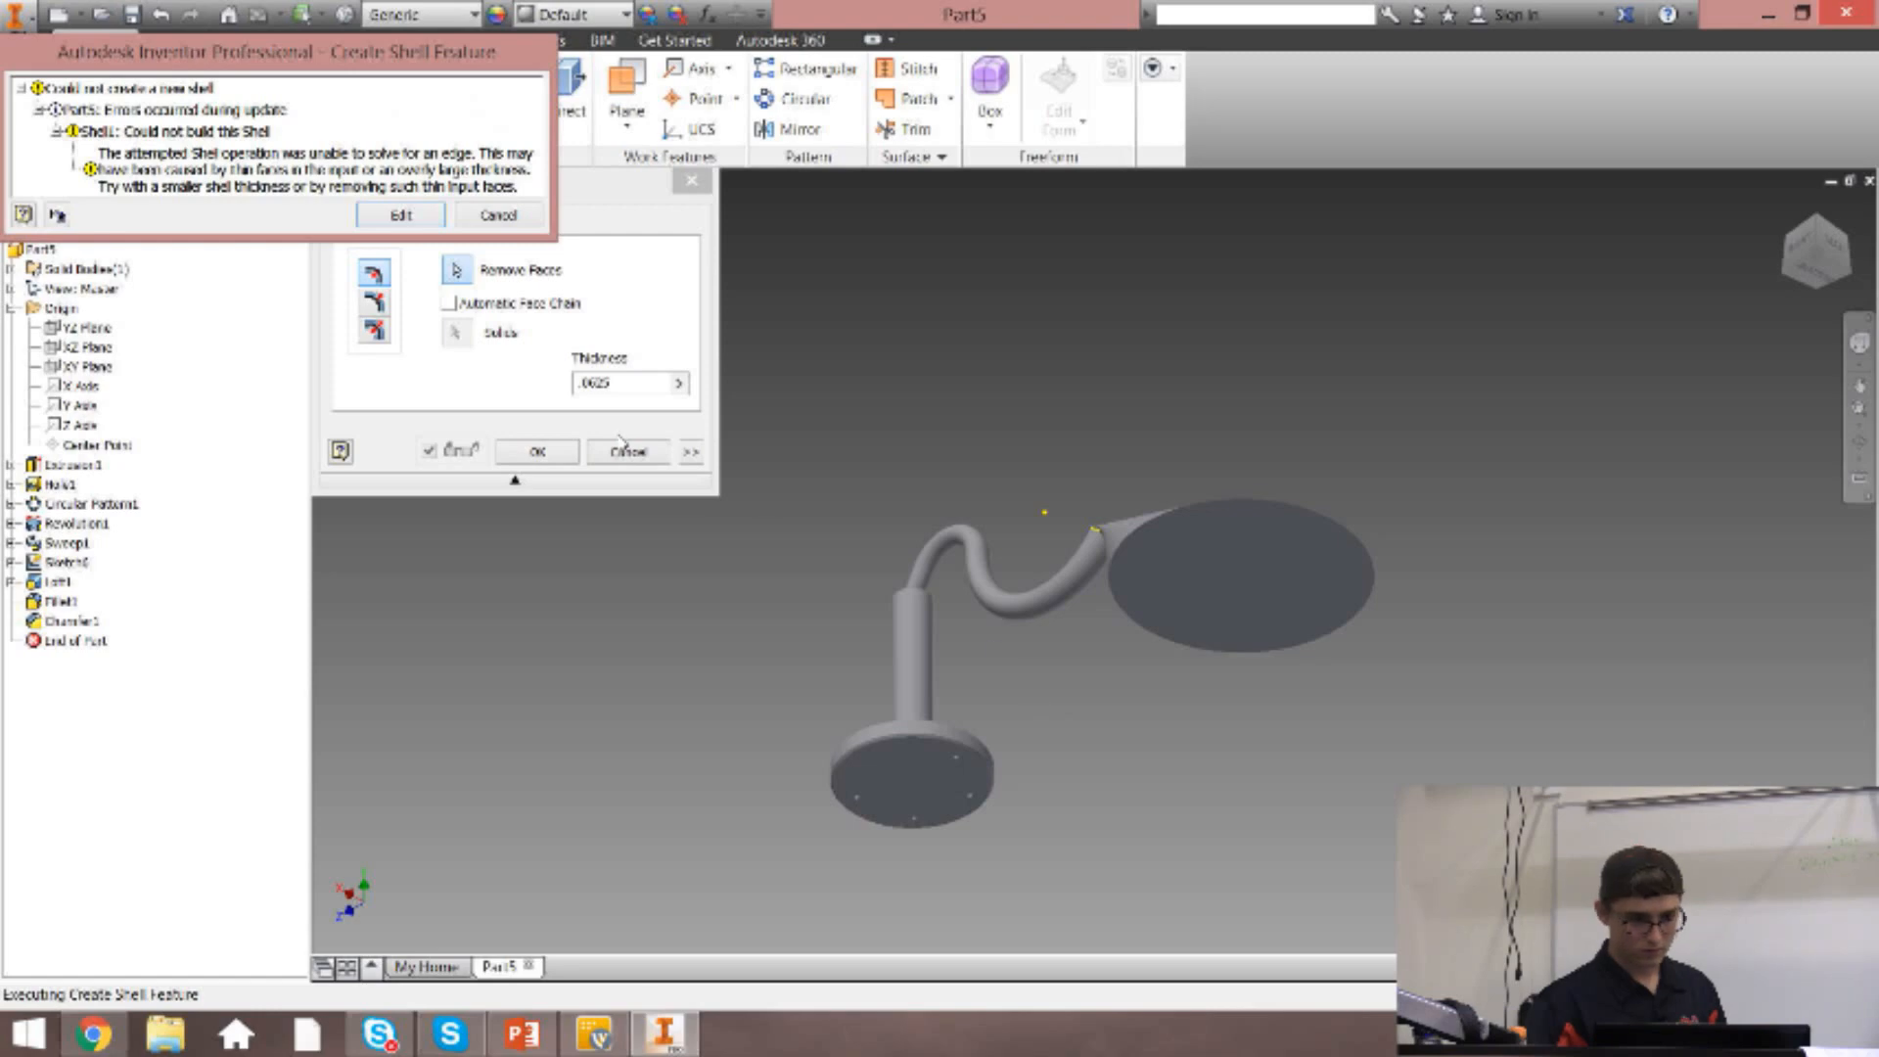
pyautogui.click(401, 215)
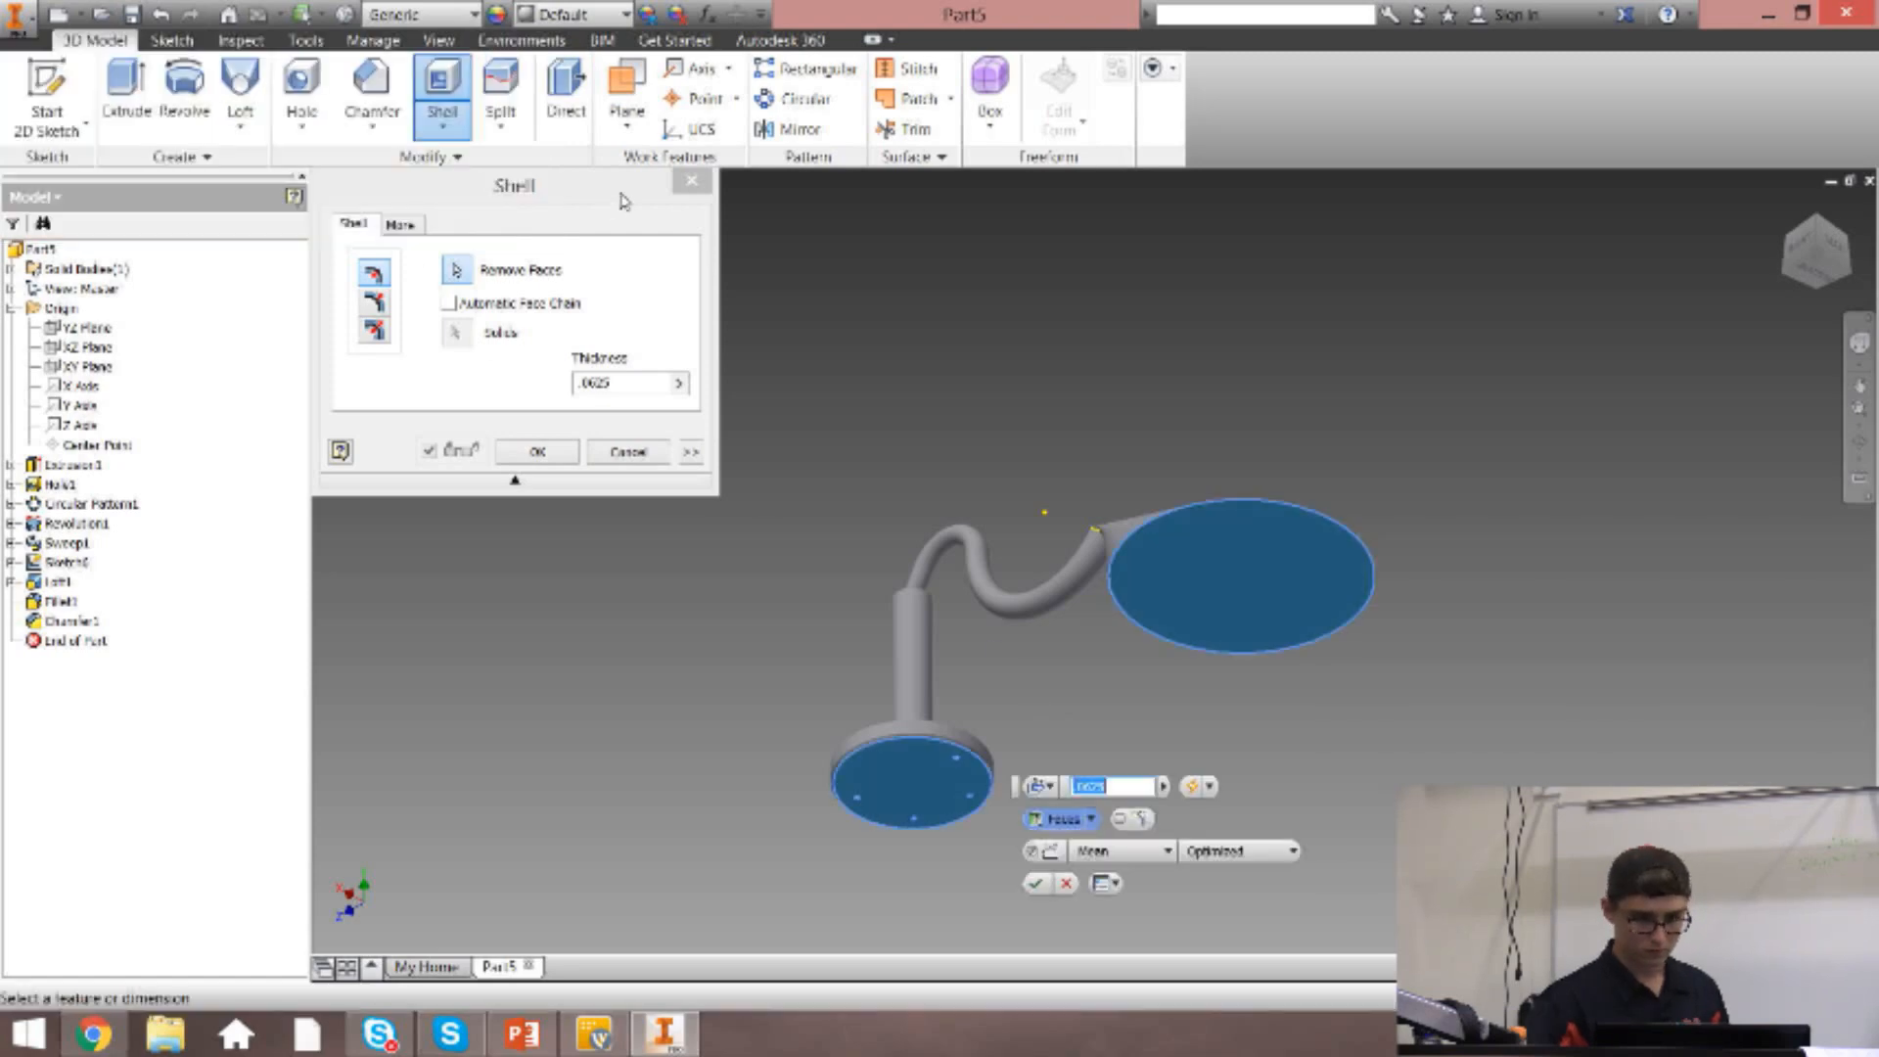
pyautogui.click(691, 180)
# Try to shell the part at .0625 in with only the base disc's underside as the removed face.
pyautogui.click(443, 88)
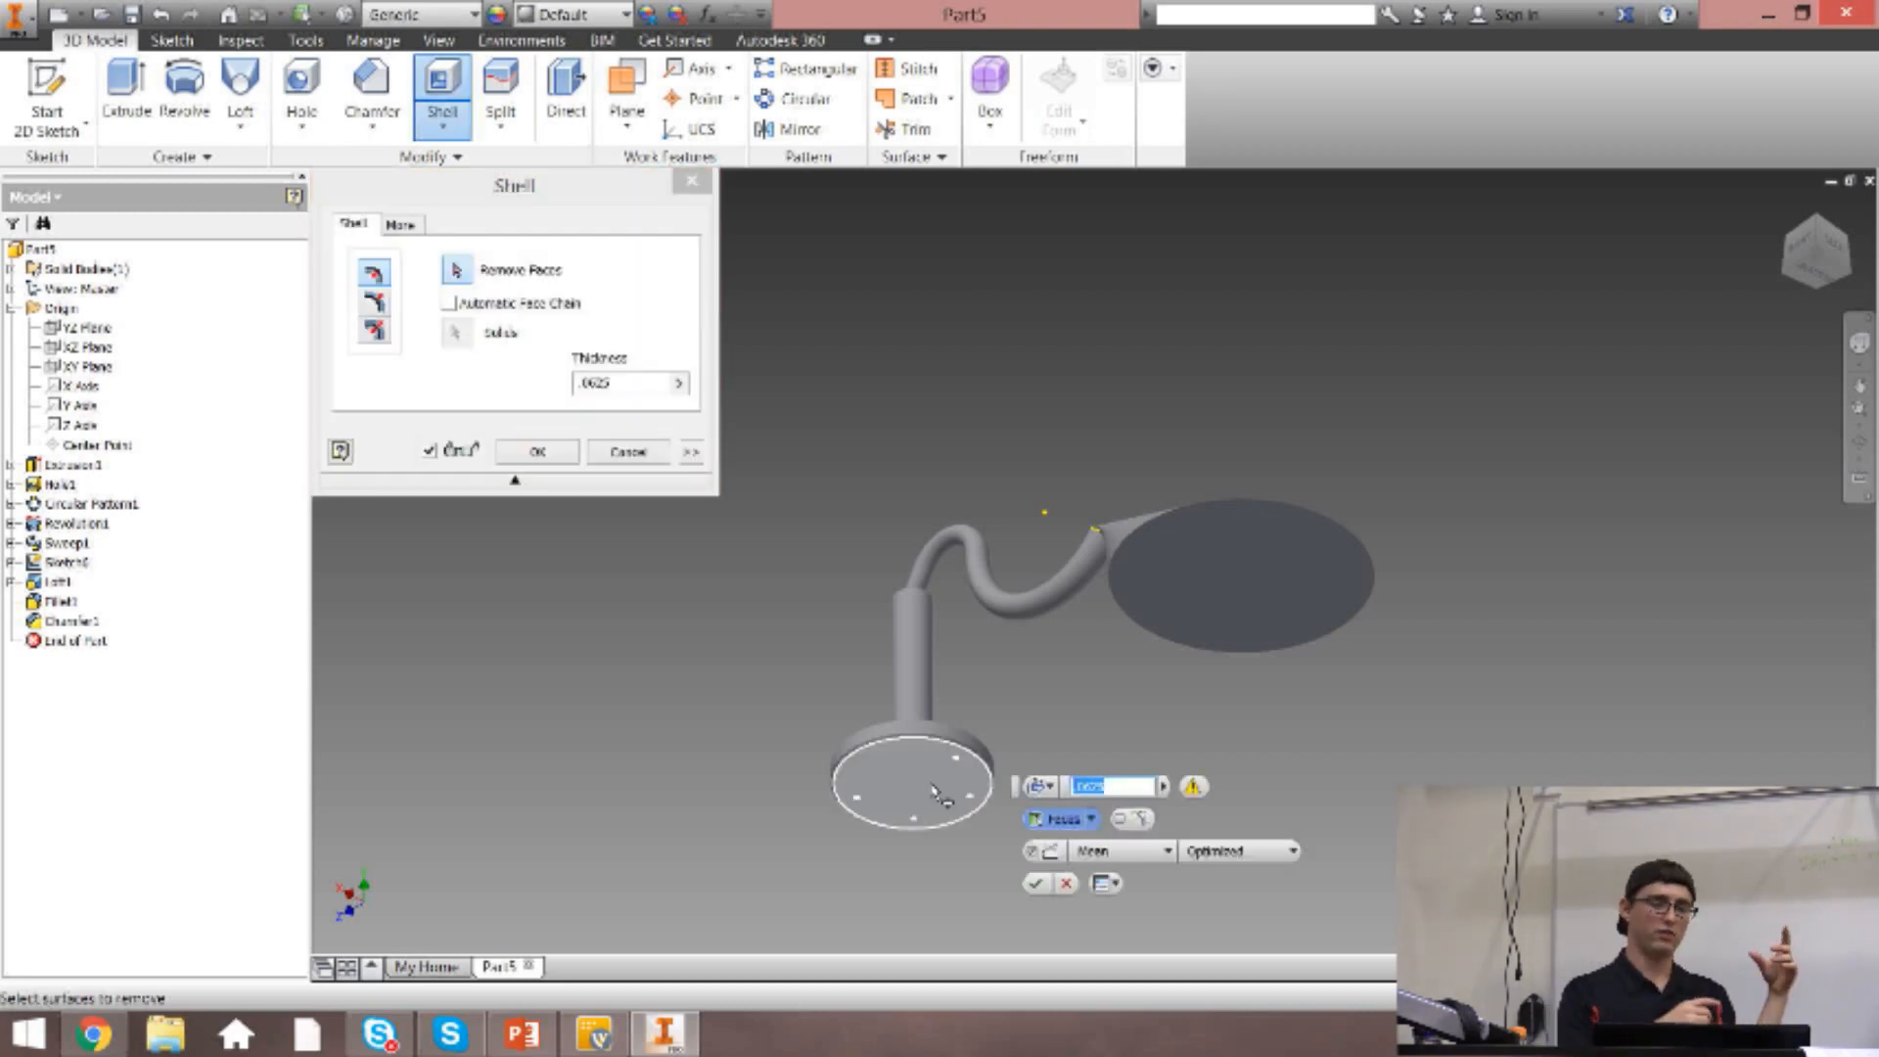
pyautogui.click(934, 793)
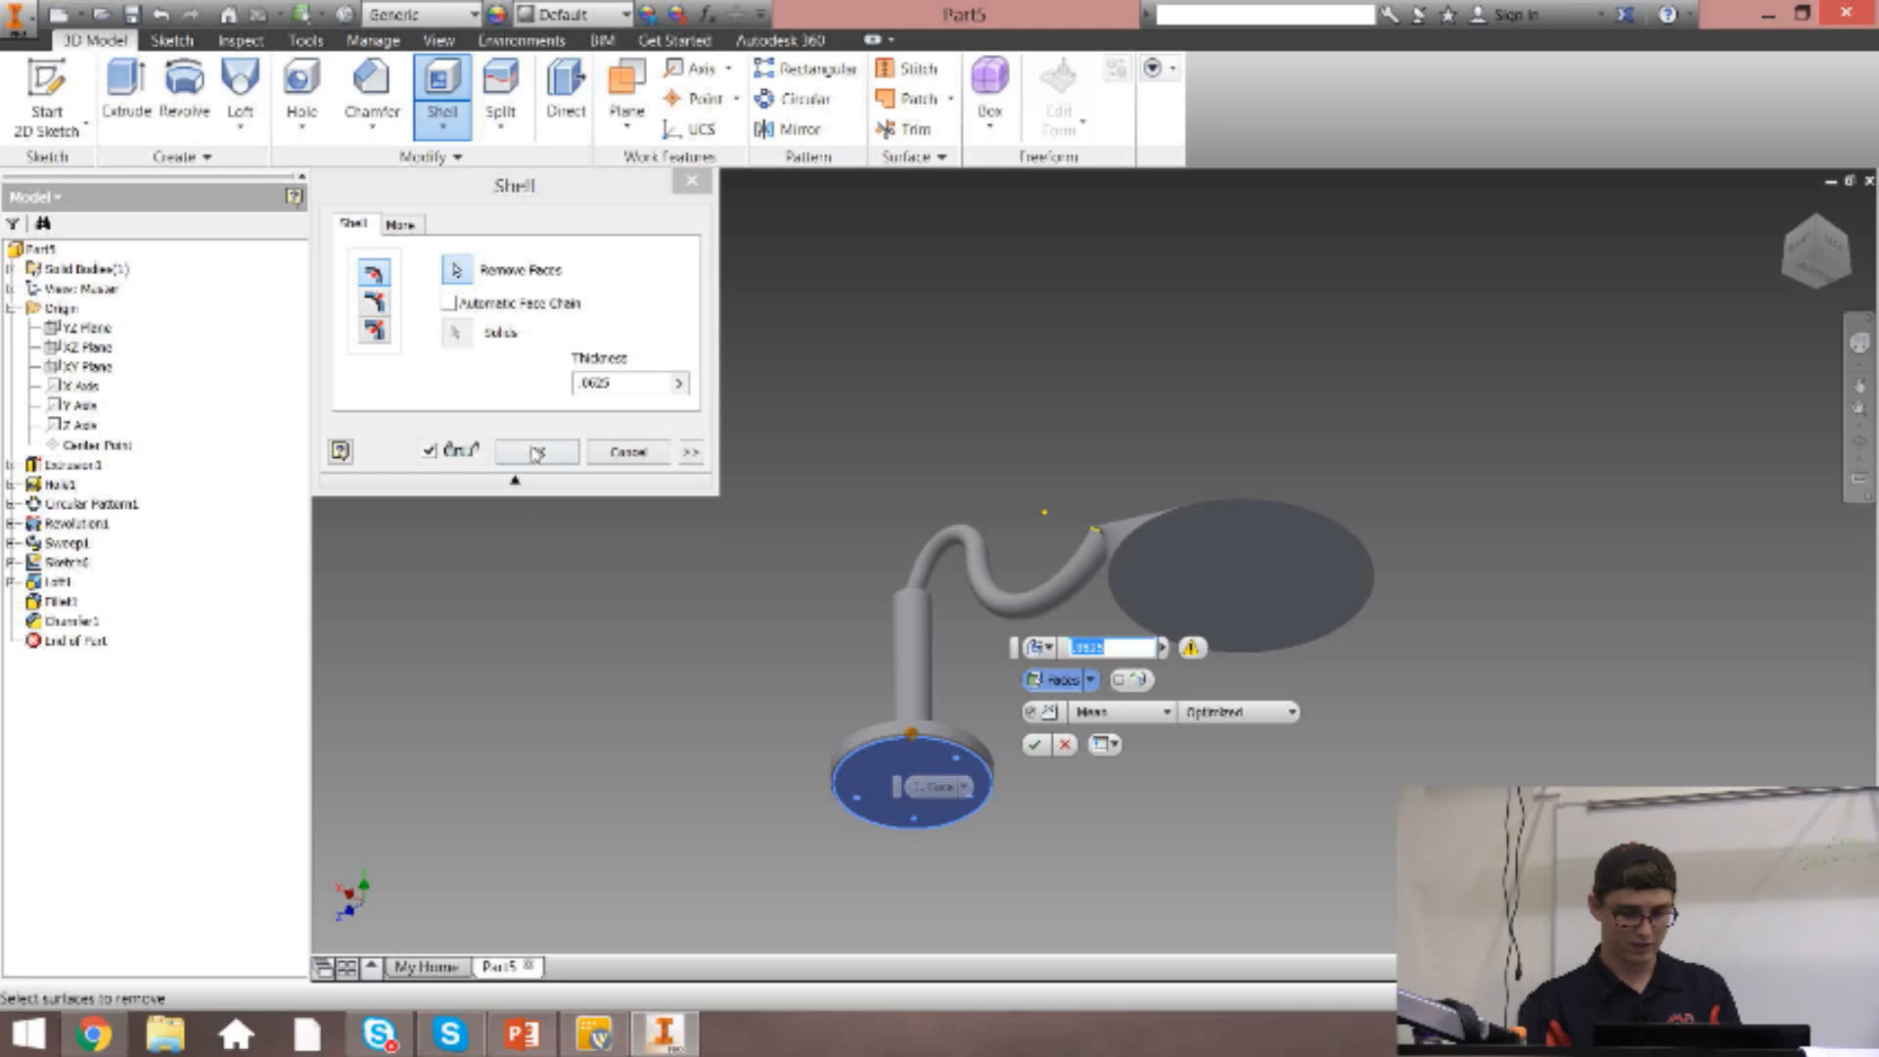
pyautogui.click(558, 457)
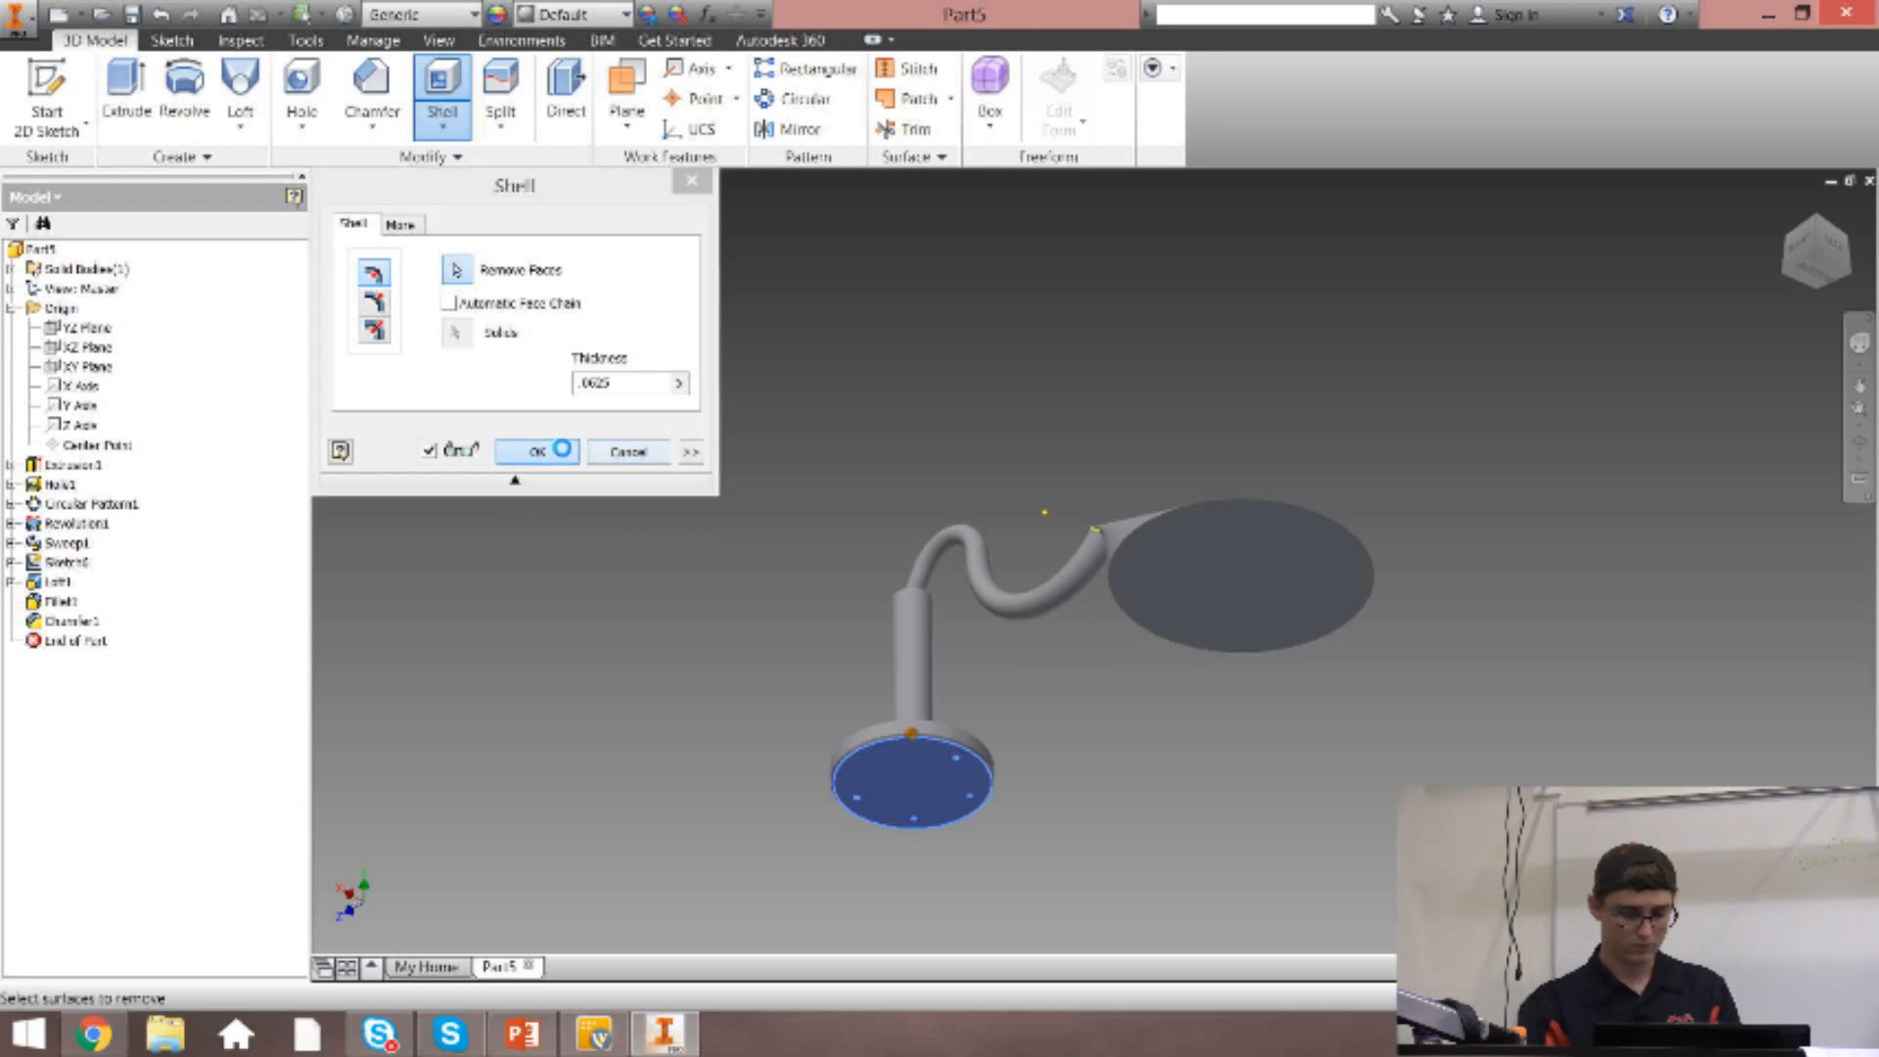
pyautogui.click(497, 216)
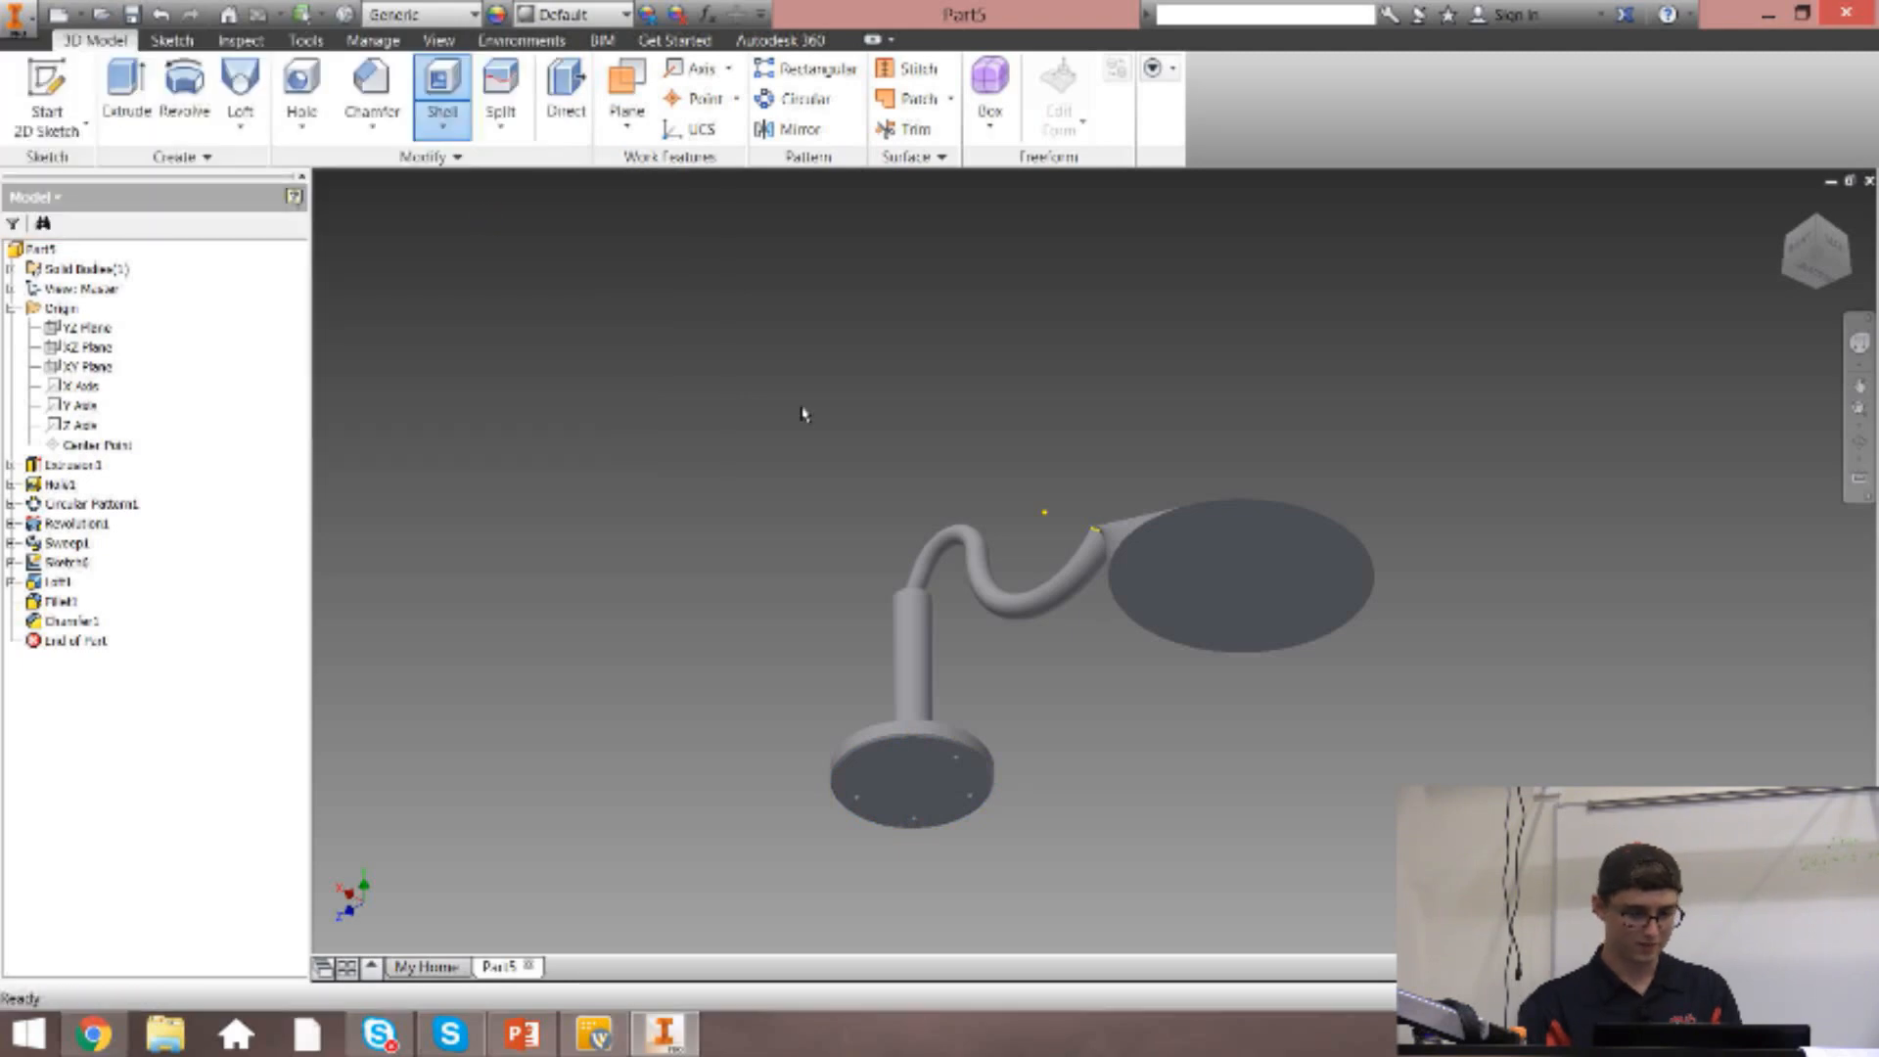
# Delete the loft feature that forms the cone at the end of the swept arm.
pyautogui.rightClick(59, 584)
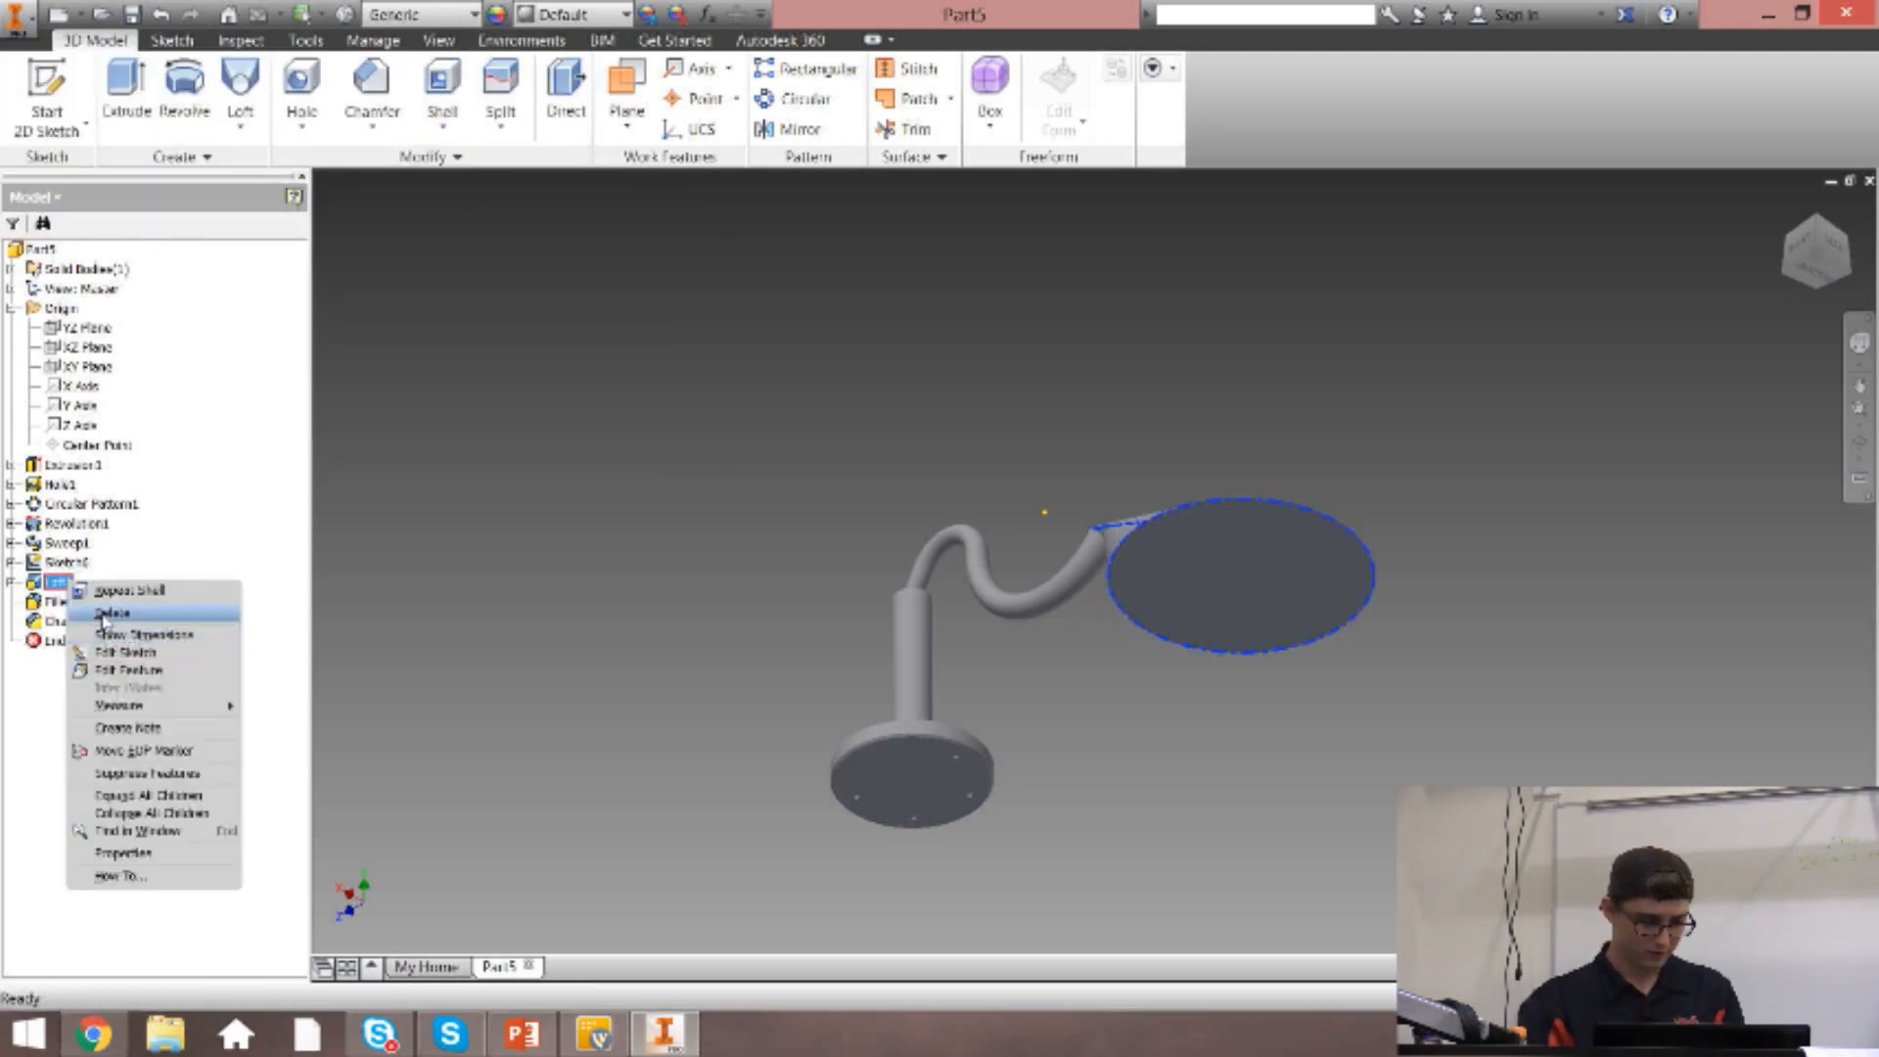
pyautogui.click(102, 615)
pyautogui.click(265, 297)
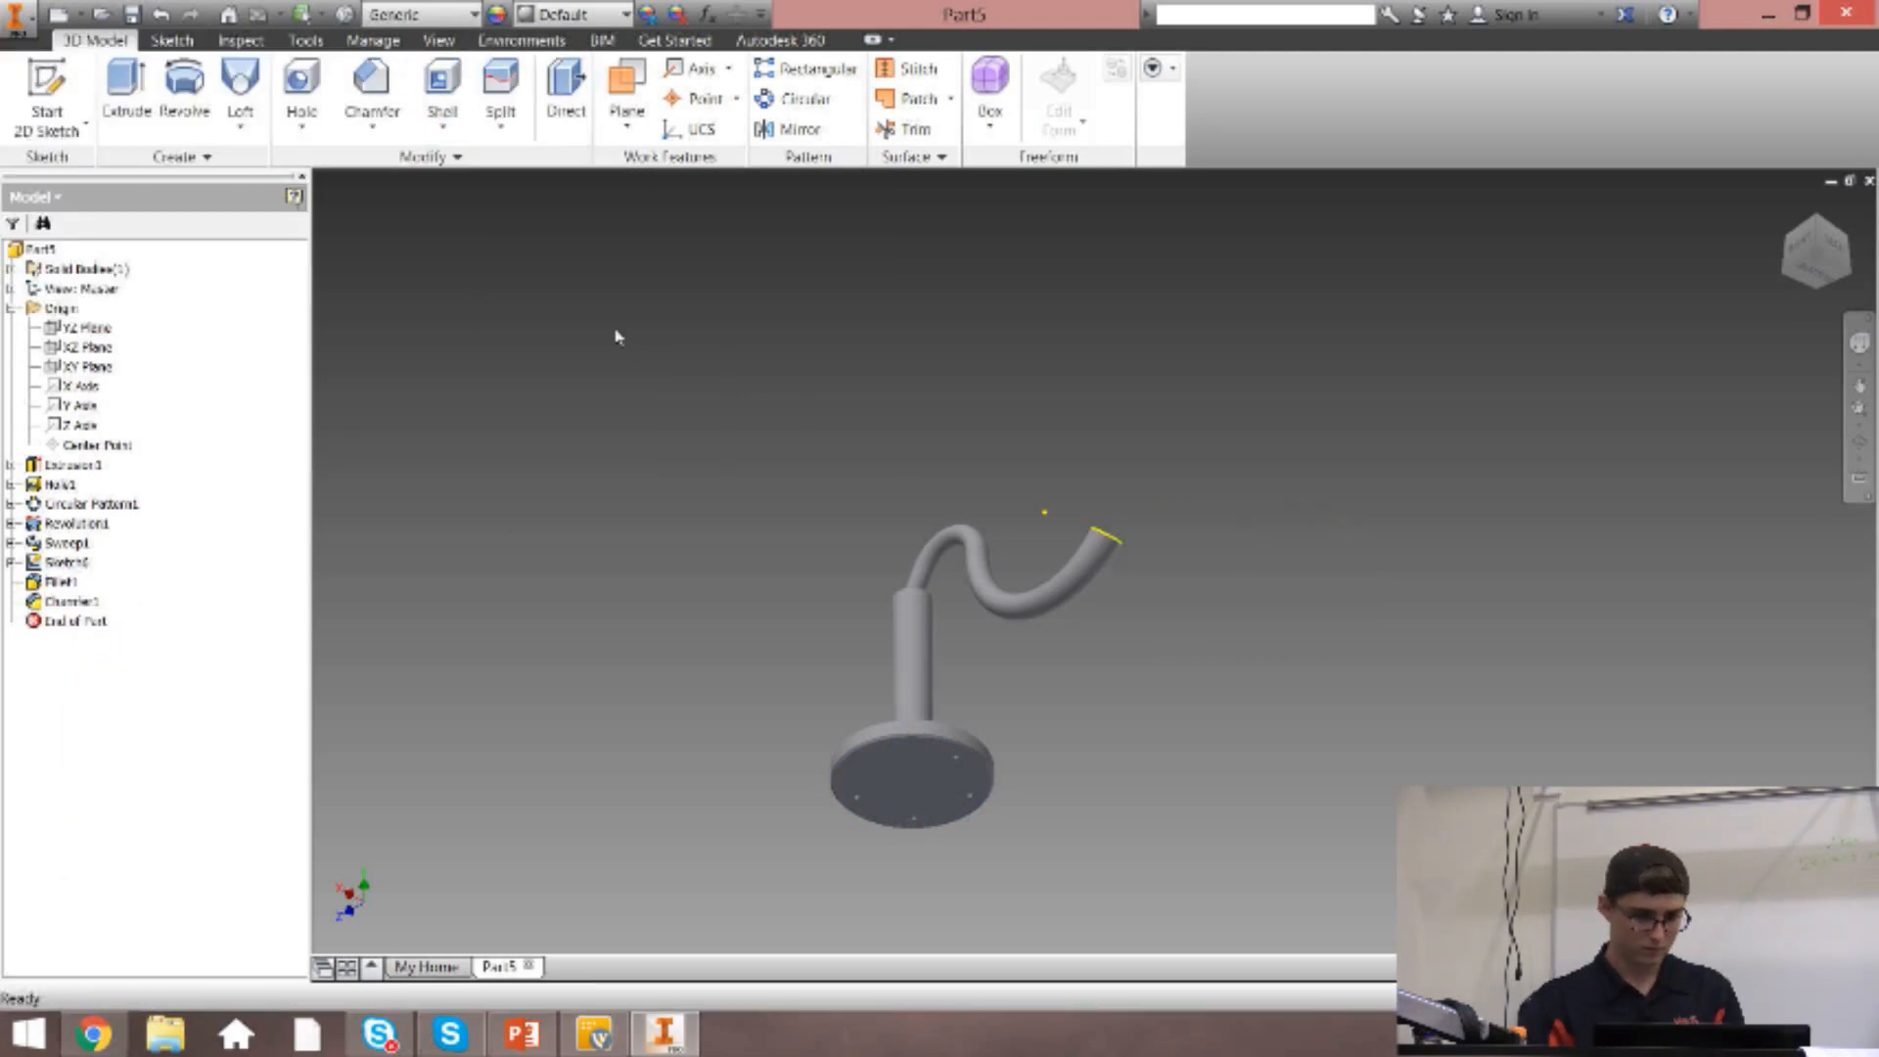
# Shell the remaining part with a .0625 in thickness, removing the base disc's underside face.
pyautogui.click(442, 93)
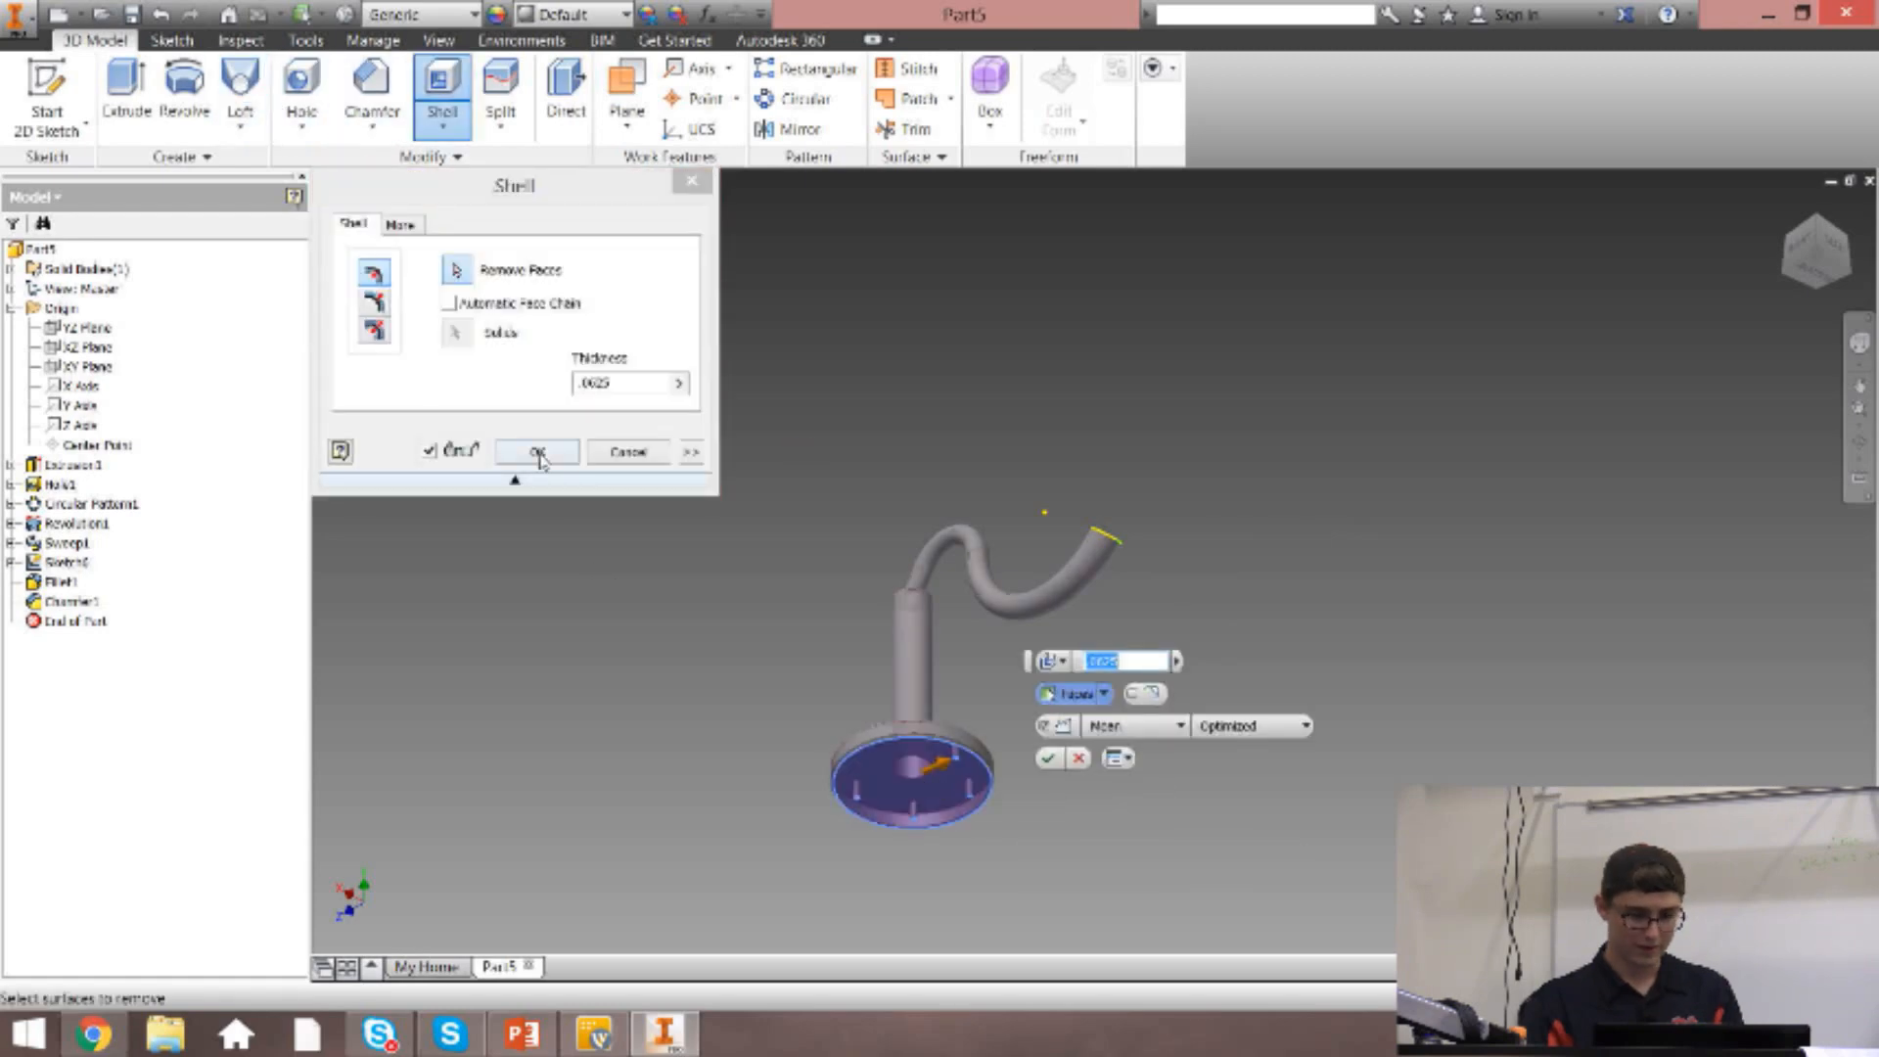
pyautogui.scroll(5, 890, 839)
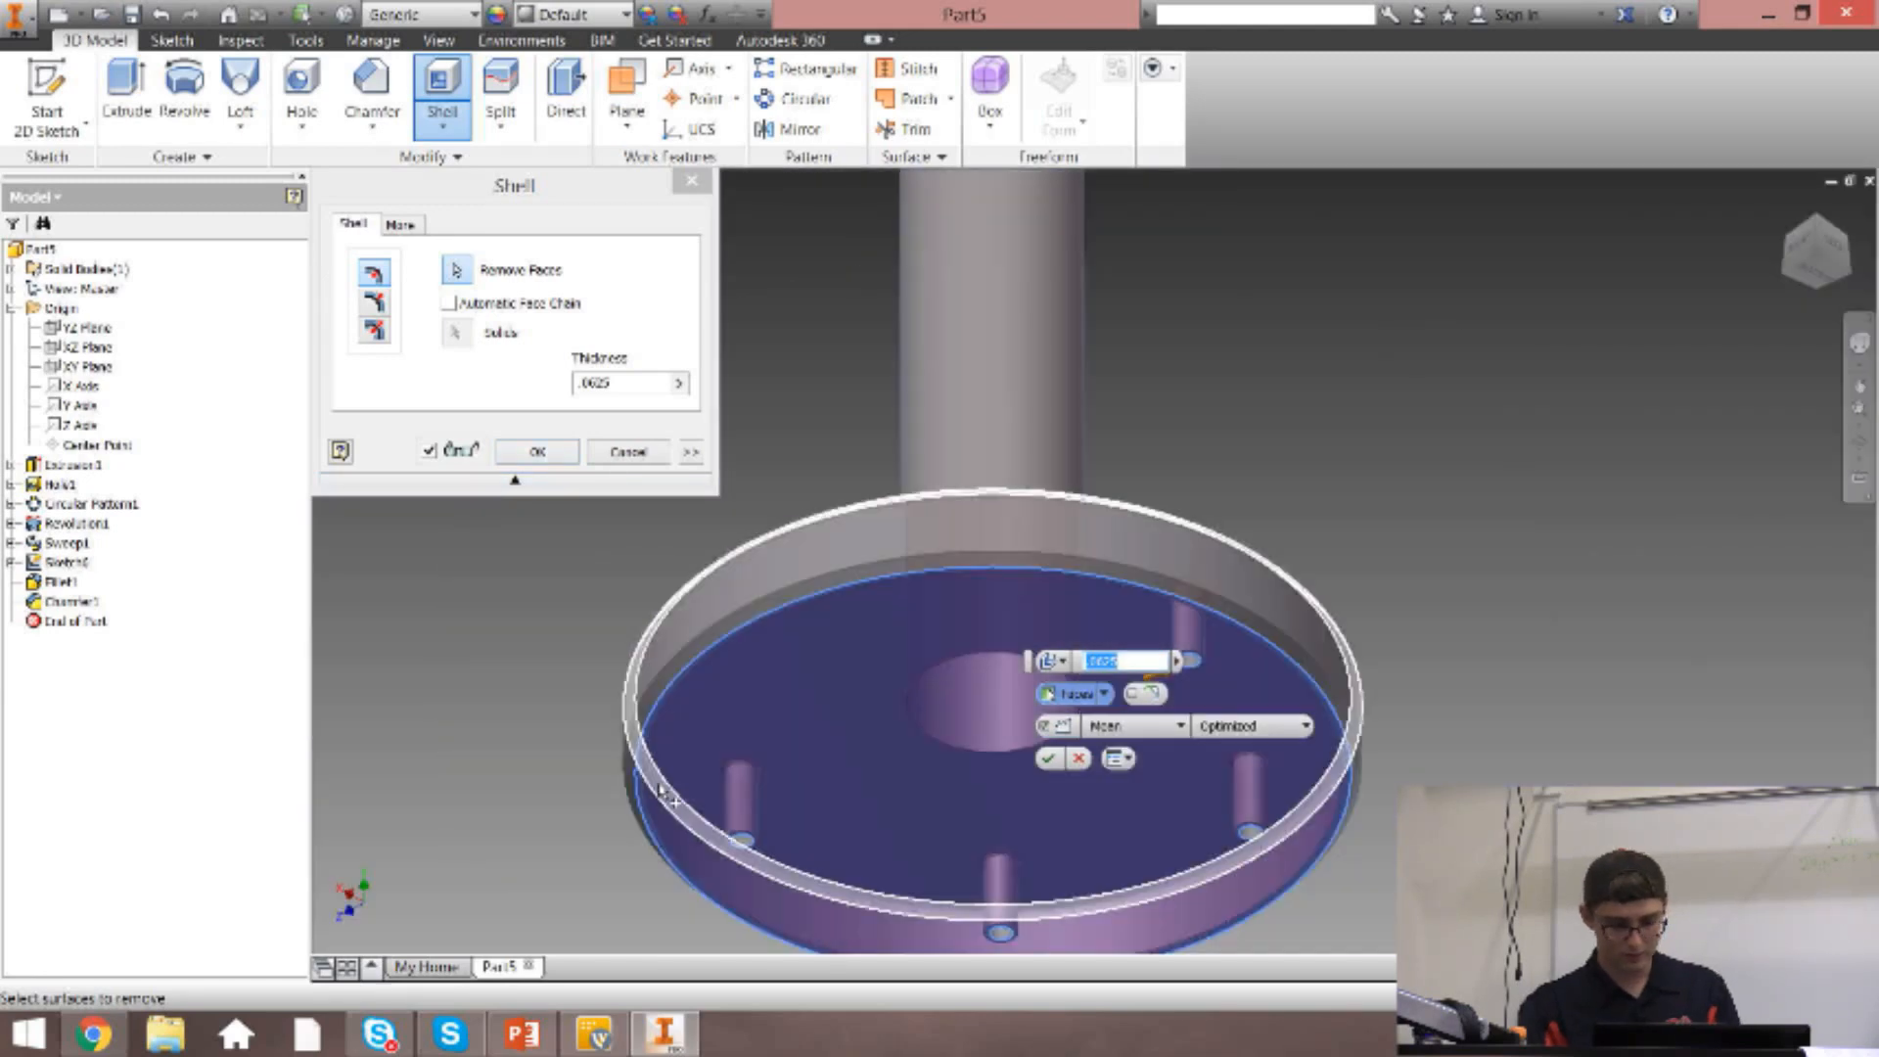
pyautogui.scroll(5, 998, 910)
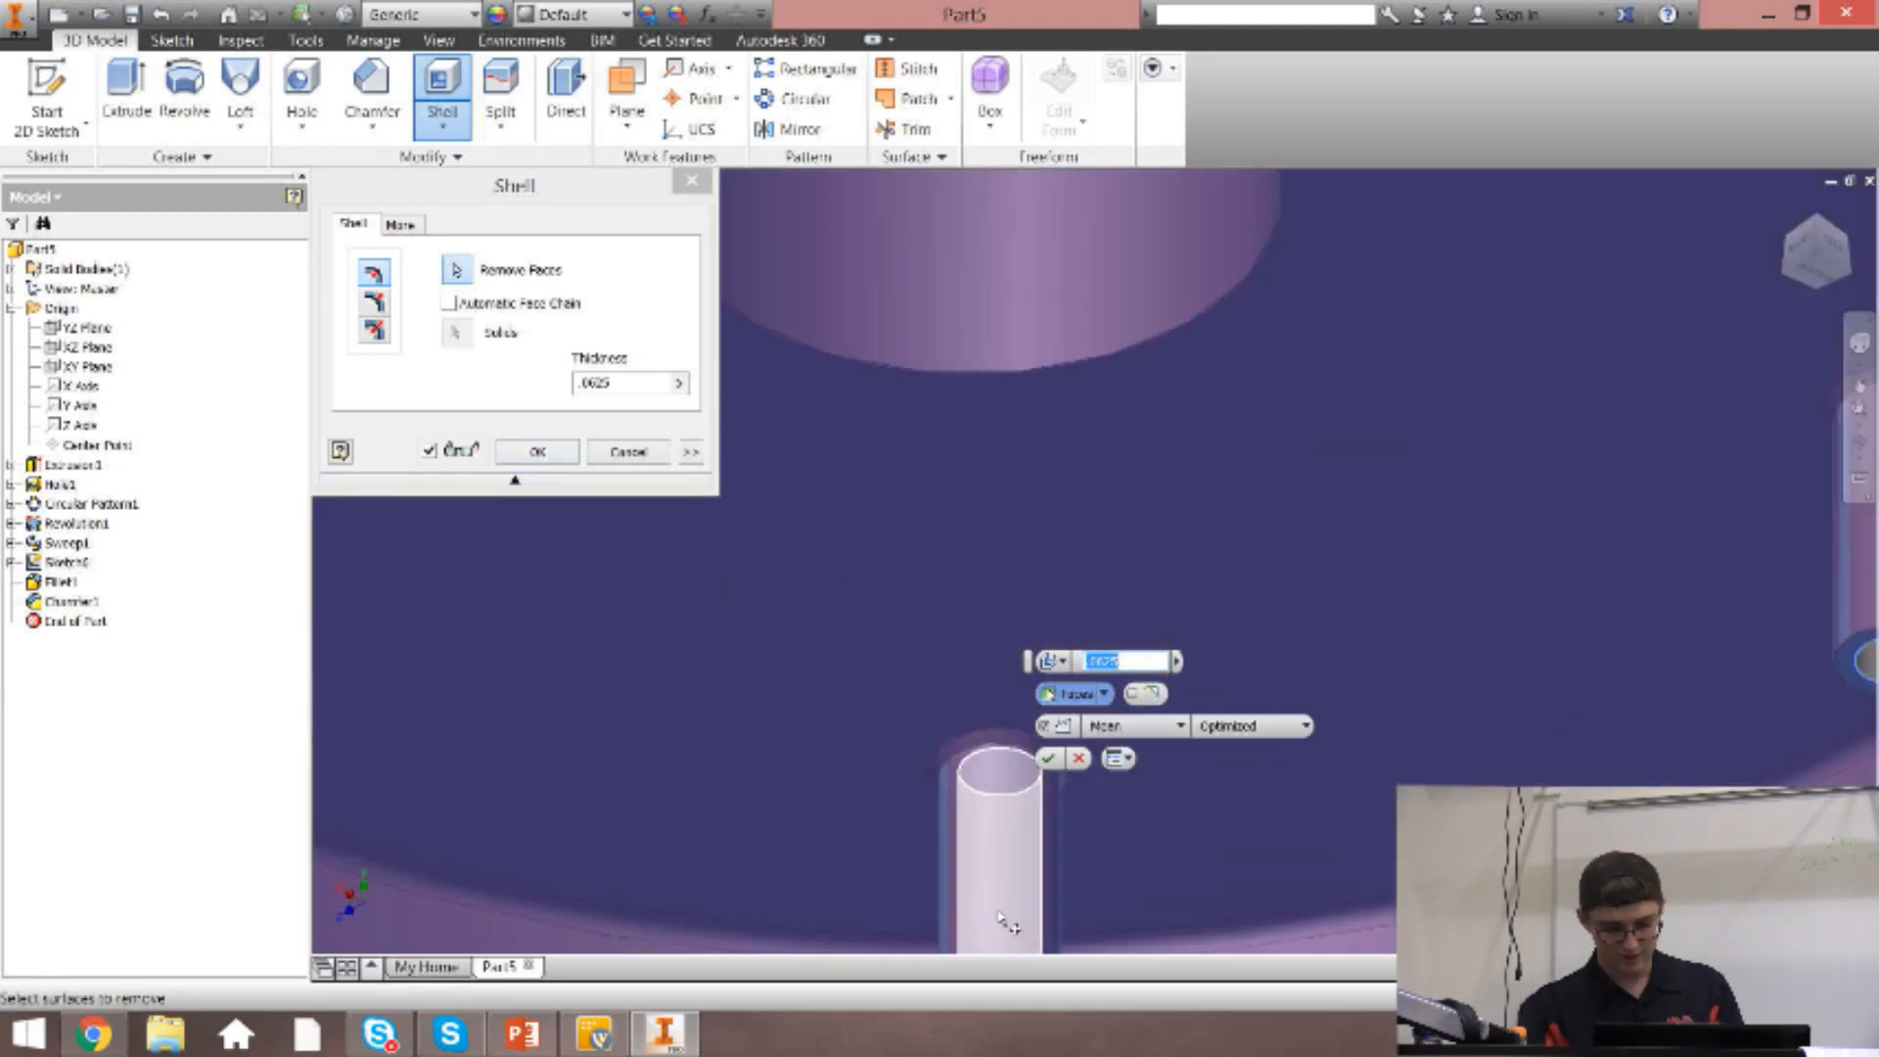
pyautogui.scroll(-5, 993, 812)
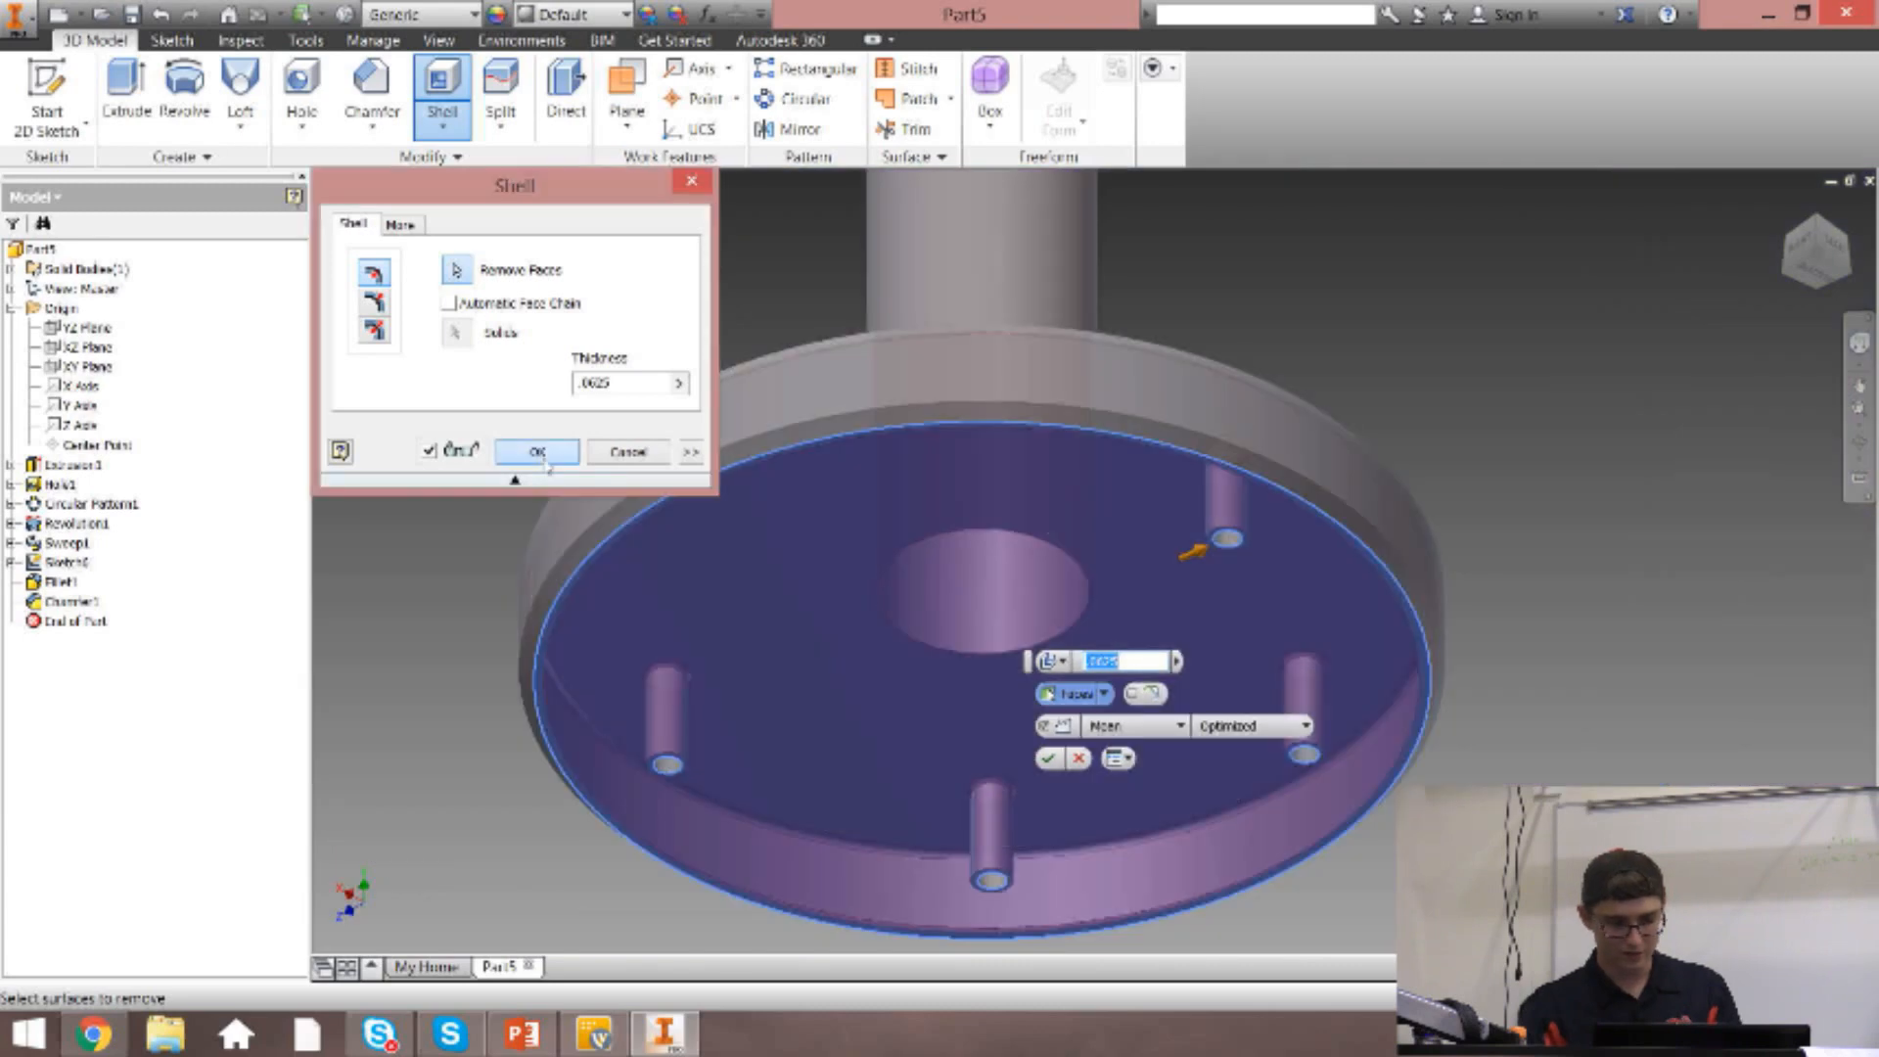
pyautogui.click(537, 452)
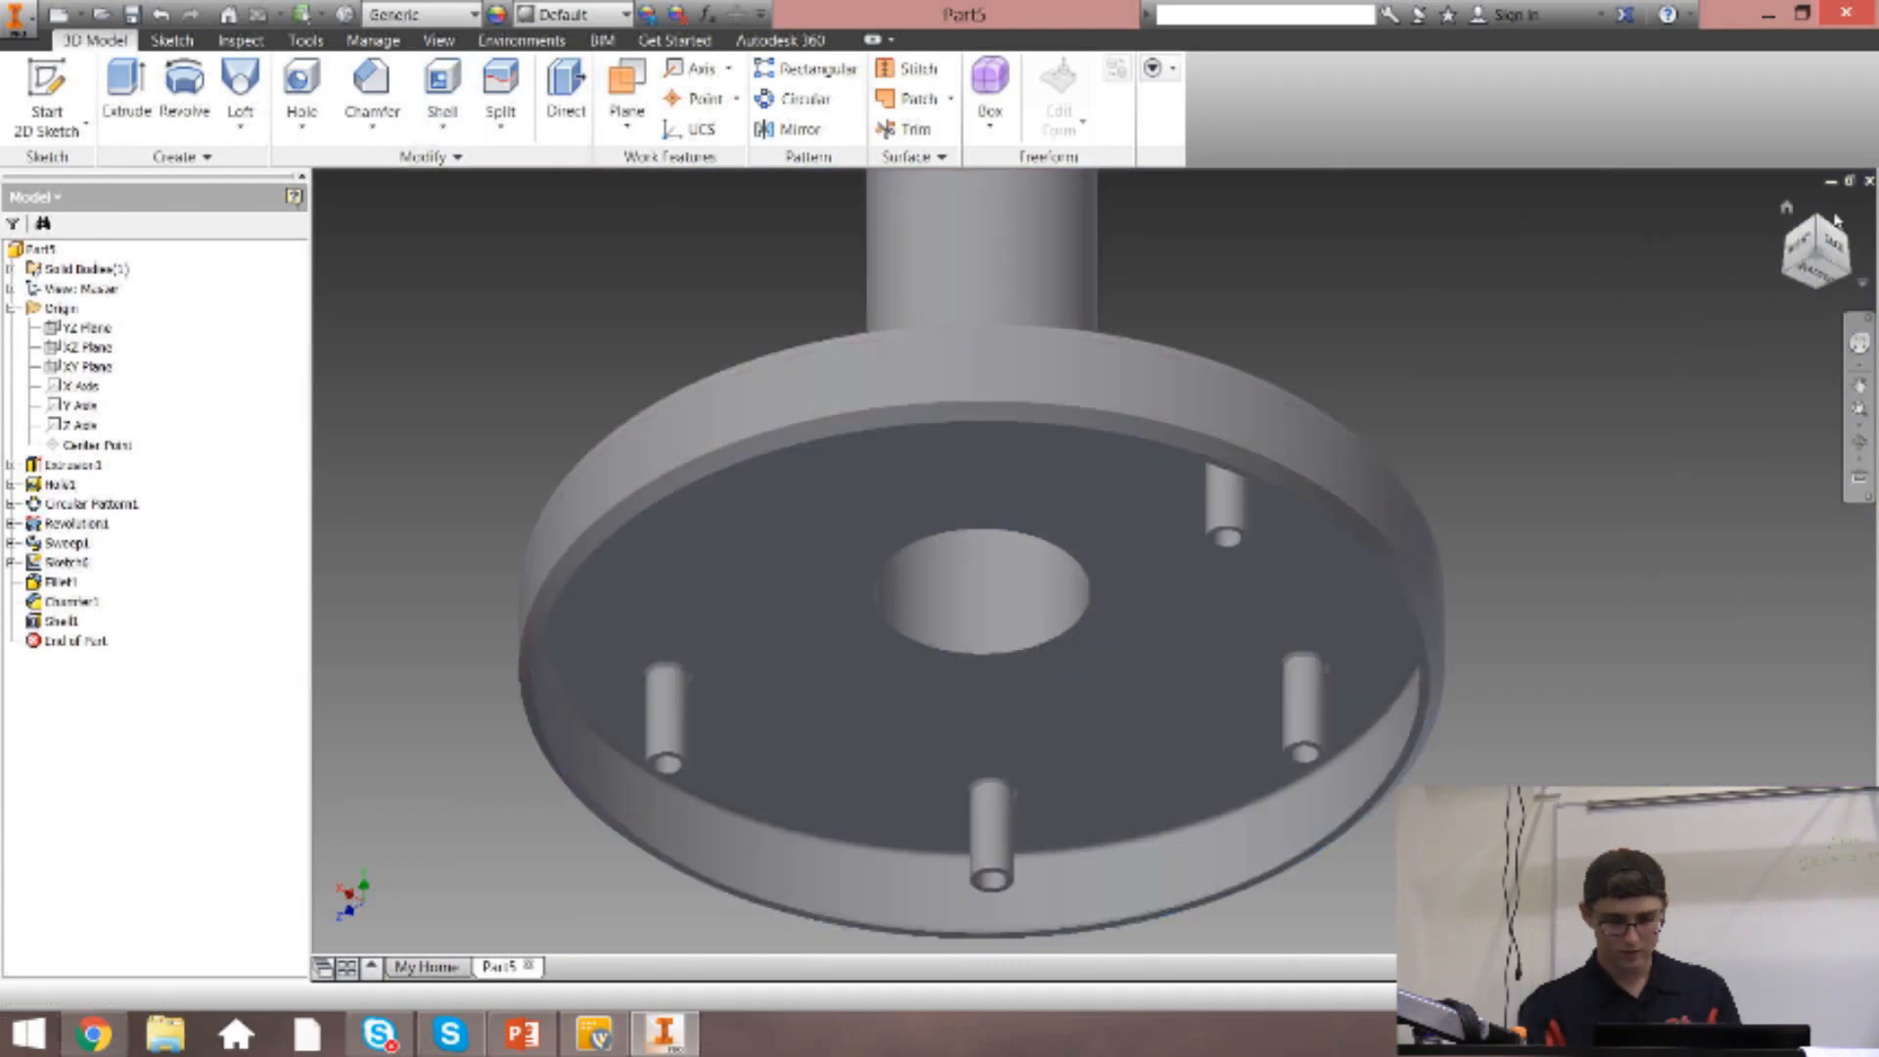
# Examine the shelled base from below, including the hollow post and the walls around the holes.
pyautogui.click(1787, 208)
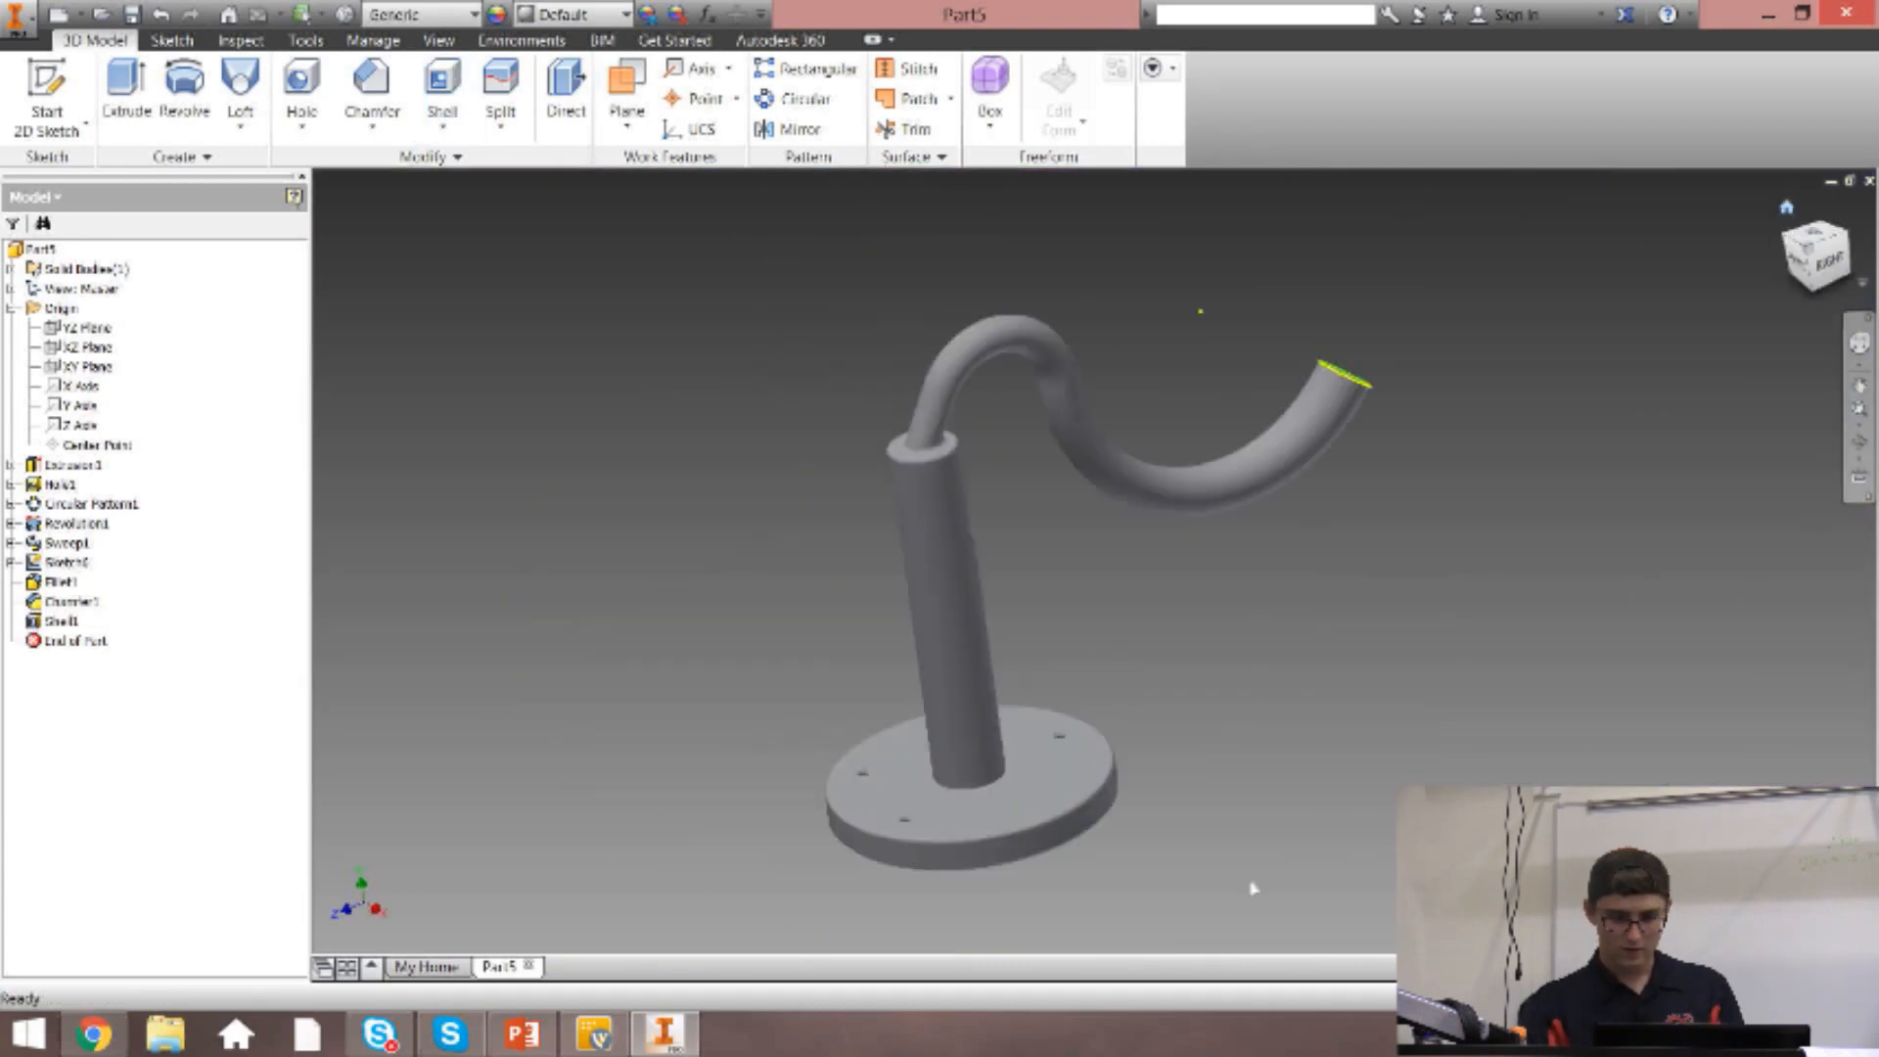
pyautogui.click(1825, 299)
pyautogui.scroll(8, 986, 650)
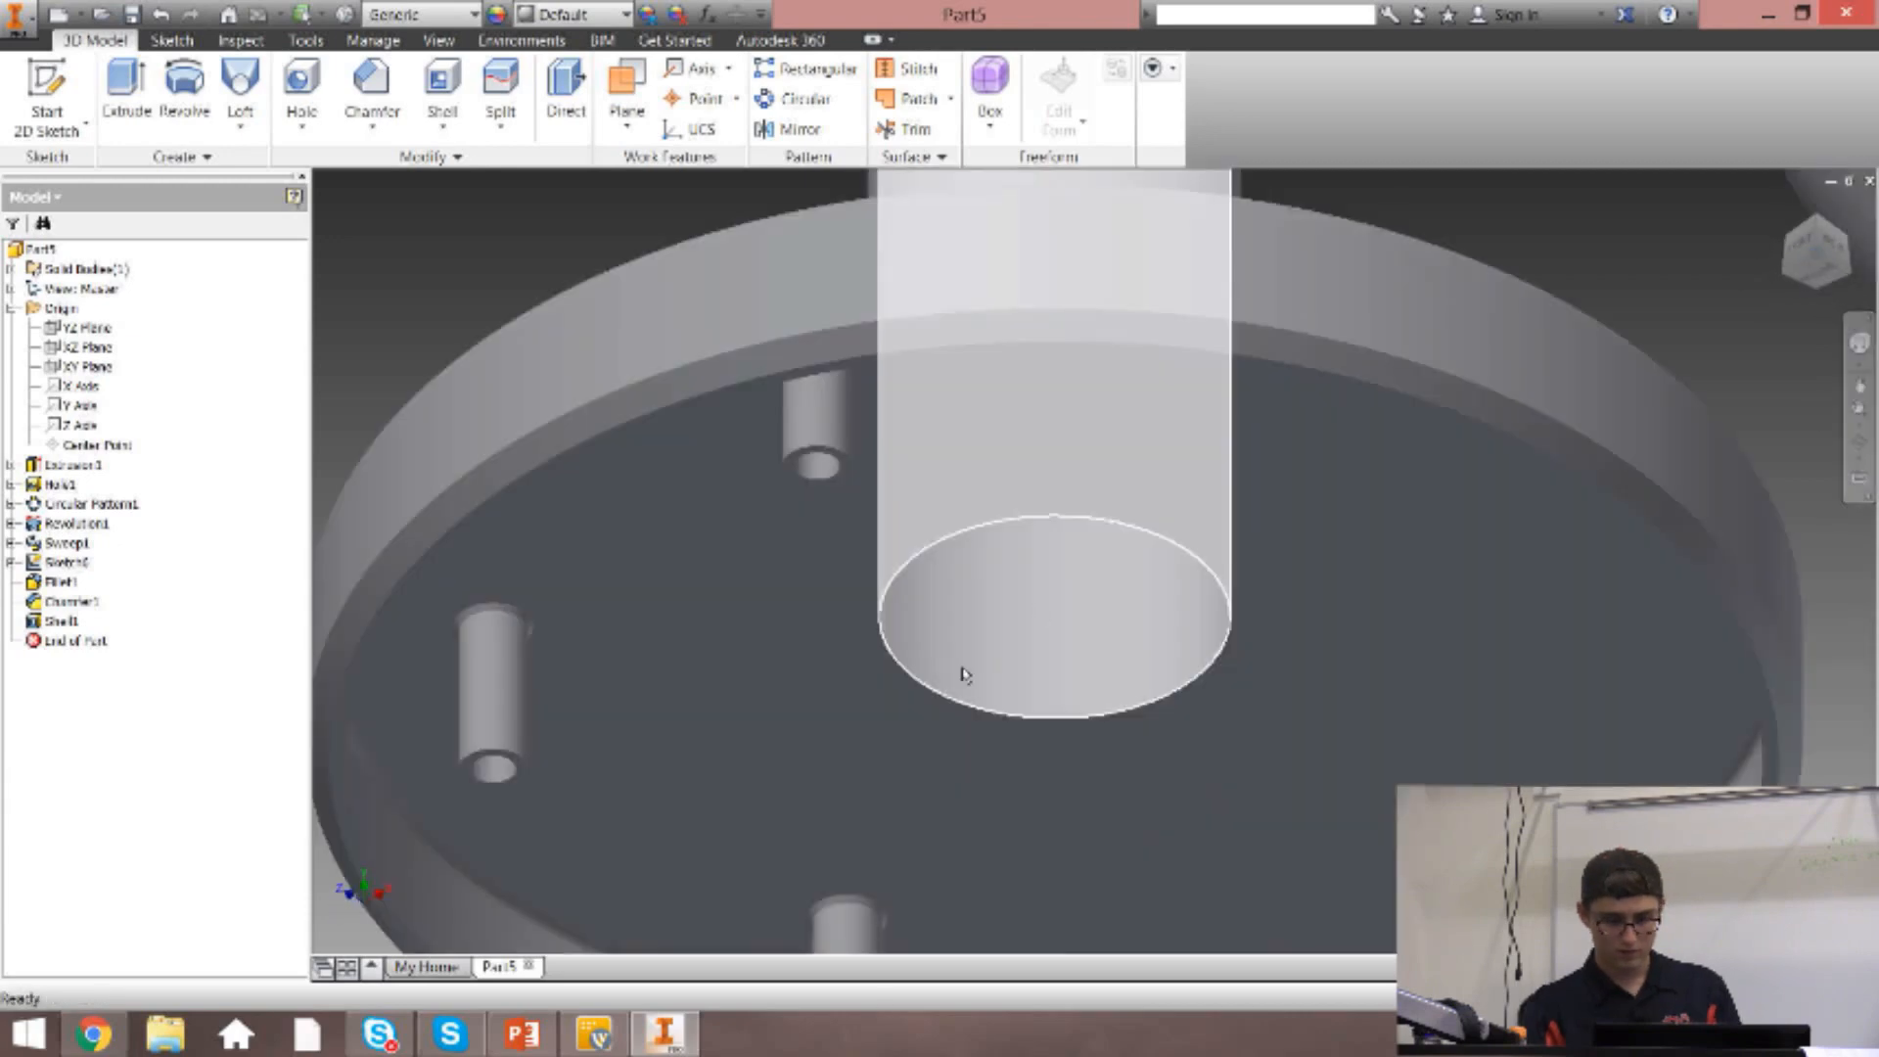
pyautogui.scroll(-3, 643, 570)
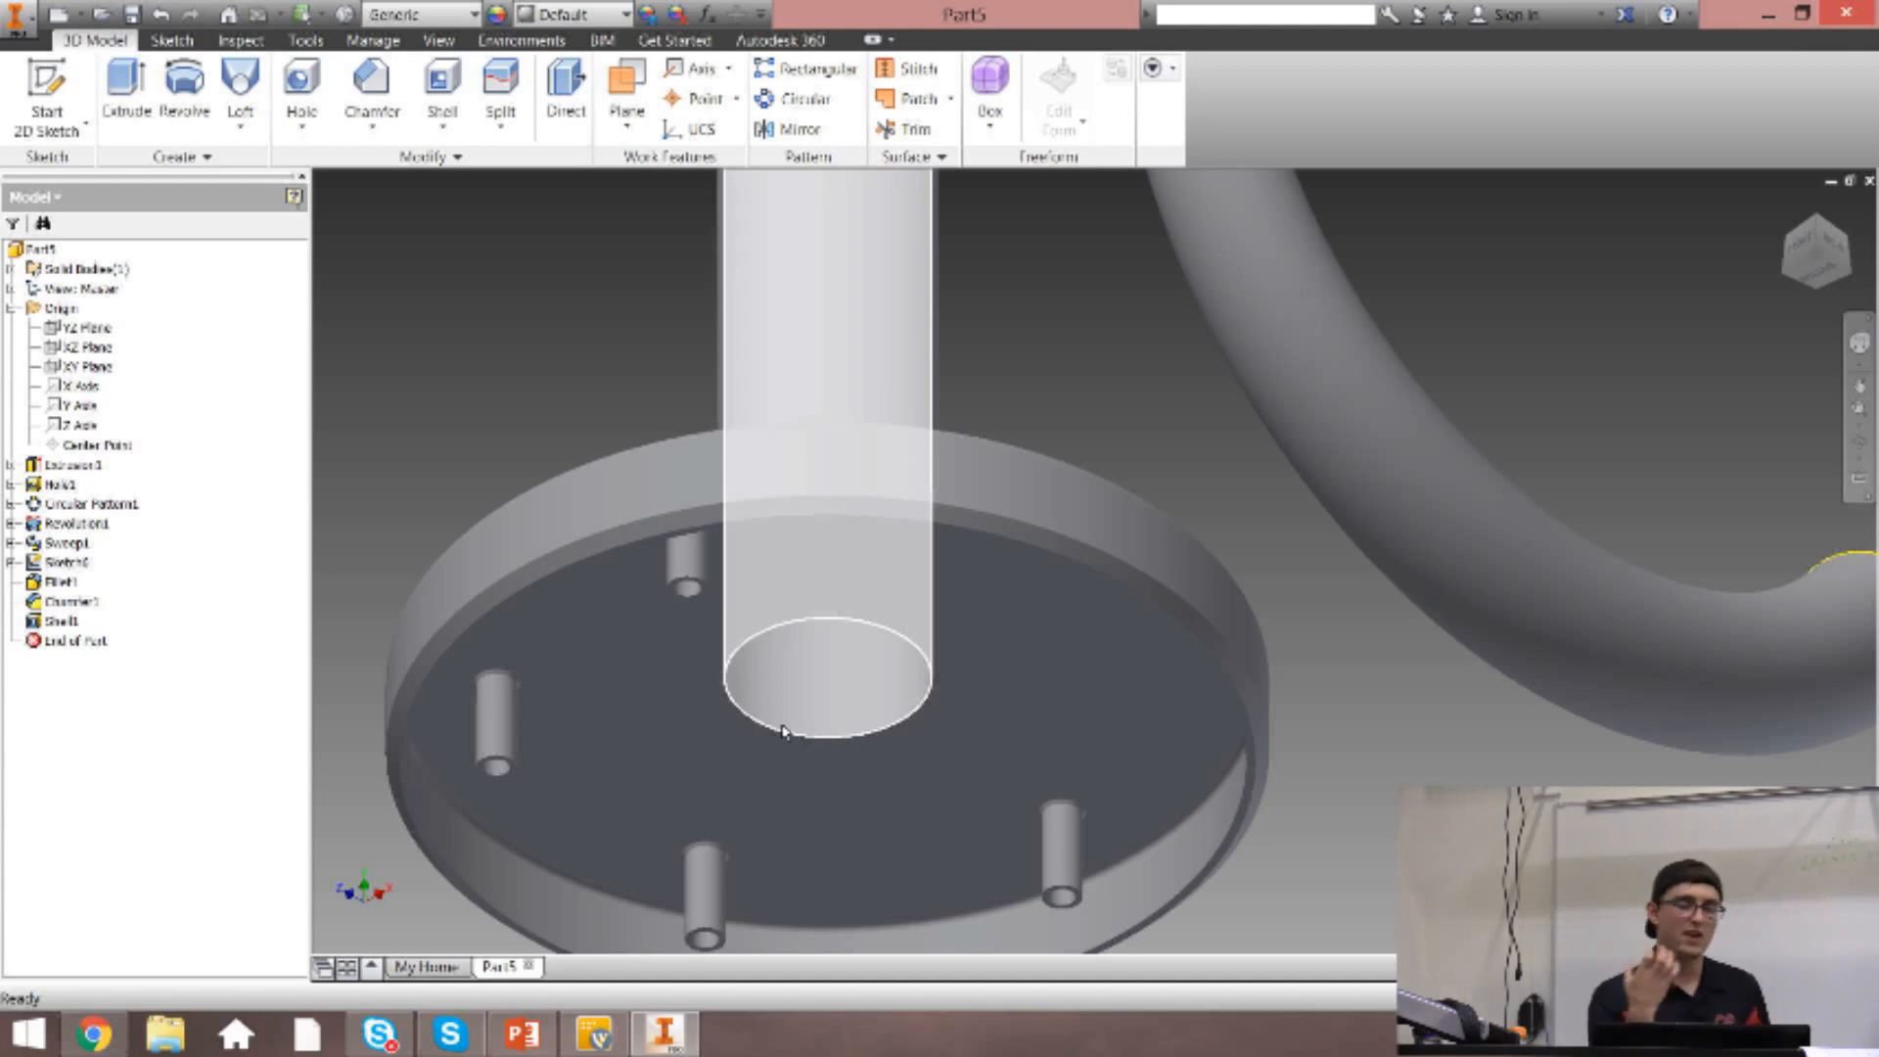
pyautogui.moveTo(783, 731)
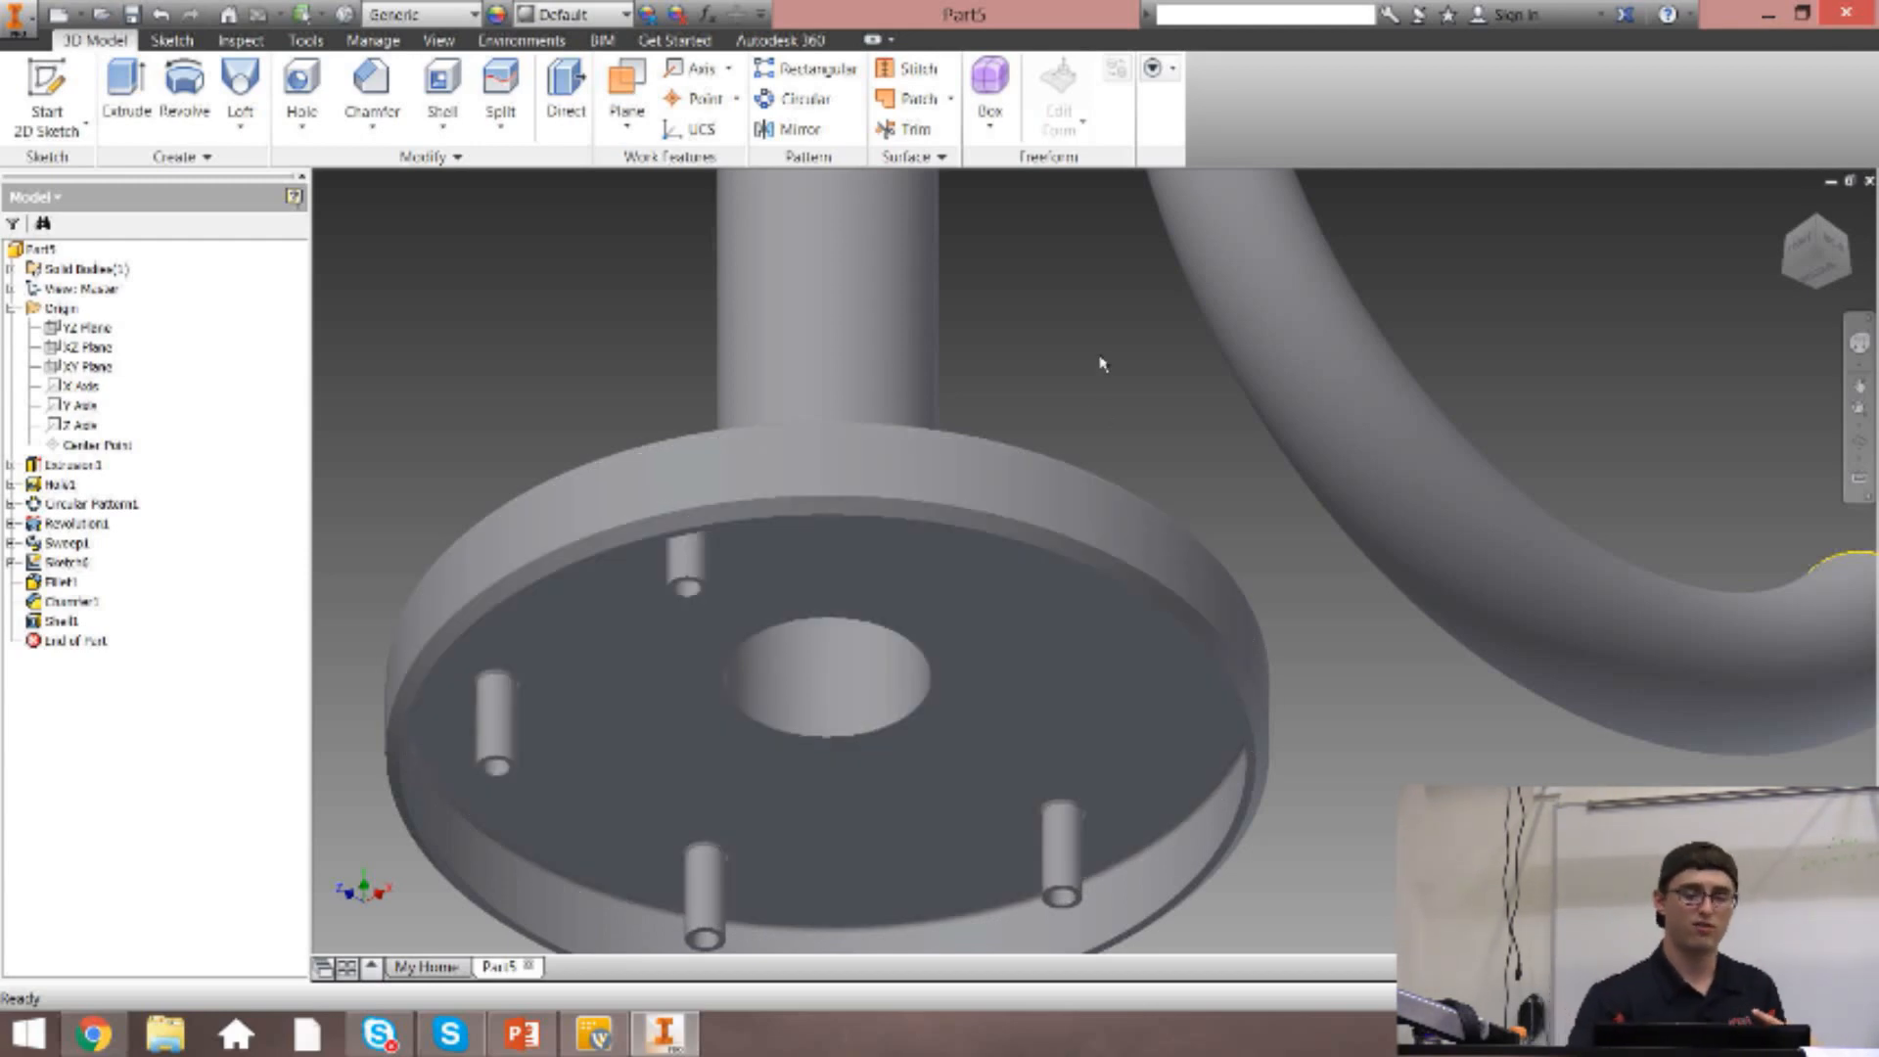
# Inspect the base disc's chamfer from the front and measure the diameter of its lower edge.
pyautogui.click(1803, 246)
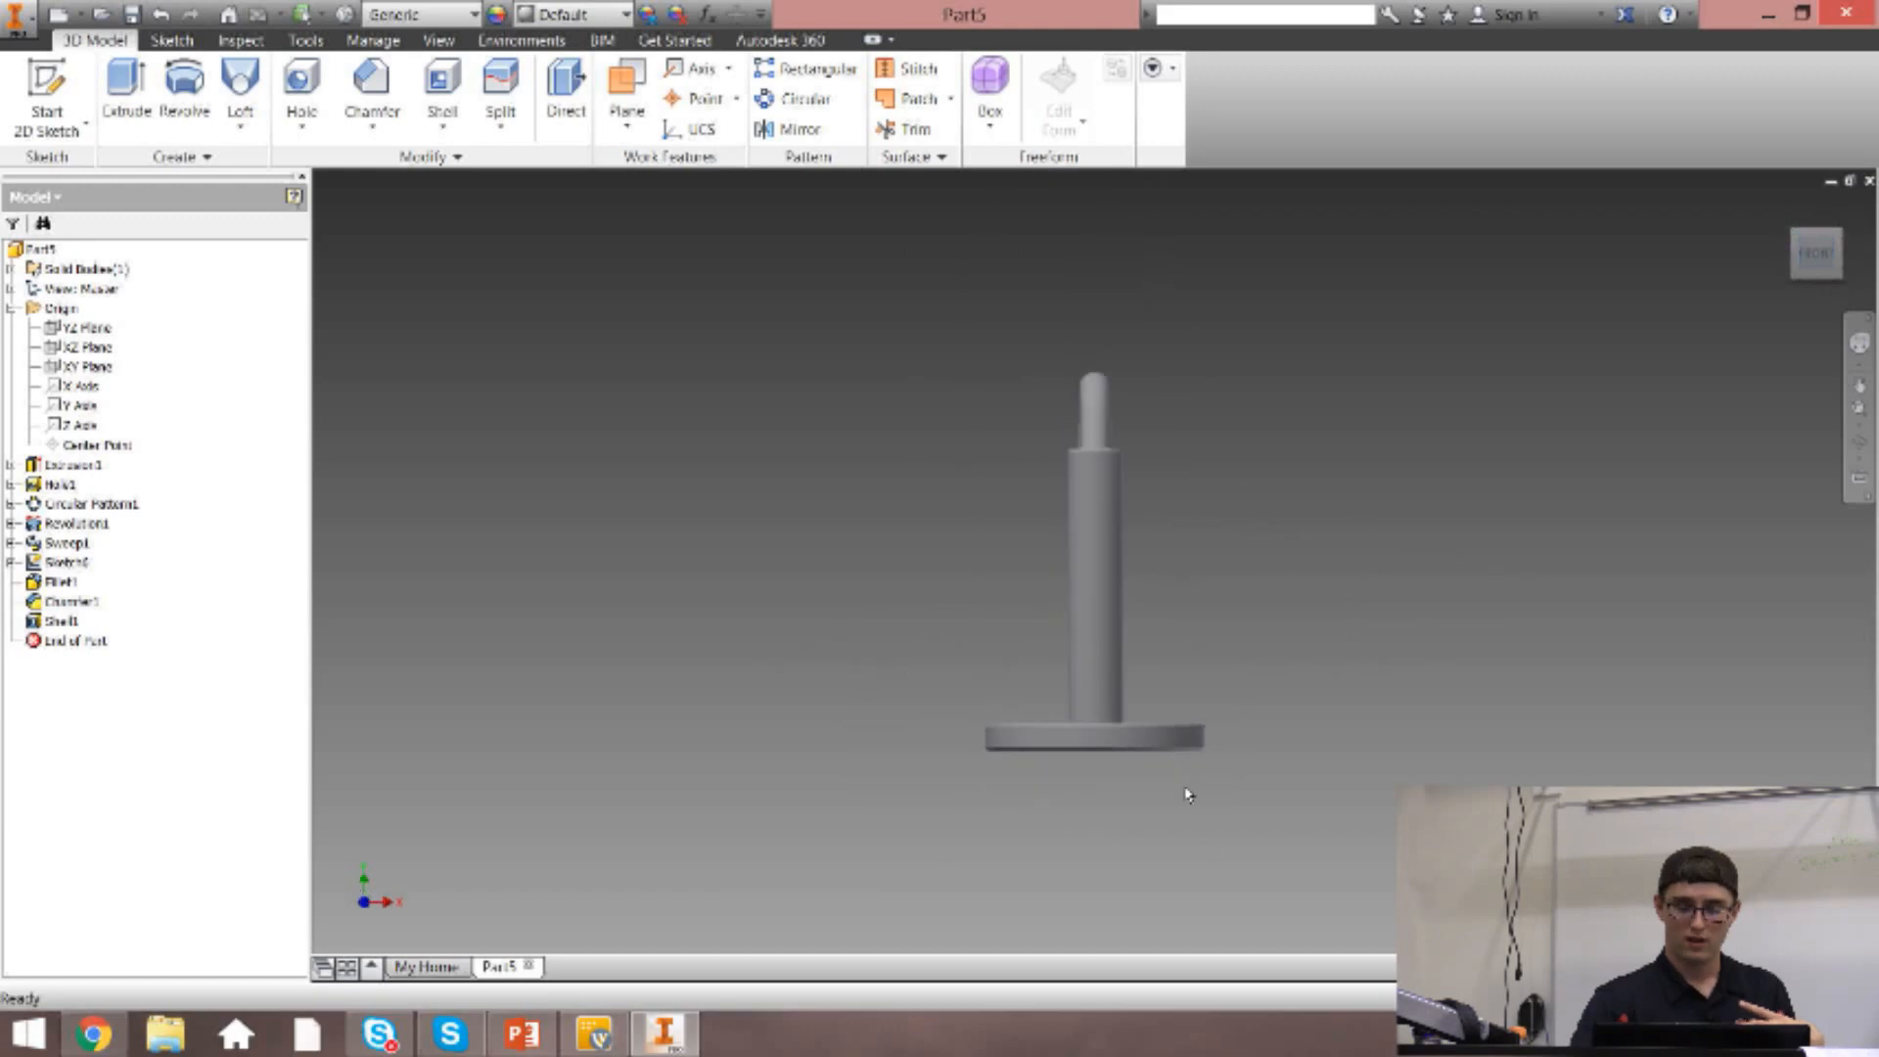
pyautogui.scroll(5, 1187, 794)
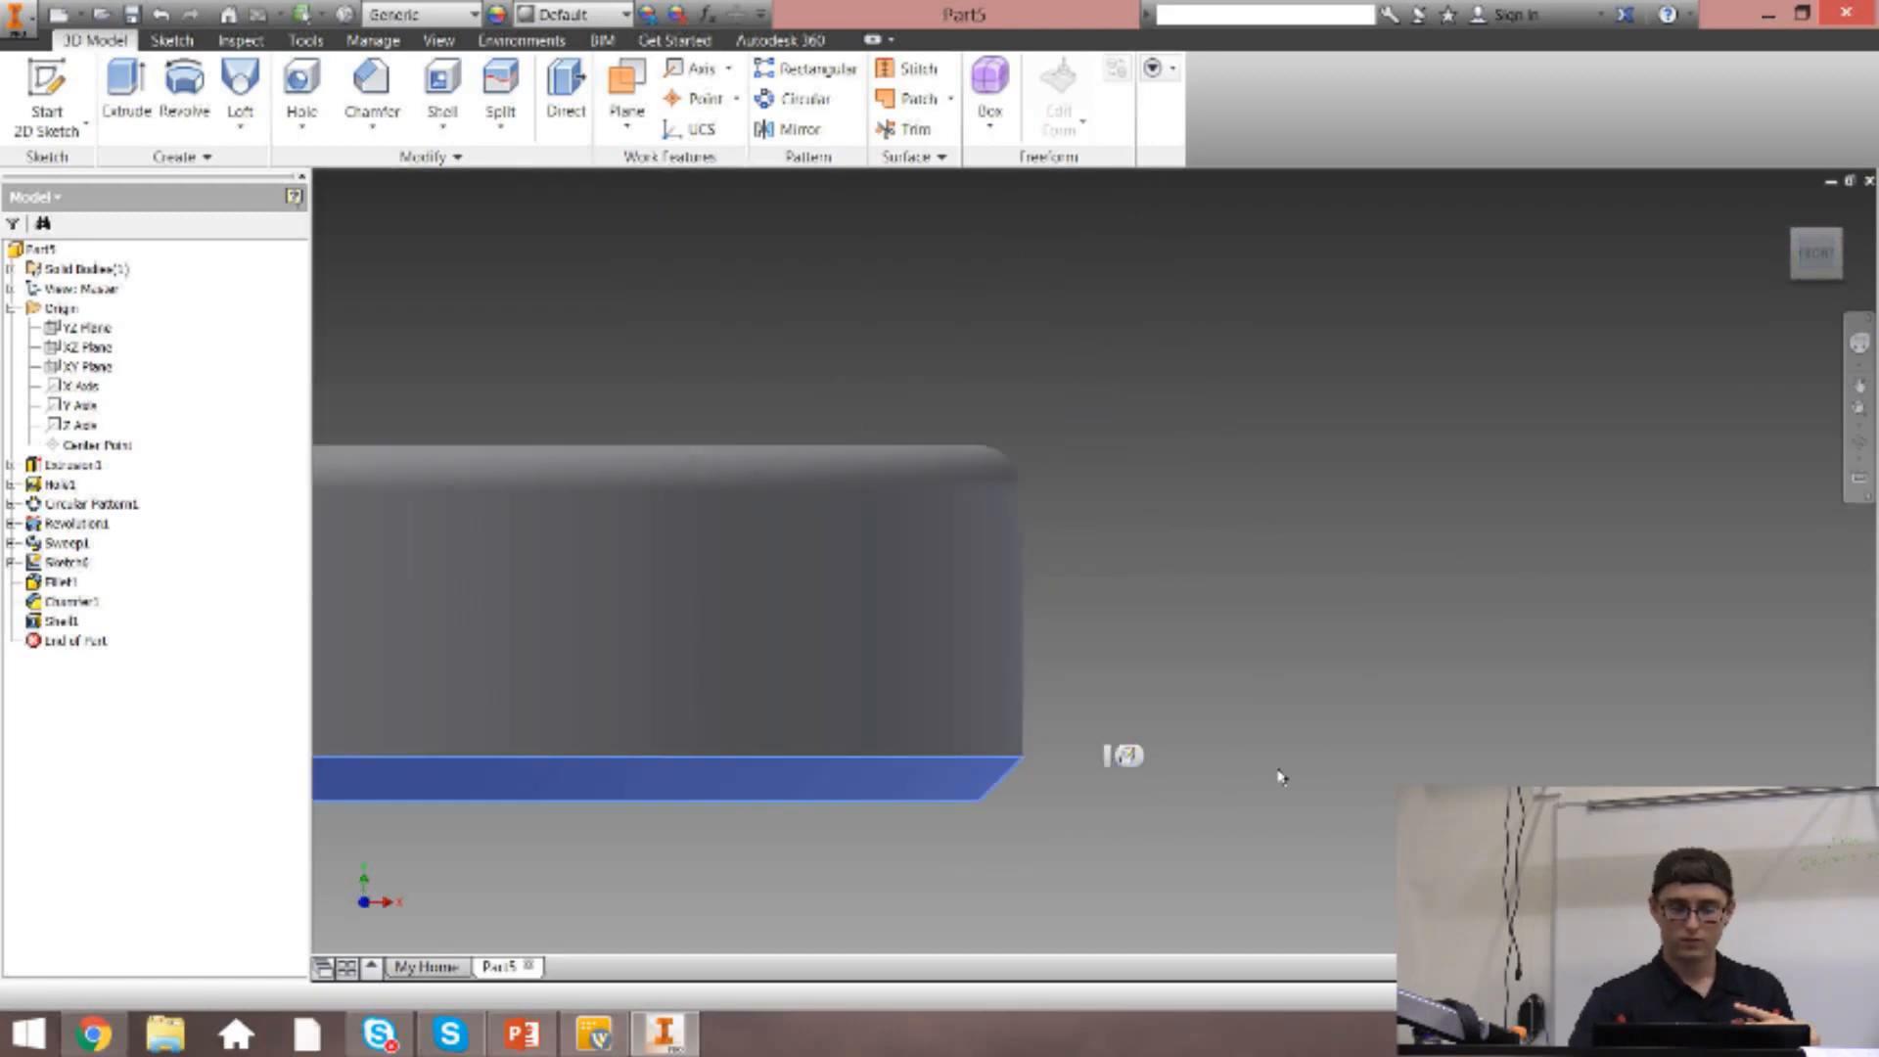
pyautogui.scroll(3, 1282, 778)
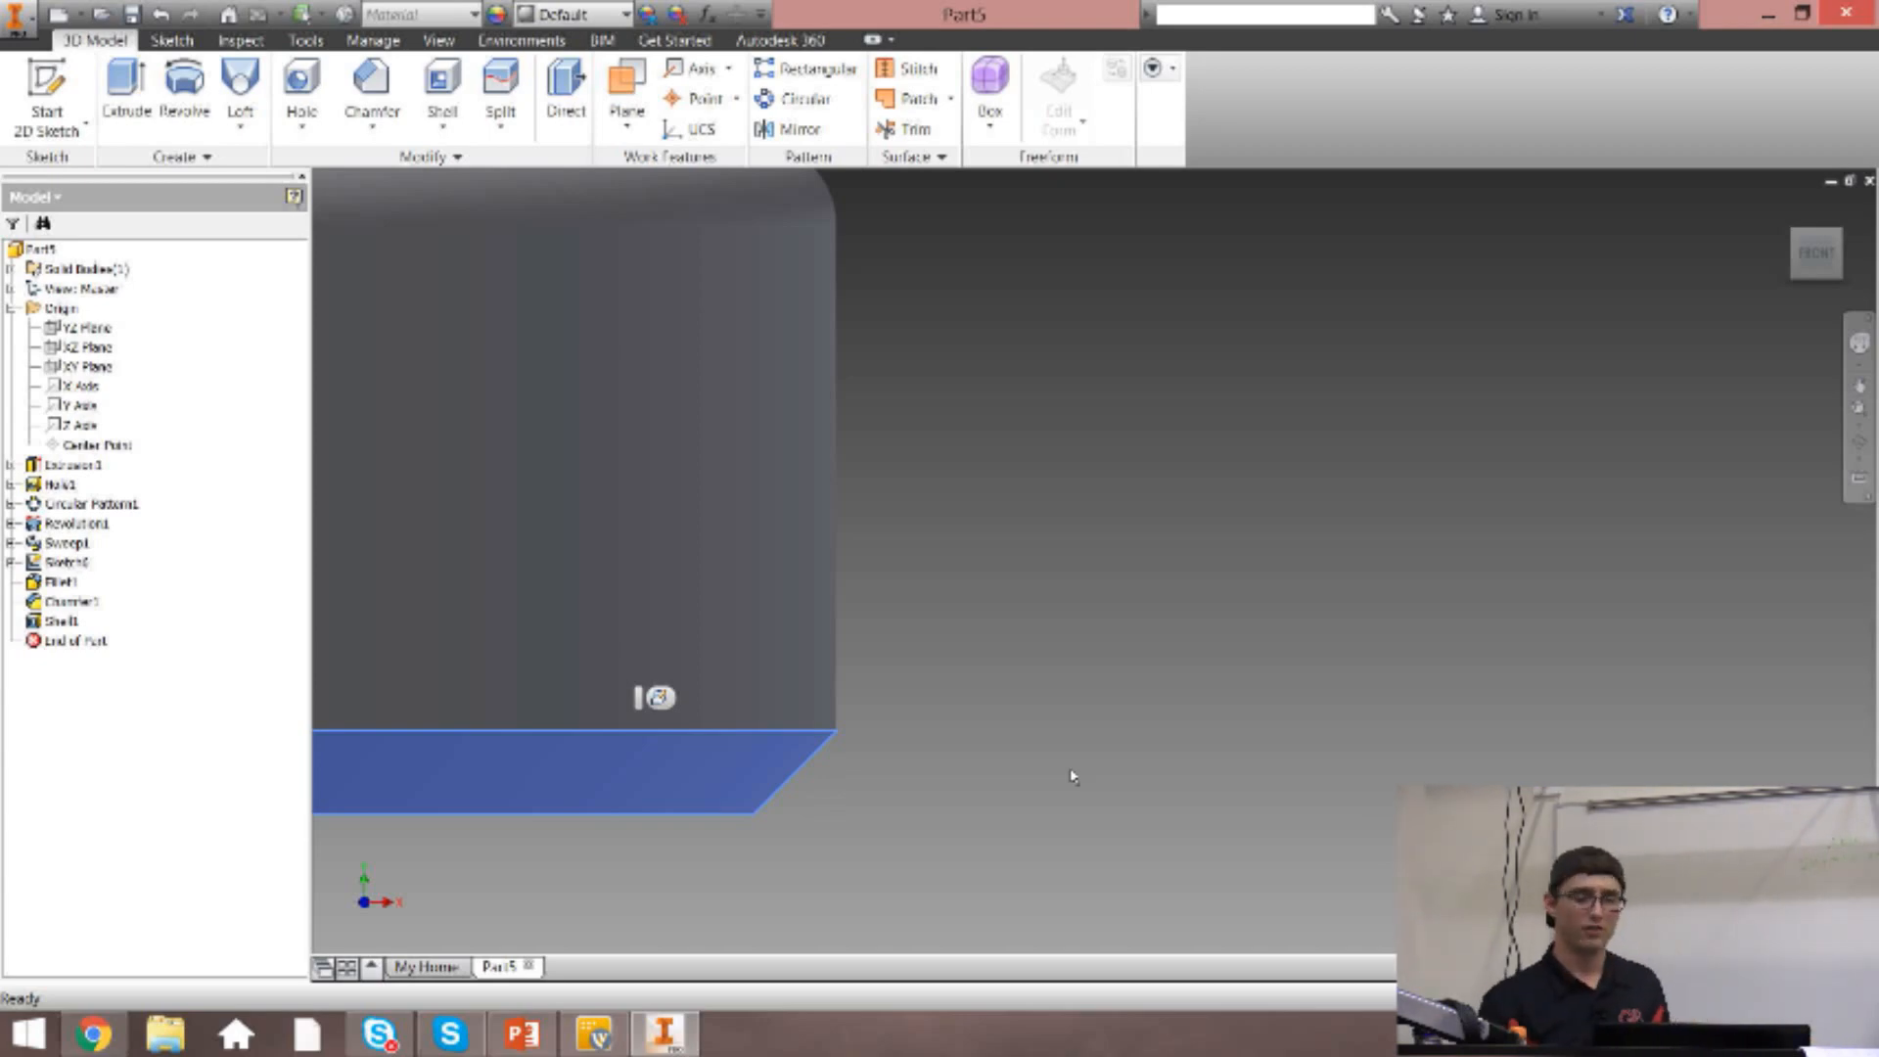
pyautogui.click(253, 43)
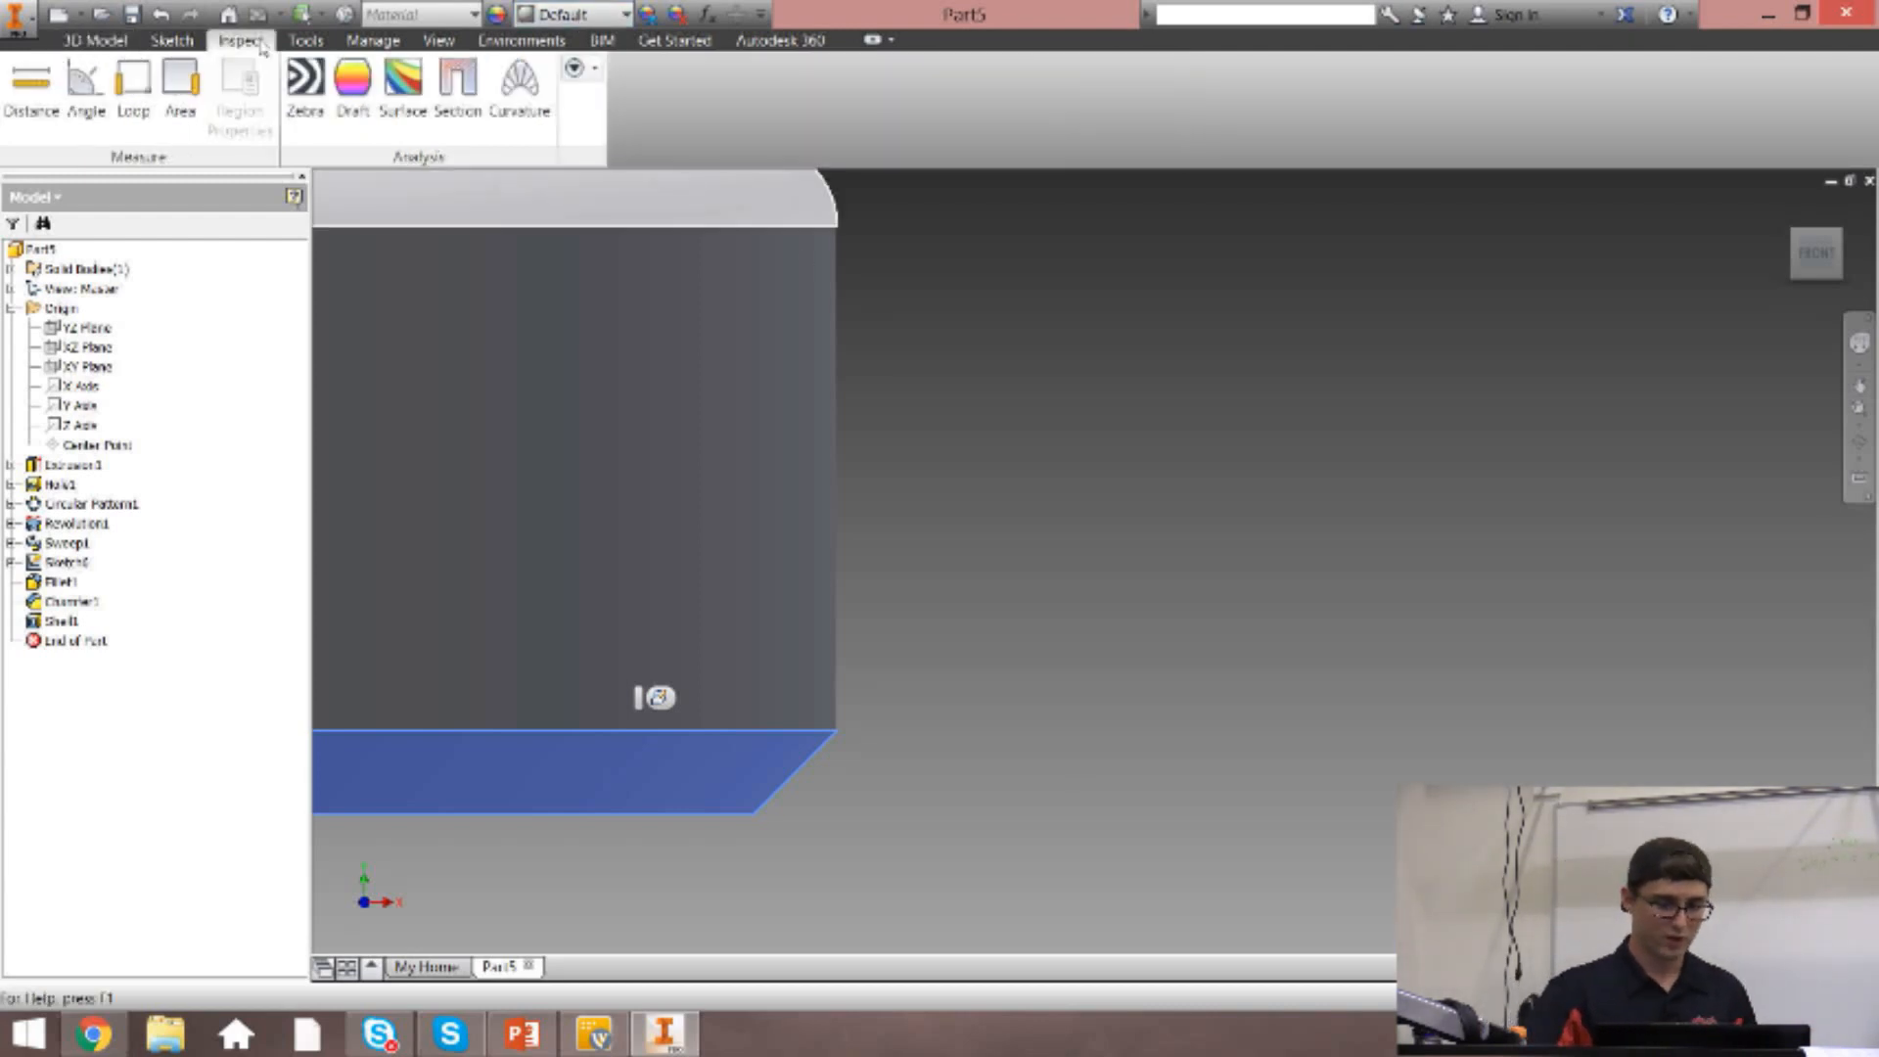
pyautogui.click(33, 95)
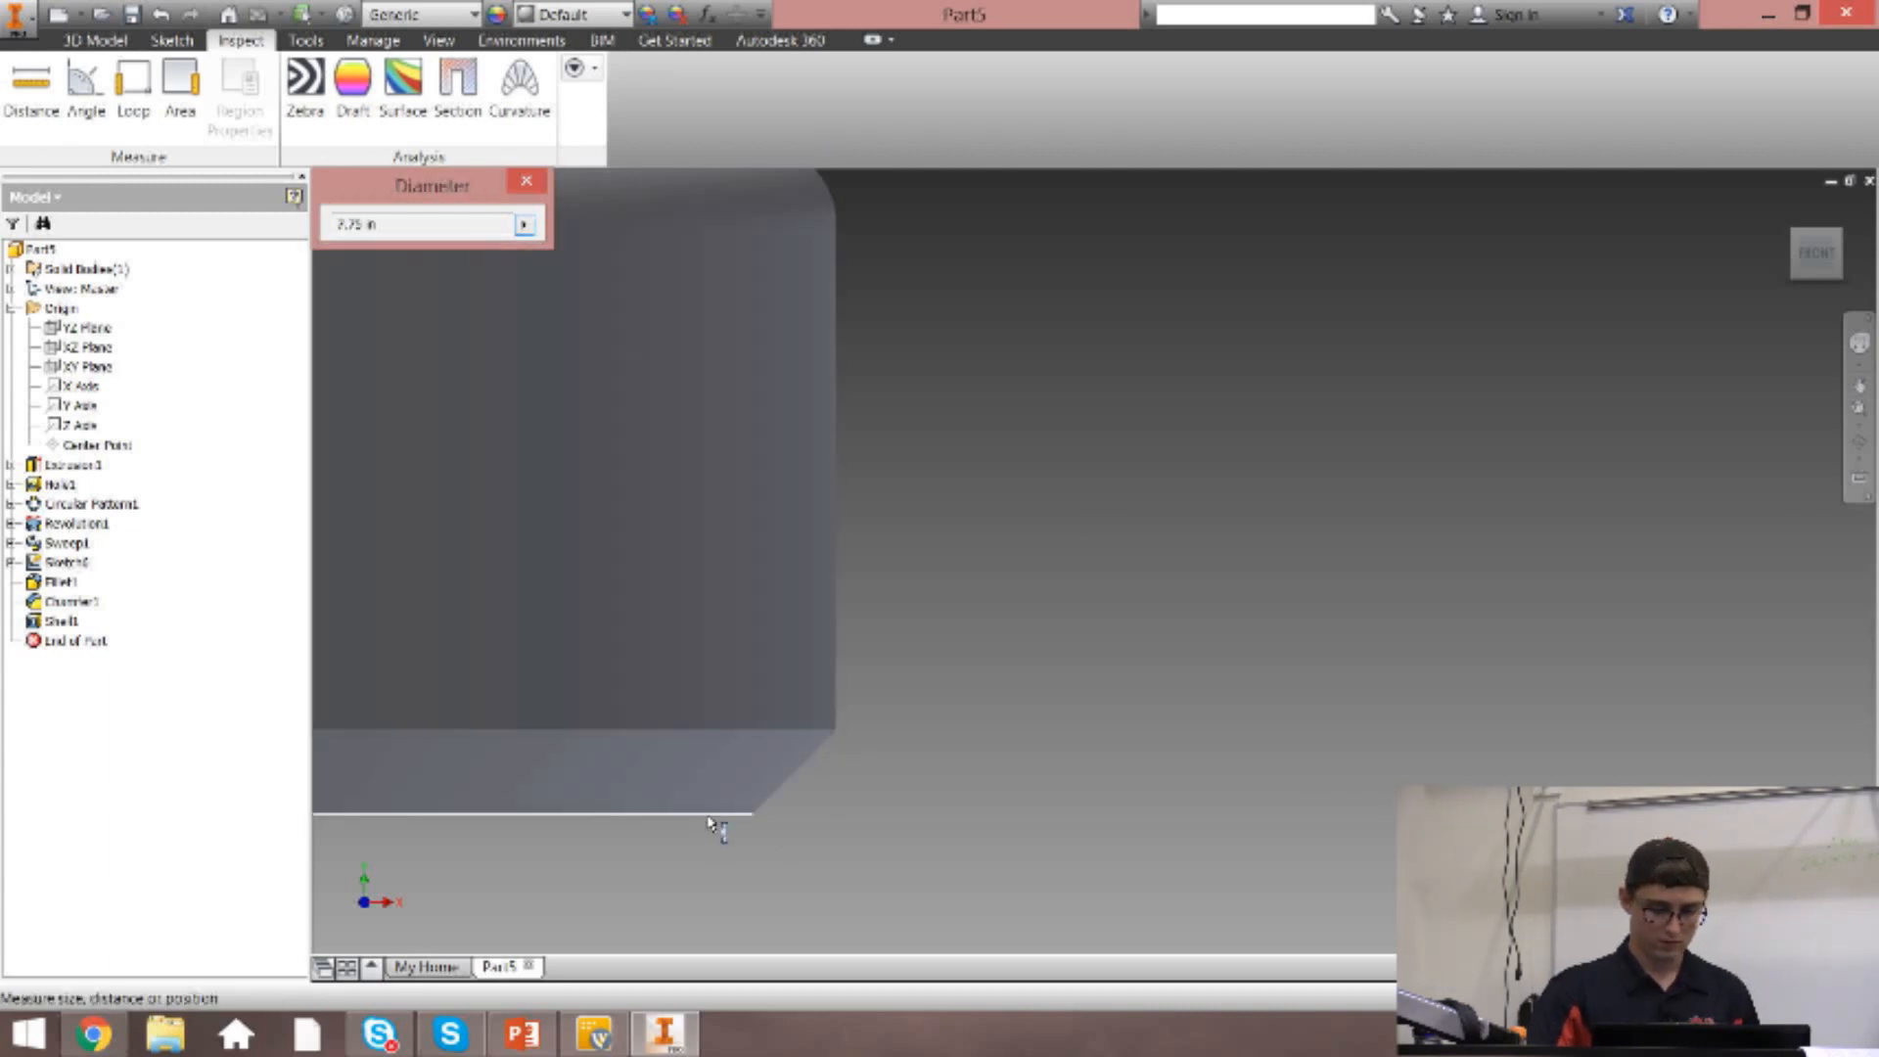
pyautogui.click(526, 184)
# Measure the minimum distance between the base's bottom rim face and the chamfer's upper edge, and return to the home view.
pyautogui.scroll(2, 1481, 411)
pyautogui.moveTo(1475, 495); pyautogui.dragTo(1318, 412, button='middle')
pyautogui.moveTo(1821, 256); pyautogui.dragTo(1816, 238)
pyautogui.scroll(5, 751, 415)
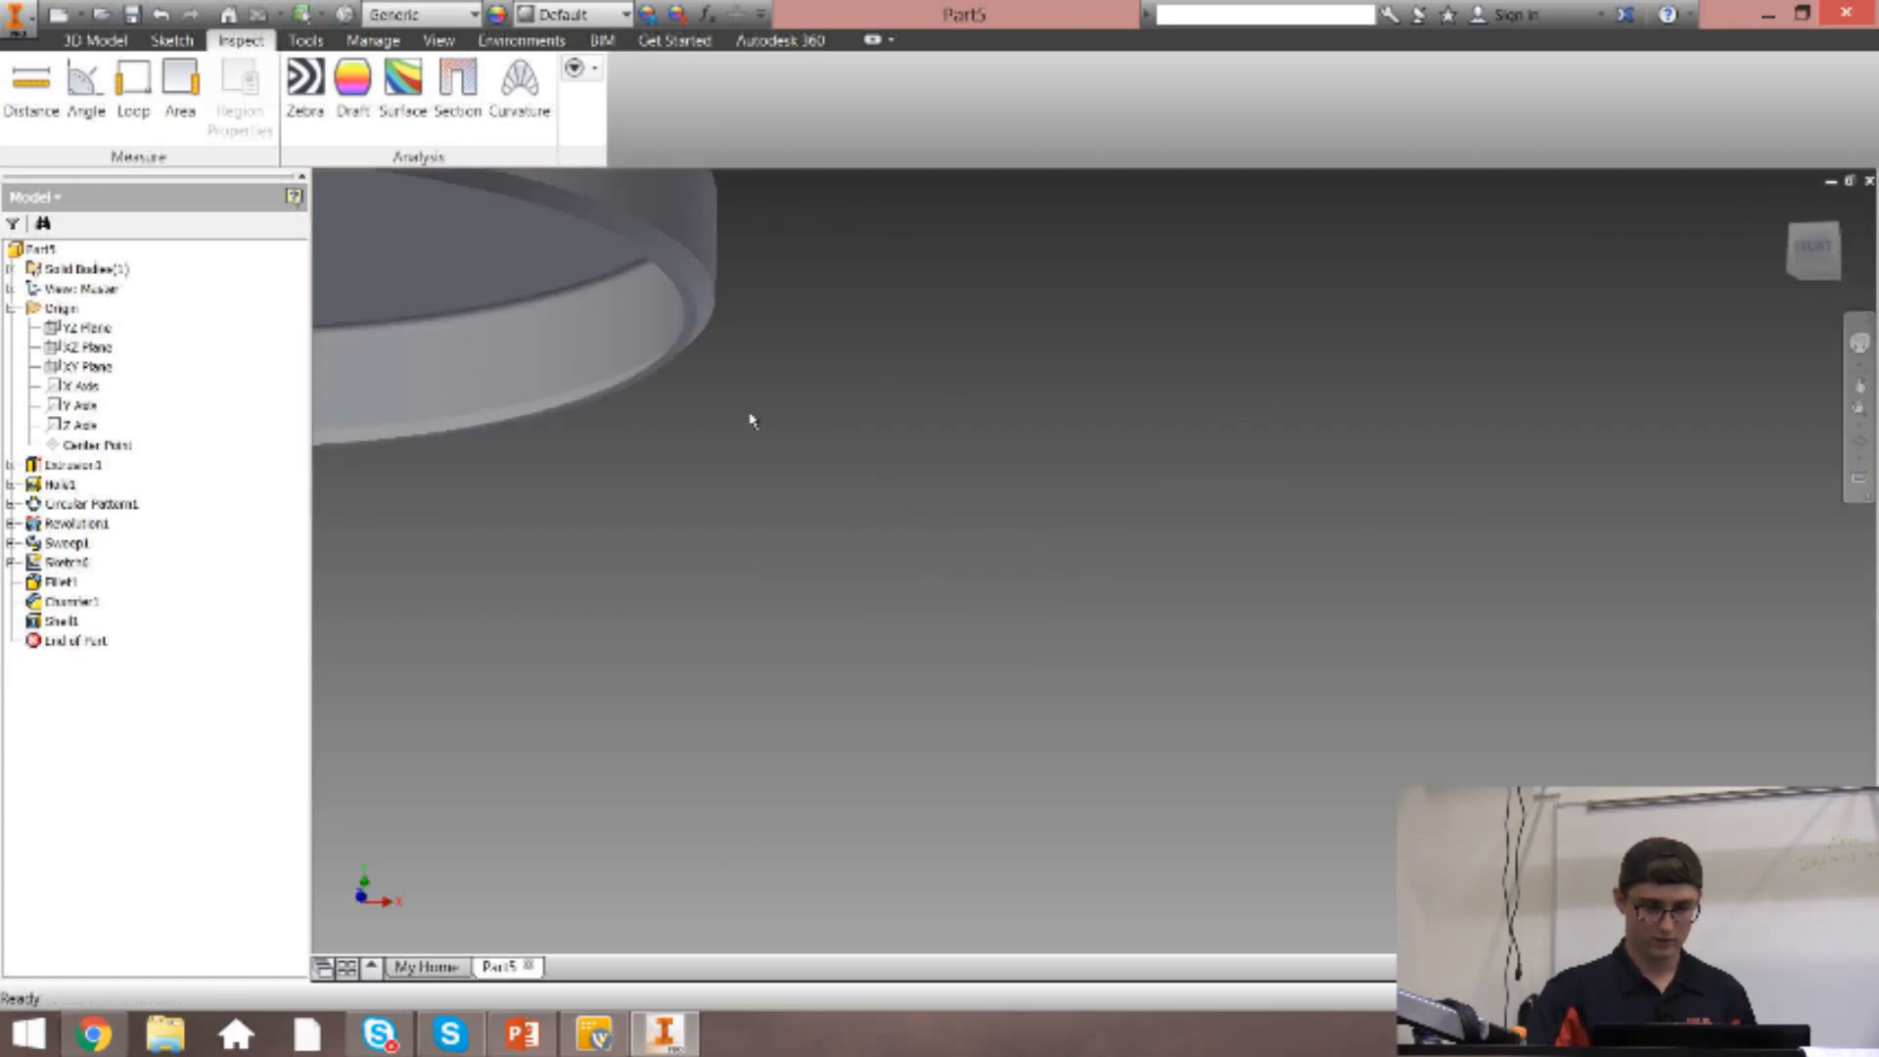
pyautogui.scroll(-5, 624, 342)
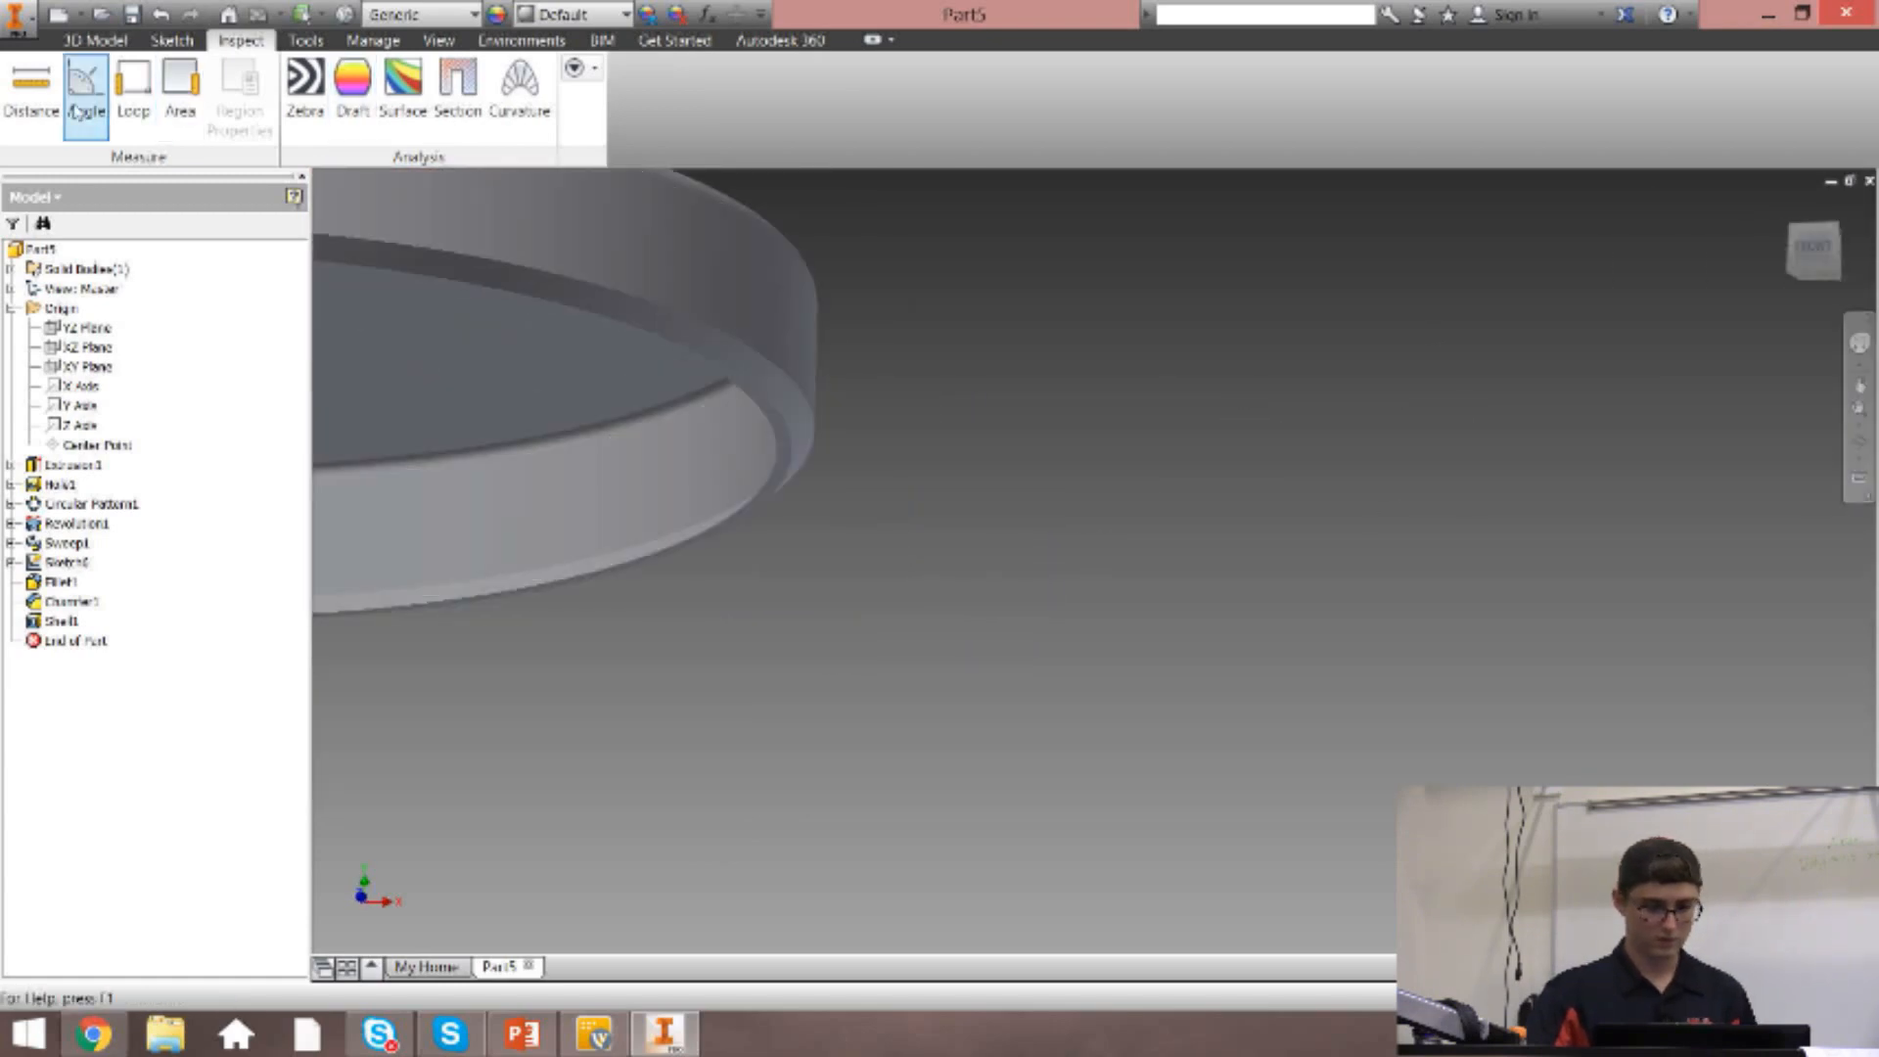
pyautogui.click(32, 86)
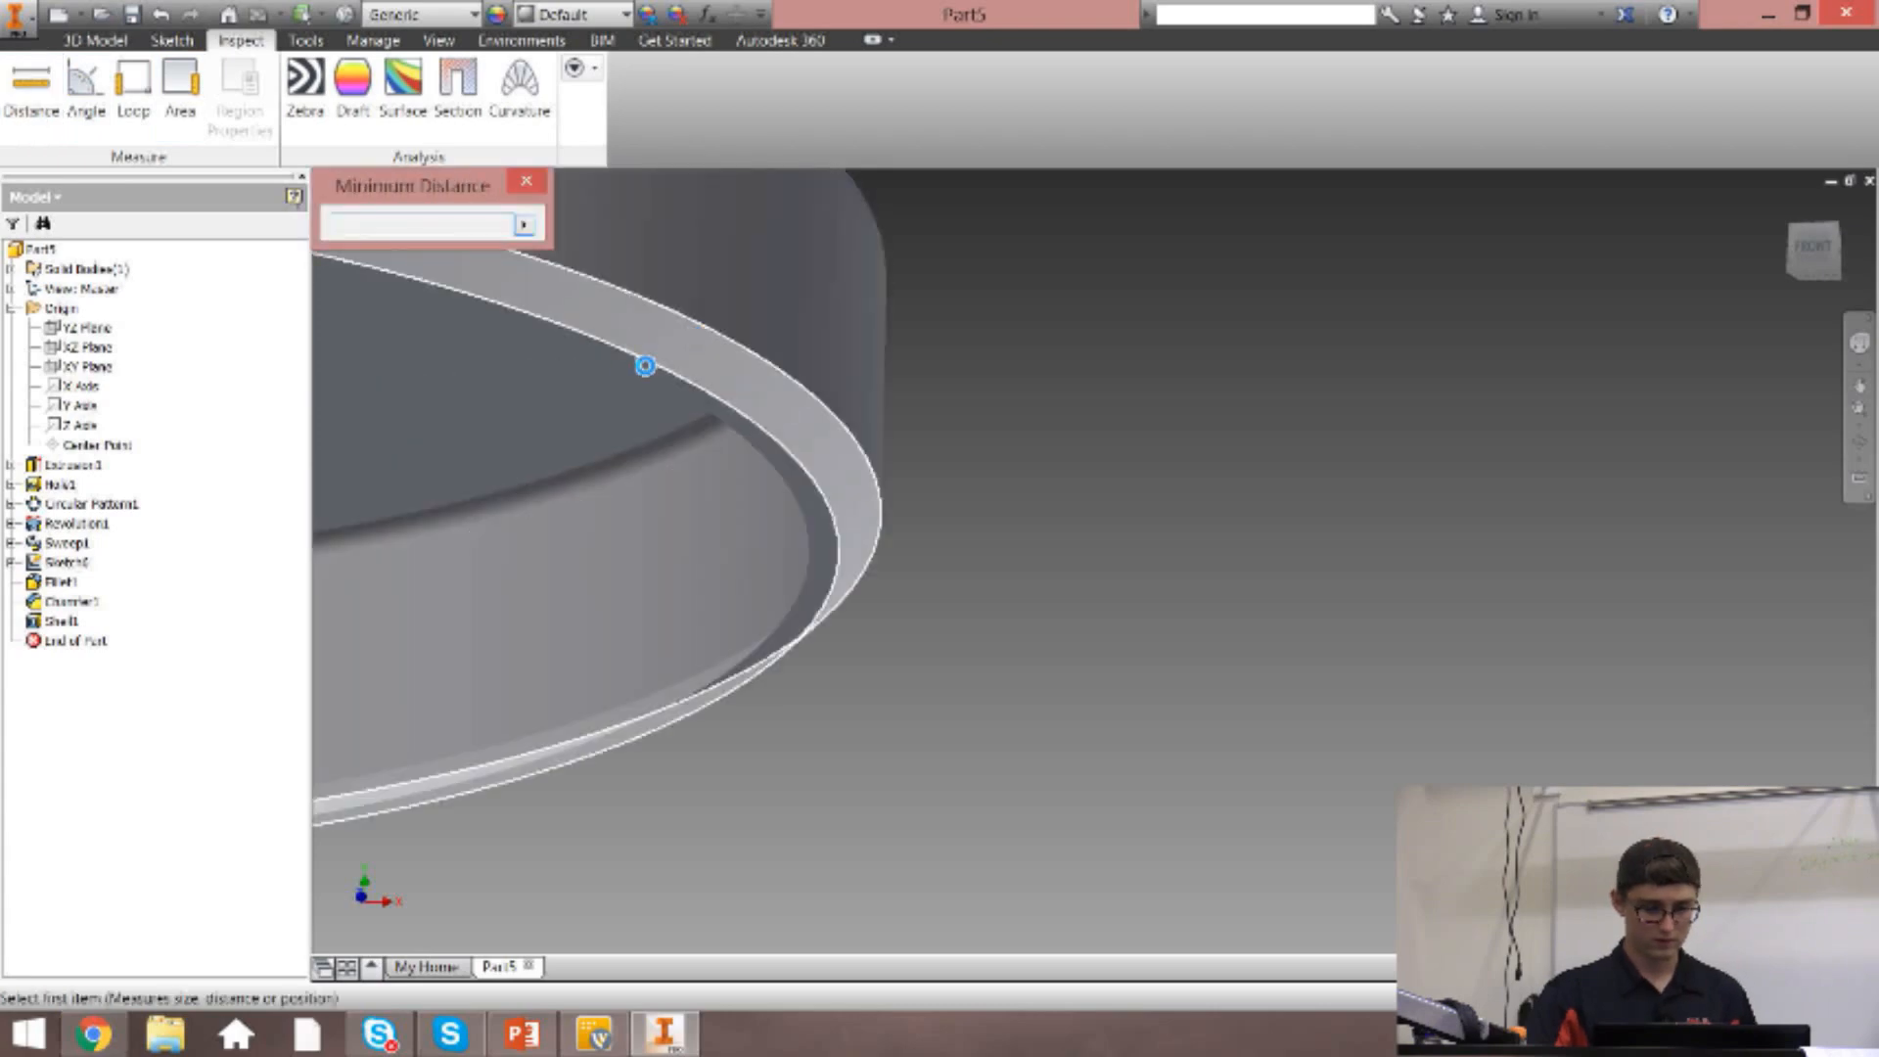
pyautogui.scroll(-3, 685, 416)
pyautogui.click(722, 468)
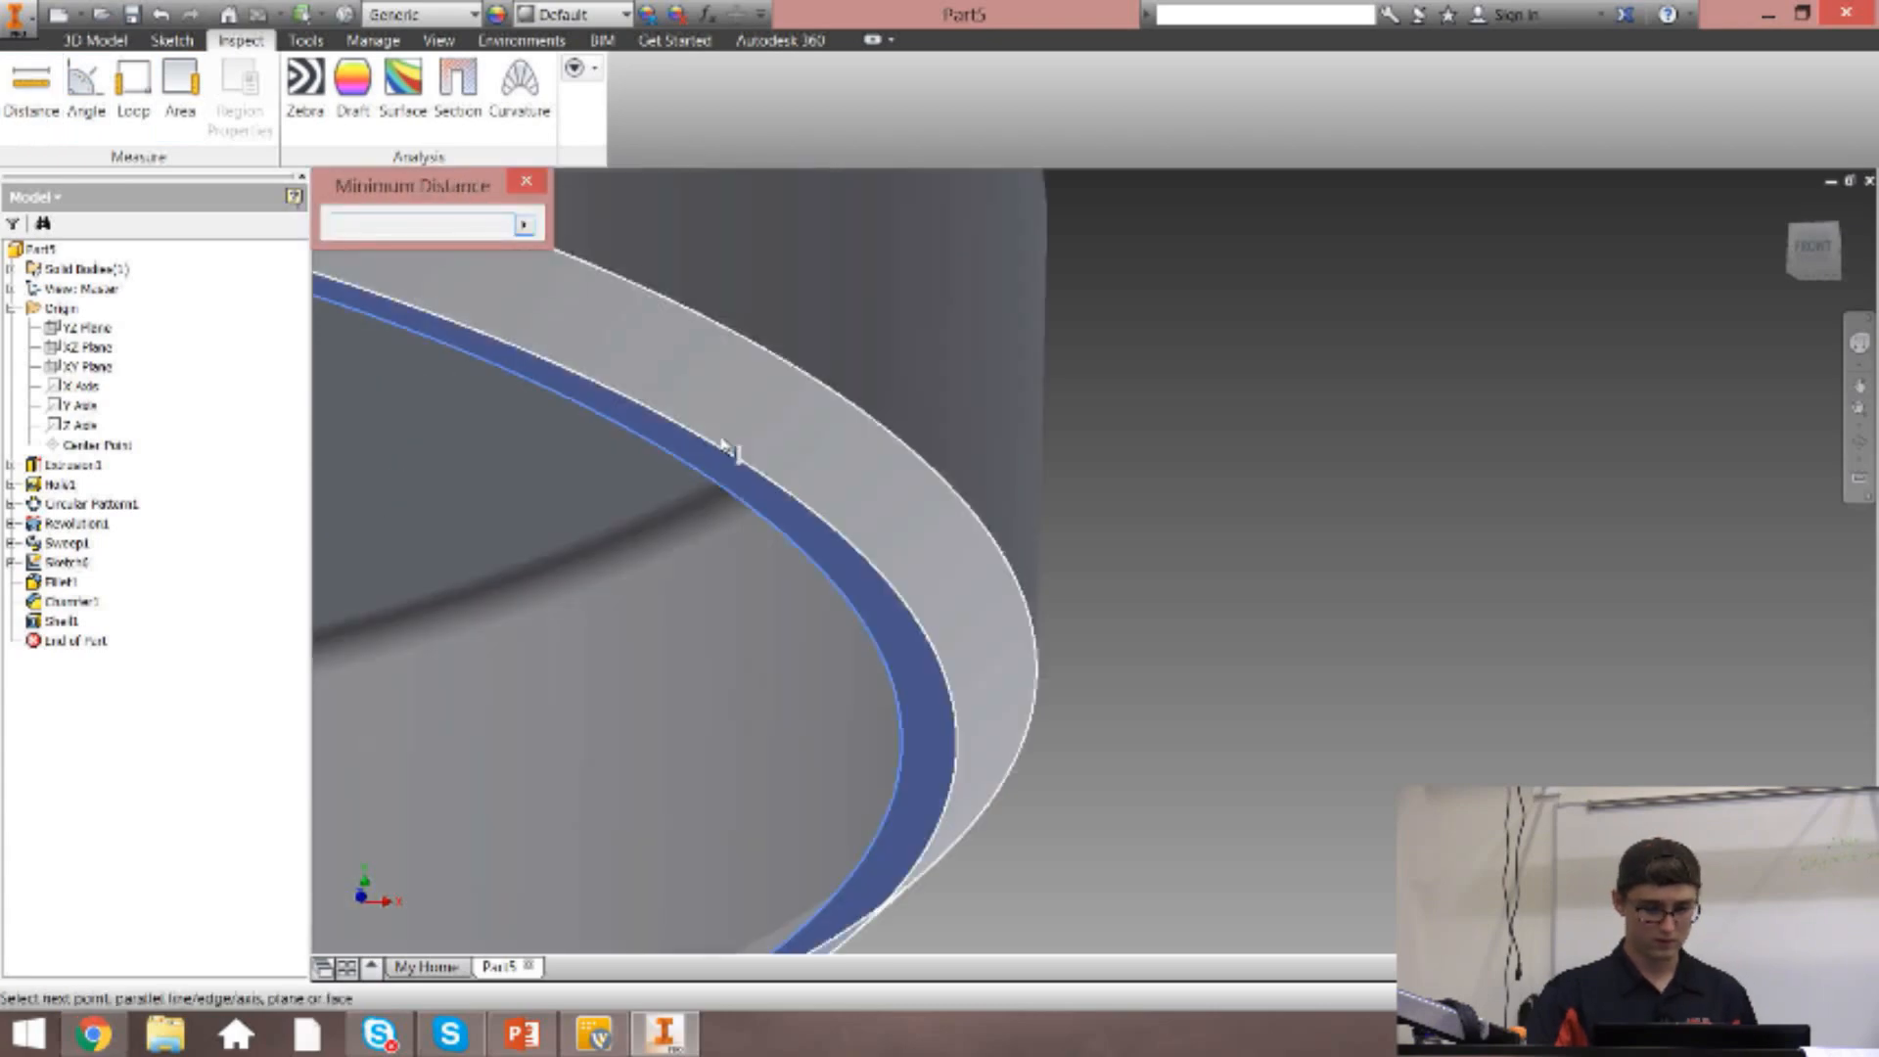
pyautogui.click(785, 372)
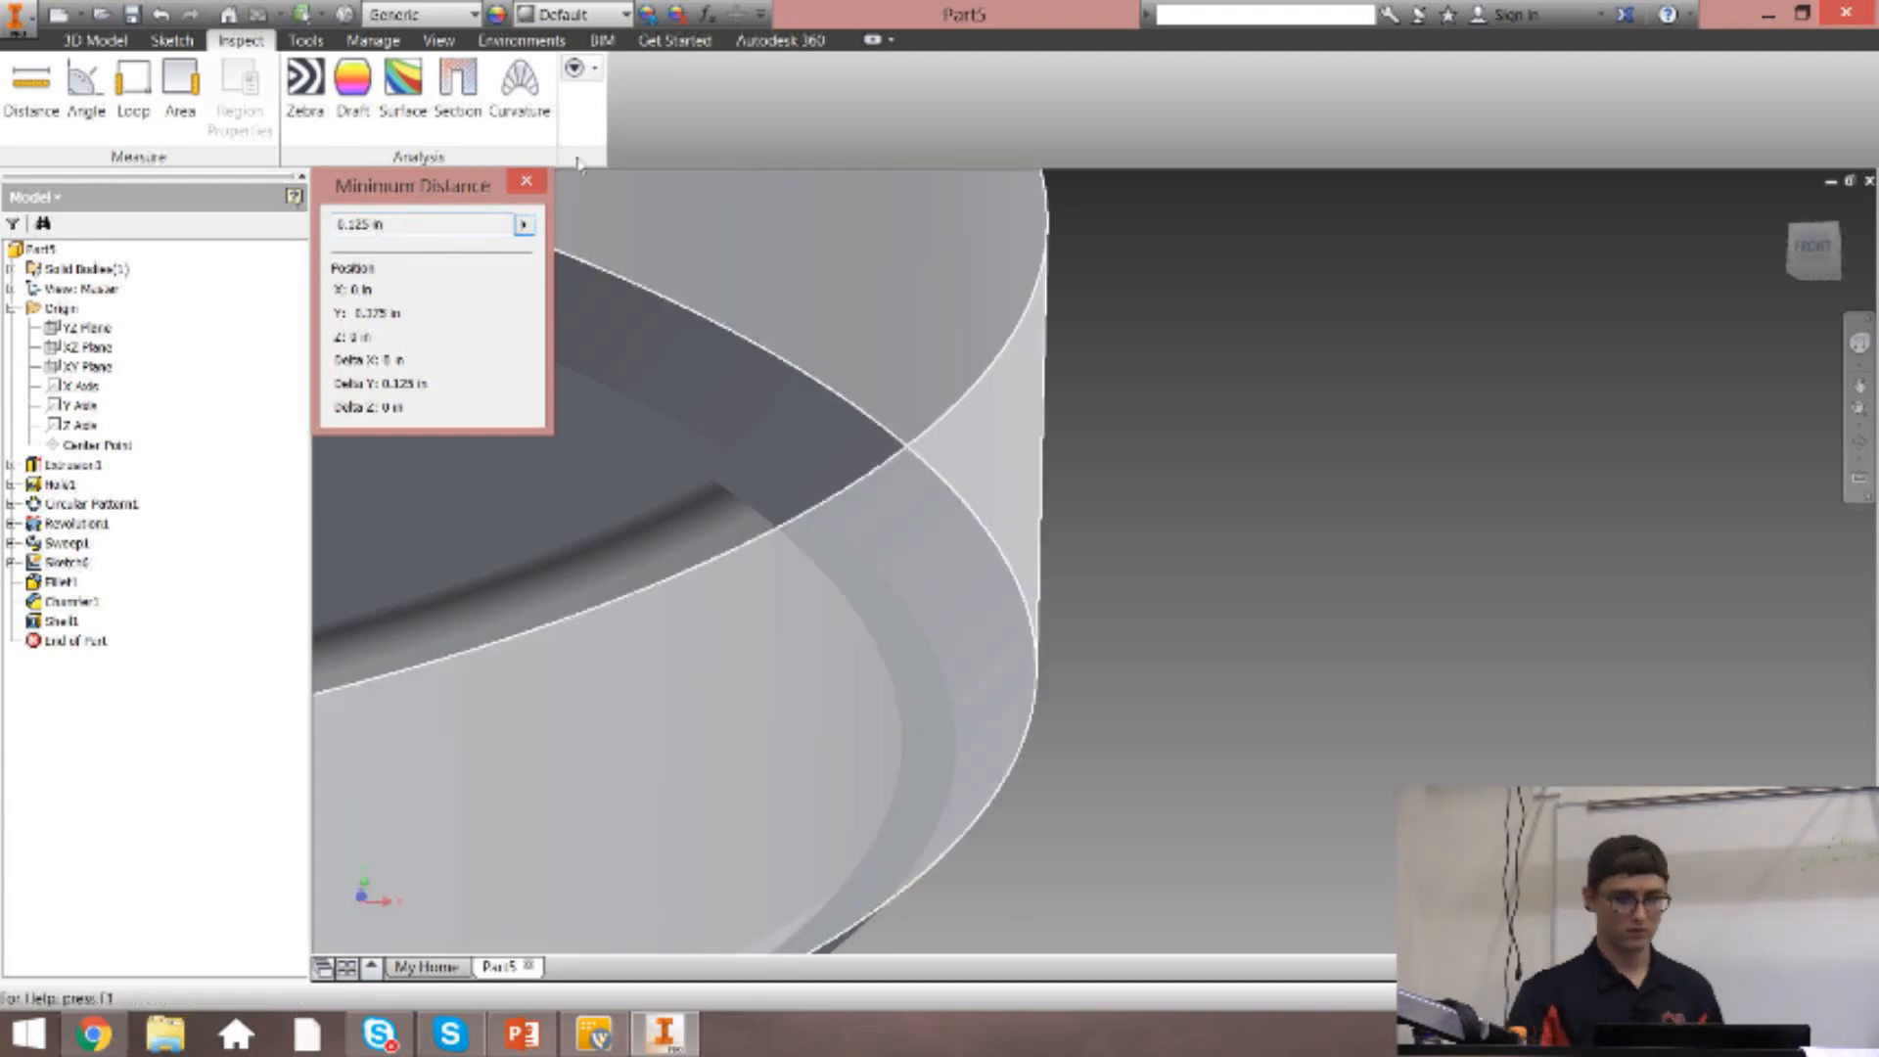
pyautogui.click(529, 183)
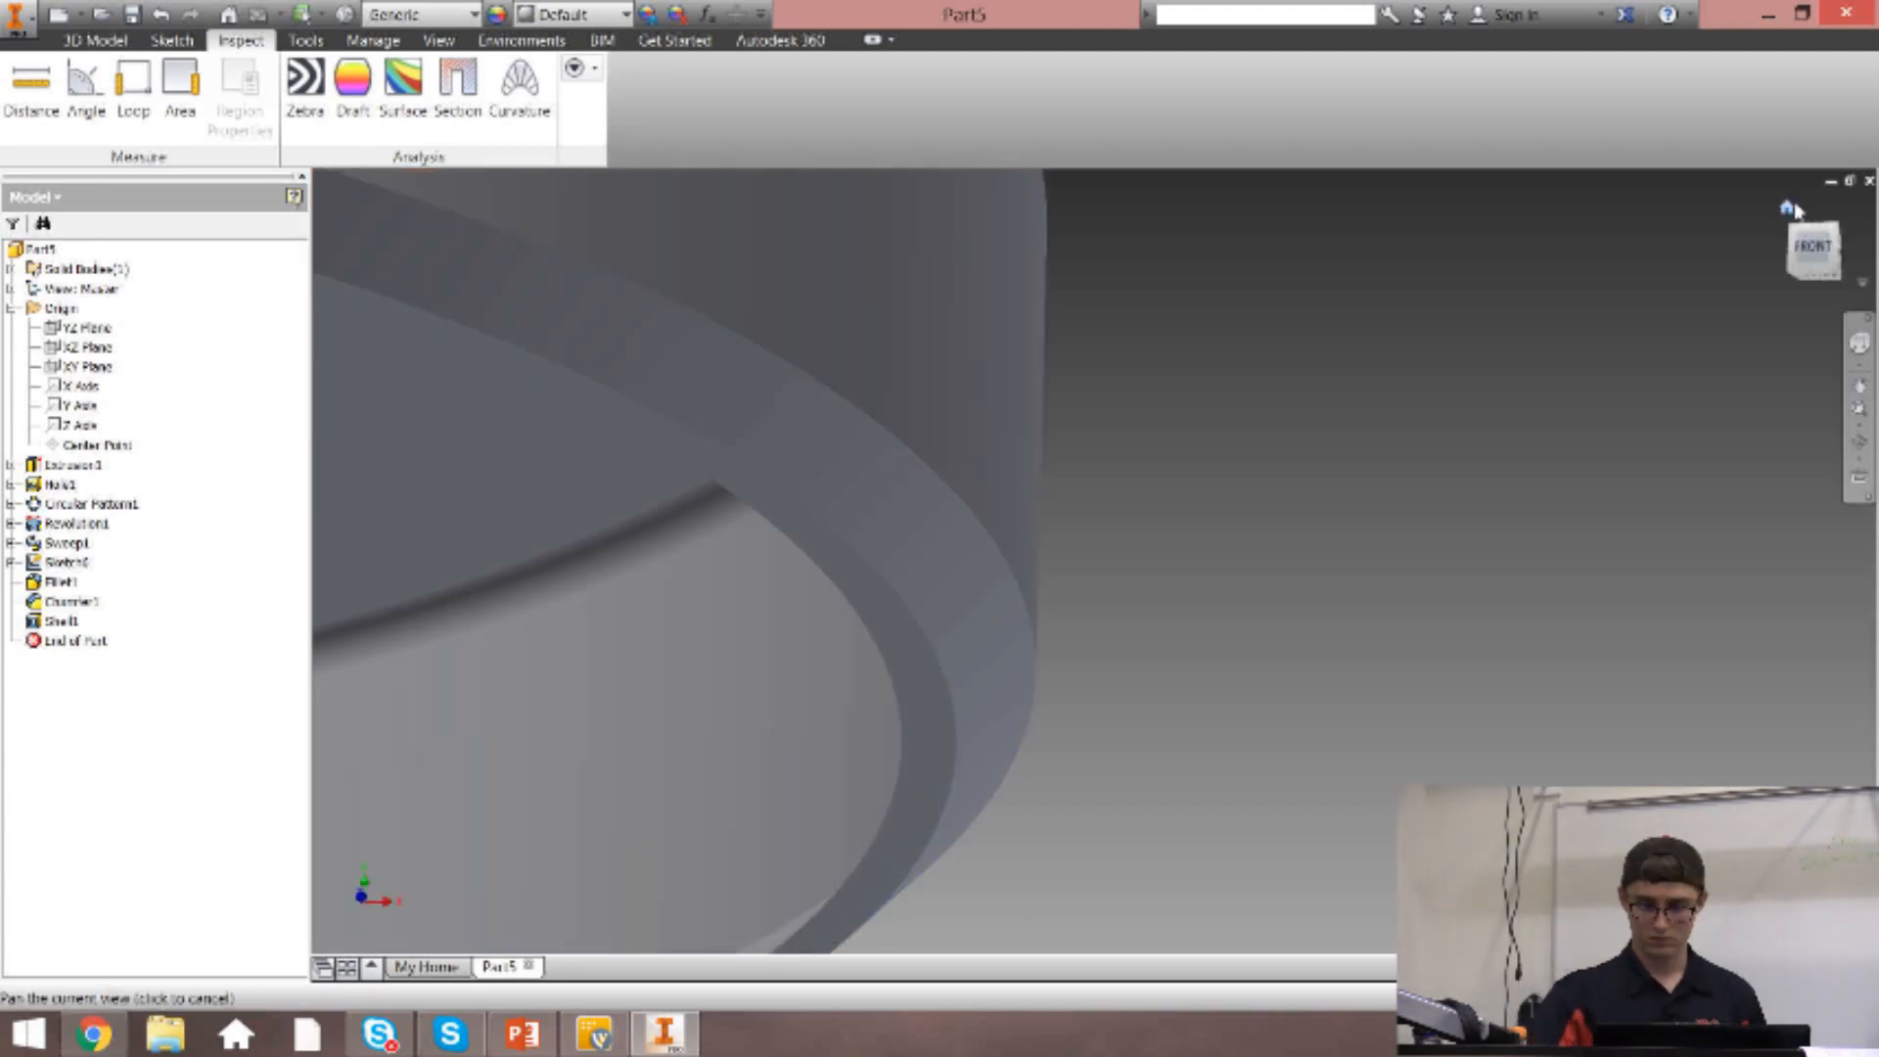
pyautogui.click(1787, 207)
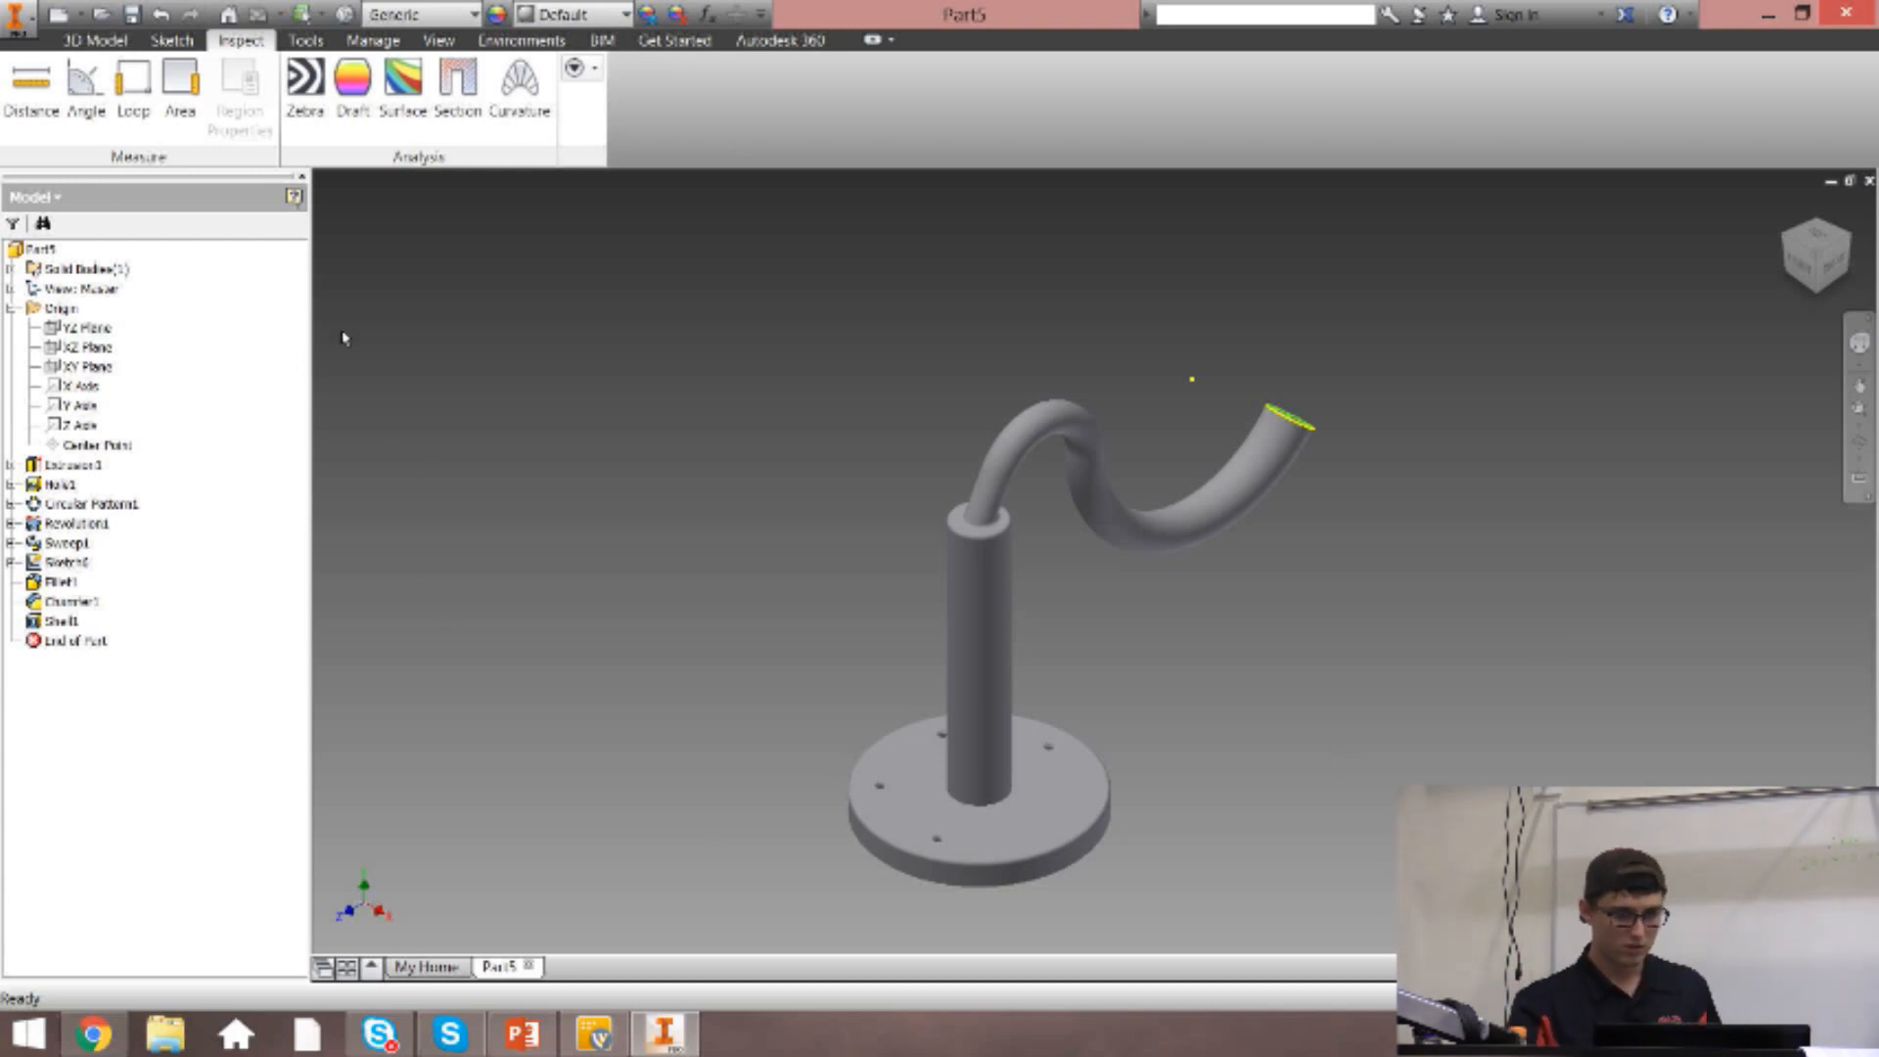
# Open the Mirror command to view its feature and mirror plane options, and close it without mirroring anything.
pyautogui.click(95, 40)
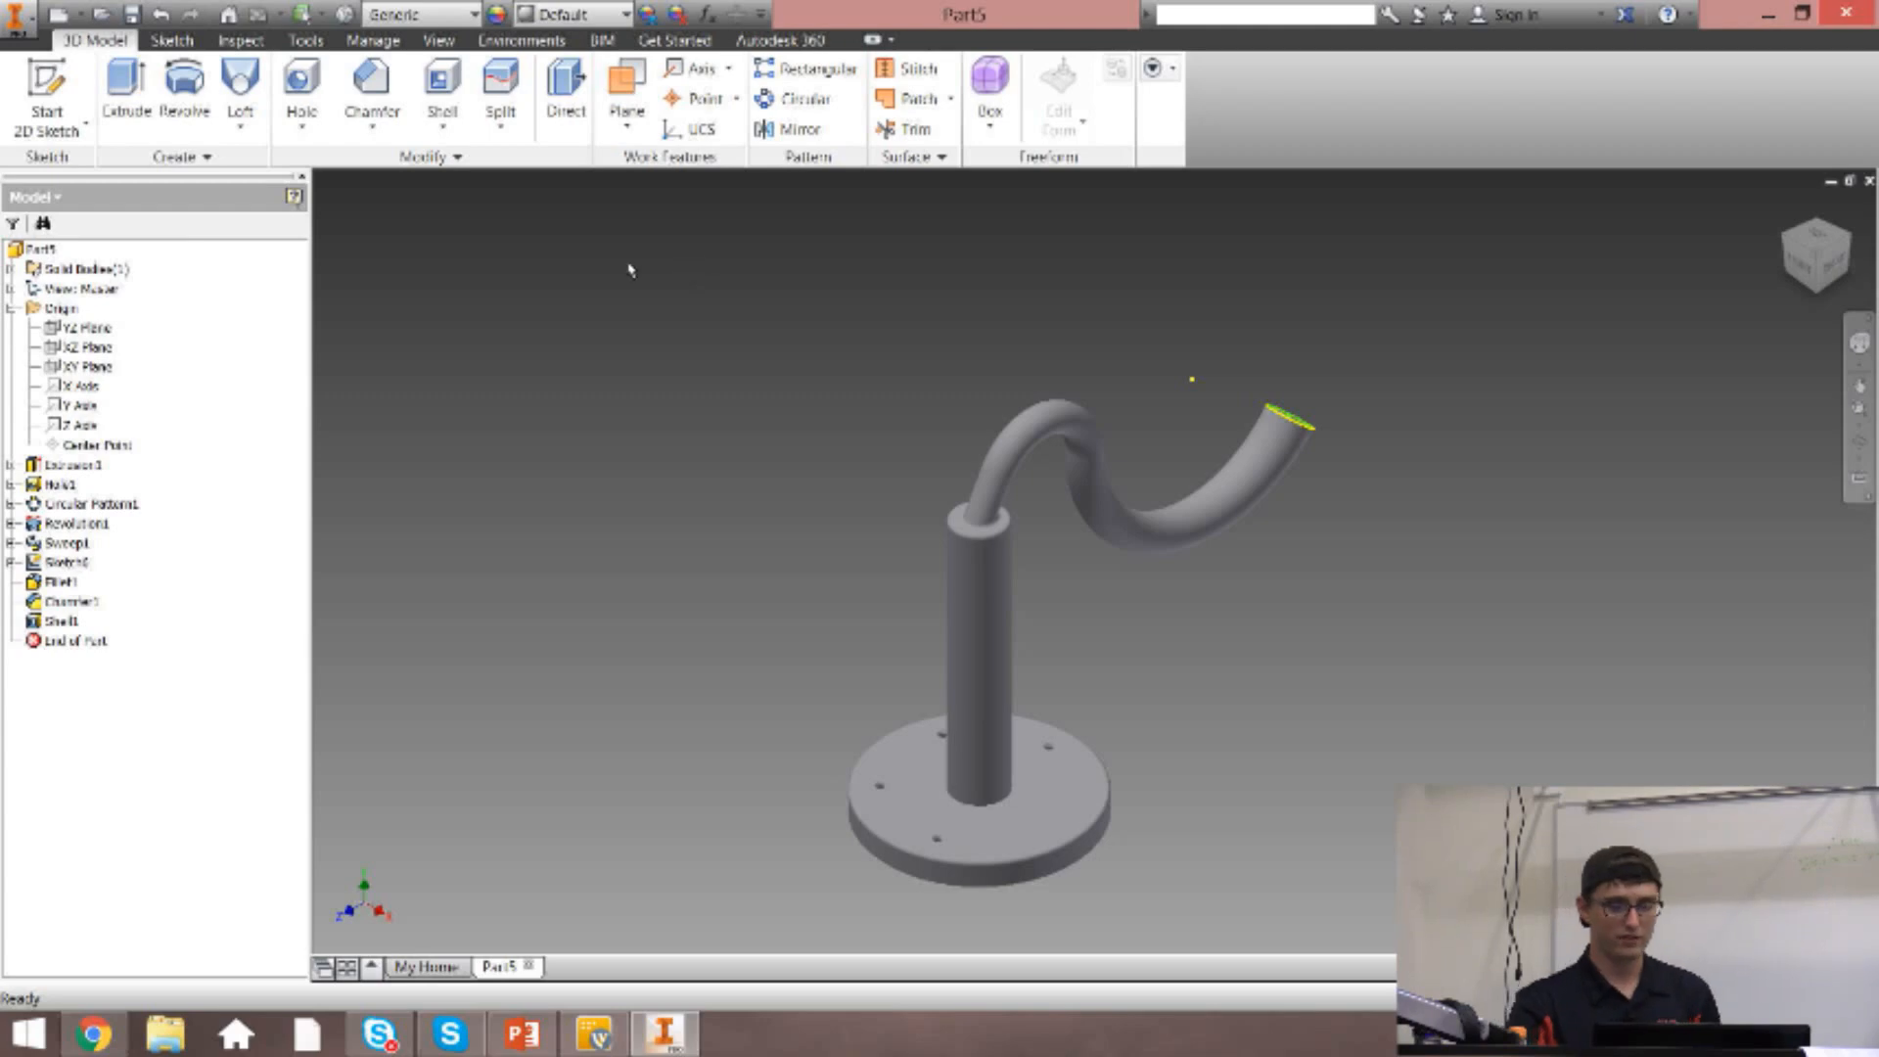
pyautogui.click(800, 125)
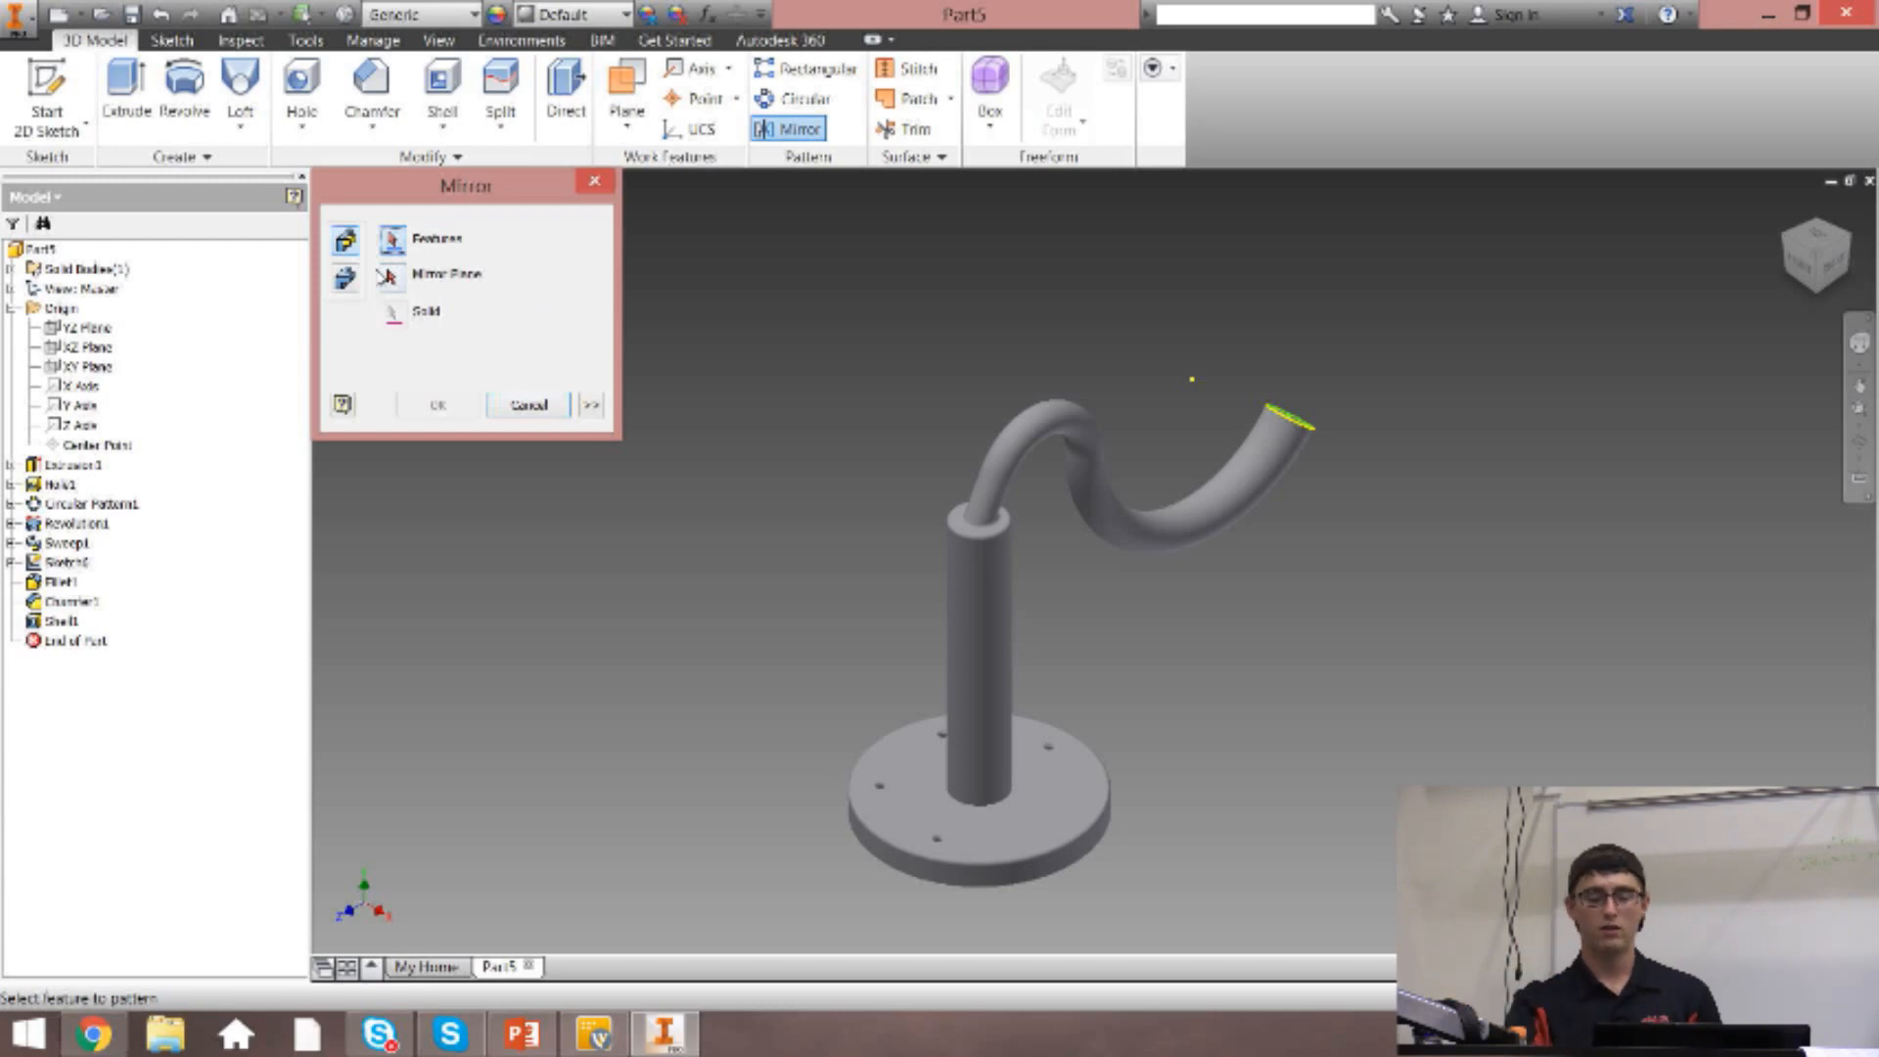
pyautogui.click(598, 185)
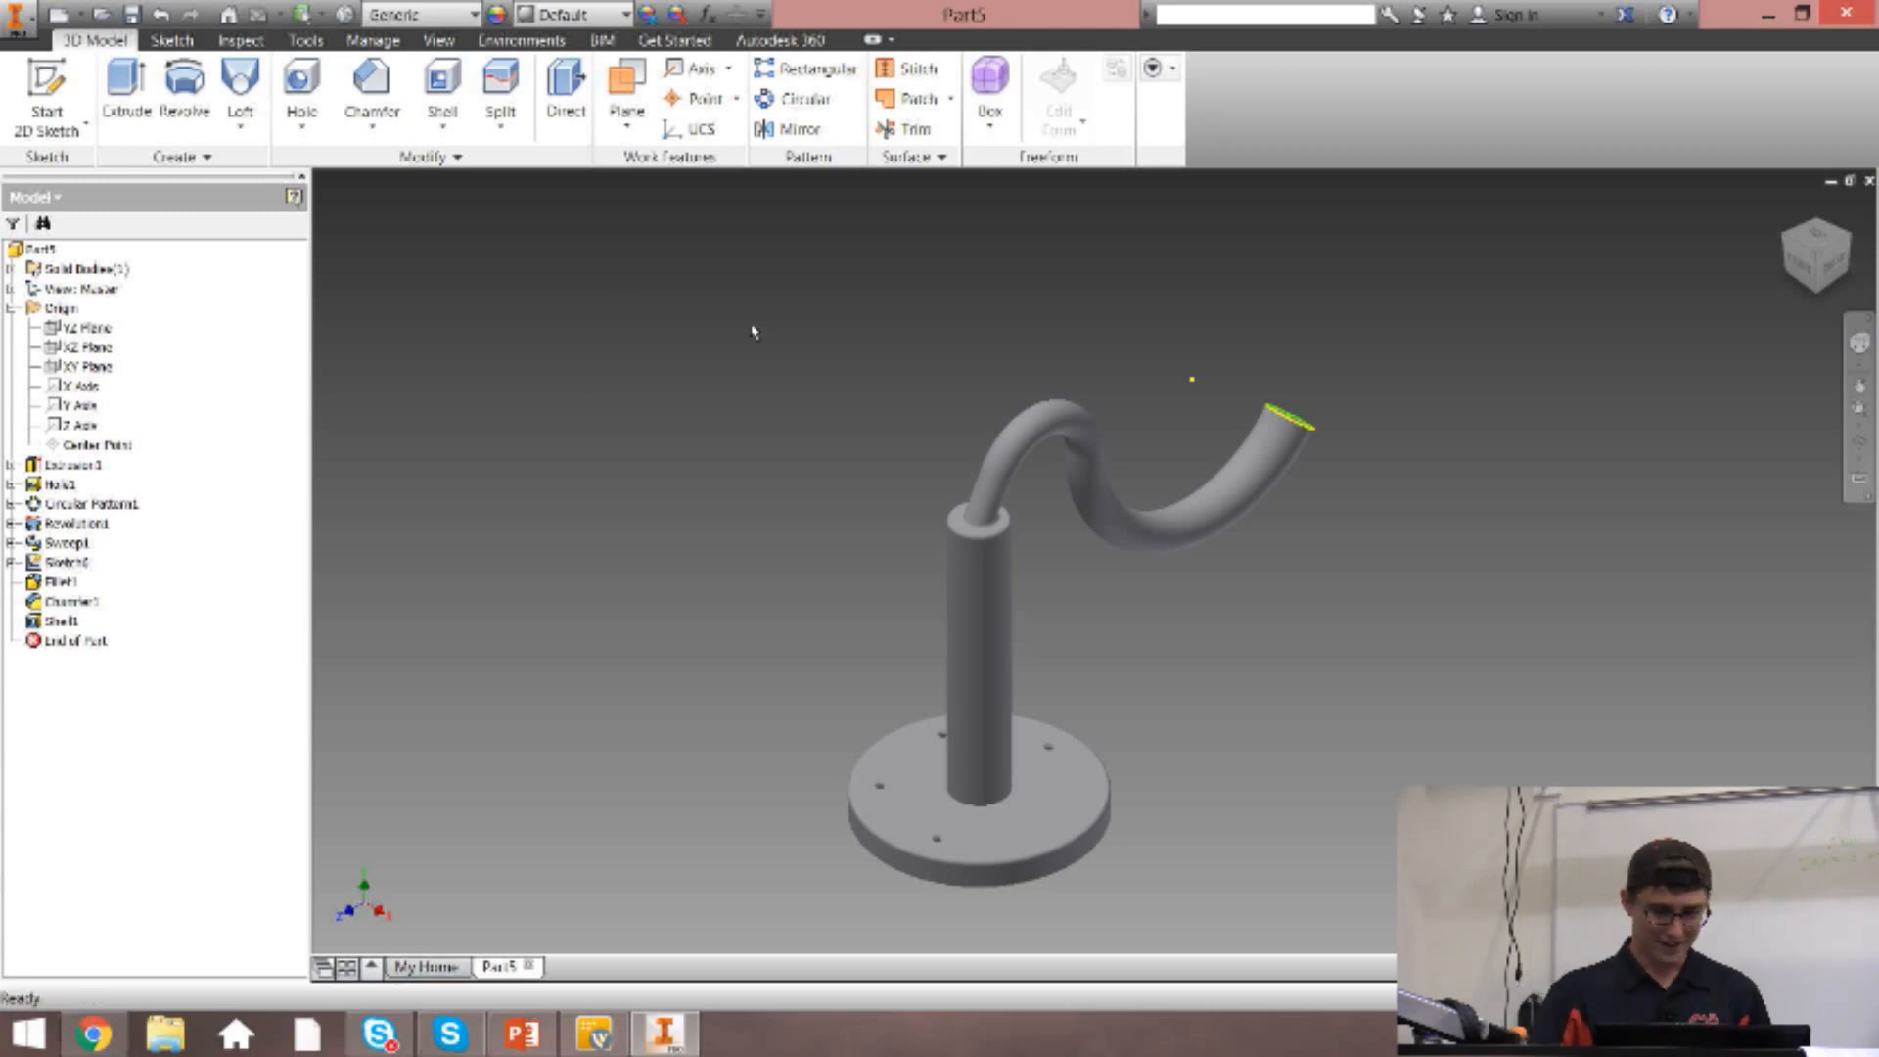
# Close the lamp-like part without saving its changes.
pyautogui.click(1868, 181)
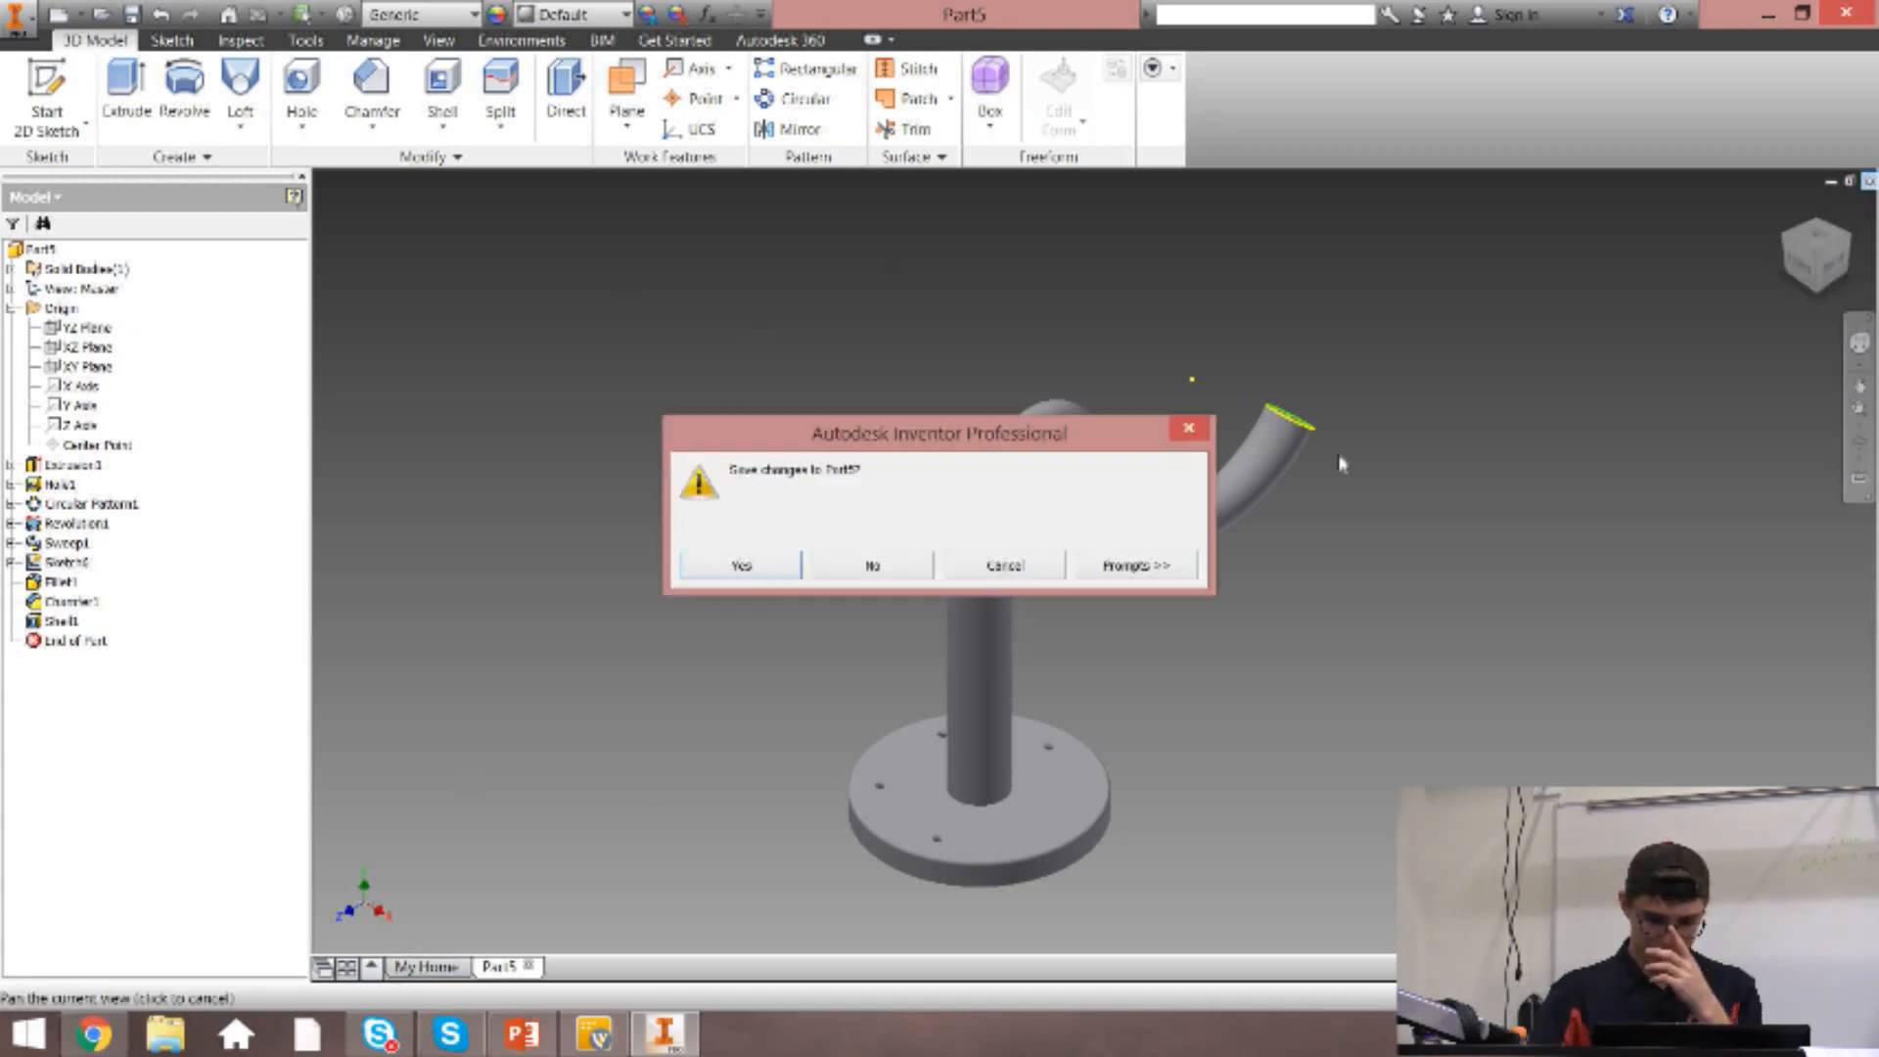
pyautogui.click(868, 578)
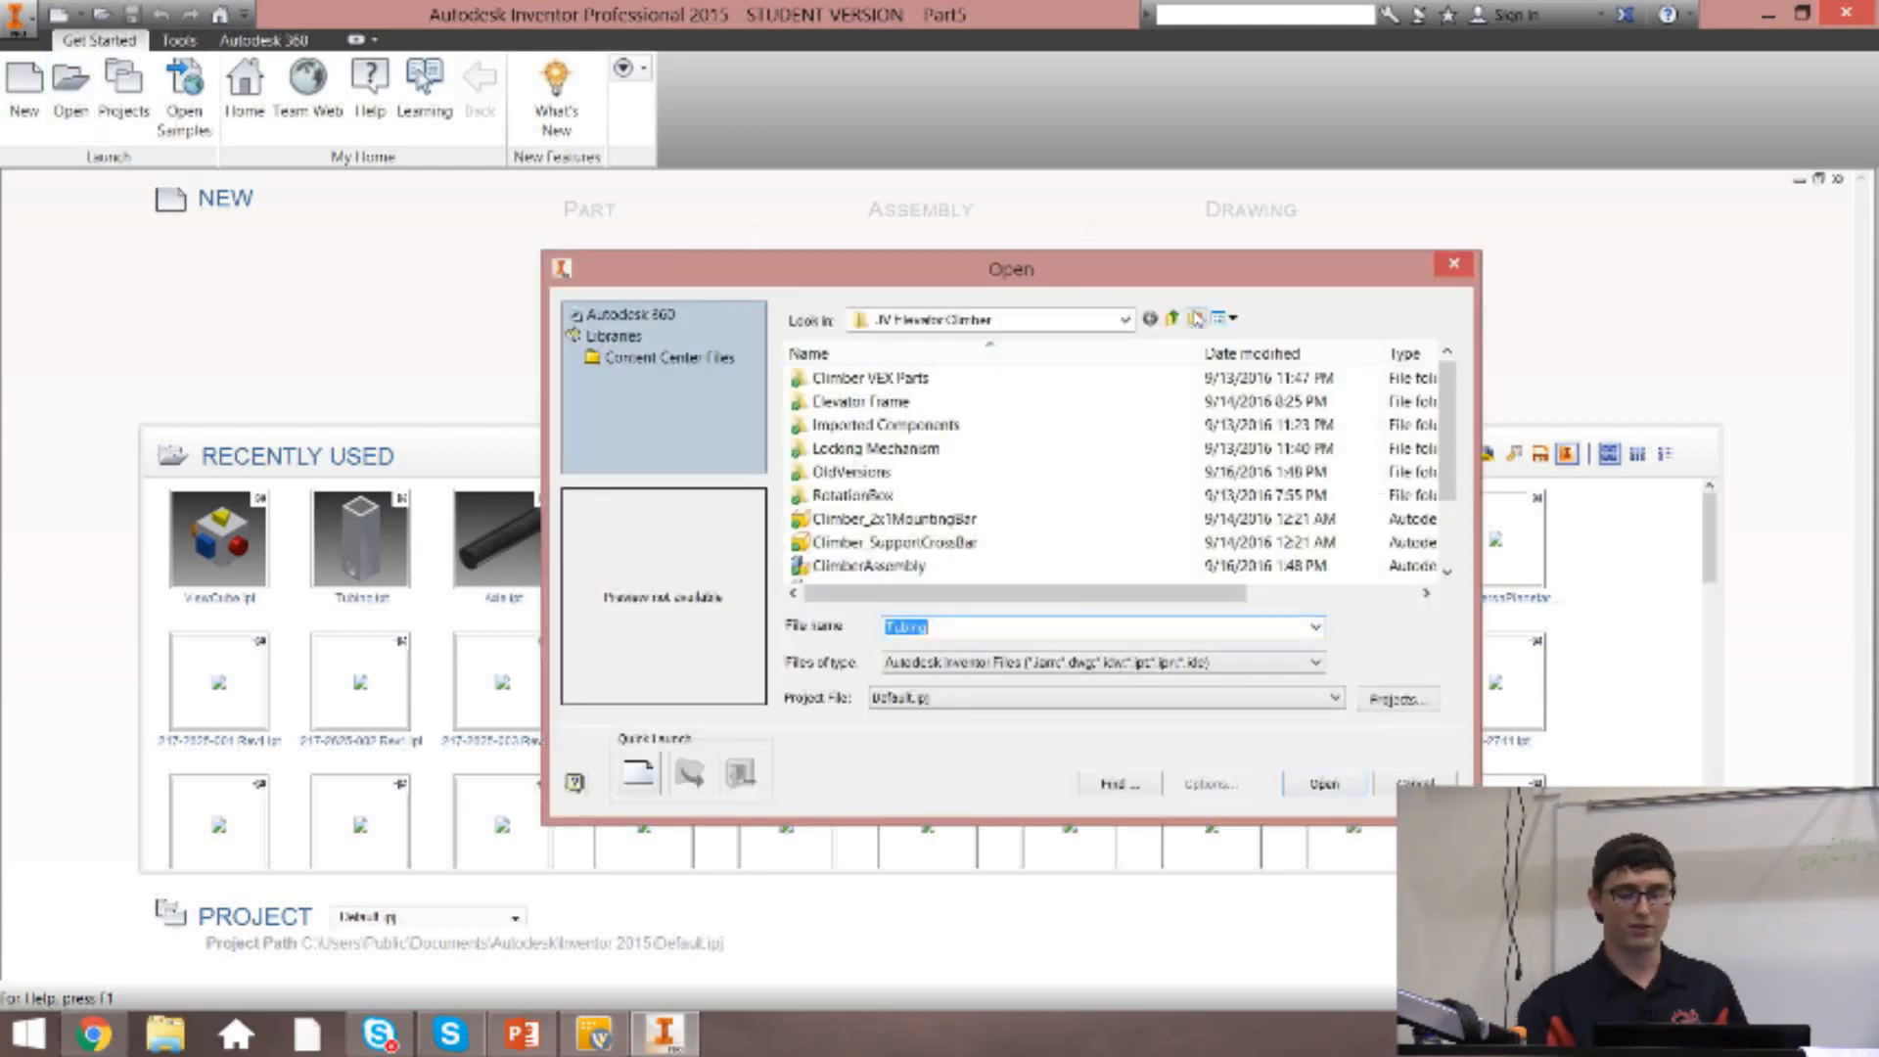
pyautogui.click(1125, 320)
pyautogui.click(1067, 363)
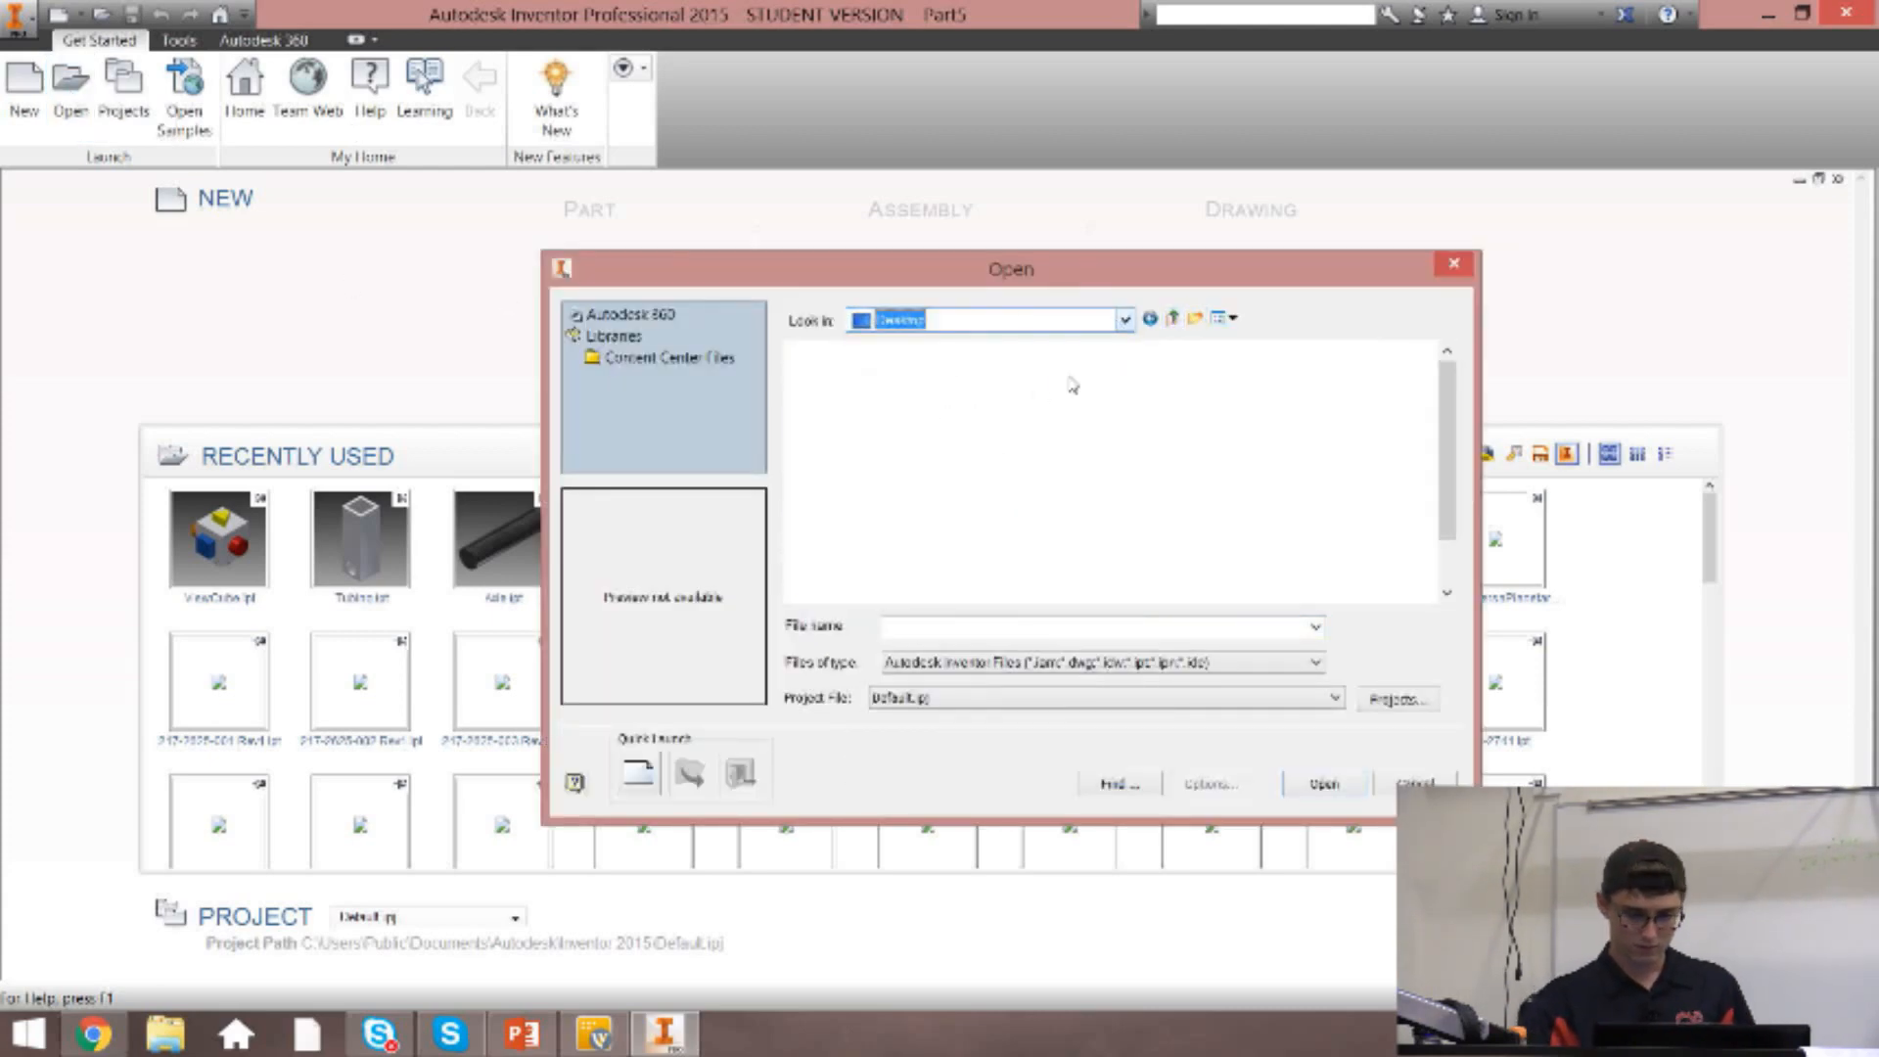
pyautogui.doubleClick(991, 556)
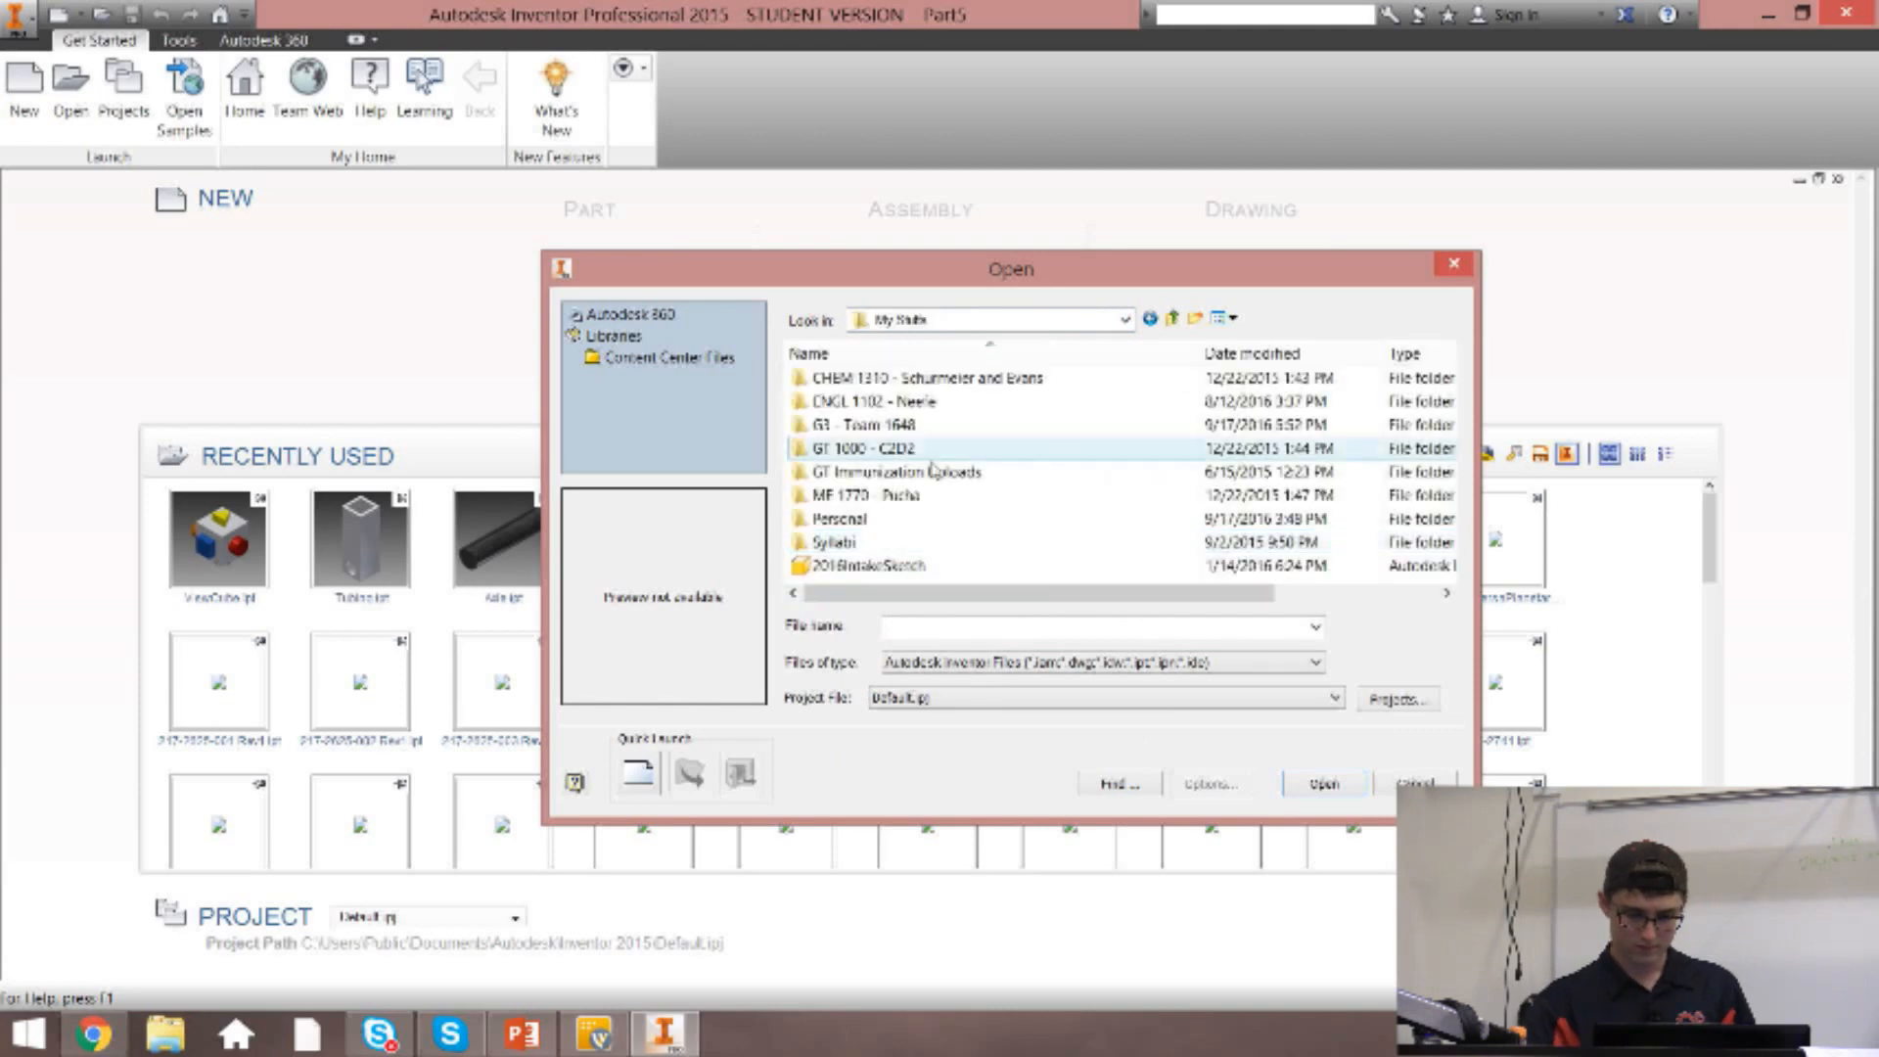
pyautogui.doubleClick(837, 423)
pyautogui.doubleClick(834, 379)
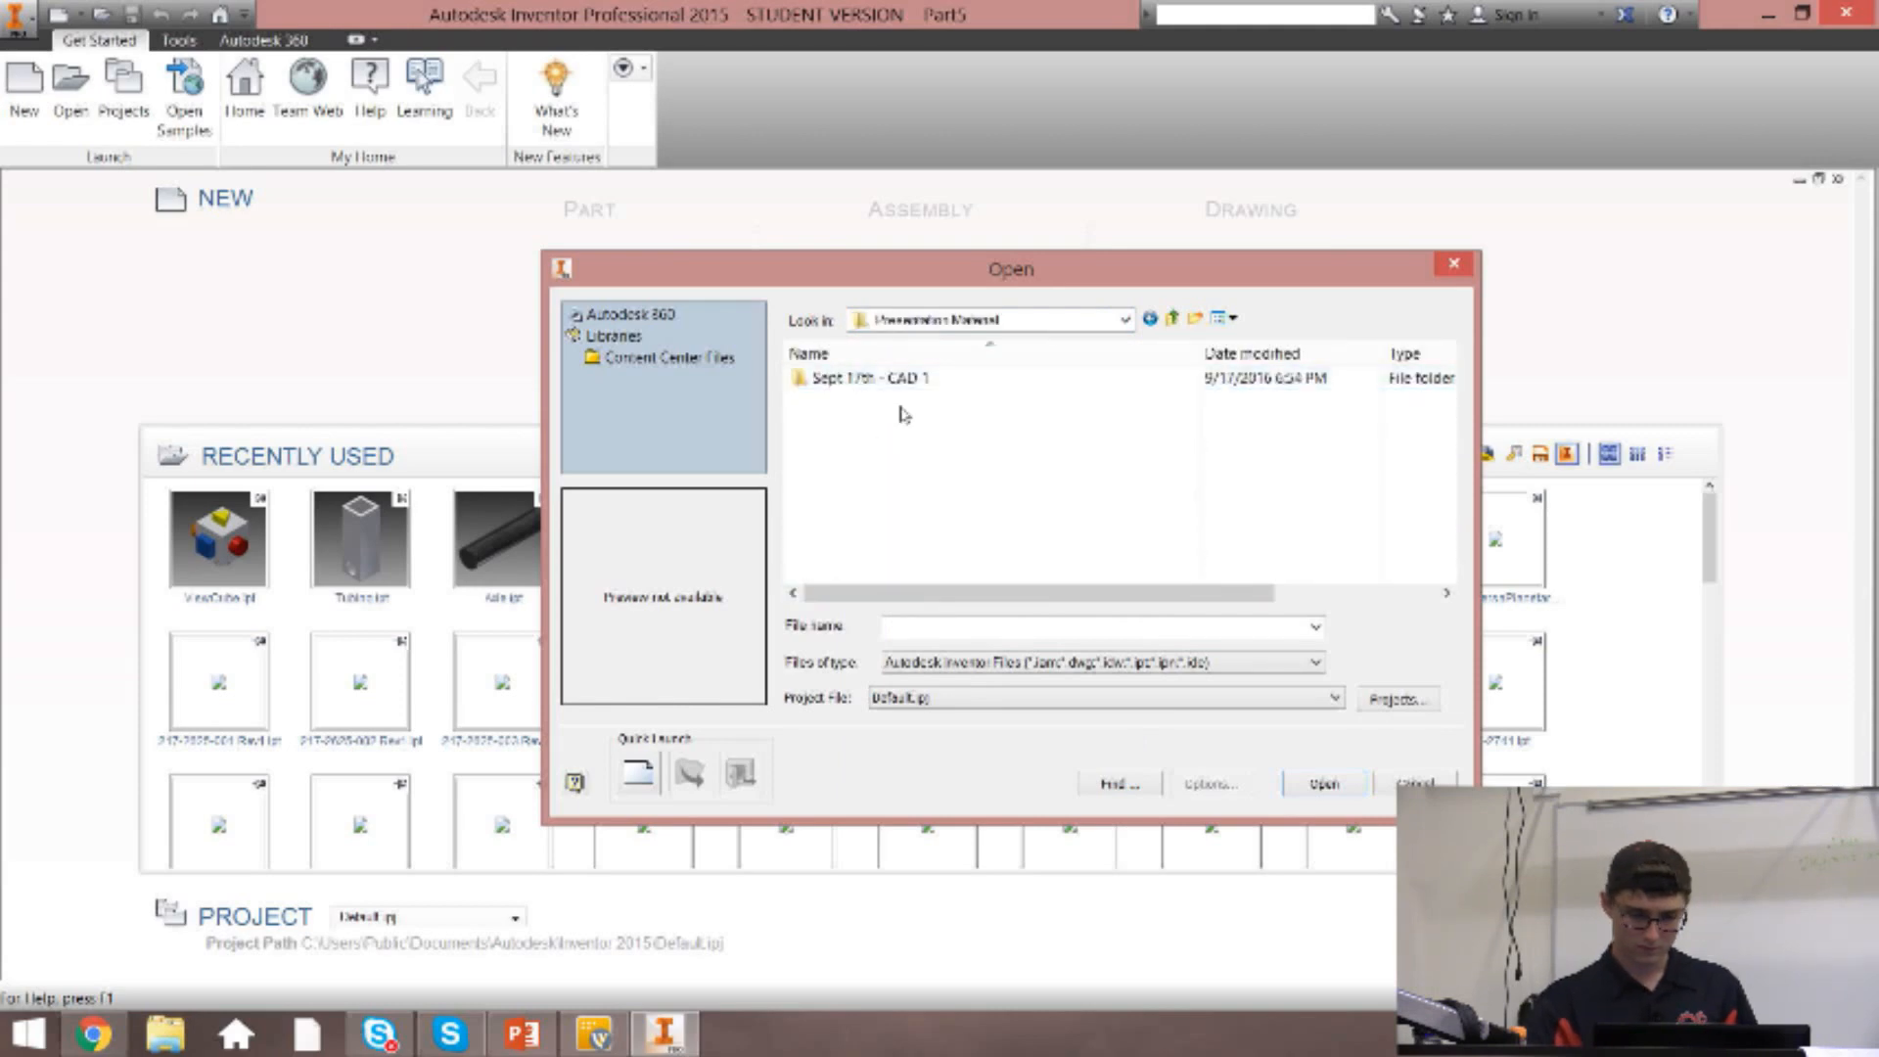
pyautogui.doubleClick(896, 383)
pyautogui.doubleClick(880, 382)
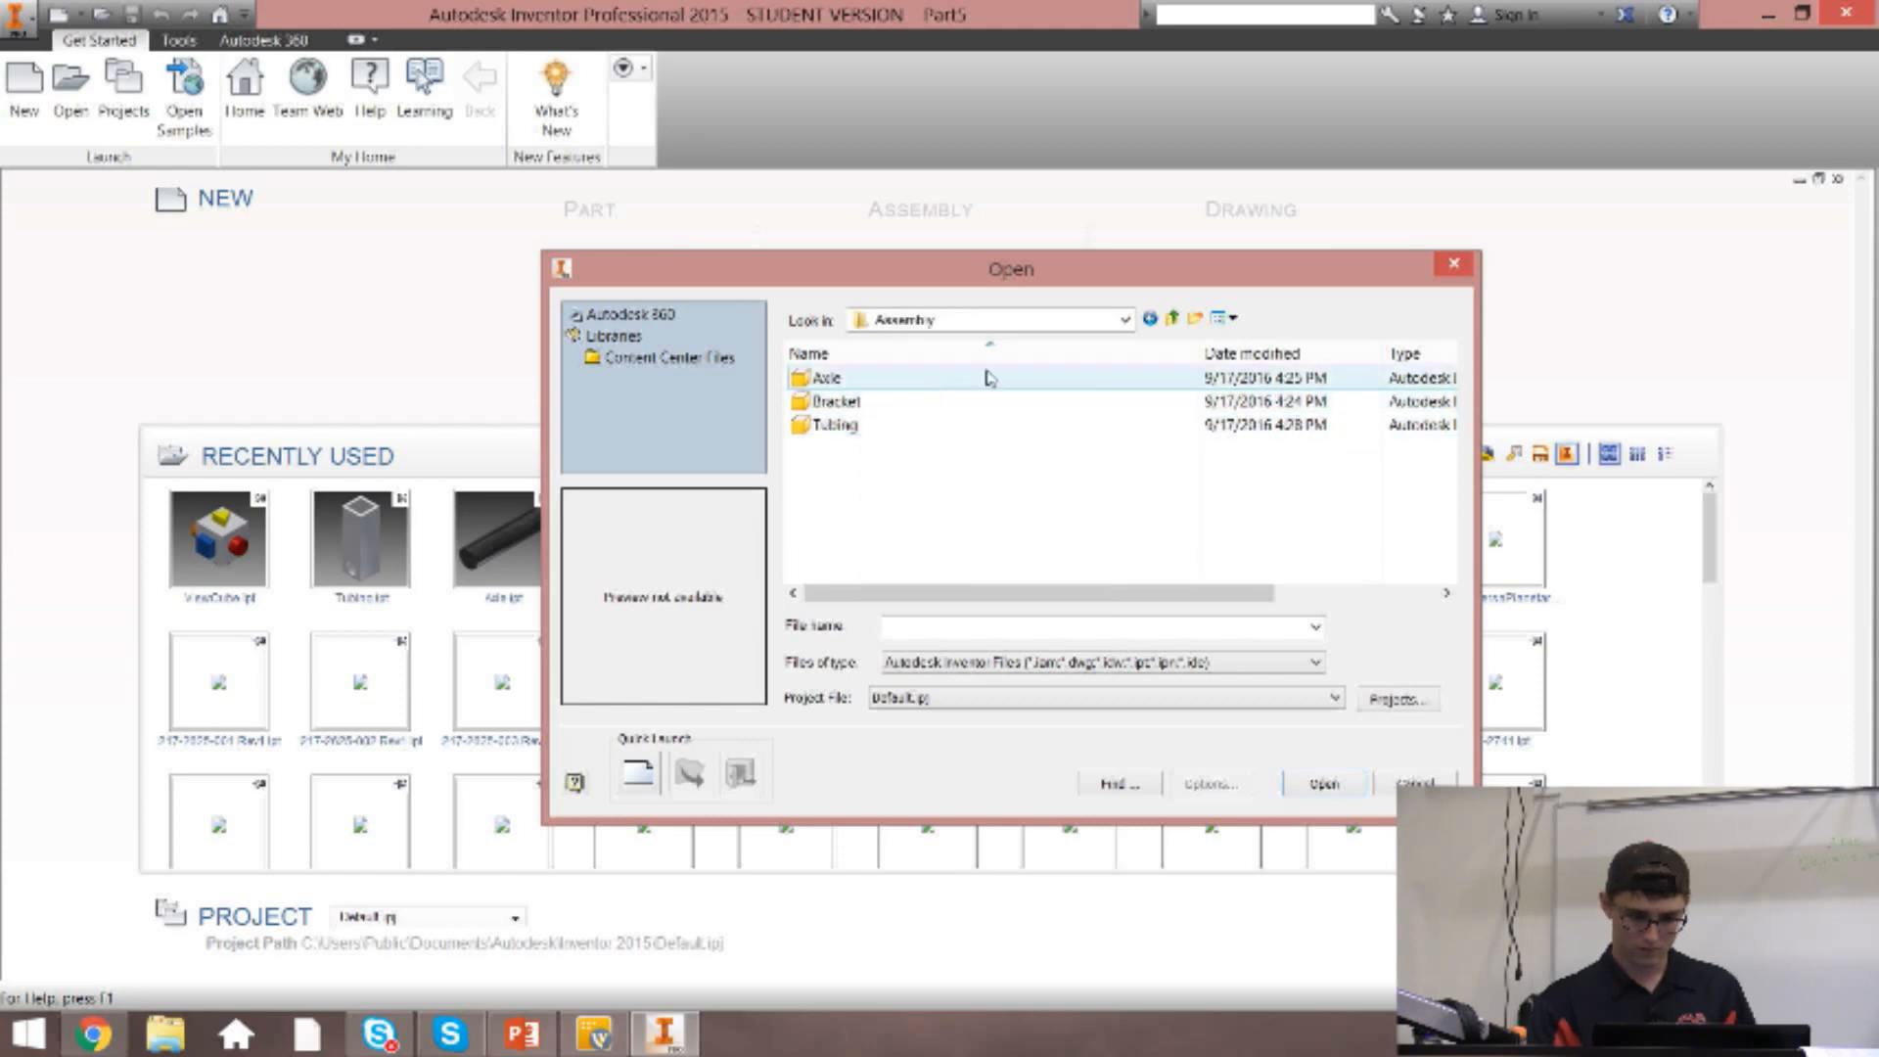
pyautogui.click(1451, 262)
# Create a new assembly file from the Standard.iam template.
pyautogui.click(29, 115)
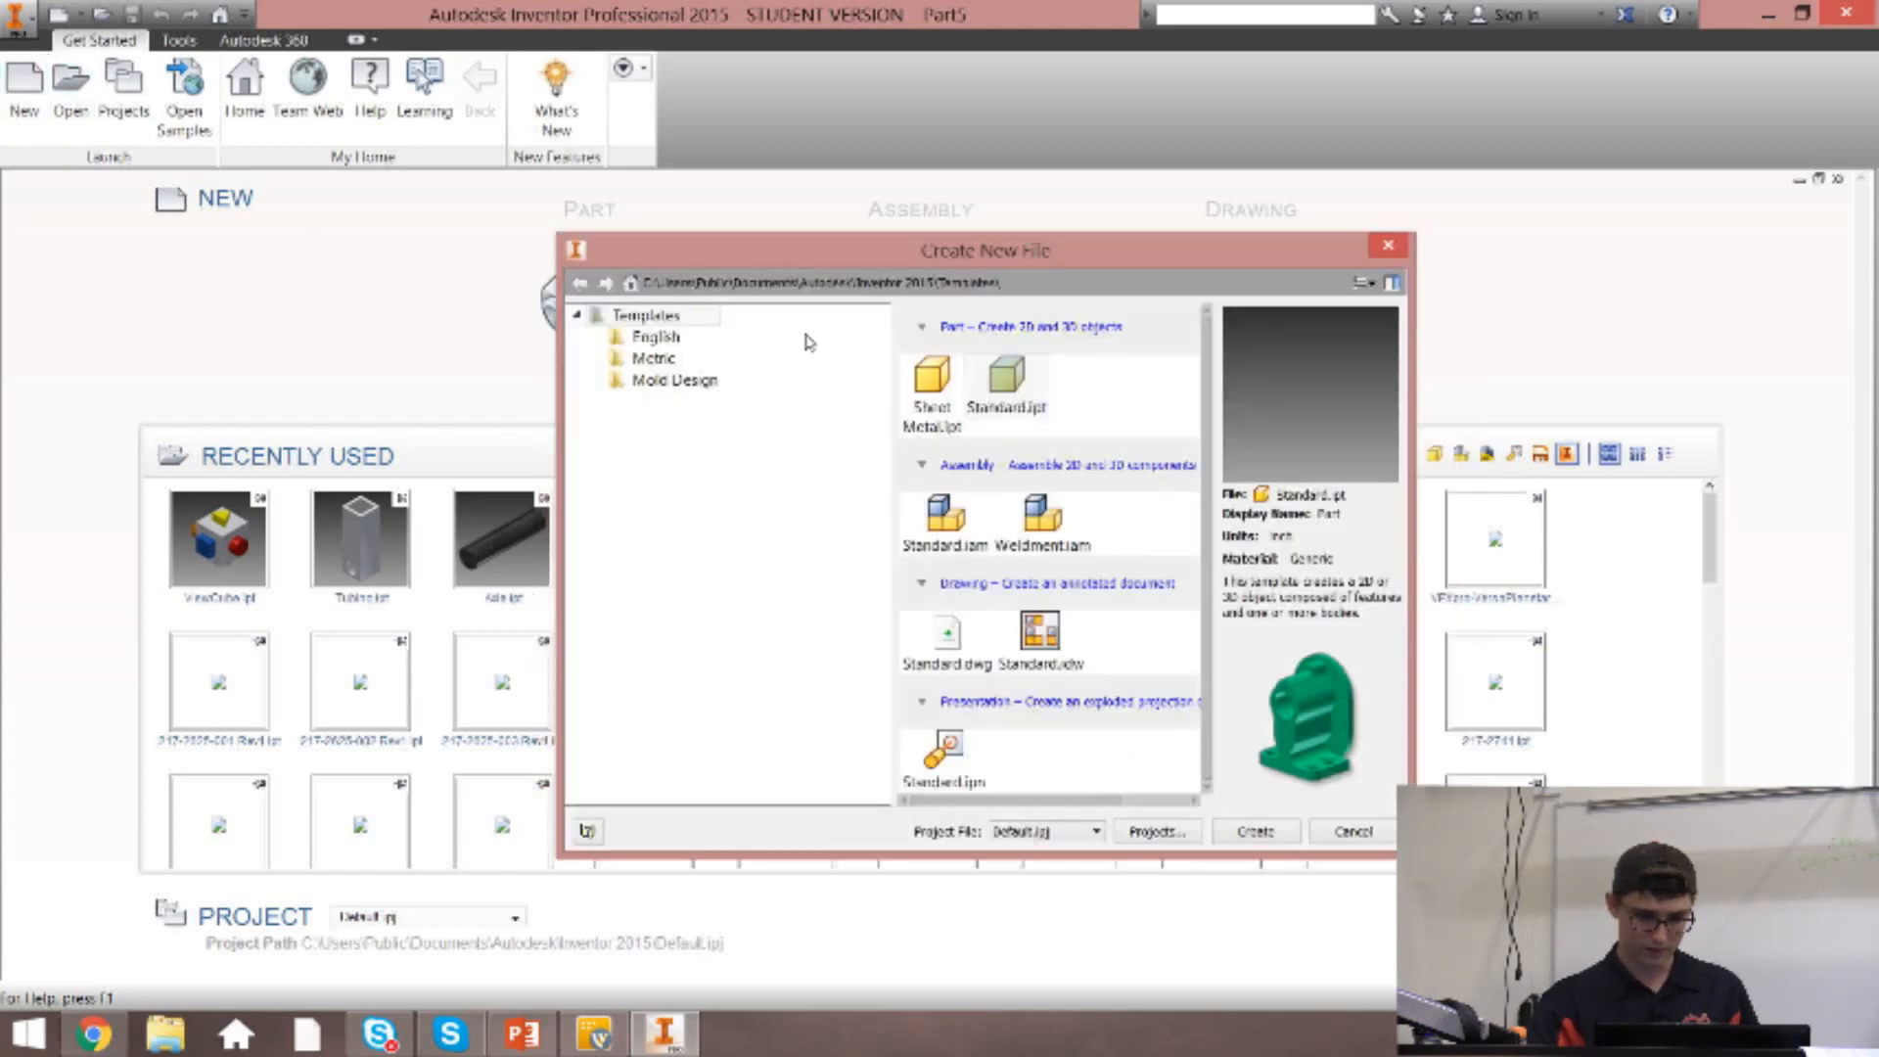
pyautogui.doubleClick(982, 521)
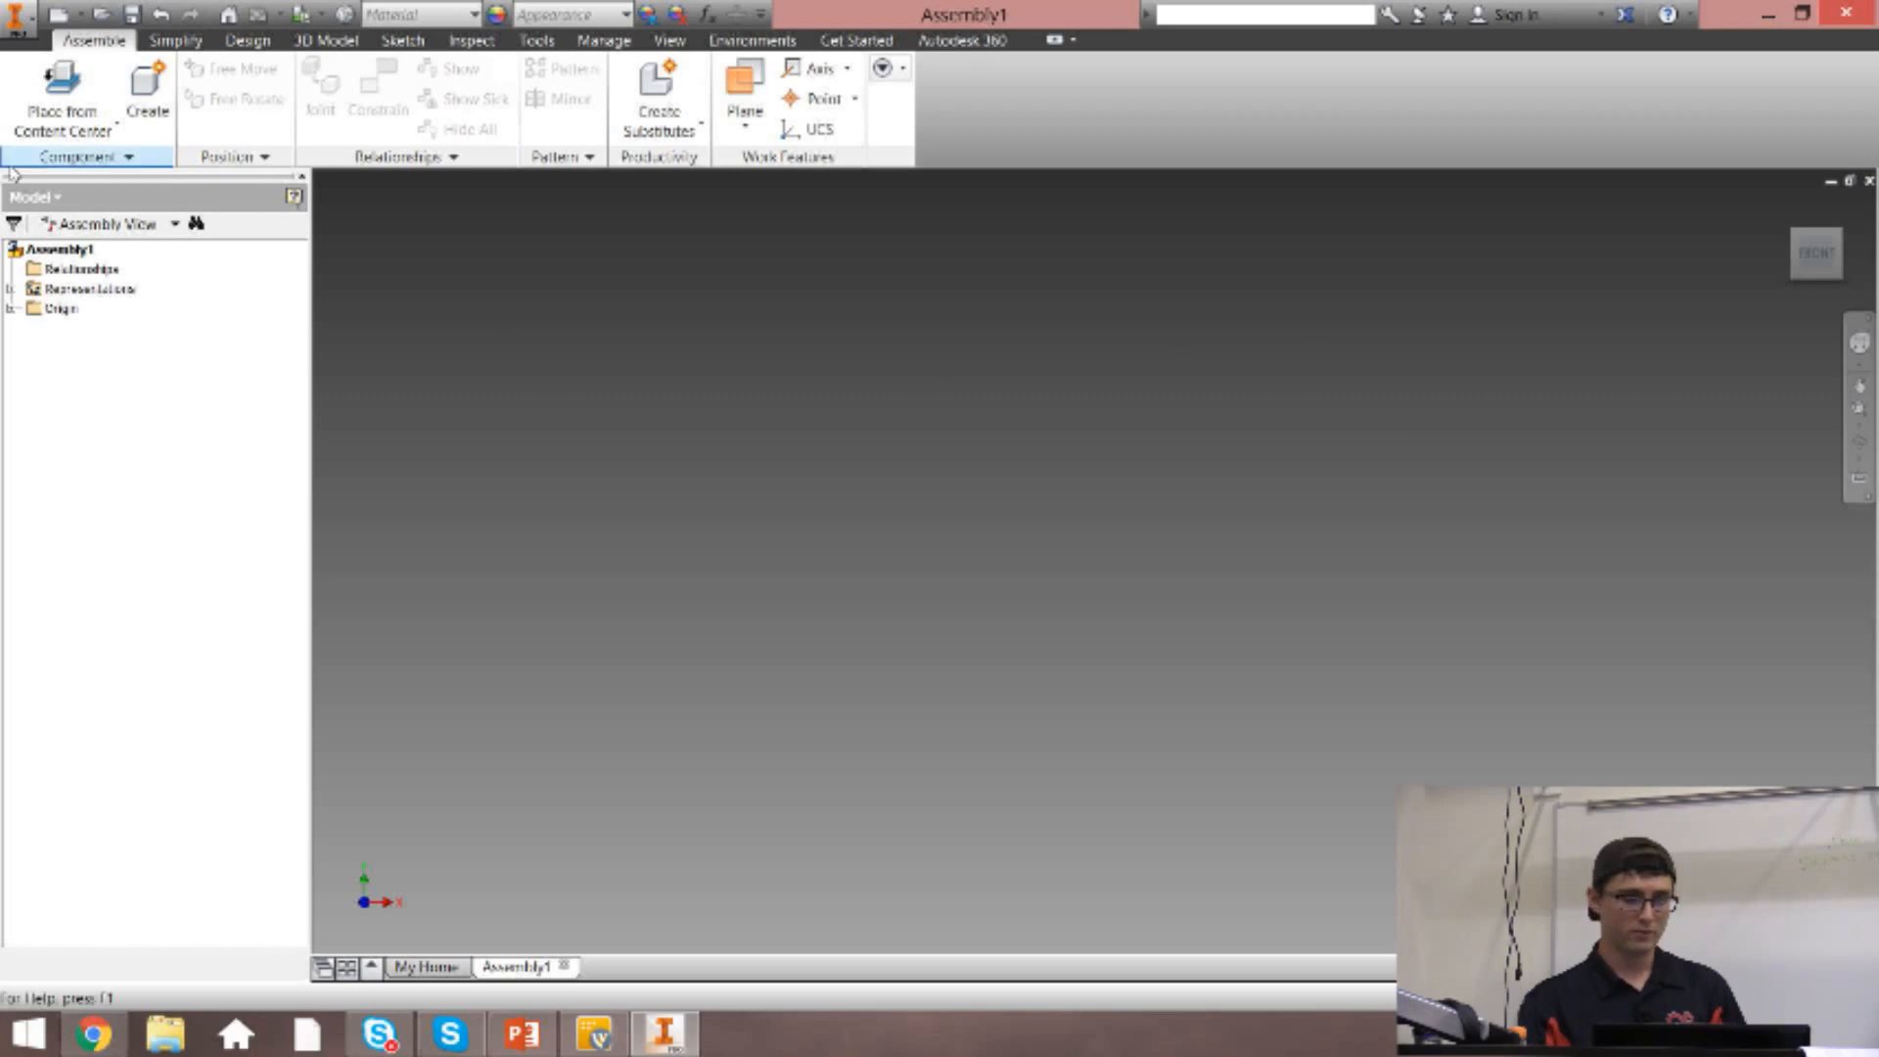
# Start placing a component and browse to the Assembly folder inside the Sept 17th - CAD 1 presentation material.
pyautogui.click(65, 131)
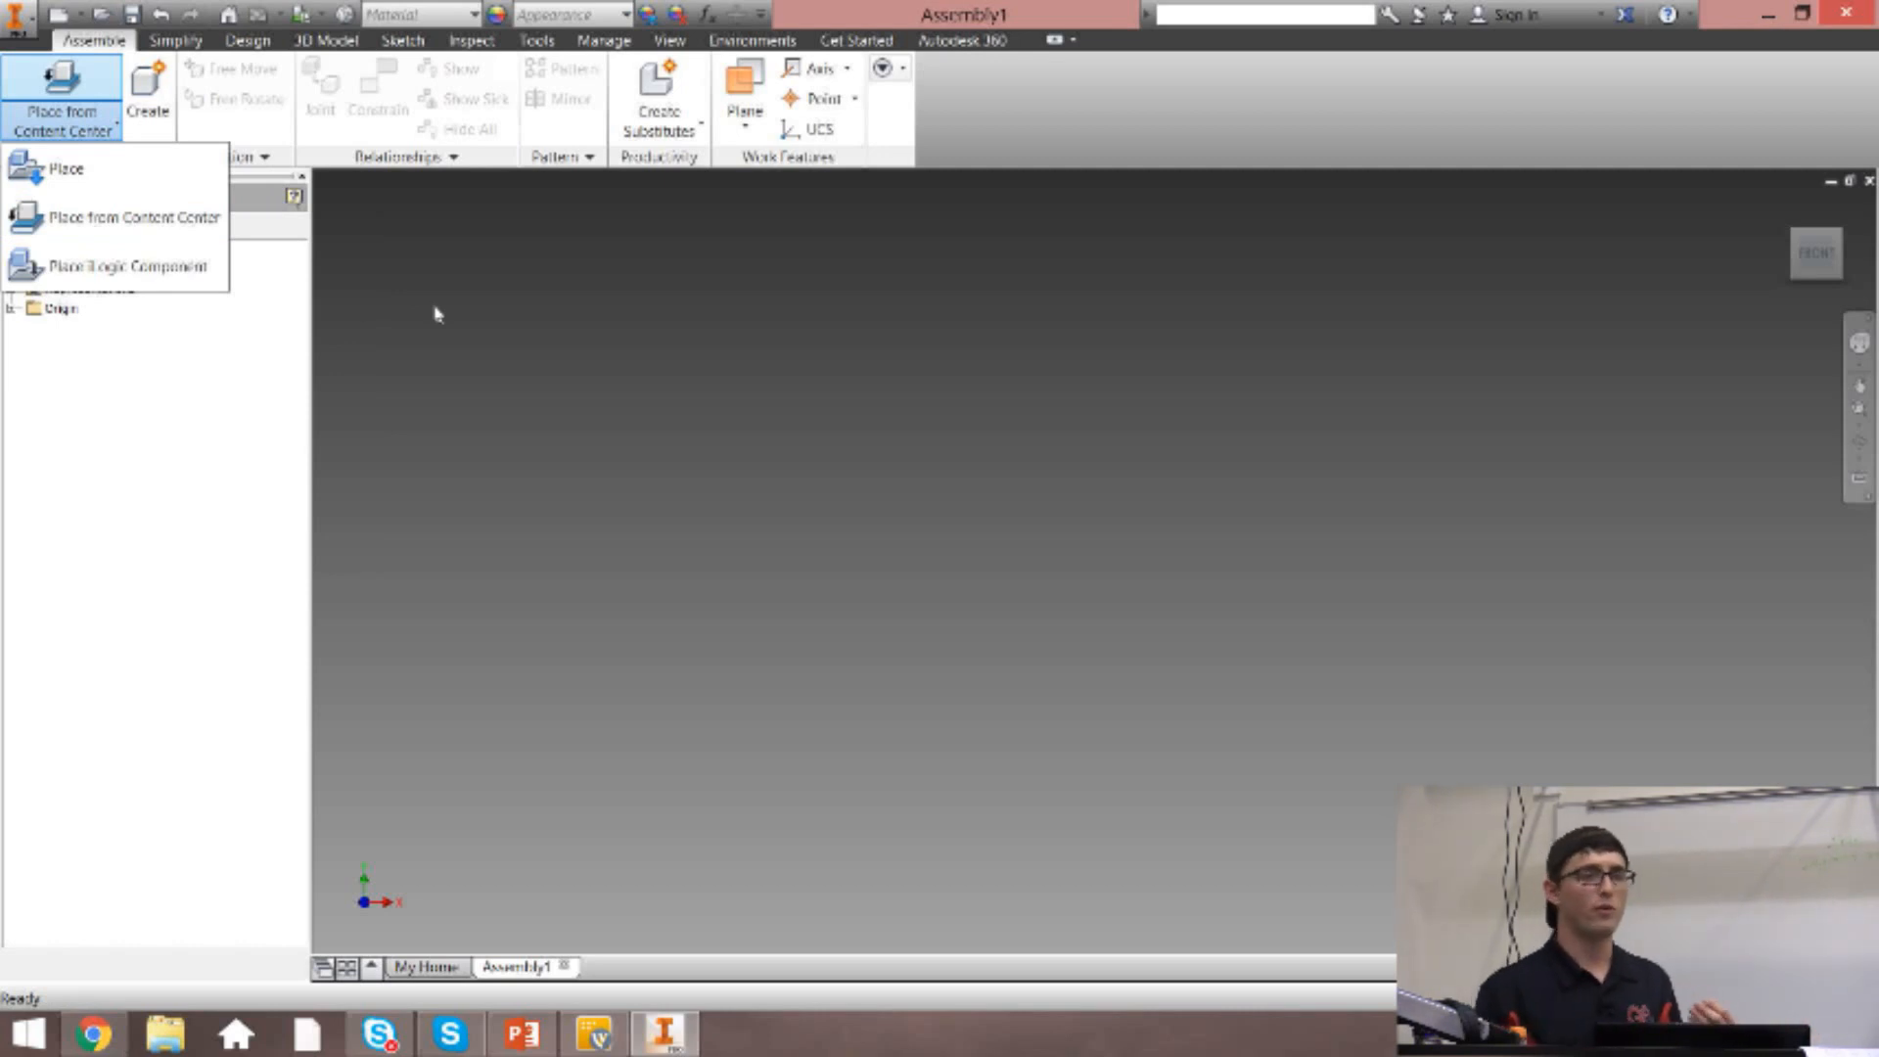
pyautogui.click(64, 163)
pyautogui.click(881, 424)
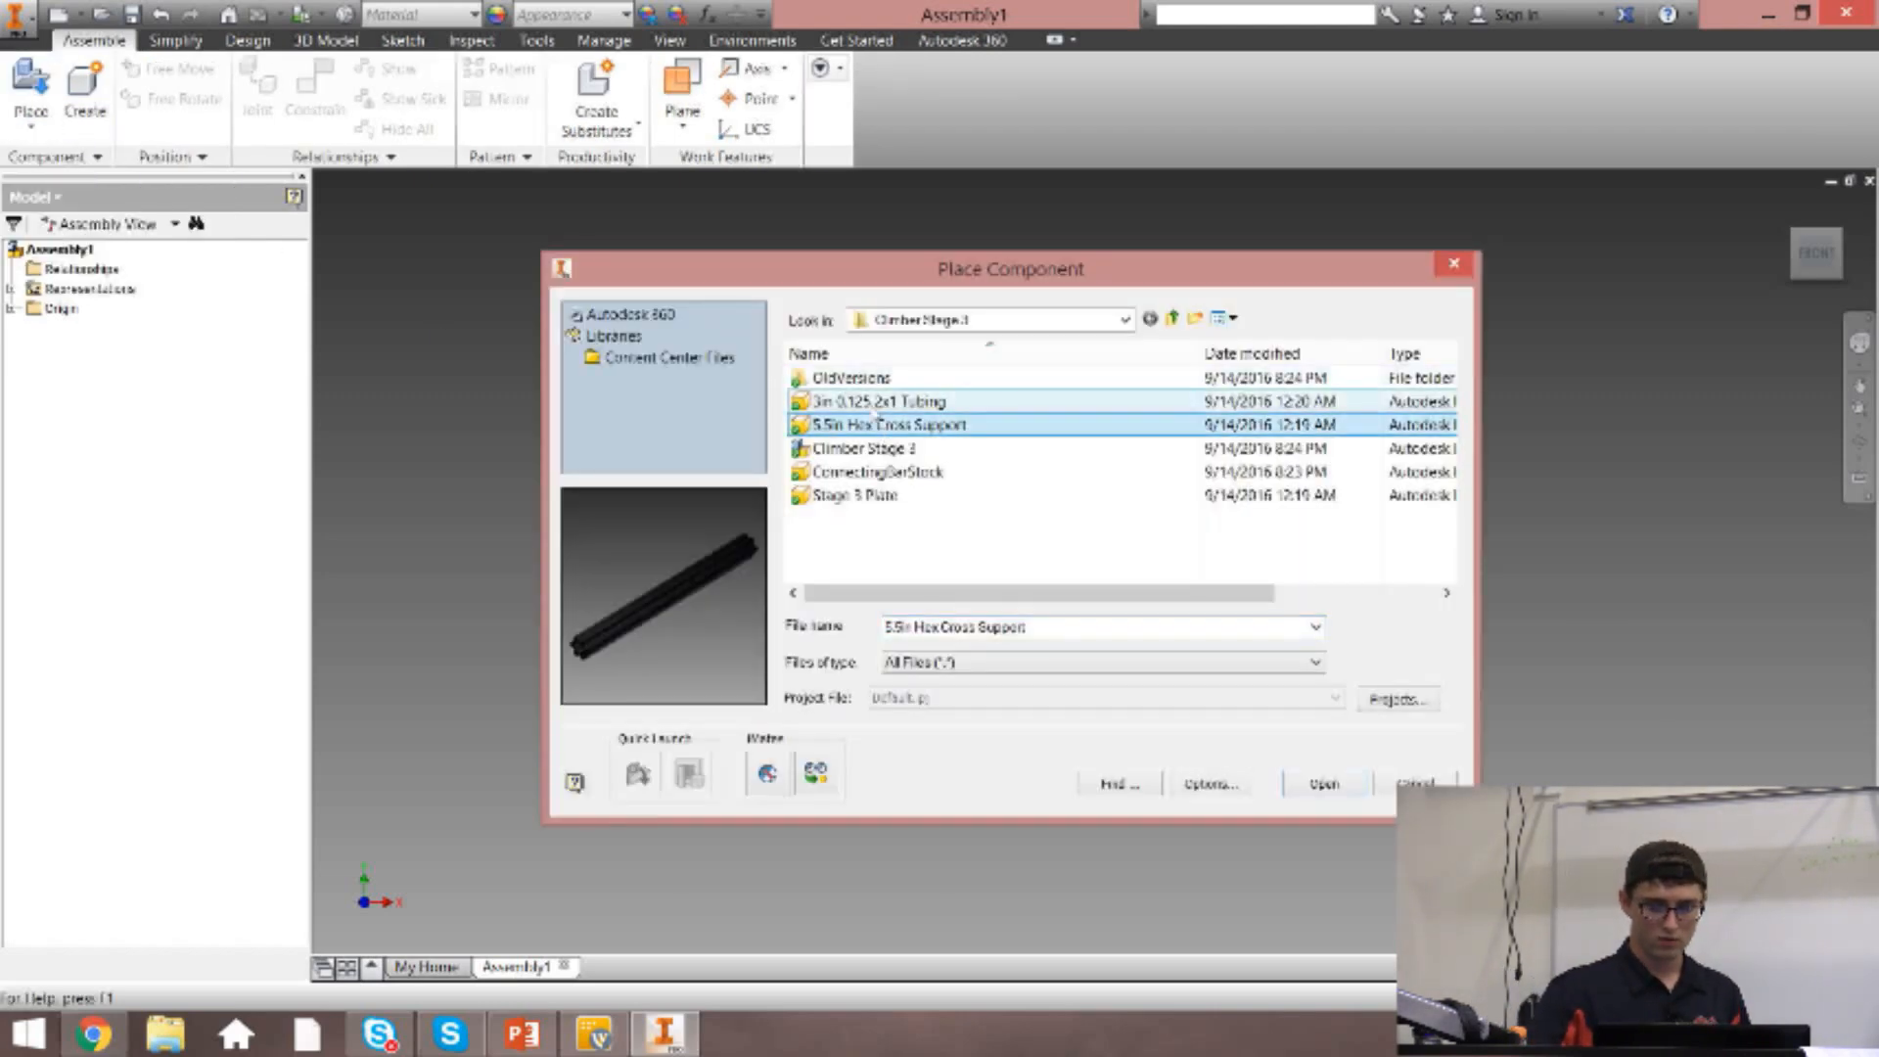
pyautogui.click(876, 403)
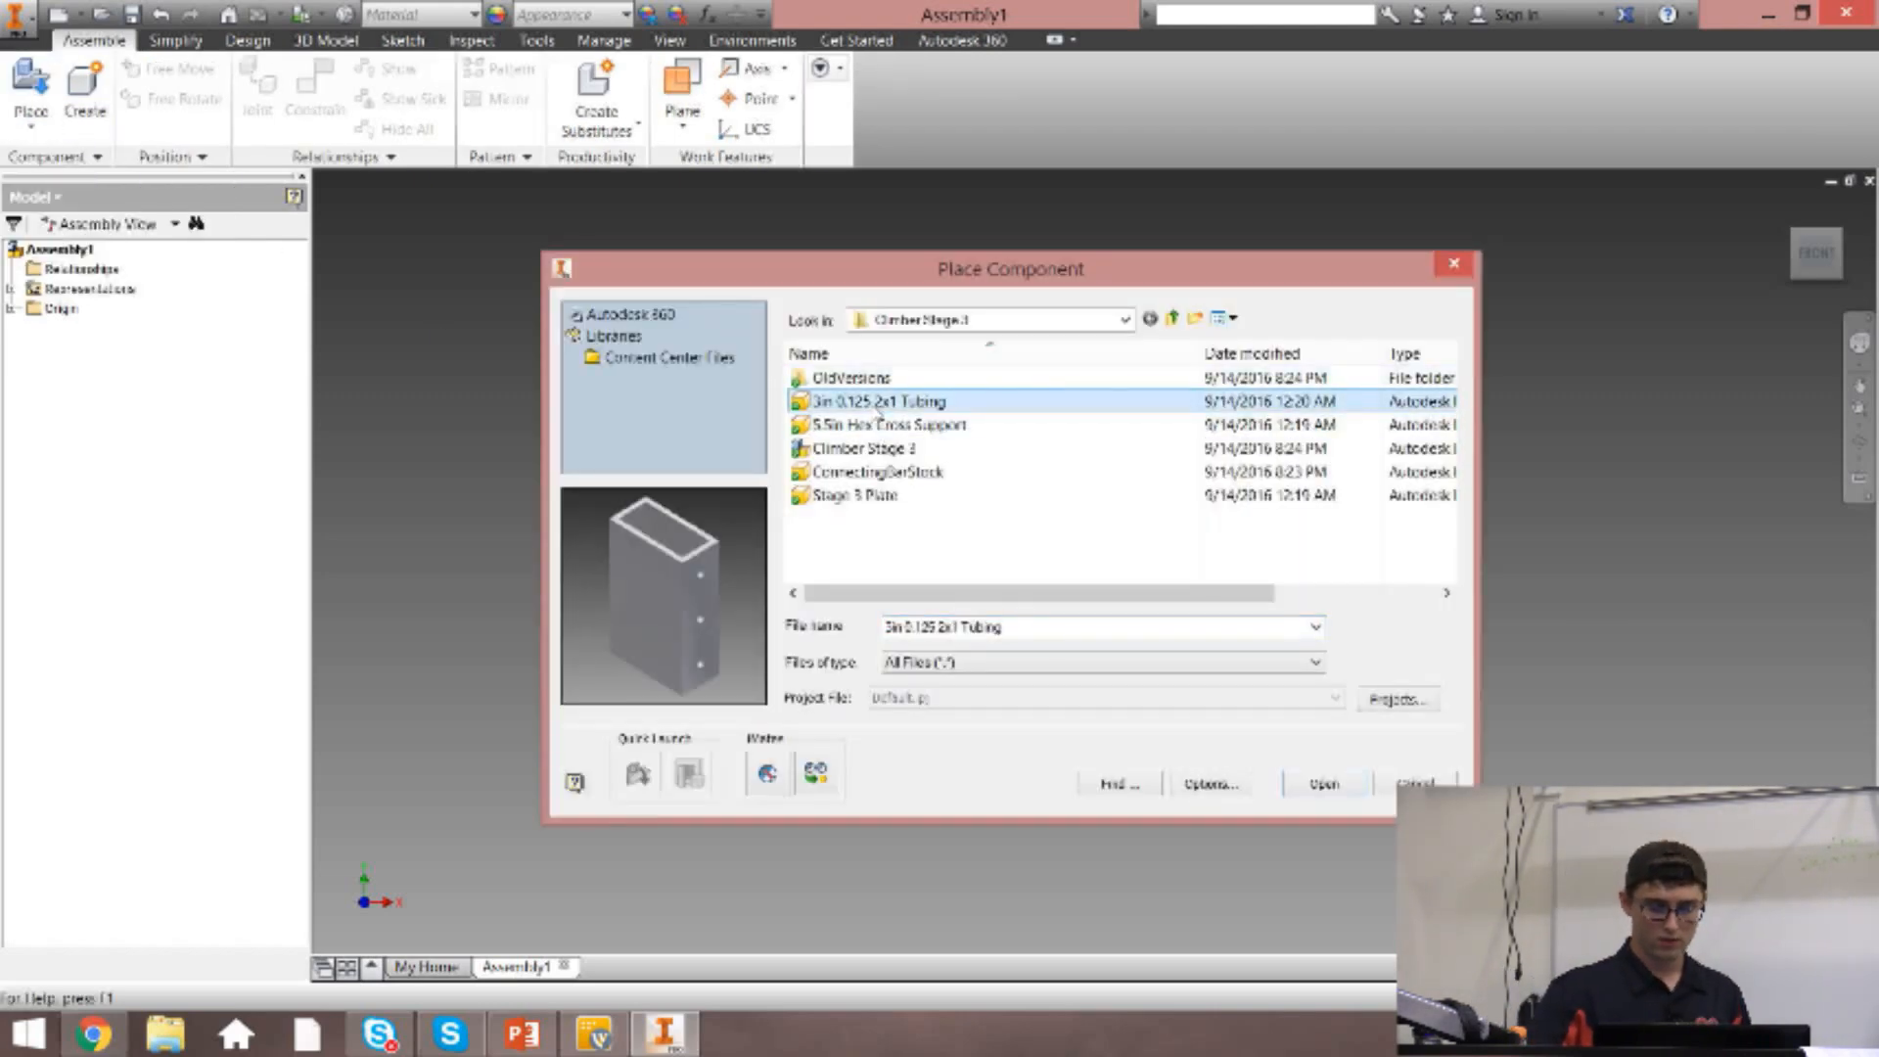
pyautogui.click(1126, 320)
pyautogui.click(905, 359)
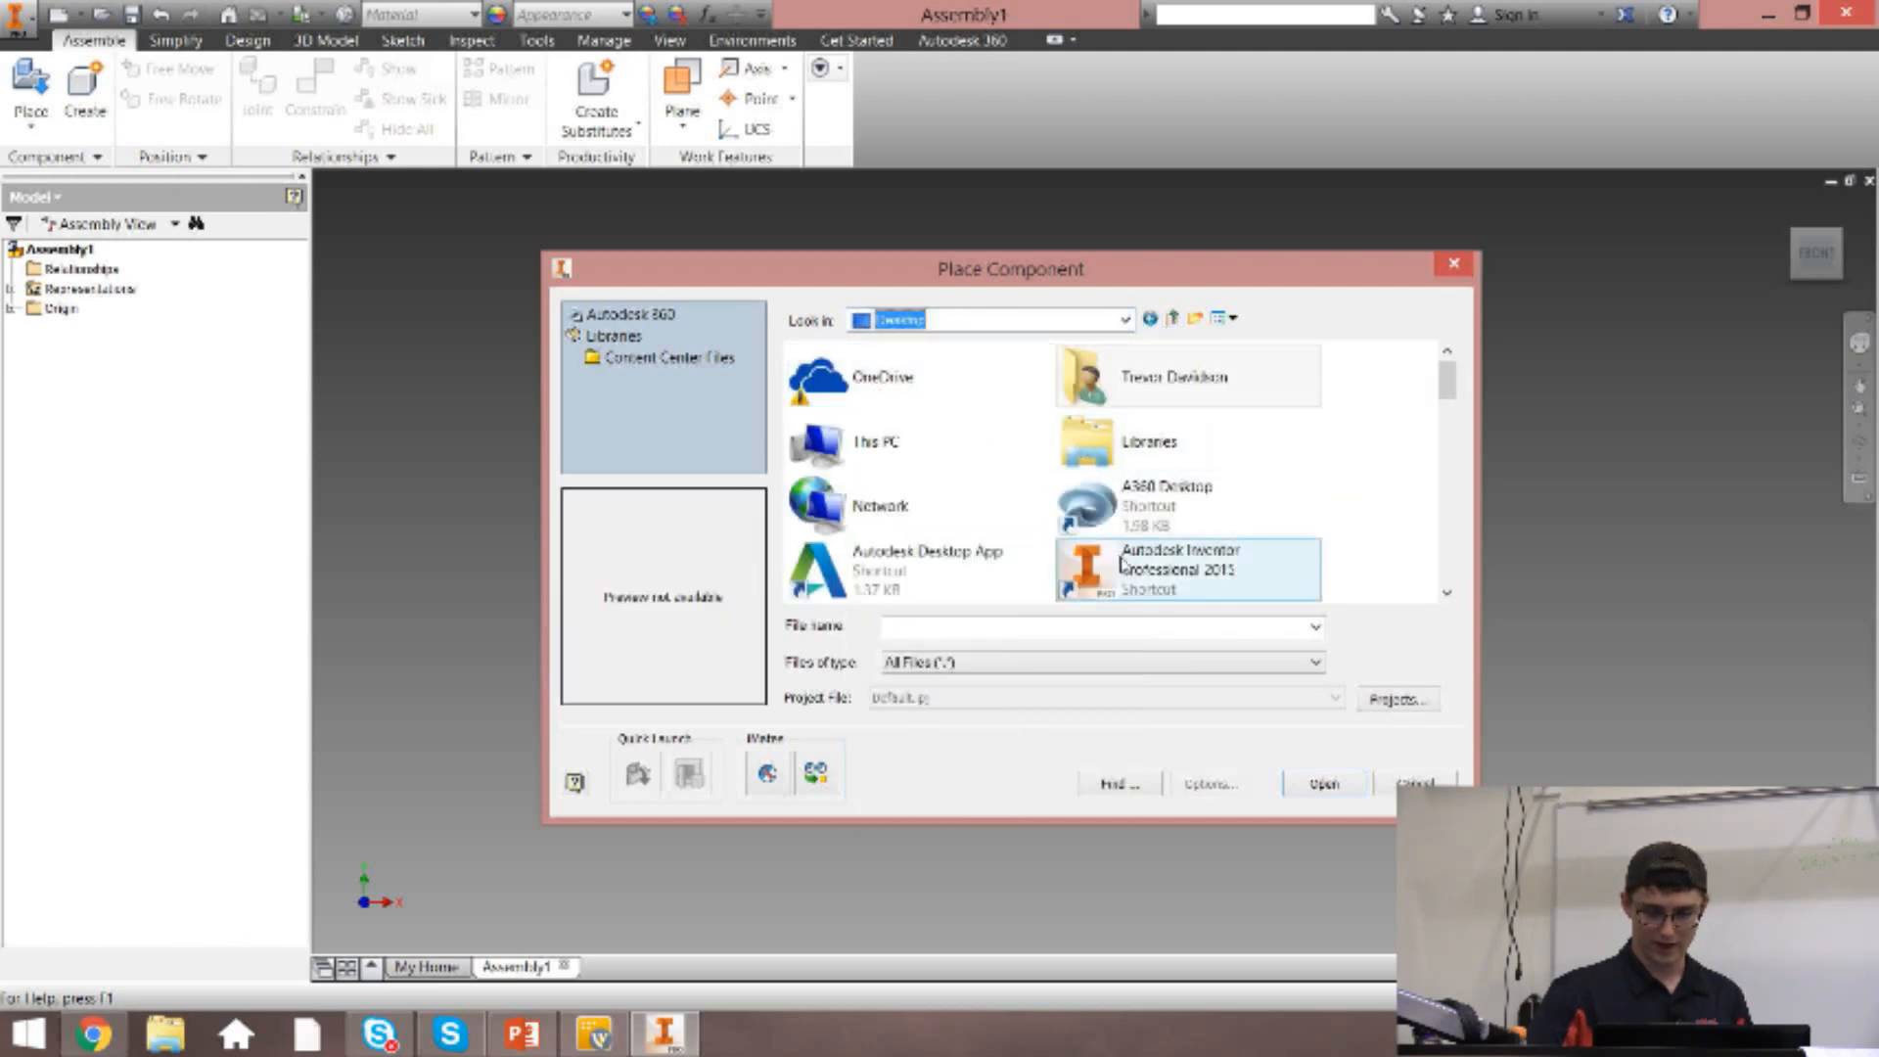
pyautogui.moveTo(1450, 382); pyautogui.dragTo(1449, 536)
pyautogui.doubleClick(991, 490)
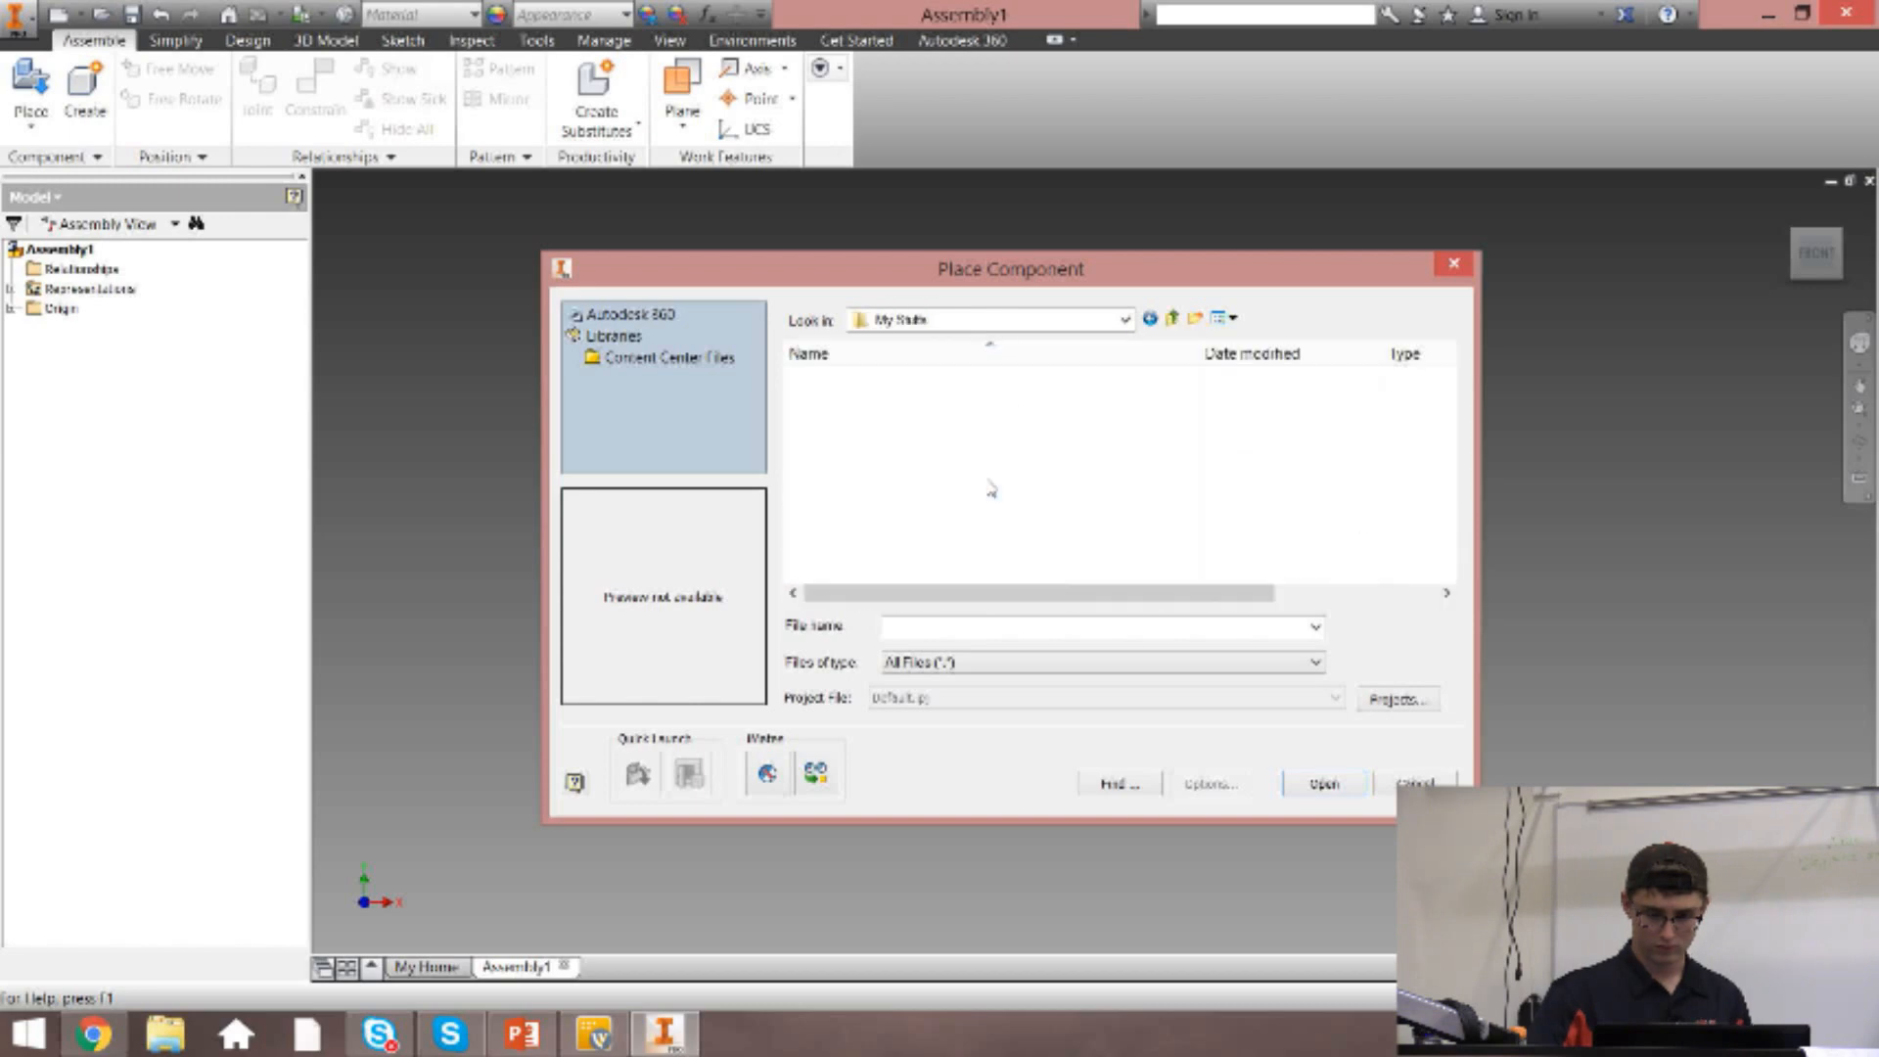
pyautogui.doubleClick(894, 424)
pyautogui.doubleClick(930, 378)
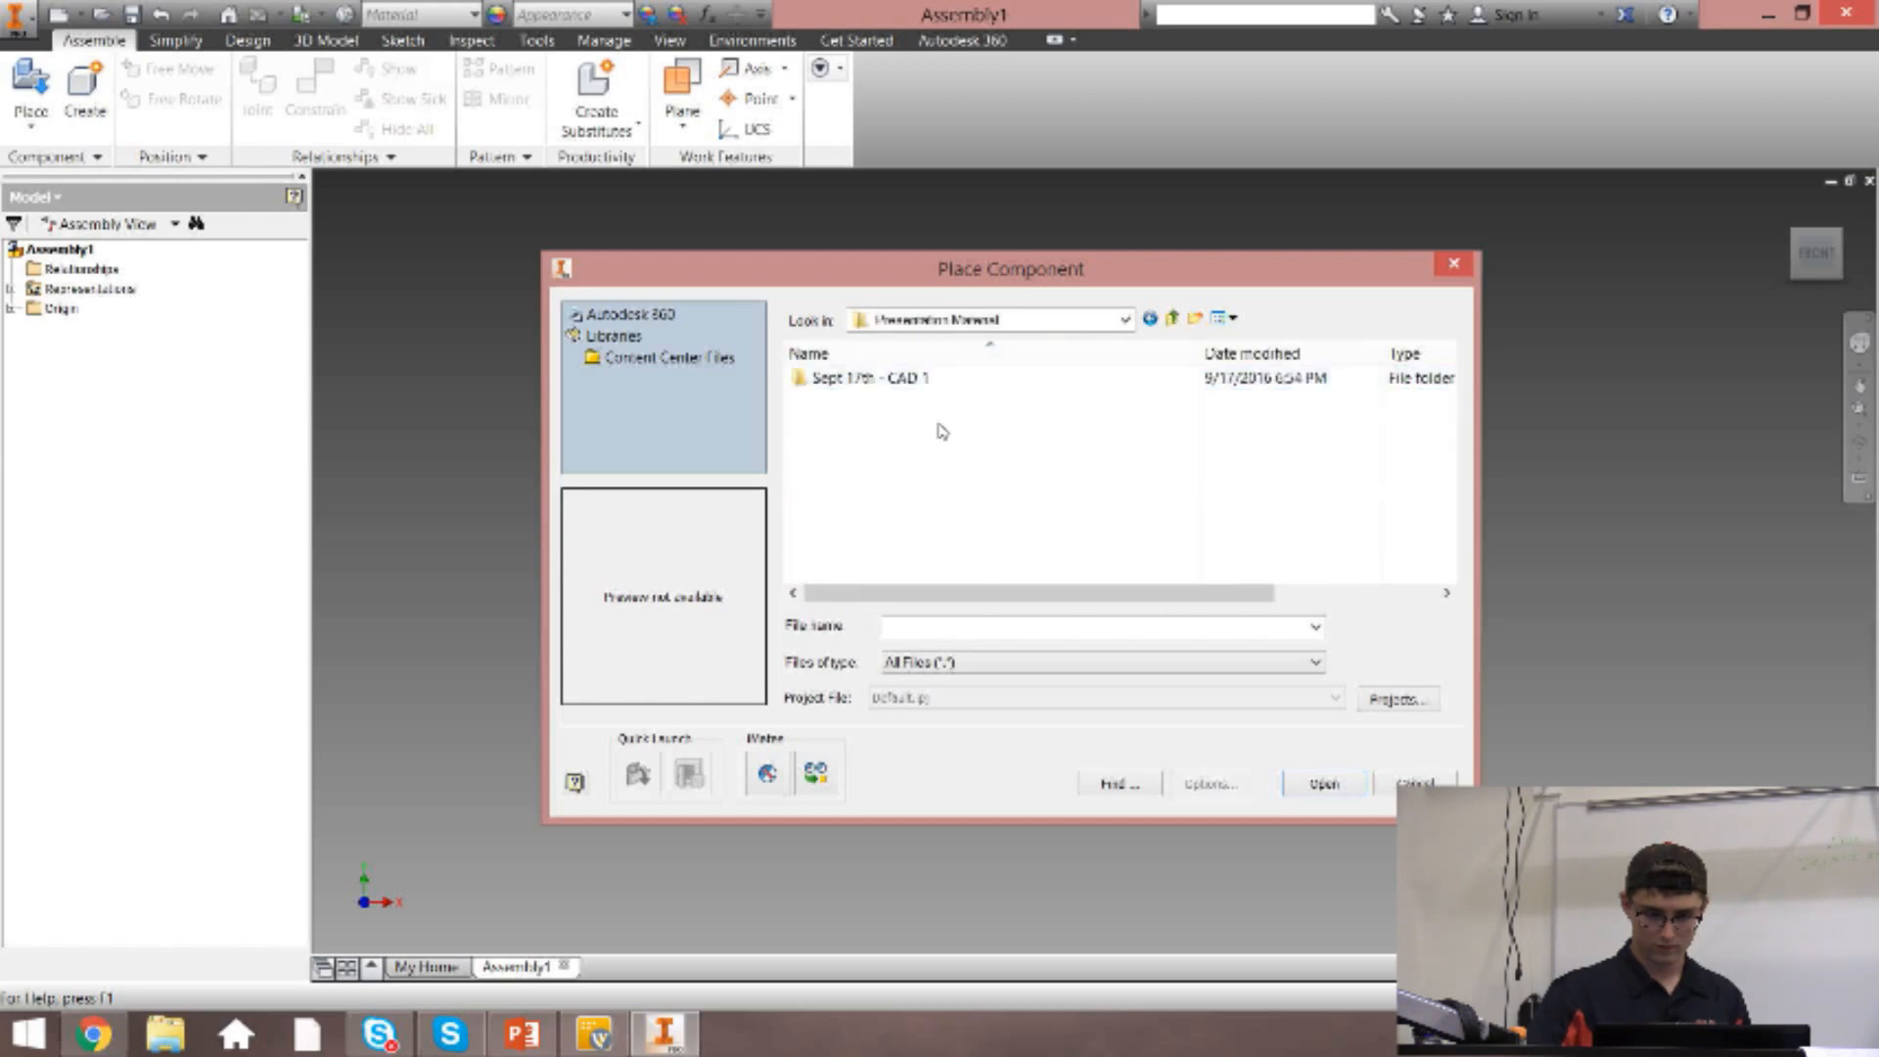
pyautogui.doubleClick(879, 379)
pyautogui.doubleClick(885, 425)
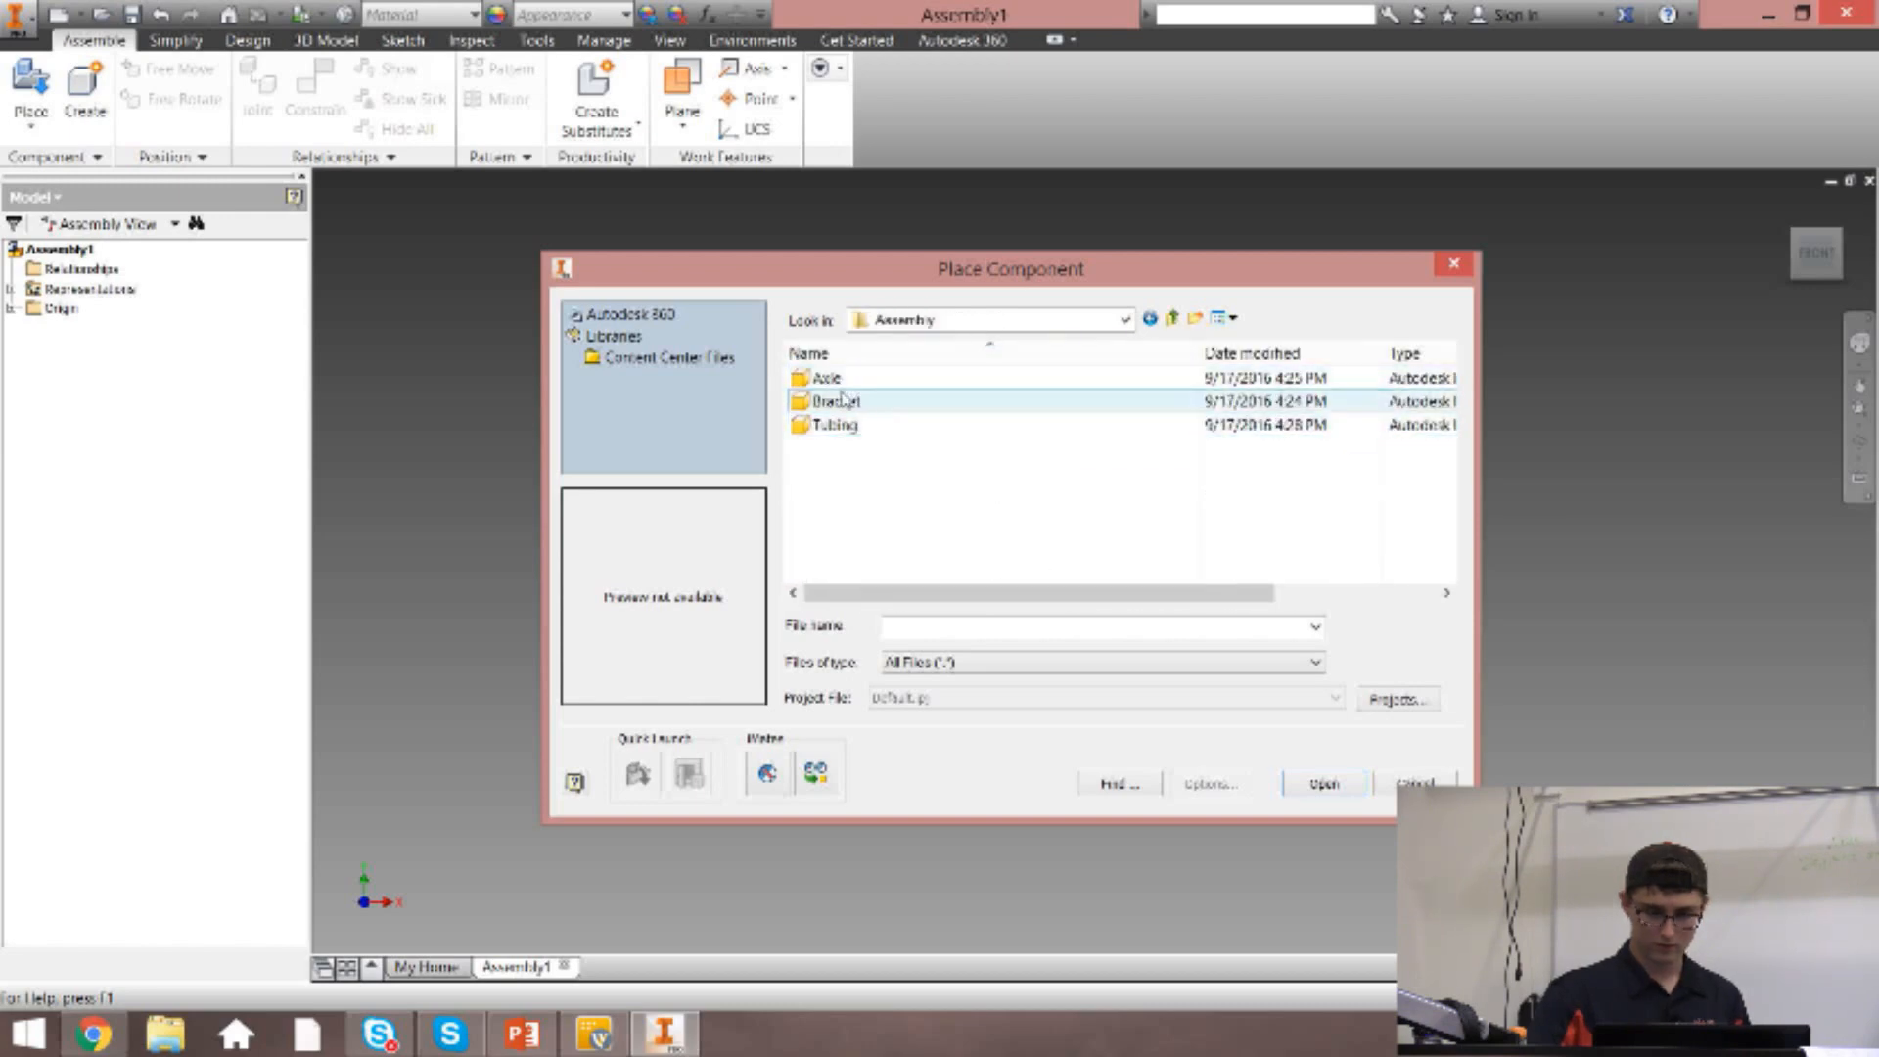
# Preview the Axle, Bracket and Tubing parts, and place one Bracket in the assembly as its first component.
pyautogui.click(844, 399)
pyautogui.click(827, 378)
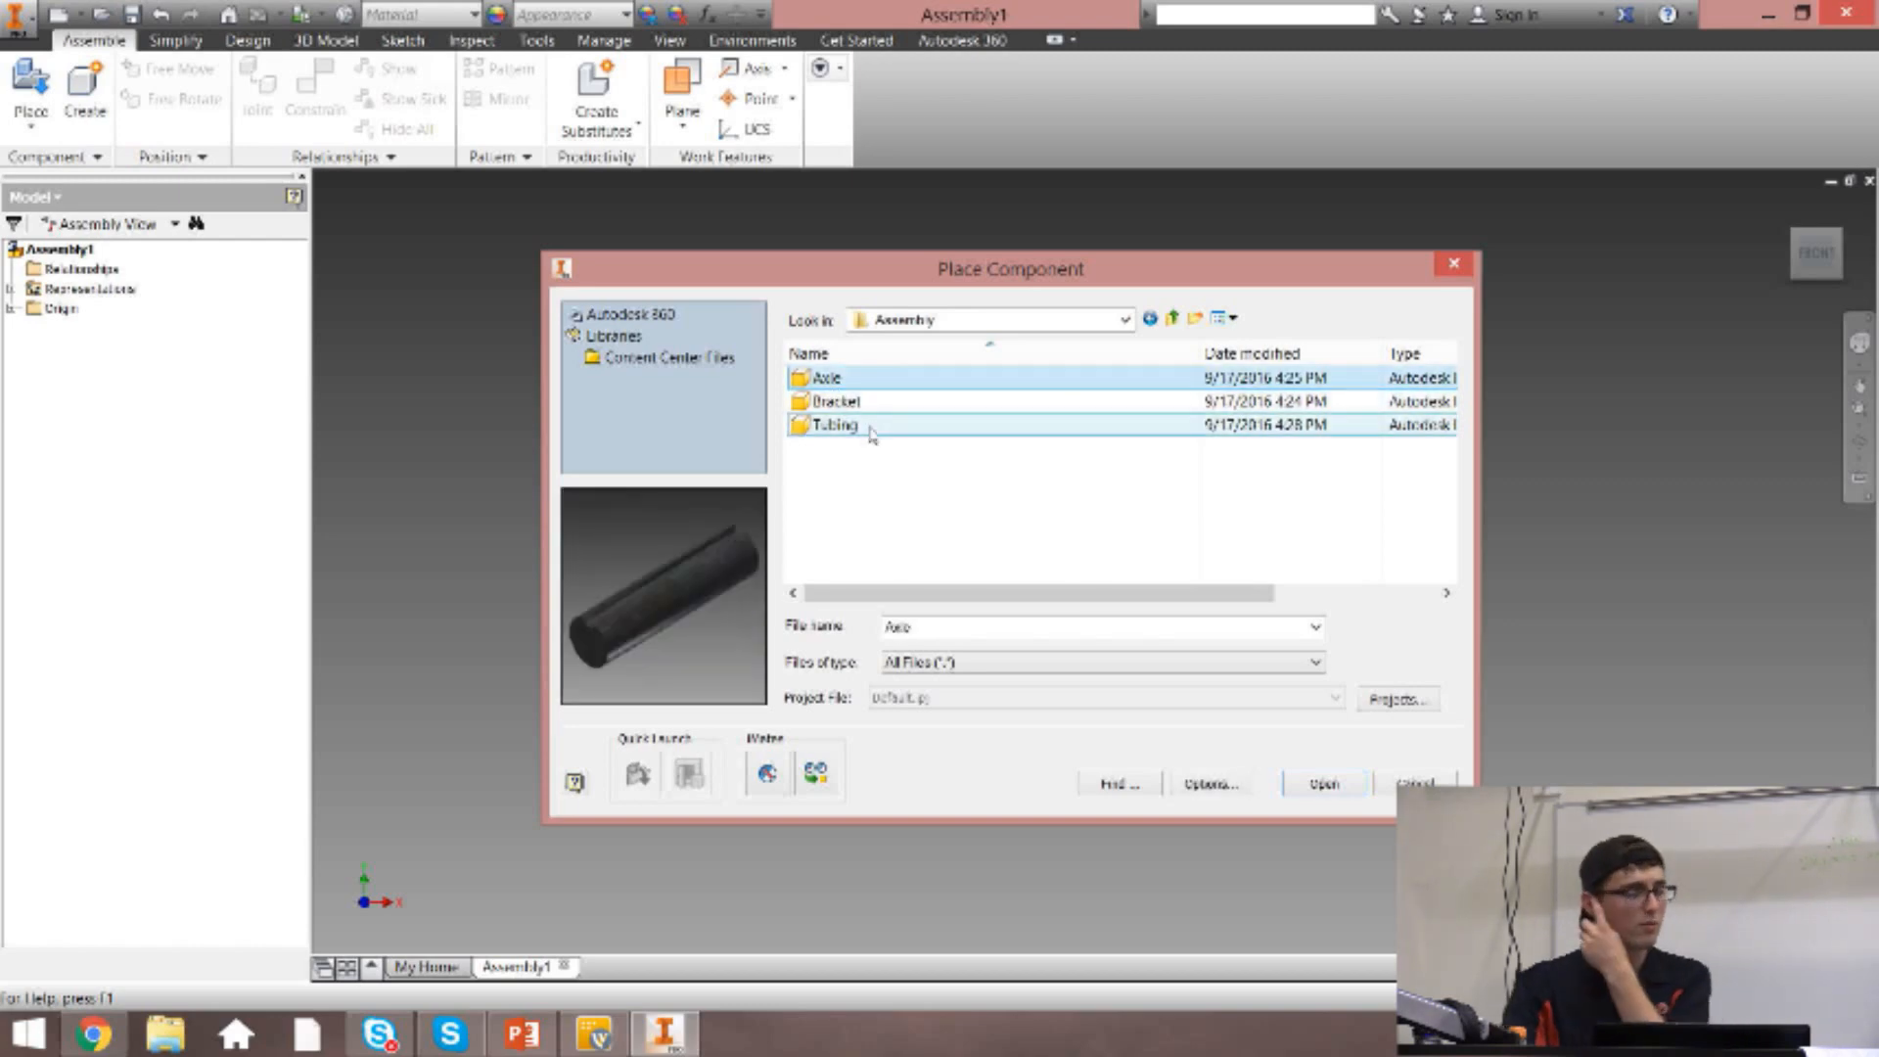
pyautogui.click(866, 401)
pyautogui.click(867, 425)
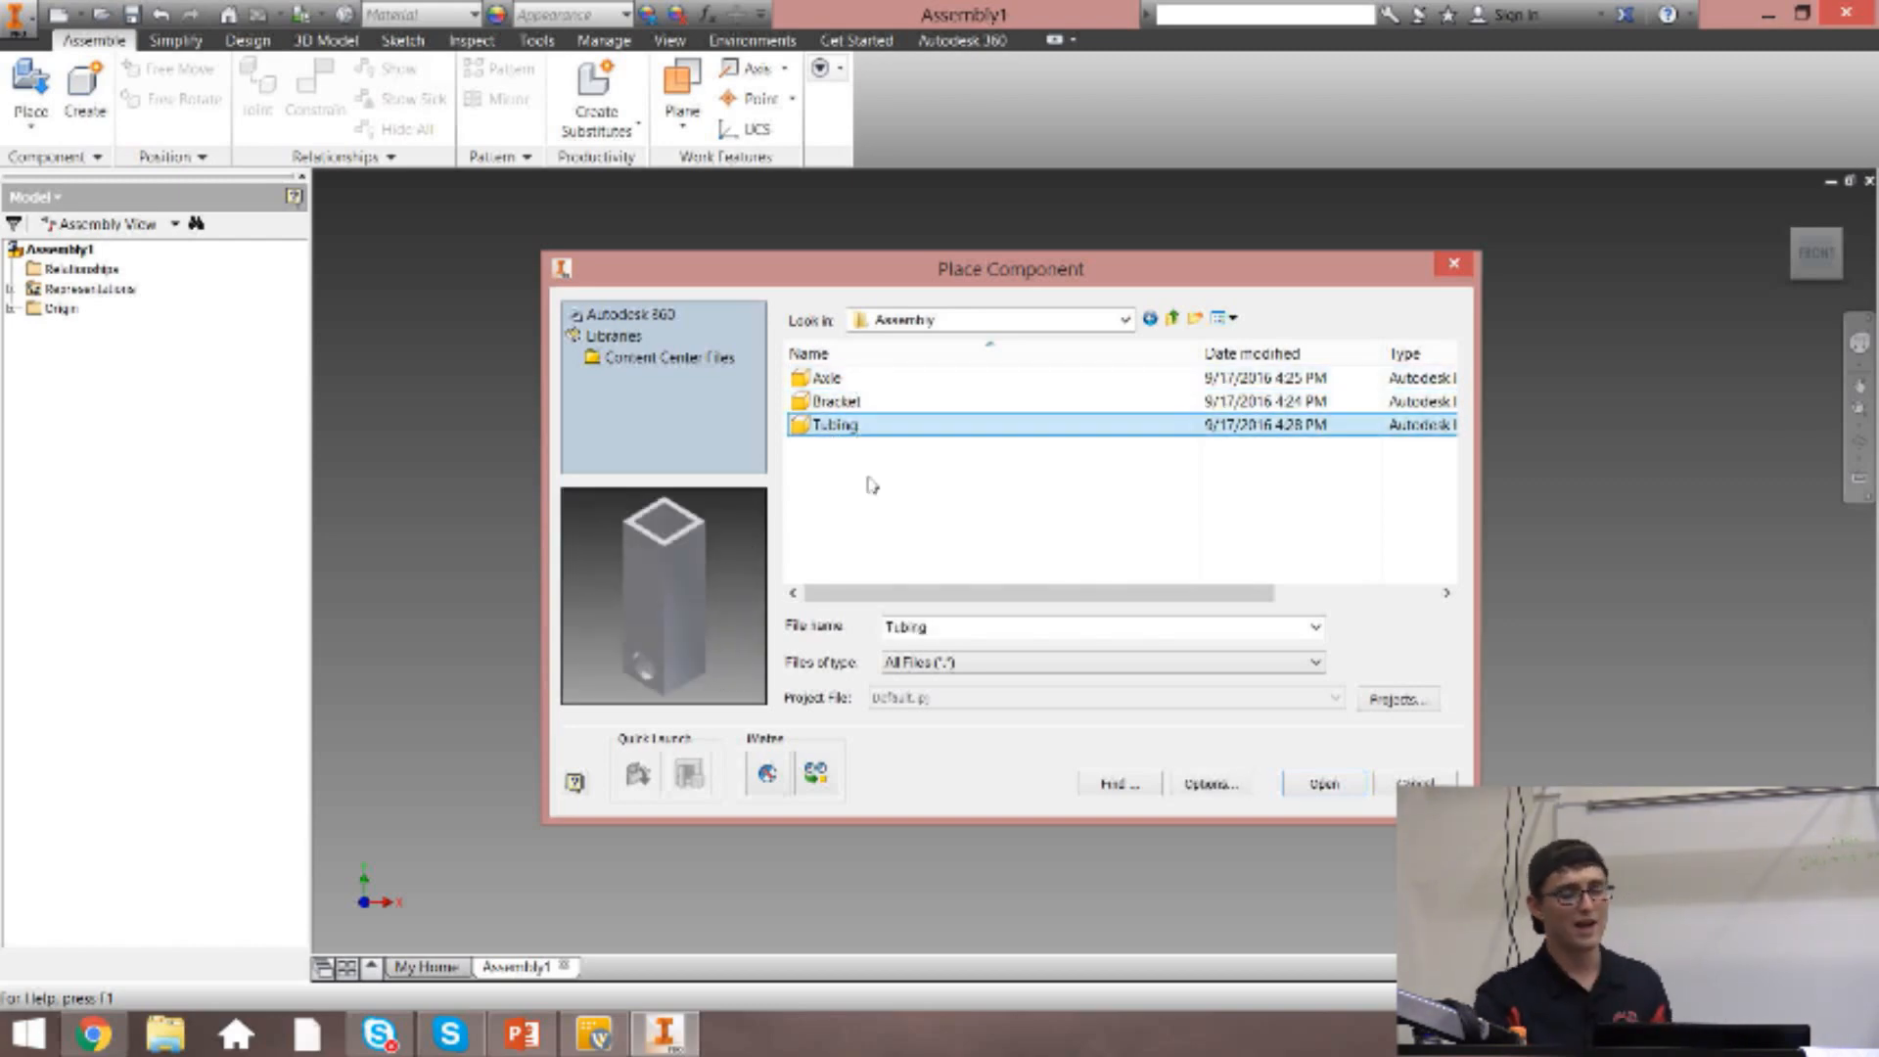
pyautogui.click(860, 407)
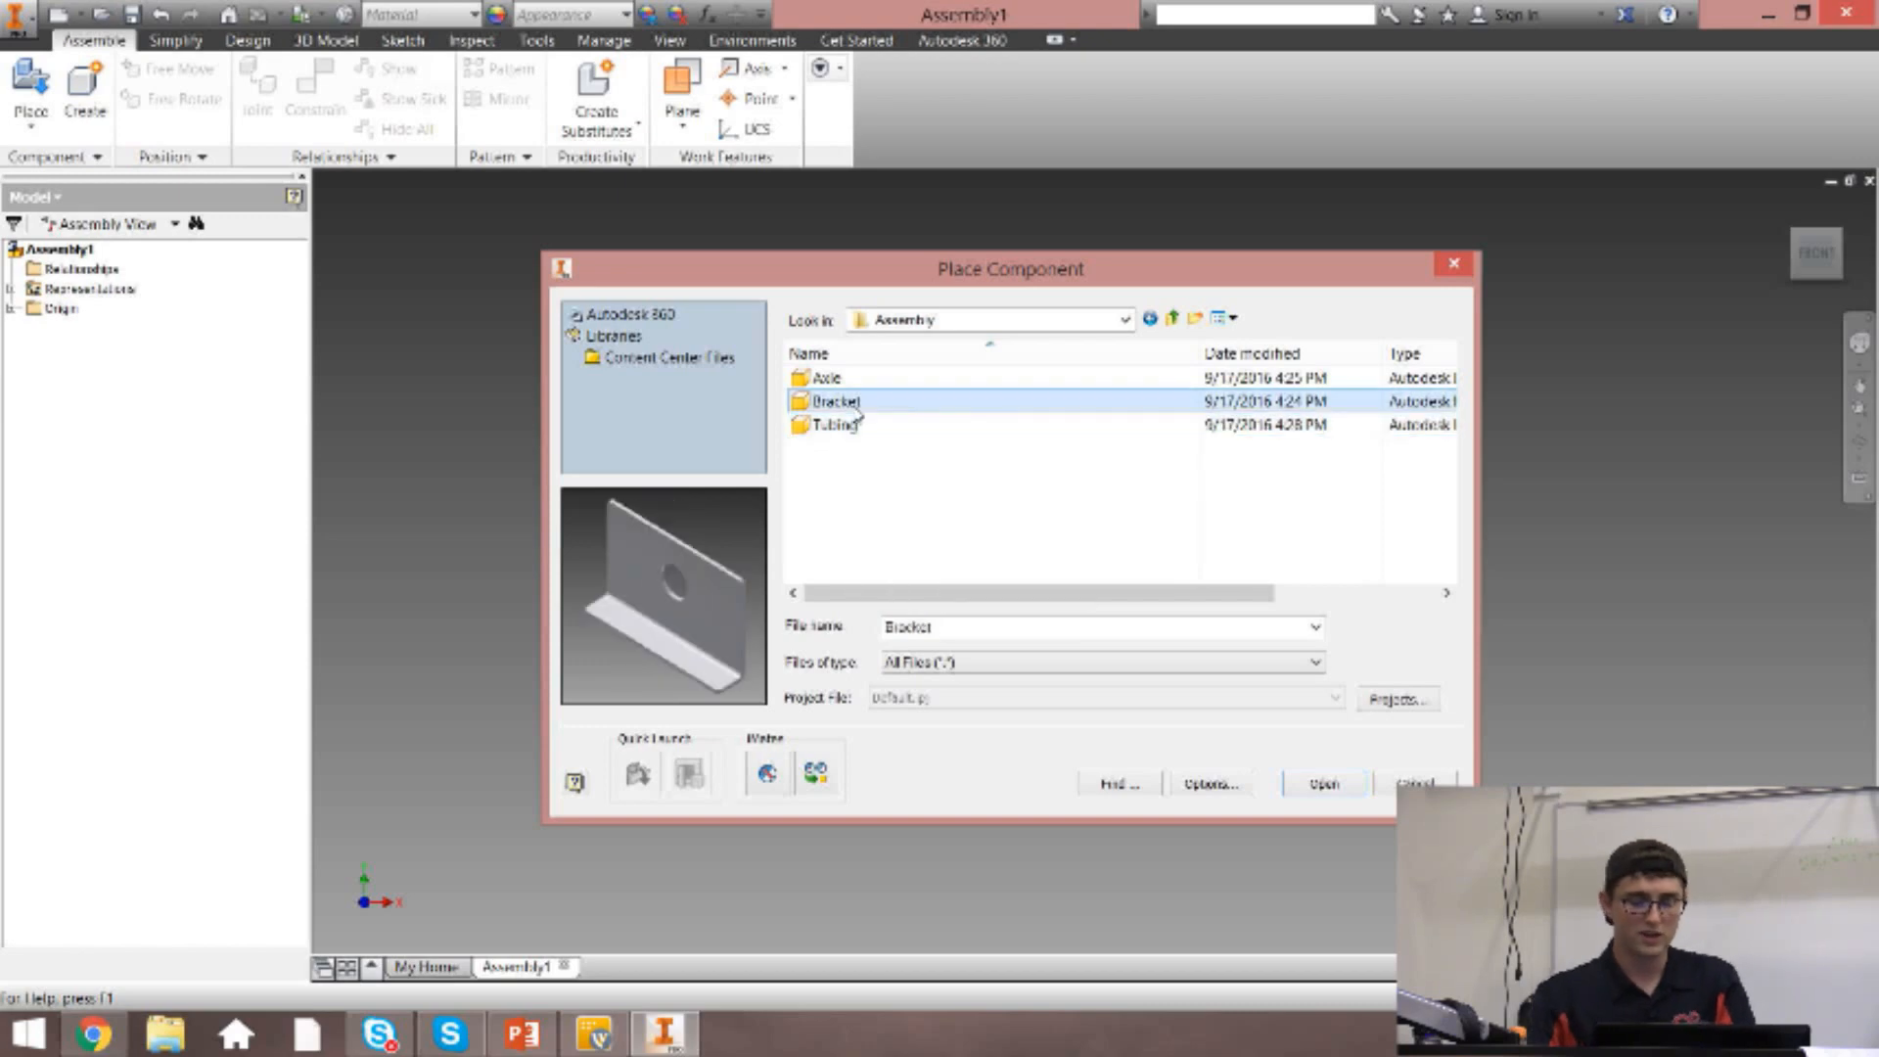
pyautogui.doubleClick(905, 408)
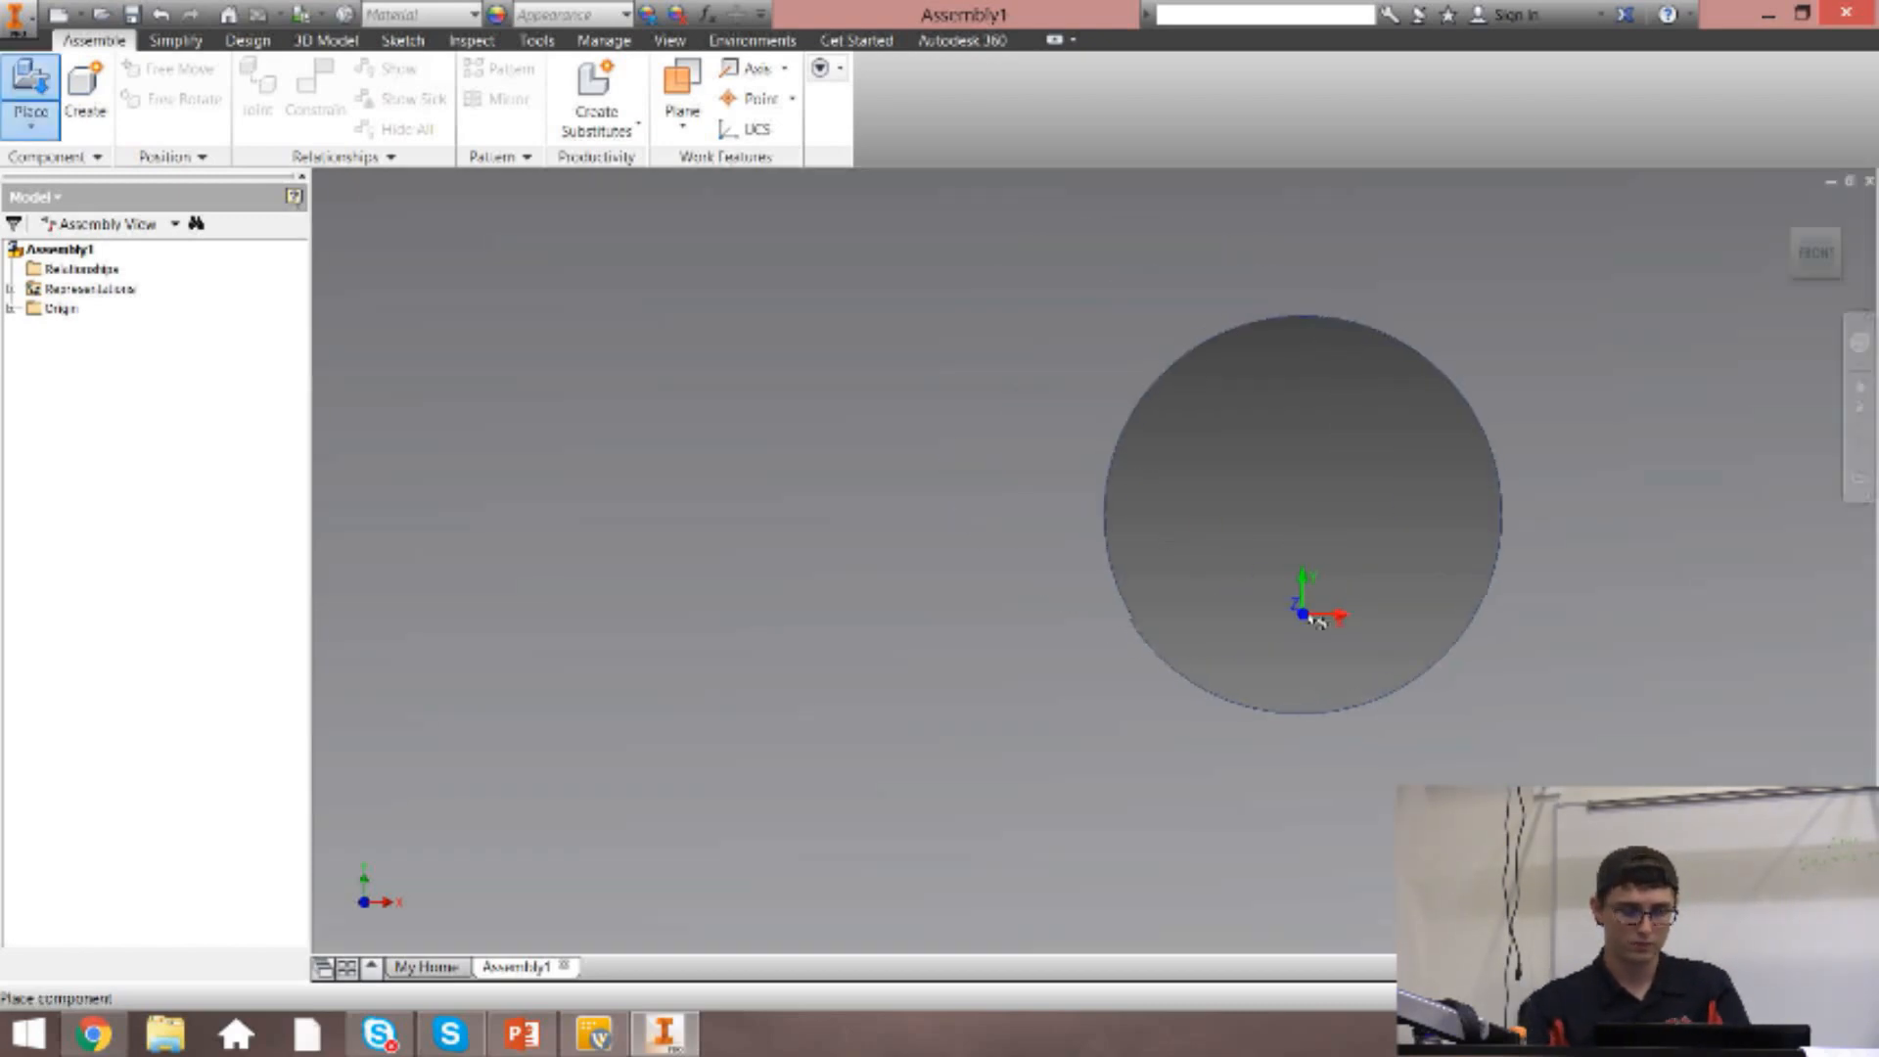
pyautogui.scroll(5, 1106, 550)
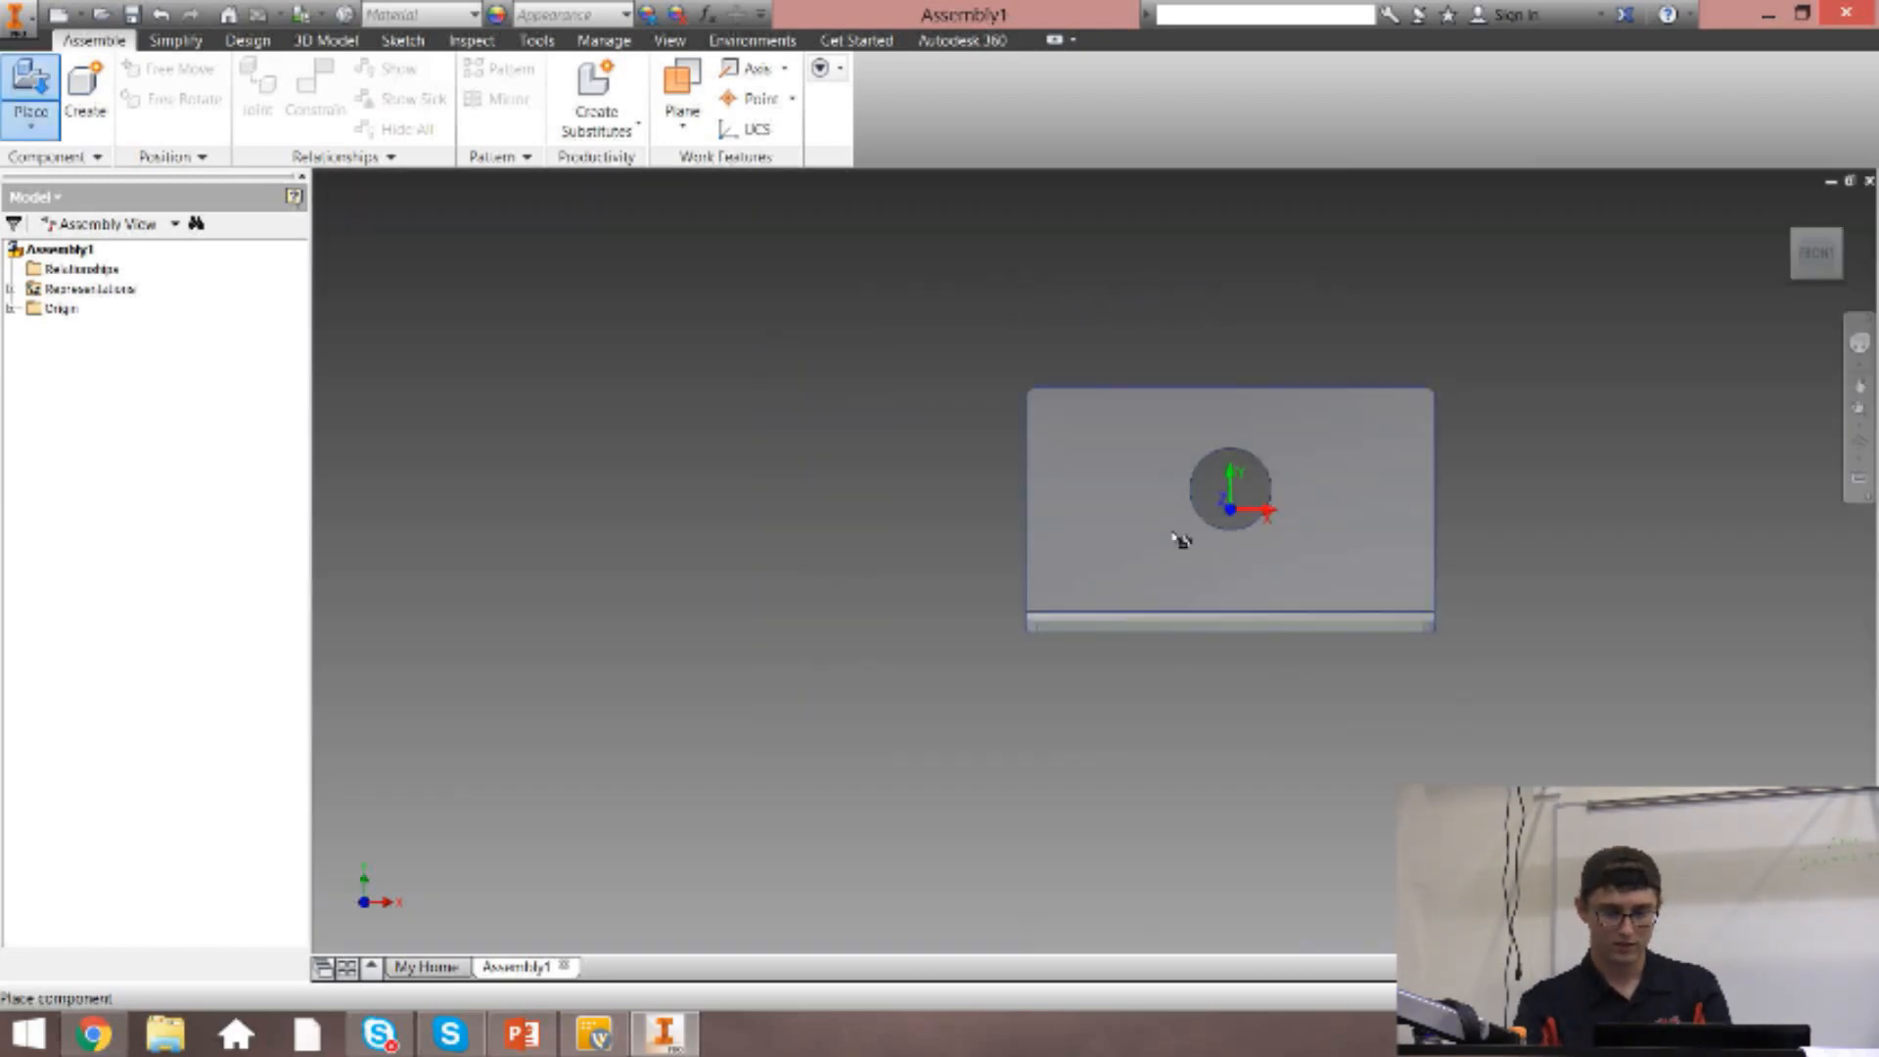
pyautogui.click(1786, 212)
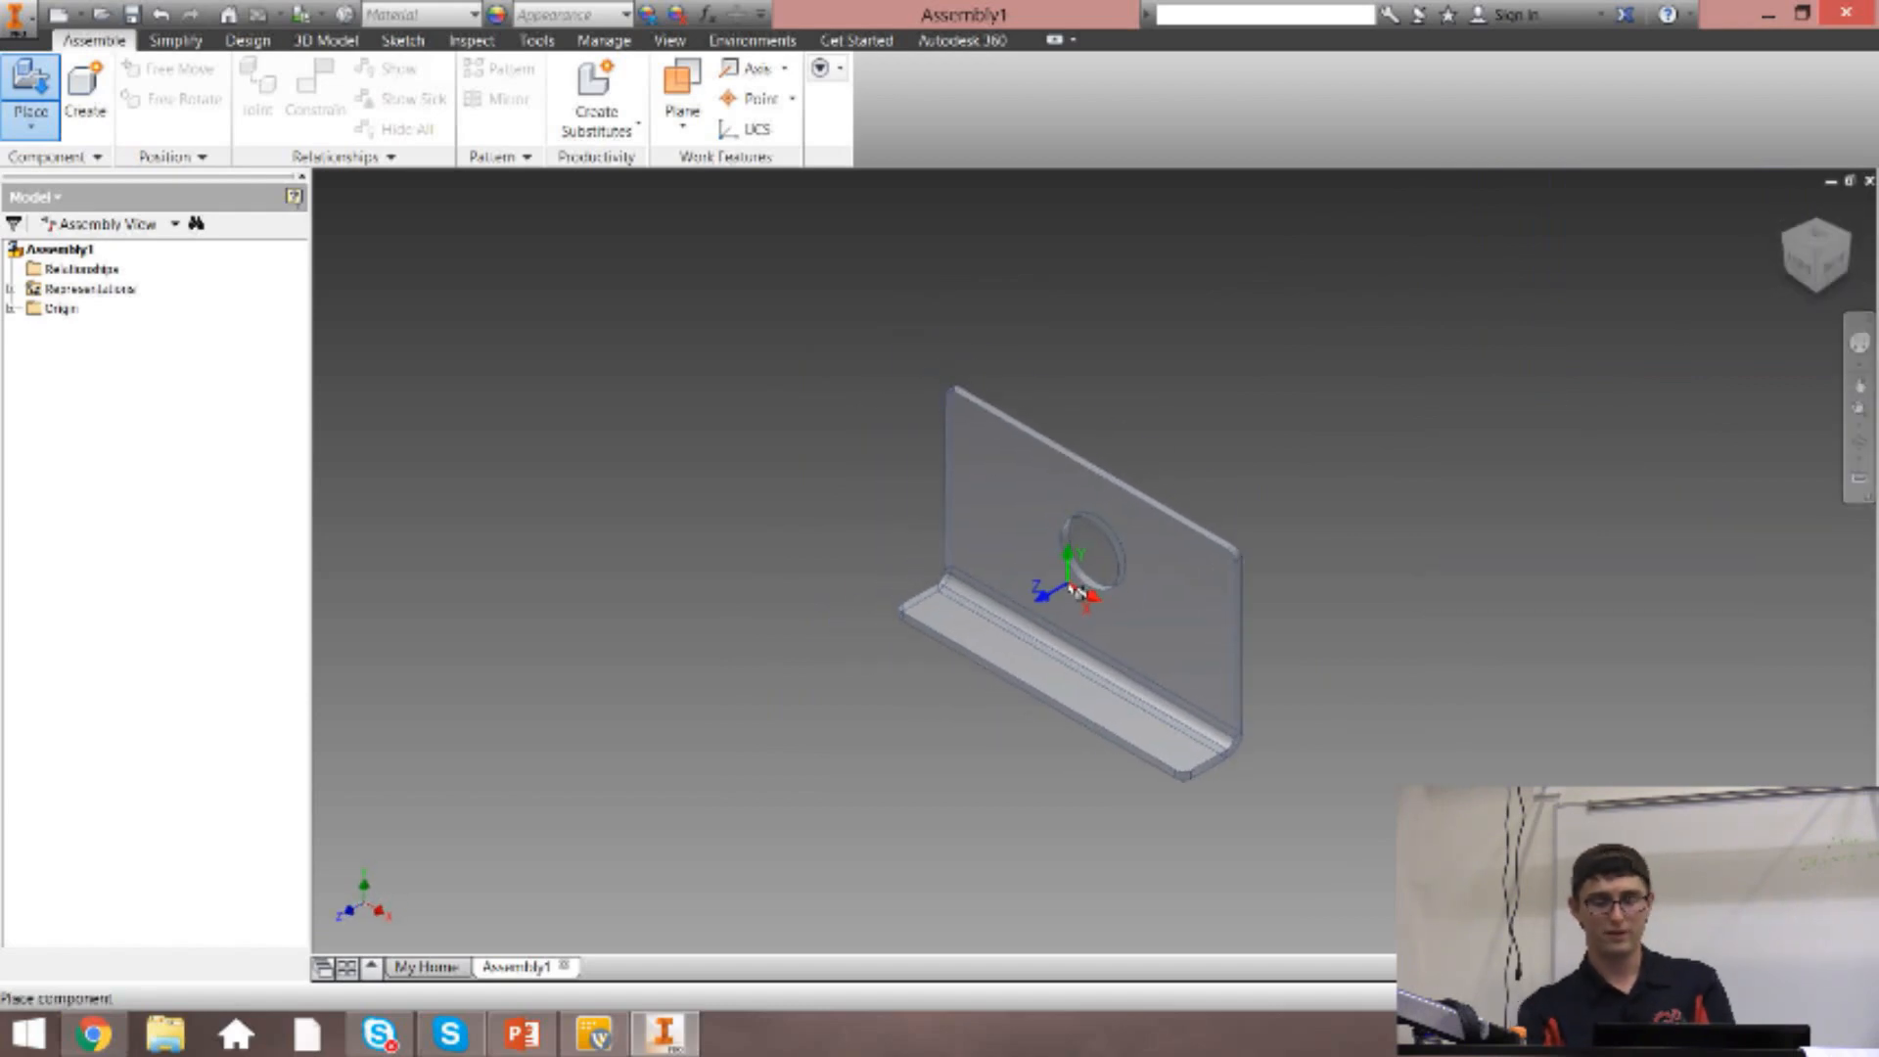
pyautogui.click(1073, 591)
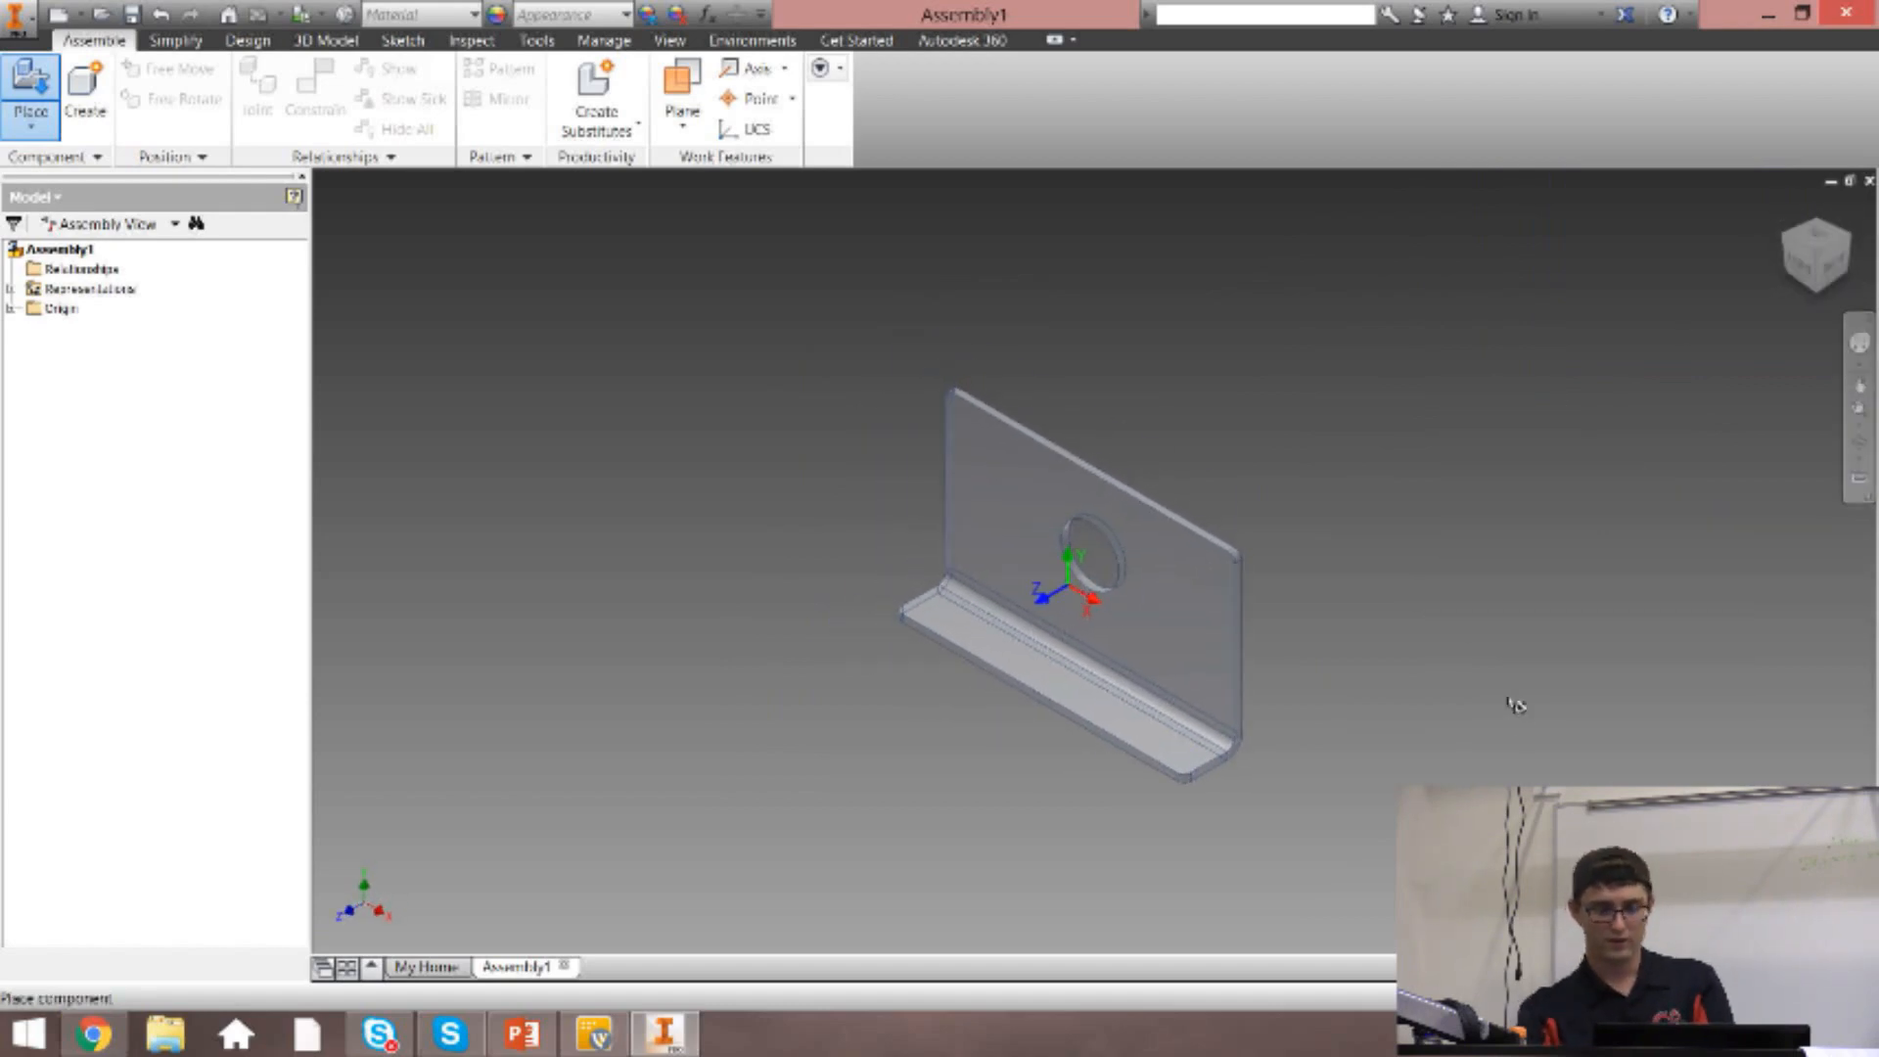
pyautogui.press('Escape')
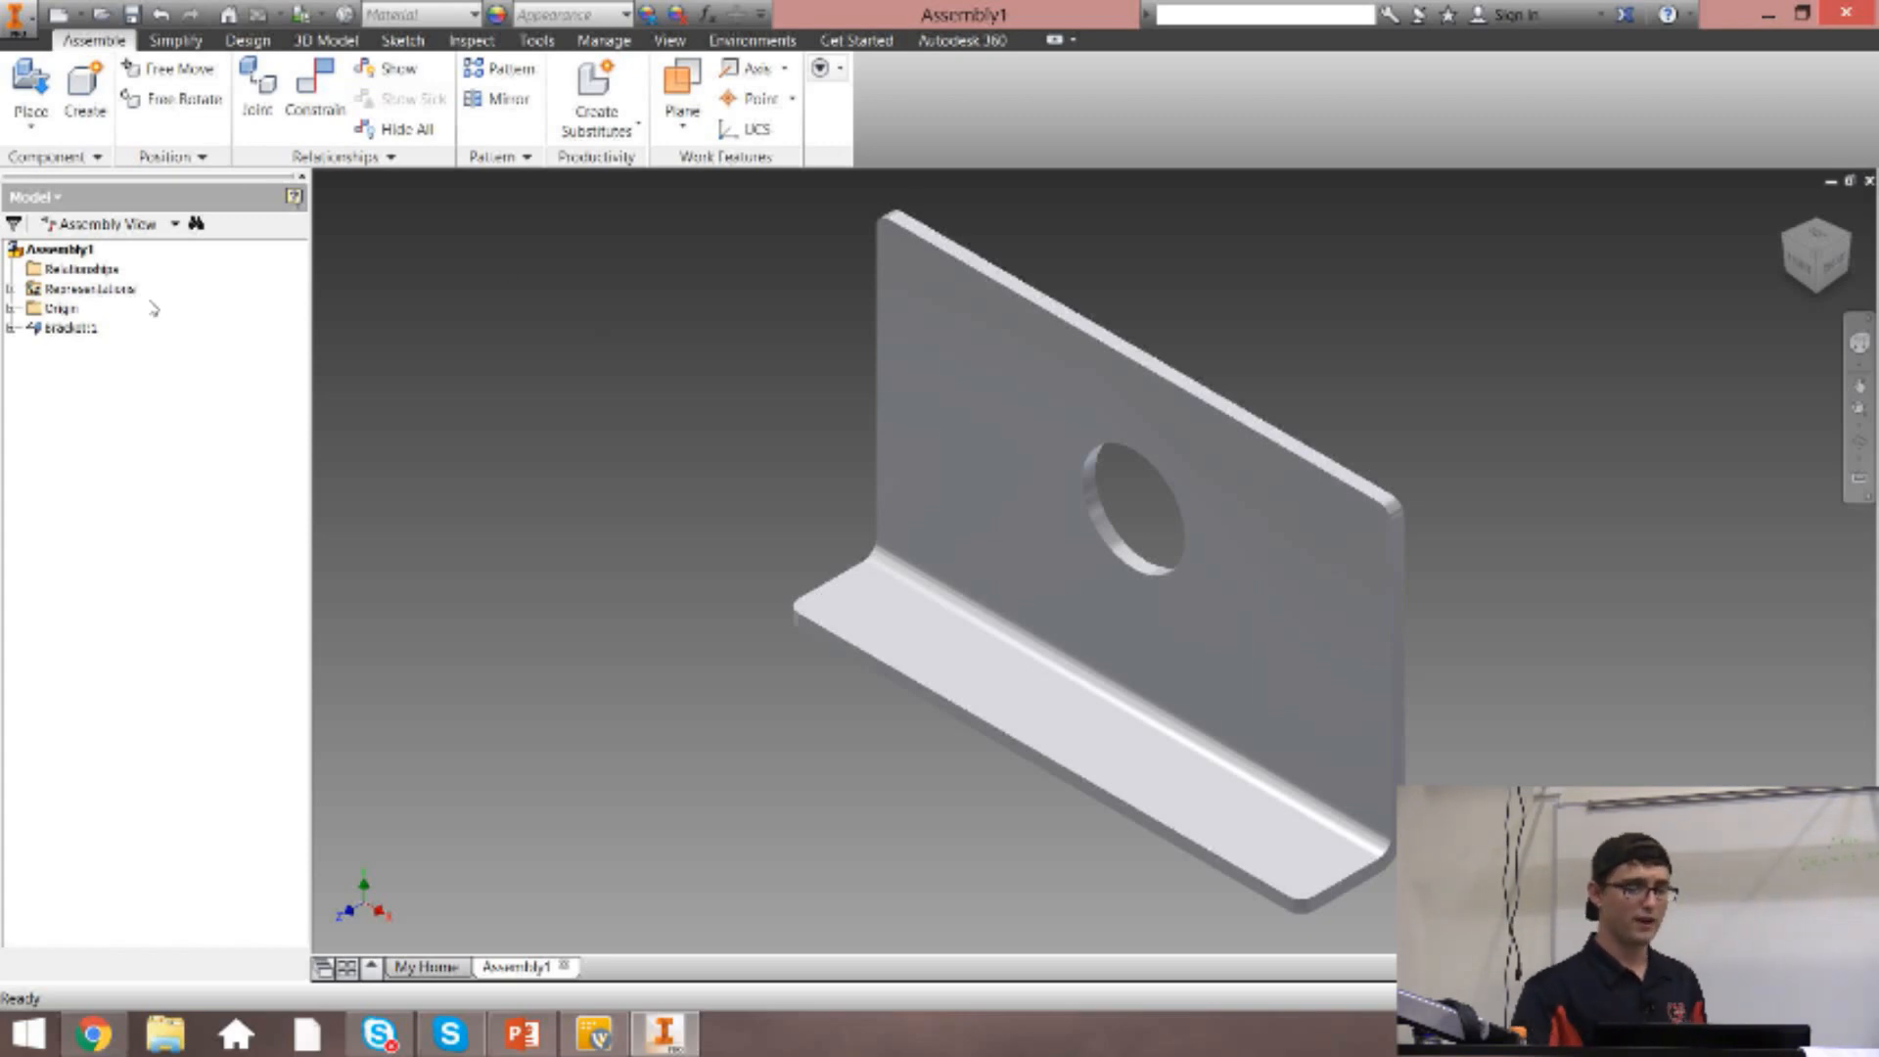
# Ground the bracket so that it stays fixed in the assembly.
pyautogui.click(84, 328)
pyautogui.click(86, 330)
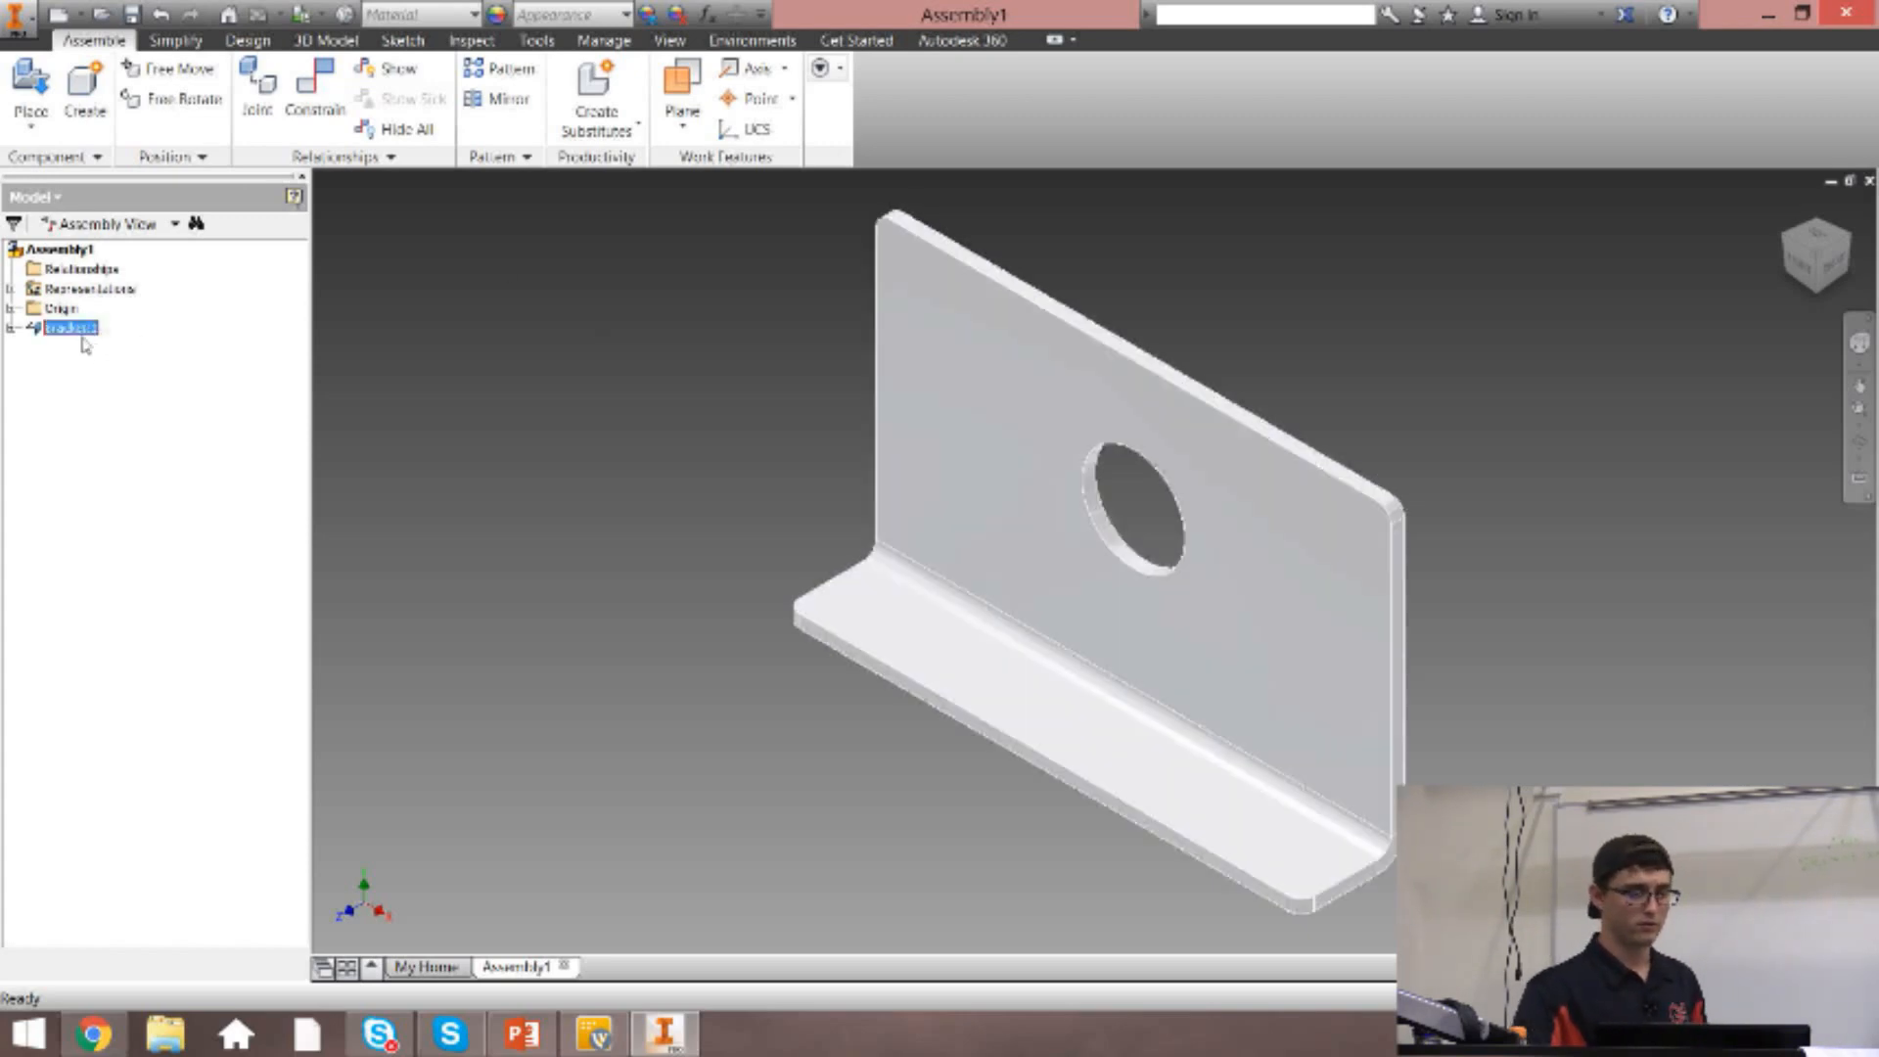
pyautogui.rightClick(84, 331)
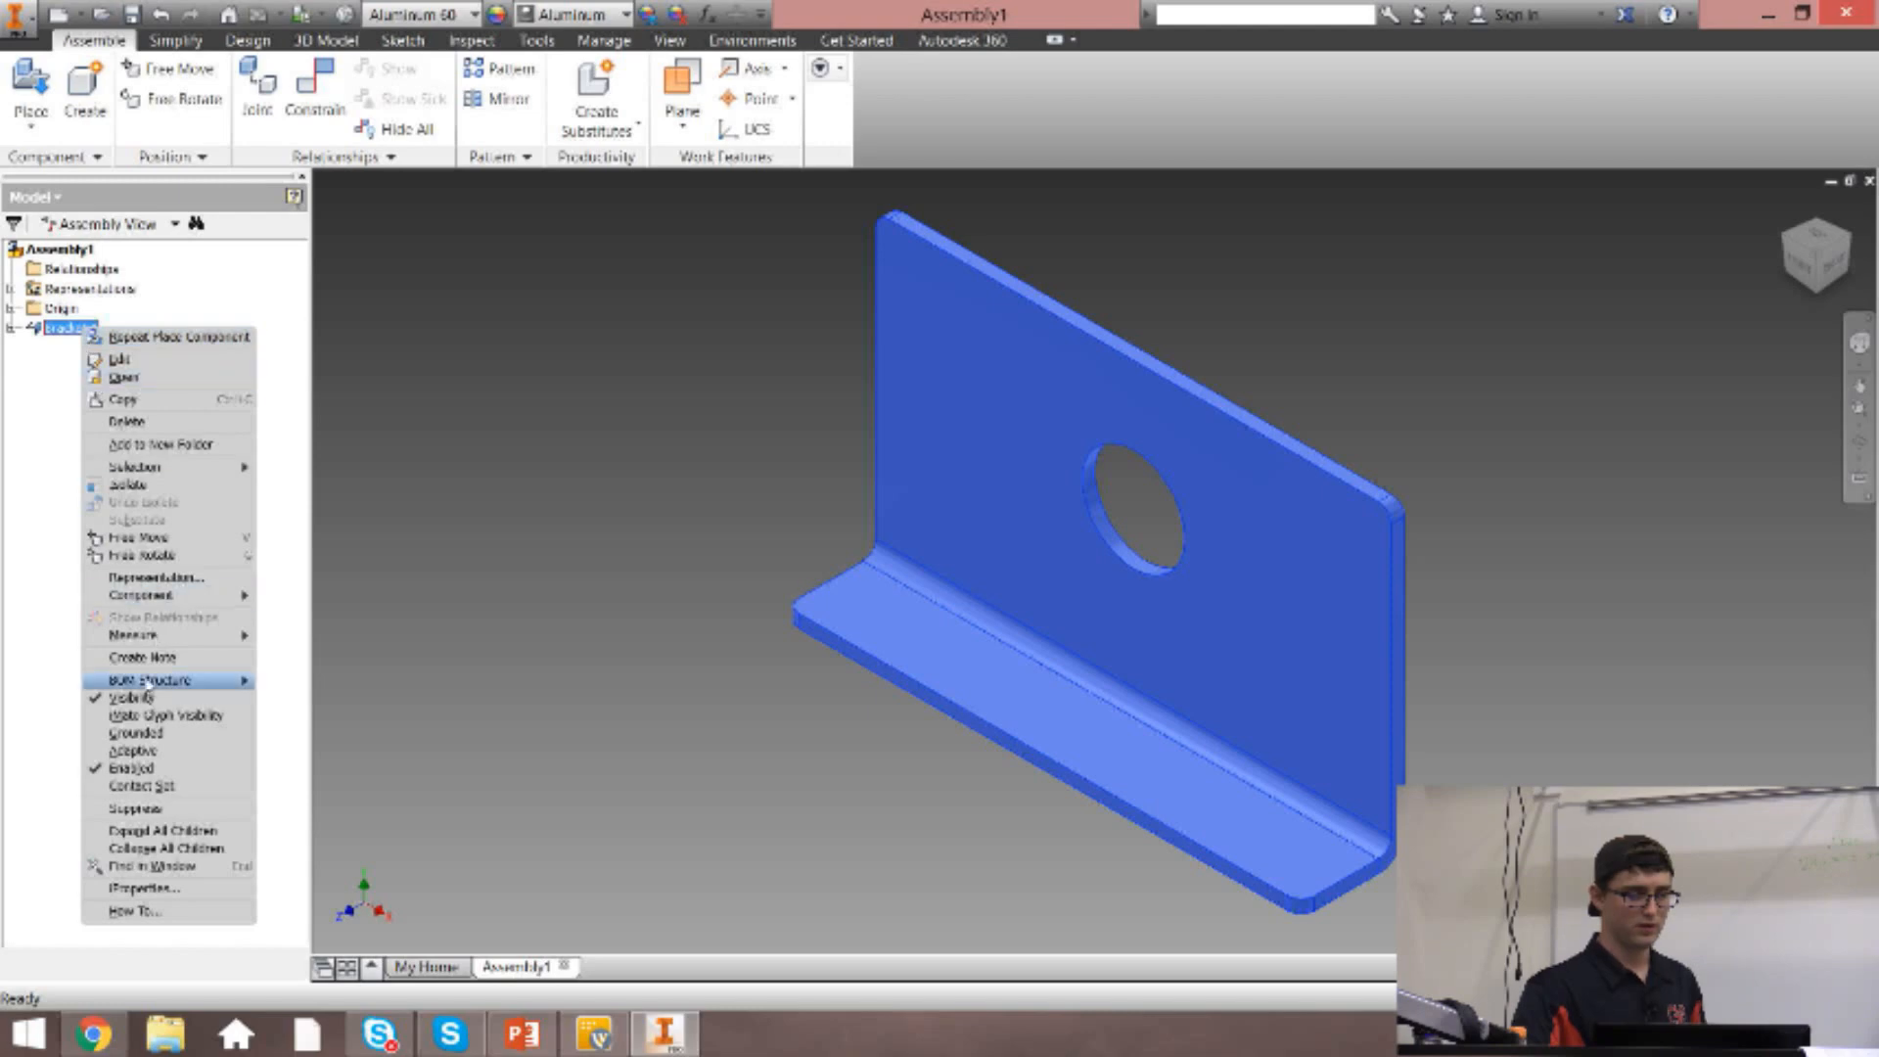
pyautogui.click(145, 735)
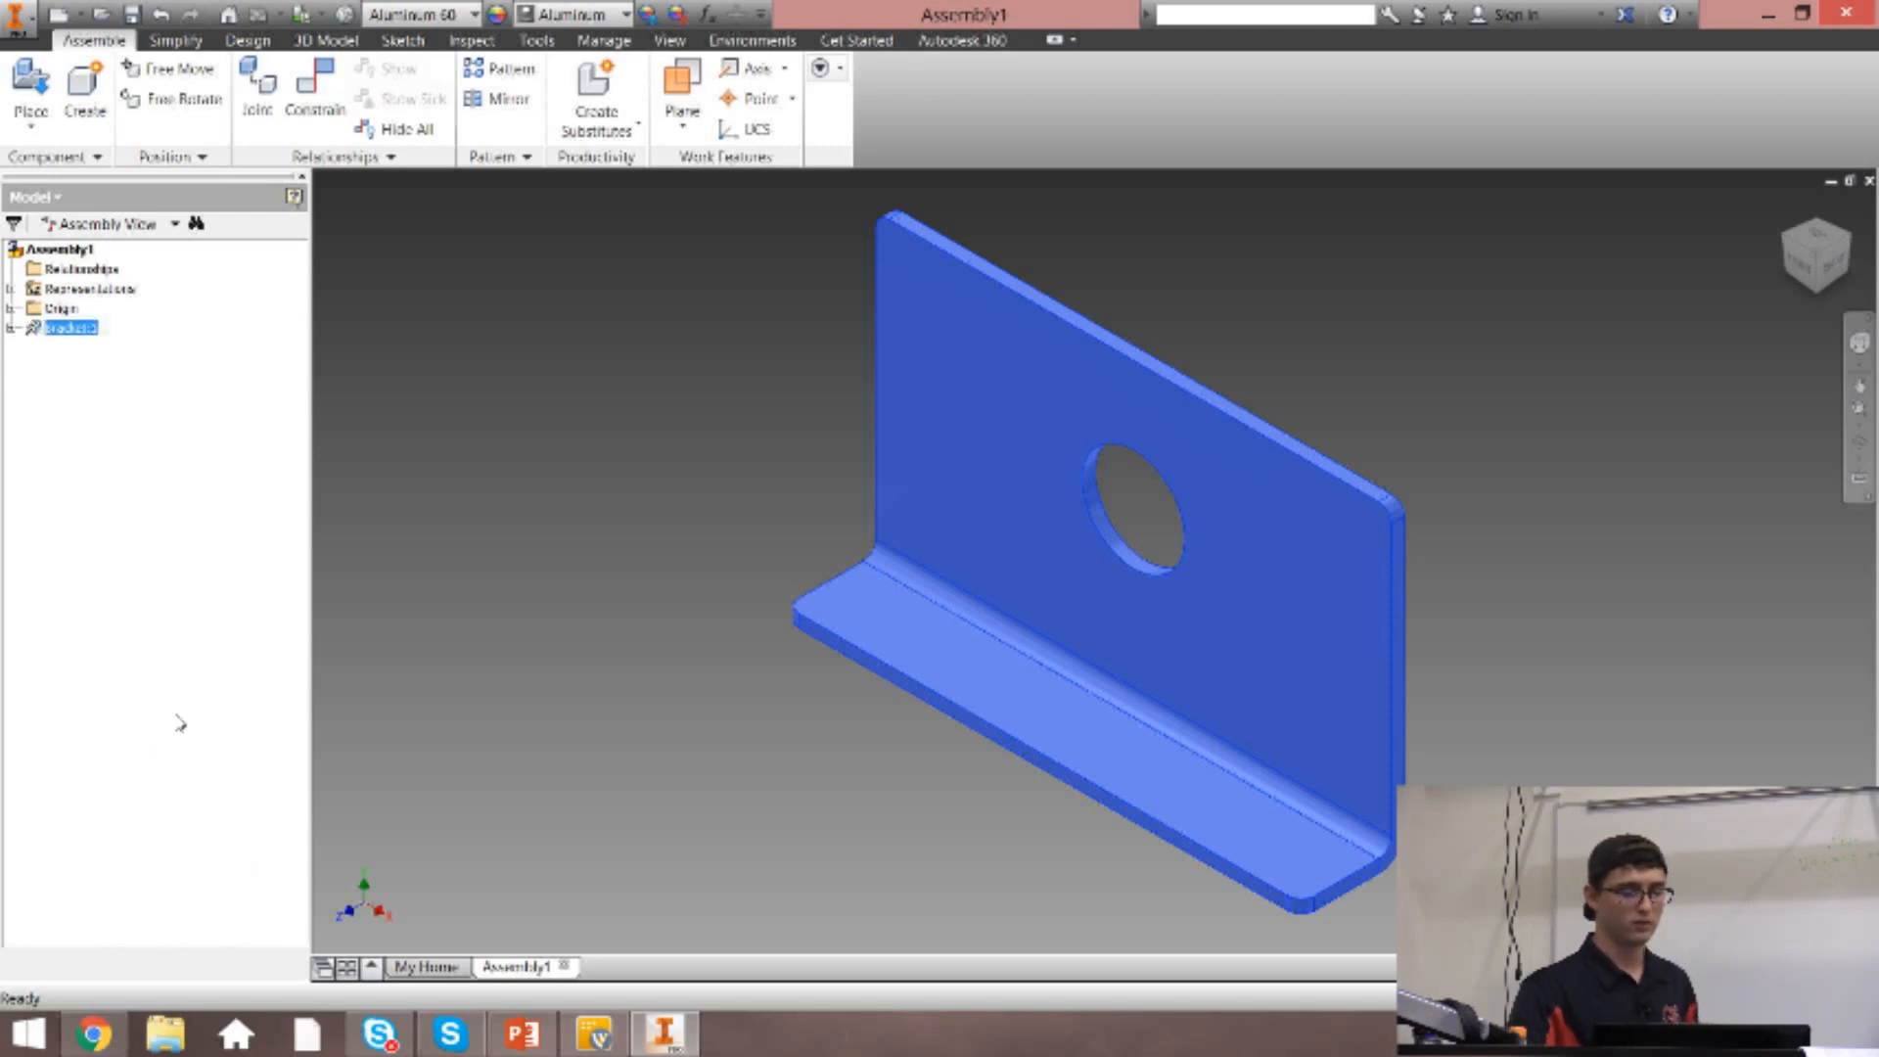
pyautogui.click(466, 516)
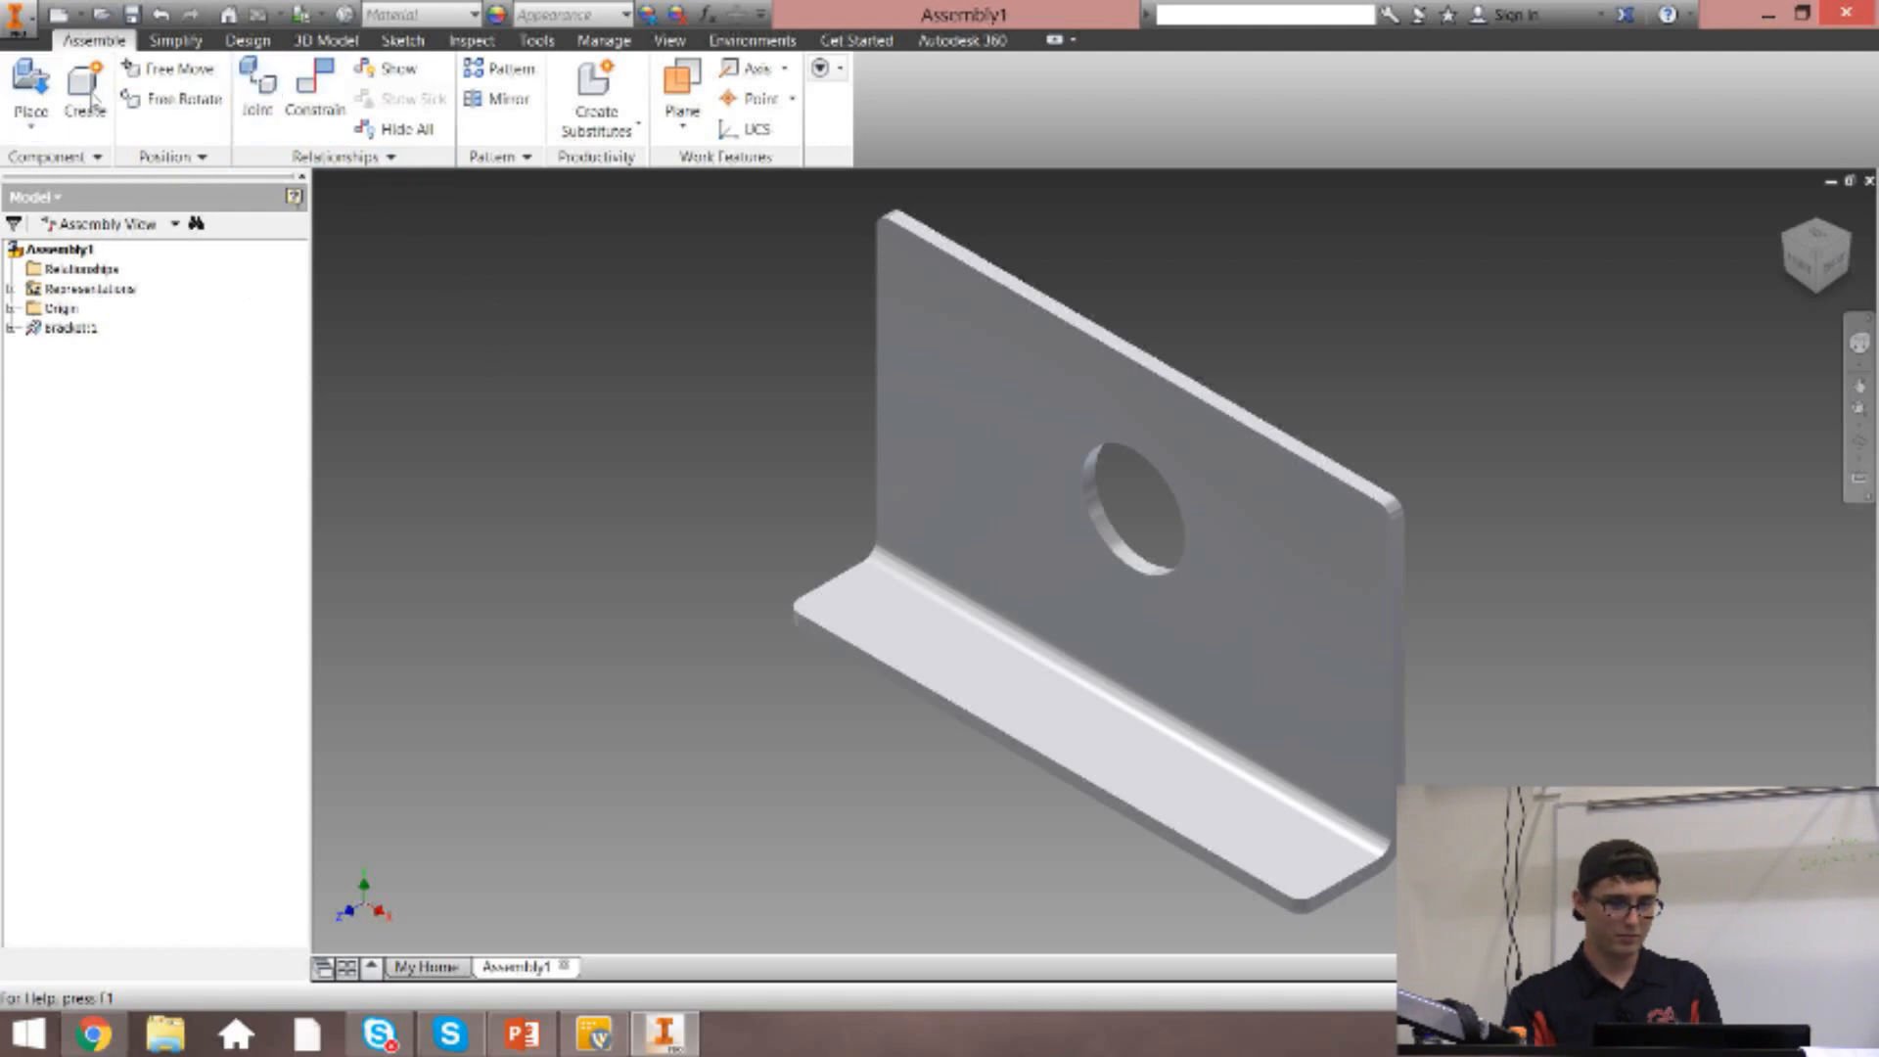
# Place an Axle from the Assembly folder in the empty space beside the bracket.
pyautogui.press('p')
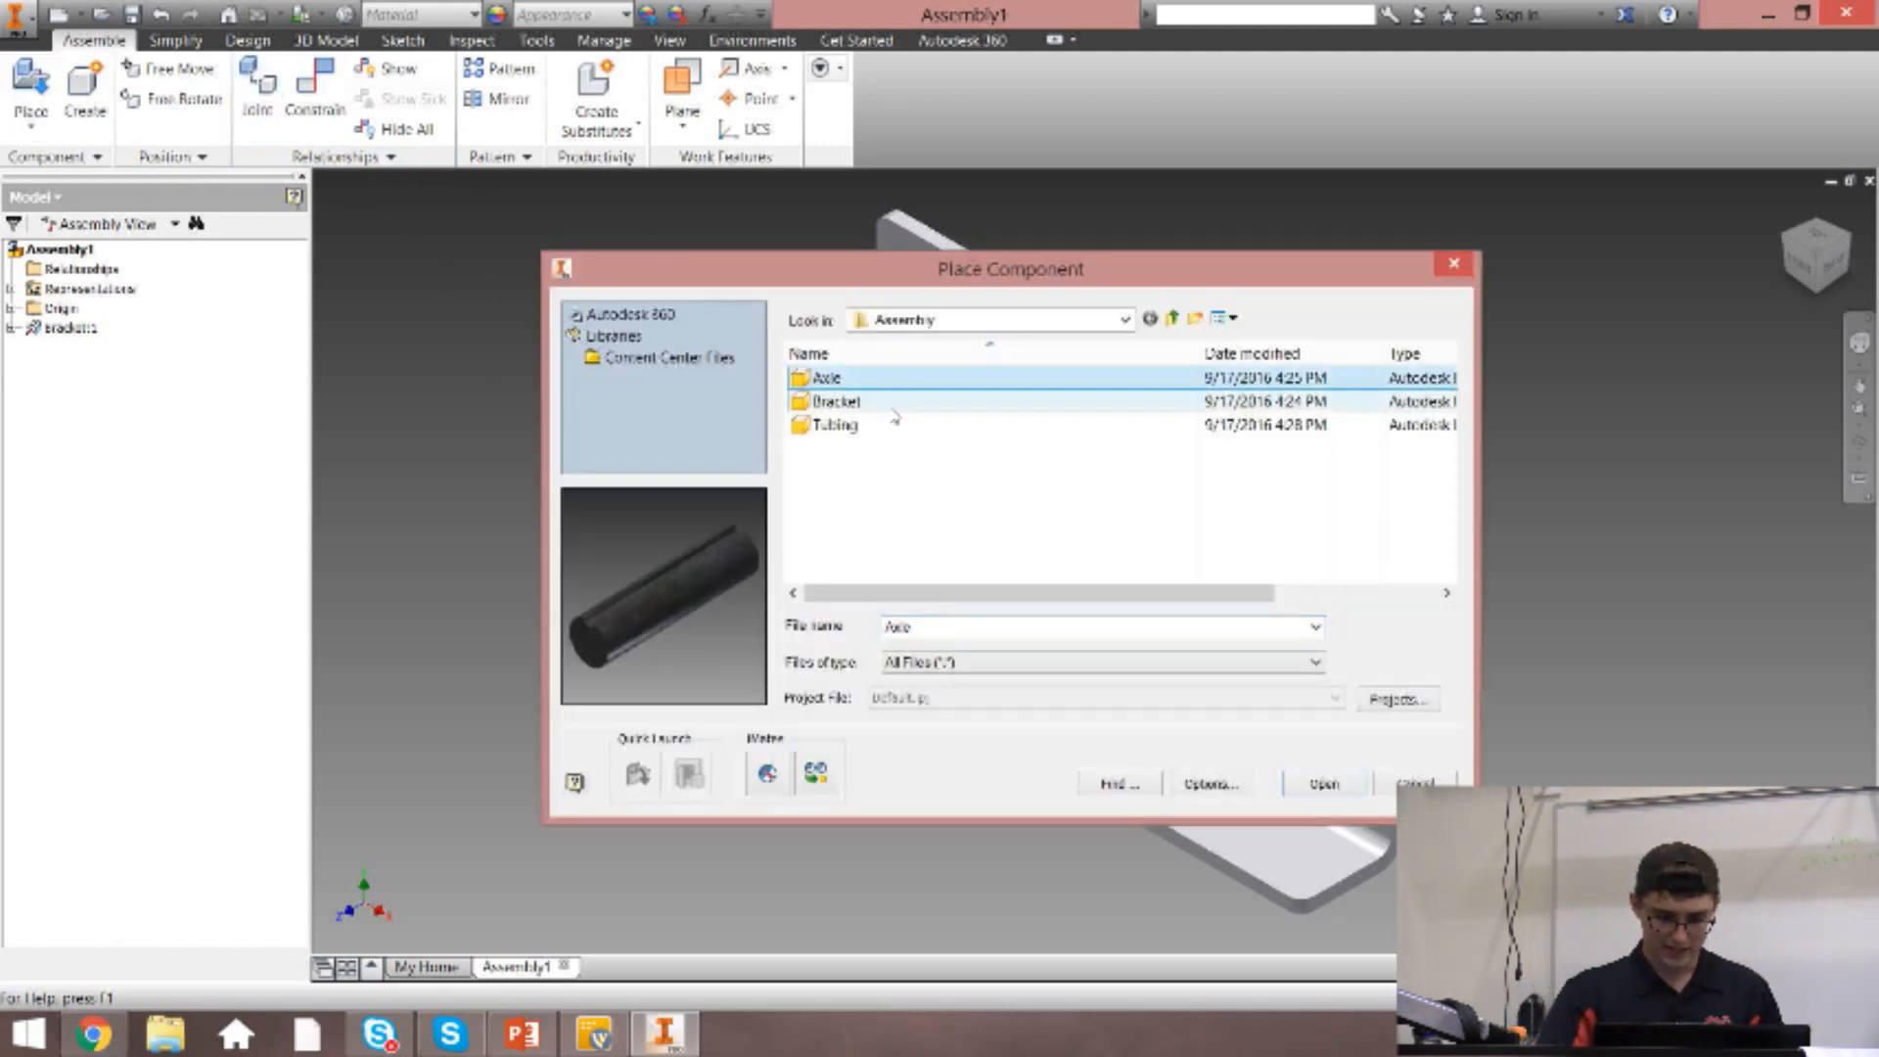
pyautogui.doubleClick(865, 380)
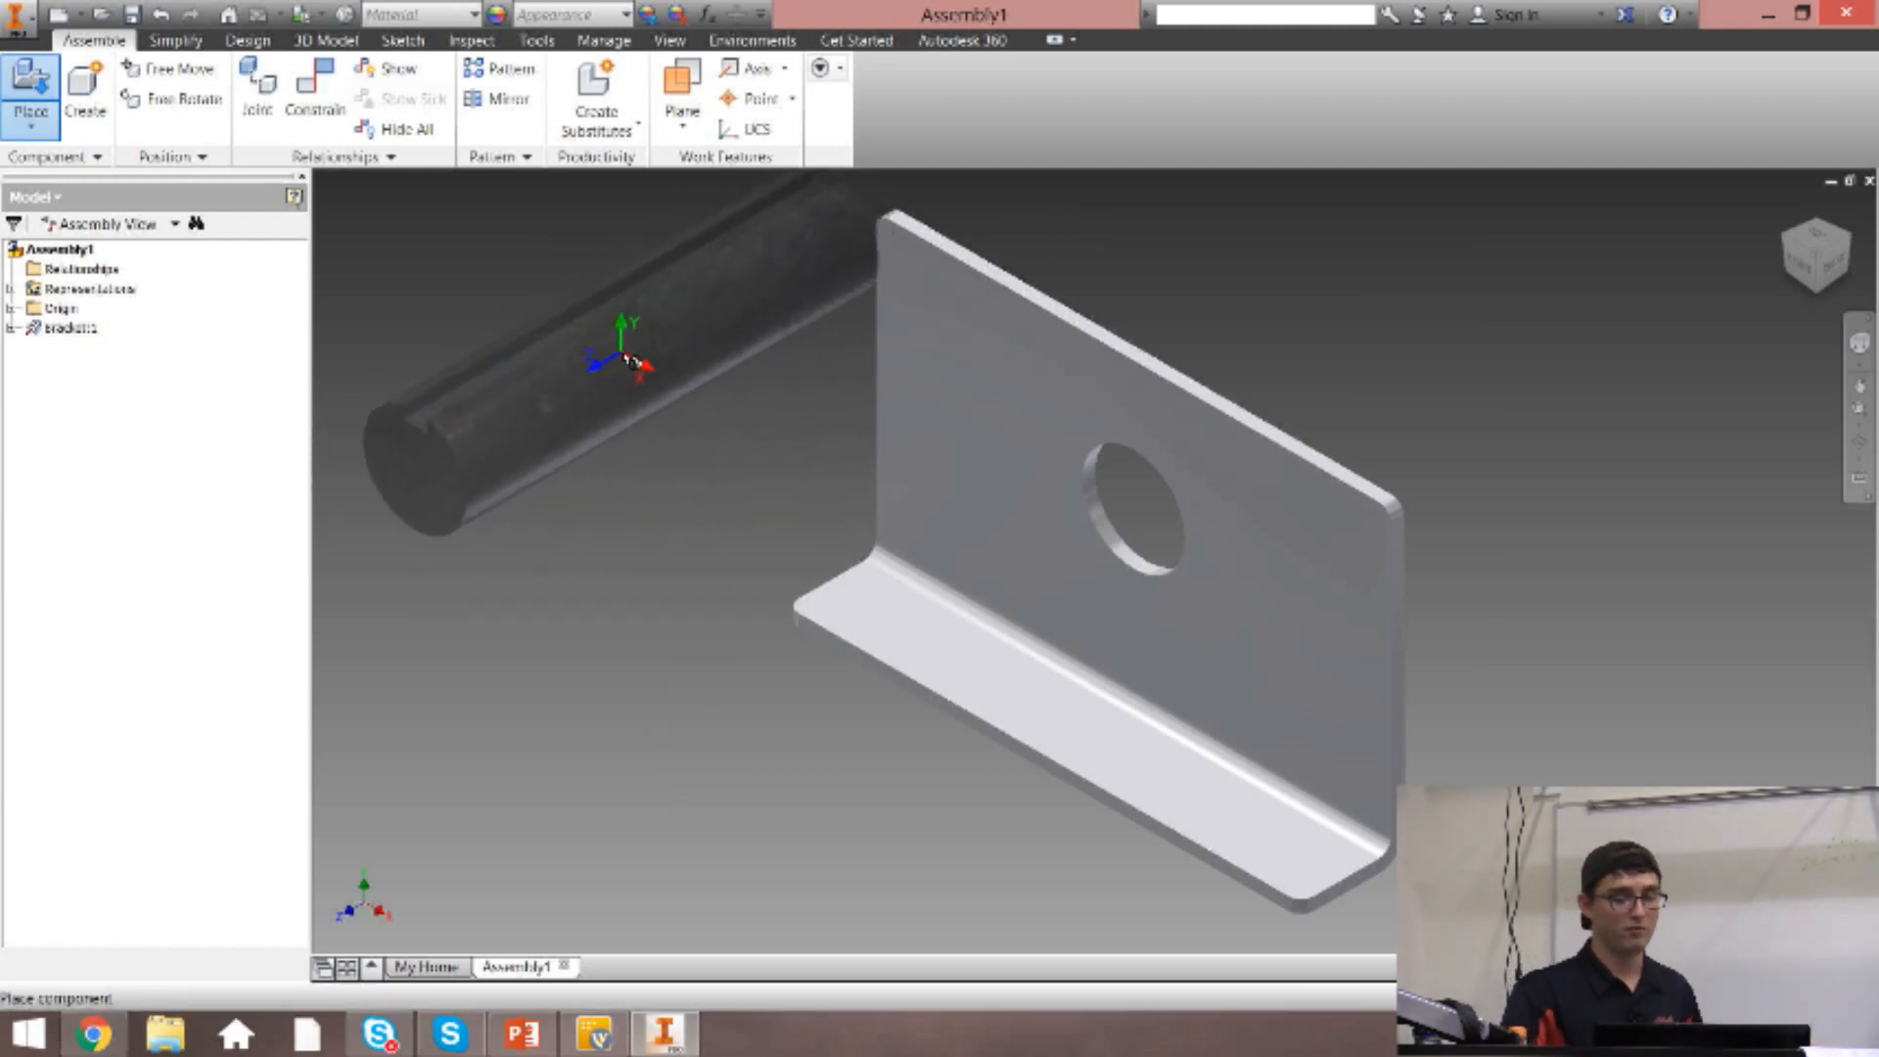
pyautogui.click(605, 336)
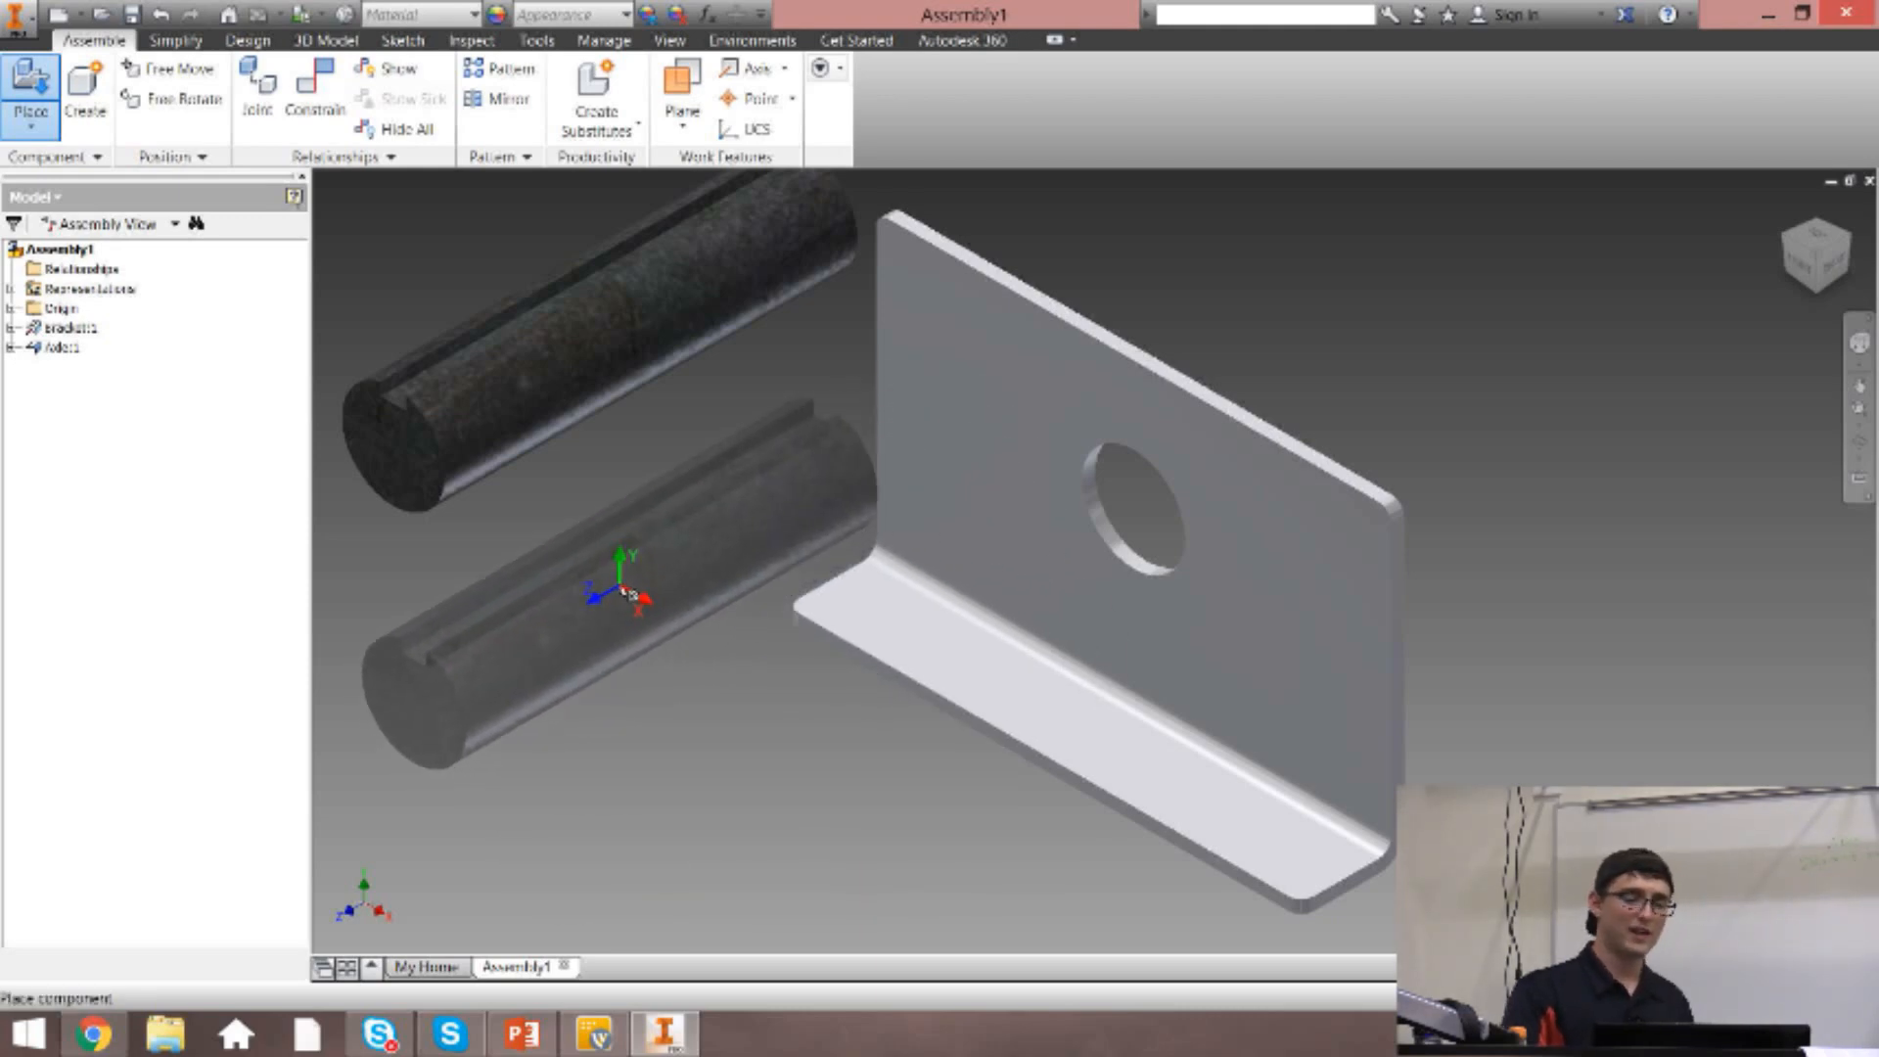
# Place five extra copies of the axle around the bracket, end the placement, and undo the extra copies.
pyautogui.click(627, 595)
pyautogui.click(818, 702)
pyautogui.click(1047, 759)
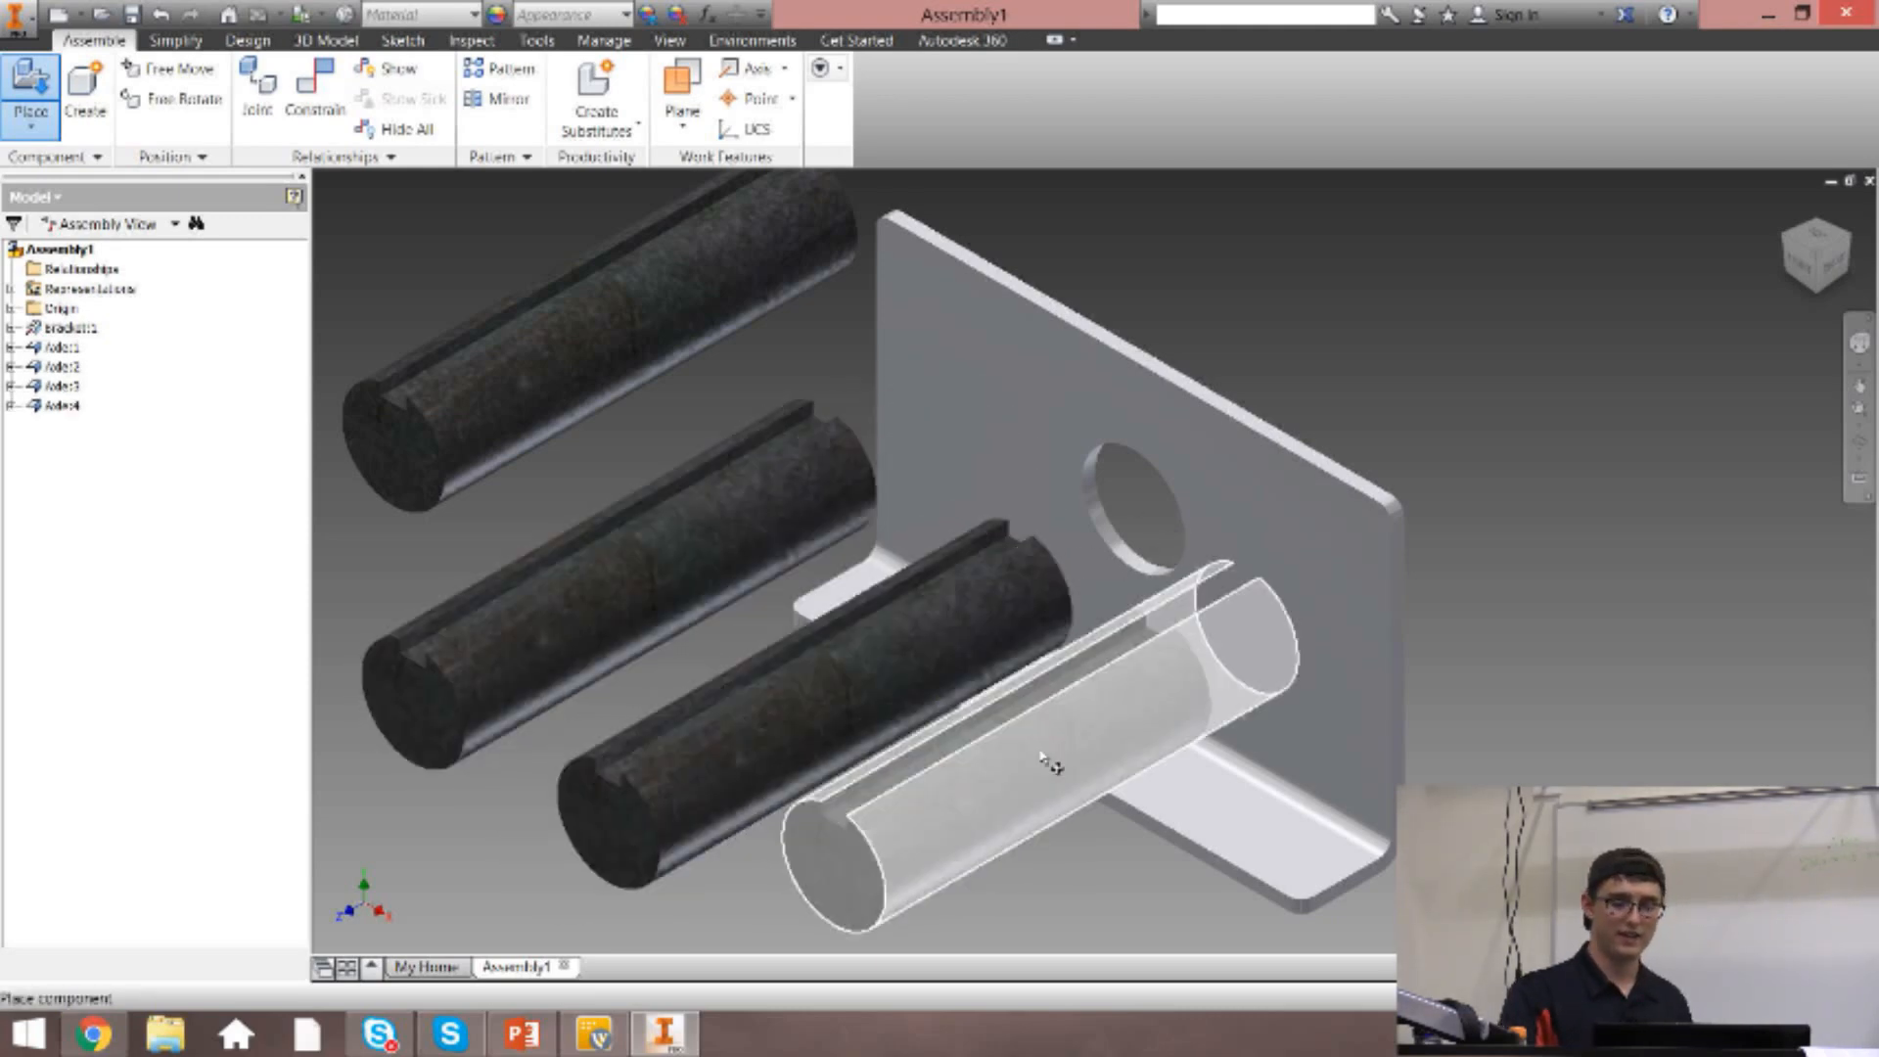
pyautogui.click(1397, 752)
pyautogui.click(1564, 479)
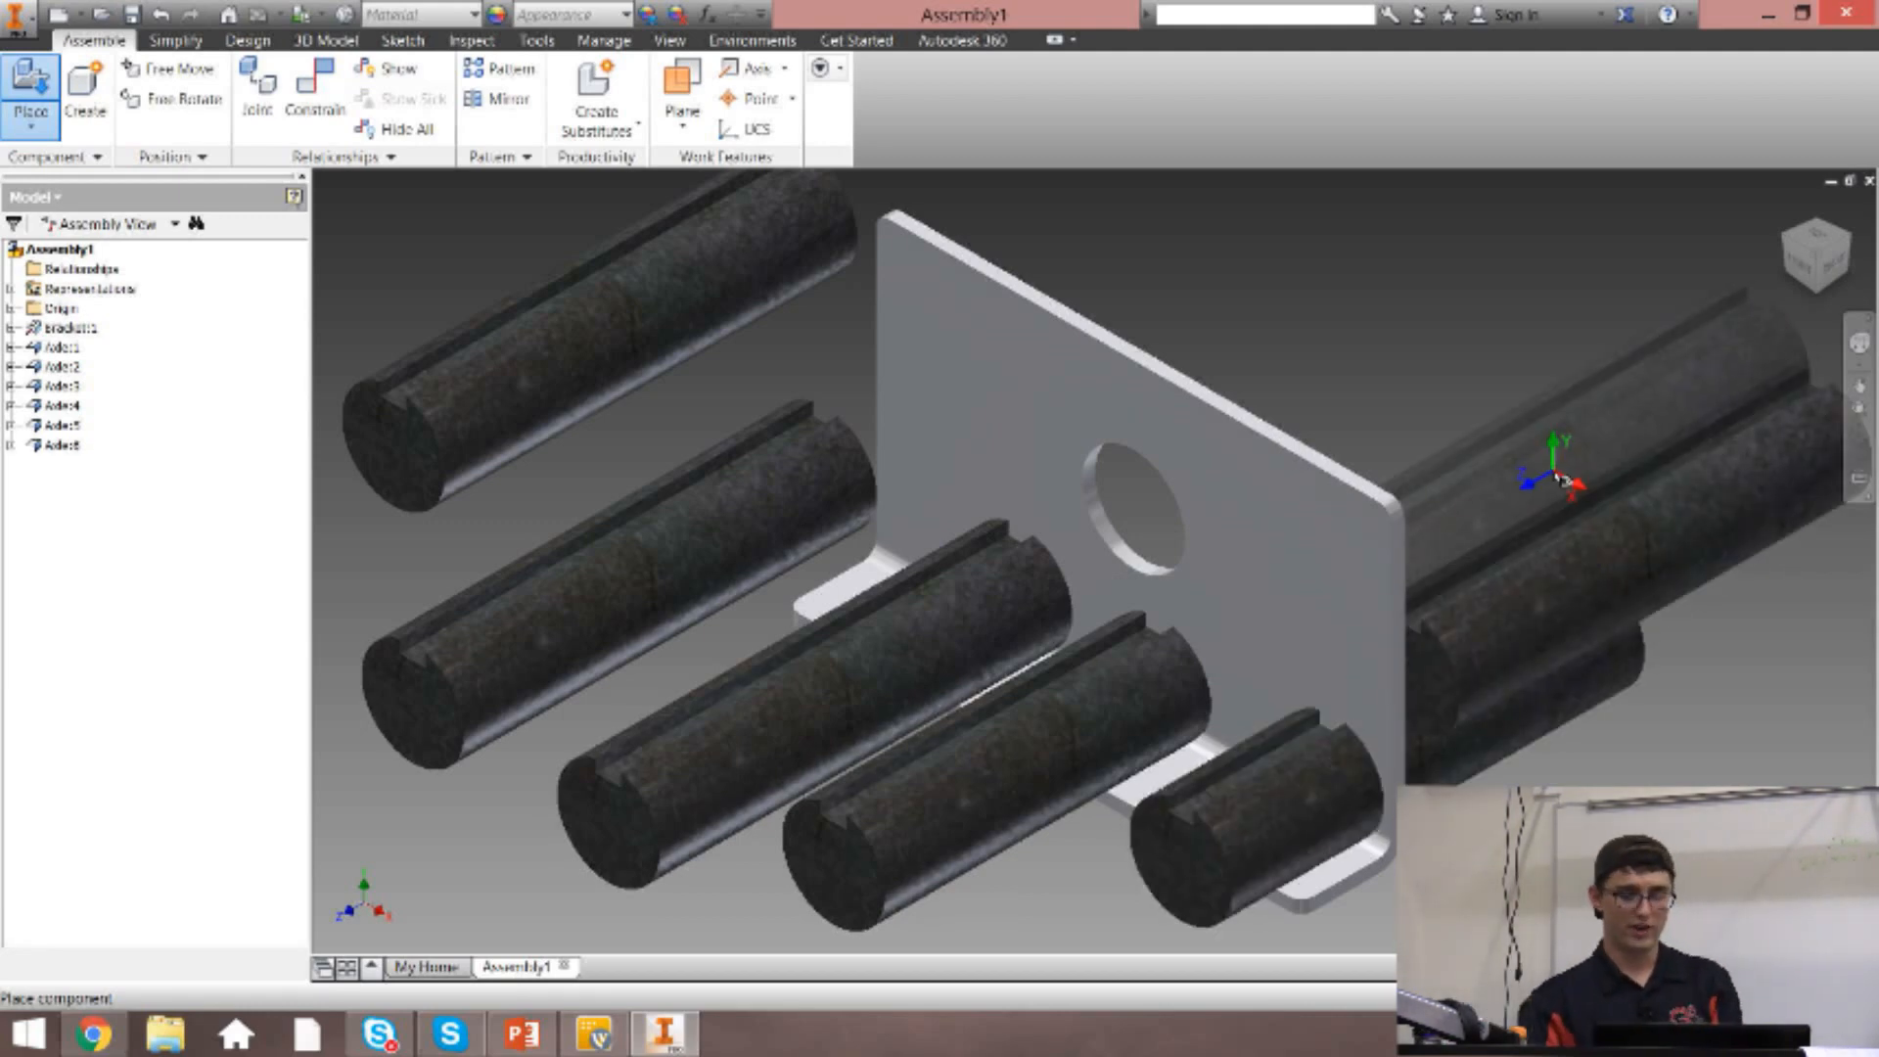
pyautogui.press('Escape')
pyautogui.hotkey('ctrl', 'z')
pyautogui.hotkey('ctrl', 'z')
pyautogui.hotkey('ctrl', 'z')
pyautogui.hotkey('ctrl', 'z')
pyautogui.hotkey('ctrl', 'z')
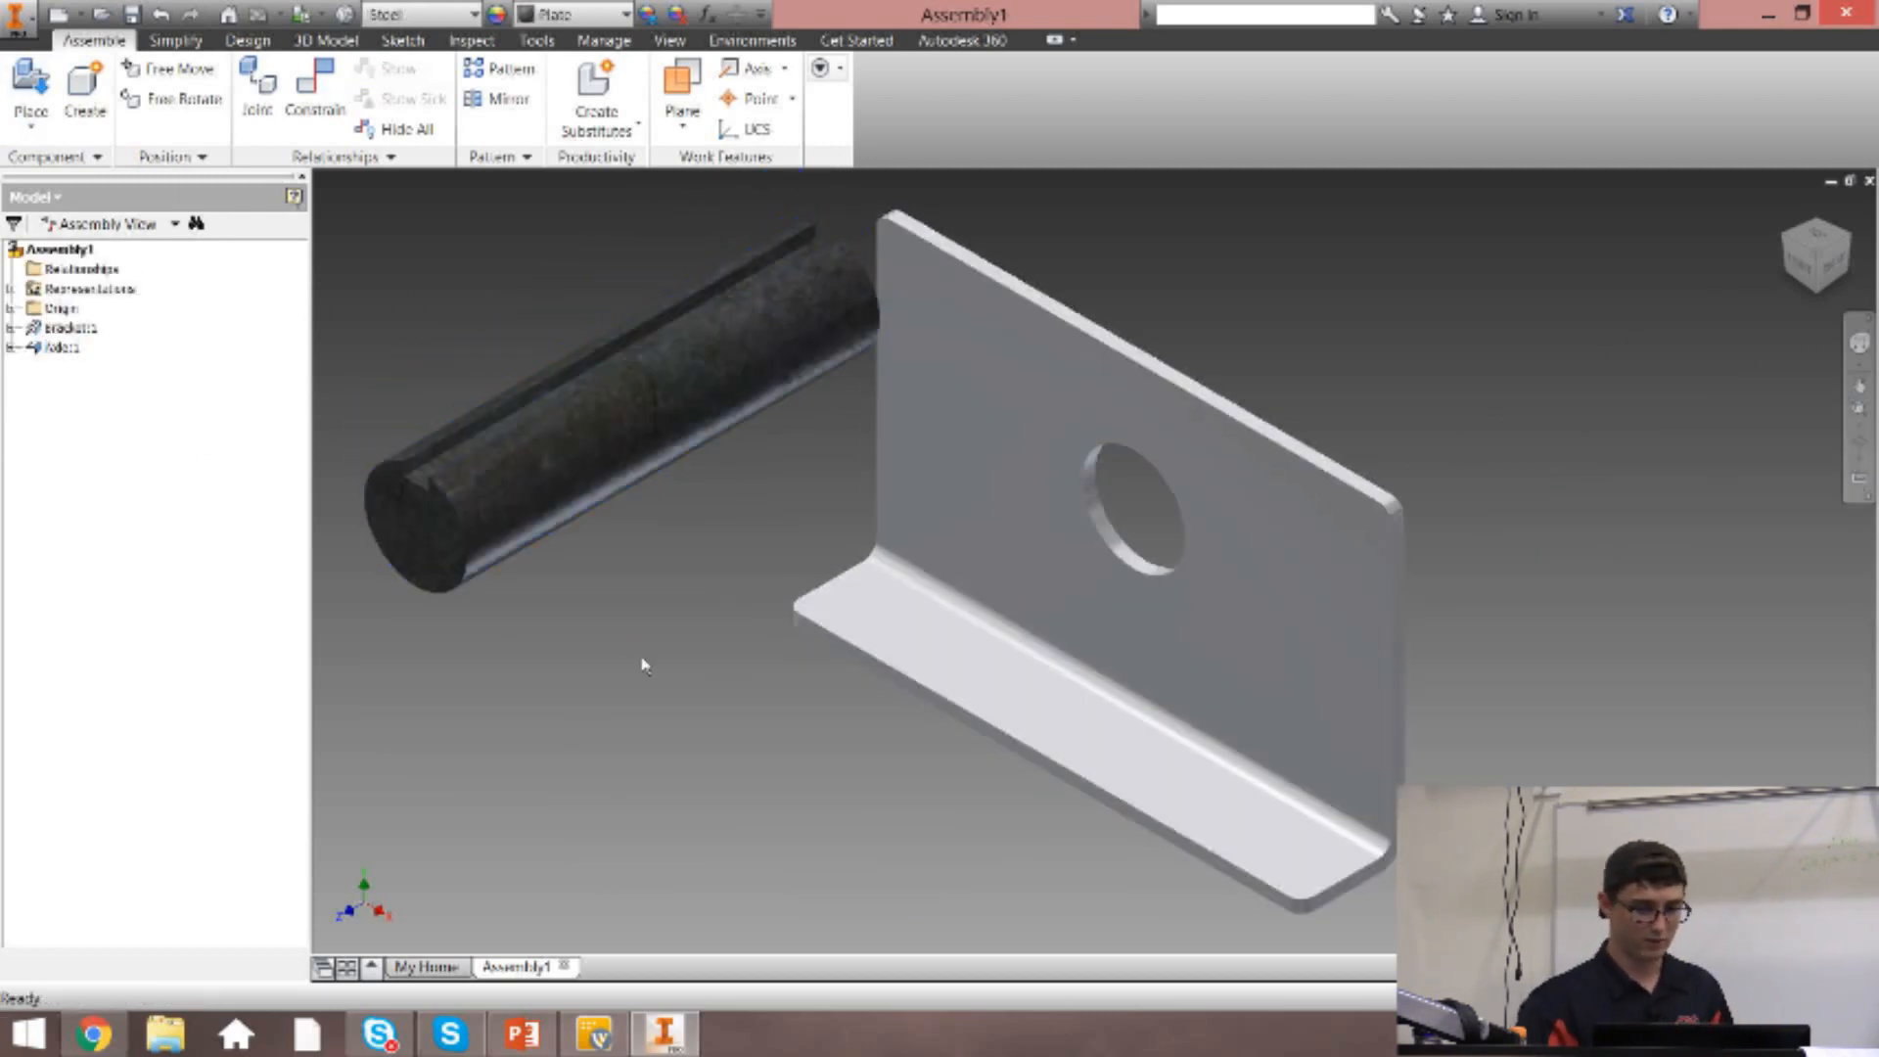
# Place one Tubing part from the Assembly folder in front of the axle.
pyautogui.click(19, 86)
pyautogui.click(859, 430)
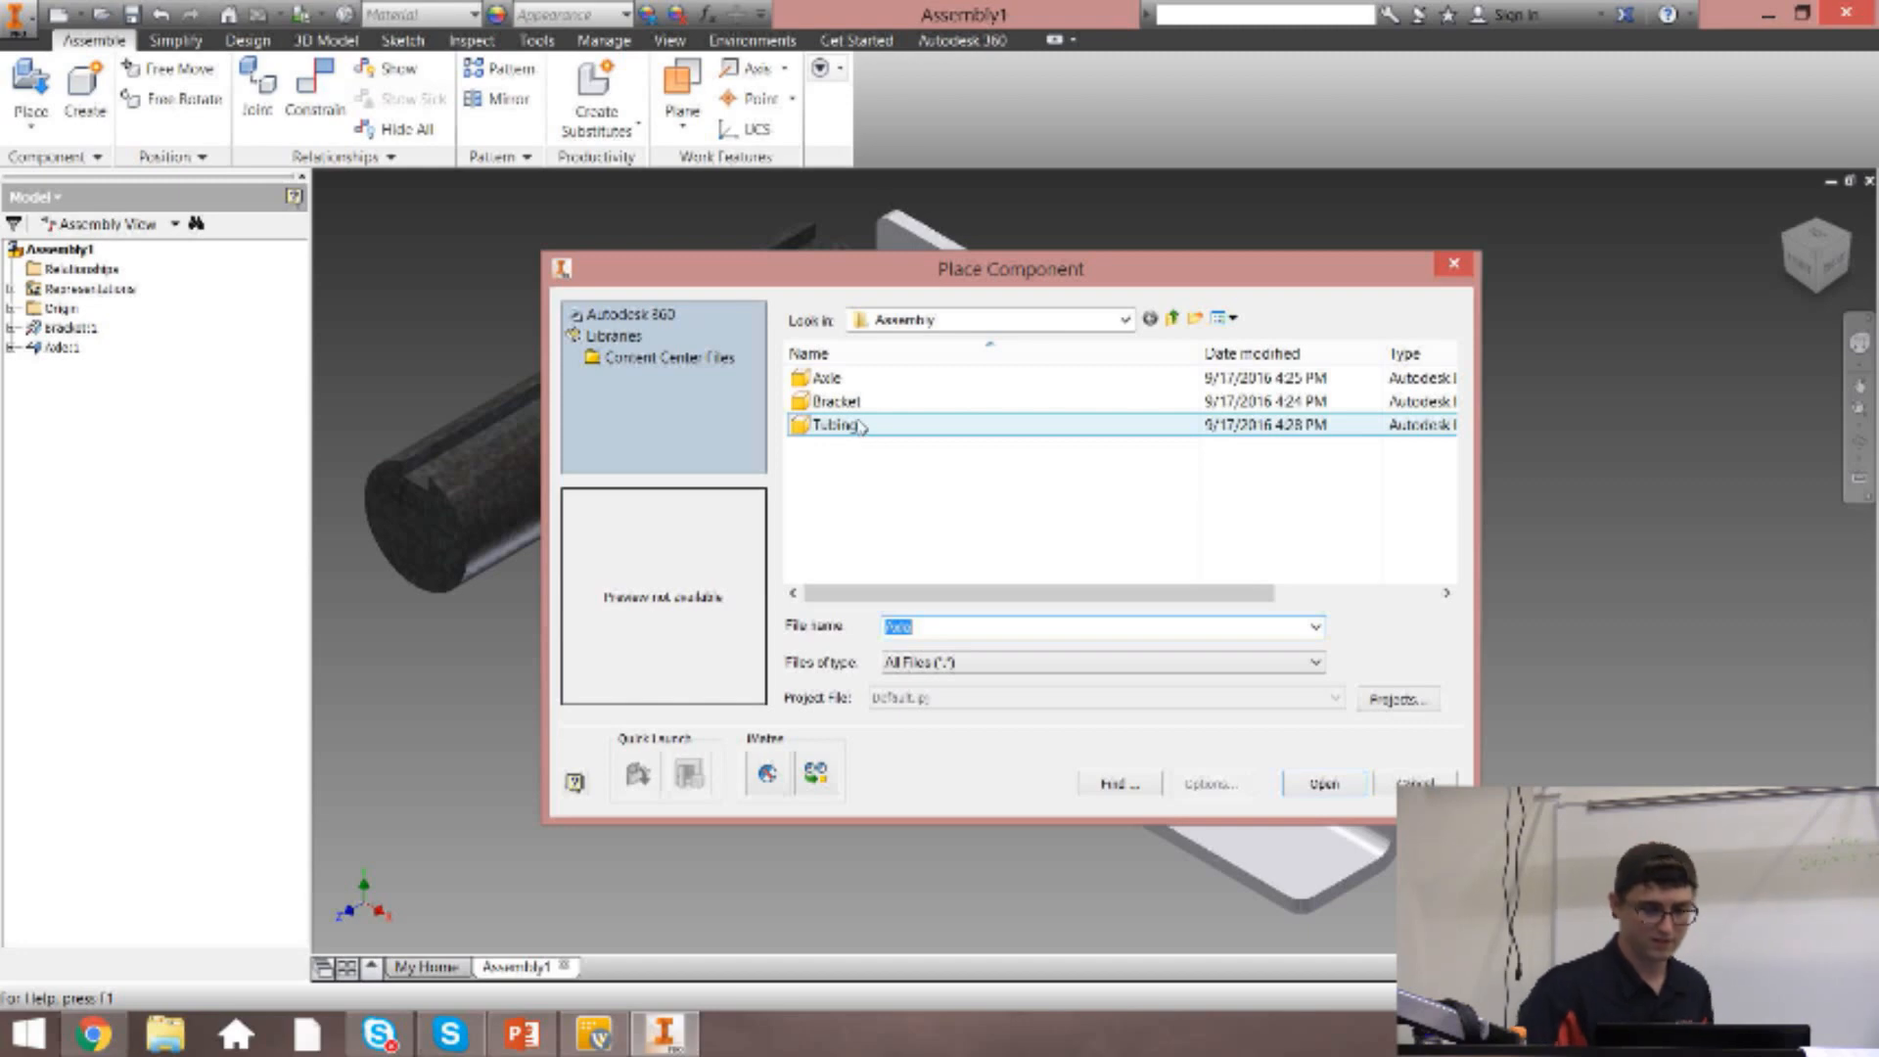
pyautogui.click(858, 426)
pyautogui.doubleClick(859, 427)
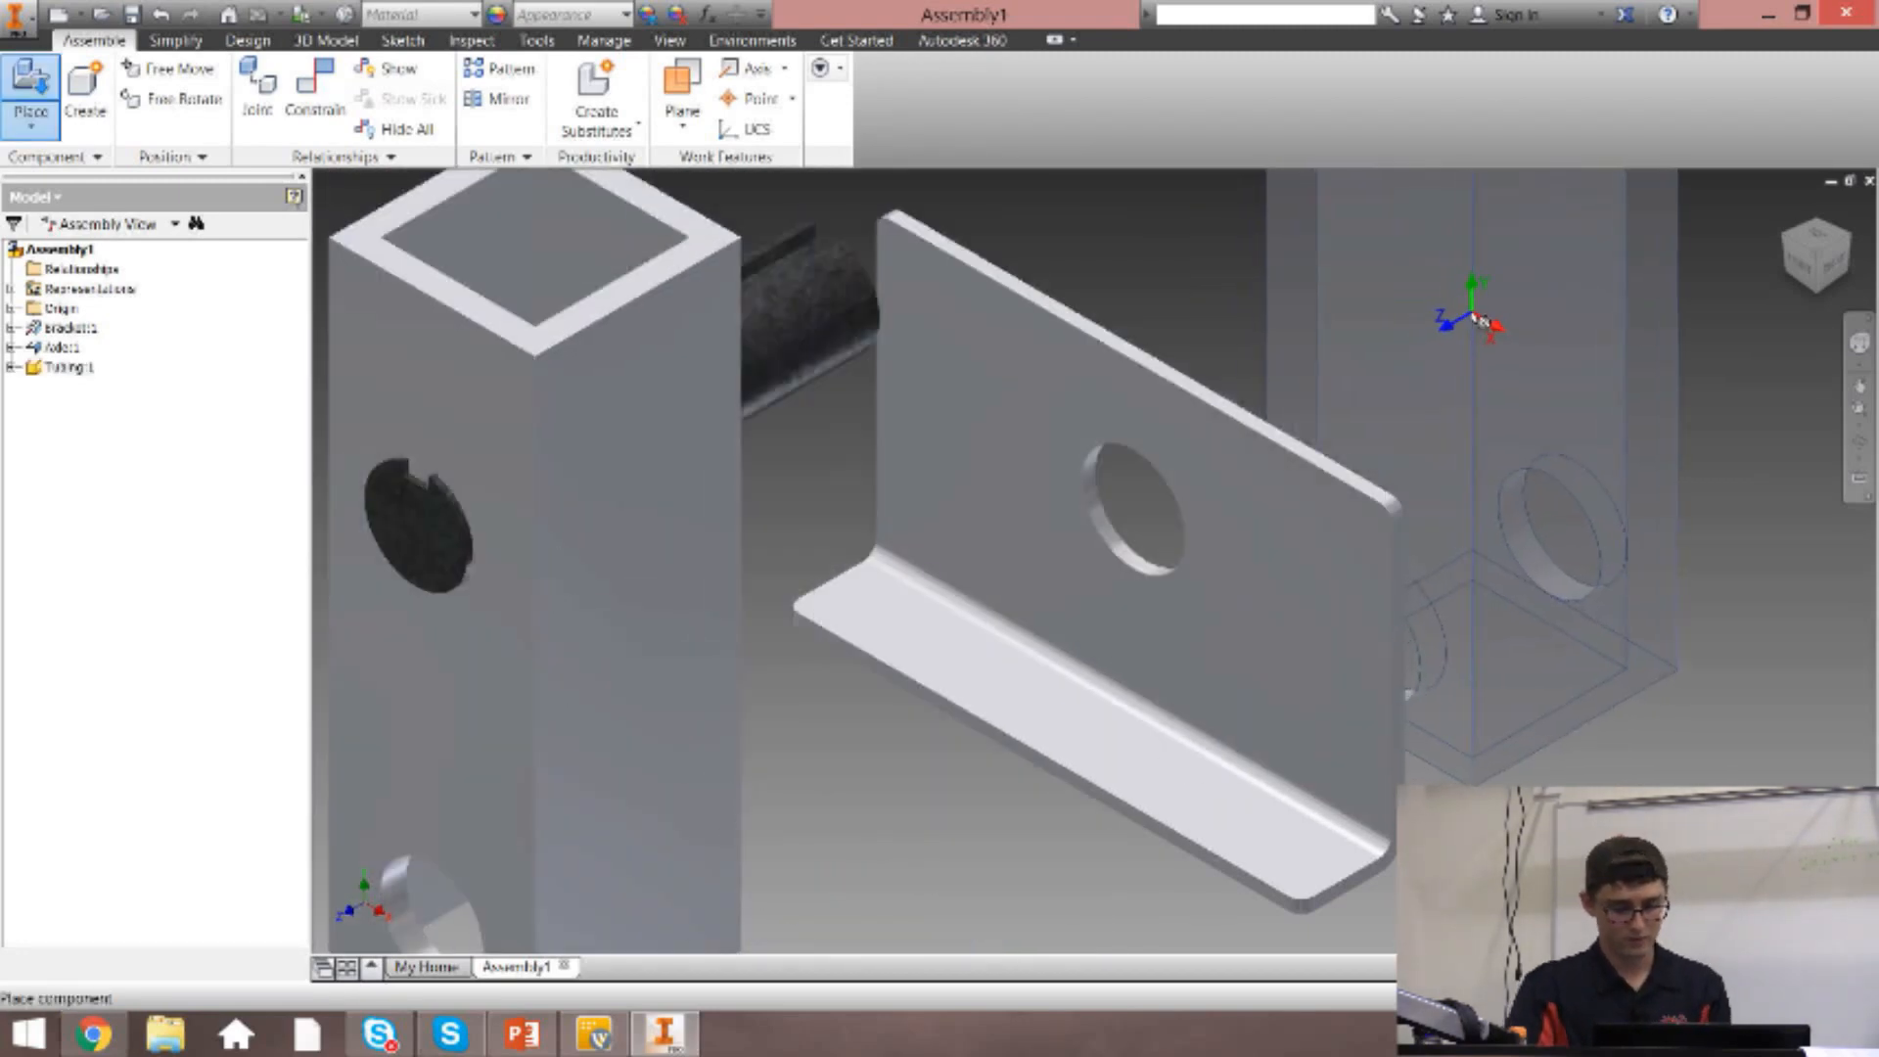
pyautogui.press('Escape')
# Move the tubing away from the axle, and reposition the axle between the tubing and the bracket.
pyautogui.click(1798, 230)
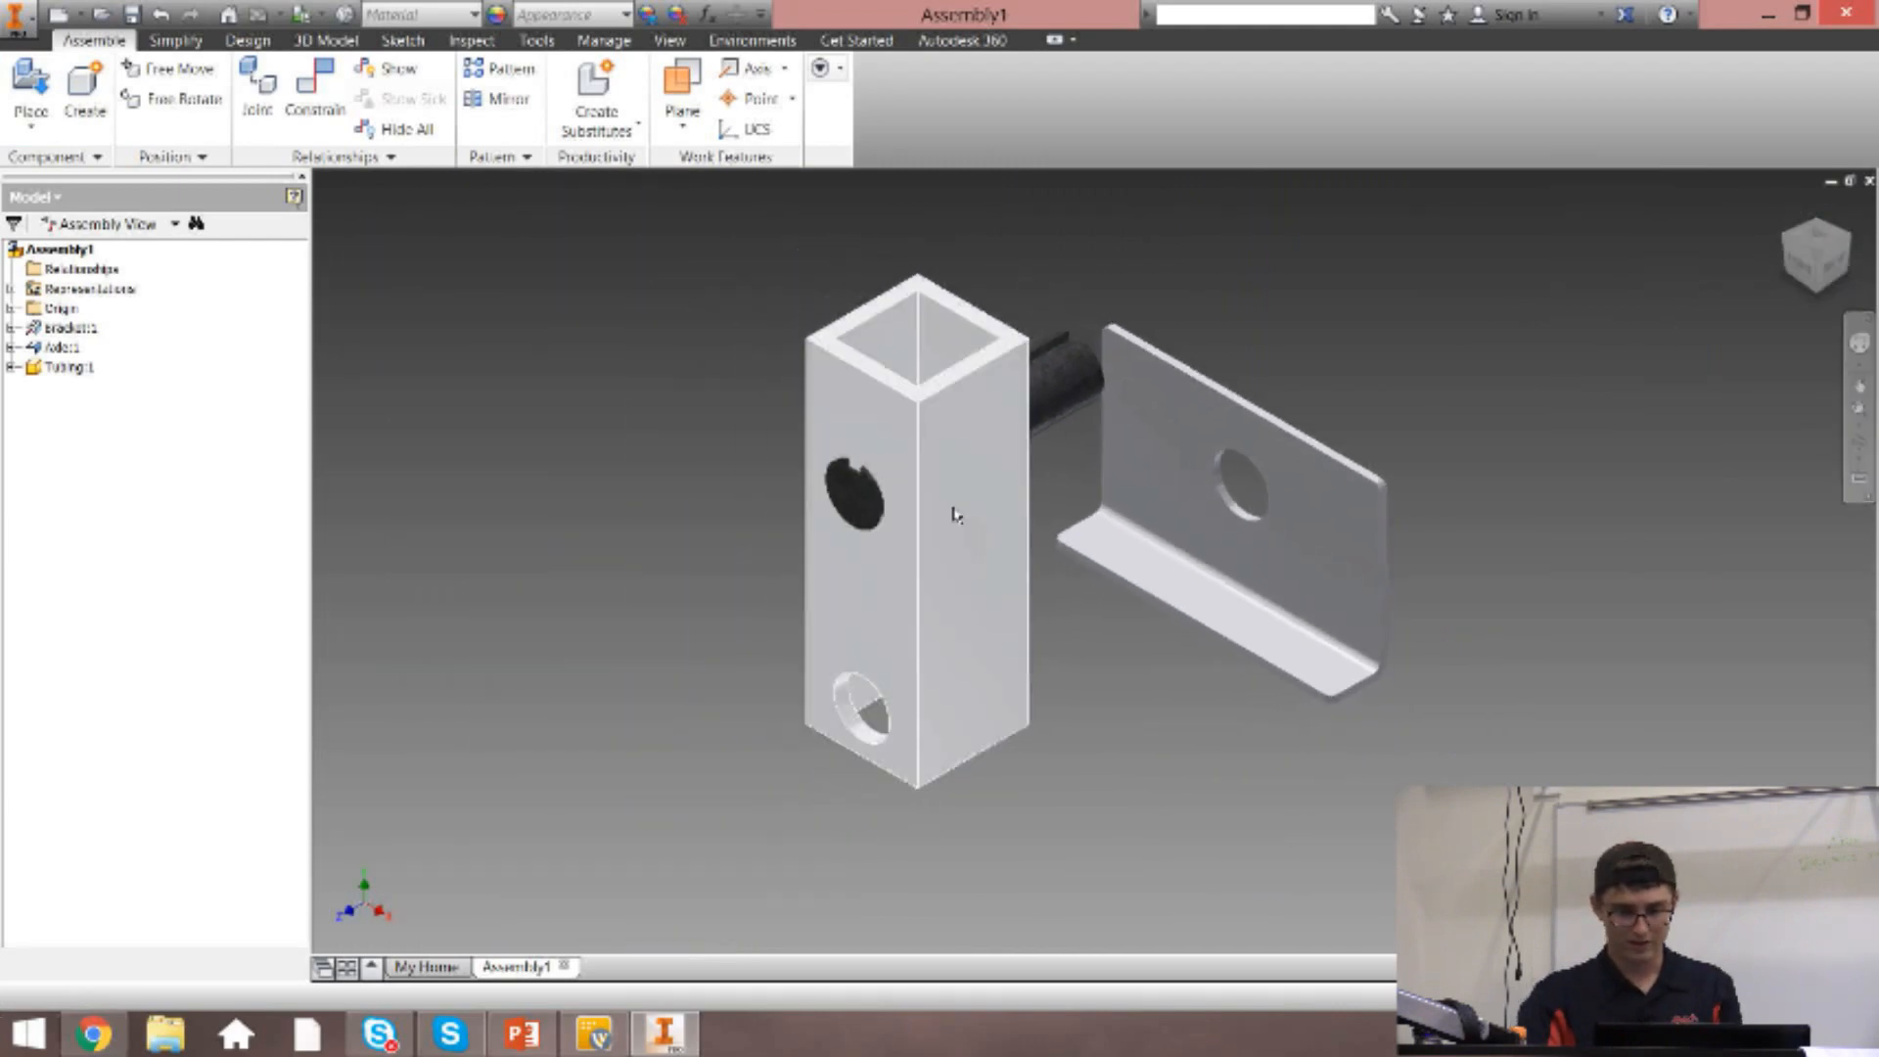
pyautogui.moveTo(948, 550); pyautogui.dragTo(592, 508)
pyautogui.moveTo(888, 483); pyautogui.dragTo(794, 548)
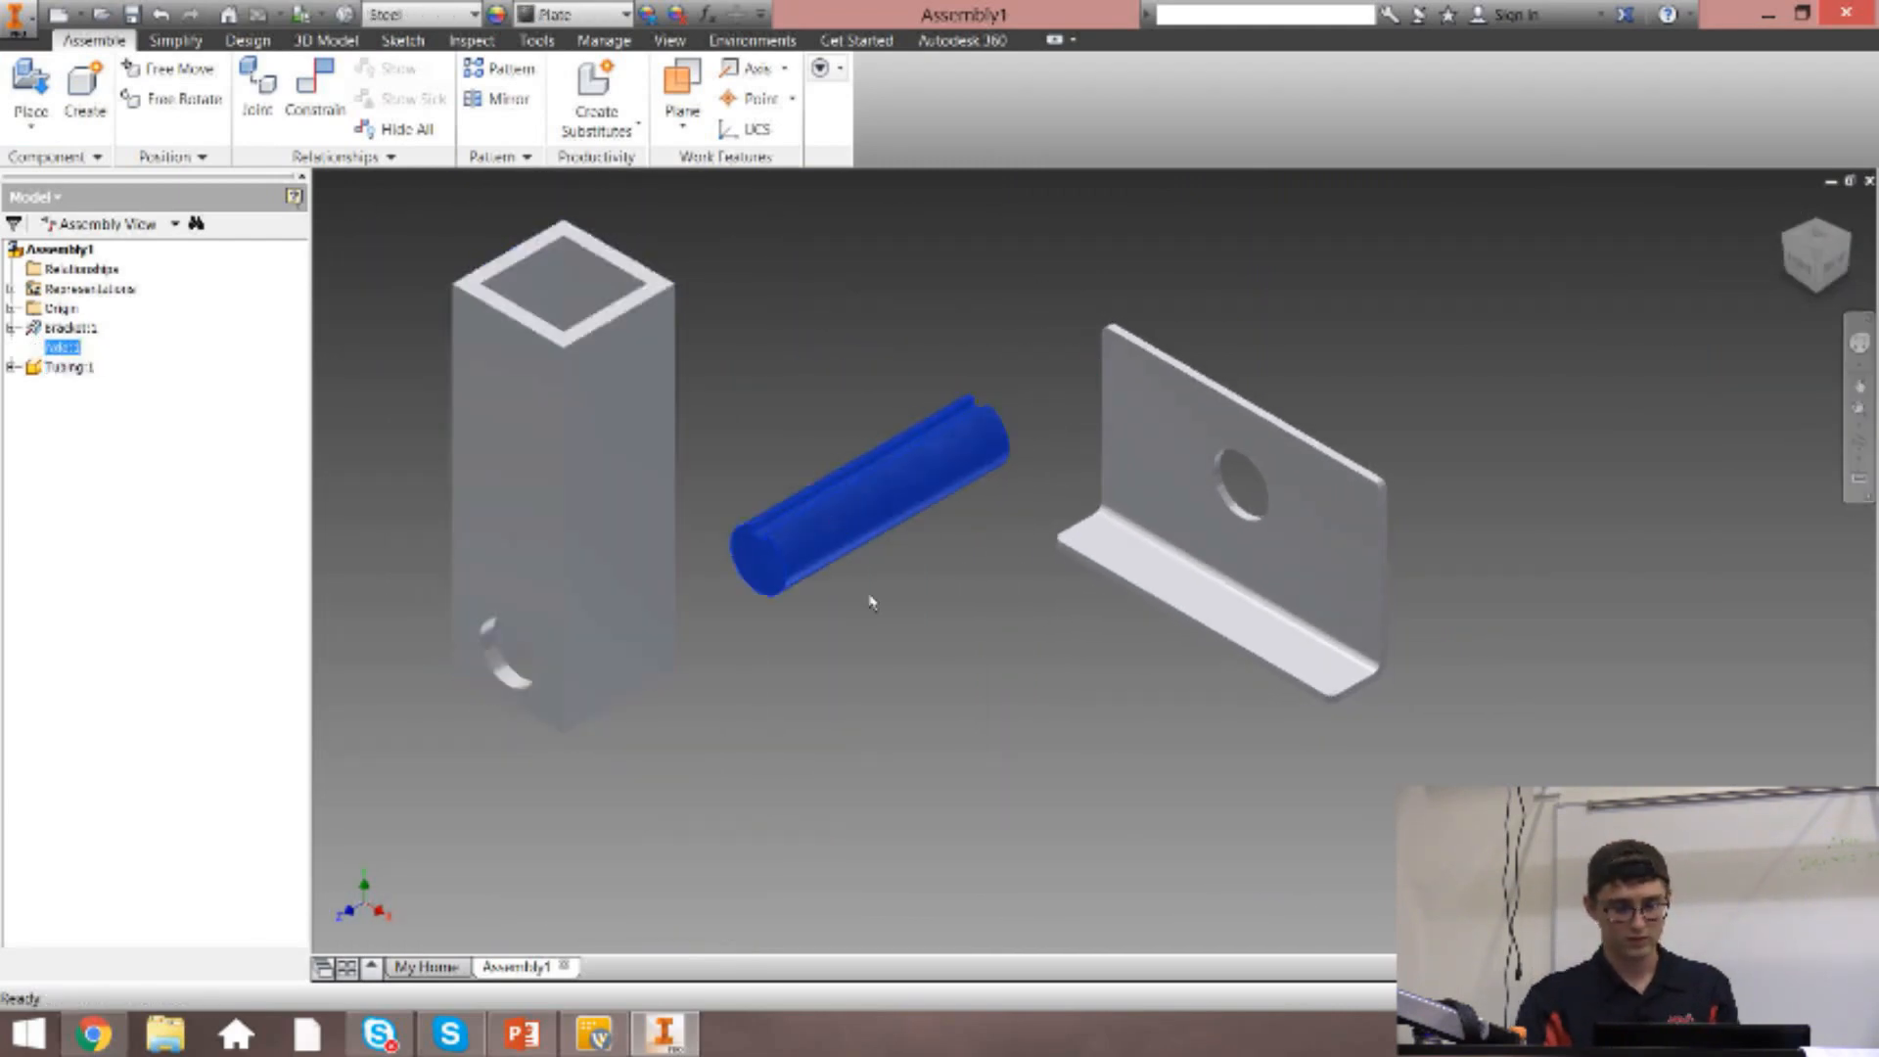
# Deselect the axle and move the tubing slightly, keeping it clear of the axle.
pyautogui.click(872, 600)
pyautogui.moveTo(585, 602)
pyautogui.mouseDown()
pyautogui.moveTo(570, 581)
pyautogui.moveTo(581, 607)
pyautogui.mouseUp()
pyautogui.click(1014, 740)
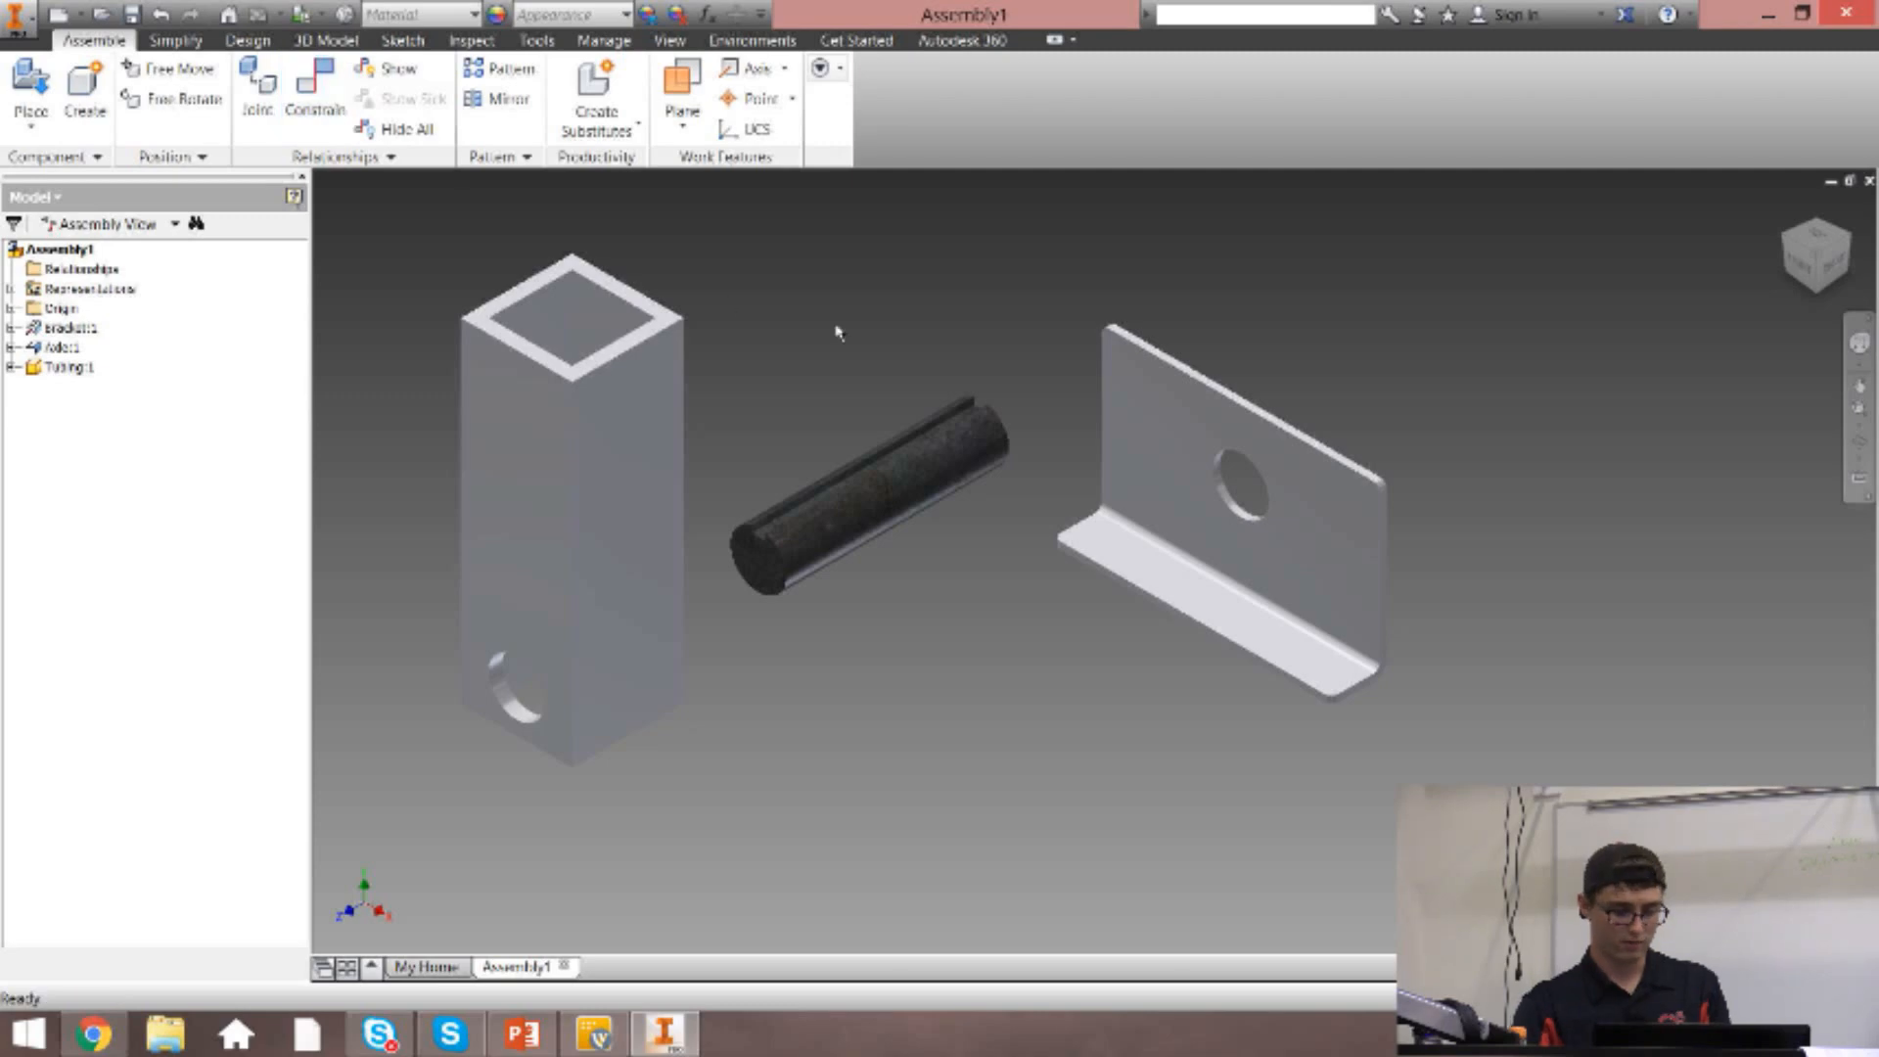
# Try an Inside tangent constraint between the axle's cylindrical surface and an inner wall of the tubing.
pyautogui.press('c')
pyautogui.moveTo(272, 193); pyautogui.dragTo(341, 247)
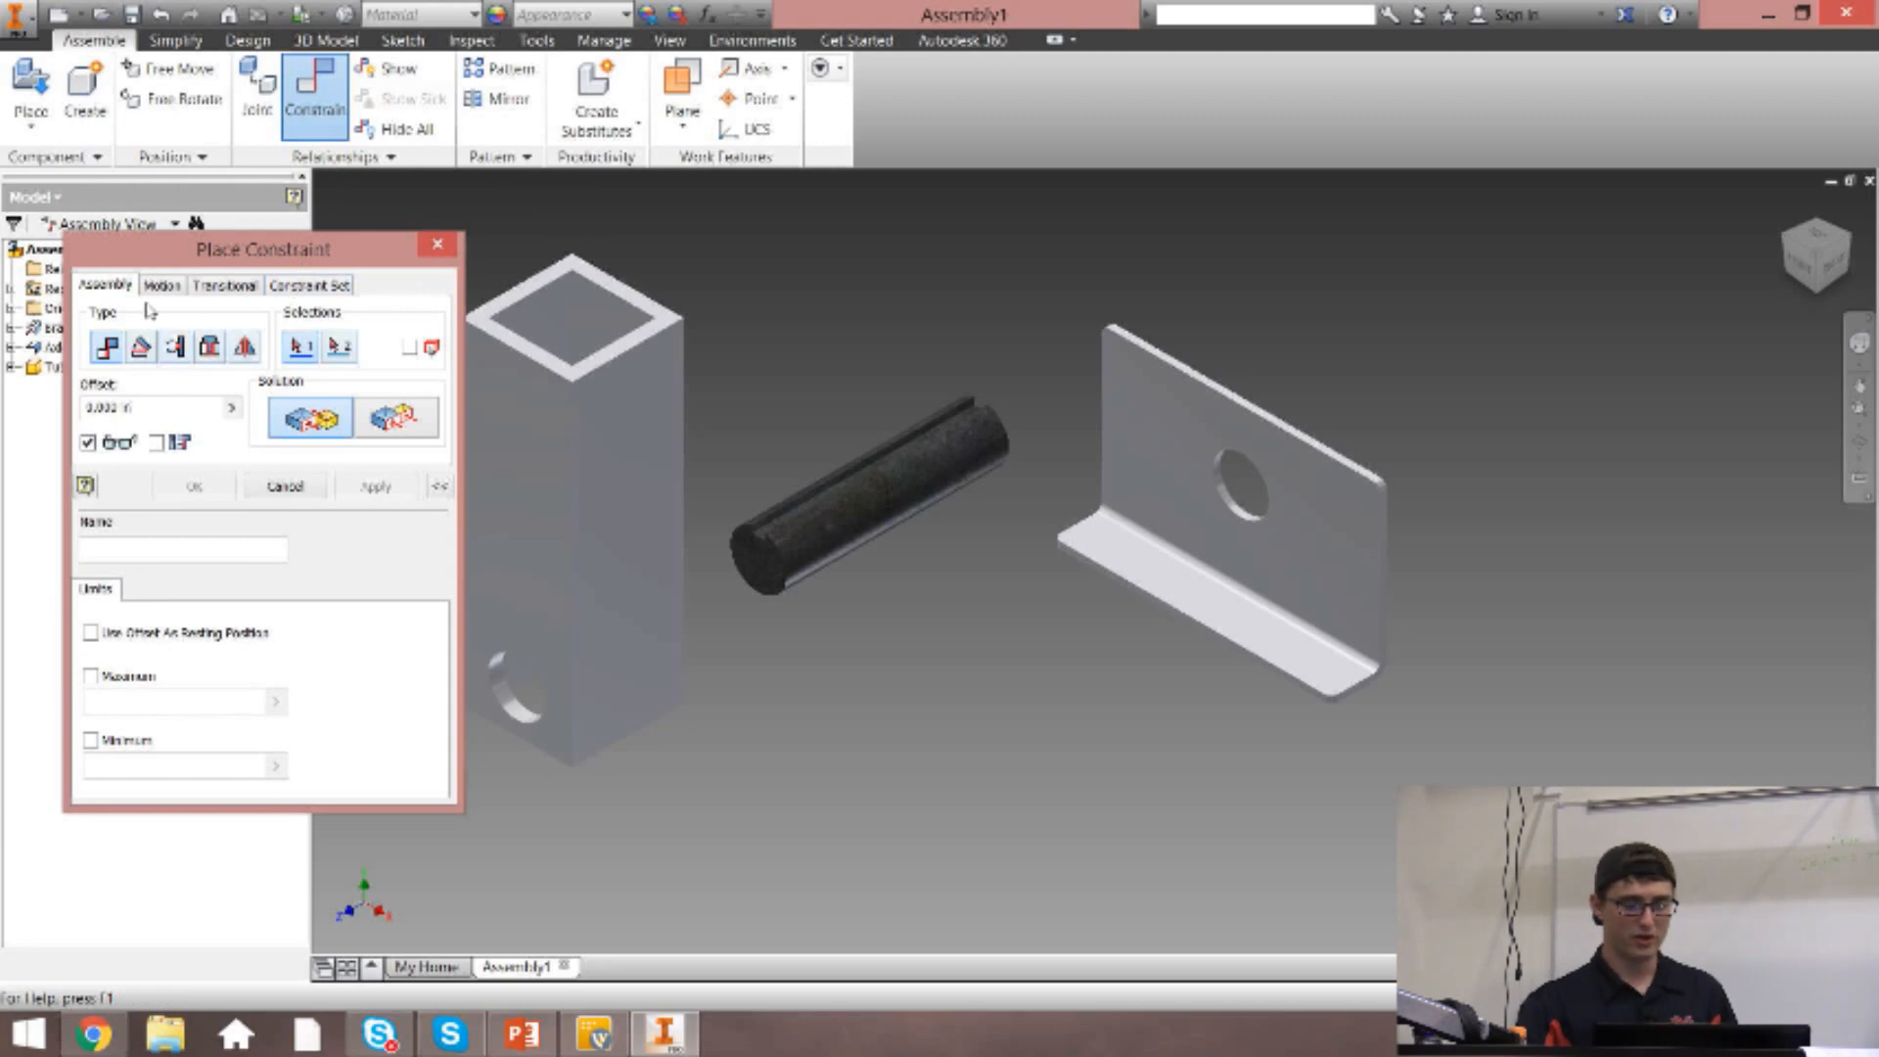
pyautogui.moveTo(264, 248); pyautogui.dragTo(229, 219)
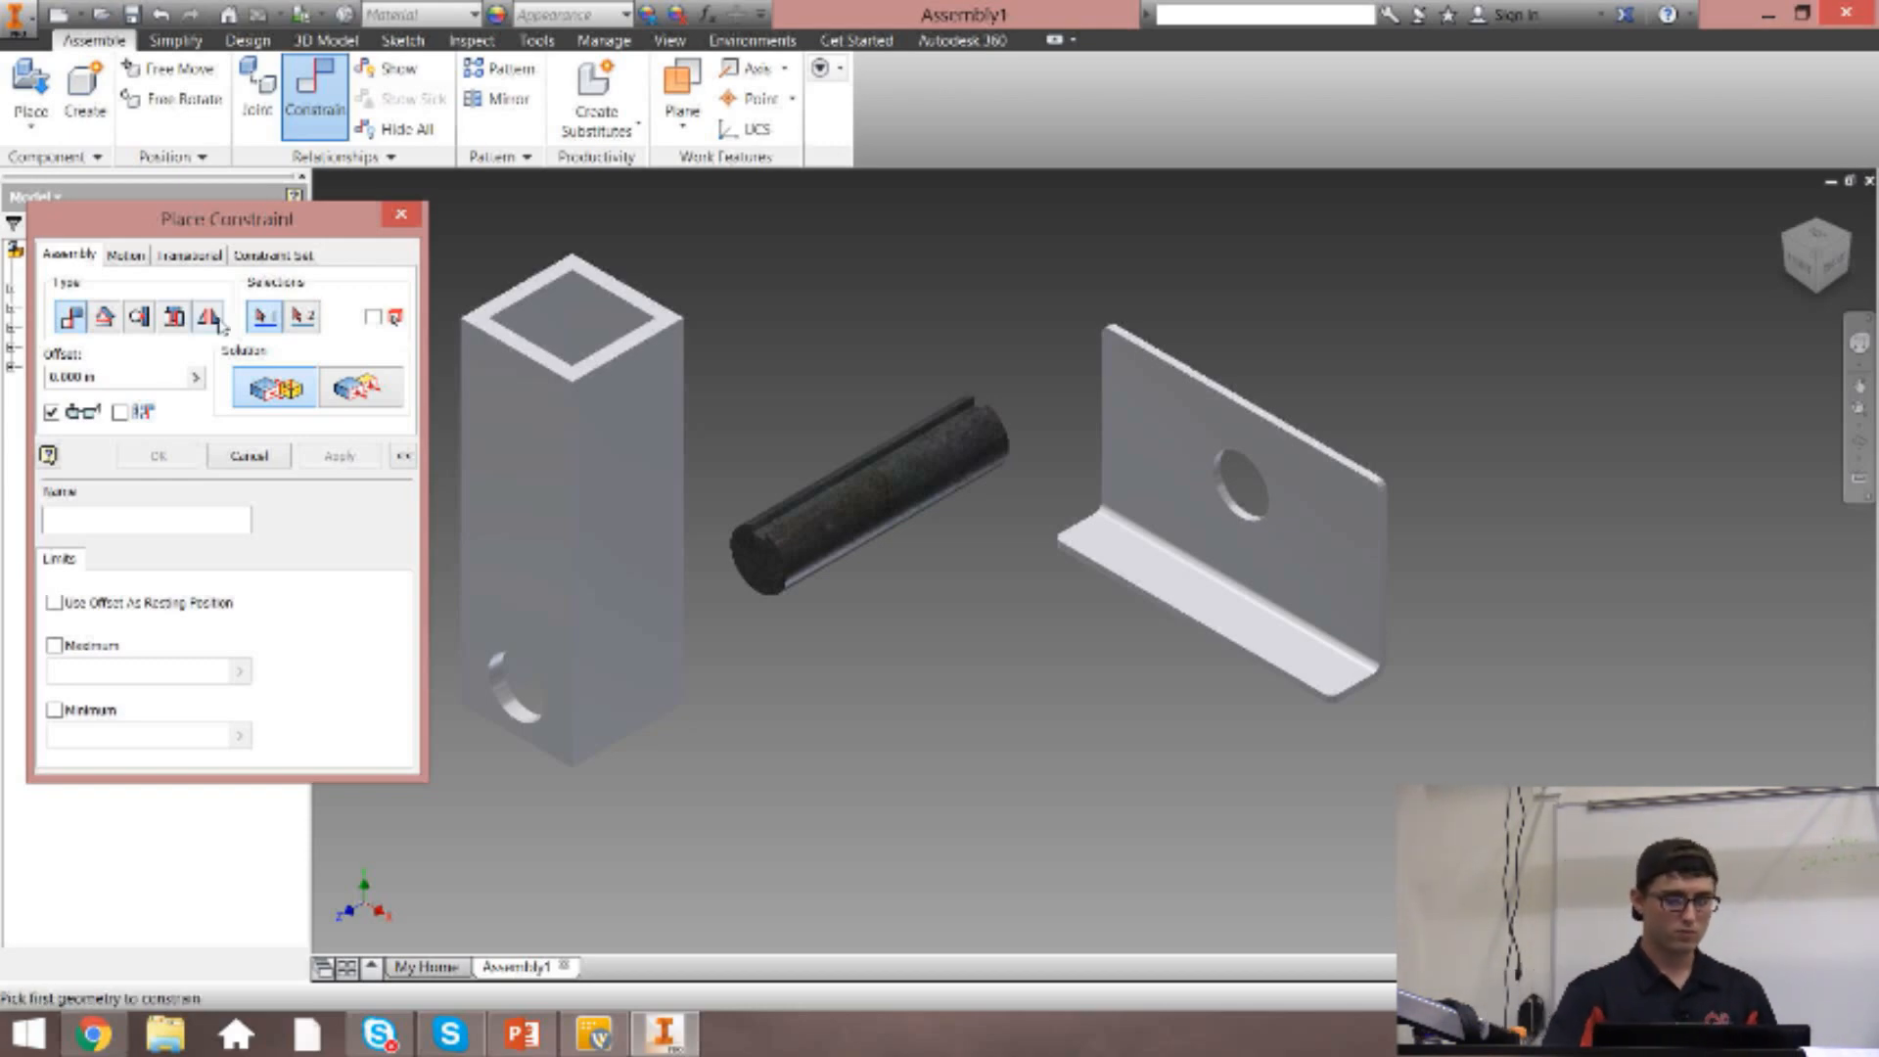
pyautogui.click(140, 315)
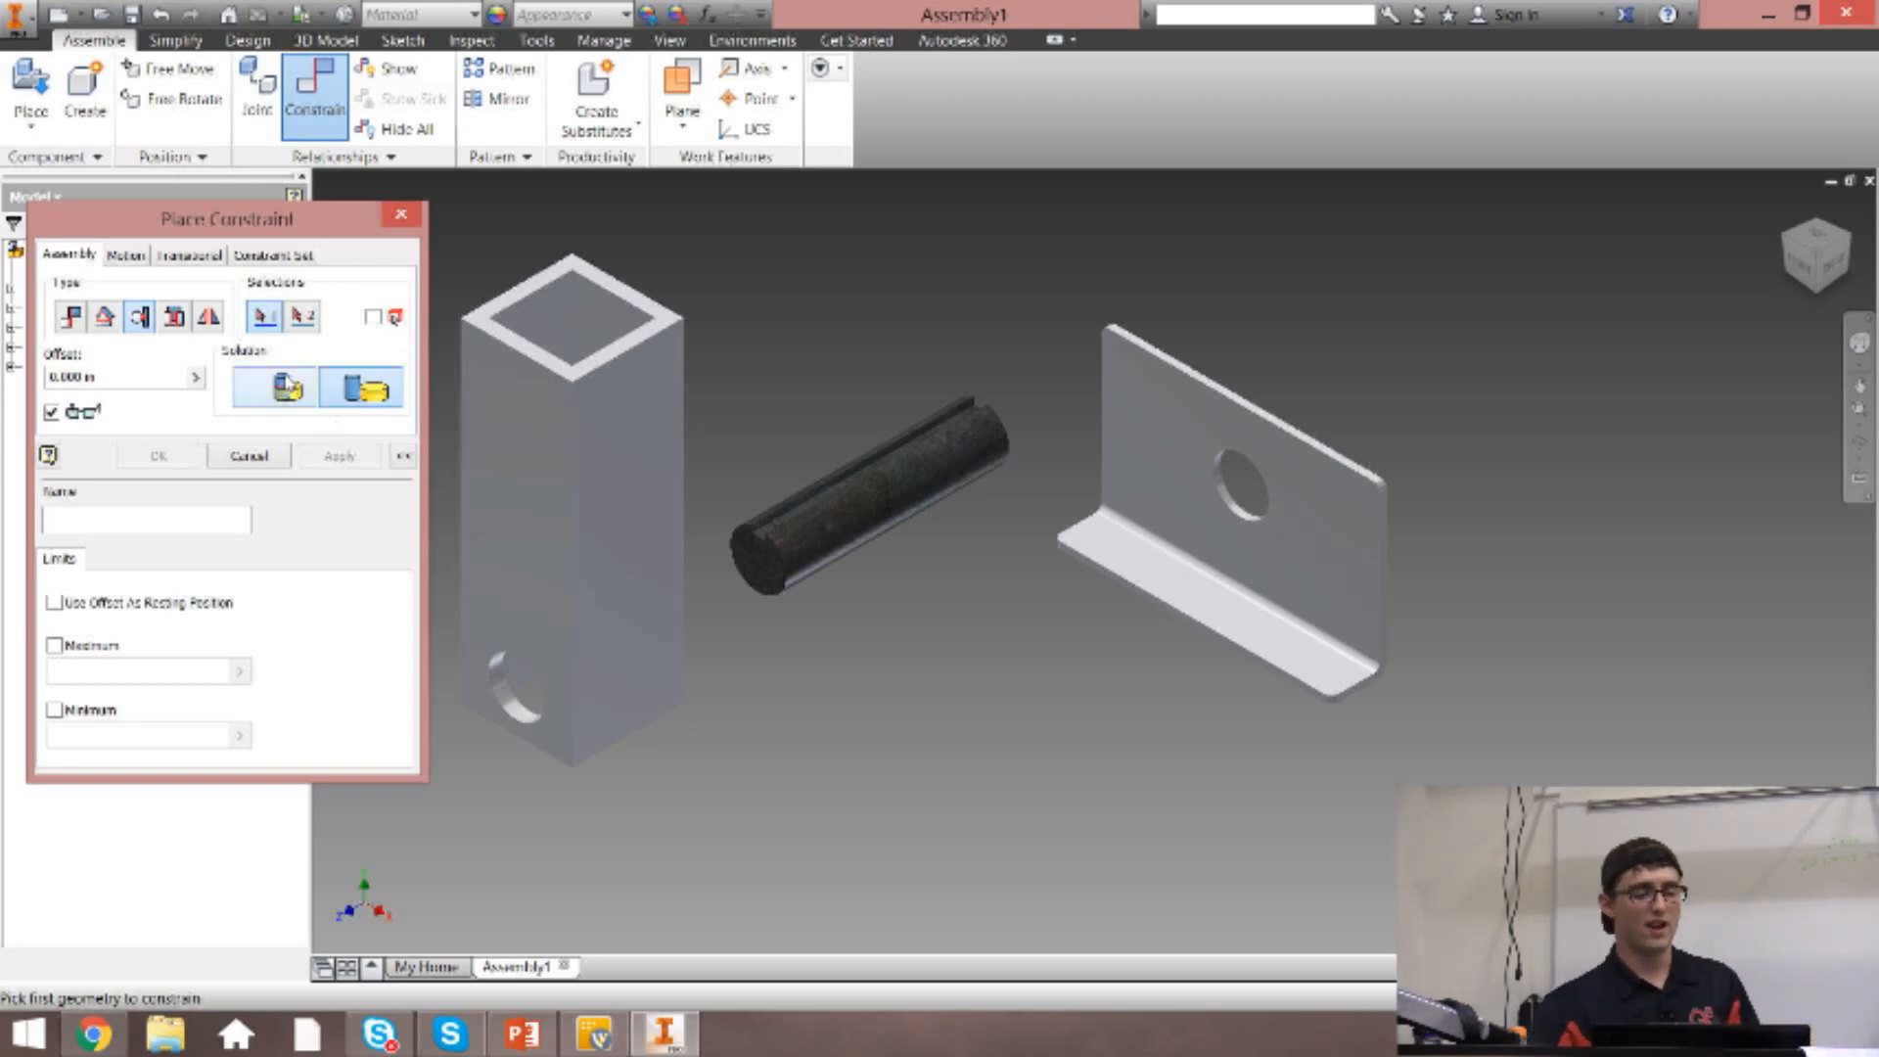
pyautogui.click(284, 383)
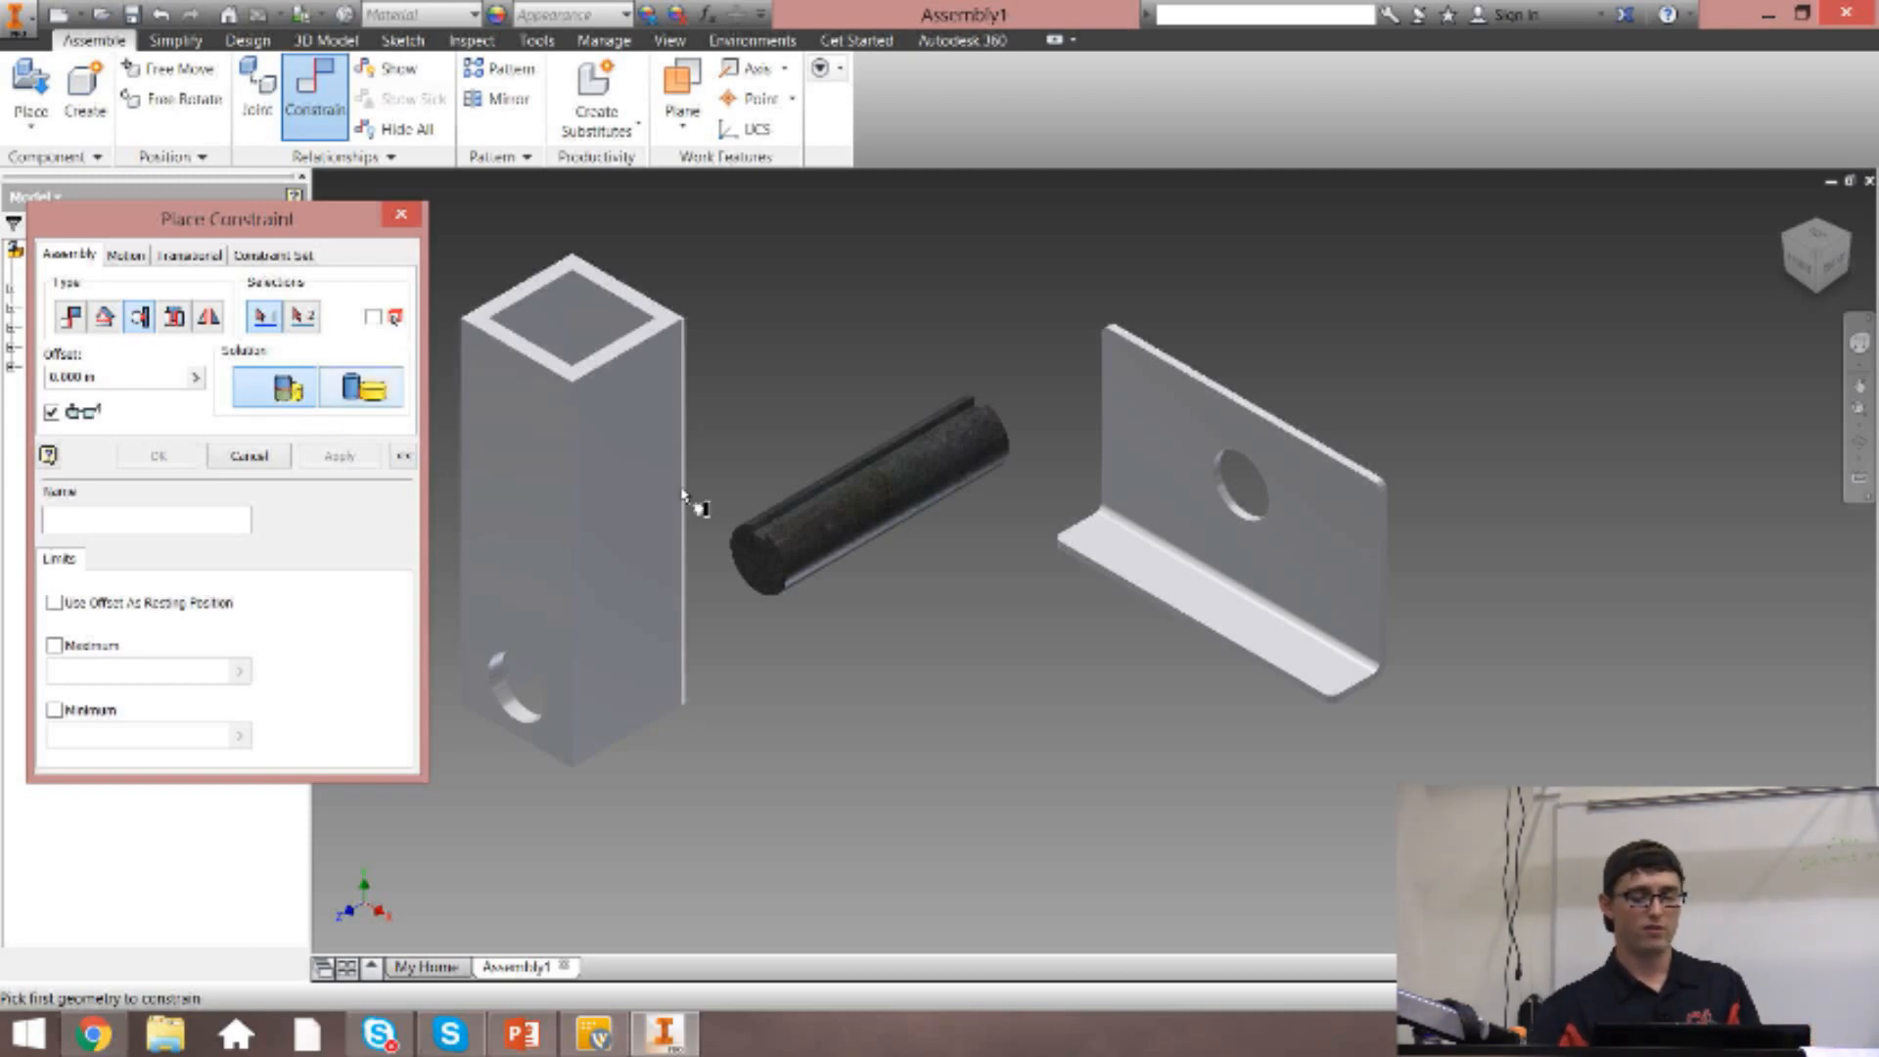
pyautogui.click(853, 541)
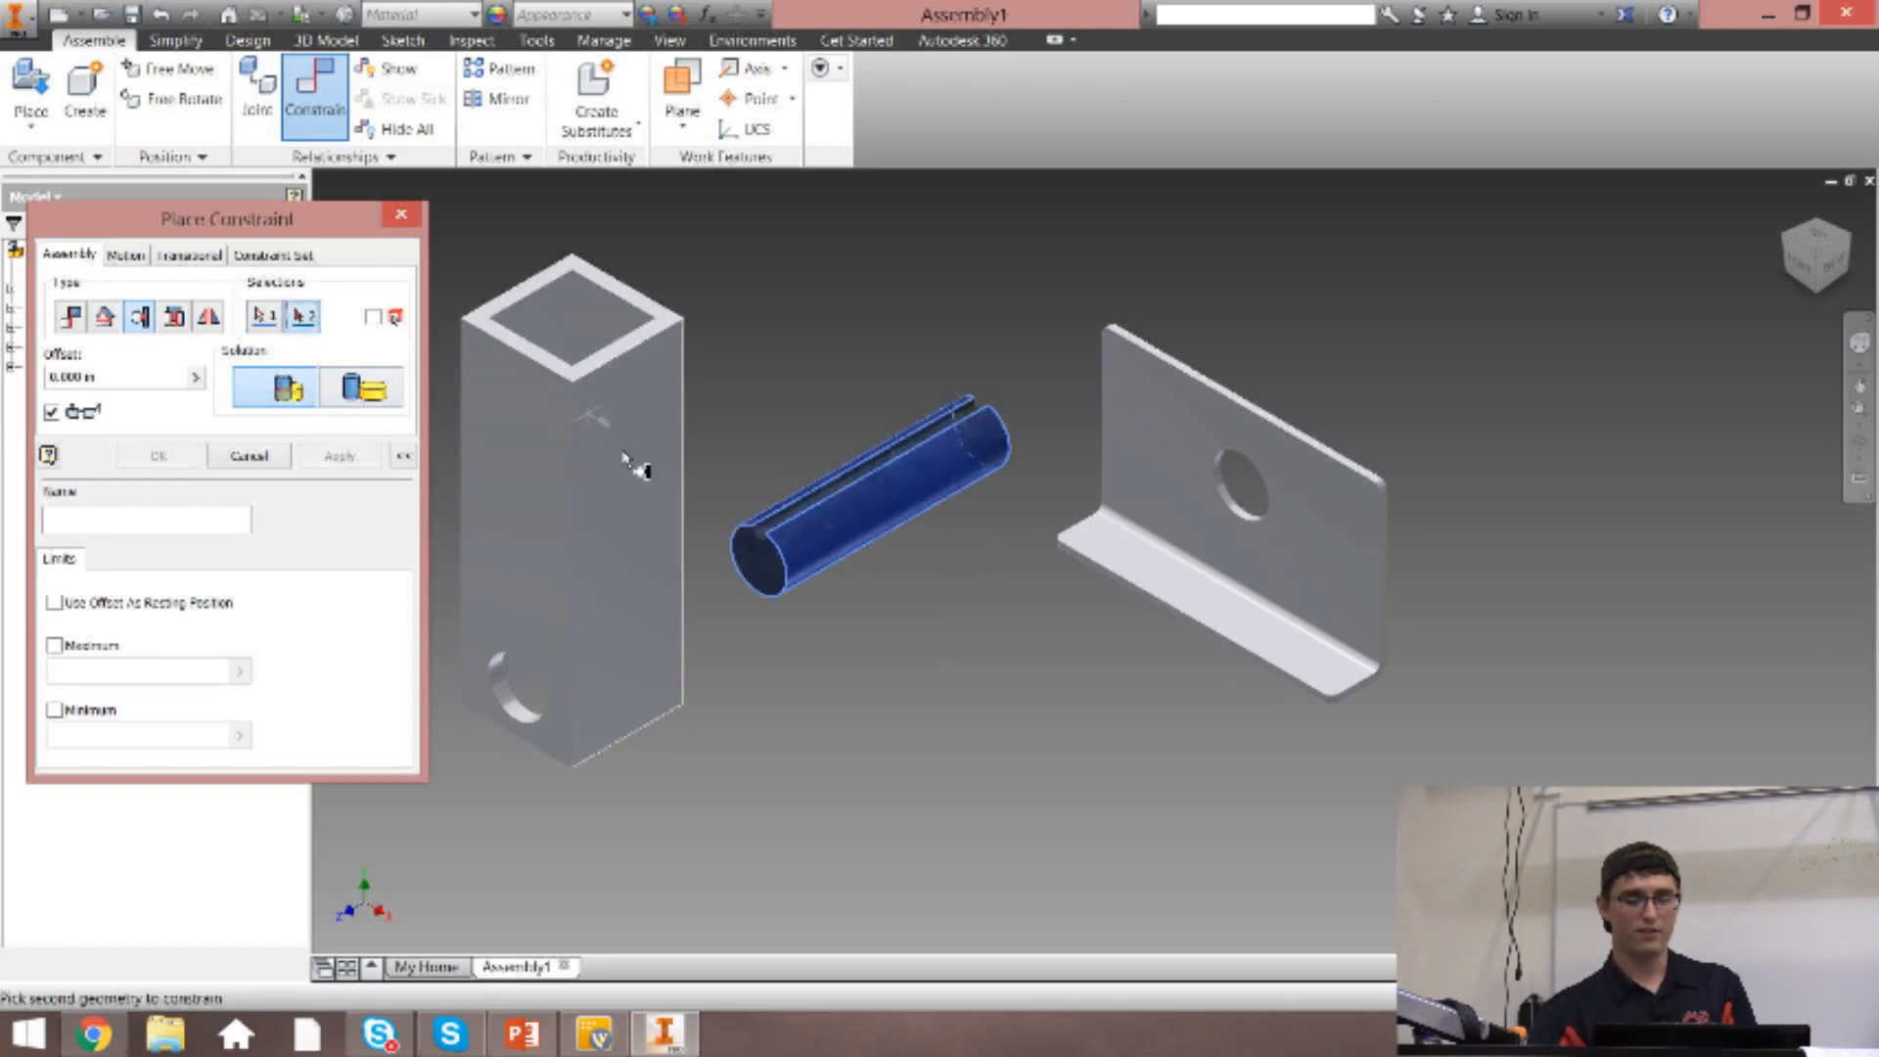
pyautogui.click(632, 344)
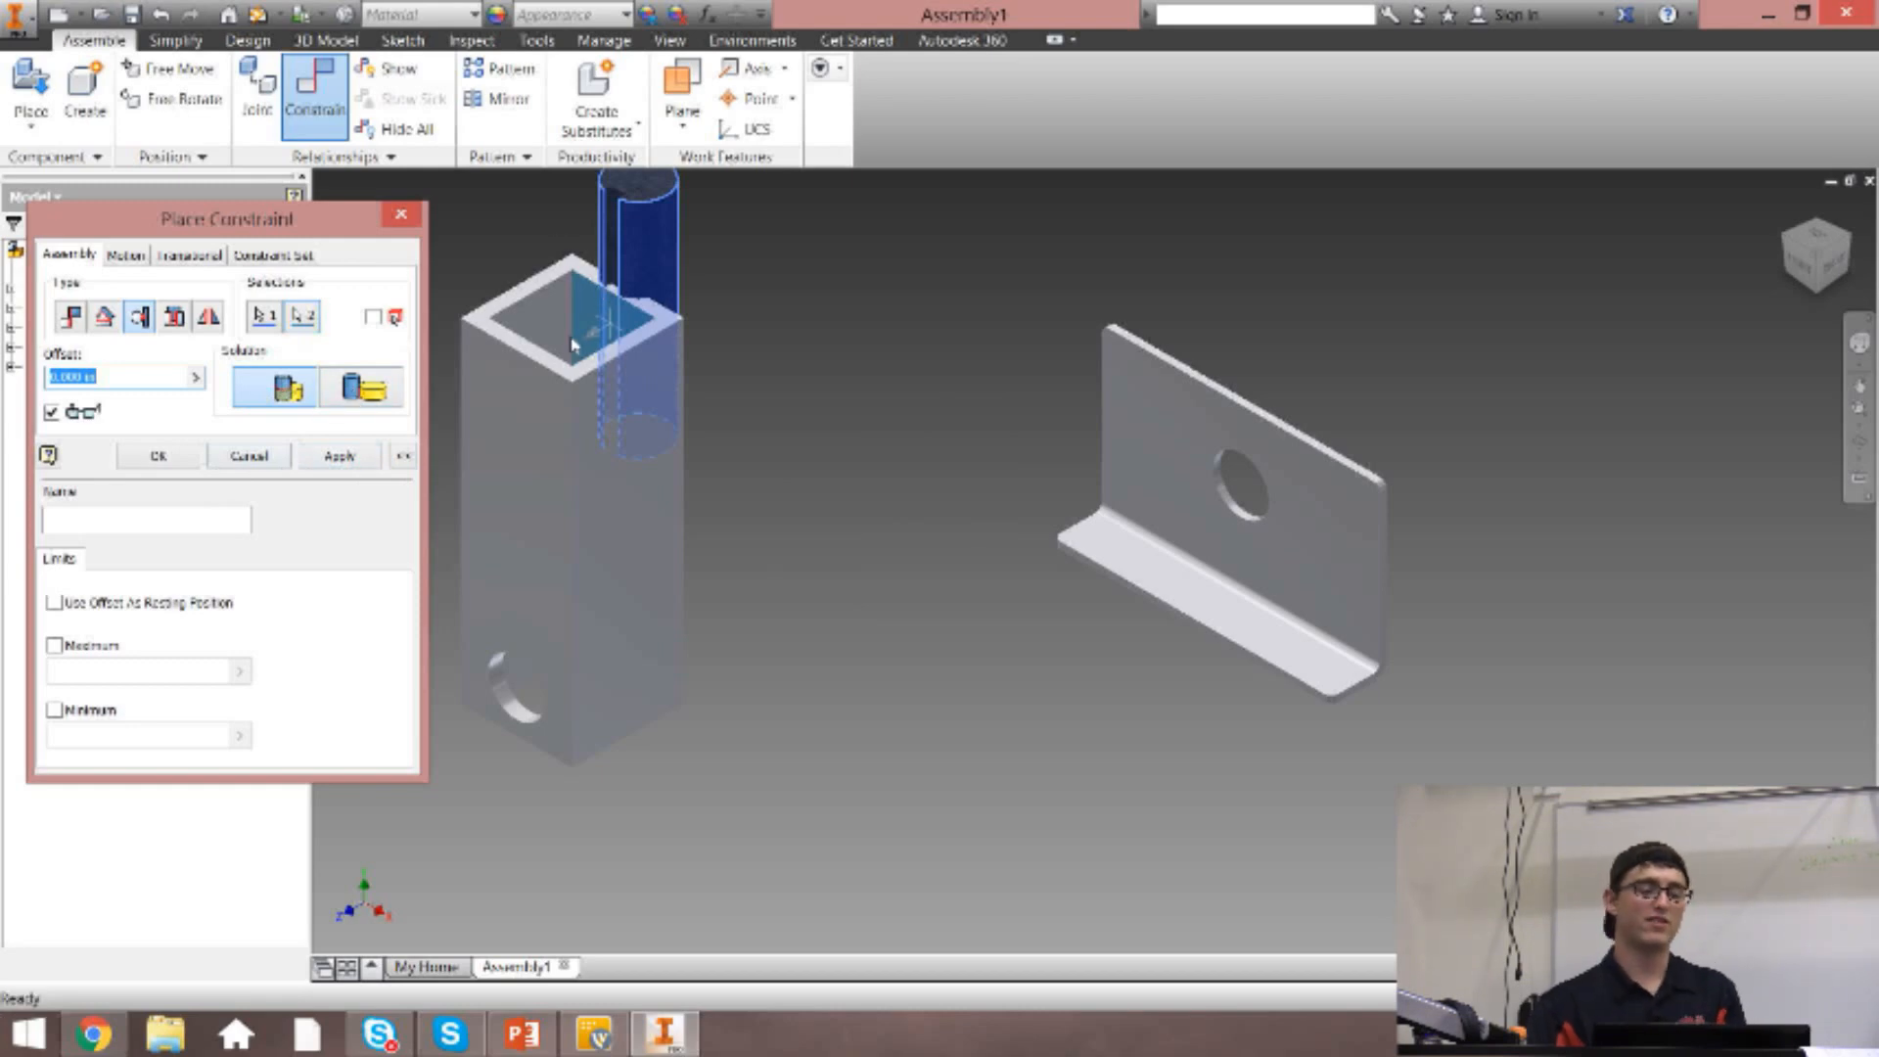
# Compare the Outside and Inside solutions of the tangent constraint, ending on Inside.
pyautogui.click(370, 380)
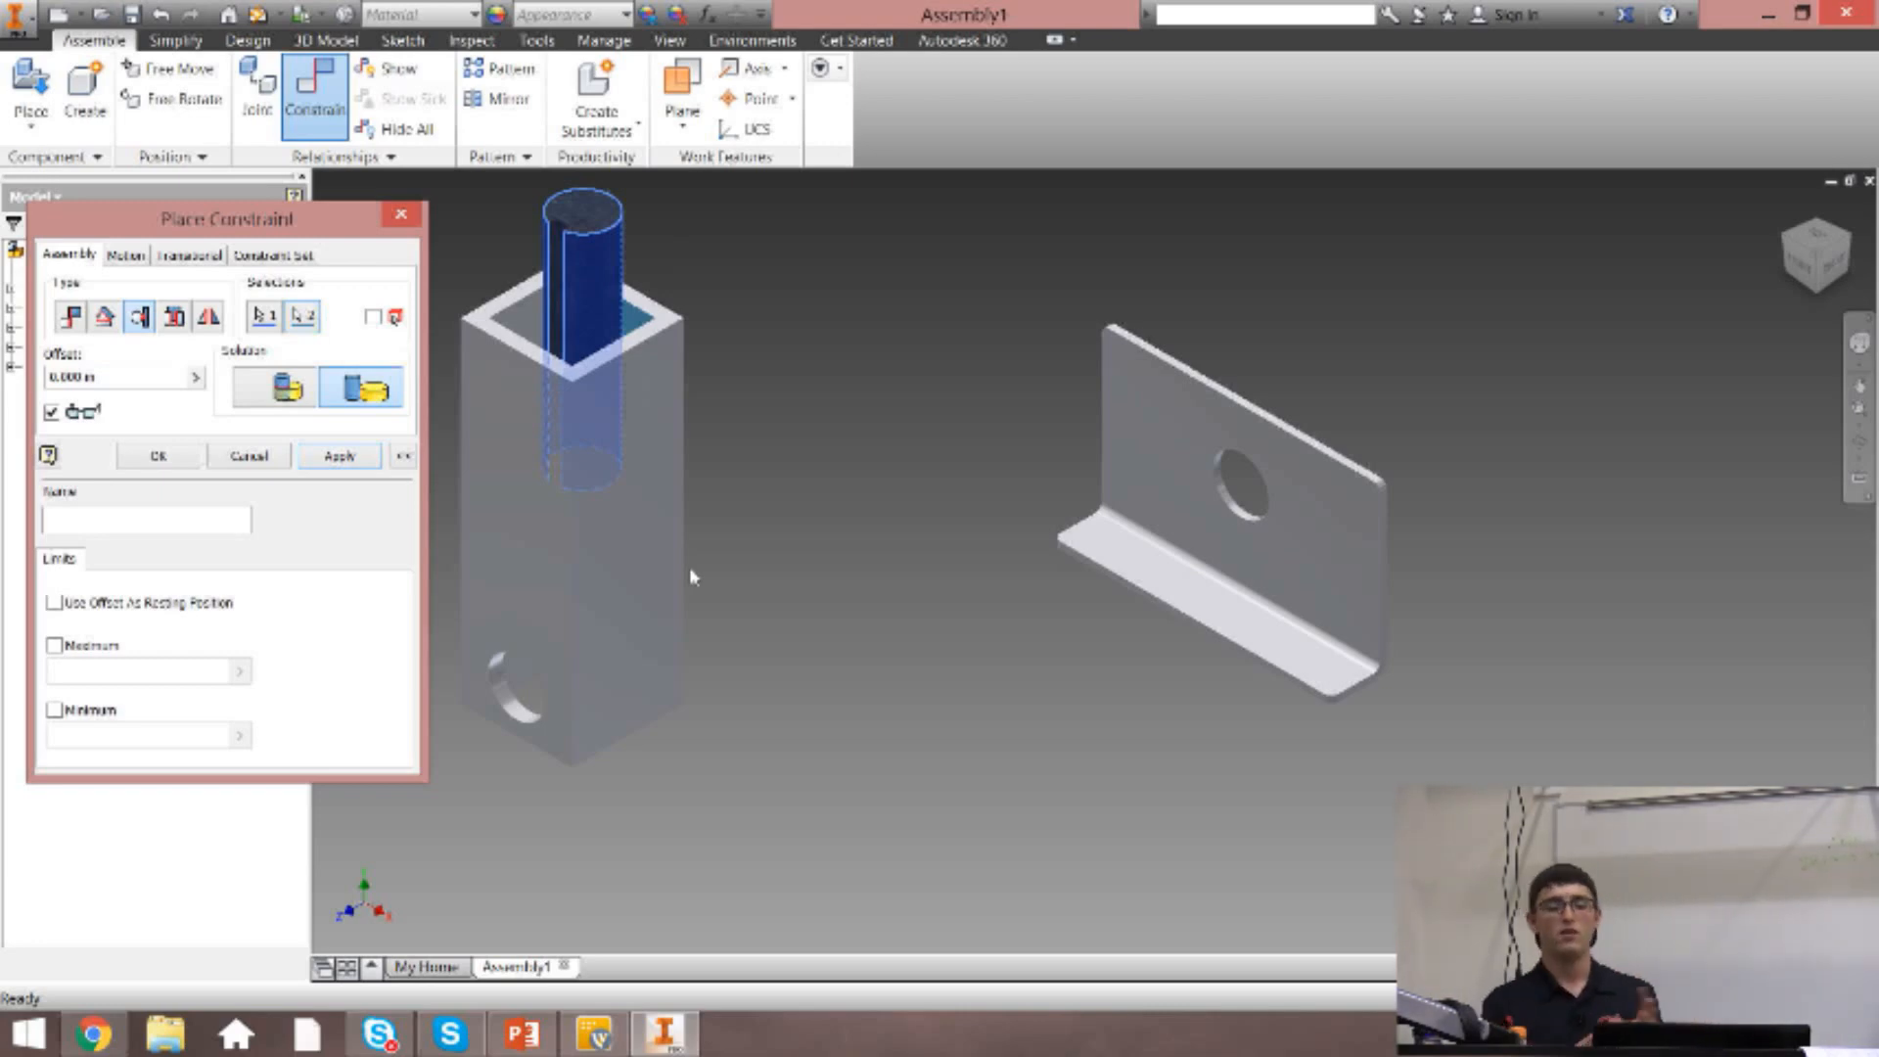
pyautogui.click(286, 389)
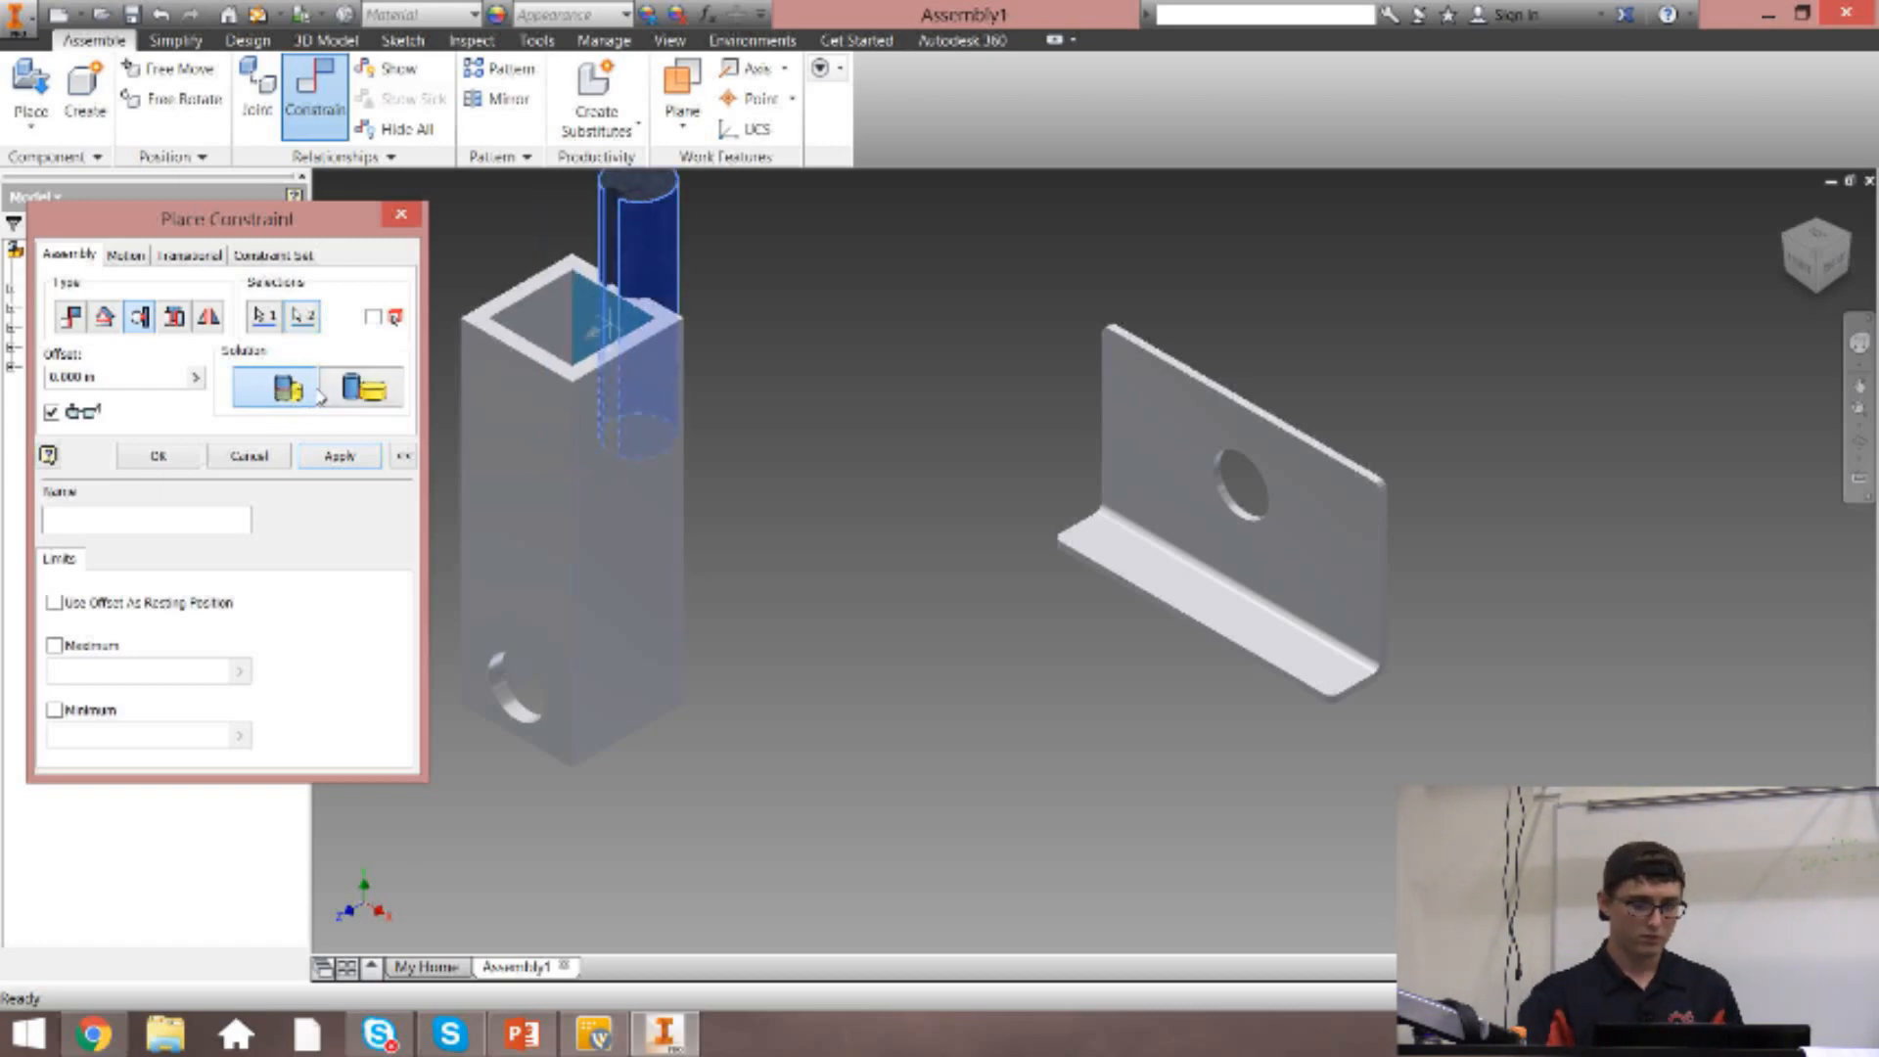
pyautogui.click(362, 396)
pyautogui.click(286, 399)
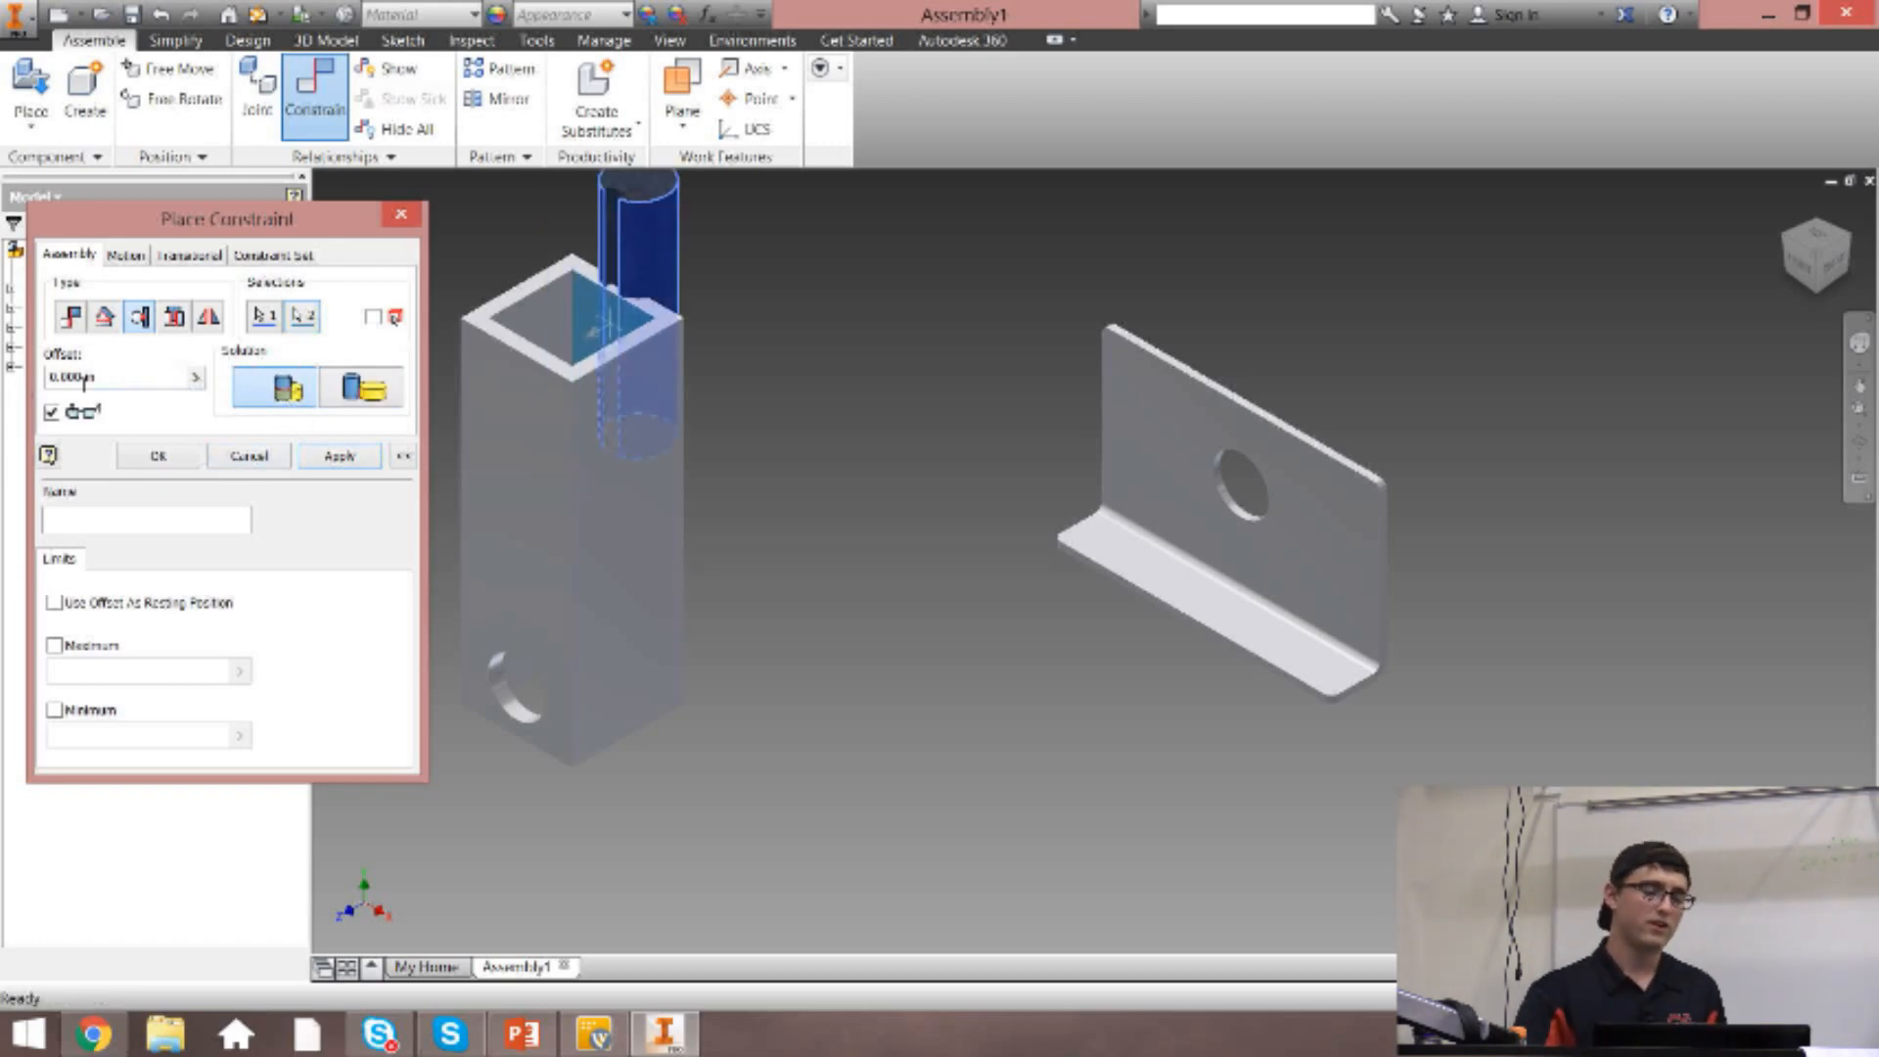
# Set the tangent constraint's offset to 1 in and apply it.
pyautogui.moveTo(125, 379); pyautogui.dragTo(4, 393)
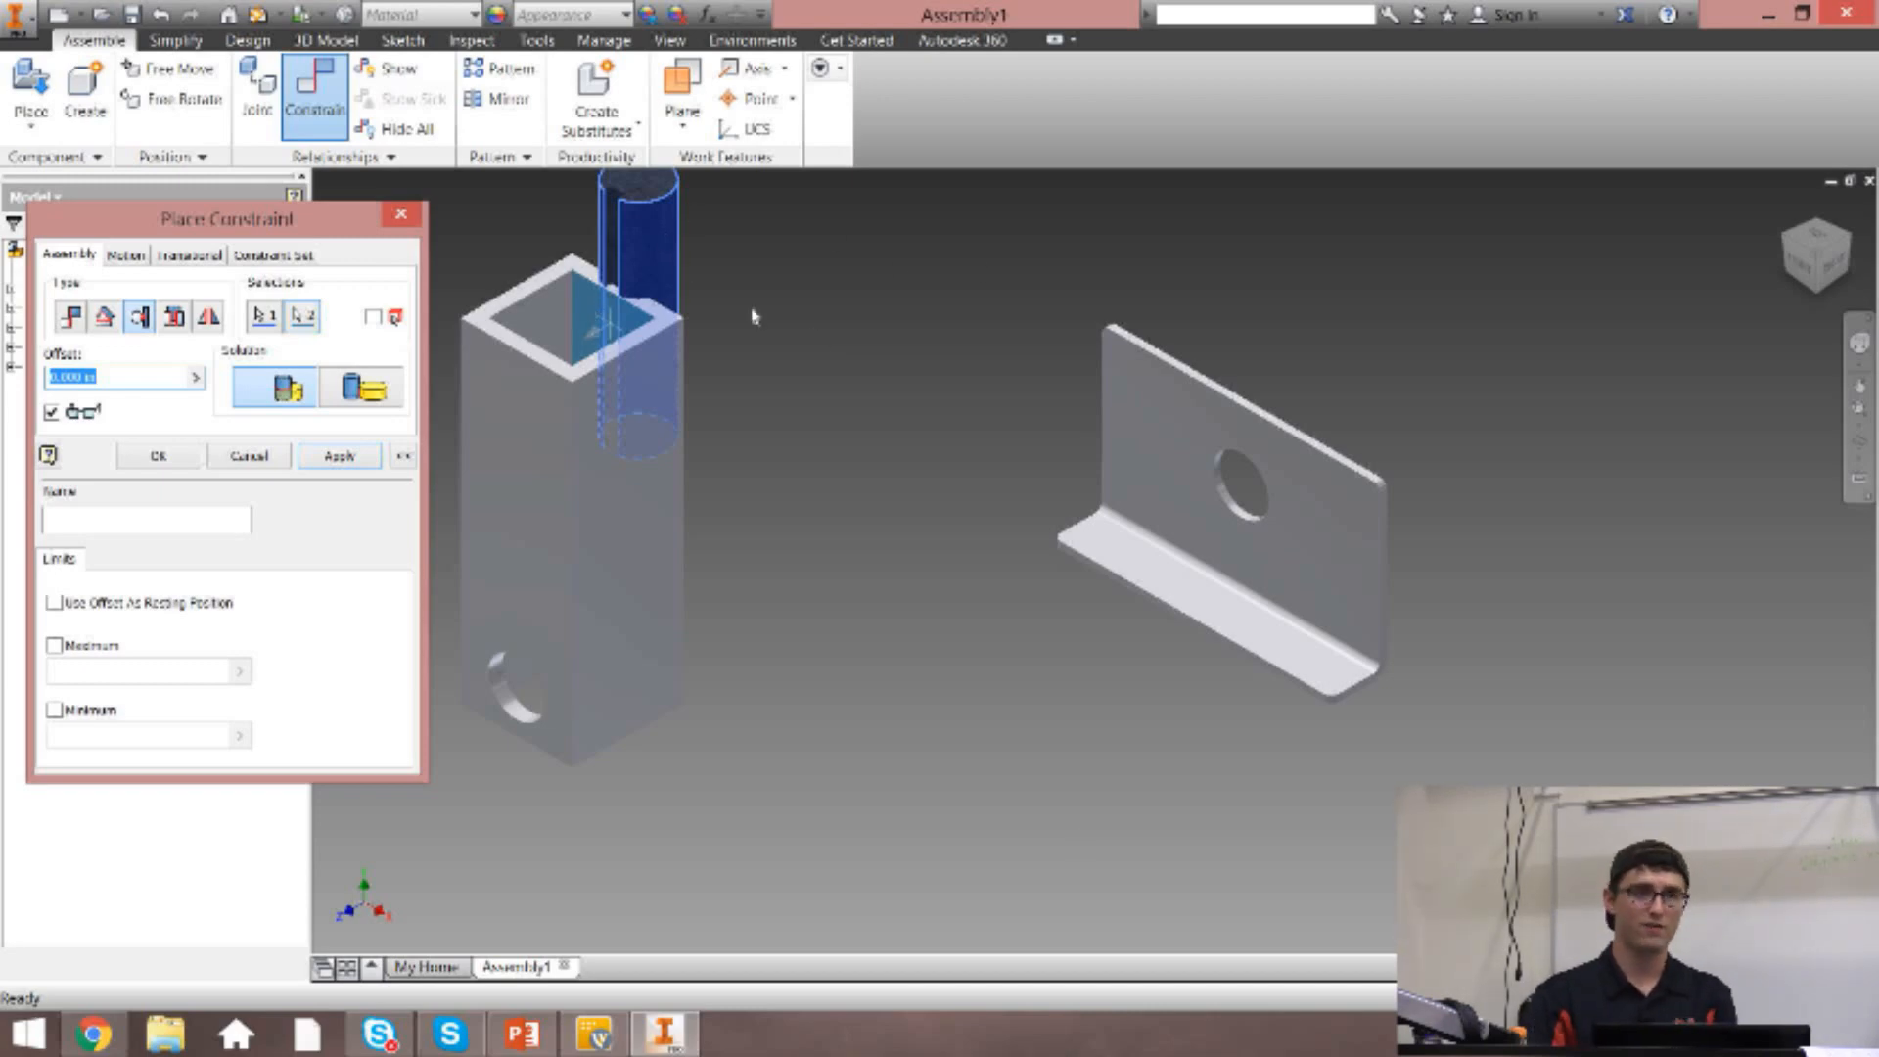
pyautogui.write('1')
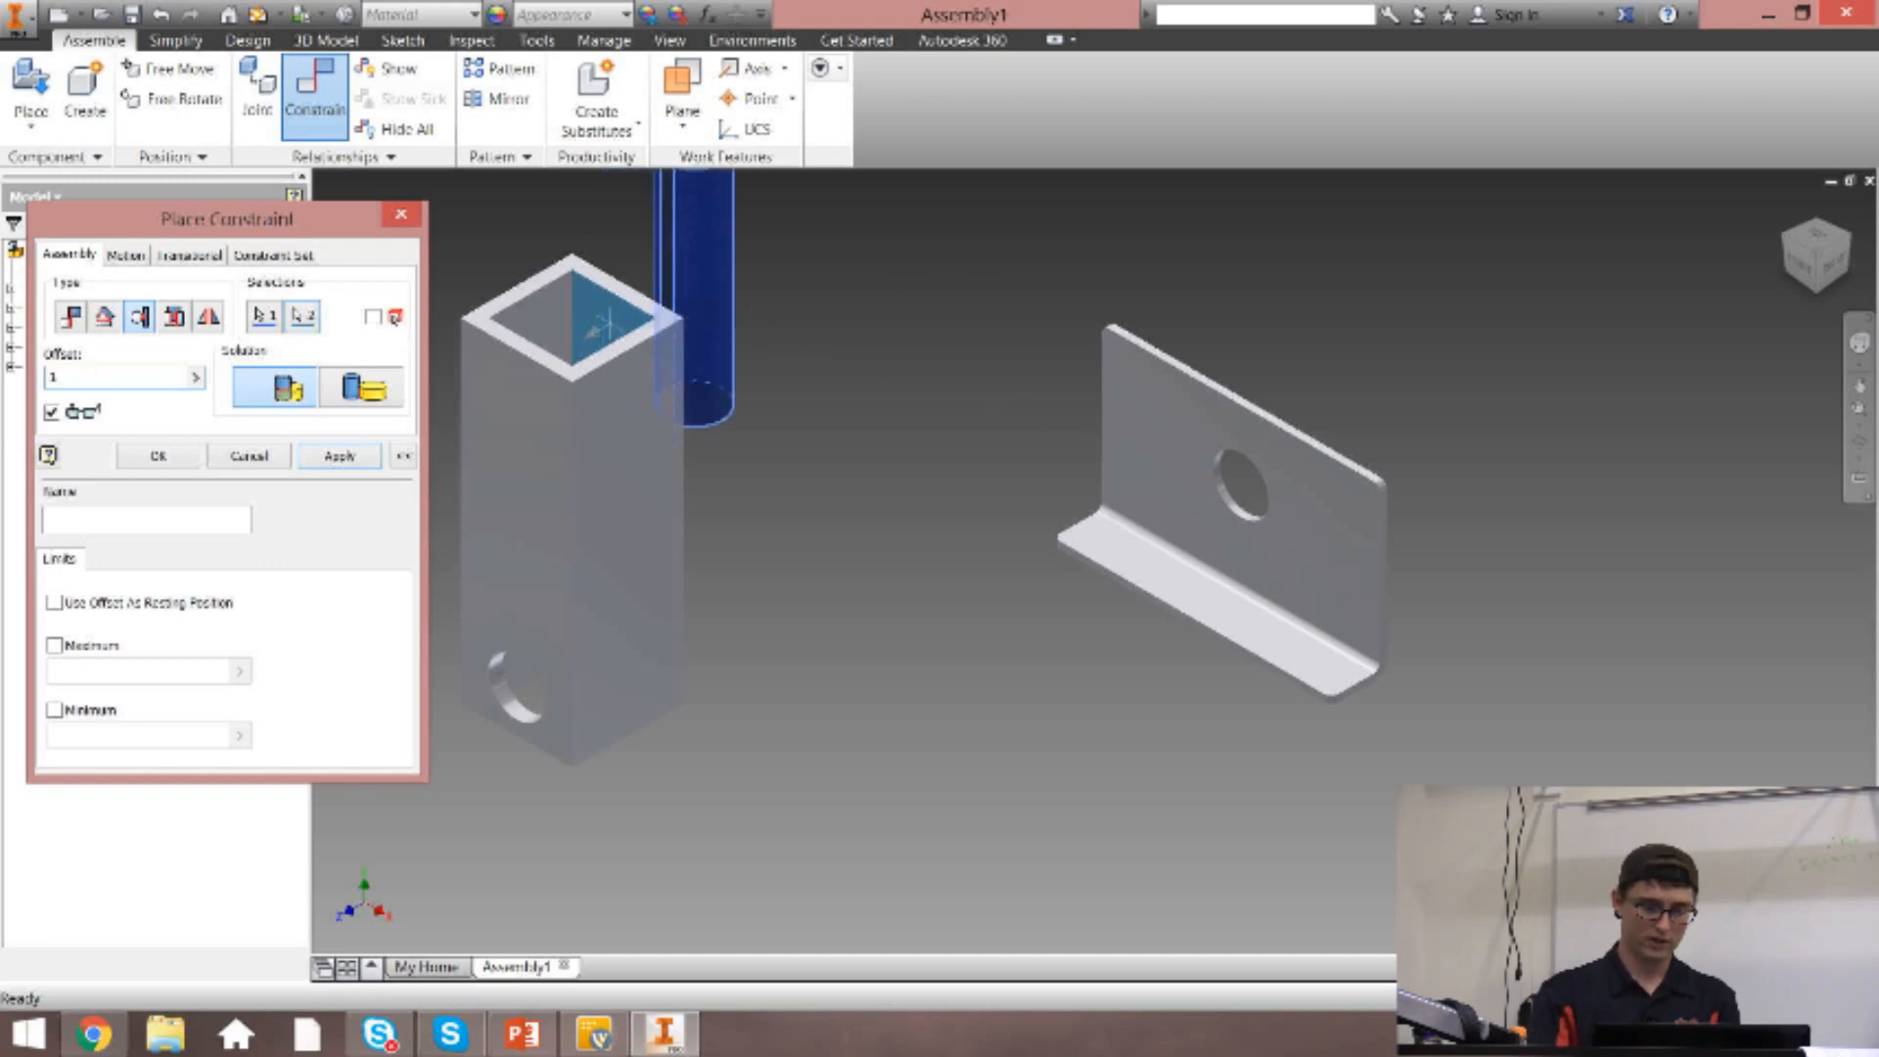
pyautogui.moveTo(858, 251); pyautogui.dragTo(862, 421, button='middle')
pyautogui.click(380, 456)
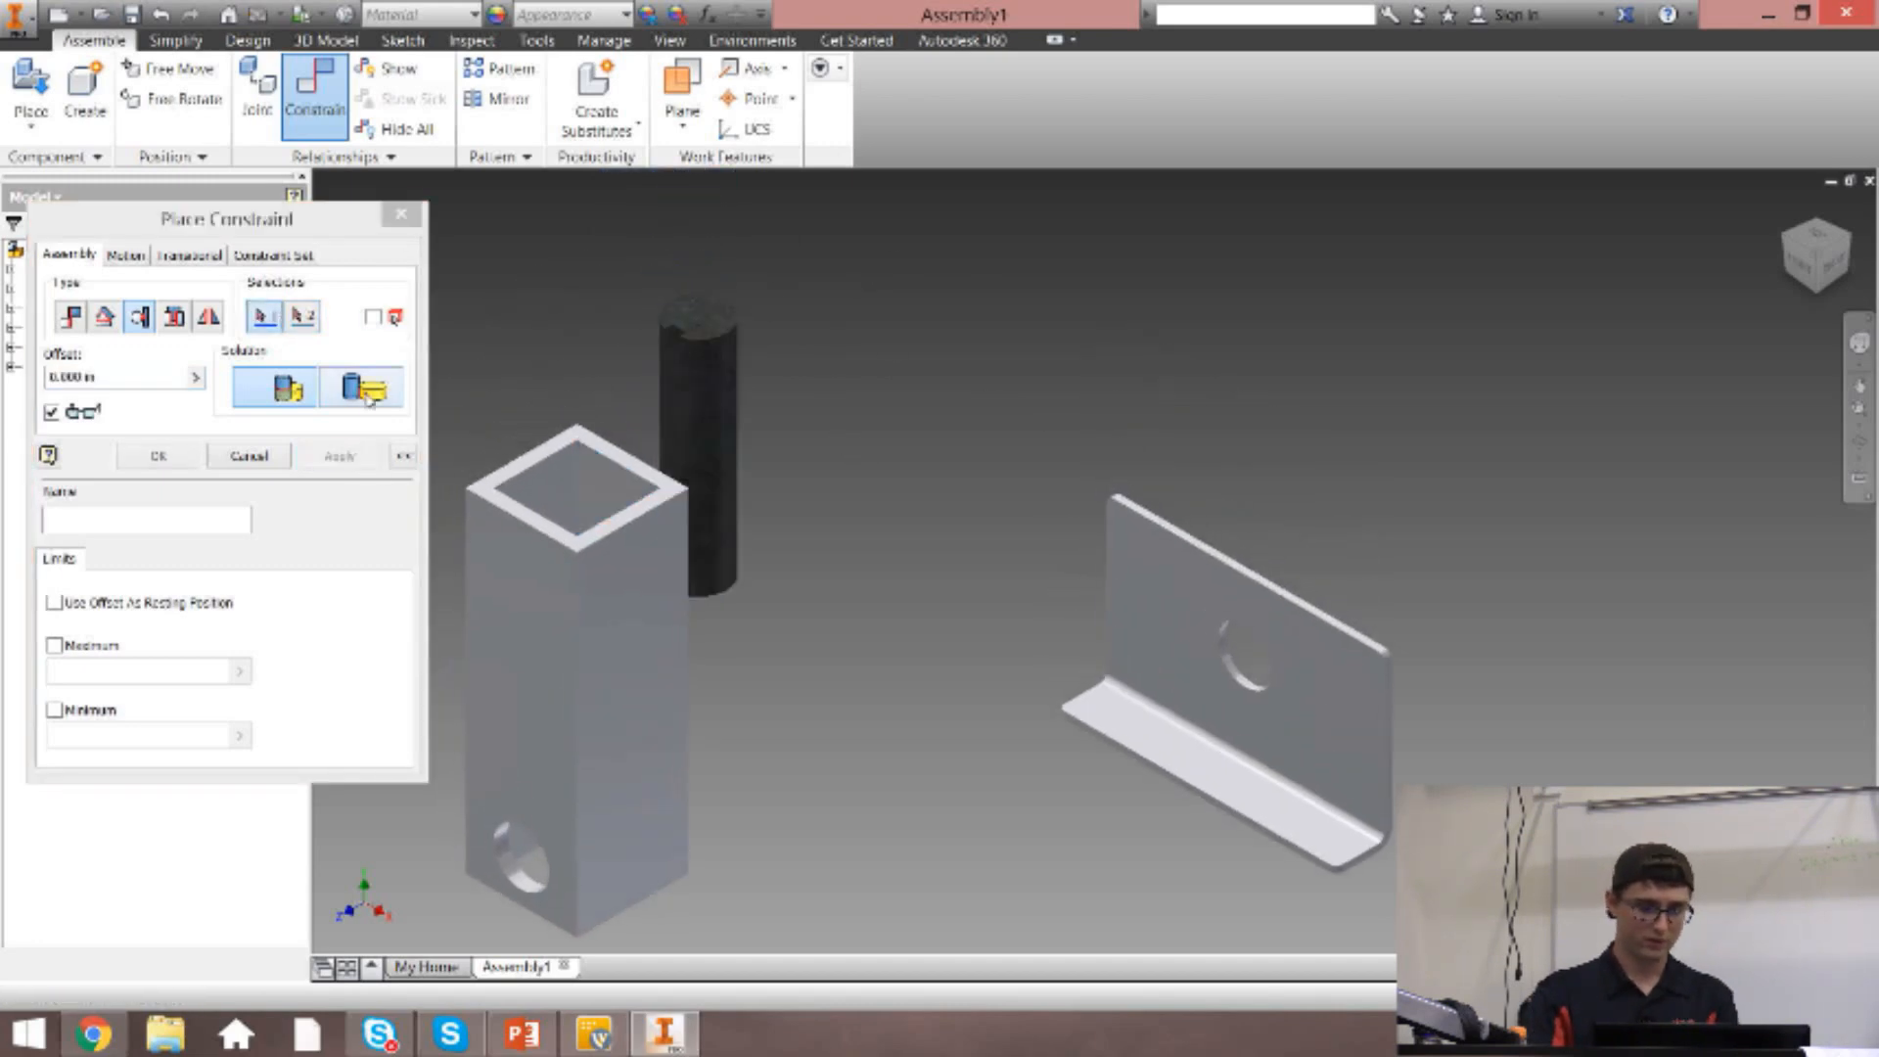
# End constraint placement and shift the constrained axle and tubing together, checking their movement from above.
pyautogui.click(401, 213)
pyautogui.moveTo(685, 387); pyautogui.dragTo(736, 386)
pyautogui.click(1814, 238)
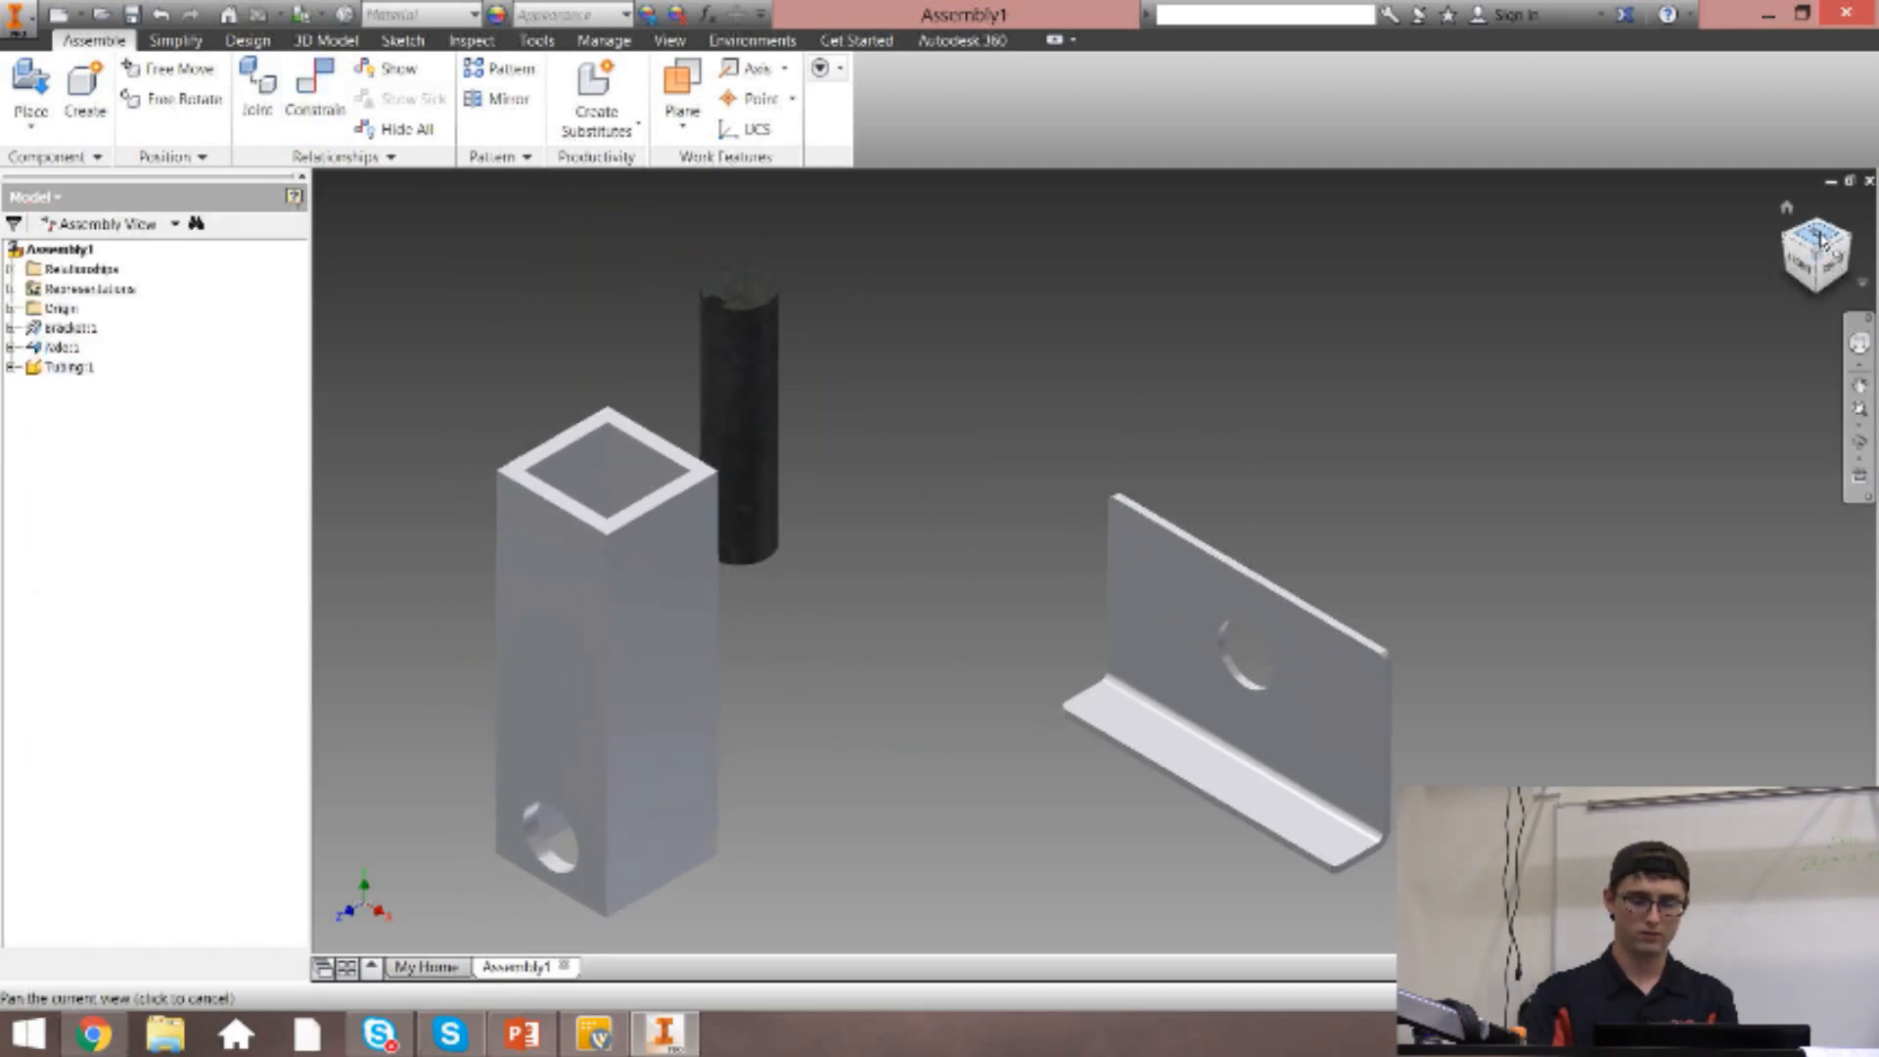
pyautogui.moveTo(1108, 406); pyautogui.dragTo(972, 393)
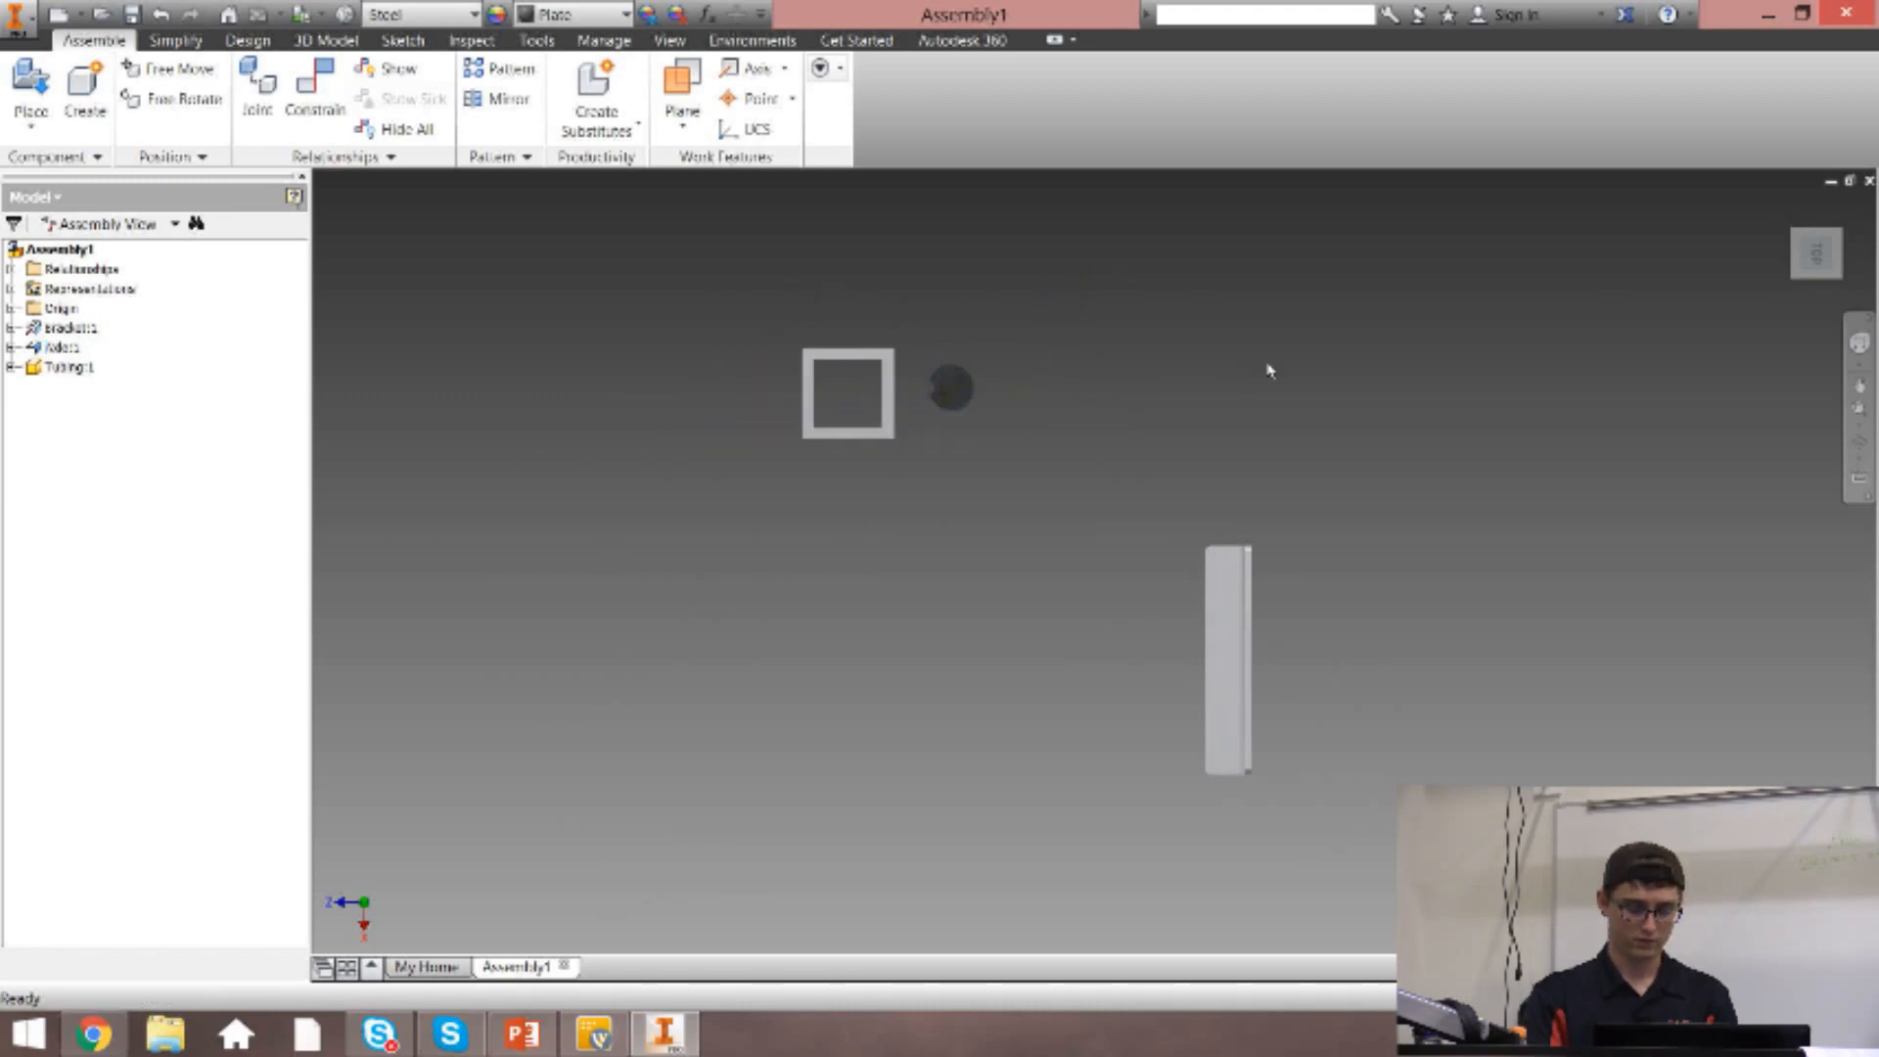
# Undo the last component moves and the tangent constraint, and return to the isometric view.
pyautogui.hotkey('ctrl', 'z')
pyautogui.hotkey('ctrl', 'z')
pyautogui.hotkey('ctrl', 'z')
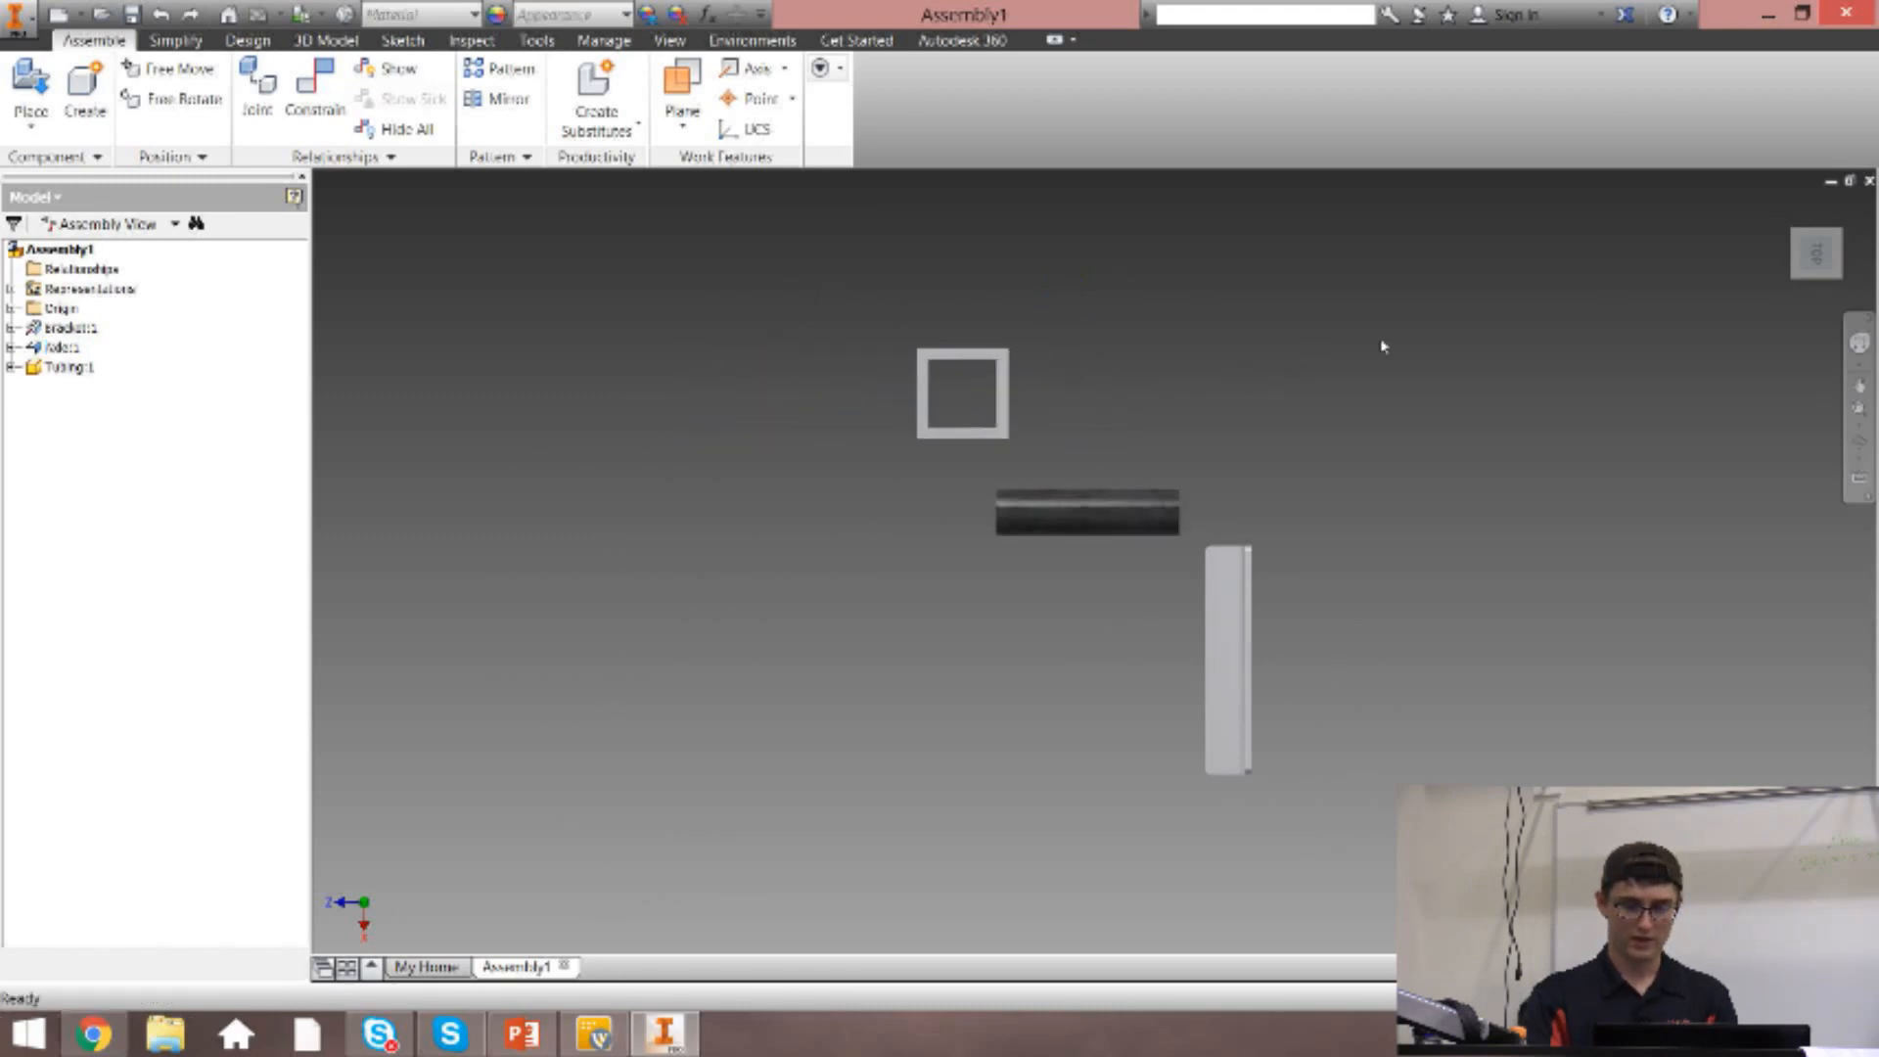
pyautogui.keyDown('shift'); pyautogui.moveTo(1384, 344); pyautogui.dragTo(1151, 278, button='middle'); pyautogui.keyUp('shift')
pyautogui.press('F6')
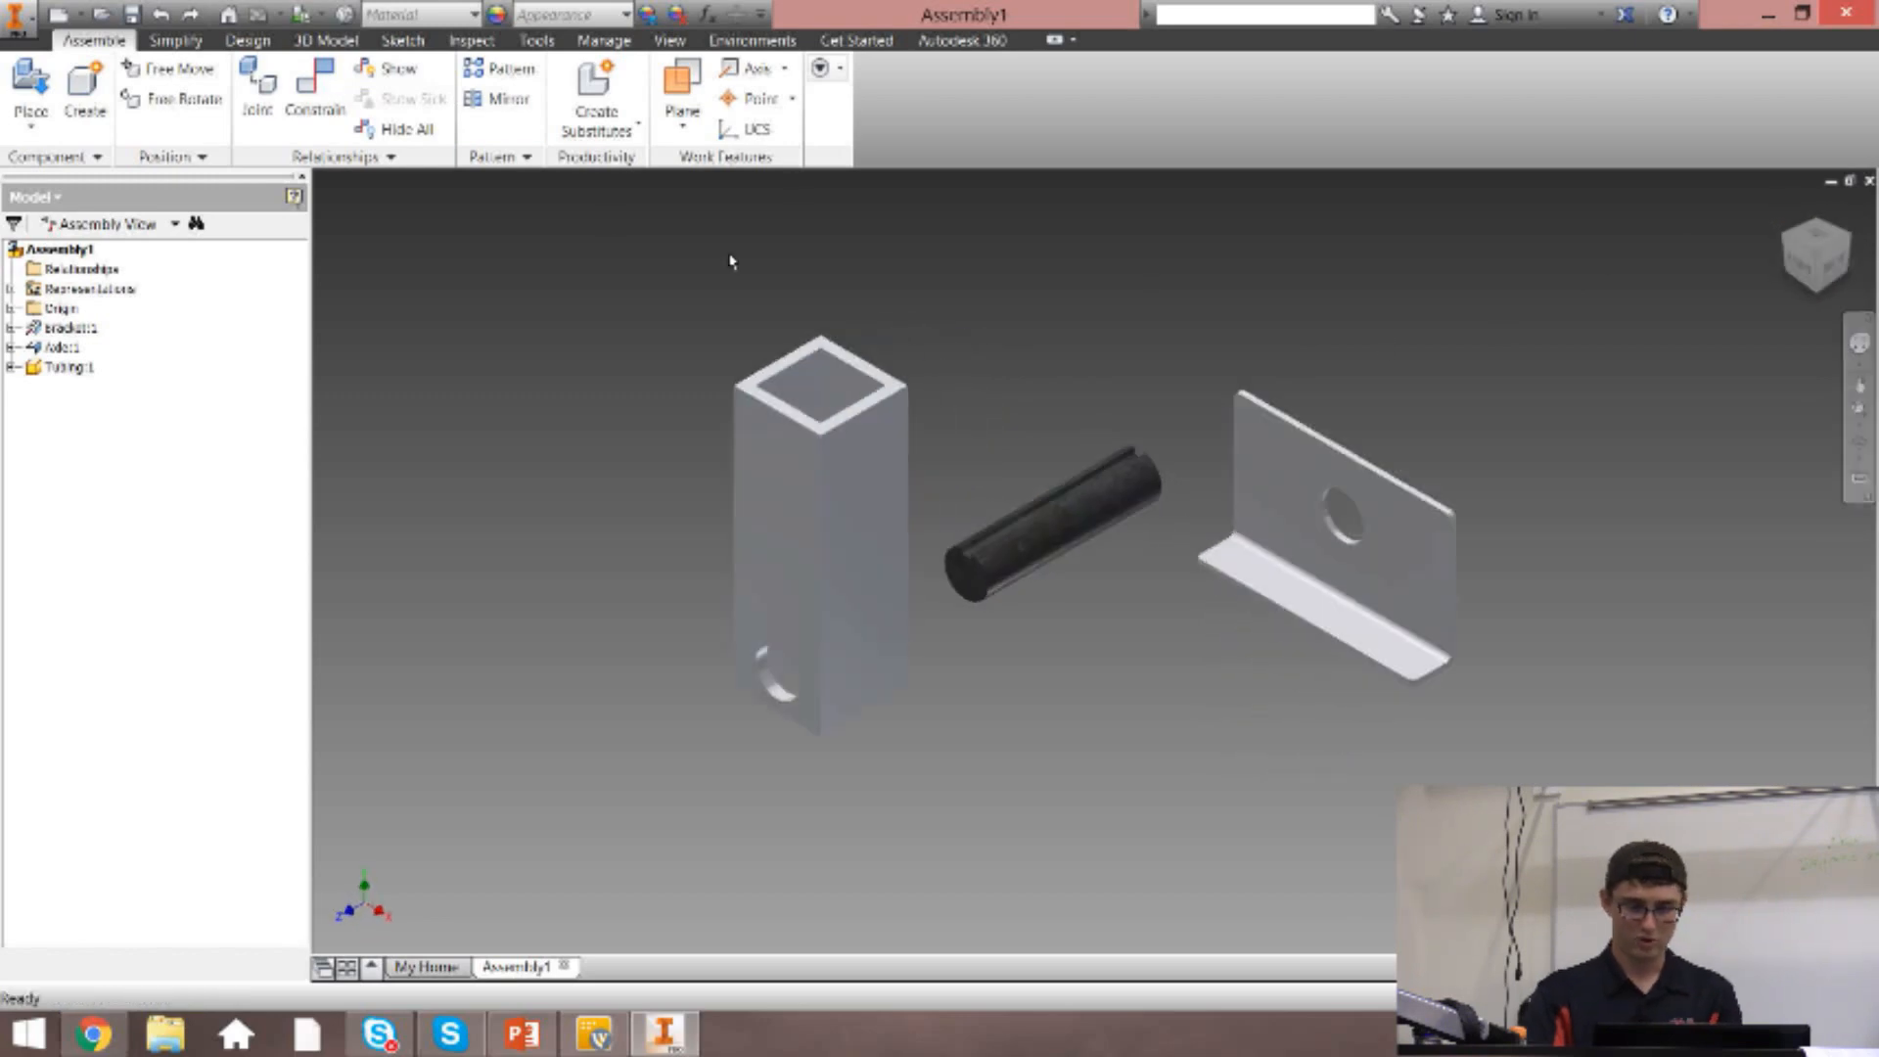
# Try a Mate constraint between the axle's front end face and the tubing's outer face with the hole, viewed from the side.
pyautogui.click(315, 98)
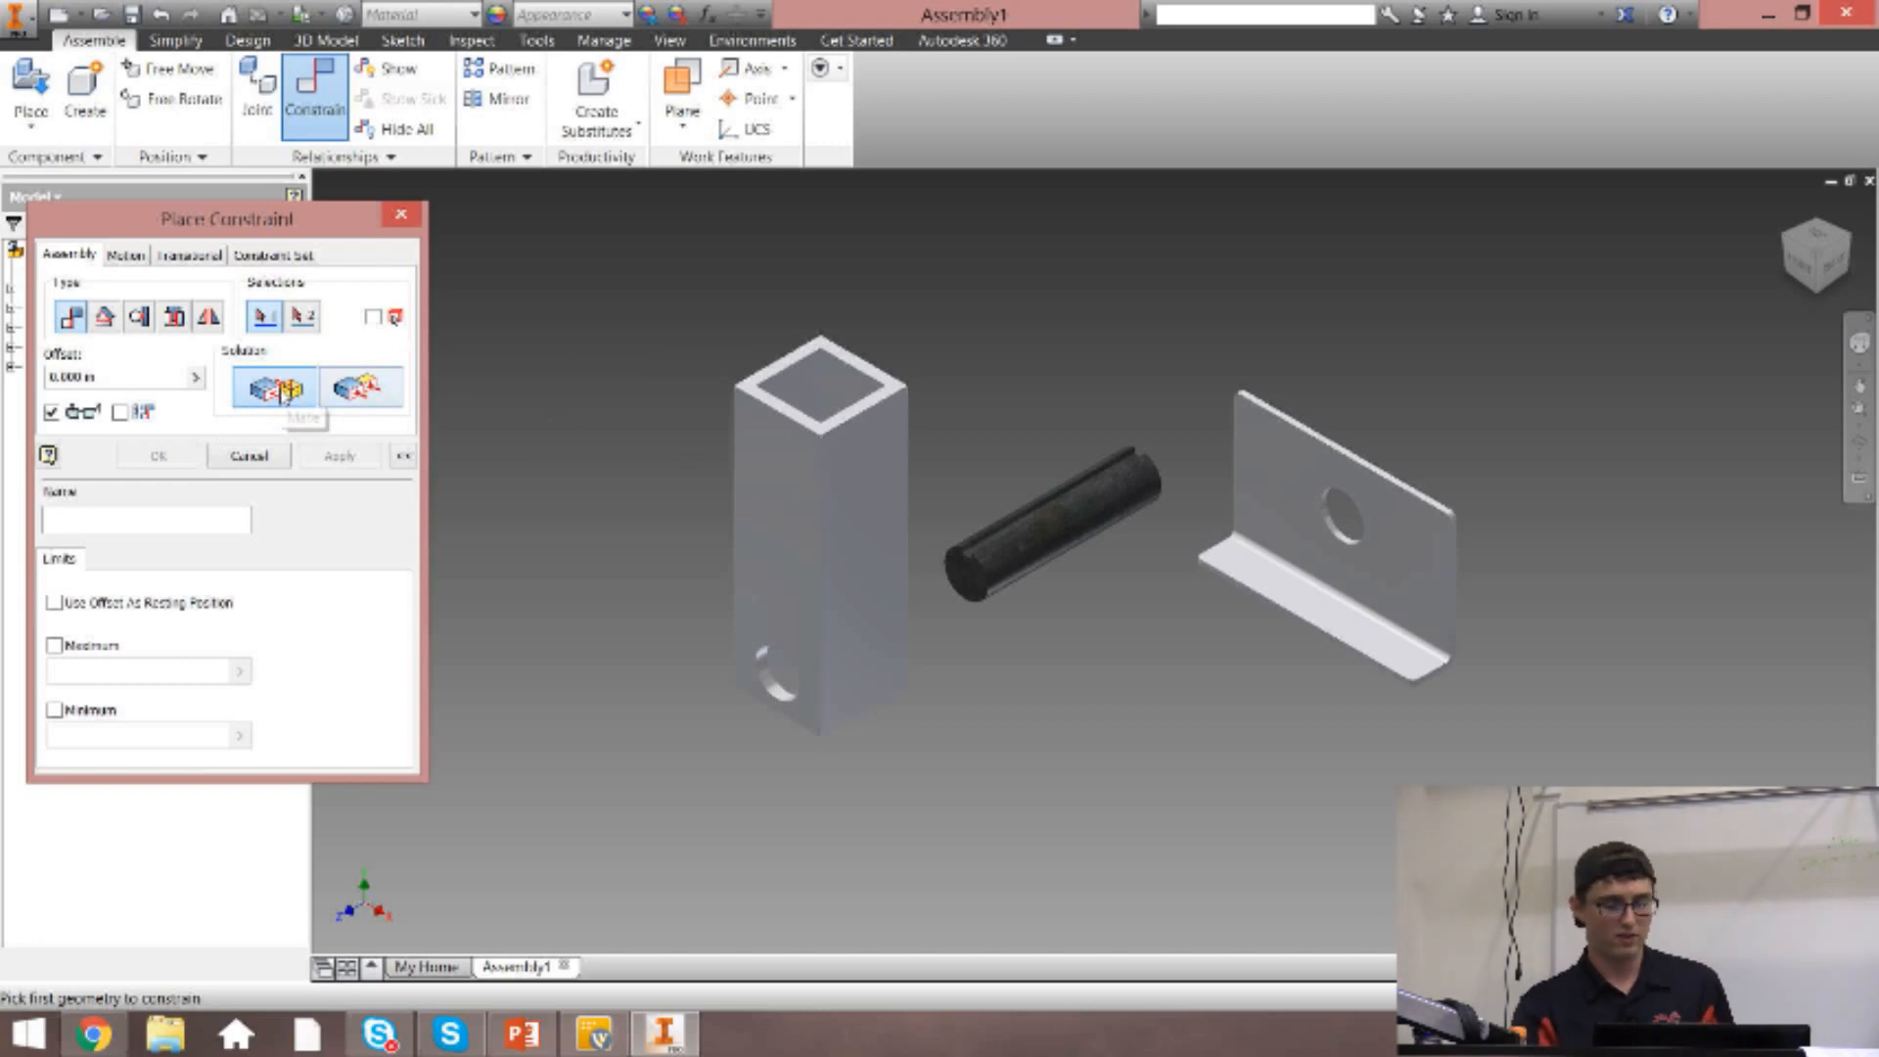
pyautogui.click(963, 582)
pyautogui.click(820, 622)
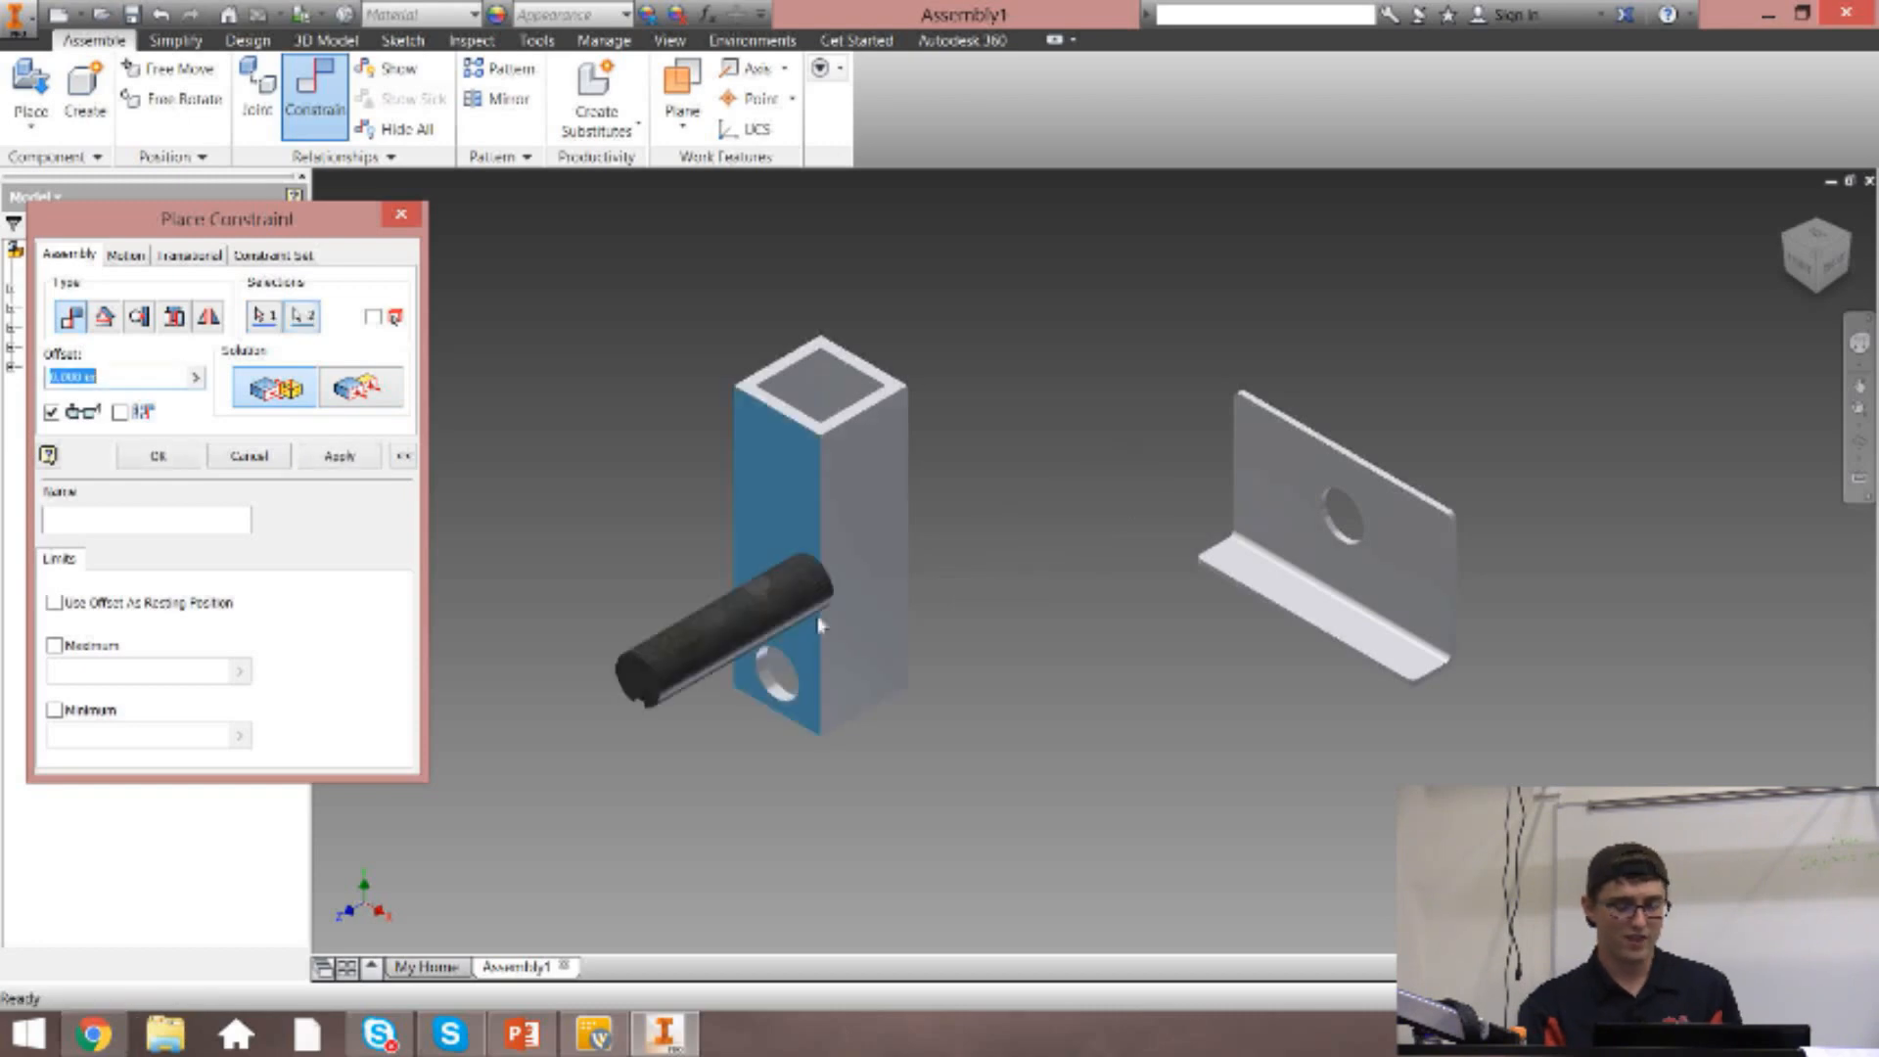
pyautogui.click(1833, 262)
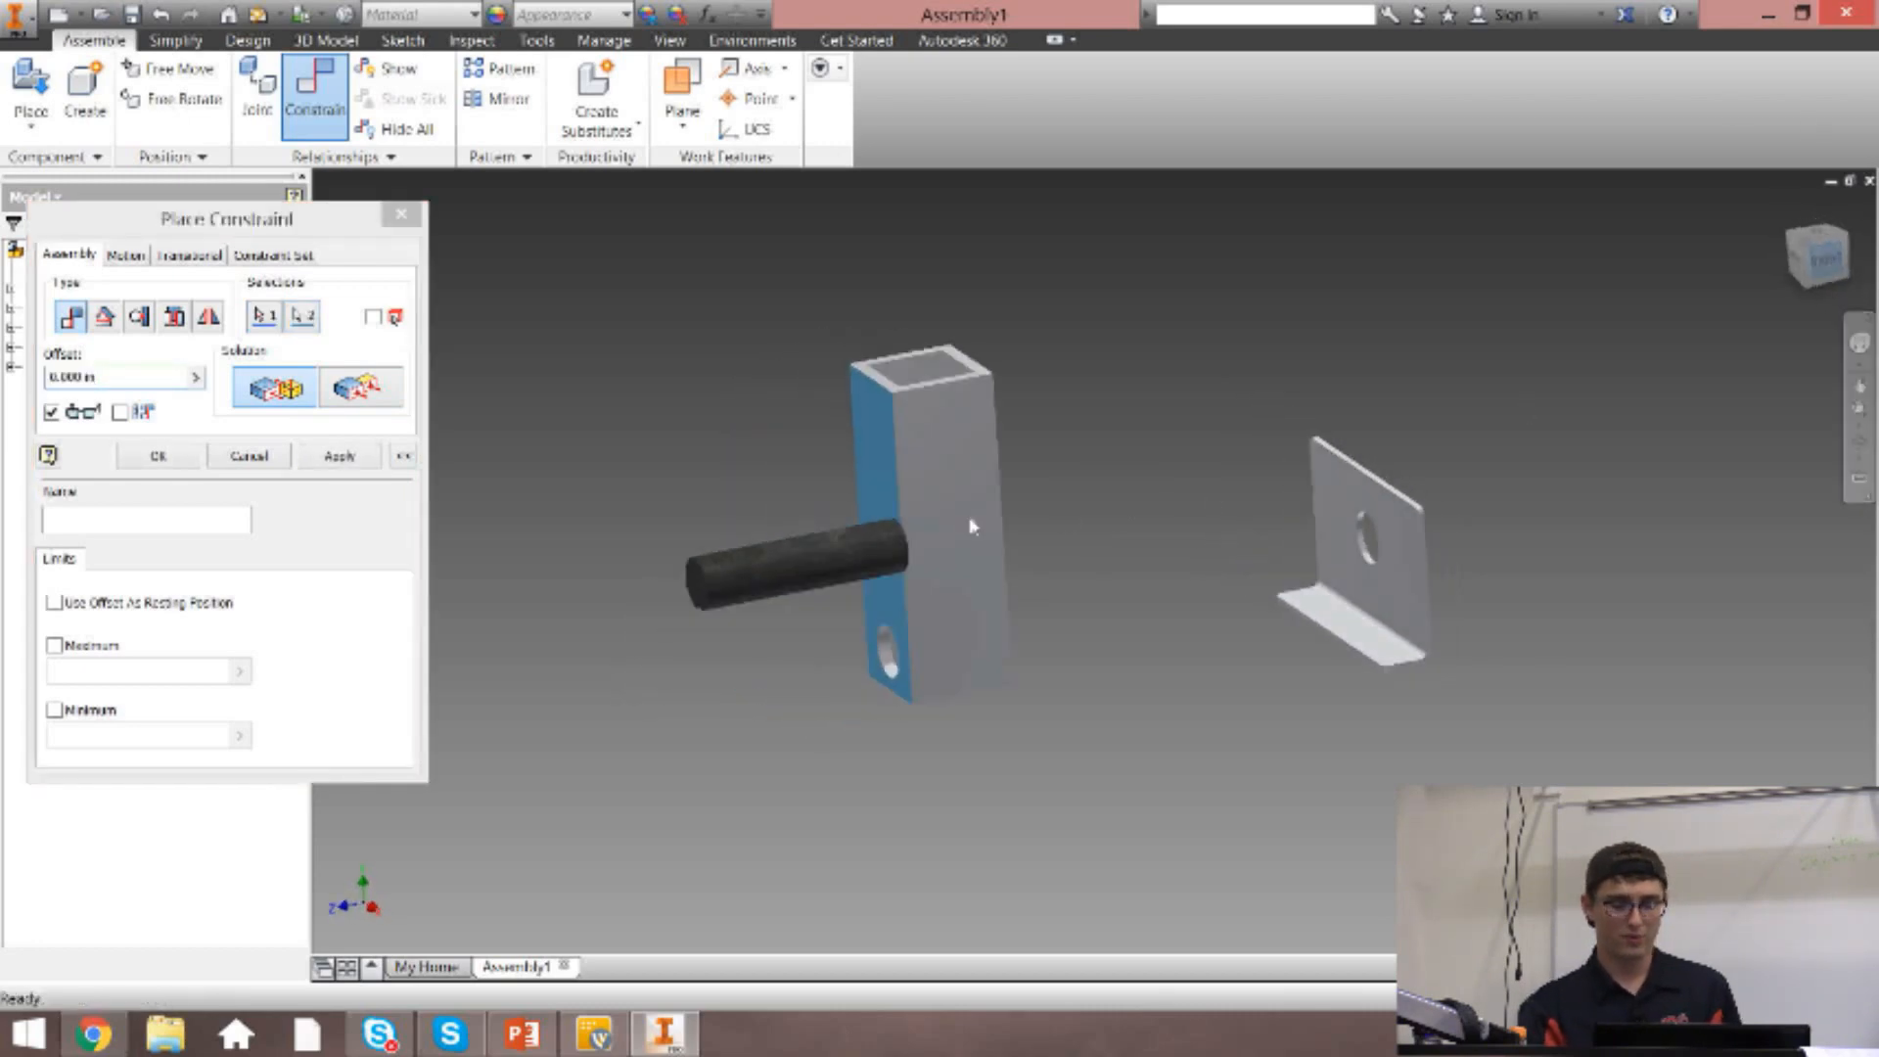
pyautogui.scroll(5, 1009, 568)
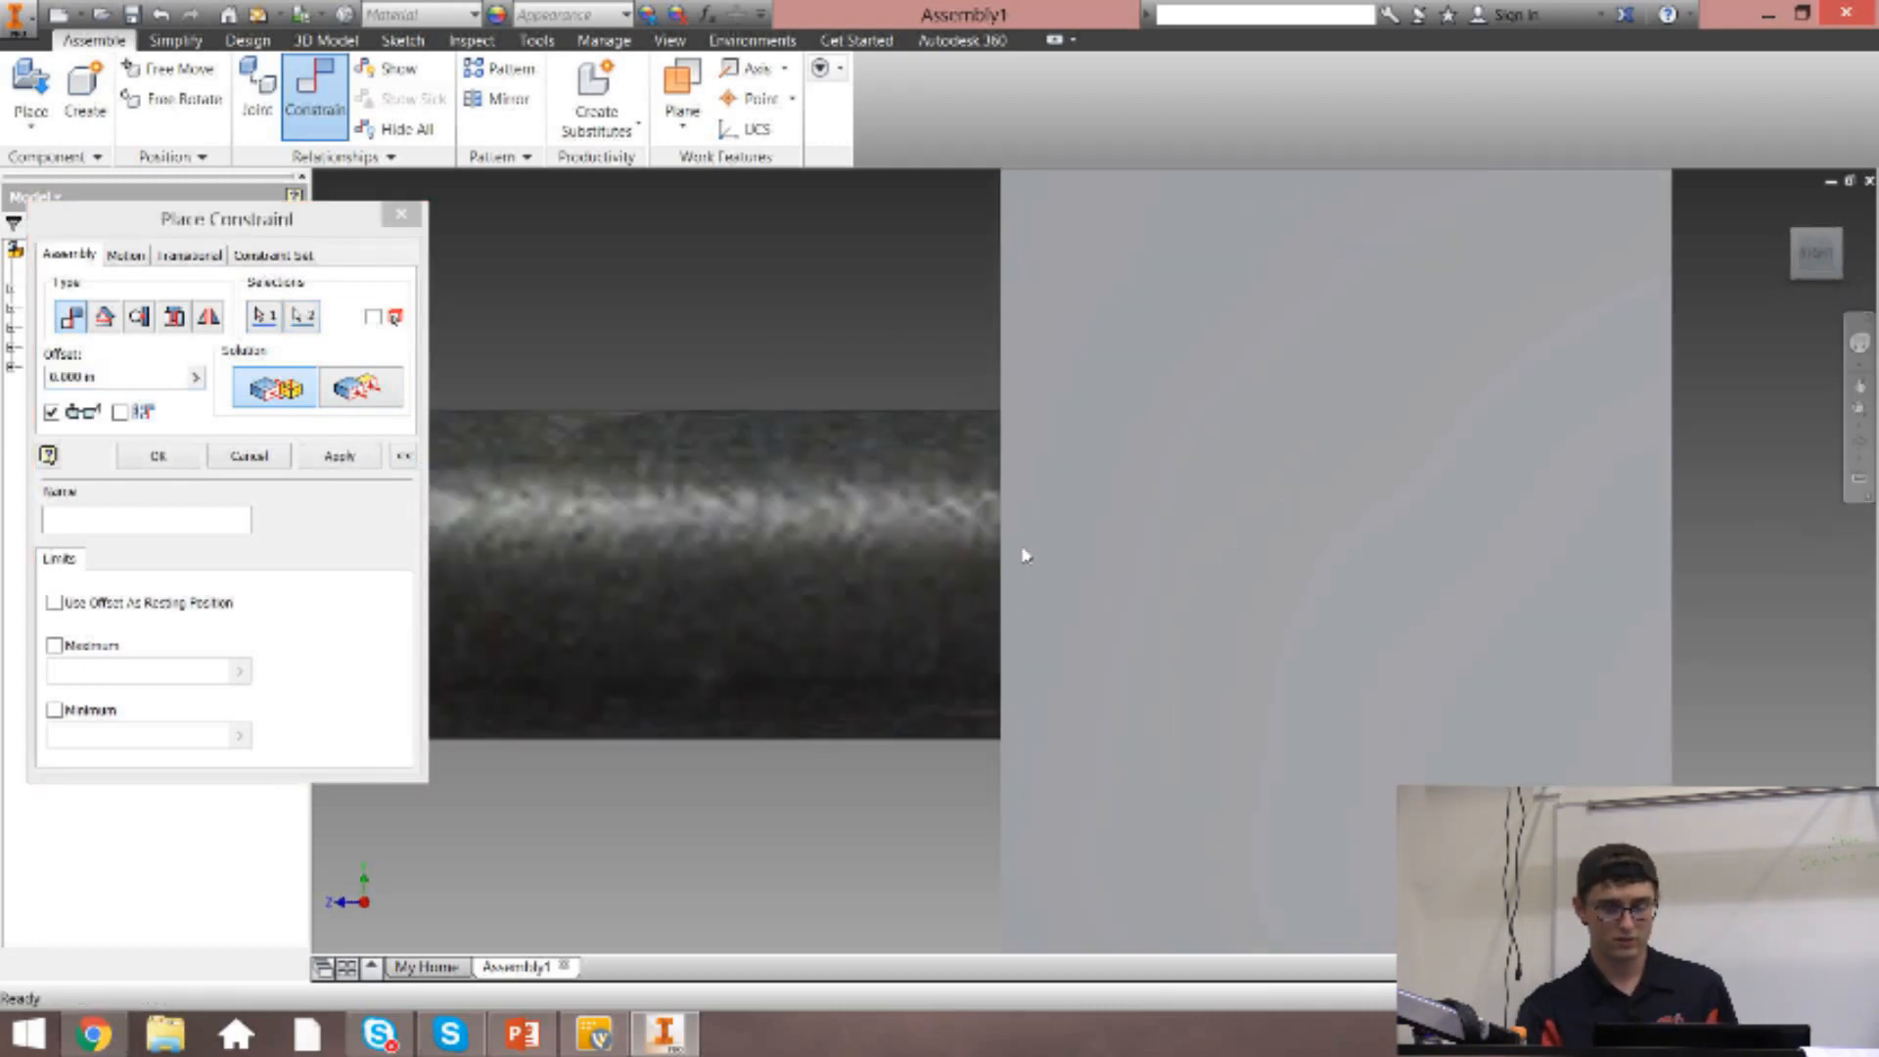
# Try a 1 in offset with the Flush solution on the axle and tubing faces, and cancel the constraint.
pyautogui.click(90, 378)
pyautogui.write('1')
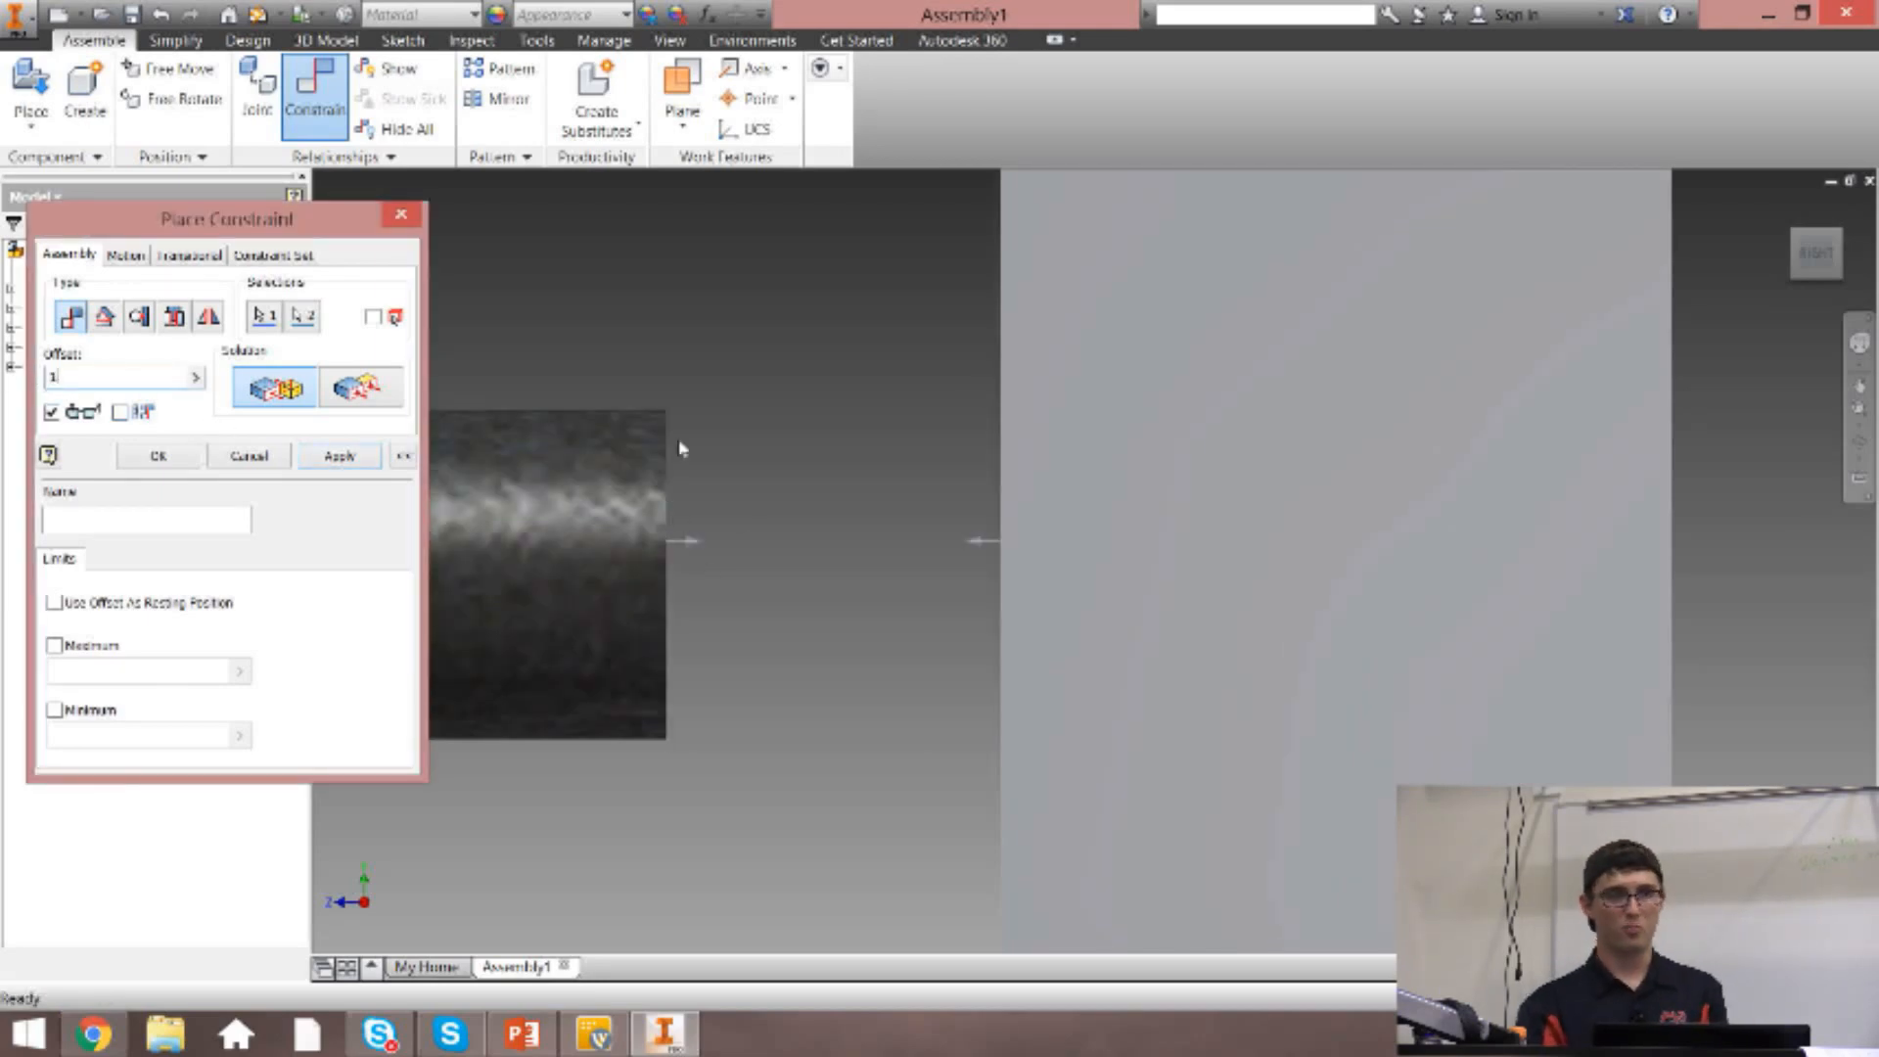
pyautogui.click(377, 408)
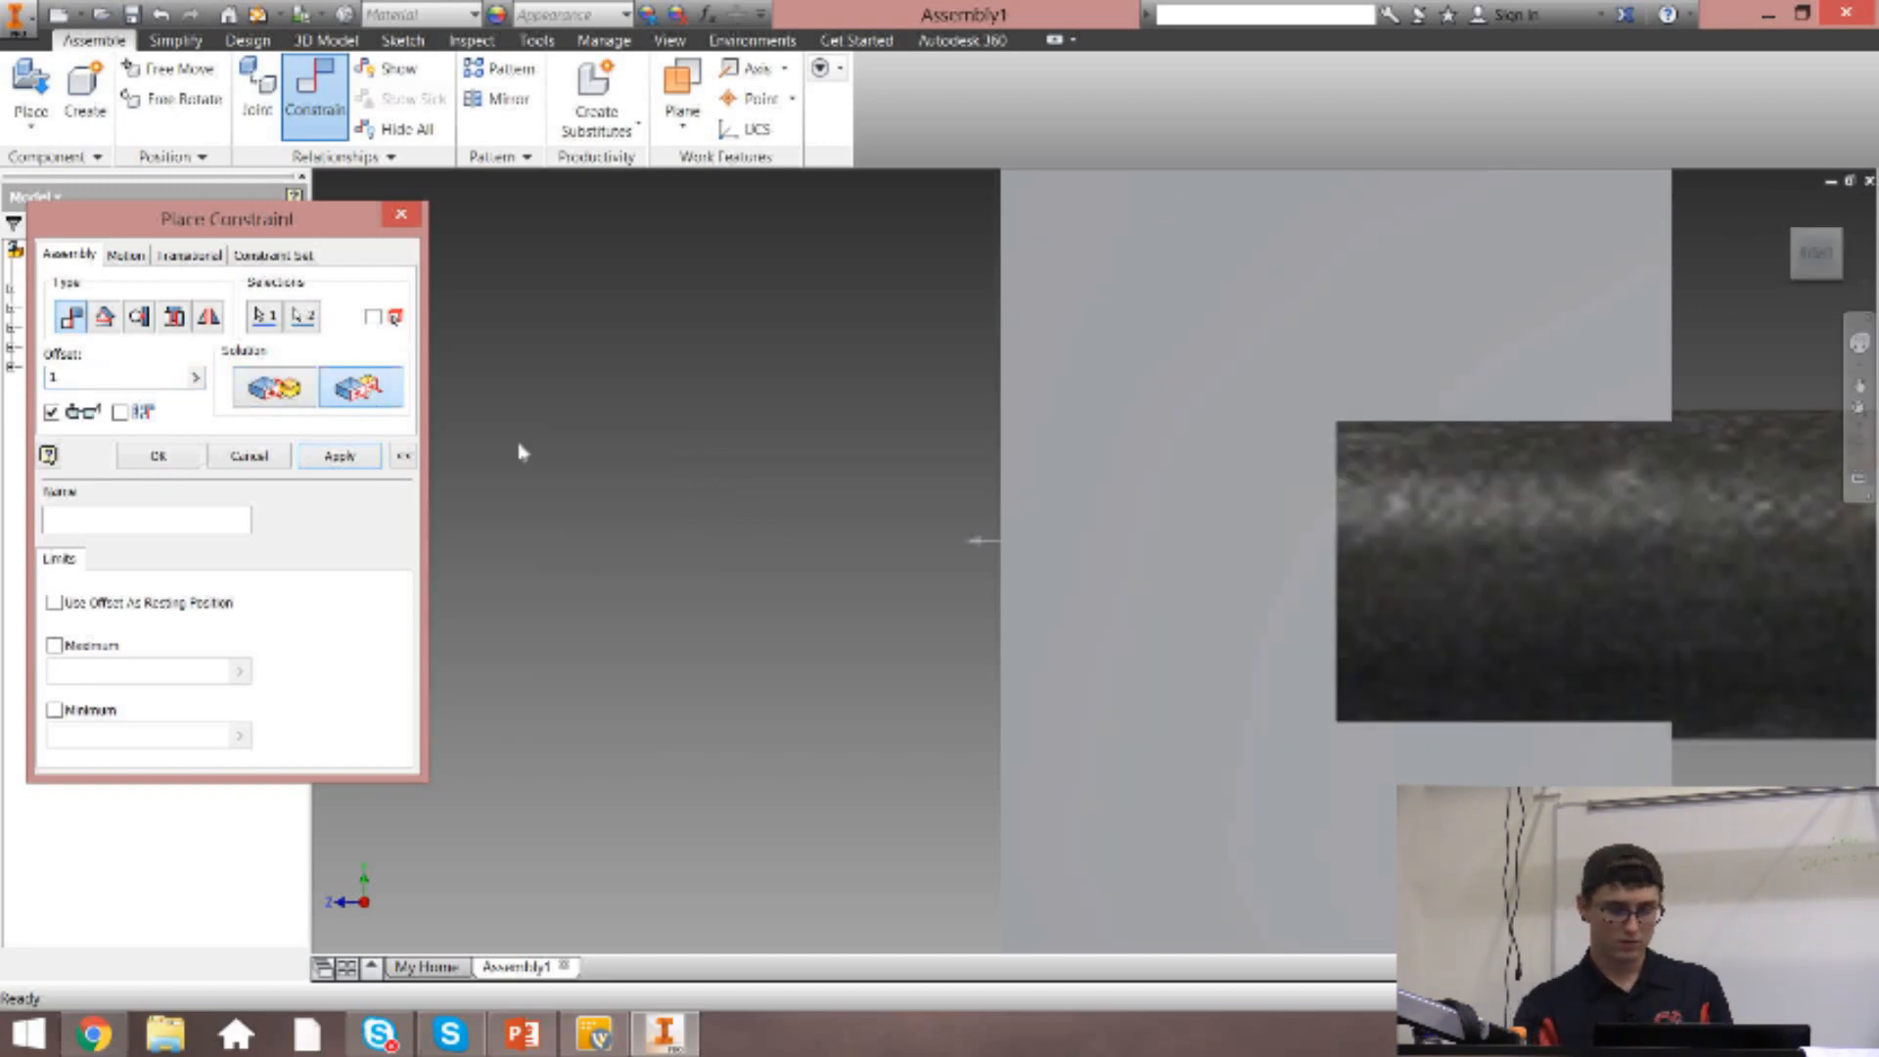
pyautogui.click(1797, 240)
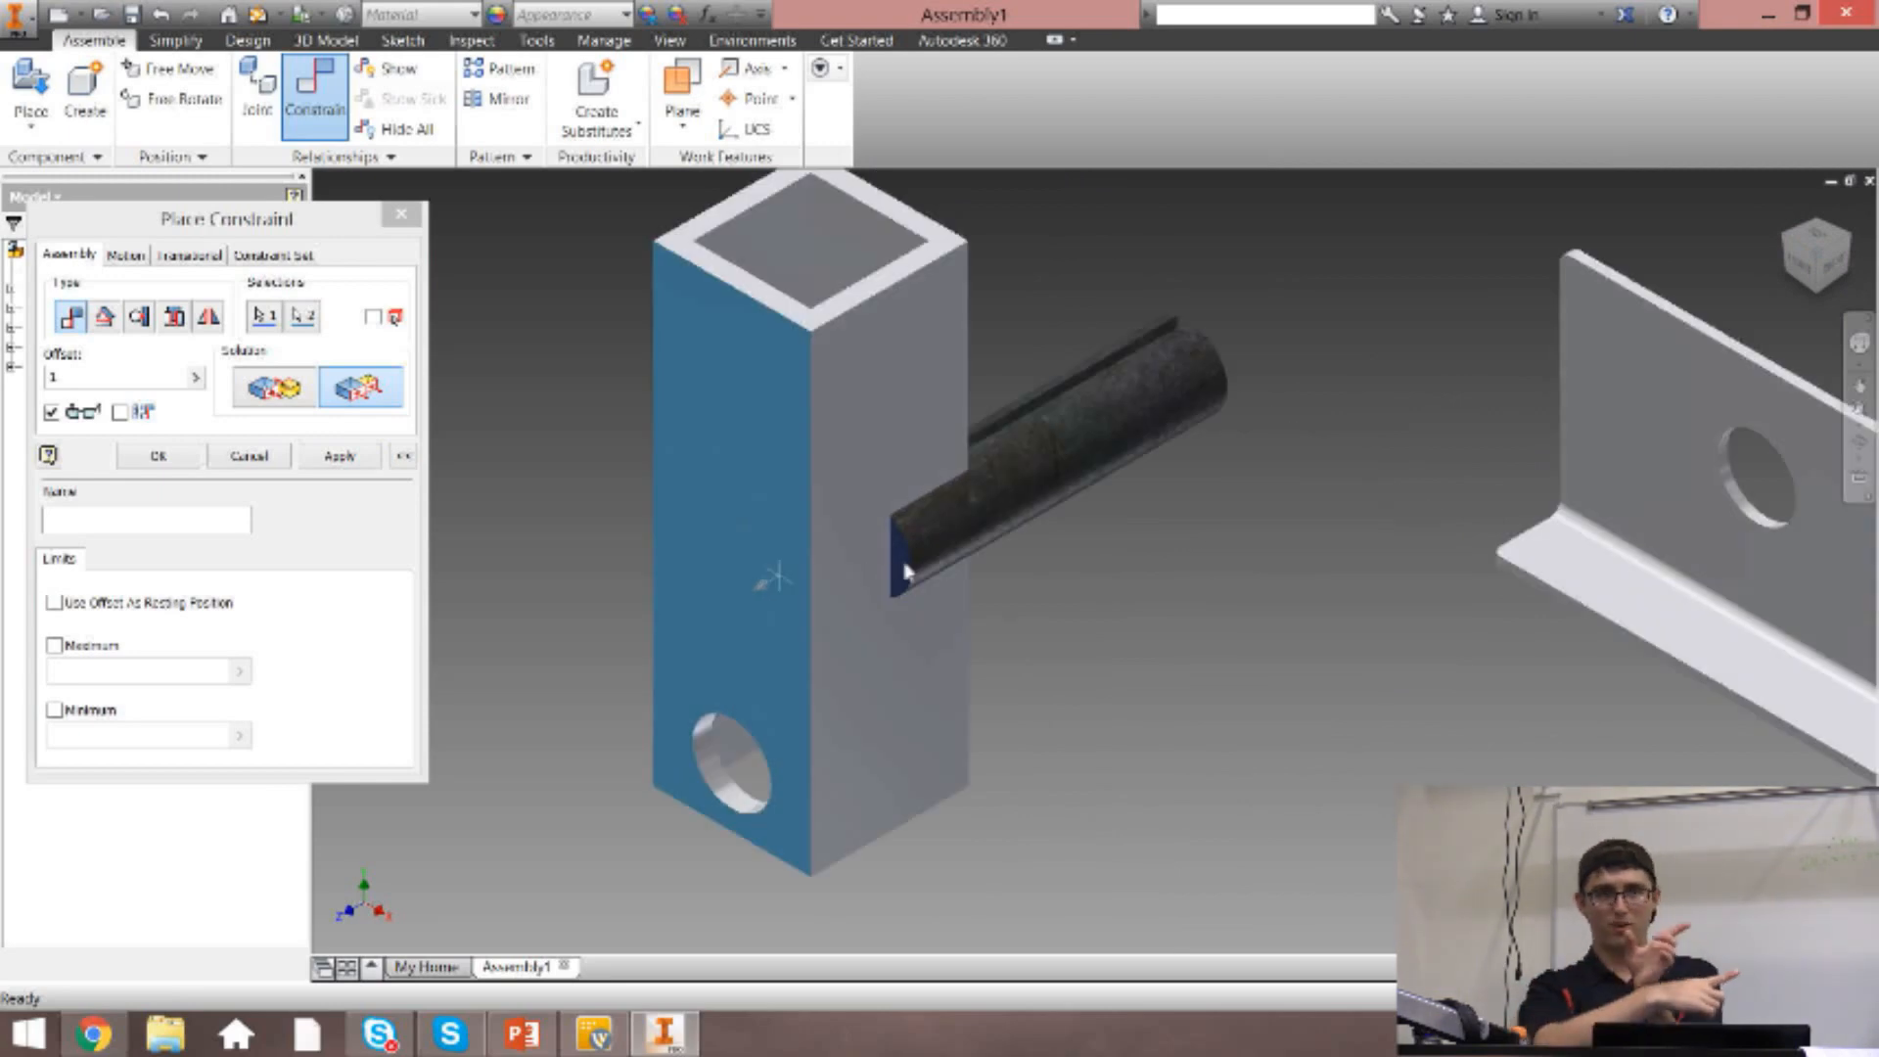
pyautogui.press('Escape')
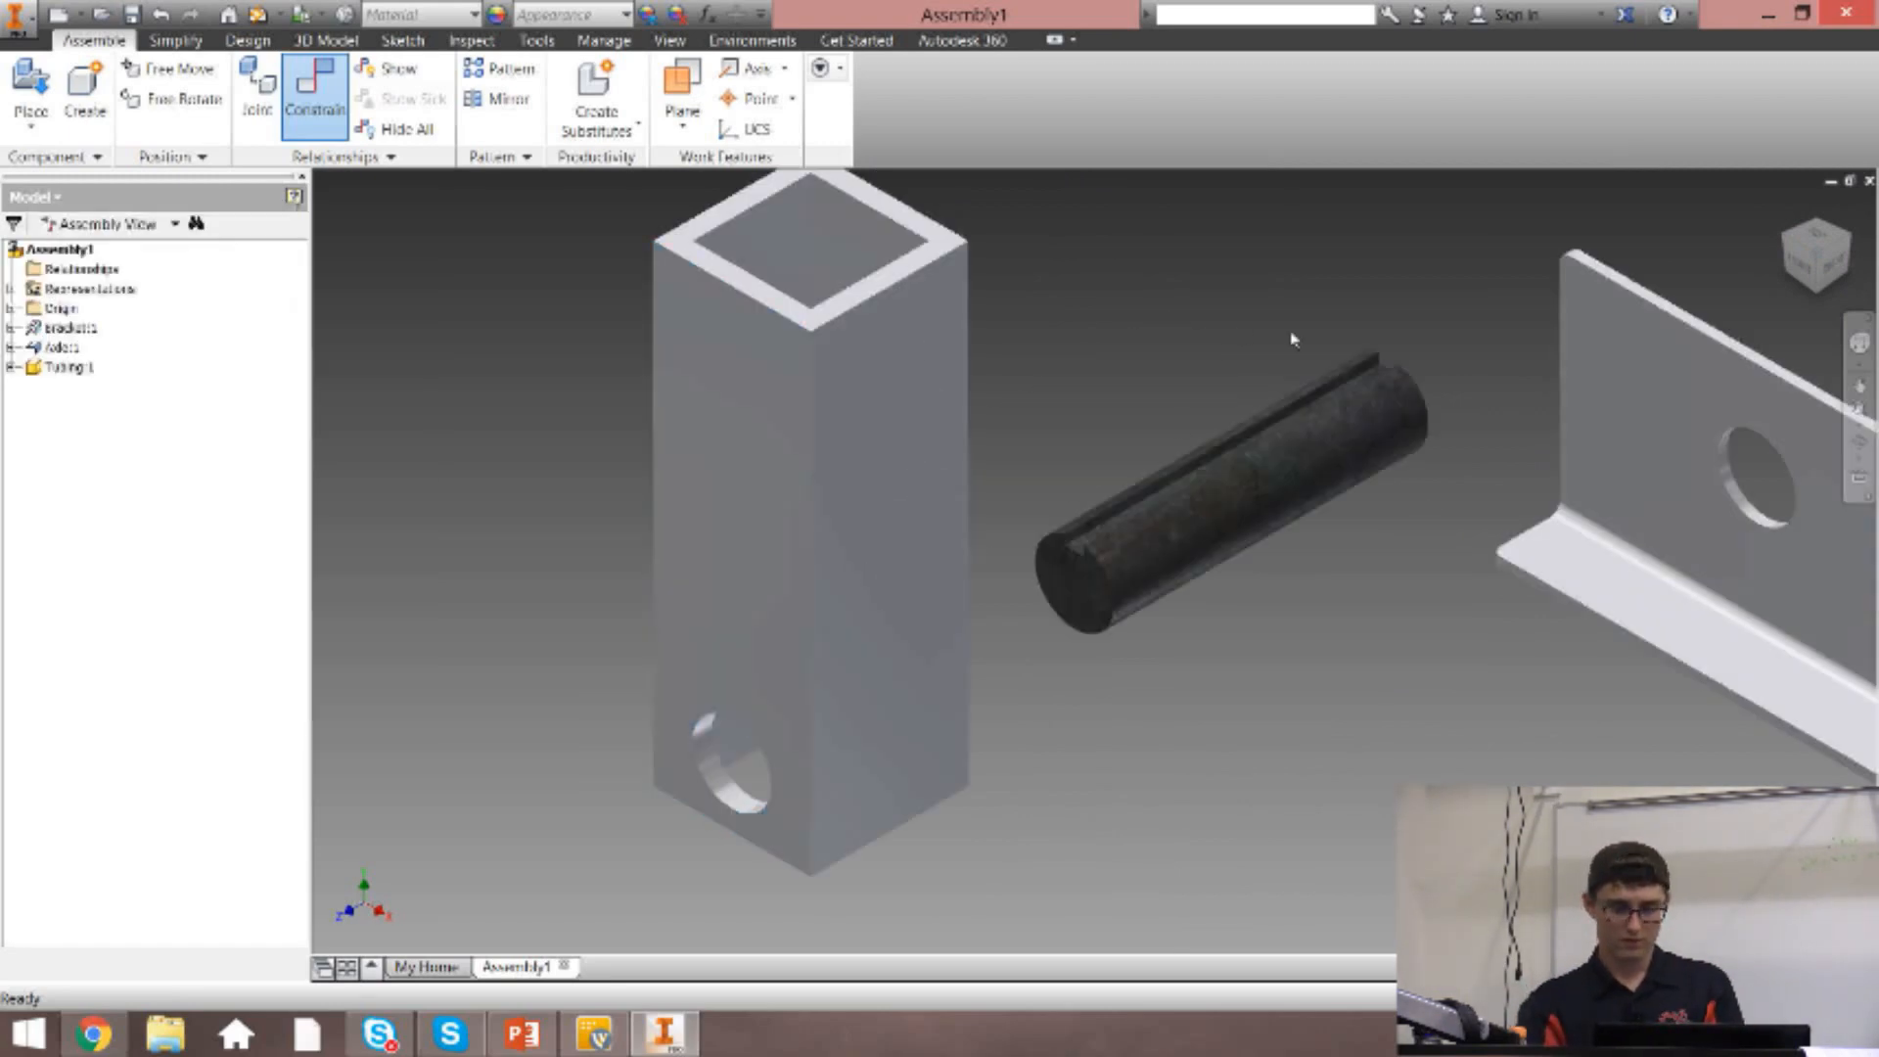
pyautogui.click(1795, 219)
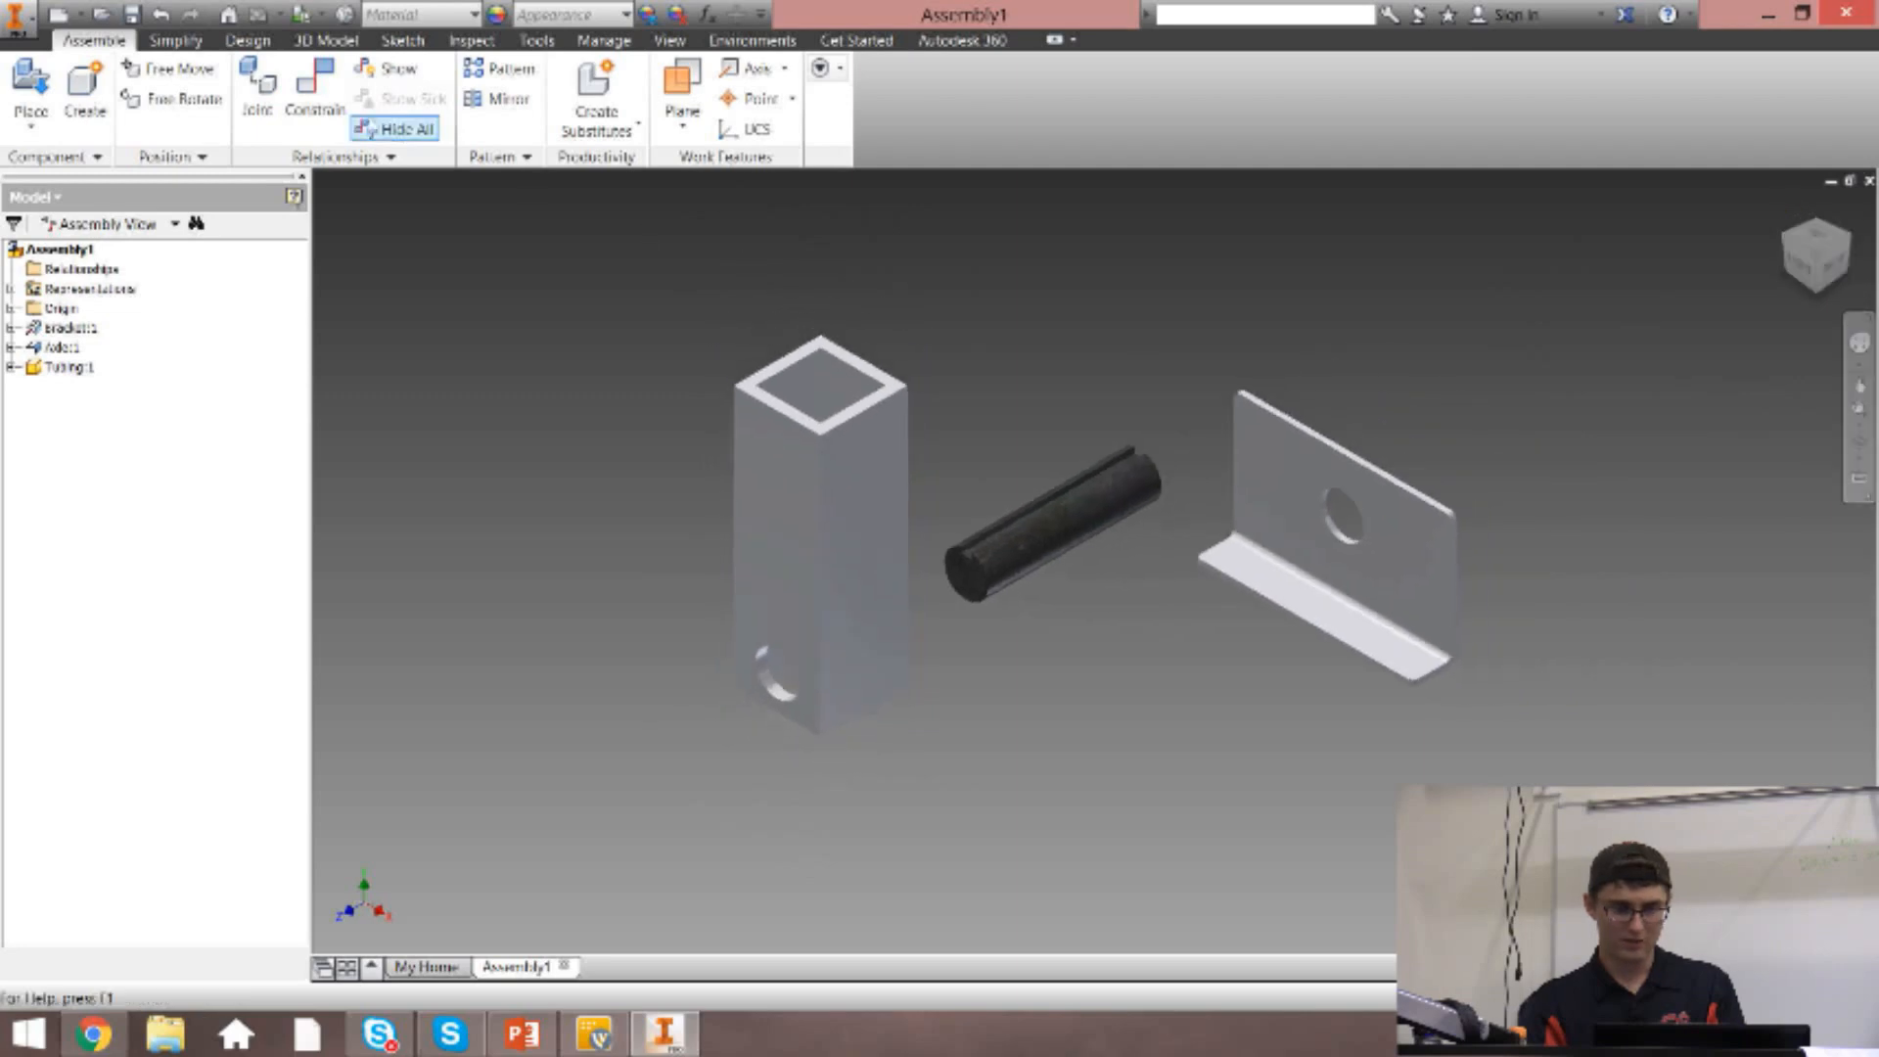
# Start a new Mate-type constraint near the axle's end, compare the Flush and Mate solutions, and keep Mate selected.
pyautogui.click(278, 110)
pyautogui.click(315, 98)
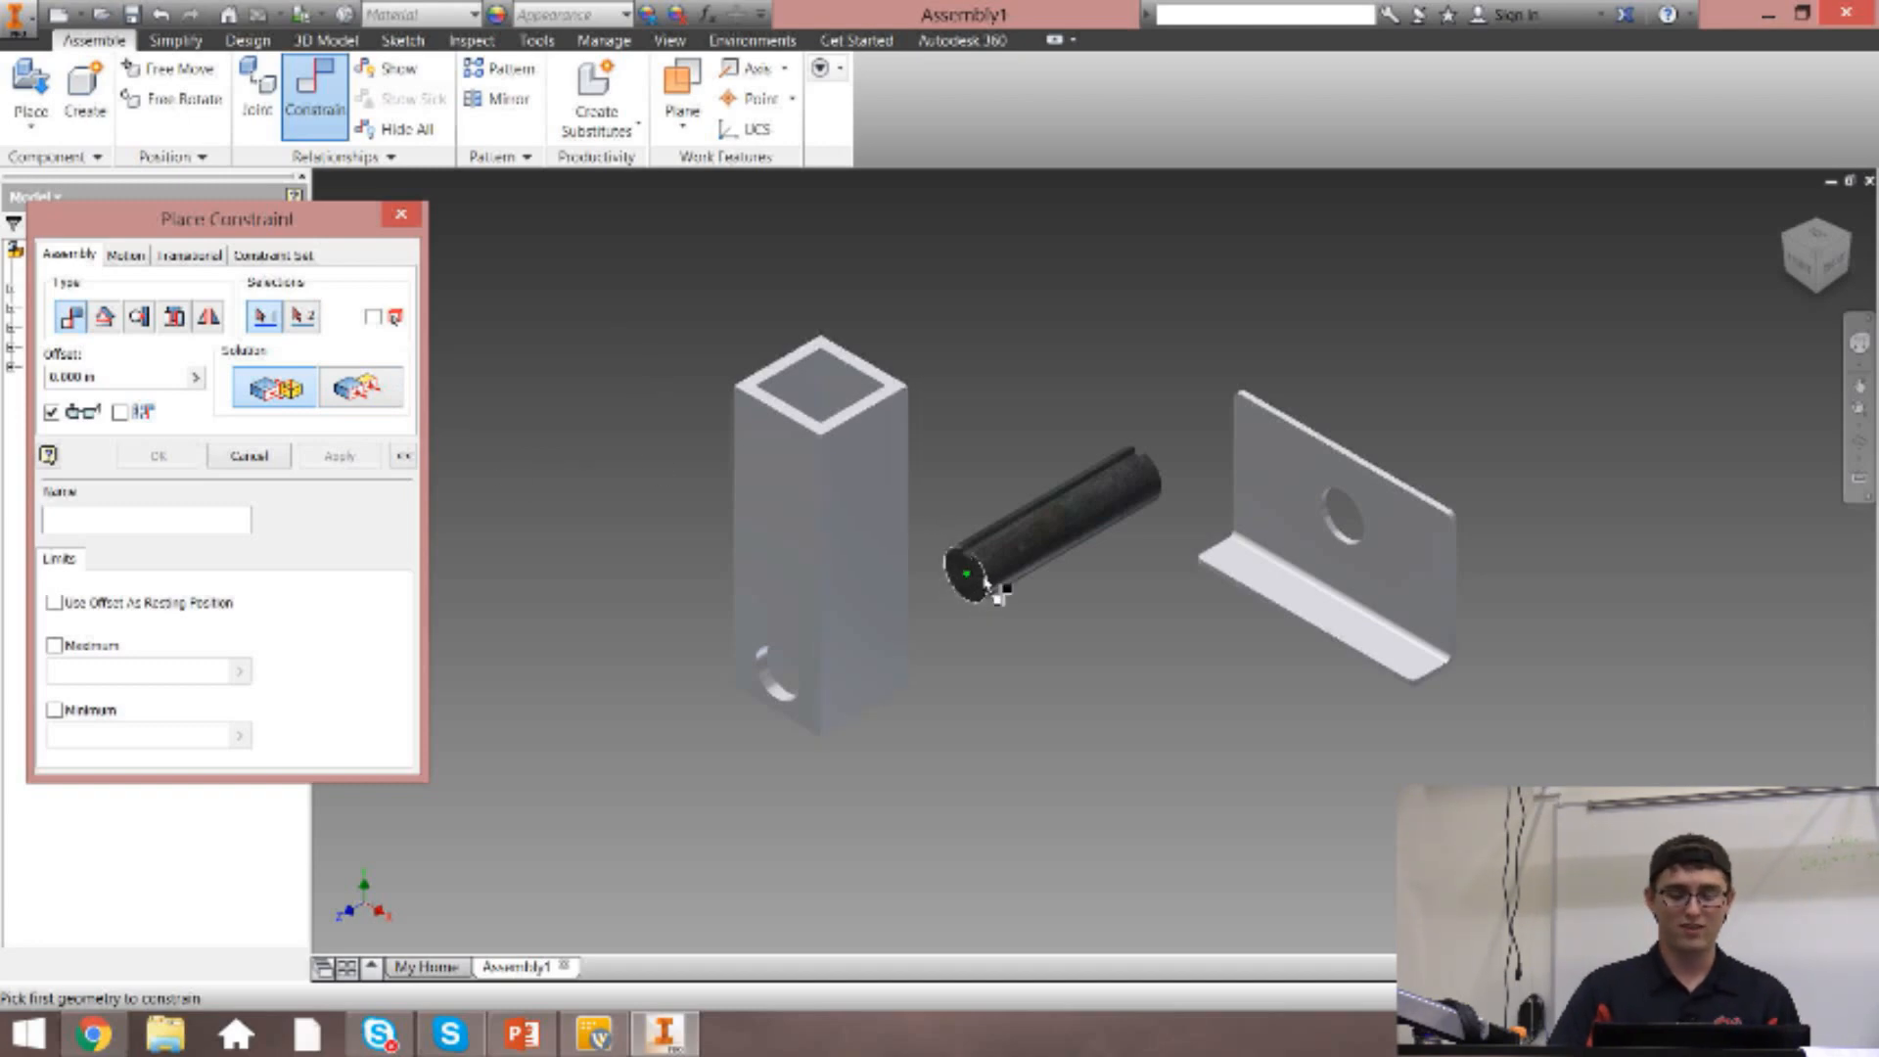
pyautogui.scroll(5, 992, 585)
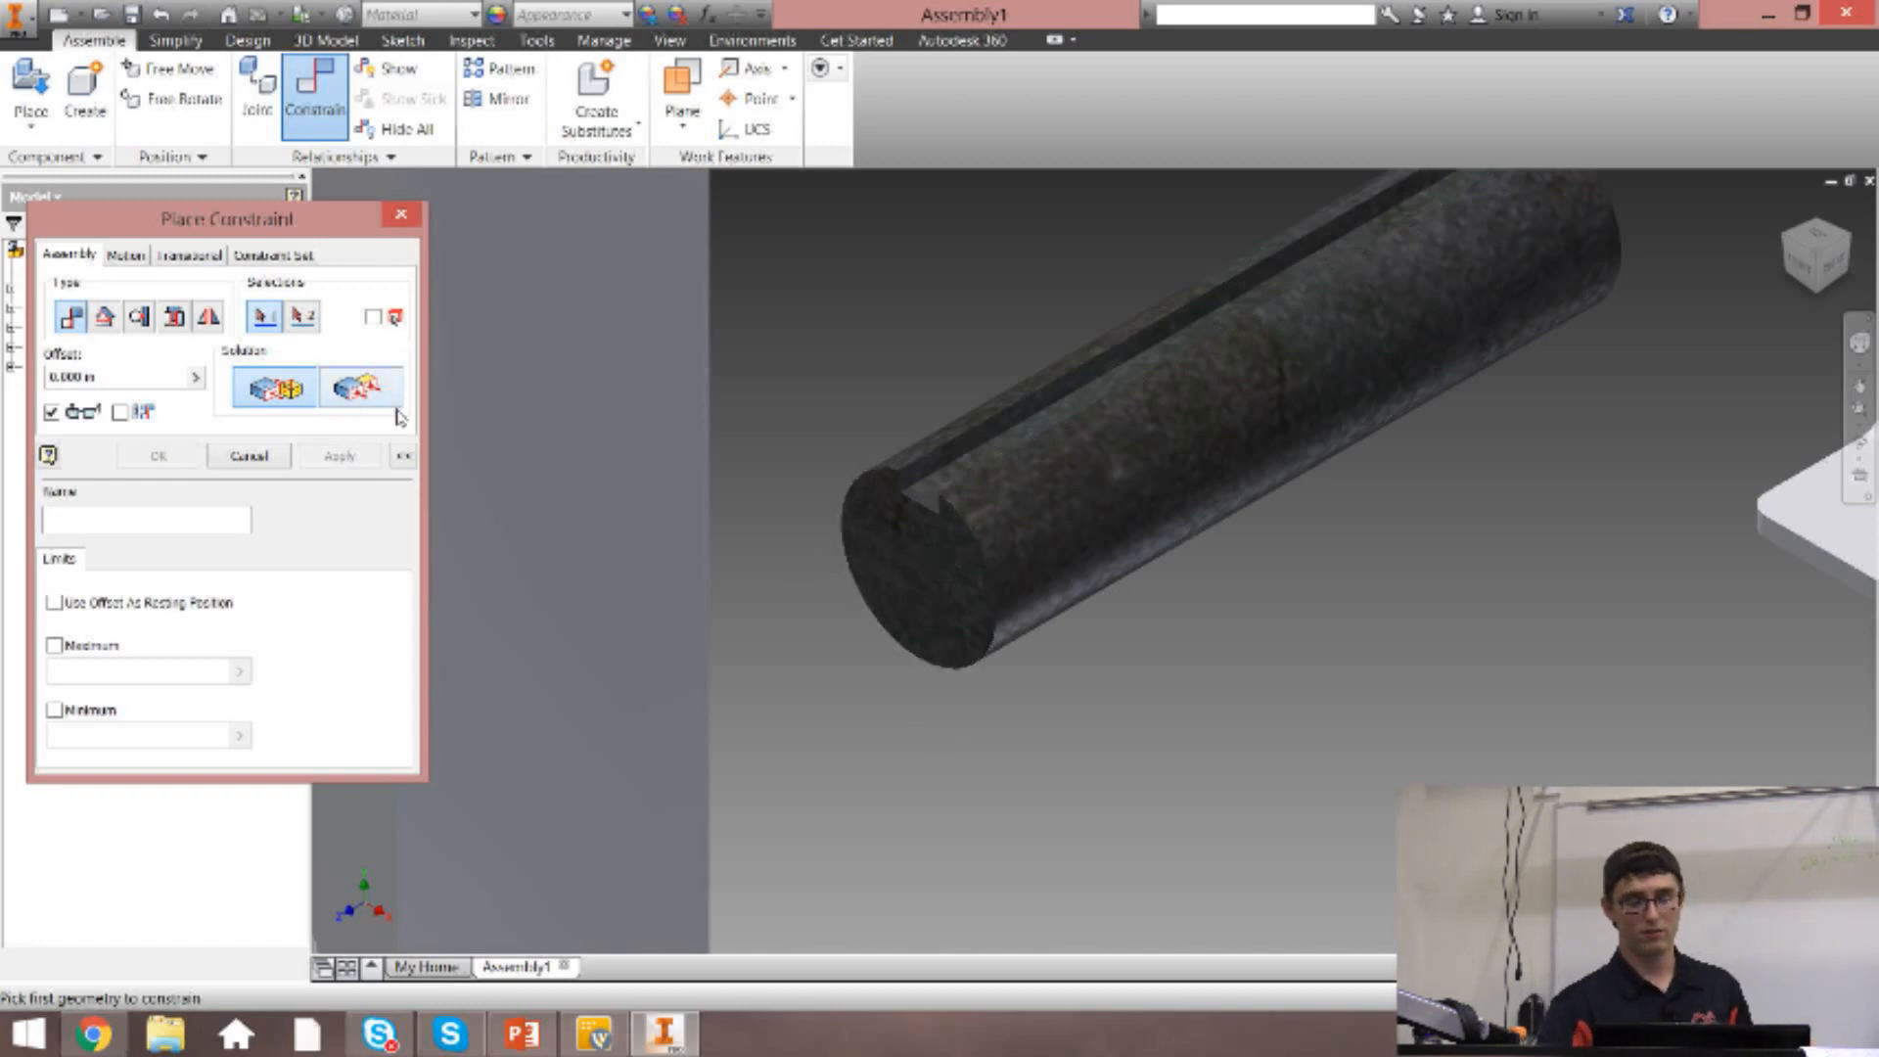
pyautogui.click(354, 390)
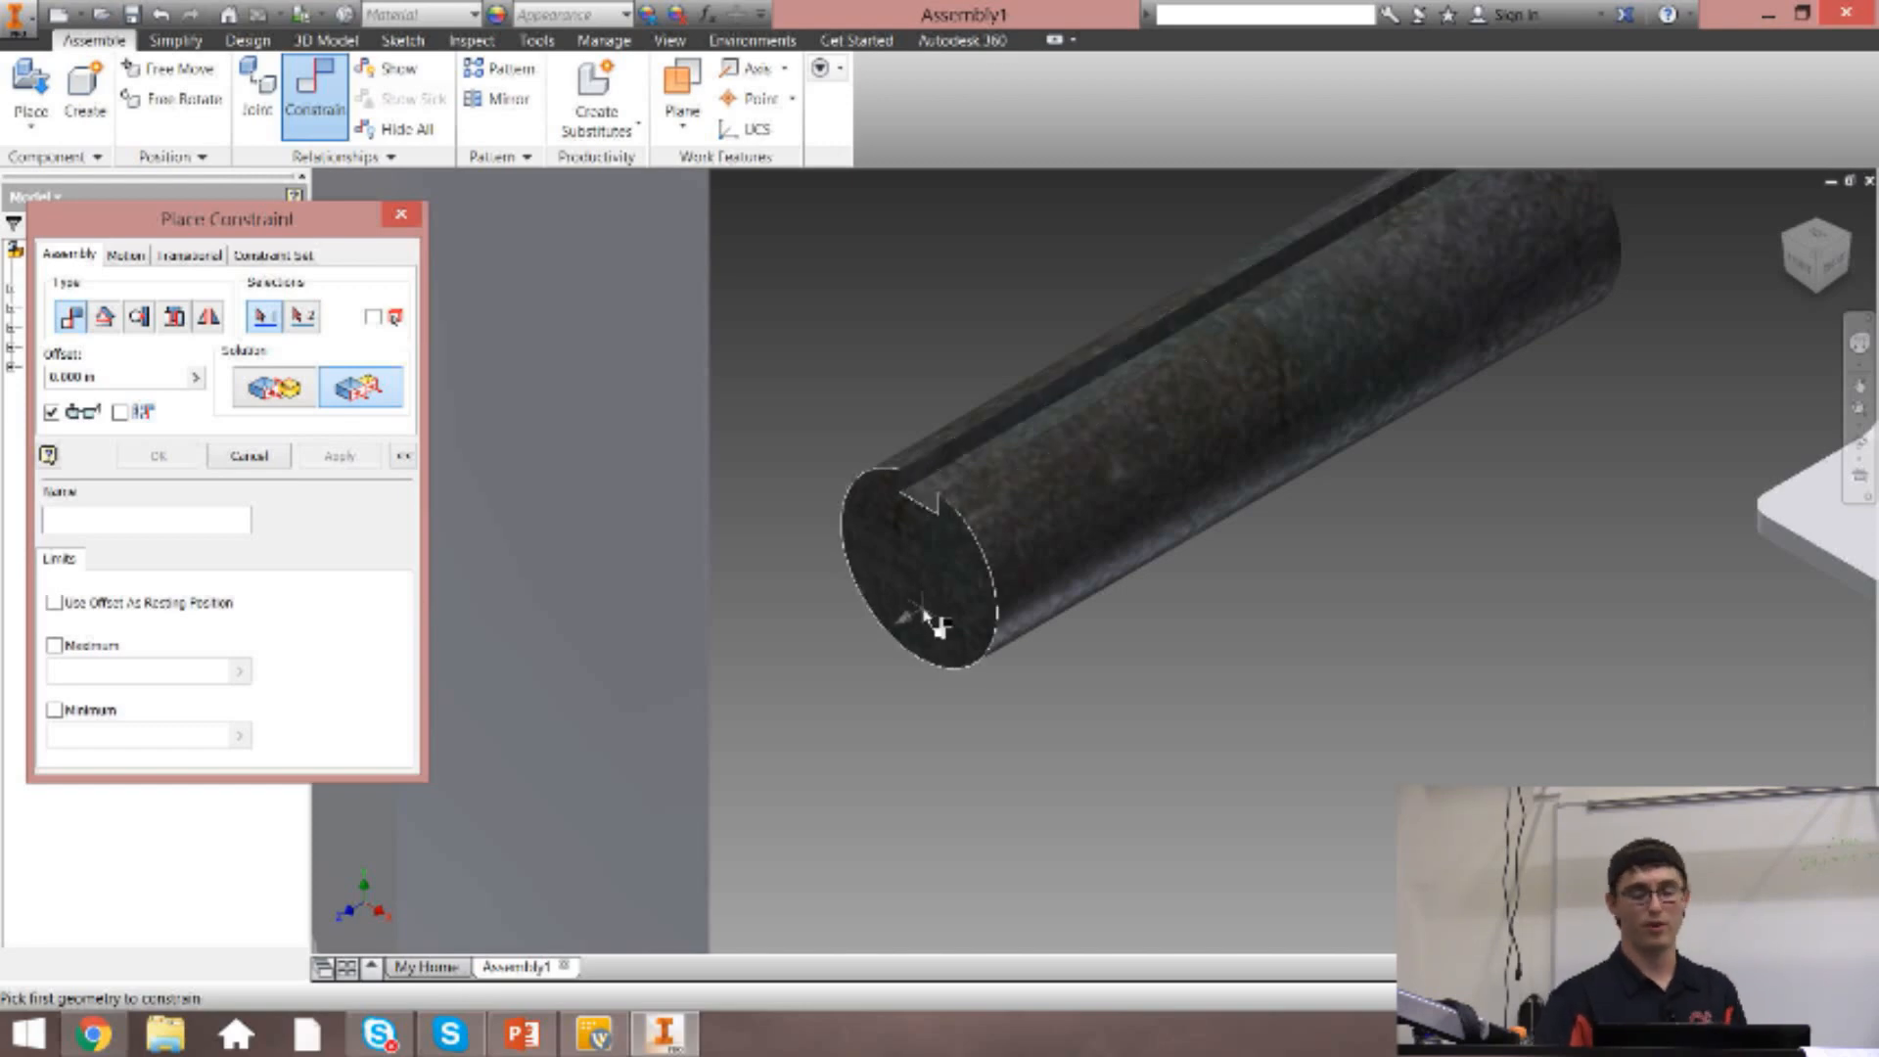
pyautogui.click(275, 388)
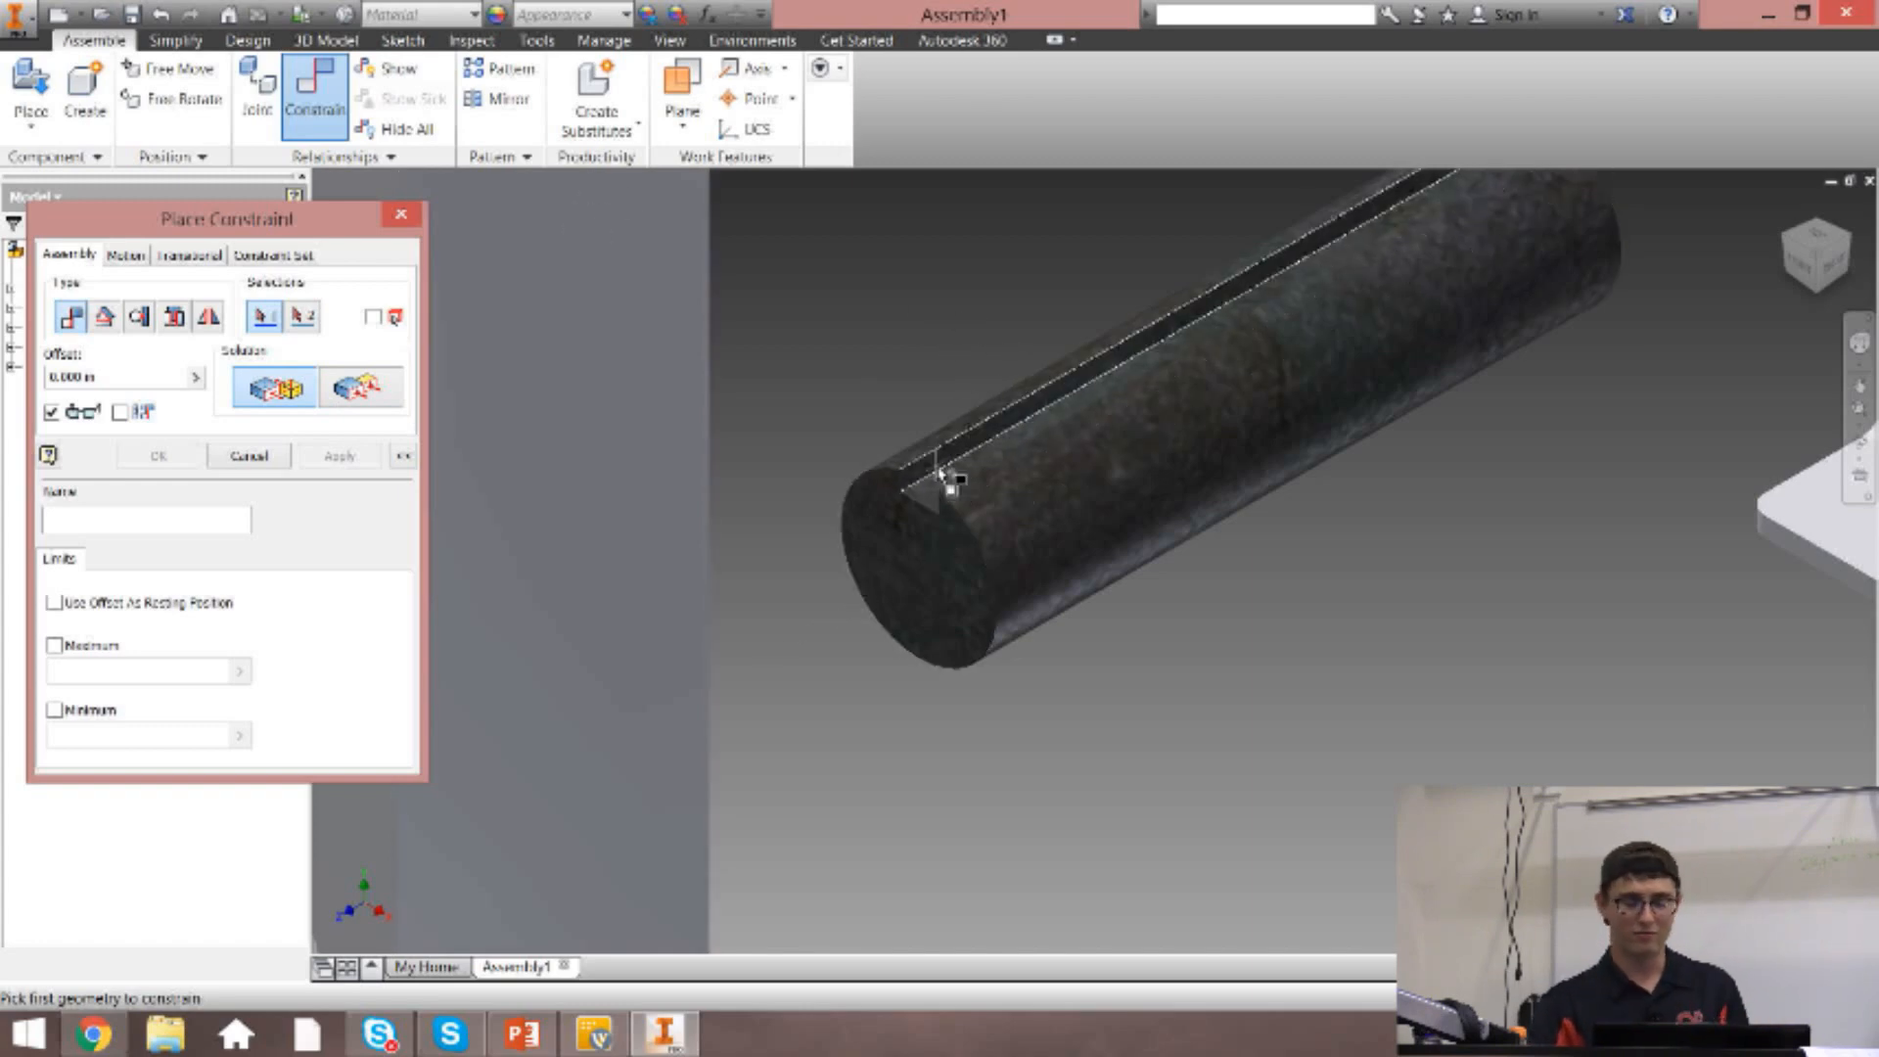
pyautogui.click(360, 400)
pyautogui.click(275, 388)
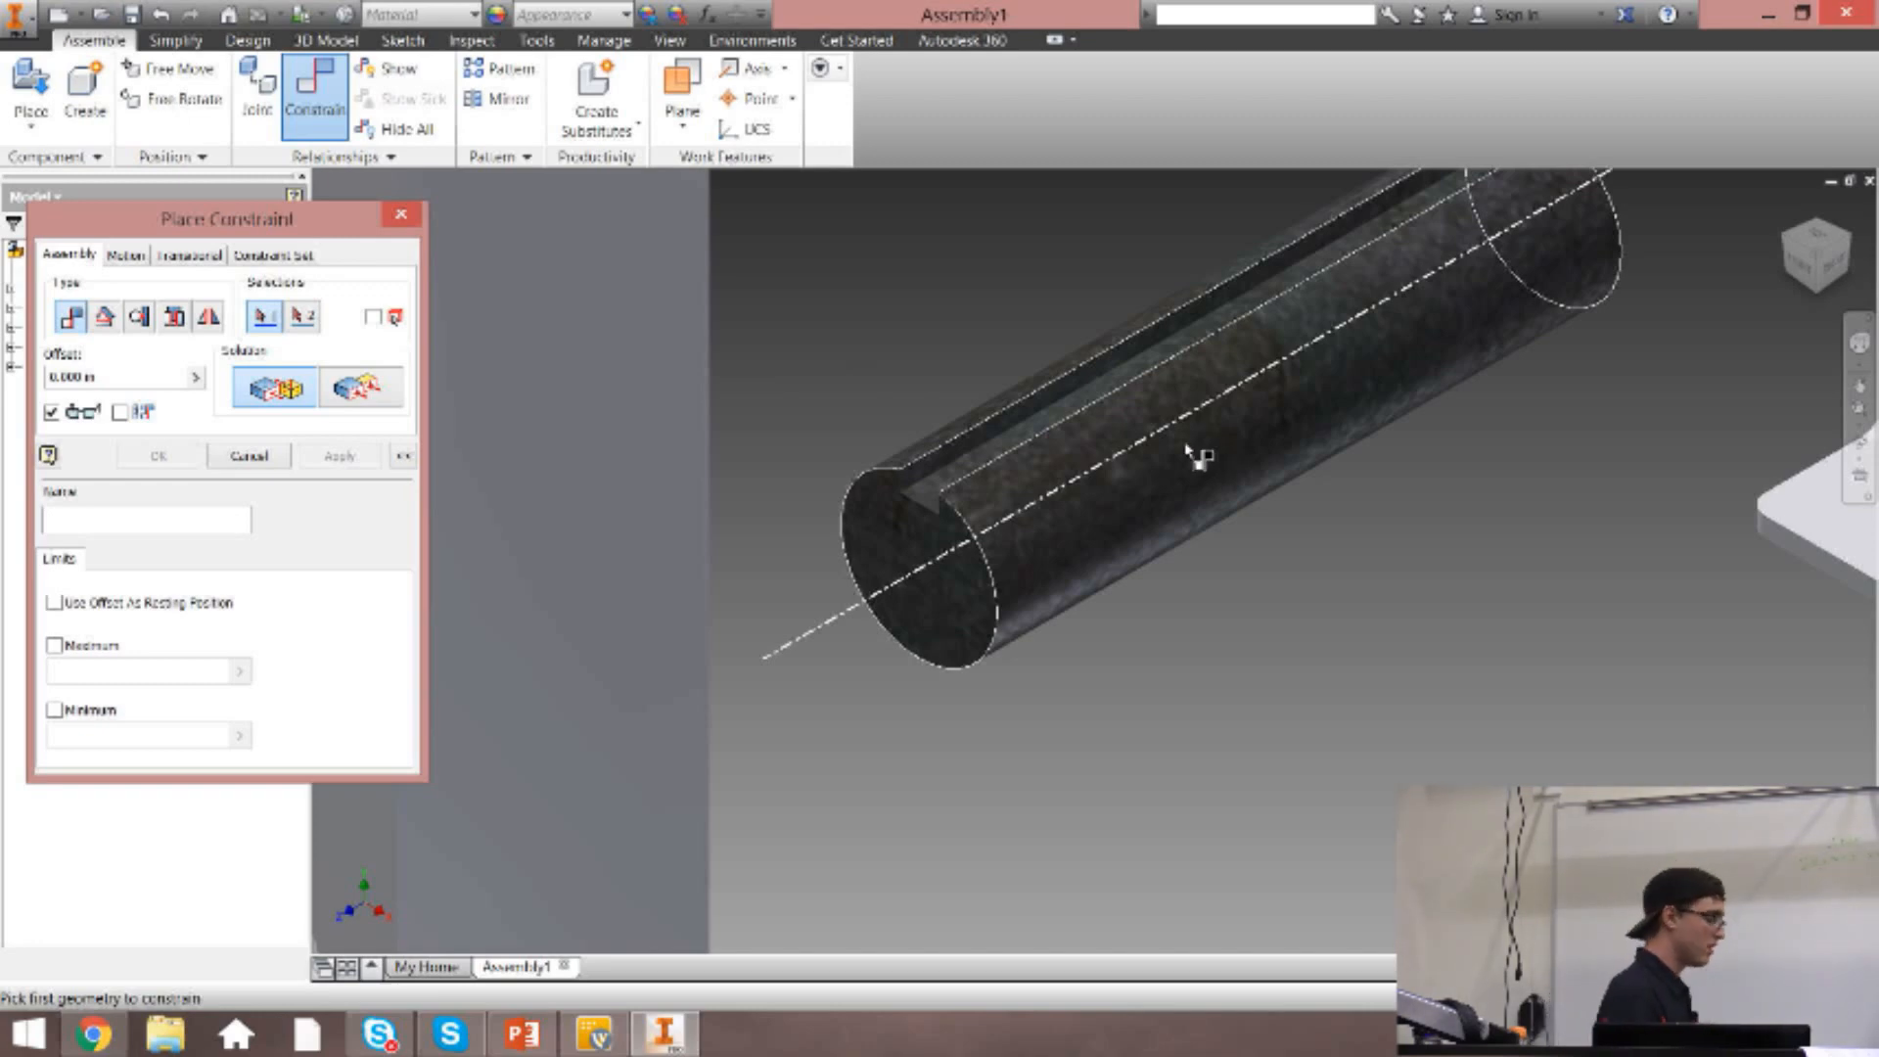
# Mate the axle's centre axis to the axis of the bracket's hole with zero offset.
pyautogui.moveTo(1190, 450)
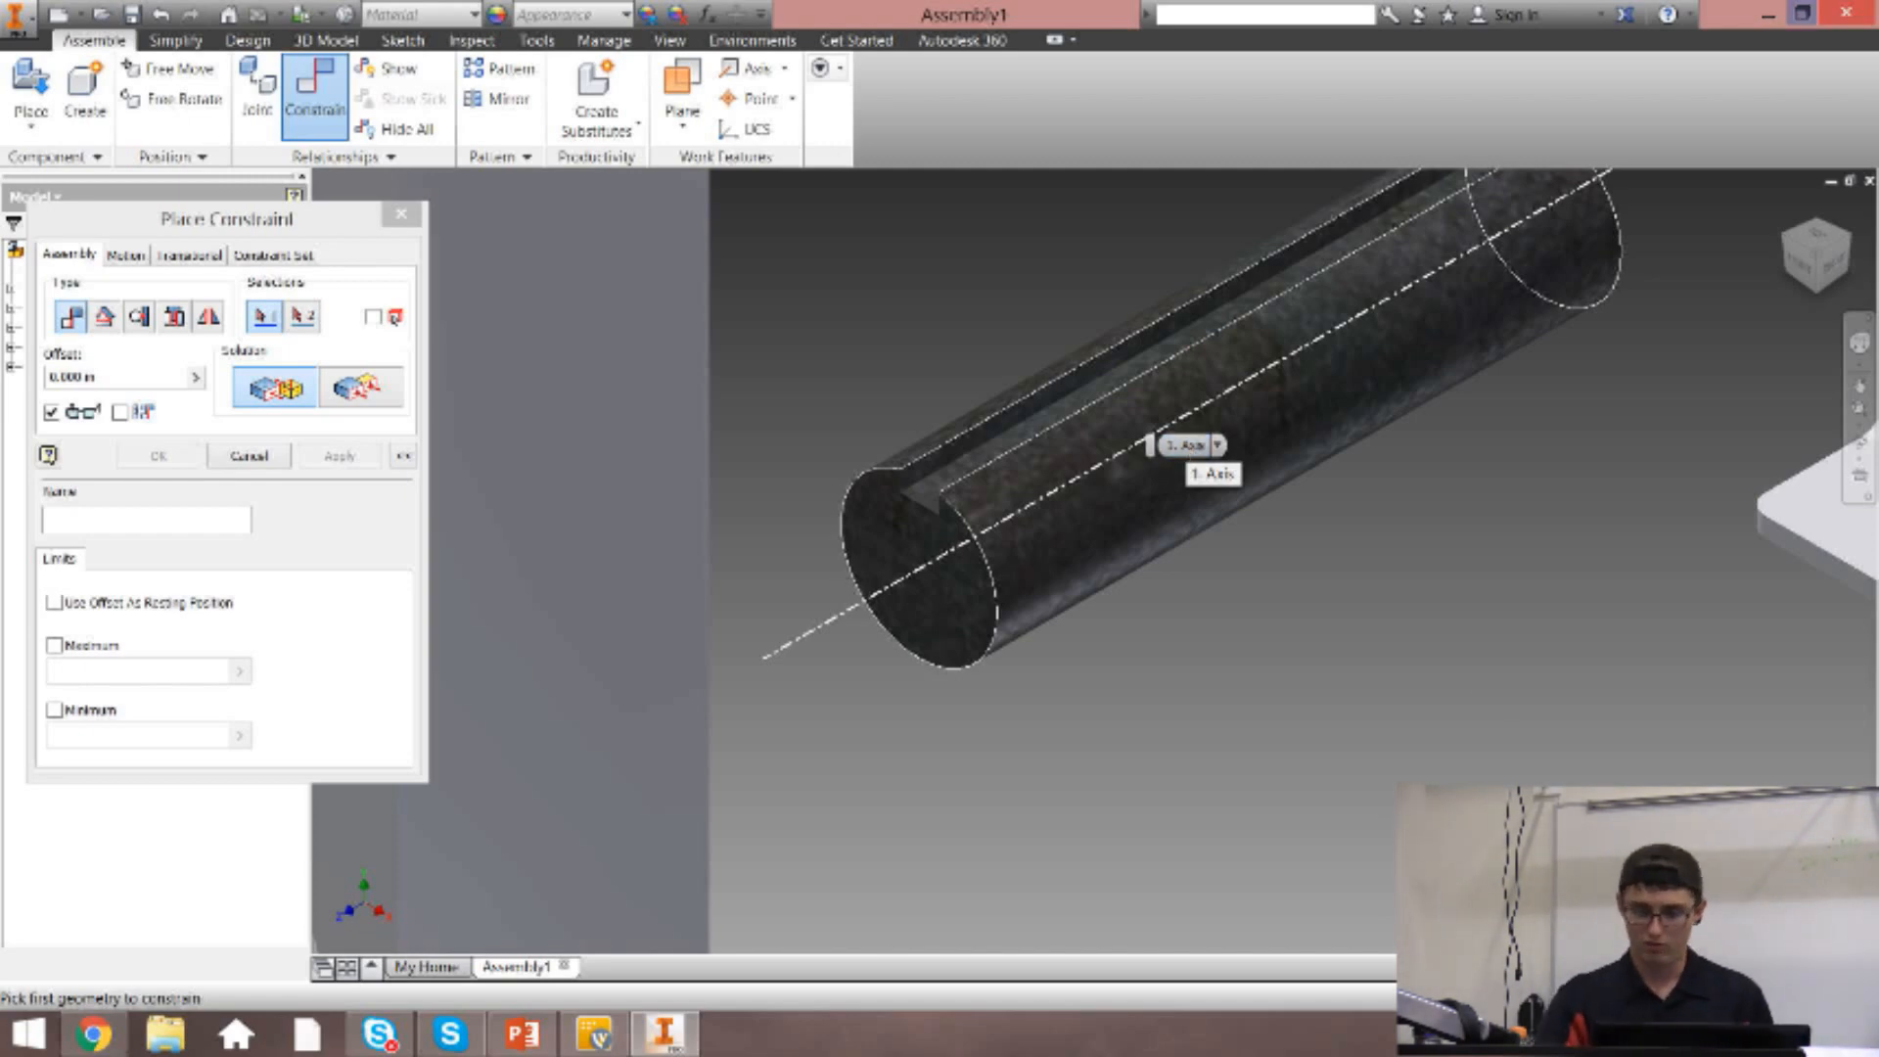
pyautogui.click(1848, 242)
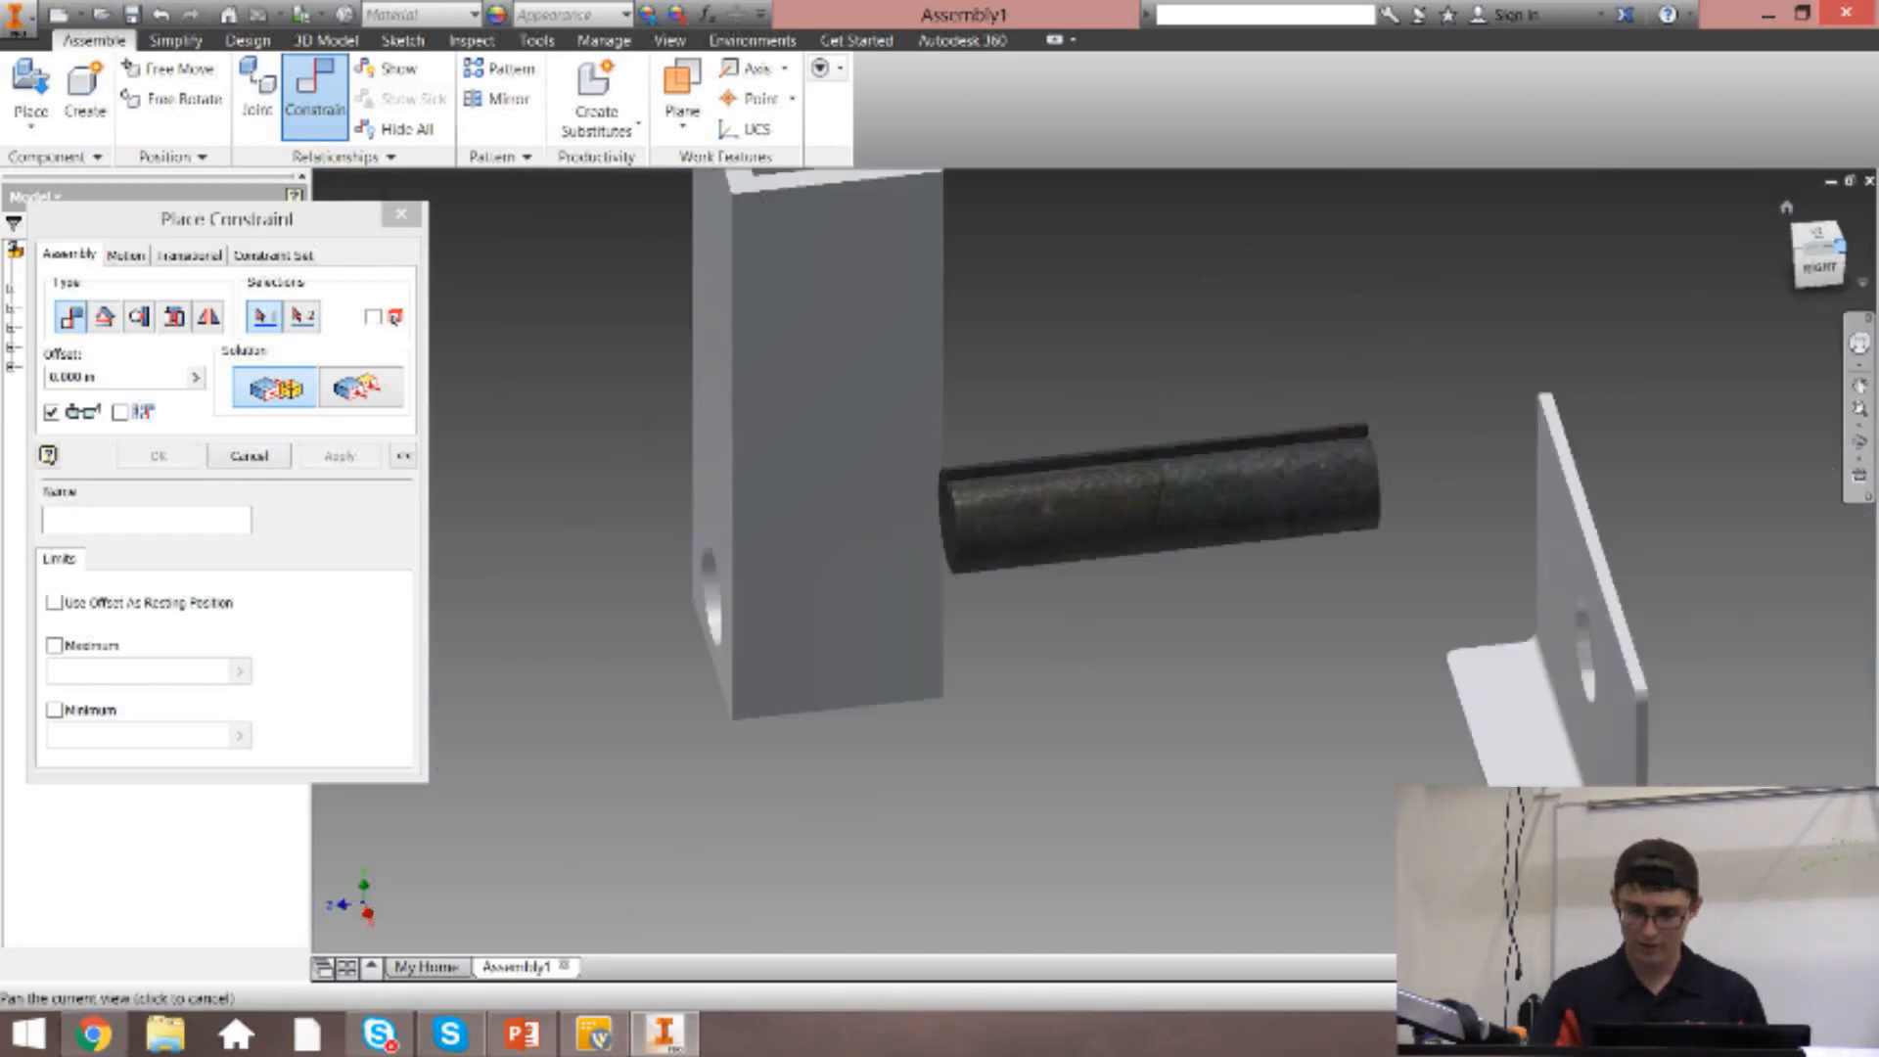
pyautogui.scroll(-5, 1175, 542)
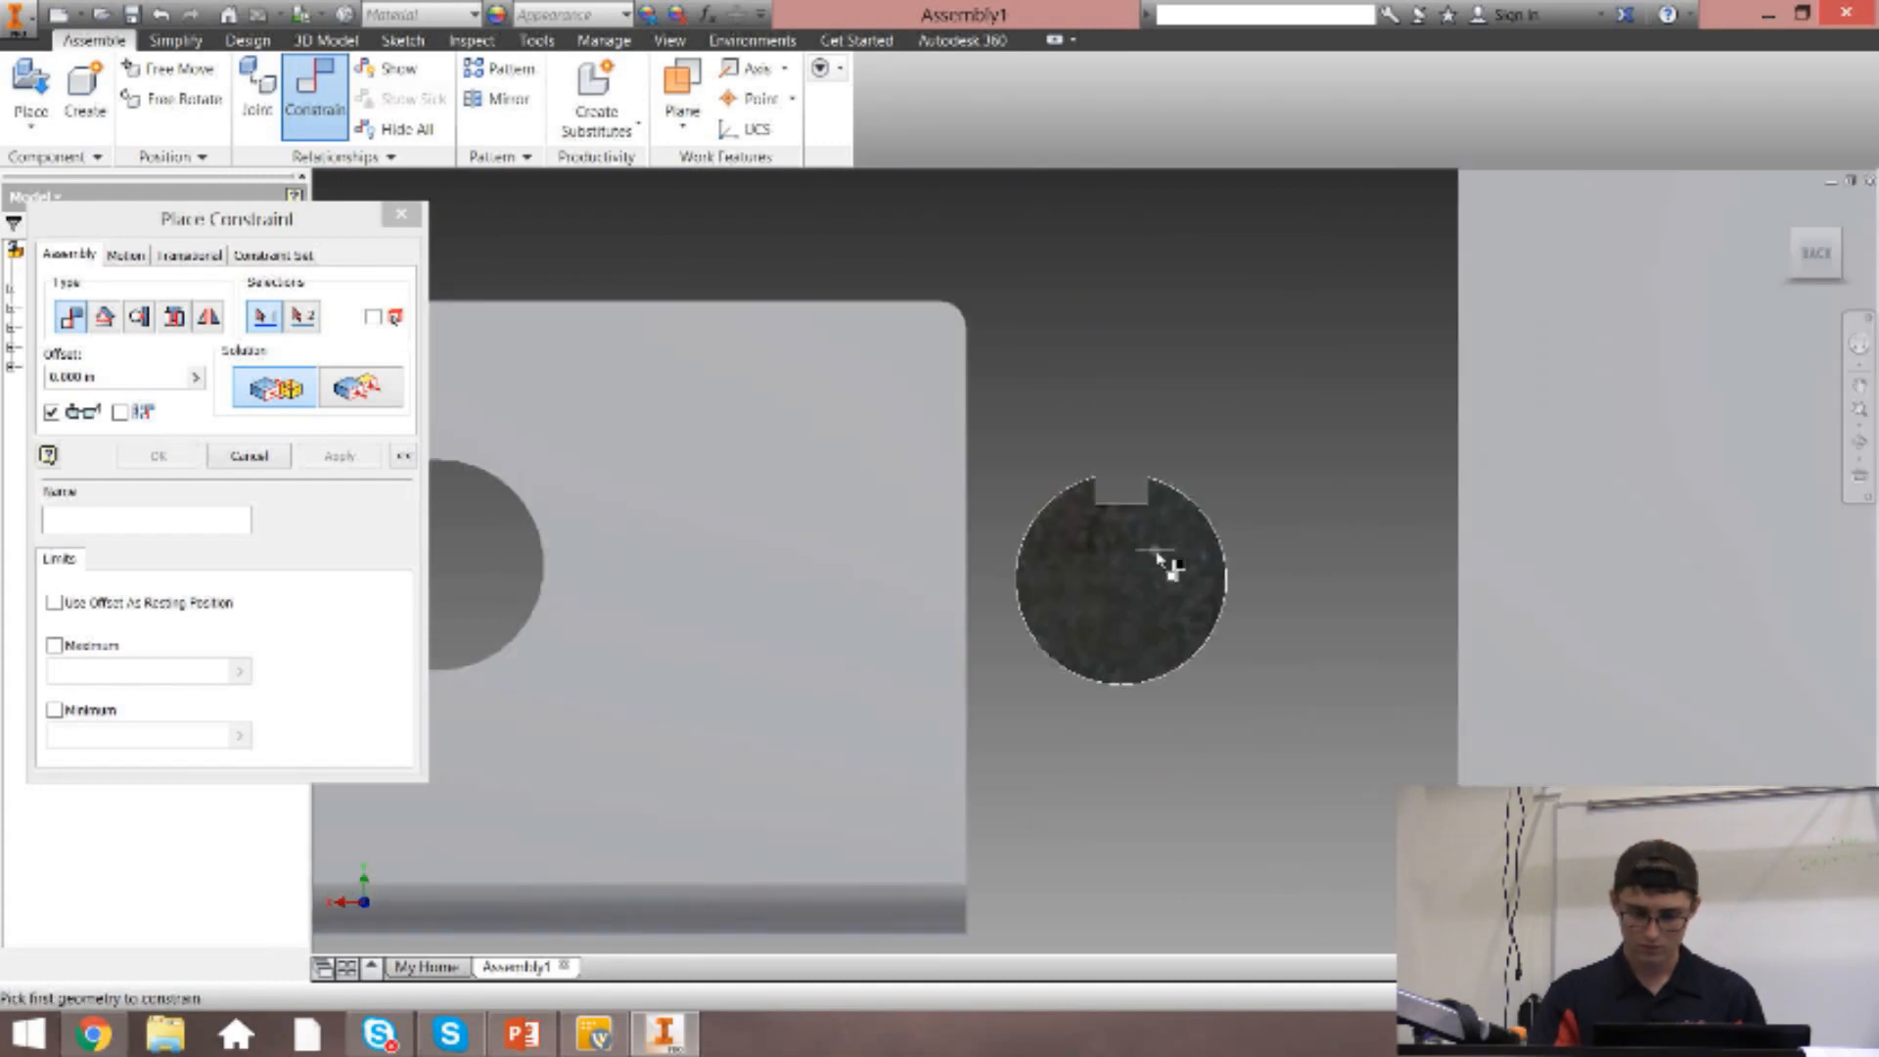
pyautogui.moveTo(1821, 260); pyautogui.dragTo(1837, 284)
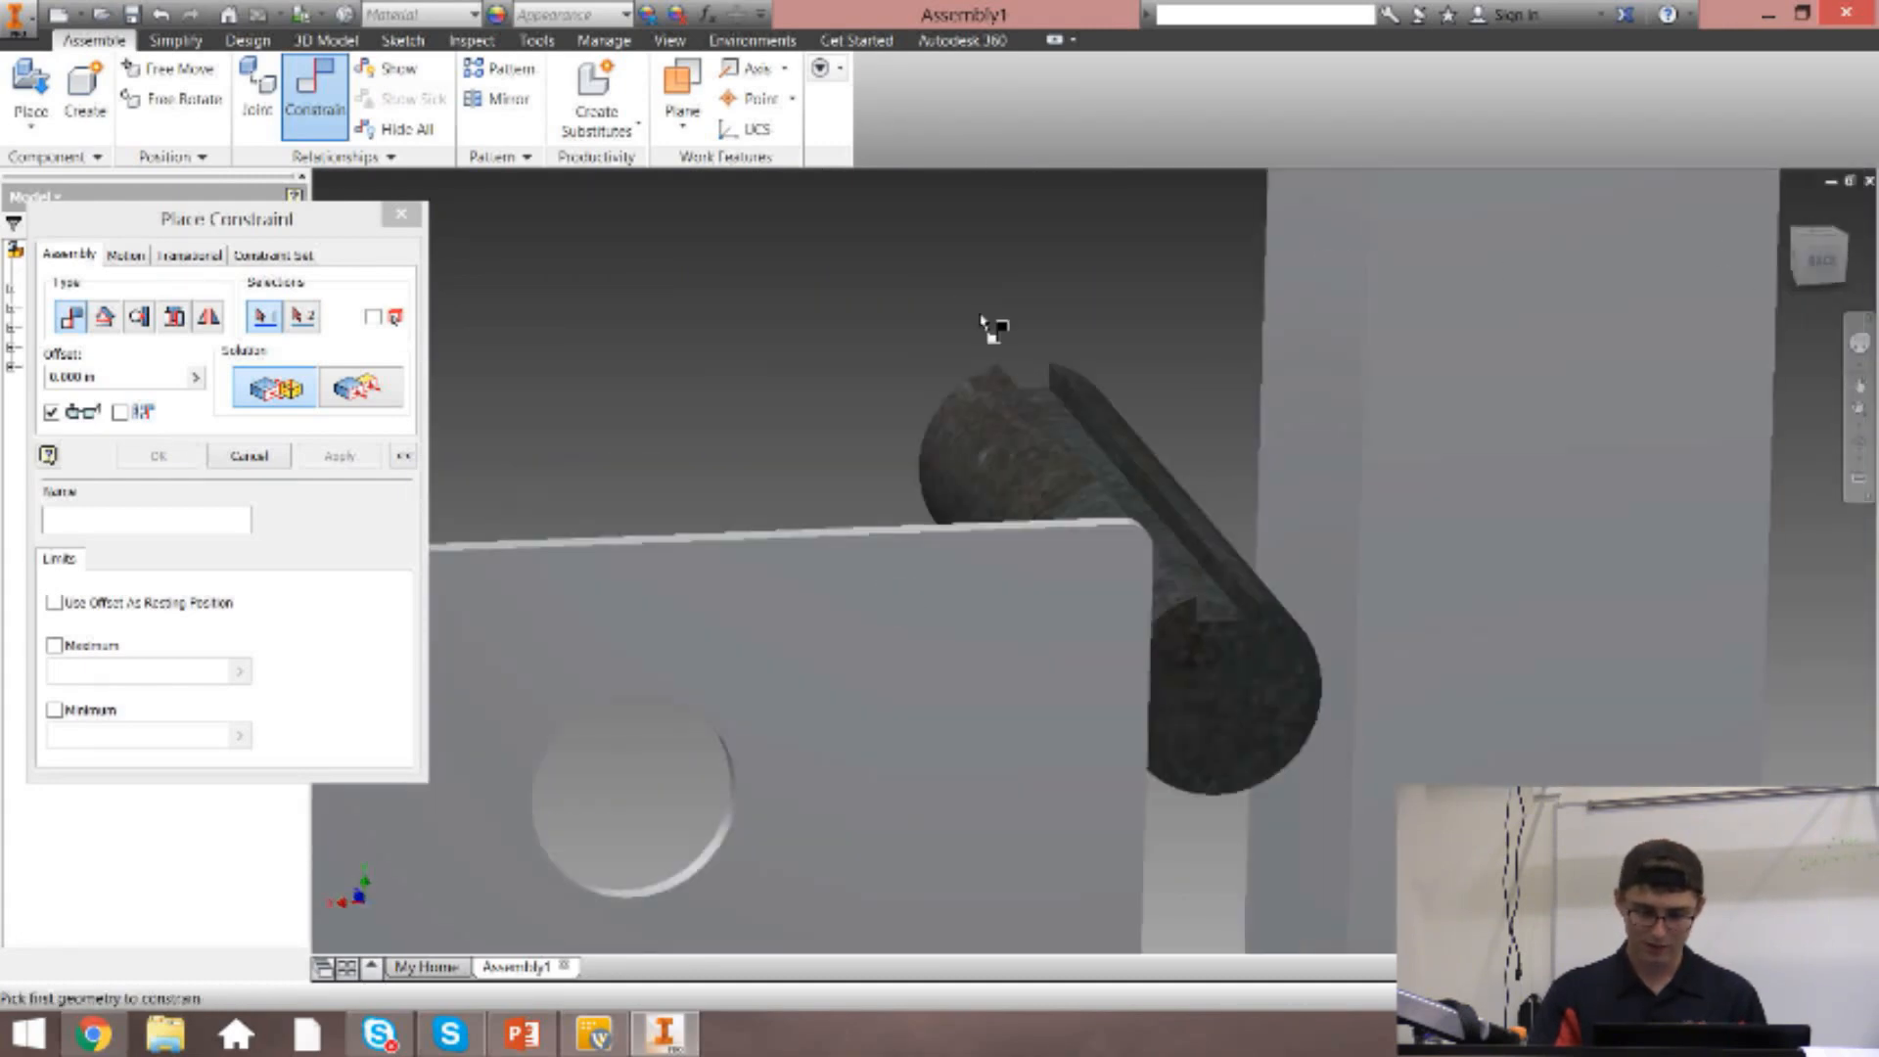
pyautogui.click(1034, 445)
pyautogui.click(1819, 262)
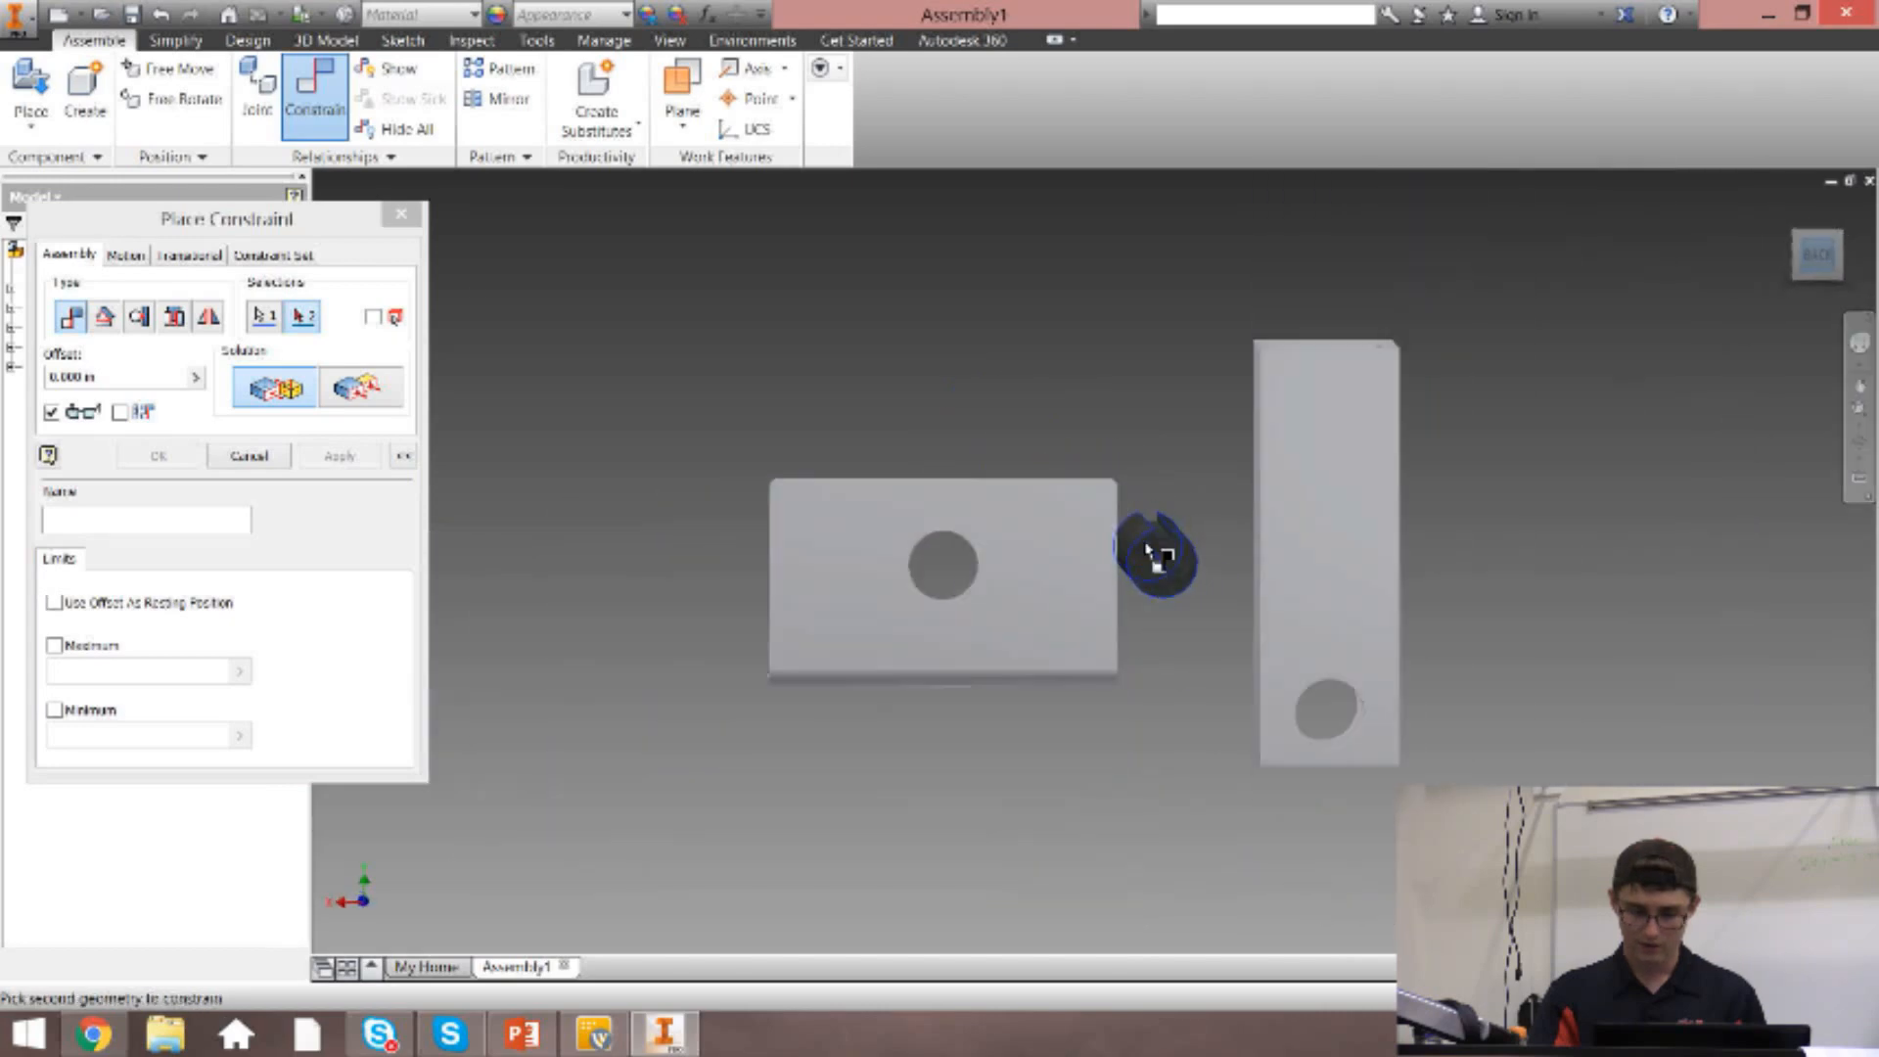
pyautogui.scroll(-6, 1155, 558)
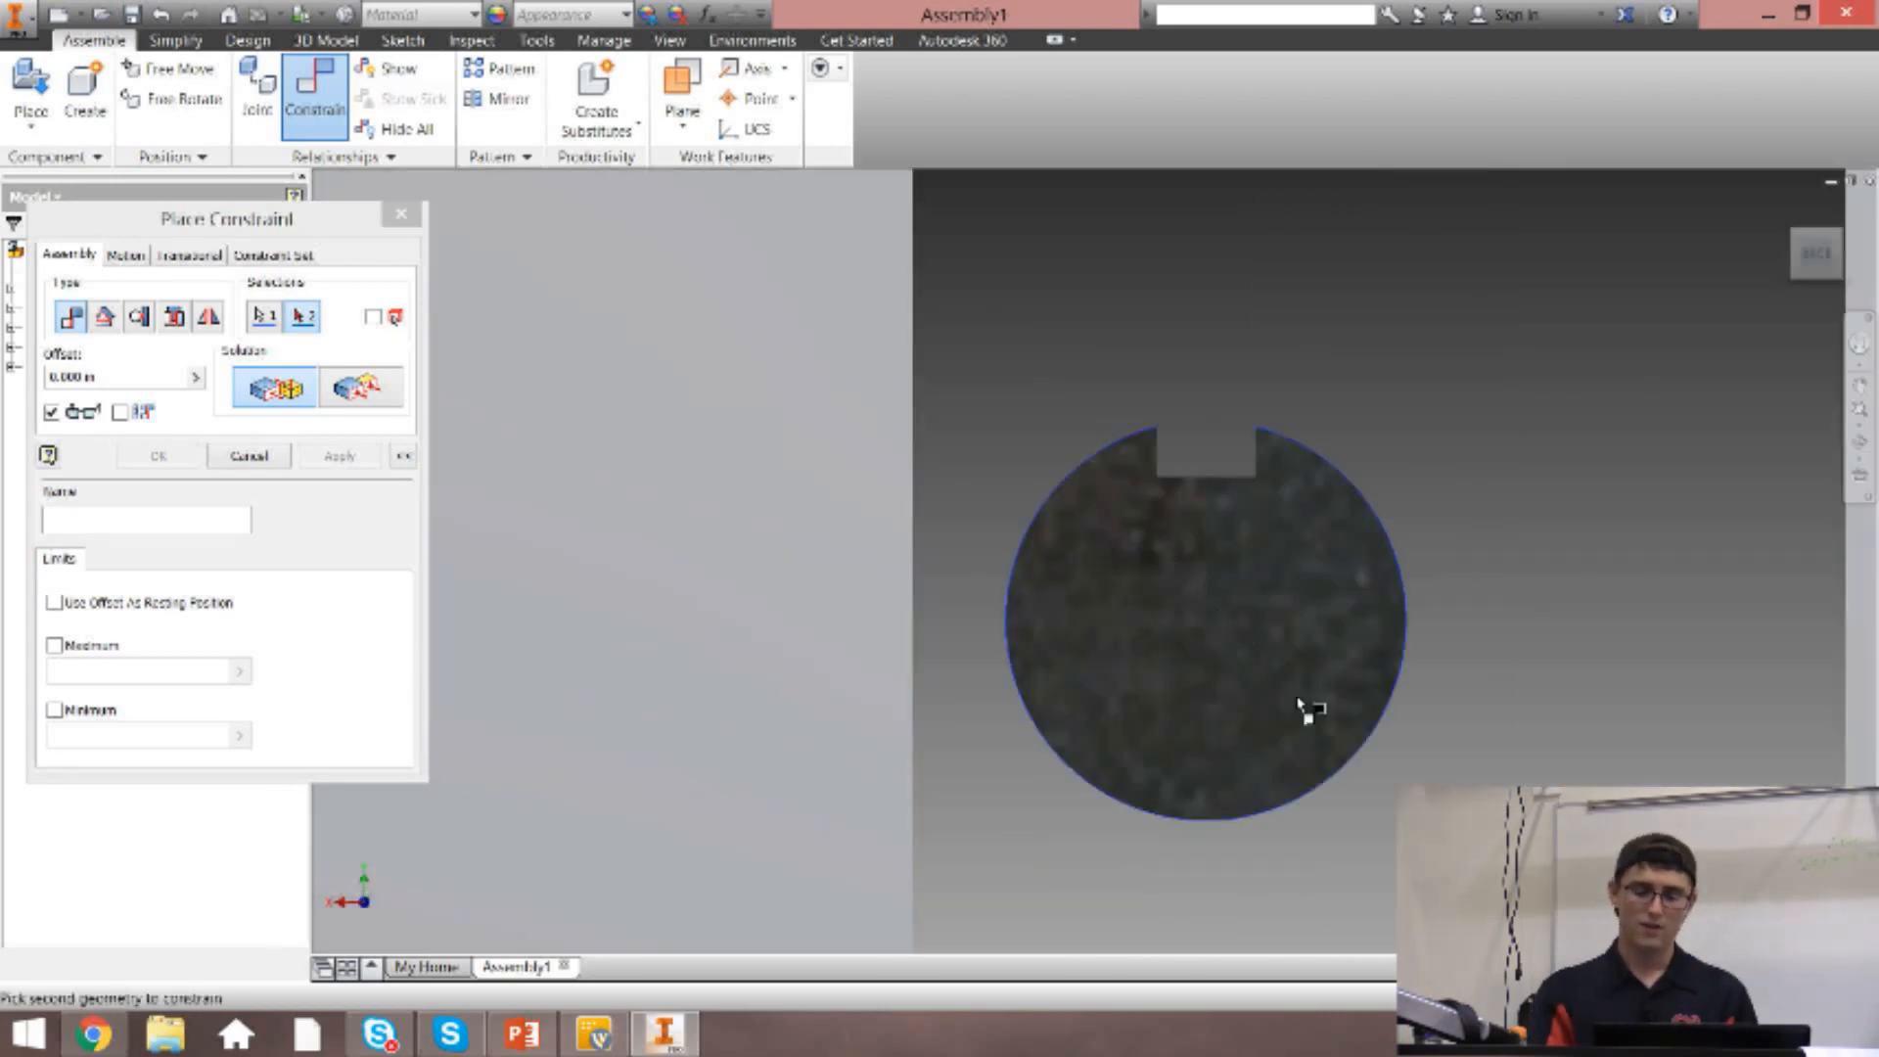
pyautogui.click(1771, 305)
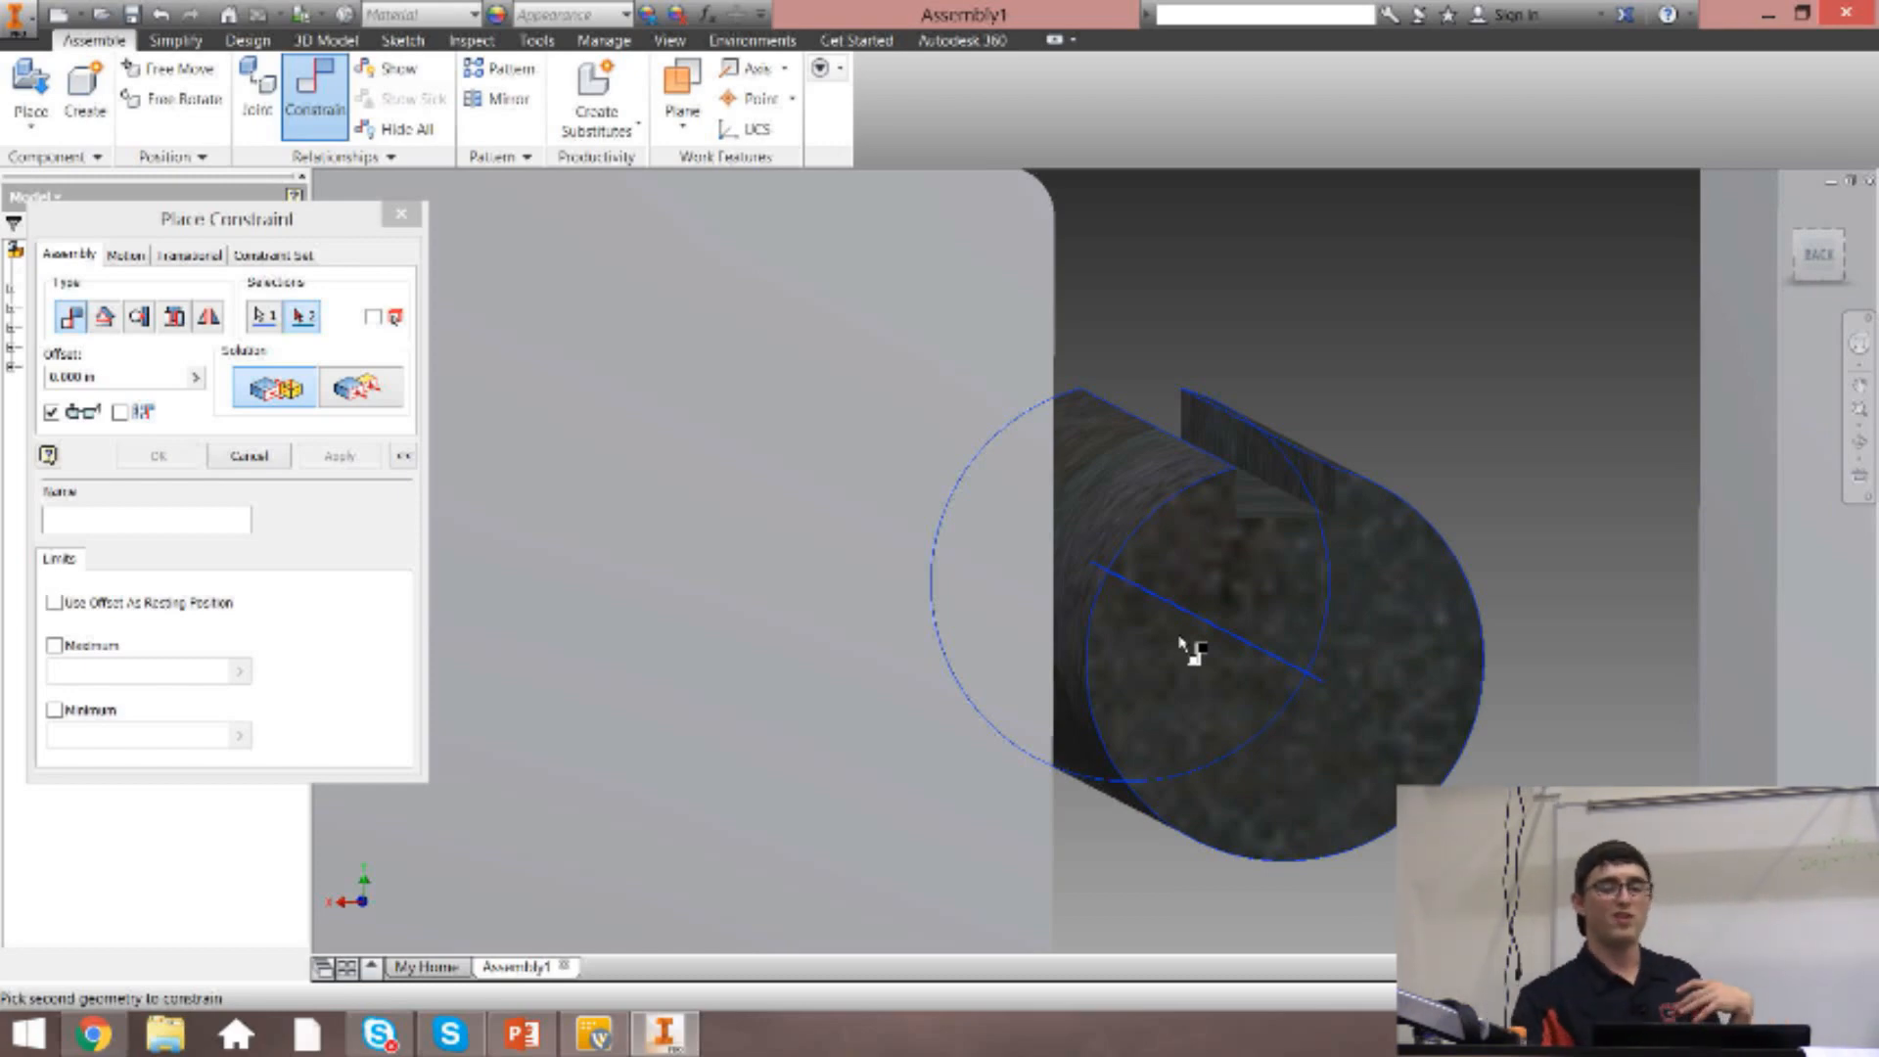
pyautogui.click(1787, 207)
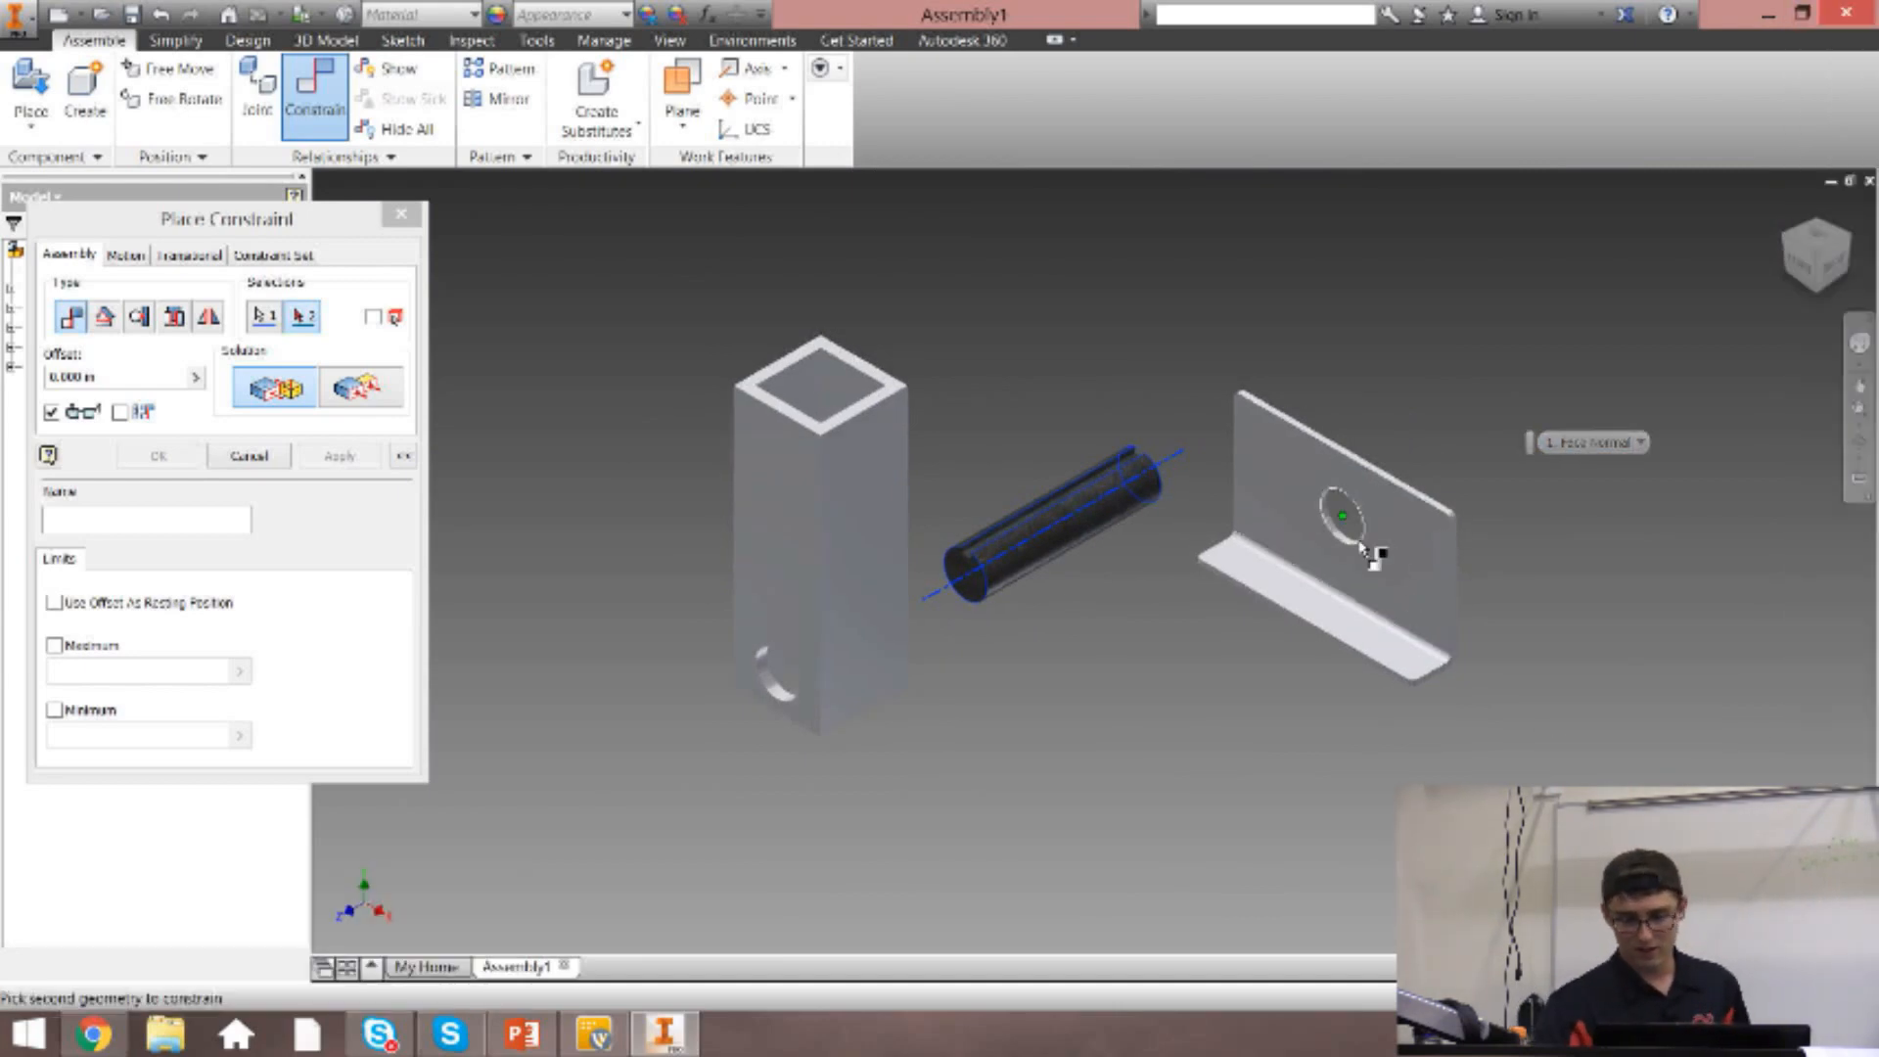
pyautogui.scroll(5, 1351, 534)
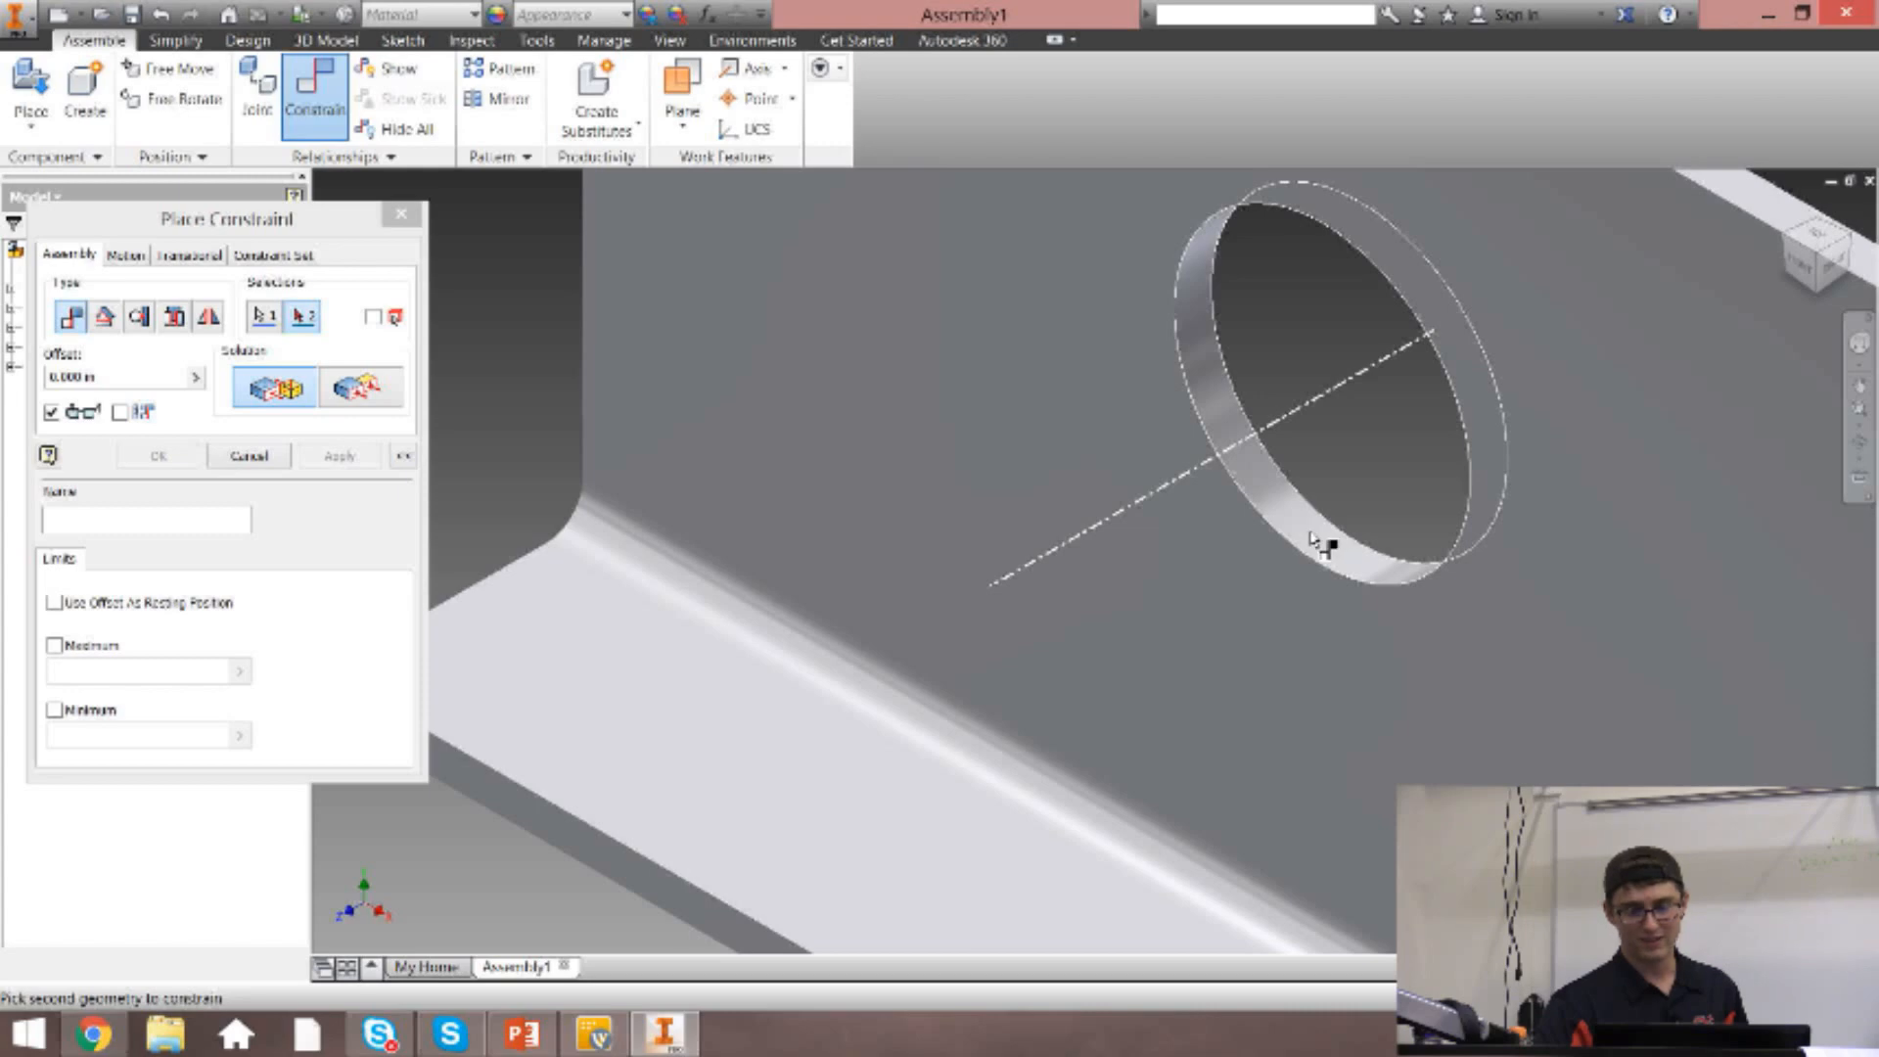
pyautogui.click(1310, 535)
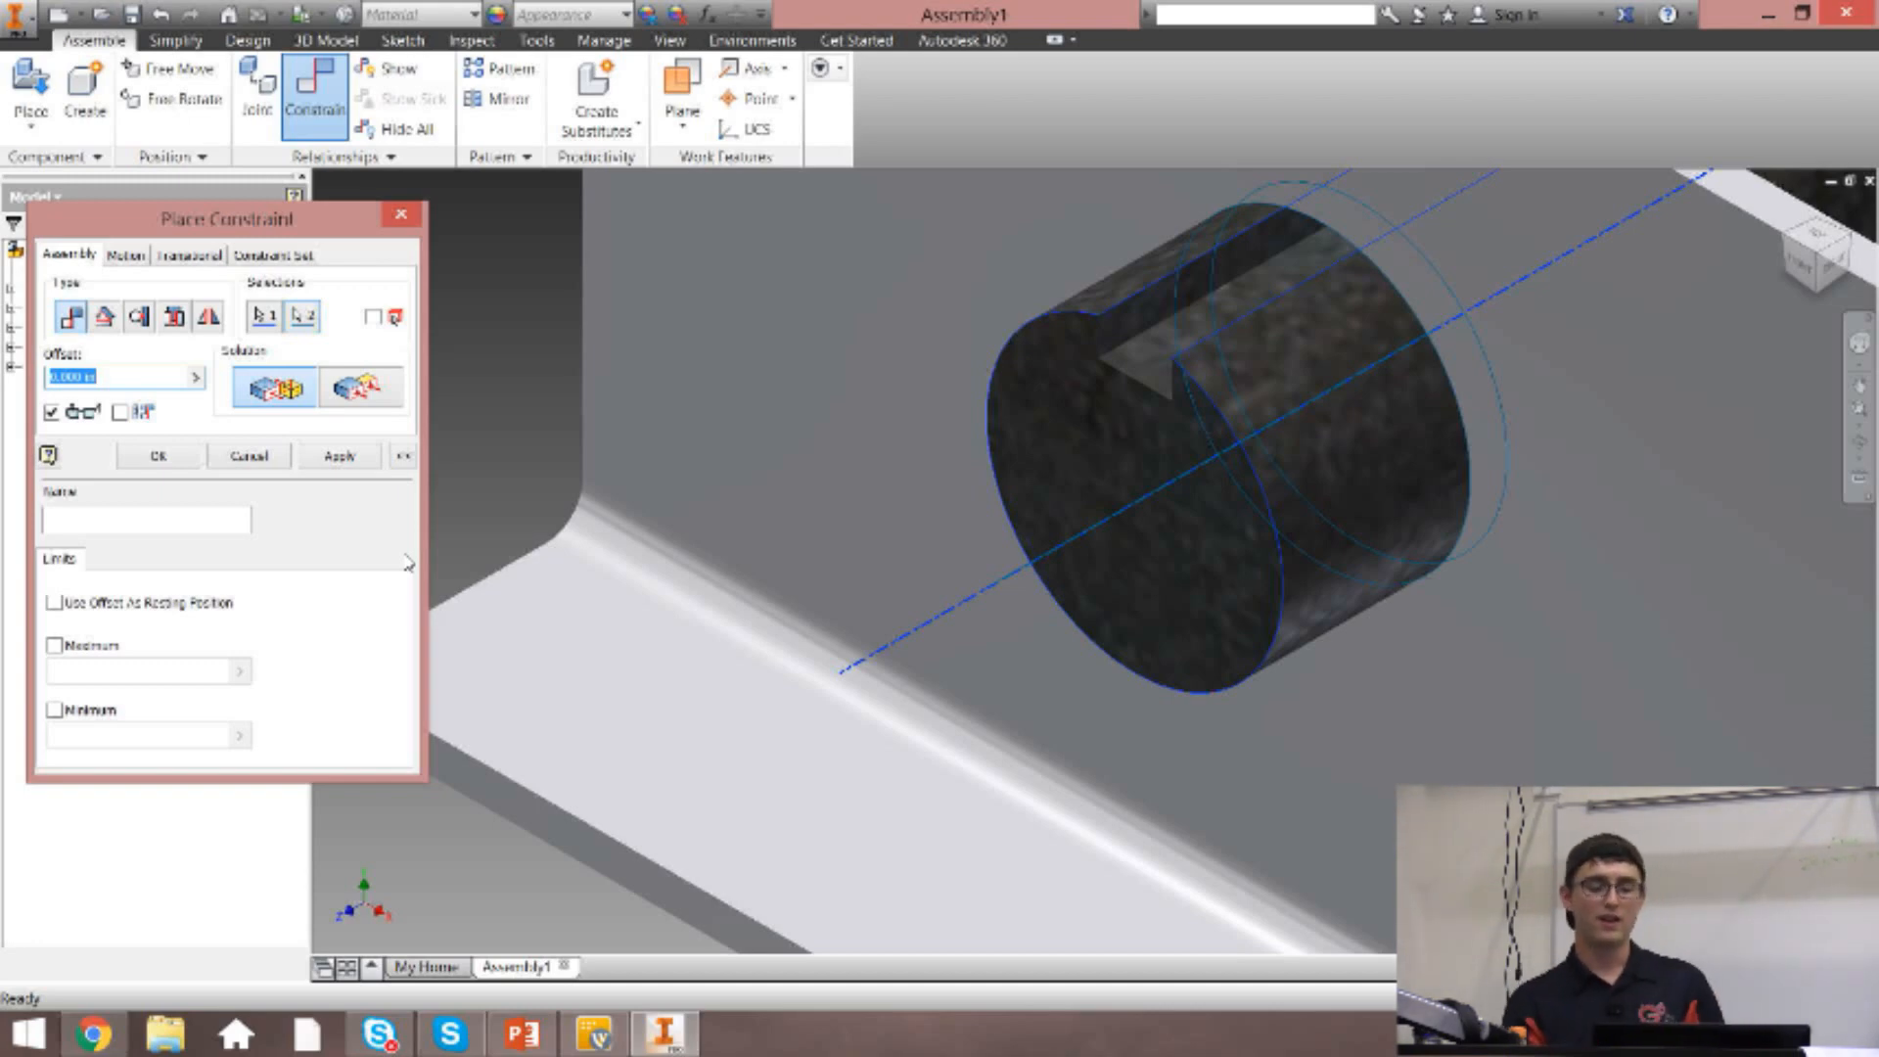
pyautogui.click(350, 458)
pyautogui.click(401, 213)
# Slide and spin the axle along the bracket hole's axis to test its remaining freedom of movement.
pyautogui.moveTo(1182, 471); pyautogui.dragTo(595, 818)
pyautogui.click(437, 394)
pyautogui.scroll(5, 557, 425)
pyautogui.moveTo(595, 435); pyautogui.dragTo(1413, 512)
pyautogui.click(1413, 512)
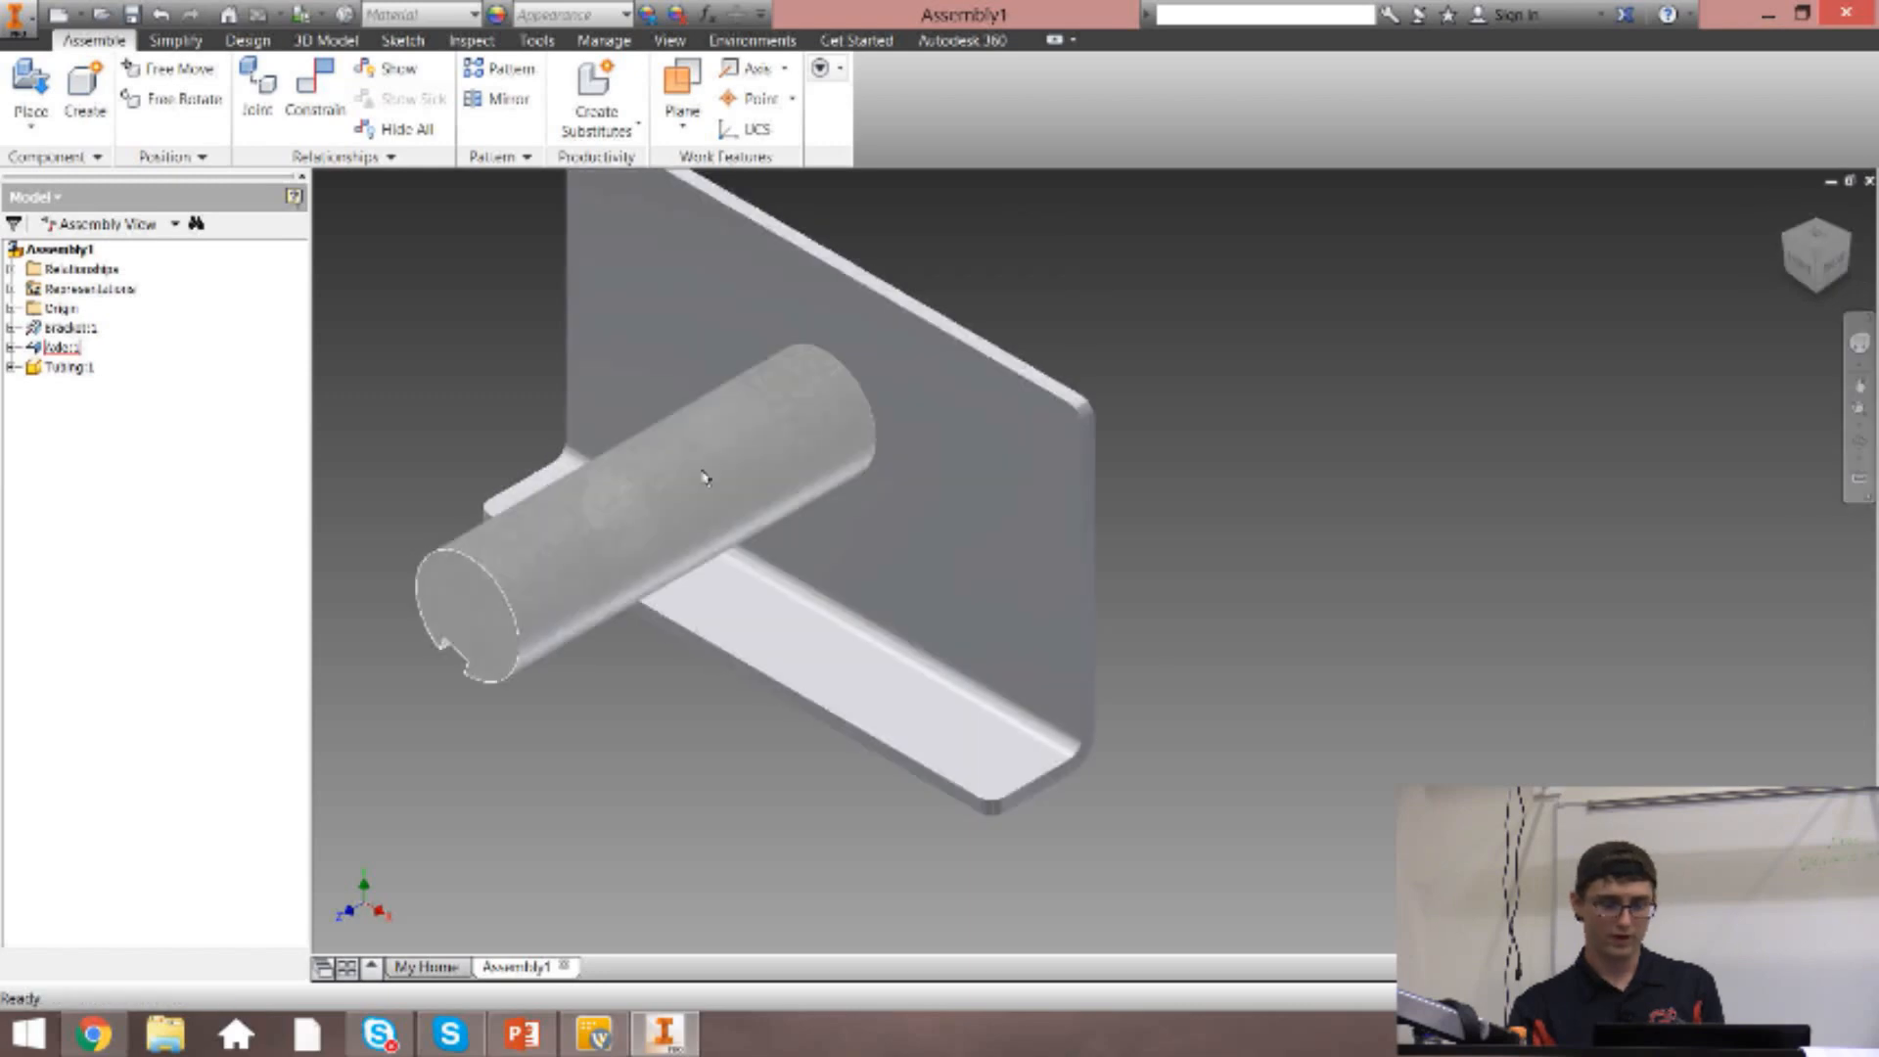
# Constrain the axle's notched end face to the bracket's outer face with the Flush solution and a -1/2 in offset.
pyautogui.click(1786, 206)
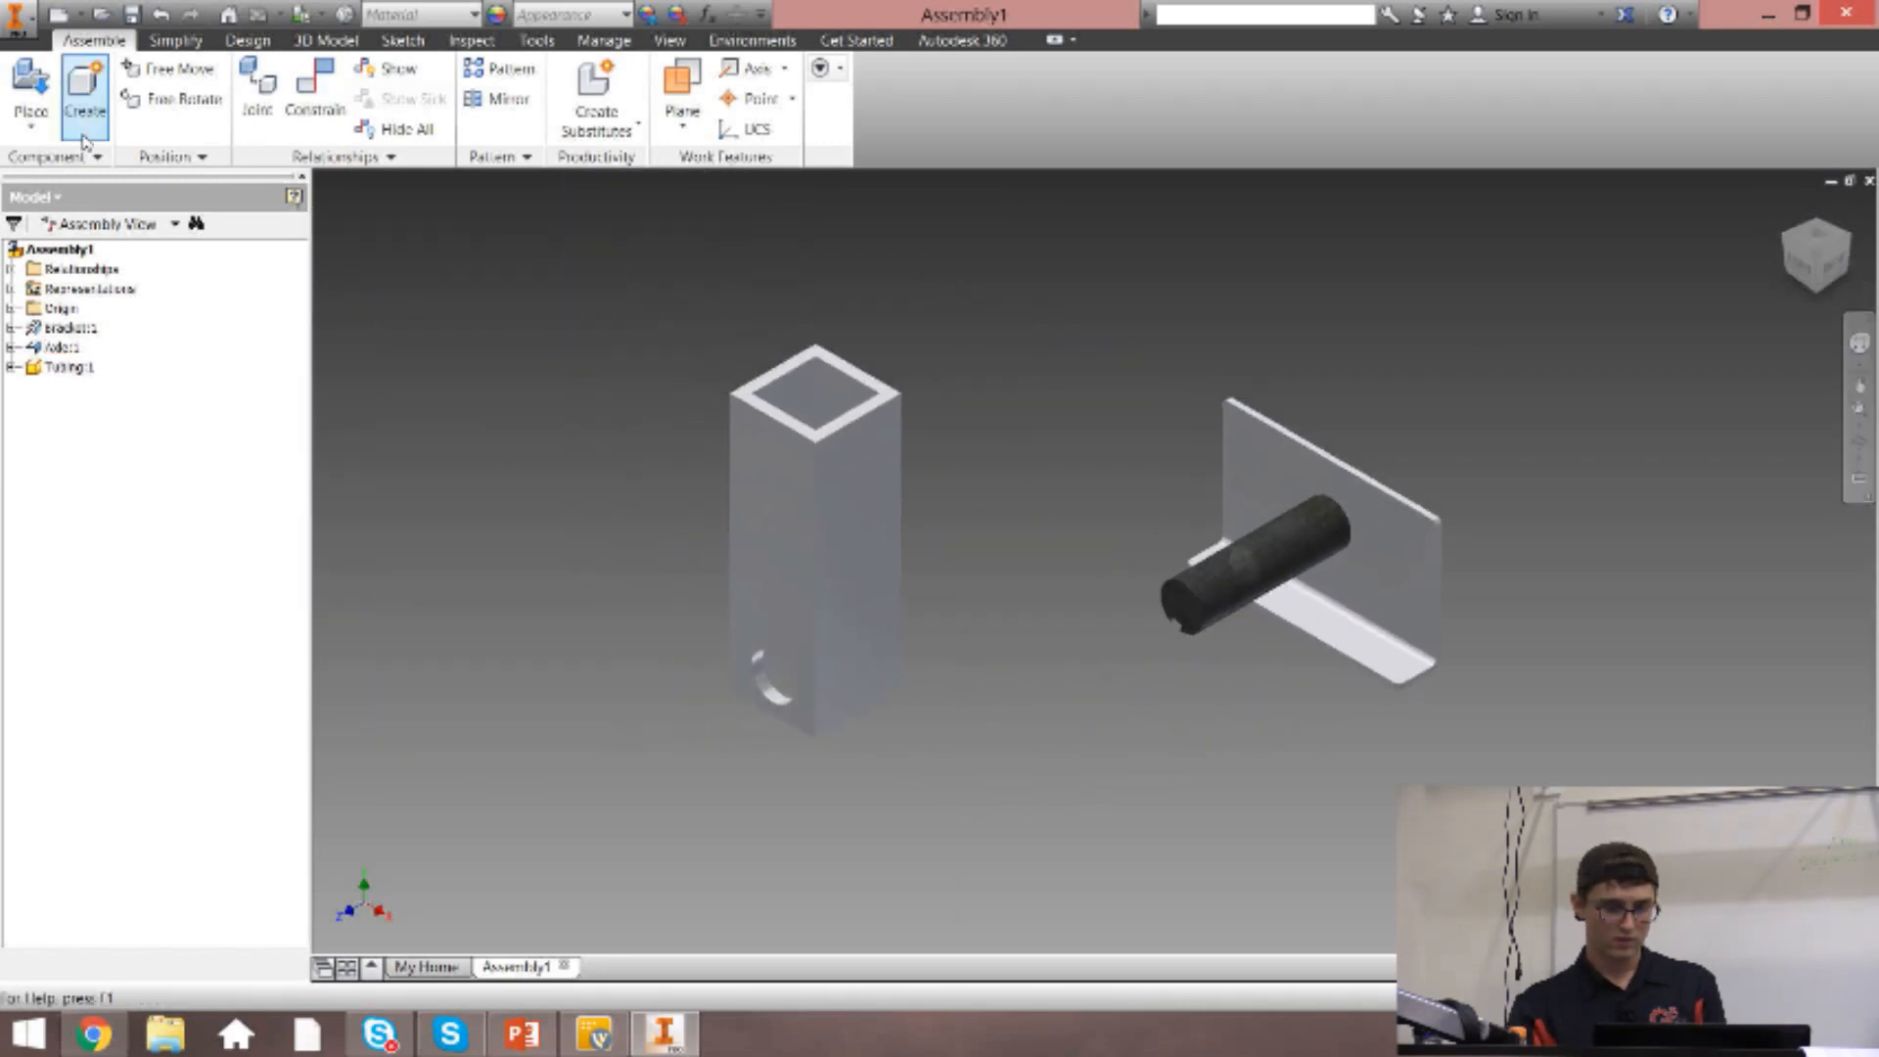
pyautogui.click(314, 93)
pyautogui.click(1846, 236)
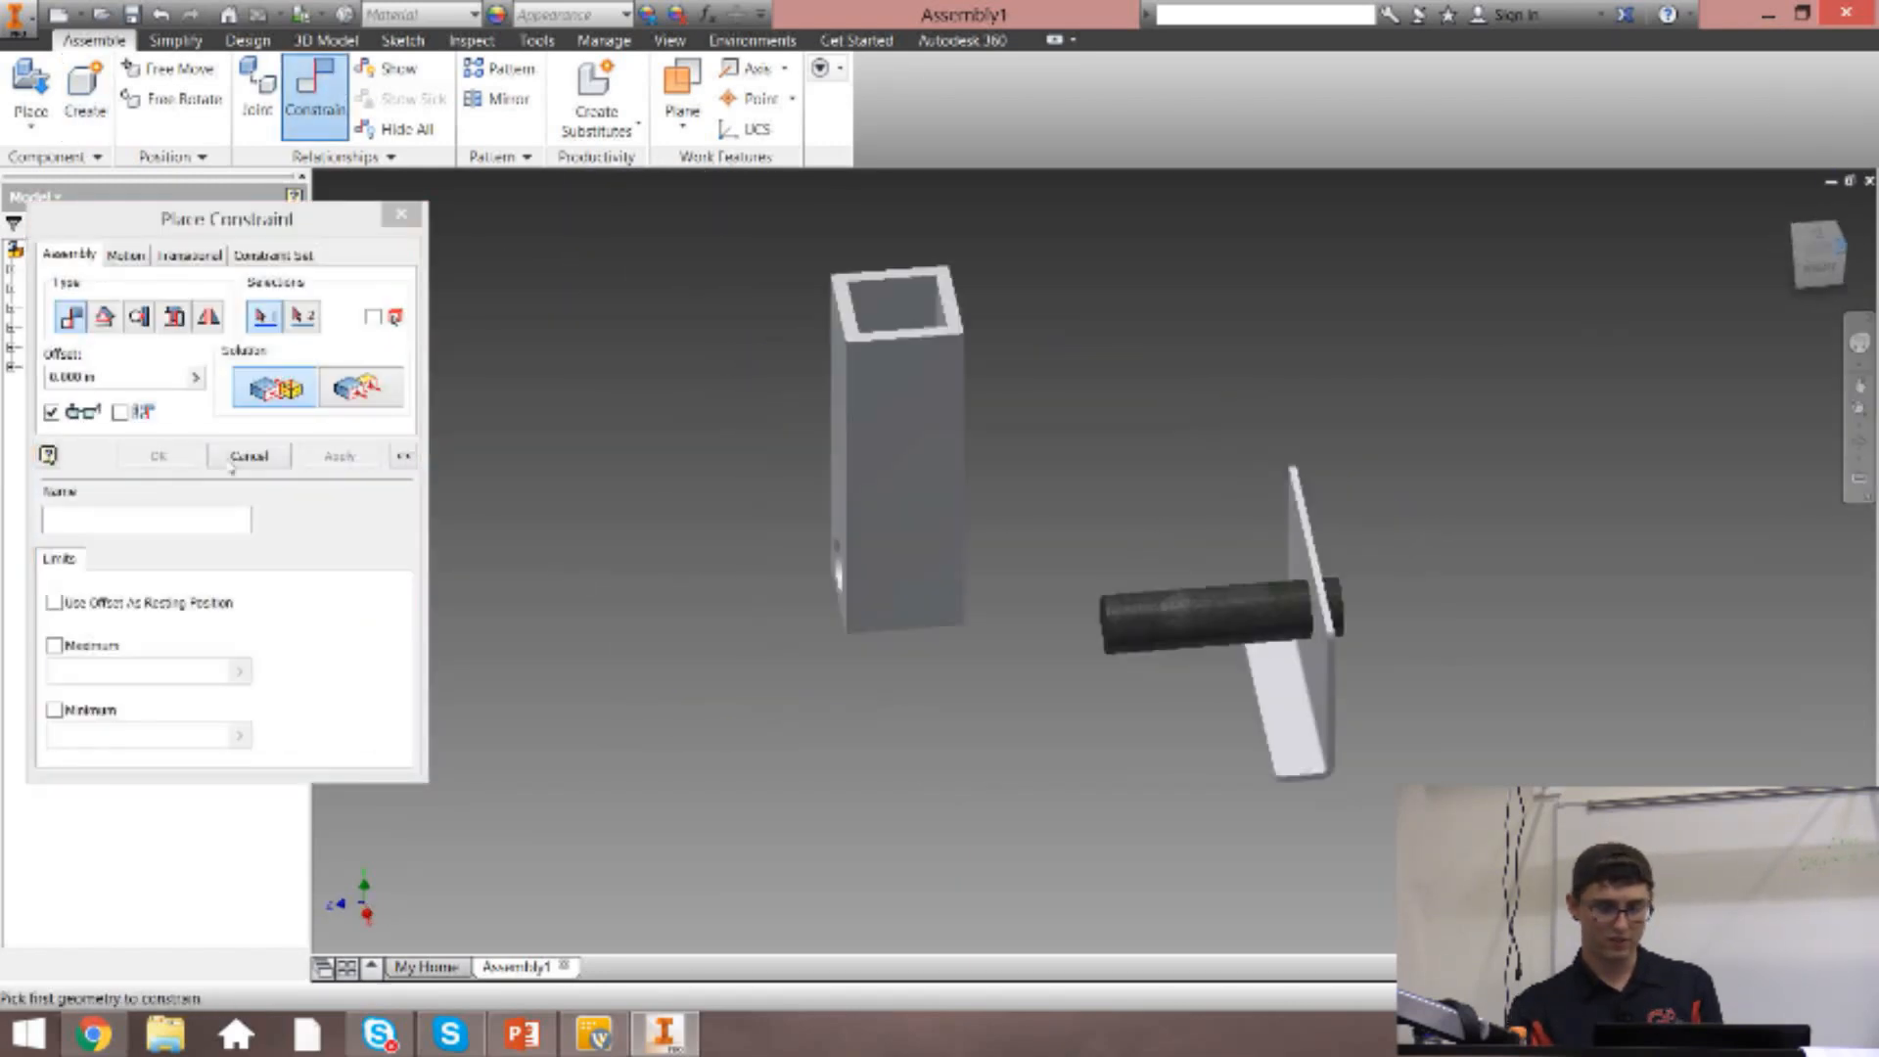
pyautogui.scroll(4, 1292, 697)
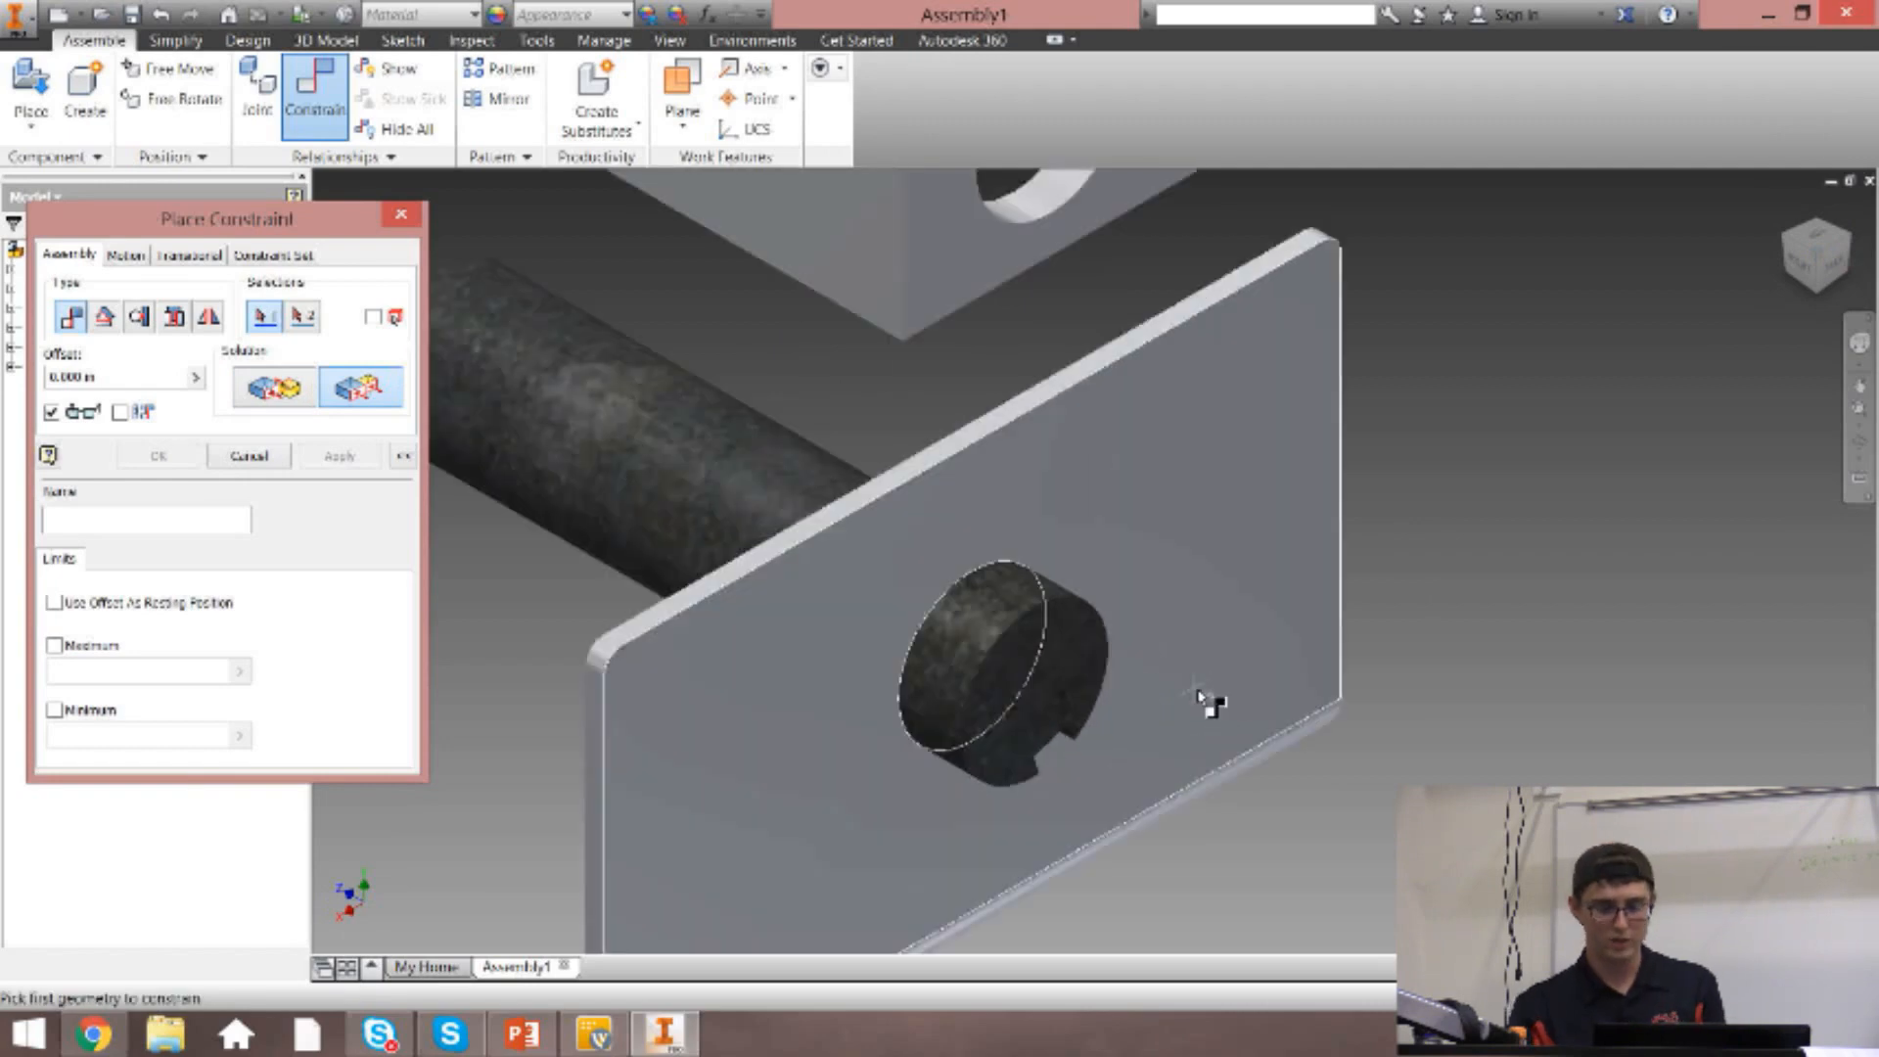
pyautogui.click(1082, 703)
pyautogui.click(1262, 592)
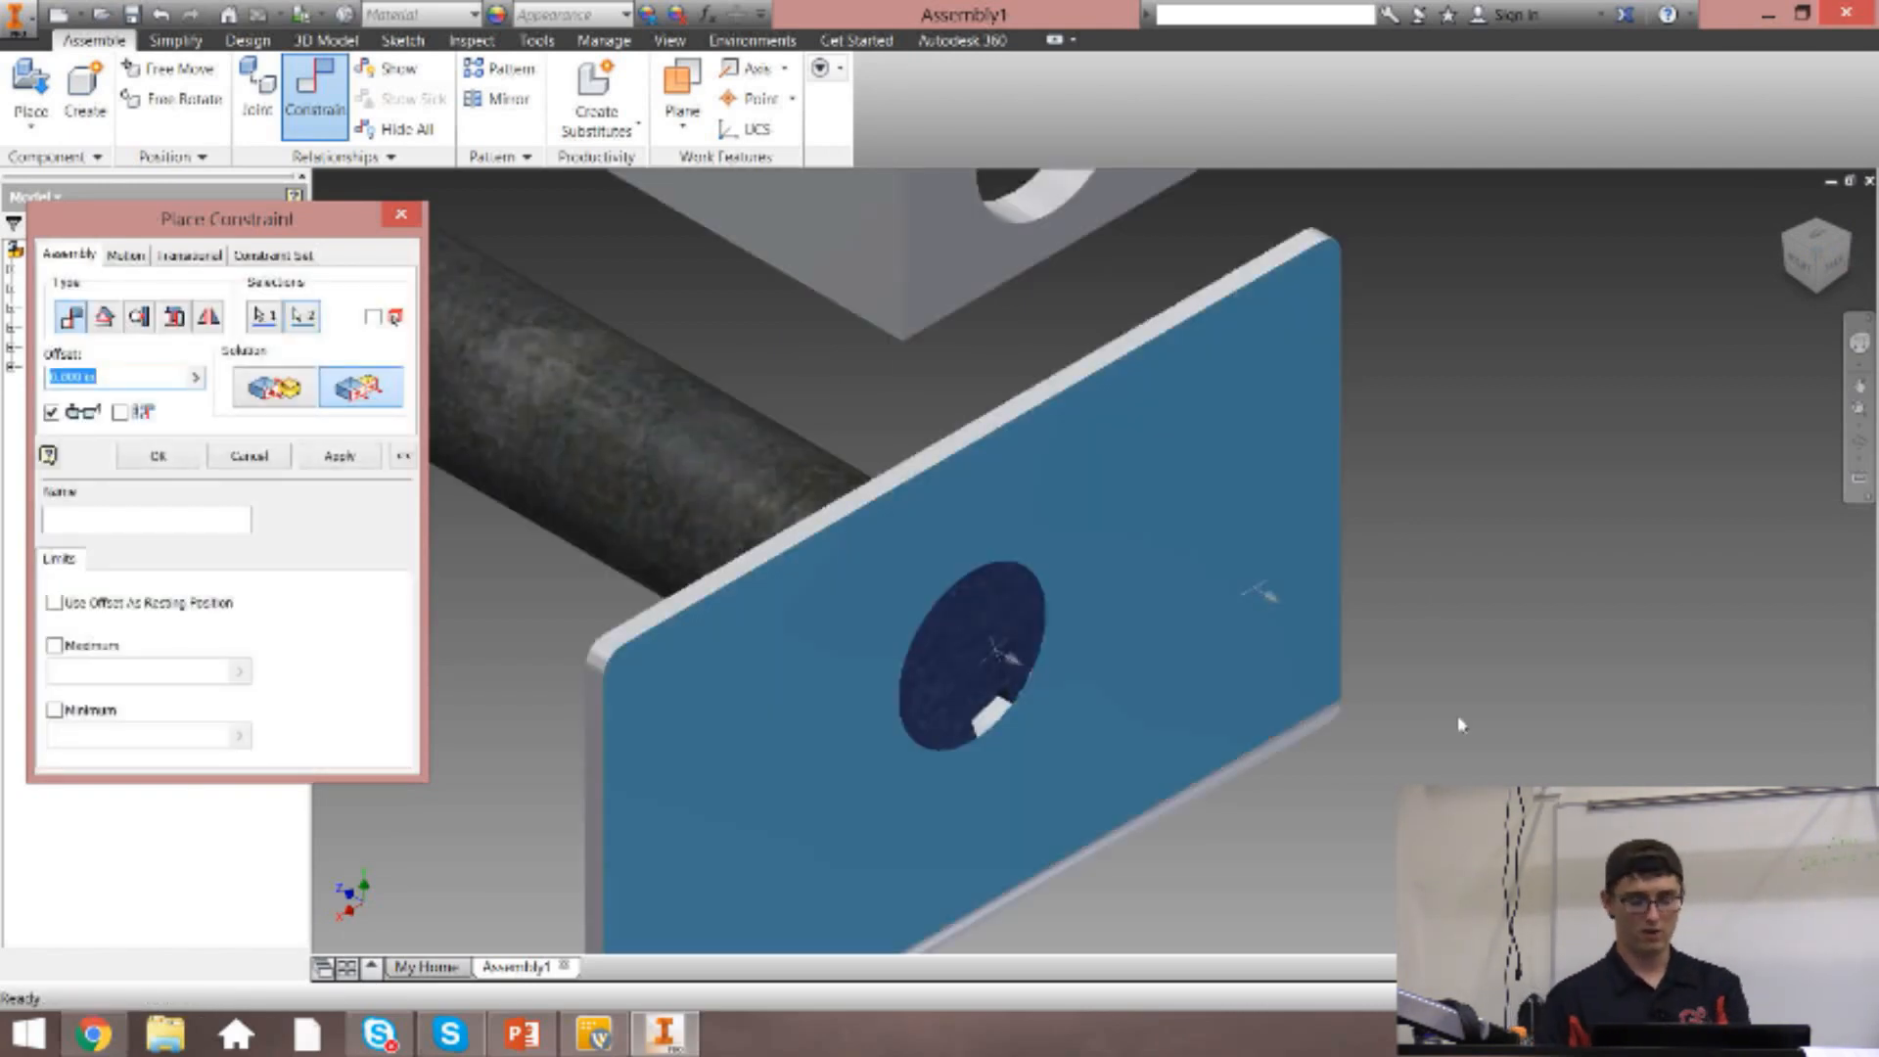
pyautogui.write('2')
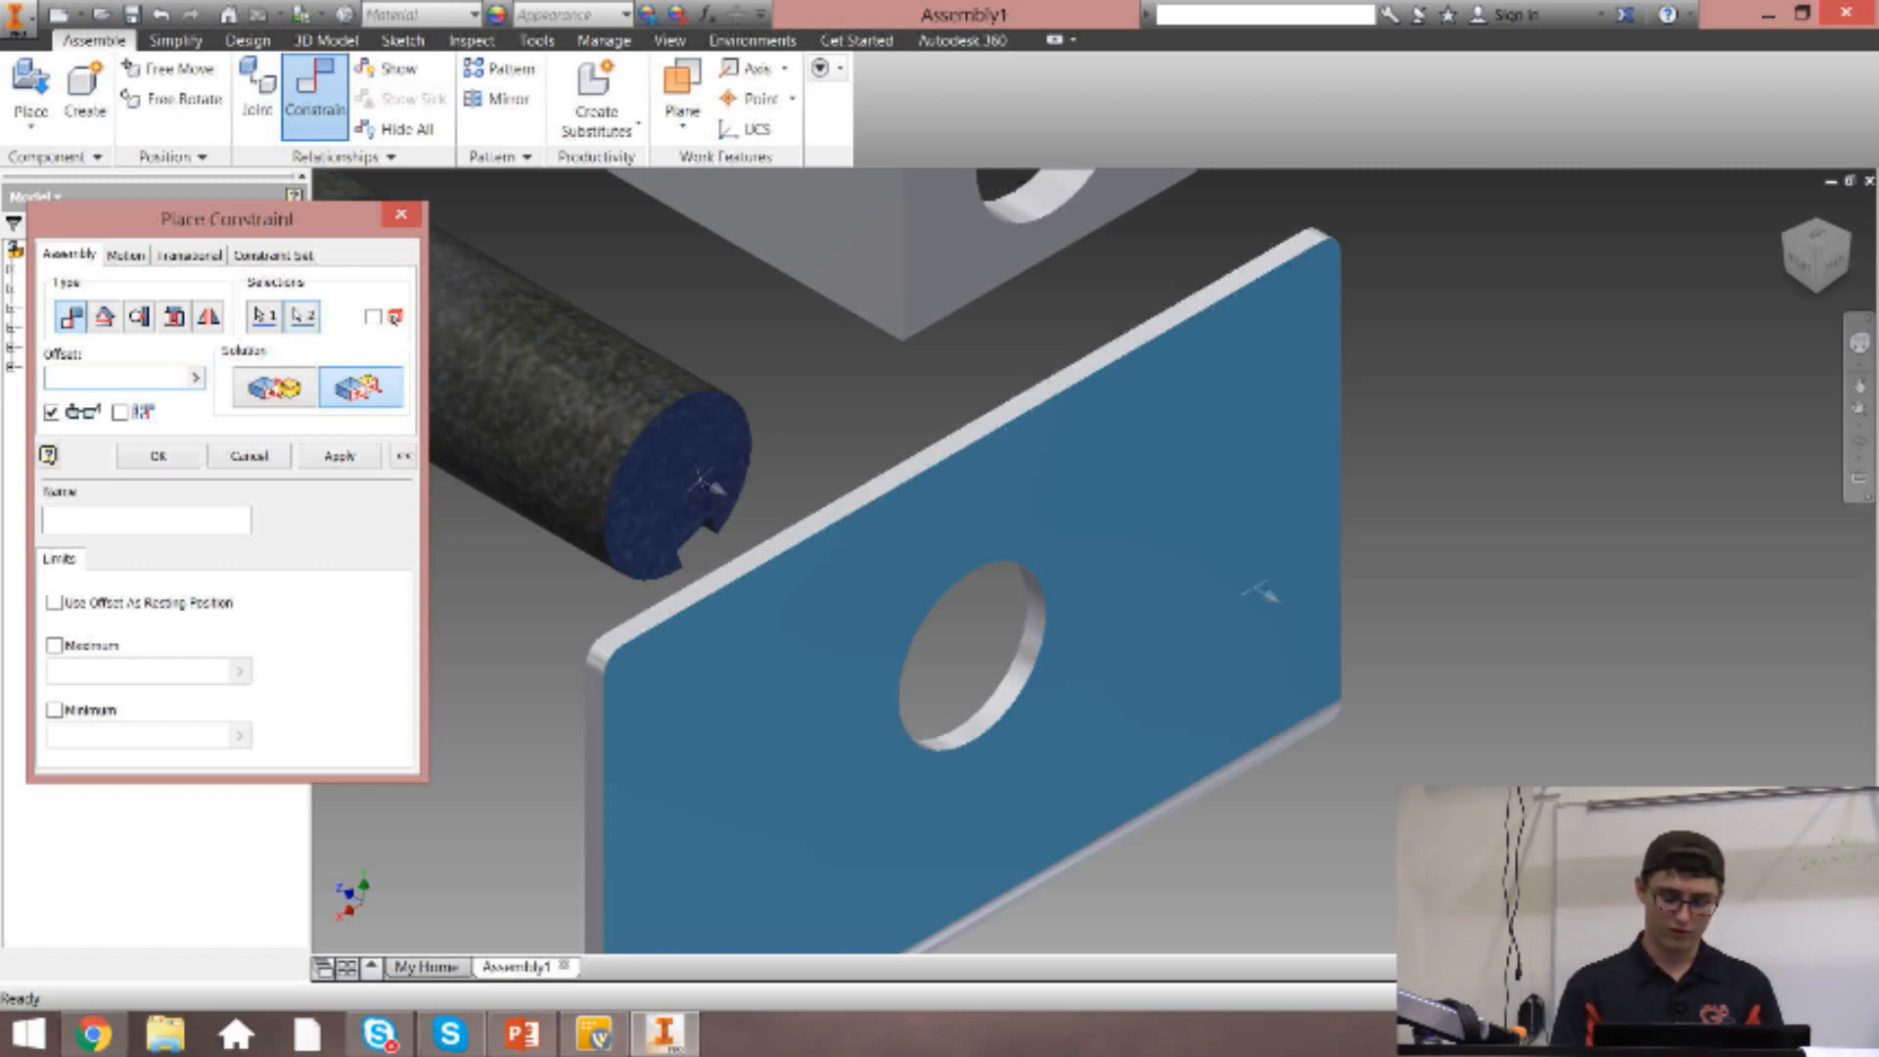
pyautogui.click(1263, 592)
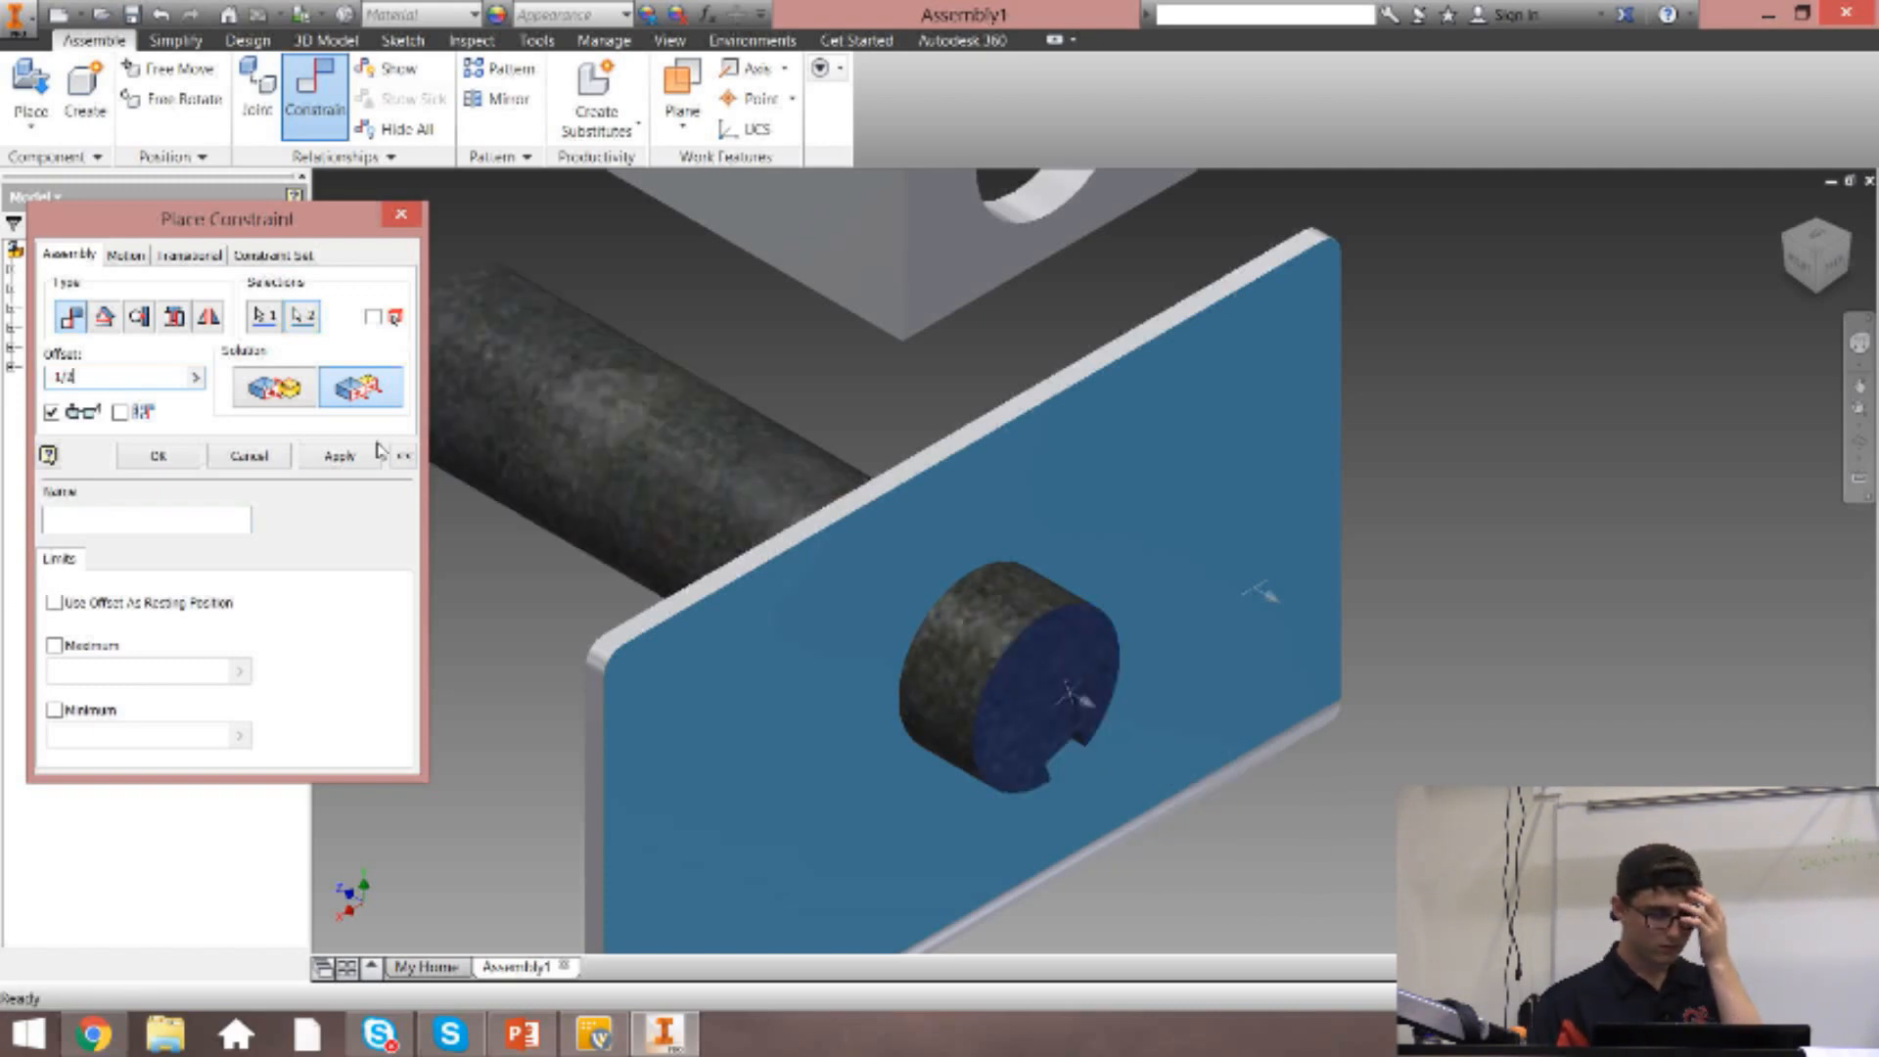
pyautogui.click(351, 457)
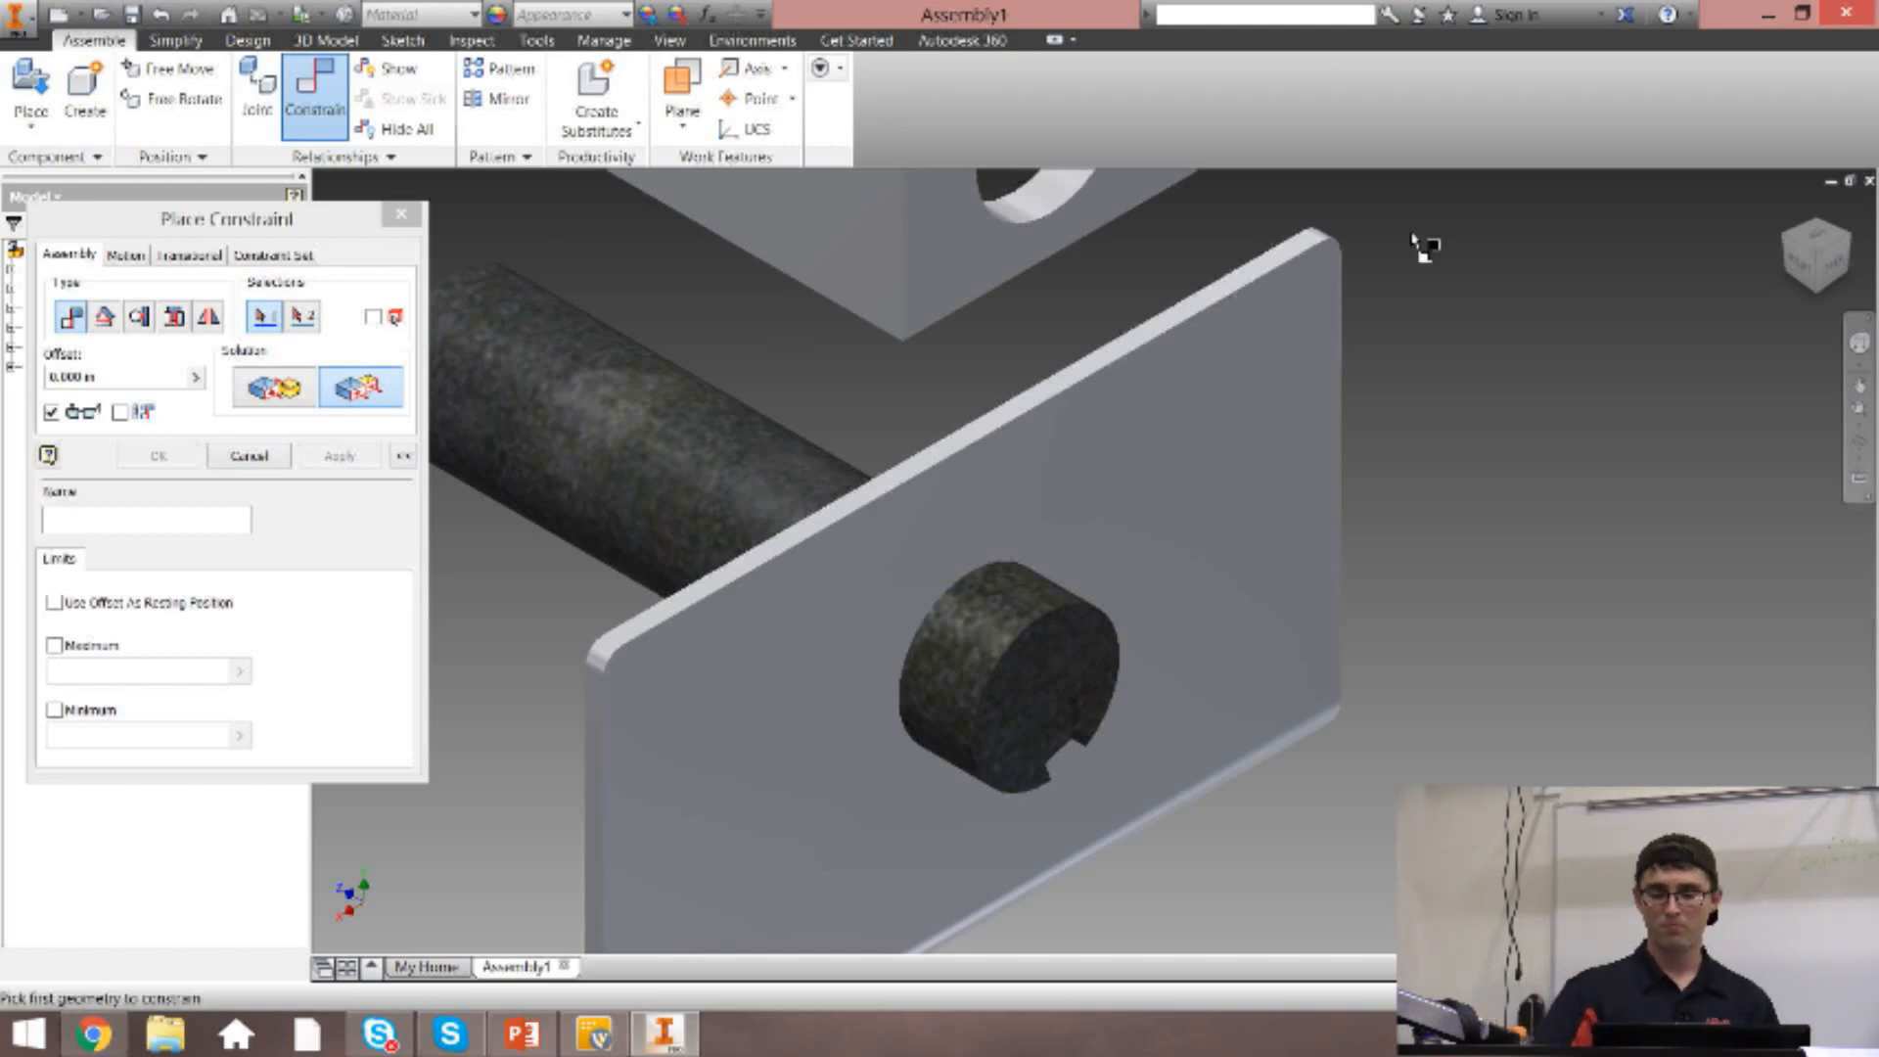
# Mate the axis of the tubing's hole to the axle's centre axis with zero offset.
pyautogui.click(1789, 208)
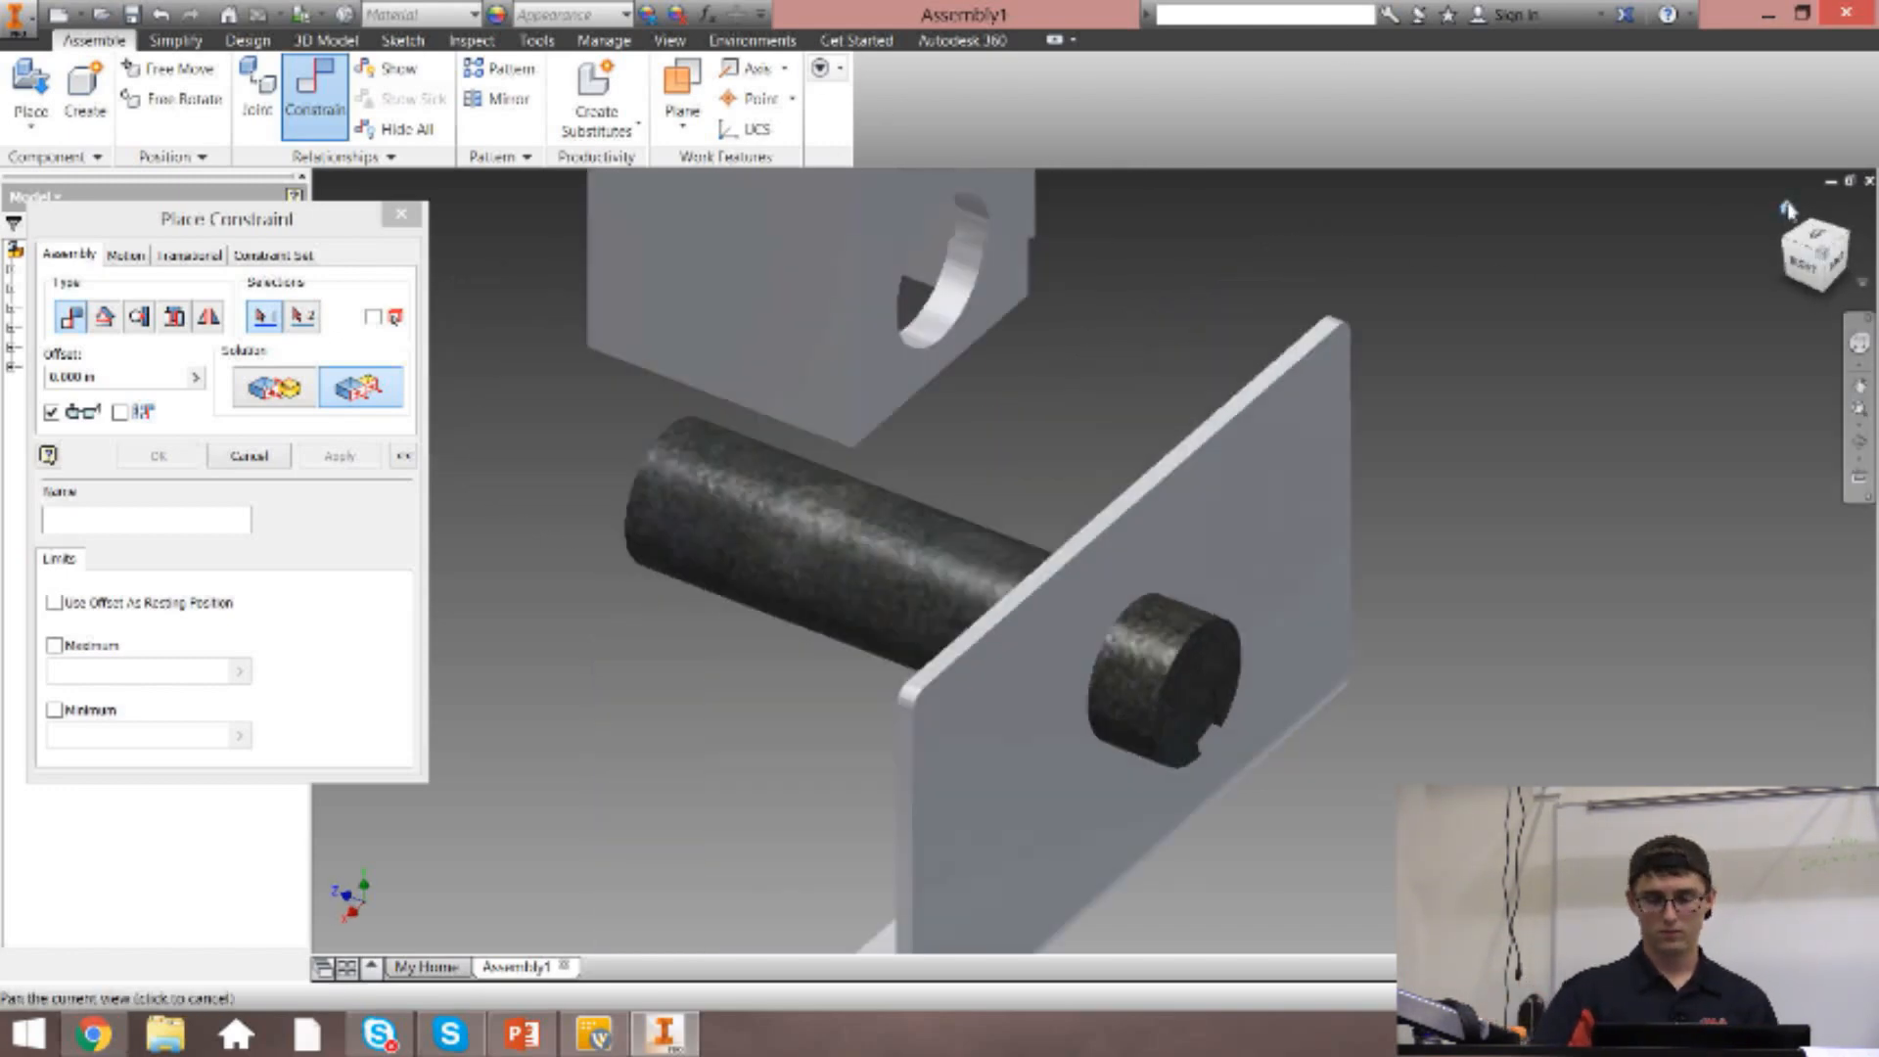
pyautogui.scroll(-5, 798, 658)
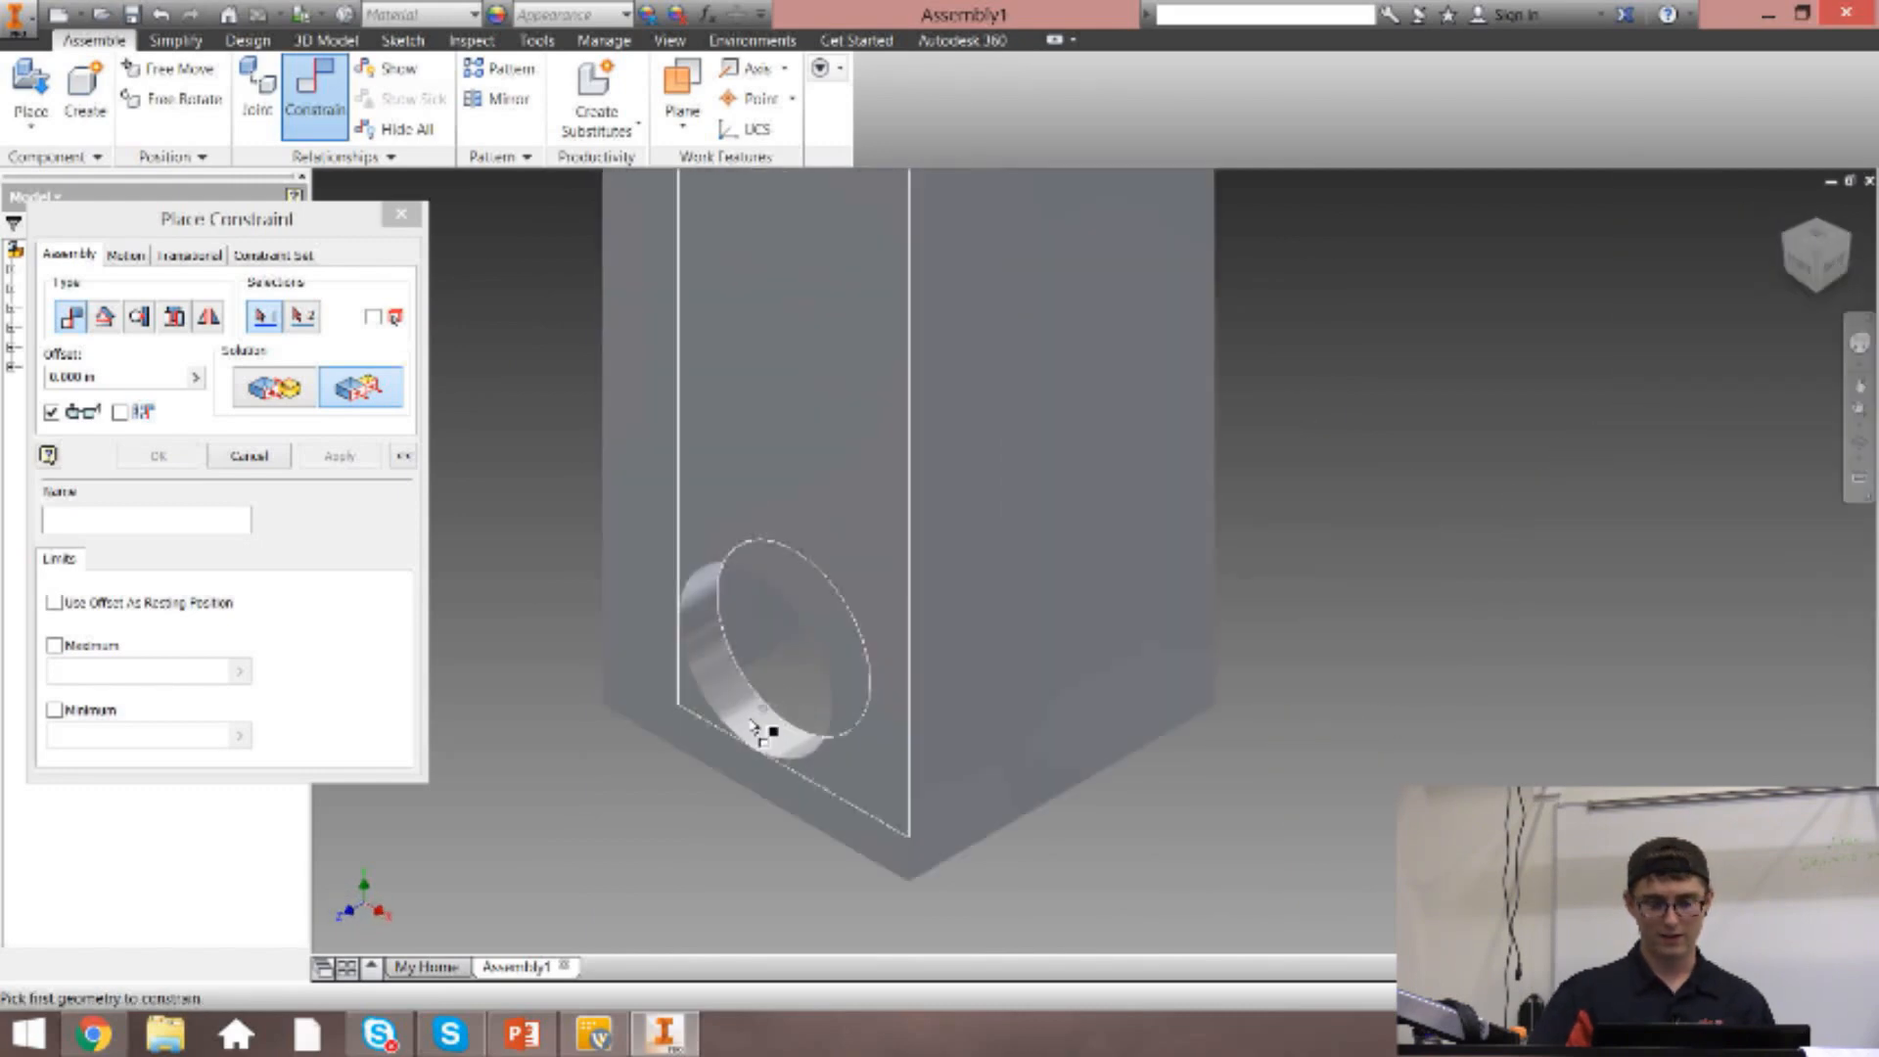
pyautogui.click(755, 670)
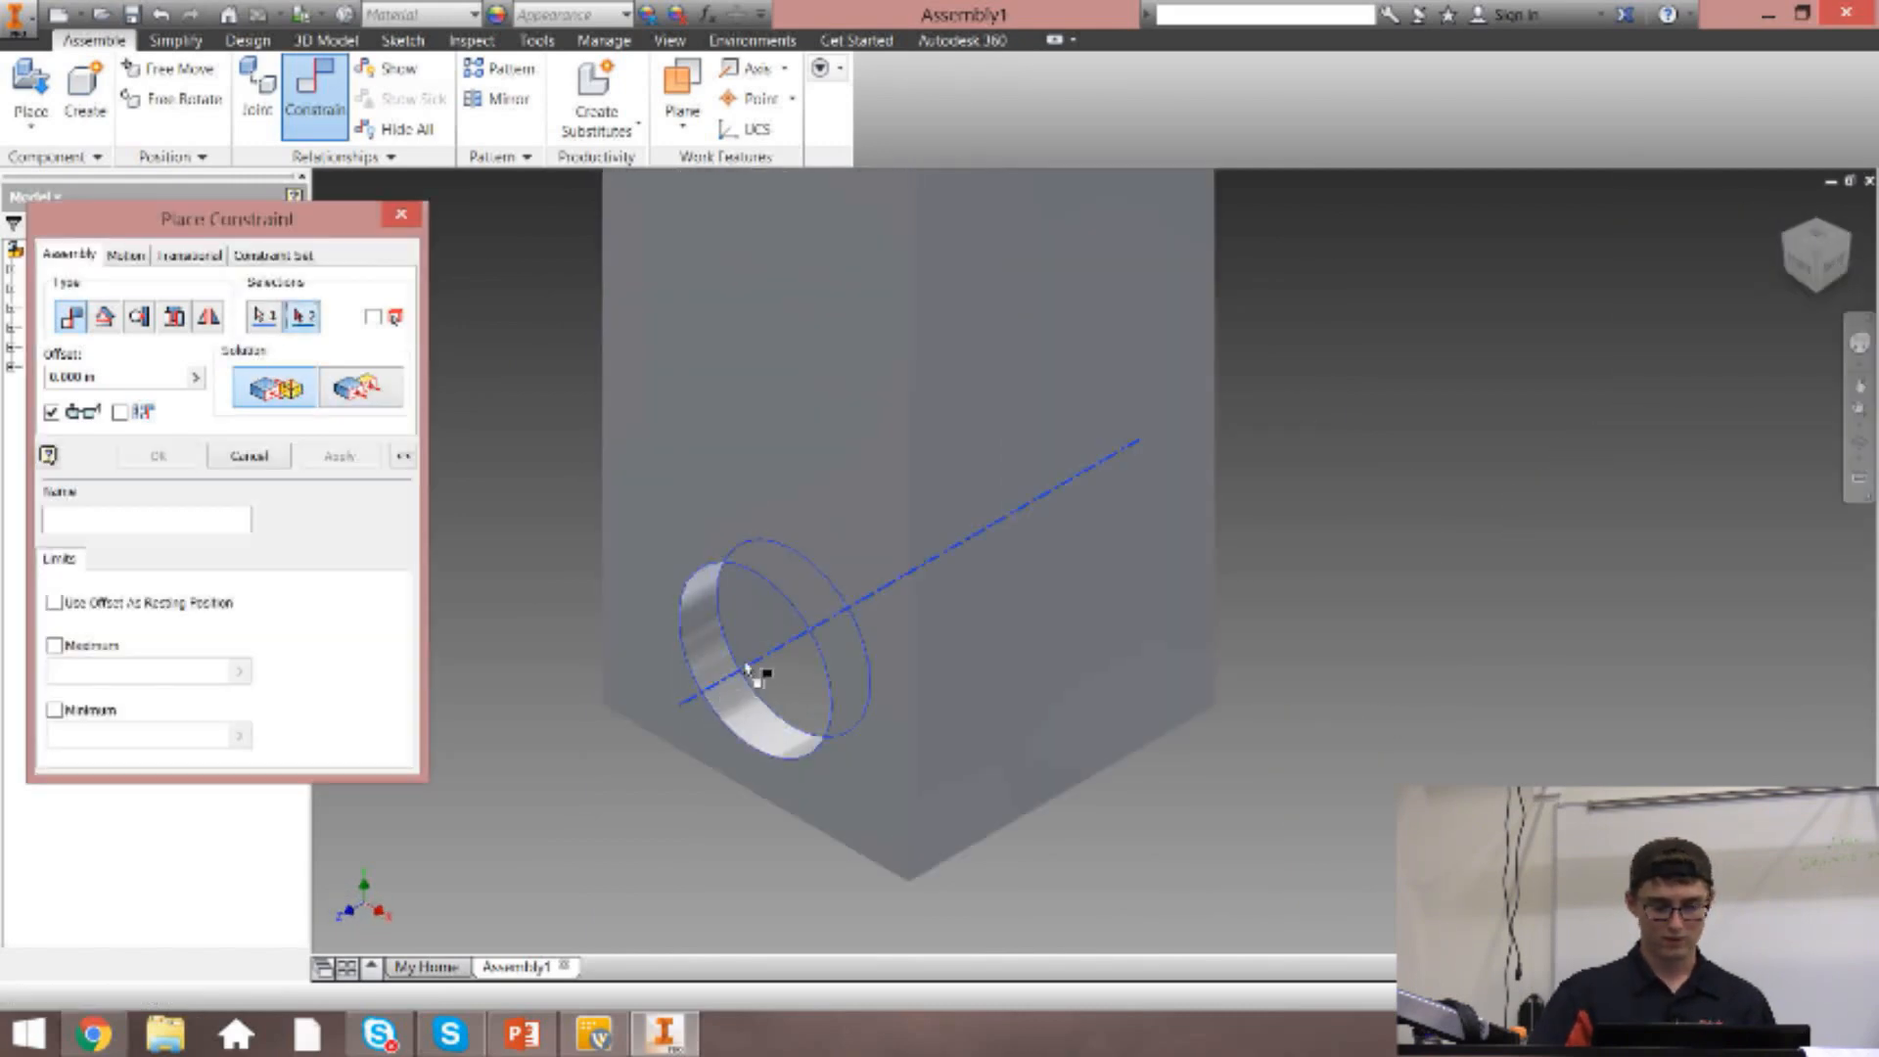
pyautogui.scroll(5, 759, 669)
pyautogui.click(1409, 540)
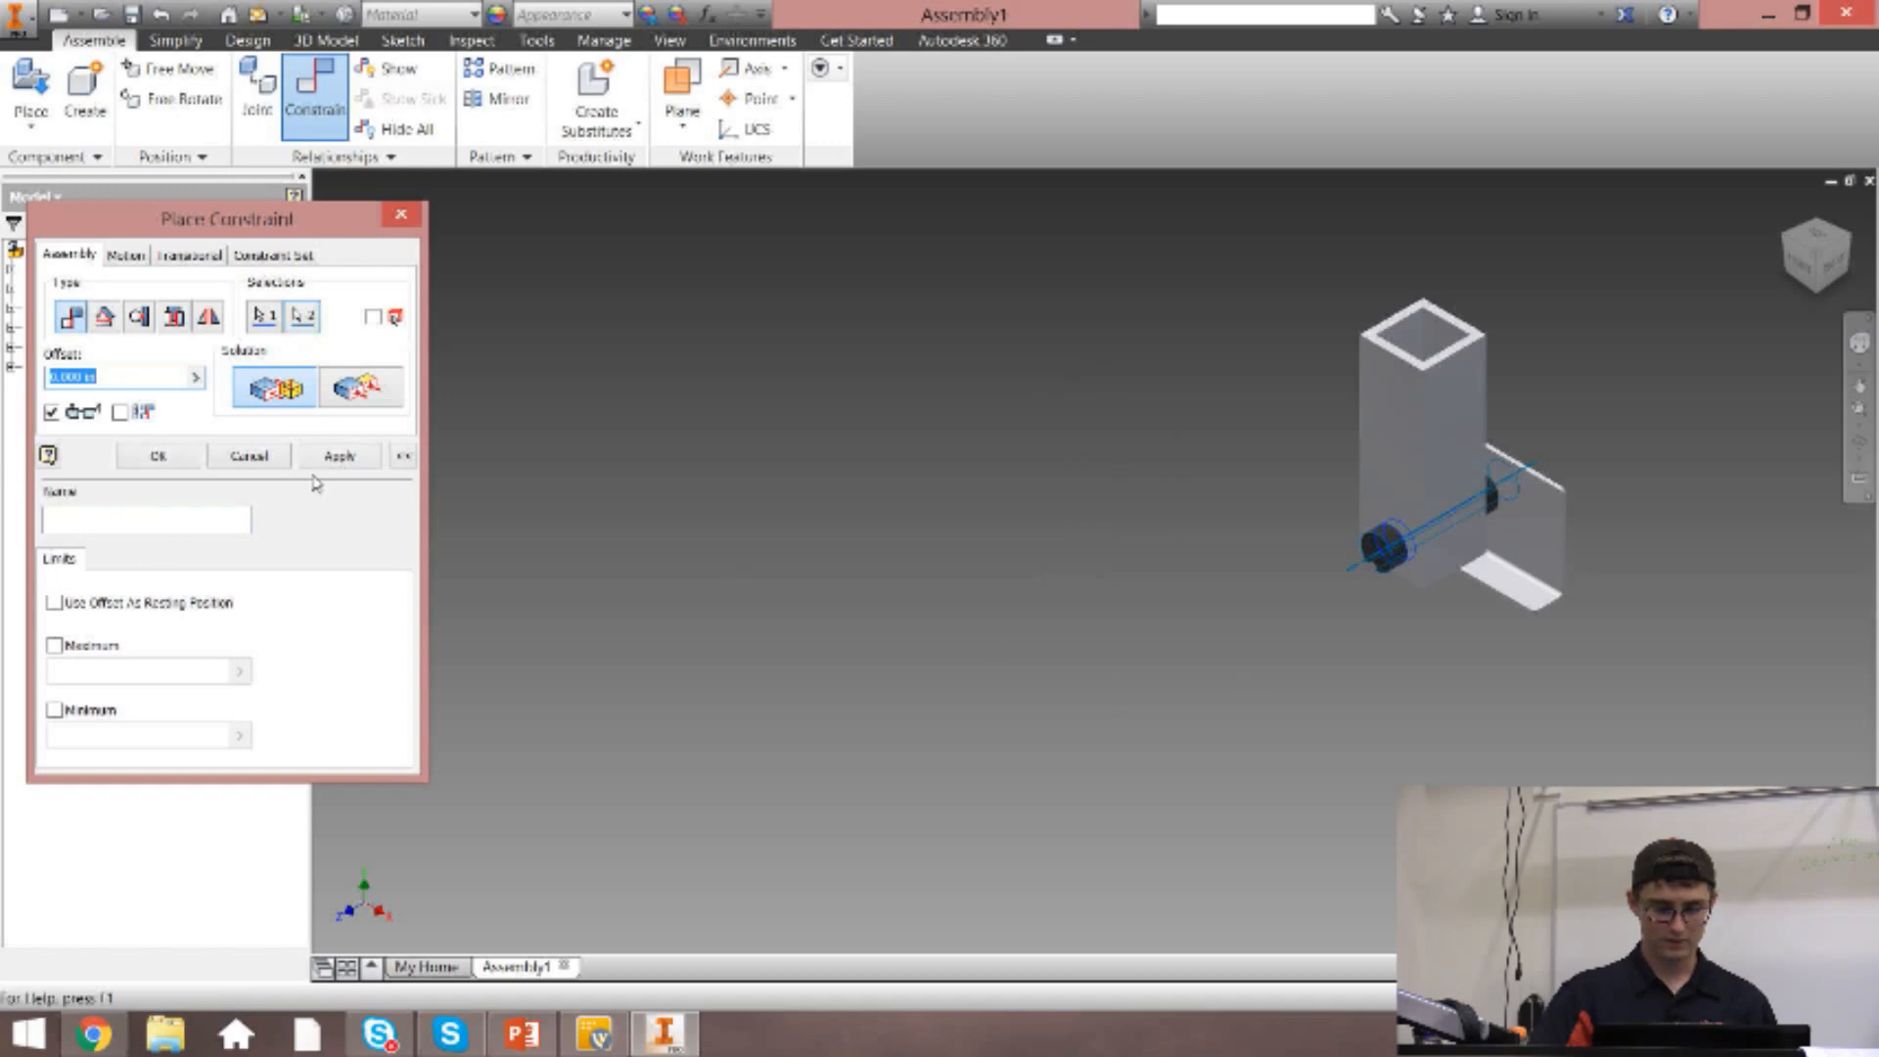
pyautogui.click(339, 457)
pyautogui.click(388, 222)
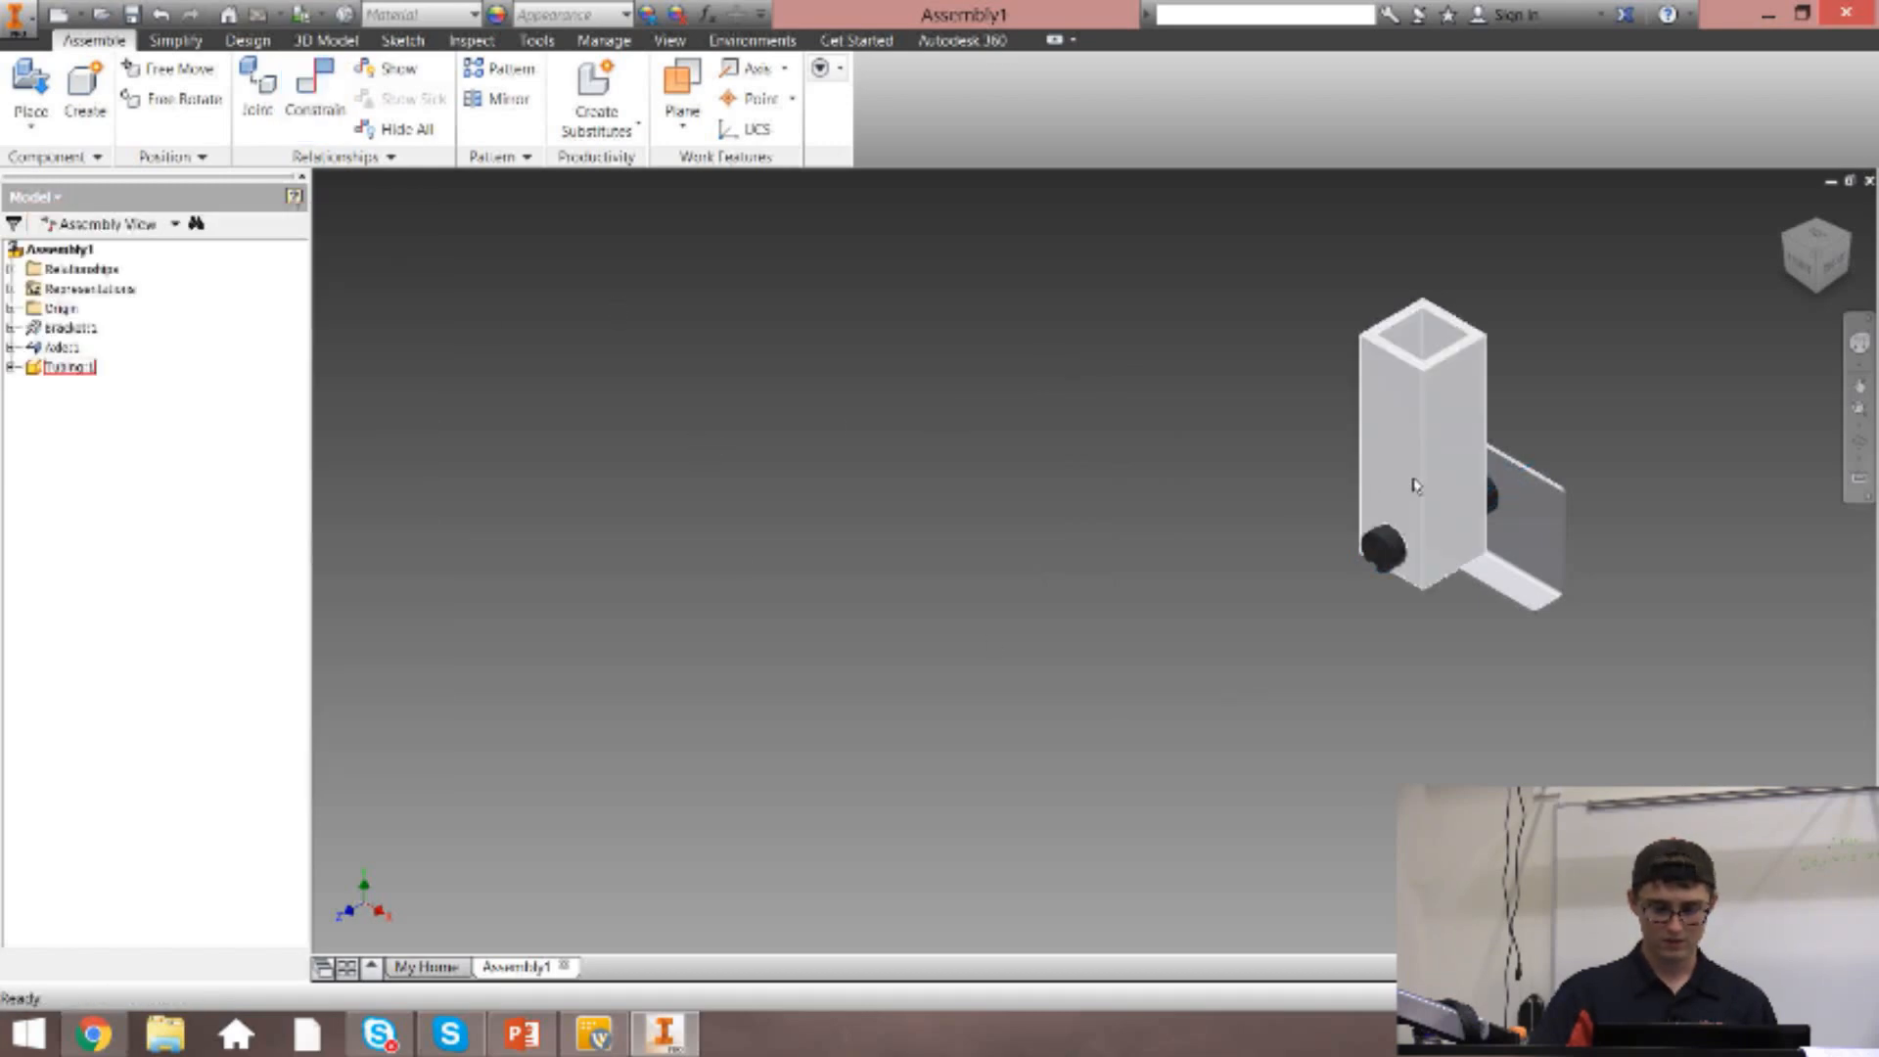
# Swing the tubing about the axle so that it stands tilted, leaving it without a further constraint.
pyautogui.moveTo(1410, 470)
pyautogui.mouseDown()
pyautogui.moveTo(1397, 685)
pyautogui.moveTo(1389, 470)
pyautogui.moveTo(1334, 437)
pyautogui.moveTo(1264, 457)
pyautogui.moveTo(1266, 558)
pyautogui.moveTo(1371, 533)
pyautogui.moveTo(1400, 470)
pyautogui.mouseUp()
pyautogui.click(1284, 373)
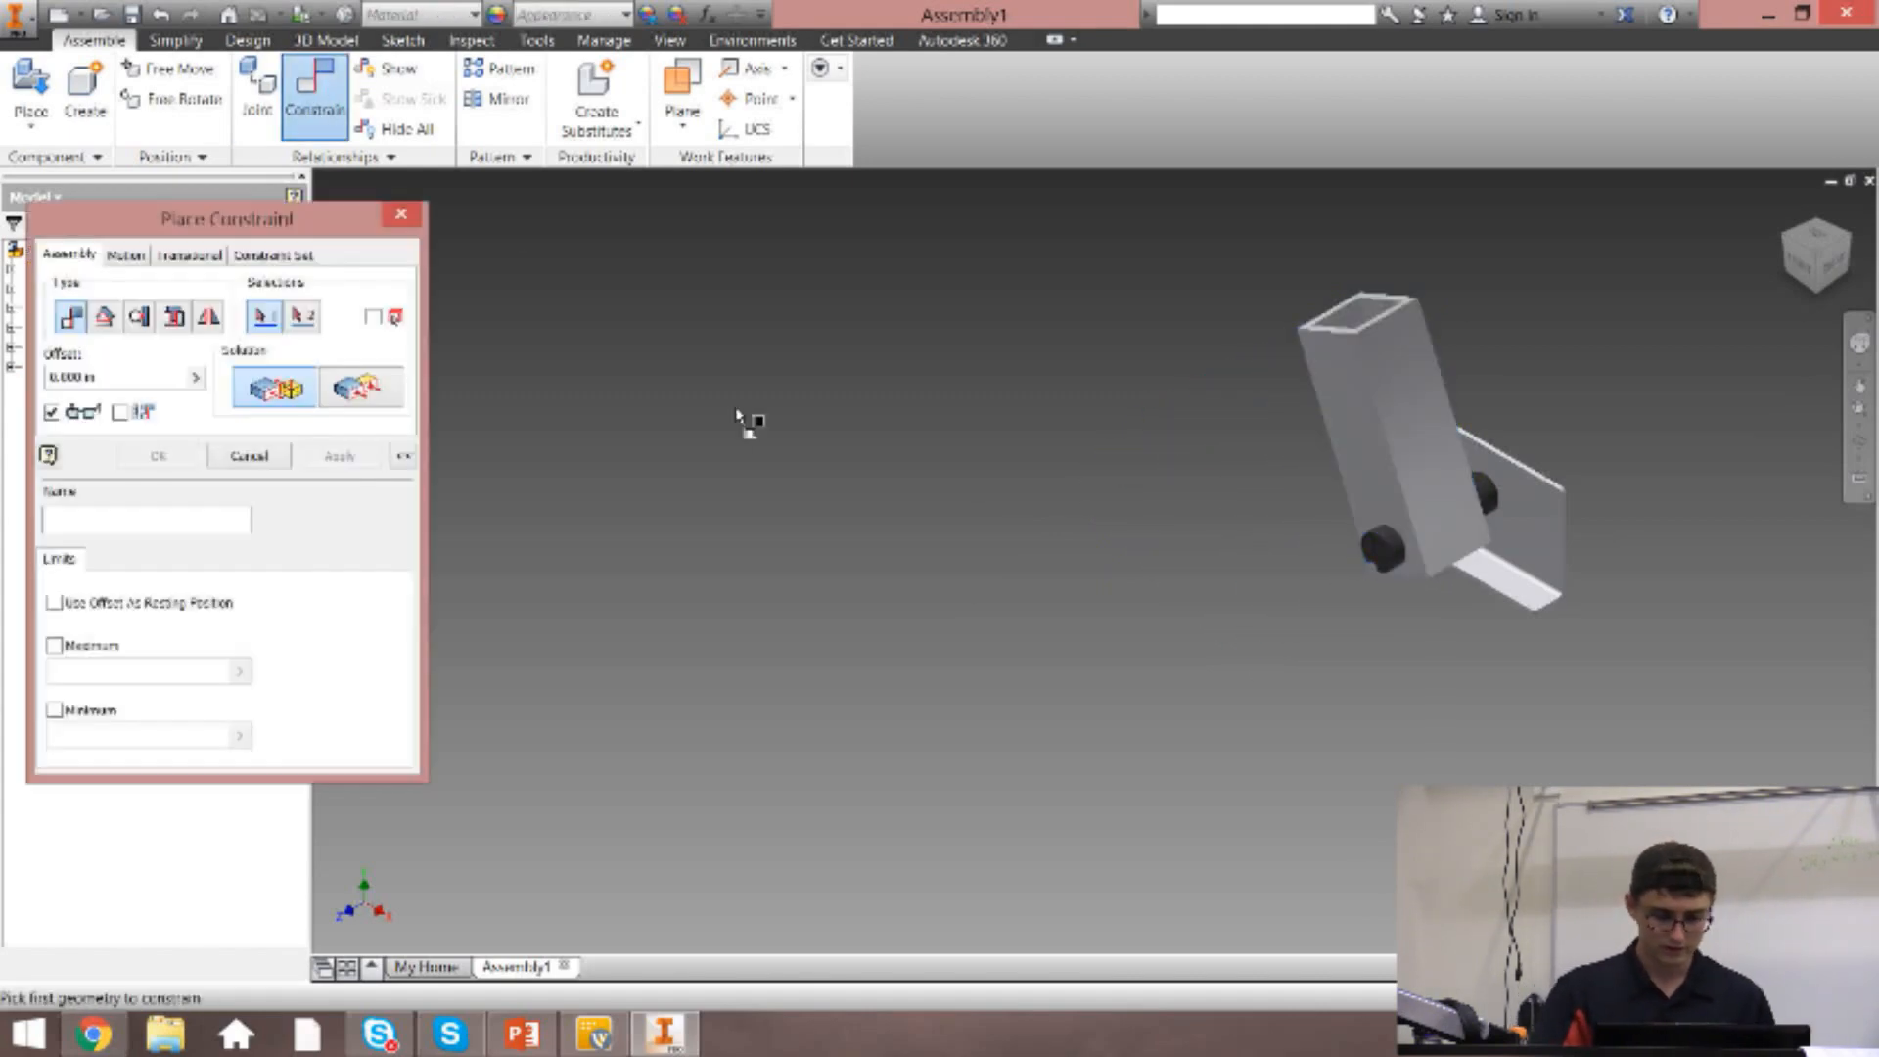
pyautogui.click(314, 98)
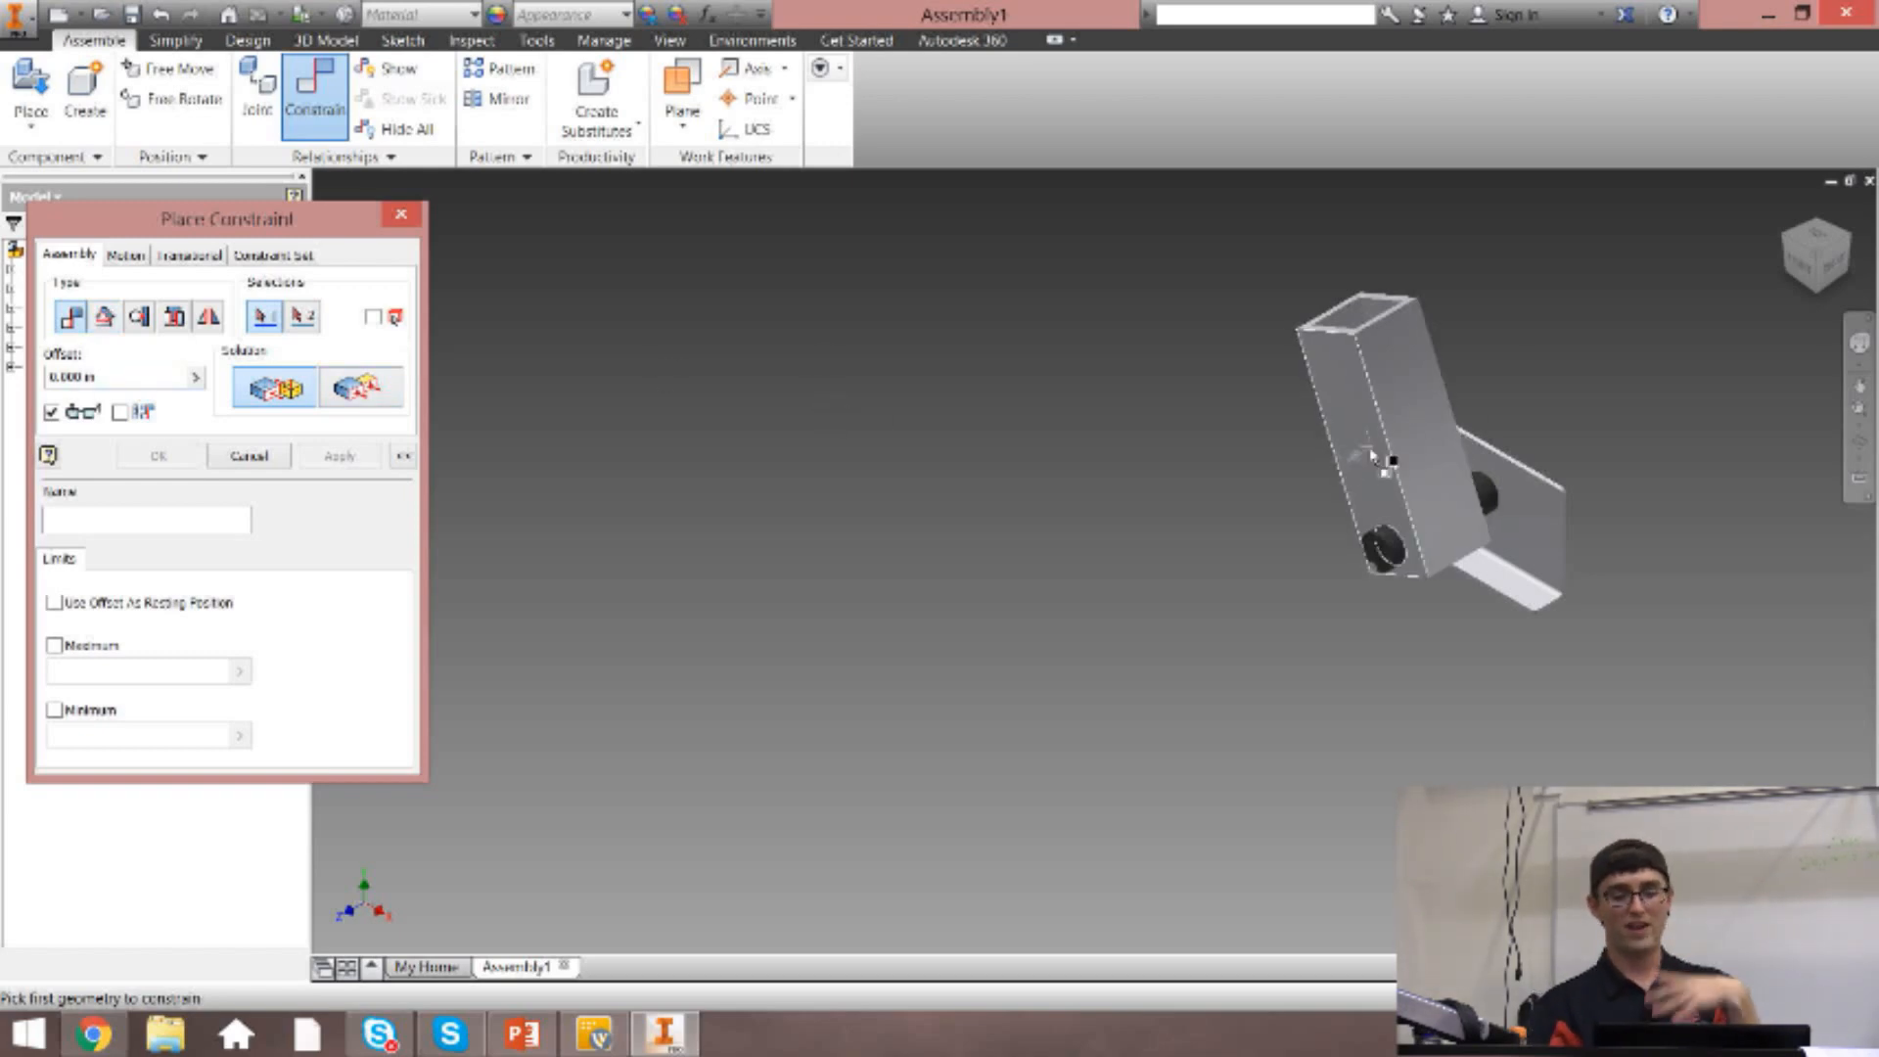
pyautogui.click(401, 213)
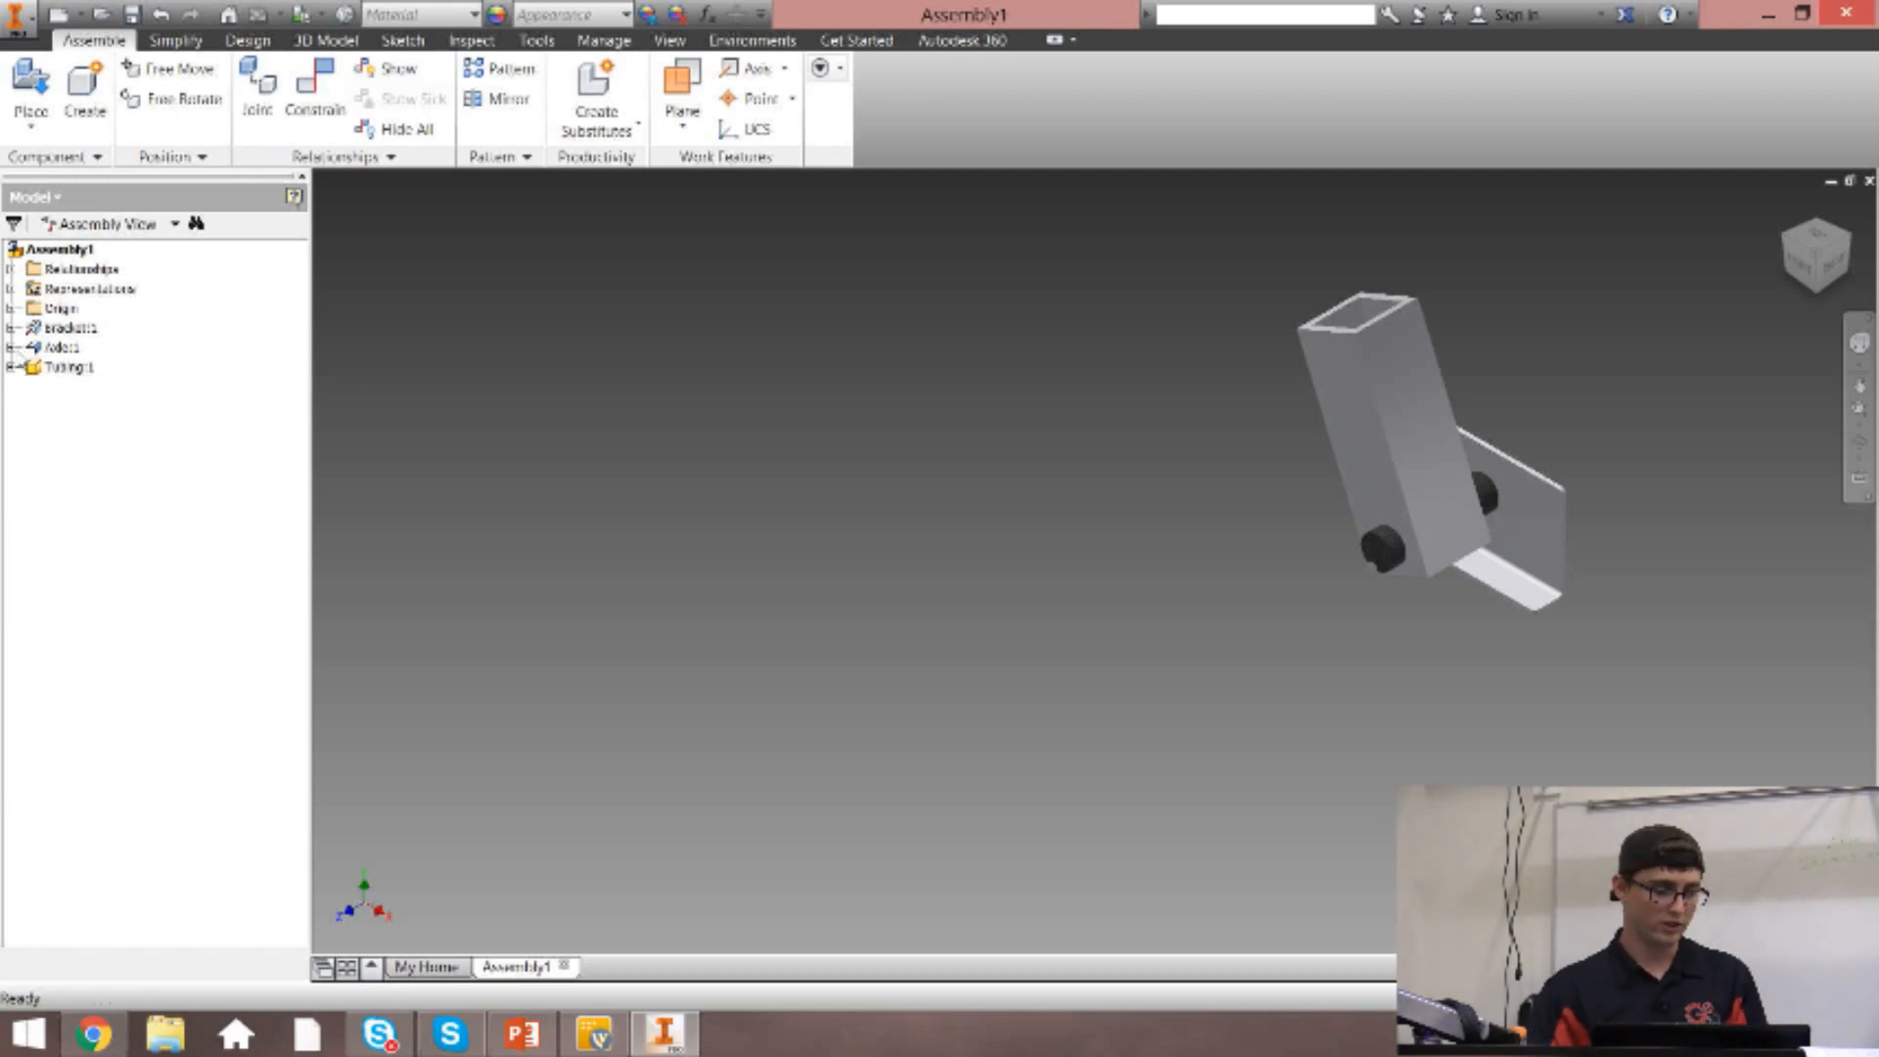
# Examine the assembly's origin planes and axes in the model tree, and expand the tubing's own origin geometry.
pyautogui.click(10, 310)
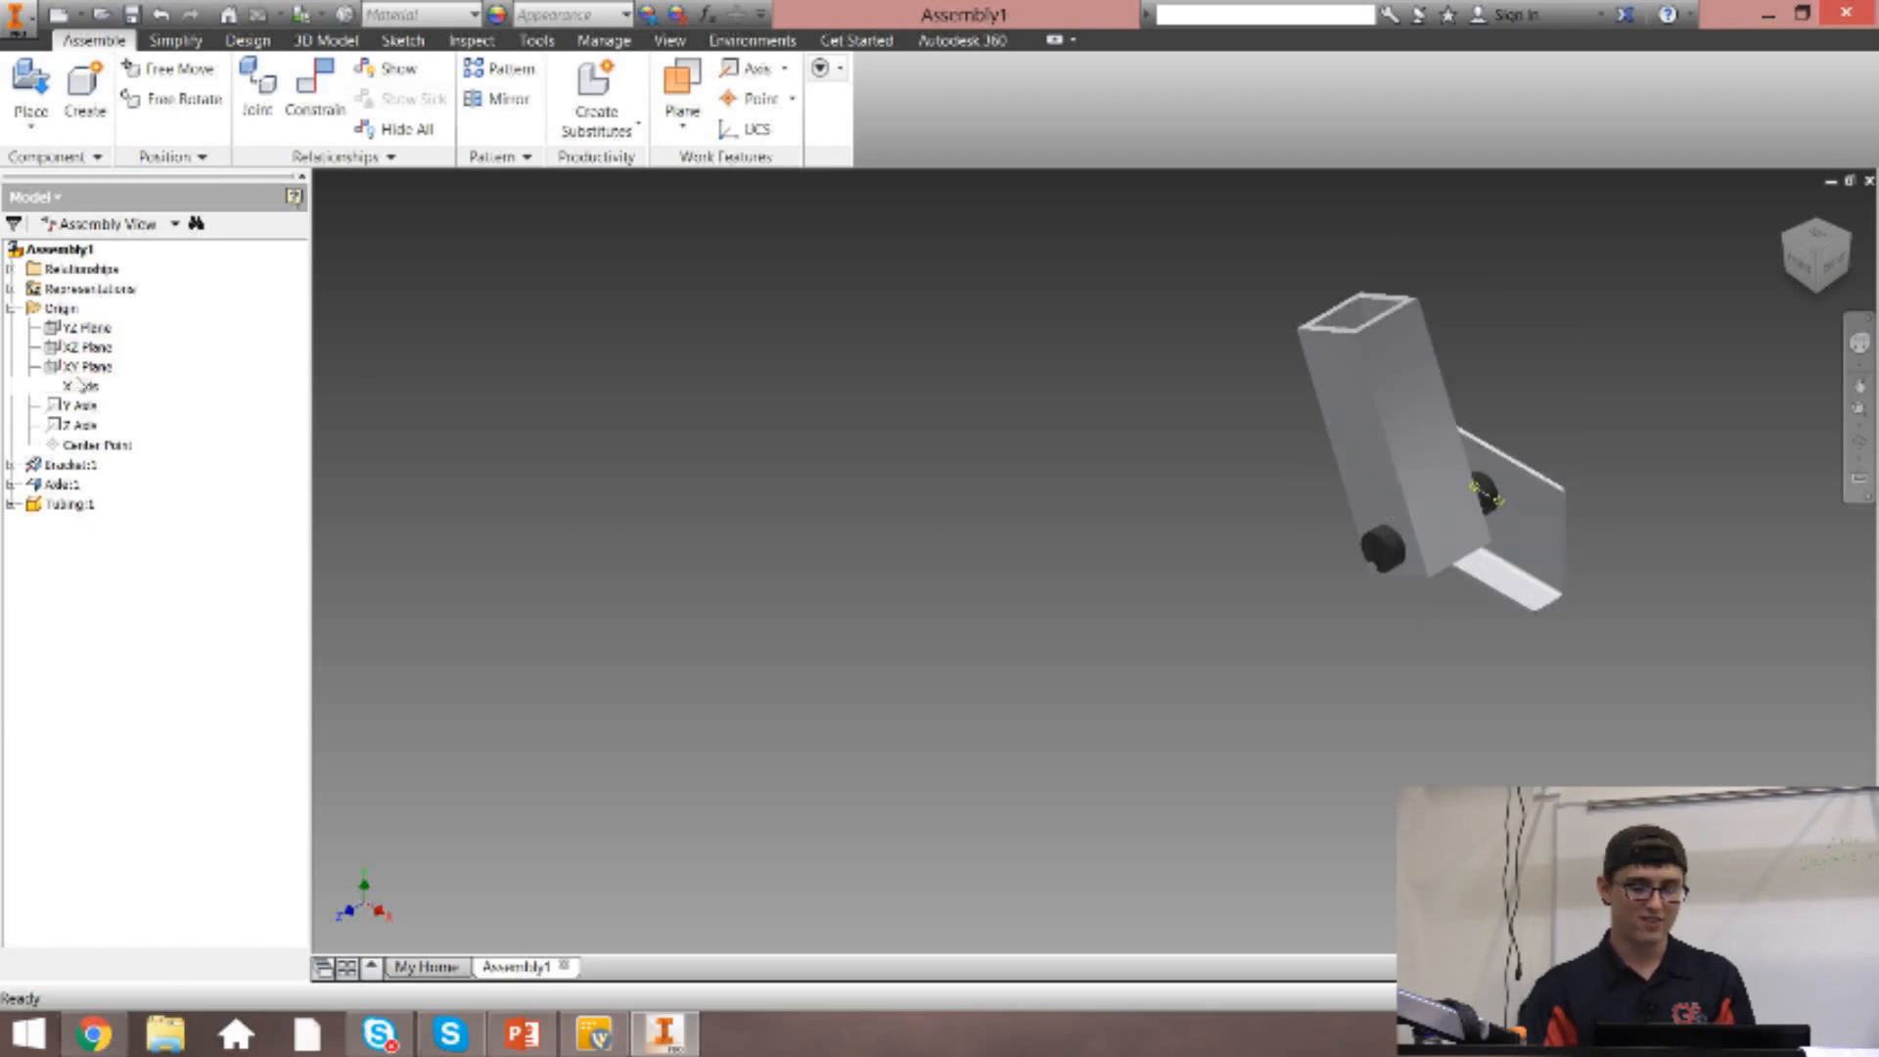
pyautogui.click(11, 309)
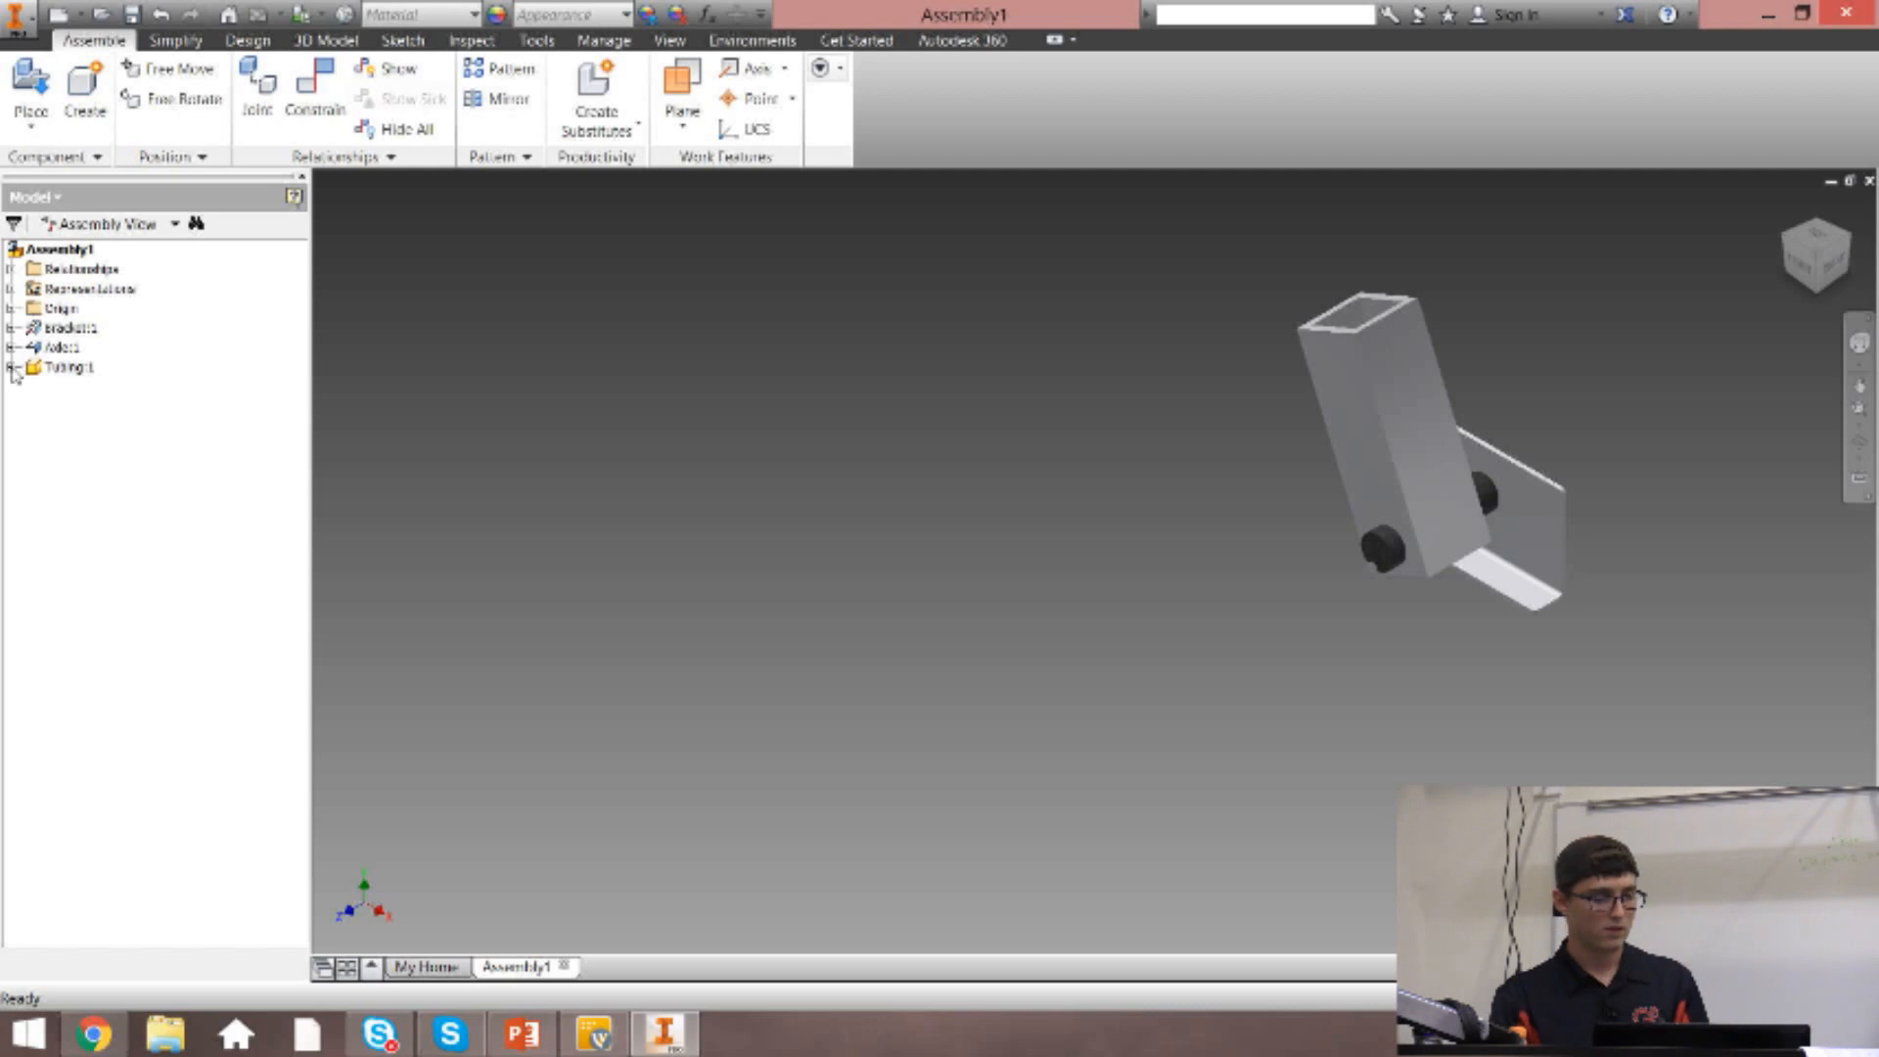
pyautogui.click(12, 368)
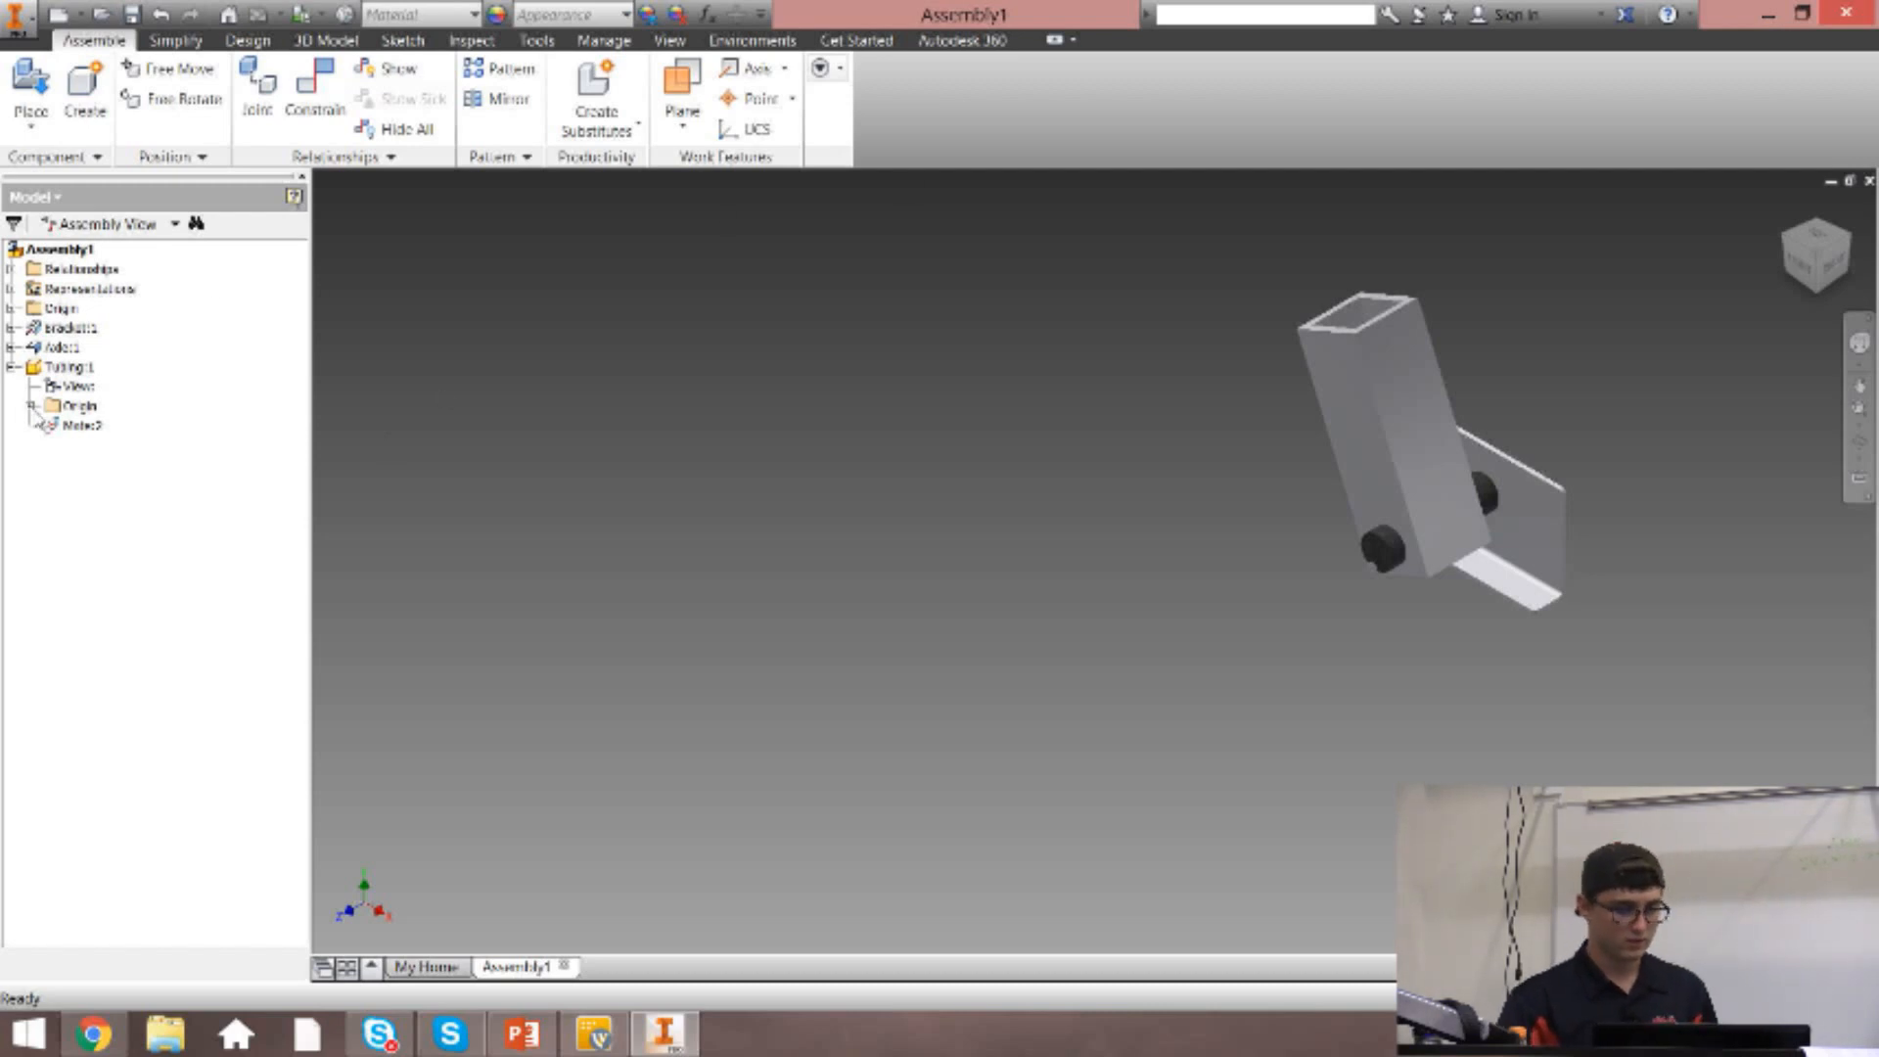
pyautogui.click(33, 406)
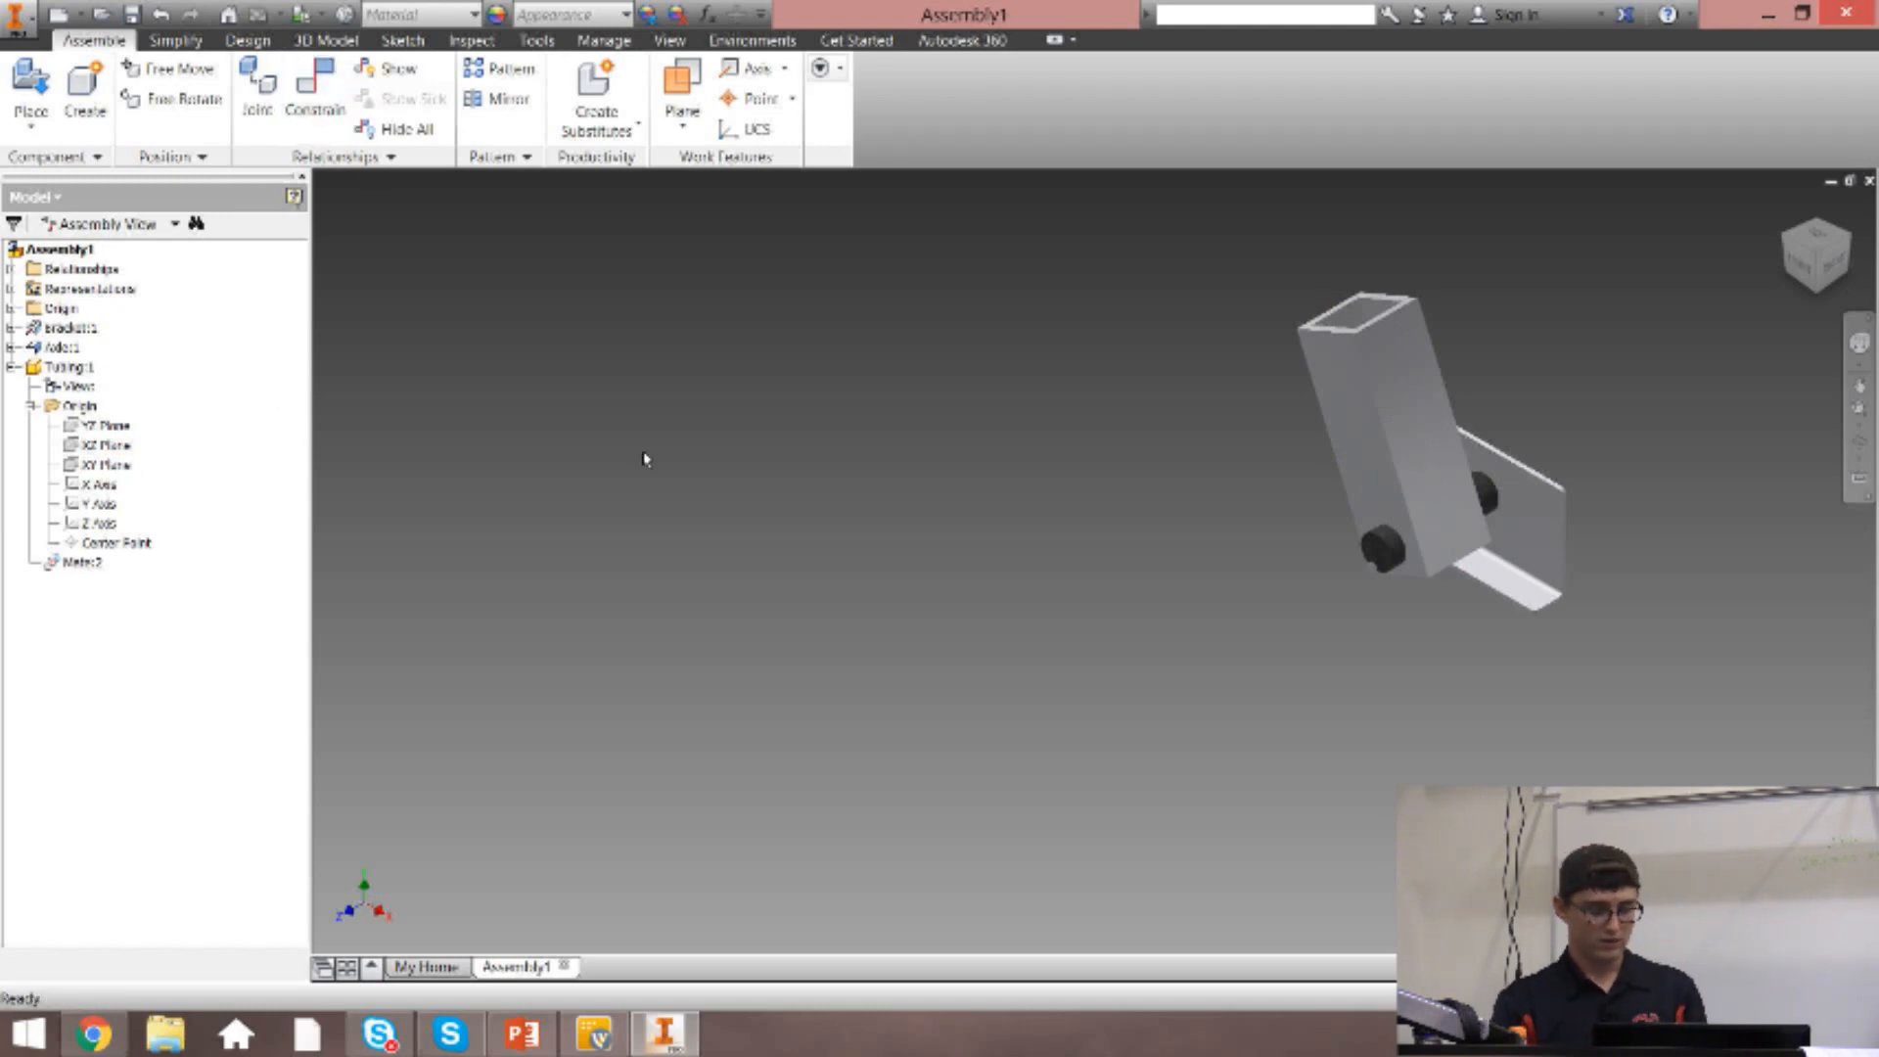
# Constrain the tubing's YZ plane to the axle's XZ plane with a Directed Angle constraint of 0 deg.
pyautogui.press('c')
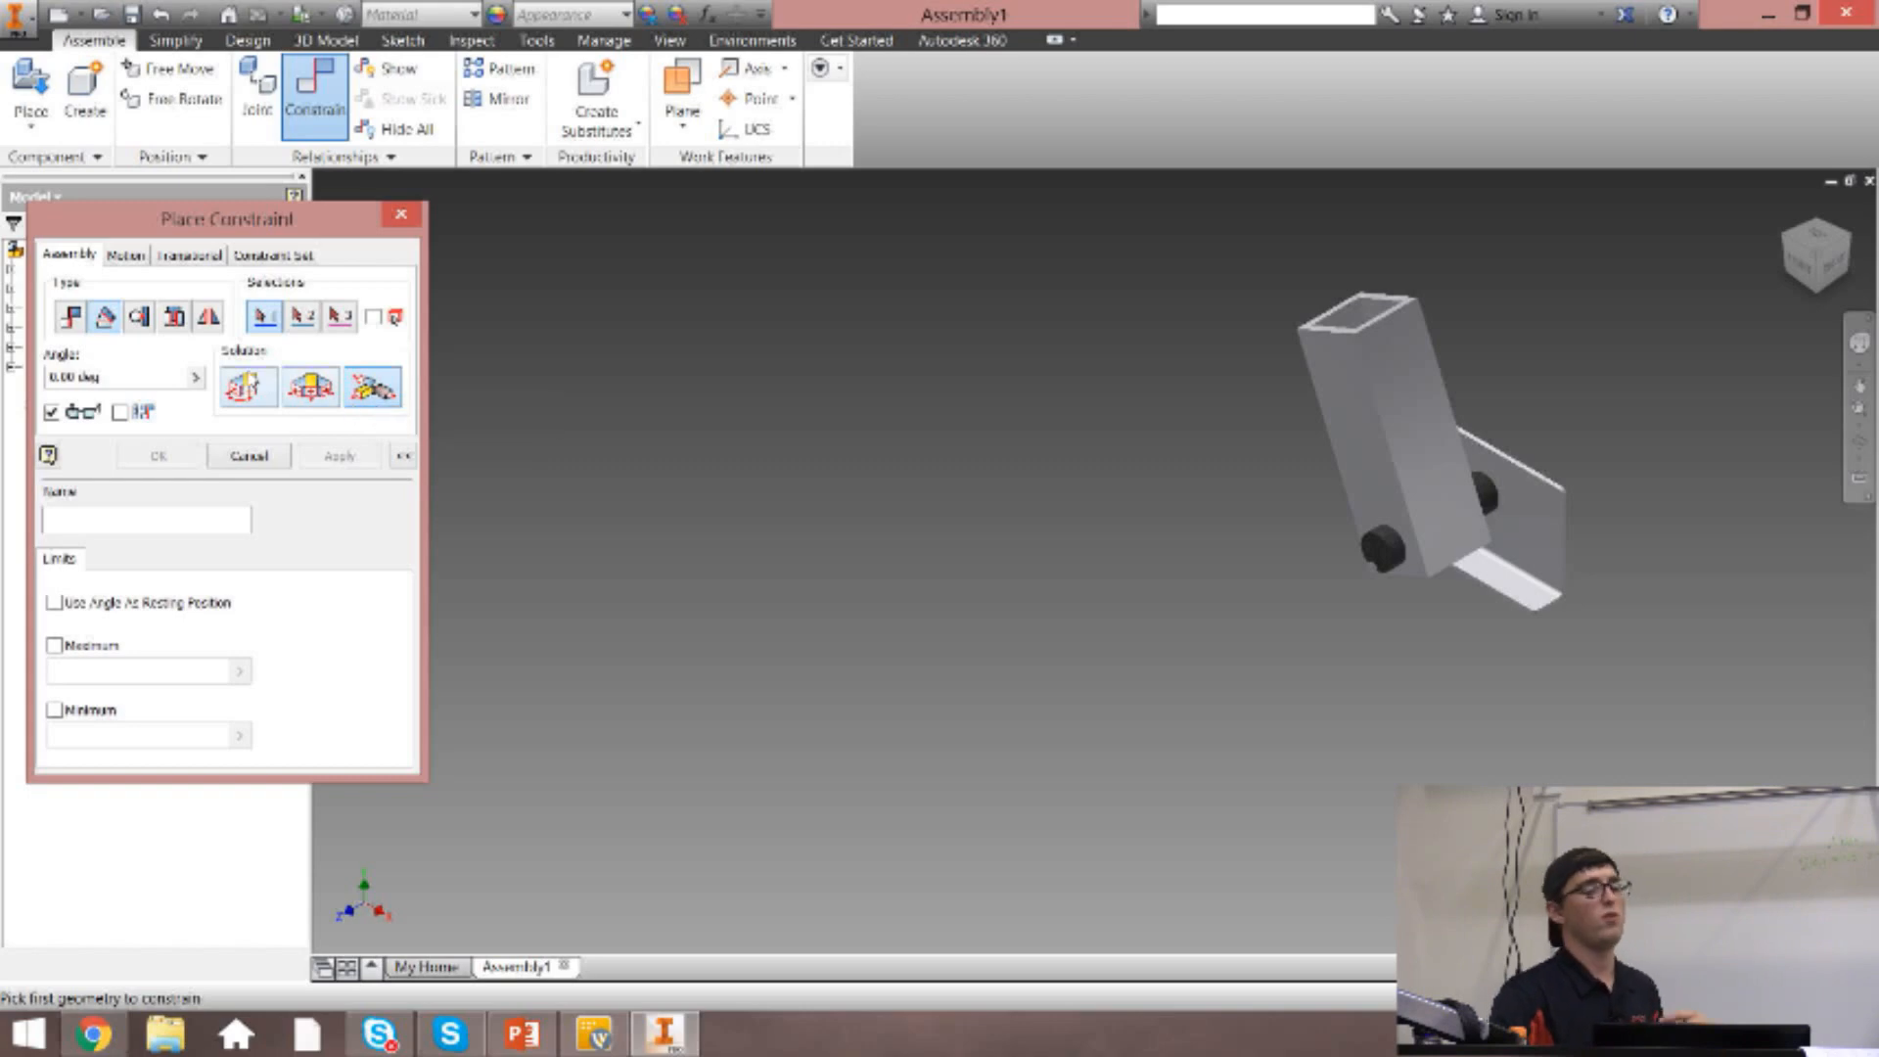
pyautogui.click(245, 391)
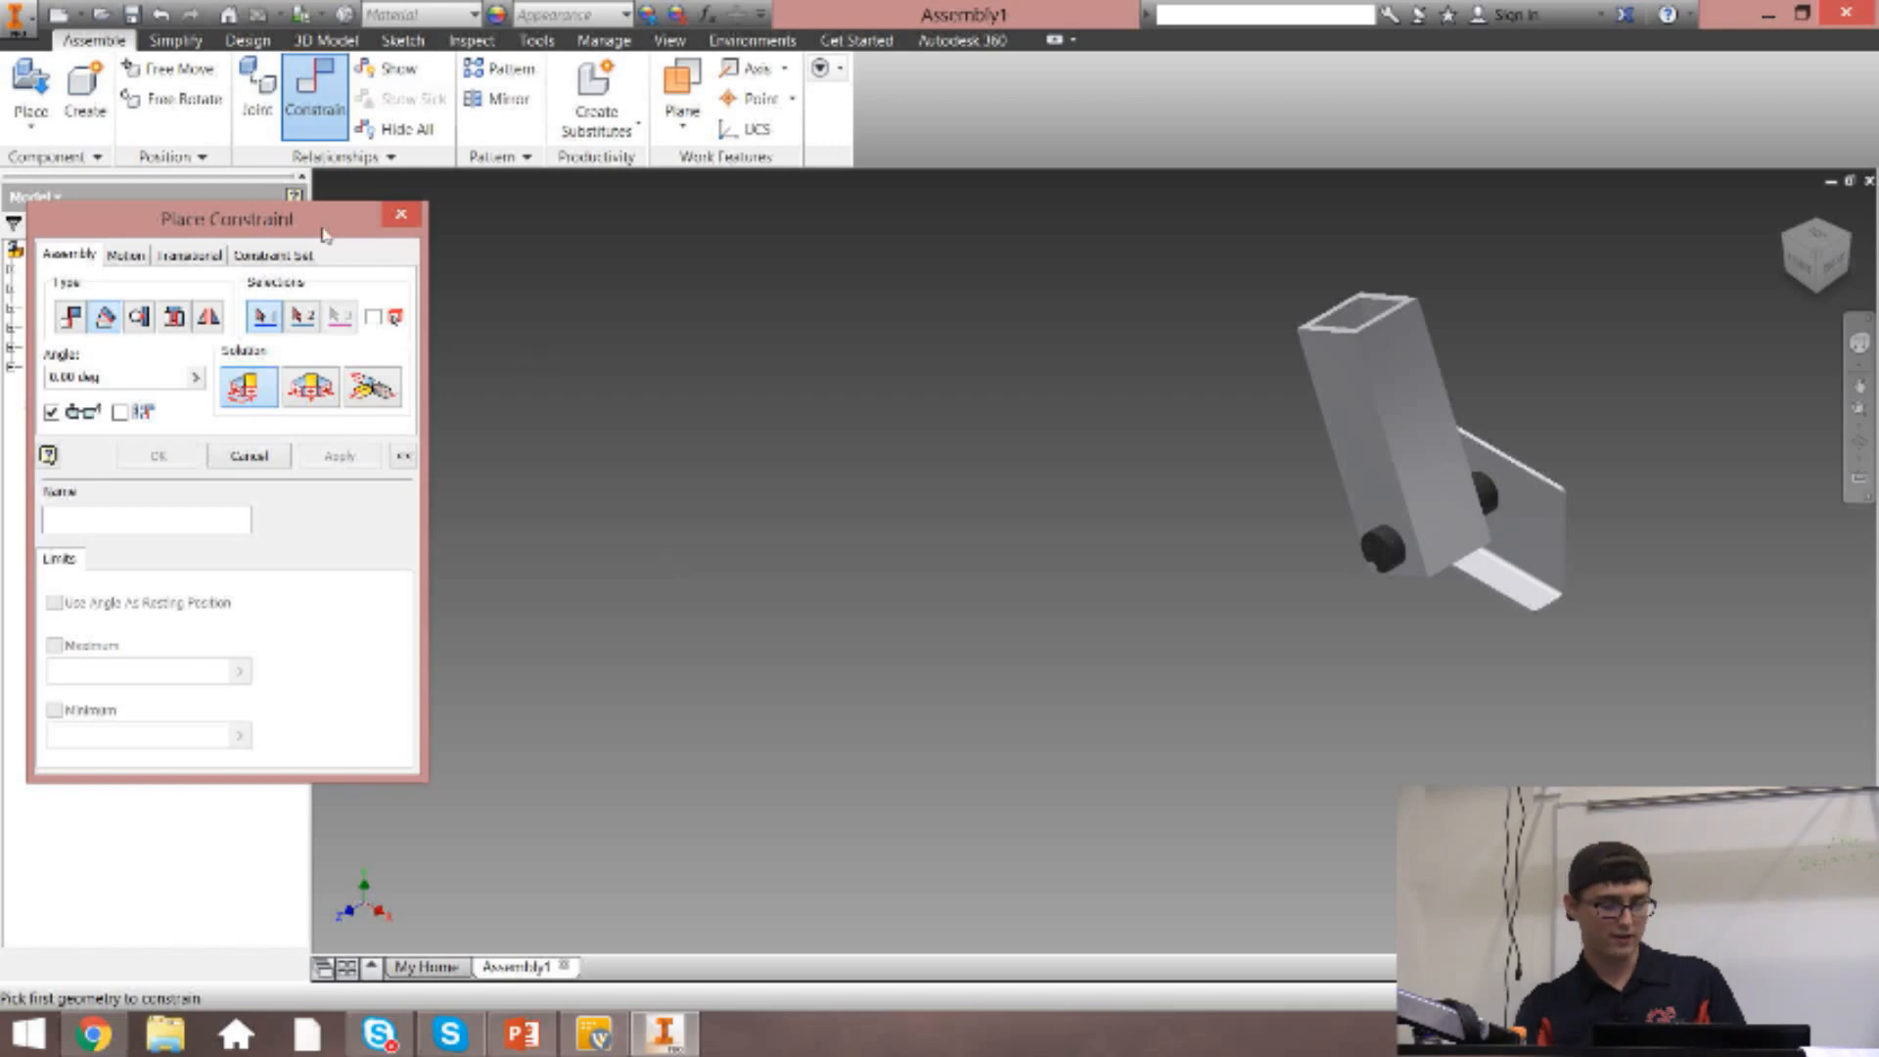
pyautogui.moveTo(320, 227); pyautogui.dragTo(807, 276)
pyautogui.click(108, 427)
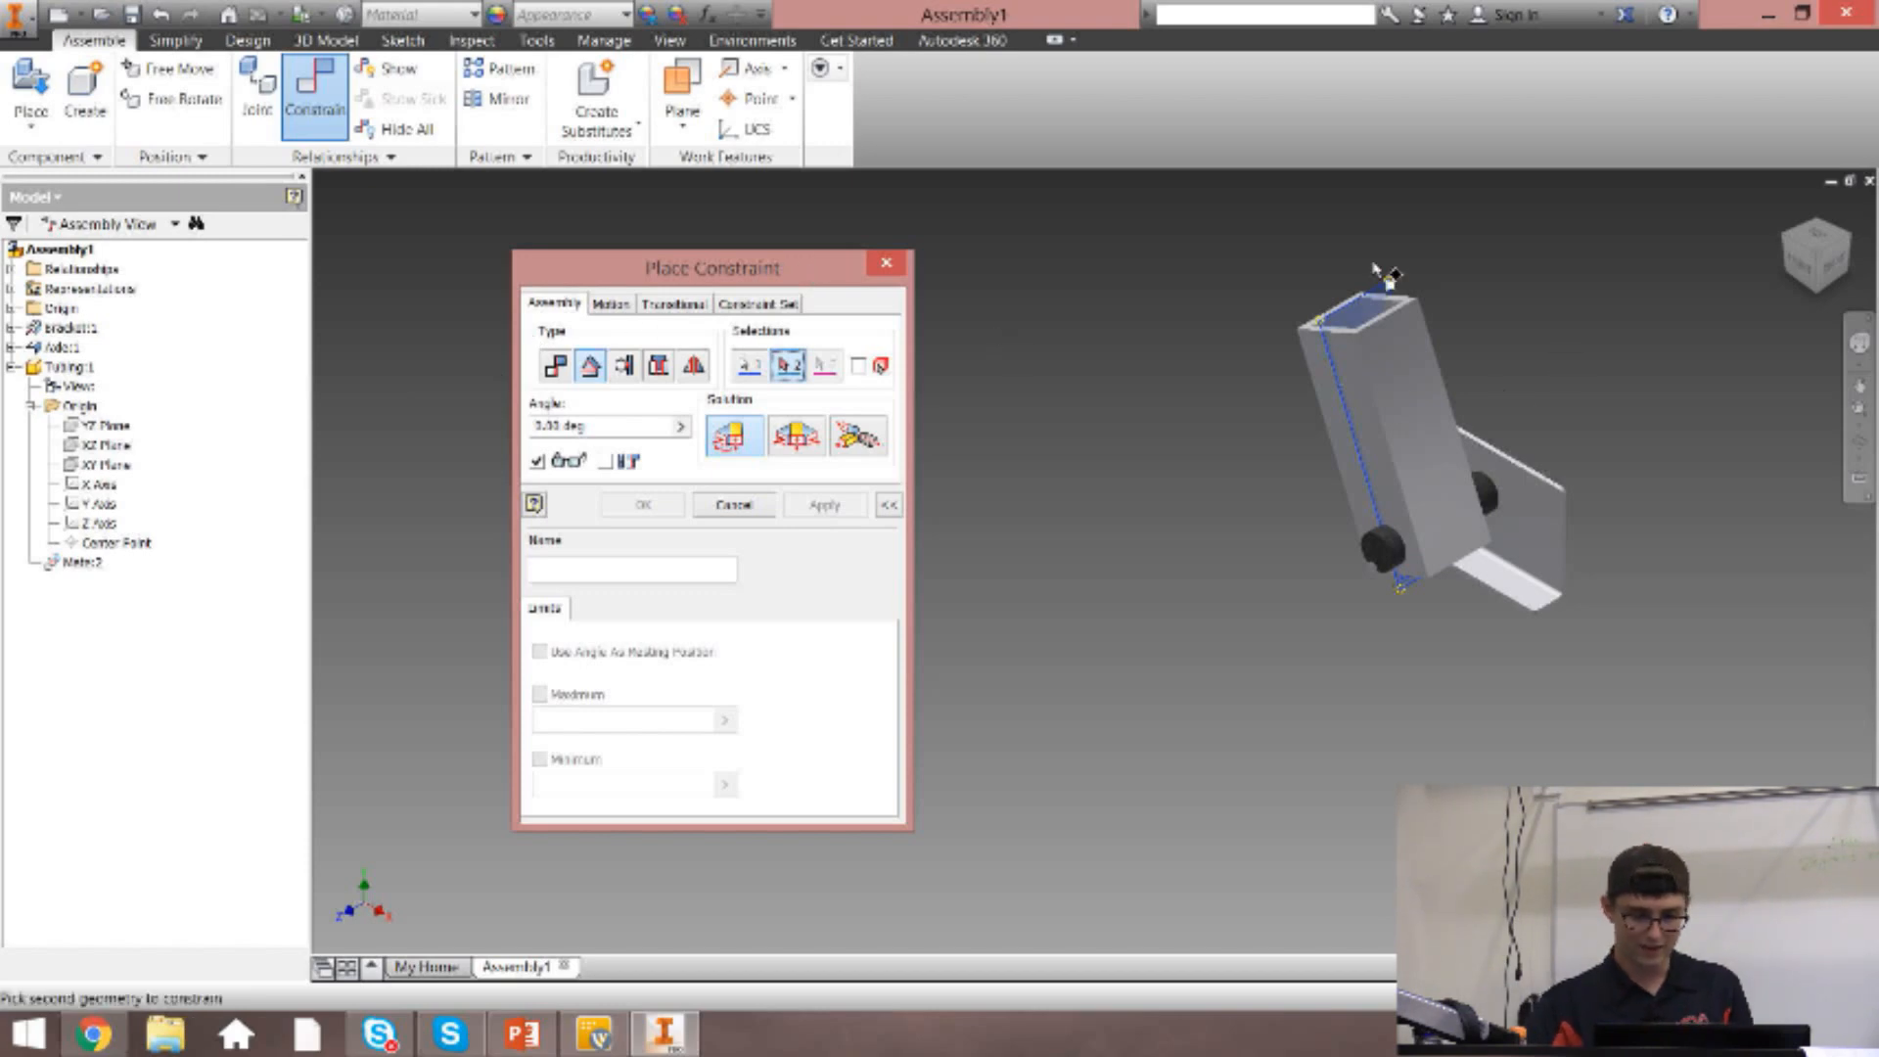
pyautogui.click(11, 367)
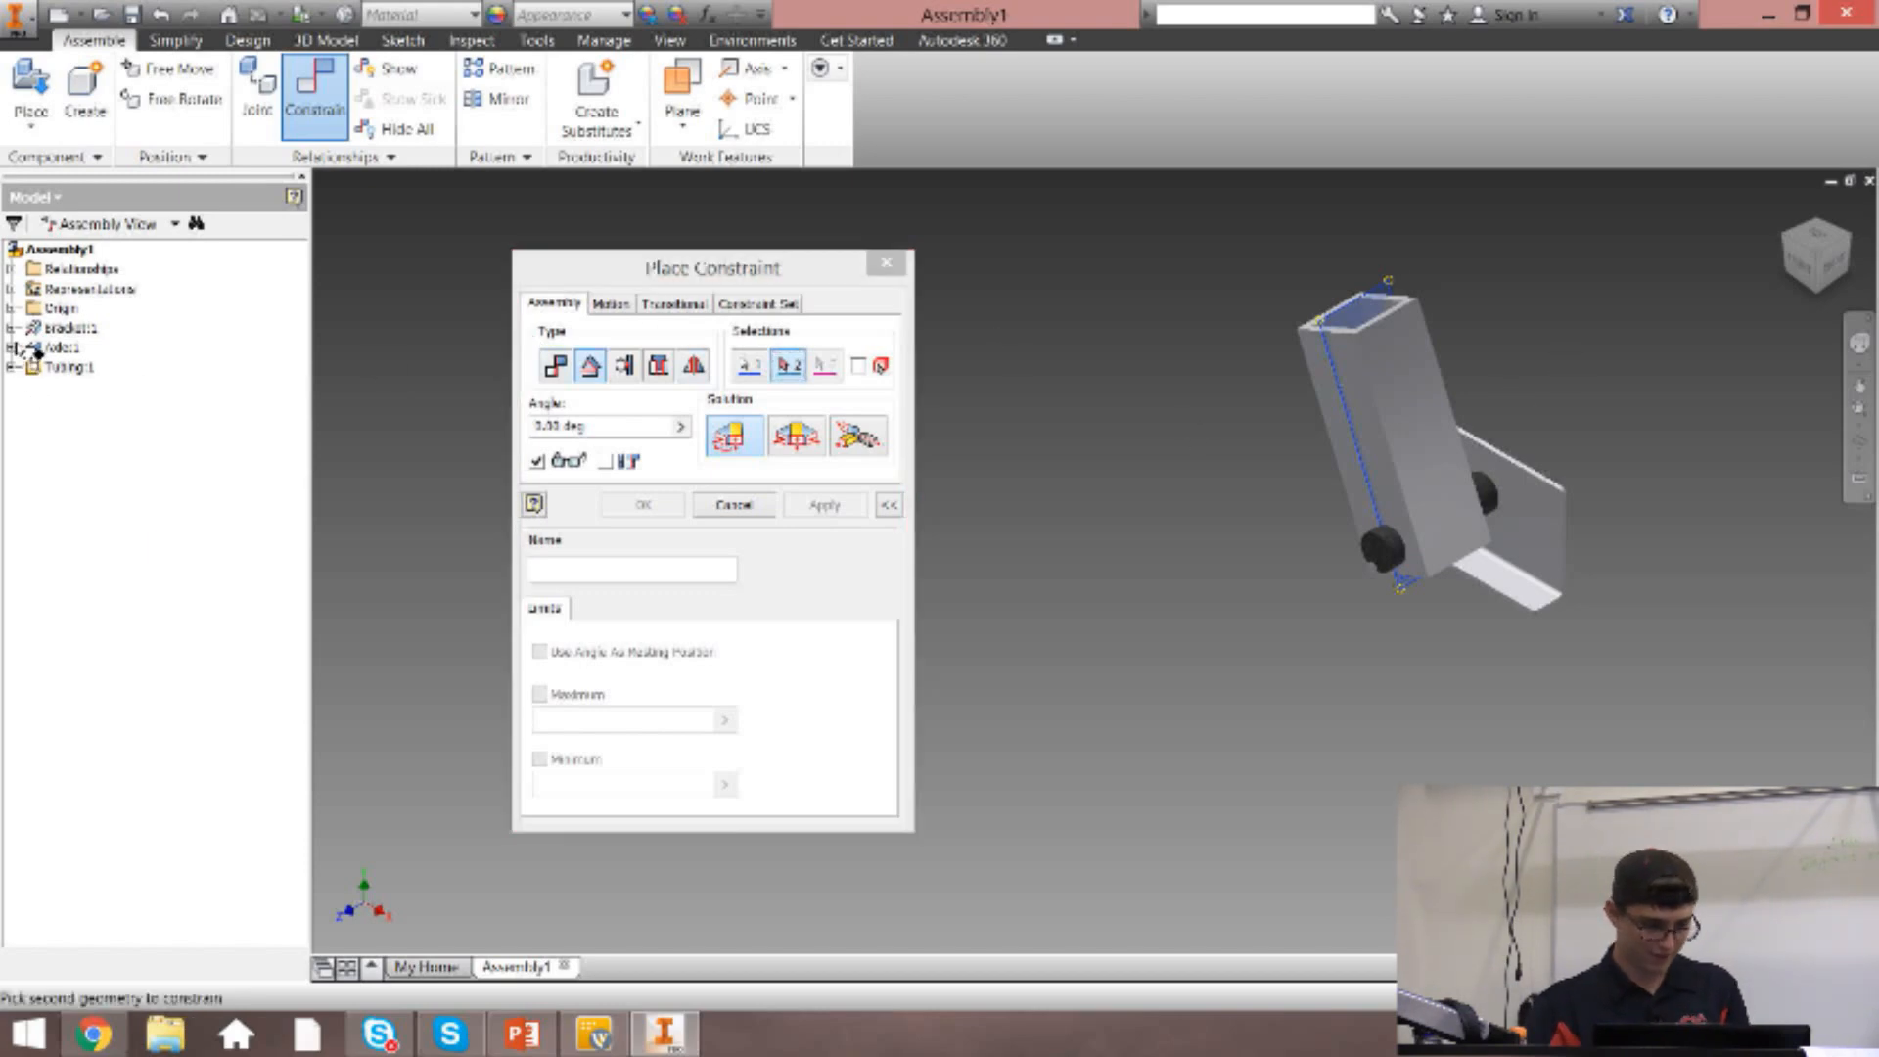
pyautogui.click(12, 347)
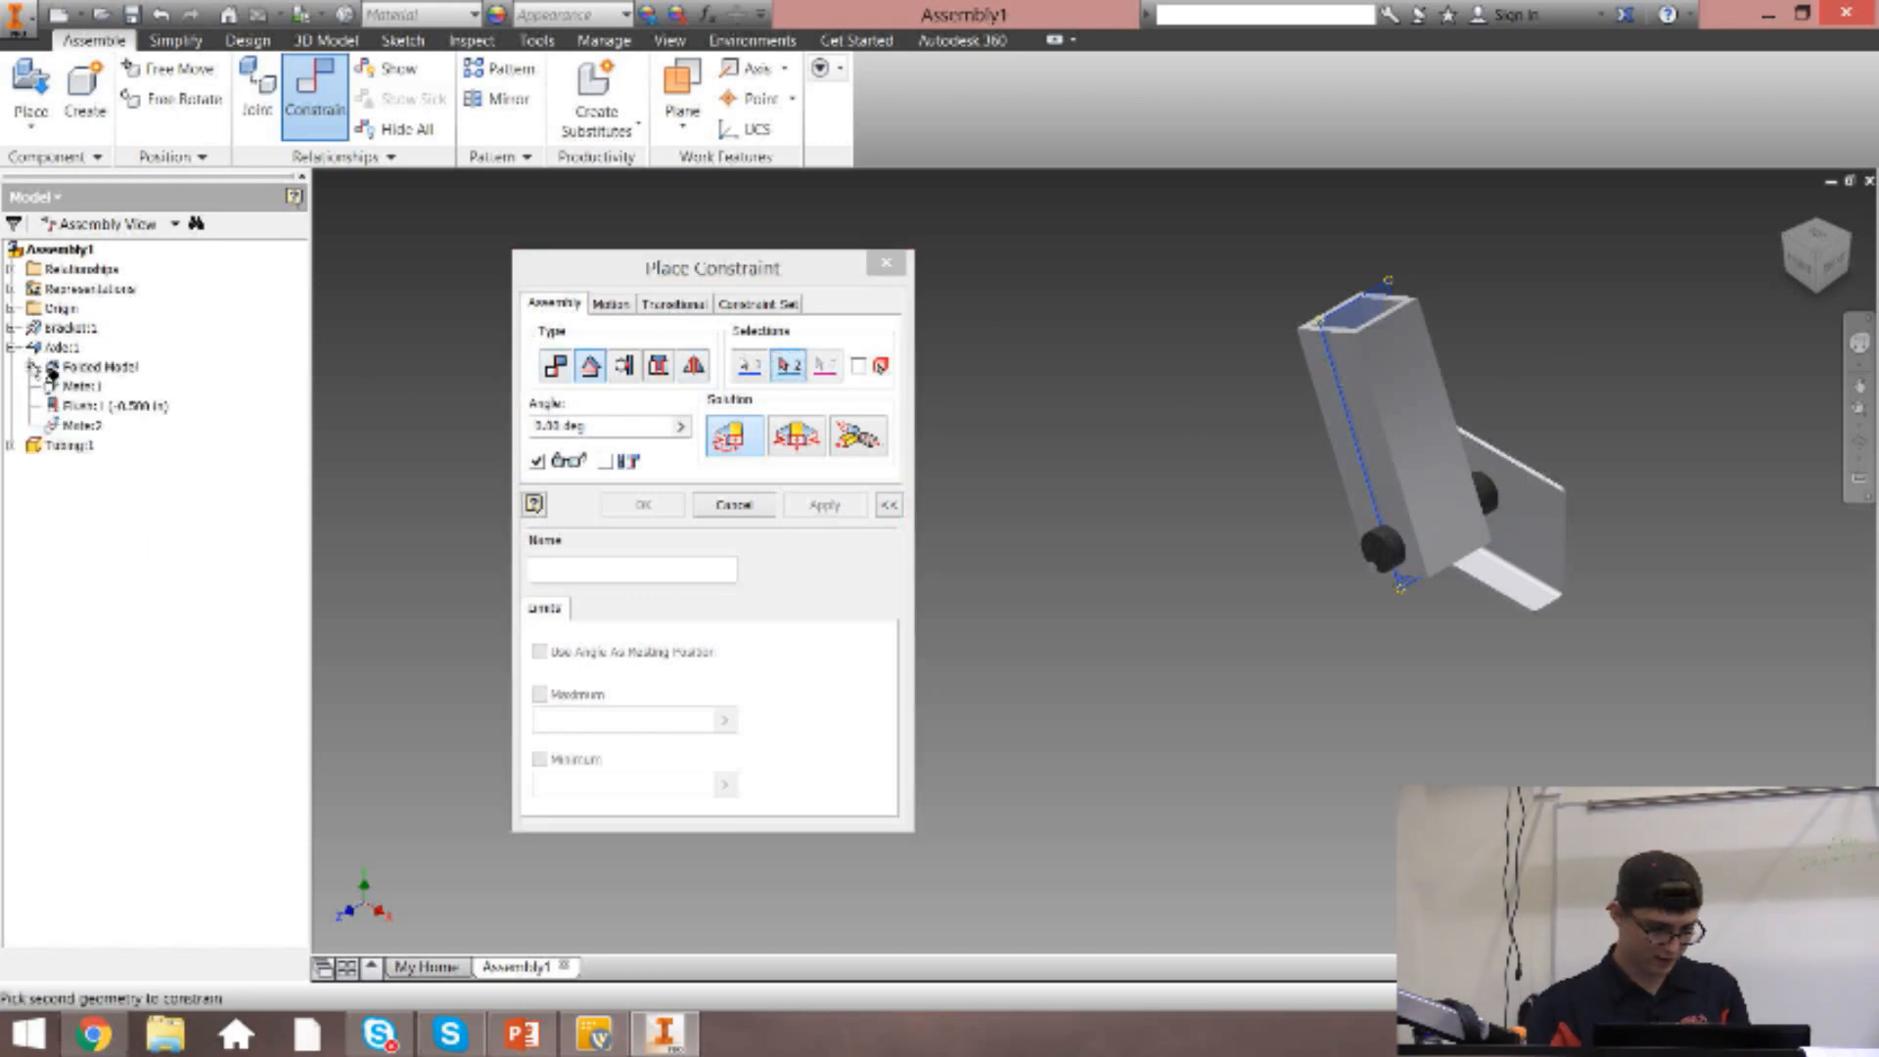
pyautogui.click(32, 367)
pyautogui.click(48, 406)
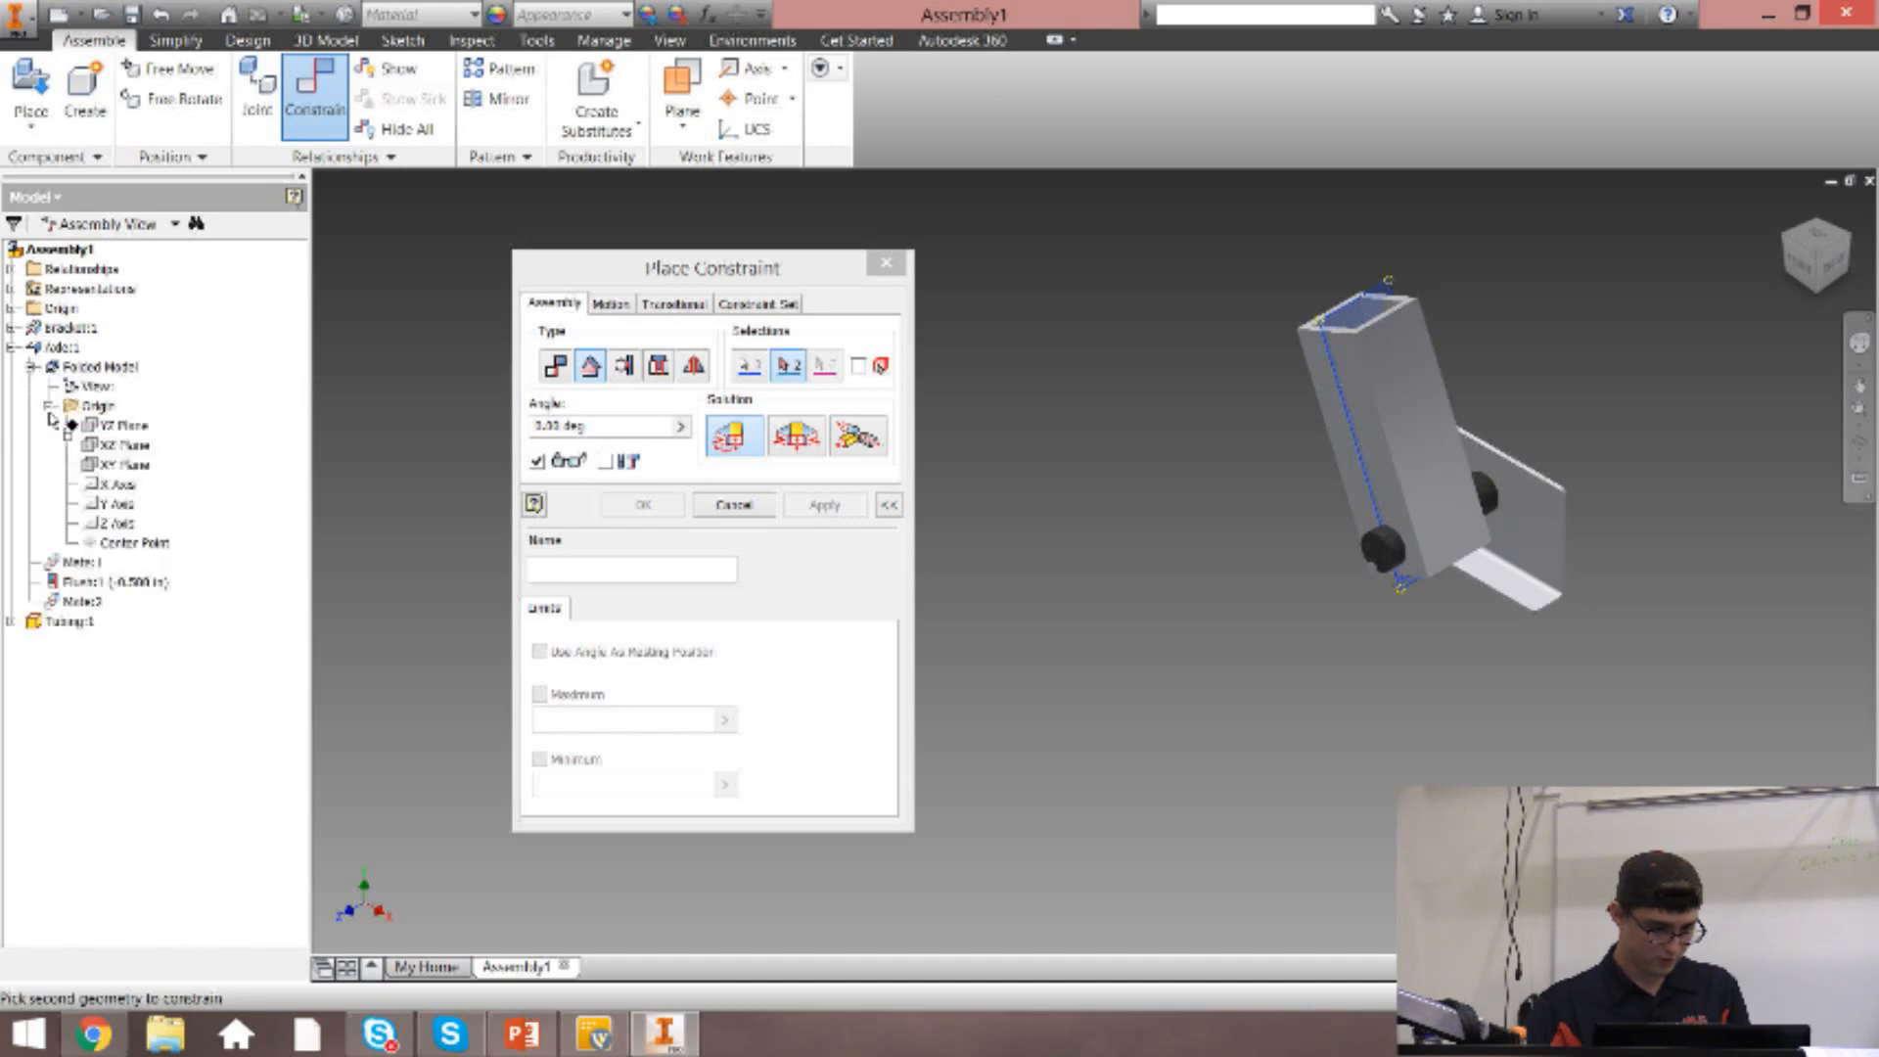
pyautogui.click(130, 445)
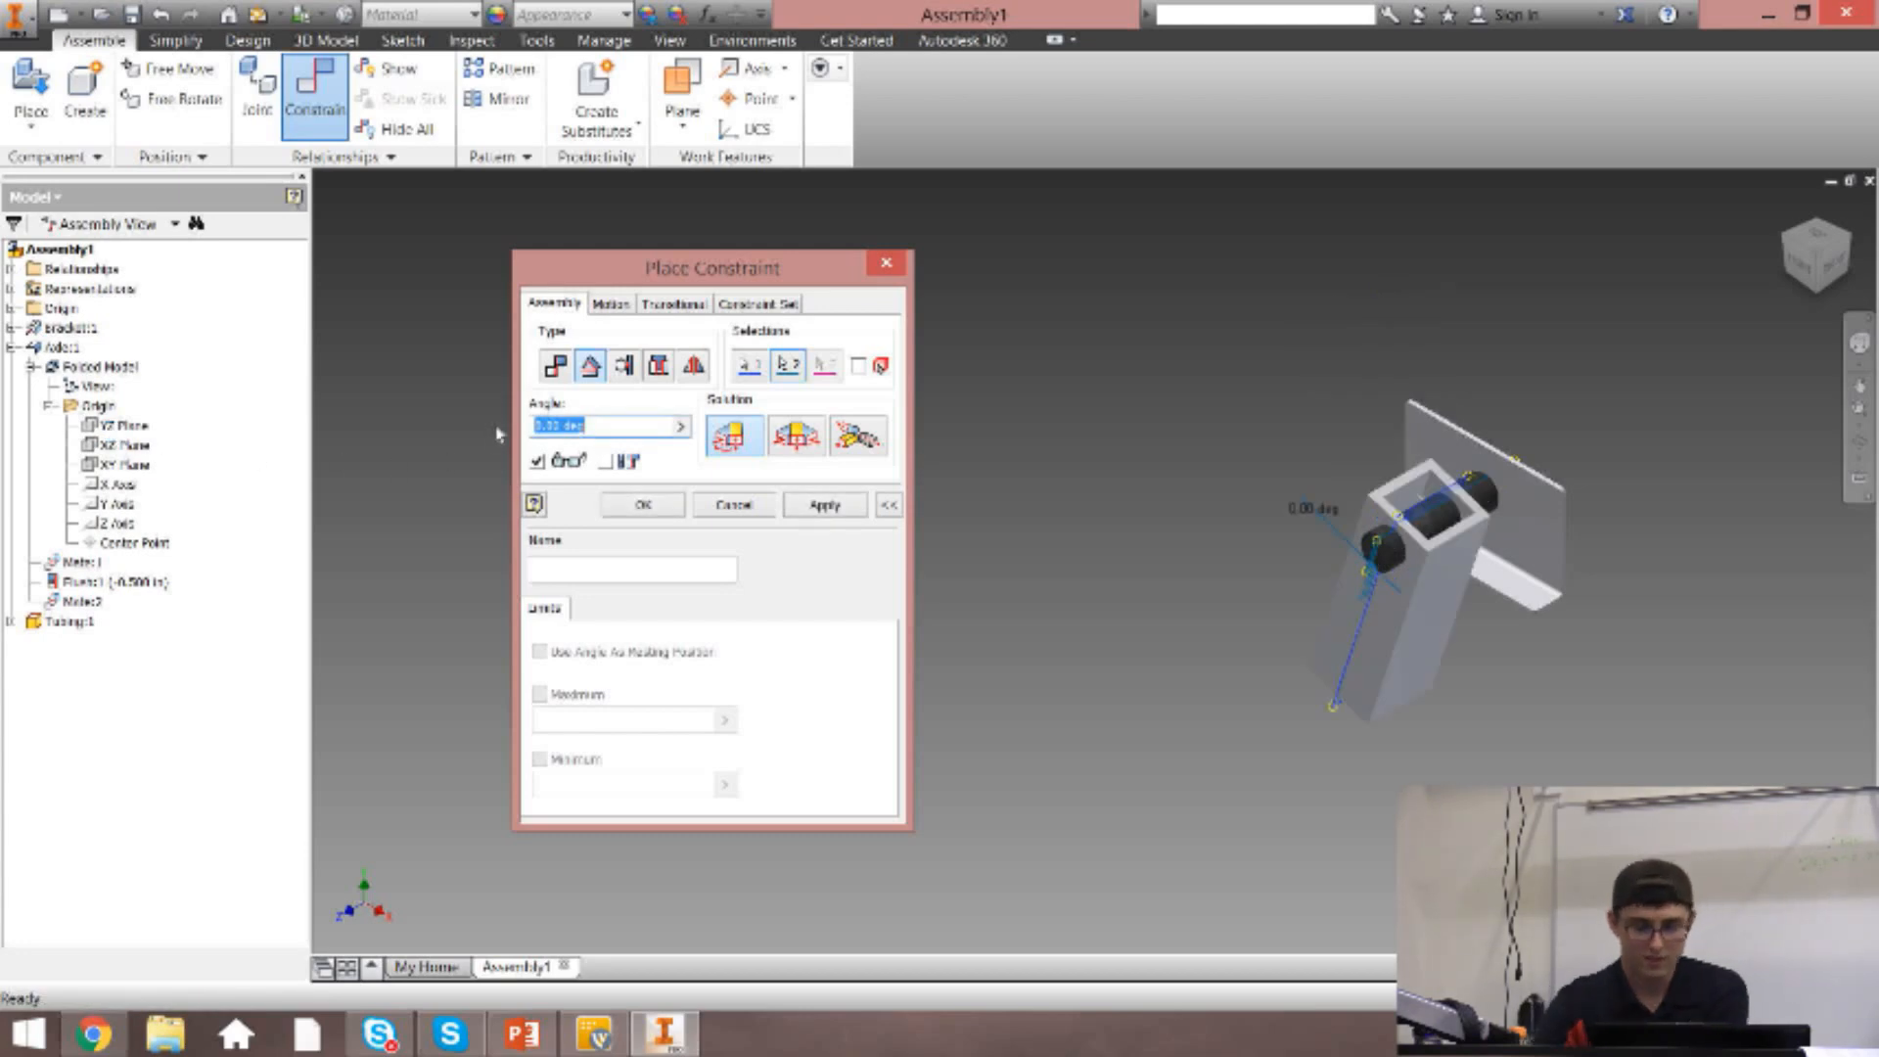
pyautogui.scroll(5, 1302, 607)
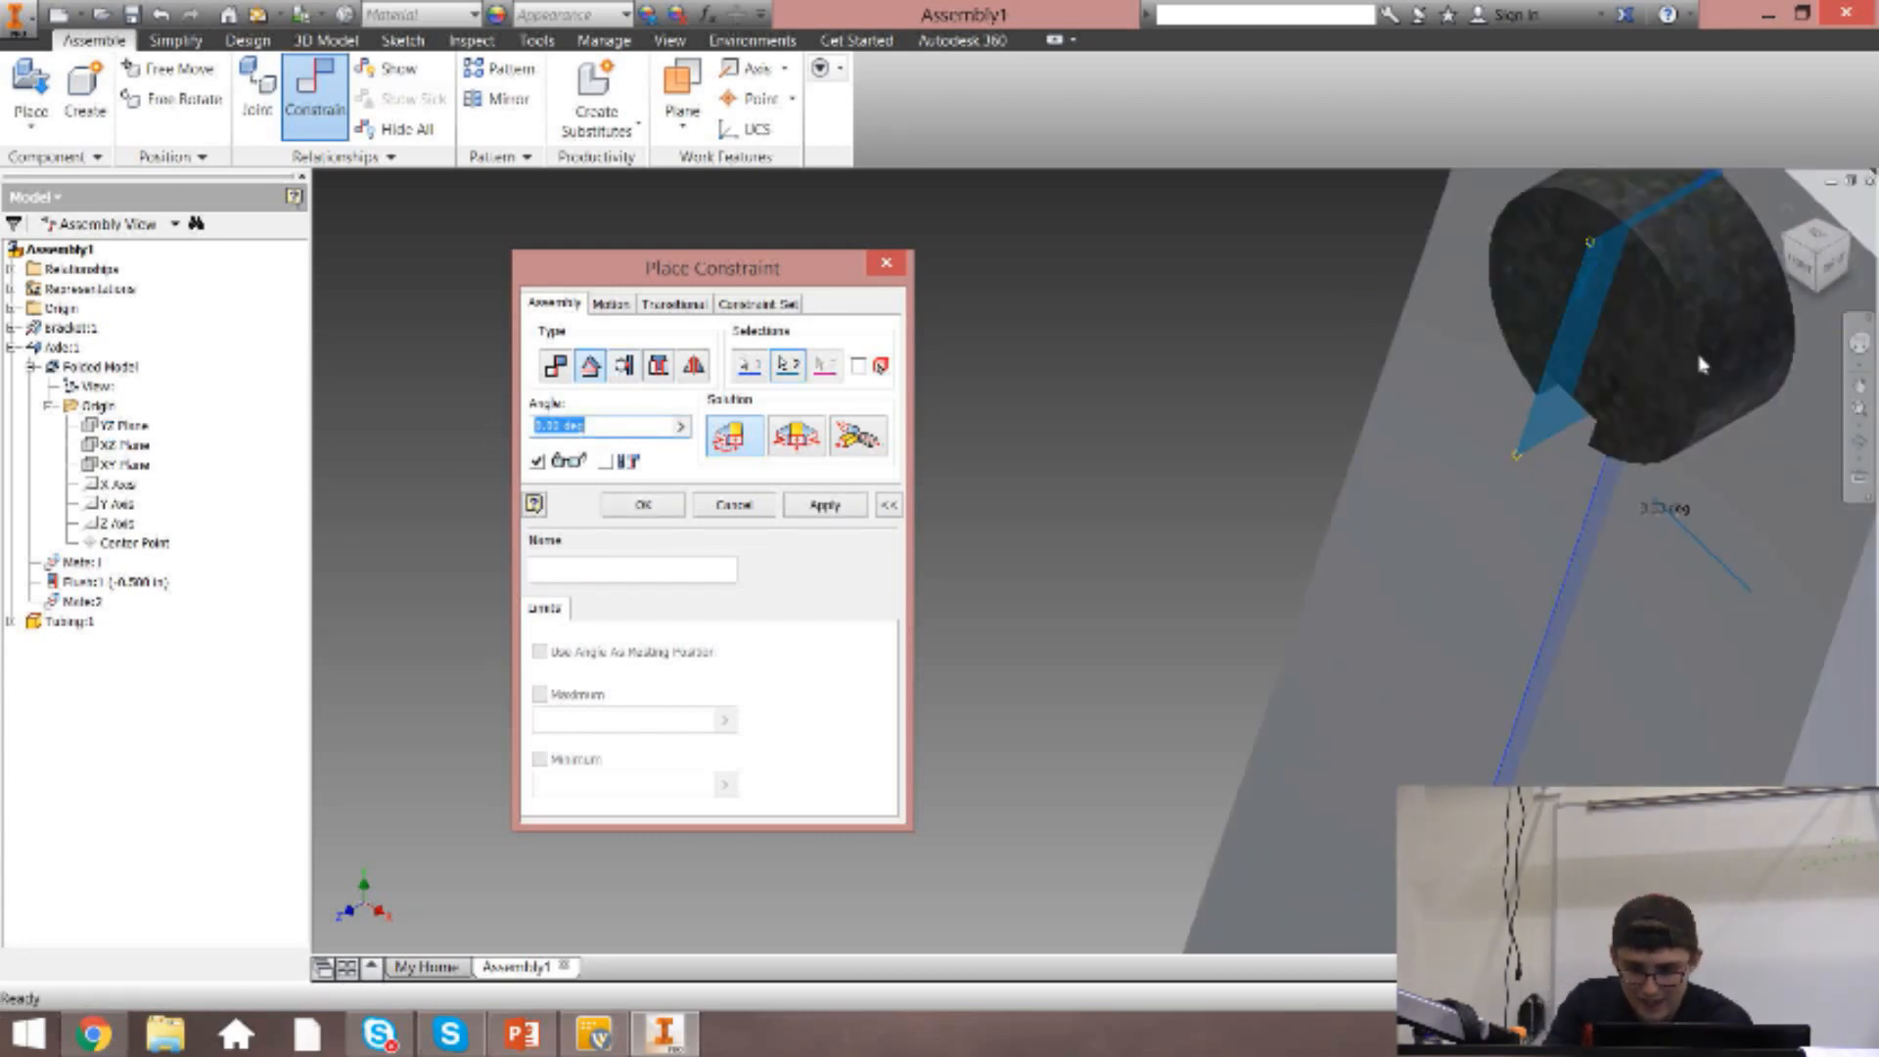
pyautogui.scroll(-2, 1632, 359)
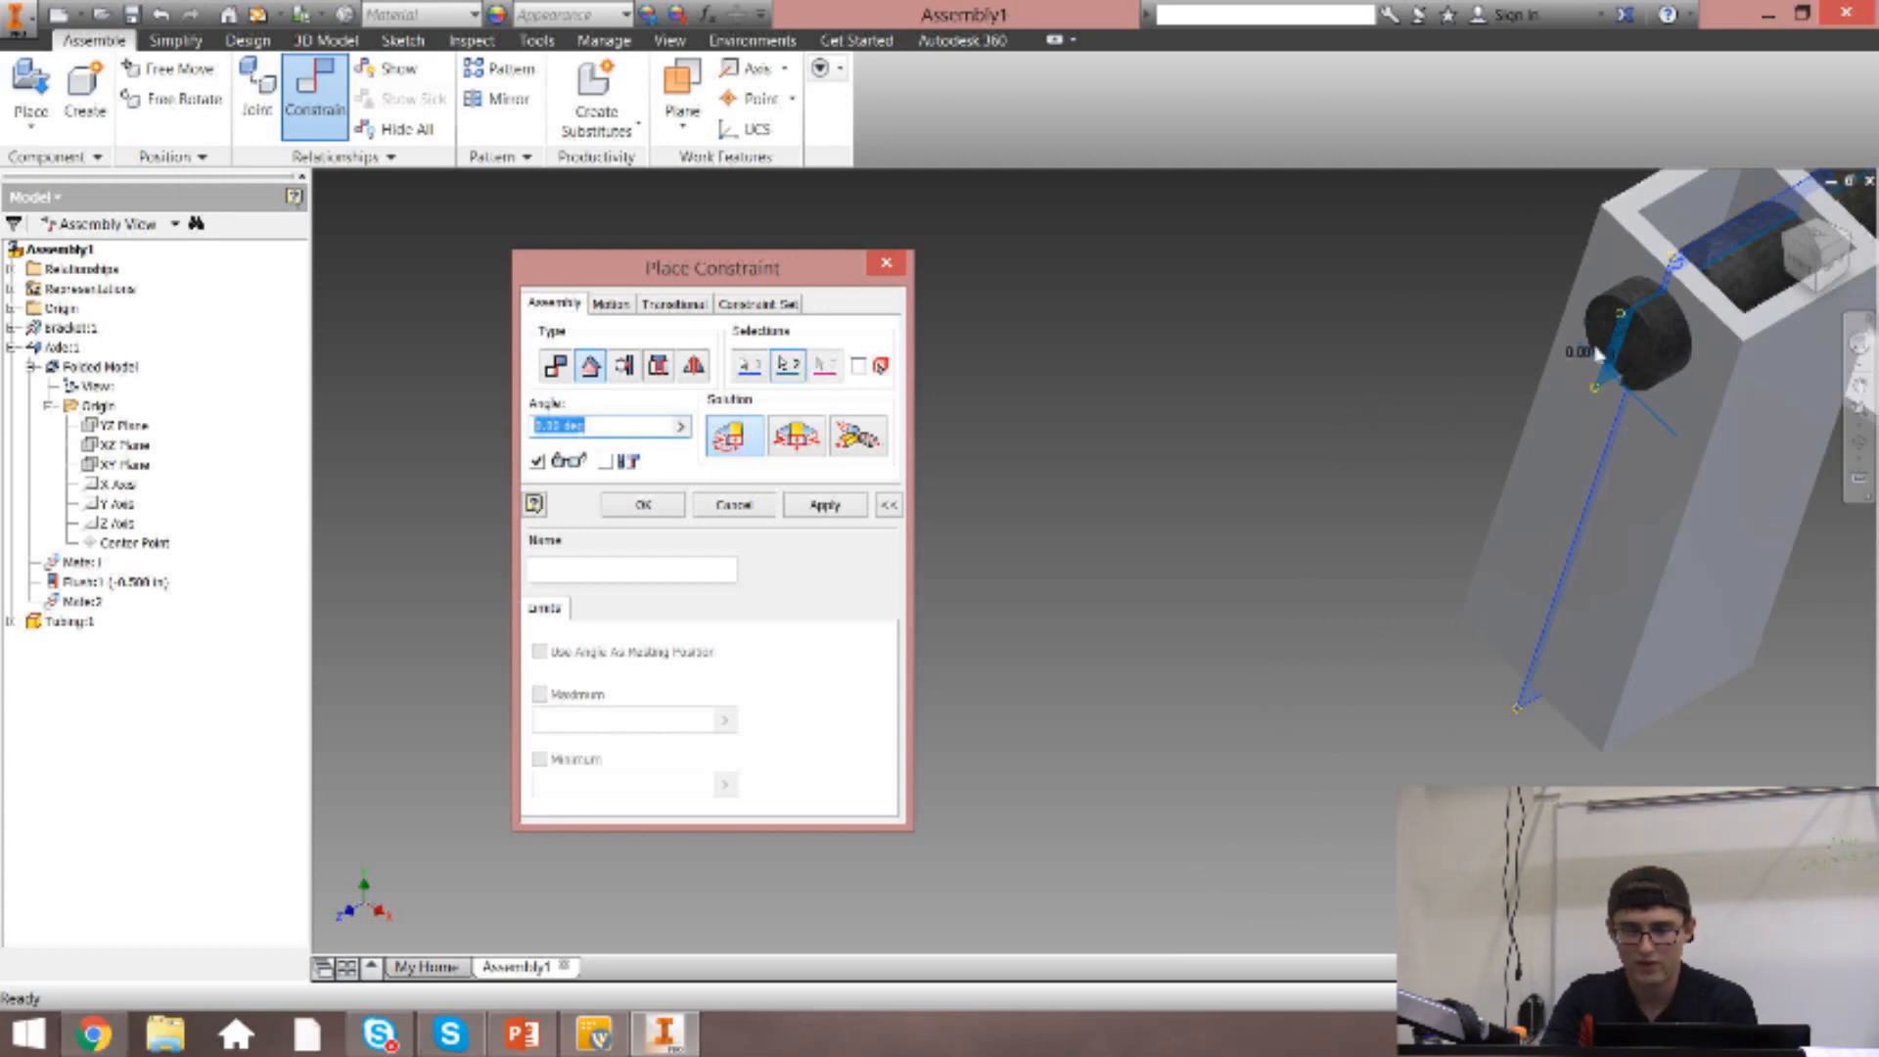
pyautogui.scroll(-2, 1774, 272)
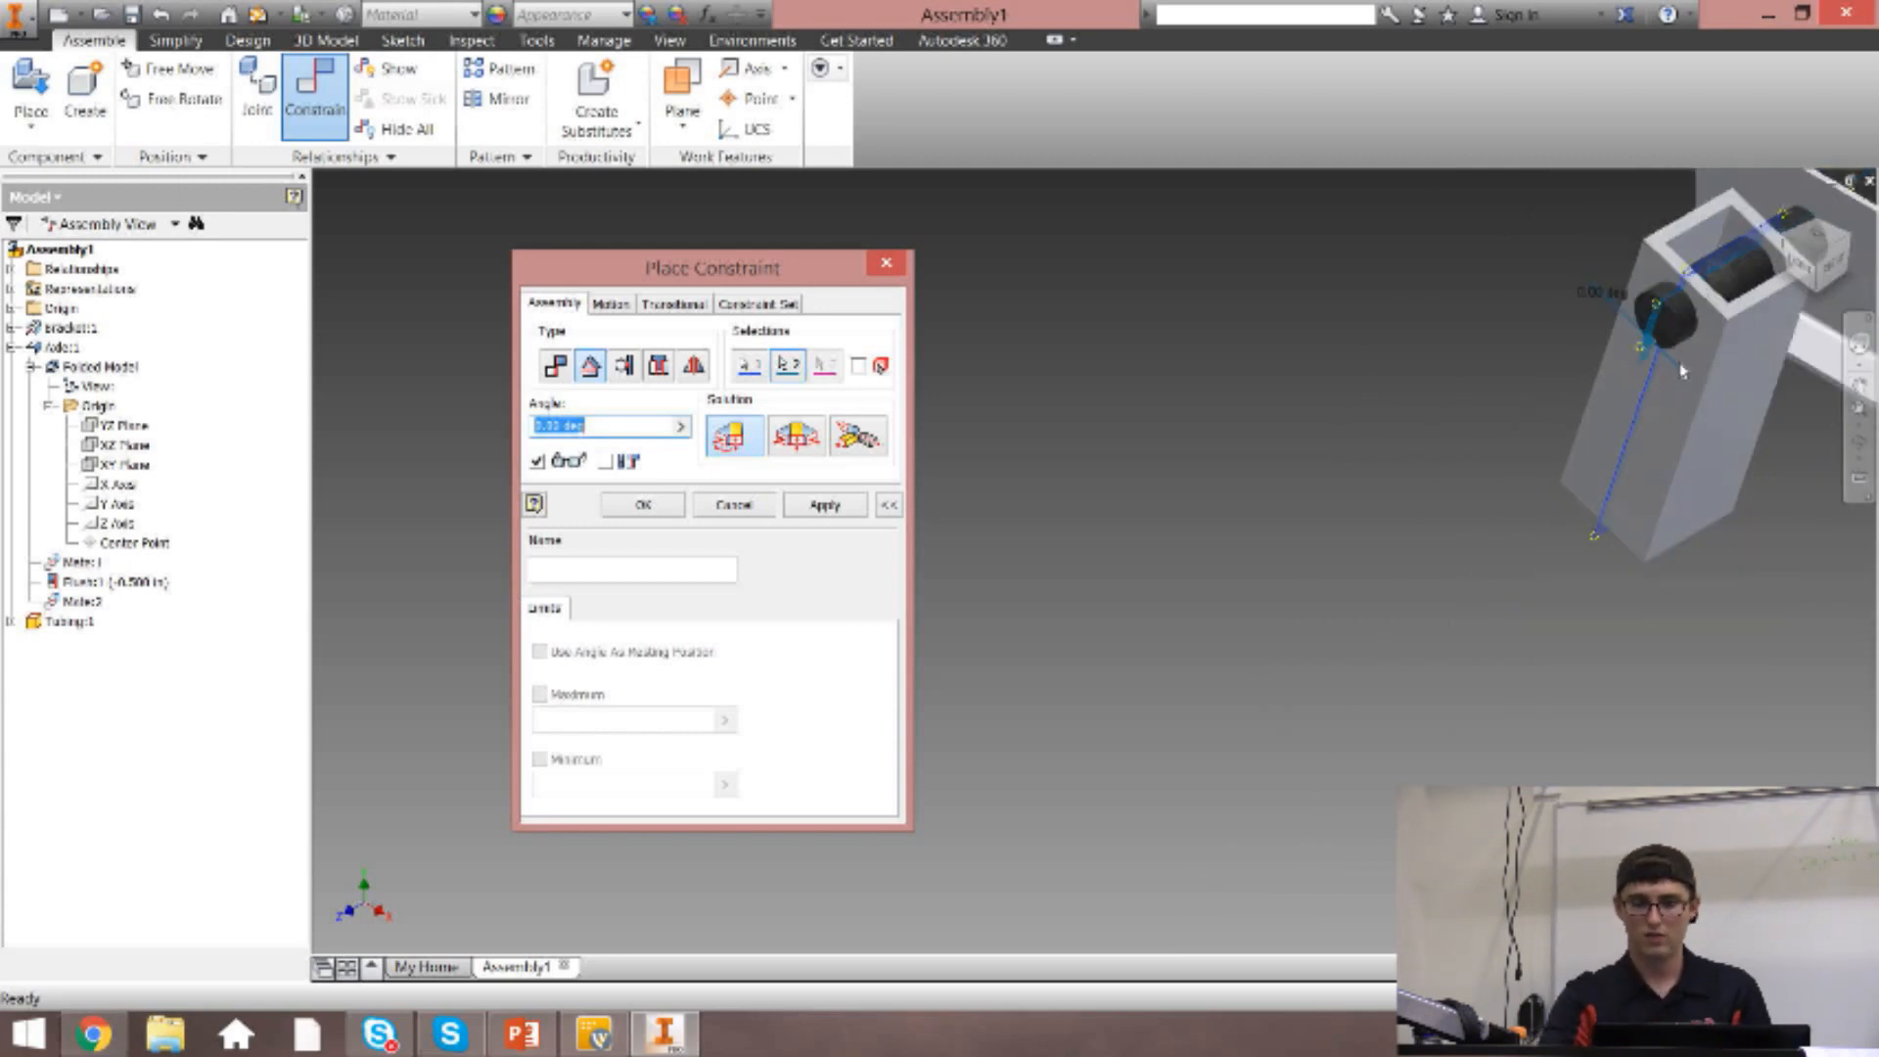
pyautogui.click(826, 505)
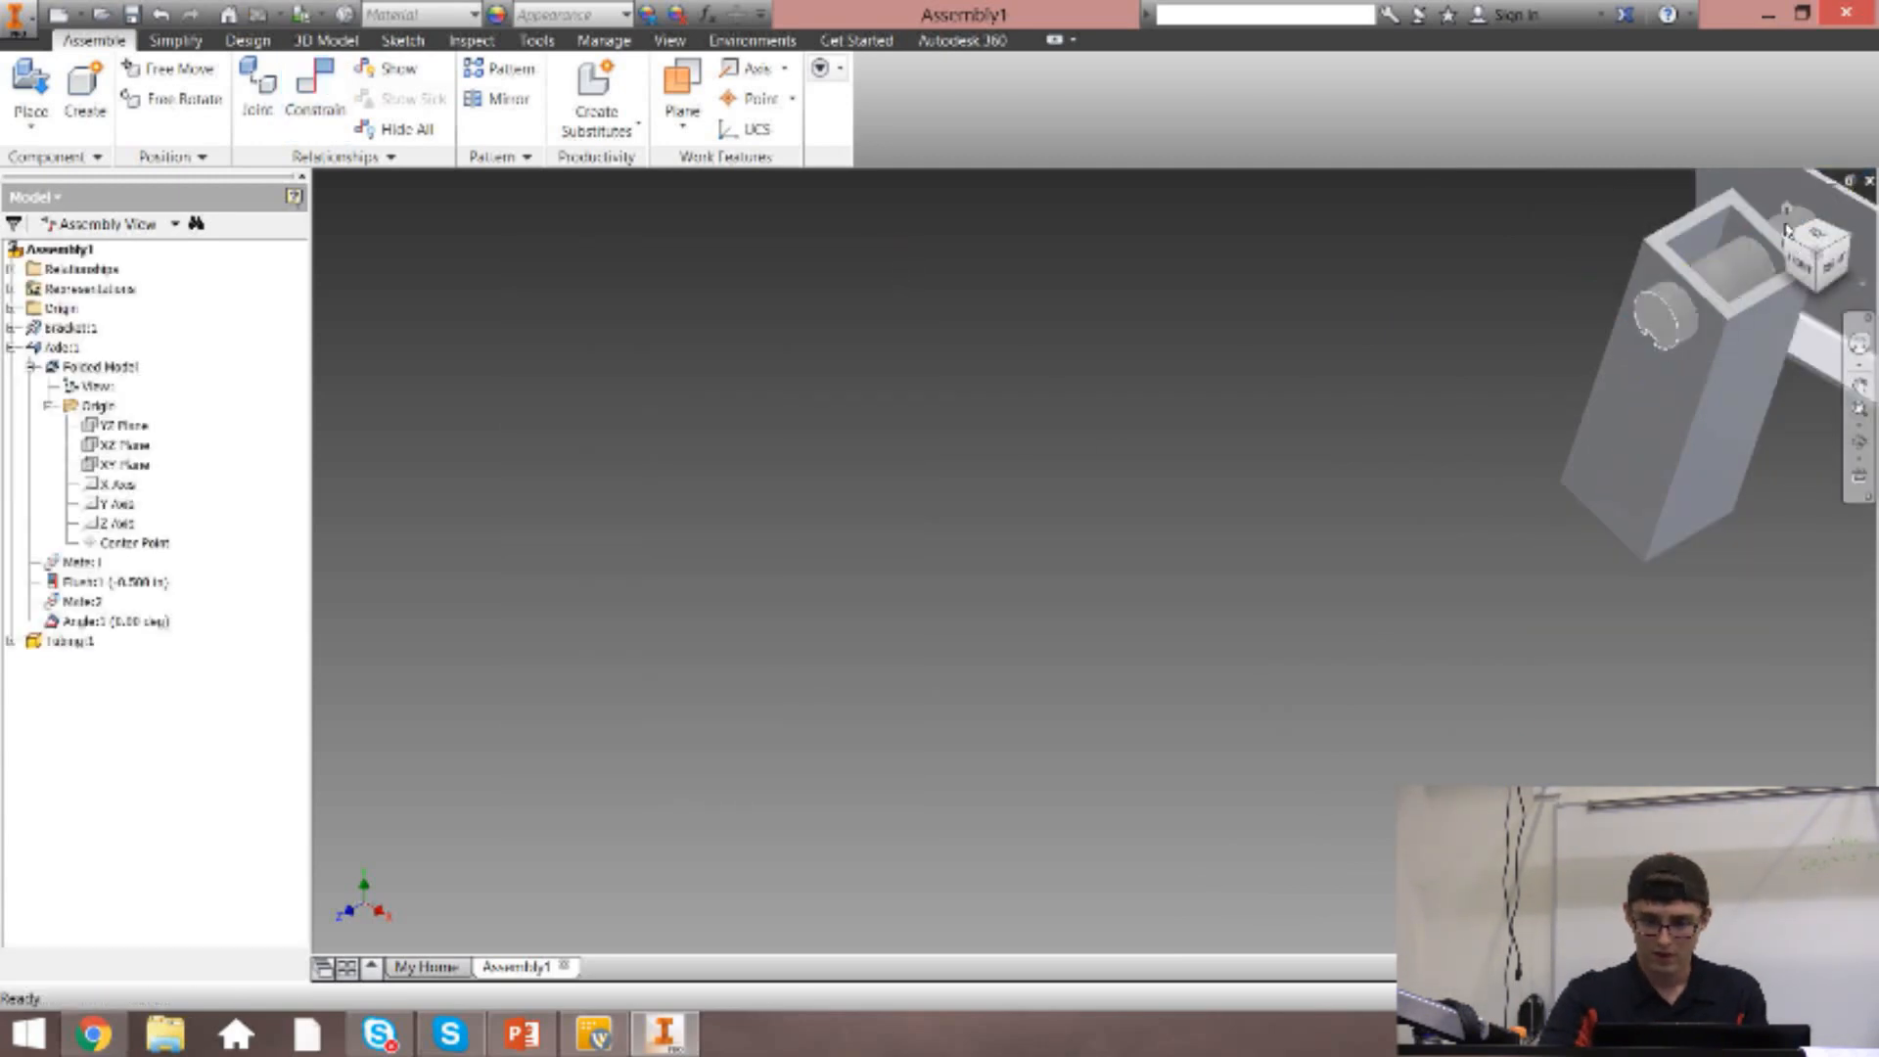
# Swing the tubing about the axle to a nearly horizontal position and slide it outward past the axle's free end.
pyautogui.moveTo(1659, 345); pyautogui.dragTo(991, 576, button='middle')
pyautogui.scroll(1, 1019, 567)
pyautogui.moveTo(990, 575); pyautogui.dragTo(1162, 620)
pyautogui.moveTo(1250, 793); pyautogui.dragTo(860, 520)
pyautogui.click(776, 642)
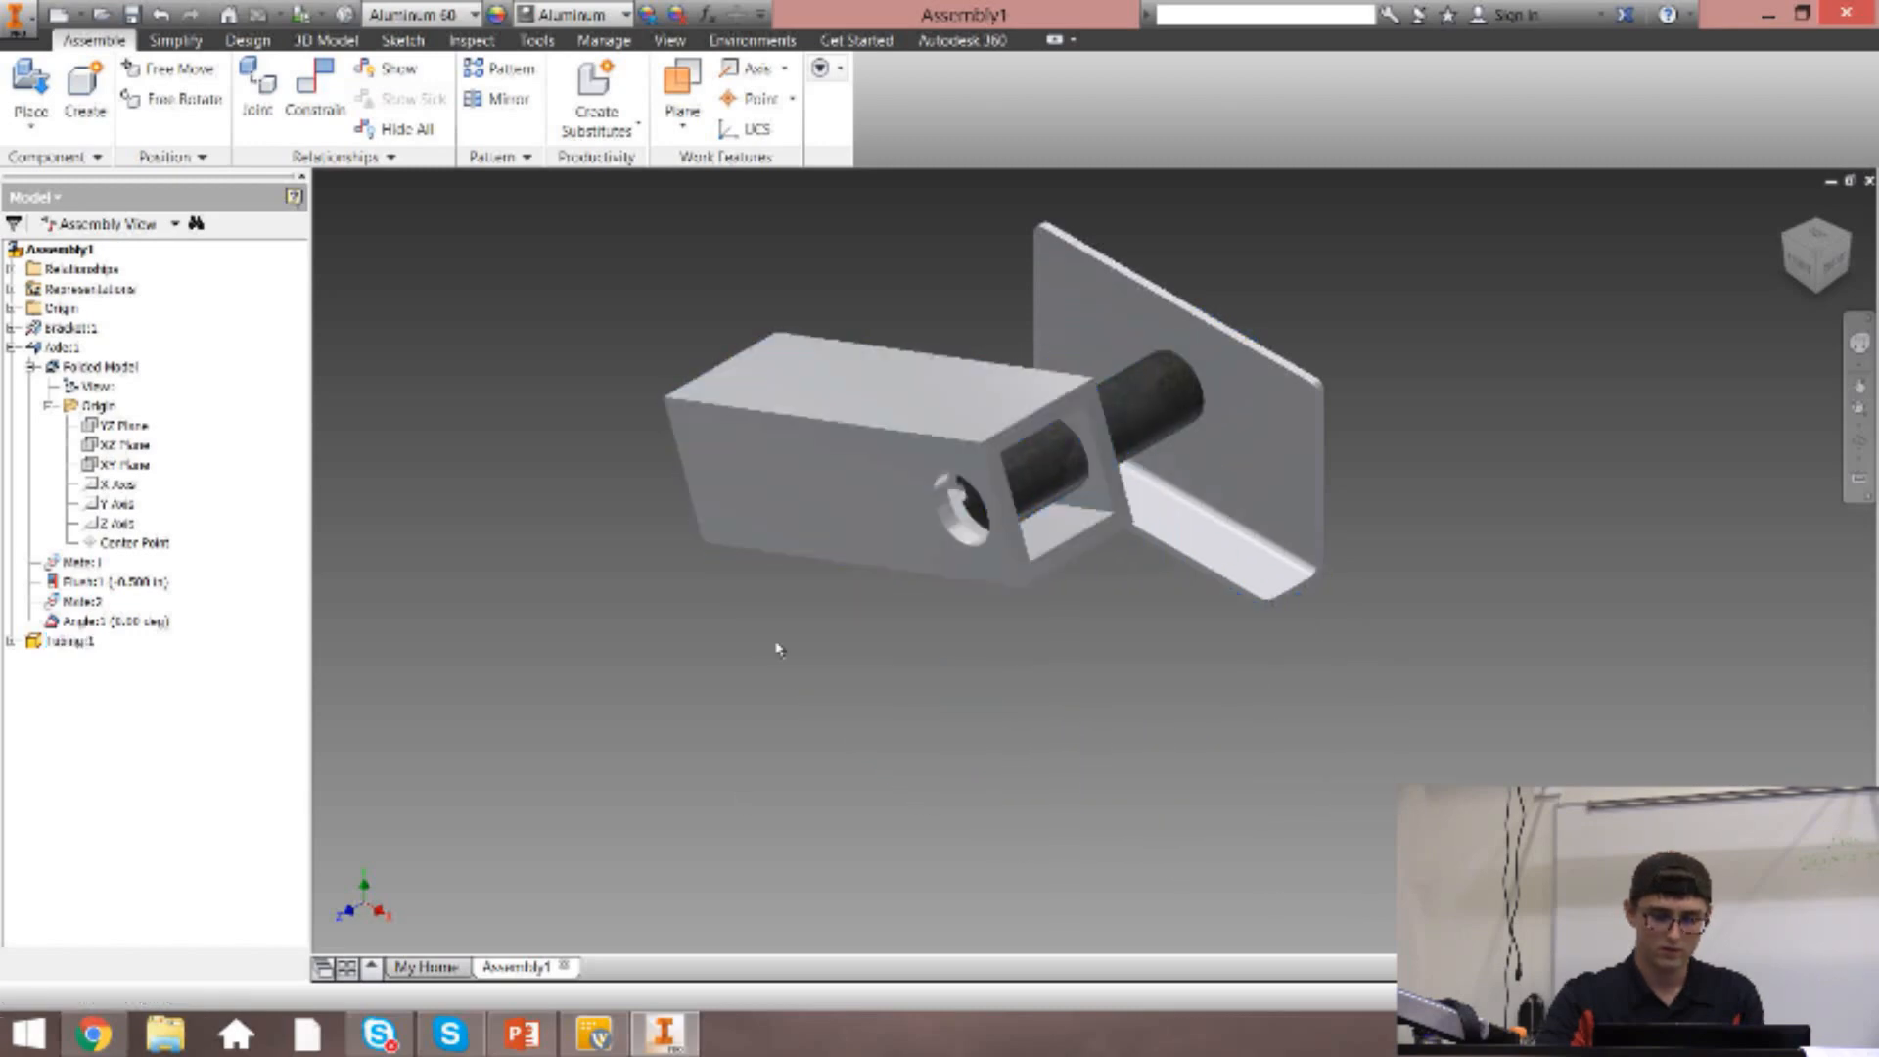
# Constrain the tubing's outer side face to the axle's end face with the Flush solution and zero offset.
pyautogui.click(315, 93)
pyautogui.moveTo(763, 275); pyautogui.dragTo(493, 295)
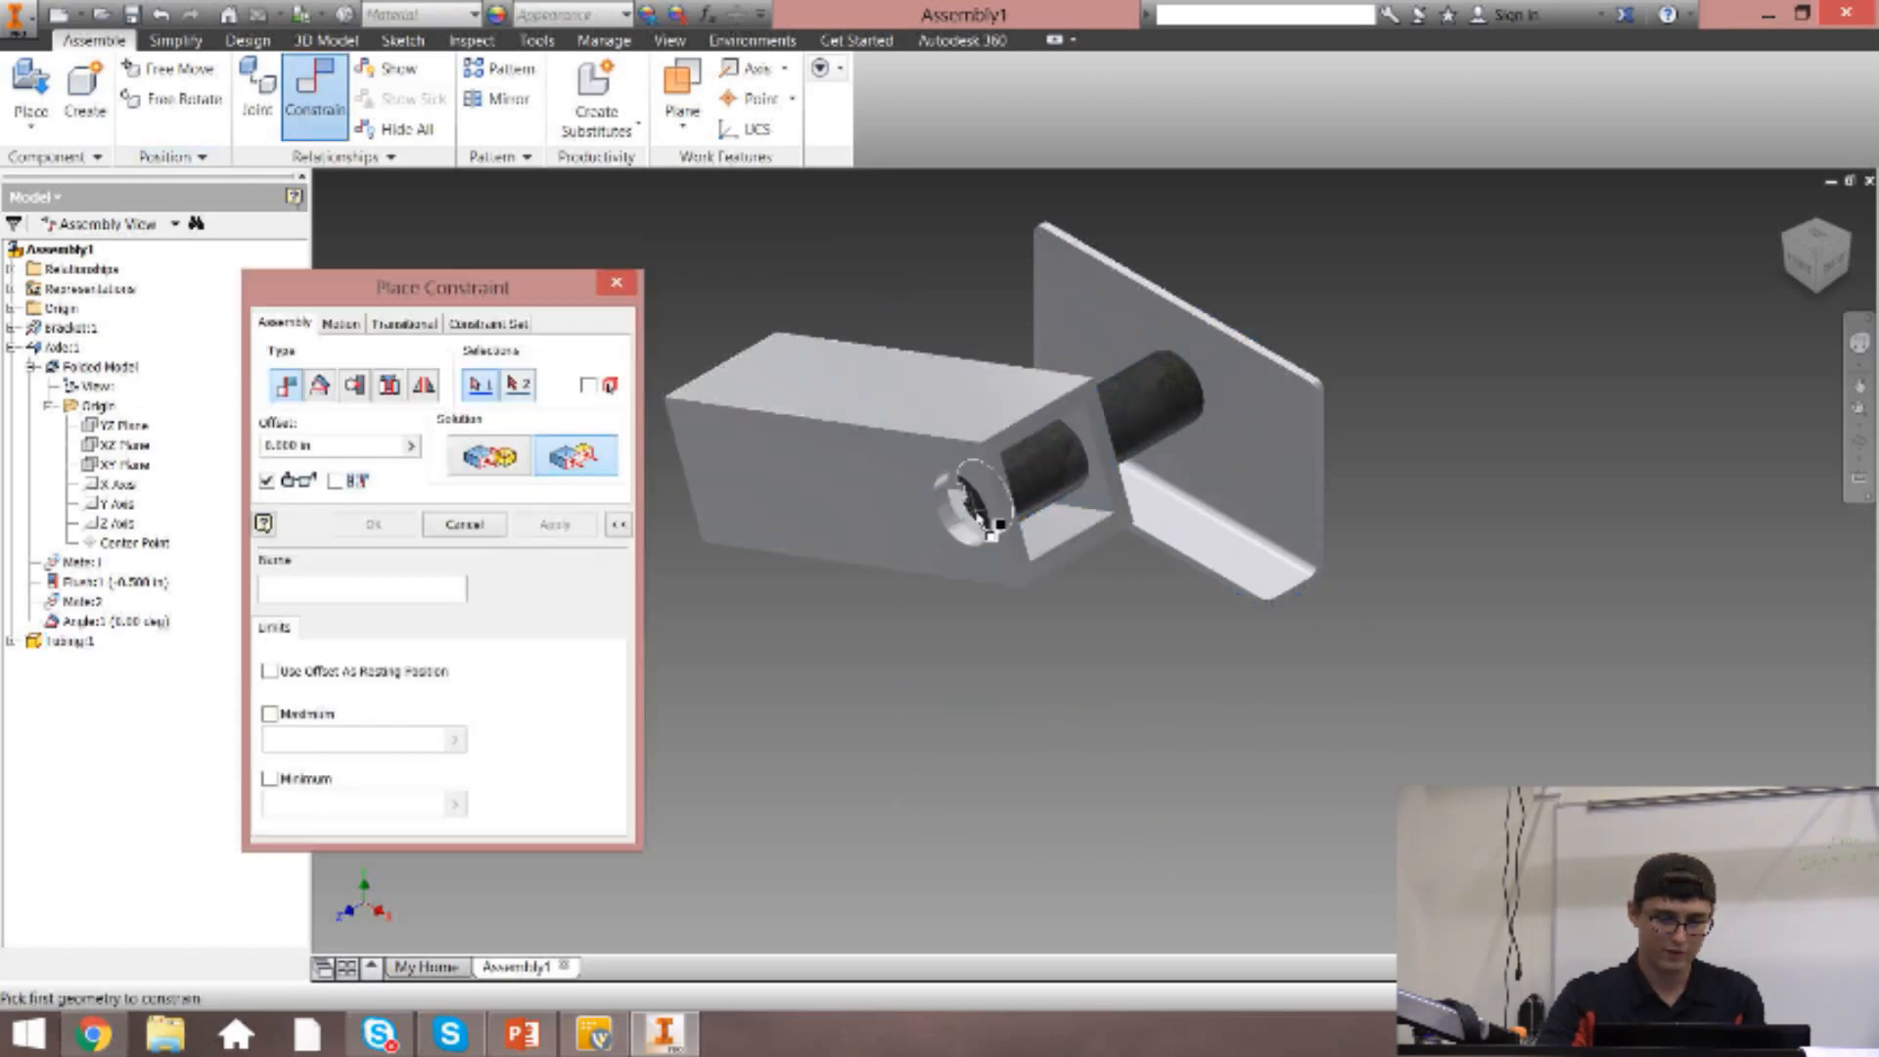
pyautogui.click(932, 494)
pyautogui.click(967, 512)
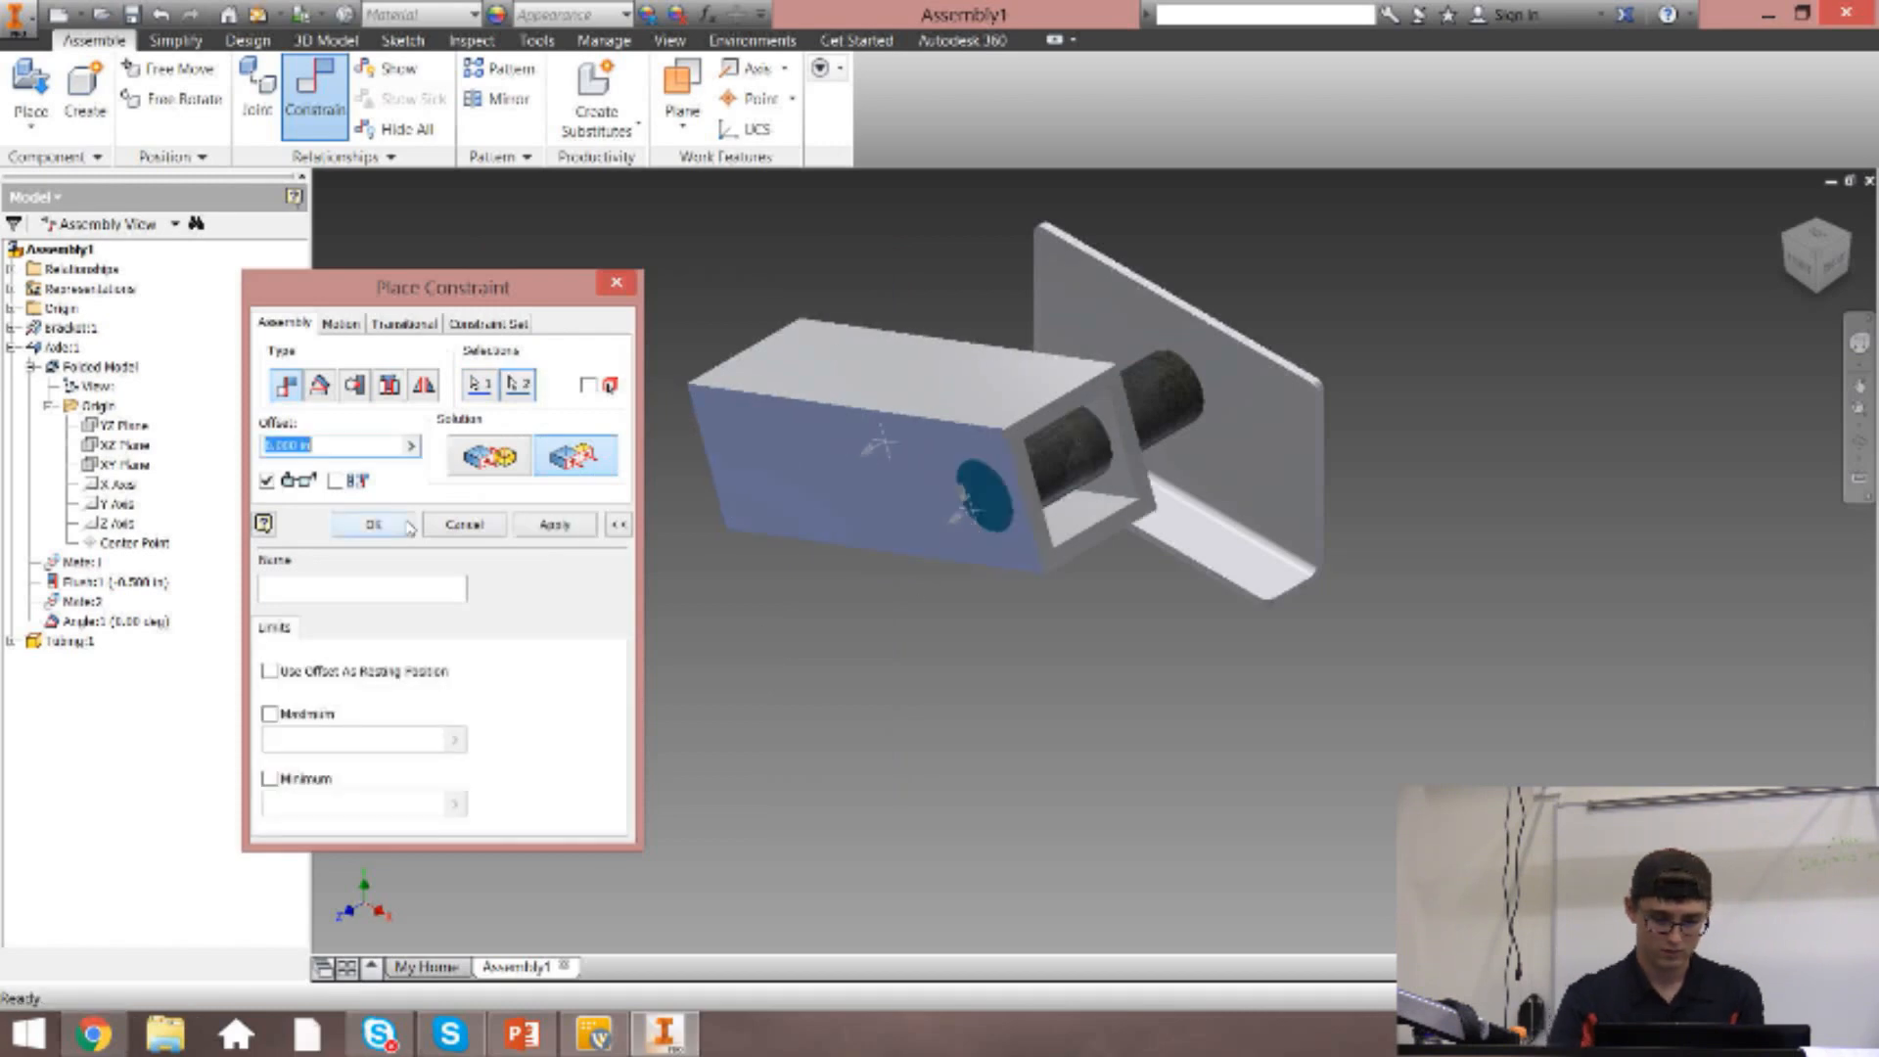
pyautogui.click(575, 530)
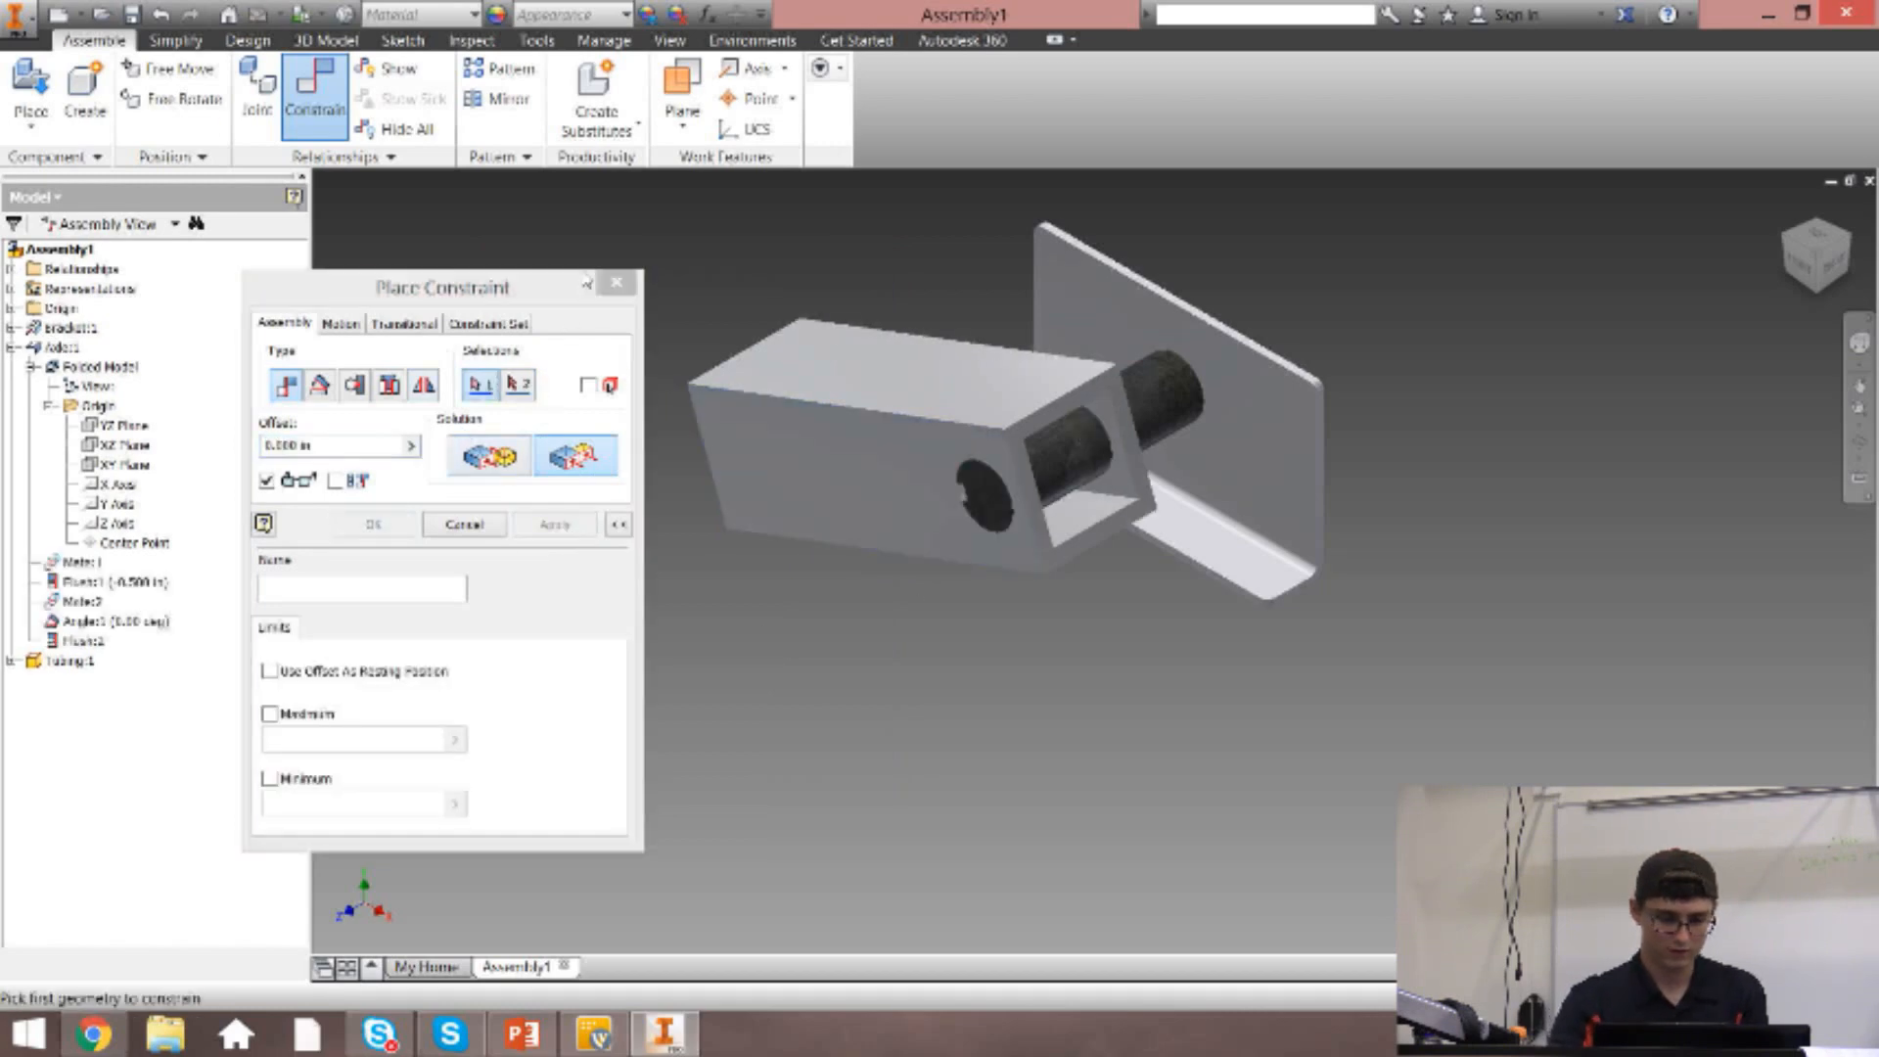
pyautogui.click(616, 282)
# Swing the tubing and axle together about the axle's axis, and leave the tubing standing upright.
pyautogui.moveTo(881, 469); pyautogui.dragTo(600, 495)
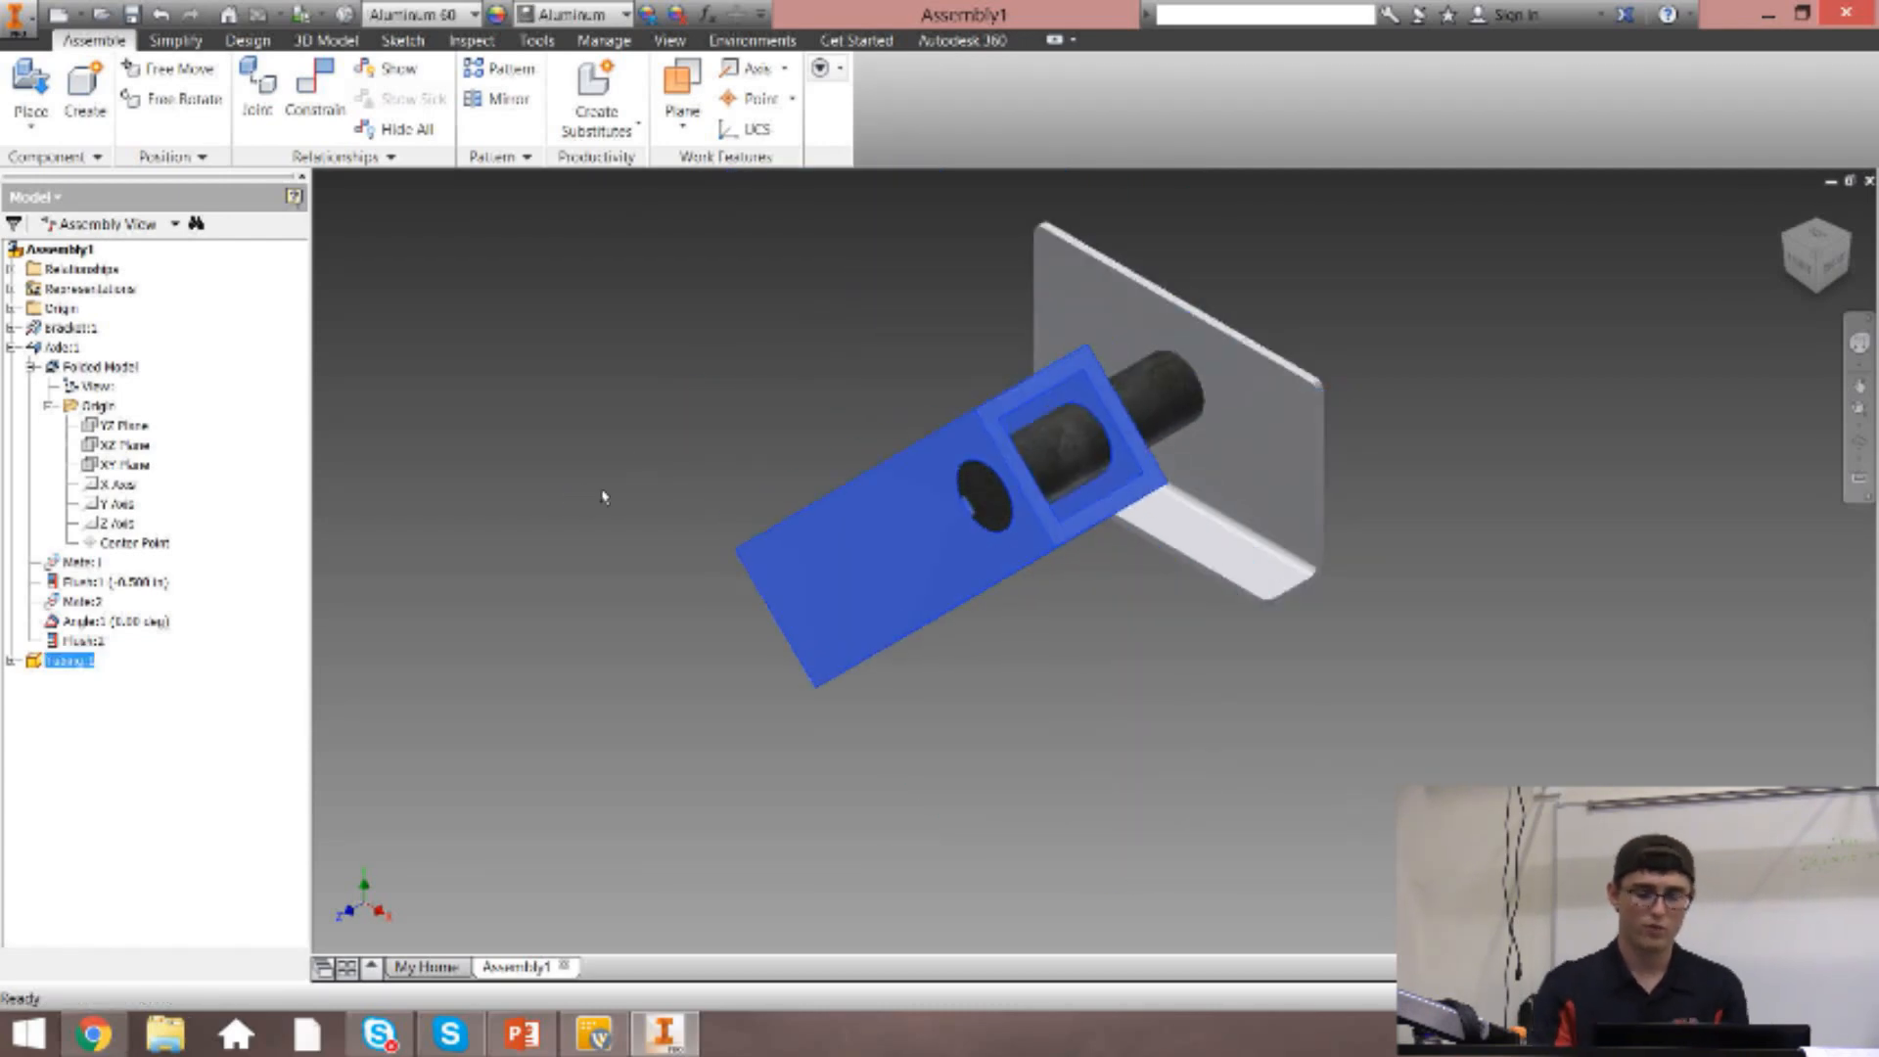
pyautogui.click(607, 677)
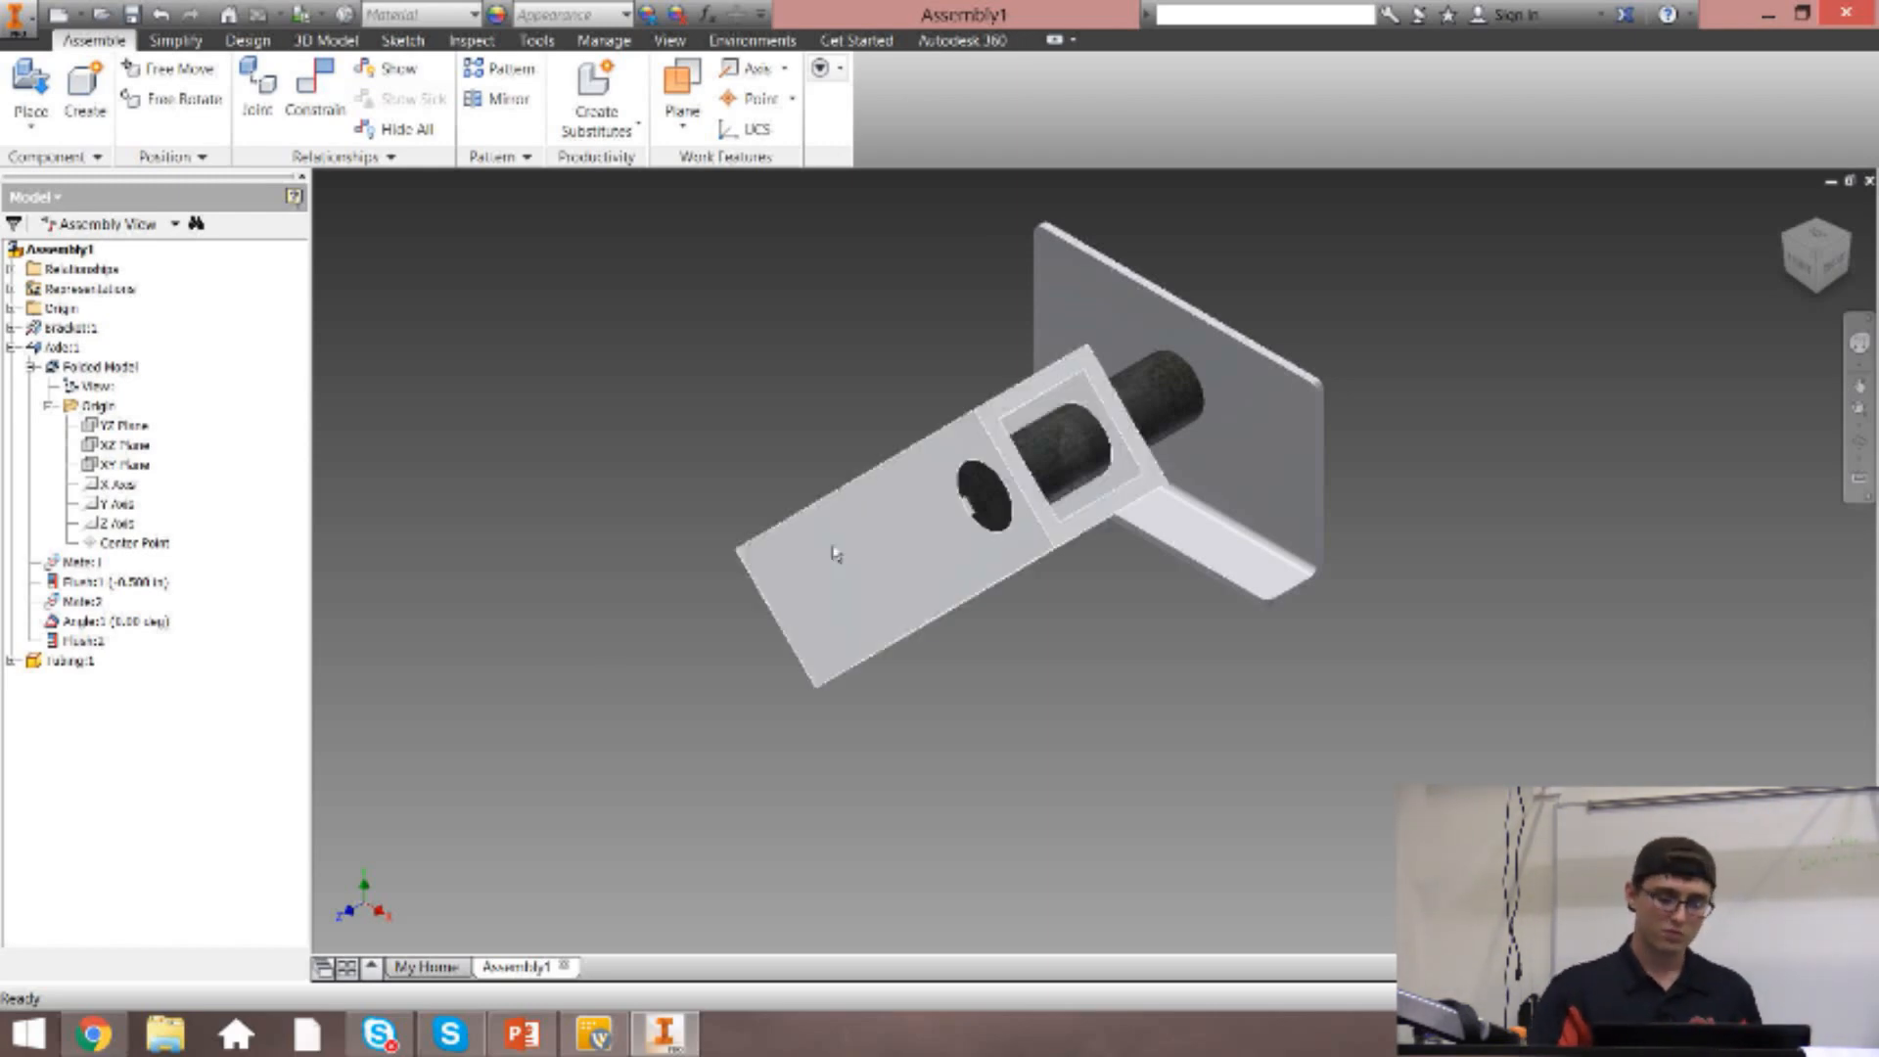
pyautogui.moveTo(891, 529); pyautogui.dragTo(1036, 264)
pyautogui.click(790, 440)
pyautogui.scroll(3, 755, 479)
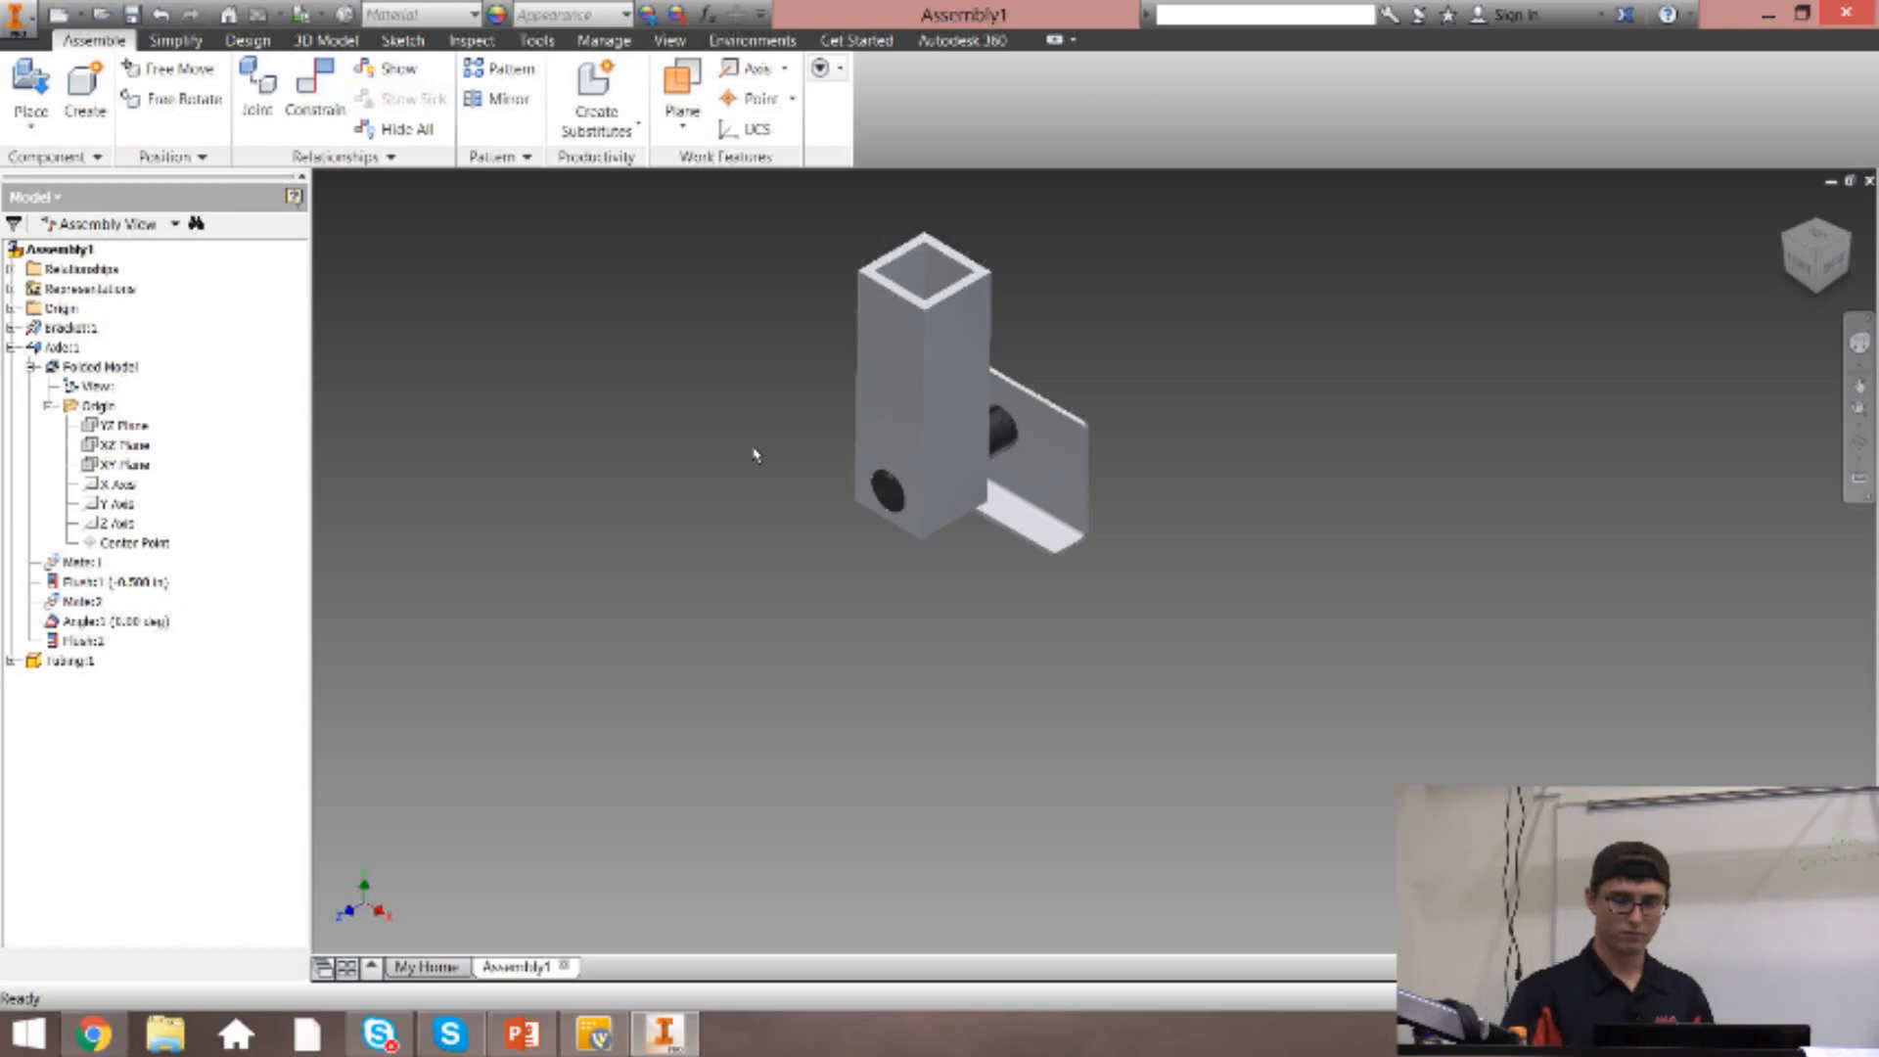
pyautogui.click(1788, 207)
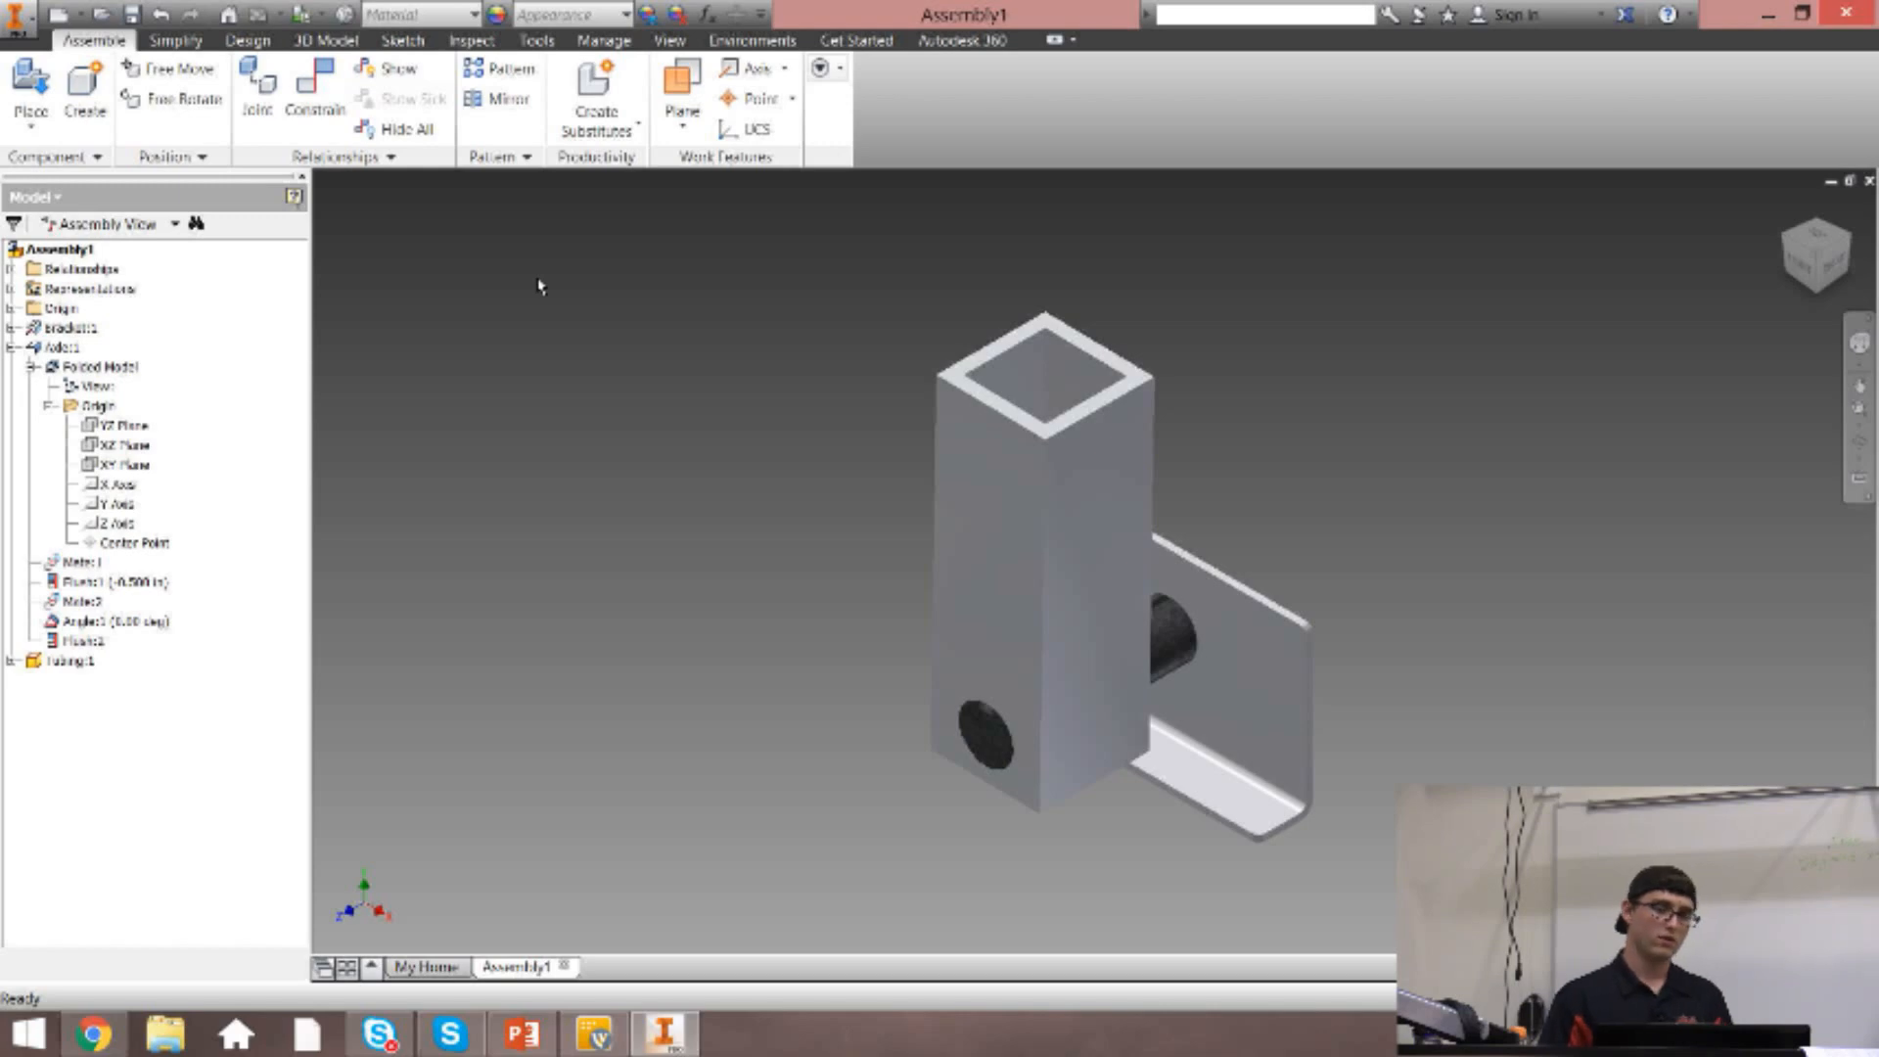
# Examine the Design commands for fasteners, frames, power transmission and springs, and return to the assembly commands.
pyautogui.click(195, 47)
pyautogui.click(240, 44)
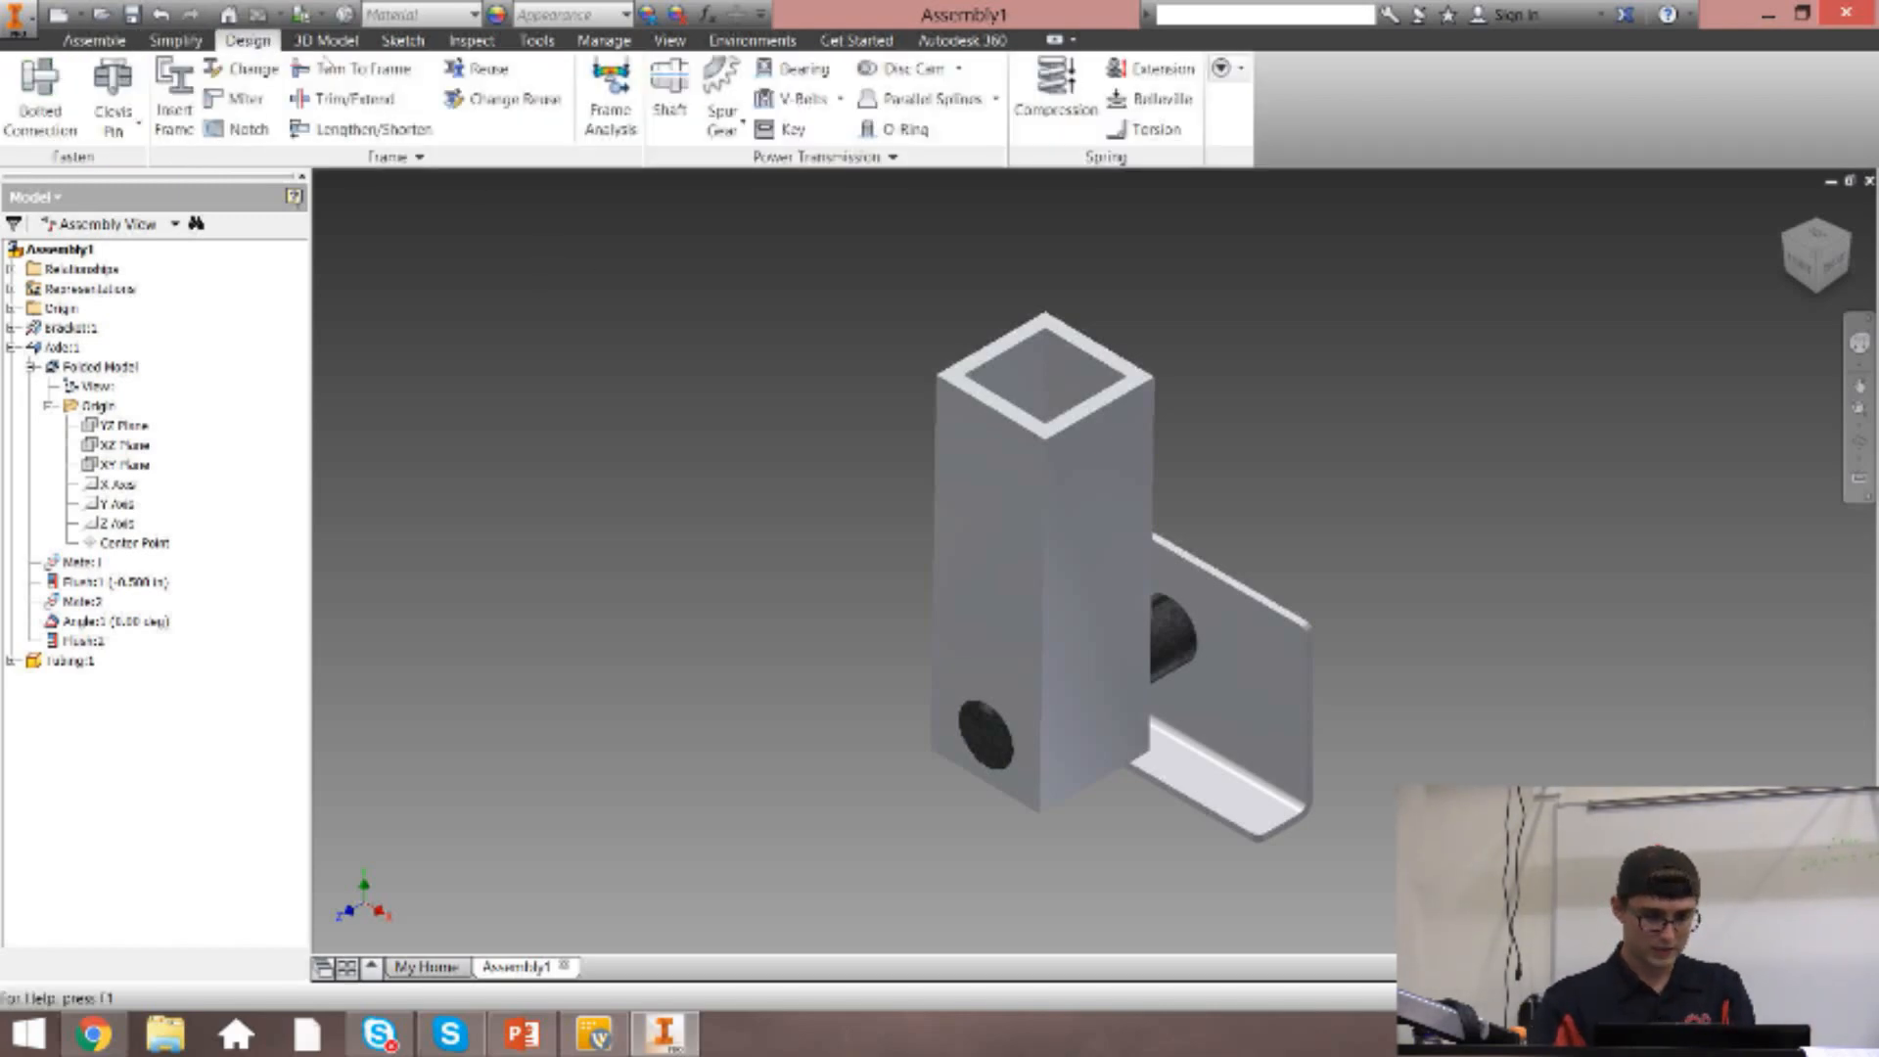
pyautogui.click(328, 42)
pyautogui.click(247, 43)
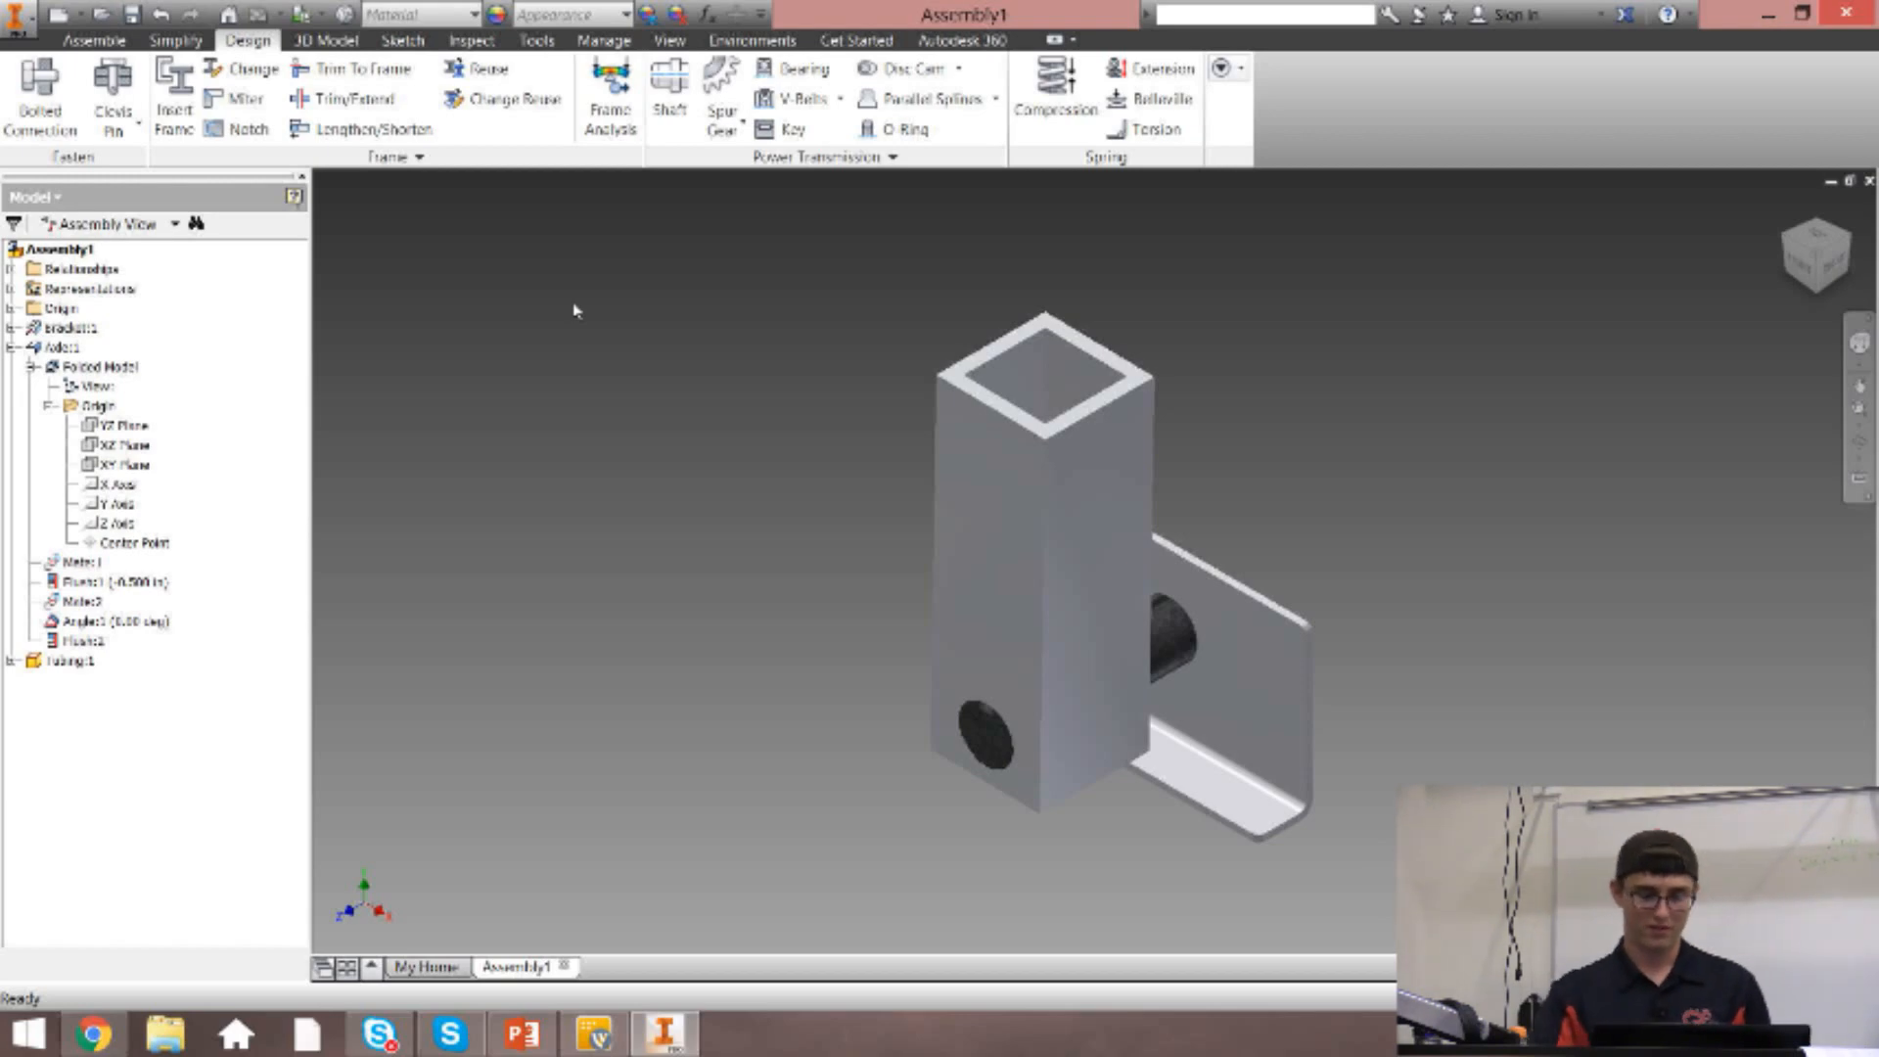
pyautogui.click(94, 40)
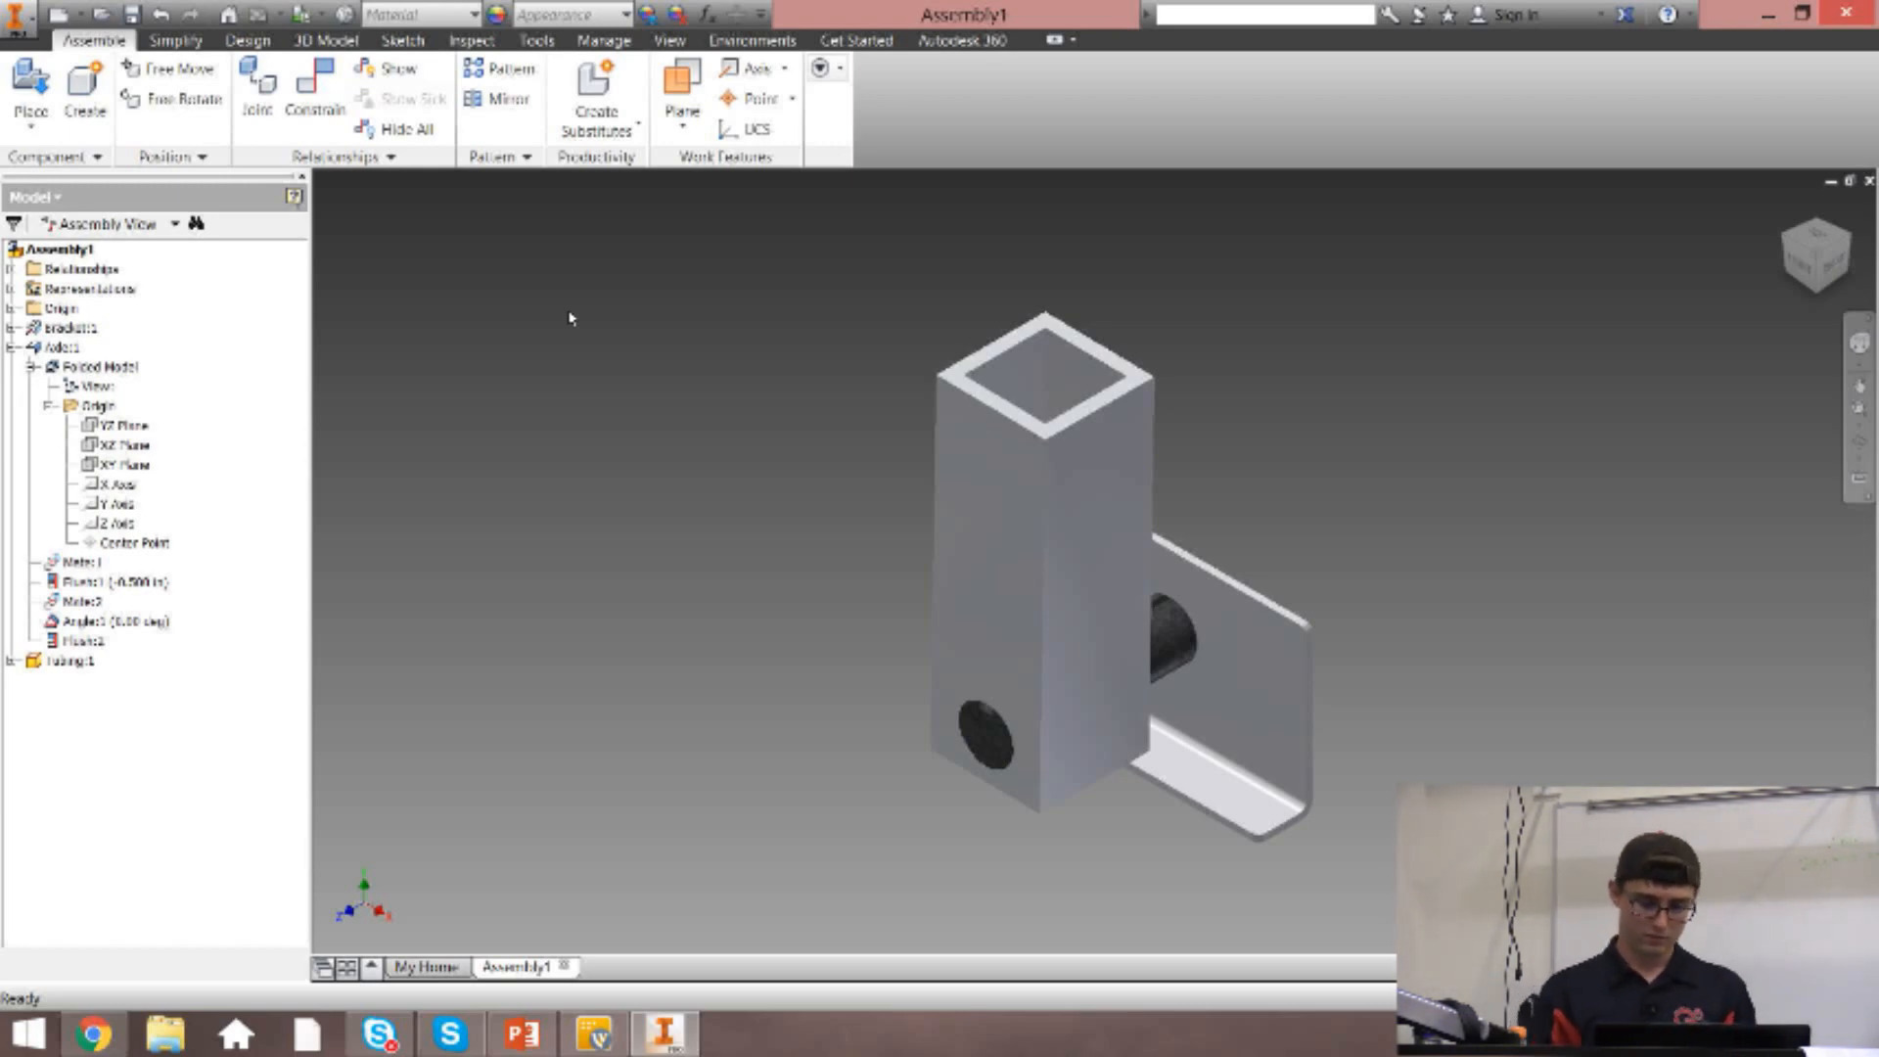
# Tilt the upright tubing slightly about the axle's axis, turning the axle with it.
pyautogui.moveTo(1032, 441); pyautogui.dragTo(938, 447)
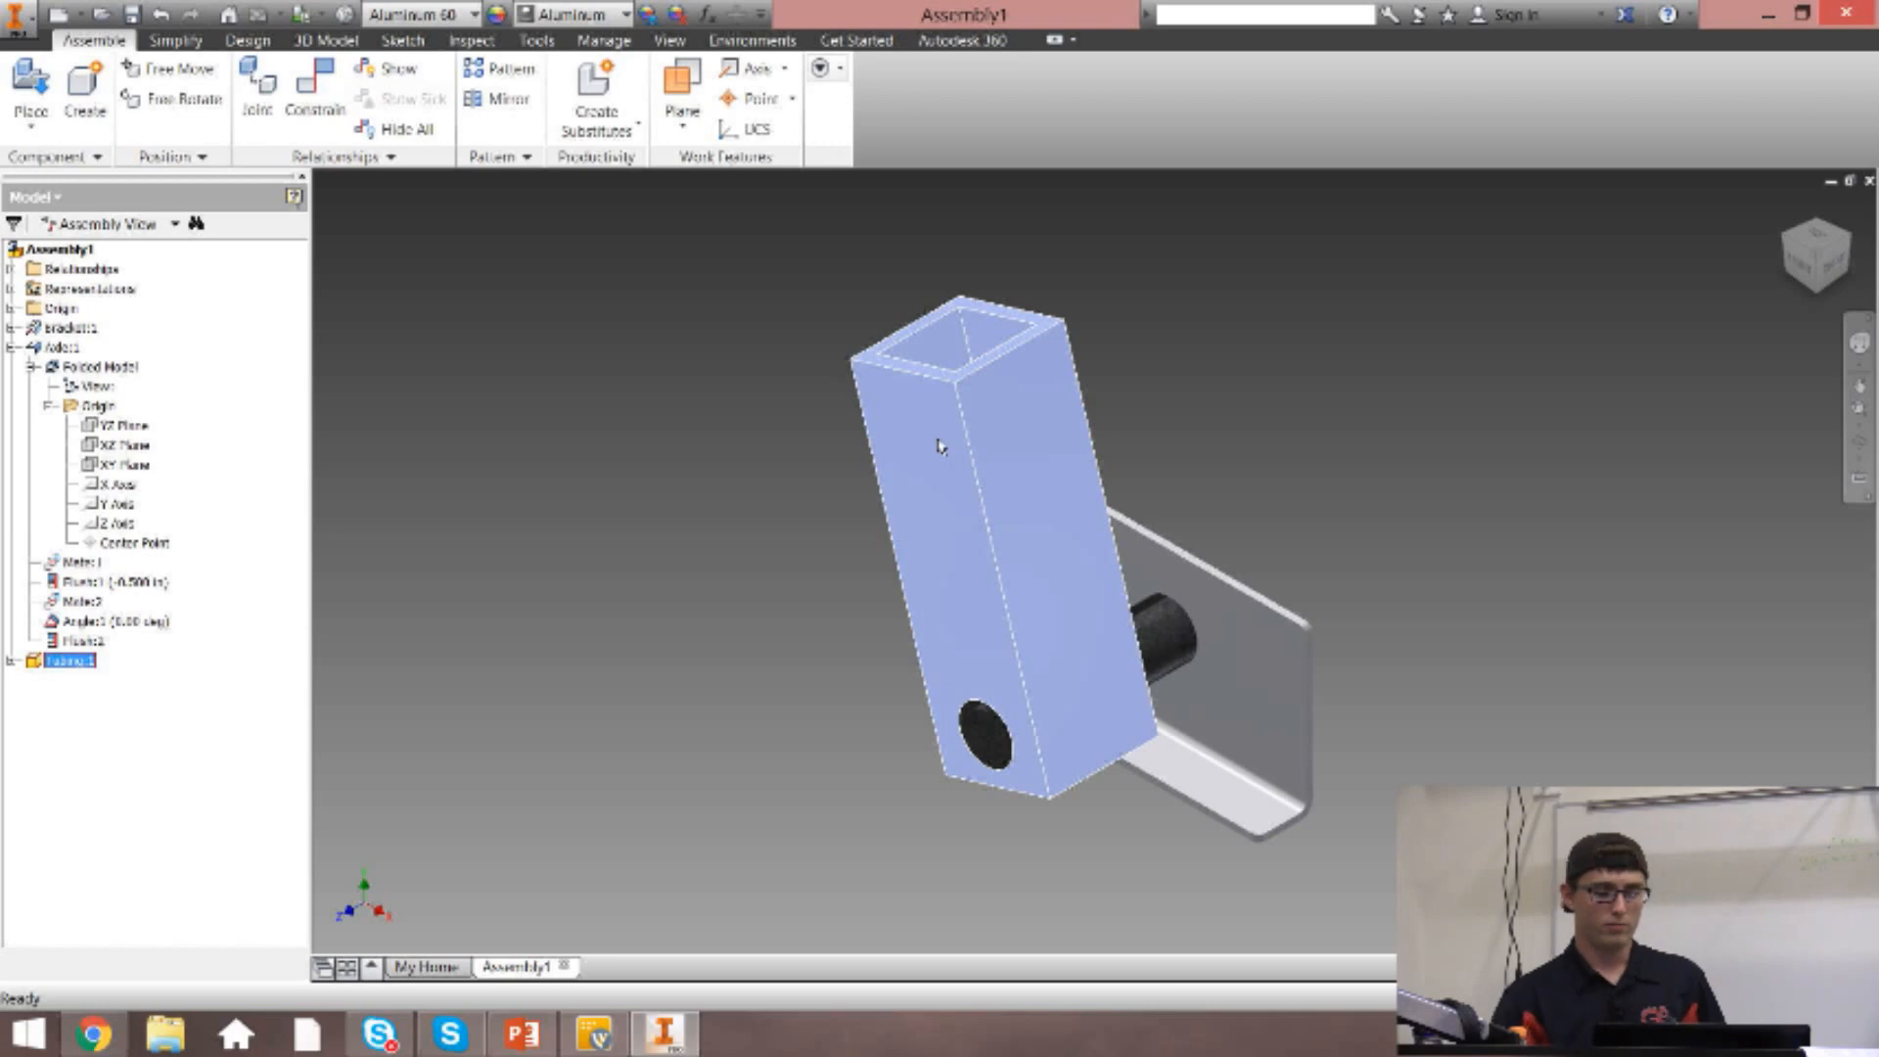
pyautogui.click(489, 373)
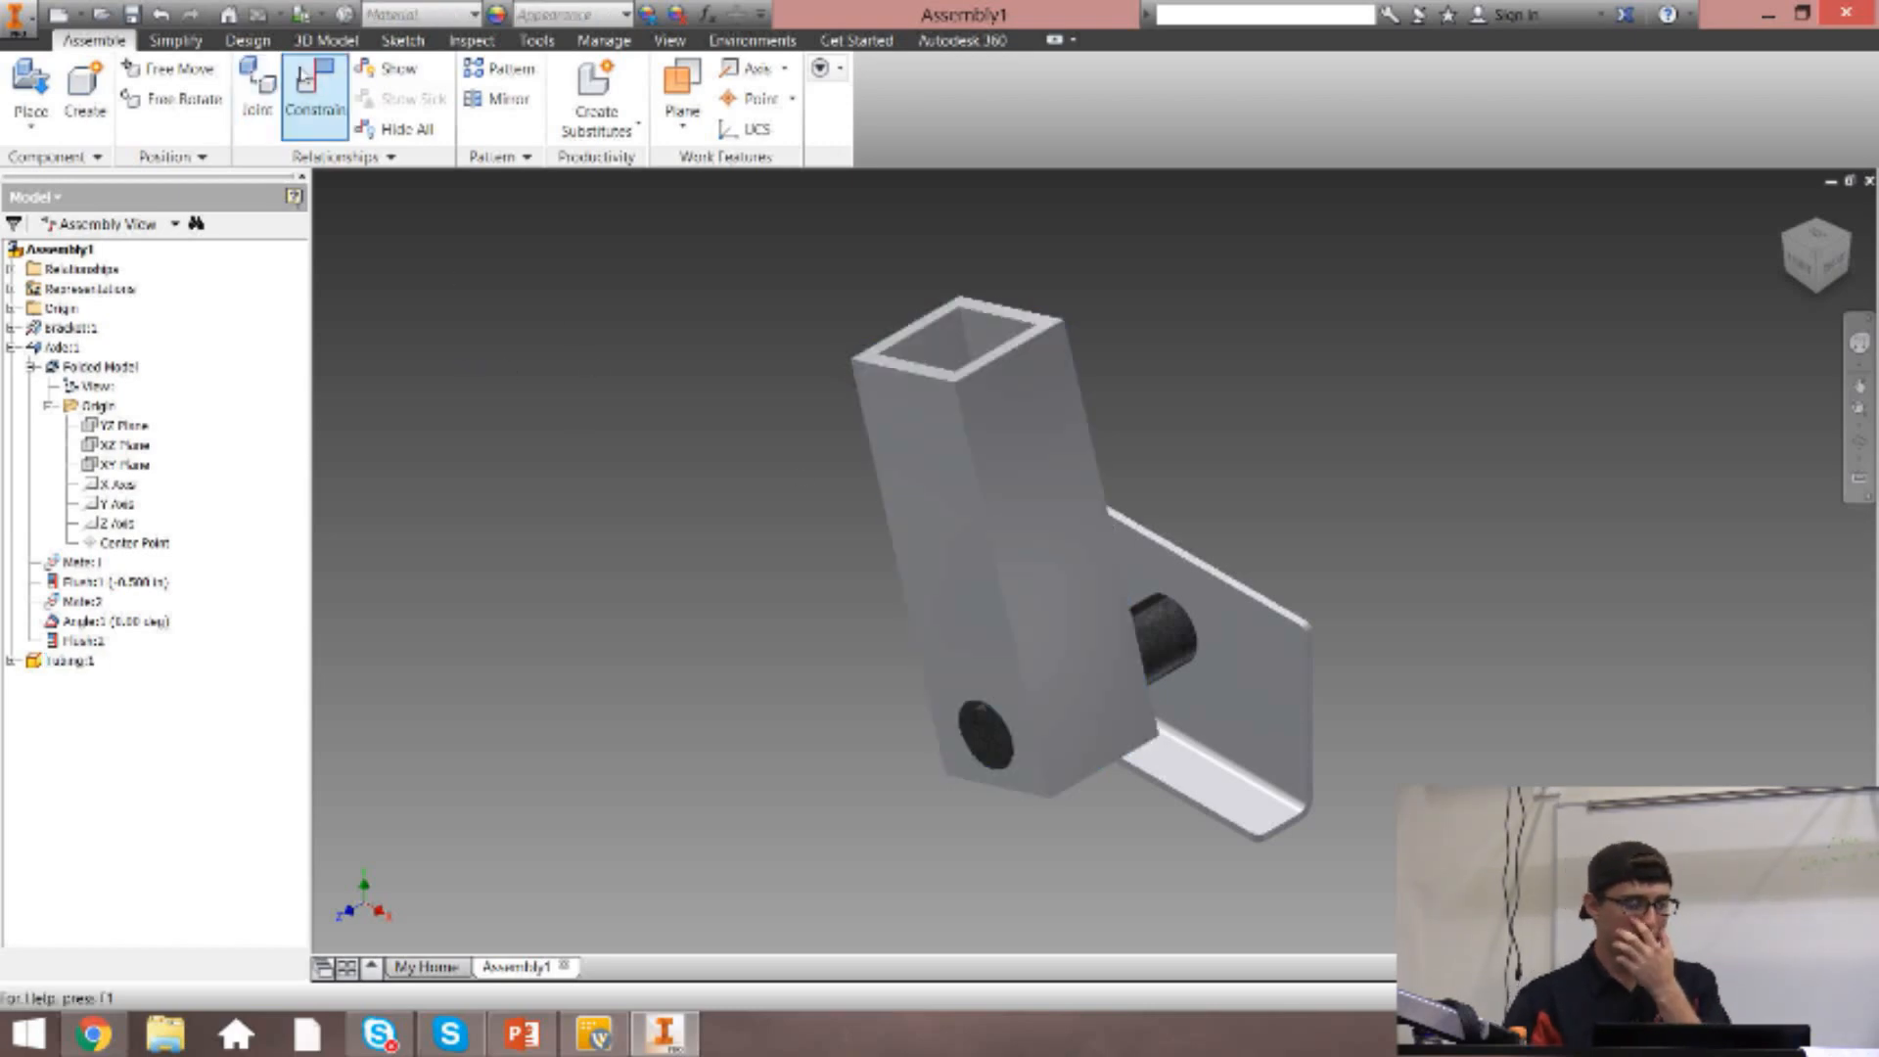
# Edit the flush constraint between the axle's end face and the bracket, and try an offset of 1 ft.
pyautogui.click(103, 620)
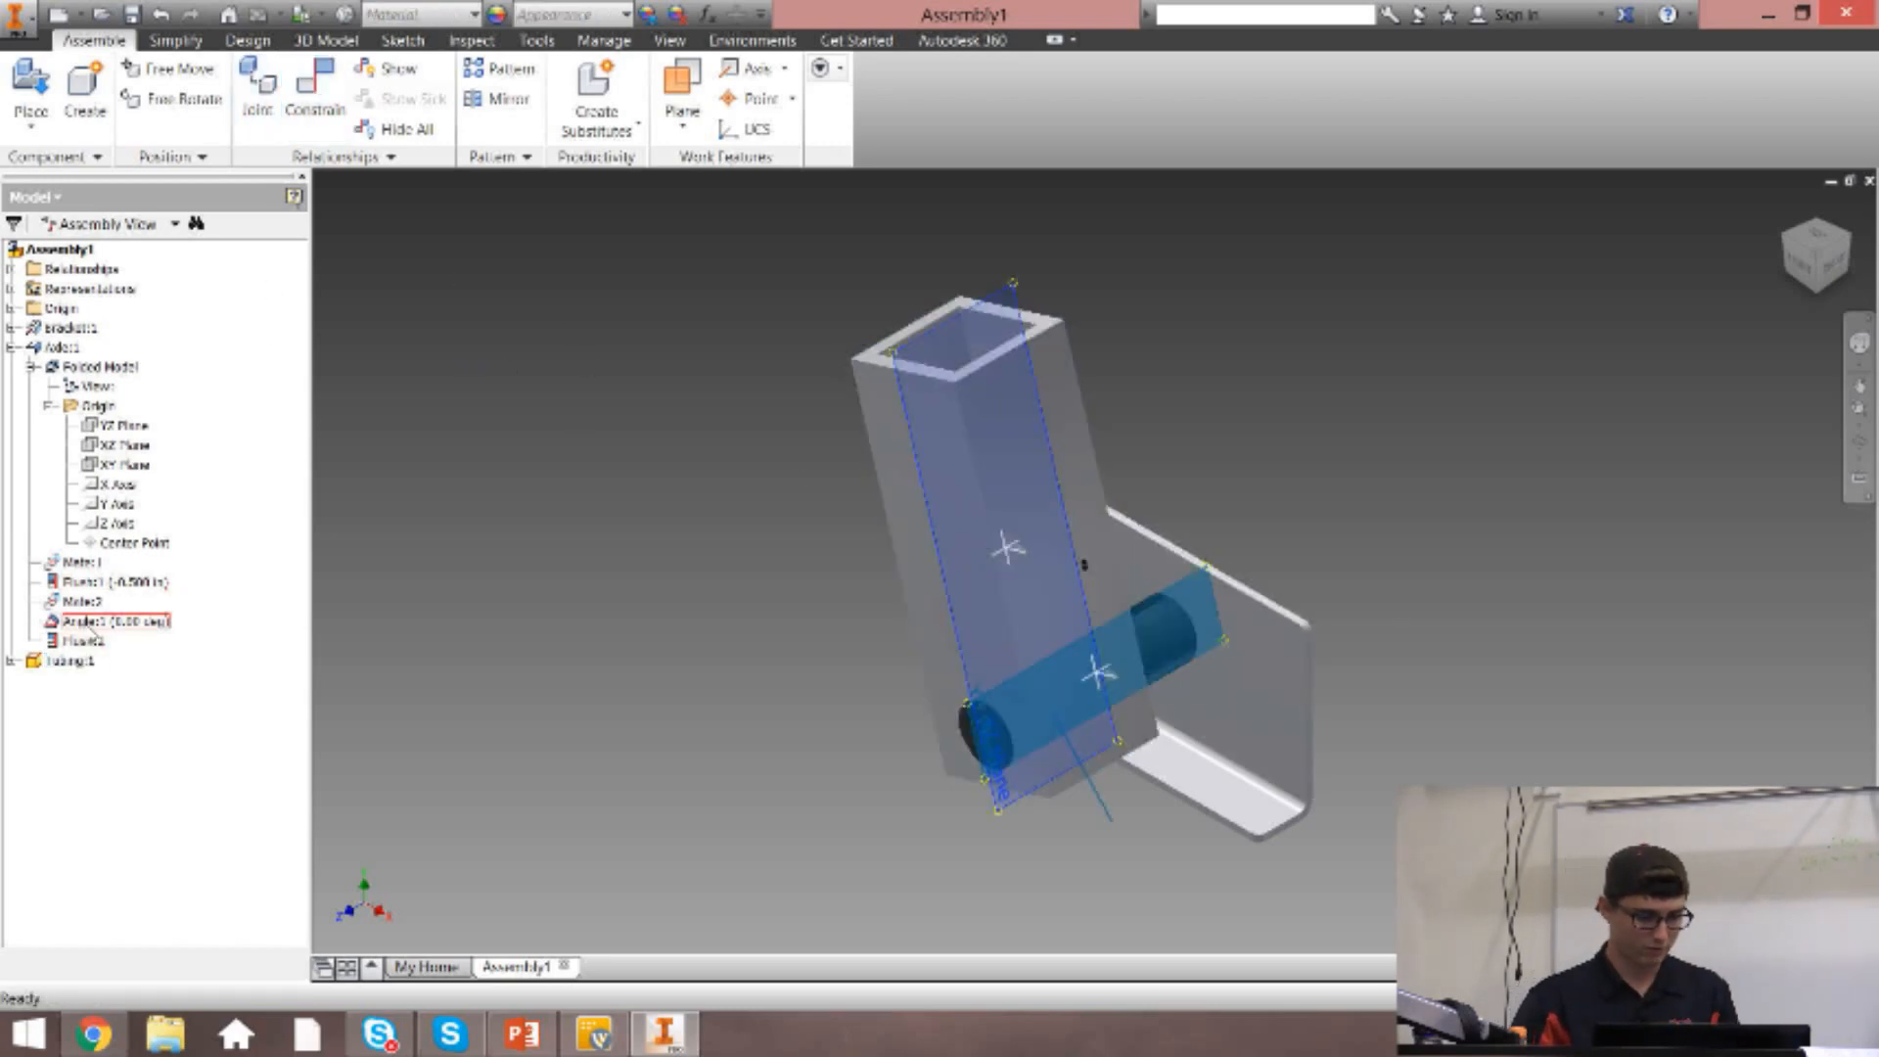
pyautogui.rightClick(73, 621)
pyautogui.click(156, 582)
pyautogui.rightClick(157, 584)
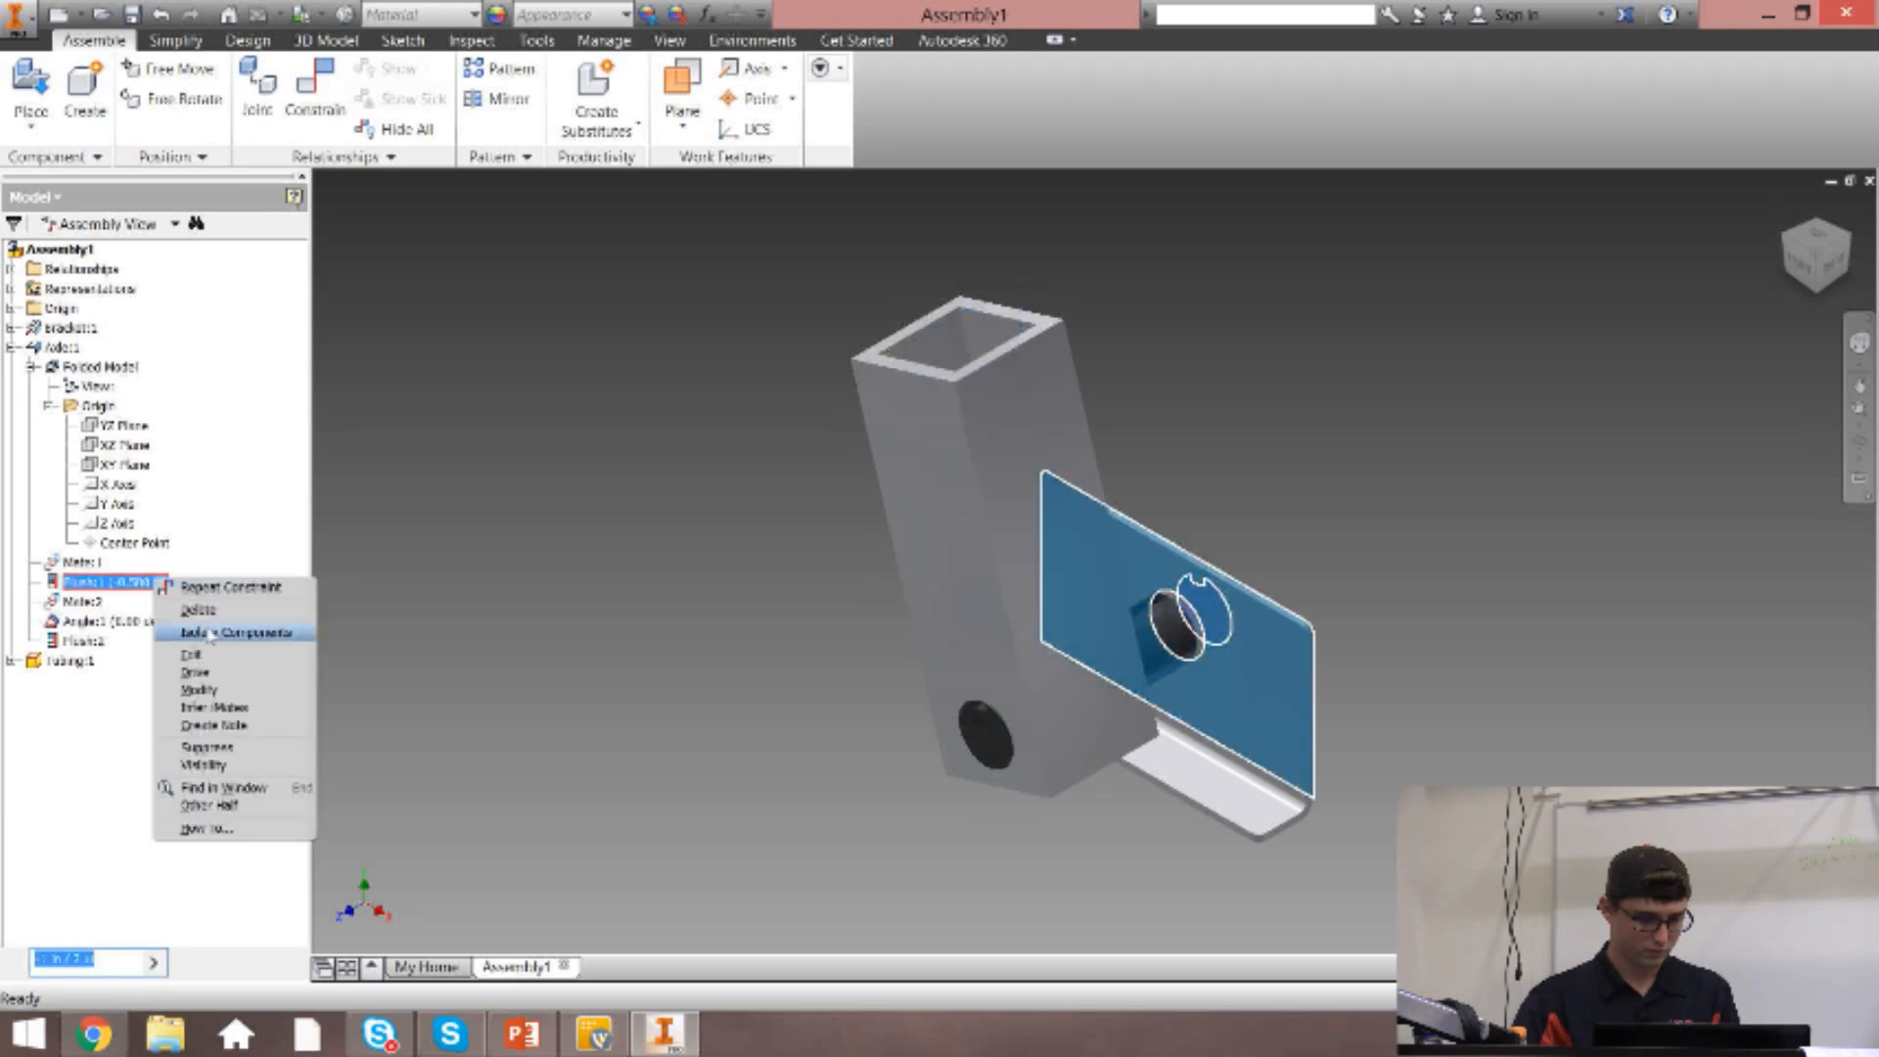
pyautogui.click(218, 656)
pyautogui.click(345, 448)
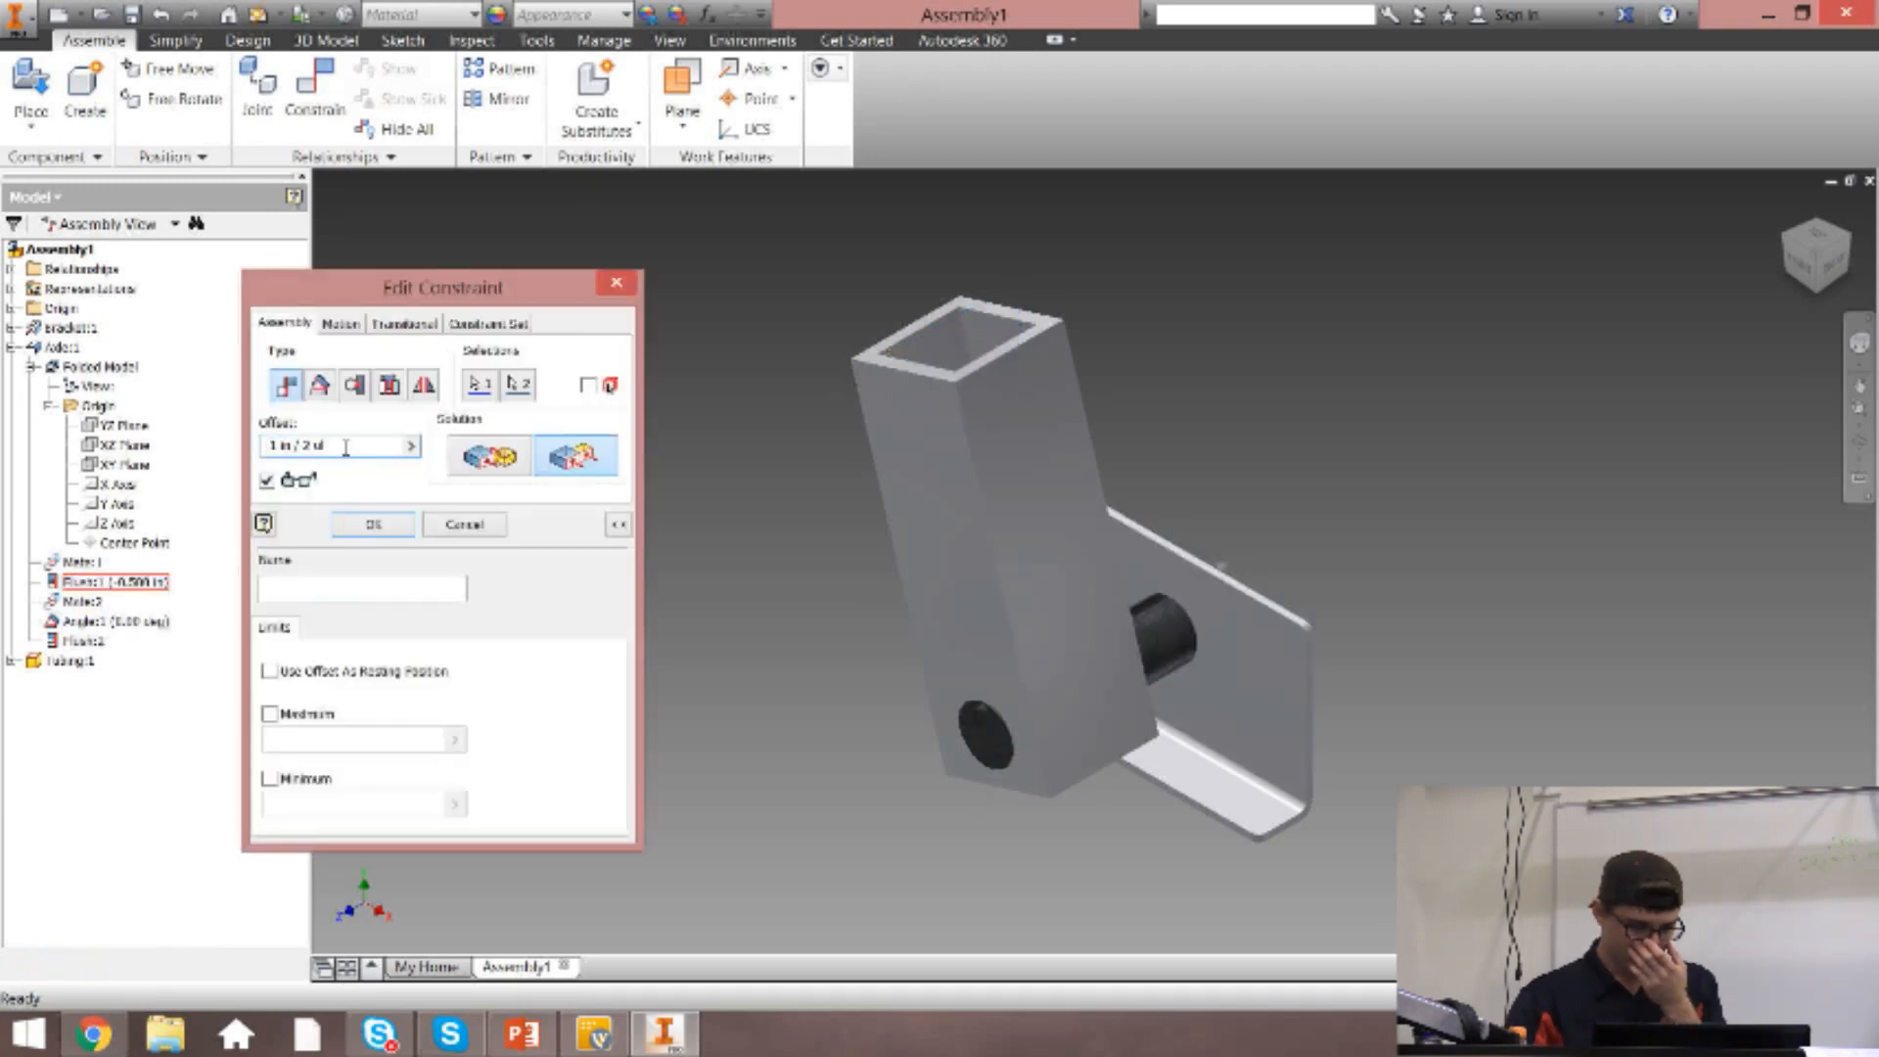
pyautogui.moveTo(293, 445); pyautogui.dragTo(278, 445)
pyautogui.click(329, 446)
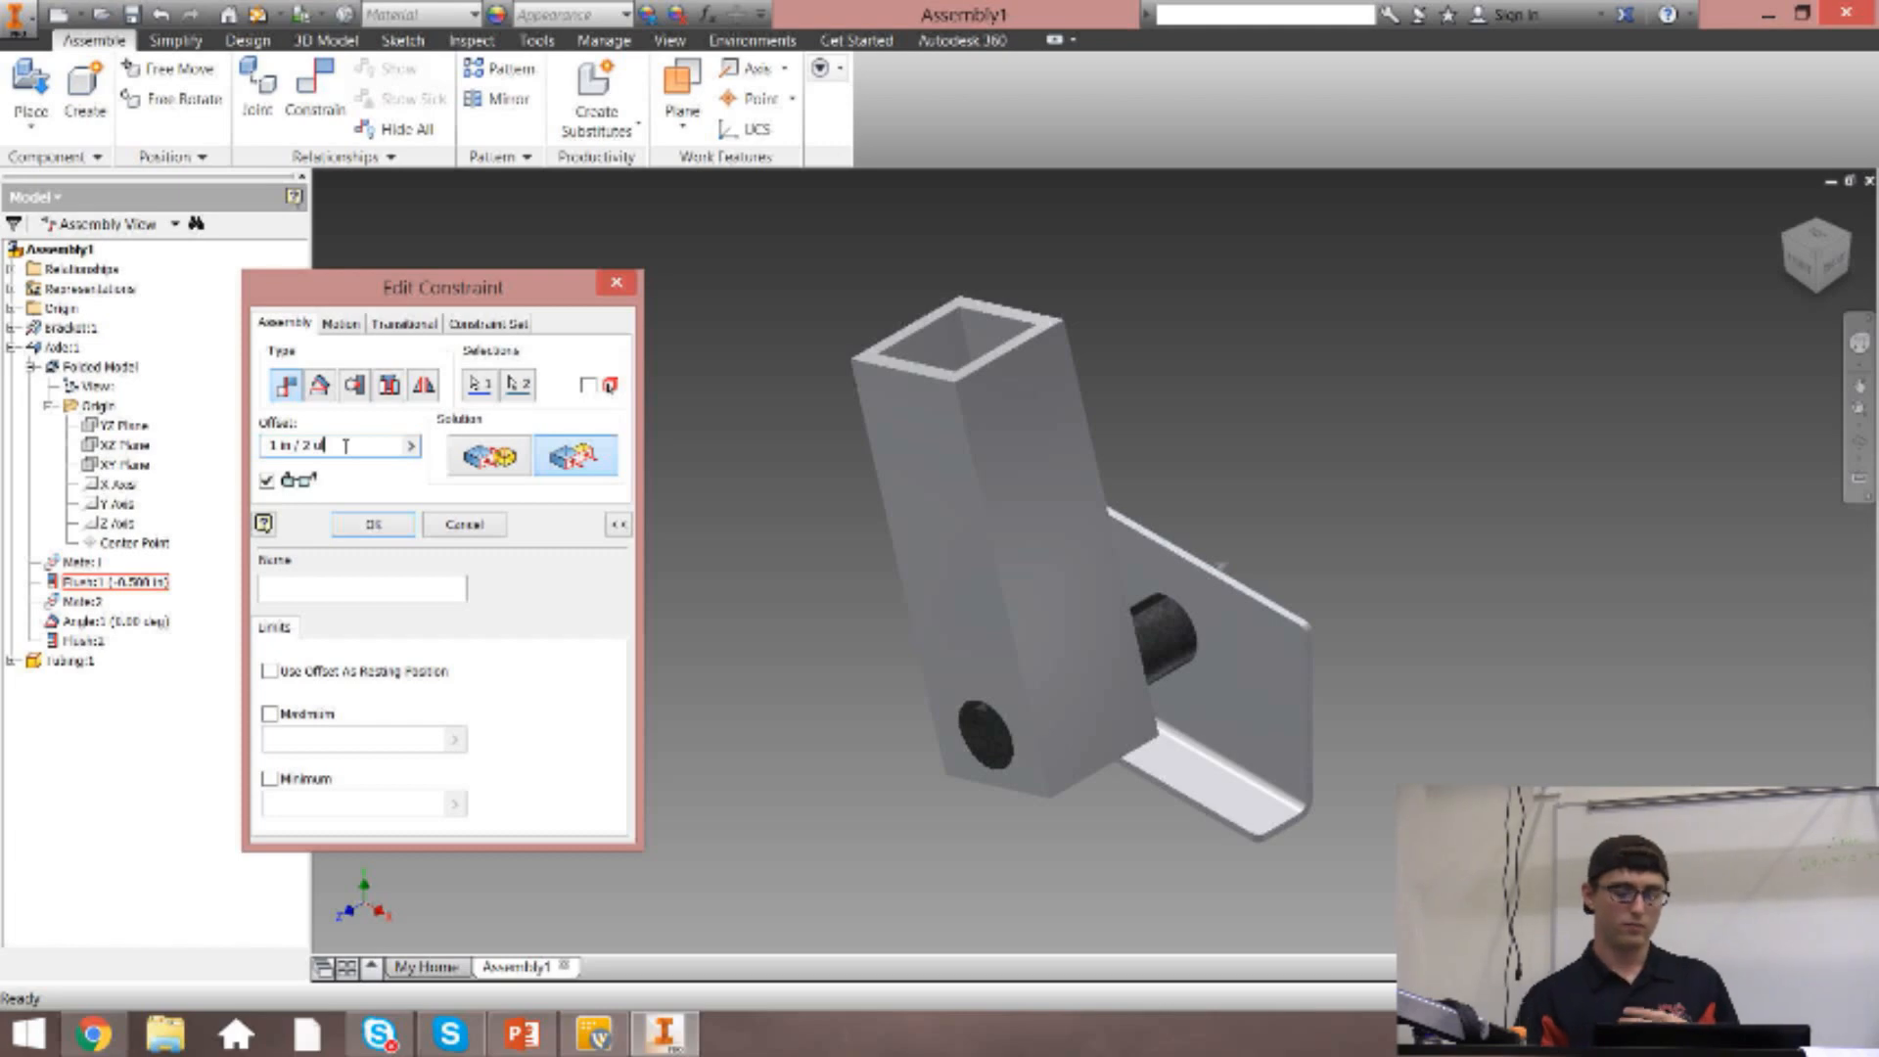
pyautogui.press('BackSpace')
pyautogui.press('BackSpace')
pyautogui.press('BackSpace')
pyautogui.press('BackSpace')
pyautogui.press('BackSpace')
pyautogui.press('BackSpace')
pyautogui.press('BackSpace')
pyautogui.press('BackSpace')
pyautogui.press('BackSpace')
pyautogui.press('BackSpace')
pyautogui.press('BackSpace')
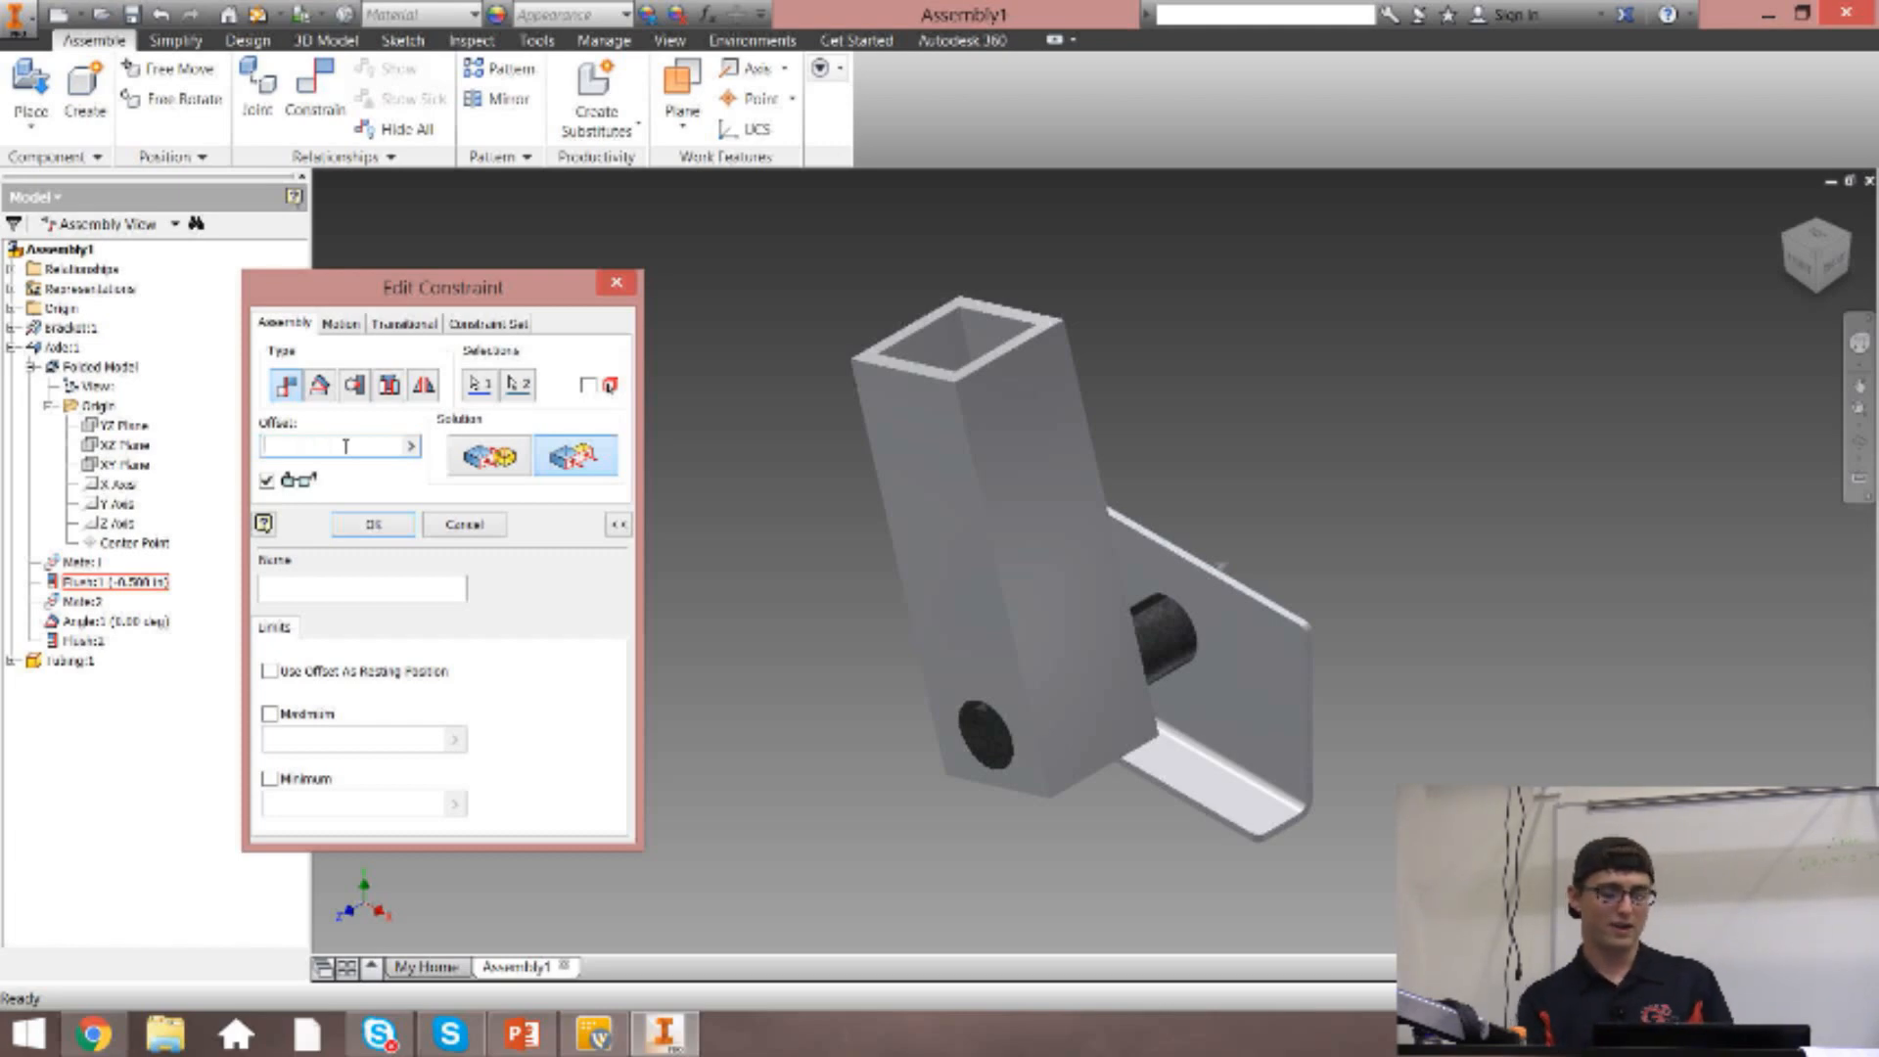
pyautogui.write('1 ft')
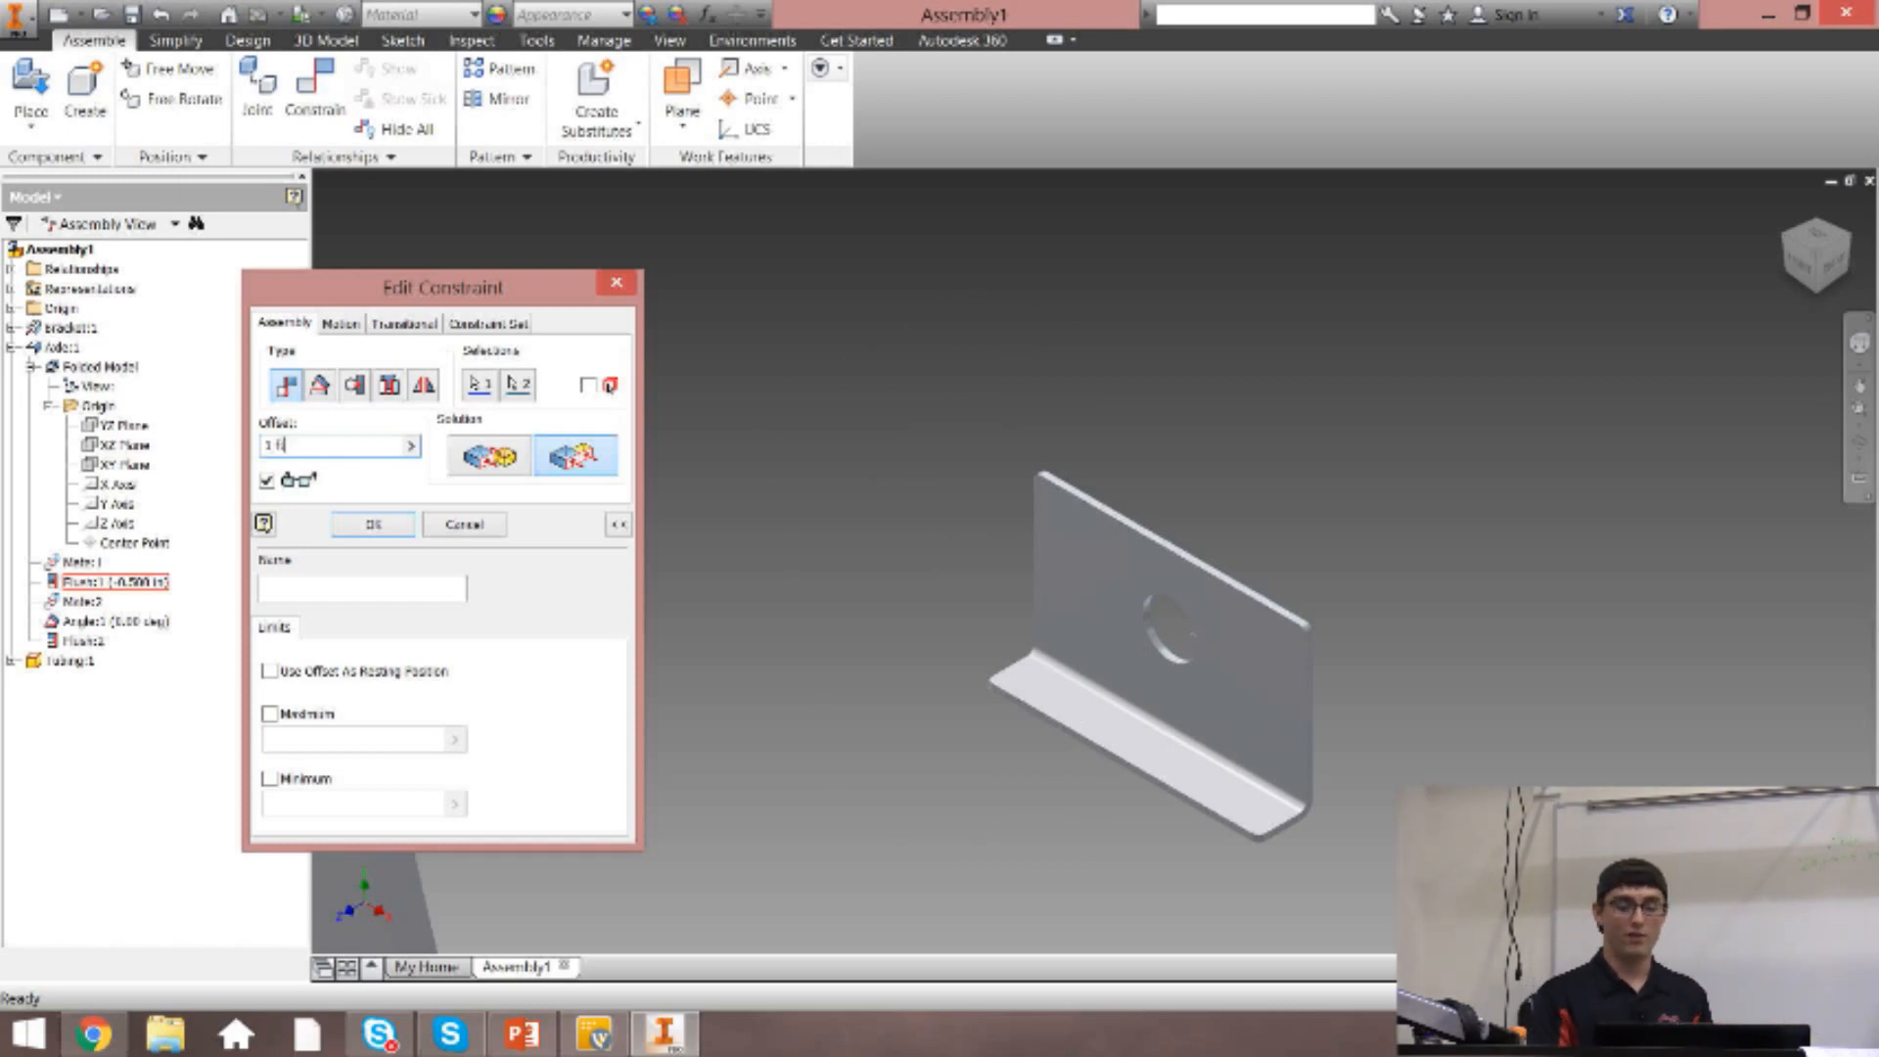
# Try a 1 mm offset for the flush constraint between axle and bracket, and leave the constraint editing.
pyautogui.press('BackSpace')
pyautogui.press('BackSpace')
pyautogui.press('BackSpace')
pyautogui.write('mm')
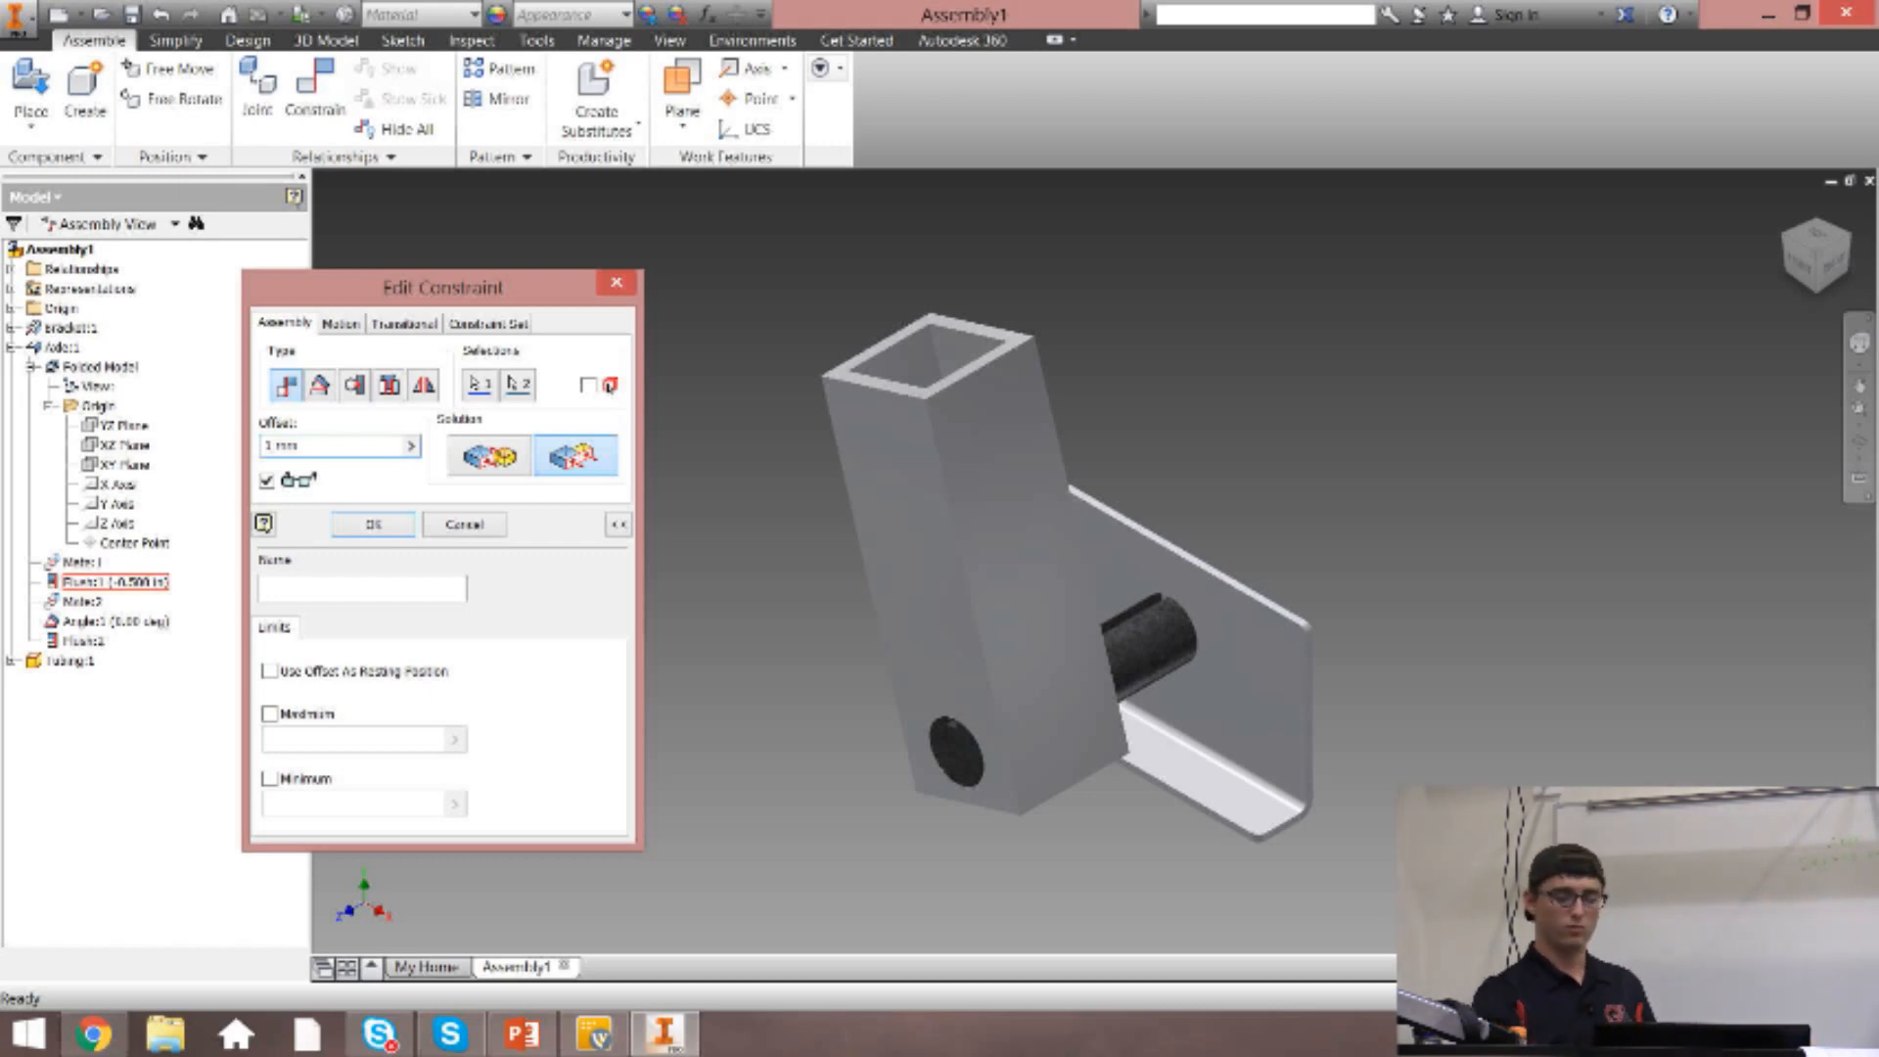
pyautogui.press('Return')
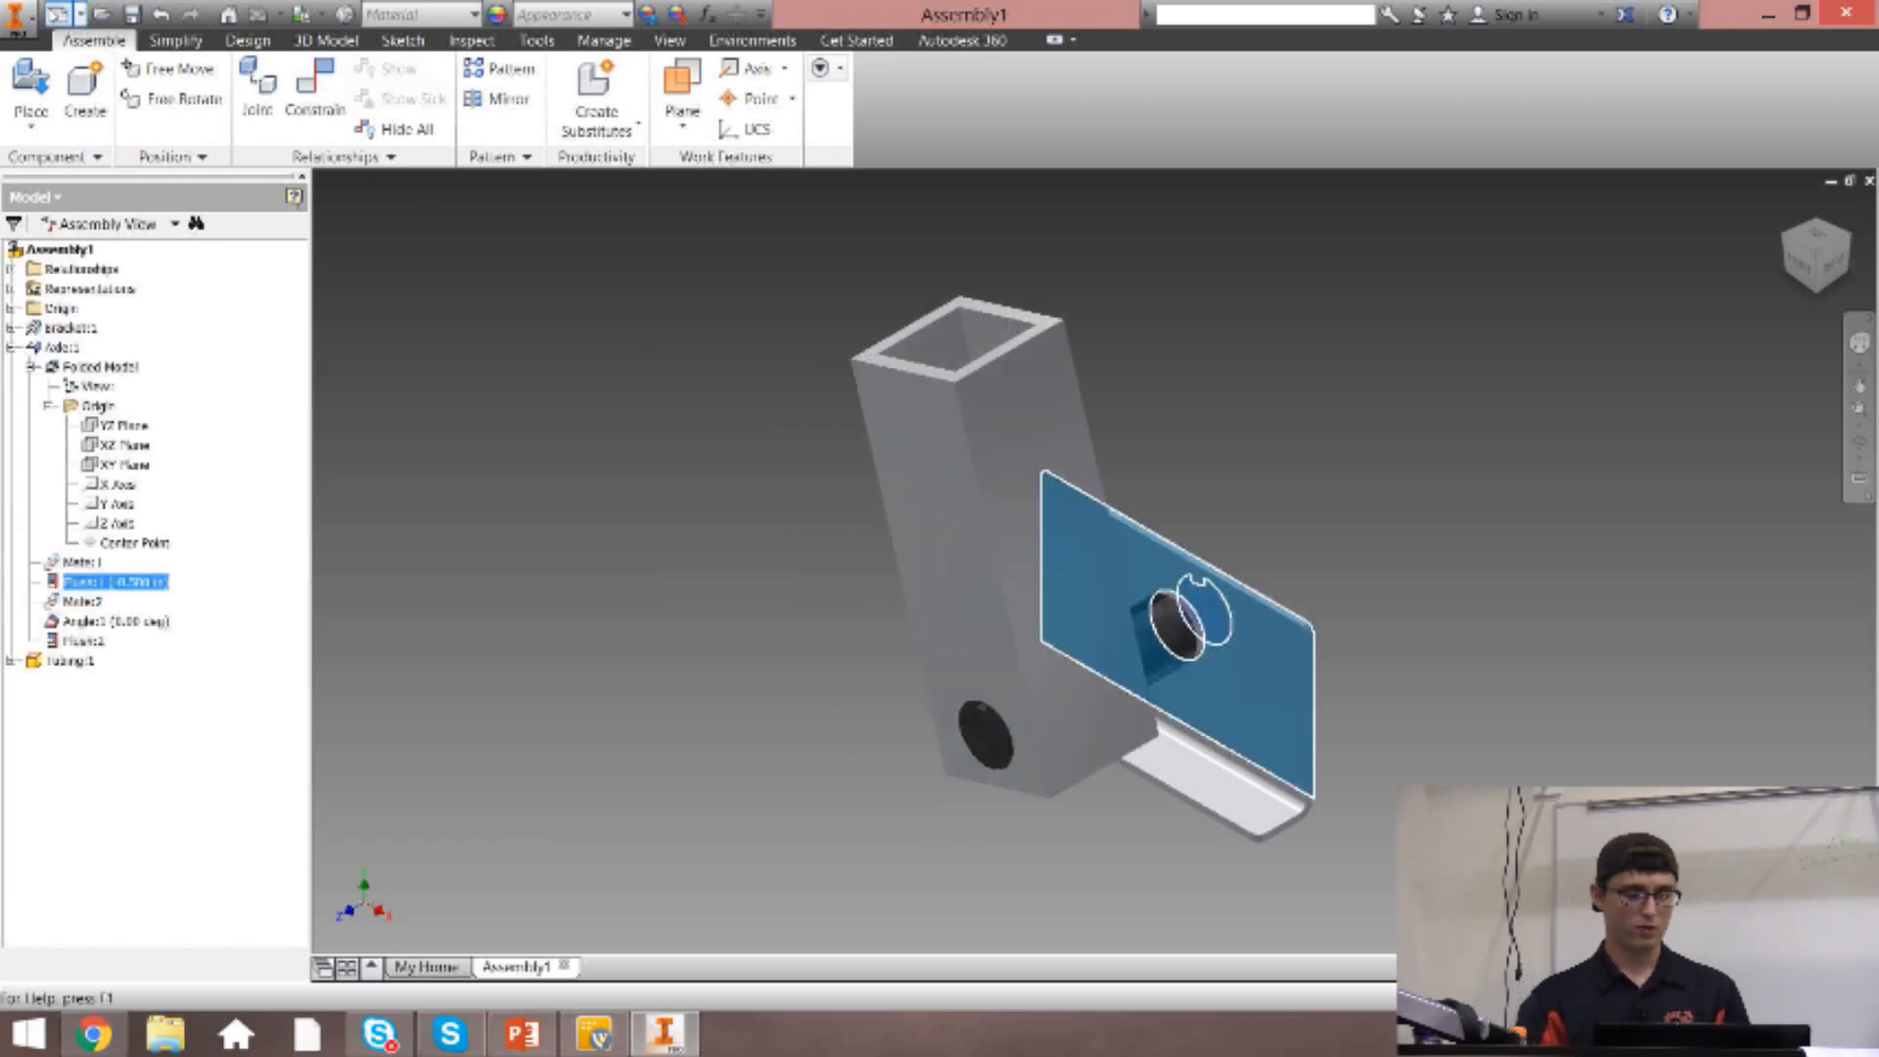
# Examine the Metric templates offered for new files, and close the selection without creating a file.
pyautogui.click(59, 14)
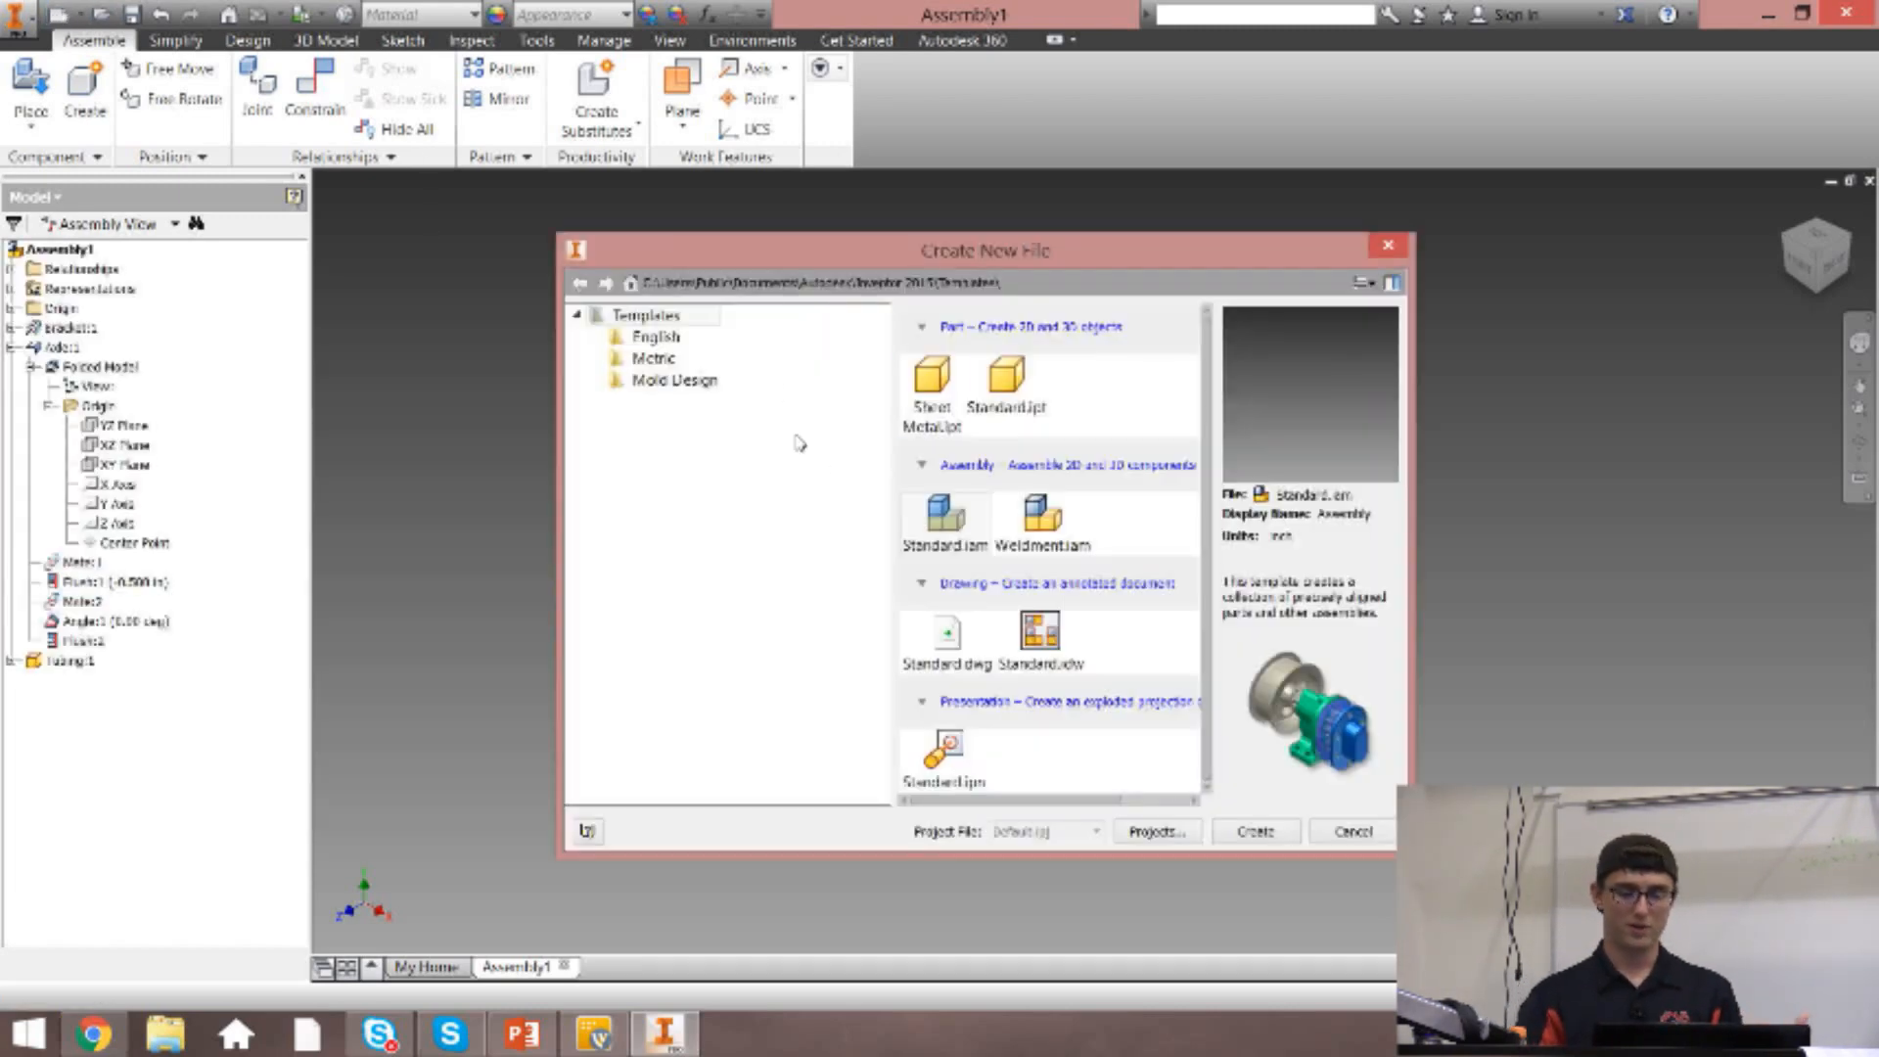
pyautogui.click(654, 360)
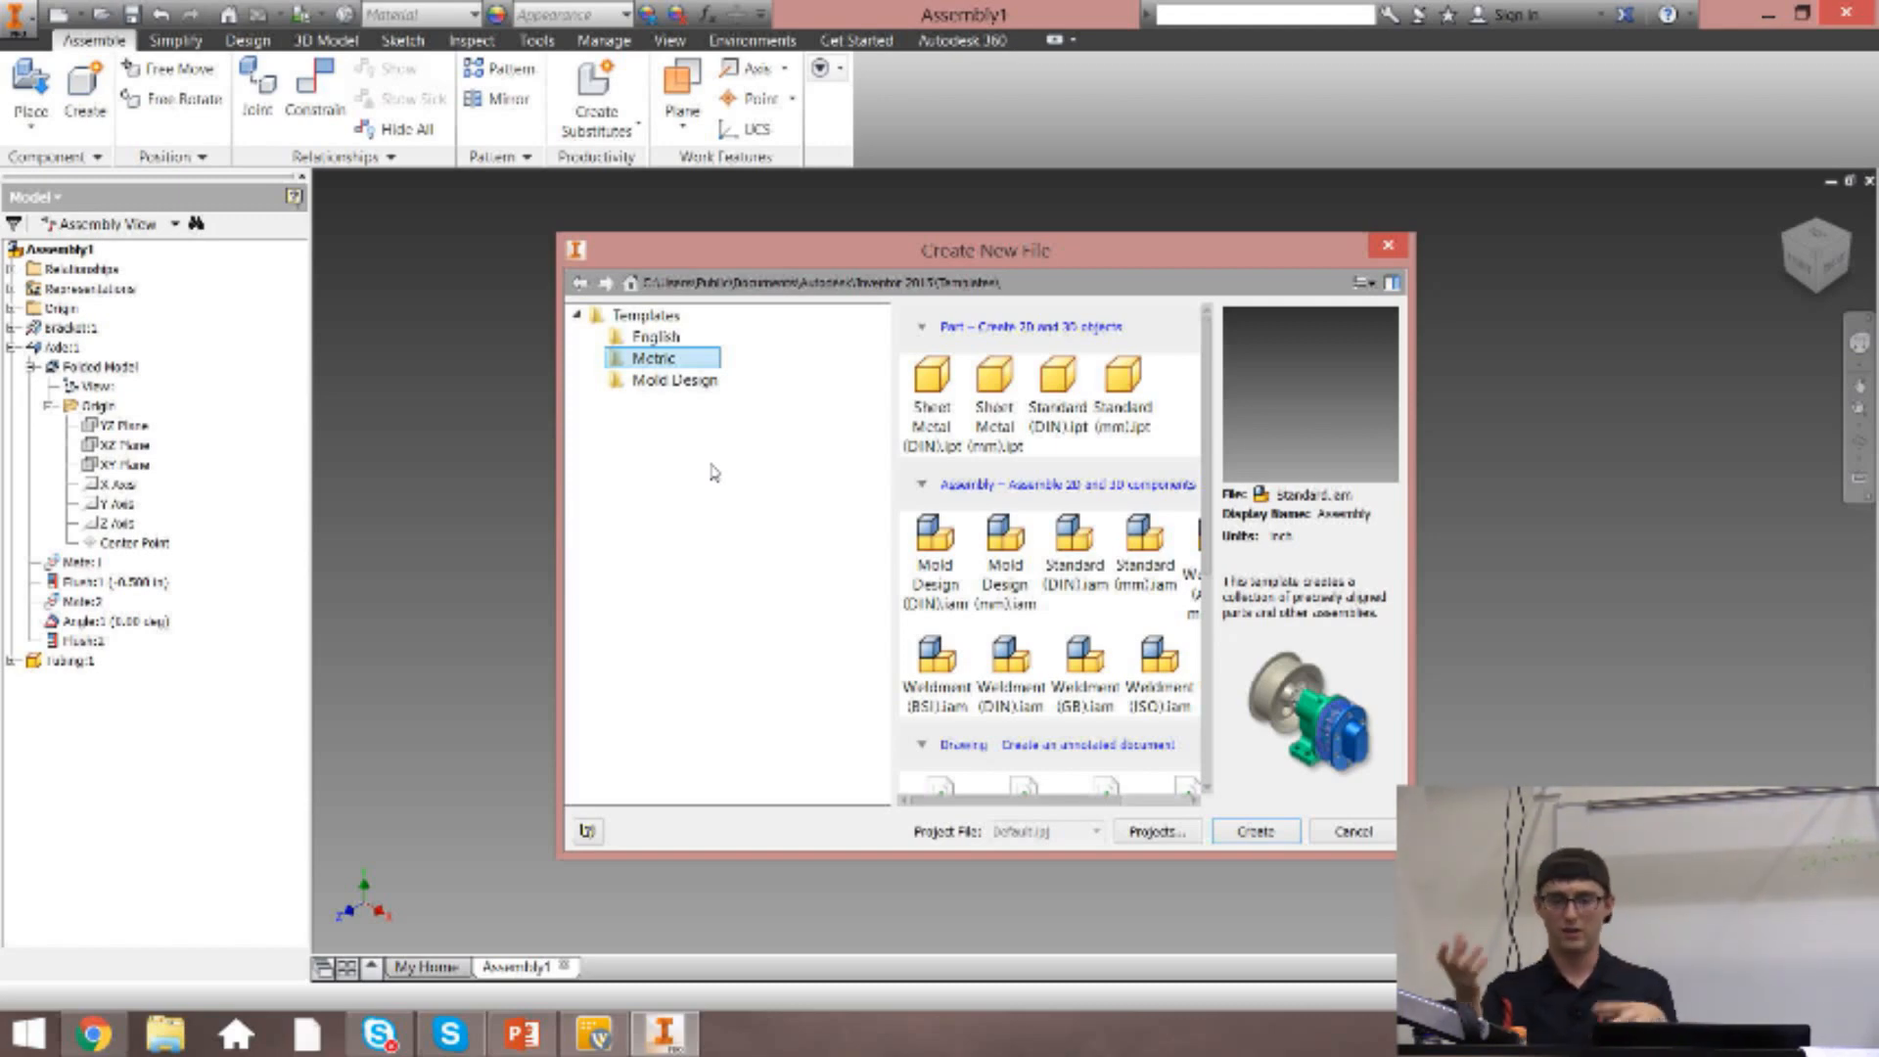
pyautogui.click(1389, 246)
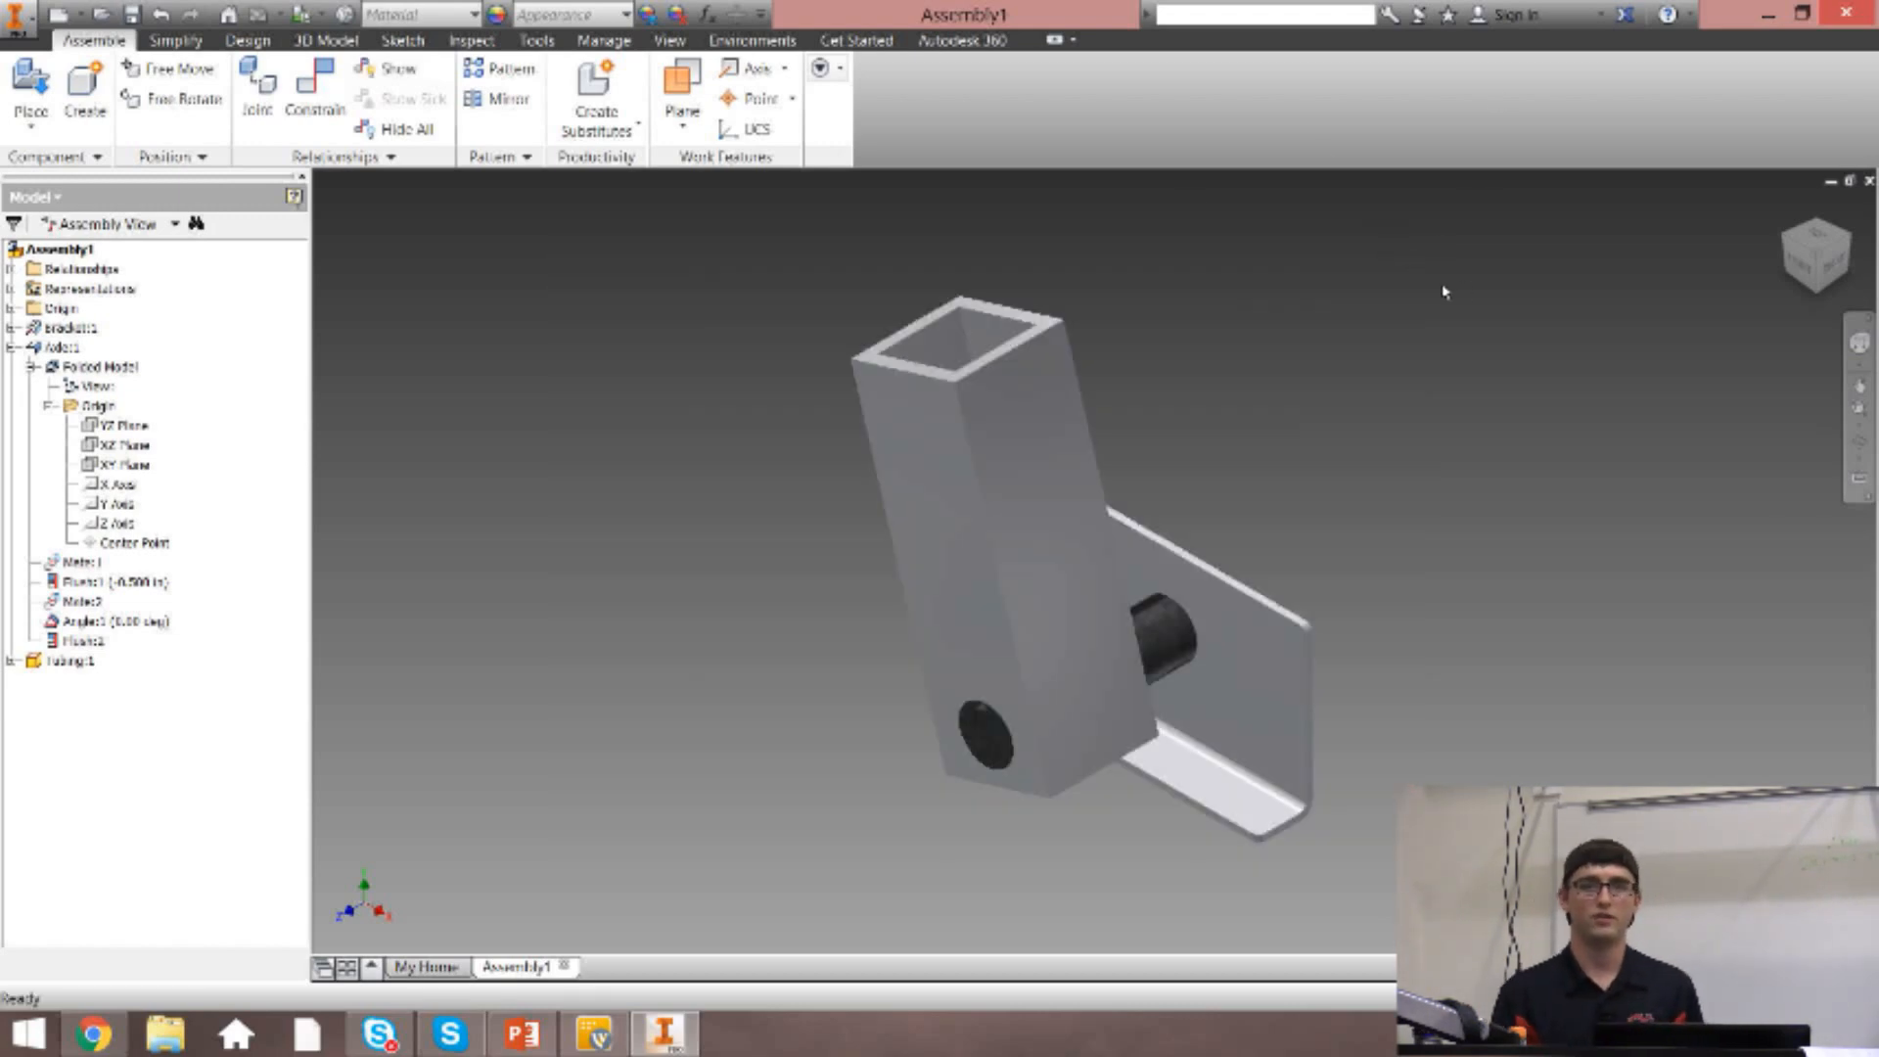